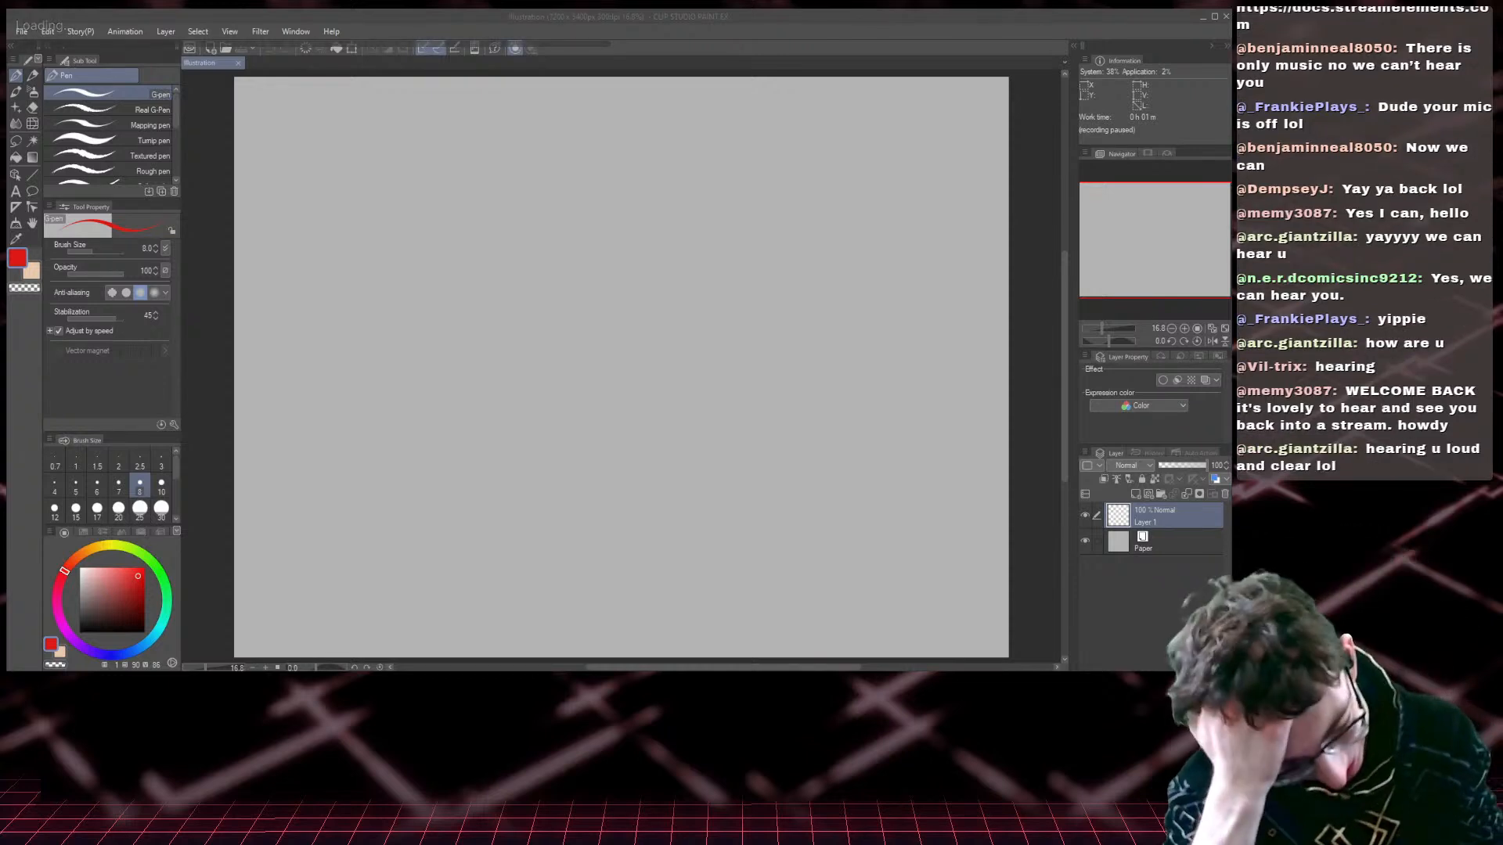
- Bring the two sketchbook photos, V2 Ref and V1 Ref, into the canvas as separate image layers above Layer 1
drag(899, 517, 1140, 531)
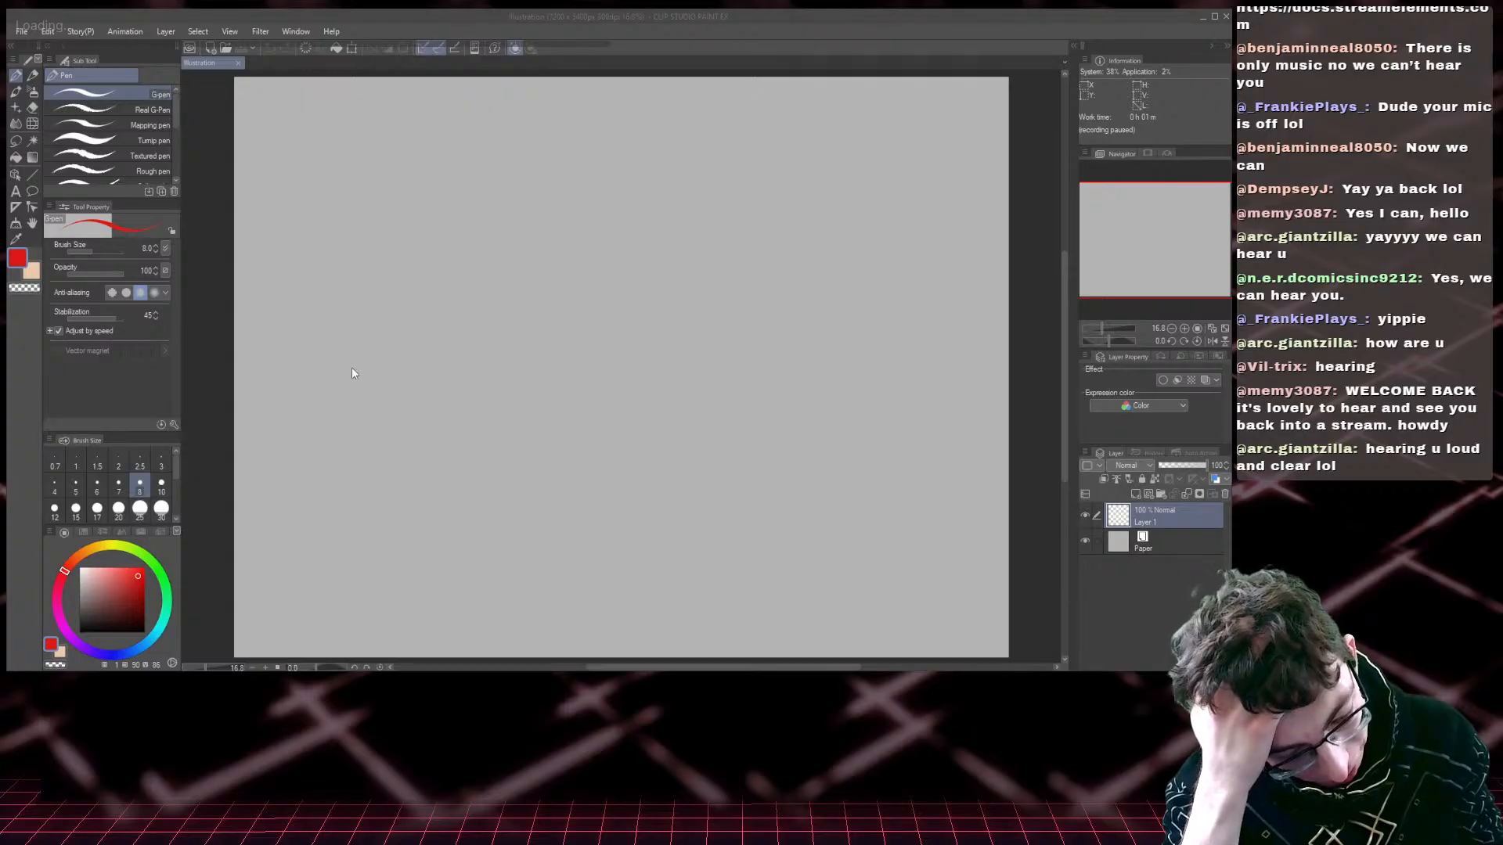
drag(377, 218, 1096, 528)
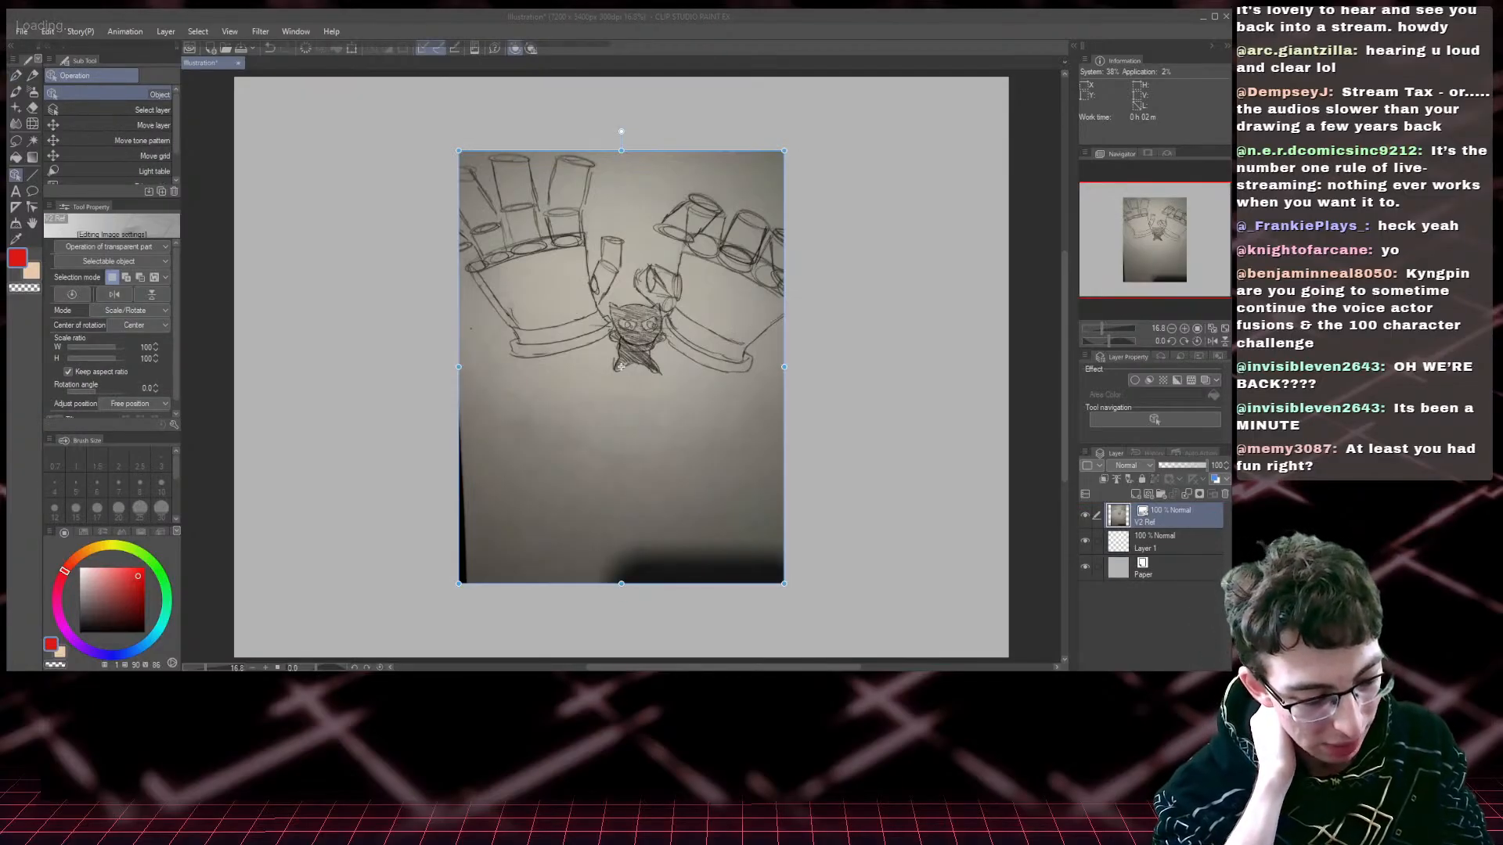
drag(965, 548, 1141, 537)
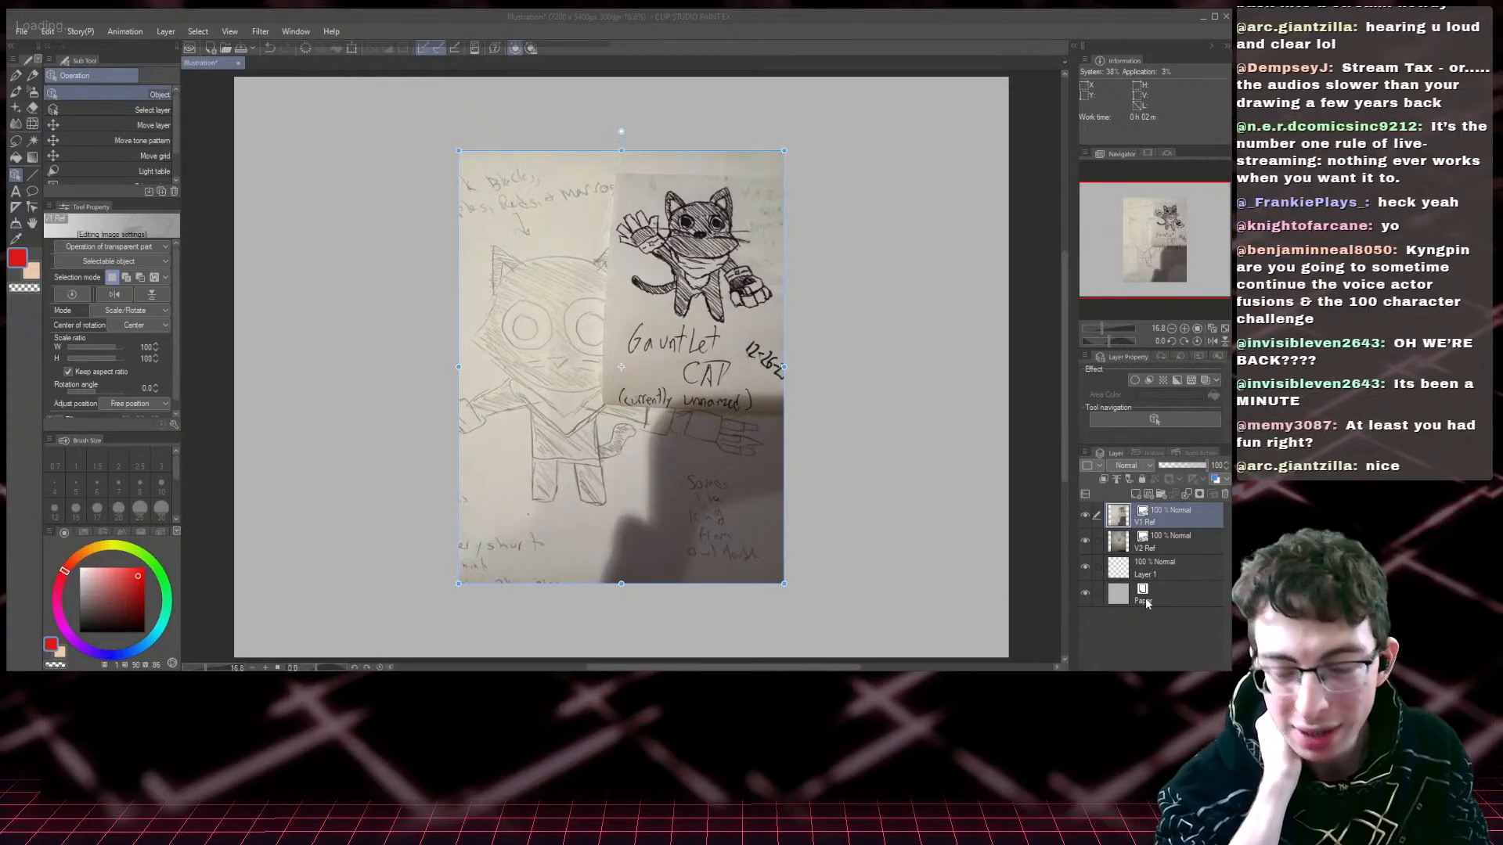
- Move the V2 Ref photo horizontally to the right side of the canvas, keeping its size
click(1158, 546)
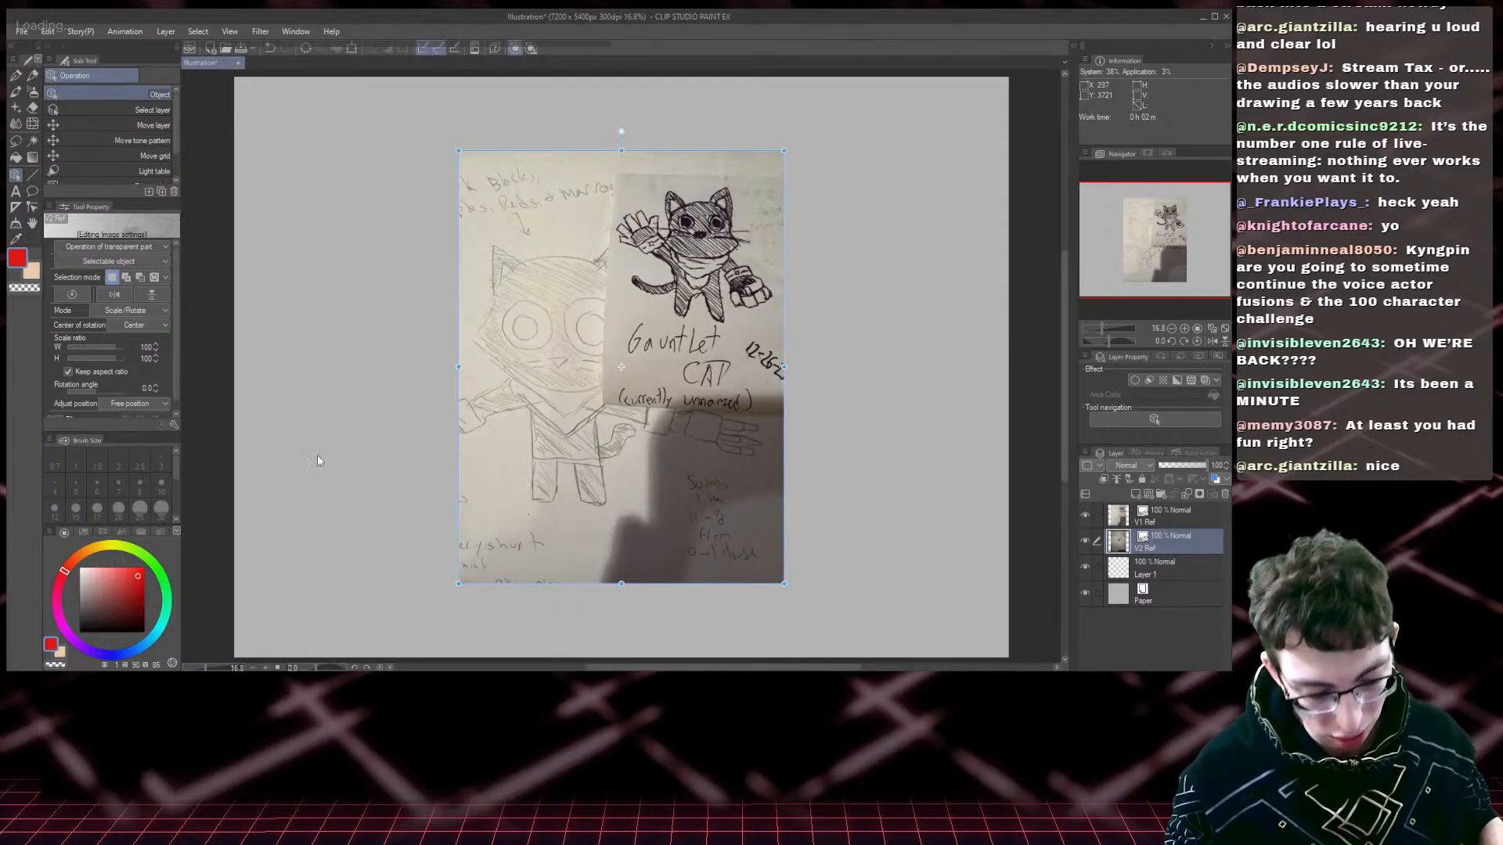
key(ctrl+t)
drag(640, 454, 877, 456)
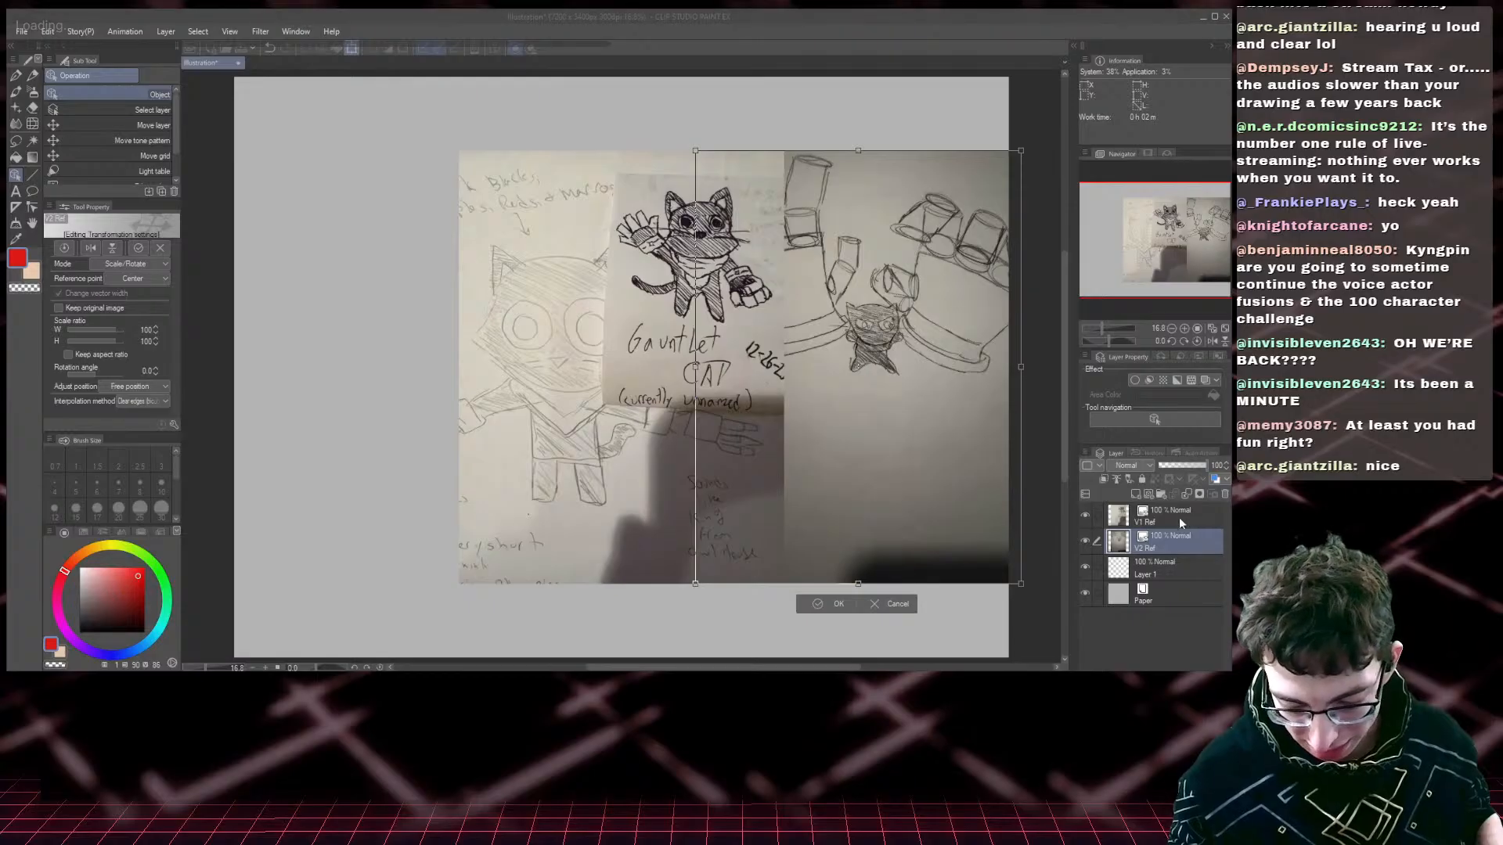
key(Return)
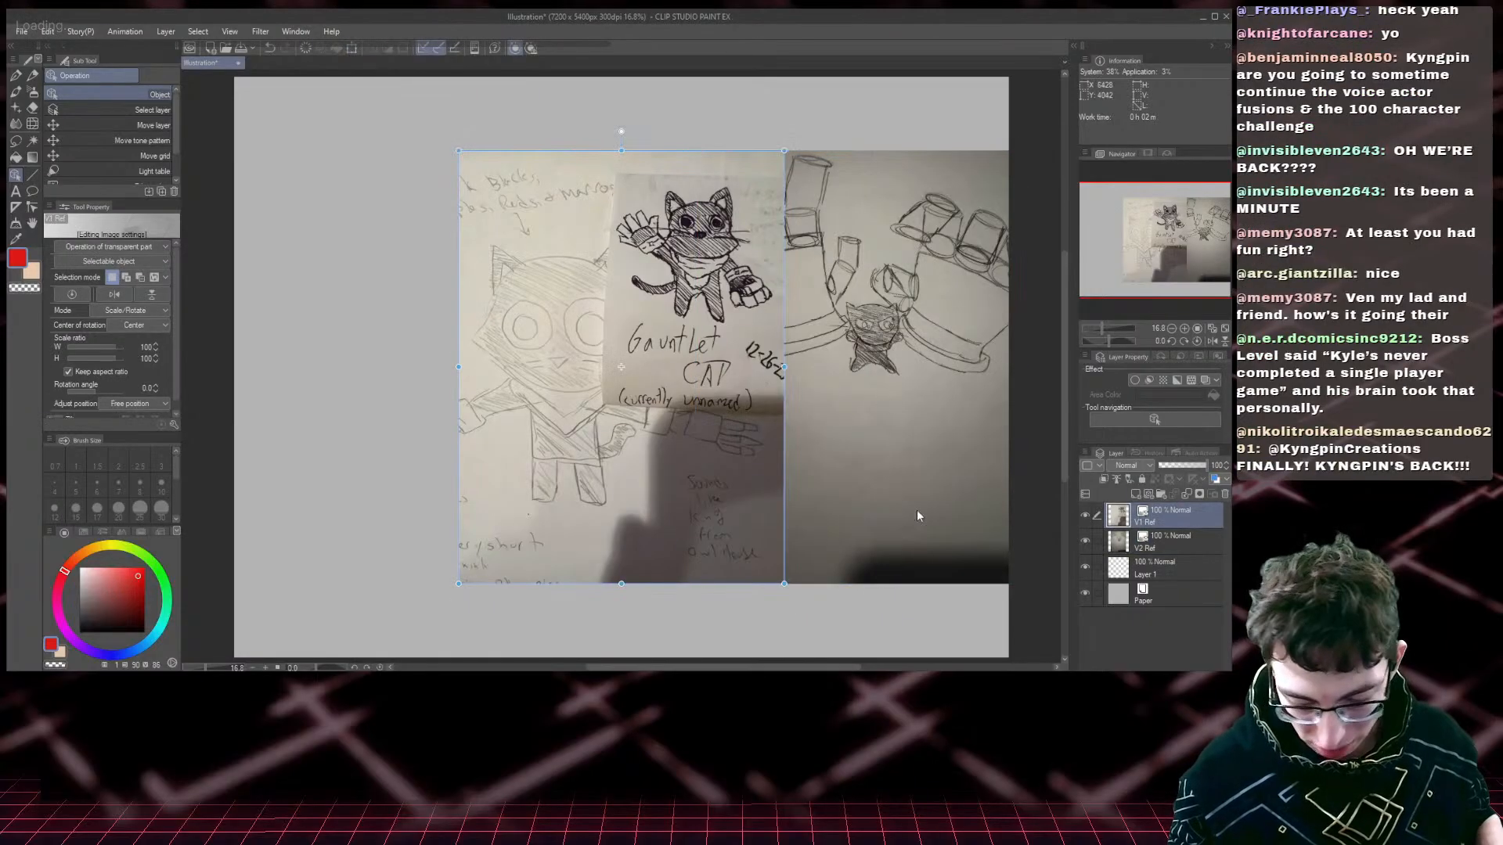
- Move the V1 Ref photo to the left side of the canvas so it no longer overlaps V2 Ref
click(735, 454)
key(ctrl+t)
drag(728, 456, 542, 451)
key(Return)
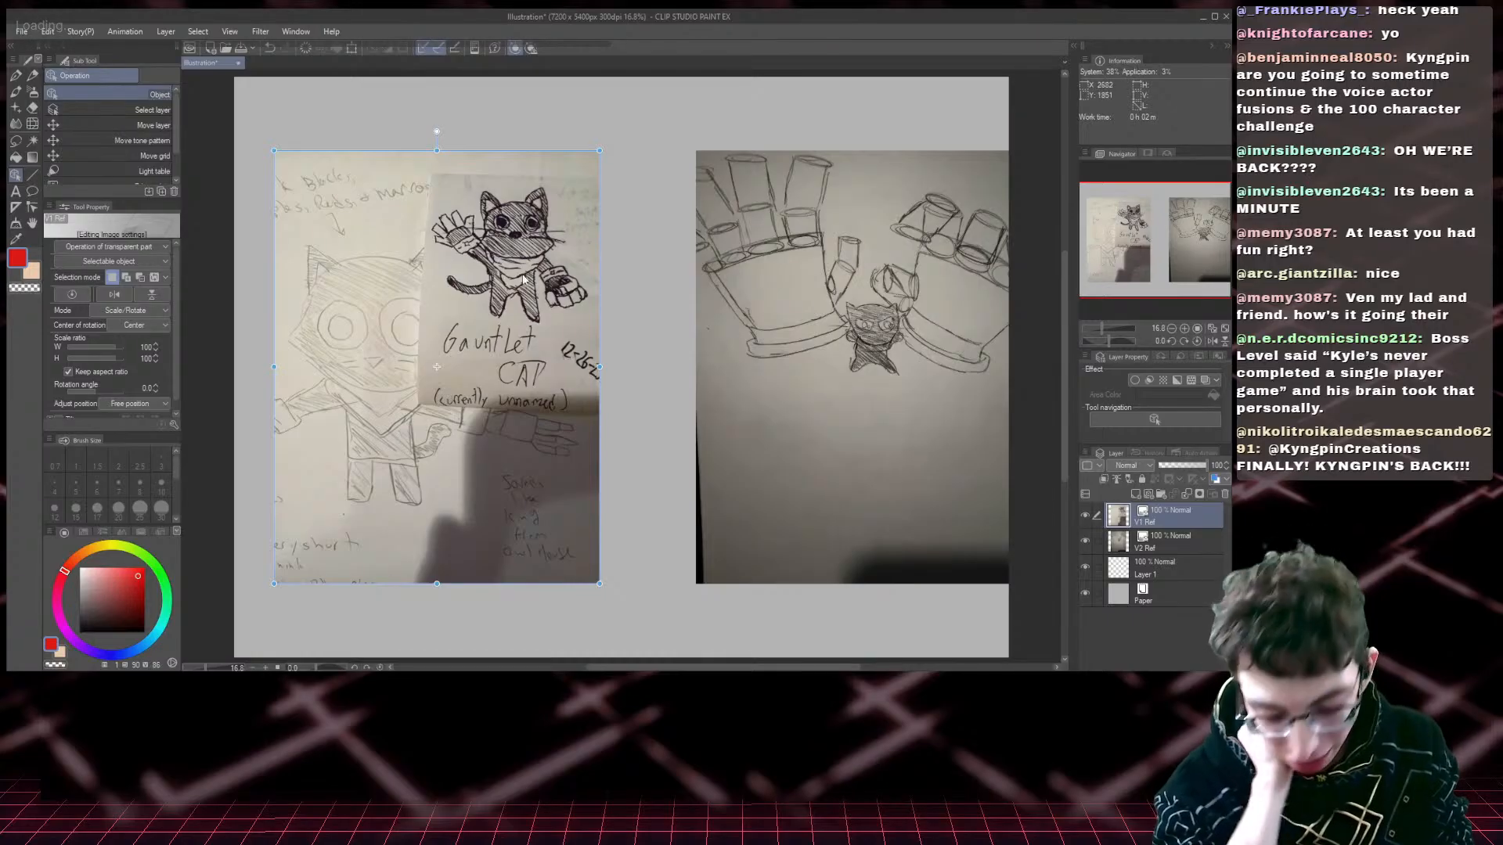
- Hide the V1 Ref and V2 Ref layers and ready the Mechanical pencil in dark navy on Layer 1
drag(1077, 533, 1087, 516)
click(1117, 563)
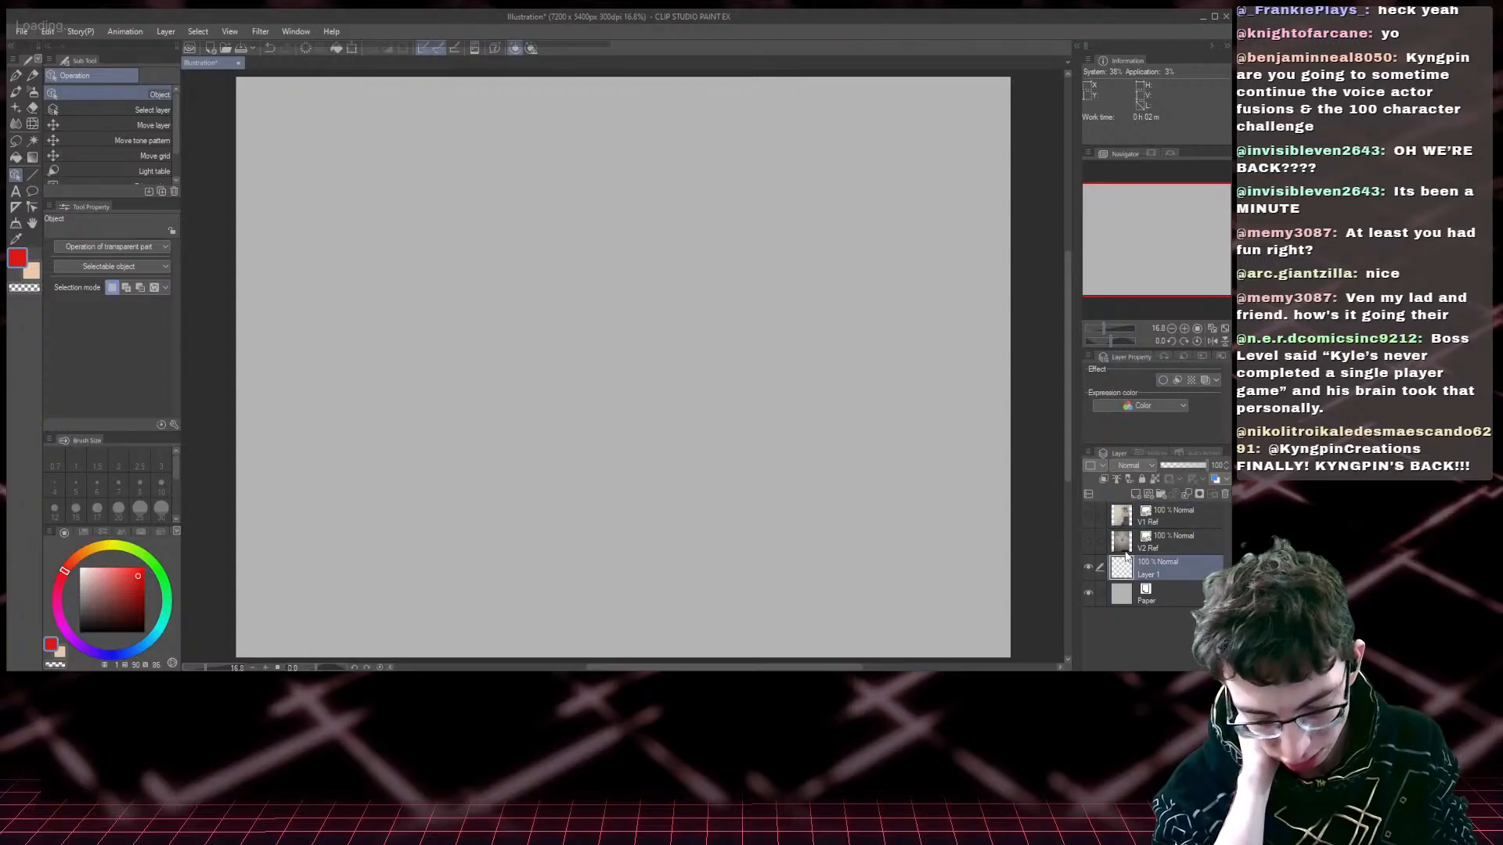
click(16, 77)
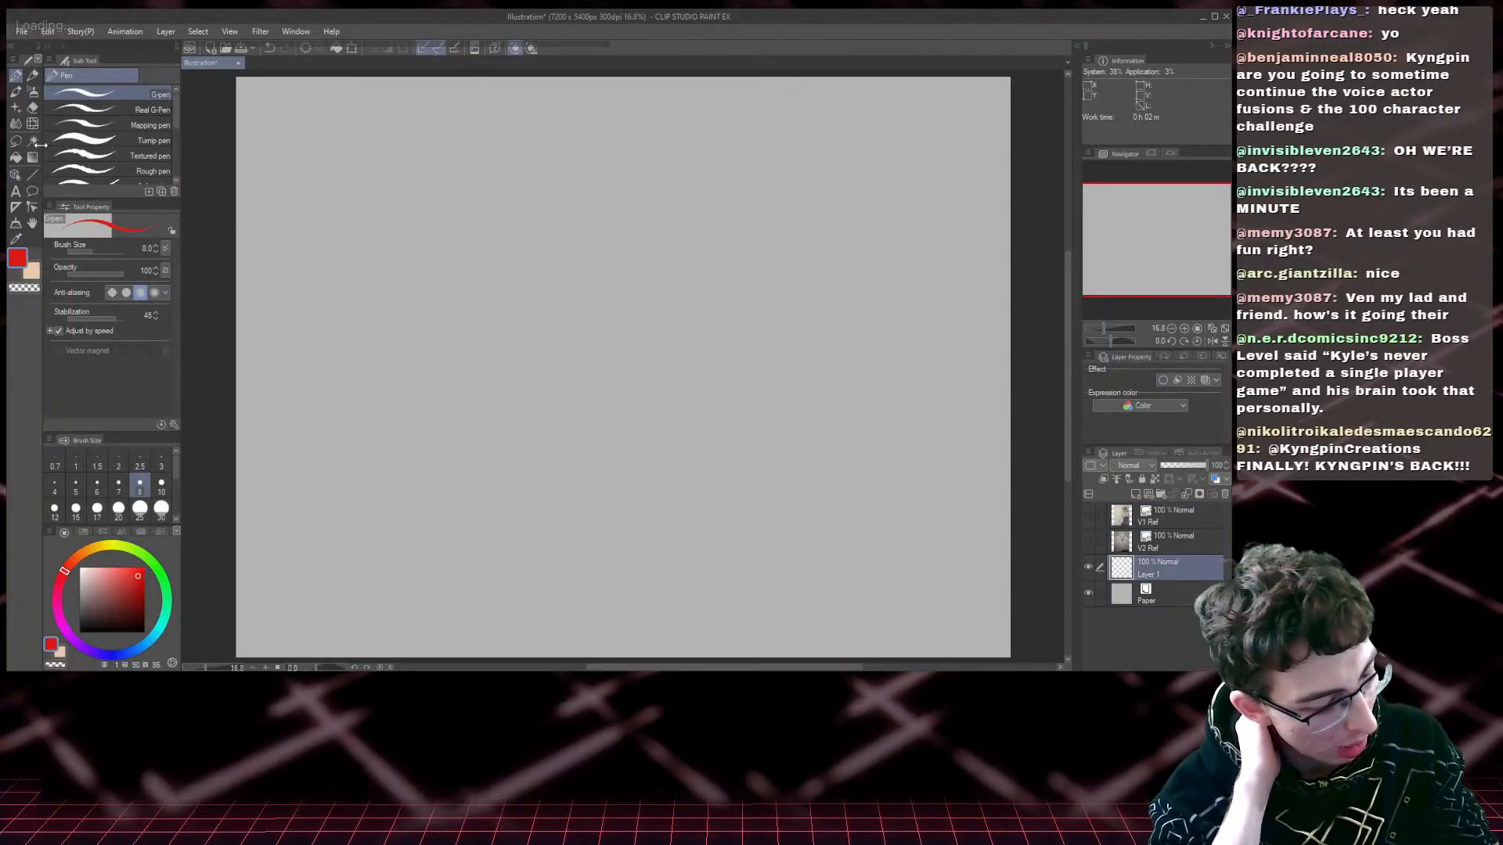
click(104, 618)
click(115, 654)
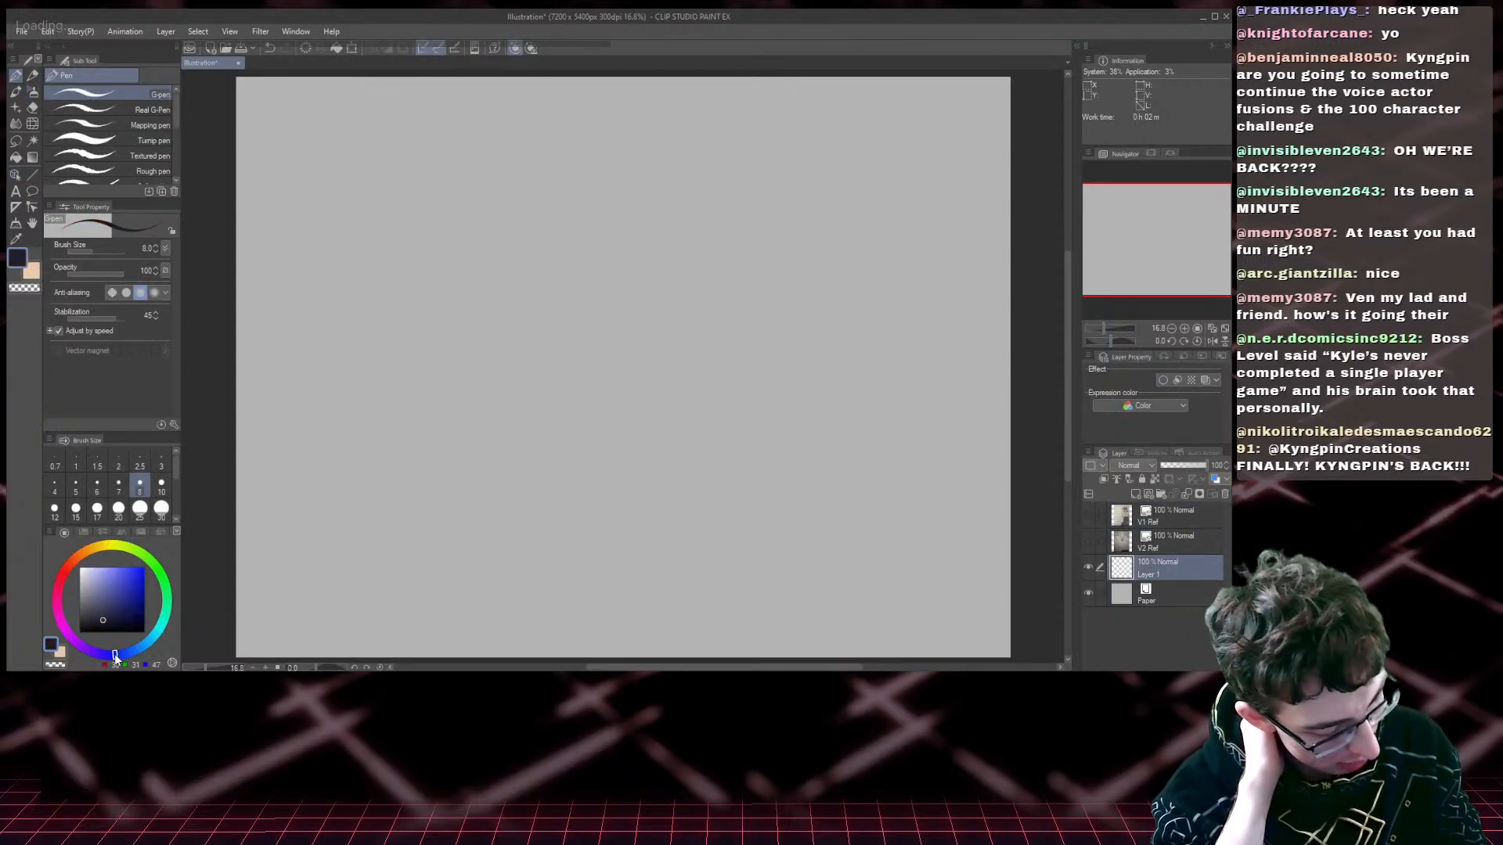
key(p)
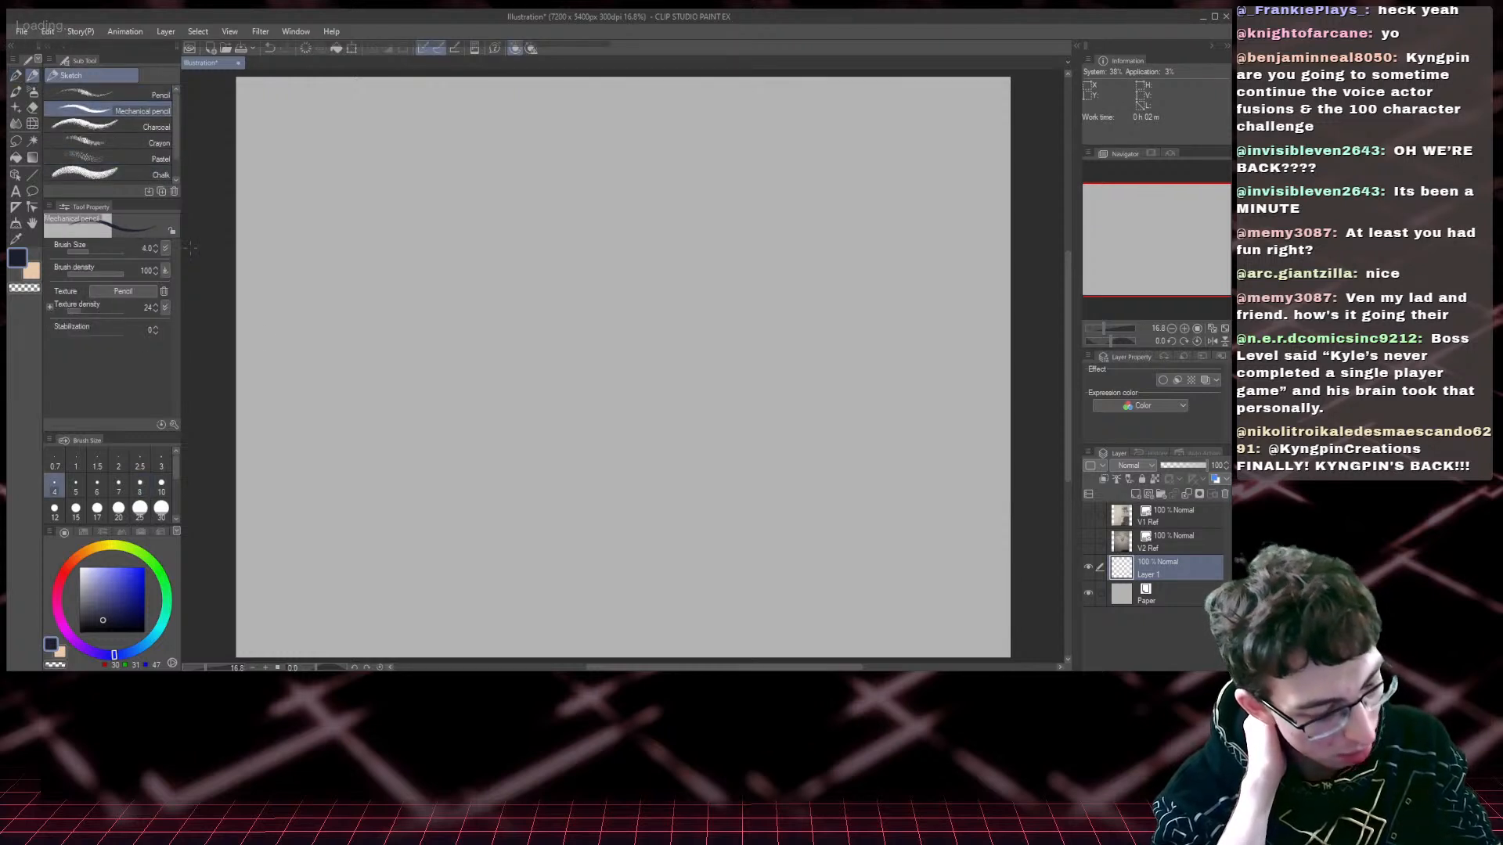
- Increase the Mechanical pencil's brush size to 30
scroll(284, 350, down, 1)
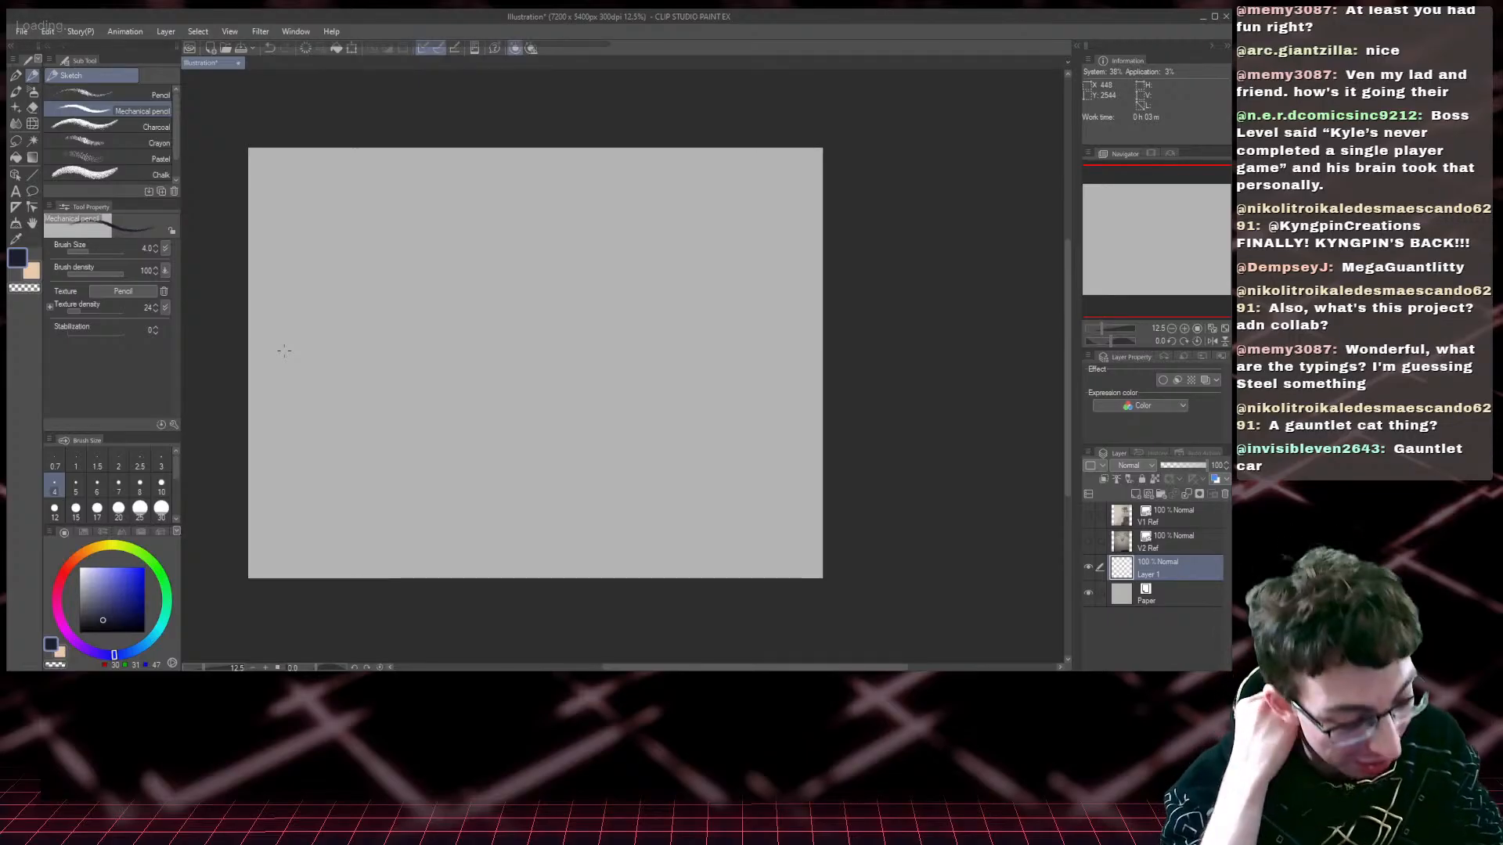
key(ctrl+plus)
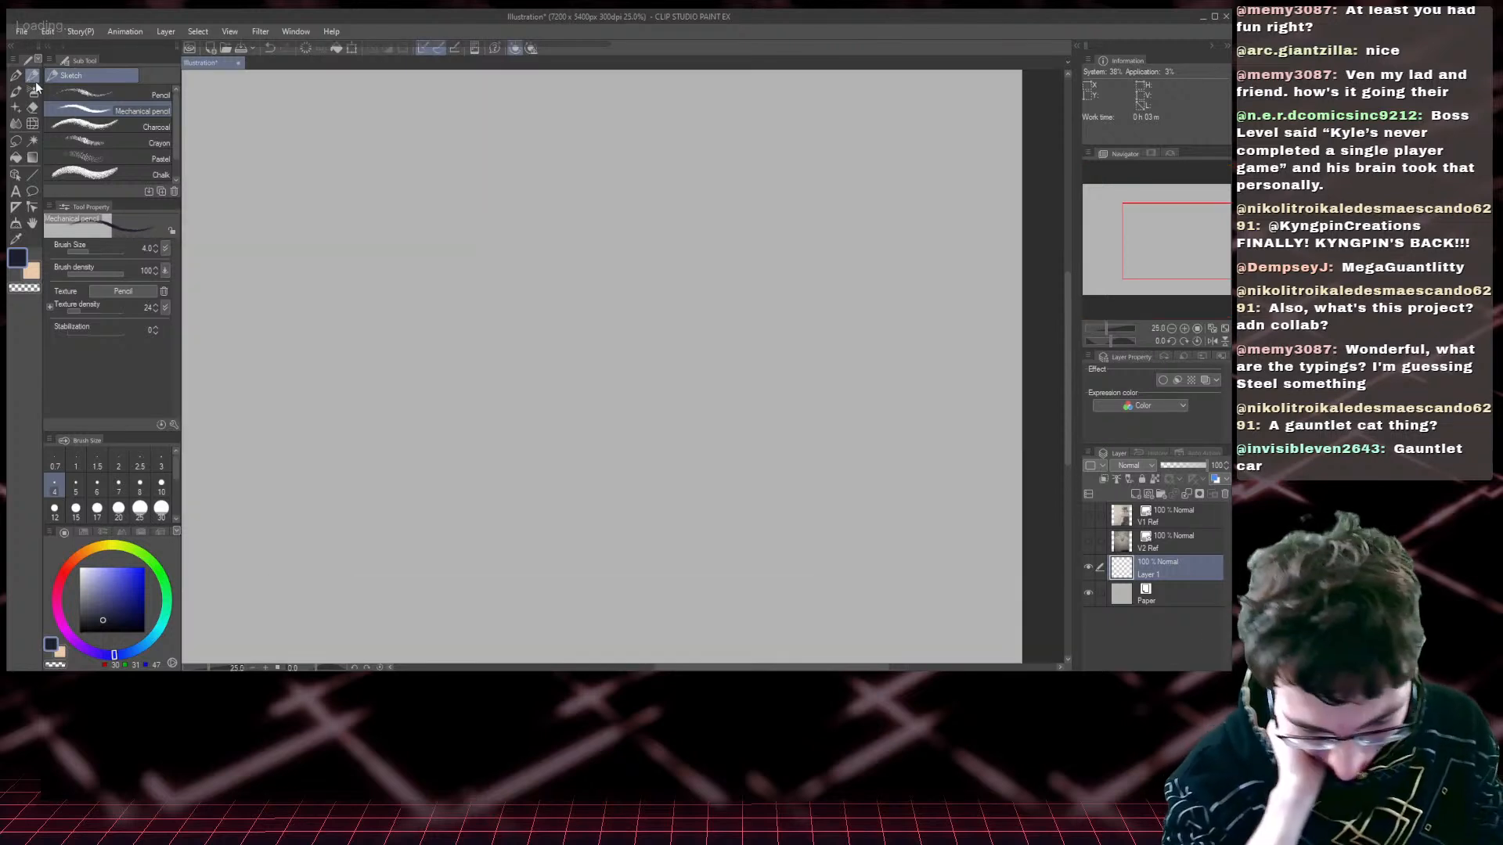
key(ctrl+minus)
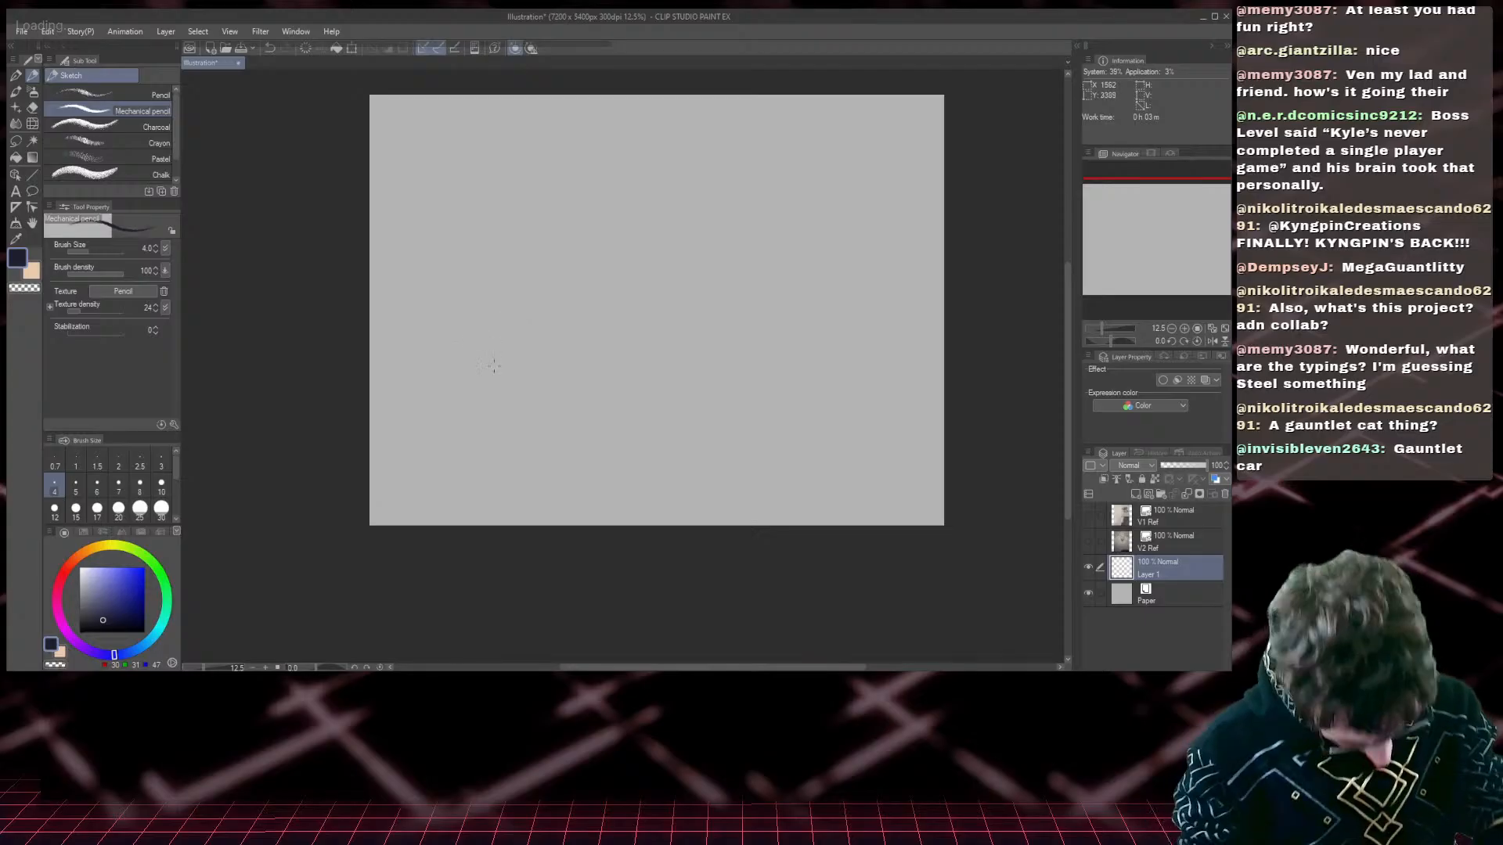
key(bracketright)
key(bracketright)
key(bracketright)
key(bracketright)
key(bracketright)
key(bracketright)
key(bracketright)
key(bracketright)
key(bracketright)
key(bracketright)
key(bracketright)
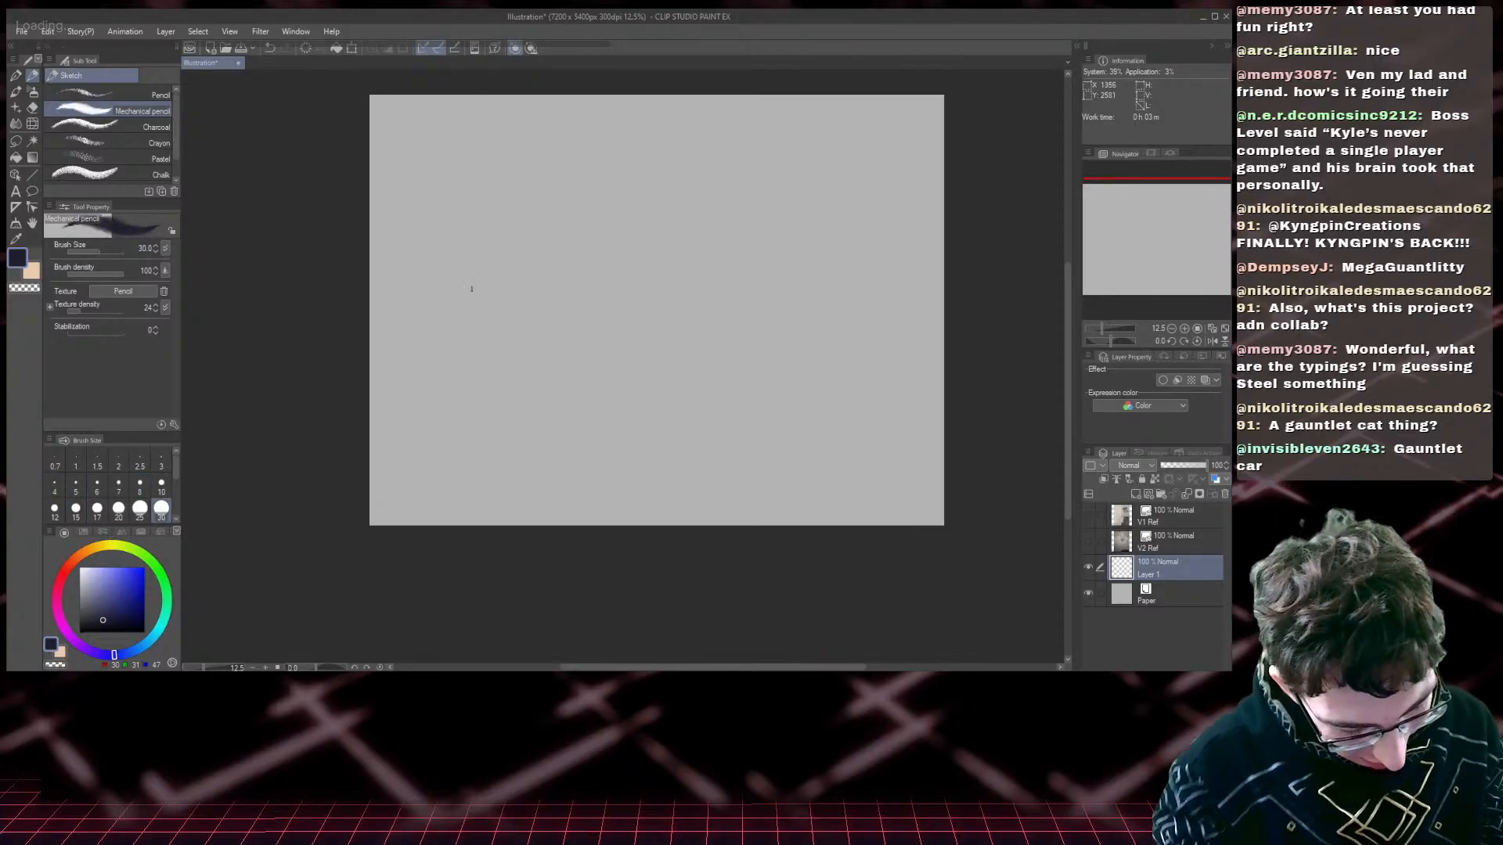
- Change the drawing color to a brighter blue (RGB 41, 47, 168) and undo the short dark test stroke
drag(501, 255, 529, 292)
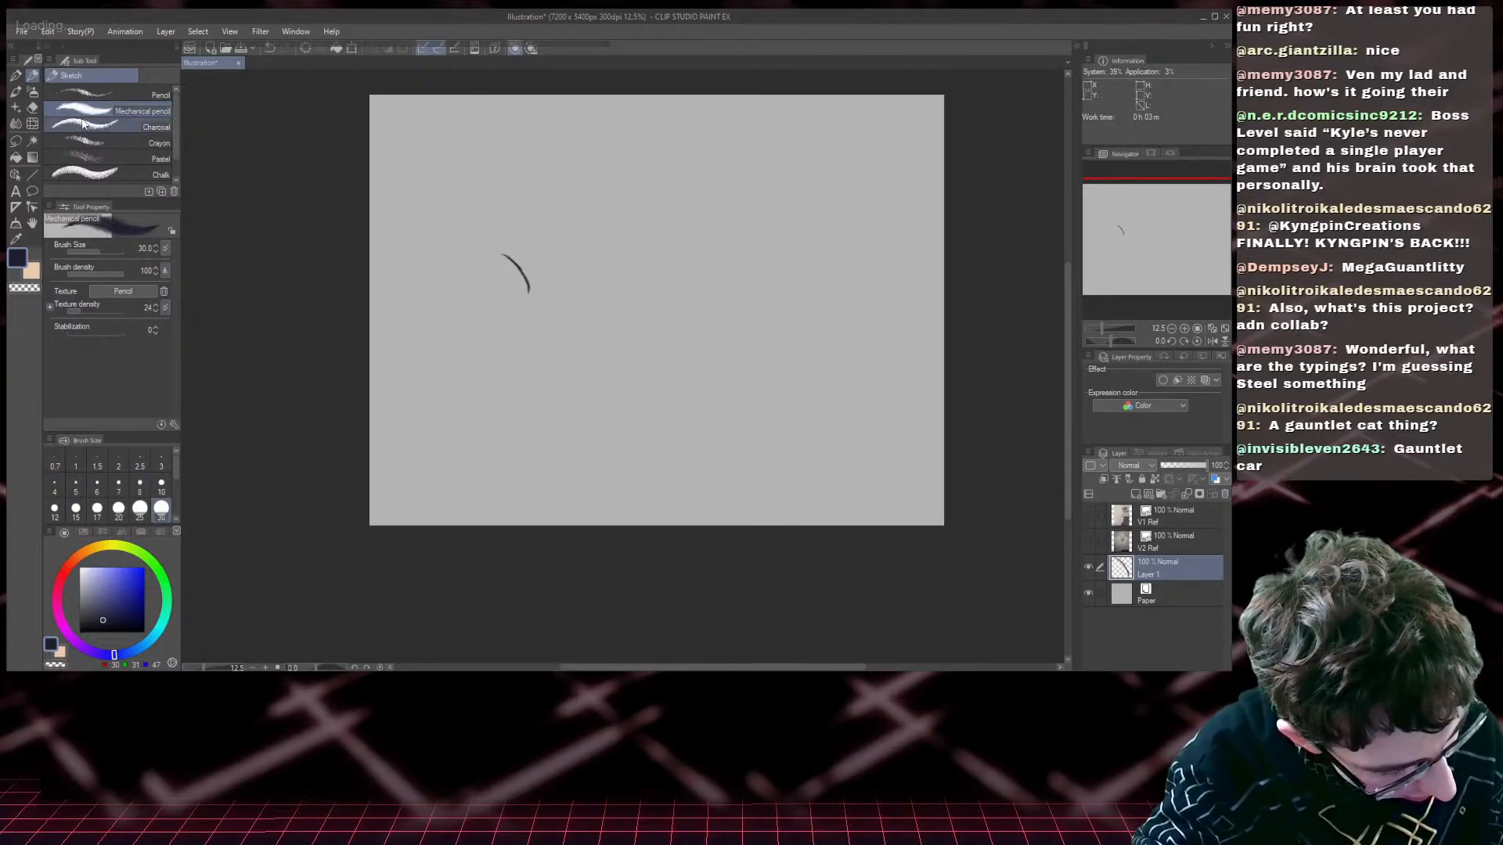
drag(123, 592, 128, 590)
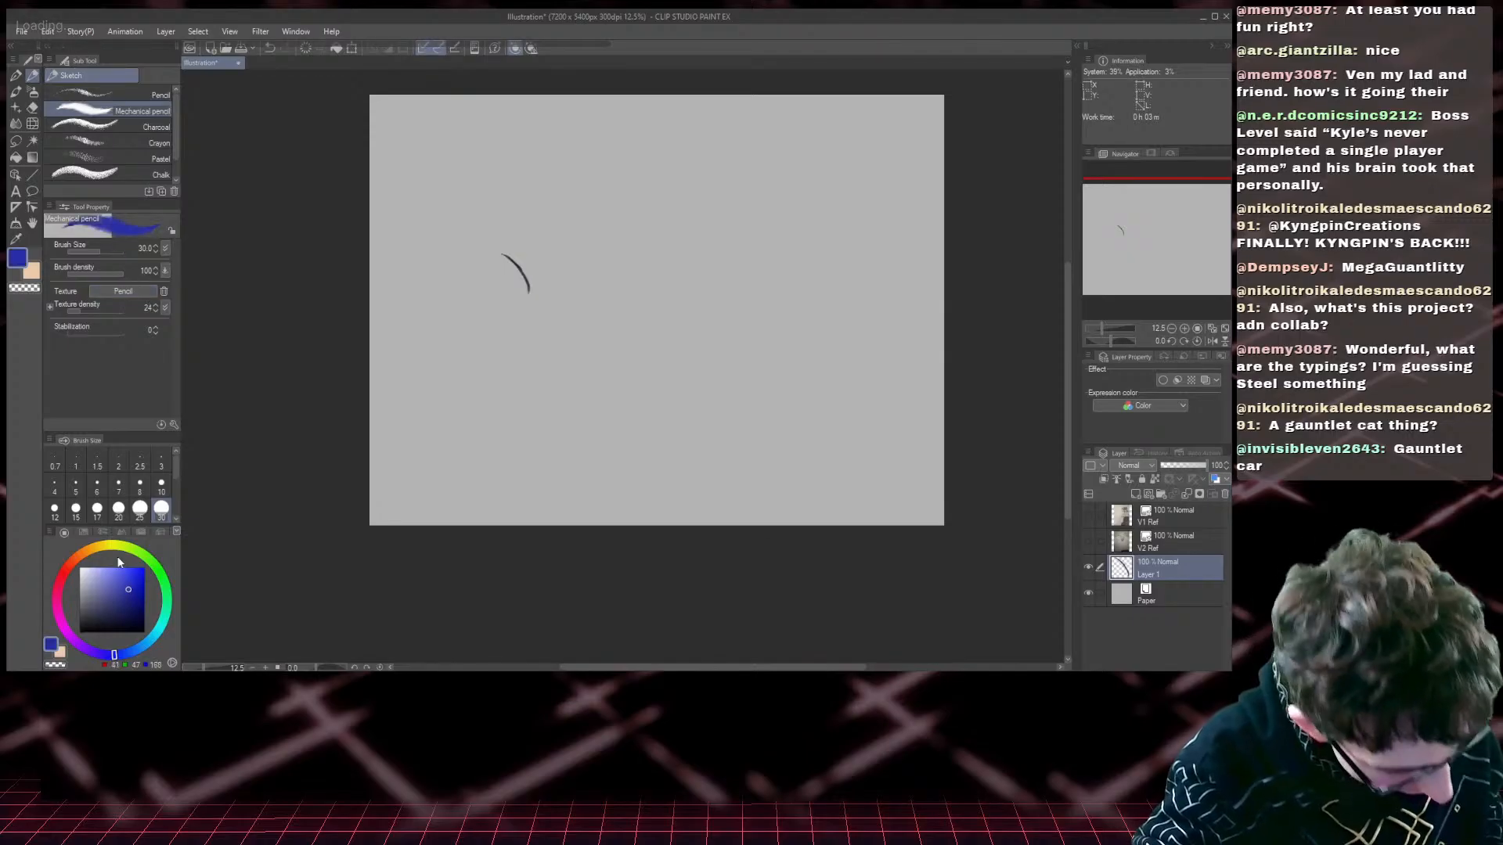
key(ctrl+plus)
mouse_move(1143, 256)
mouse_down()
mouse_move(1105, 219)
mouse_move(1165, 247)
mouse_up()
key(ctrl+z)
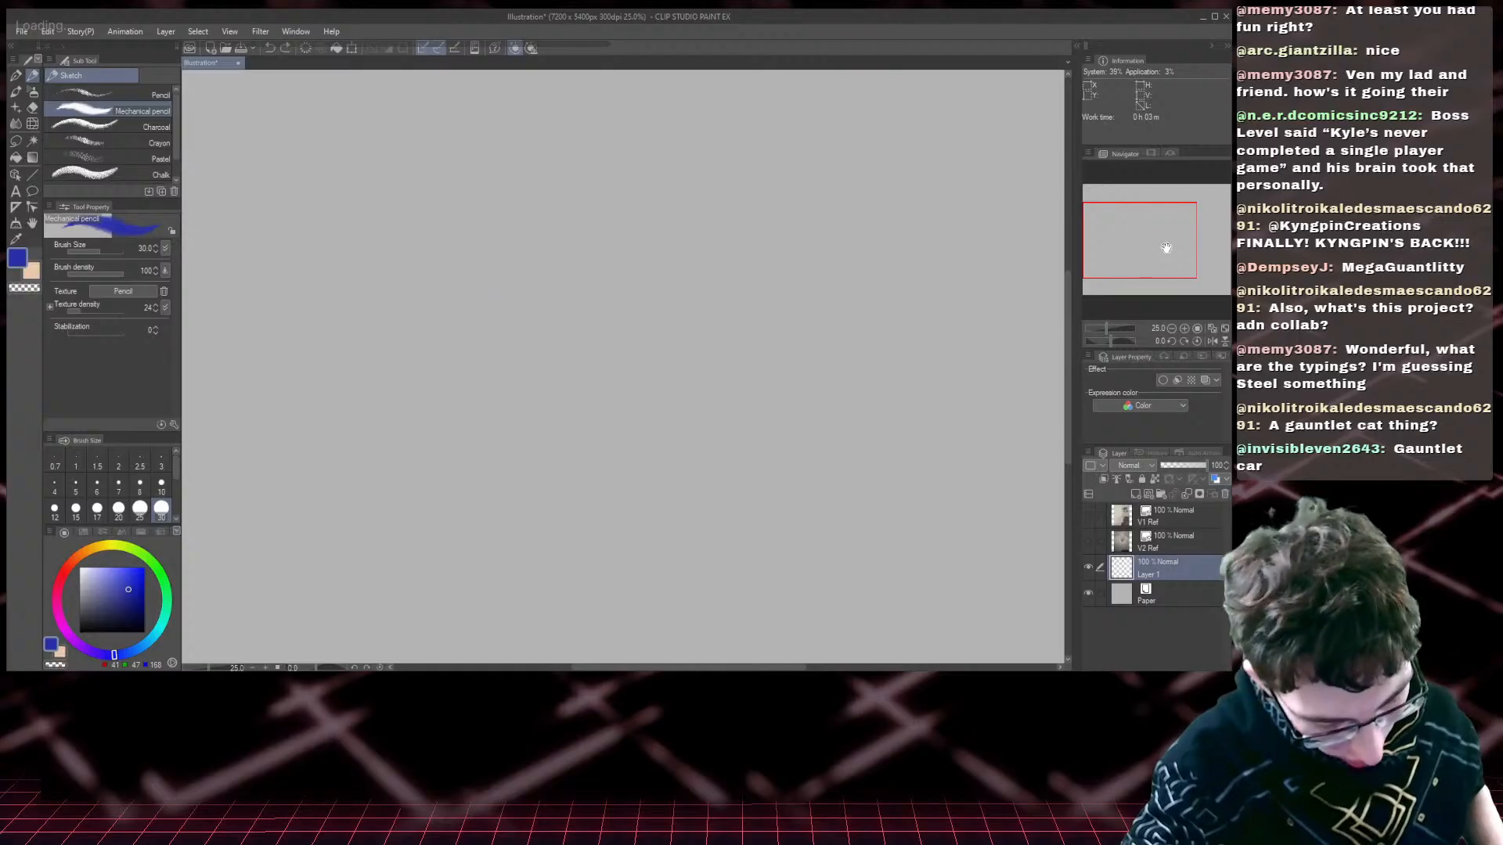
- Sketch the cat's head as a circle left of the canvas centre, with curved vertical and horizontal face guidelines
key(ctrl+minus)
mouse_move(615, 302)
mouse_down()
mouse_move(639, 344)
mouse_move(622, 305)
mouse_move(592, 295)
mouse_move(552, 334)
mouse_move(595, 382)
mouse_move(573, 378)
mouse_move(643, 348)
mouse_move(630, 372)
mouse_move(642, 339)
mouse_move(601, 385)
mouse_up()
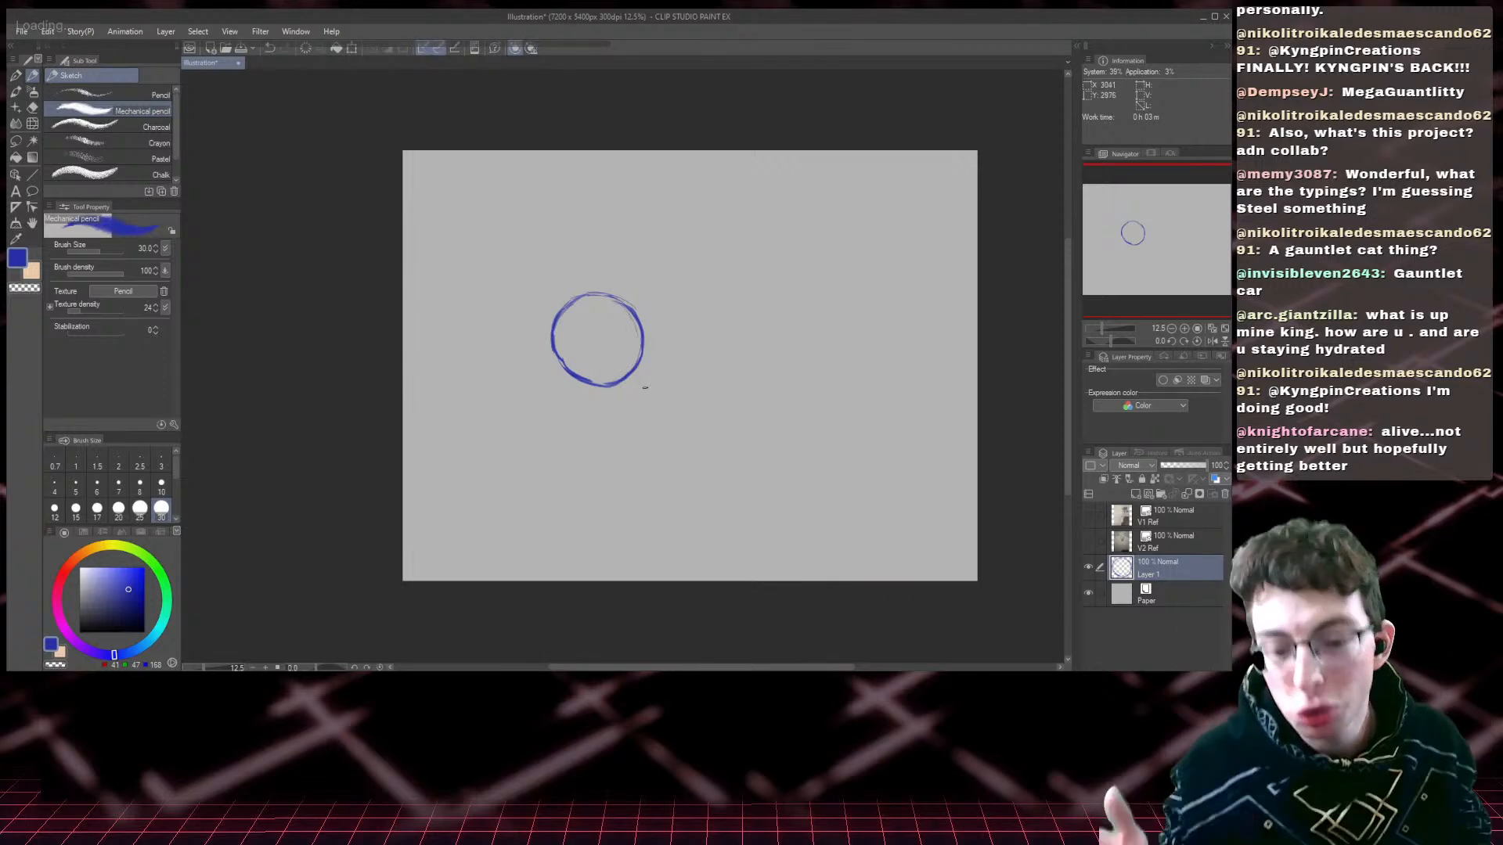
scroll(645, 386, up, 2)
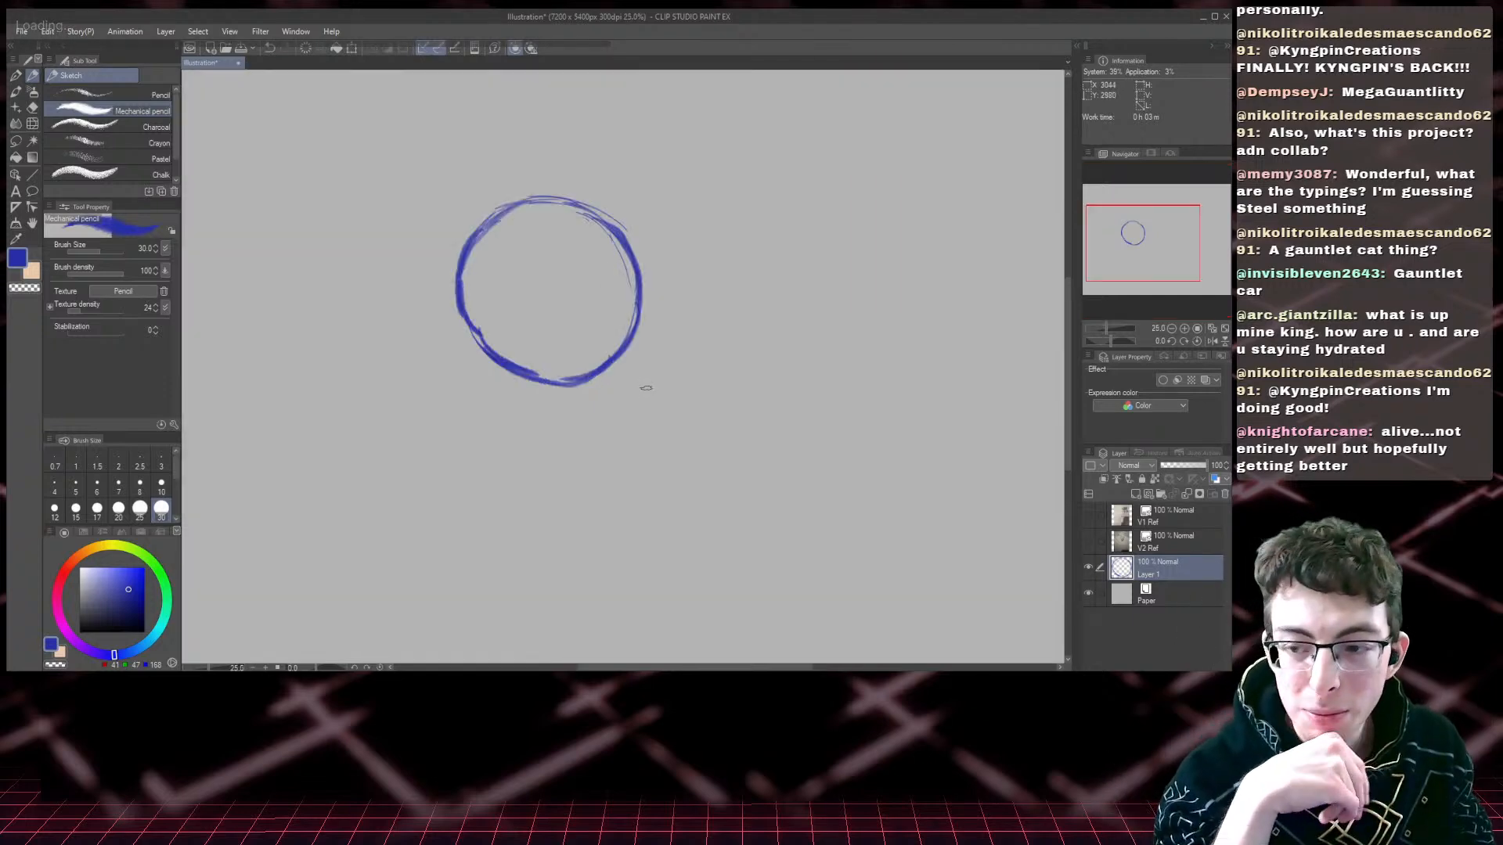
drag(1142, 275, 1131, 264)
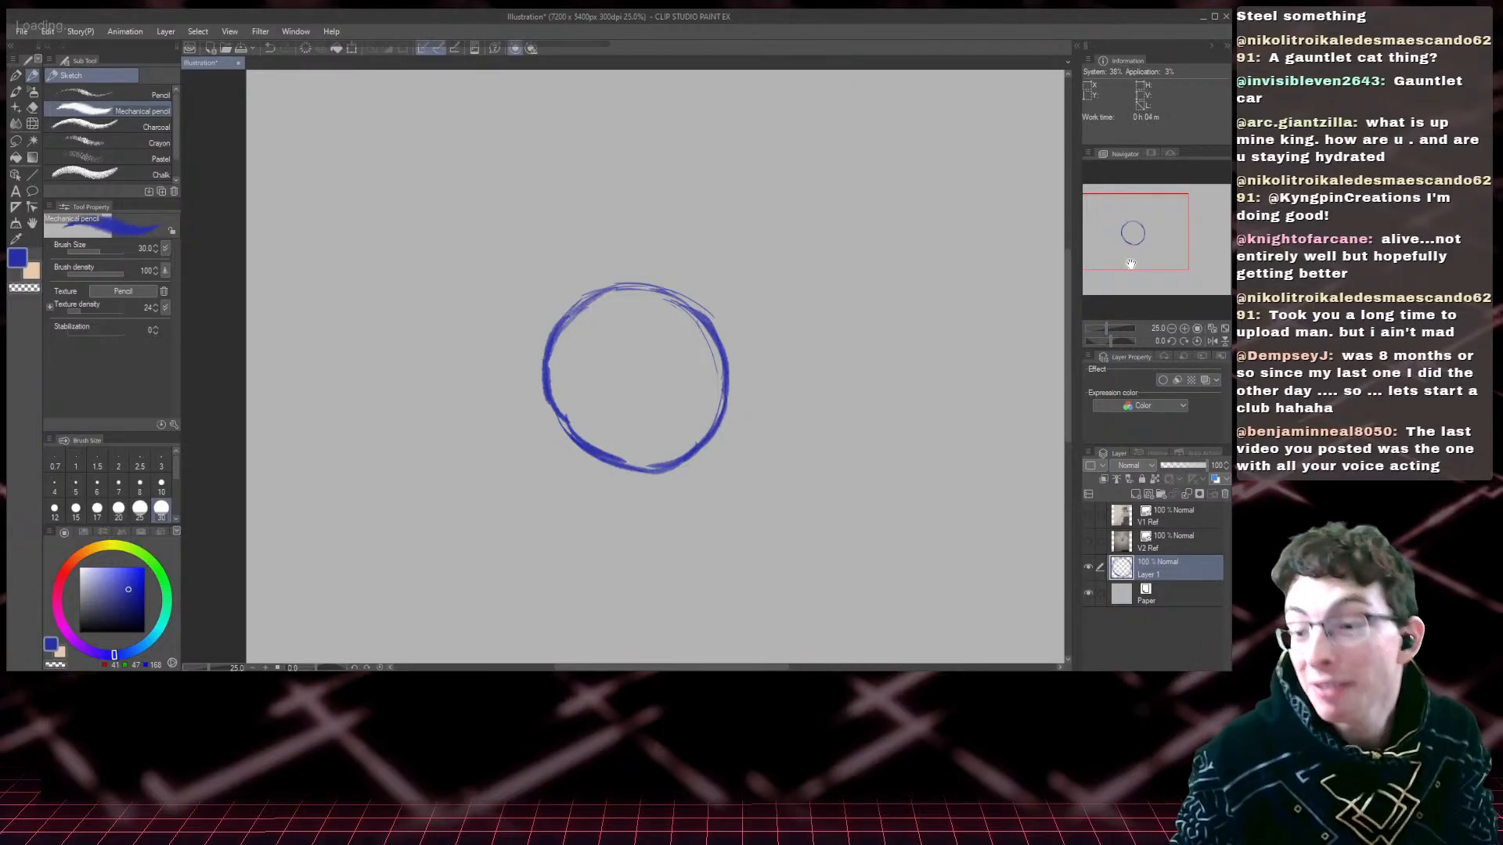
drag(643, 293, 667, 434)
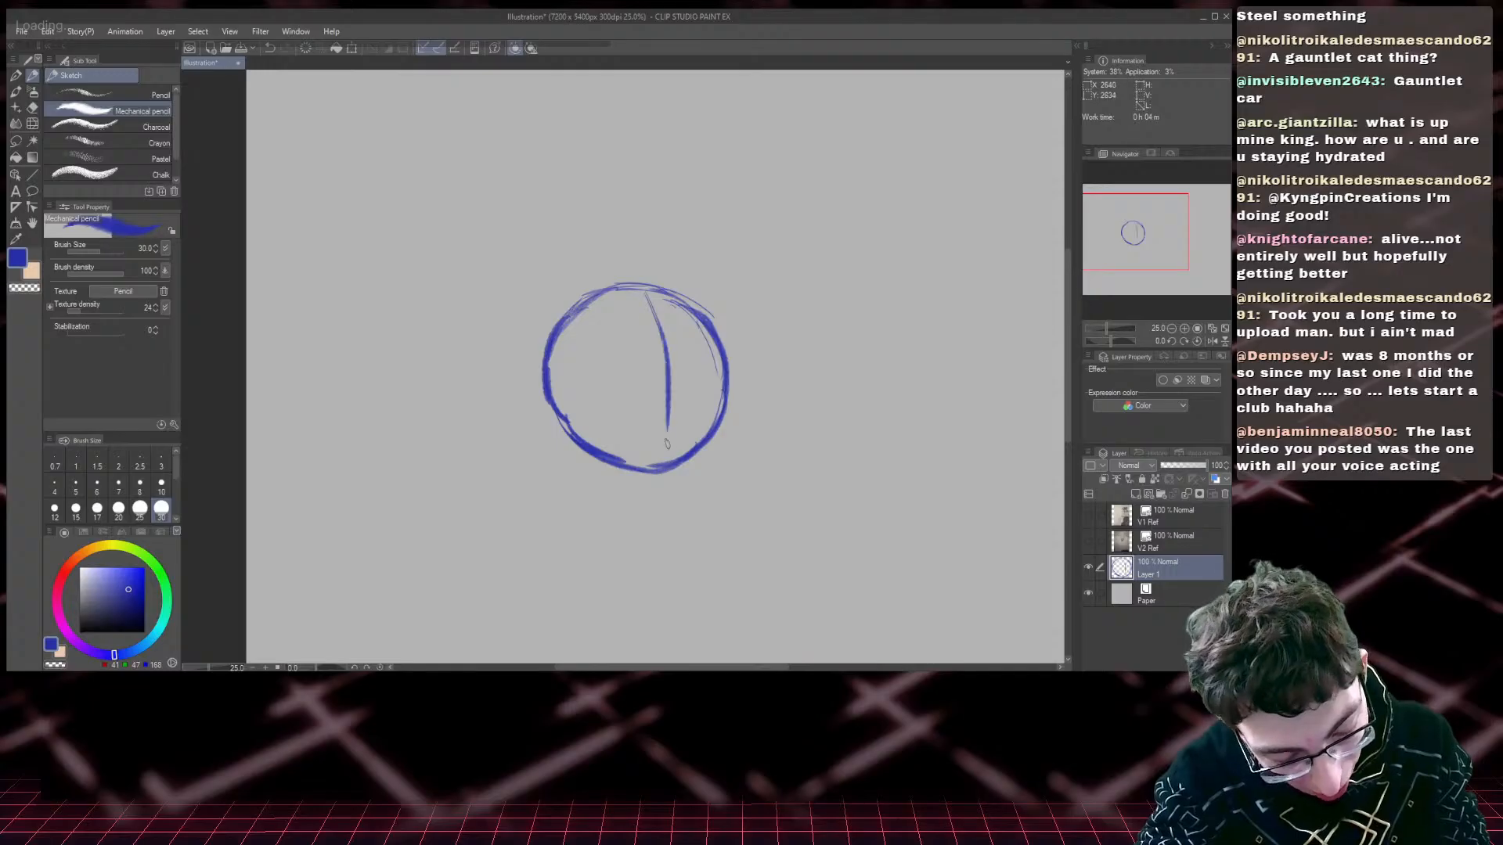
drag(659, 322, 660, 462)
mouse_move(651, 301)
mouse_down()
mouse_move(659, 468)
mouse_move(666, 378)
mouse_move(723, 377)
mouse_move(631, 385)
mouse_move(694, 384)
mouse_move(565, 368)
mouse_move(656, 384)
mouse_up()
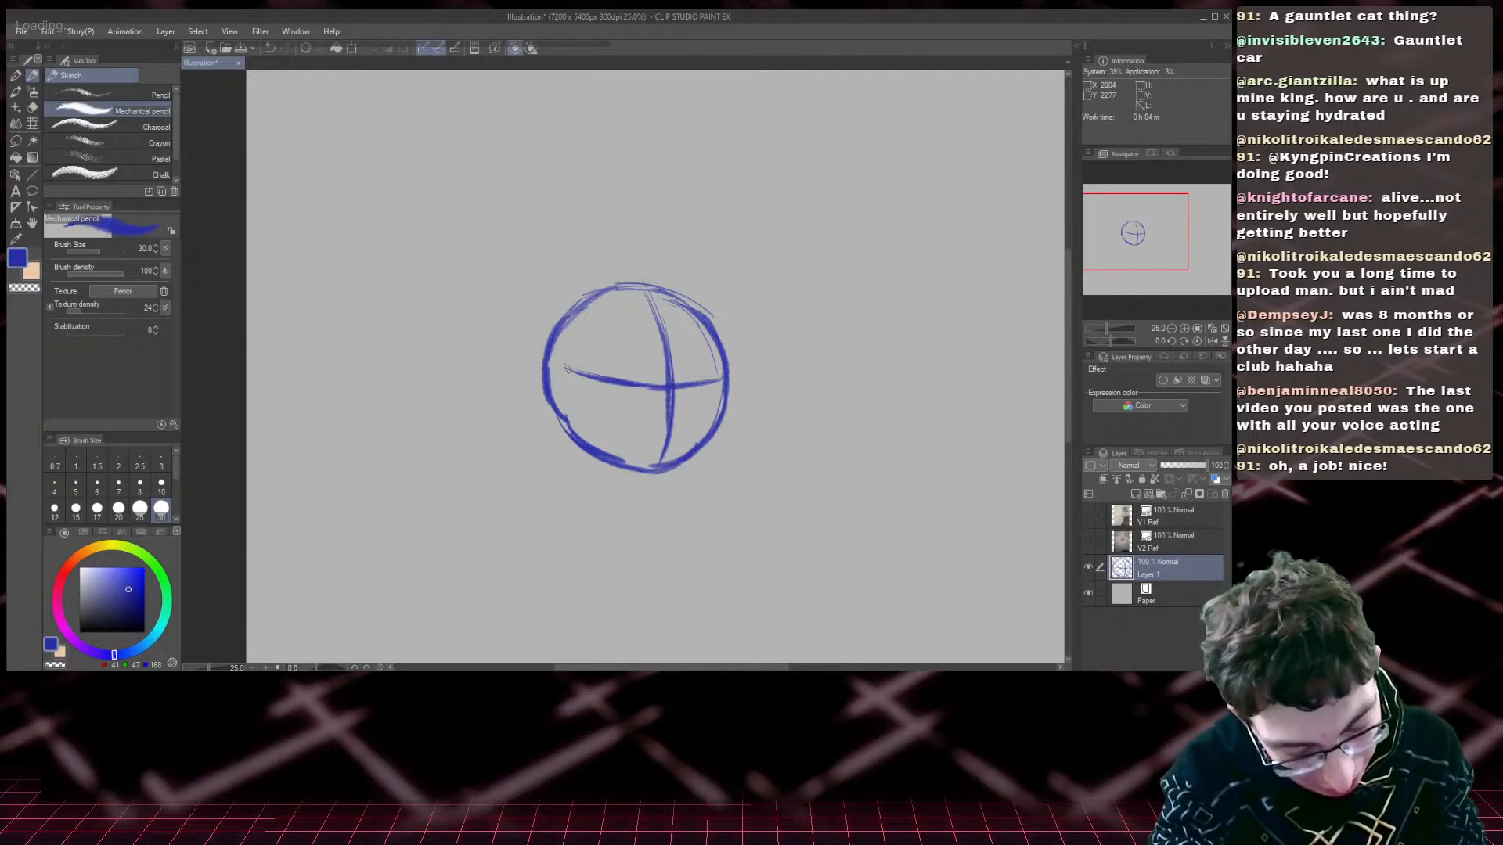
- Sketch a double-lined oval on the head's left edge and two pointed cat ears with inner ear lines
mouse_move(546, 345)
mouse_down()
mouse_move(568, 367)
mouse_move(563, 392)
mouse_move(560, 345)
mouse_move(572, 392)
mouse_move(567, 351)
mouse_up()
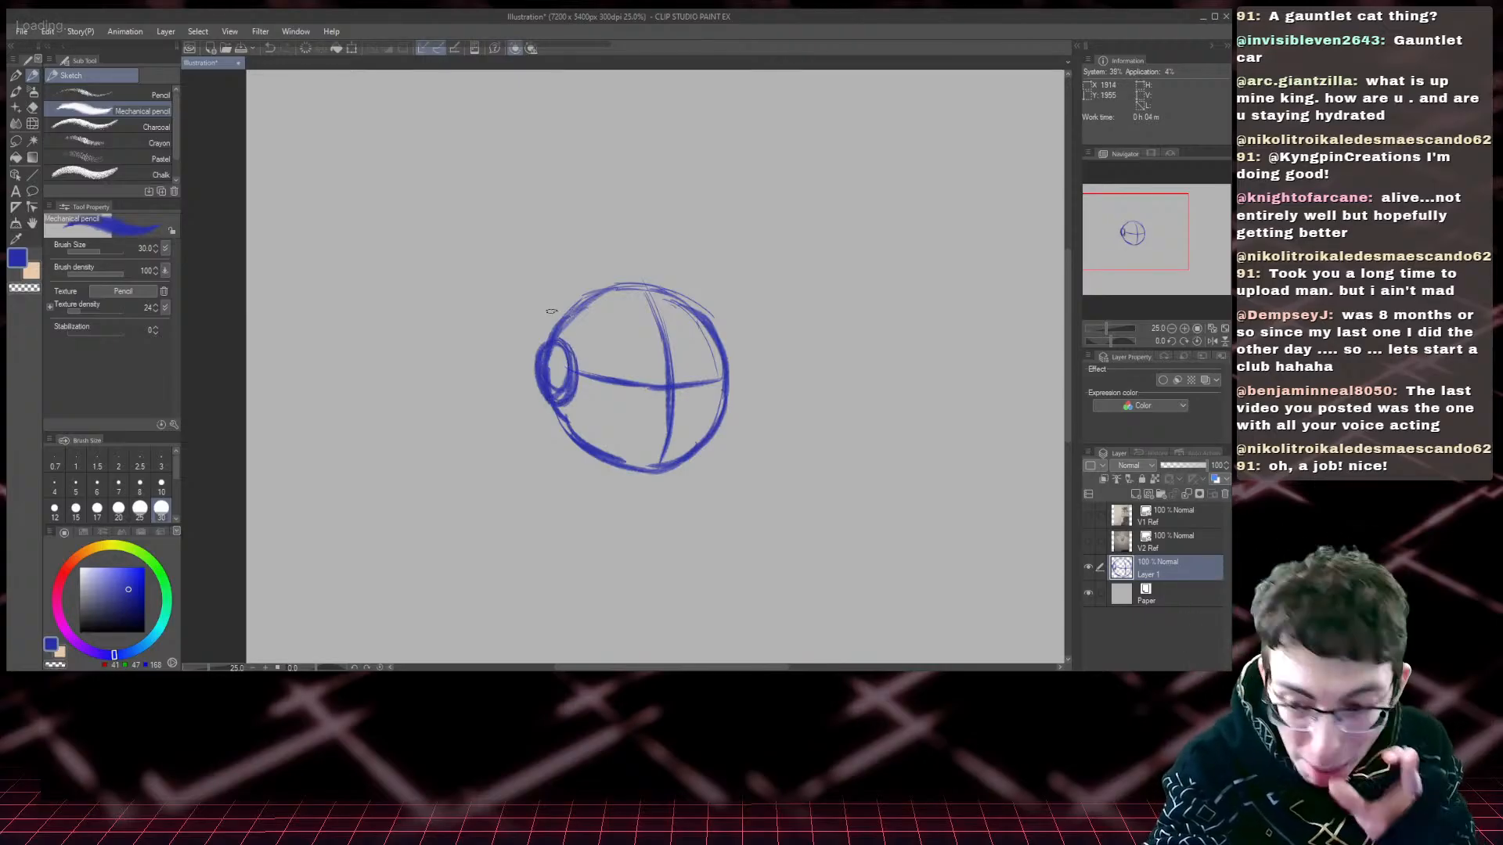
mouse_move(716, 292)
mouse_down()
mouse_move(723, 354)
mouse_move(713, 277)
mouse_move(674, 295)
mouse_move(714, 275)
mouse_move(714, 357)
mouse_up()
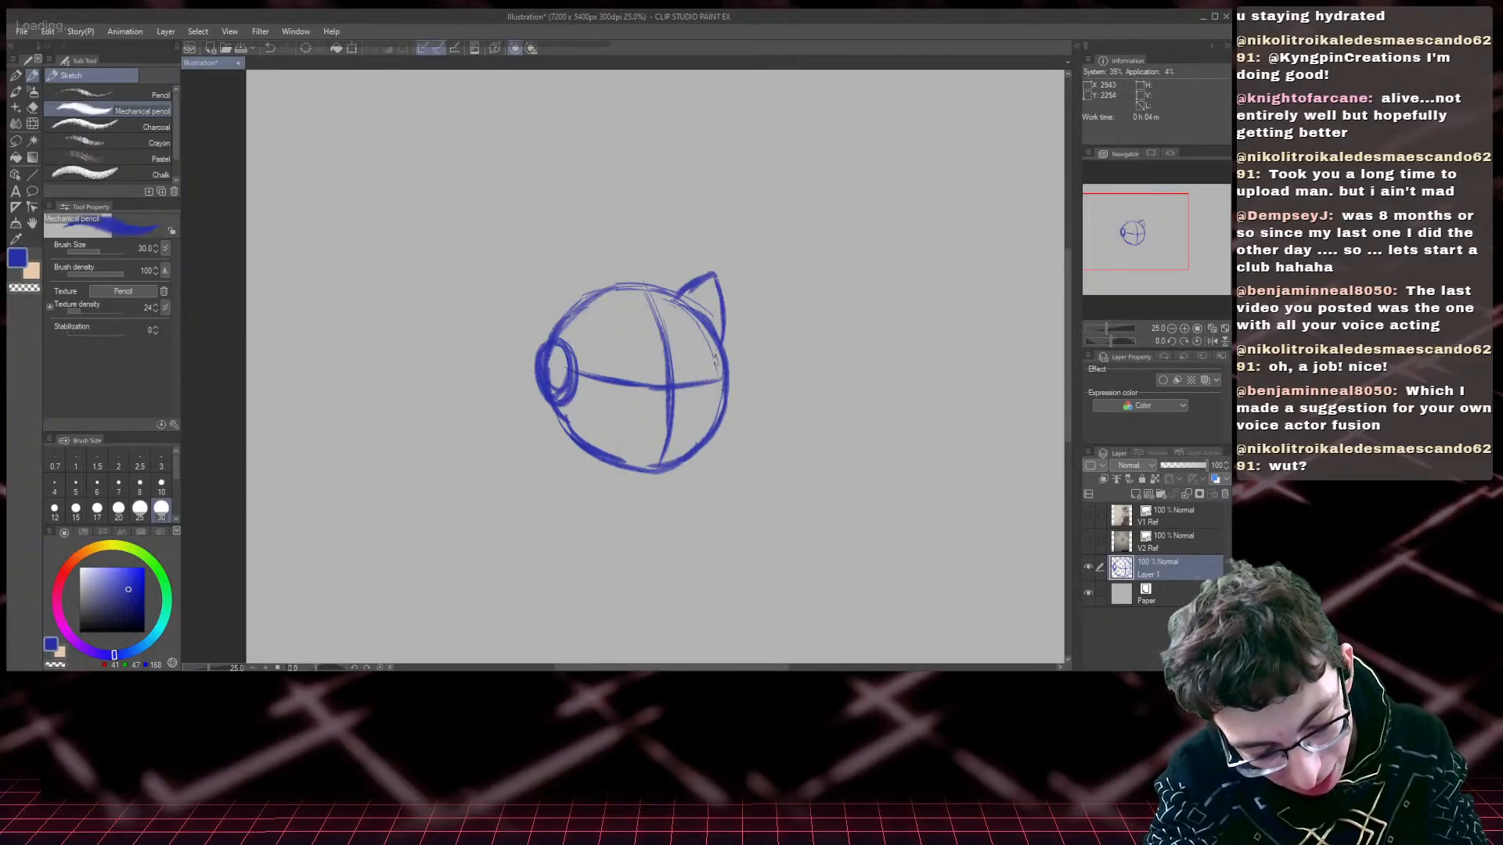
drag(612, 303, 571, 262)
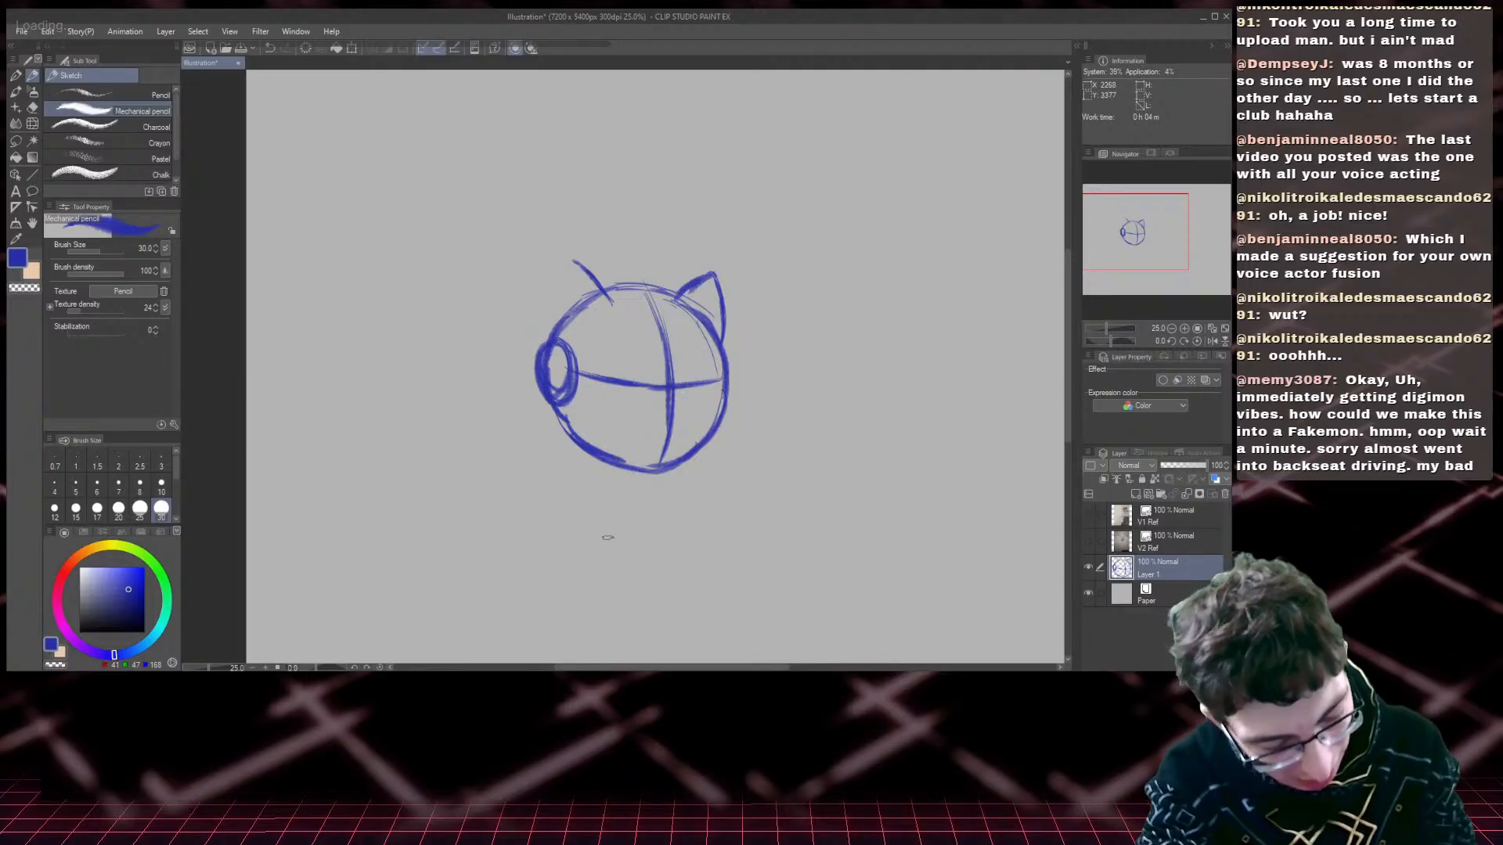
key(ctrl+z)
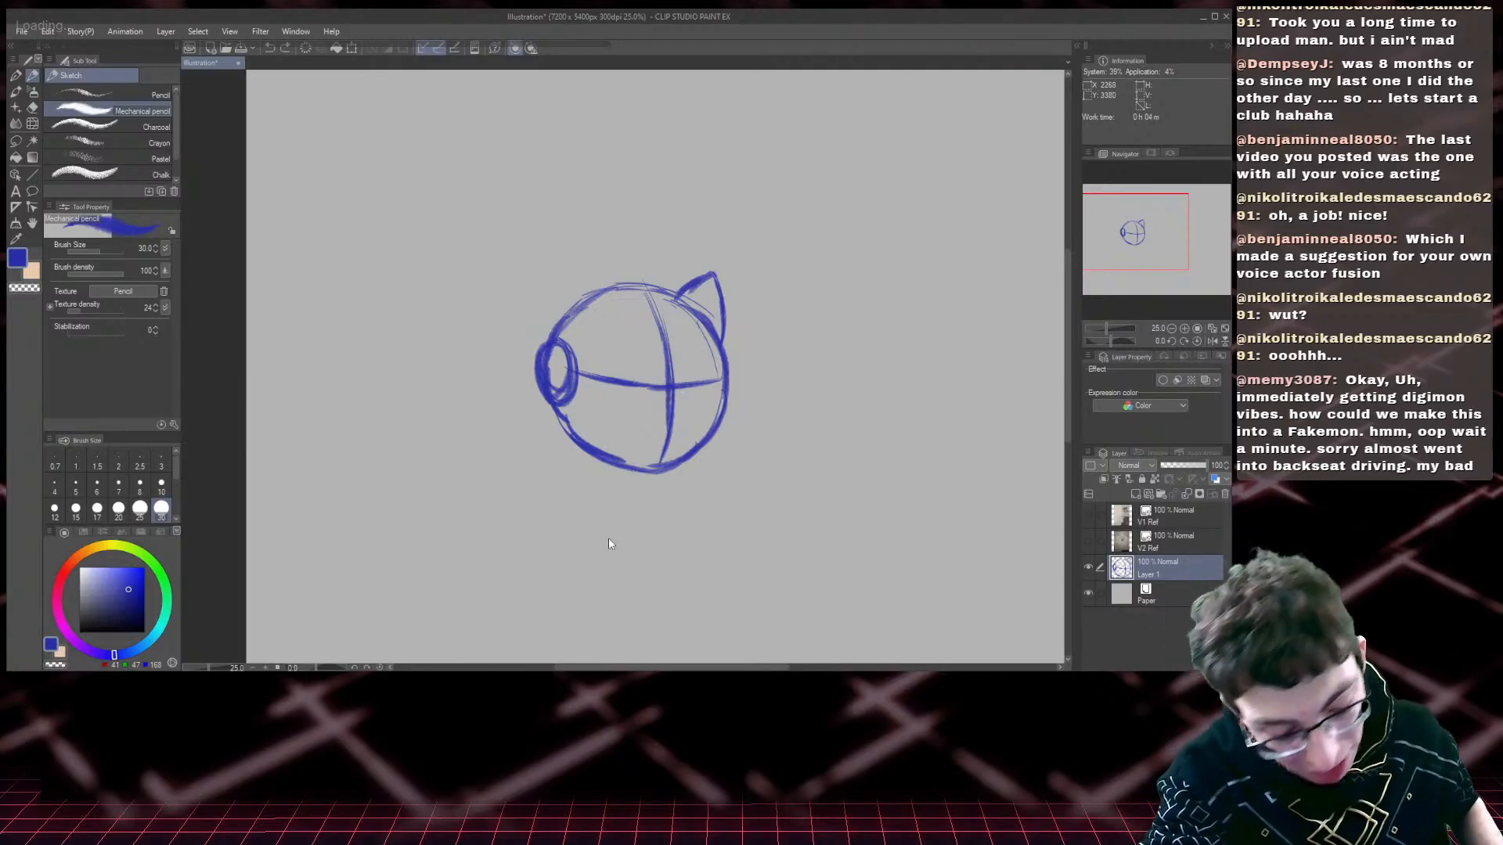
mouse_move(614, 305)
mouse_down()
mouse_move(568, 264)
mouse_move(555, 302)
mouse_move(555, 268)
mouse_move(561, 334)
mouse_move(557, 259)
mouse_move(617, 304)
mouse_move(572, 274)
mouse_move(574, 322)
mouse_up()
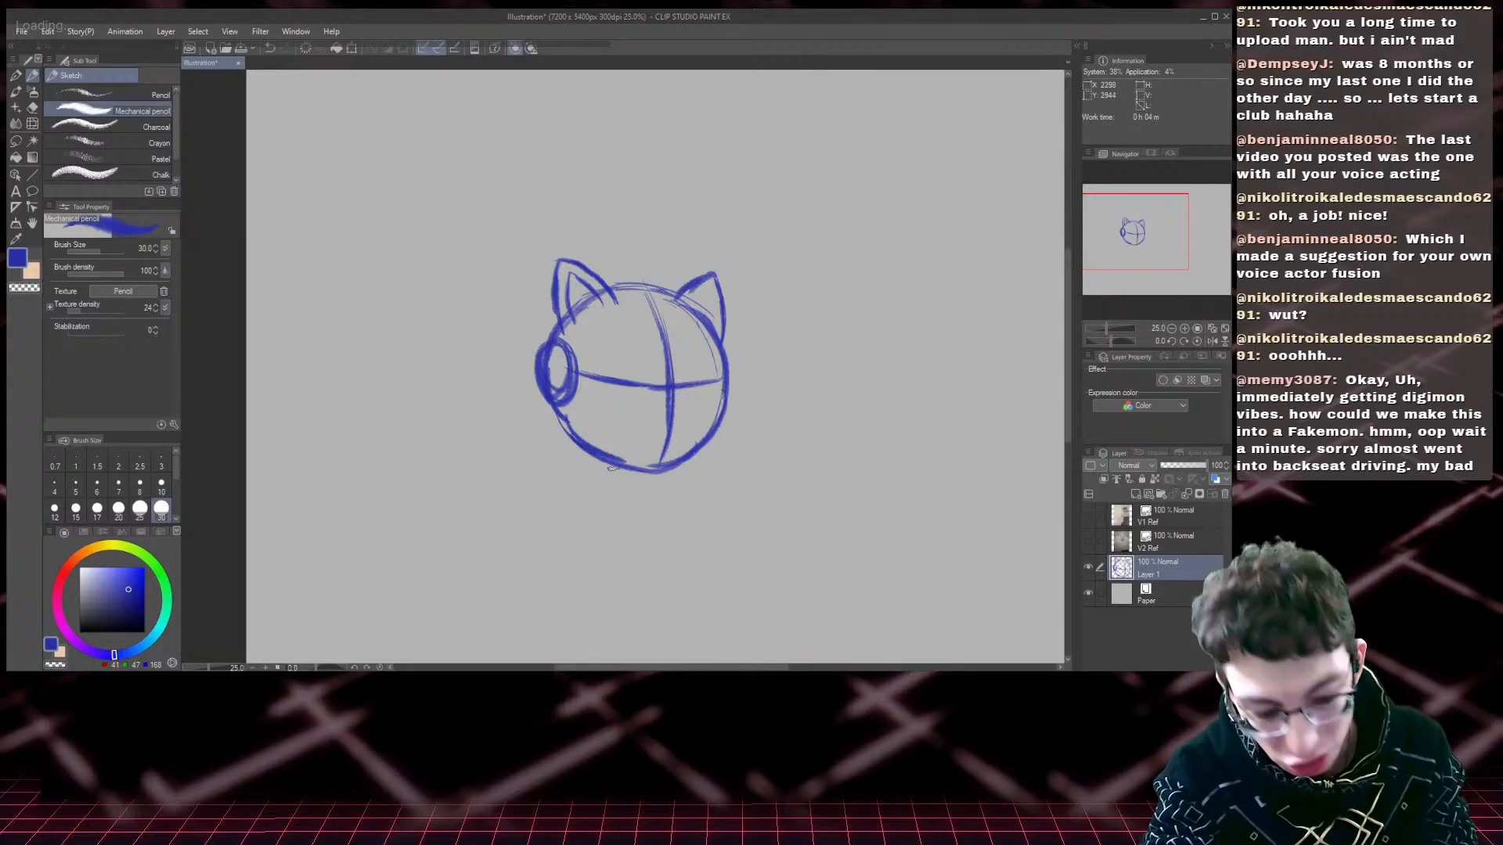
mouse_move(700, 300)
mouse_down()
mouse_move(711, 285)
mouse_move(714, 316)
mouse_up()
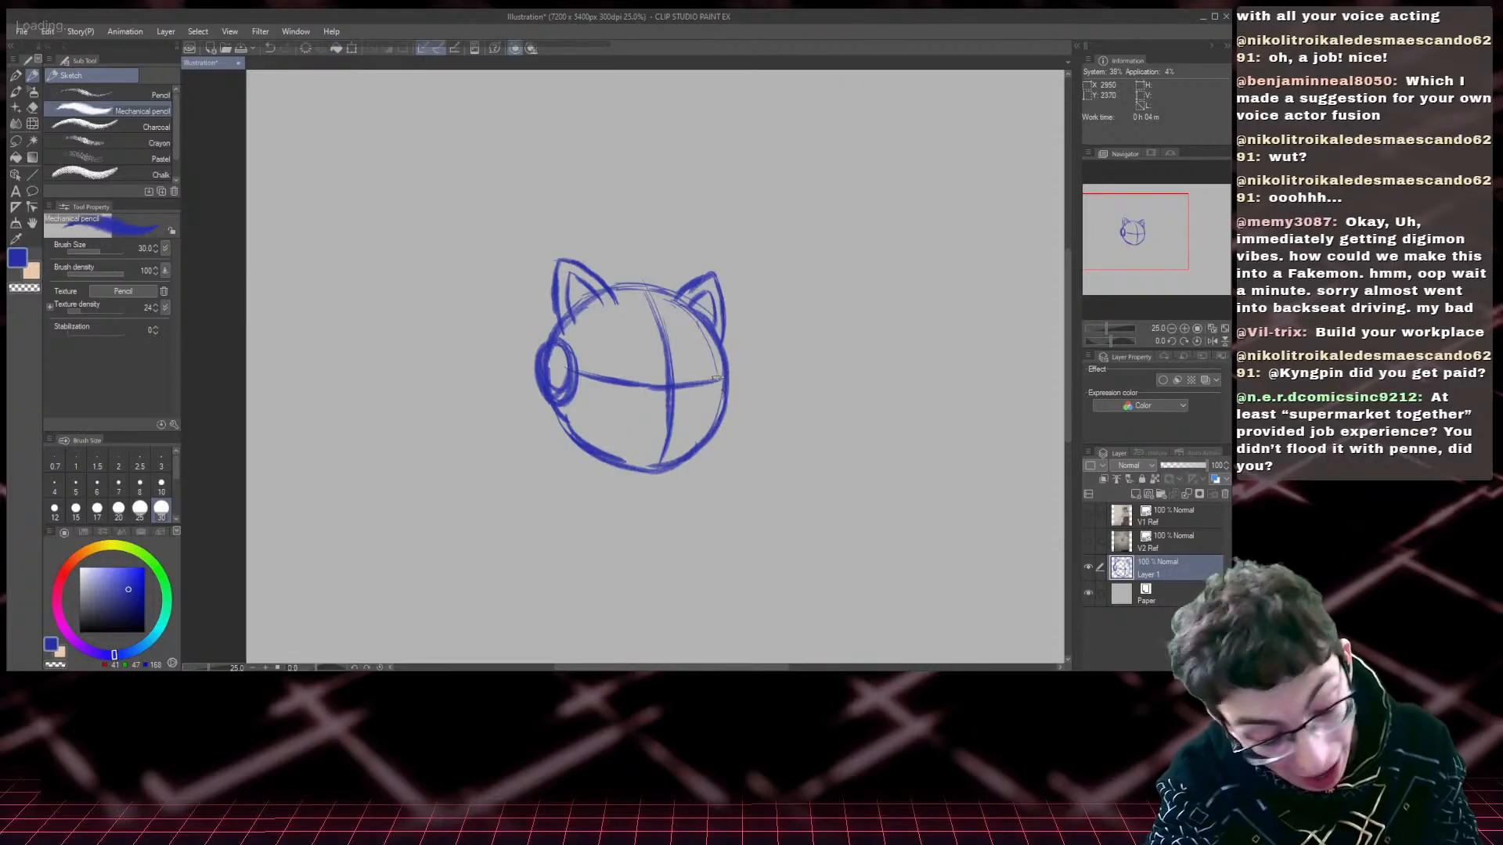
- Sketch a small filled triangular nose on the vertical guideline, just below the horizontal one
mouse_move(687, 402)
mouse_down()
mouse_move(664, 411)
mouse_move(673, 419)
mouse_move(686, 403)
mouse_move(662, 405)
mouse_move(677, 408)
mouse_up()
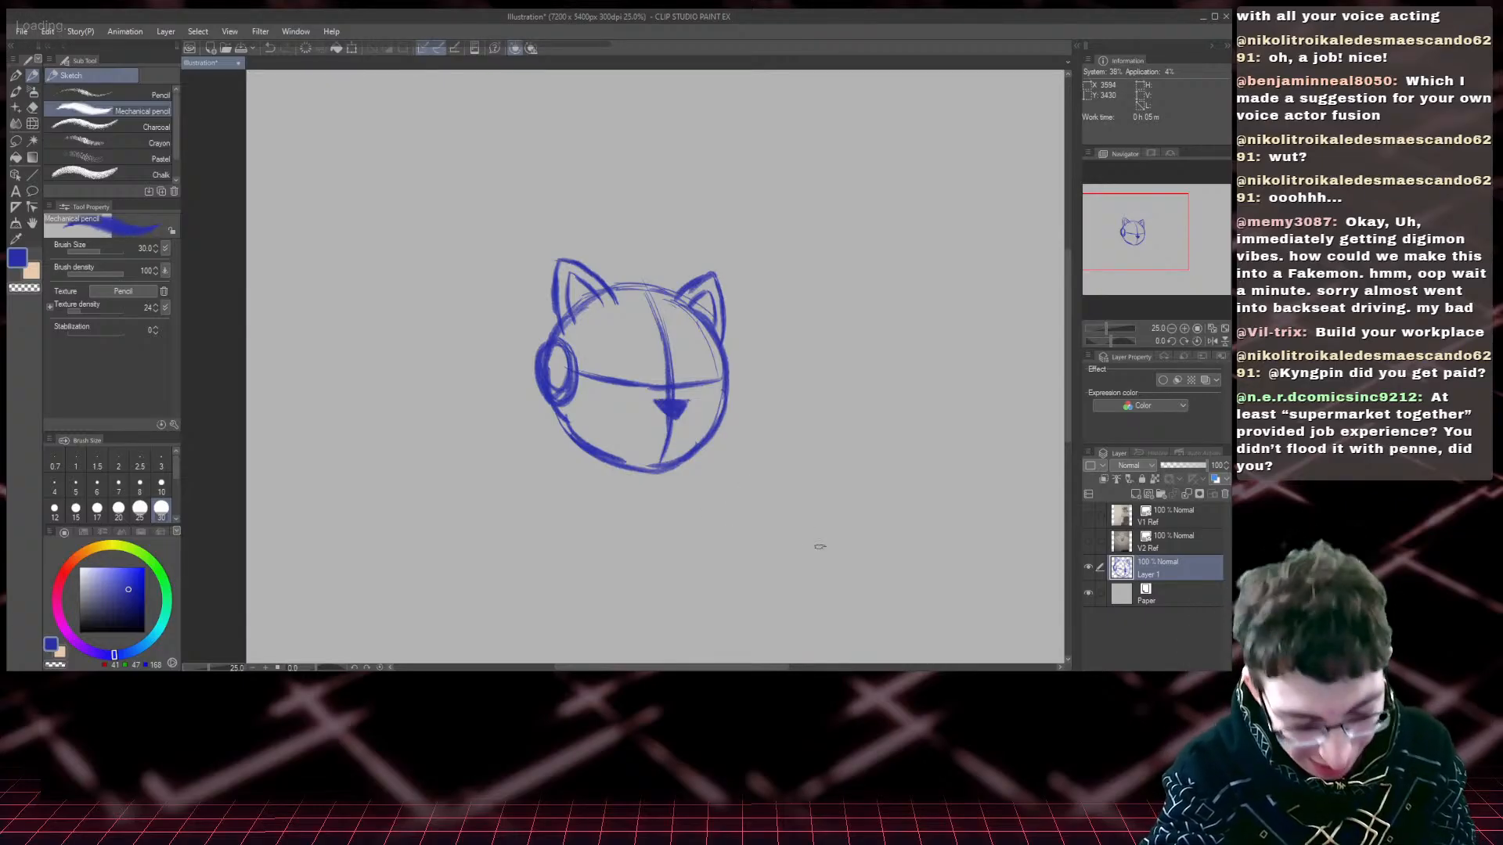
mouse_move(672, 399)
mouse_down()
mouse_move(689, 401)
mouse_move(680, 416)
mouse_up()
key(ctrl+z)
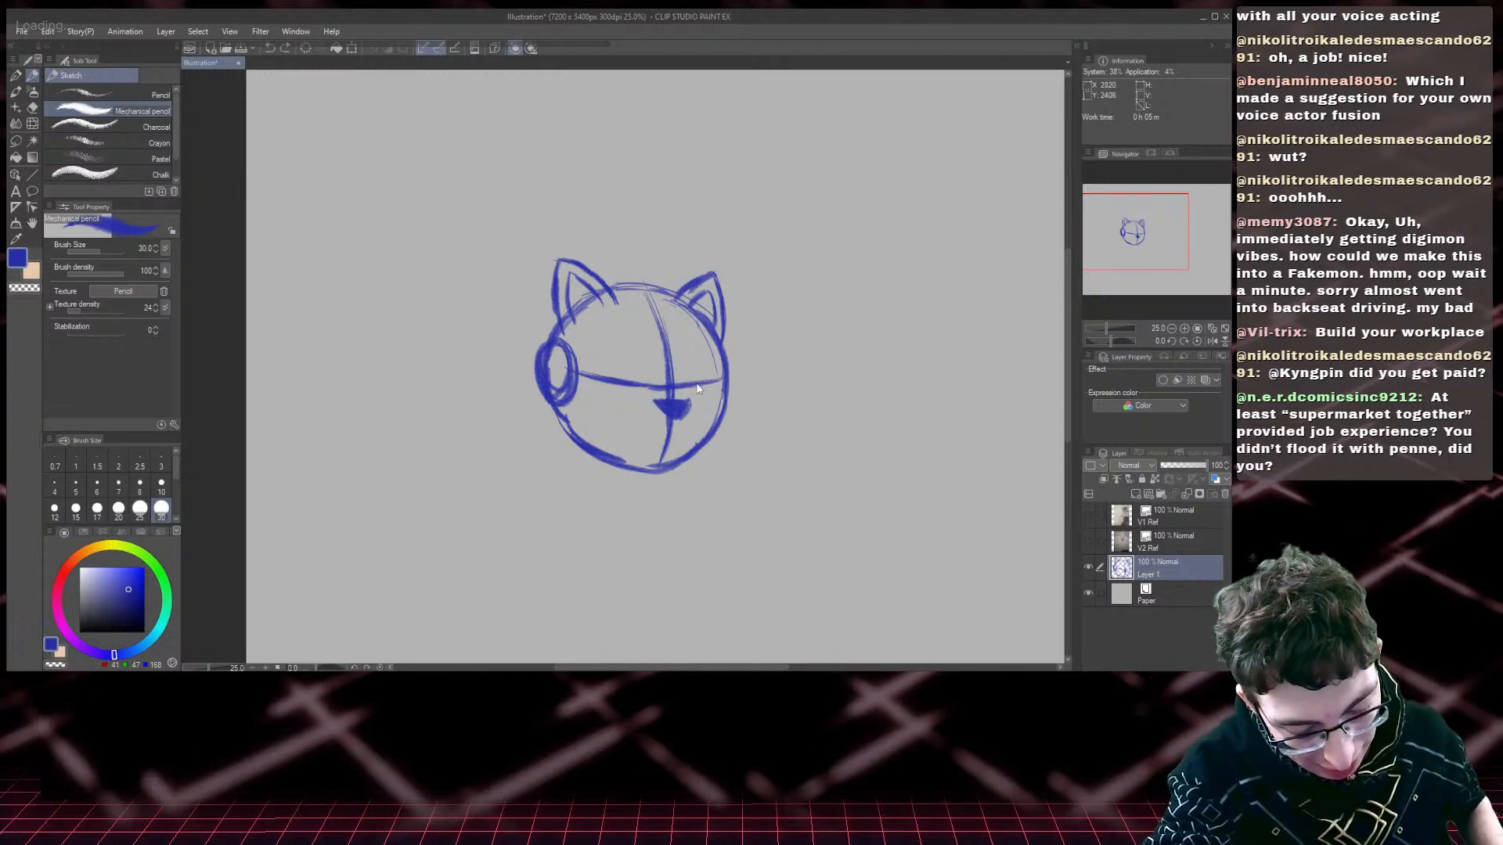
scroll(697, 383, up, 1)
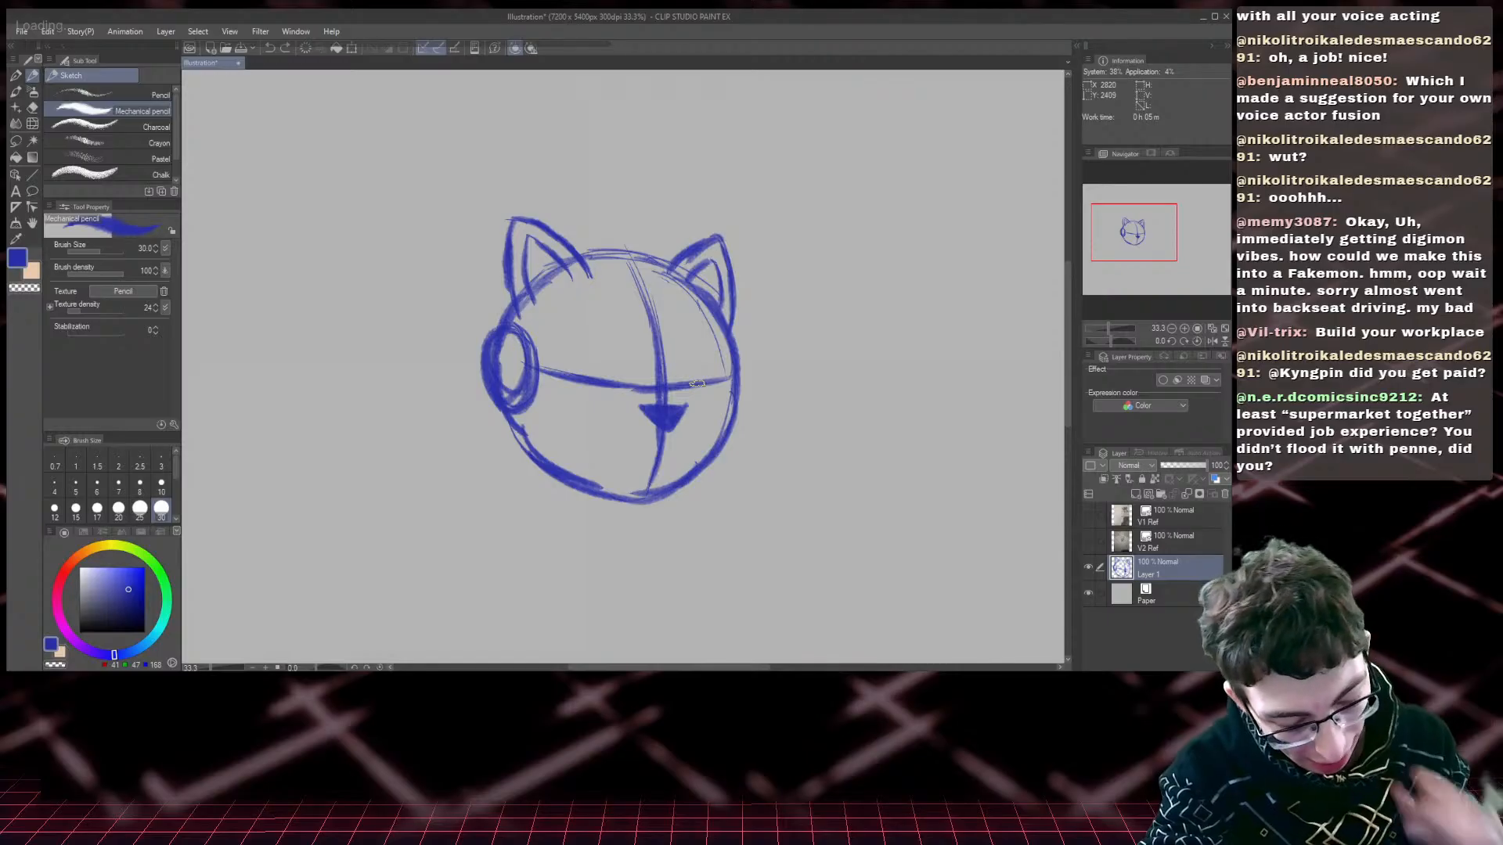
drag(677, 356, 683, 405)
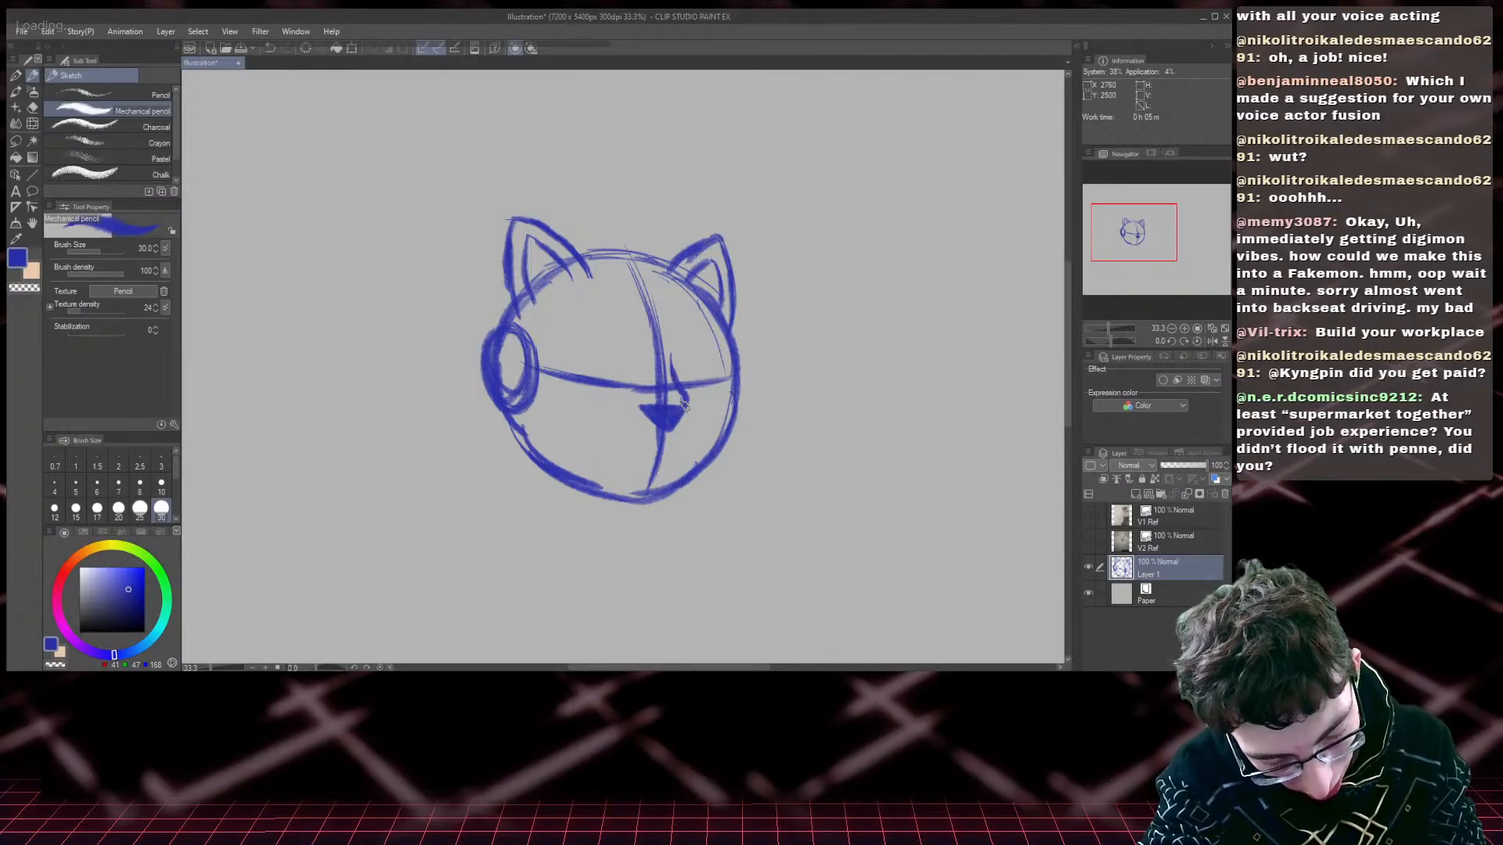
key(ctrl+z)
key(ctrl+z)
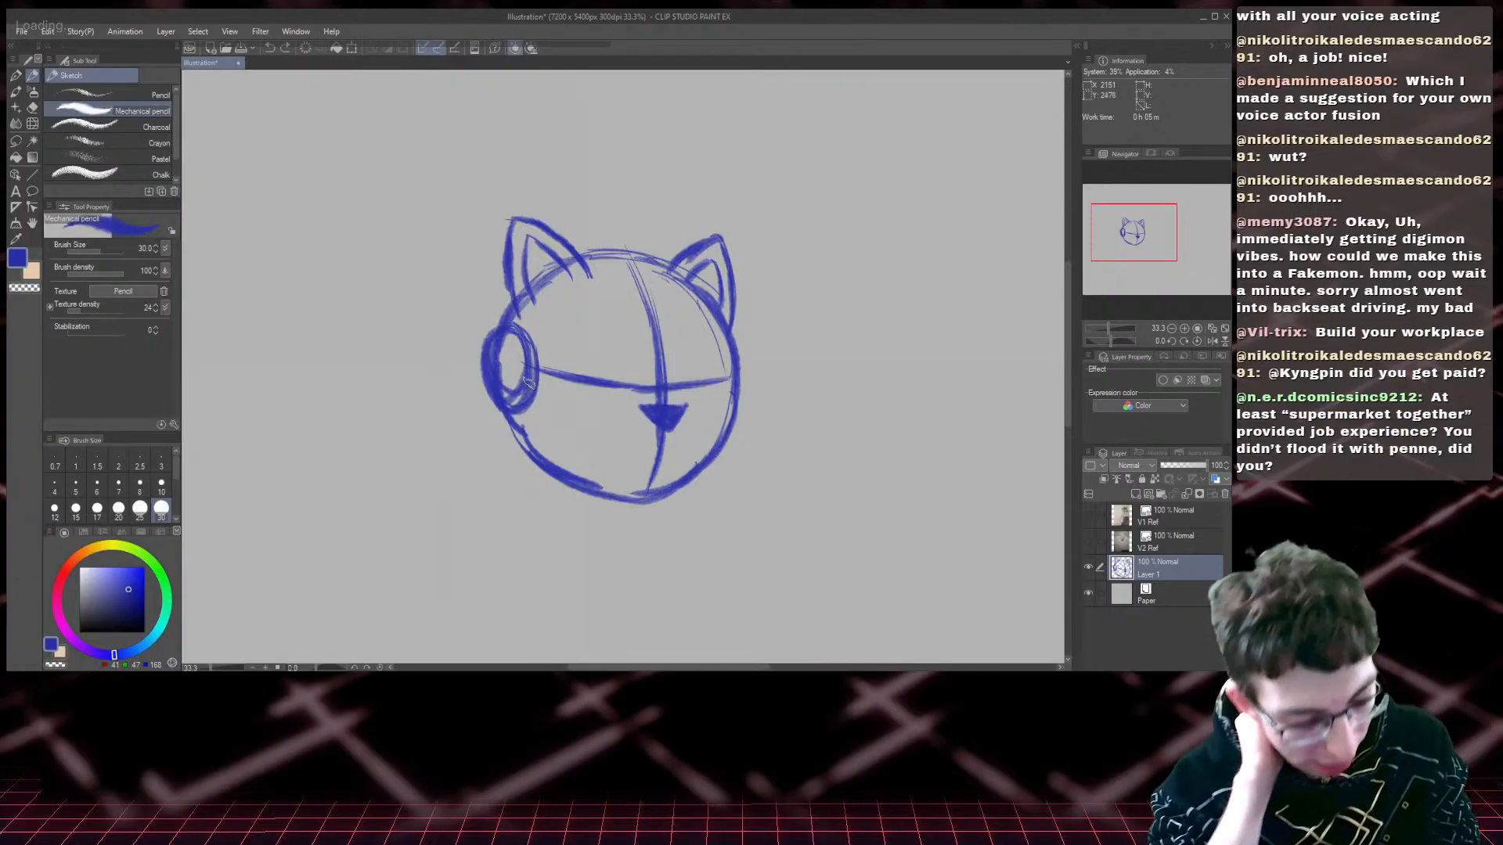
- Erase the head outline crossing the left ear and sketch jagged fur tufts at the base of both ears
click(32, 106)
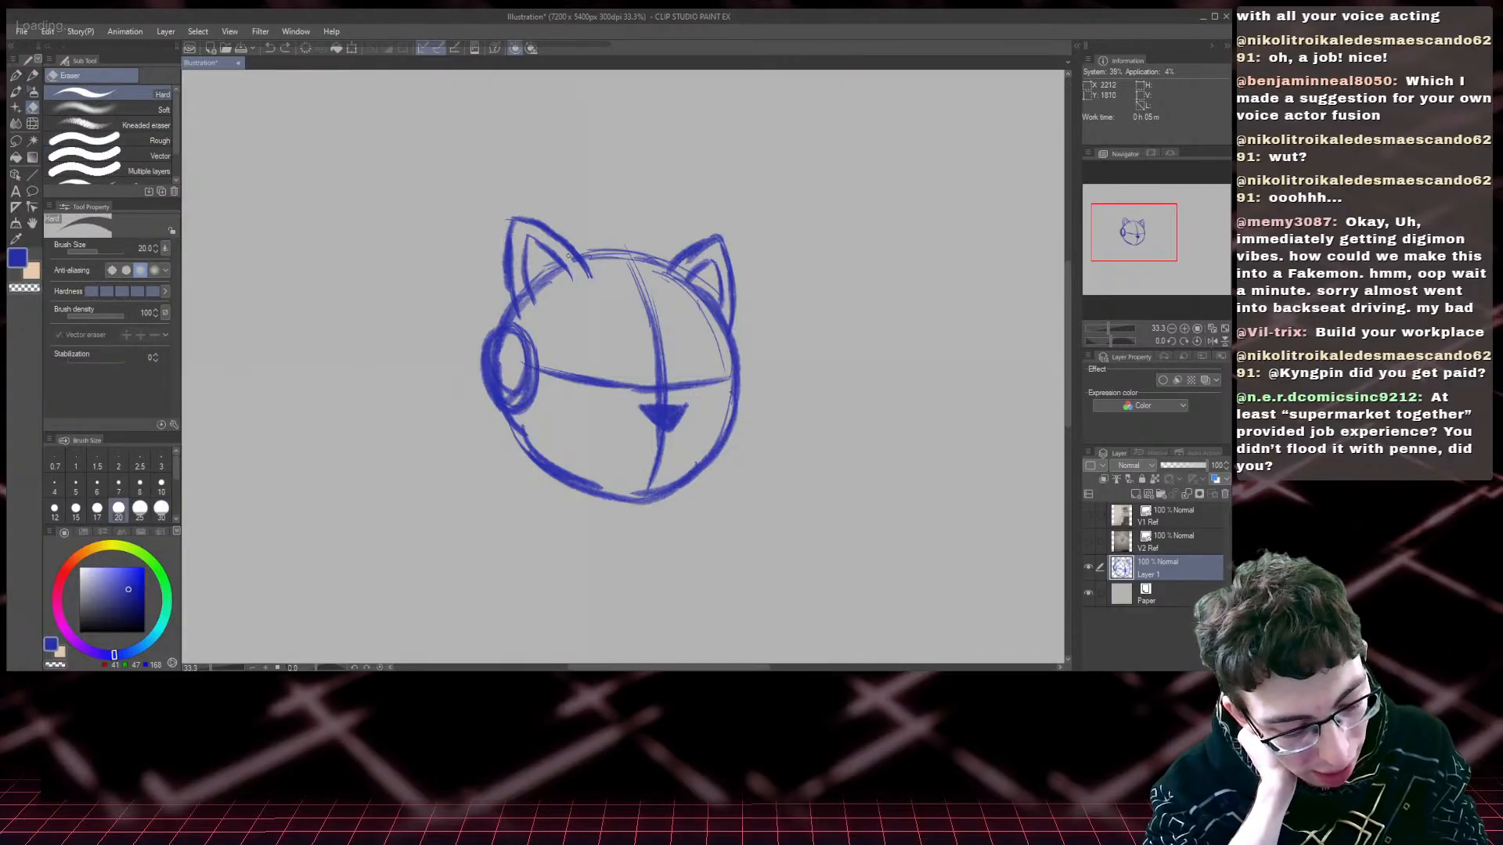
mouse_move(515, 277)
mouse_down()
mouse_move(523, 314)
mouse_move(556, 266)
mouse_up()
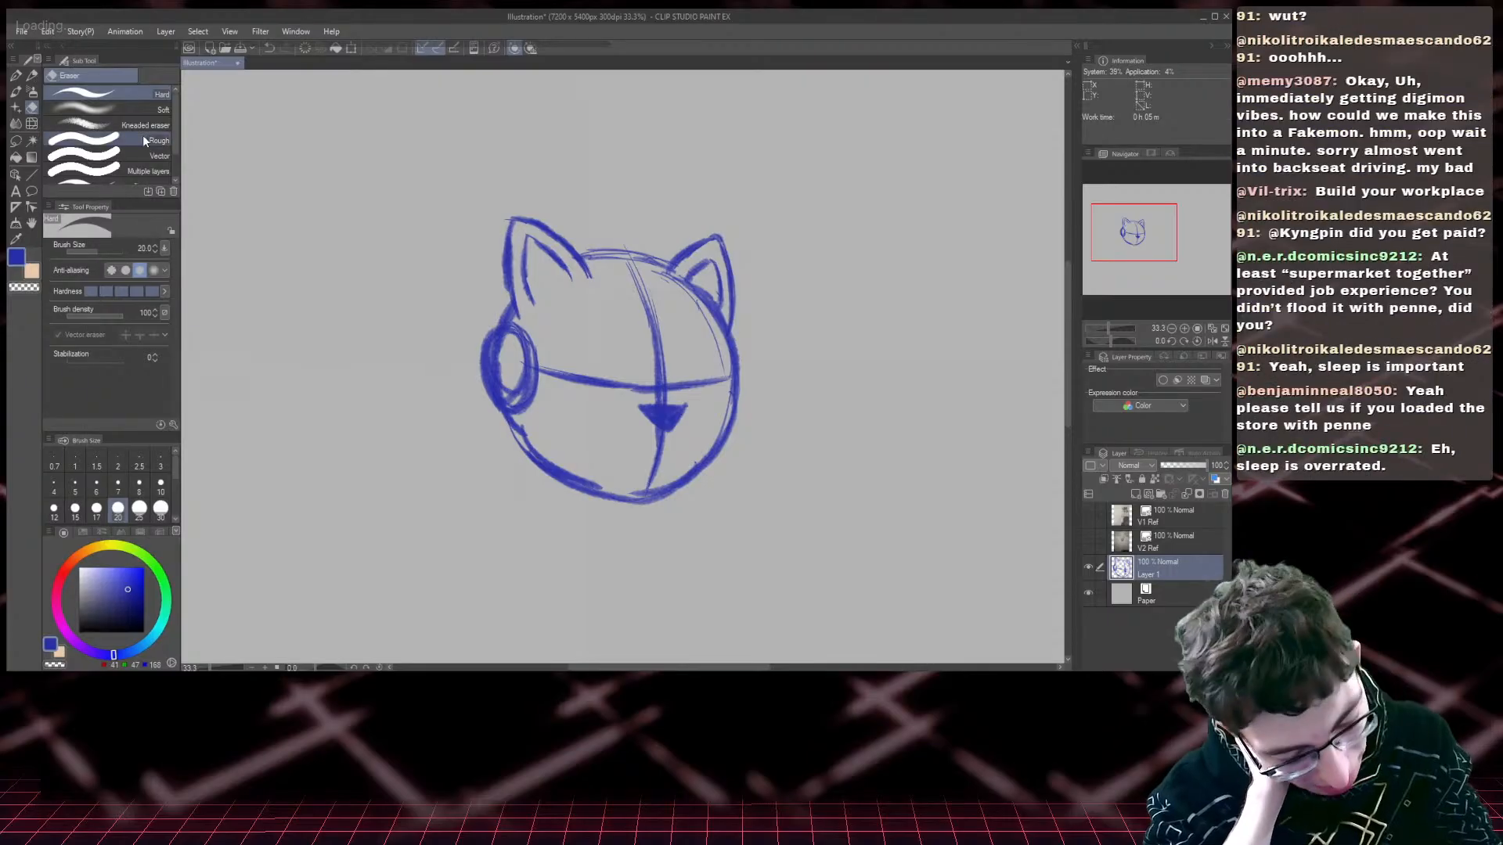
click(34, 77)
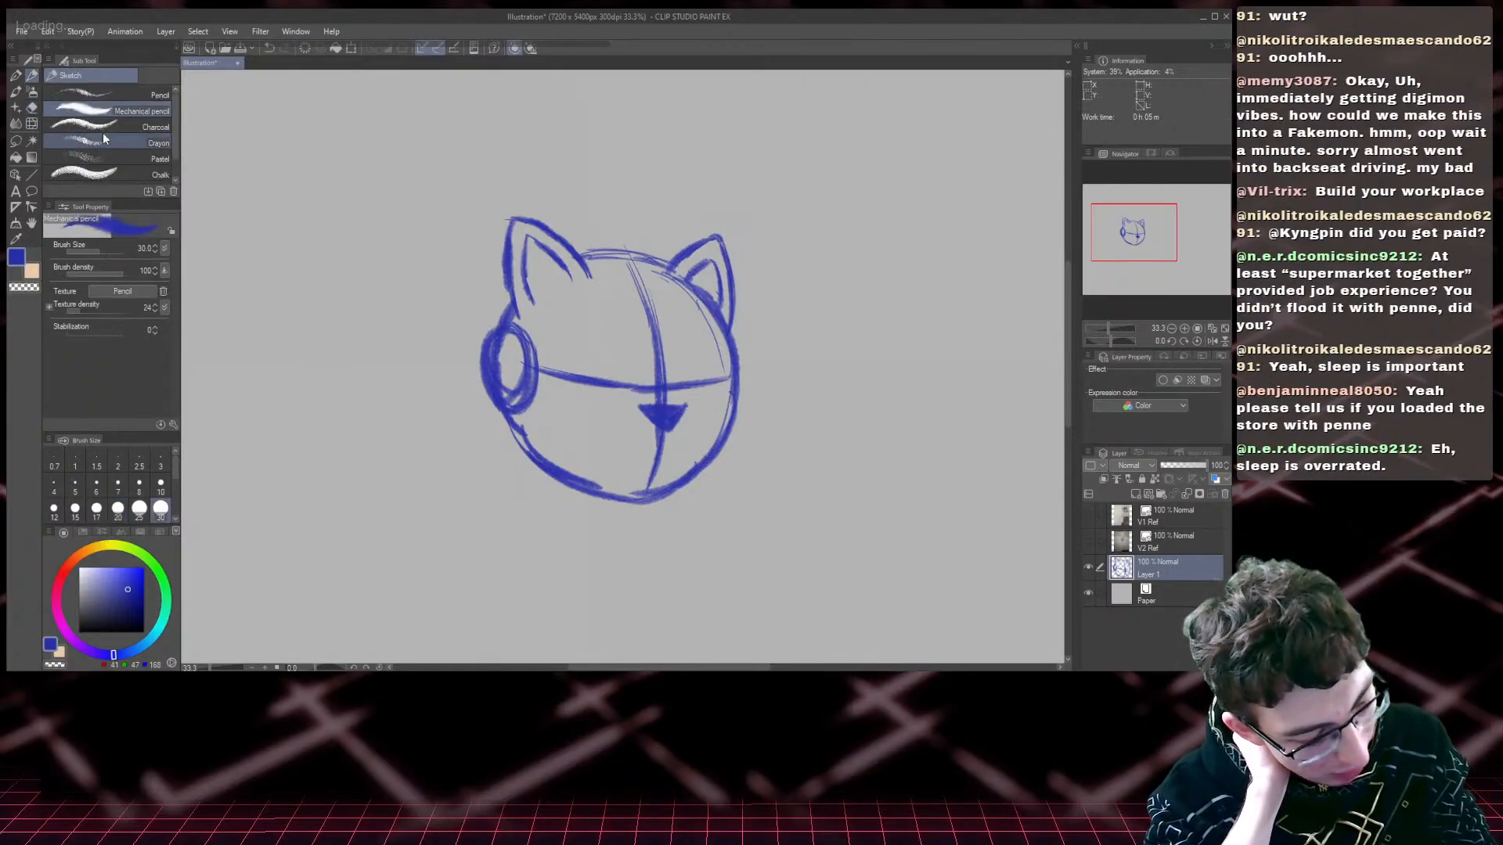
mouse_move(592, 289)
mouse_down()
mouse_move(581, 273)
mouse_move(534, 312)
mouse_move(546, 286)
mouse_up()
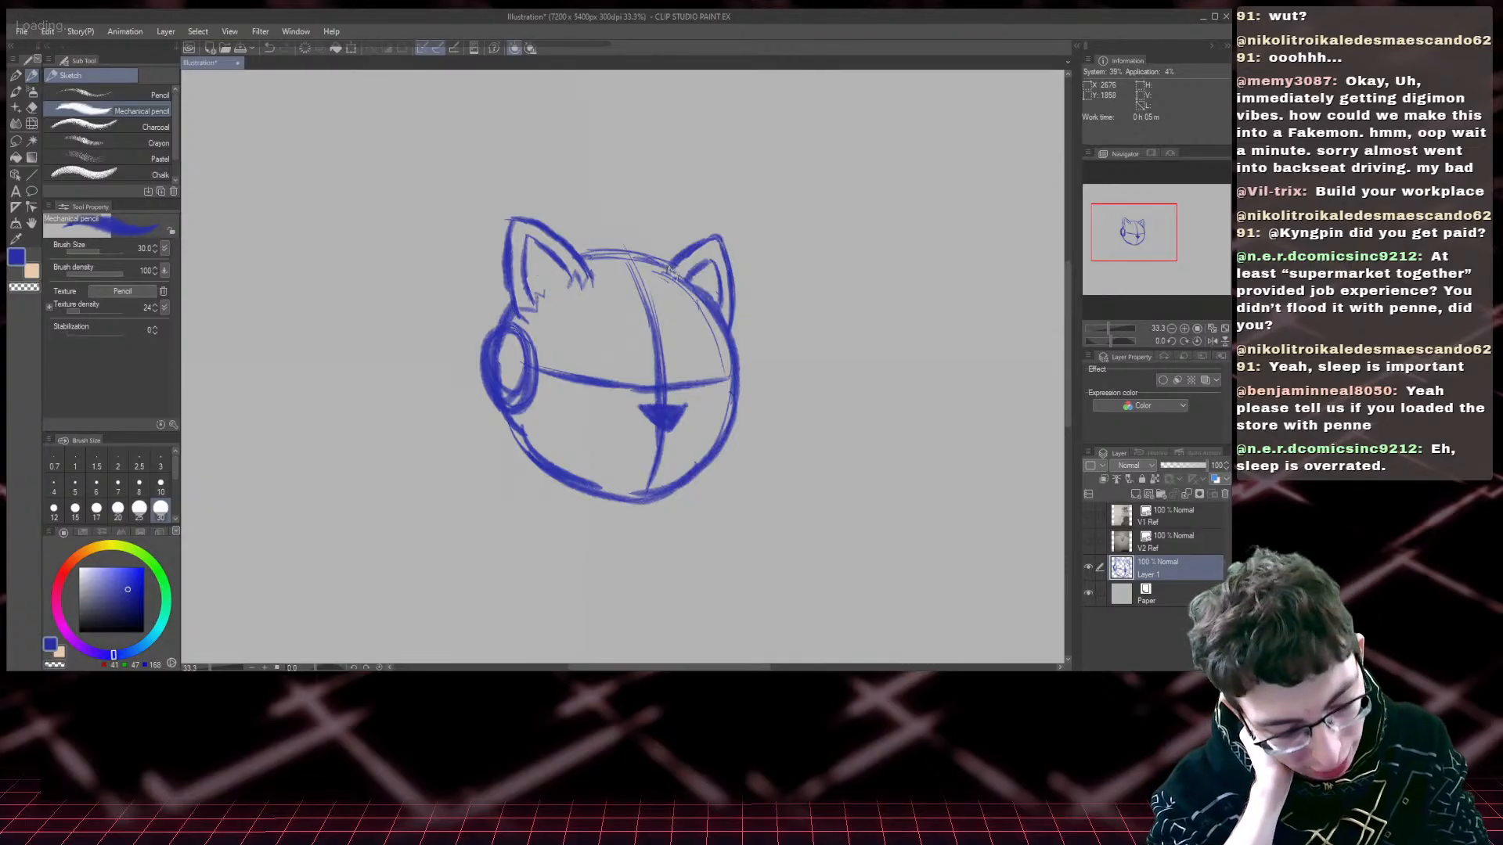
mouse_move(672, 270)
mouse_down()
mouse_move(706, 315)
mouse_move(714, 300)
mouse_move(731, 333)
mouse_up()
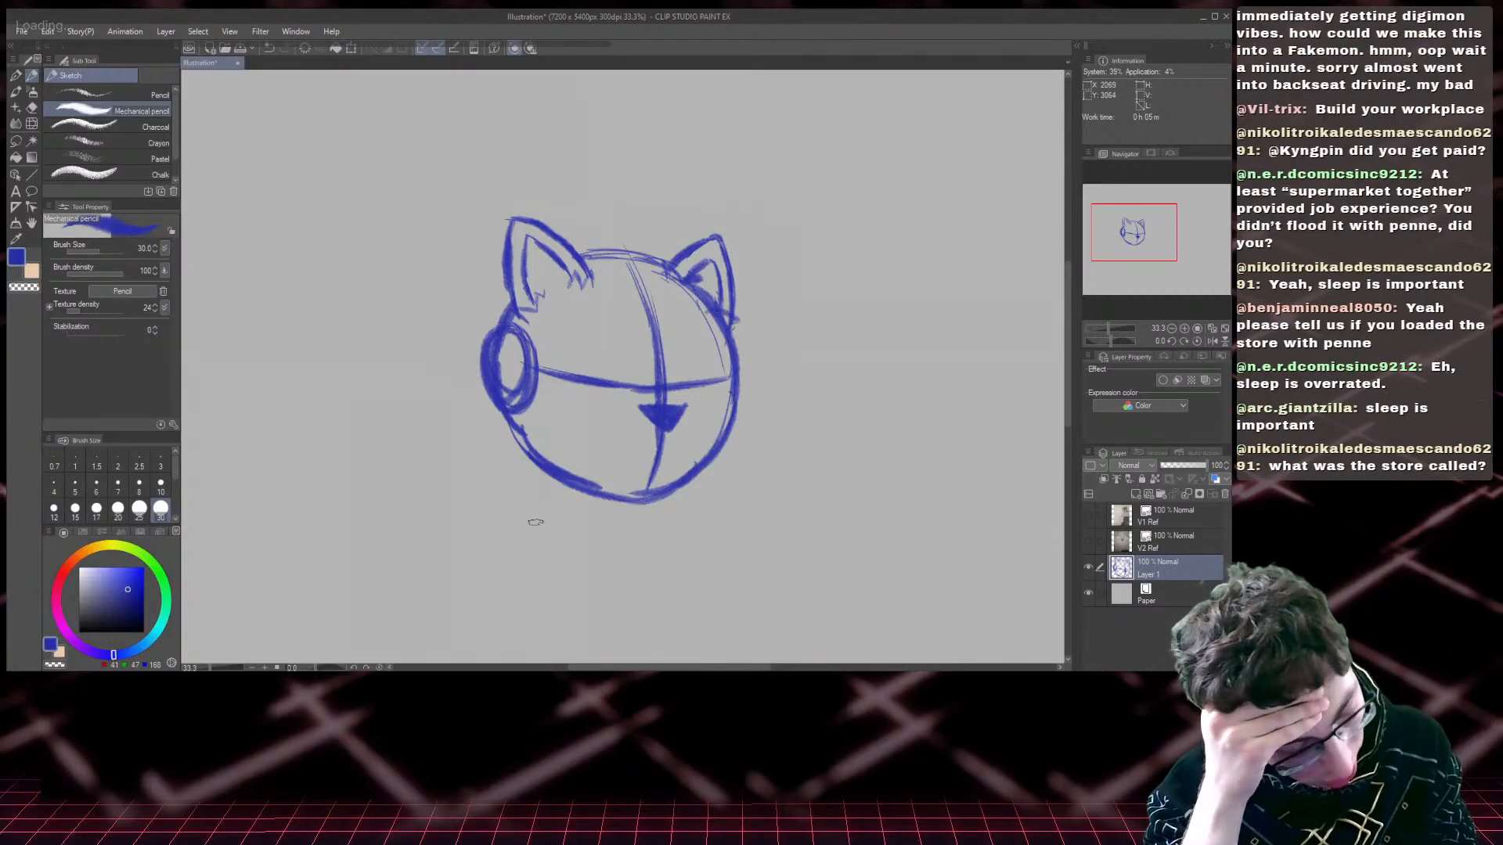
- Sketch two round eye outlines on the horizontal guideline, one on each side of the nose, undoing and redrawing the right one
mouse_move(616, 345)
mouse_down()
mouse_move(617, 405)
mouse_move(621, 354)
mouse_move(599, 340)
mouse_move(582, 364)
mouse_move(579, 346)
mouse_move(580, 394)
mouse_move(573, 382)
mouse_move(626, 394)
mouse_move(592, 399)
mouse_move(623, 388)
mouse_move(615, 343)
mouse_move(630, 370)
mouse_move(585, 353)
mouse_up()
mouse_move(707, 351)
mouse_down()
mouse_move(724, 378)
mouse_move(712, 402)
mouse_up()
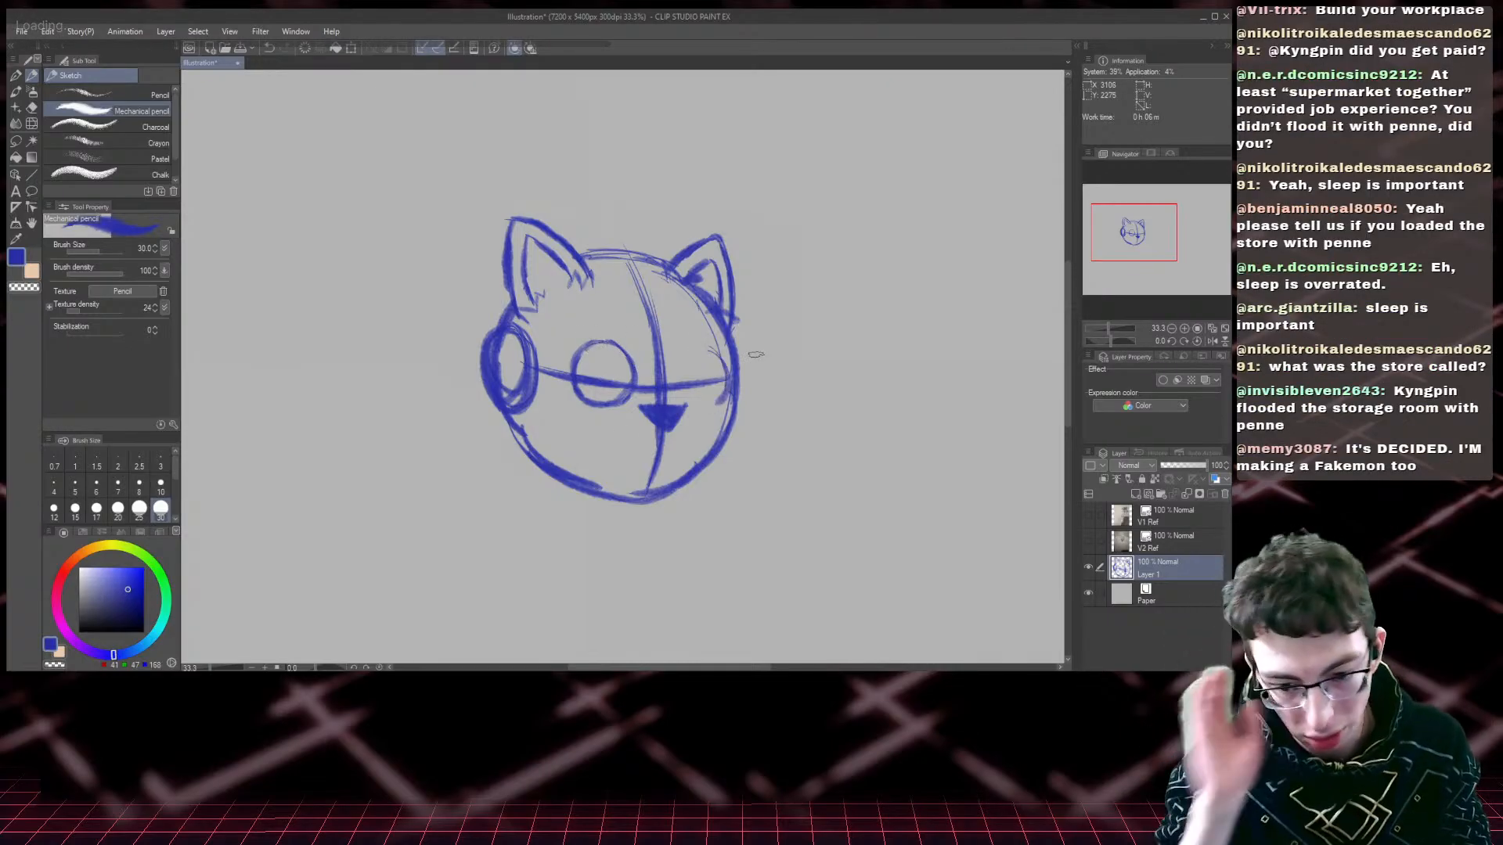
mouse_move(707, 351)
mouse_down()
mouse_move(685, 376)
mouse_move(695, 399)
mouse_move(682, 378)
mouse_up()
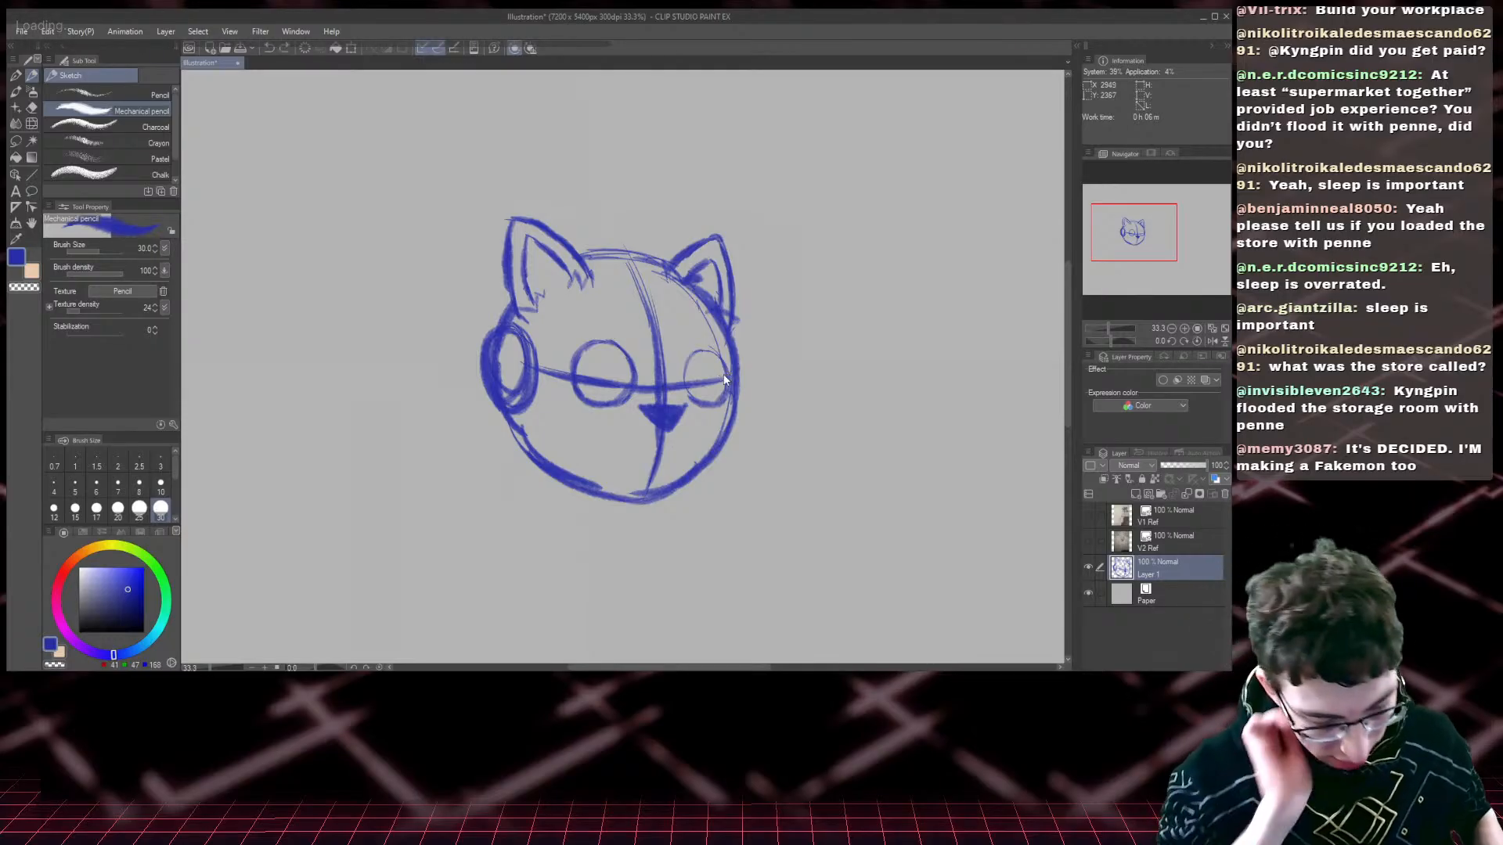
key(ctrl+z)
key(ctrl+z)
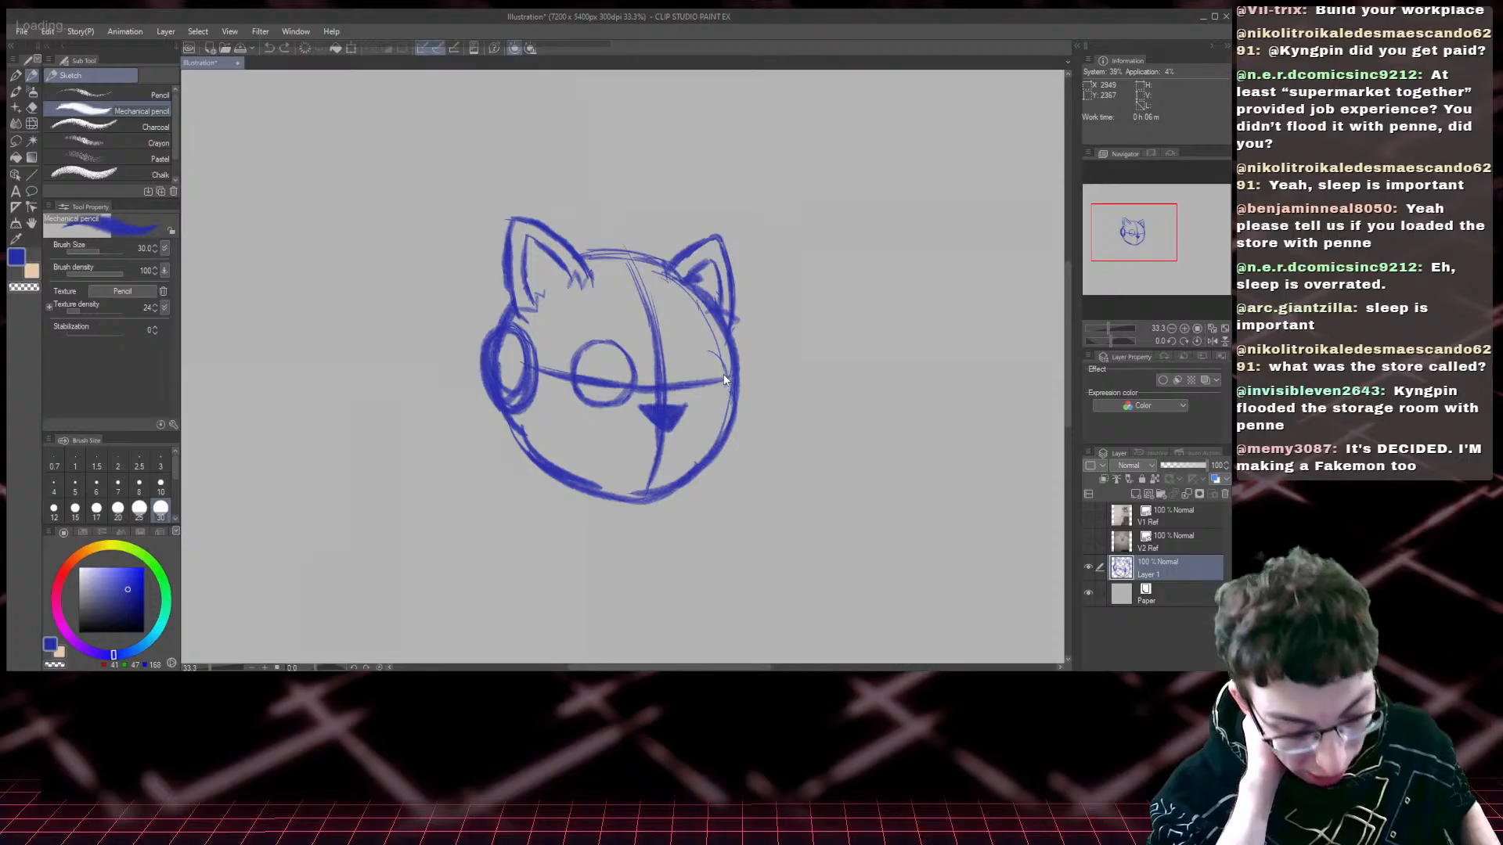
key(ctrl+z)
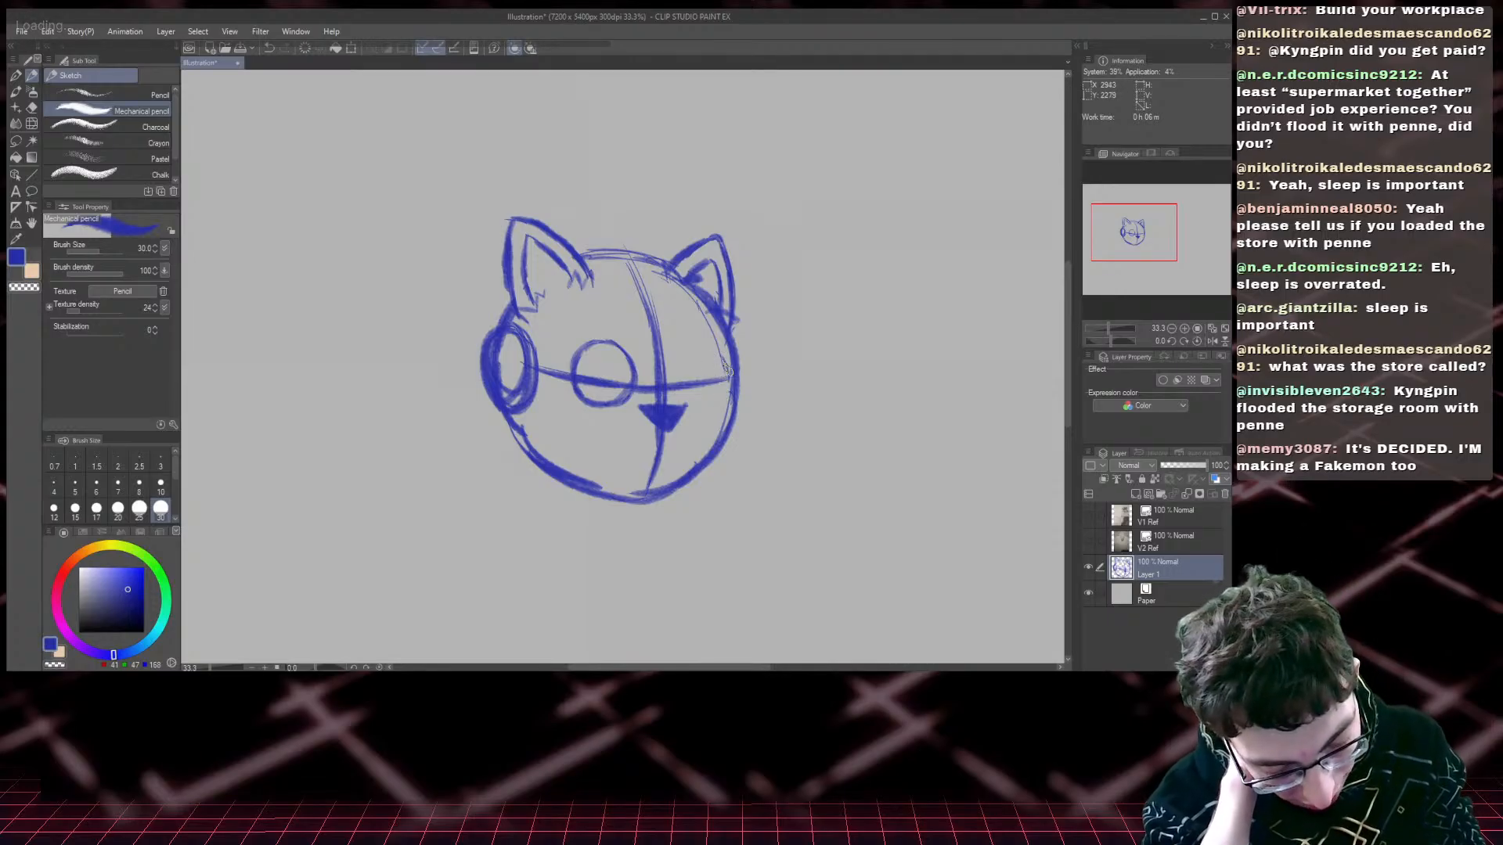
drag(728, 370, 710, 409)
mouse_move(707, 348)
mouse_down()
mouse_move(728, 371)
mouse_move(693, 350)
mouse_move(681, 382)
mouse_move(710, 409)
mouse_up()
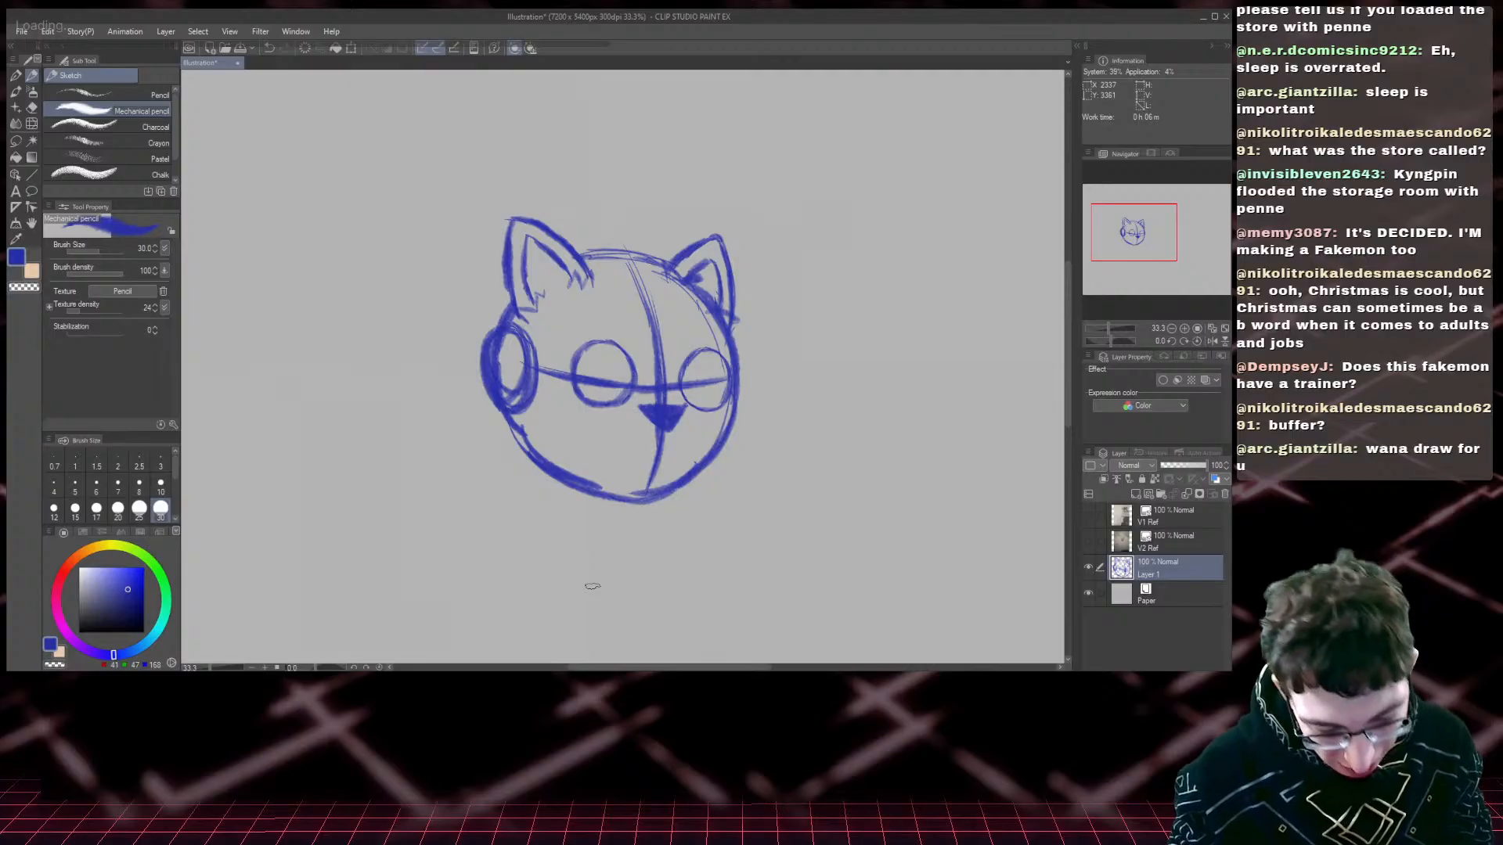
- Draw a solid round pupil inside each eye and touch up the fill of the triangular nose
mouse_move(605, 365)
mouse_down()
mouse_move(615, 391)
mouse_move(604, 360)
mouse_move(587, 380)
mouse_move(595, 392)
mouse_move(621, 374)
mouse_move(592, 377)
mouse_move(620, 374)
mouse_move(601, 364)
mouse_move(622, 379)
mouse_move(597, 356)
mouse_move(594, 381)
mouse_move(599, 364)
mouse_up()
drag(709, 368, 709, 390)
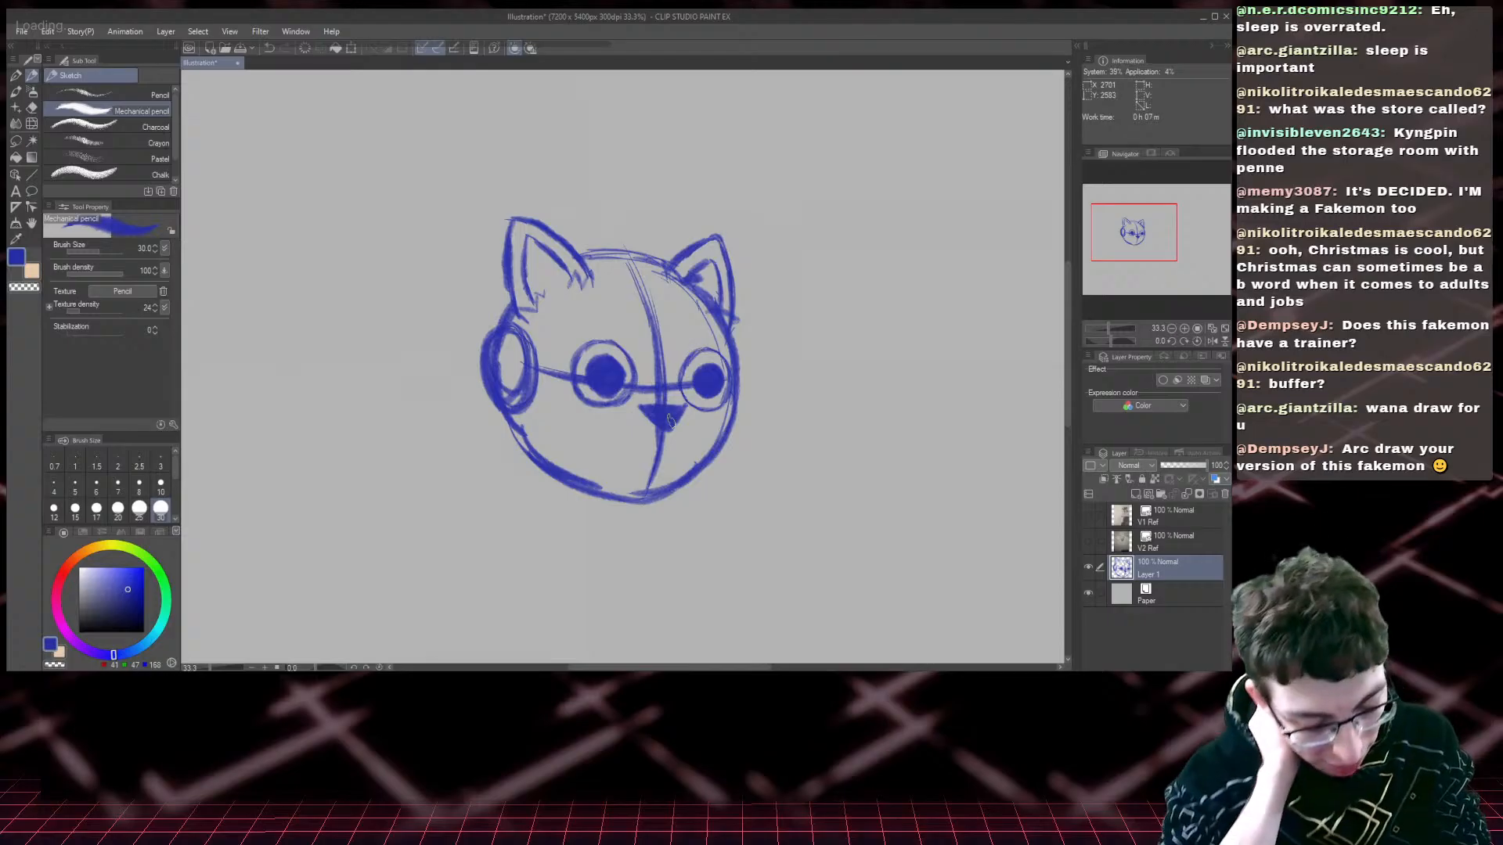
drag(669, 420, 675, 420)
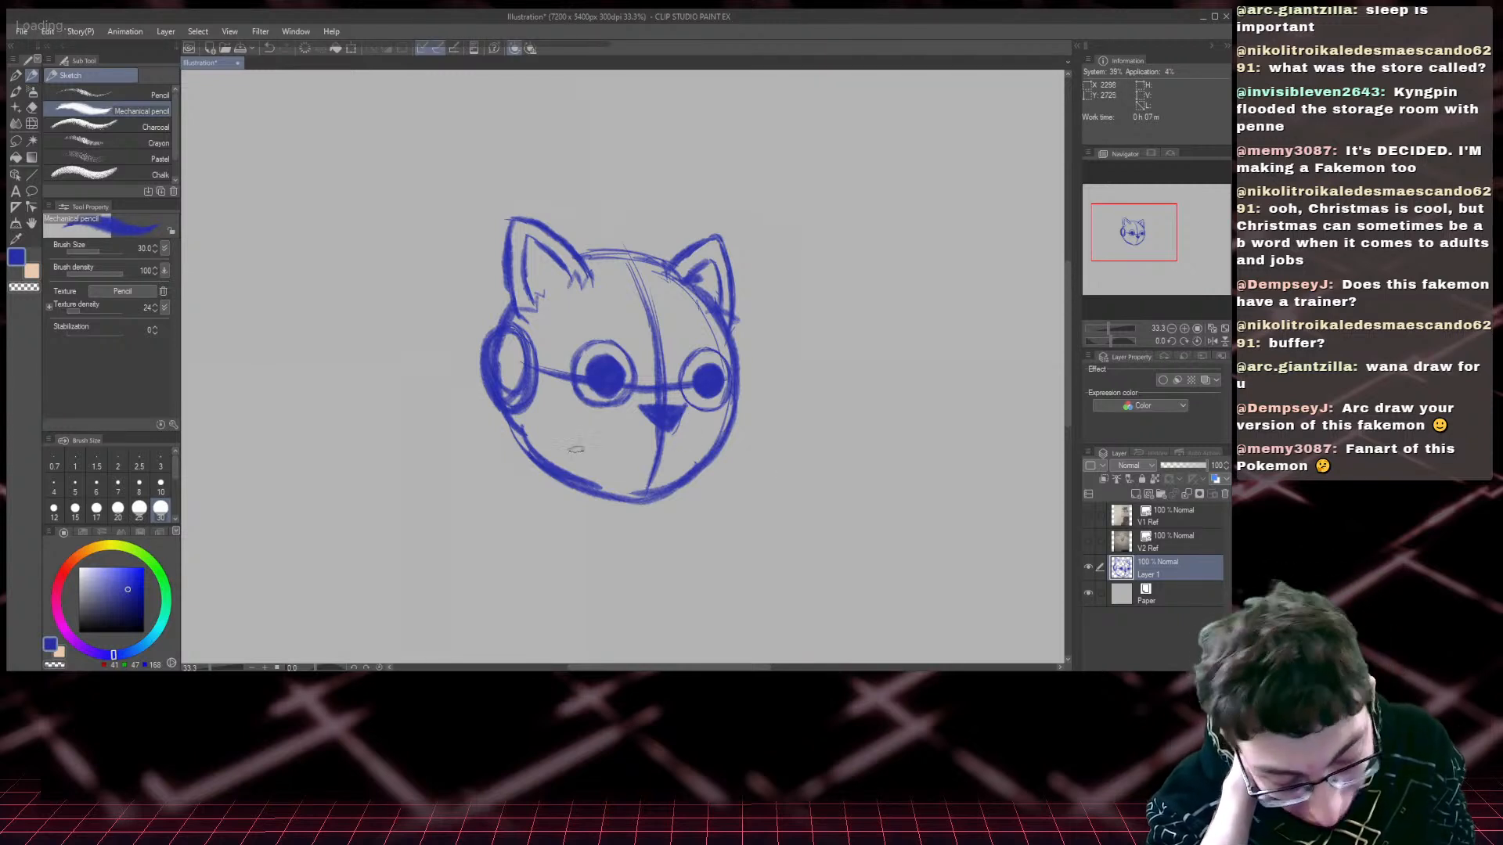
- Erase the fur tufts at the base of the left ear and redraw them with shorter jagged strokes
key(e)
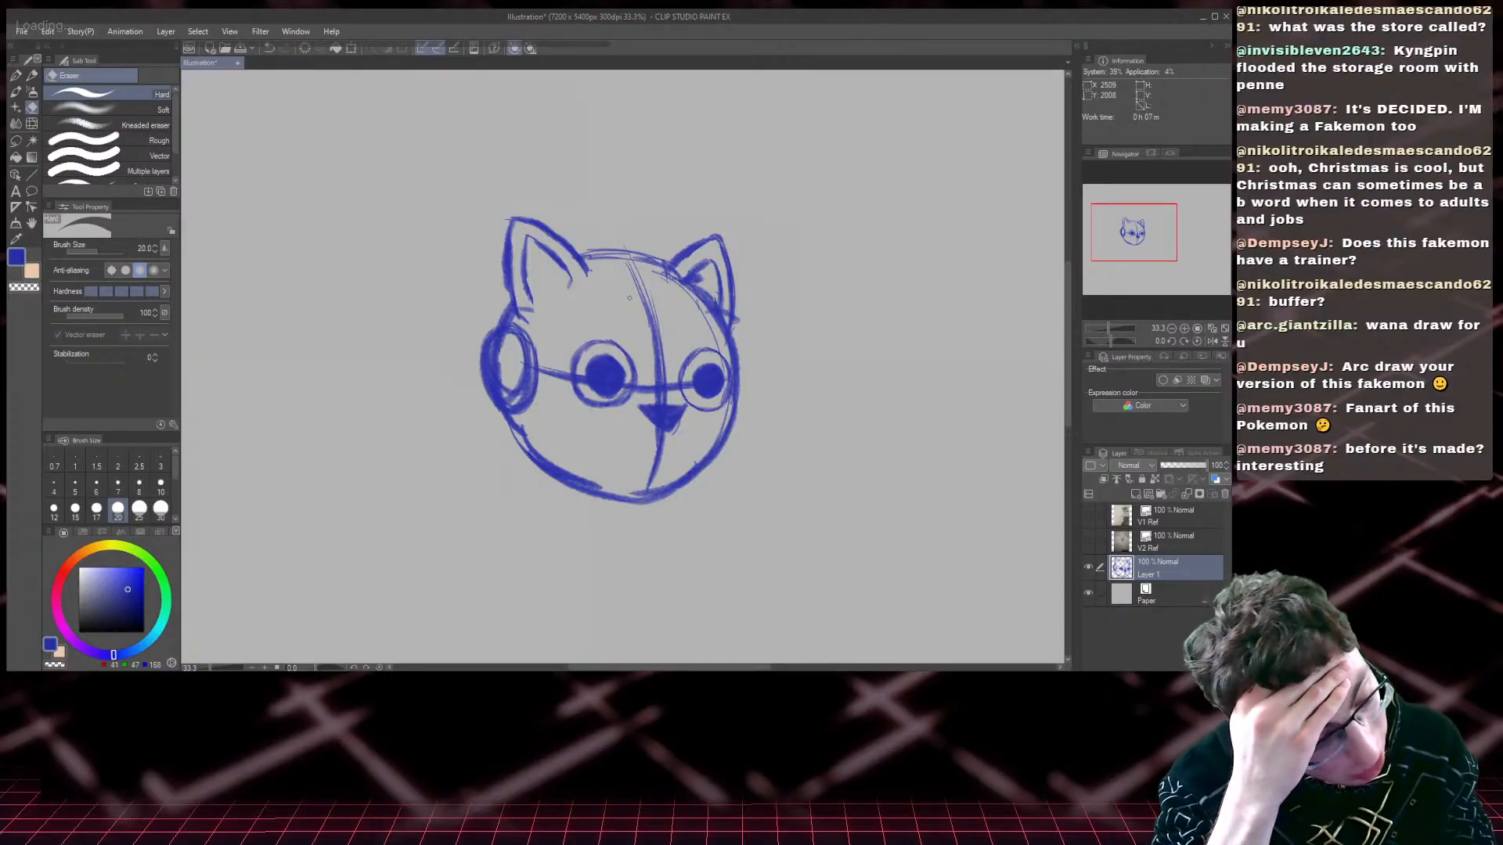
key(p)
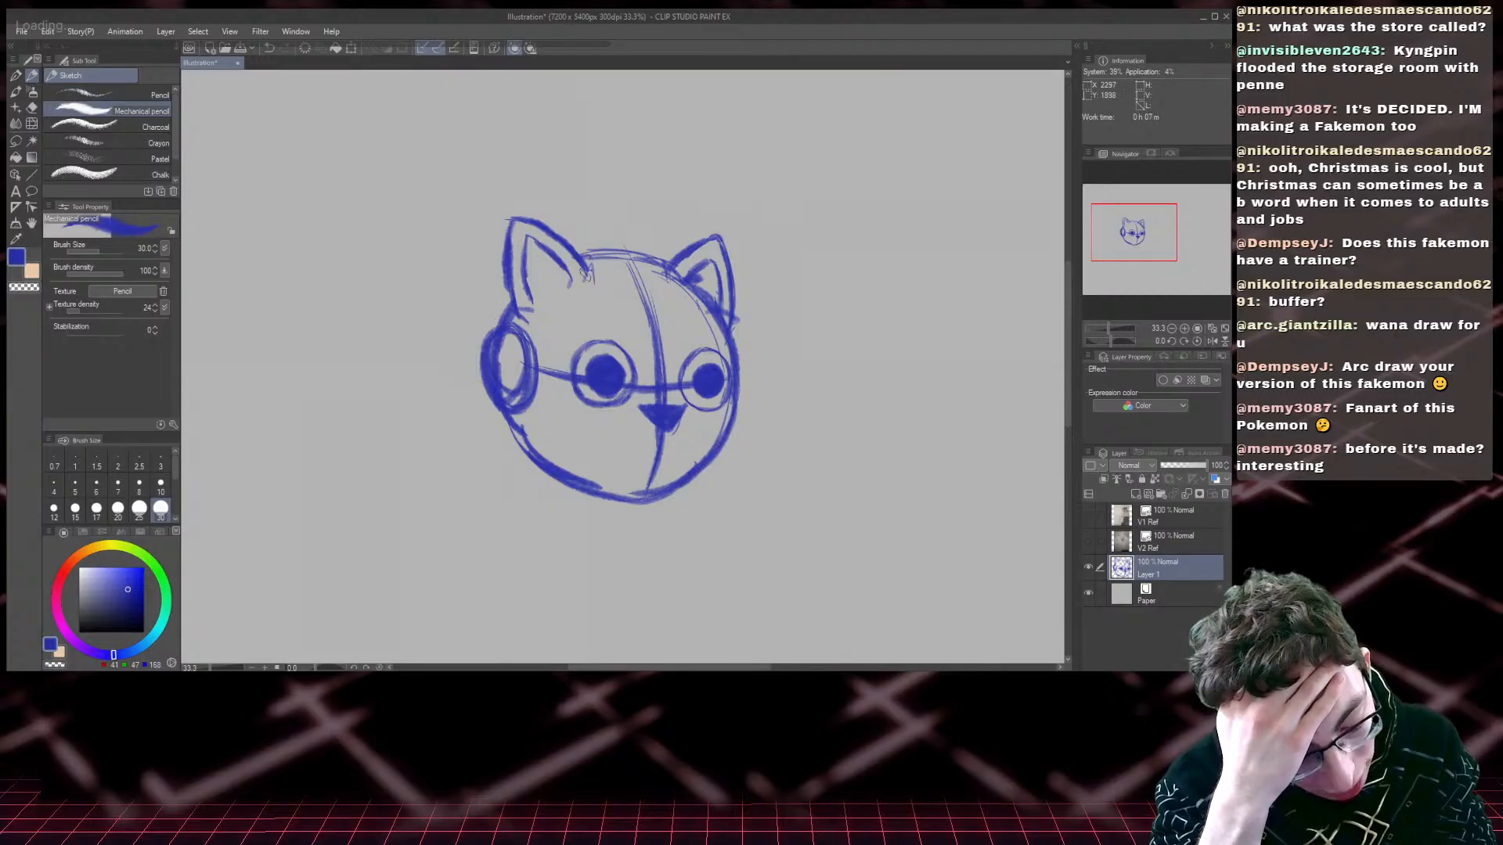
drag(583, 272, 552, 270)
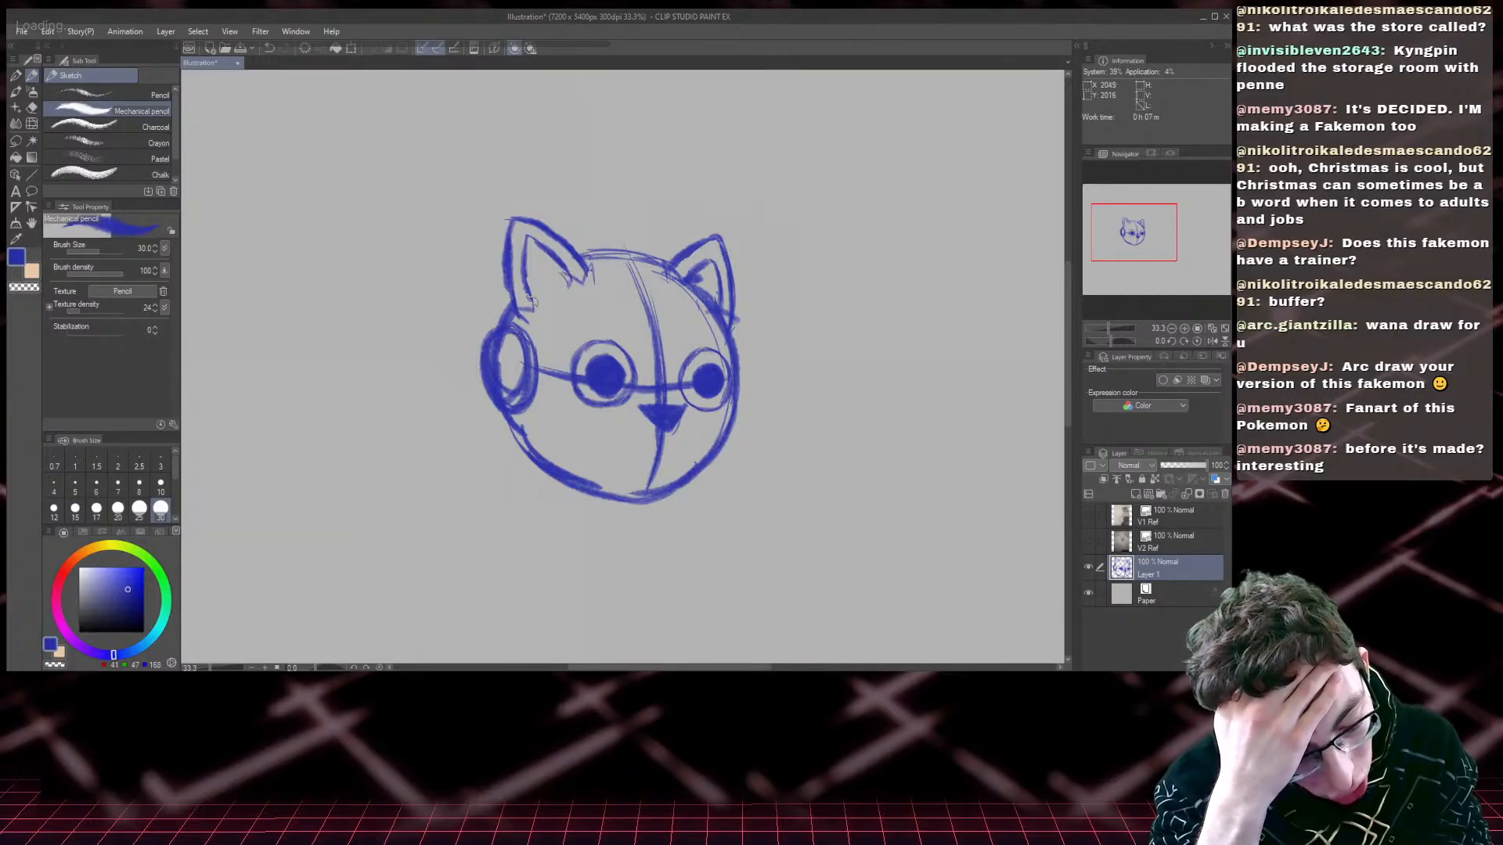
drag(537, 296, 540, 310)
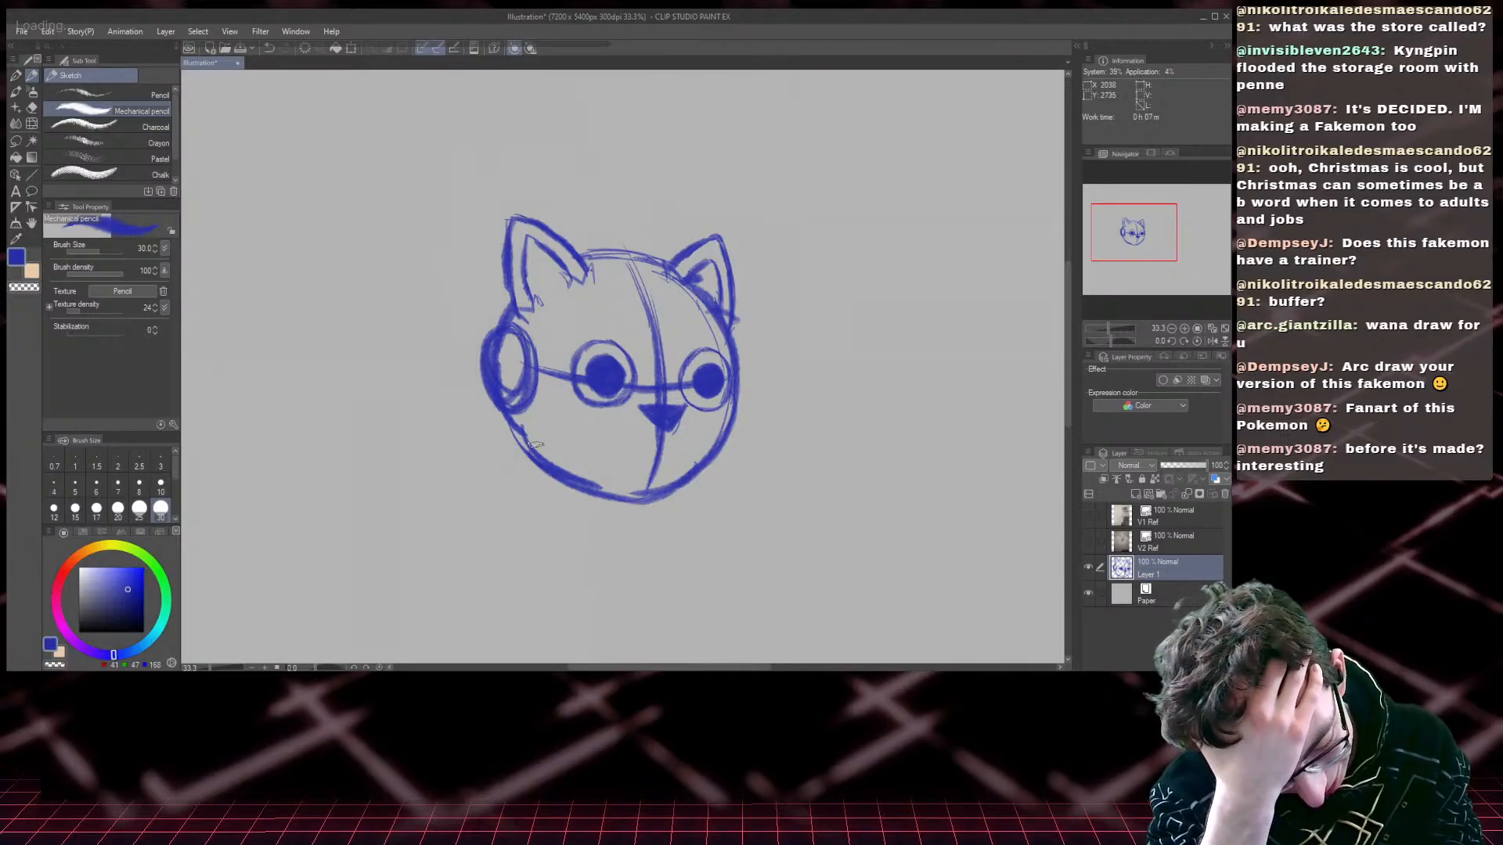
- Enlarge the cat head sketch slightly with a proportional transform and apply it
scroll(602, 604, down, 3)
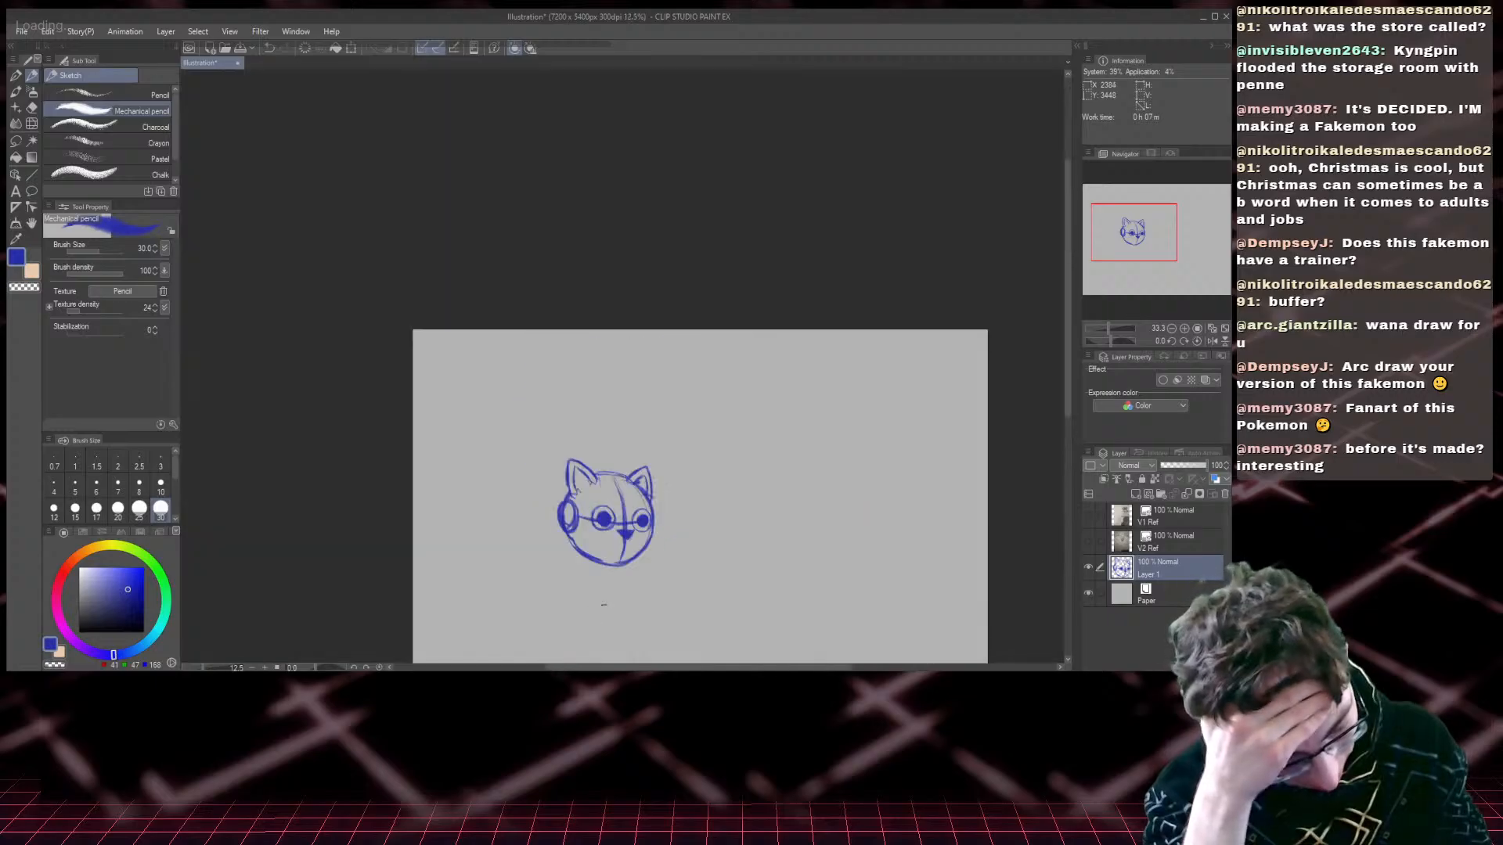
scroll(603, 604, up, 2)
mouse_move(1117, 226)
mouse_down()
mouse_move(1125, 249)
mouse_move(1135, 244)
mouse_up()
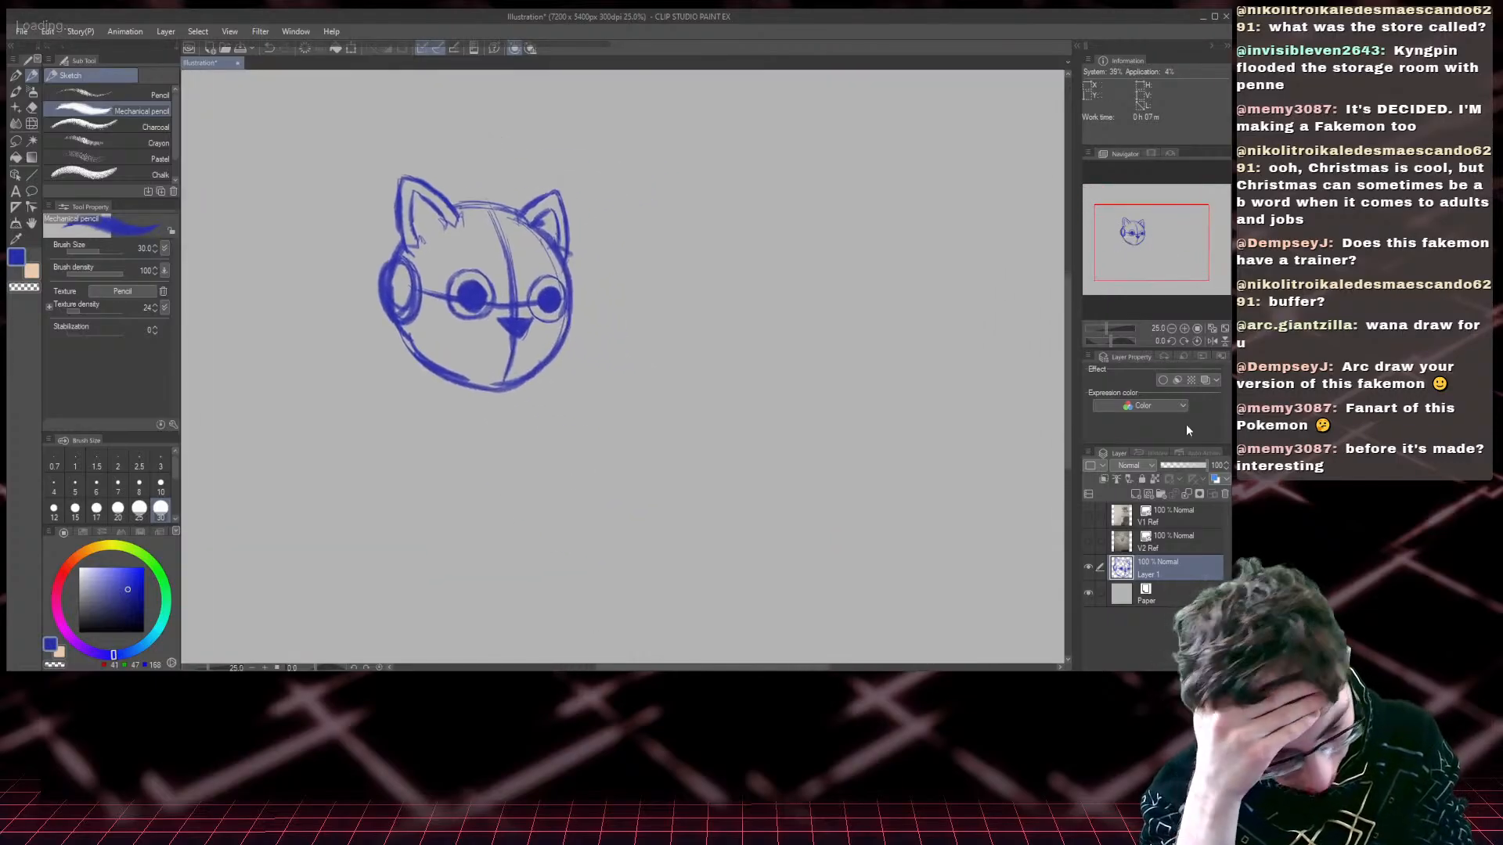
scroll(1009, 502, down, 2)
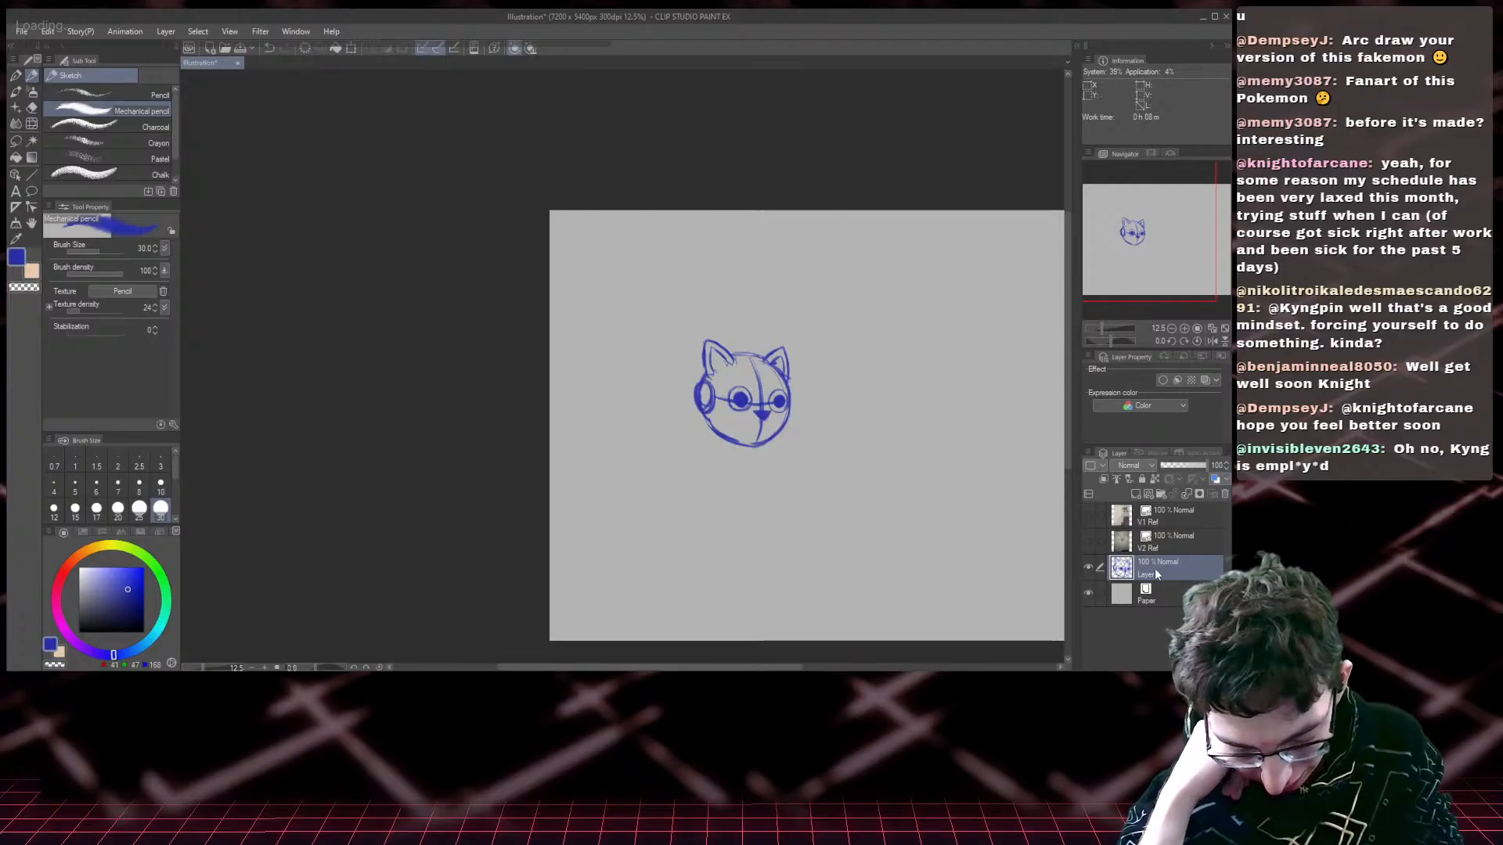
key(ctrl+t)
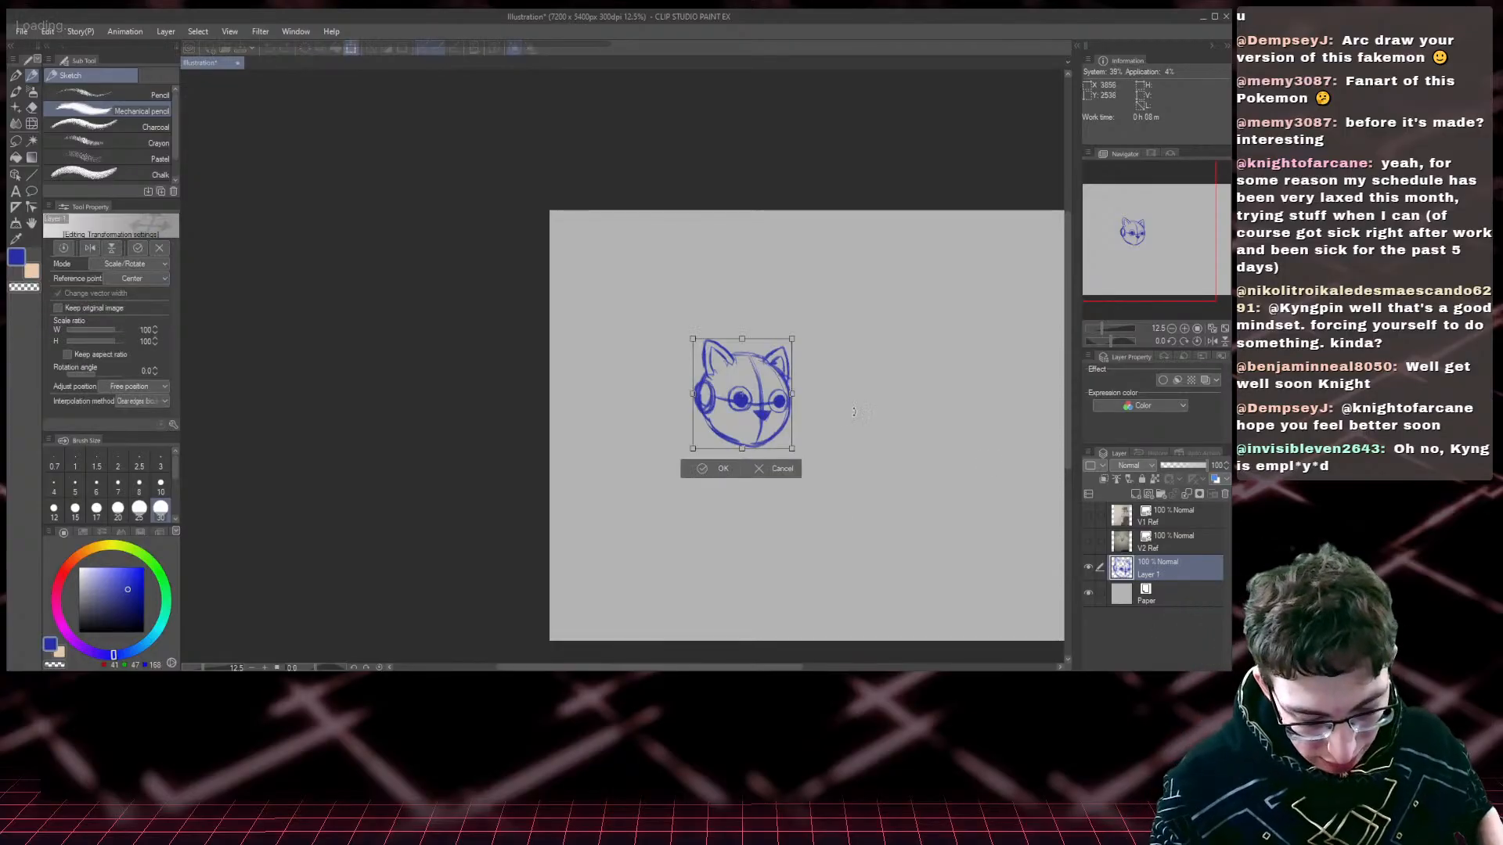
drag(793, 335, 825, 320)
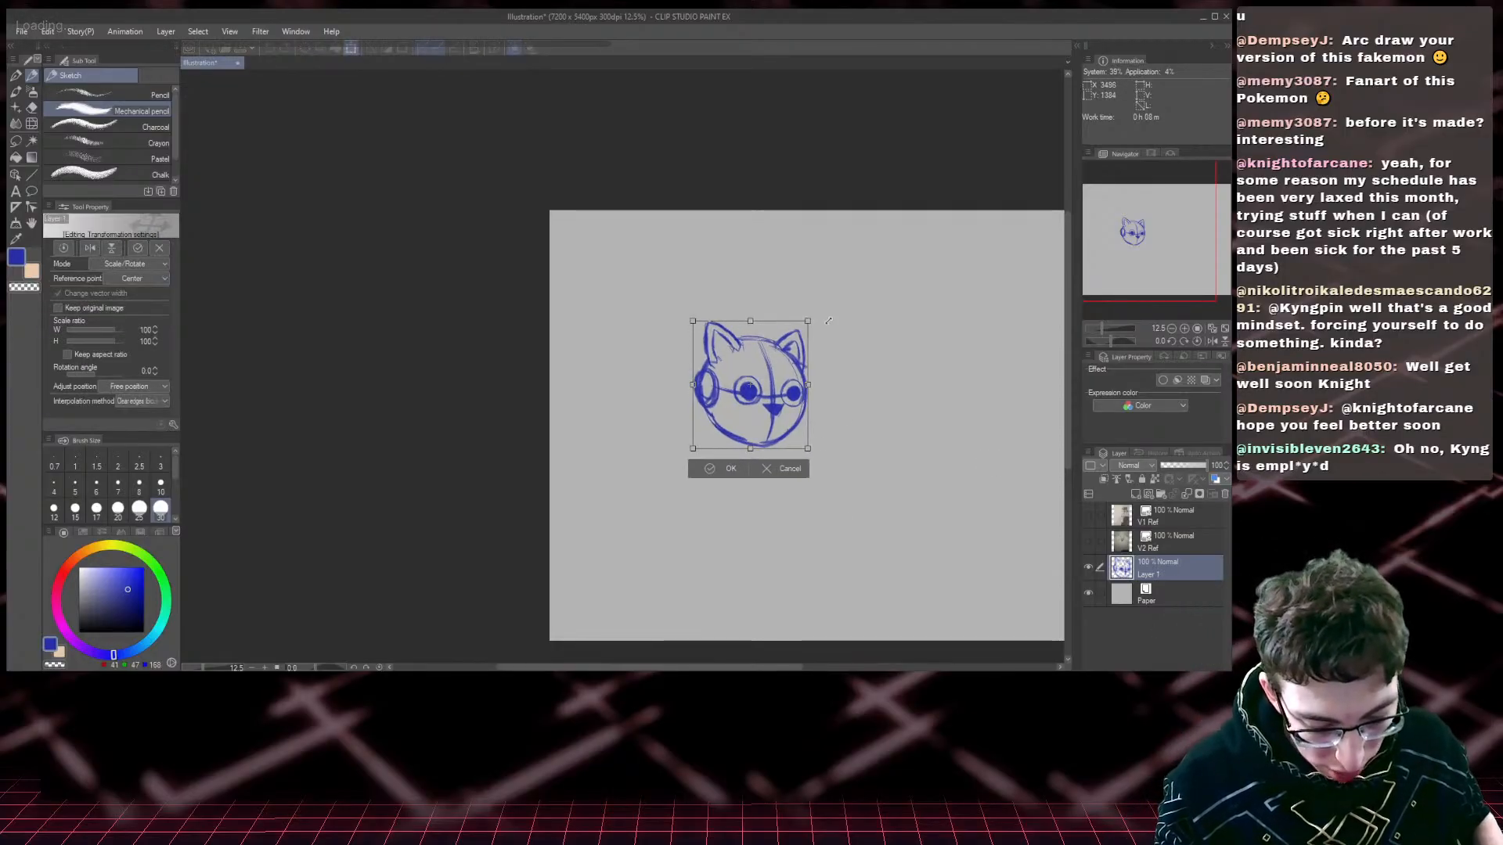
key(Return)
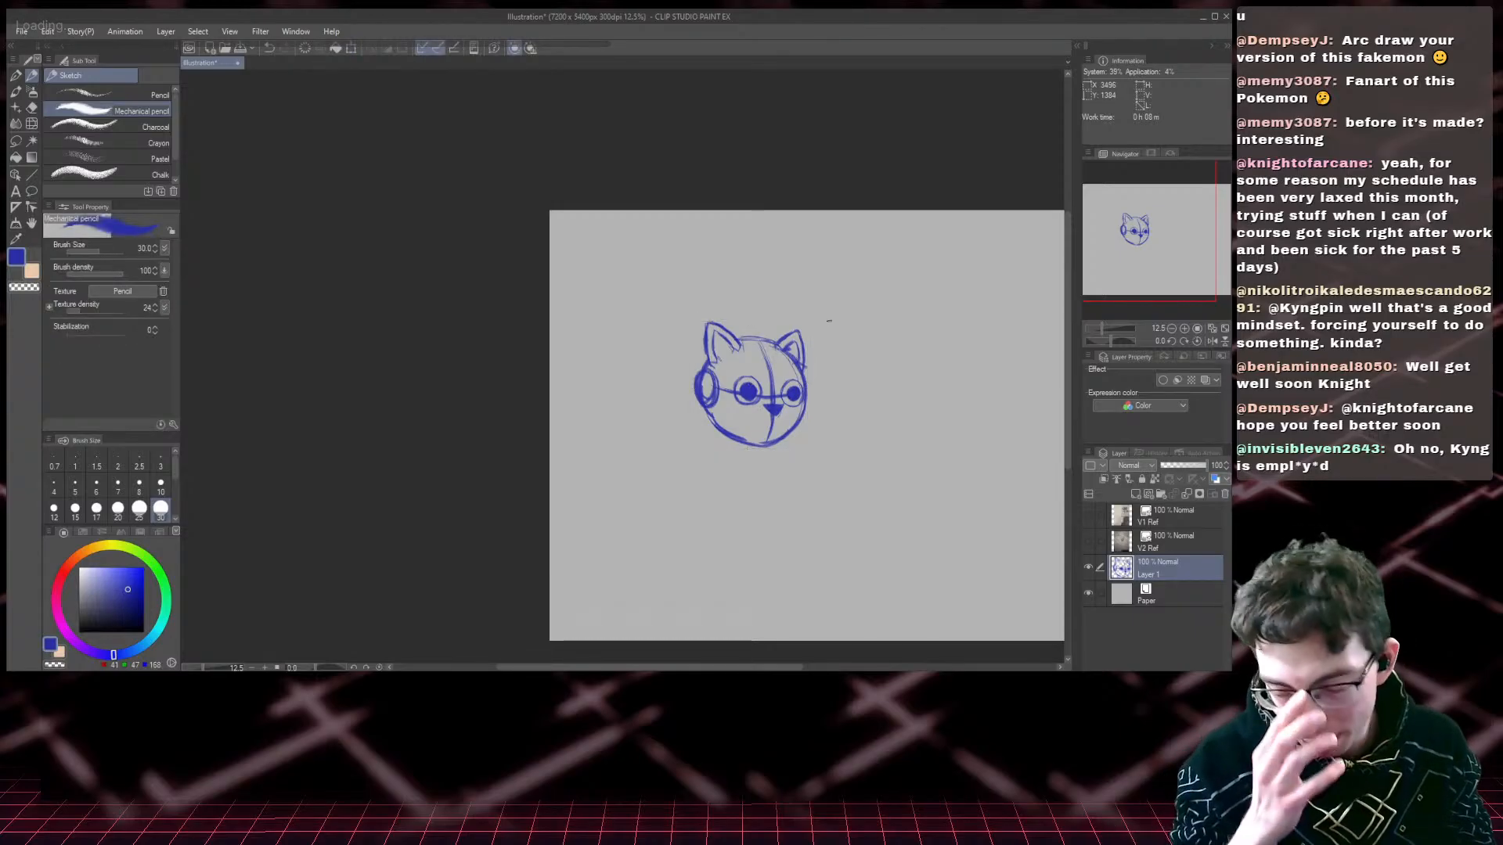
- Sketch a rounded upper torso beneath the head, with a shoulder circle on each side partly behind the body
click(1184, 329)
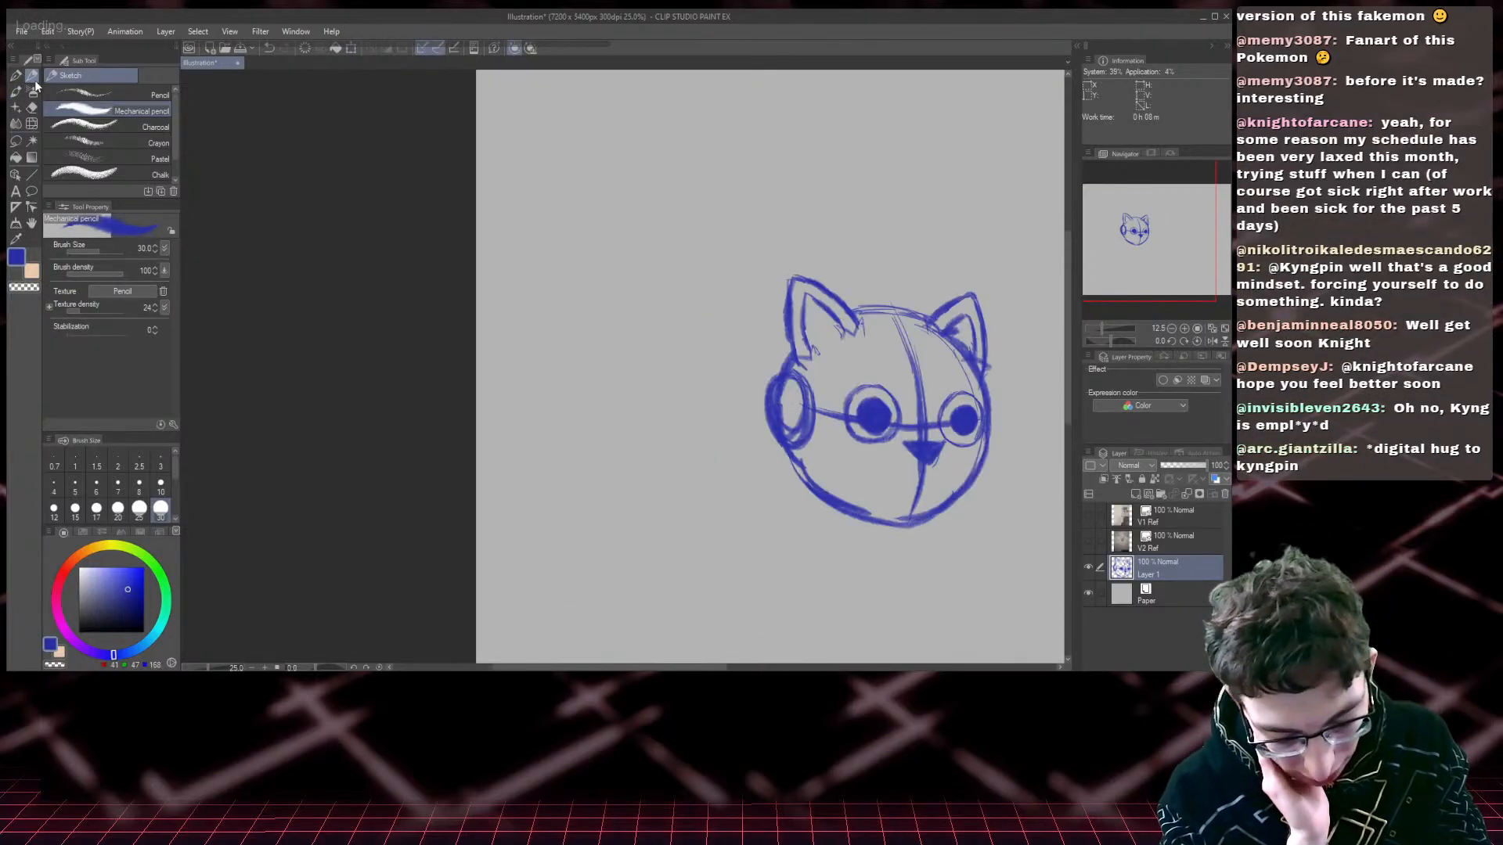
drag(1127, 222, 1151, 245)
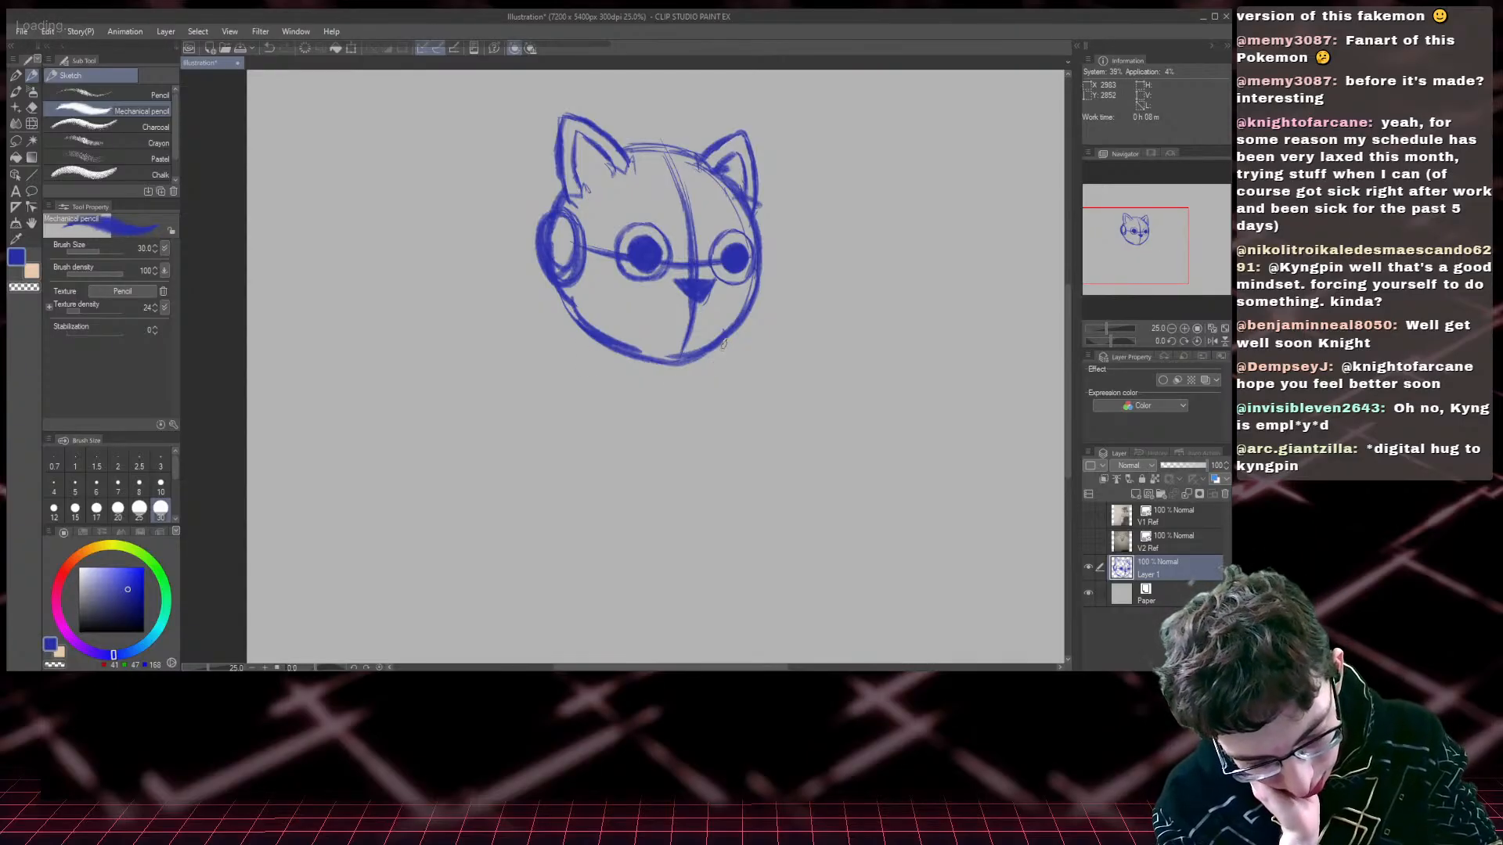
mouse_move(727, 342)
mouse_down()
mouse_move(702, 401)
mouse_move(627, 412)
mouse_move(573, 399)
mouse_up()
mouse_move(569, 305)
mouse_down()
mouse_move(543, 376)
mouse_move(570, 400)
mouse_move(559, 396)
mouse_move(721, 377)
mouse_move(707, 406)
mouse_move(617, 420)
mouse_up()
mouse_move(730, 338)
mouse_down()
mouse_move(698, 410)
mouse_move(593, 419)
mouse_up()
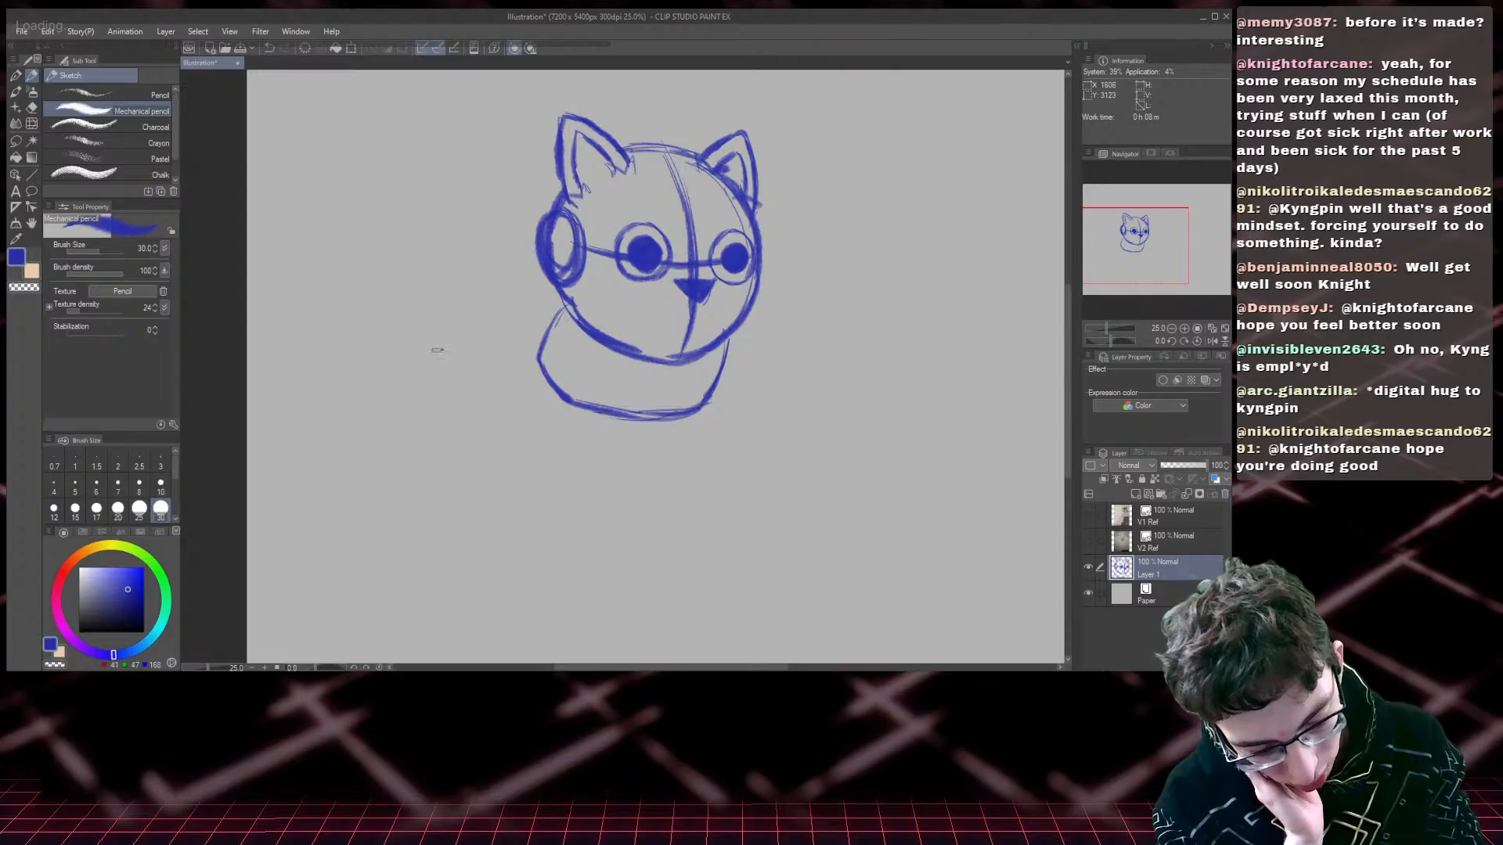
mouse_move(572, 352)
mouse_down()
mouse_move(548, 313)
mouse_move(540, 345)
mouse_move(579, 357)
mouse_up()
mouse_move(740, 333)
mouse_down()
mouse_move(736, 370)
mouse_move(710, 370)
mouse_up()
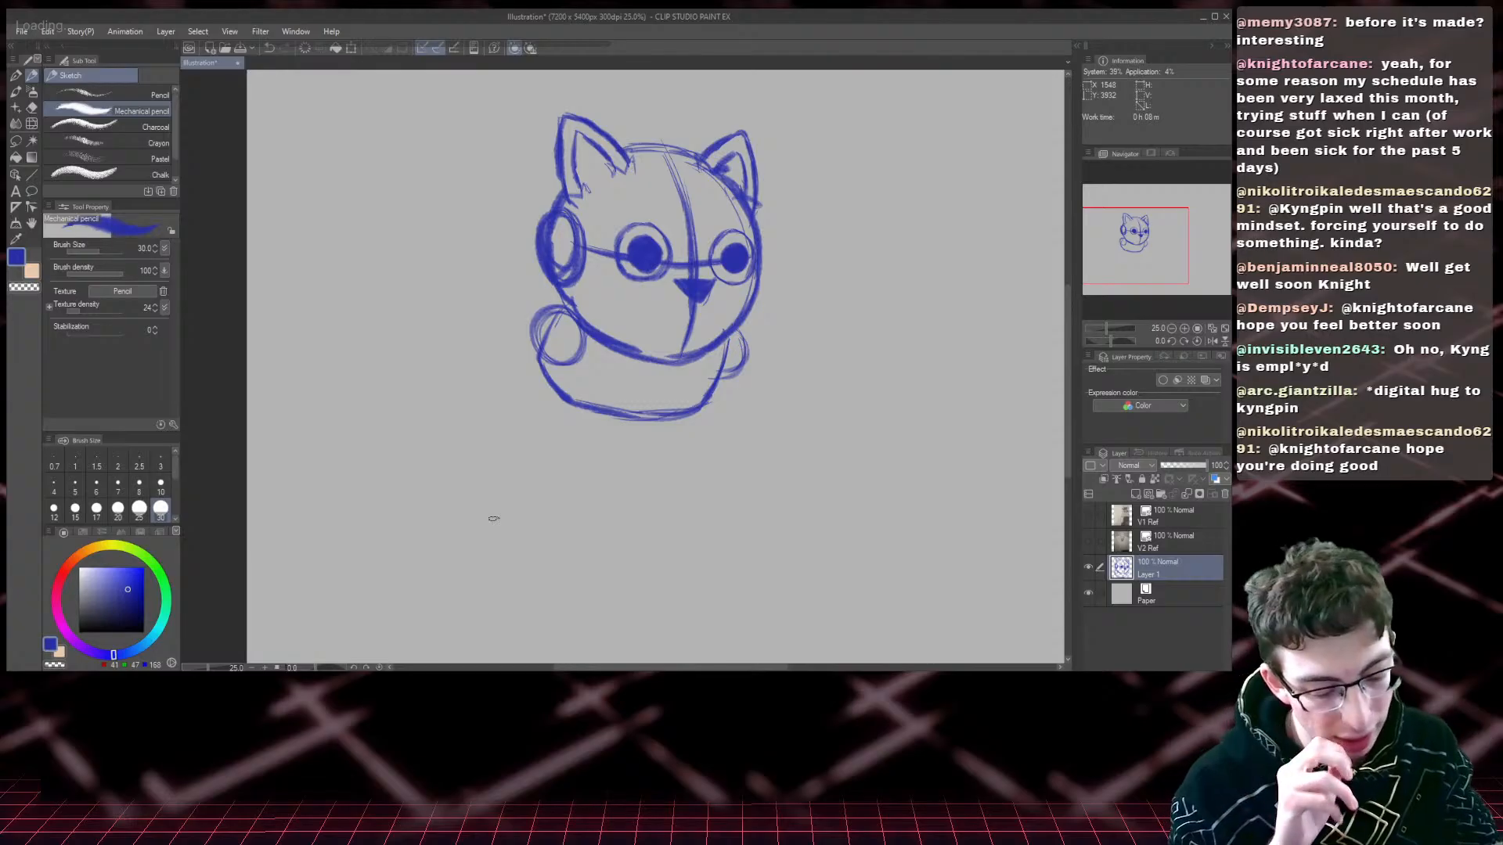
- Sketch two short rounded arms reaching down and outward from the shoulder circles, redoing the right arm's first stroke
drag(579, 340, 509, 412)
mouse_move(546, 313)
mouse_down()
mouse_move(489, 384)
mouse_move(482, 411)
mouse_move(521, 407)
mouse_move(486, 413)
mouse_move(508, 415)
mouse_up()
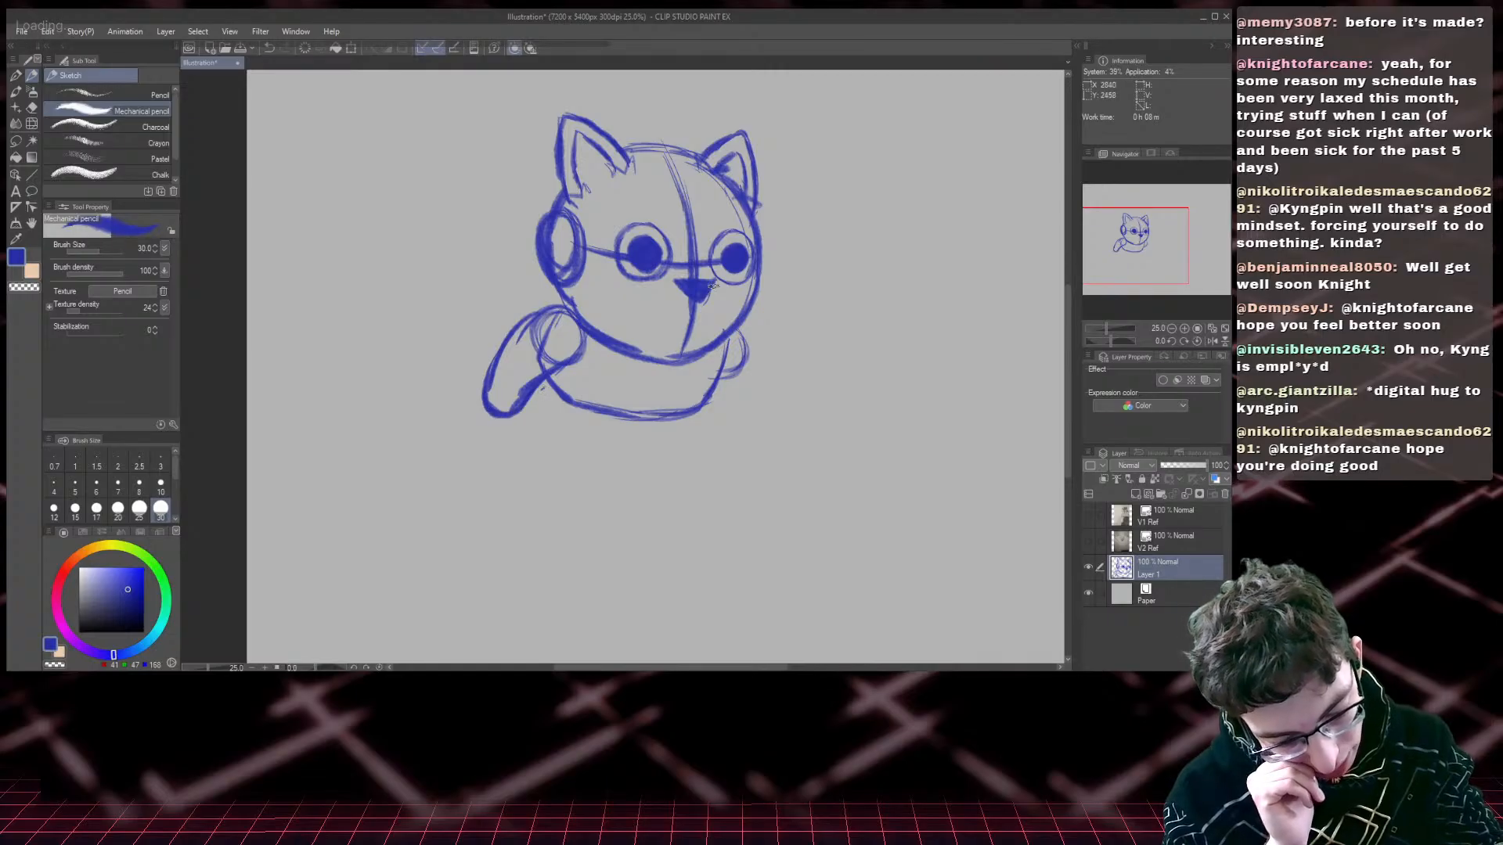
drag(742, 335, 758, 412)
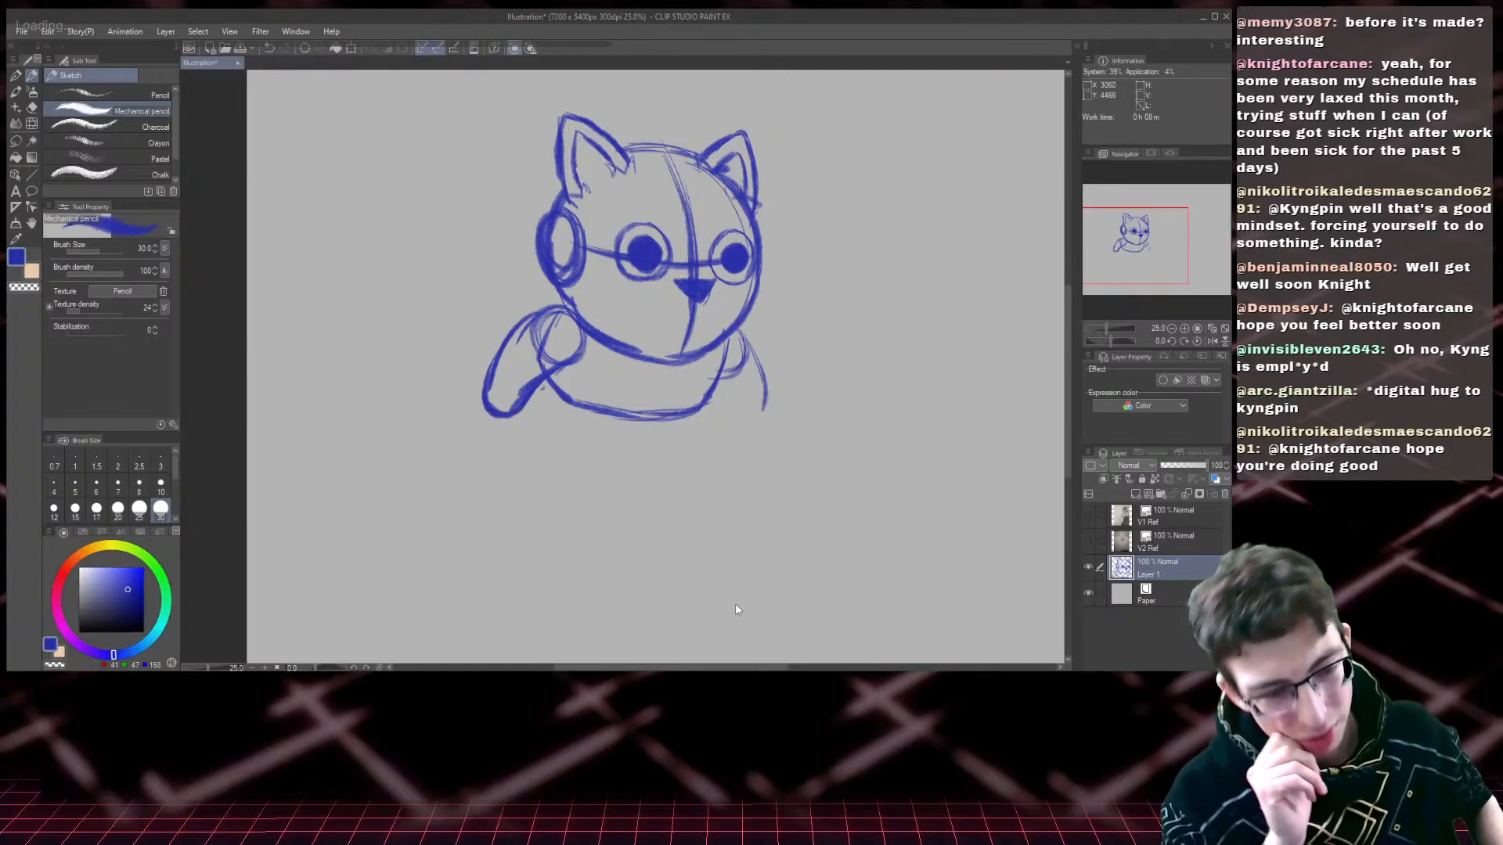
key(ctrl+z)
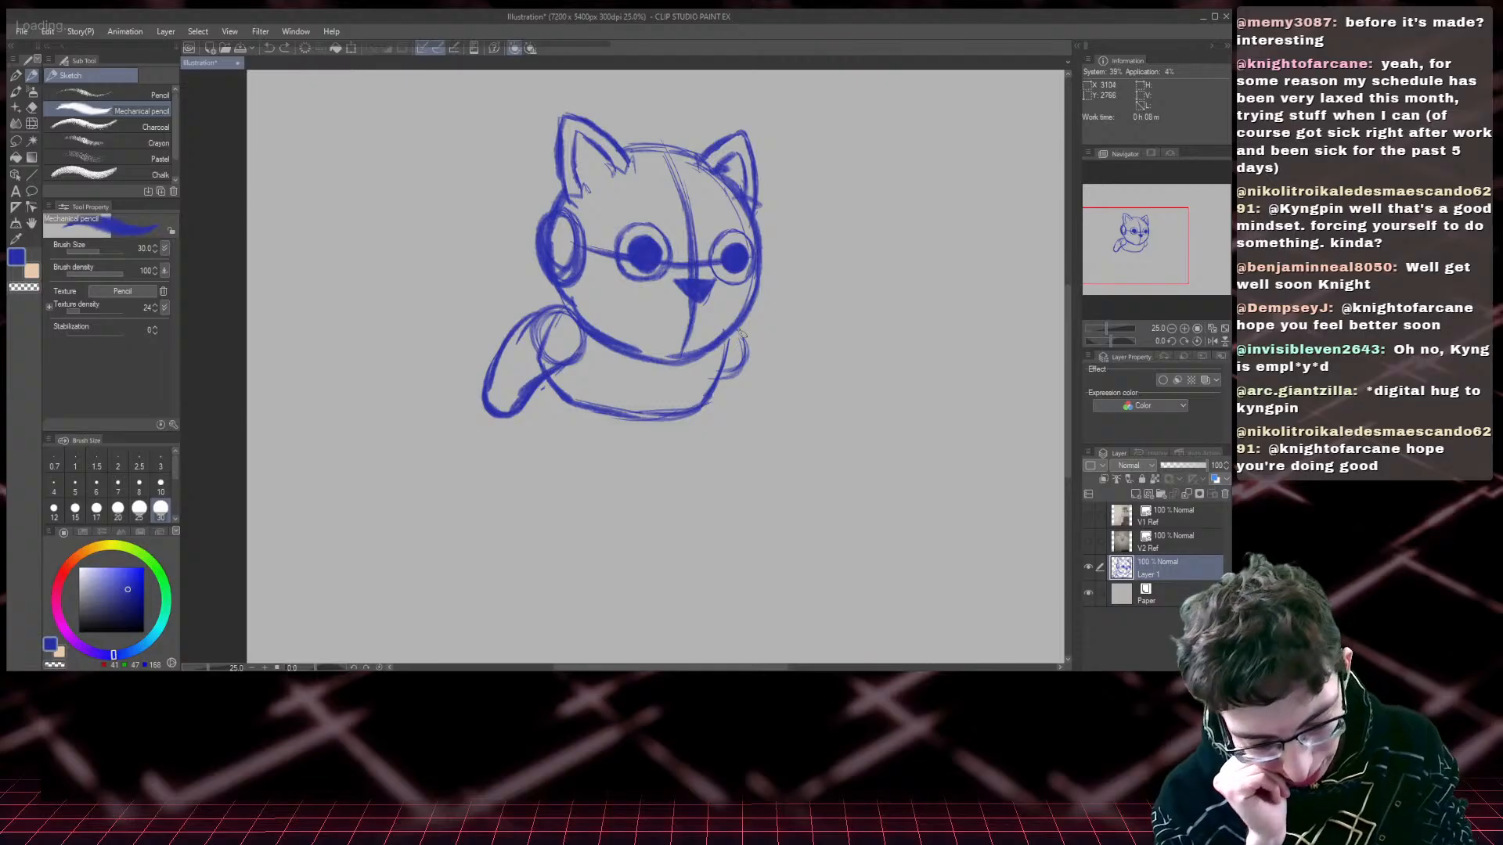
mouse_move(742, 335)
mouse_down()
mouse_move(779, 382)
mouse_move(751, 413)
mouse_move(778, 404)
mouse_up()
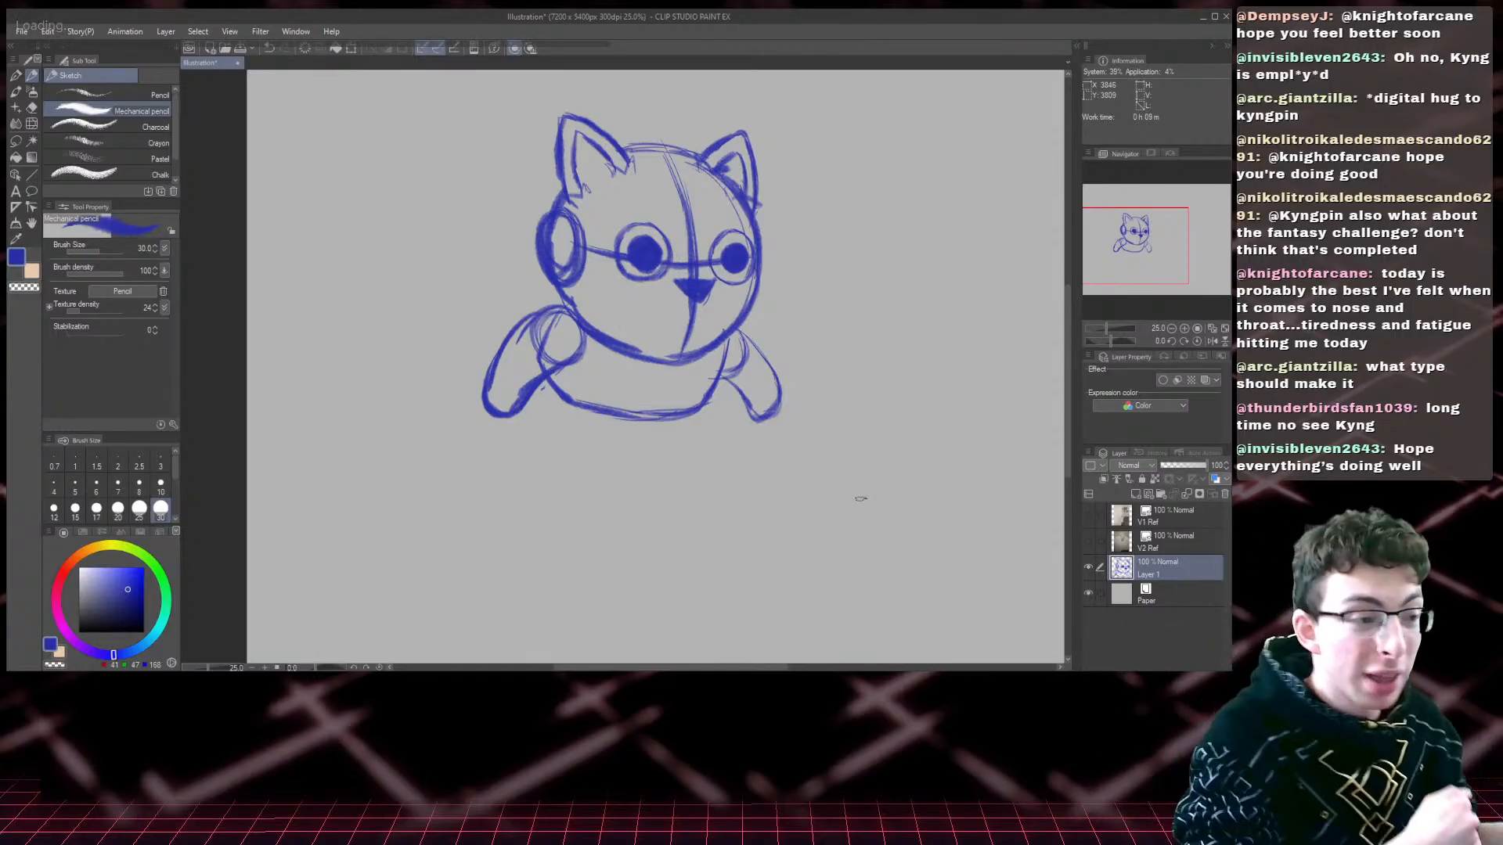
- Sketch a rounded lower torso beneath the chest and start a leg line at its lower left corner
mouse_move(699, 413)
mouse_down()
mouse_move(705, 449)
mouse_move(651, 468)
mouse_up()
mouse_move(540, 414)
mouse_down()
mouse_move(549, 443)
mouse_move(672, 473)
mouse_up()
mouse_move(551, 452)
mouse_down()
mouse_move(623, 480)
mouse_move(684, 472)
mouse_up()
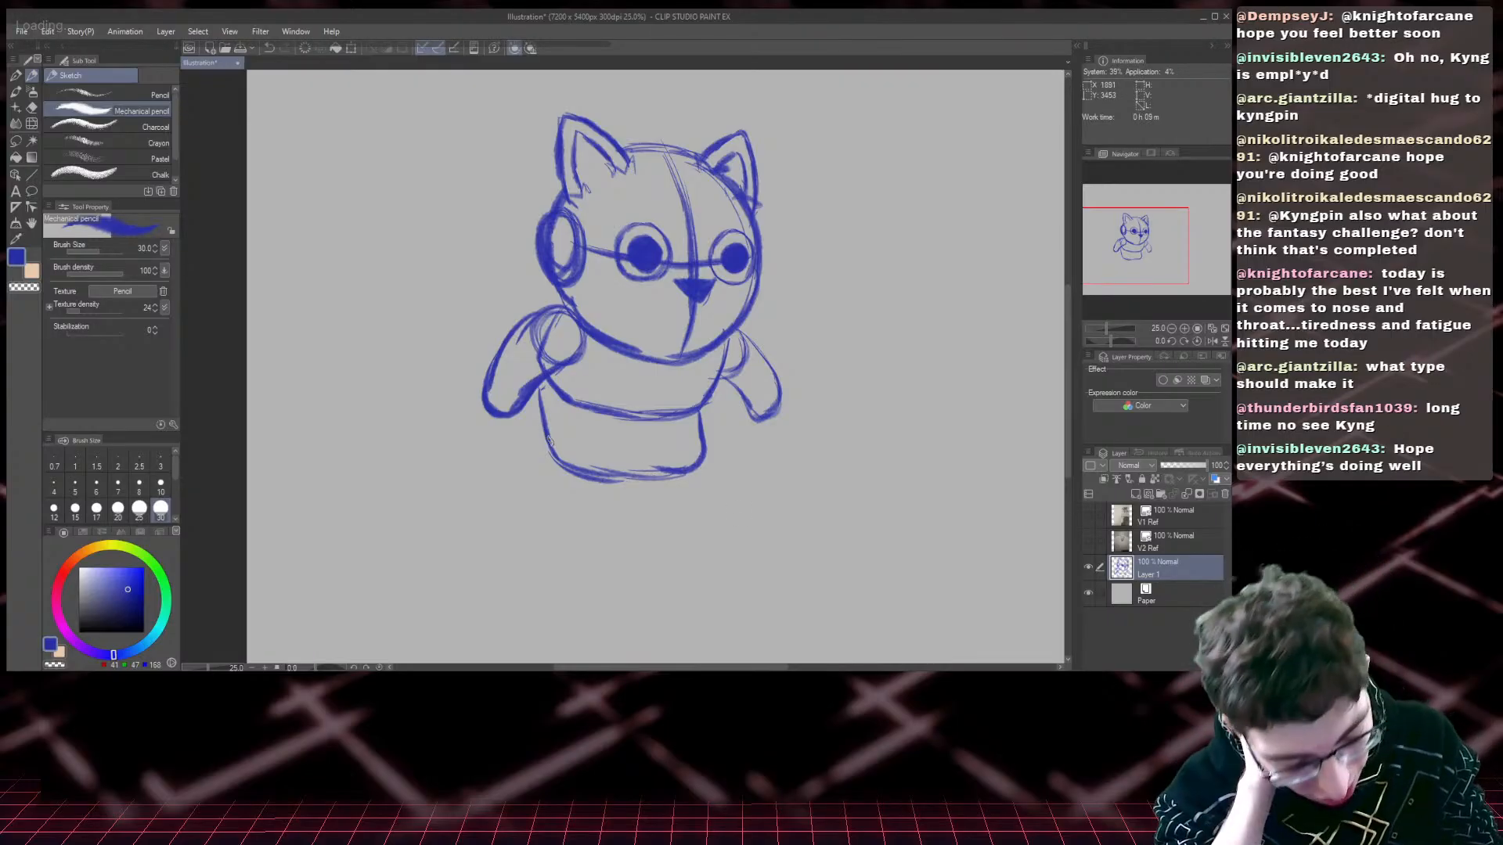
drag(551, 442, 538, 483)
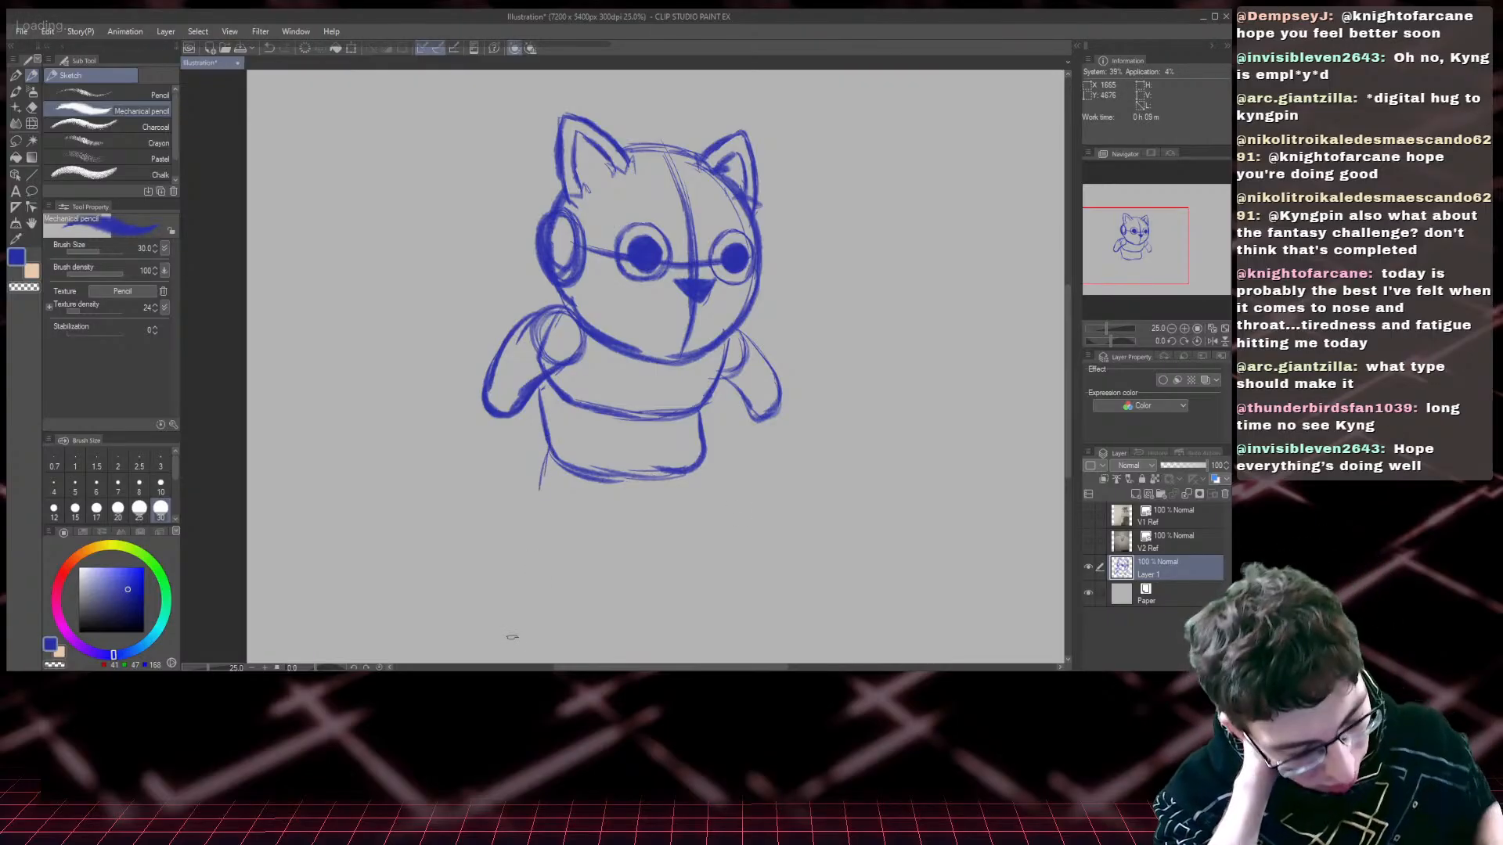
- Undo the leg line, lower torso and both arms, back to the head, upper torso and shoulder circles
key(ctrl+z)
key(ctrl+z)
key(ctrl+z)
key(ctrl+z)
key(ctrl+z)
key(ctrl+z)
key(ctrl+z)
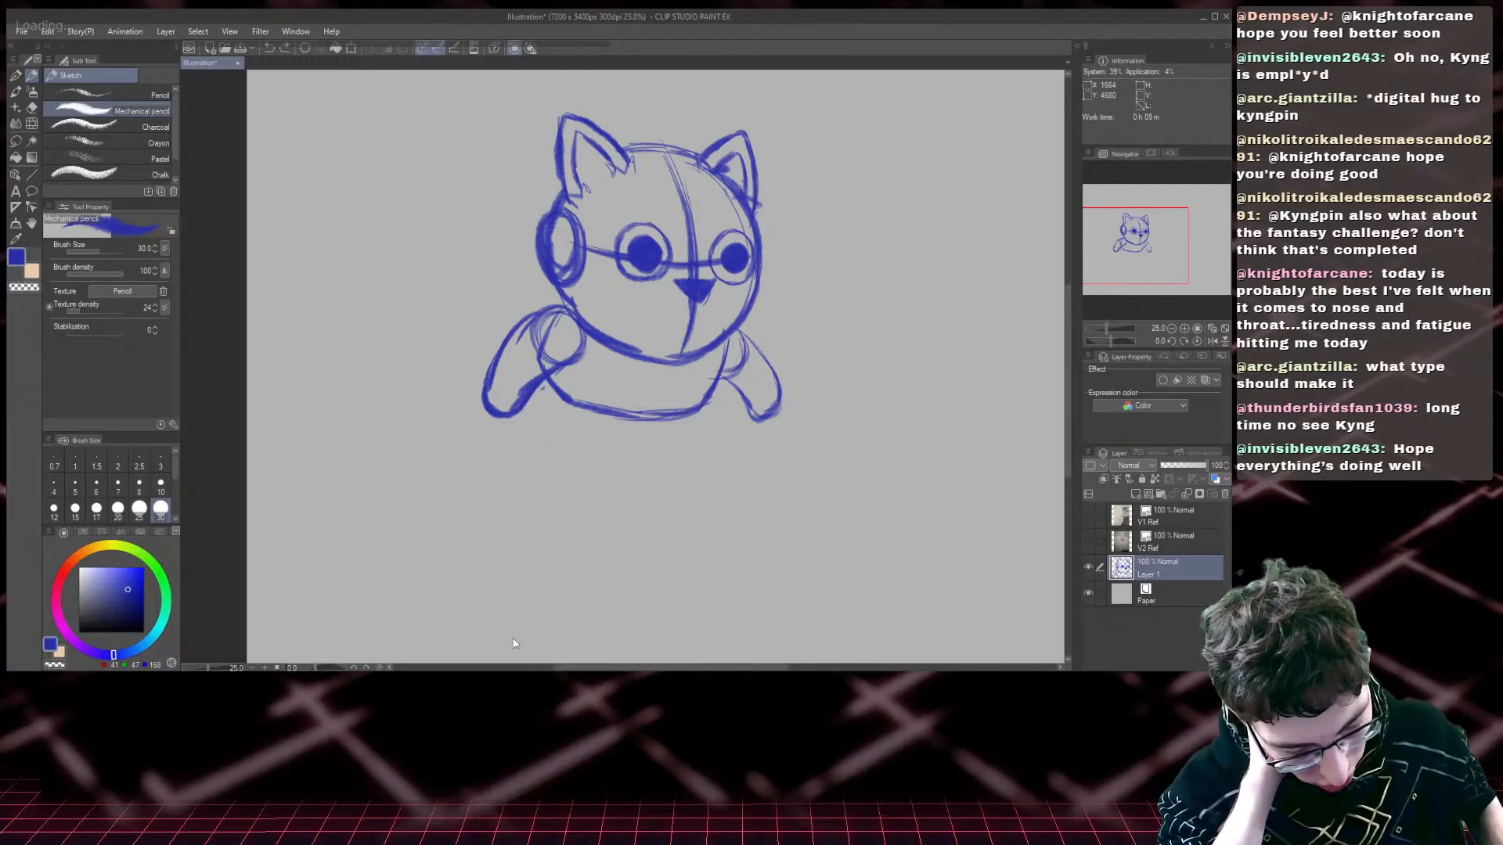
key(ctrl+z)
key(ctrl+z)
key(ctrl+z)
key(ctrl+z)
key(ctrl+z)
key(ctrl+z)
key(ctrl+z)
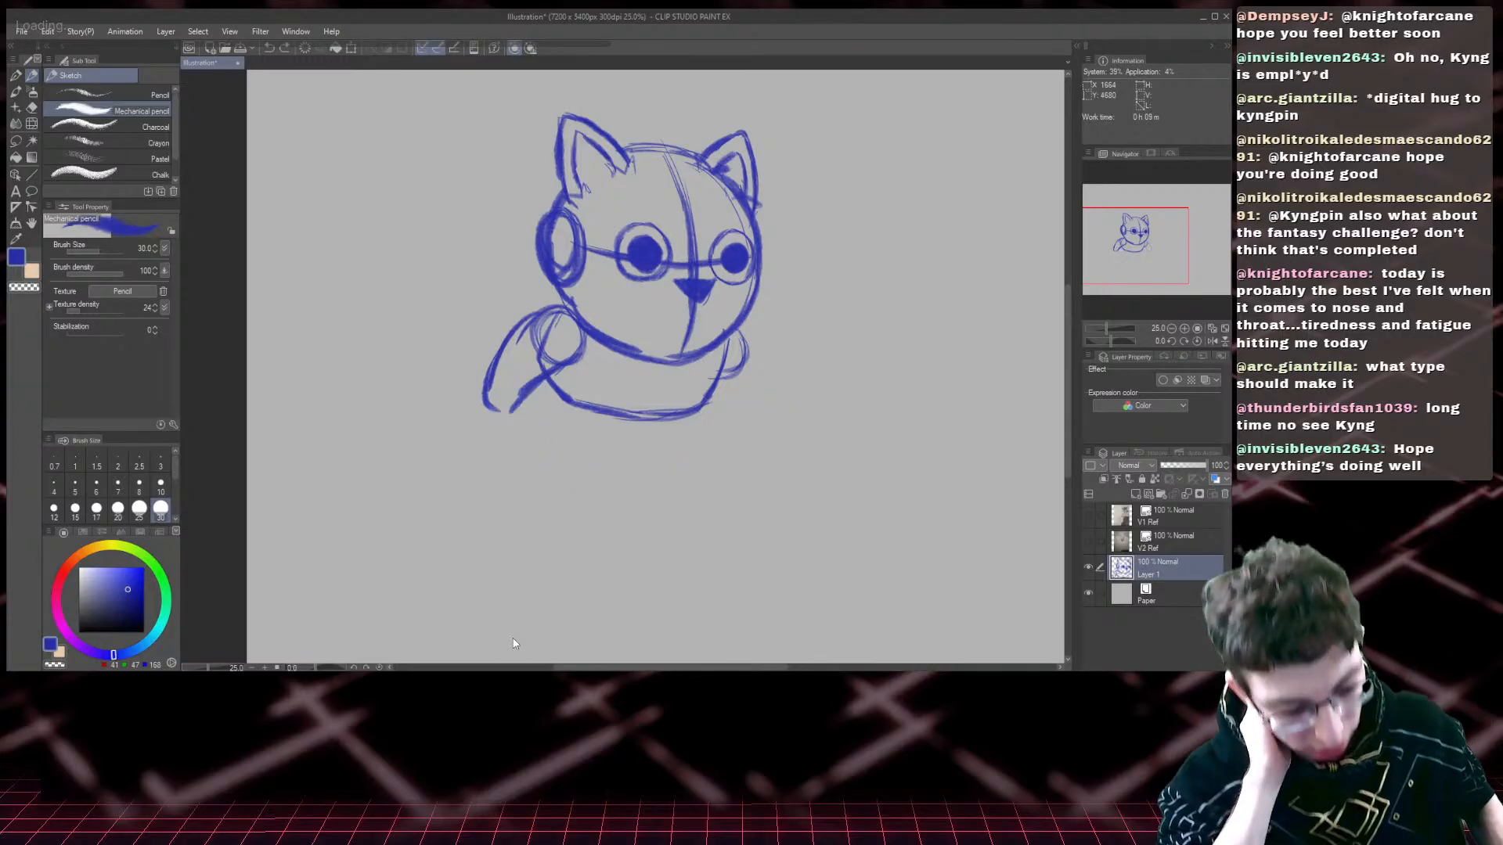
key(ctrl+z)
key(ctrl+z)
key(ctrl+z)
key(ctrl+z)
key(ctrl+z)
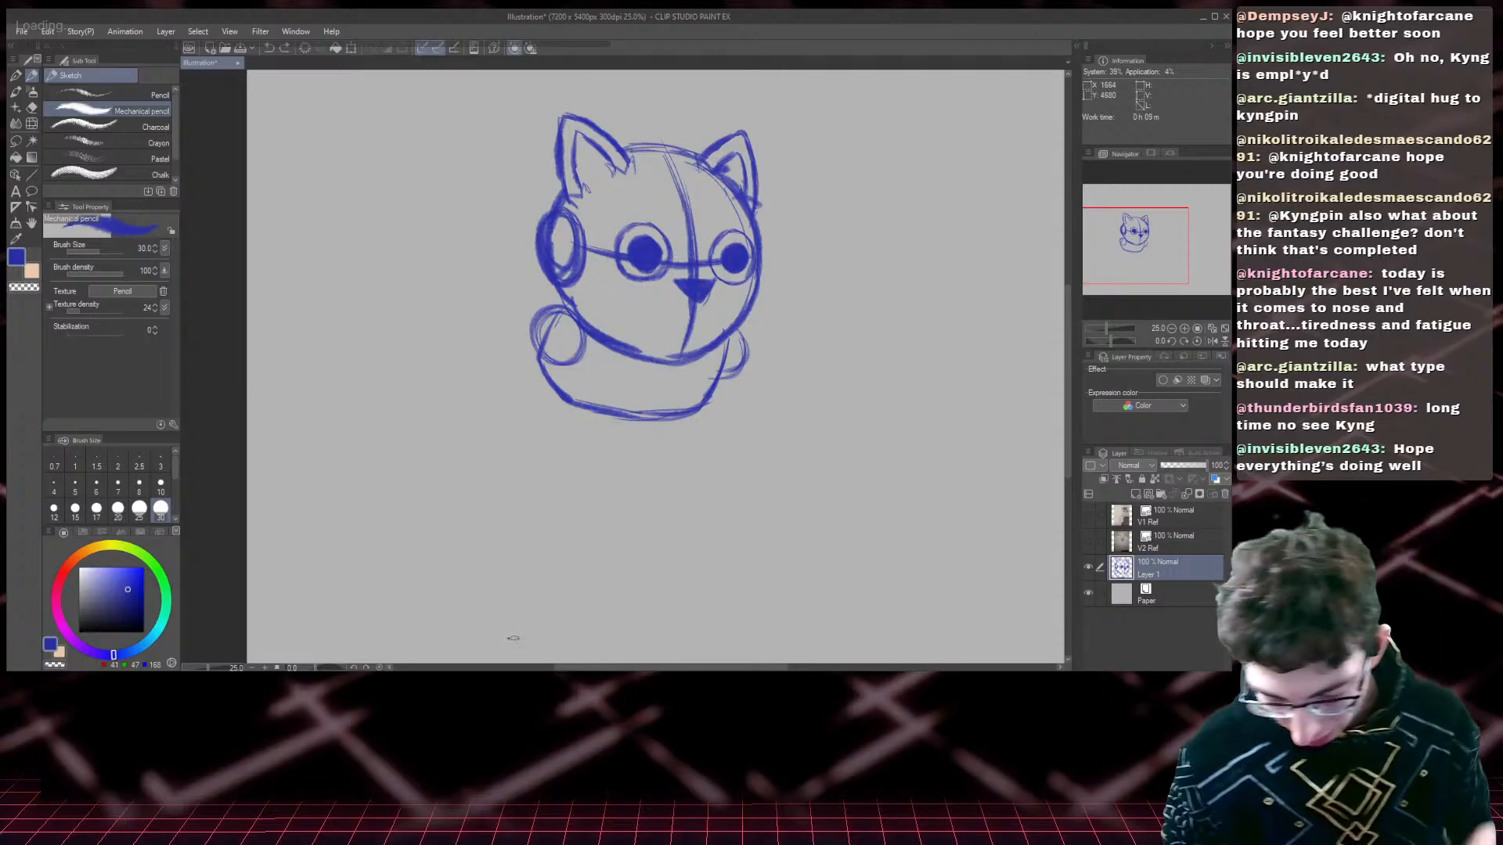
- Show both reference photos, study the cat's pose and gauntlets, and hide the photos again
click(1088, 540)
mouse_move(1152, 244)
mouse_down()
mouse_move(1195, 228)
mouse_move(1133, 244)
mouse_up()
click(1088, 514)
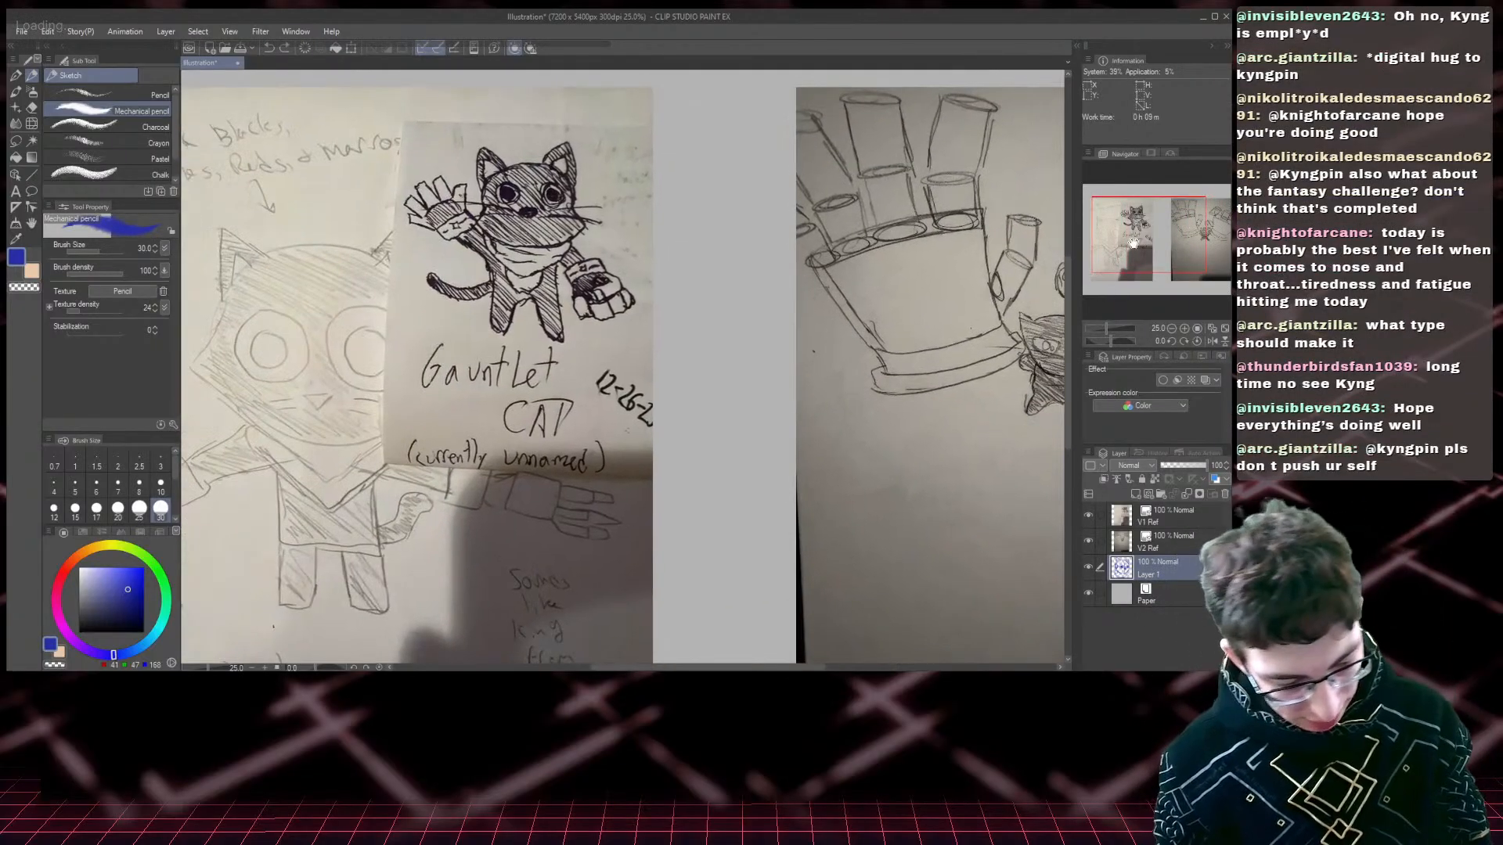
scroll(1133, 244, down, 2)
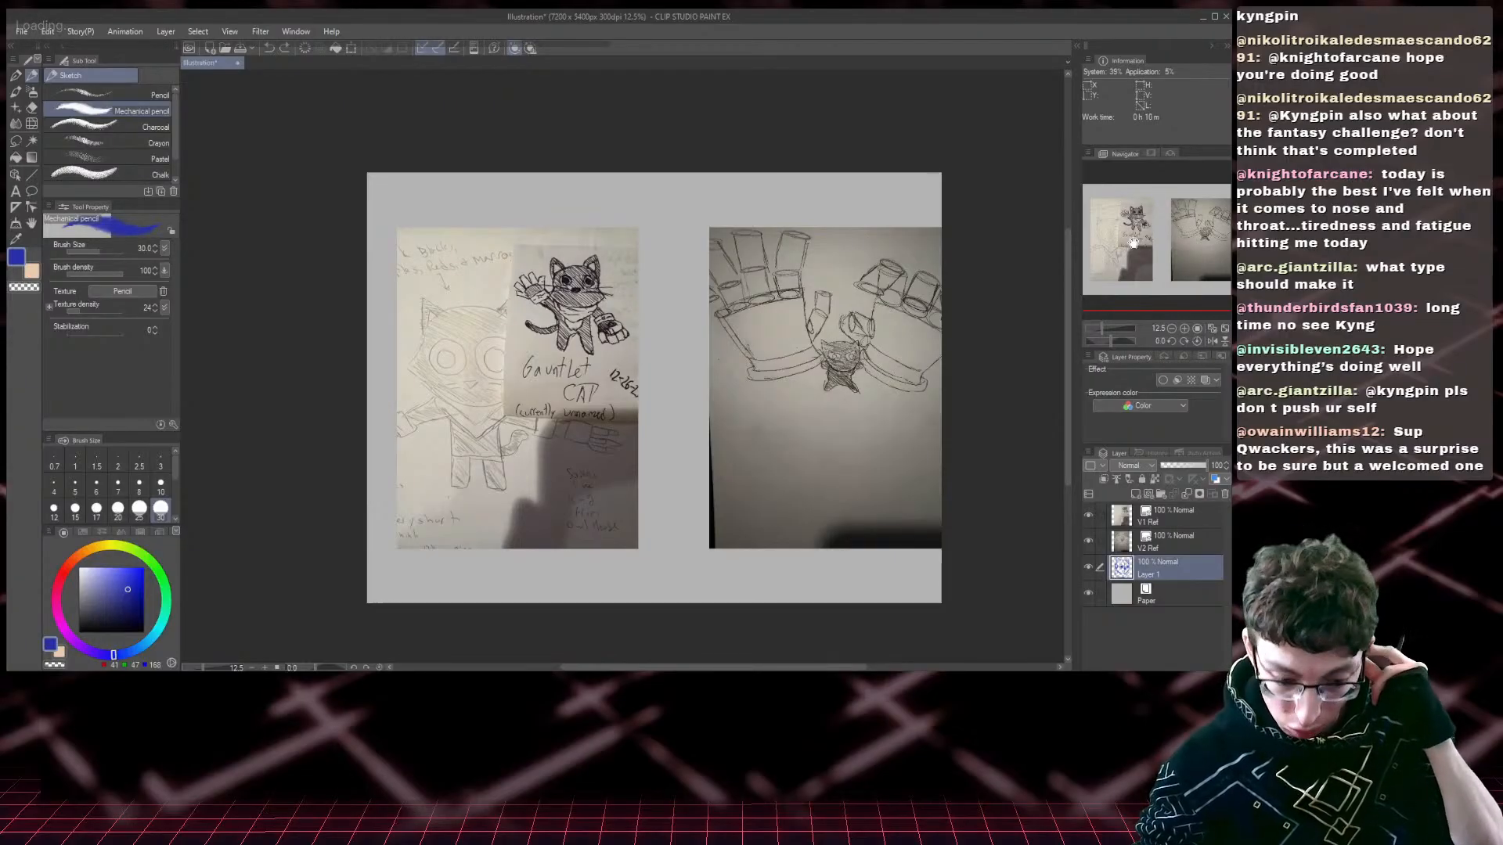
click(1088, 540)
click(1087, 515)
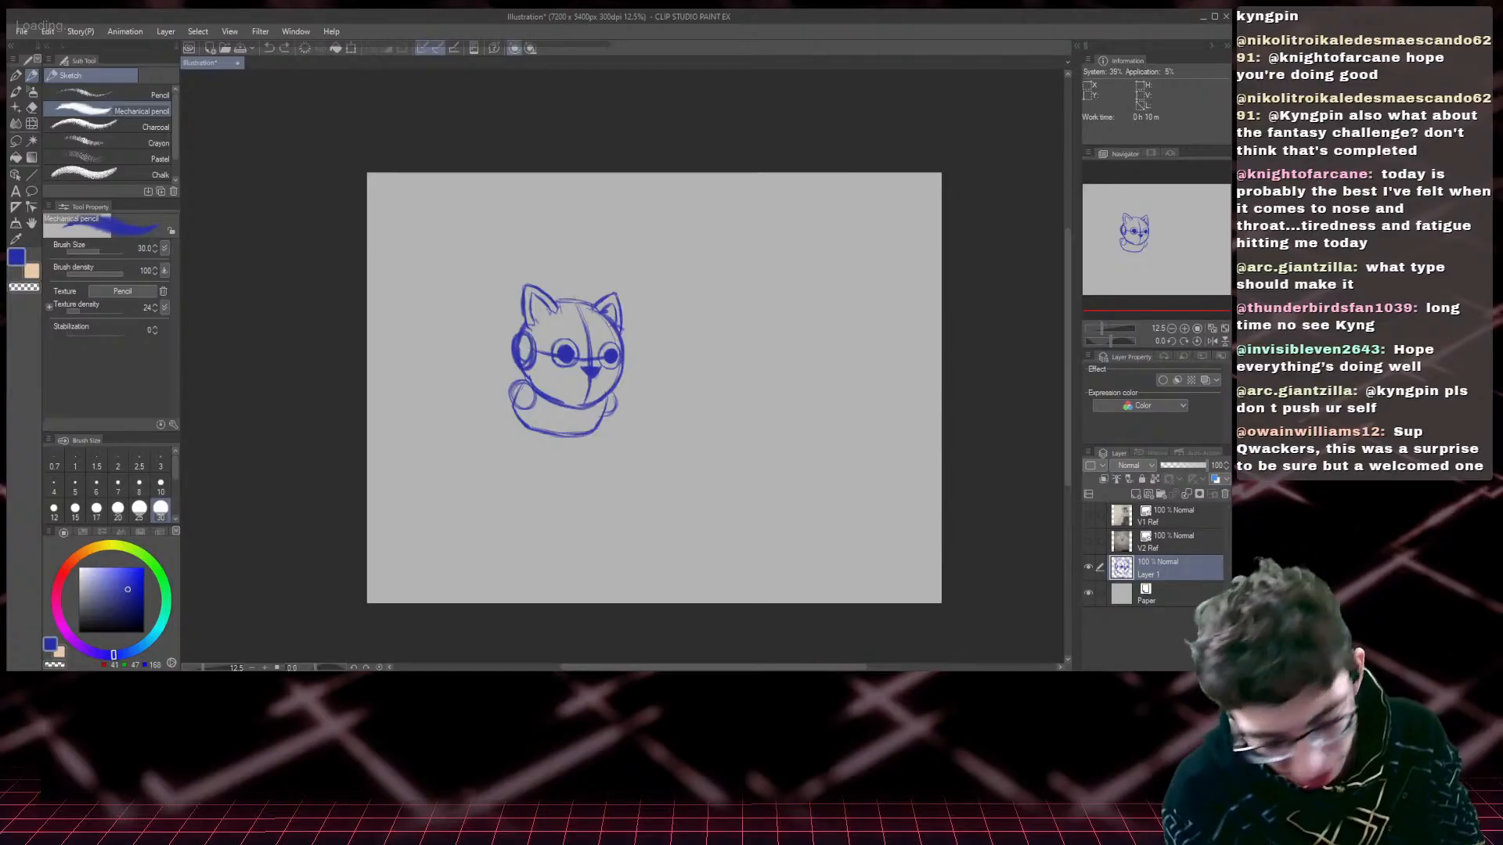
- Add a new layer above the body sketch and draw a short tapering arm angled down and outward from the right shoulder circle
click(1135, 494)
drag(1121, 246, 1094, 253)
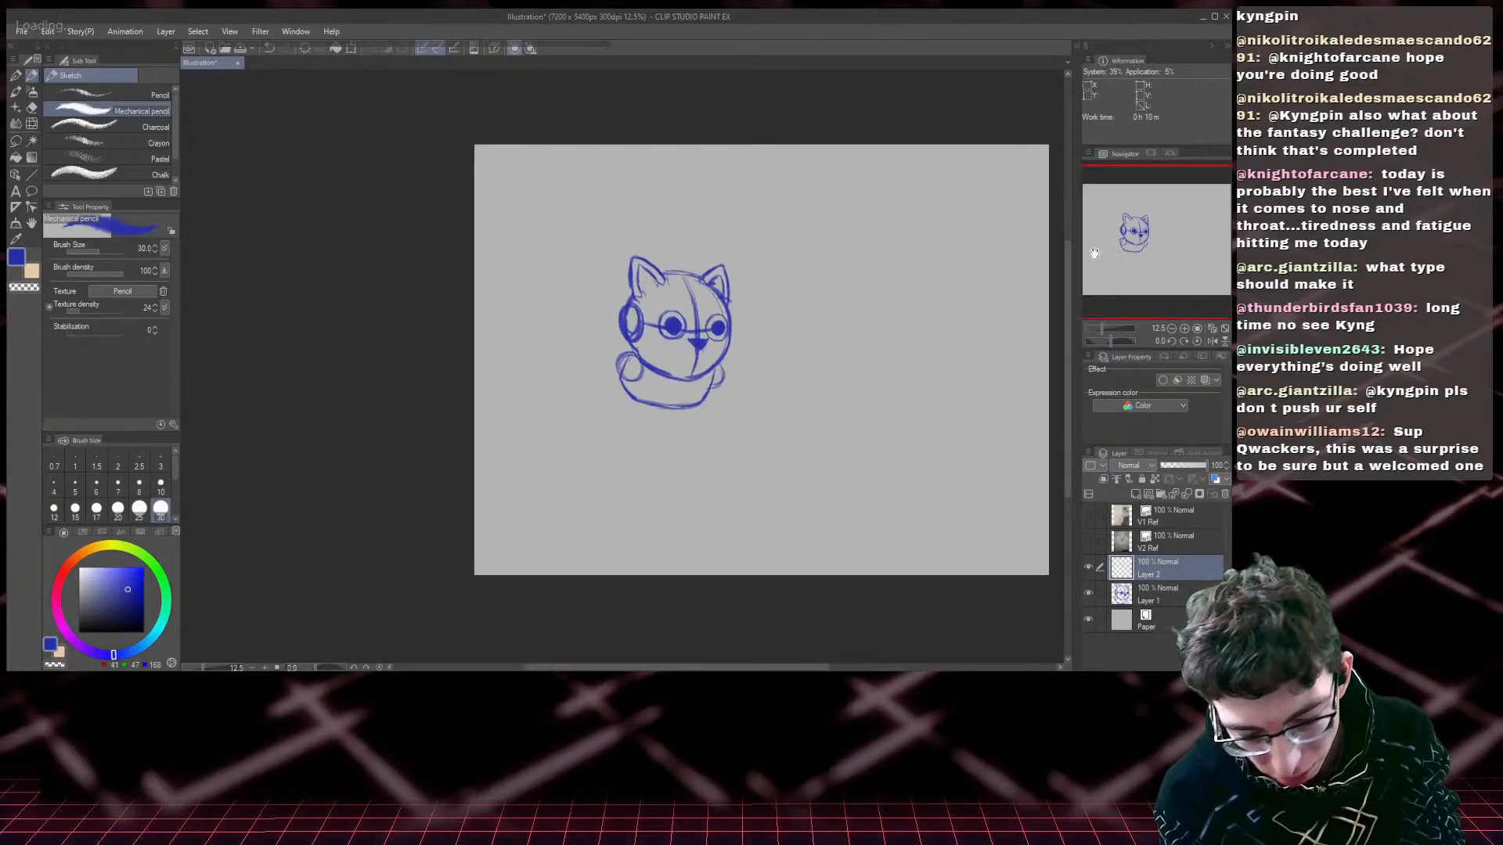
key(ctrl+plus)
mouse_move(817, 362)
mouse_down()
mouse_move(869, 428)
mouse_move(840, 421)
mouse_move(869, 435)
mouse_up()
mouse_move(869, 435)
mouse_down()
mouse_move(871, 404)
mouse_move(853, 387)
mouse_move(871, 426)
mouse_move(842, 422)
mouse_up()
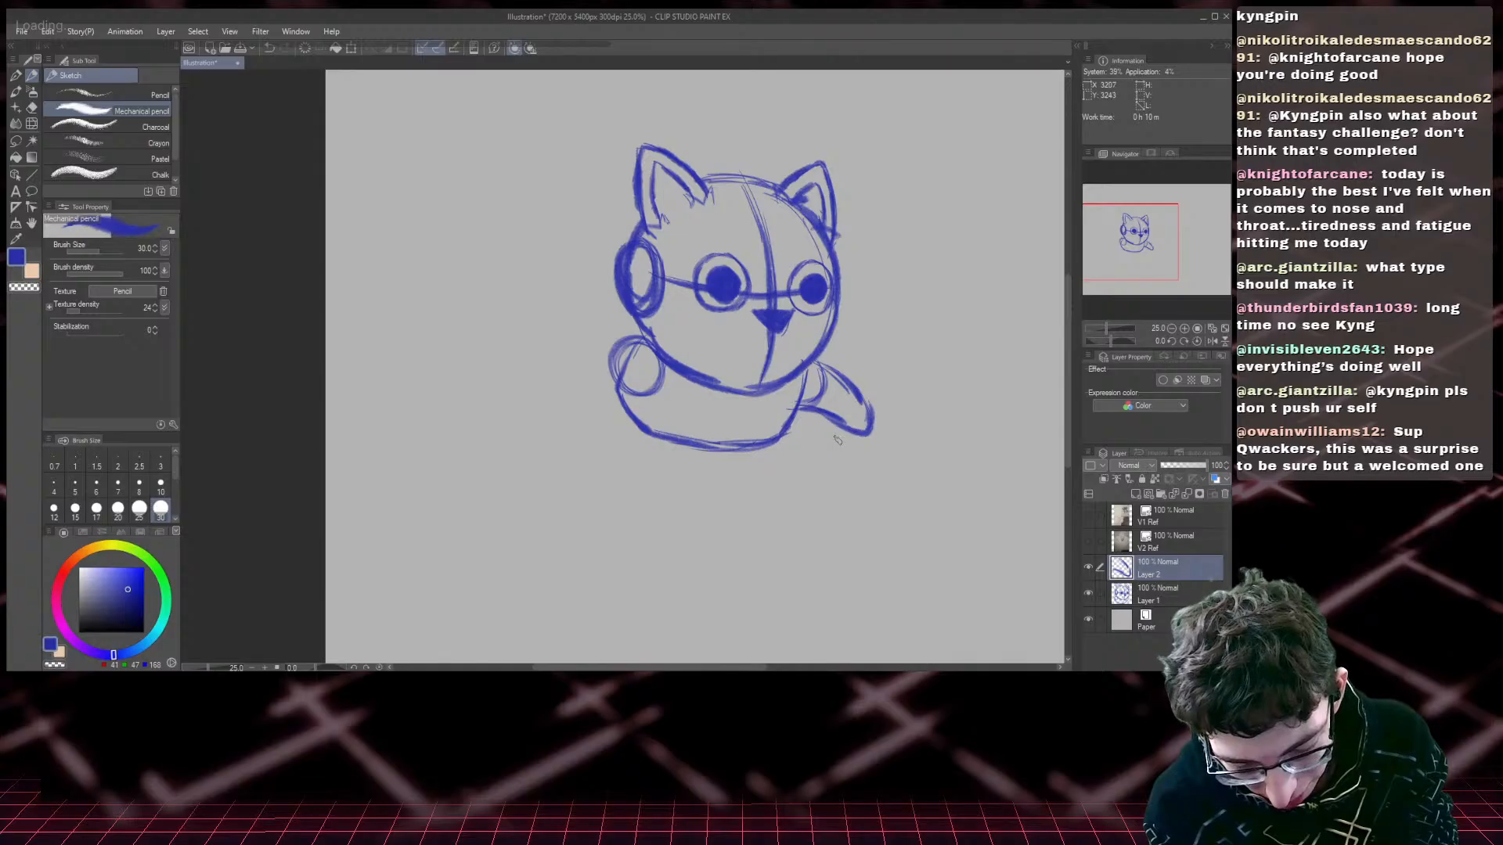
- Show both reference photos, examine the giant gauntlet hands and the small cat between them up close, and hide the photos again
click(1088, 542)
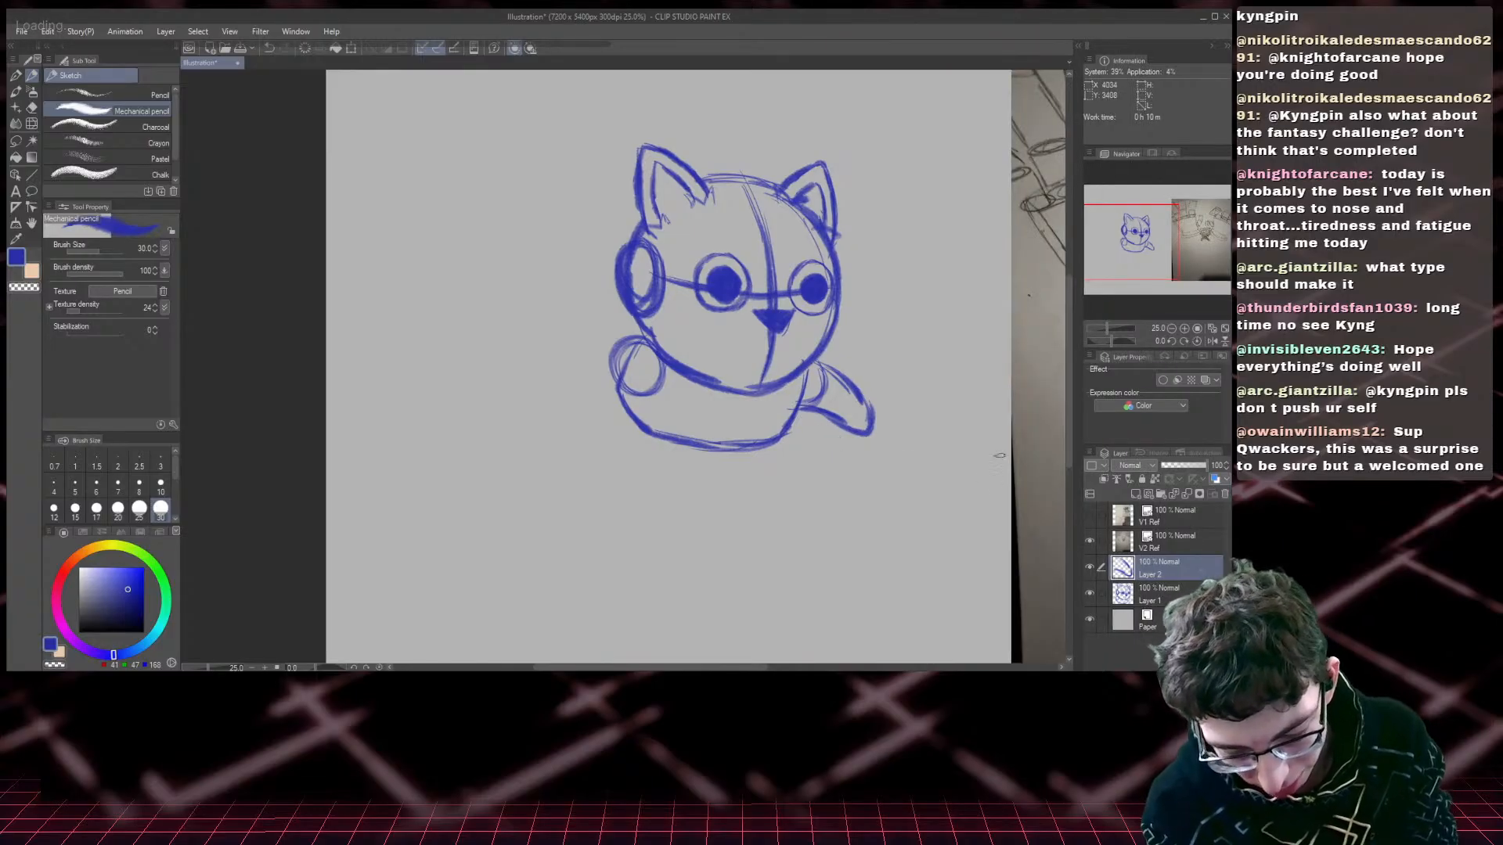
click(1088, 522)
scroll(1156, 264, down, 2)
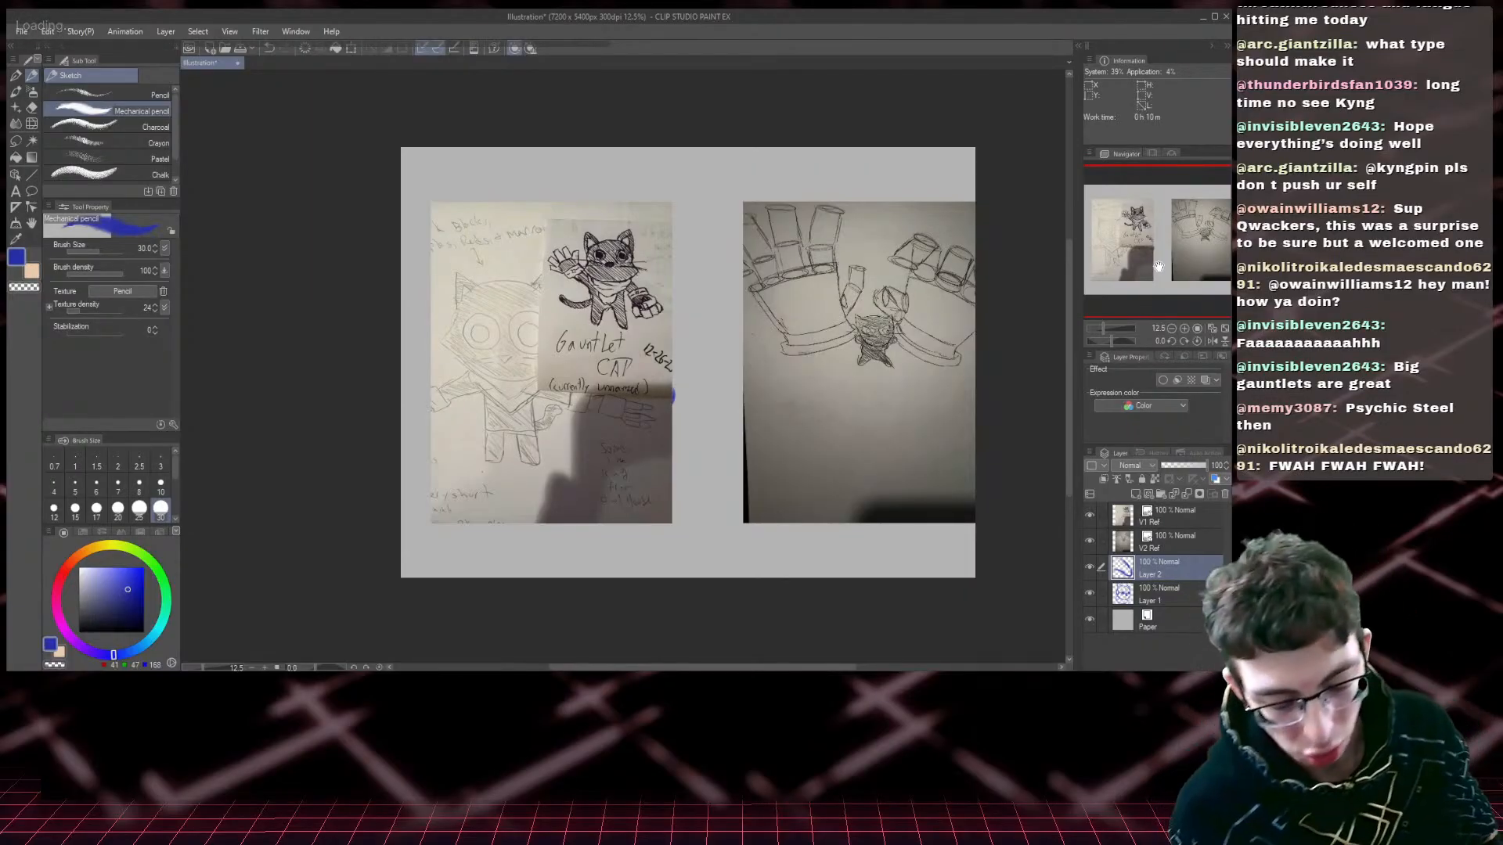
scroll(1159, 266, up, 2)
drag(1159, 266, 1217, 275)
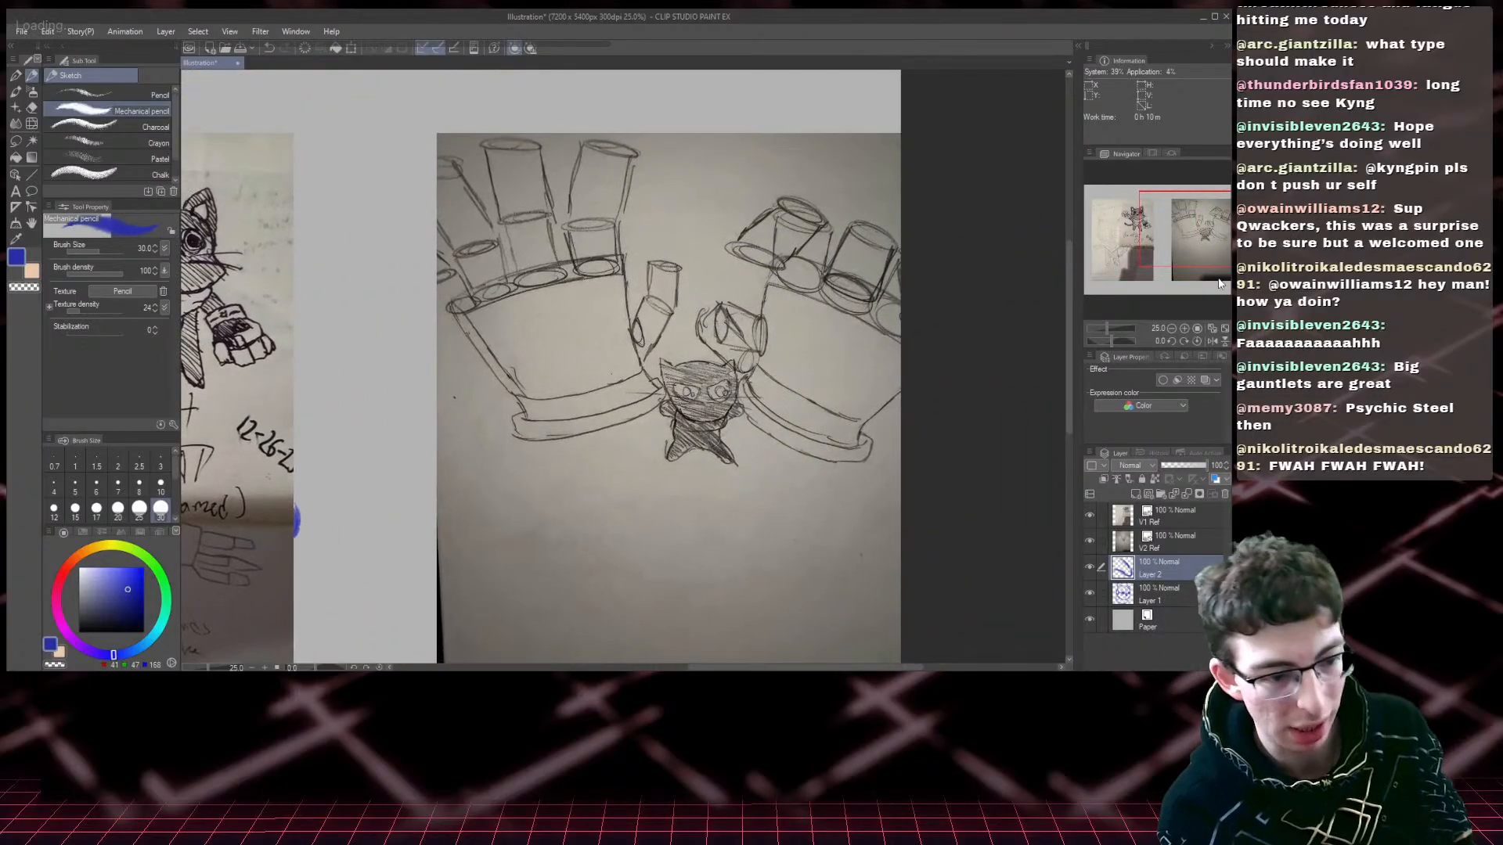
scroll(1219, 284, up, 2)
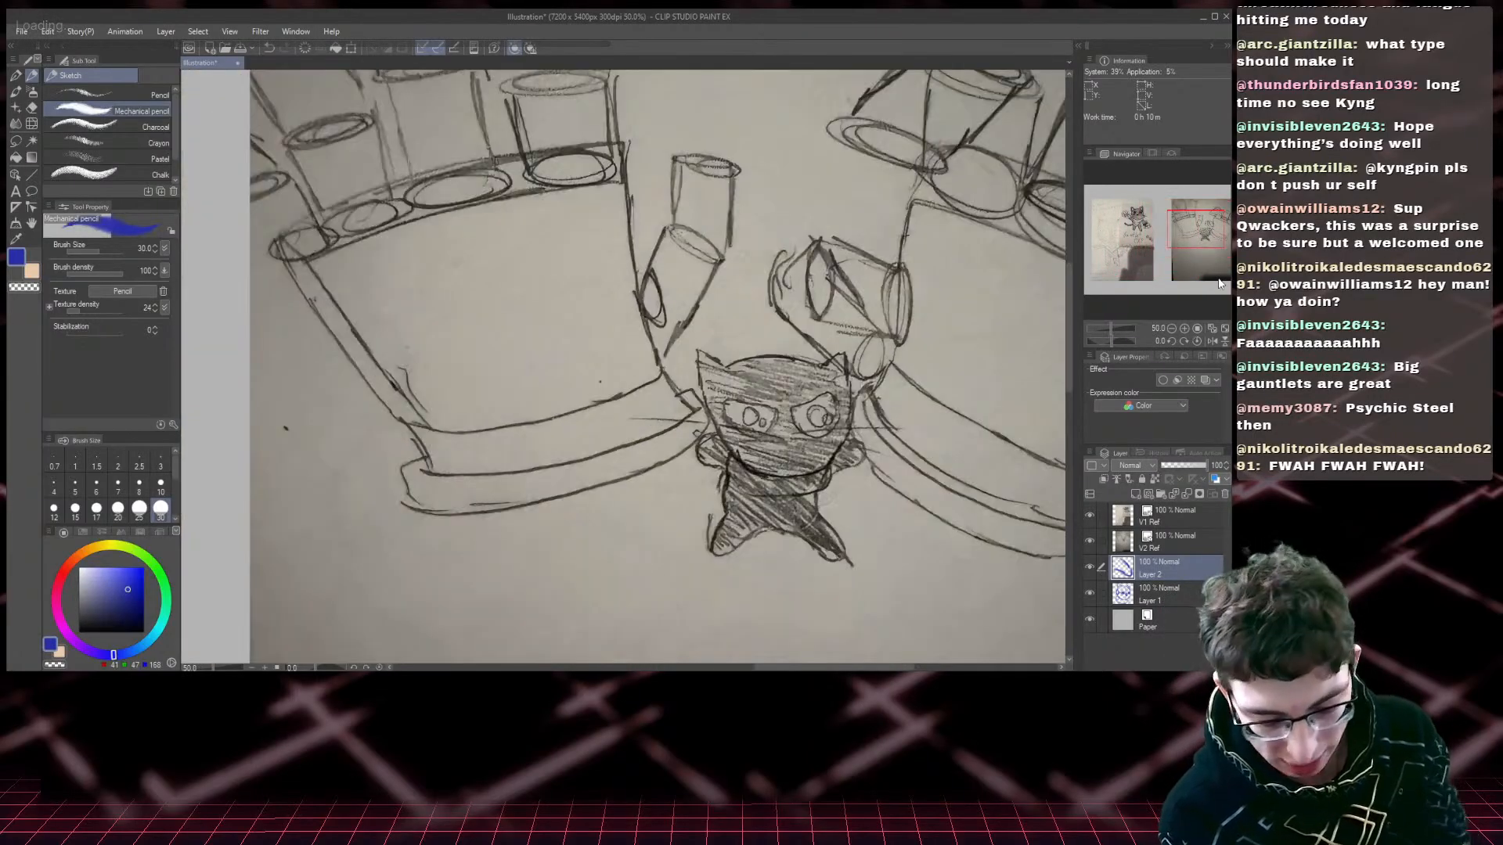
drag(705, 484, 469, 382)
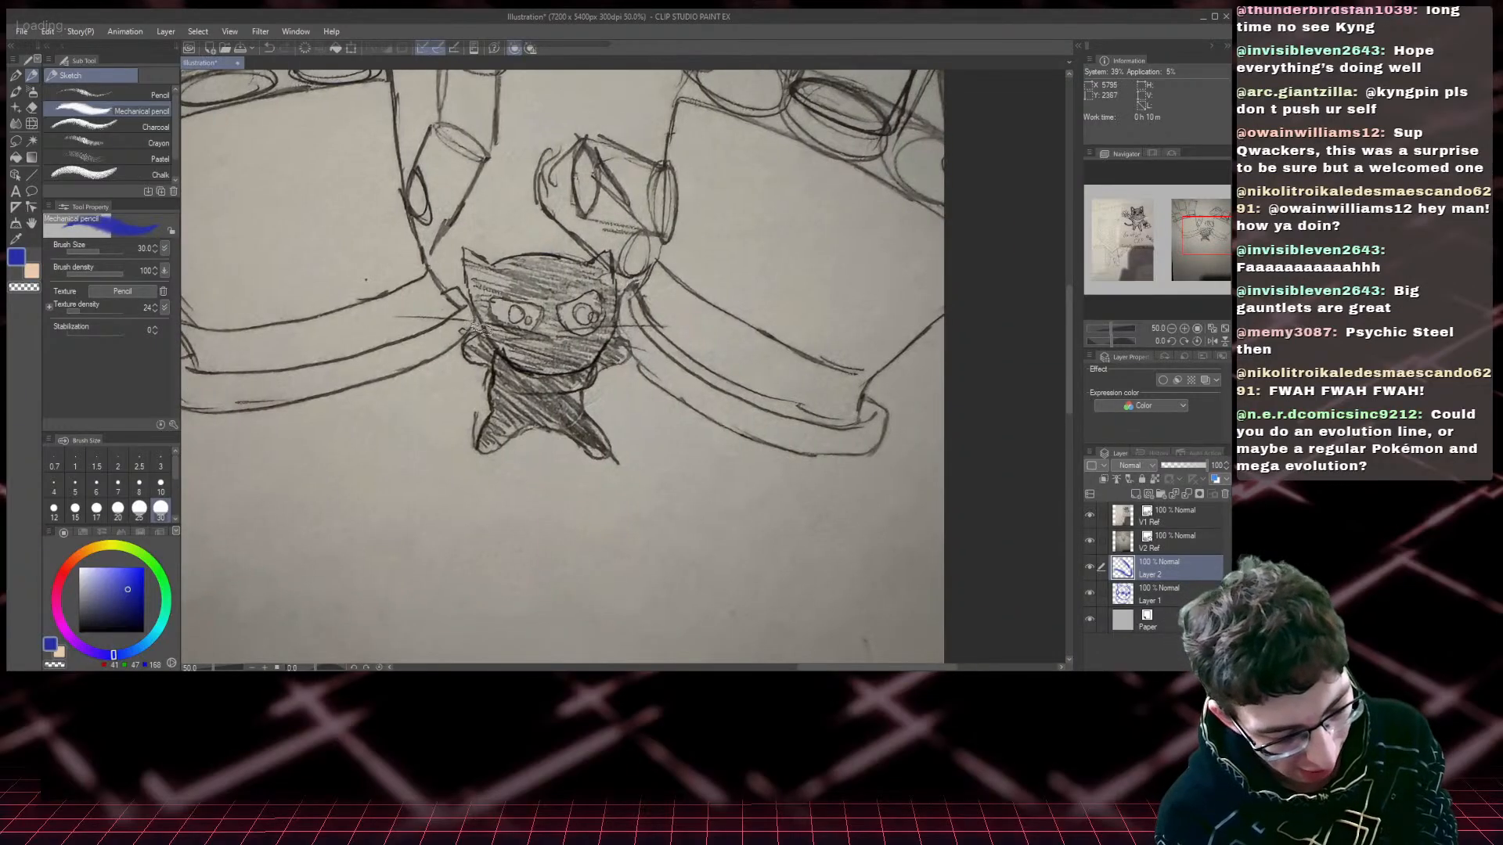
key(Delete)
key(ctrl+z)
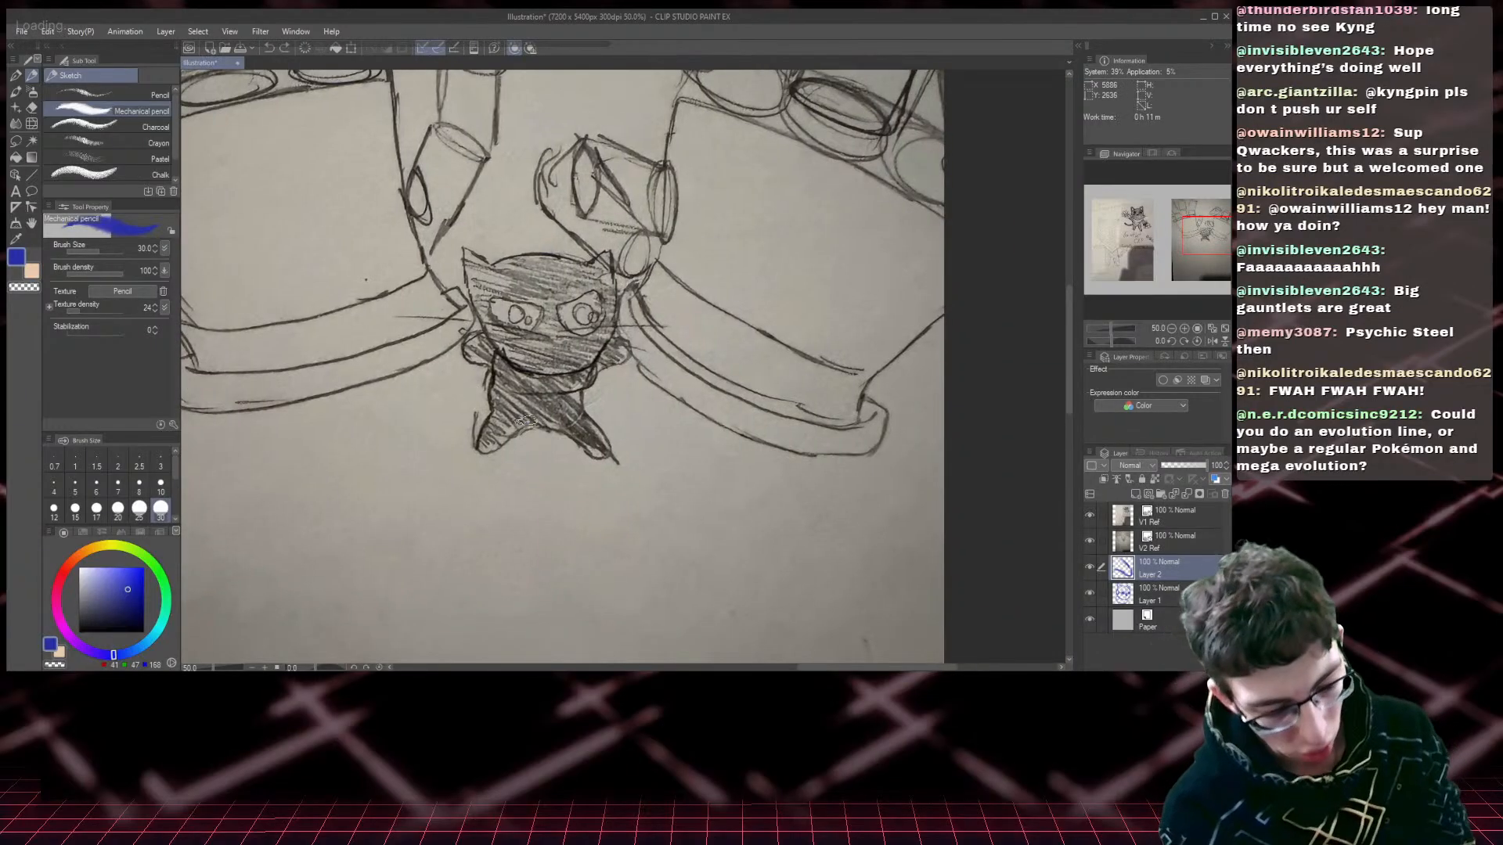
scroll(524, 421, down, 1)
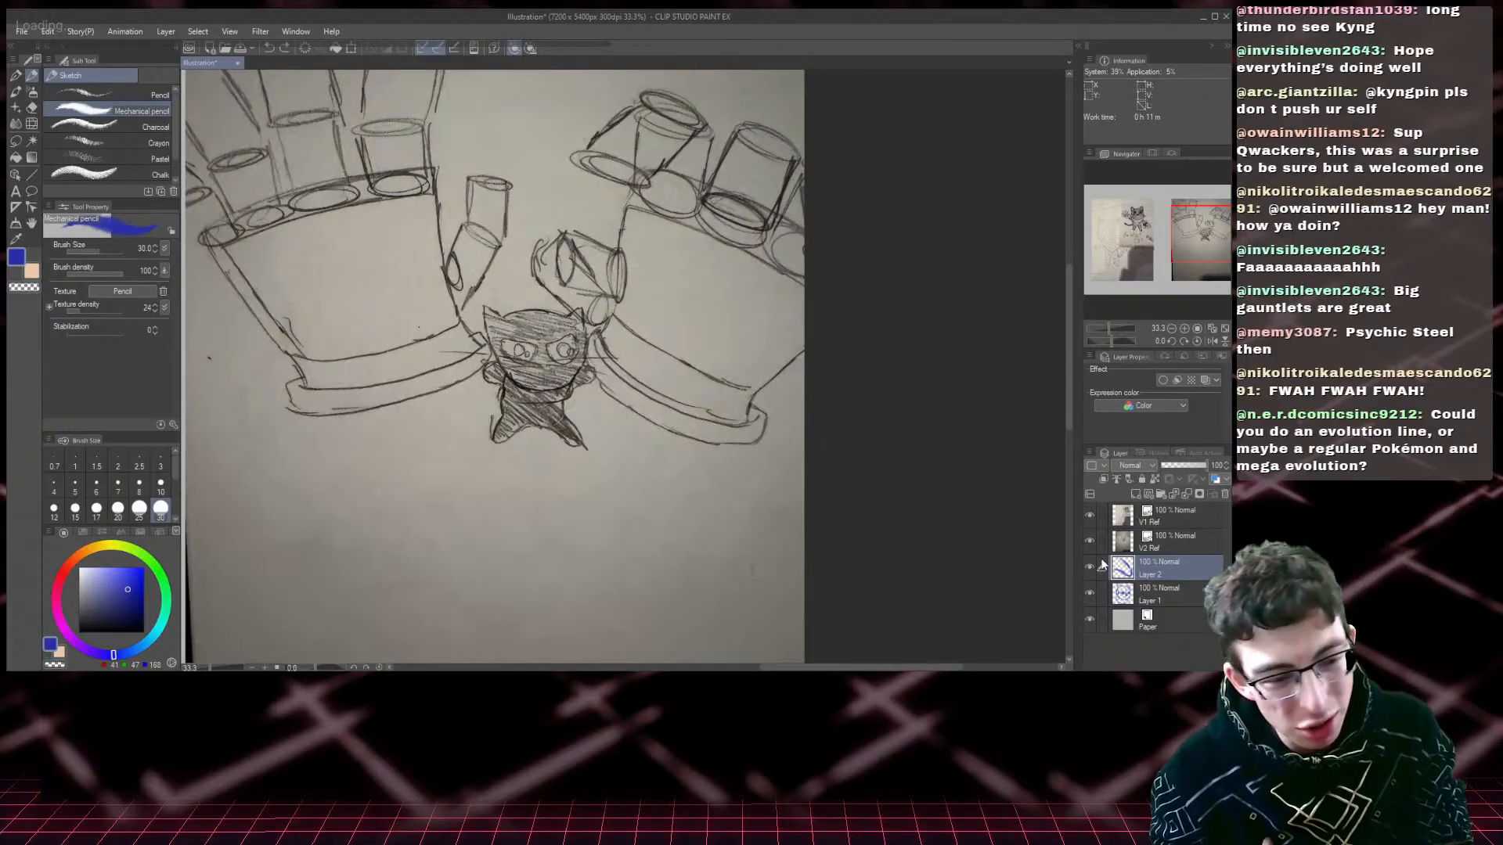
click(1089, 516)
- Sketch the left arm curving outward and down from its shoulder circle, with a small paw at the end of each arm
drag(1193, 241, 1127, 248)
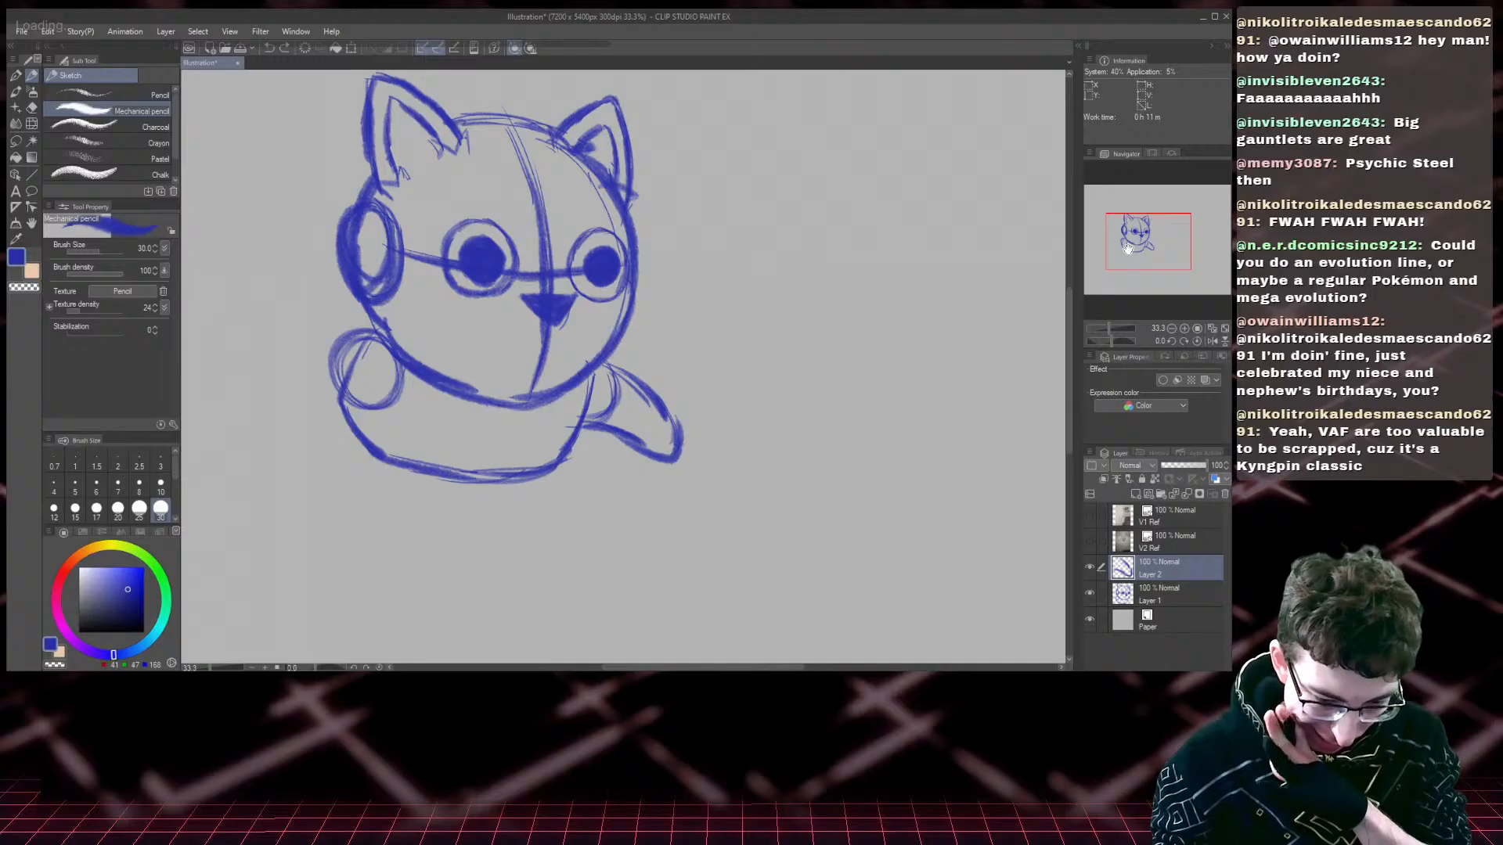
key(ctrl+minus)
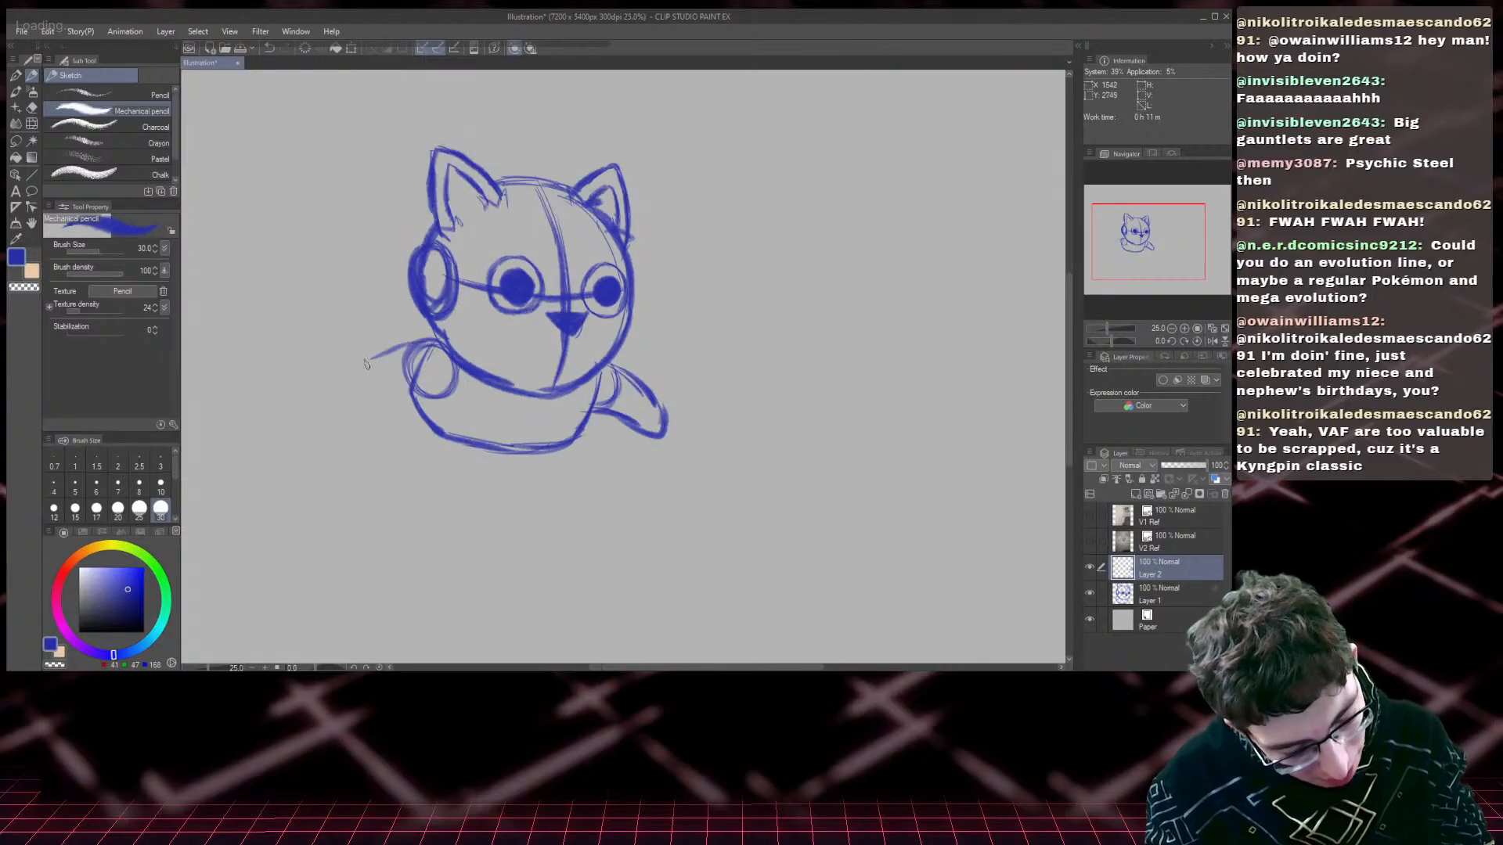
drag(421, 345, 339, 388)
mouse_move(429, 391)
mouse_down()
mouse_move(356, 425)
mouse_move(346, 378)
mouse_move(356, 424)
mouse_move(371, 411)
mouse_move(378, 429)
mouse_move(351, 409)
mouse_move(352, 454)
mouse_move(334, 405)
mouse_move(360, 455)
mouse_up()
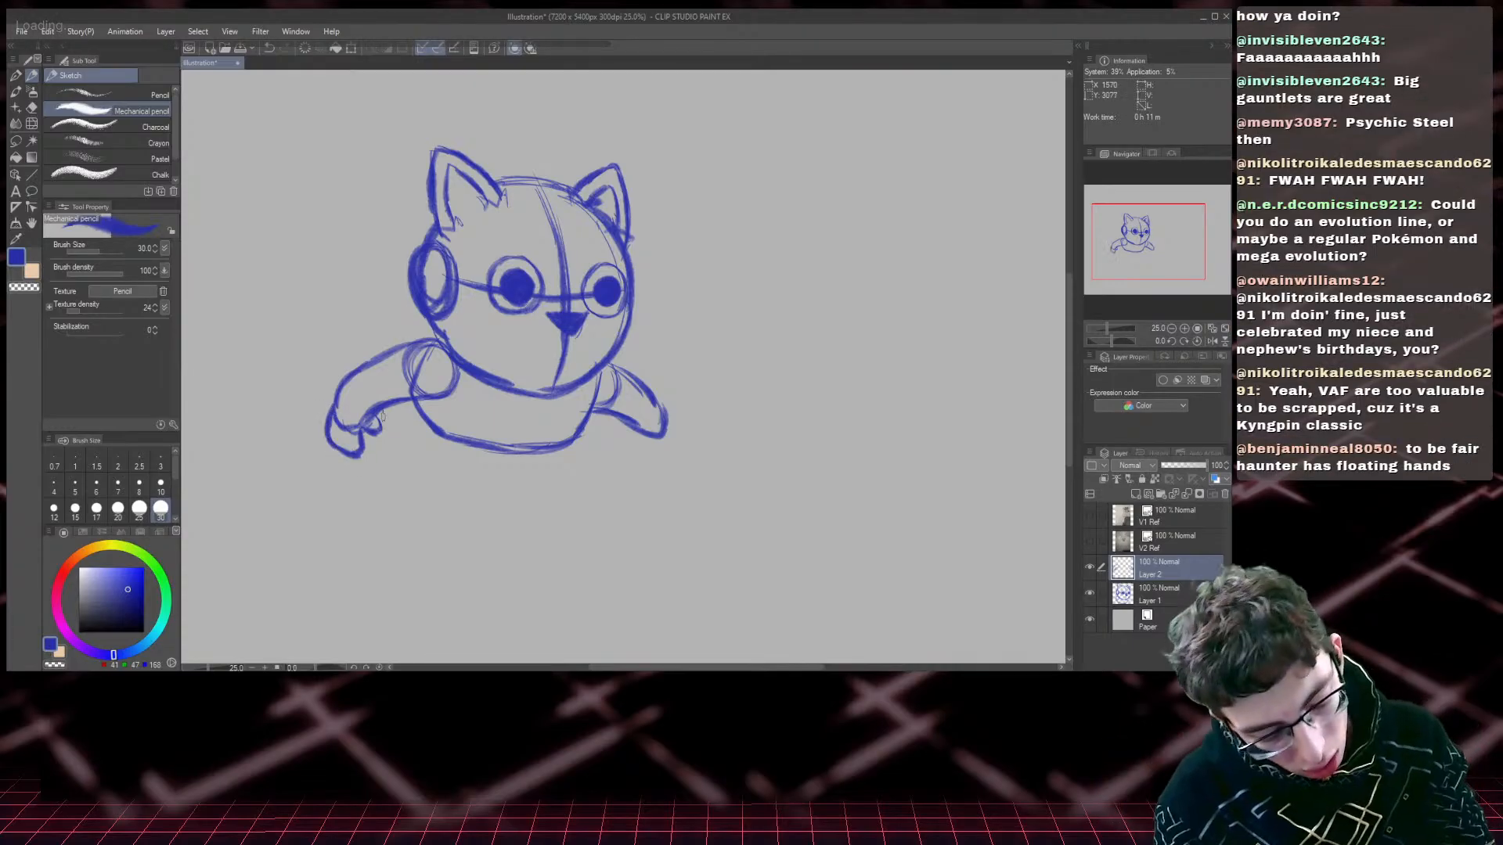
mouse_move(653, 415)
mouse_down()
mouse_move(680, 423)
mouse_move(666, 462)
mouse_up()
mouse_move(635, 436)
mouse_down()
mouse_move(636, 454)
mouse_move(672, 462)
mouse_up()
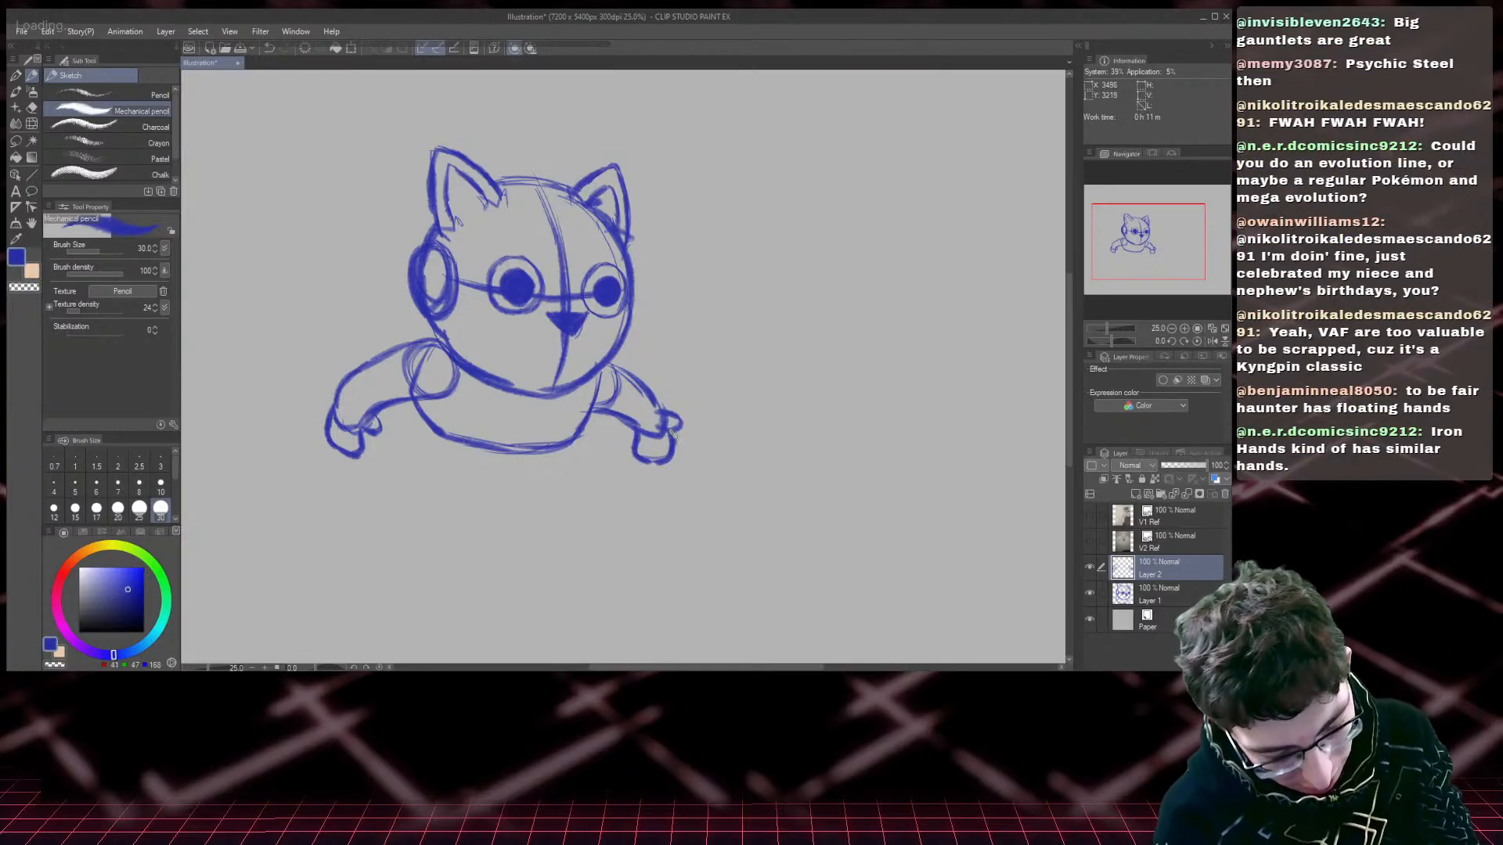
- Erase the left arm's paw outline and redraw it as a rounded fist with a small curled thumb
click(32, 108)
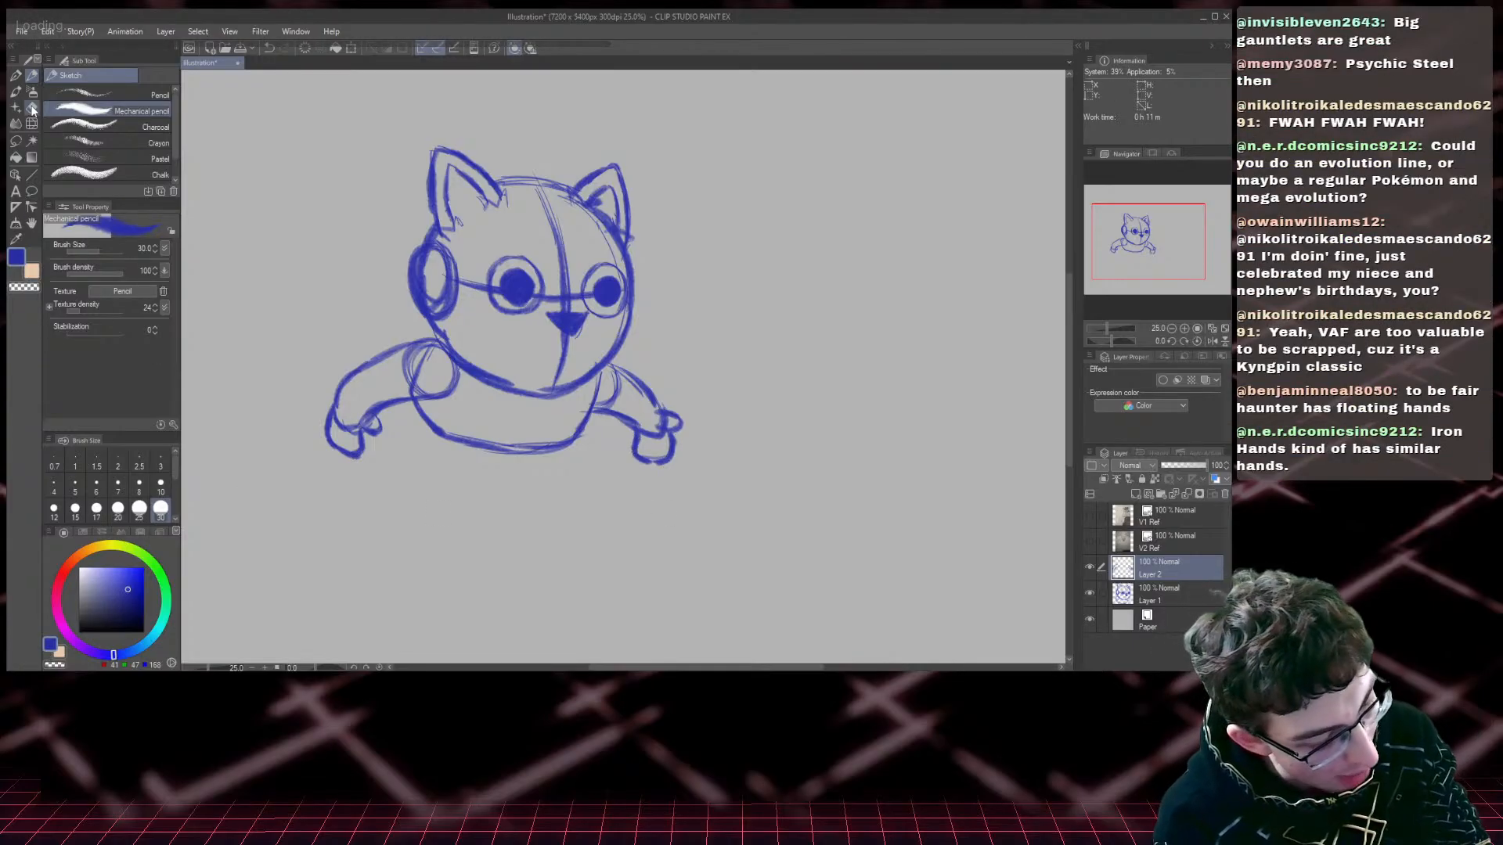
drag(361, 421, 338, 424)
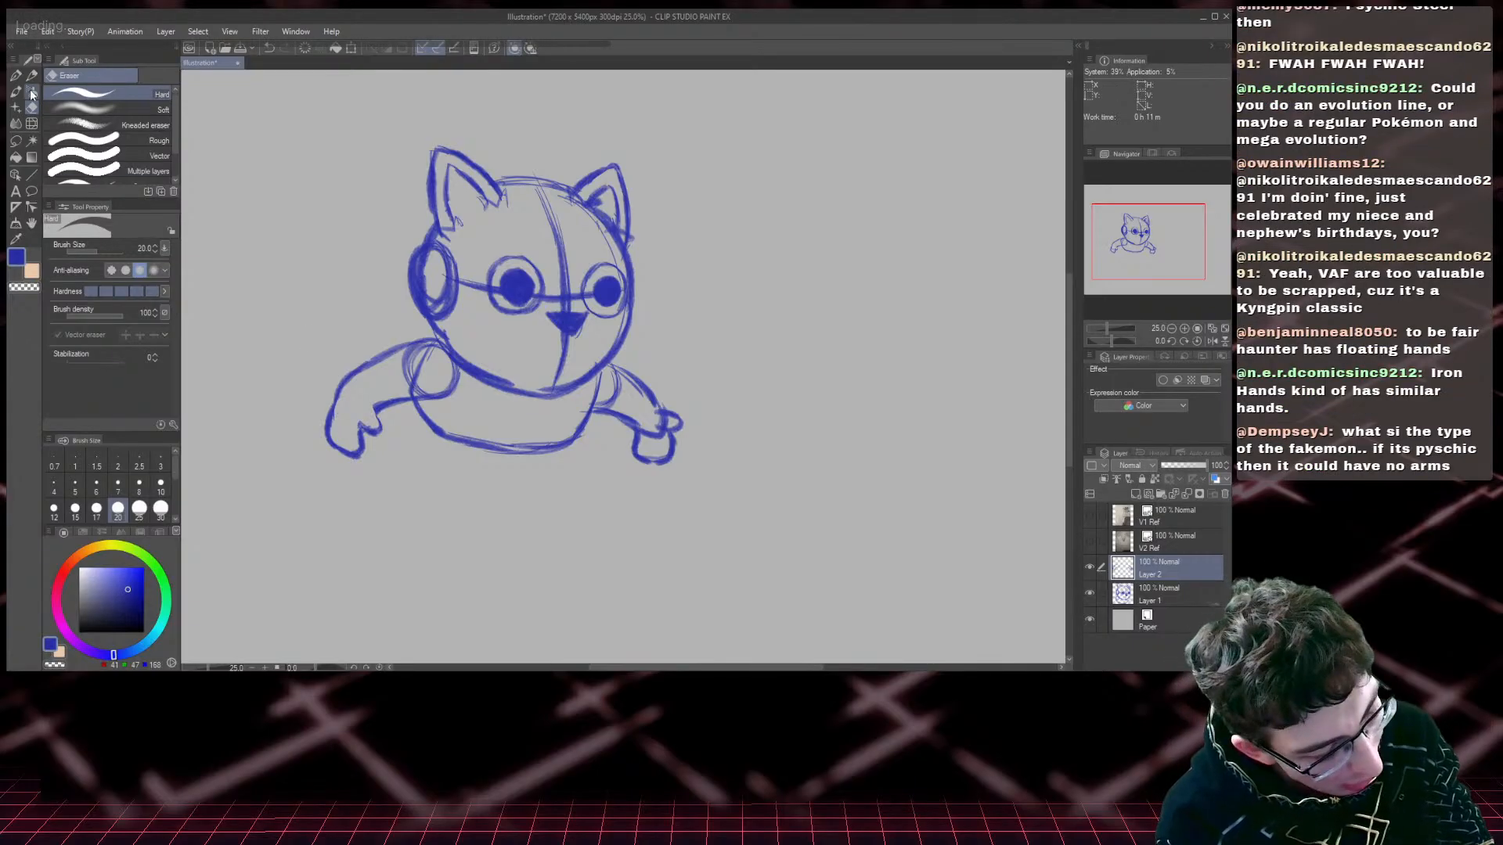
key(p)
drag(344, 381, 328, 420)
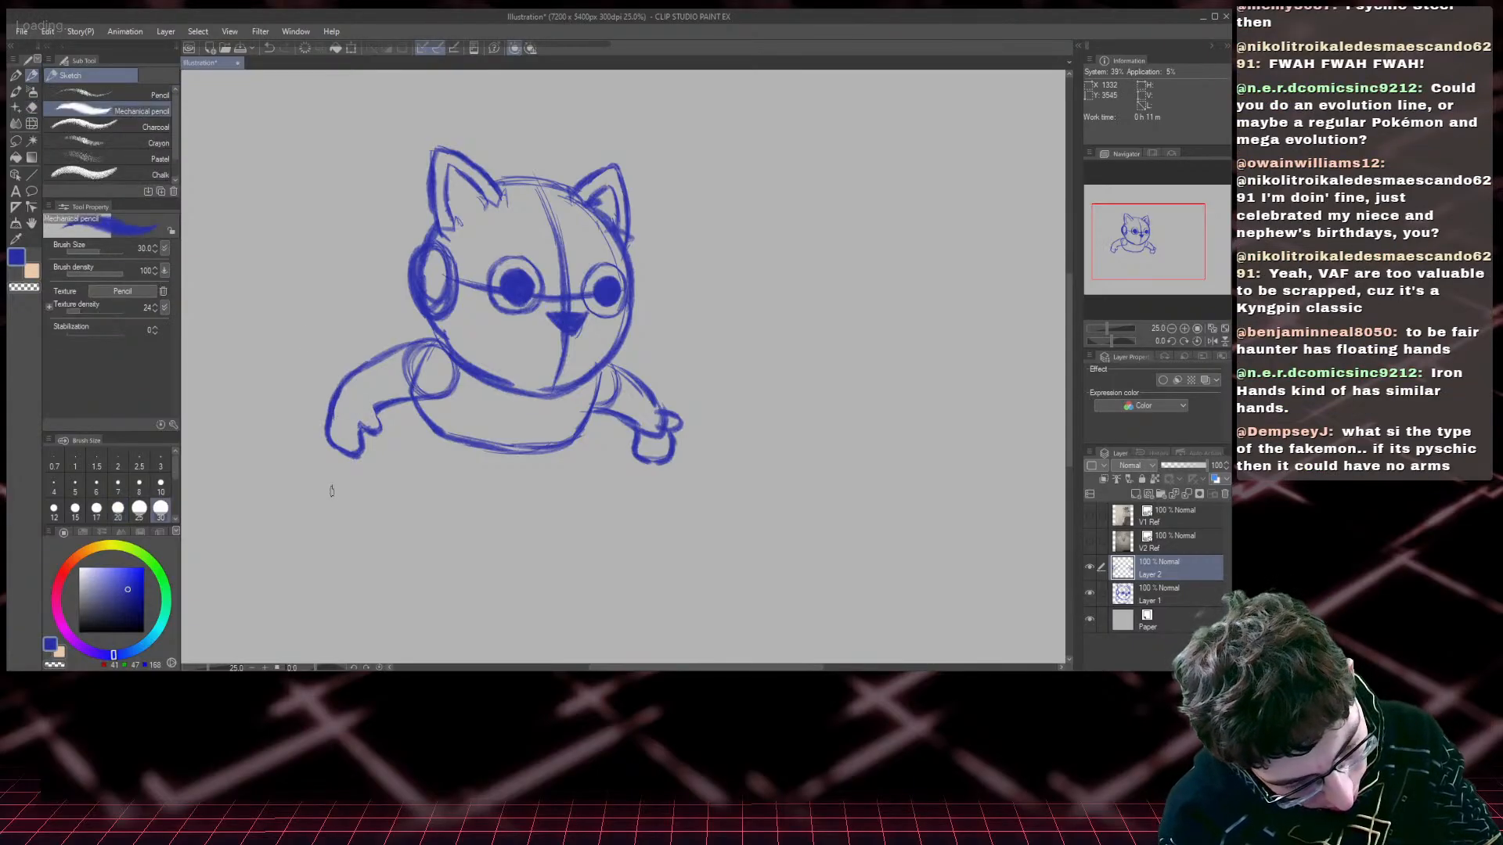
click(32, 107)
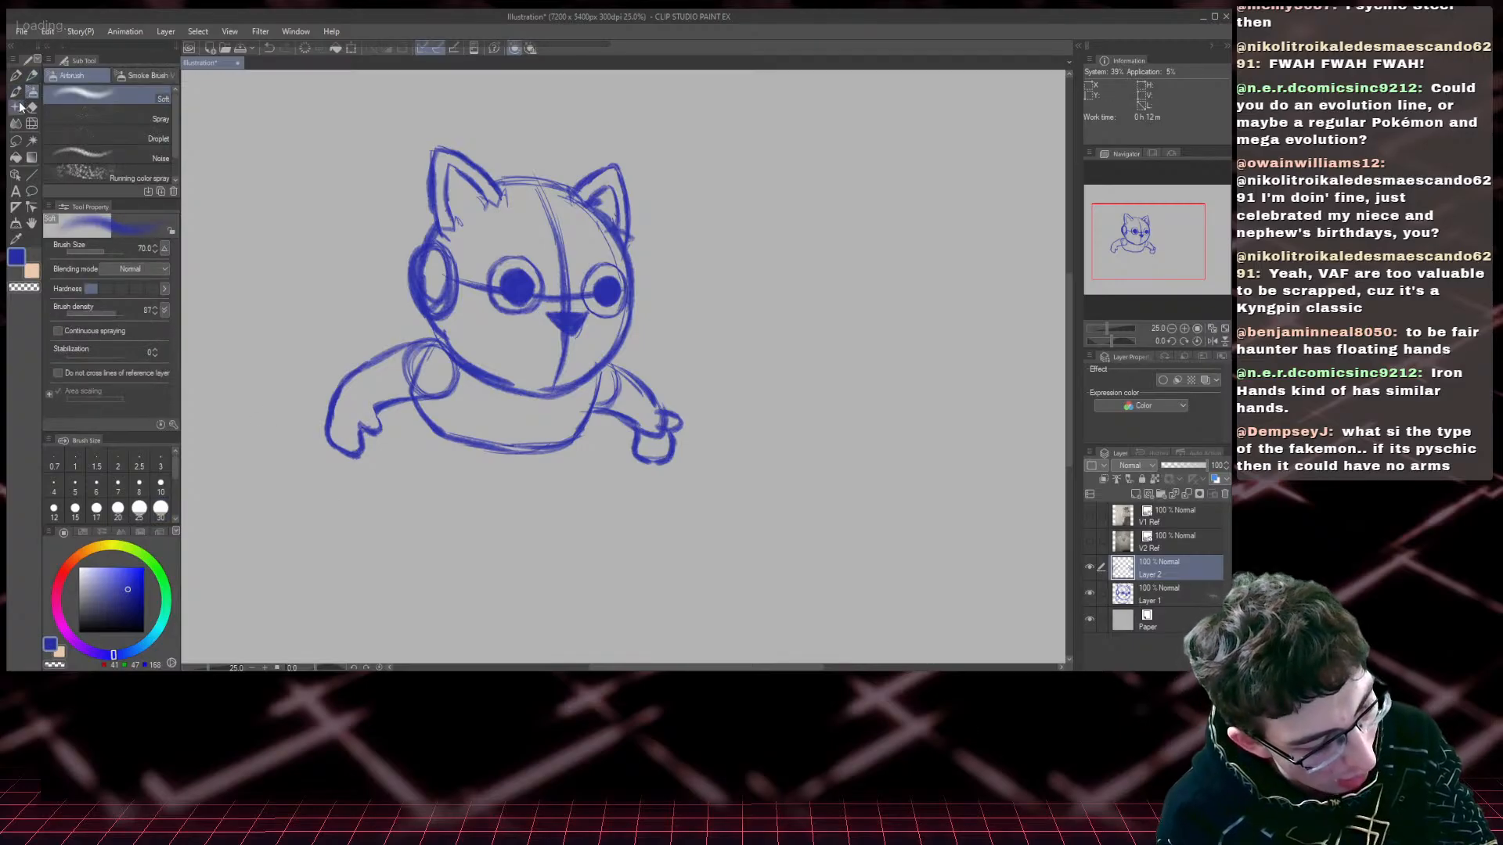
mouse_move(368, 449)
mouse_down()
mouse_move(320, 433)
mouse_move(365, 448)
mouse_up()
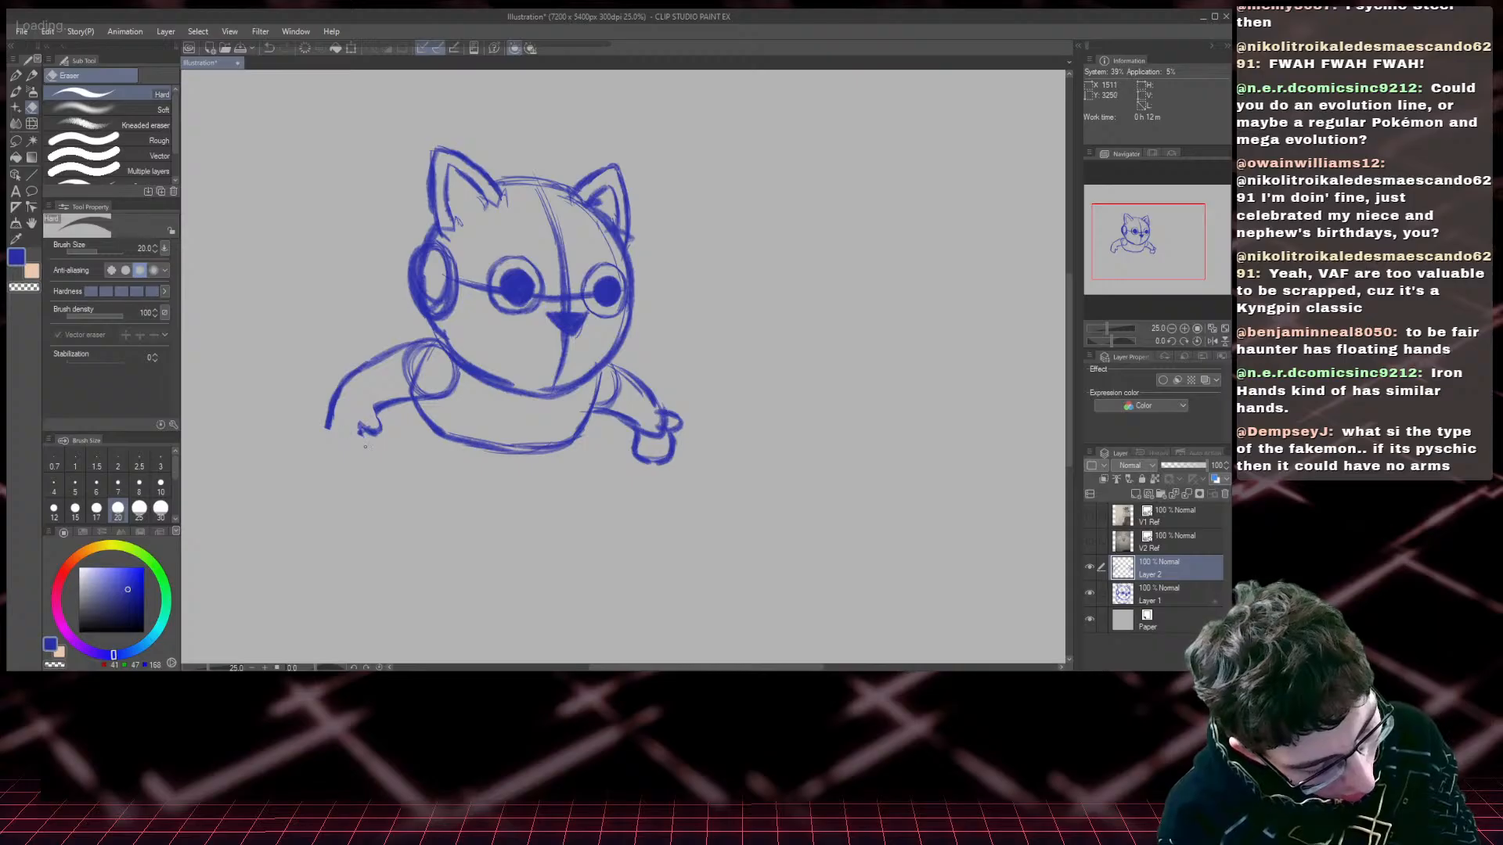
key(p)
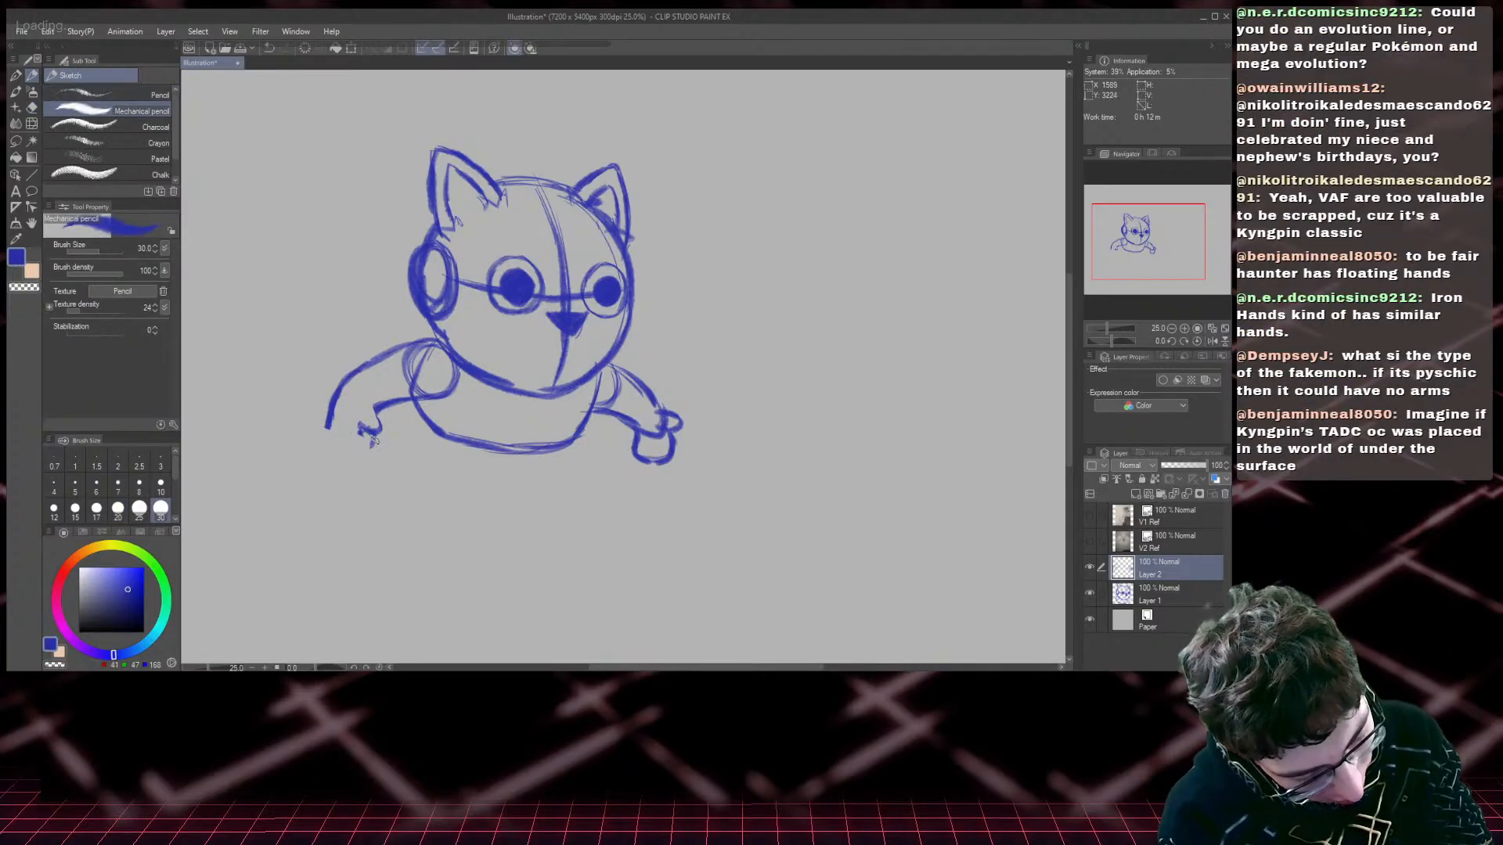
mouse_move(374, 440)
mouse_down()
mouse_move(357, 457)
mouse_move(332, 450)
mouse_move(348, 451)
mouse_up()
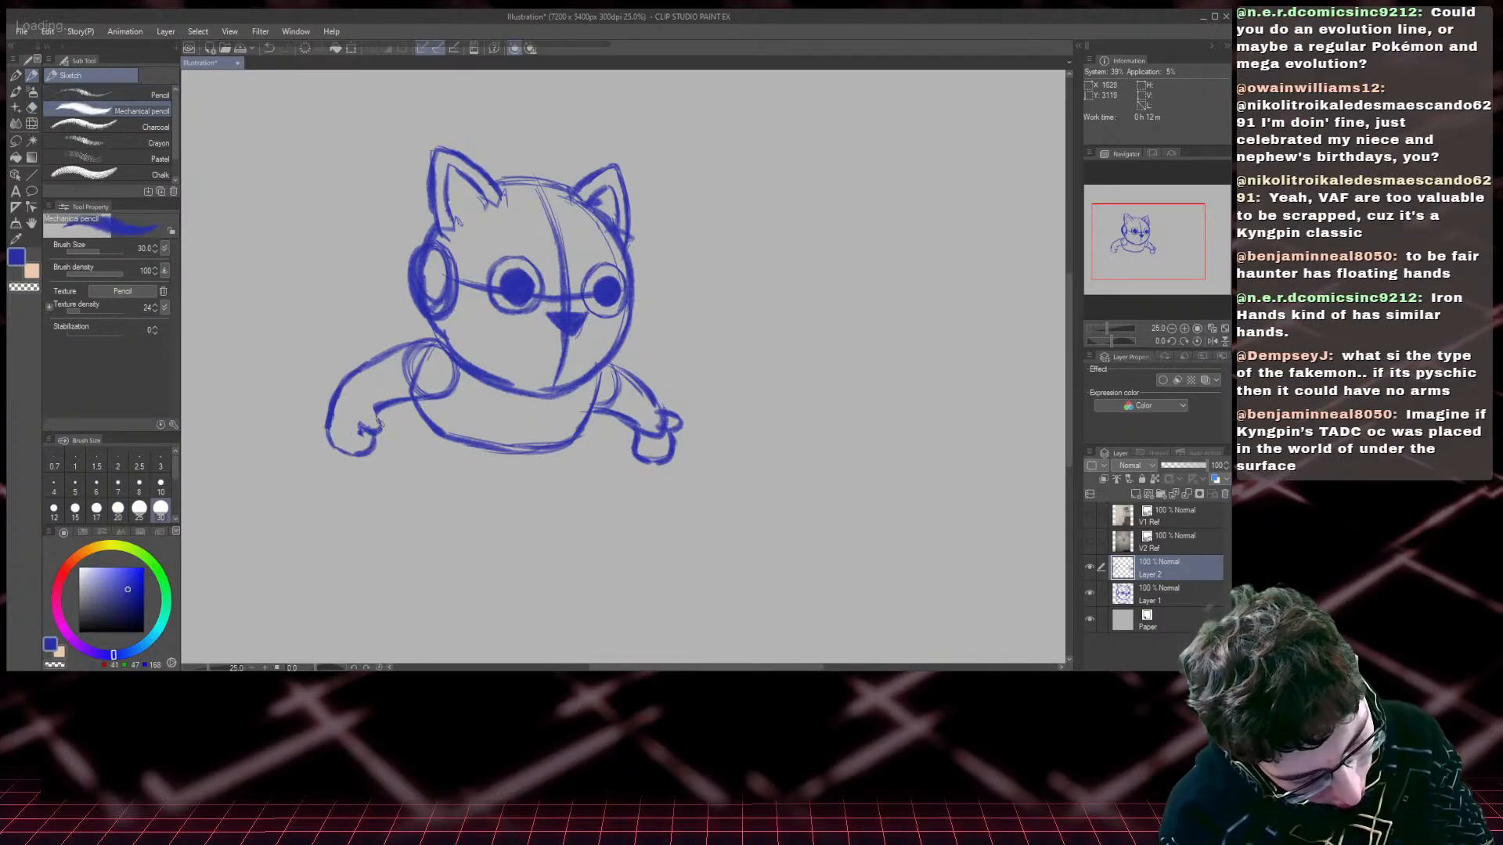
- Erase the small paw from the end of the right arm, trimming the leftover lines at the wrist
click(28, 93)
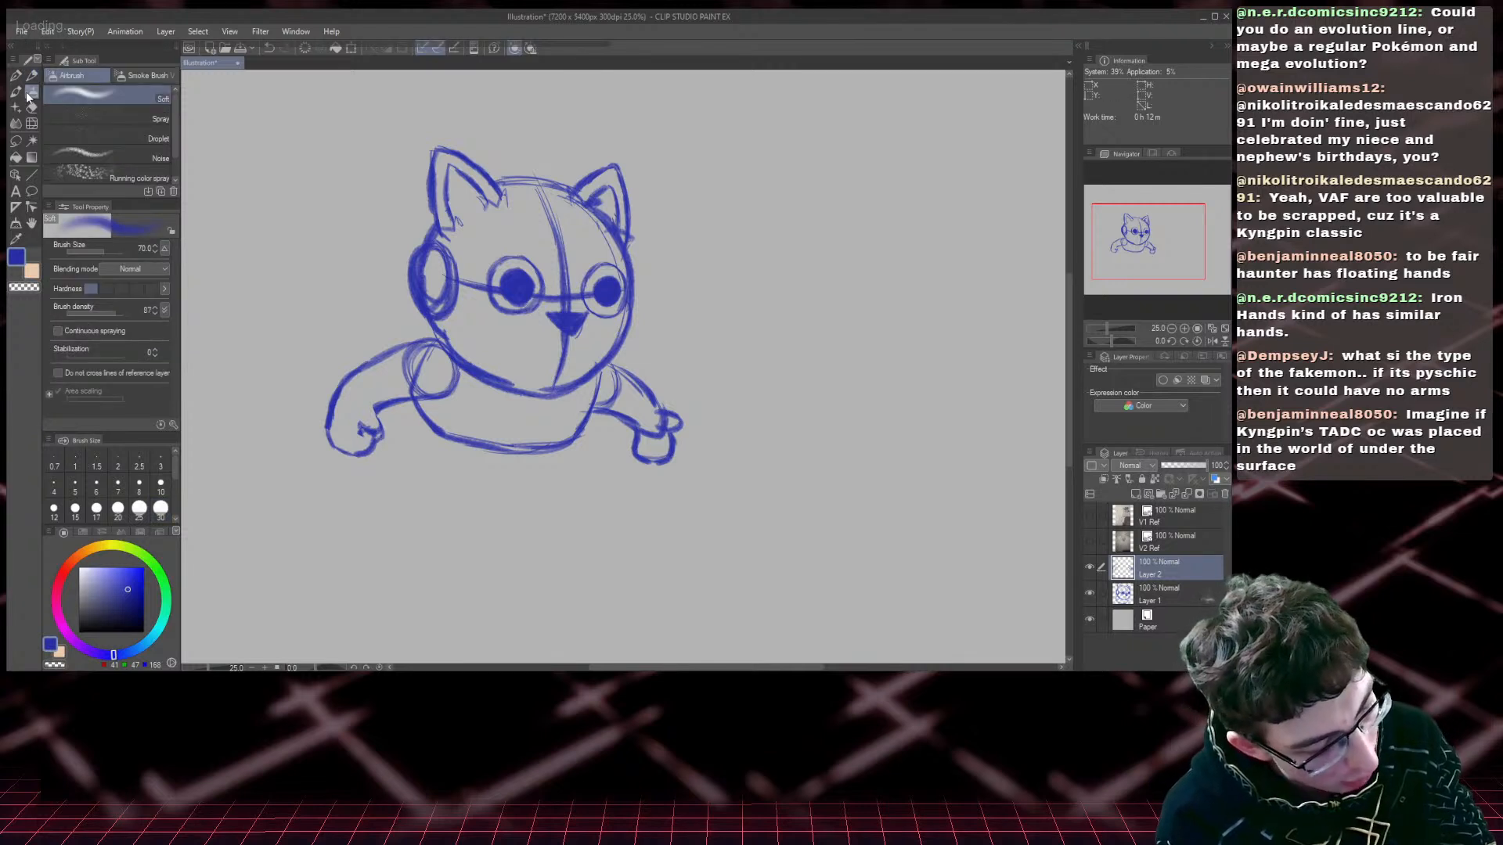
click(32, 107)
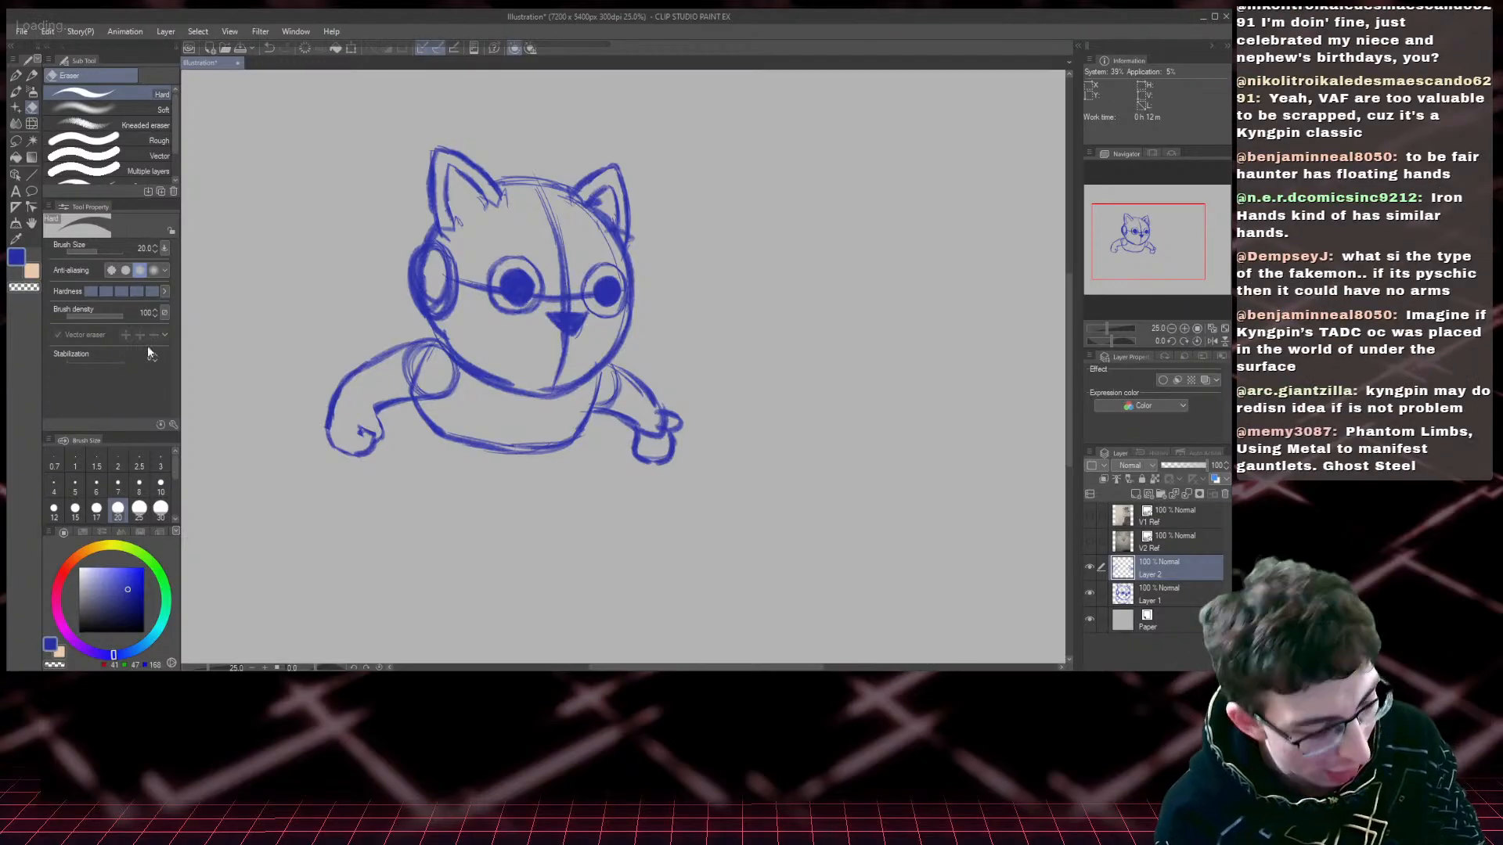
click(32, 75)
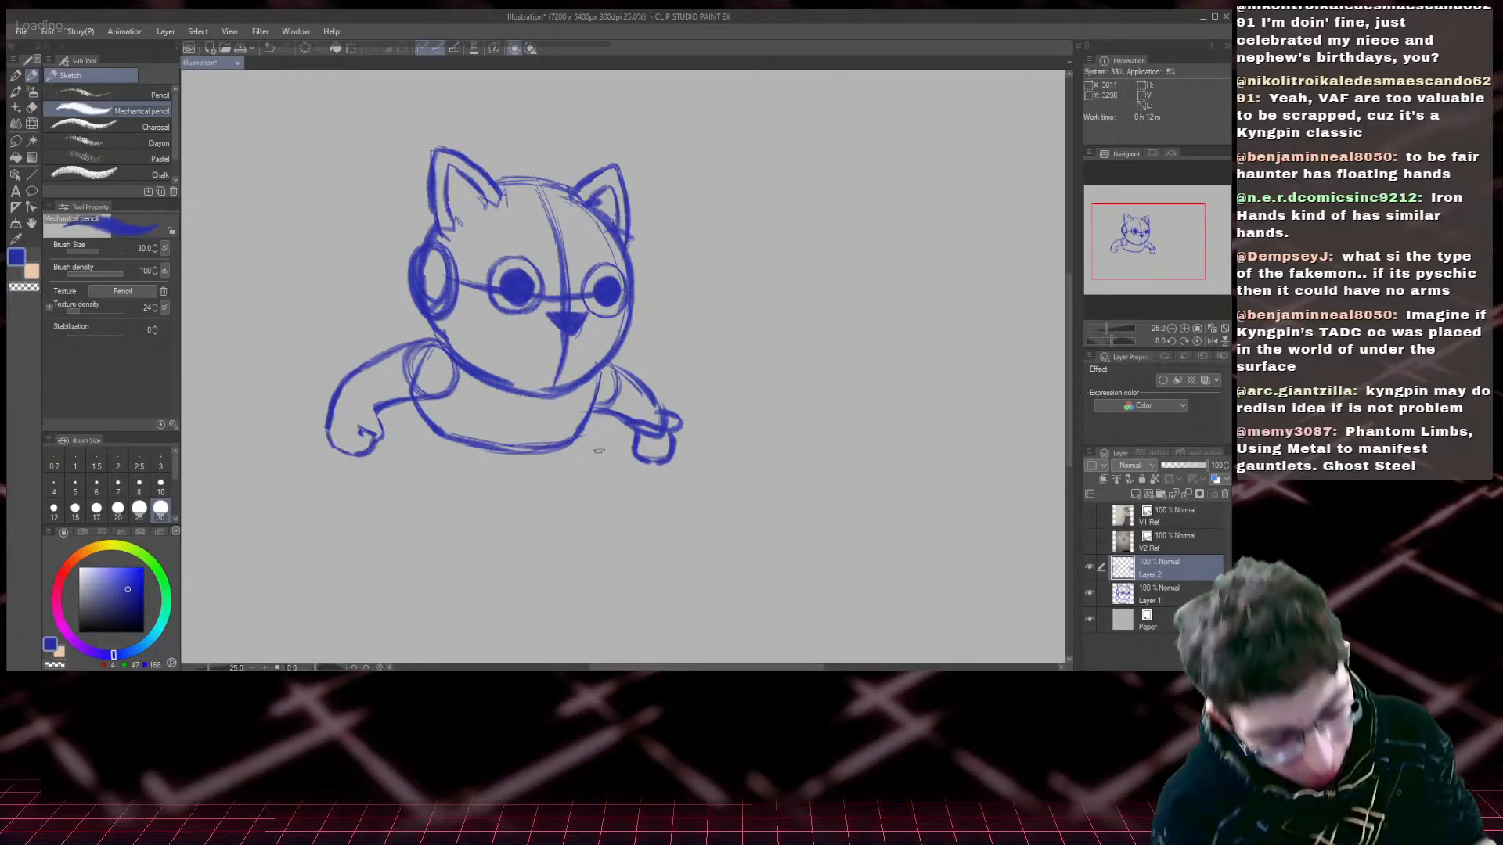
click(32, 108)
mouse_move(650, 457)
mouse_down()
mouse_move(667, 463)
mouse_move(635, 464)
mouse_move(666, 449)
mouse_move(636, 434)
mouse_move(671, 442)
mouse_move(656, 436)
mouse_up()
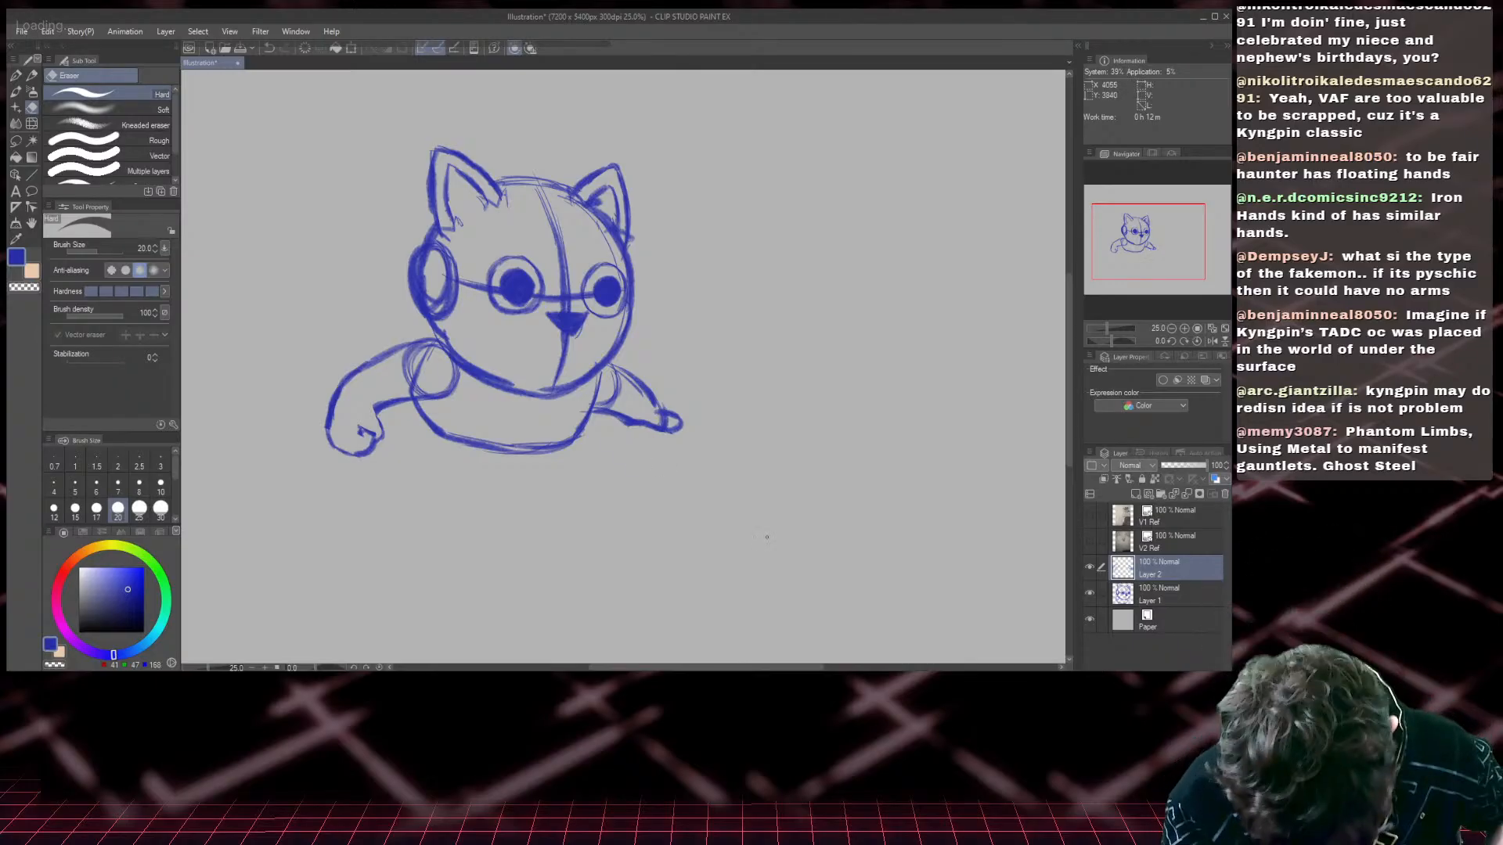
mouse_move(684, 429)
mouse_down()
mouse_move(673, 417)
mouse_move(668, 431)
mouse_up()
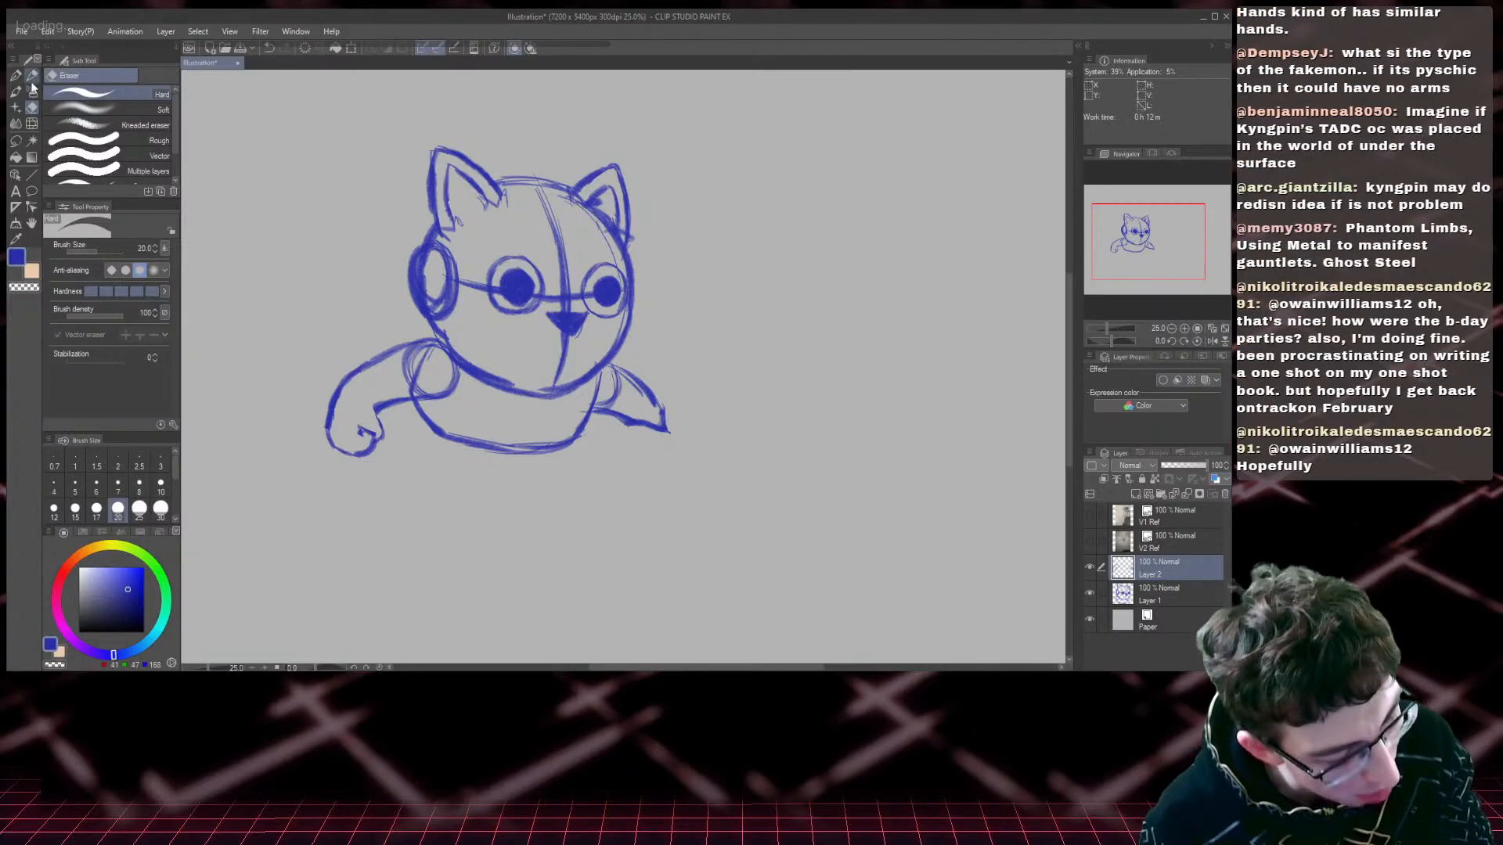
- Sketch a rounded paw beneath the right arm's end and erase the wrist line overlapping it
key(p)
mouse_move(628, 413)
mouse_down()
mouse_move(622, 435)
mouse_move(630, 417)
mouse_move(654, 421)
mouse_move(675, 448)
mouse_move(670, 430)
mouse_move(650, 458)
mouse_move(620, 436)
mouse_move(638, 459)
mouse_move(672, 408)
mouse_up()
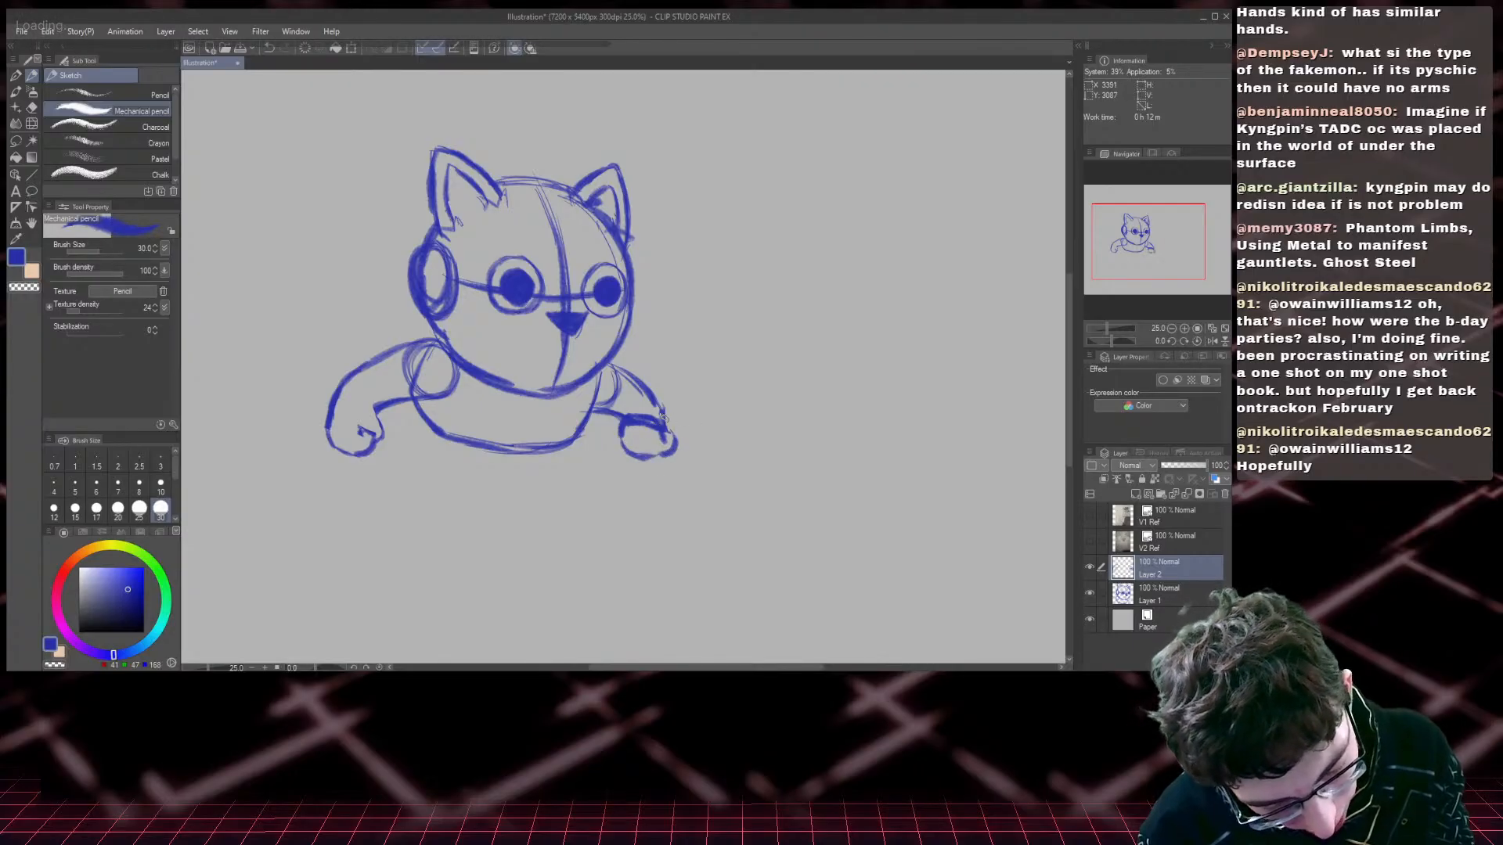
click(33, 107)
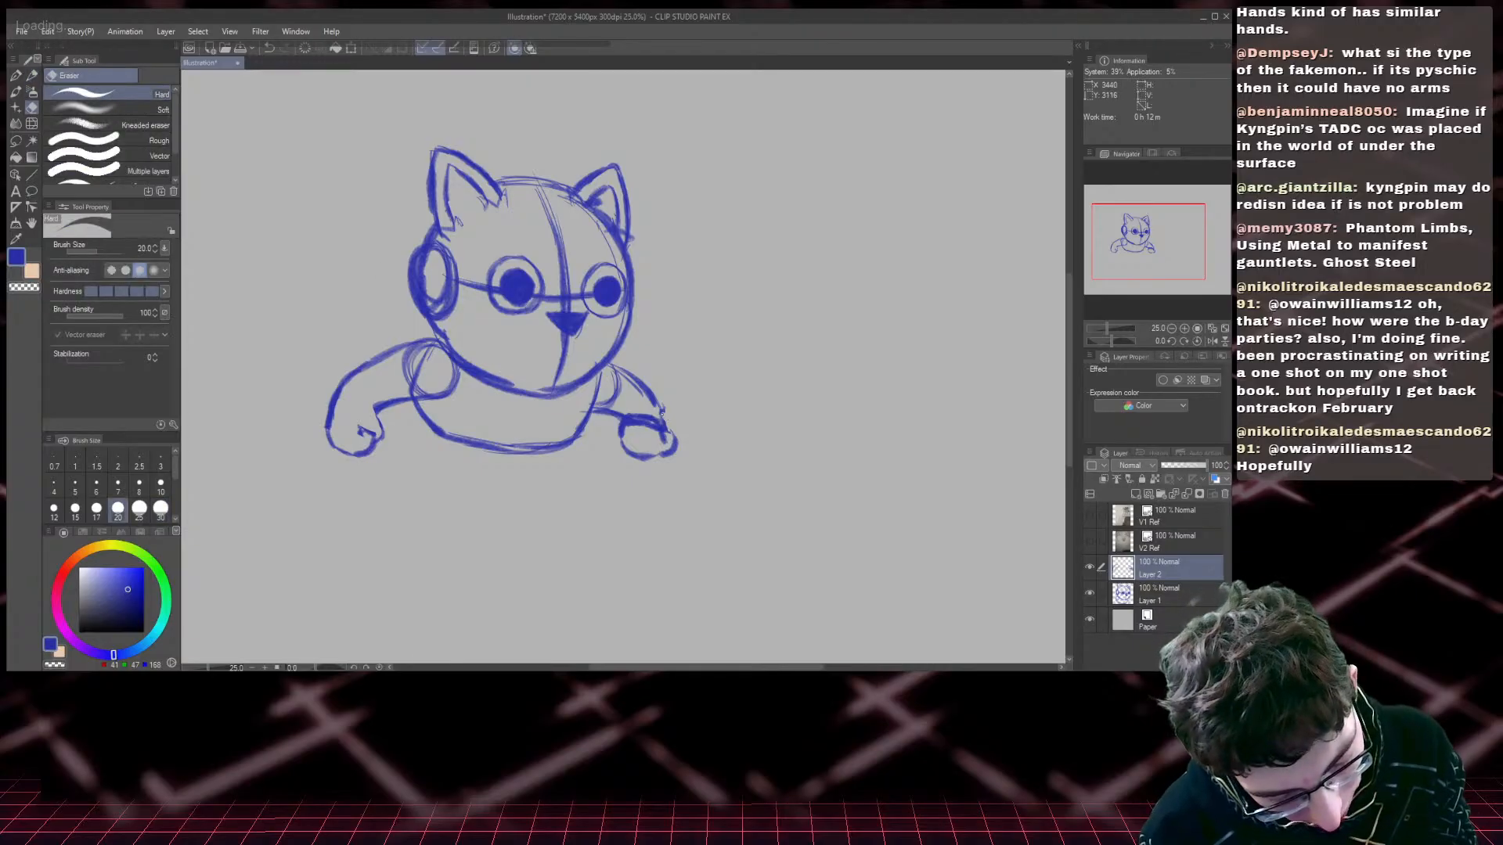
drag(661, 413, 665, 425)
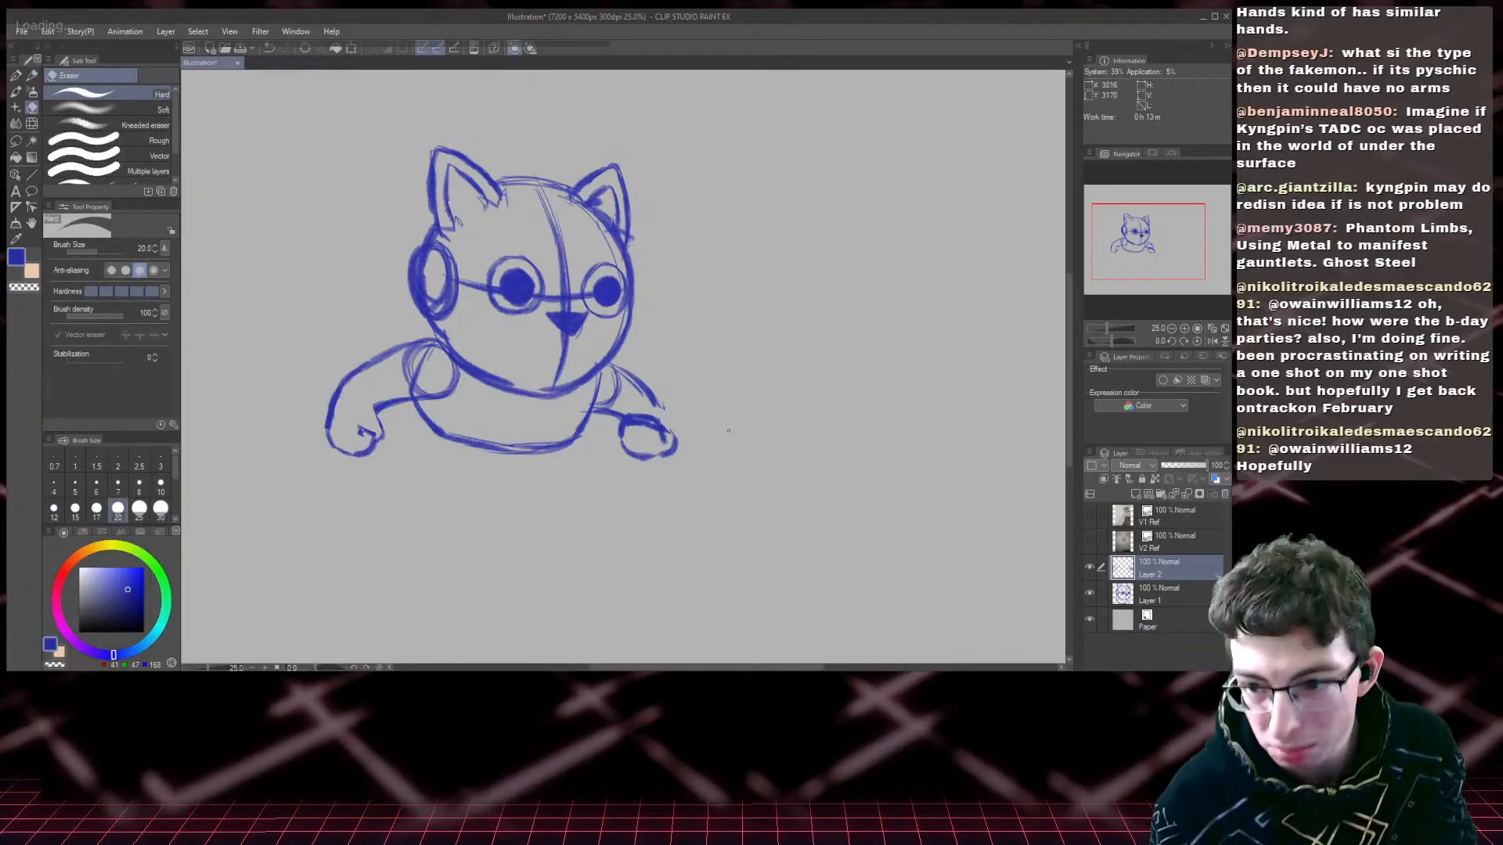
- Draw the upper and outer contour that closes the right arm's paw into a fist, redoing the first attempt
key(p)
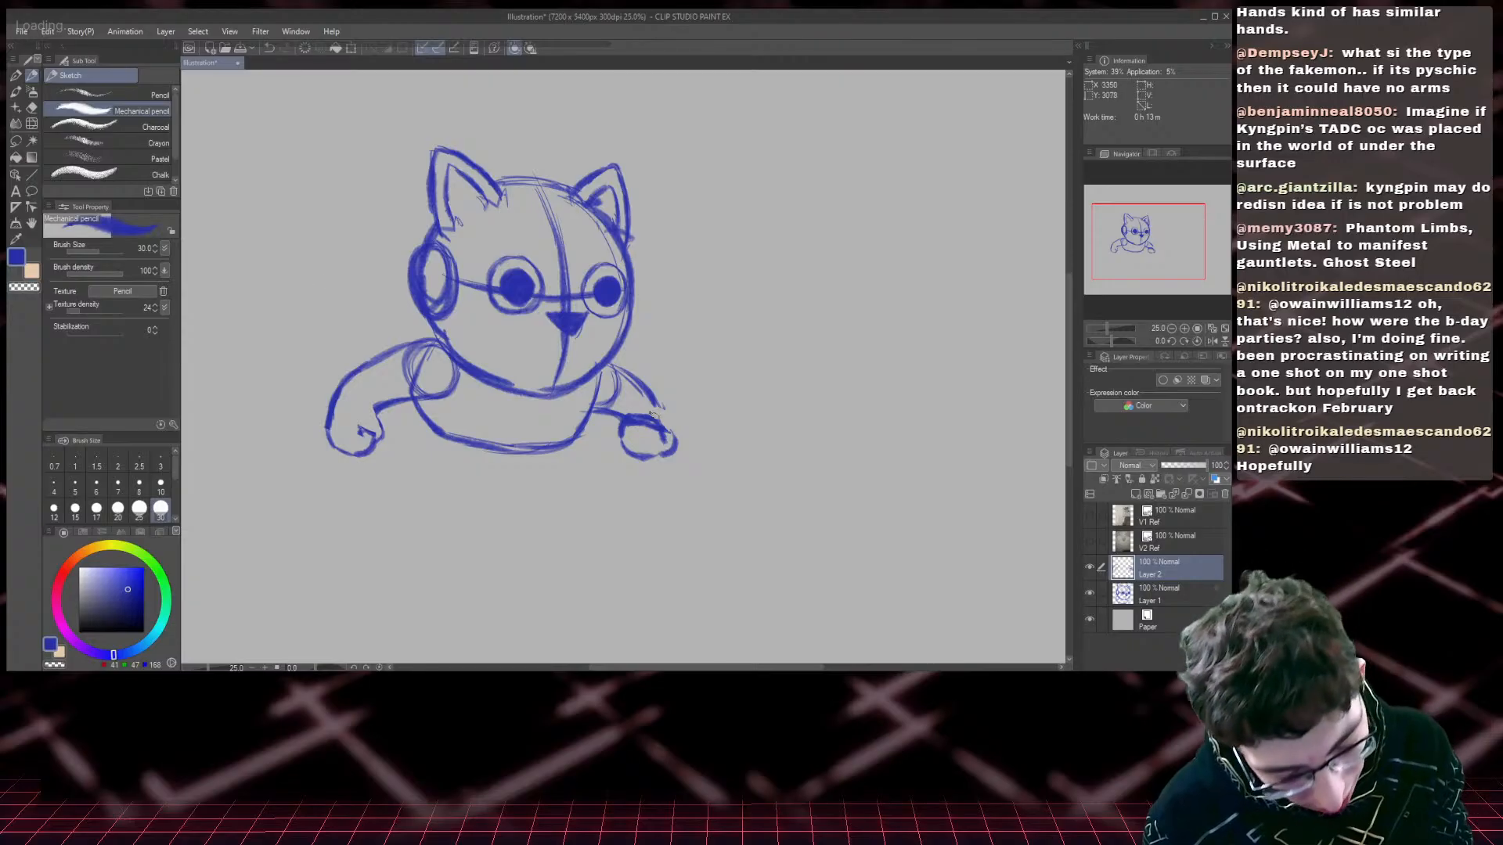
mouse_move(651, 412)
mouse_down()
mouse_move(679, 416)
mouse_move(674, 444)
mouse_up()
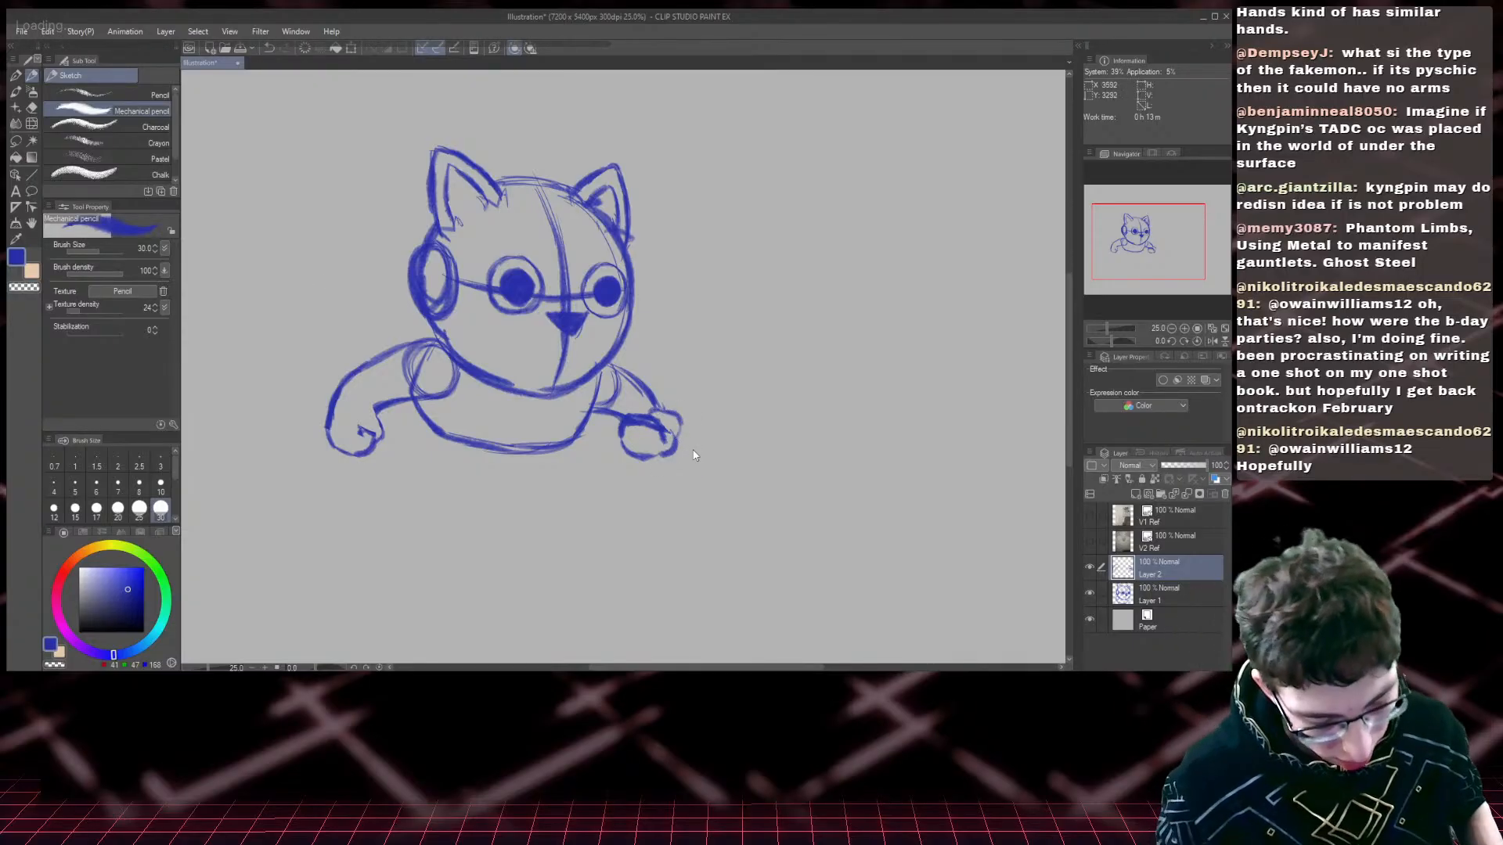
key(ctrl+z)
key(ctrl+z)
key(ctrl+z)
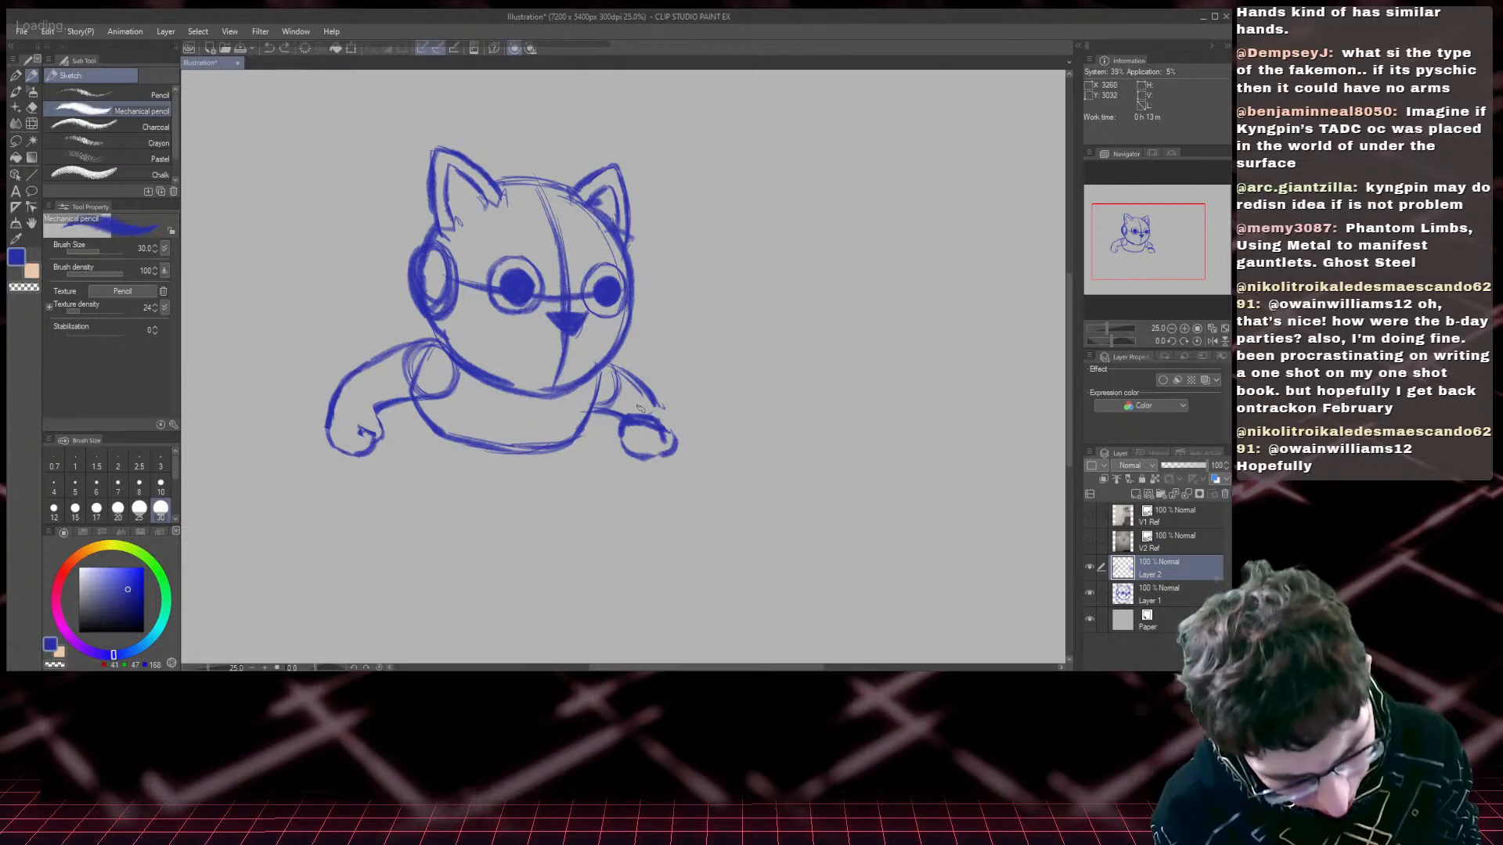
mouse_move(640, 407)
mouse_down()
mouse_move(641, 420)
mouse_move(671, 410)
mouse_move(677, 451)
mouse_move(674, 425)
mouse_up()
mouse_move(673, 425)
mouse_down()
mouse_move(638, 417)
mouse_move(663, 424)
mouse_up()
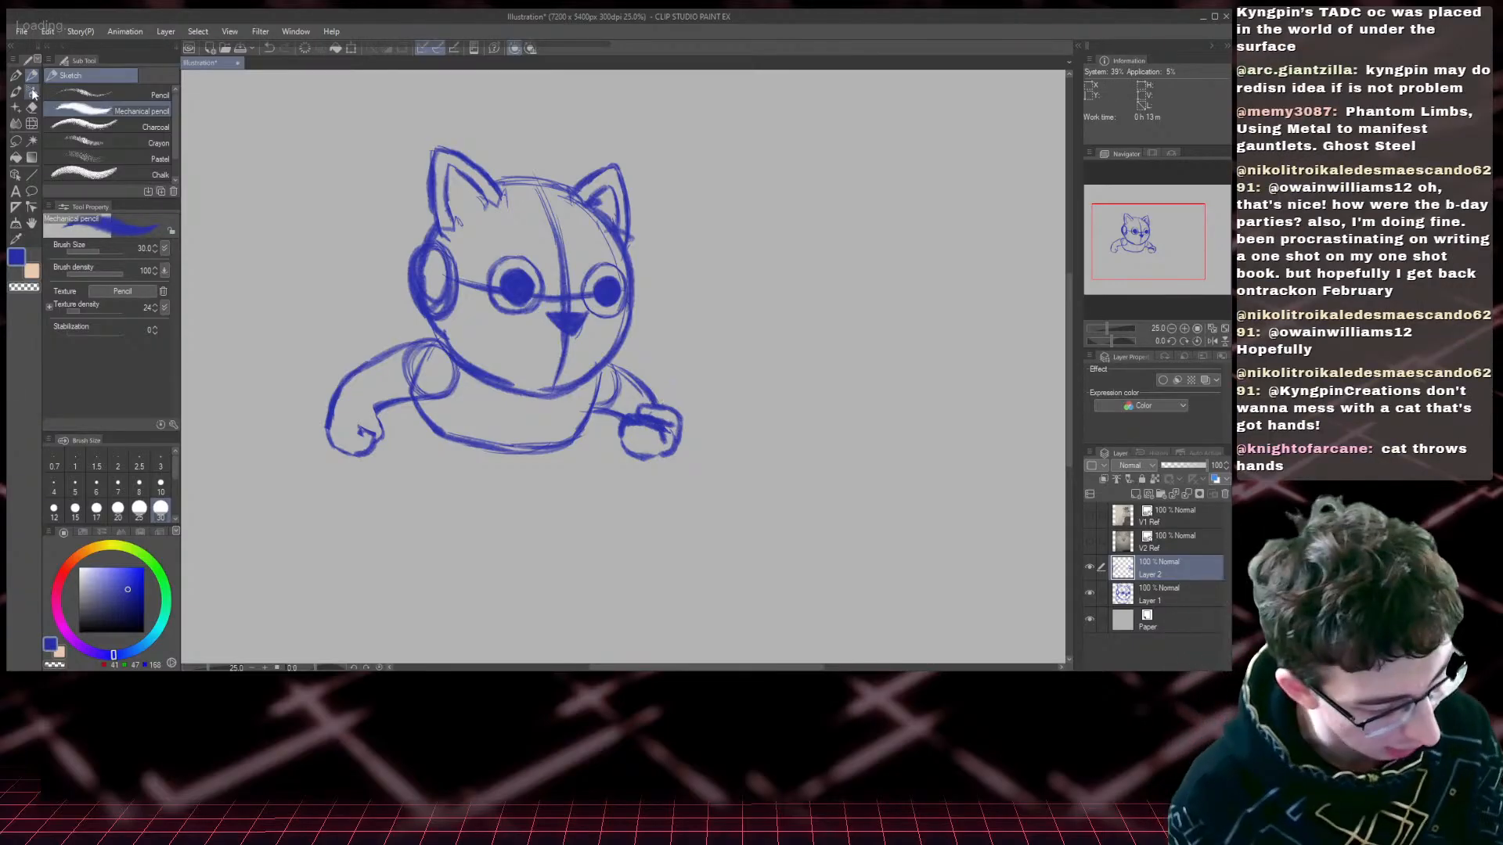
- Enlarge the eraser to 200 and erase the whole fist from the end of the right arm
key(e)
drag(651, 425, 664, 430)
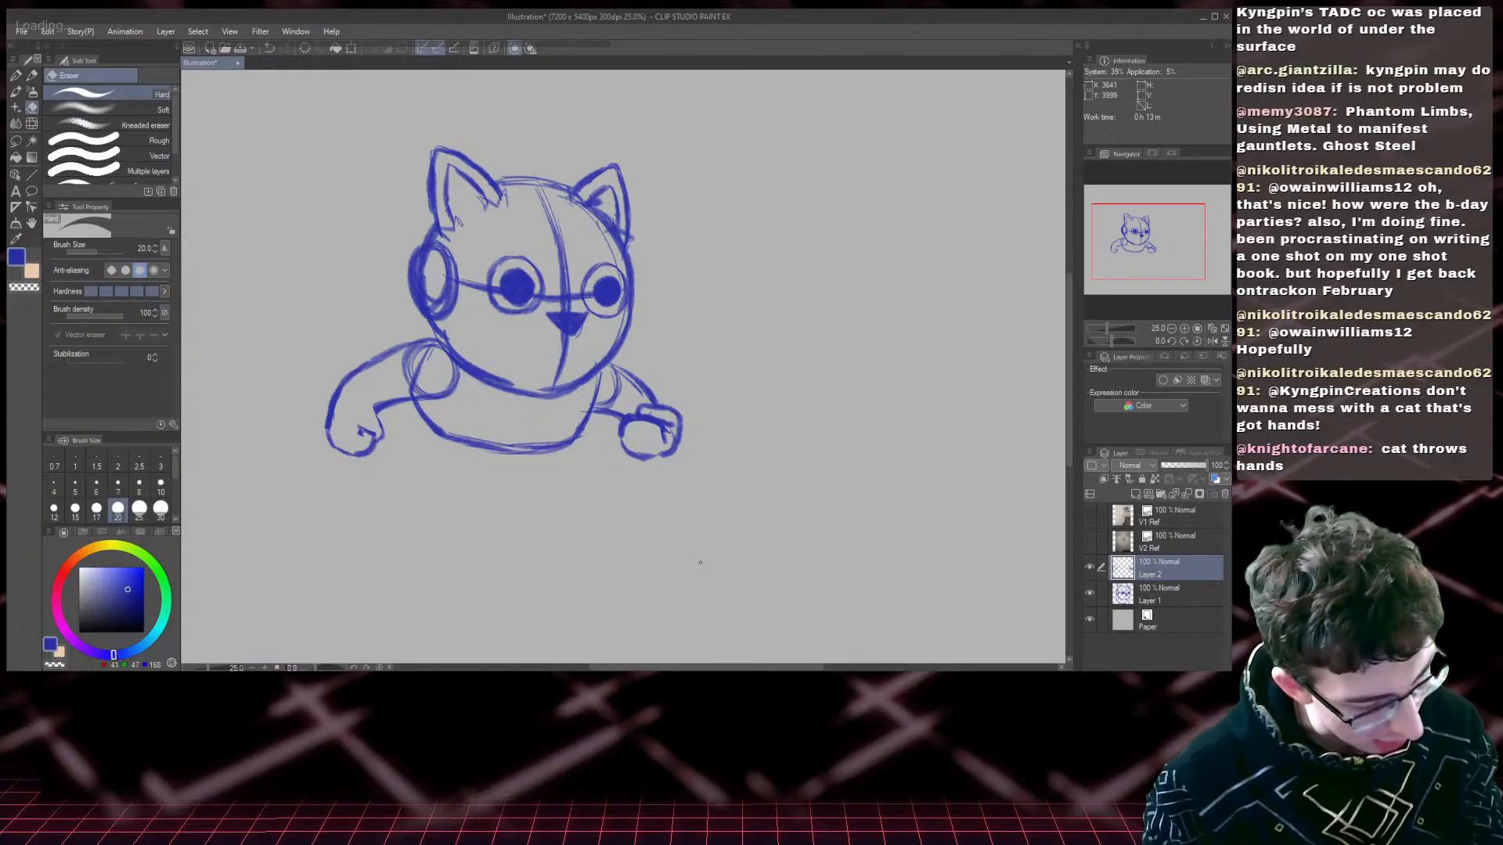
key(])
key(])
key(])
key(])
key(])
key(])
key(])
key(])
key(])
key(])
key(])
key(])
mouse_move(645, 413)
mouse_down()
mouse_move(673, 427)
mouse_move(632, 431)
mouse_move(639, 465)
mouse_move(673, 455)
mouse_up()
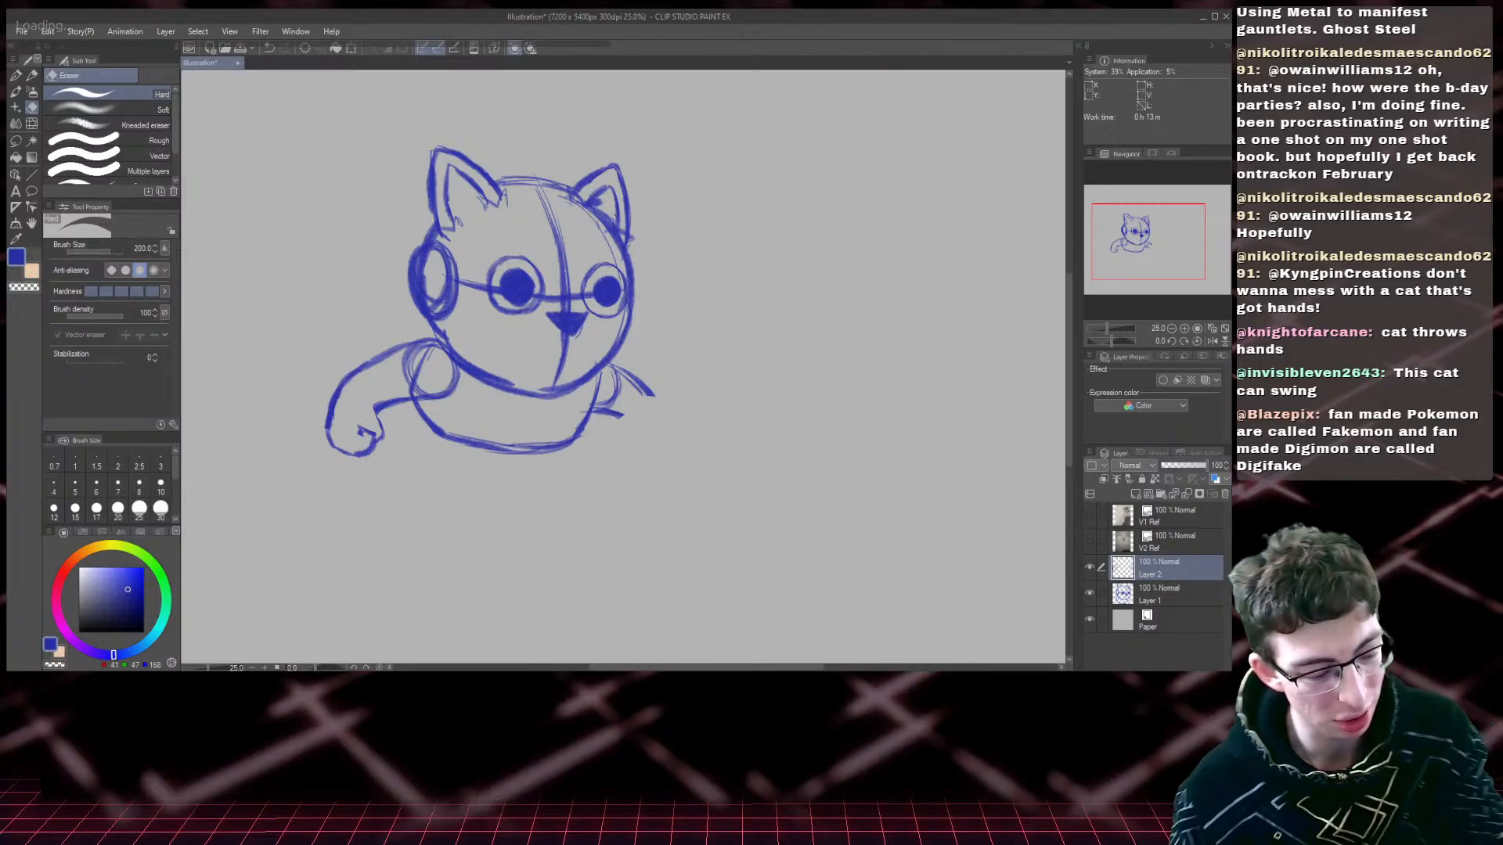
- Redraw the right fist as a rounded paw with a small thumb above it, undoing the rejected strokes
click(32, 75)
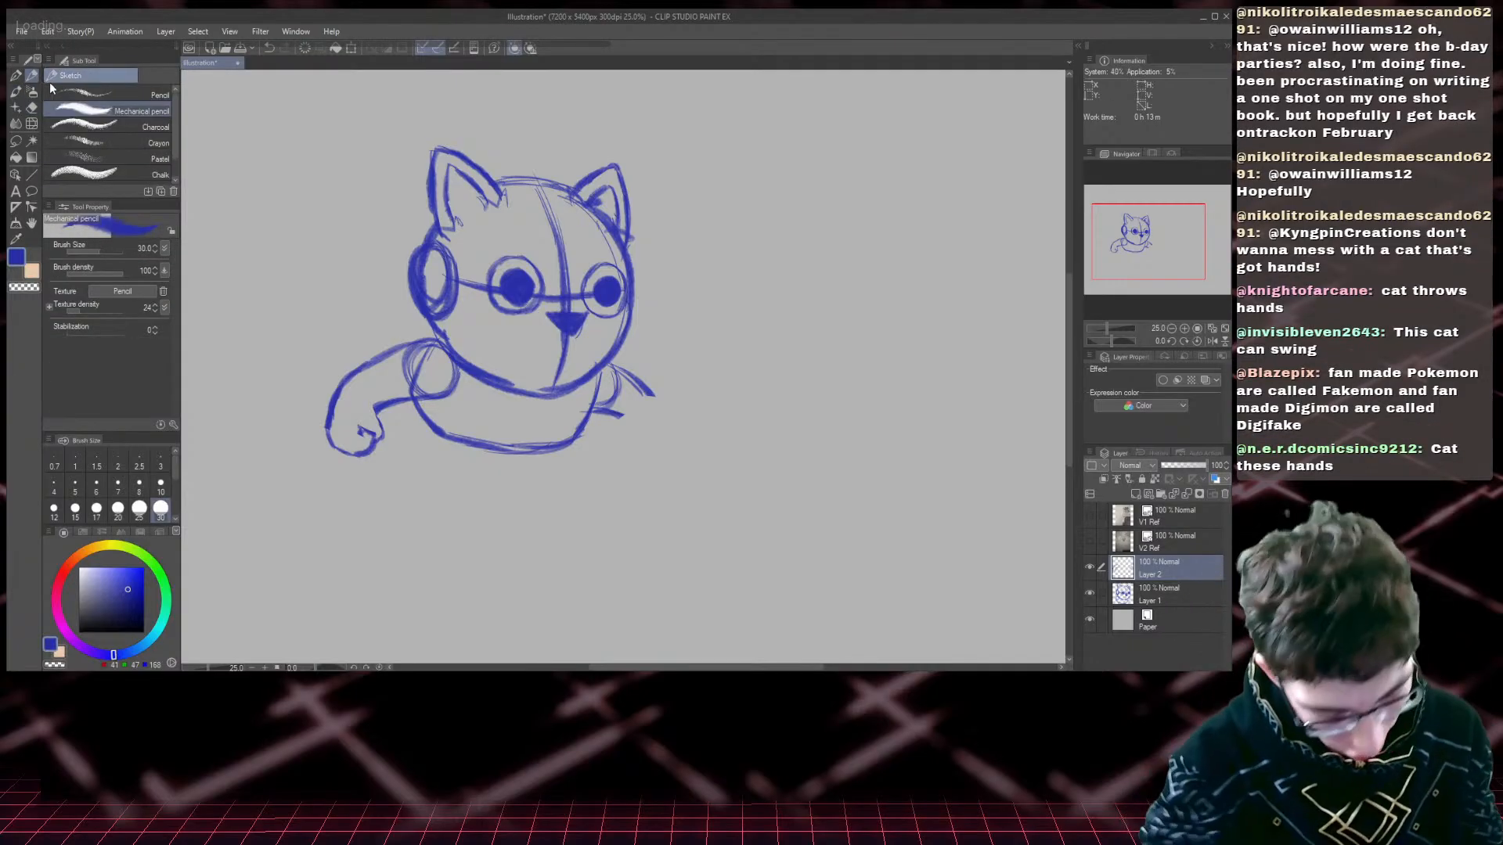
mouse_move(614, 412)
mouse_down()
mouse_move(667, 422)
mouse_move(668, 444)
mouse_up()
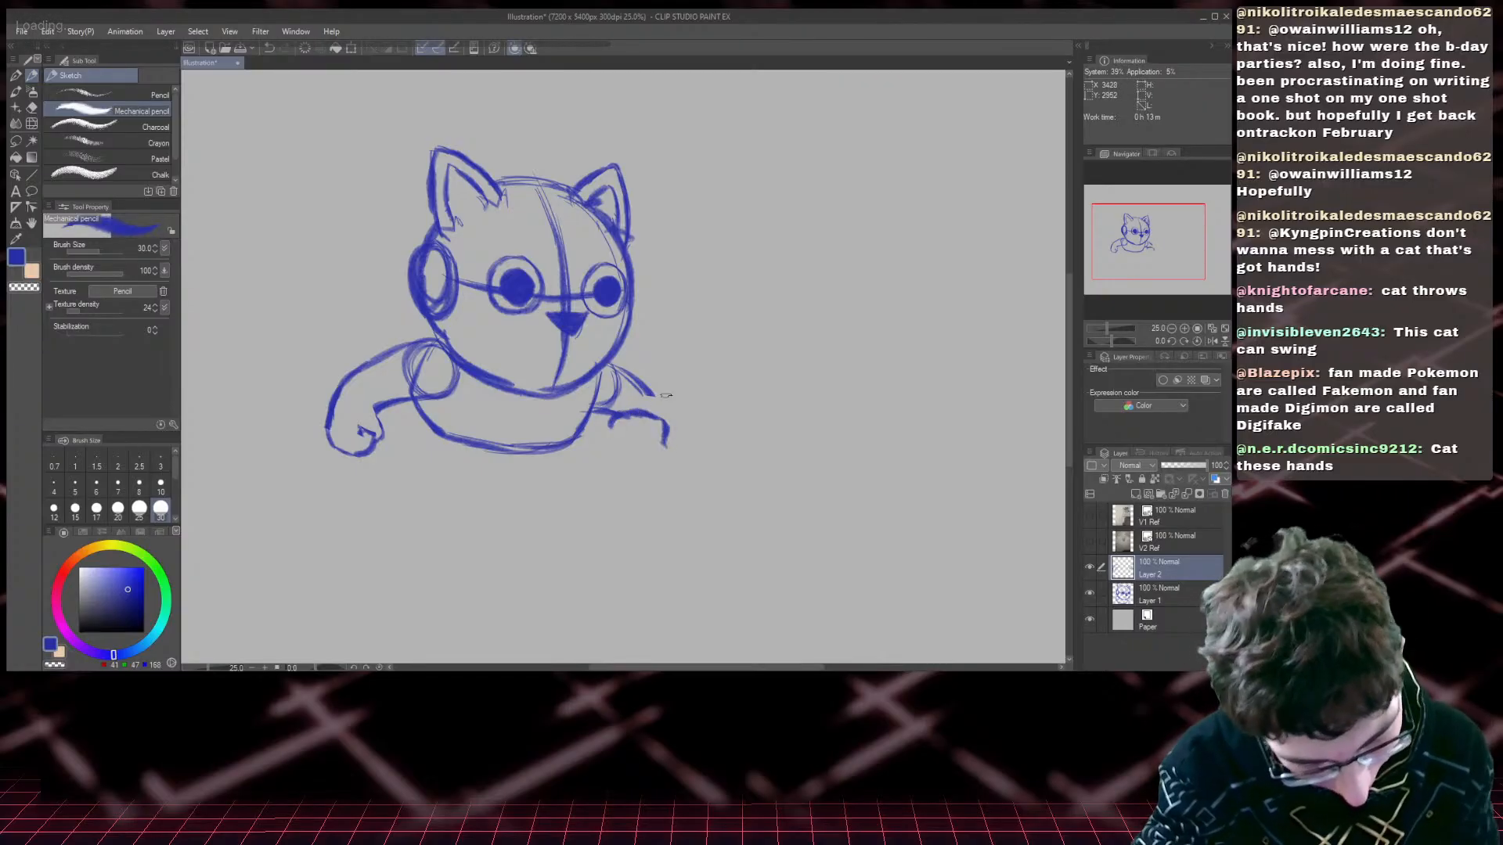
key(ctrl+z)
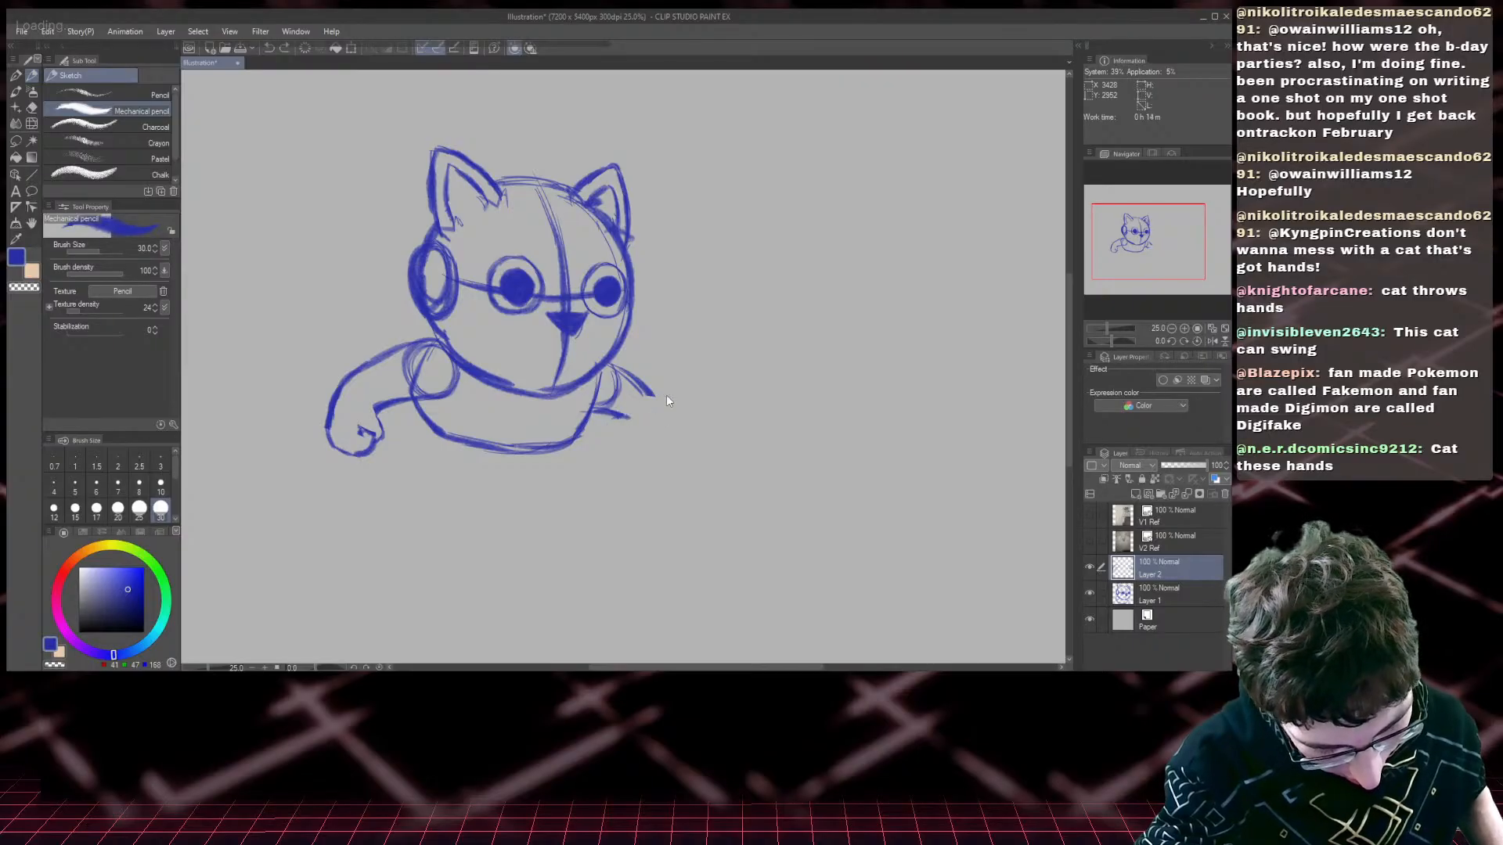
mouse_move(616, 434)
mouse_down()
mouse_move(618, 451)
mouse_move(614, 432)
mouse_move(661, 429)
mouse_move(621, 428)
mouse_move(669, 447)
mouse_up()
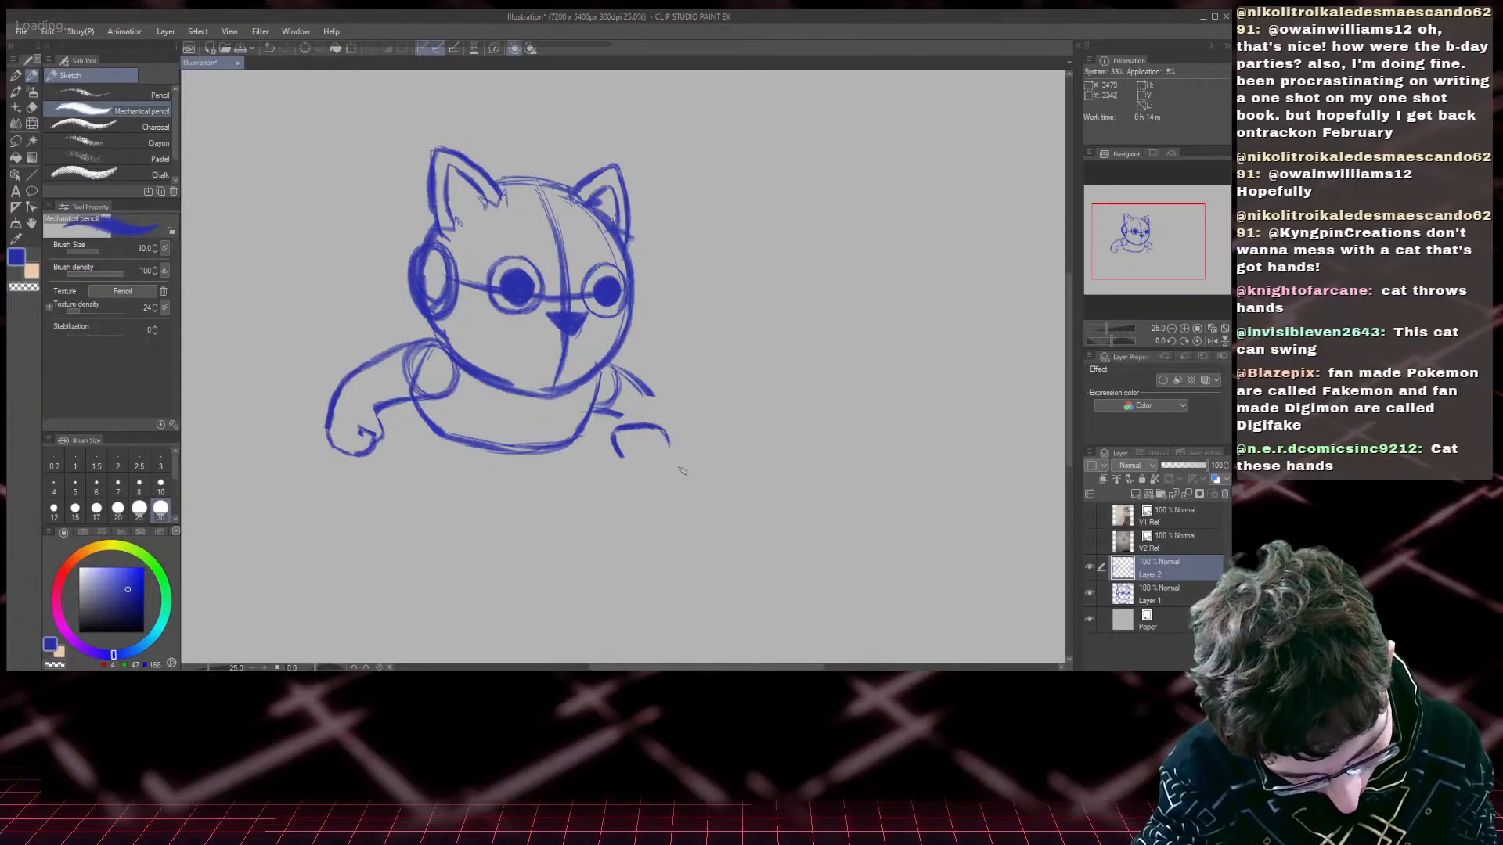
key(ctrl+z)
key(ctrl+z)
key(ctrl+z)
key(ctrl+z)
key(ctrl+z)
key(ctrl+z)
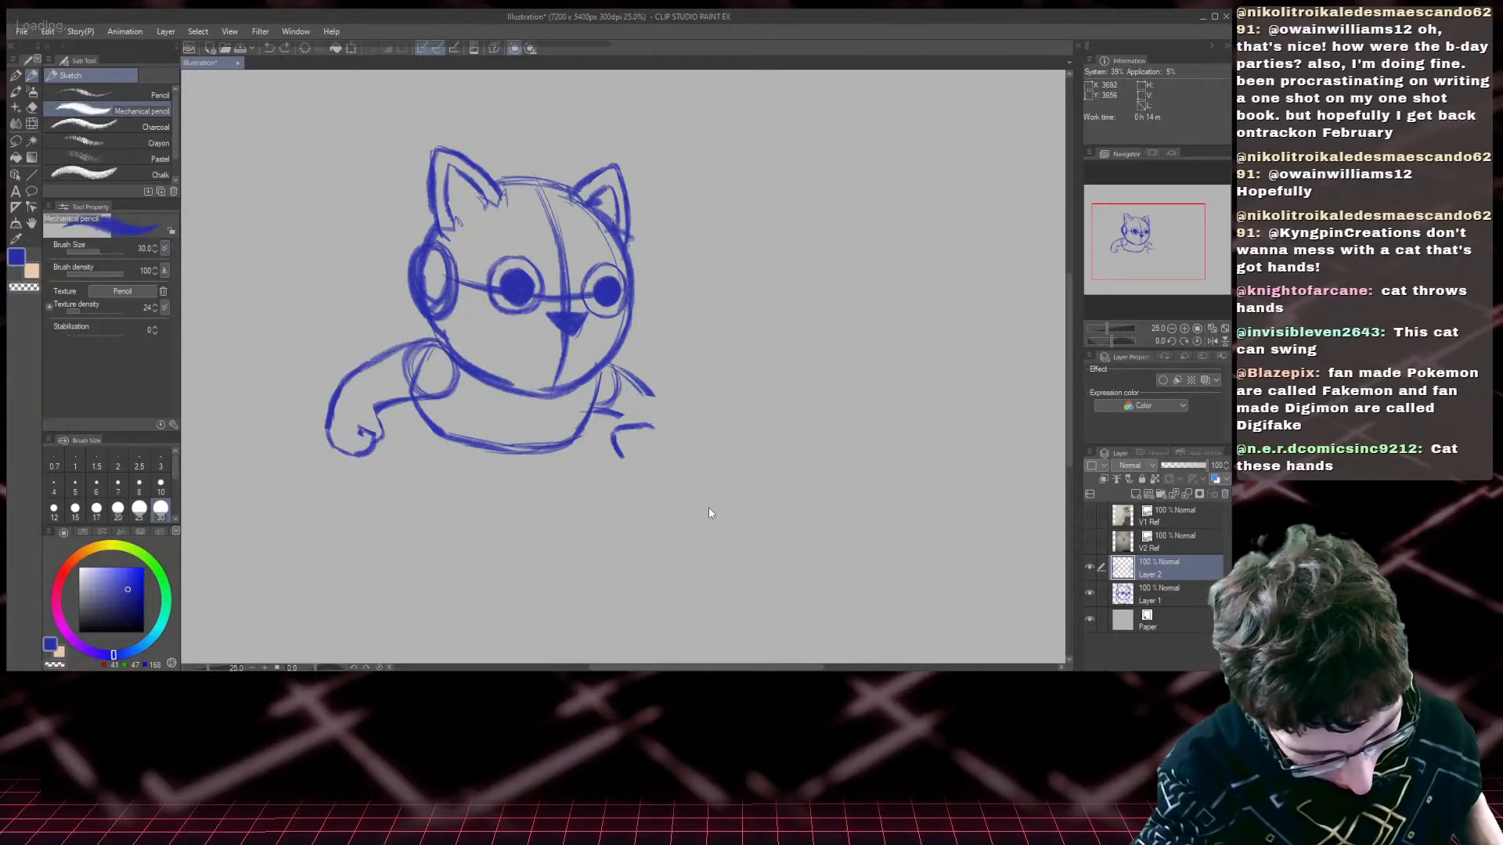
mouse_move(615, 438)
mouse_down()
mouse_move(663, 442)
mouse_move(645, 426)
mouse_move(678, 415)
mouse_move(683, 440)
mouse_move(645, 438)
mouse_move(659, 417)
mouse_move(674, 459)
mouse_move(620, 464)
mouse_move(645, 464)
mouse_up()
key(ctrl+z)
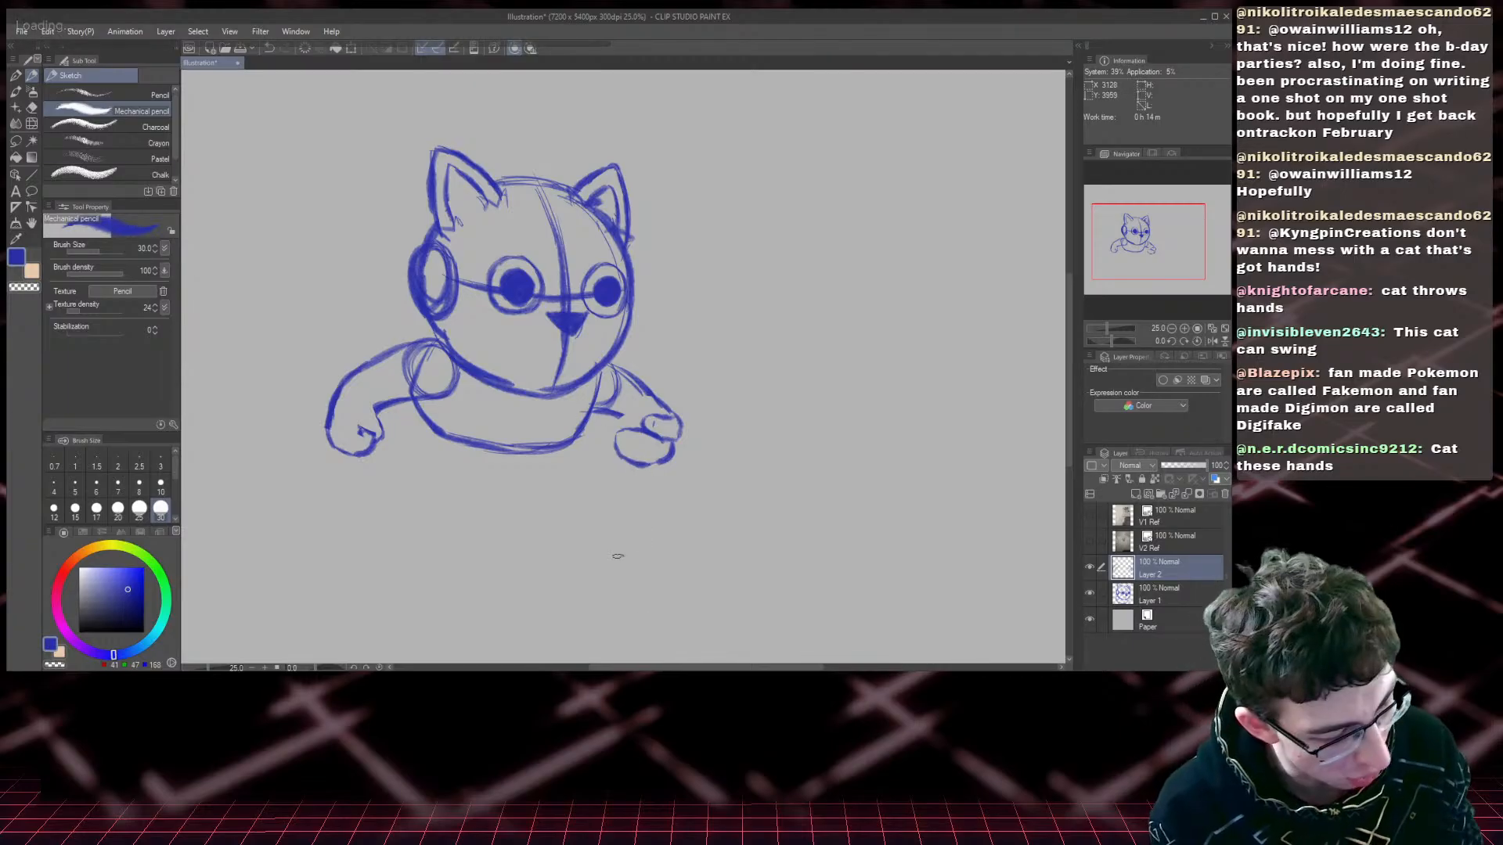
key(e)
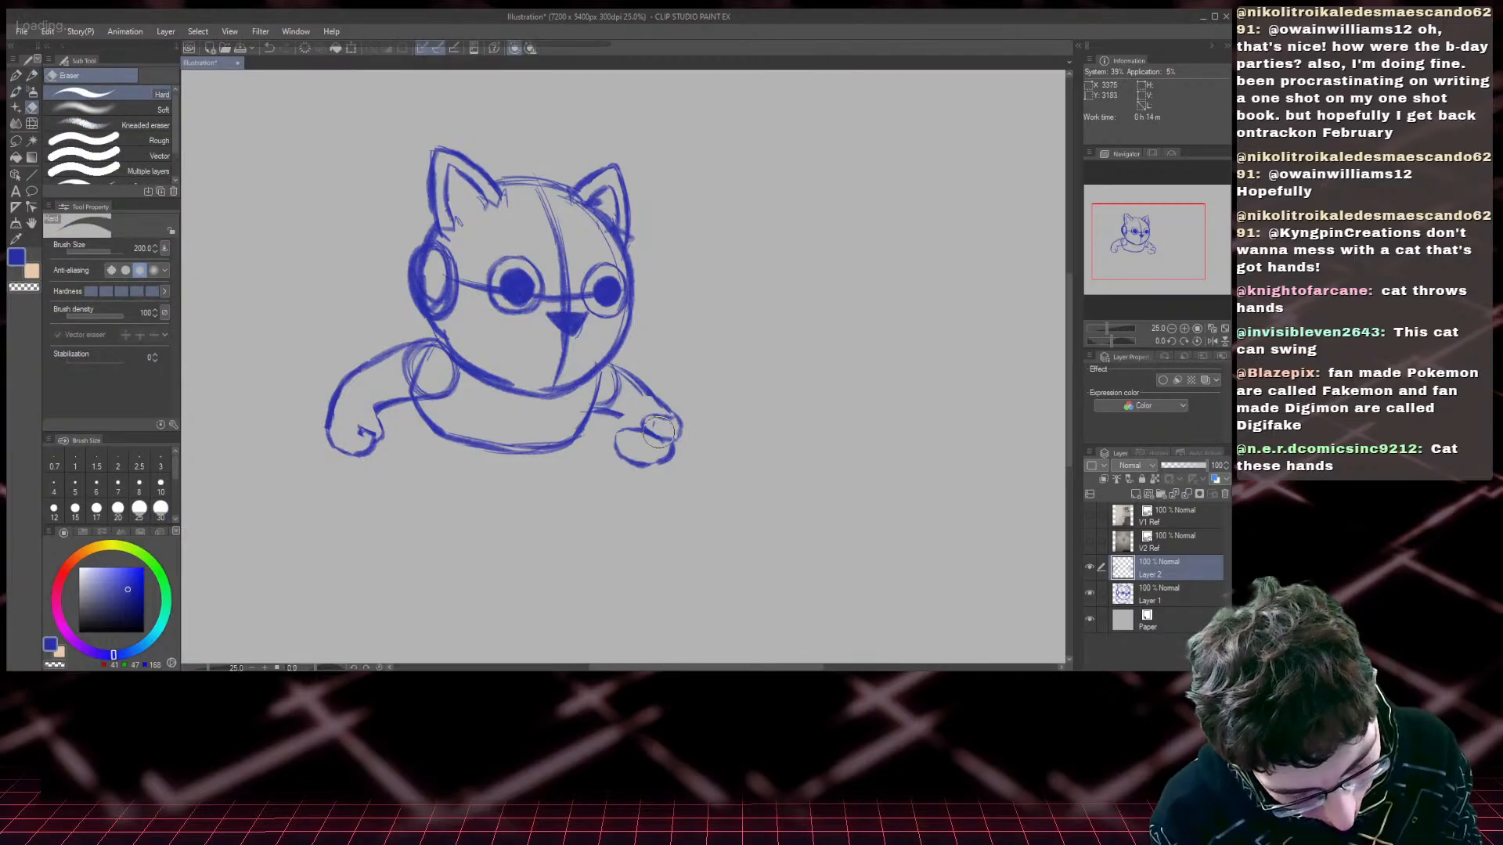
drag(659, 432, 654, 439)
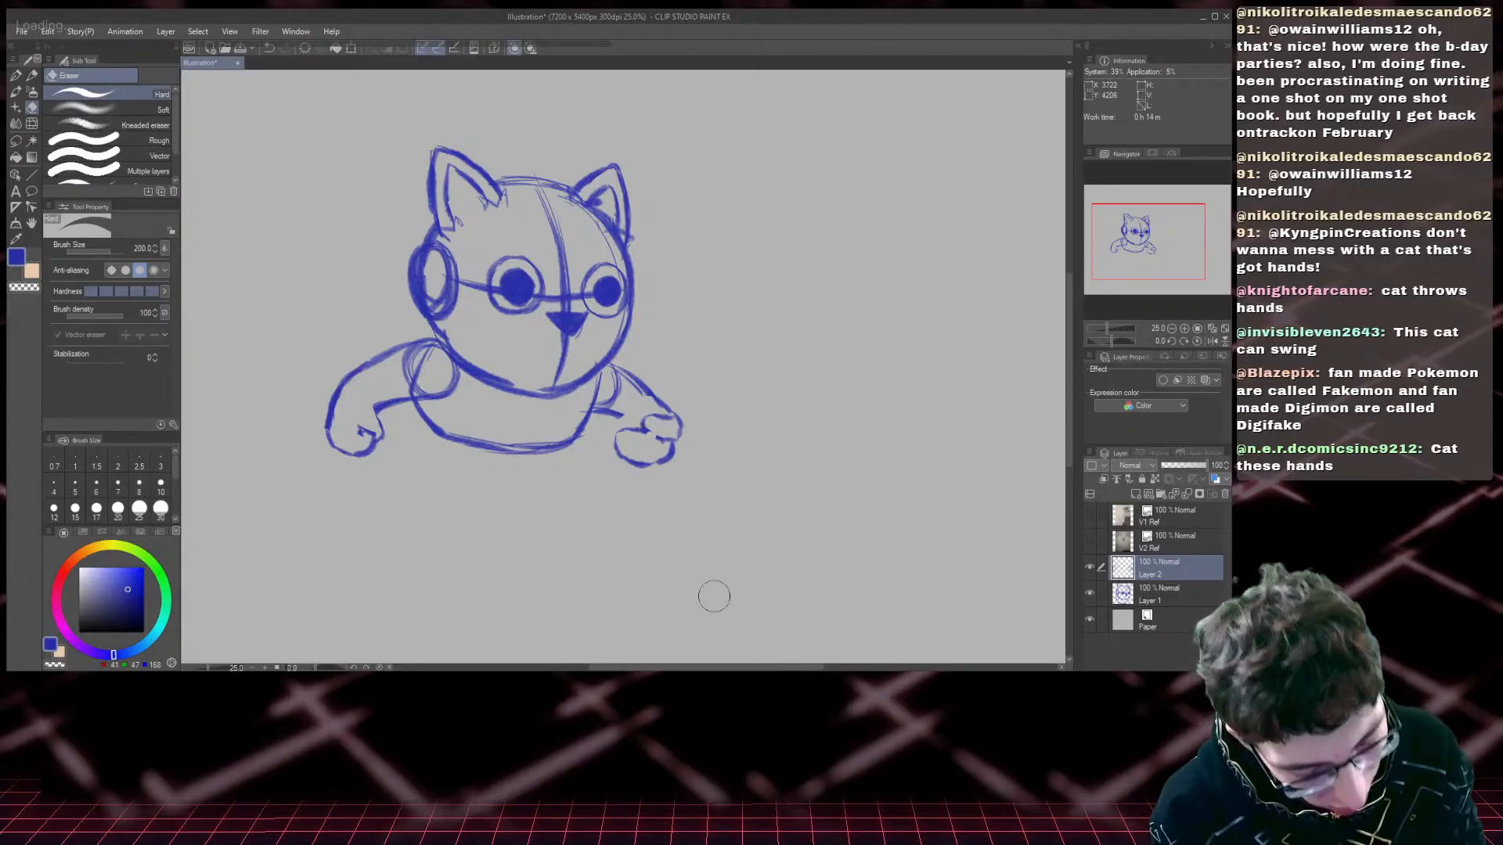
key(ctrl+z)
key(alt+Tab)
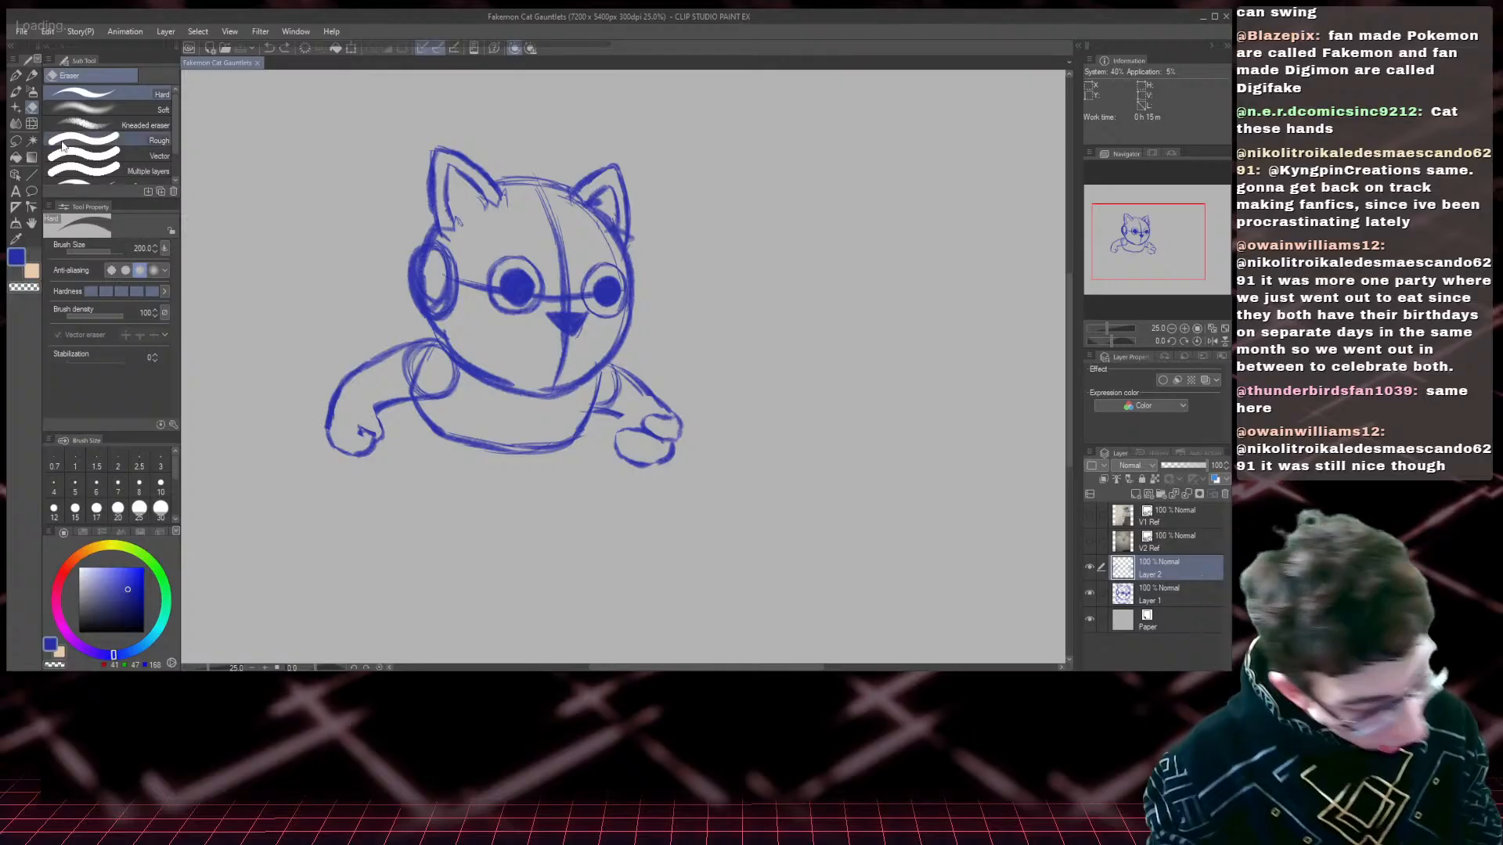
click(633, 474)
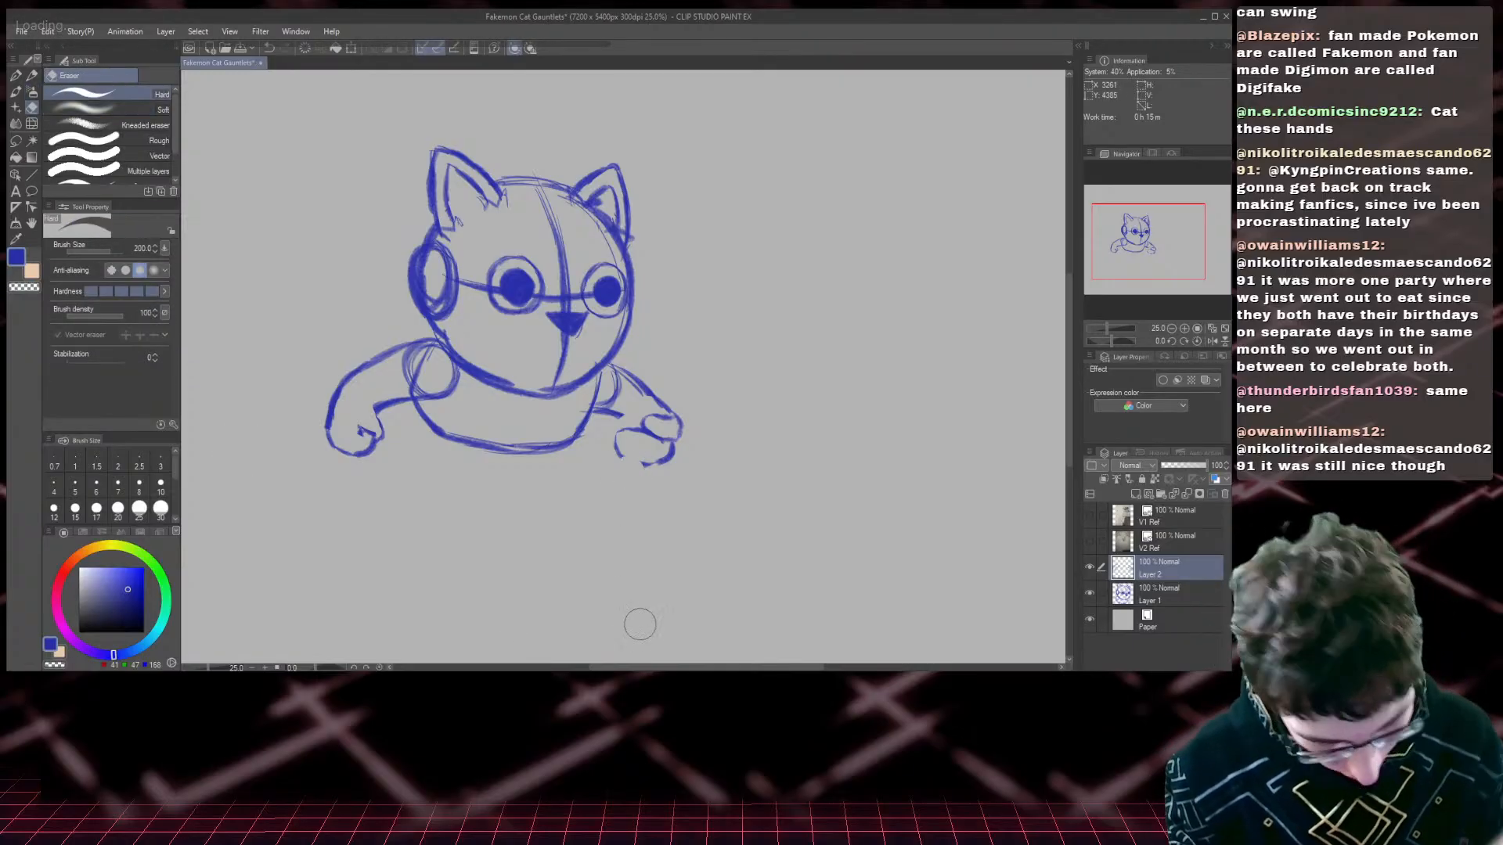
key(ctrl+z)
- Sketch a short wrist line joining the right forearm to the fist and erase its stray marks
key(p)
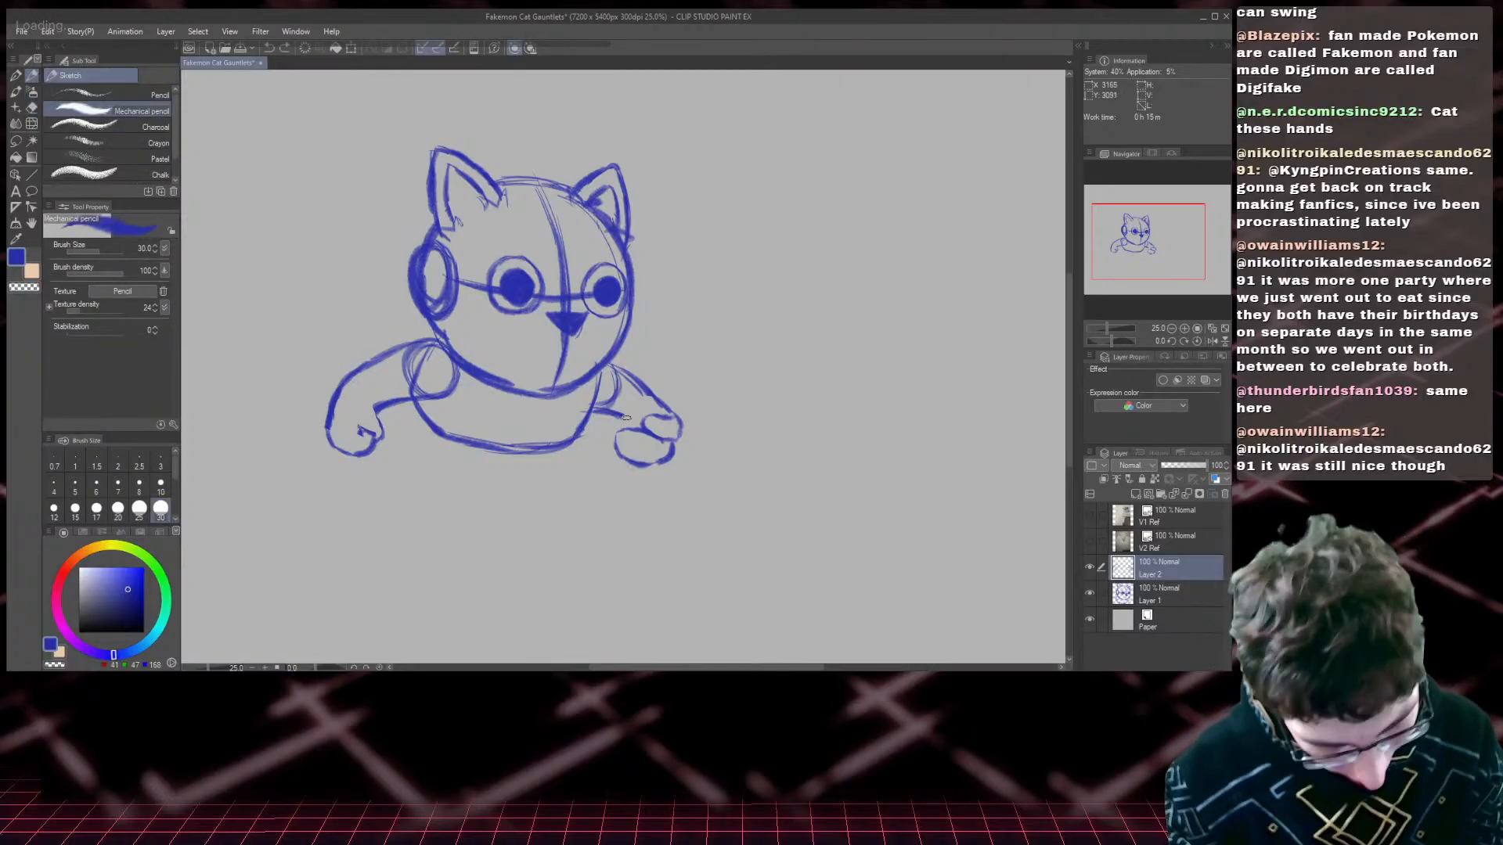
drag(621, 417, 629, 429)
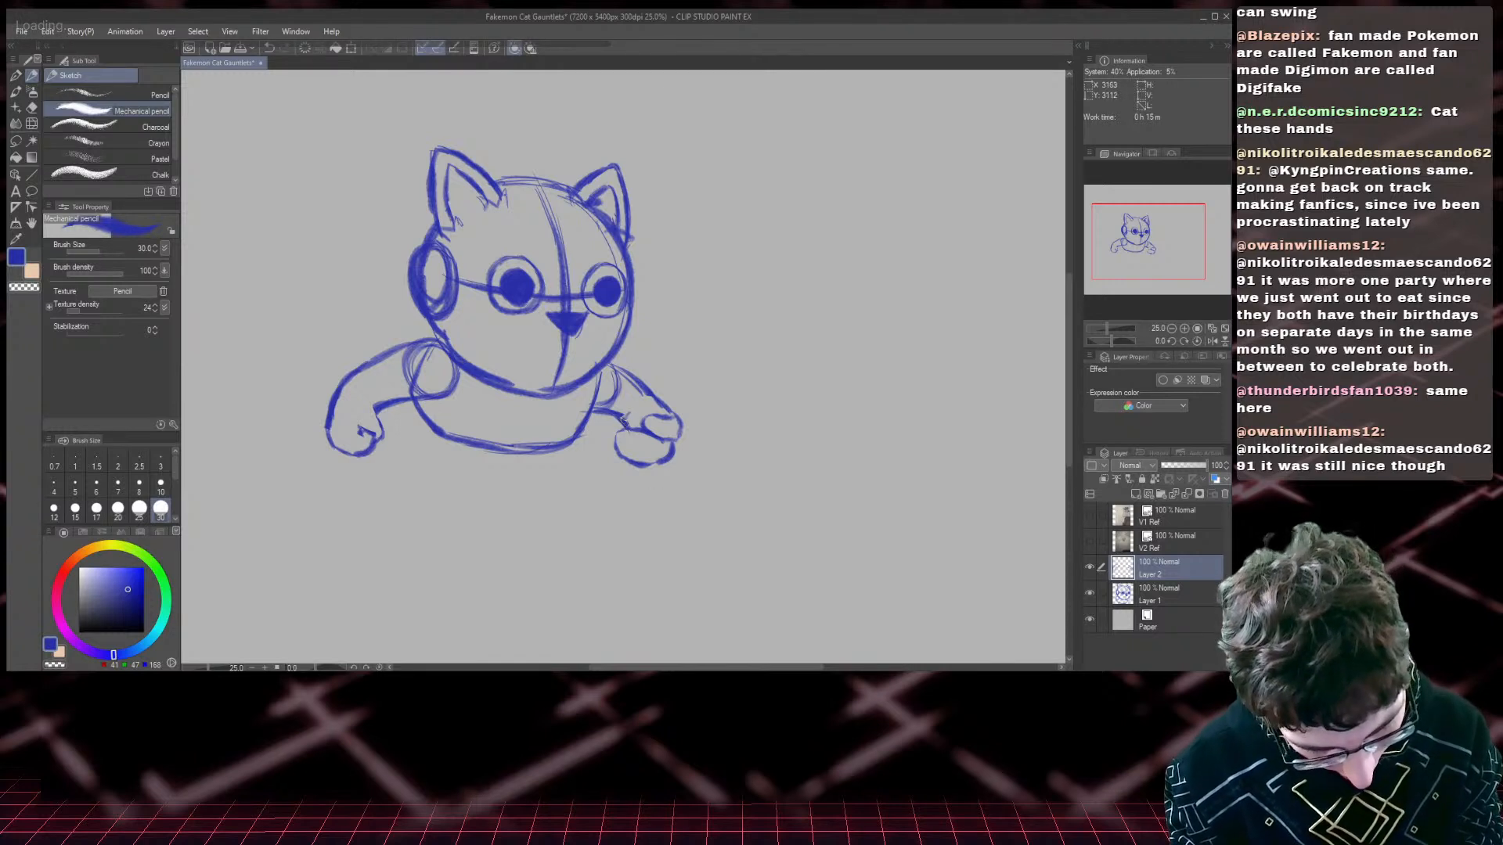
drag(624, 422, 628, 416)
key(e)
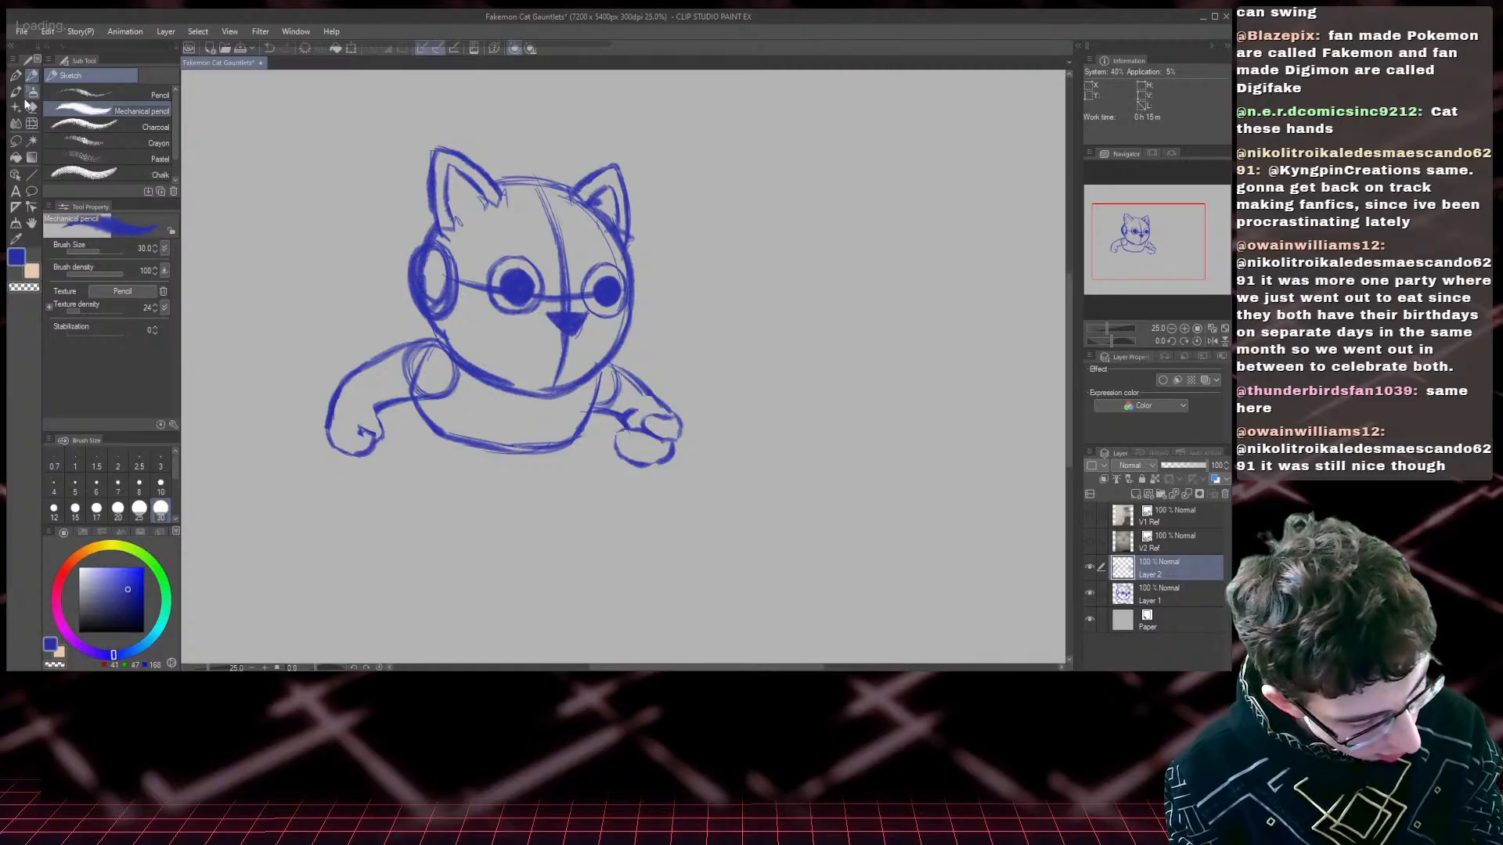
drag(624, 427, 629, 430)
key(p)
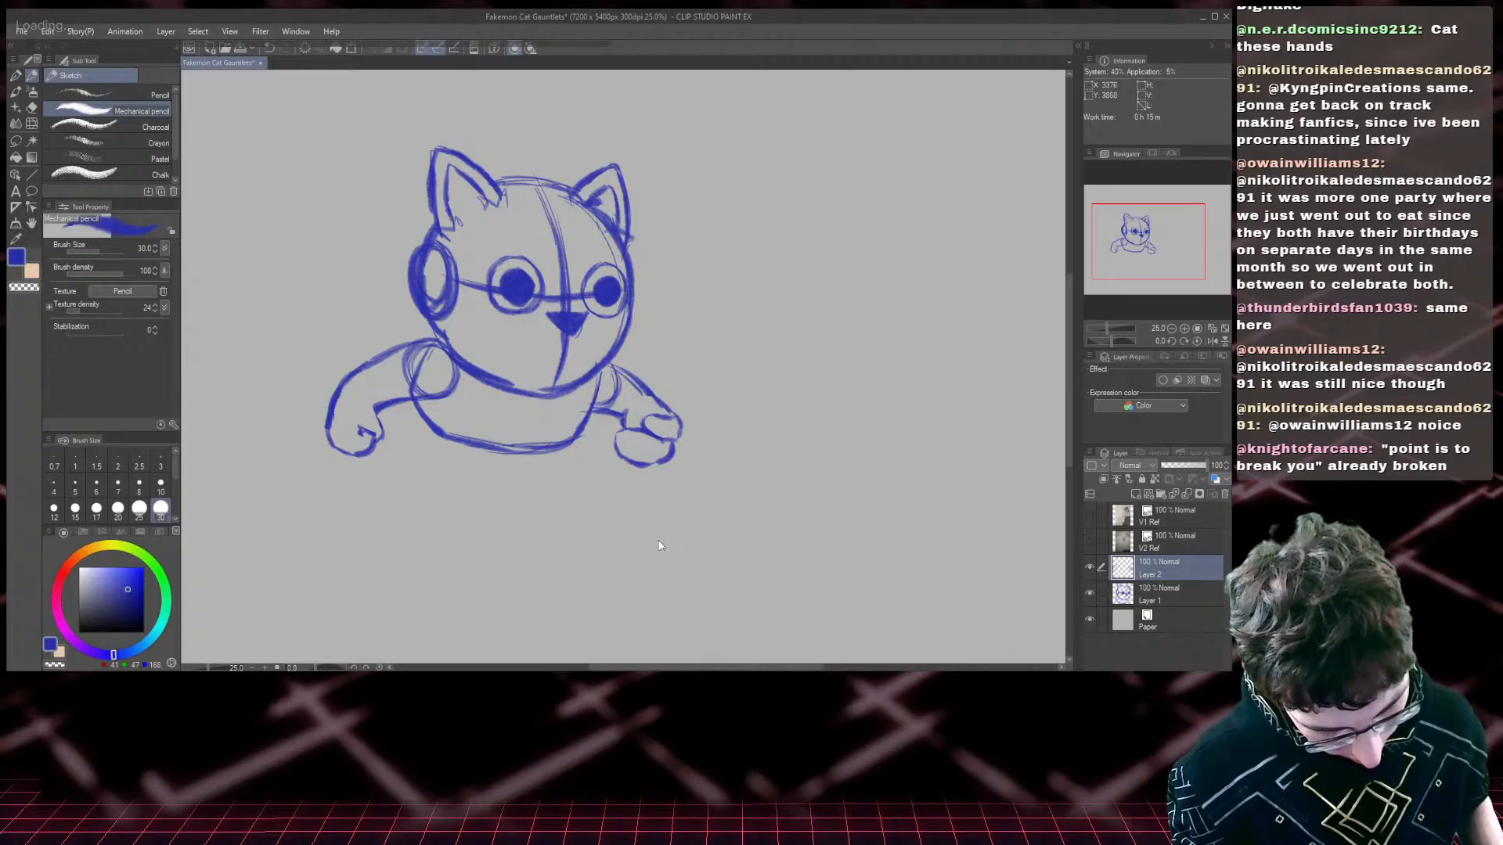
- Erase the right fist and redraw it as a rounded paw with the thumb overlapping its upper edge and a wrist line
key(e)
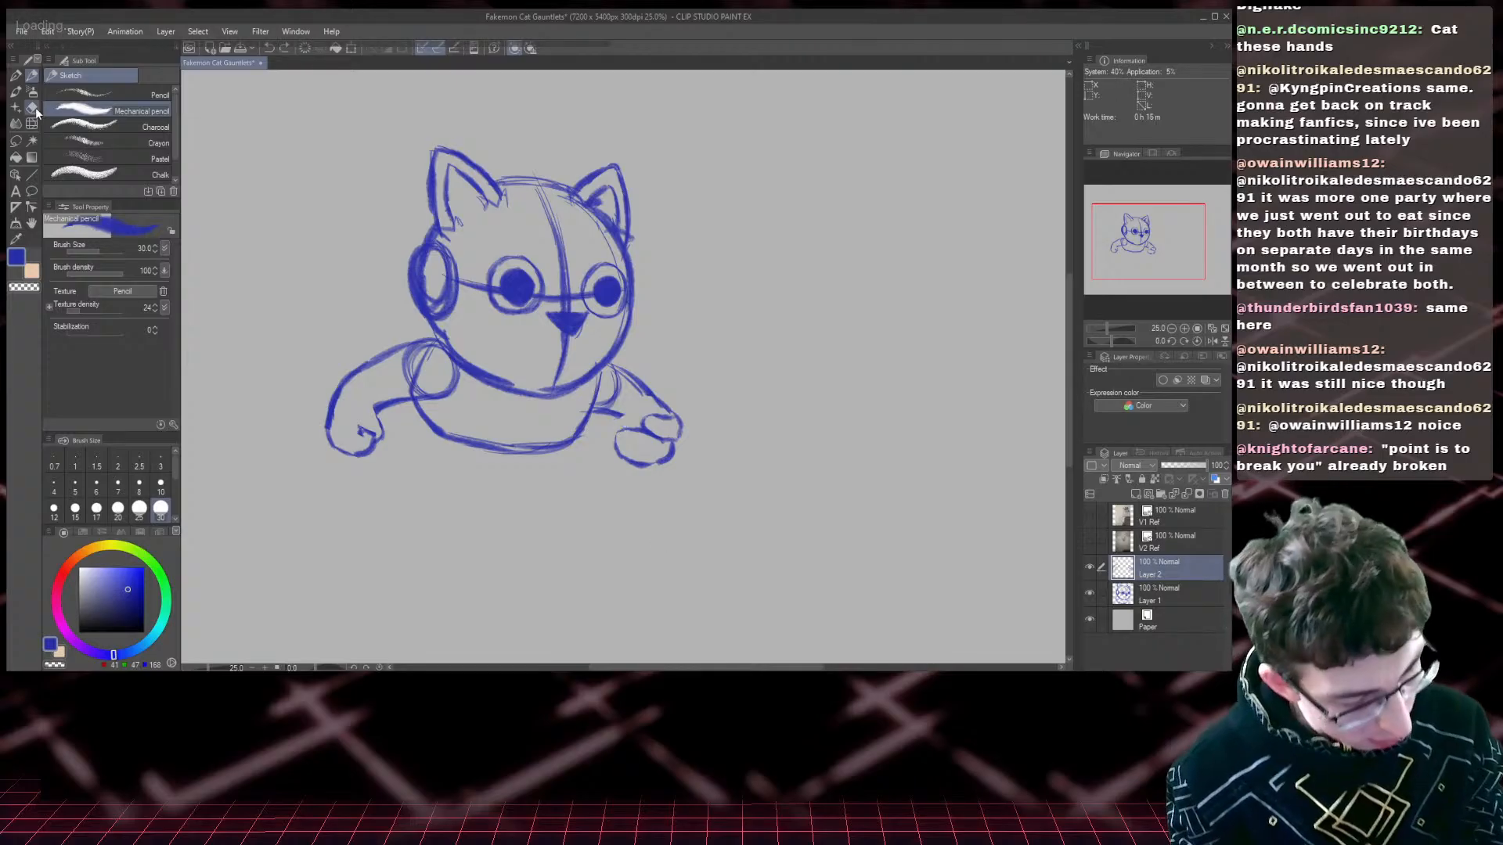
scroll(631, 491, up, 1)
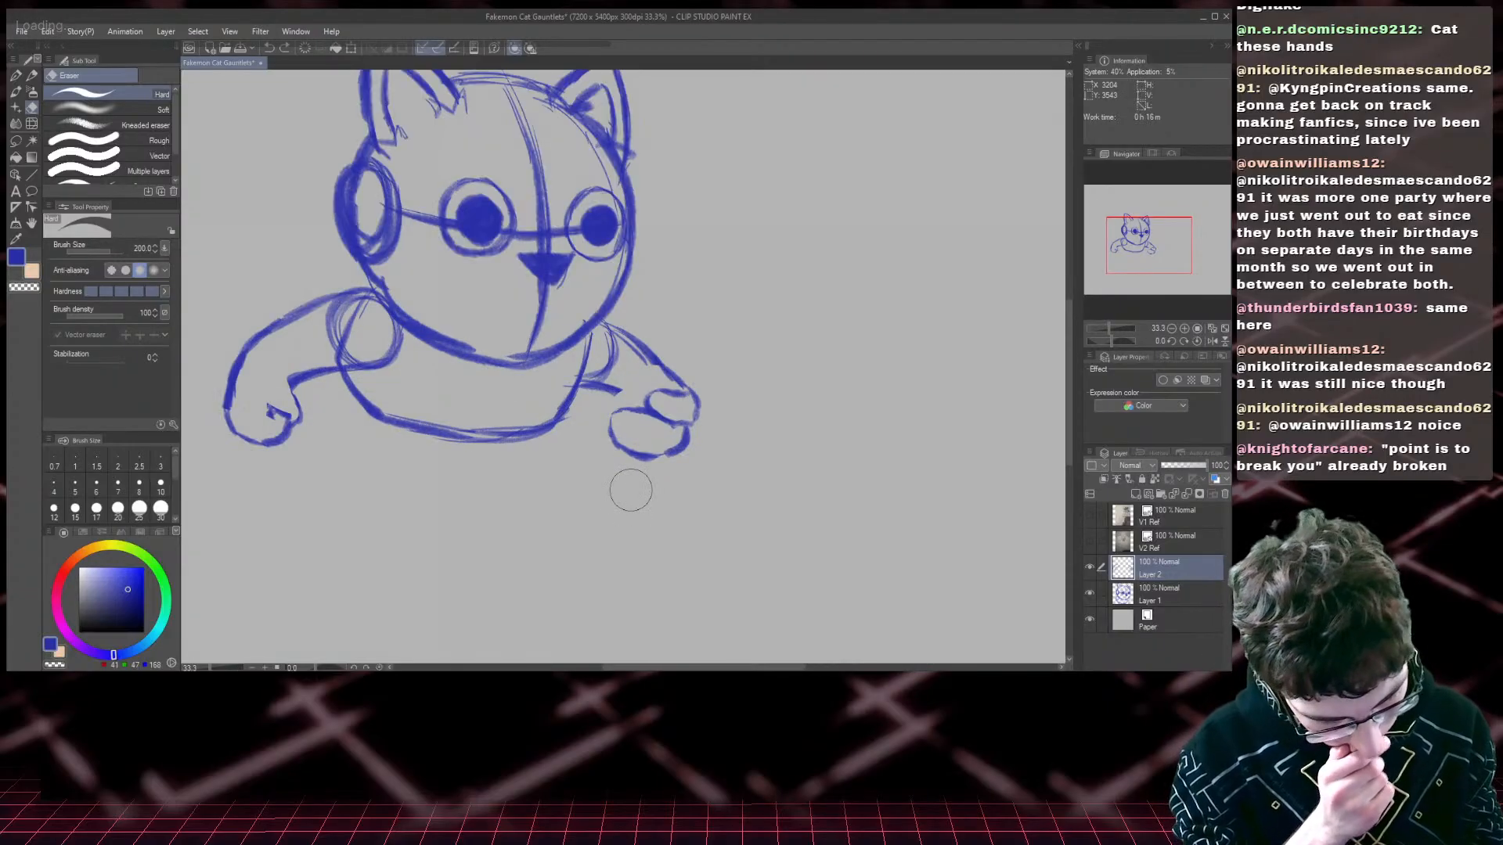
mouse_move(635, 418)
mouse_down()
mouse_move(637, 446)
mouse_move(651, 429)
mouse_move(682, 442)
mouse_up()
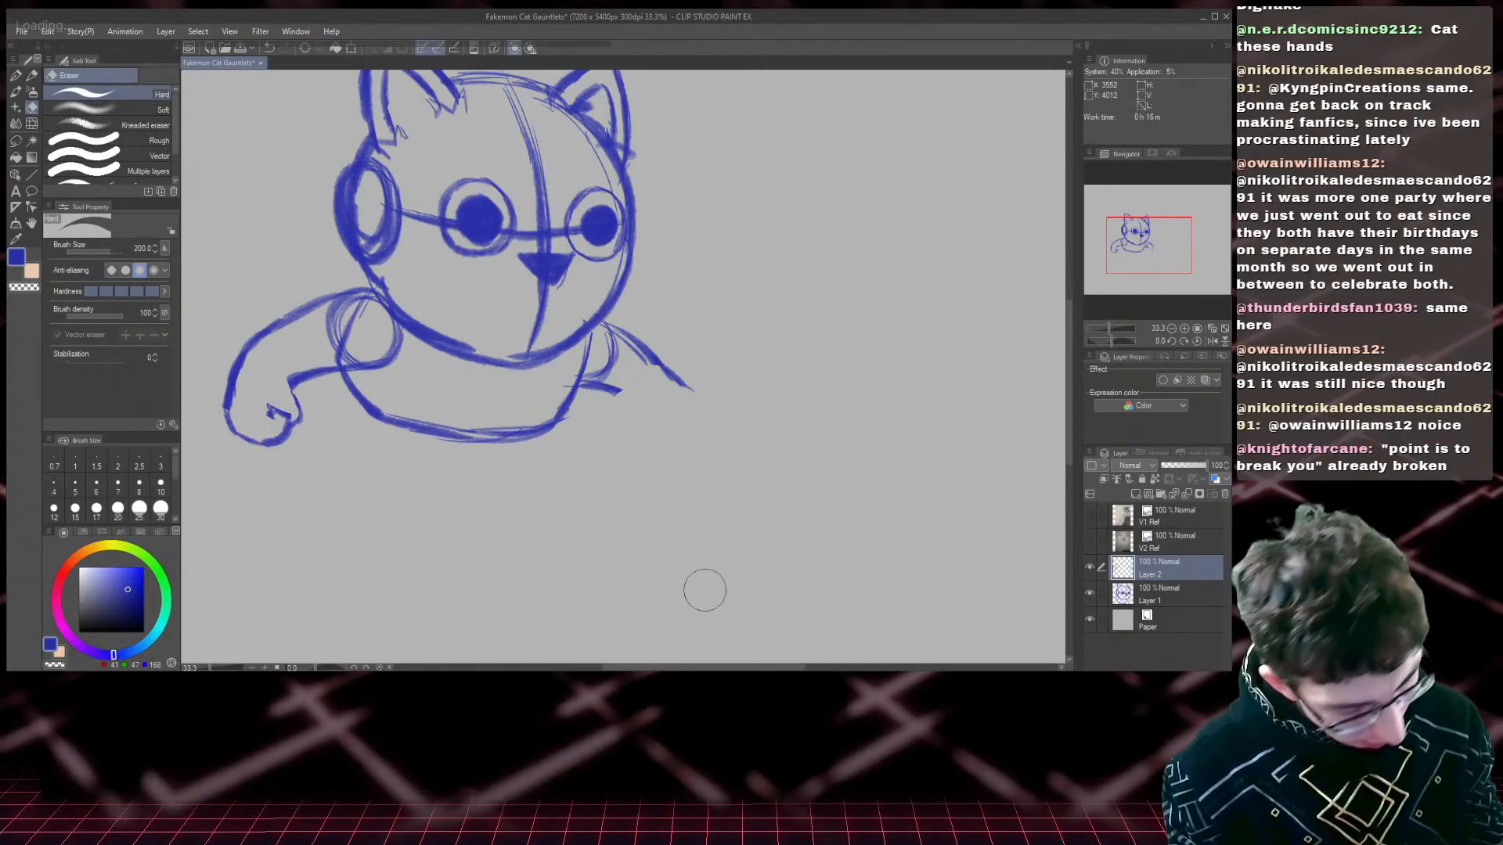
click(32, 77)
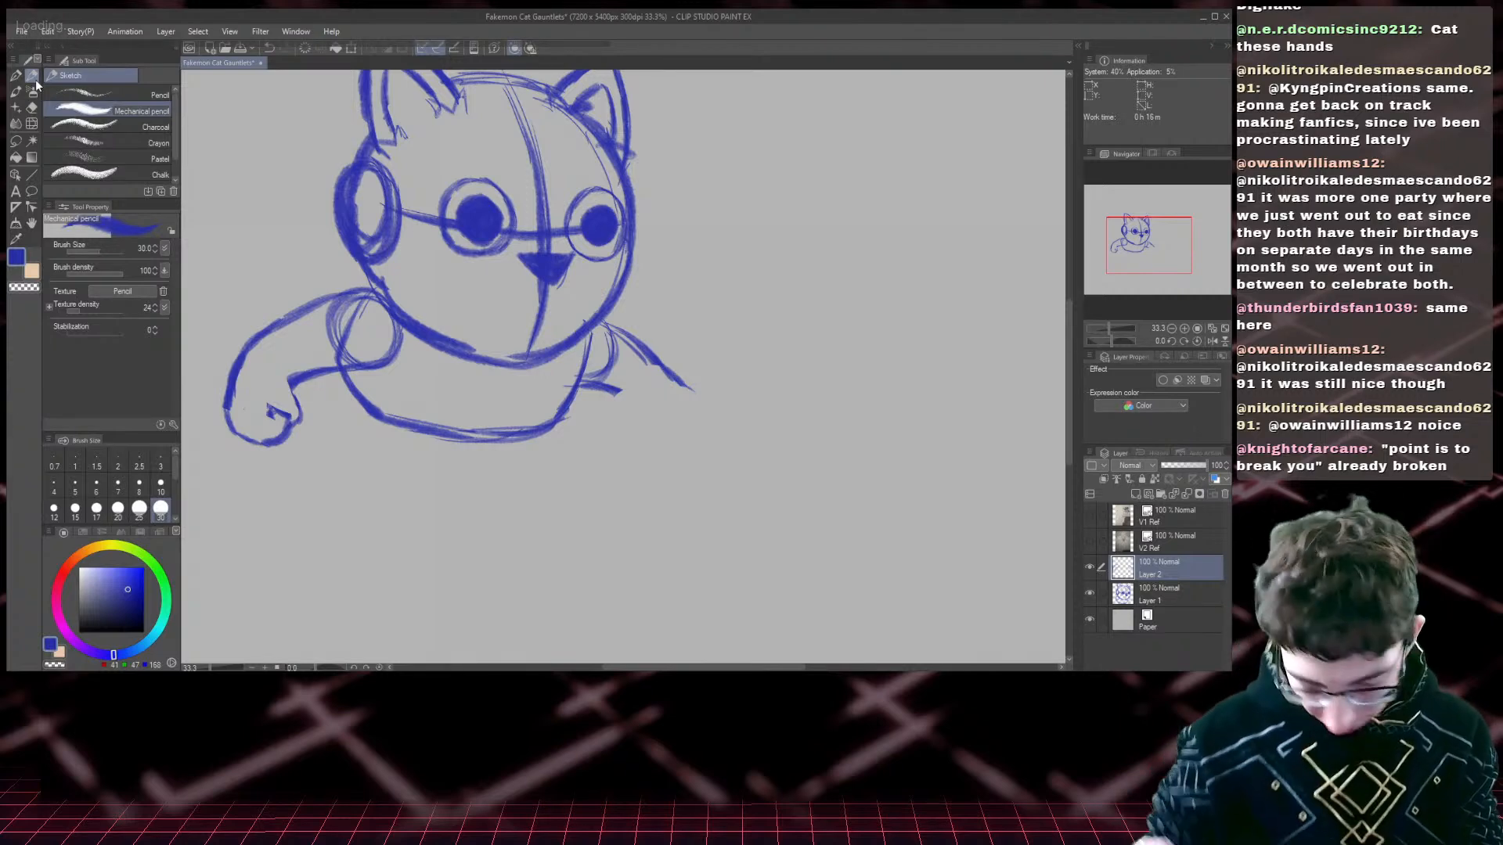
mouse_move(638, 391)
mouse_down()
mouse_move(609, 423)
mouse_move(658, 389)
mouse_move(645, 405)
mouse_move(694, 415)
mouse_move(703, 403)
mouse_move(668, 439)
mouse_move(622, 441)
mouse_move(607, 410)
mouse_move(620, 437)
mouse_up()
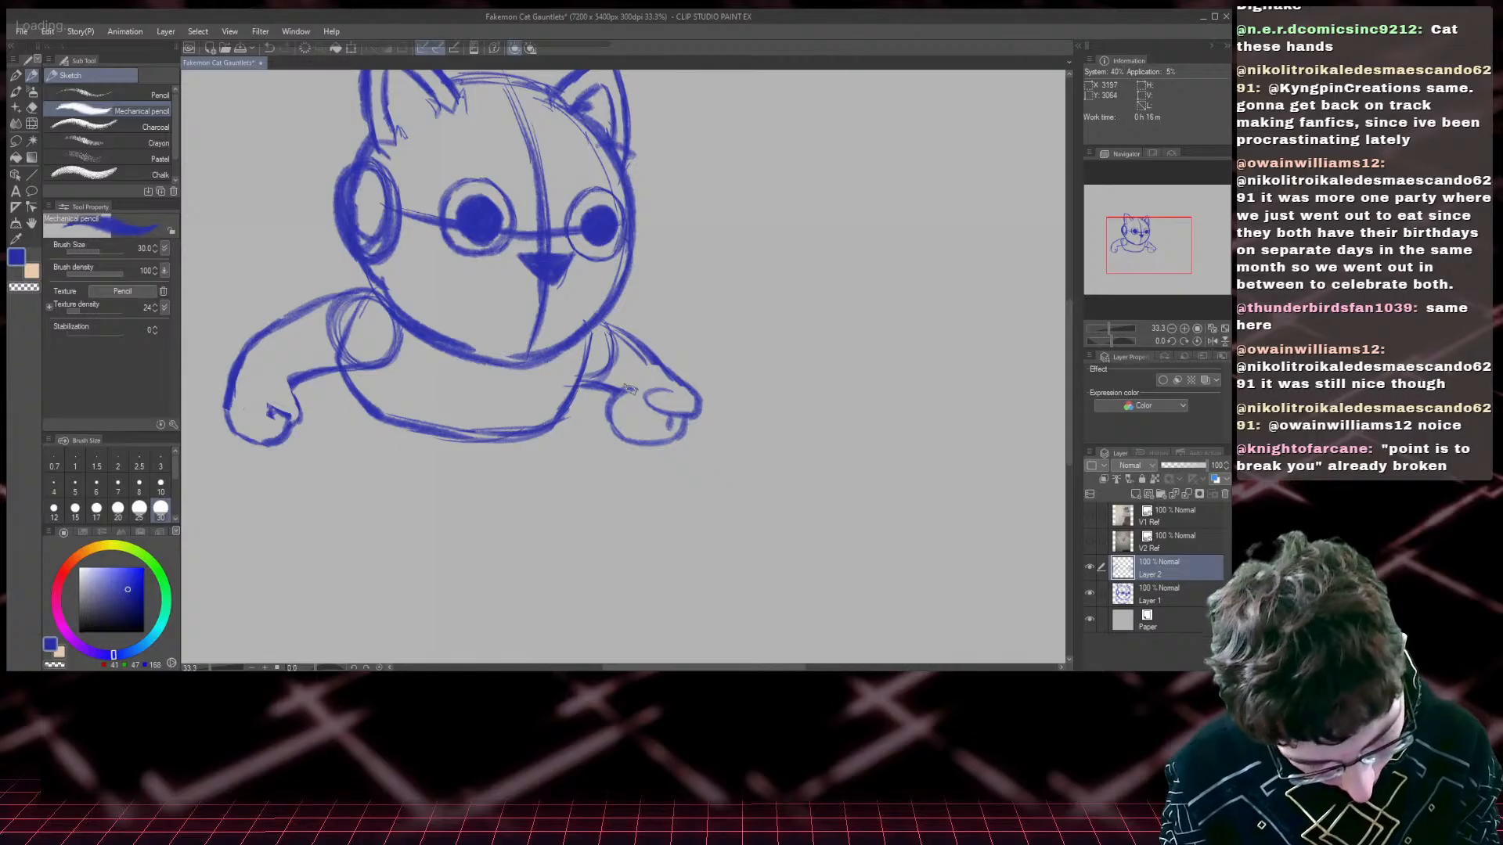
drag(627, 390, 653, 401)
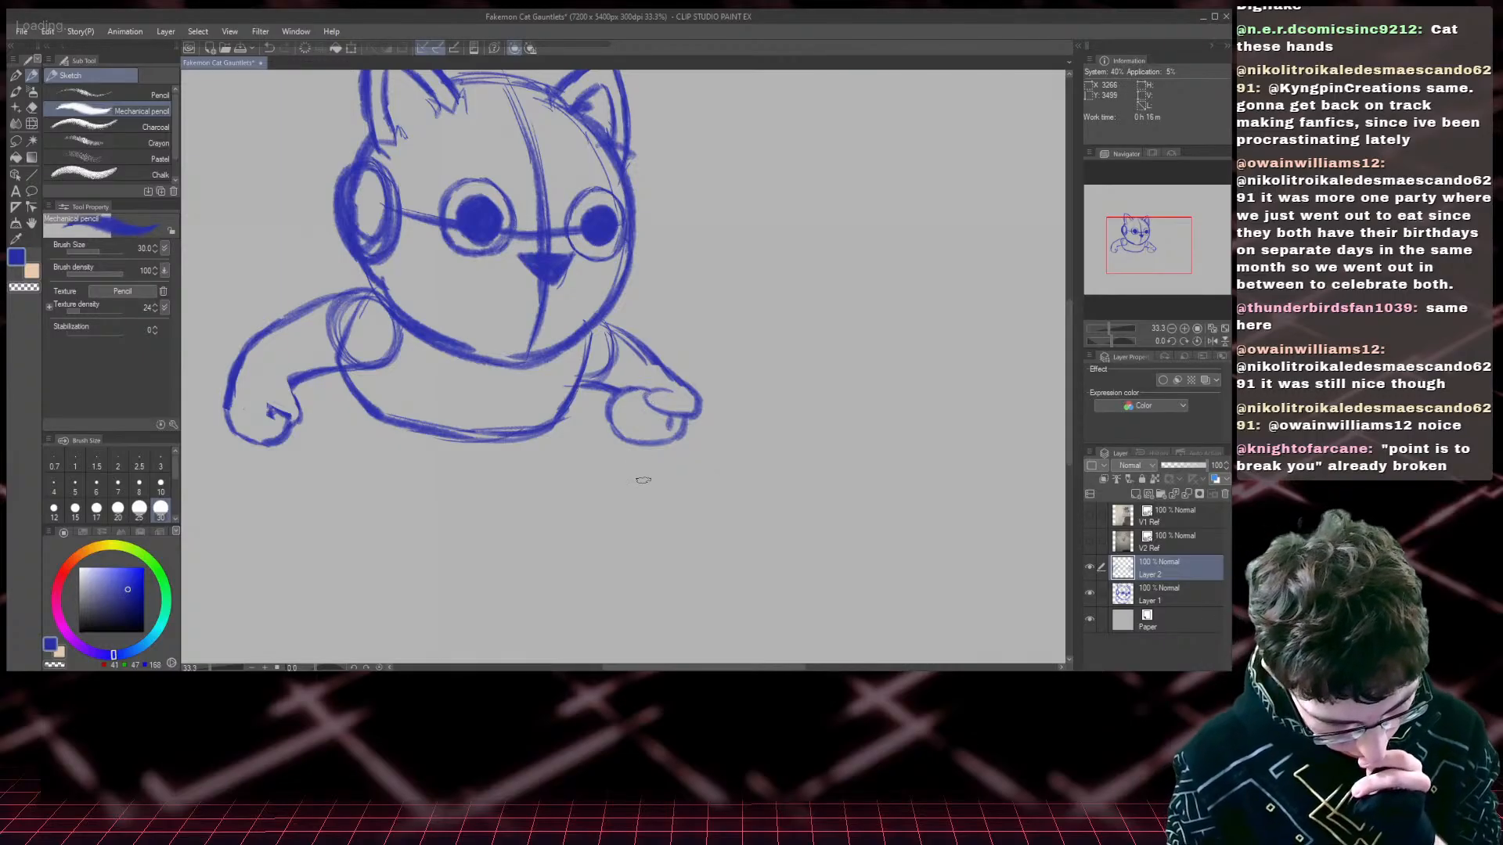
- Sketch the lower torso beneath the chest with two short sides and a curved bottom edge
scroll(644, 480, down, 3)
scroll(644, 480, up, 2)
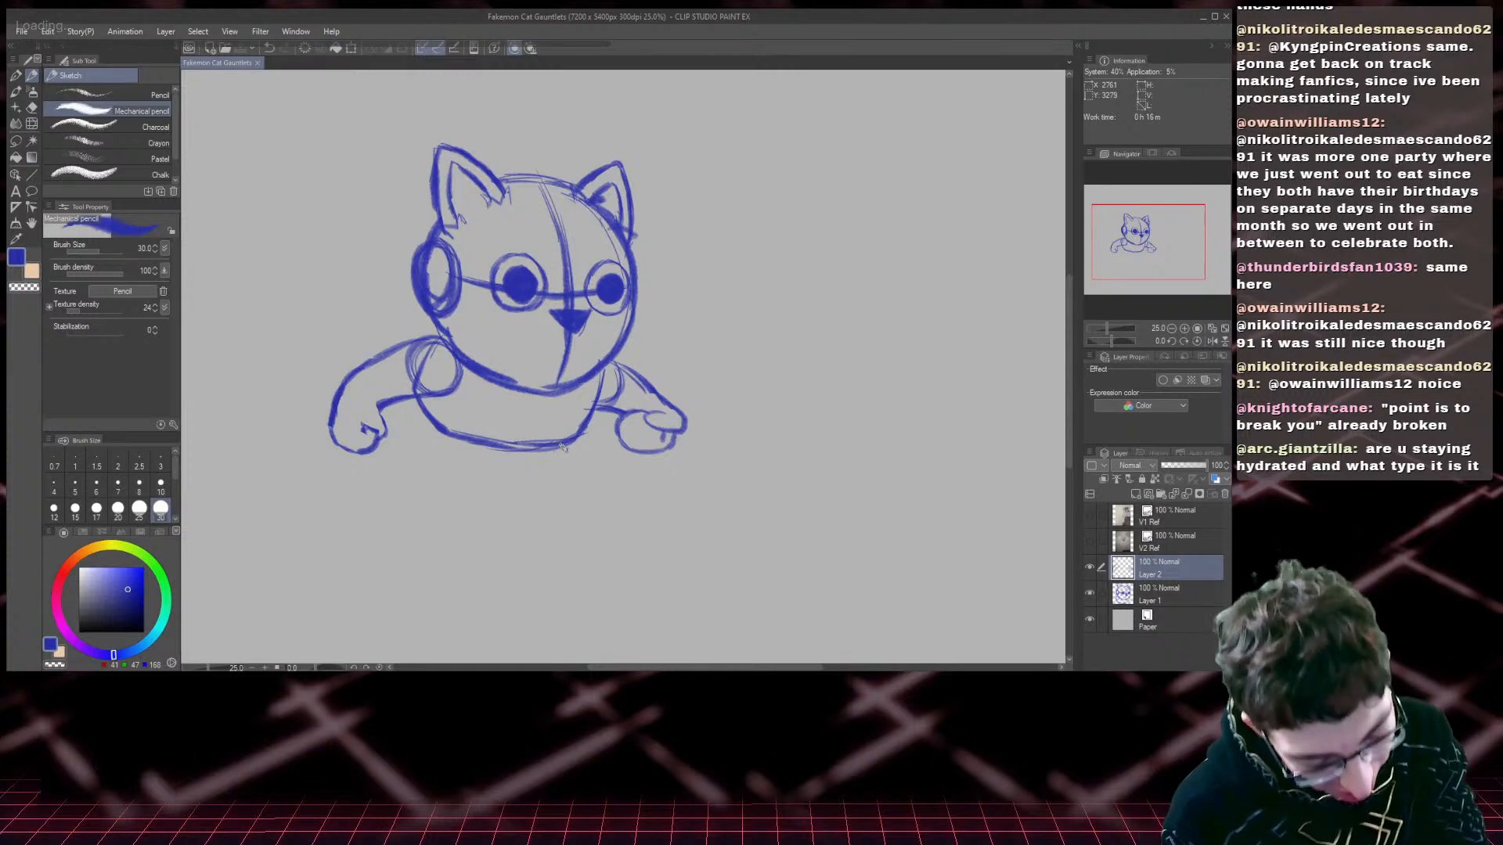
mouse_move(572, 452)
mouse_down()
mouse_move(570, 486)
mouse_move(513, 495)
mouse_up()
drag(413, 395, 428, 479)
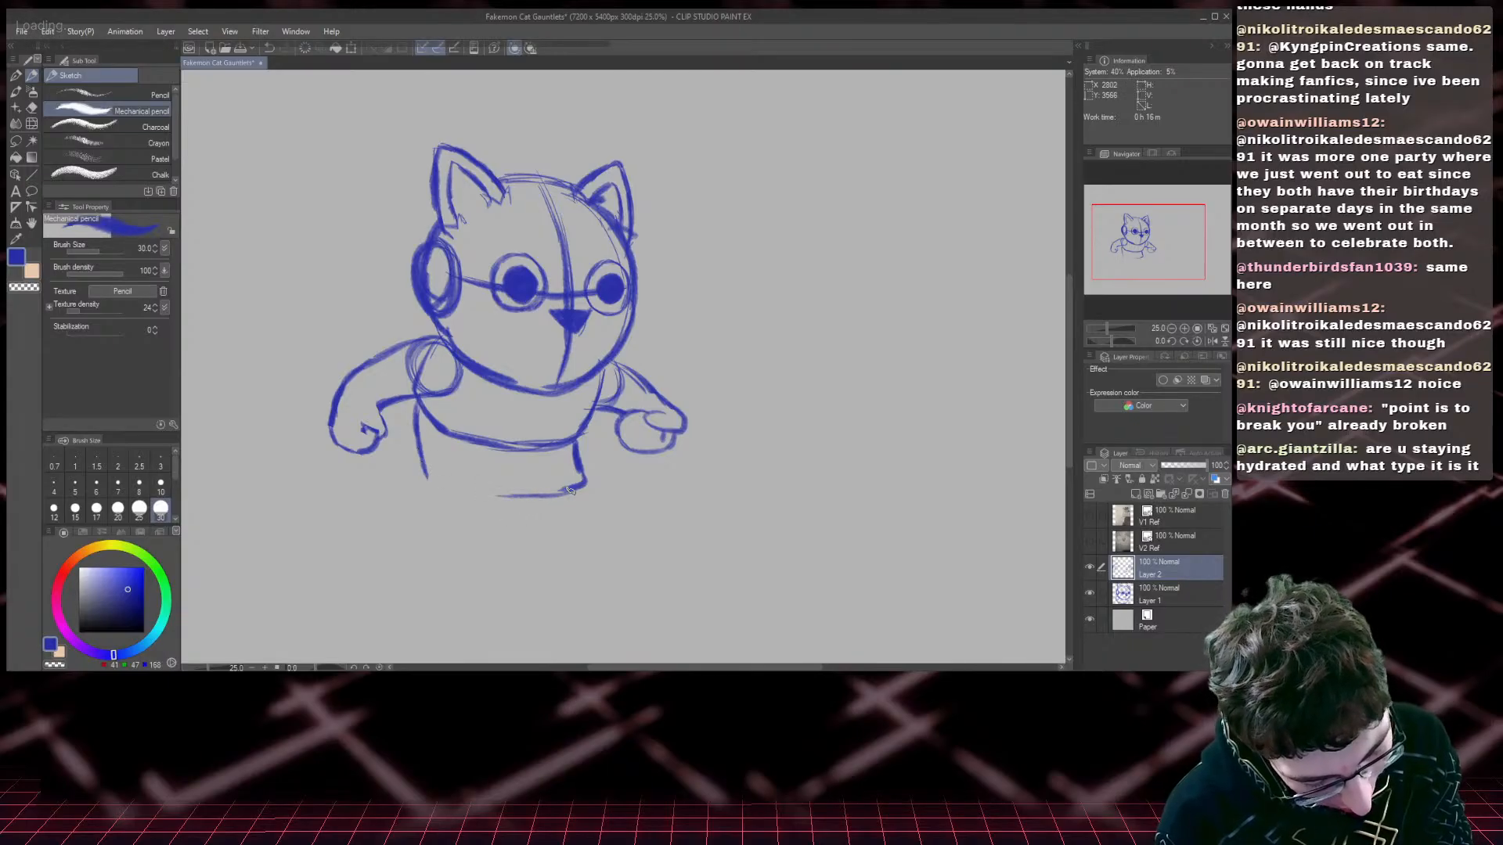
mouse_move(579, 489)
mouse_down()
mouse_move(482, 500)
mouse_move(427, 477)
mouse_up()
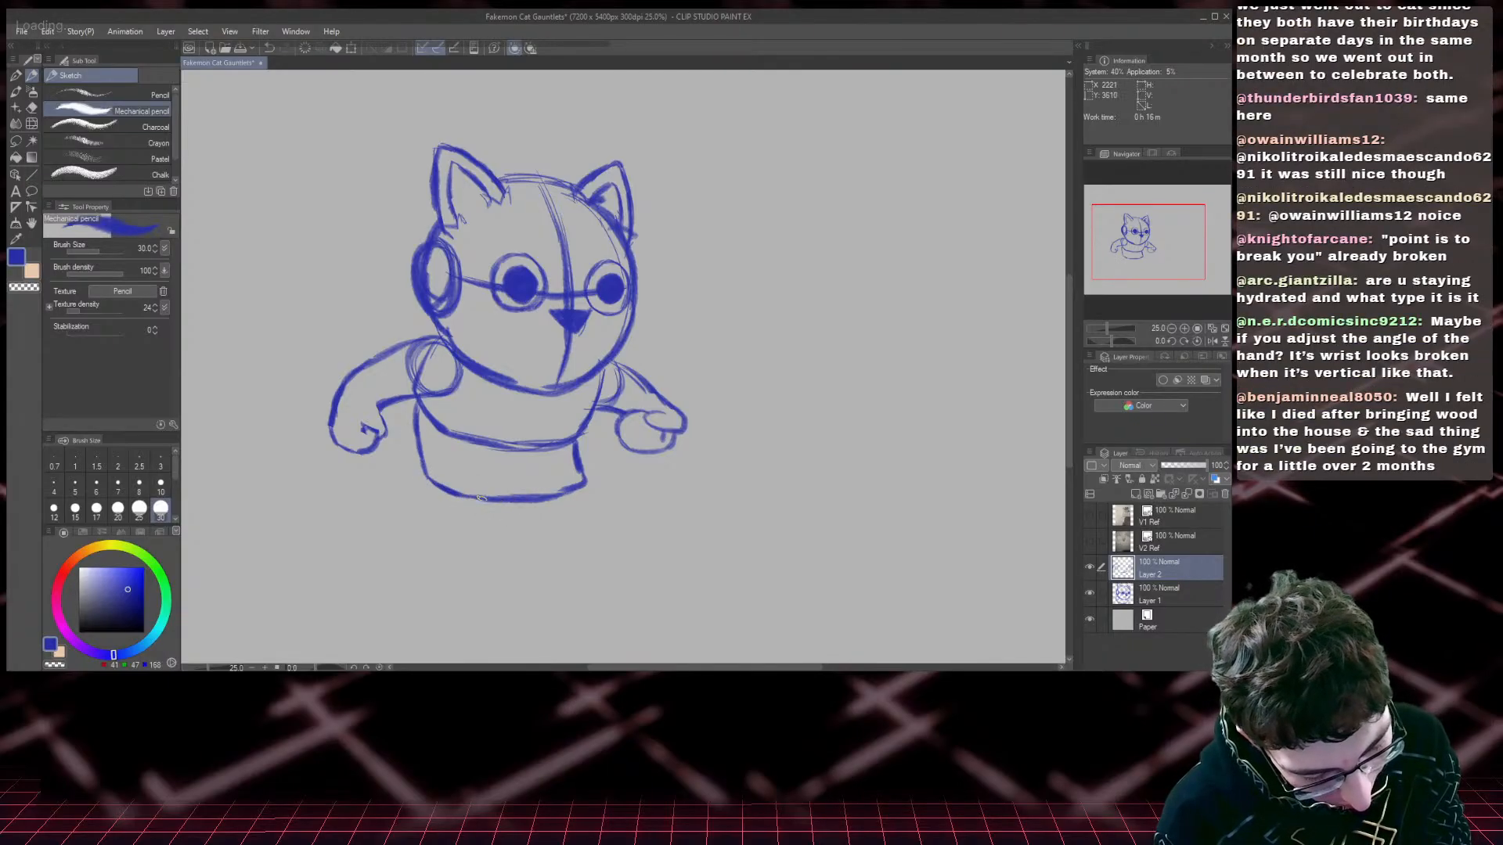
- Sketch two stubby legs with rounded ends beneath the torso, angling the right one outward
mouse_move(572, 448)
mouse_down()
mouse_move(630, 583)
mouse_move(599, 586)
mouse_up()
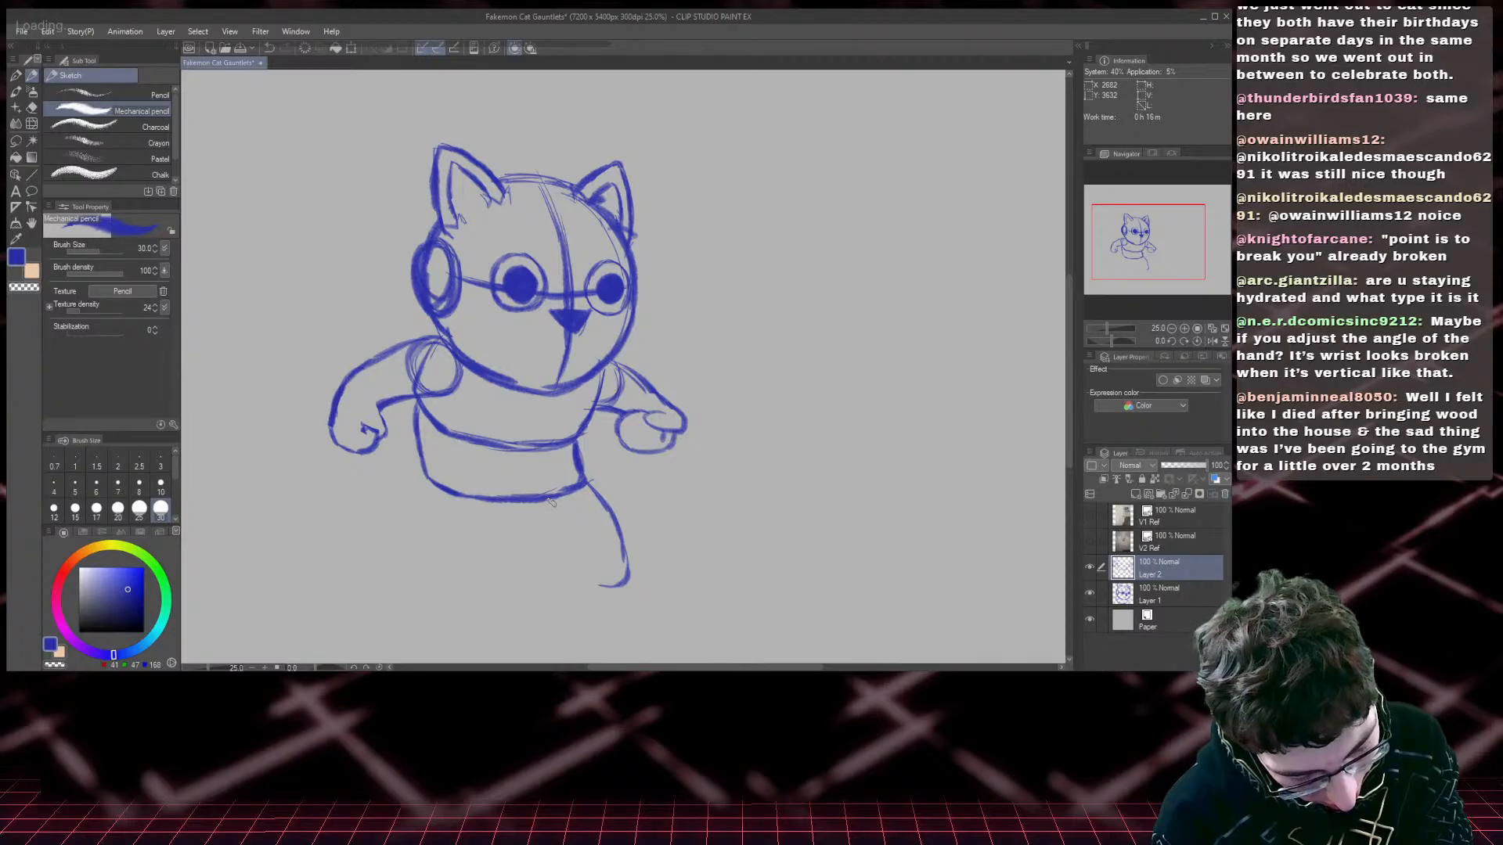
mouse_move(553, 503)
mouse_down()
mouse_move(580, 587)
mouse_move(629, 580)
mouse_move(626, 560)
mouse_move(614, 578)
mouse_up()
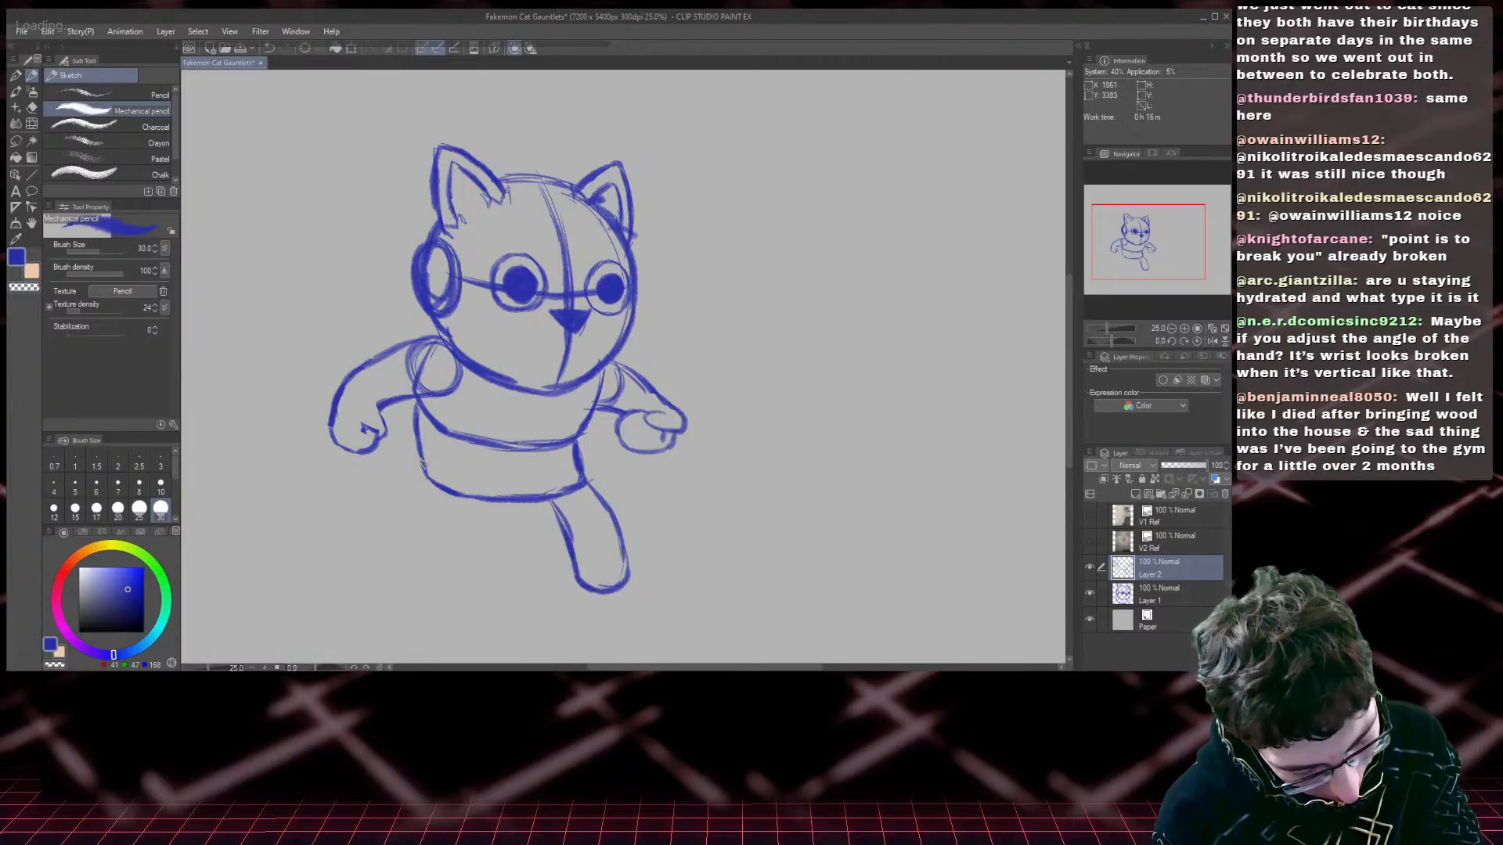
drag(423, 467, 417, 550)
mouse_move(494, 489)
mouse_down()
mouse_move(478, 573)
mouse_move(425, 586)
mouse_up()
mouse_move(423, 466)
mouse_down()
mouse_move(415, 546)
mouse_move(417, 533)
mouse_move(445, 588)
mouse_up()
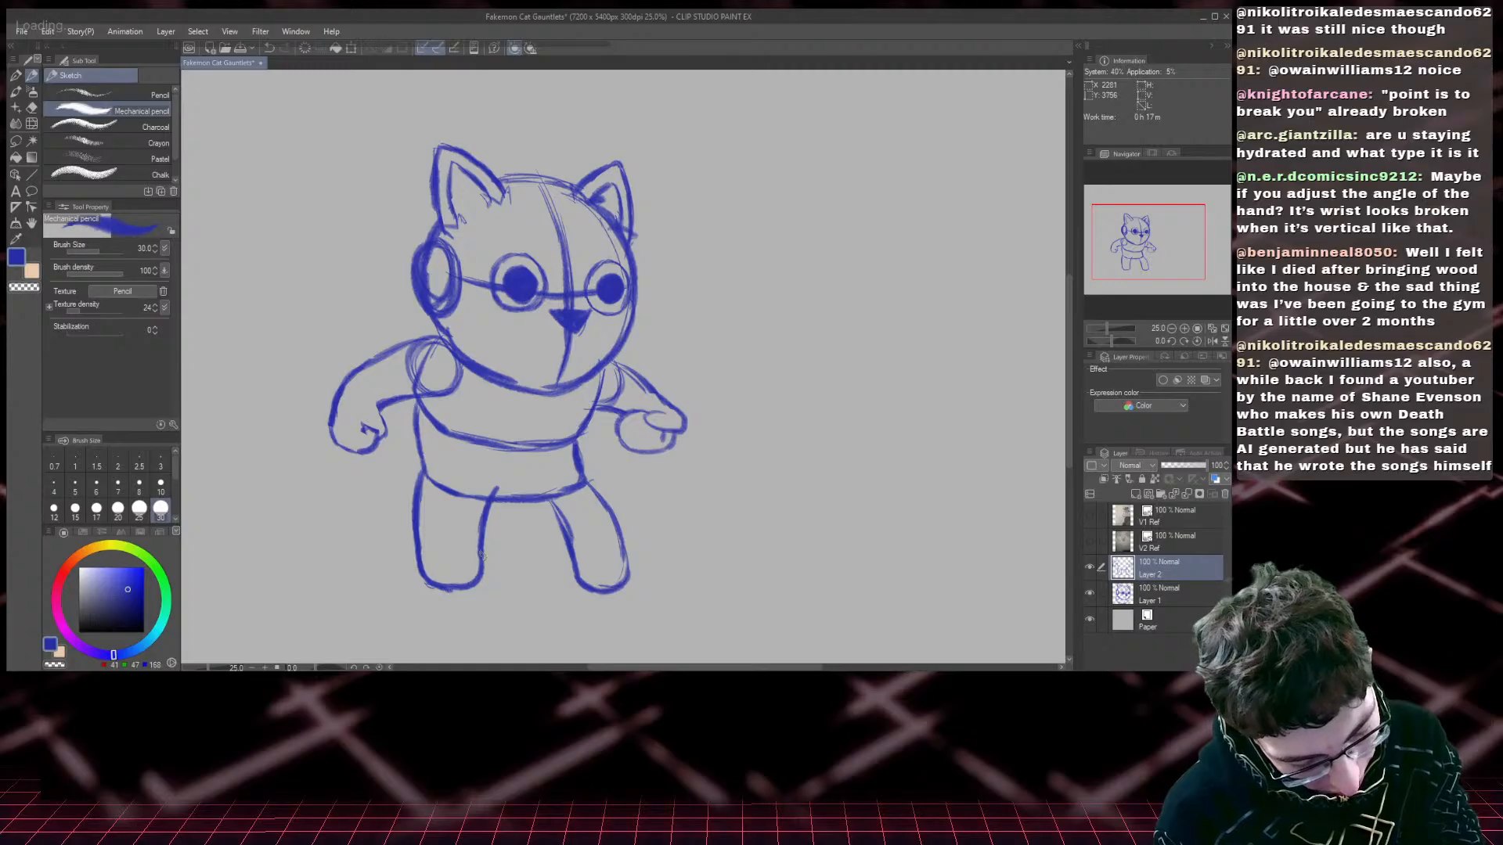
- Draw an arched crotch line joining the inner legs and reinforce the right hip and outer leg contour
mouse_move(492, 503)
mouse_down()
mouse_move(523, 481)
mouse_move(550, 491)
mouse_move(490, 512)
mouse_move(529, 499)
mouse_move(500, 492)
mouse_move(547, 489)
mouse_move(561, 518)
mouse_up()
click(32, 107)
click(32, 75)
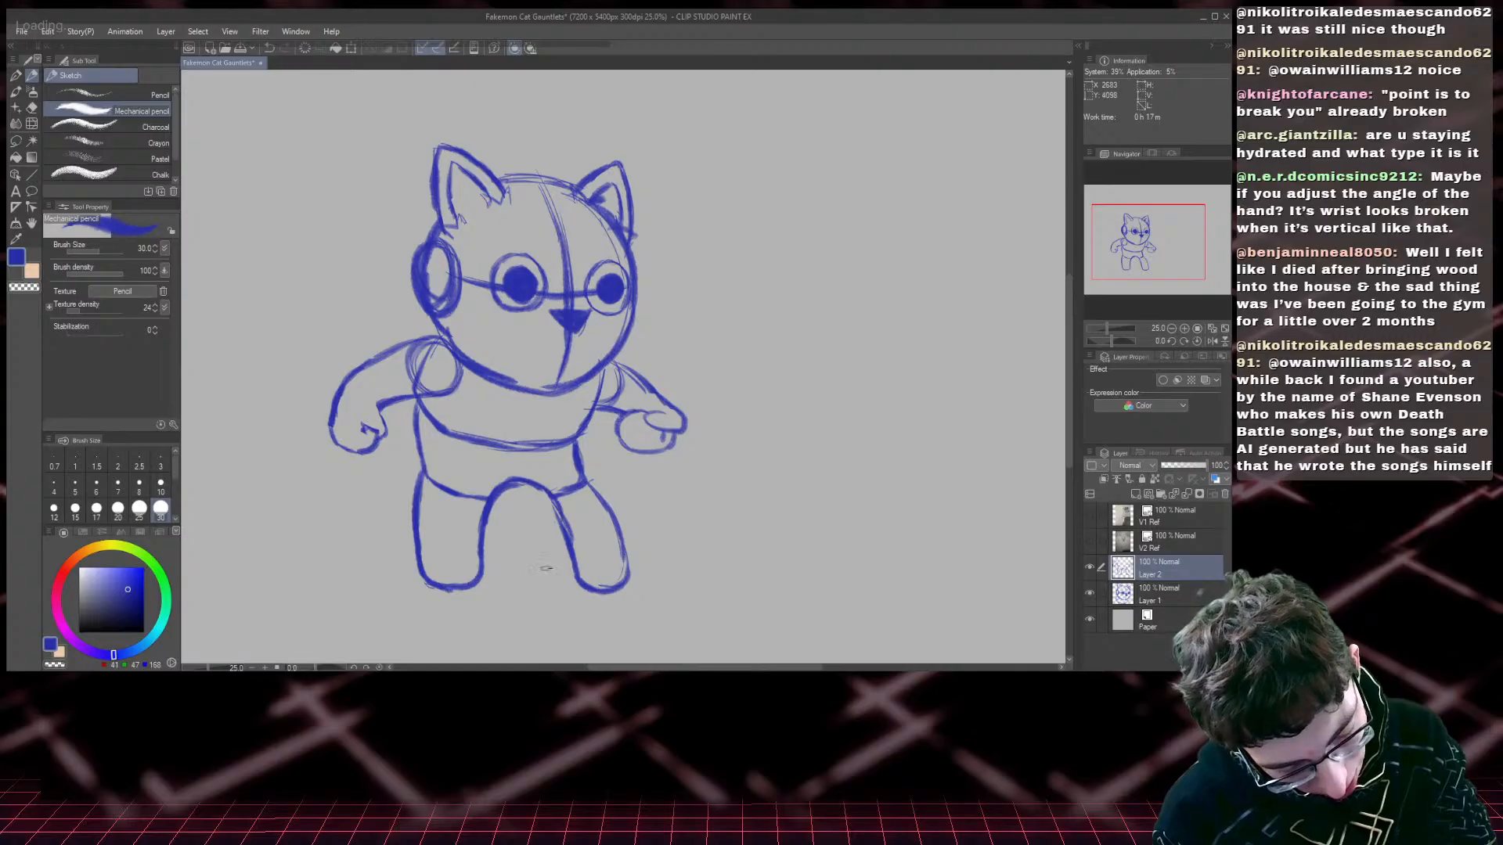
drag(580, 445, 616, 535)
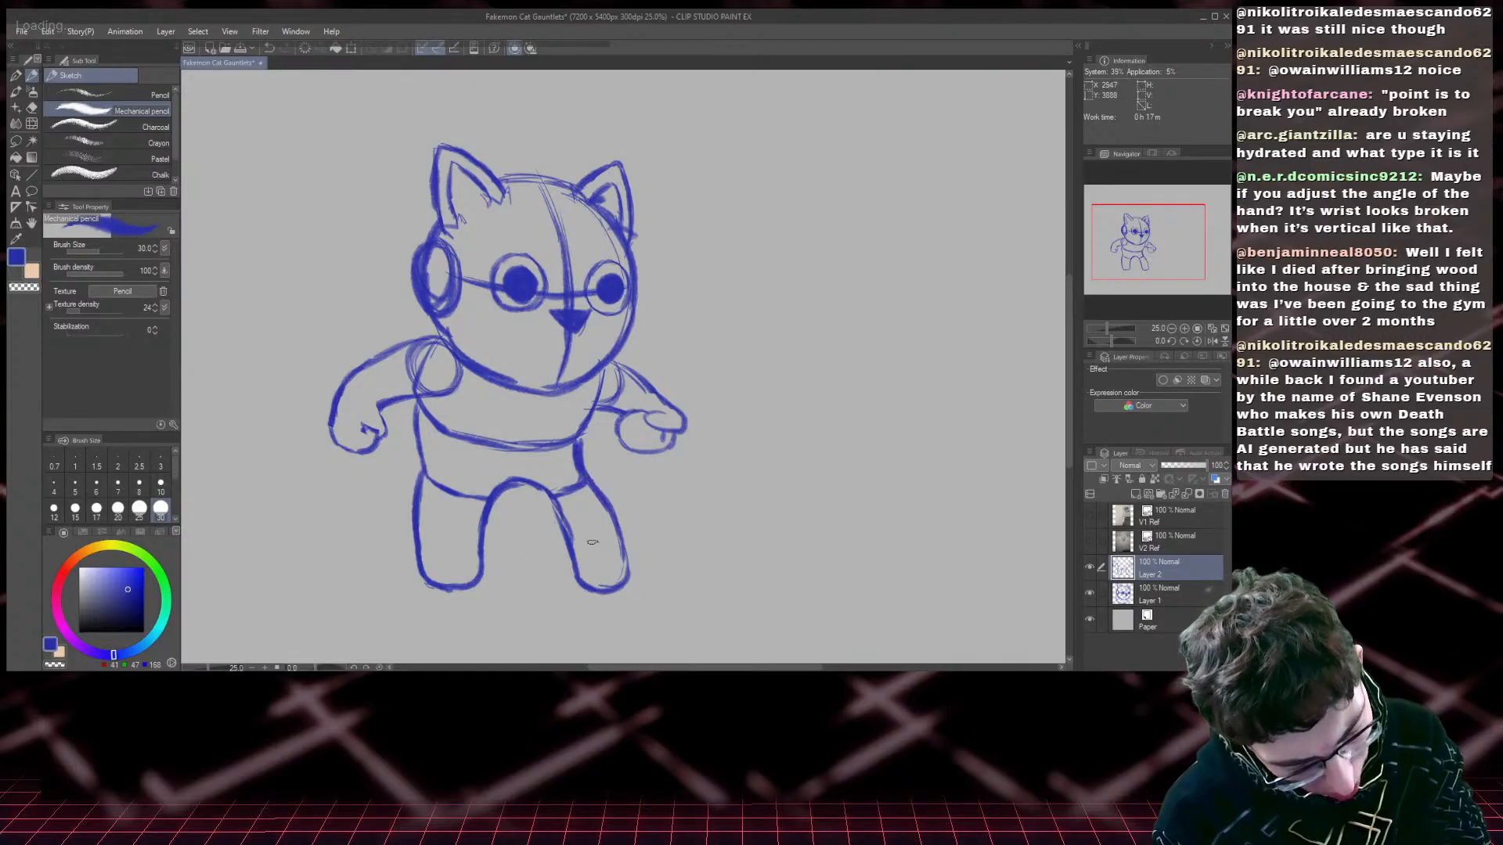
- Erase the torso's leftover bottom edge and overlapping hip lines so the body flows into both legs
click(32, 108)
drag(567, 485, 584, 495)
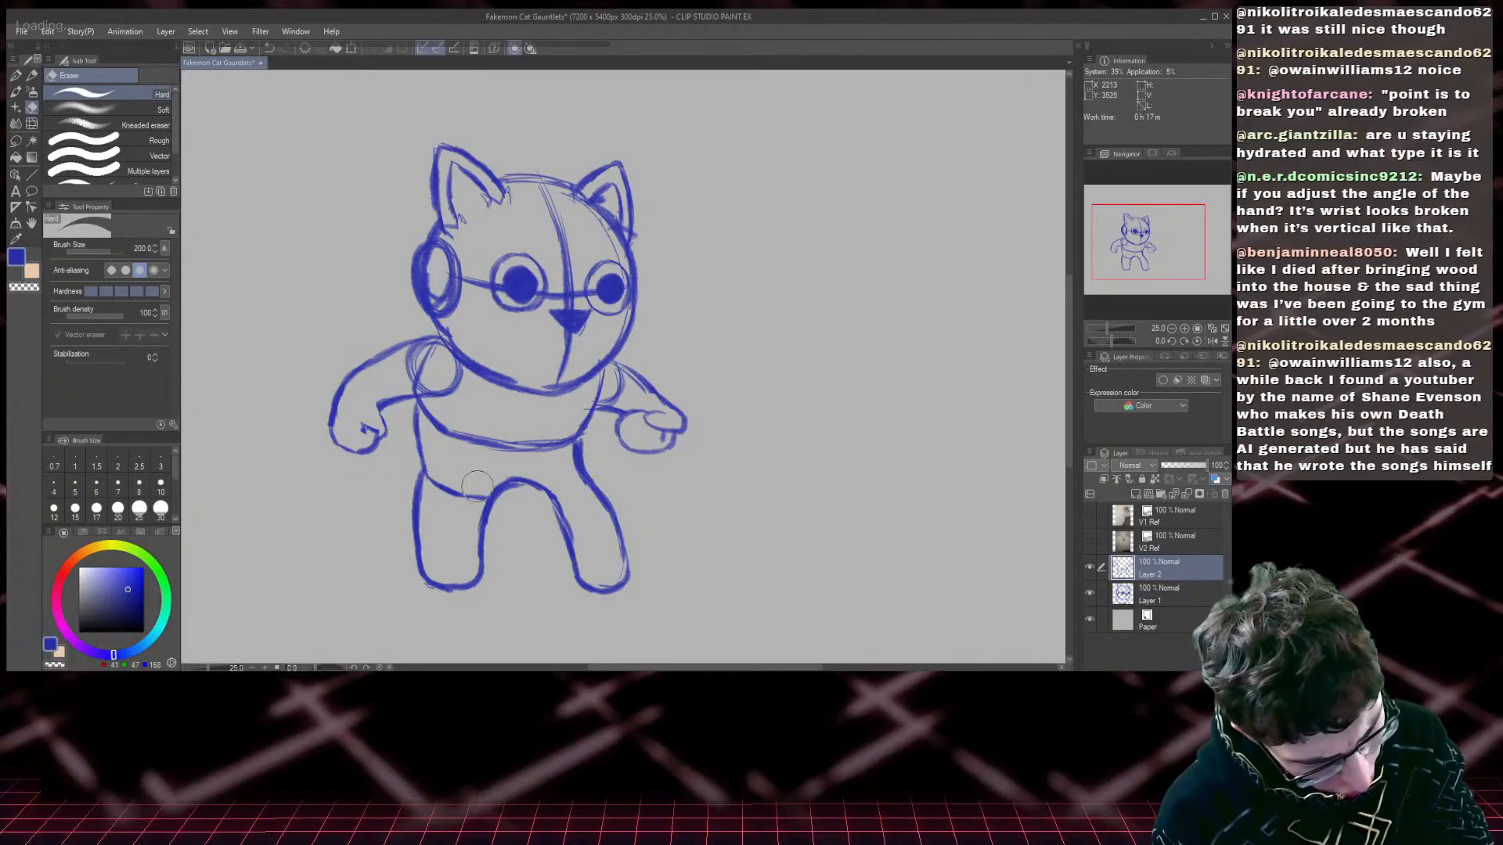
mouse_move(477, 486)
mouse_down()
mouse_move(432, 491)
mouse_move(417, 400)
mouse_move(416, 507)
mouse_up()
key(p)
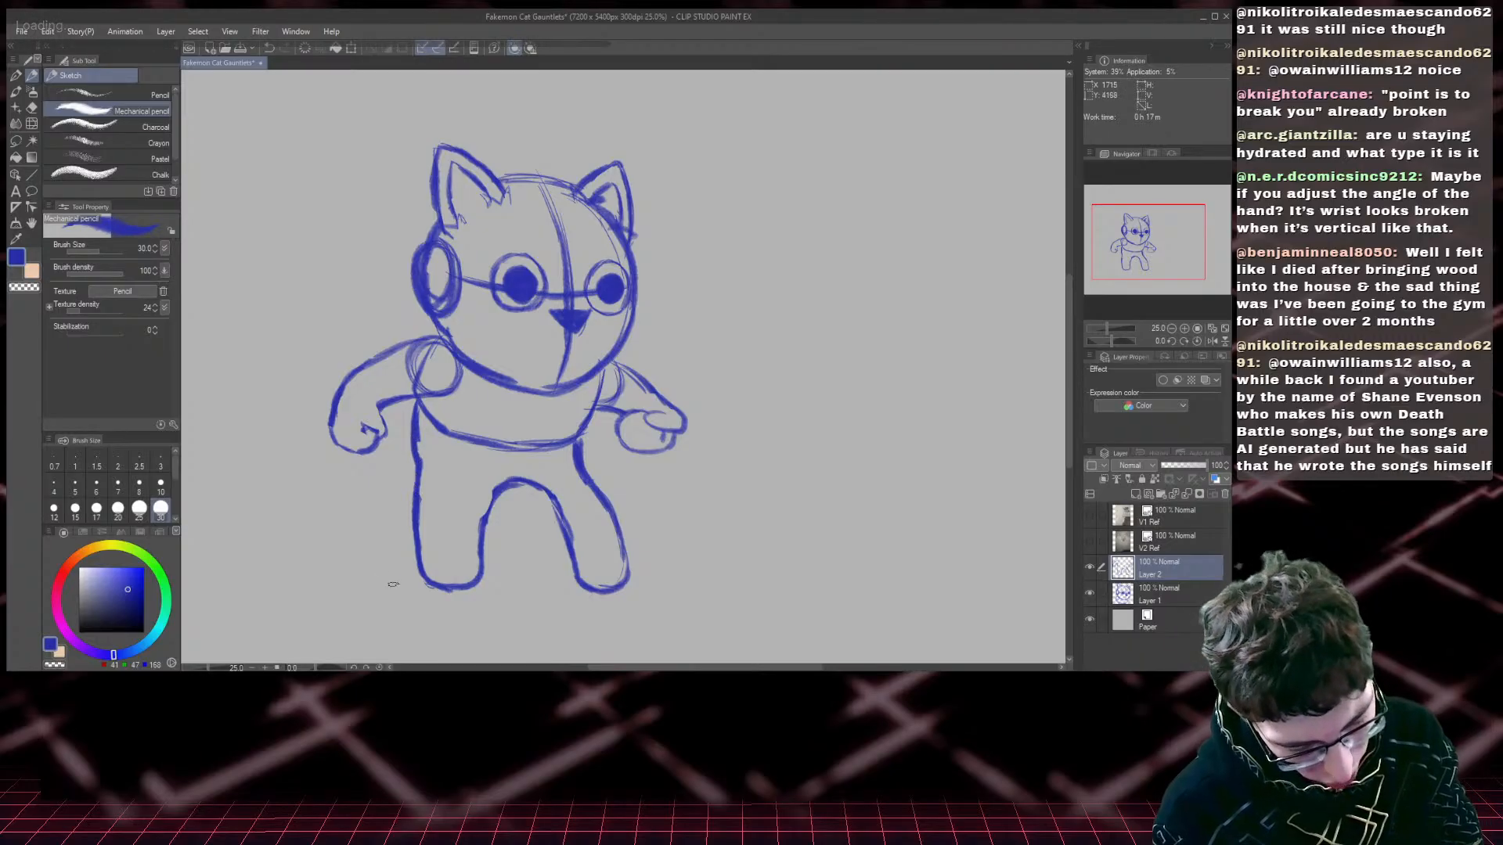
- Erase the right leg's inner contour from the top of the crotch arch down to the foot
key(e)
mouse_move(521, 479)
mouse_down()
mouse_move(561, 525)
mouse_move(585, 601)
mouse_up()
key(p)
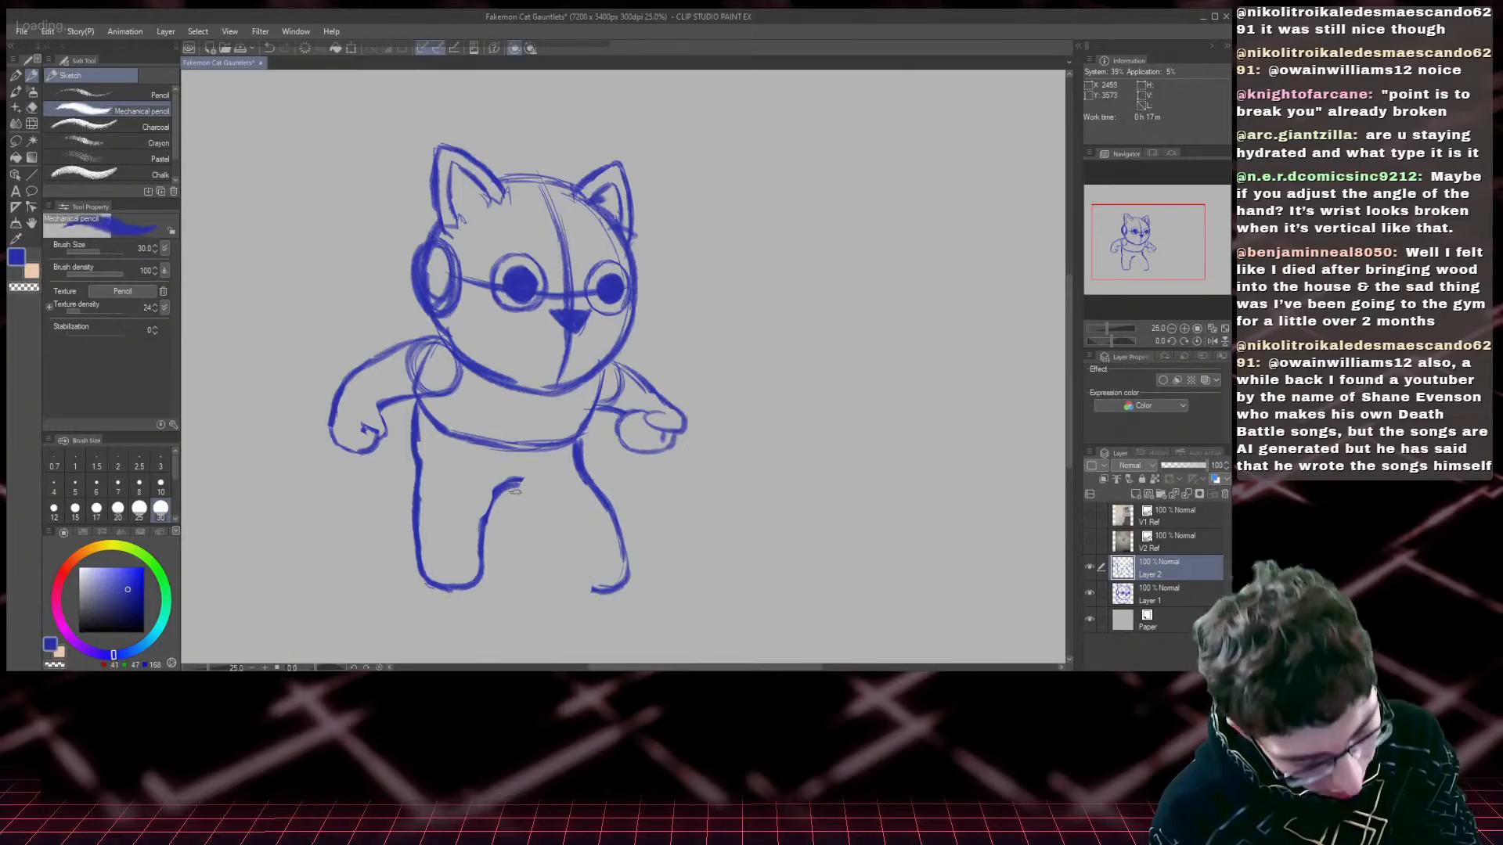
mouse_move(514, 491)
mouse_down()
mouse_move(541, 521)
mouse_move(539, 507)
mouse_move(552, 564)
mouse_move(622, 598)
mouse_up()
key(ctrl+z)
key(ctrl+z)
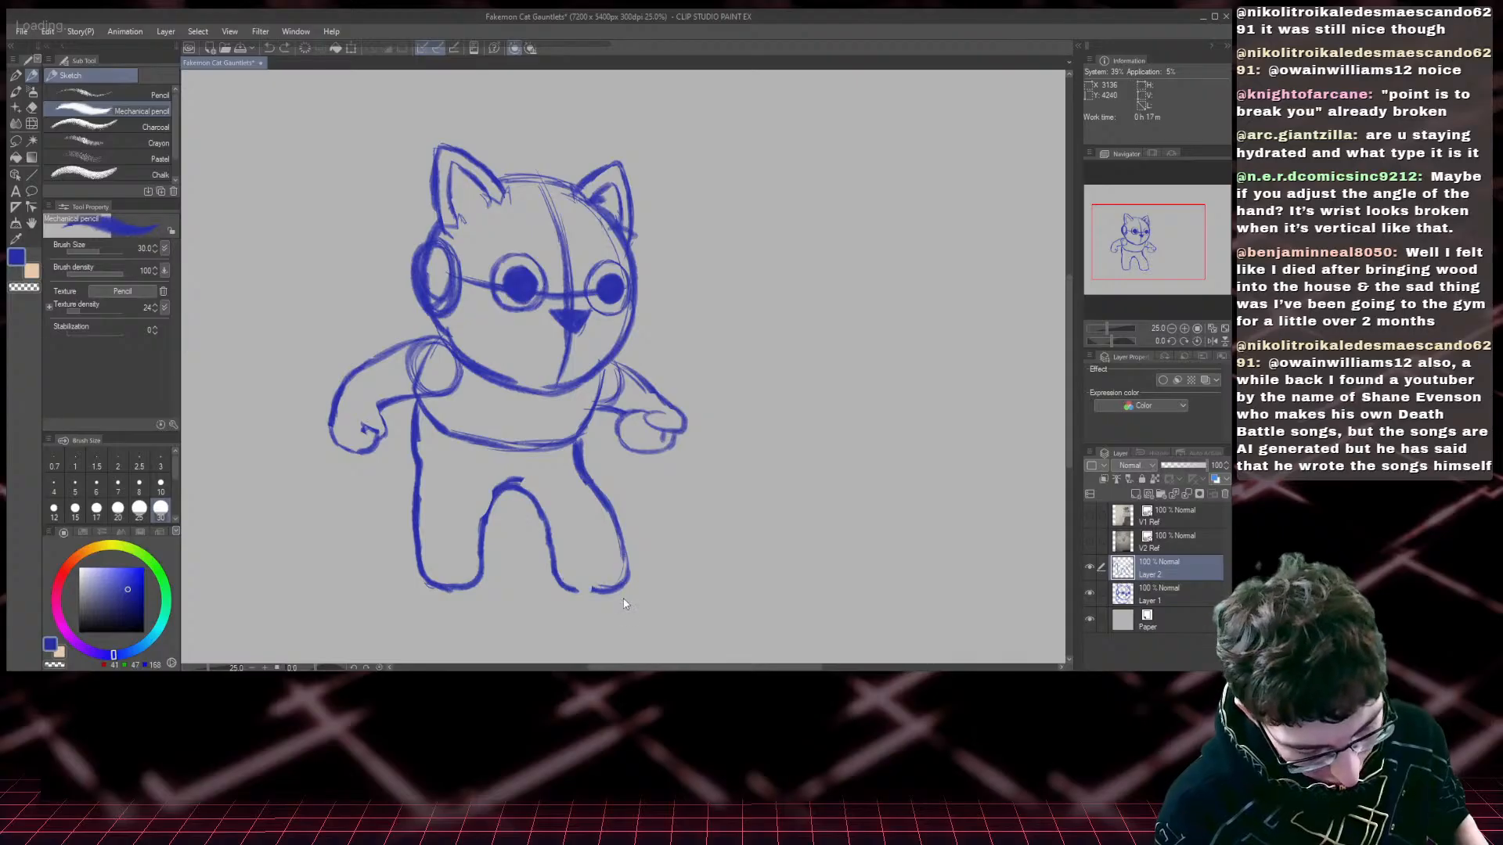
key(ctrl+z)
key(ctrl+z)
key(ctrl+z)
key(ctrl+z)
key(ctrl+z)
key(ctrl+z)
key(ctrl+z)
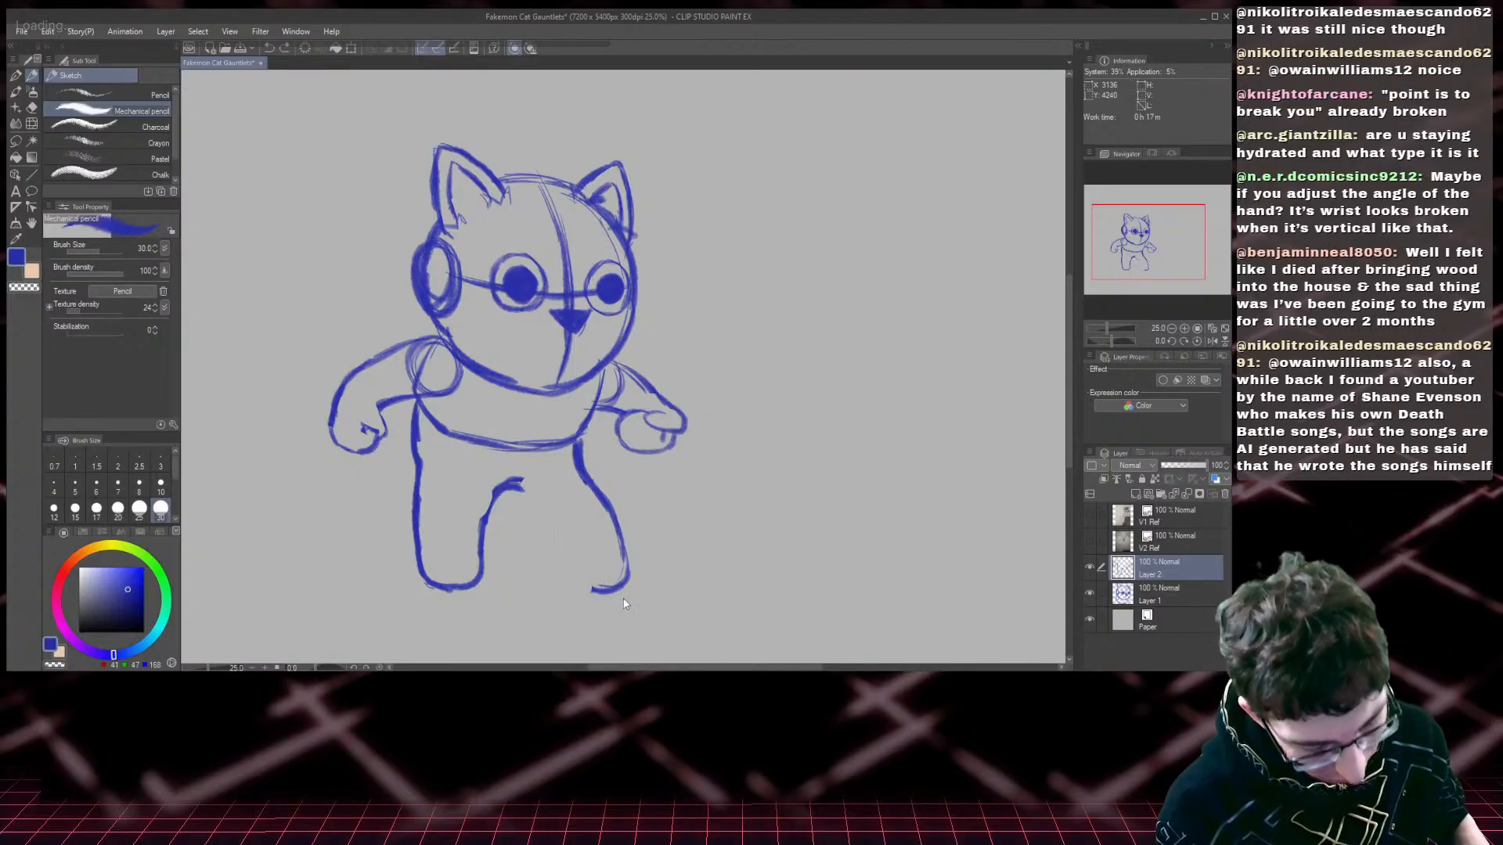
- Undo the leg erasures, the crotch arch and both sketched legs, back to the closed torso
key(ctrl+z)
key(ctrl+z)
key(ctrl+z)
key(ctrl+z)
key(ctrl+z)
key(ctrl+z)
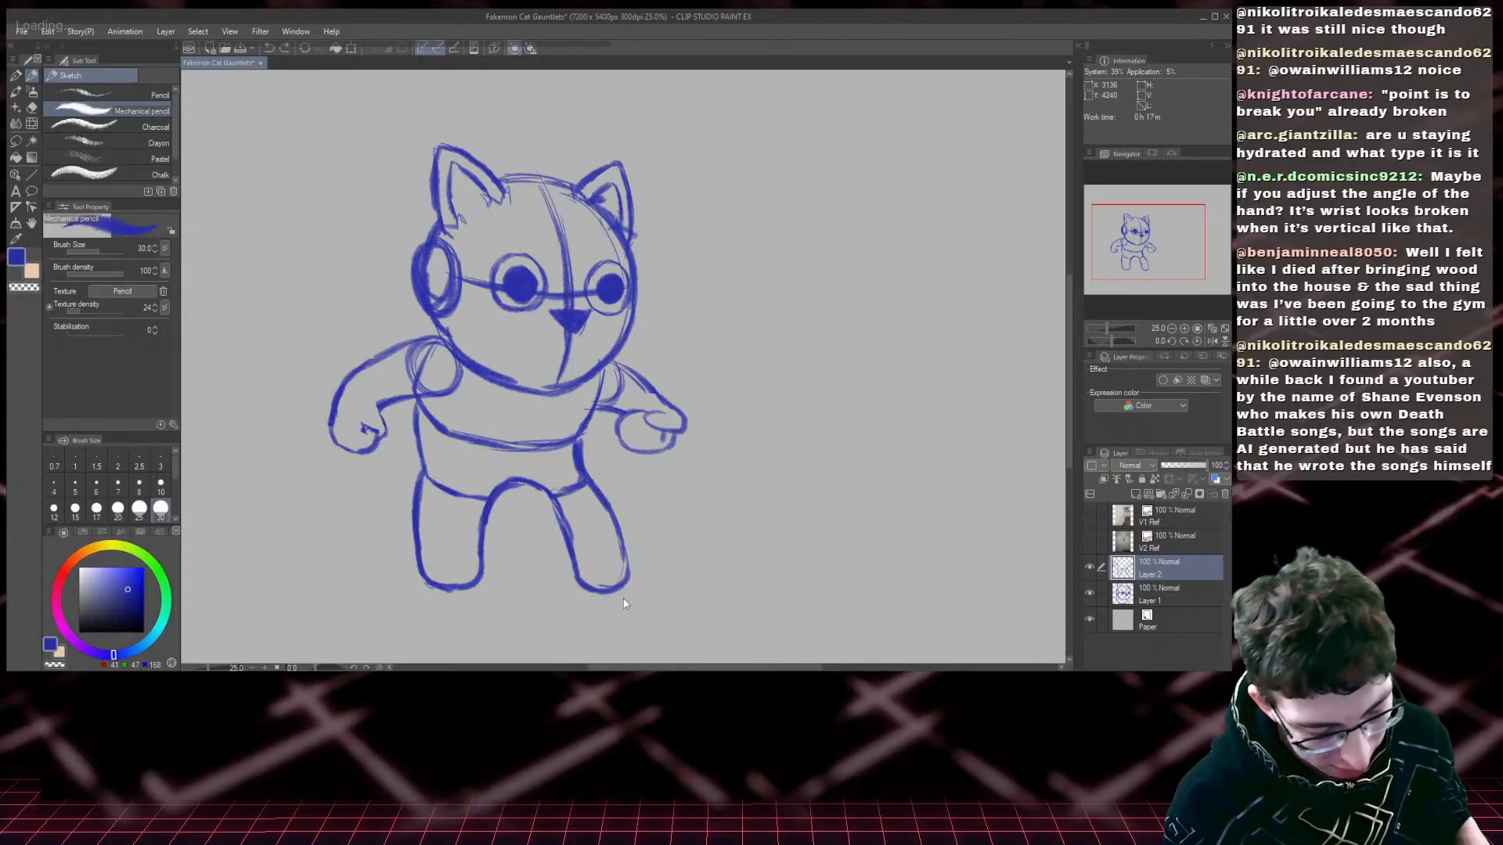
key(ctrl+z)
key(ctrl+z)
key(ctrl+z)
key(ctrl+z)
key(ctrl+z)
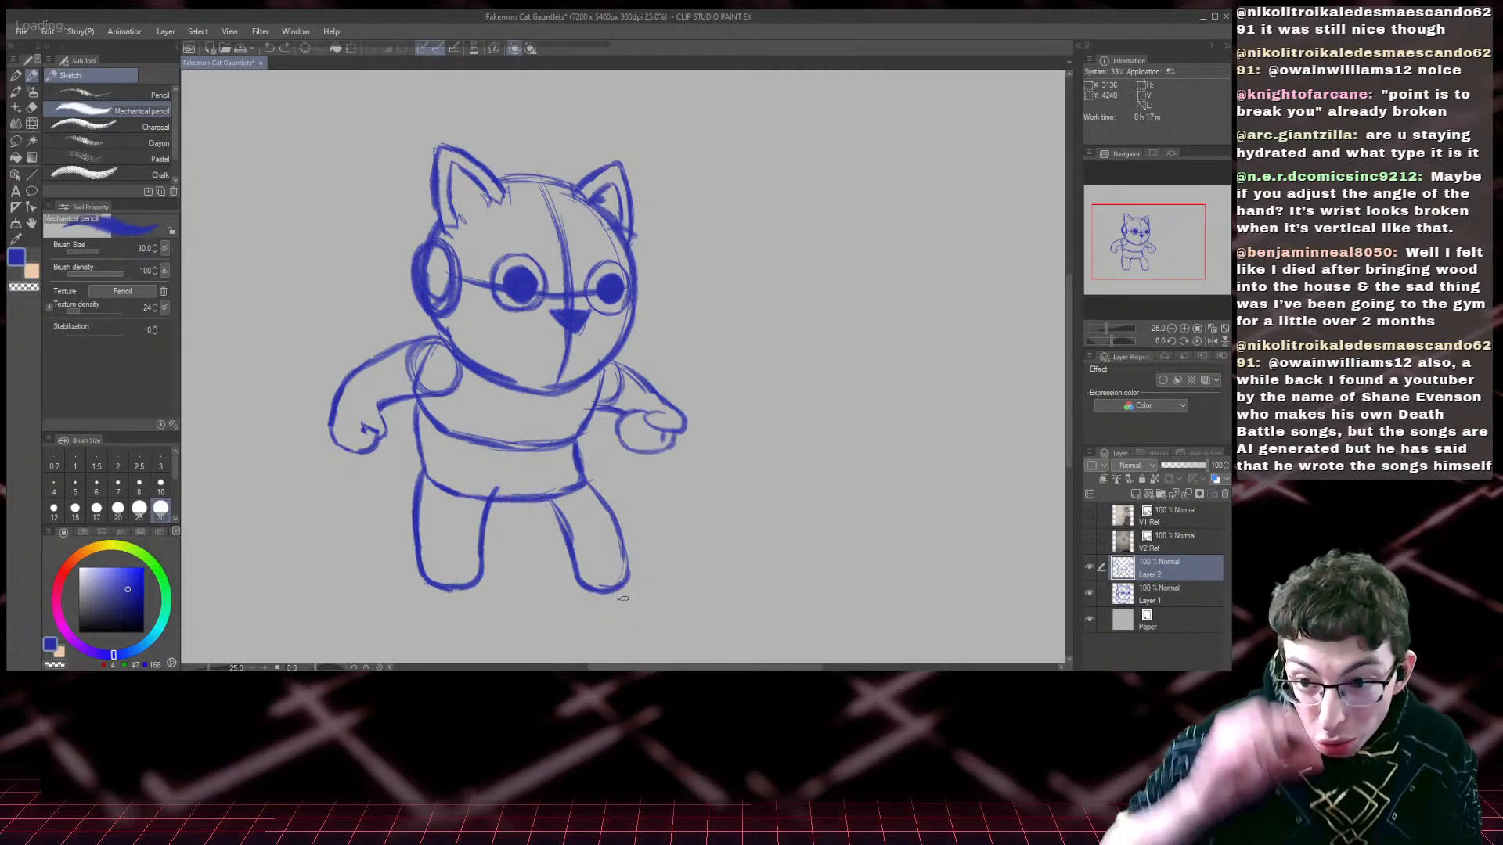
key(ctrl+z)
key(ctrl+z)
key(ctrl+z)
key(ctrl+z)
key(ctrl+z)
key(ctrl+z)
key(ctrl+z)
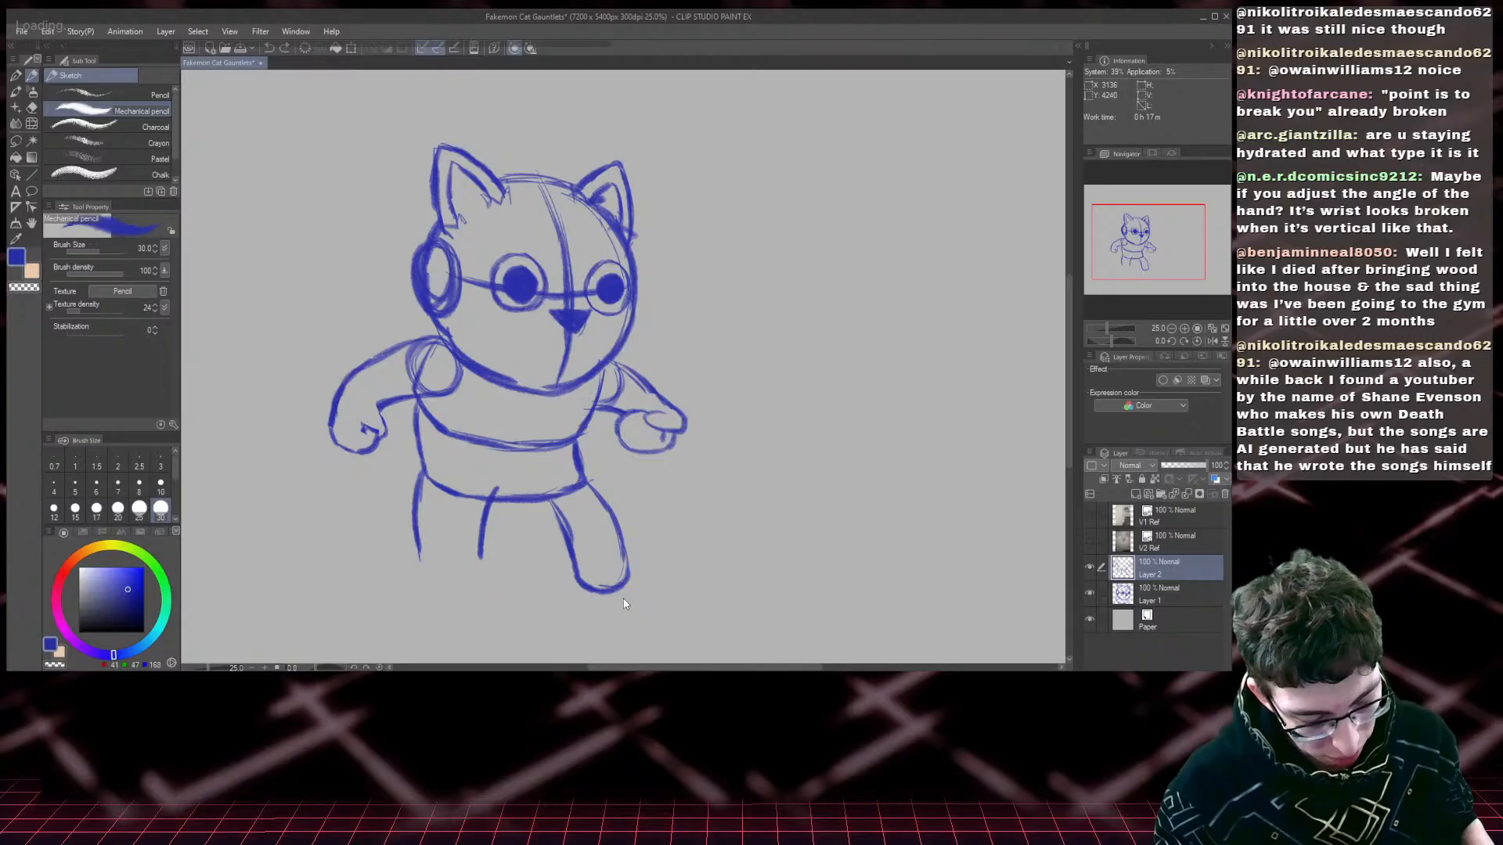
key(ctrl+z)
key(ctrl+z)
key(ctrl+z)
key(ctrl+z)
key(ctrl+z)
key(ctrl+z)
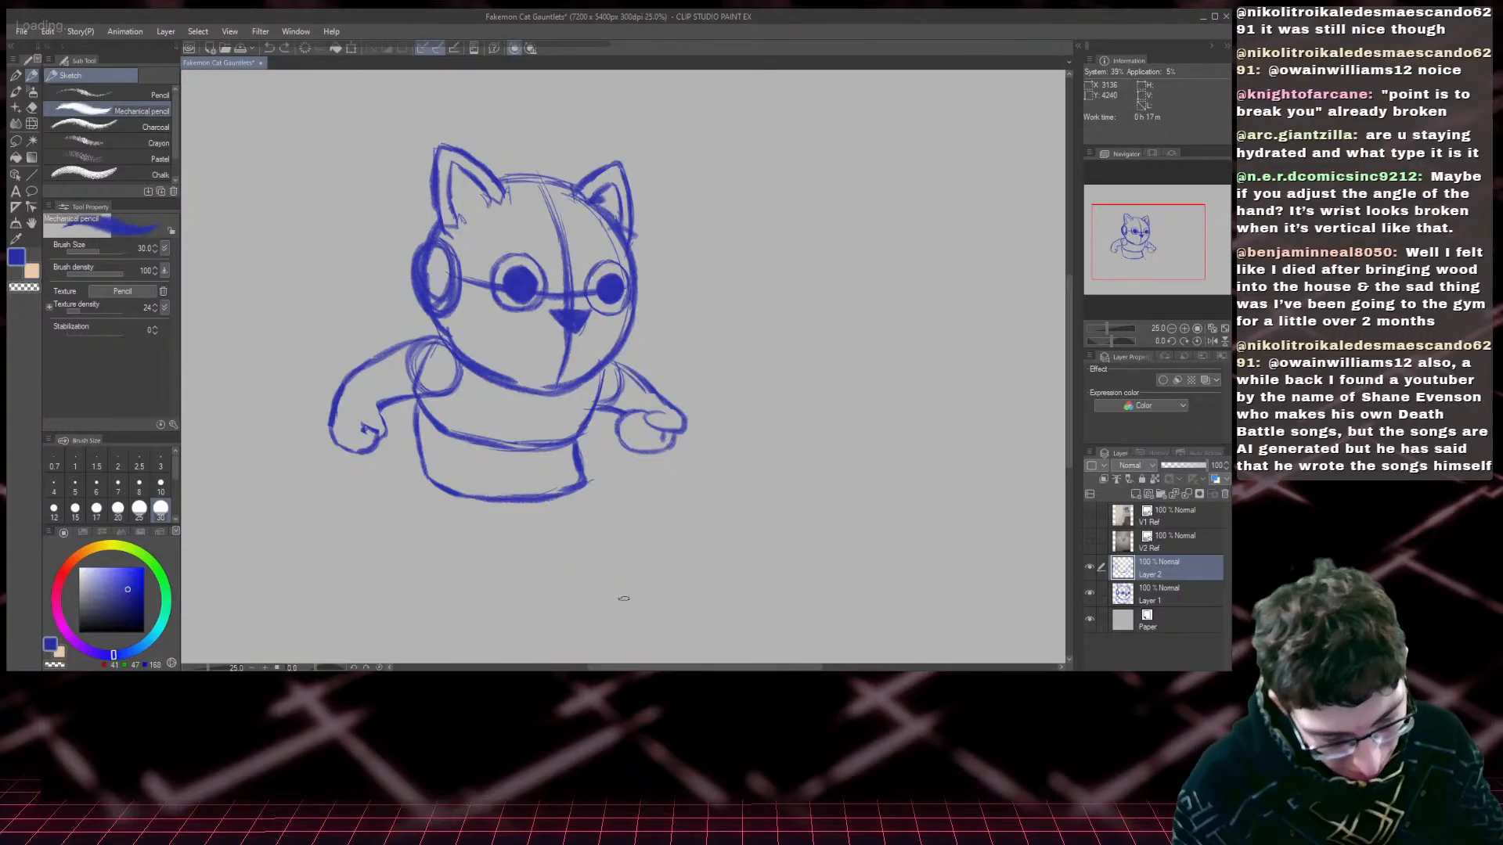
- Sketch the right leg curving outward from the hip, with a rounded foot
mouse_move(580, 468)
mouse_down()
mouse_move(637, 529)
mouse_move(641, 566)
mouse_move(612, 580)
mouse_up()
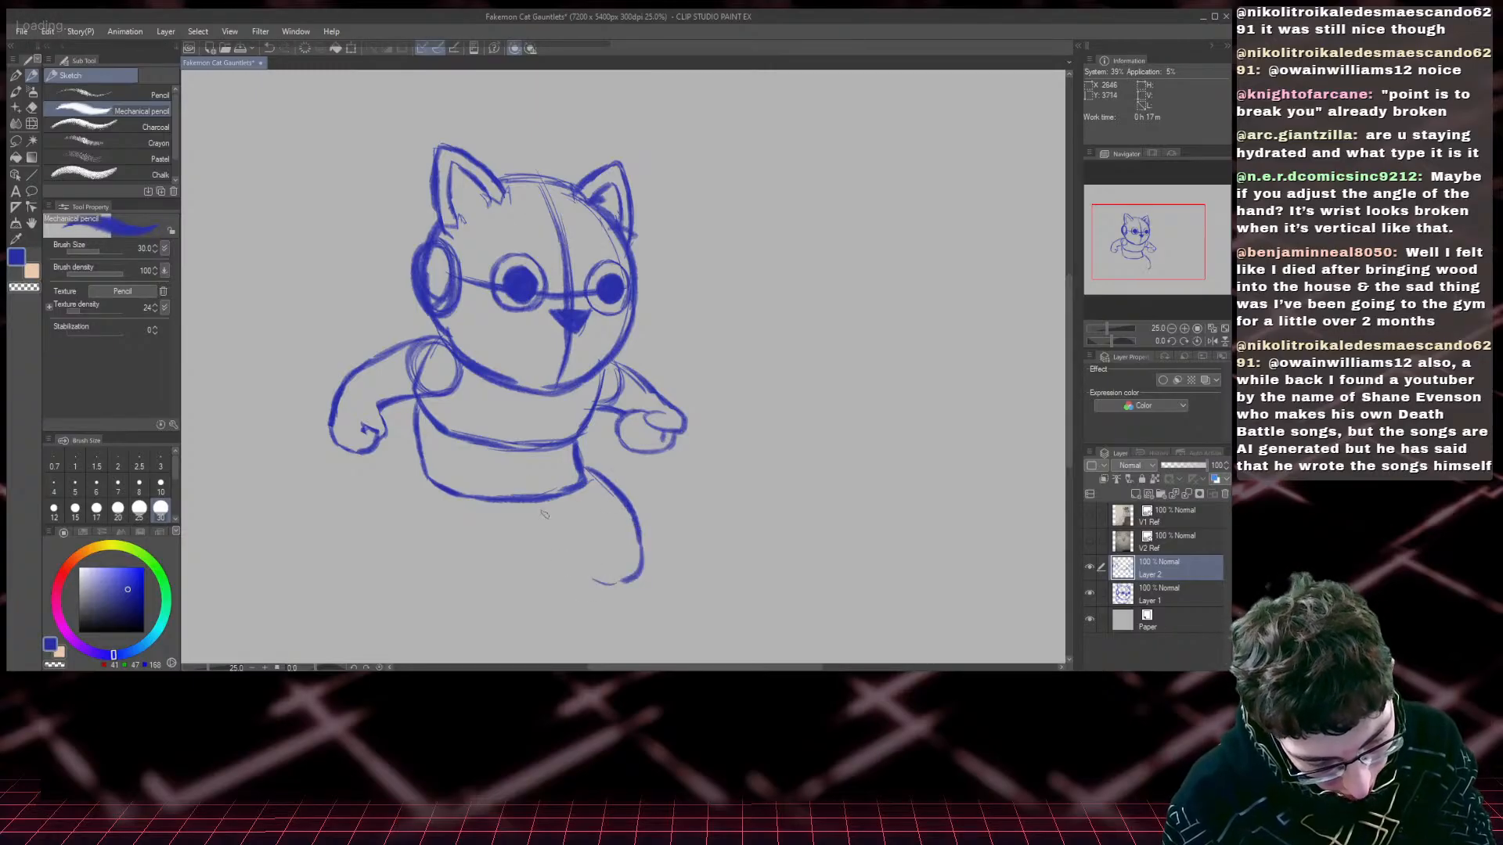
mouse_move(546, 501)
mouse_down()
mouse_move(586, 574)
mouse_move(623, 579)
mouse_up()
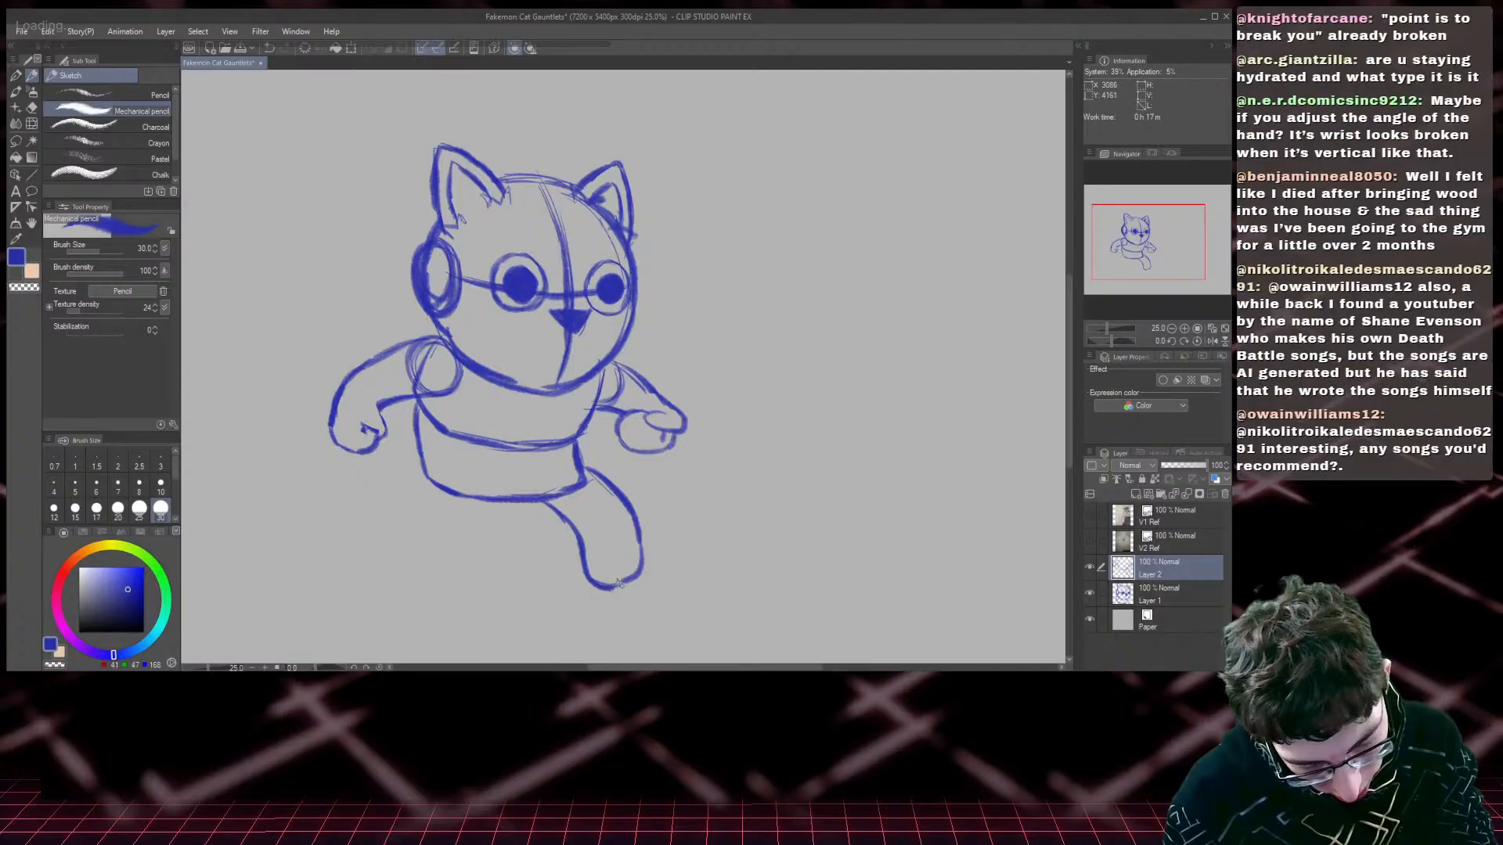
drag(606, 485, 631, 530)
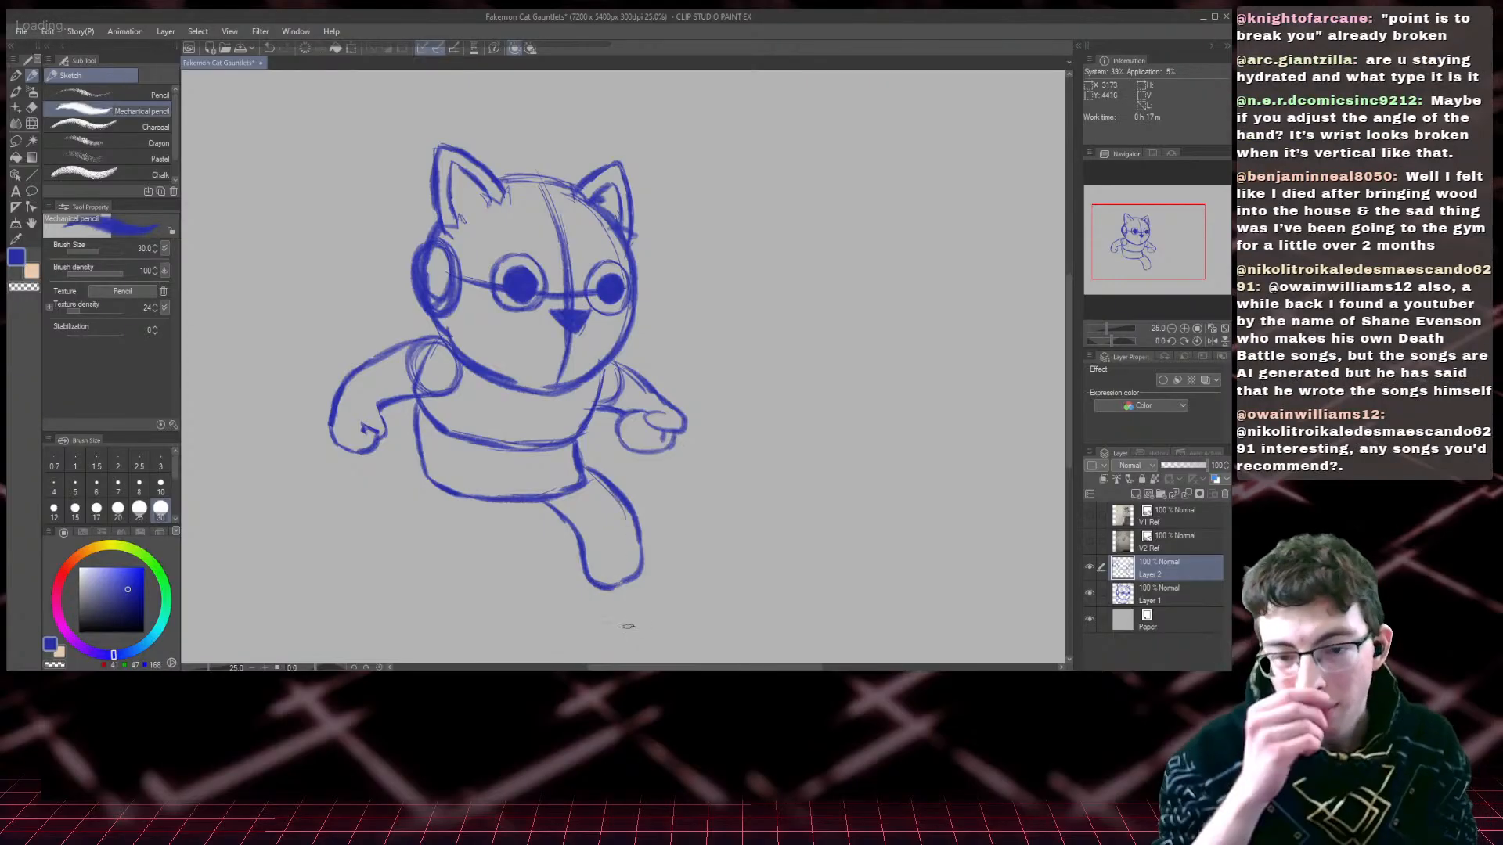
- Sketch a stubby left leg with a bulging outer contour and rounded foot beneath the torso
mouse_move(505, 481)
mouse_down()
mouse_move(473, 553)
mouse_move(428, 579)
mouse_move(422, 560)
mouse_up()
drag(416, 455, 408, 546)
mouse_move(412, 487)
mouse_down()
mouse_move(424, 572)
mouse_move(410, 555)
mouse_move(446, 576)
mouse_up()
drag(493, 491, 473, 549)
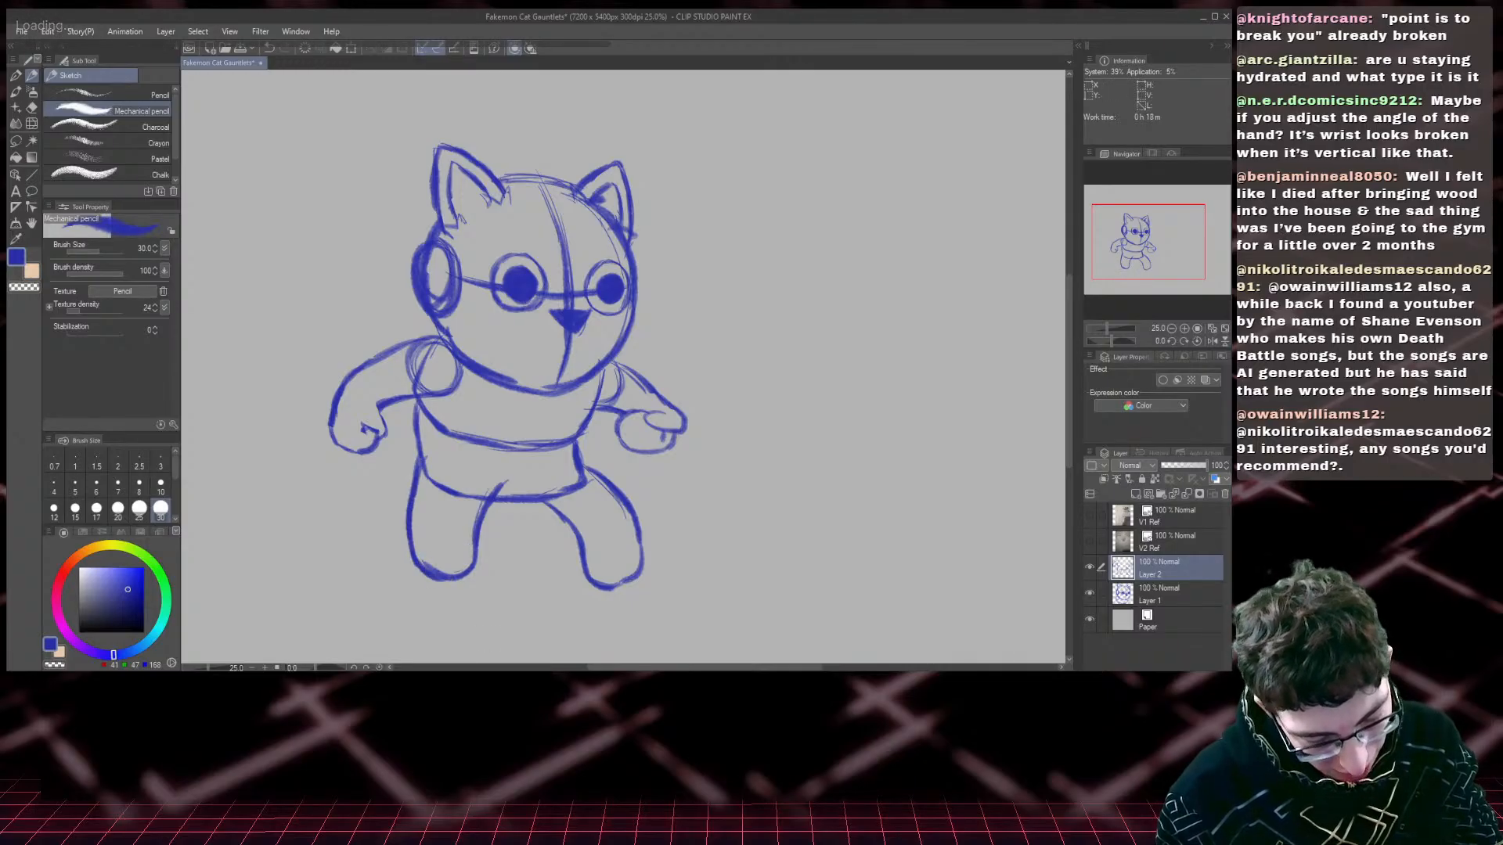
- Erase the right leg, redraw it narrower and closer to the body with a rounded foot, and save the file
click(32, 108)
mouse_move(587, 576)
mouse_down()
mouse_move(631, 564)
mouse_move(622, 513)
mouse_move(631, 543)
mouse_move(548, 523)
mouse_move(565, 551)
mouse_up()
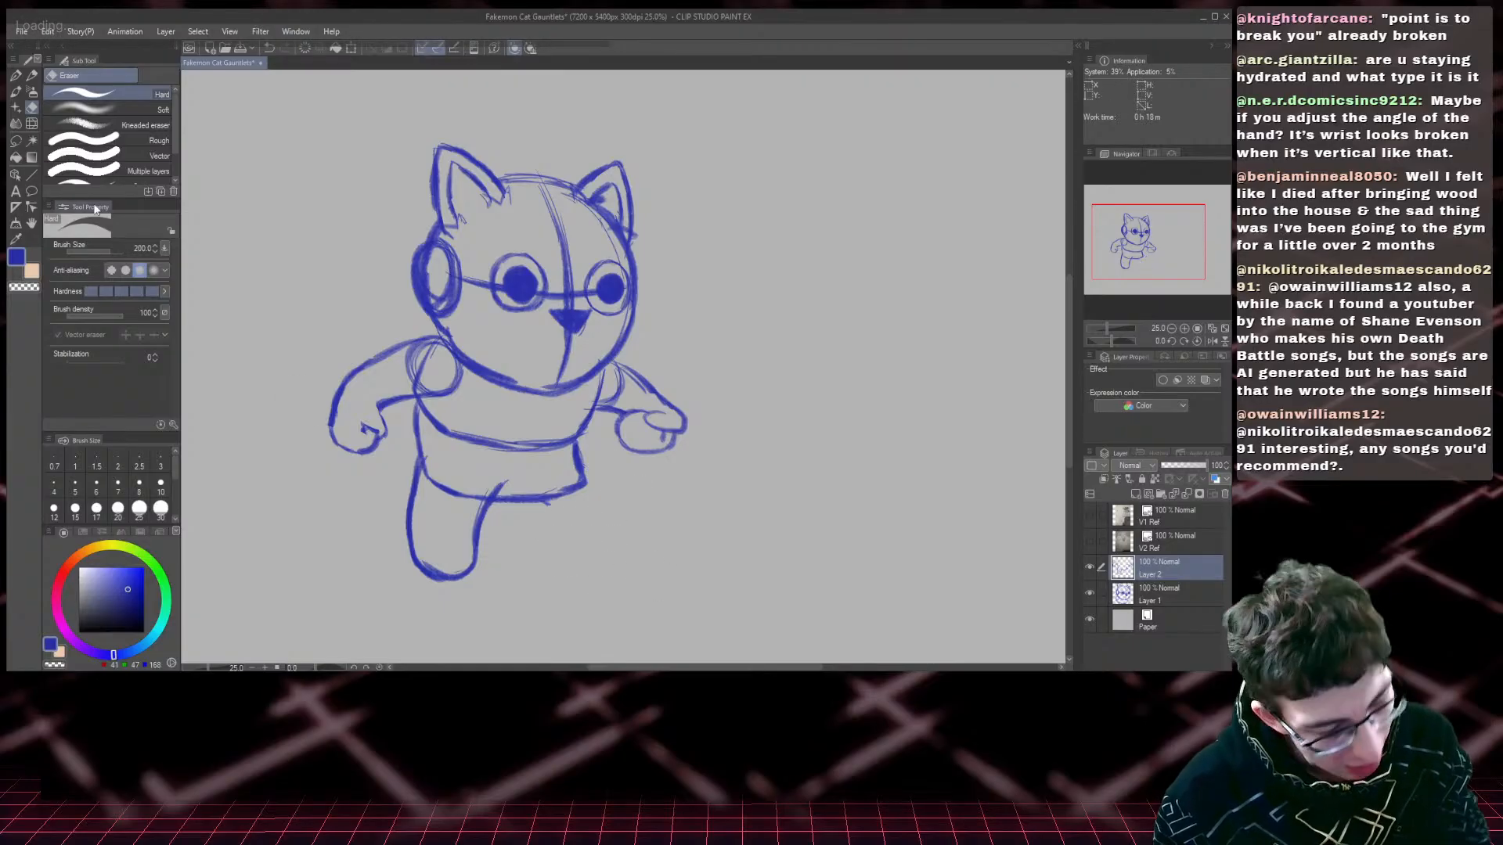
click(32, 75)
click(56, 111)
mouse_move(580, 464)
mouse_down()
mouse_move(604, 498)
mouse_move(615, 574)
mouse_move(598, 583)
mouse_up()
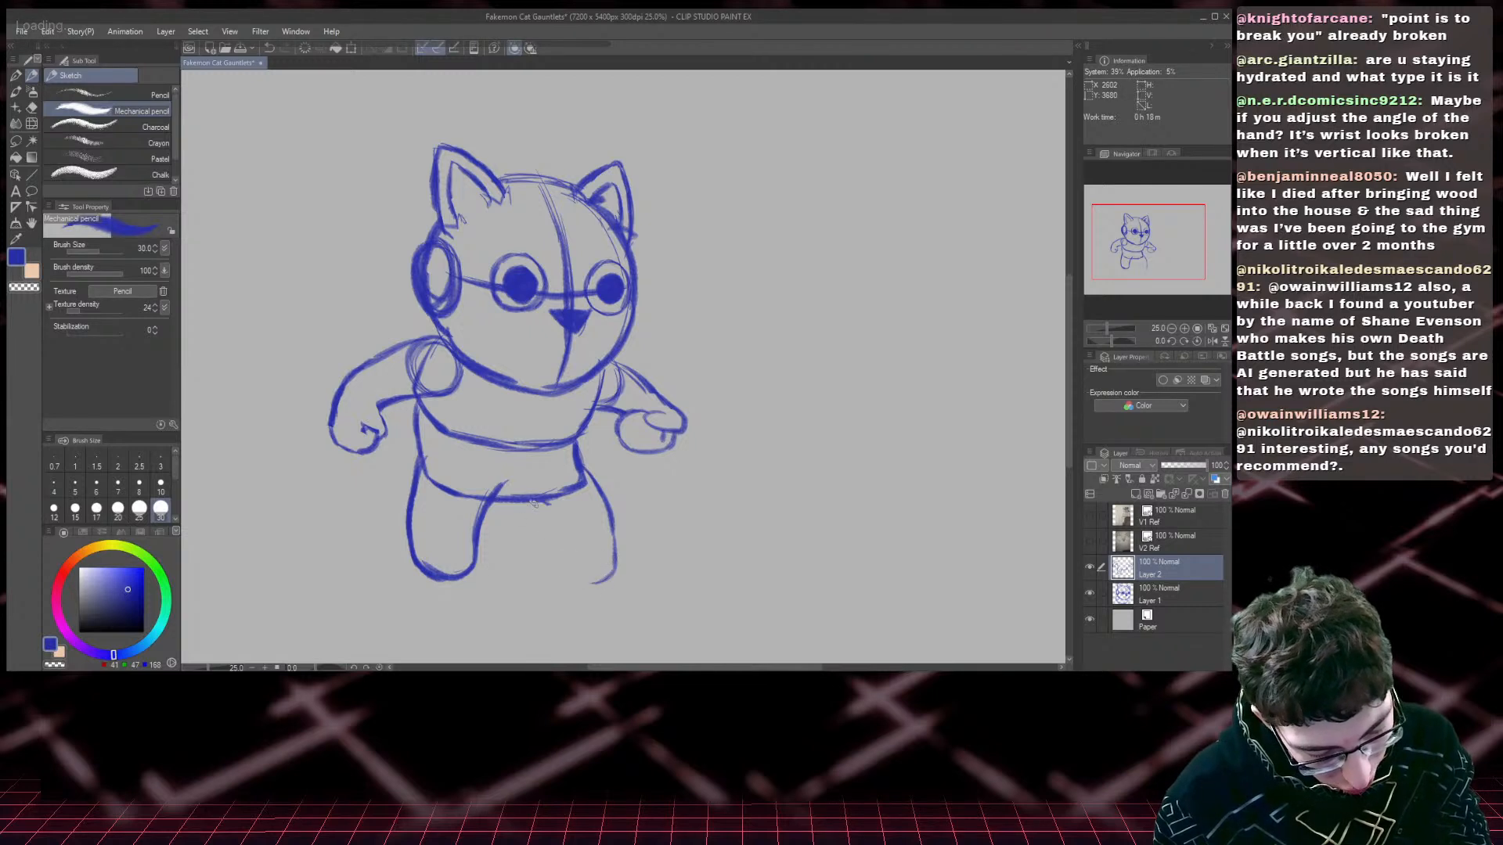
mouse_move(538, 502)
mouse_down()
mouse_move(588, 583)
mouse_move(614, 565)
mouse_up()
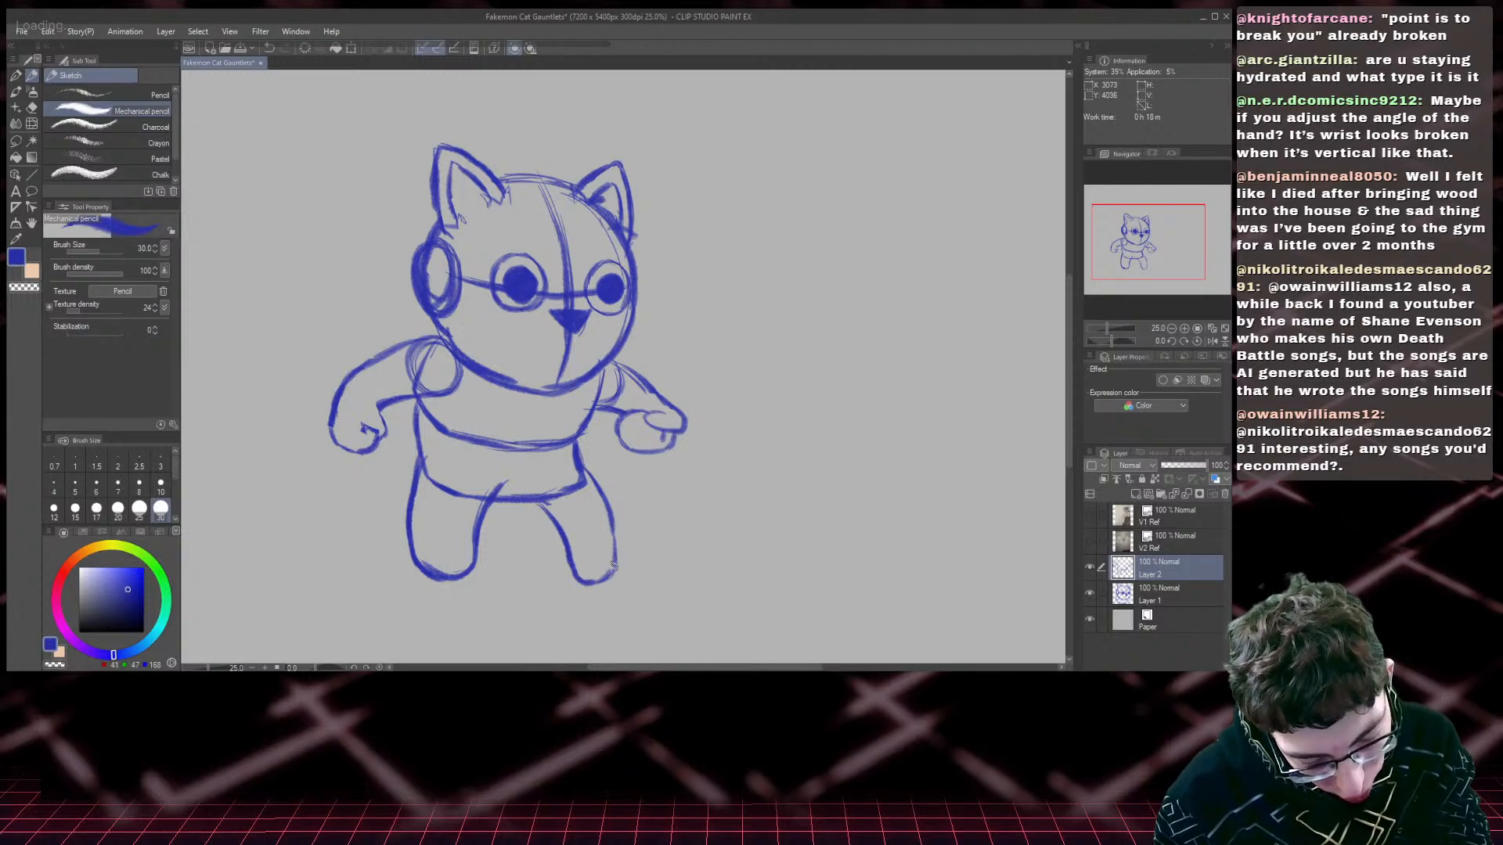
key(ctrl+s)
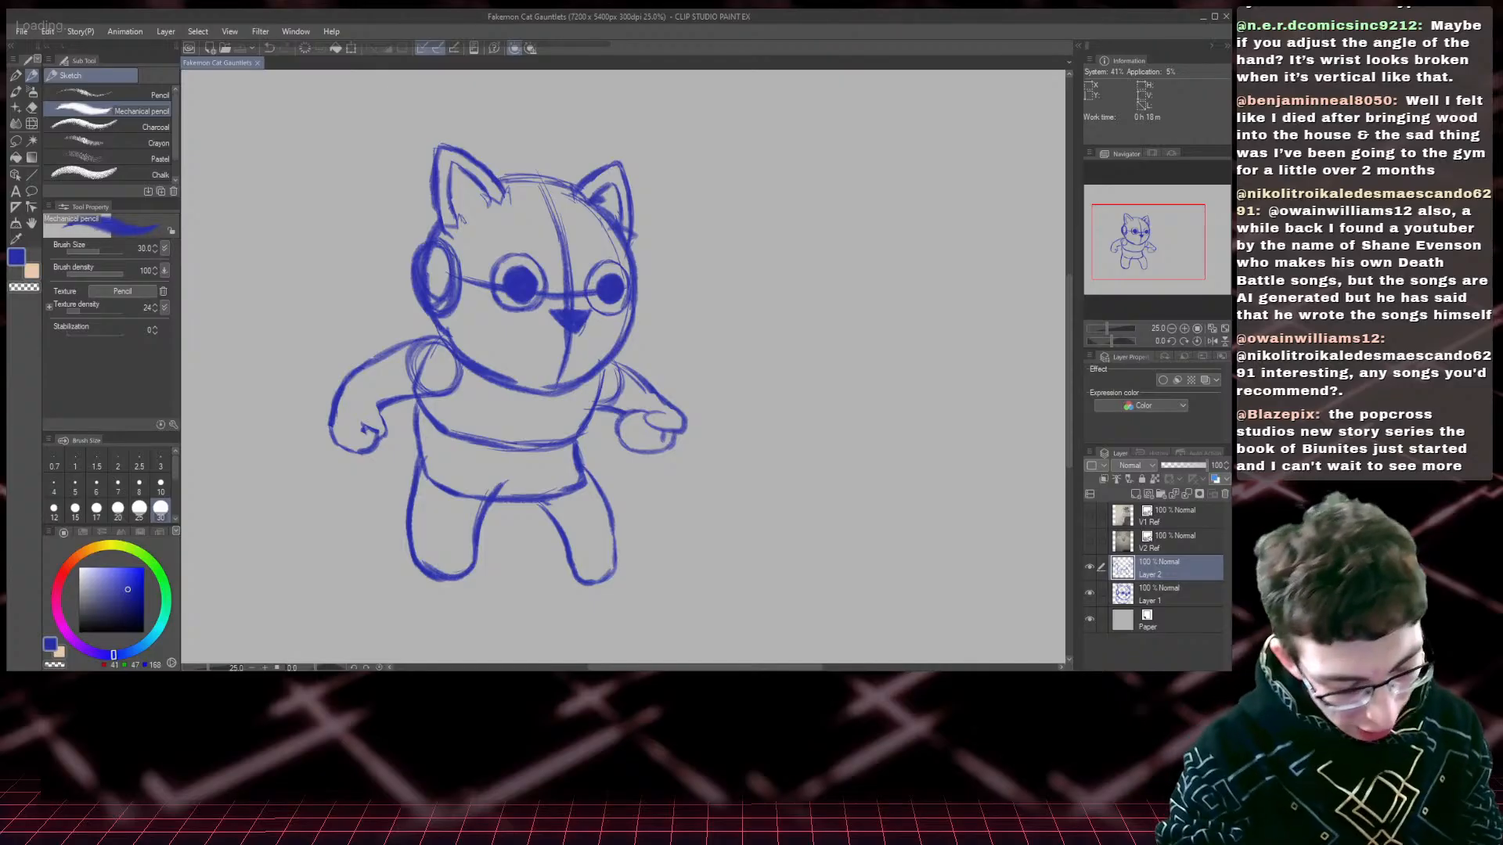
- Sketch a thin tail behind the left arm, running from the hip to a rounded tip above the shoulder
mouse_move(391, 309)
mouse_down()
mouse_move(396, 344)
mouse_move(387, 308)
mouse_move(397, 320)
mouse_up()
mouse_move(407, 402)
mouse_down()
mouse_move(414, 476)
mouse_move(411, 428)
mouse_up()
mouse_move(376, 357)
mouse_down()
mouse_move(376, 314)
mouse_move(391, 311)
mouse_up()
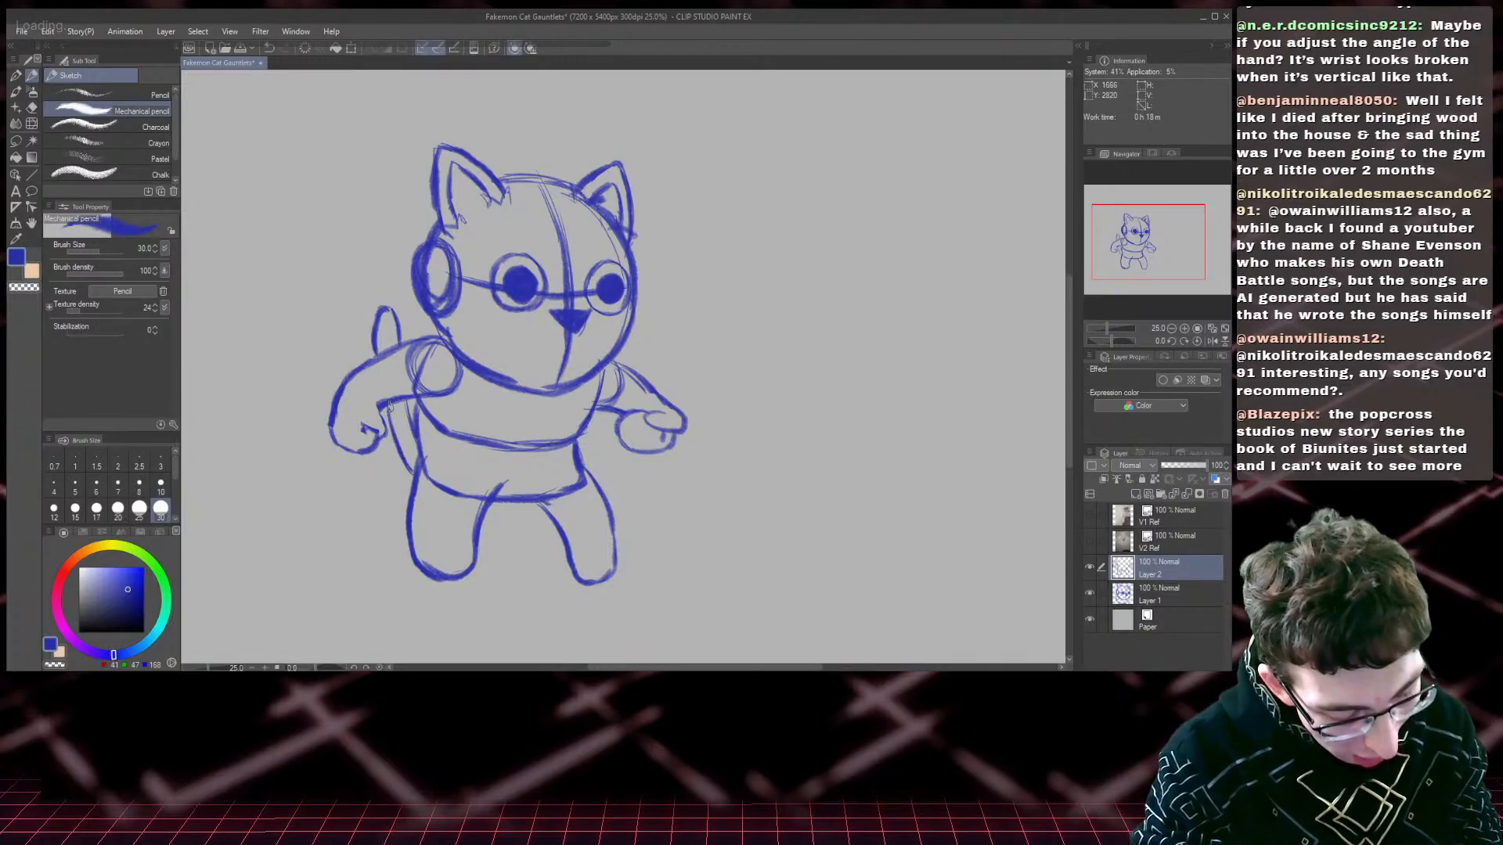
mouse_move(388, 405)
mouse_down()
mouse_move(408, 464)
mouse_move(413, 424)
mouse_up()
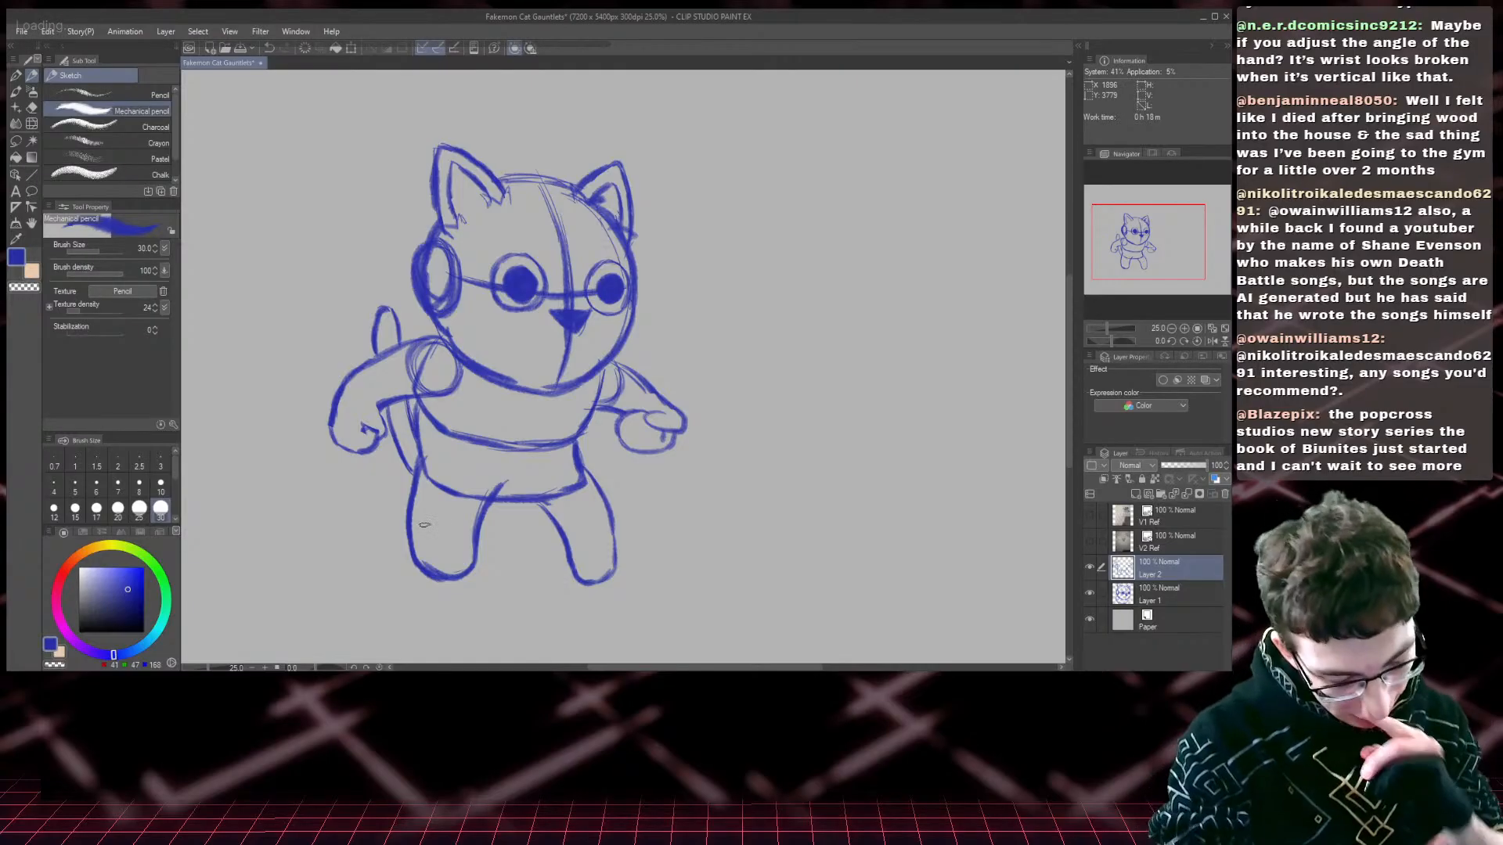
- Draw a V-shaped neckerchief edge across the chest below the chin and small pointed ends behind the neck
mouse_move(589, 377)
mouse_down()
mouse_move(576, 404)
mouse_move(524, 421)
mouse_up()
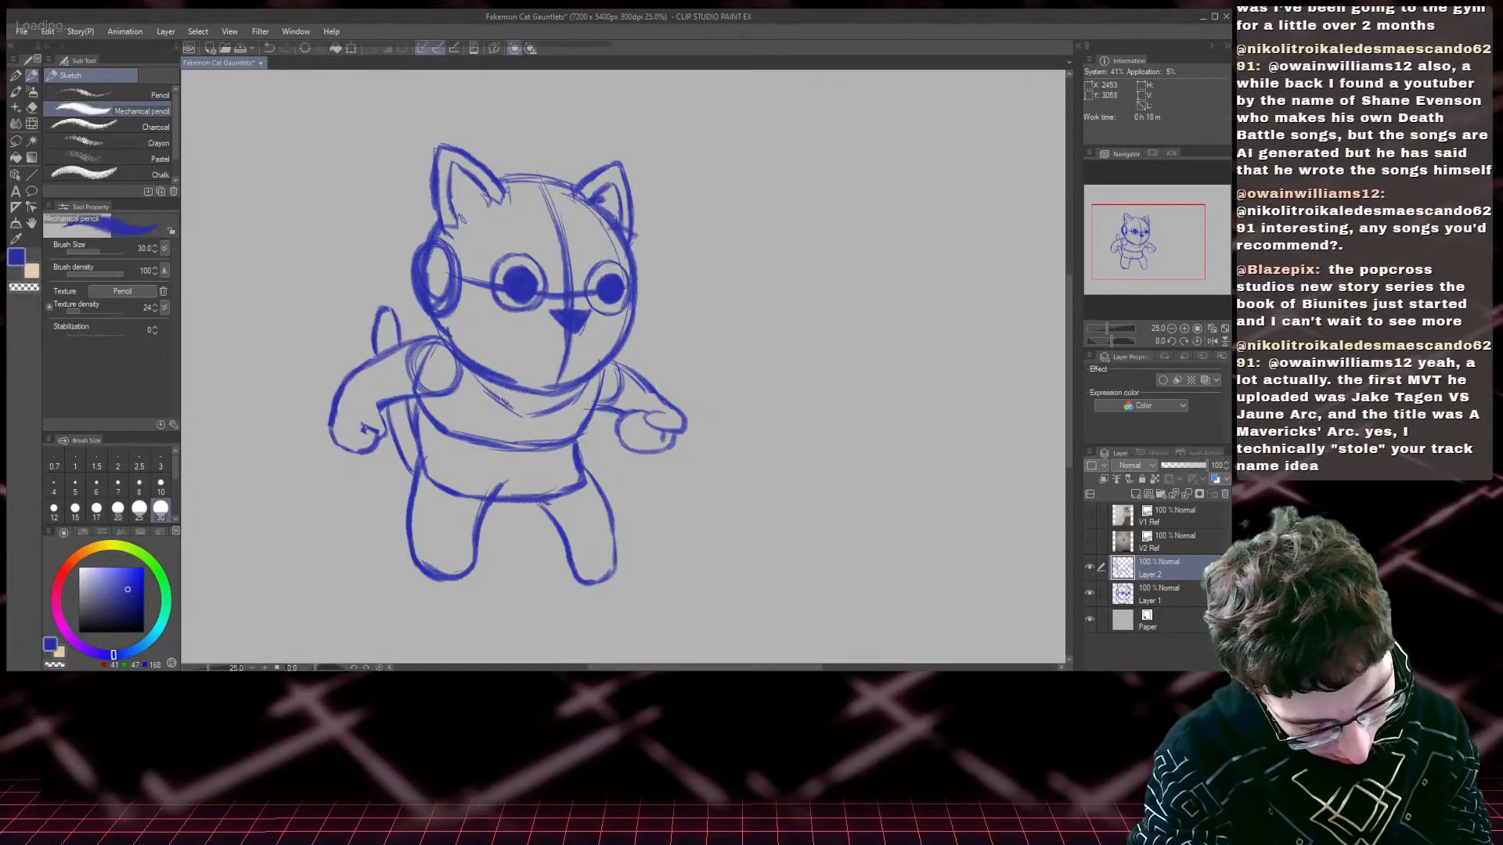
drag(470, 371, 483, 390)
drag(476, 381, 531, 422)
mouse_move(592, 378)
mouse_down()
mouse_move(535, 424)
mouse_move(585, 391)
mouse_move(452, 410)
mouse_move(490, 402)
mouse_up()
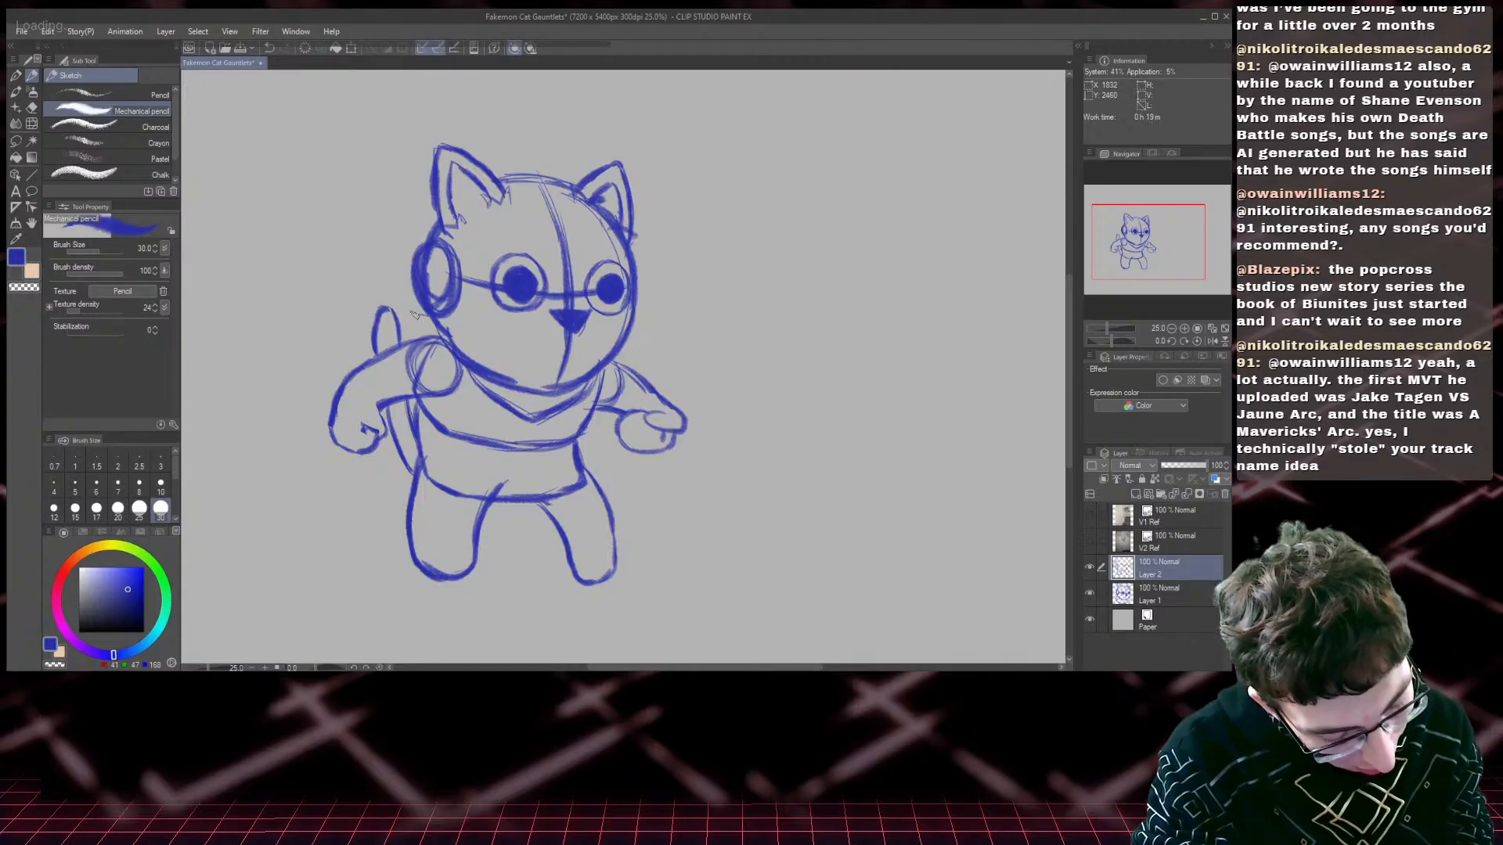
mouse_move(410, 315)
mouse_down()
mouse_move(438, 339)
mouse_move(430, 320)
mouse_up()
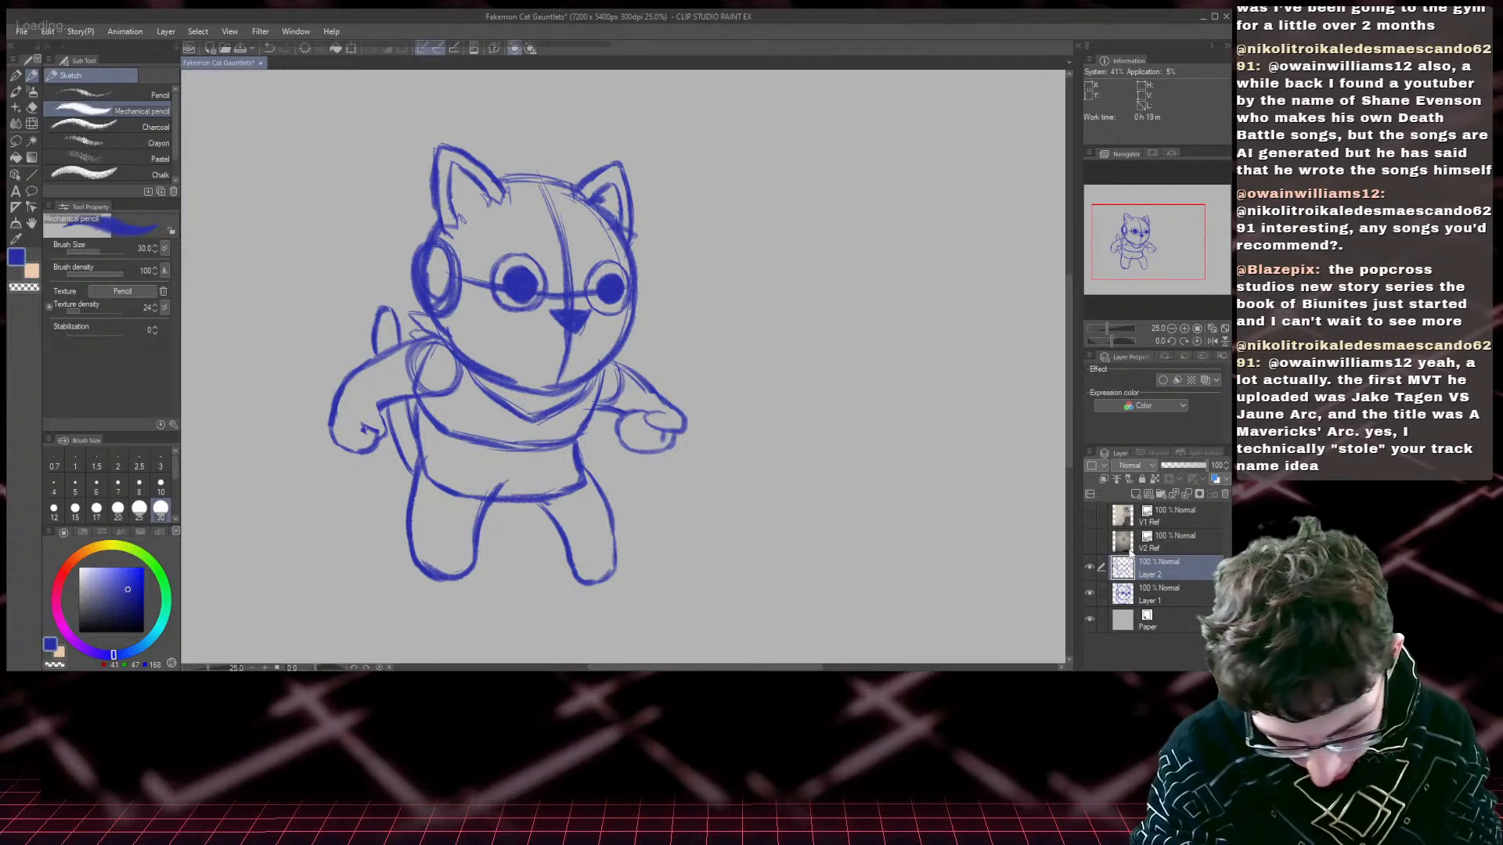
- Add a new layer and draw thick angry eyebrows above both eyes
click(1135, 495)
mouse_move(483, 252)
mouse_down()
mouse_move(550, 270)
mouse_move(642, 256)
mouse_up()
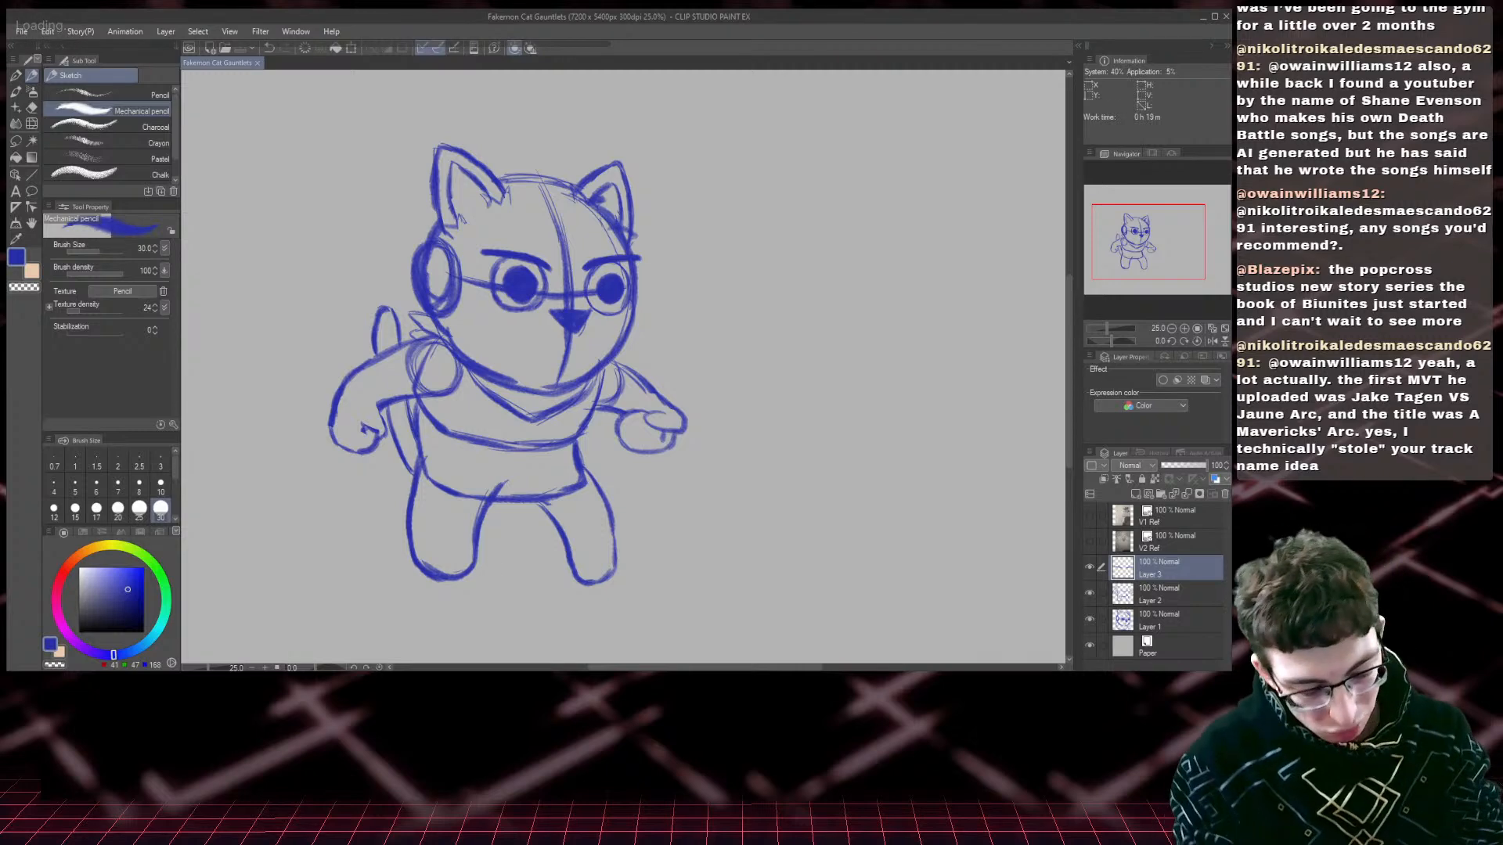
- Join the inner legs with a crotch arch, erase the torso's bottom edge on Layer 2, and save the file
mouse_move(424, 456)
mouse_down()
mouse_move(481, 525)
mouse_move(468, 533)
mouse_move(543, 507)
mouse_move(555, 518)
mouse_up()
click(32, 108)
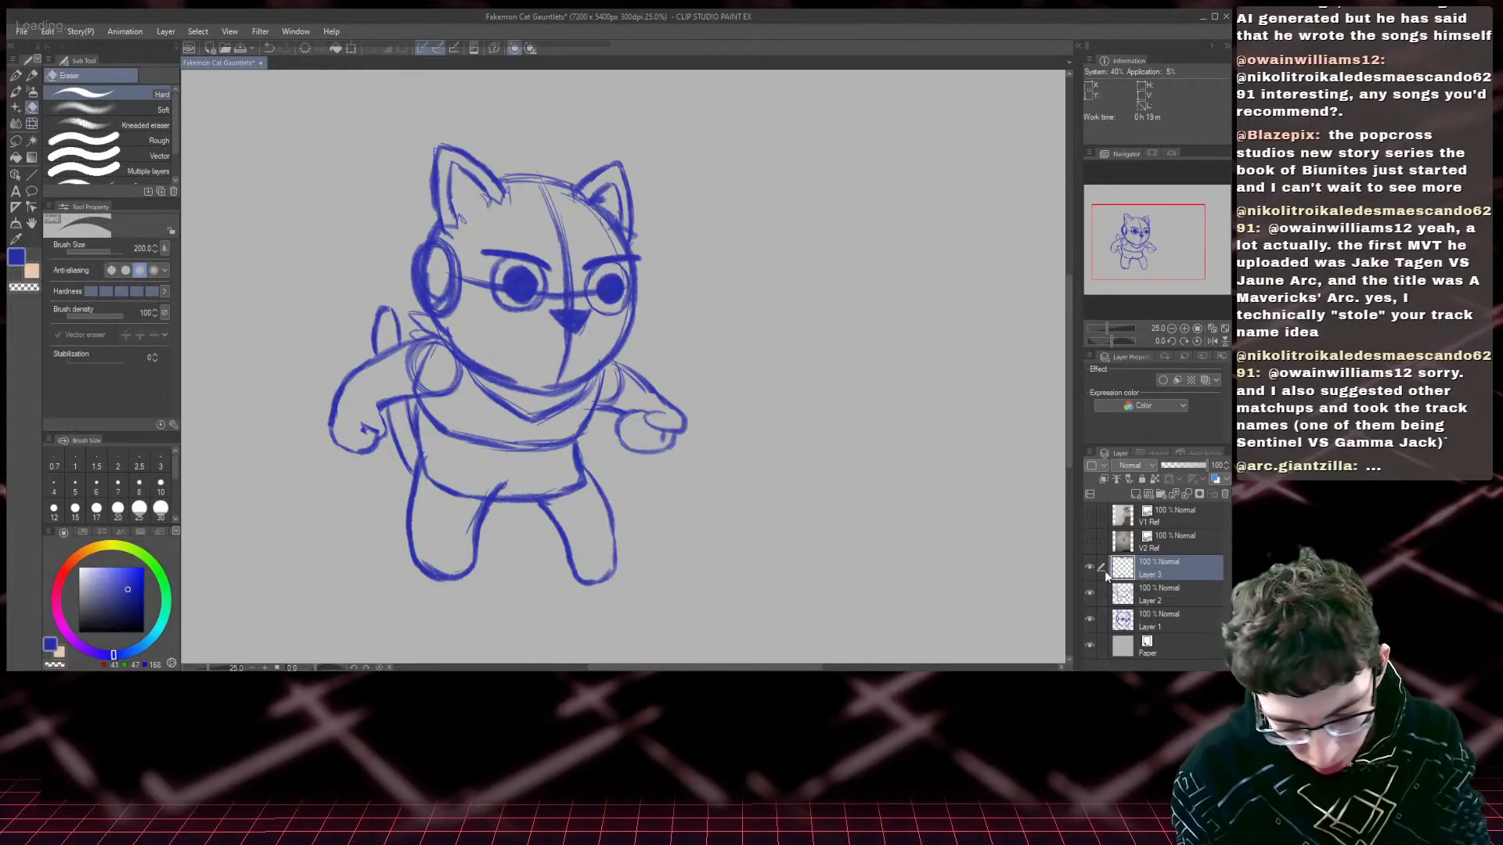
click(1135, 620)
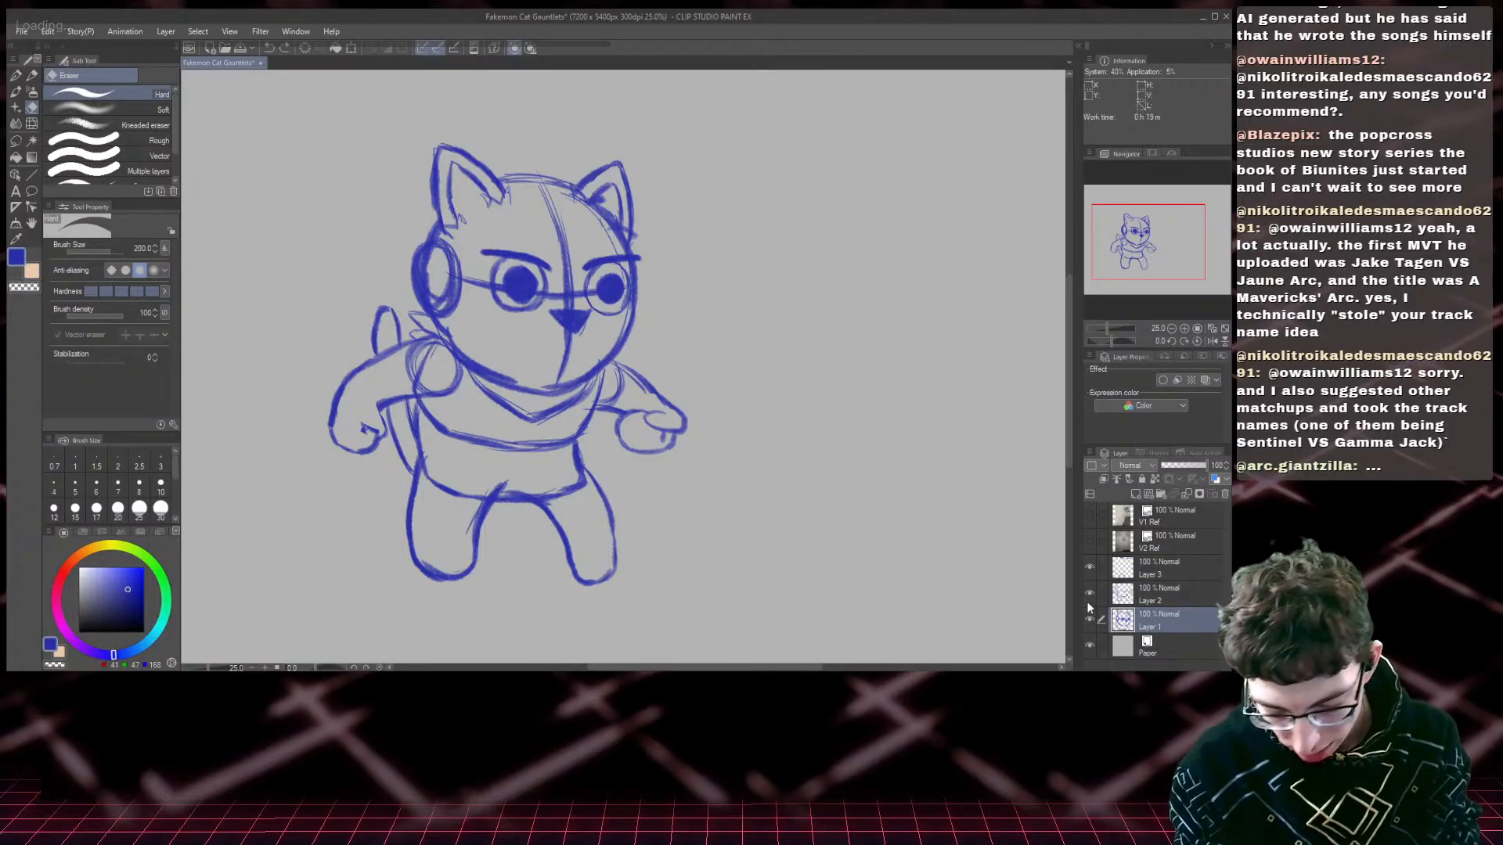
click(1150, 595)
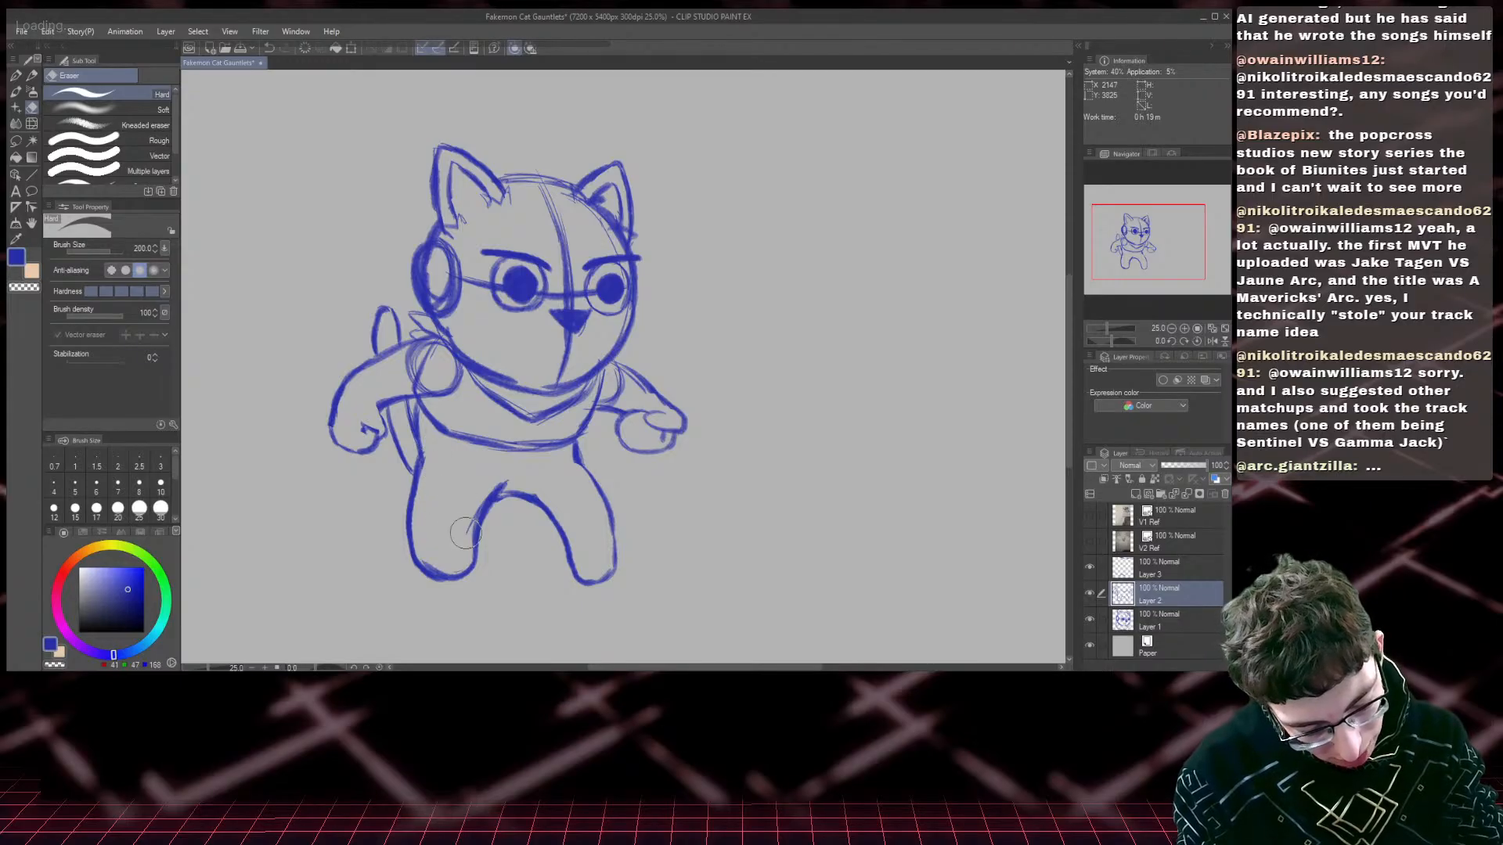
key(ctrl+s)
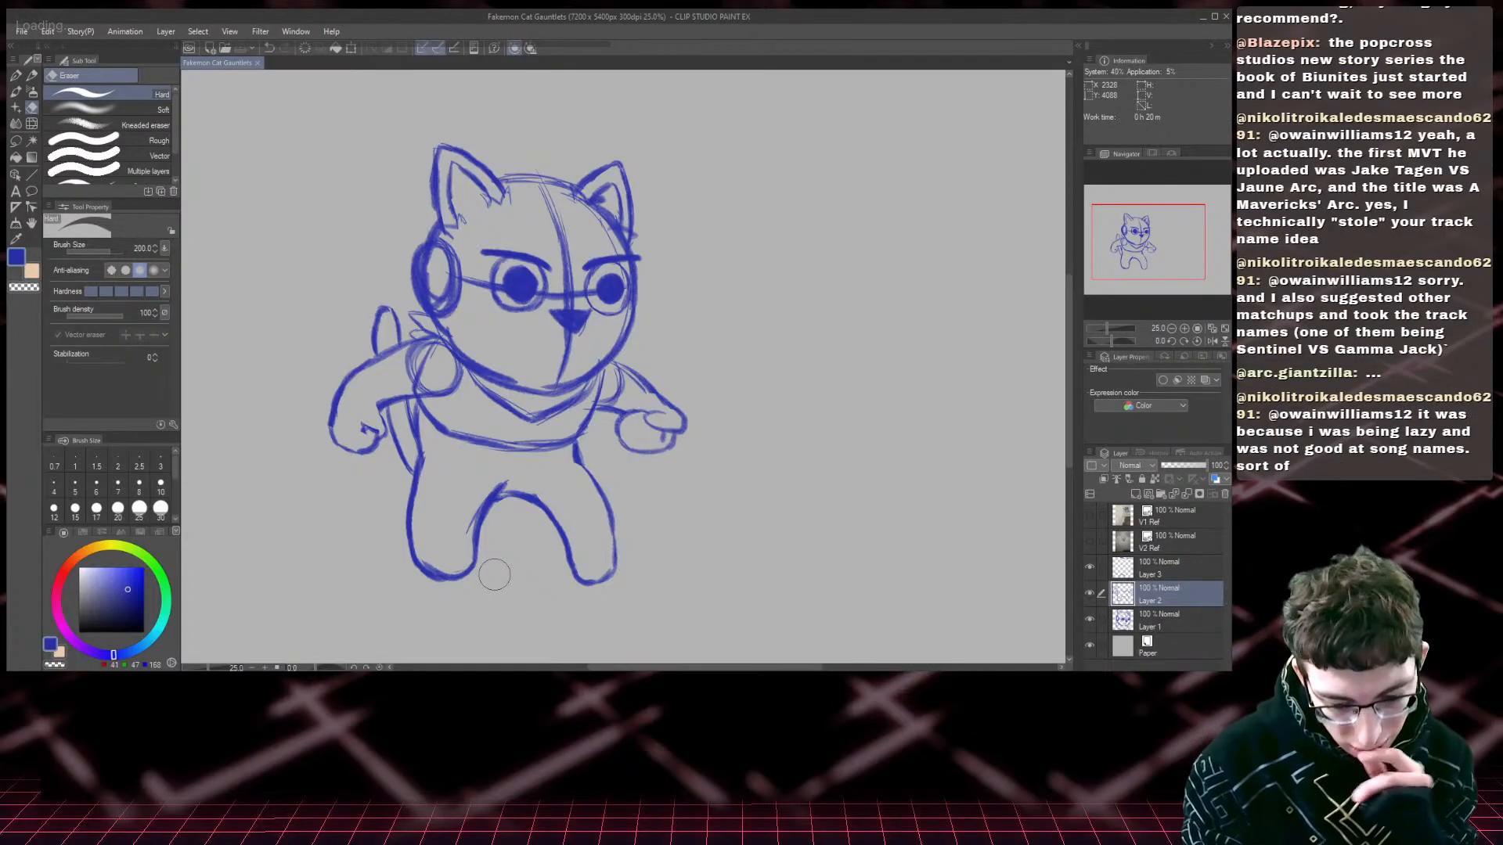
- Colour the neckerchief light pink with the mechanical pencil on a new layer, undoing the arc drawn over the chin
key(ctrl+minus)
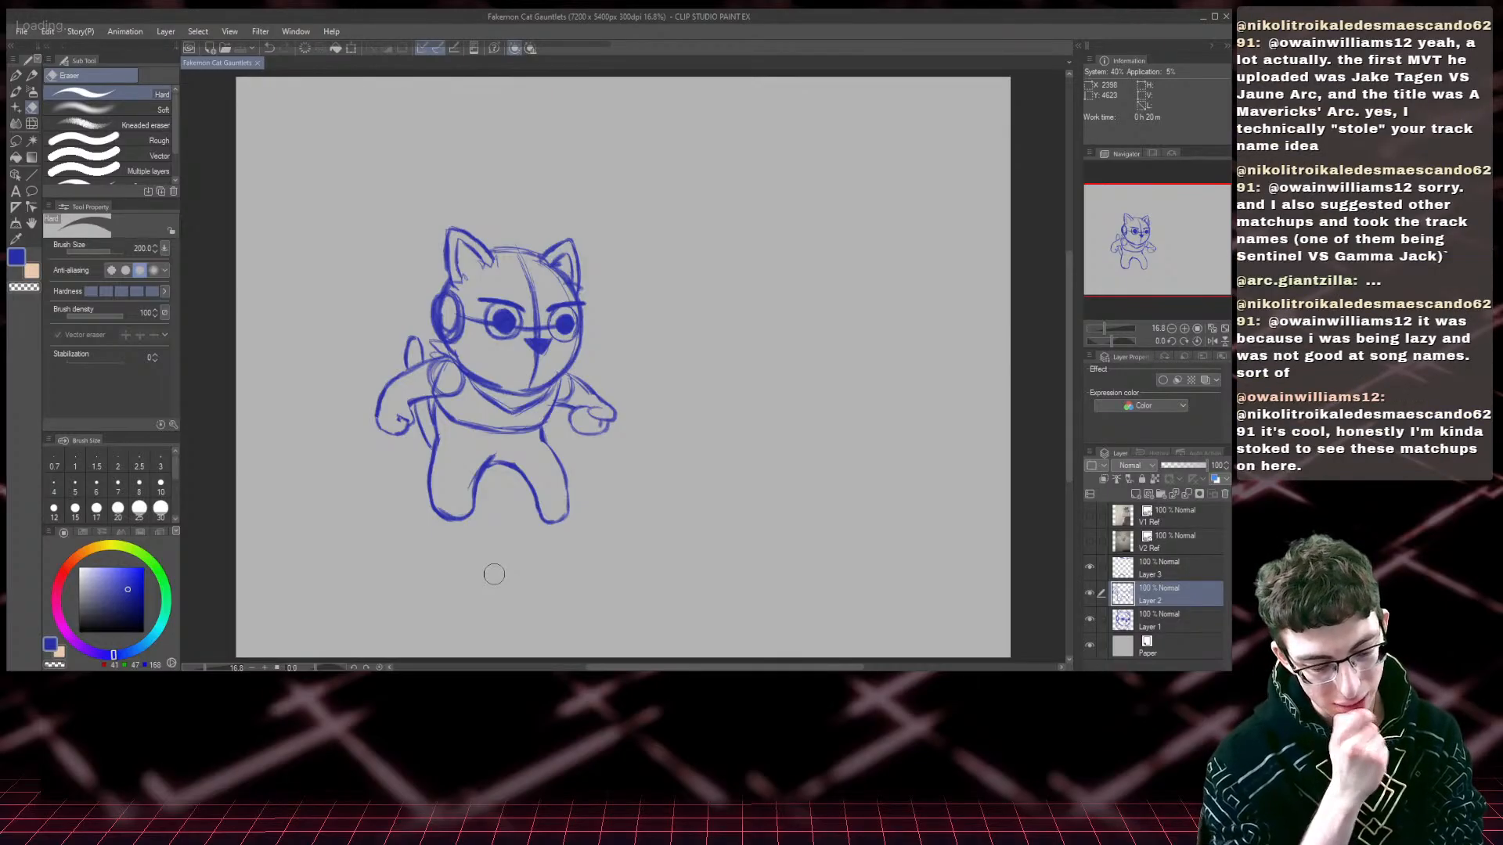
click(1135, 494)
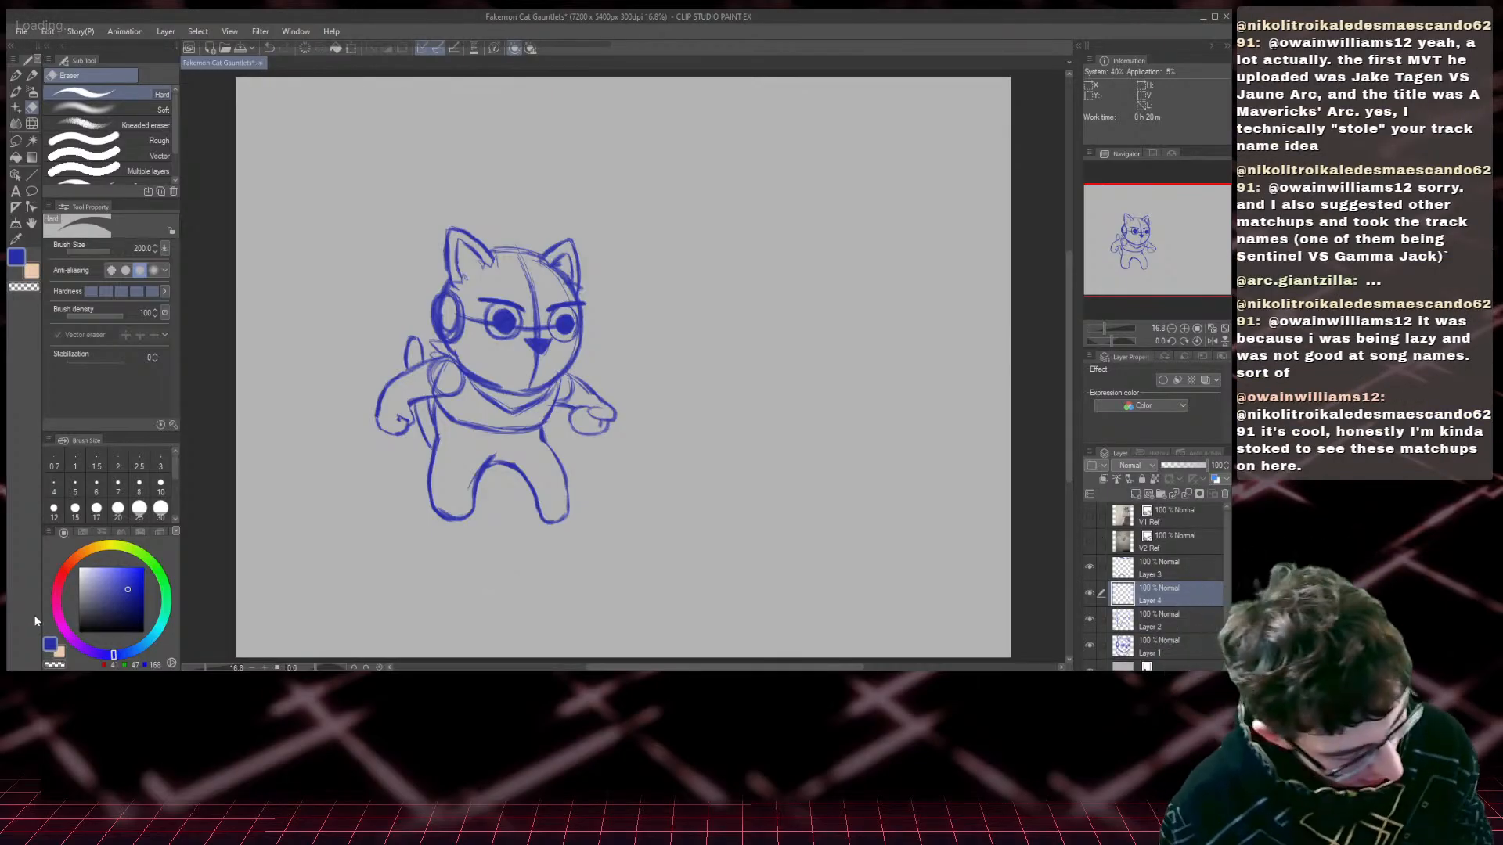
click(59, 652)
click(57, 585)
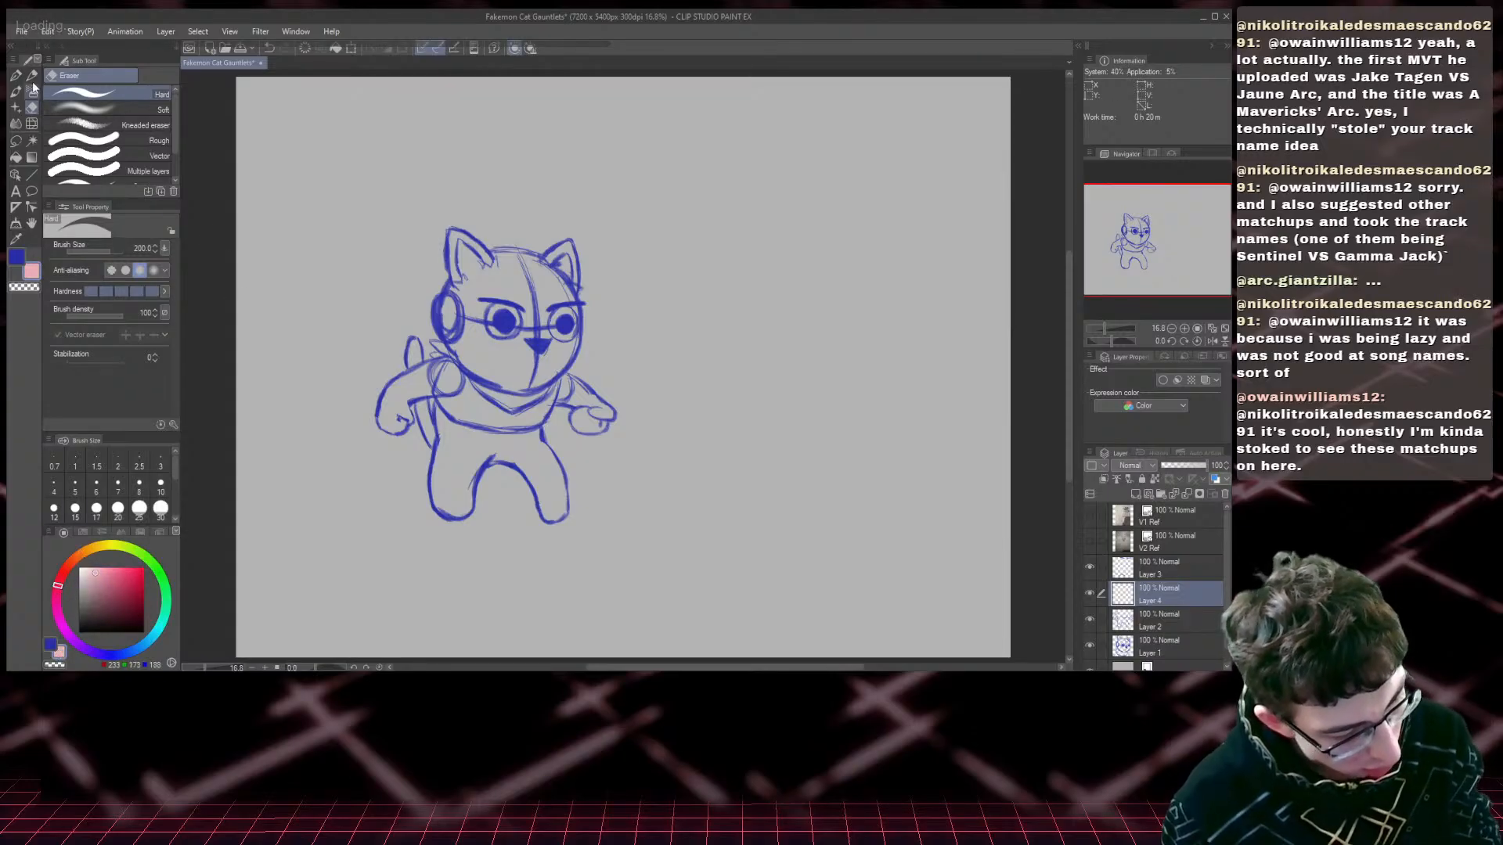
key(p)
mouse_move(454, 413)
mouse_down()
mouse_move(528, 425)
mouse_move(551, 399)
mouse_move(462, 385)
mouse_move(556, 401)
mouse_move(469, 393)
mouse_move(533, 416)
mouse_up()
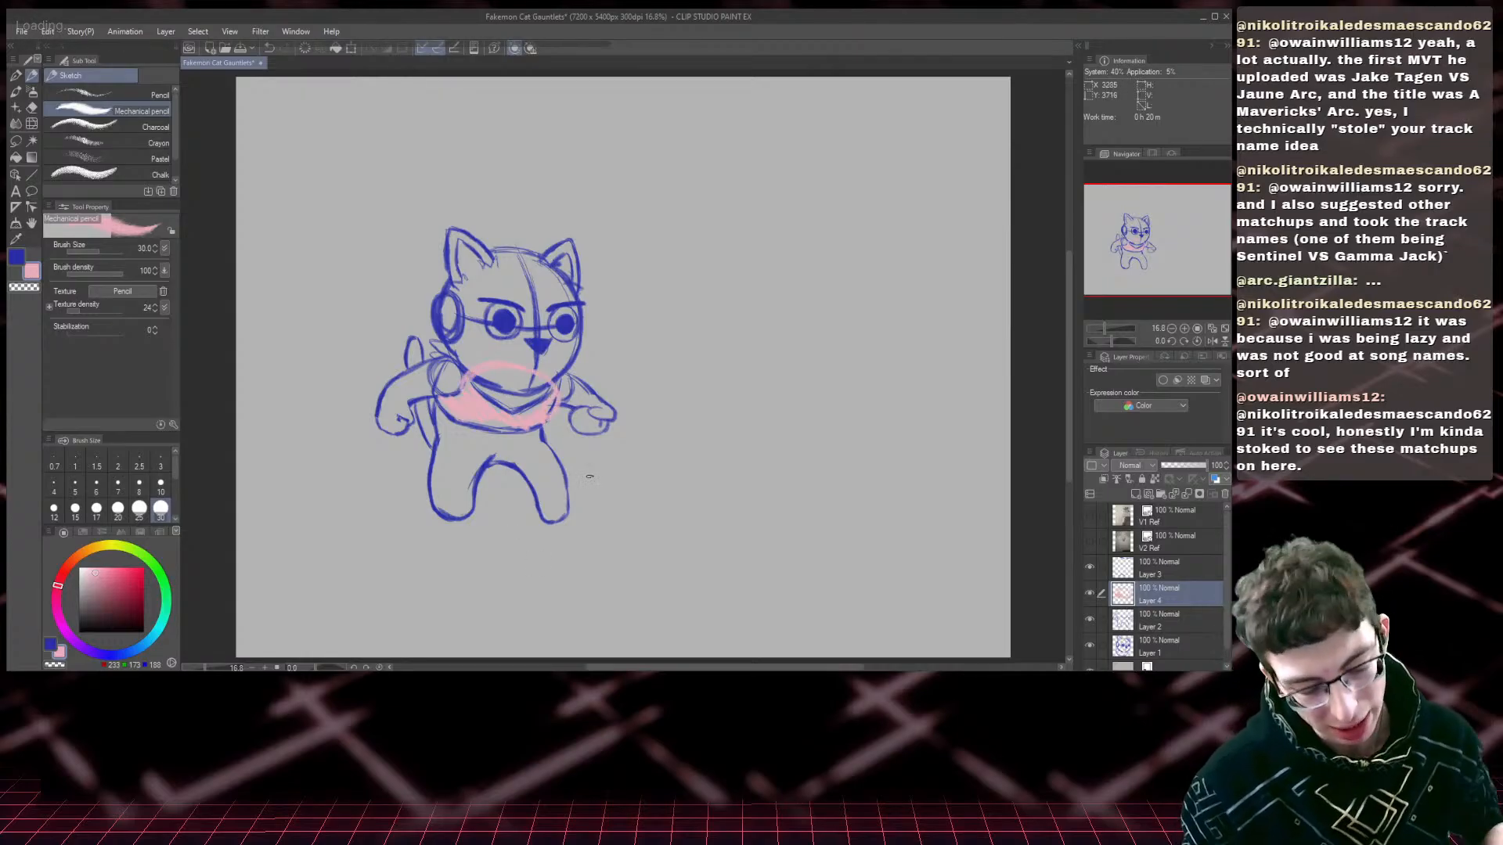
key(ctrl+z)
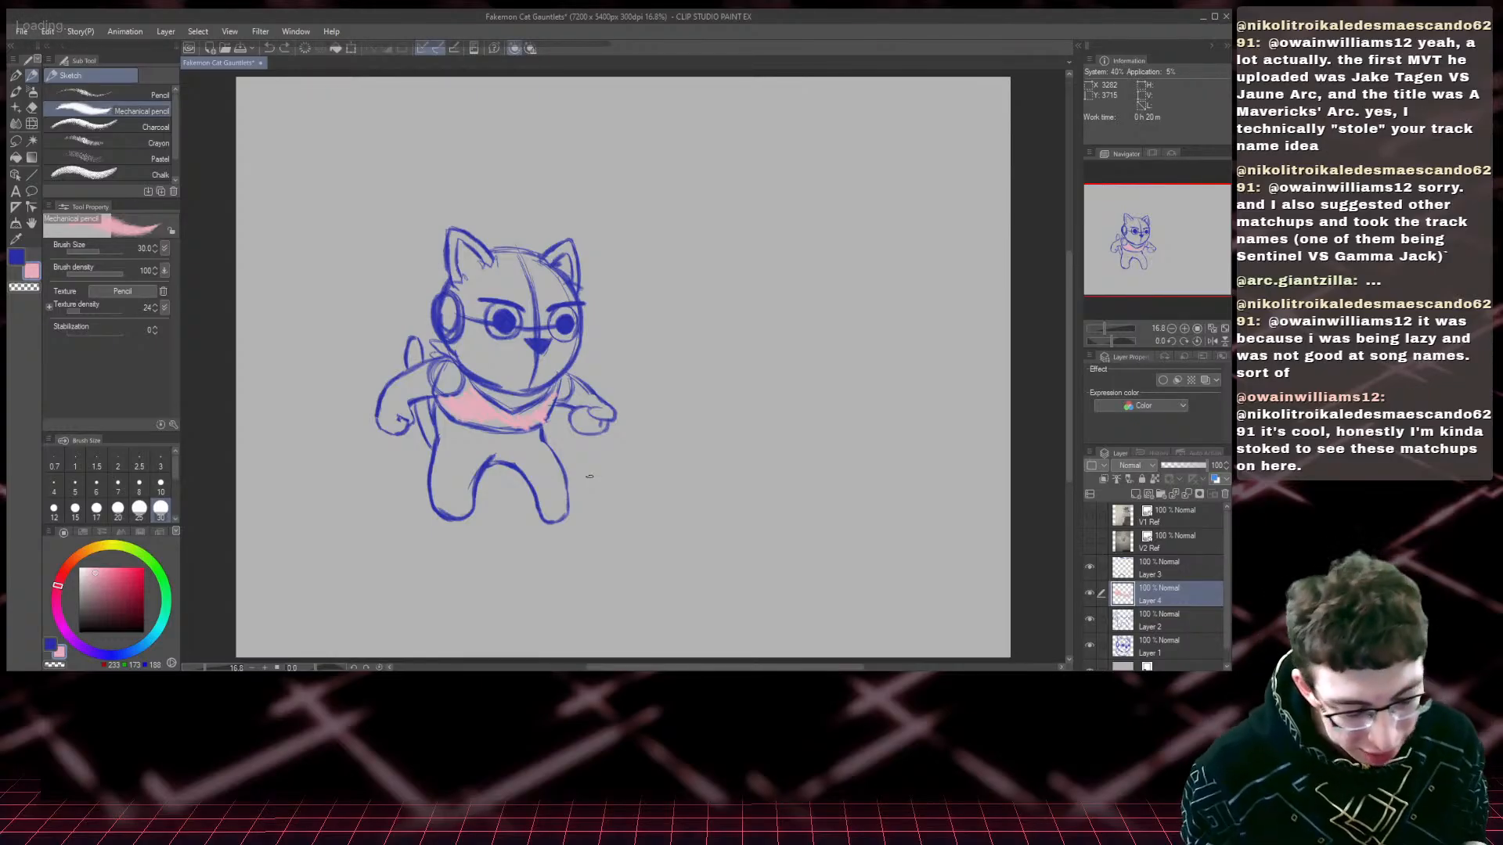
- Draw shorts in blue with a waistline below the neckerchief and zigzag frayed hems across both legs
scroll(590, 476, up, 1)
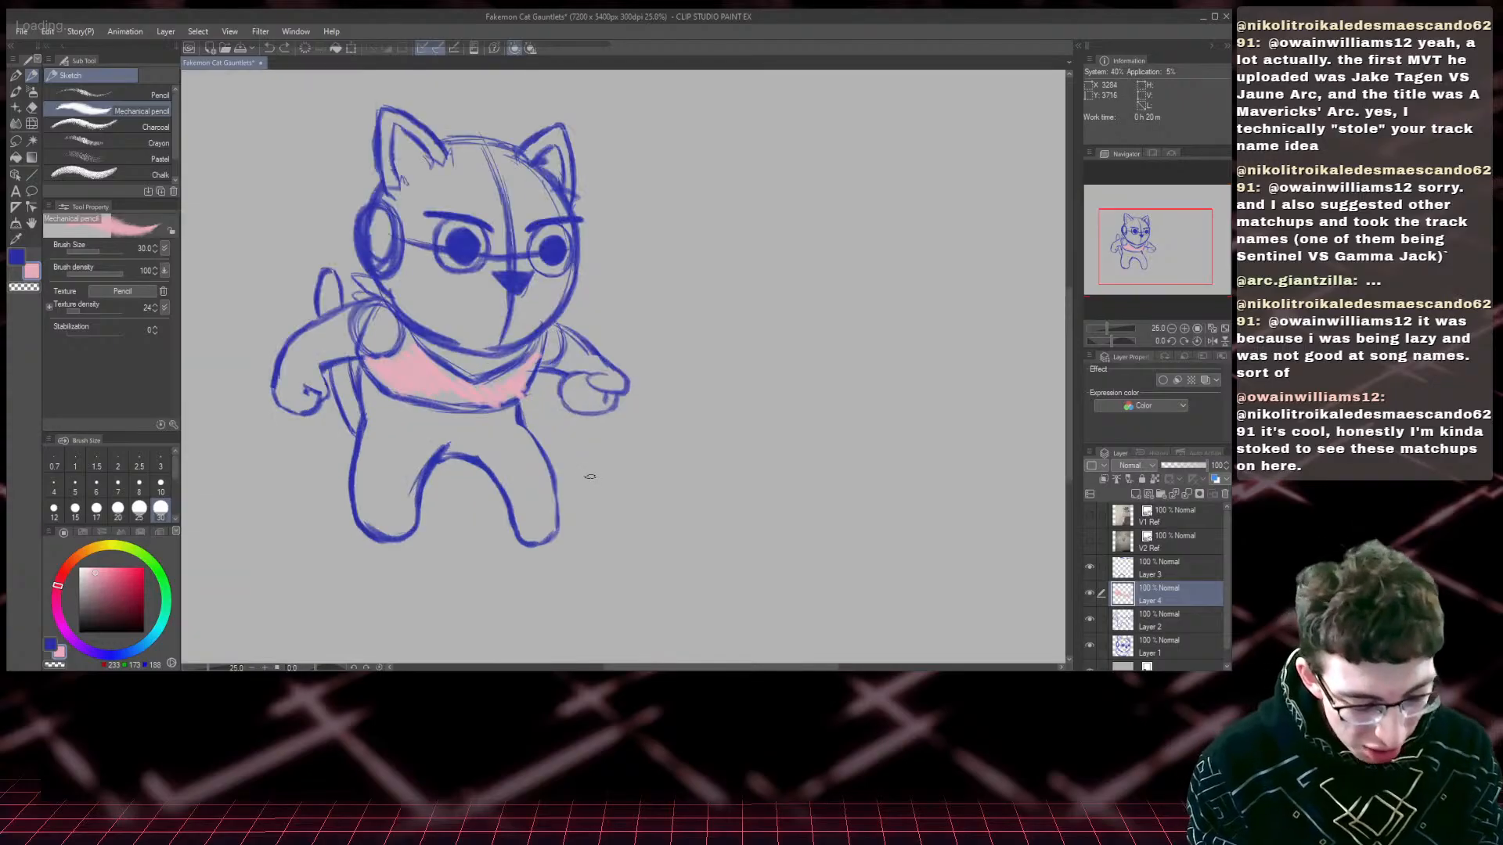
click(10, 255)
mouse_move(516, 426)
mouse_down()
mouse_move(359, 415)
mouse_move(410, 470)
mouse_move(363, 463)
mouse_move(536, 460)
mouse_move(490, 489)
mouse_move(558, 473)
mouse_up()
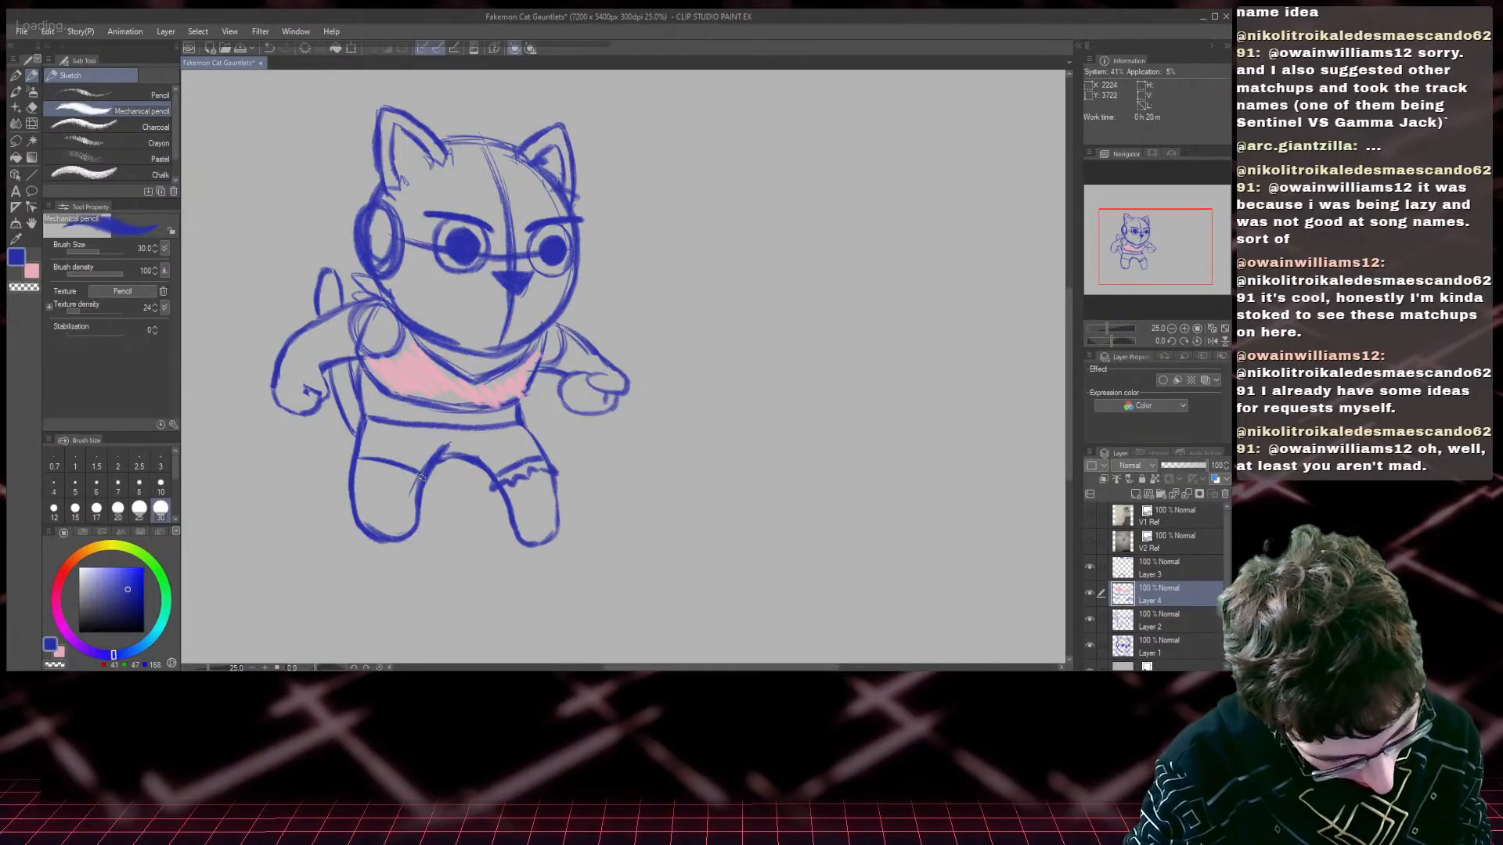
drag(427, 483, 346, 465)
- Sketch a green wide-brimmed cowboy hat with a band, save the file, and add a green stalk sticking out from the mouth
click(152, 563)
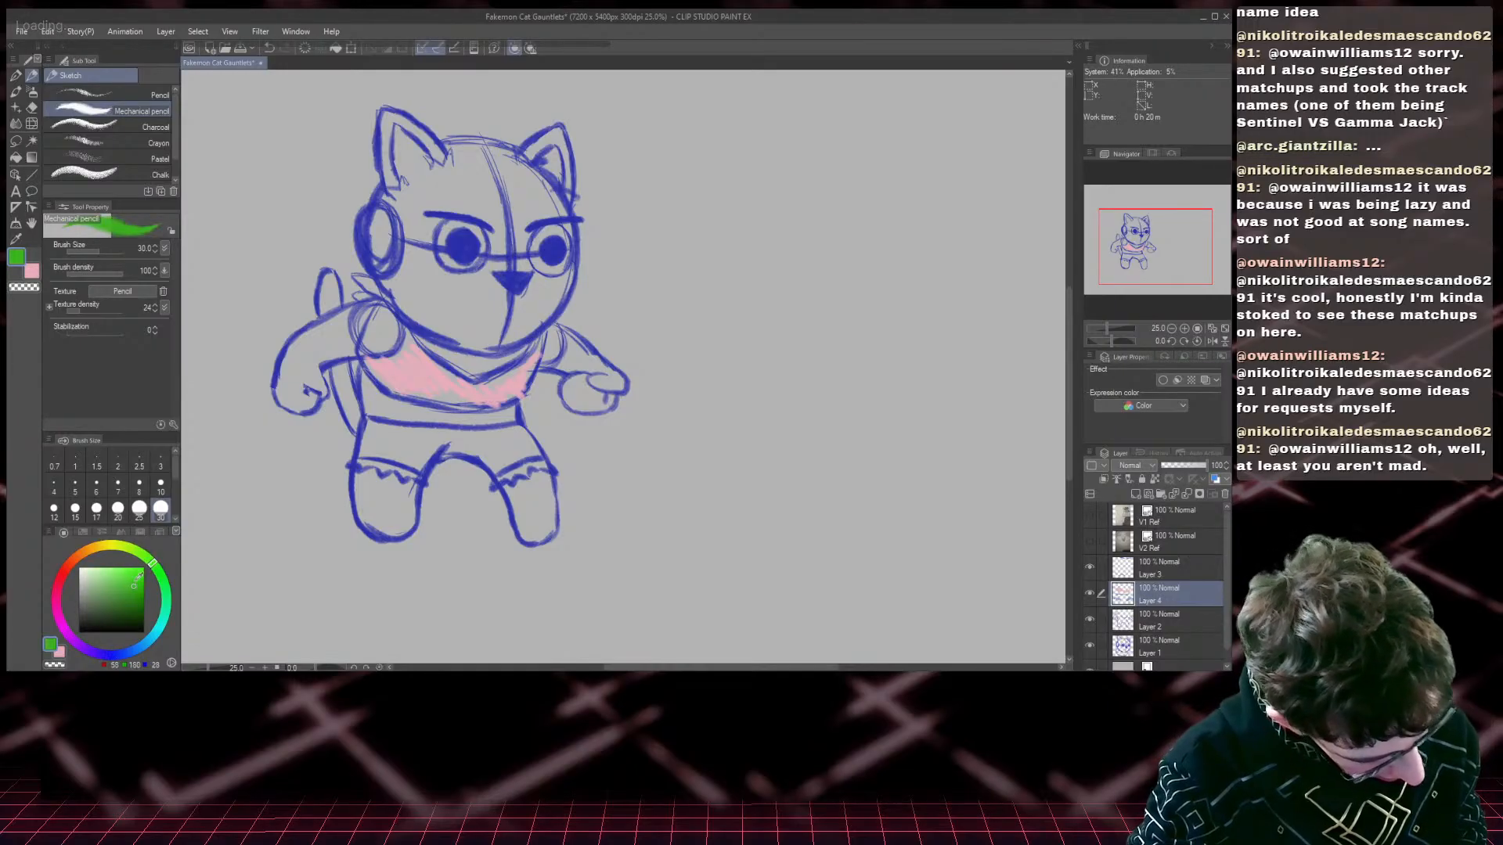
mouse_move(539, 161)
mouse_down()
mouse_move(525, 110)
mouse_move(435, 104)
mouse_move(432, 139)
mouse_up()
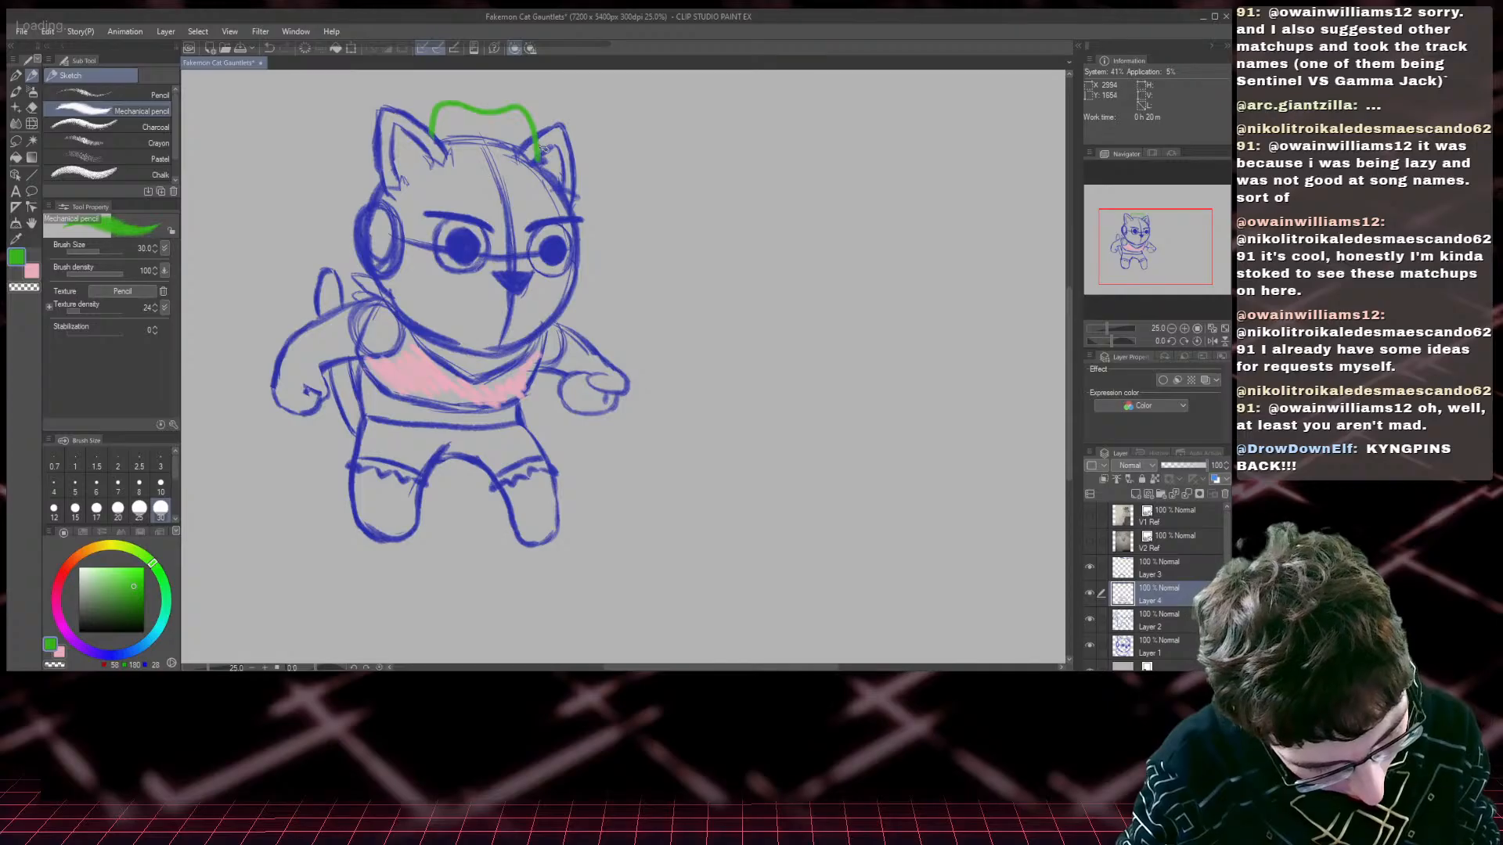
mouse_move(539, 153)
mouse_down()
mouse_move(580, 167)
mouse_move(560, 194)
mouse_move(426, 185)
mouse_move(372, 163)
mouse_up()
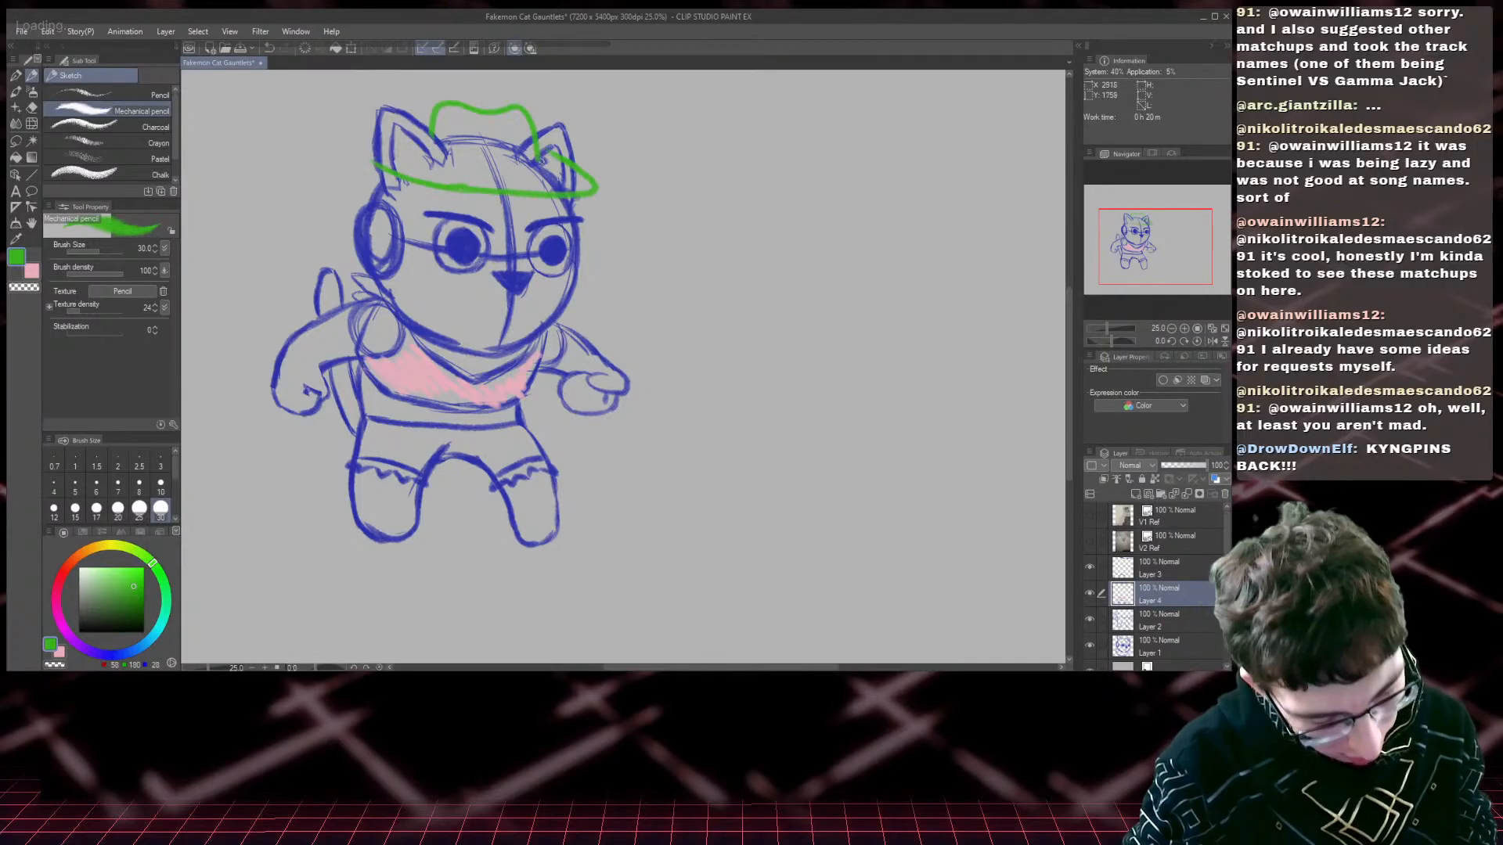
drag(554, 159, 483, 163)
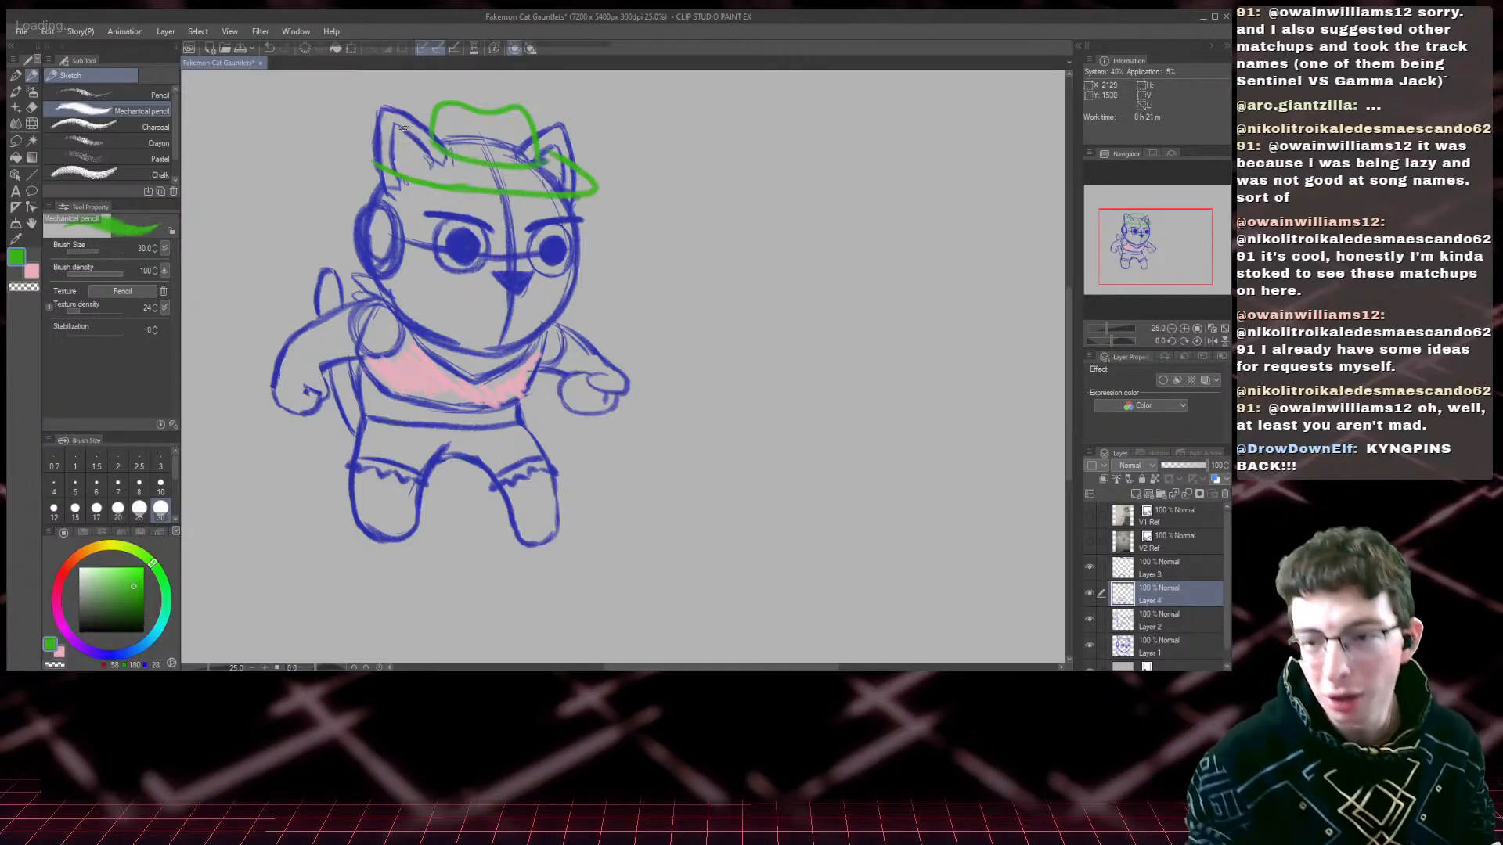
key(ctrl+s)
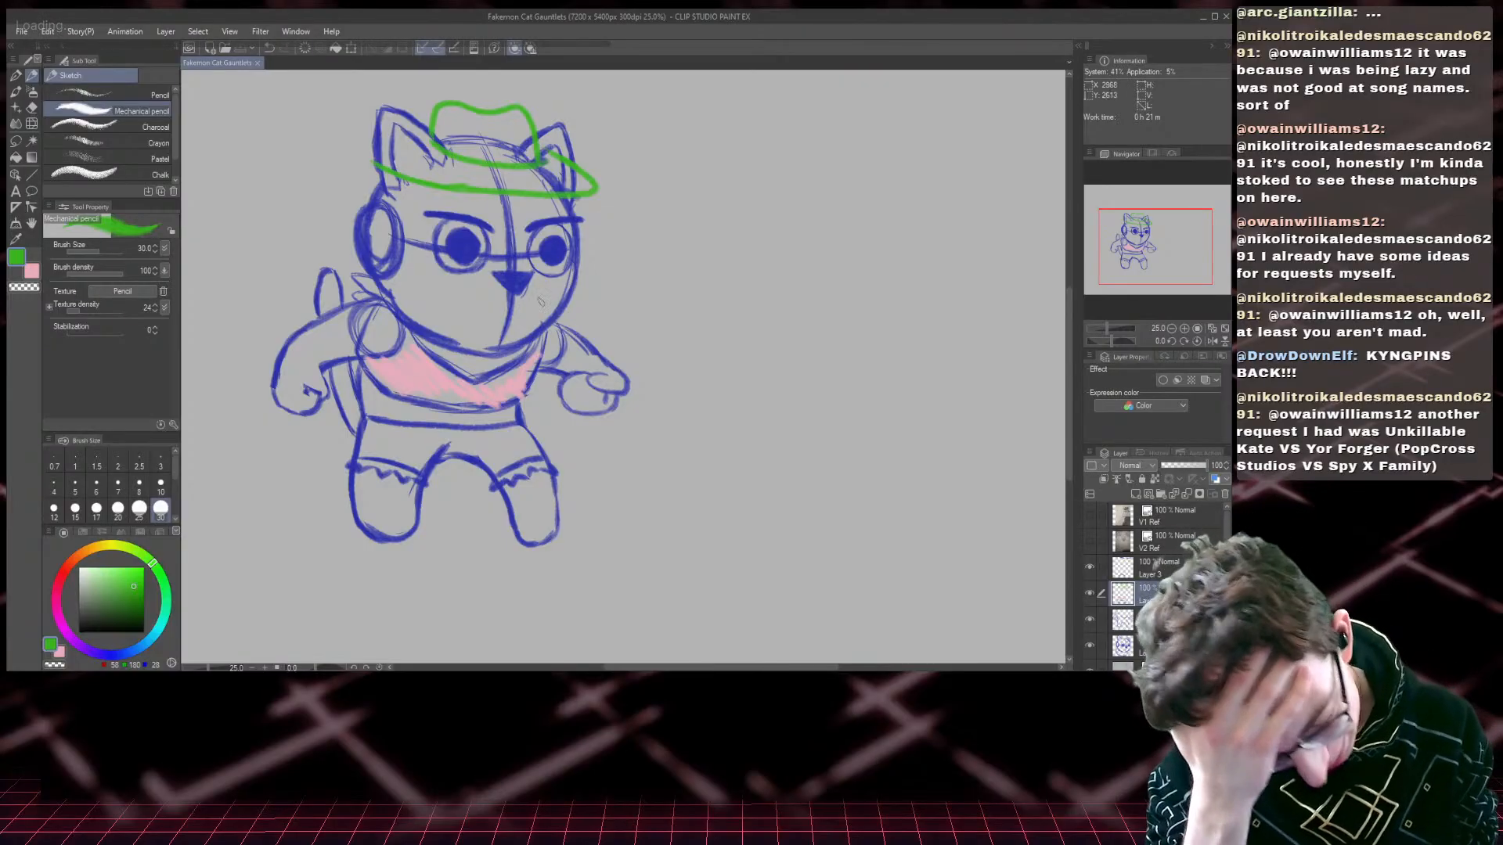
mouse_move(533, 313)
mouse_down()
mouse_move(629, 293)
mouse_move(630, 306)
mouse_up()
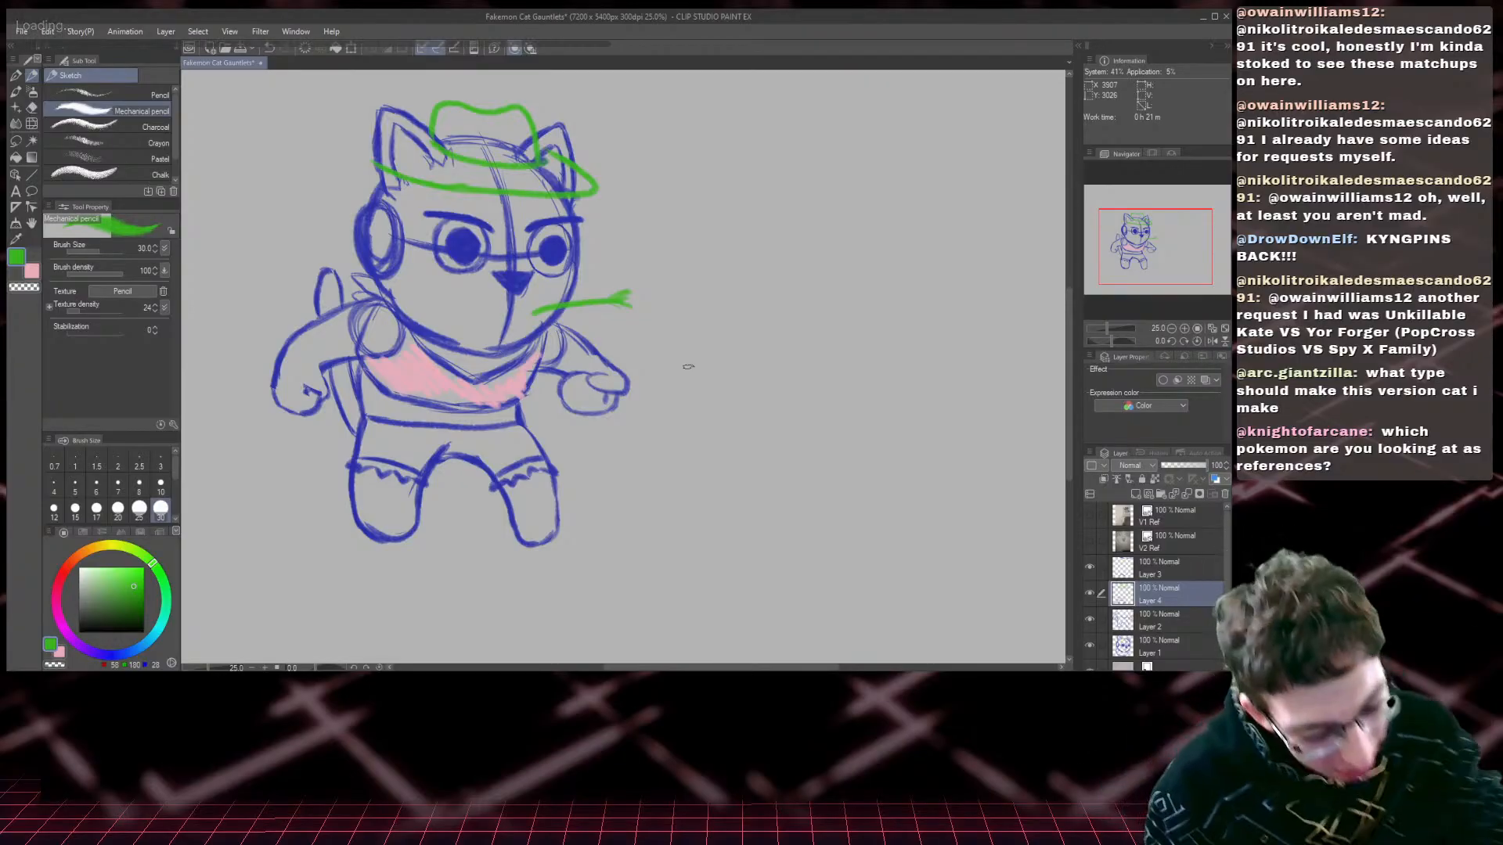
- Cover the pink neckerchief with a green crisscross plaid pattern, and hide the costume sketch on Layer 4
mouse_move(410, 335)
mouse_down()
mouse_move(401, 402)
mouse_move(492, 403)
mouse_up()
mouse_move(518, 366)
mouse_down()
mouse_move(519, 406)
mouse_move(539, 368)
mouse_move(468, 376)
mouse_move(375, 358)
mouse_move(529, 394)
mouse_move(536, 379)
mouse_move(362, 364)
mouse_up()
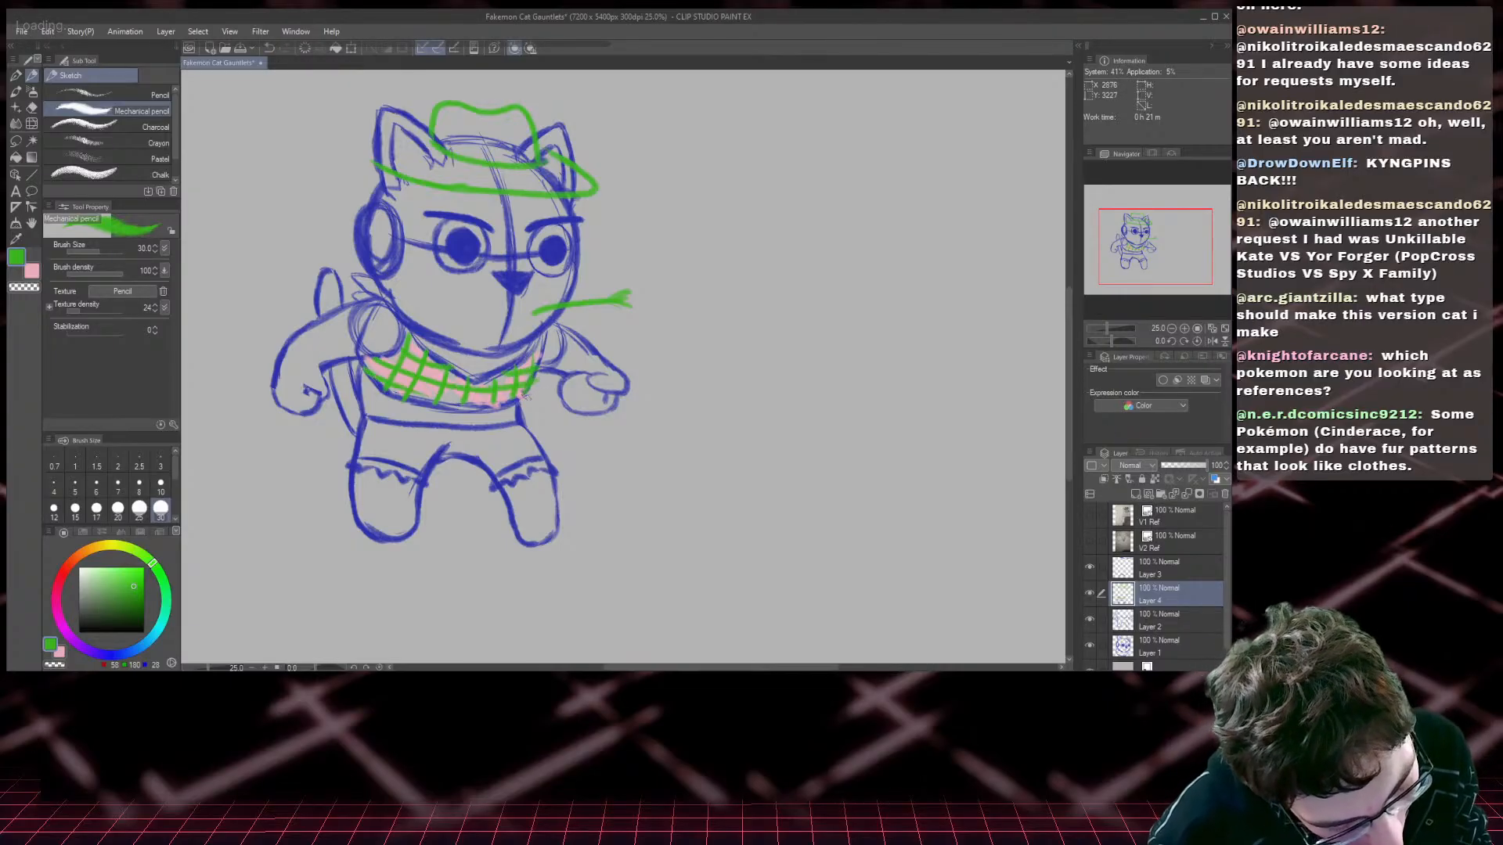
drag(526, 397, 406, 385)
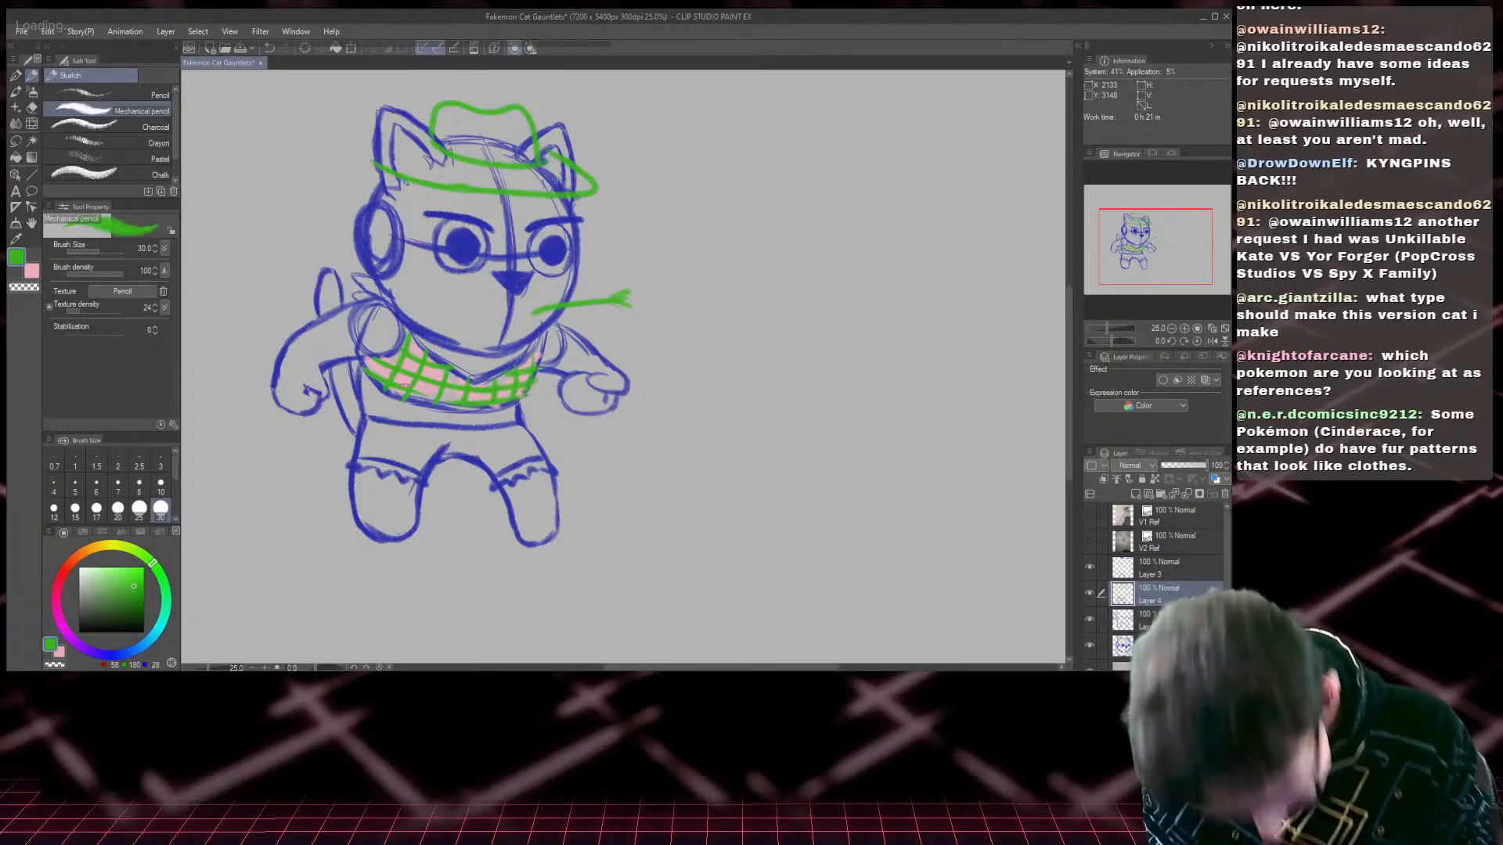
click(1090, 592)
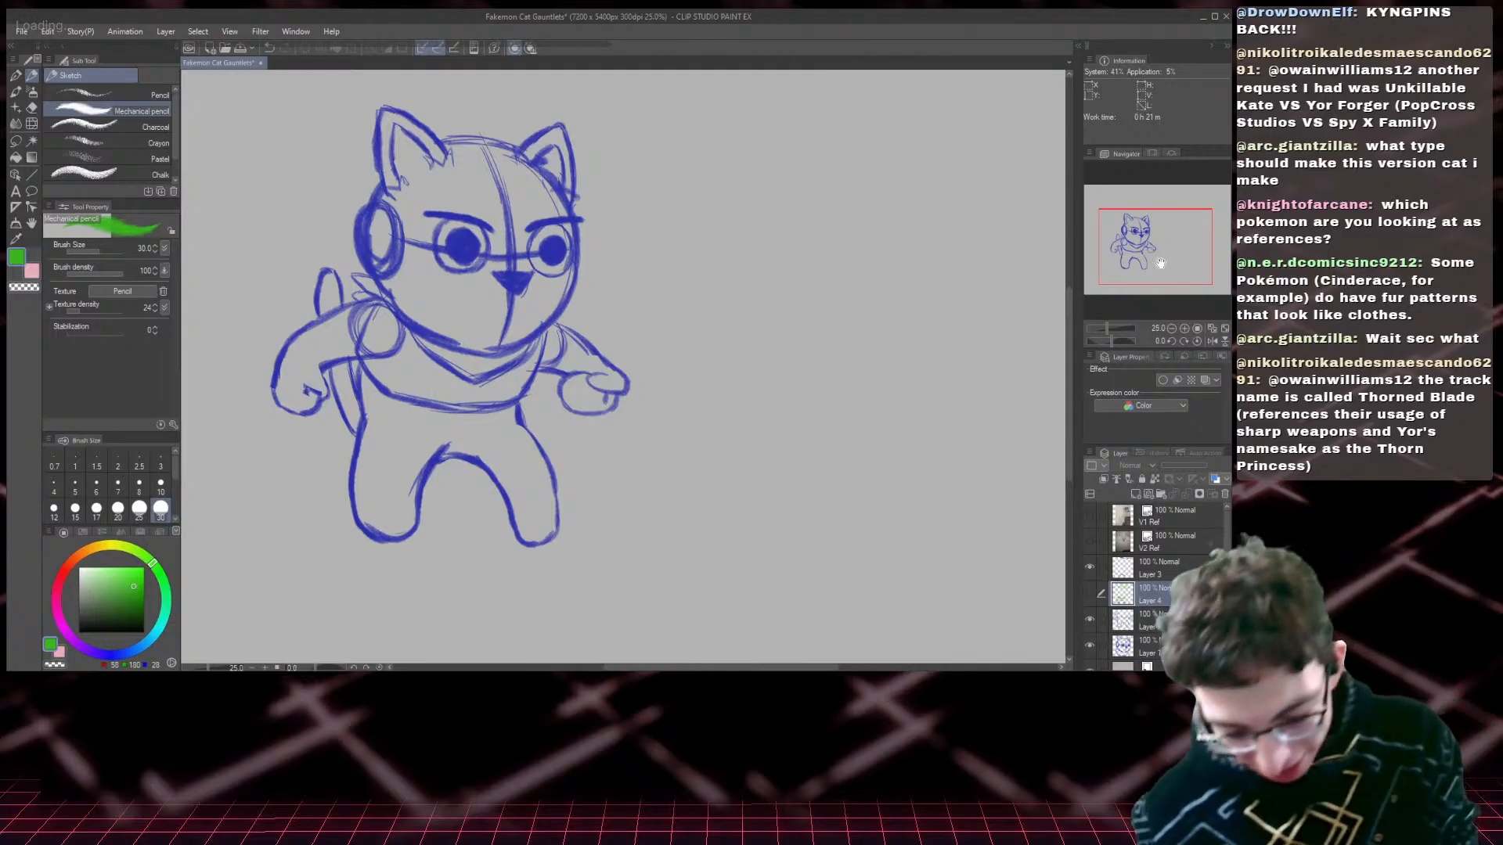
- Add jagged fur tufts in dark blue around the base of both ears on Layer 1
drag(1163, 261, 1149, 256)
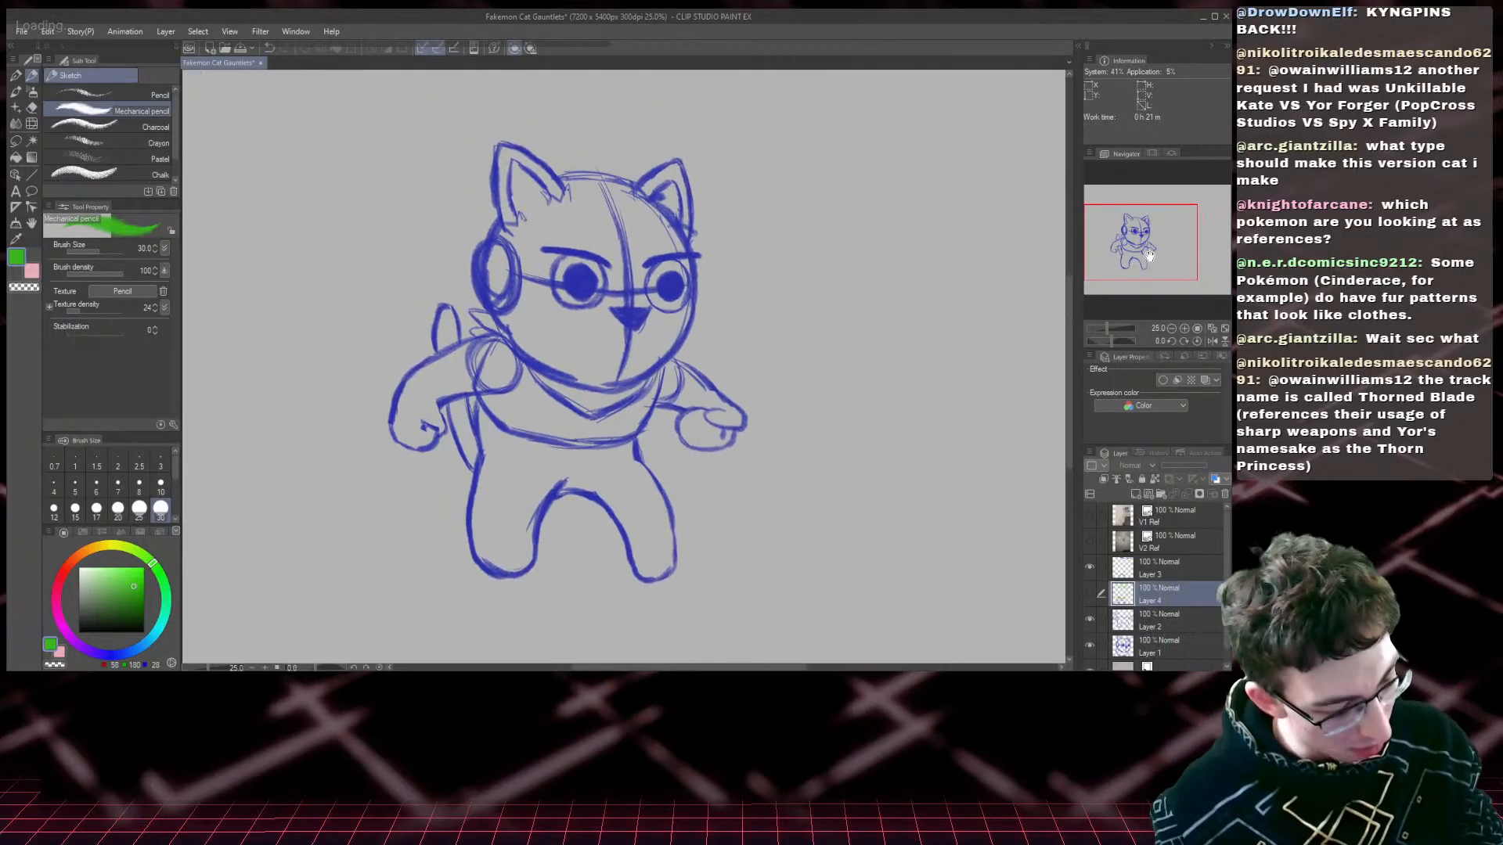
click(105, 654)
click(130, 594)
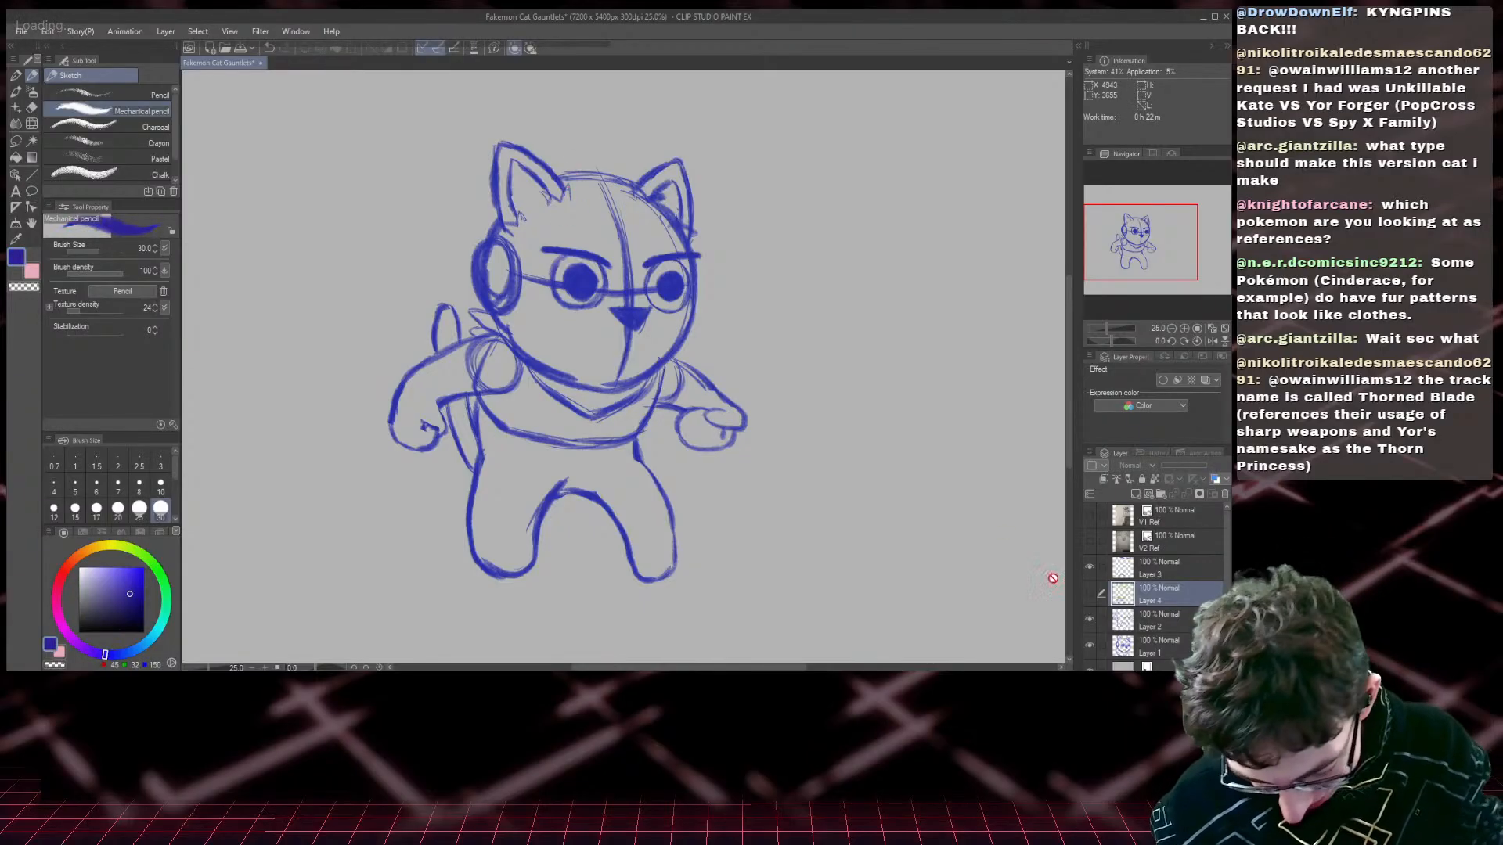
click(1158, 646)
mouse_move(566, 180)
mouse_down()
mouse_move(572, 201)
mouse_move(546, 190)
mouse_move(540, 213)
mouse_move(497, 231)
mouse_move(512, 235)
mouse_up()
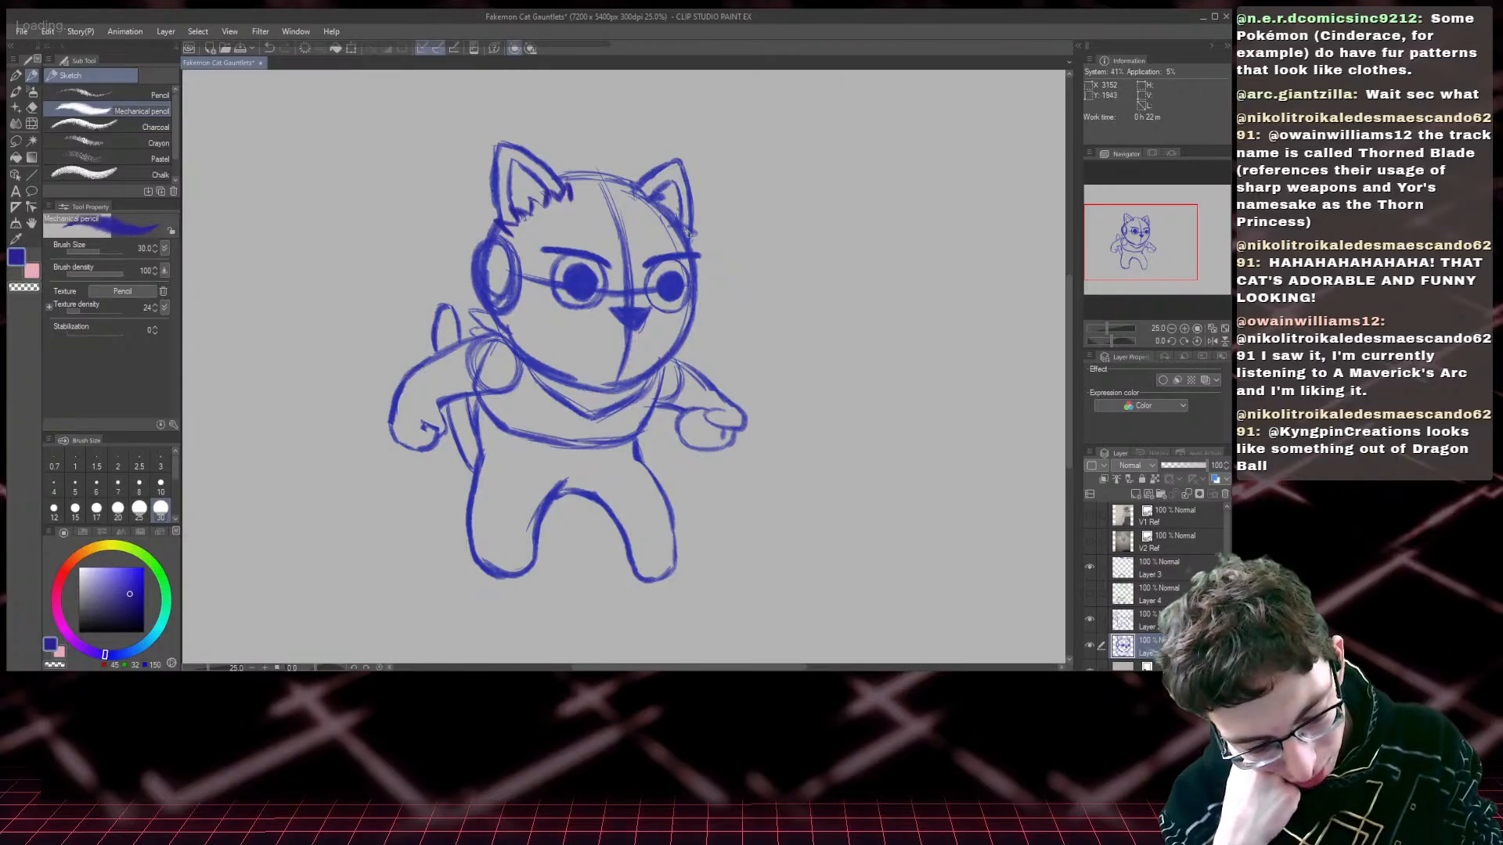
mouse_move(696, 216)
mouse_down()
mouse_move(653, 223)
mouse_move(632, 180)
mouse_move(663, 201)
mouse_up()
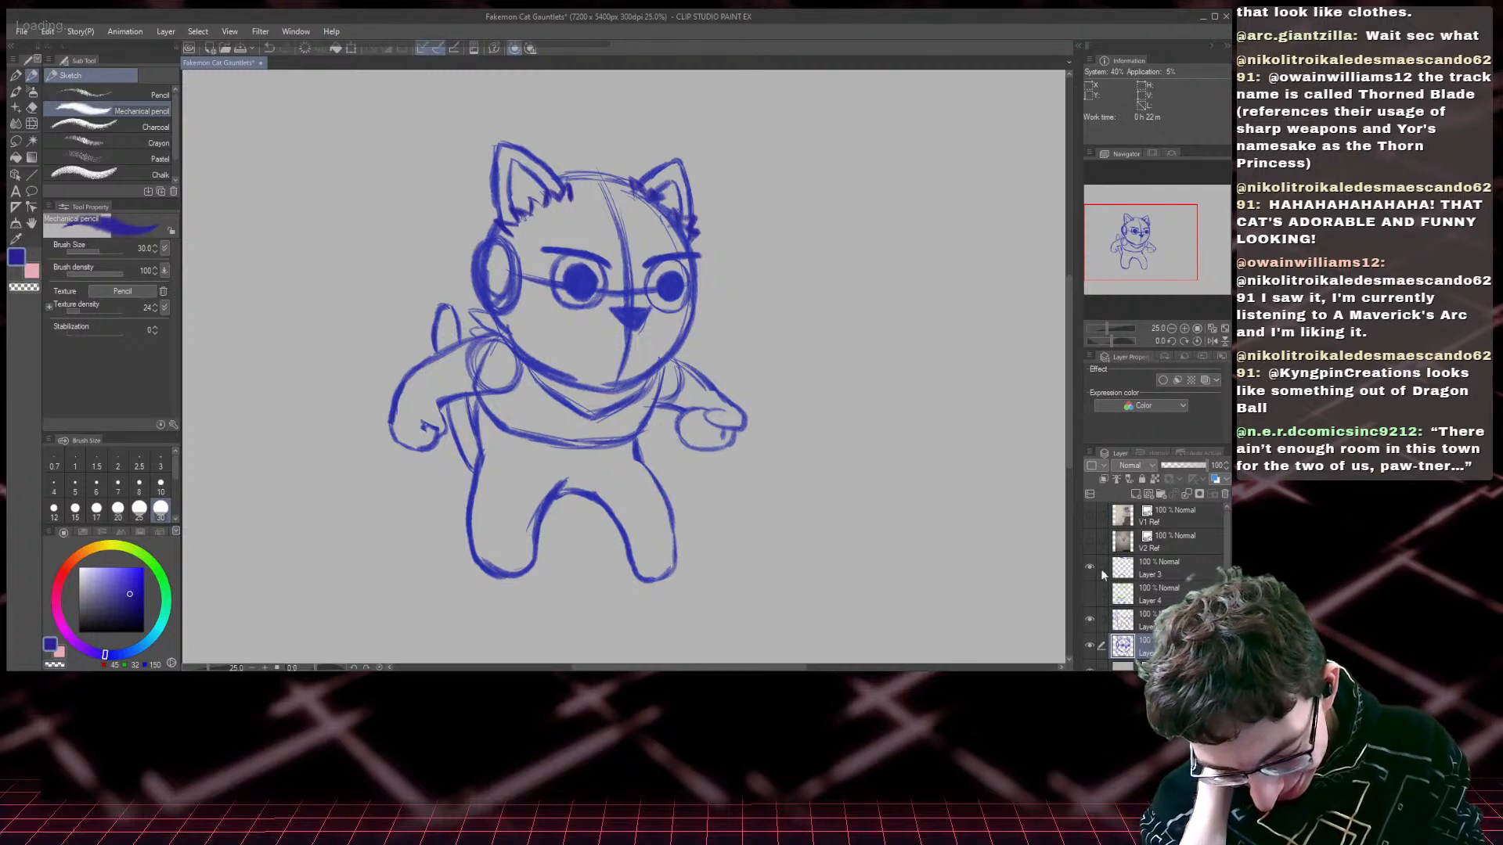
- Move Layer 3 below Layer 4 and erase both of the cat's eyebrows from Layer 3
drag(1150, 571, 1146, 606)
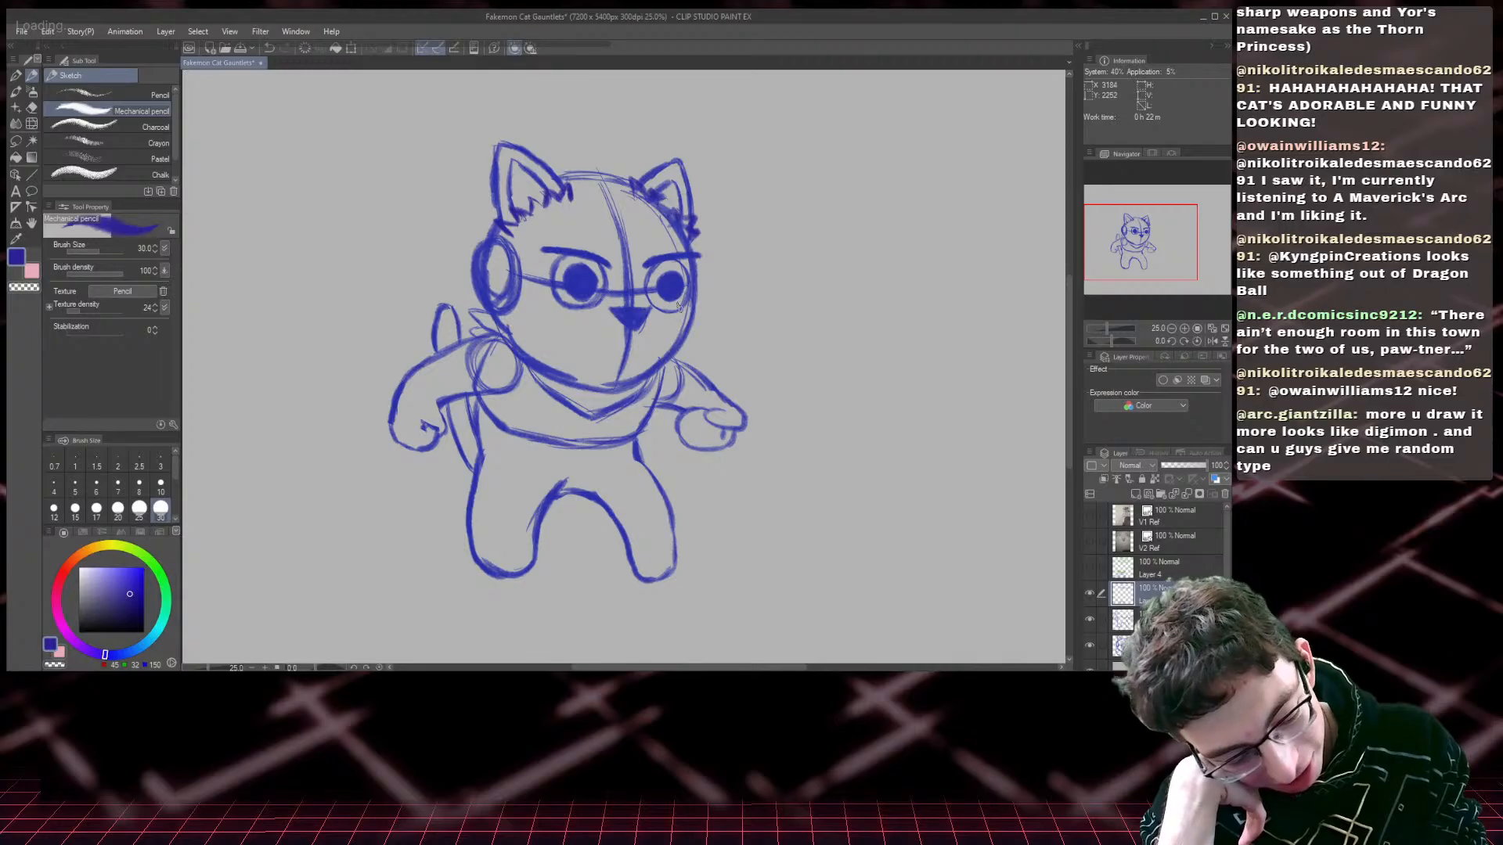
click(32, 108)
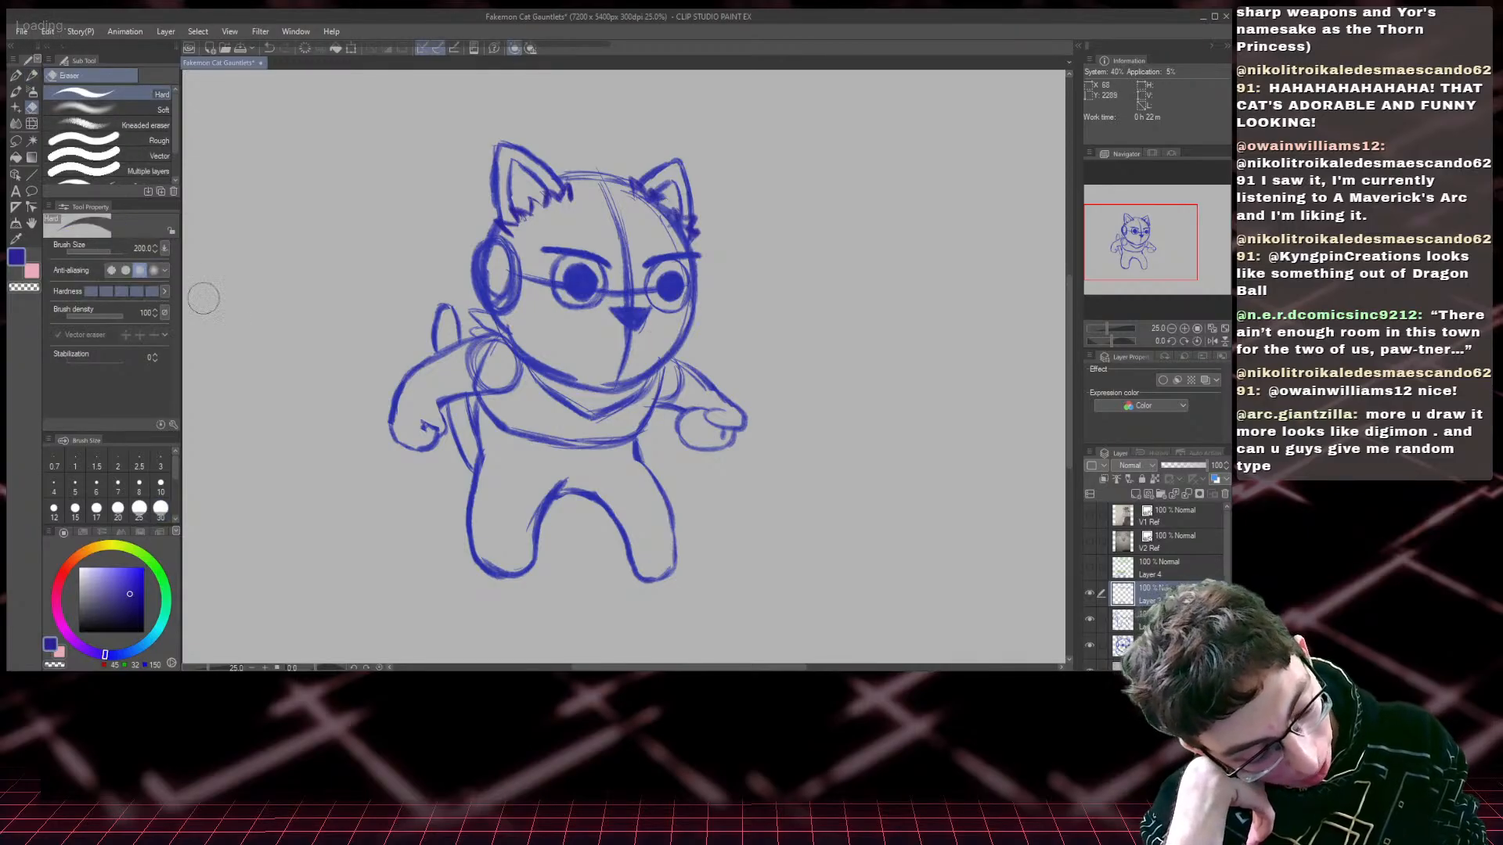
click(1161, 620)
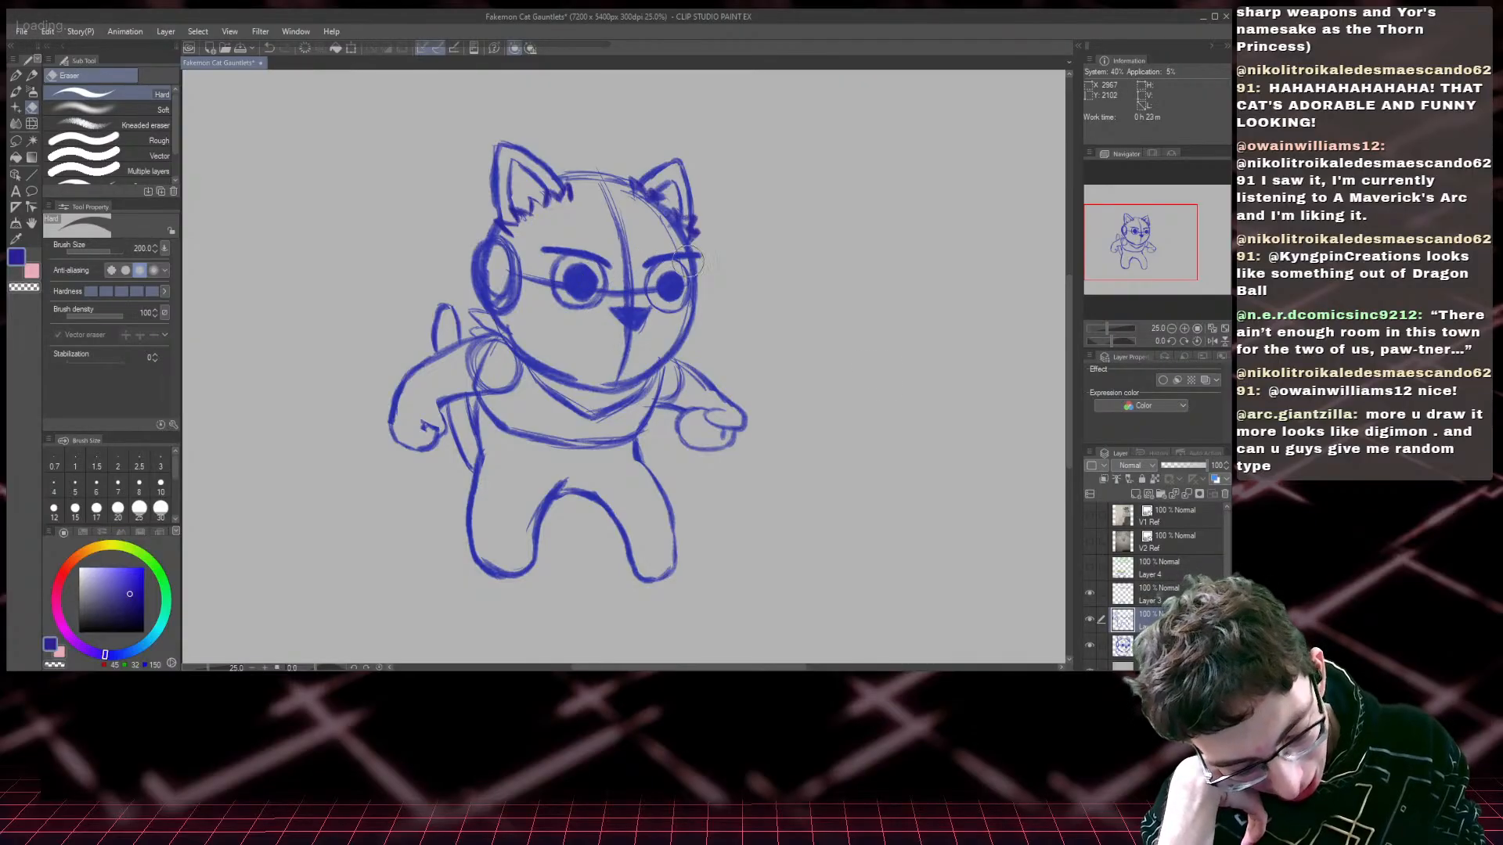
click(1149, 646)
click(1142, 594)
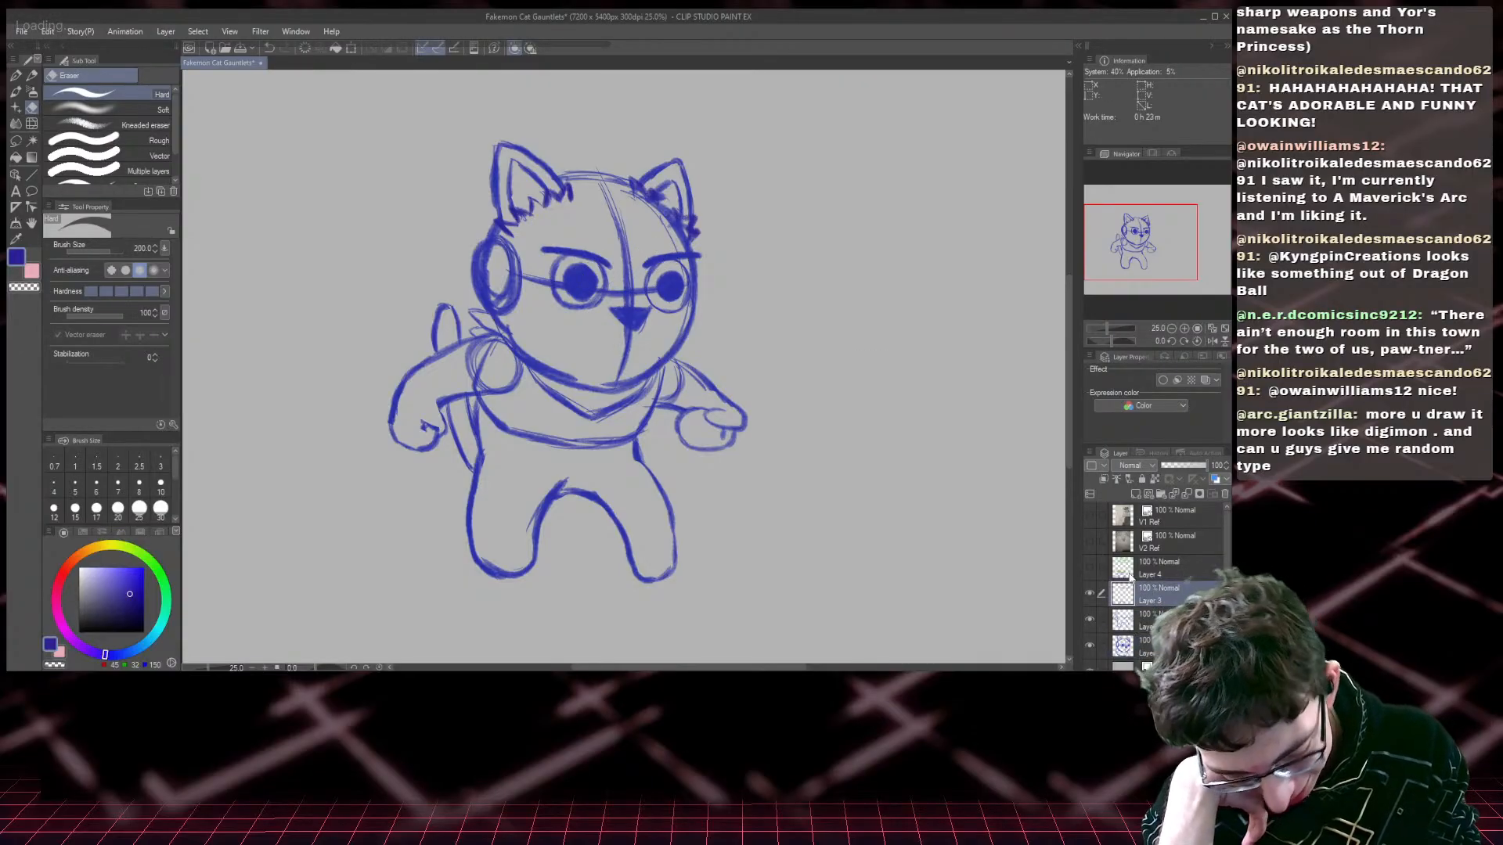
drag(647, 270, 561, 257)
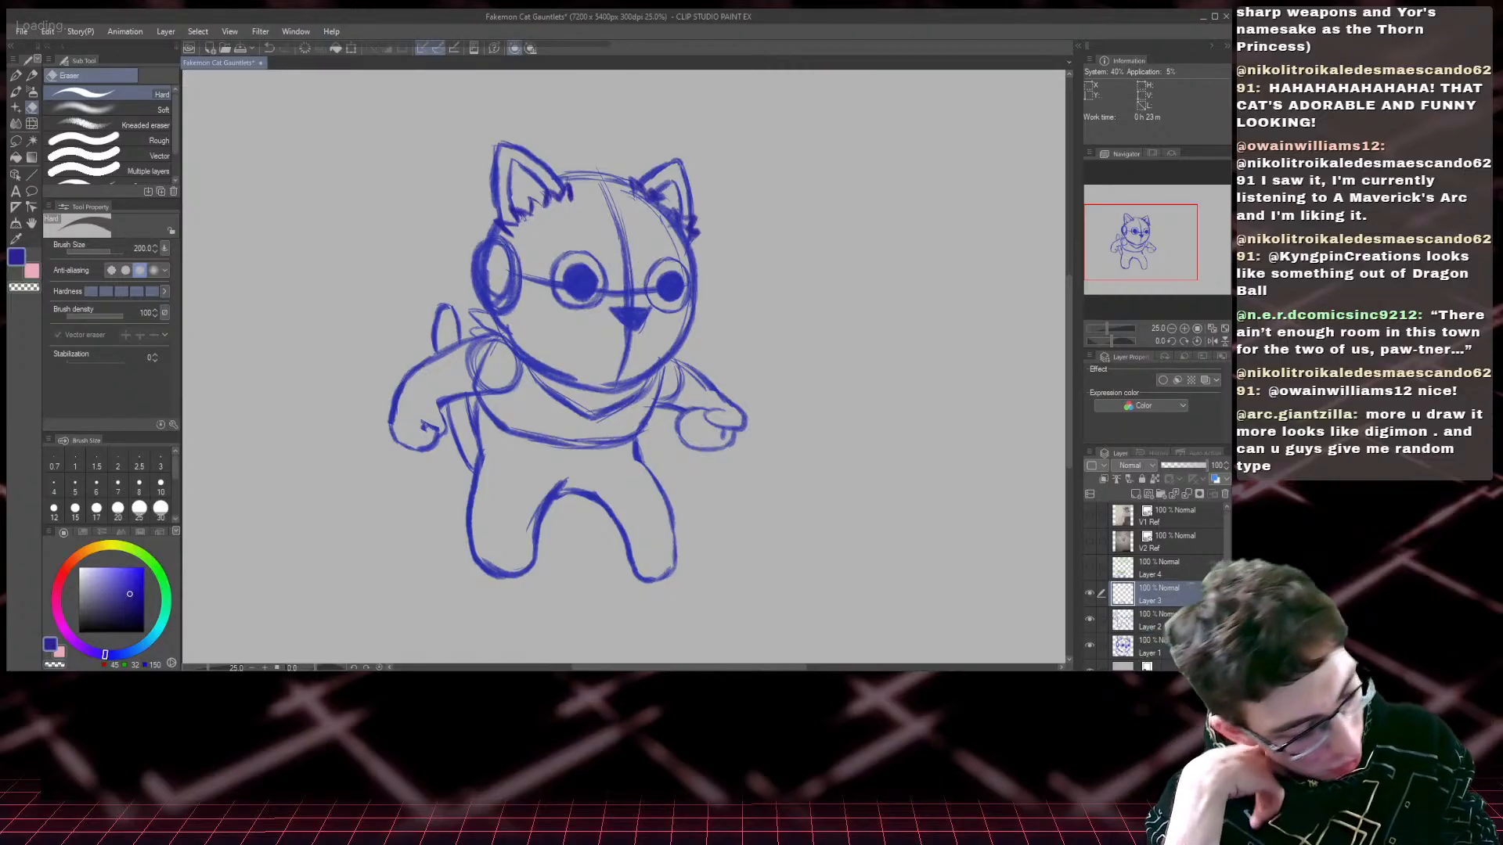
- Redraw both slanted eyebrows with the mechanical pencil and thicken them into solid, bushy blue brows
key(p)
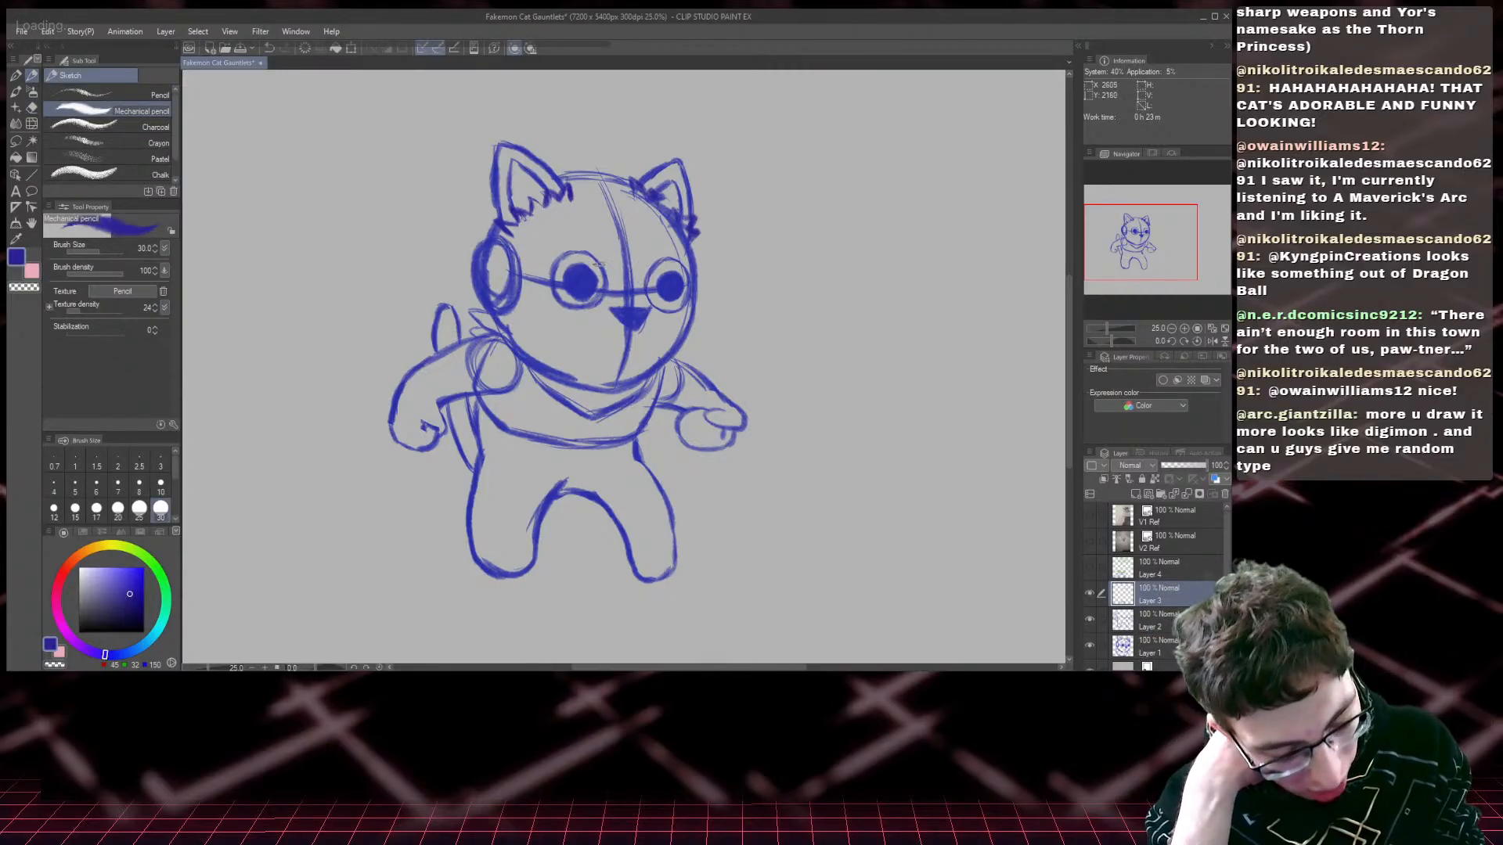
mouse_move(606, 261)
mouse_down()
mouse_move(544, 249)
mouse_move(708, 261)
mouse_move(665, 262)
mouse_move(688, 258)
mouse_up()
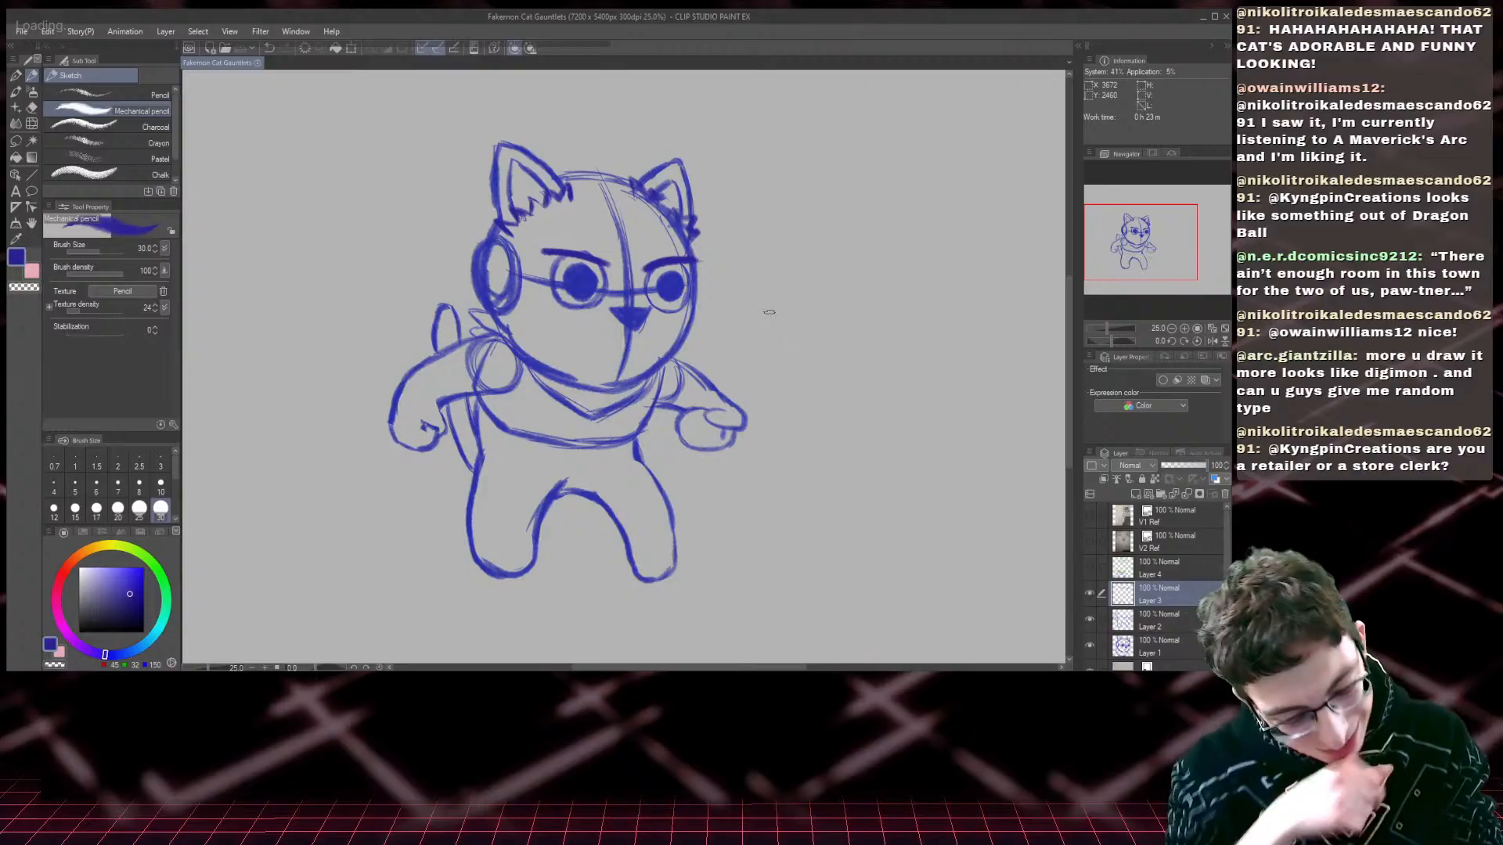
mouse_move(607, 262)
mouse_down()
mouse_move(582, 241)
mouse_move(527, 241)
mouse_move(599, 258)
mouse_move(542, 250)
mouse_up()
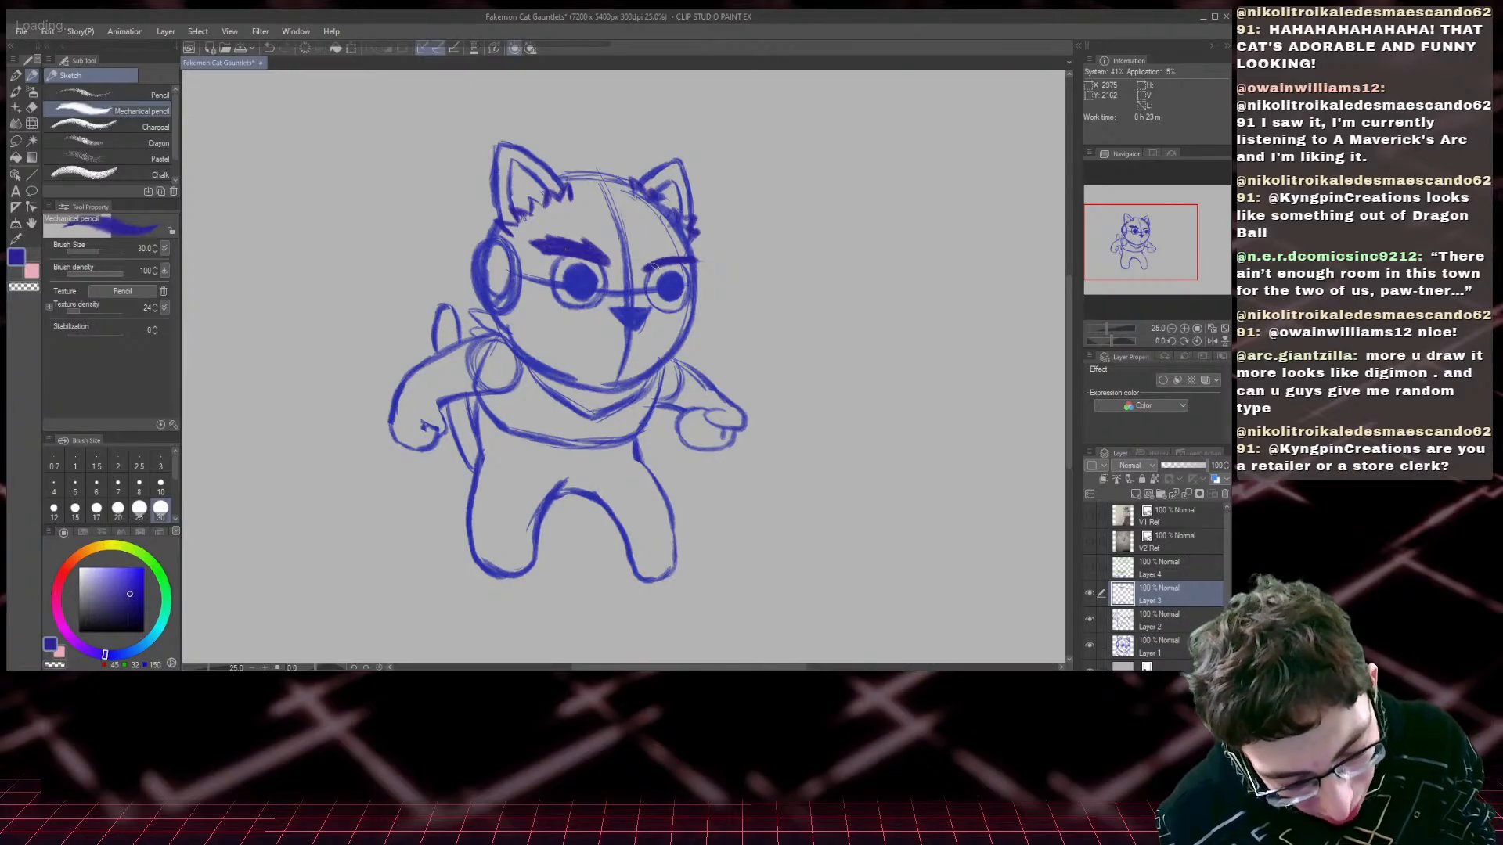
mouse_move(650, 266)
mouse_down()
mouse_move(701, 255)
mouse_move(645, 266)
mouse_up()
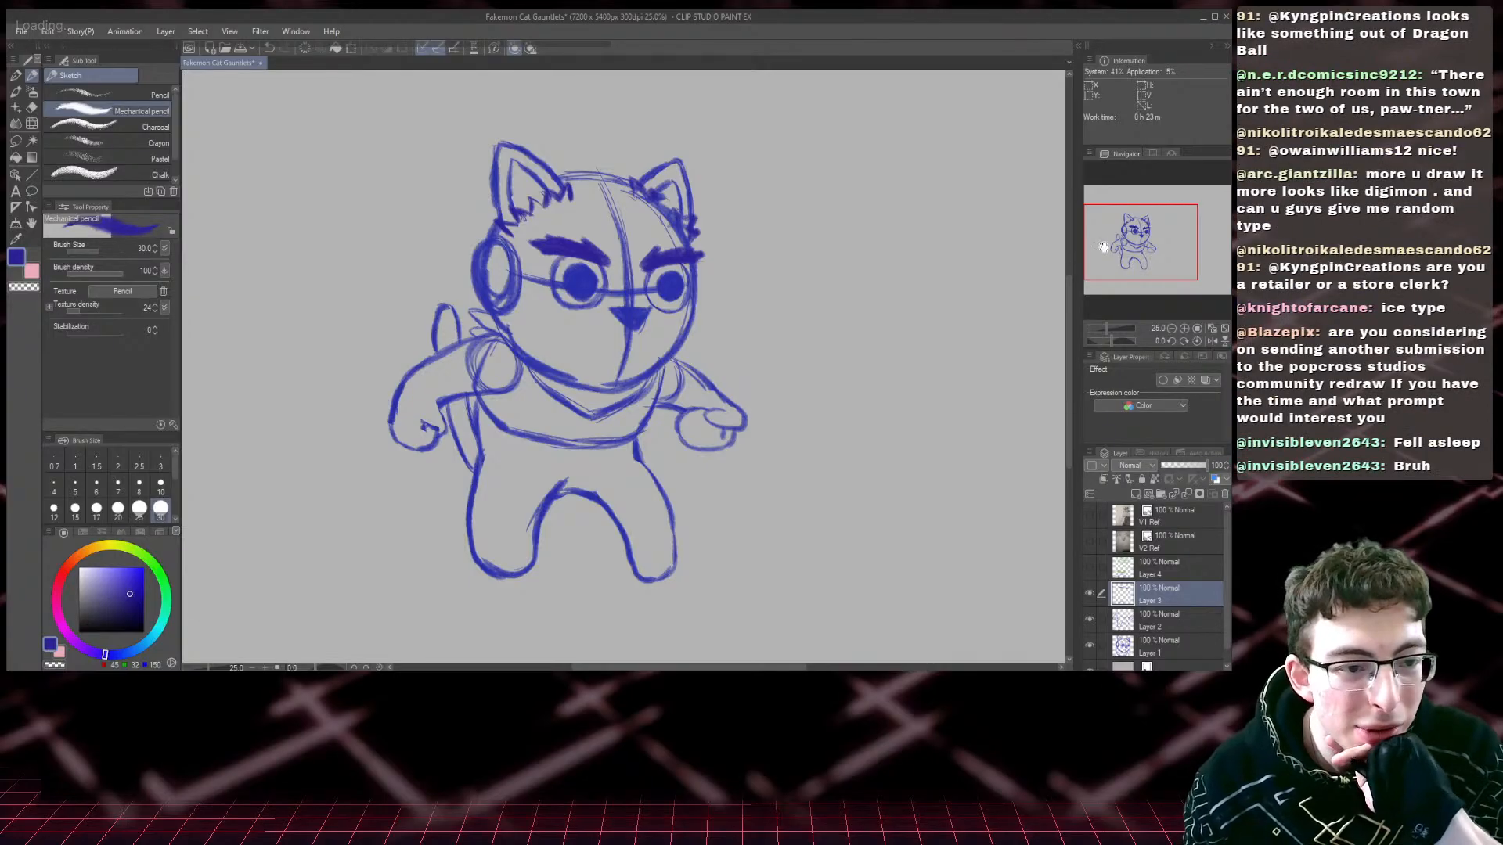
- Sketch a large tilted gauntlet palm with a wrist cuff in purple on a new layer, beside the cat's head
drag(1126, 259, 1136, 261)
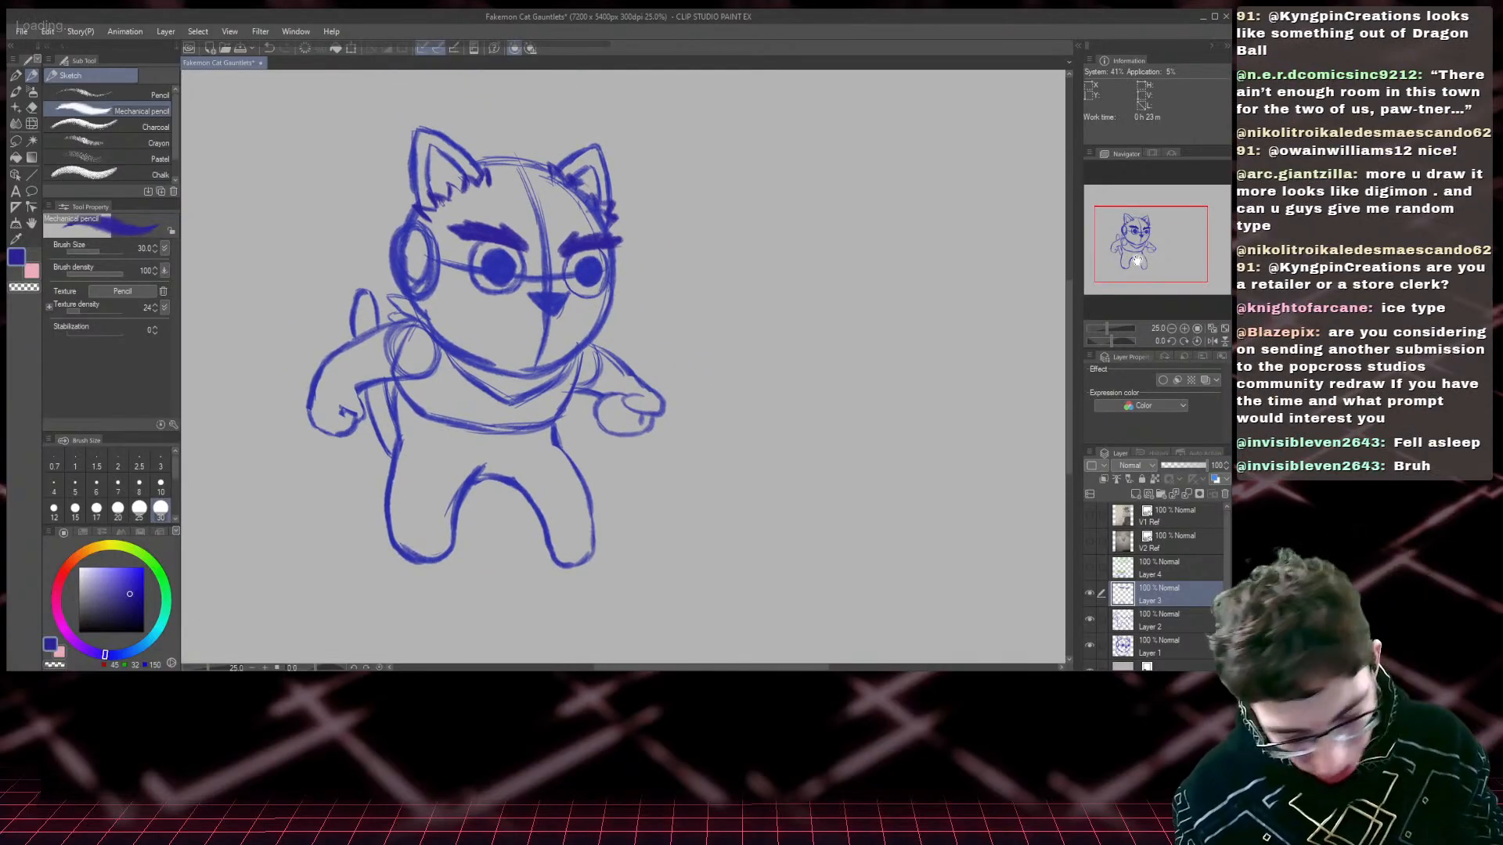
scroll(1138, 261, down, 2)
scroll(1137, 260, up, 2)
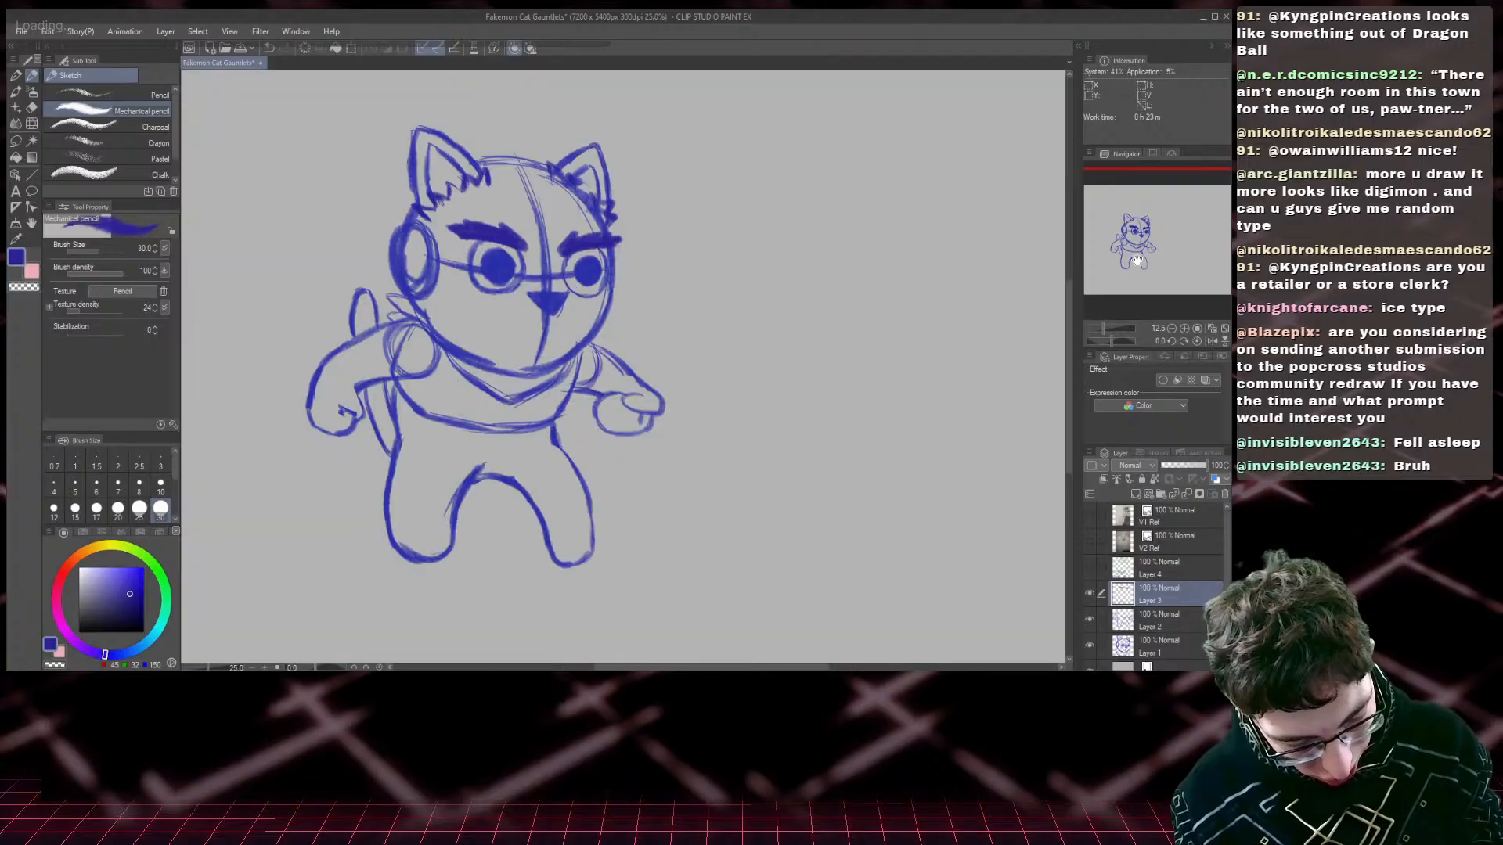
click(1134, 493)
drag(1120, 250, 1127, 237)
scroll(1127, 237, down, 2)
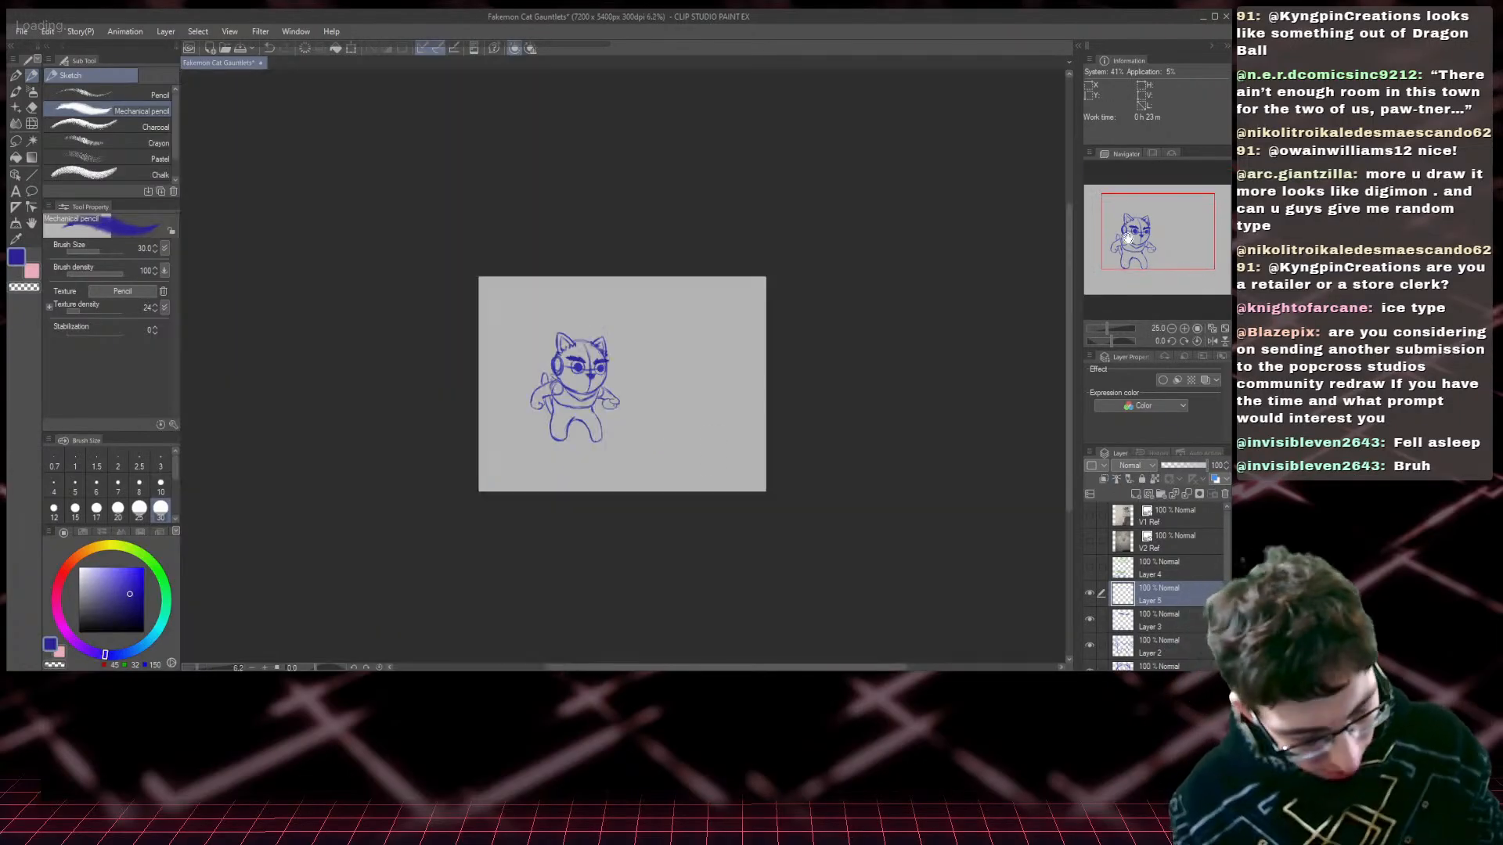
scroll(1127, 237, up, 1)
drag(64, 620, 73, 640)
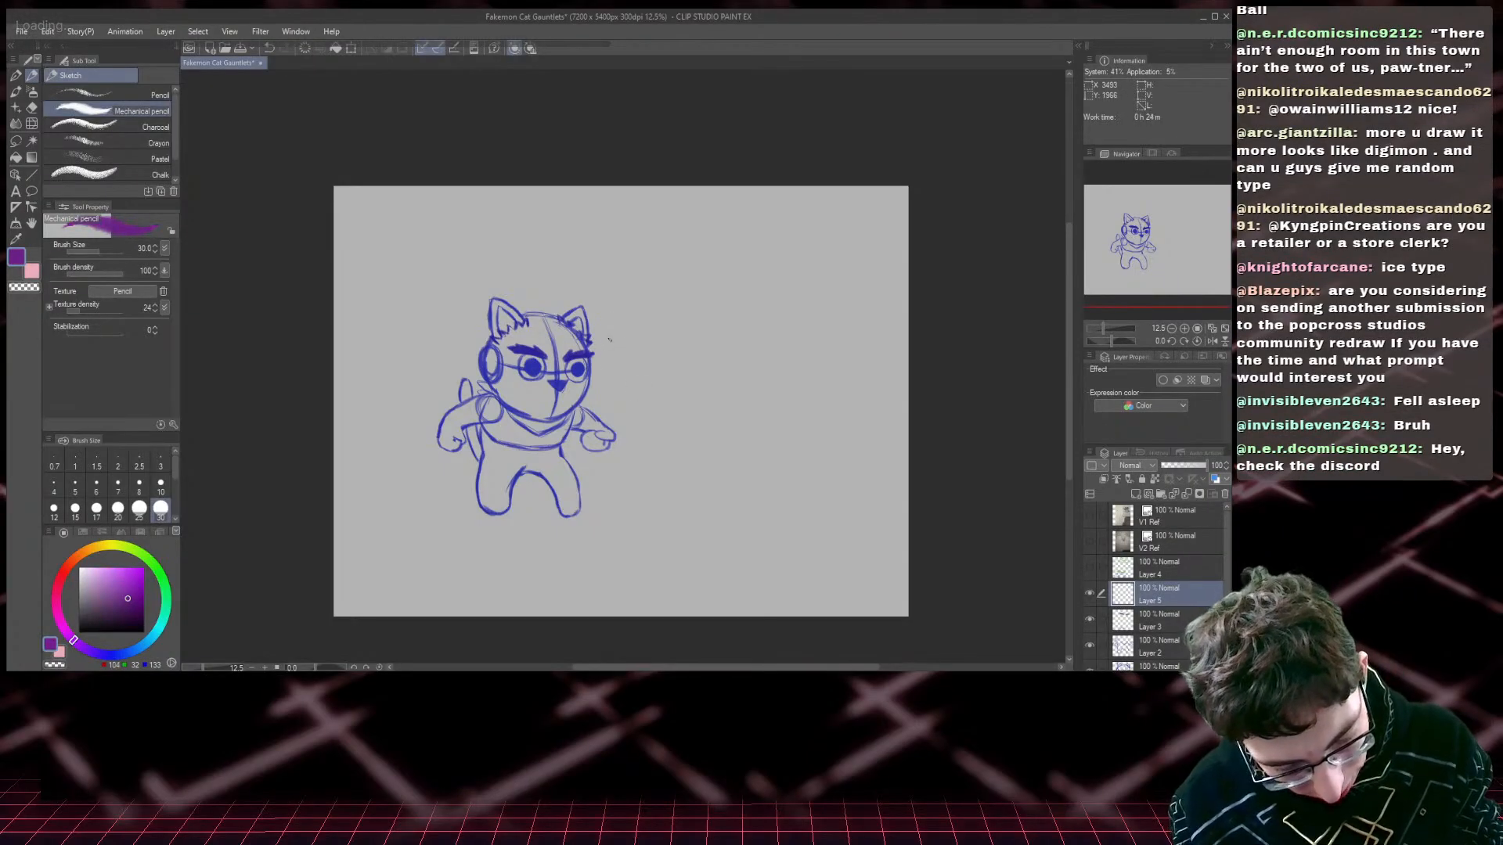
mouse_move(639, 251)
mouse_down()
mouse_move(758, 289)
mouse_move(709, 367)
mouse_move(629, 288)
mouse_move(621, 330)
mouse_move(701, 373)
mouse_move(711, 366)
mouse_move(623, 362)
mouse_up()
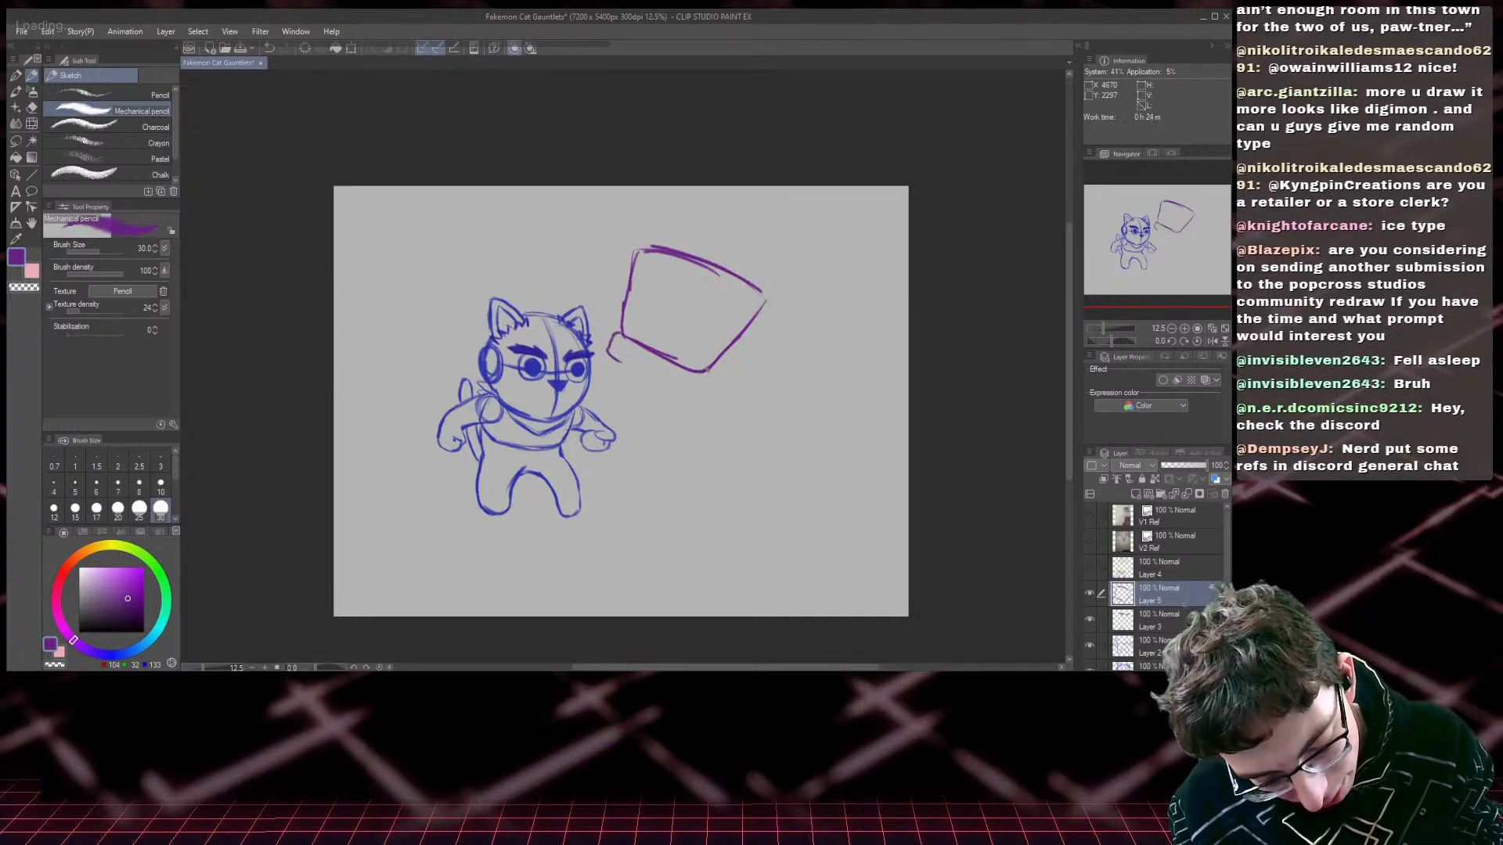
mouse_move(712, 376)
mouse_down()
mouse_move(686, 394)
mouse_move(608, 353)
mouse_up()
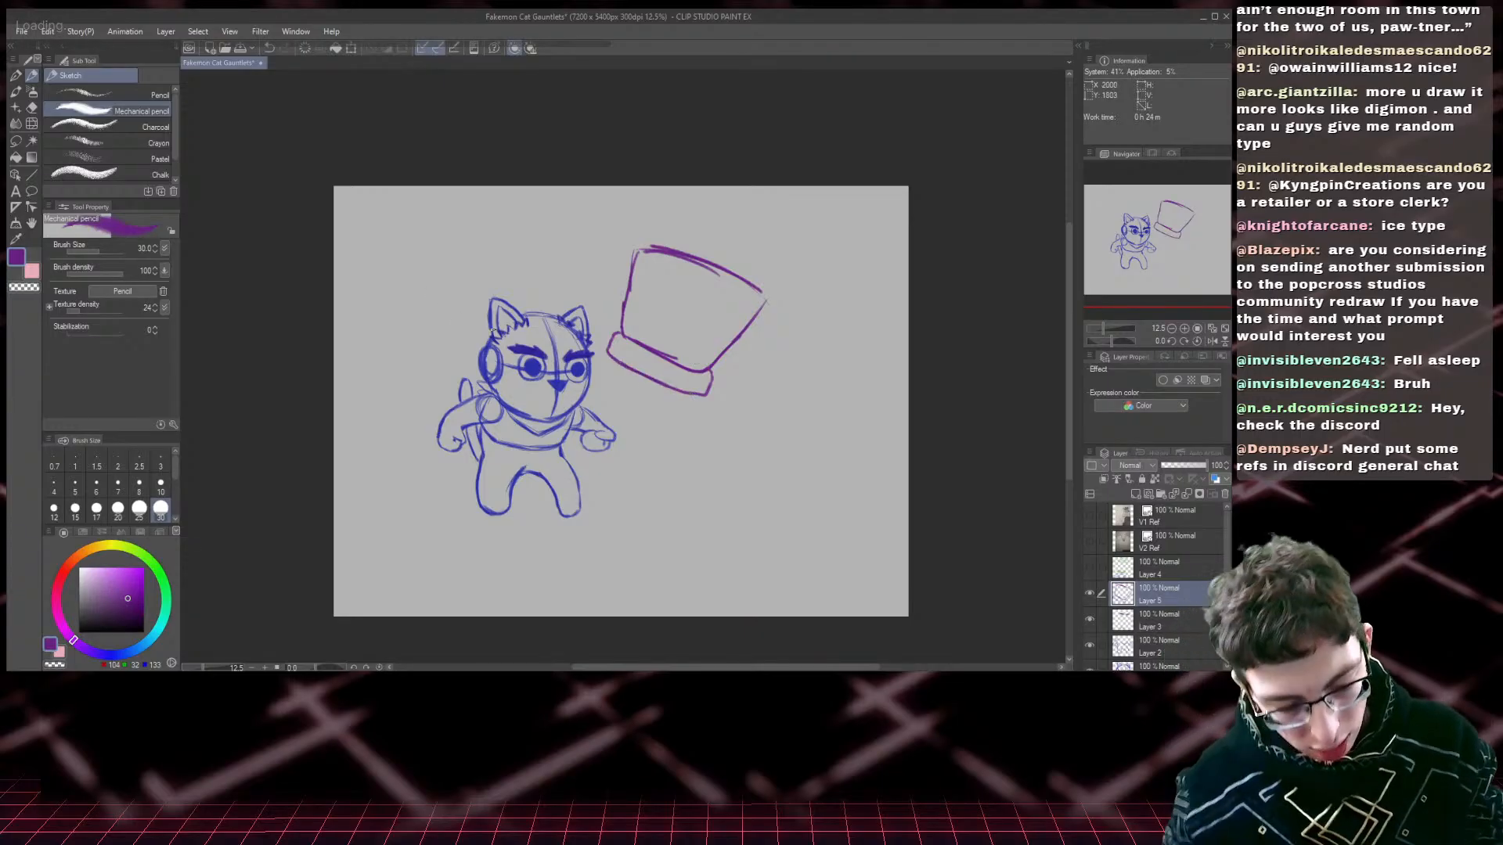
- Draw an angular thumb on the palm's cat-facing side and a rounded first finger with a joint line above the palm
mouse_move(613, 246)
mouse_down()
mouse_move(586, 252)
mouse_move(615, 258)
mouse_move(623, 282)
mouse_move(589, 281)
mouse_move(619, 321)
mouse_up()
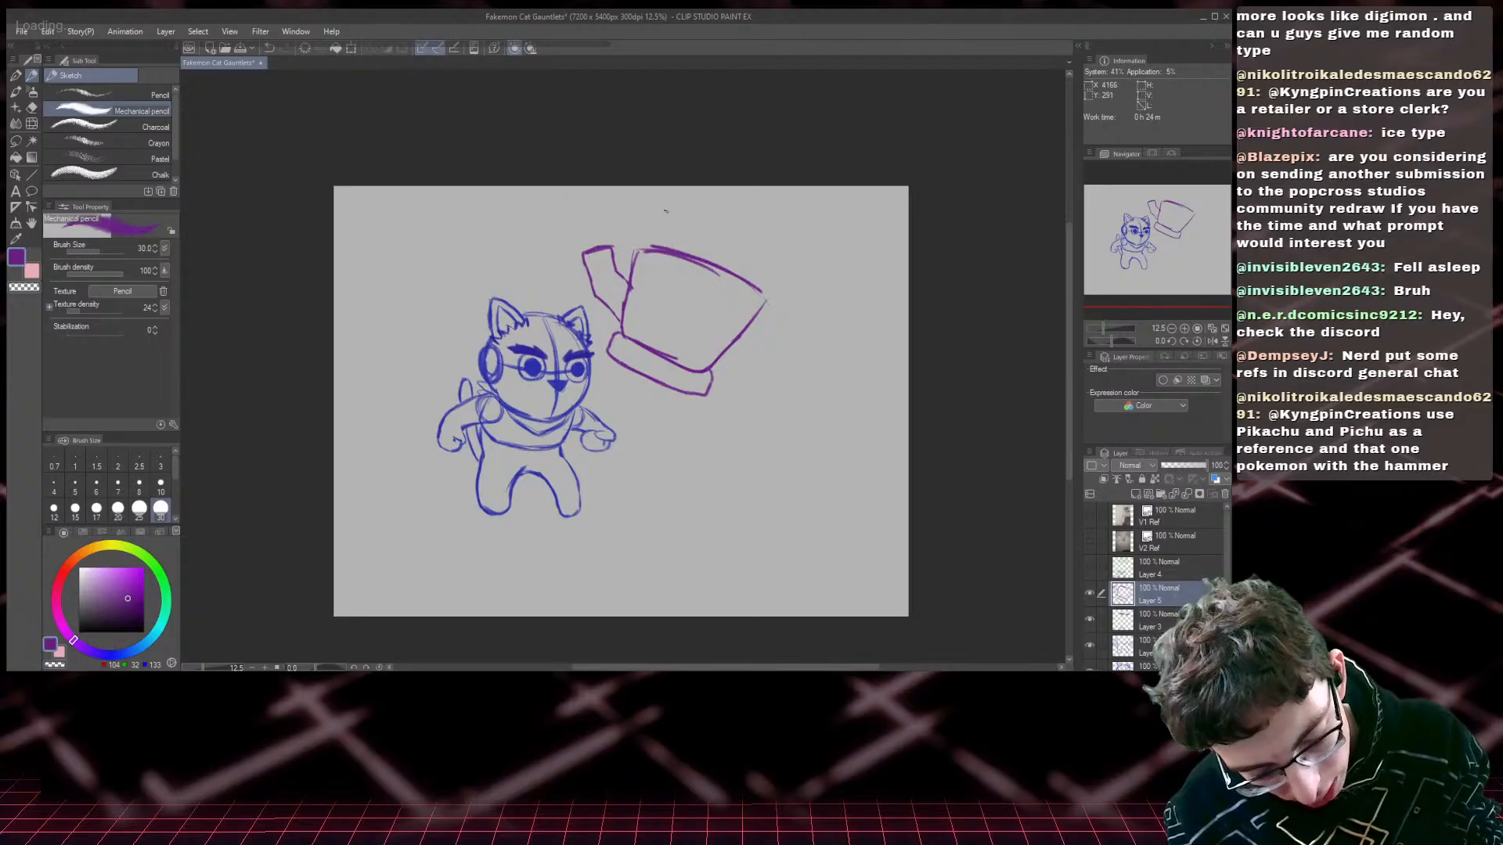
mouse_move(672, 231)
mouse_down()
mouse_move(646, 244)
mouse_move(638, 223)
mouse_move(674, 229)
mouse_move(641, 222)
mouse_move(680, 208)
mouse_move(649, 197)
mouse_move(644, 216)
mouse_move(667, 195)
mouse_up()
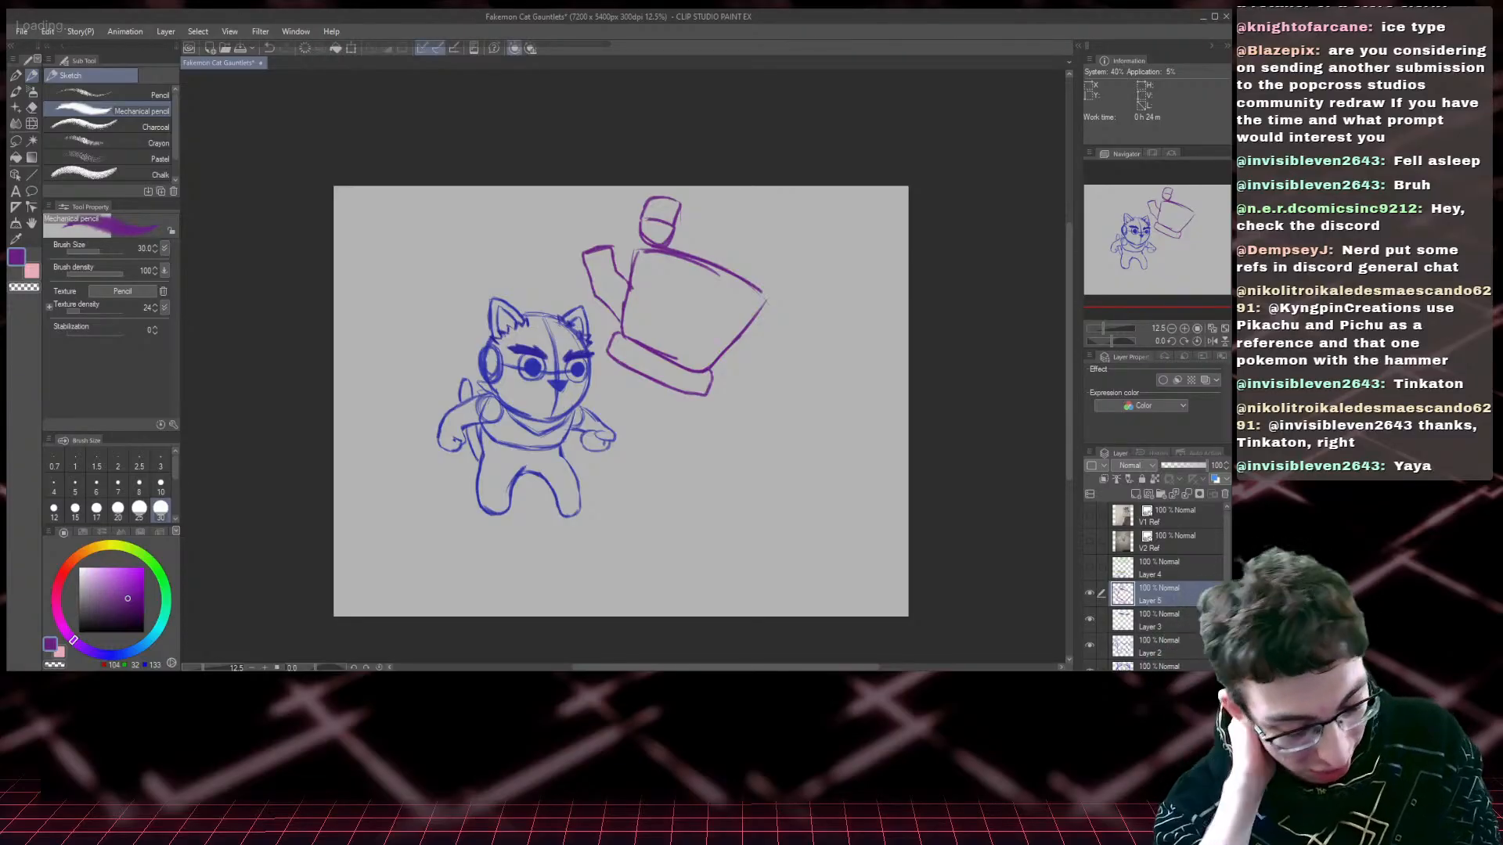
drag(682, 205, 679, 247)
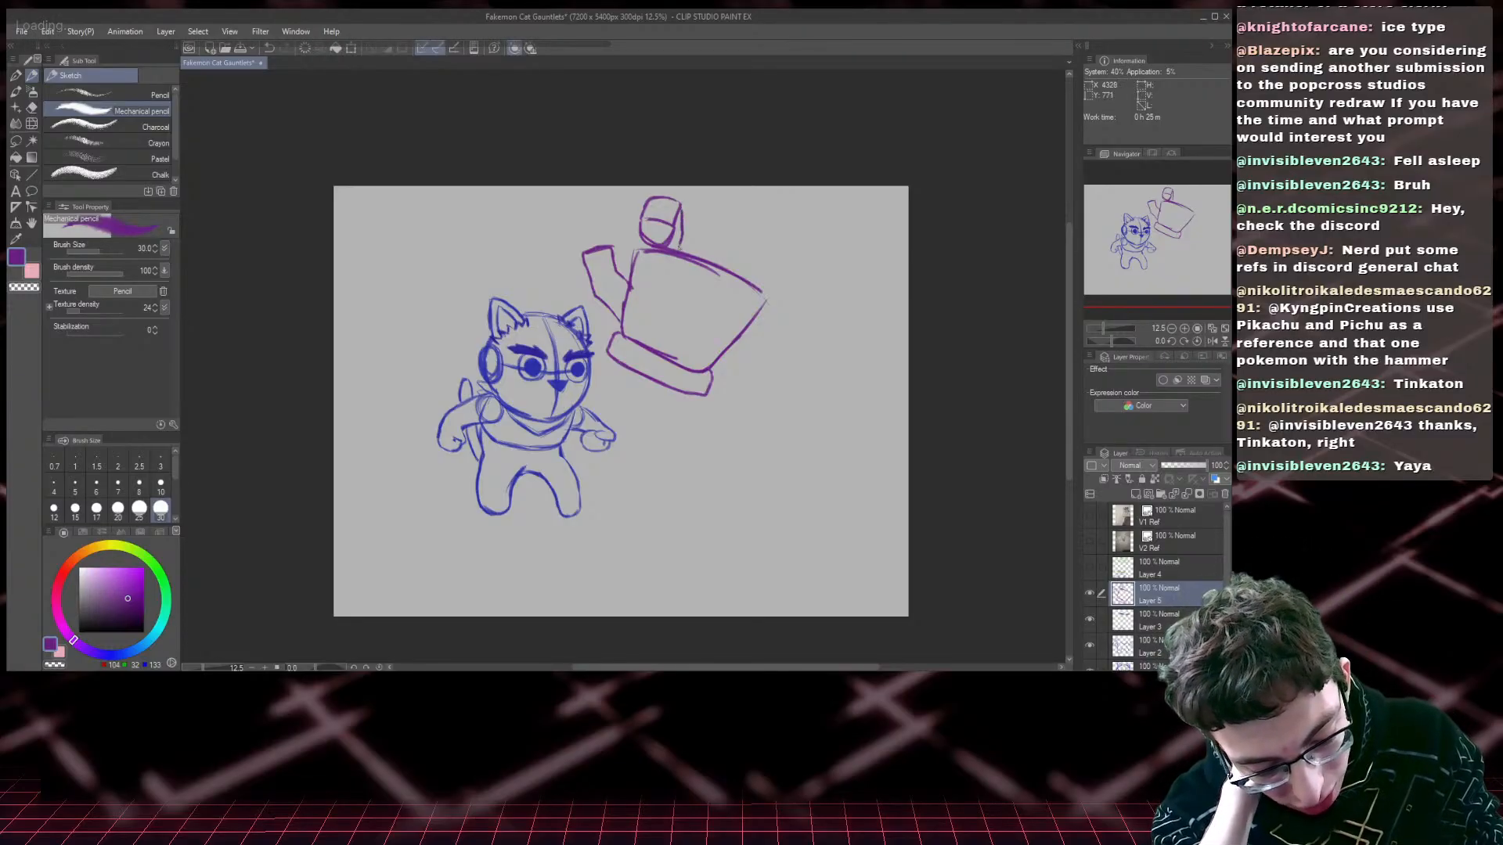
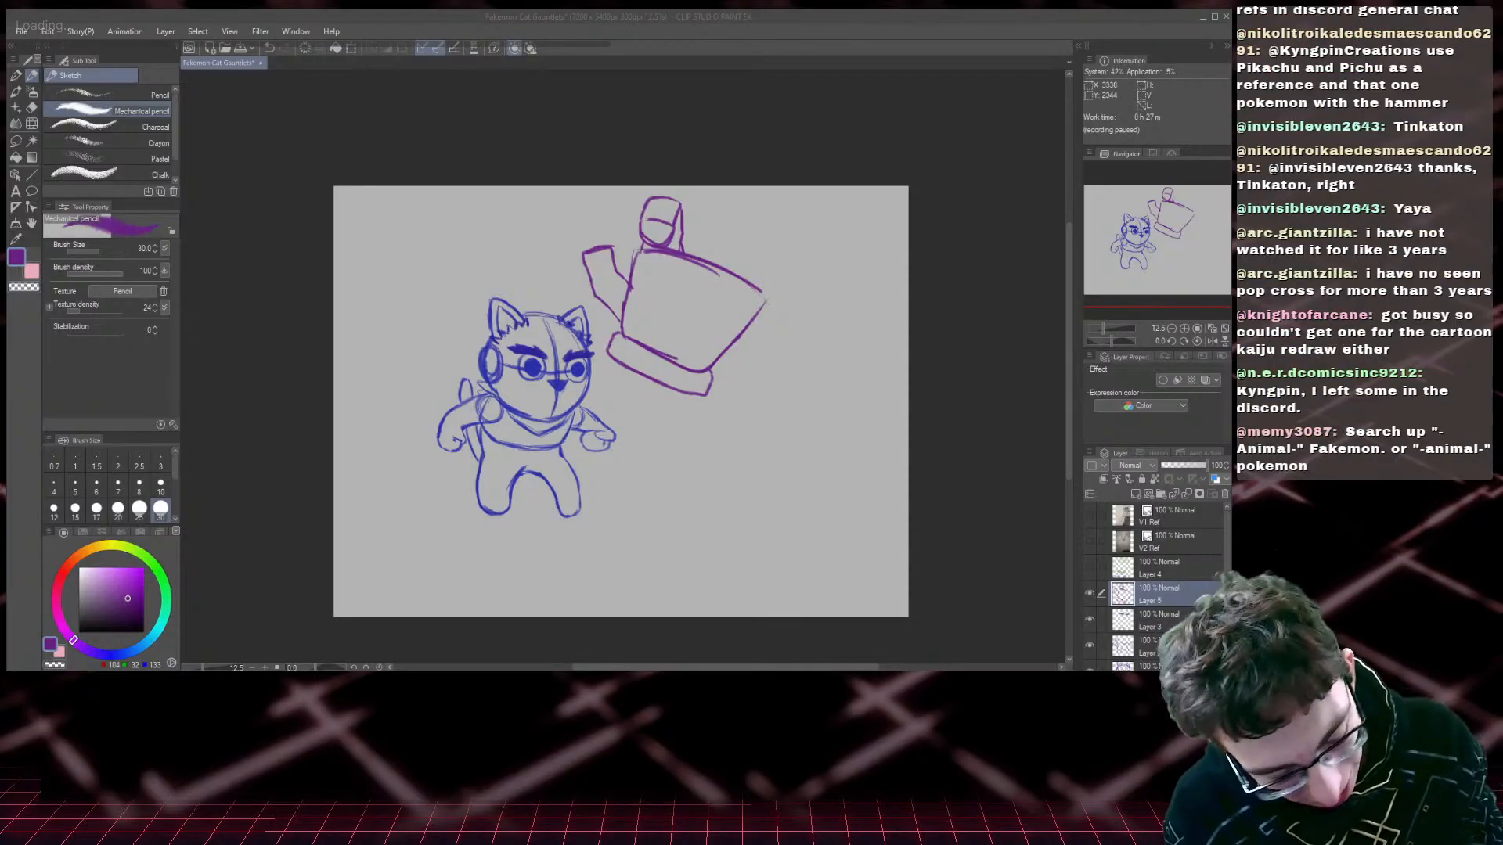
- Draw a rounded knuckle on the palm's upper edge and extend it into a second finger beside the first
click(461, 400)
scroll(460, 399, up, 3)
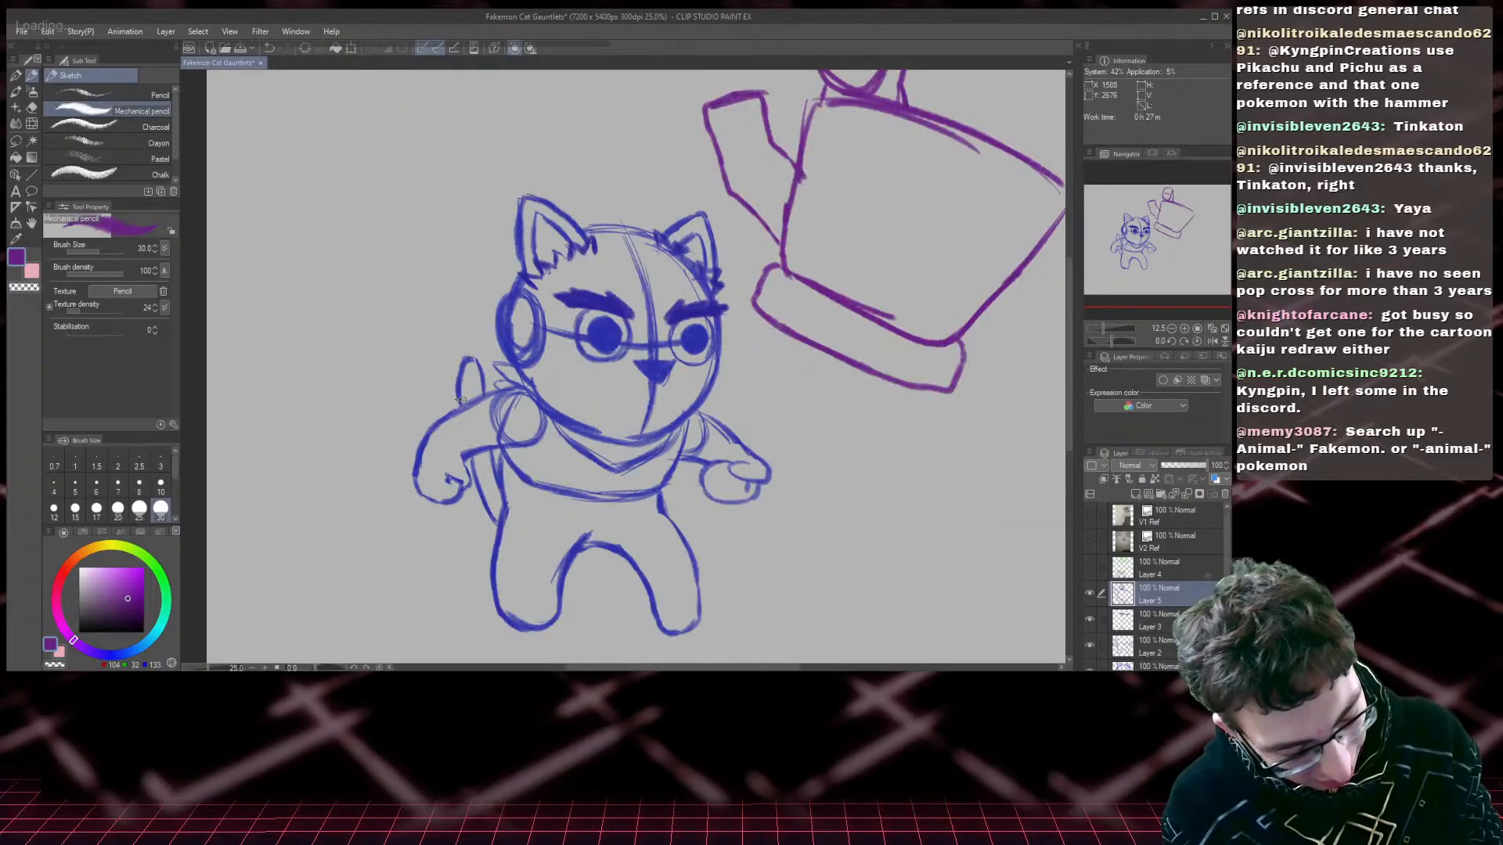
drag(1147, 251, 1195, 231)
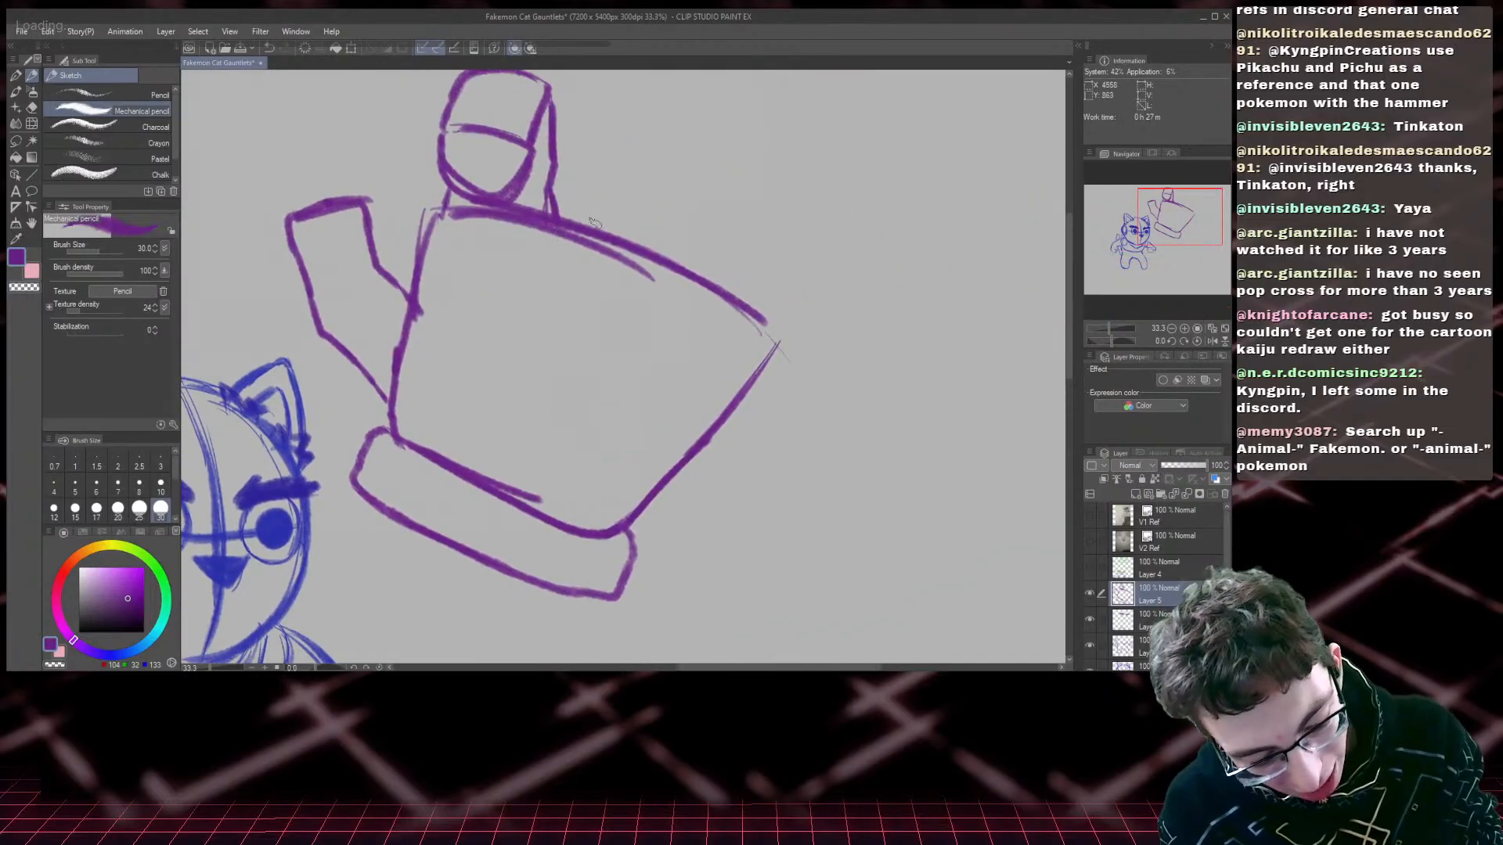
mouse_move(557, 197)
mouse_down()
mouse_move(630, 241)
mouse_move(585, 266)
mouse_up()
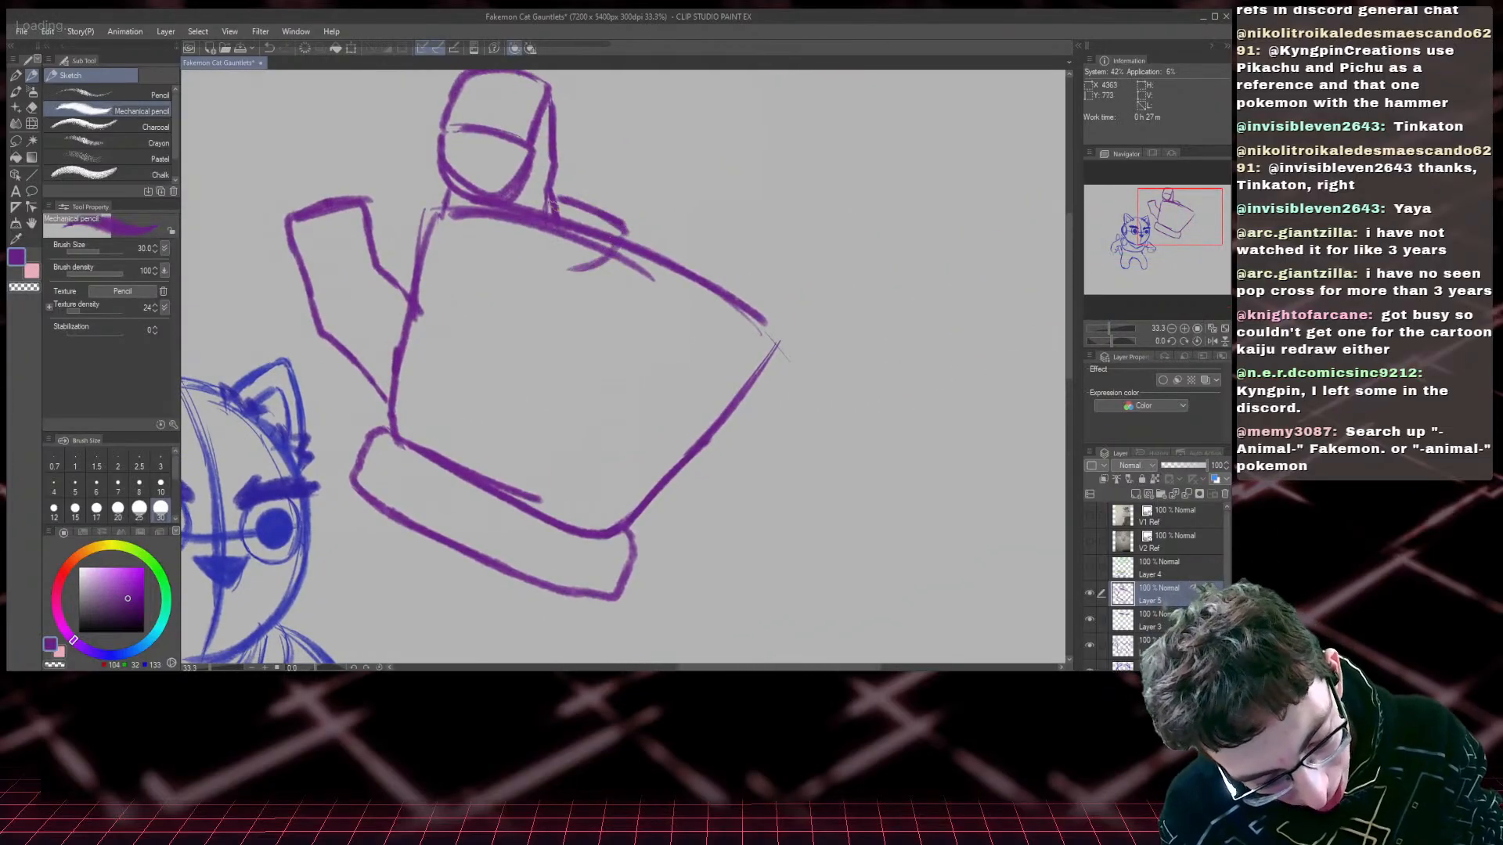
mouse_move(552, 201)
mouse_down()
mouse_move(548, 268)
mouse_move(621, 246)
mouse_move(621, 227)
mouse_move(632, 236)
mouse_move(579, 281)
mouse_up()
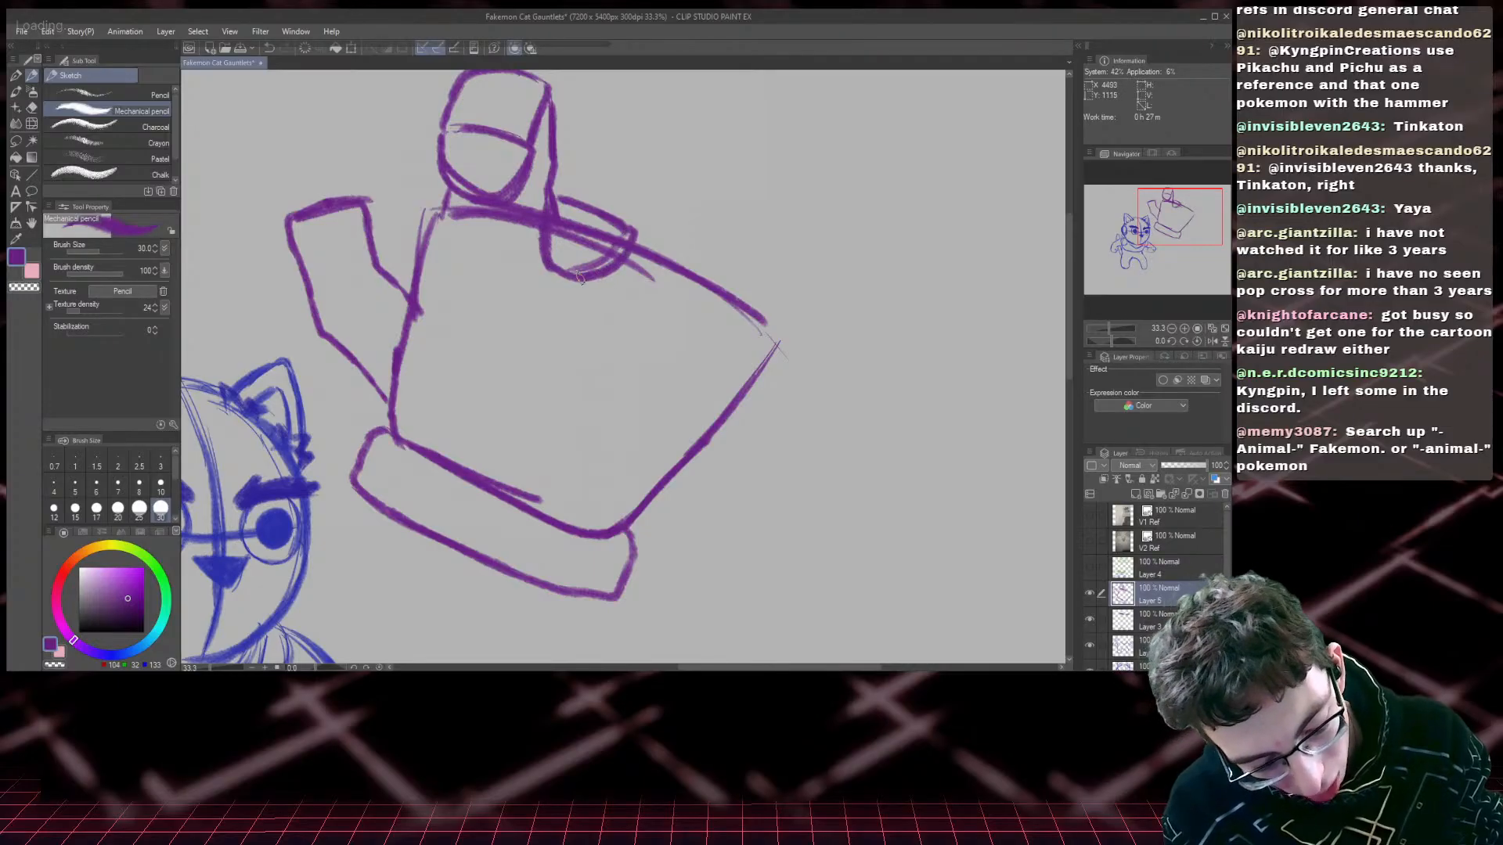
scroll(440, 274, down, 3)
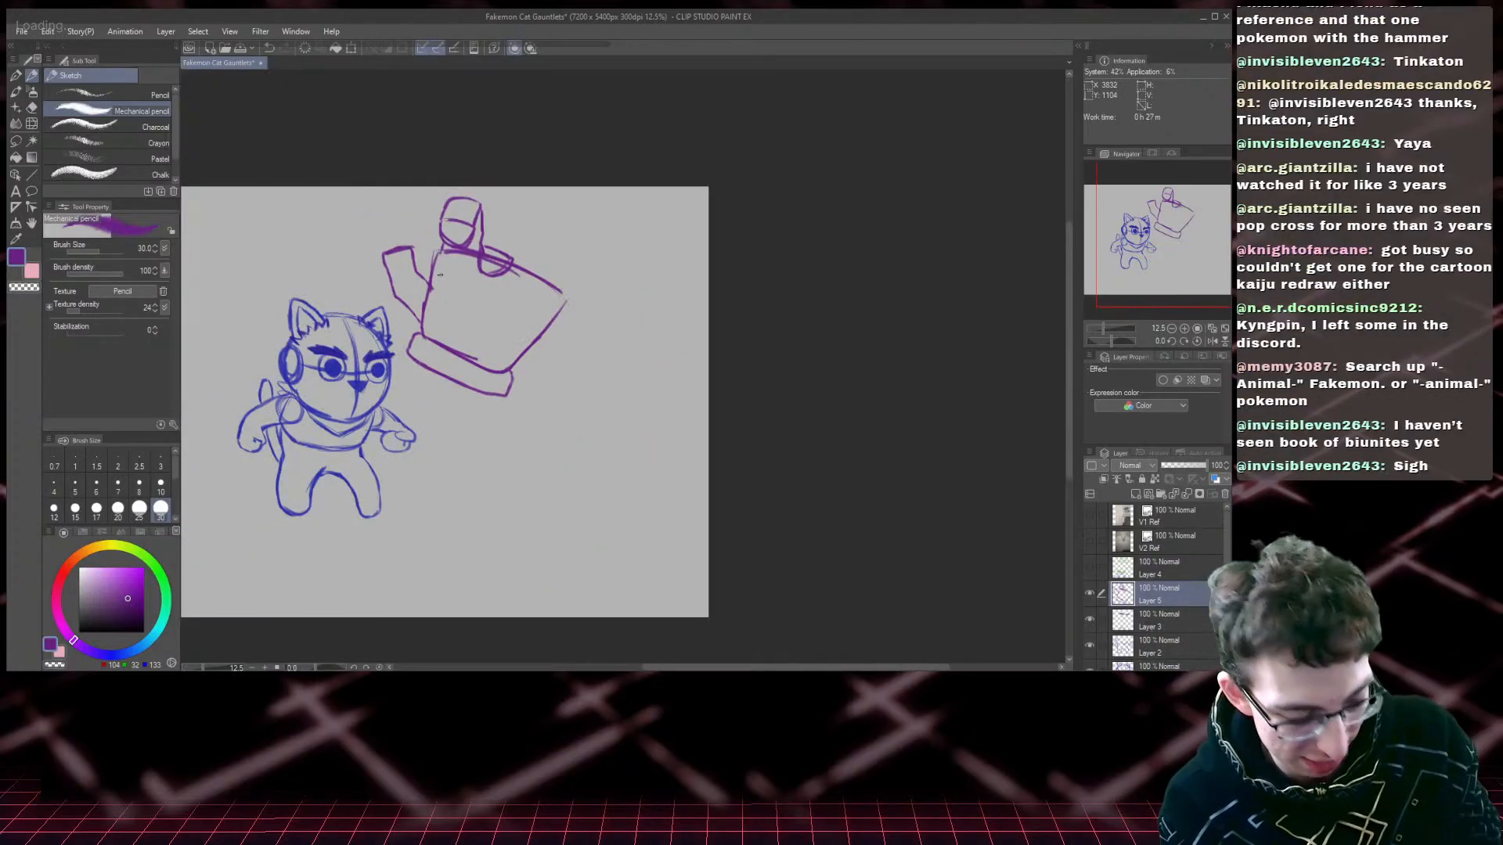
scroll(440, 274, up, 3)
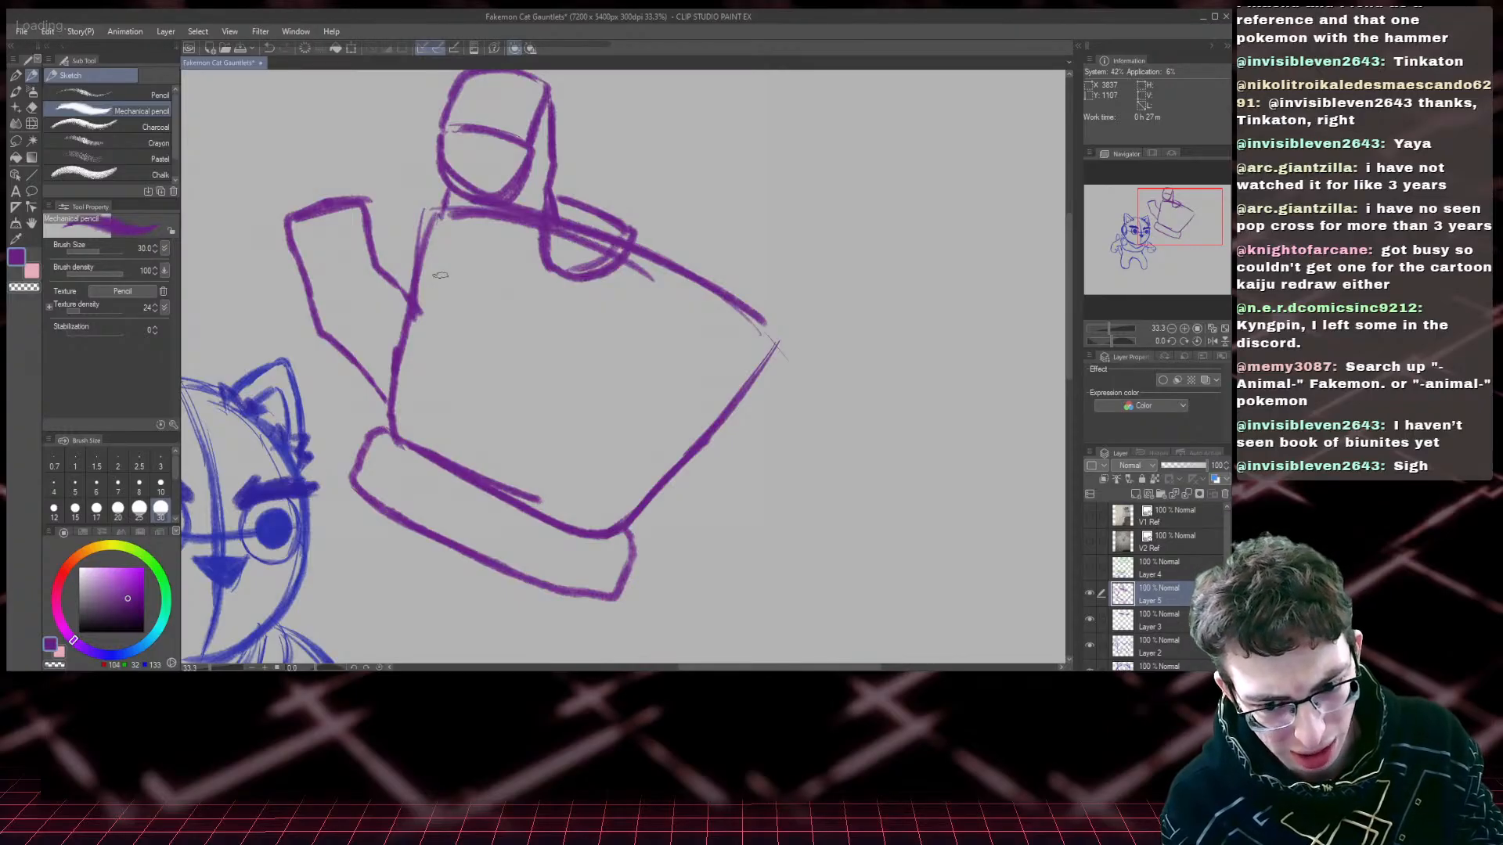
drag(1177, 231, 1165, 219)
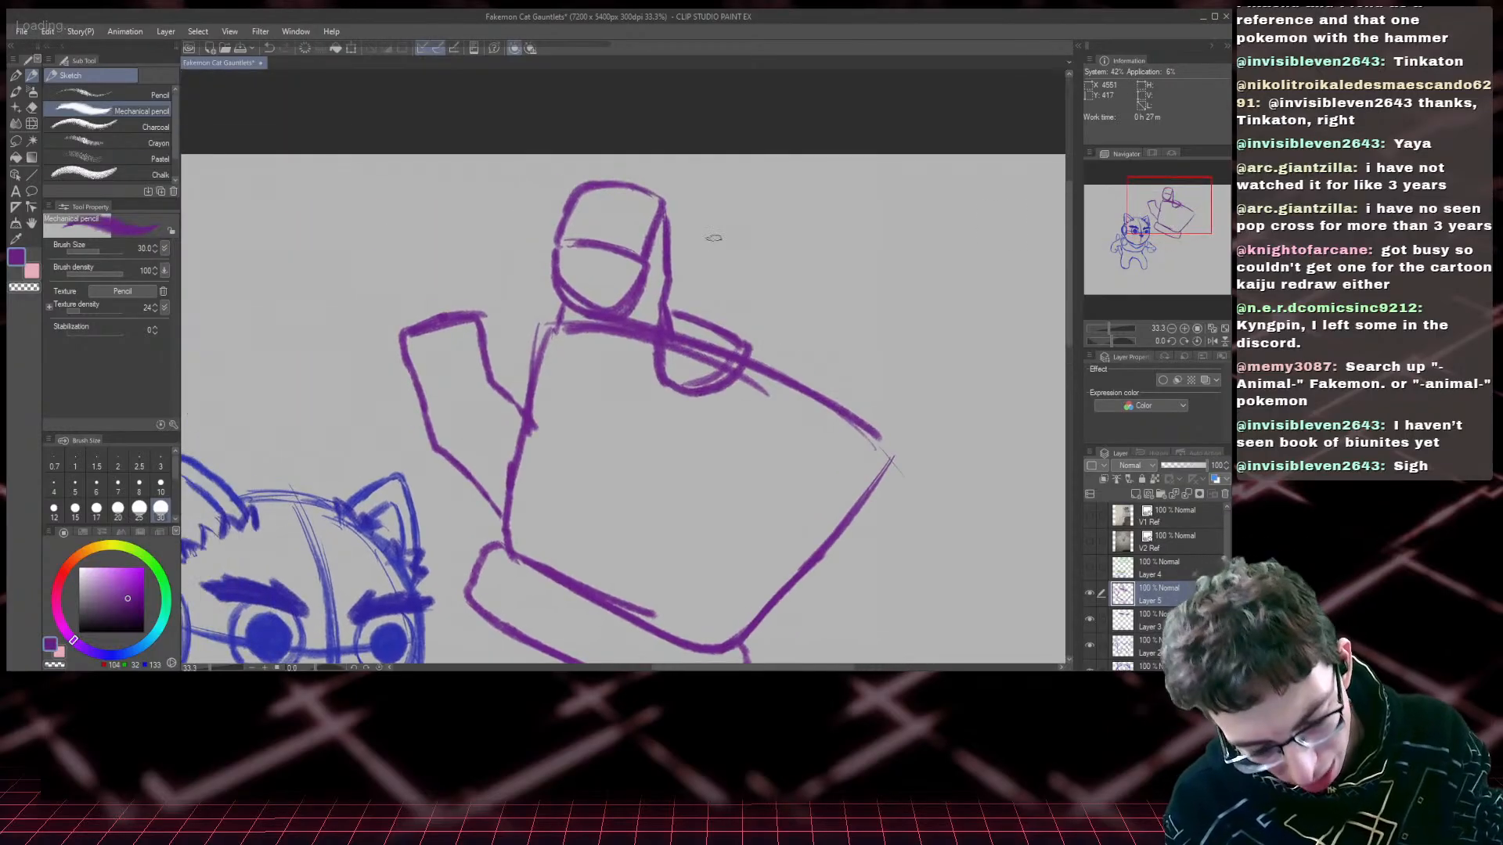
mouse_move(708, 220)
mouse_down()
mouse_move(661, 311)
mouse_move(712, 209)
mouse_move(744, 221)
mouse_move(779, 255)
mouse_move(783, 305)
mouse_move(757, 362)
mouse_up()
drag(767, 285, 748, 341)
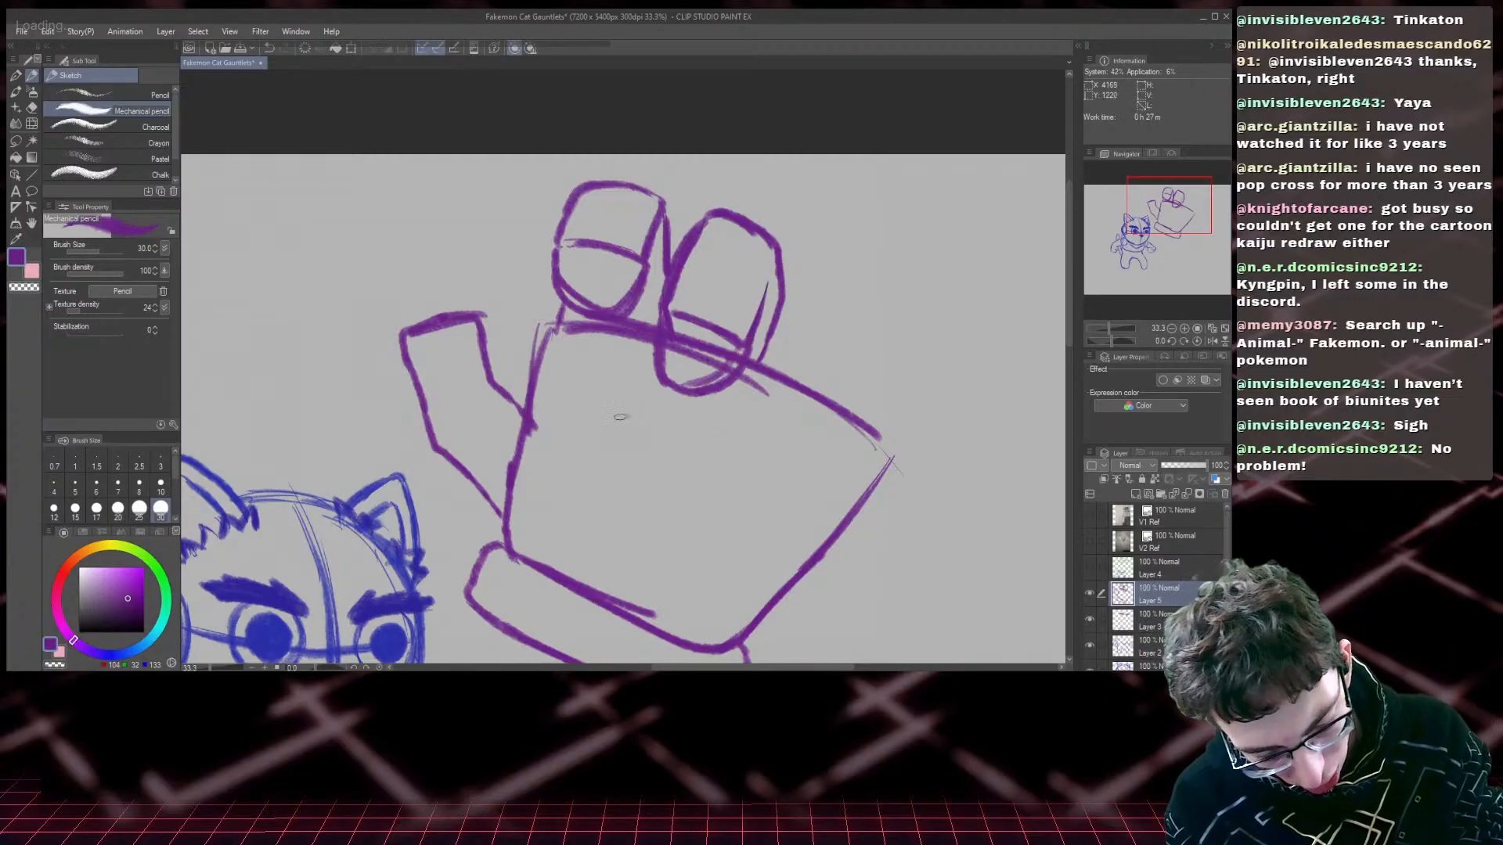
click(32, 107)
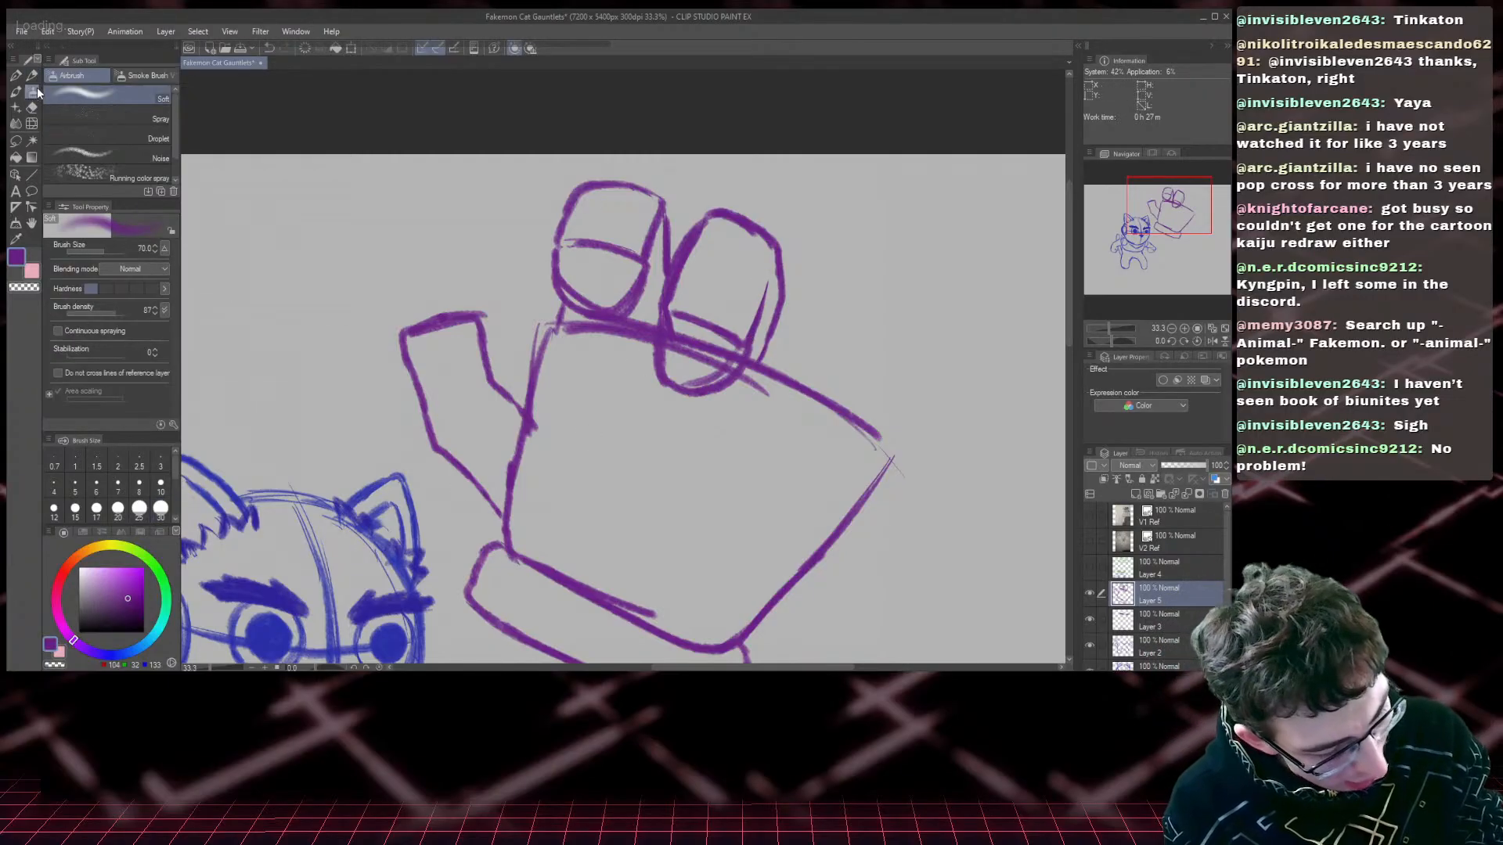
- Erase the stretch of the palm's edge line that crosses the second finger's knuckle
mouse_move(704, 328)
mouse_down()
mouse_move(673, 360)
mouse_move(681, 344)
mouse_move(726, 360)
mouse_move(673, 369)
mouse_move(688, 395)
mouse_move(660, 374)
mouse_up()
- Try a small rounded knuckle above the palm's upper edge for the third finger, and erase it
click(32, 75)
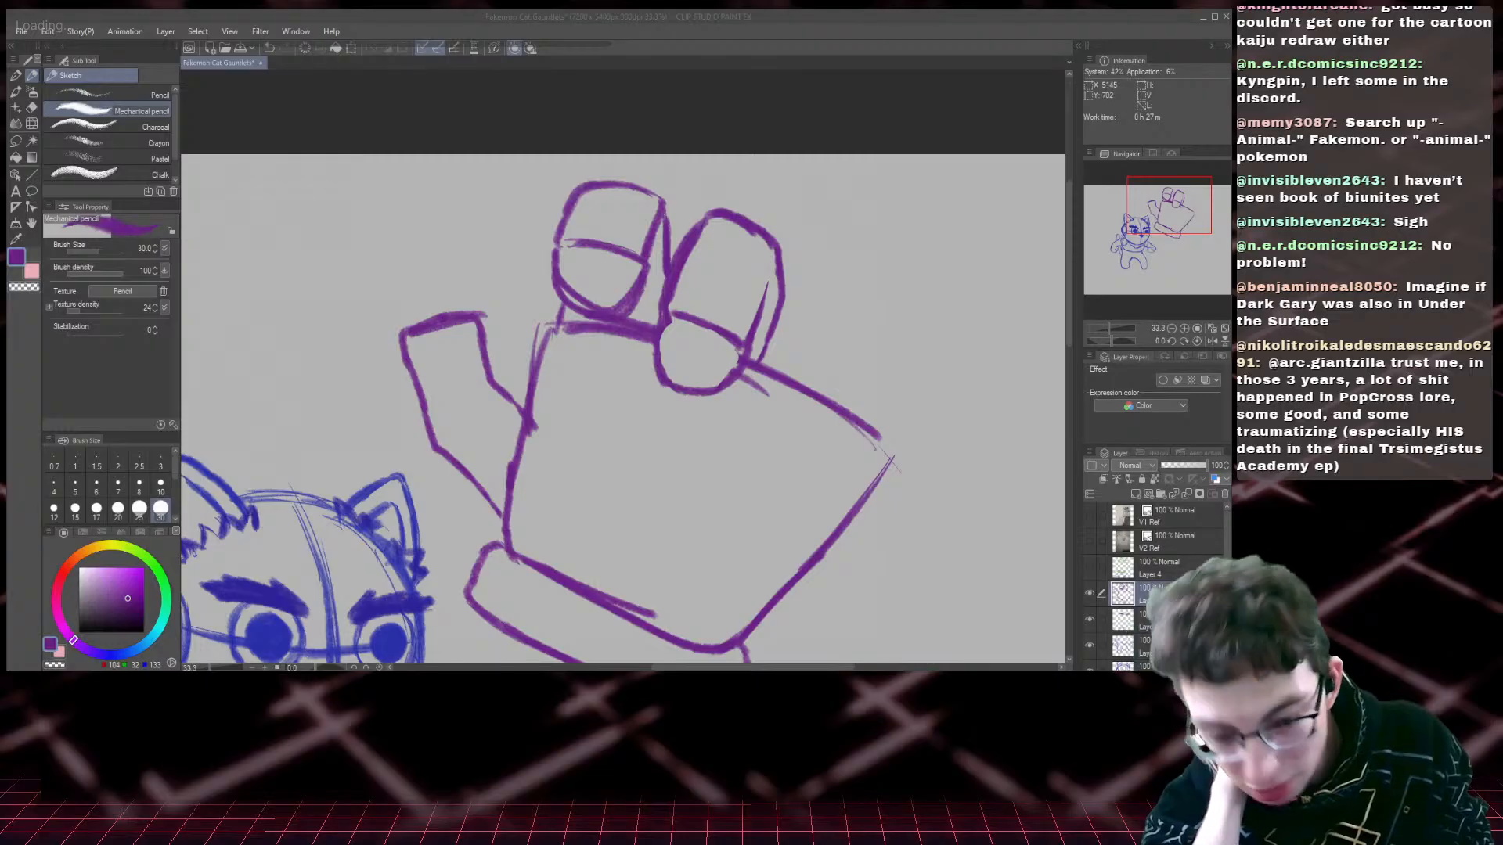
mouse_move(857, 346)
mouse_down()
mouse_move(795, 317)
mouse_move(858, 348)
mouse_move(846, 377)
mouse_move(784, 368)
mouse_move(791, 330)
mouse_move(830, 391)
mouse_move(859, 365)
mouse_up()
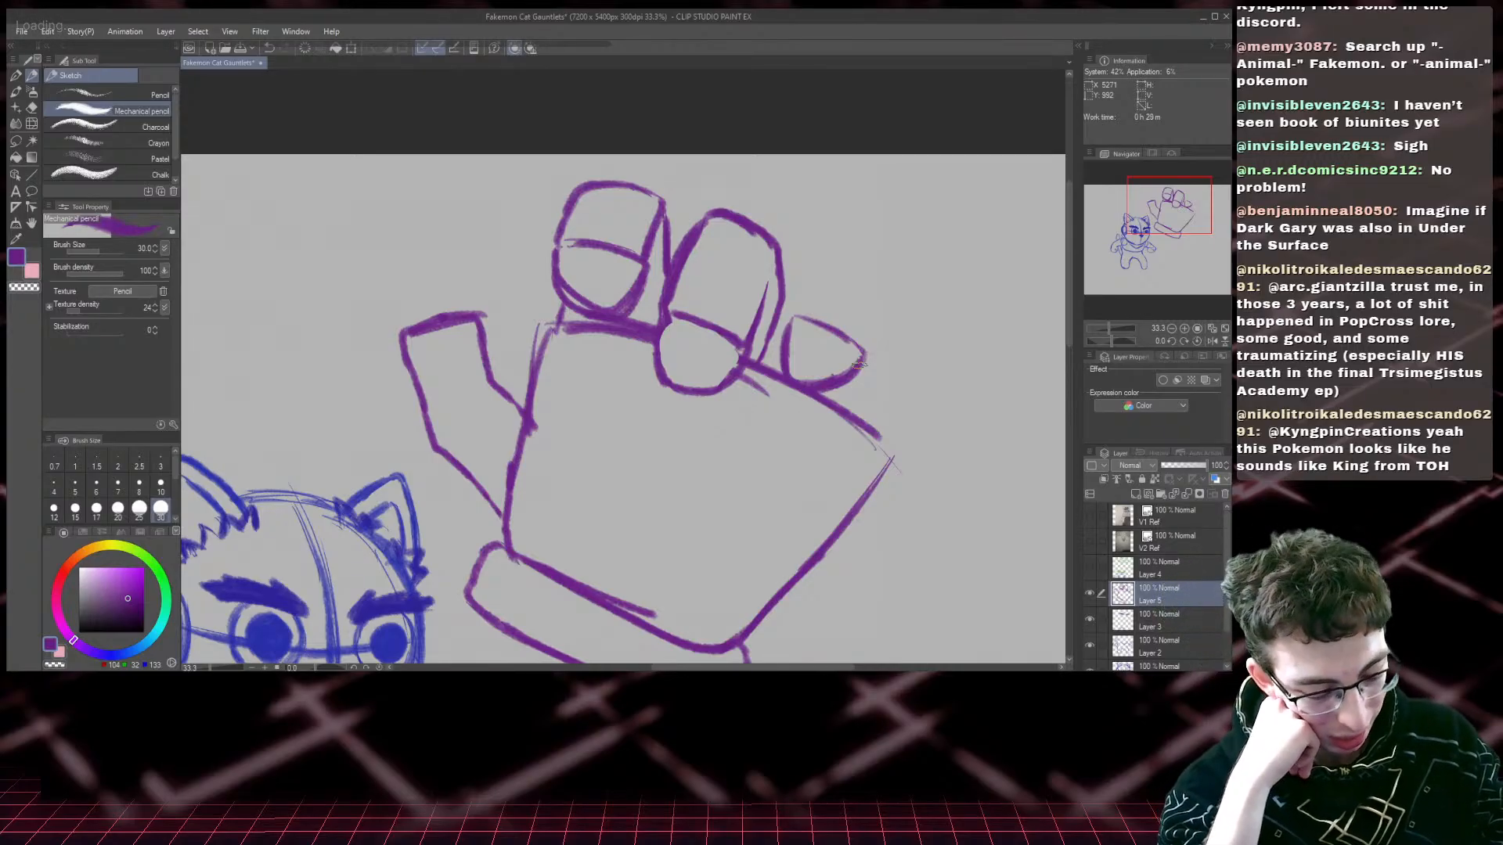
click(32, 108)
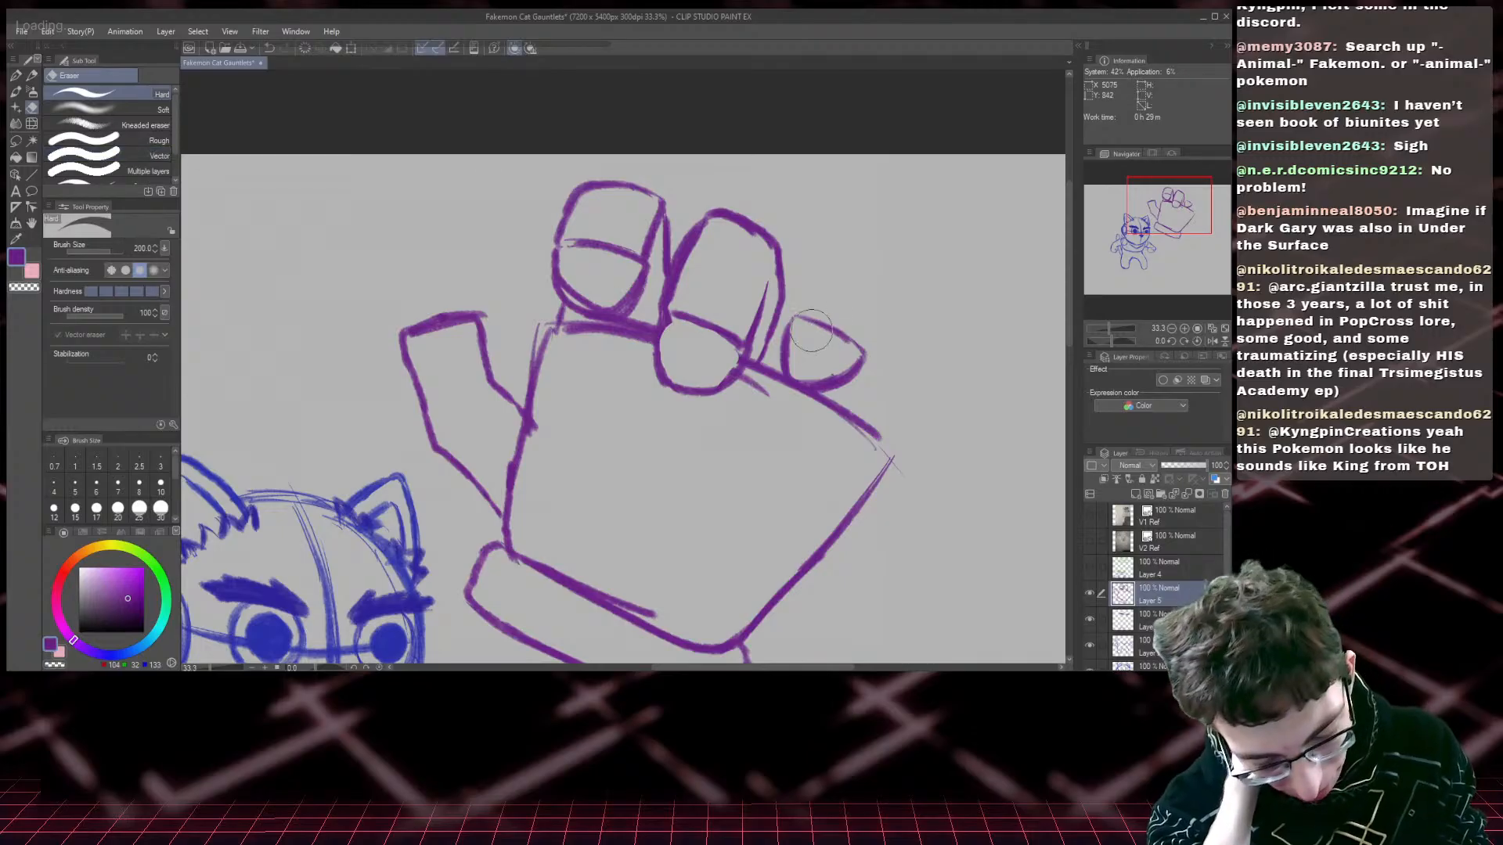
mouse_move(814, 335)
mouse_down()
mouse_move(798, 349)
mouse_move(819, 368)
mouse_move(865, 363)
mouse_up()
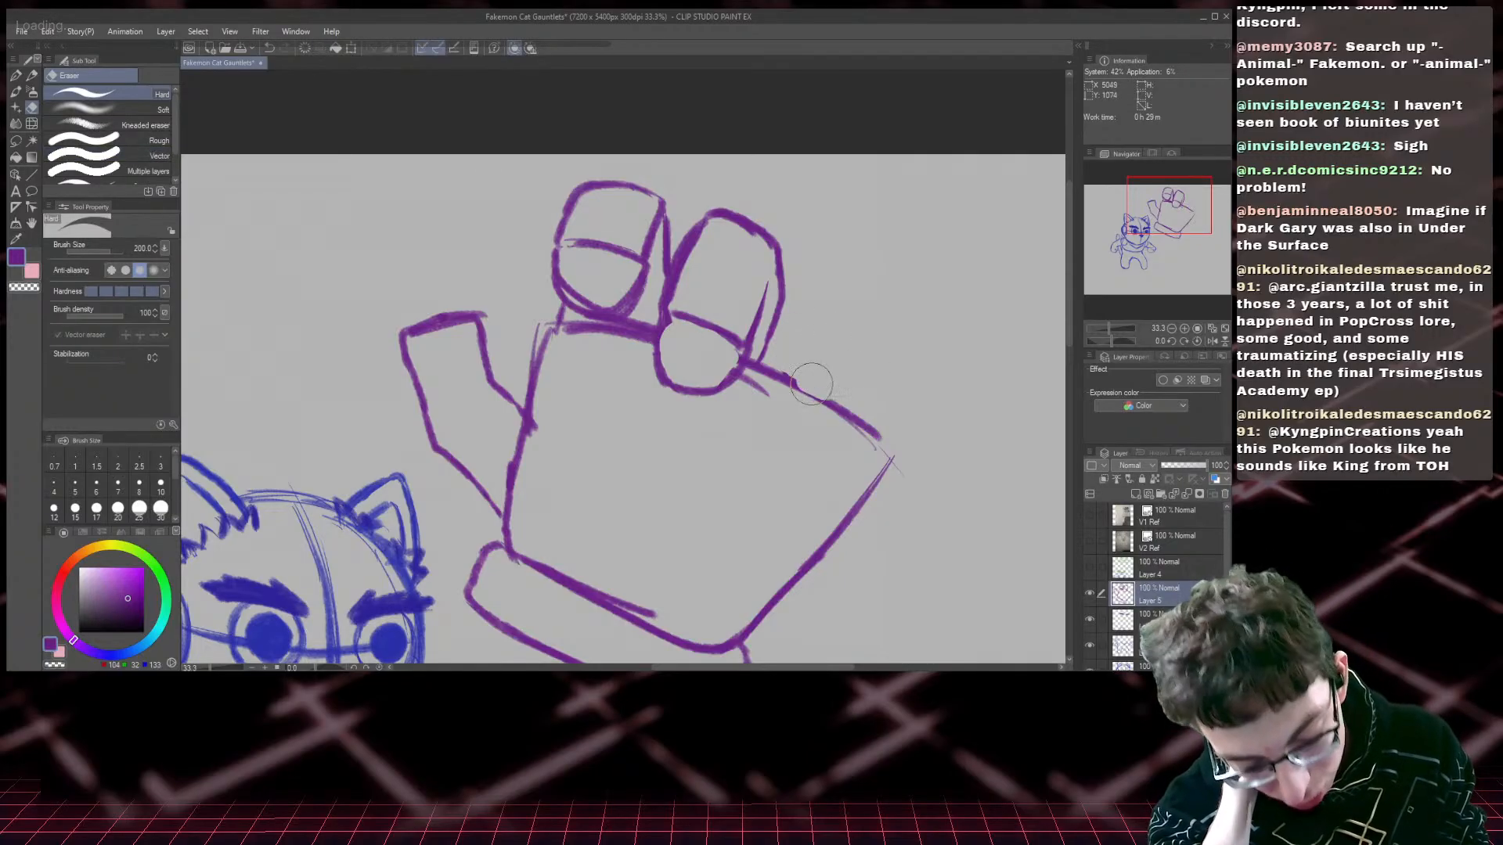
- Try a tall, rounded third finger with a joint line across the palm's upper edge, using the mechanical pencil
click(31, 76)
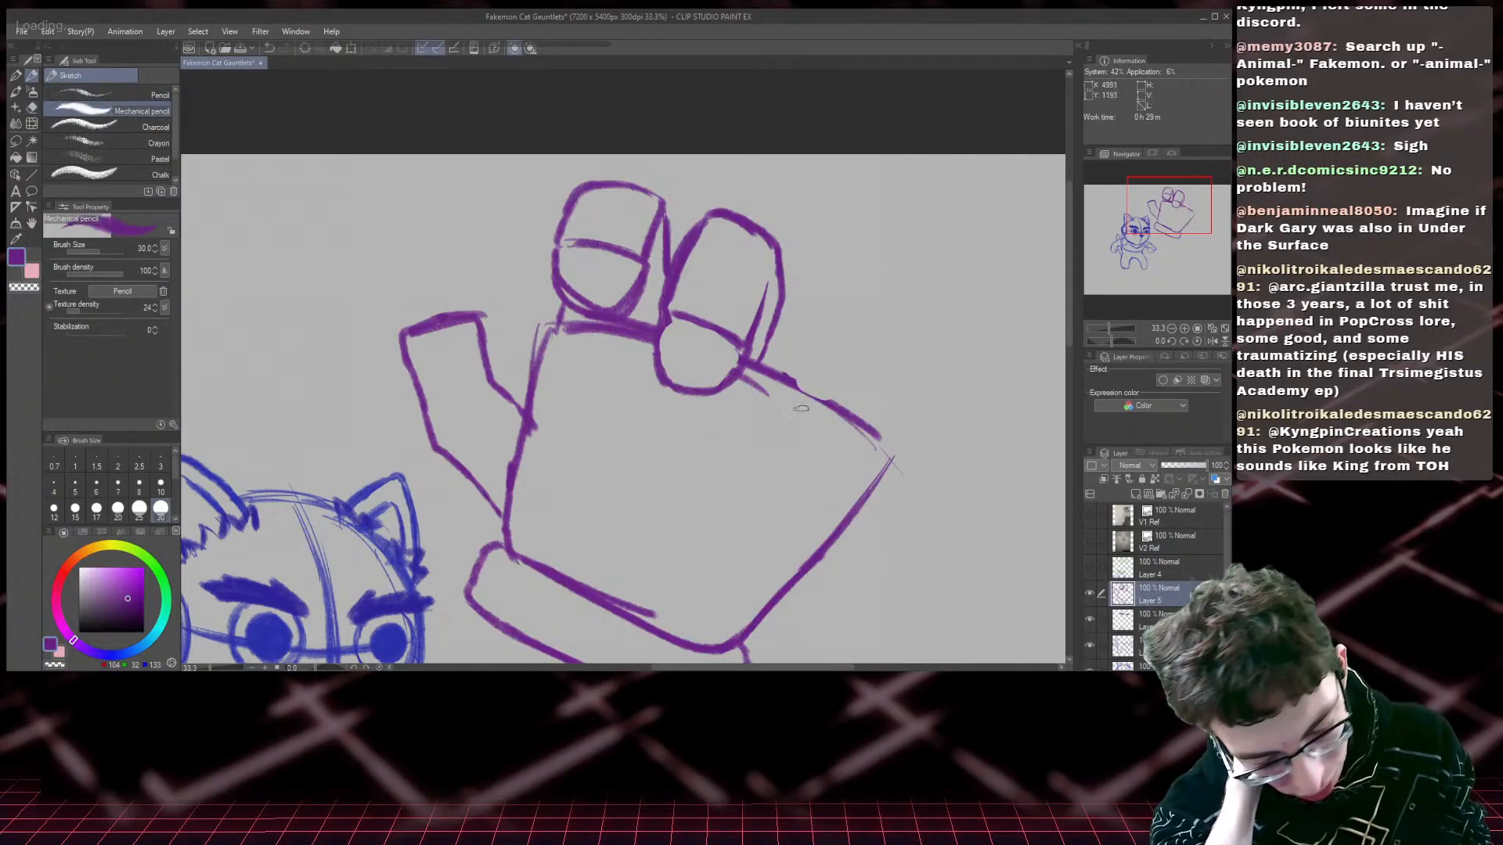
mouse_move(779, 351)
mouse_down()
mouse_move(849, 385)
mouse_move(786, 422)
mouse_up()
mouse_move(777, 354)
mouse_down()
mouse_move(780, 414)
mouse_move(852, 387)
mouse_move(814, 422)
mouse_up()
mouse_move(821, 274)
mouse_down()
mouse_move(784, 348)
mouse_move(816, 268)
mouse_move(861, 263)
mouse_move(830, 246)
mouse_move(891, 276)
mouse_move(899, 317)
mouse_move(860, 420)
mouse_up()
drag(878, 320, 851, 382)
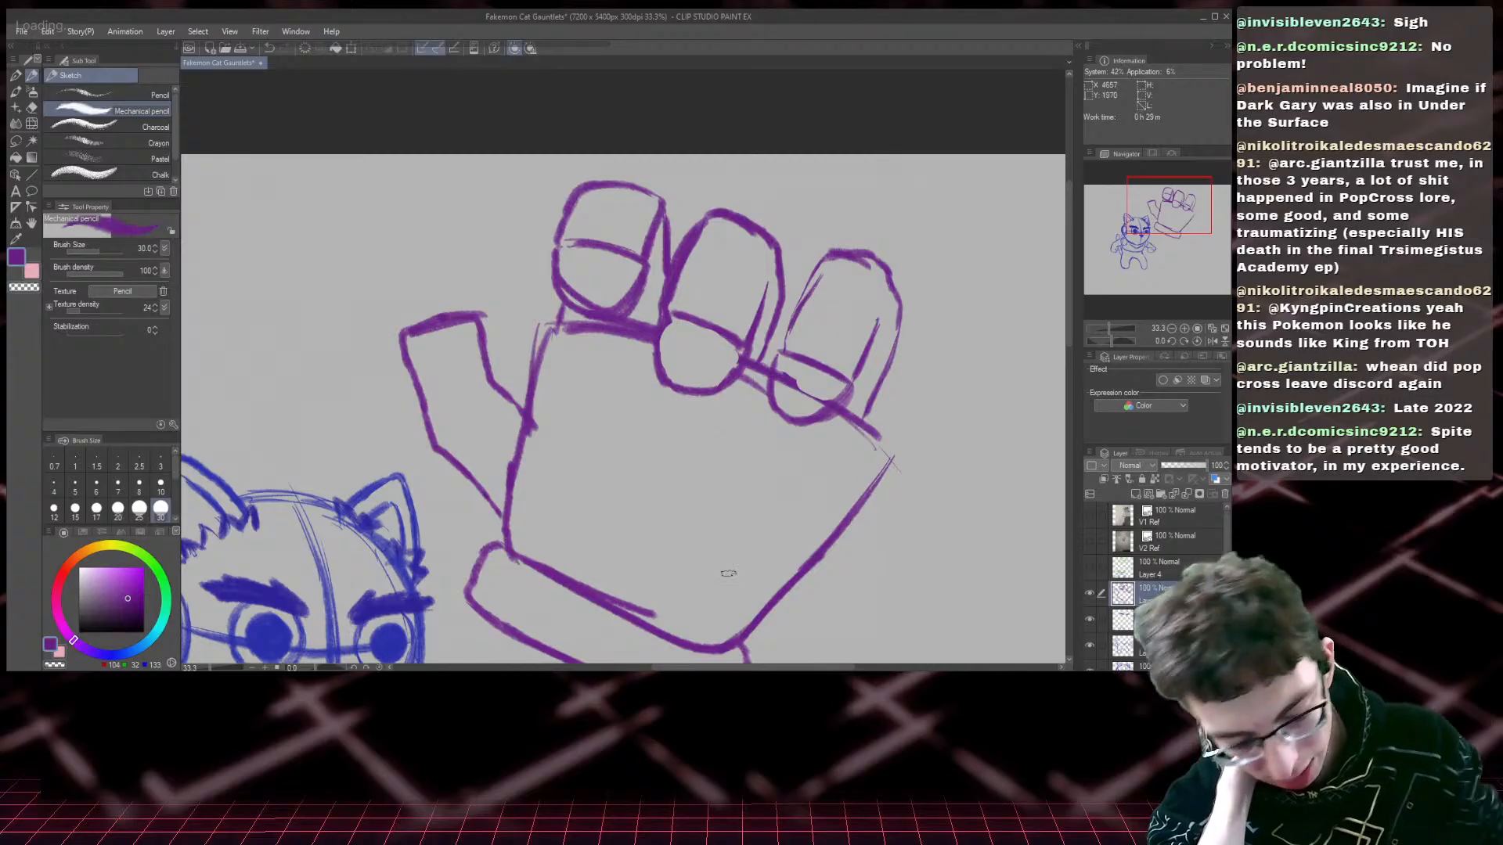
- Undo all of the third finger's strokes
key(ctrl+z)
key(ctrl+z)
key(ctrl+z)
key(ctrl+z)
key(ctrl+z)
key(ctrl+z)
key(ctrl+z)
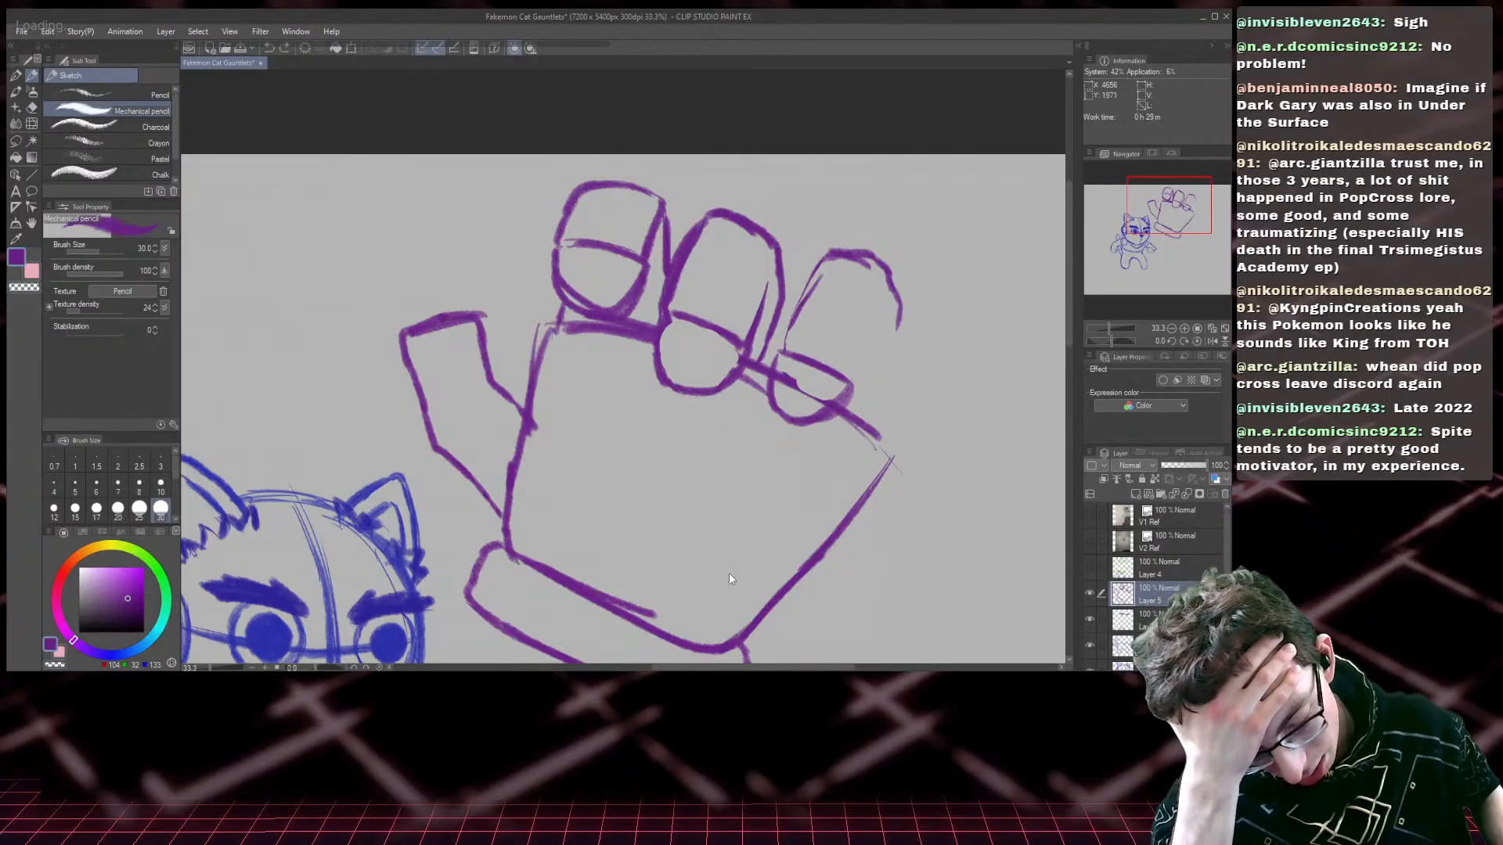
key(ctrl+z)
key(ctrl+z)
key(ctrl+z)
key(ctrl+z)
key(ctrl+z)
key(ctrl+z)
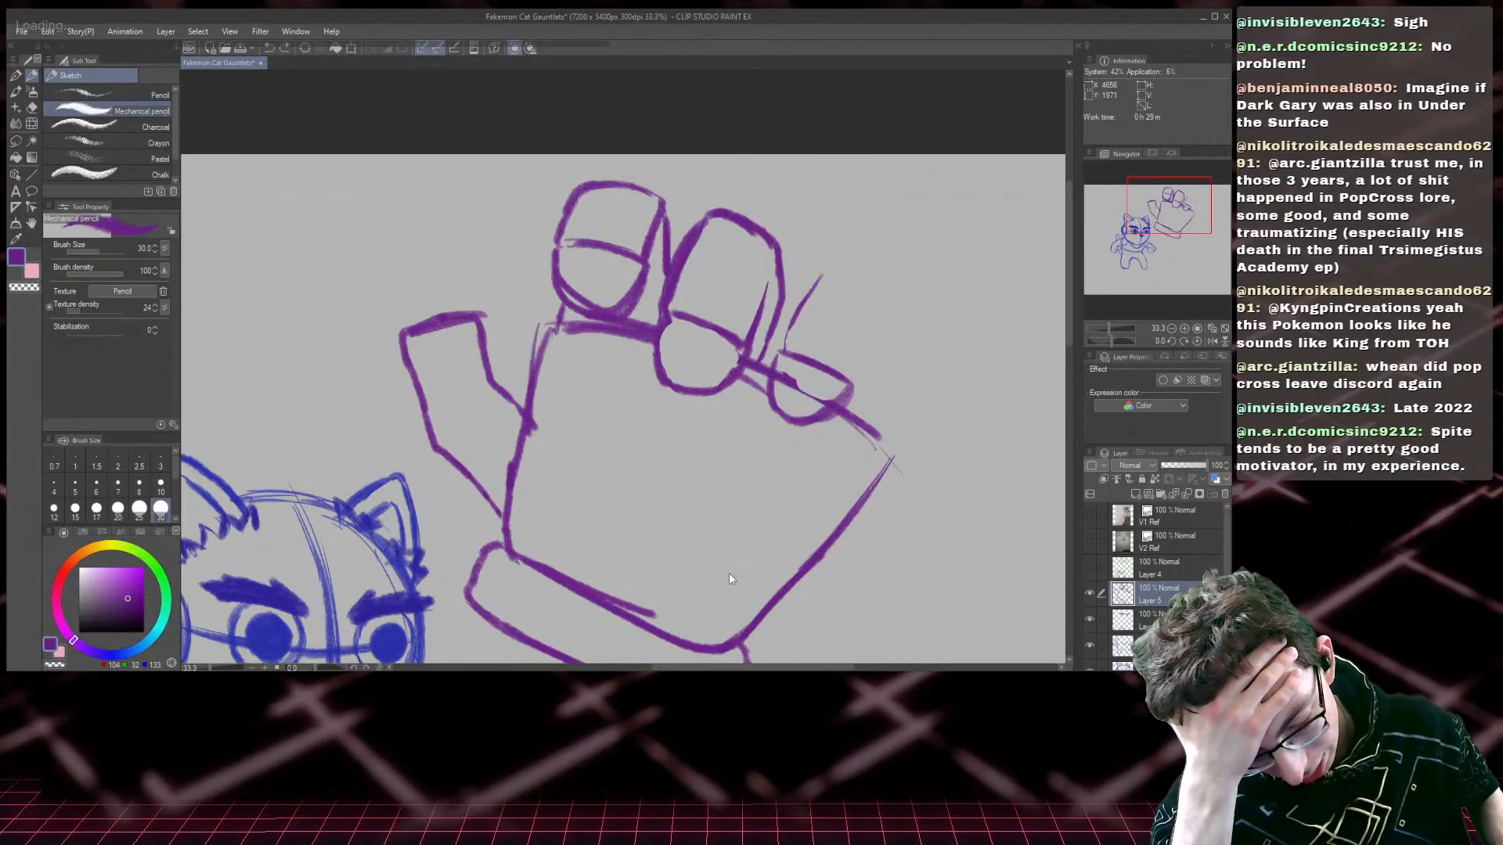
key(ctrl+z)
key(ctrl+z)
key(ctrl+z)
key(ctrl+z)
key(ctrl+z)
key(ctrl+z)
key(ctrl+z)
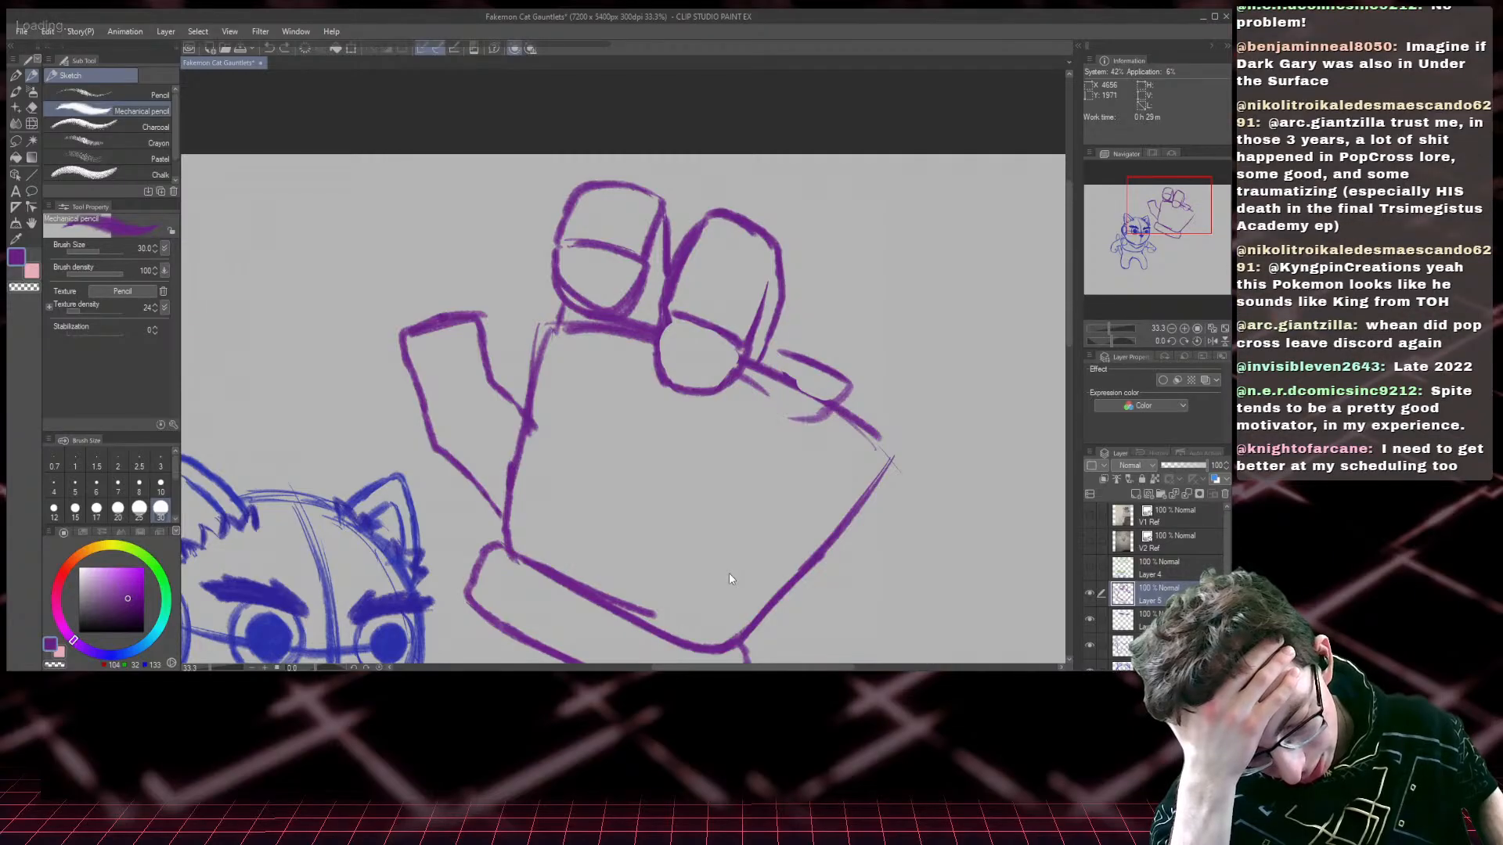
key(ctrl+z)
key(ctrl+z)
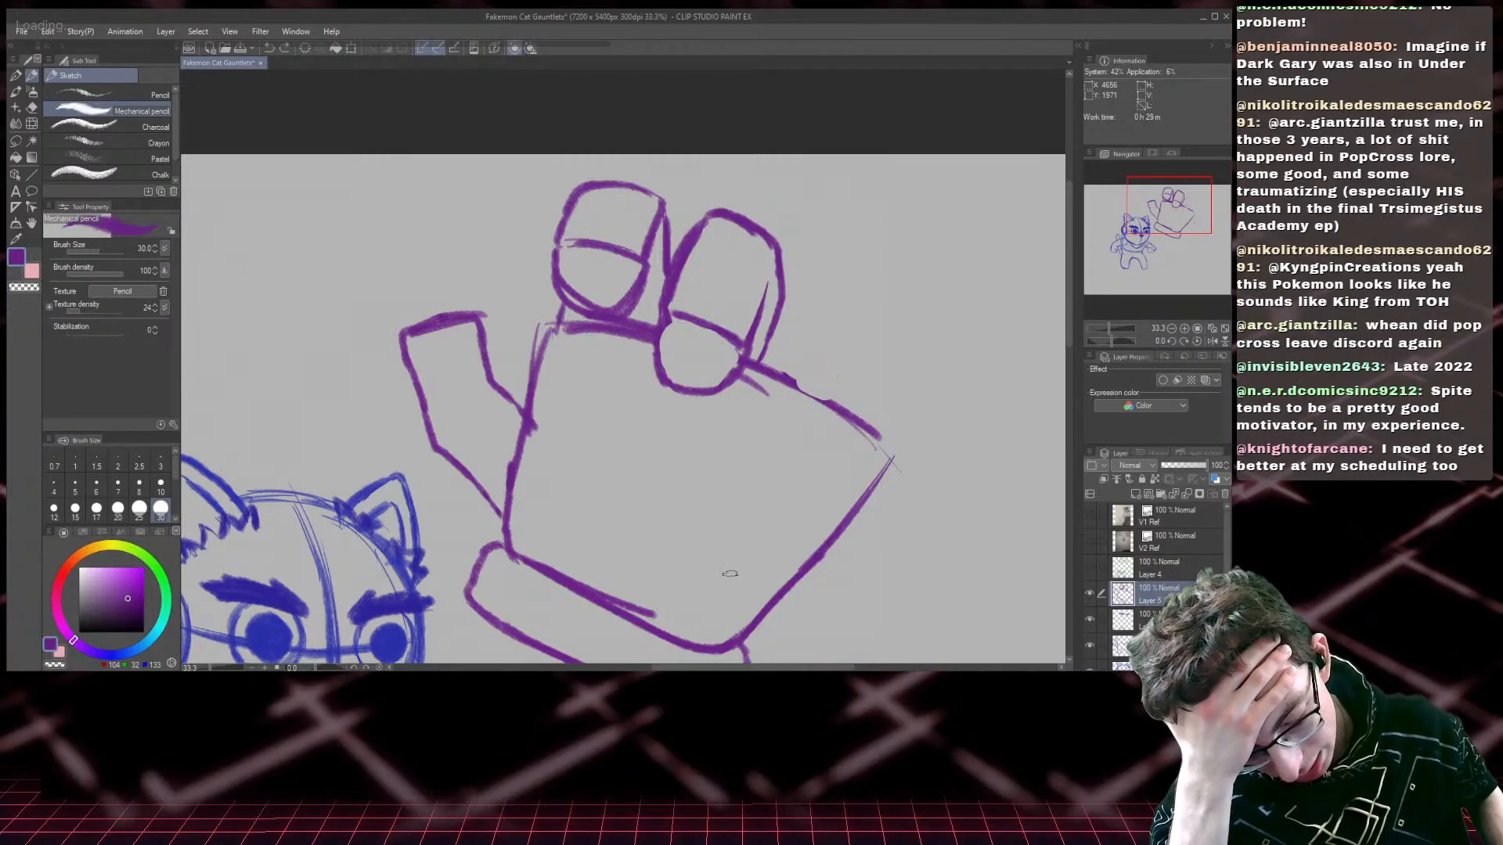
- Draw the third finger with a knuckle overlapping the palm's upper edge, a joint line and a rounded tip
mouse_move(783, 356)
mouse_down()
mouse_move(848, 394)
mouse_move(835, 406)
mouse_move(774, 373)
mouse_move(771, 413)
mouse_move(825, 434)
mouse_move(794, 436)
mouse_up()
mouse_move(839, 386)
mouse_down()
mouse_move(842, 418)
mouse_move(851, 406)
mouse_move(804, 437)
mouse_move(777, 423)
mouse_up()
mouse_move(817, 278)
mouse_down()
mouse_move(786, 348)
mouse_move(817, 274)
mouse_move(850, 255)
mouse_move(837, 263)
mouse_move(887, 277)
mouse_move(894, 319)
mouse_move(853, 404)
mouse_up()
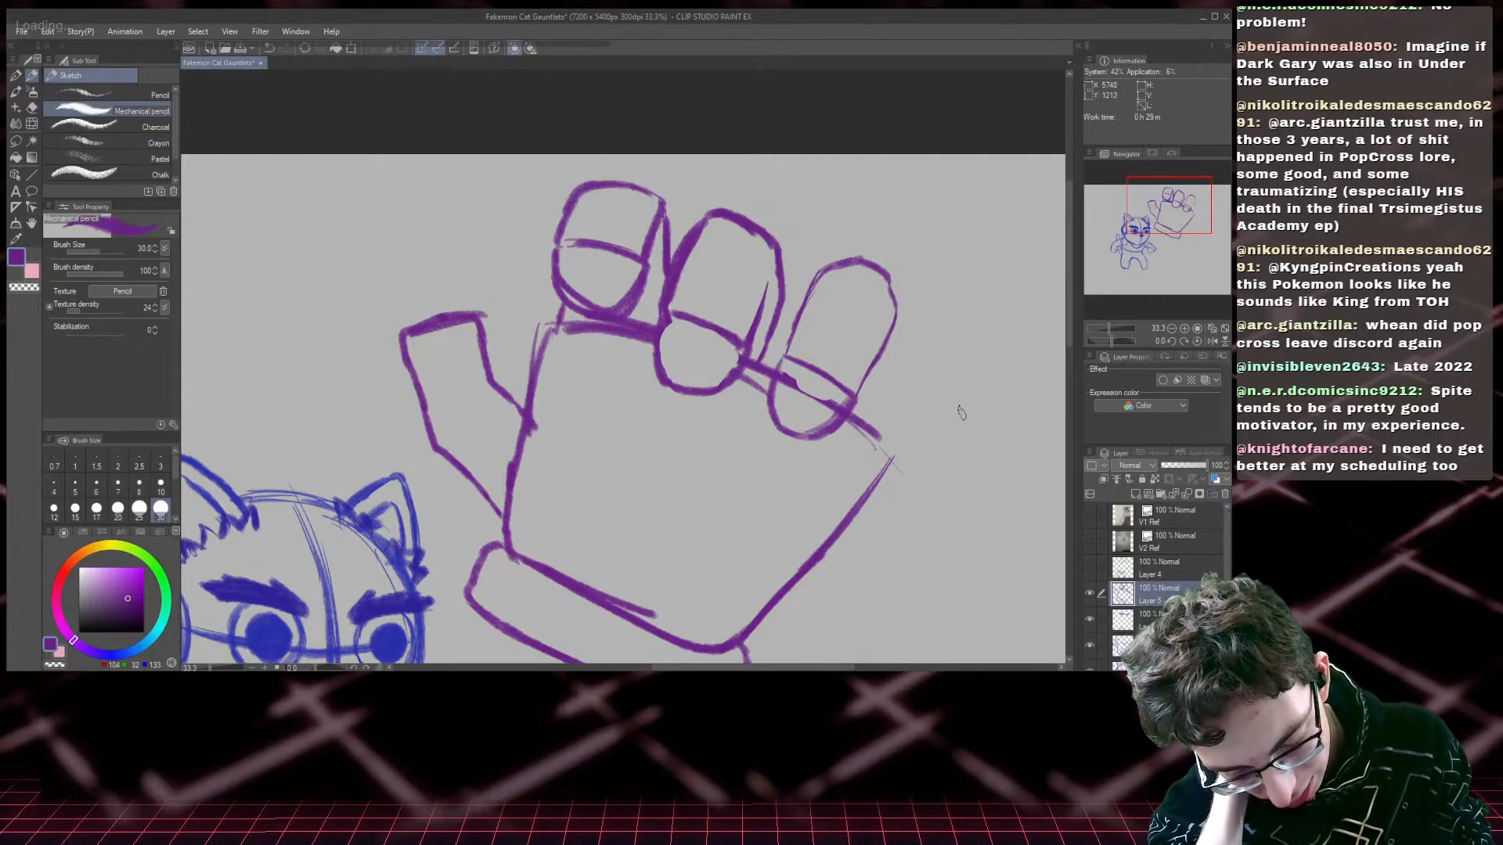
- Draw a smaller little finger with a rounded knuckle and joint line at the palm's outer corner
mouse_move(914, 406)
mouse_down()
mouse_move(973, 421)
mouse_move(953, 454)
mouse_move(919, 463)
mouse_up()
mouse_move(912, 407)
mouse_down()
mouse_move(923, 468)
mouse_move(966, 444)
mouse_move(968, 368)
mouse_move(931, 314)
mouse_move(867, 391)
mouse_up()
mouse_move(897, 343)
mouse_down()
mouse_move(853, 427)
mouse_move(912, 360)
mouse_move(884, 469)
mouse_up()
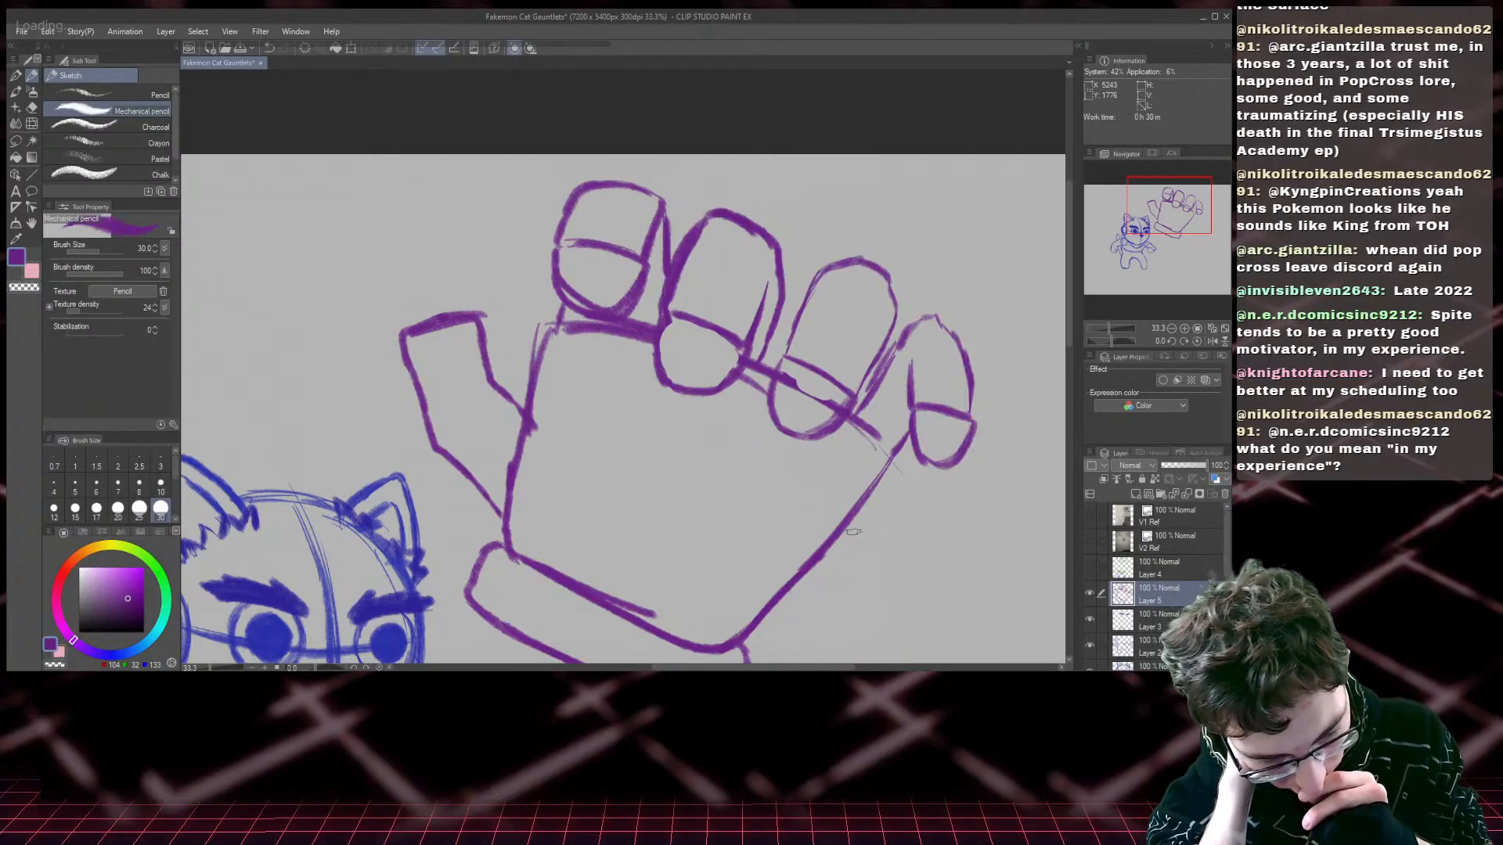
- Round off the thumb's tip above its joint line and add a small curved crease lower on the thumb
scroll(853, 531, down, 1)
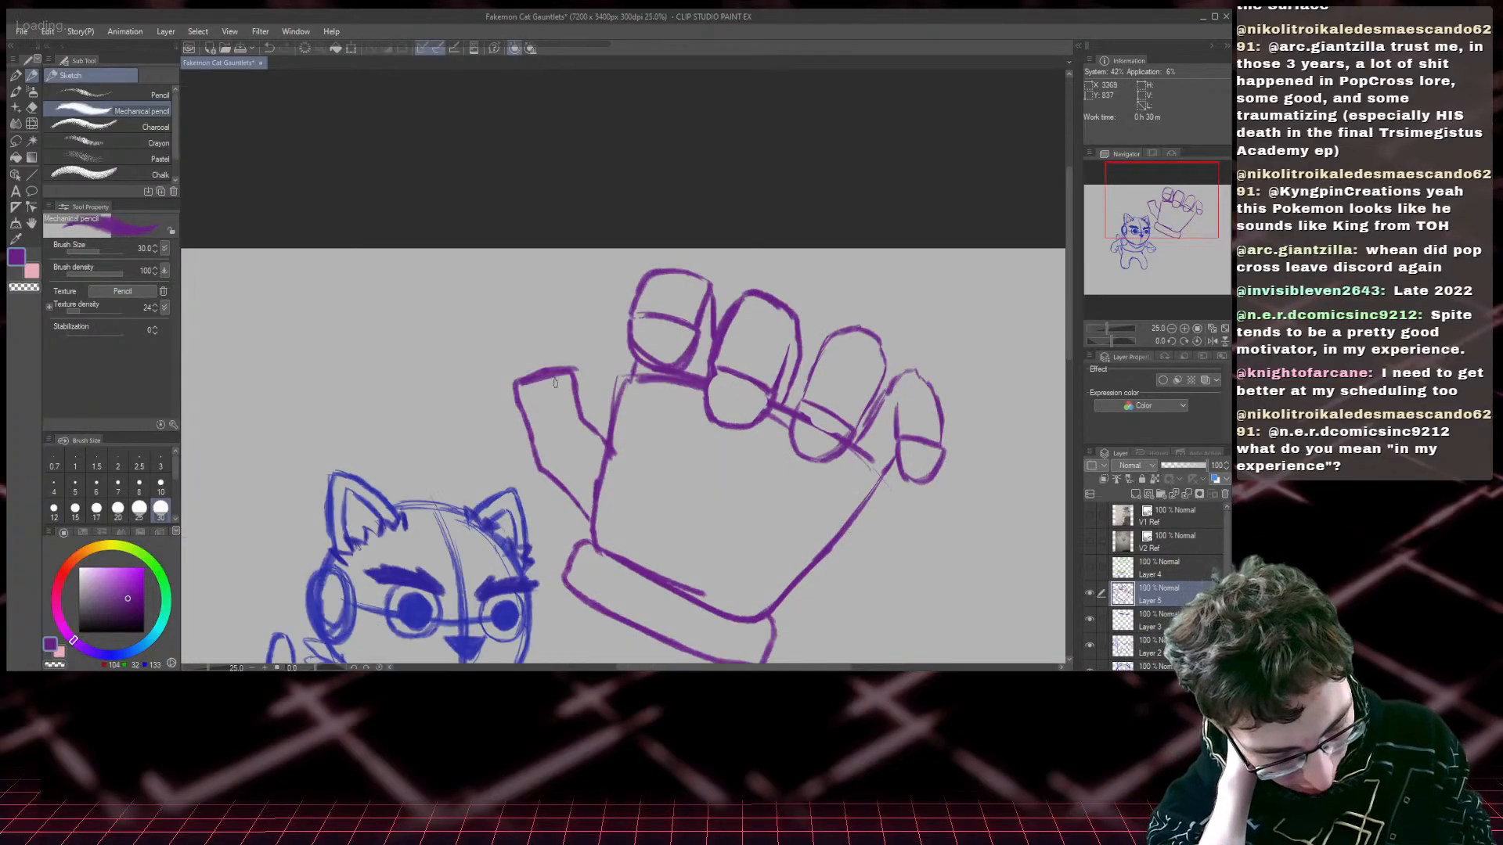
mouse_move(578, 389)
mouse_down()
mouse_move(532, 358)
mouse_move(519, 393)
mouse_move(545, 400)
mouse_move(518, 404)
mouse_move(532, 377)
mouse_move(561, 373)
mouse_up()
click(32, 108)
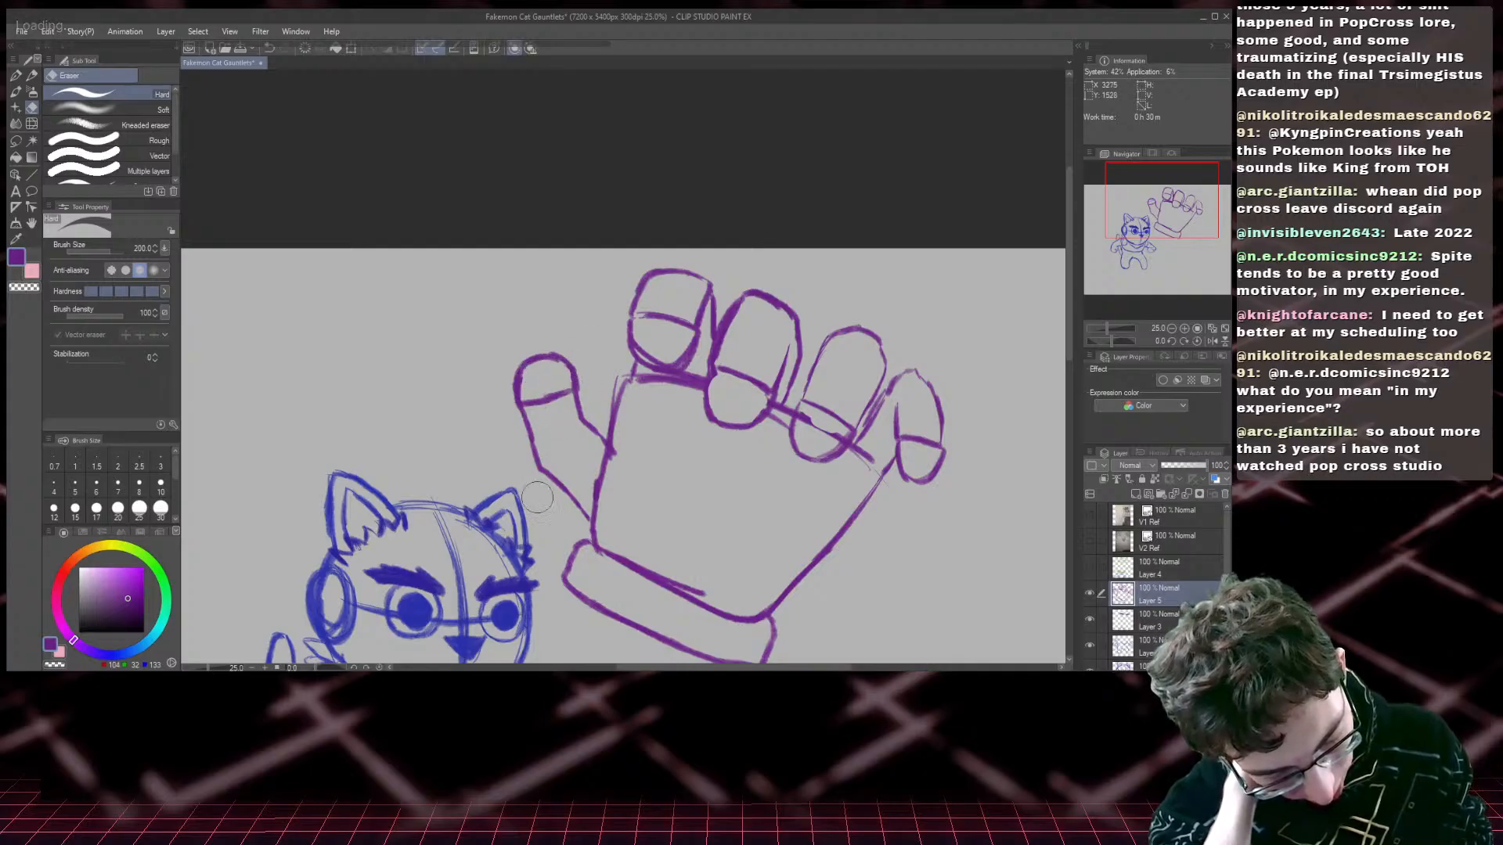
key(p)
drag(579, 423, 551, 465)
key(ctrl+z)
key(ctrl+z)
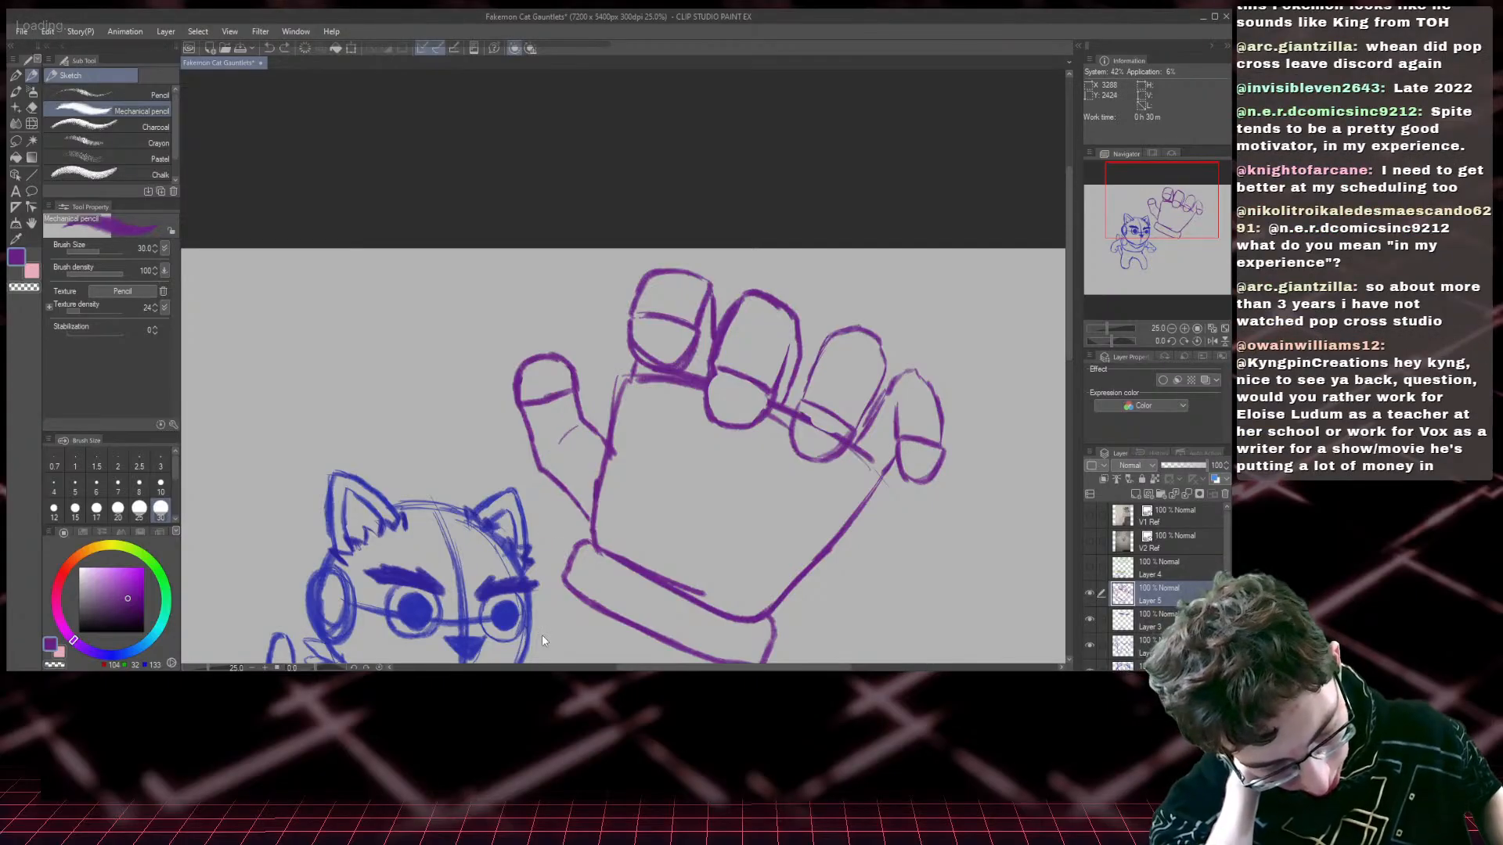
drag(572, 428, 553, 448)
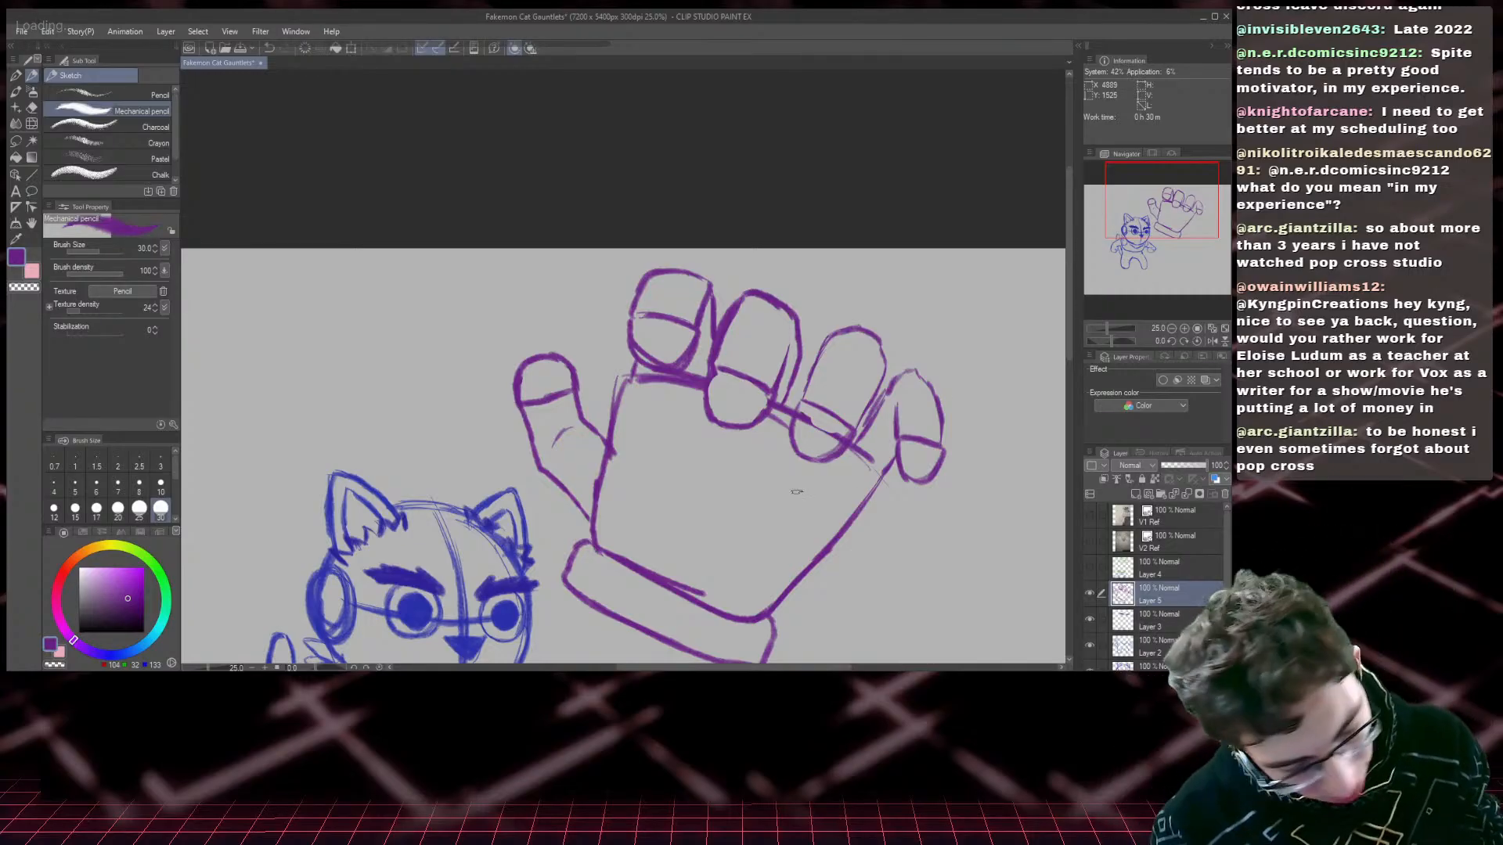
- Lasso the little finger, flip it horizontally, tilt it outward and place it clear of the palm
click(102, 94)
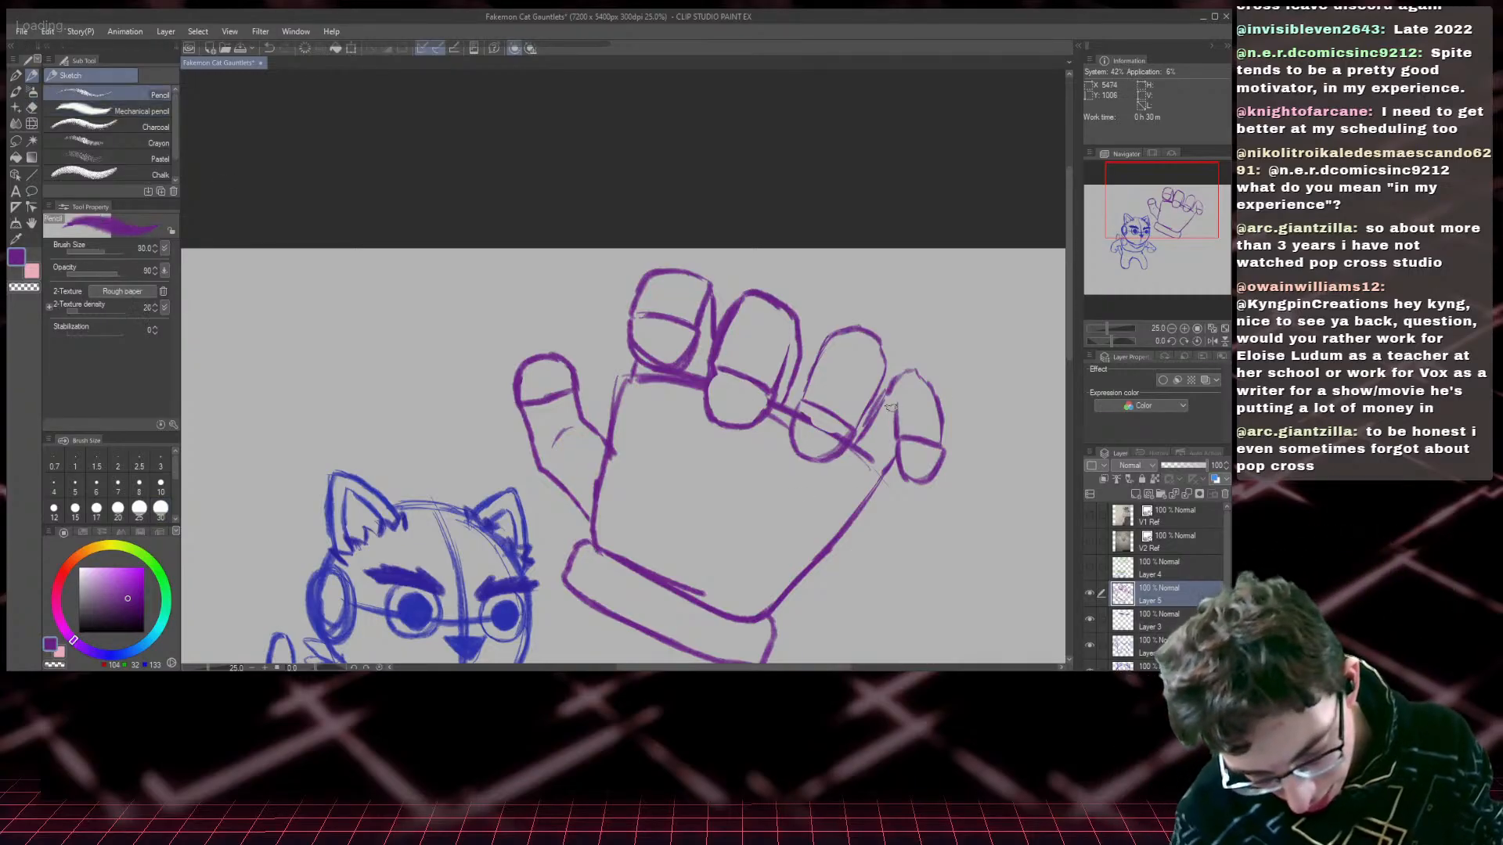
key(m)
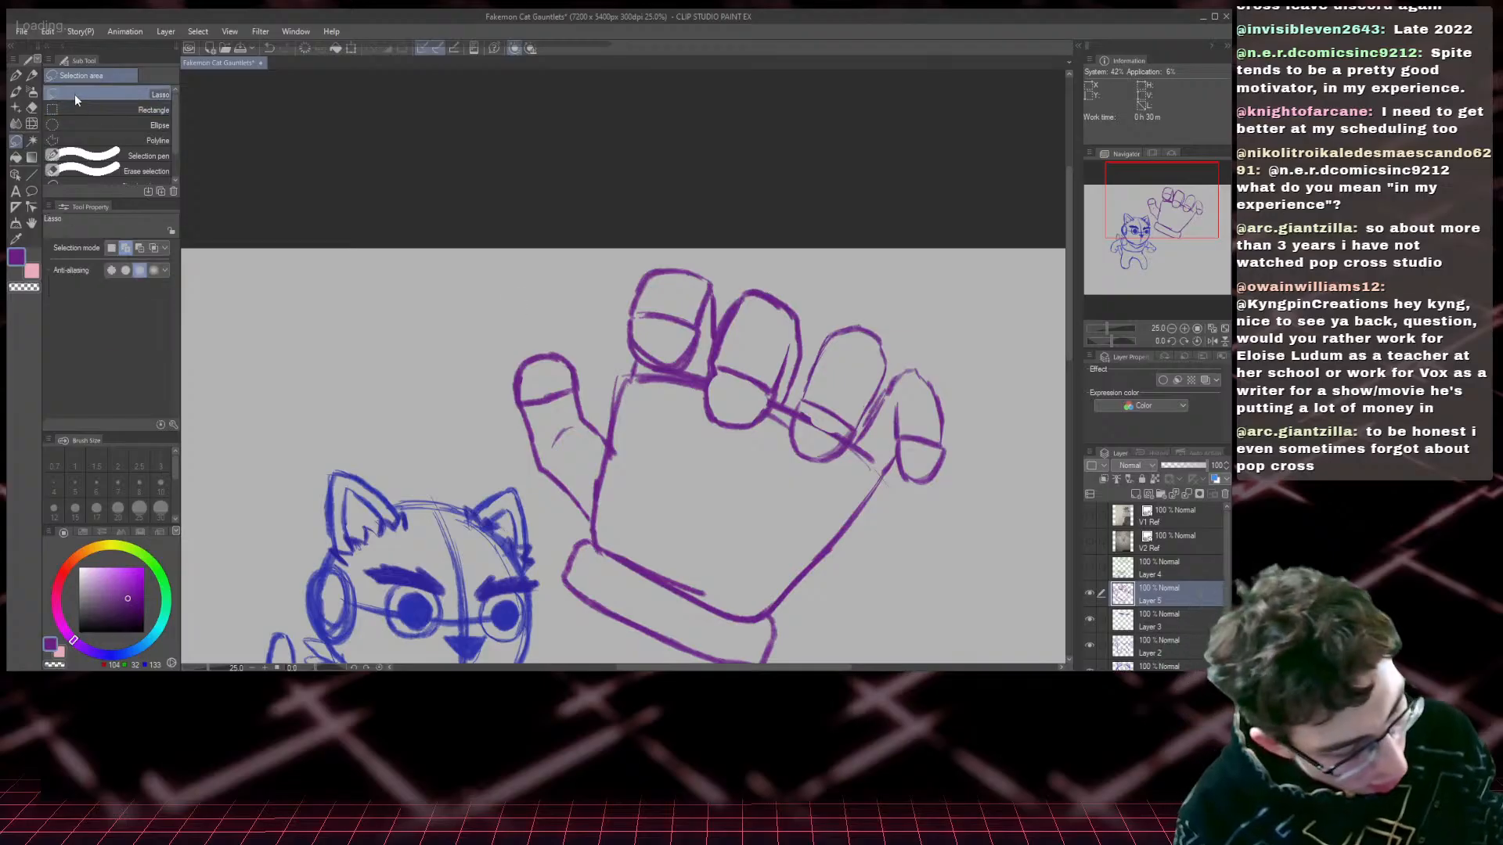
mouse_move(890, 368)
mouse_down()
mouse_move(964, 406)
mouse_move(911, 505)
mouse_move(895, 417)
mouse_up()
key(ctrl+t)
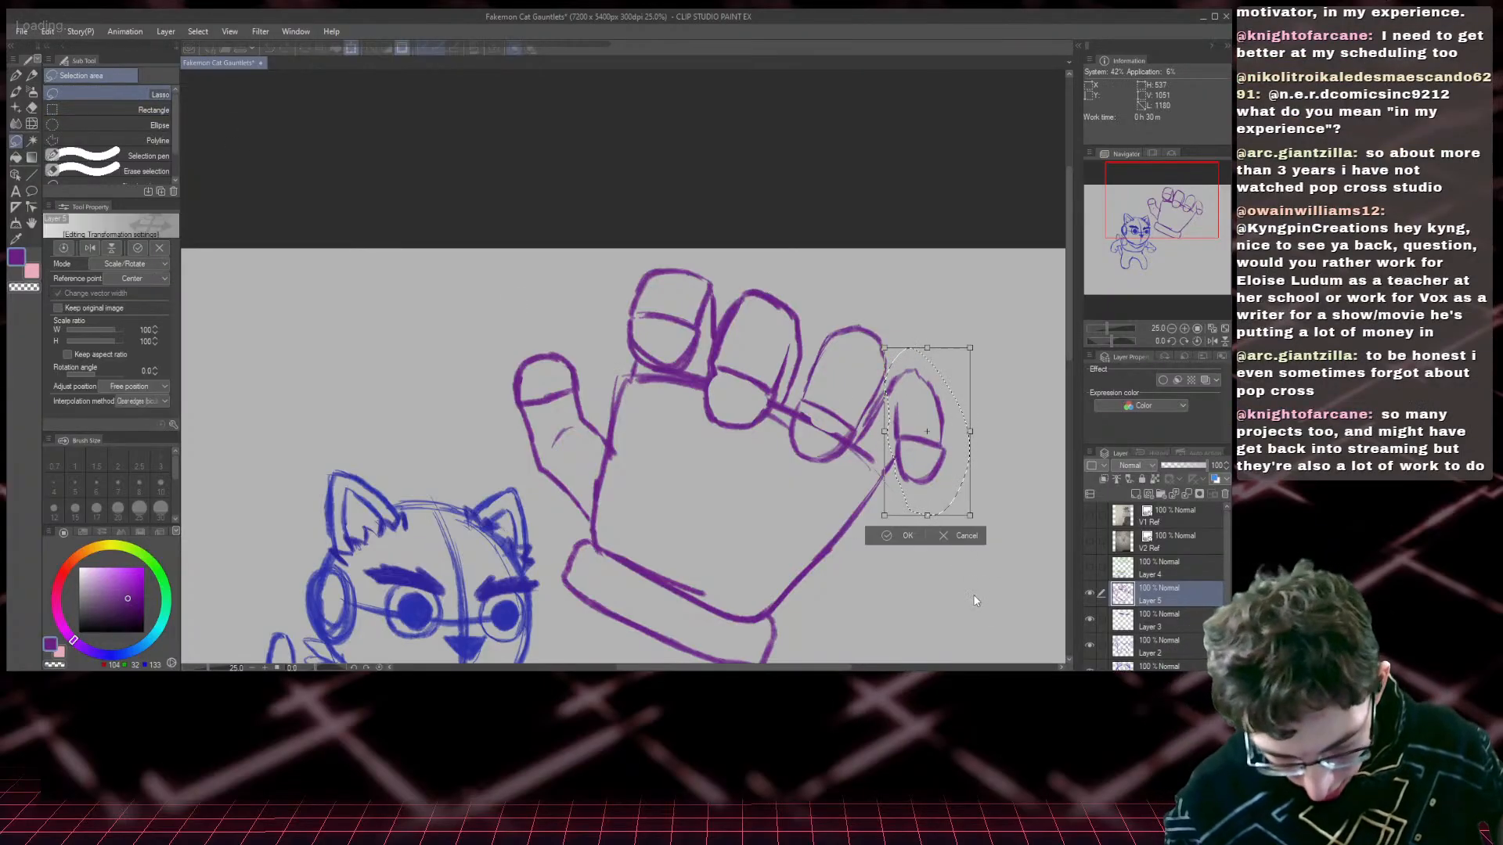
key(h)
drag(990, 491, 950, 514)
mouse_move(921, 457)
mouse_down()
mouse_move(869, 464)
mouse_move(896, 434)
mouse_move(994, 439)
mouse_move(998, 454)
mouse_up()
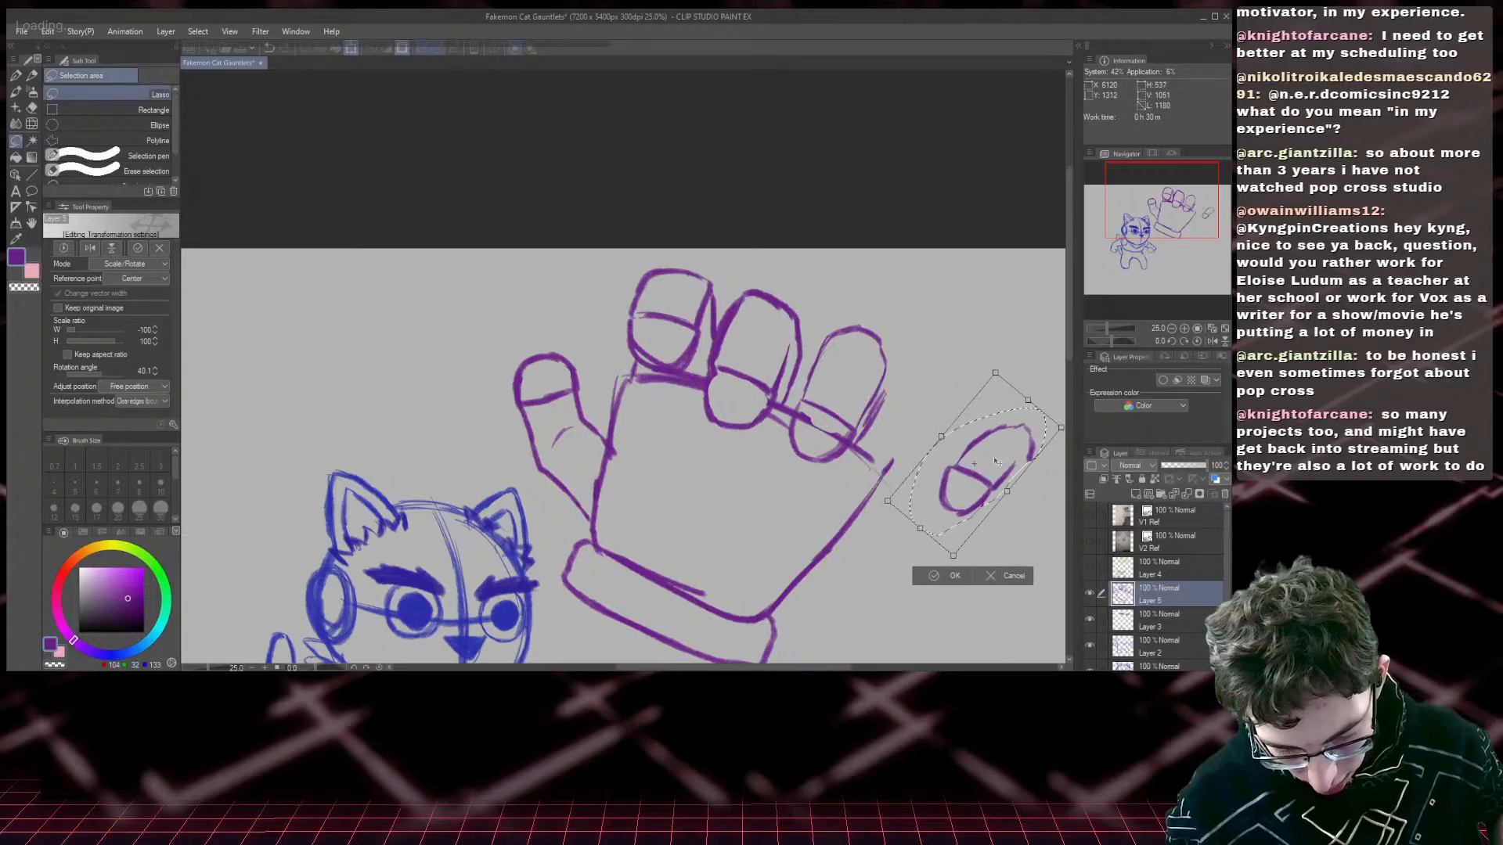
key(Return)
- Lasso the third finger and shift it slightly down and inward so it sits against the second finger
mouse_move(859, 445)
mouse_down()
mouse_move(888, 392)
mouse_move(868, 305)
mouse_move(825, 328)
mouse_move(795, 402)
mouse_move(791, 450)
mouse_move(818, 468)
mouse_move(868, 447)
mouse_up()
key(ctrl+t)
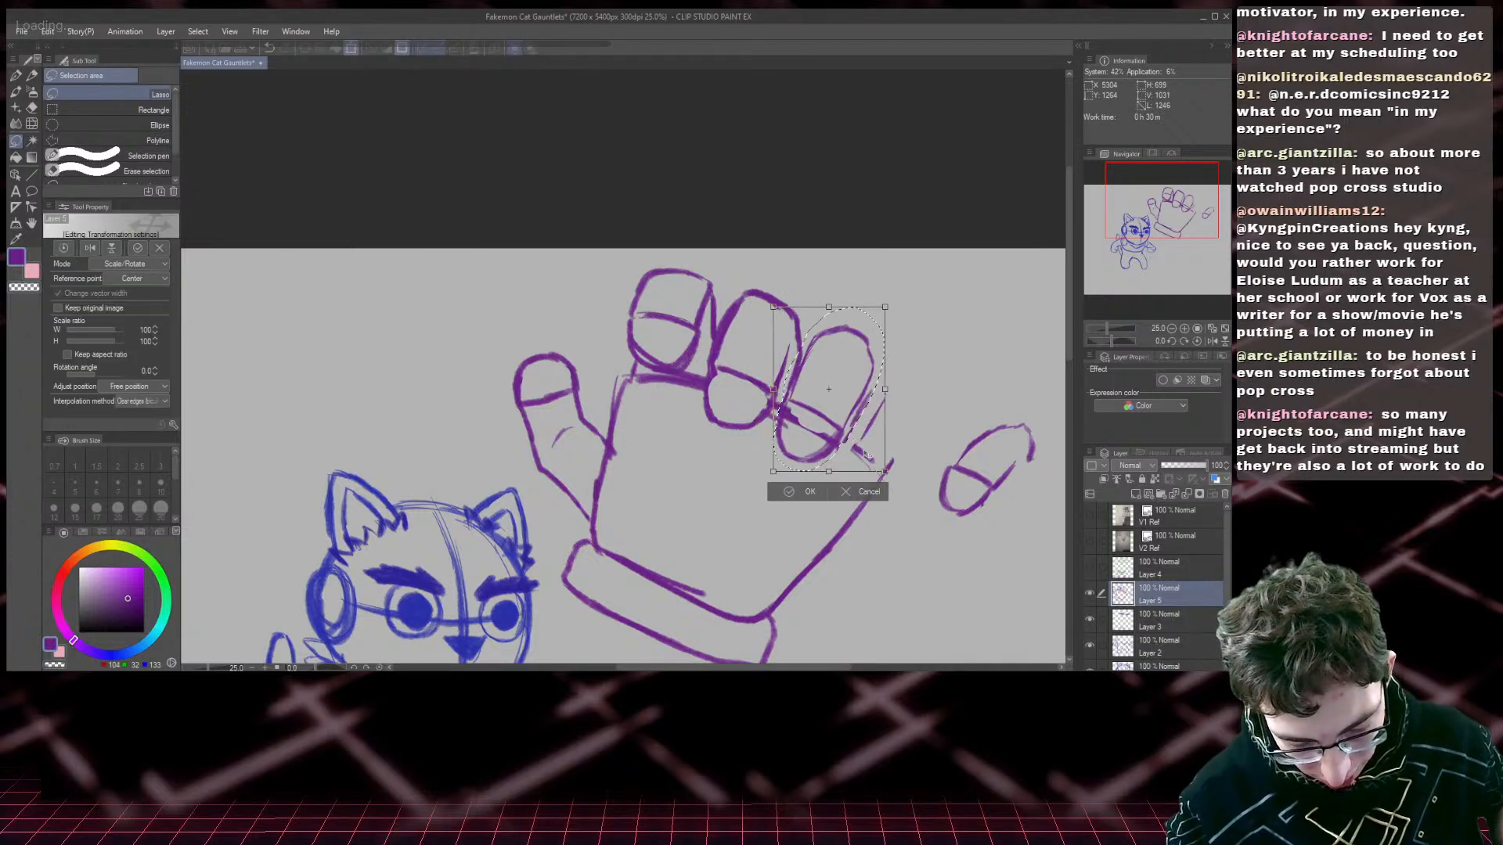
key(Right)
key(Right)
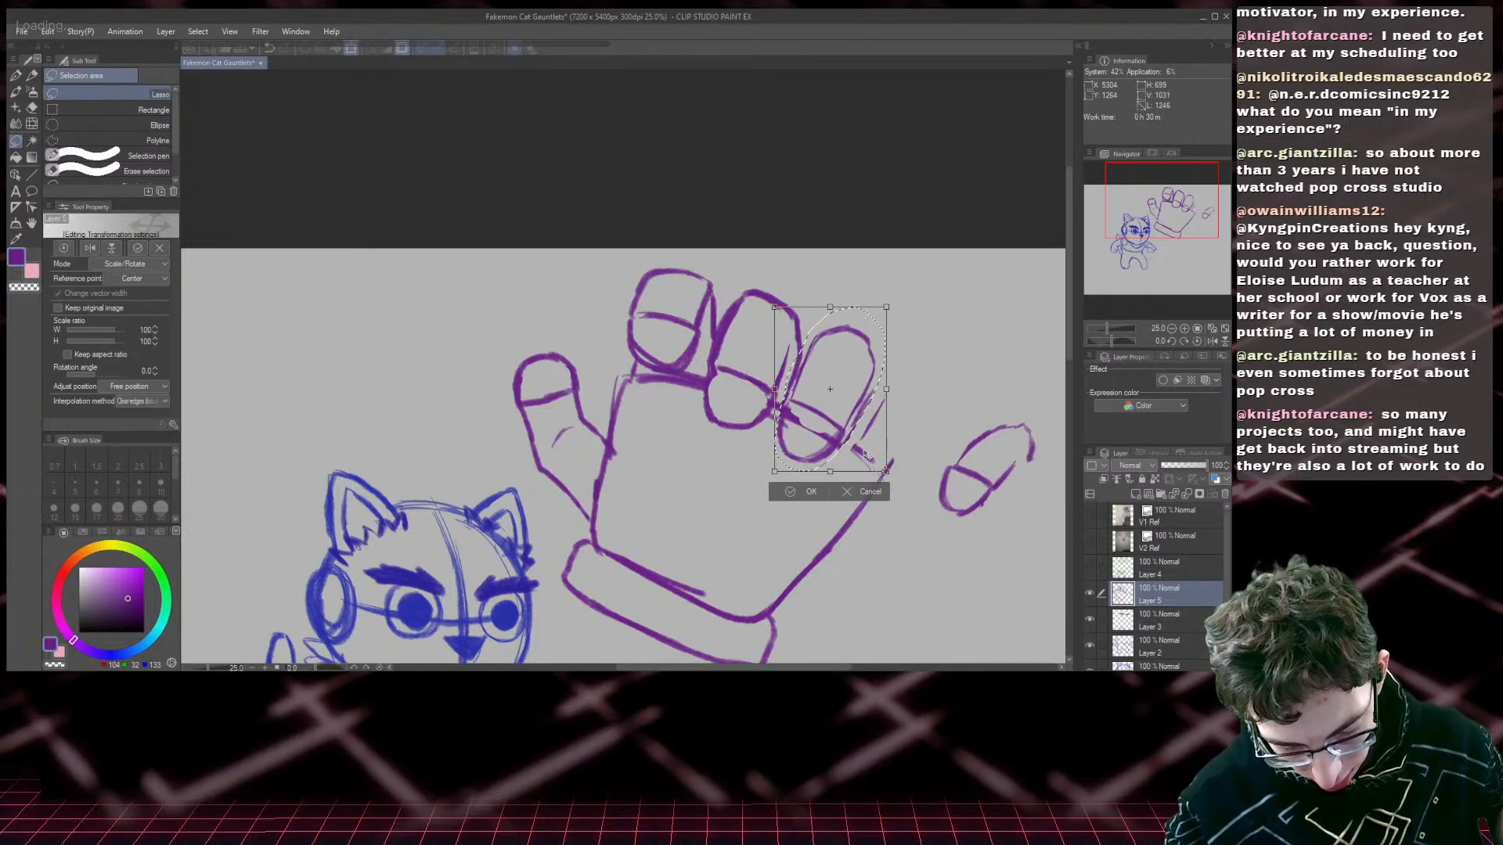
key(Down)
key(Down)
key(Down)
key(Down)
key(Down)
key(Down)
key(Down)
key(Down)
key(Down)
key(Down)
key(Down)
key(Down)
key(Down)
key(Down)
key(Down)
key(Left)
key(Left)
key(Left)
key(Left)
key(Left)
key(Left)
key(Left)
key(Left)
key(Left)
key(Left)
key(Left)
key(Left)
key(Left)
key(Left)
key(Left)
key(Left)
key(Left)
key(Left)
key(Left)
key(Left)
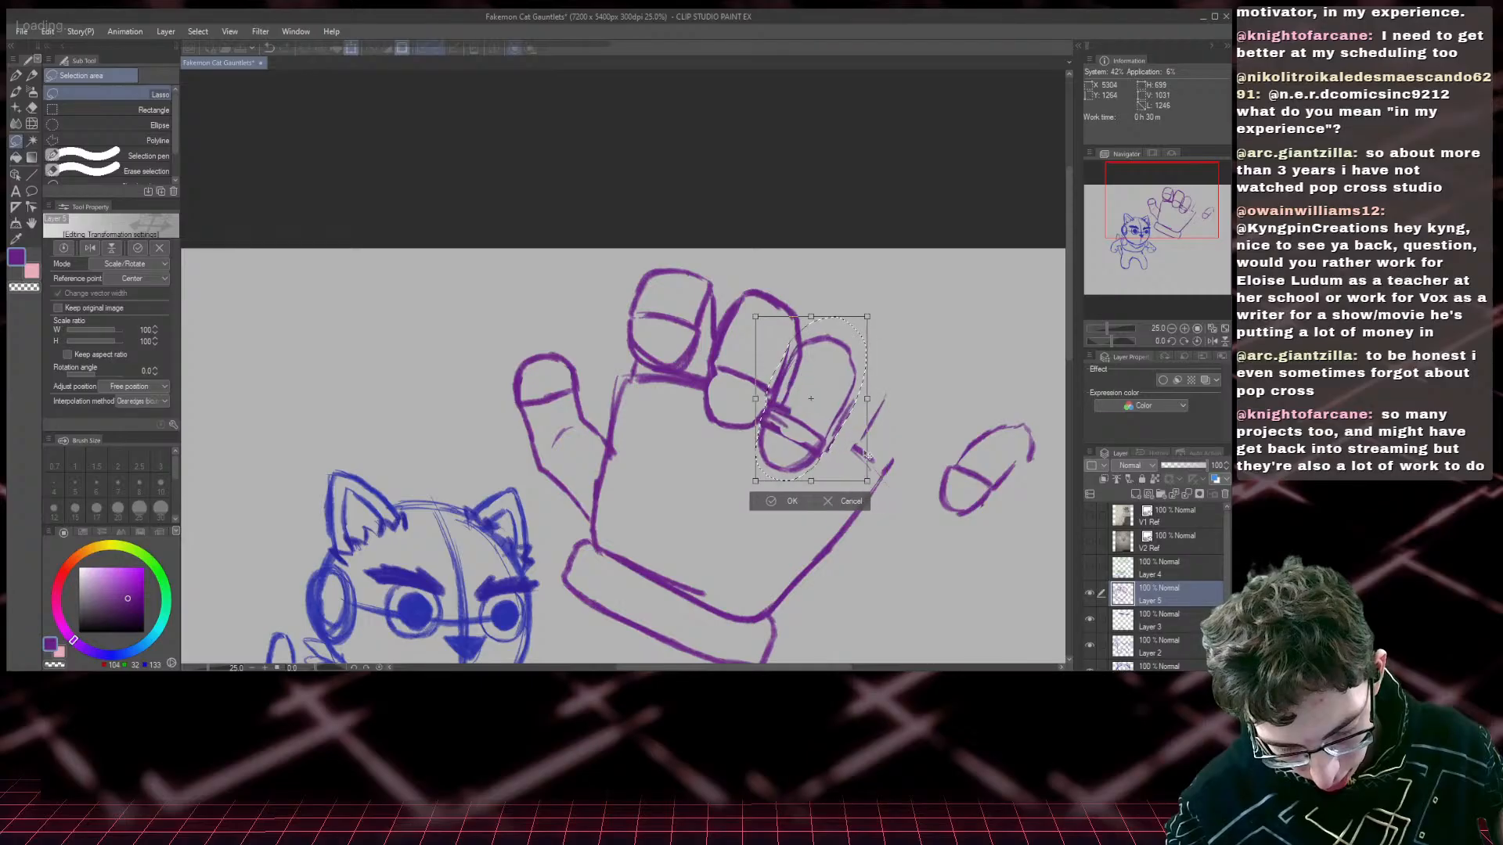
key(Right)
key(Right)
key(Right)
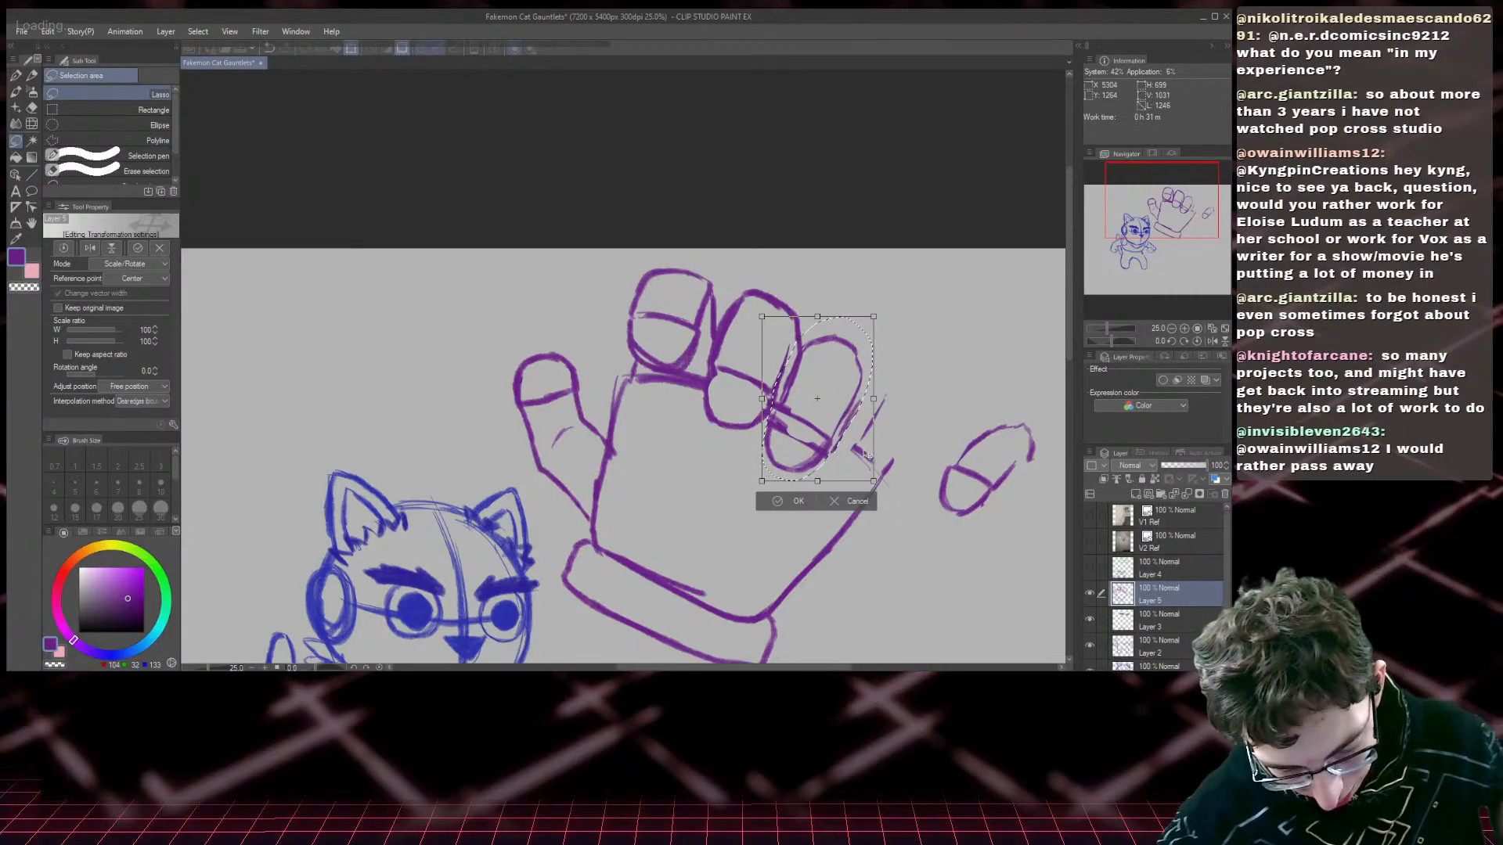
key(Right)
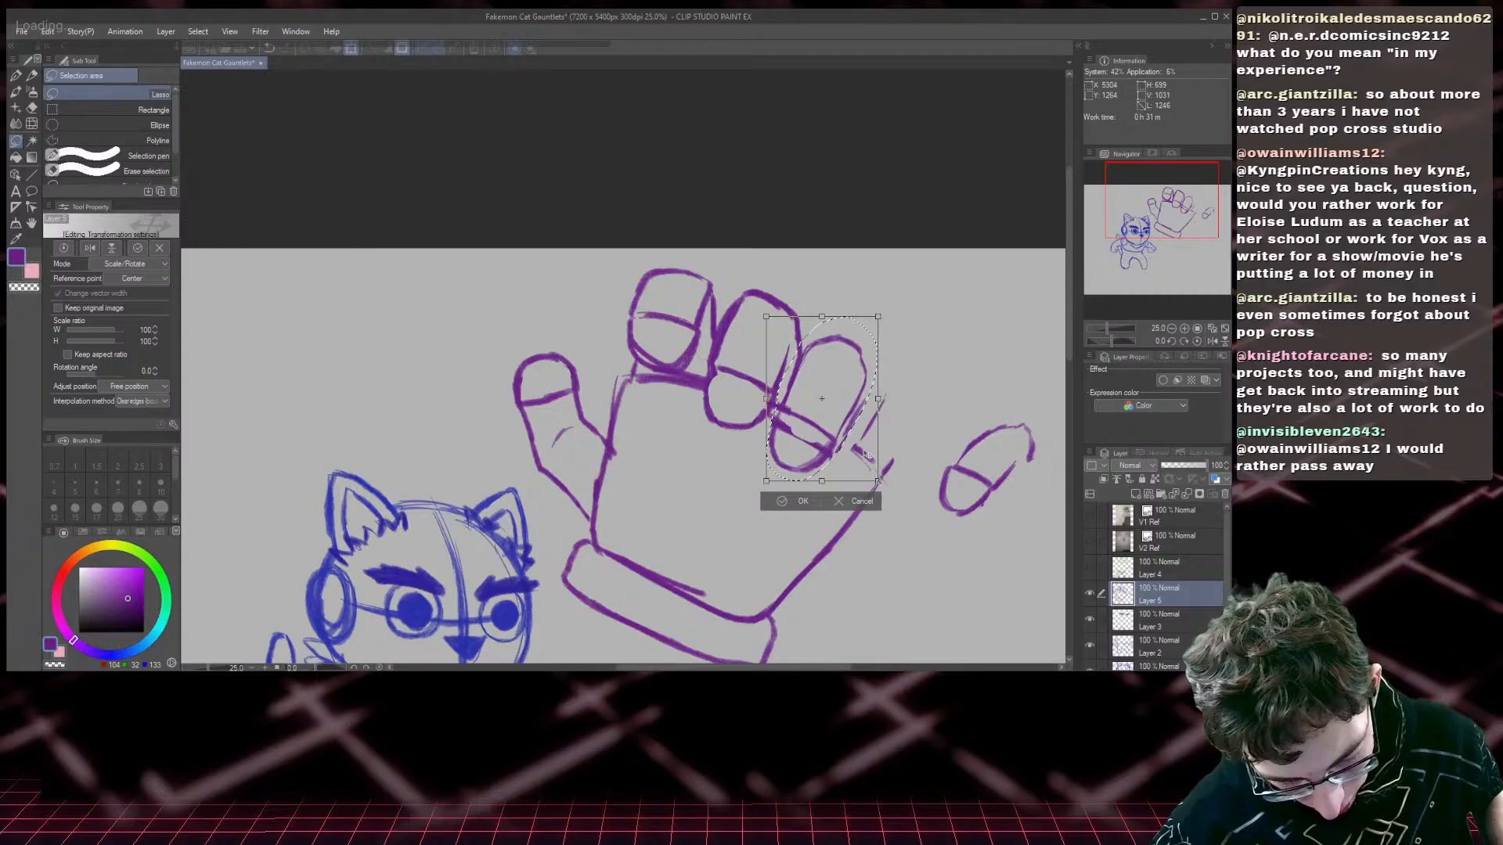
key(Left)
key(Return)
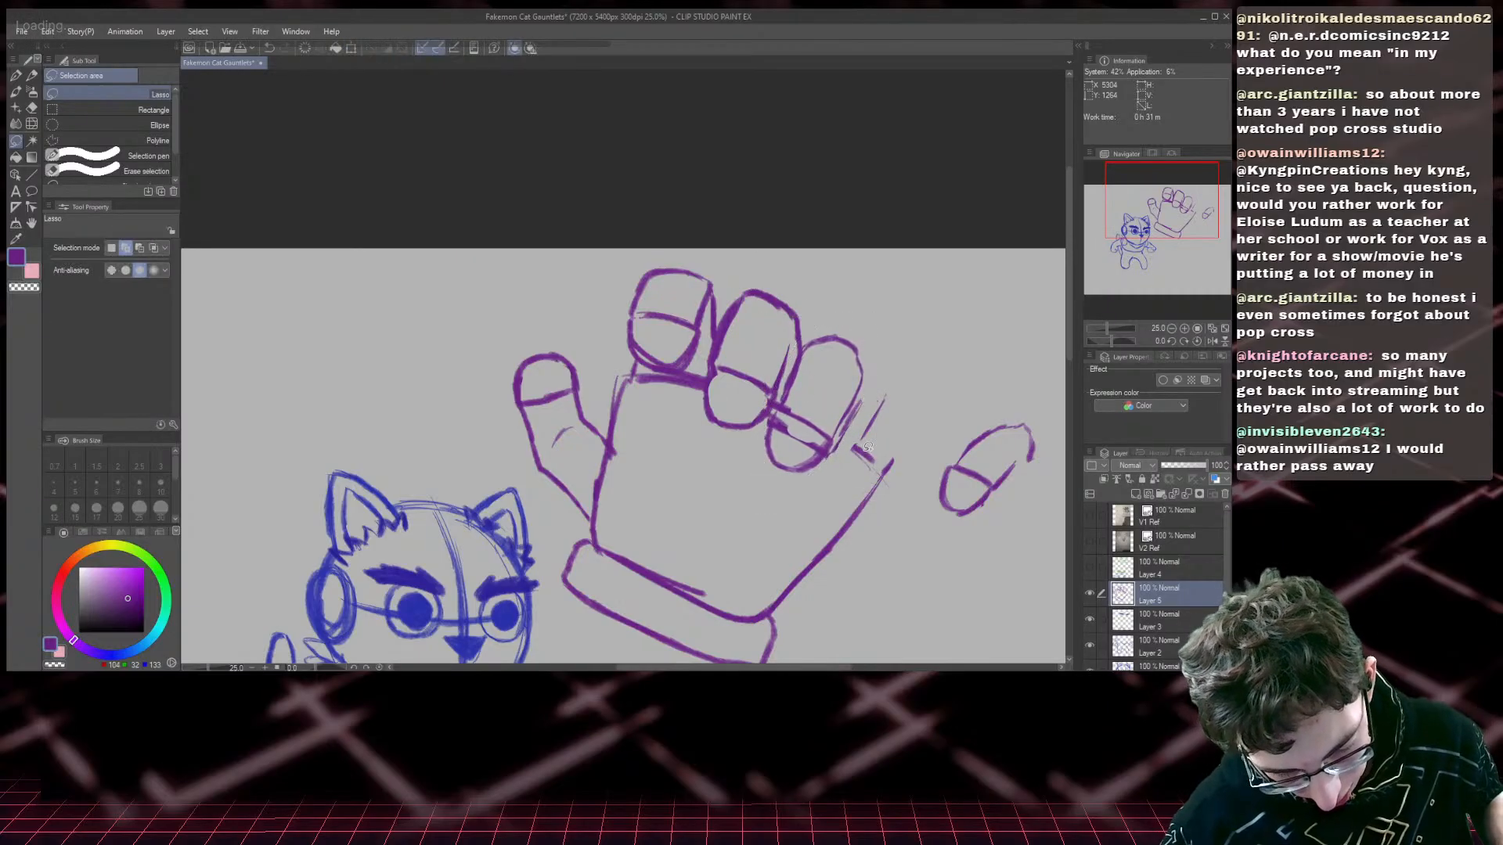
- Erase the third finger's messy joint line and redraw it as a thinner pencil line
click(32, 108)
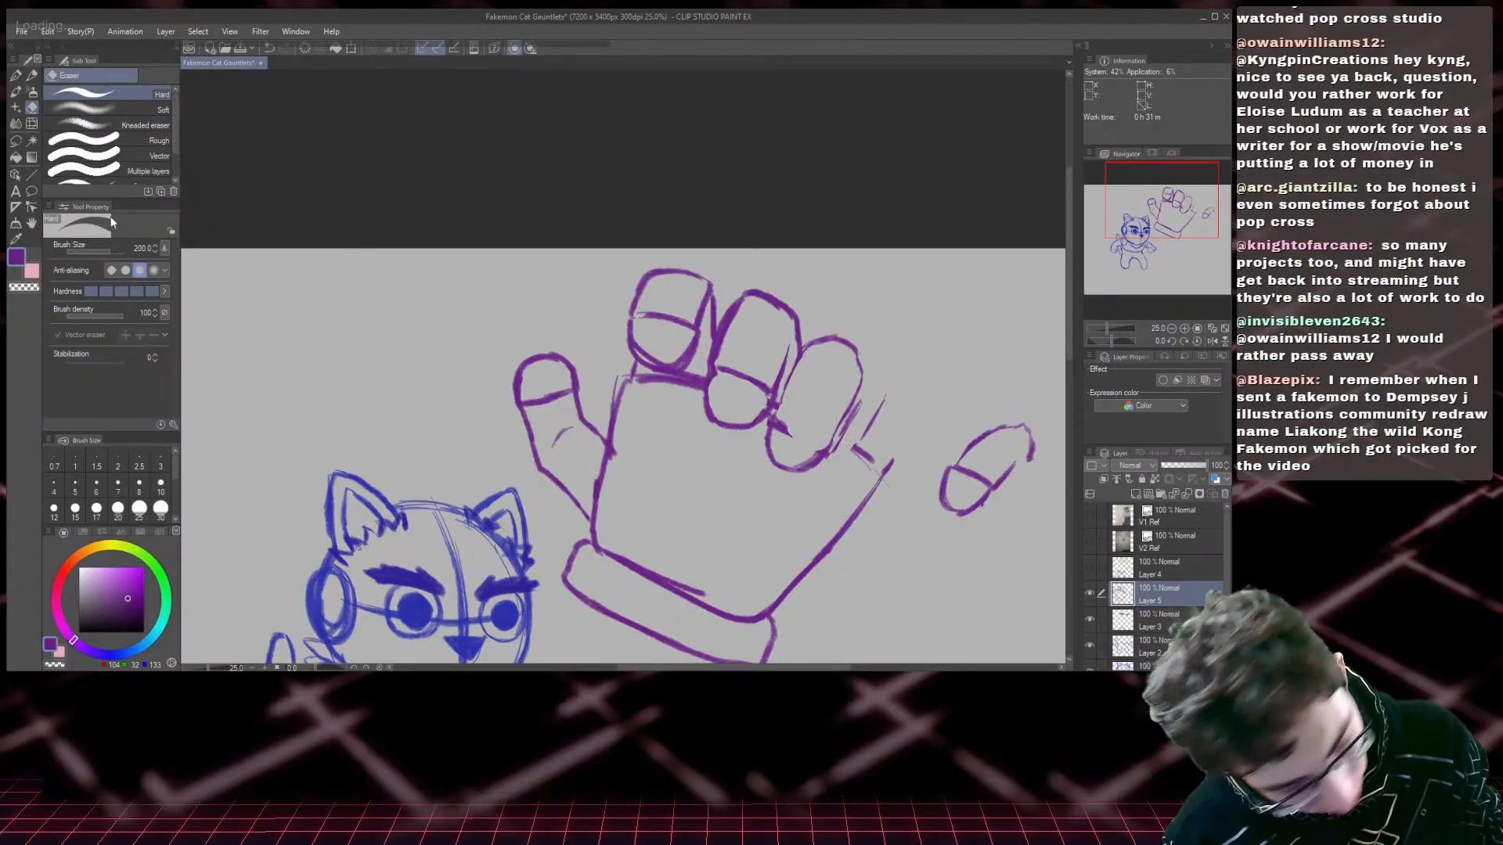
key(p)
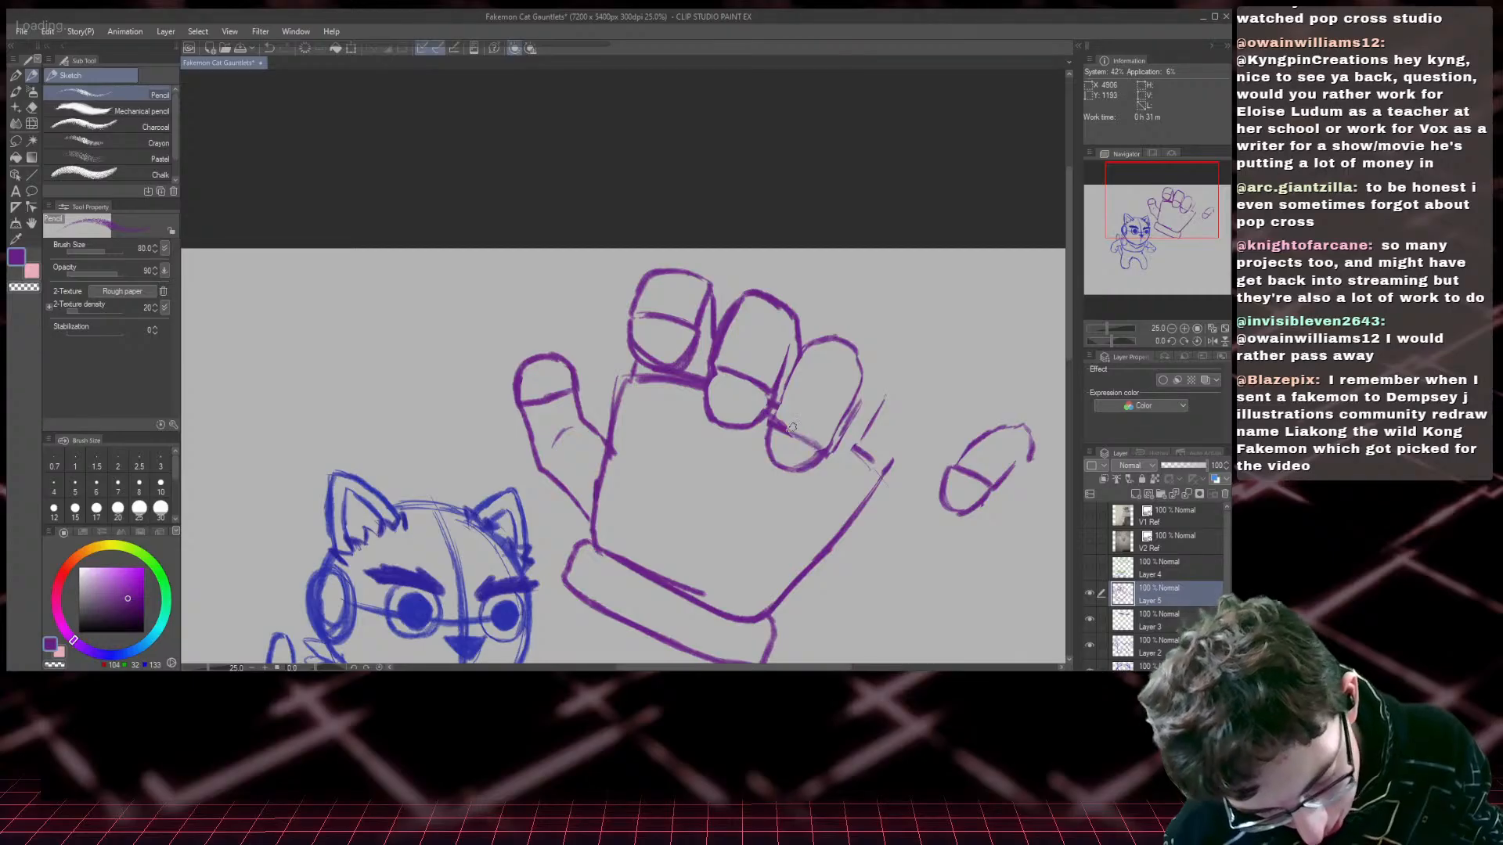
- Lasso the detached little finger and move it back beside the third finger at the palm's outer corner
key(m)
mouse_move(917, 485)
mouse_down()
mouse_move(970, 397)
mouse_move(1053, 441)
mouse_move(915, 512)
mouse_up()
key(ctrl+t)
drag(1033, 490, 893, 452)
key(ctrl+d)
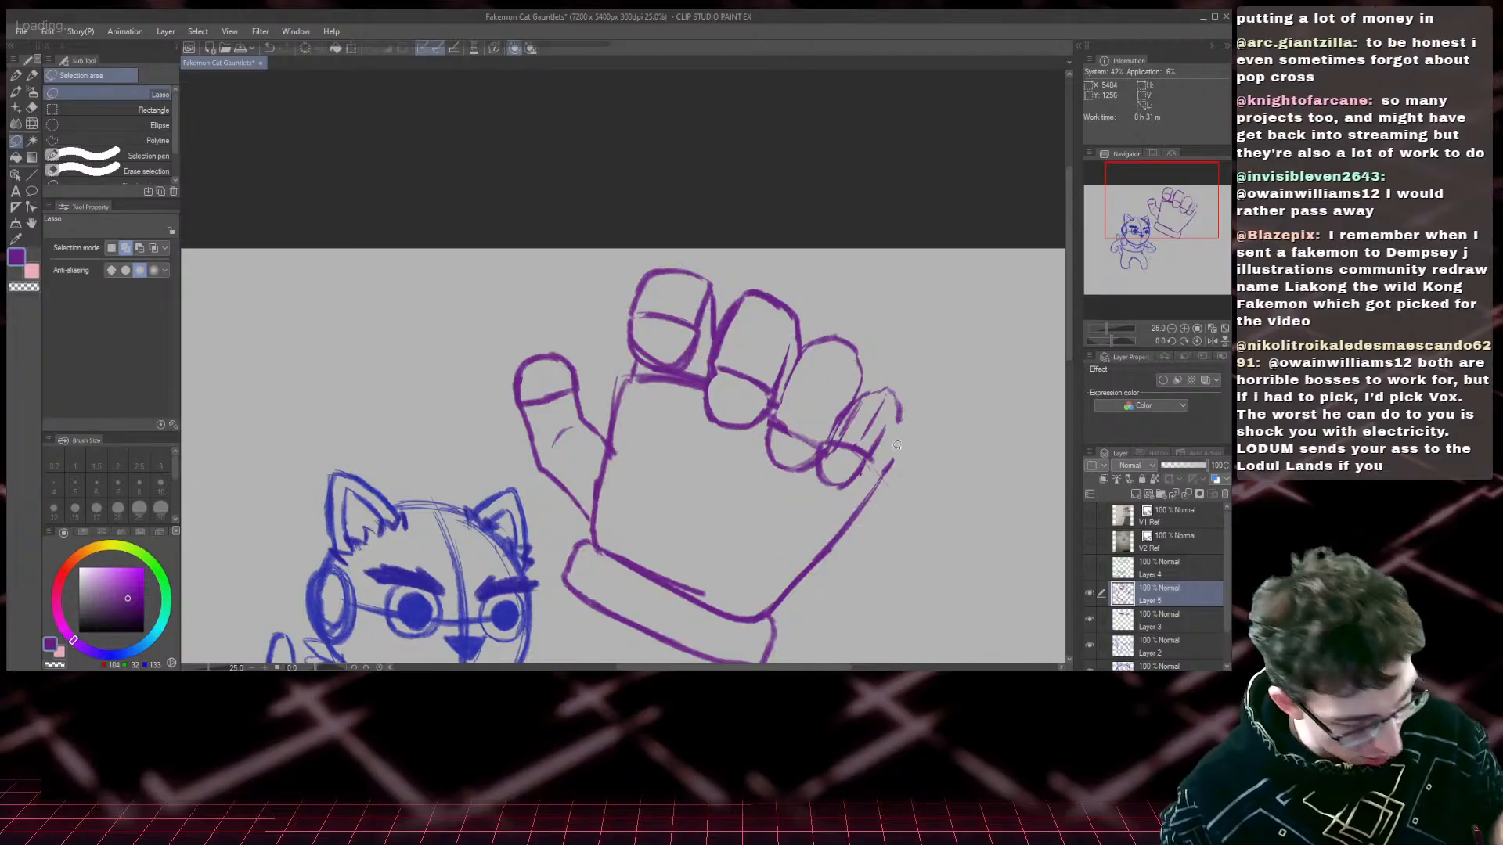
- Erase the stray lines in the little finger and pencil its outer side down into the palm edge, with a short joint line
key(e)
mouse_move(849, 434)
mouse_down()
mouse_move(880, 402)
mouse_move(832, 463)
mouse_move(829, 451)
mouse_move(828, 465)
mouse_move(873, 463)
mouse_up()
click(32, 75)
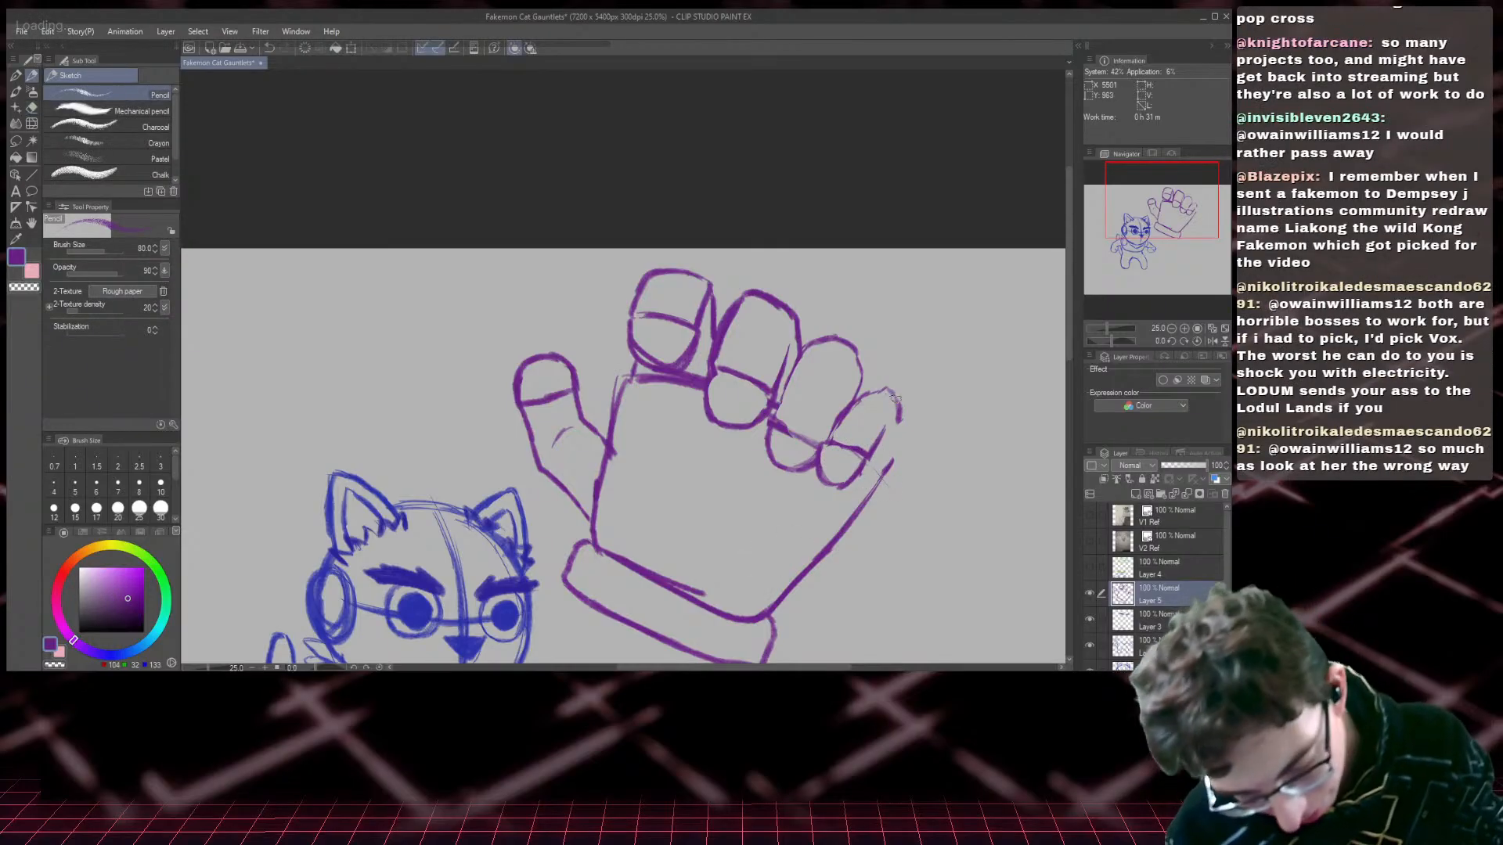
mouse_move(887, 389)
mouse_down()
mouse_move(885, 480)
mouse_move(837, 537)
mouse_up()
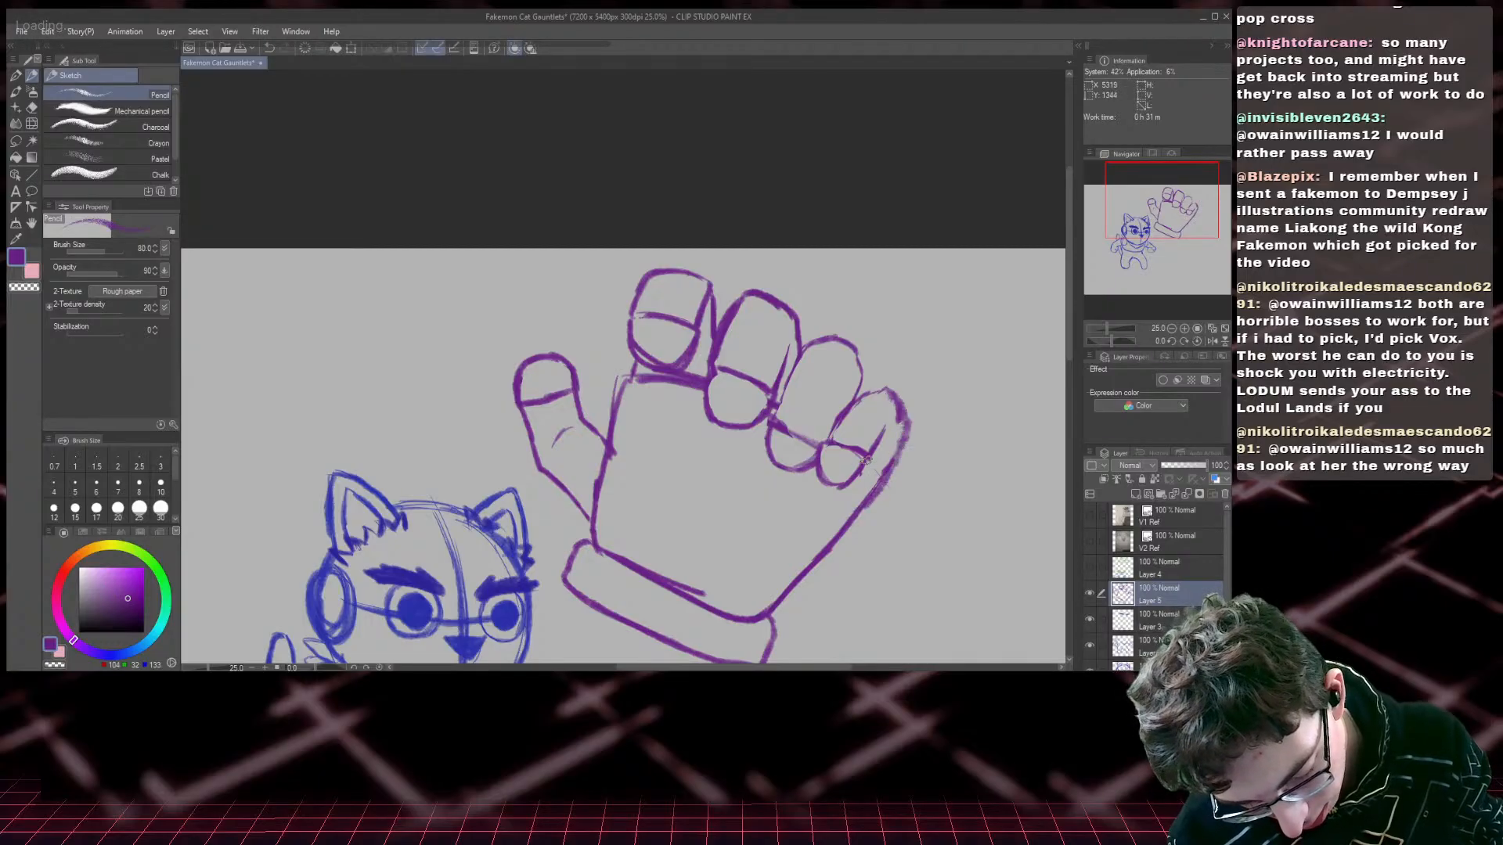
drag(862, 463, 882, 479)
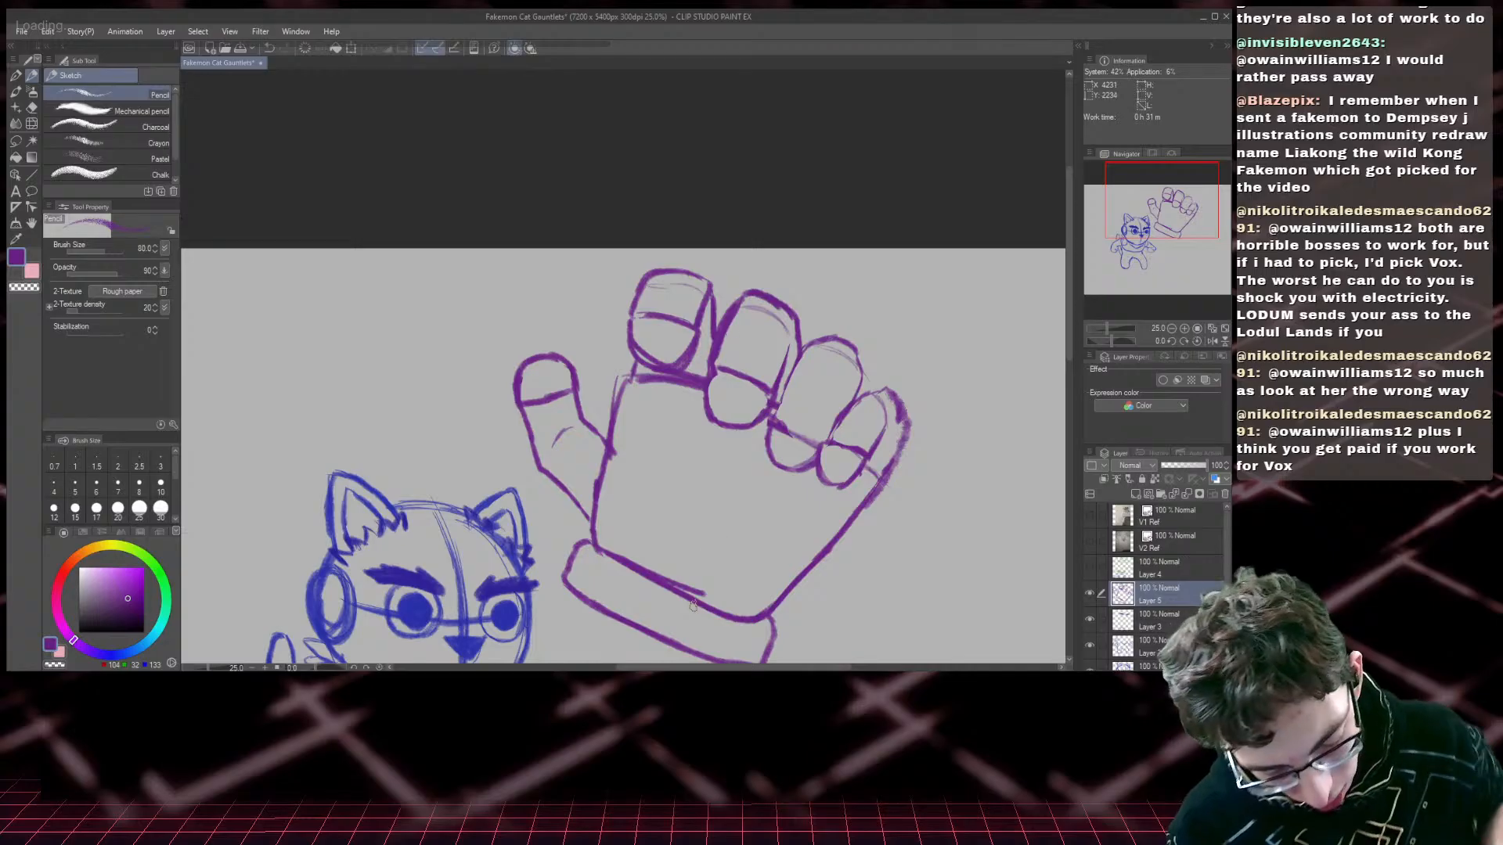
scroll(692, 605, down, 2)
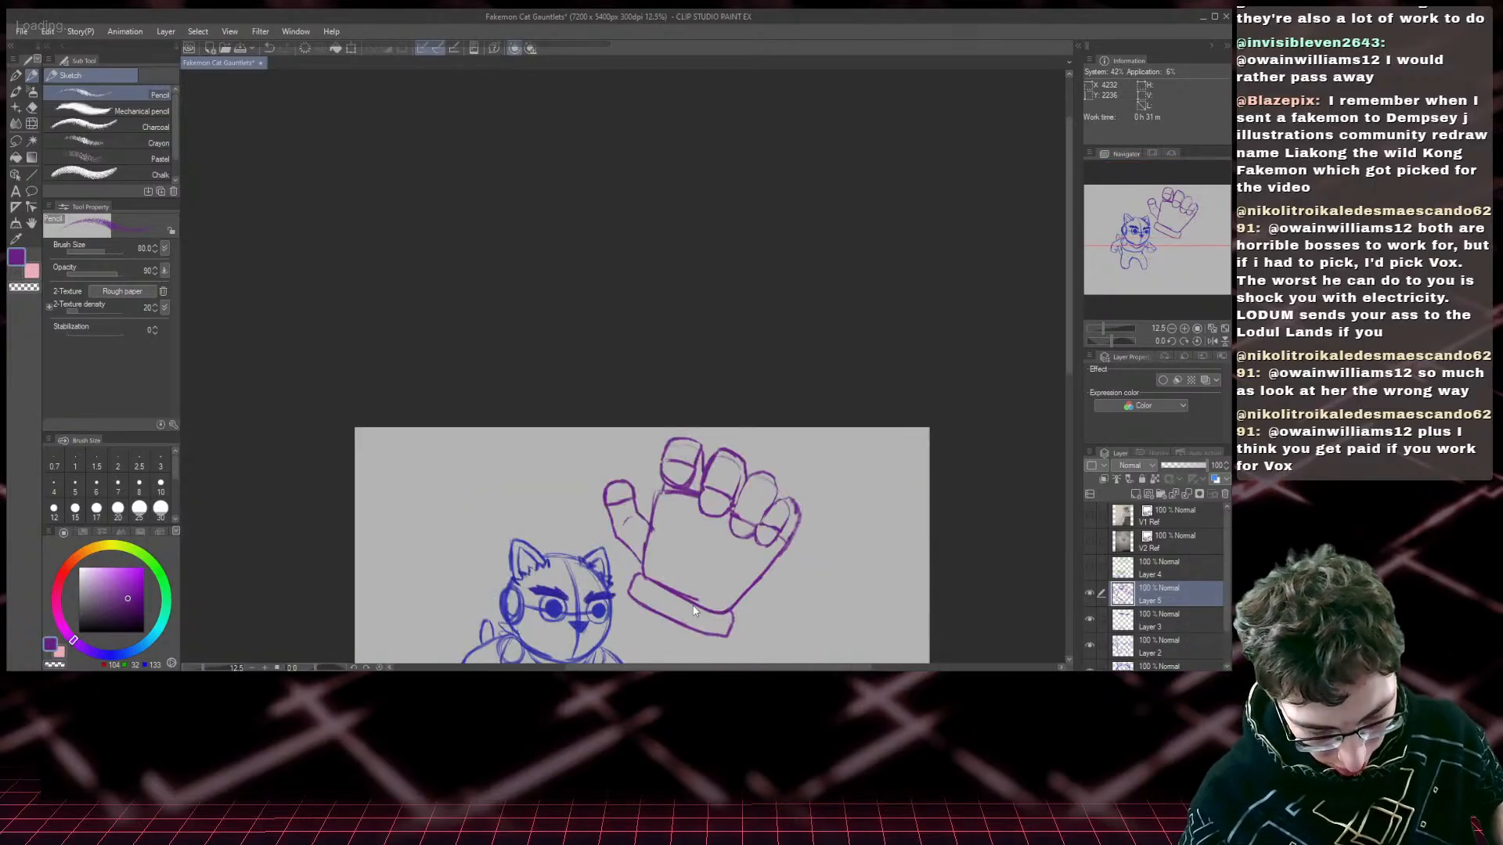
drag(1149, 255, 1144, 314)
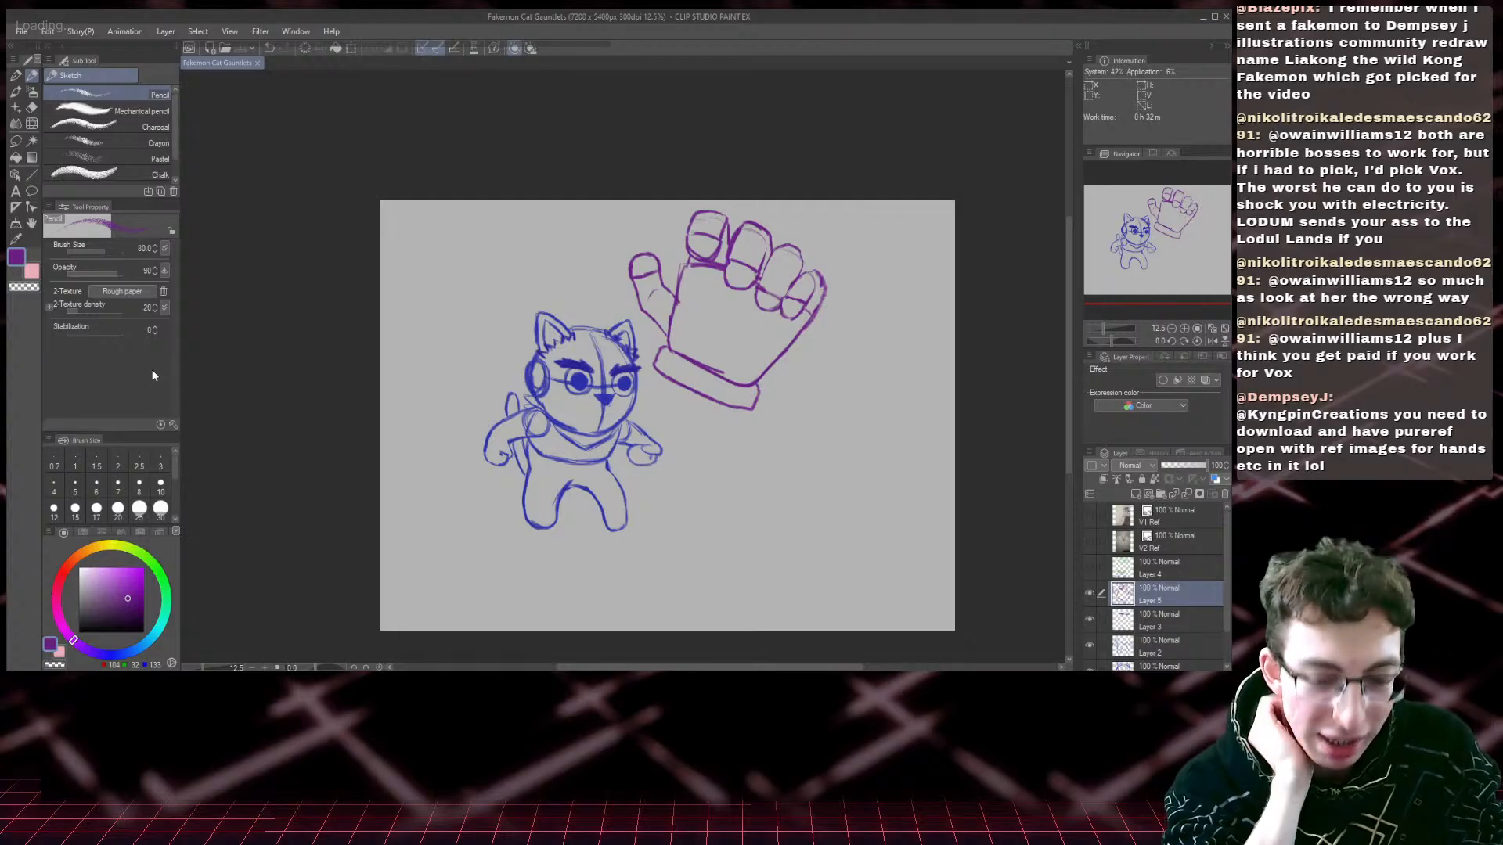
click(1126, 274)
drag(1126, 274, 1135, 250)
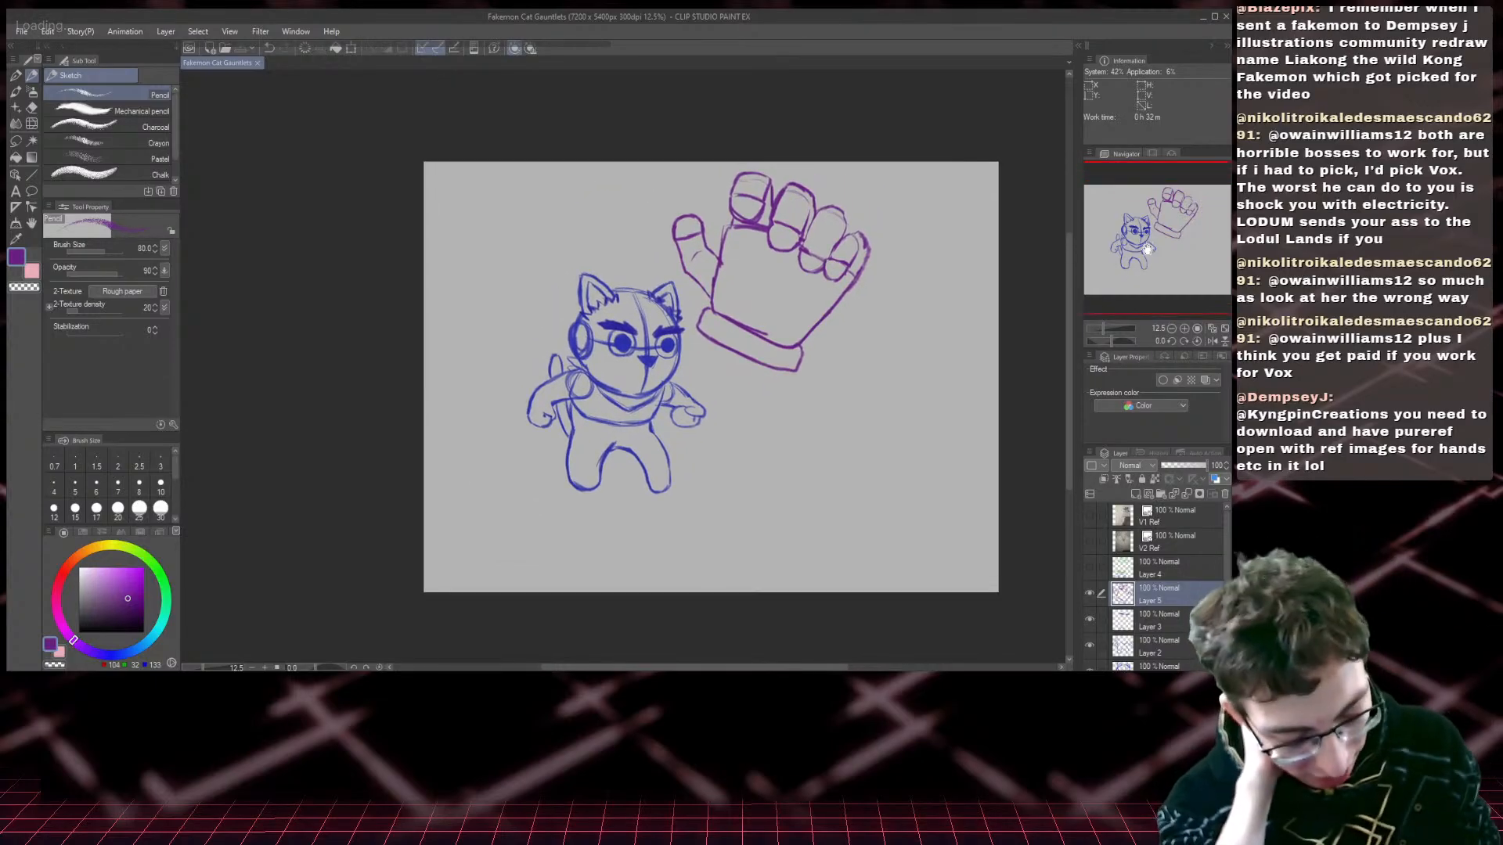
scroll(1146, 249, up, 1)
scroll(1147, 249, down, 2)
scroll(1147, 249, up, 1)
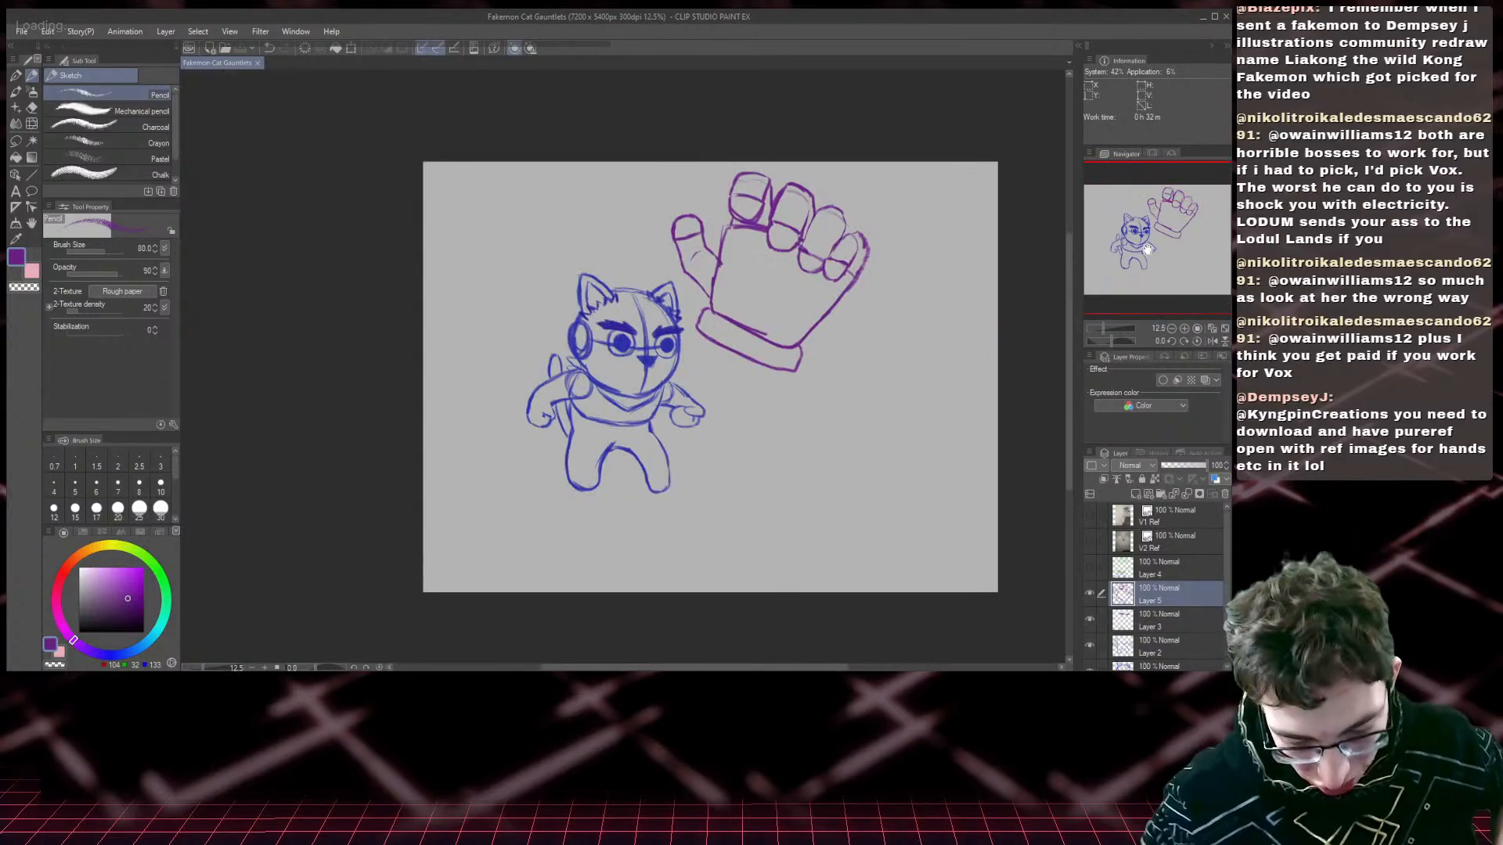
key(ctrl+t)
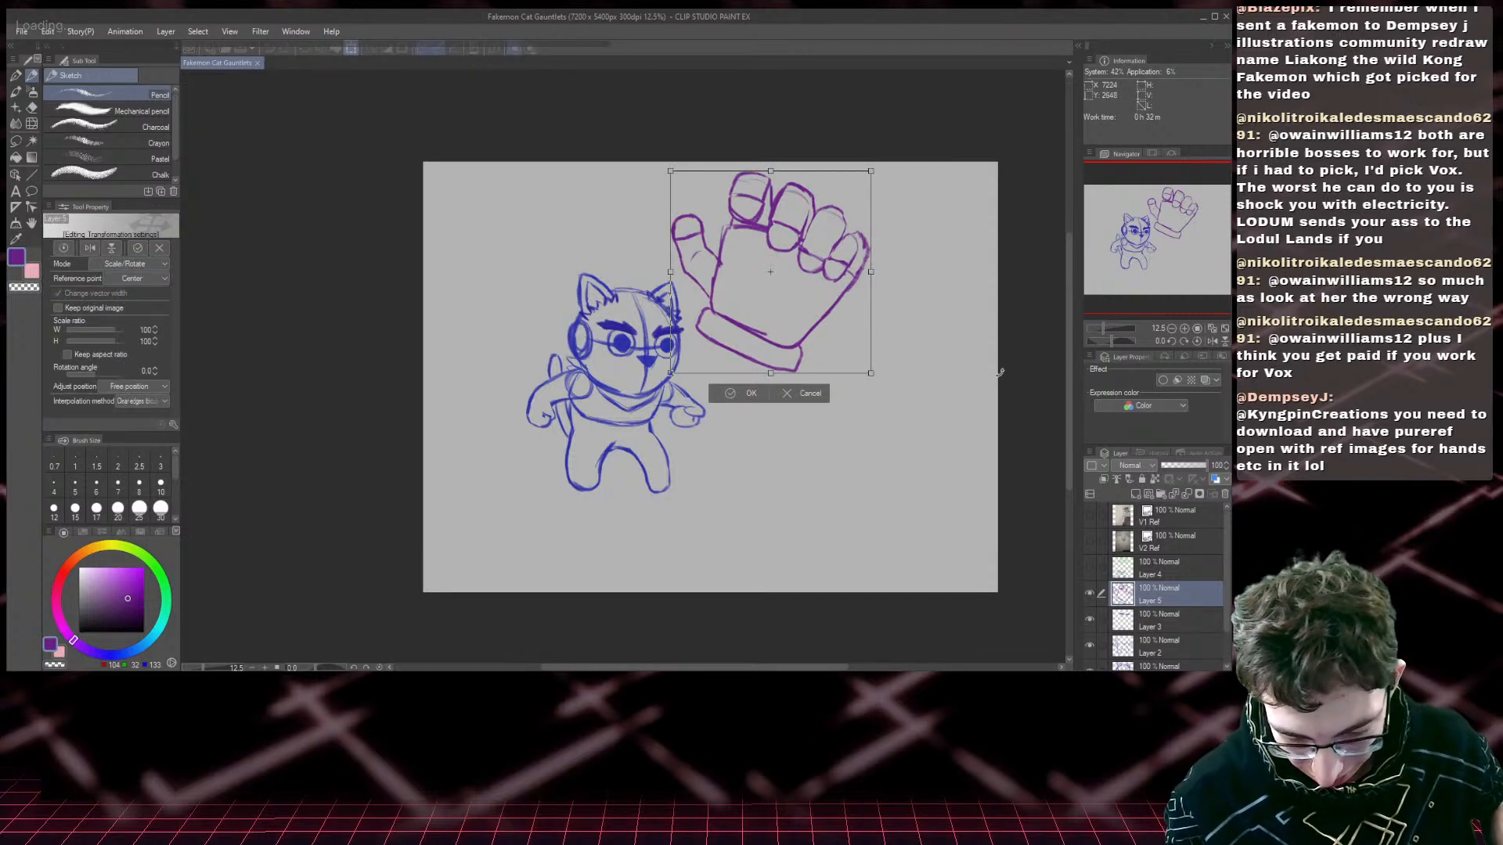
key(Return)
- Move Layers 1, 2, 3 and 5 together sideways toward the canvas edge beside the gauntlet, reselect Layer 5 and save the file
scroll(1153, 594, down, 2)
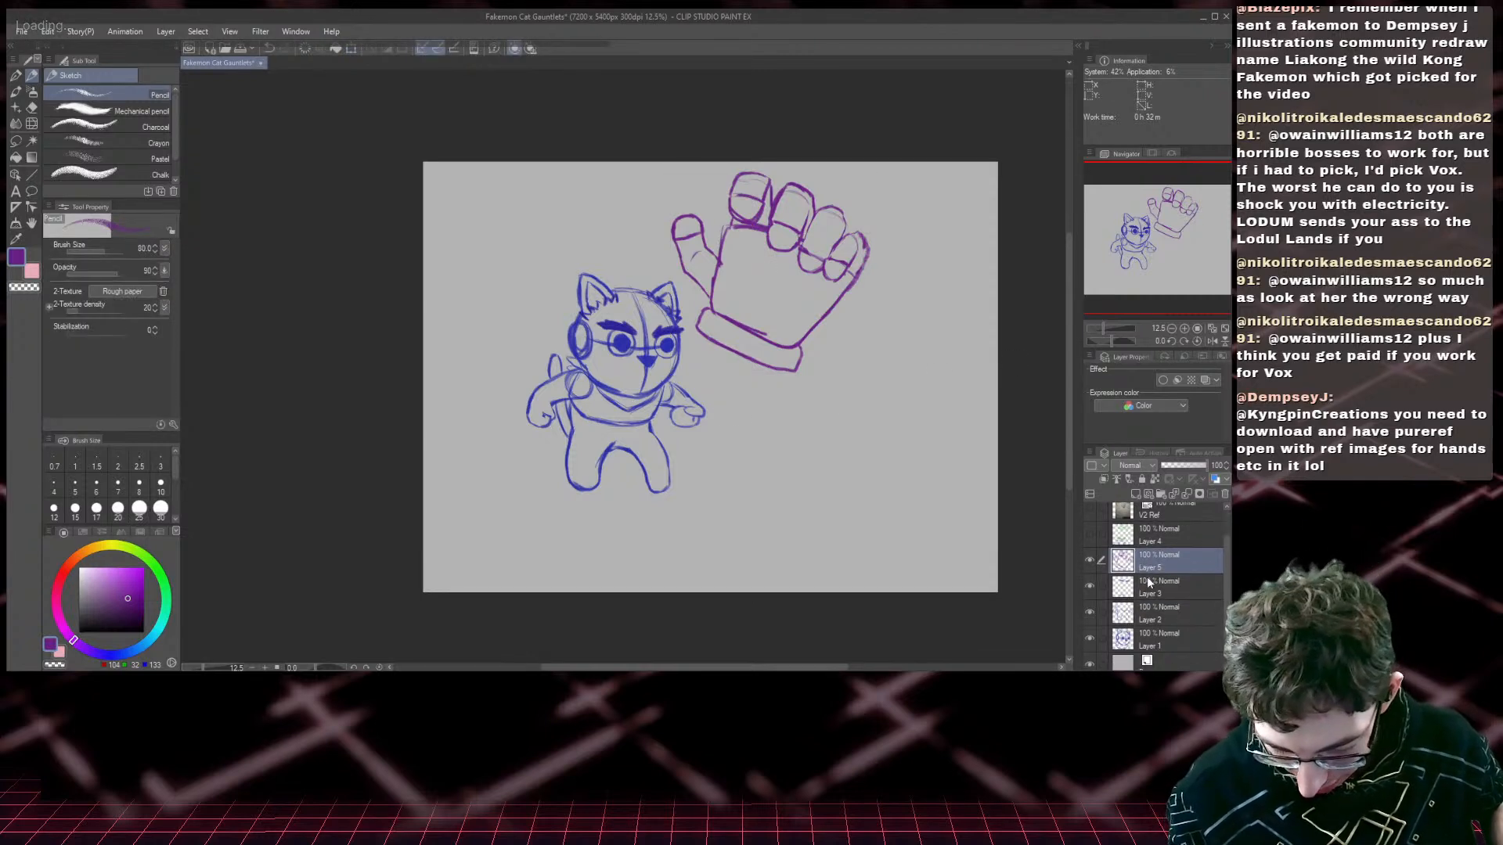
shift+click(1153, 630)
key(ctrl+t)
drag(642, 414, 741, 415)
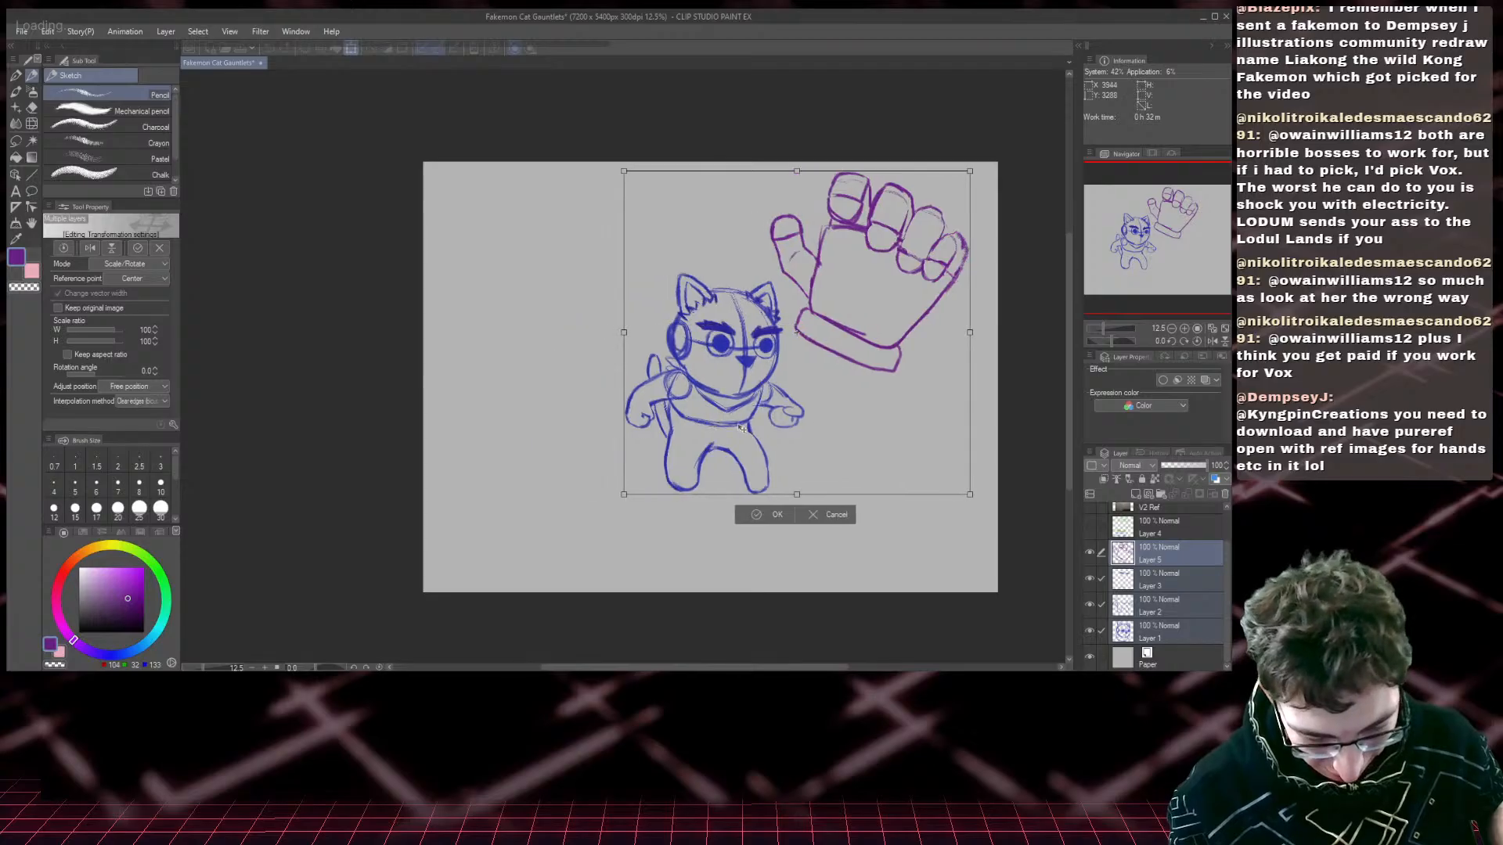
key(Return)
click(1161, 553)
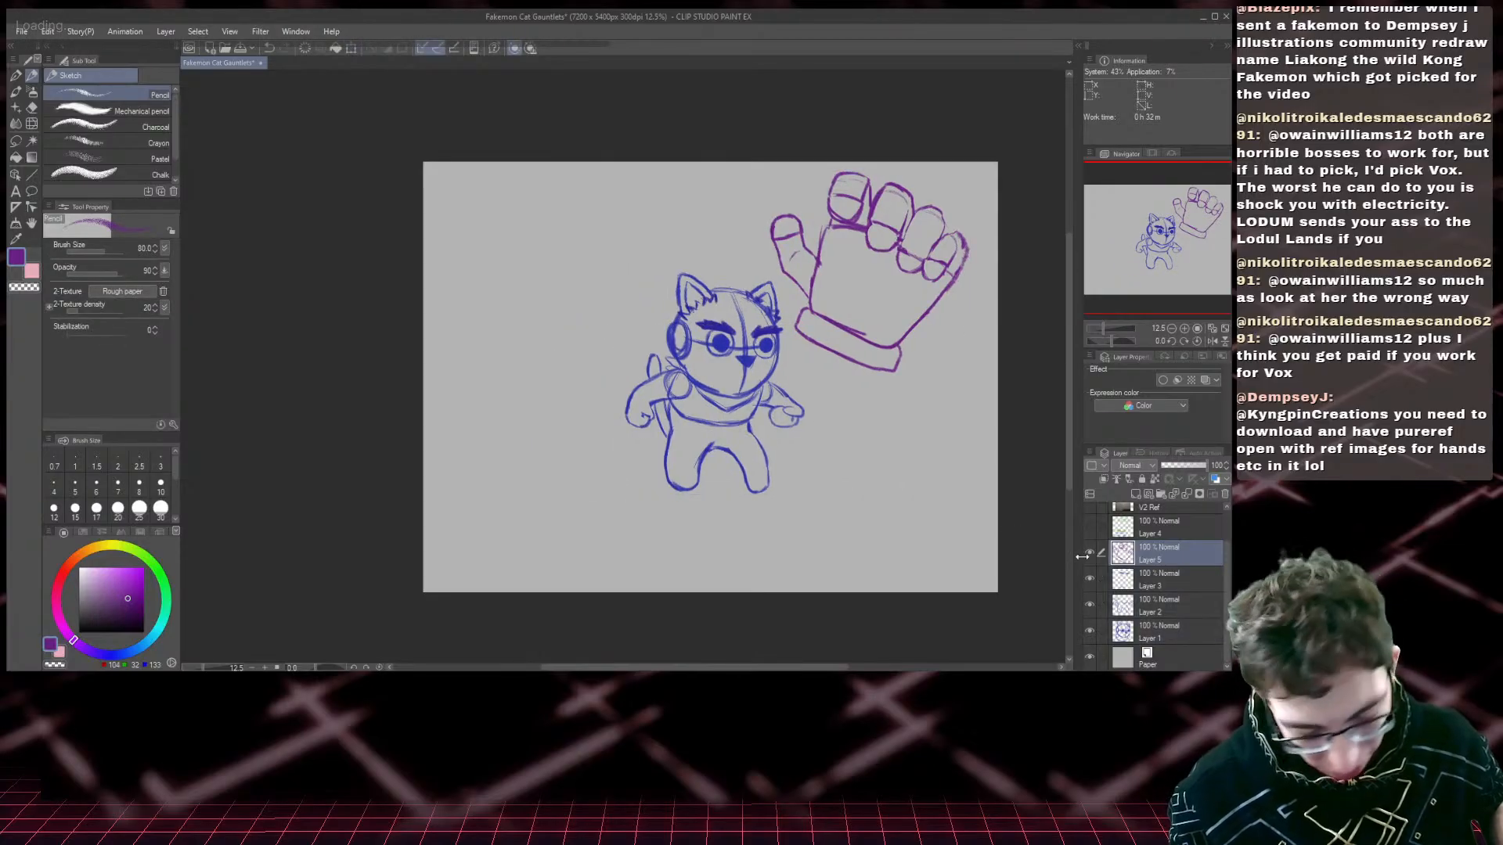
key(ctrl+s)
- Pencil a purple palm block with a narrow side face in the empty area beside the cat, erasing the stray line at its lower corner
drag(556, 285, 522, 383)
mouse_move(554, 285)
mouse_down()
mouse_move(523, 283)
mouse_move(503, 342)
mouse_move(501, 405)
mouse_up()
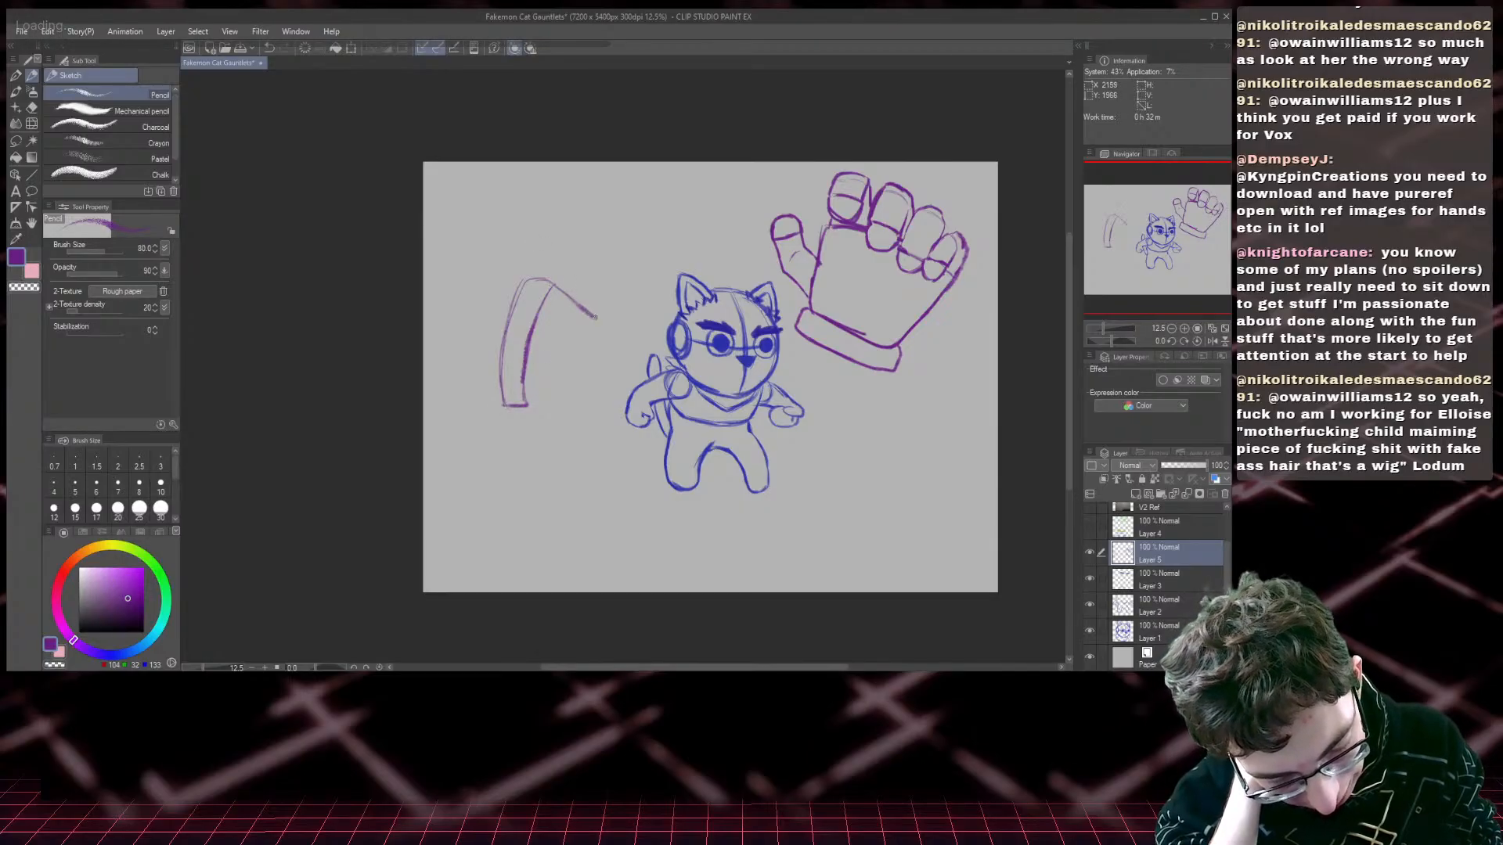
mouse_move(549, 280)
mouse_down()
mouse_move(603, 328)
mouse_move(592, 405)
mouse_move(513, 420)
mouse_up()
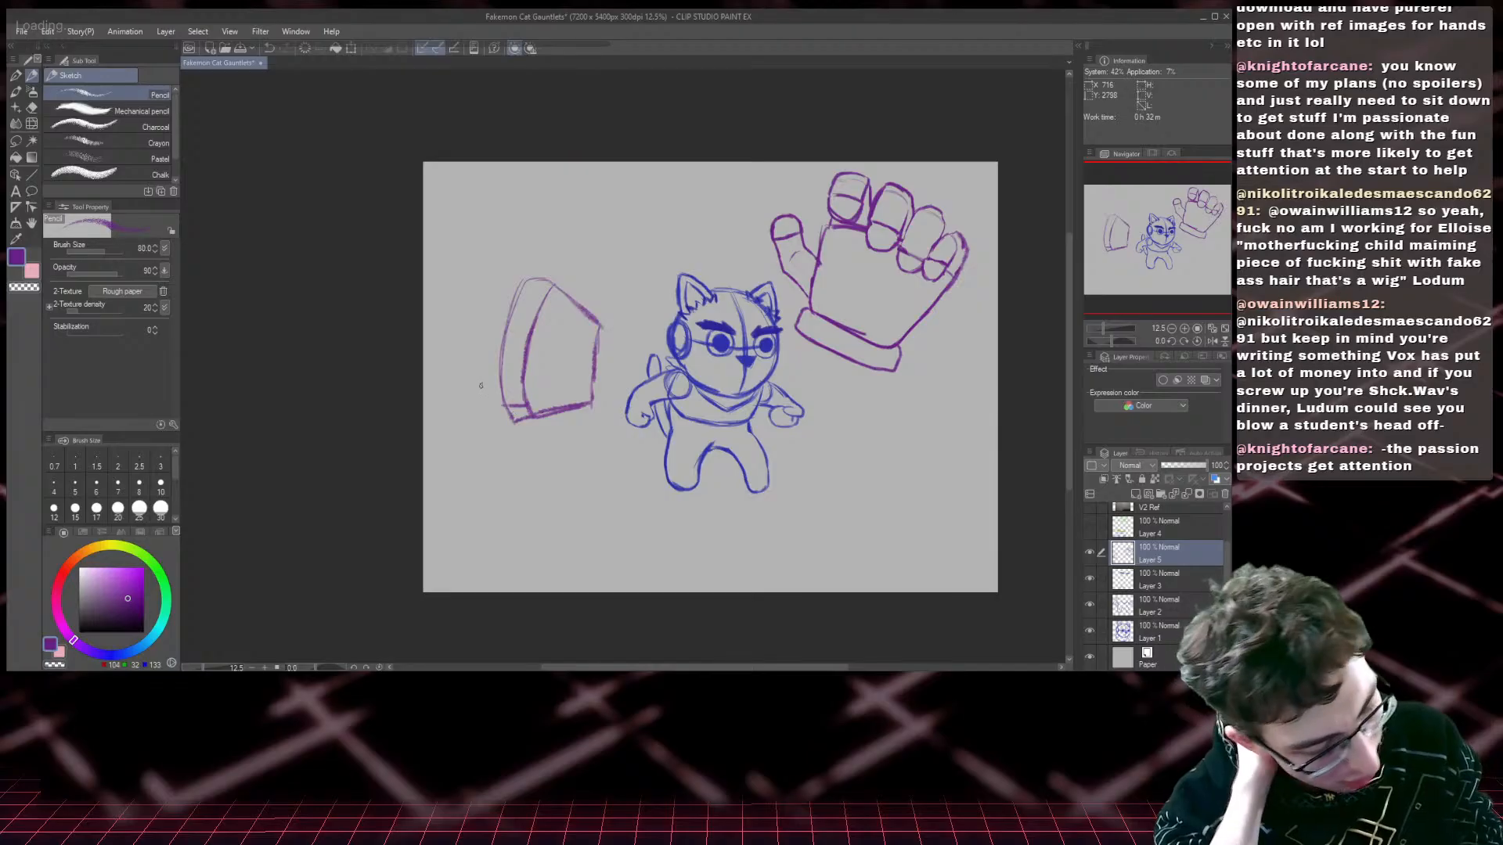
key(e)
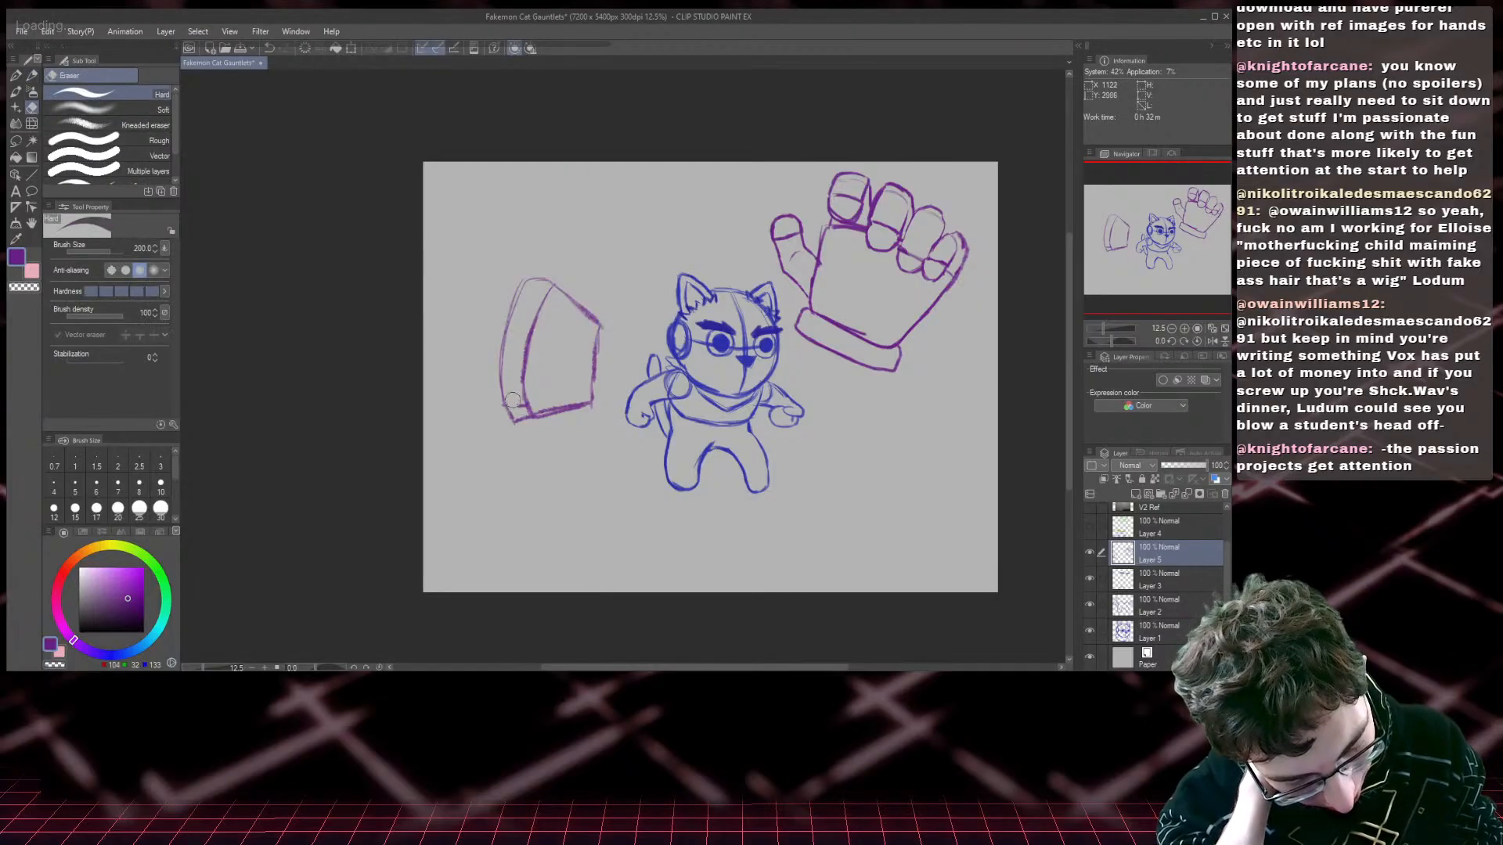
click(32, 75)
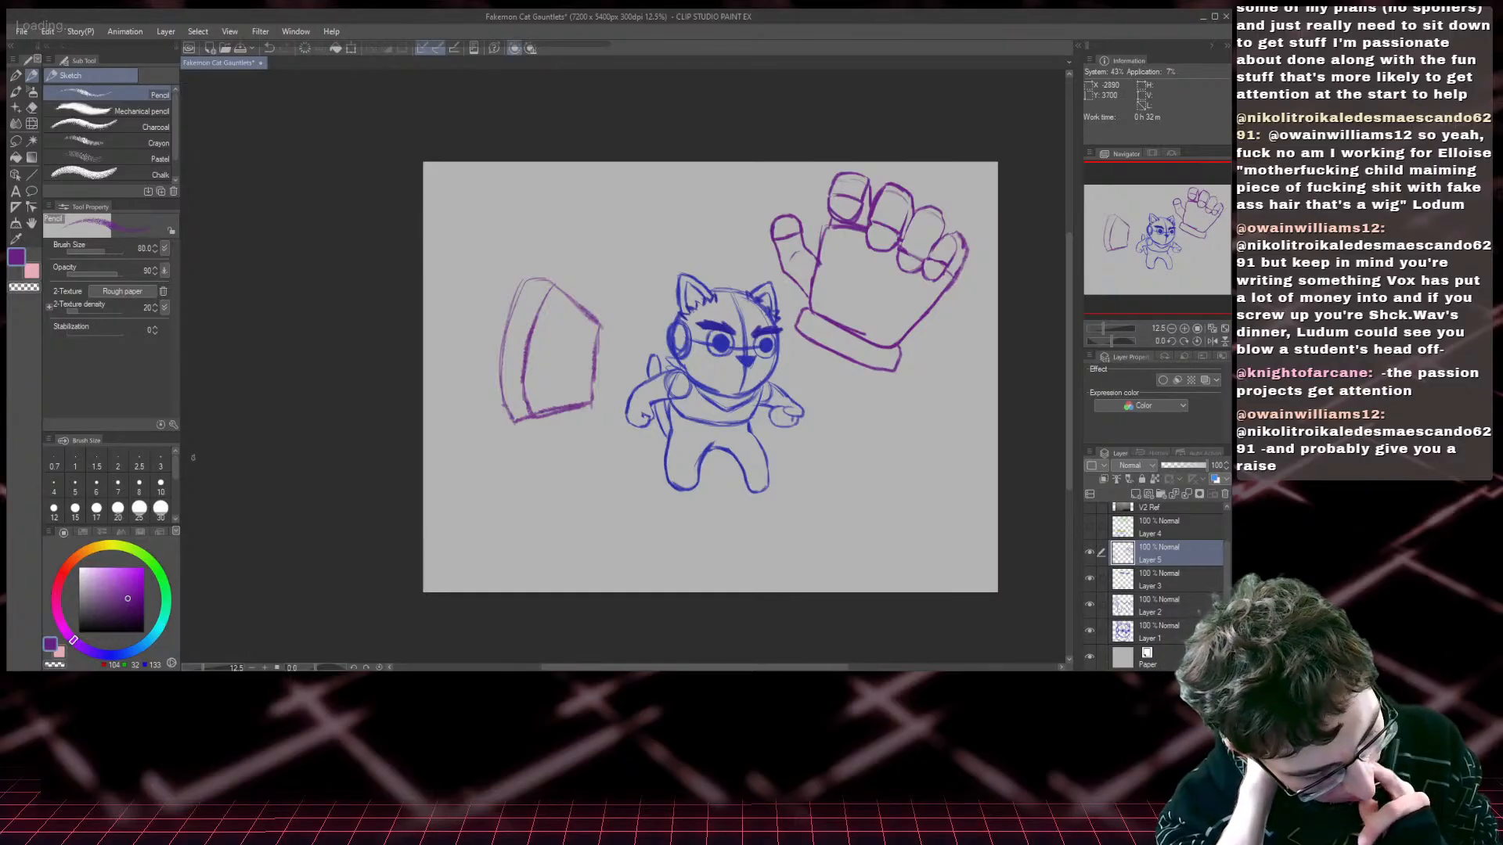
- Add a new layer above Layer 5 and set the drawing colour to a strong blue
click(1136, 494)
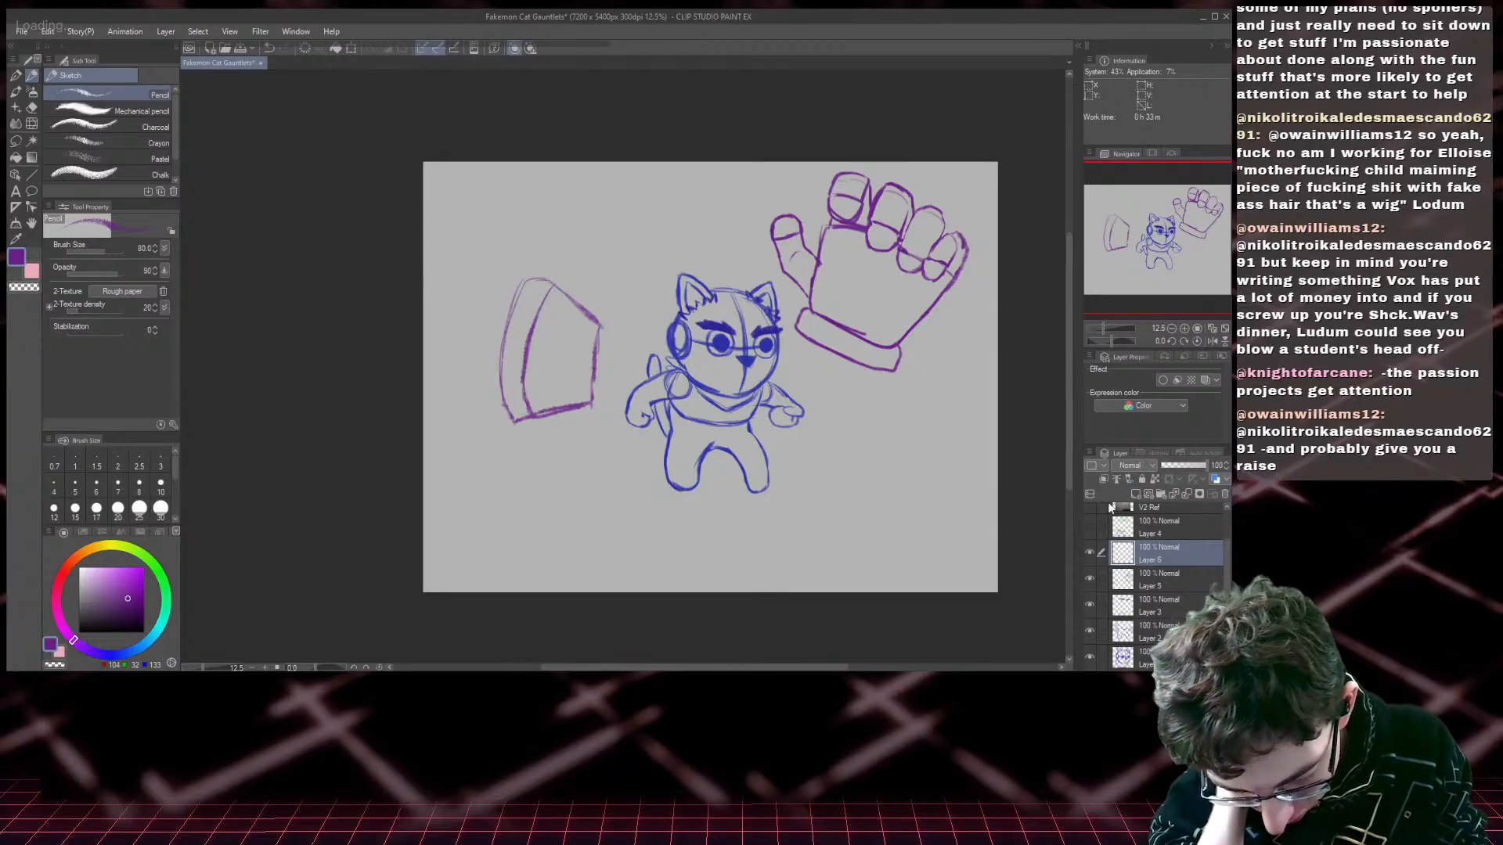
click(60, 651)
click(113, 655)
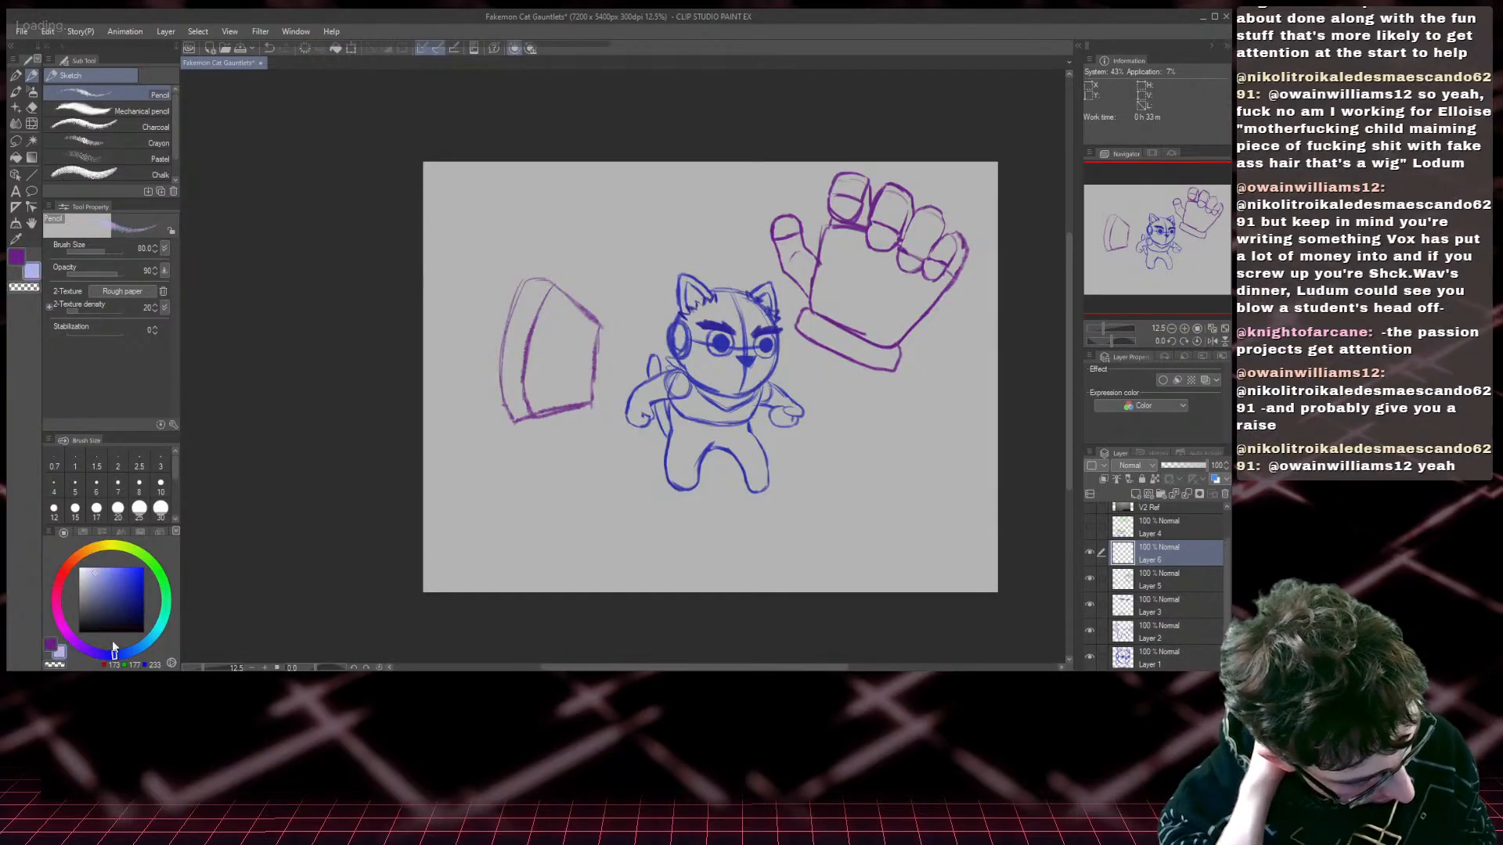
click(130, 579)
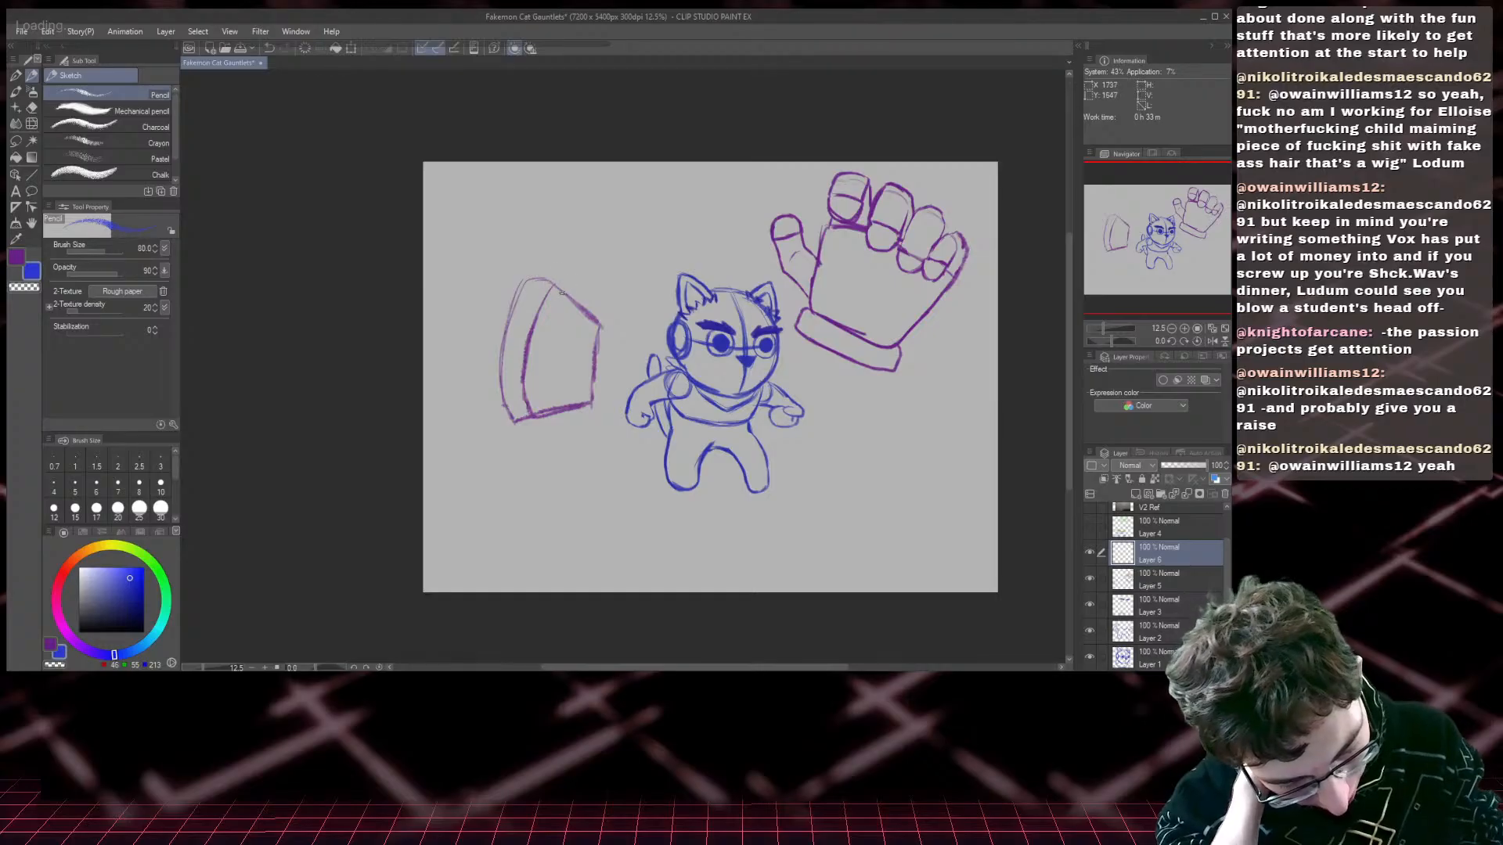
- Clear a trial blue cylinder sketched over the new palm's upper end and switch to the Mechanical pencil
mouse_move(580, 282)
mouse_down()
mouse_move(513, 274)
mouse_move(512, 296)
mouse_move(562, 318)
mouse_move(519, 310)
mouse_up()
click(83, 111)
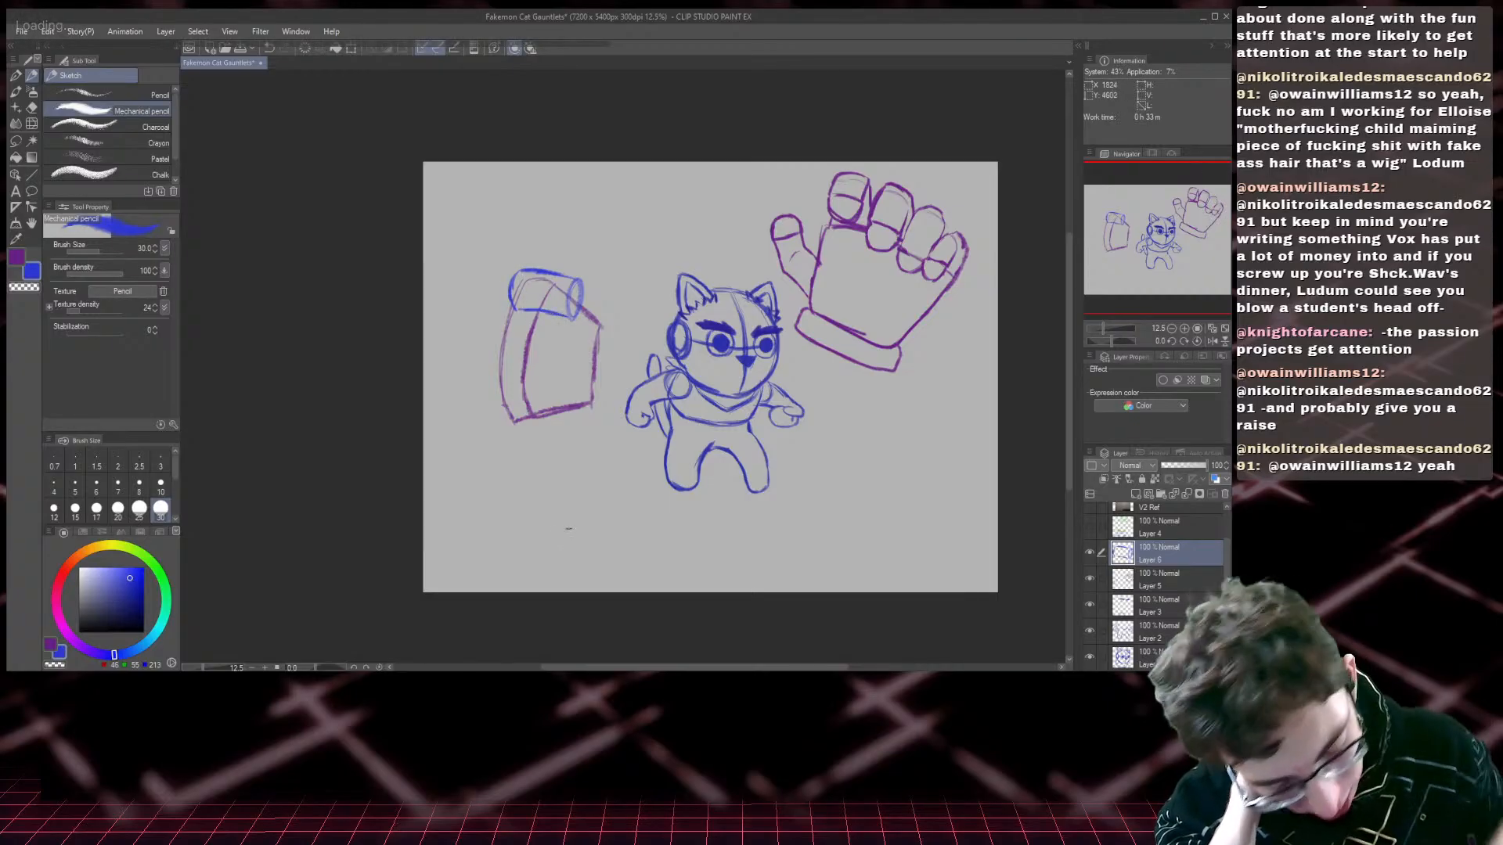
key(Delete)
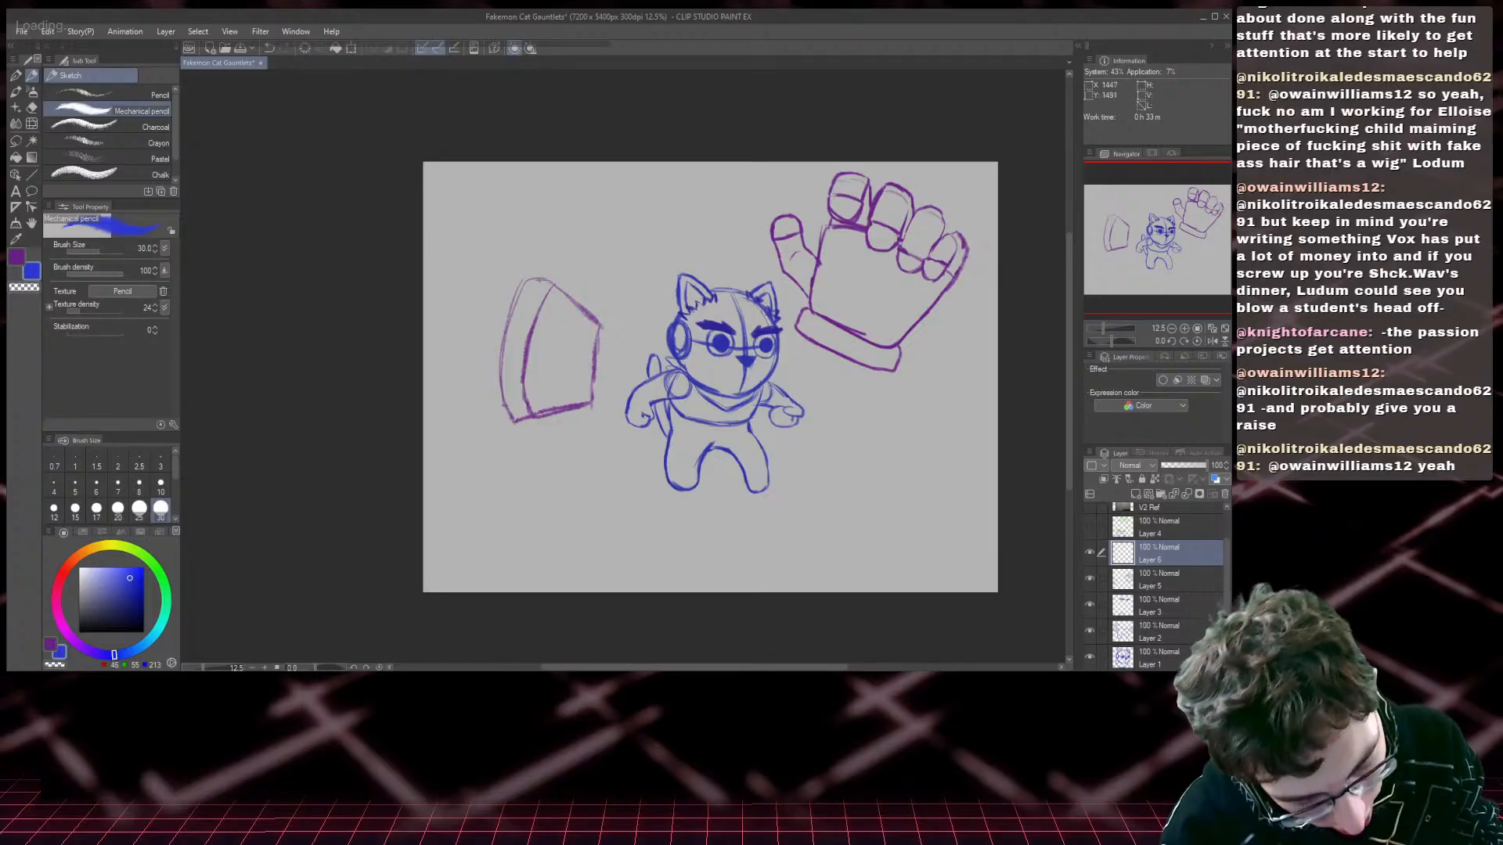
- Draw two blue knuckle circles at the upper end of the palm's narrow side face, undoing the unwanted strokes
mouse_move(537, 279)
mouse_down()
mouse_move(542, 300)
mouse_move(533, 279)
mouse_move(514, 296)
mouse_move(530, 334)
mouse_move(505, 329)
mouse_move(493, 362)
mouse_move(521, 360)
mouse_move(507, 407)
mouse_up()
key(ctrl+z)
key(ctrl+z)
key(ctrl+z)
key(ctrl+z)
key(ctrl+z)
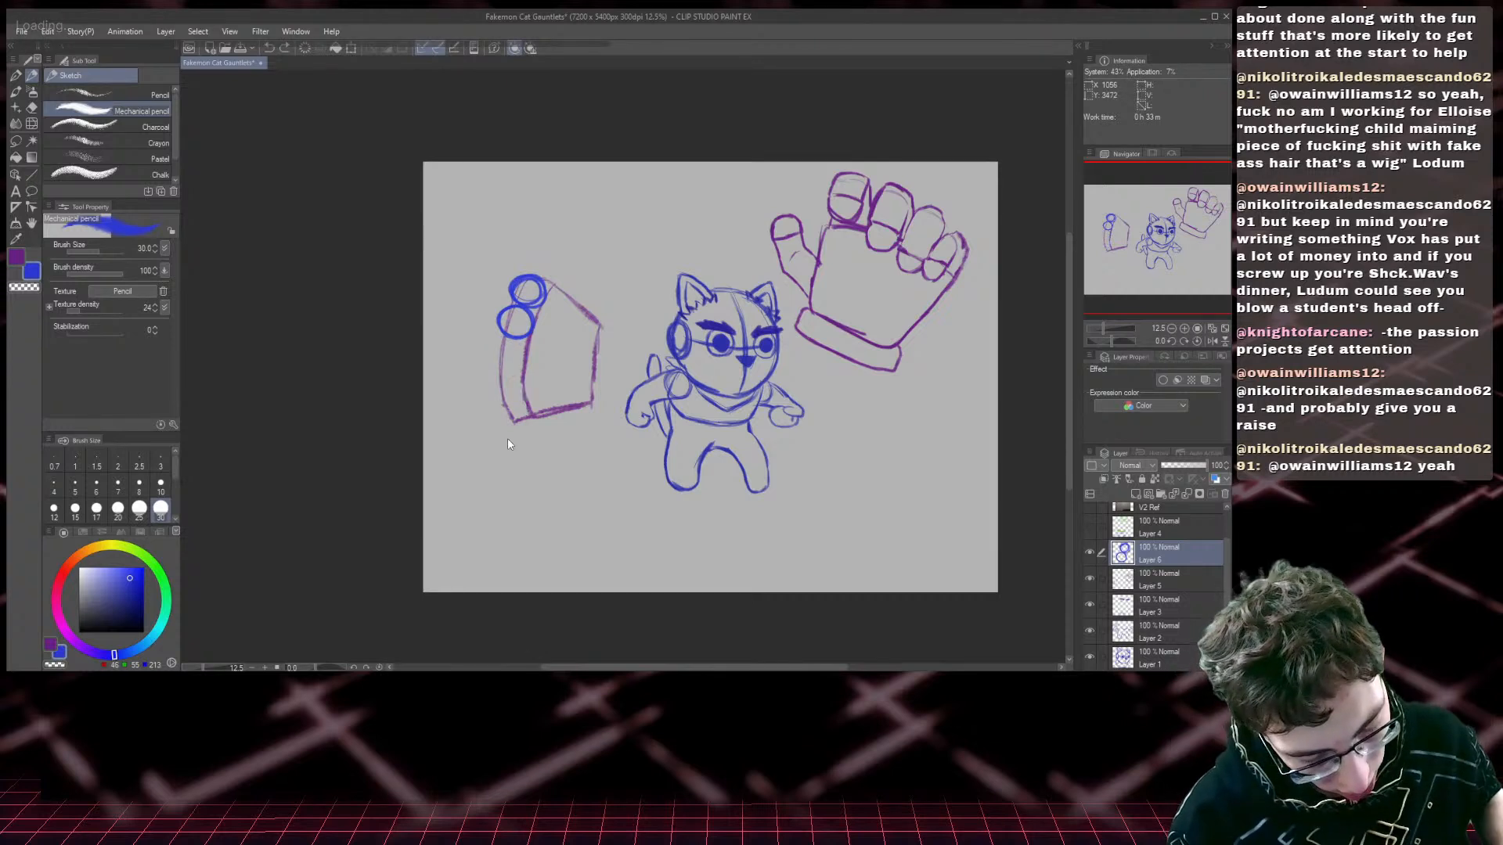
- Add two more knuckle circles down to the palm's lower corner, save, and undo the small oval on the sloping upper edge
mouse_move(505, 388)
mouse_down()
mouse_move(522, 407)
mouse_move(493, 368)
mouse_move(529, 275)
mouse_move(574, 311)
mouse_move(587, 295)
mouse_move(564, 298)
mouse_move(592, 317)
mouse_up()
key(ctrl+z)
key(ctrl+s)
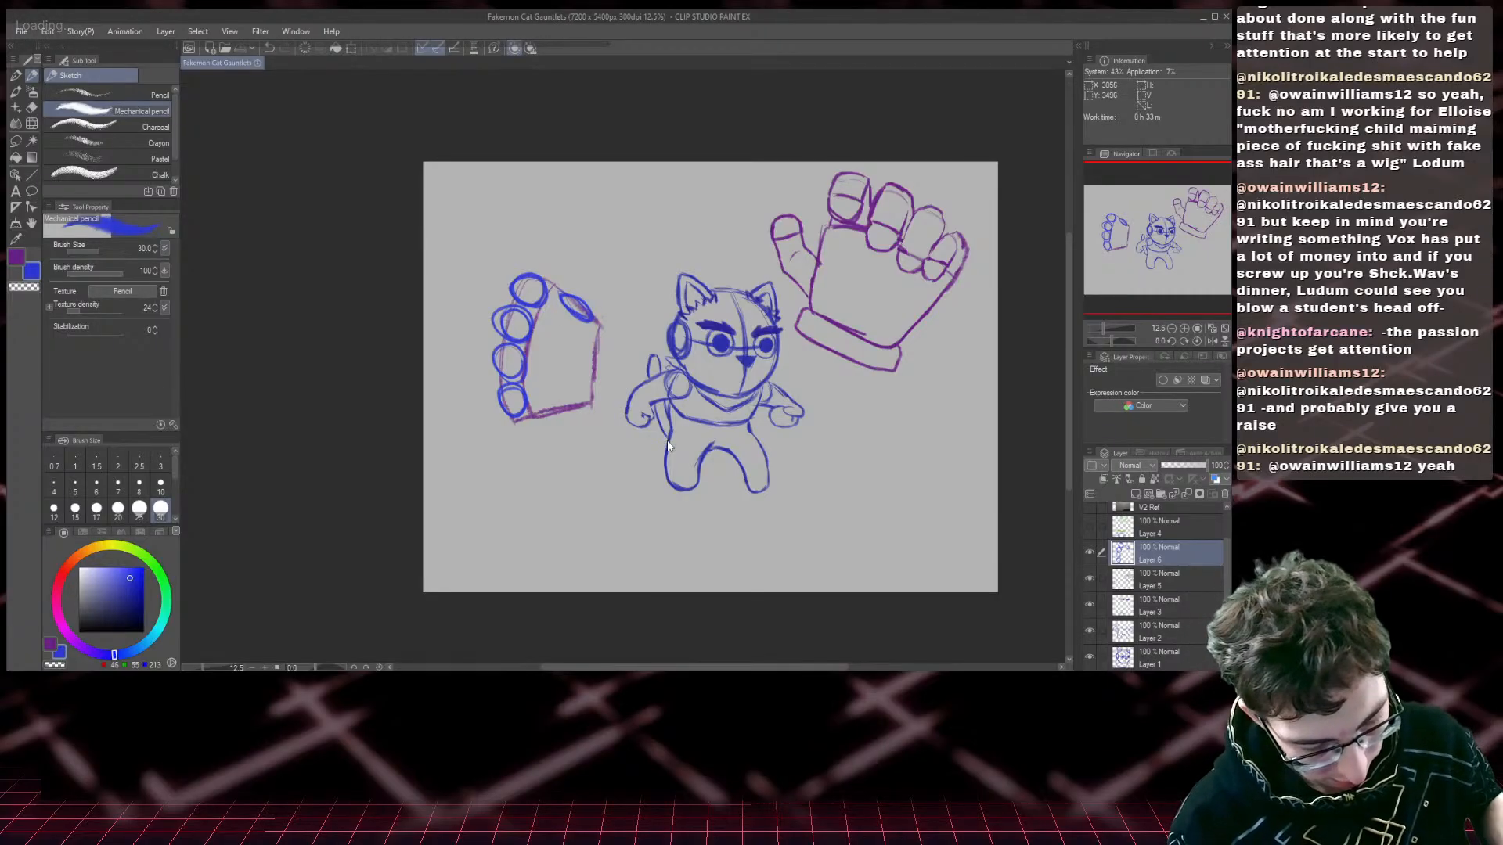
key(ctrl+z)
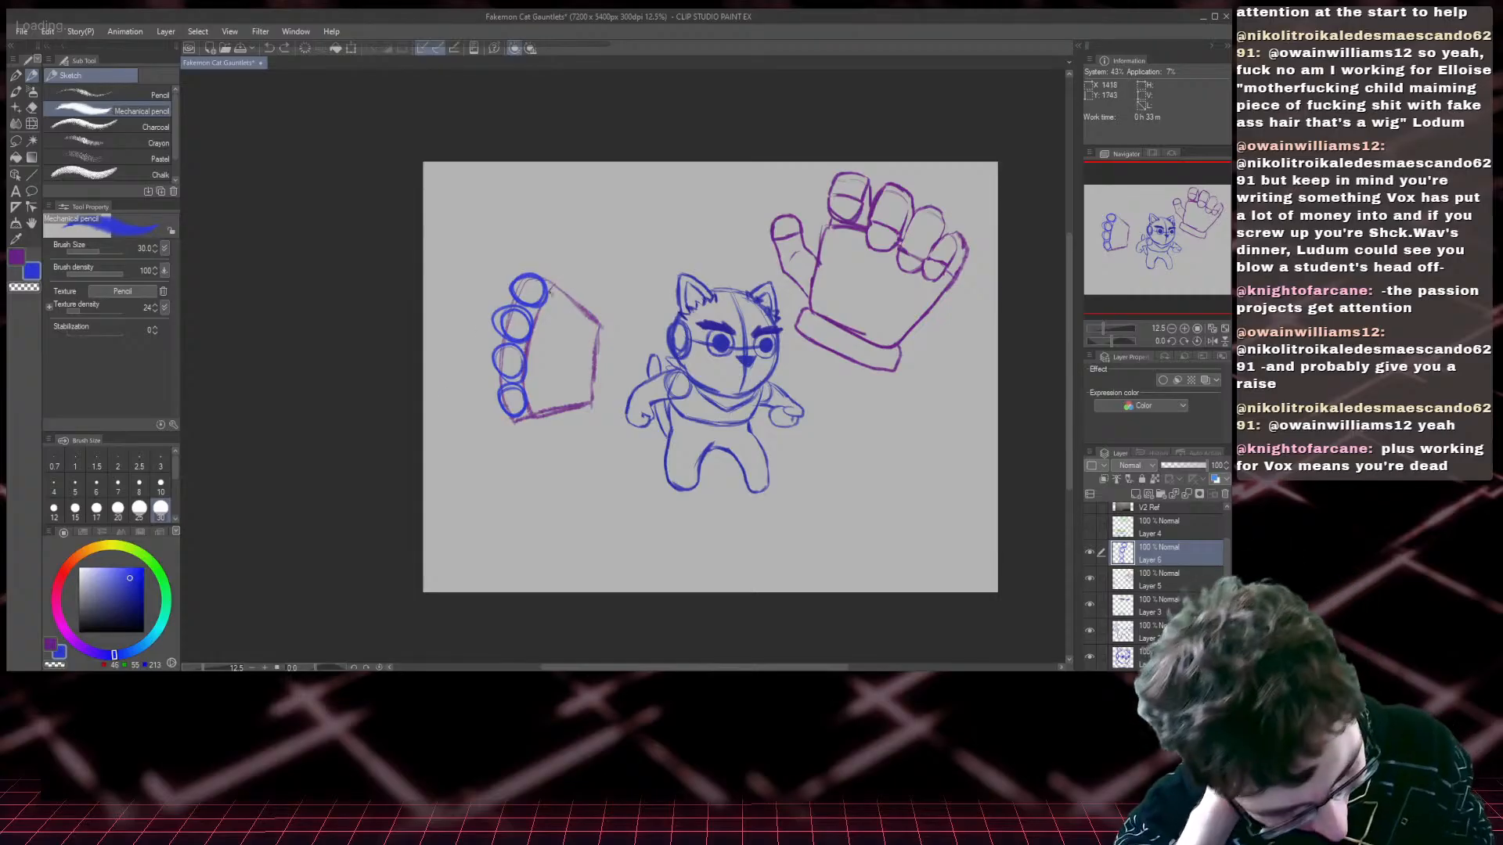
- Draw the first finger segment as a blue cylinder from the uppermost knuckle circle to an oval on the palm's sloping edge
scroll(617, 295, up, 2)
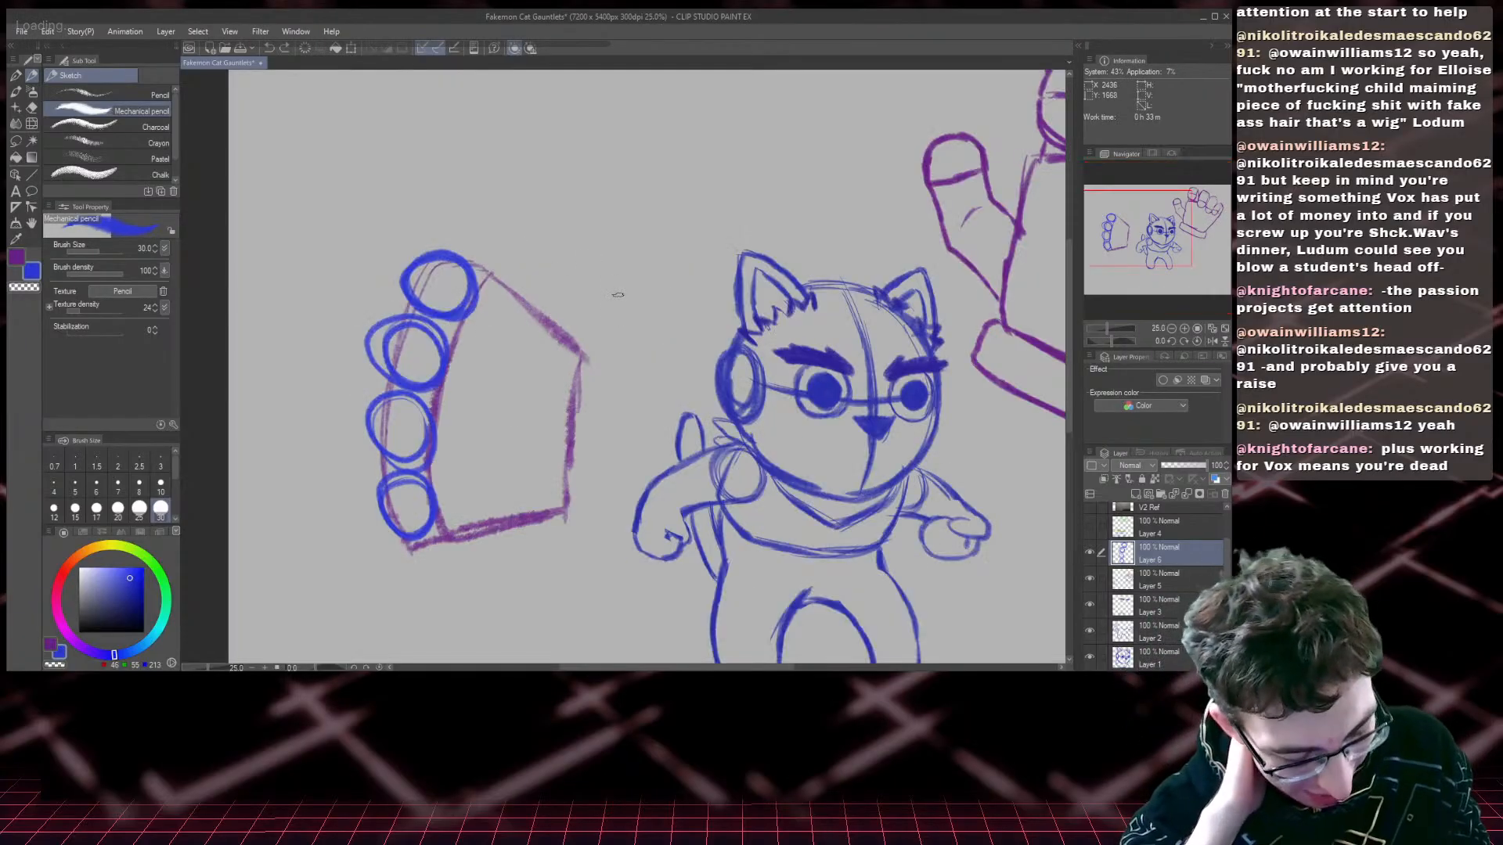
drag(1139, 247, 1117, 247)
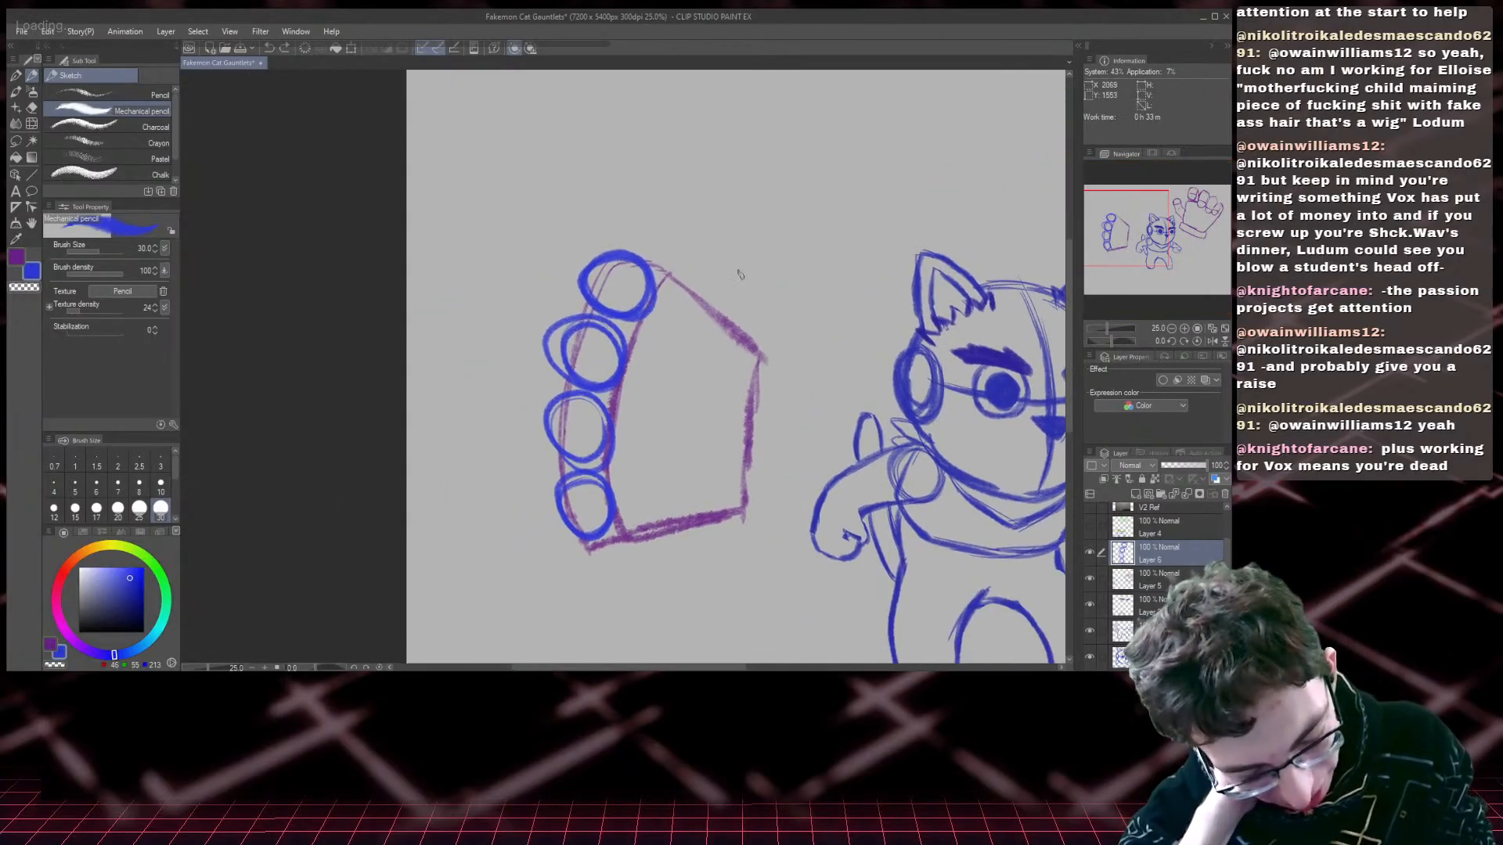
mouse_move(726, 292)
mouse_down()
mouse_move(709, 344)
mouse_move(730, 286)
mouse_move(607, 228)
mouse_move(576, 281)
mouse_up()
drag(595, 225, 578, 296)
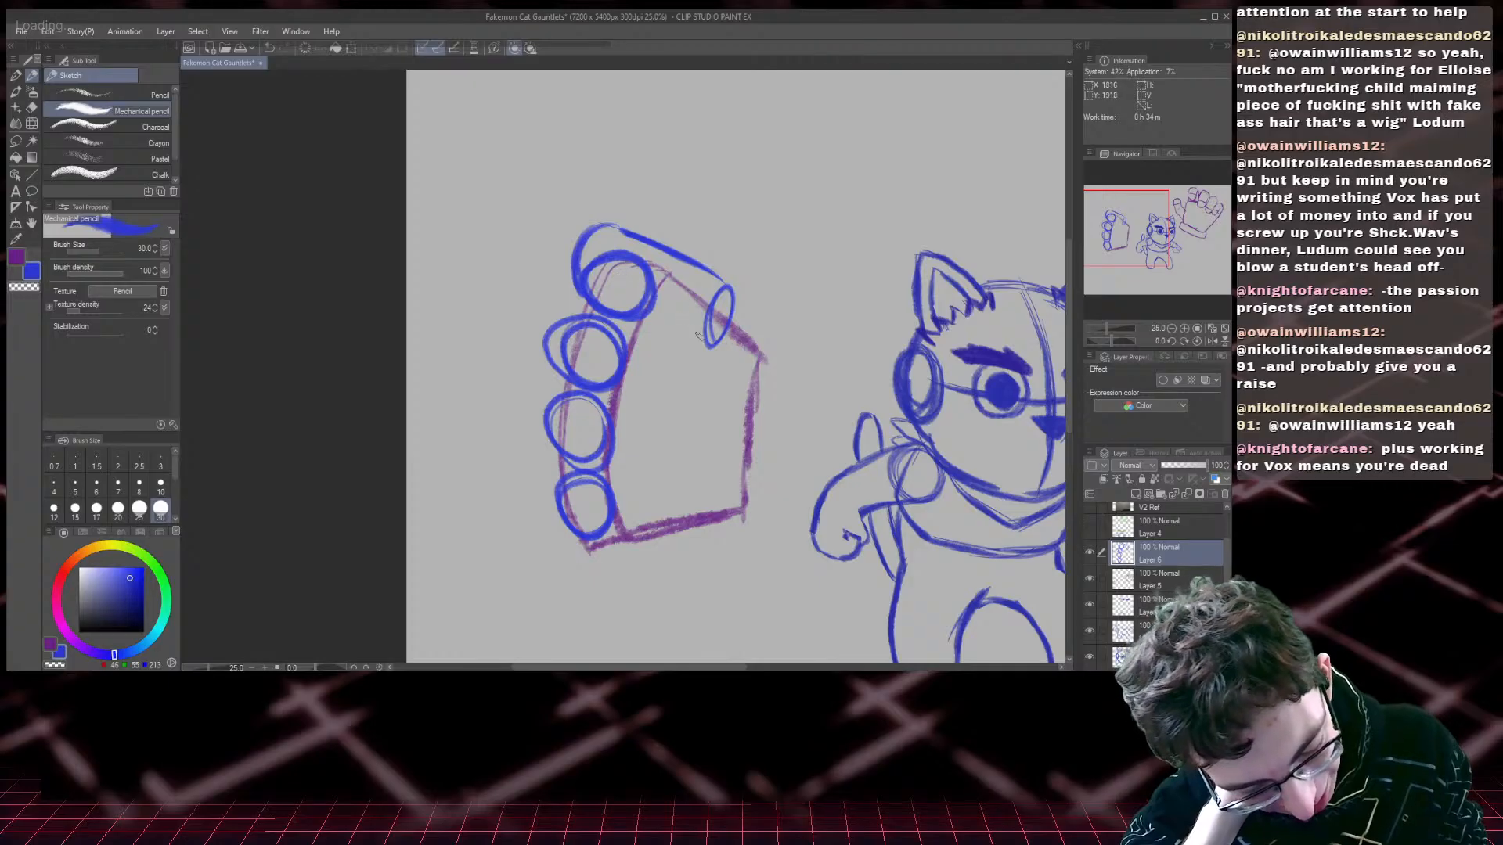
drag(710, 343, 613, 318)
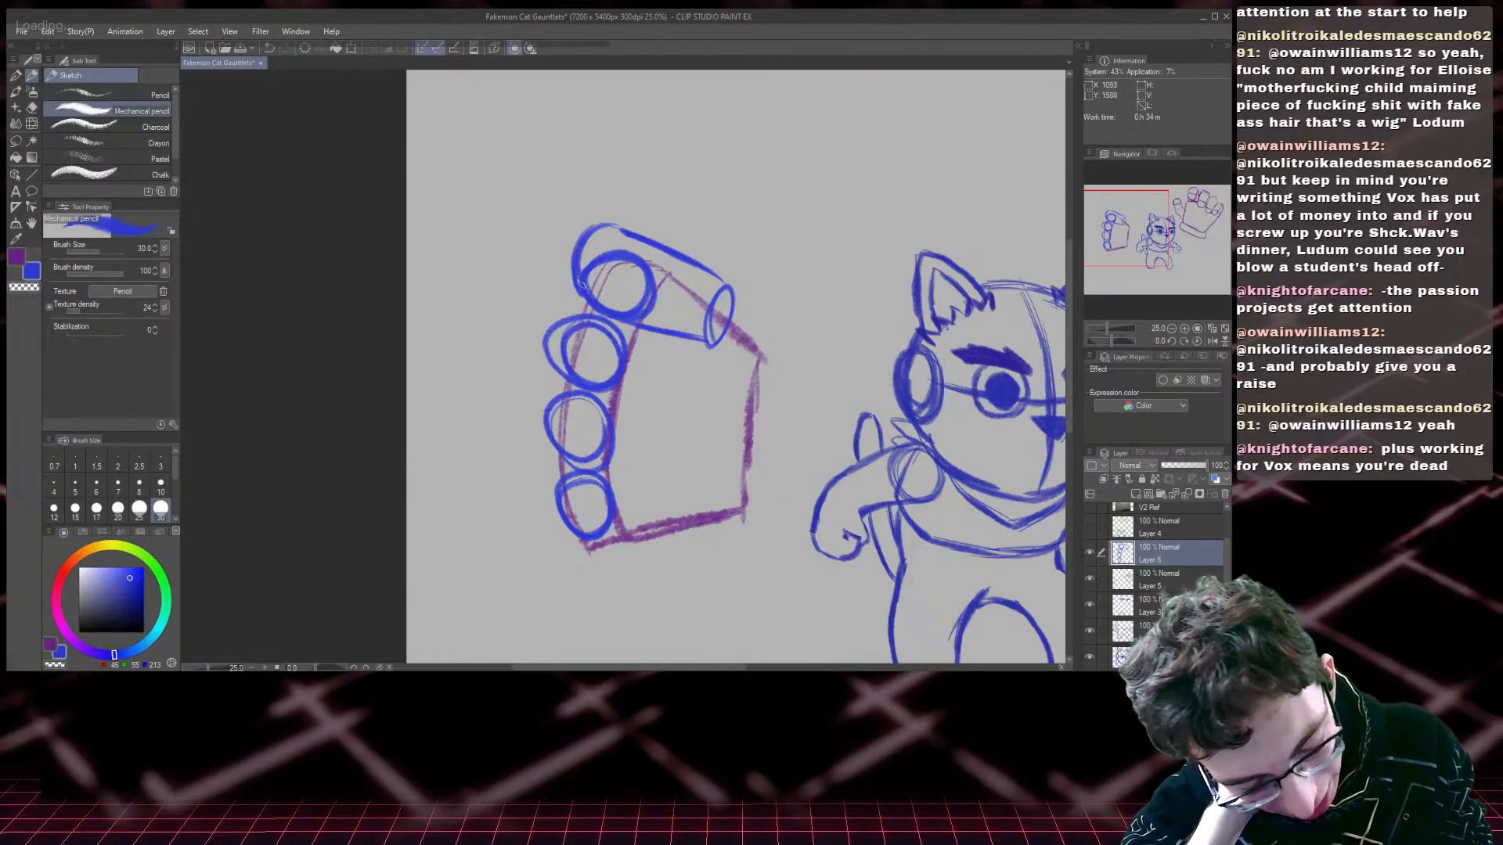
drag(573, 267, 595, 311)
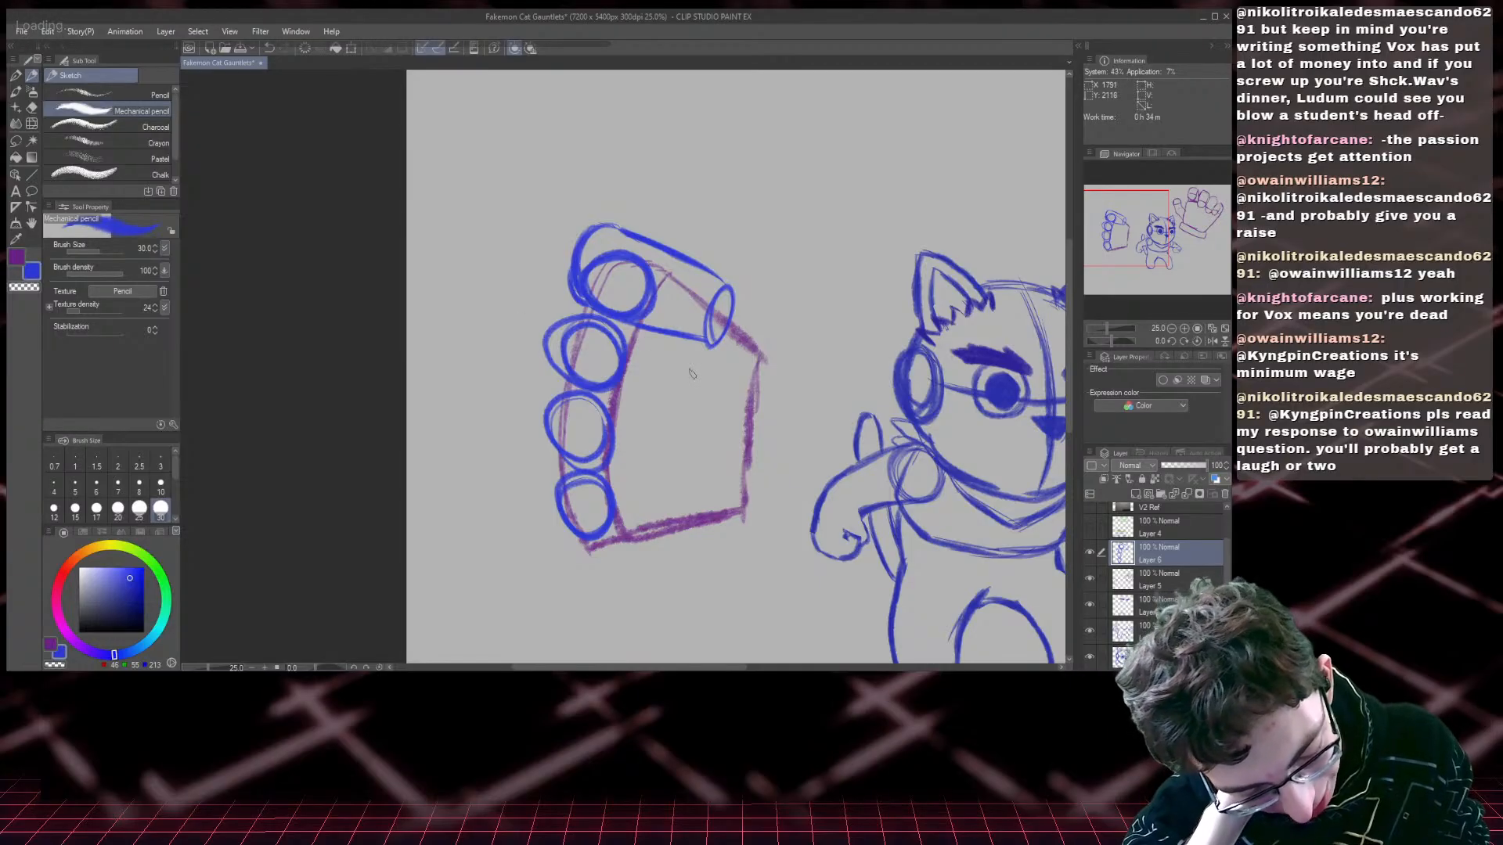
- Draw the second finger segment as a blue cylinder from the second knuckle circle to an oval beneath the first finger's end
drag(711, 358, 706, 414)
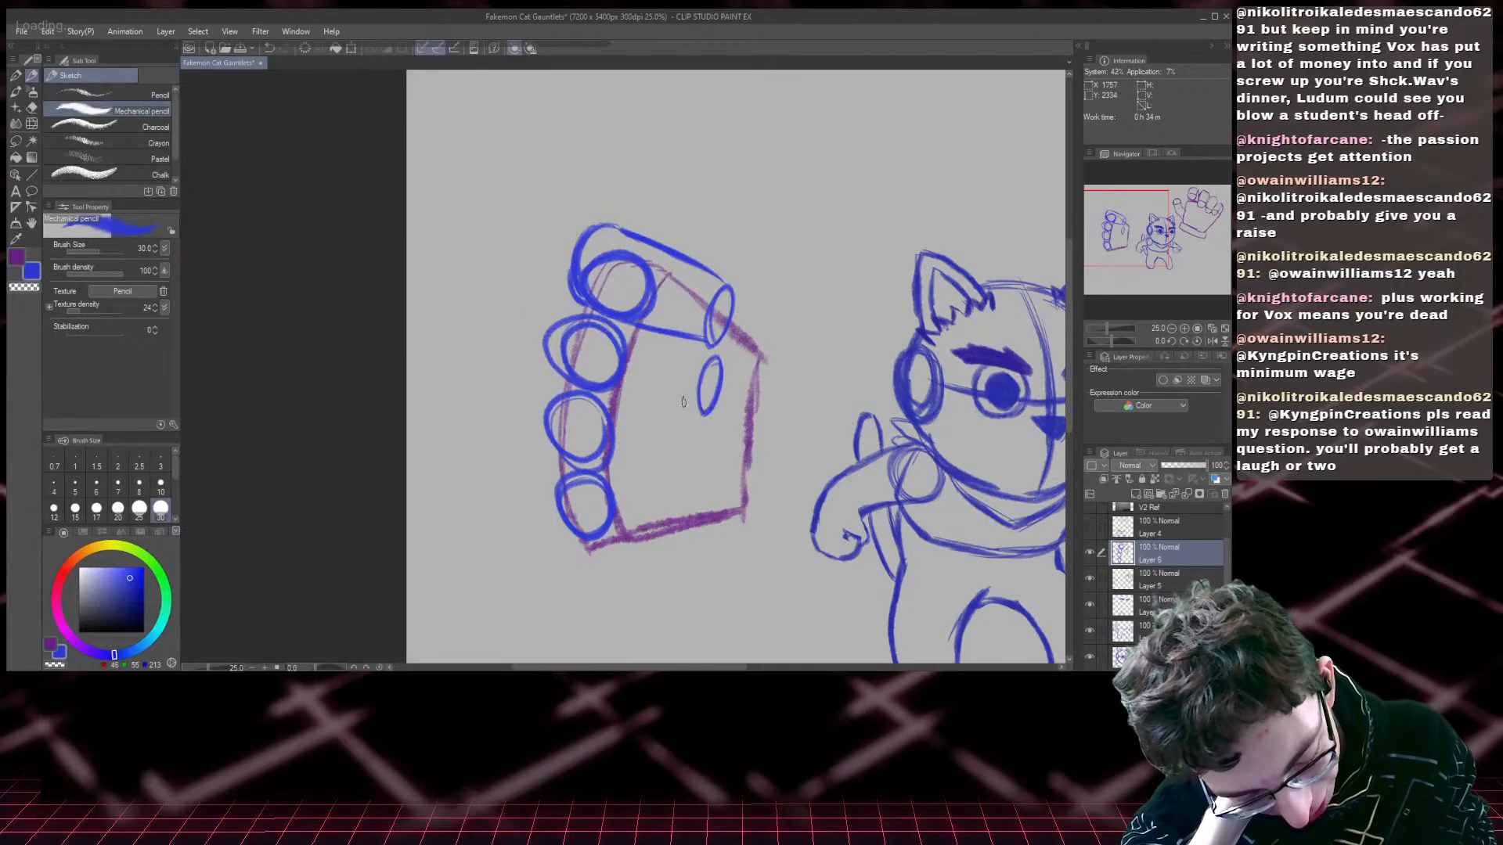
mouse_move(650, 335)
mouse_down()
mouse_move(706, 356)
mouse_move(585, 316)
mouse_move(556, 336)
mouse_move(552, 368)
mouse_up()
mouse_move(702, 414)
mouse_down()
mouse_move(583, 394)
mouse_move(650, 329)
mouse_move(708, 355)
mouse_up()
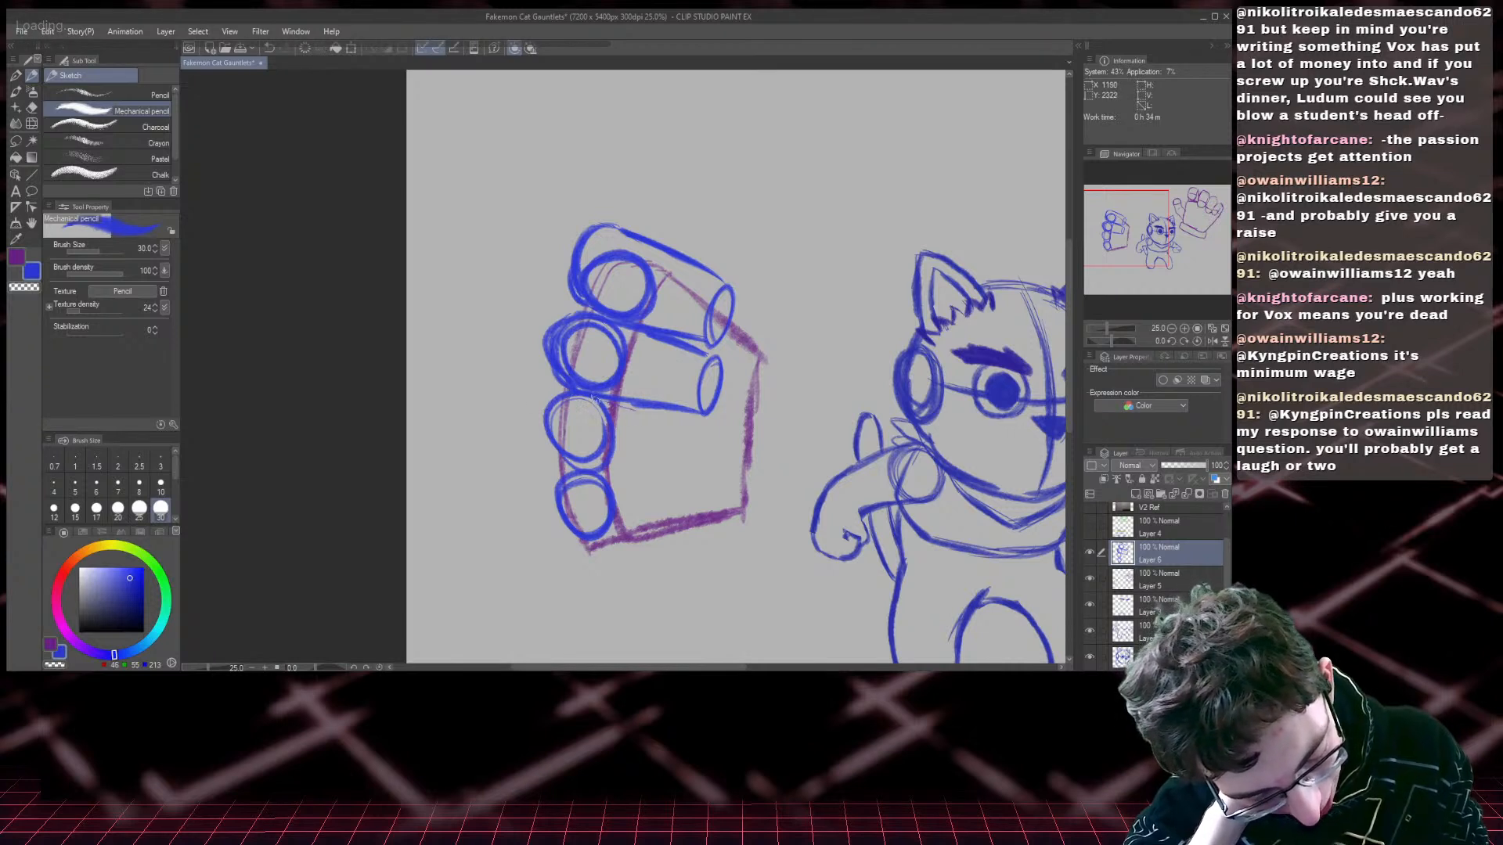
- Draw a shorter third finger cylinder from the third knuckle circle, undoing its rough outer lines and redrawing them more cleanly
mouse_move(612, 402)
mouse_down()
mouse_move(670, 423)
mouse_move(684, 464)
mouse_move(663, 438)
mouse_move(678, 469)
mouse_move(671, 417)
mouse_move(560, 393)
mouse_move(538, 406)
mouse_move(534, 442)
mouse_up()
mouse_move(669, 468)
mouse_down()
mouse_move(590, 476)
mouse_move(615, 473)
mouse_move(536, 440)
mouse_move(565, 471)
mouse_up()
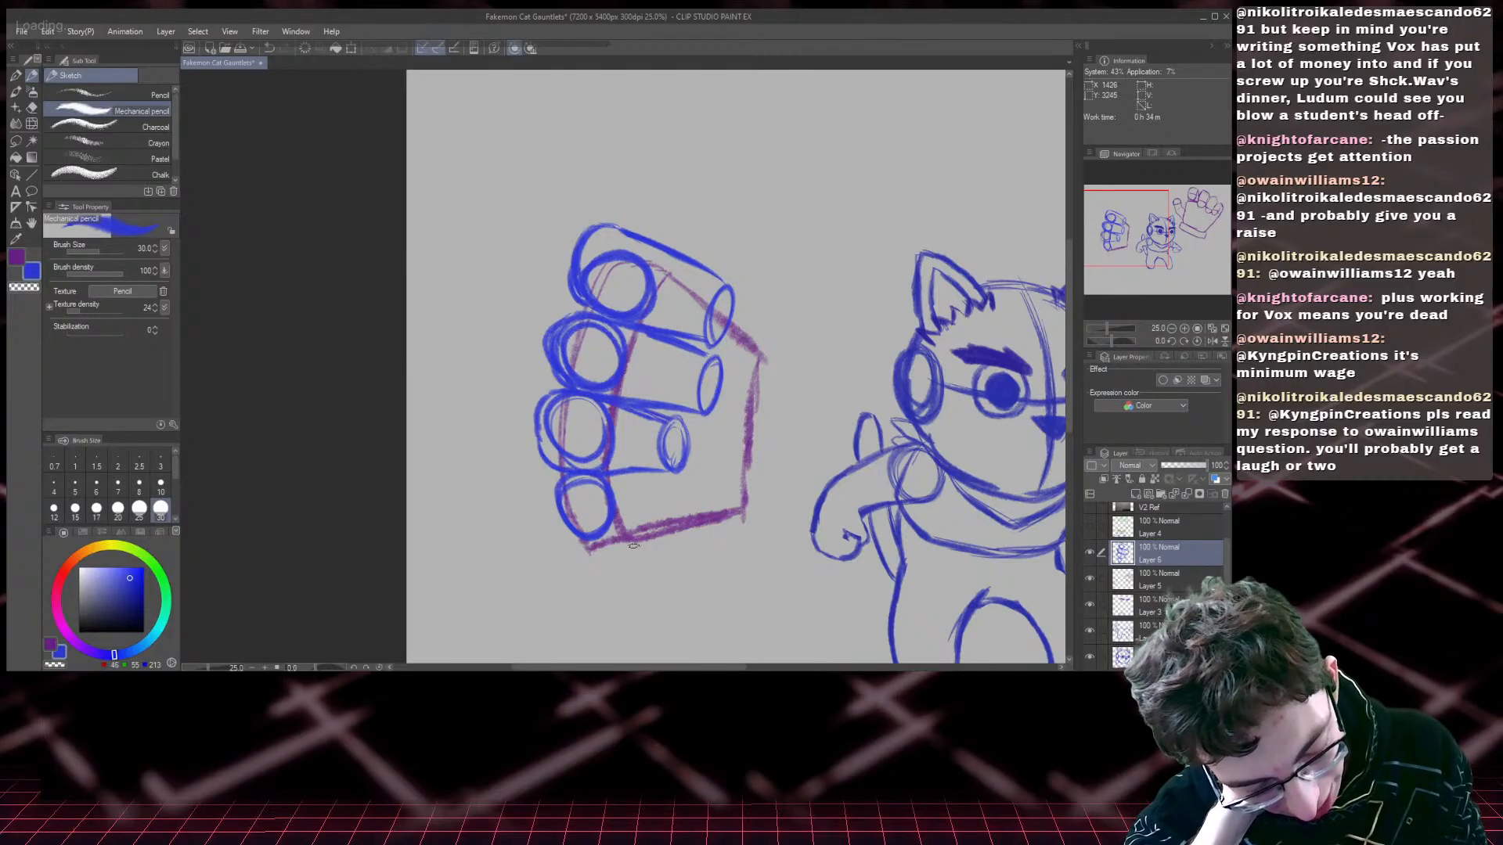
key(ctrl+z)
key(ctrl+z)
key(ctrl+z)
key(ctrl+z)
key(ctrl+z)
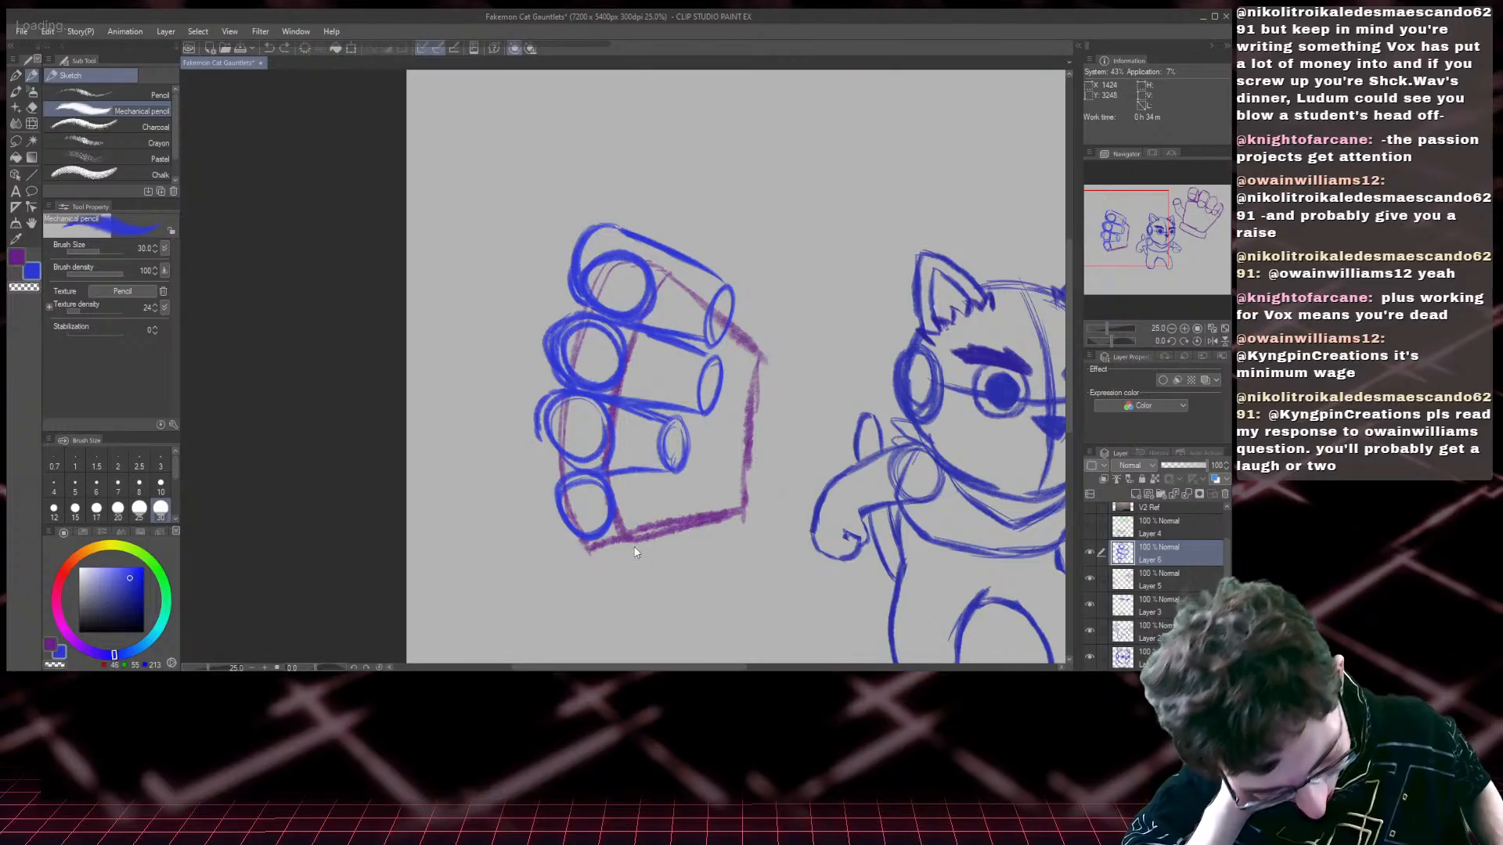
mouse_move(661, 470)
mouse_down()
mouse_move(556, 460)
mouse_move(591, 469)
mouse_up()
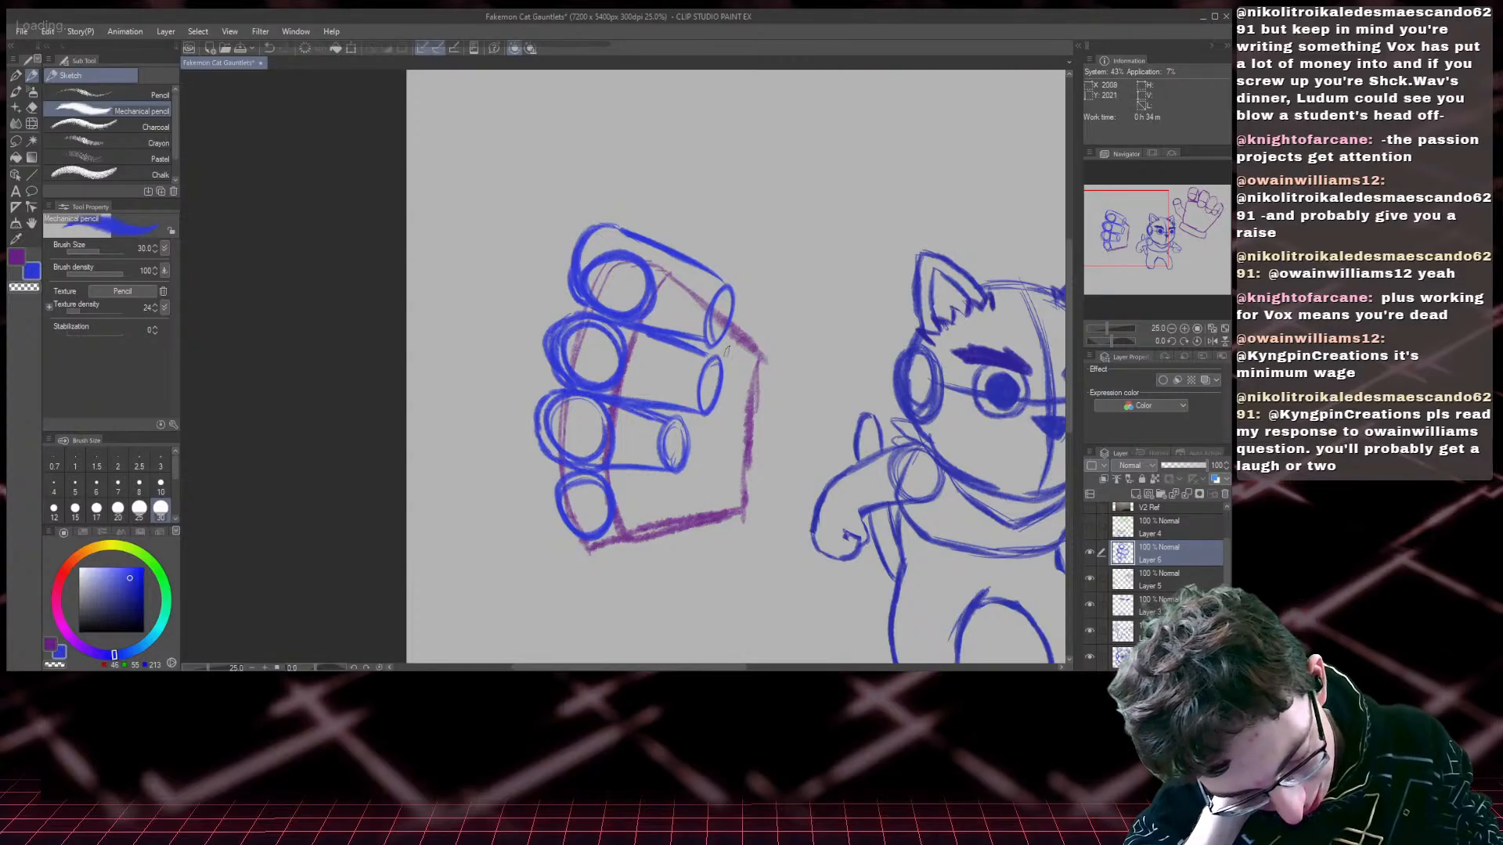
- Add curved folded fingertip segments behind the end ovals of the first three fingers
mouse_move(729, 294)
mouse_down()
mouse_move(741, 351)
mouse_move(724, 367)
mouse_move(742, 350)
mouse_move(726, 362)
mouse_move(738, 339)
mouse_move(722, 357)
mouse_move(734, 398)
mouse_move(712, 419)
mouse_move(729, 385)
mouse_move(706, 422)
mouse_up()
mouse_move(706, 429)
mouse_down()
mouse_move(692, 425)
mouse_move(689, 483)
mouse_move(657, 491)
mouse_move(695, 489)
mouse_move(675, 483)
mouse_up()
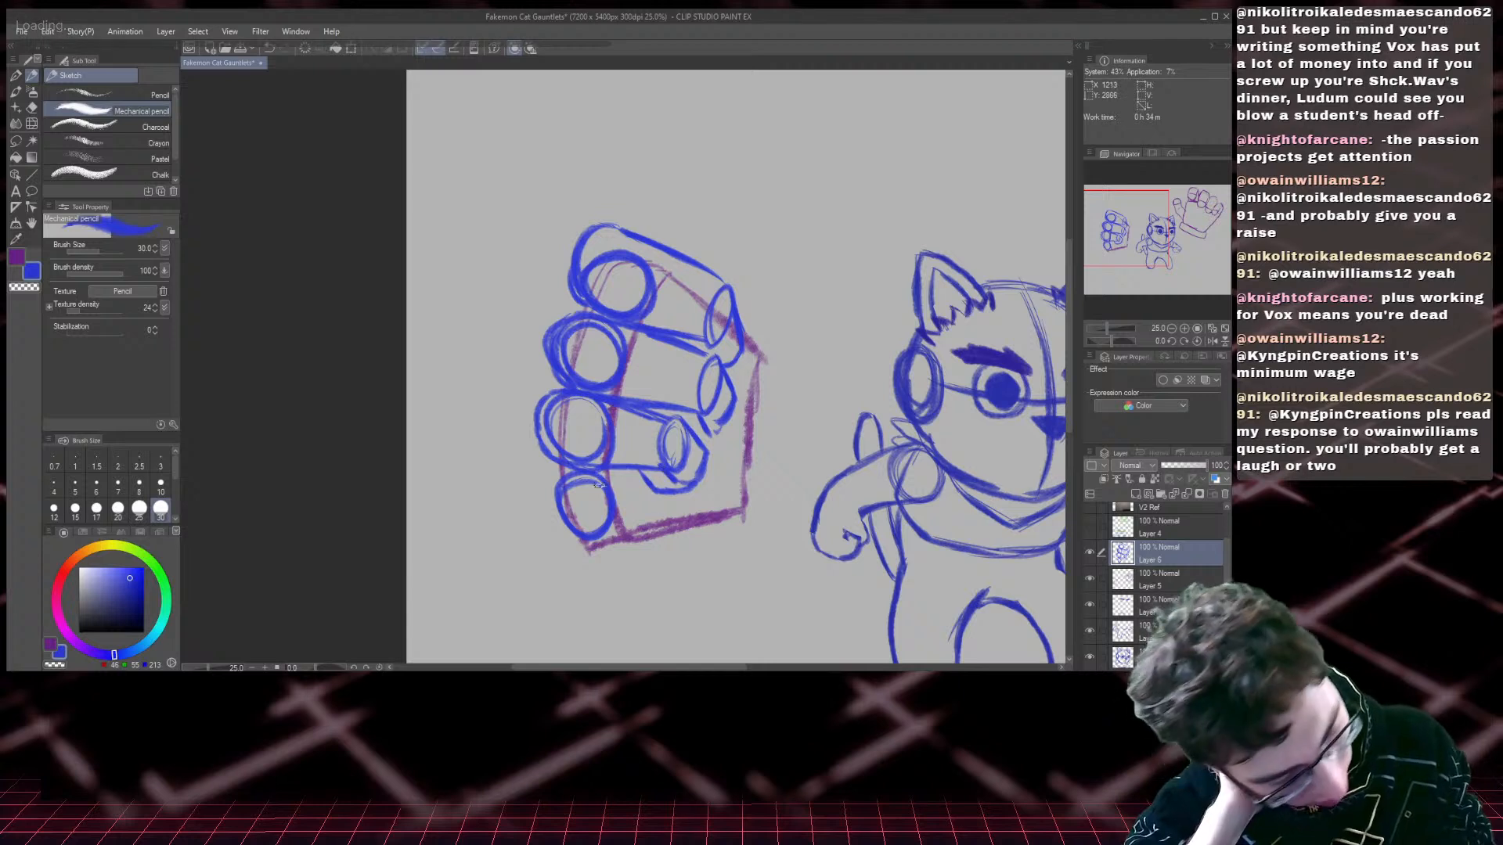
key(e)
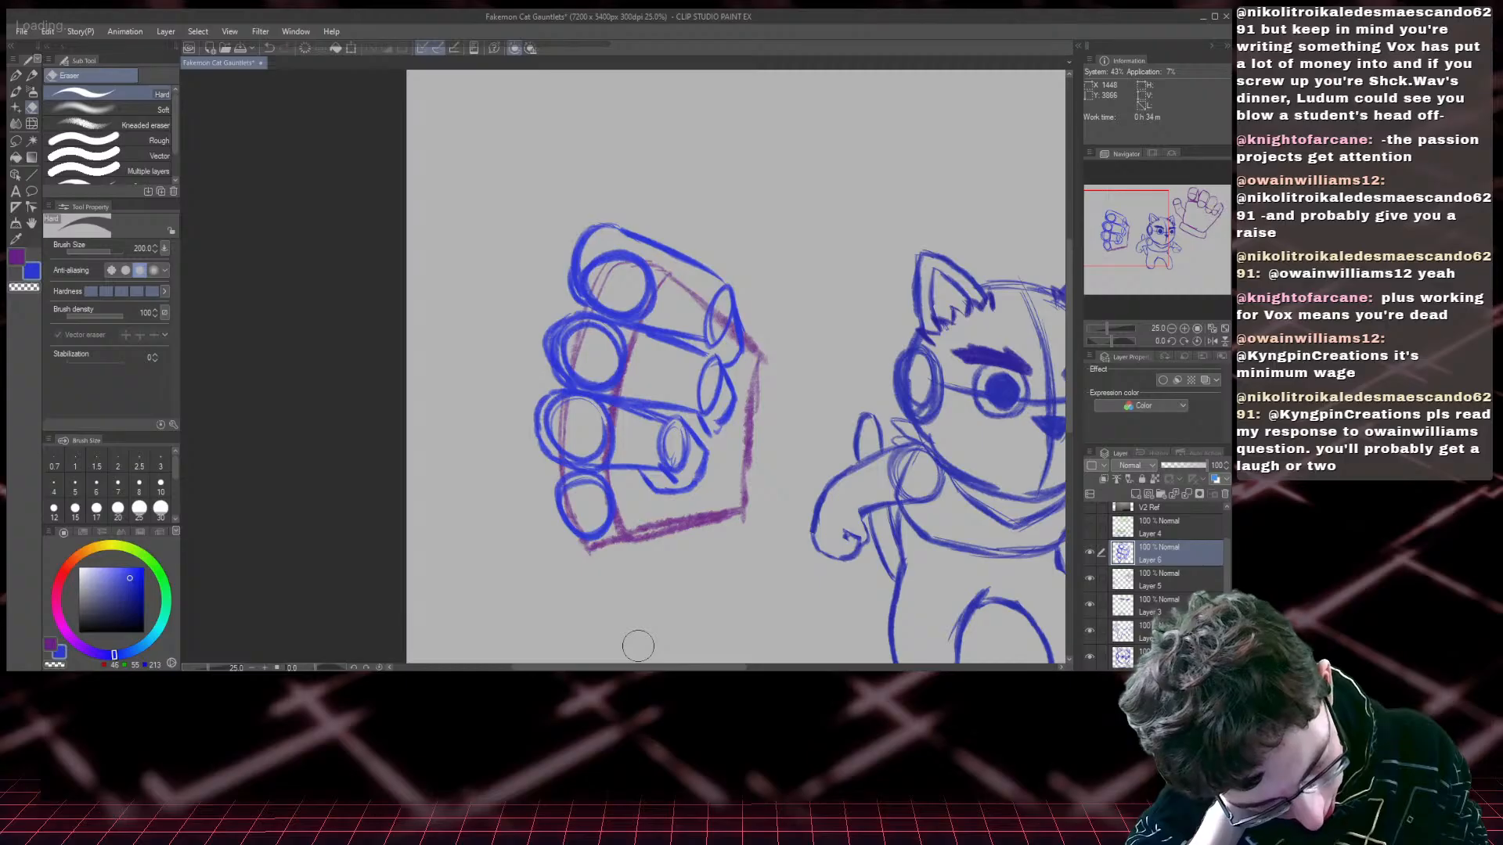
key(p)
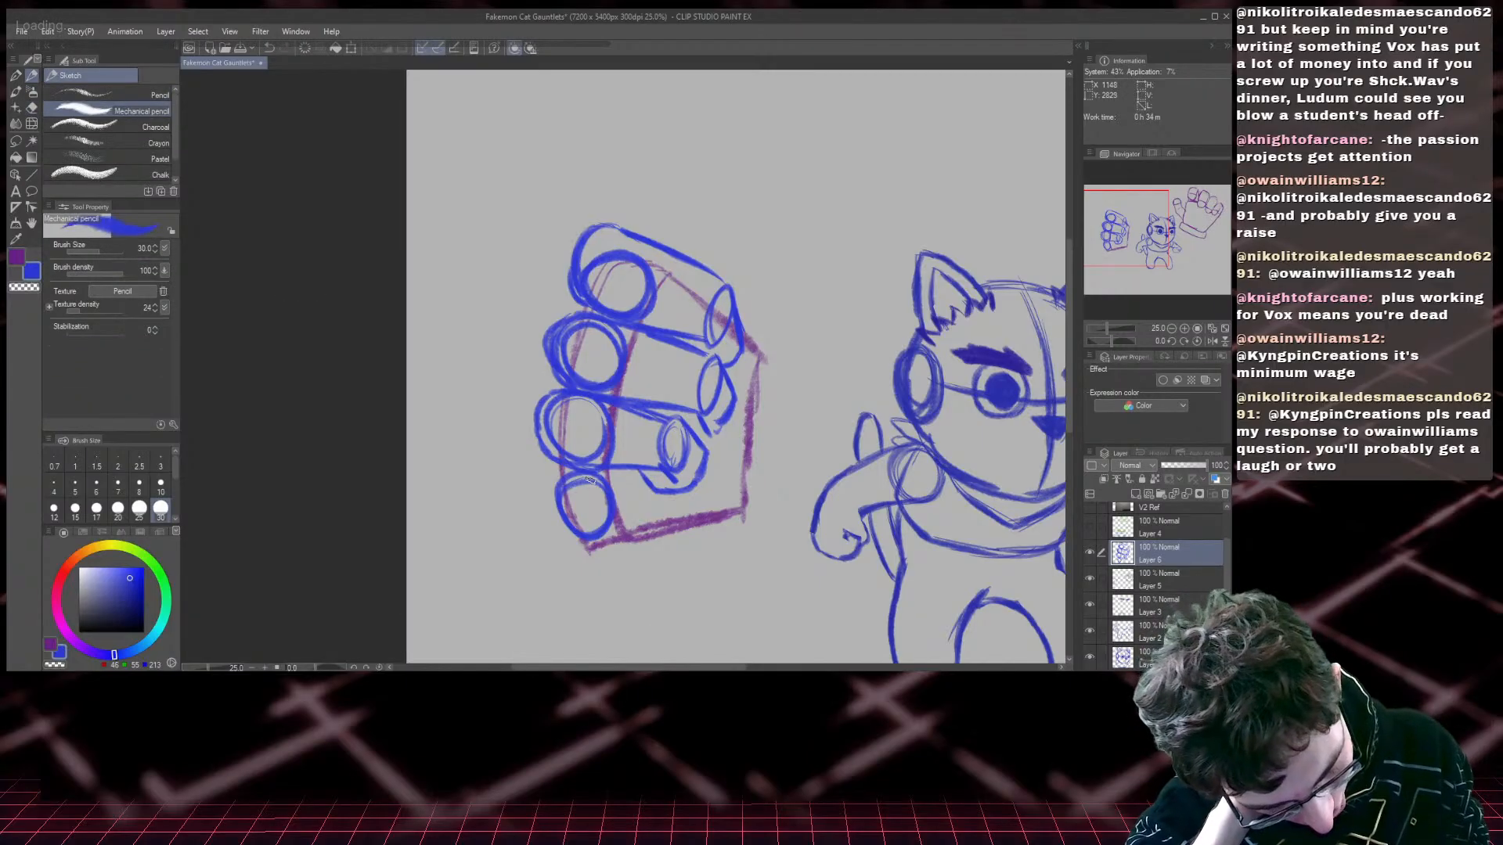
- Draw the short fourth finger from the lowest knuckle circle, undoing its first fingertip curve and redrawing the tip further out
mouse_move(591, 480)
mouse_down()
mouse_move(672, 496)
mouse_move(665, 519)
mouse_move(674, 506)
mouse_move(599, 526)
mouse_up()
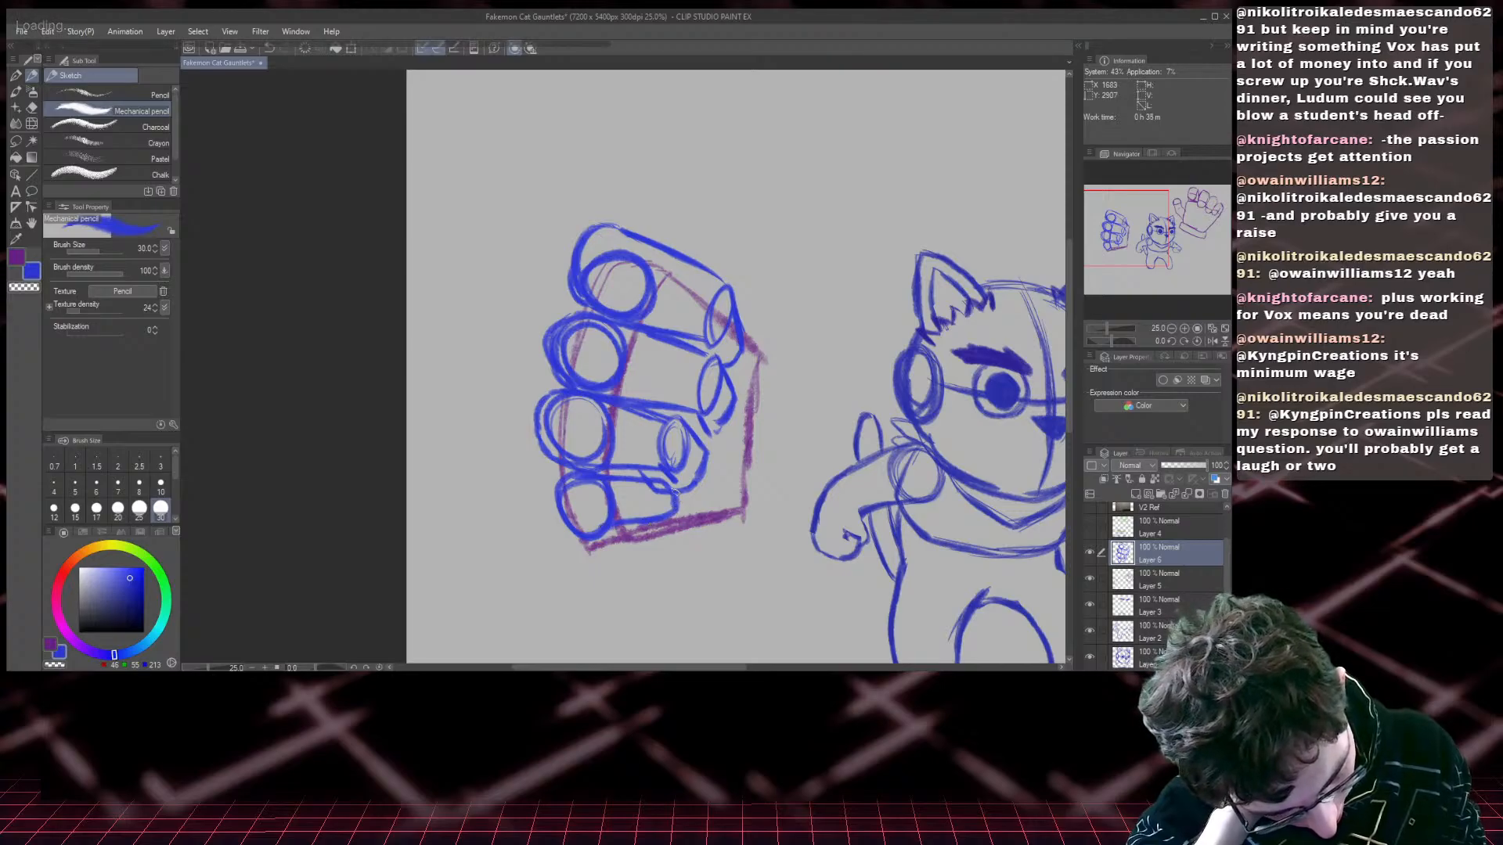
mouse_move(673, 491)
mouse_down()
mouse_move(678, 538)
mouse_move(630, 537)
mouse_move(649, 540)
mouse_up()
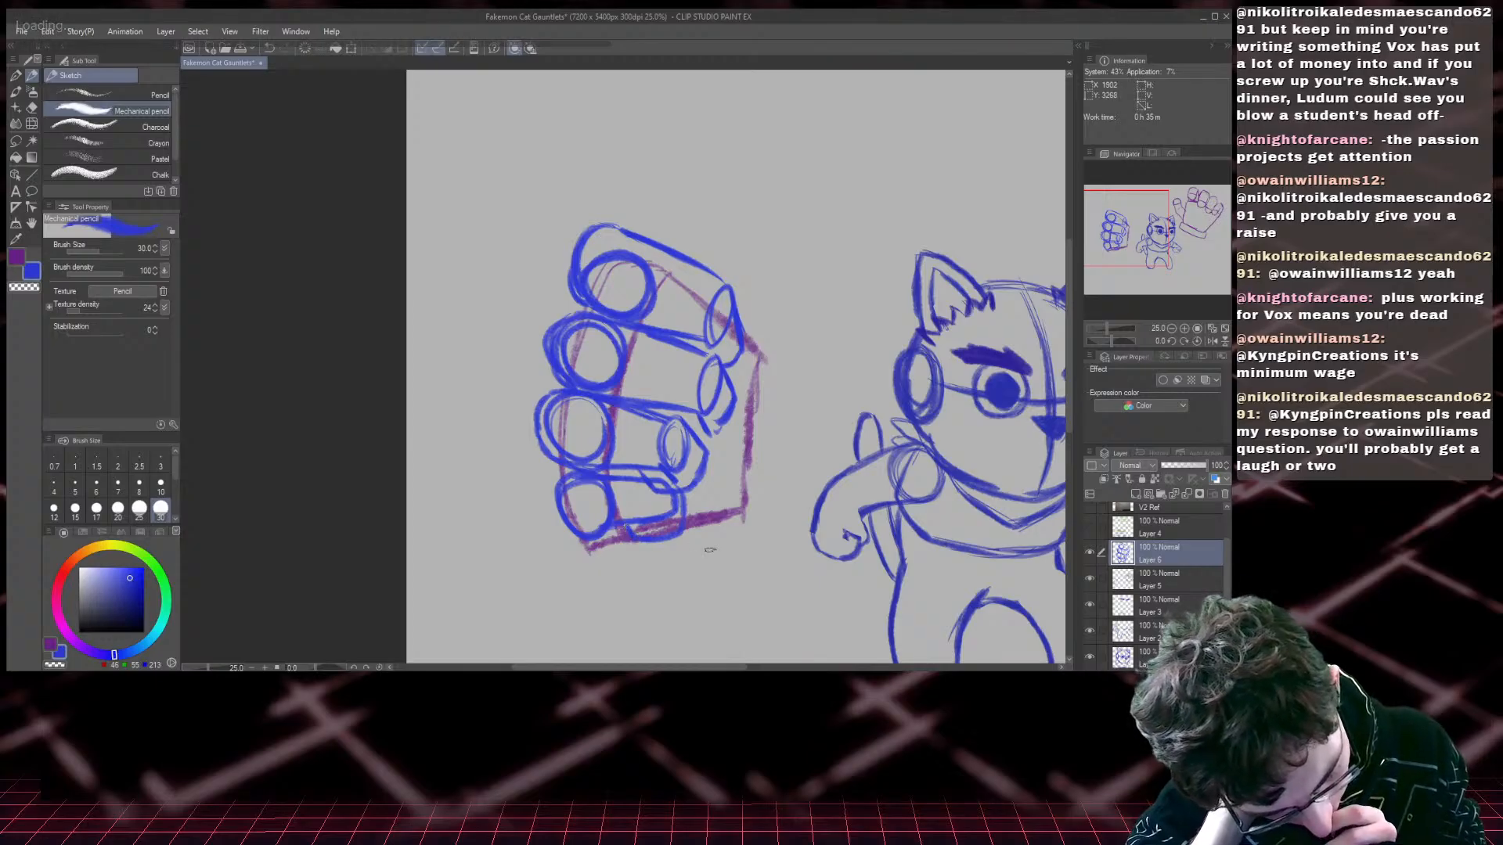
key(ctrl+z)
key(ctrl+z)
key(ctrl+z)
key(ctrl+z)
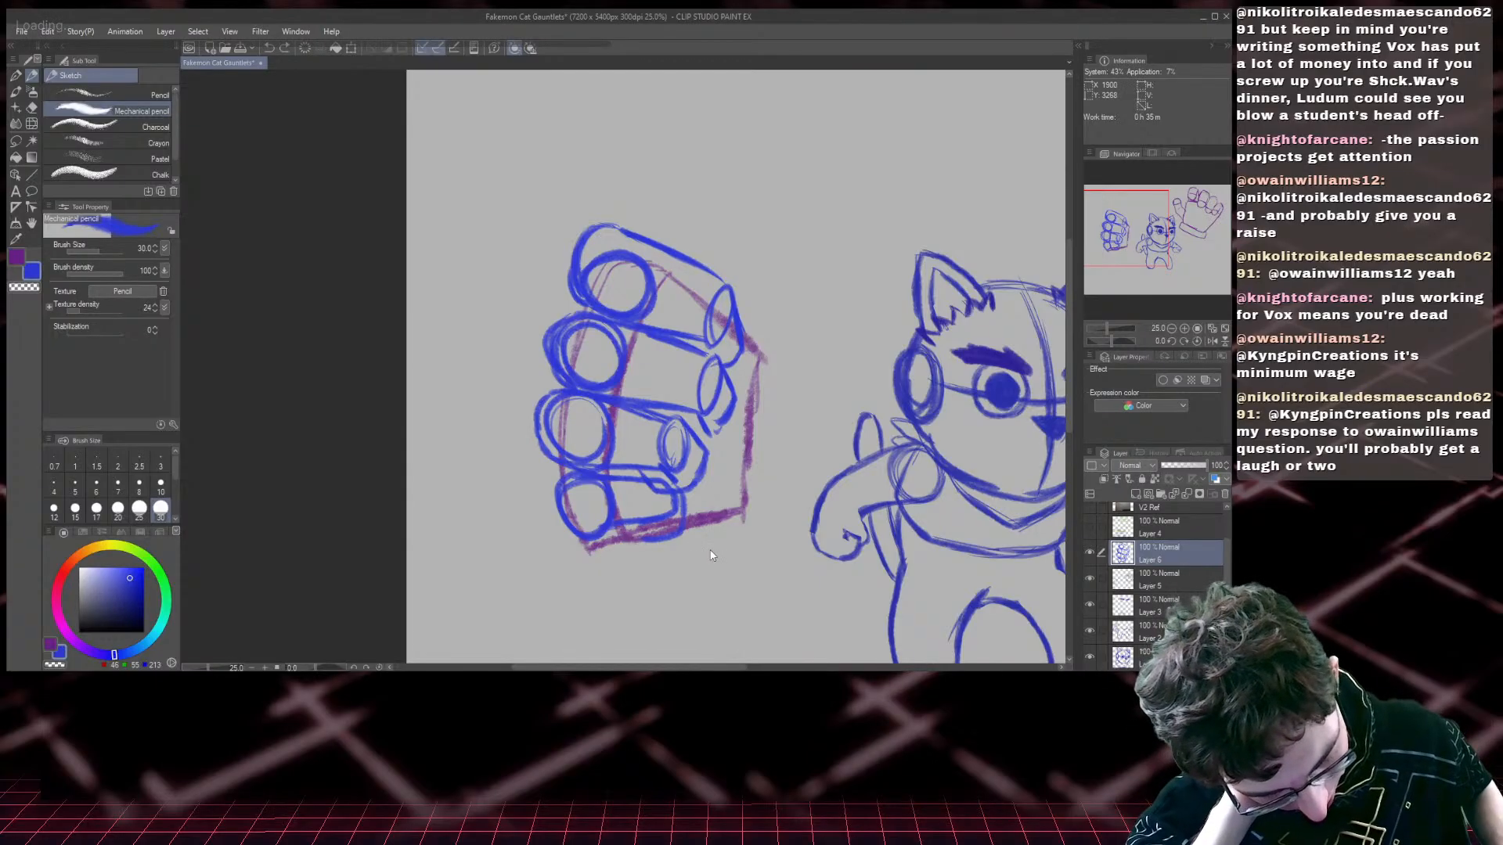
drag(649, 534, 696, 537)
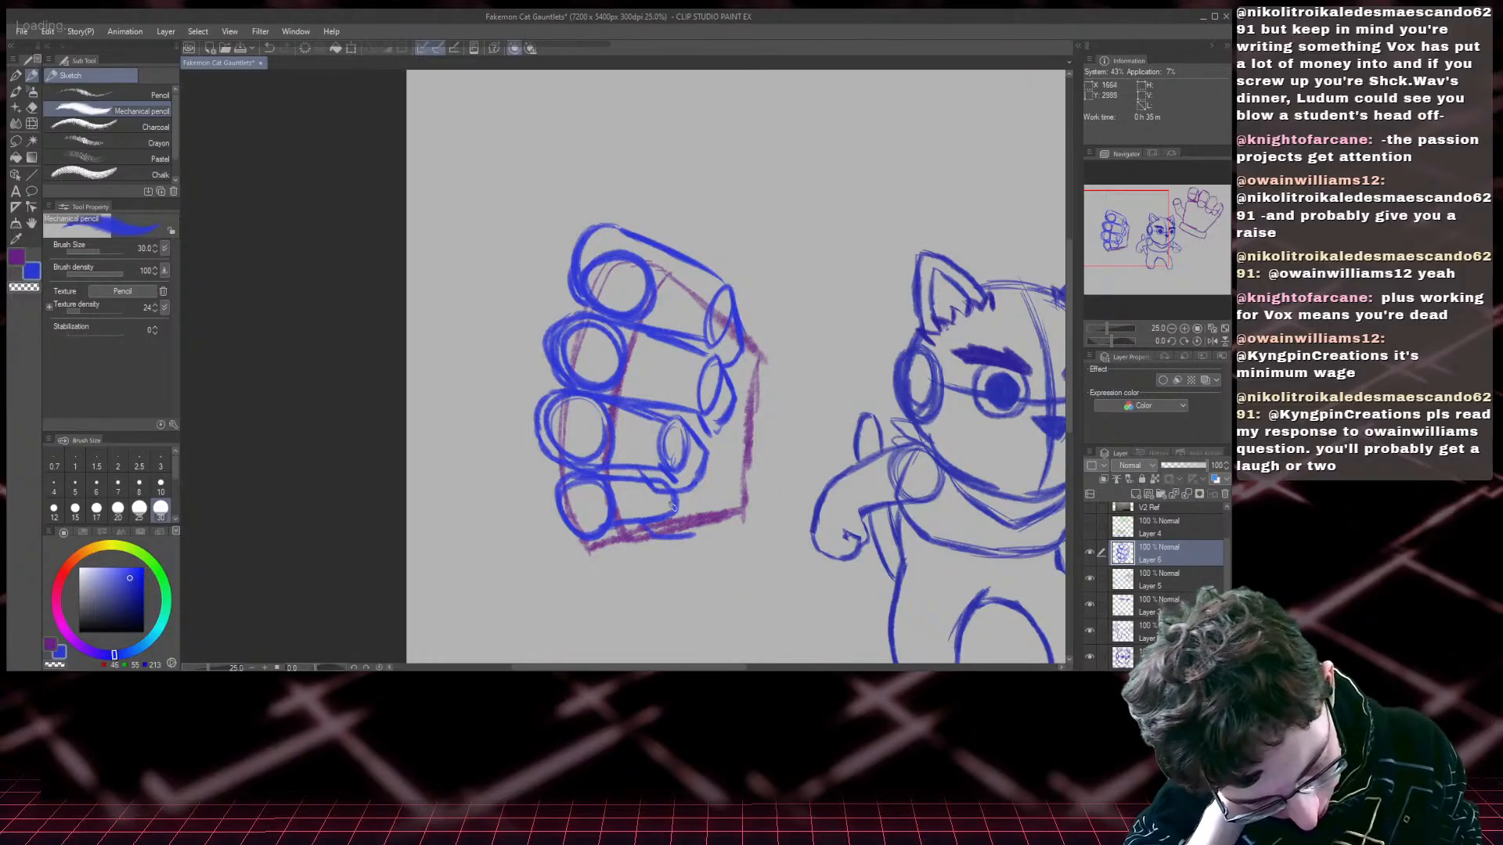
mouse_move(670, 485)
mouse_down()
mouse_move(695, 537)
mouse_move(675, 532)
mouse_up()
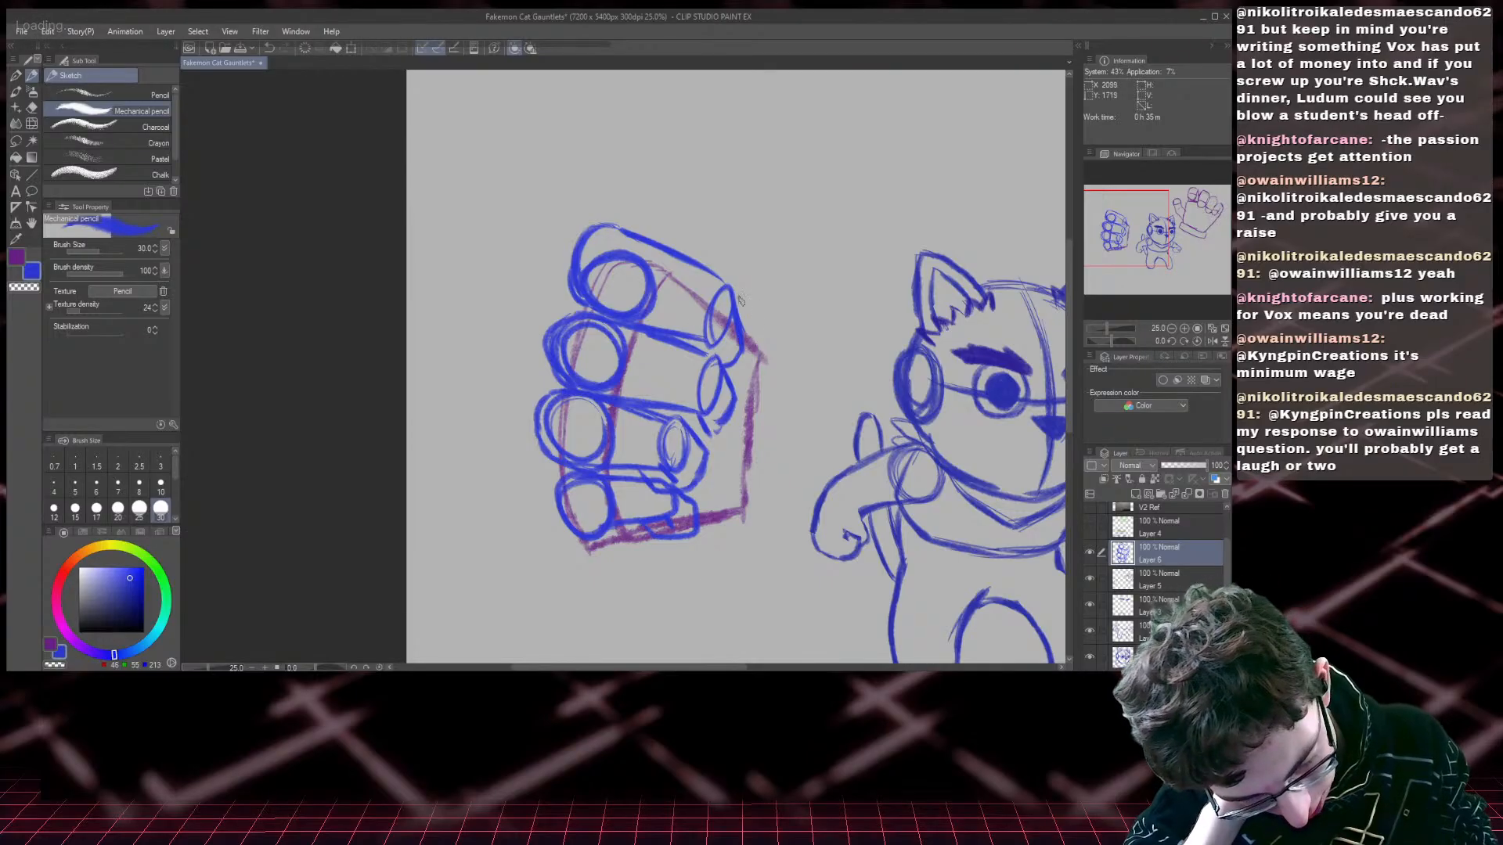
- Add a new layer above the blue finger sketch and try a green thumb line across the first two fingertips, then undo it
click(1132, 493)
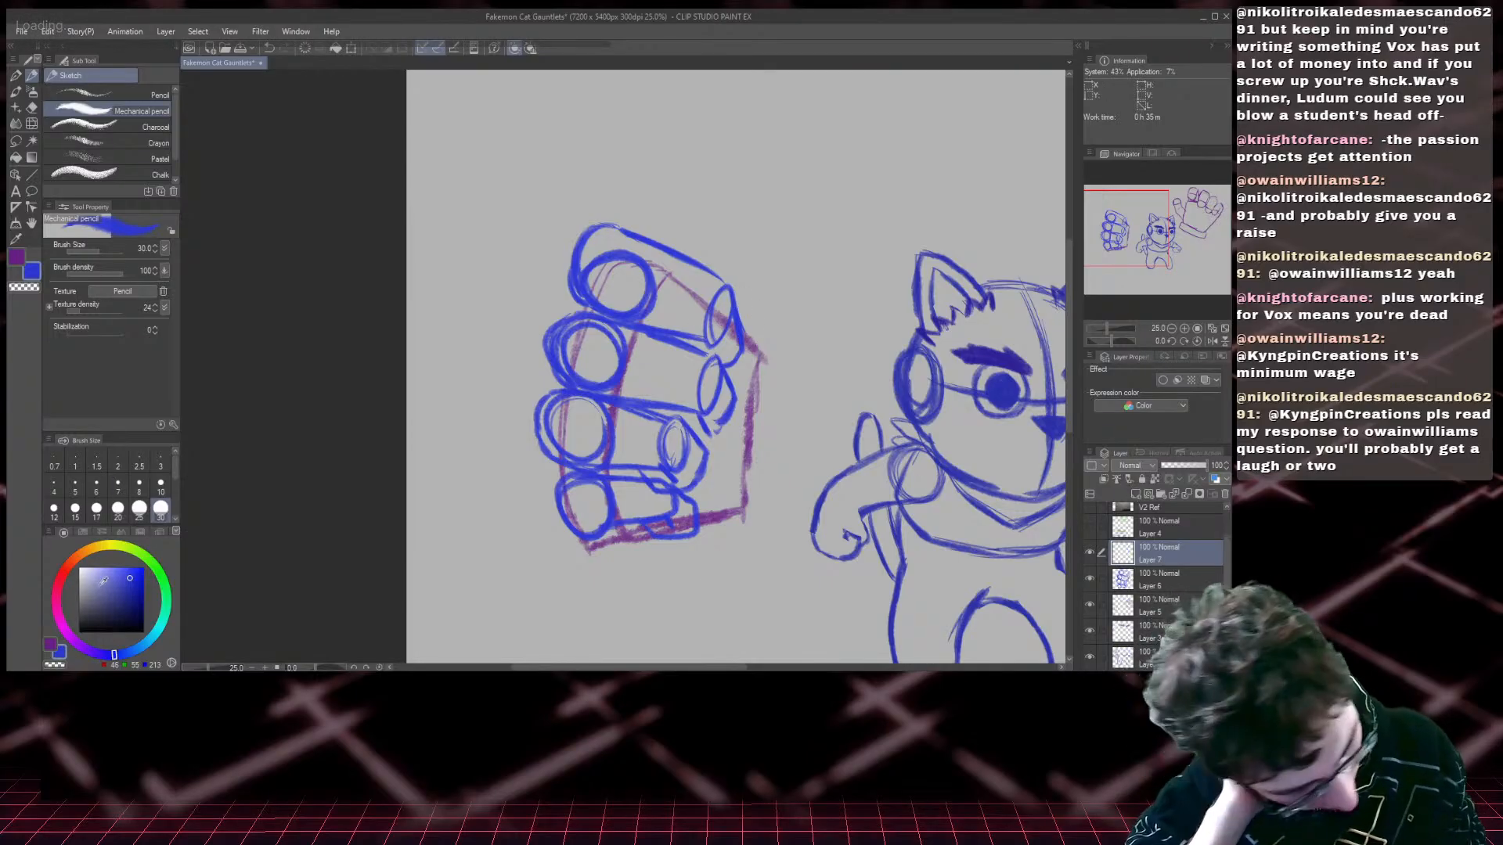
click(147, 572)
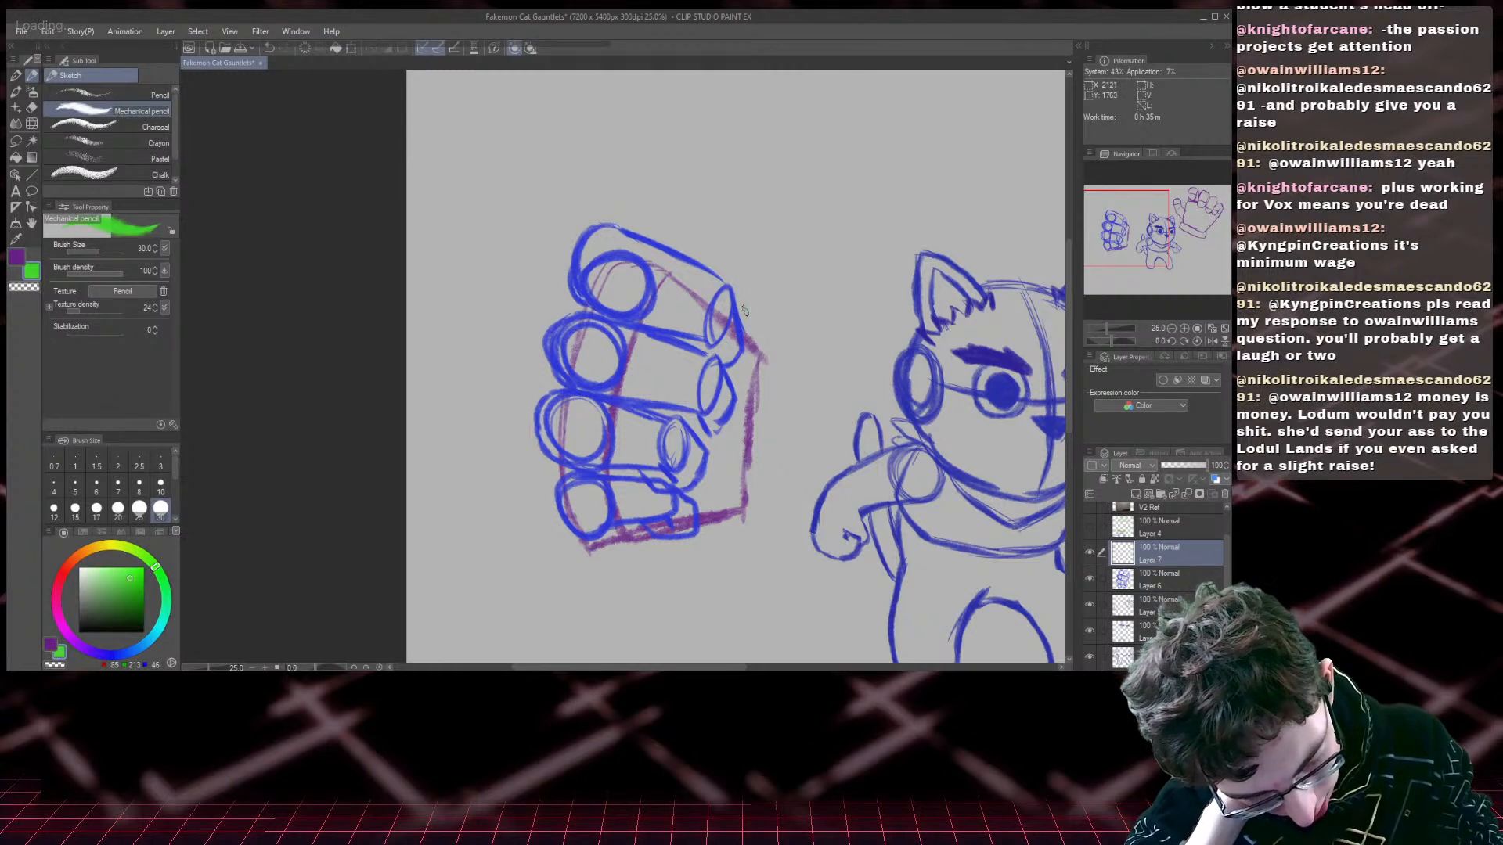
mouse_move(747, 308)
mouse_down()
mouse_move(706, 347)
mouse_move(704, 430)
mouse_up()
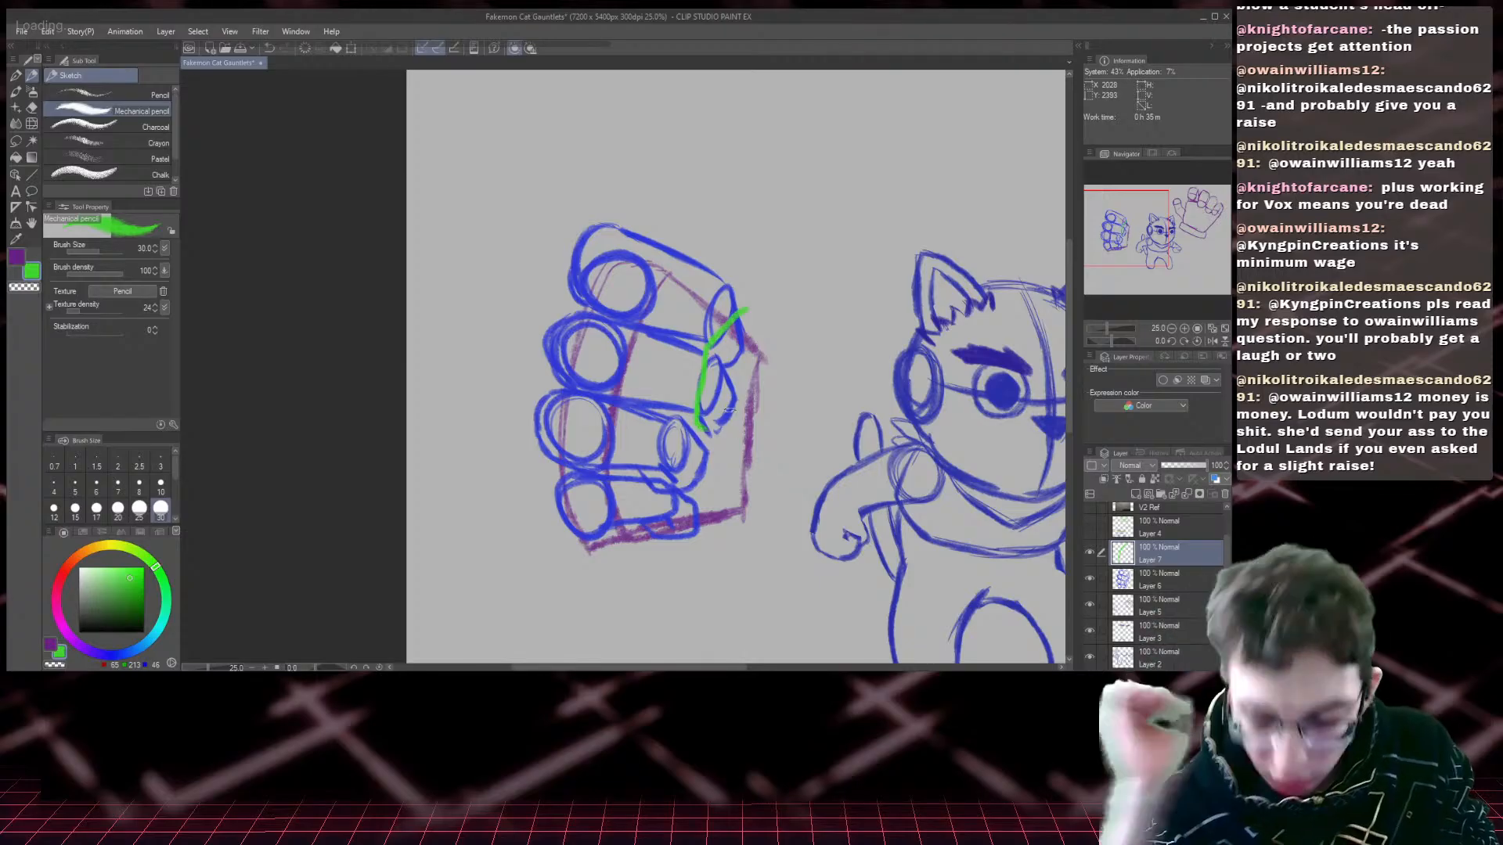
key(ctrl+z)
key(ctrl+z)
key(ctrl+z)
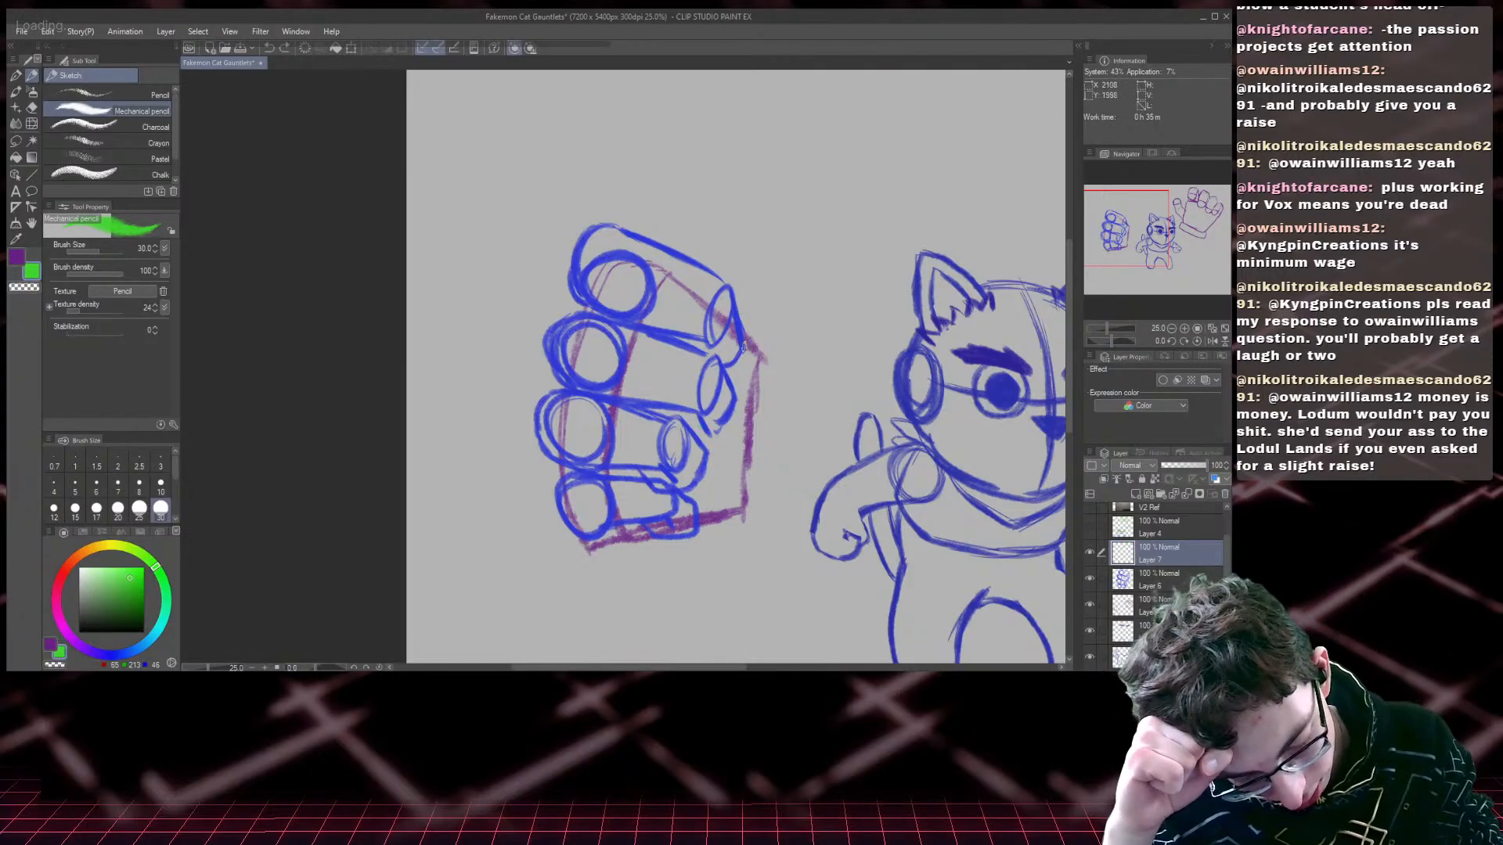
- Sketch the folded thumb as a bent green outline over the first two fingertips and erase the stray lines inside it
mouse_move(758, 329)
mouse_down()
mouse_move(732, 343)
mouse_move(709, 410)
mouse_up()
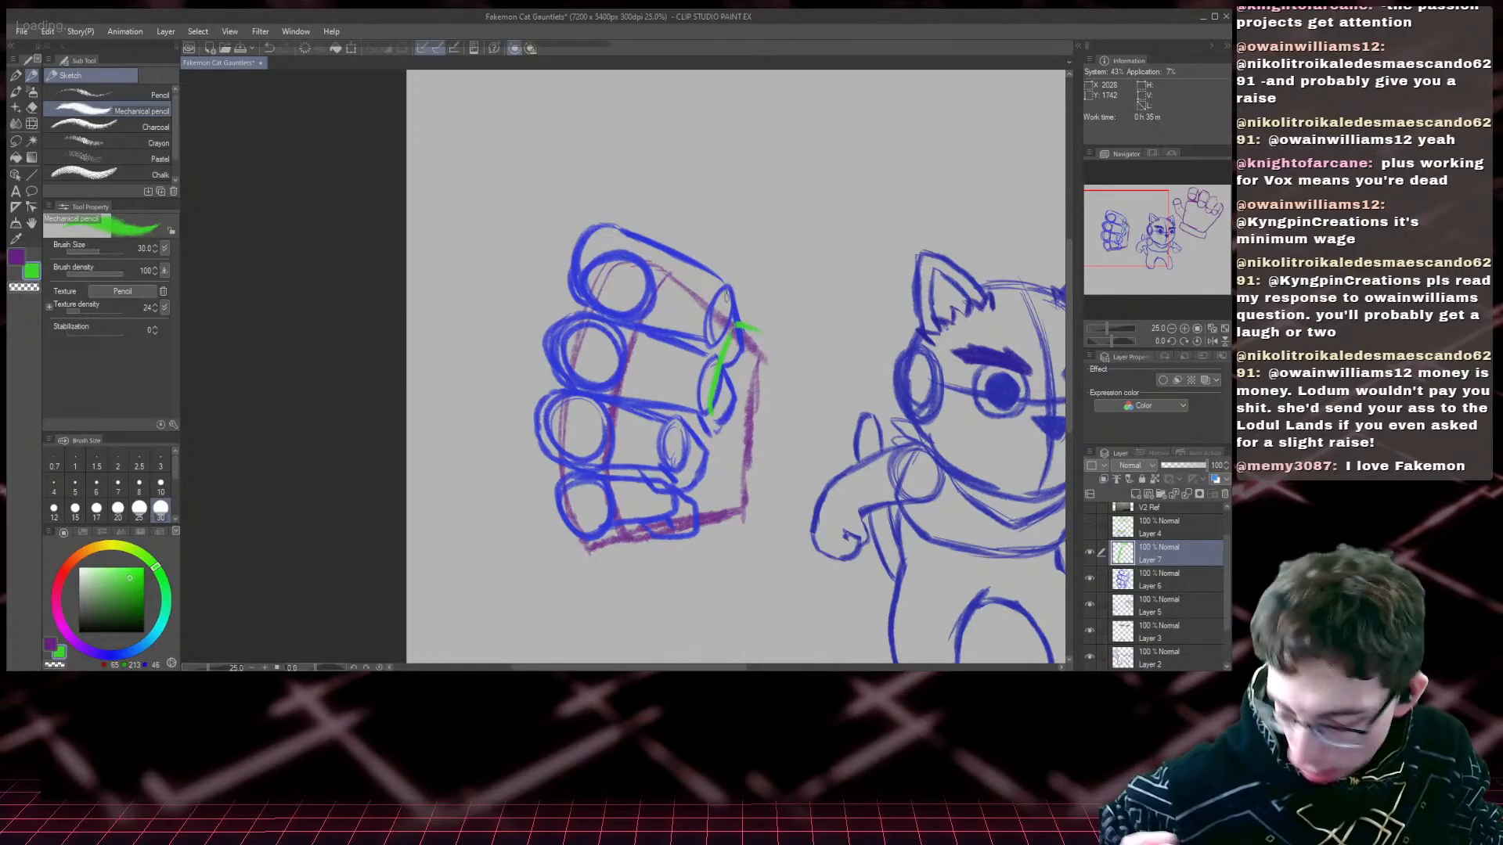
mouse_move(722, 335)
mouse_down()
mouse_move(750, 309)
mouse_move(781, 332)
mouse_move(760, 362)
mouse_move(718, 338)
mouse_up()
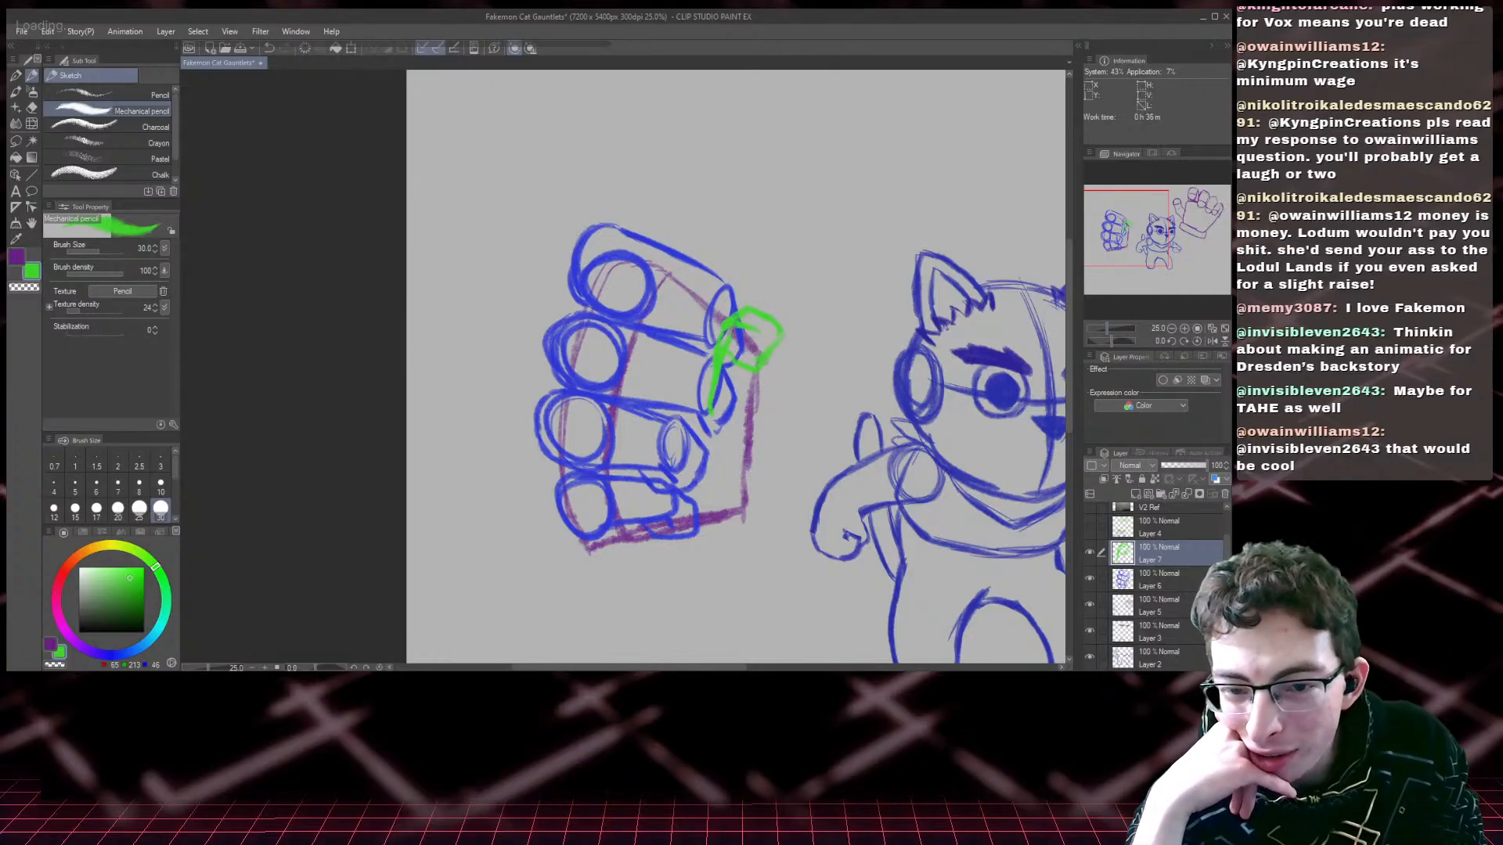
mouse_move(752, 368)
mouse_down()
mouse_move(749, 426)
mouse_move(720, 431)
mouse_up()
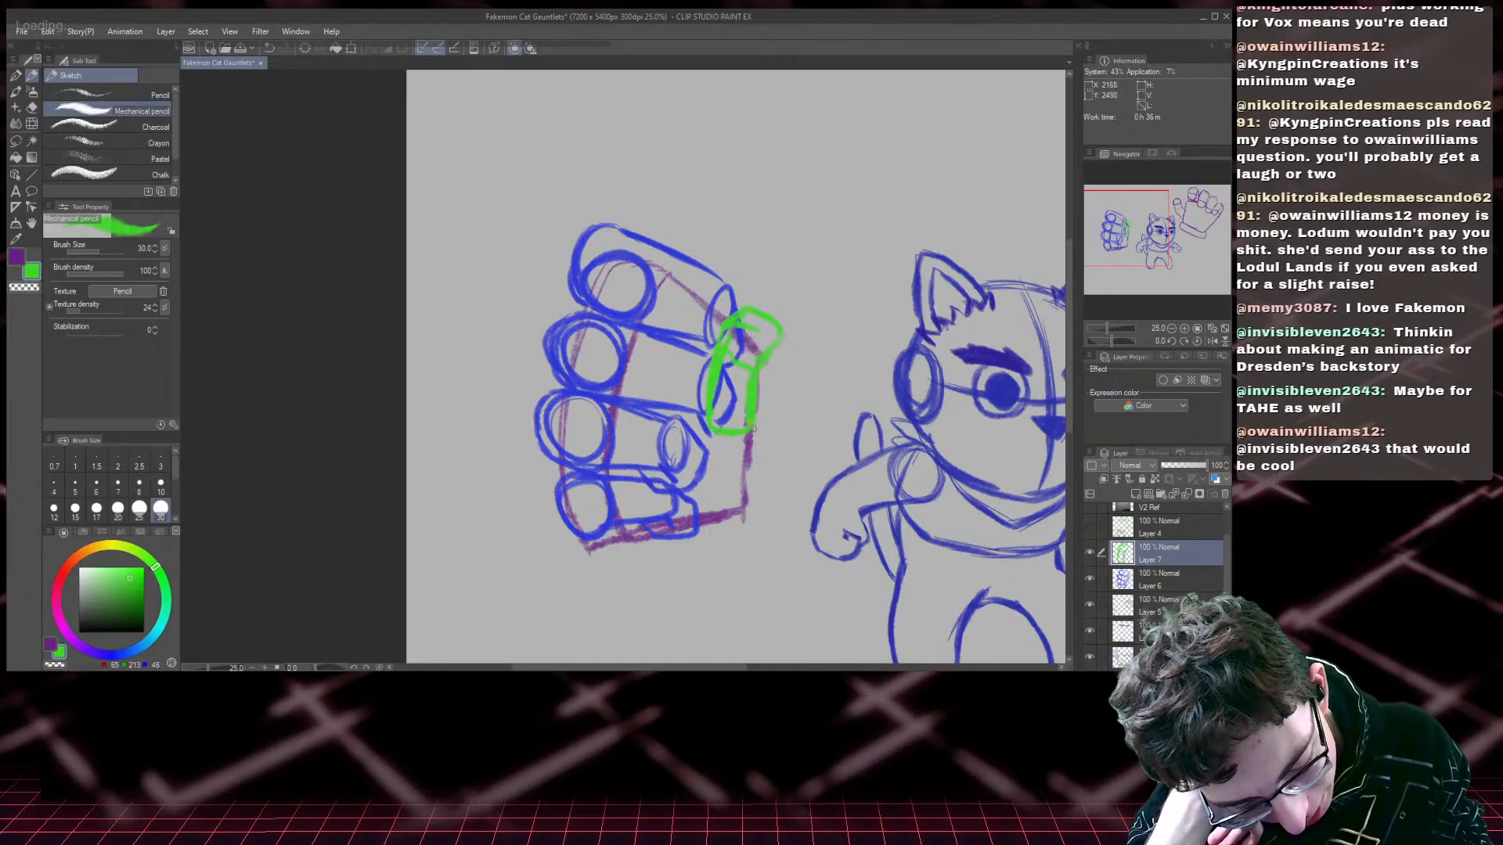
click(31, 107)
mouse_move(732, 371)
mouse_down()
mouse_move(753, 331)
mouse_move(736, 412)
mouse_move(729, 365)
mouse_move(727, 403)
mouse_move(734, 390)
mouse_up()
key(p)
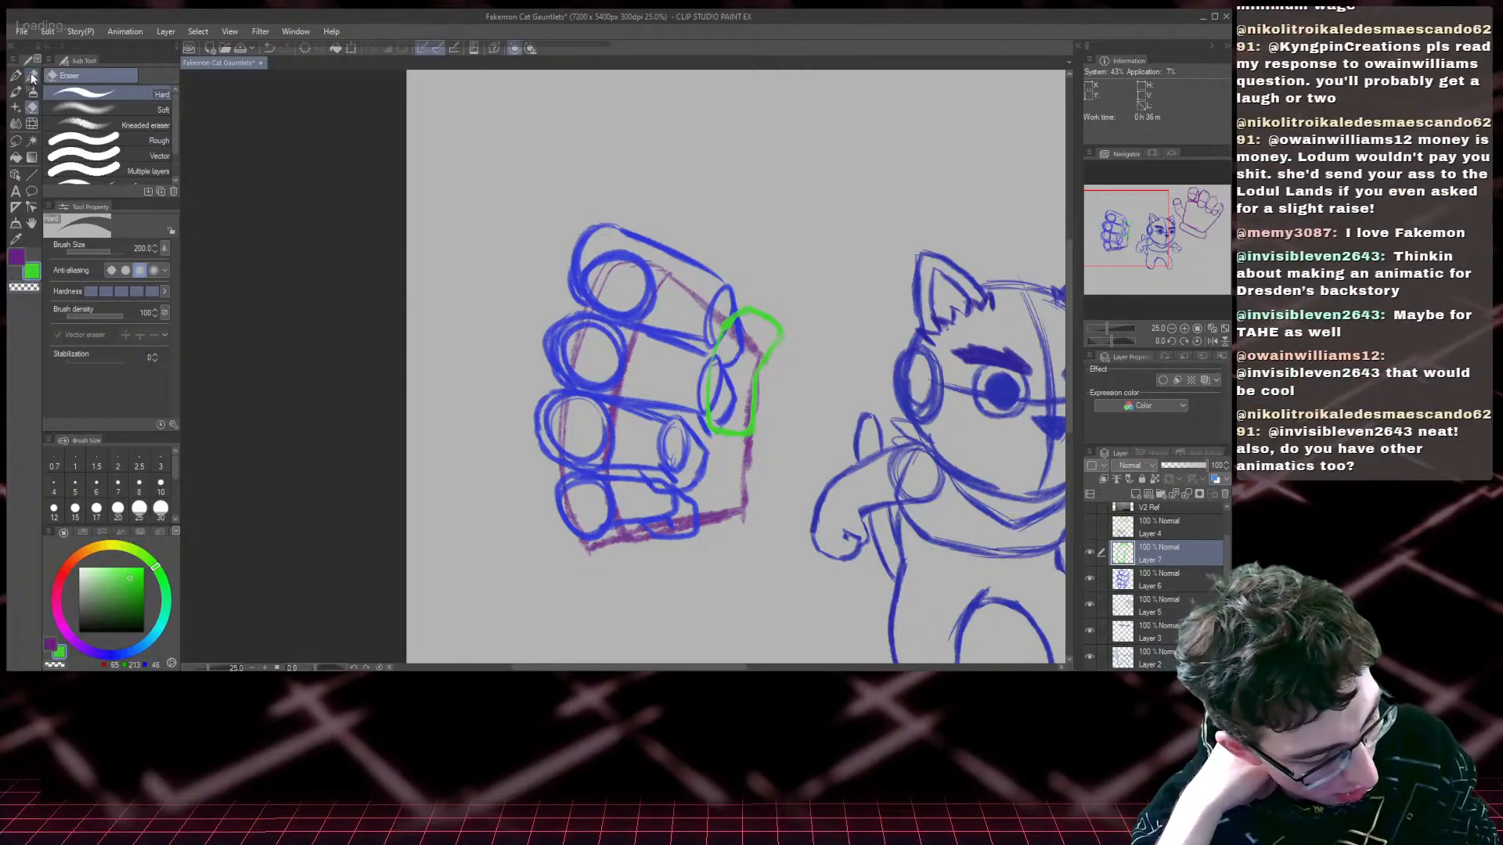
- Widen the green thumb's outer edge and add its joint line, plus a short blue curve inside the second fingertip
drag(779, 337, 781, 369)
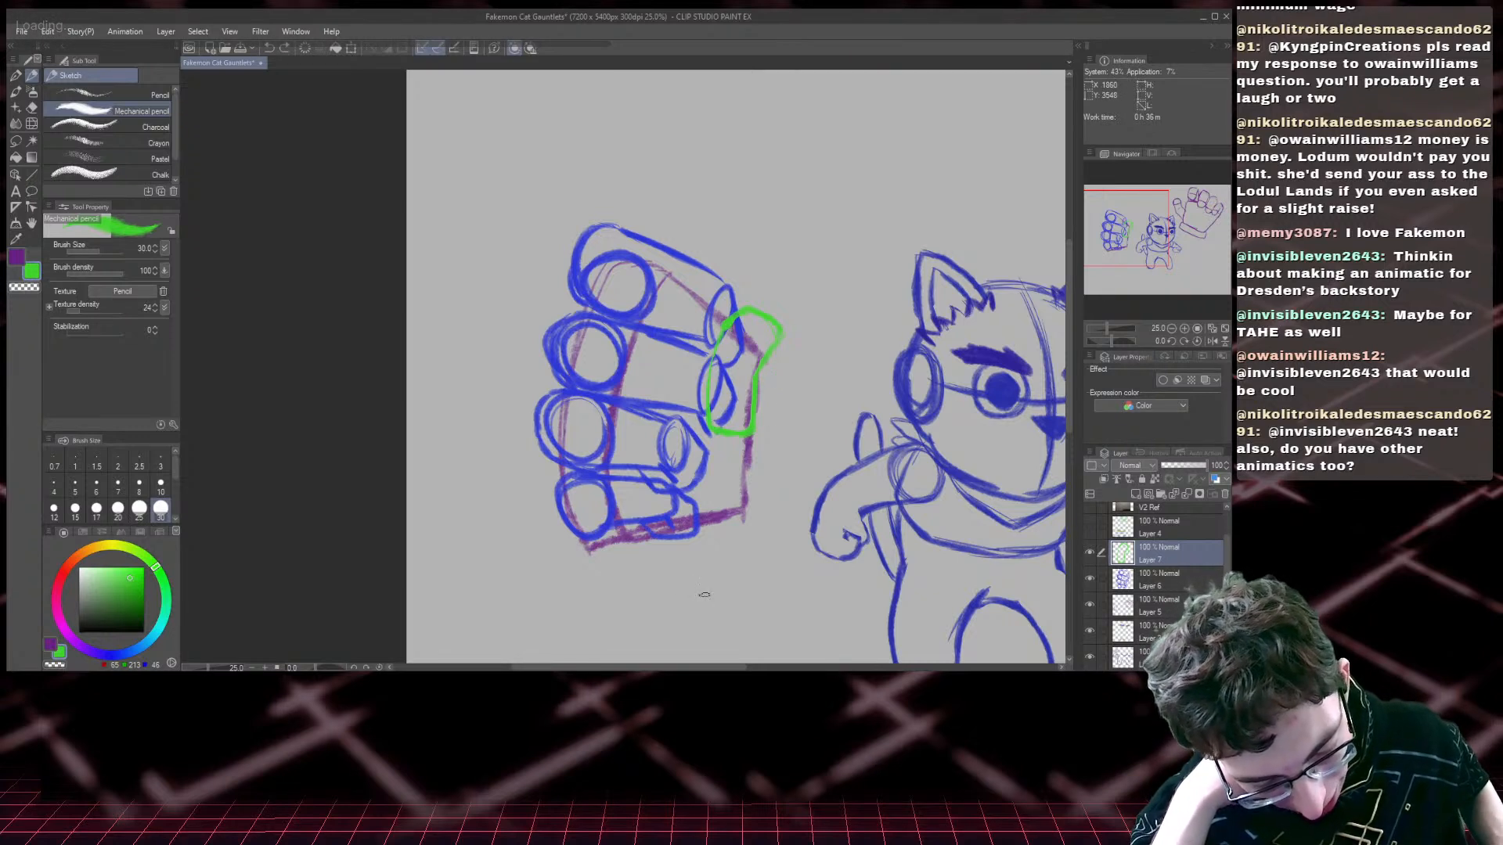
drag(771, 366, 767, 384)
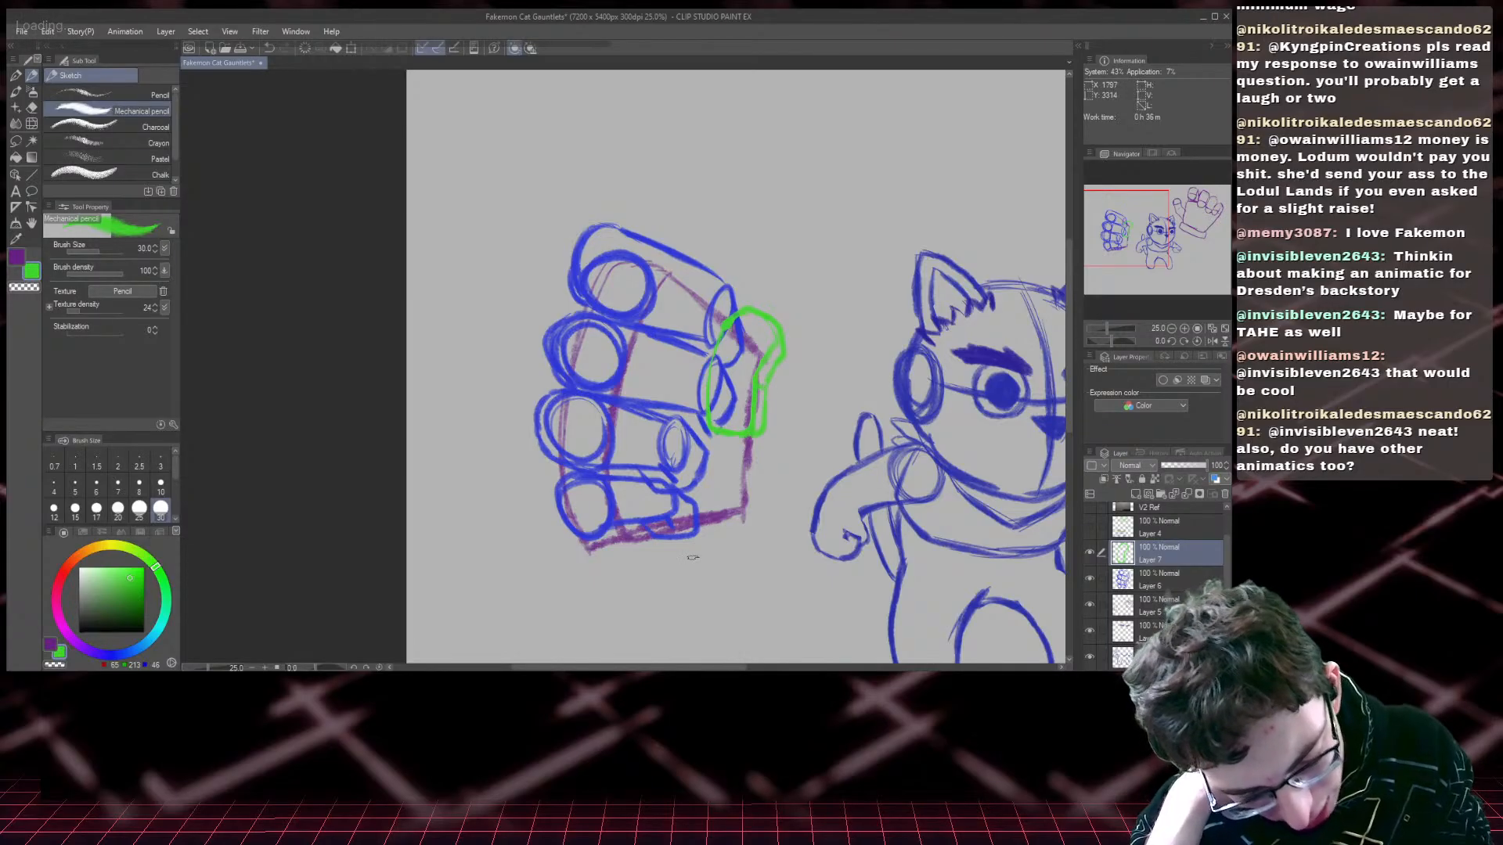
mouse_move(739, 372)
mouse_down()
mouse_move(711, 358)
mouse_move(749, 382)
mouse_up()
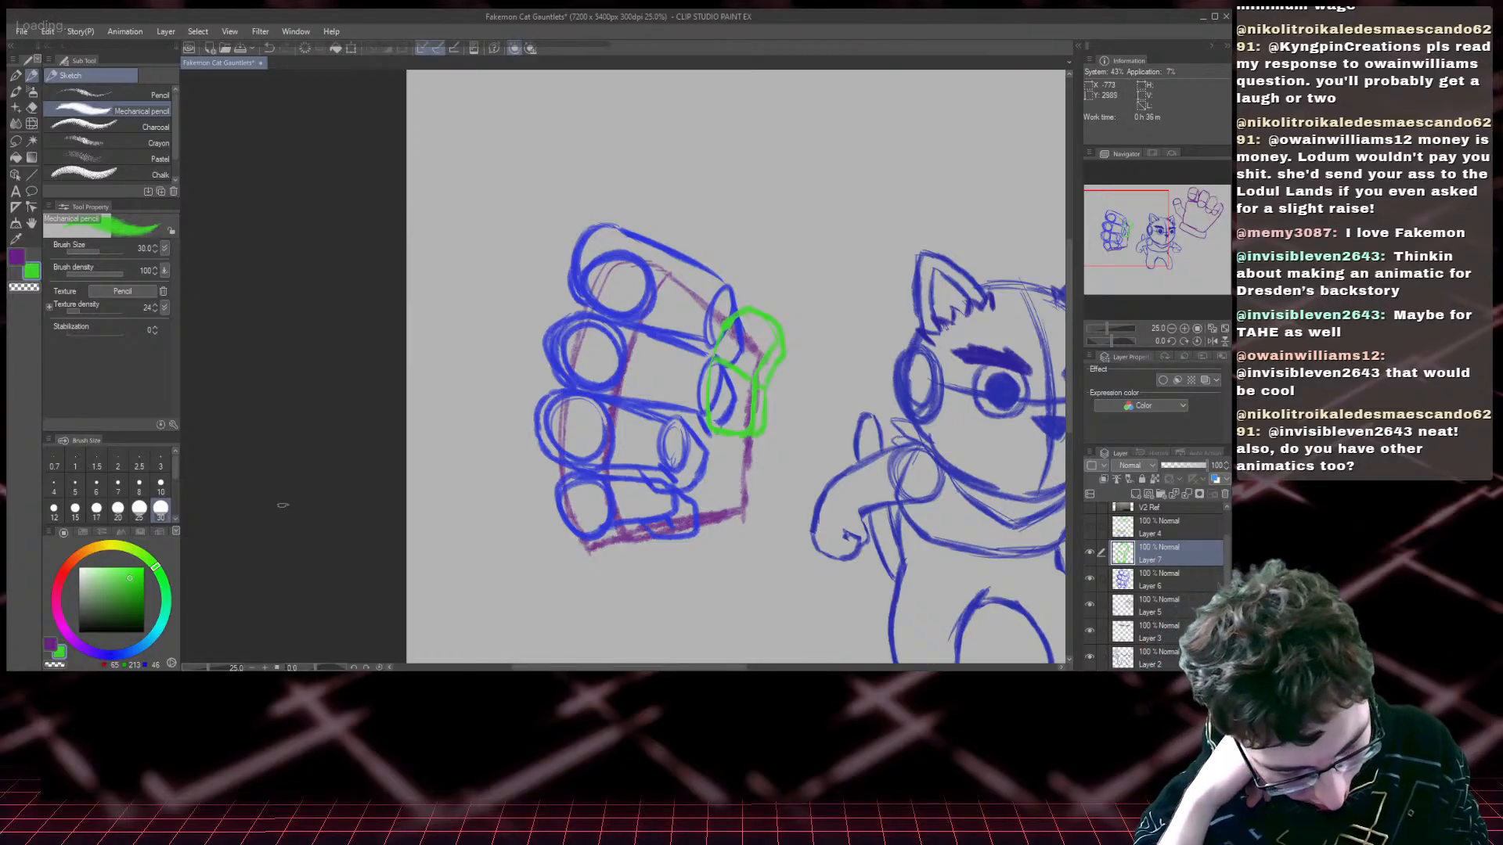
click(111, 655)
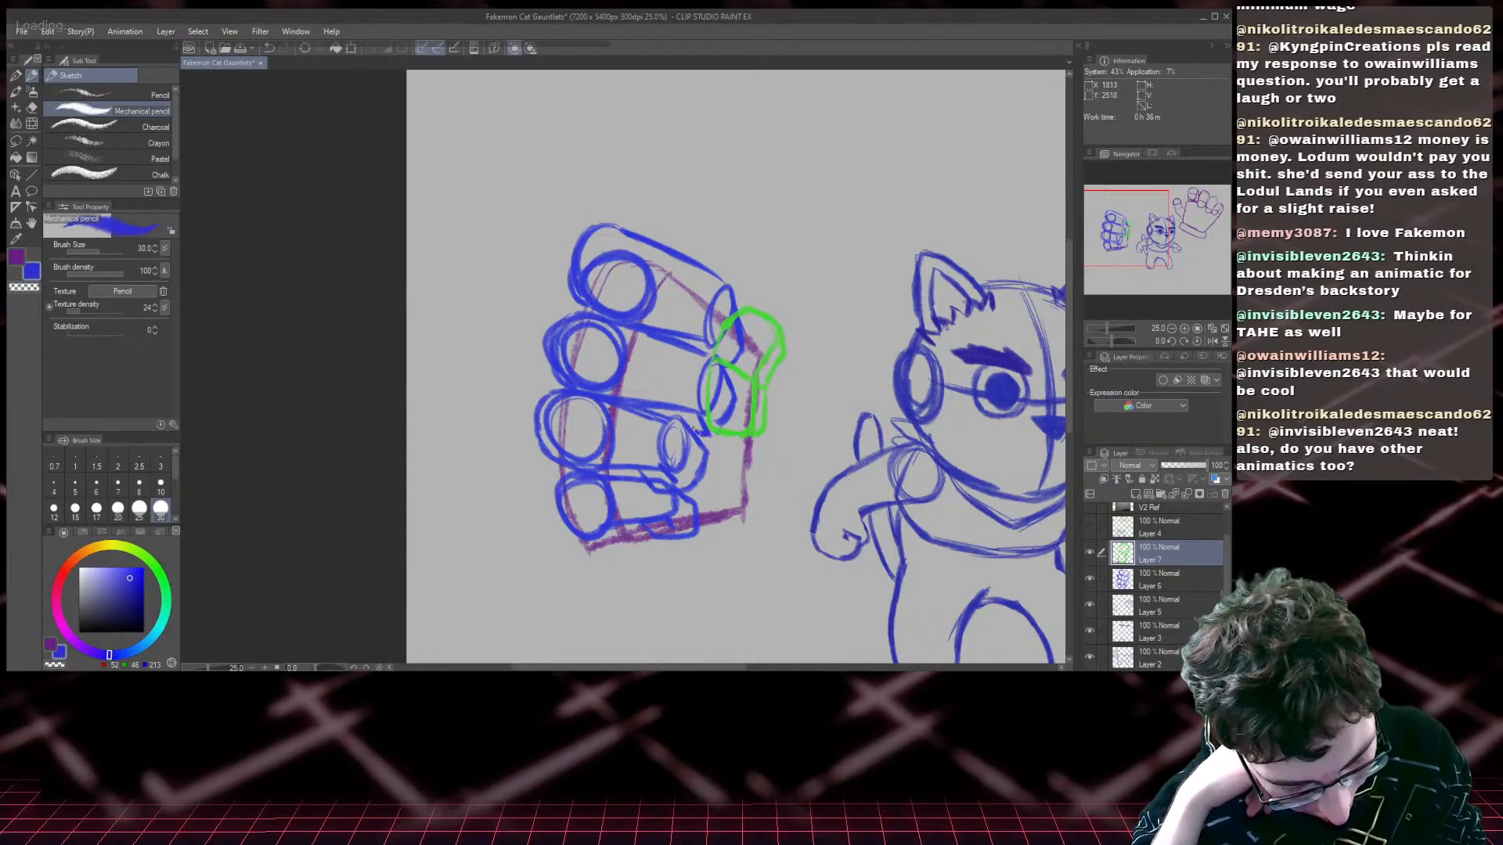
mouse_move(728, 381)
mouse_down()
mouse_move(741, 415)
mouse_move(720, 436)
mouse_up()
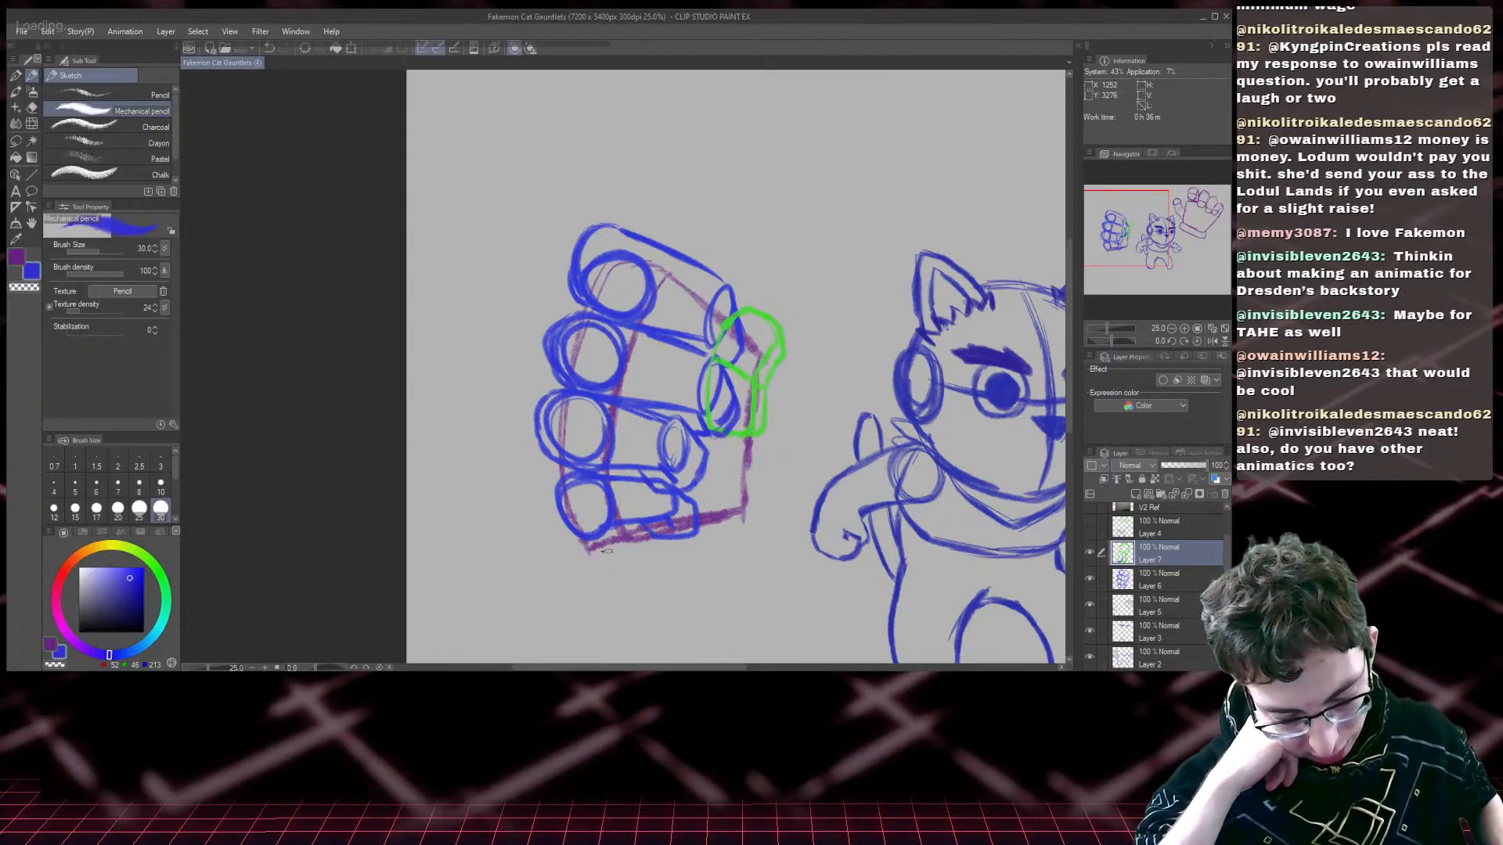
- On Layer 5, sketch a curved purple double-lined cuff behind the palm, running from the thumb down to the palm's lower corner
click(1154, 607)
click(51, 645)
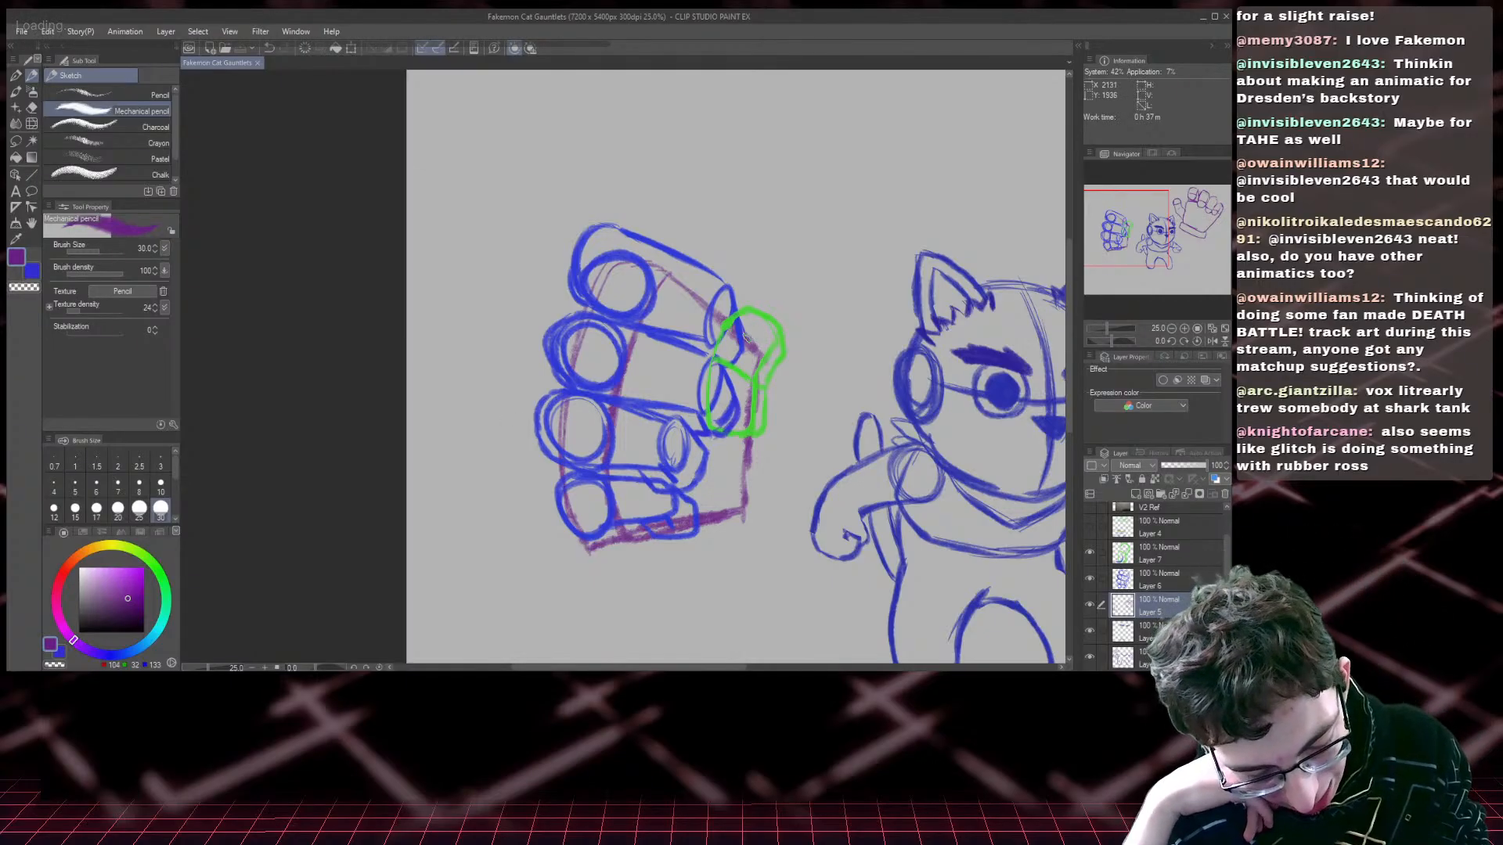
mouse_move(727, 320)
mouse_down()
mouse_move(757, 323)
mouse_move(792, 363)
mouse_move(799, 440)
mouse_move(787, 489)
mouse_move(736, 542)
mouse_up()
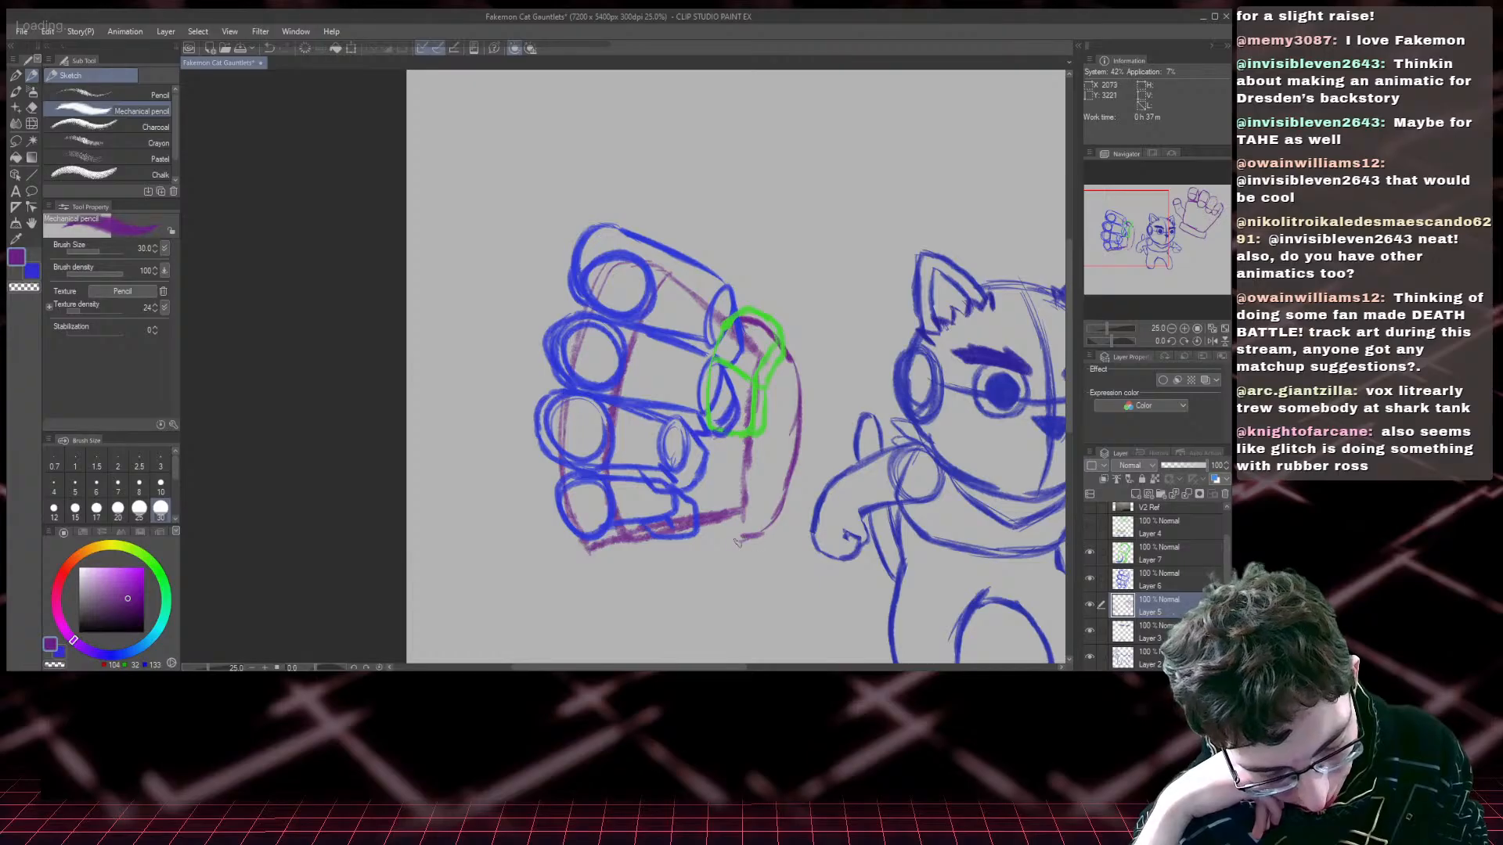
mouse_move(770, 339)
mouse_down()
mouse_move(743, 532)
mouse_move(742, 505)
mouse_move(709, 537)
mouse_move(748, 546)
mouse_move(773, 520)
mouse_up()
mouse_move(794, 464)
mouse_down()
mouse_move(755, 544)
mouse_move(771, 528)
mouse_up()
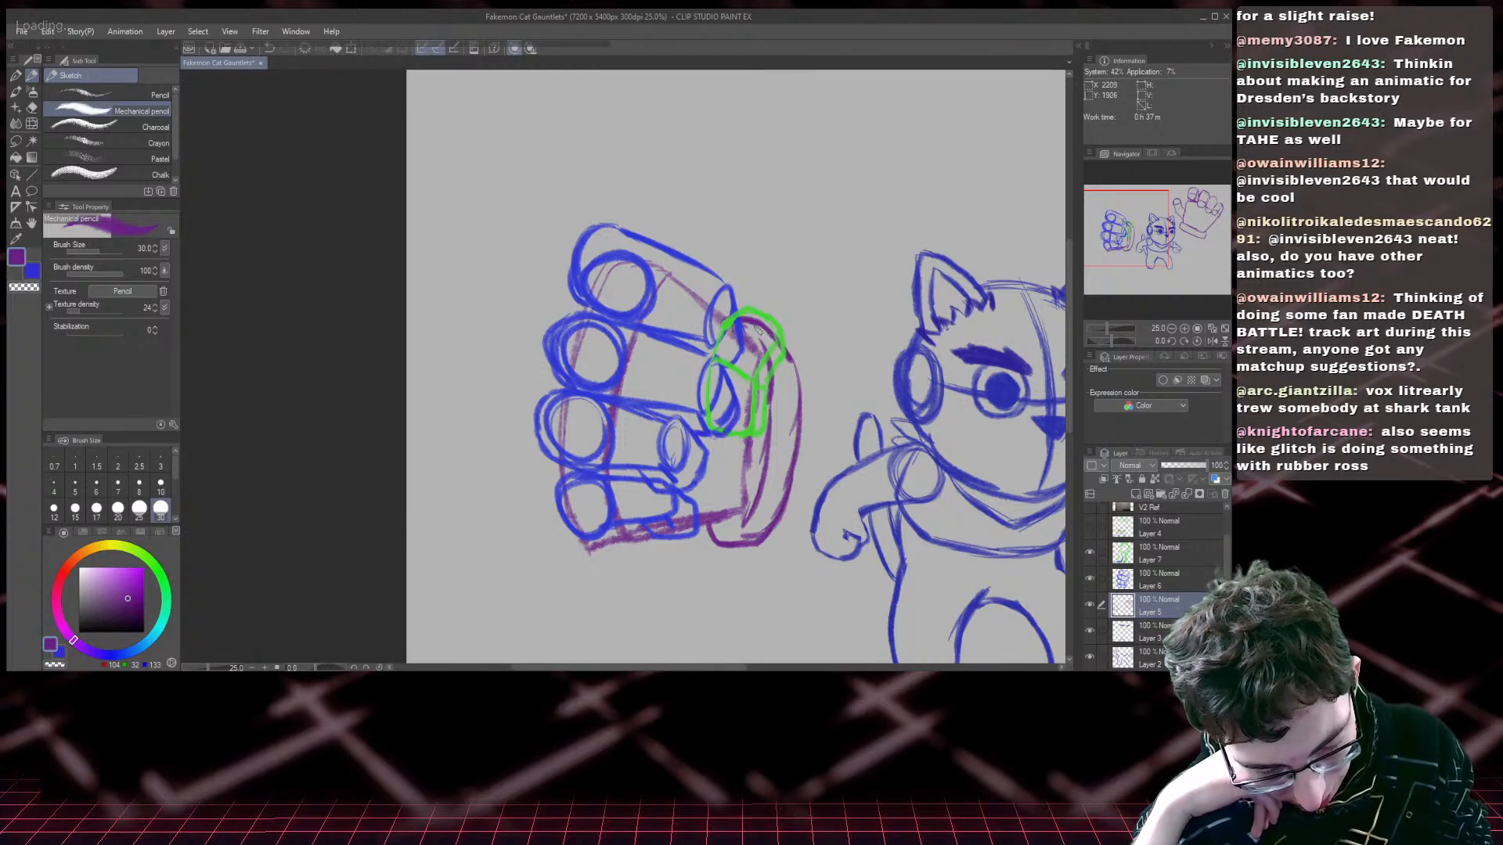
mouse_move(735, 323)
mouse_down()
mouse_move(789, 329)
mouse_move(814, 403)
mouse_move(800, 508)
mouse_move(785, 544)
mouse_move(763, 539)
mouse_move(785, 540)
mouse_move(752, 515)
mouse_move(748, 329)
mouse_move(765, 359)
mouse_move(770, 490)
mouse_move(739, 520)
mouse_up()
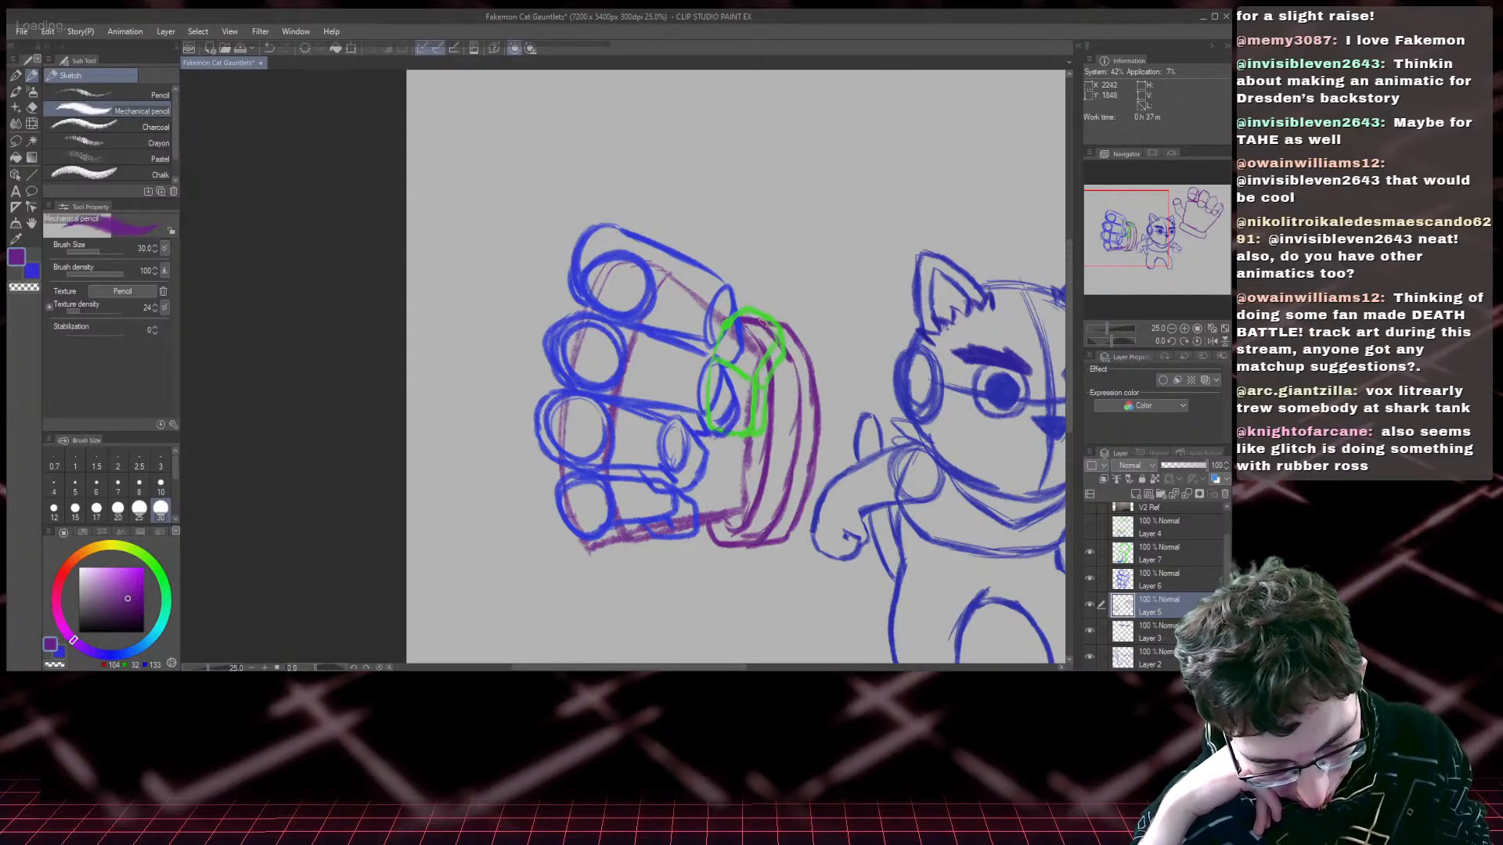
mouse_move(761, 320)
mouse_down()
mouse_move(793, 358)
mouse_move(790, 469)
mouse_move(740, 550)
mouse_up()
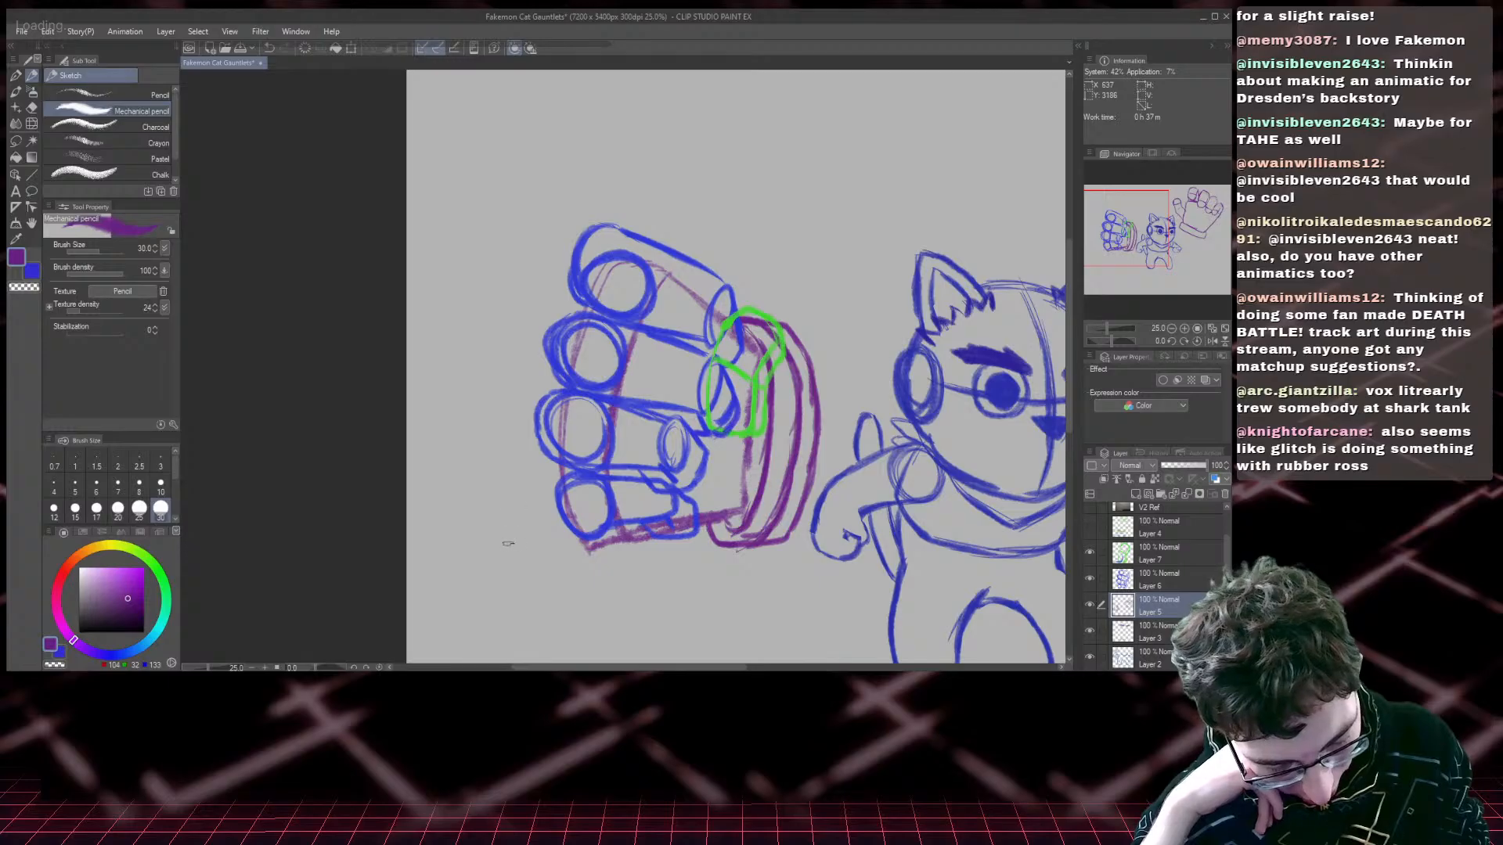
- Erase the excess lines at the cuff's lower end and redraw its outer curve and bottom corner in purple
click(32, 107)
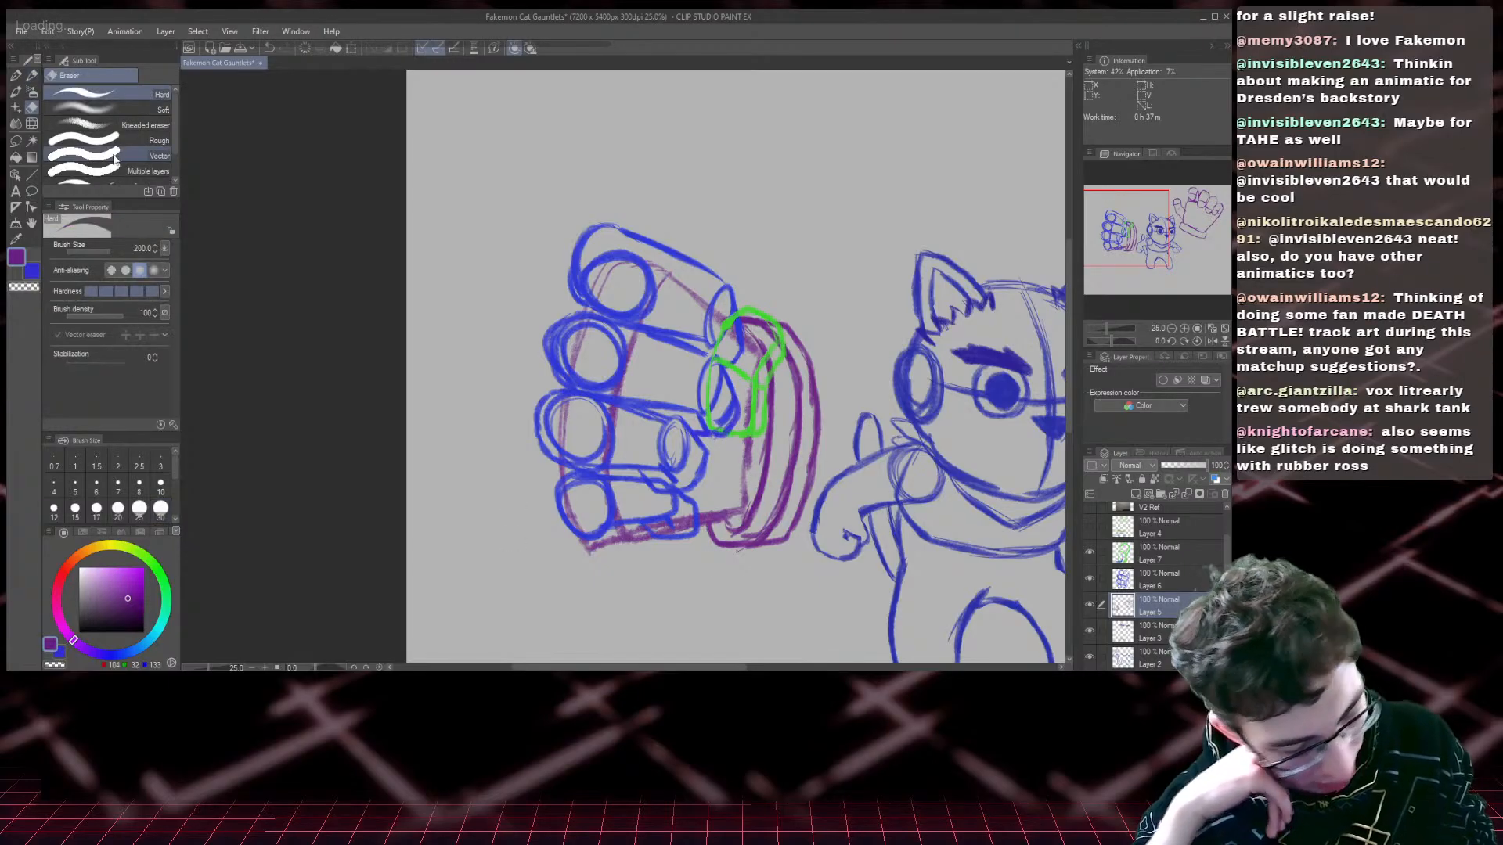
mouse_move(711, 544)
mouse_down()
mouse_move(703, 533)
mouse_move(713, 544)
mouse_move(724, 521)
mouse_move(720, 547)
mouse_move(785, 533)
mouse_up()
click(32, 76)
mouse_move(774, 322)
mouse_down()
mouse_move(804, 343)
mouse_move(819, 425)
mouse_up()
drag(786, 535, 784, 540)
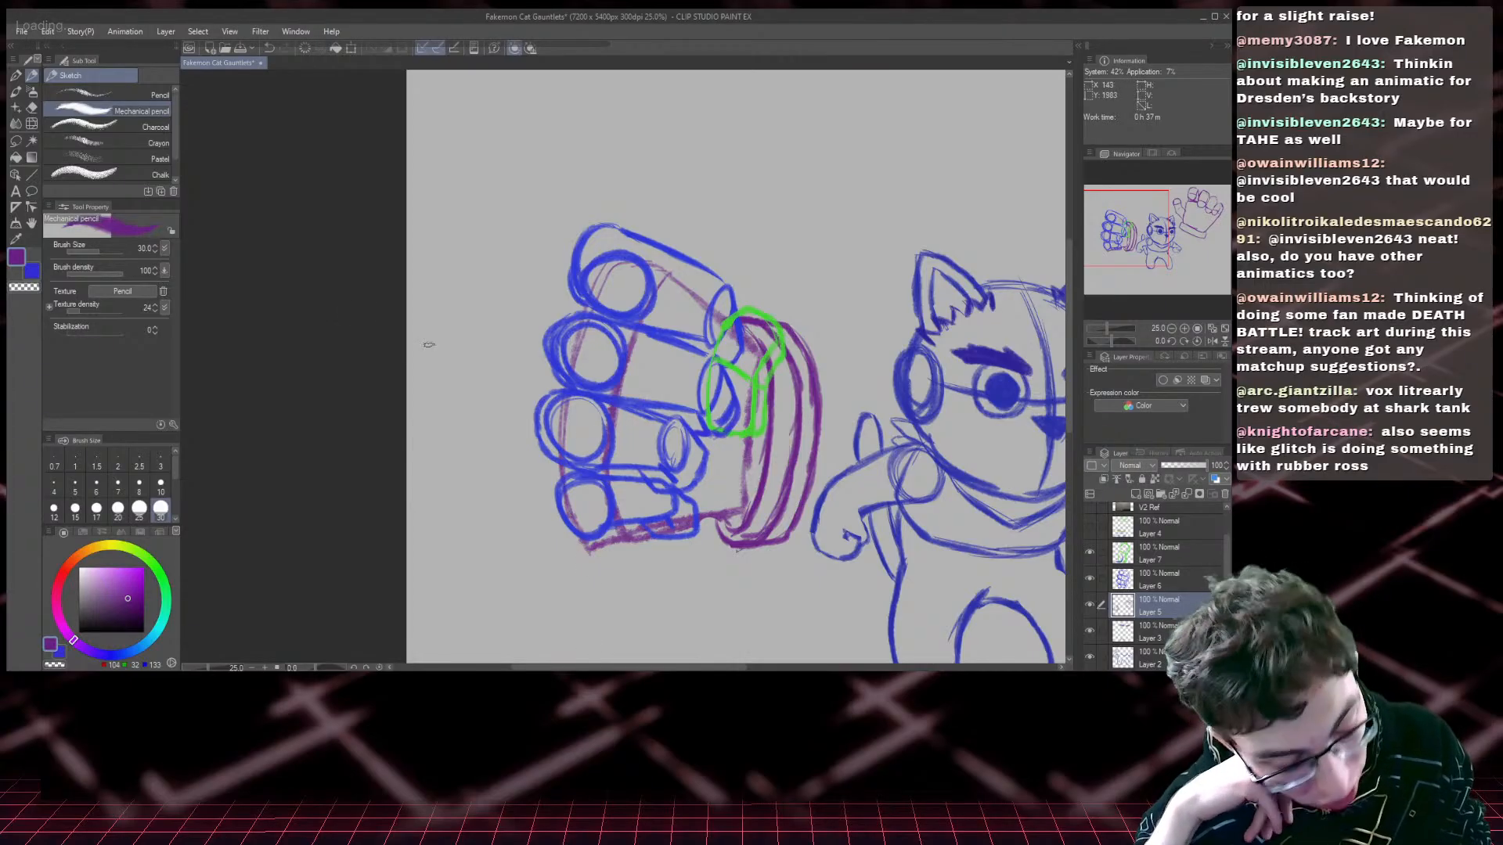
- Erase the old straight palm edge beside the cuff and redraw the palm's underside as a thick shaded purple band
key(e)
mouse_move(735, 387)
mouse_down()
mouse_move(742, 411)
mouse_move(759, 376)
mouse_move(741, 504)
mouse_move(747, 491)
mouse_up()
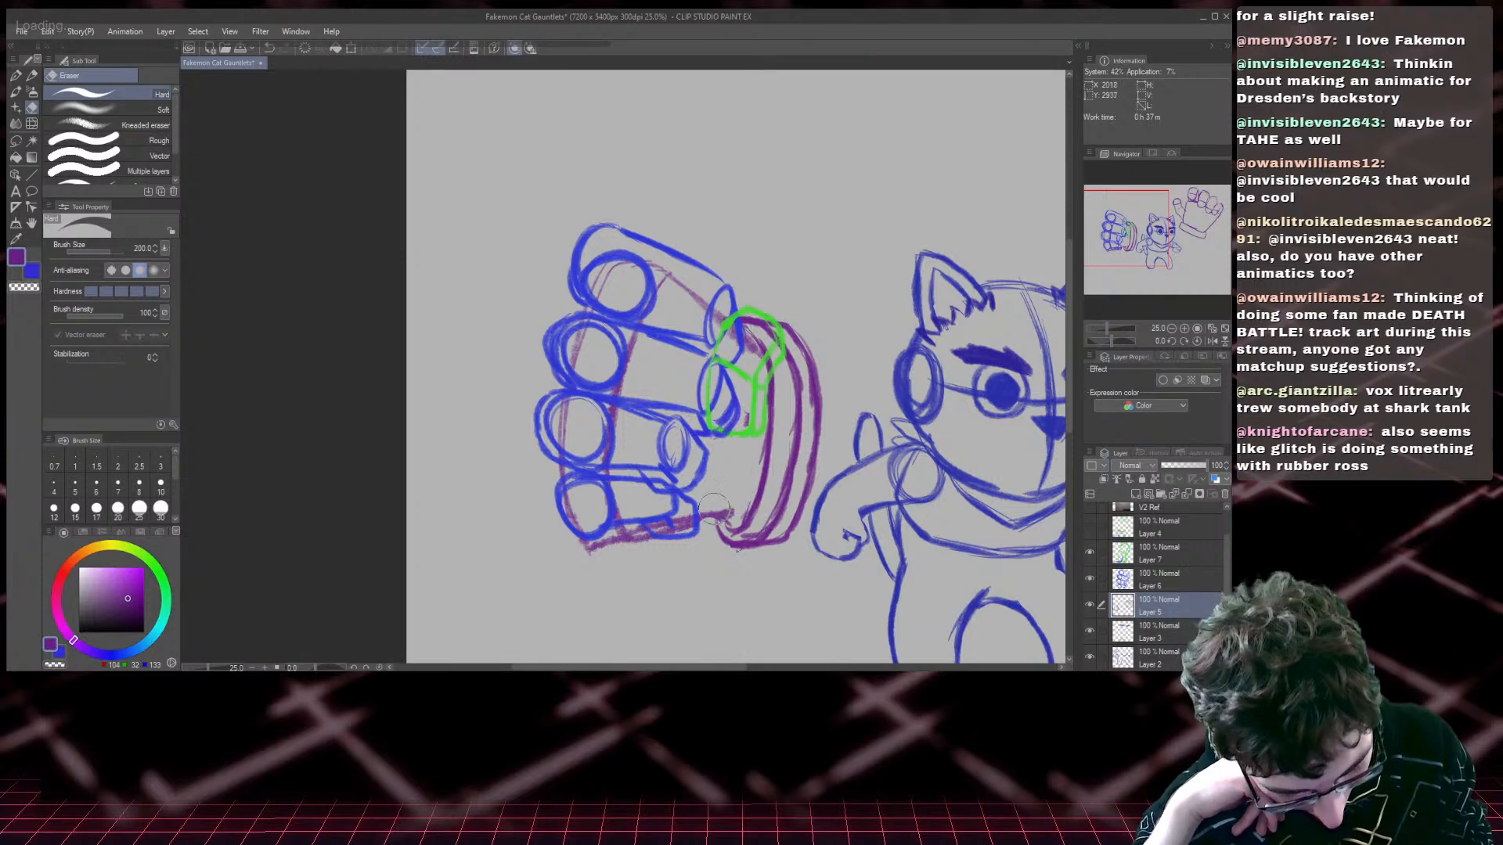
mouse_move(745, 423)
mouse_down()
mouse_move(732, 513)
mouse_move(696, 533)
mouse_up()
click(33, 76)
drag(593, 554, 715, 526)
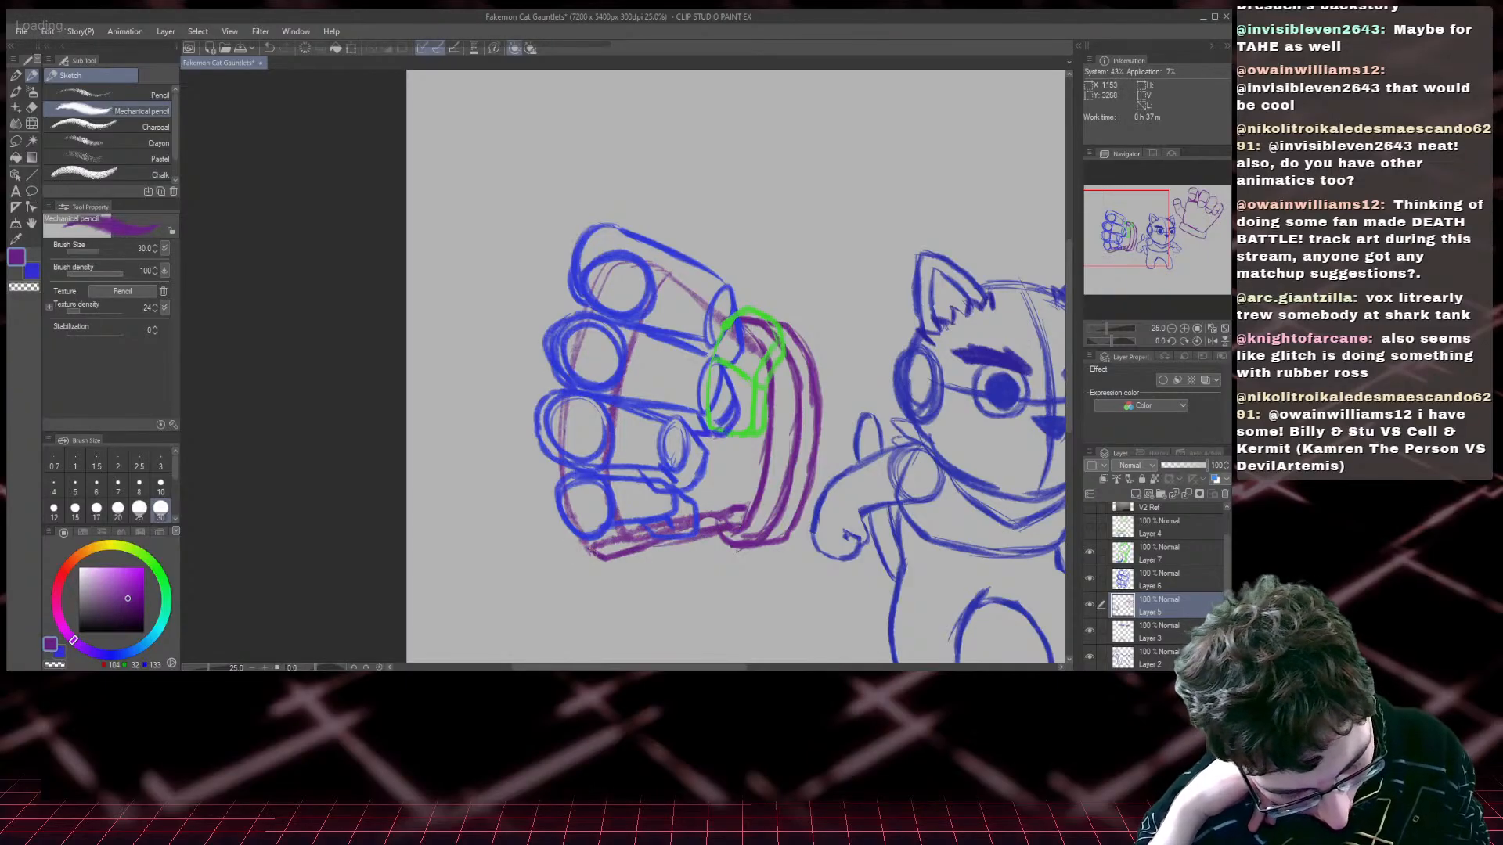
drag(588, 554, 748, 509)
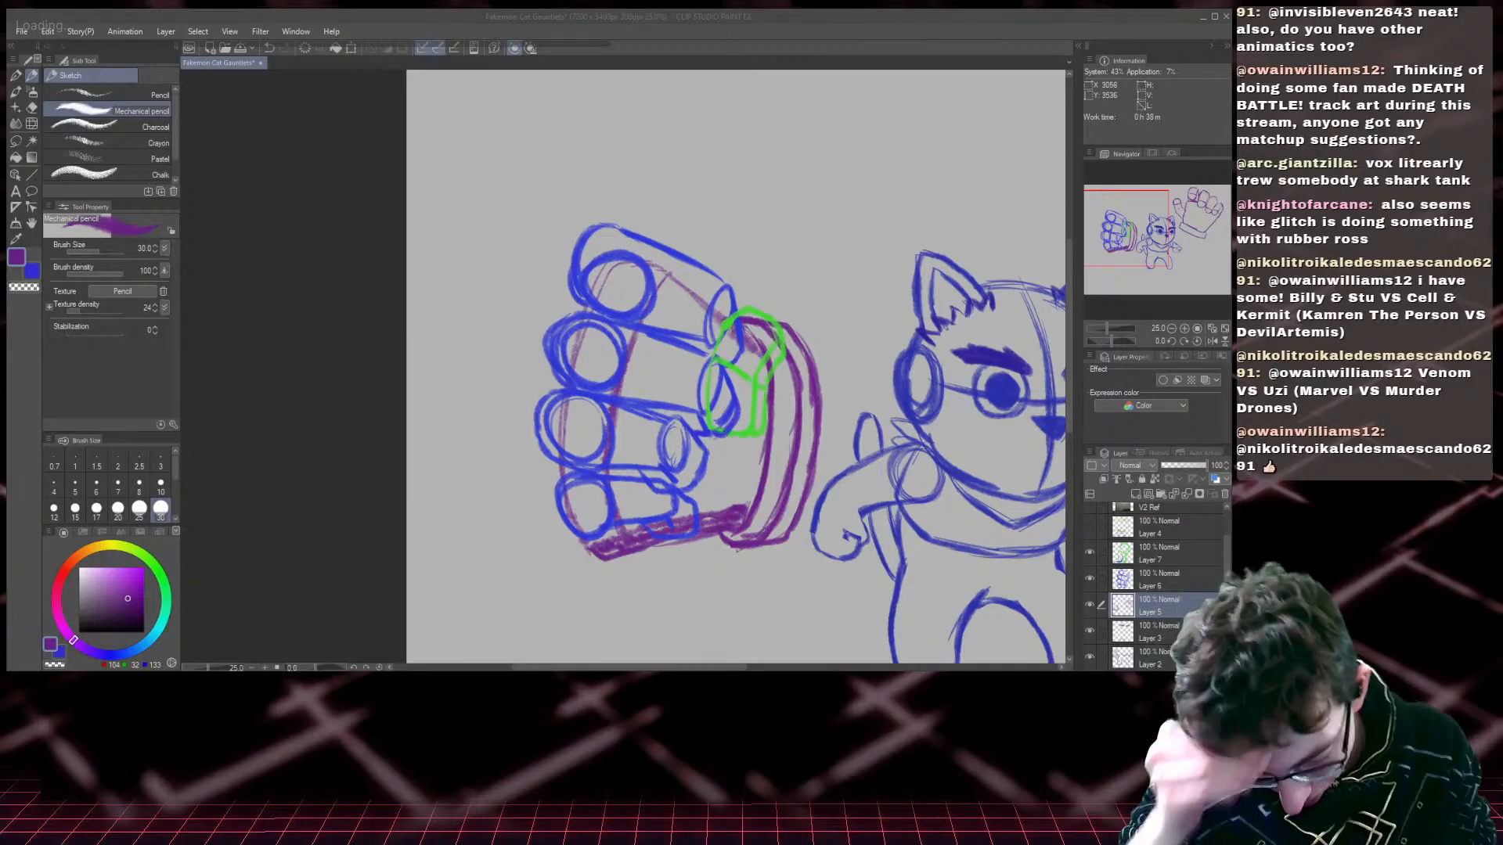
- Lasso the lower two fingers on Layer 6 and transform them to be slightly larger and tilted toward the palm's underside
click(1158, 581)
key(m)
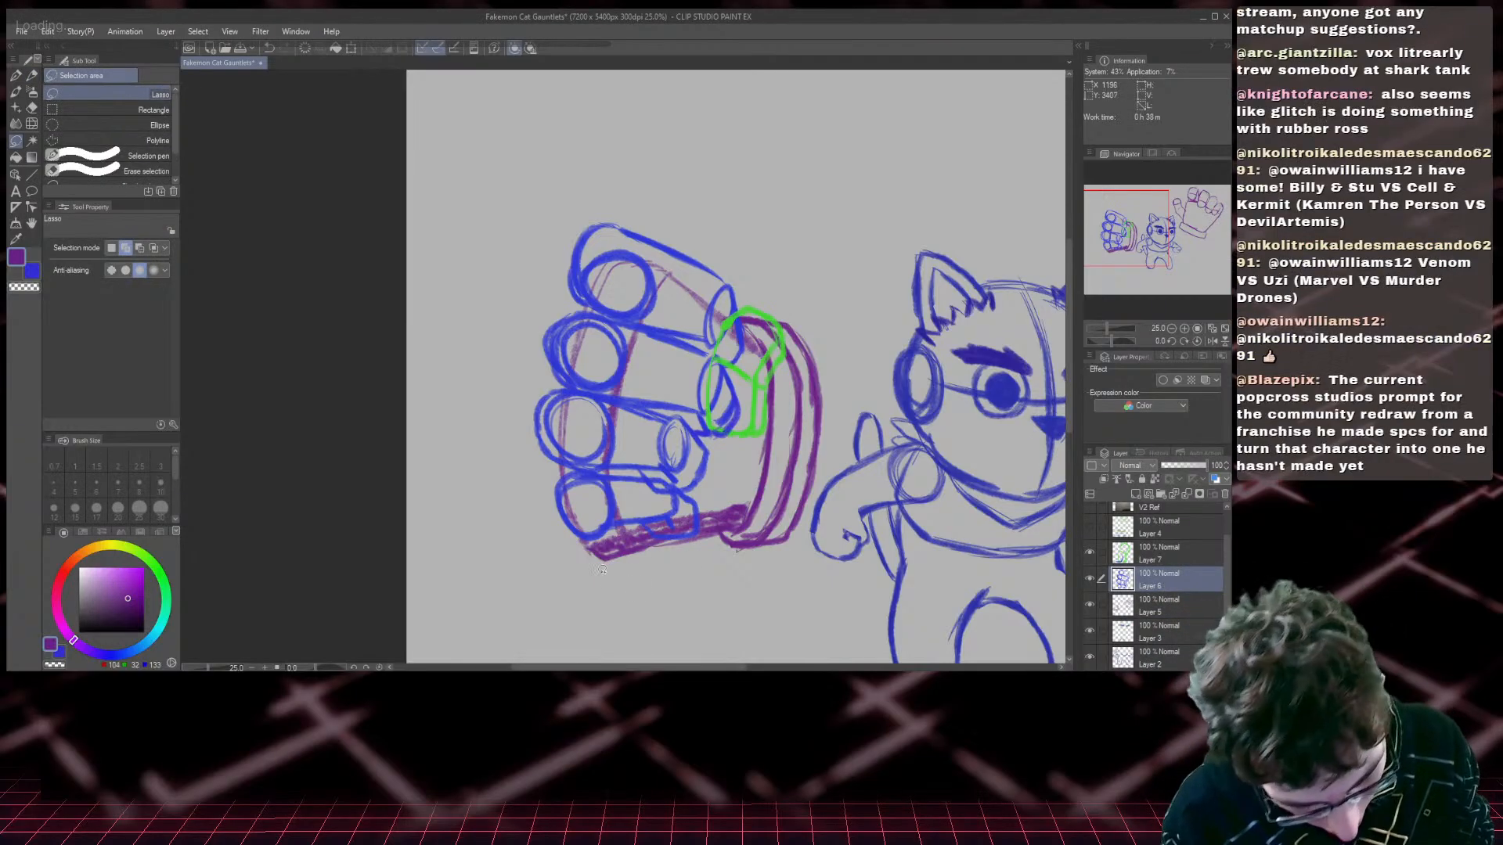
mouse_move(602, 570)
mouse_down()
mouse_move(722, 459)
mouse_move(684, 411)
mouse_move(555, 379)
mouse_move(495, 445)
mouse_move(552, 571)
mouse_up()
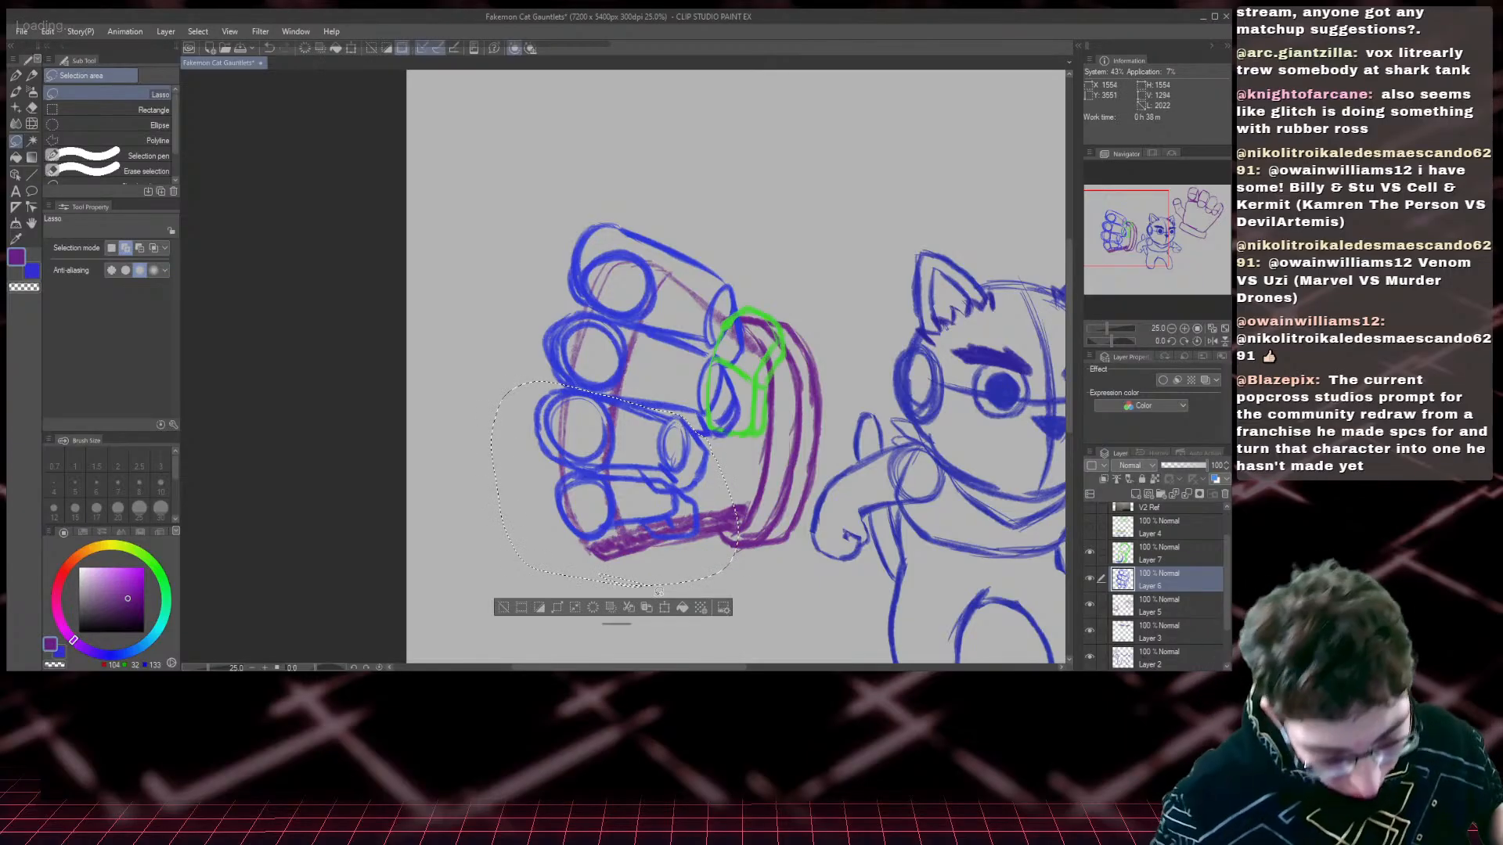
key(ctrl+t)
drag(737, 587, 750, 588)
drag(751, 491, 749, 479)
drag(484, 598, 487, 609)
drag(750, 586, 743, 581)
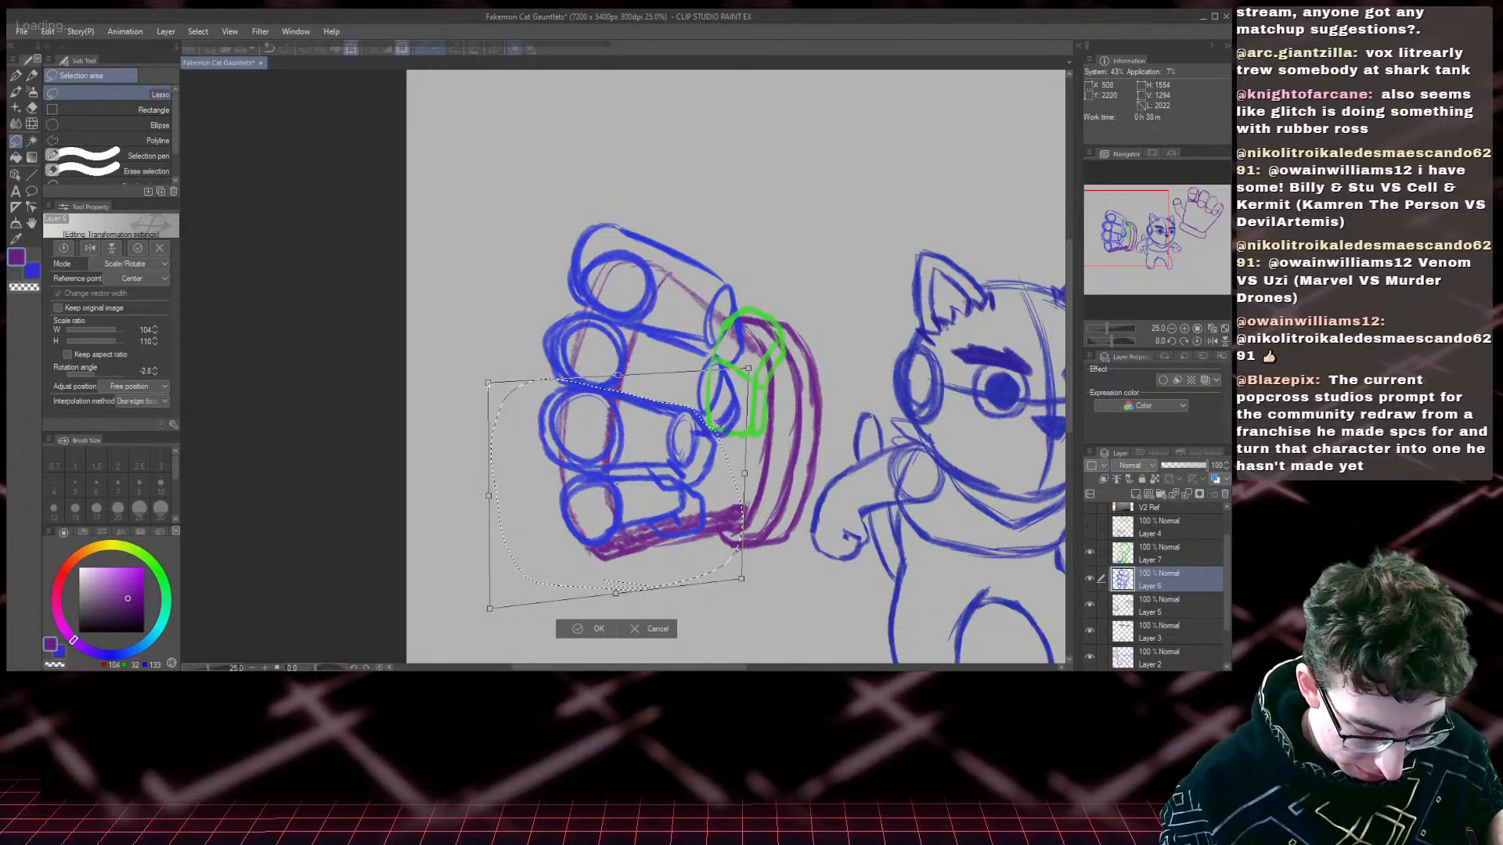
drag(487, 384, 488, 392)
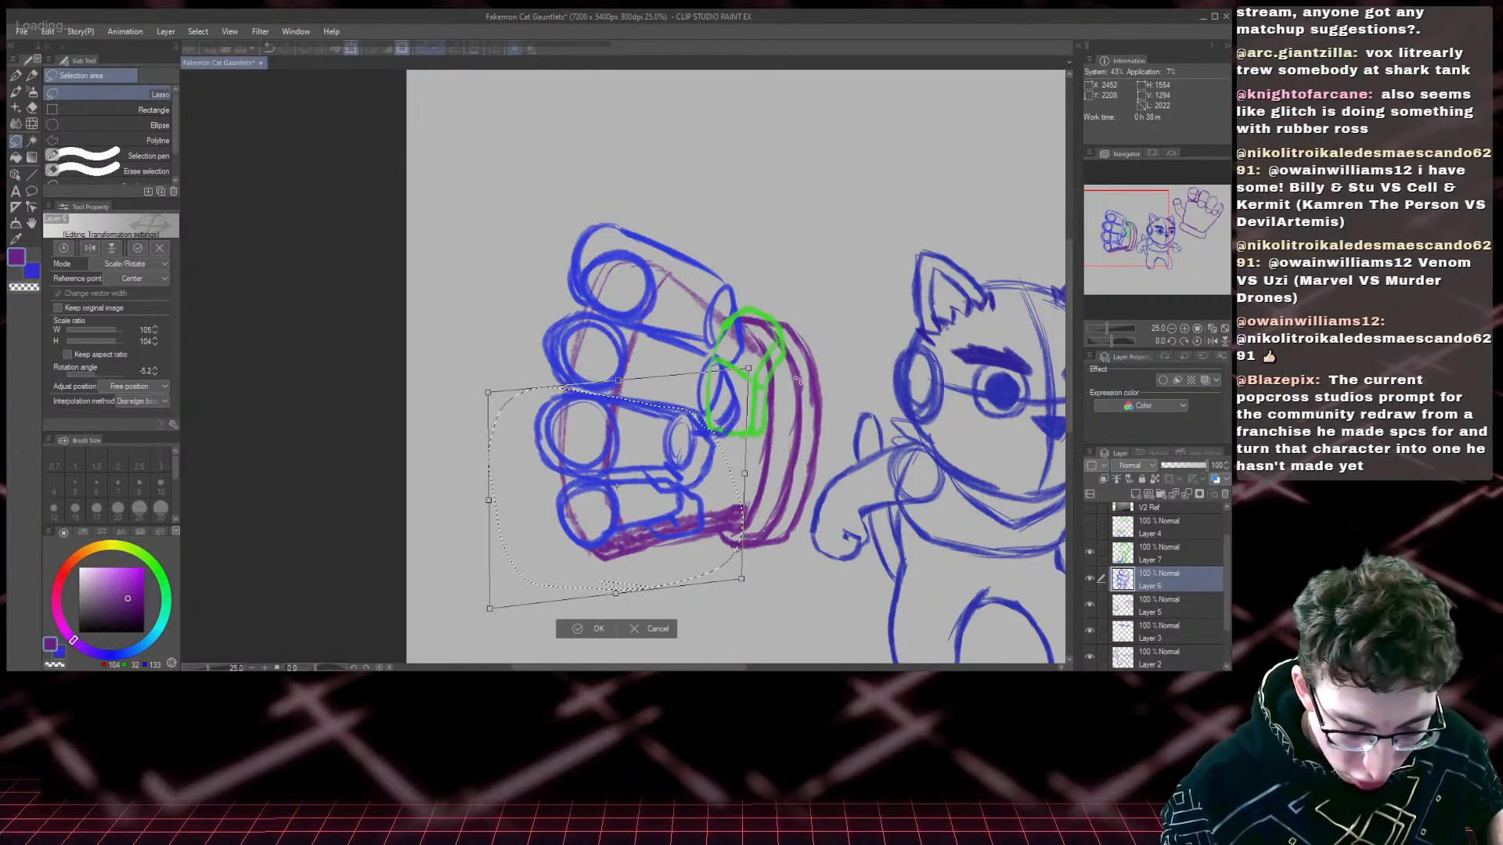
drag(748, 367, 748, 368)
key(Return)
key(ctrl+d)
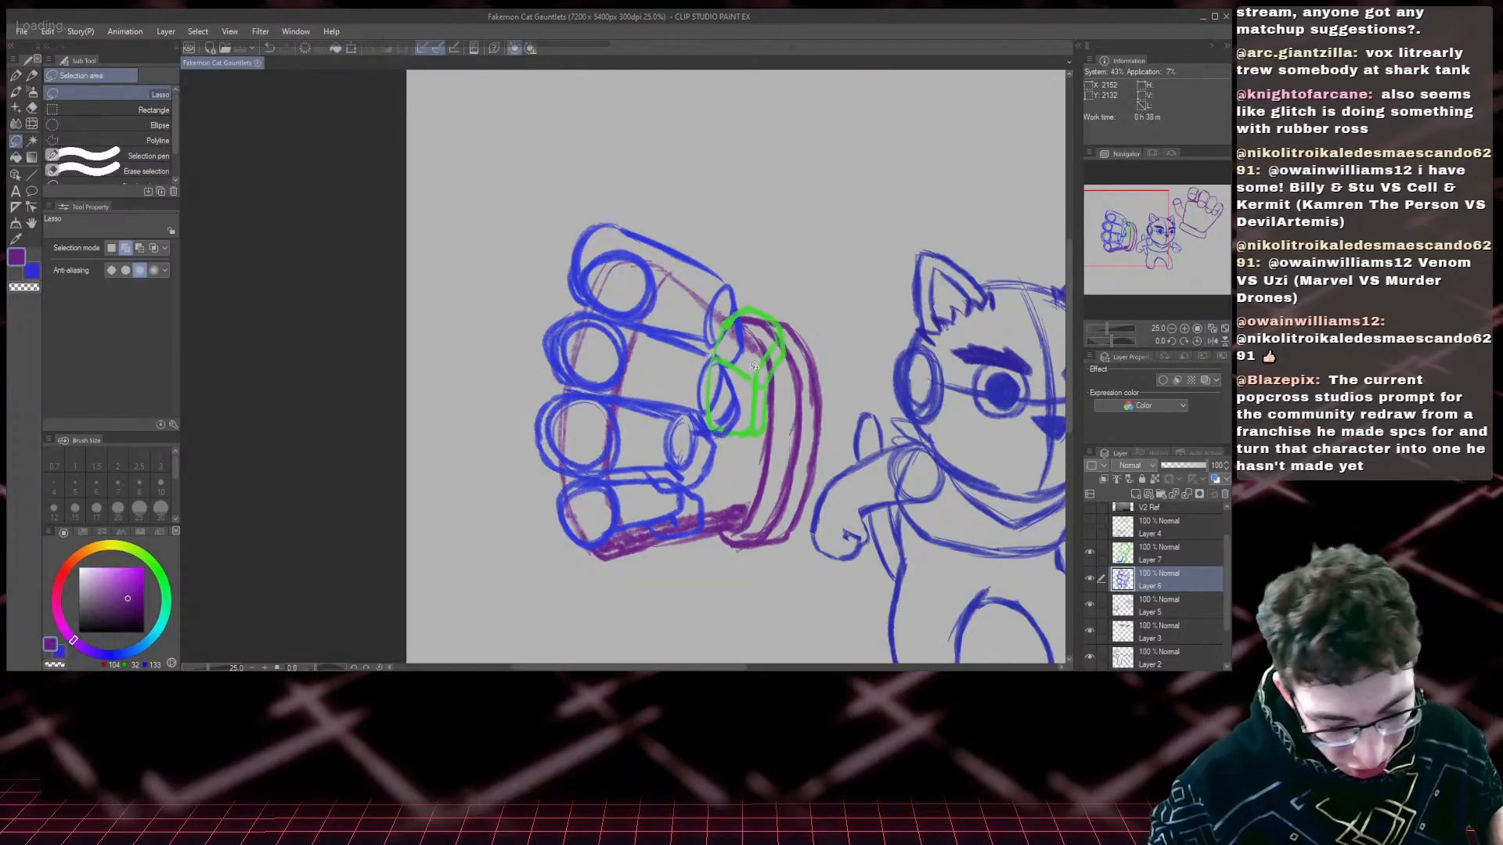
- Select the second finger's knuckle end, shift it outward and enlarge it to about 113%
mouse_move(655, 356)
mouse_down()
mouse_move(661, 335)
mouse_move(597, 312)
mouse_move(534, 368)
mouse_move(624, 397)
mouse_move(661, 356)
mouse_move(608, 364)
mouse_up()
key(ctrl+t)
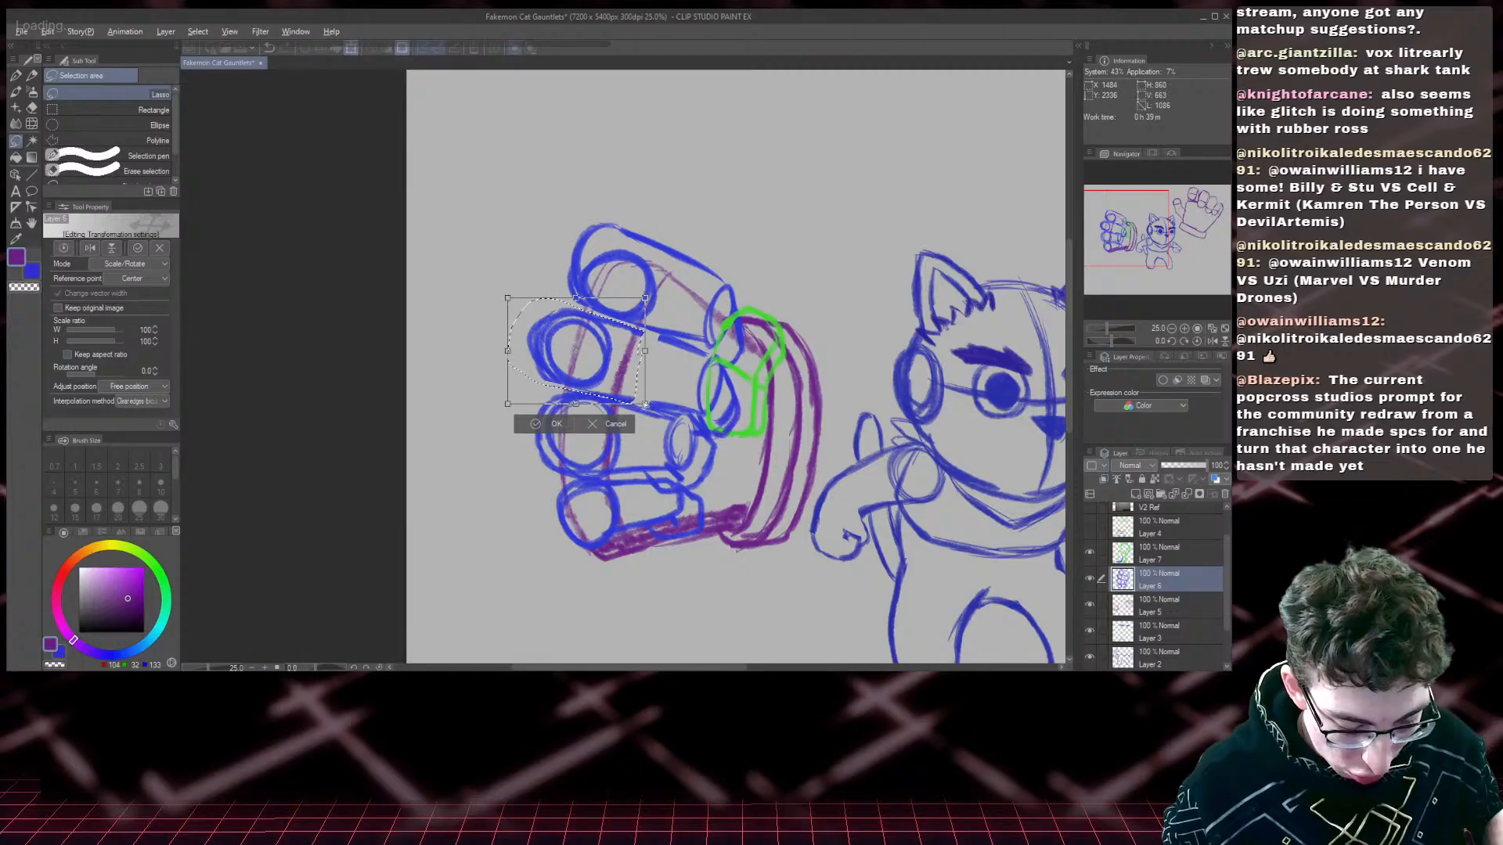
key(ctrl+z)
key(ctrl+y)
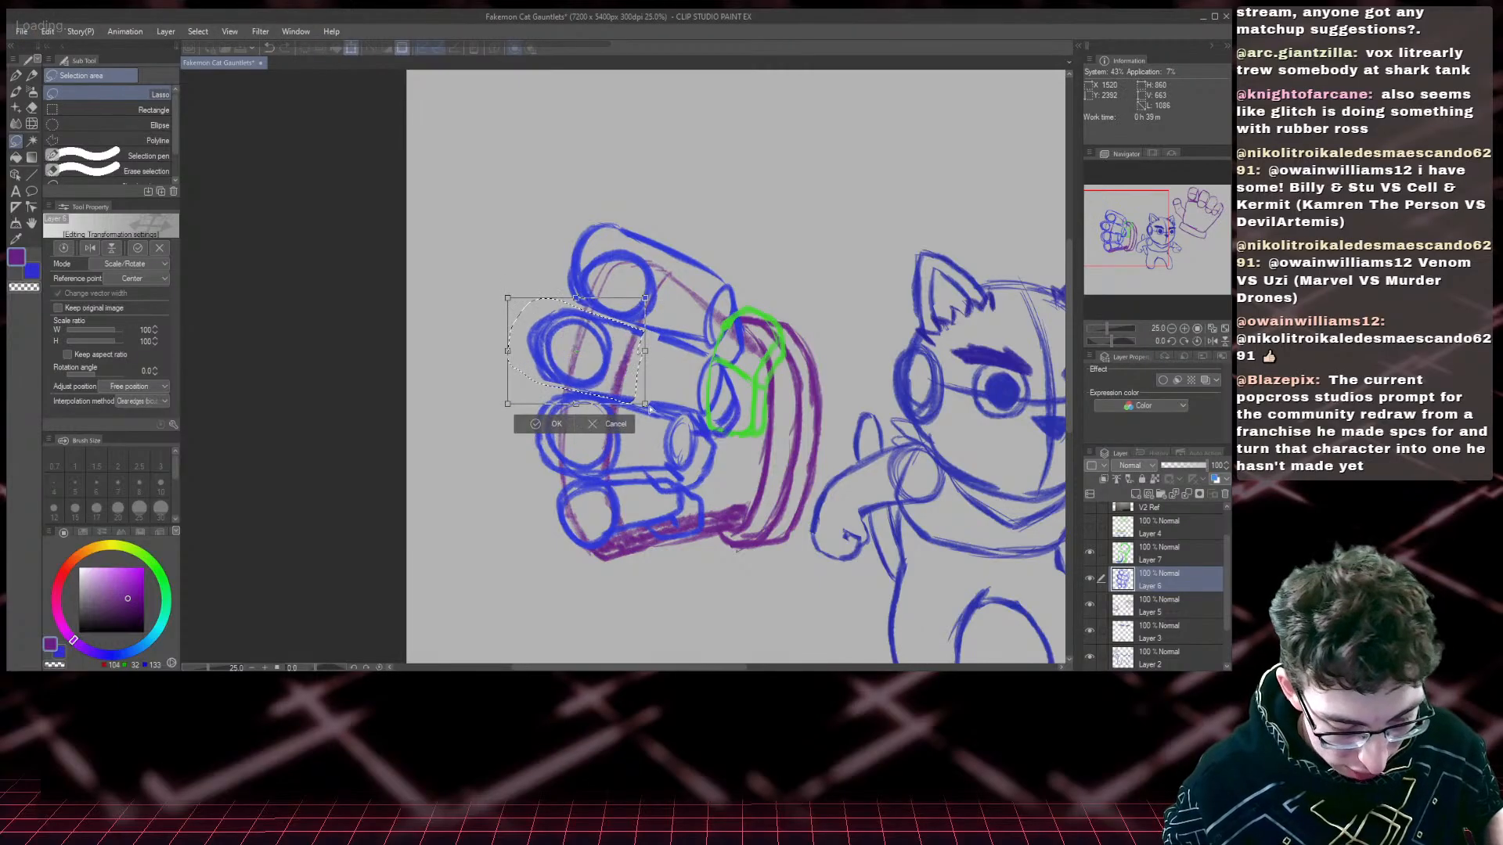
drag(645, 405, 644, 400)
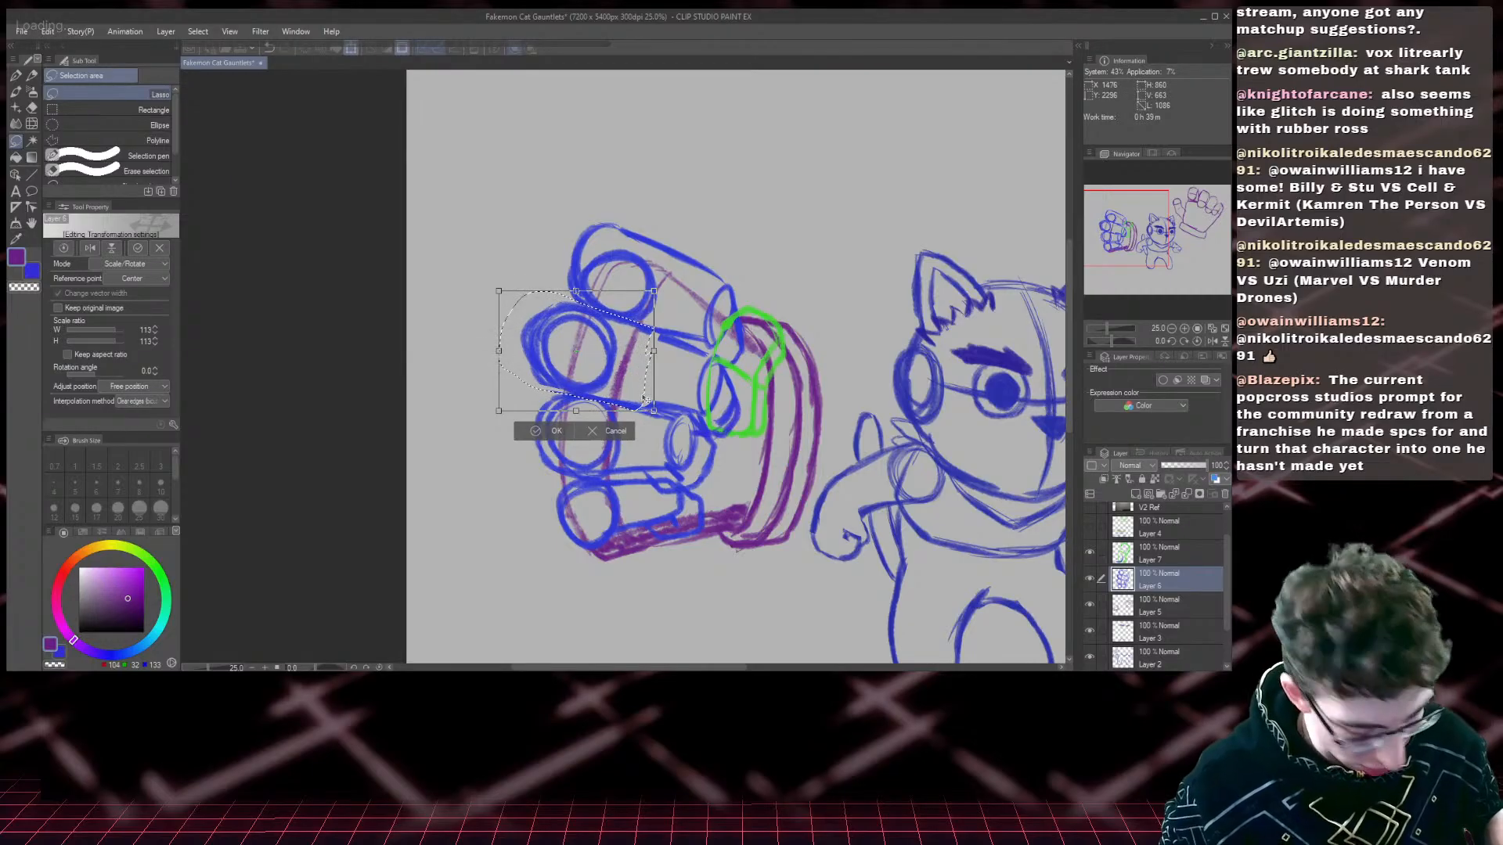
key(Return)
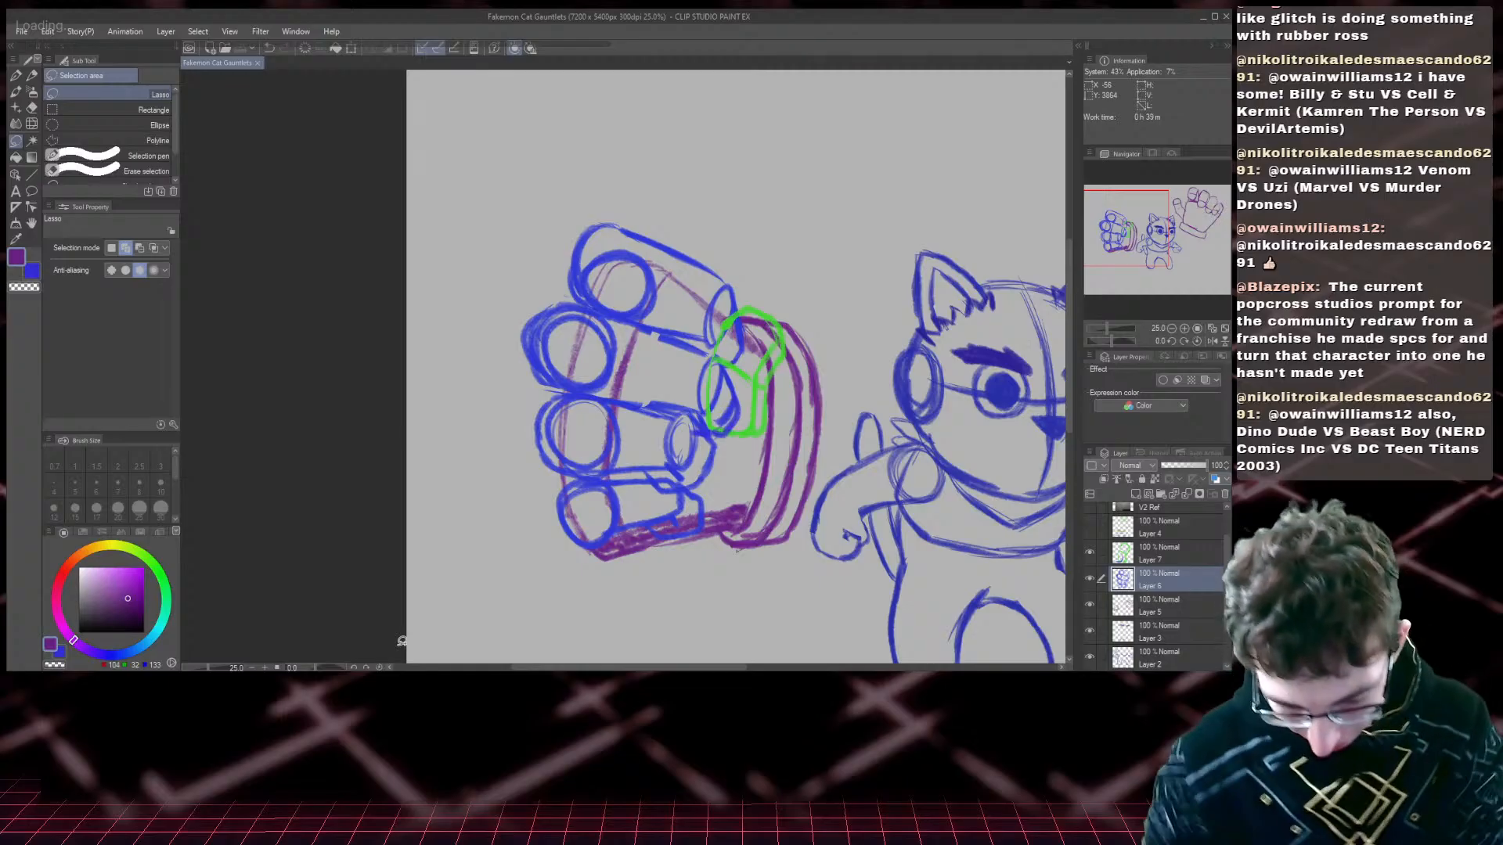
- Erase the cuff's inner purple line beside the curled fingers on Layer 5
drag(1144, 244, 1193, 247)
scroll(1193, 247, down, 2)
scroll(1193, 247, up, 1)
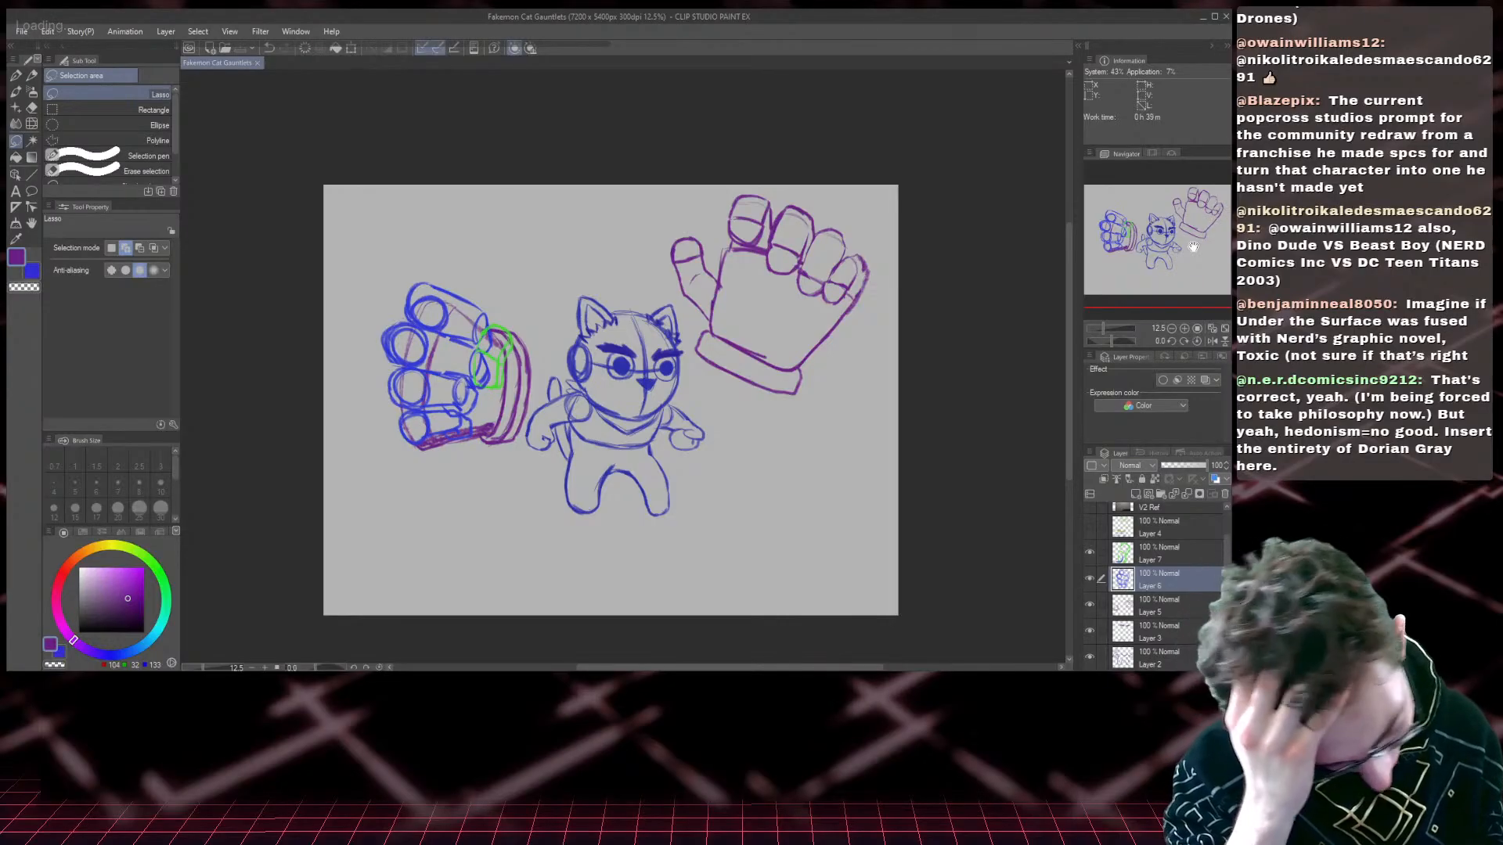
scroll(1193, 247, up, 2)
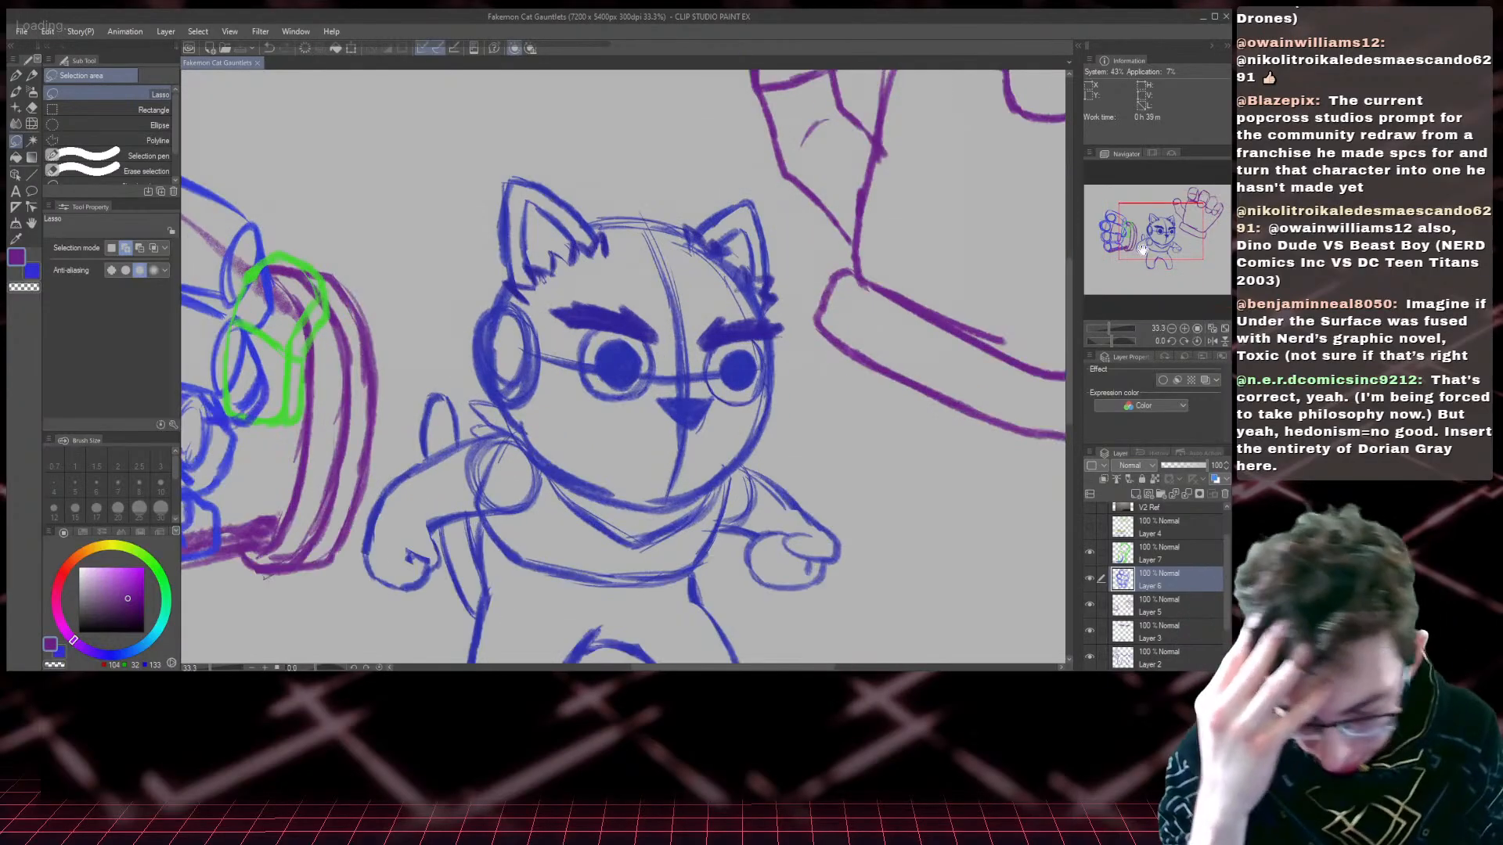
drag(1143, 249, 1135, 239)
click(32, 108)
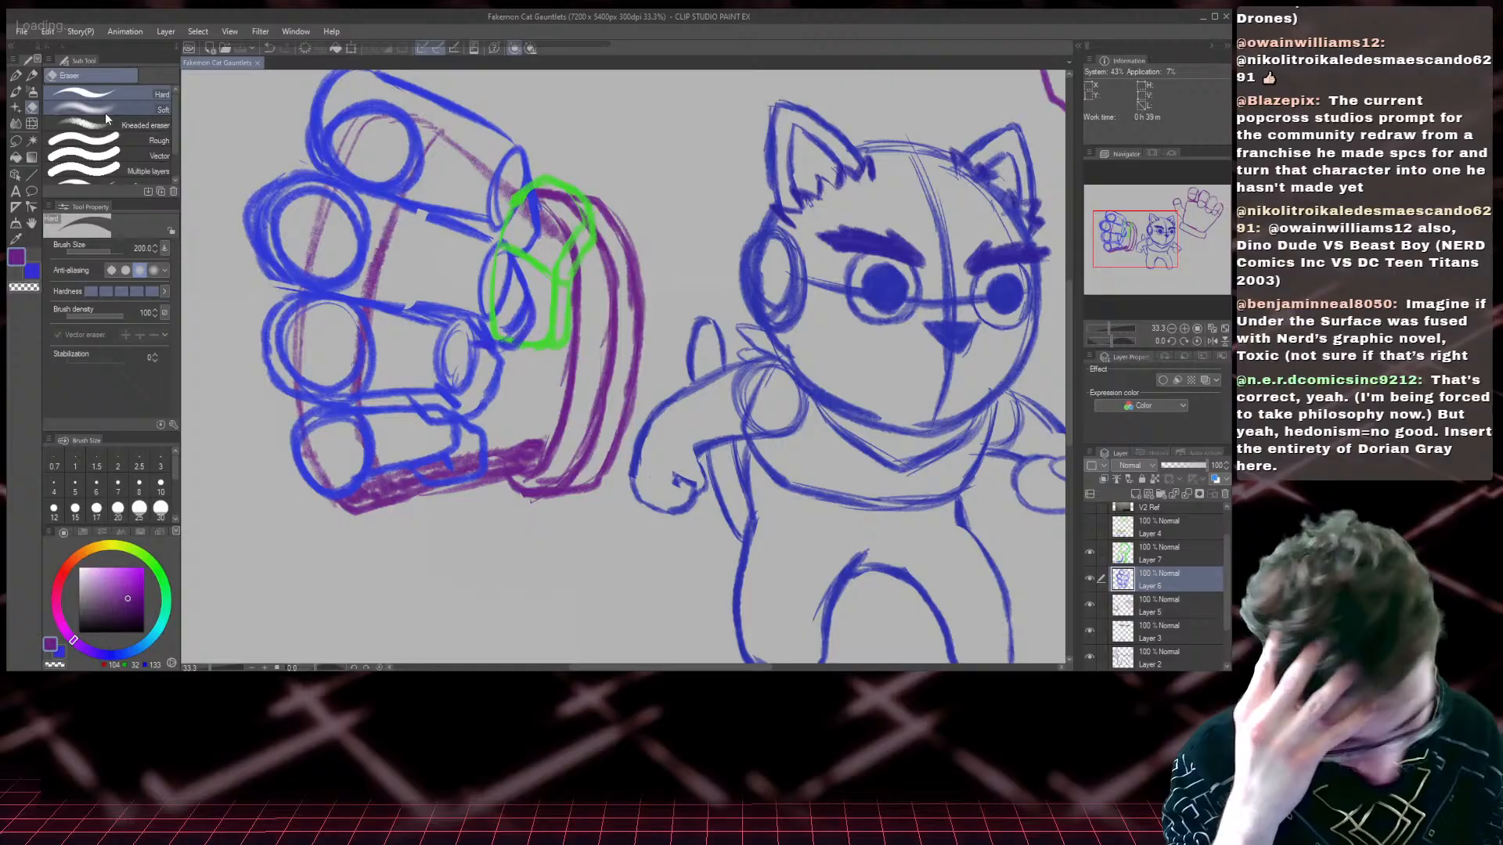
click(1164, 618)
mouse_move(587, 301)
mouse_down()
mouse_move(562, 223)
mouse_move(576, 325)
mouse_move(571, 307)
mouse_move(539, 464)
mouse_move(569, 403)
mouse_move(551, 368)
mouse_up()
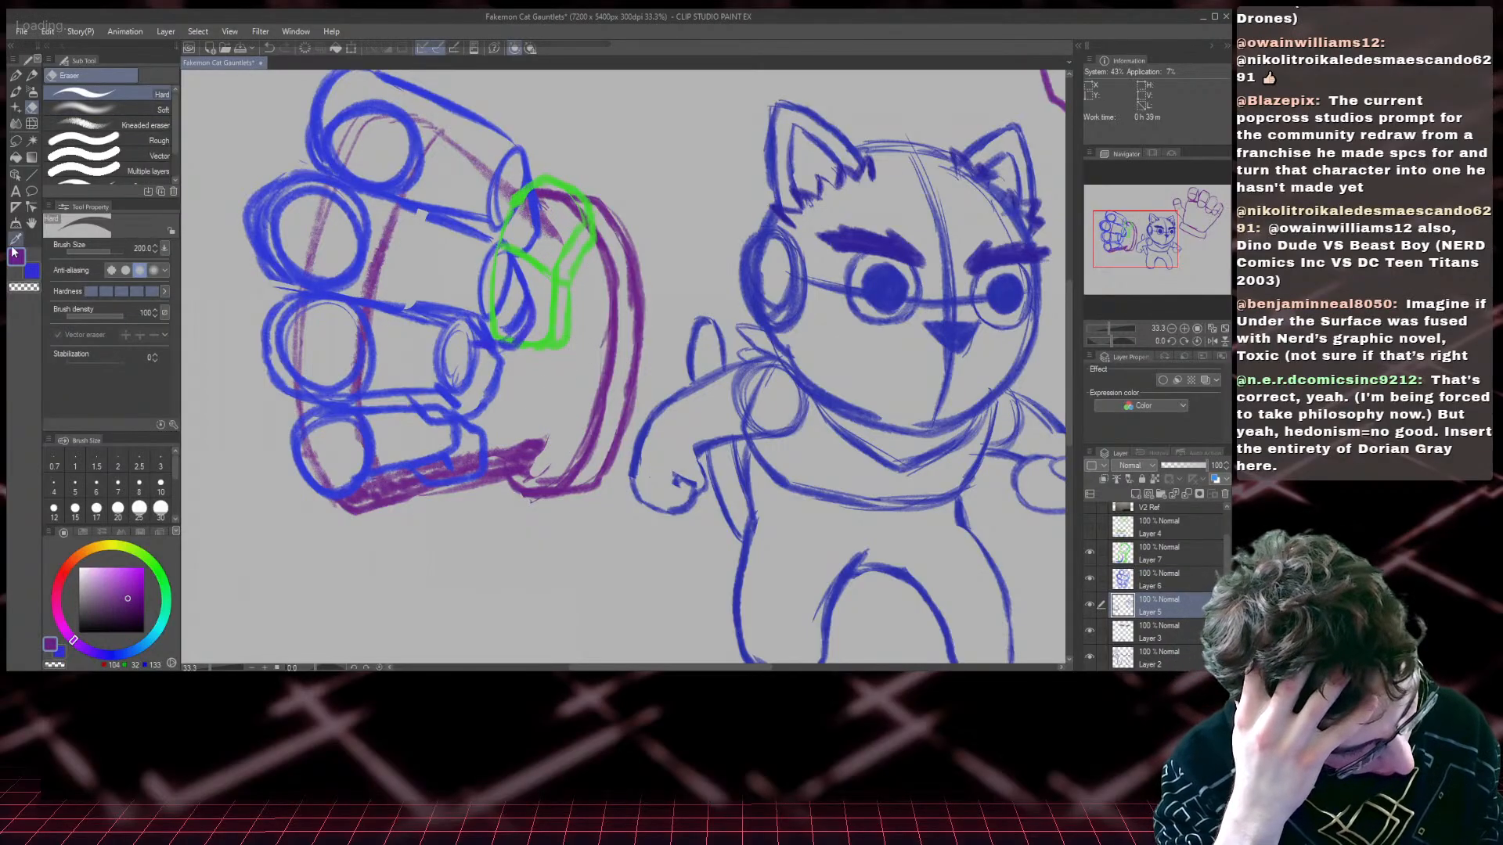
- Sketch a new curved inner cuff line in purple with the Mechanical pencil, running from the thumb down to the palm's lower corner
click(32, 75)
mouse_move(565, 239)
mouse_down()
mouse_move(588, 289)
mouse_move(575, 382)
mouse_move(586, 359)
mouse_move(559, 426)
mouse_up()
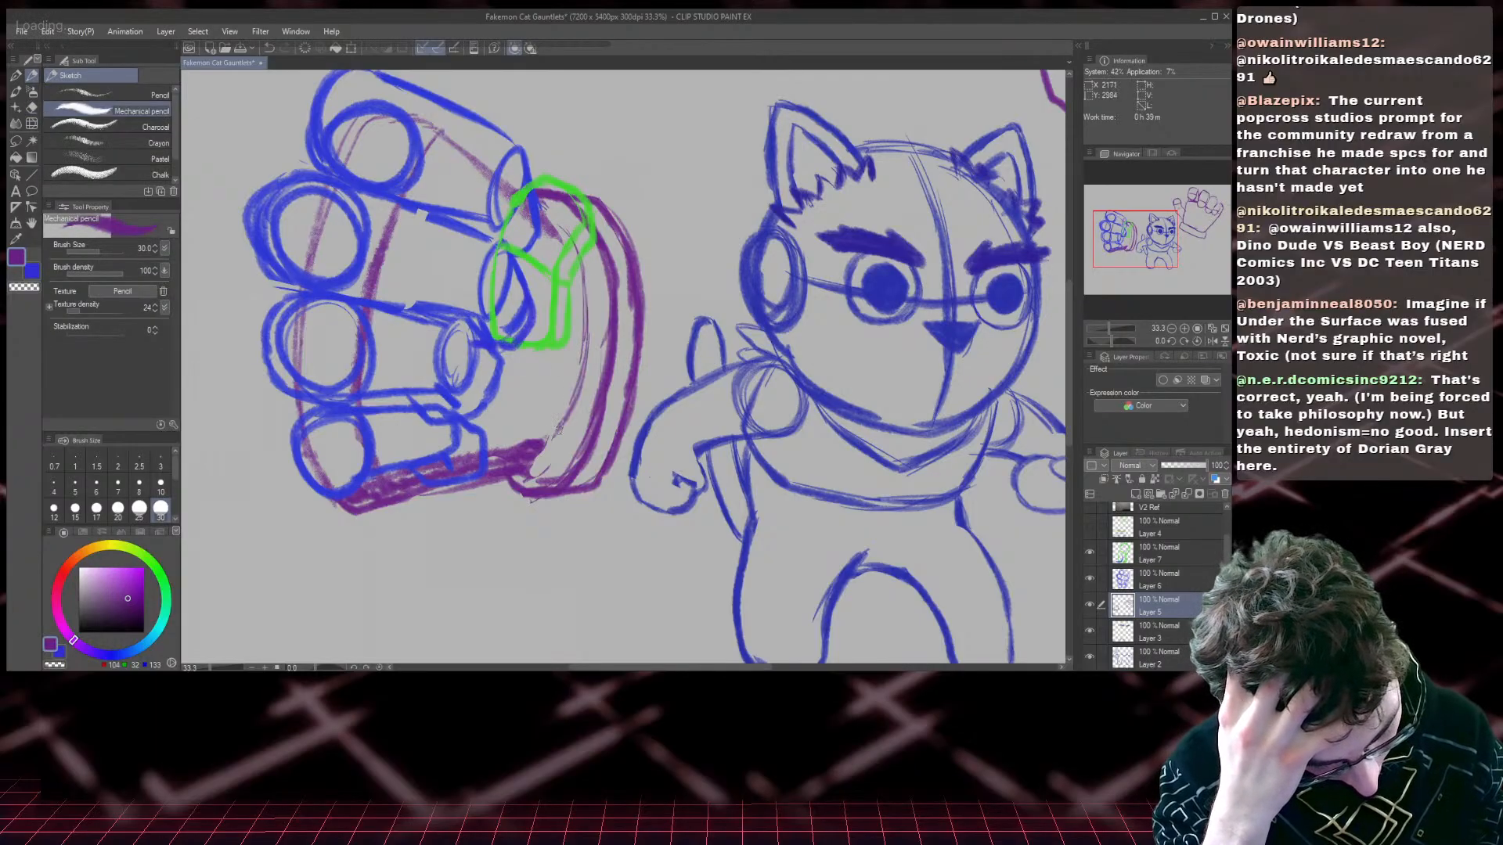
drag(589, 314, 530, 479)
drag(592, 322, 548, 472)
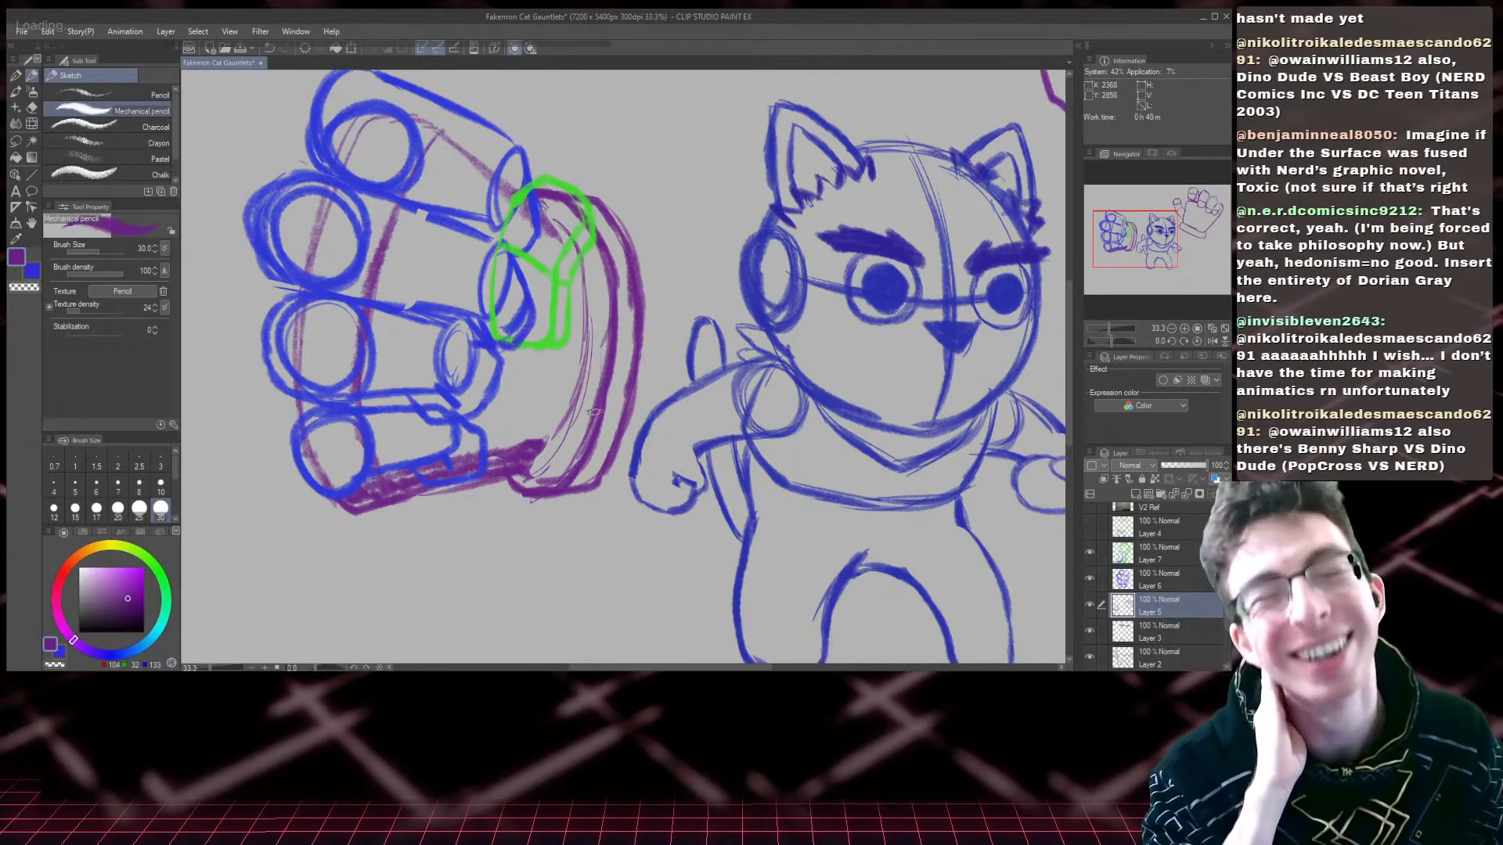
mouse_move(591, 276)
mouse_down()
mouse_move(586, 375)
mouse_move(537, 471)
mouse_up()
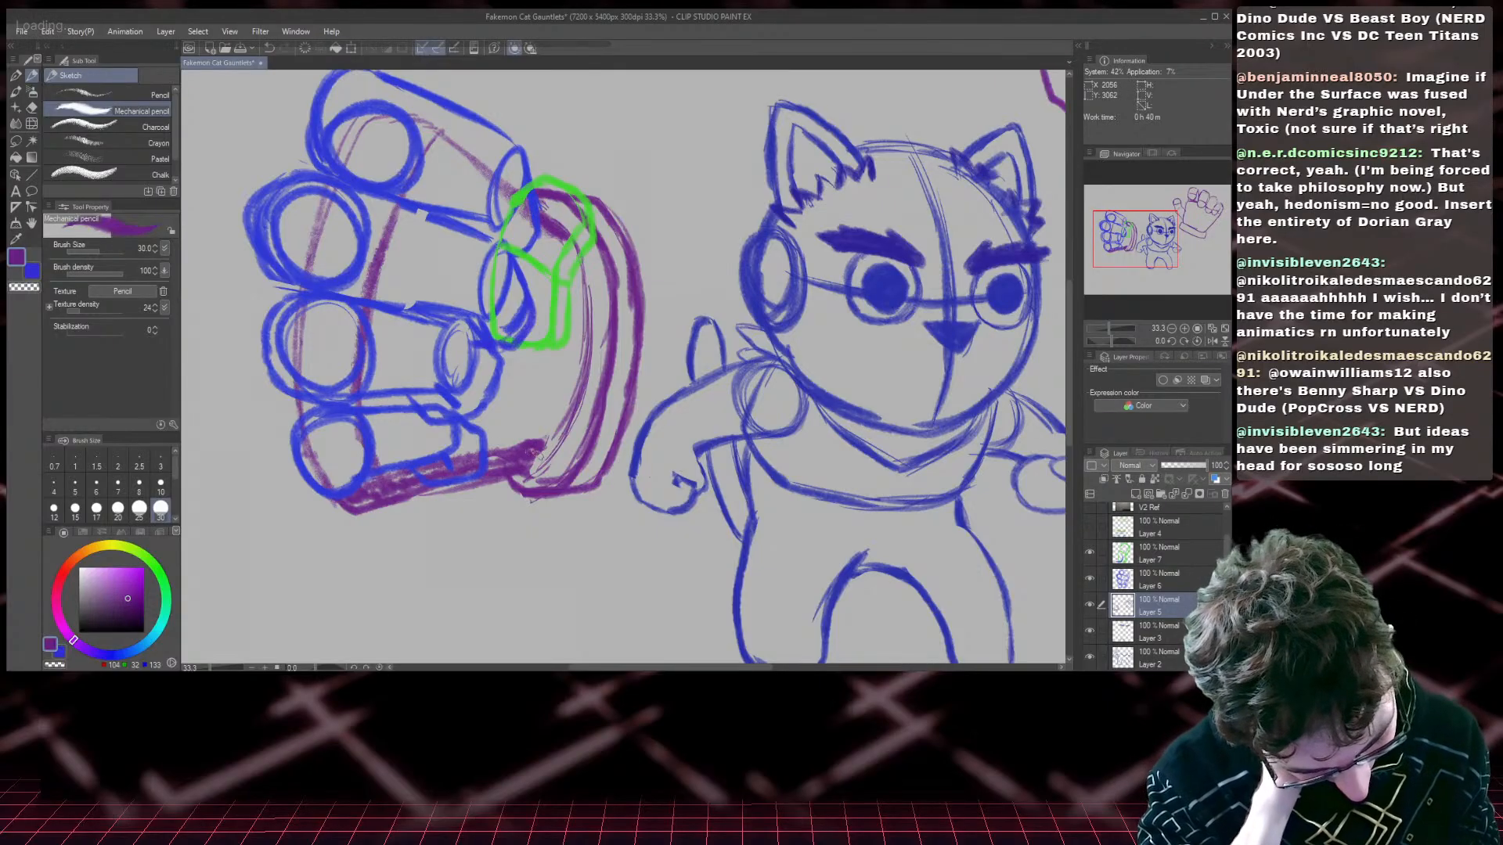
- Shade the palm's underside in purple up to the cuff, clean up its lower edge and erase the excess at the cuff corner
mouse_move(552, 450)
mouse_down()
mouse_move(532, 468)
mouse_move(476, 467)
mouse_up()
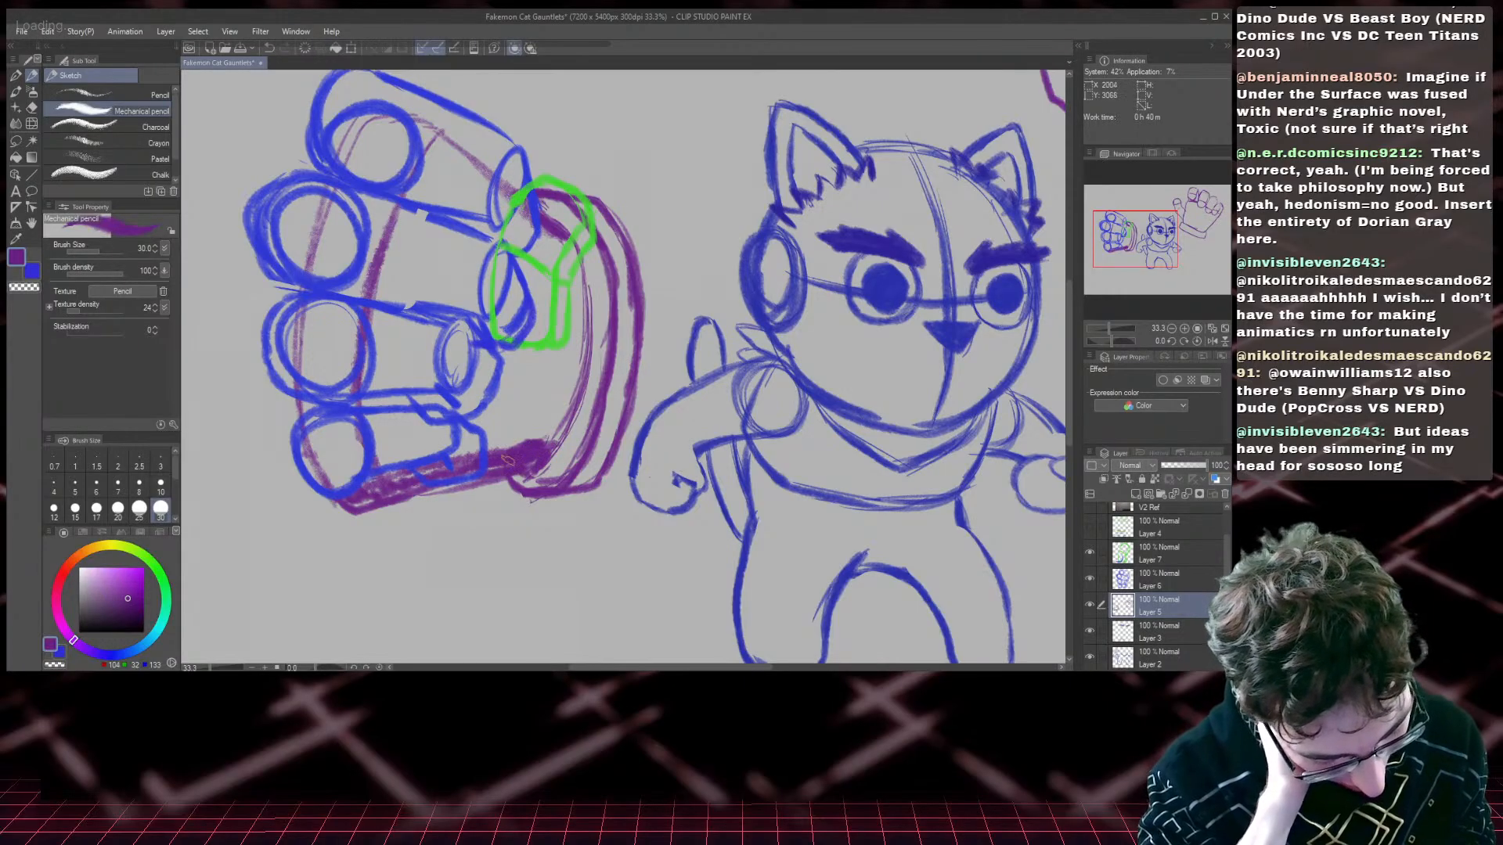
mouse_move(399, 492)
mouse_down()
mouse_move(366, 501)
mouse_move(458, 465)
mouse_move(407, 480)
mouse_move(523, 466)
mouse_move(375, 514)
mouse_move(531, 467)
mouse_move(482, 486)
mouse_up()
key(e)
key(p)
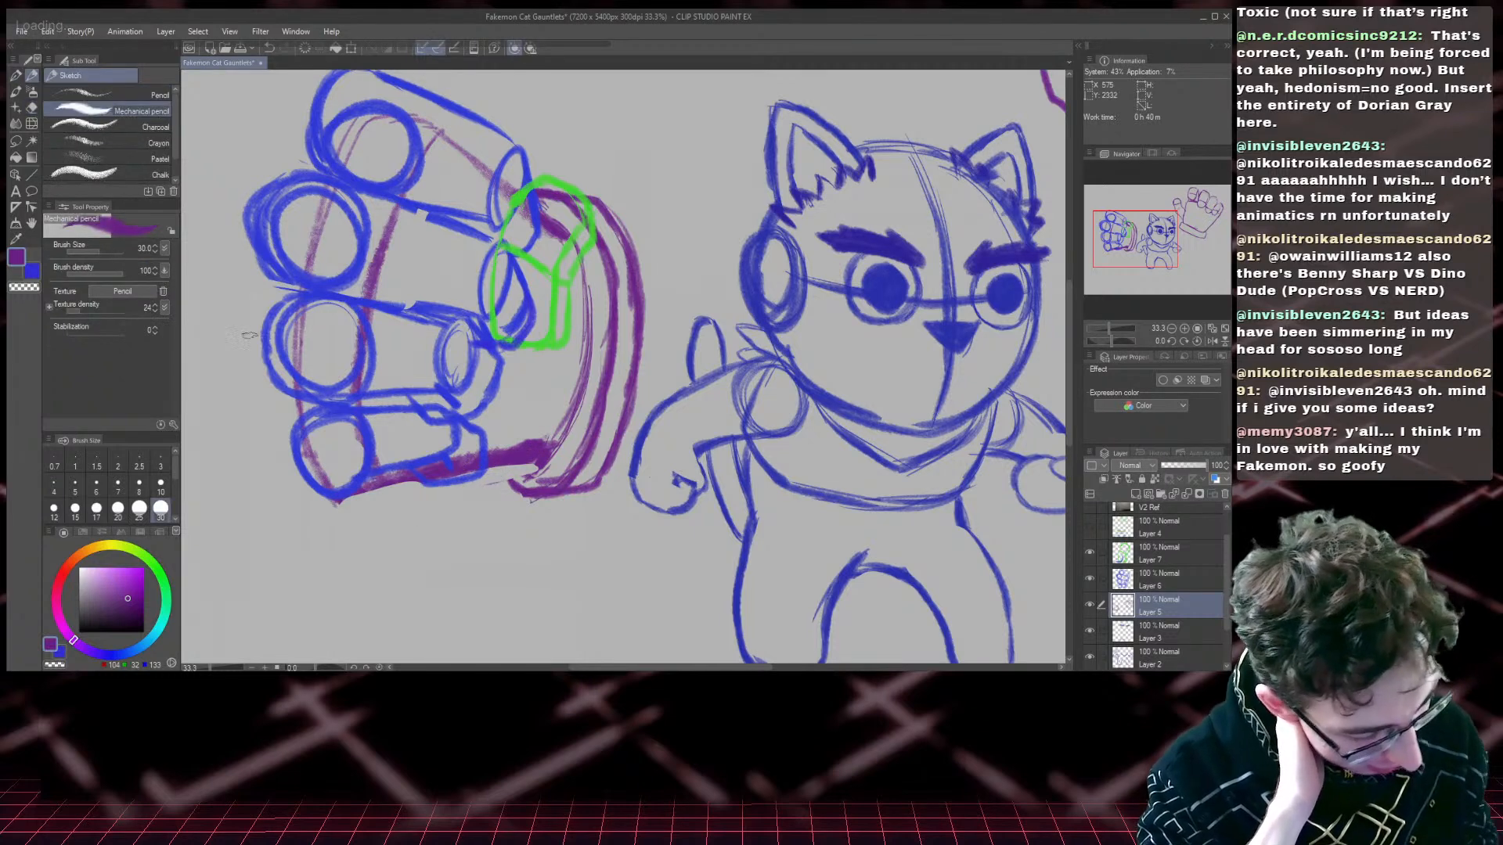
mouse_move(341, 497)
mouse_down()
mouse_move(532, 465)
mouse_move(372, 496)
mouse_move(431, 477)
mouse_up()
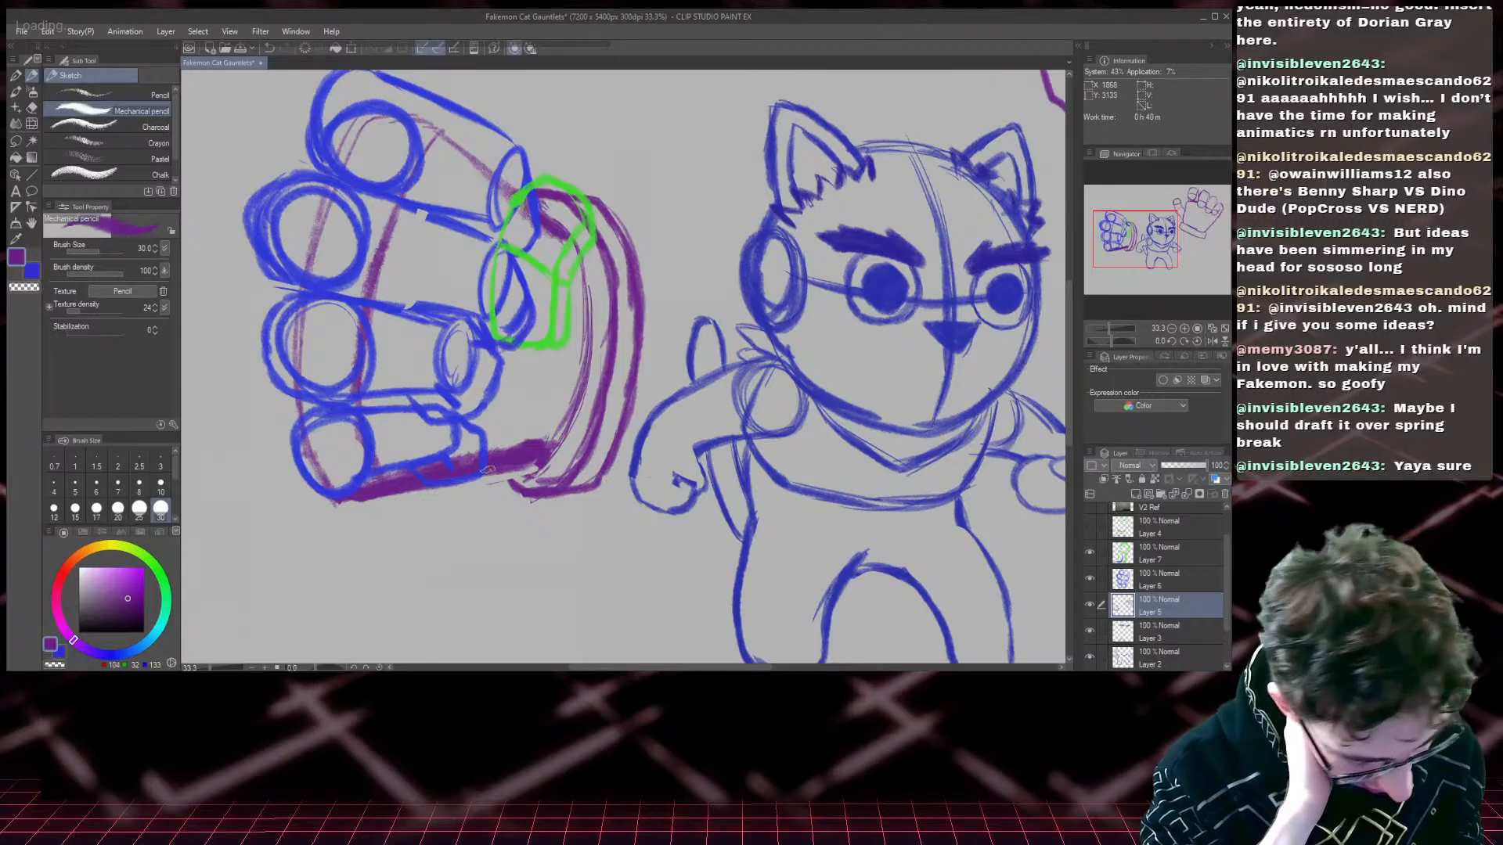
key(e)
mouse_move(540, 423)
mouse_down()
mouse_move(528, 438)
mouse_move(551, 450)
mouse_move(399, 470)
mouse_move(548, 423)
mouse_up()
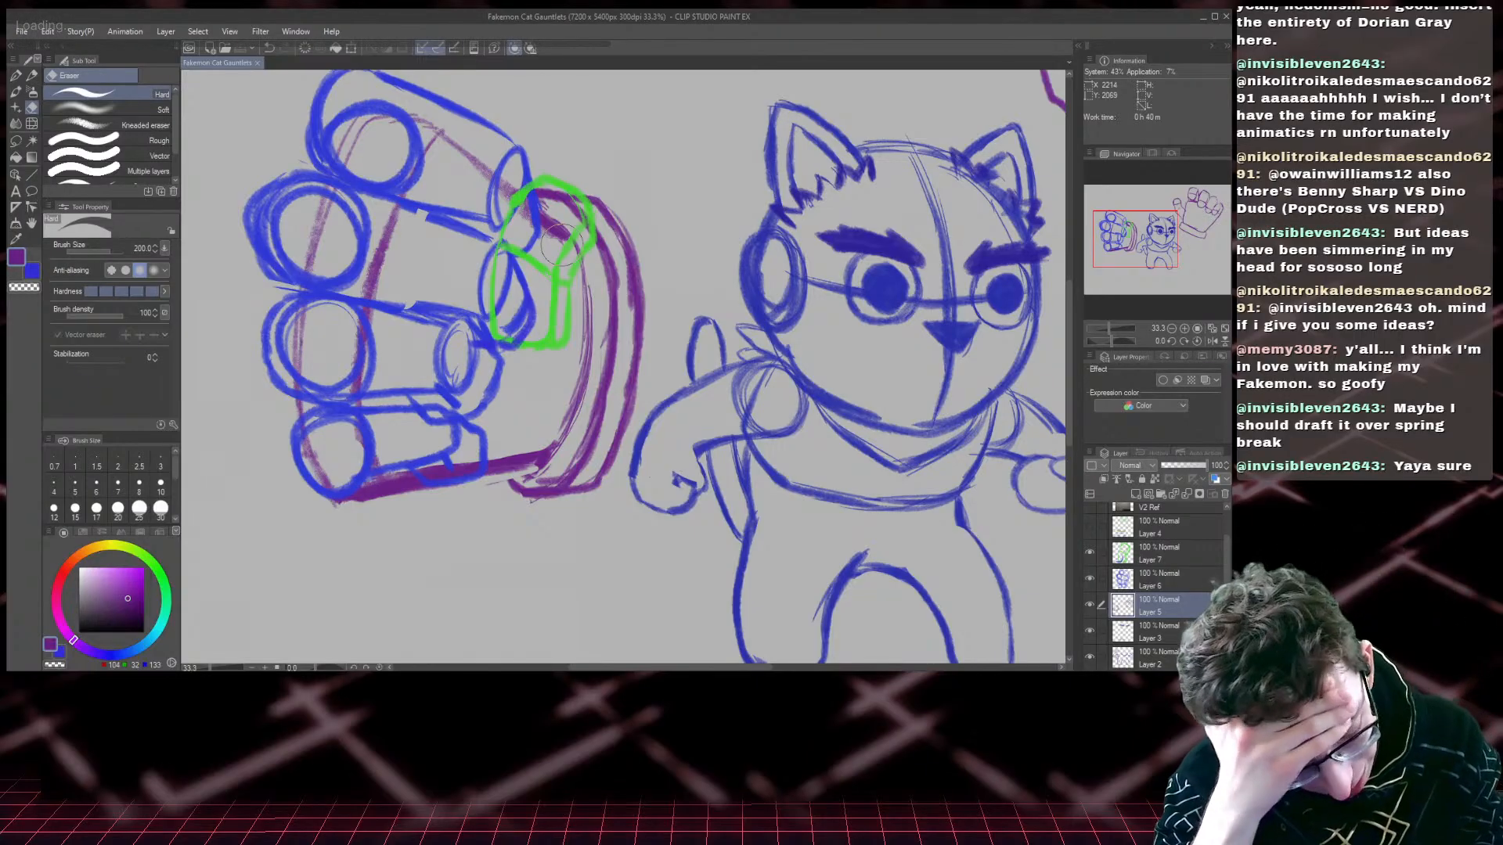
- Review the whole composition of the cat and both gauntlet hands, in full and close up
scroll(559, 241, down, 4)
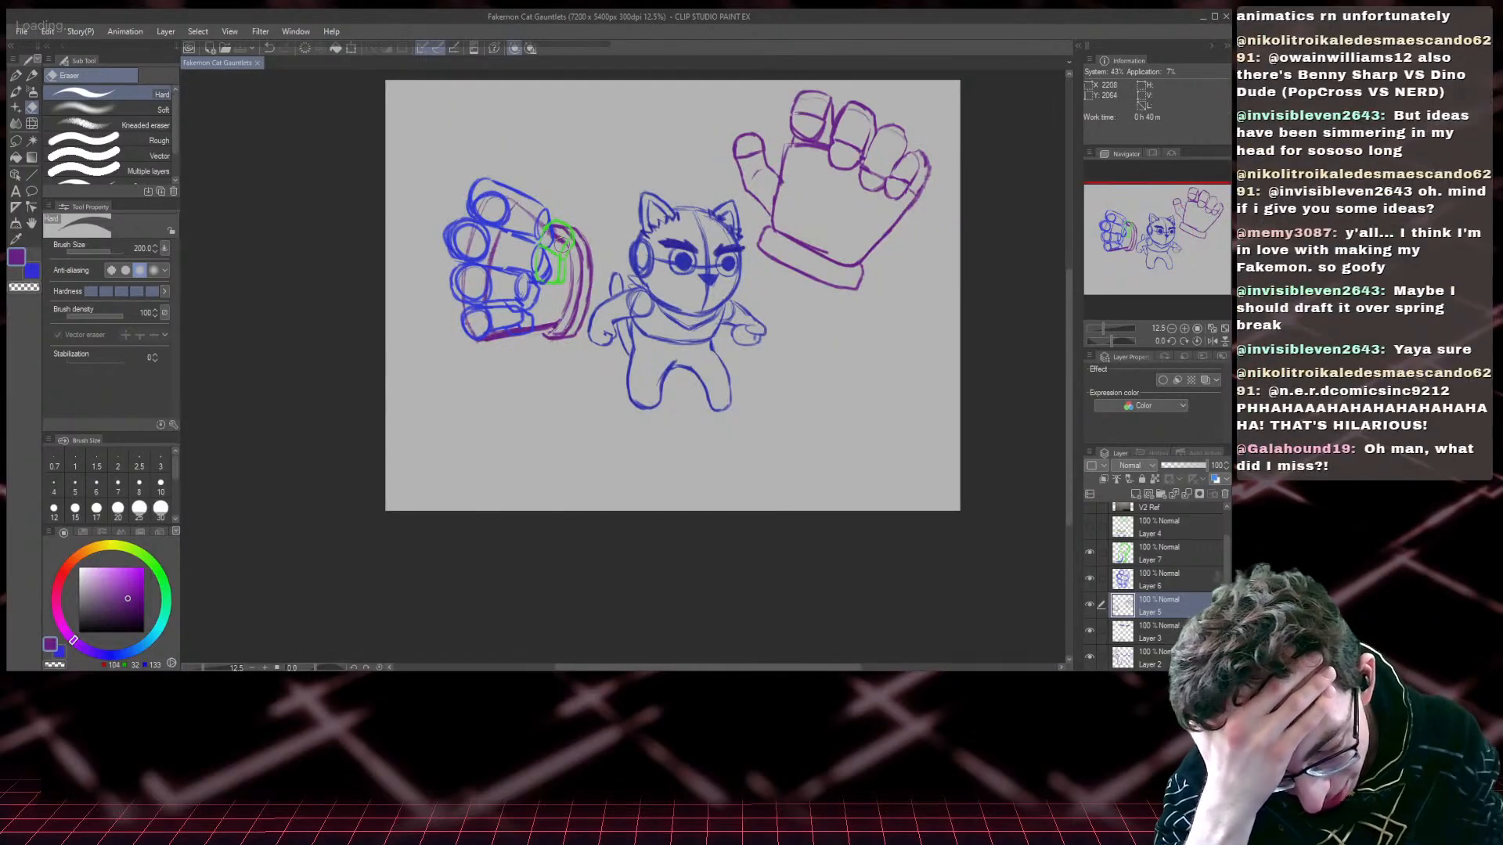
drag(1157, 246, 1160, 236)
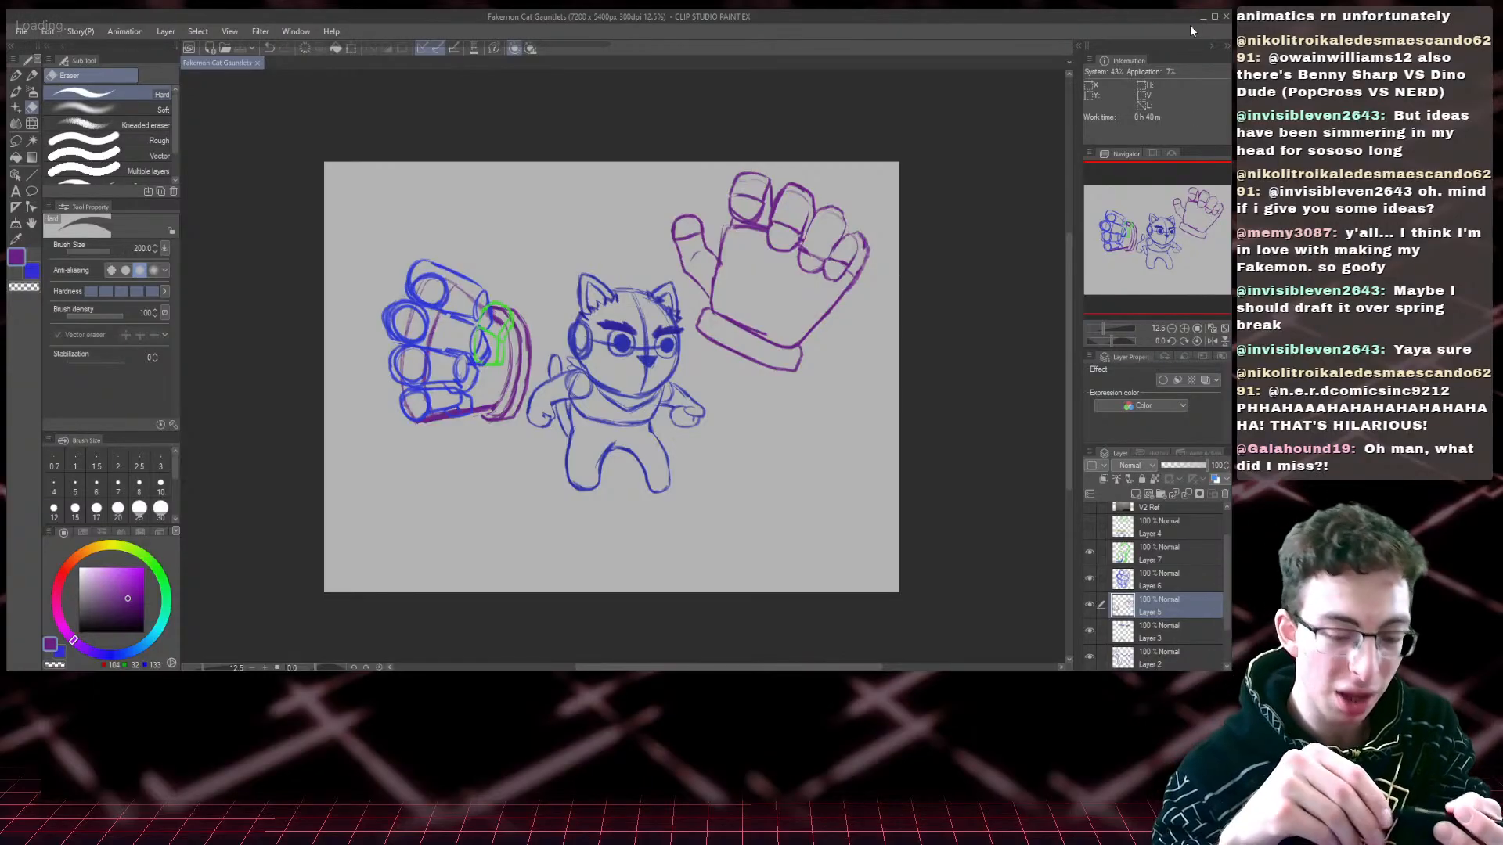
key(ctrl+plus)
key(ctrl+plus)
key(ctrl+plus)
key(ctrl+minus)
key(ctrl+minus)
key(ctrl+minus)
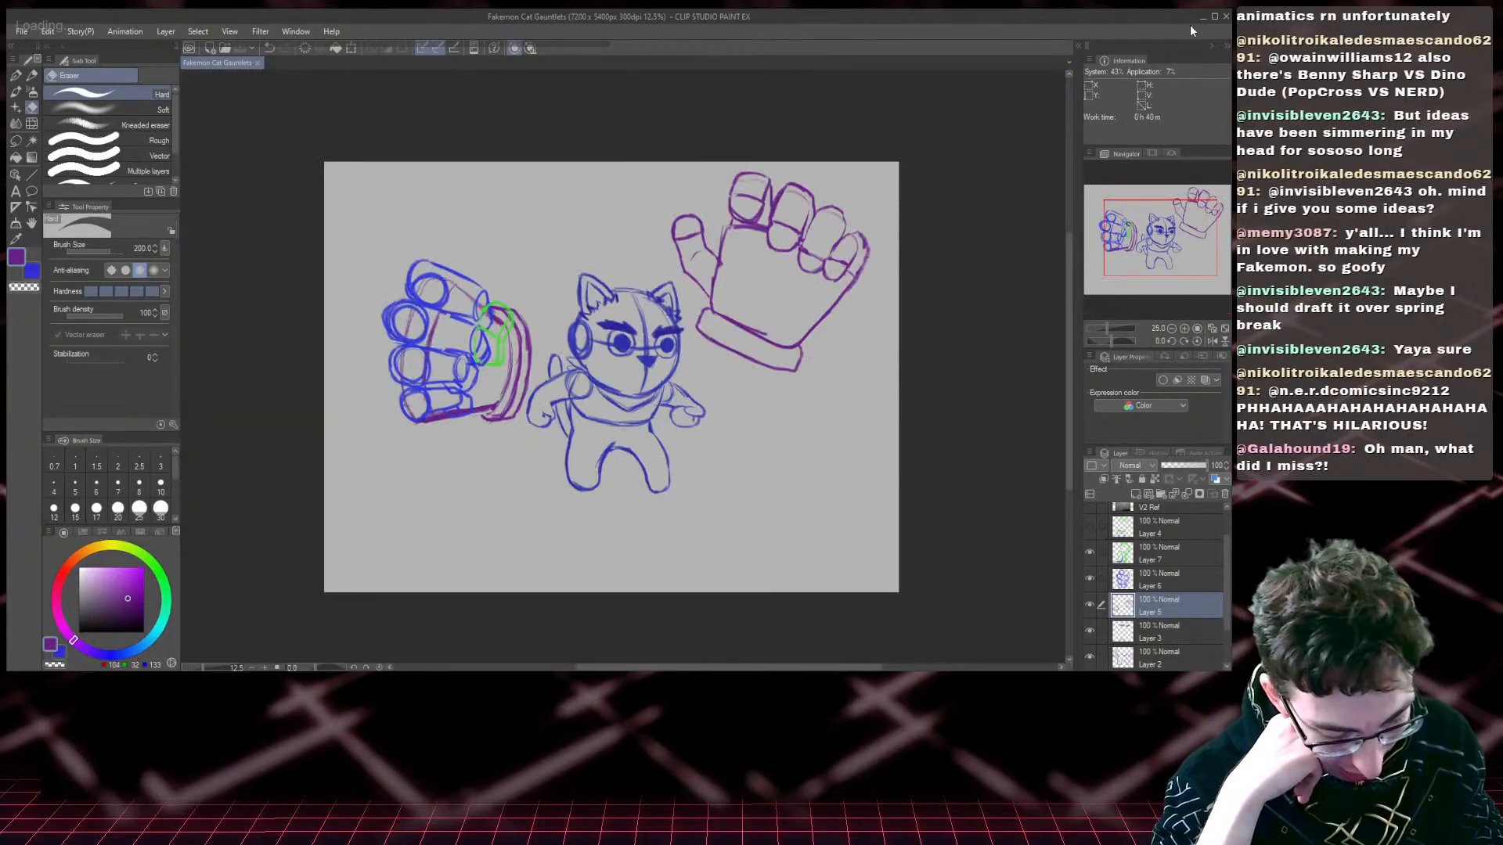
key(ctrl+plus)
key(ctrl+plus)
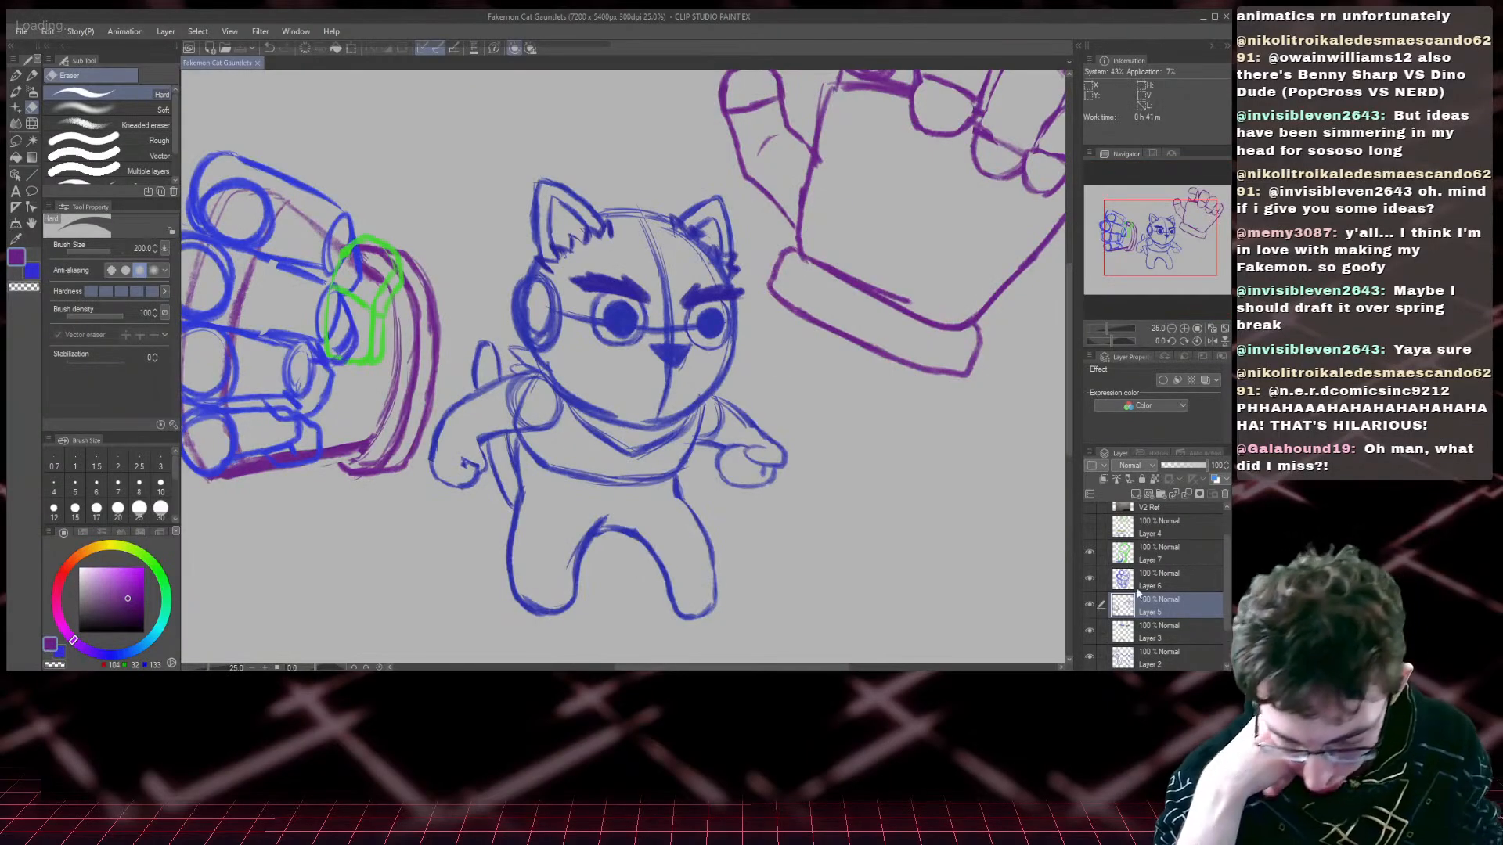
- Lasso the cat across Layers 3, 2 and 1 and move it slightly away from the curled gauntlet hand, keeping its size
scroll(1148, 583, down, 2)
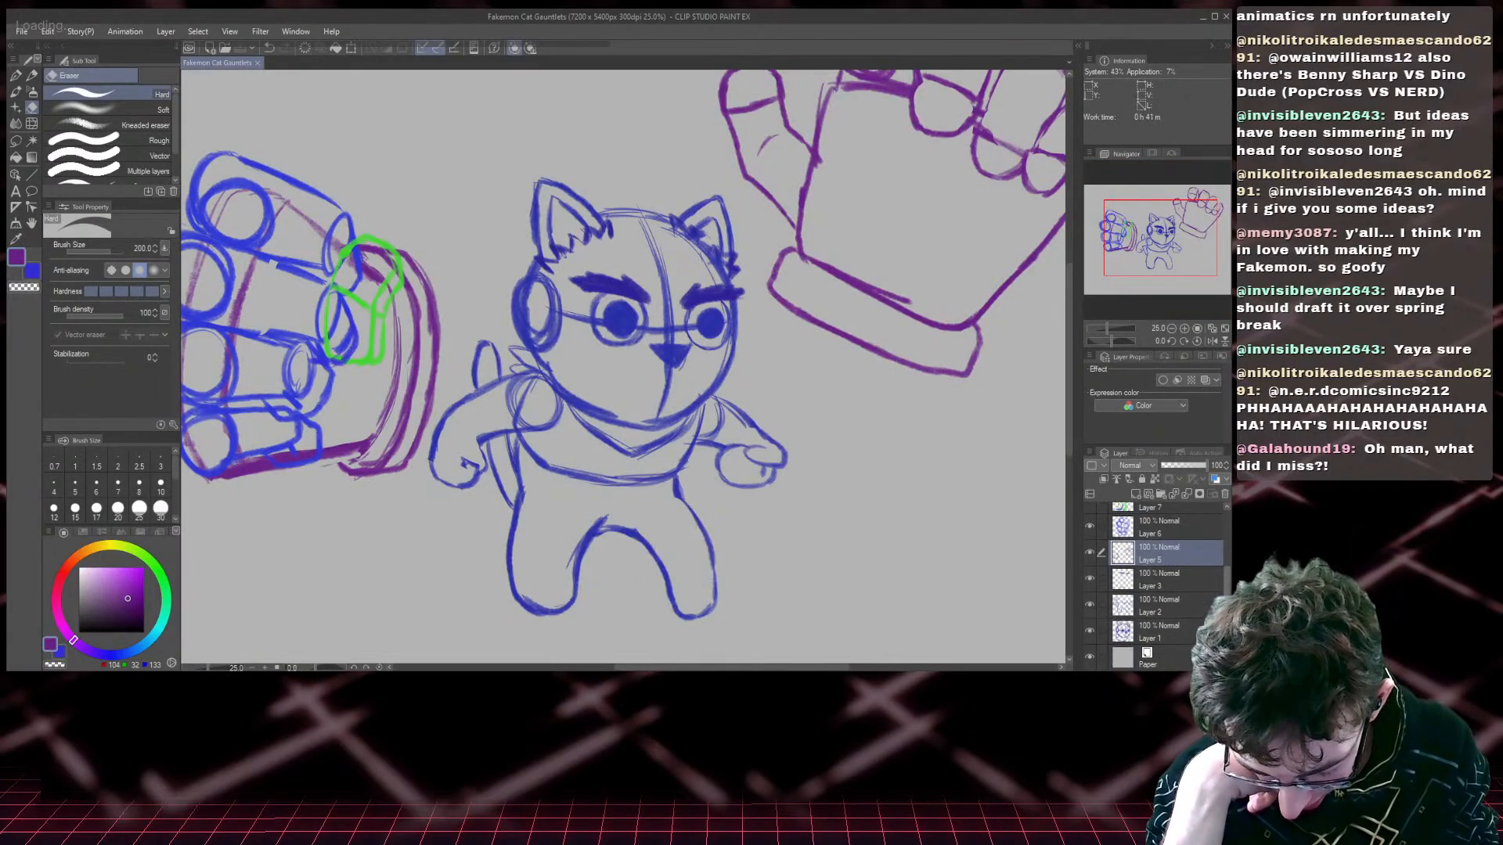
click(1148, 580)
shift+click(1147, 625)
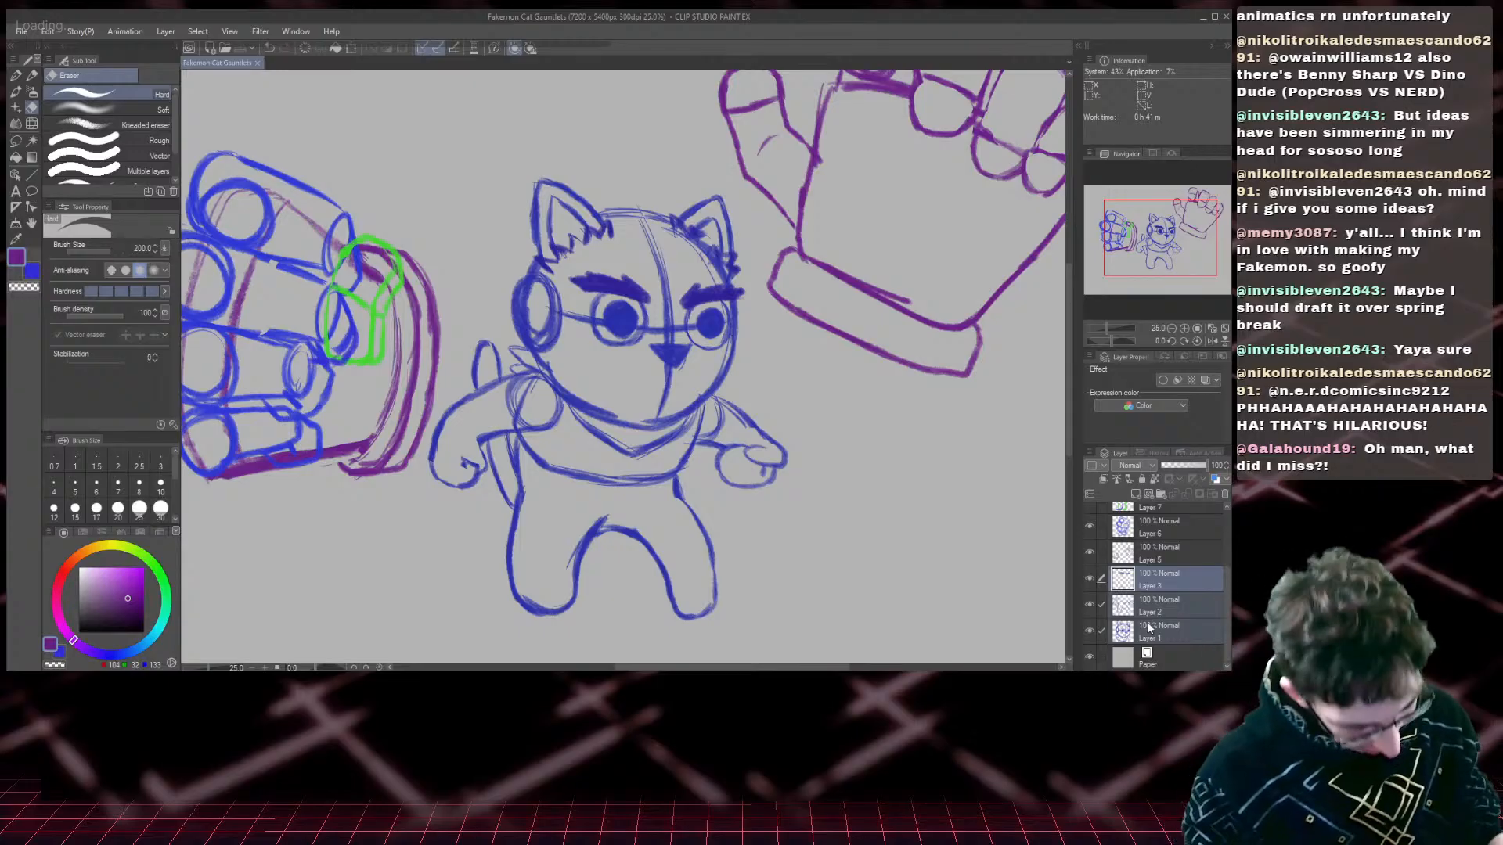
key(m)
mouse_move(456, 554)
mouse_down()
mouse_move(420, 463)
mouse_move(460, 330)
mouse_move(460, 190)
mouse_move(629, 133)
mouse_move(728, 177)
mouse_move(816, 465)
mouse_move(725, 651)
mouse_move(461, 607)
mouse_move(427, 650)
mouse_up()
key(ctrl+t)
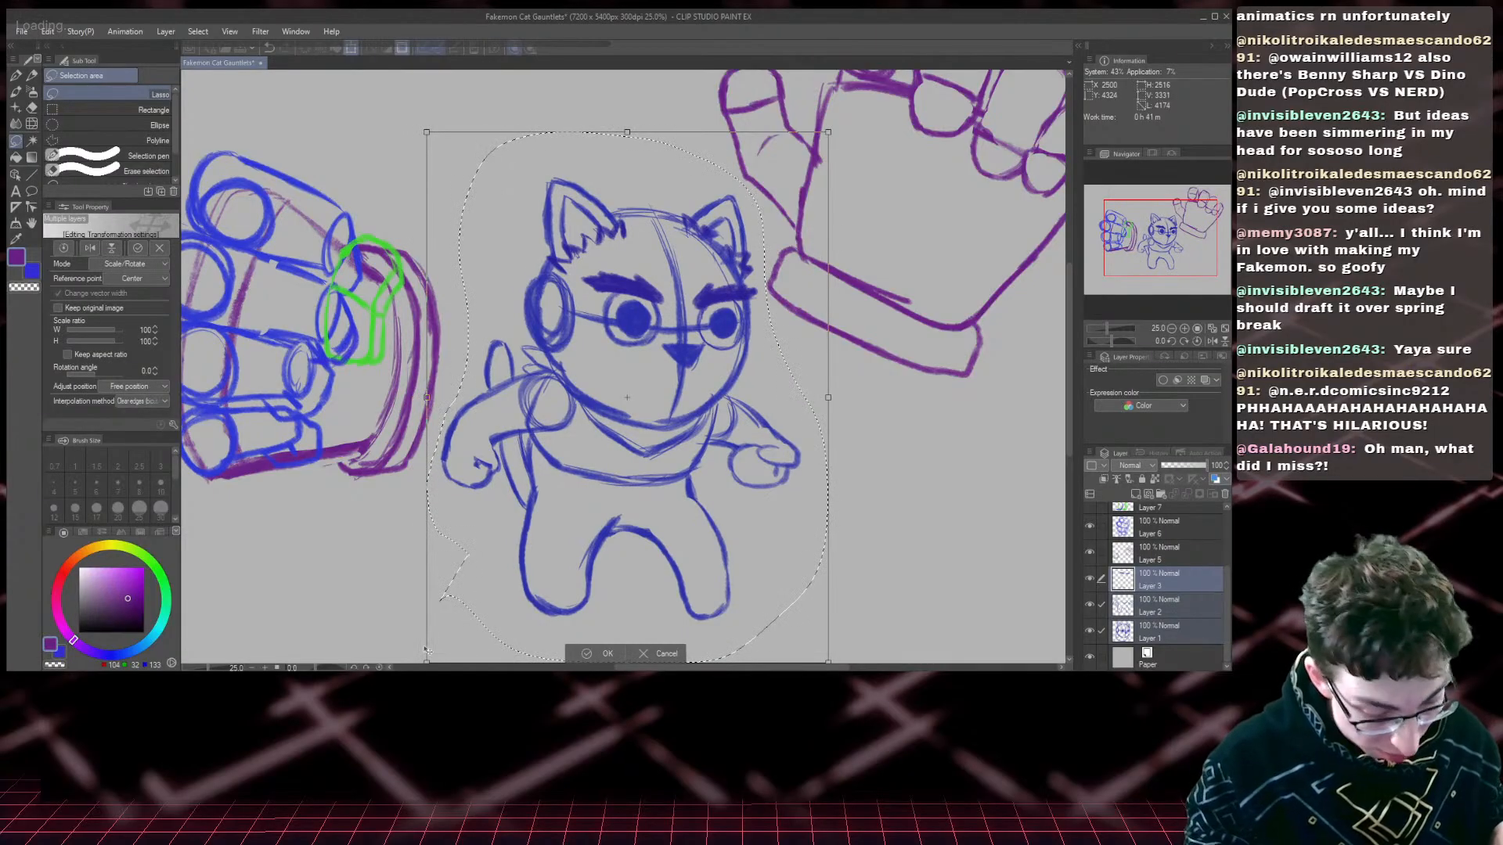
key(Return)
key(ctrl+d)
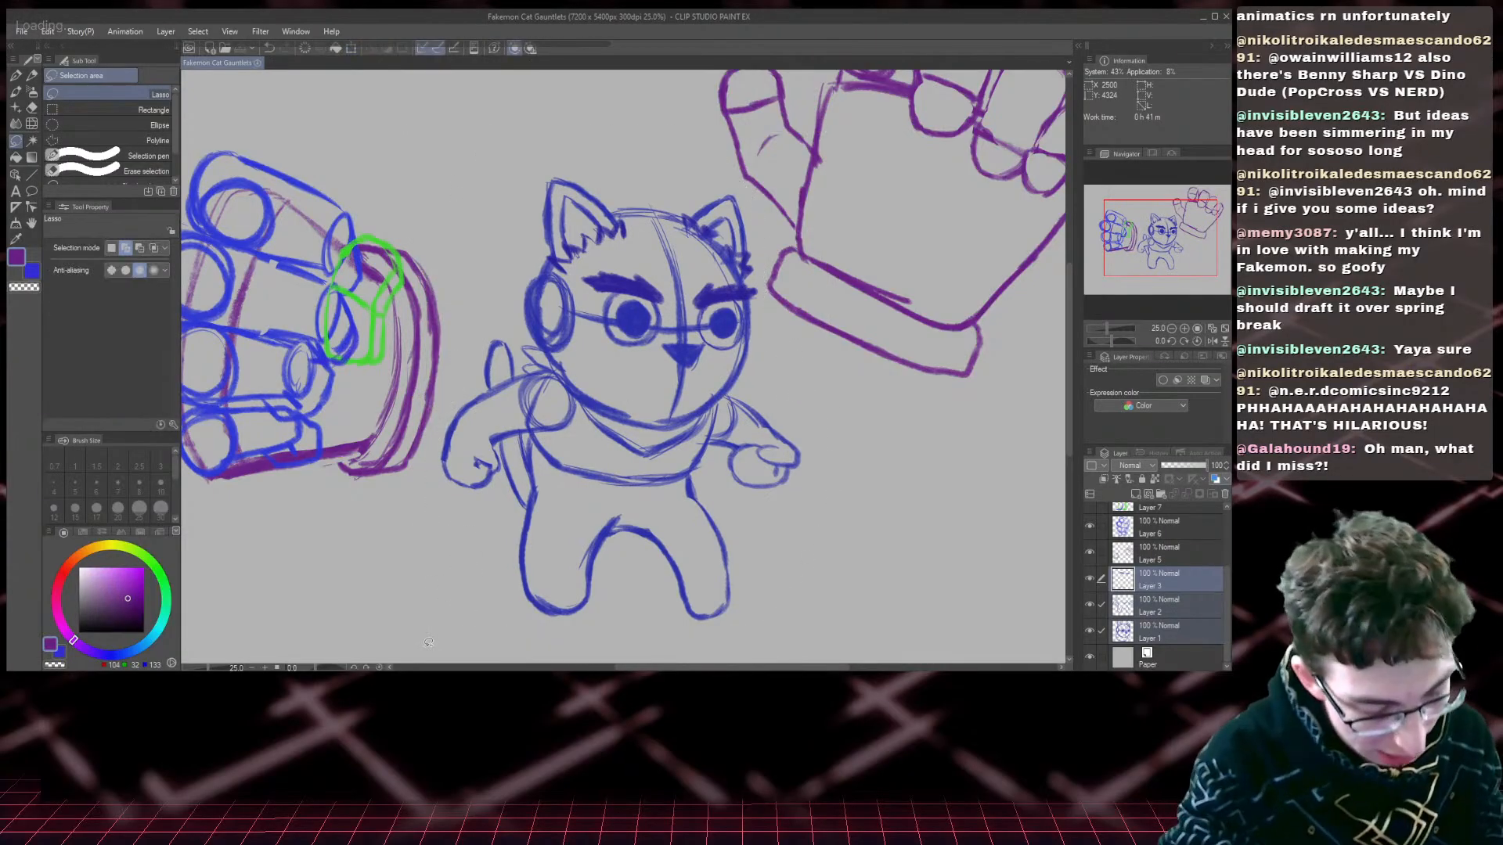
- Check the cat's placement between the two gauntlets and the open purple hand up close, leaving Layer 3 active
scroll(446, 431, down, 2)
drag(1163, 272, 1181, 289)
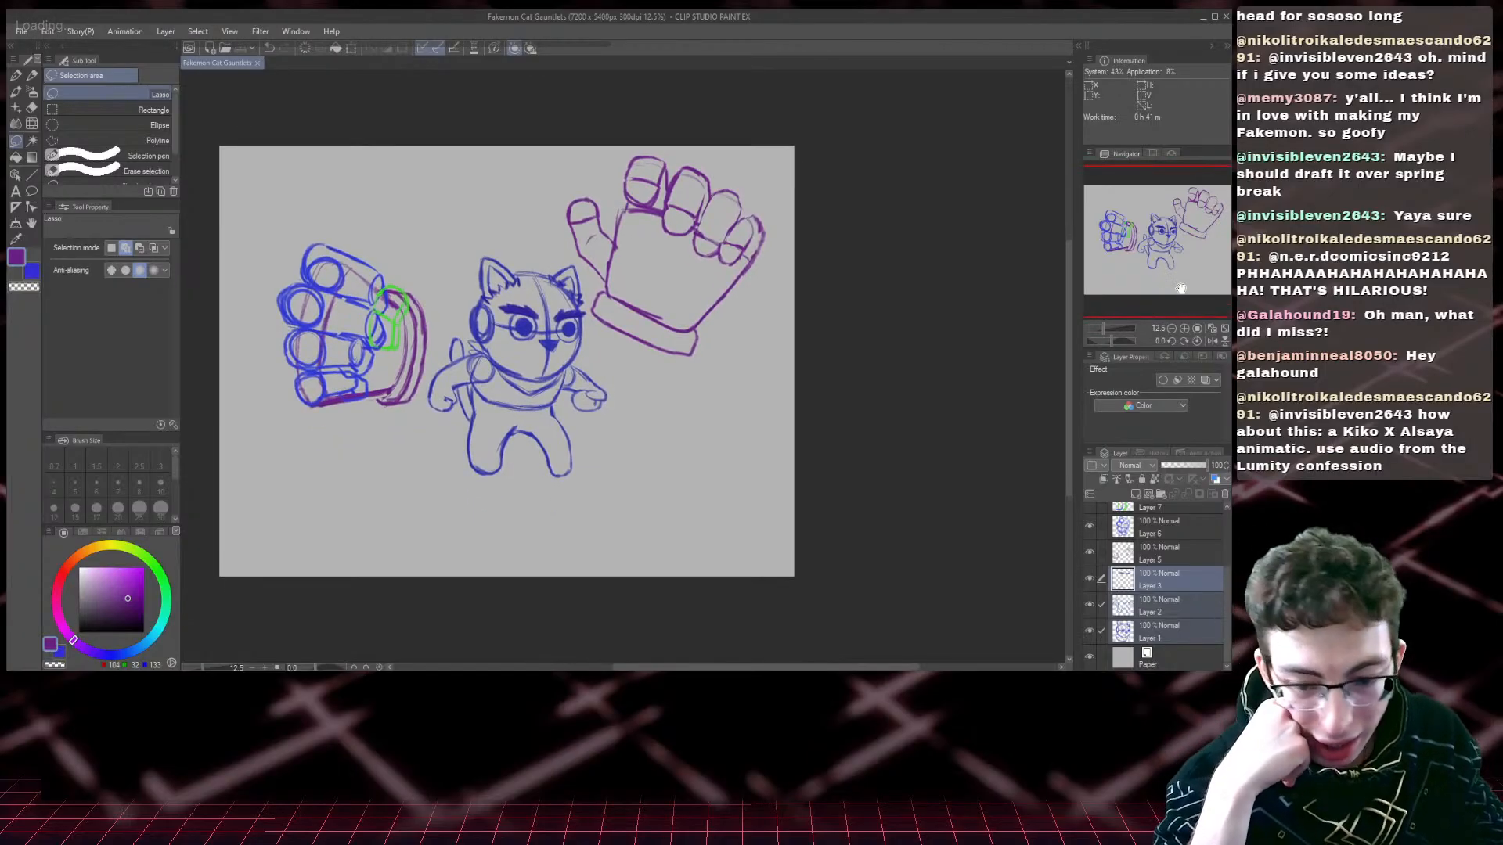
scroll(1181, 289, up, 2)
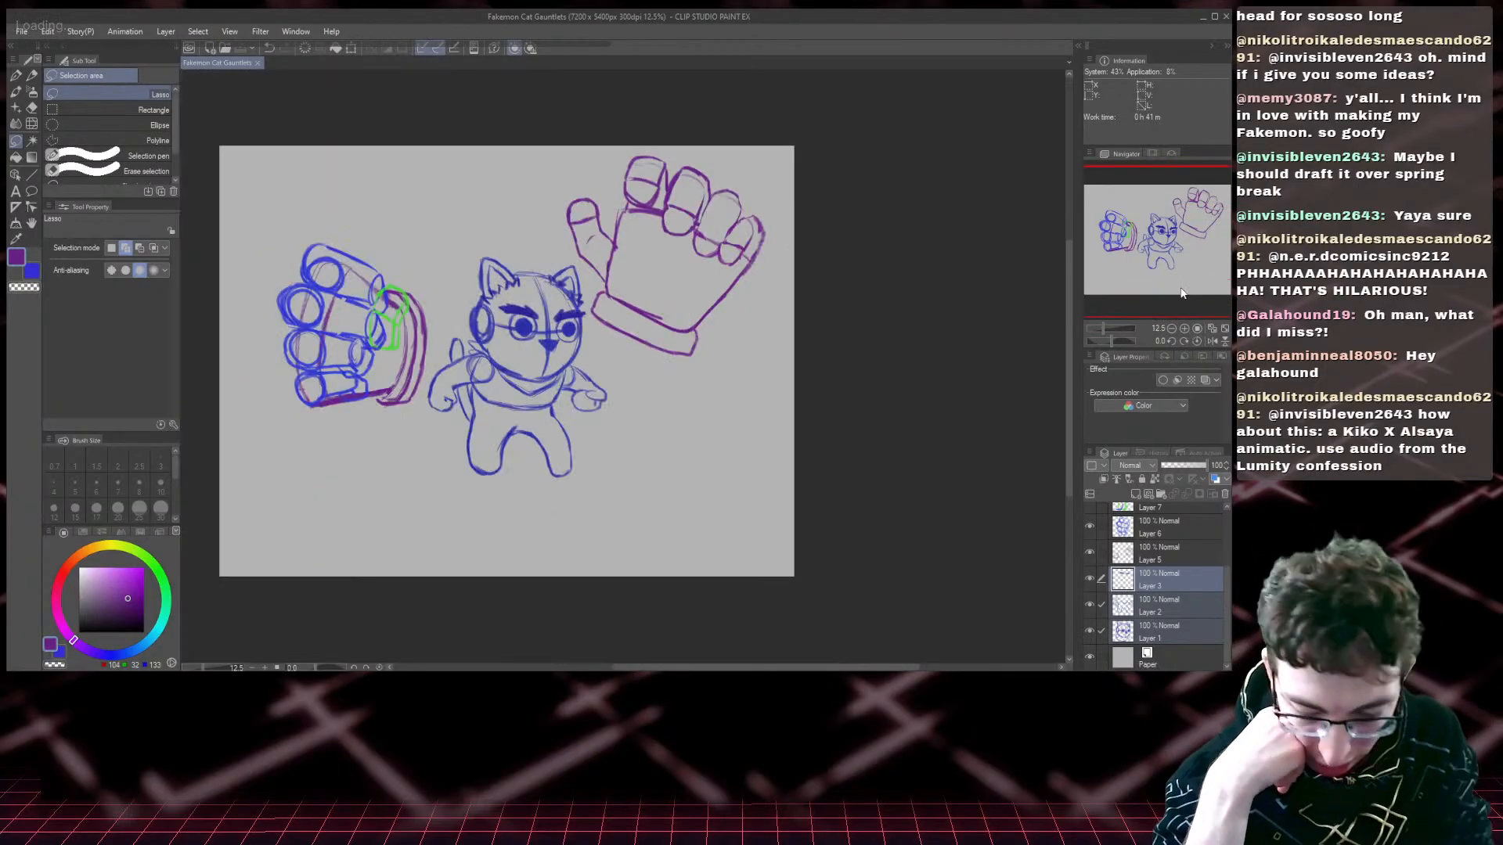
drag(1190, 229, 1165, 232)
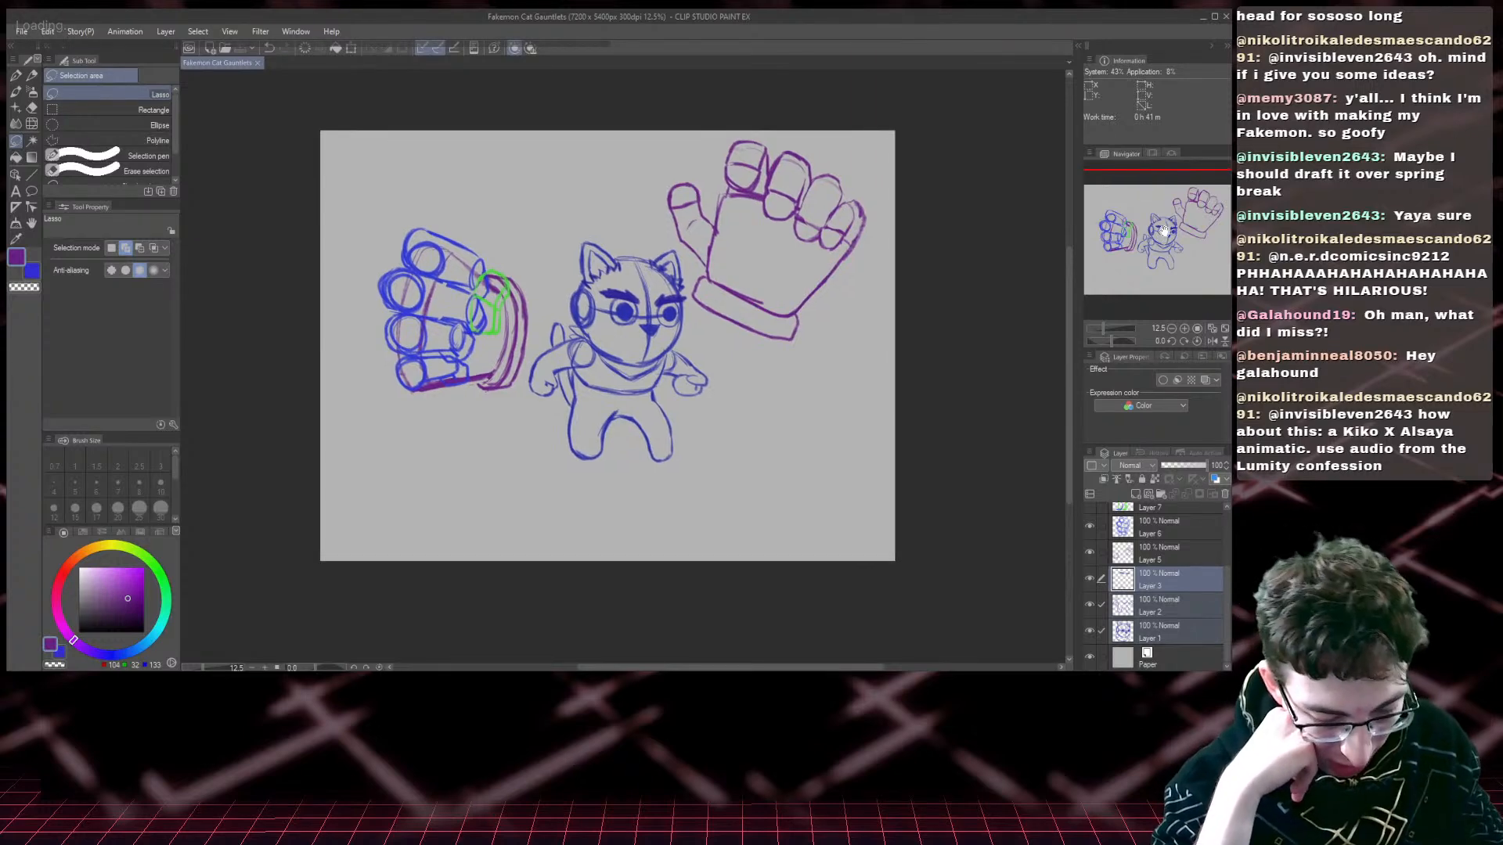
scroll(1164, 229, up, 2)
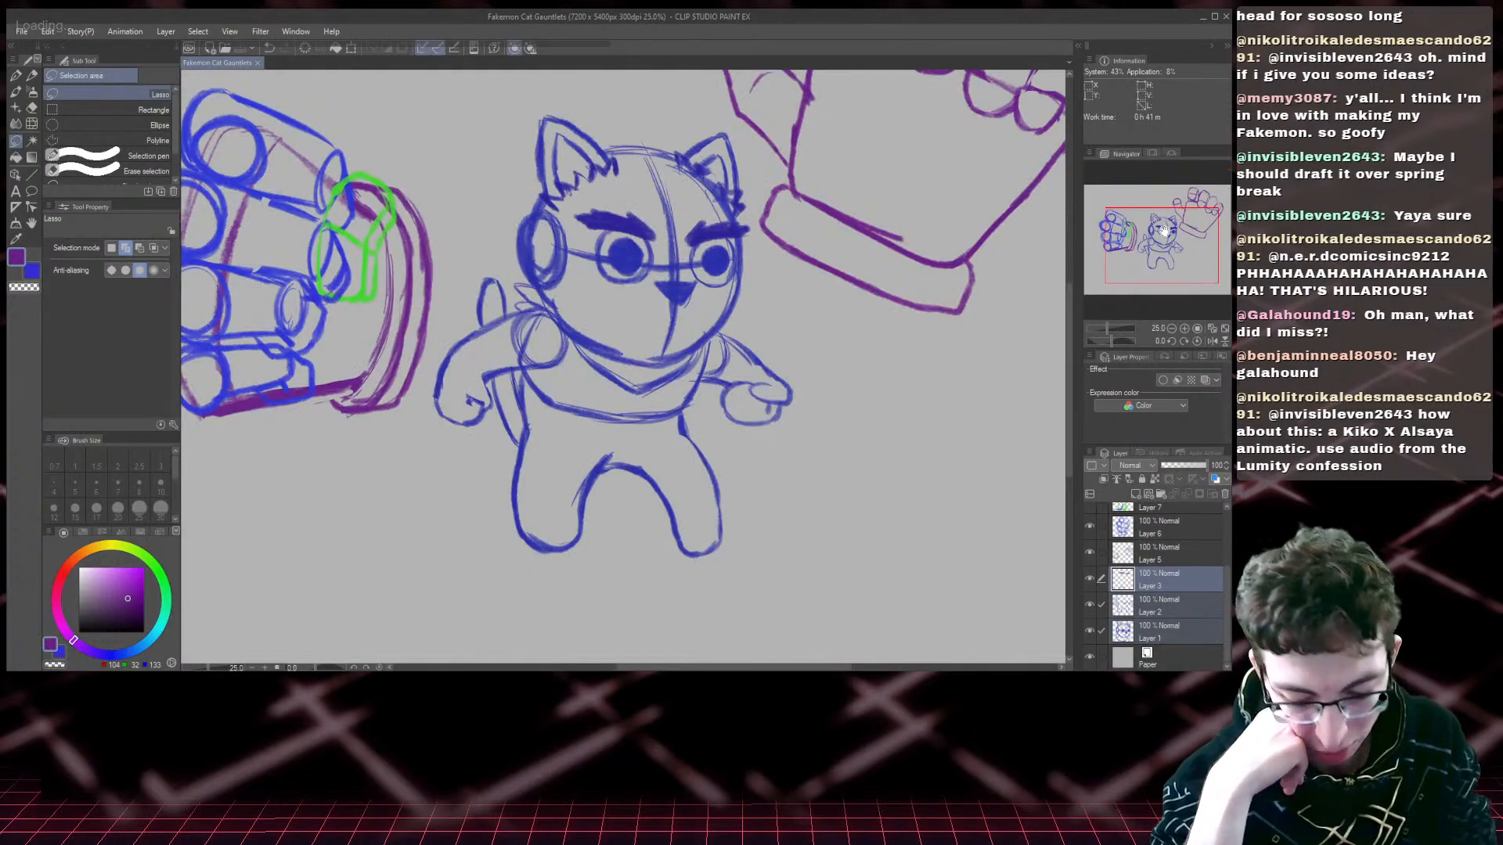
drag(1164, 229, 1180, 217)
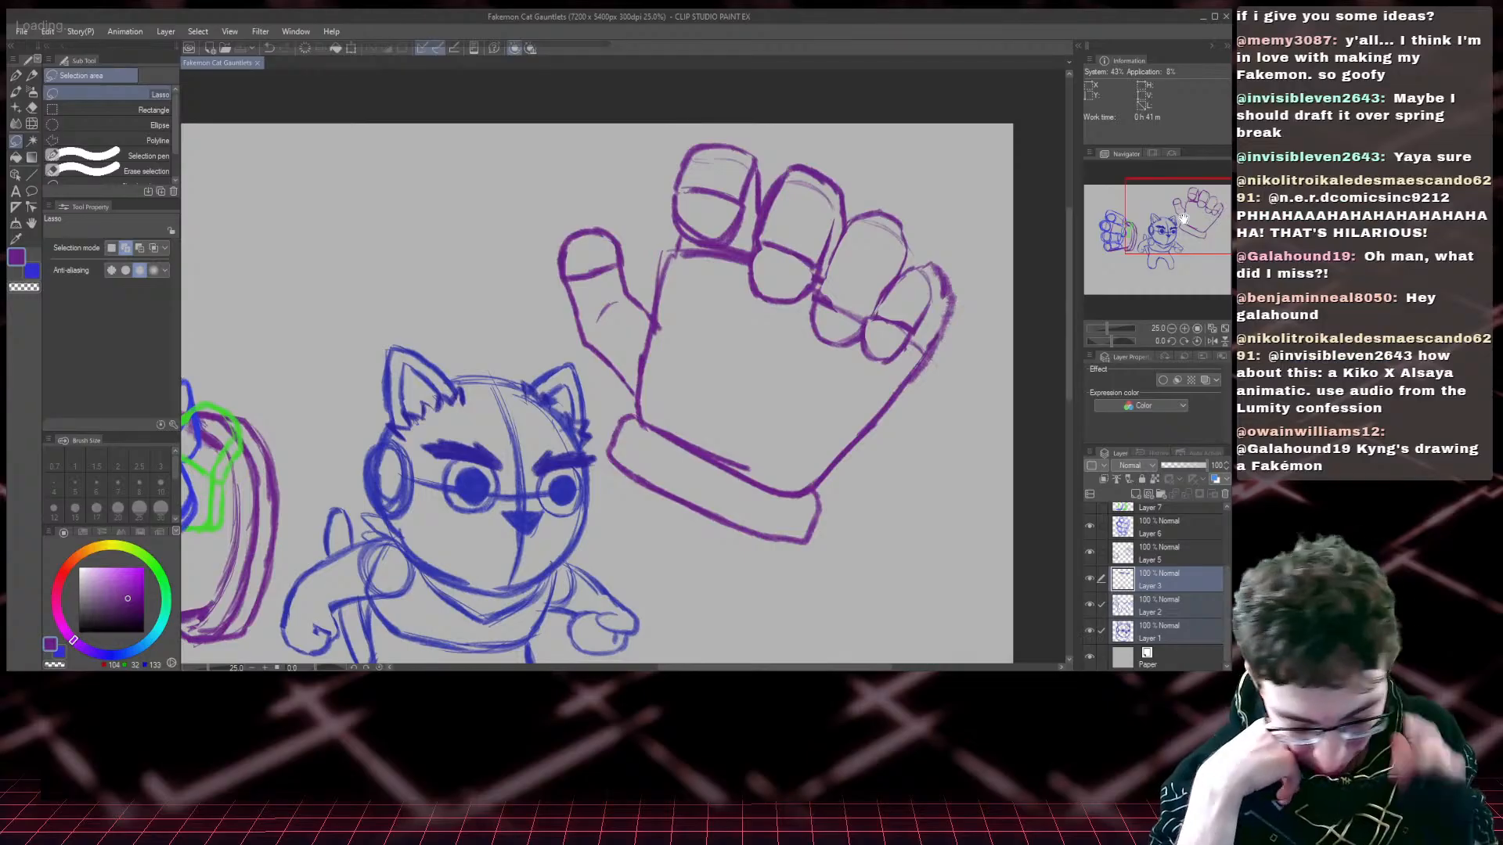
click(1168, 553)
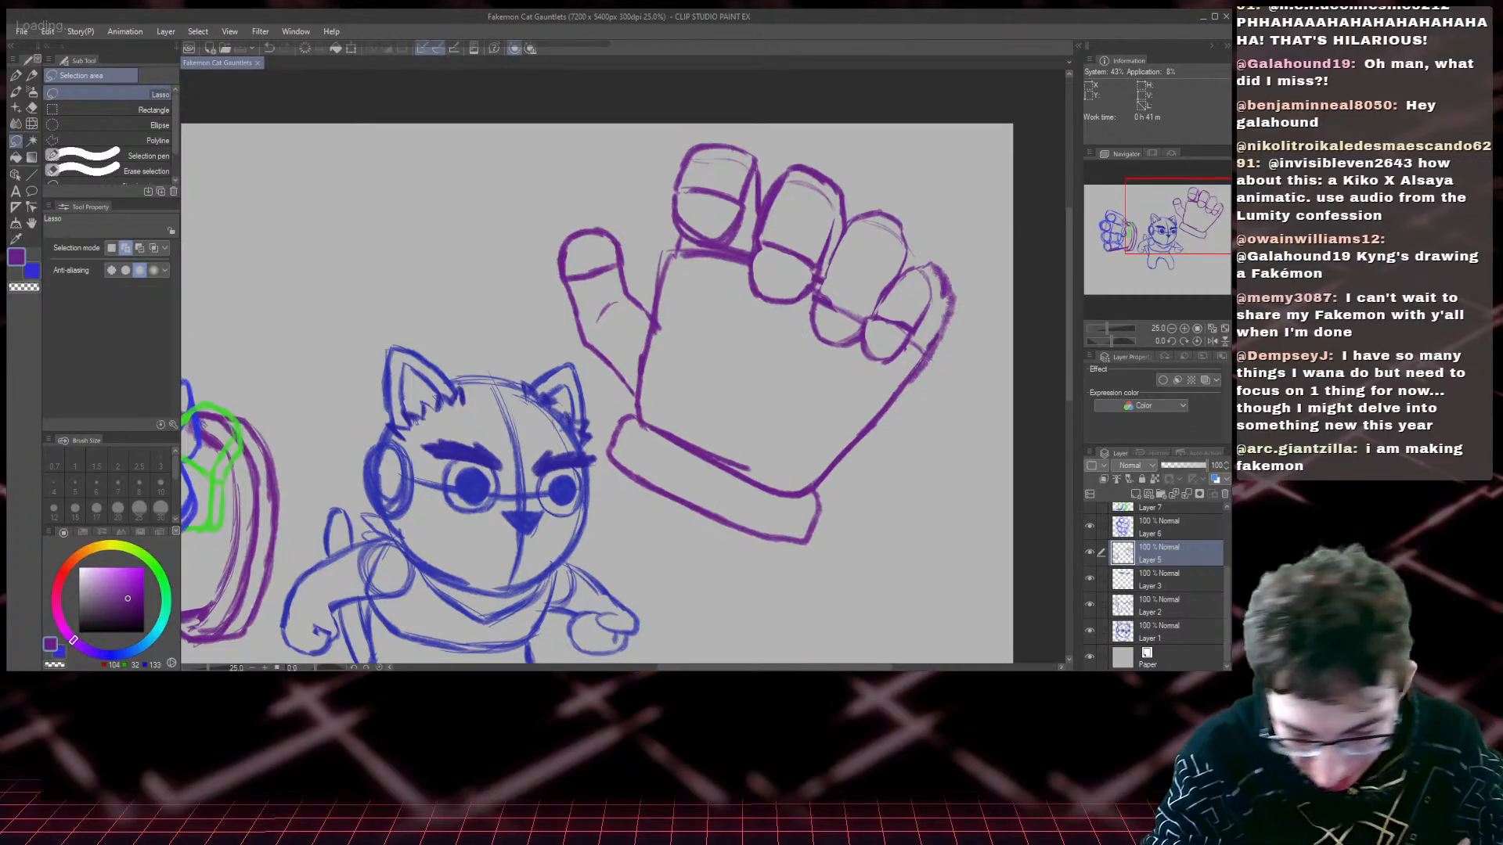
drag(1149, 221, 1134, 253)
key(ctrl+minus)
key(ctrl+minus)
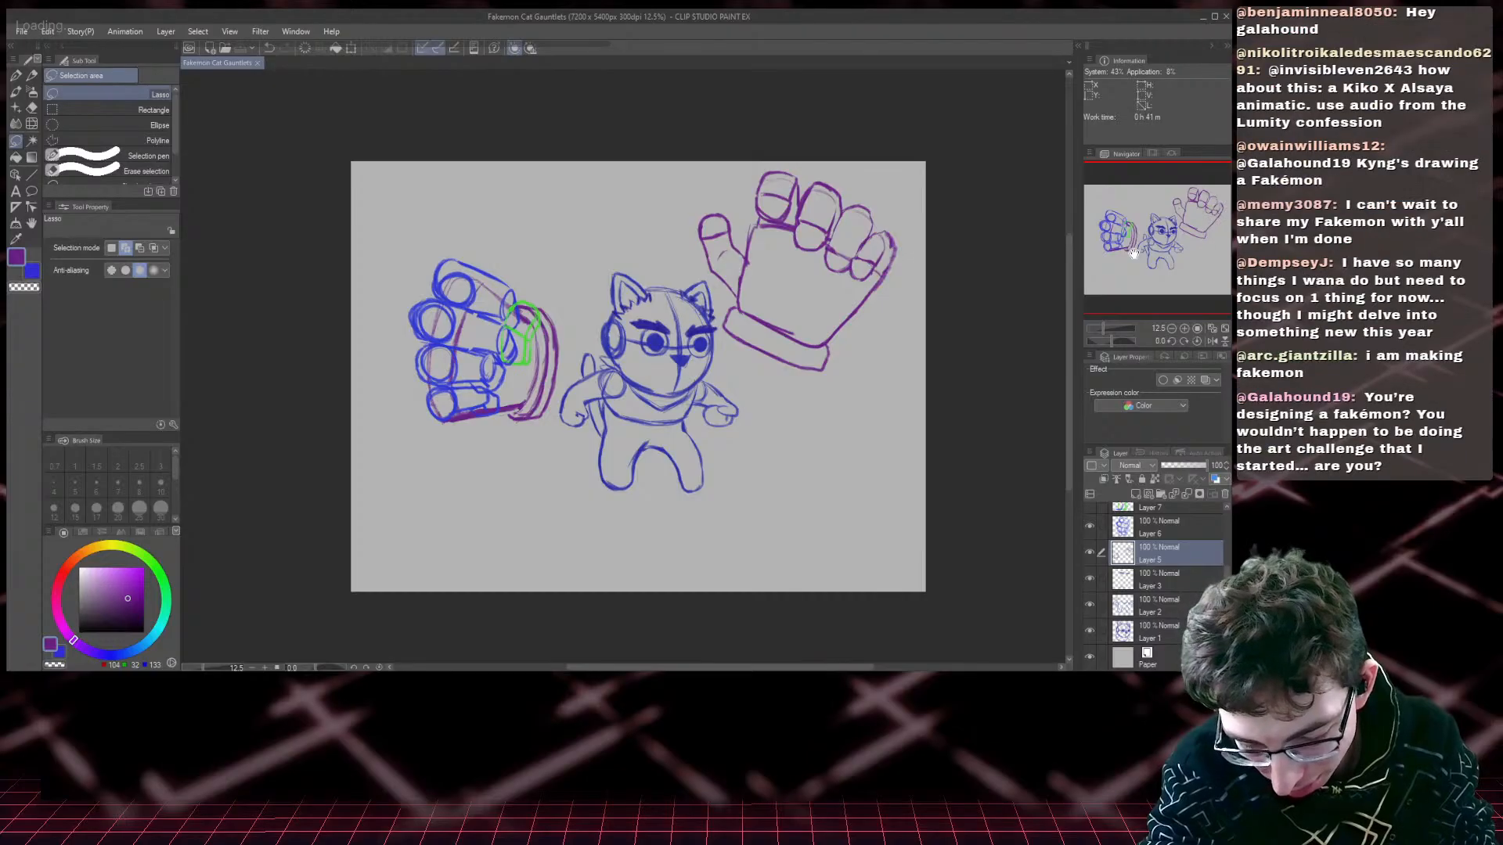
click(1135, 583)
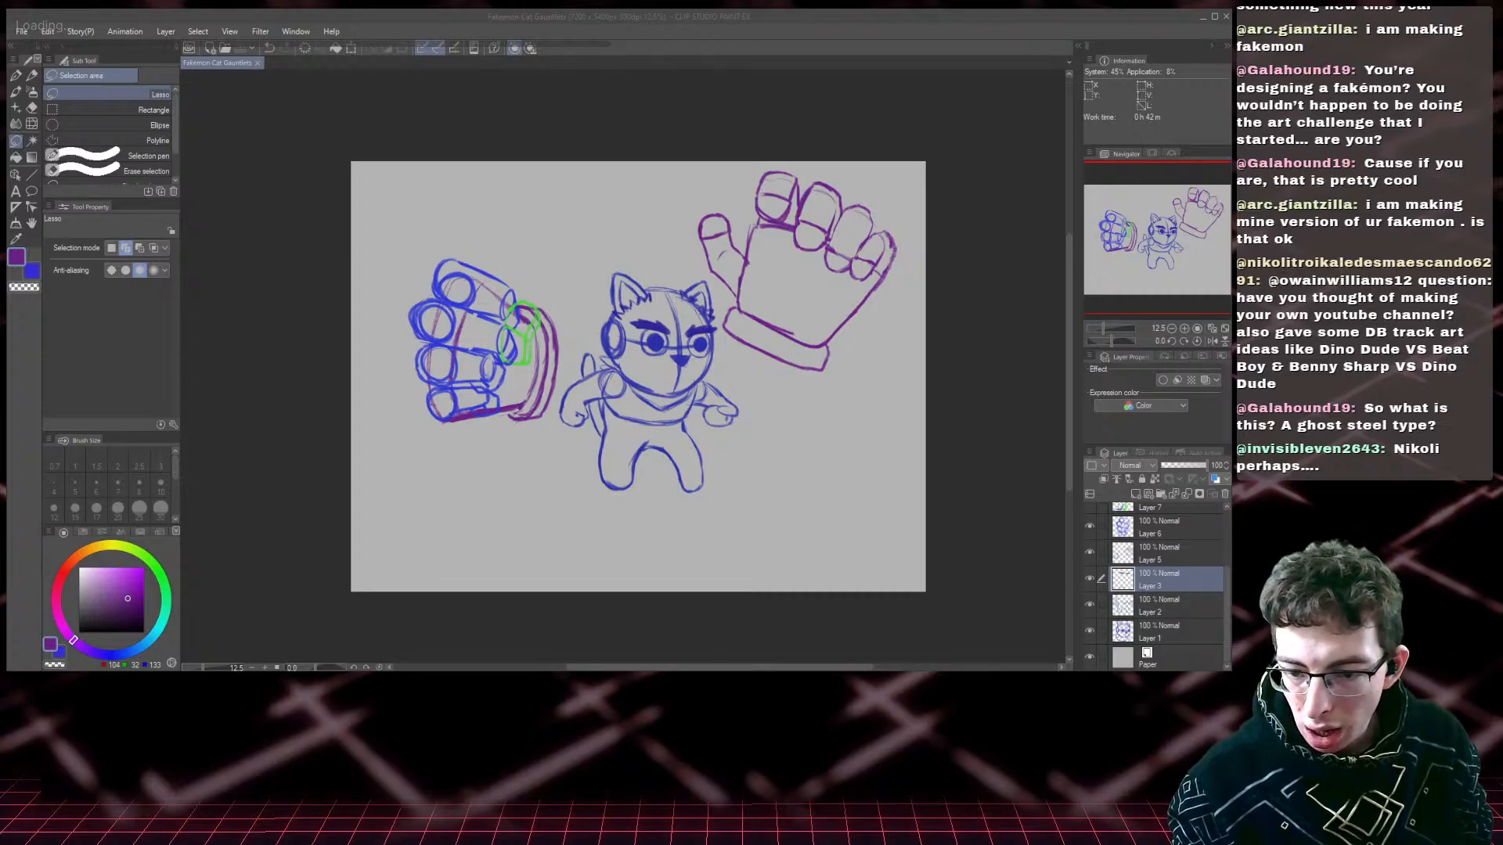
- Switch to the Steam library and launch Megabonk with the recommended DX11 option
key(alt+Tab)
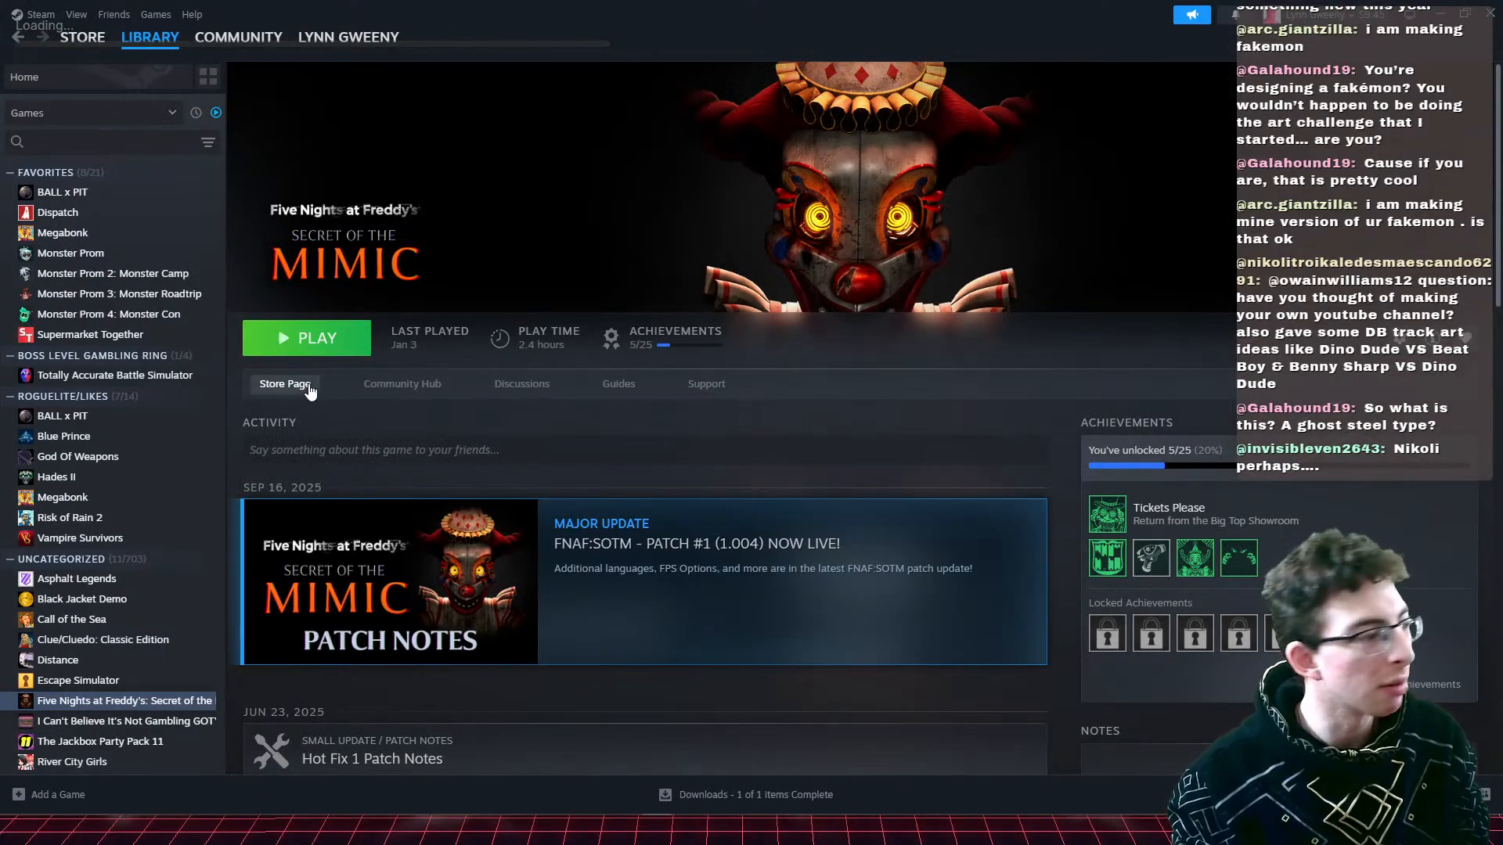
click(62, 232)
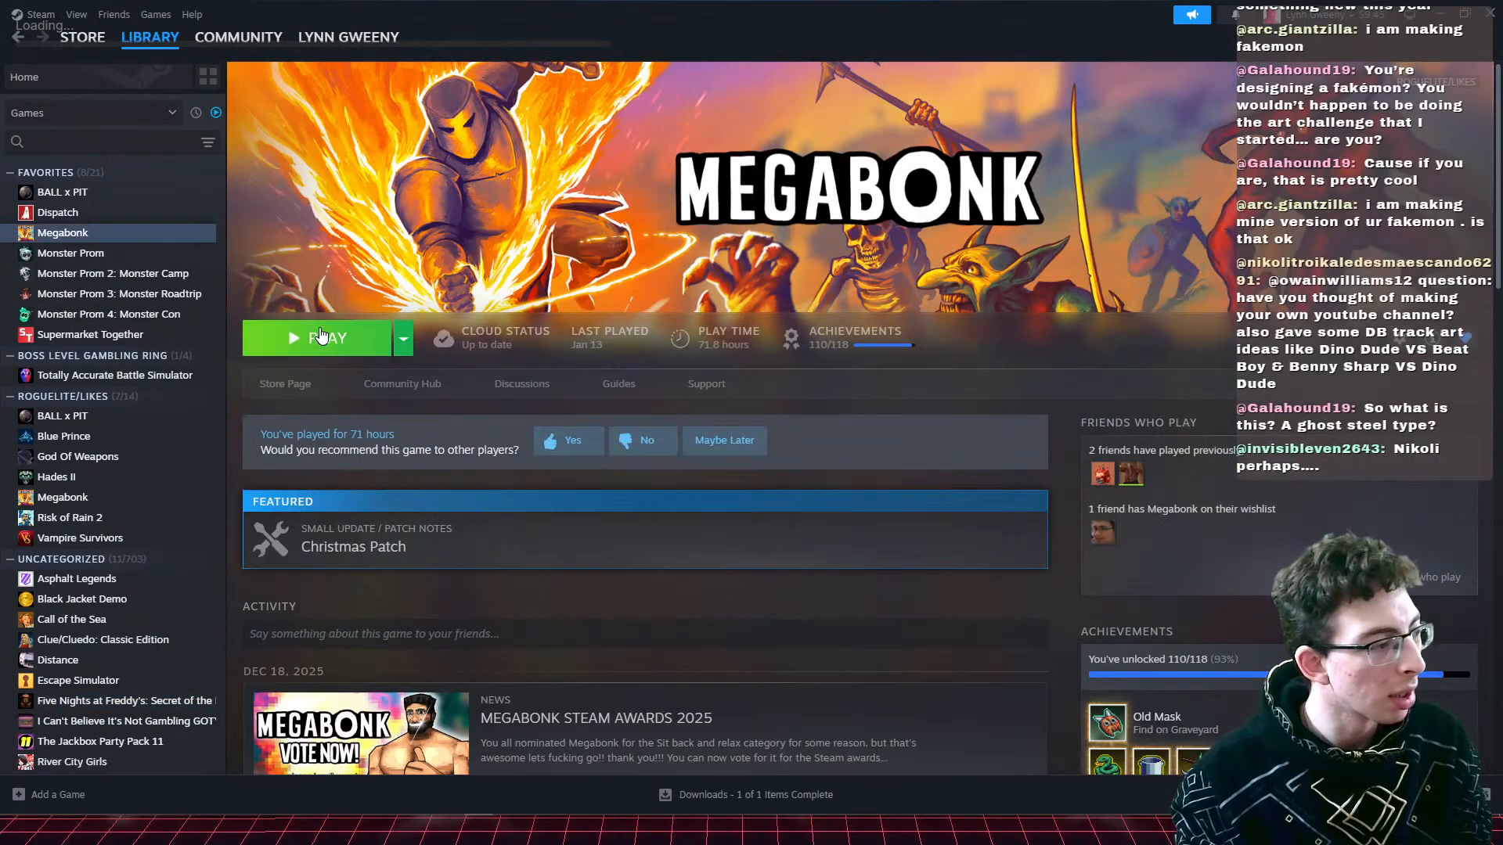
click(310, 338)
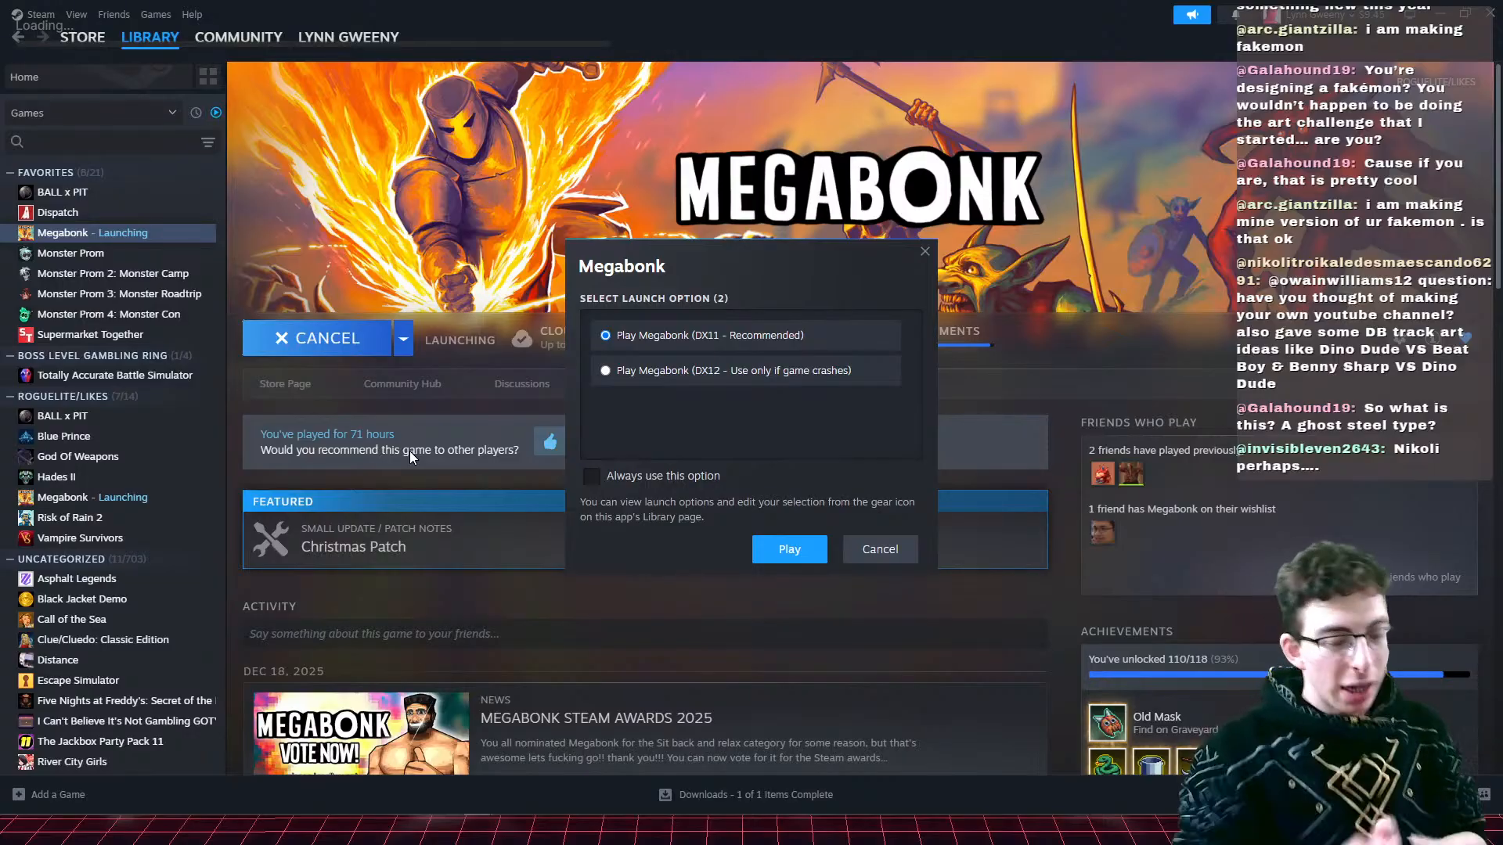
click(791, 552)
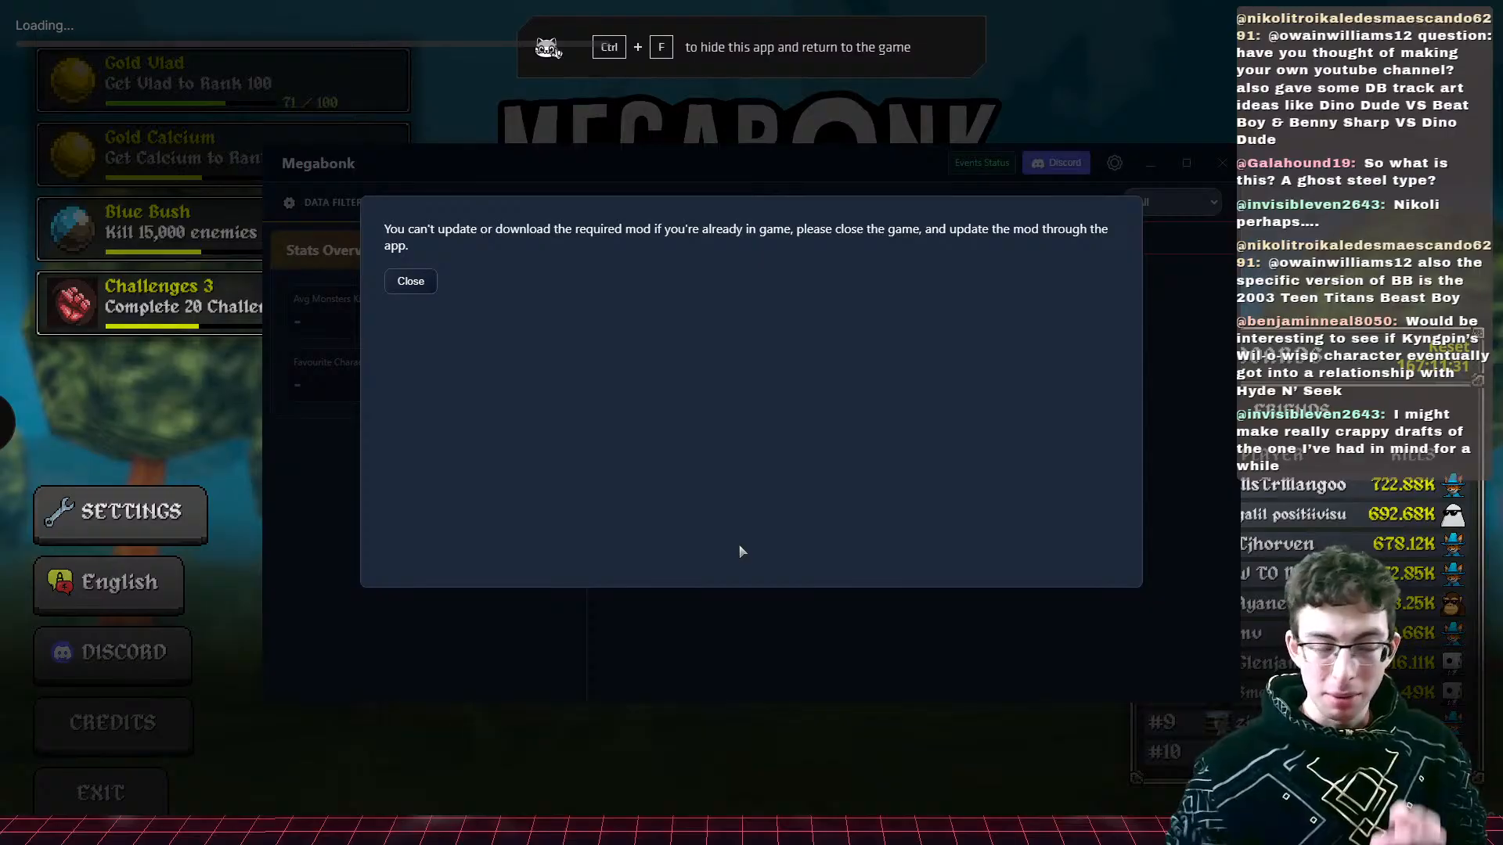
- Dismiss the mod update notice and close the Megabonk stats overlay covering the game's main menu
click(408, 283)
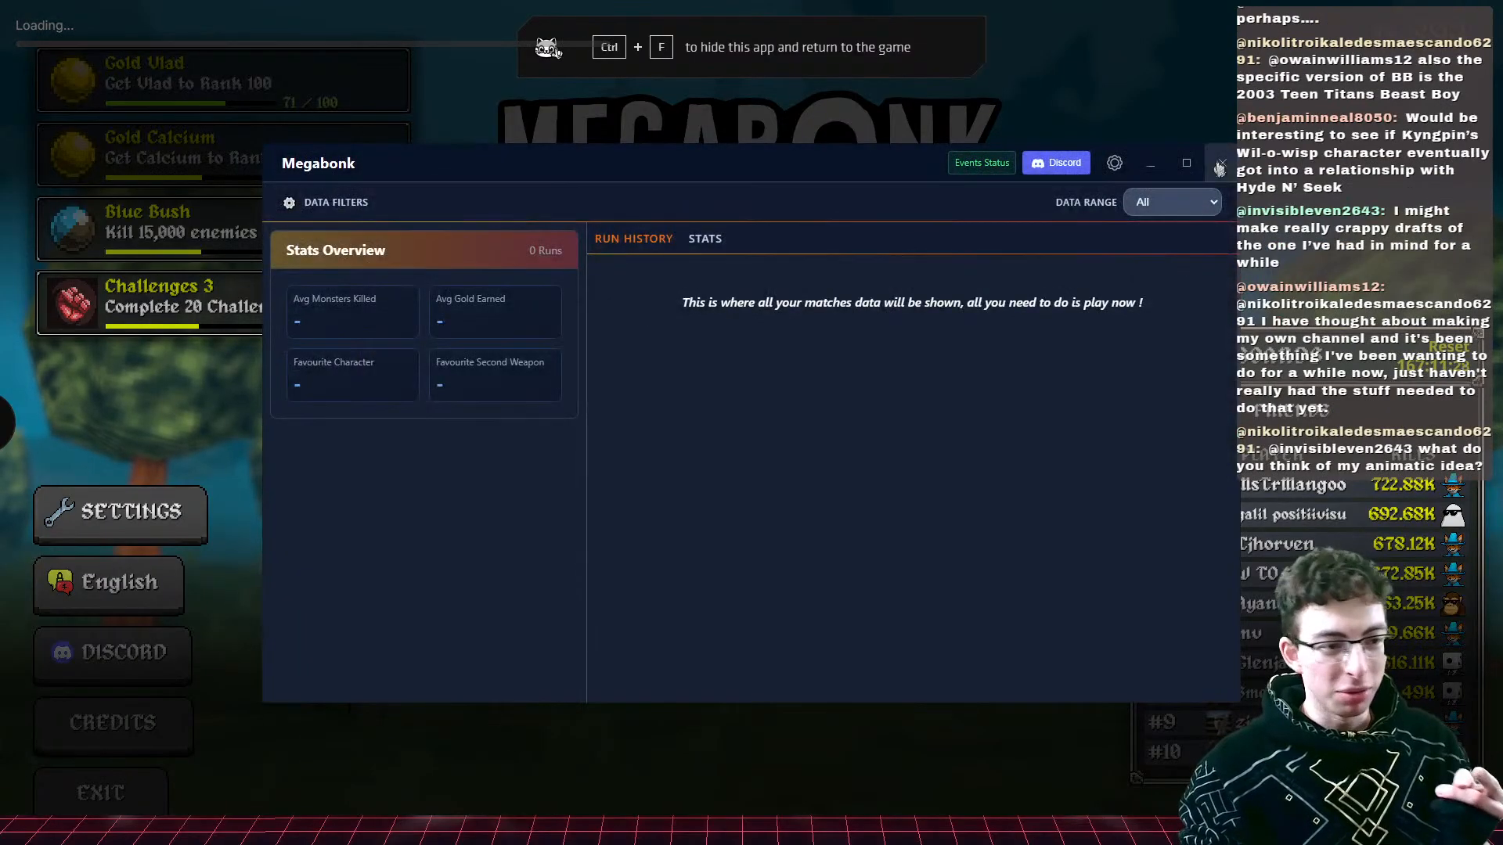
click(1186, 163)
click(1483, 17)
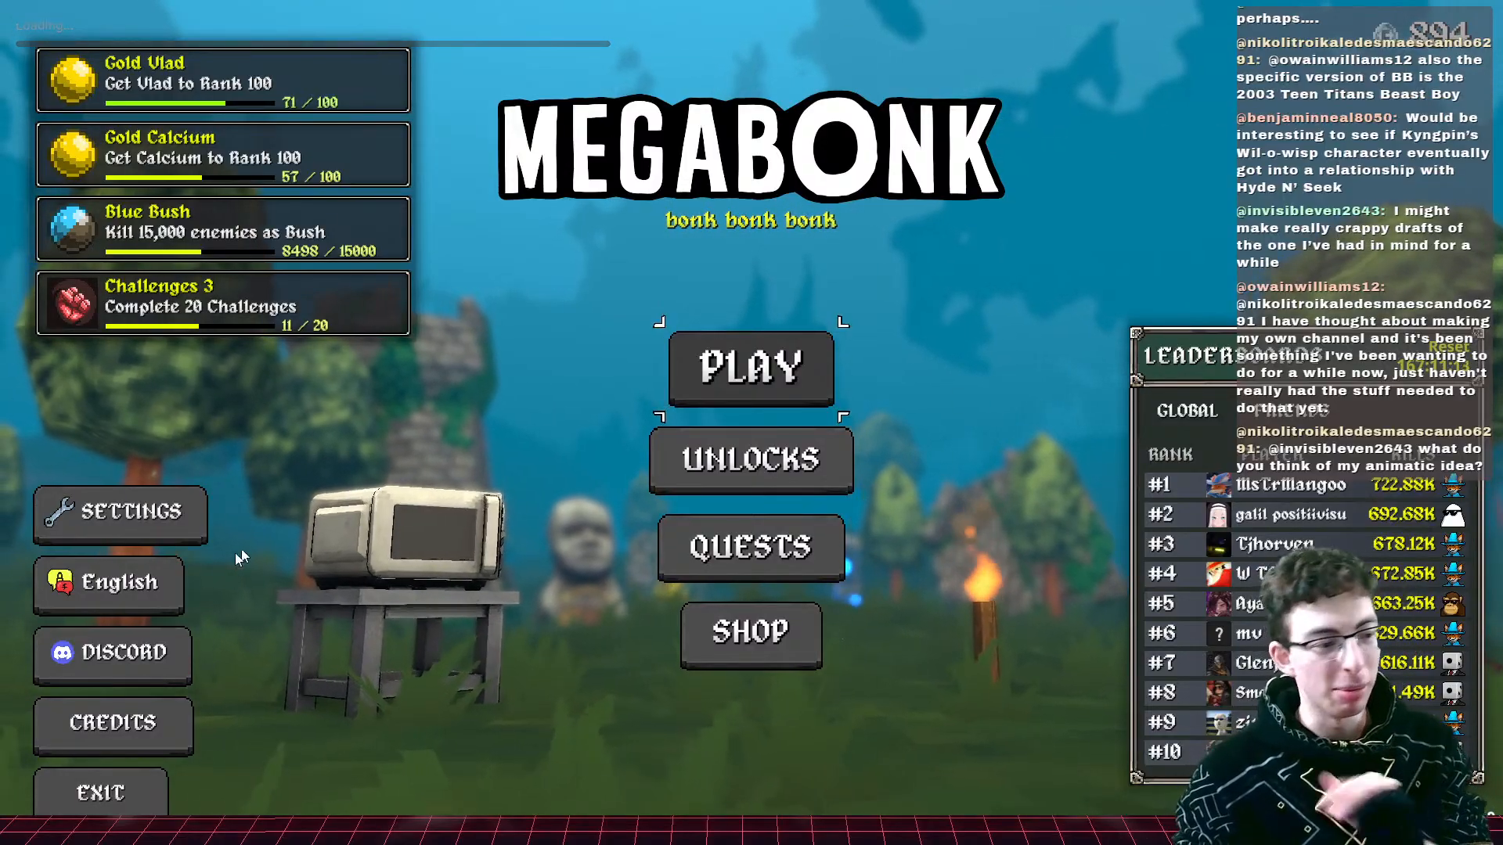
- Open Megabonk's quest list and view the quests in the Items category
click(795, 532)
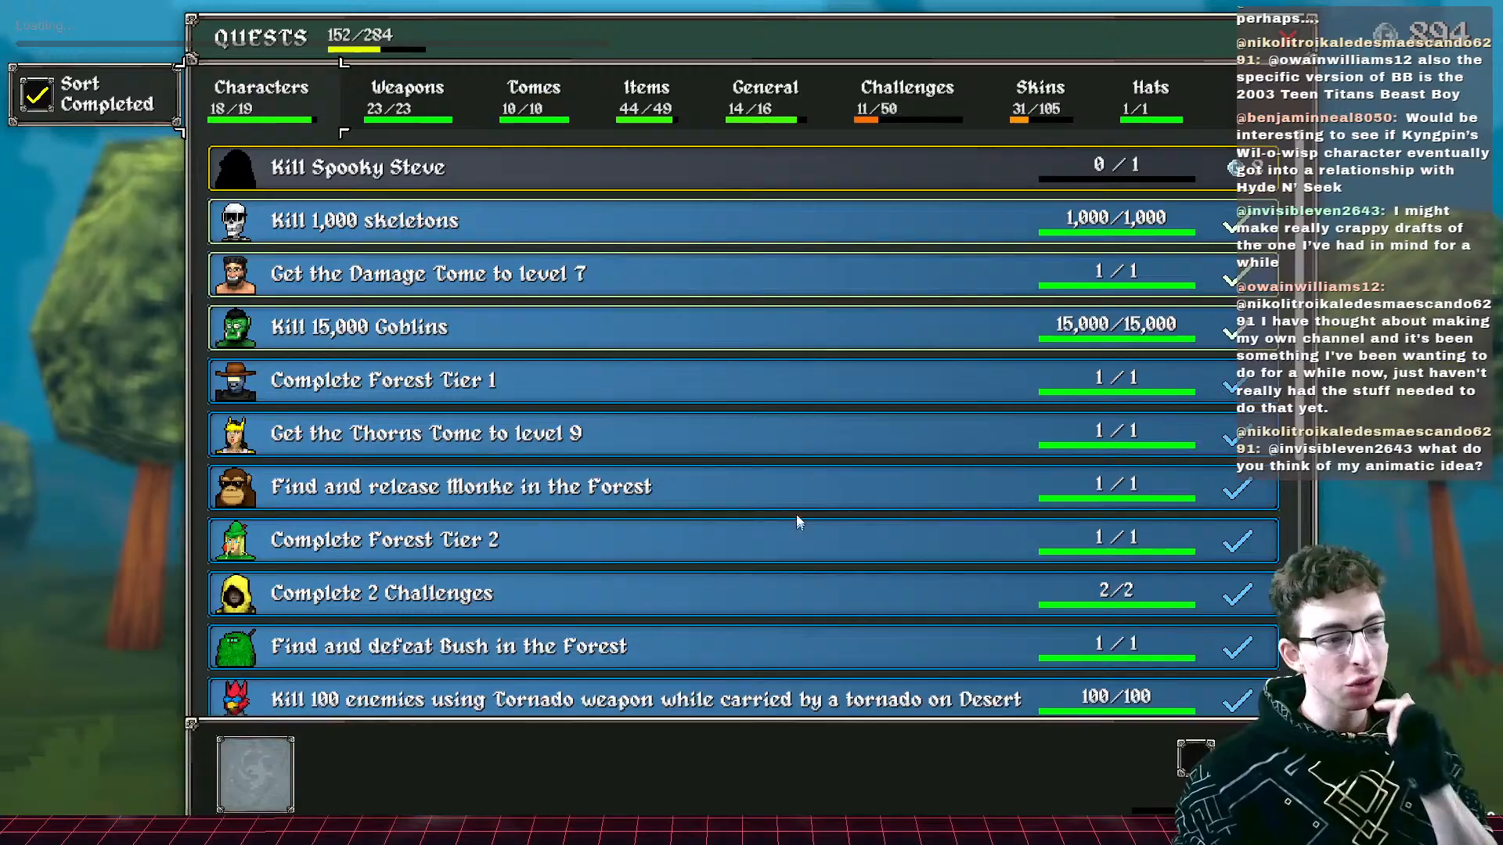
click(666, 87)
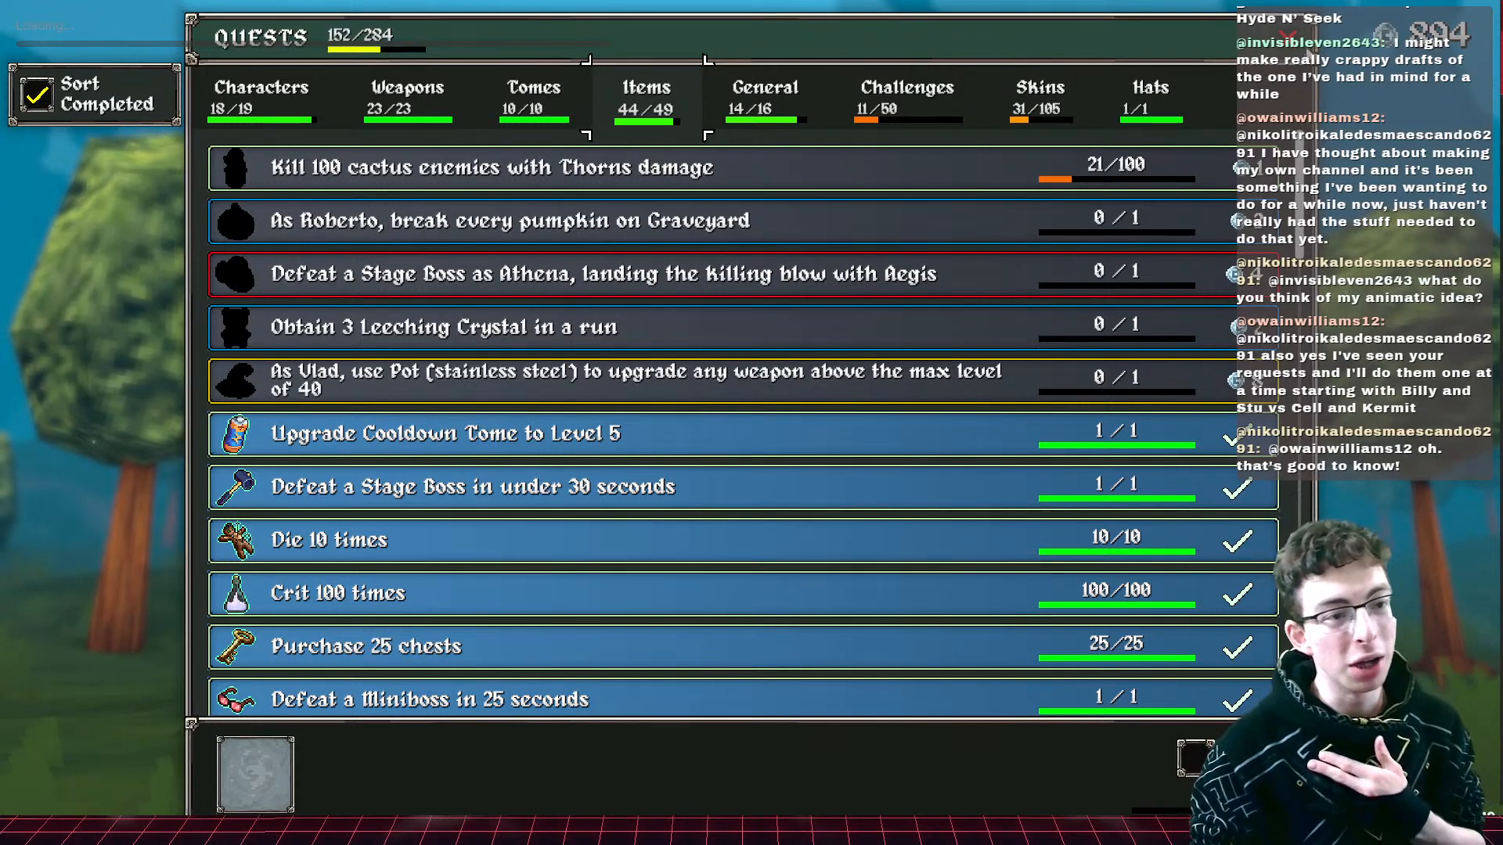
- Leave the quest list and browse the tomes and items in Megabonk's Unlocks collection, including Kevin's unlock requirement
key(Escape)
click(787, 475)
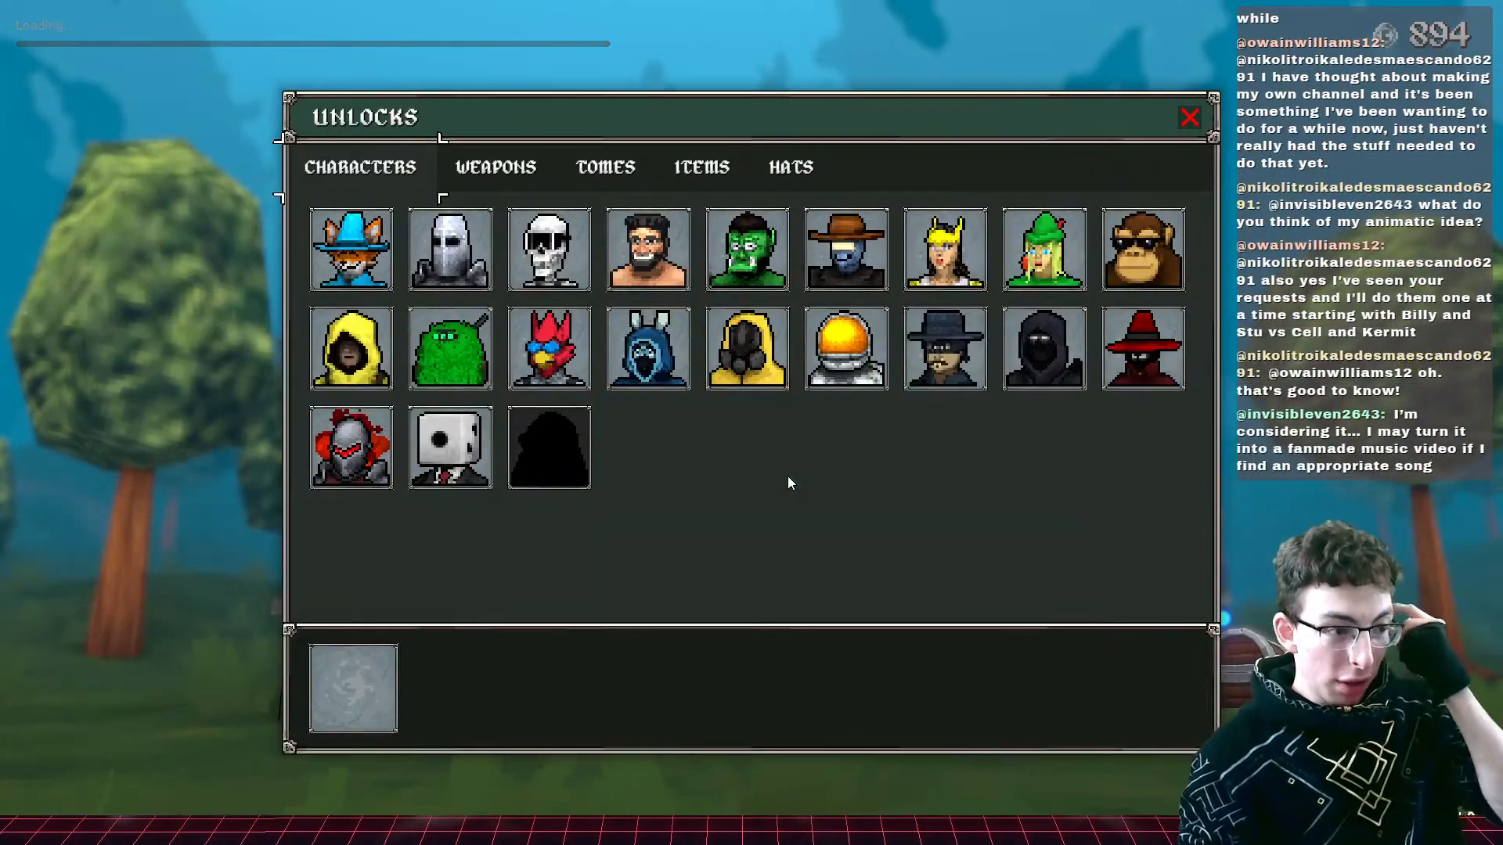
click(604, 181)
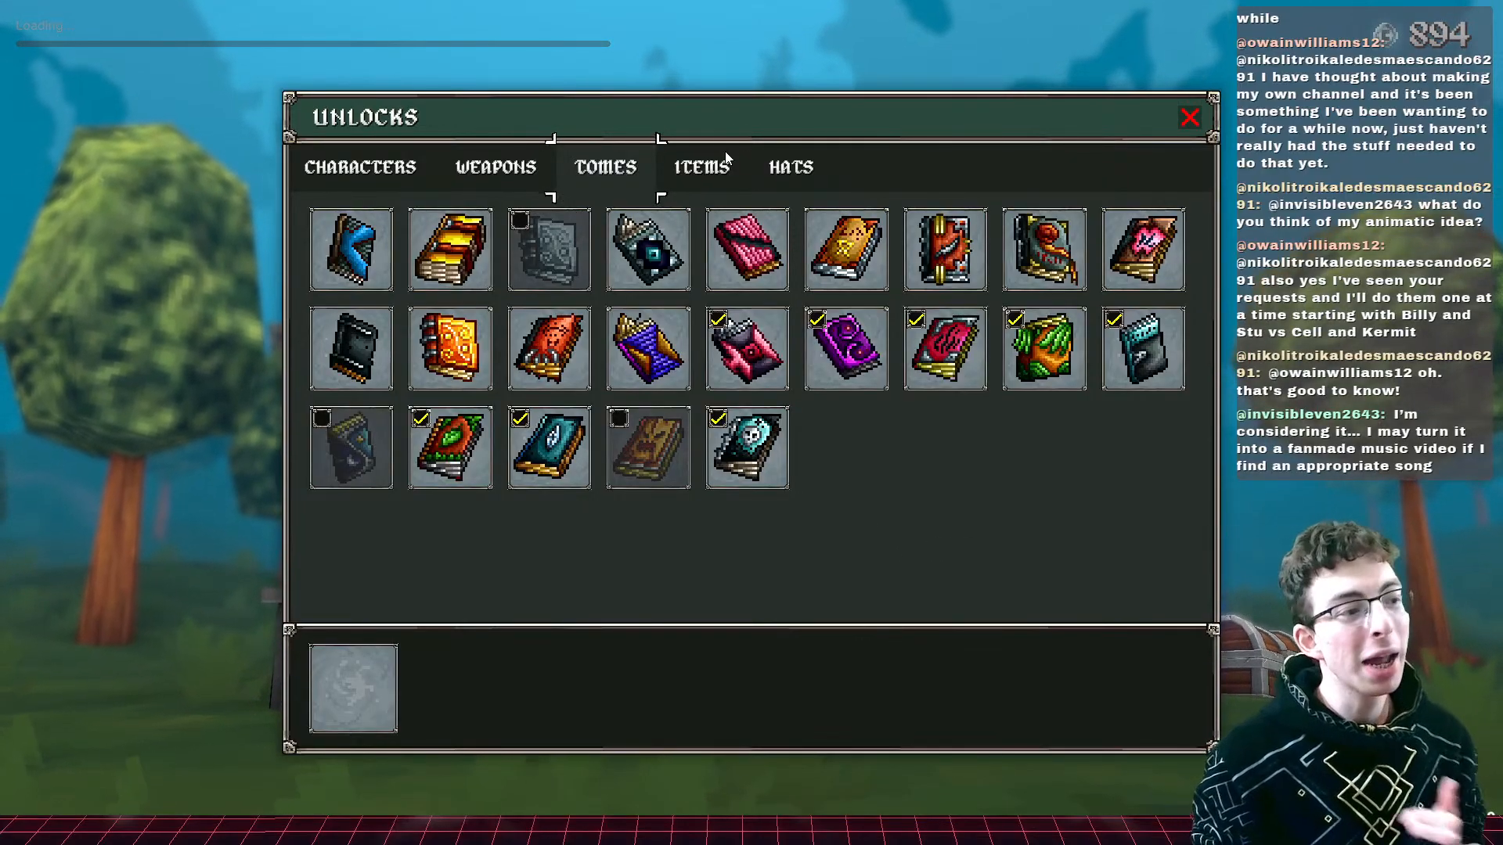
click(705, 167)
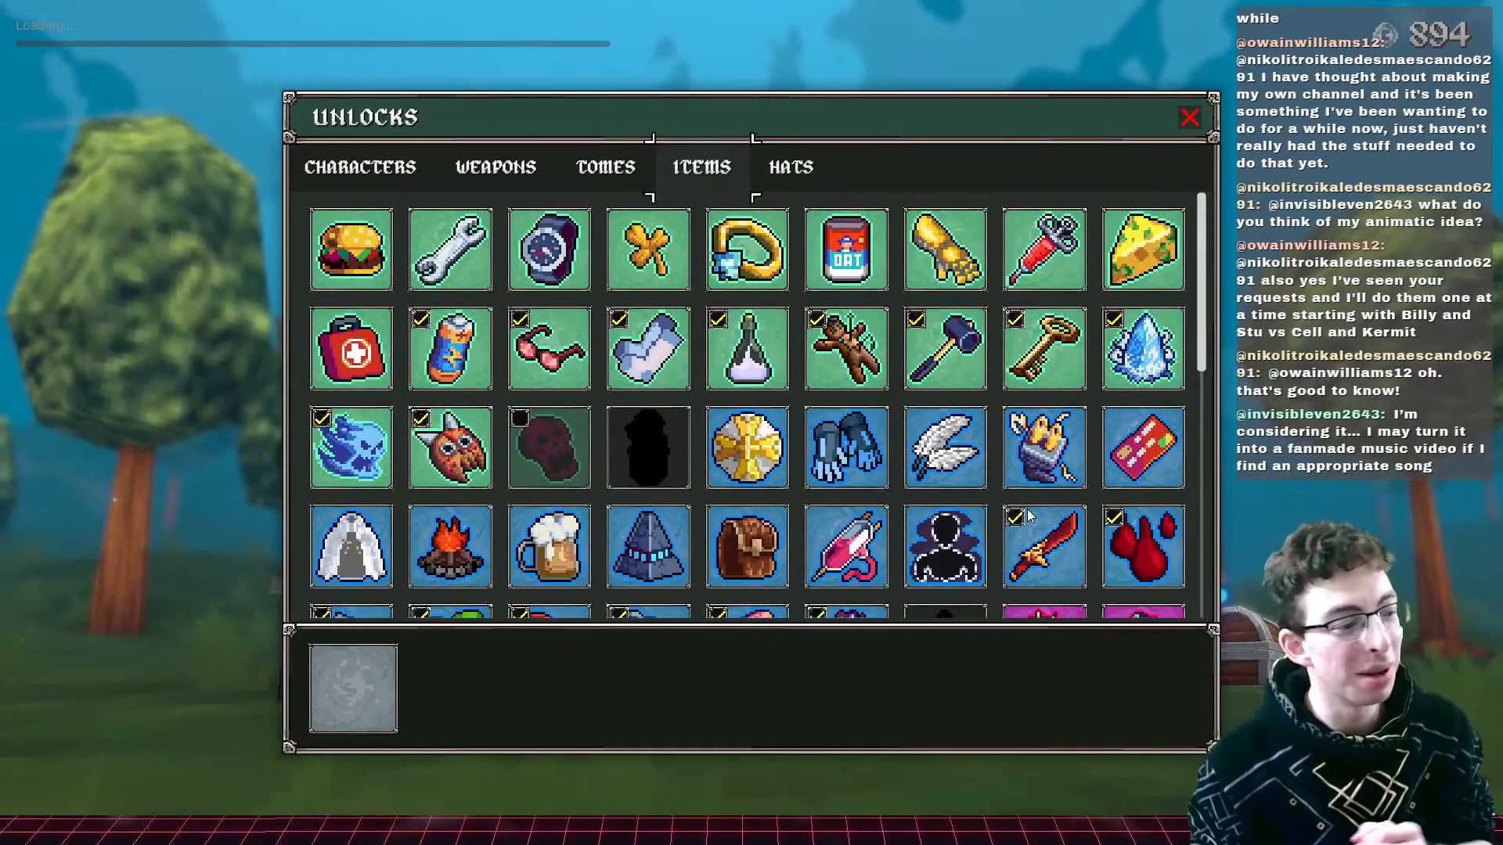
scroll(1026, 508, down, 2)
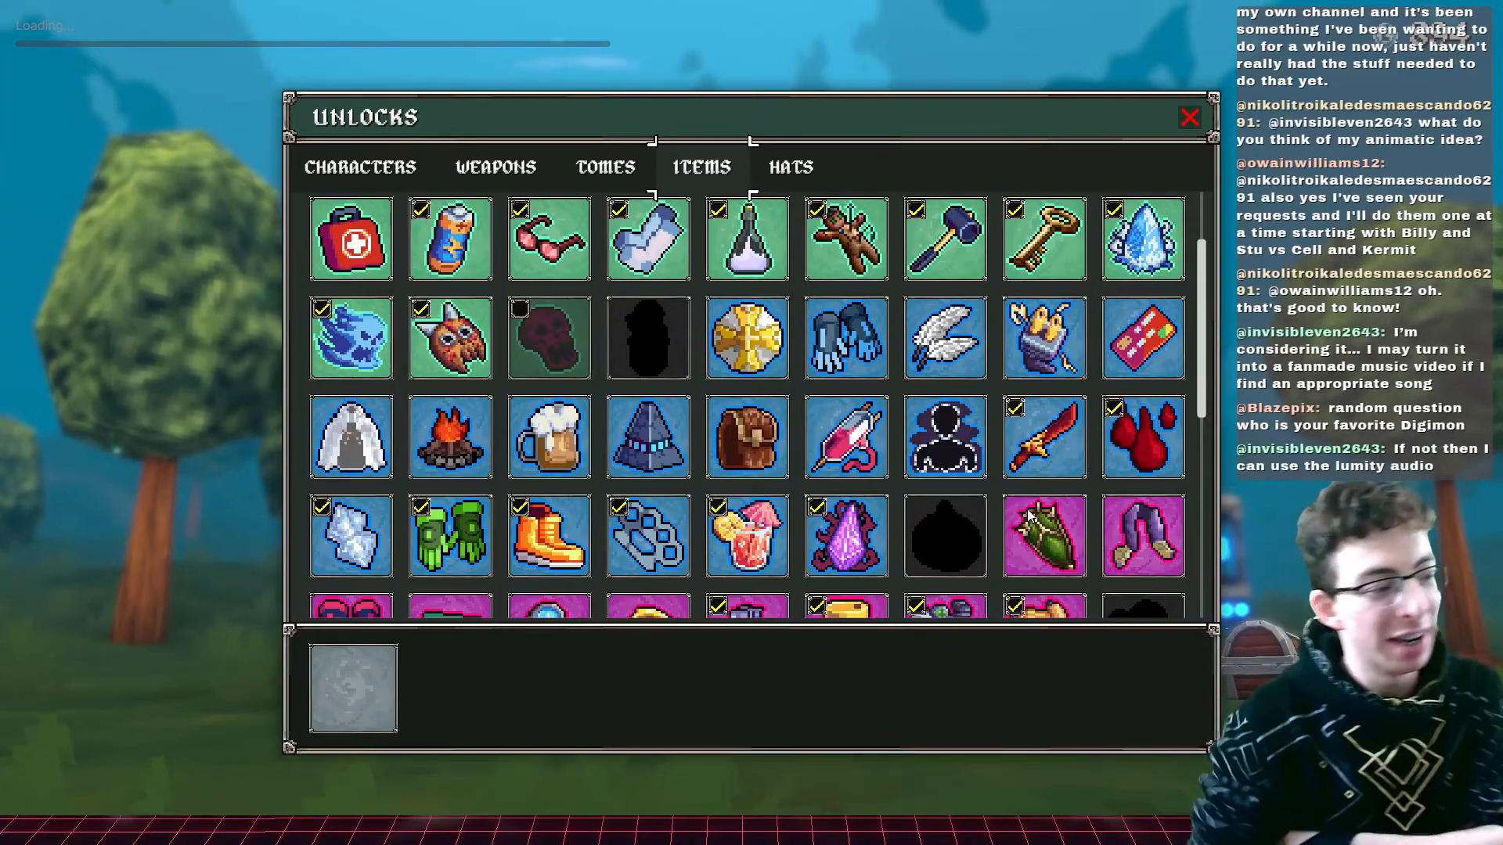
scroll(1025, 501, down, 4)
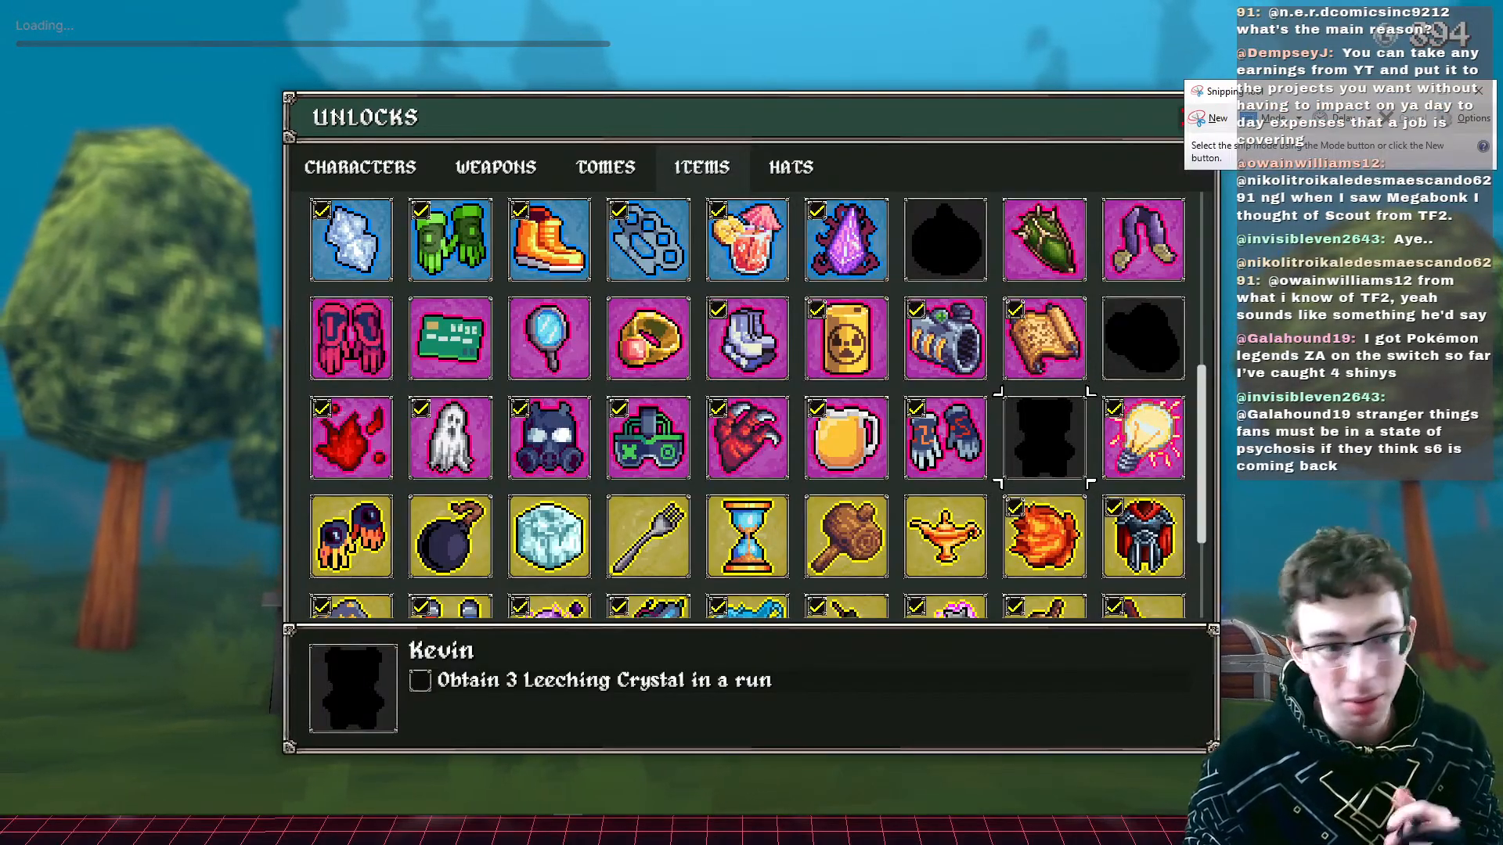
- Capture a snip of the pink gloves item in the unlocks grid and close the Snipping Tool without saving
click(1217, 123)
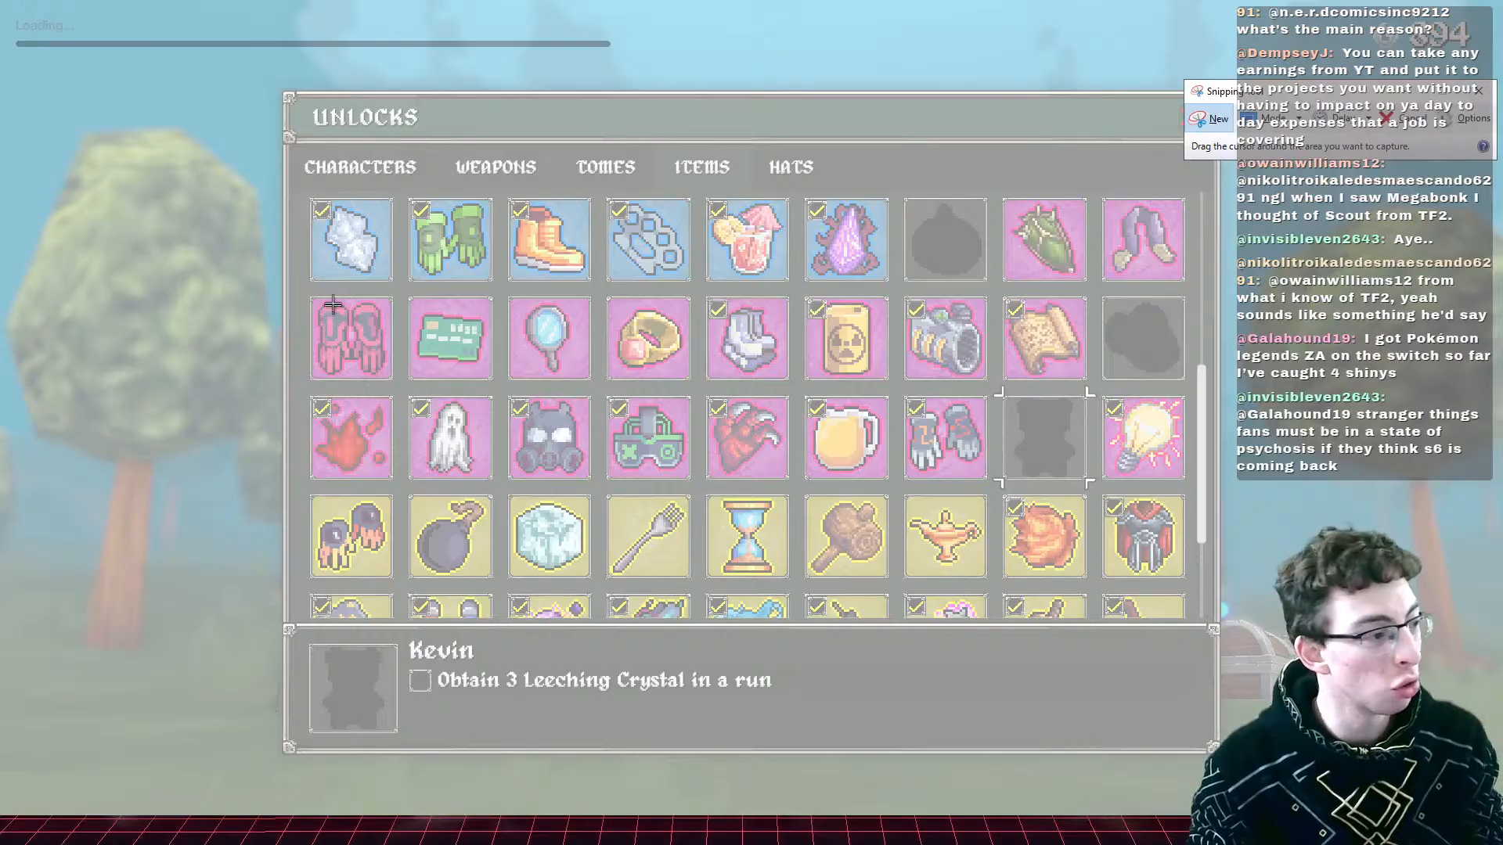
drag(302, 289, 400, 388)
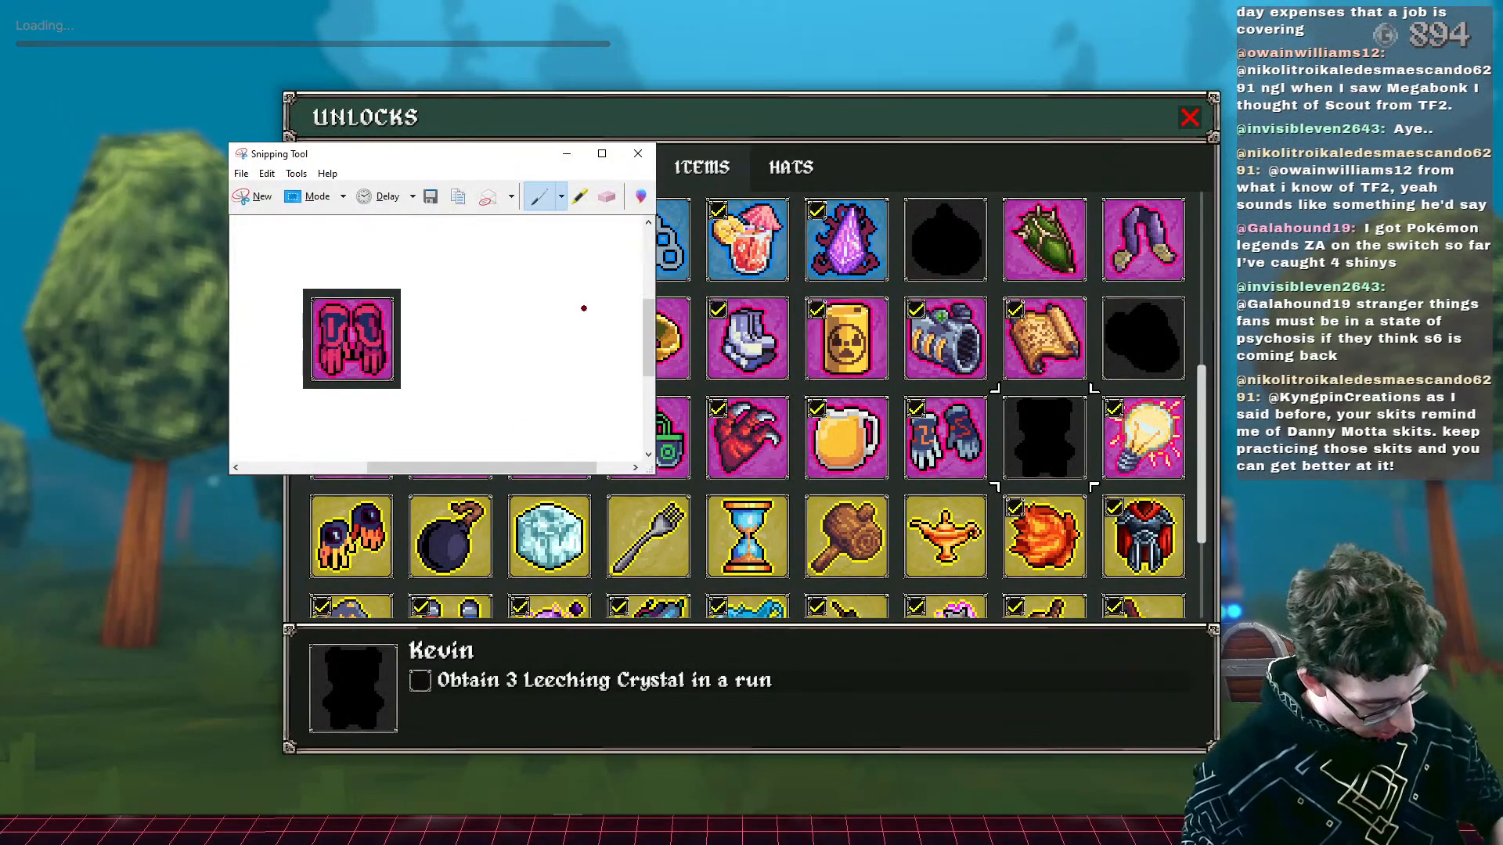
click(640, 157)
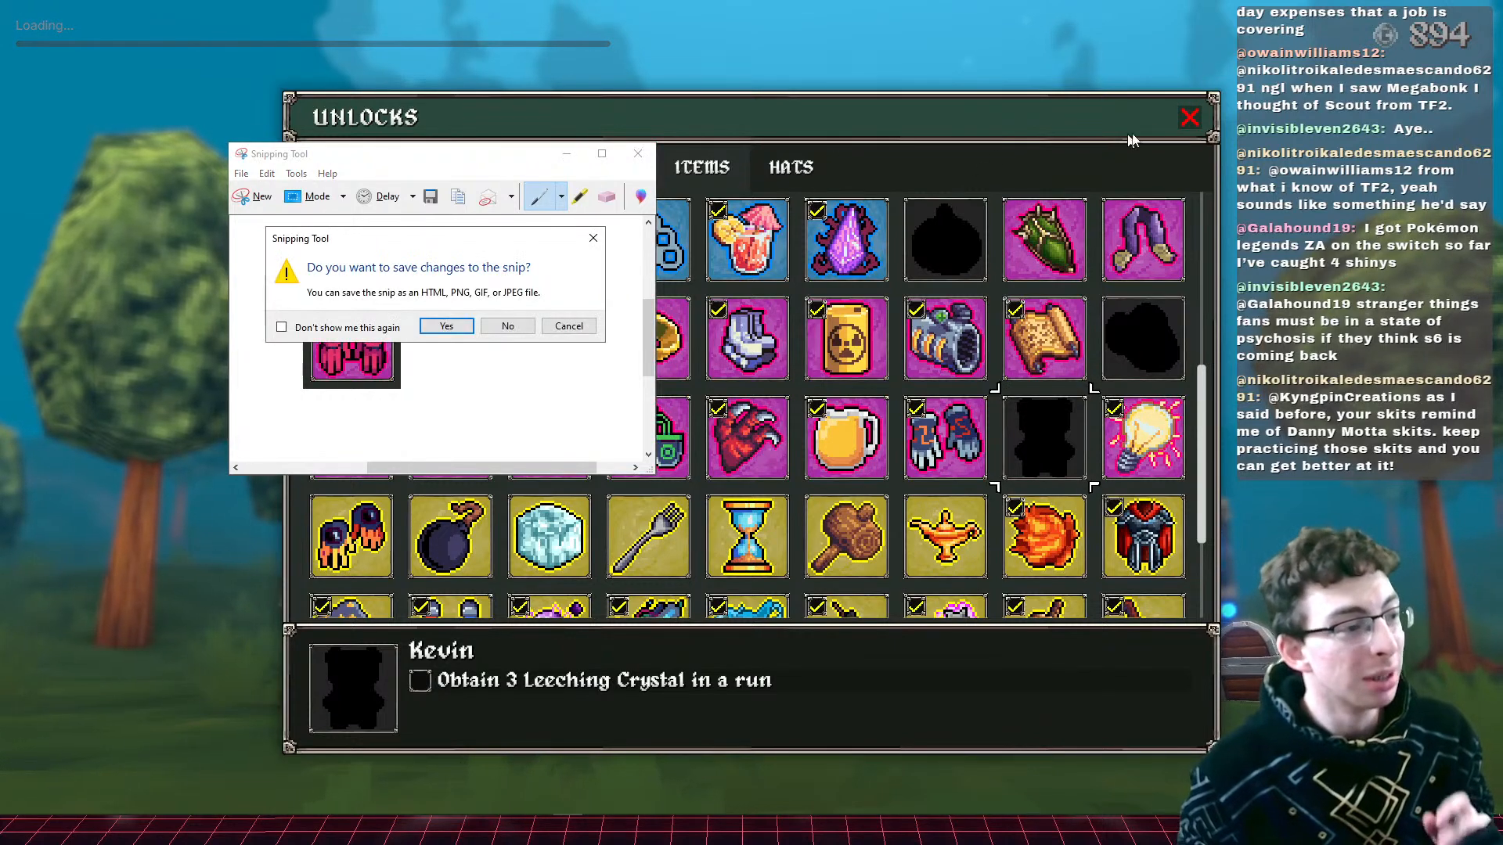
click(507, 326)
- Exit Megabonk from its main menu and switch to Clip Studio Paint
key(Escape)
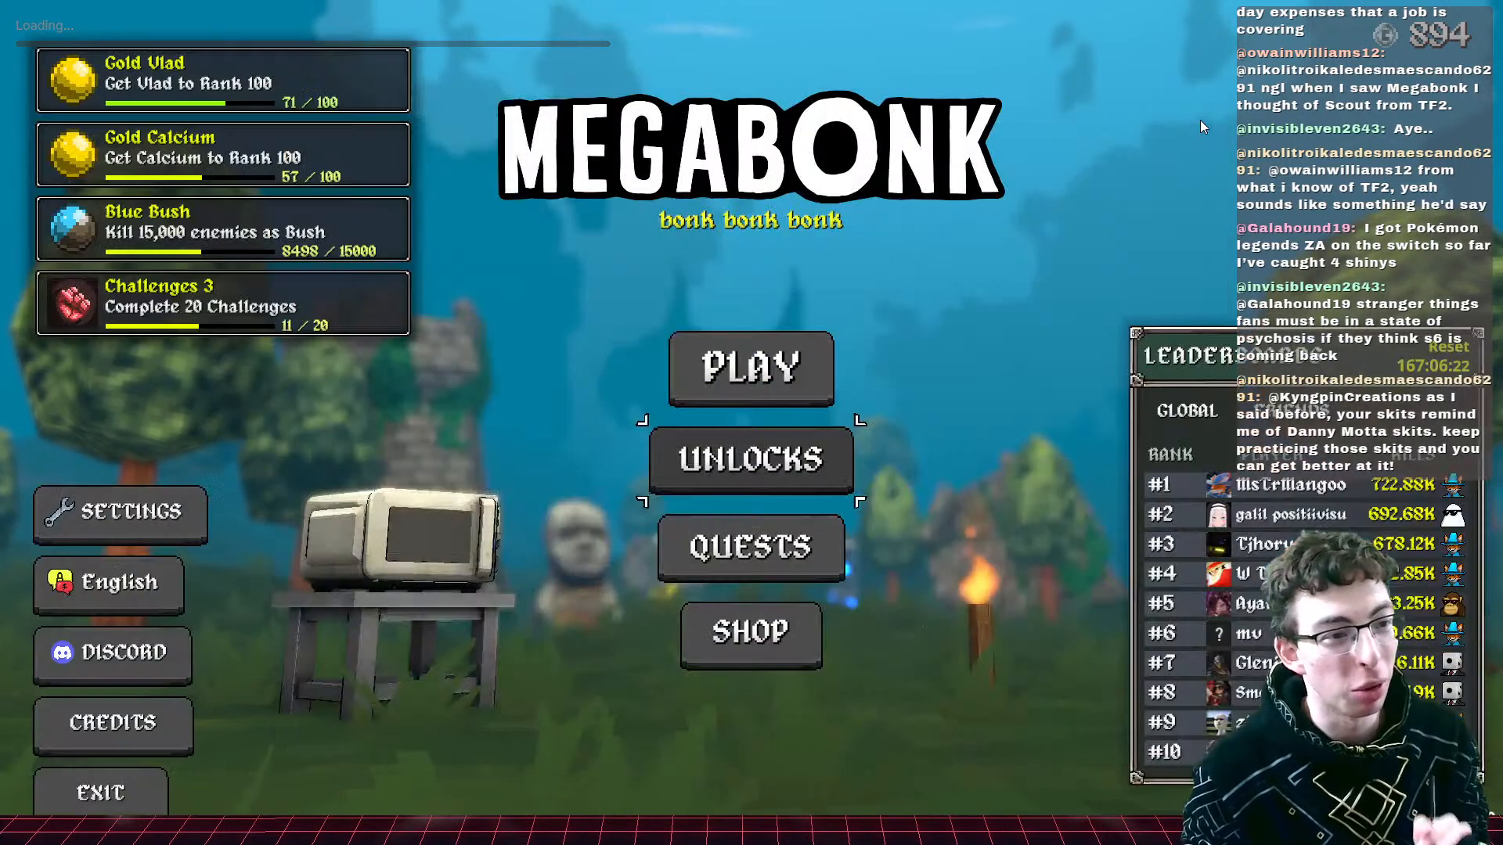
click(100, 792)
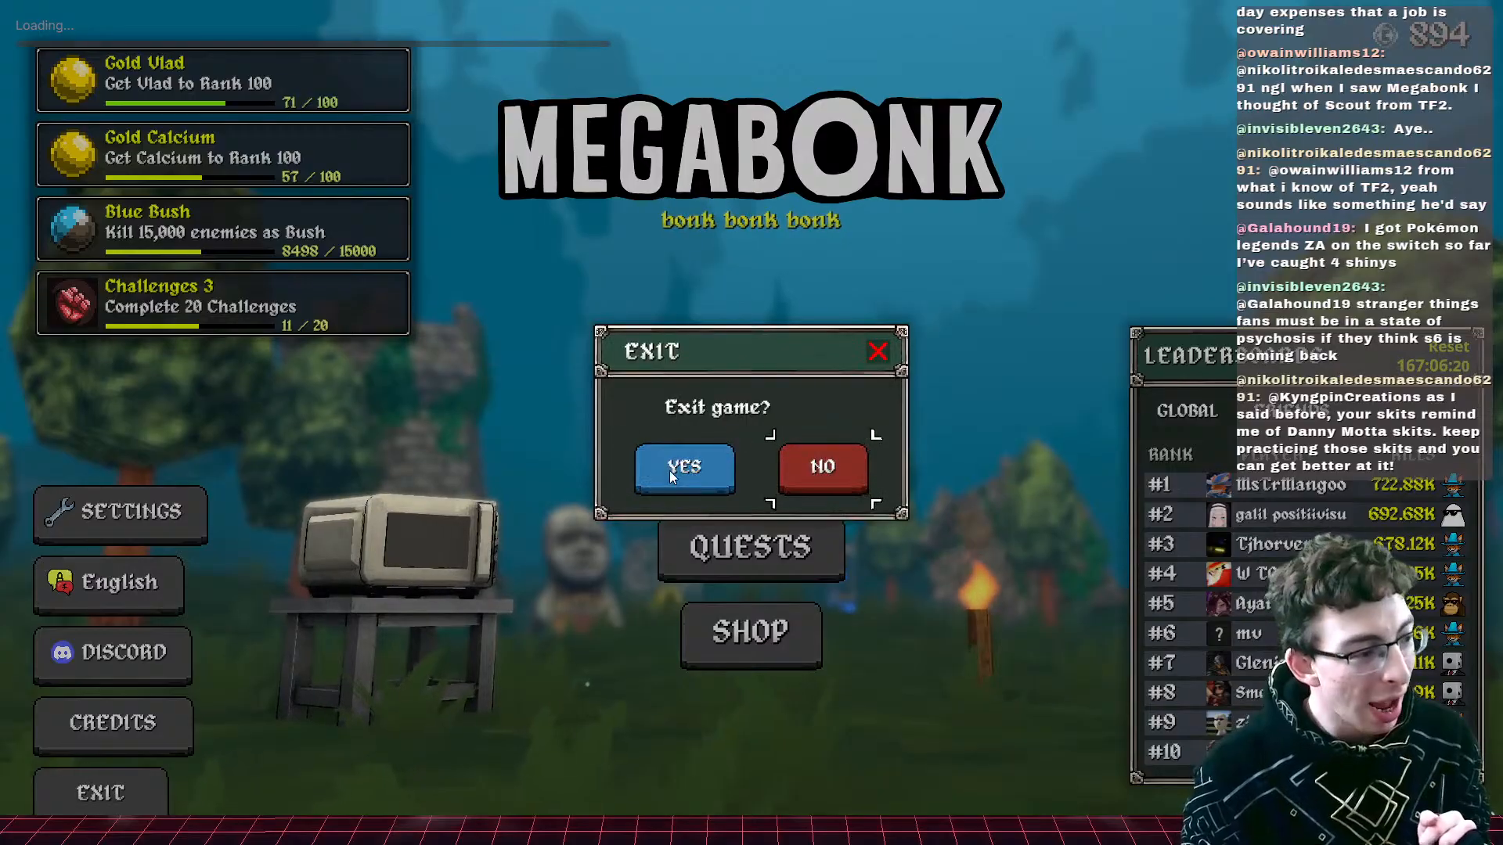
click(726, 439)
key(alt+Tab)
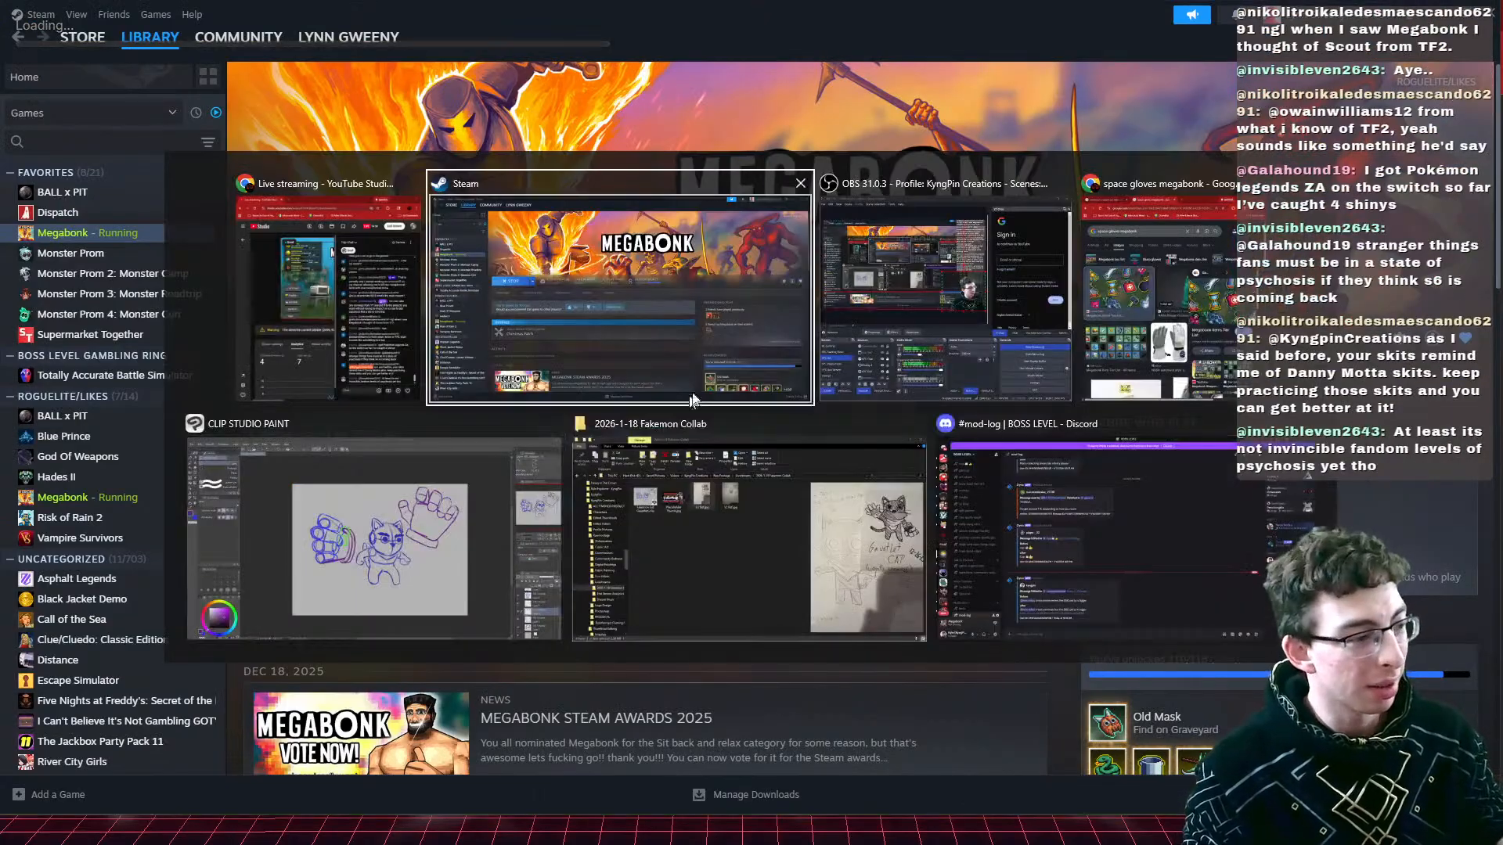
click(362, 557)
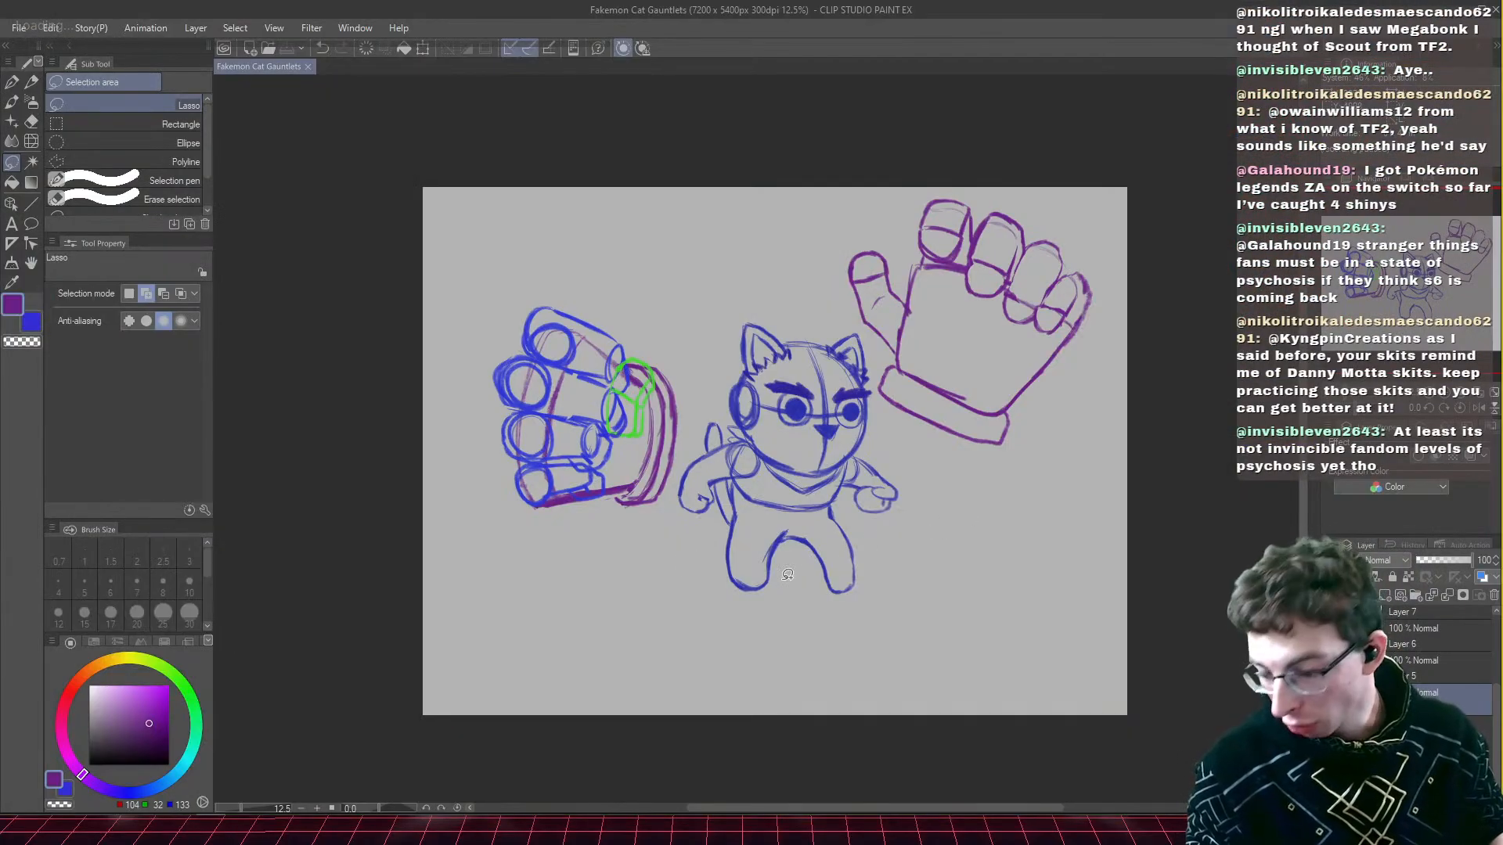
- Paste the gloves snip into the canvas's upper-left corner and enlarge it as a reference beside the sketch
key(ctrl+v)
key(ctrl+t)
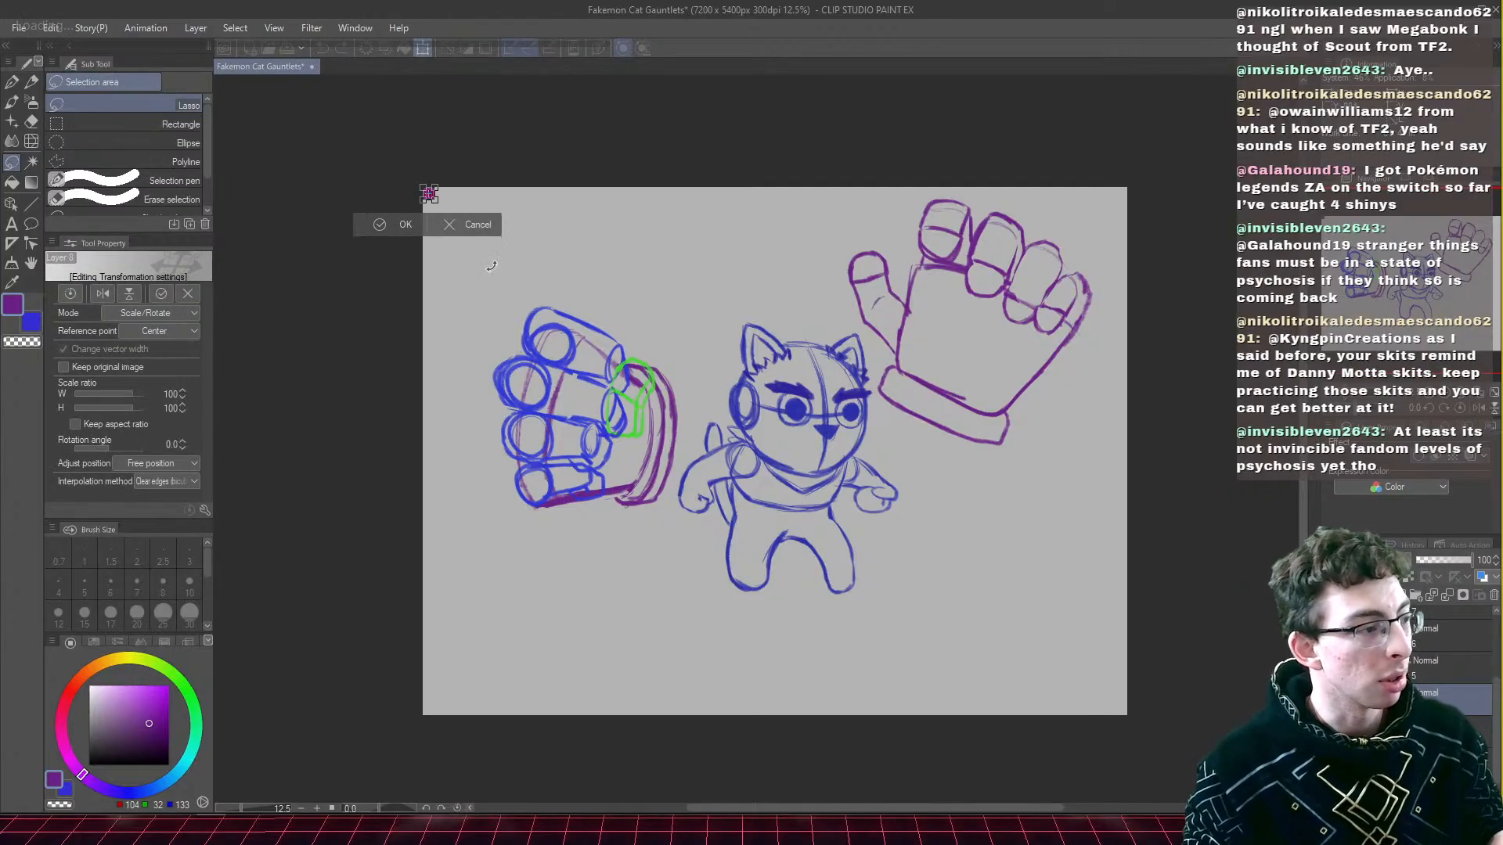
drag(433, 195, 600, 293)
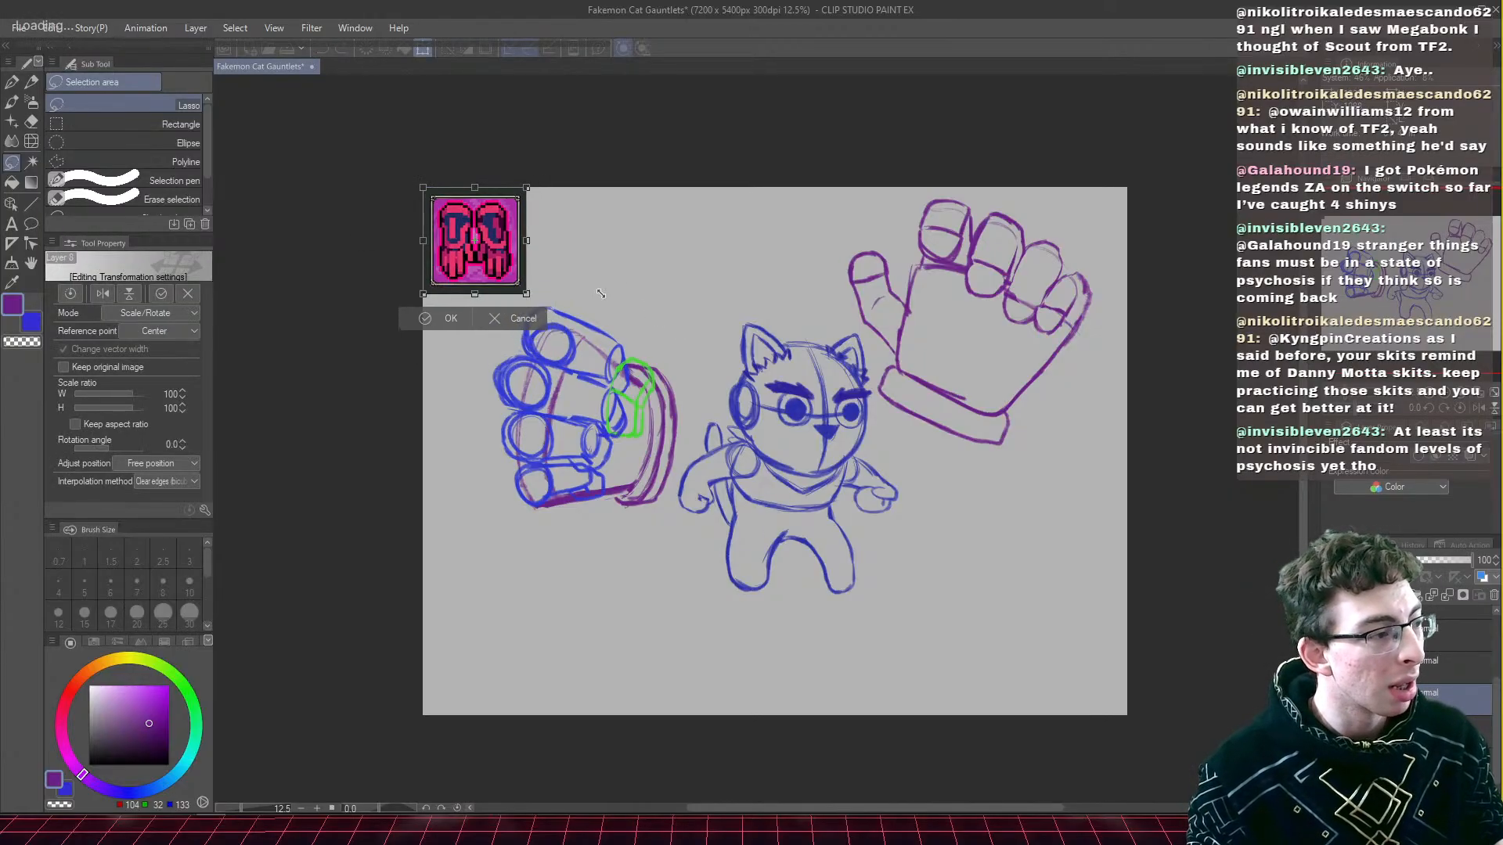
click(427, 321)
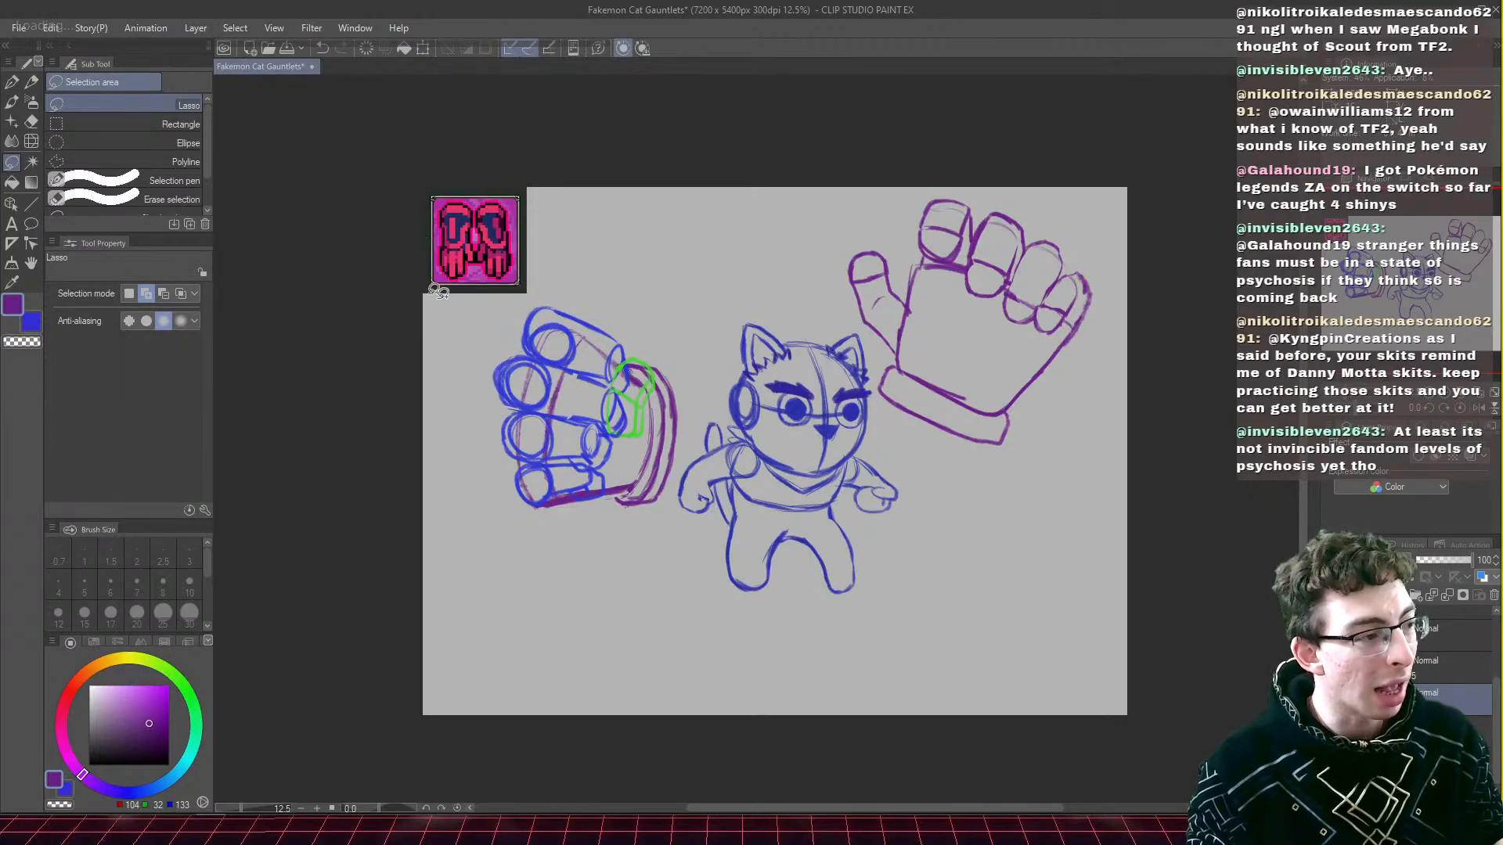
scroll(523, 244, up, 3)
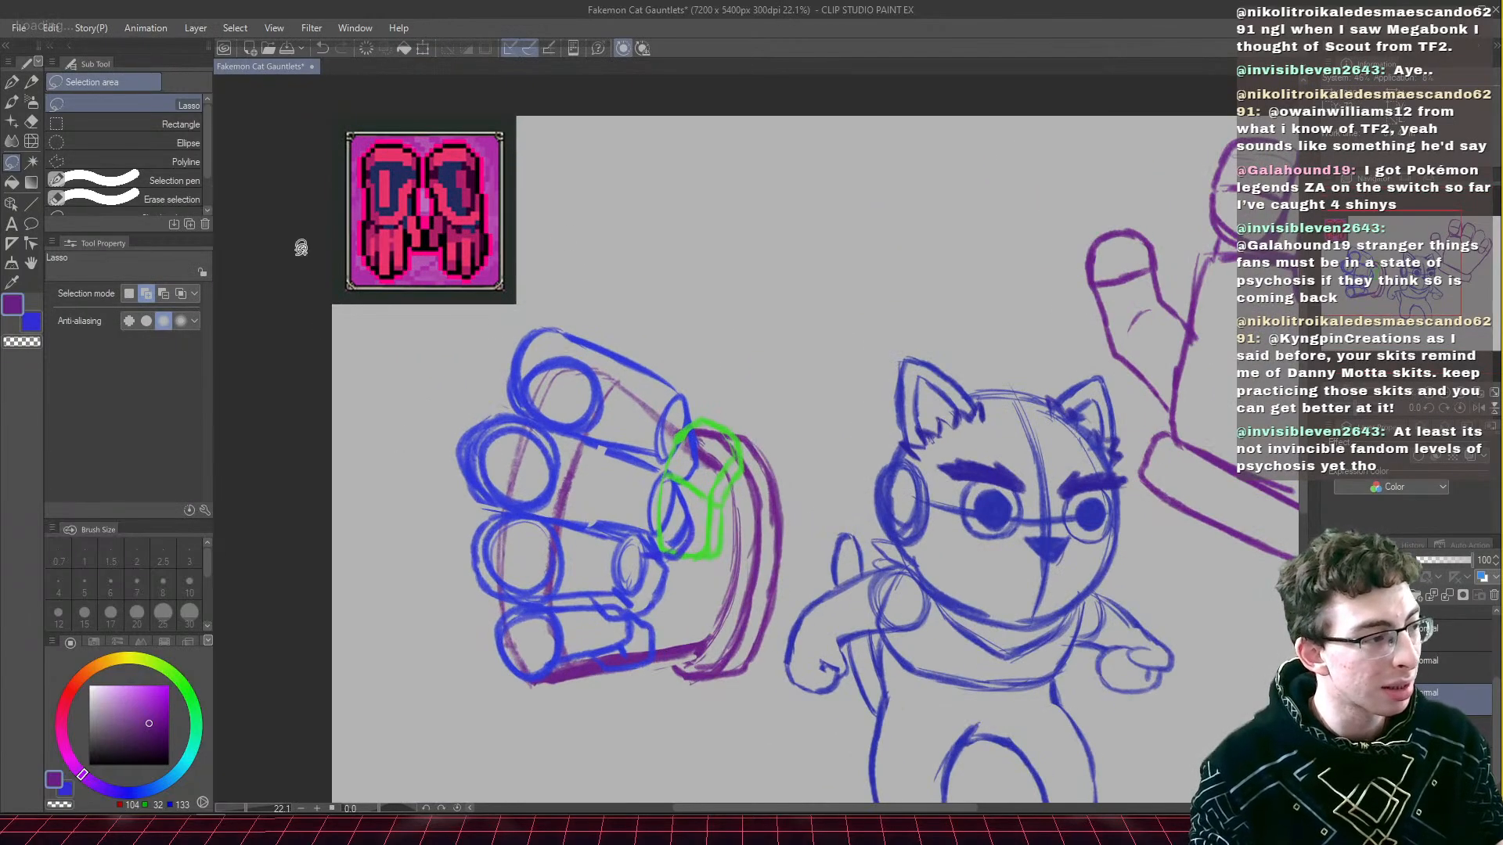
scroll(300, 247, down, 2)
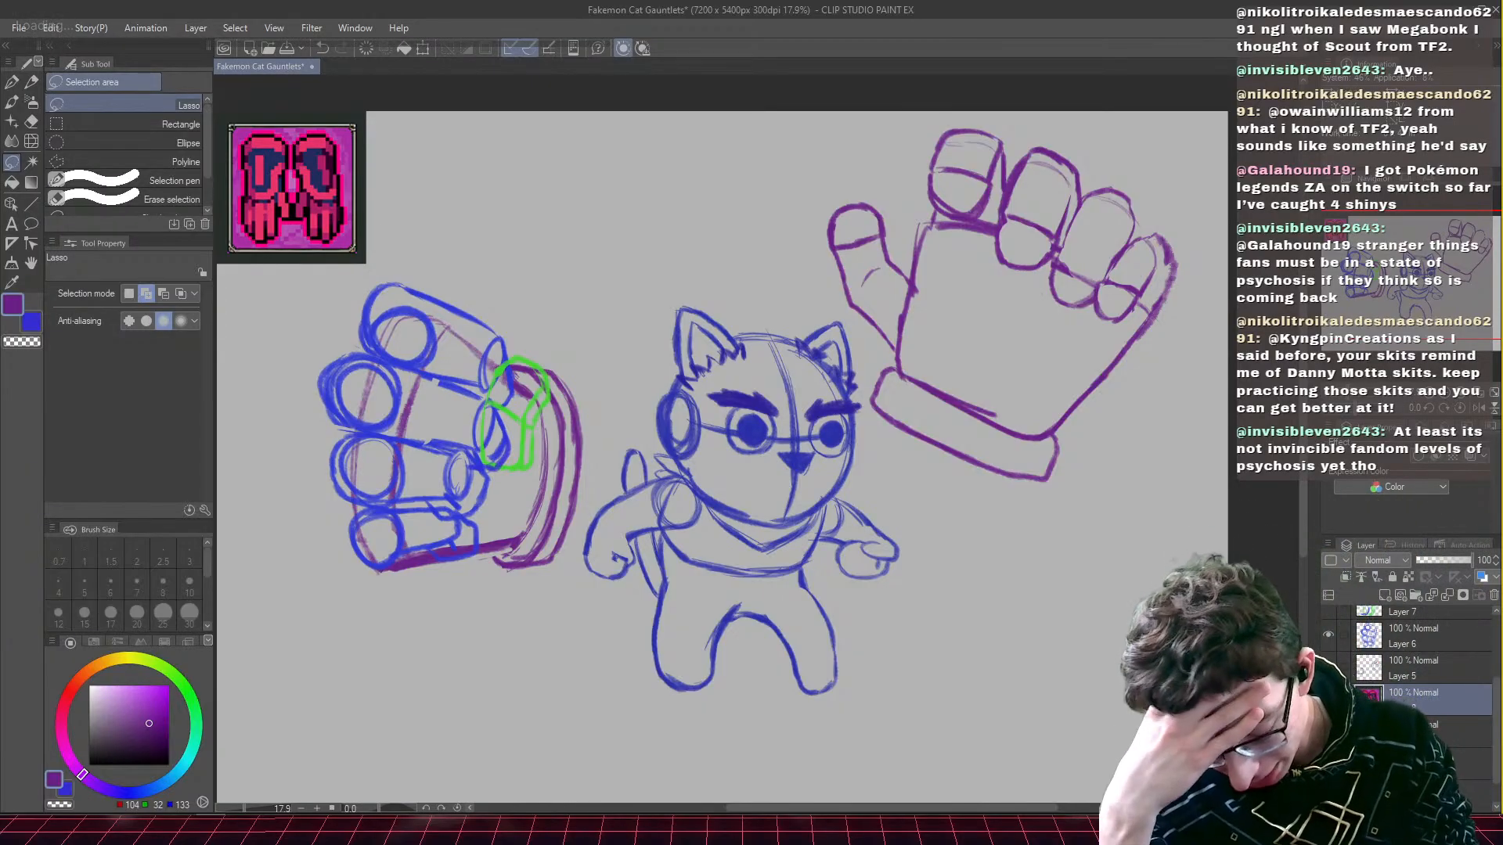
- Sketch a curved purple line down the open hand's palm to mark the base of the thumb, using the Mechanical pencil
click(1448, 676)
drag(1497, 738, 1499, 685)
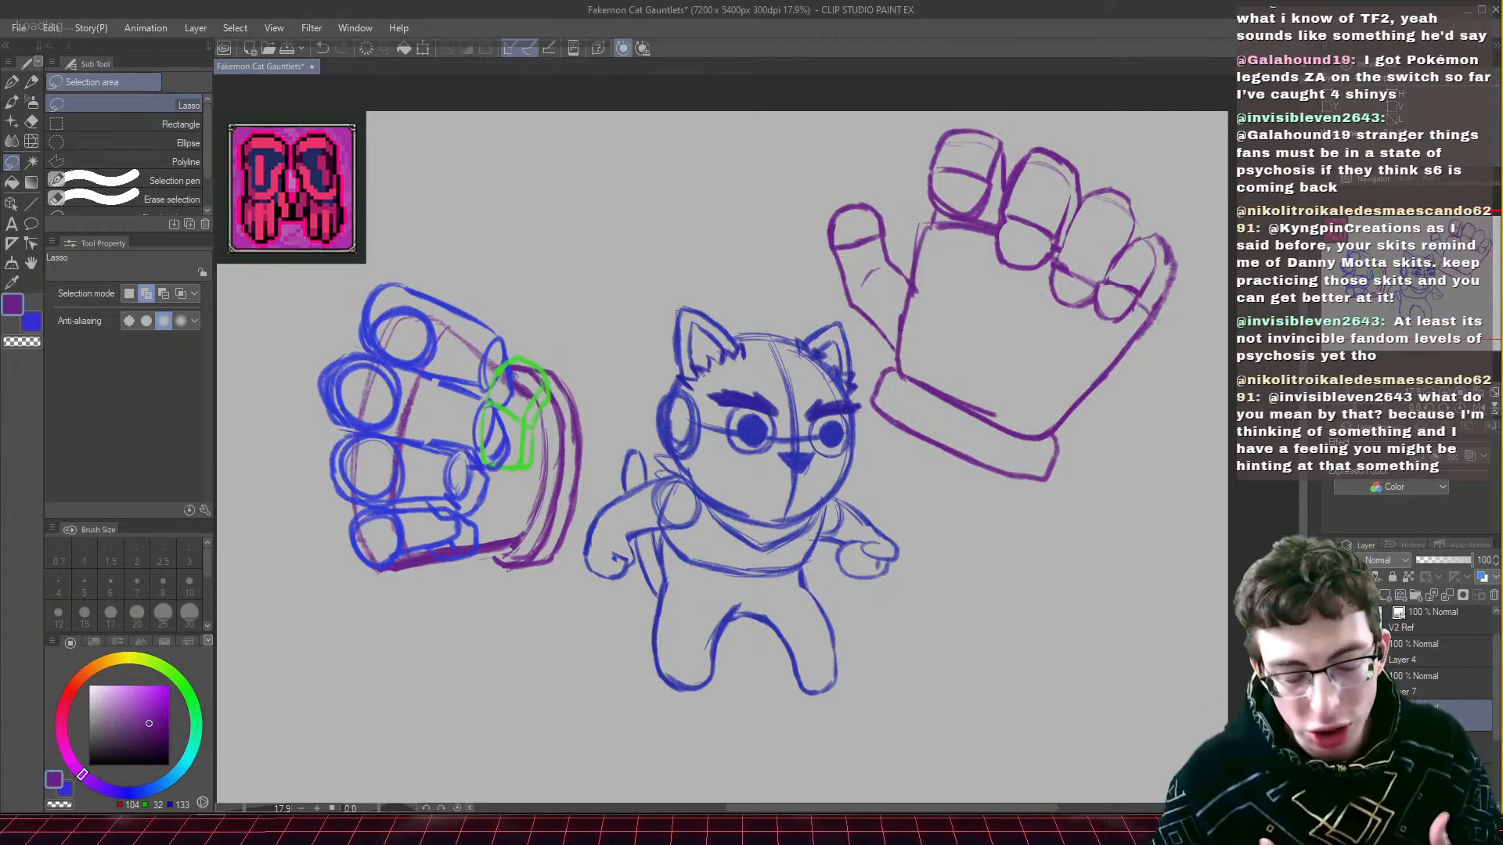
key(p)
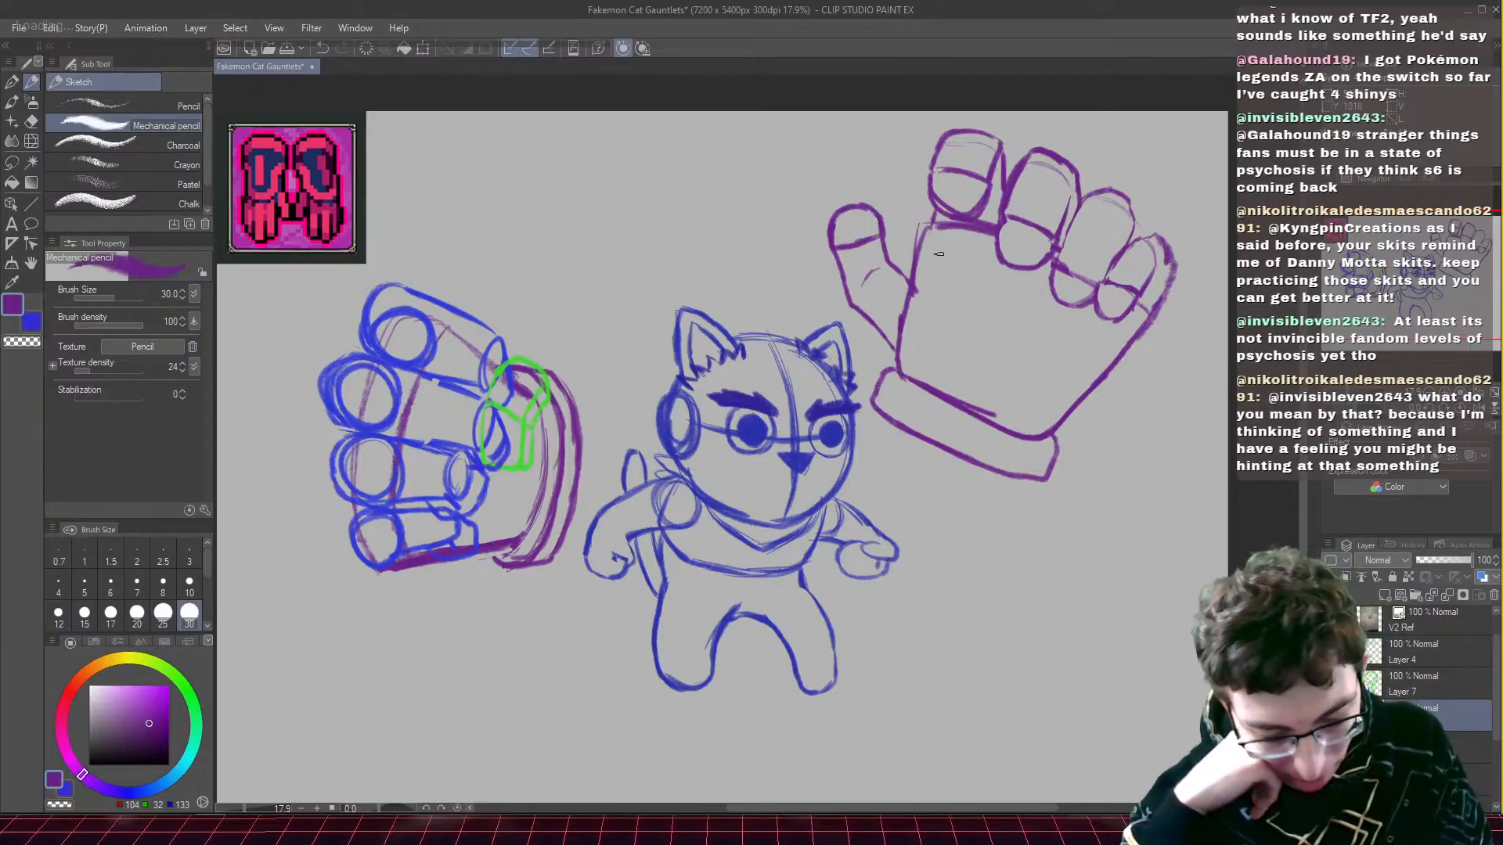
drag(939, 254, 998, 319)
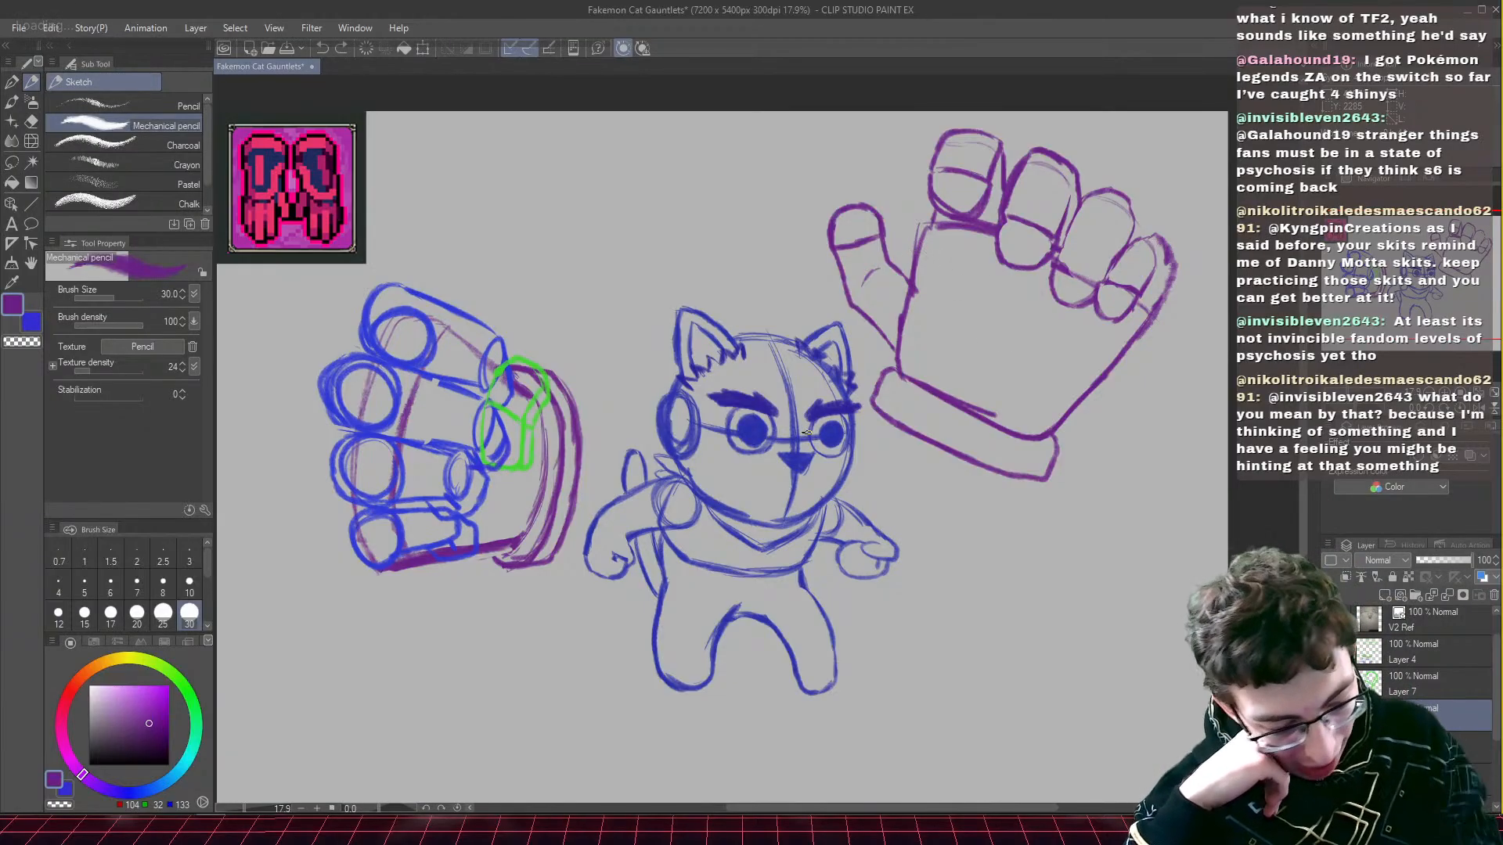
mouse_move(917, 271)
mouse_down()
mouse_move(967, 346)
mouse_move(979, 407)
mouse_up()
drag(941, 298, 978, 382)
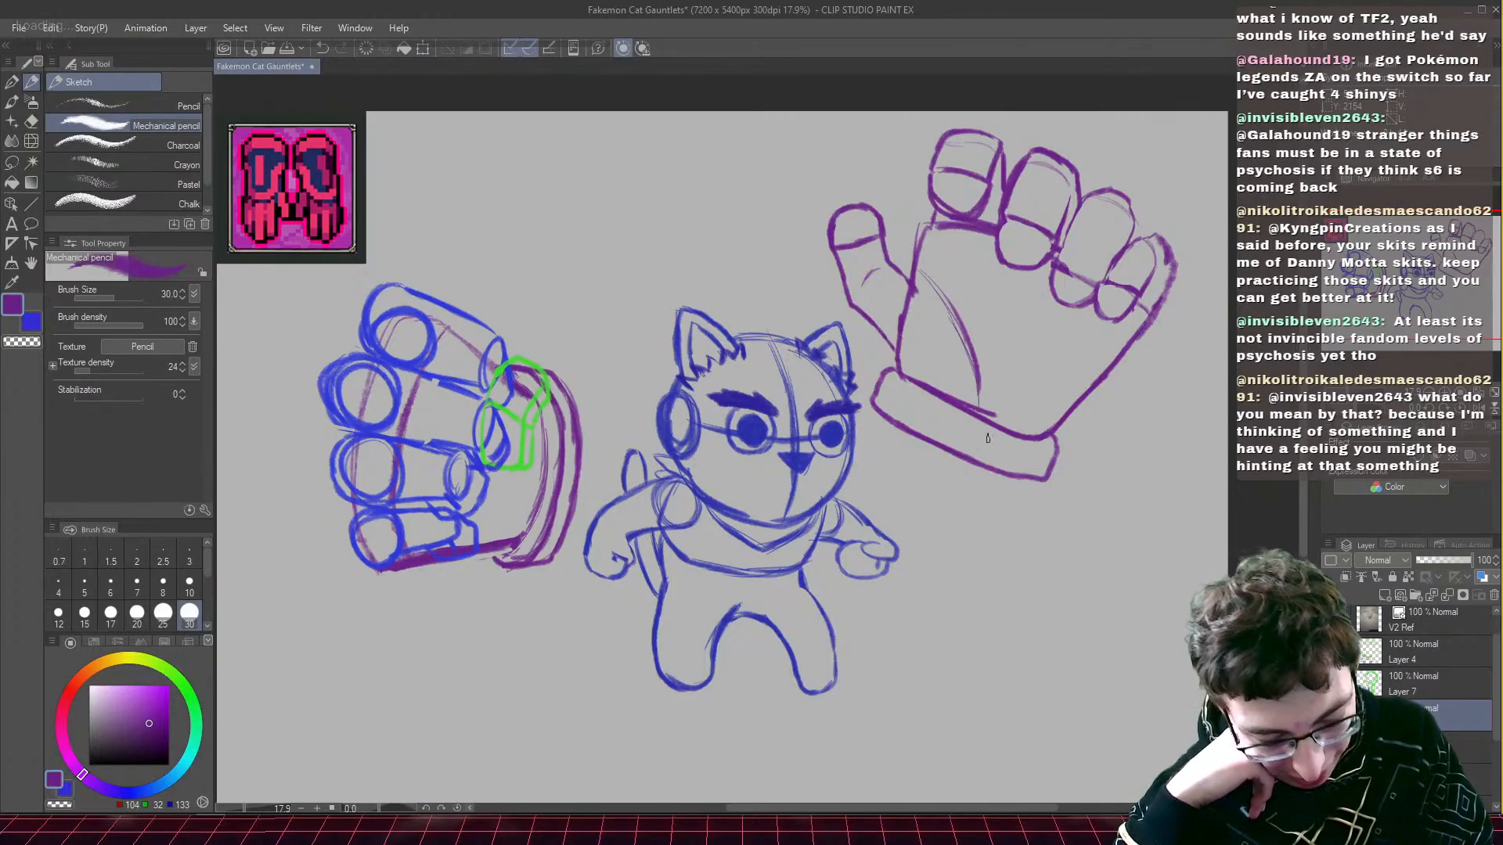
- Draw a thick curved crease across the open hand's palm just below the fingers
drag(1117, 348, 918, 260)
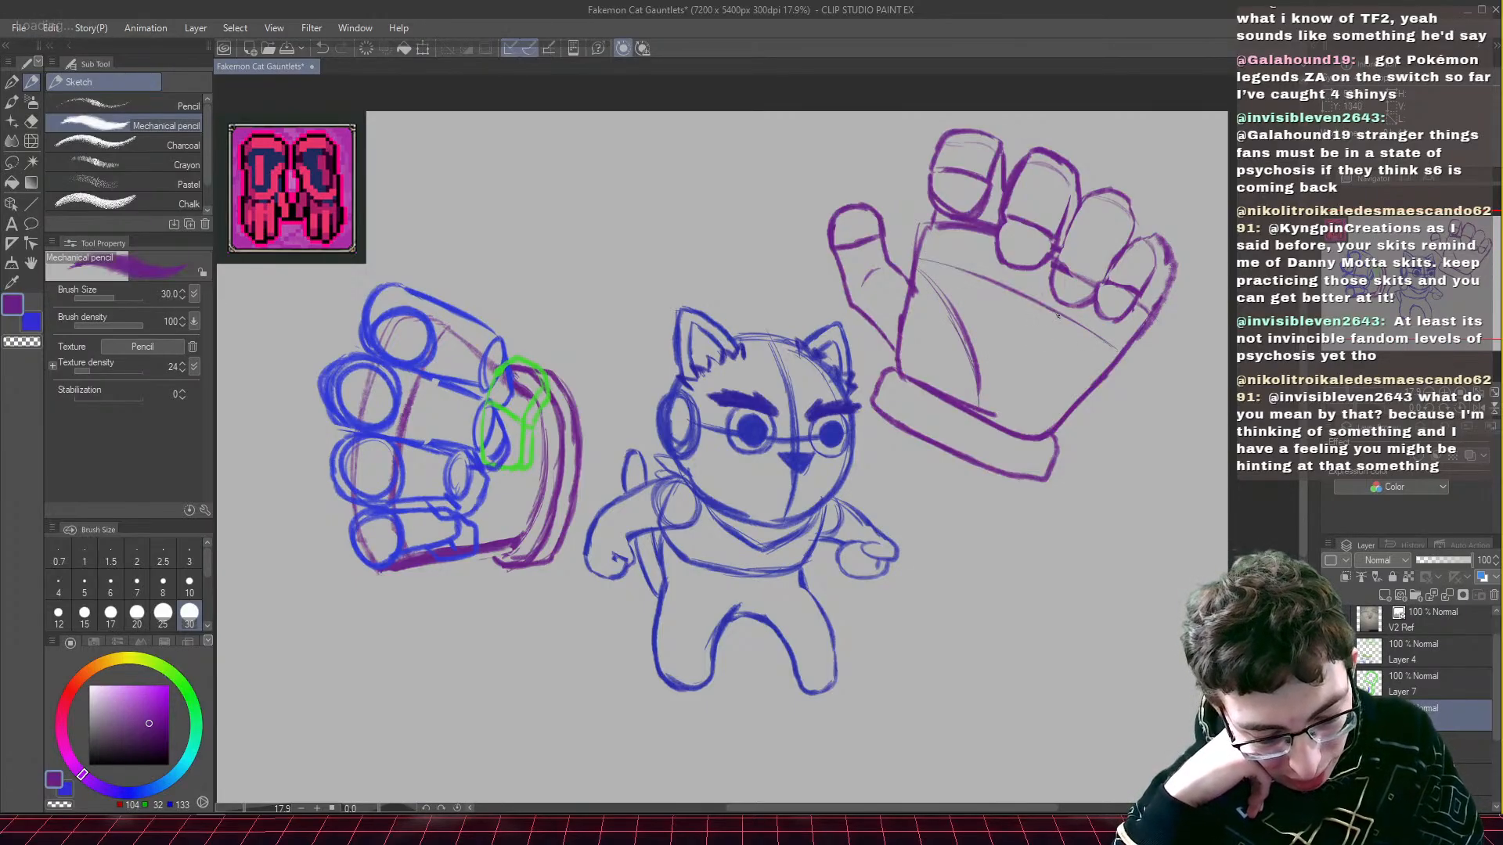
drag(1052, 322, 916, 263)
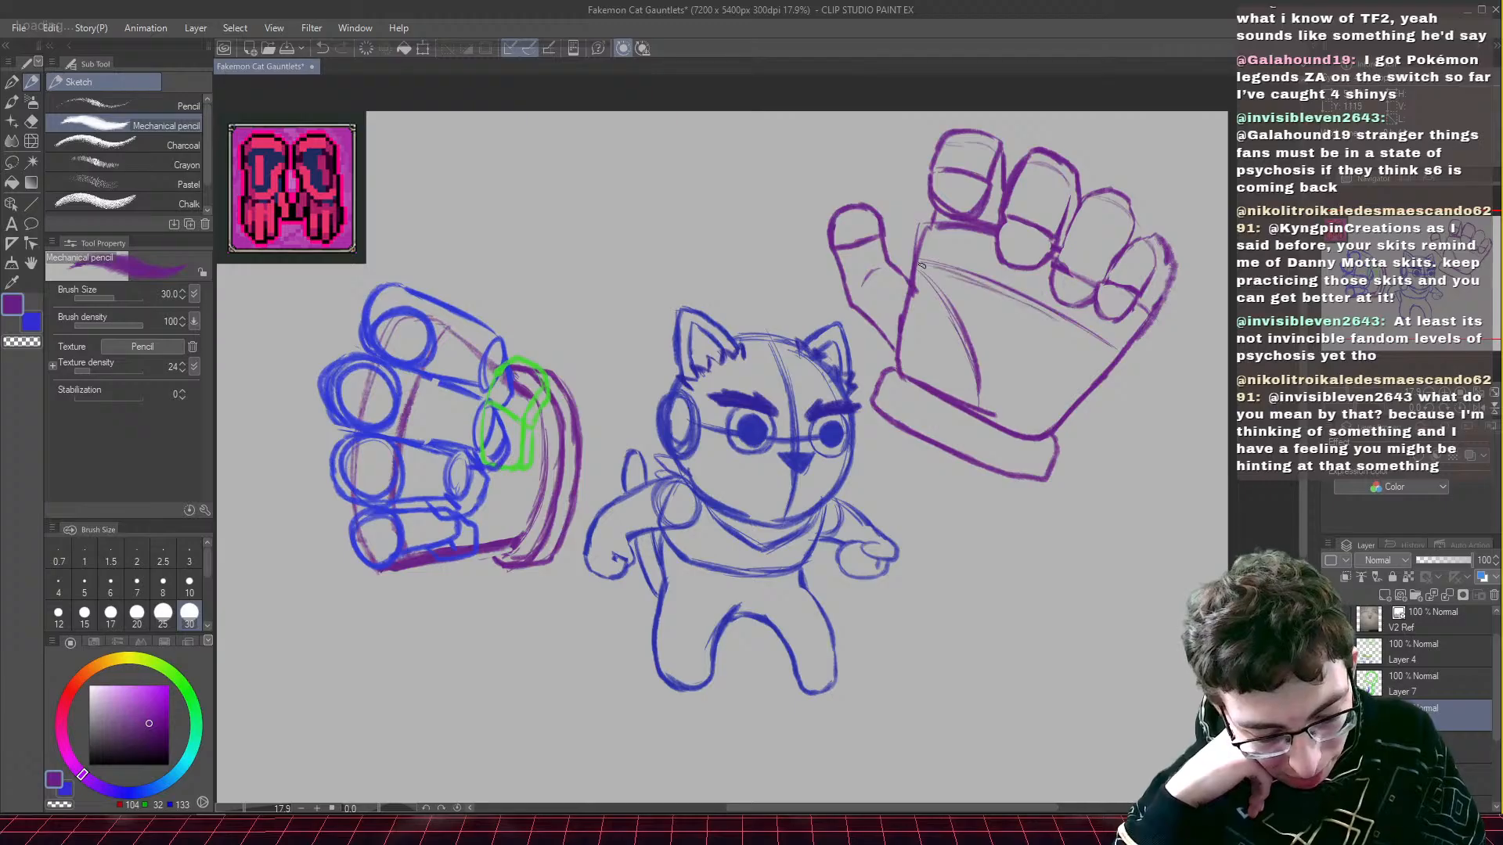
mouse_move(1020, 302)
mouse_down()
mouse_move(958, 277)
mouse_move(1113, 351)
mouse_move(915, 261)
mouse_move(1013, 295)
mouse_up()
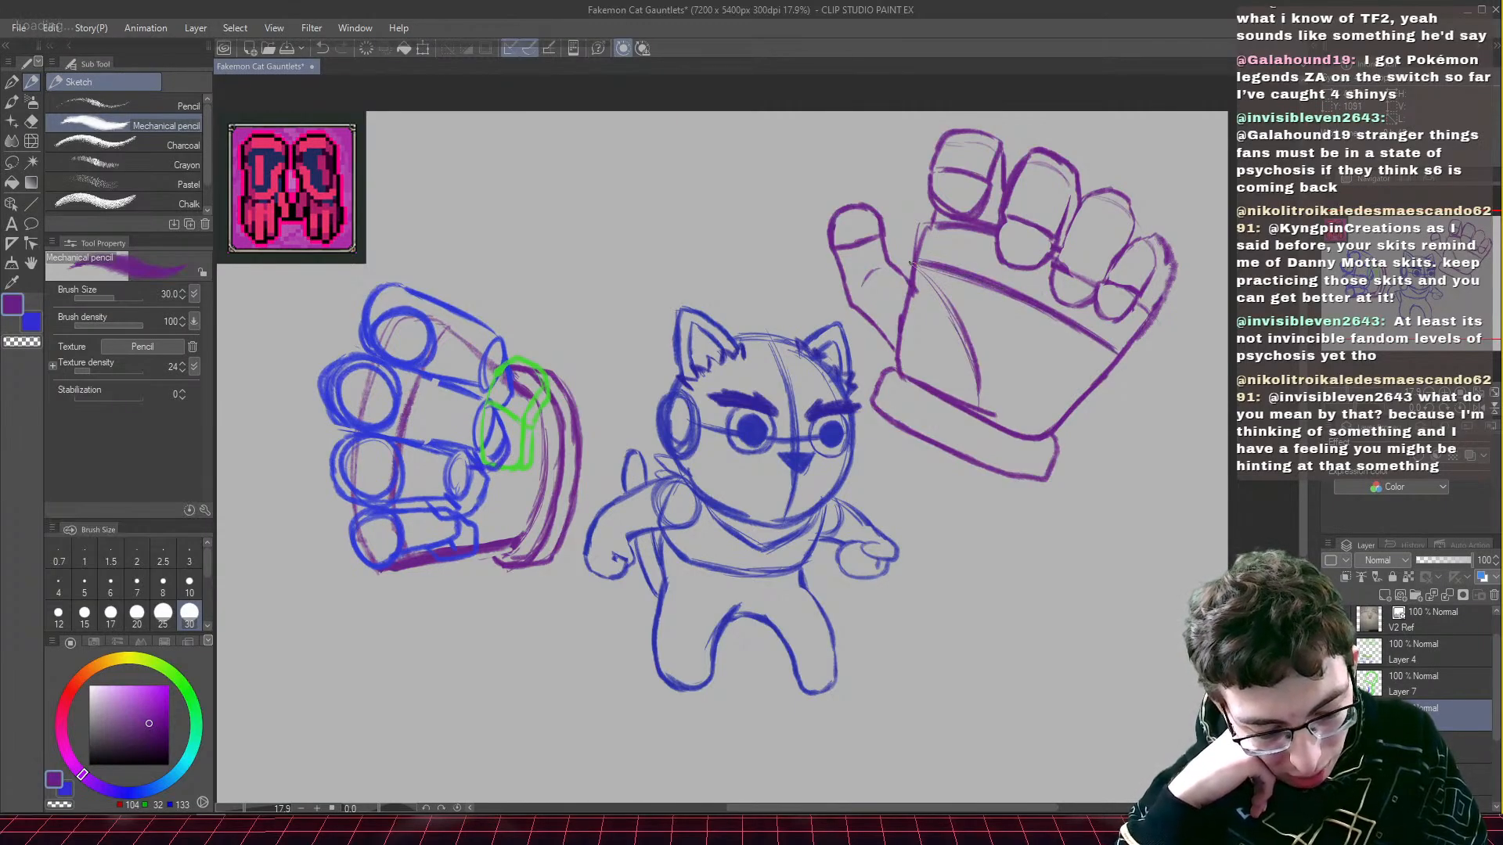
drag(913, 263, 1009, 294)
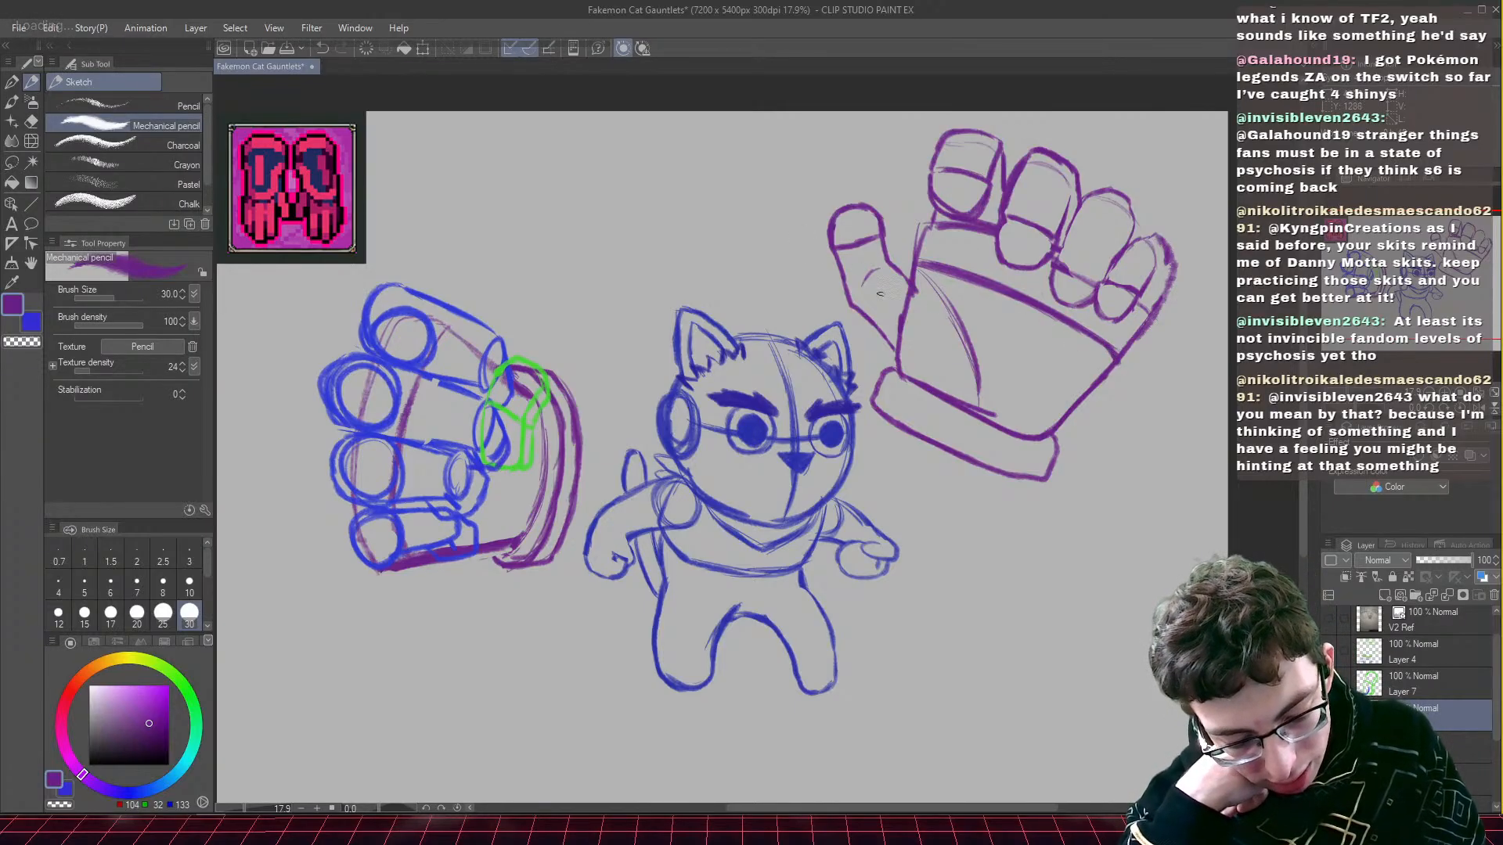
- Darken the thumb-base curve and the thumb's outer edge, and reinforce the short crease on the open hand's thumb
mouse_move(915, 277)
mouse_down()
mouse_move(962, 338)
mouse_move(979, 395)
mouse_move(957, 329)
mouse_up()
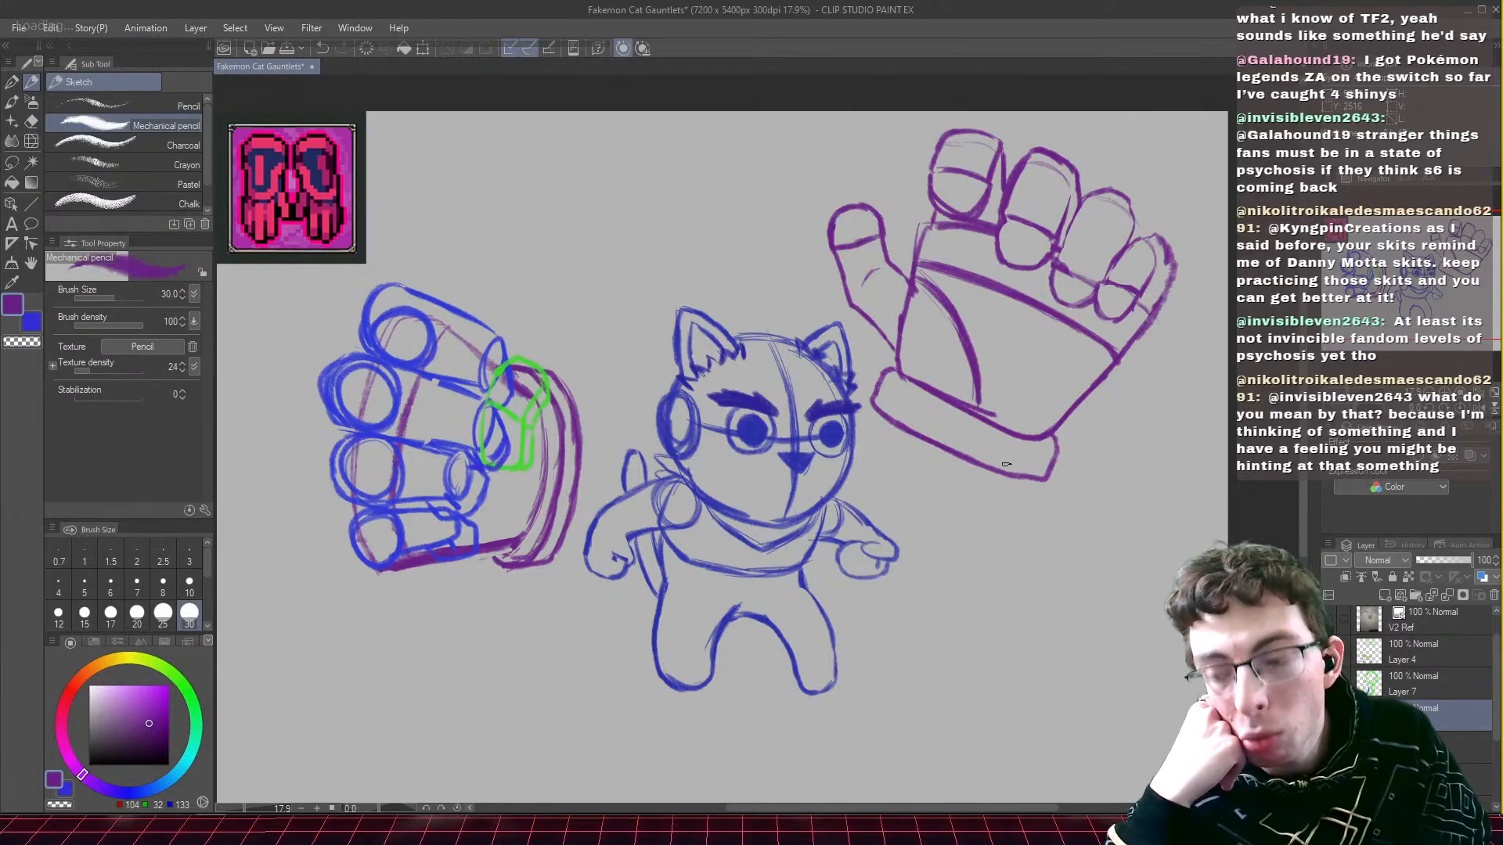
drag(847, 280, 894, 353)
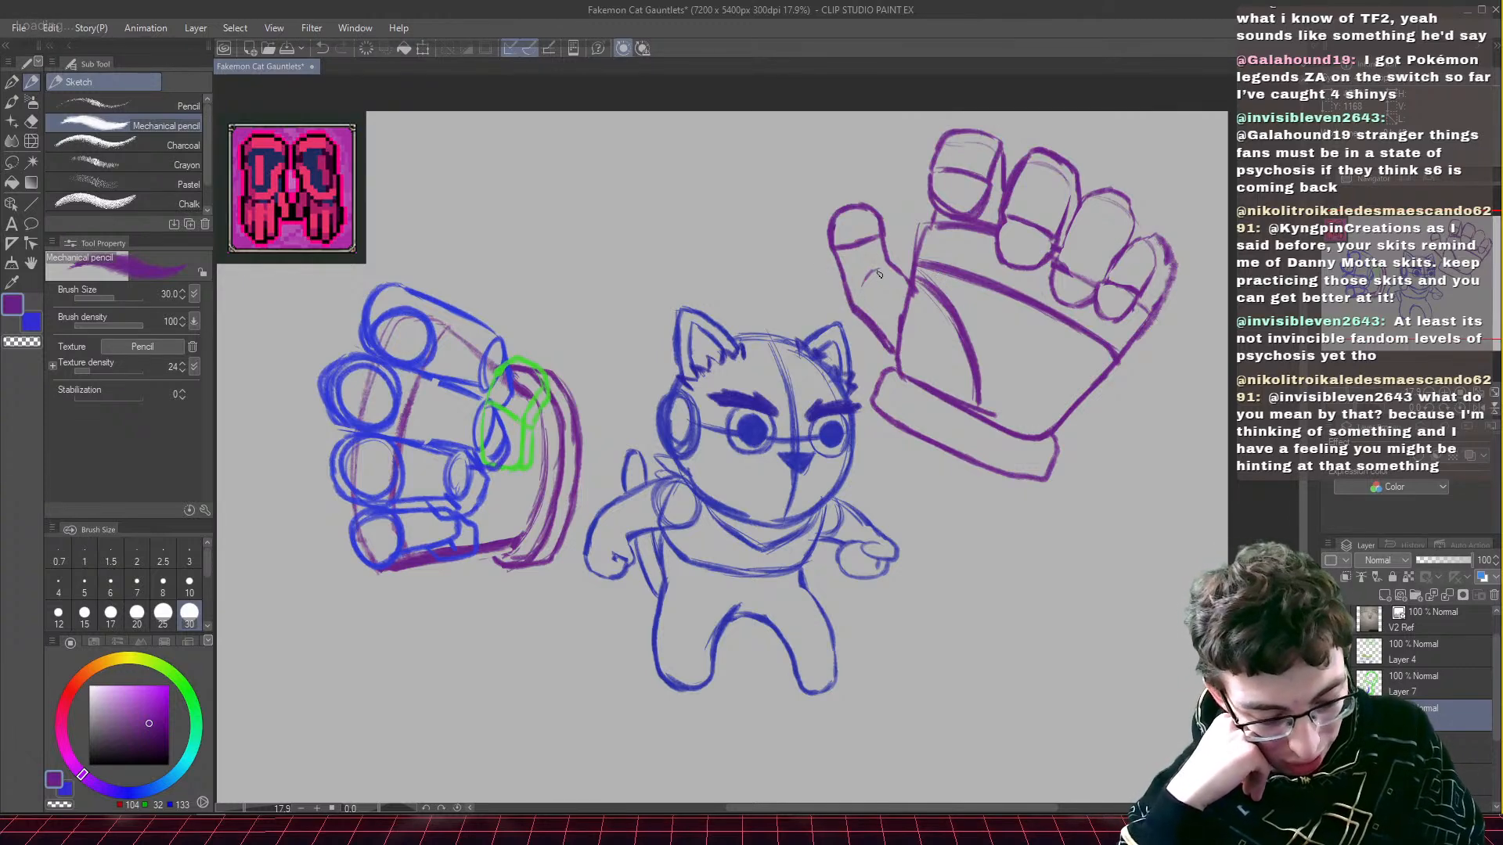
drag(878, 273, 859, 293)
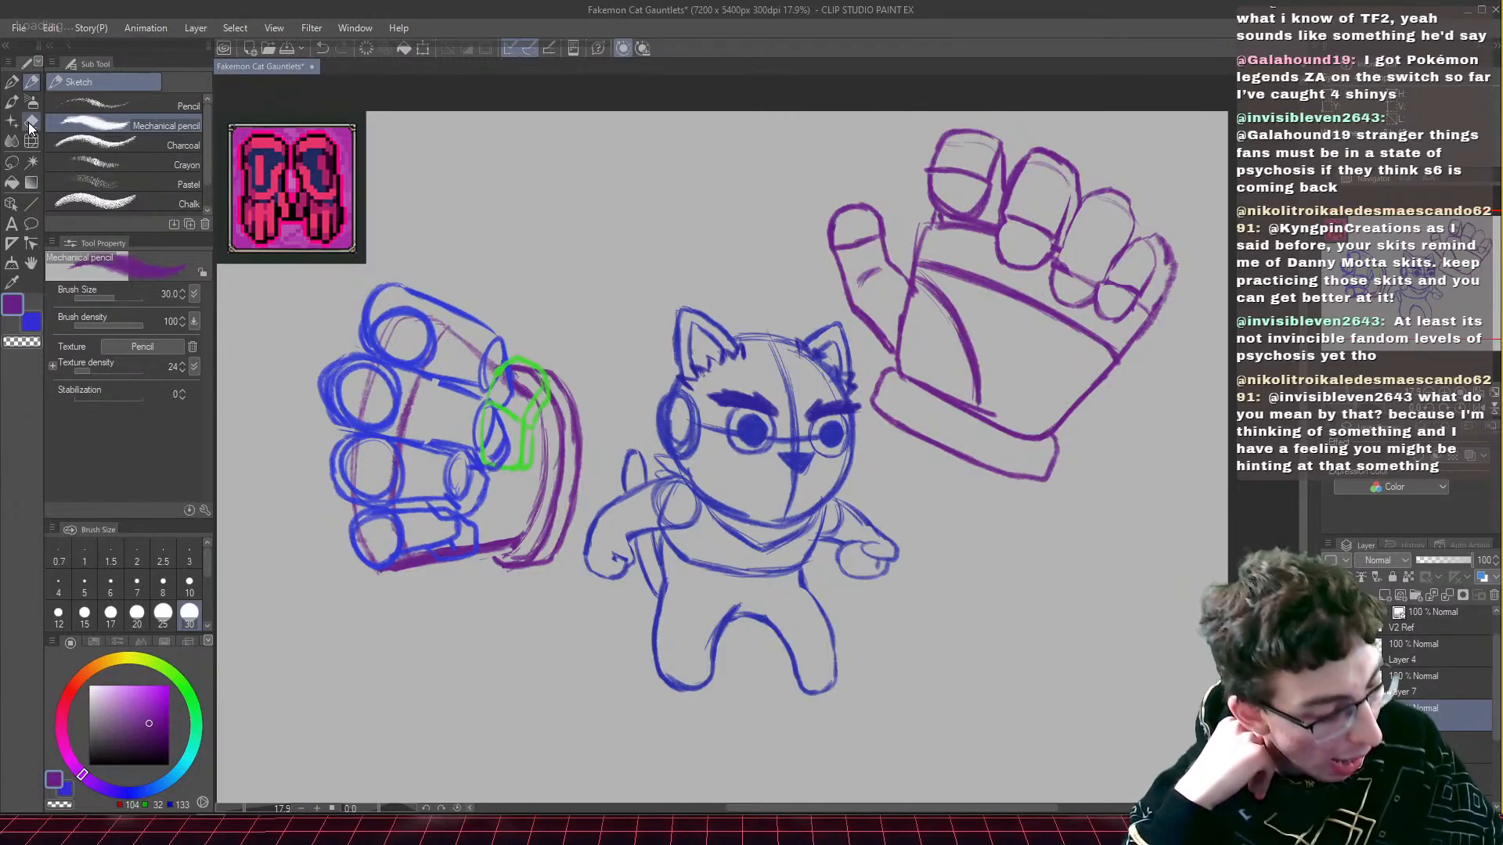
key(e)
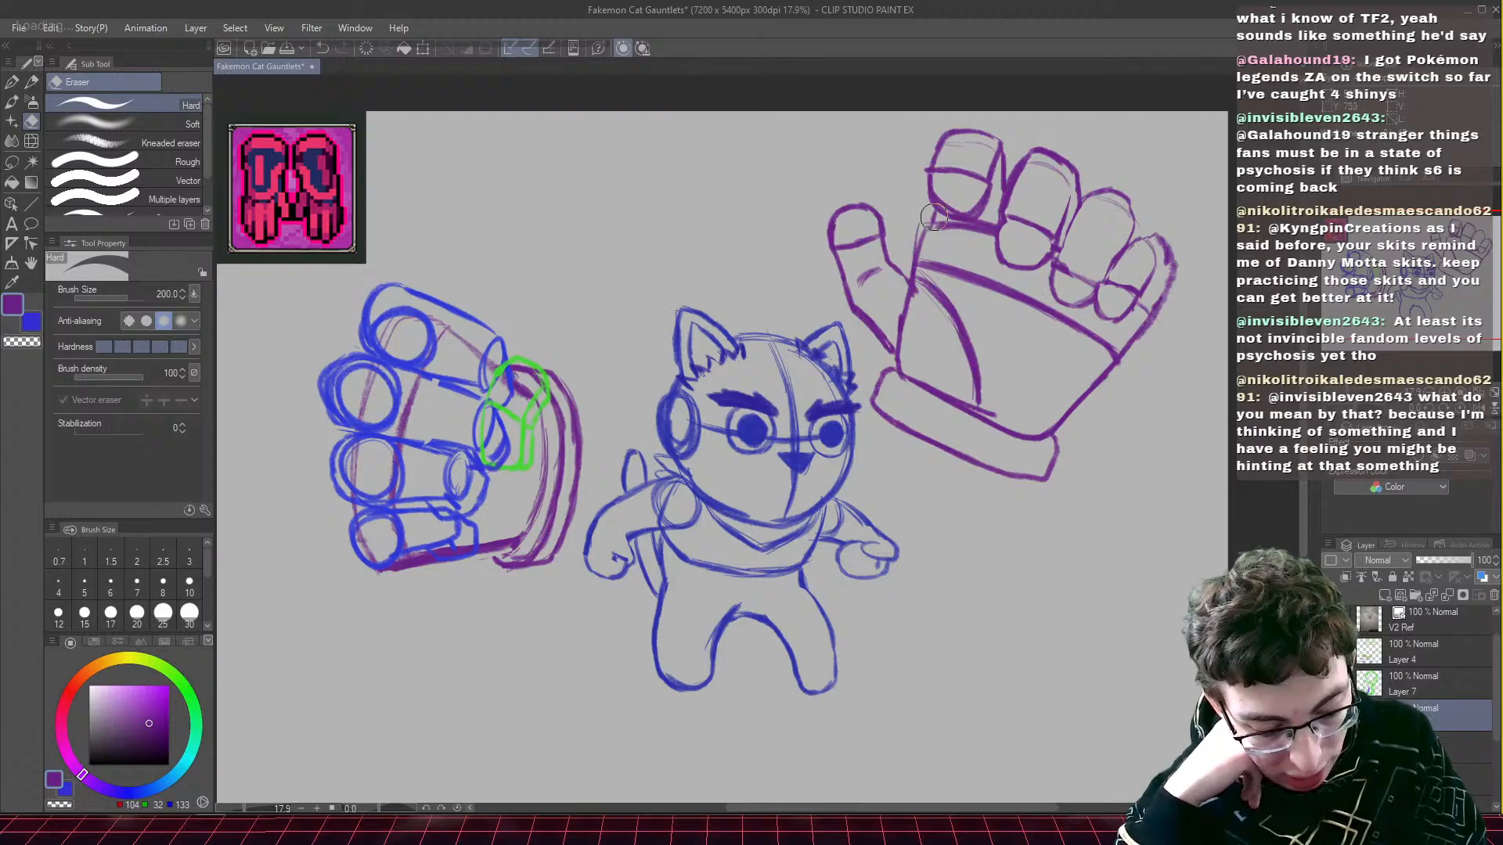
click(34, 83)
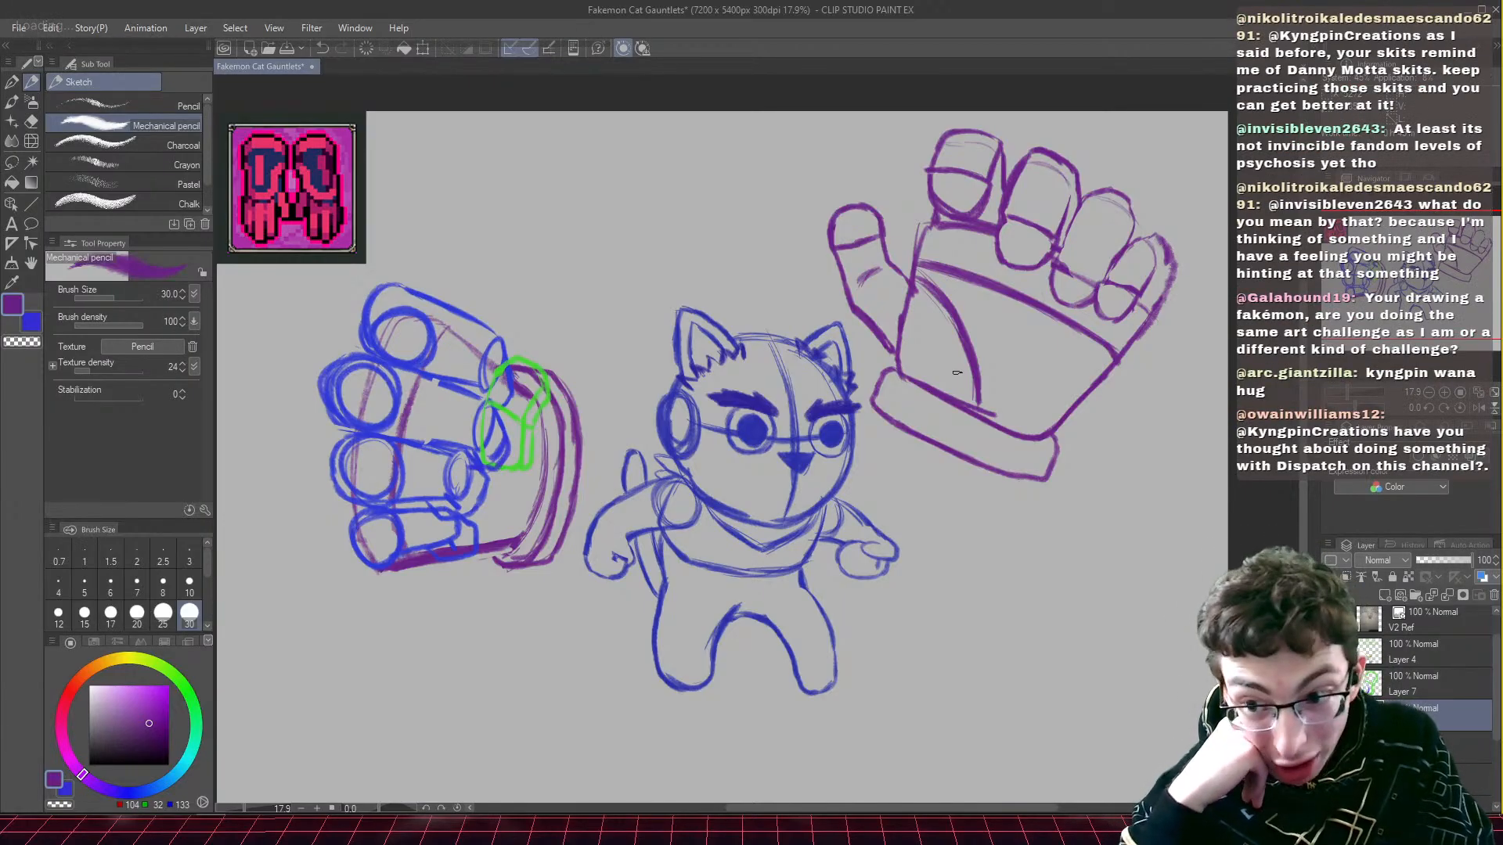
- Sketch a purple arrow pointing at the gloves reference image and undo all of its strokes
mouse_move(618, 144)
mouse_down()
mouse_move(425, 165)
mouse_move(426, 147)
mouse_move(483, 192)
mouse_move(425, 154)
mouse_move(446, 168)
mouse_move(395, 155)
mouse_move(494, 226)
mouse_up()
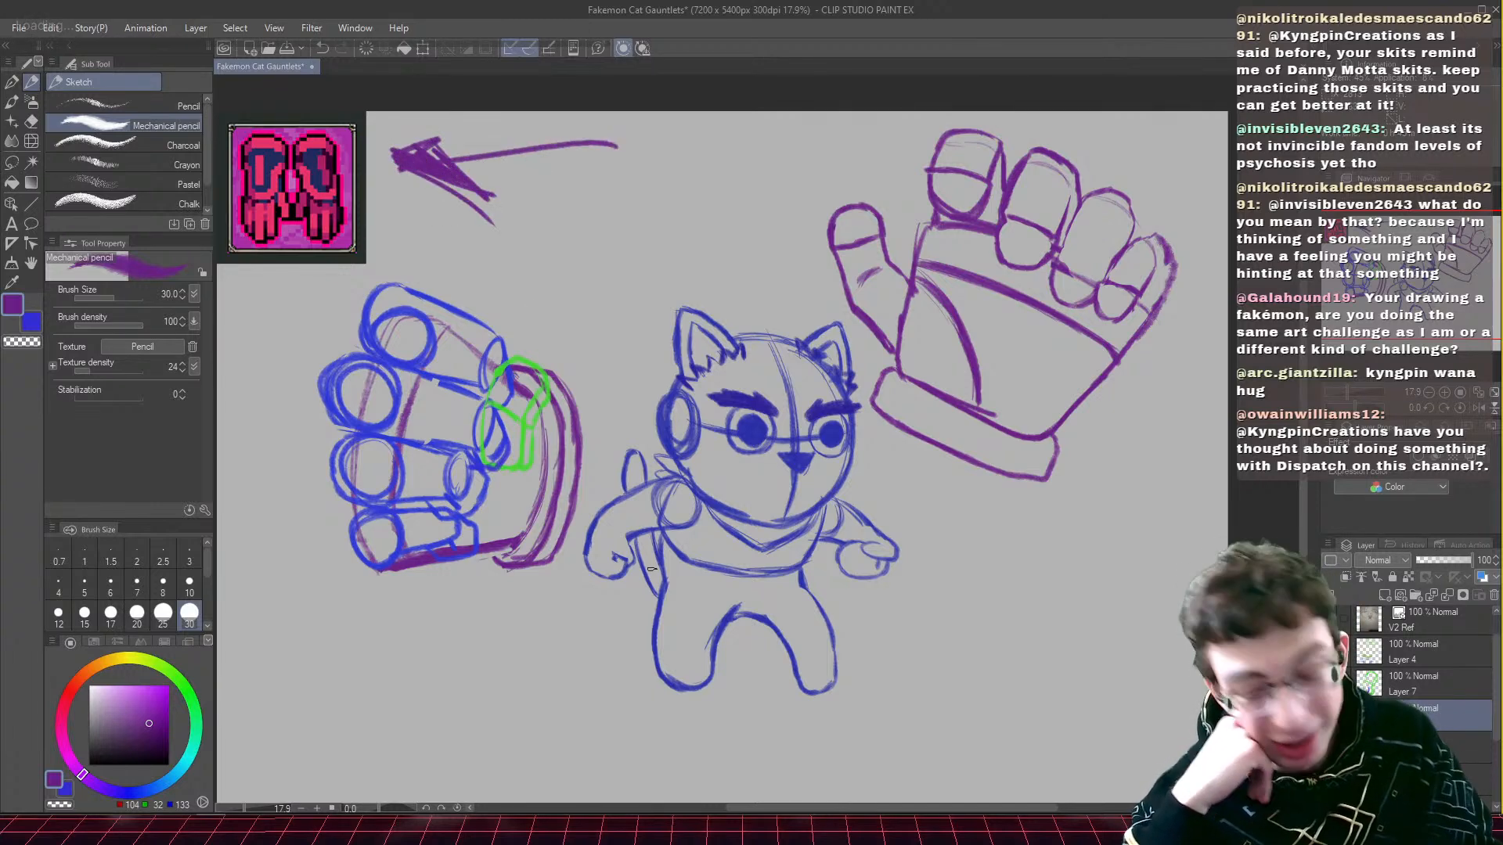
key(ctrl+z)
key(ctrl+z)
key(ctrl+z)
key(ctrl+z)
key(ctrl+z)
key(ctrl+z)
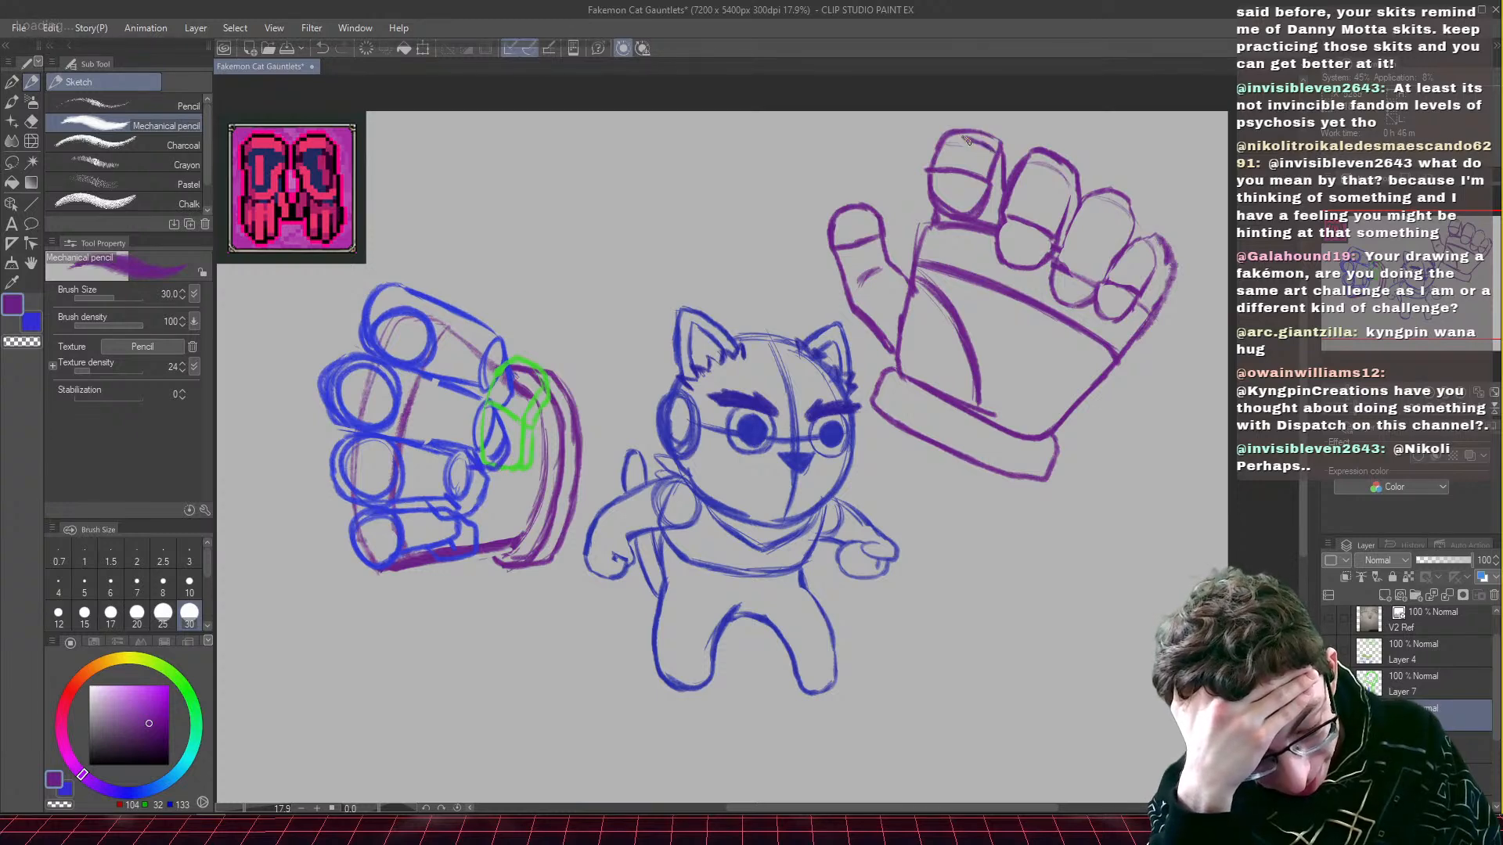
- Rework the open hand's fingertips by adding curved lines on the middle finger and erasing the top outline of the index finger
click(31, 121)
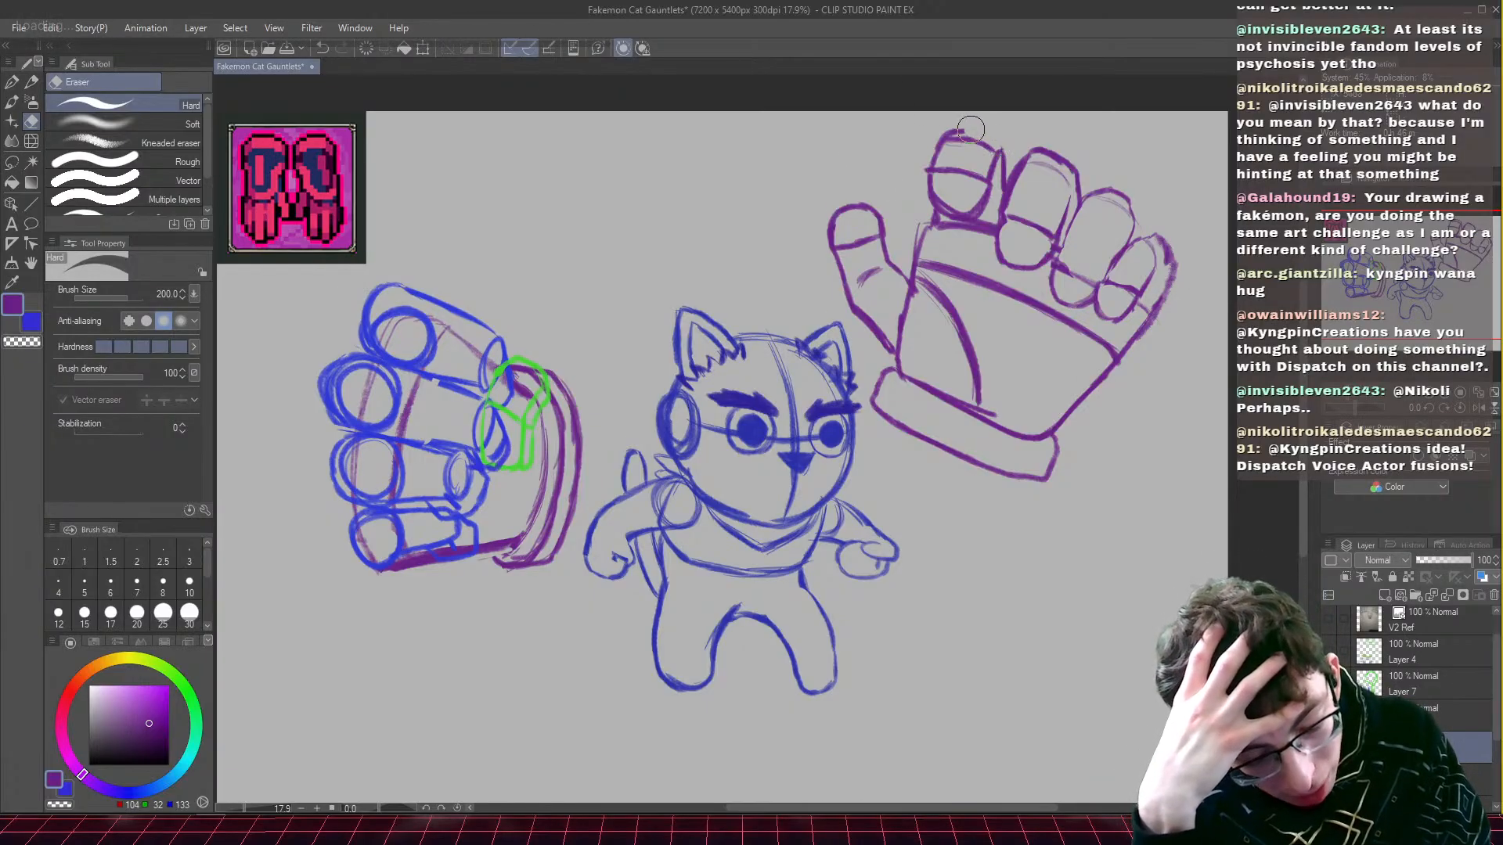
drag(970, 129, 937, 132)
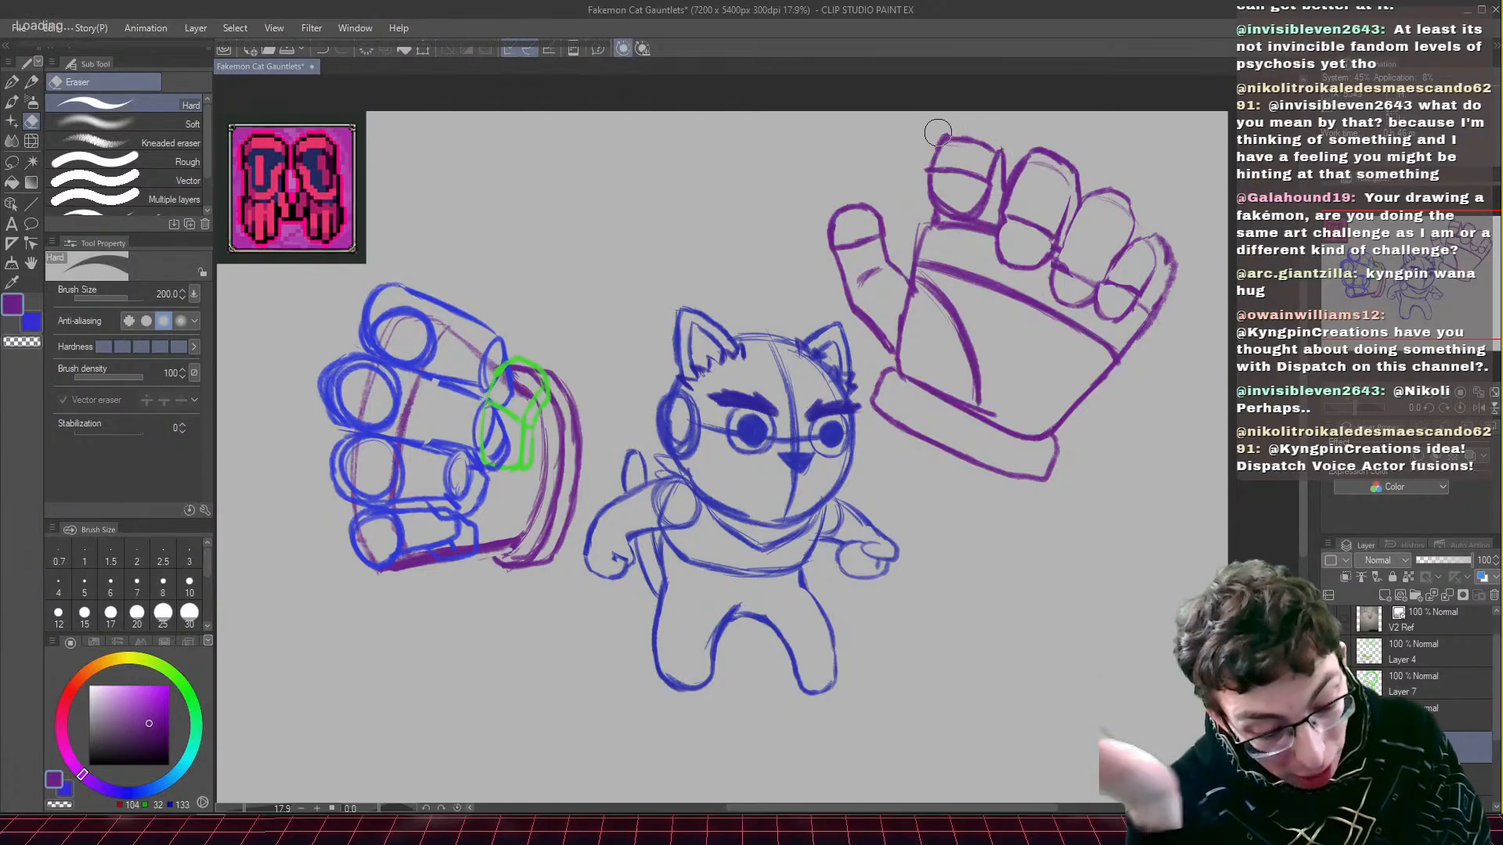
click(34, 82)
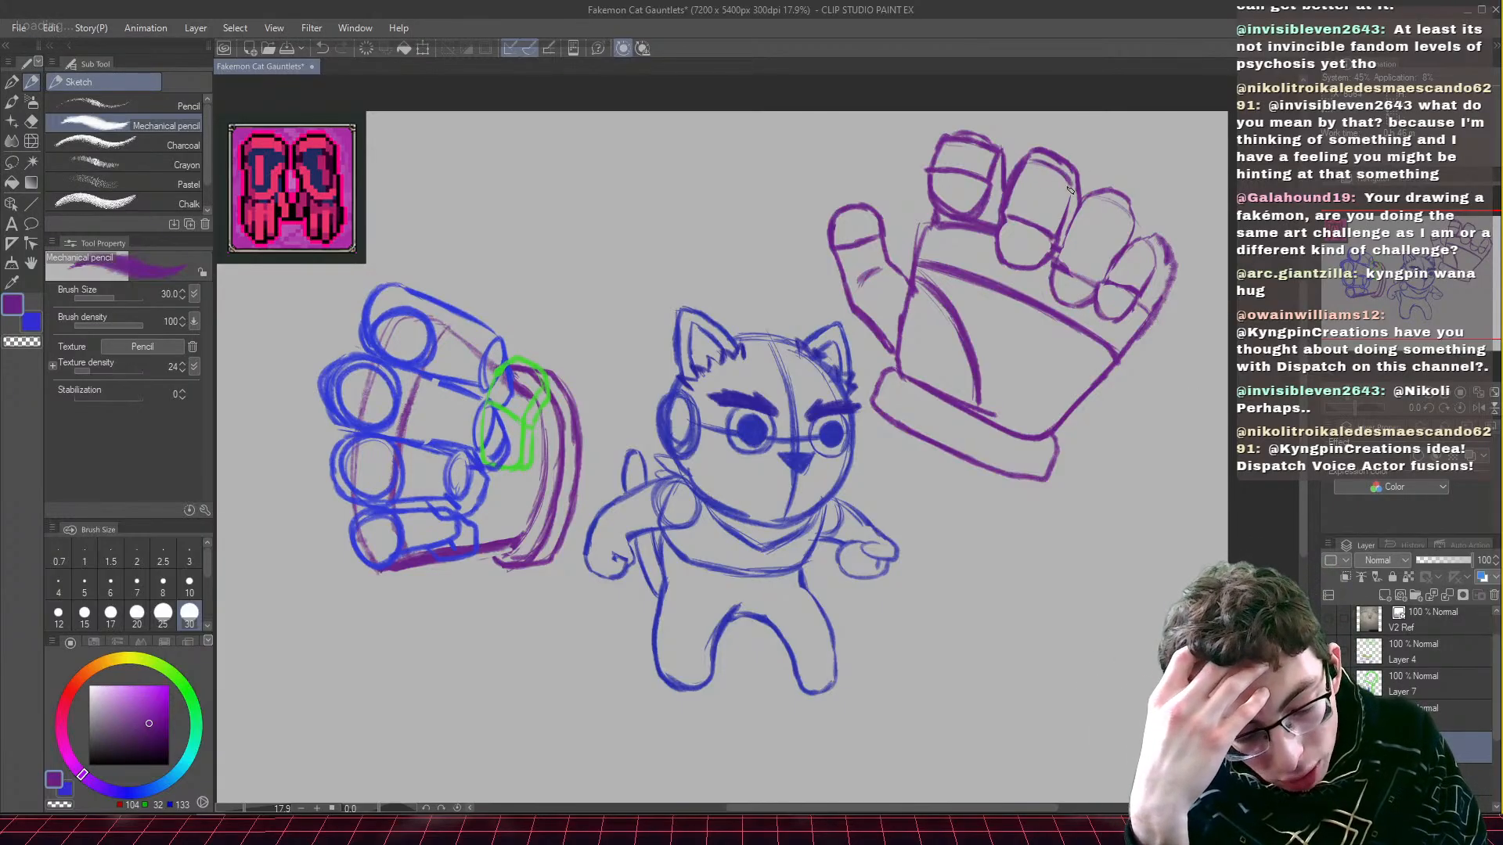
drag(1026, 169, 1063, 184)
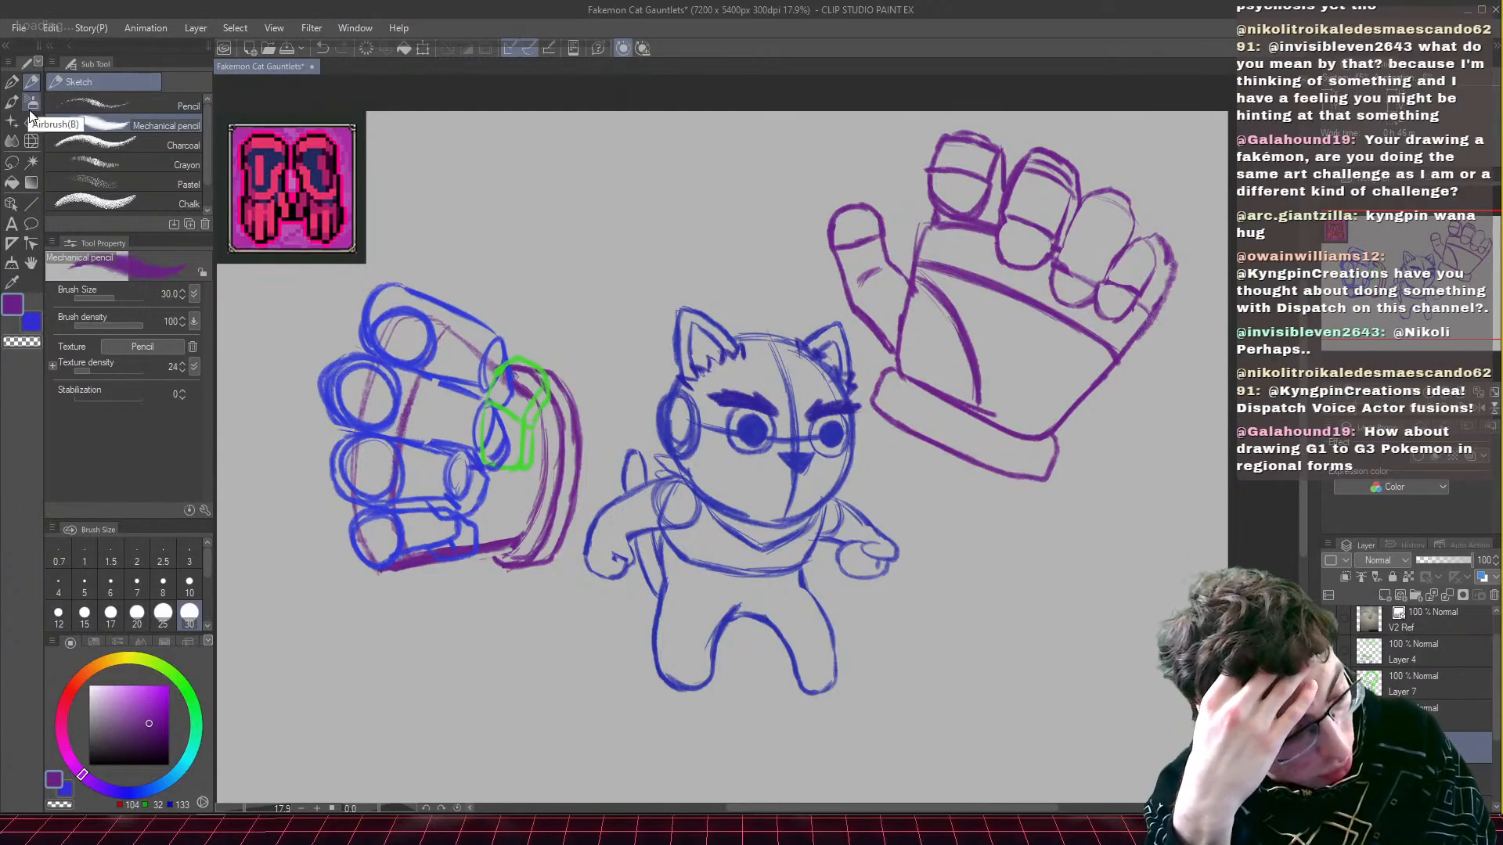
key(e)
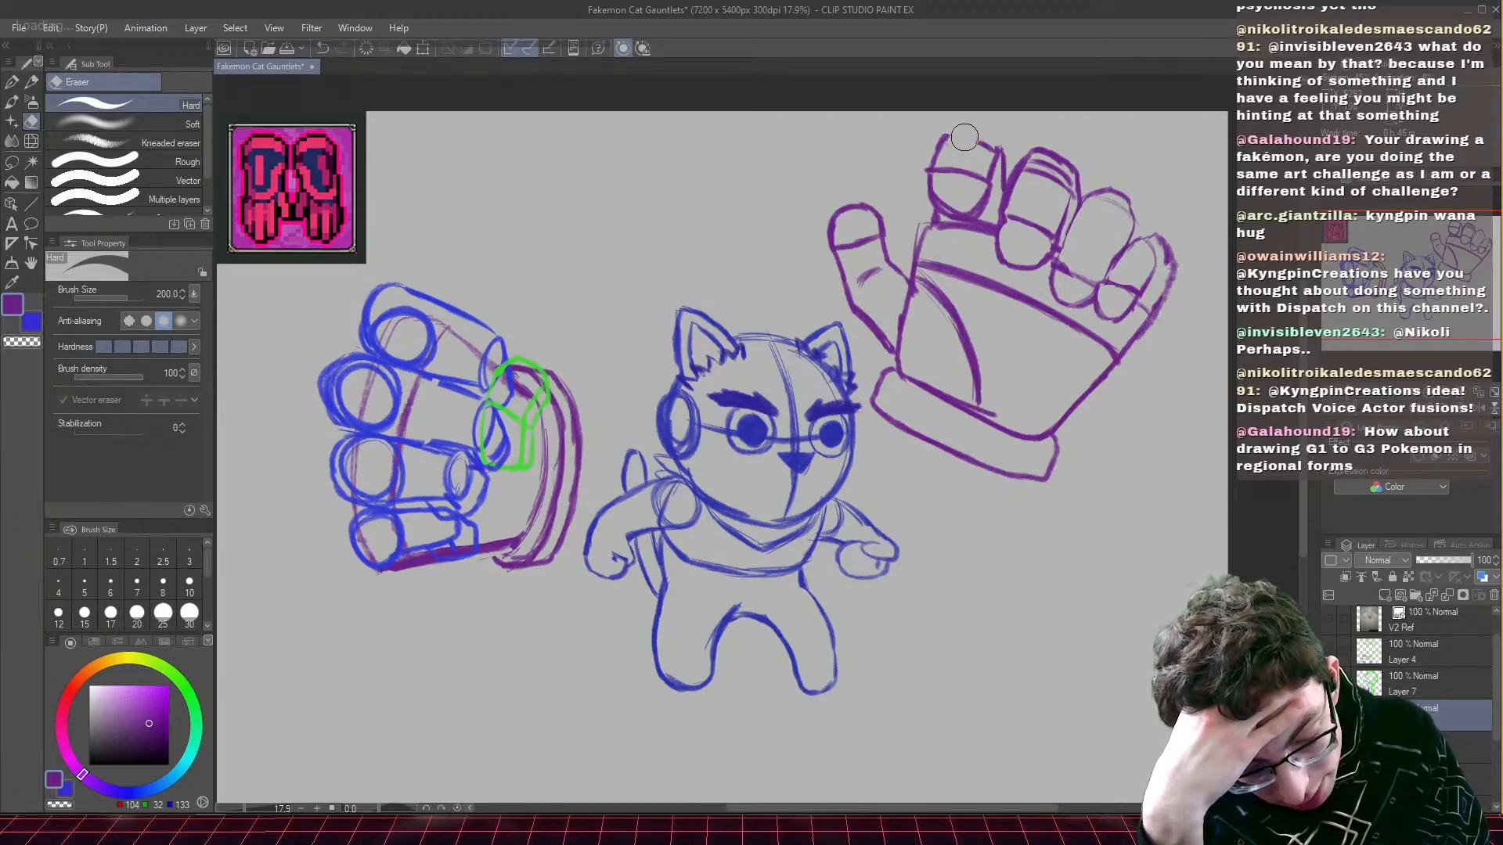
drag(965, 138, 982, 157)
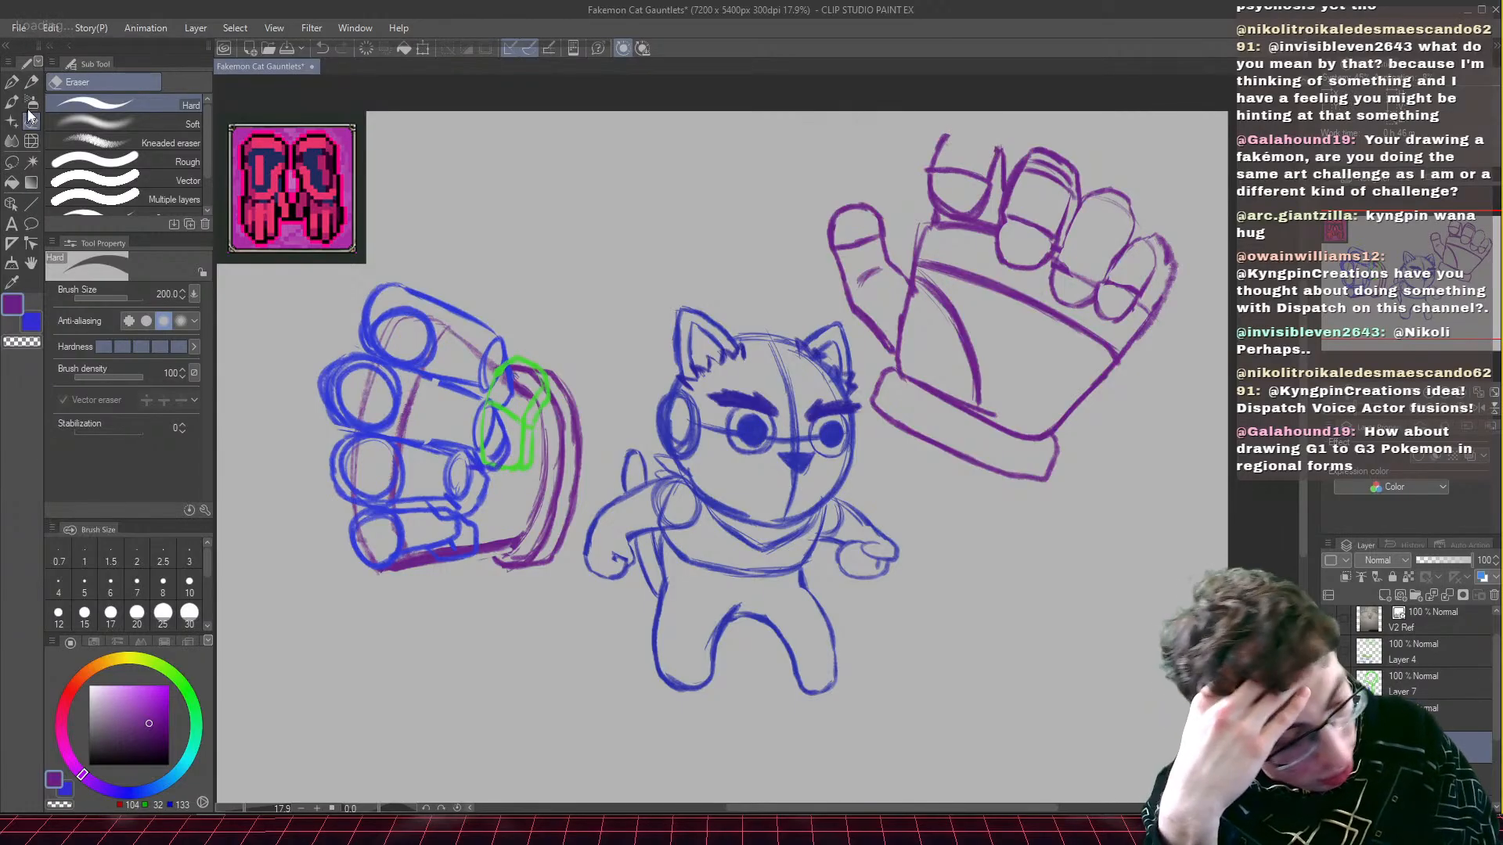
- Close the index fingertip outline on the open purple gauntlet and add curved bands across the fingertips with the Mechanical pencil
click(32, 81)
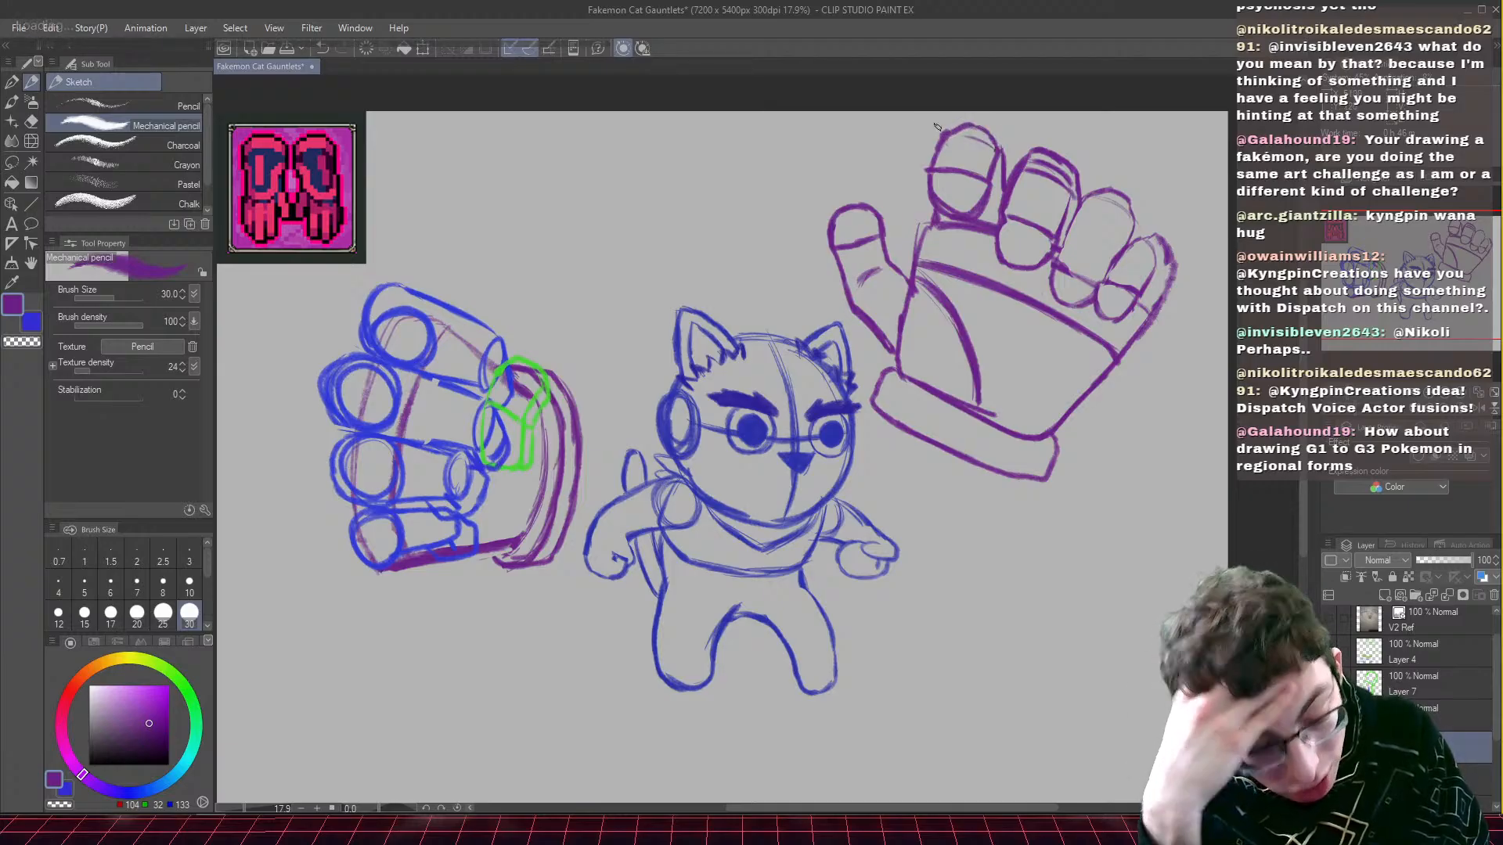
drag(952, 135, 986, 143)
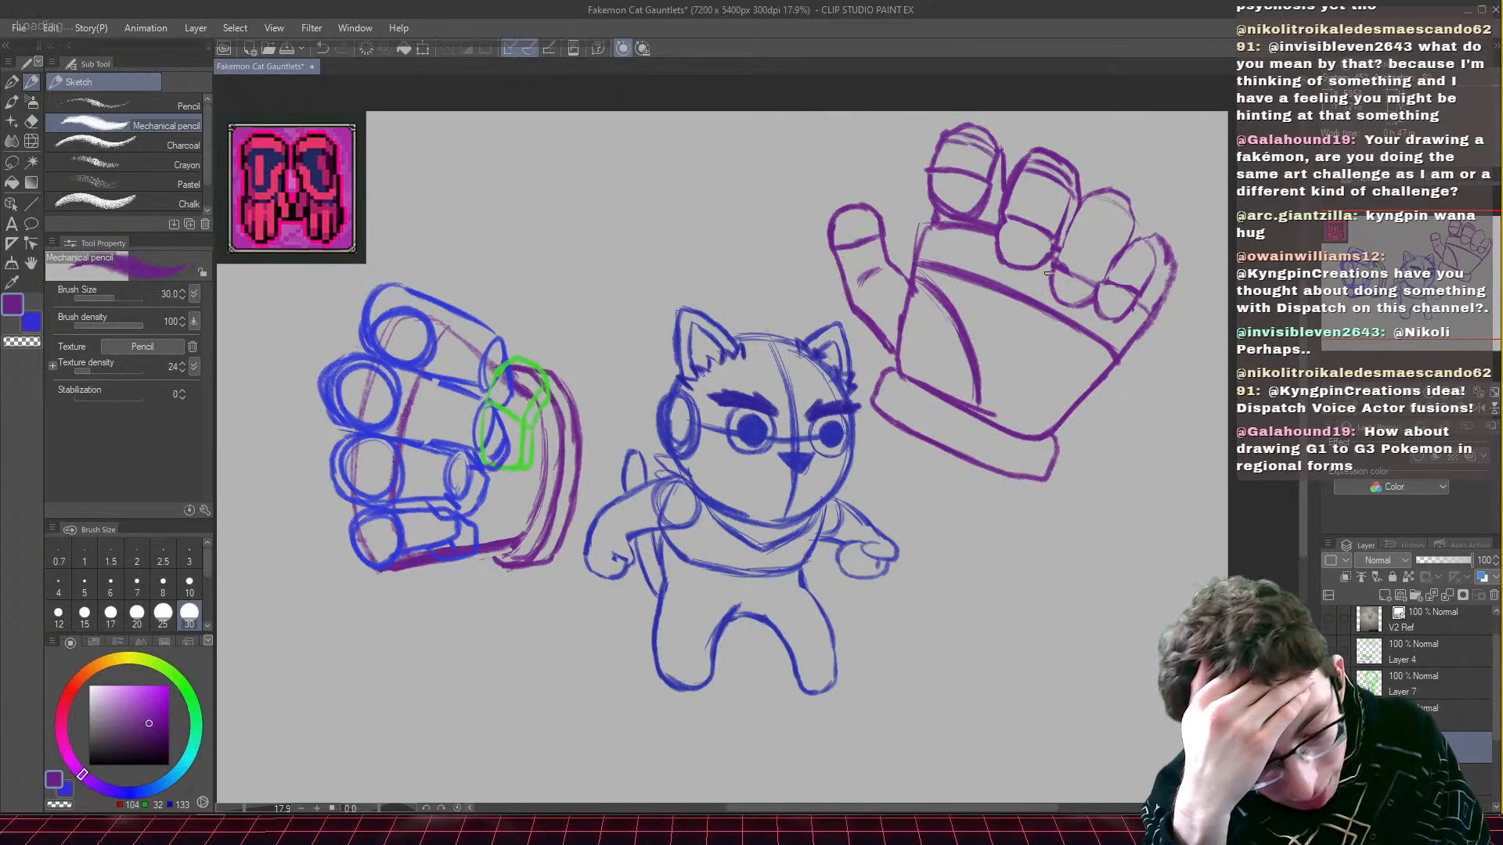
drag(1105, 198, 1132, 223)
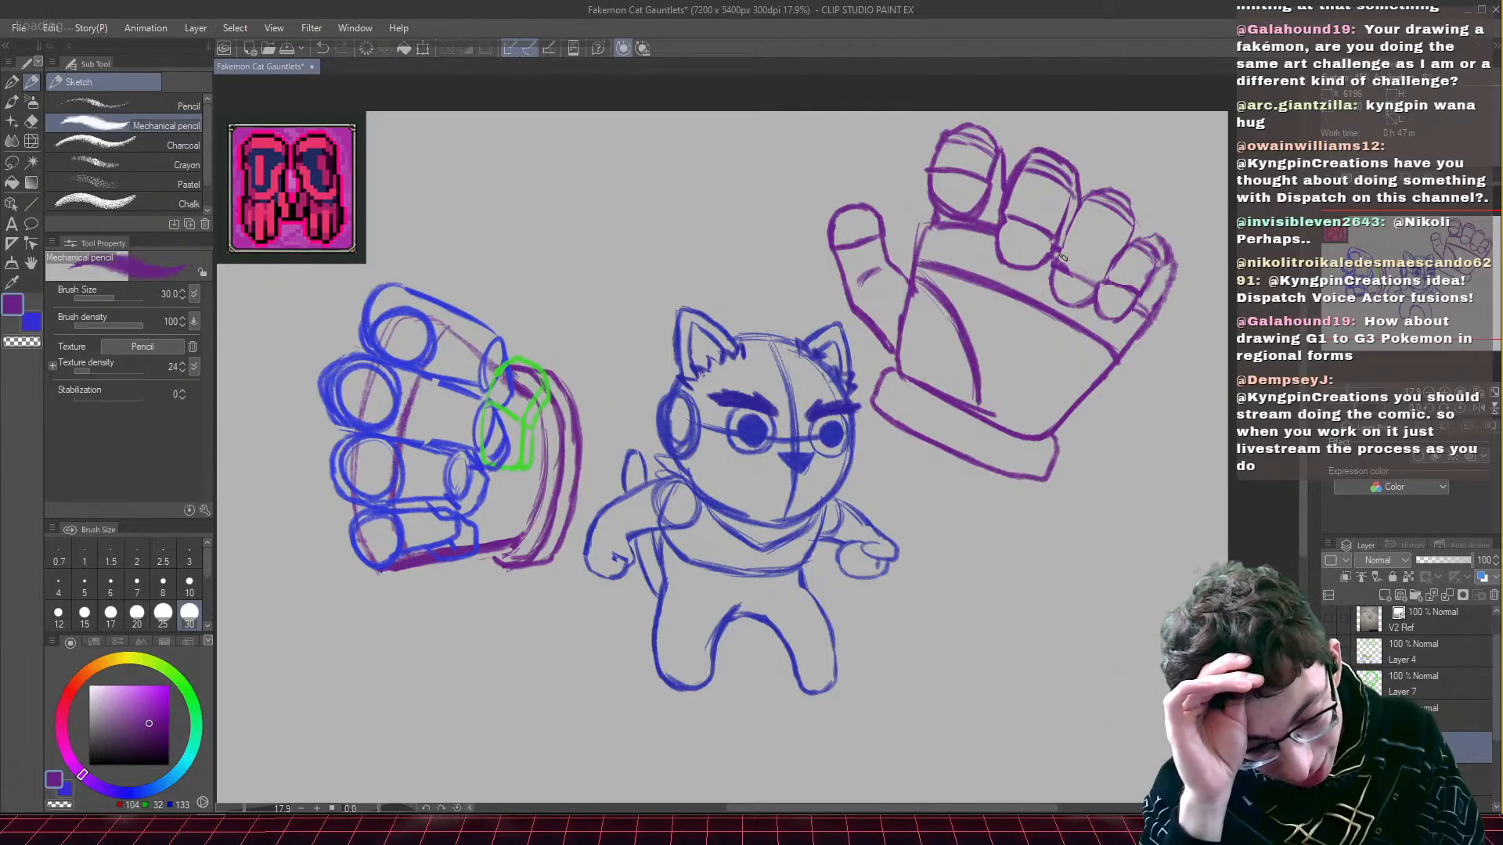
- Sketch second joint lines parallel to the existing ones across the open gauntlet's fingers and thumb
drag(1093, 279, 1056, 257)
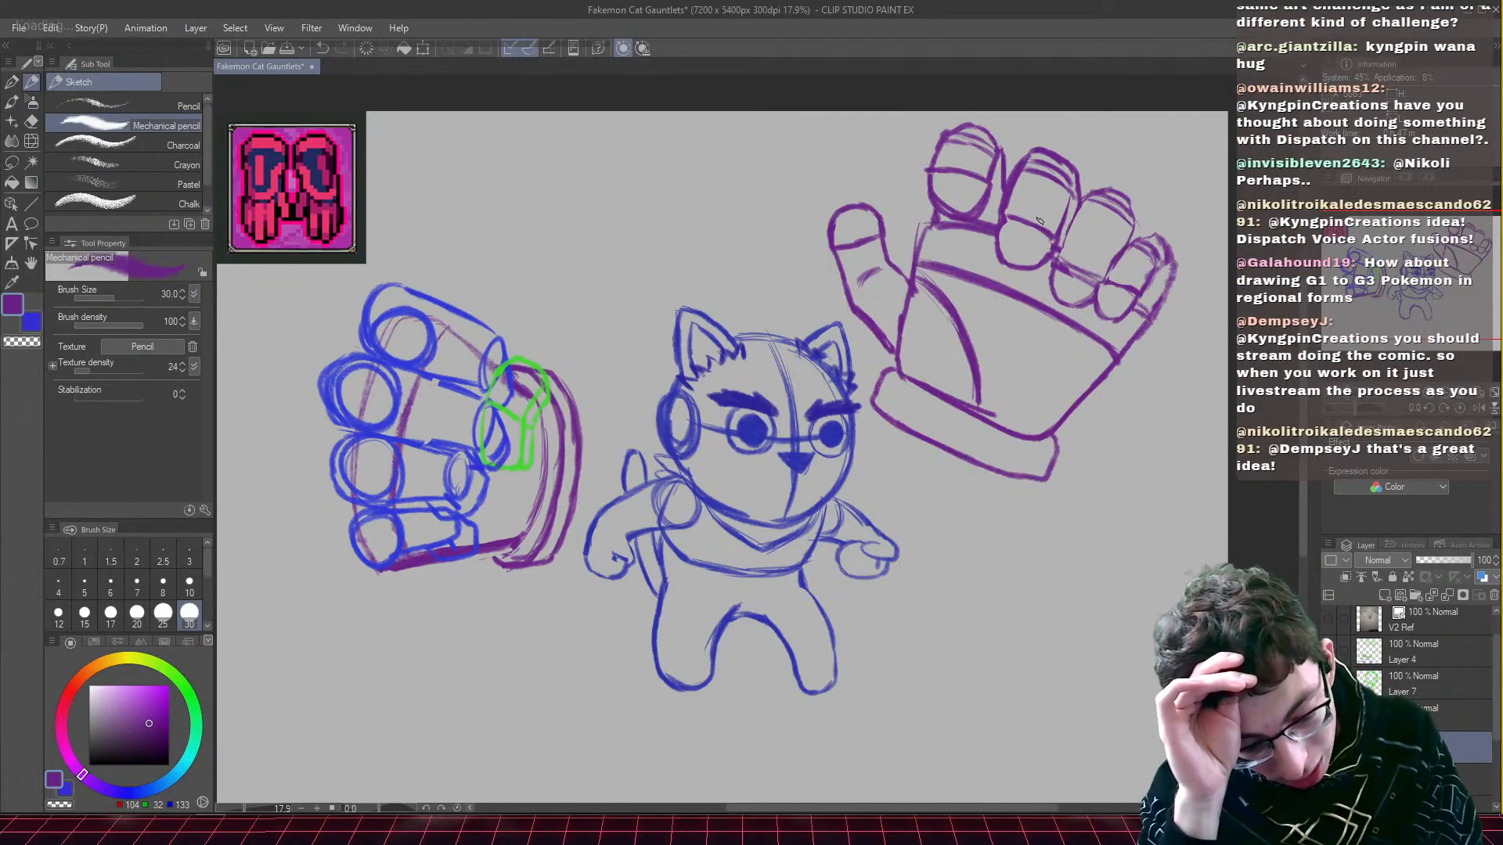
drag(1006, 212, 1055, 233)
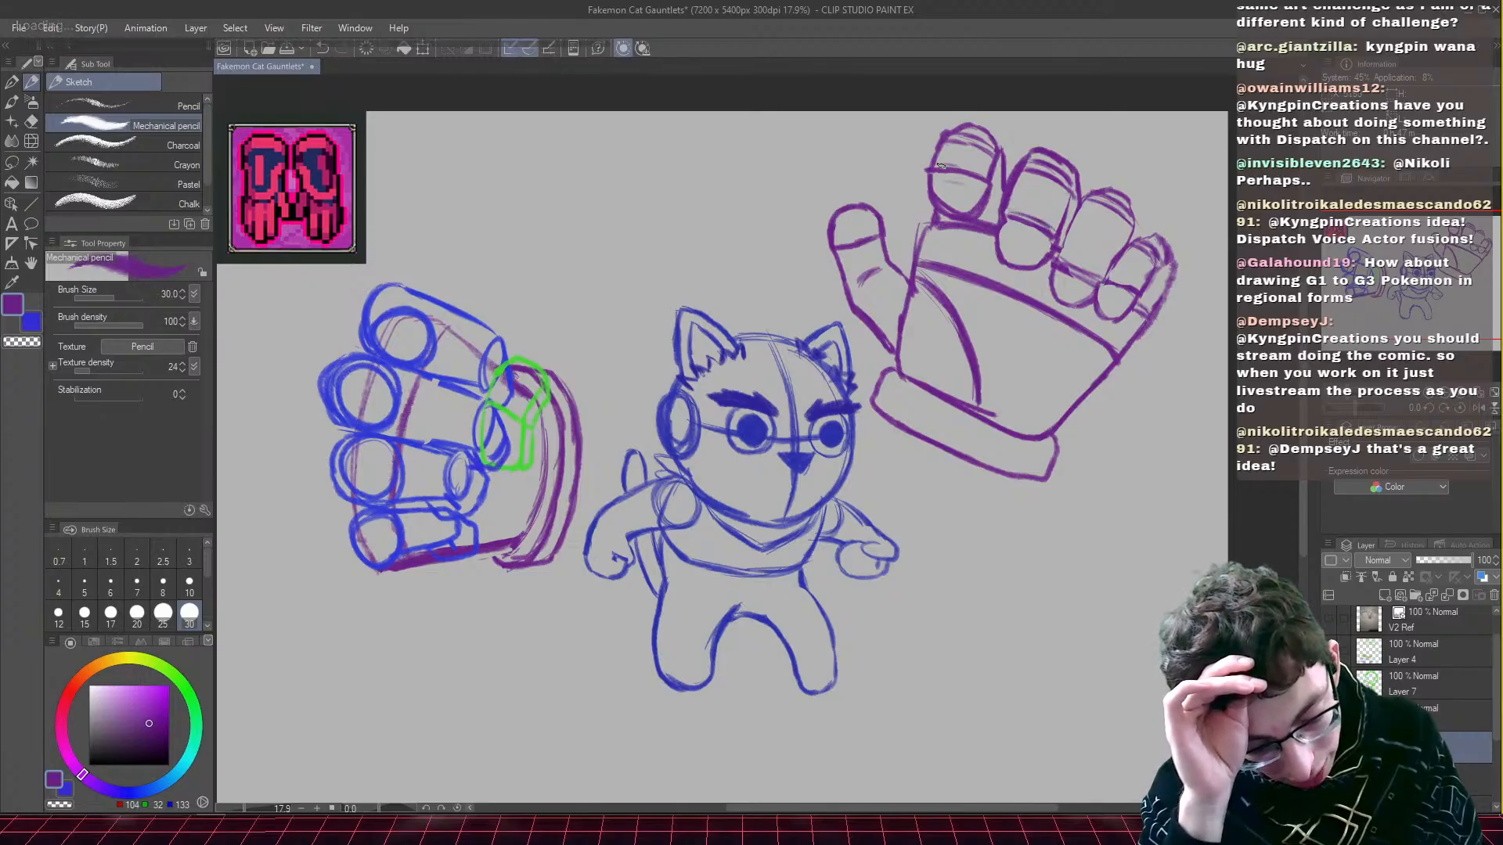
drag(939, 165, 988, 175)
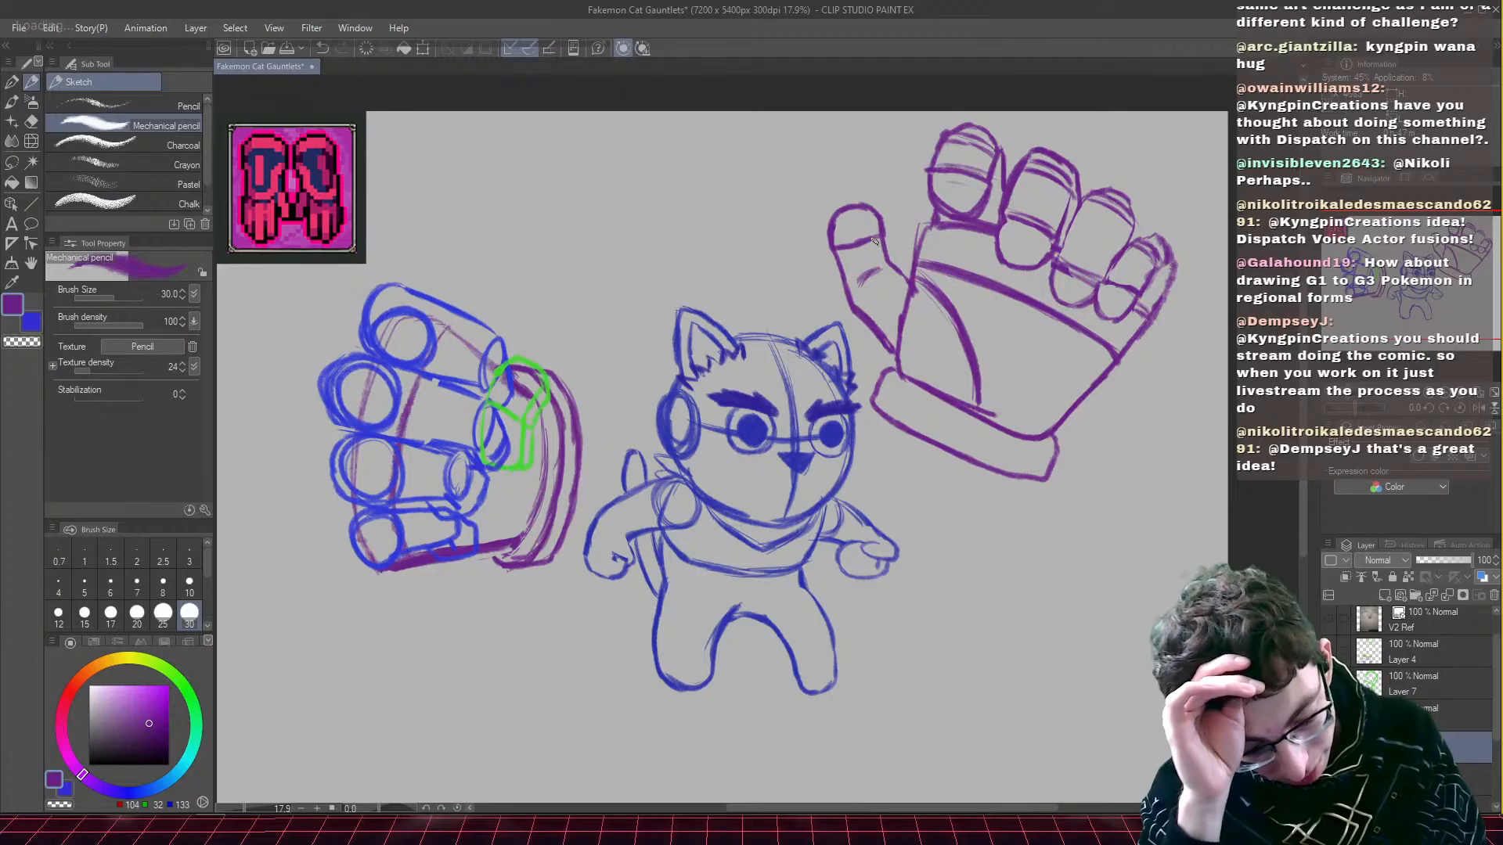
drag(878, 241, 856, 252)
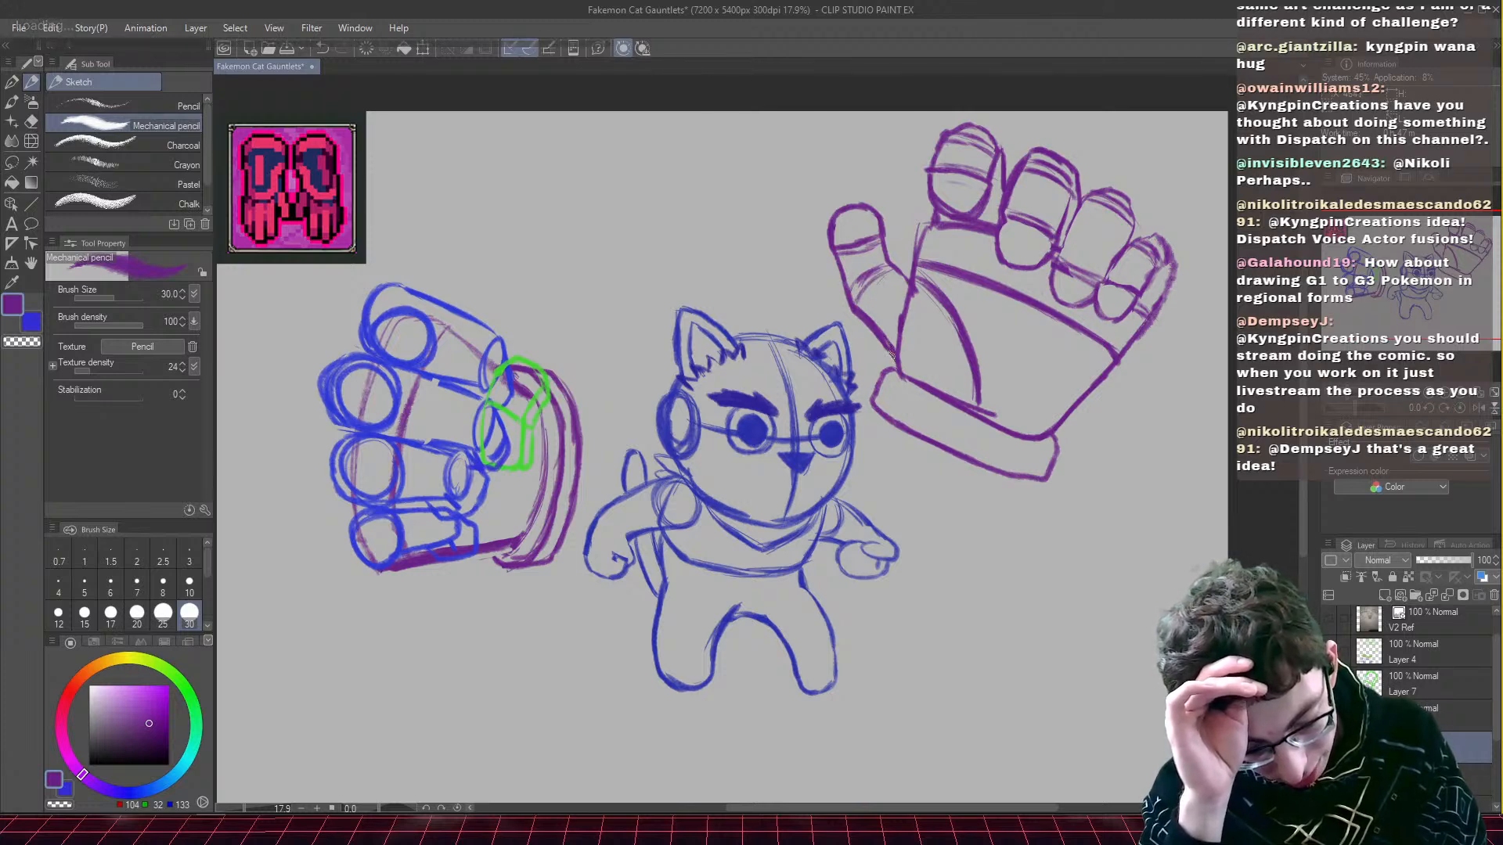
- Erase the rounded tip of the open gauntlet's thumb and redraw it slightly longer in purple
key(e)
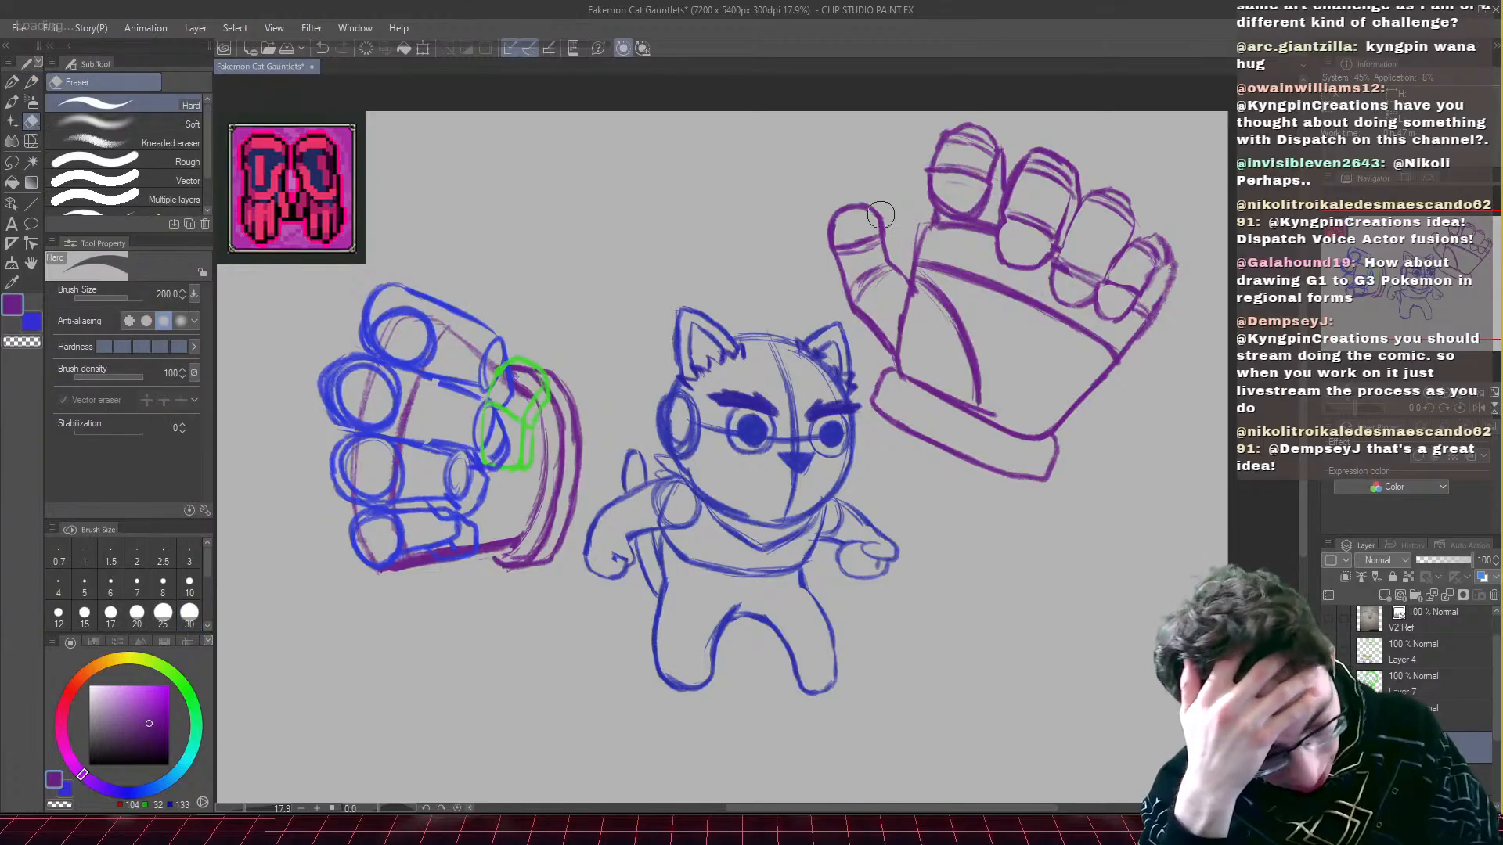
mouse_move(880, 214)
mouse_down()
mouse_move(838, 213)
mouse_move(830, 231)
mouse_up()
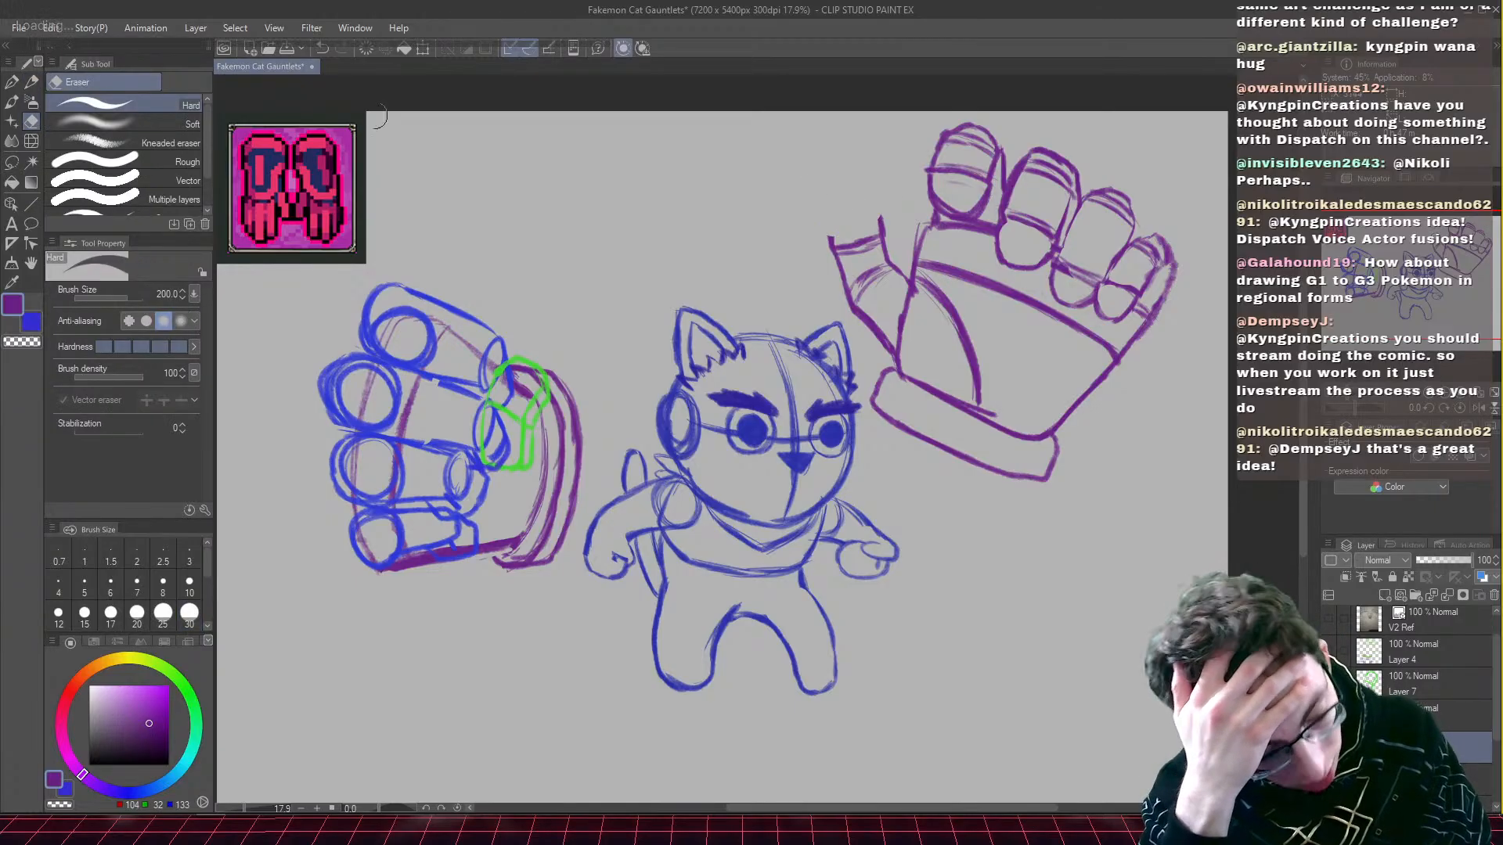
click(38, 86)
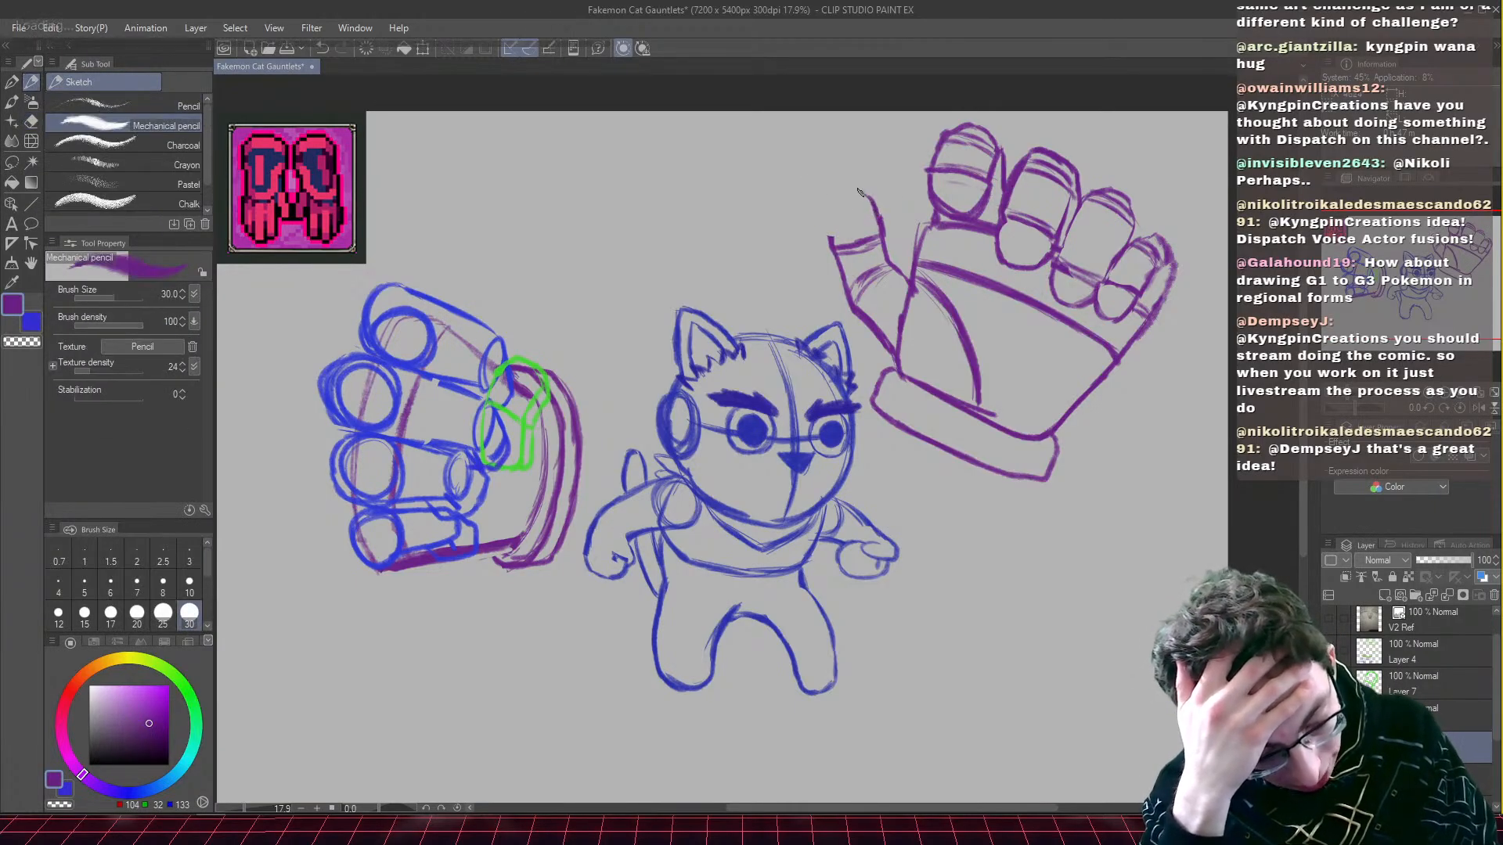
mouse_move(850, 192)
mouse_down()
mouse_move(828, 241)
mouse_move(864, 198)
mouse_up()
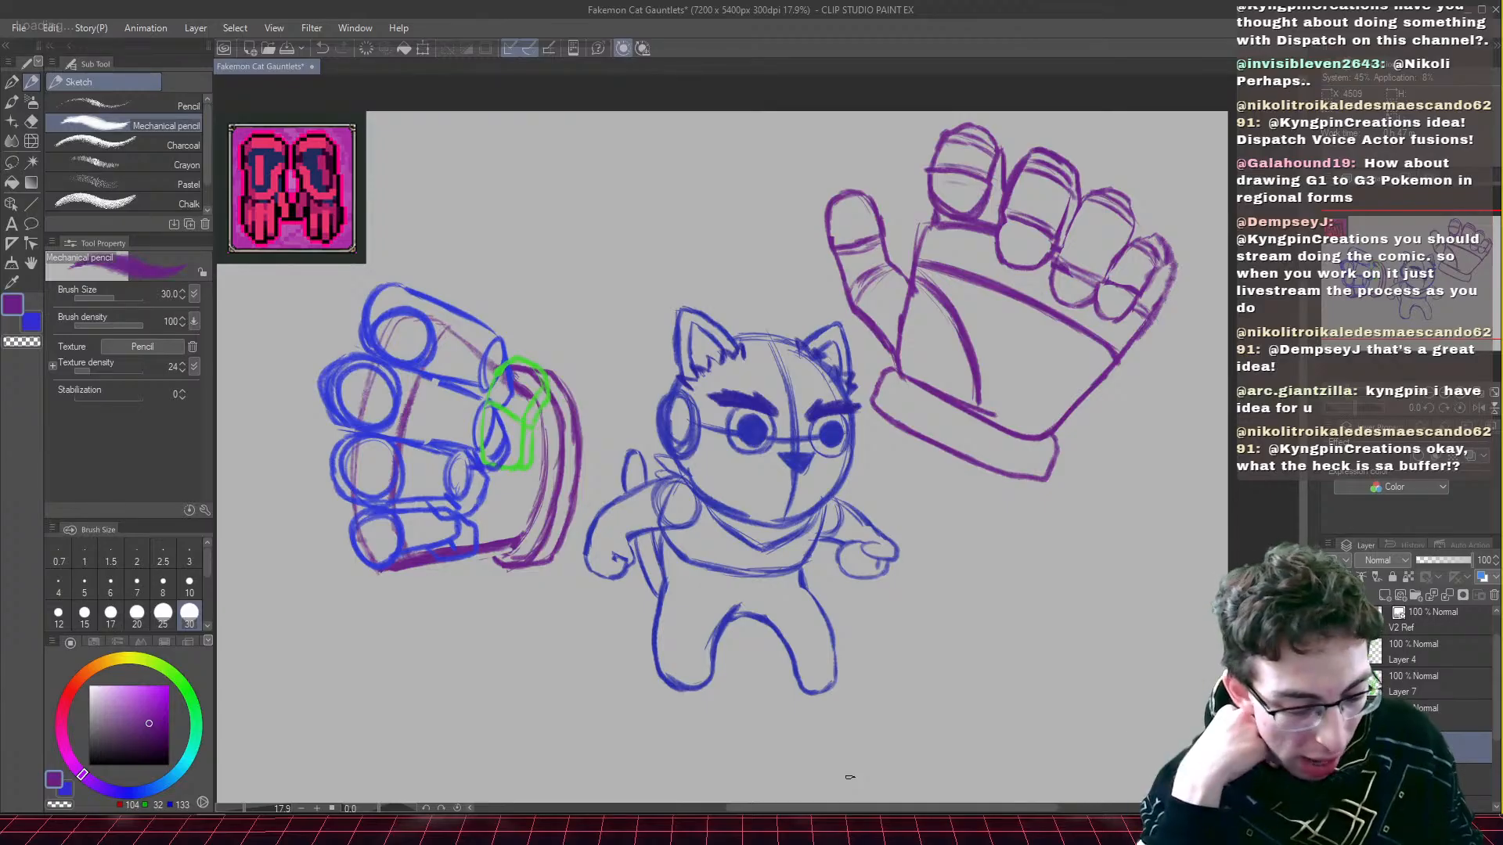
- Erase small gaps in the thumb's outline between its joint lines, touch up the sketch, and save the file
click(33, 123)
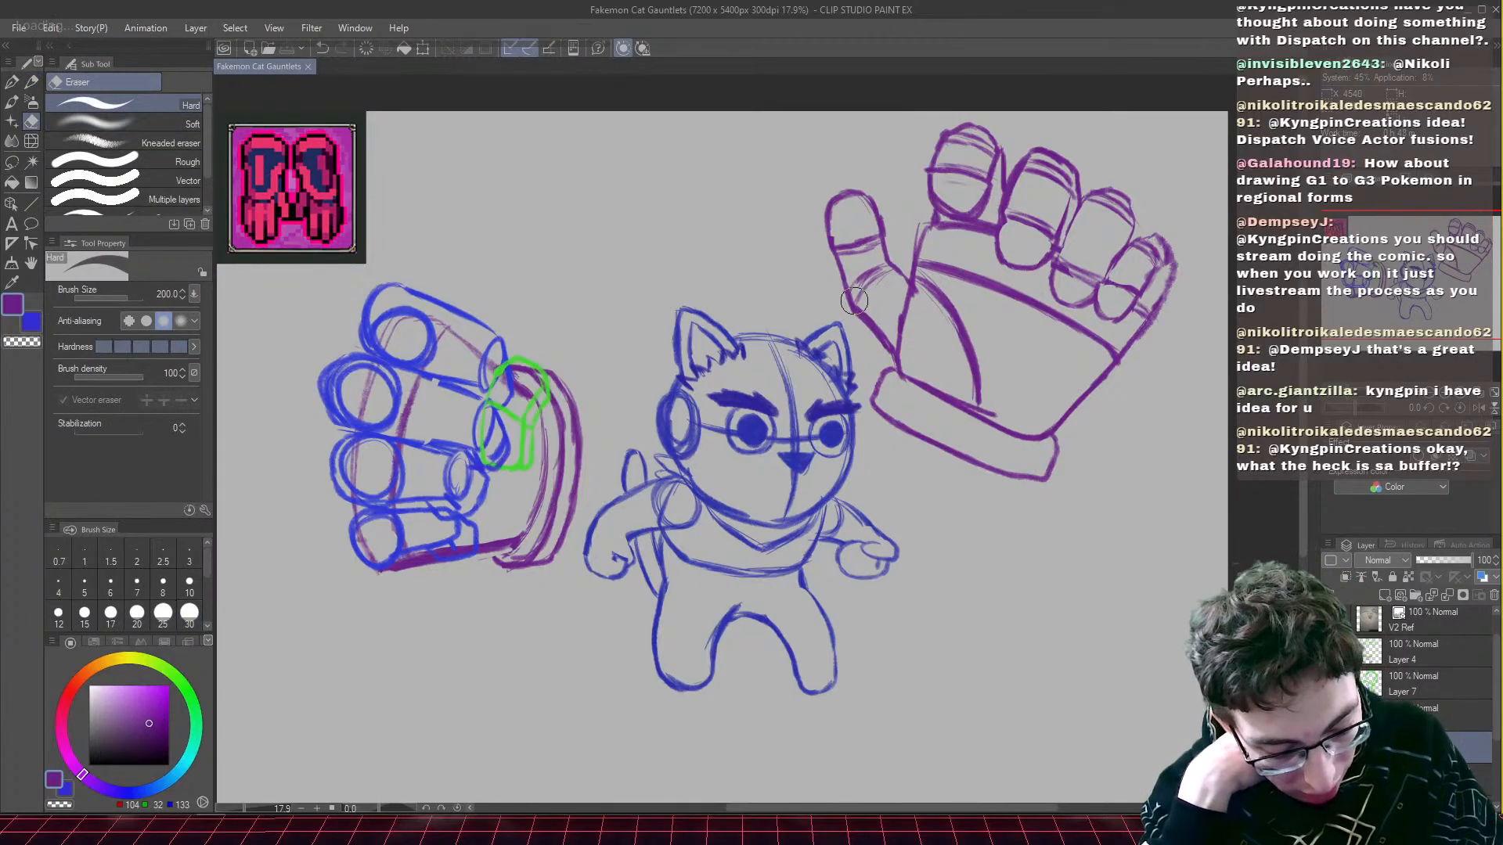
drag(855, 304, 849, 307)
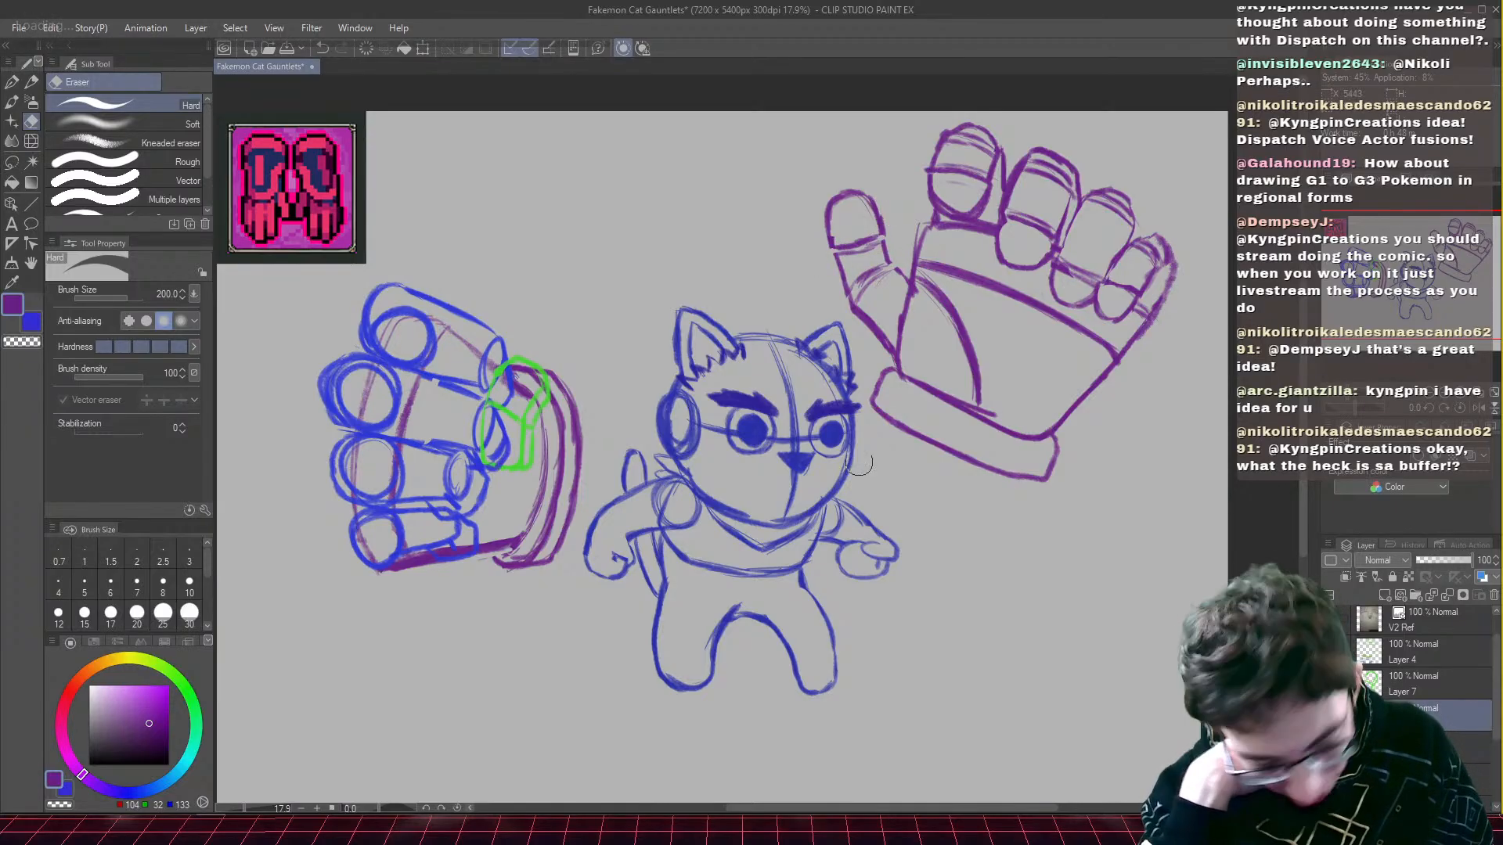
click(31, 81)
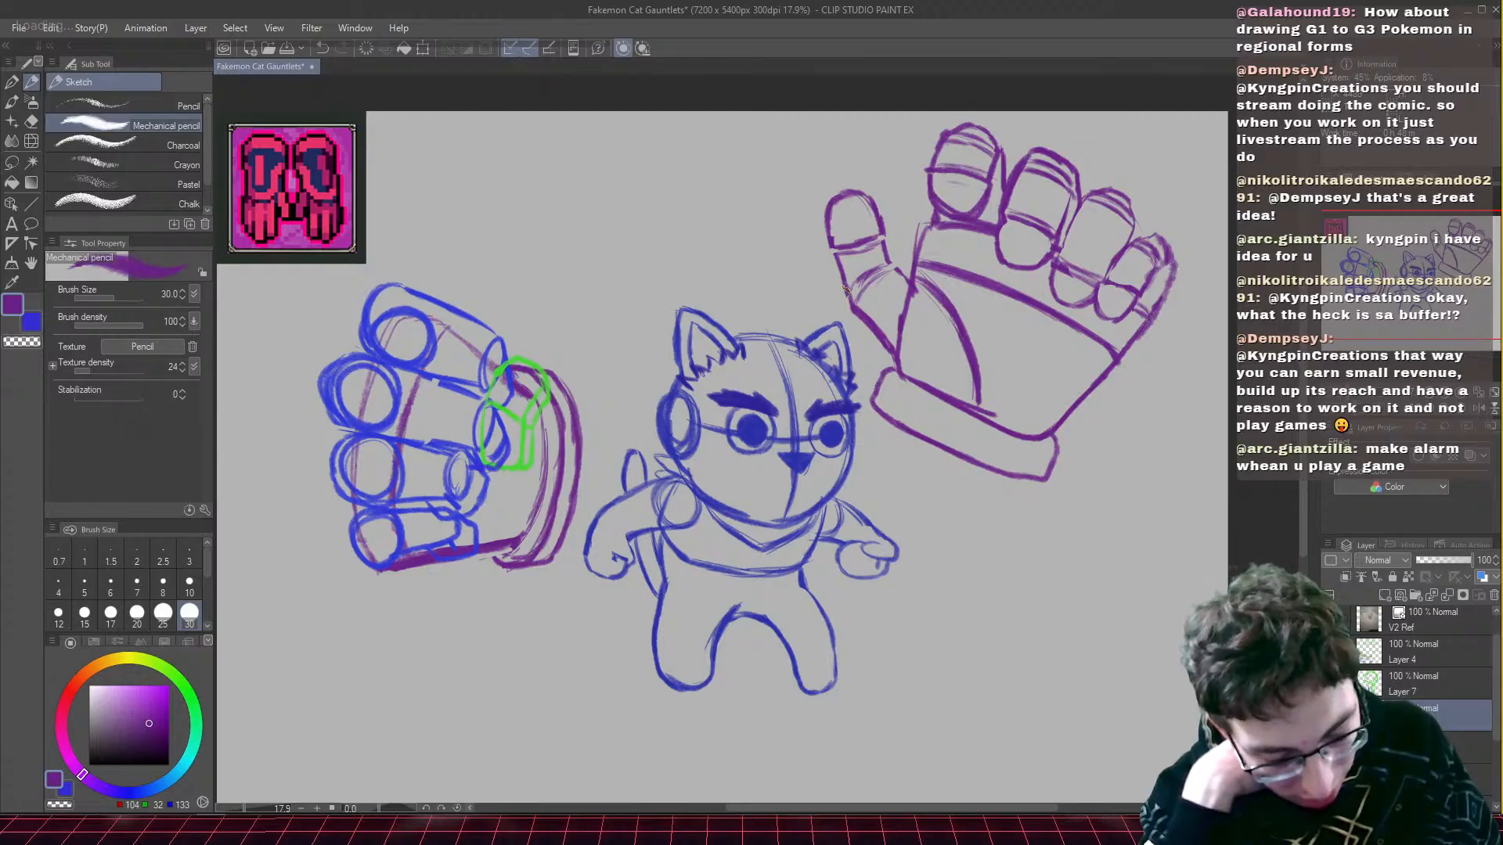
click(32, 121)
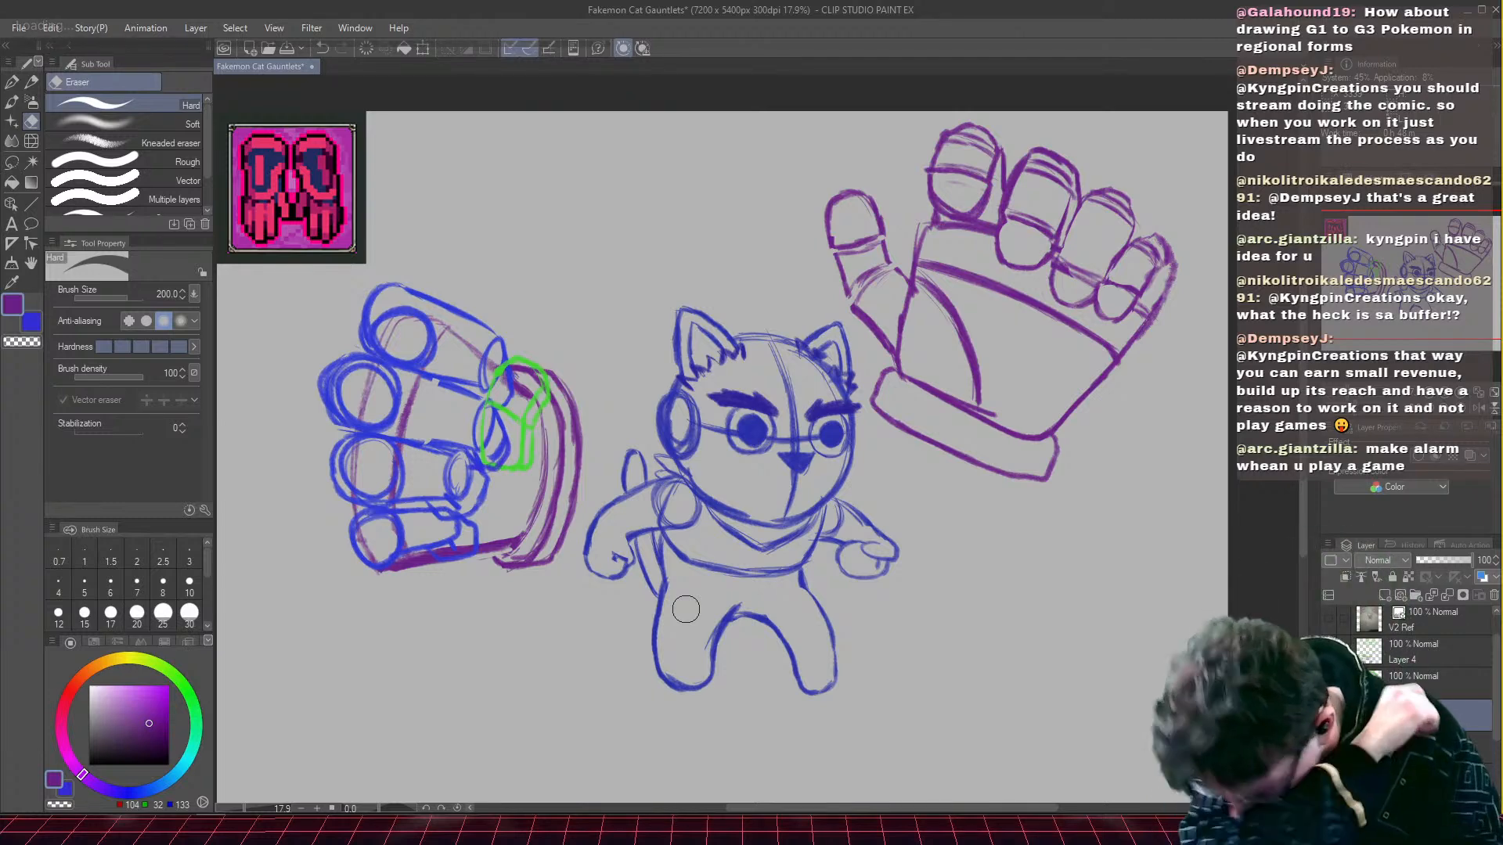
key(p)
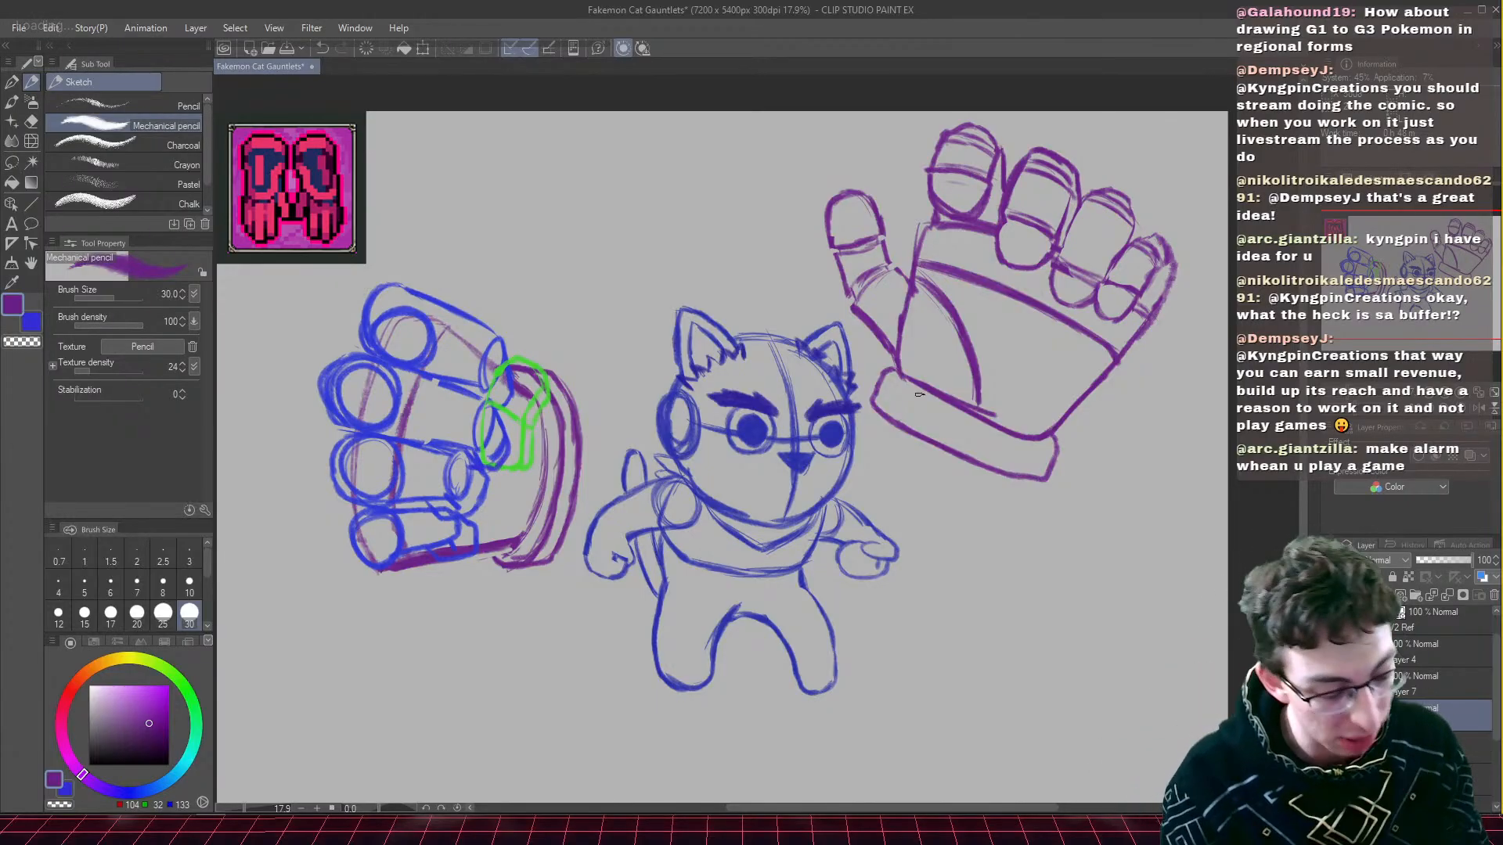
key(ctrl+s)
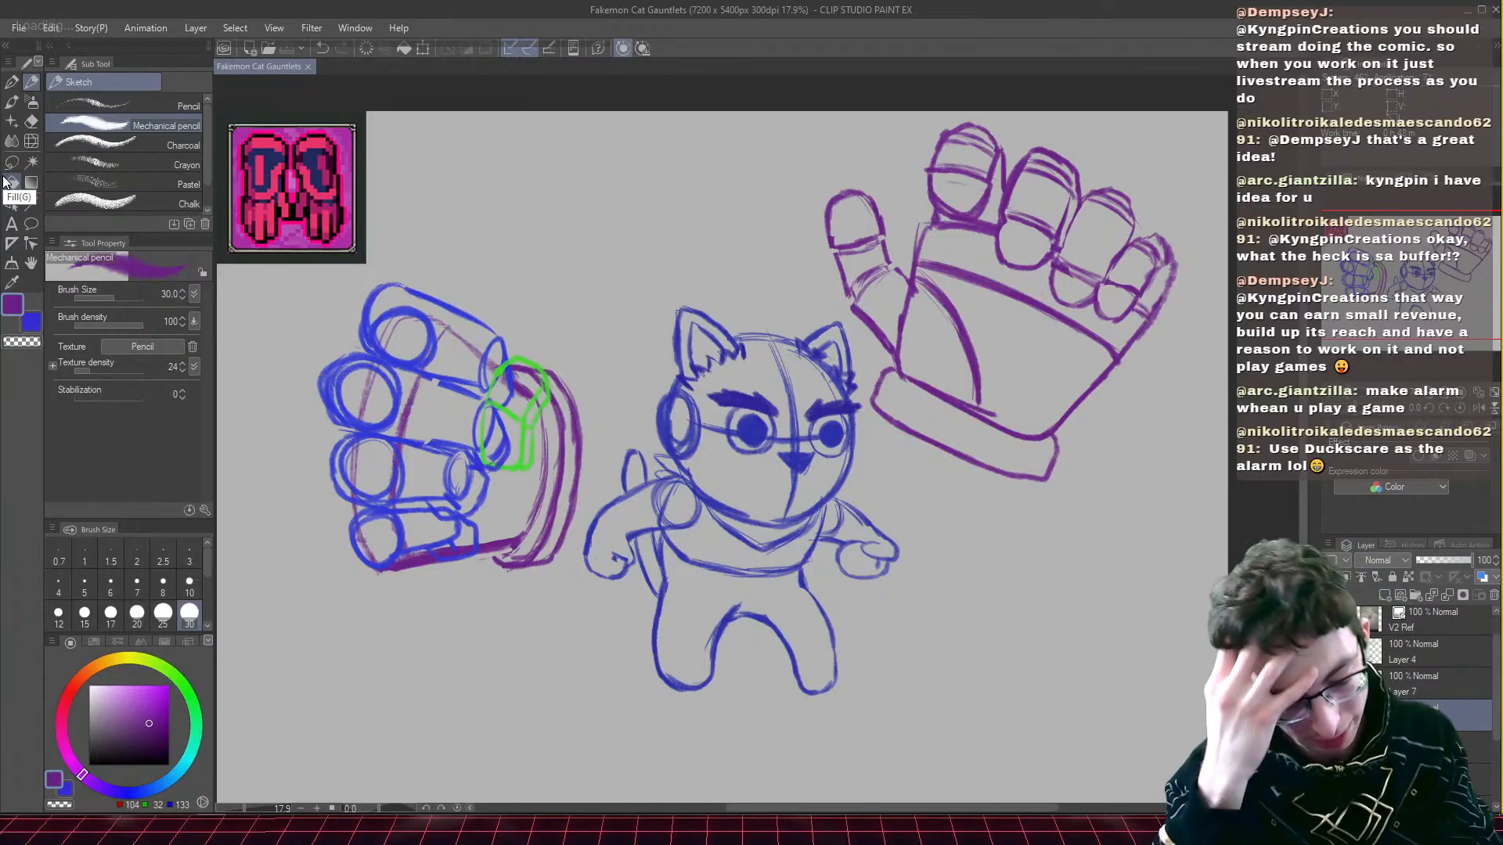
- Add another joint line across the open gauntlet's index finger and toggle layer visibility to identify the sketch layers
drag(934, 164, 980, 173)
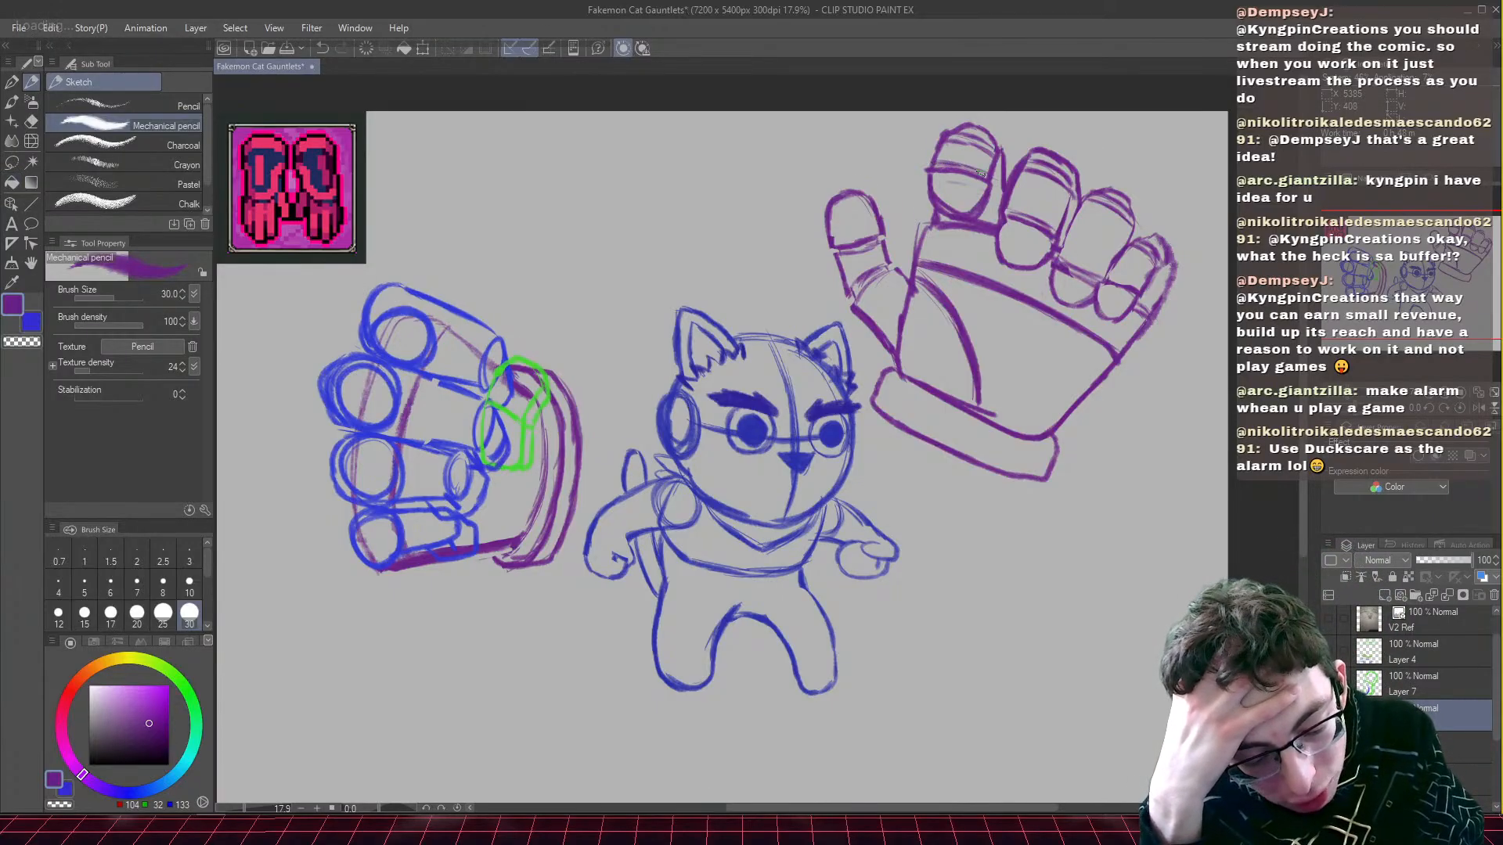
click(29, 122)
click(1329, 715)
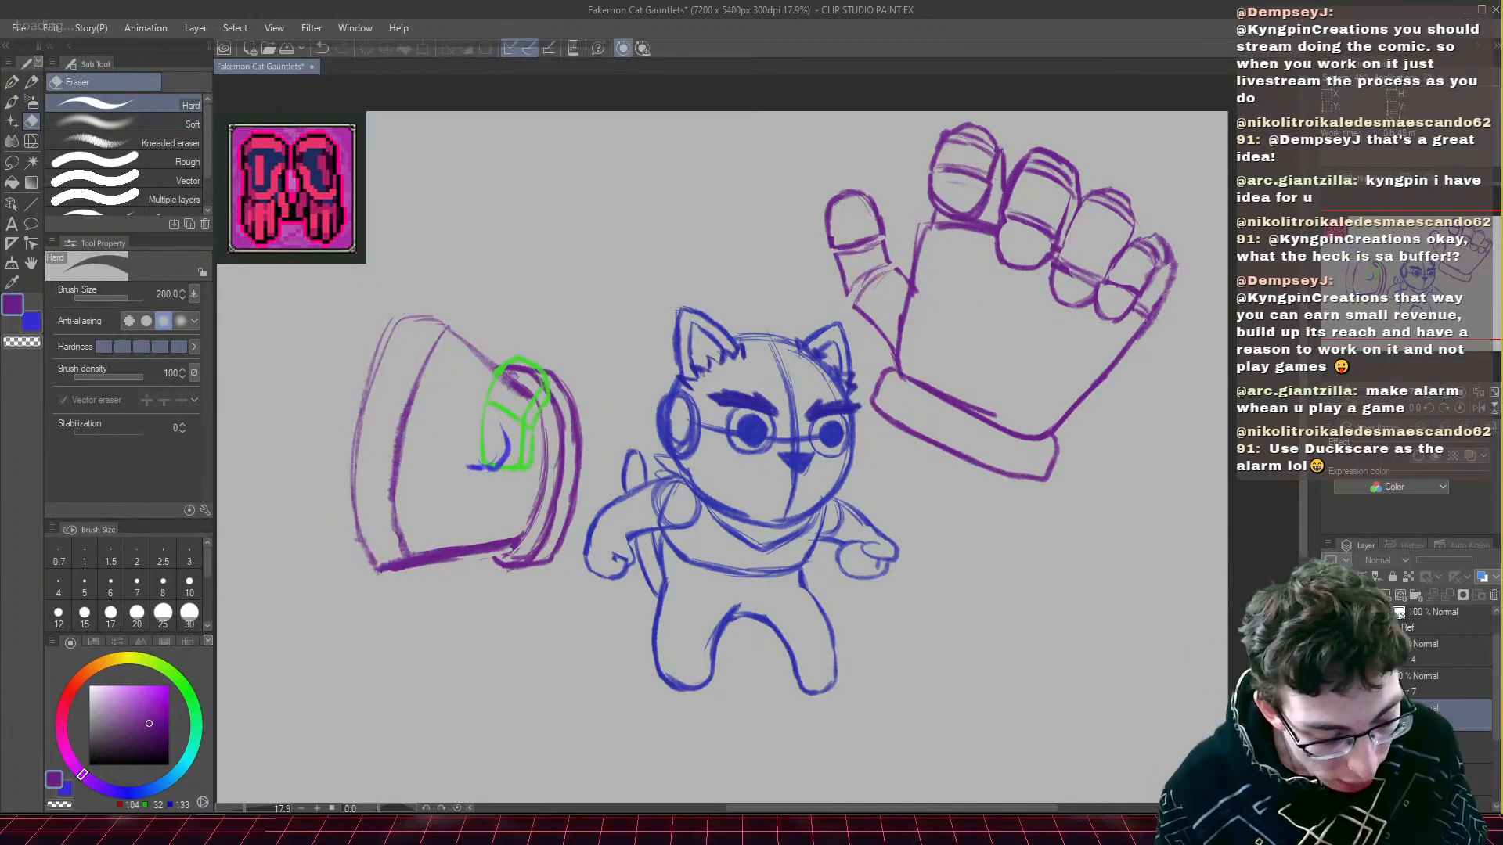
click(1329, 715)
click(1329, 715)
click(1329, 715)
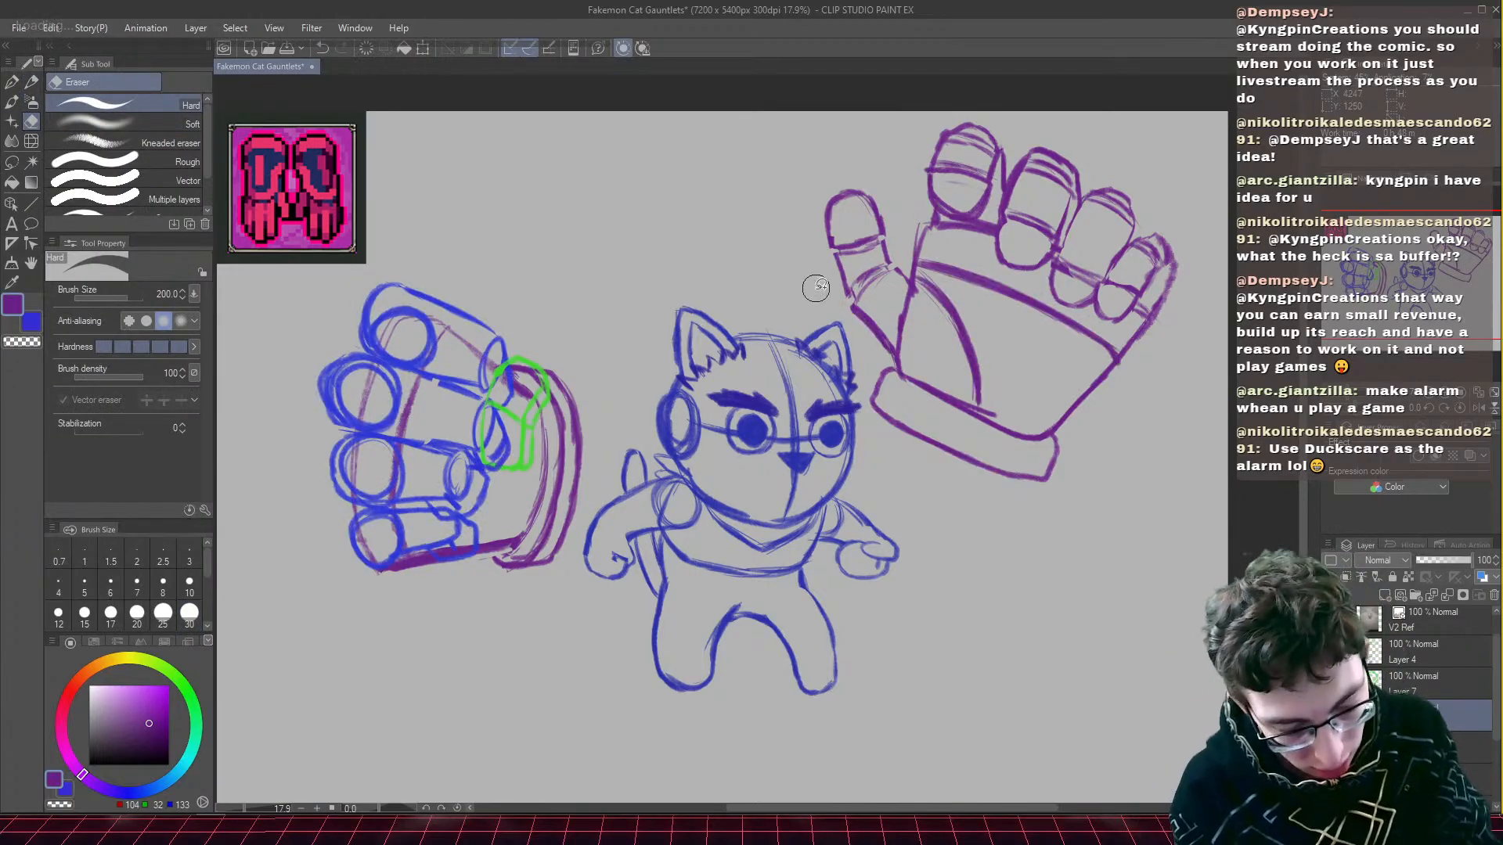
key(m)
mouse_move(826, 313)
mouse_down()
mouse_move(908, 118)
mouse_move(1205, 438)
mouse_move(810, 377)
mouse_up()
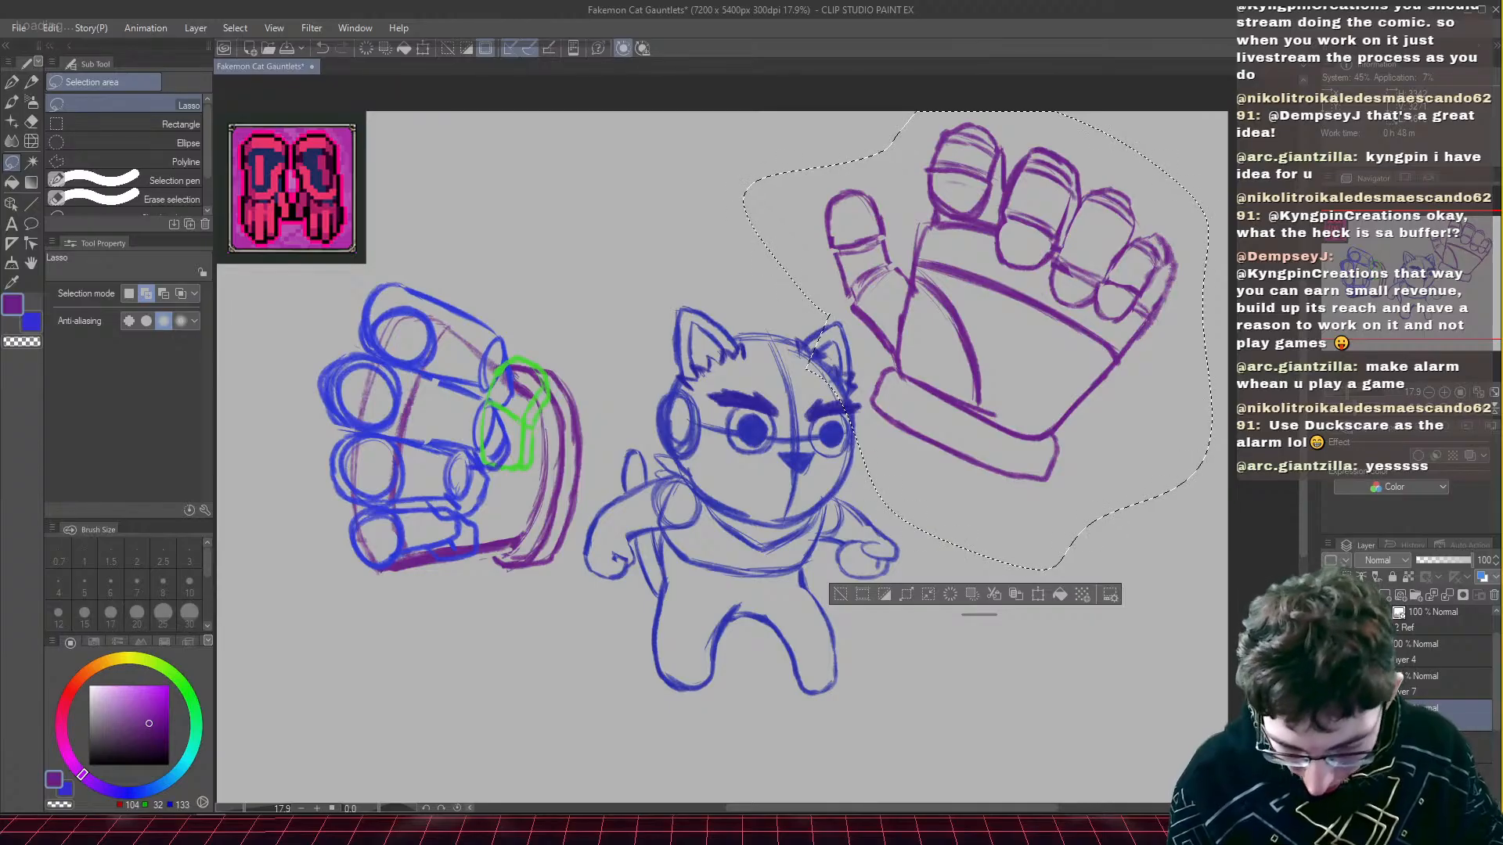
key(ctrl+d)
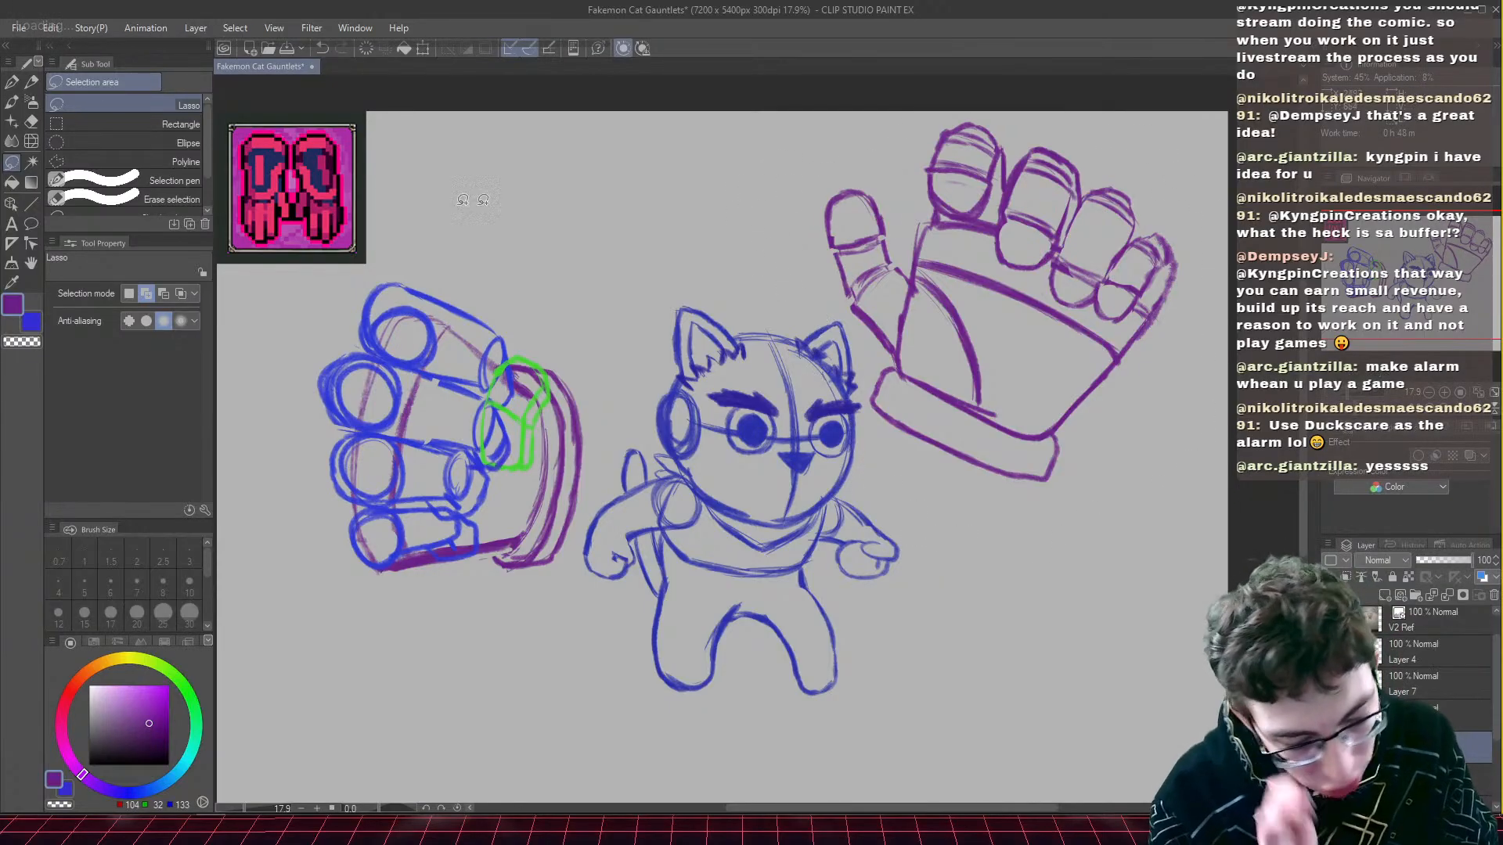
- Erase the index finger's outline between its double joint lines and fingertip bands to separate the armor segments
key(e)
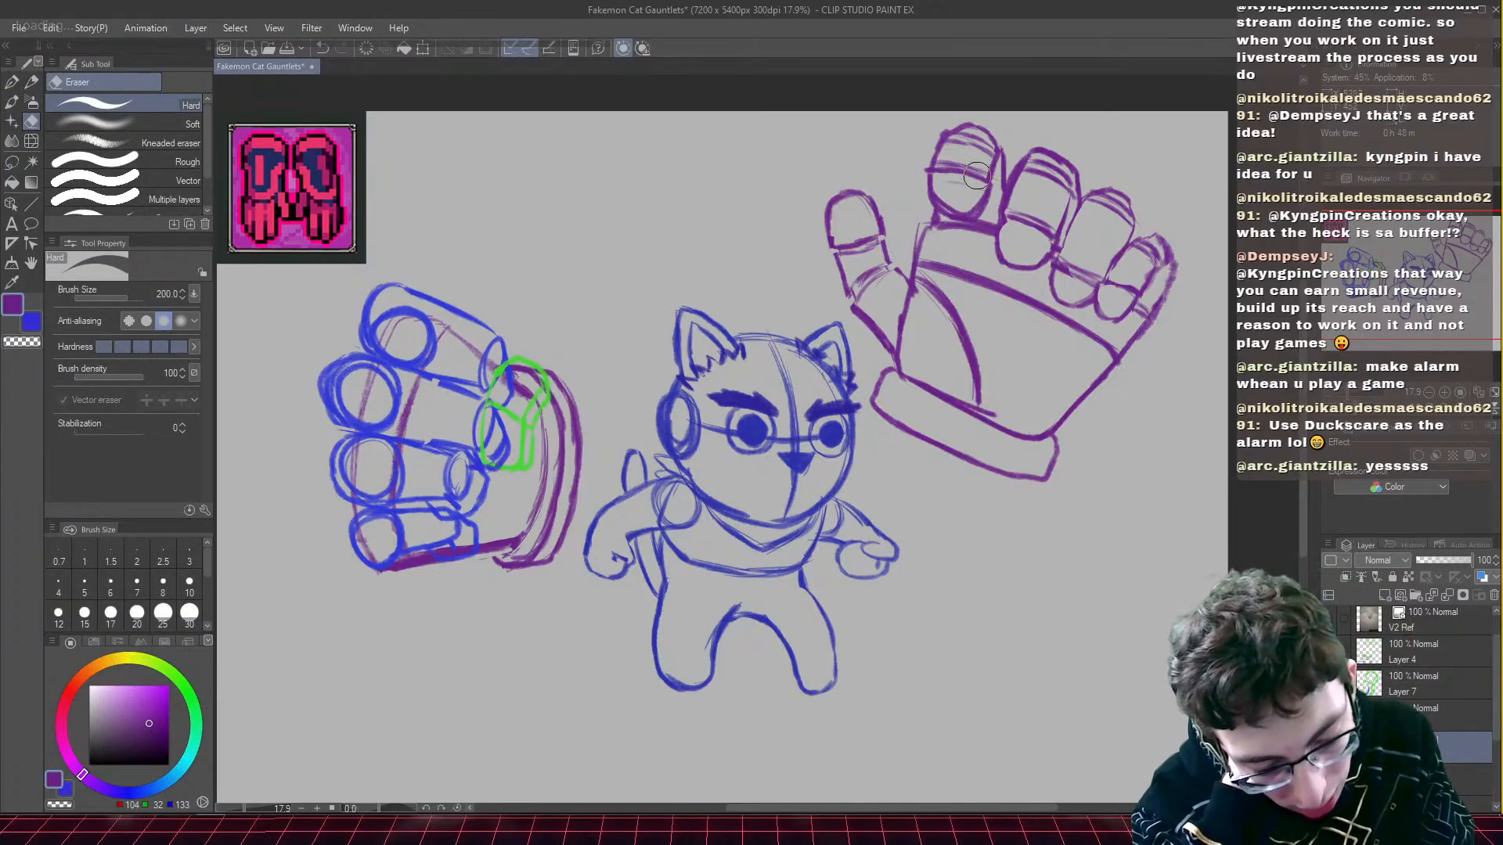
mouse_move(989, 178)
mouse_down()
mouse_move(925, 167)
mouse_move(993, 190)
mouse_move(988, 209)
mouse_up()
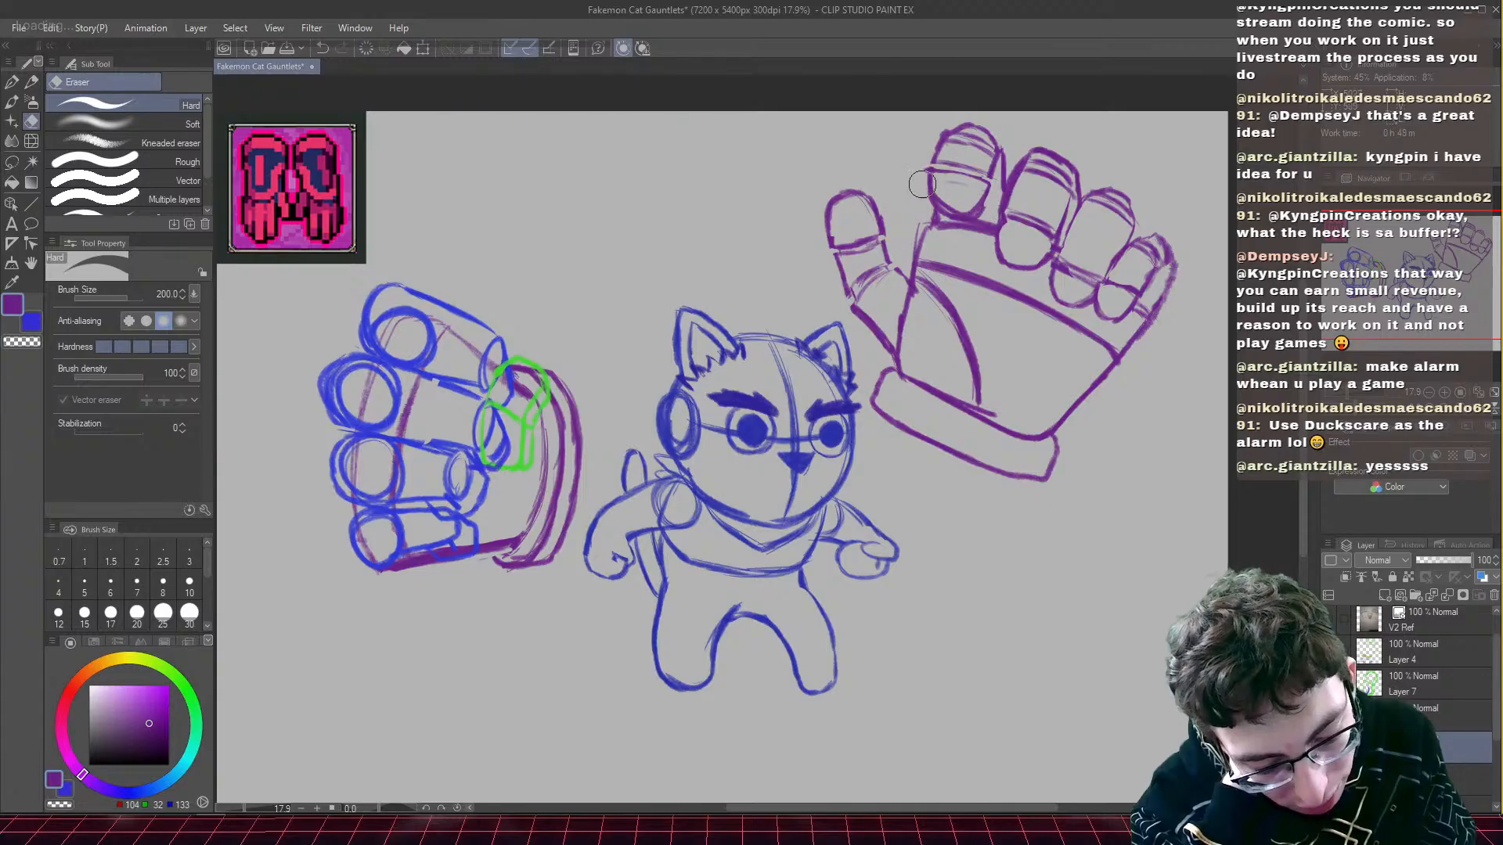
mouse_move(924, 168)
mouse_down()
mouse_move(934, 203)
mouse_move(971, 206)
mouse_move(979, 190)
mouse_move(958, 184)
mouse_up()
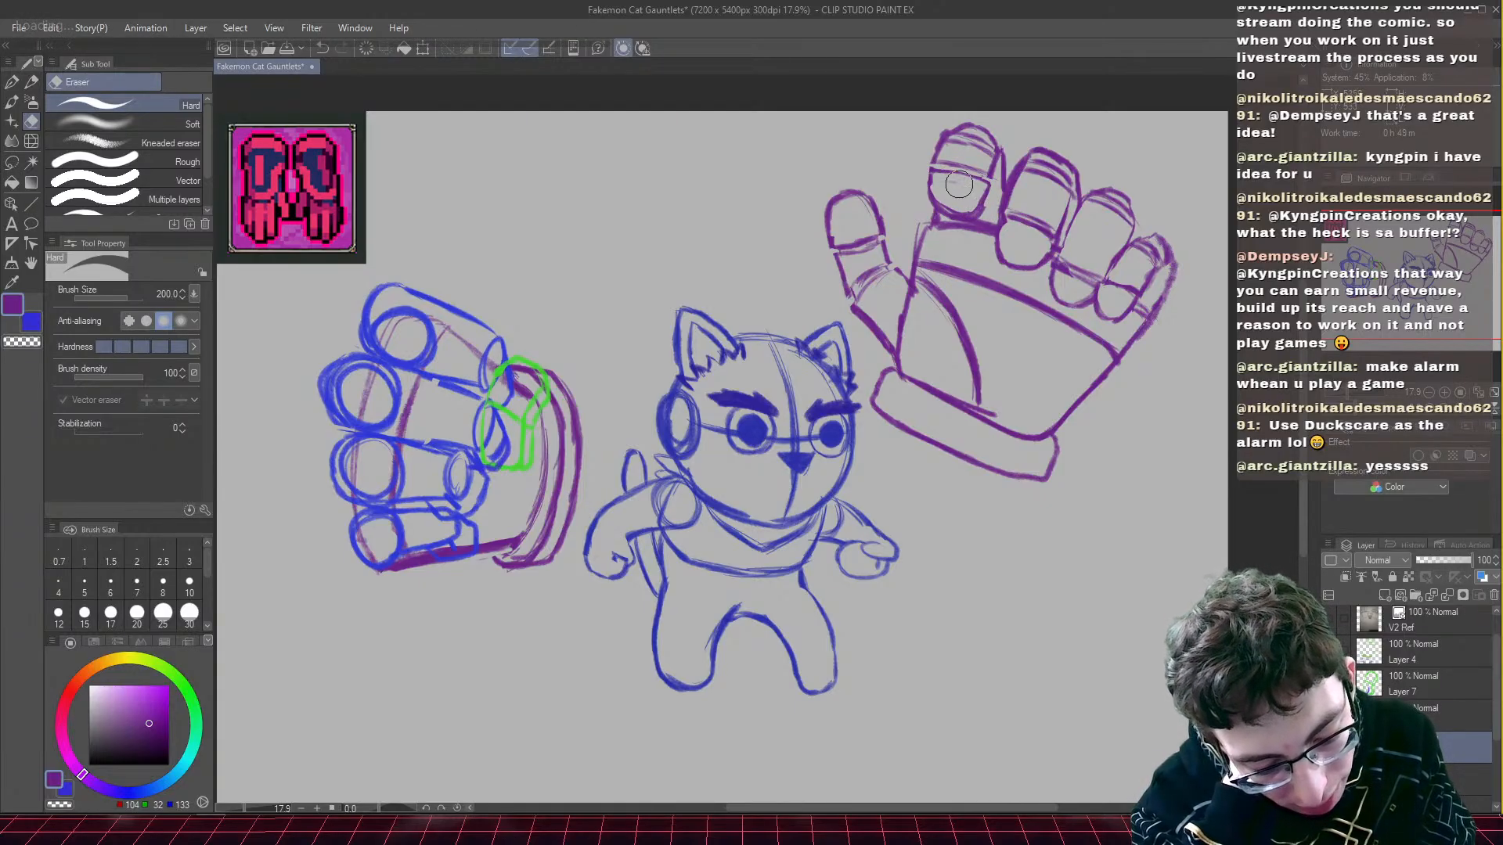
click(32, 83)
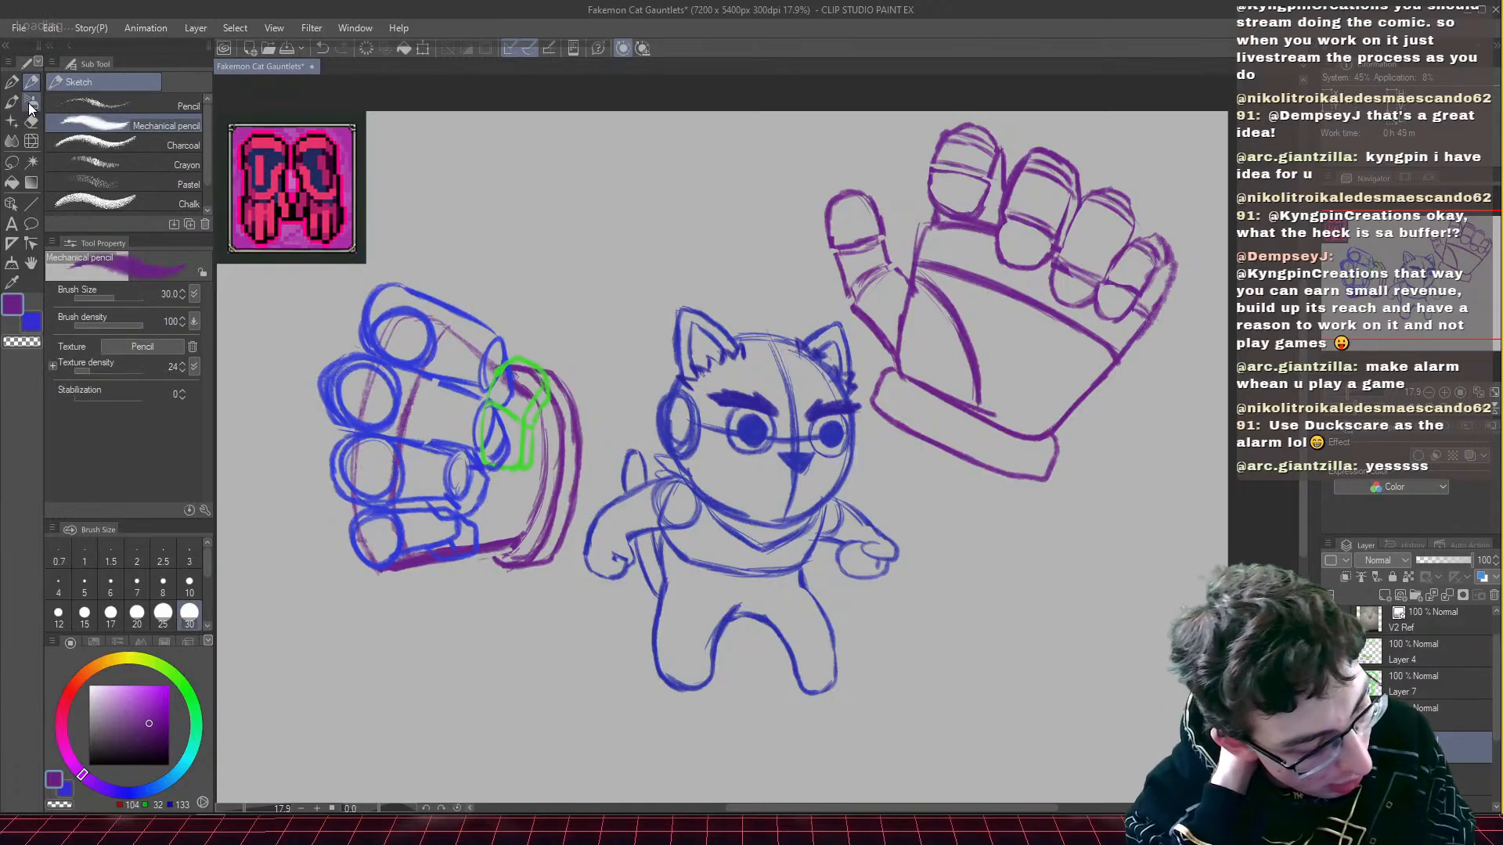
click(31, 120)
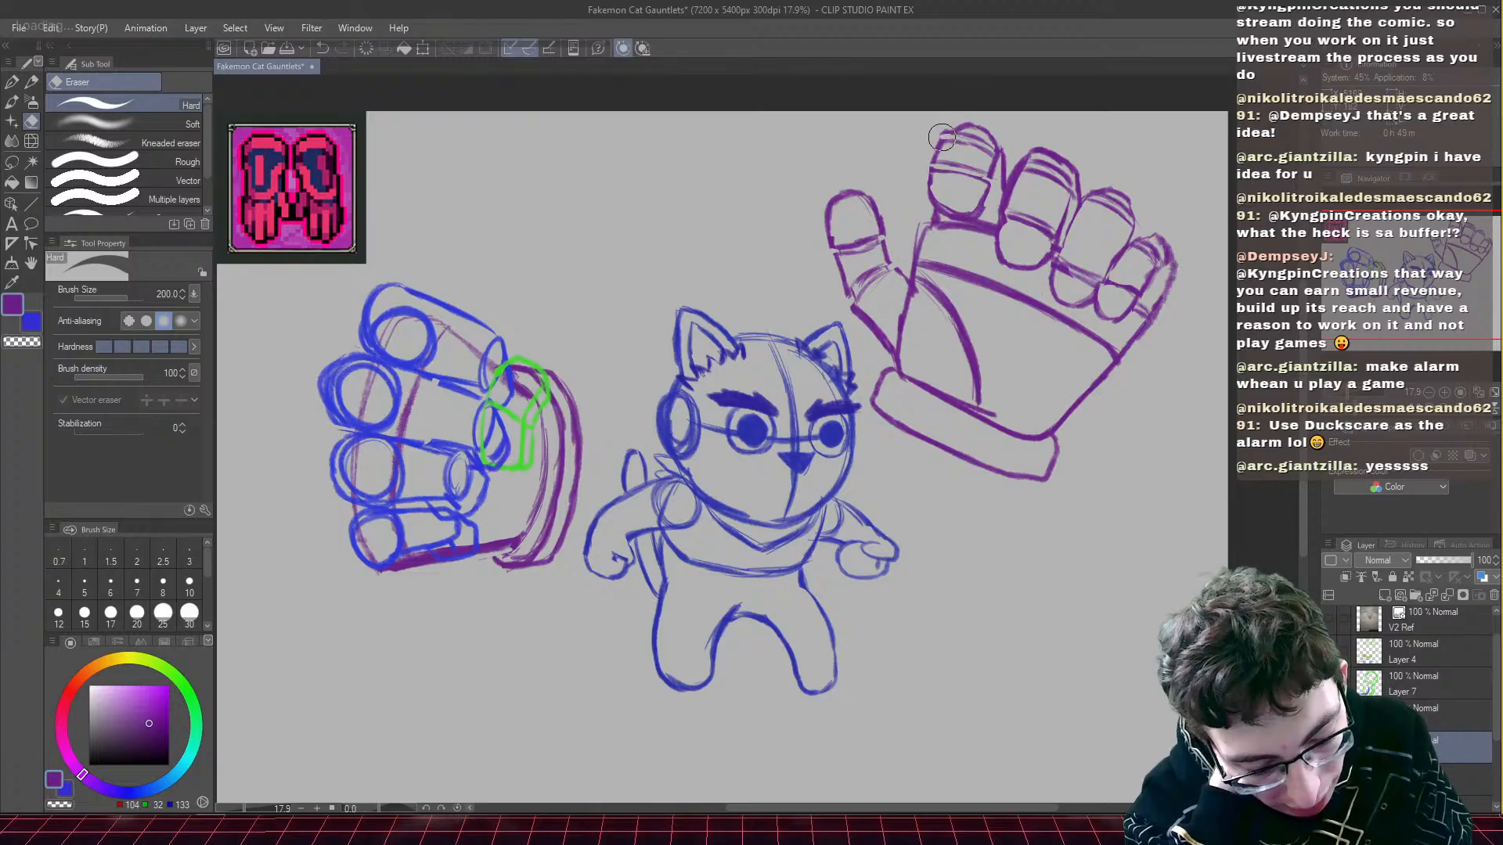
drag(941, 137, 997, 159)
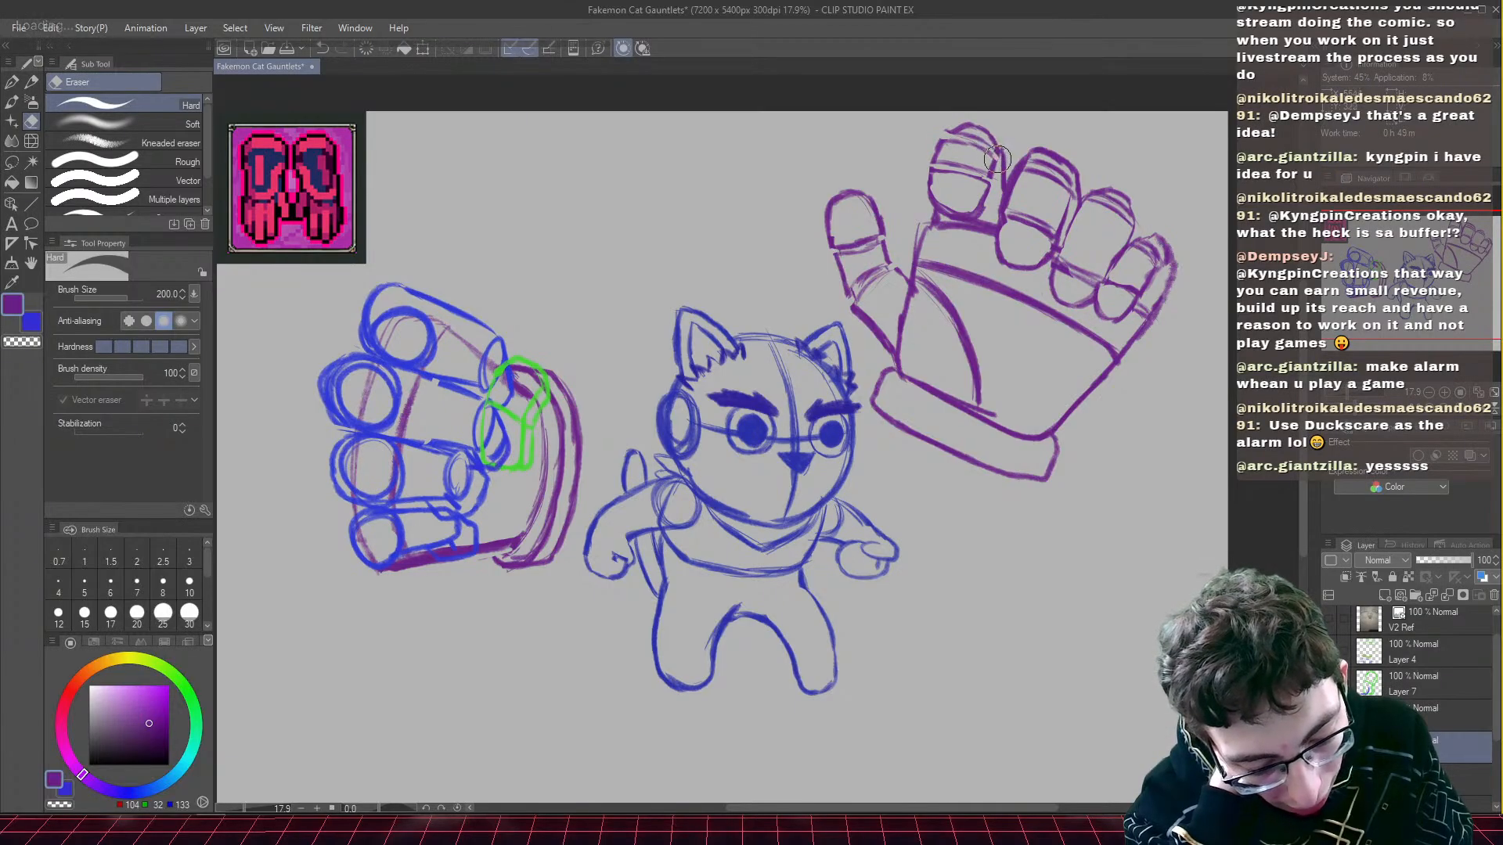
click(31, 81)
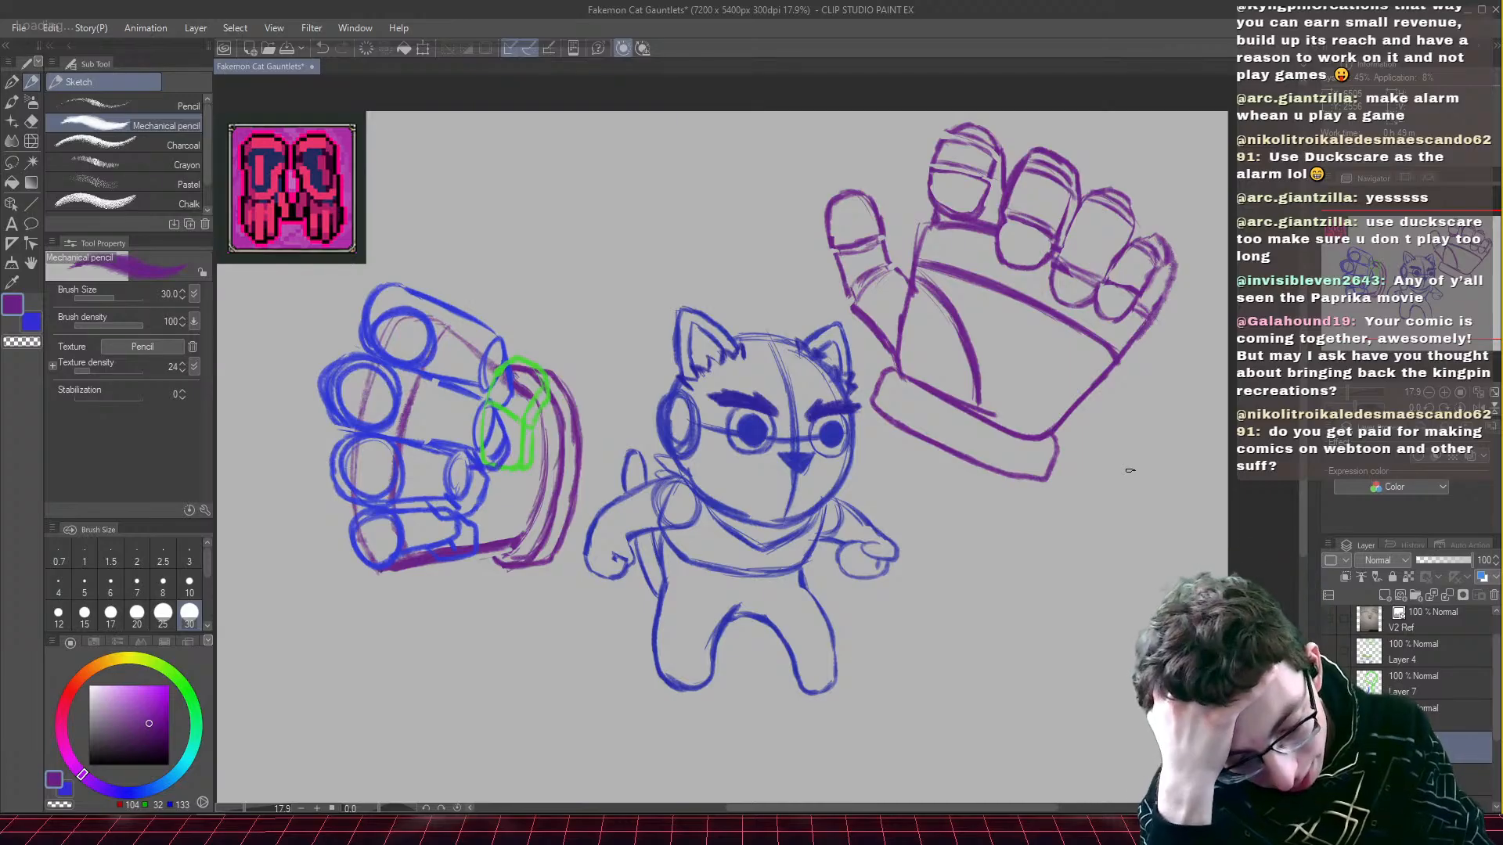
- Erase the middle finger's outline between its band lines and retouch the double line at its lower joint
scroll(1130, 470, up, 1)
drag(1411, 303, 1425, 275)
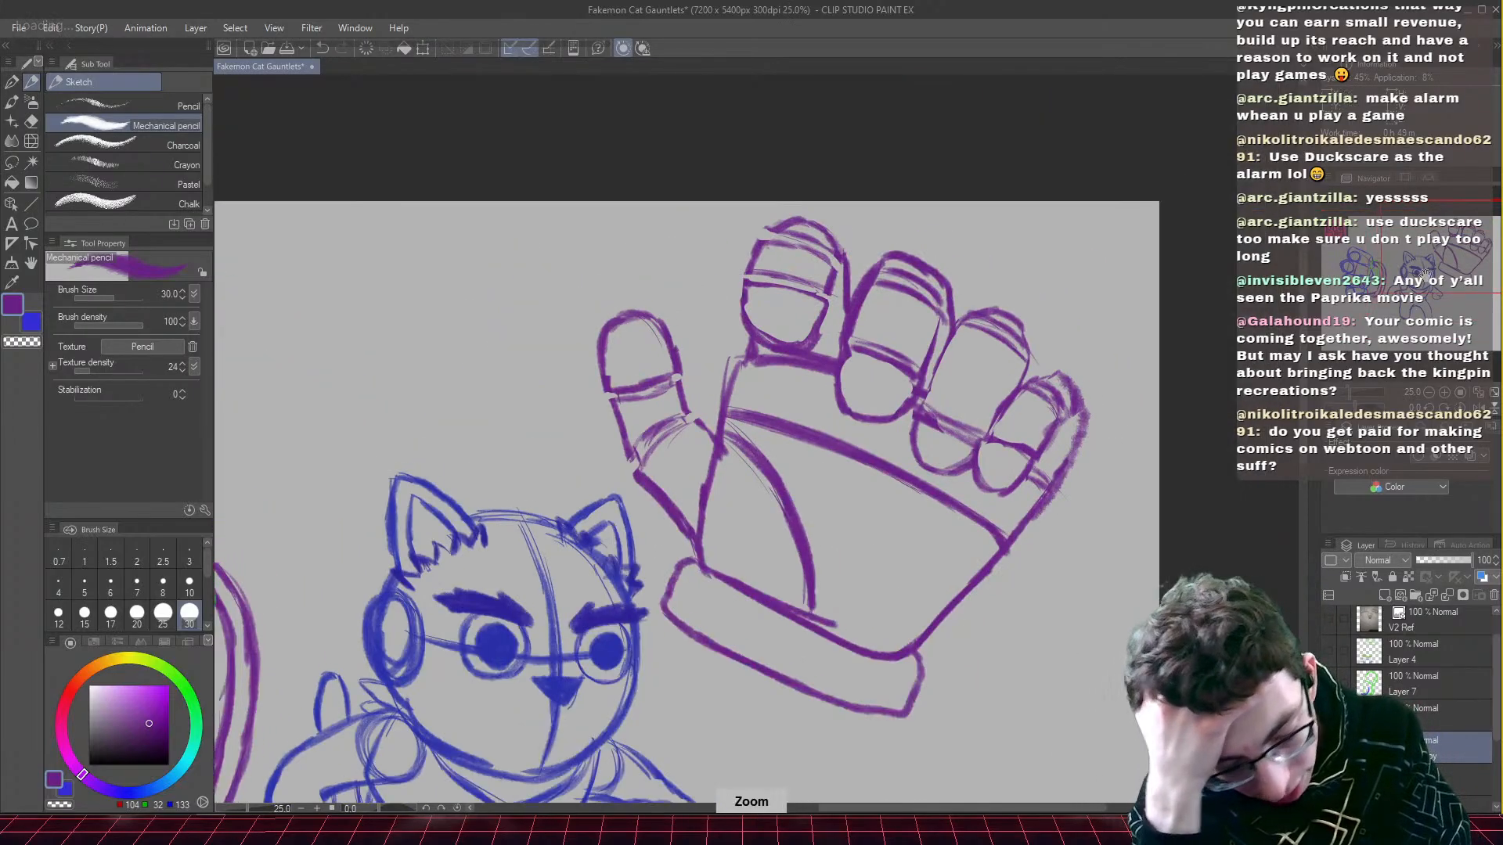
key(e)
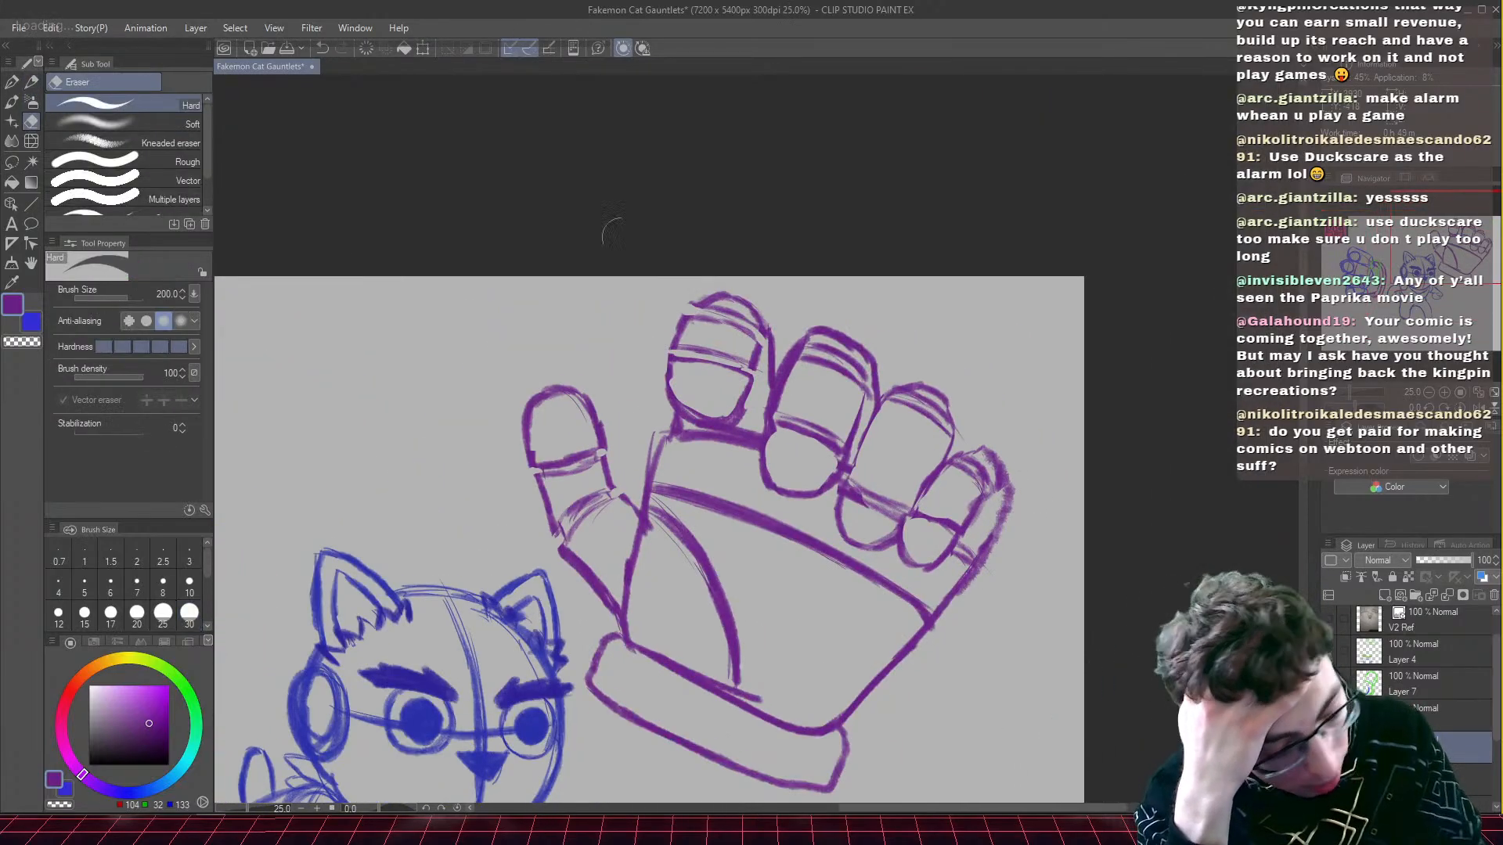
drag(809, 347, 794, 349)
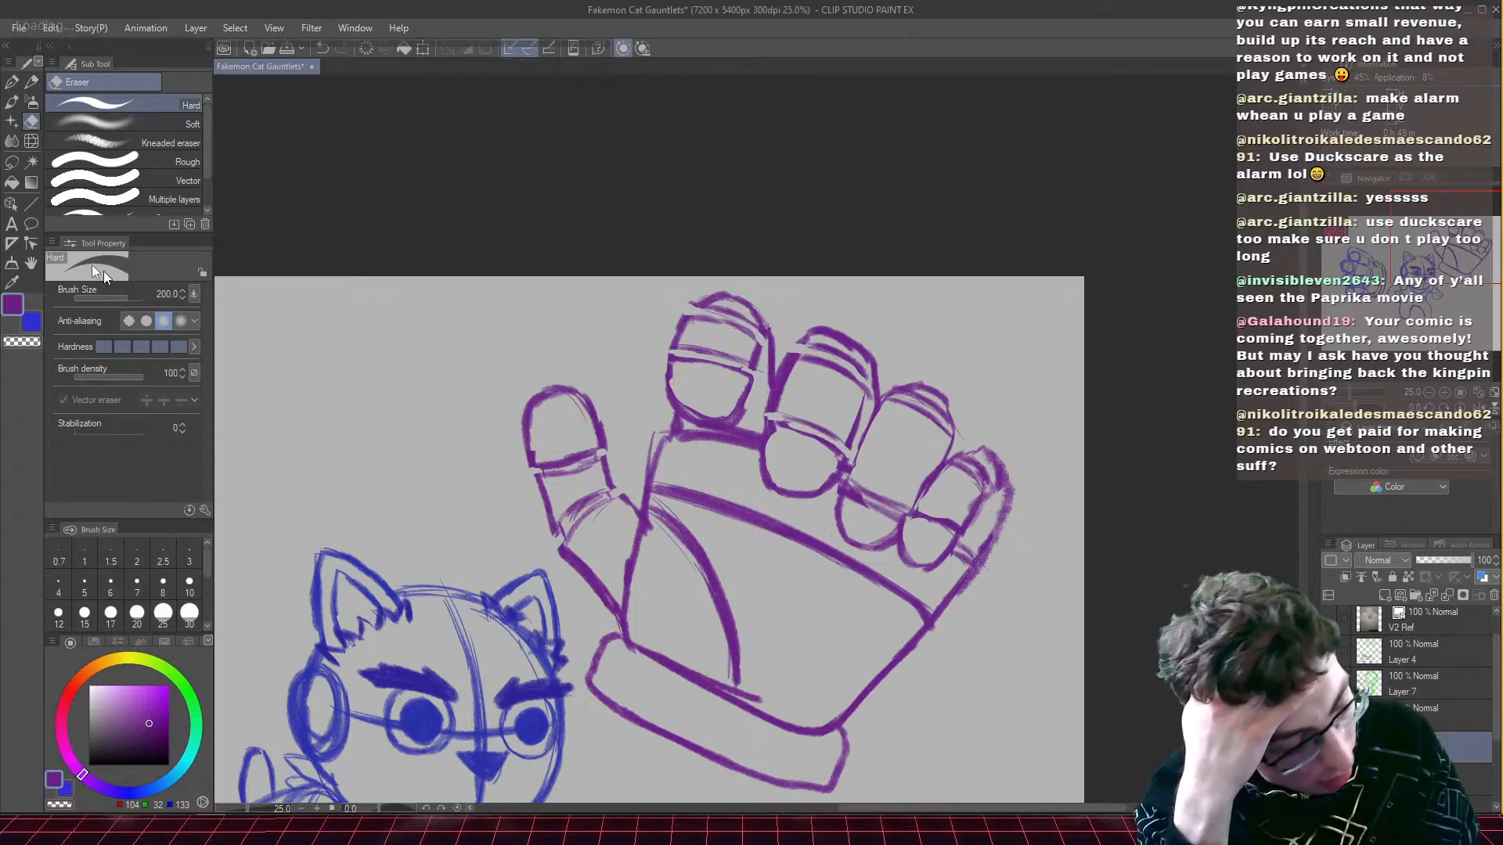
click(32, 82)
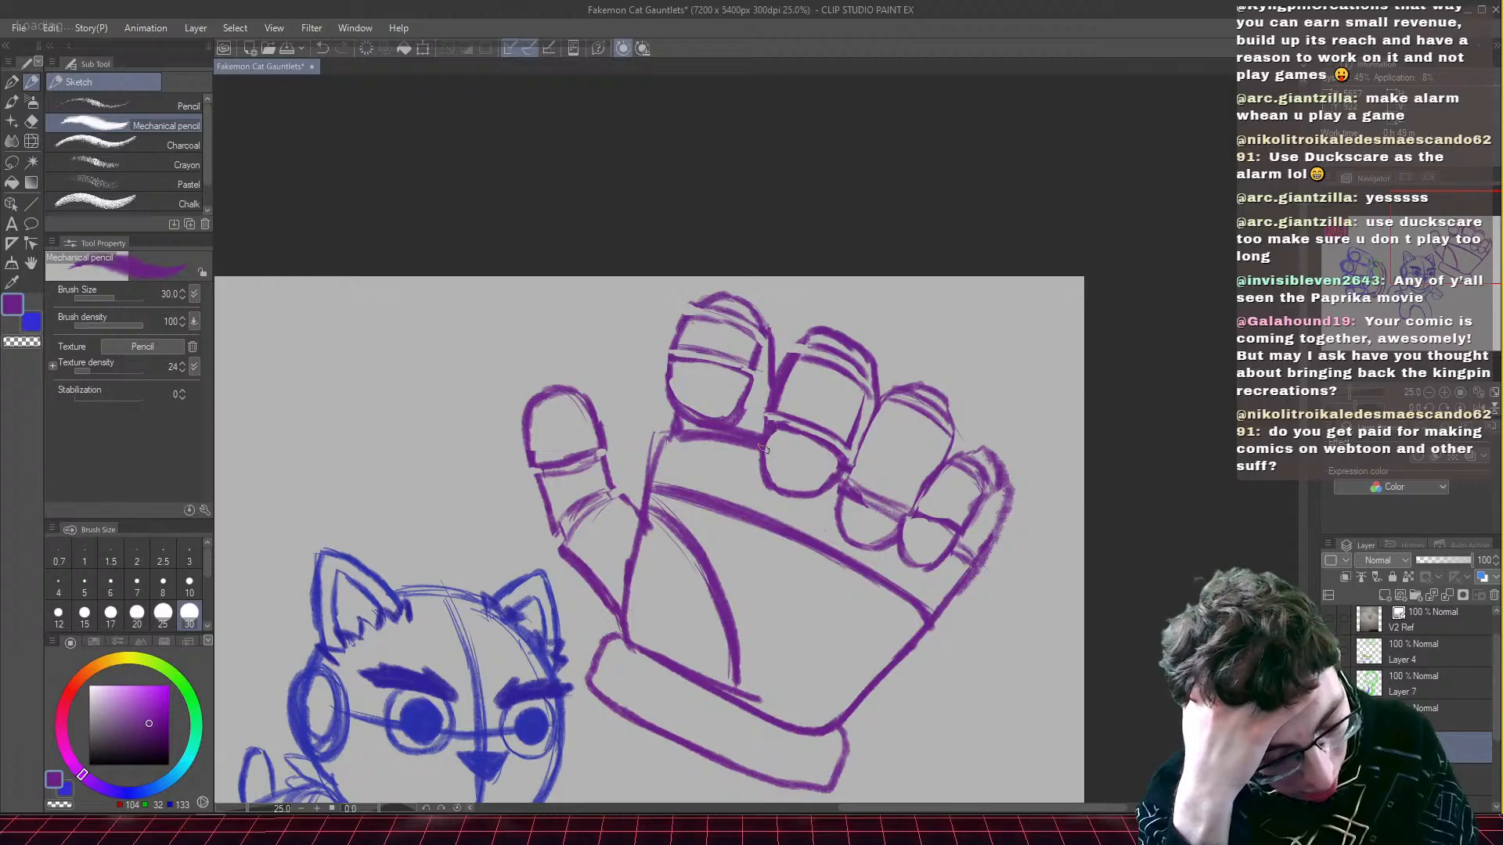
- Save the Fakemon Cat Gauntlets drawing
key(ctrl+s)
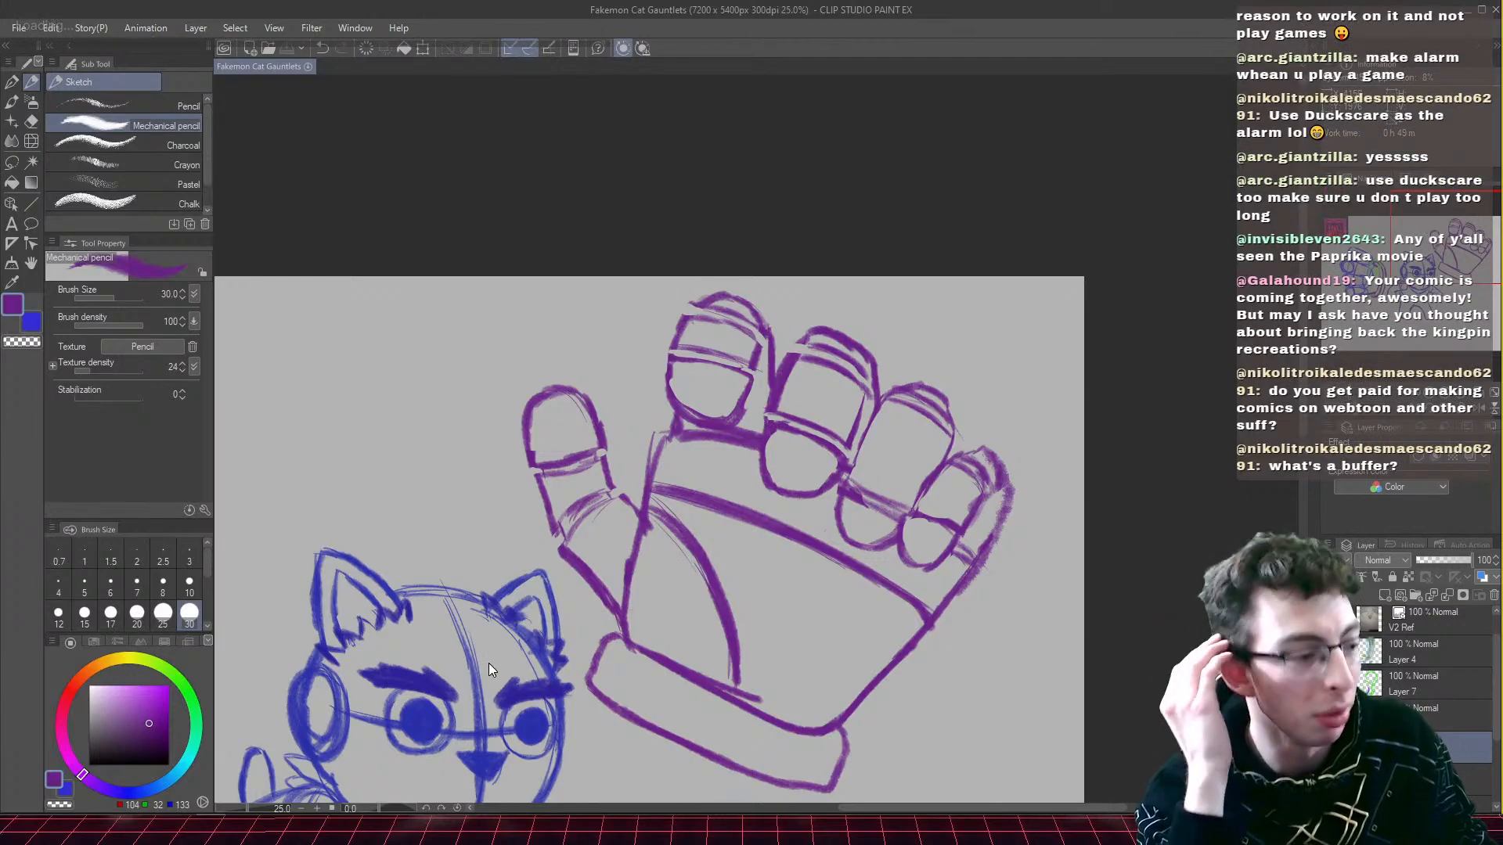
drag(1447, 264, 1395, 290)
key(ctrl+minus)
key(ctrl+minus)
key(ctrl+s)
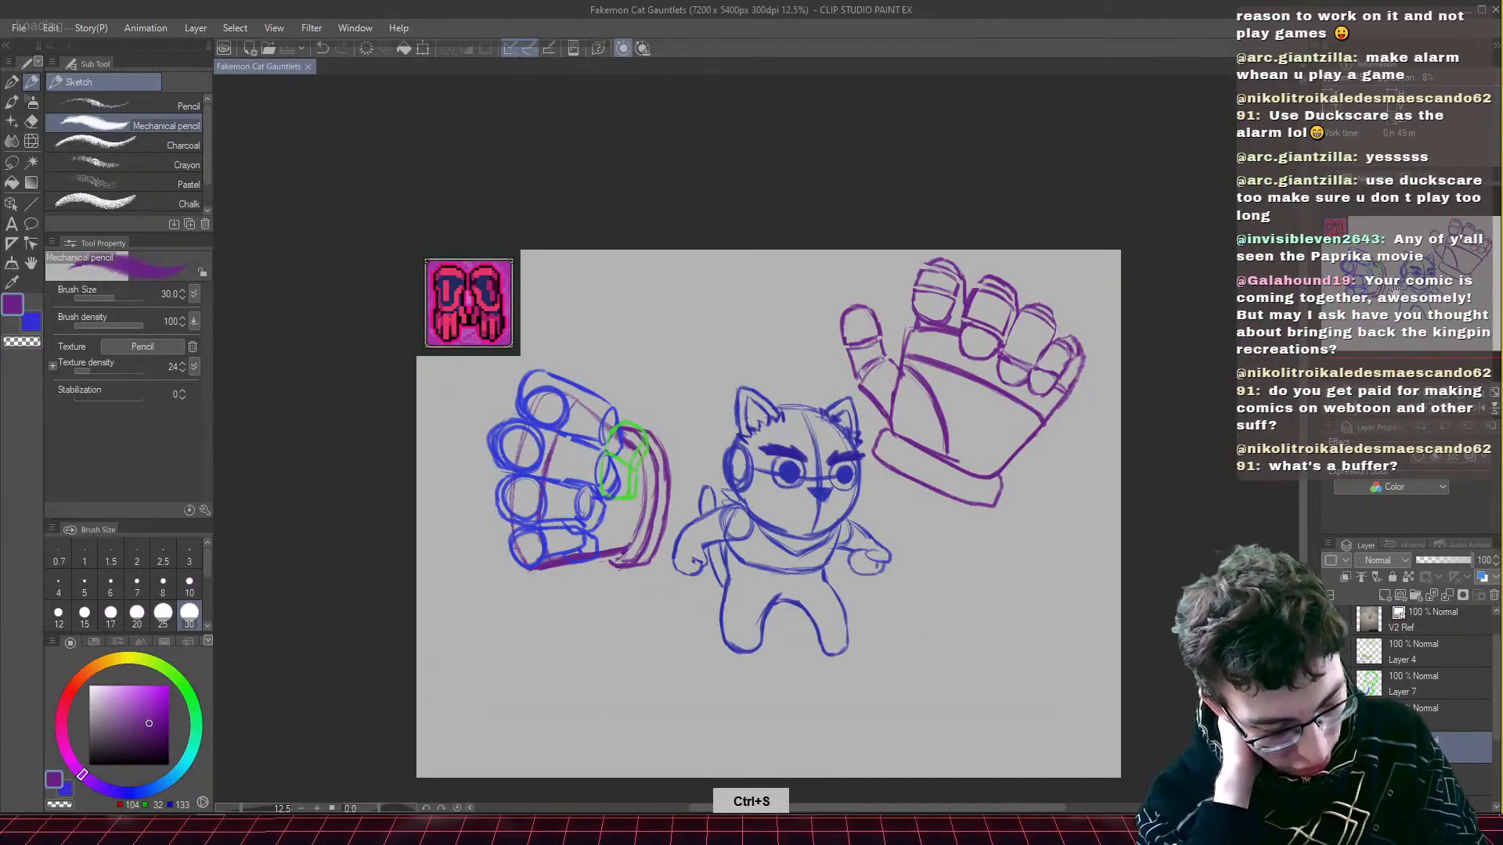
- Thicken the curved line at the open gauntlet's thumb base and go over the band line across its palm
key(ctrl+plus)
mouse_move(1405, 302)
mouse_down()
mouse_move(1401, 315)
mouse_move(1419, 313)
mouse_move(1403, 293)
mouse_up()
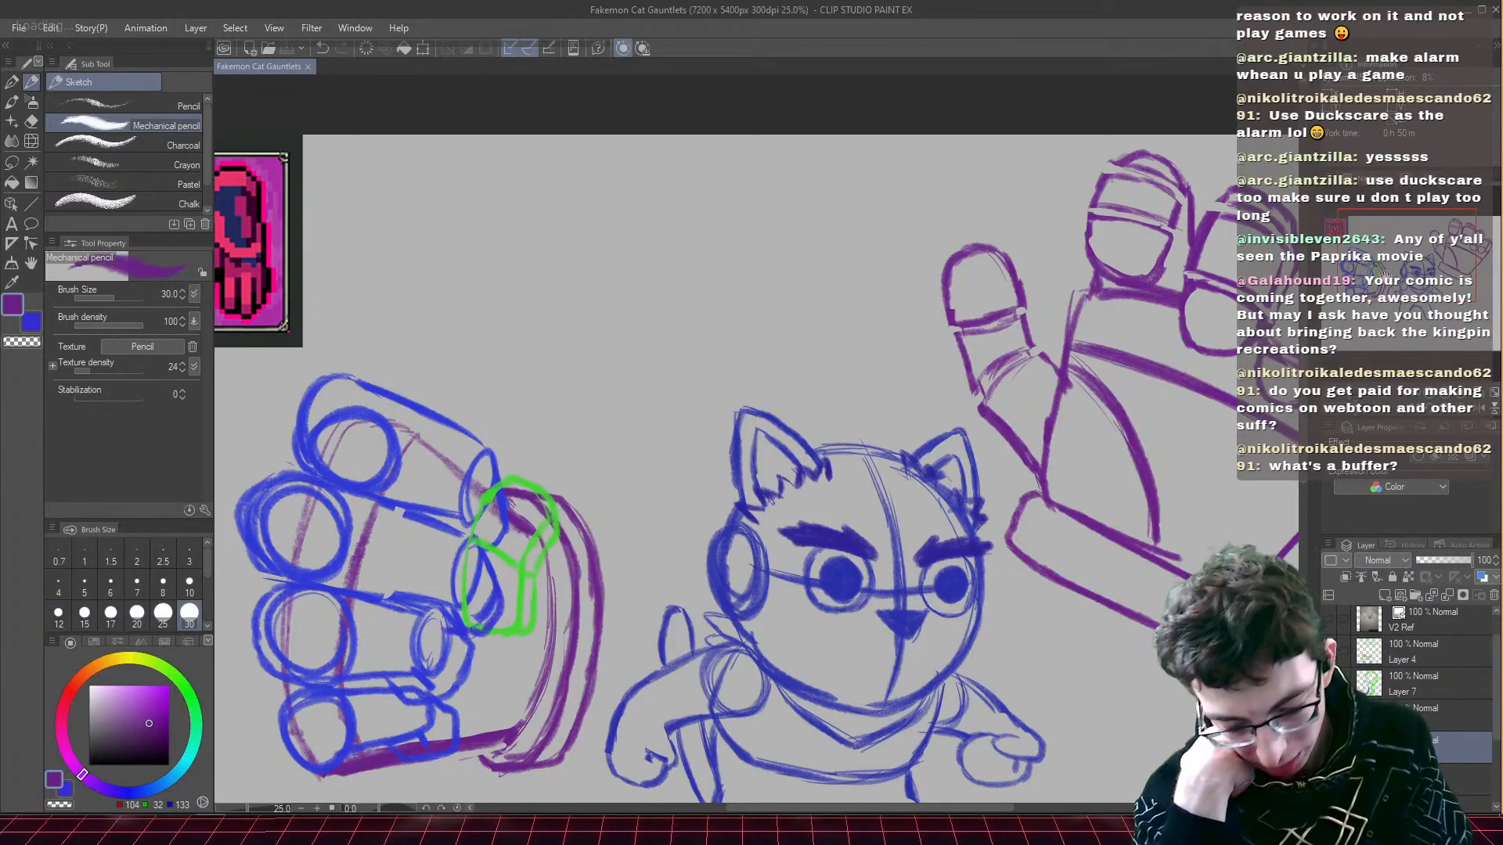
mouse_move(1074, 372)
mouse_down()
mouse_move(800, 284)
mouse_move(852, 354)
mouse_up()
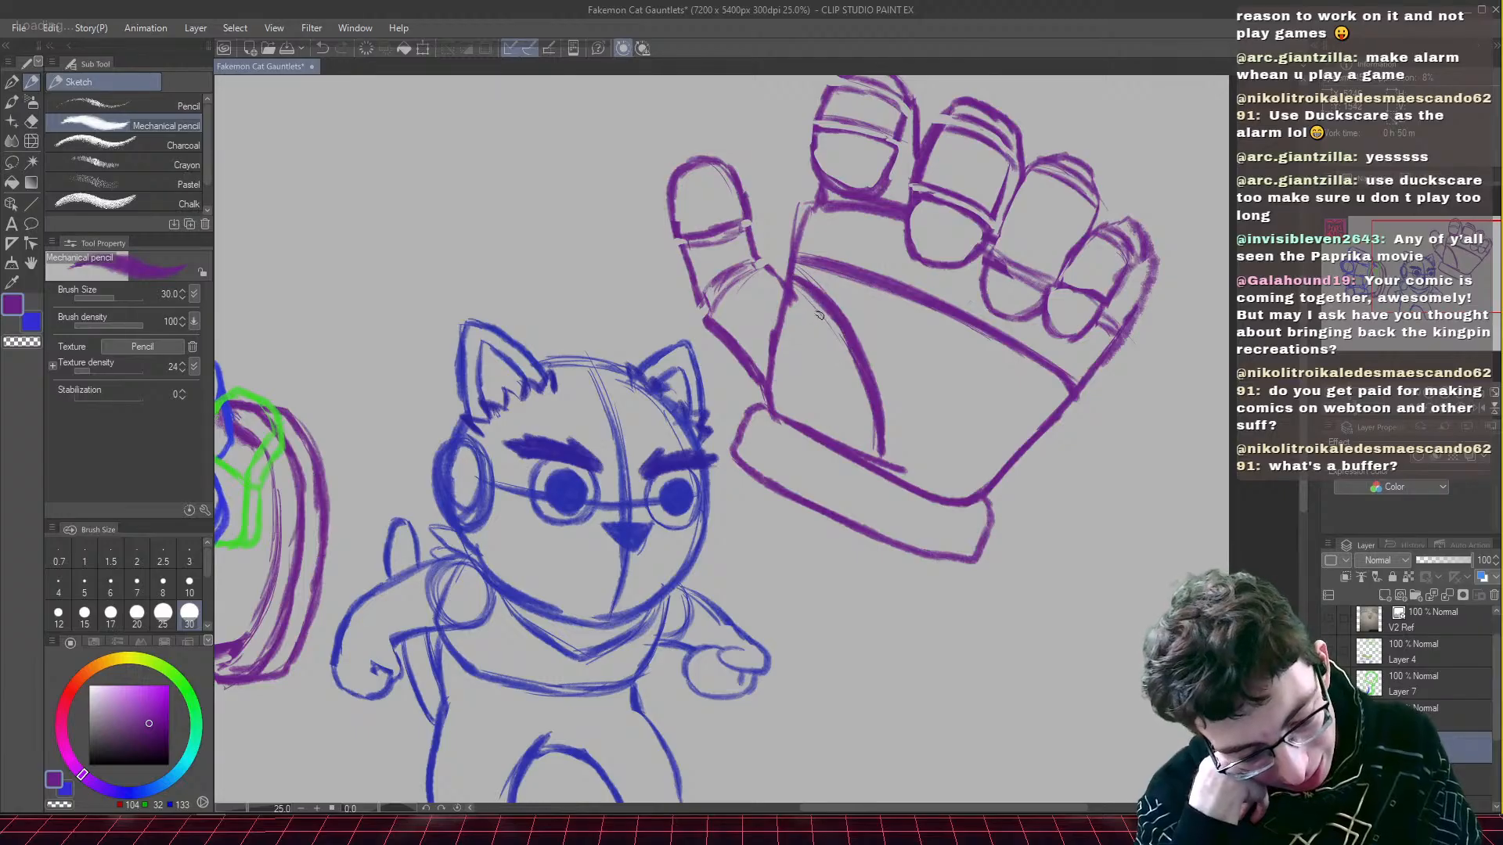
mouse_move(792, 280)
mouse_down()
mouse_move(836, 337)
mouse_move(803, 288)
mouse_move(875, 454)
mouse_move(871, 413)
mouse_move(874, 463)
mouse_move(879, 418)
mouse_move(878, 468)
mouse_up()
mouse_move(793, 255)
mouse_down()
mouse_move(939, 302)
mouse_move(889, 281)
mouse_move(1073, 383)
mouse_up()
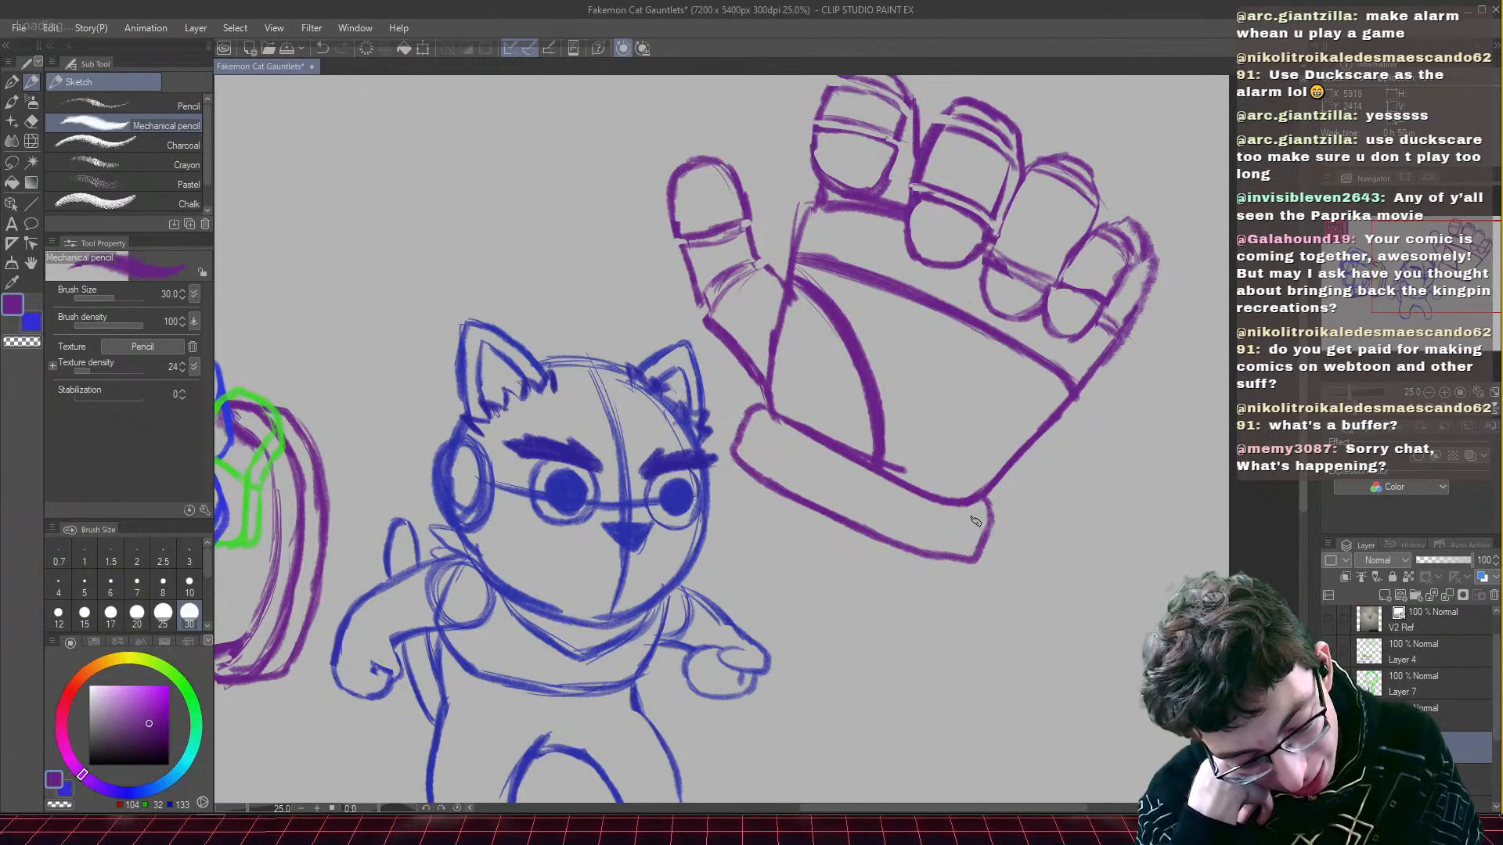
- Sketch thin inner contour lines along the open gauntlet's wrist cuff and save the drawing
drag(979, 520, 927, 513)
drag(750, 420, 900, 503)
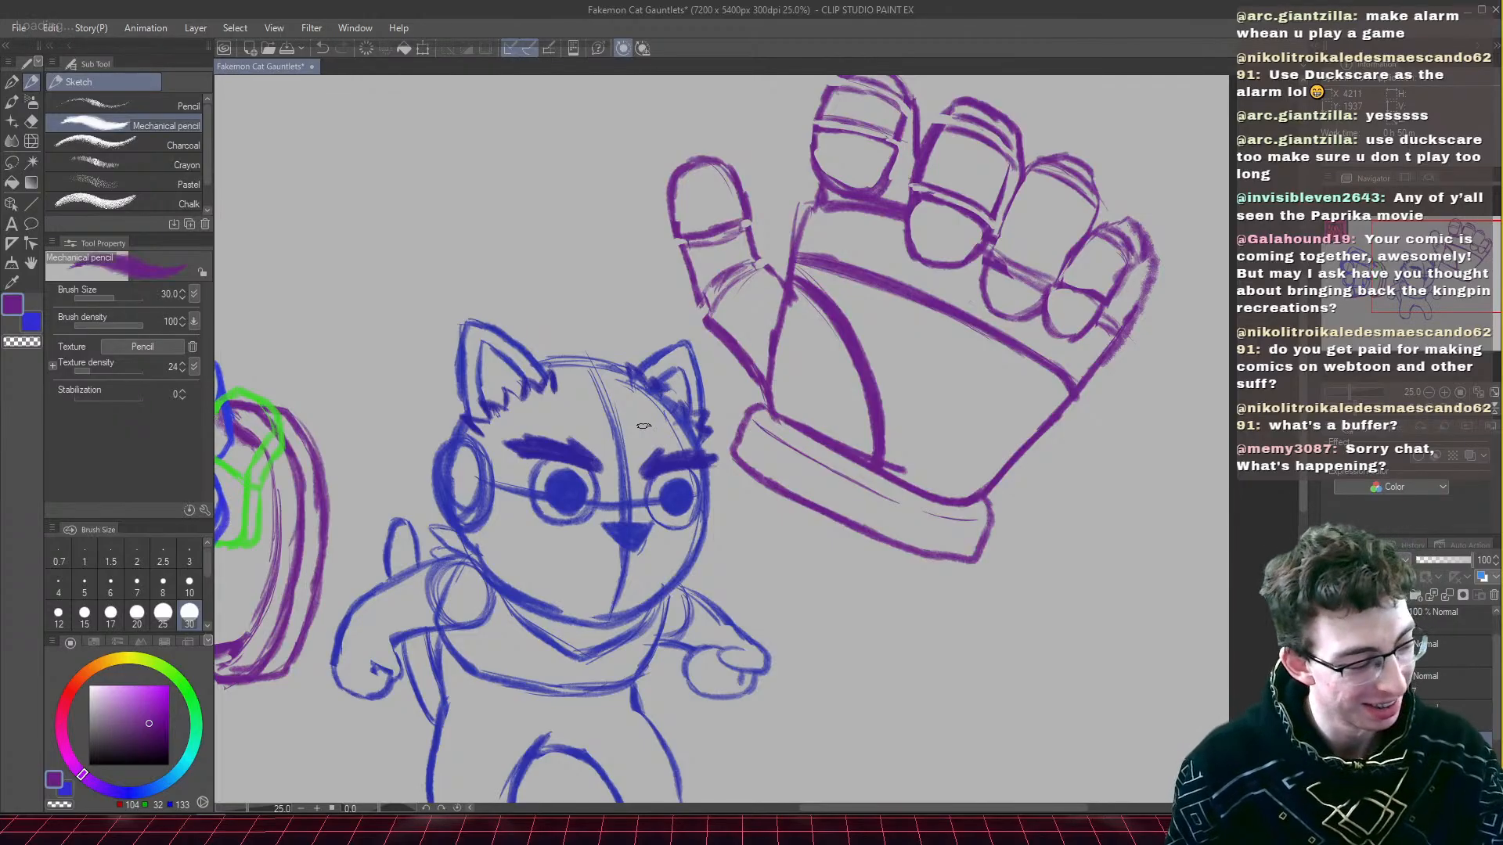
drag(1447, 290, 1377, 268)
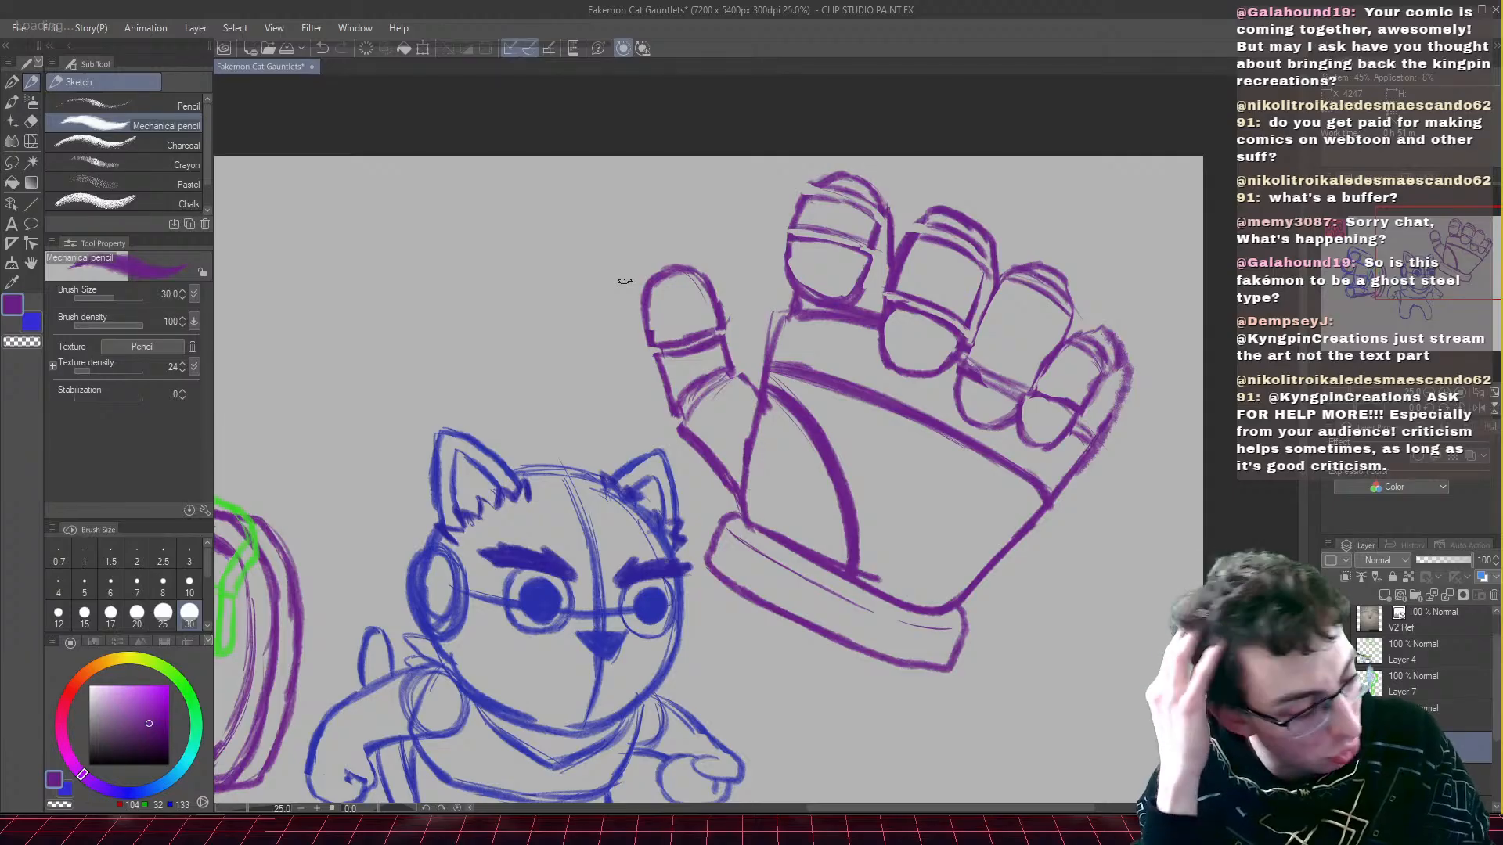
key(ctrl+s)
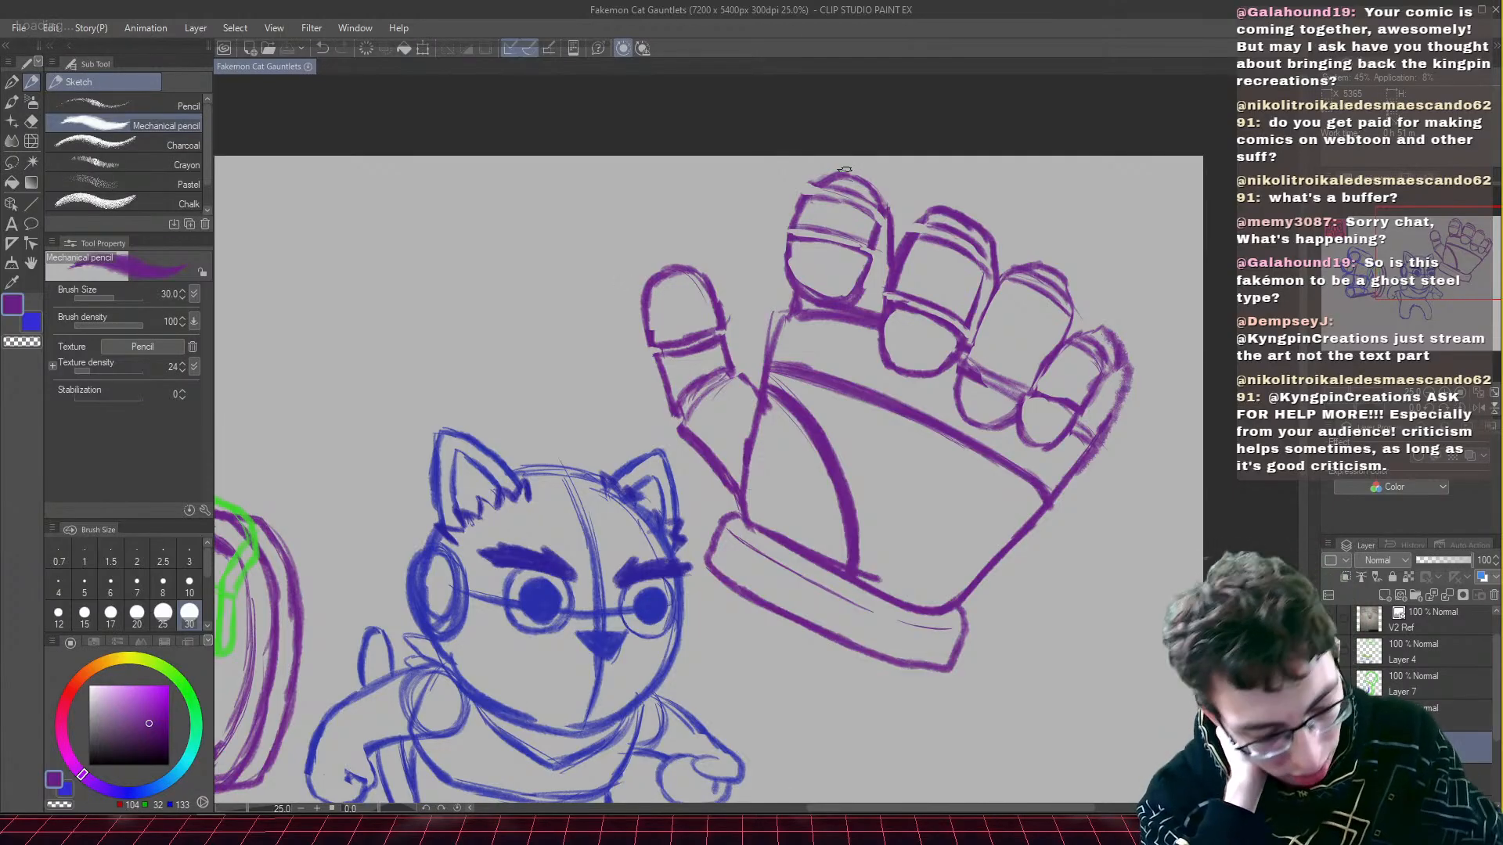
- Retouch the index fingertip's band and draw a second line beneath the band across the open gauntlet's palm
drag(815, 190, 868, 206)
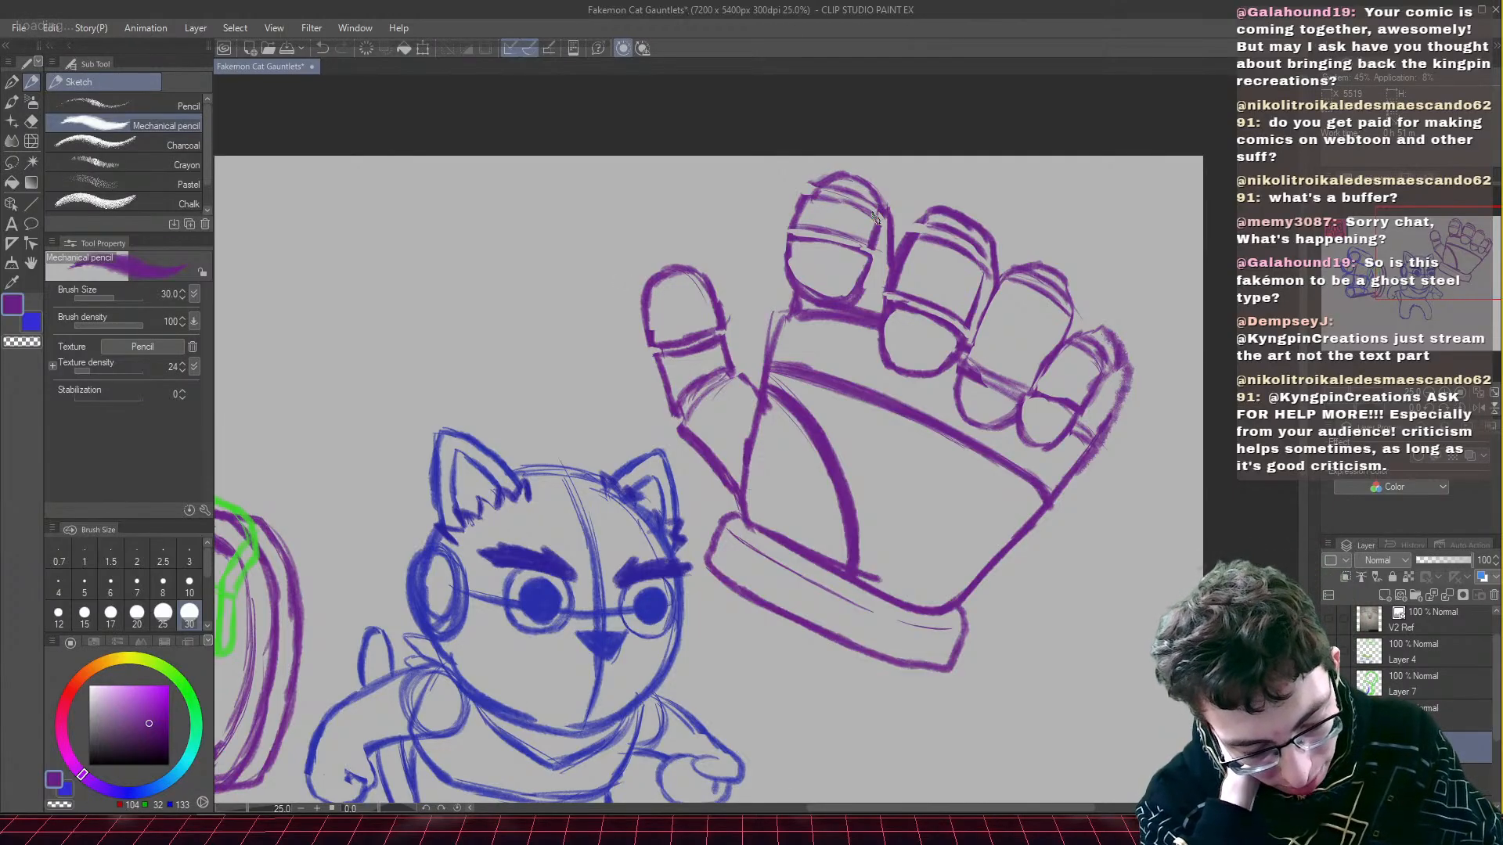
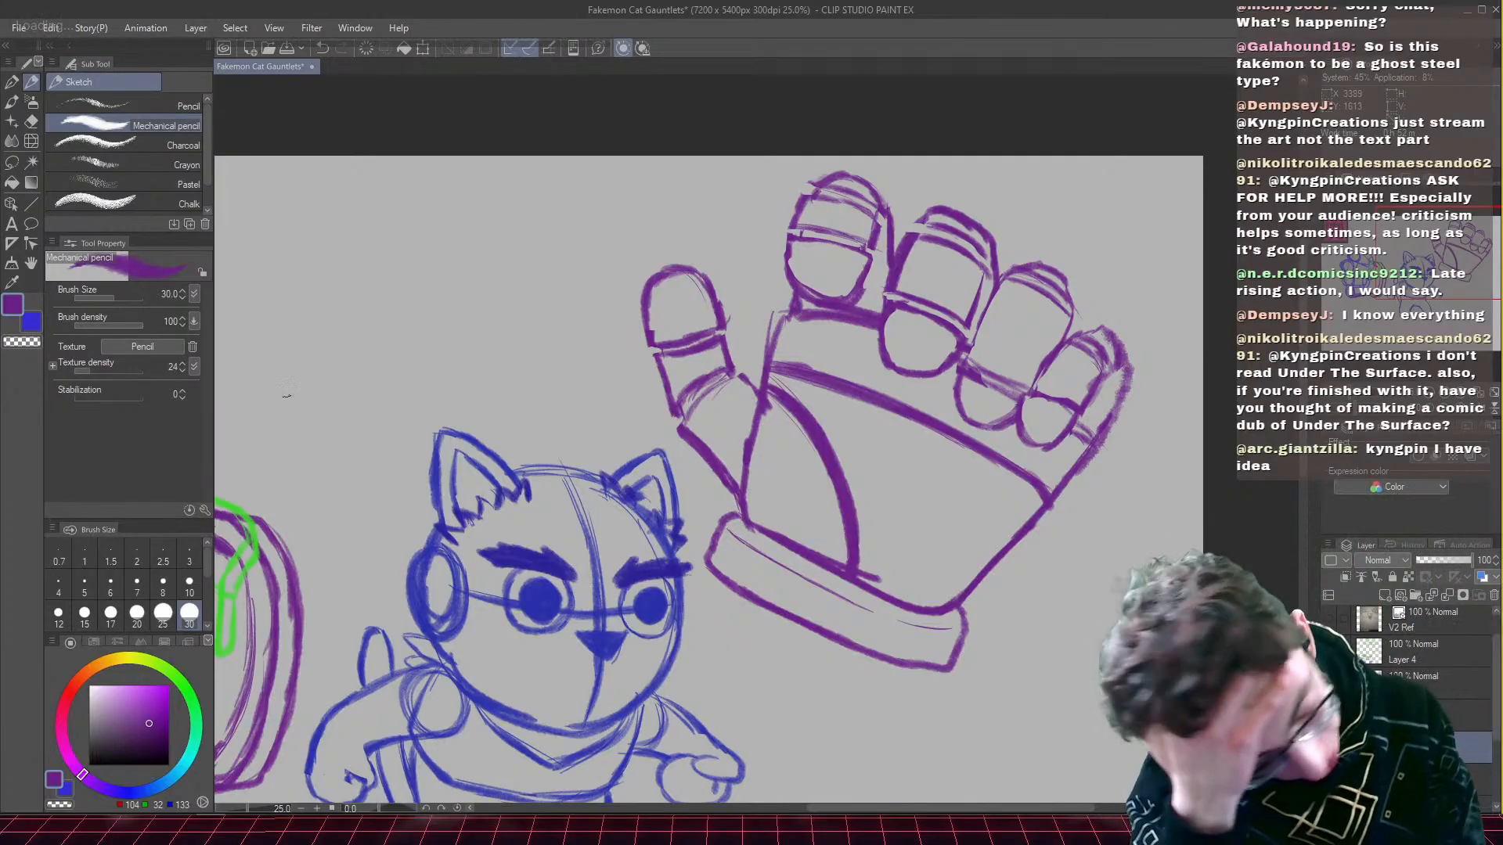
click(31, 121)
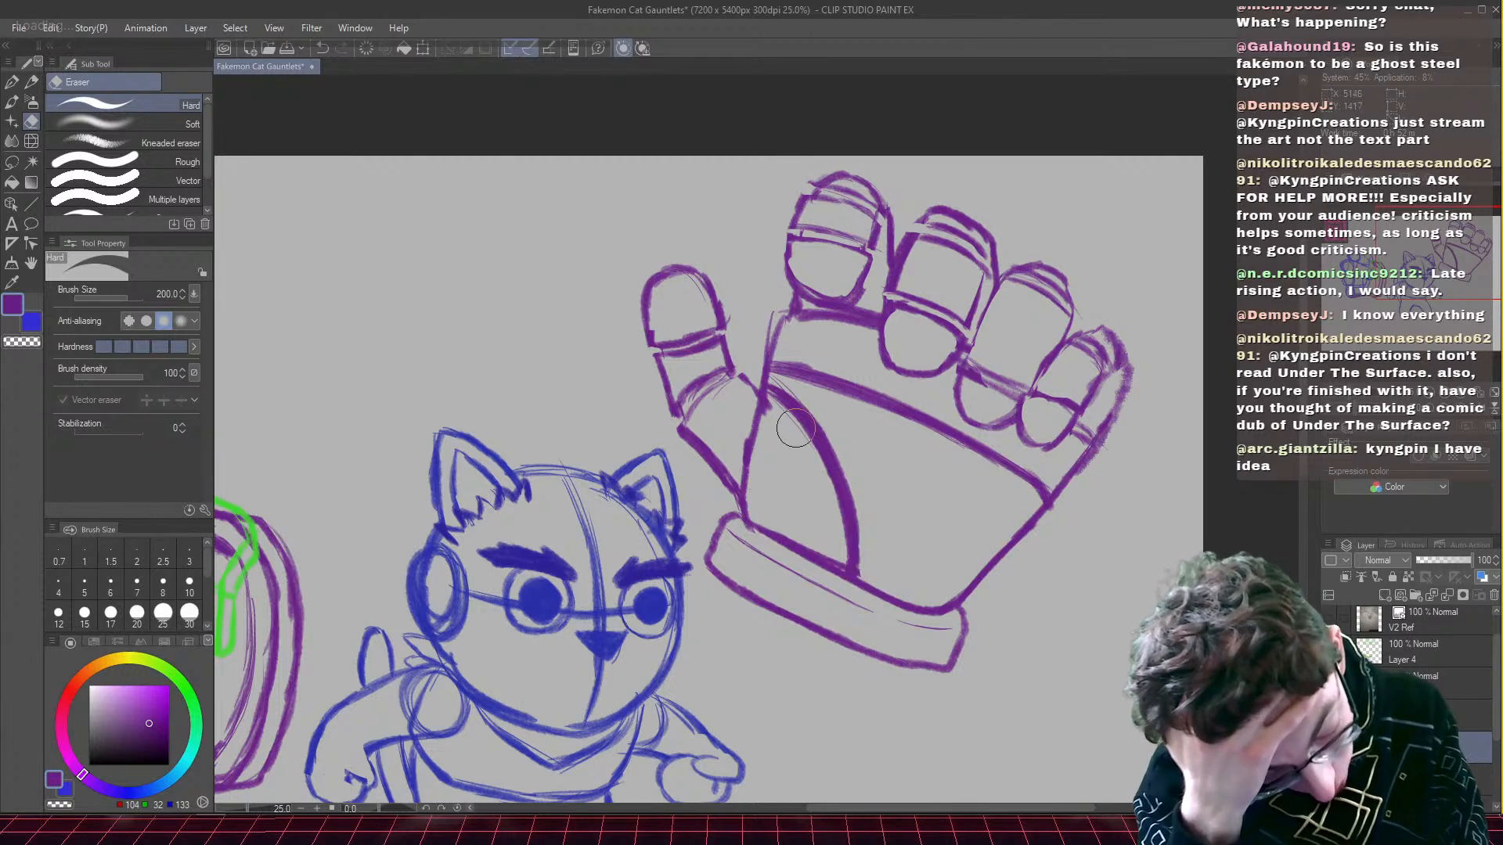
key(p)
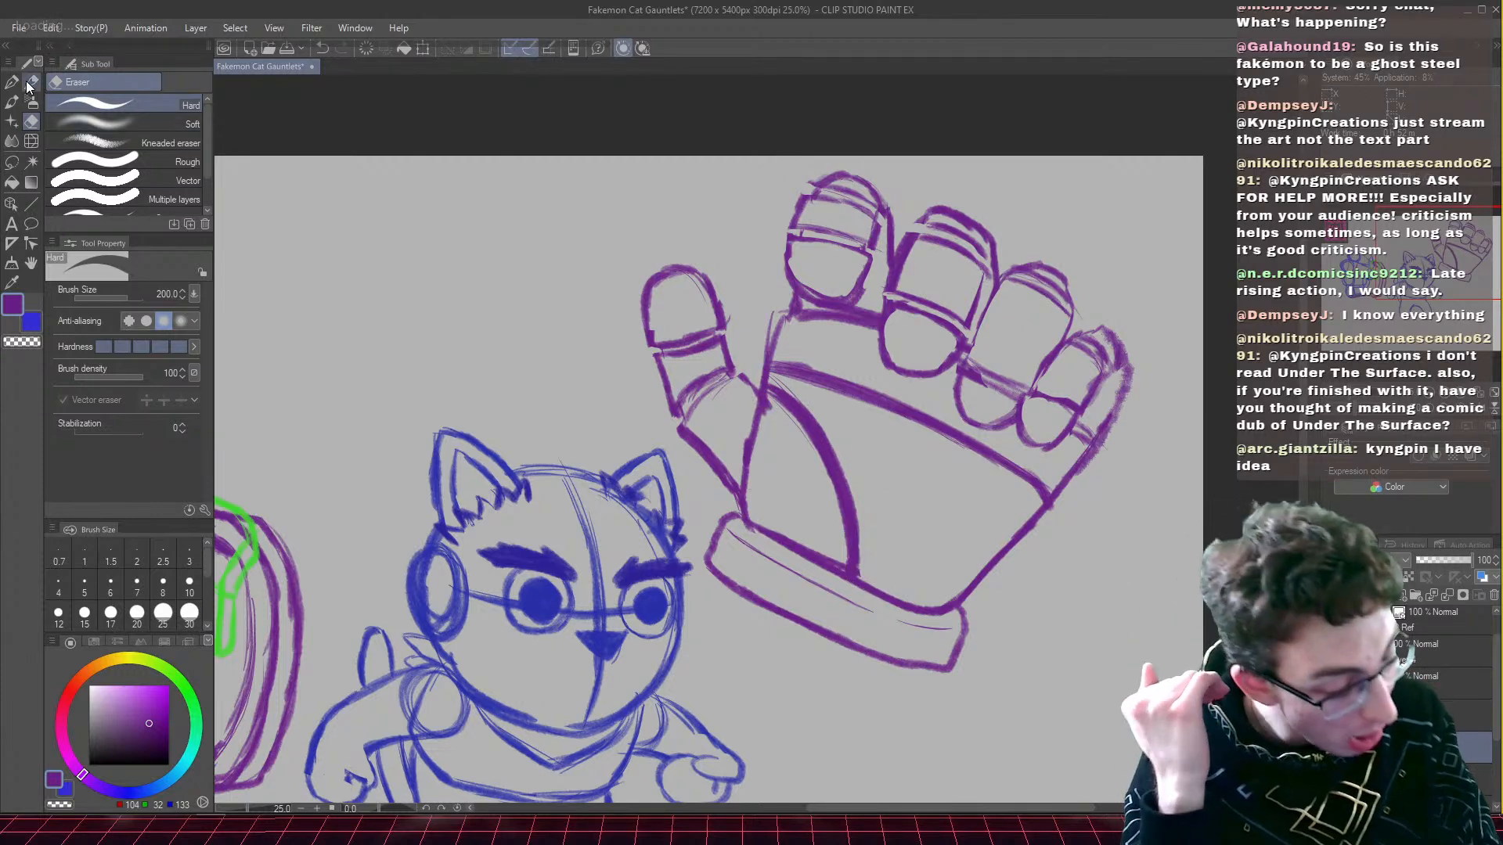
drag(767, 381, 916, 435)
mouse_move(831, 403)
mouse_down()
mouse_move(1037, 508)
mouse_move(1018, 483)
mouse_move(775, 386)
mouse_move(988, 470)
mouse_move(1044, 518)
mouse_up()
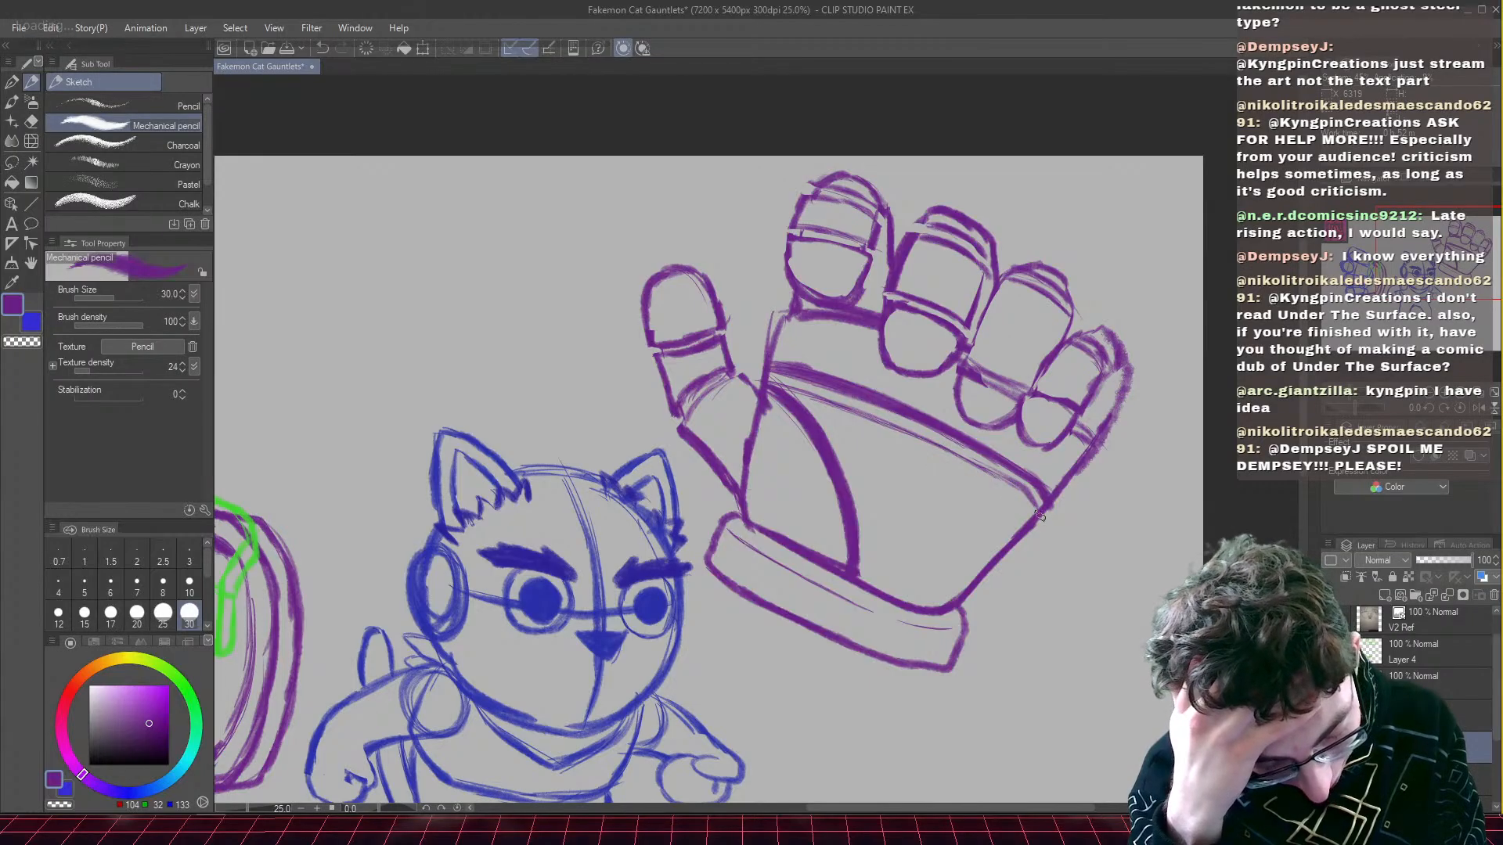
drag(775, 389, 952, 459)
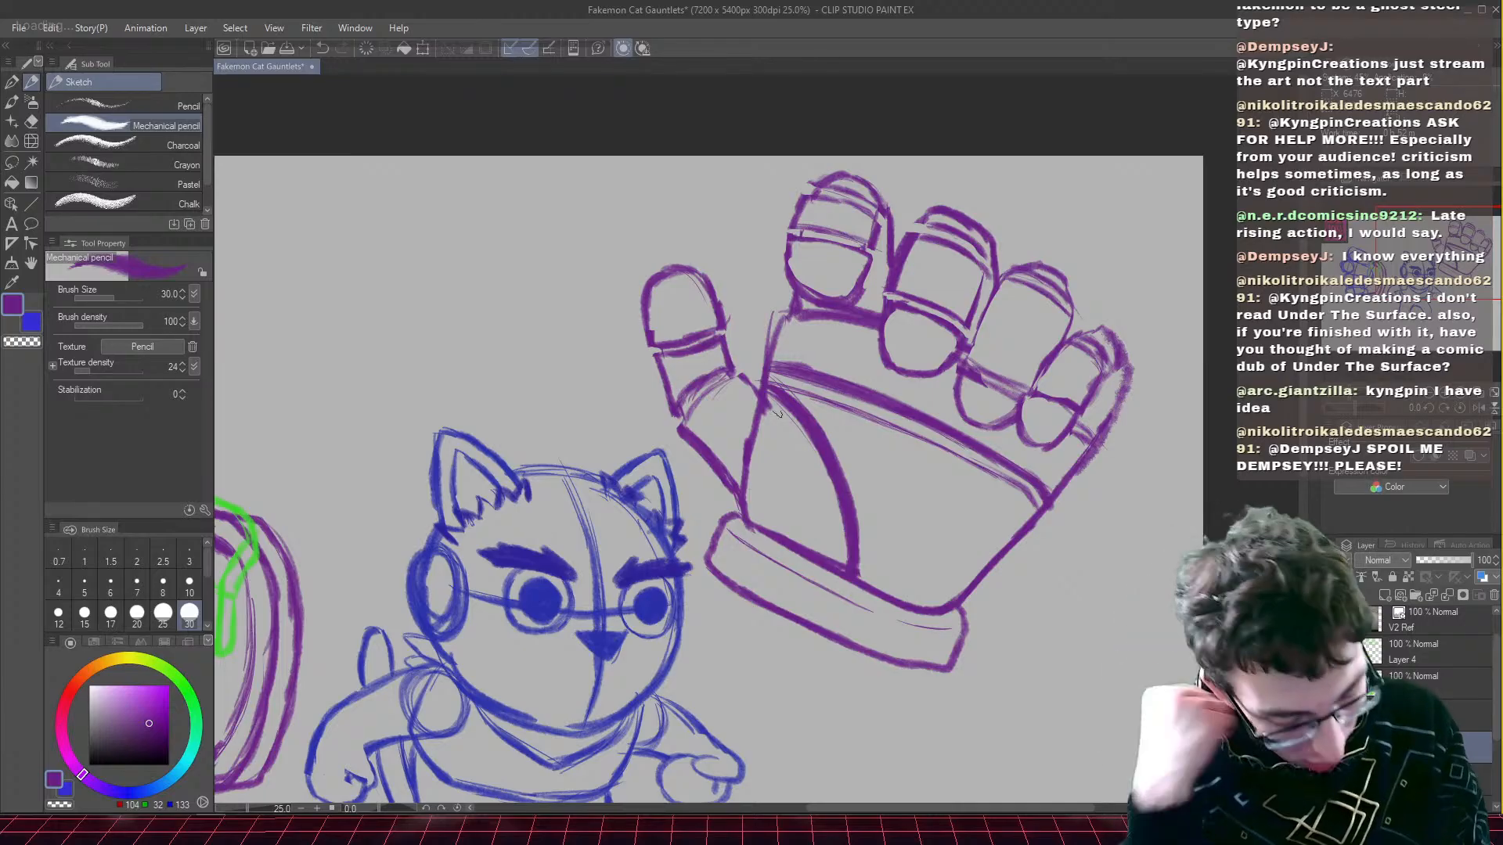
- Draw inner contour lines along the thumb-base curve and the palm's lower outer edge
drag(771, 403, 827, 498)
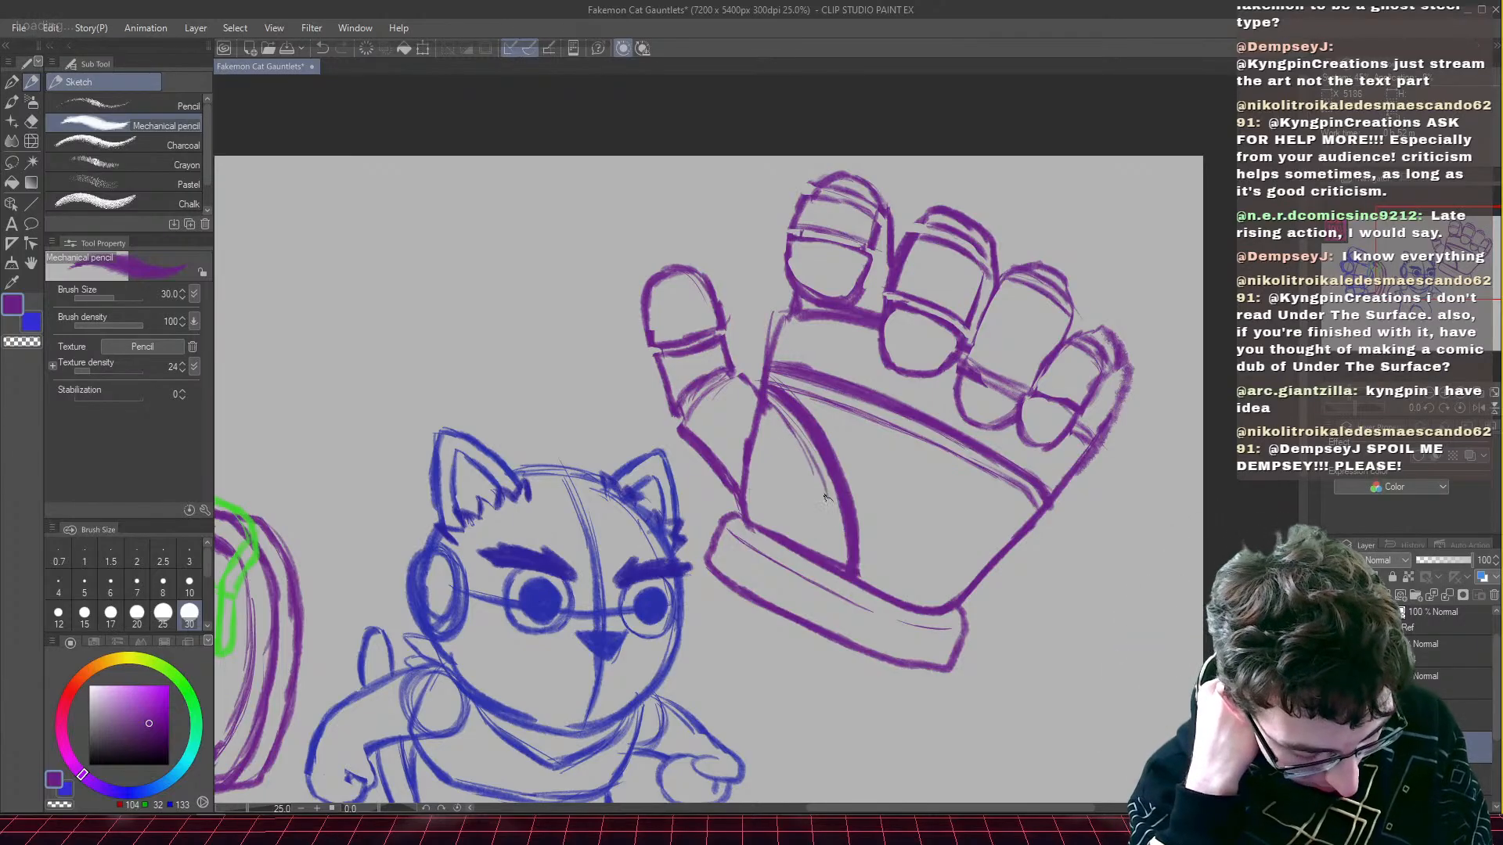
drag(794, 432, 836, 567)
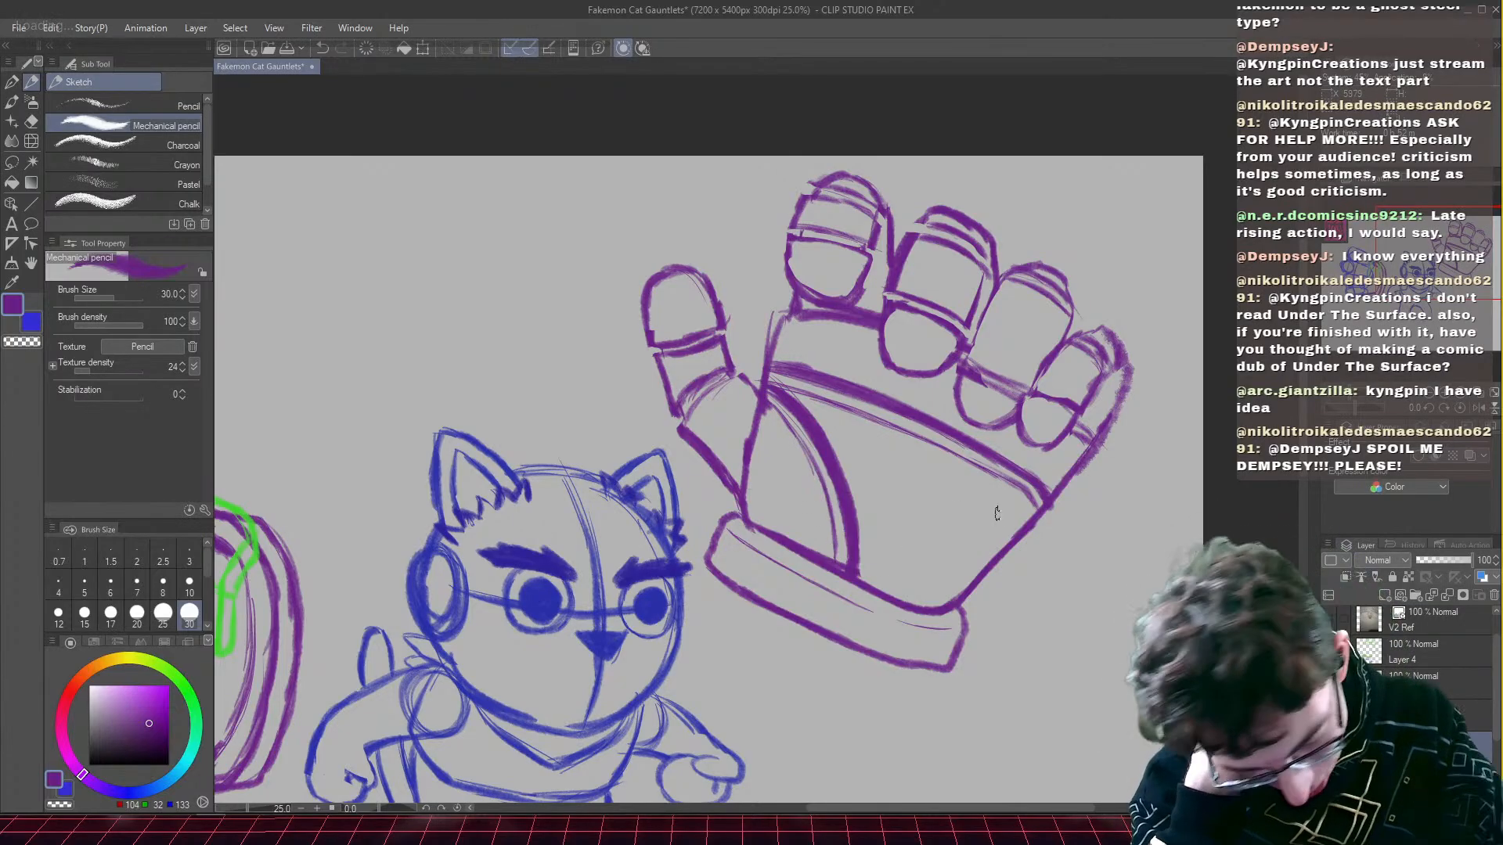
mouse_move(1019, 507)
mouse_down()
mouse_move(939, 587)
mouse_move(892, 583)
mouse_up()
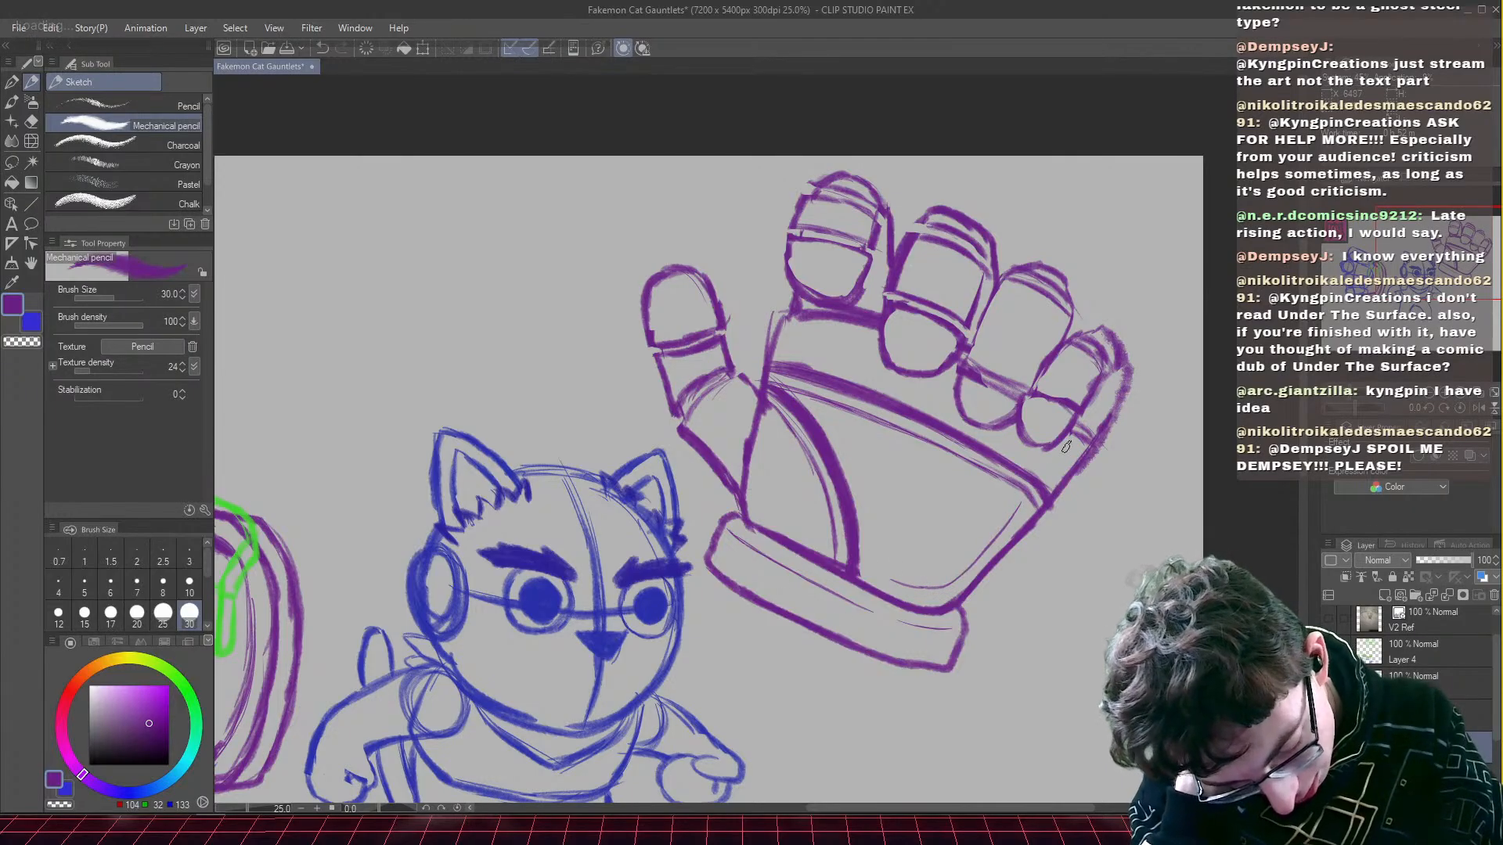
- Add thin inner contour lines to the segments of the open gauntlet's four fingers
drag(1065, 450, 1115, 376)
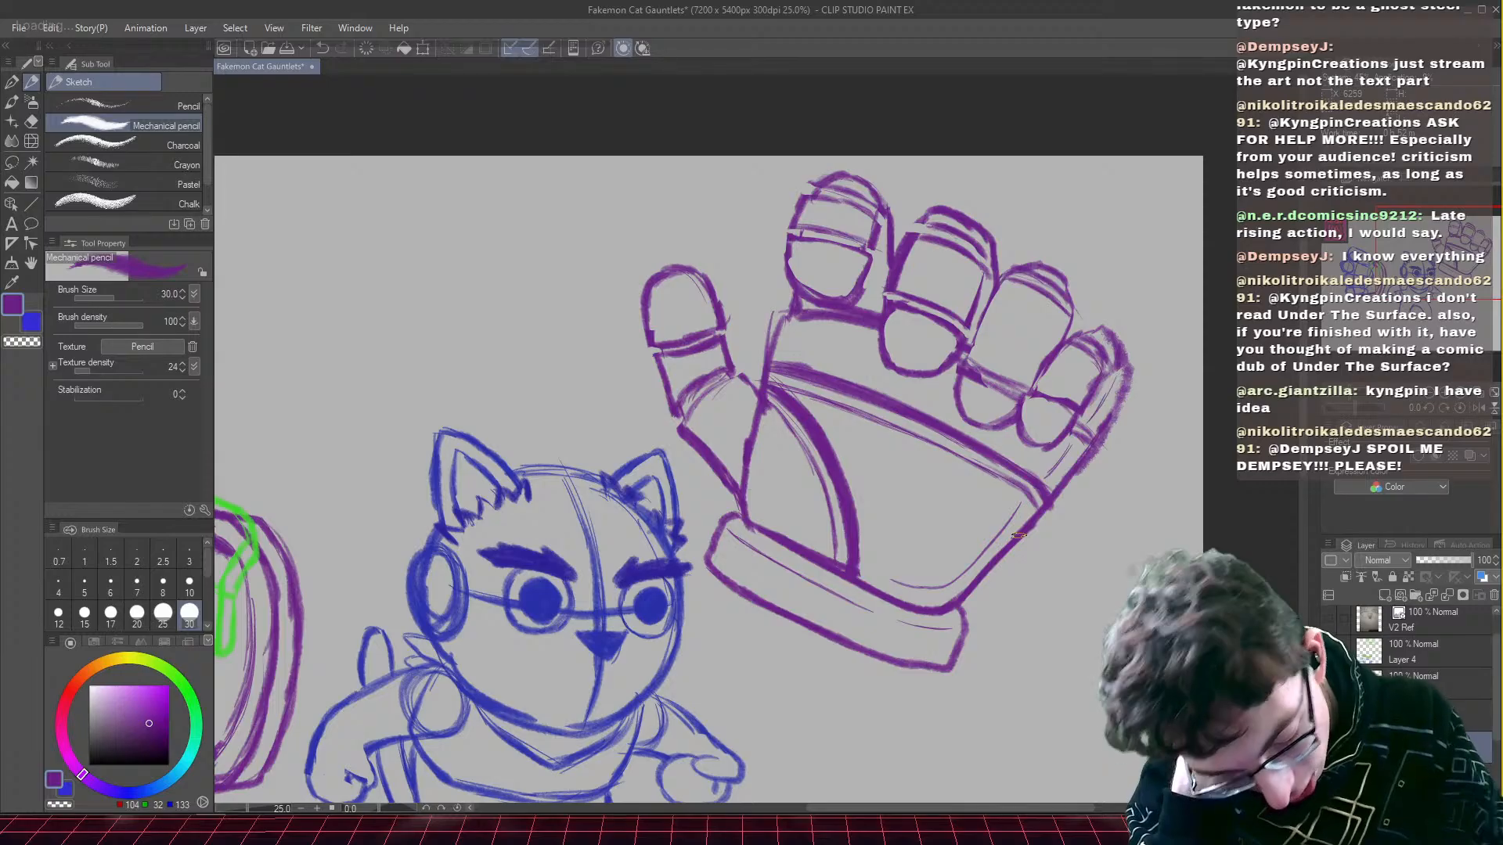
drag(881, 248, 874, 302)
mouse_move(972, 271)
mouse_down()
mouse_move(932, 377)
mouse_move(941, 336)
mouse_move(903, 353)
mouse_up()
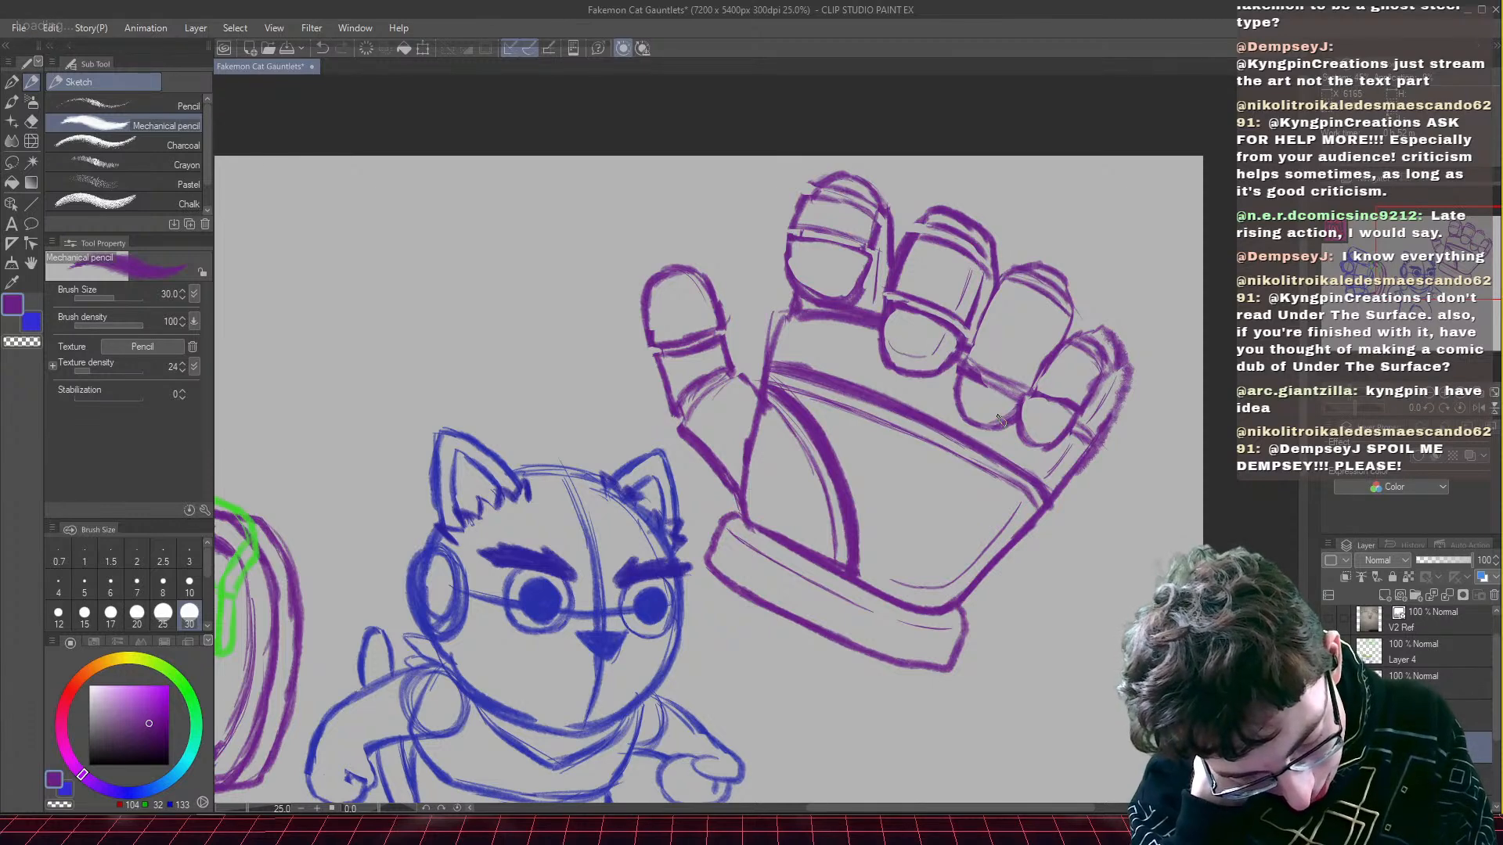
mouse_move(1008, 403)
mouse_down()
mouse_move(985, 421)
mouse_move(961, 393)
mouse_up()
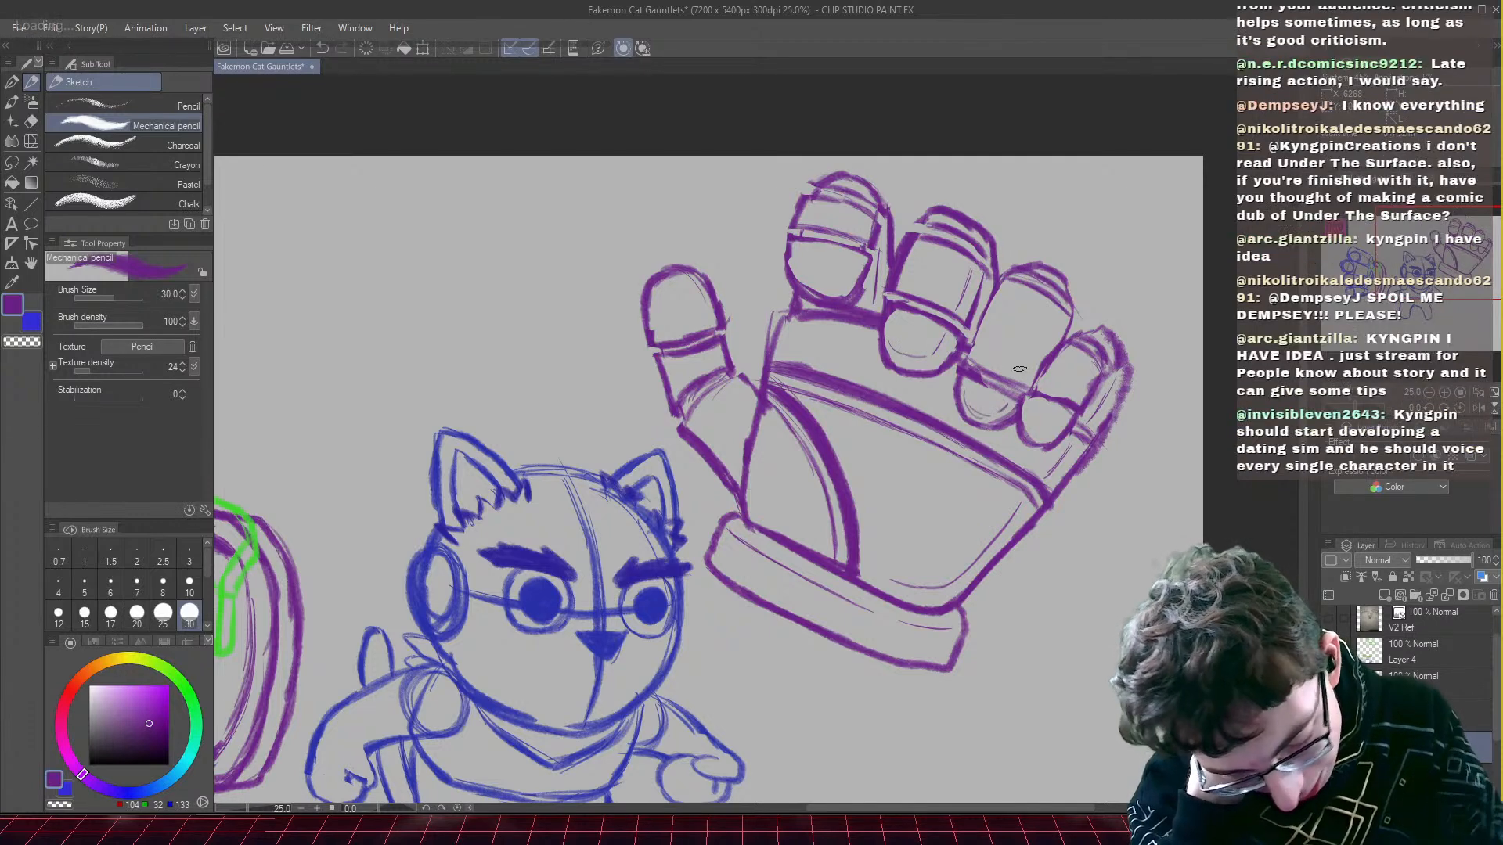
mouse_move(1055, 311)
mouse_down()
mouse_move(1022, 391)
mouse_move(1074, 395)
mouse_up()
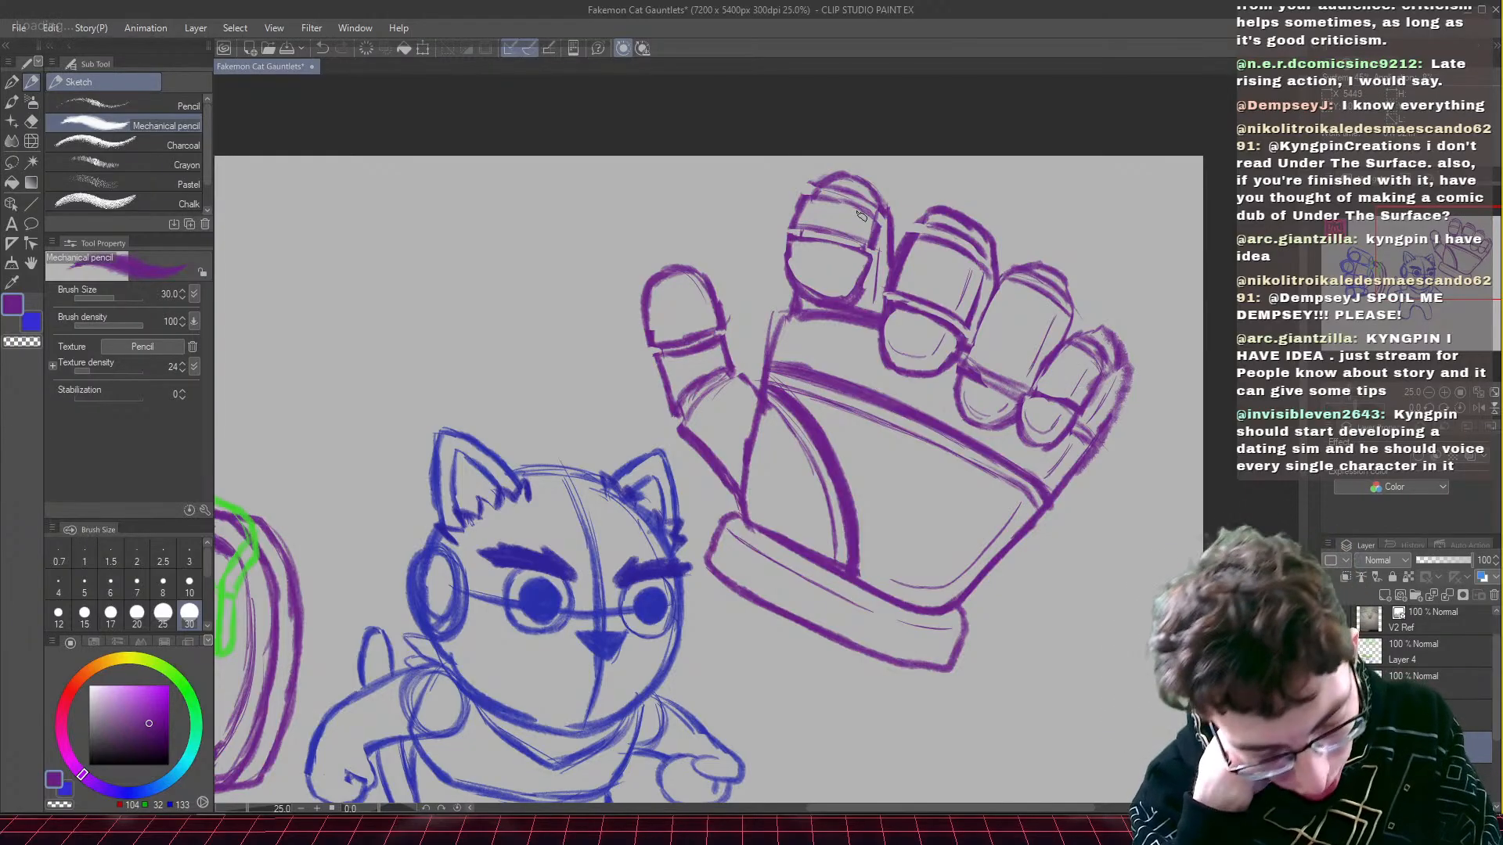
- Erase the index fingertip's band lines, restore its outline with an inner contour line, and save the drawing
click(31, 122)
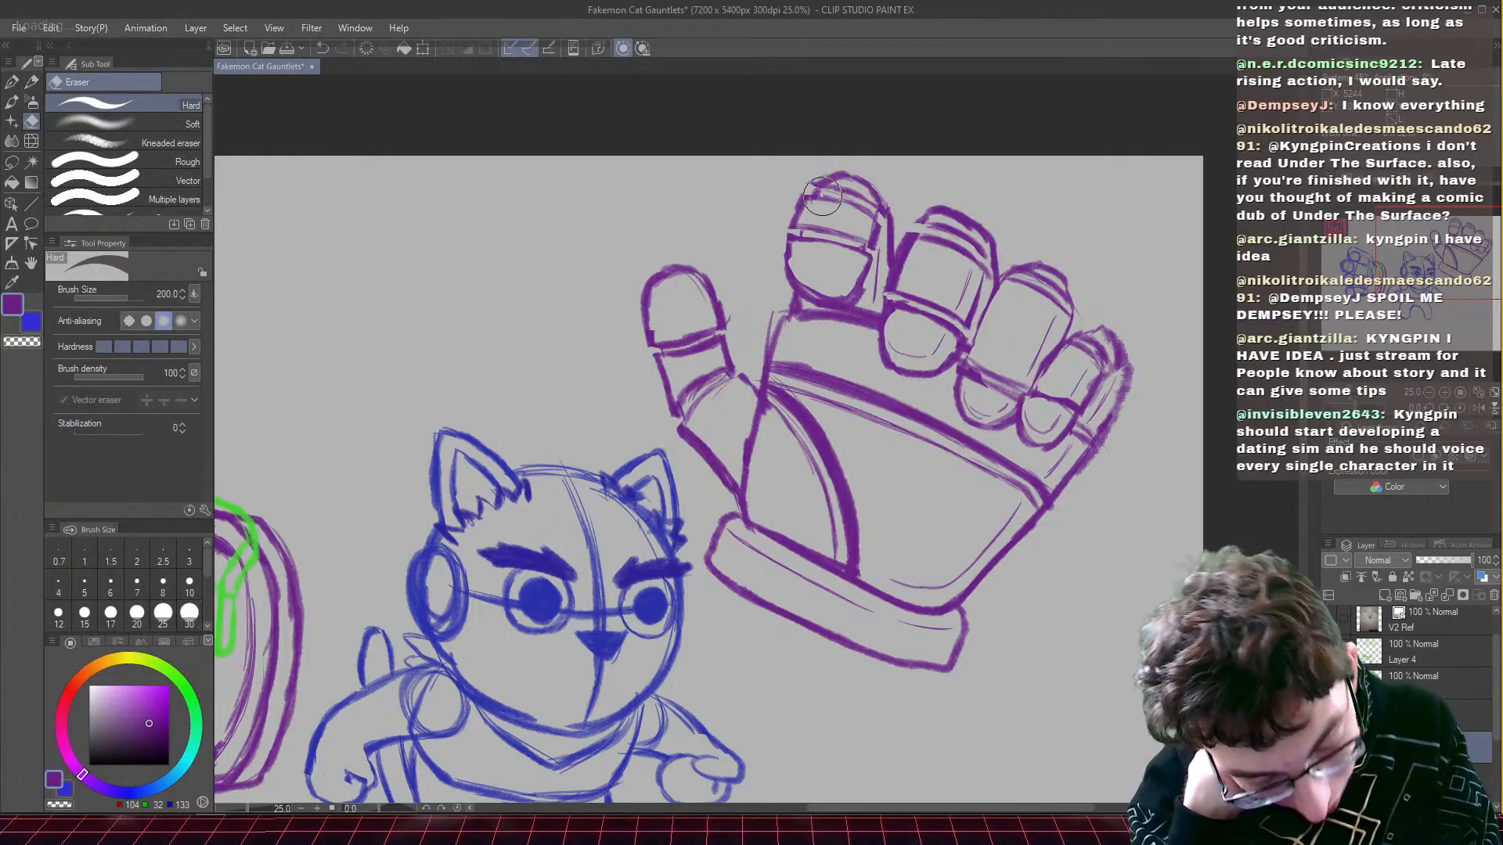
mouse_move(842, 198)
mouse_down()
mouse_move(867, 208)
mouse_move(847, 217)
mouse_up()
click(31, 82)
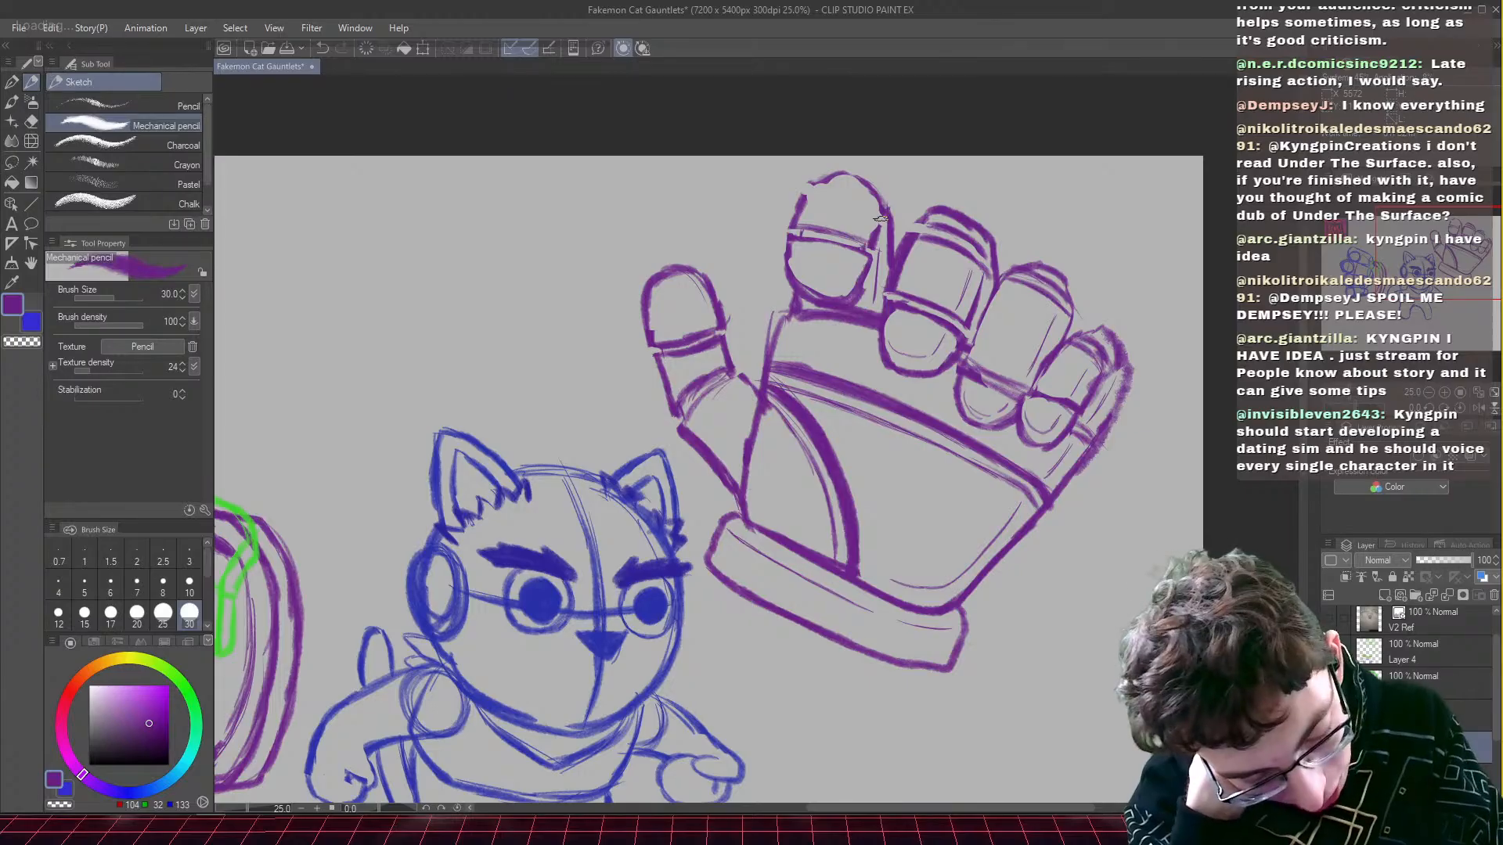
mouse_move(882, 209)
mouse_down()
mouse_move(850, 176)
mouse_move(828, 183)
mouse_move(838, 173)
mouse_move(788, 228)
mouse_up()
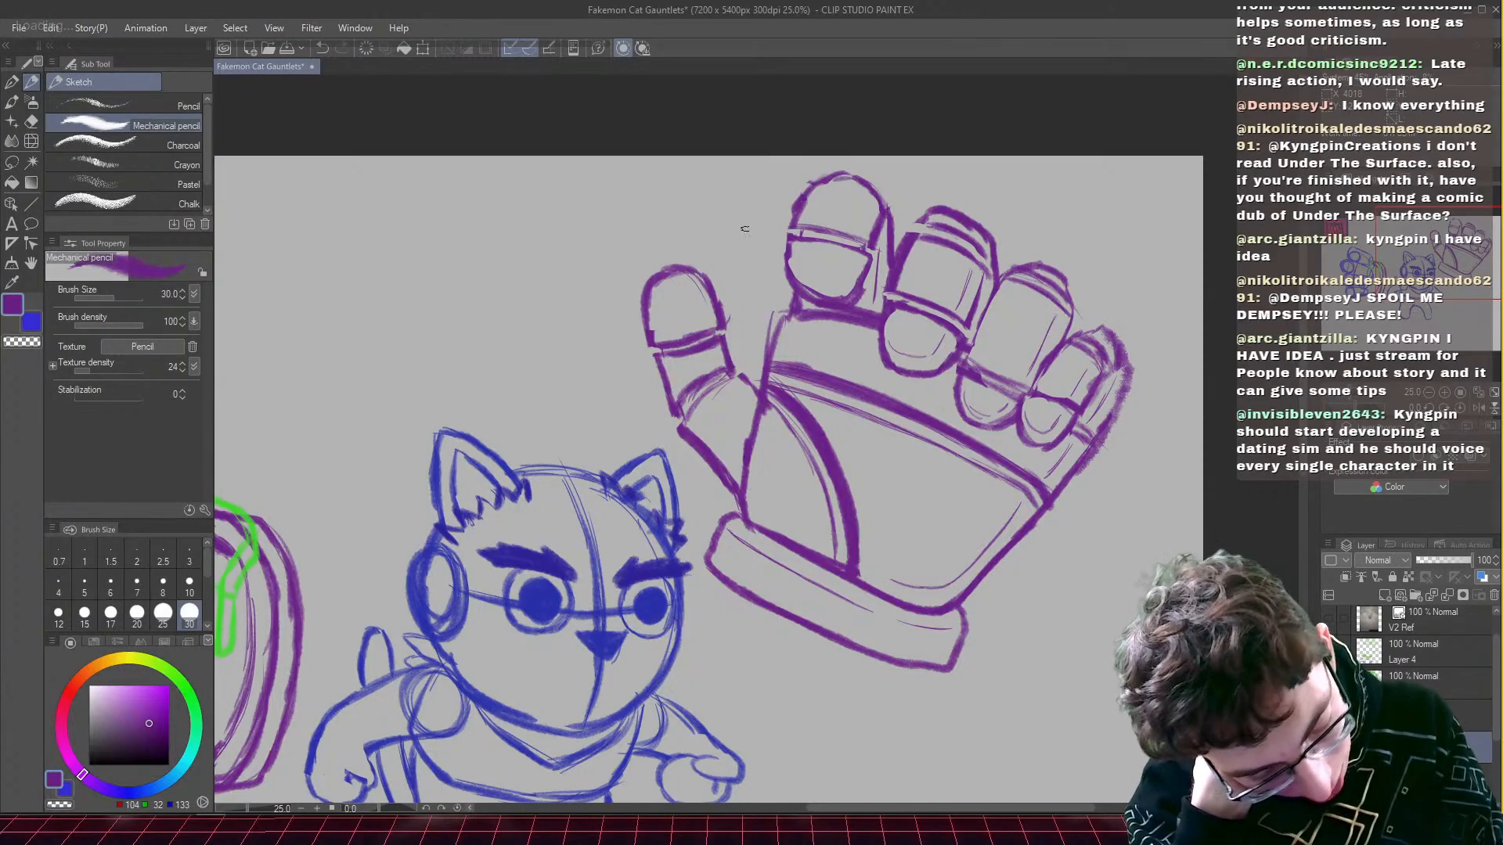
drag(872, 204, 864, 229)
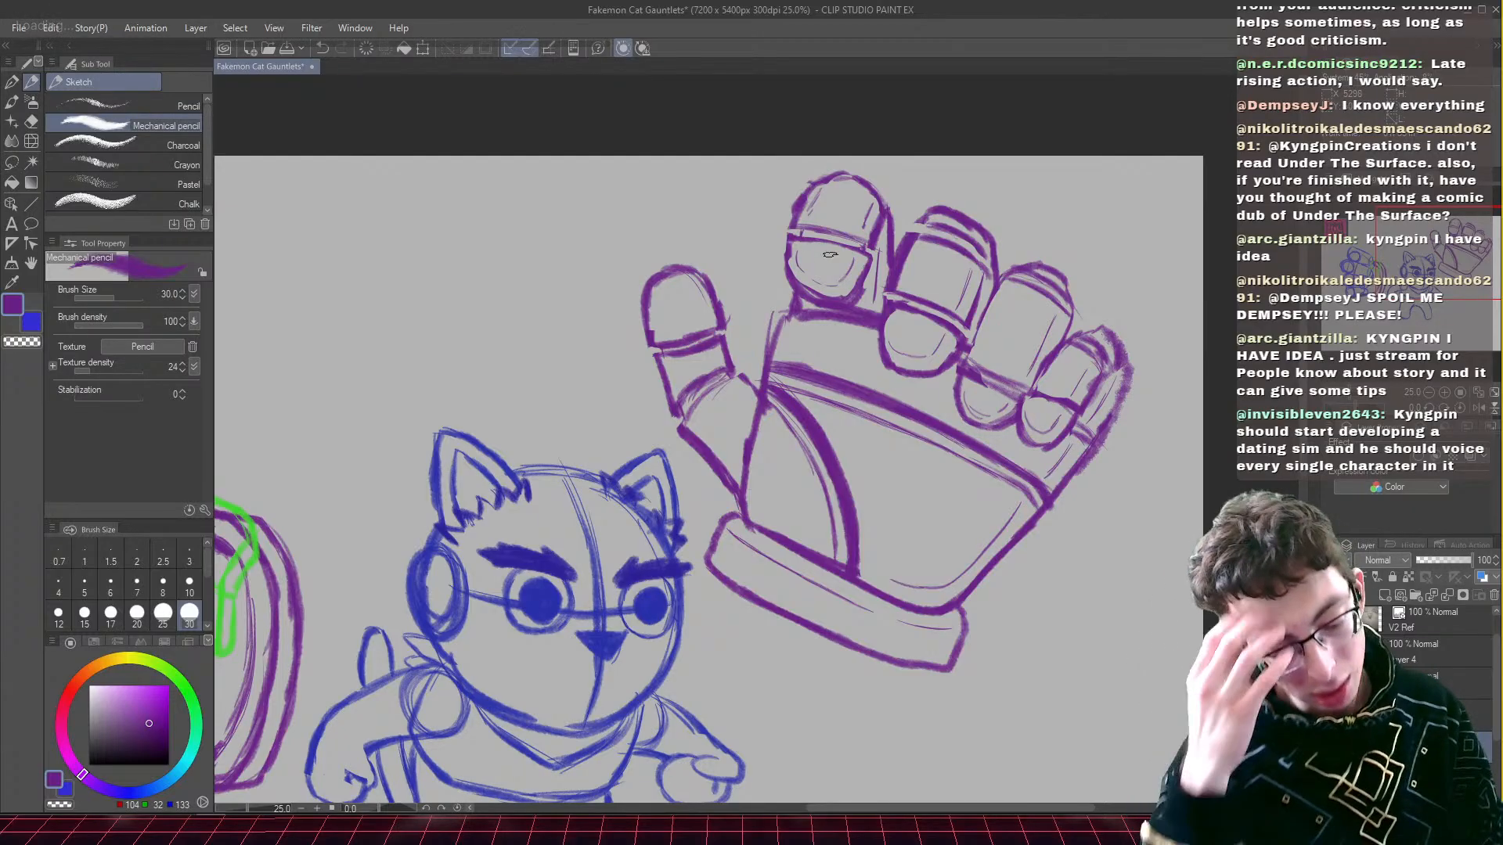
key(ctrl+s)
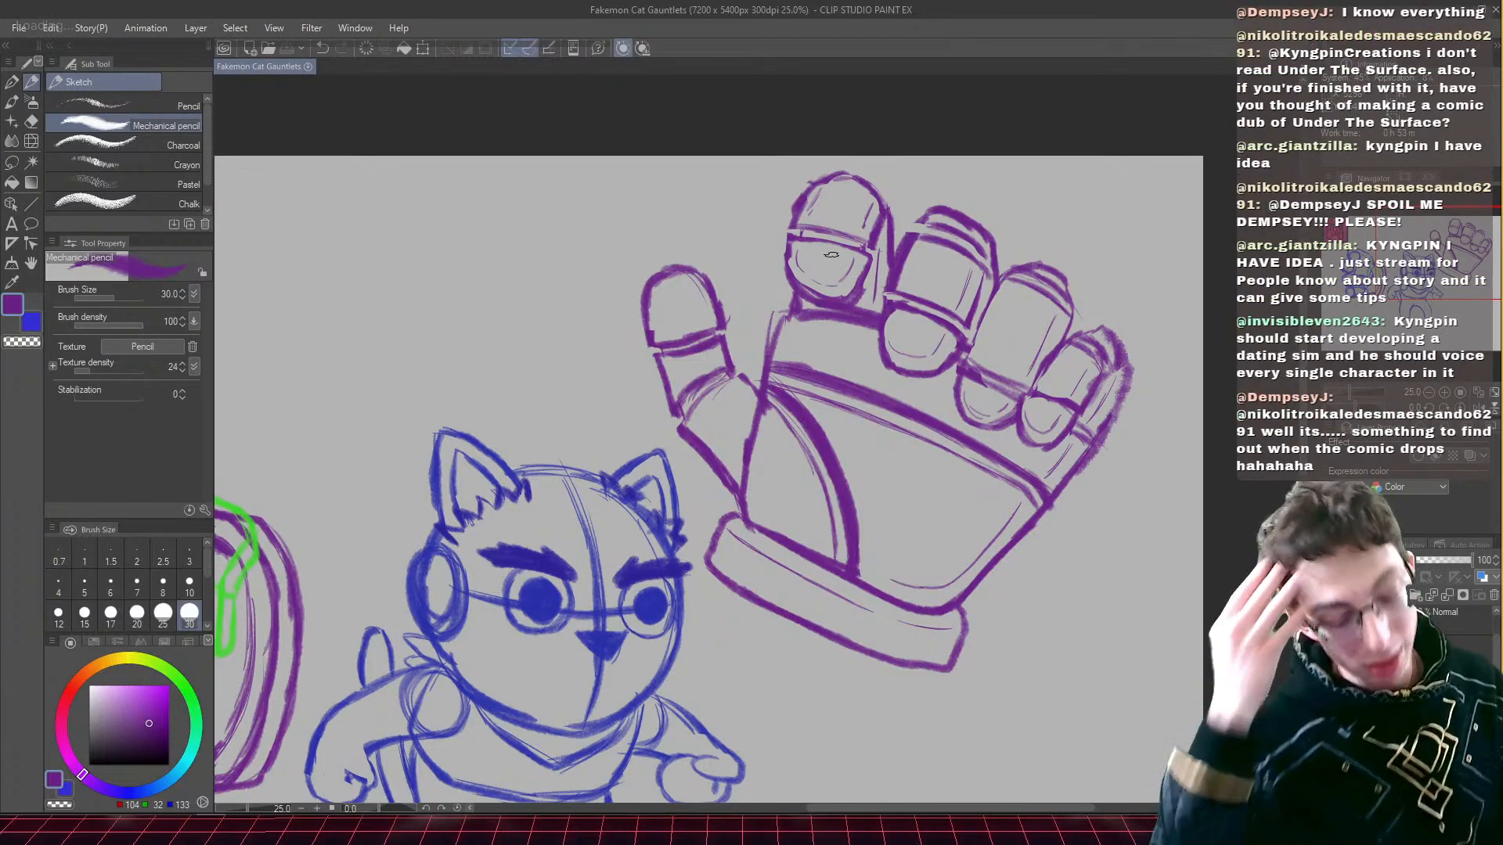
- Add inner contour lines to the open gauntlet's thumb and palm base, and clean up the thumb's lowest joint
mouse_move(692, 282)
mouse_down()
mouse_move(714, 385)
mouse_move(712, 348)
mouse_move(747, 409)
mouse_up()
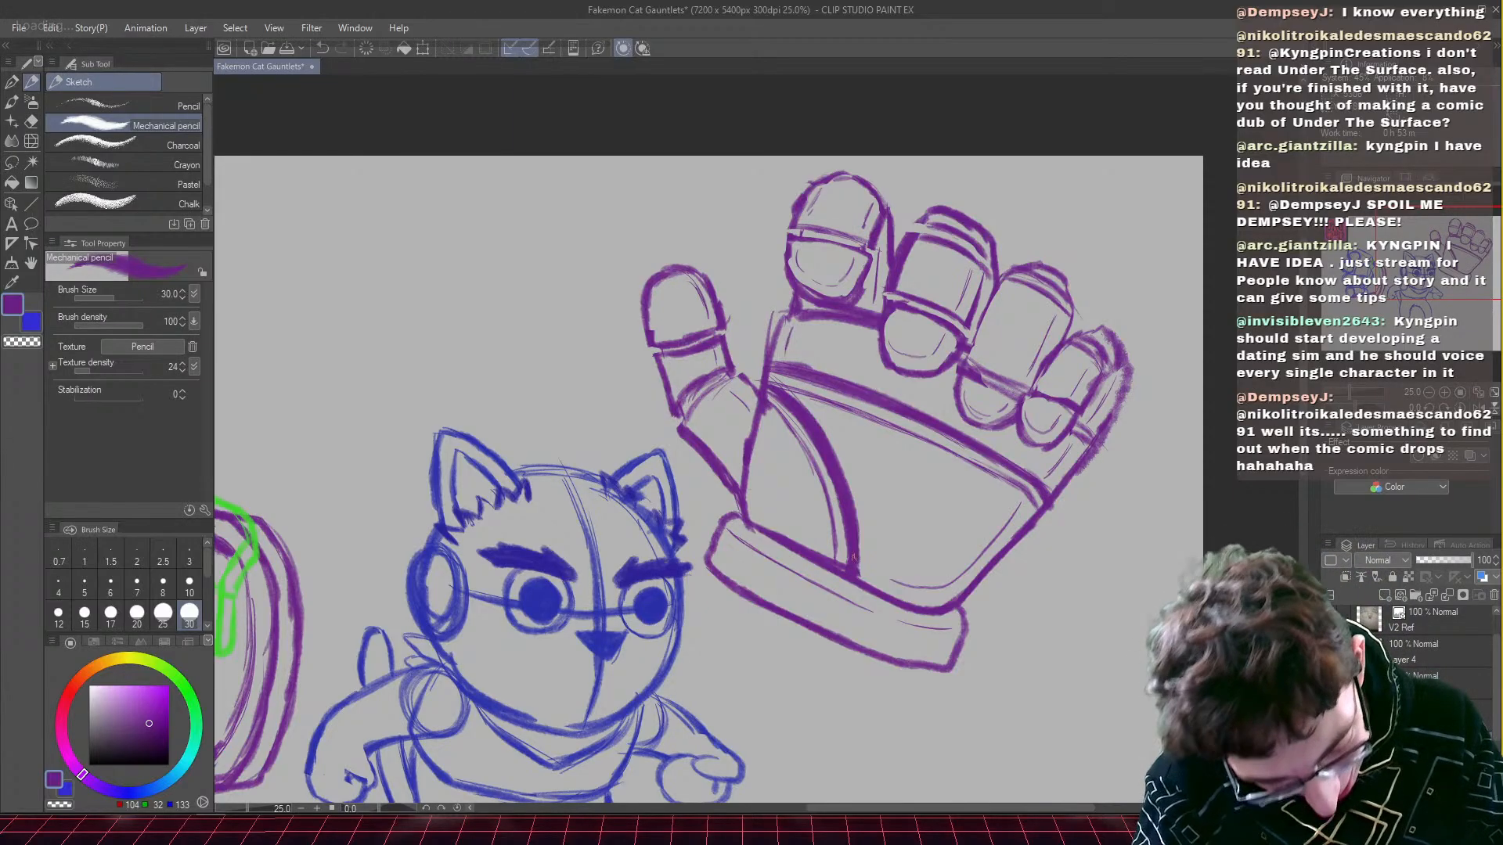
drag(771, 417, 759, 511)
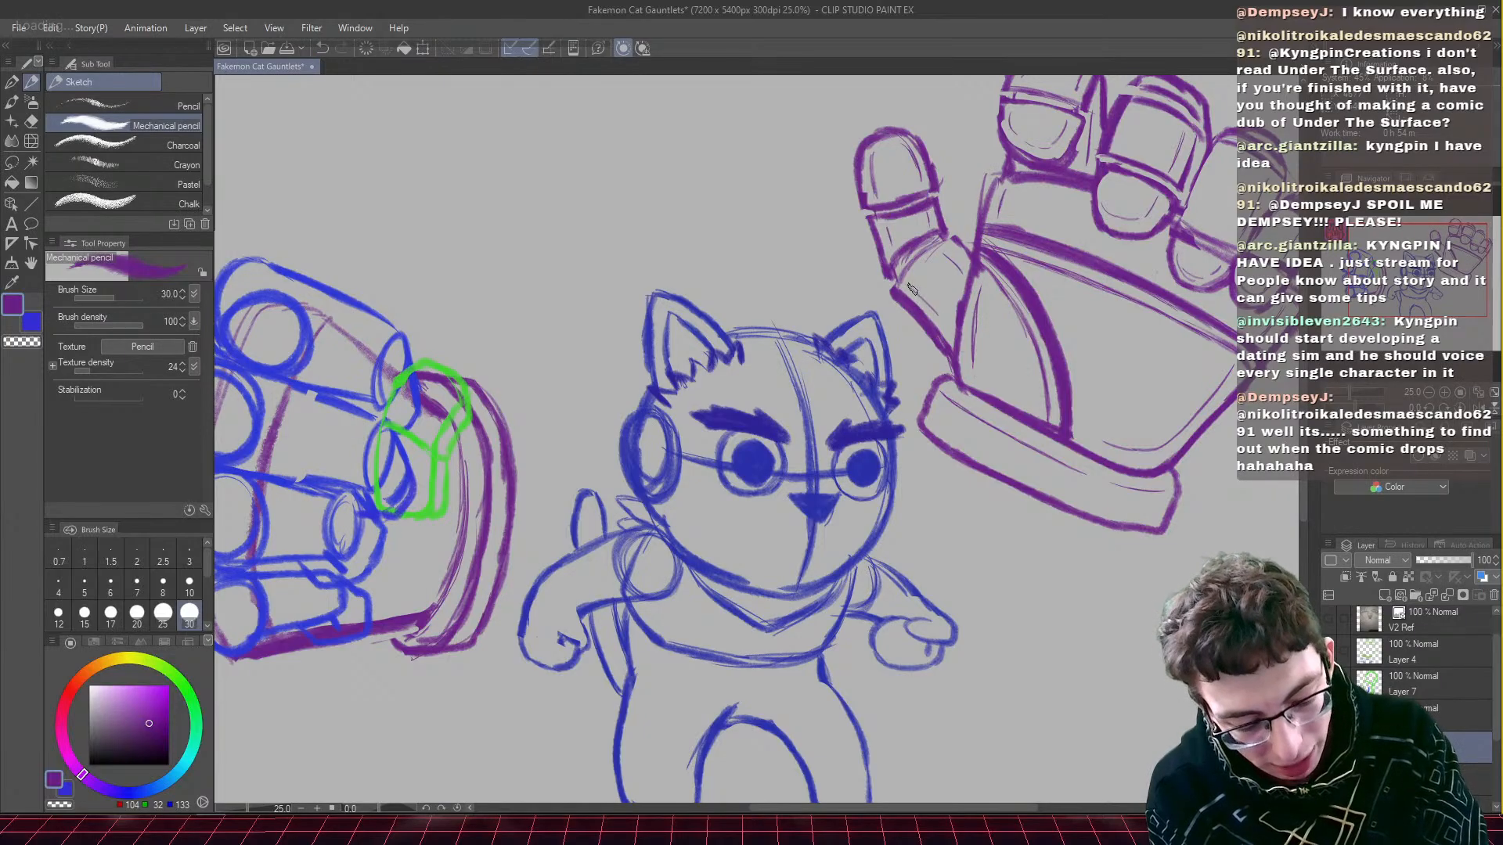
click(30, 123)
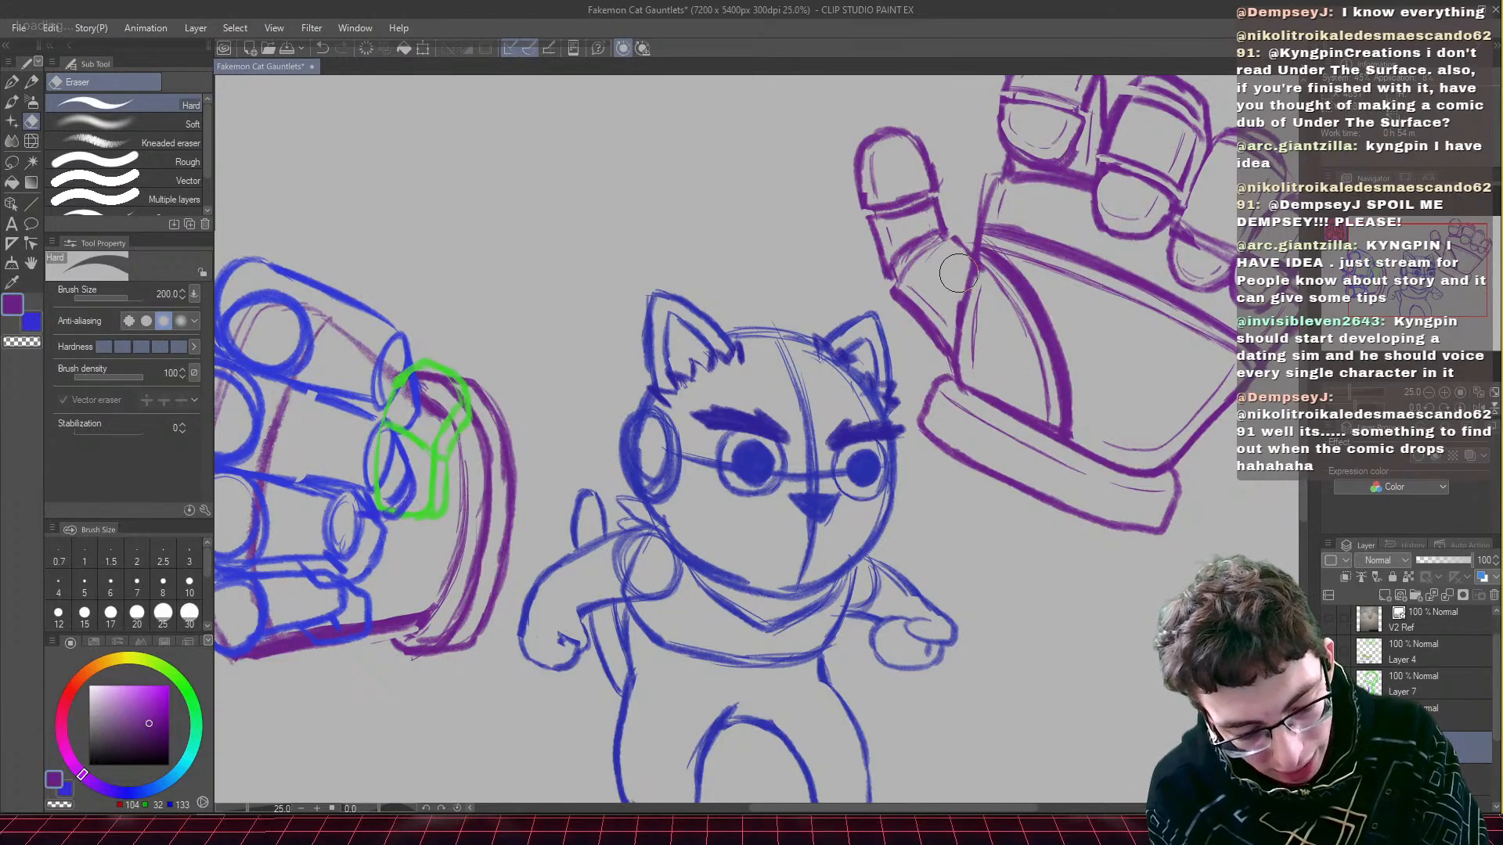
click(32, 80)
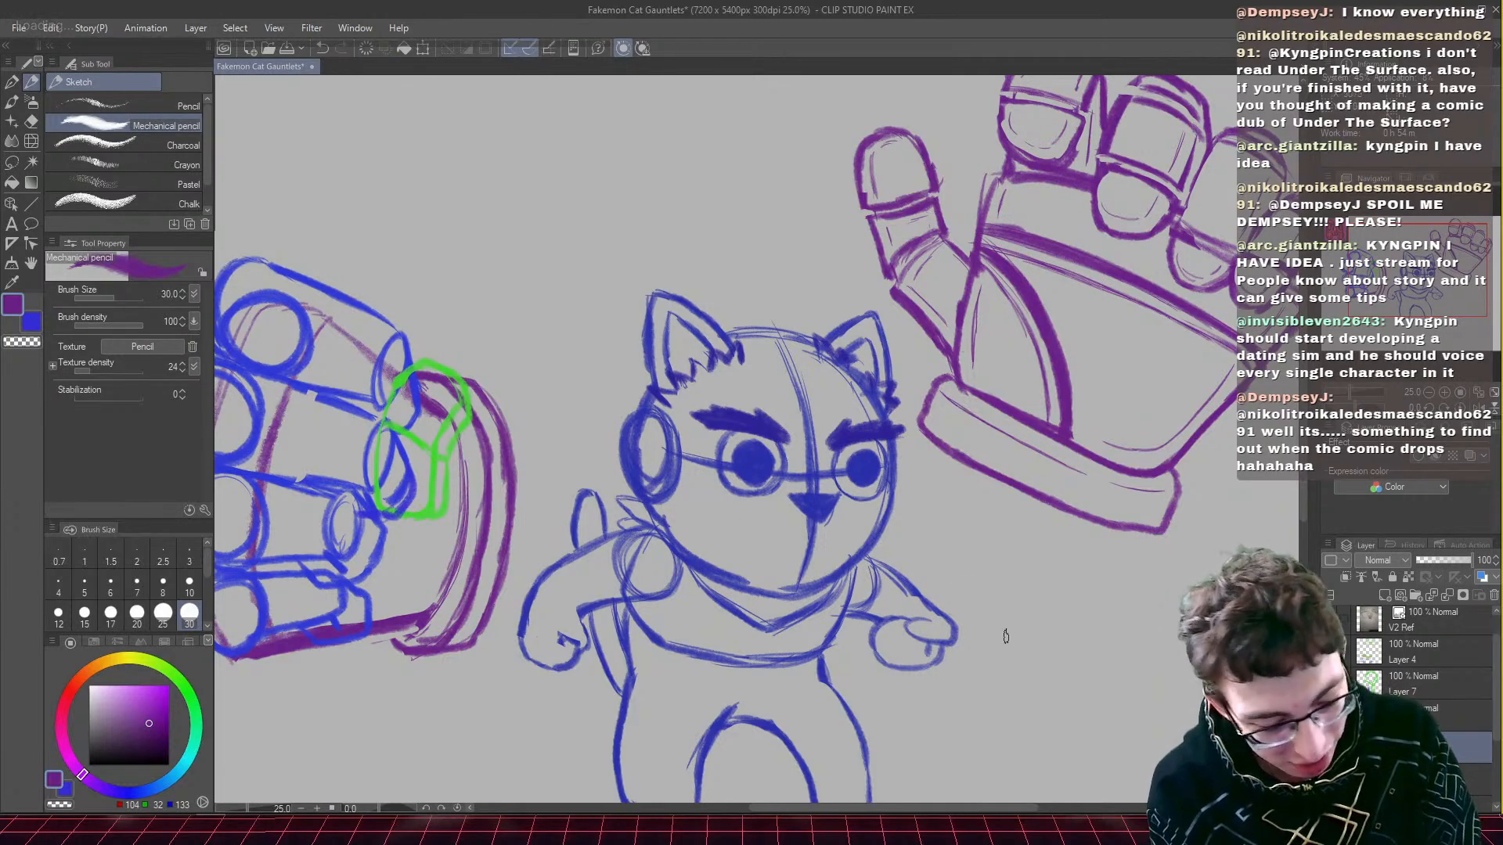
- Save the drawing with the open gauntlet's added contour details
drag(755, 578, 874, 463)
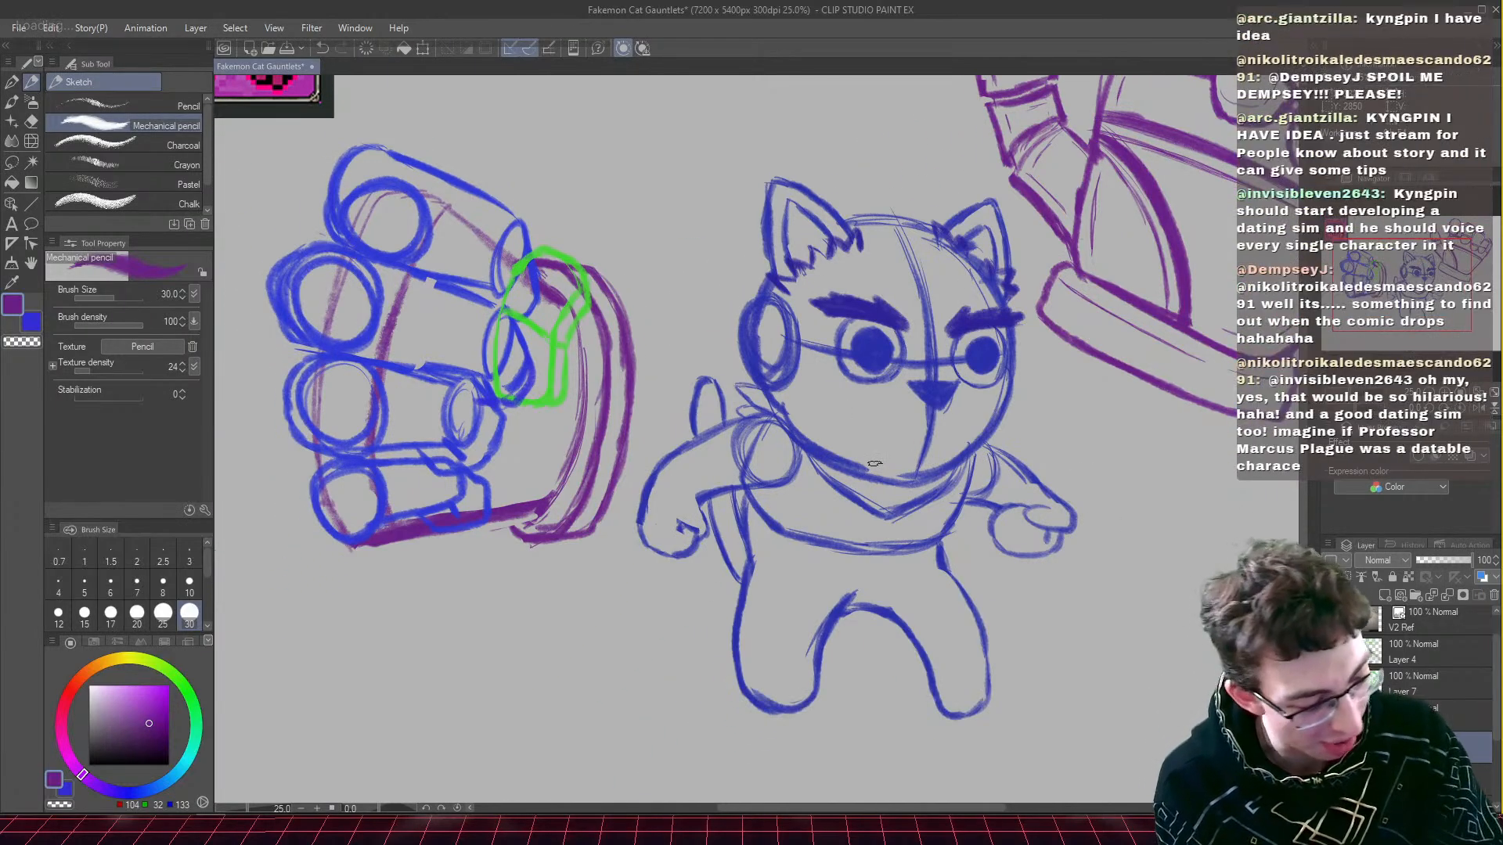
scroll(874, 463, down, 2)
key(ctrl+s)
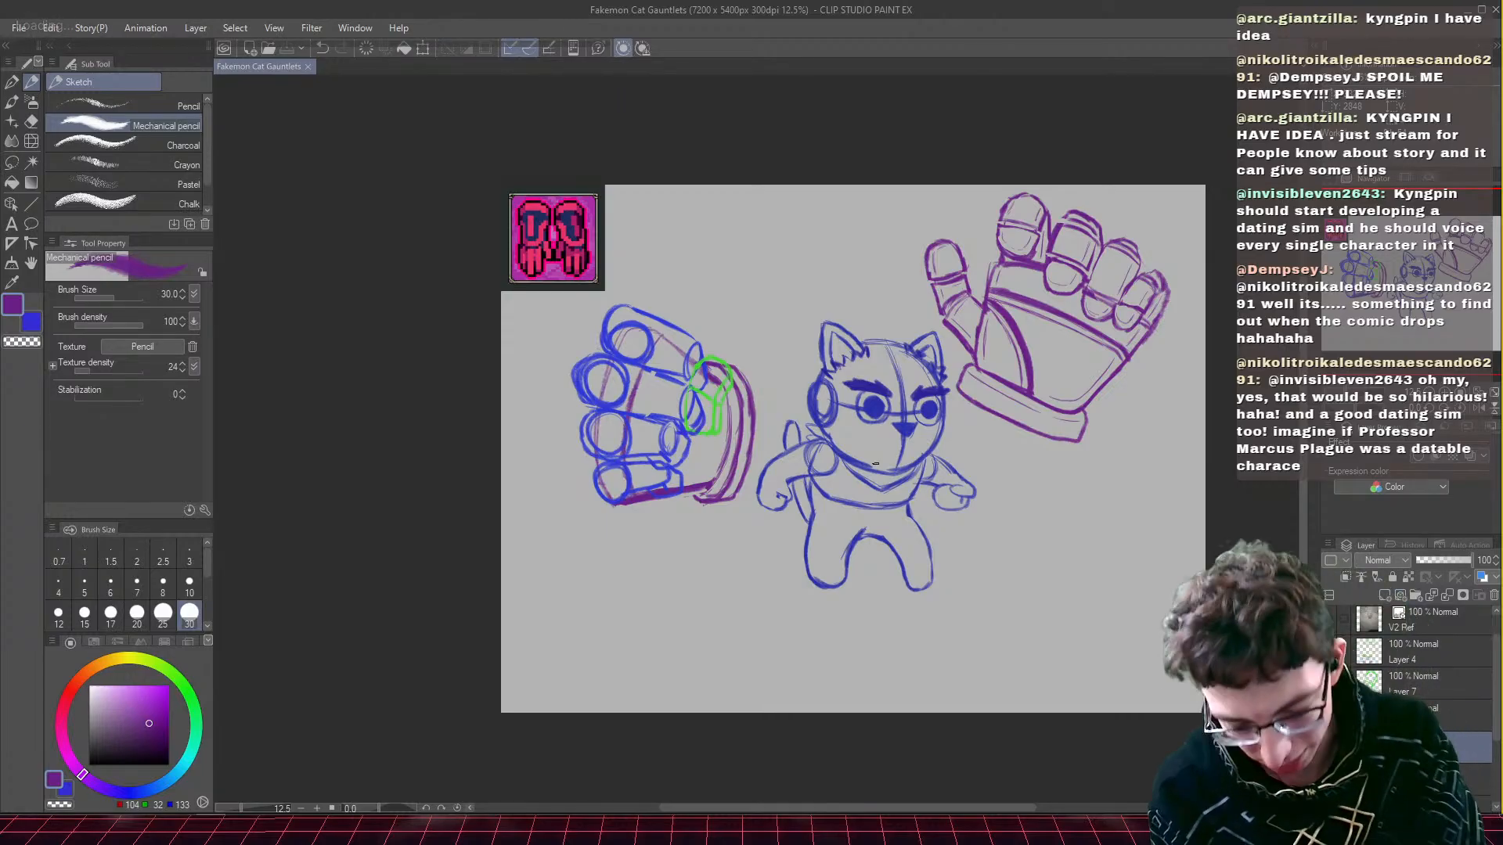
mouse_move(1434, 297)
mouse_down()
mouse_move(1408, 311)
mouse_move(1417, 296)
mouse_up()
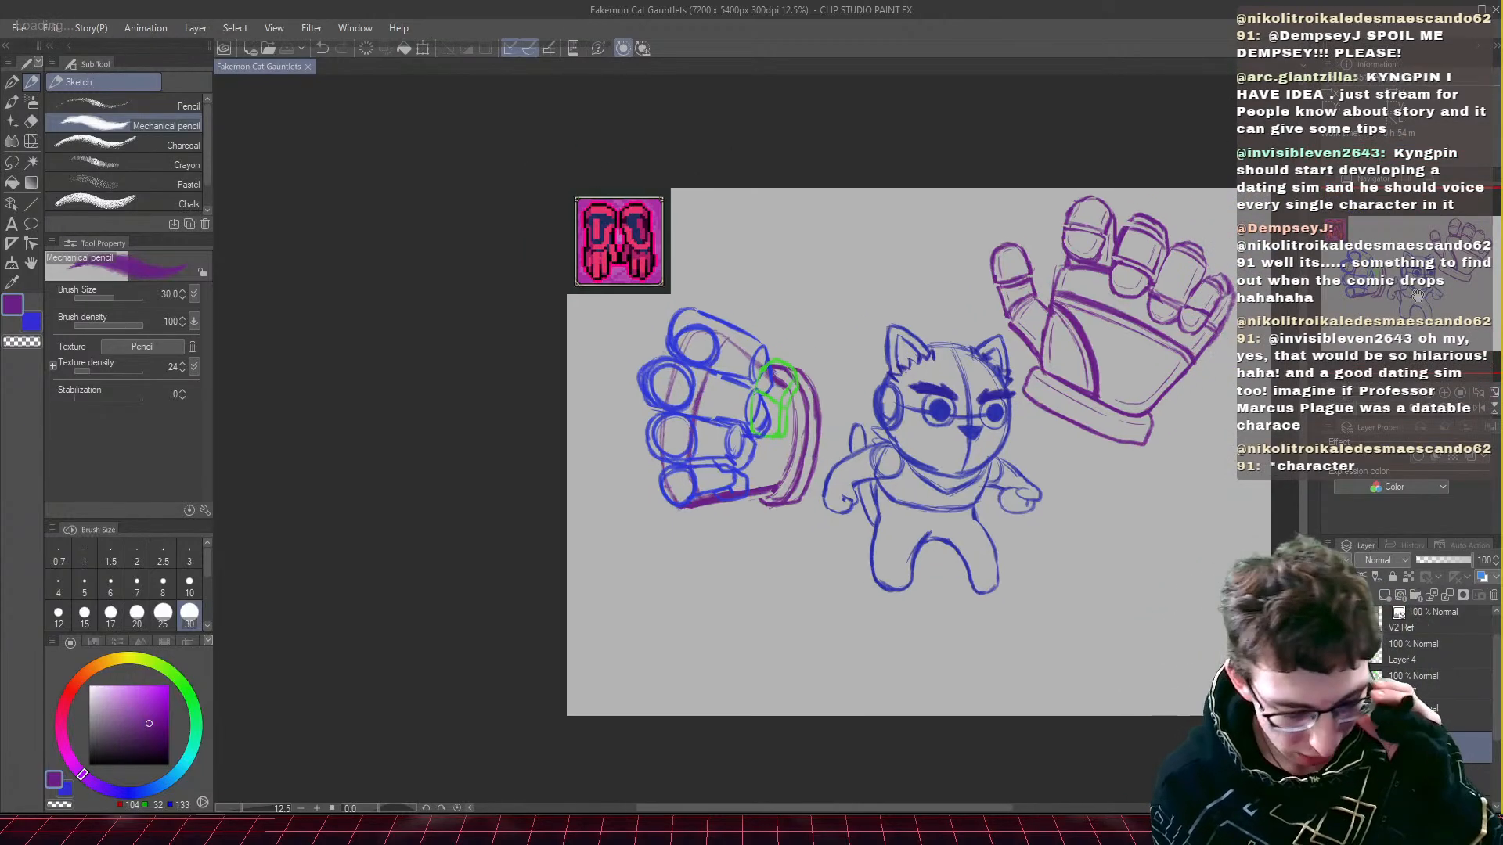
key(ctrl+plus)
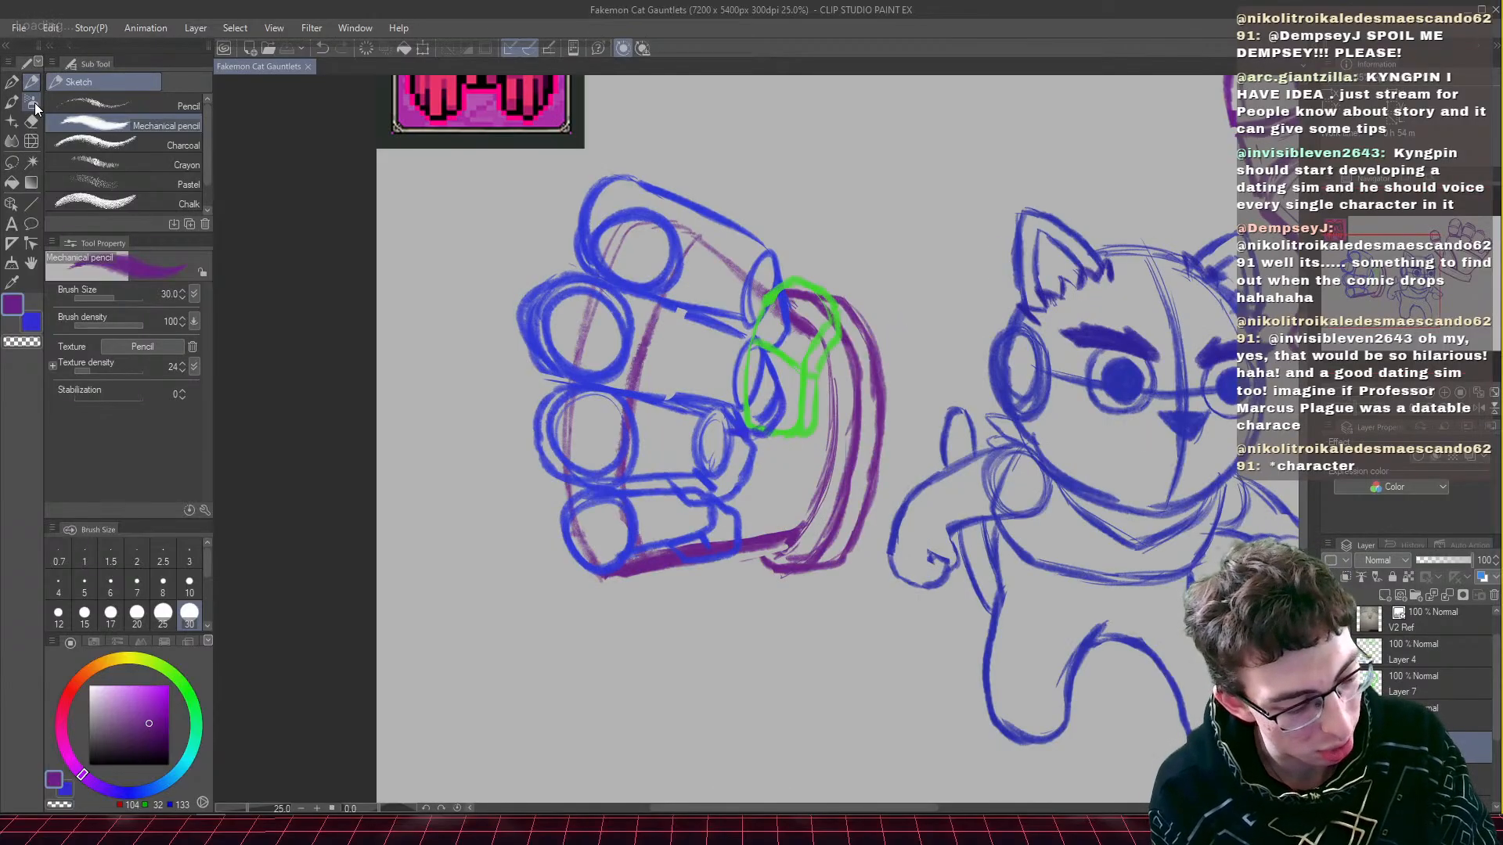
click(30, 122)
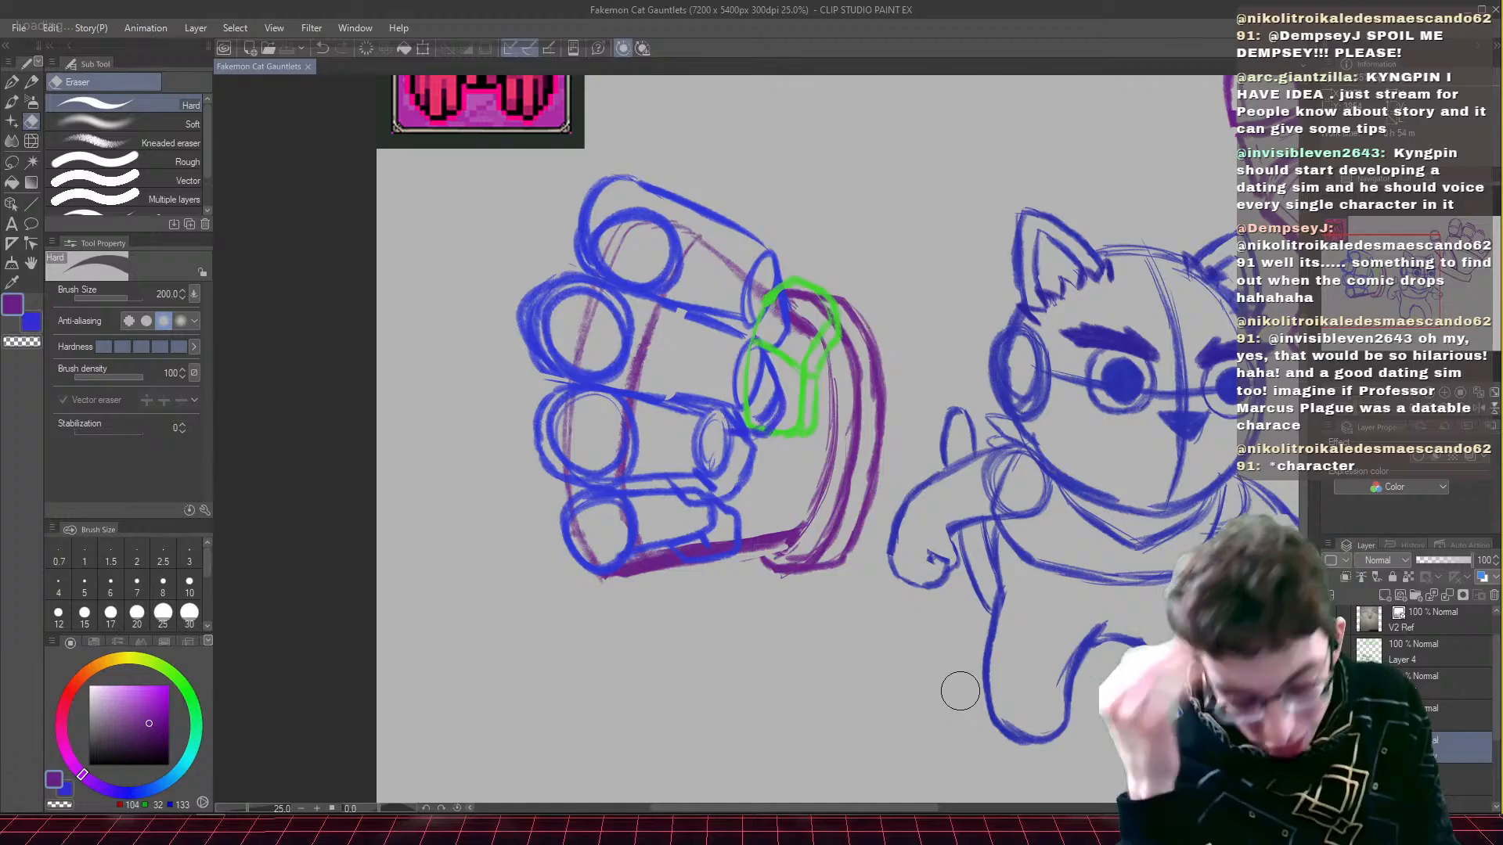
scroll(545, 432, down, 4)
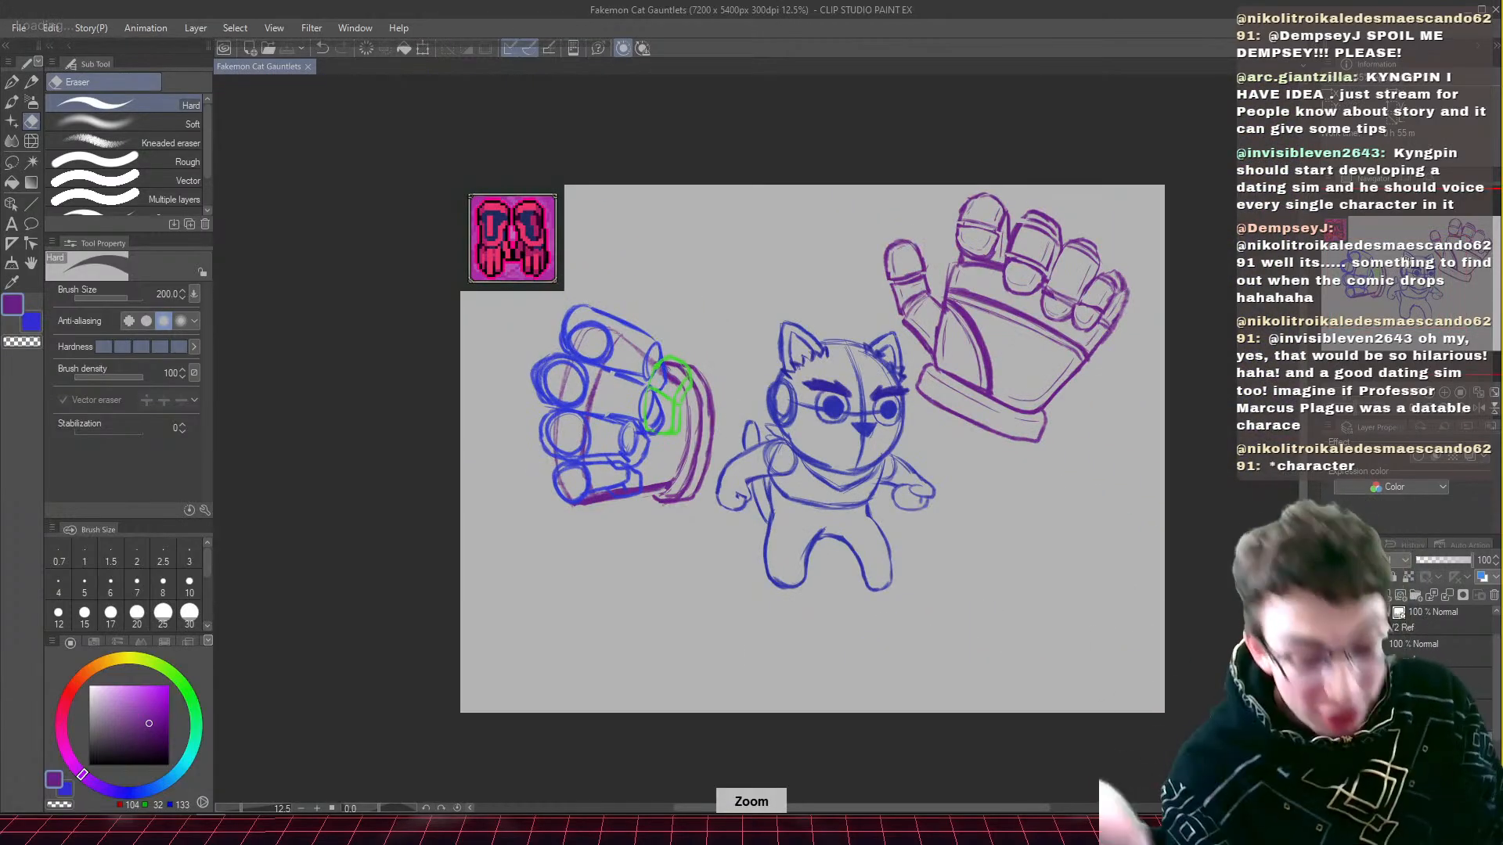
scroll(552, 387, up, 4)
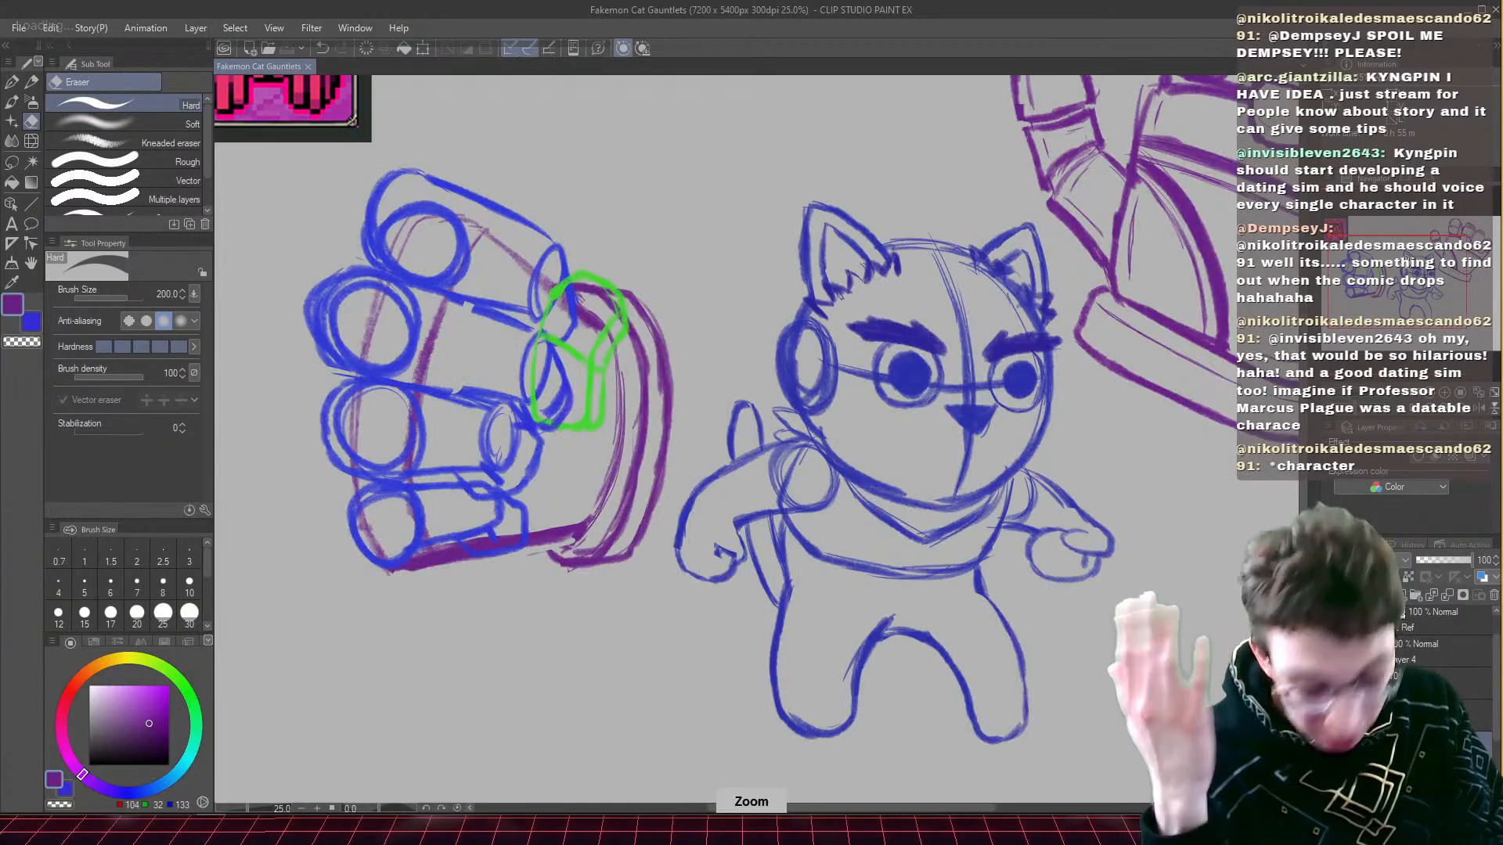
key(p)
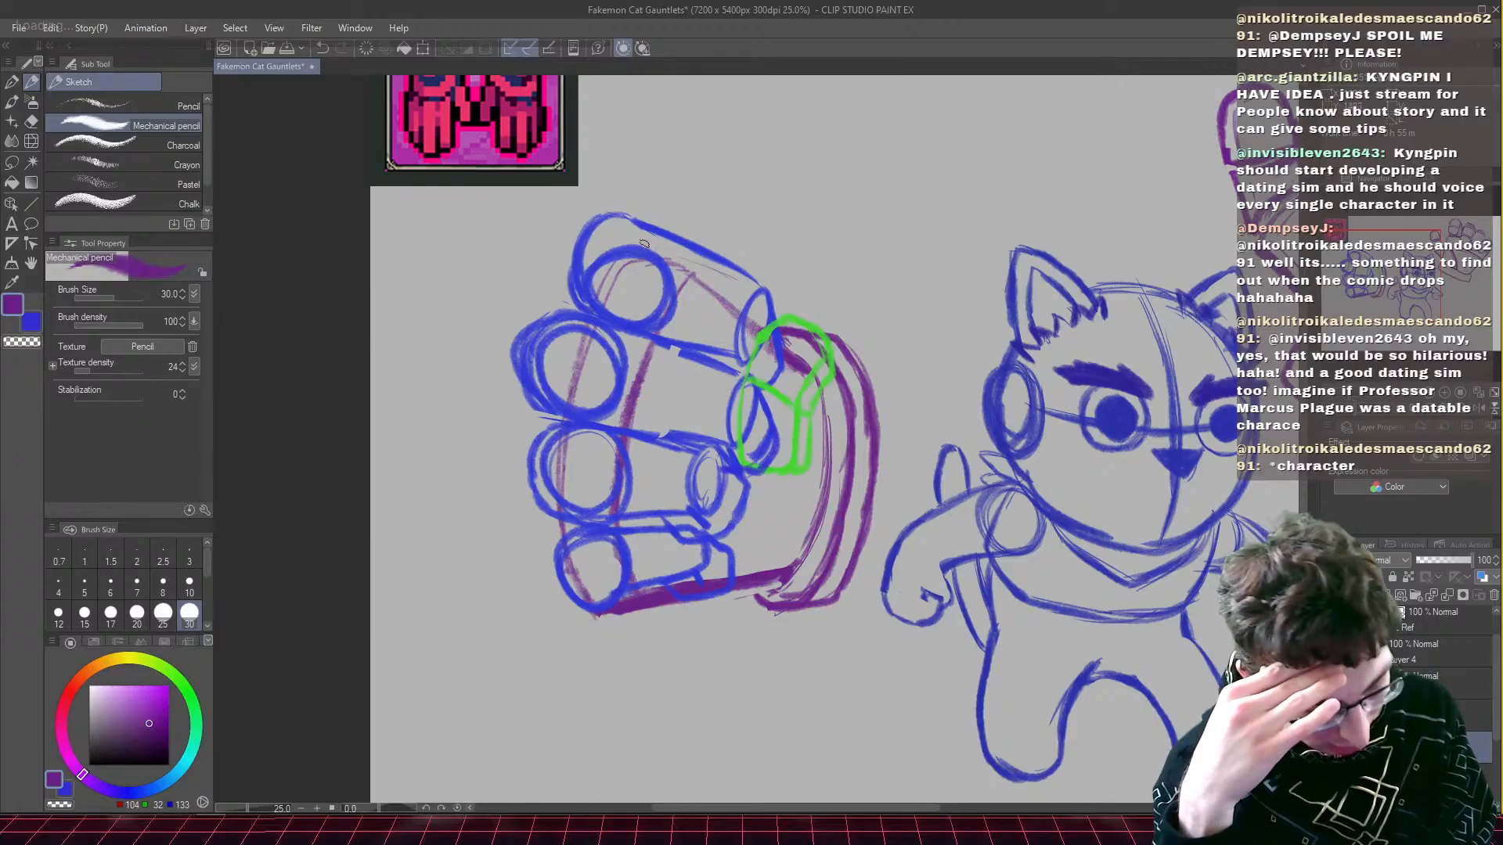
drag(616, 234, 738, 281)
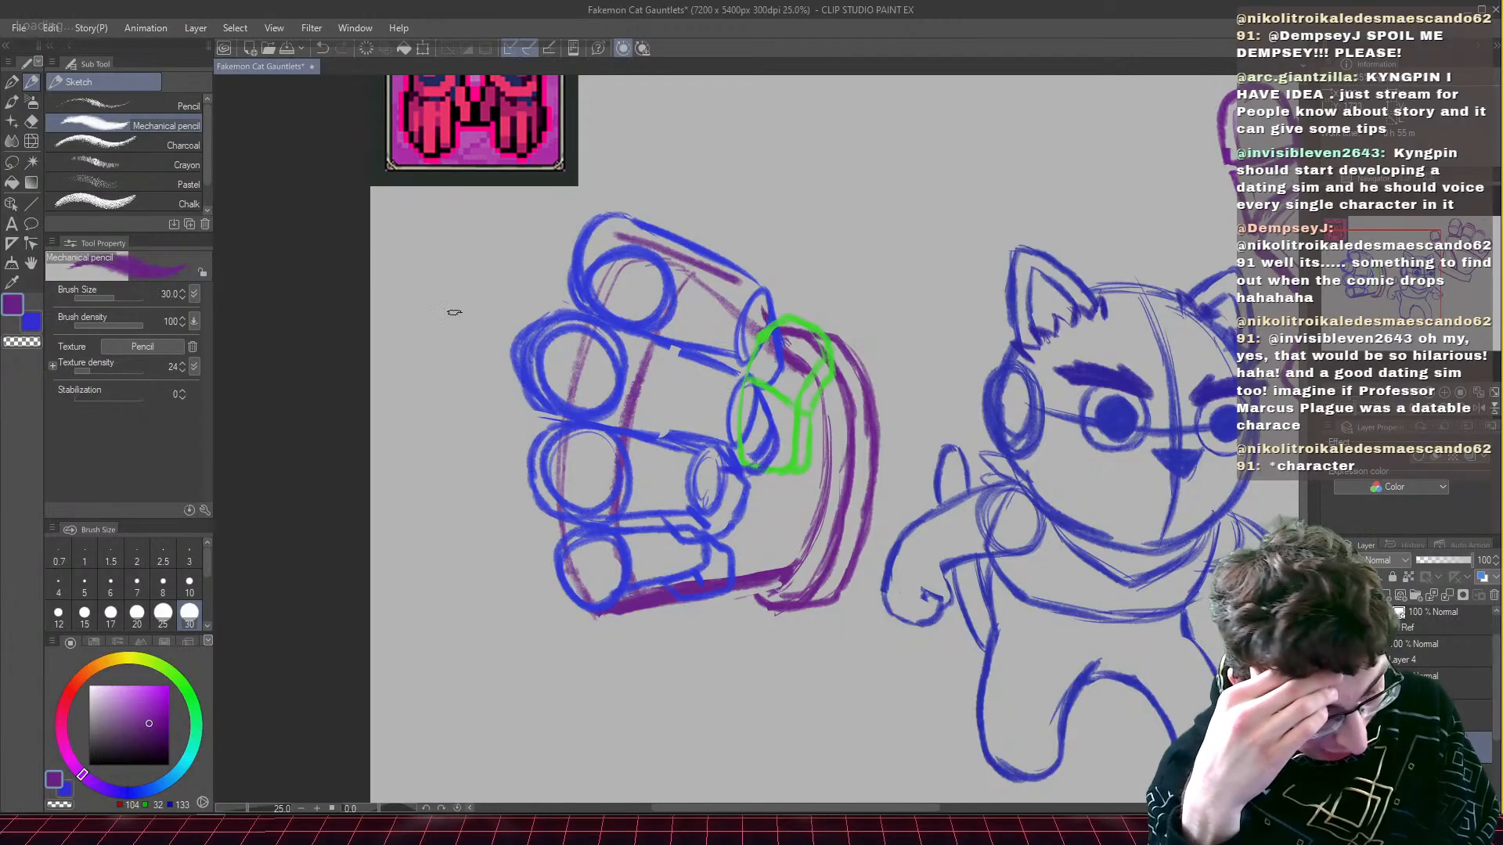
drag(622, 347, 676, 373)
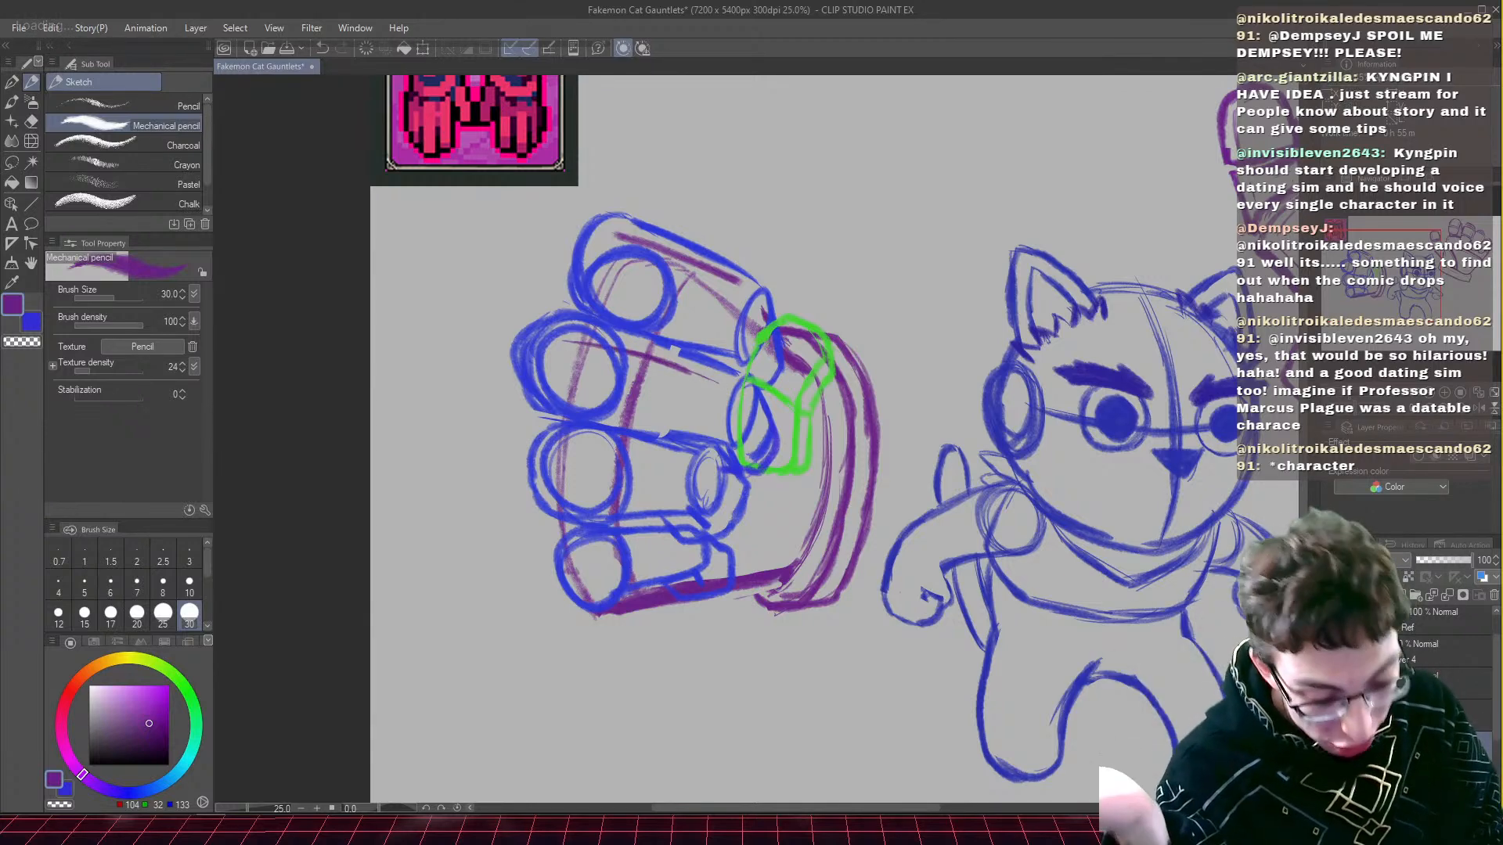
key(ctrl+z)
key(ctrl+z)
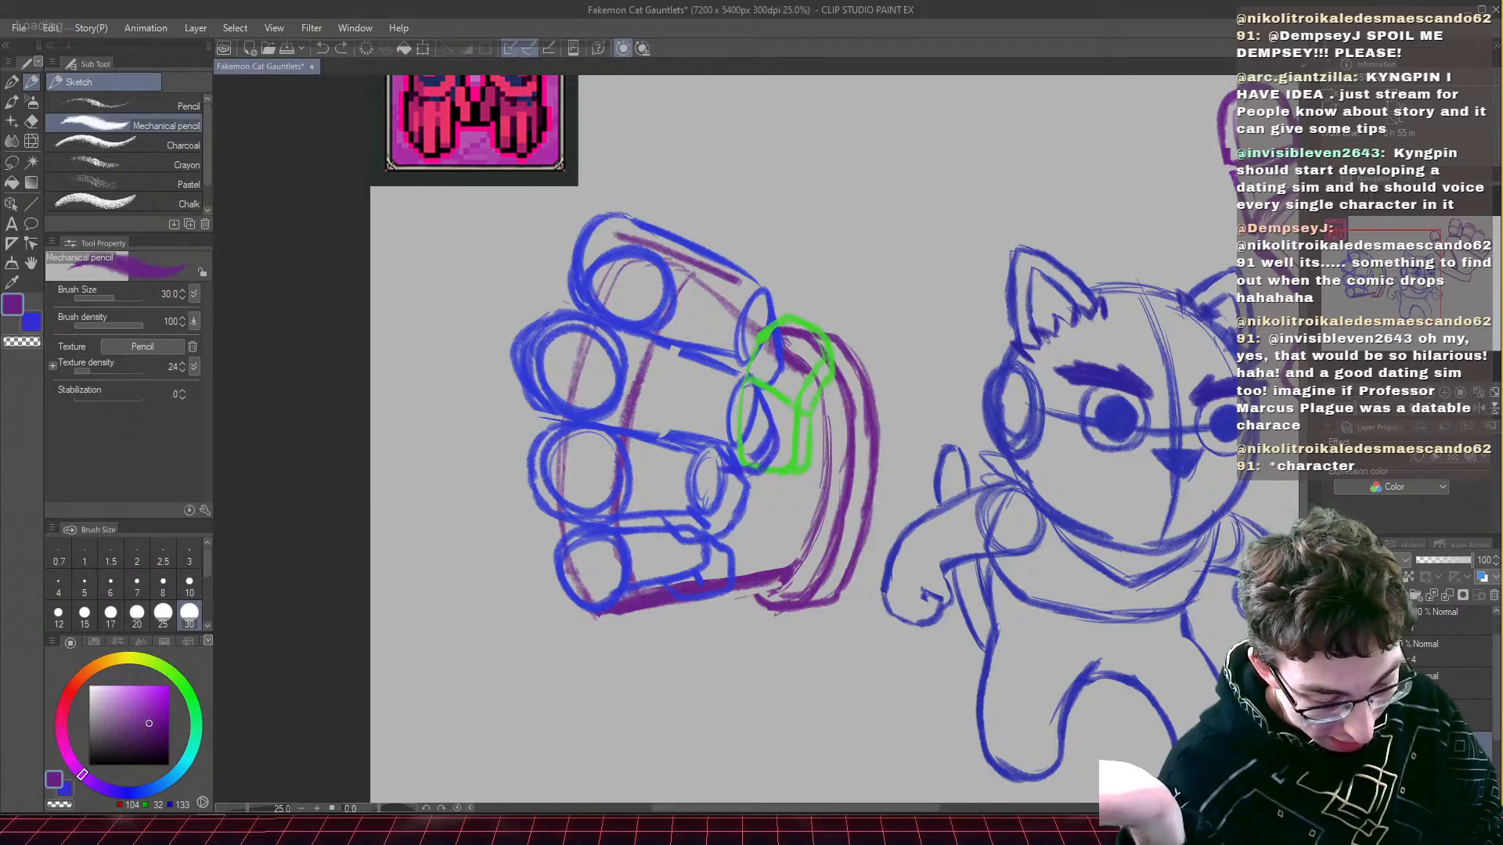
key(ctrl+z)
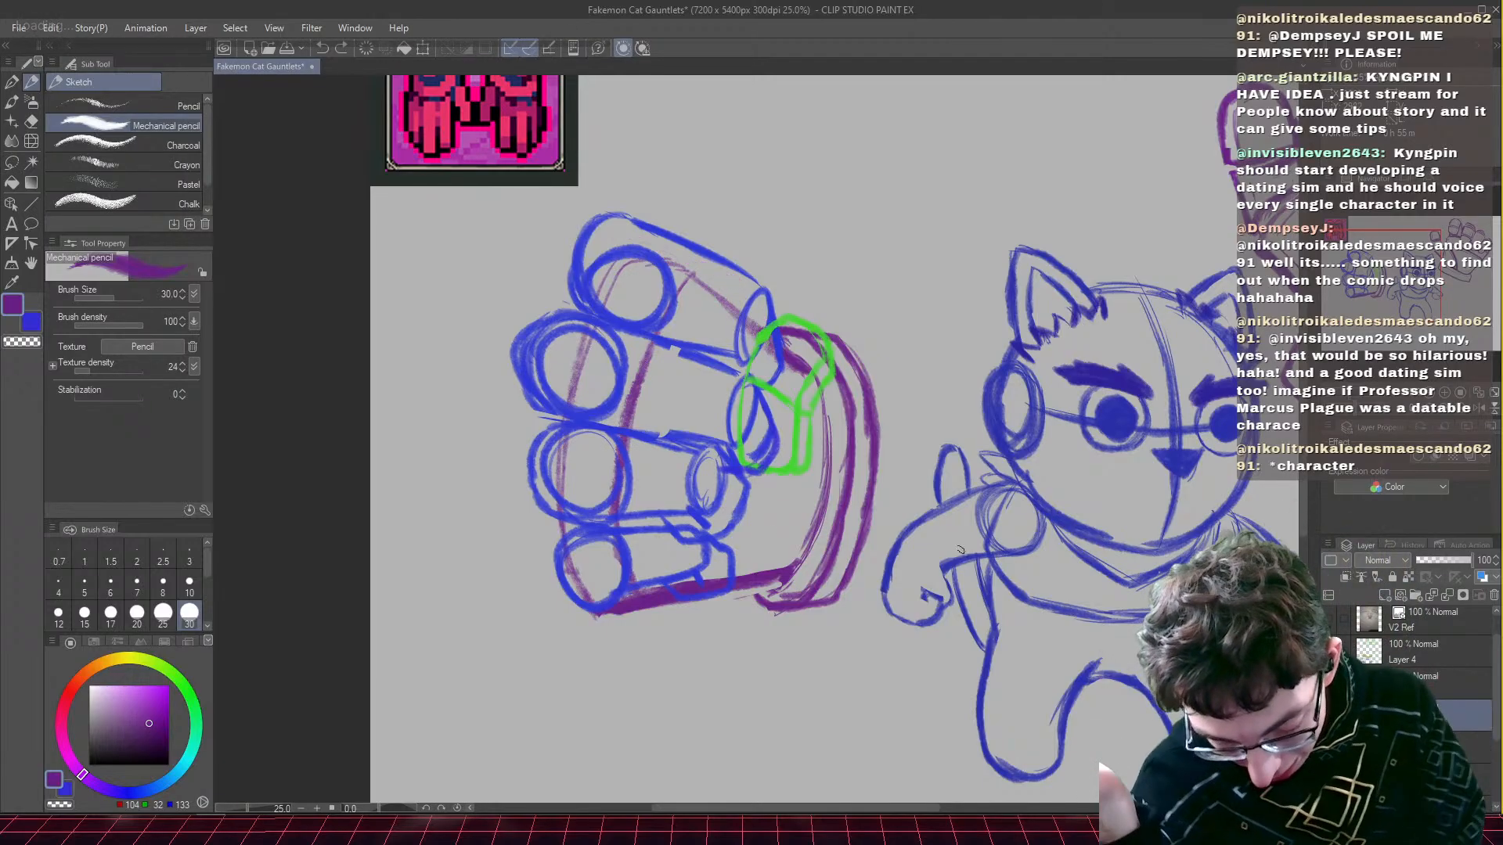
- Sketch thin purple inner contour lines along the upper edges of the closed-fist gauntlet's top three fingers with the Mechanical pencil
click(1447, 716)
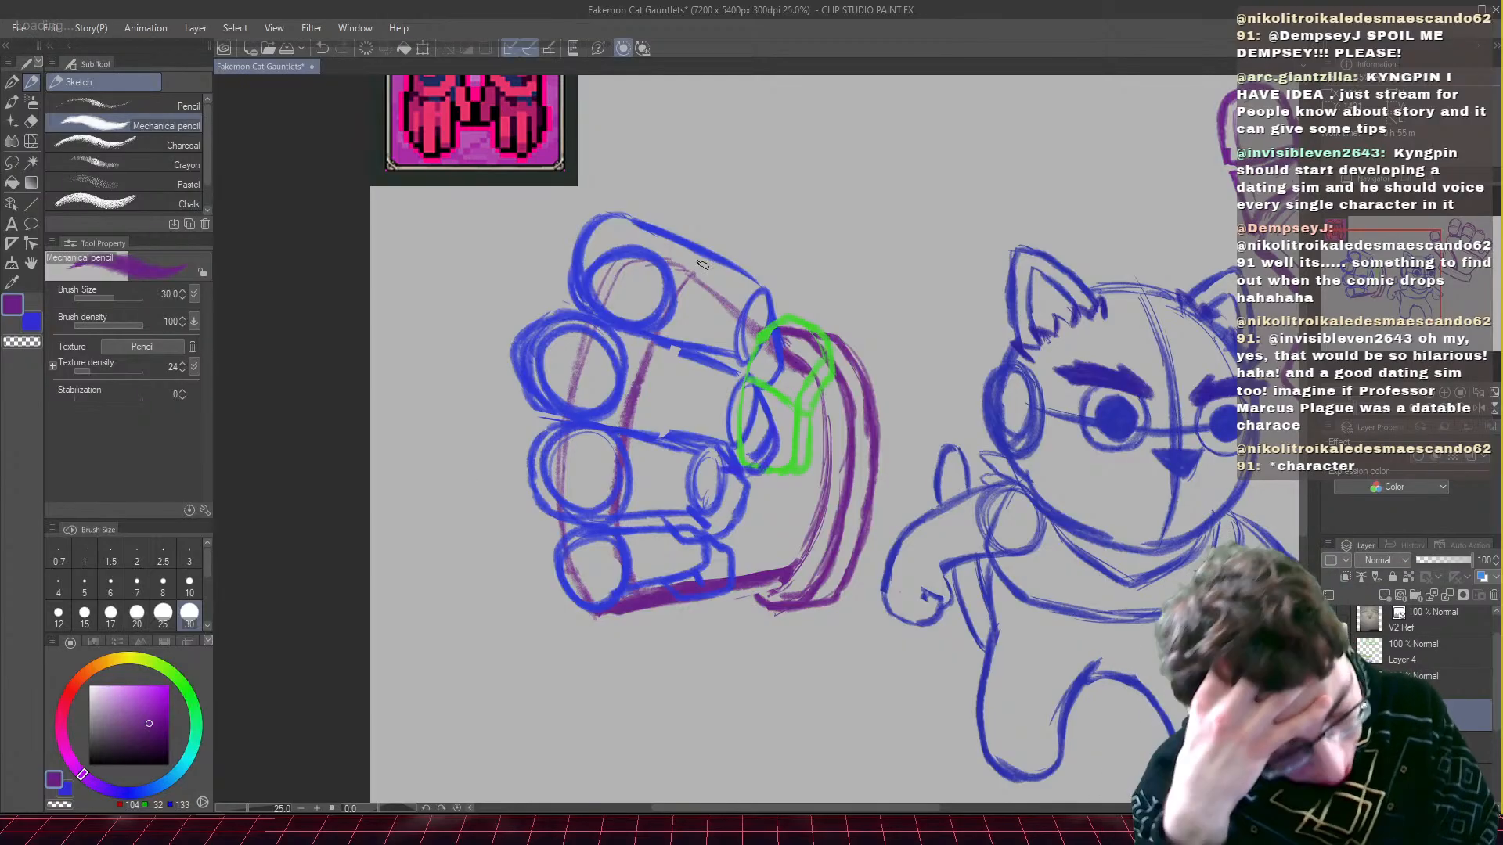
drag(611, 233, 735, 280)
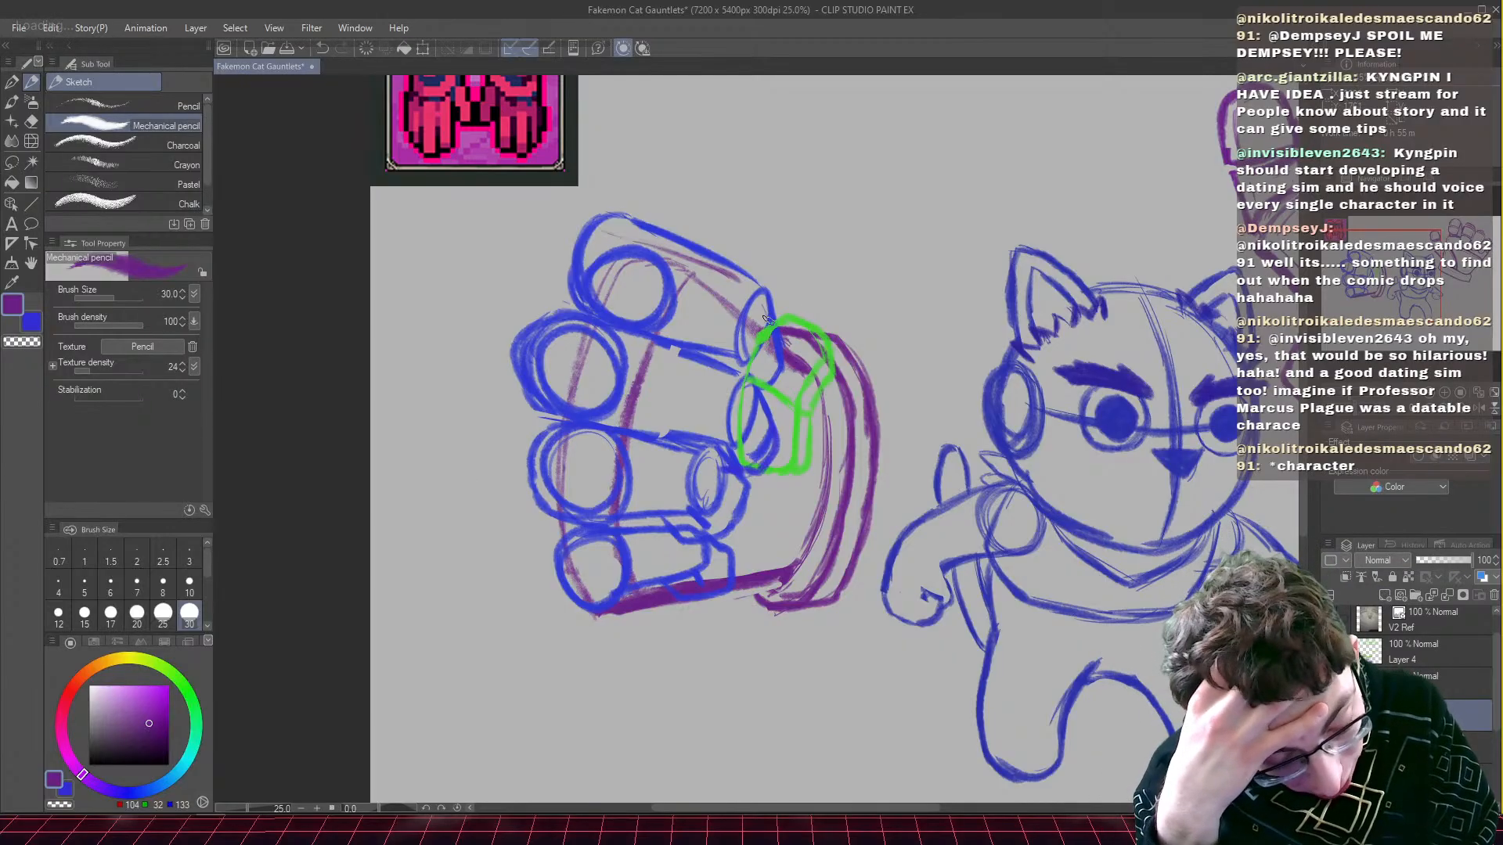
drag(579, 338, 739, 400)
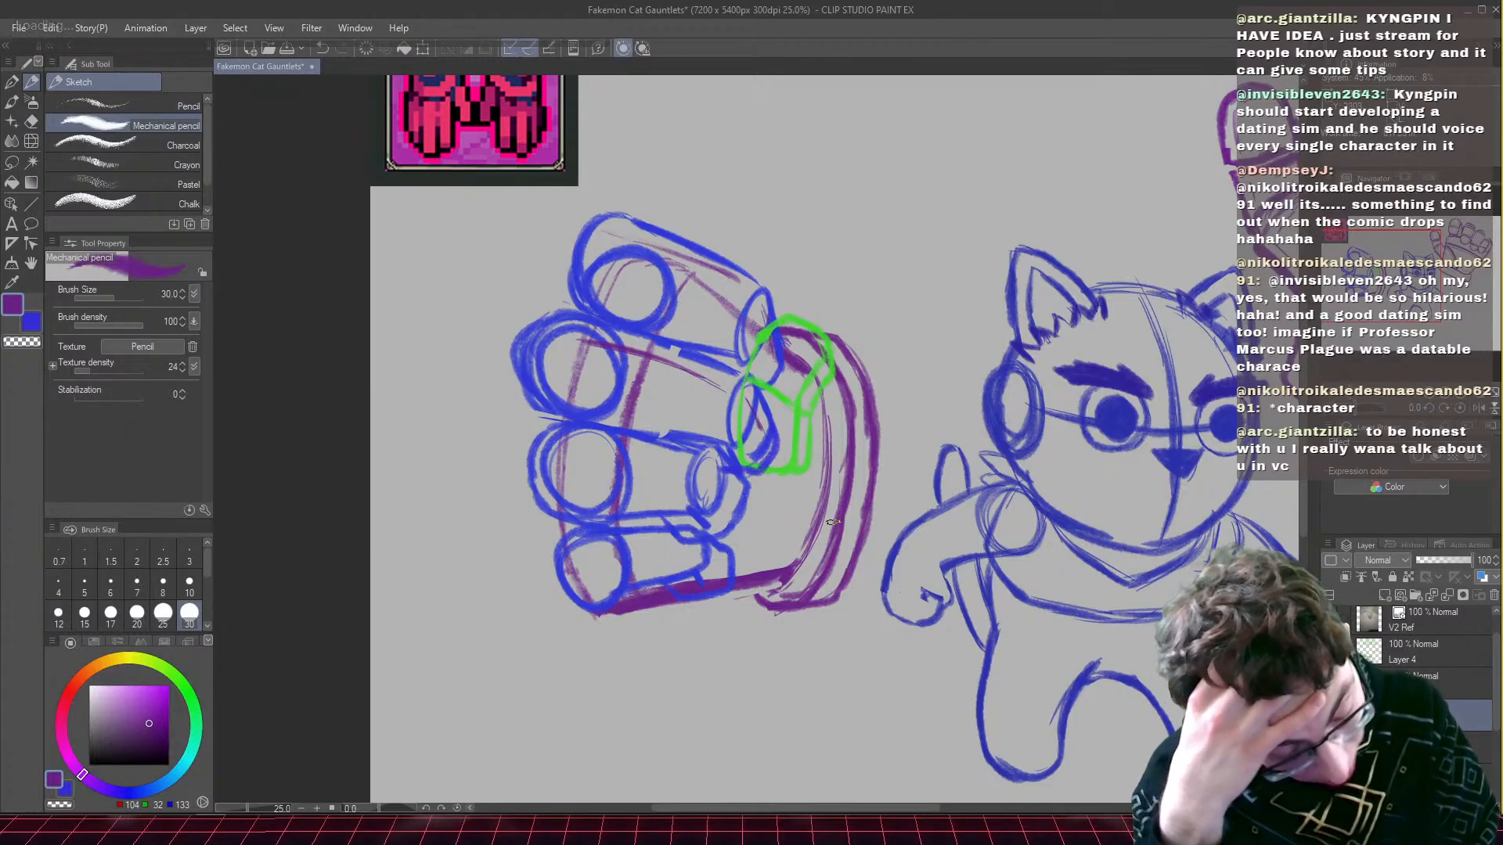
mouse_move(700, 469)
mouse_down()
mouse_move(580, 449)
mouse_move(675, 455)
mouse_move(738, 491)
mouse_up()
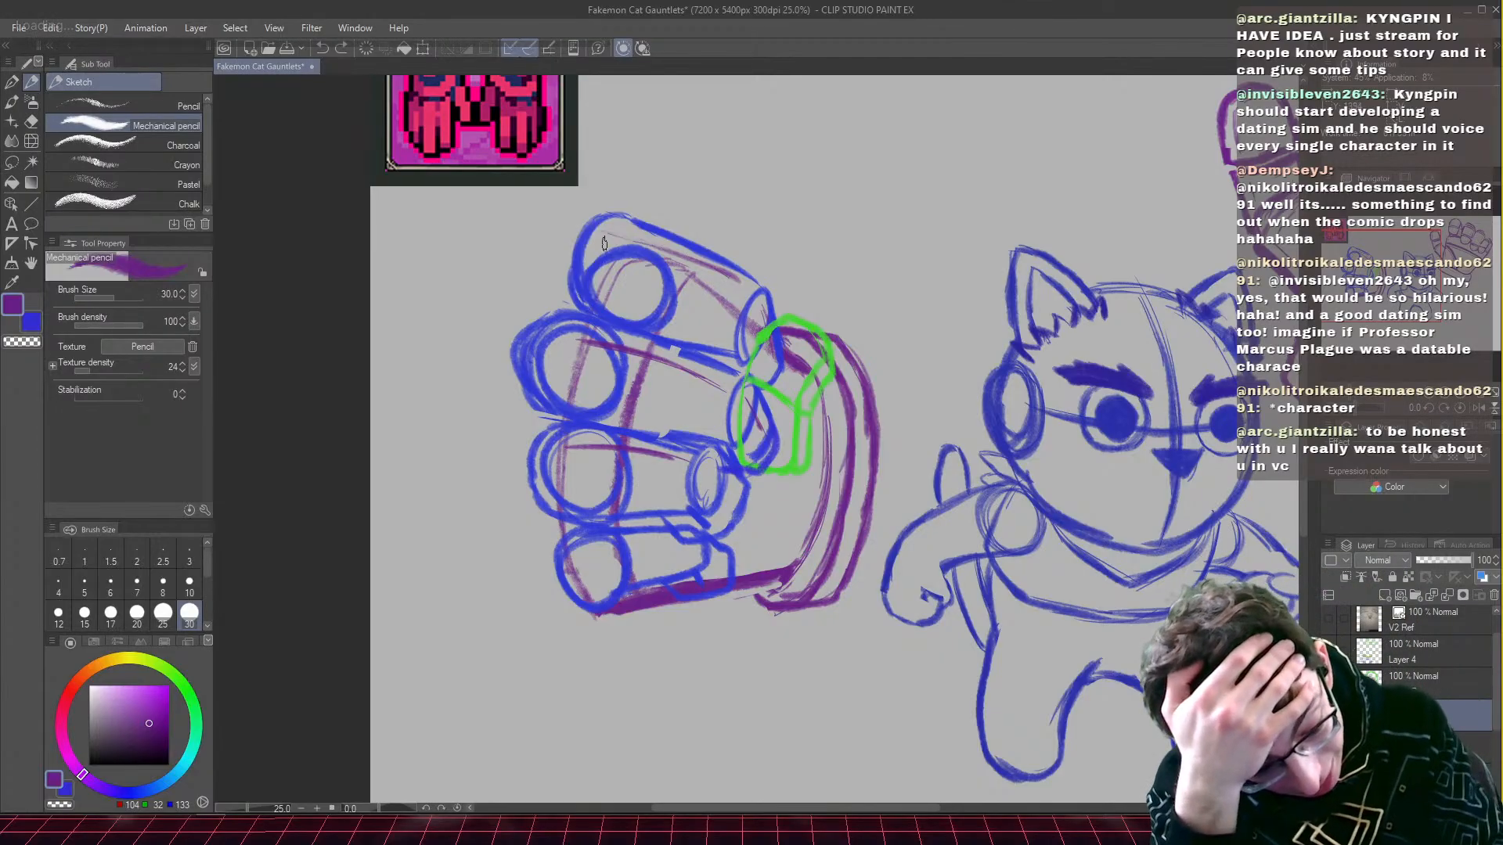
drag(604, 234, 667, 252)
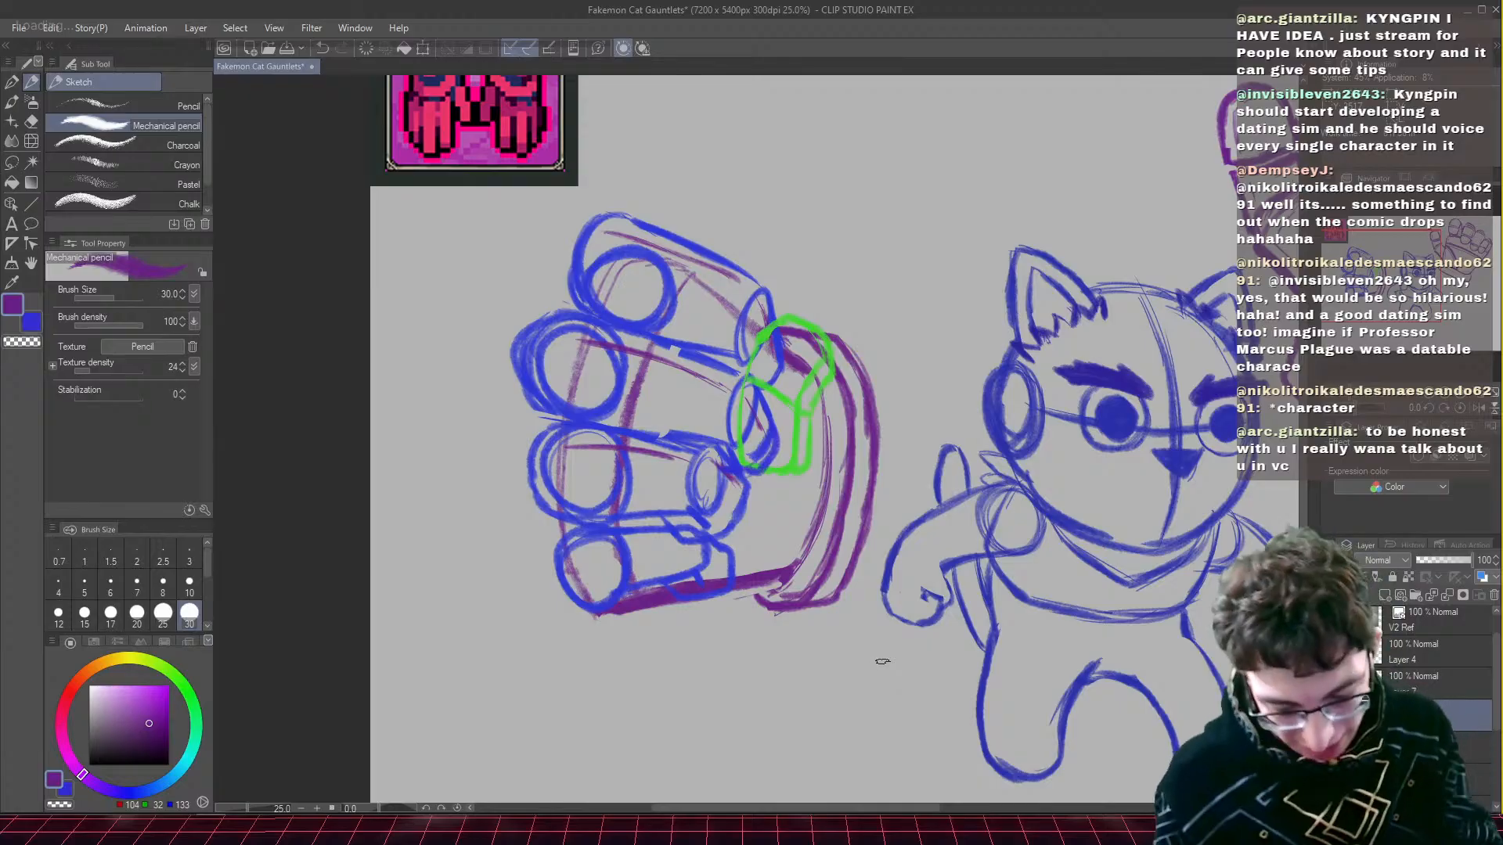
- Examine the whole canvas, comparing the closed-fist gauntlet with the open gauntlet and the cat character
drag(1408, 287, 1460, 297)
key(ctrl+minus)
key(ctrl+minus)
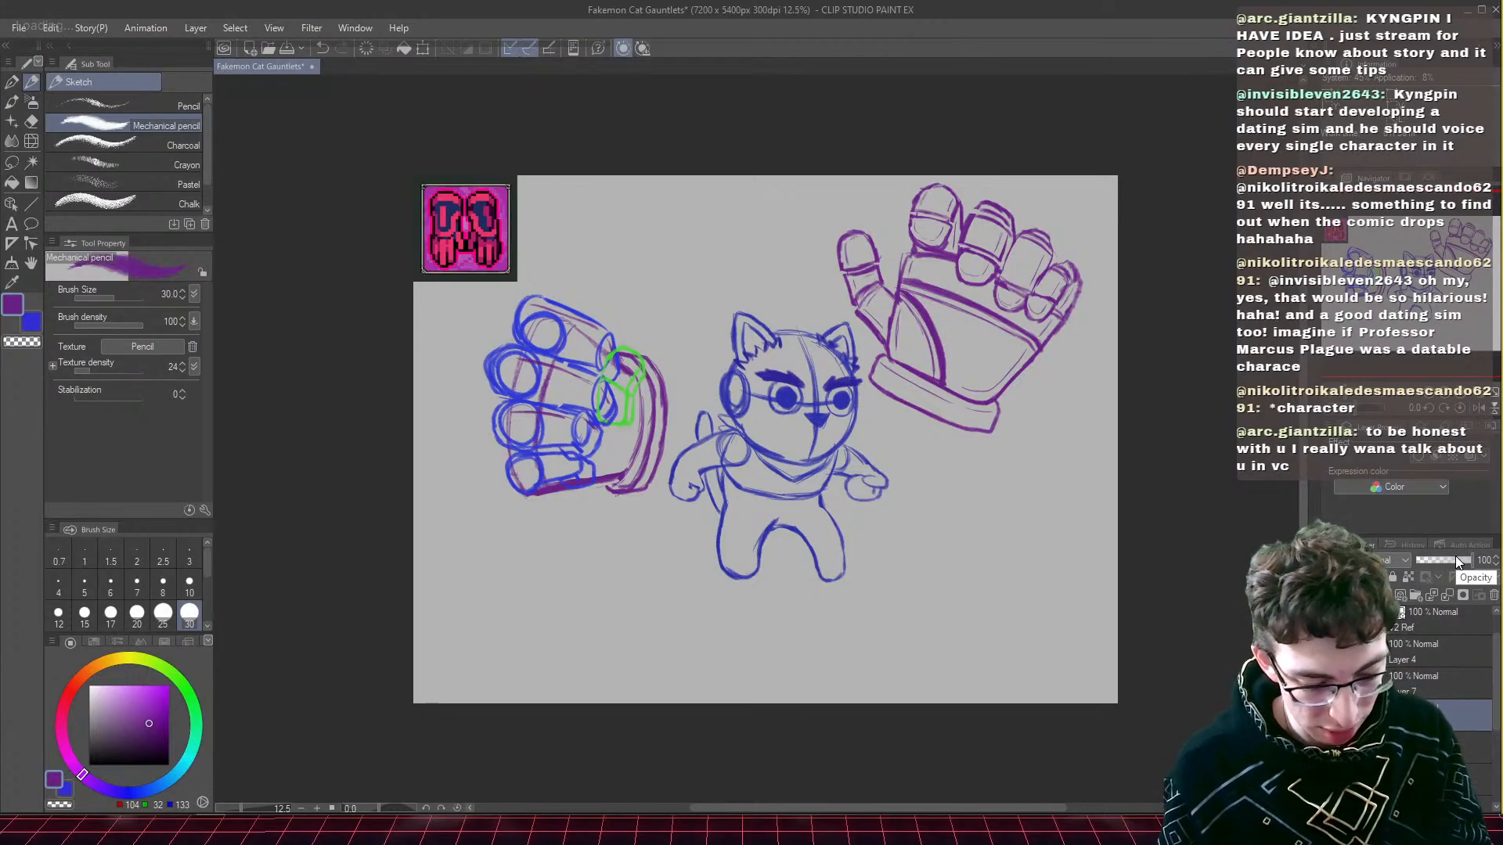
key(ctrl+plus)
key(ctrl+plus)
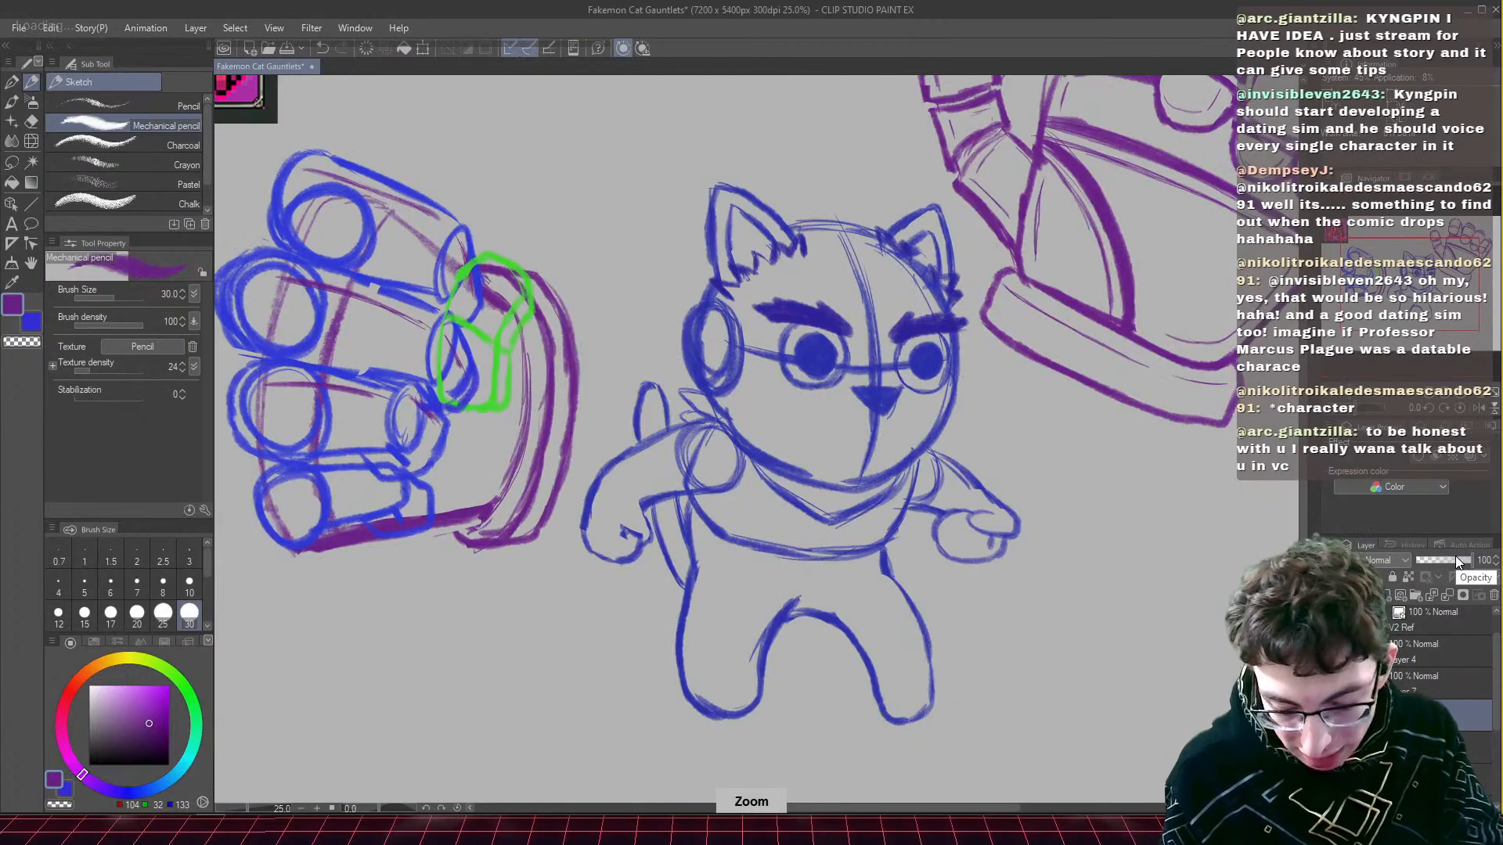
mouse_move(1401, 309)
mouse_down()
mouse_move(1415, 294)
mouse_move(1390, 325)
mouse_up()
key(ctrl+minus)
key(ctrl+minus)
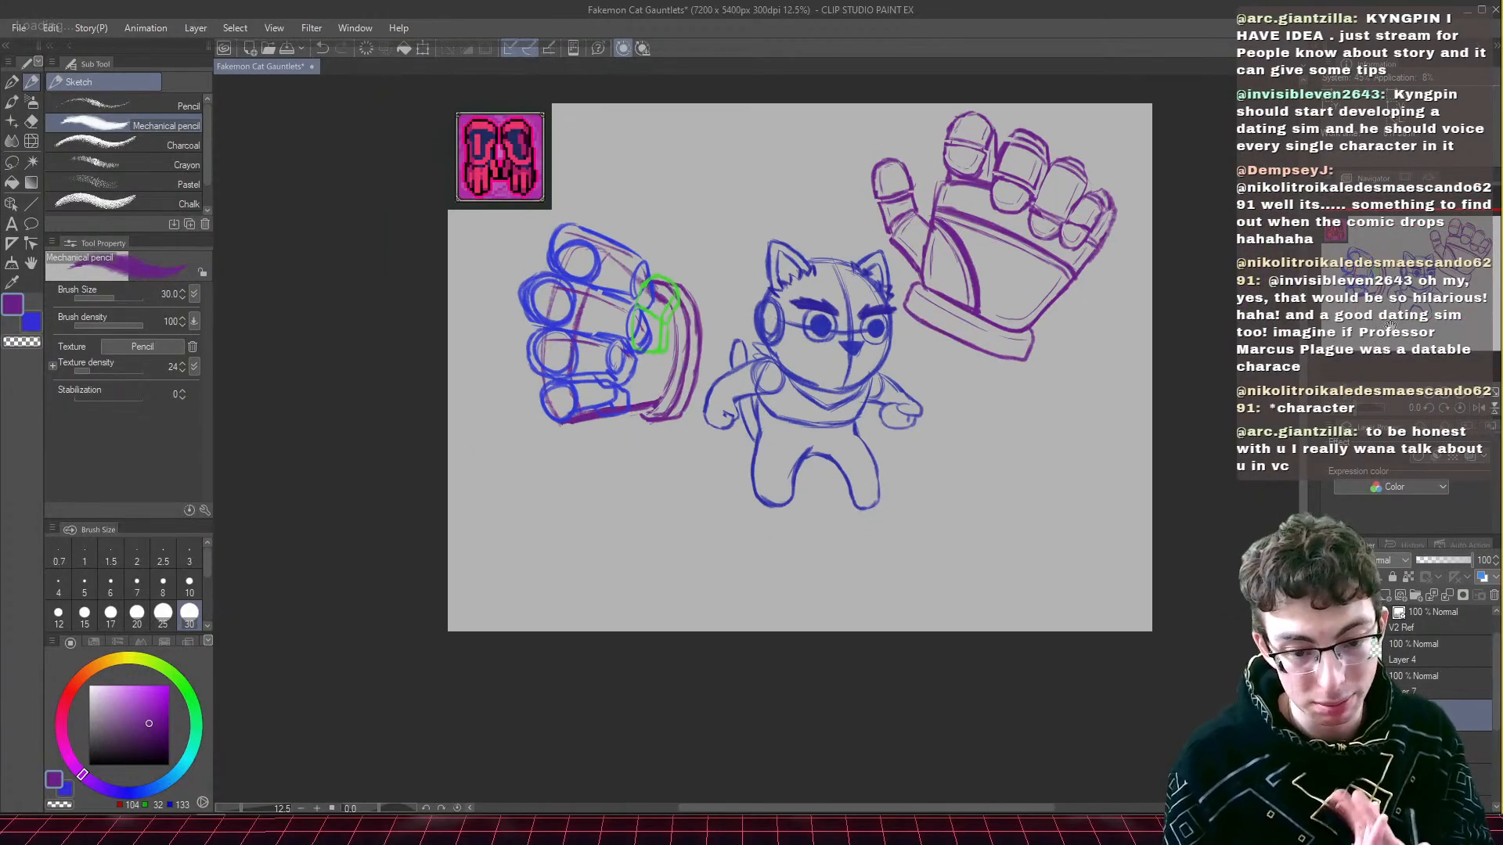
key(ctrl+plus)
key(ctrl+plus)
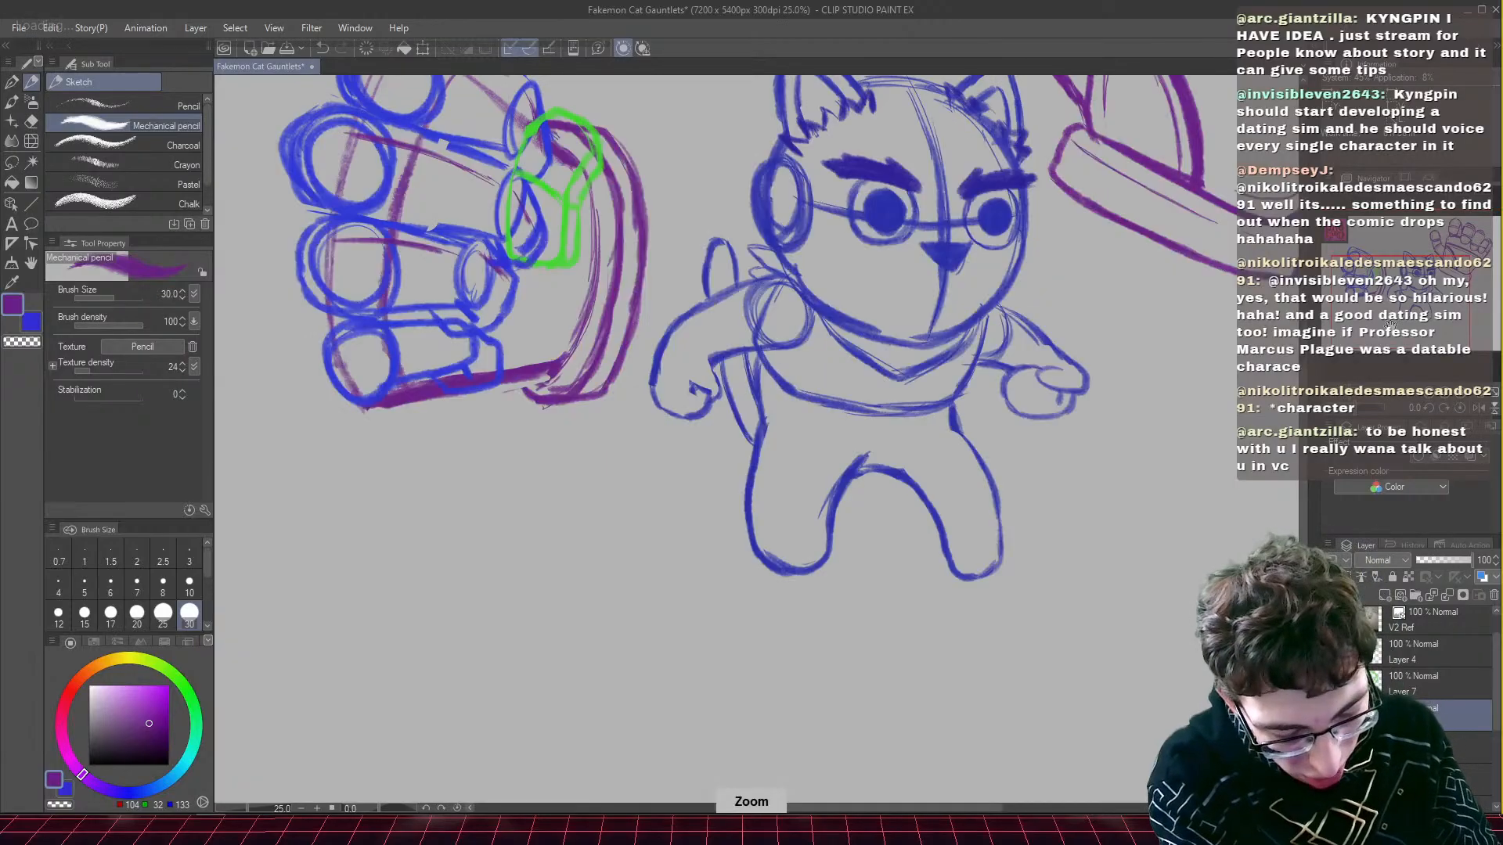
- Draw a curved line at the fist's thumb base and two long purple band lines running down across its four fingers
drag(1390, 324, 1390, 292)
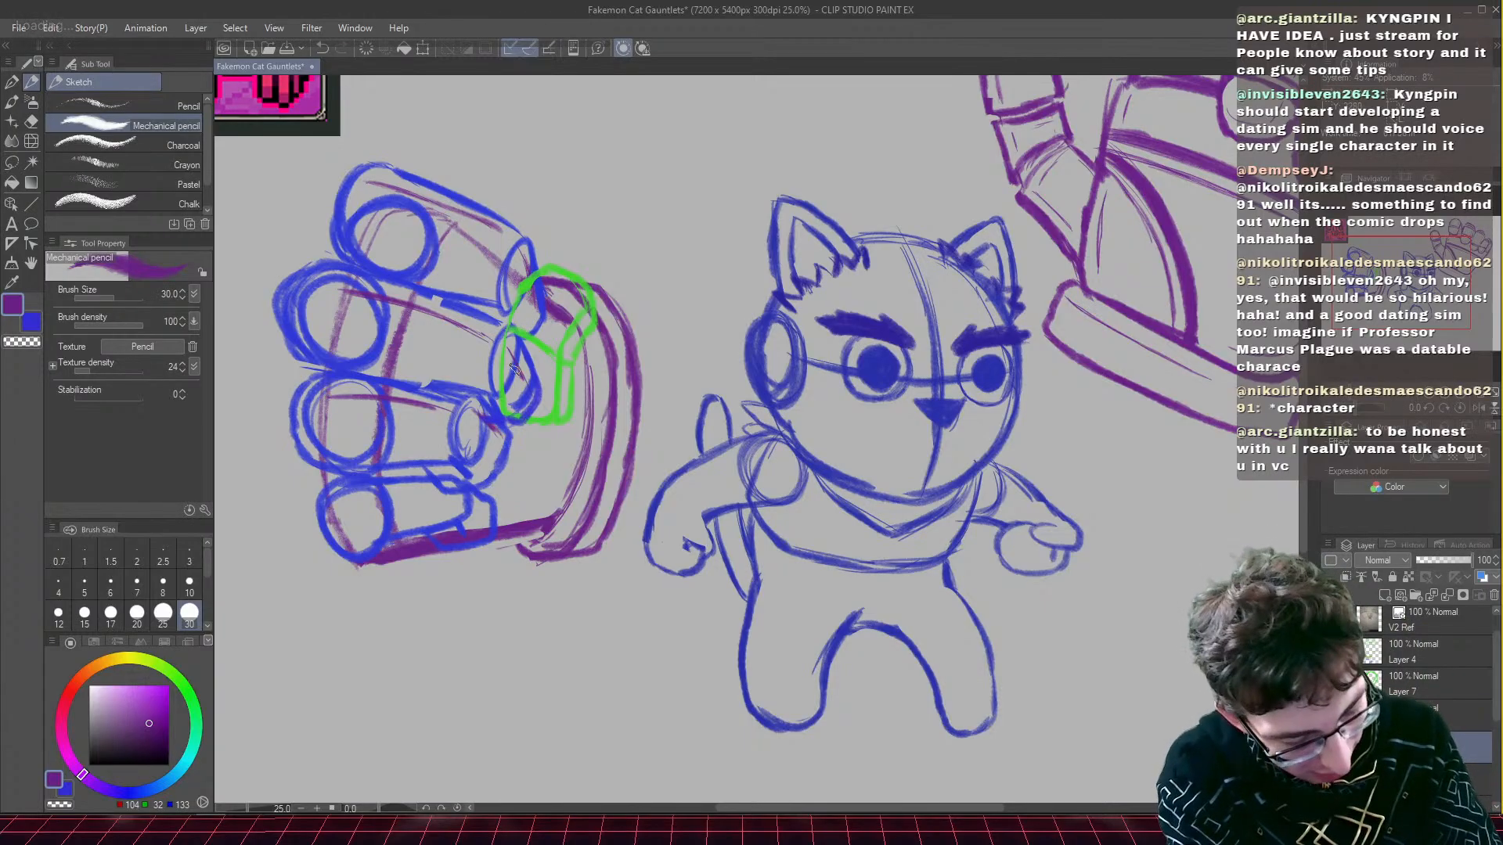
mouse_move(514, 367)
mouse_down()
mouse_move(550, 435)
mouse_move(587, 459)
mouse_up()
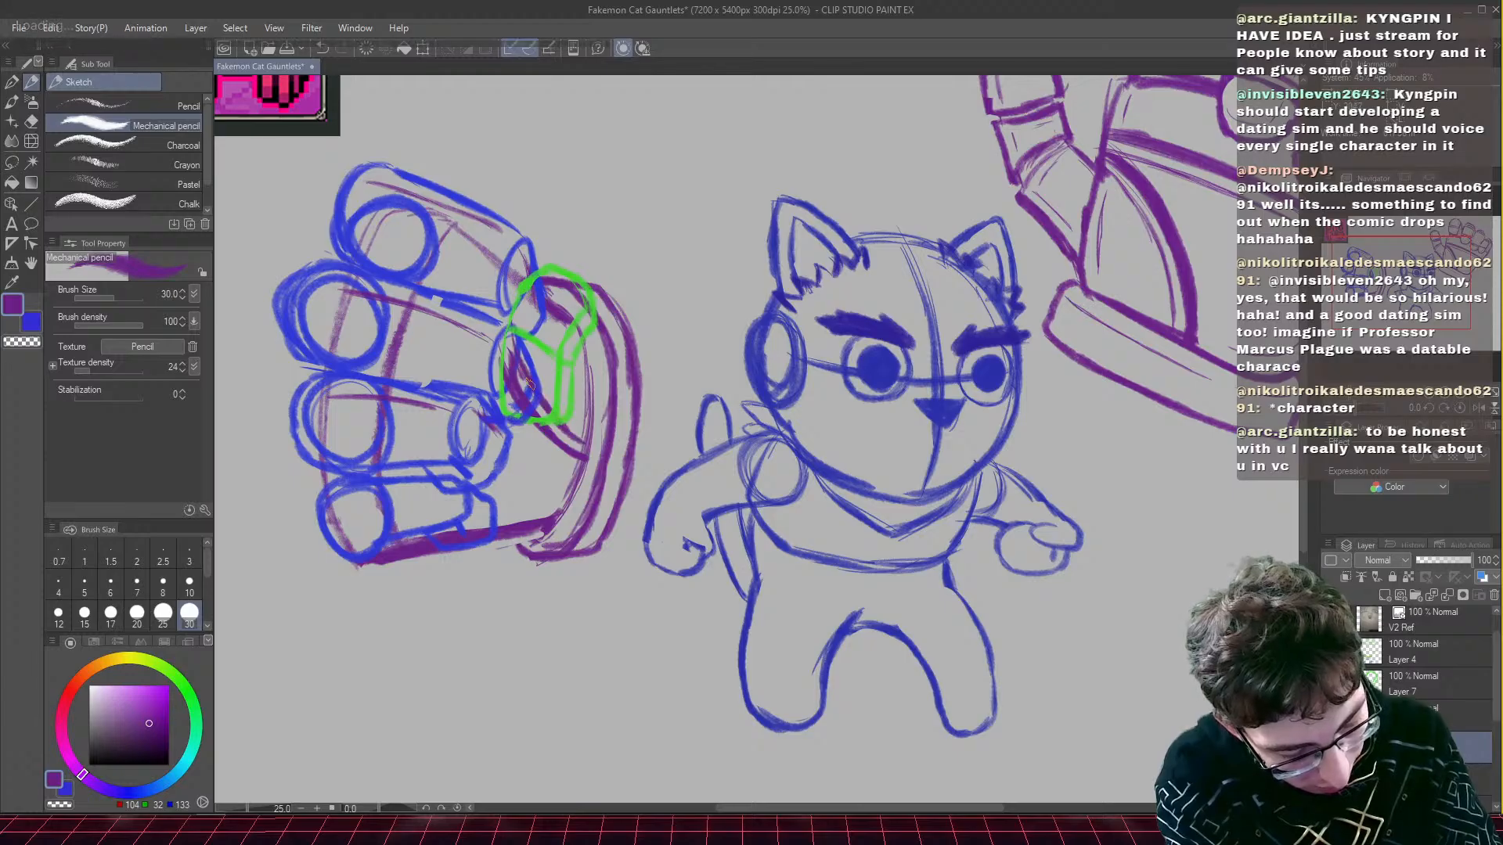
drag(479, 264, 441, 516)
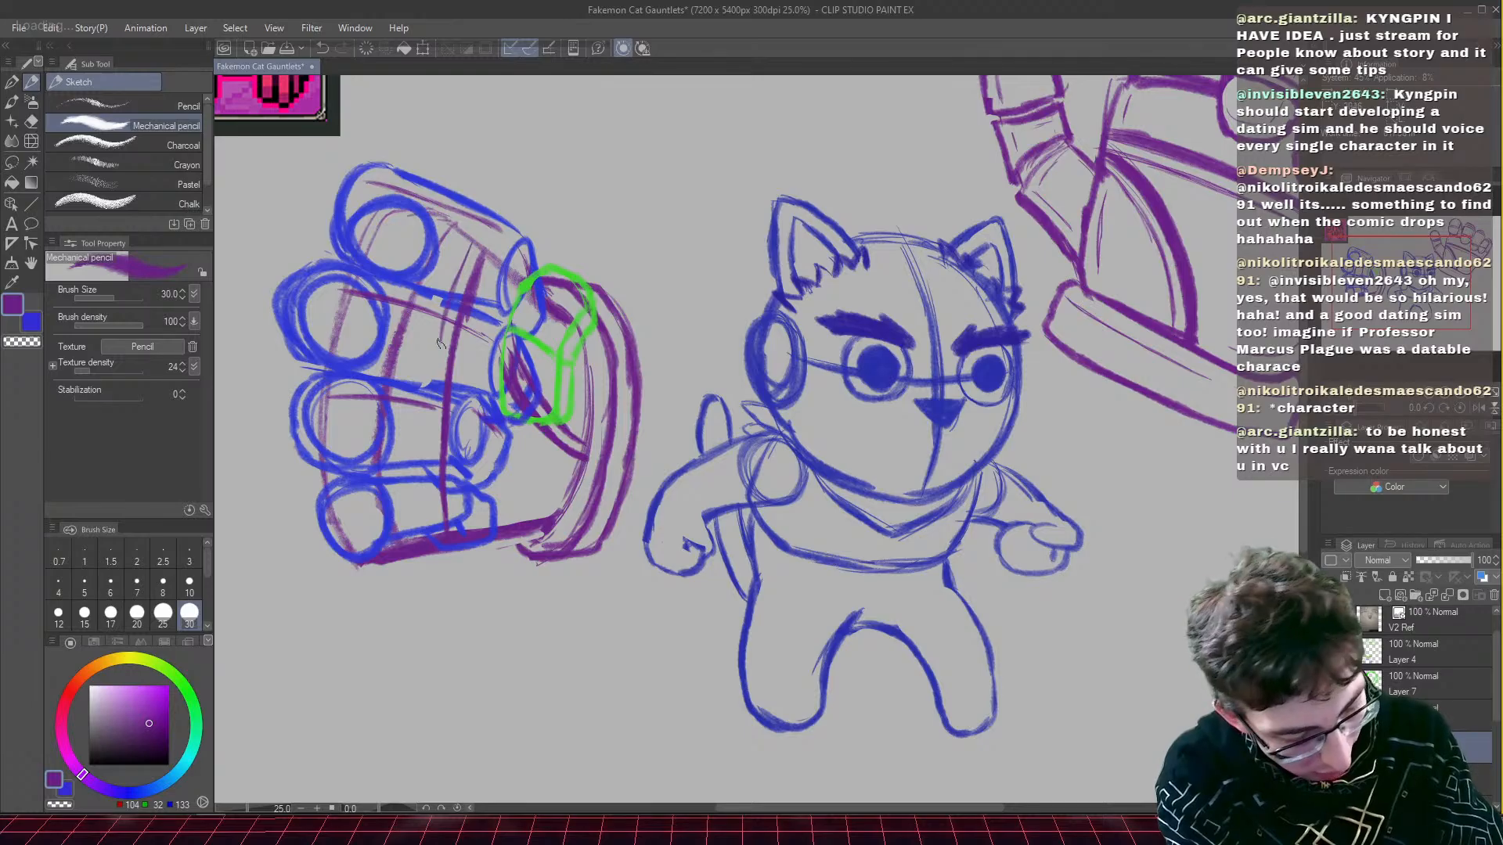
drag(450, 307, 426, 473)
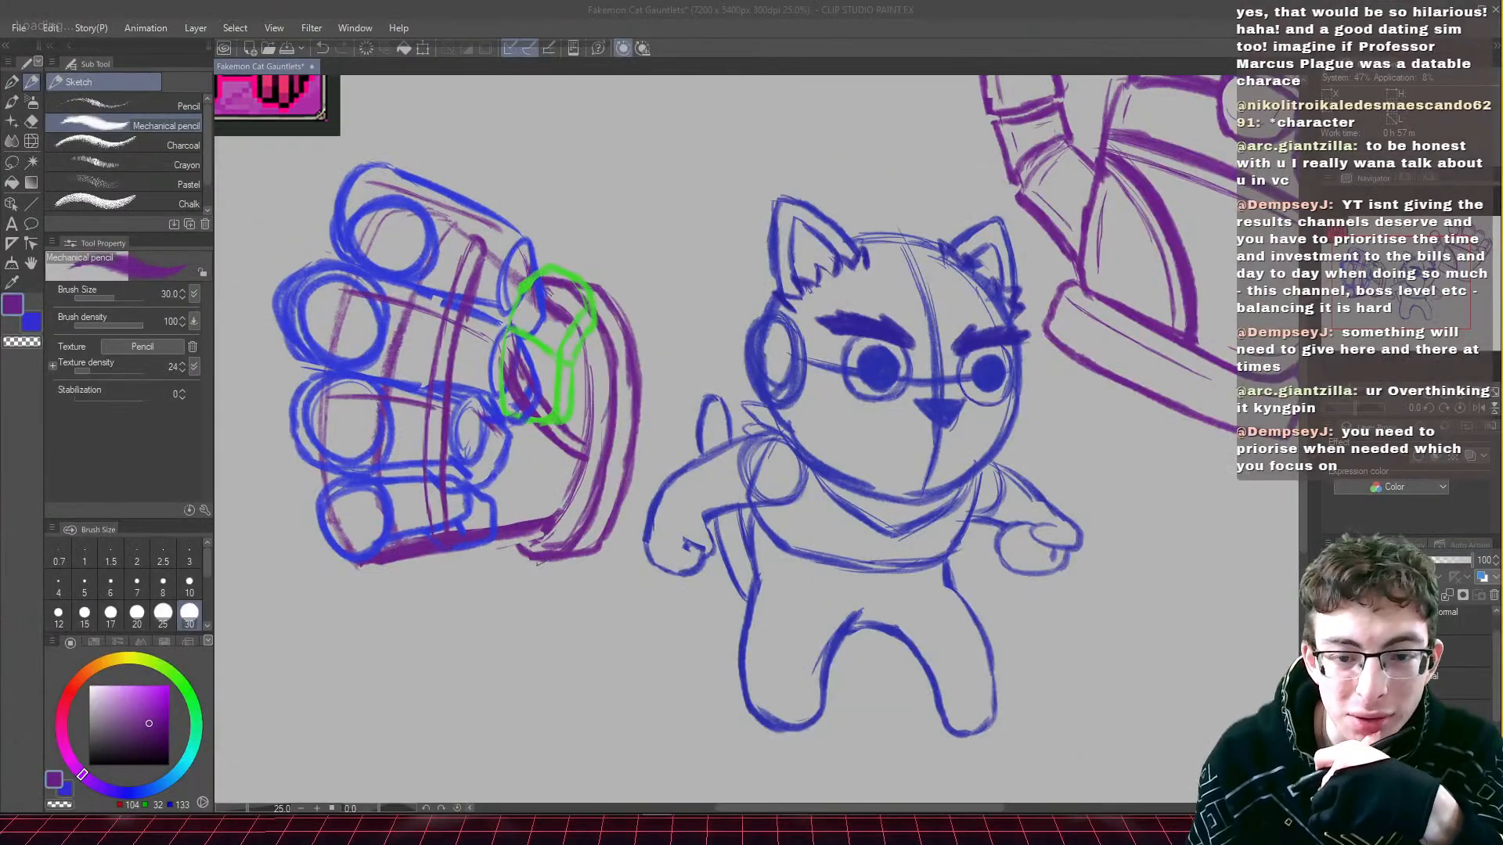
- Switch to the browser and show the start of the KyngPin Creations channel's oldest-first video list on YouTube
drag(1502, 422, 1090, 5)
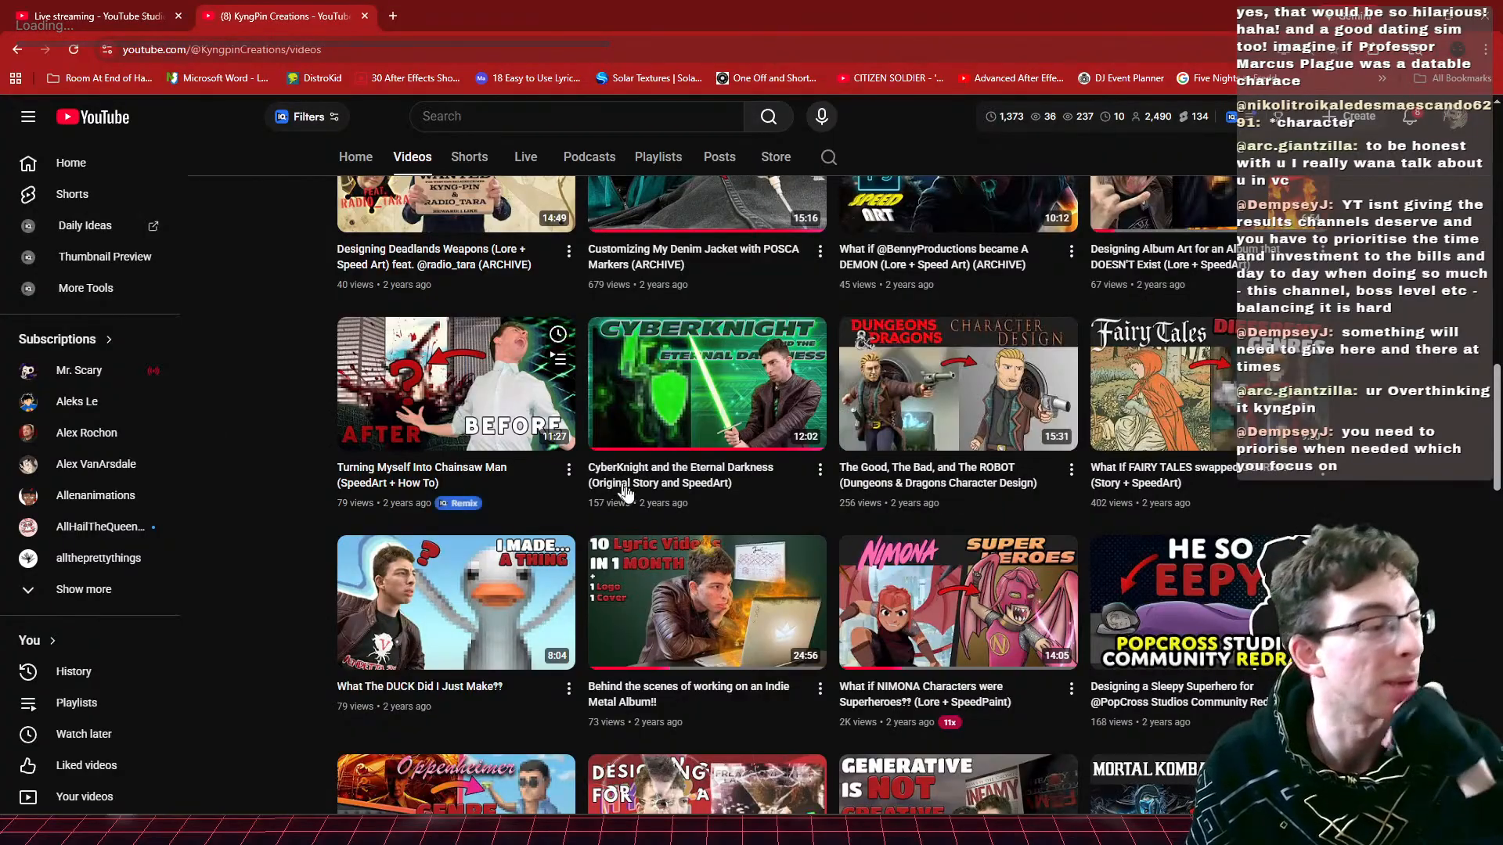
scroll(625, 492, up, 15)
double_click(626, 31)
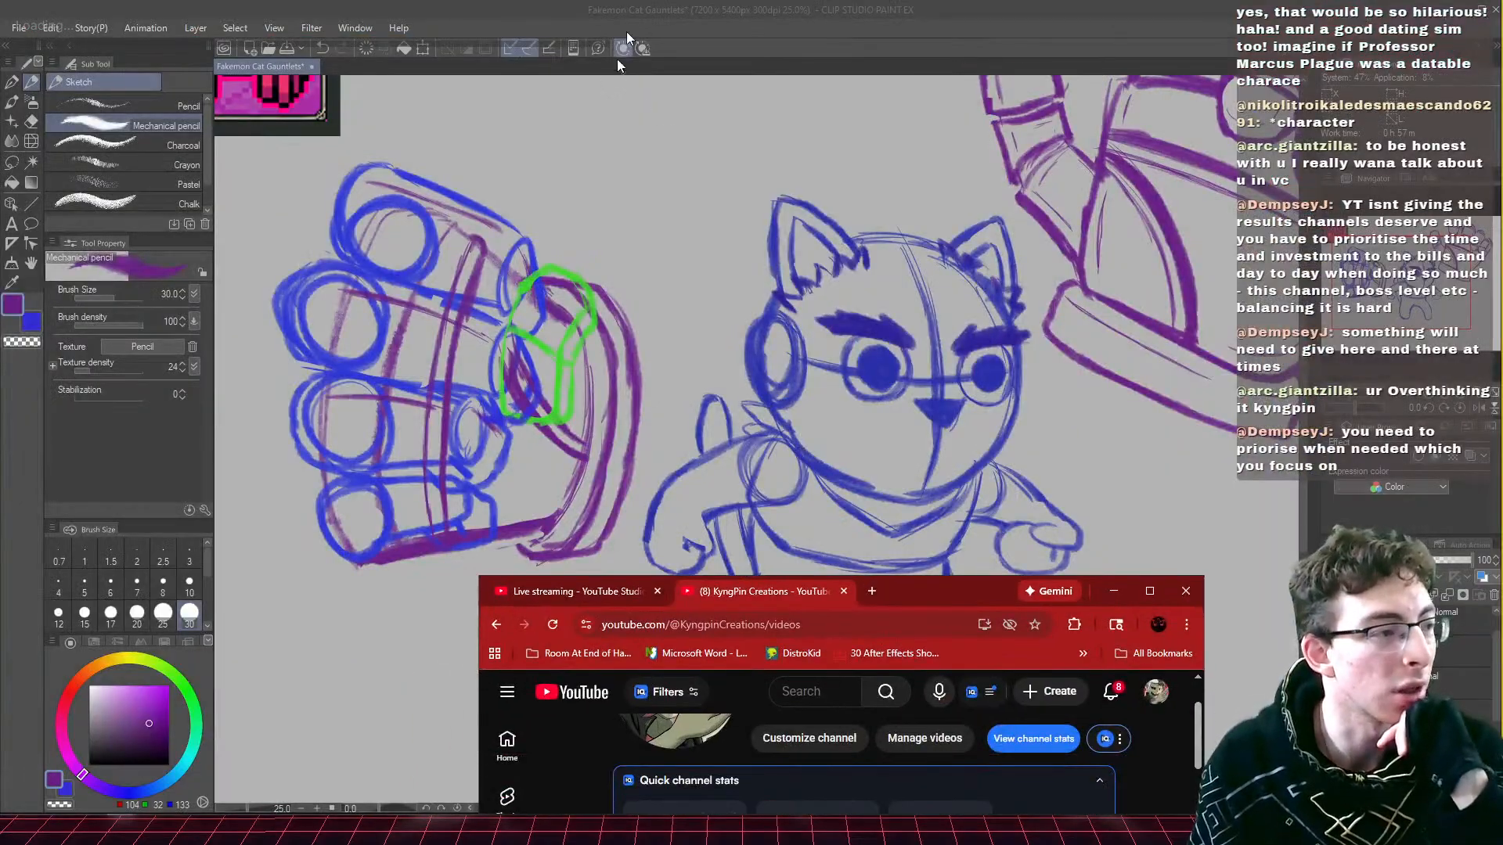
drag(926, 599, 838, 3)
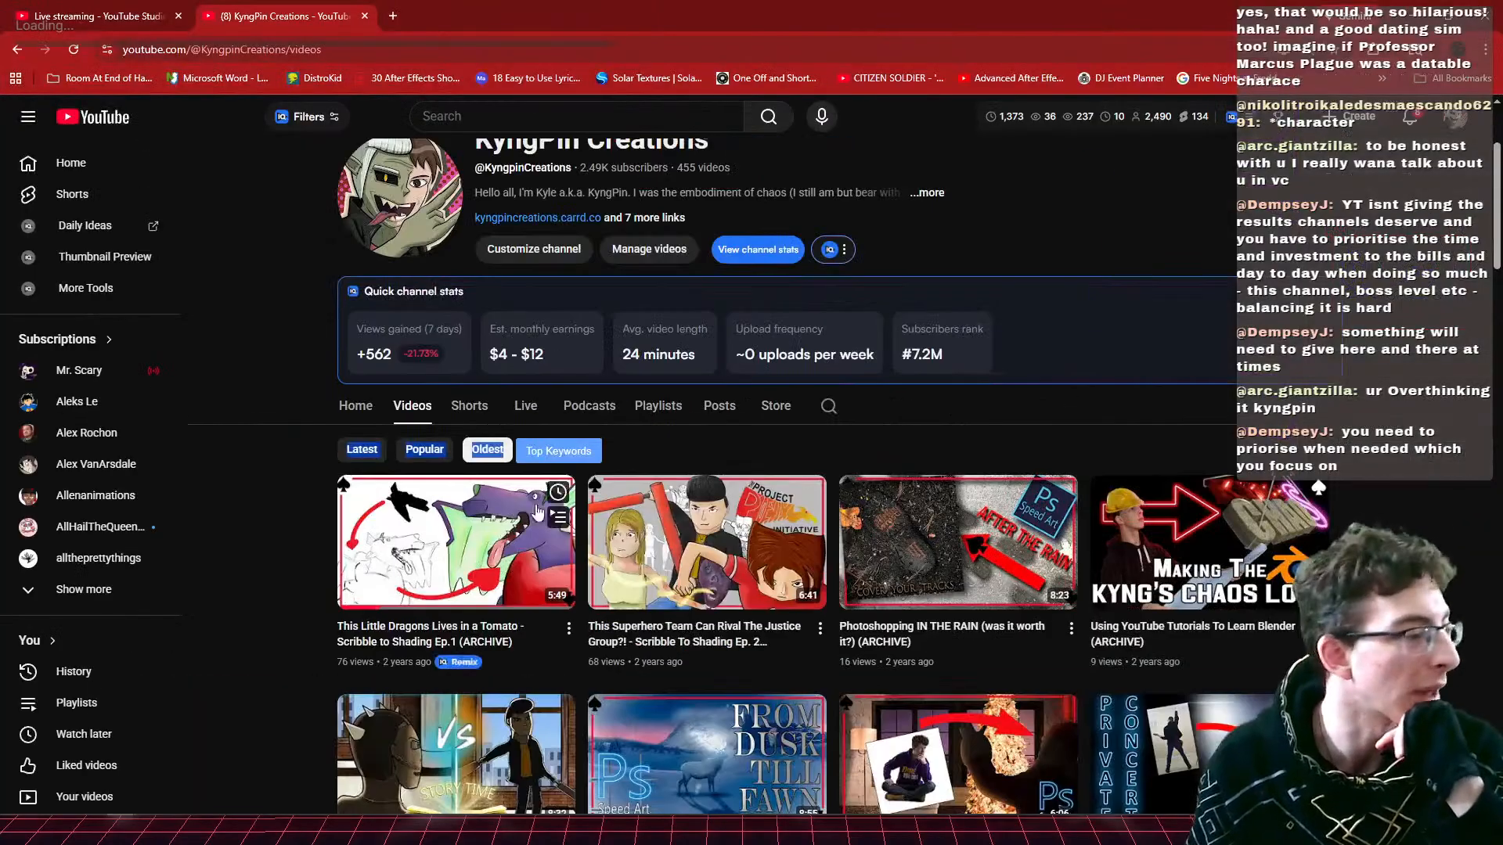
- Open the video "Designing Album Art for an Album that DOESN'T Exist", pause it and expand its description to check the premiere date
scroll(395, 444, down, 14)
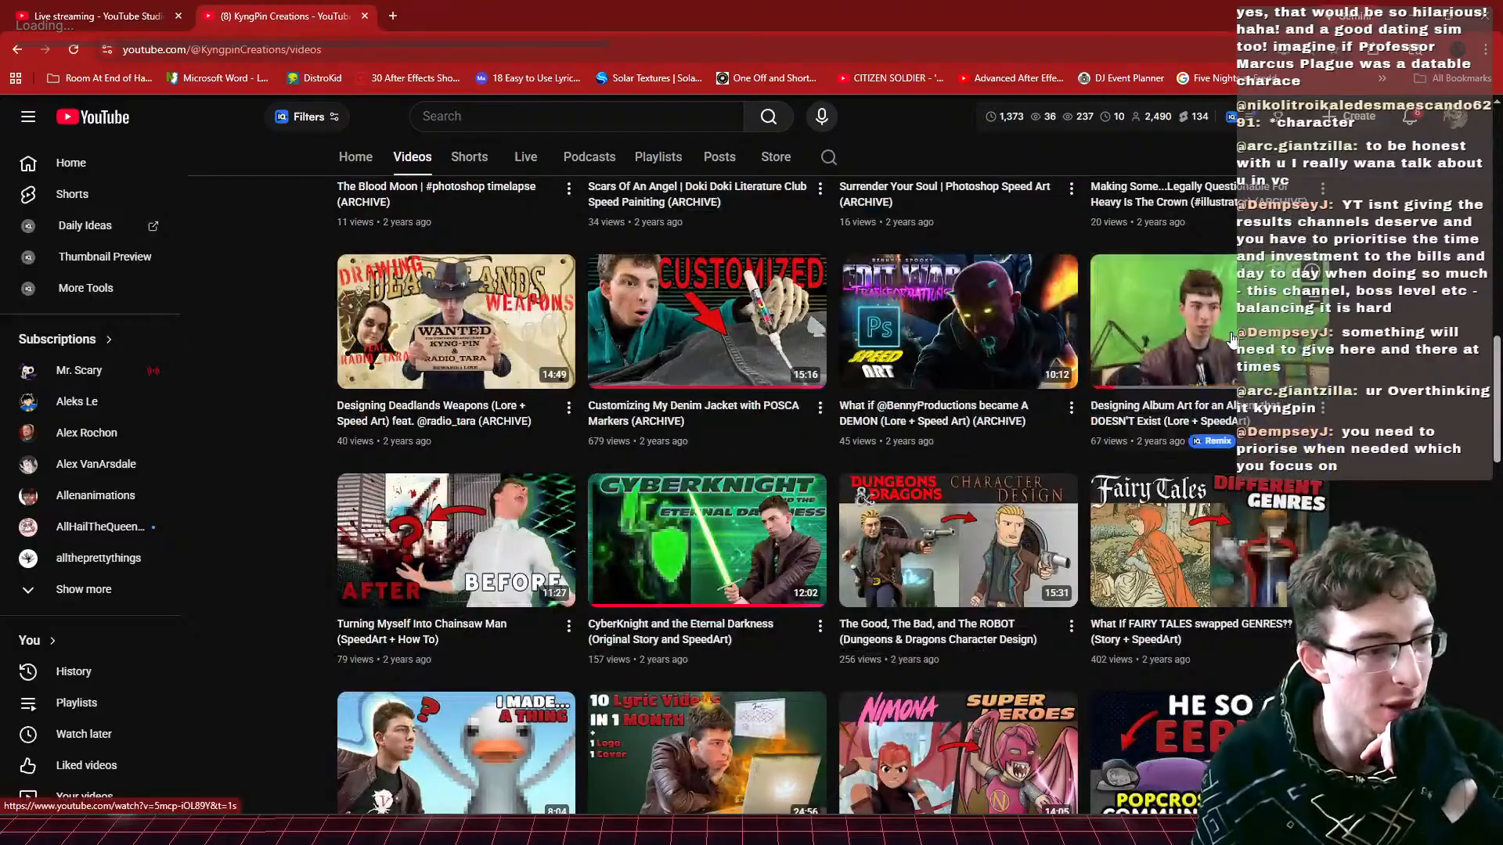
click(1185, 411)
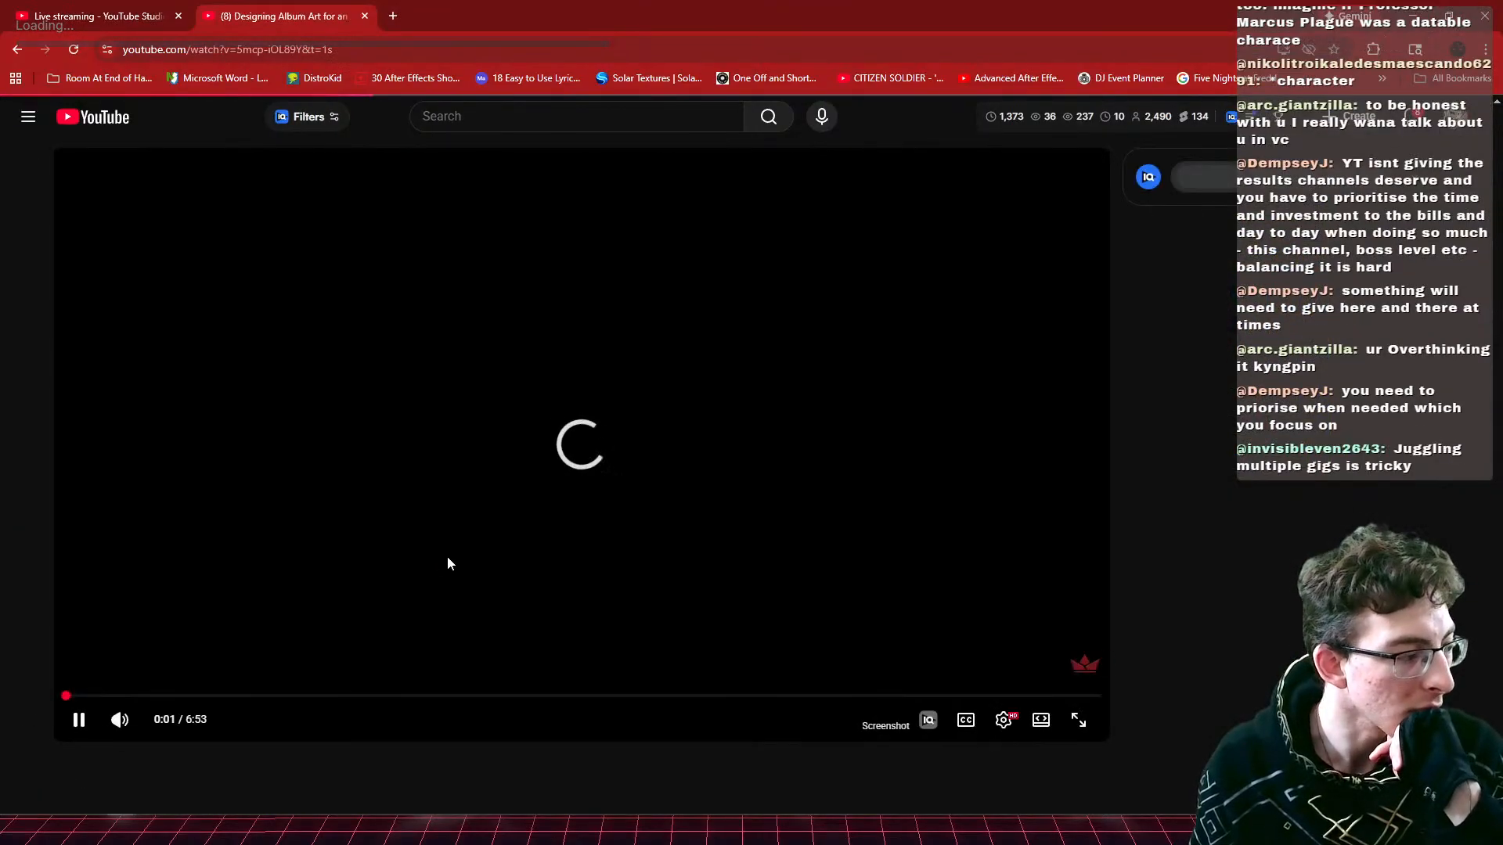
click(501, 560)
scroll(504, 558, down, 5)
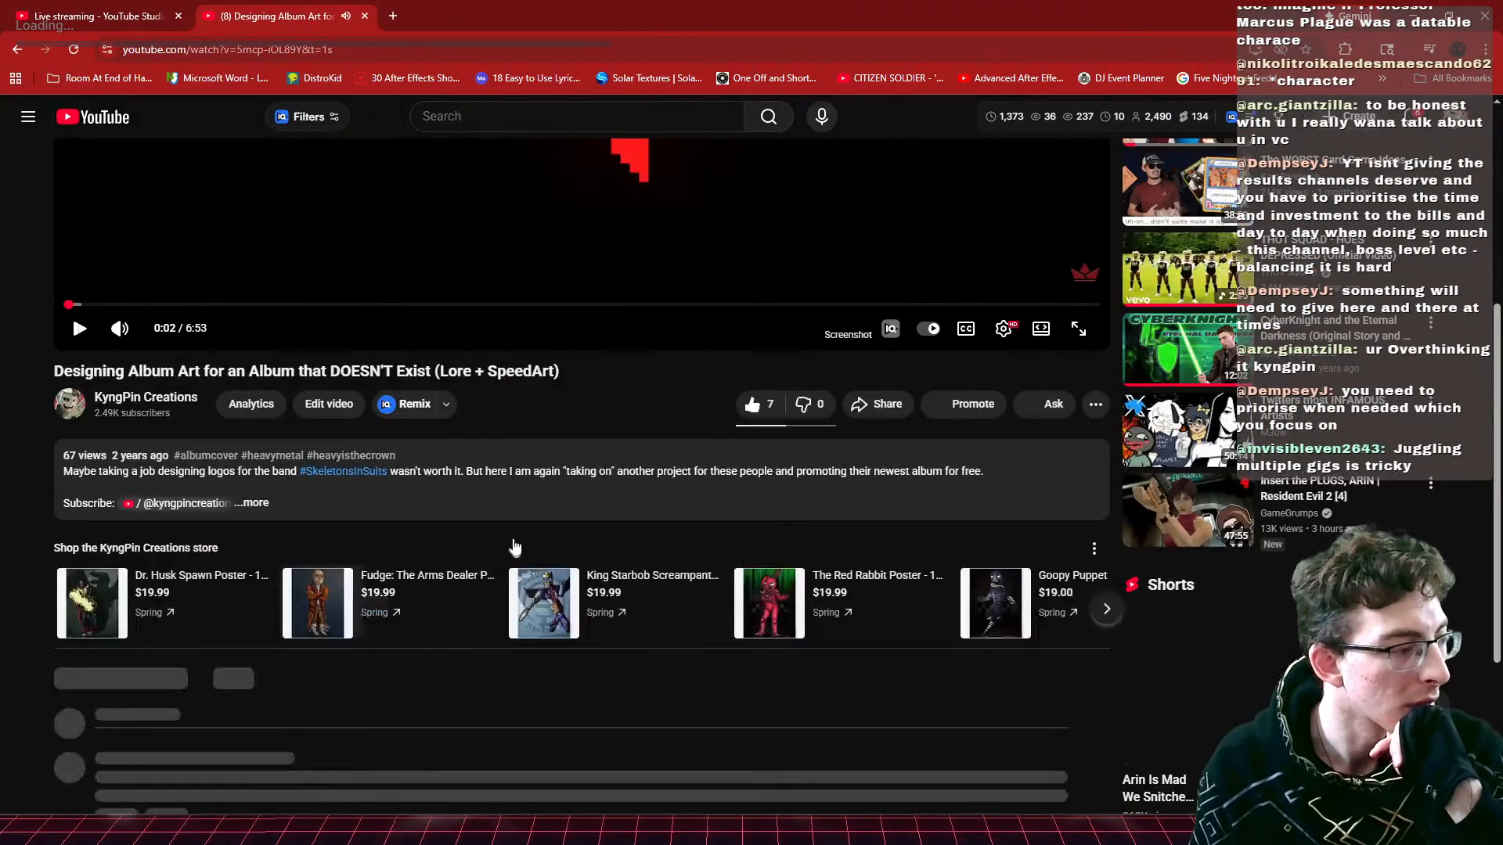
click(515, 501)
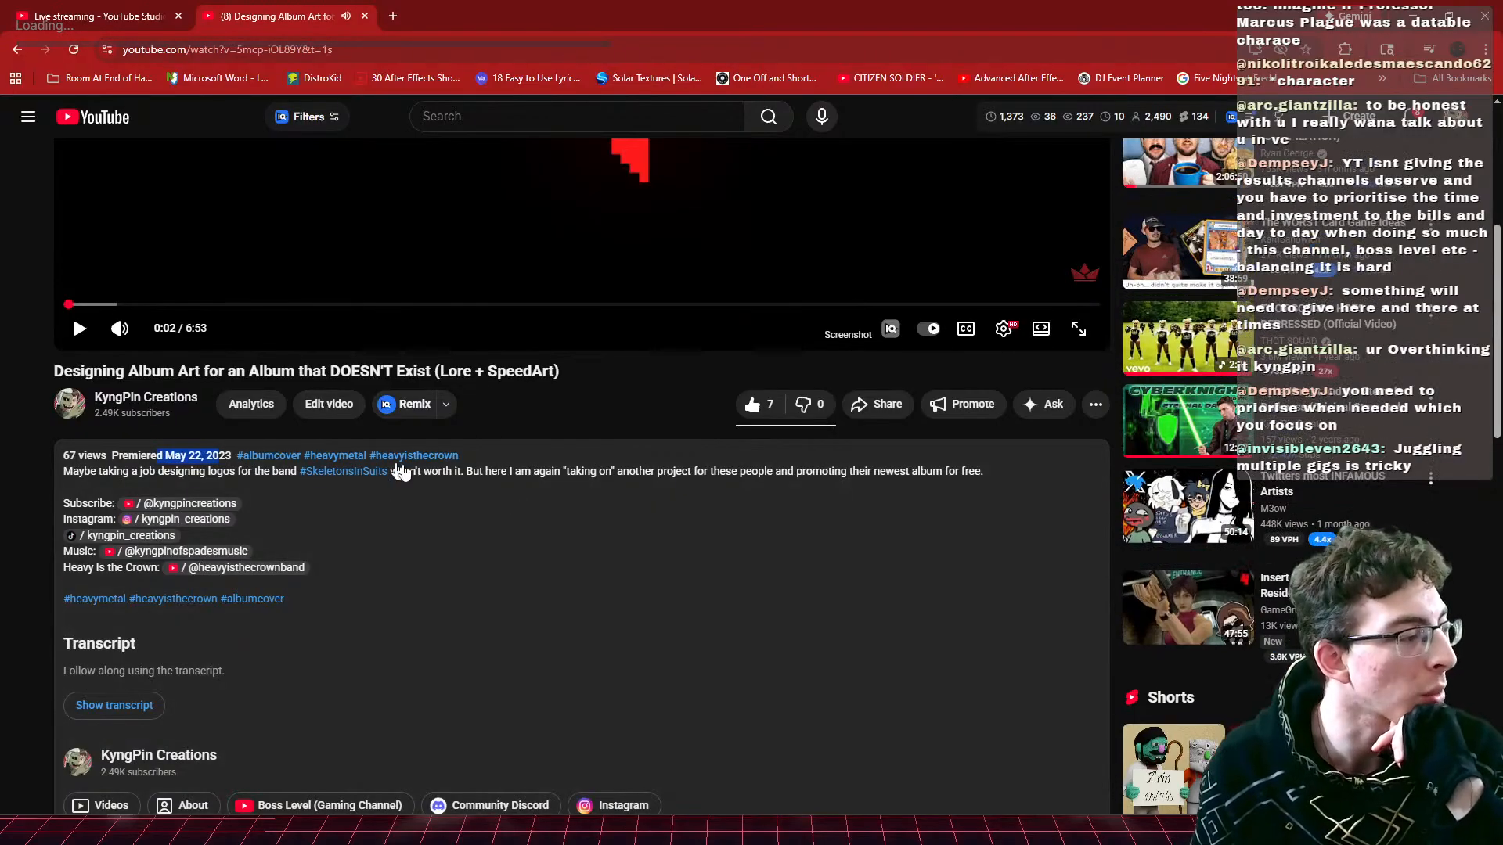
- Return to the channel's video list in oldest-first order and look through its two-year-old art and story videos
key(alt+Left)
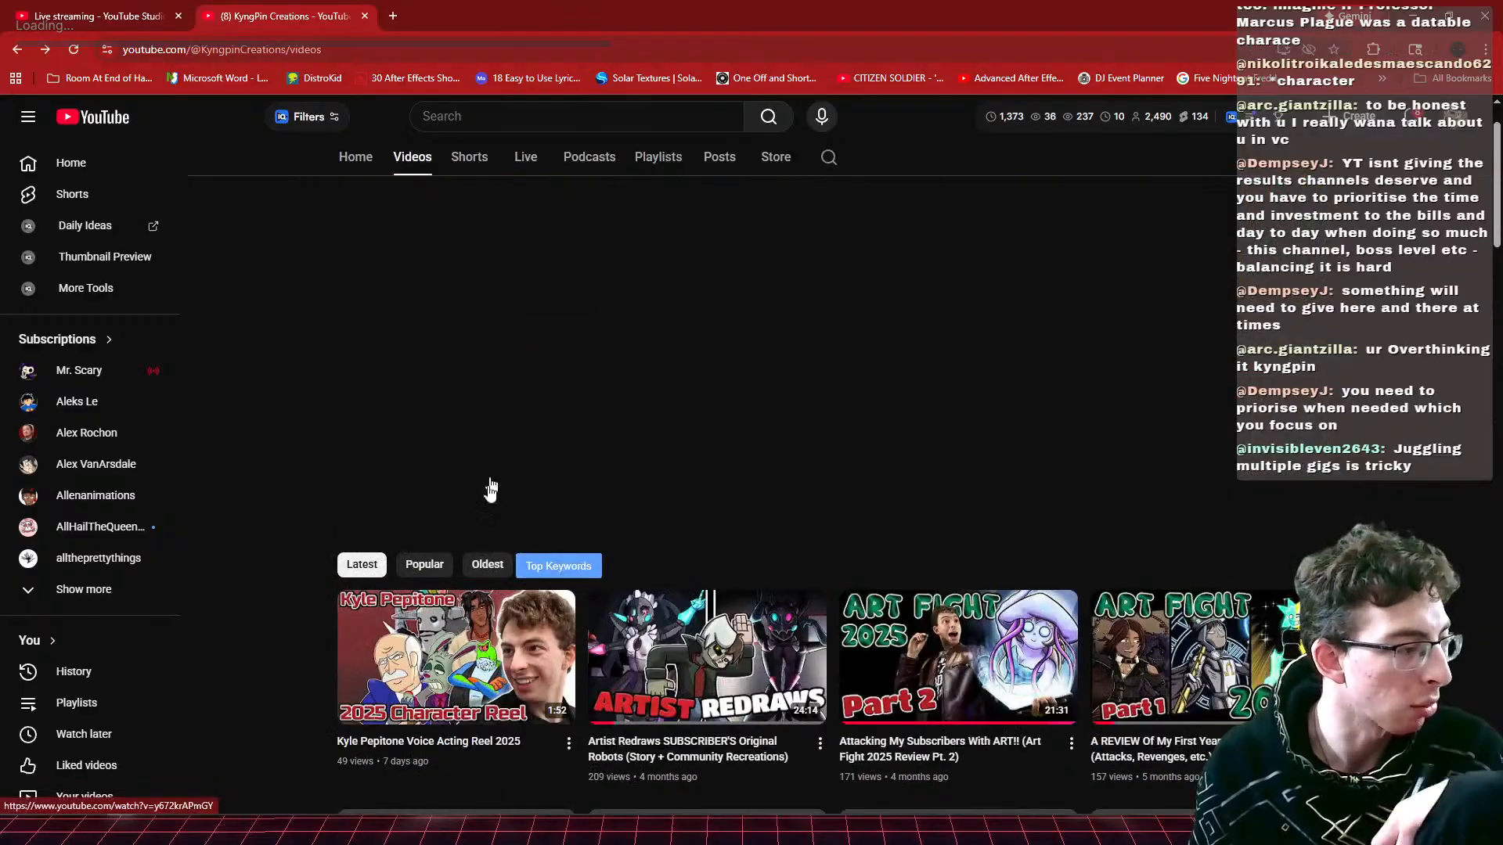
scroll(630, 518, down, 4)
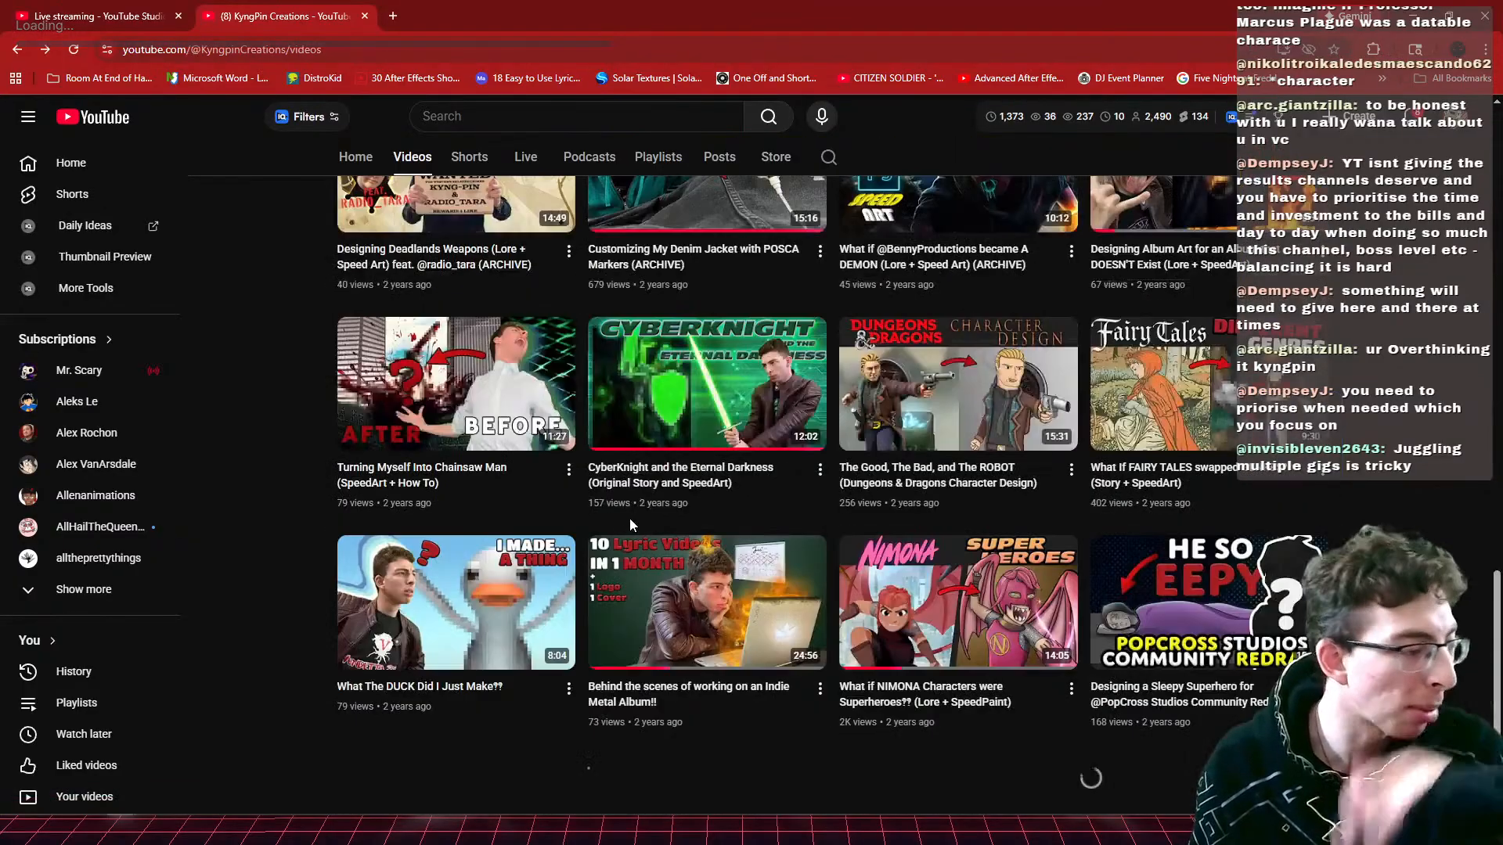
scroll(630, 518, down, 13)
scroll(629, 518, down, 5)
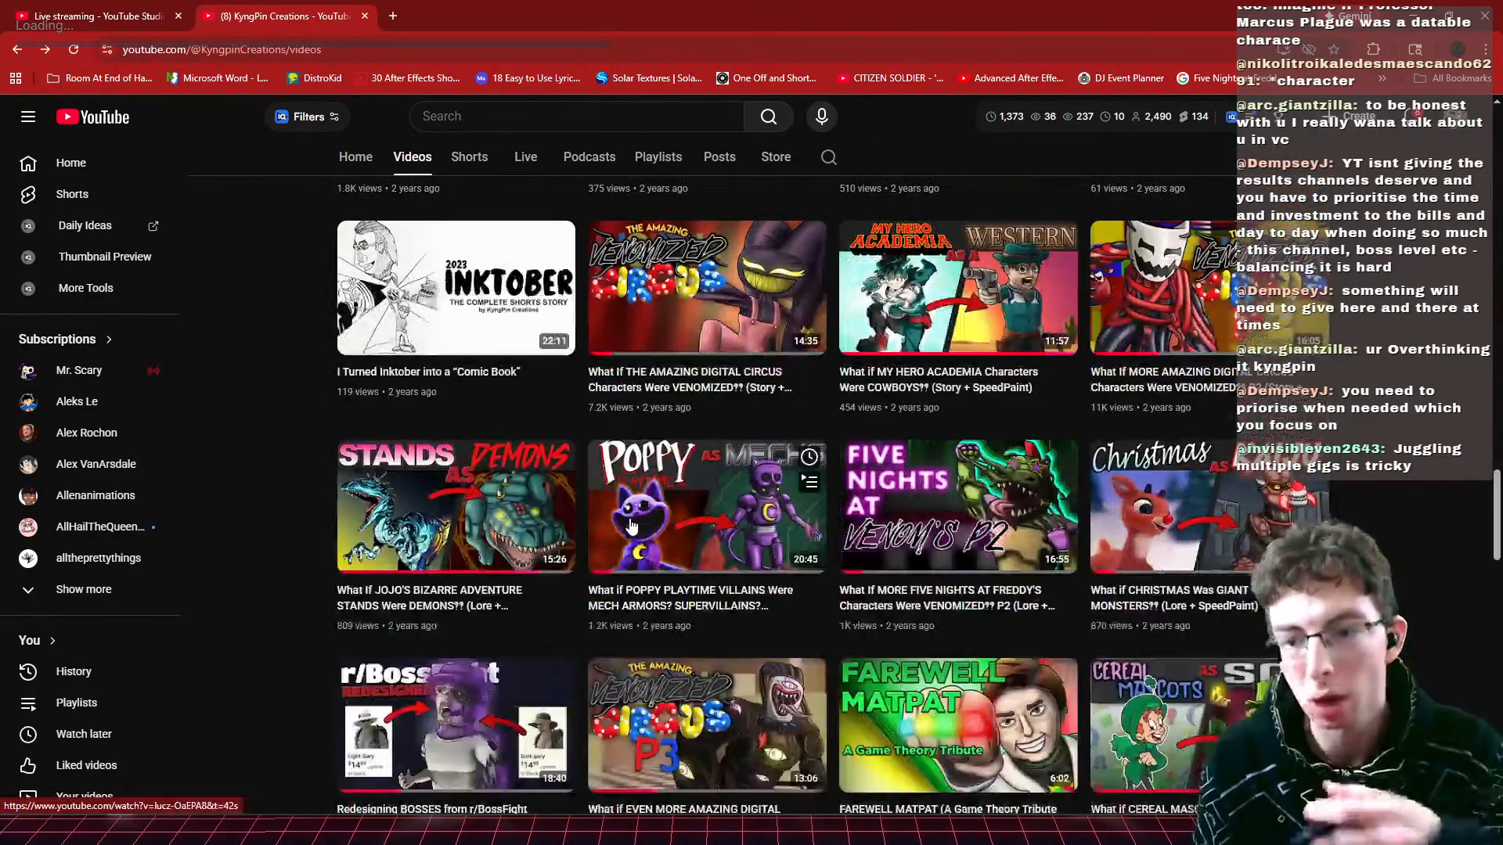
scroll(631, 525, down, 3)
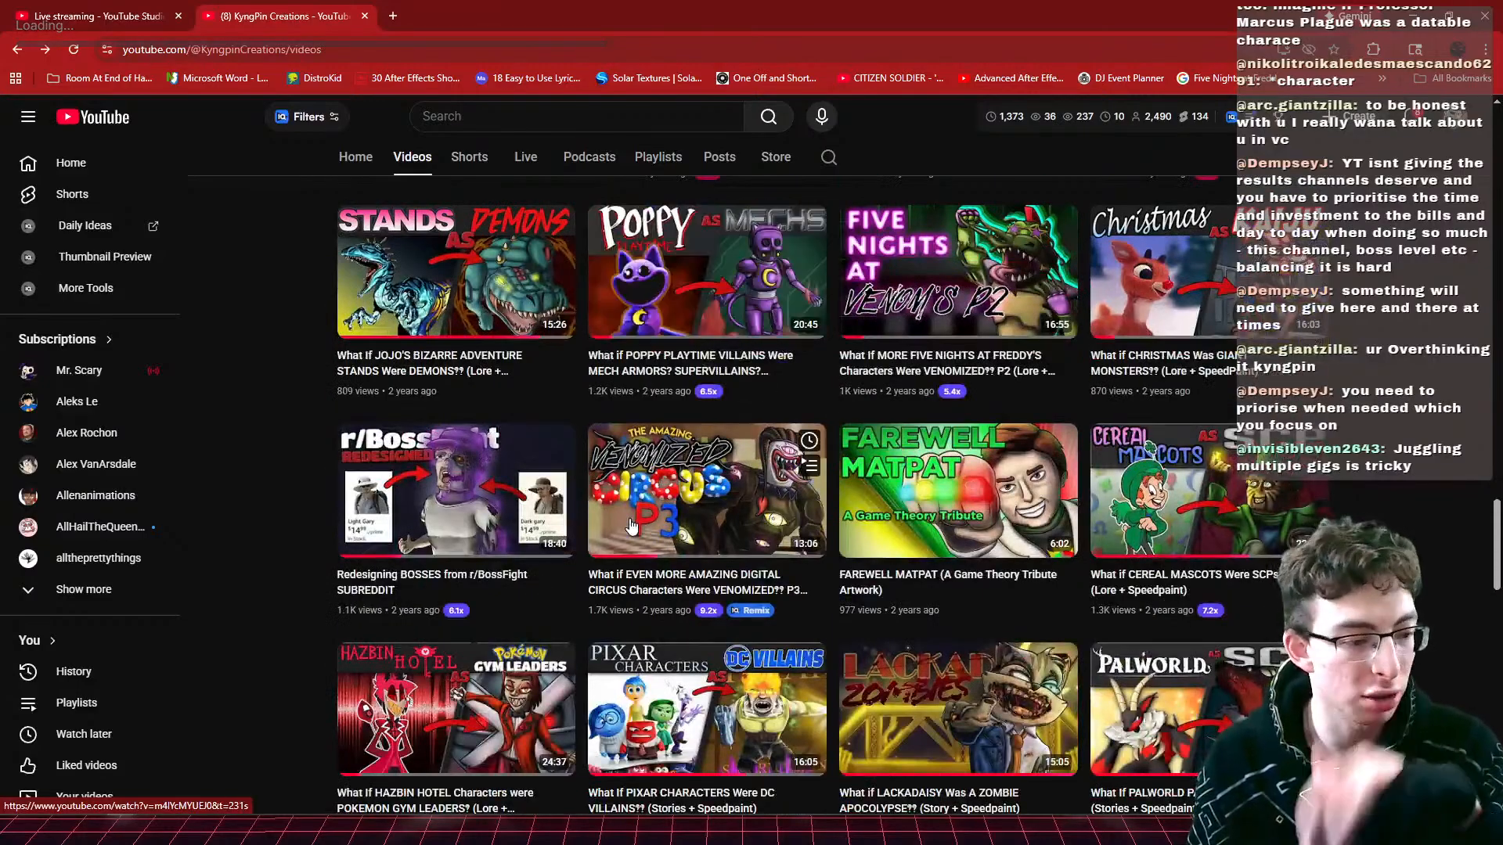
scroll(631, 526, down, 5)
scroll(631, 526, down, 3)
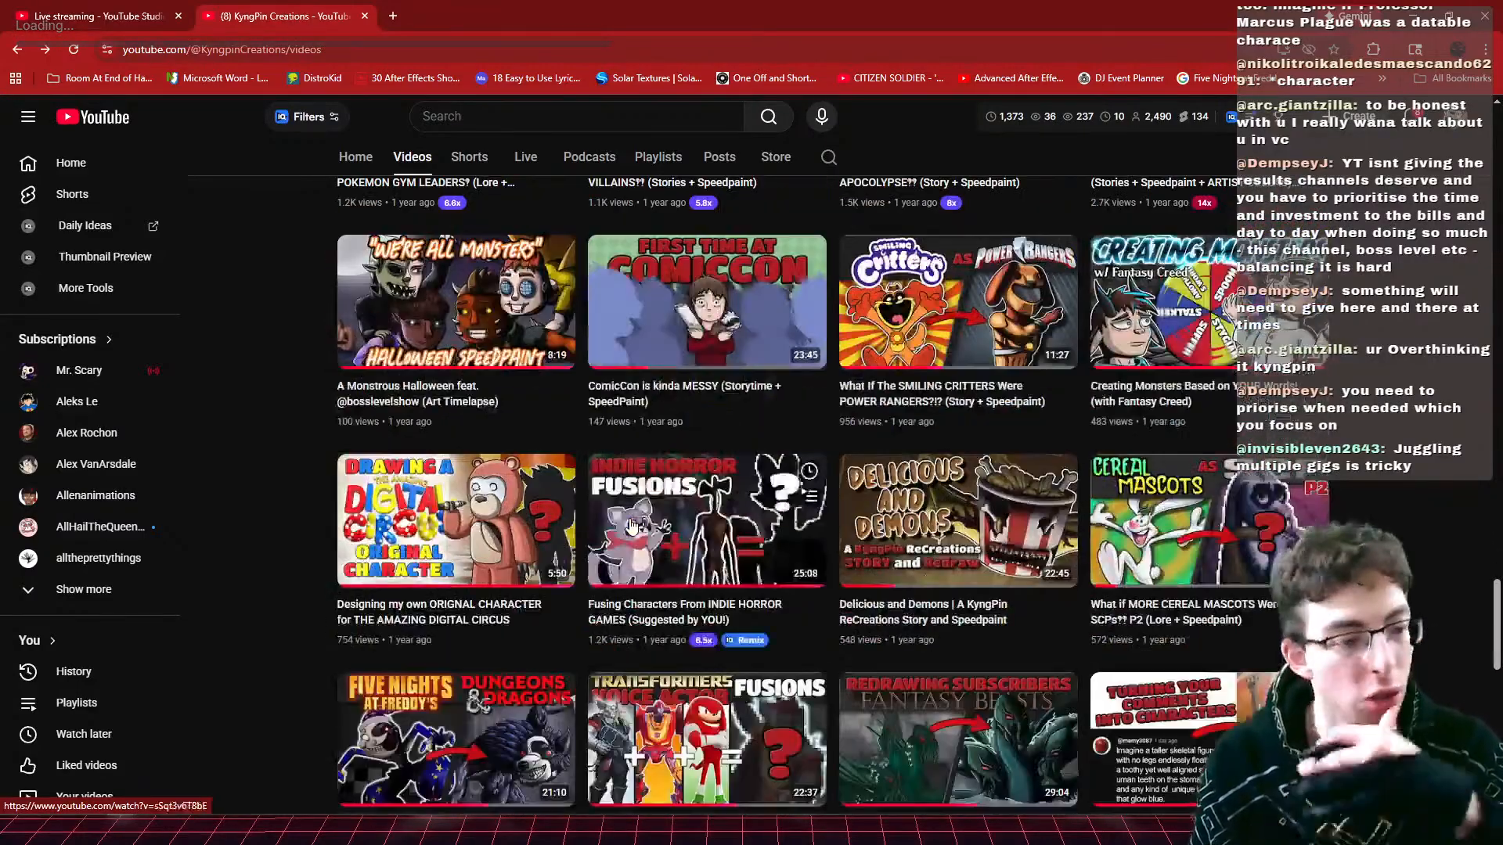
- Compare the view counts and outlier scores of the videos from the Inktober comic book up to the Palworld one
scroll(638, 484, up, 12)
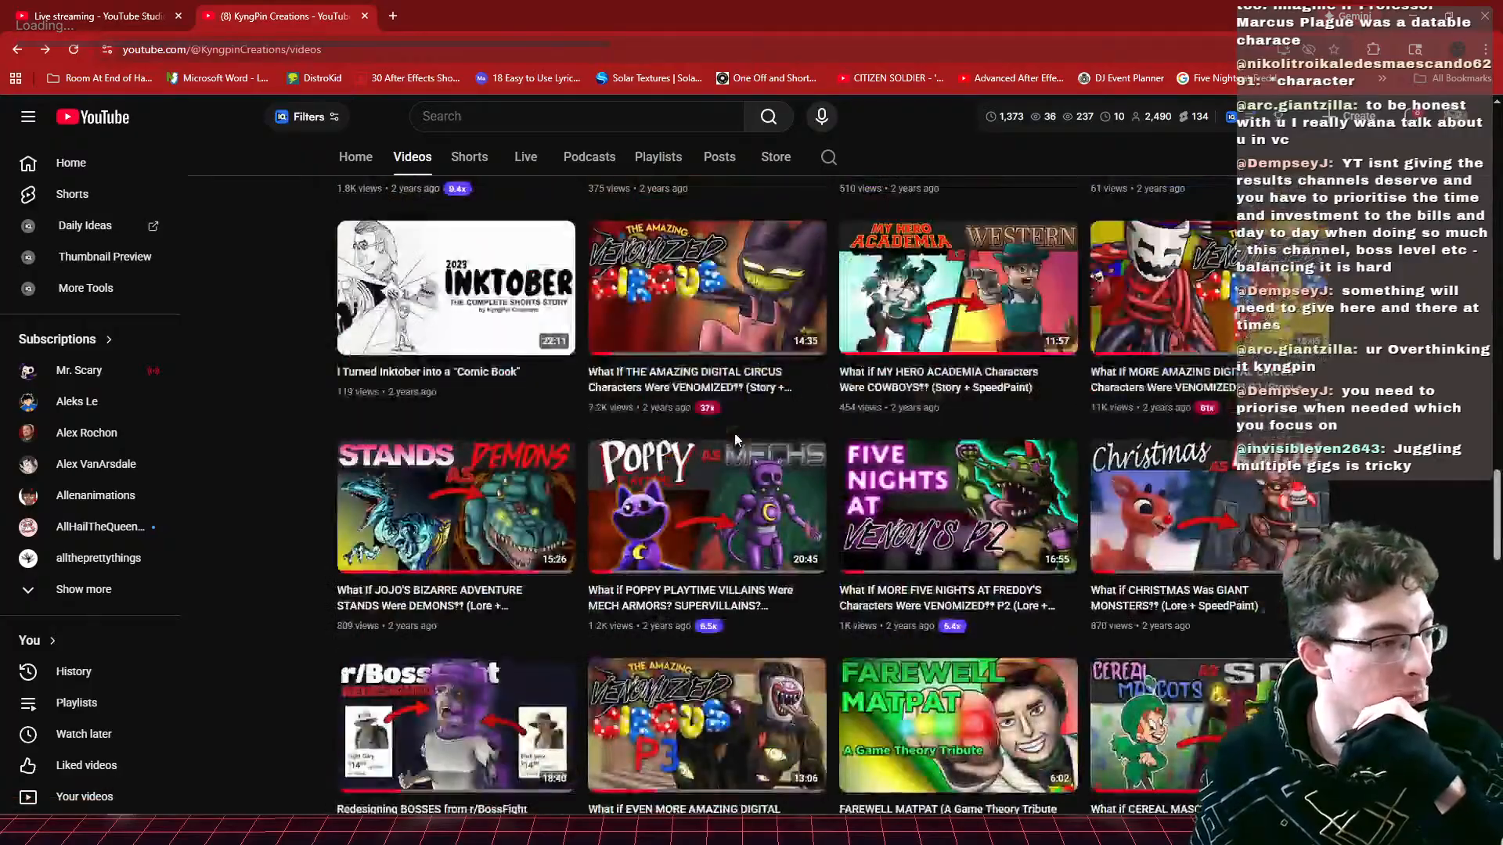
scroll(814, 493, down, 1)
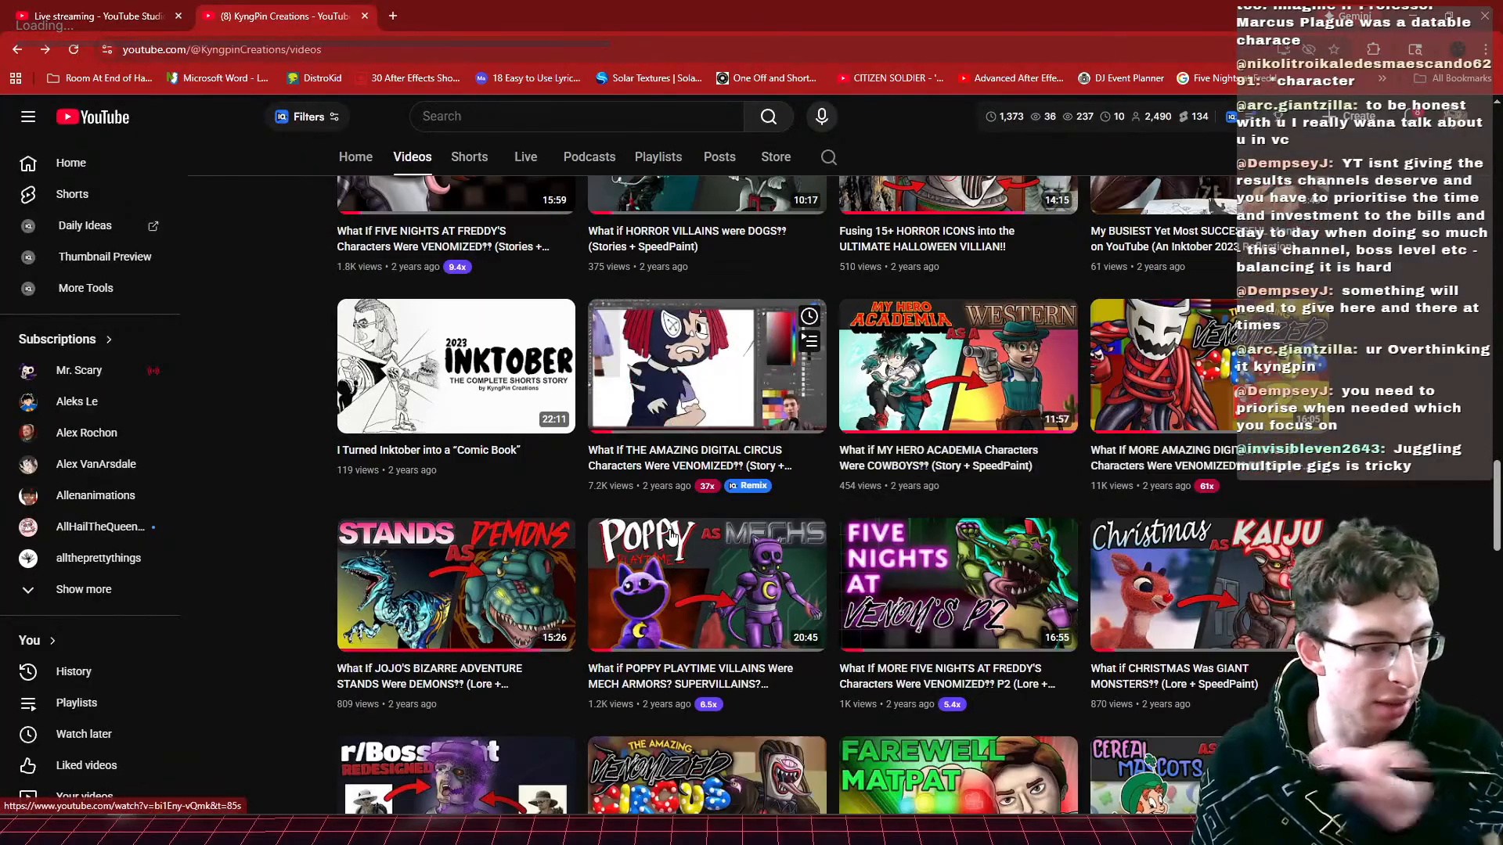
scroll(861, 474, down, 3)
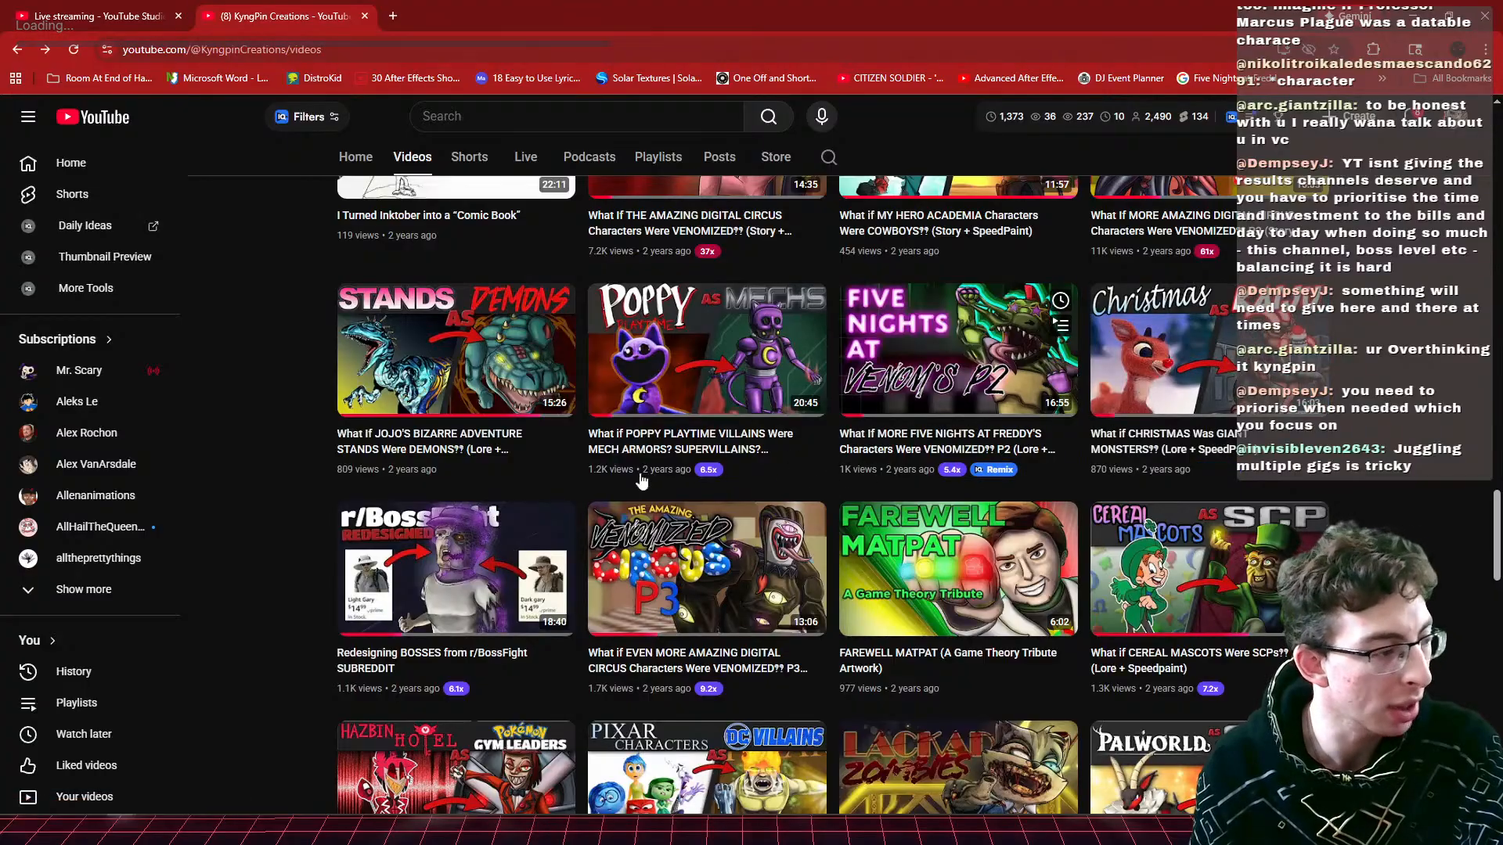
scroll(861, 423, down, 4)
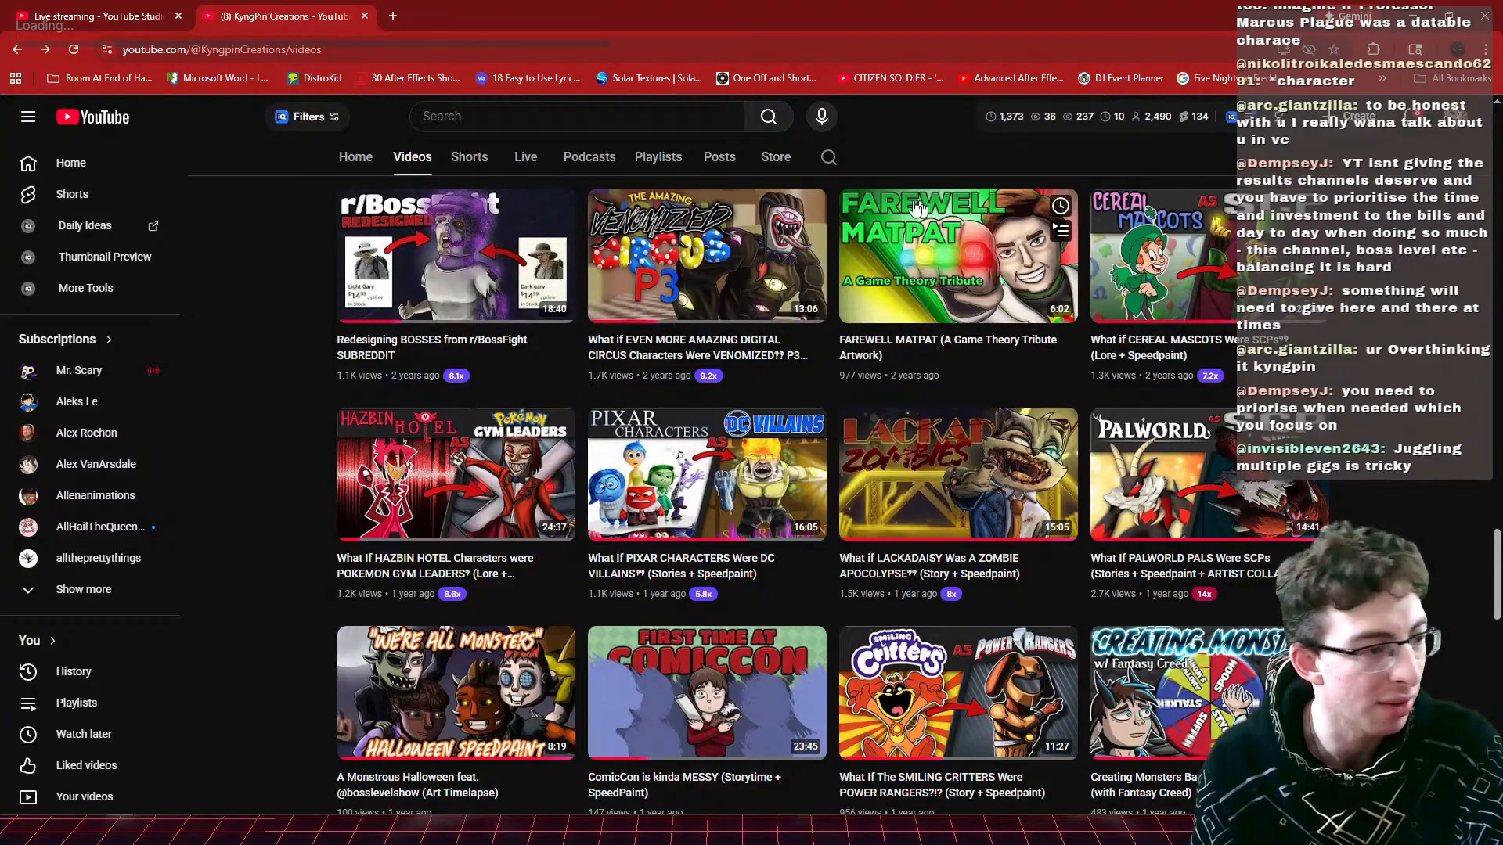
mouse_move(924, 274)
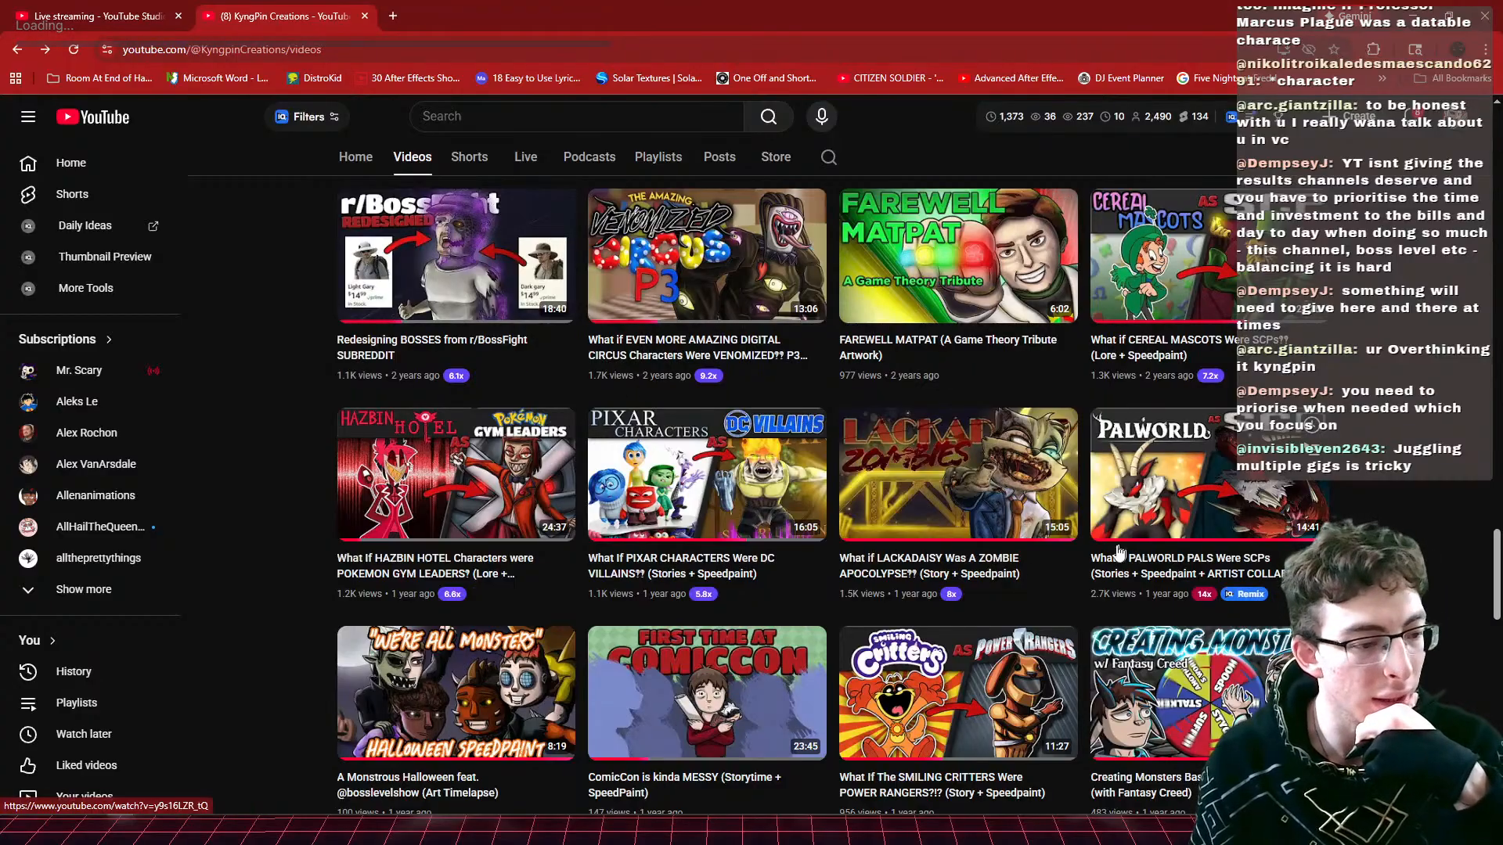
mouse_move(1159, 554)
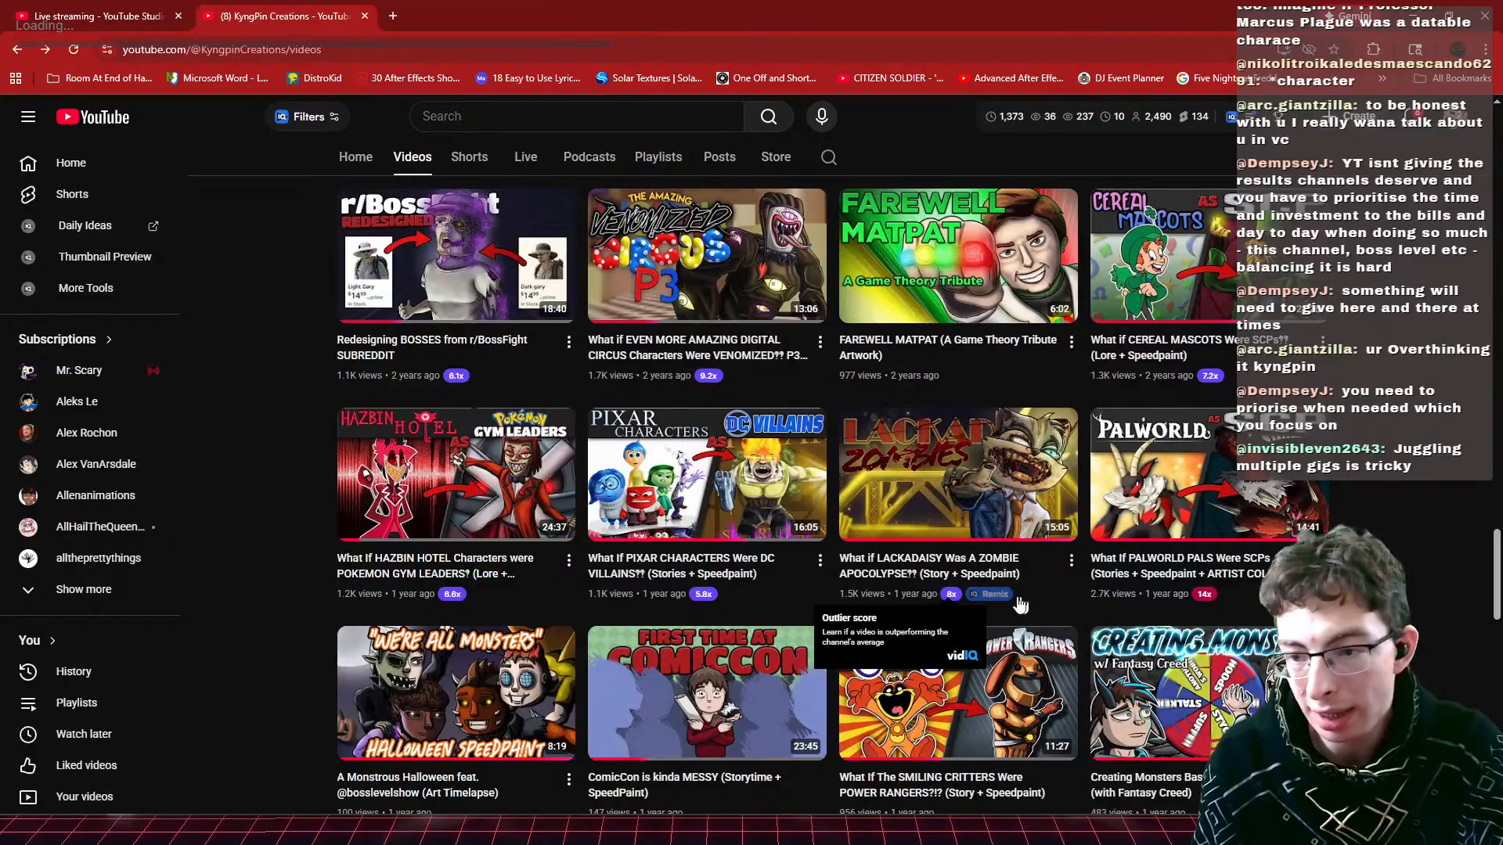
scroll(1062, 510, down, 2)
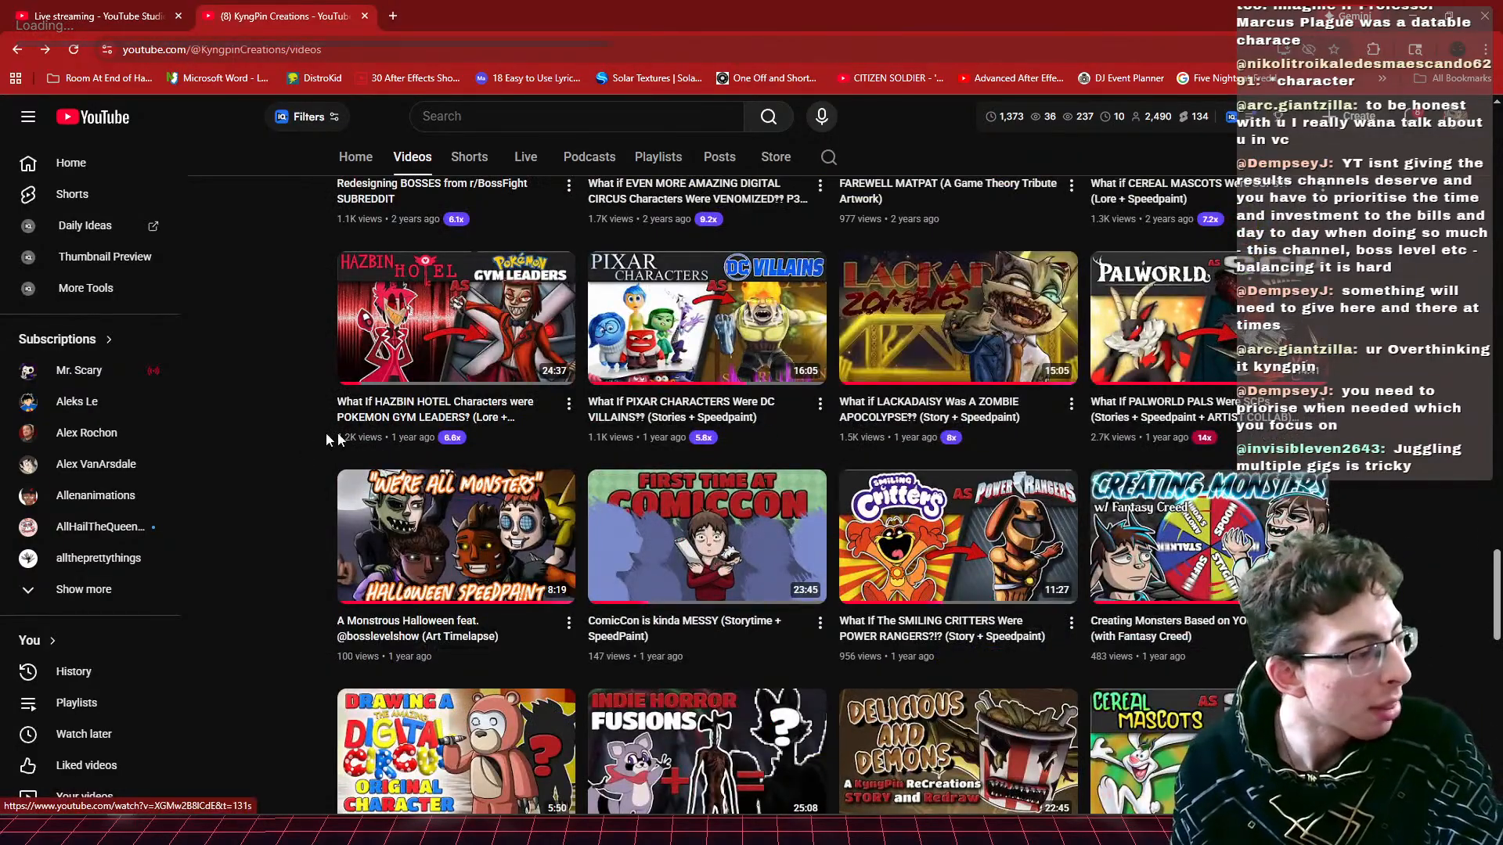
scroll(439, 399, up, 2)
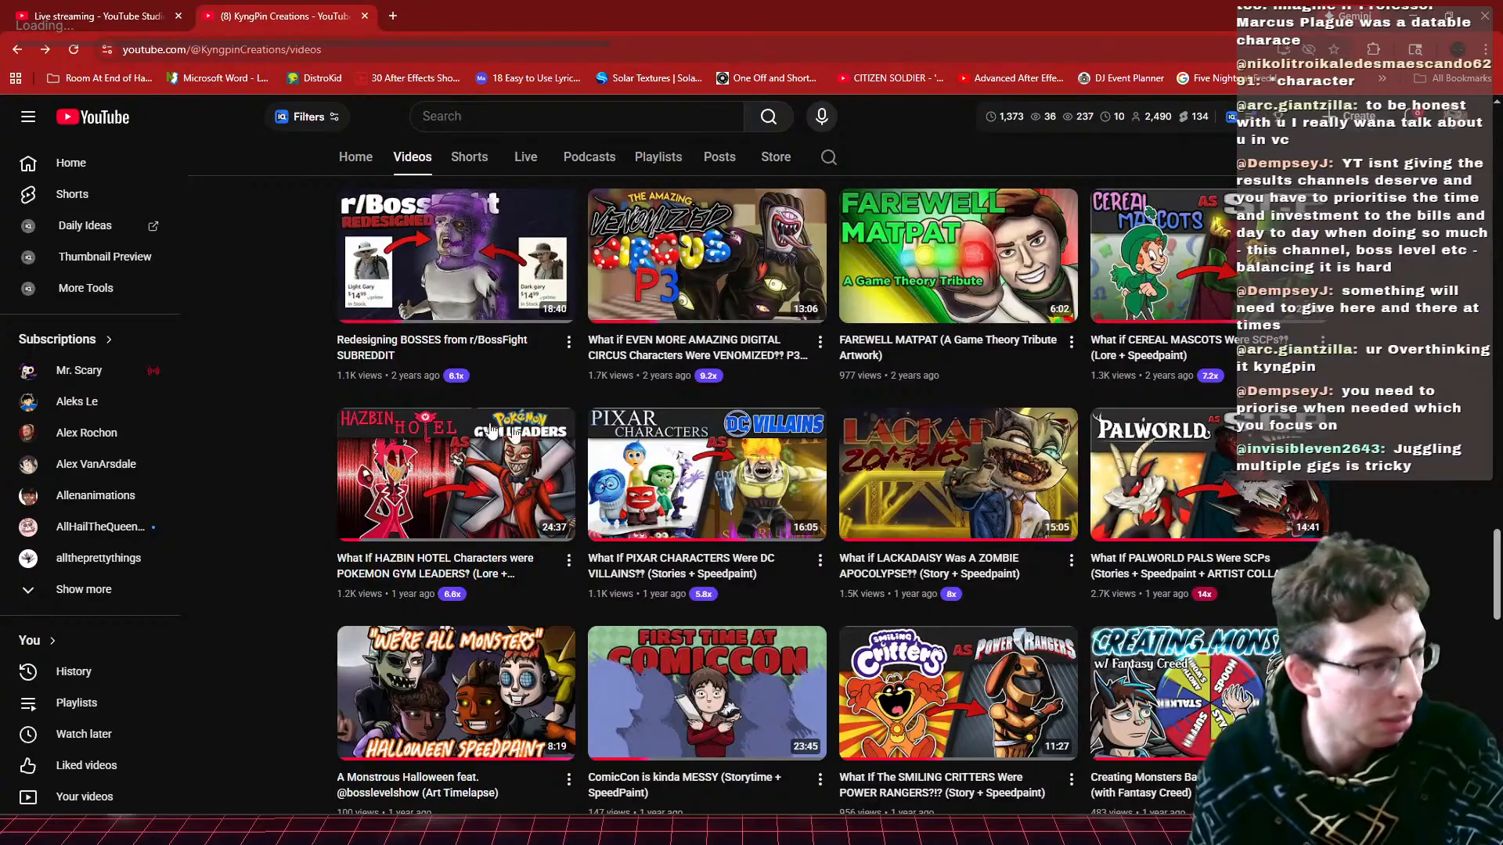
- Look through the one-year-old videos, from the Digital Circus original character to the Singing Monsters redesign, and check their view counts
scroll(491, 429, down, 8)
scroll(880, 422, down, 1)
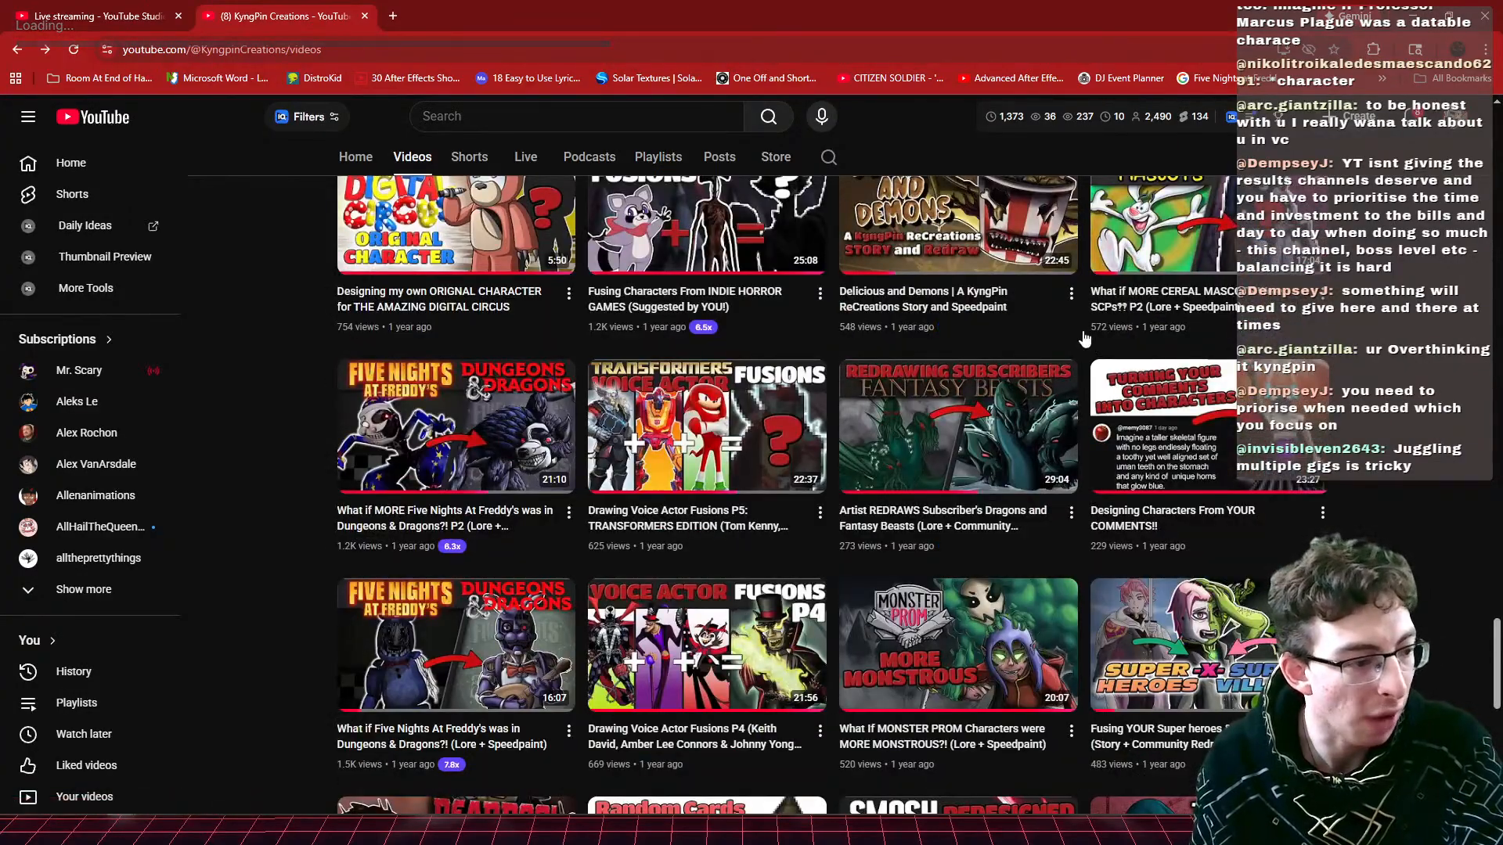
scroll(1084, 339, down, 4)
scroll(878, 488, down, 3)
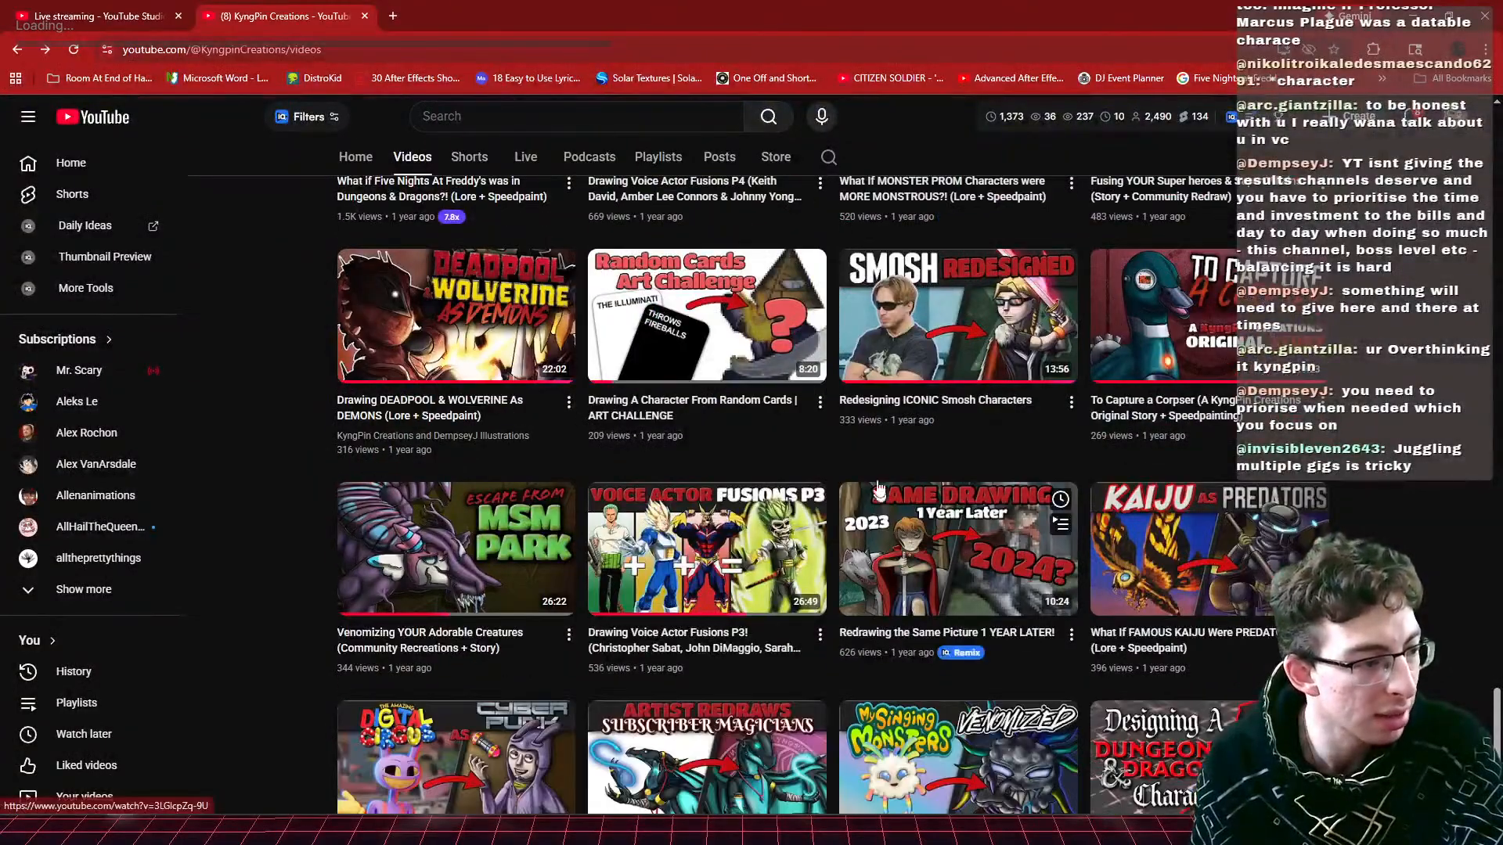
scroll(864, 465, down, 2)
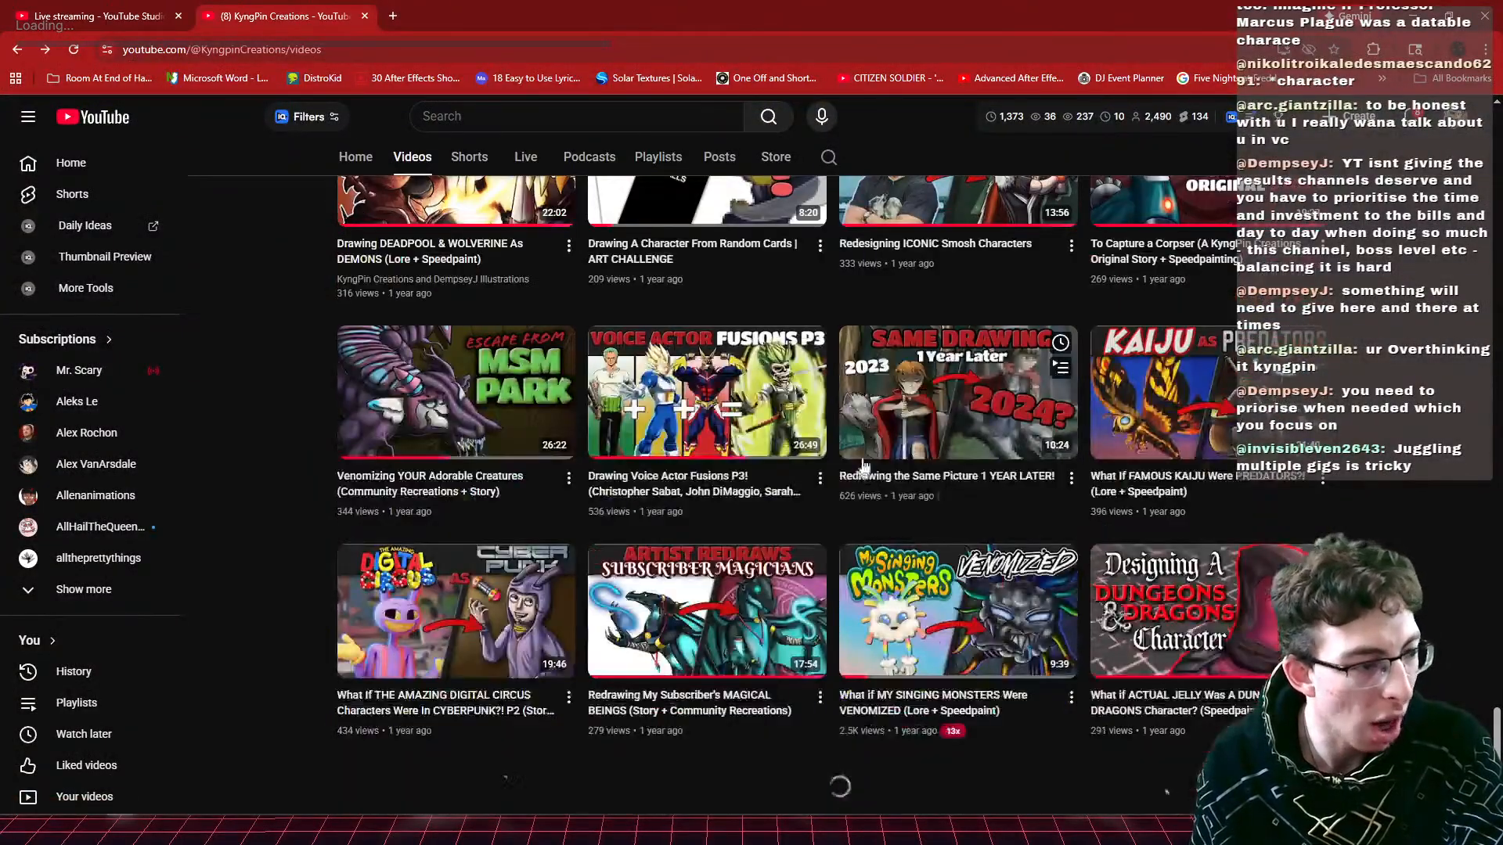
scroll(864, 465, down, 10)
scroll(993, 409, up, 12)
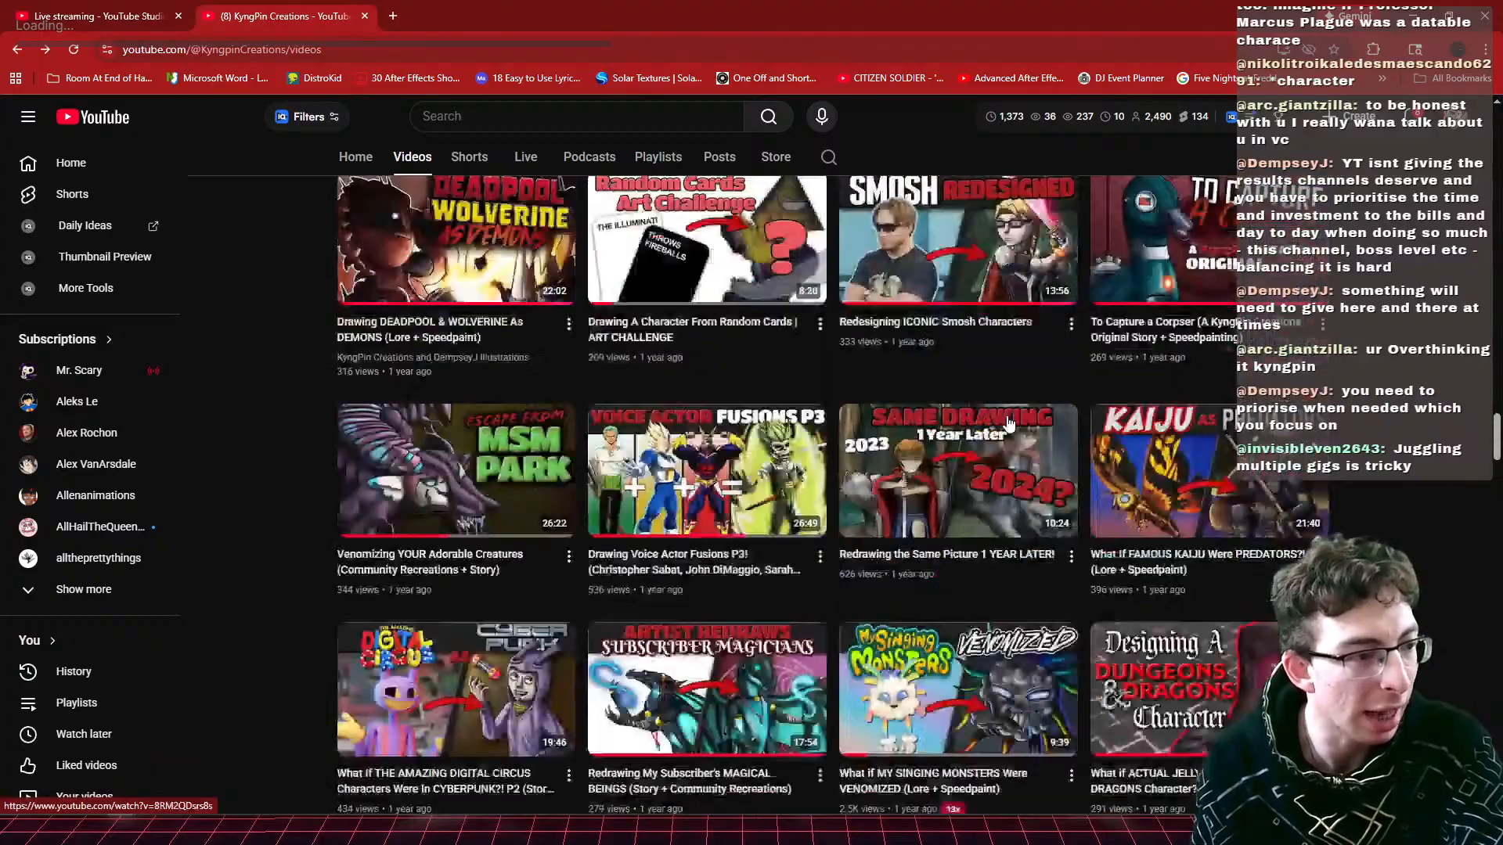
scroll(1007, 424, up, 7)
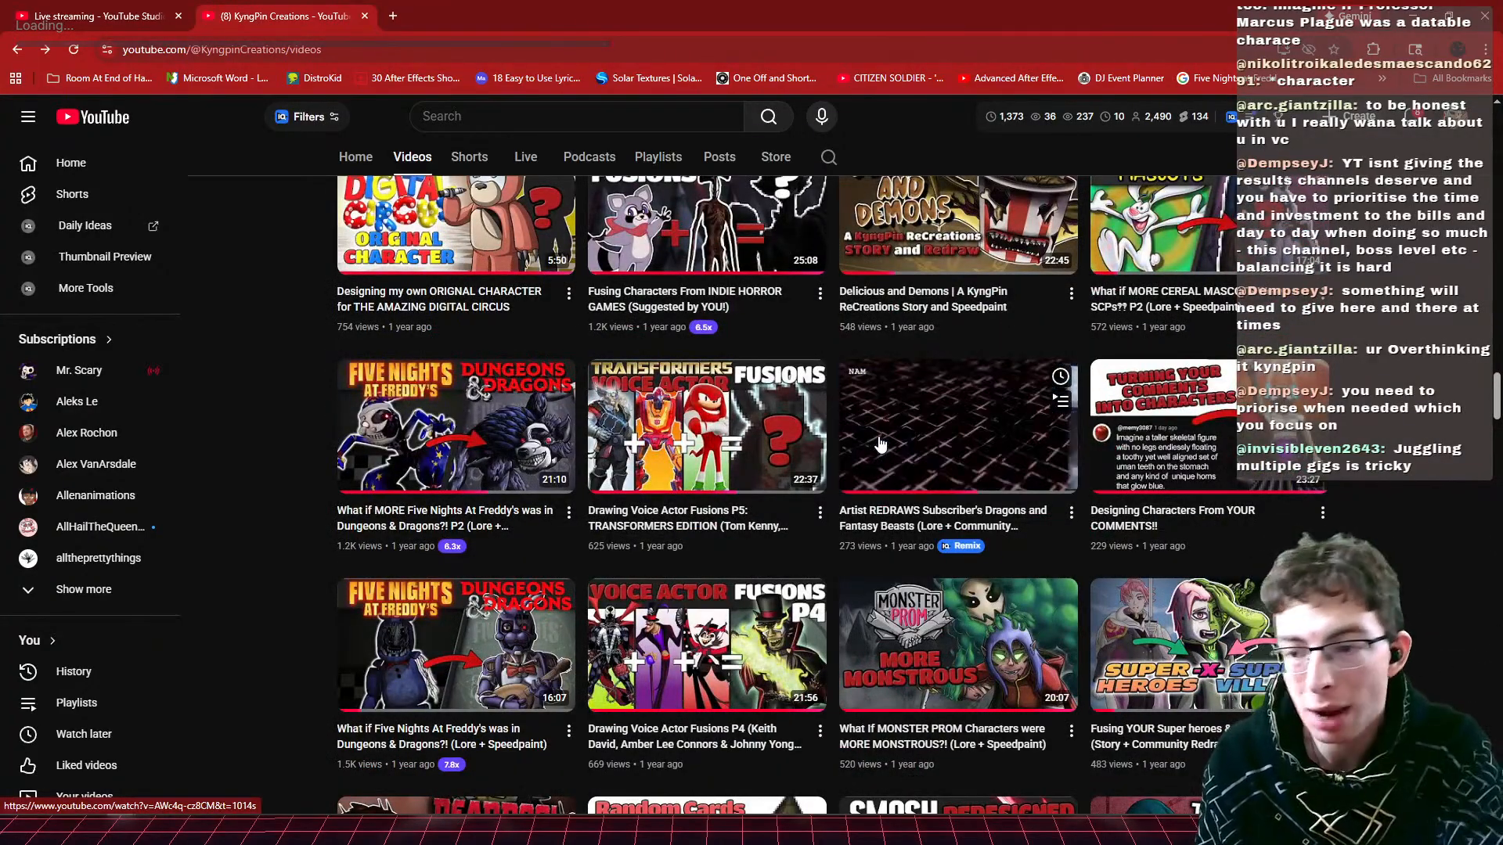
- Switch back to Clip Studio Paint and show the closed-fist gauntlet together with the cat character
click(1413, 16)
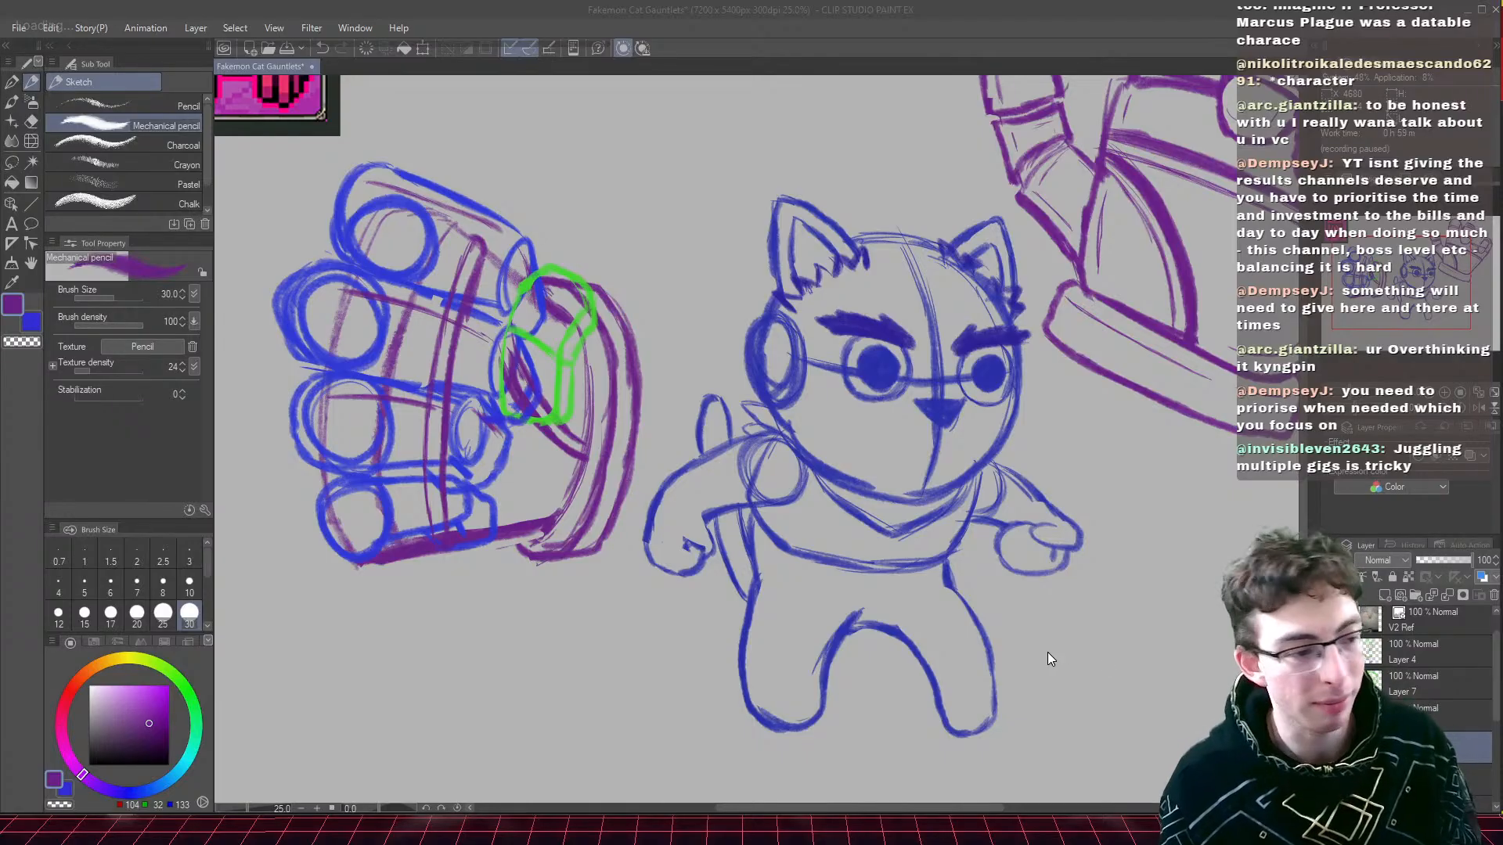
drag(1390, 296, 1379, 304)
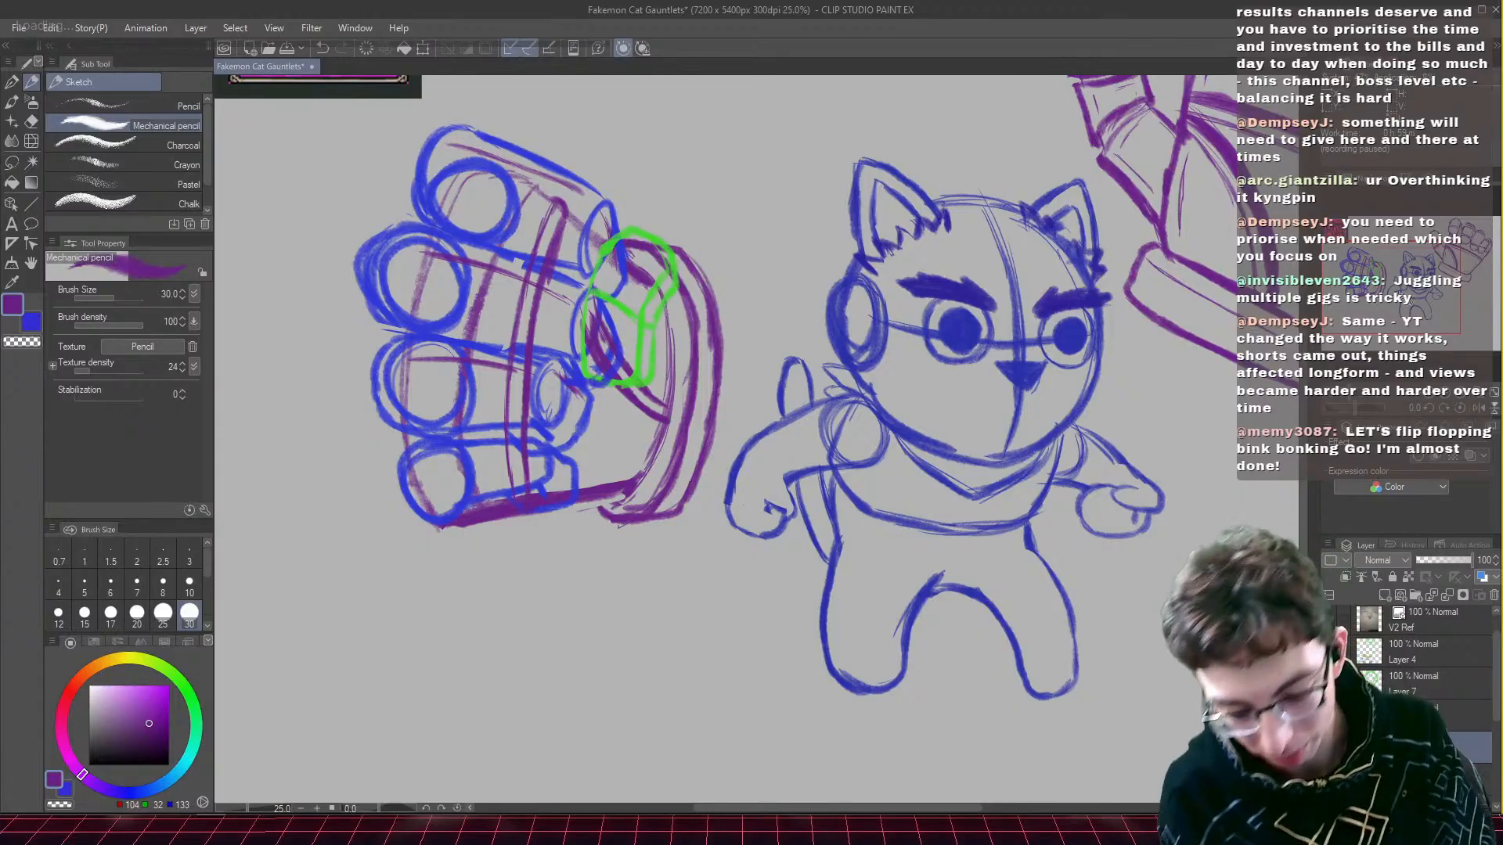
drag(1401, 306, 1412, 306)
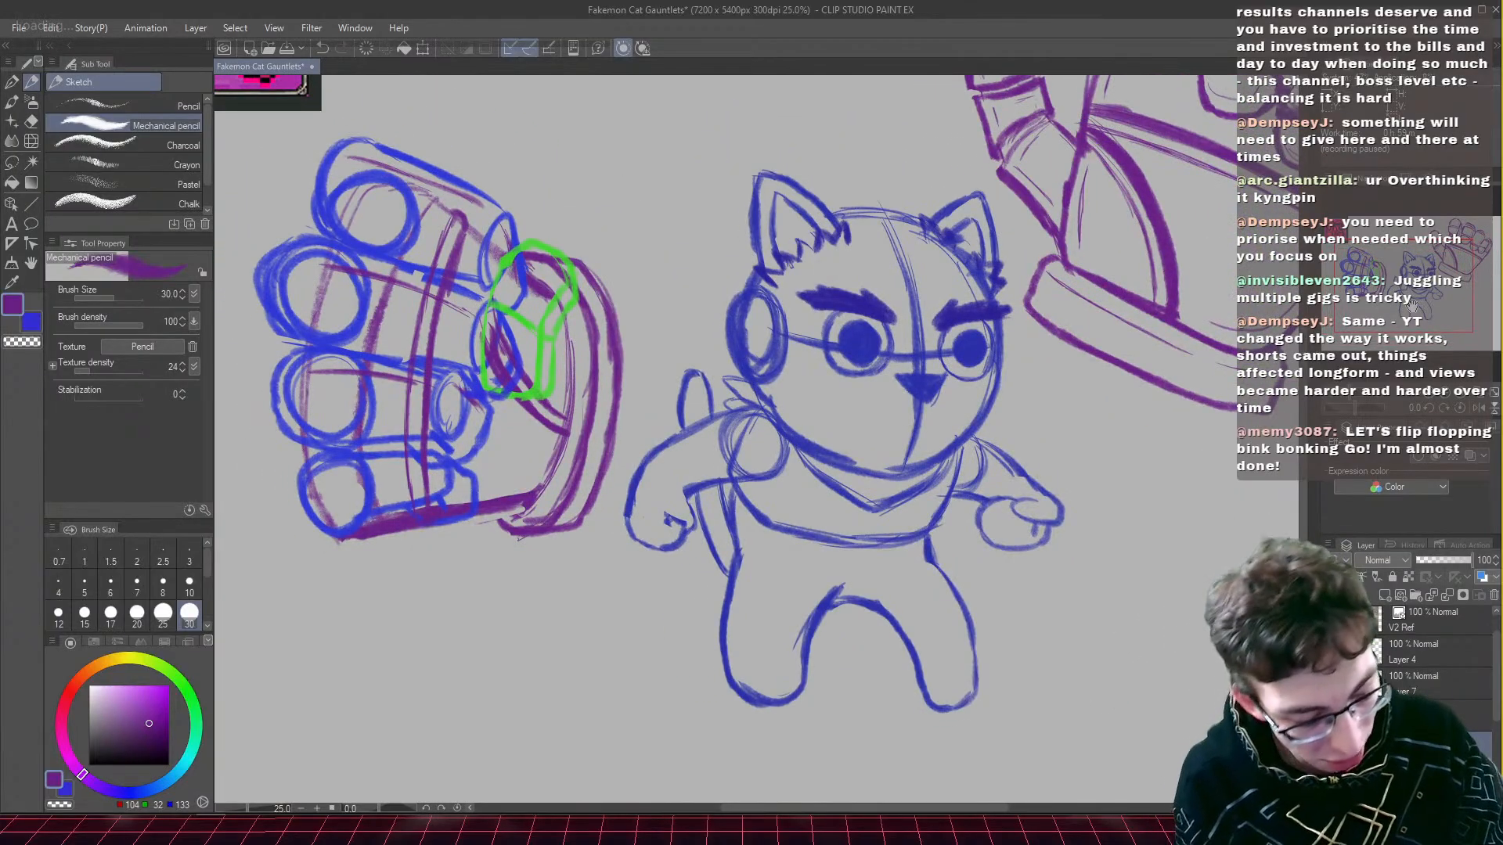
key(ctrl+minus)
key(ctrl+minus)
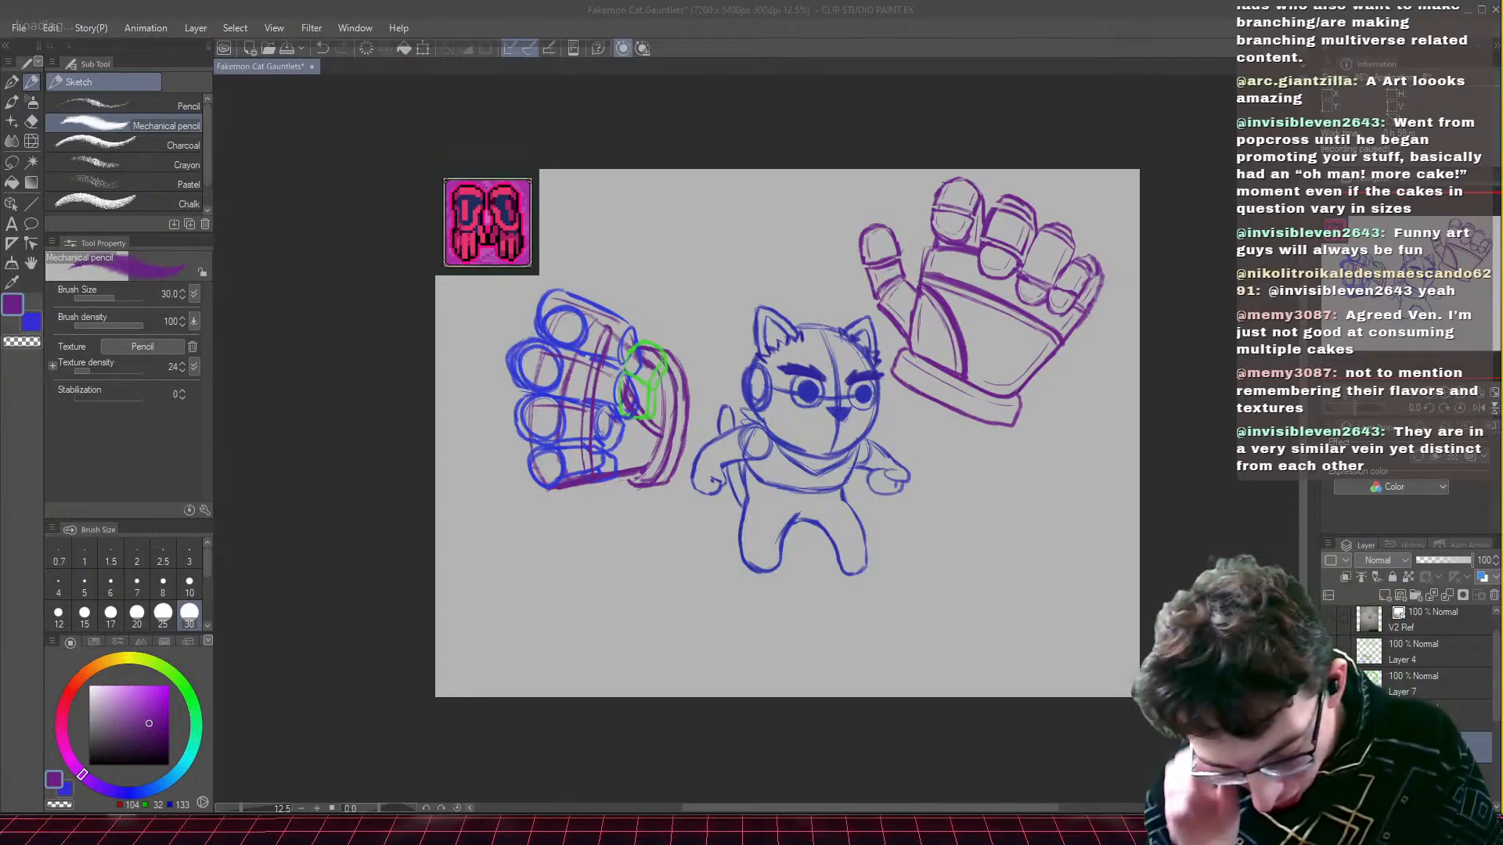
key(ctrl+plus)
key(ctrl+minus)
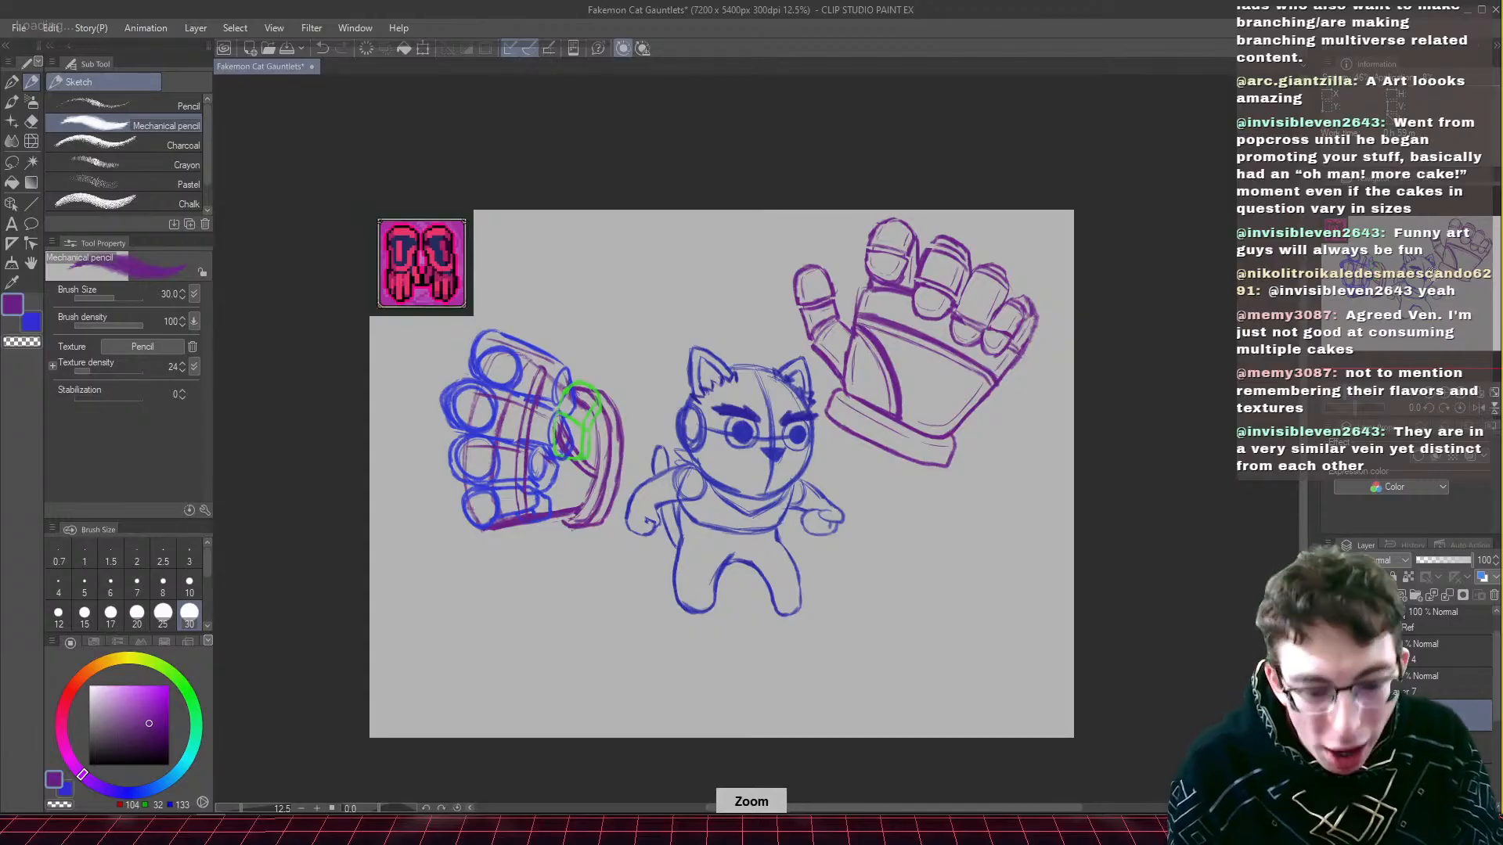
drag(1397, 274, 1391, 272)
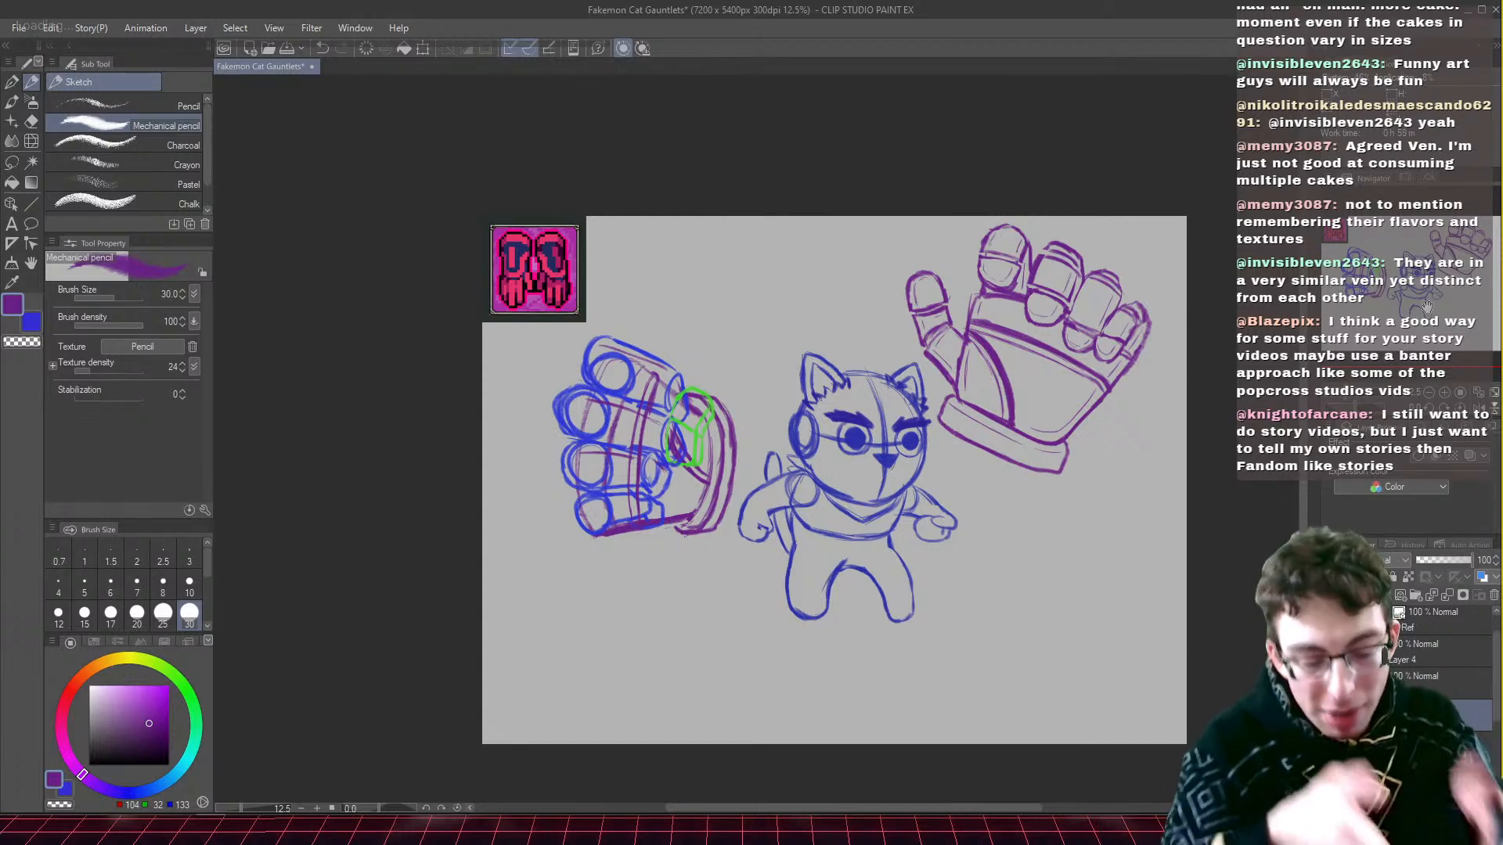
mouse_move(1389, 299)
mouse_down()
mouse_move(1389, 316)
mouse_move(1375, 284)
mouse_up()
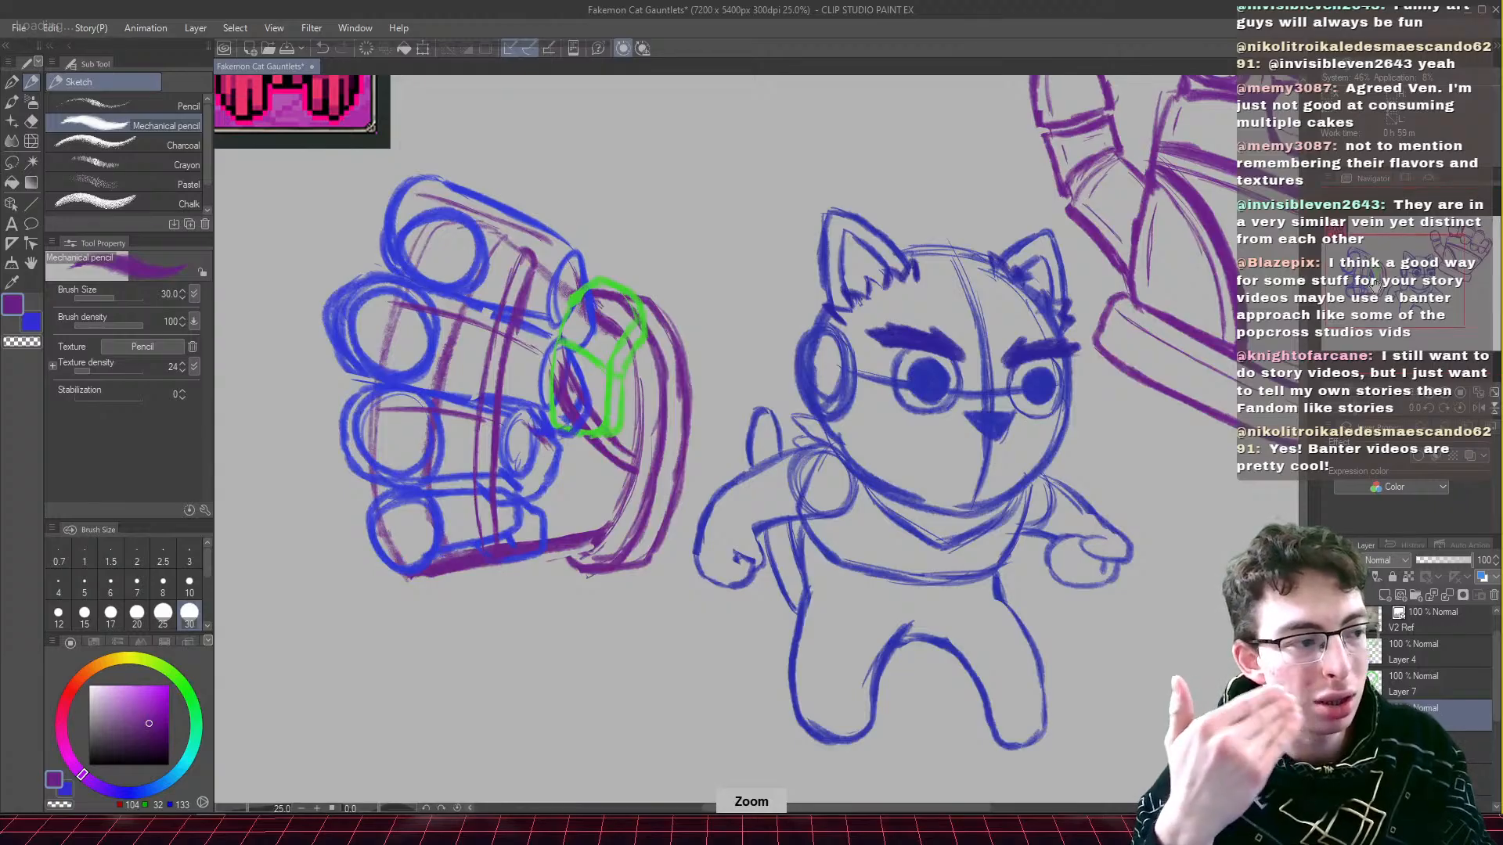
key(ctrl+minus)
drag(1414, 290, 1425, 306)
key(ctrl+plus)
key(ctrl+minus)
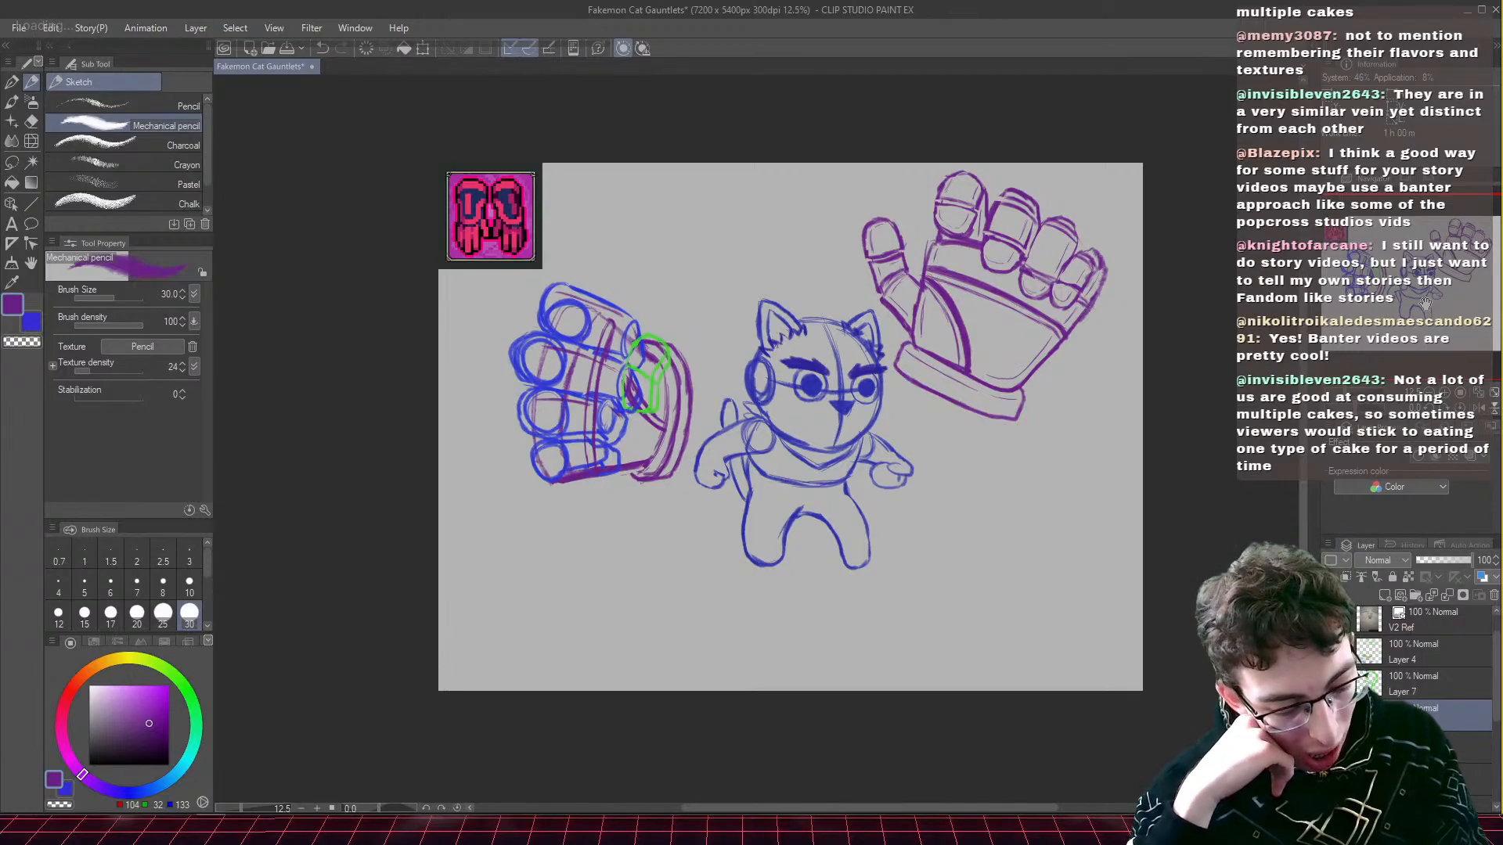
key(ctrl+plus)
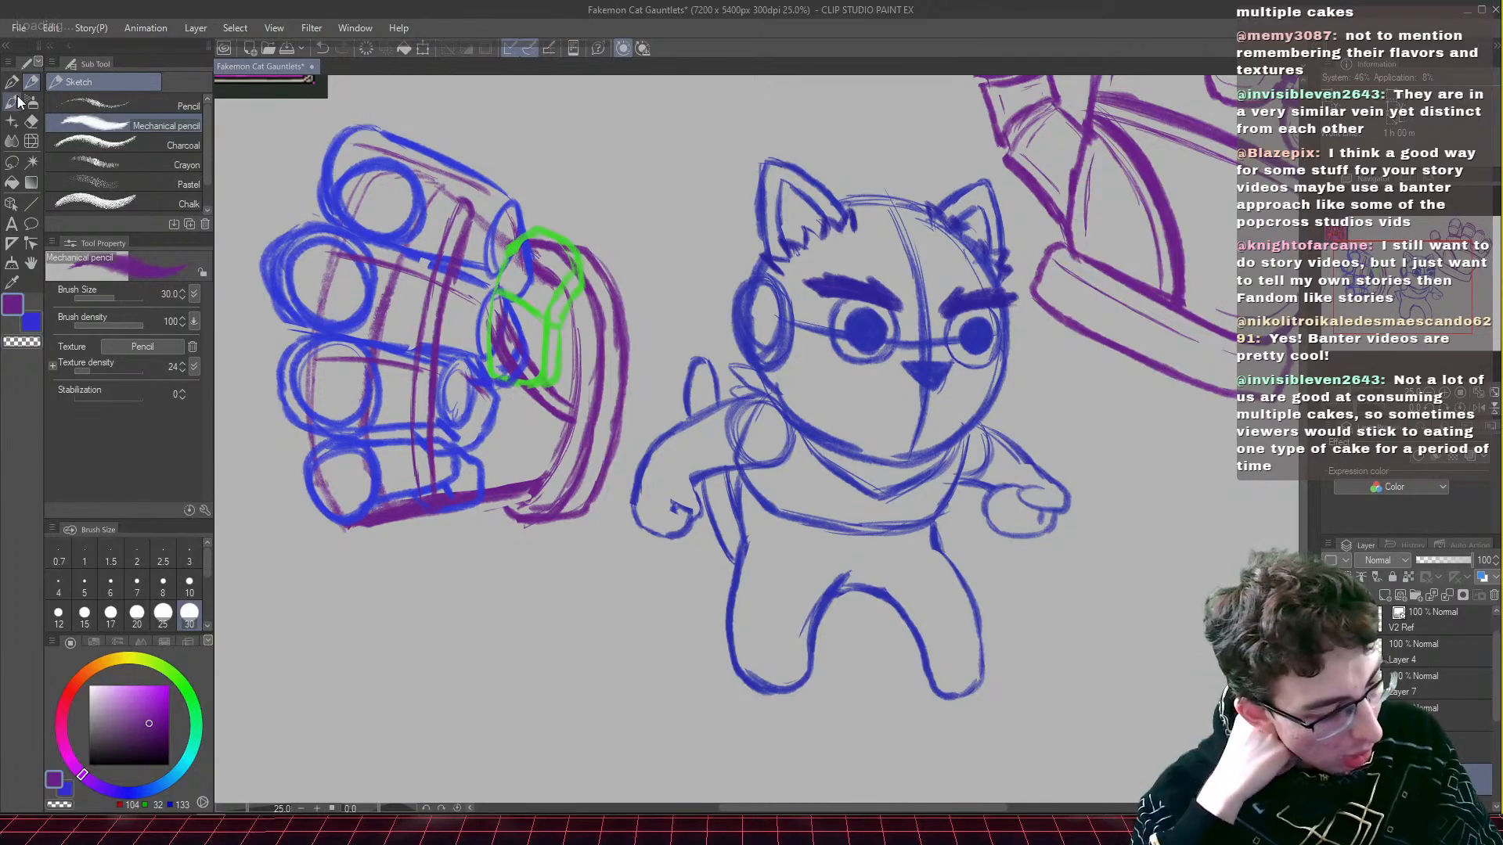
key(e)
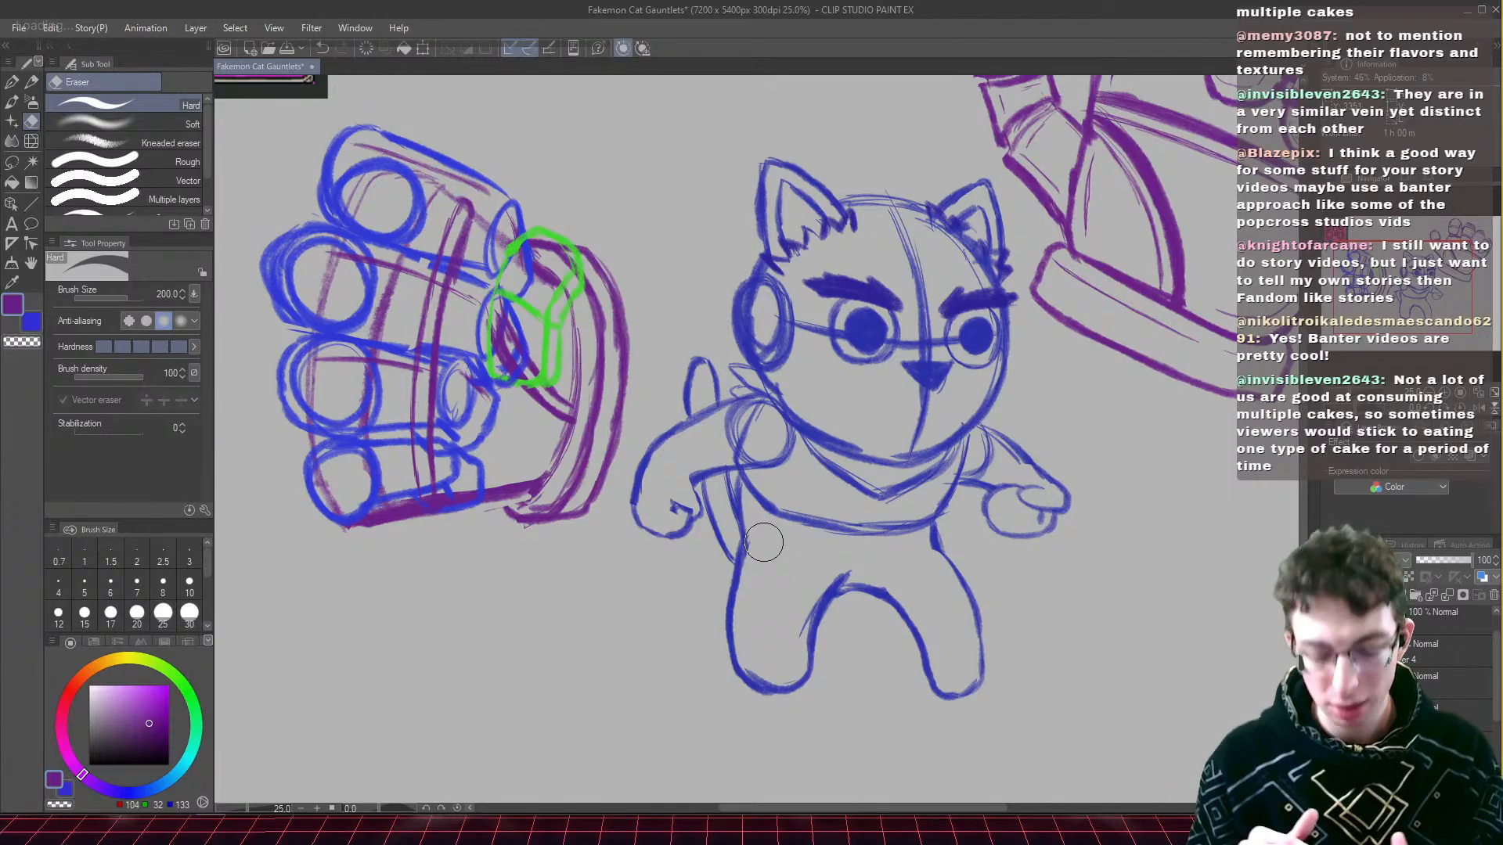
scroll(763, 541, down, 3)
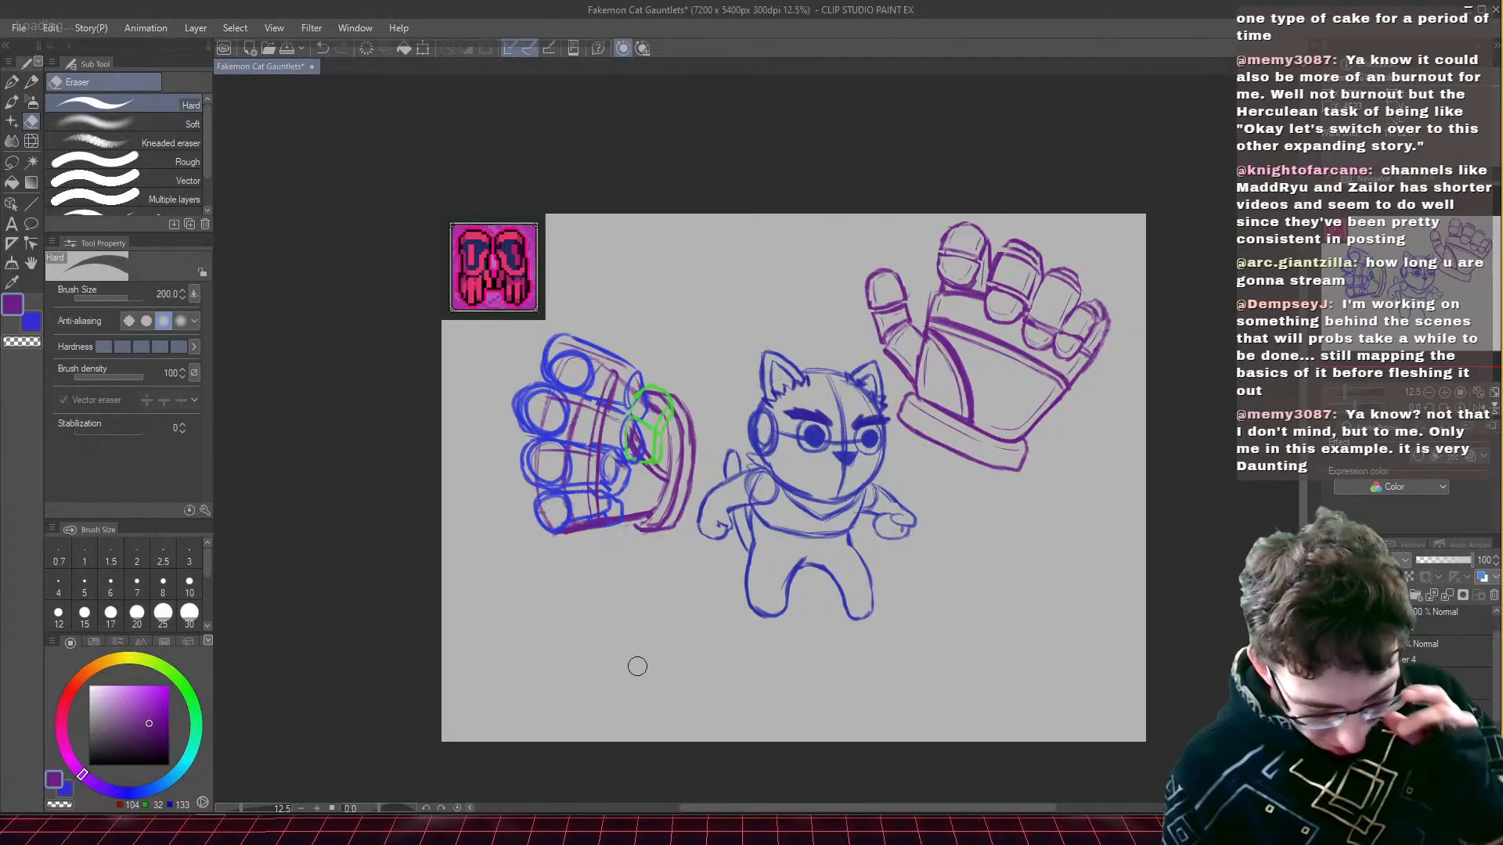
click(29, 85)
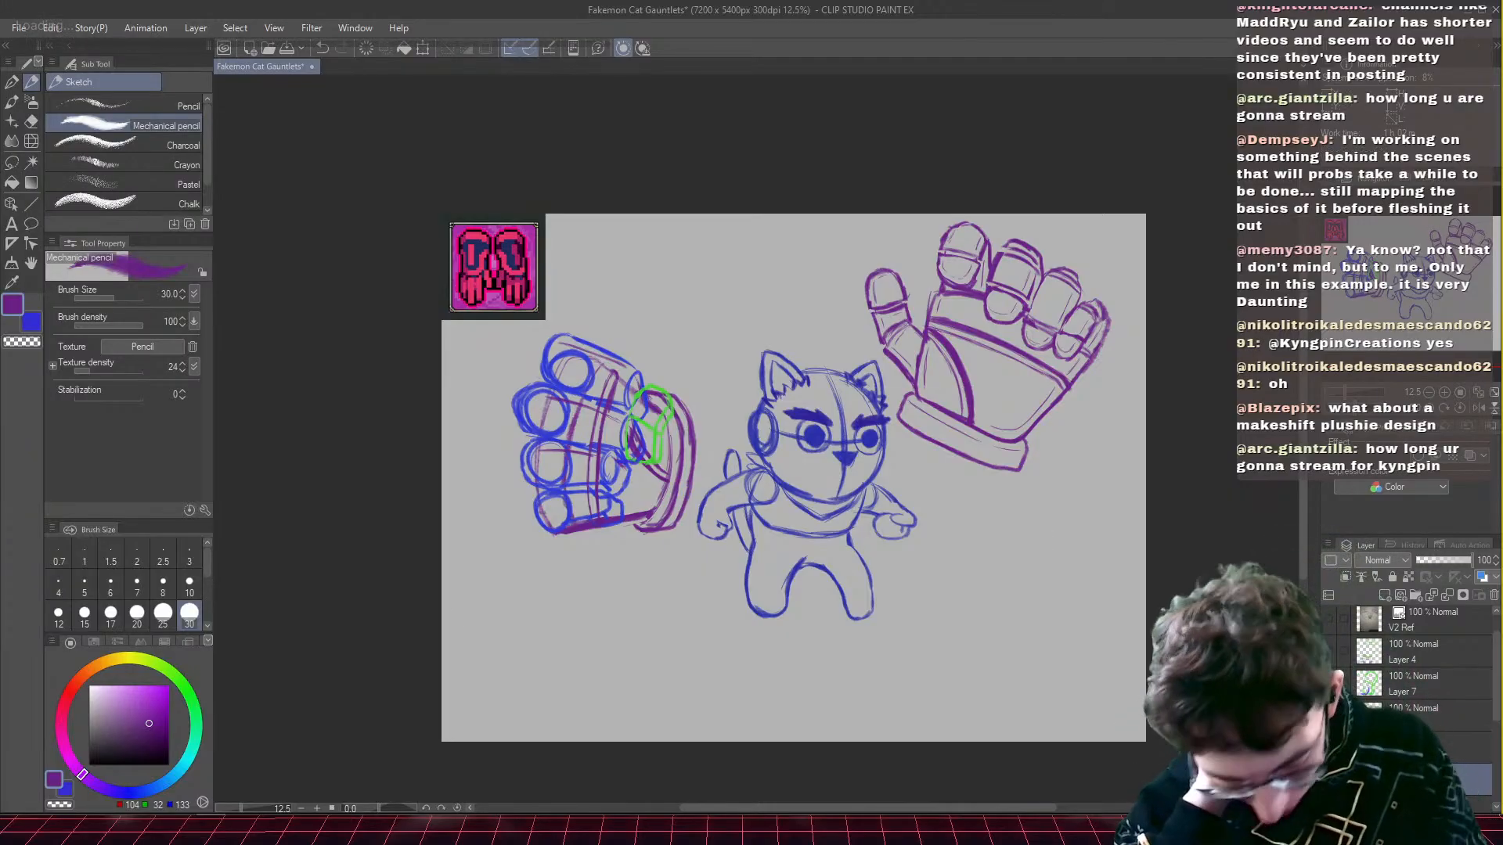
scroll(756, 444, up, 2)
scroll(756, 444, down, 2)
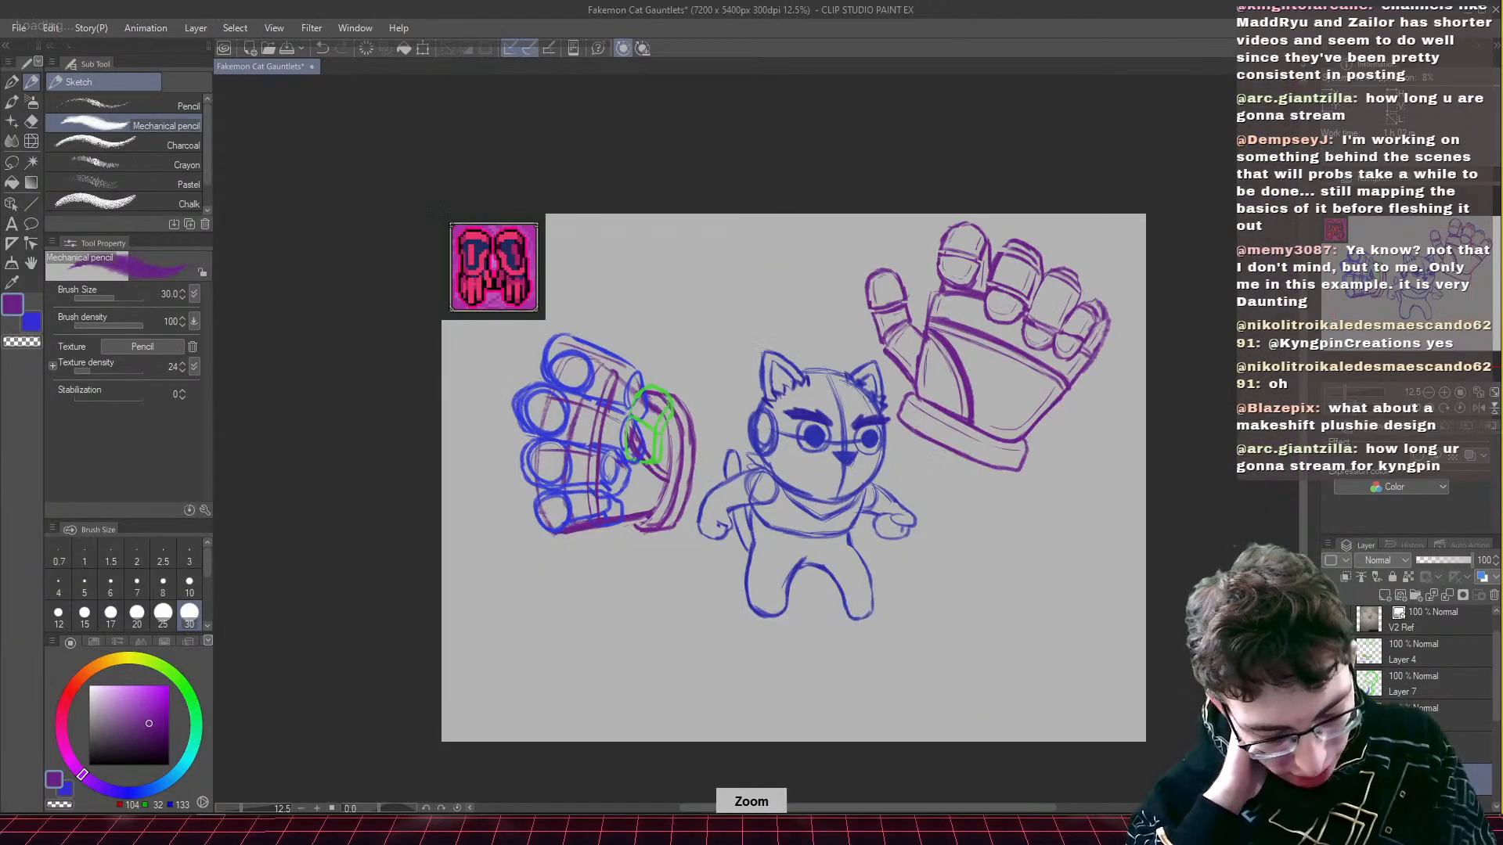
drag(1424, 296, 1464, 279)
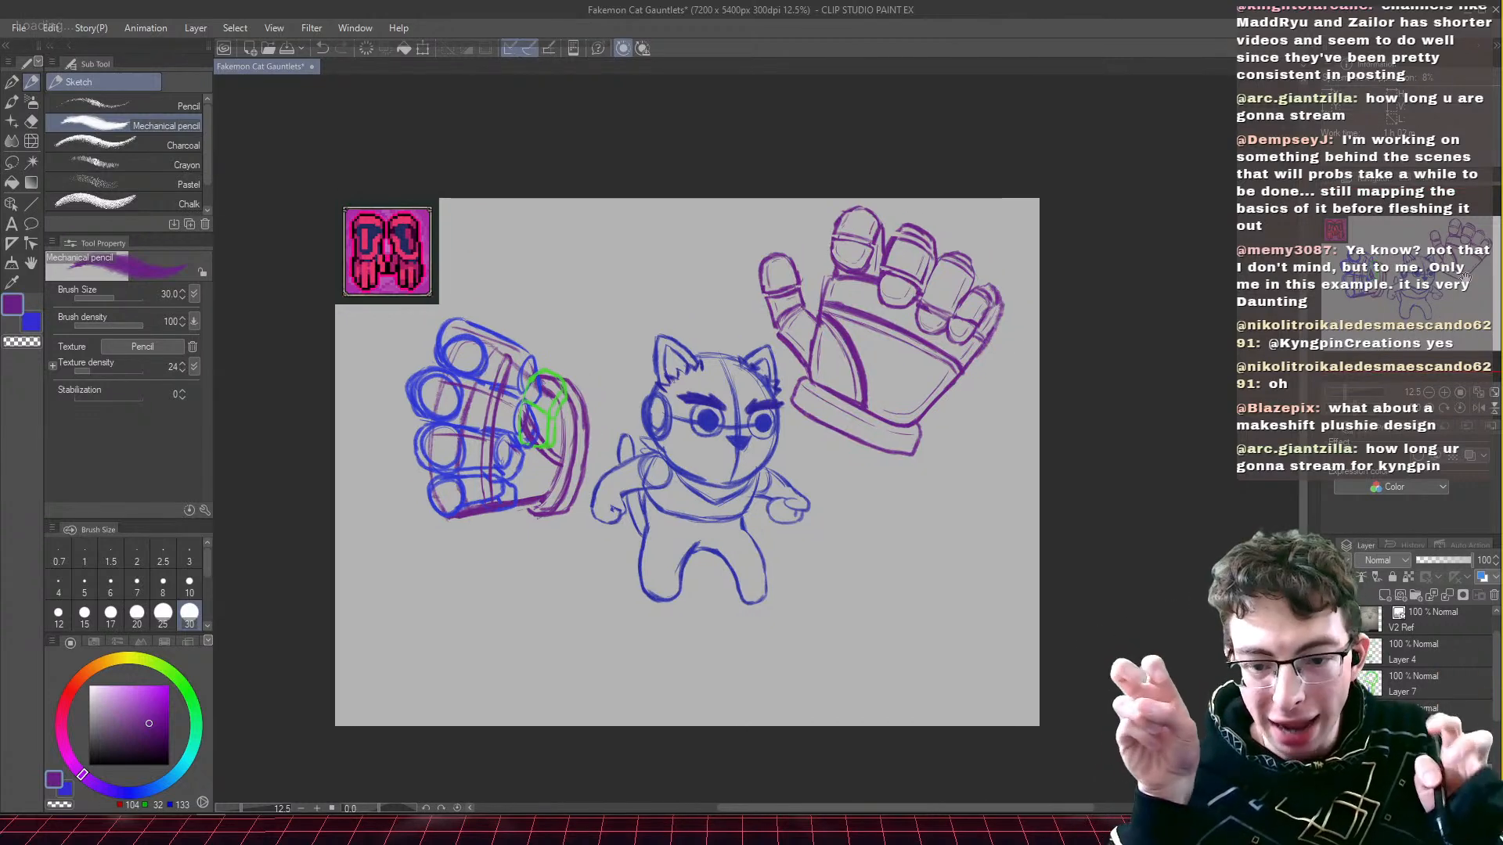
scroll(1463, 278, up, 2)
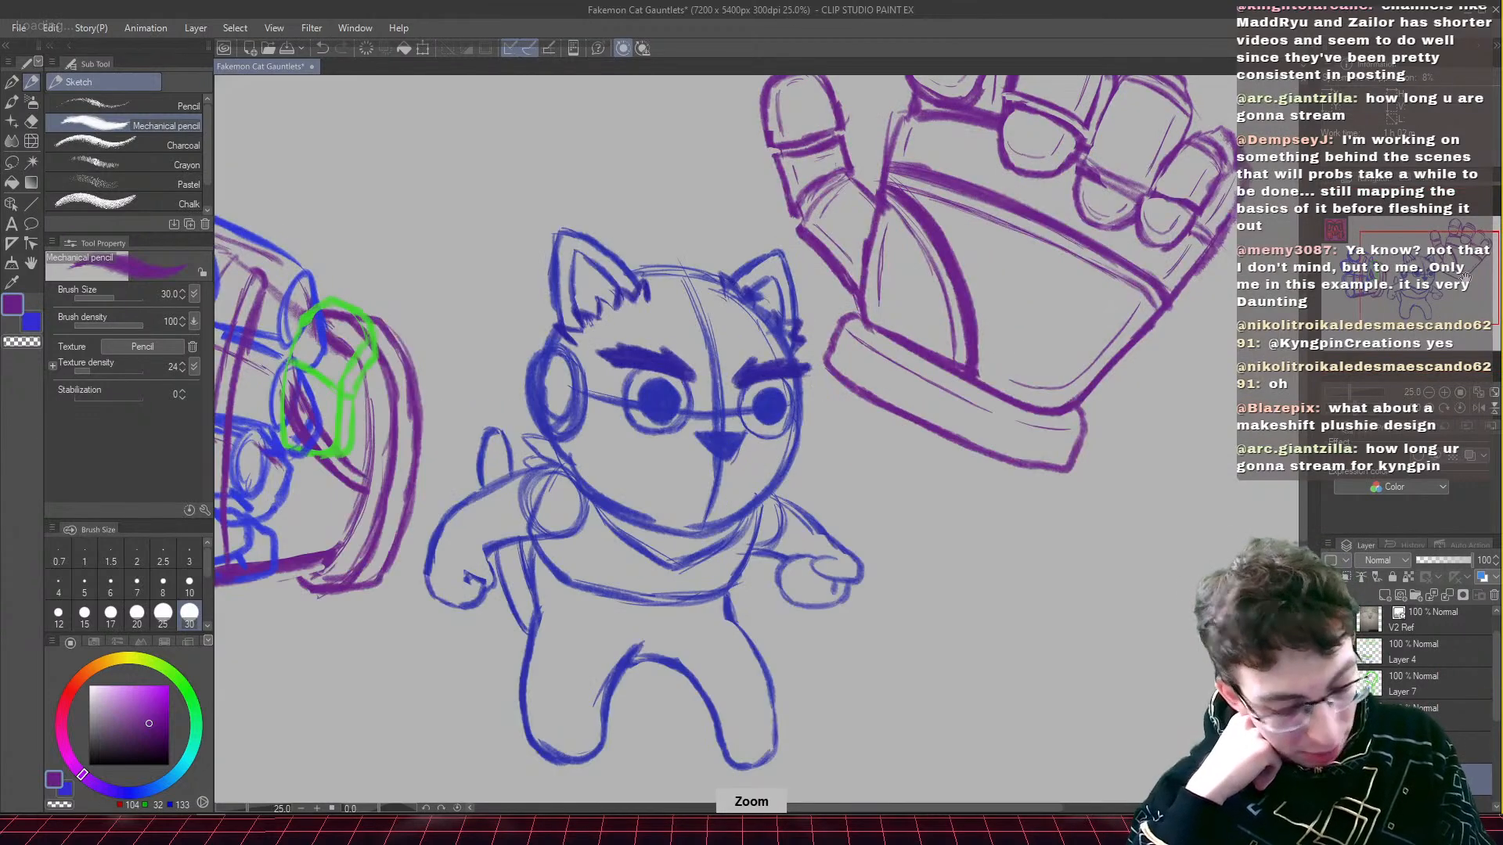
drag(1465, 278, 1397, 276)
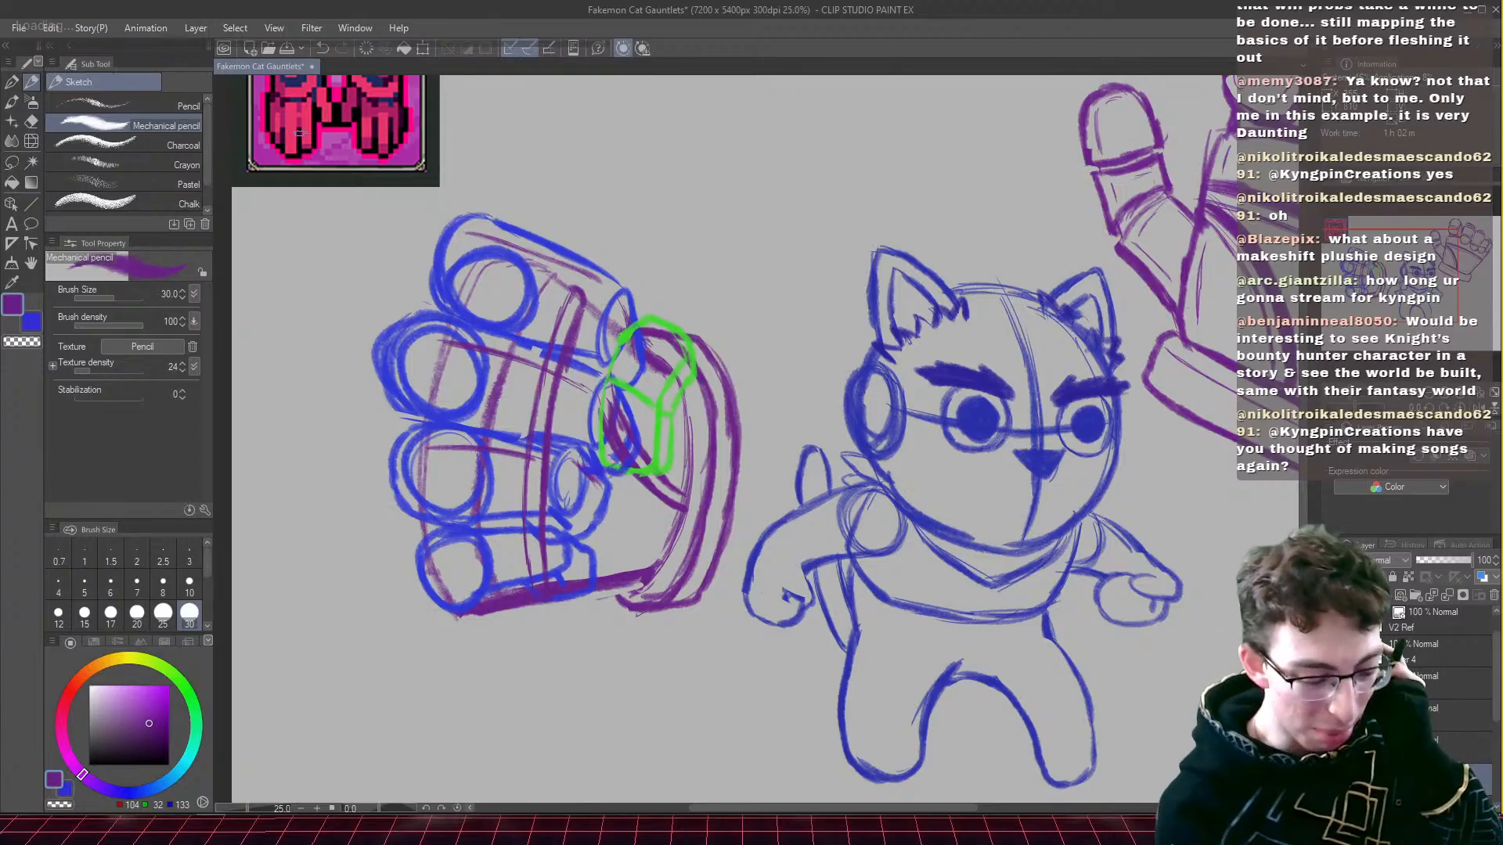
scroll(301, 133, down, 2)
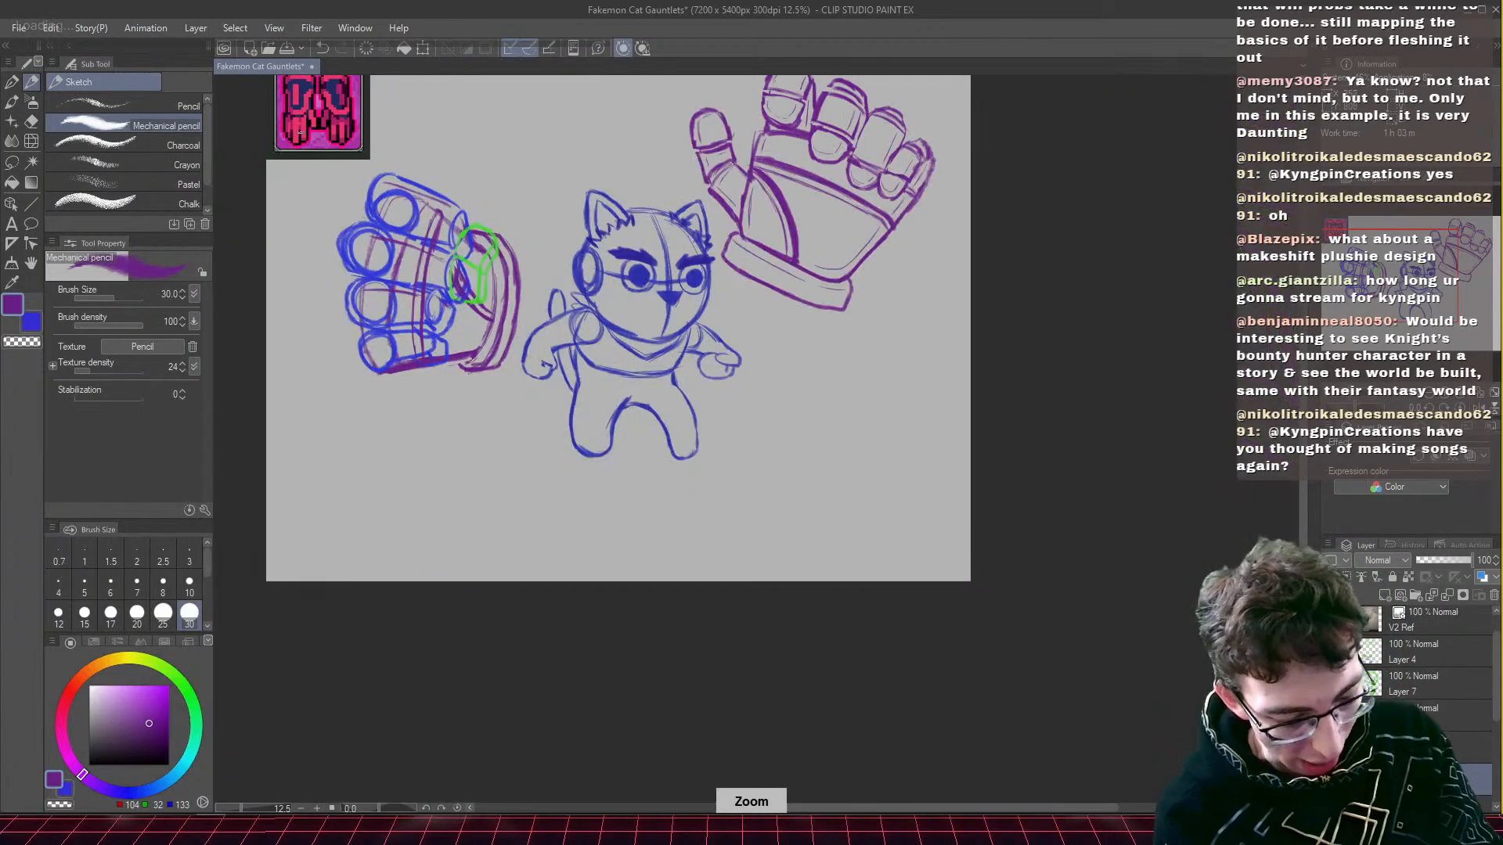
- Examine the cat character sketch alongside the closed-fist gauntlet and the open gauntlet
drag(1439, 333, 1425, 291)
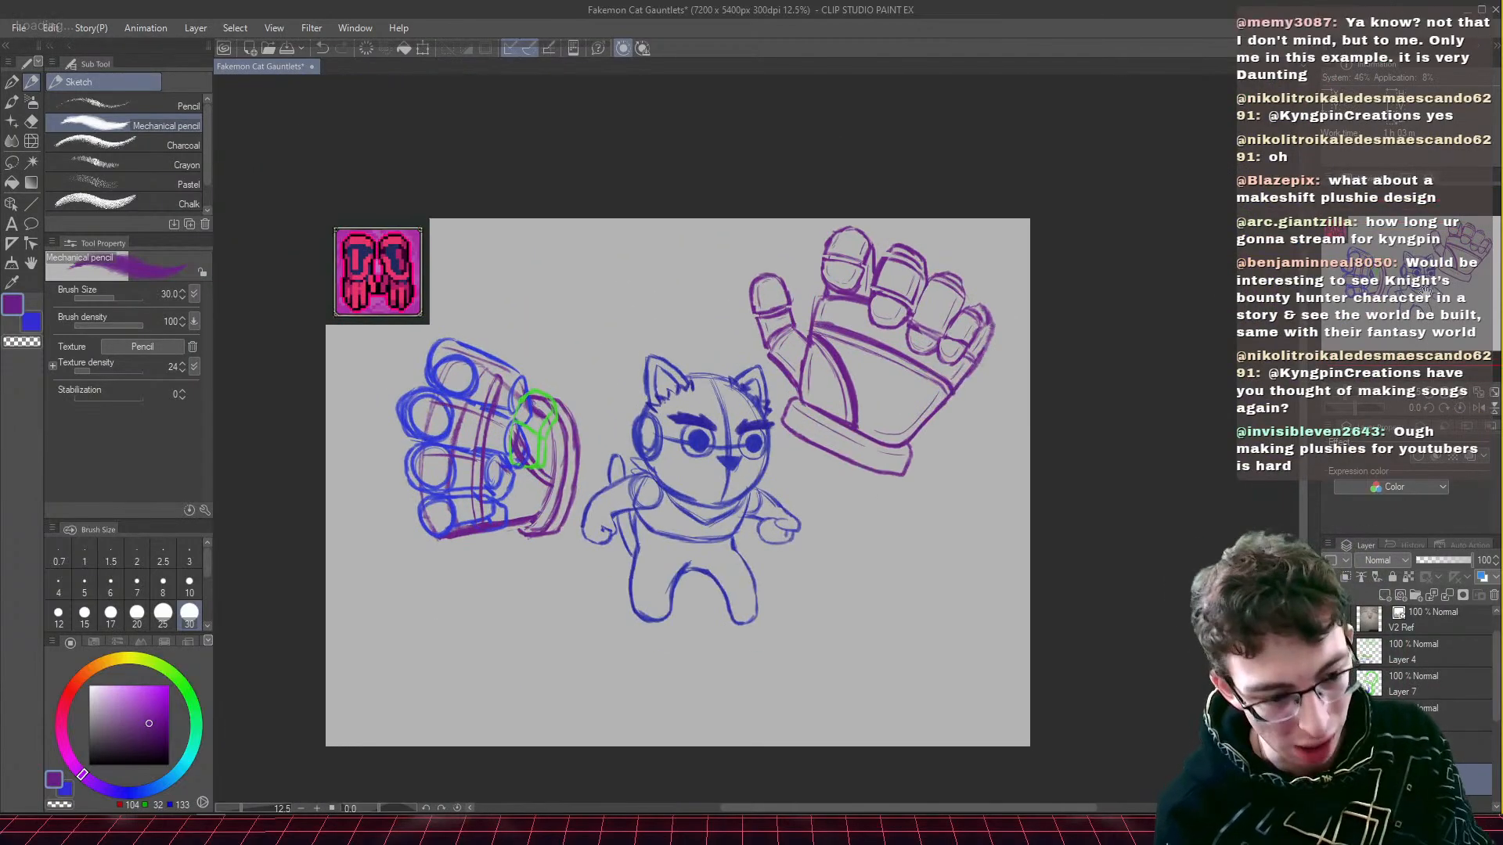
scroll(1425, 291, up, 2)
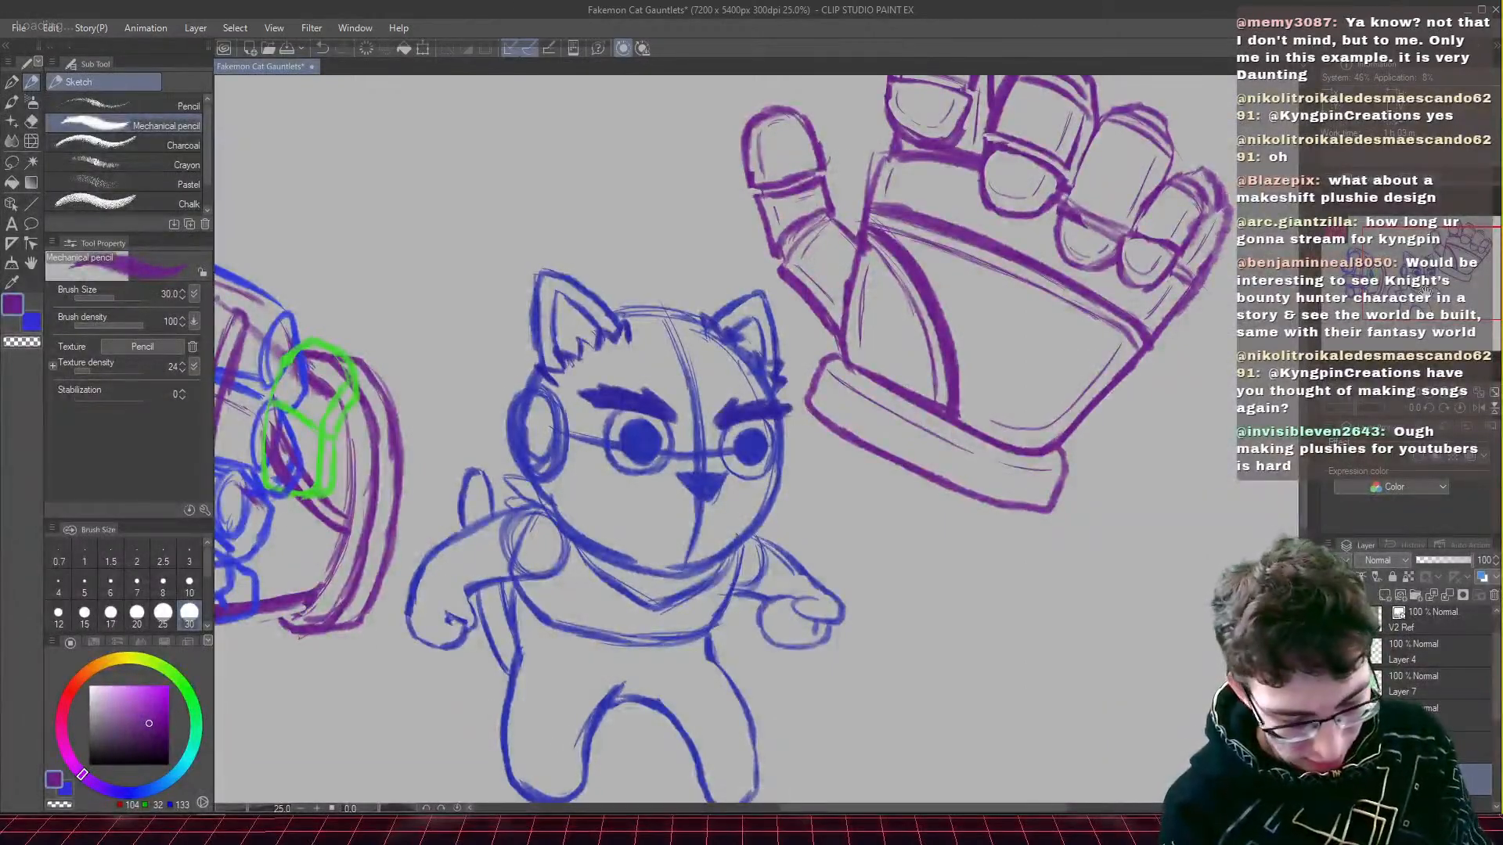
drag(1425, 300, 1392, 312)
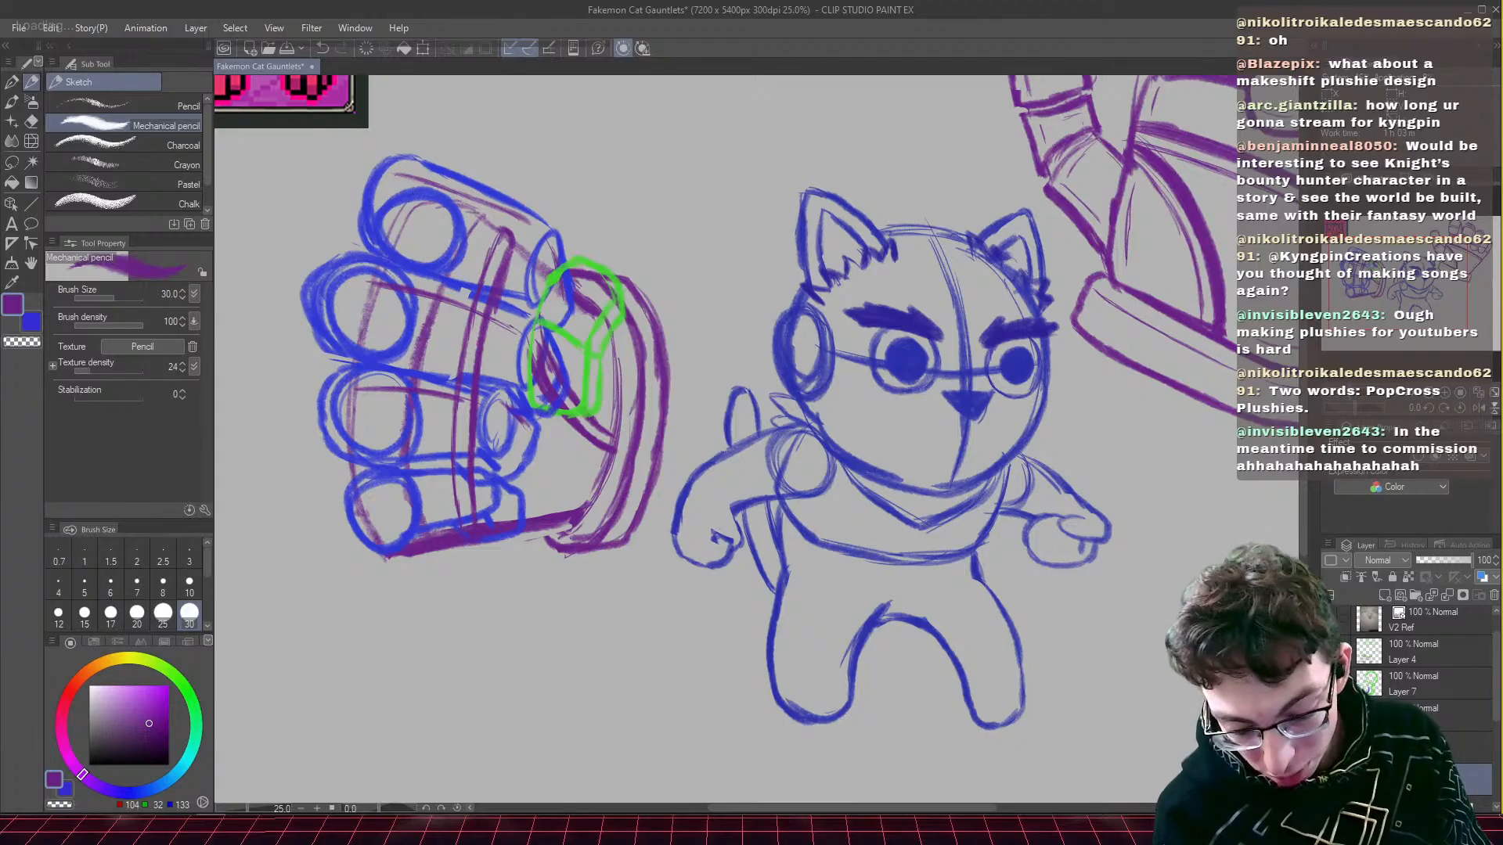
key(ctrl+minus)
key(ctrl+minus)
drag(1407, 340, 1448, 319)
key(ctrl+plus)
key(ctrl+plus)
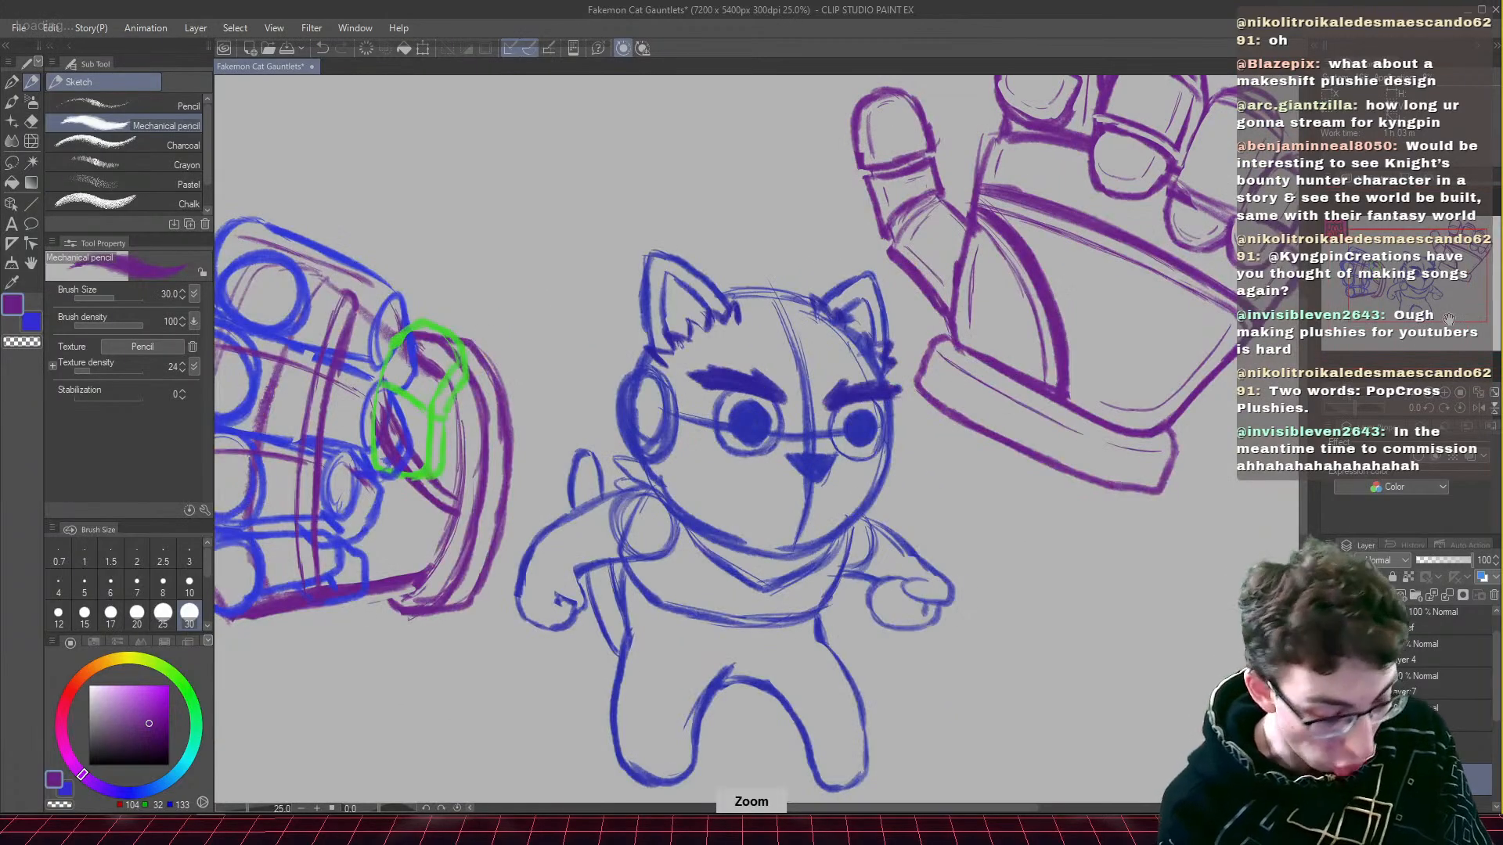
key(ctrl+minus)
key(ctrl+minus)
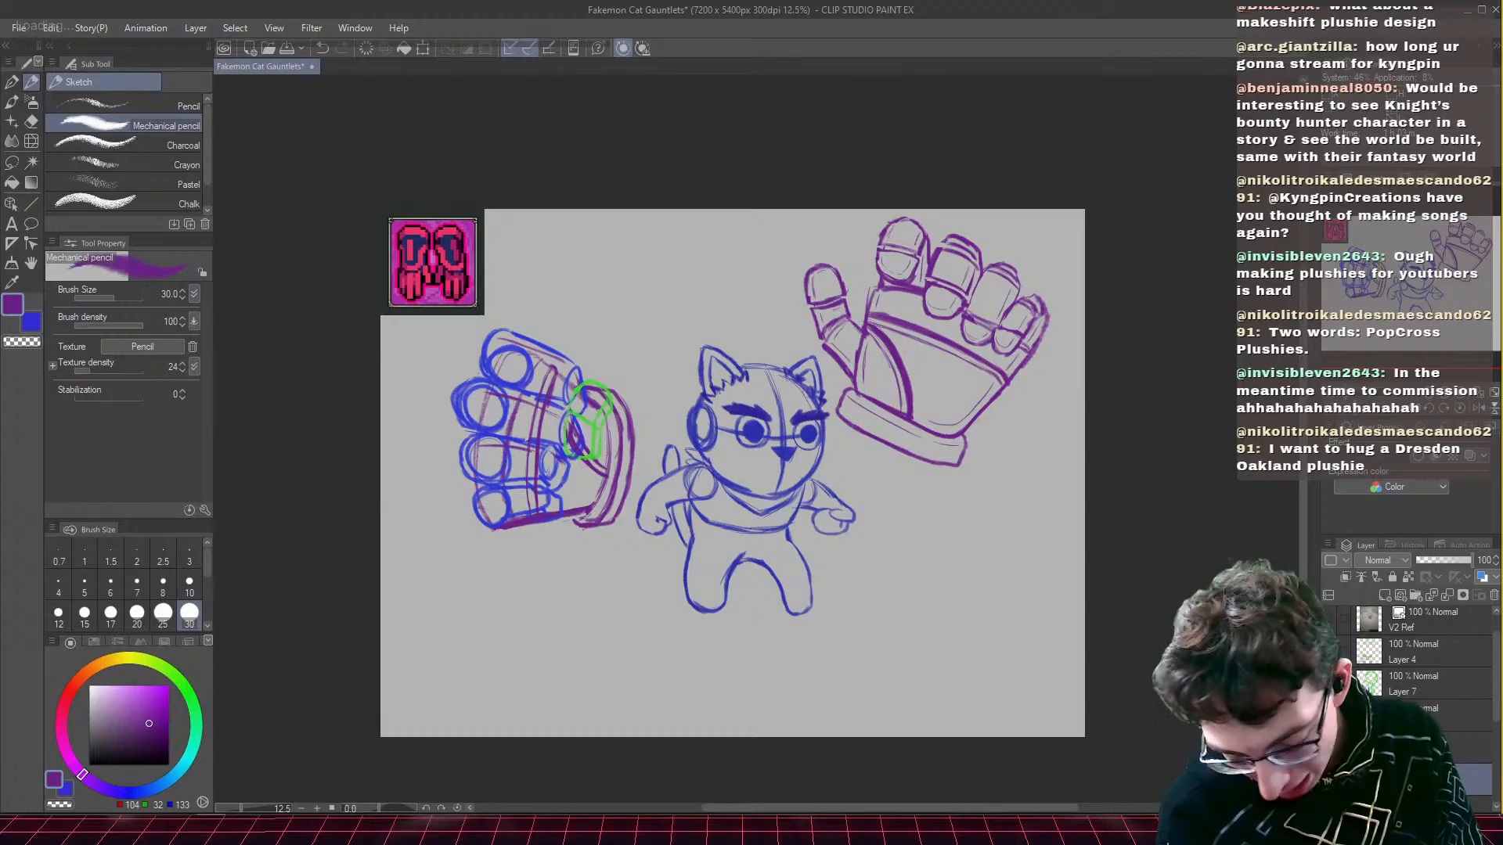
- Add a new empty layer directly above Layer 7
mouse_move(1496, 719)
mouse_down()
mouse_move(1500, 763)
mouse_move(1500, 737)
mouse_up()
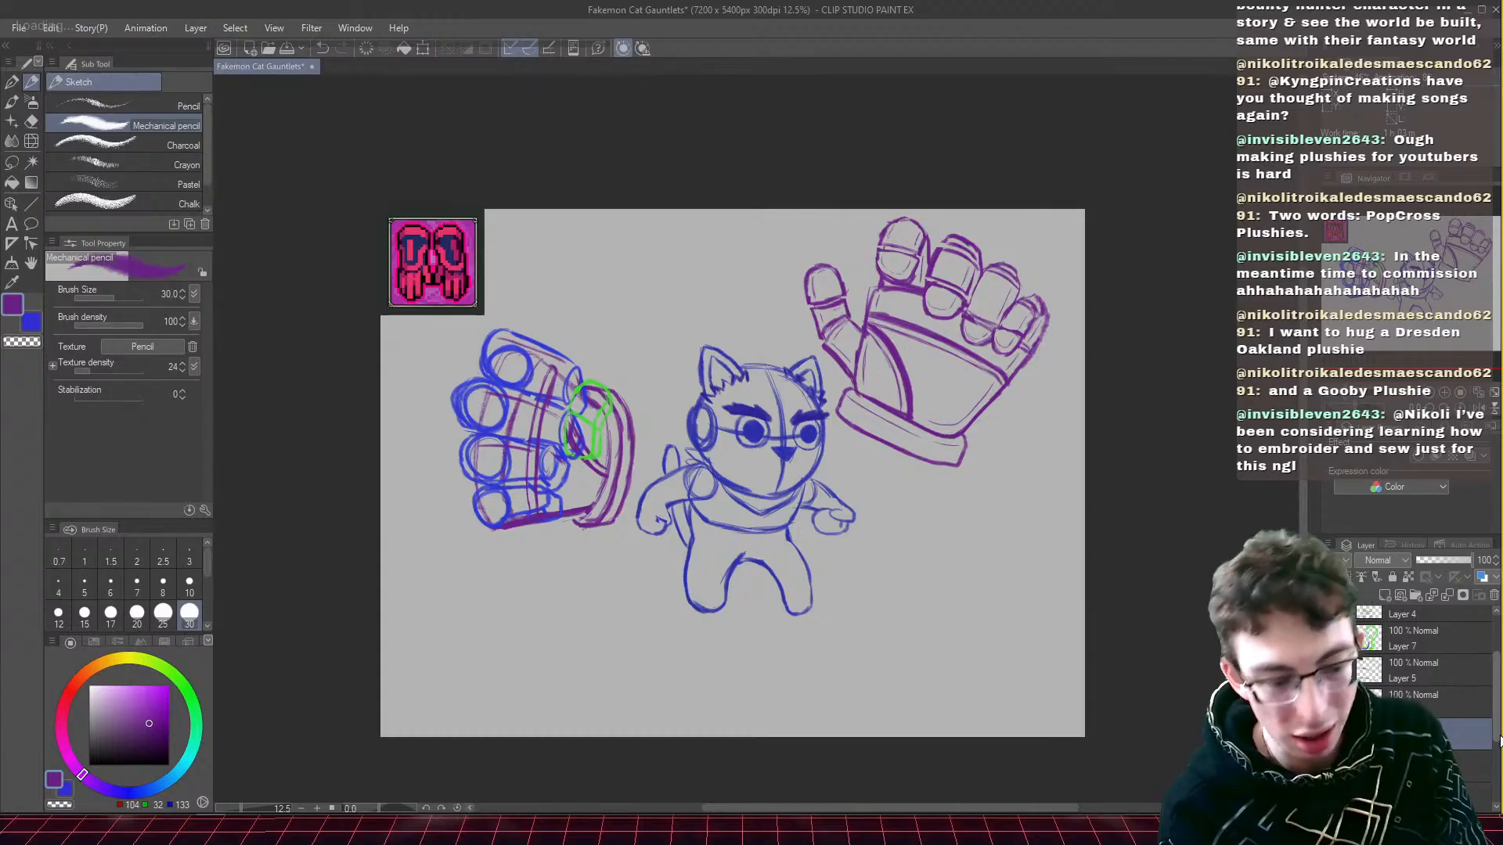
click(1397, 636)
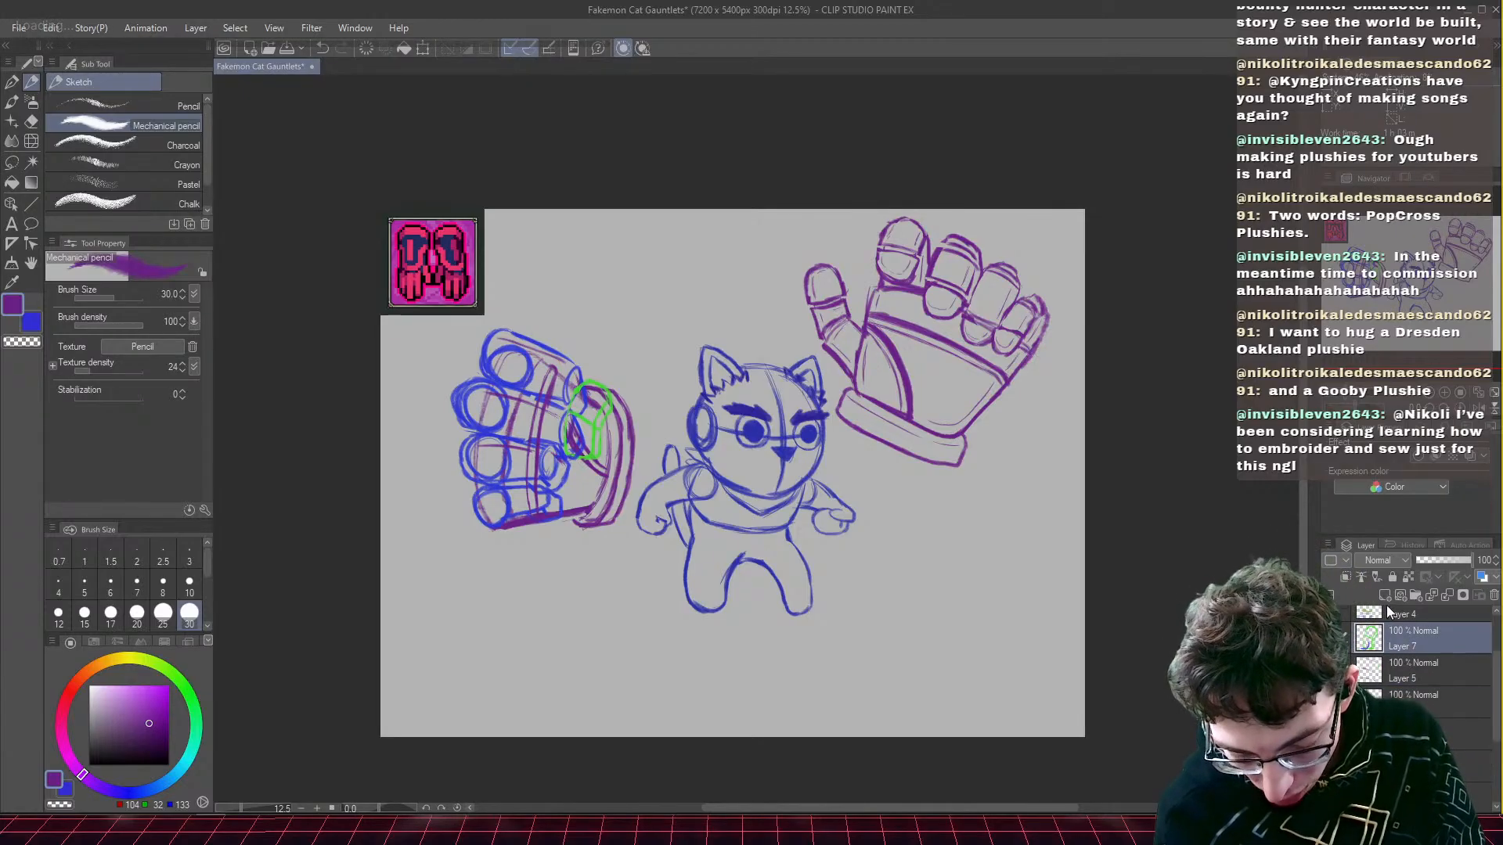
click(1385, 597)
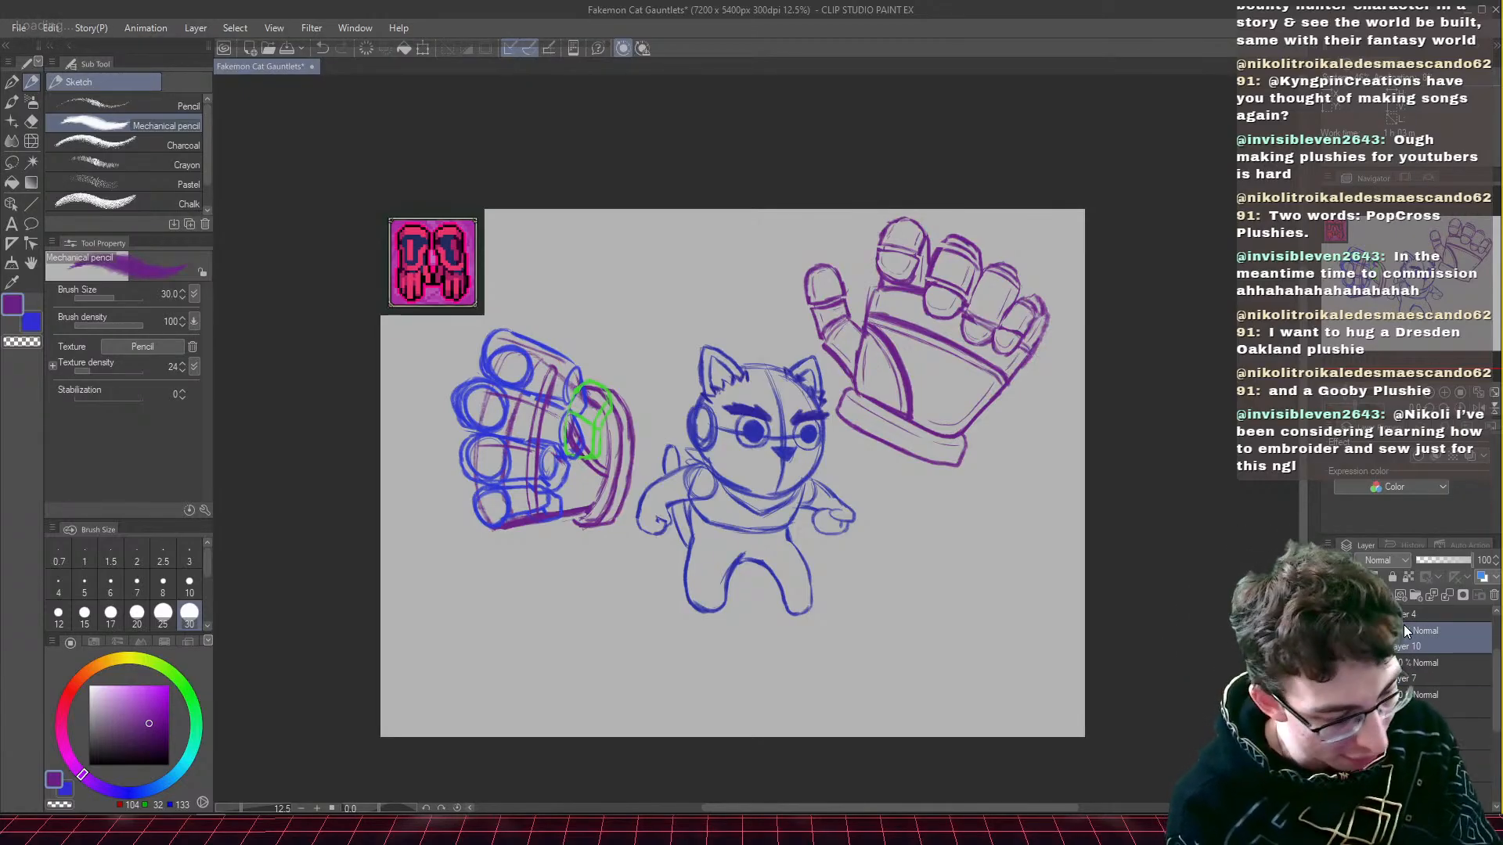
click(31, 120)
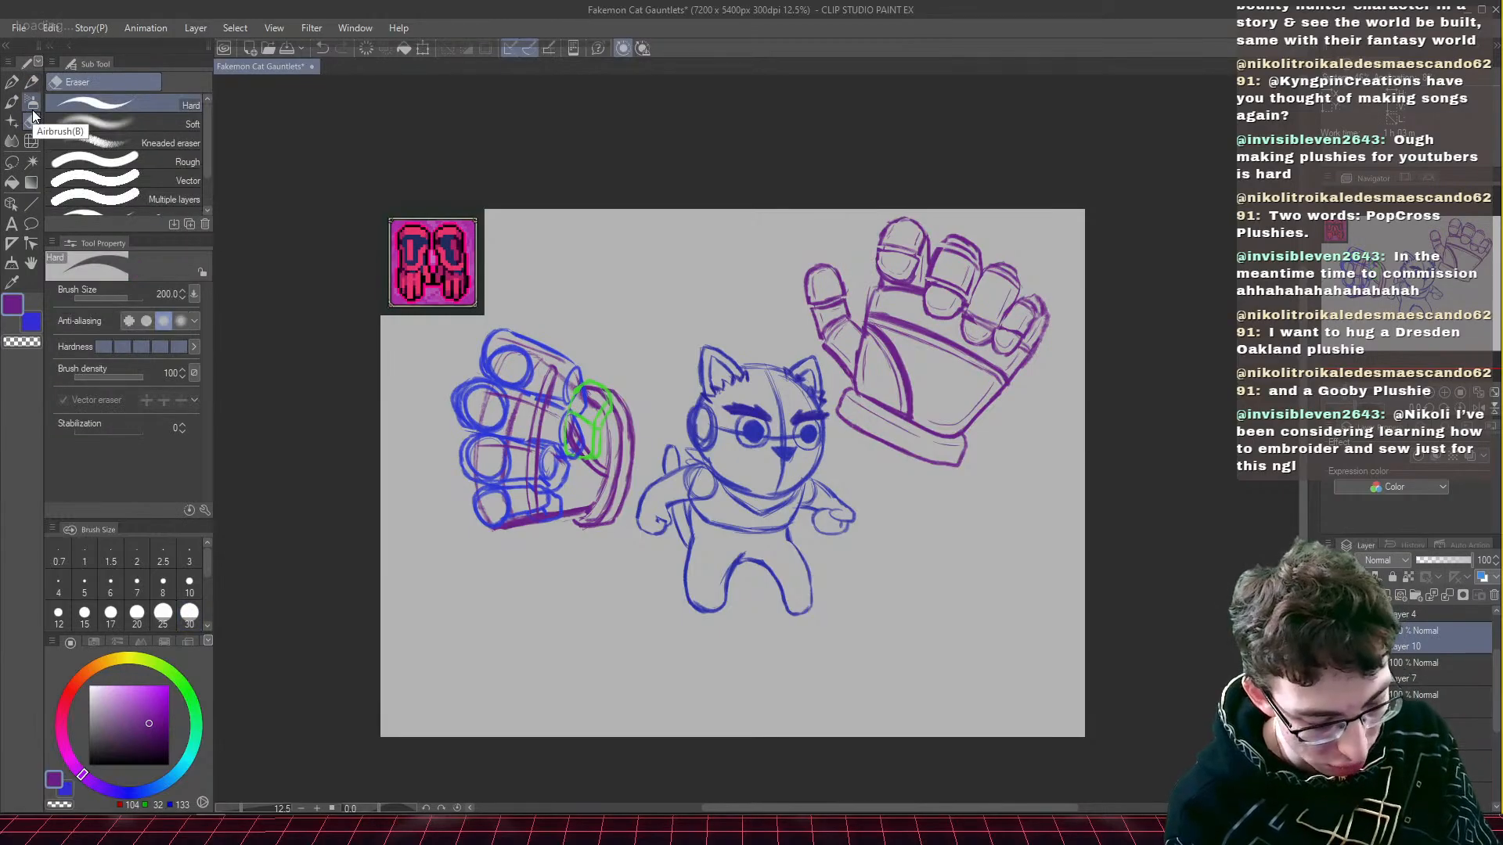
key(ctrl+plus)
drag(1454, 294, 1424, 293)
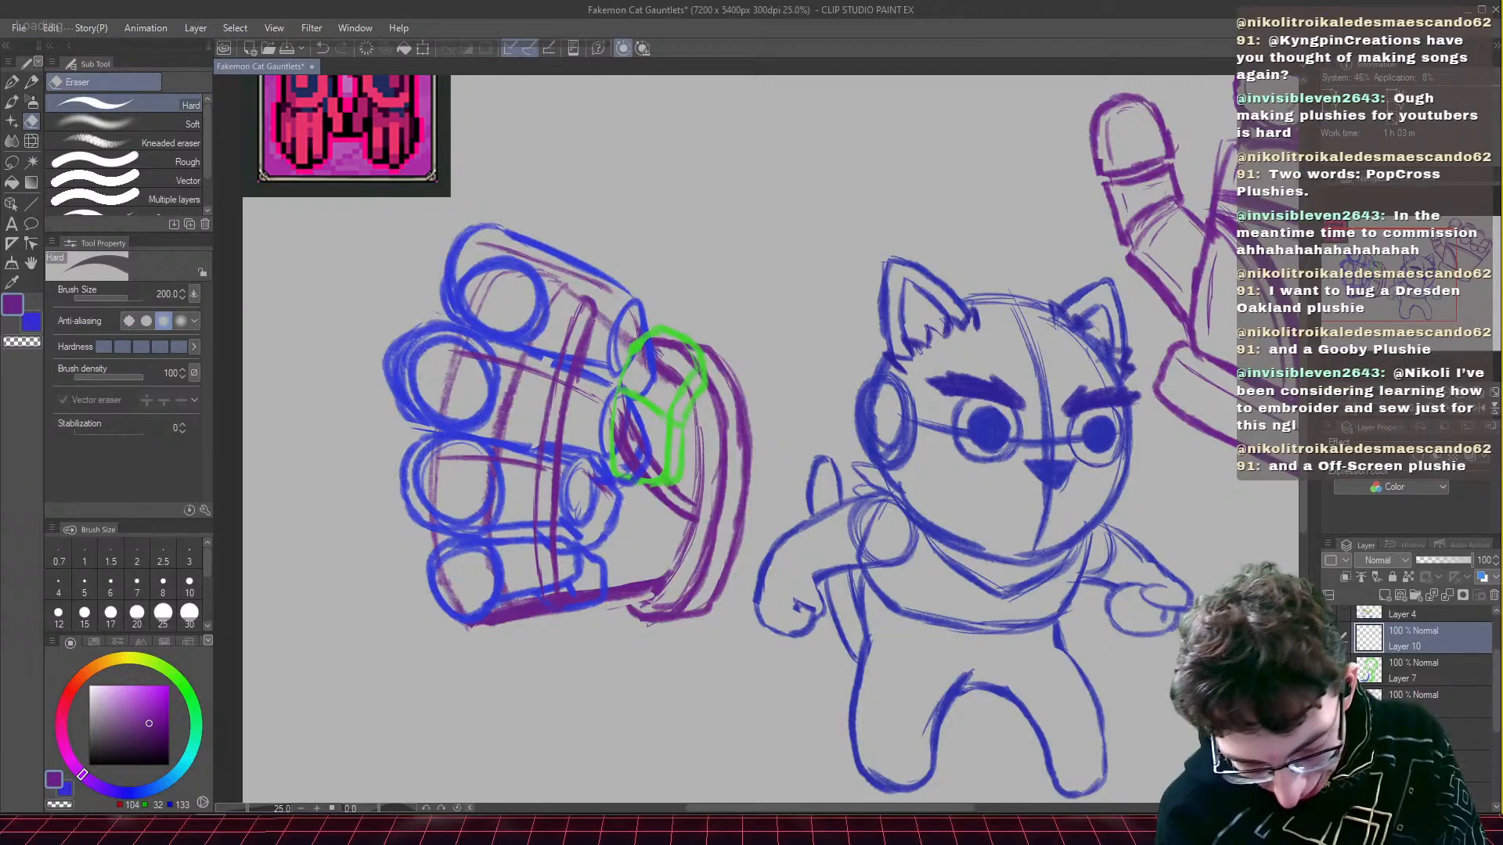
- Group Layer 7 and the sketch layers below it into a folder and set the folder's opacity to 30
drag(1496, 716, 1496, 780)
click(1428, 666)
shift+click(1428, 754)
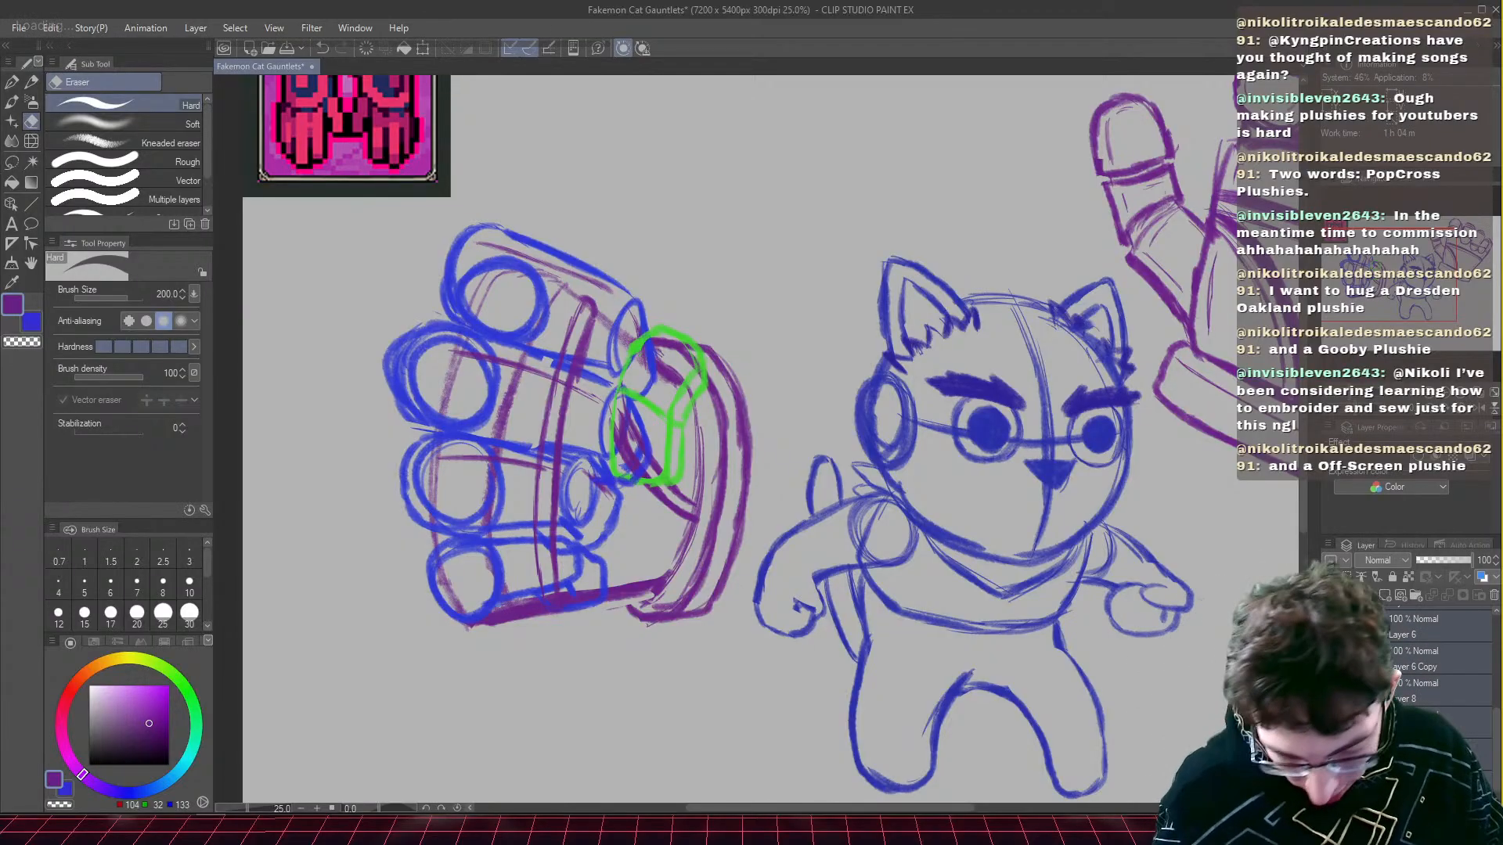
key(ctrl+g)
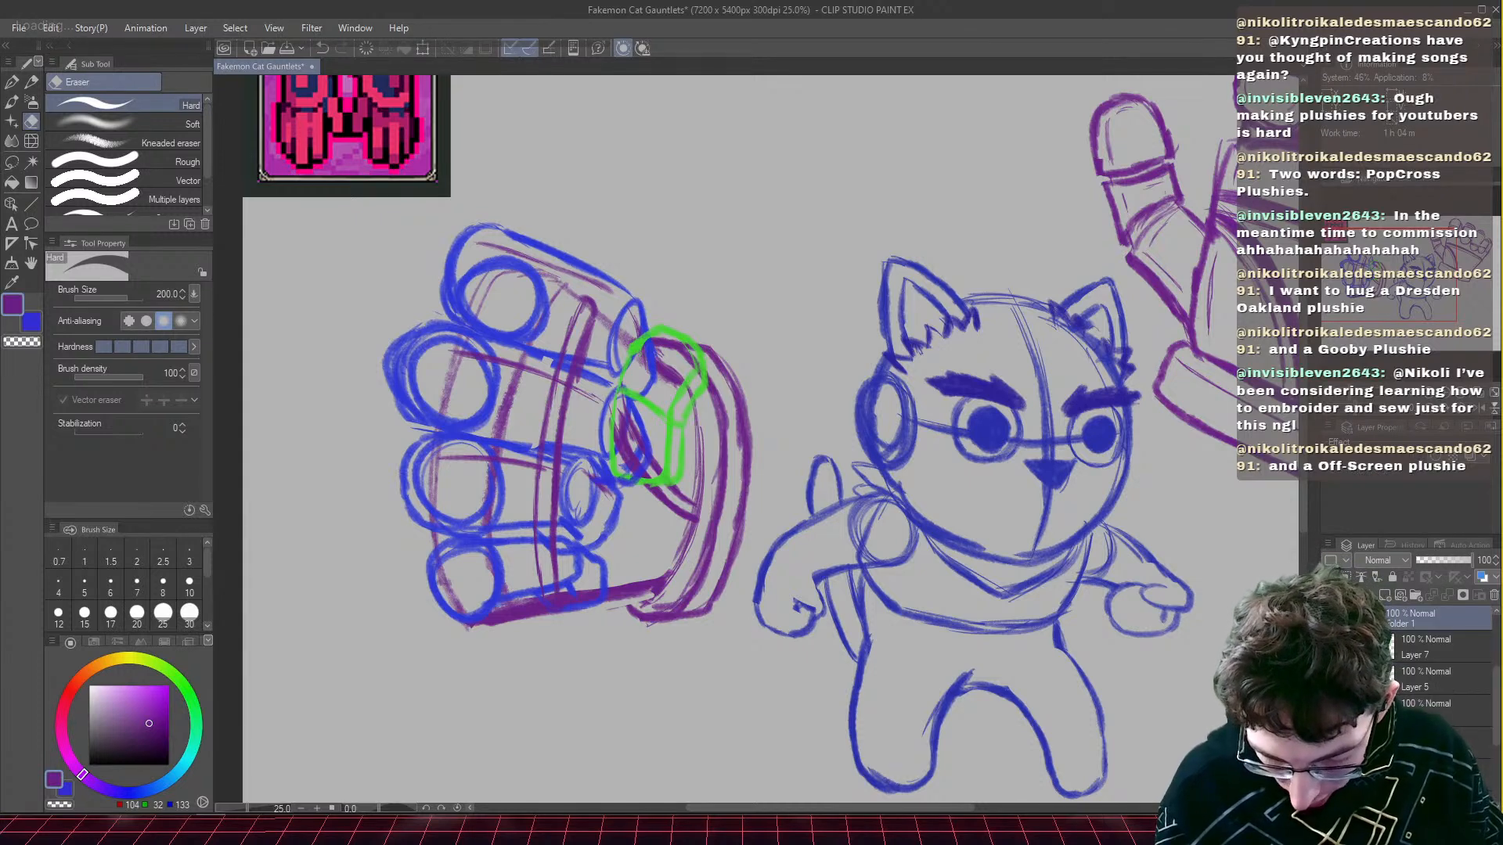
click(1360, 618)
click(1487, 560)
text(30)
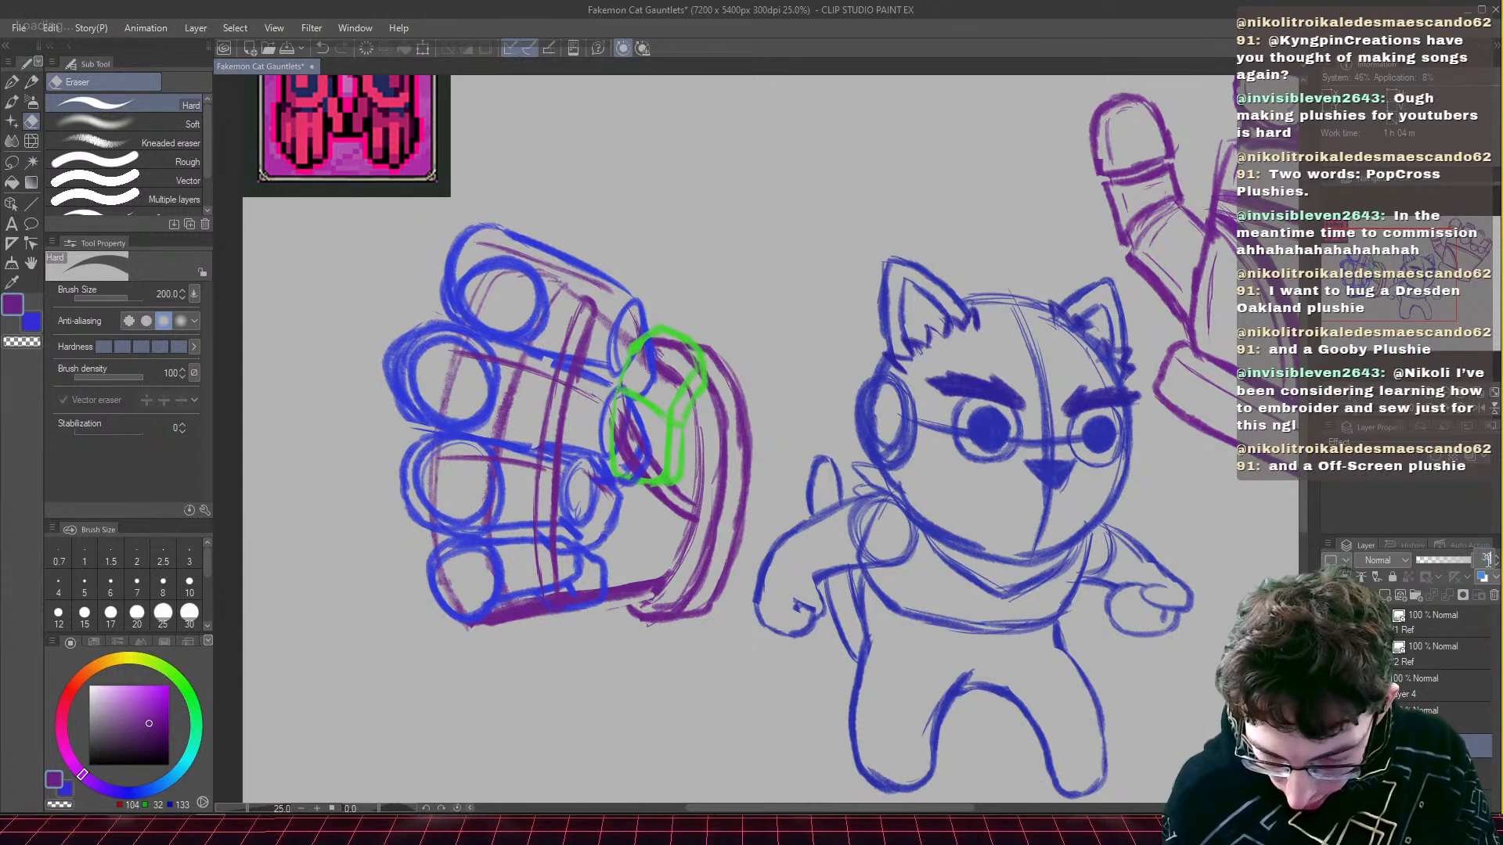
key(Return)
- Ink the left ear's outer and inner outlines and the head's top line in black on the new layer, using the G-pen at size 40
click(1436, 713)
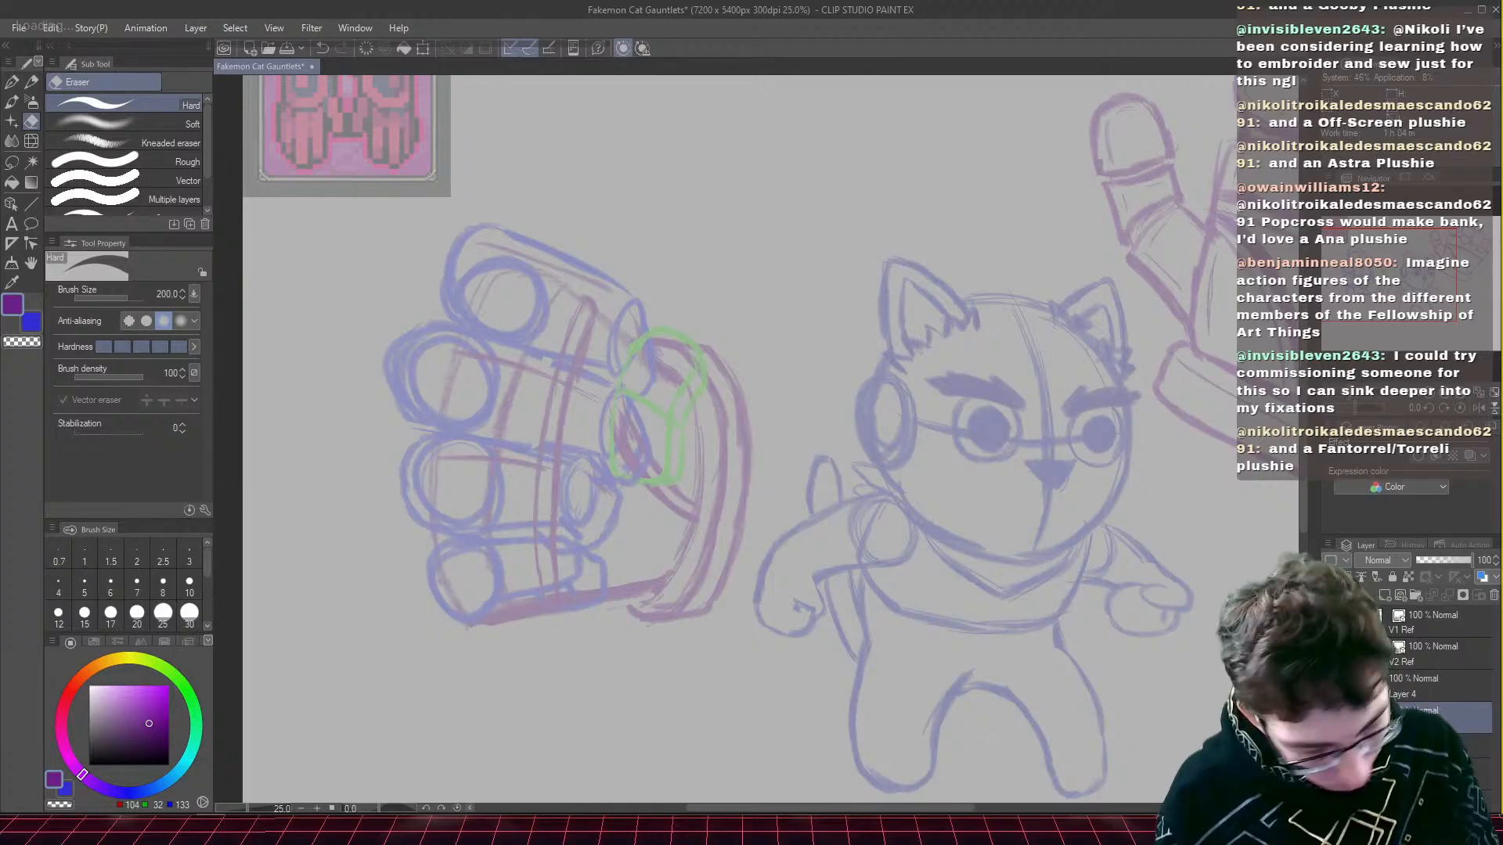
key(p)
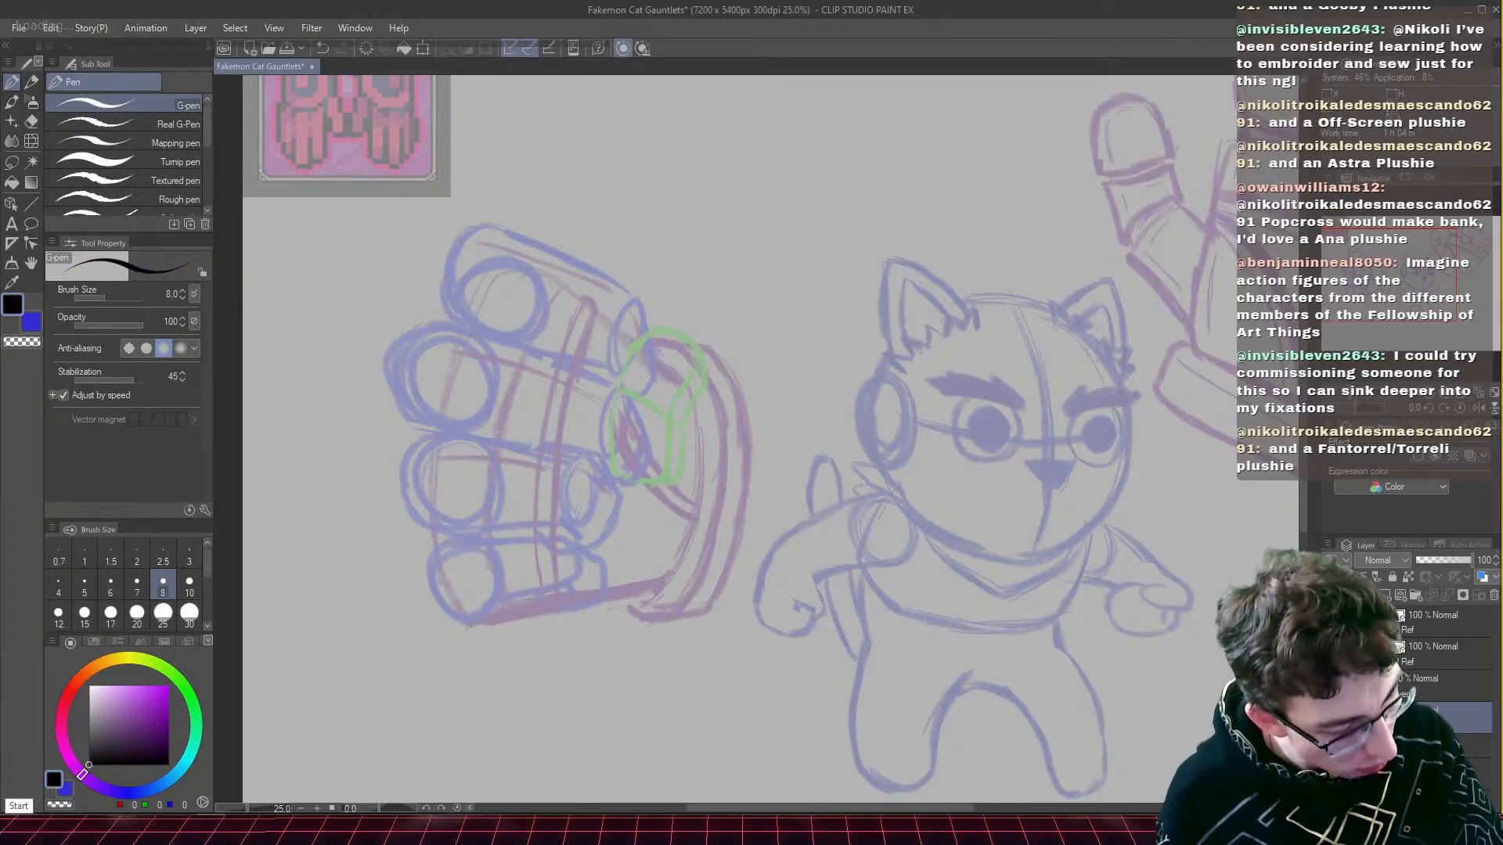
key(ctrl+plus)
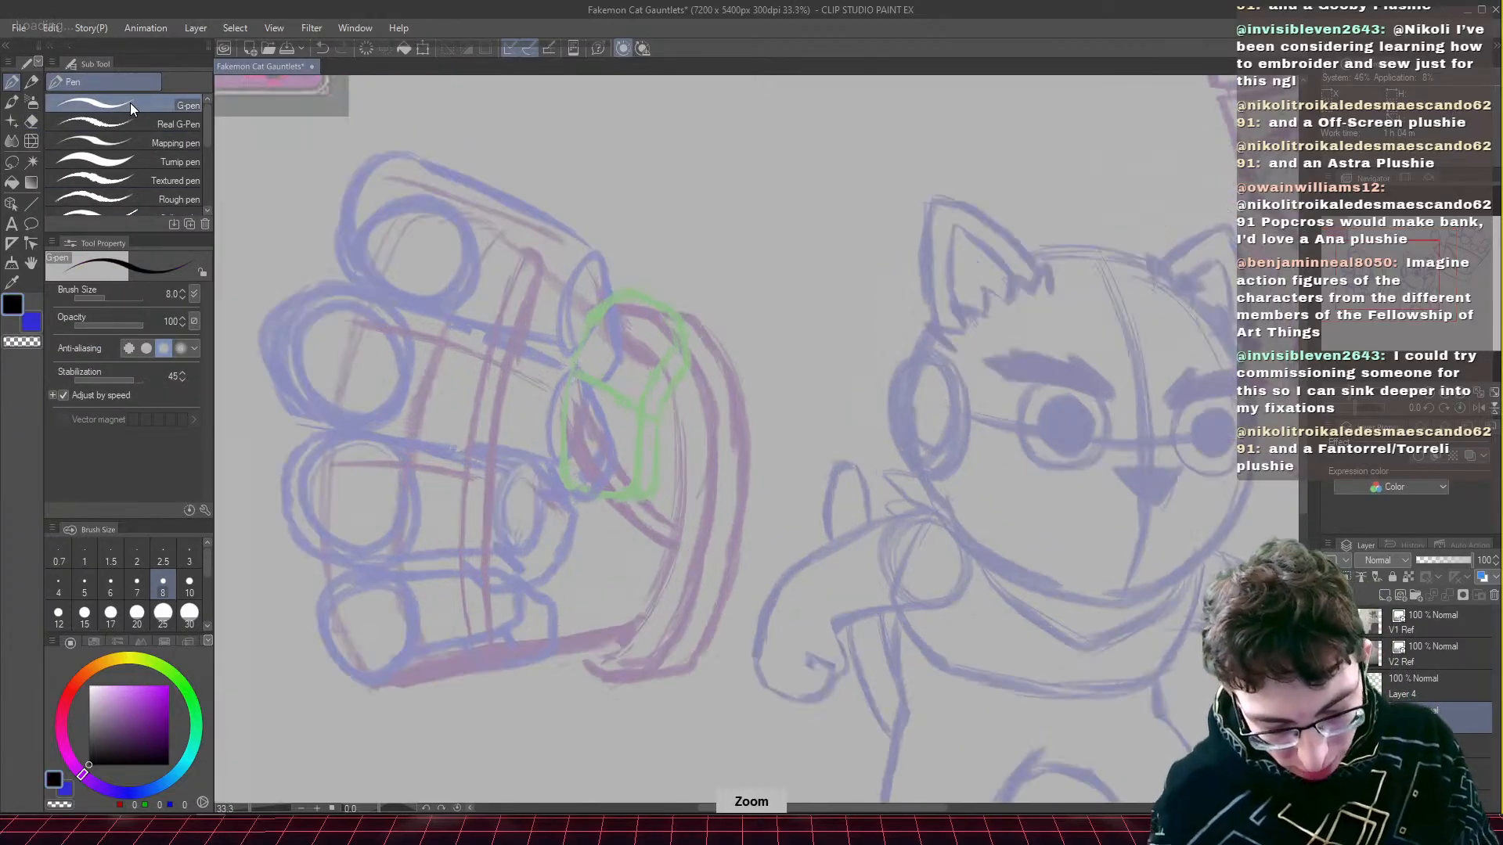
drag(1030, 299, 591, 307)
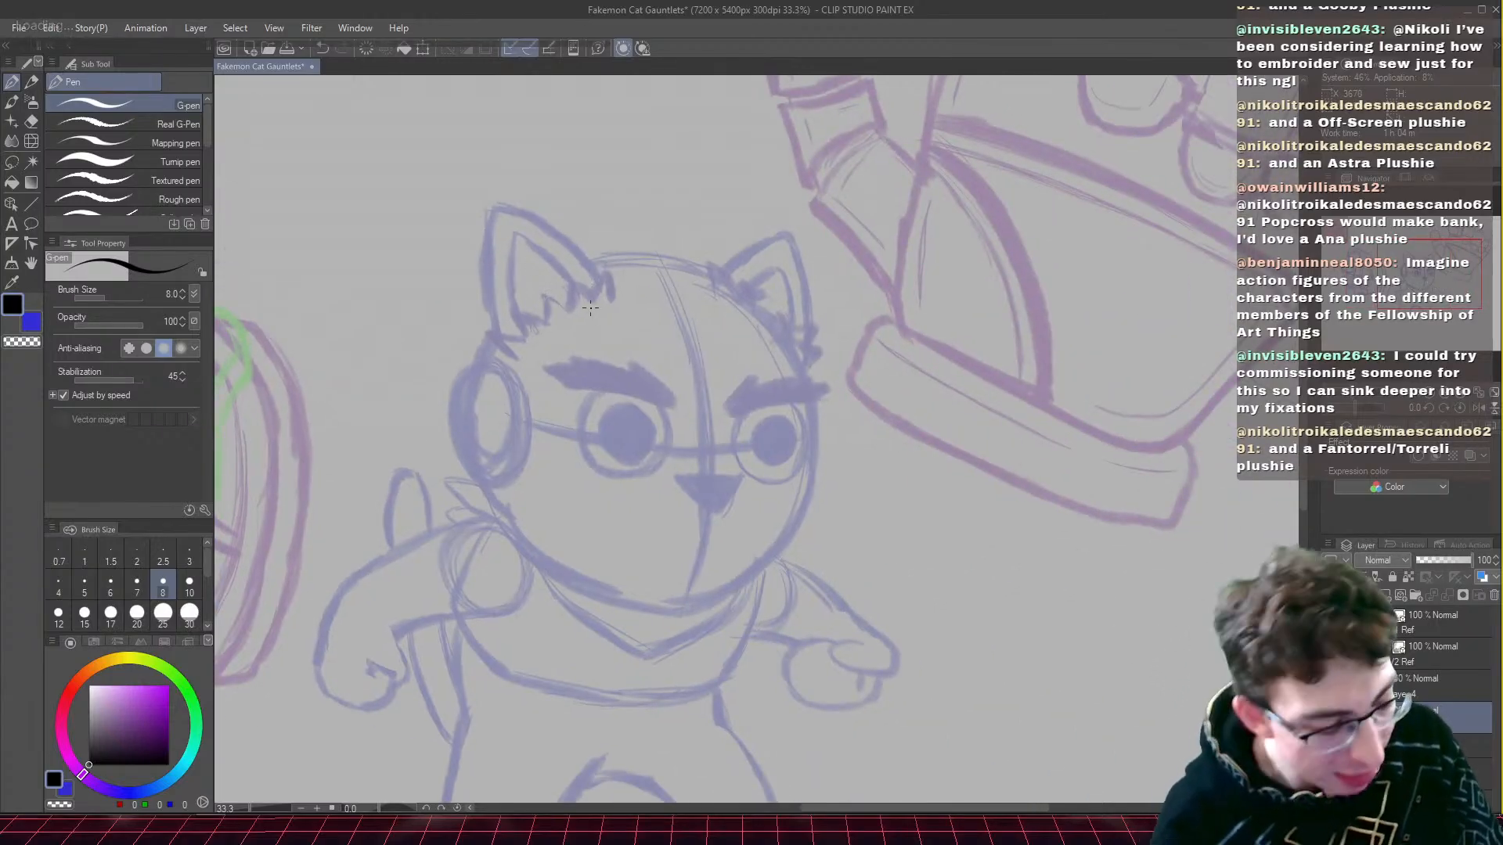
key(bracketright)
key(bracketright)
key(bracketright)
key(bracketright)
key(bracketright)
key(bracketright)
key(bracketright)
key(bracketright)
key(bracketright)
key(bracketright)
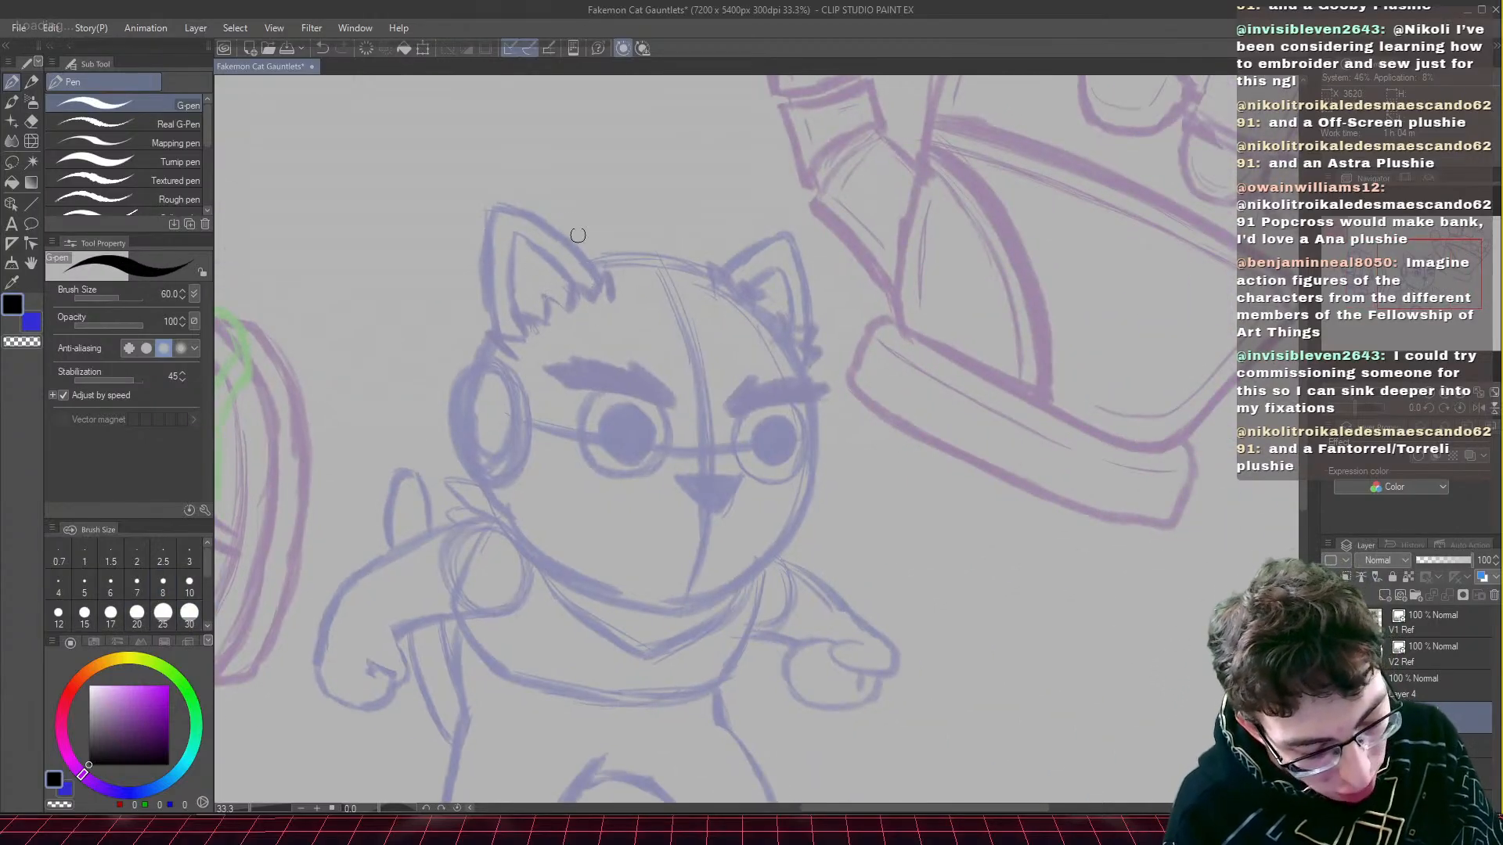
key(bracketleft)
key(bracketleft)
mouse_move(599, 277)
mouse_down()
mouse_move(490, 209)
mouse_move(492, 330)
mouse_up()
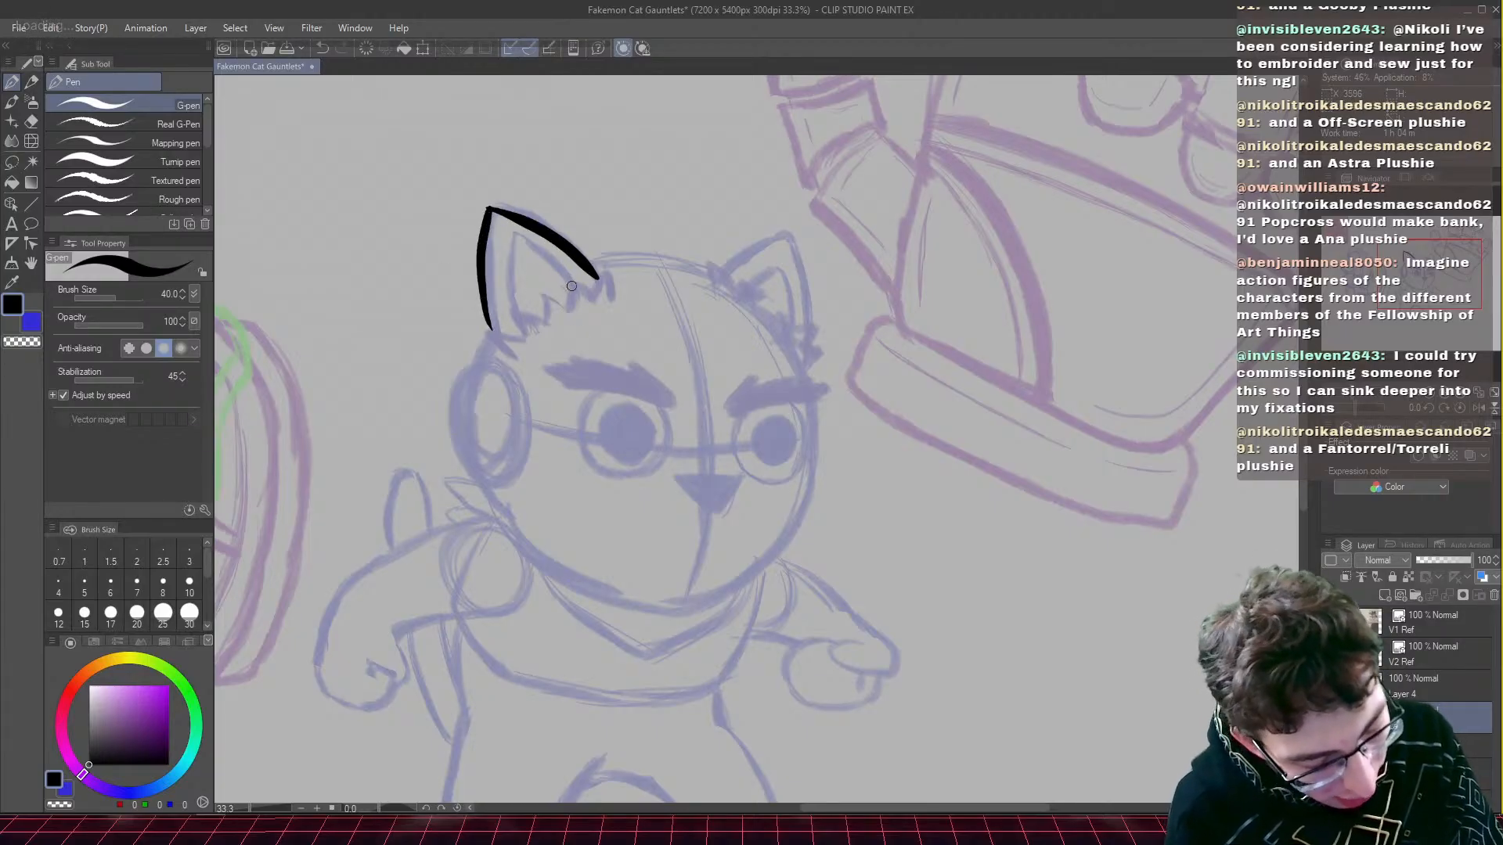
mouse_move(572, 286)
mouse_down()
mouse_move(505, 238)
mouse_move(518, 331)
mouse_up()
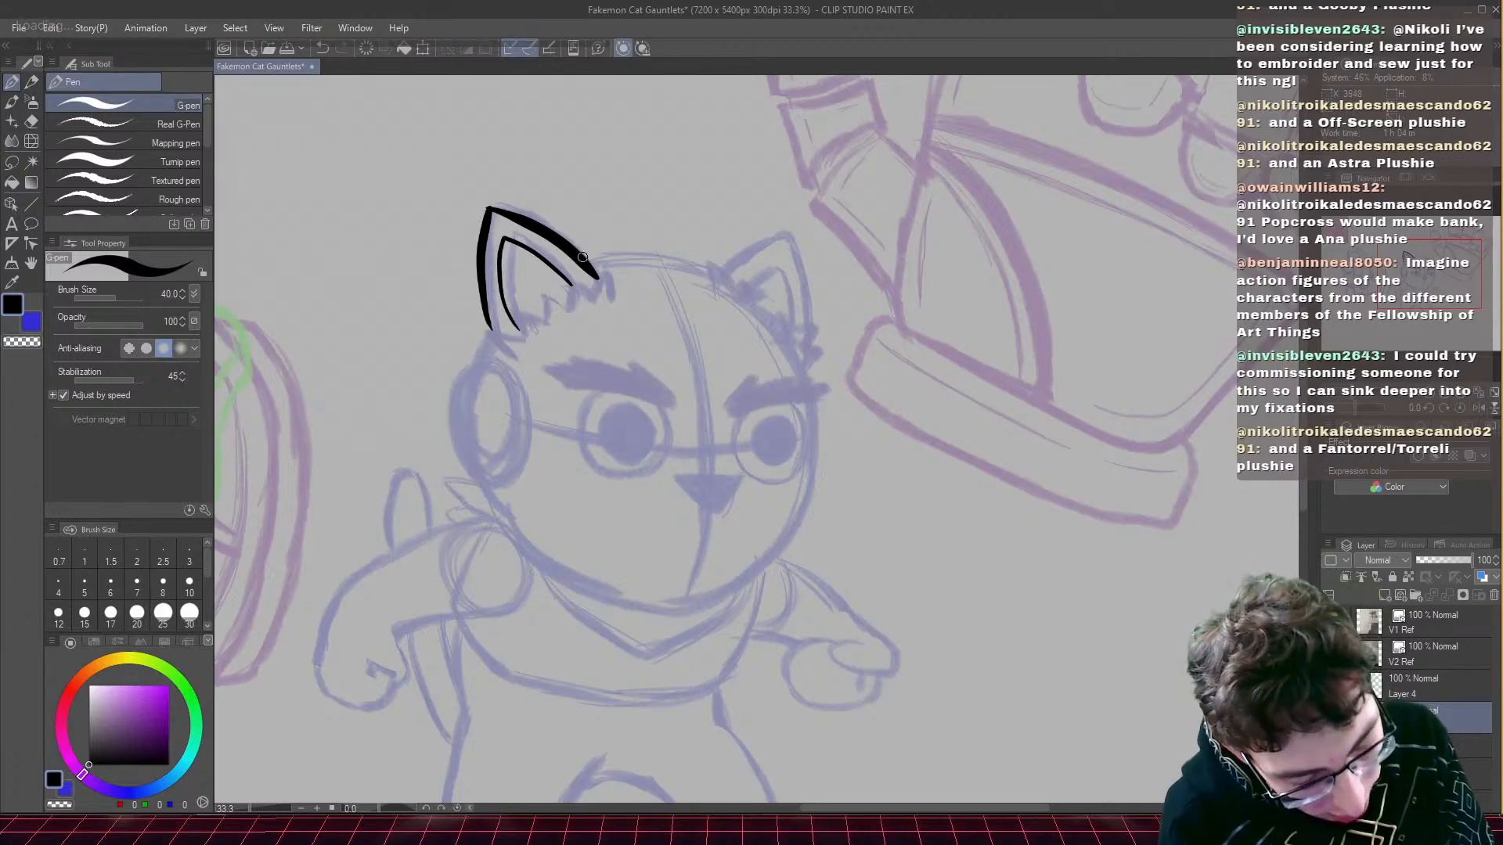
drag(583, 257, 714, 273)
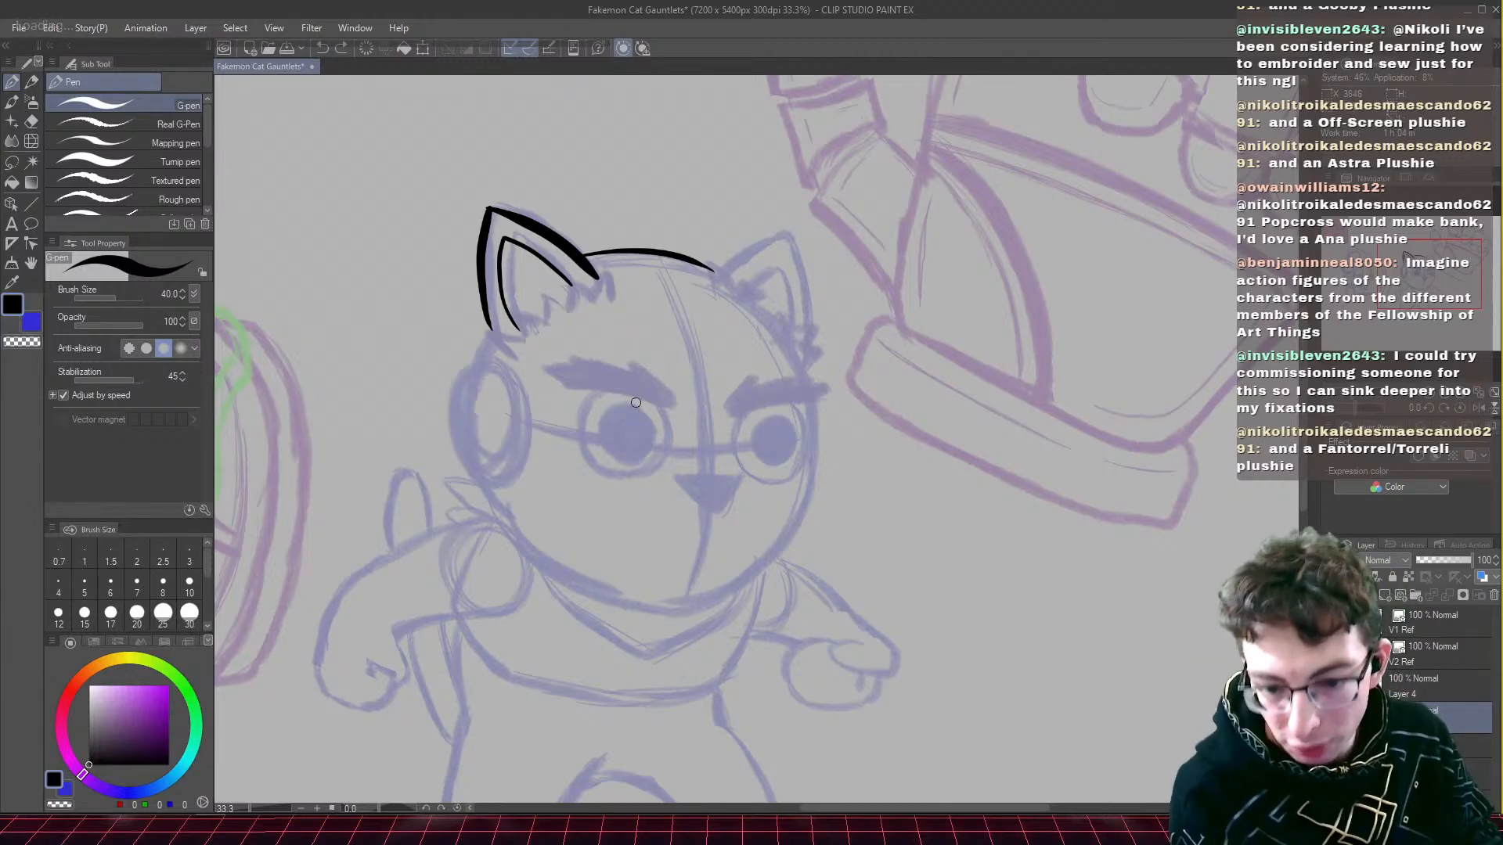
mouse_move(709, 274)
mouse_down()
mouse_move(783, 248)
mouse_move(810, 309)
mouse_move(782, 360)
mouse_up()
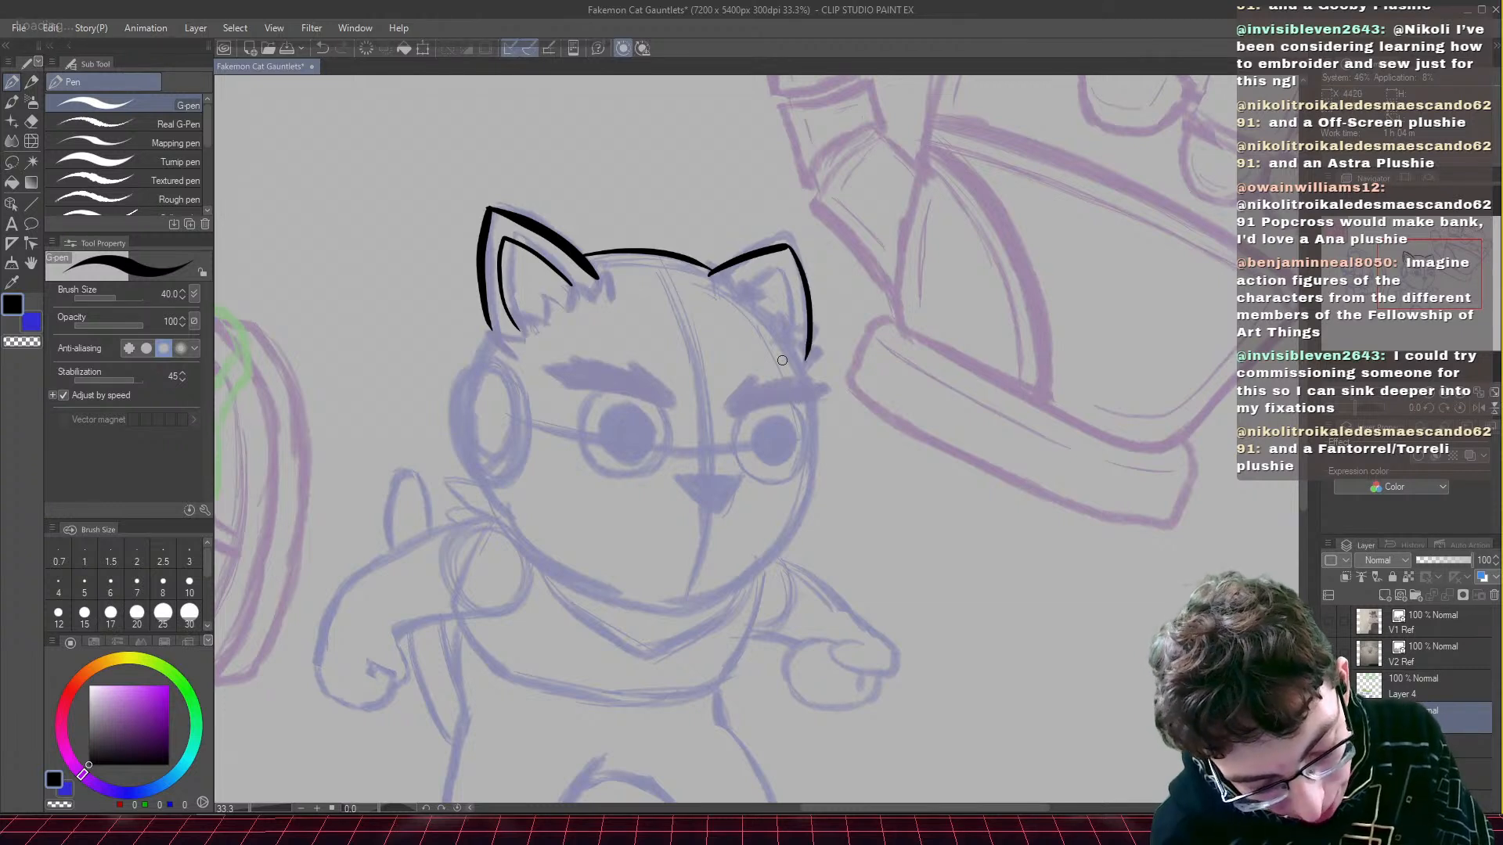
key(ctrl+z)
key(ctrl+z)
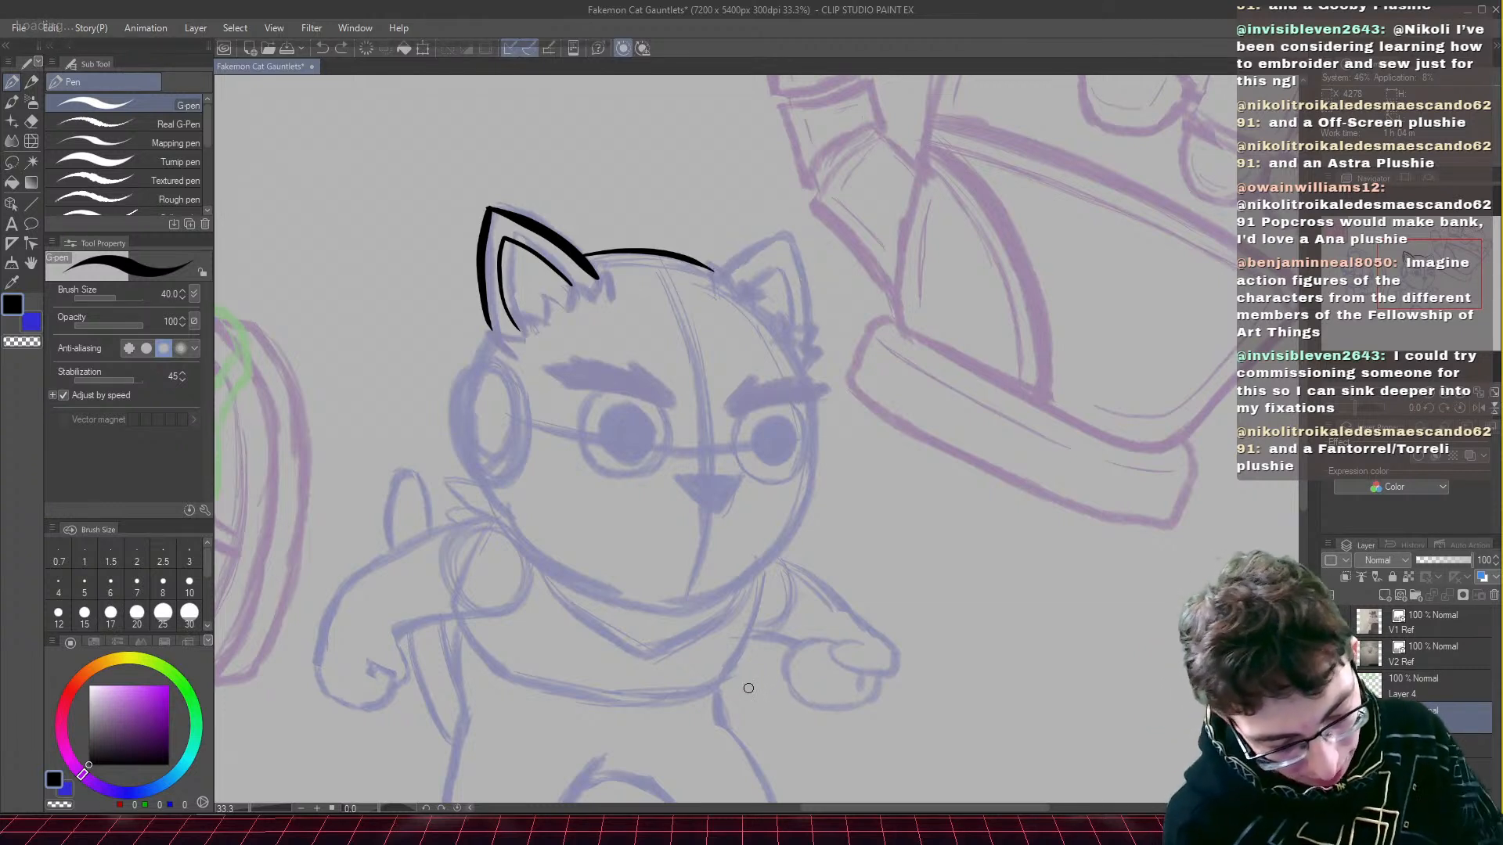
- Ink the right ear's outer and inner outlines and the head's right contour, and save the file
mouse_move(717, 272)
mouse_down()
mouse_move(792, 243)
mouse_move(801, 284)
mouse_up()
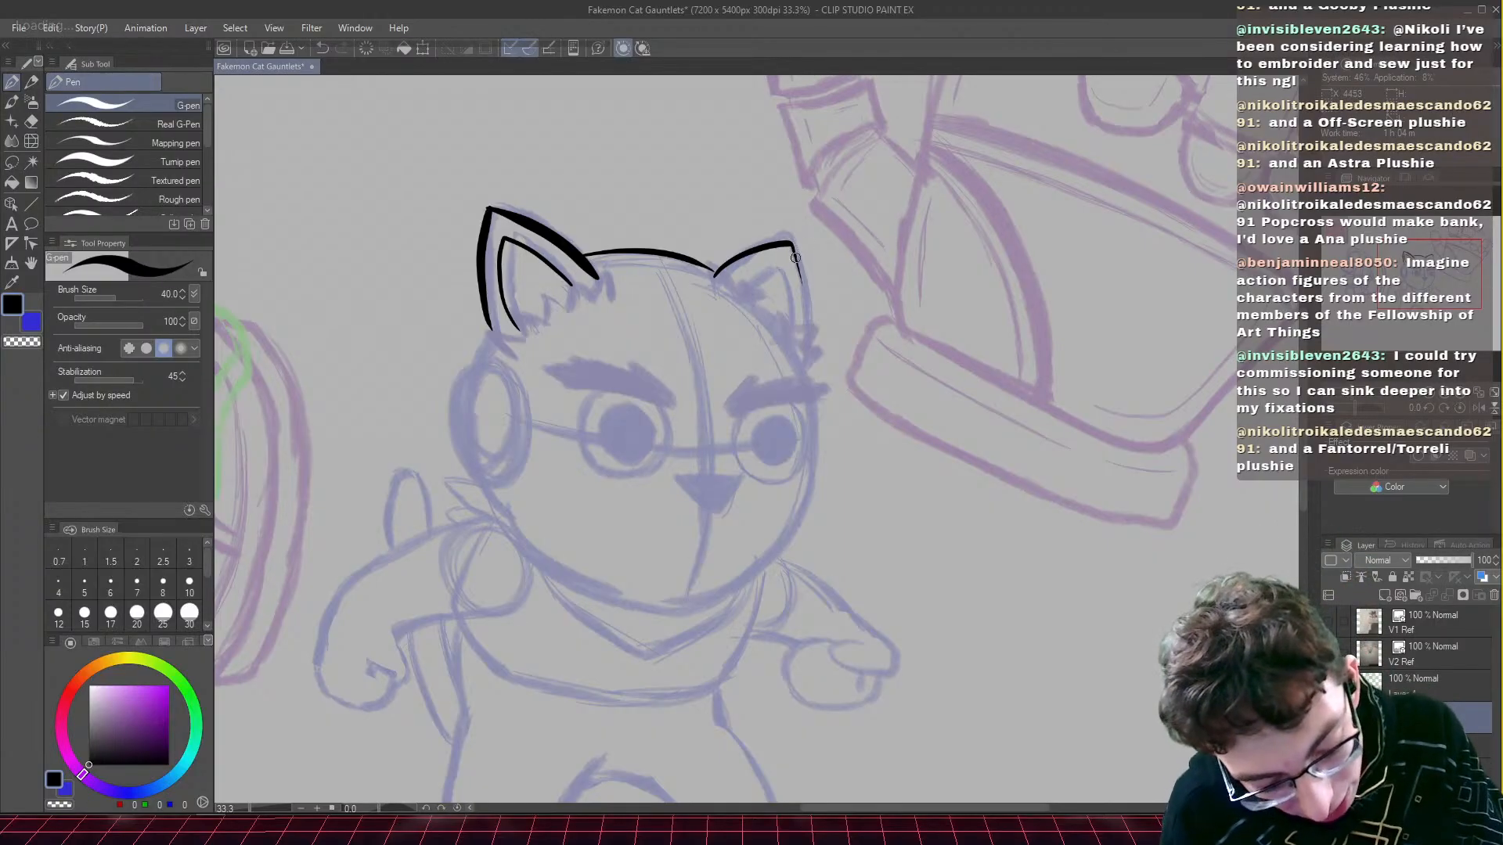
drag(795, 257, 796, 354)
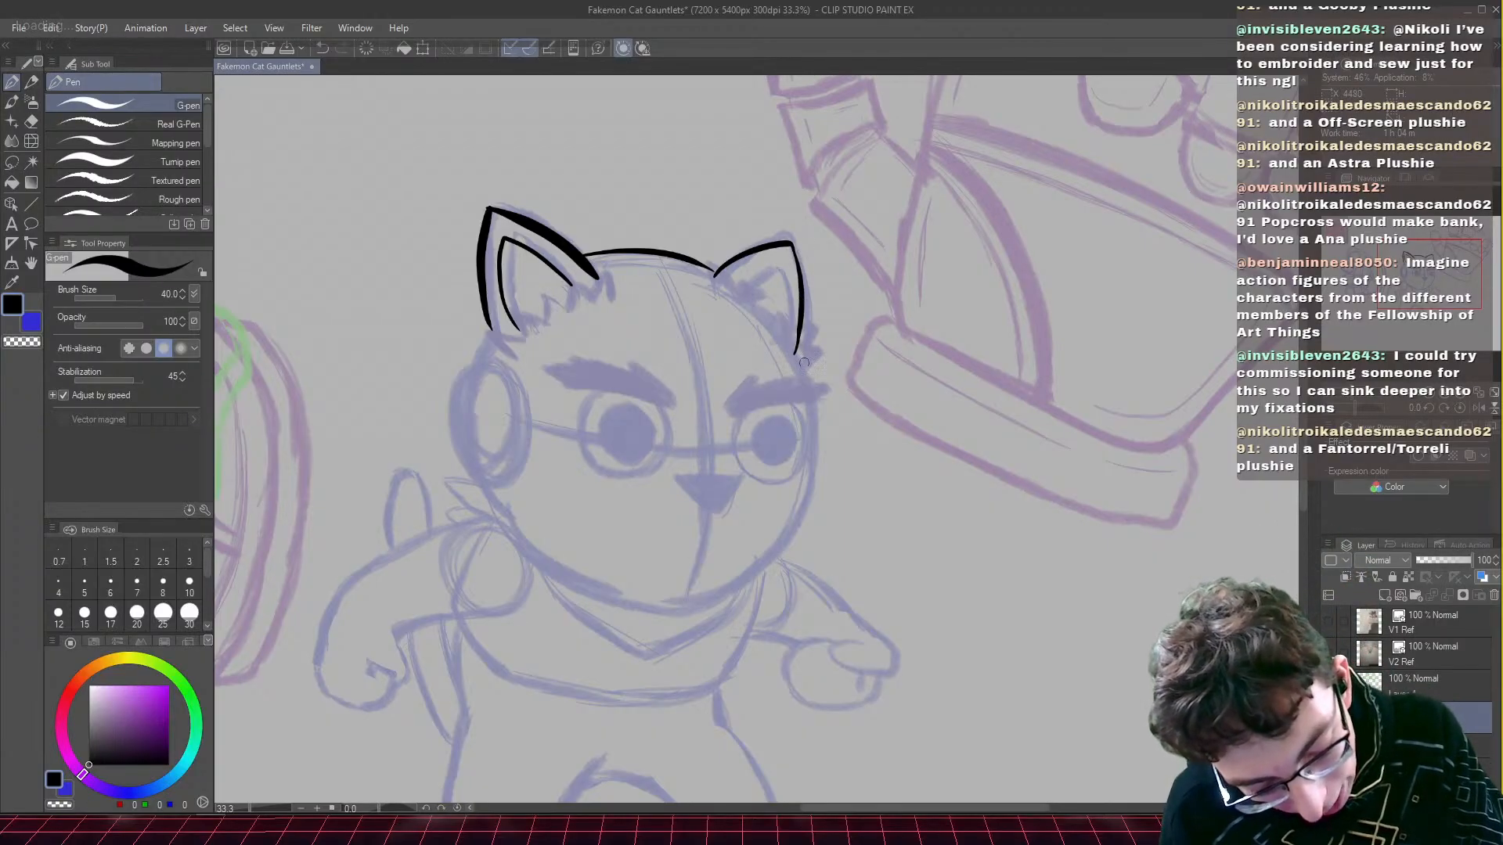
mouse_move(742, 300)
mouse_down()
mouse_move(806, 383)
mouse_move(765, 561)
mouse_up()
key(ctrl+s)
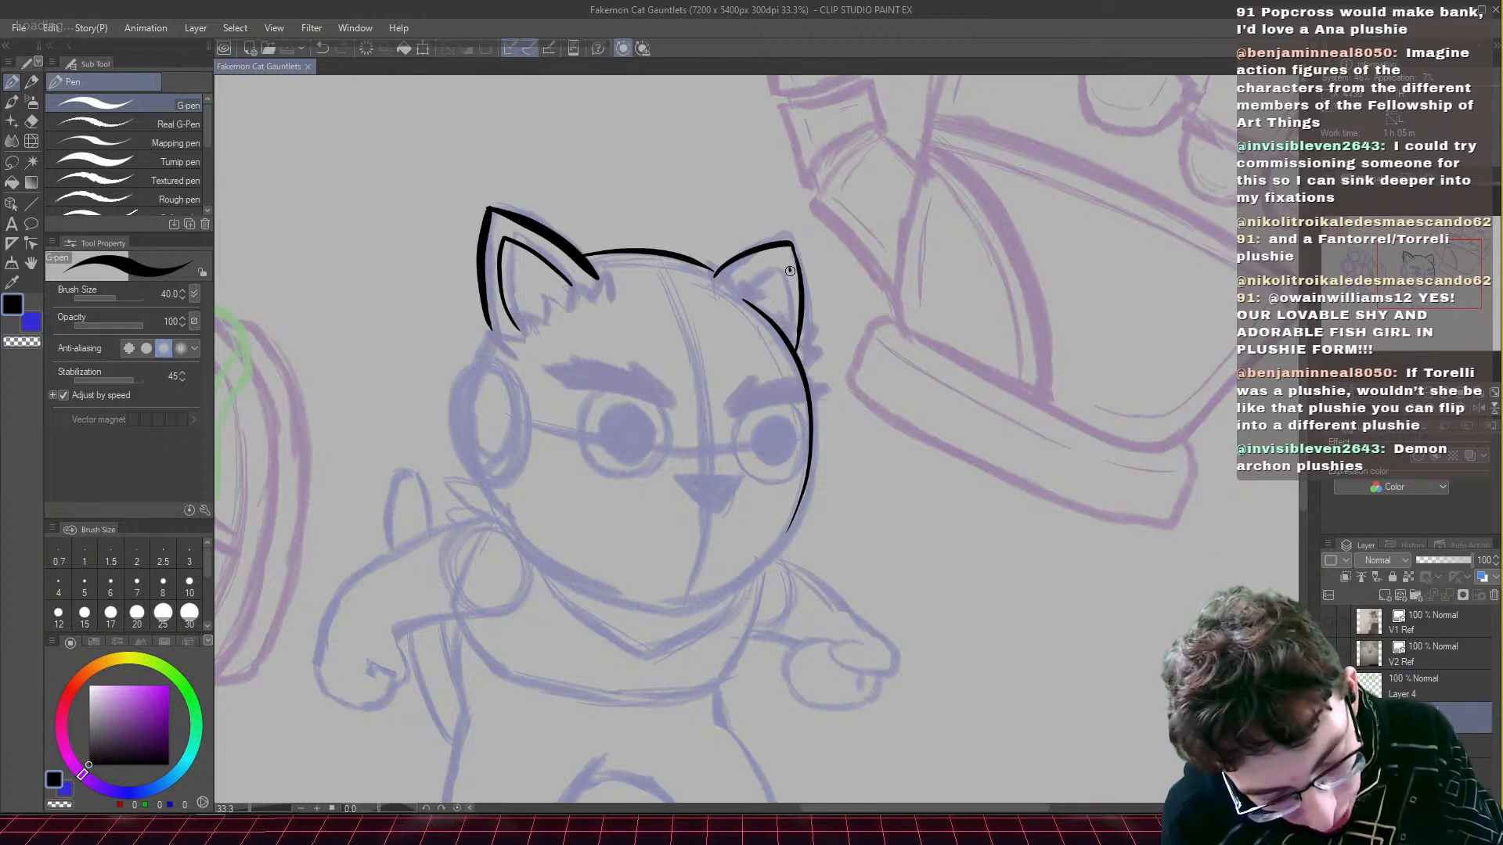
drag(790, 270, 774, 315)
drag(788, 261, 744, 302)
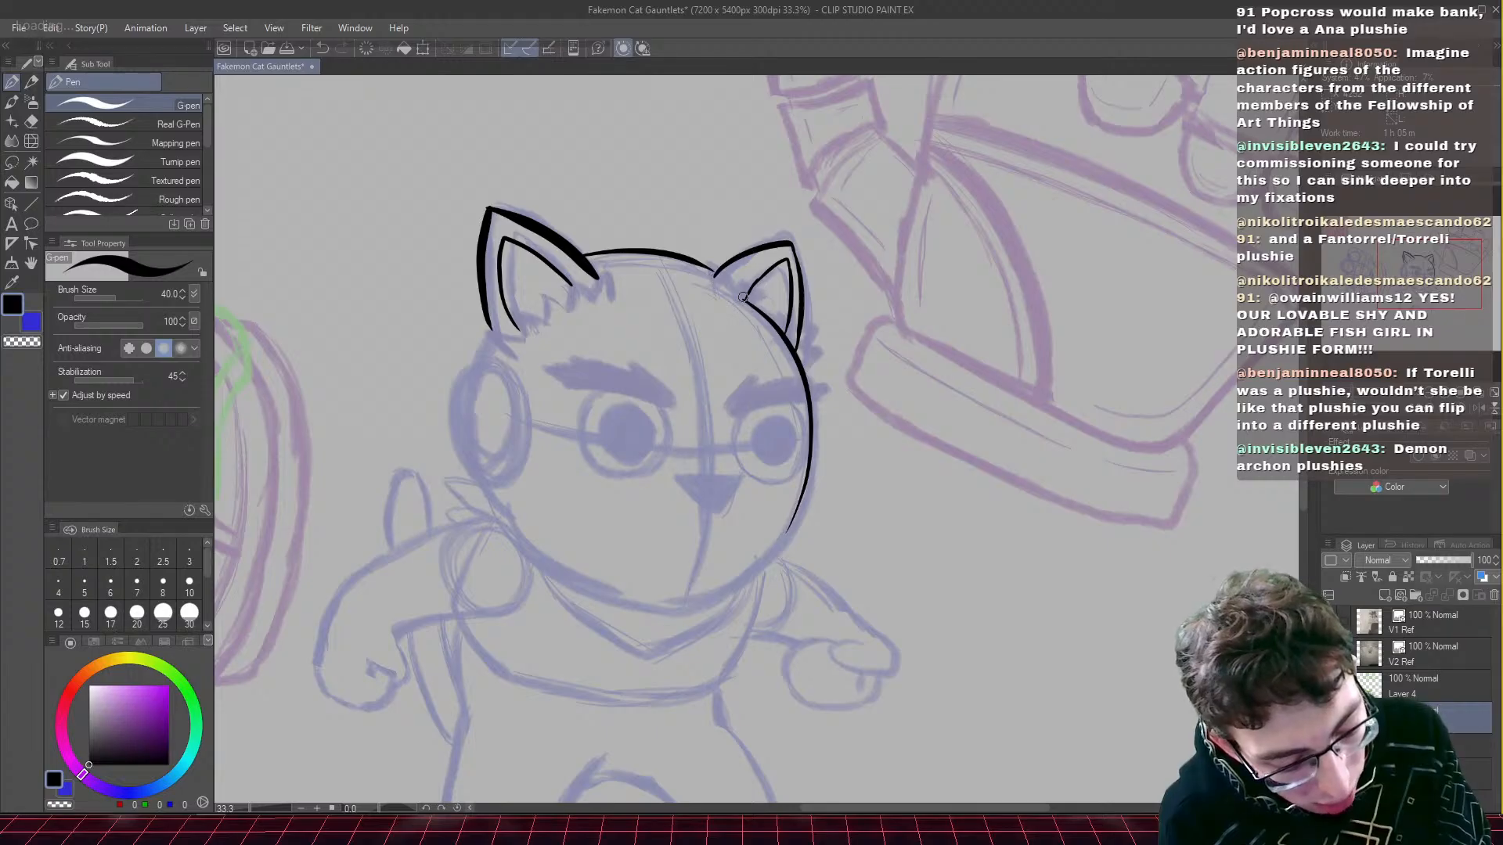
- Extend the head's right contour up to the right ear's base and redraw the head's top line between the ears with the G-pen
mouse_move(748, 302)
mouse_down()
mouse_move(654, 257)
mouse_move(688, 268)
mouse_move(684, 255)
mouse_move(583, 225)
mouse_move(605, 260)
mouse_up()
click(32, 122)
click(31, 82)
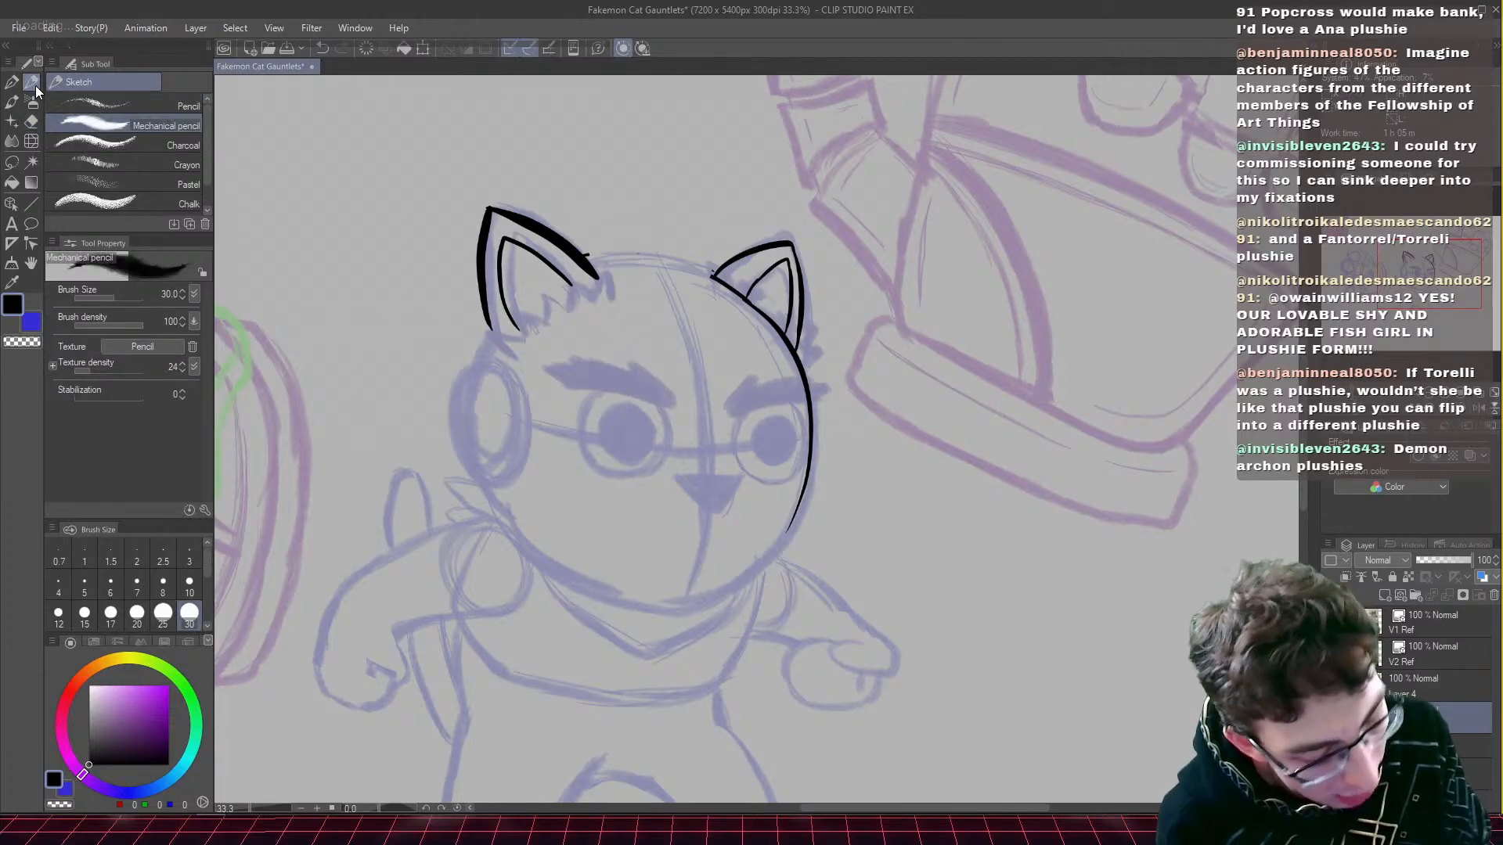
click(12, 82)
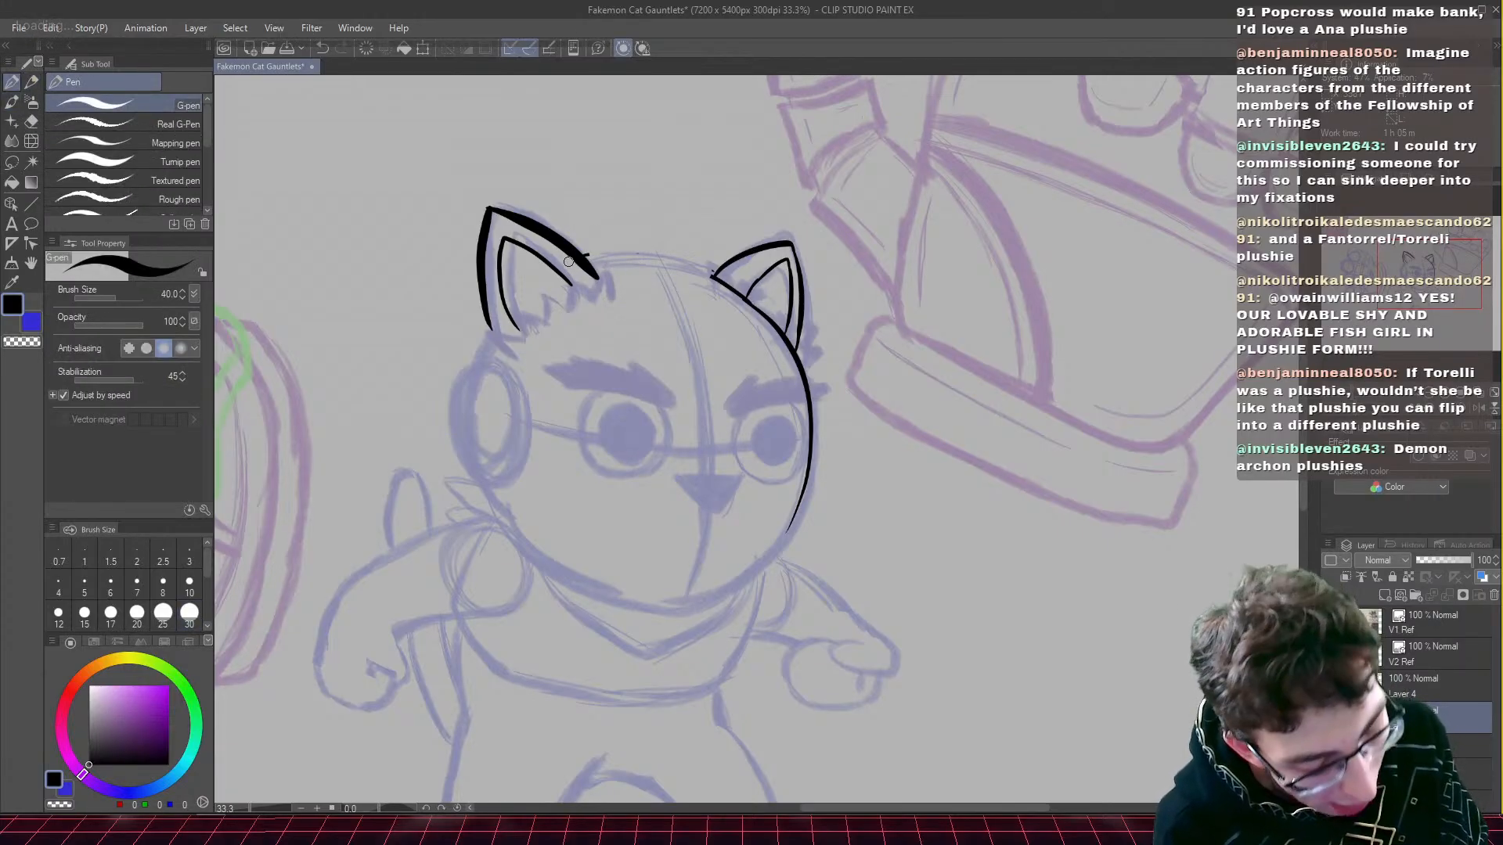
drag(583, 258, 611, 255)
drag(683, 262, 707, 270)
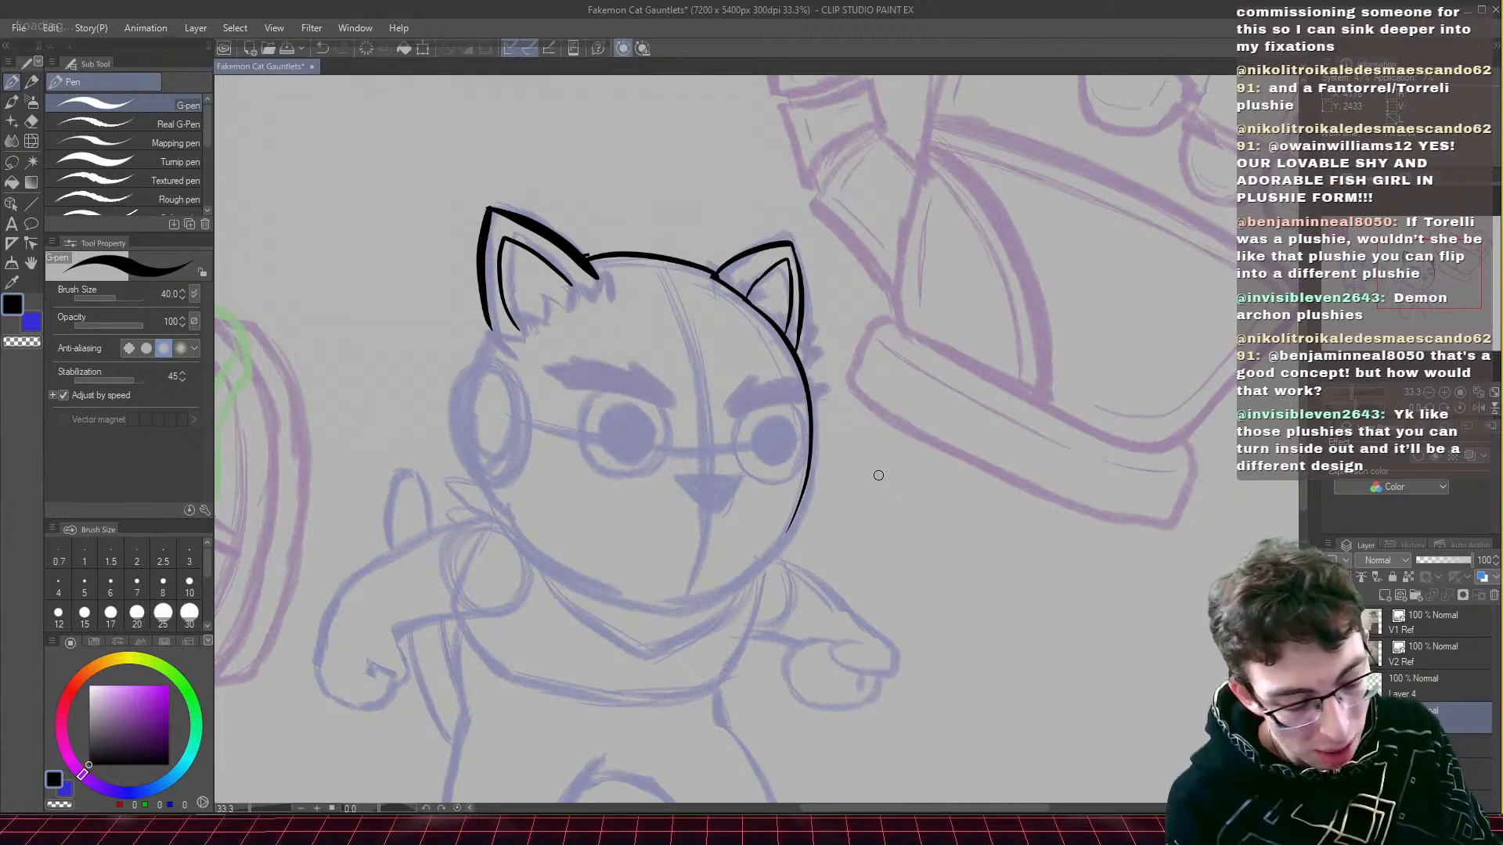
- Thicken the head's top line between the two ears with another G-pen stroke
scroll(878, 476, up, 1)
drag(1439, 267, 1438, 254)
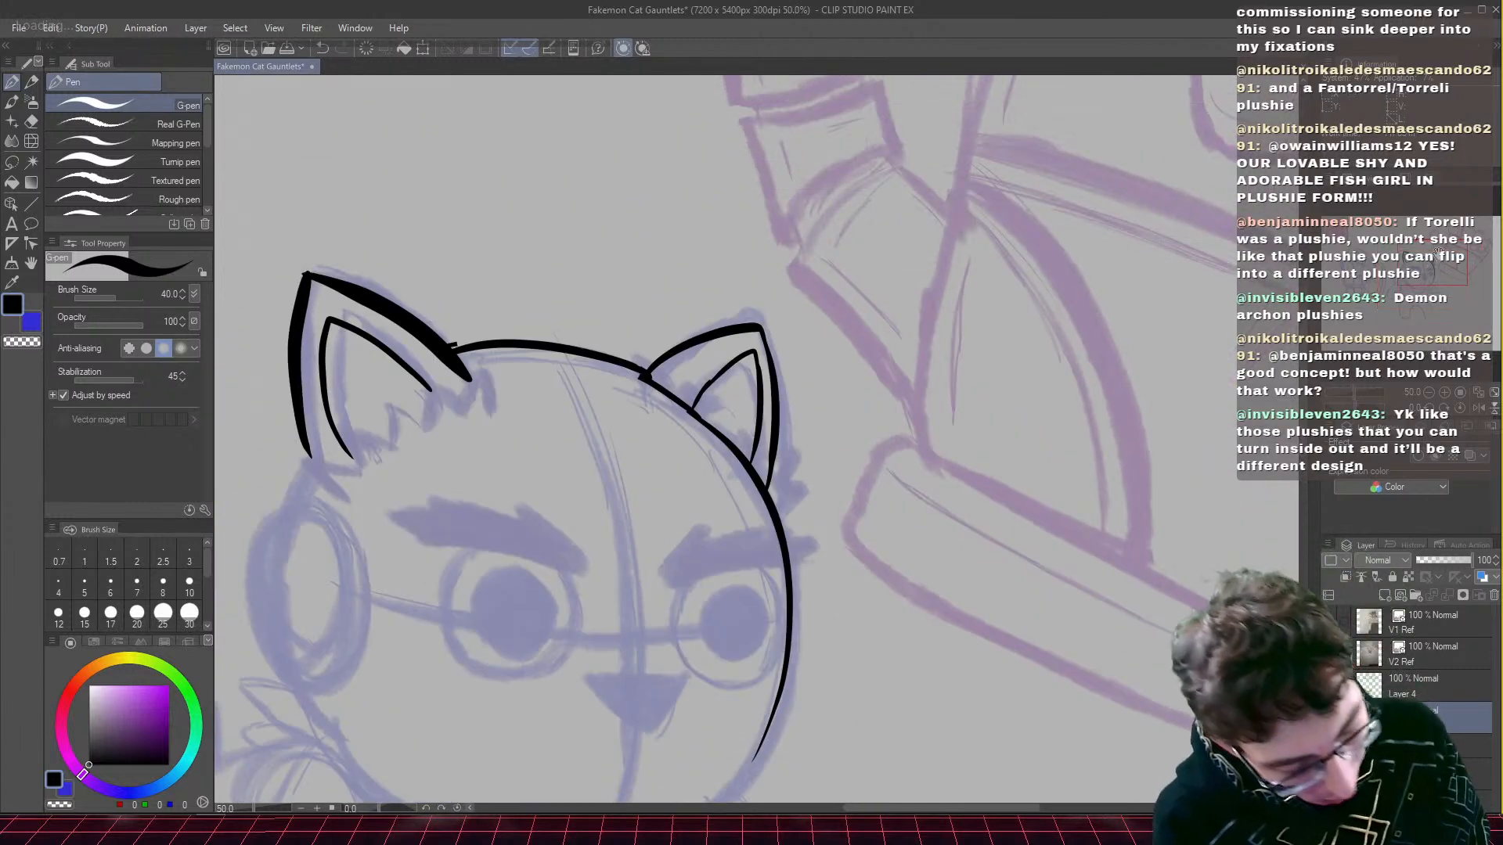
mouse_move(642, 375)
mouse_down()
mouse_move(556, 350)
mouse_move(462, 351)
mouse_up()
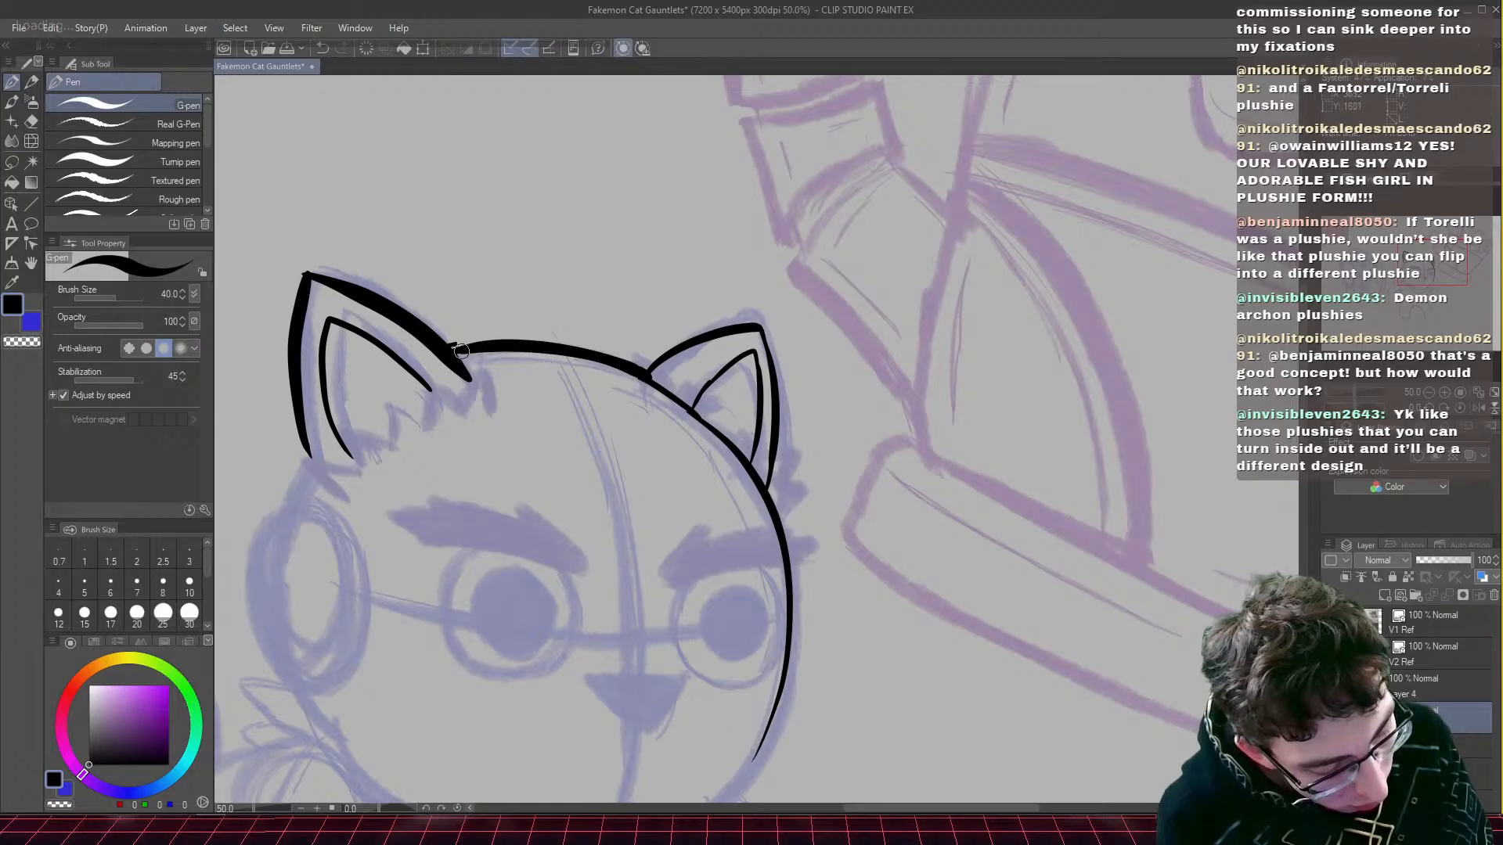
click(32, 121)
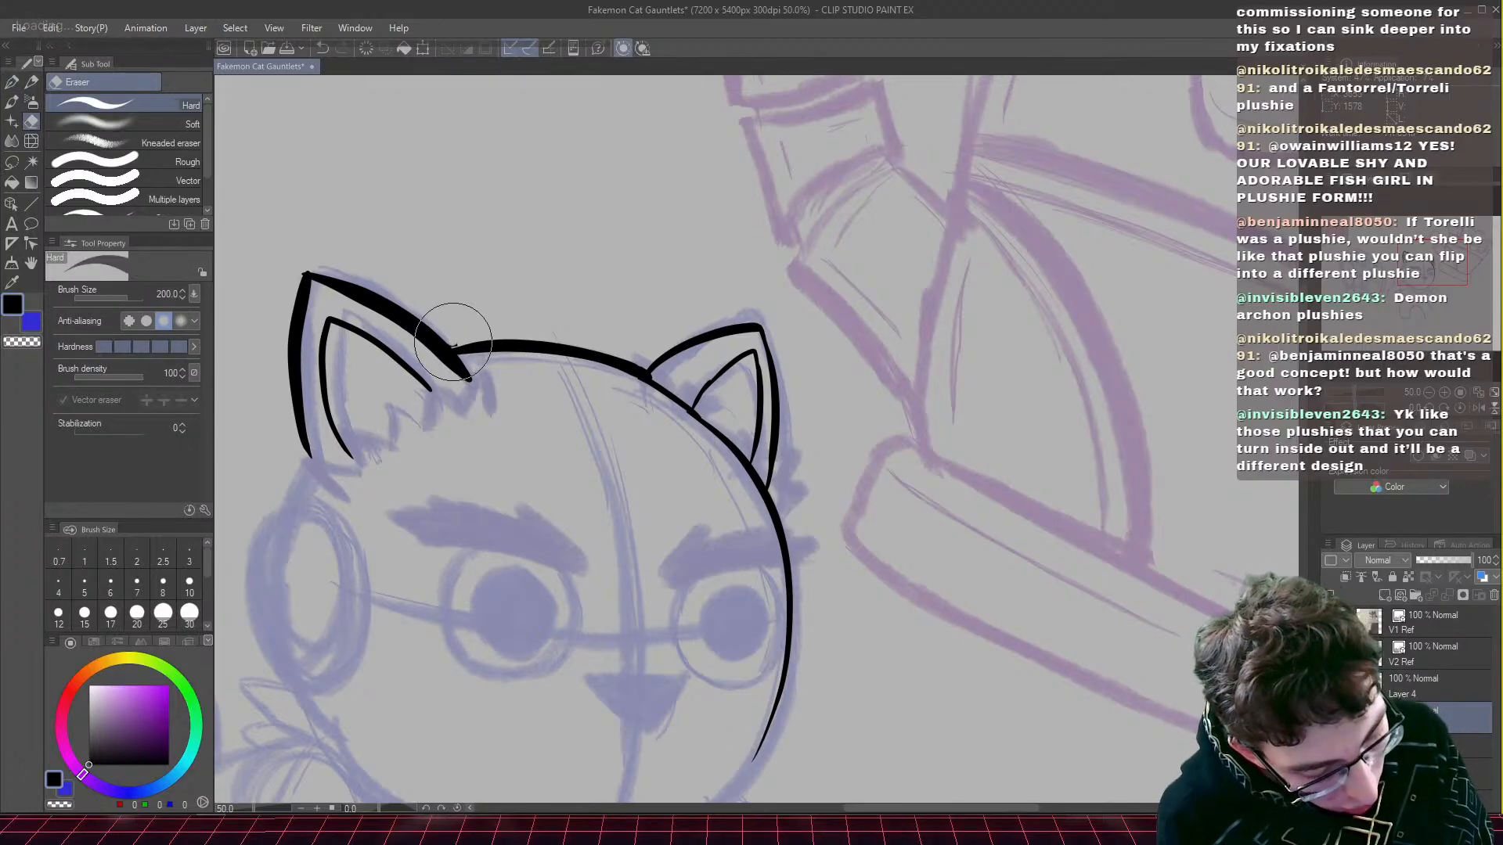
key(p)
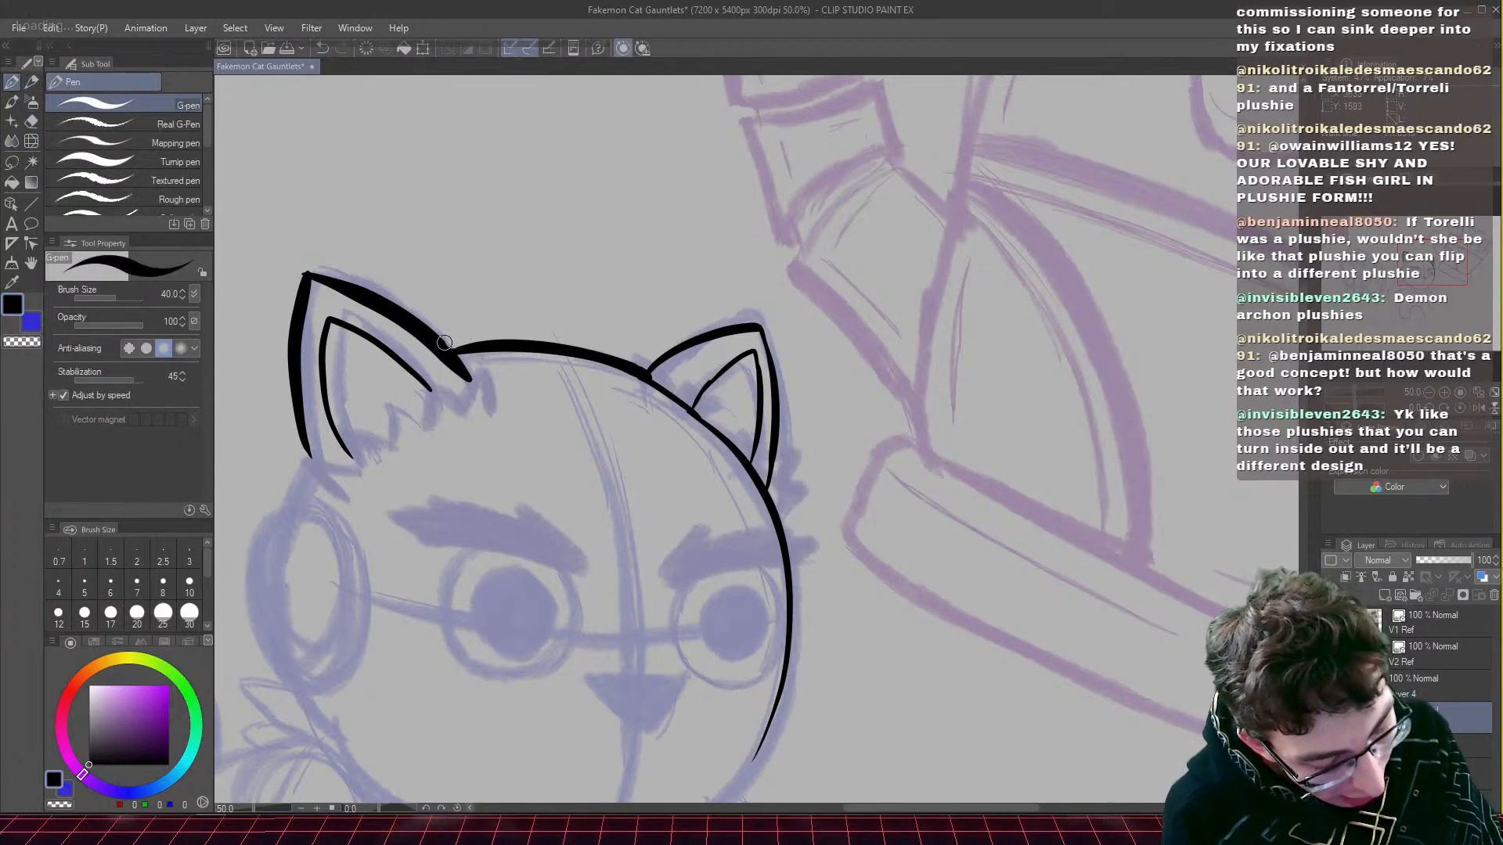
drag(445, 343, 457, 357)
key(ctrl+z)
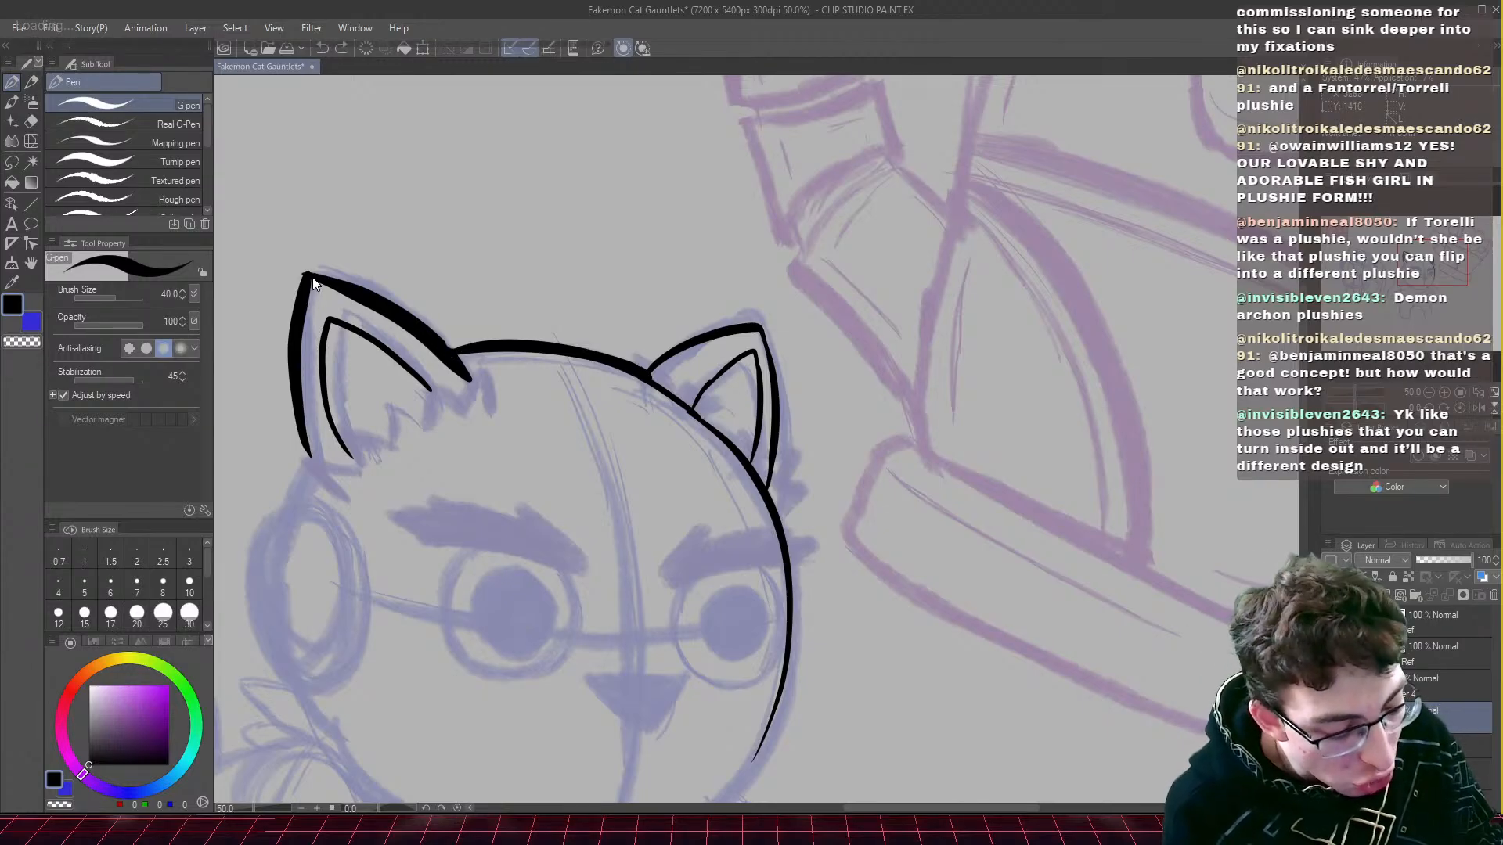
- Thicken the left ear's outer line at its base and the right ear's outer and inner outlines with the G-pen
drag(443, 342, 468, 371)
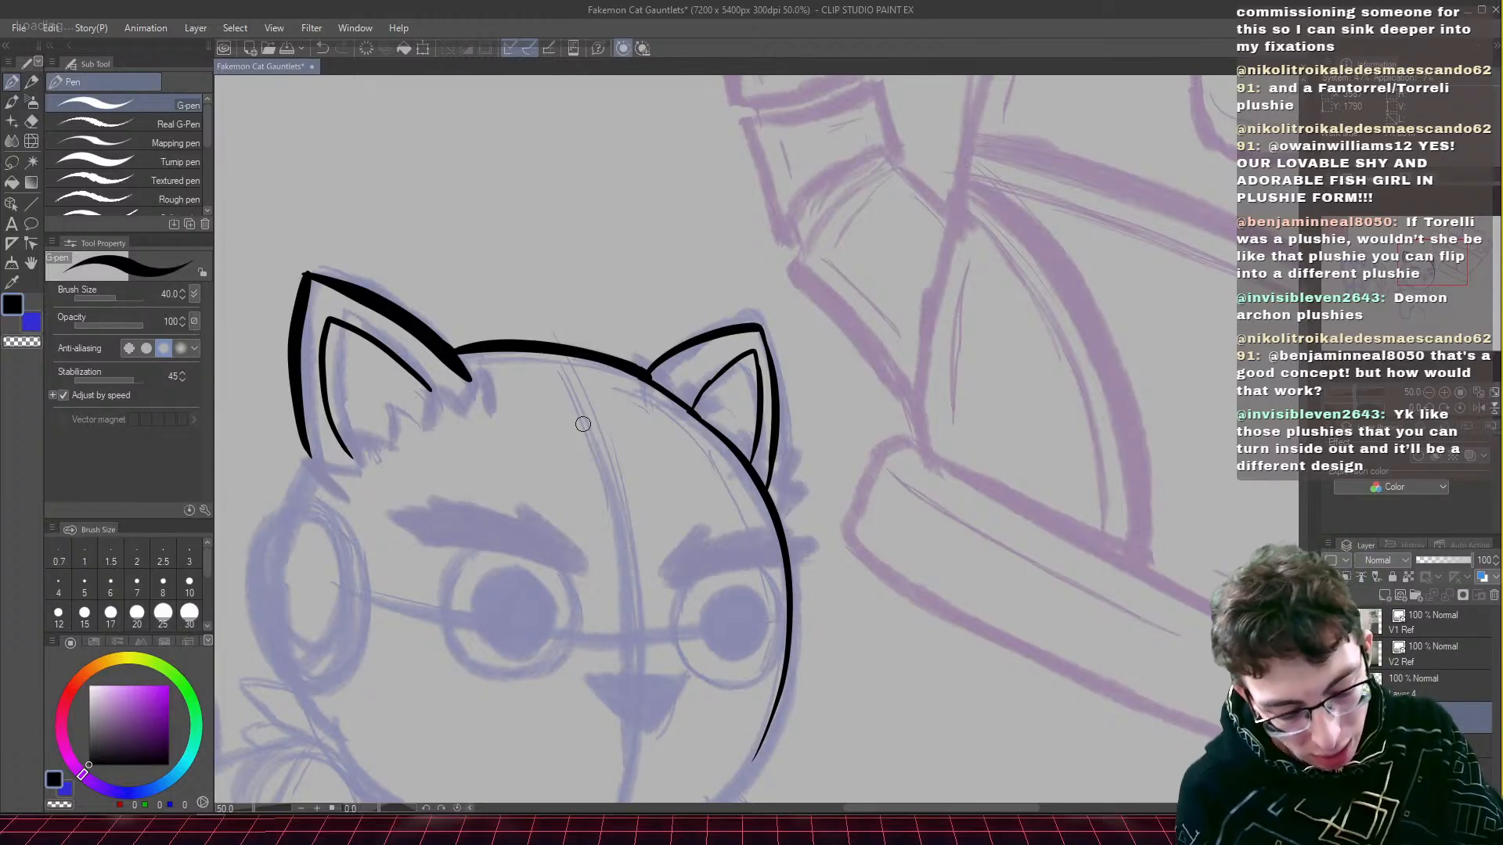
mouse_move(756, 323)
mouse_down()
mouse_move(777, 405)
mouse_move(773, 479)
mouse_up()
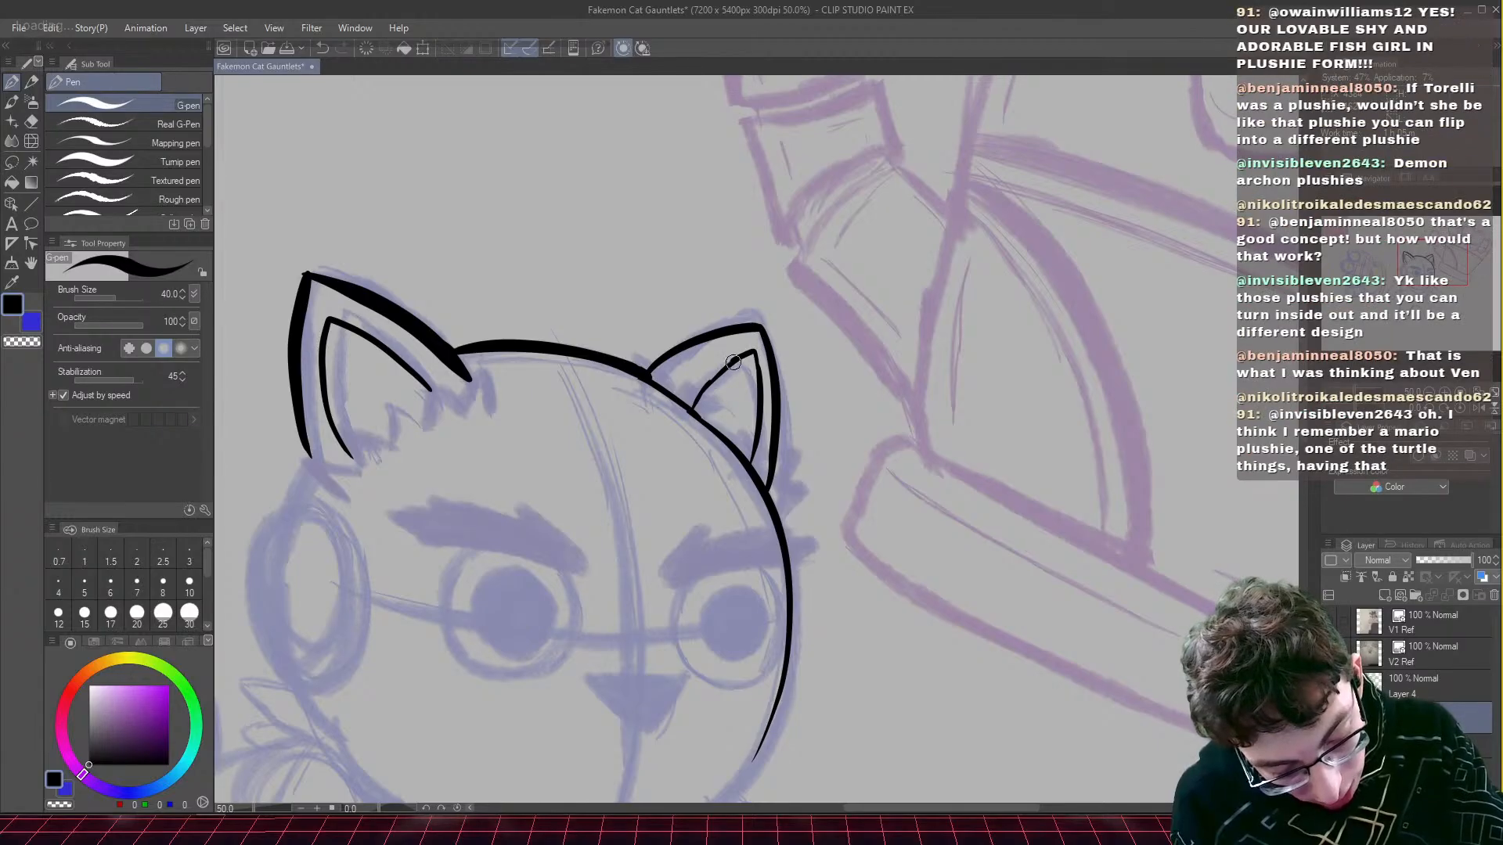
drag(753, 351, 687, 411)
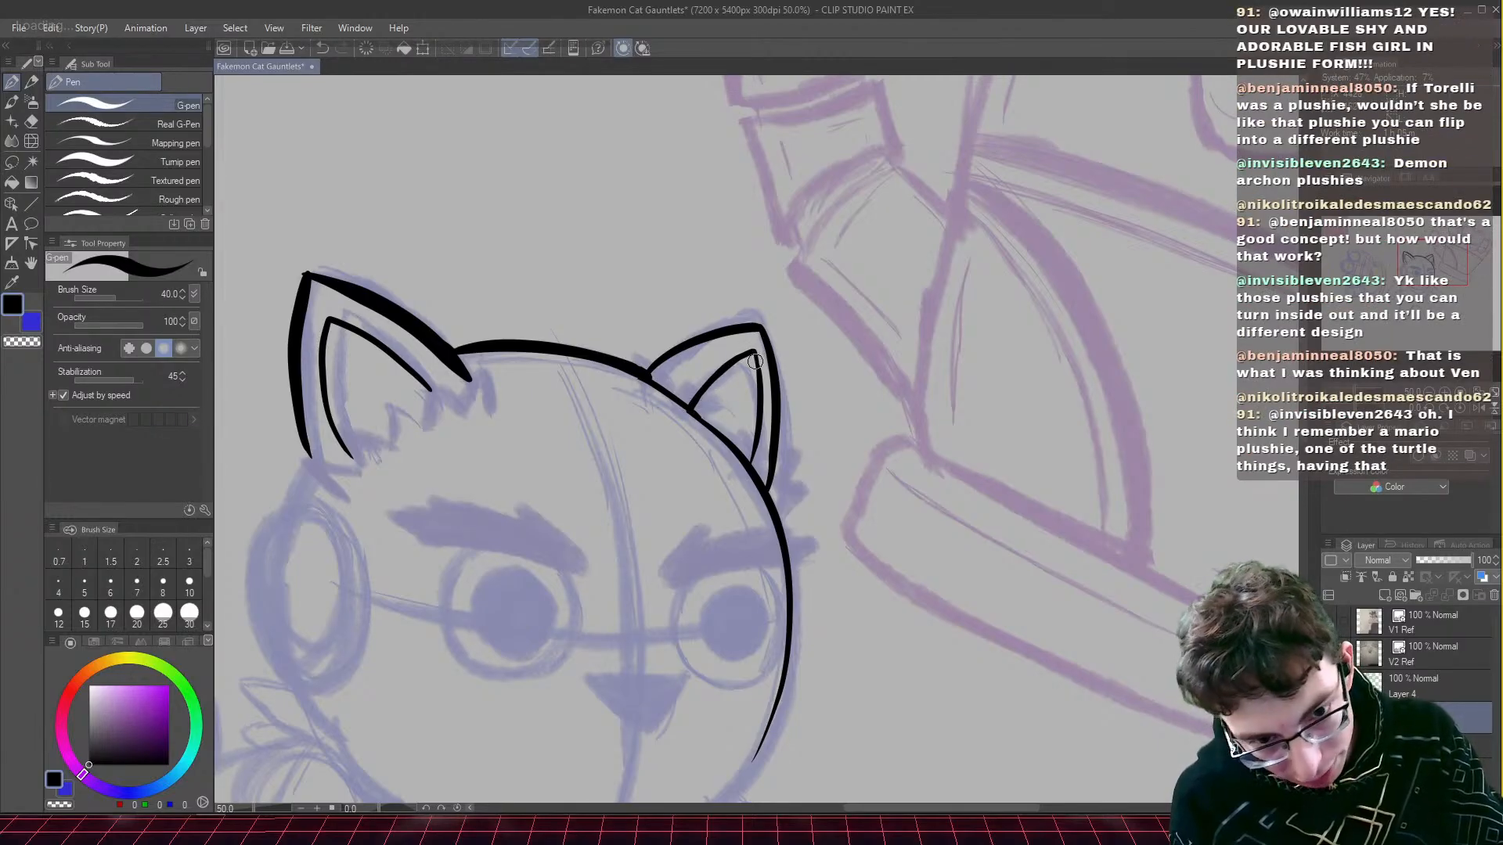
drag(754, 352, 753, 464)
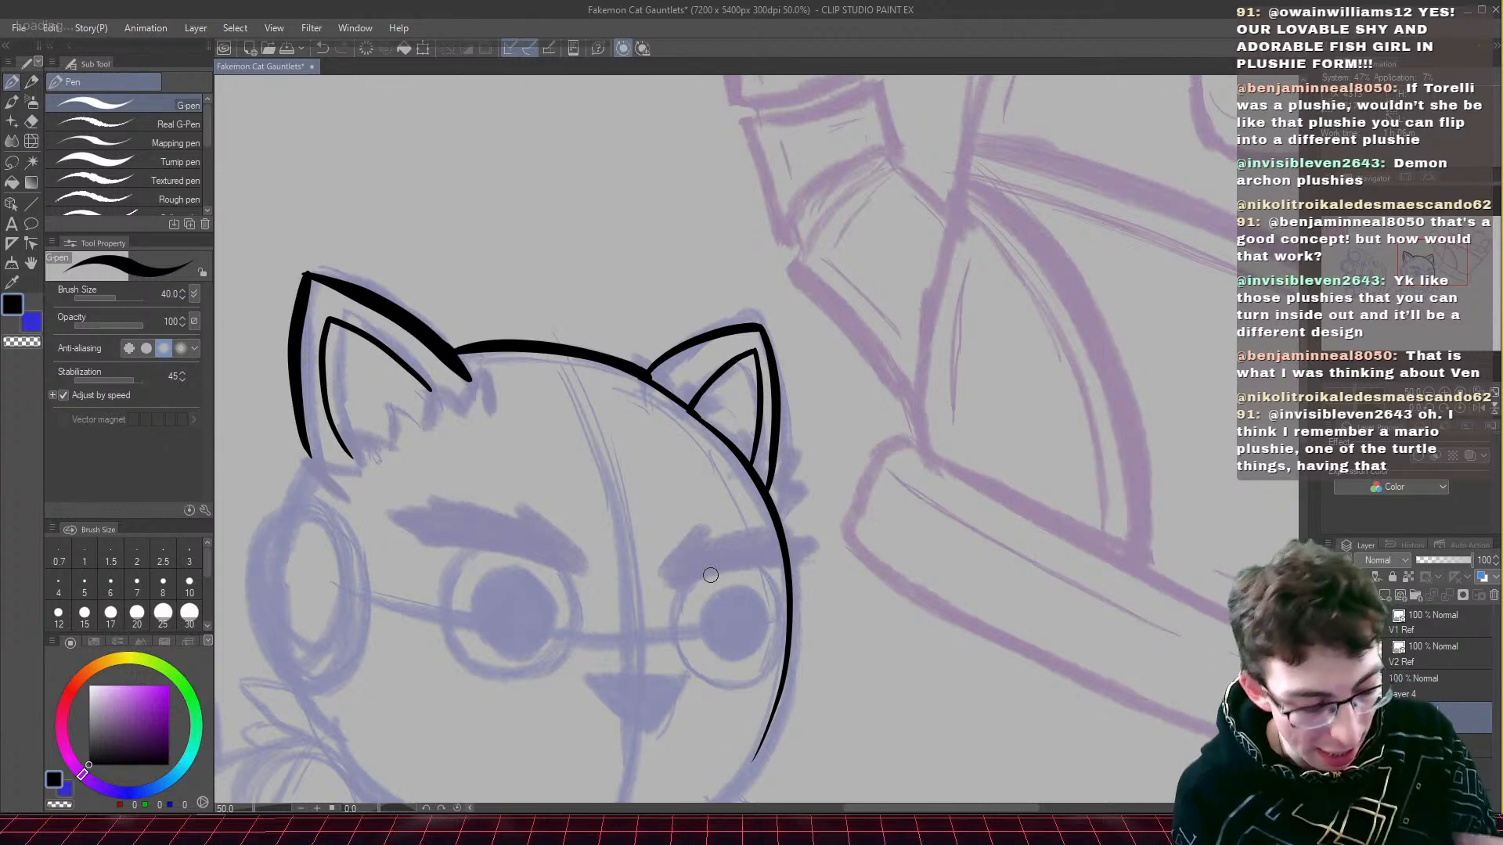
drag(310, 454, 288, 518)
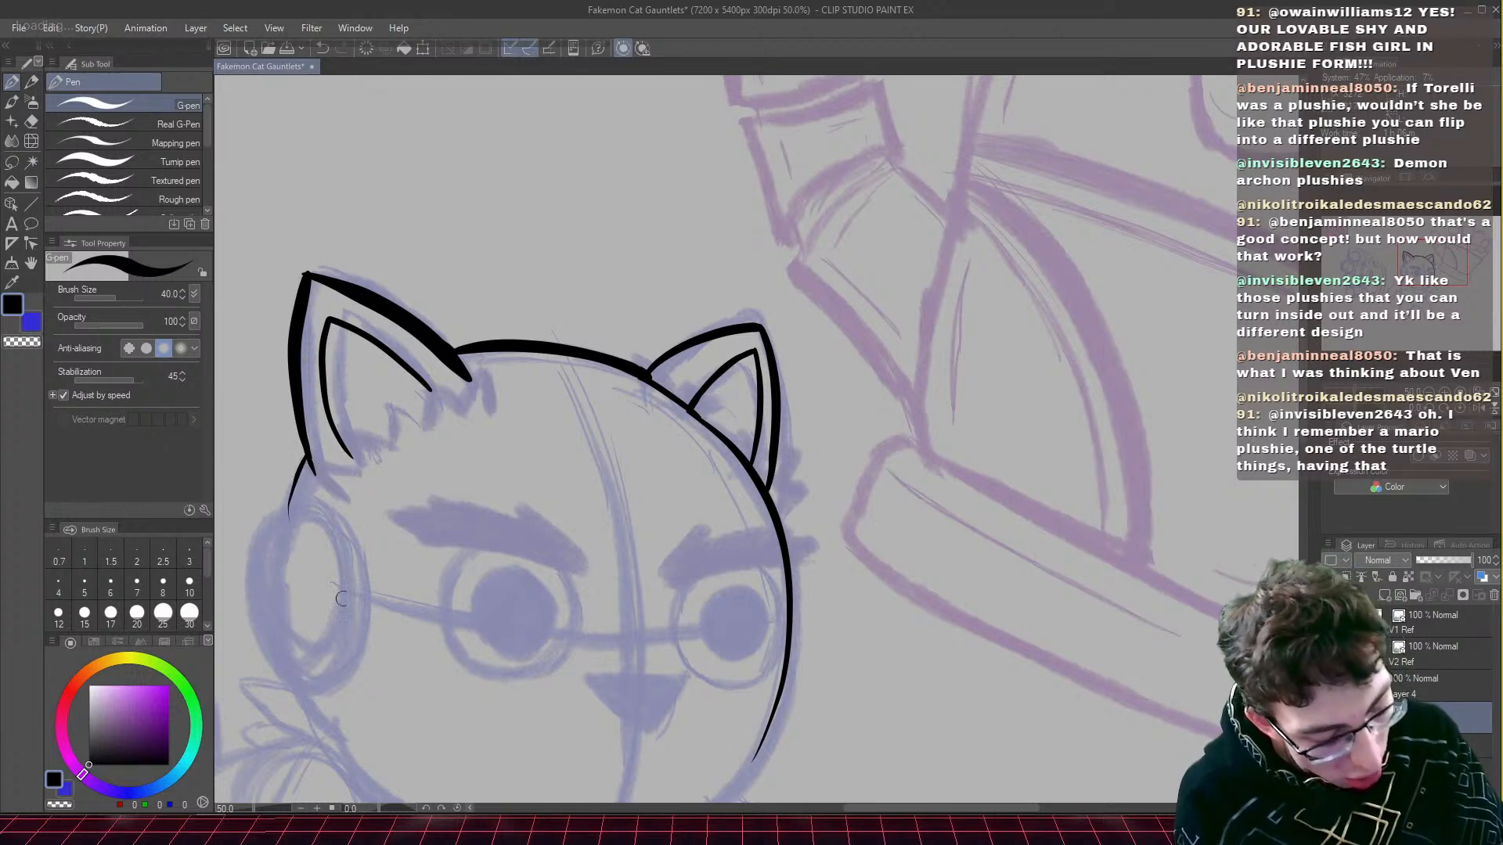
mouse_move(520, 594)
mouse_down()
mouse_move(656, 298)
mouse_move(669, 322)
mouse_up()
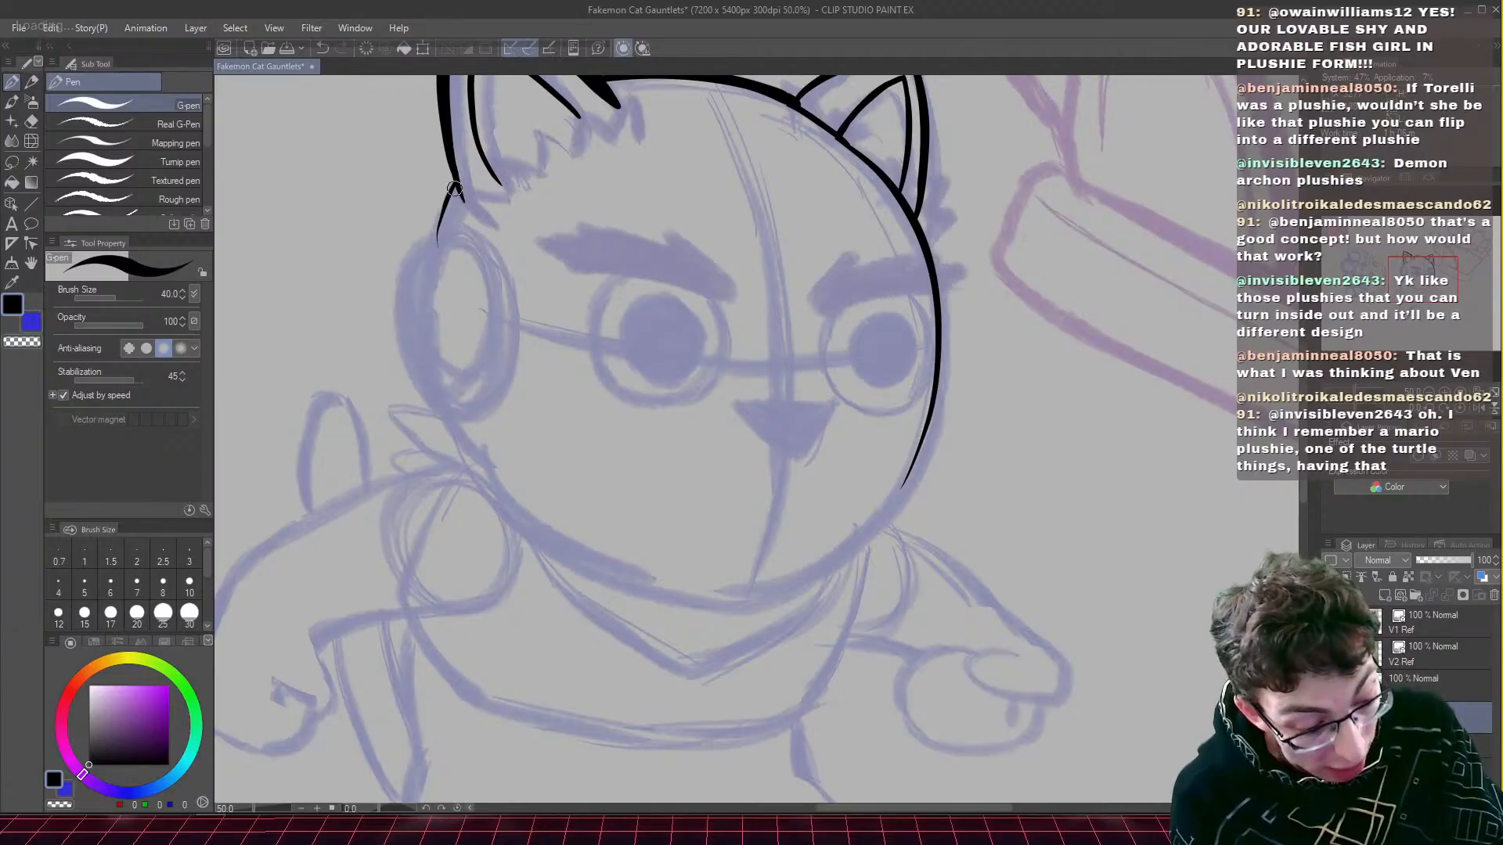
mouse_move(454, 188)
mouse_down()
mouse_move(425, 344)
mouse_move(474, 470)
mouse_move(540, 532)
mouse_up()
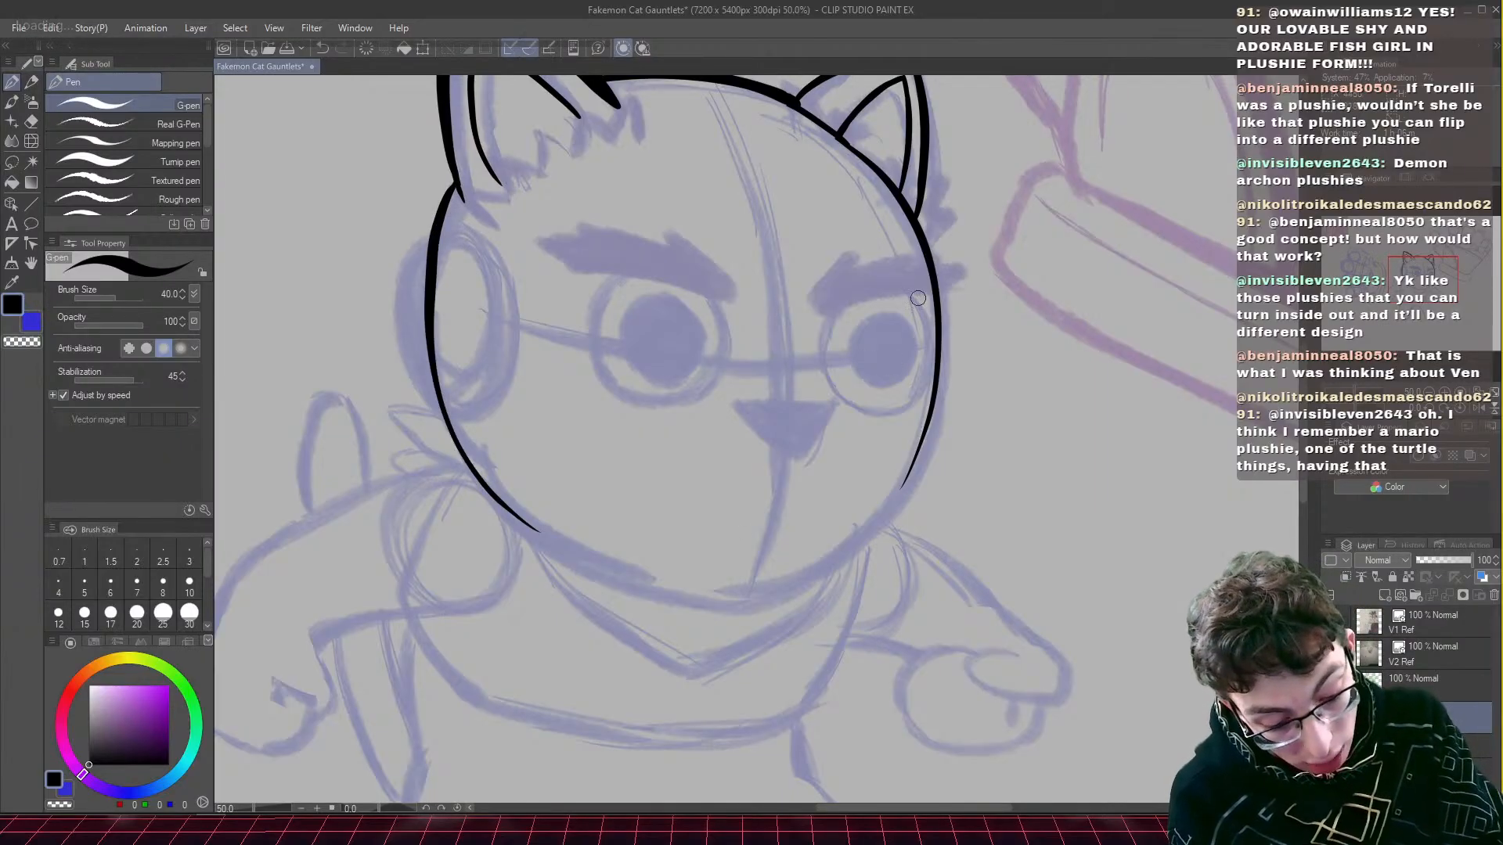
mouse_move(934, 381)
mouse_down()
mouse_move(908, 476)
mouse_move(856, 540)
mouse_move(787, 580)
mouse_move(711, 587)
mouse_move(631, 571)
mouse_move(480, 469)
mouse_up()
key(ctrl+z)
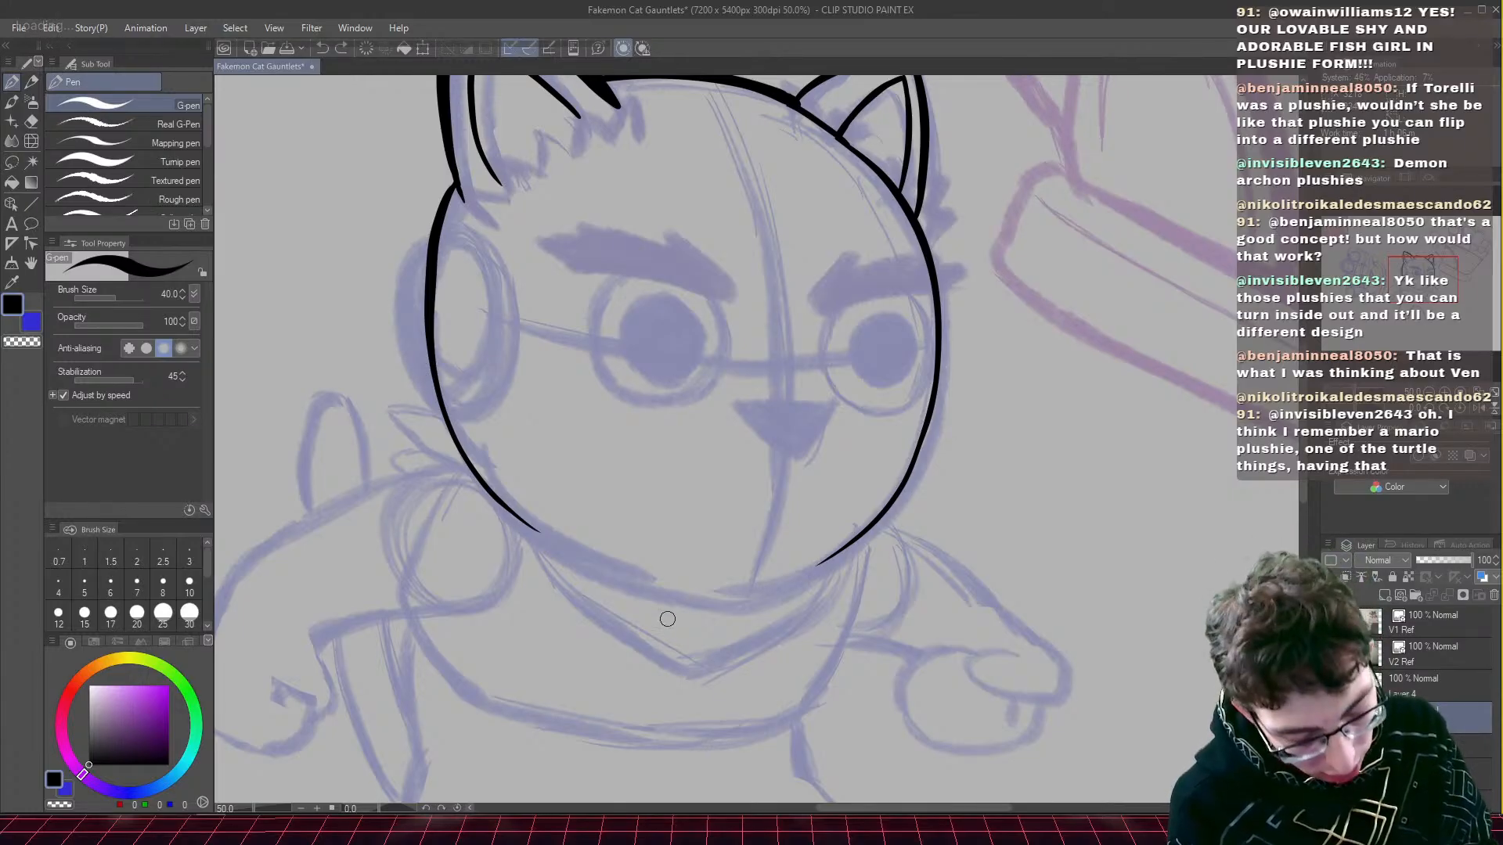
key(ctrl+z)
key(ctrl+z)
key(ctrl+z)
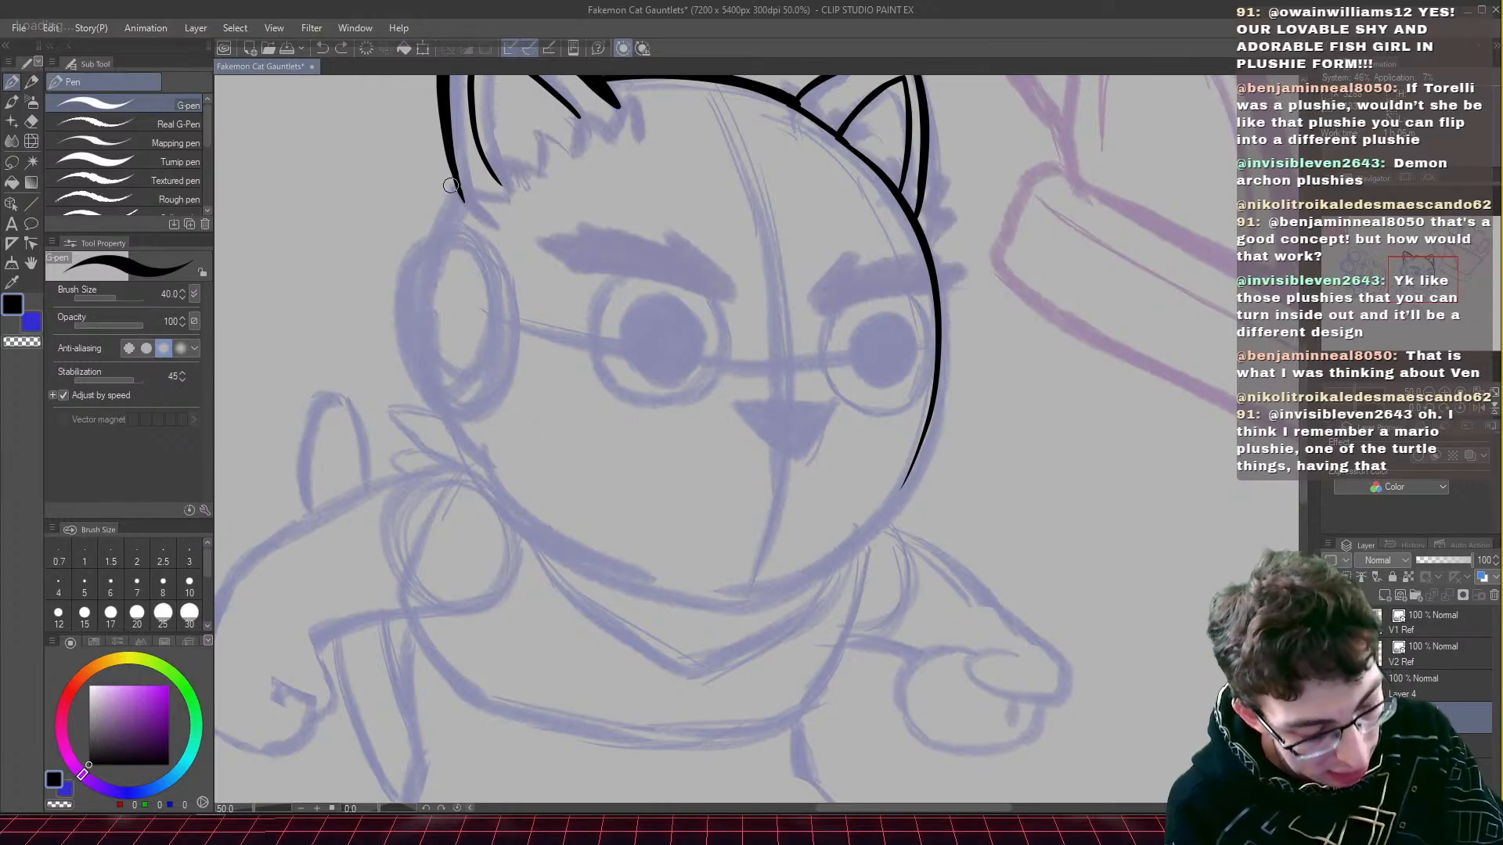
mouse_move(456, 183)
mouse_down()
mouse_move(426, 252)
mouse_move(415, 379)
mouse_move(465, 493)
mouse_move(650, 600)
mouse_move(816, 586)
mouse_up()
key(ctrl+z)
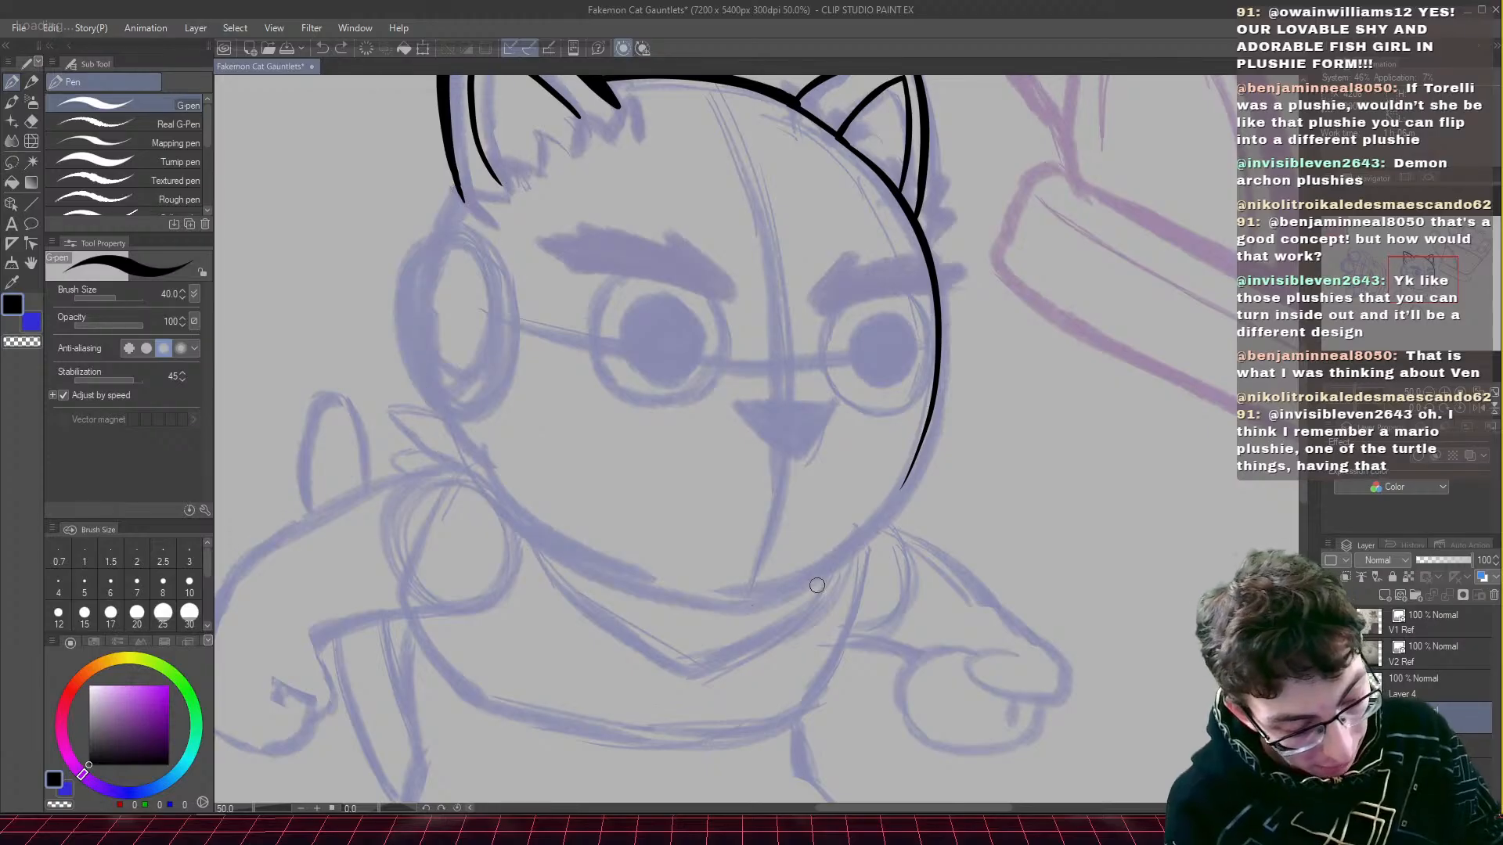
- Ink the head's left contour from the left ear's base around the chin and extend the right contour down to the jaw
mouse_move(461, 183)
mouse_down()
mouse_move(422, 292)
mouse_move(442, 419)
mouse_move(525, 533)
mouse_move(657, 594)
mouse_move(783, 585)
mouse_move(874, 529)
mouse_move(916, 467)
mouse_move(937, 378)
mouse_move(926, 261)
mouse_up()
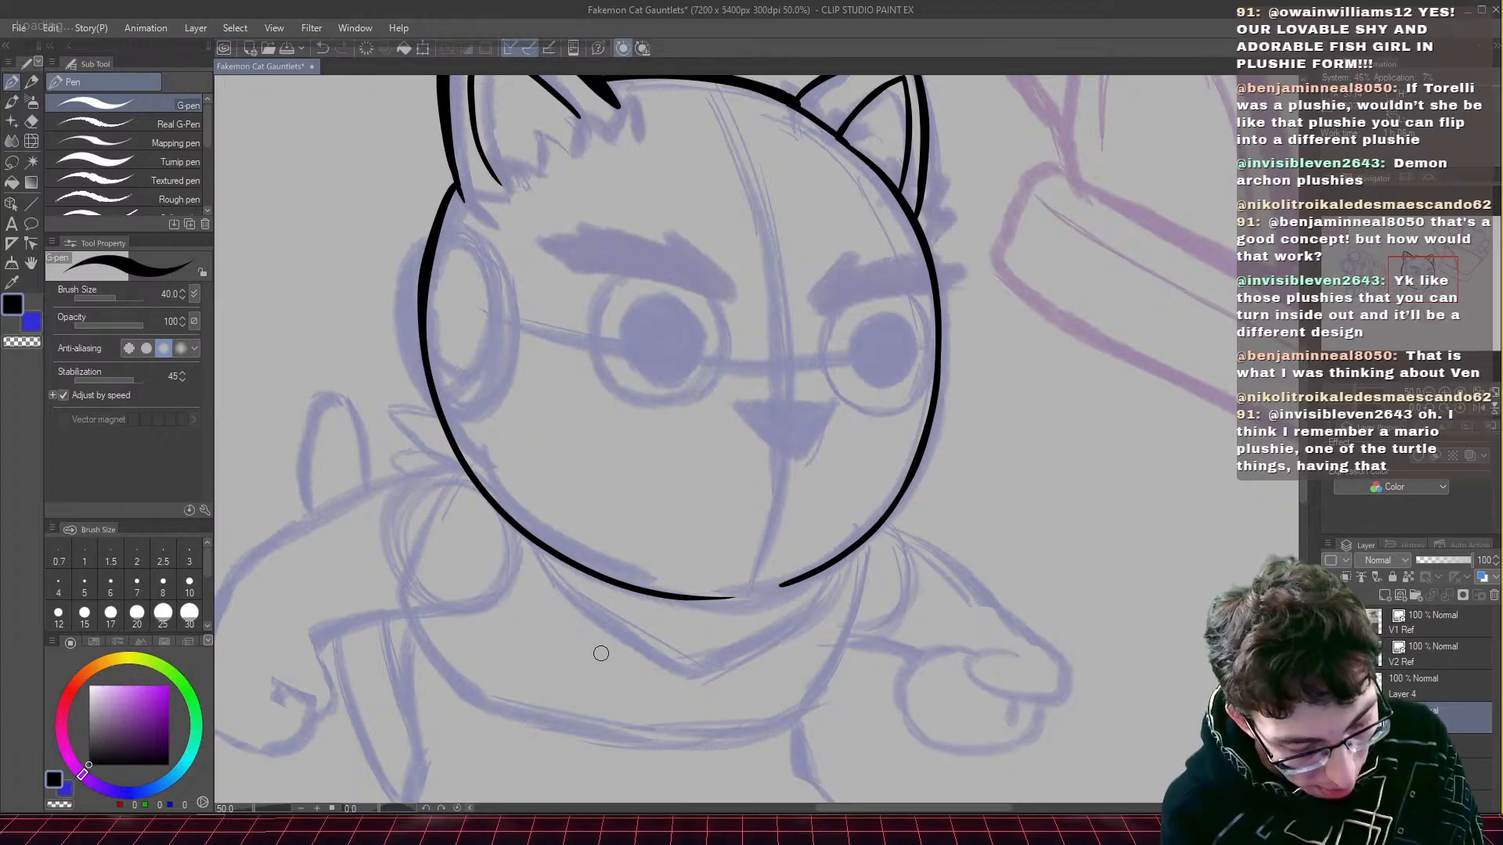
- Ink the triangular nose outline and the angled muzzle line beside it, and save the file
mouse_move(818, 419)
mouse_down()
mouse_move(754, 418)
mouse_move(799, 461)
mouse_move(822, 423)
mouse_move(779, 419)
mouse_up()
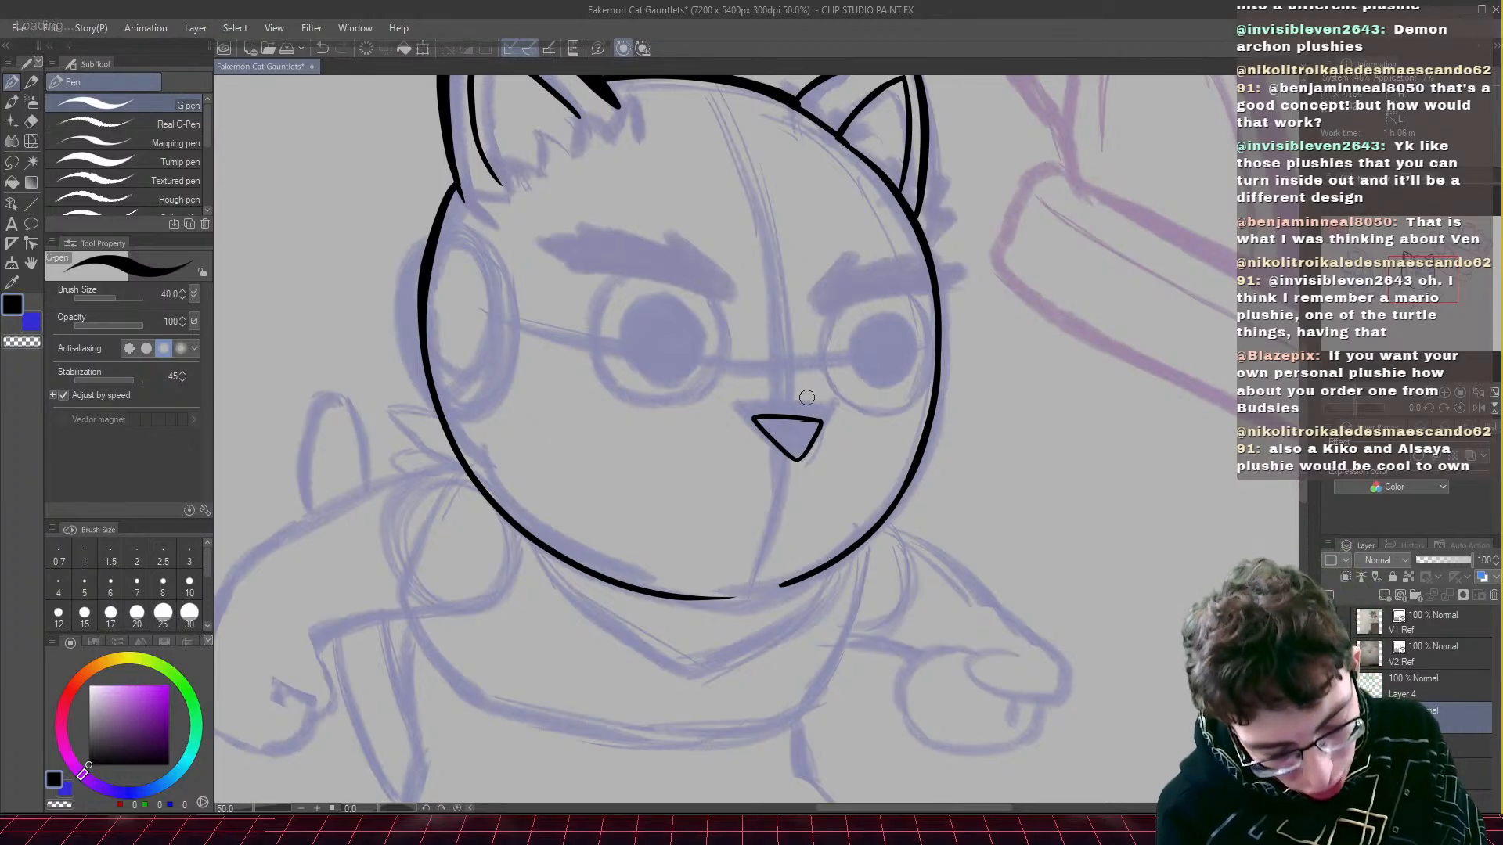
mouse_move(799, 344)
mouse_down()
mouse_move(800, 388)
mouse_move(838, 436)
mouse_move(806, 499)
mouse_up()
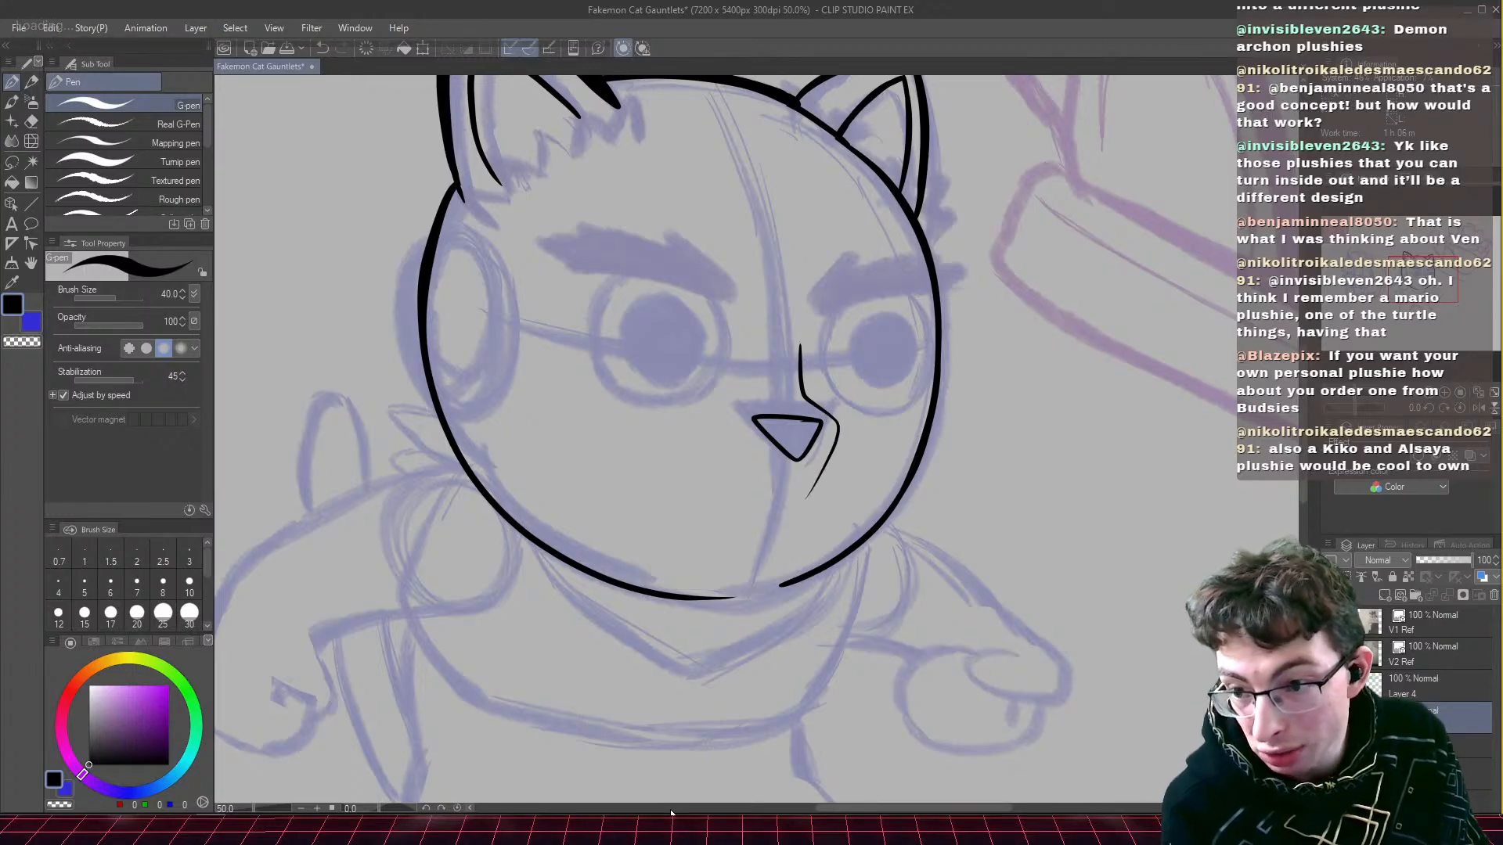
key(ctrl+s)
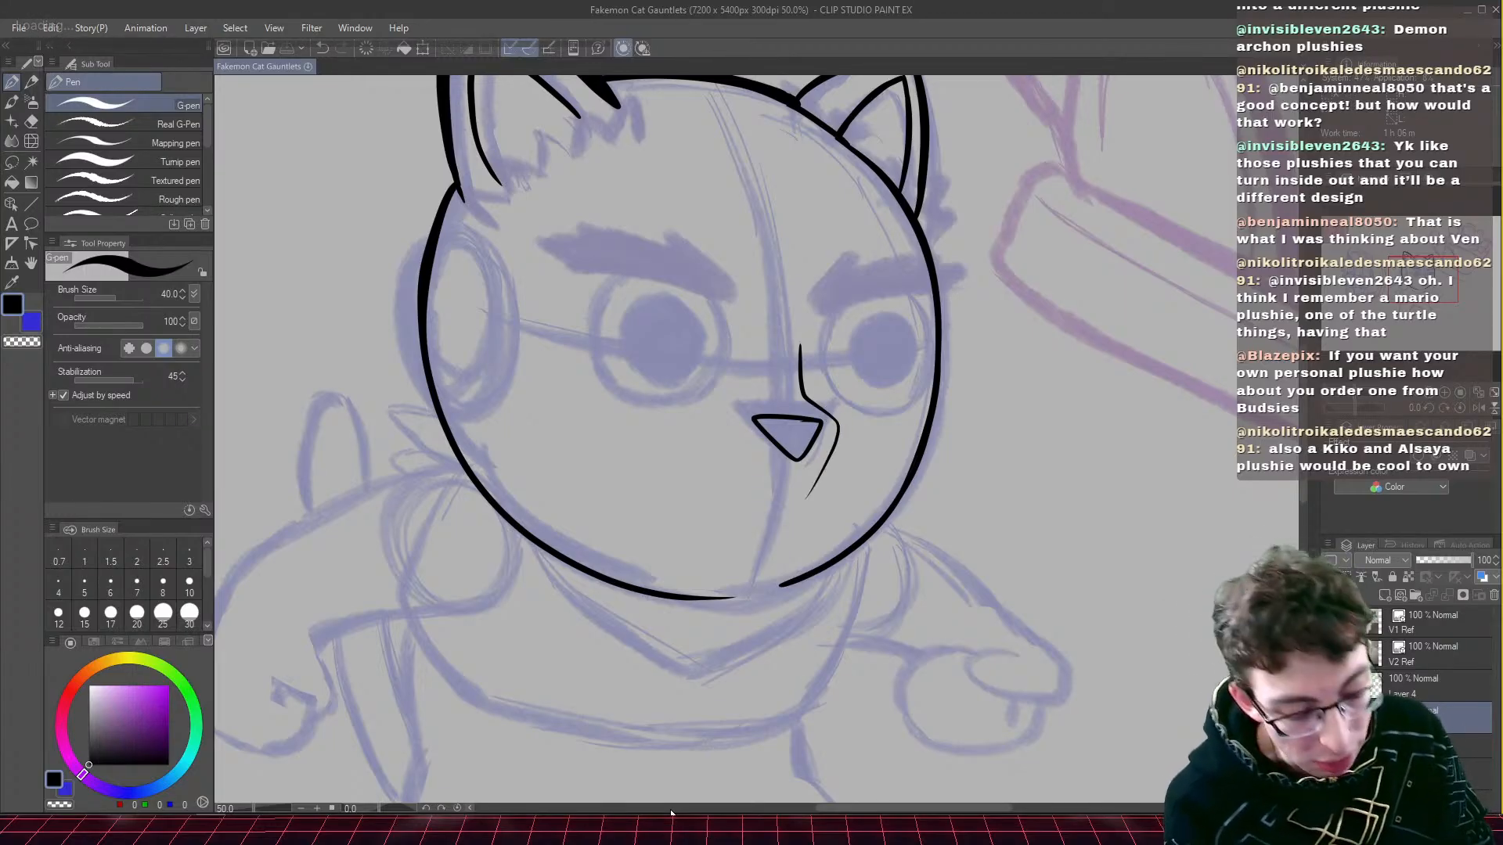
- Ink the outlines of both eyebrows with jagged upper edges, letting the right one extend past the head's contour
mouse_move(561, 257)
mouse_down()
mouse_move(576, 270)
mouse_move(532, 239)
mouse_move(646, 241)
mouse_move(743, 298)
mouse_up()
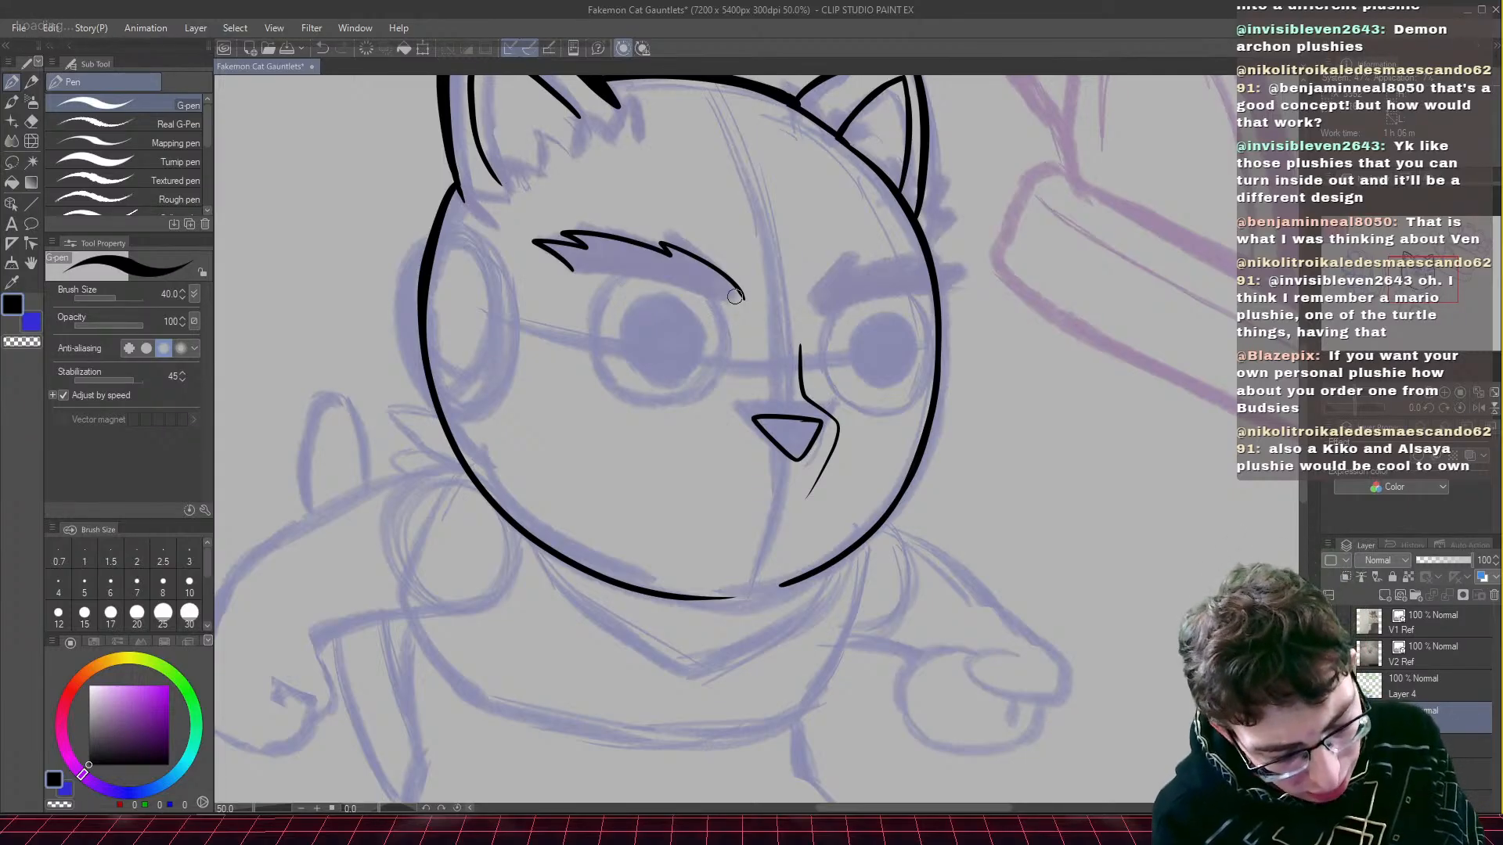
drag(742, 296, 570, 272)
mouse_move(810, 299)
mouse_down()
mouse_move(862, 260)
mouse_move(857, 276)
mouse_move(923, 258)
mouse_move(916, 269)
mouse_move(965, 272)
mouse_move(939, 295)
mouse_move(809, 303)
mouse_up()
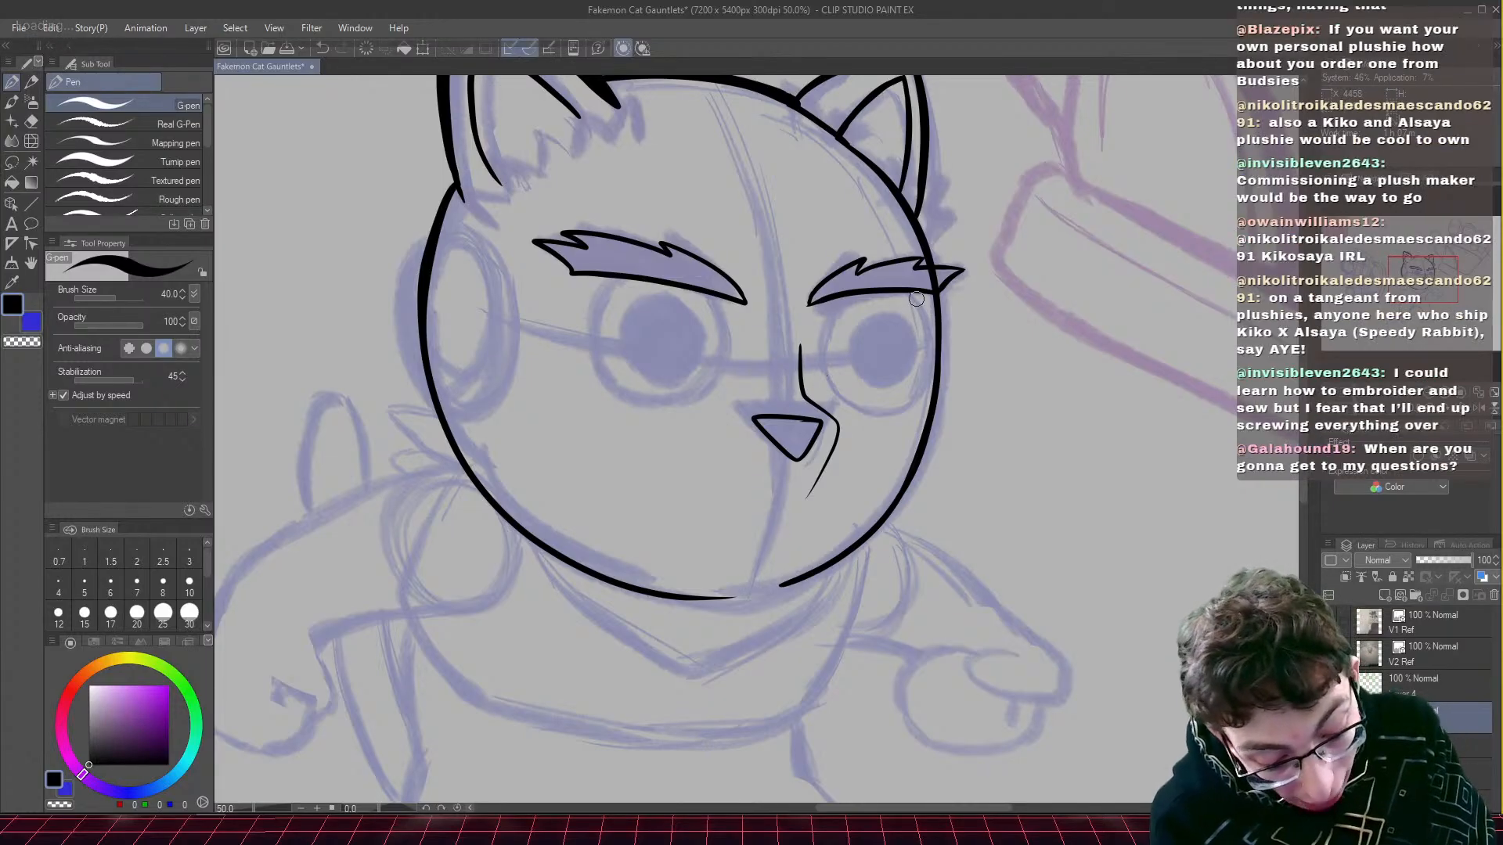
- Ink the right eye's round outline below its eyebrow, bulging past the face, and erase the head contour crossing inside the eye
mouse_move(914, 291)
mouse_down()
mouse_move(947, 358)
mouse_move(935, 394)
mouse_move(905, 410)
mouse_move(843, 378)
mouse_move(834, 285)
mouse_up()
key(ctrl+z)
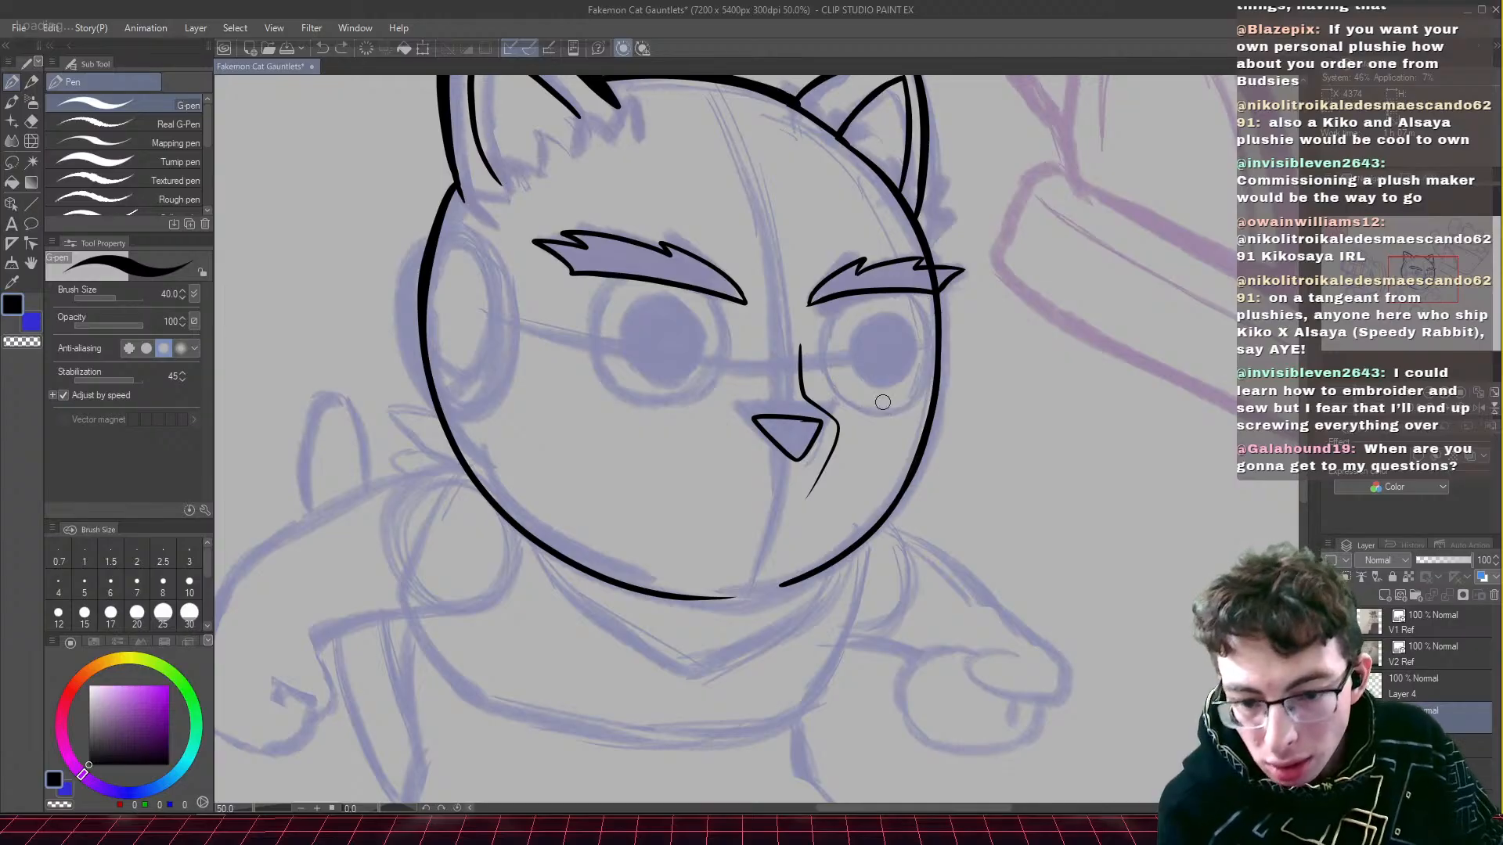
mouse_move(929, 294)
mouse_down()
mouse_move(942, 390)
mouse_move(865, 411)
mouse_move(821, 356)
mouse_move(828, 301)
mouse_move(857, 291)
mouse_move(943, 315)
mouse_move(941, 395)
mouse_move(873, 415)
mouse_up()
key(ctrl+z)
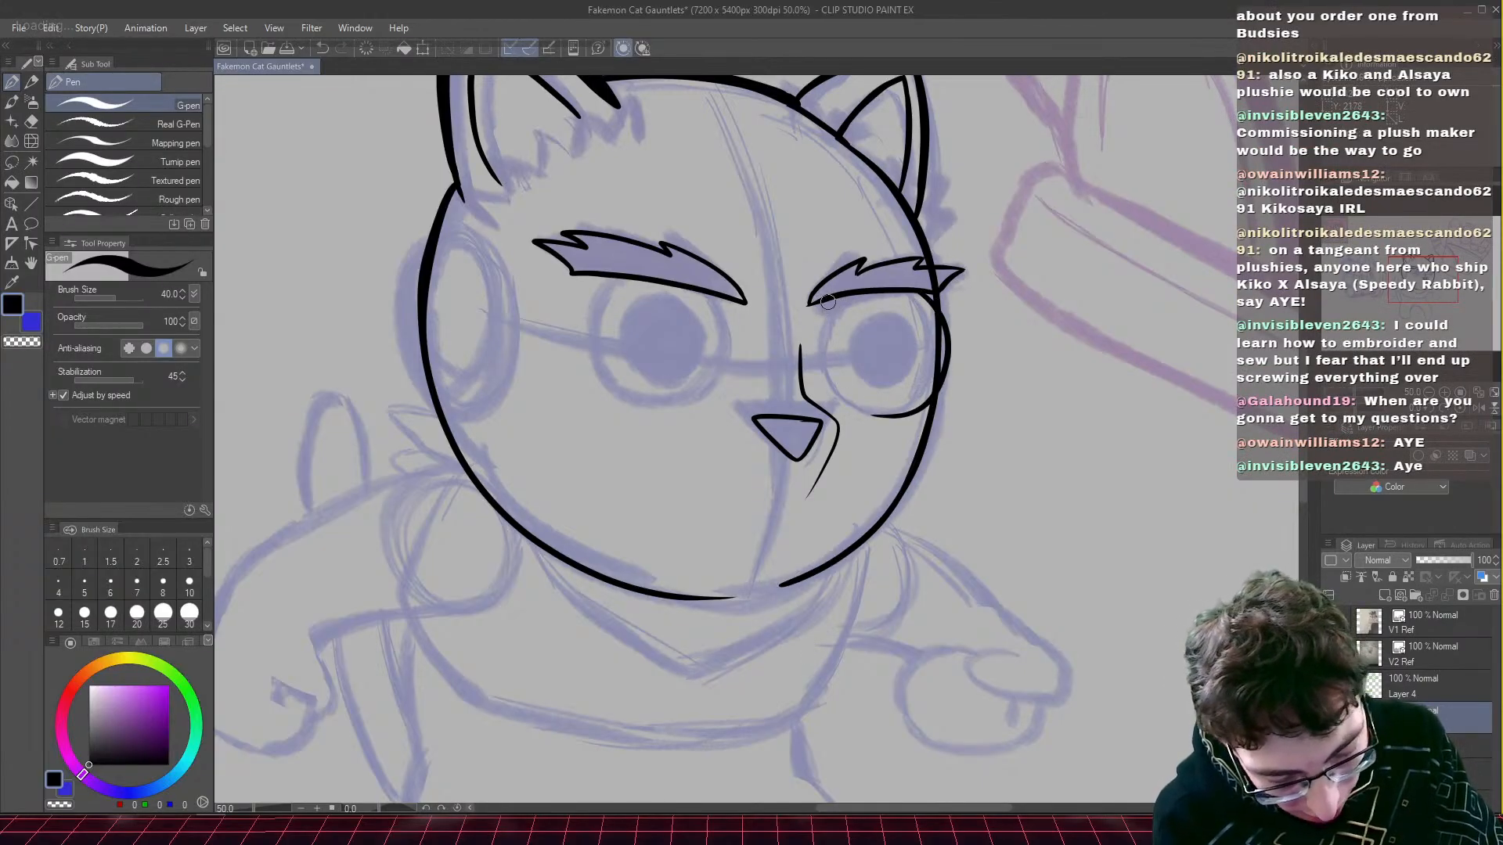
mouse_move(827, 302)
mouse_down()
mouse_move(811, 336)
mouse_move(822, 387)
mouse_move(875, 413)
mouse_up()
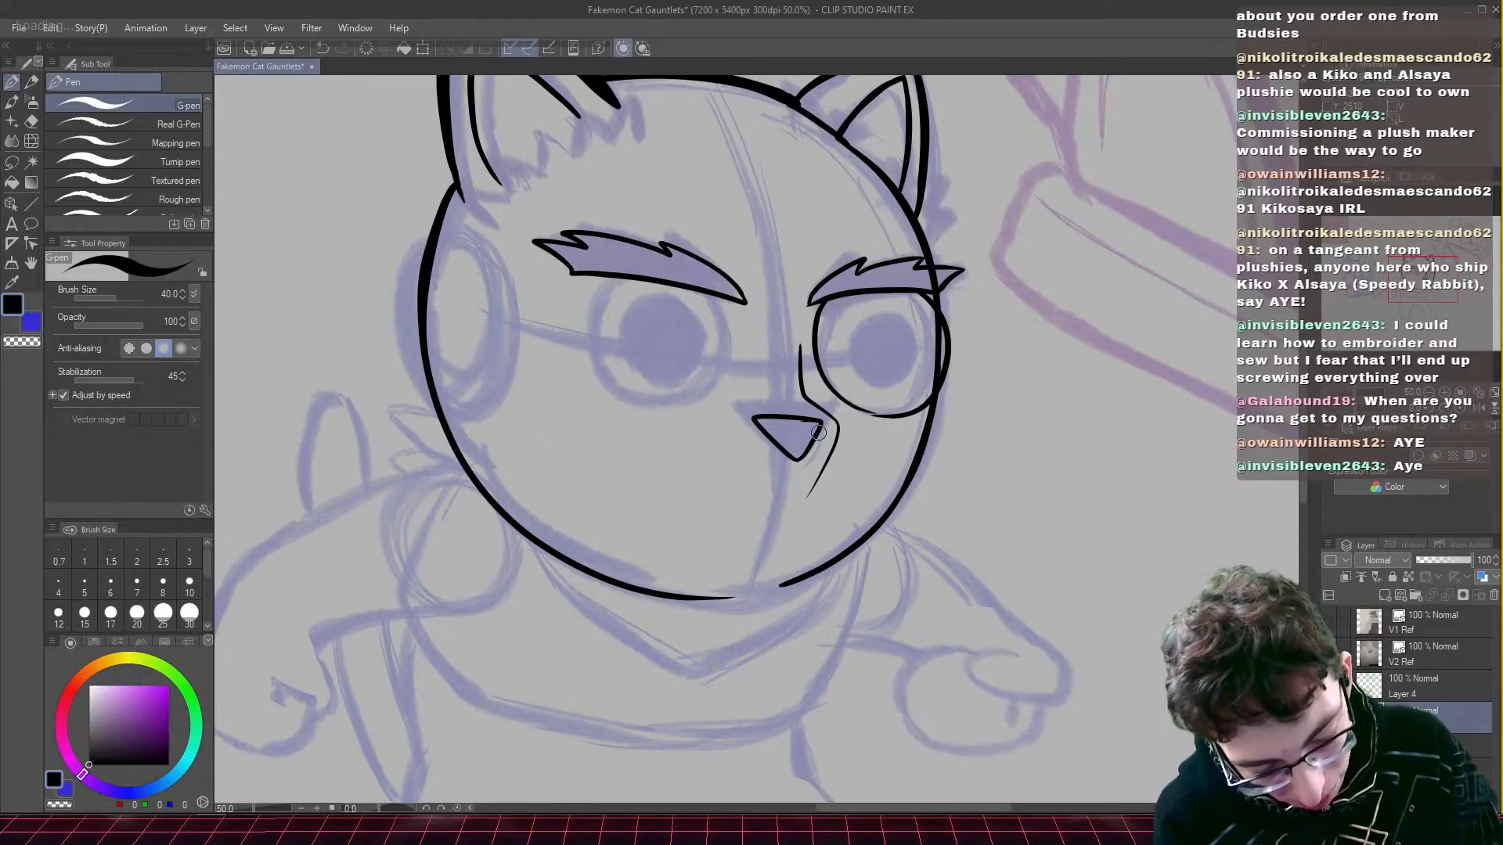
key(ctrl+z)
mouse_move(826, 296)
mouse_down()
mouse_move(819, 368)
mouse_move(855, 413)
mouse_move(886, 418)
mouse_up()
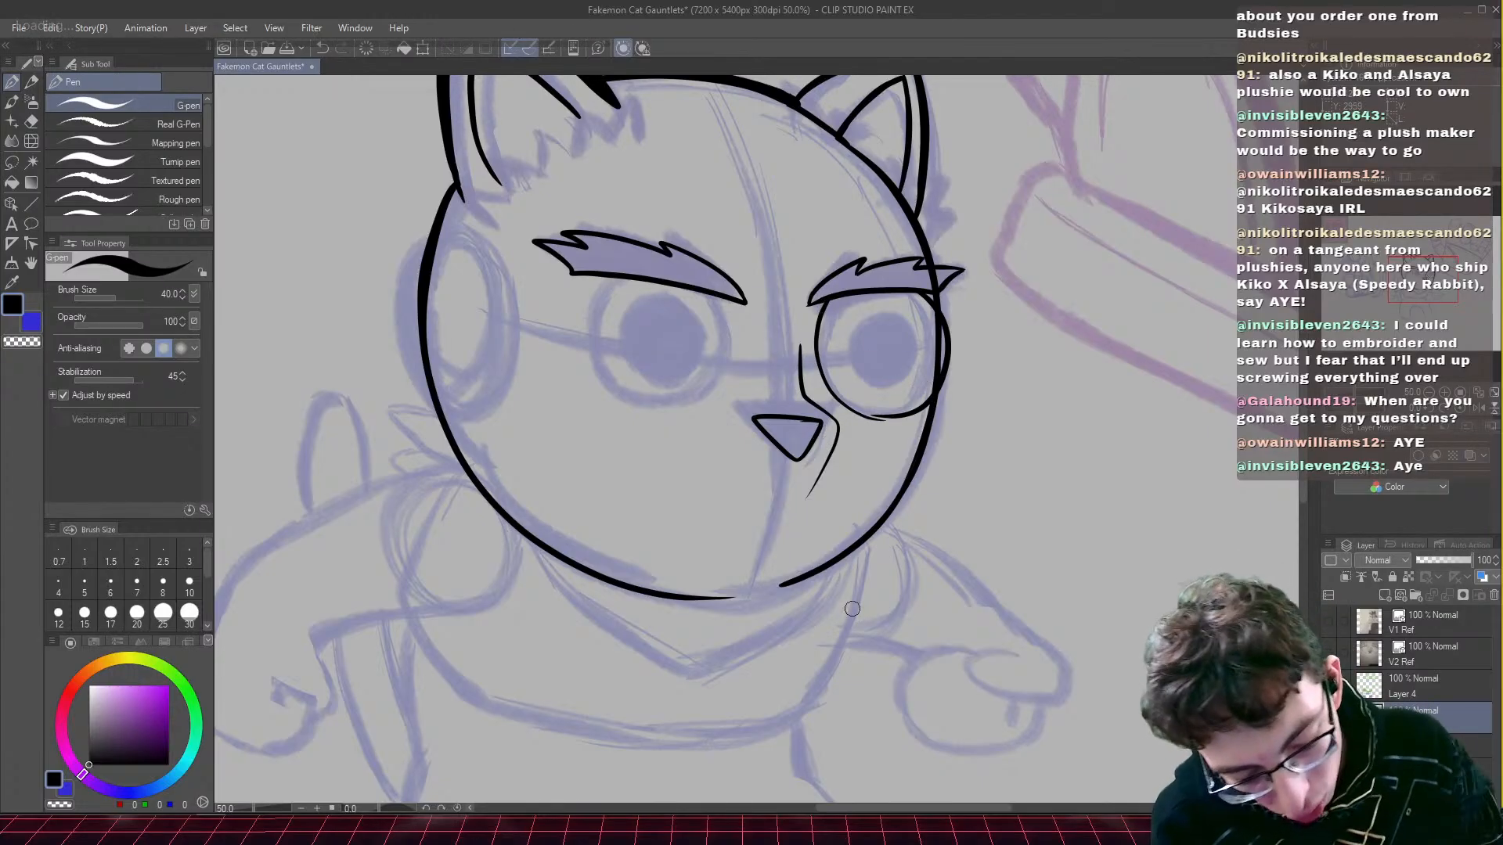
key(ctrl+z)
scroll(853, 608, up, 1)
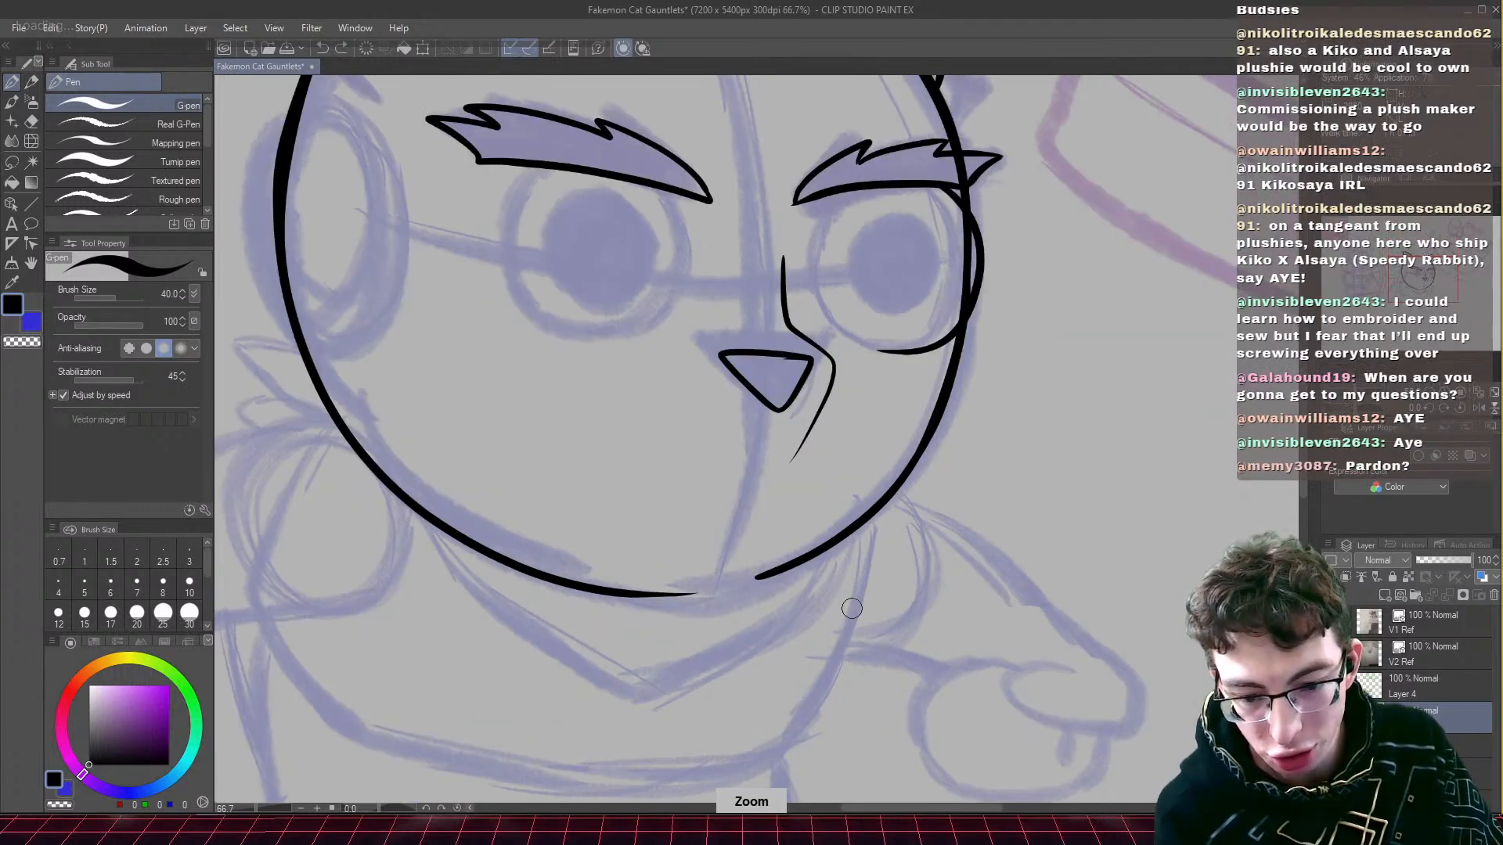
mouse_move(809, 207)
mouse_down()
mouse_move(802, 279)
mouse_move(819, 312)
mouse_move(855, 341)
mouse_move(939, 332)
mouse_up()
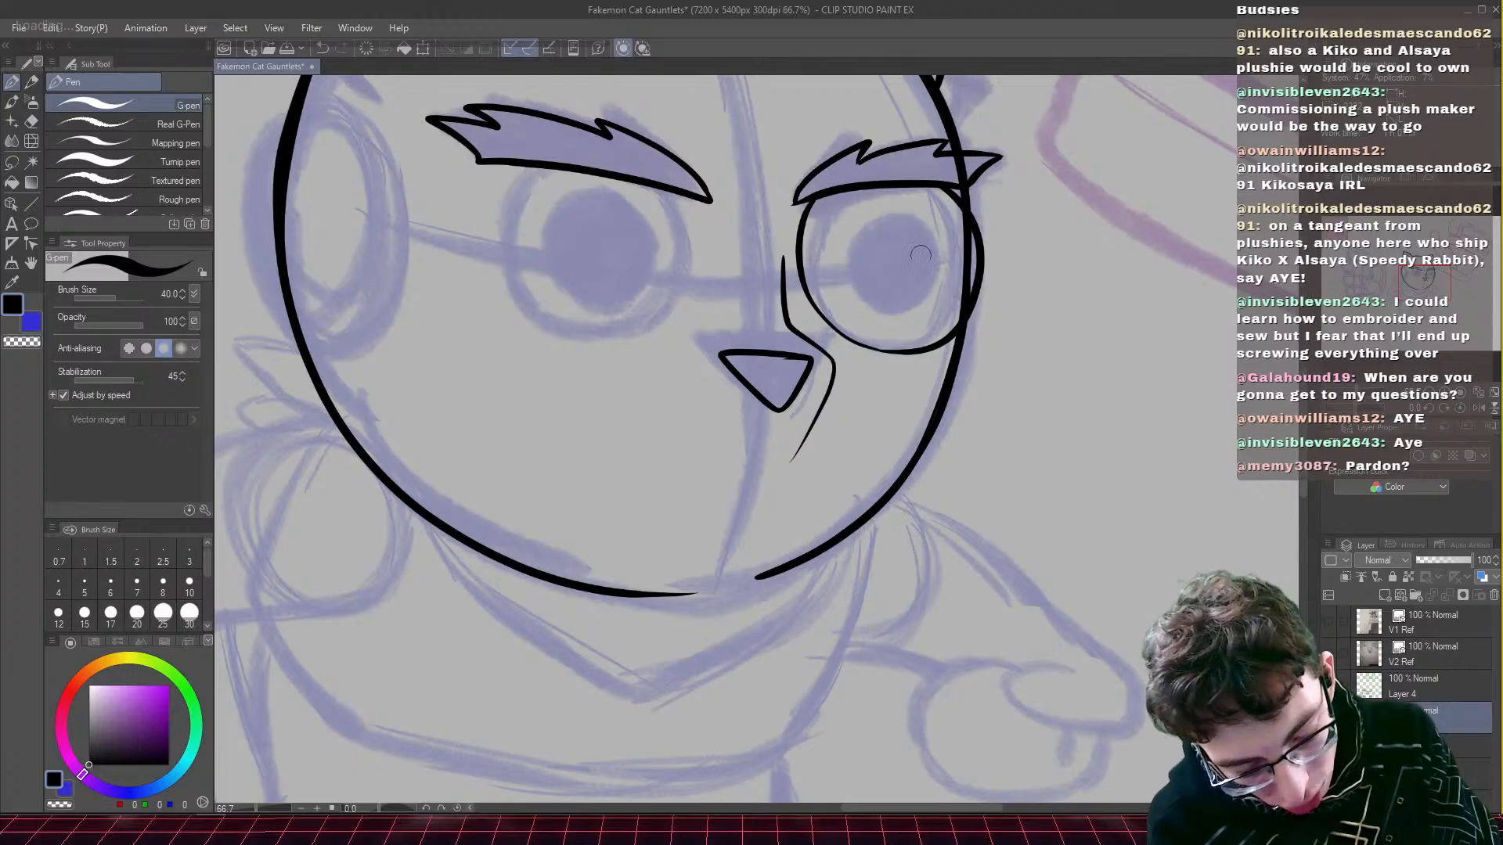
click(30, 109)
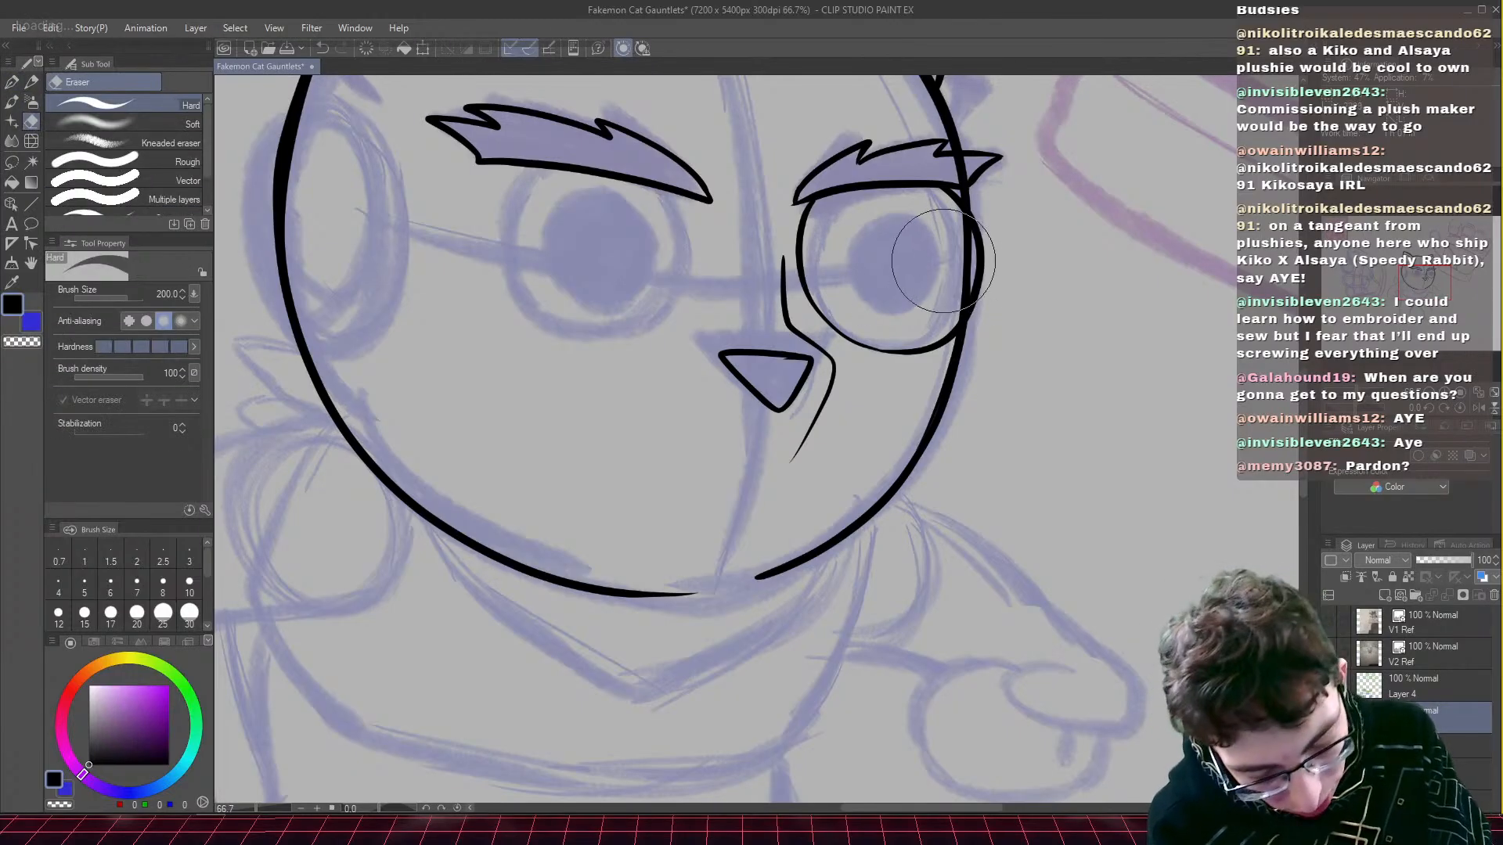
drag(955, 268, 956, 234)
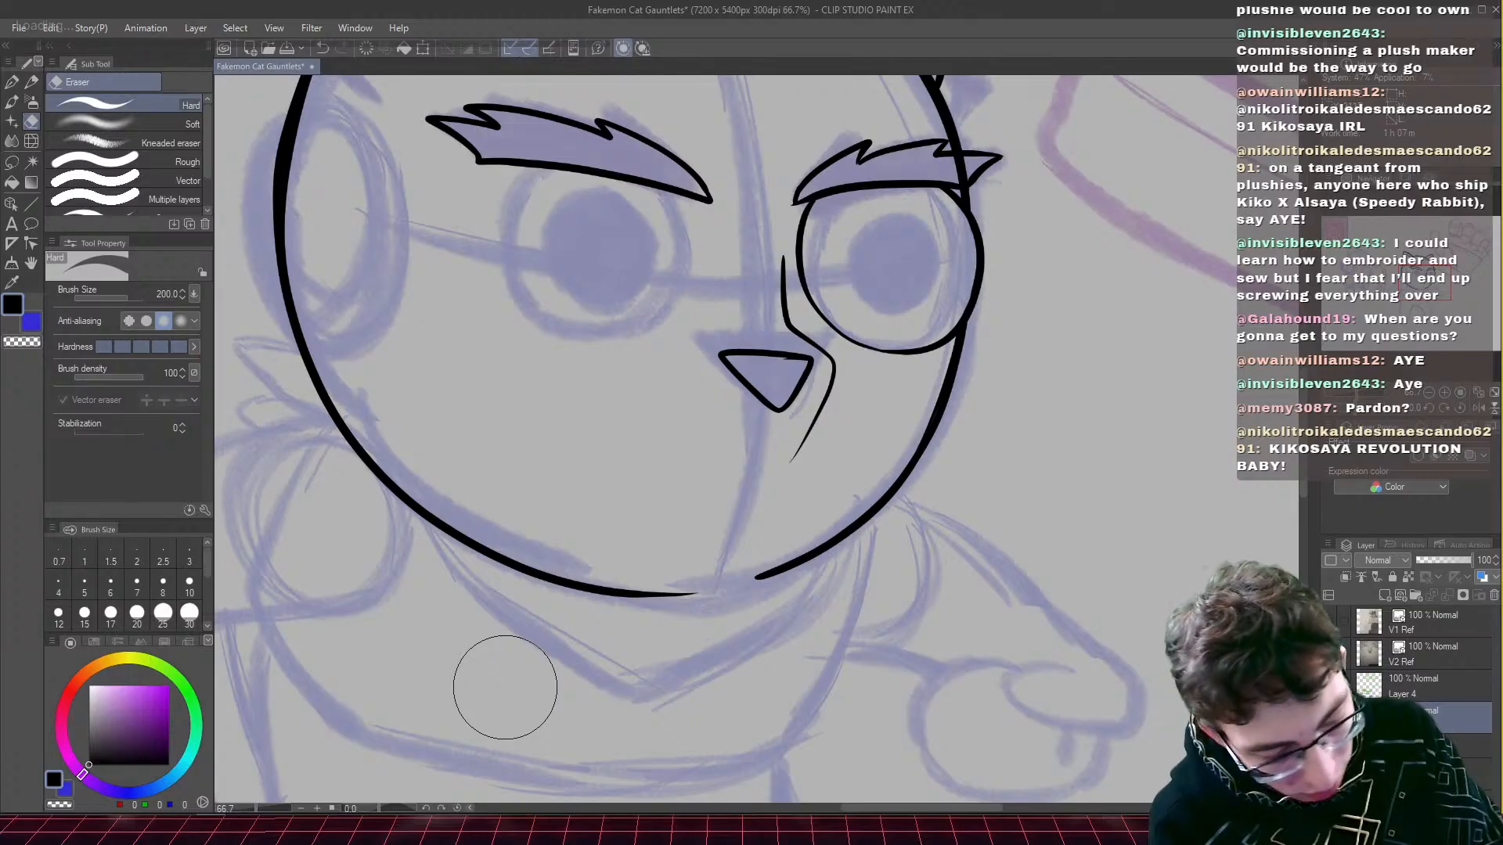
key(p)
mouse_move(925, 221)
mouse_down()
mouse_move(945, 281)
mouse_move(911, 300)
mouse_move(886, 249)
mouse_move(926, 222)
mouse_up()
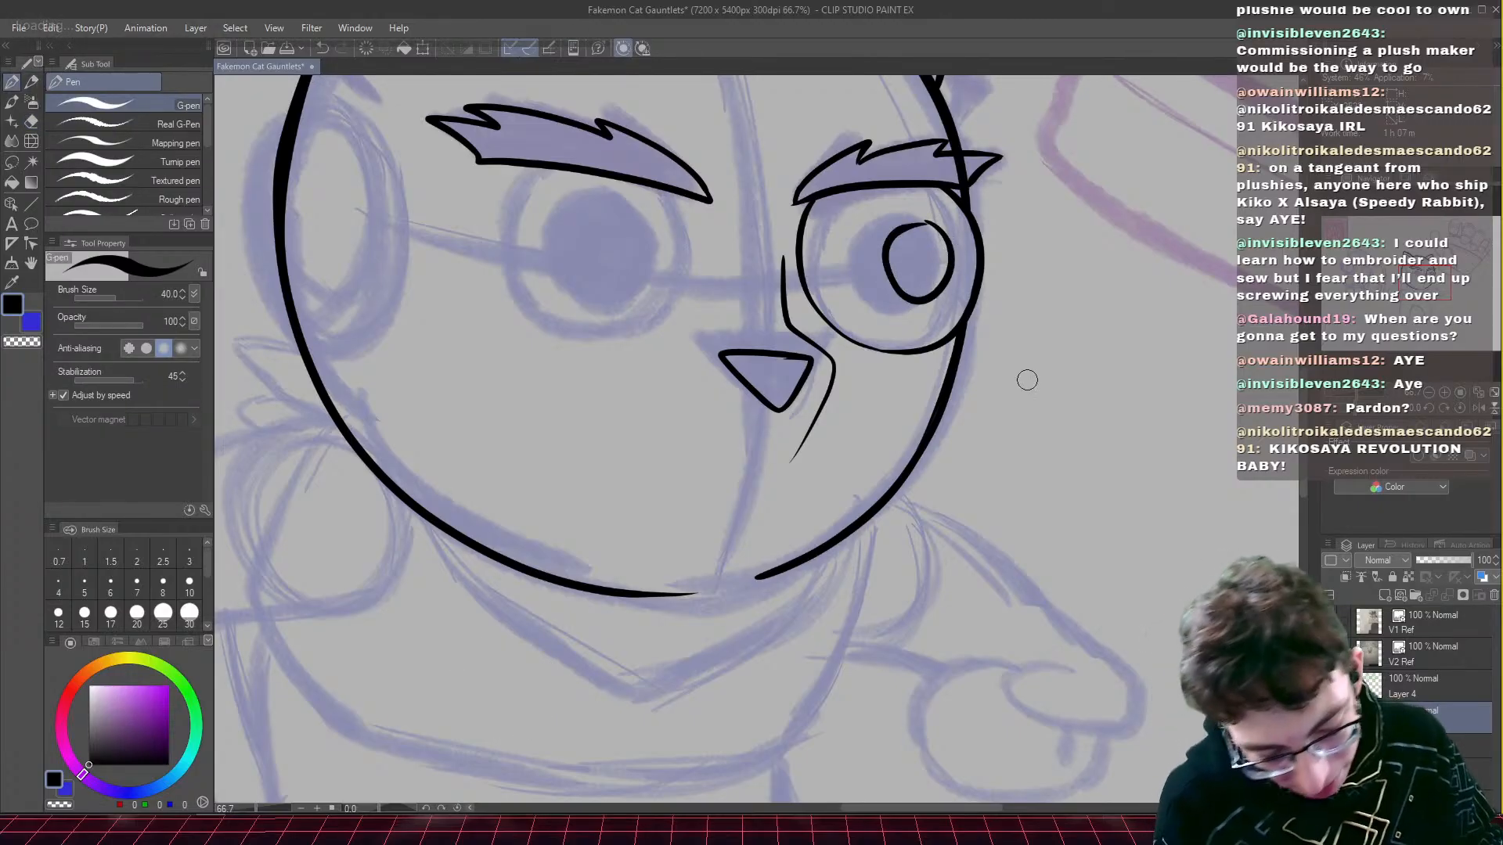
key(ctrl+z)
key(bracketleft)
key(bracketleft)
key(bracketleft)
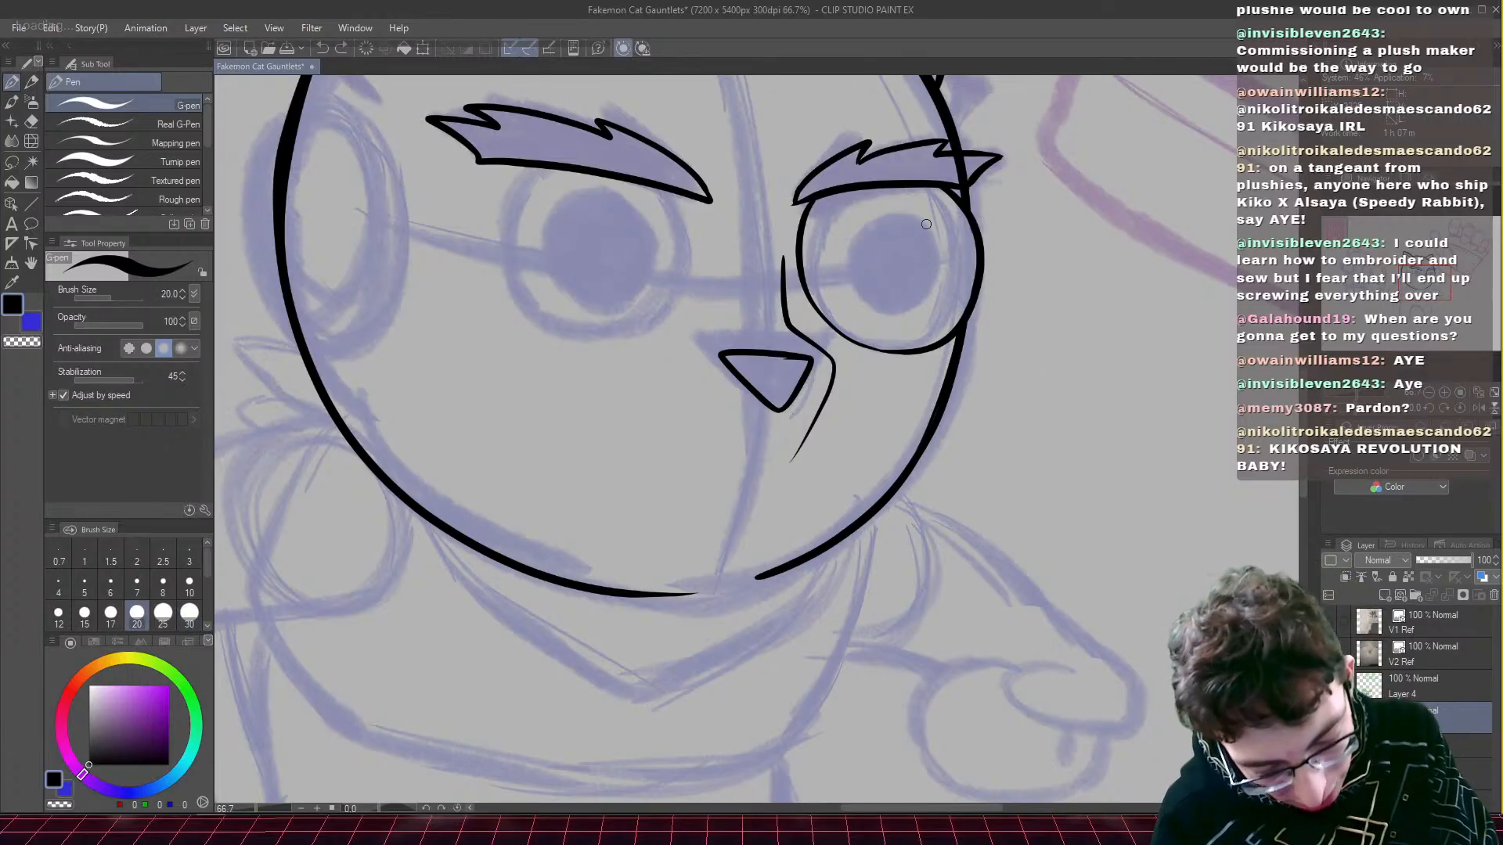
mouse_move(944, 234)
mouse_down()
mouse_move(955, 262)
mouse_move(940, 293)
mouse_move(913, 295)
mouse_move(892, 248)
mouse_move(926, 223)
mouse_move(902, 282)
mouse_move(895, 261)
mouse_move(909, 233)
mouse_move(936, 236)
mouse_move(941, 278)
mouse_move(909, 276)
mouse_move(910, 237)
mouse_move(942, 247)
mouse_move(942, 284)
mouse_move(912, 284)
mouse_move(907, 249)
mouse_move(936, 250)
mouse_move(925, 279)
mouse_move(908, 228)
mouse_move(917, 302)
mouse_up()
key(ctrl+z)
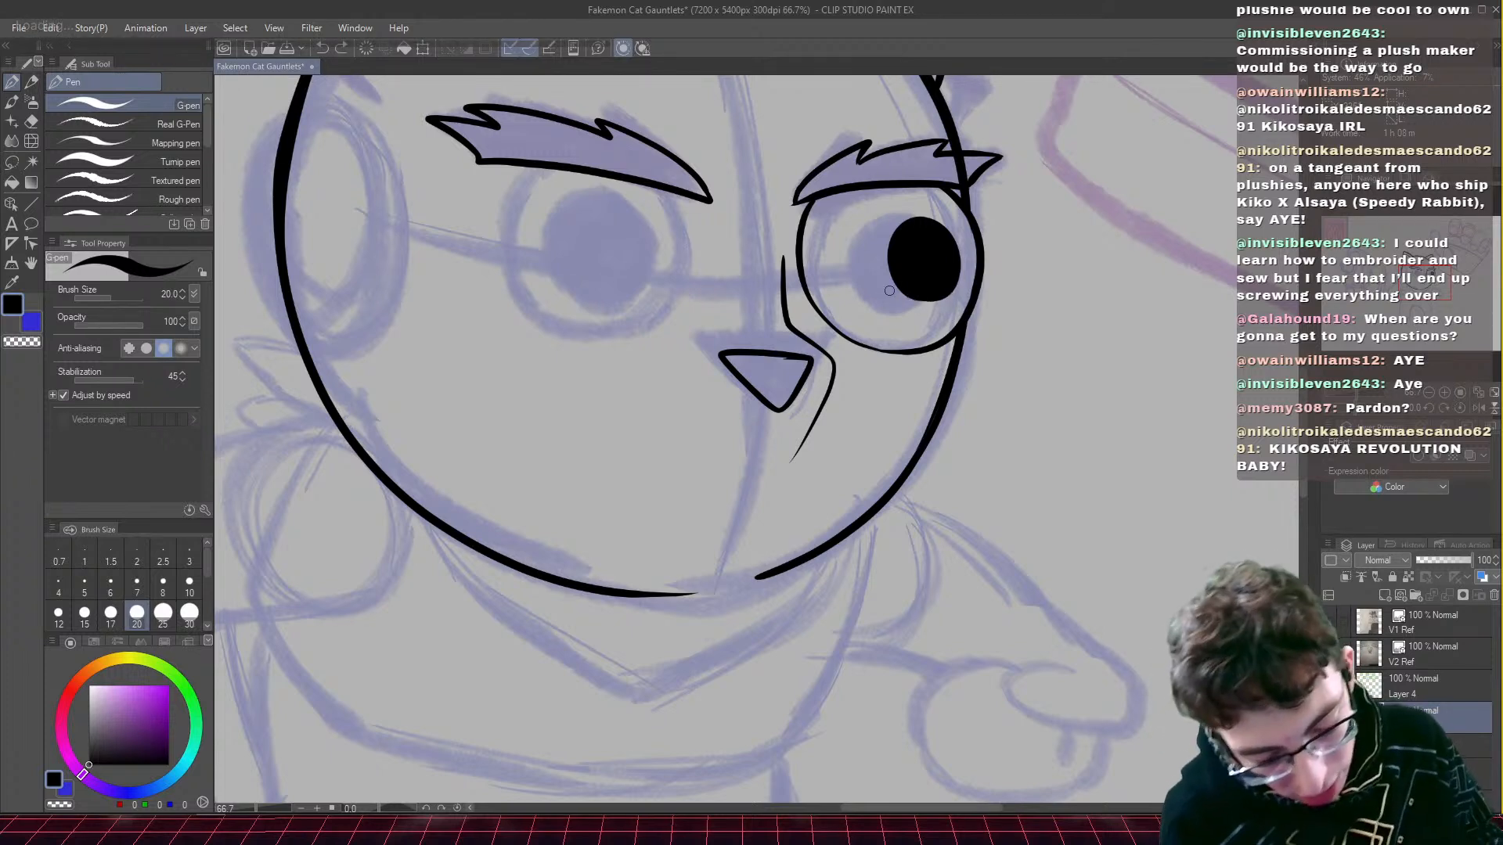
mouse_move(955, 282)
mouse_down()
mouse_move(946, 298)
mouse_move(895, 285)
mouse_up()
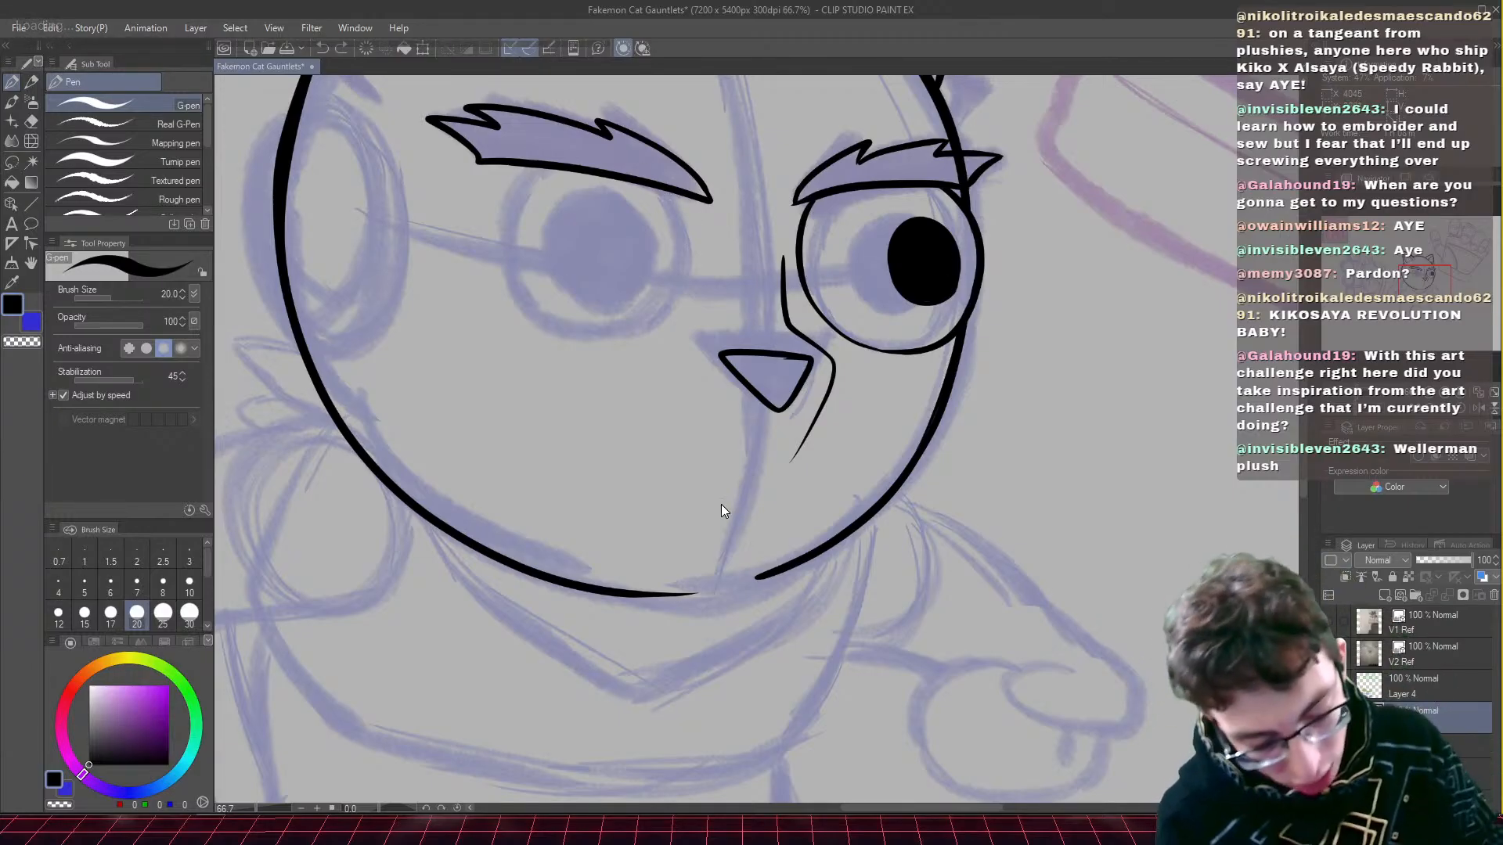
key(ctrl+z)
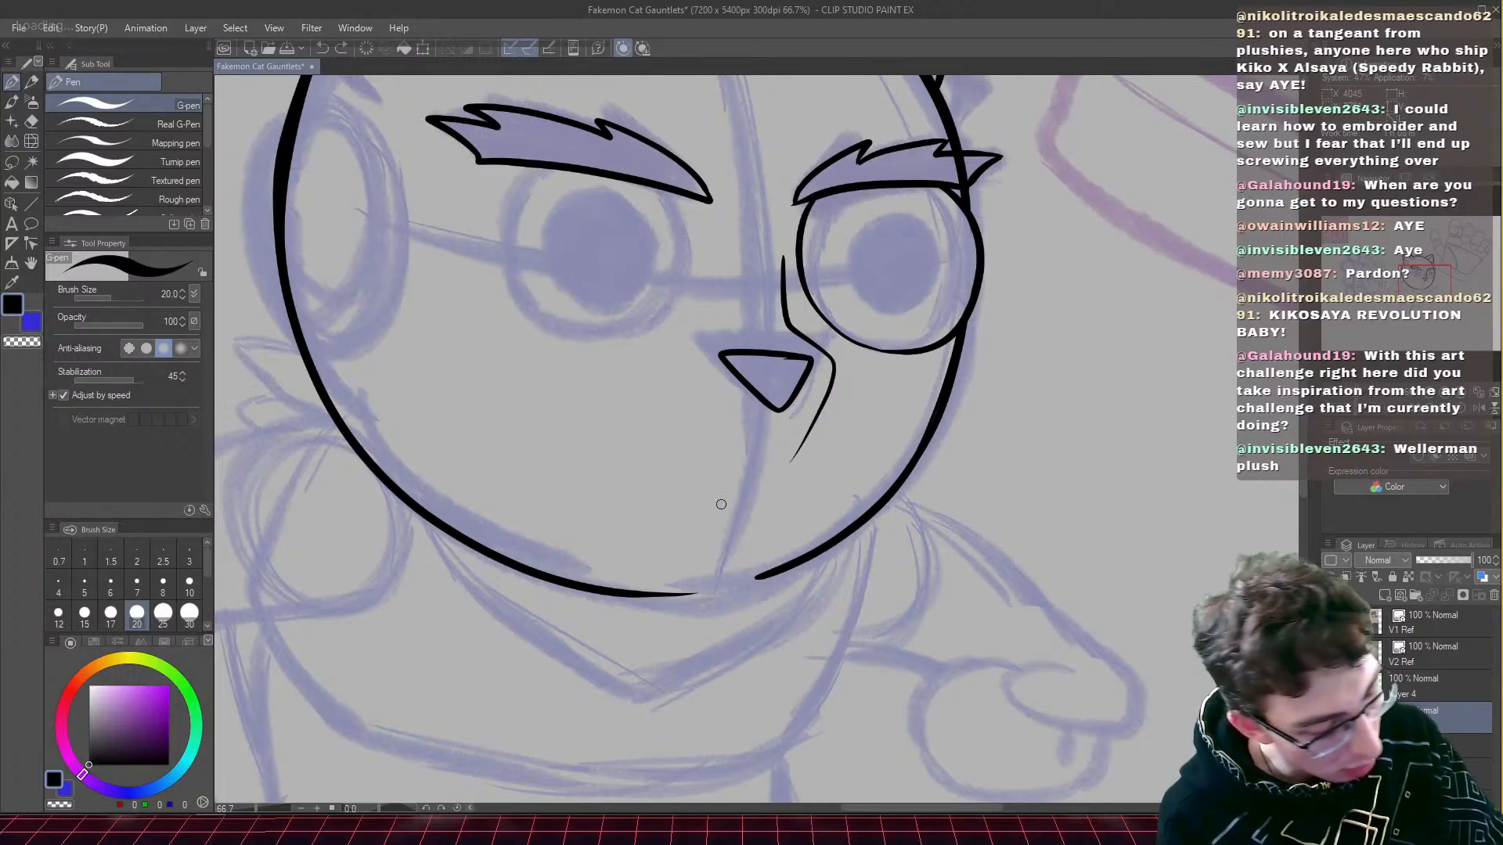
- Draw a circular pupil outline inside the right eye with the Ellipse tool at brush size 12
key(e)
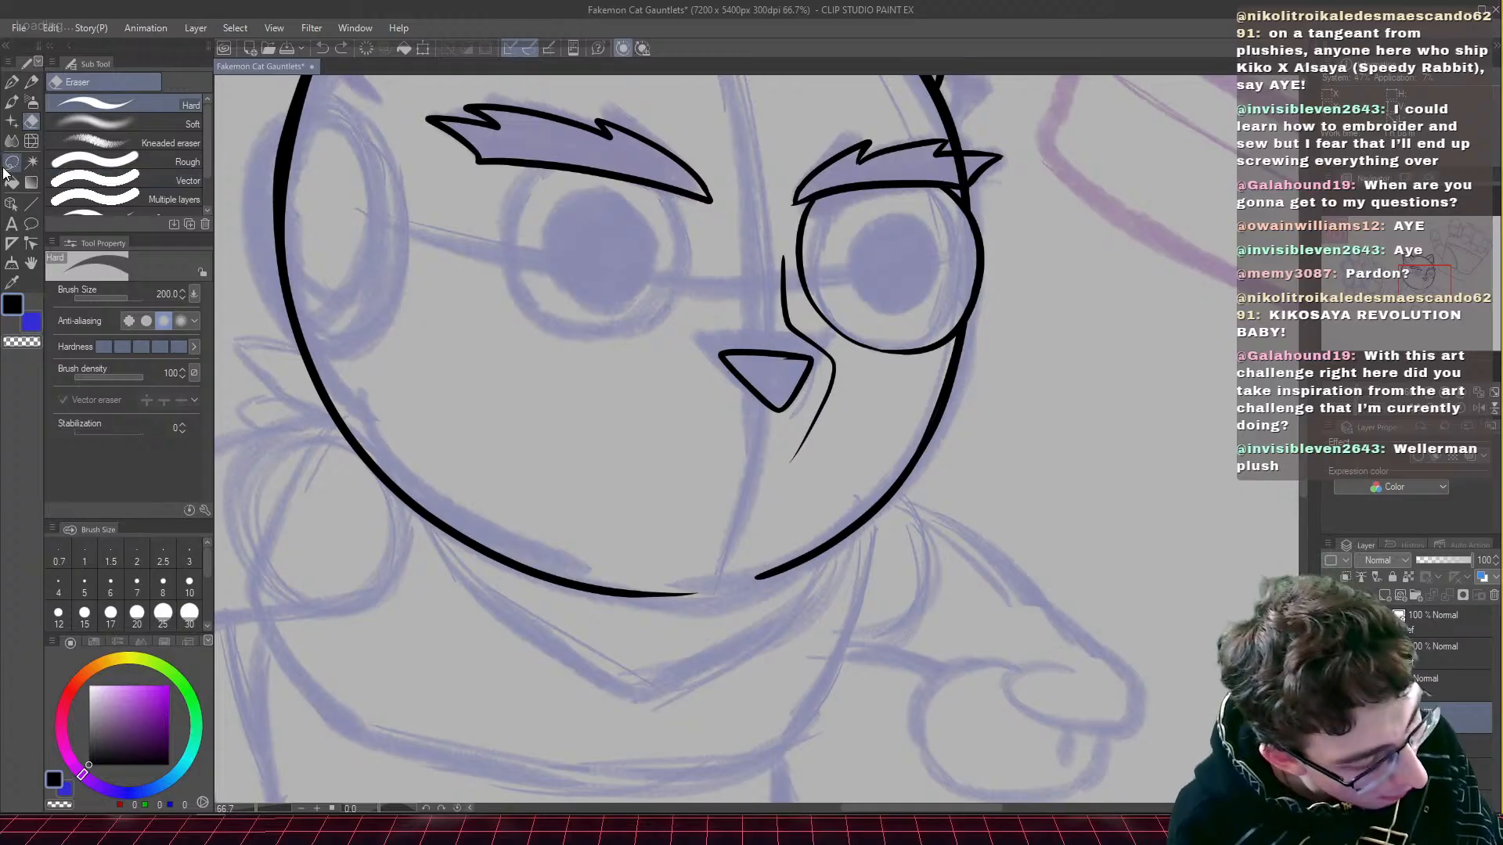
click(31, 203)
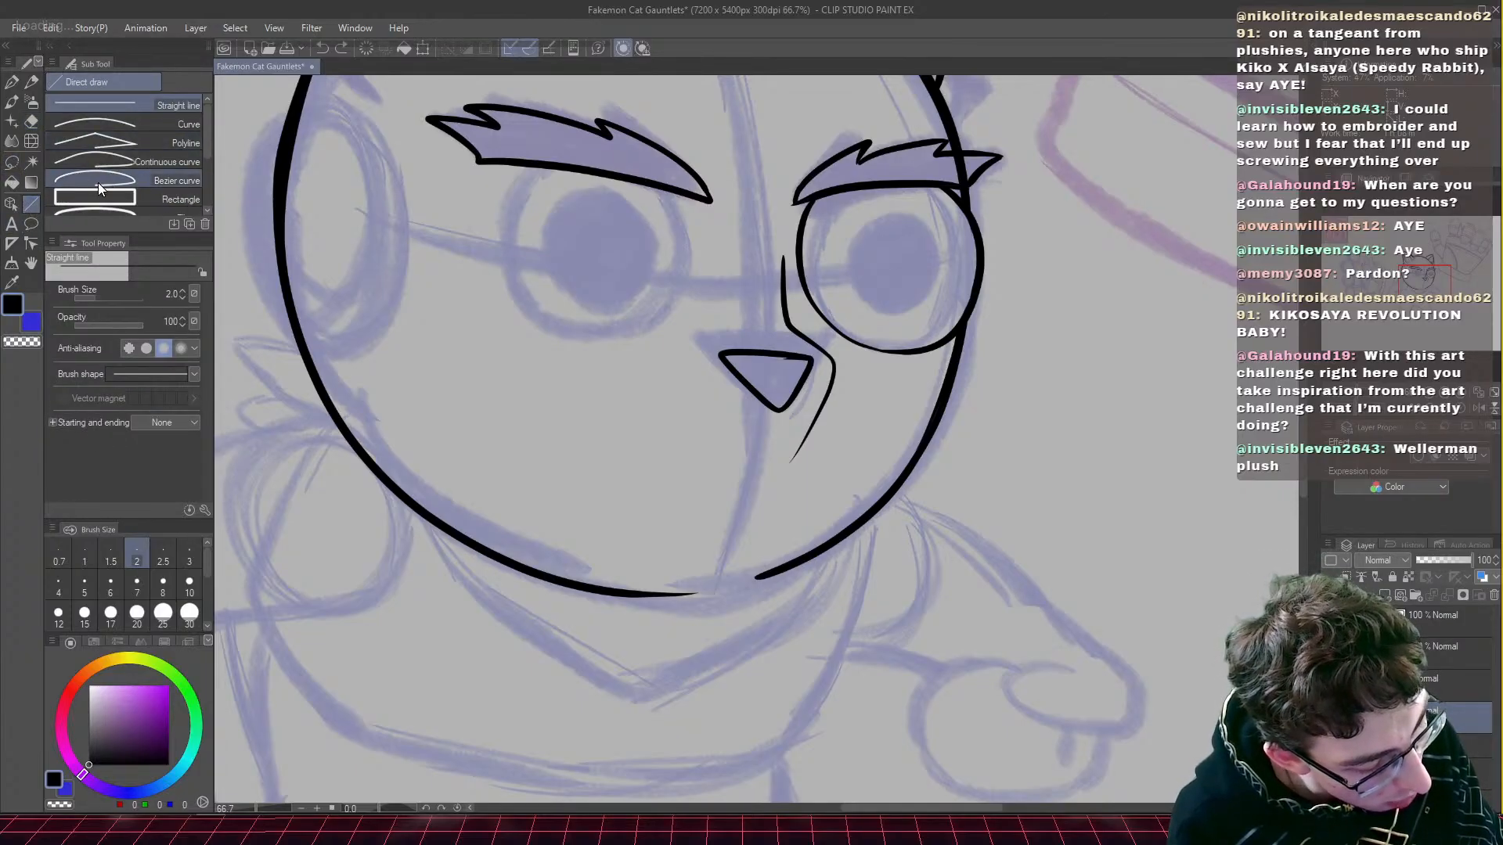
click(83, 180)
click(92, 214)
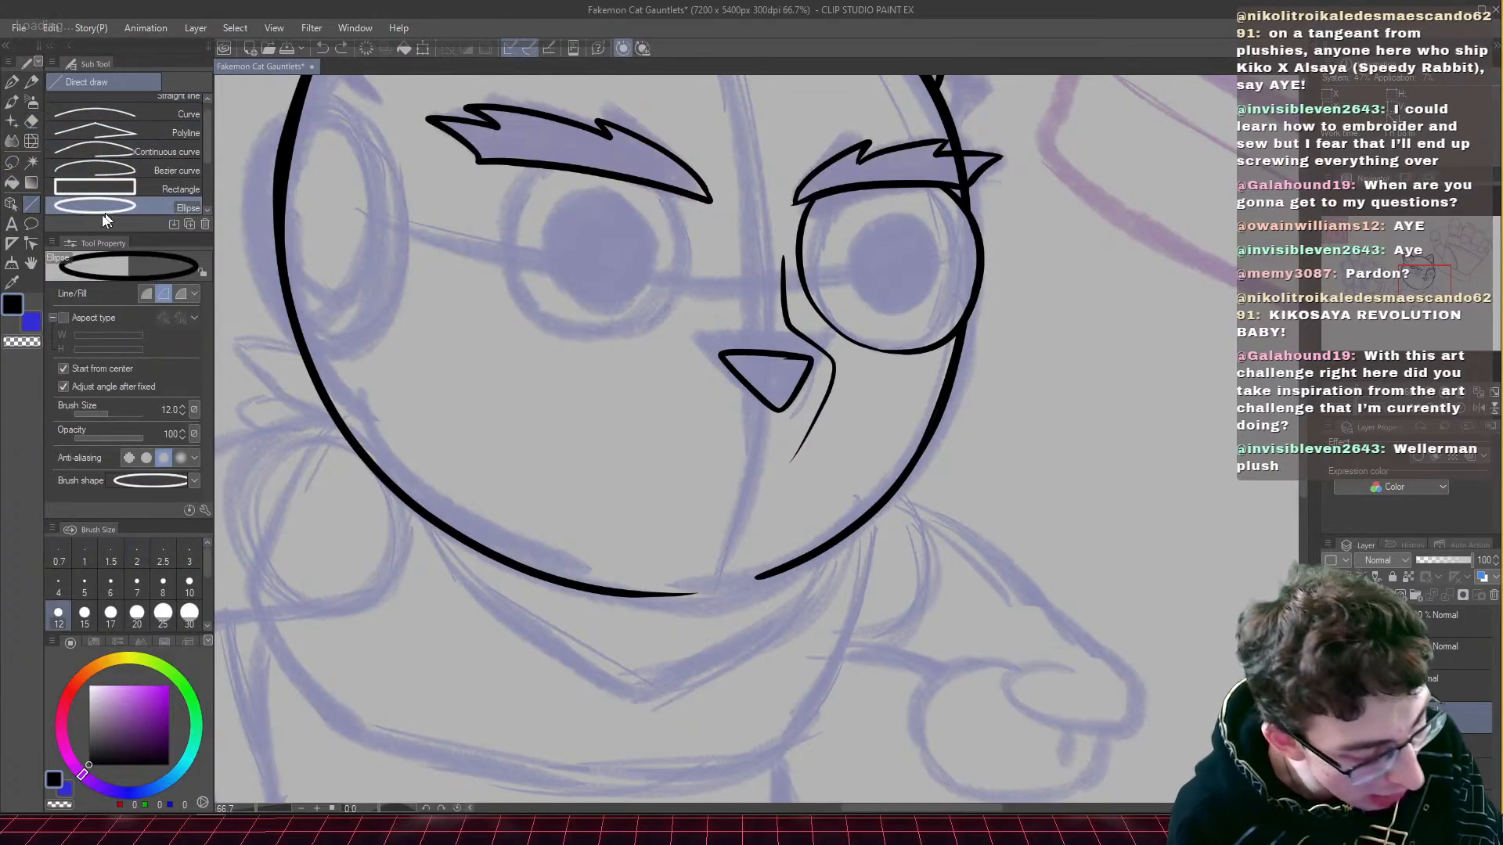
drag(886, 254, 930, 297)
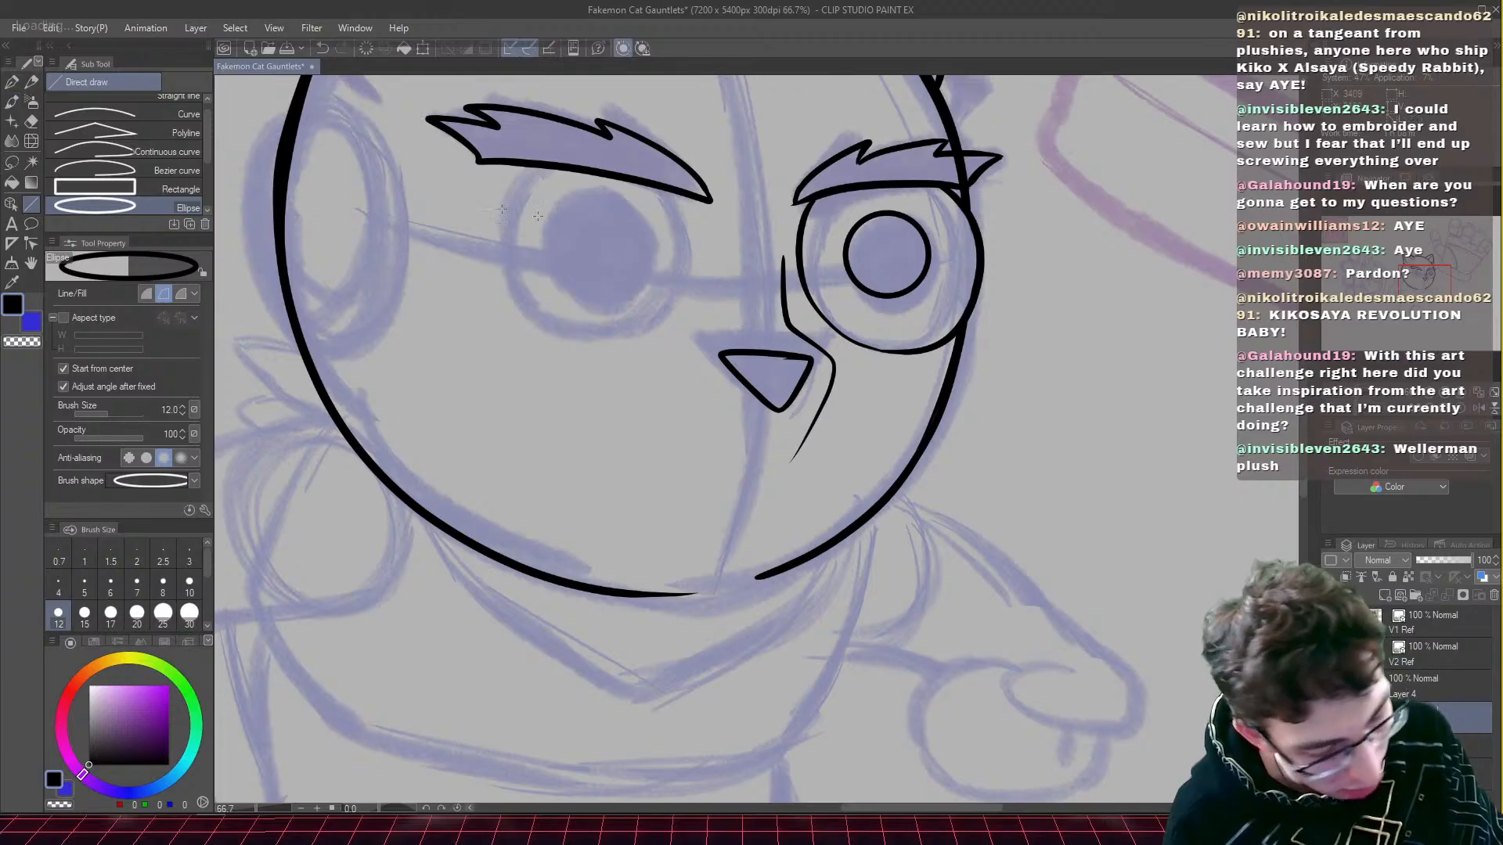
key(u)
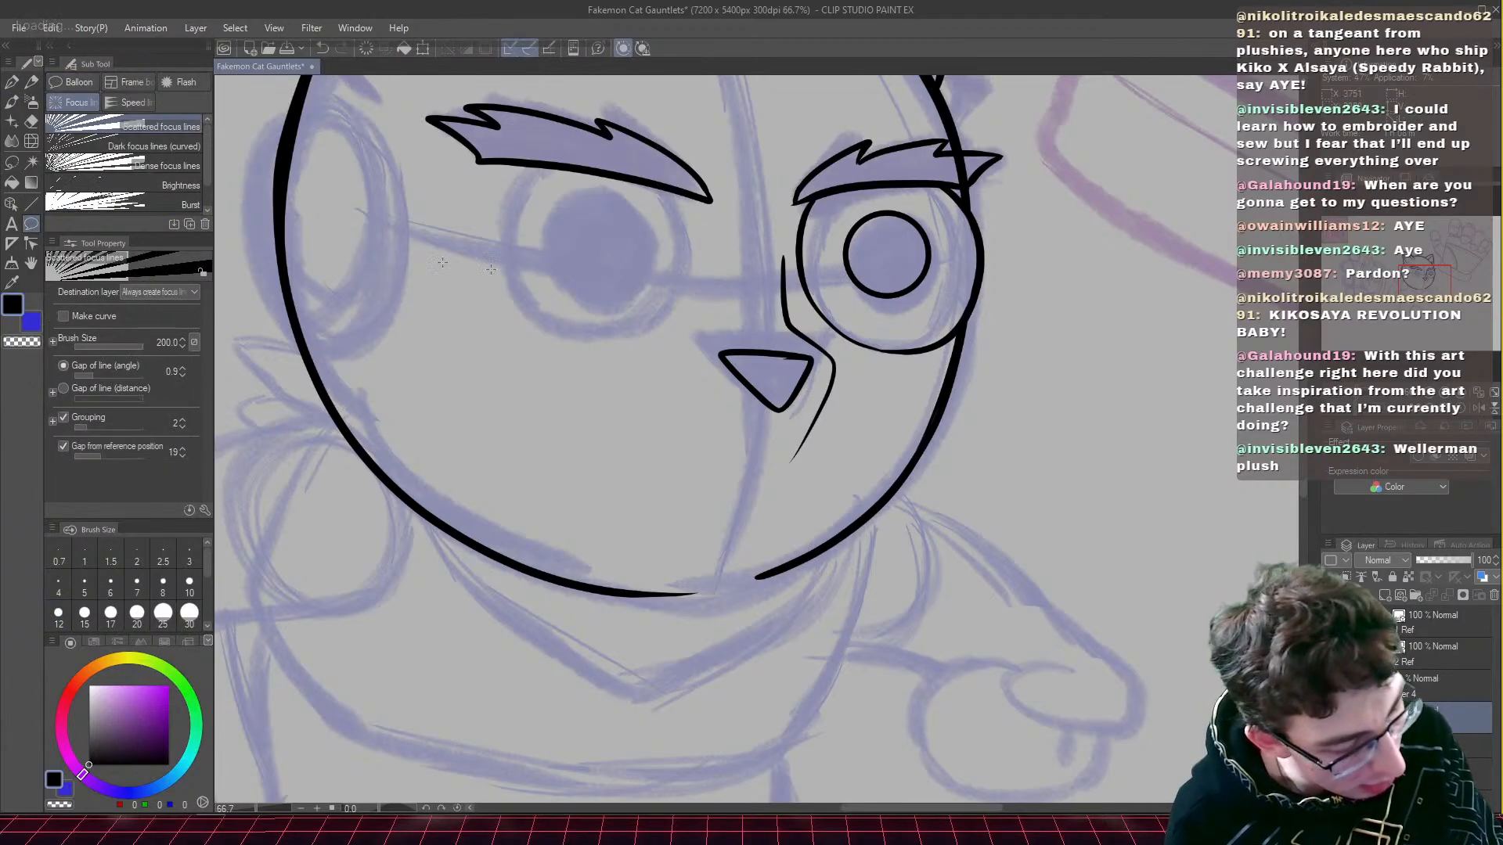
key(b)
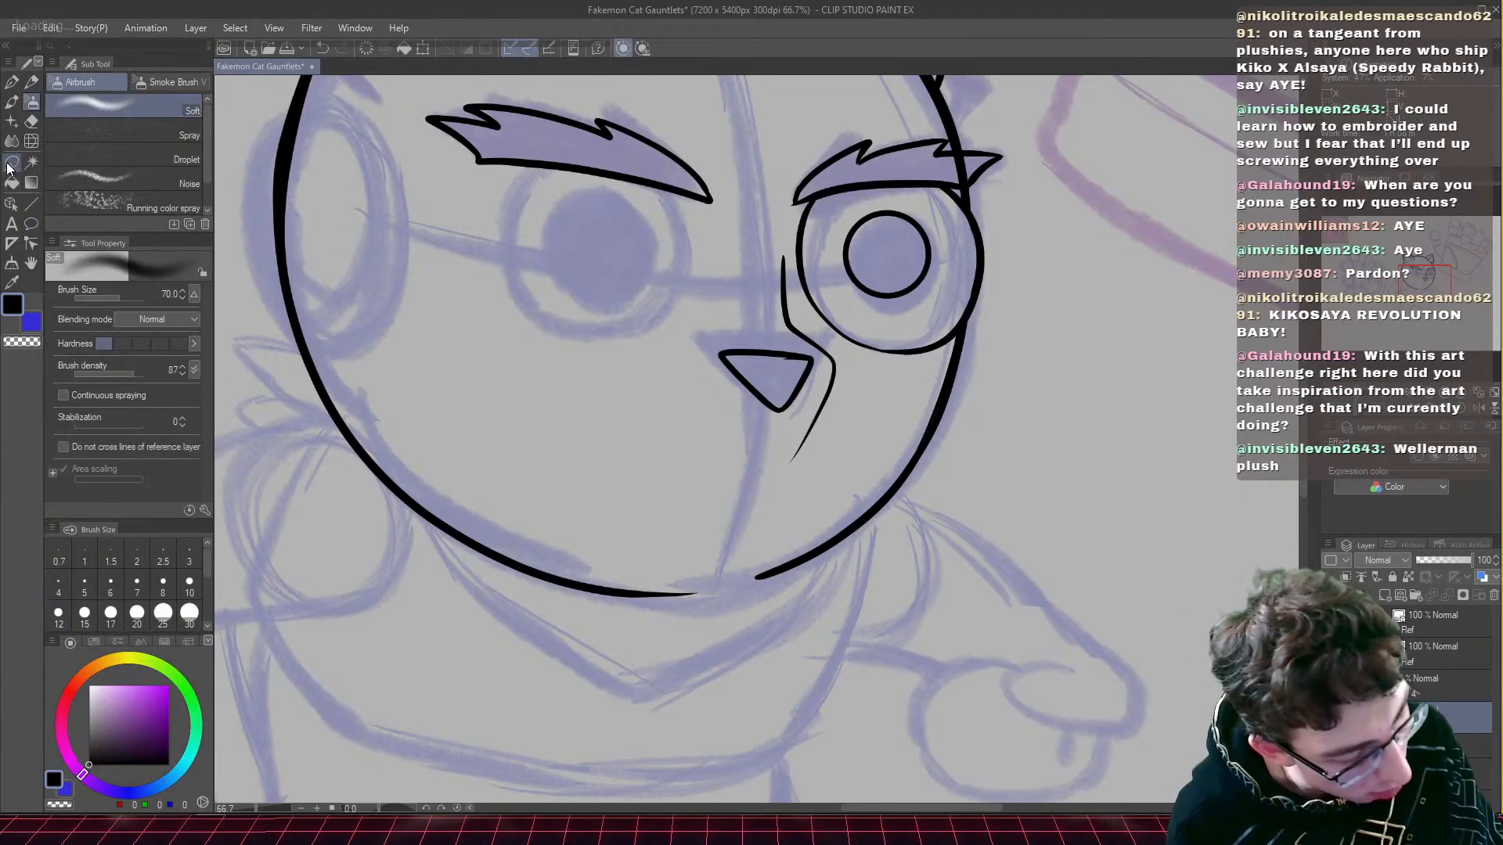
- Lasso the pupil circle inside the right eye, shift it slightly right and down towards the eye's outer edge, deselect, and save the file
click(11, 163)
mouse_move(880, 309)
mouse_down()
mouse_move(863, 200)
mouse_move(961, 237)
mouse_move(898, 323)
mouse_up()
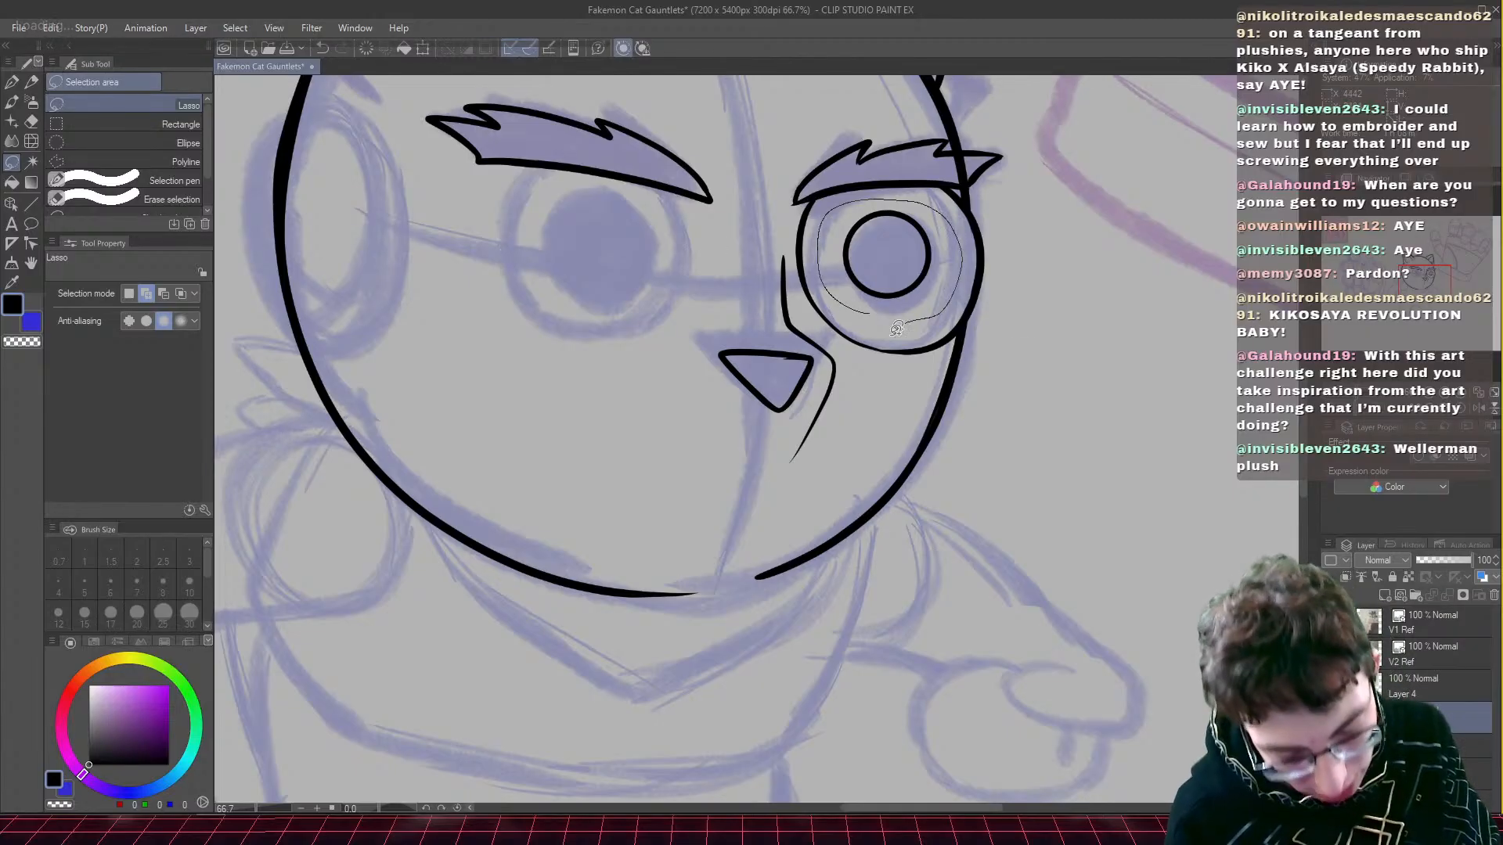
key(ctrl+t)
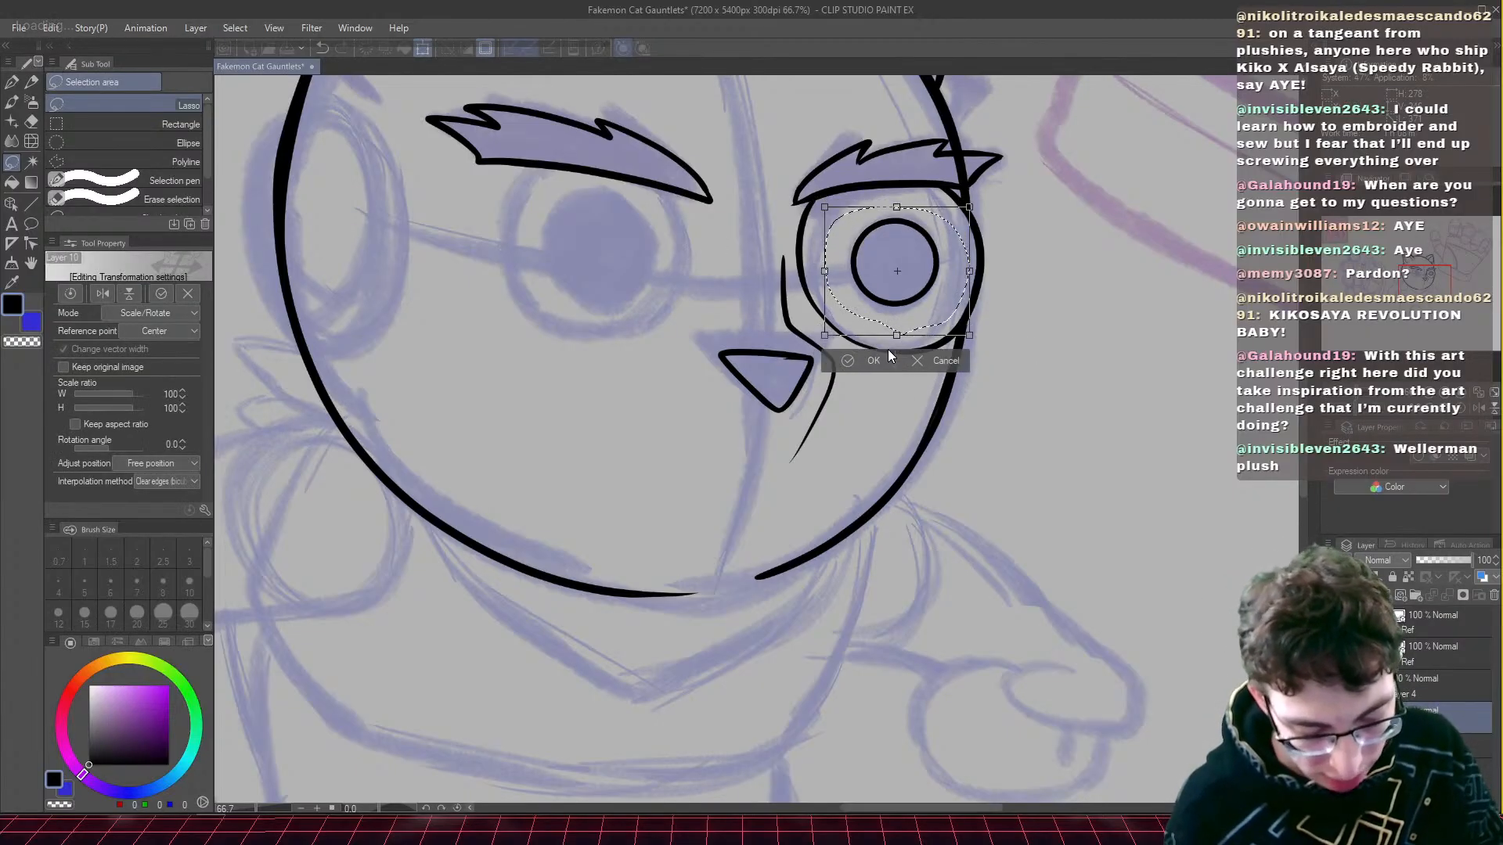
key(Right)
key(Left)
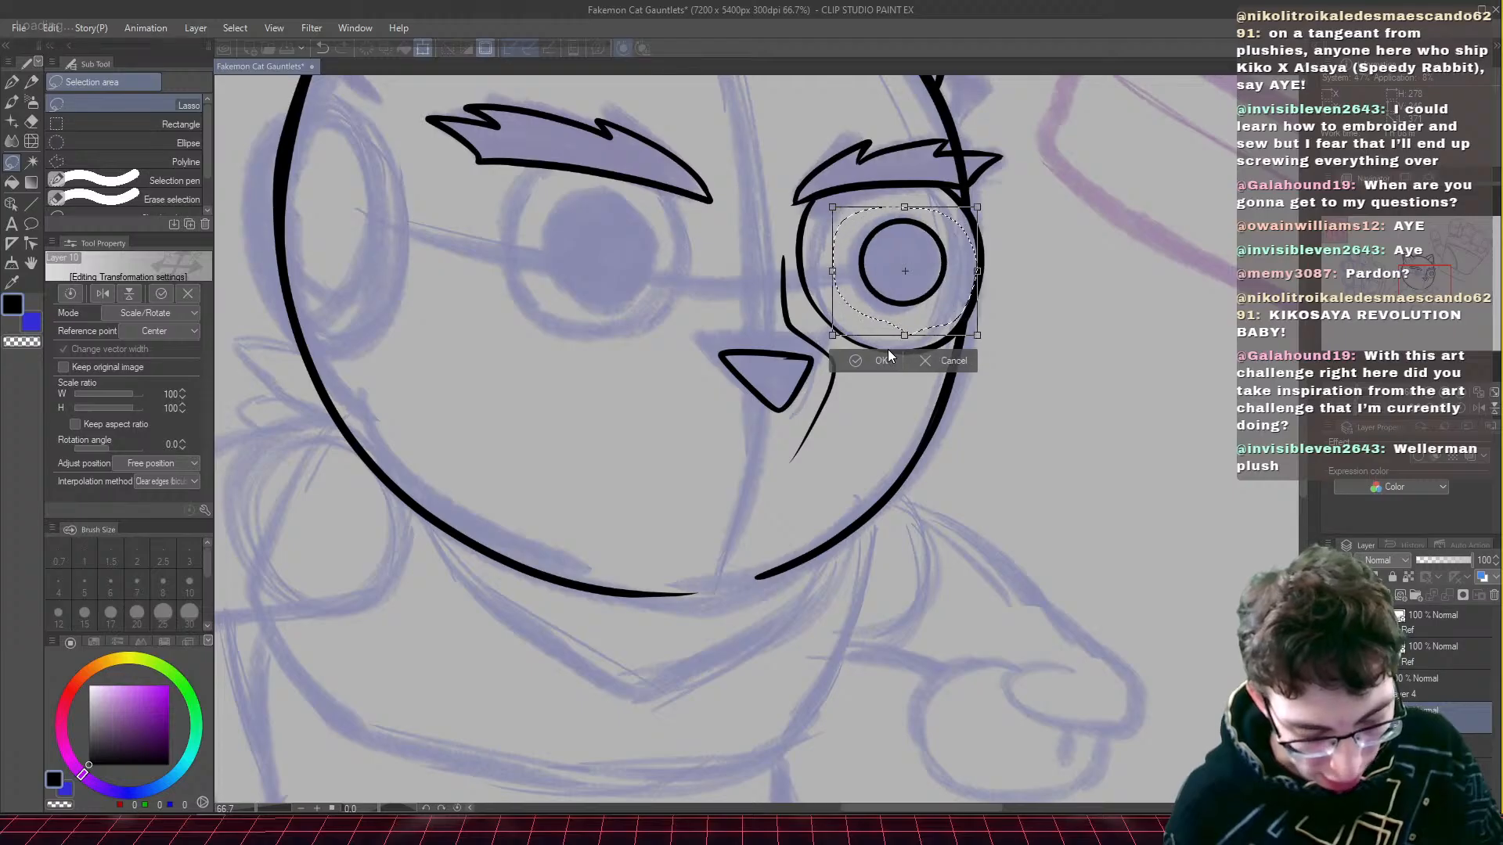
key(Right)
key(Up)
key(Down)
key(Right)
key(Right)
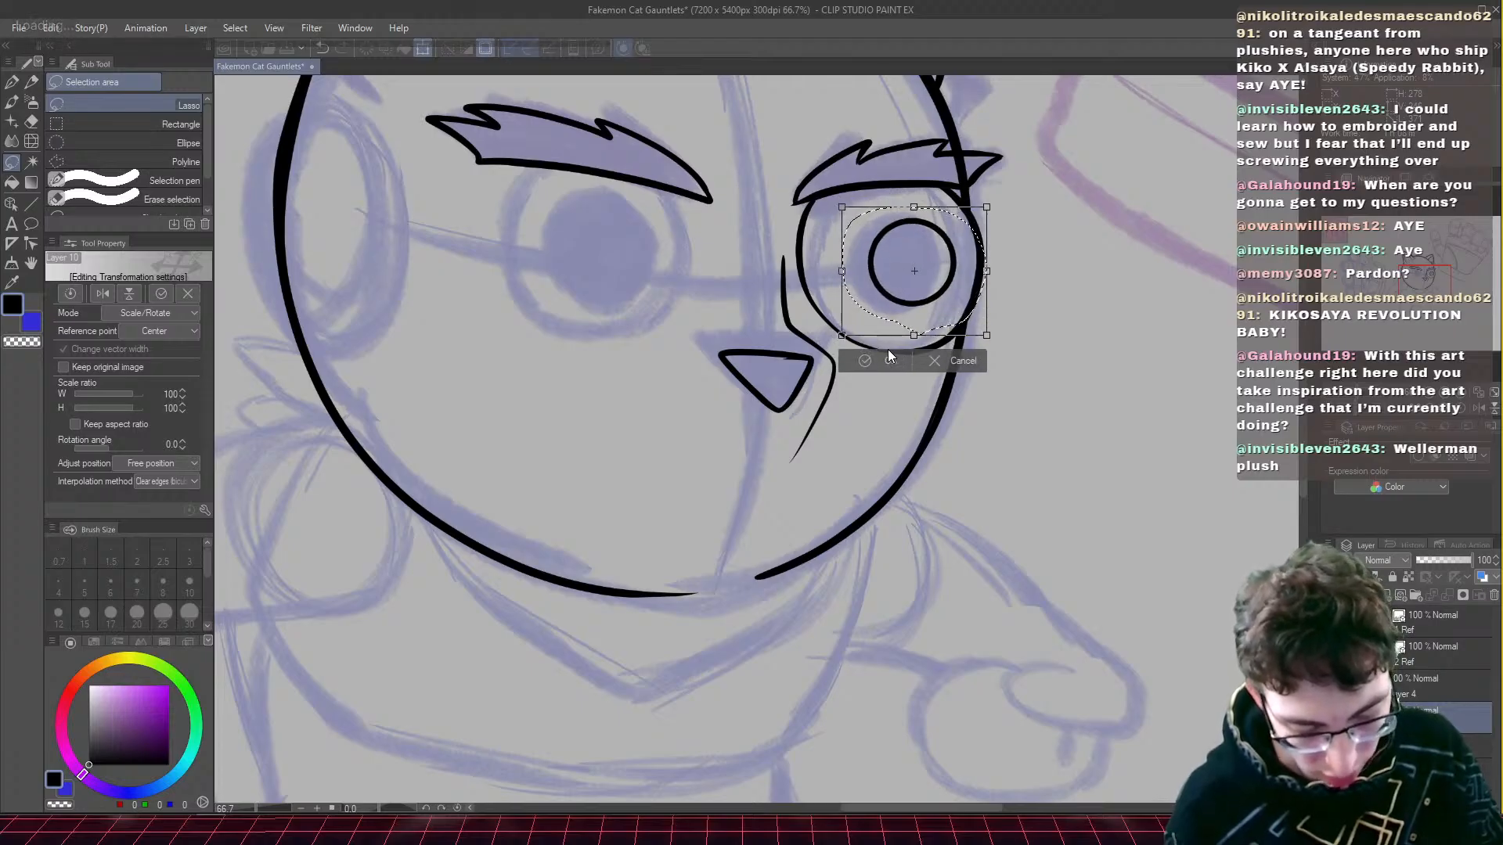
key(Return)
key(ctrl+d)
key(ctrl+s)
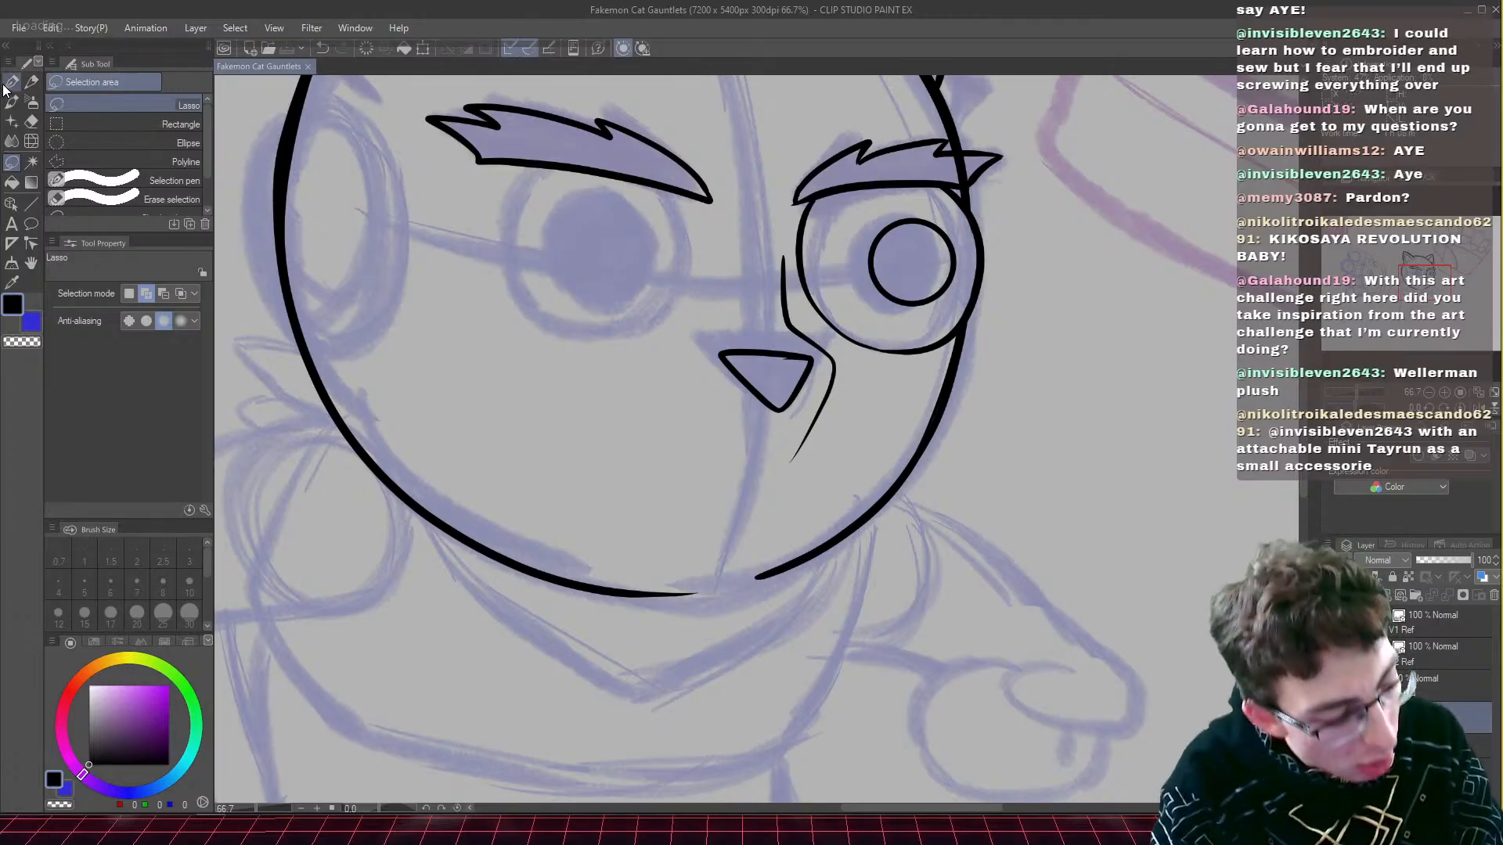
- Try to ink the left eye's round outline freehand below its eyebrow with the G-pen, and undo the attempts
key(p)
drag(824, 318, 926, 368)
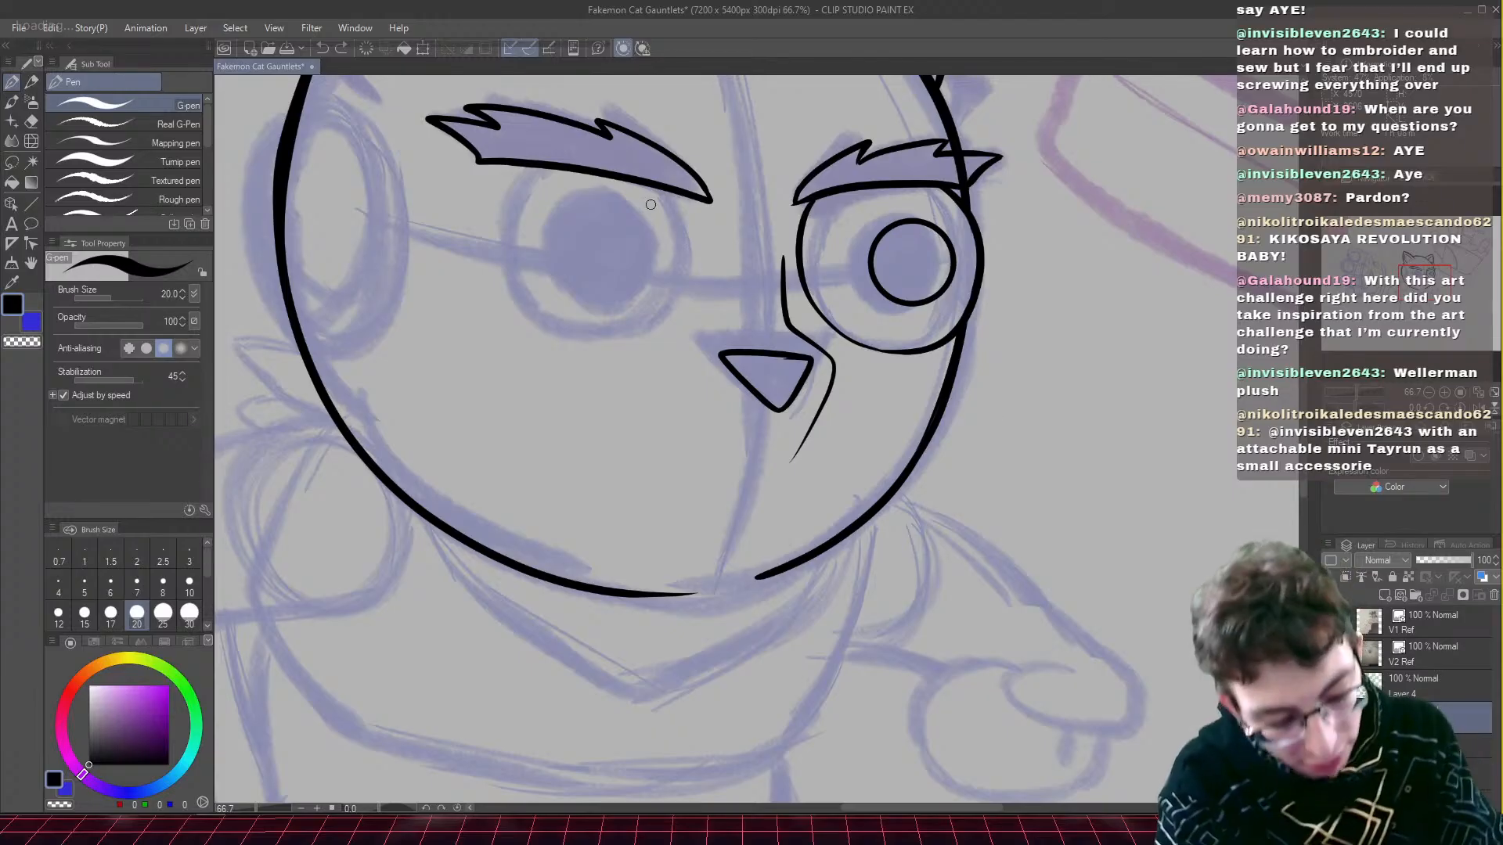
mouse_move(679, 198)
mouse_down()
mouse_move(701, 283)
mouse_move(626, 337)
mouse_up()
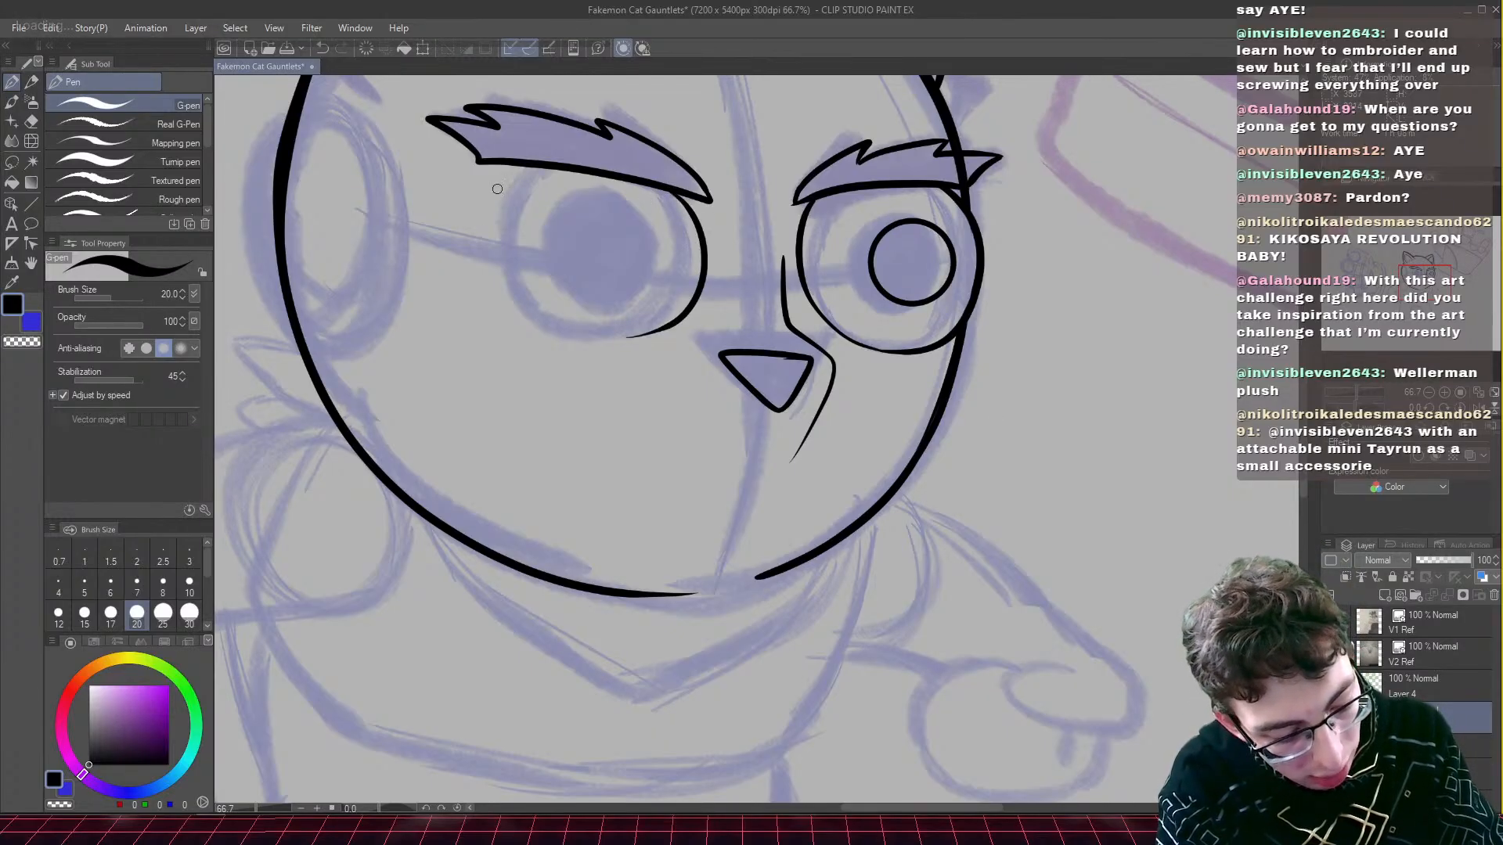
mouse_move(535, 171)
mouse_down()
mouse_move(511, 233)
mouse_move(526, 299)
mouse_up()
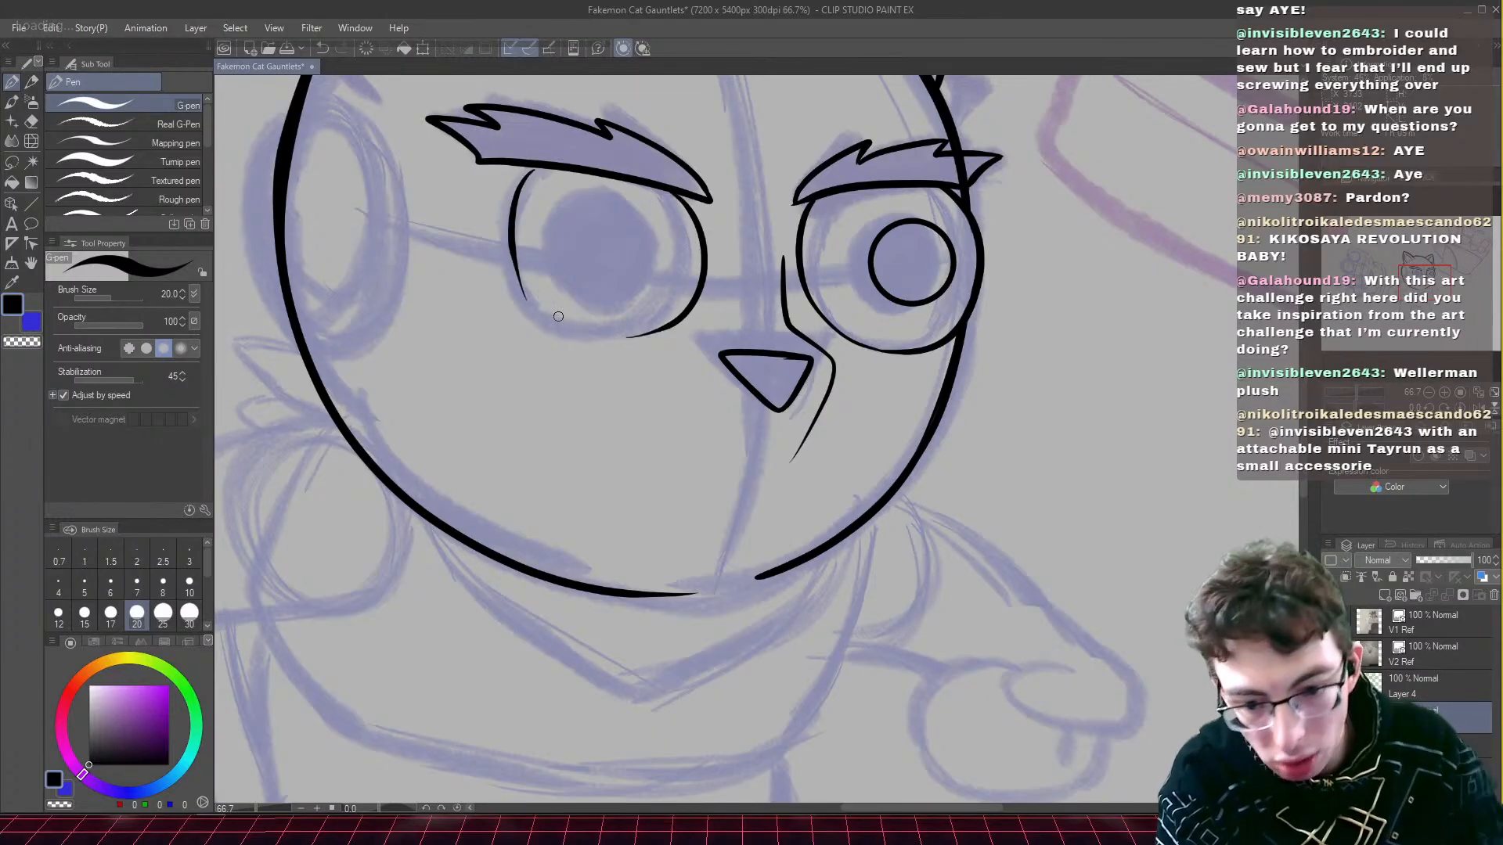
key(ctrl+z)
key(ctrl+z)
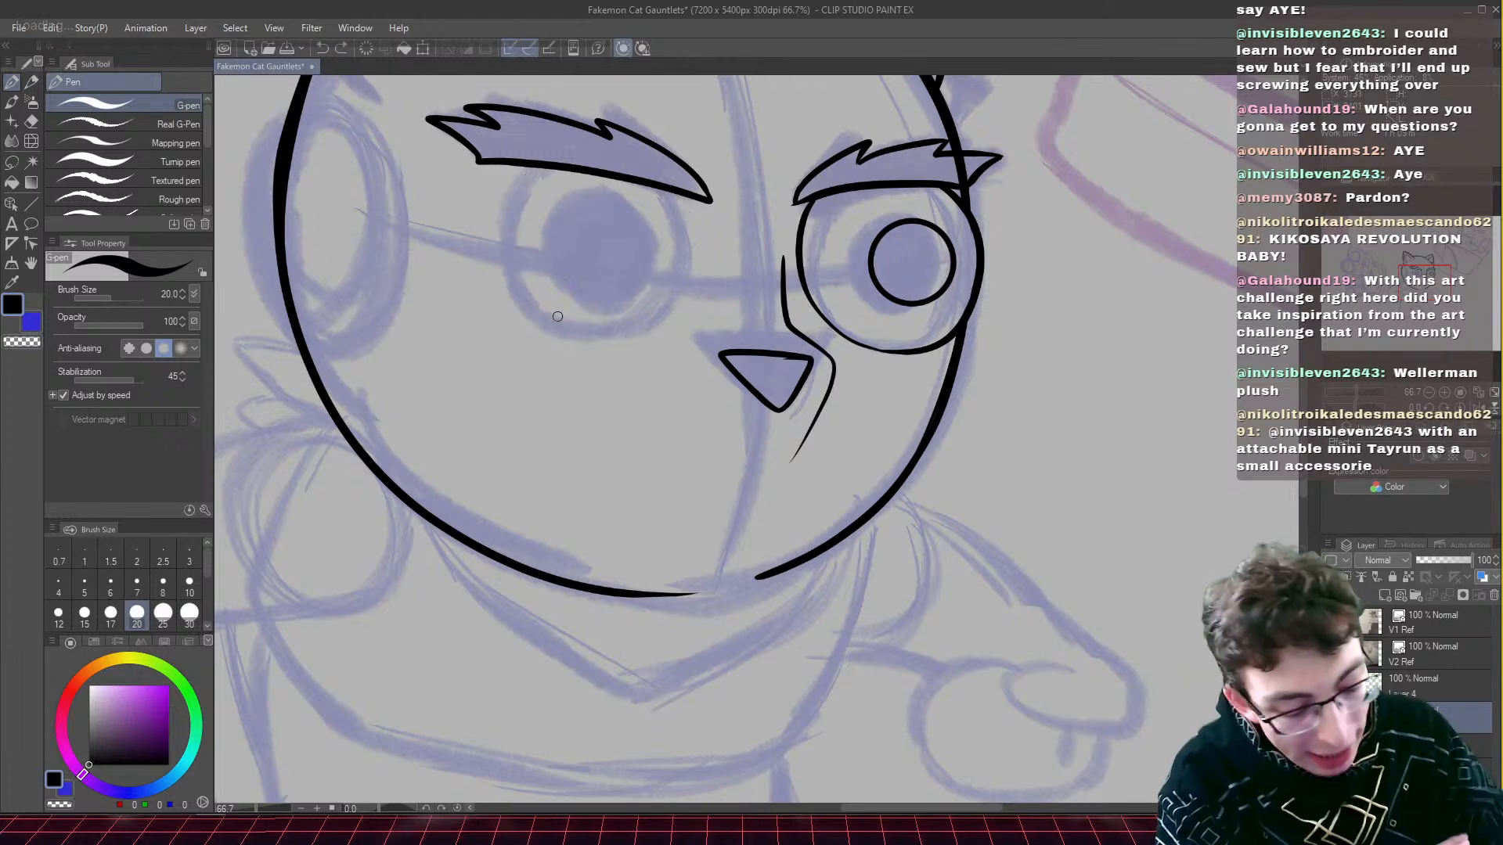
mouse_move(680, 198)
mouse_down()
mouse_move(701, 277)
mouse_move(635, 334)
mouse_up()
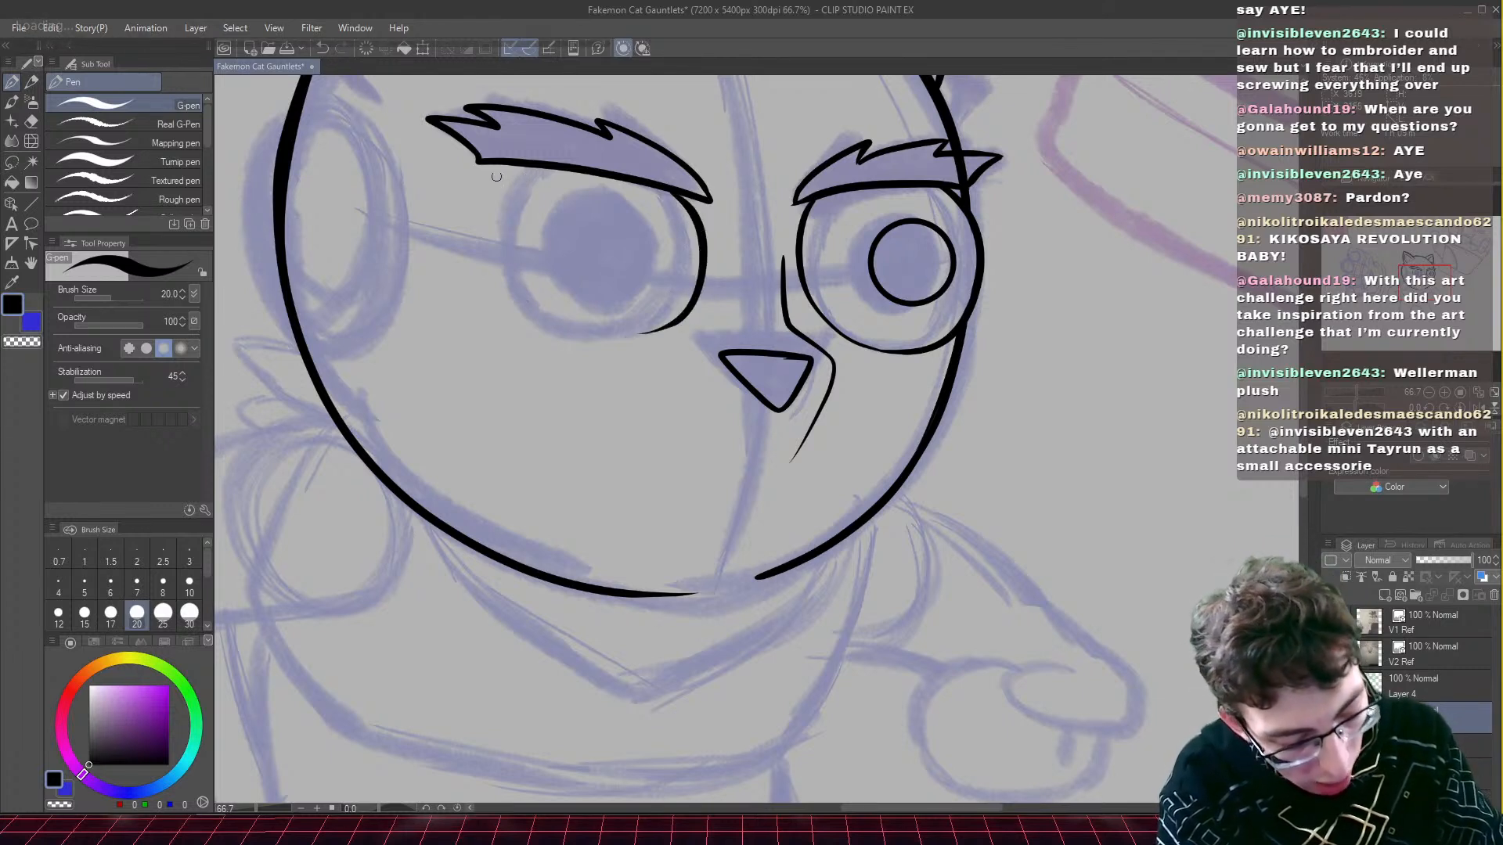
mouse_move(533, 169)
mouse_down()
mouse_move(510, 259)
mouse_move(534, 312)
mouse_move(586, 345)
mouse_move(679, 322)
mouse_up()
key(ctrl+z)
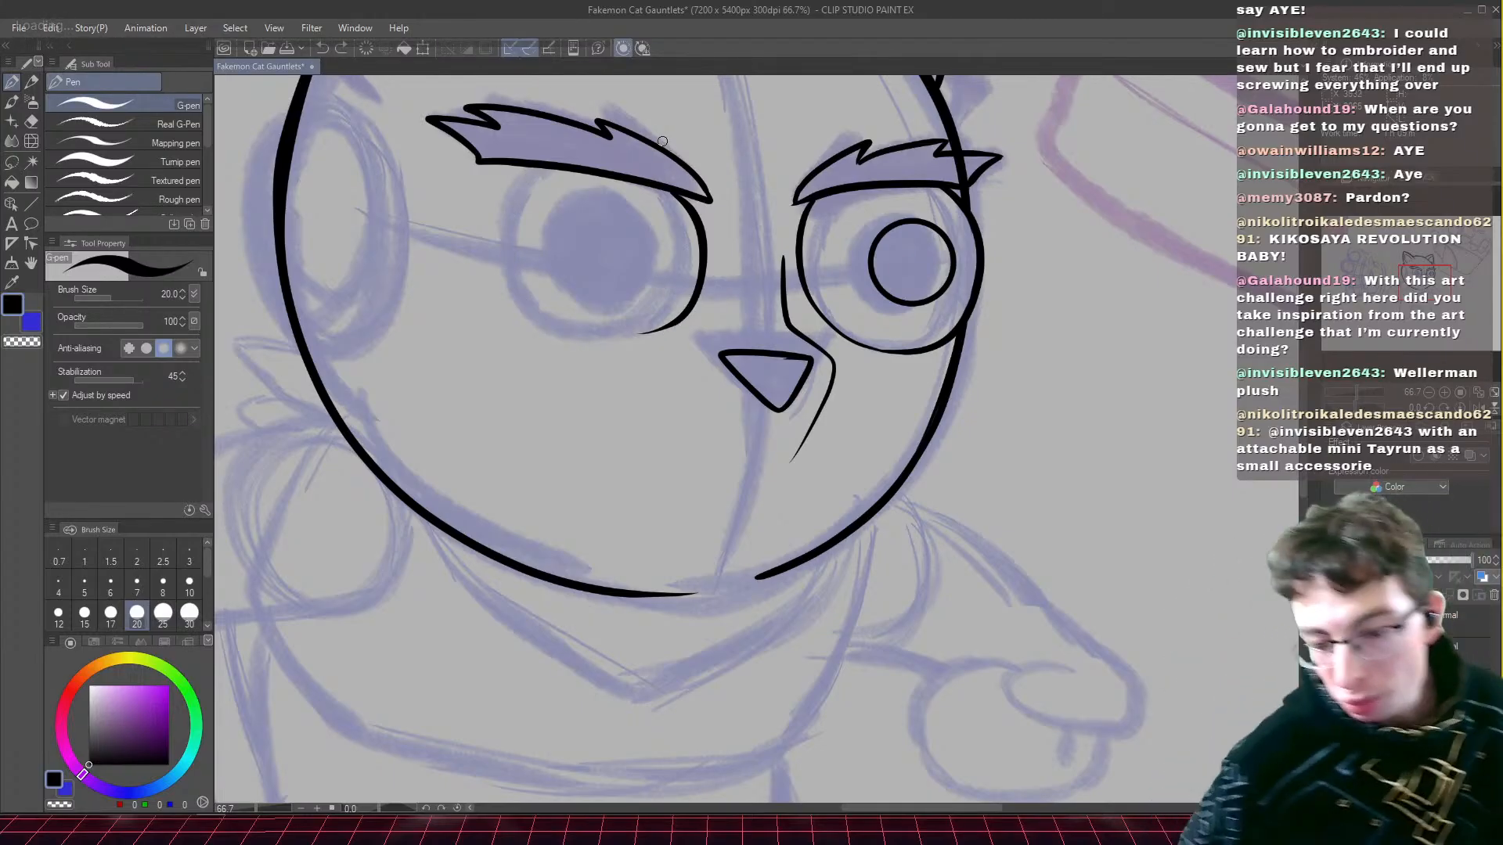
key(ctrl+z)
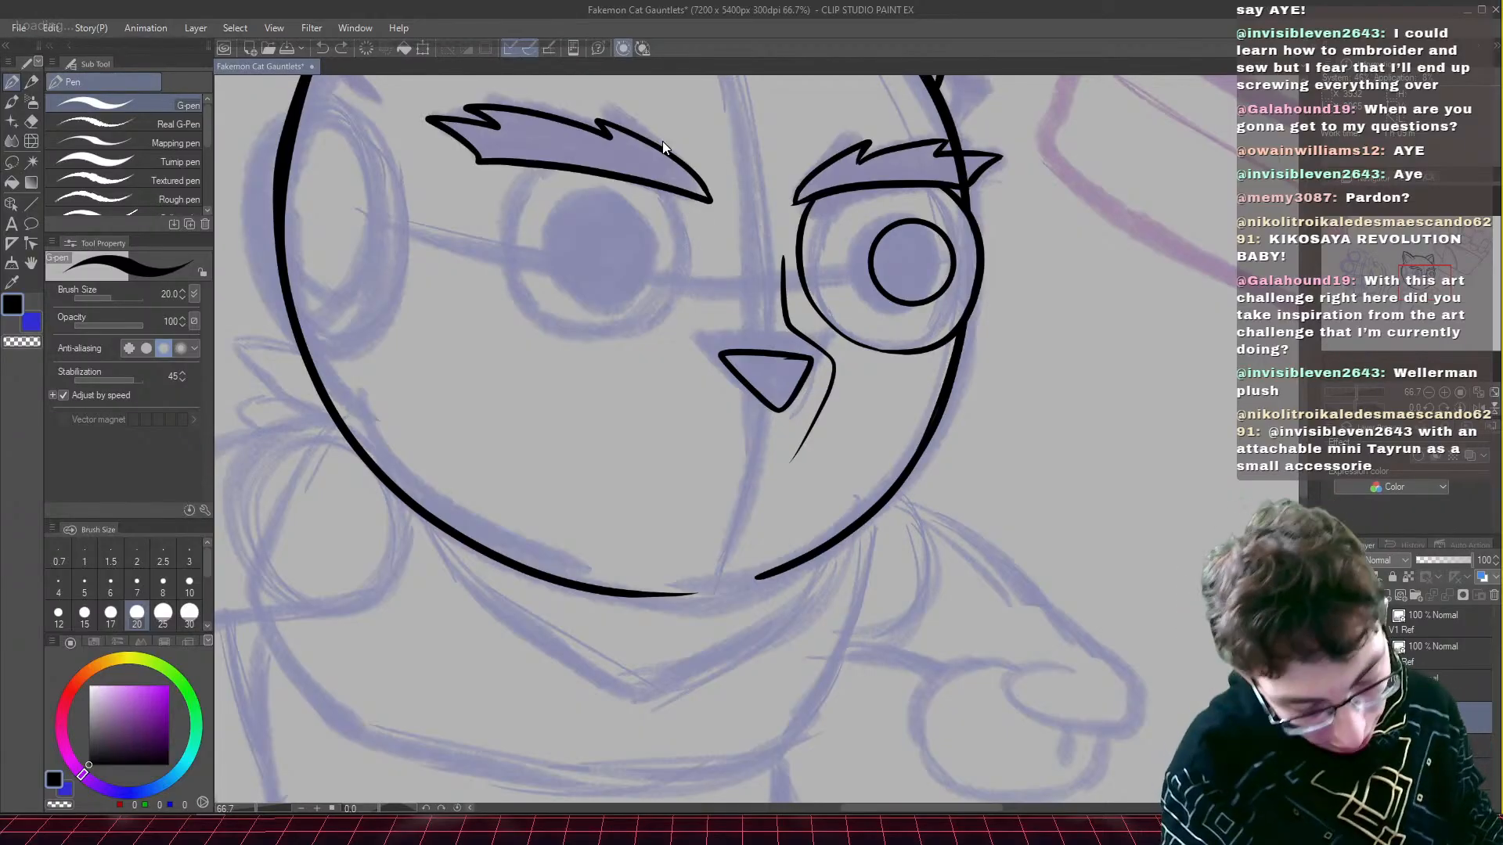
drag(676, 199, 661, 313)
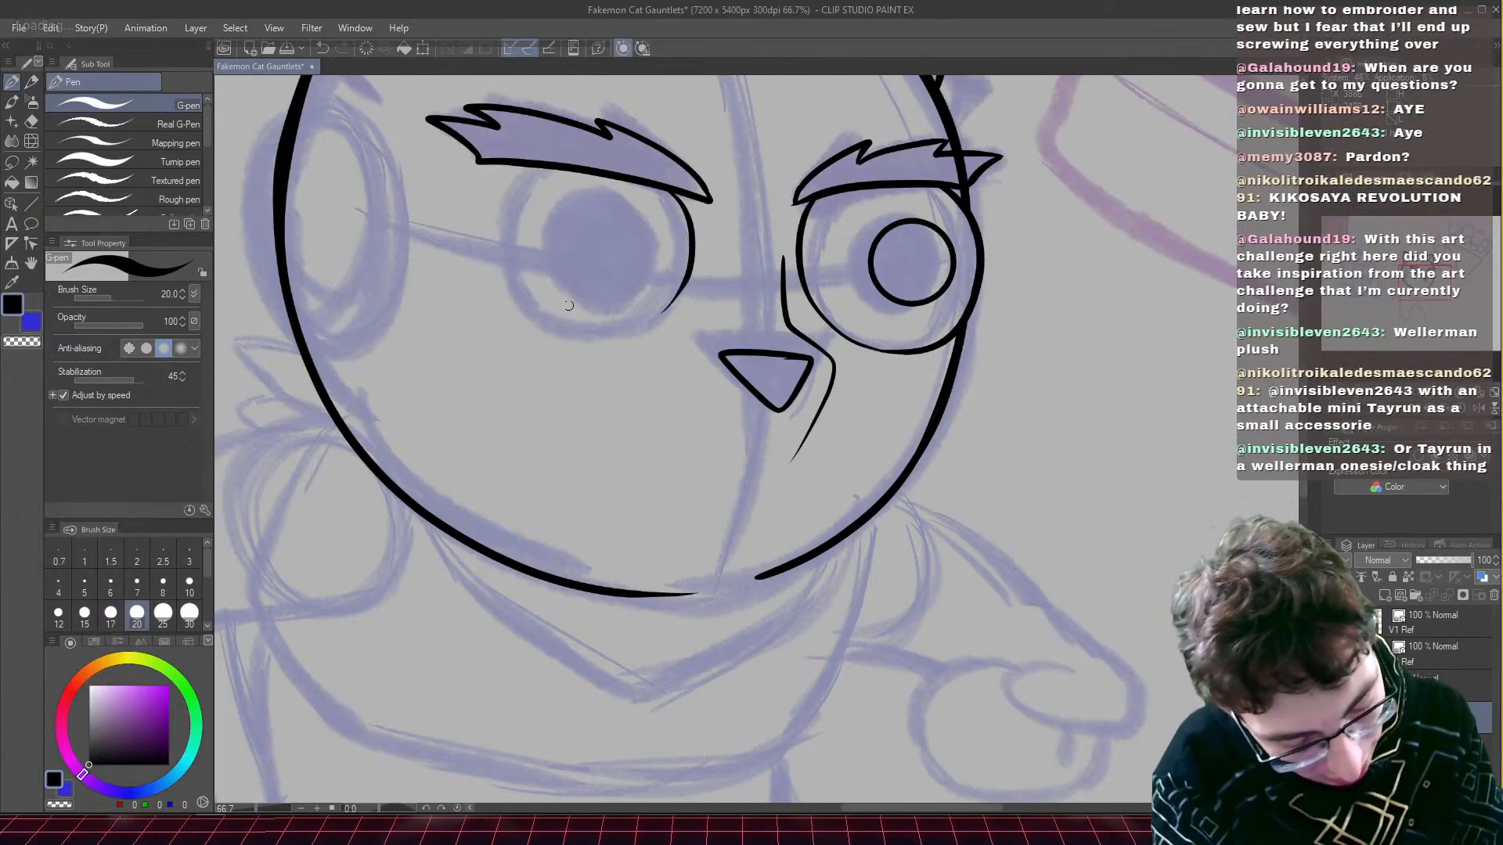
mouse_move(515, 185)
mouse_down()
mouse_move(520, 284)
mouse_move(601, 332)
mouse_move(678, 303)
mouse_move(686, 197)
mouse_up()
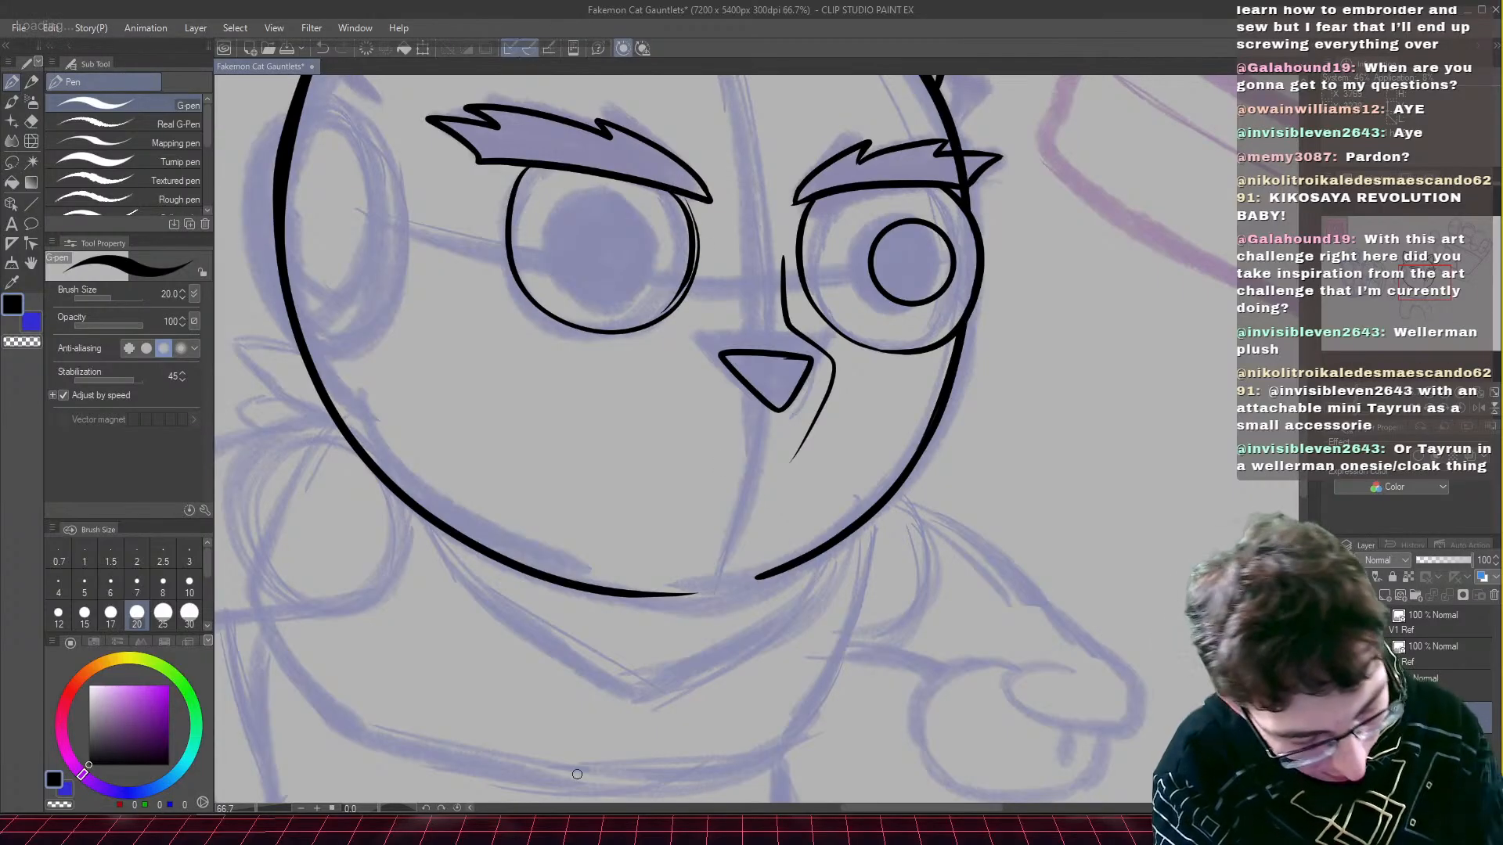
key(ctrl+z)
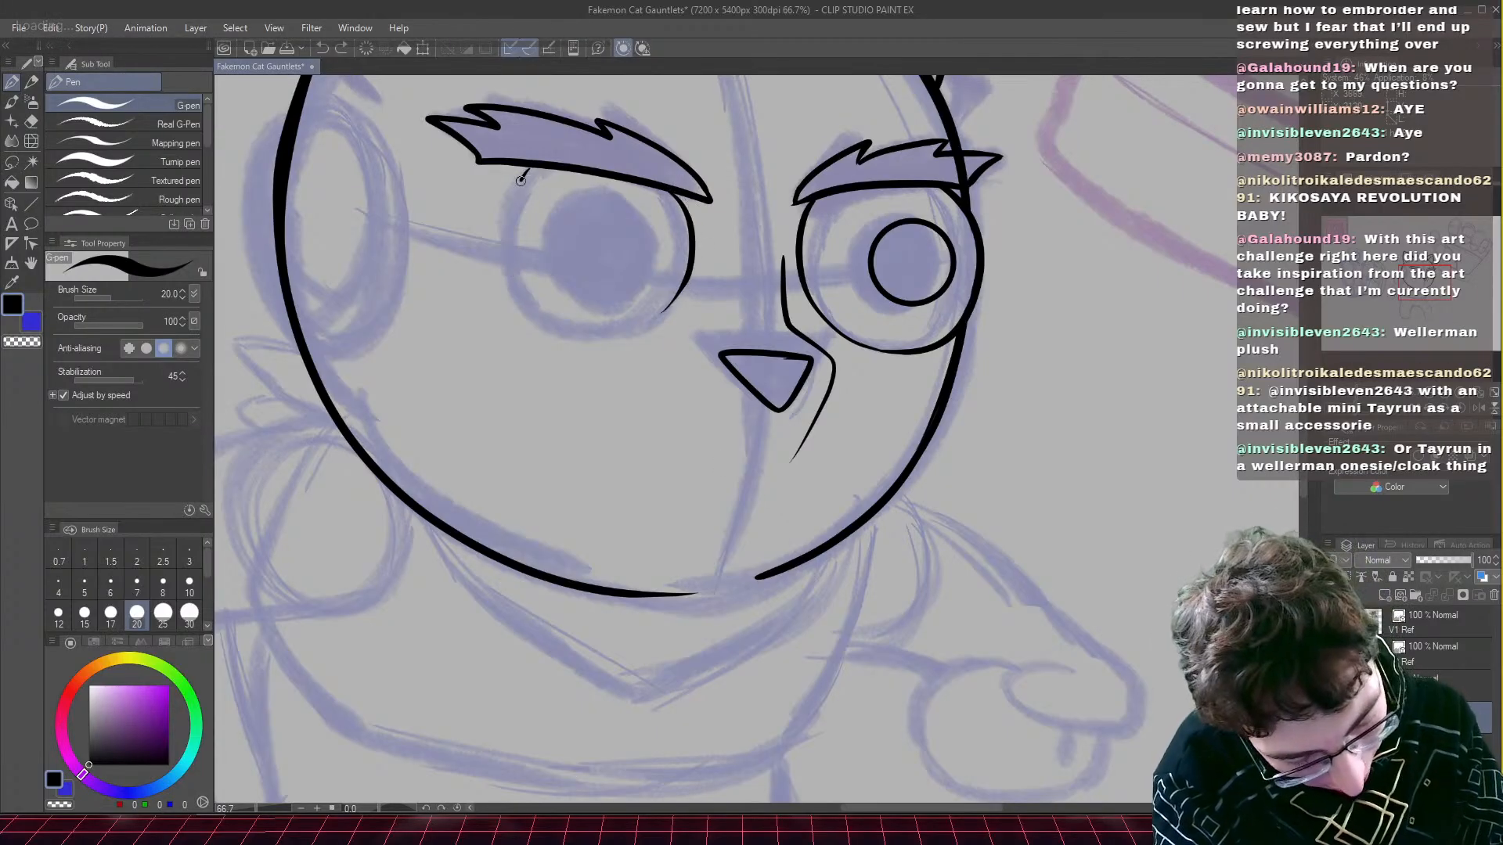
mouse_move(520, 180)
mouse_down()
mouse_move(519, 280)
mouse_move(555, 314)
mouse_move(620, 327)
mouse_move(685, 285)
mouse_up()
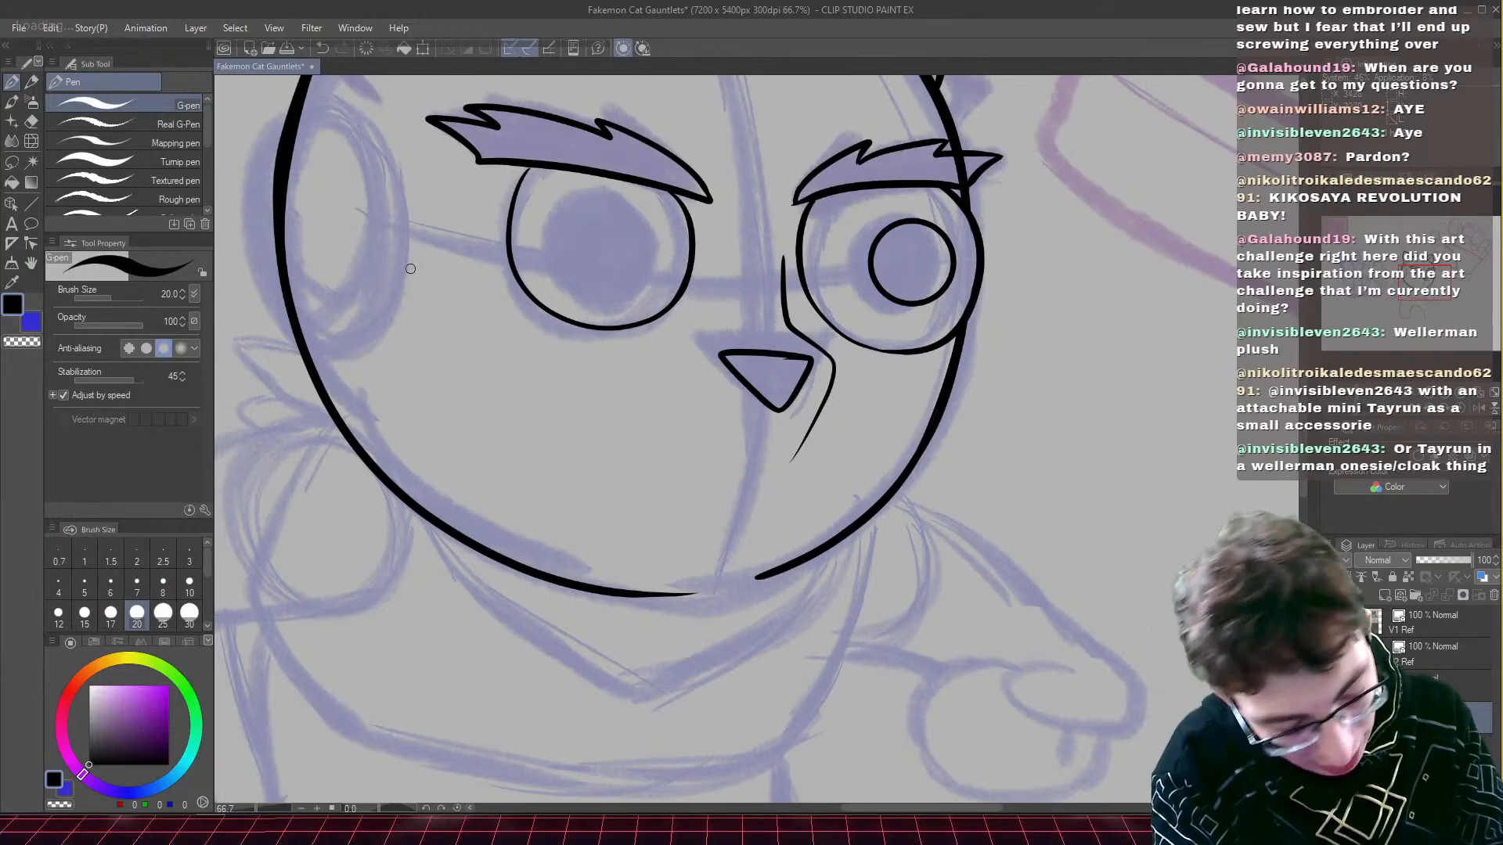
key(ctrl+z)
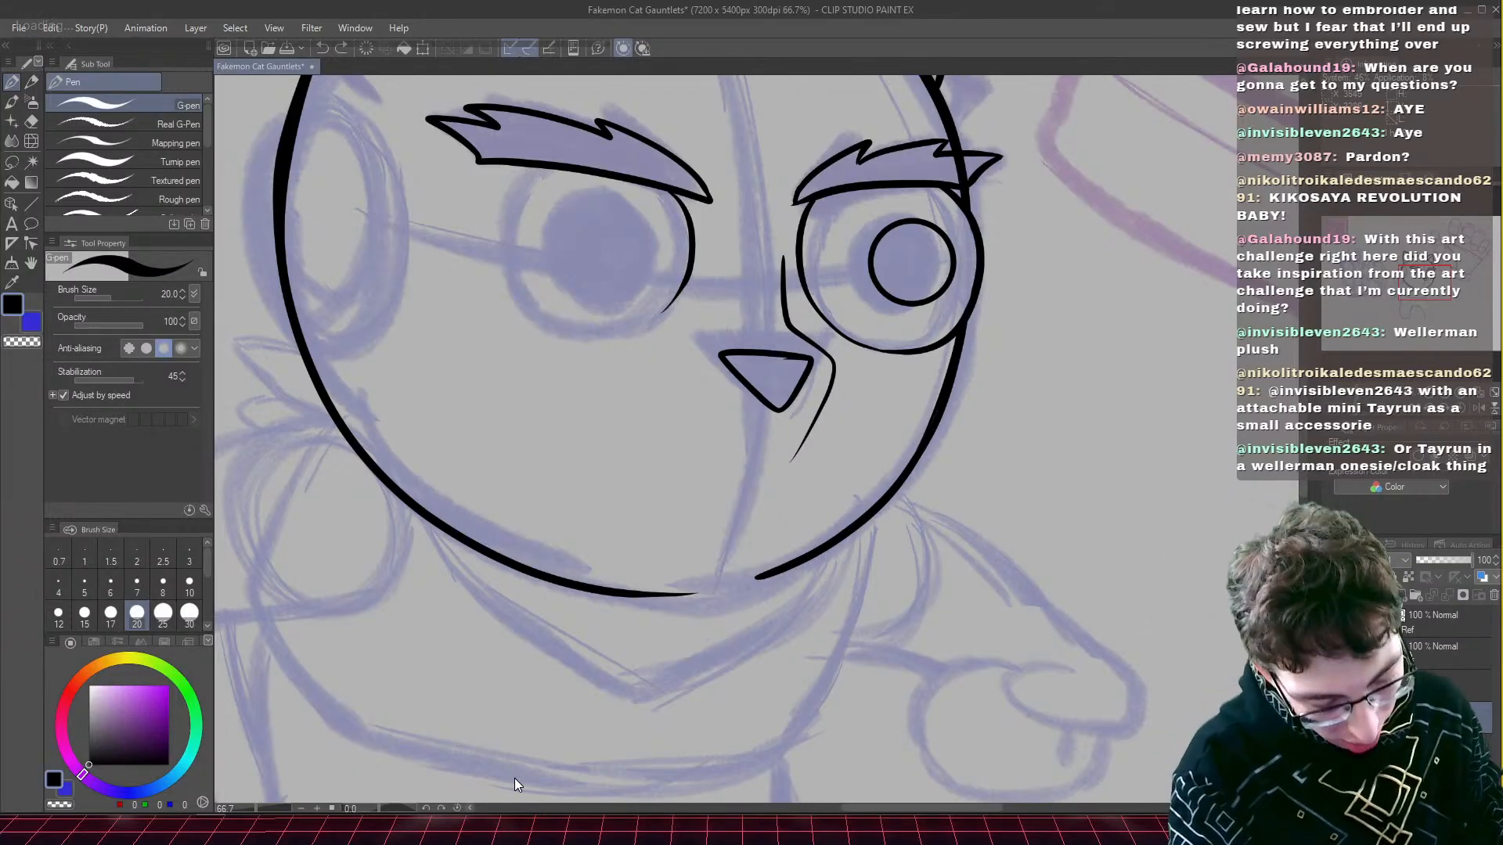
mouse_move(534, 172)
mouse_down()
mouse_move(505, 262)
mouse_move(579, 336)
mouse_move(674, 301)
mouse_up()
key(ctrl+z)
key(ctrl+z)
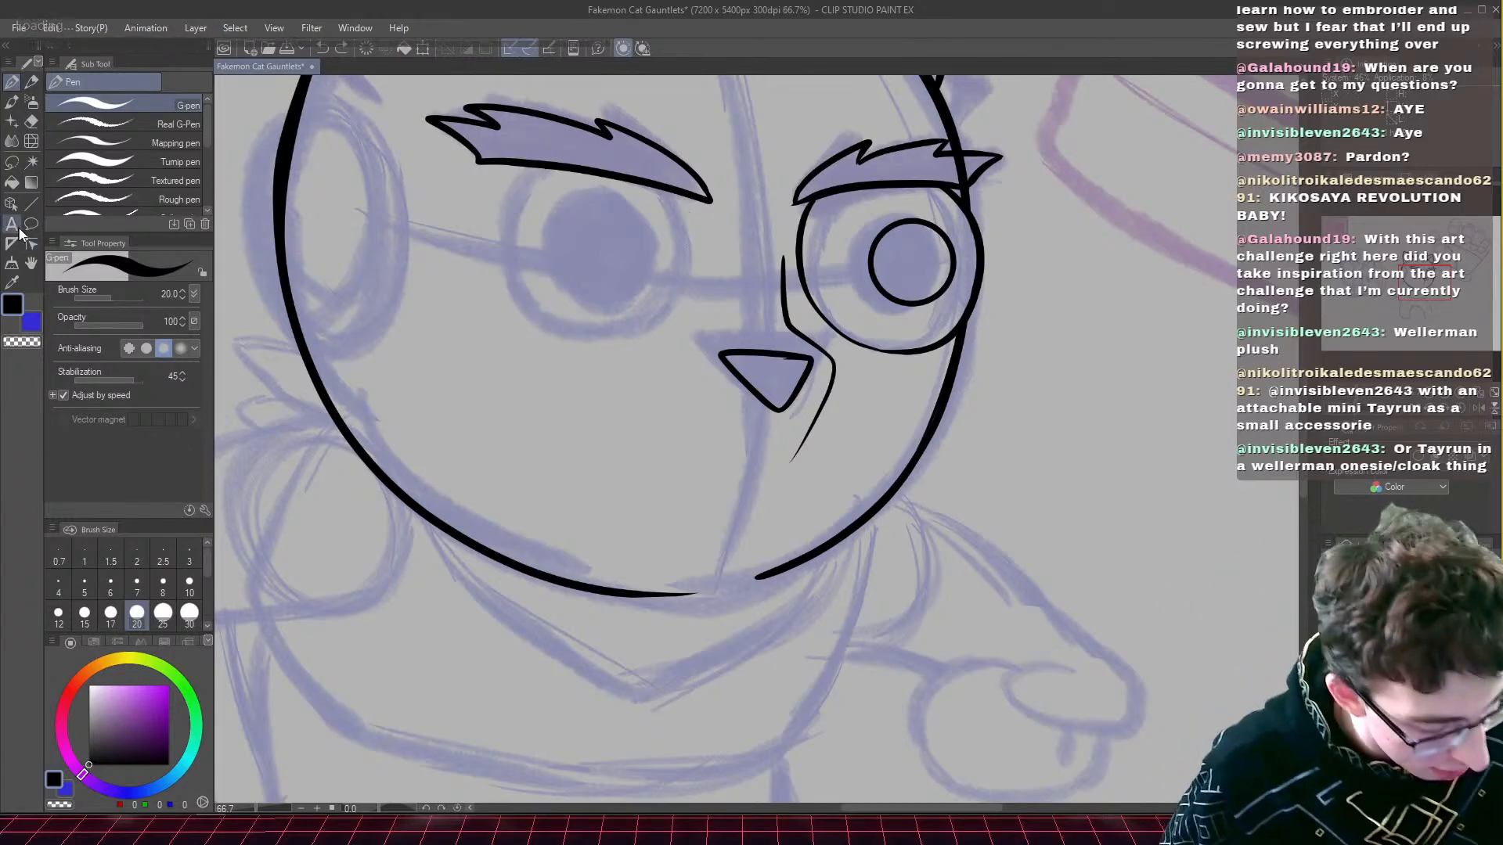
- Draw the left eye's circular outline from its center over the sketched eye with the Ellipse tool at brush size 12
click(11, 204)
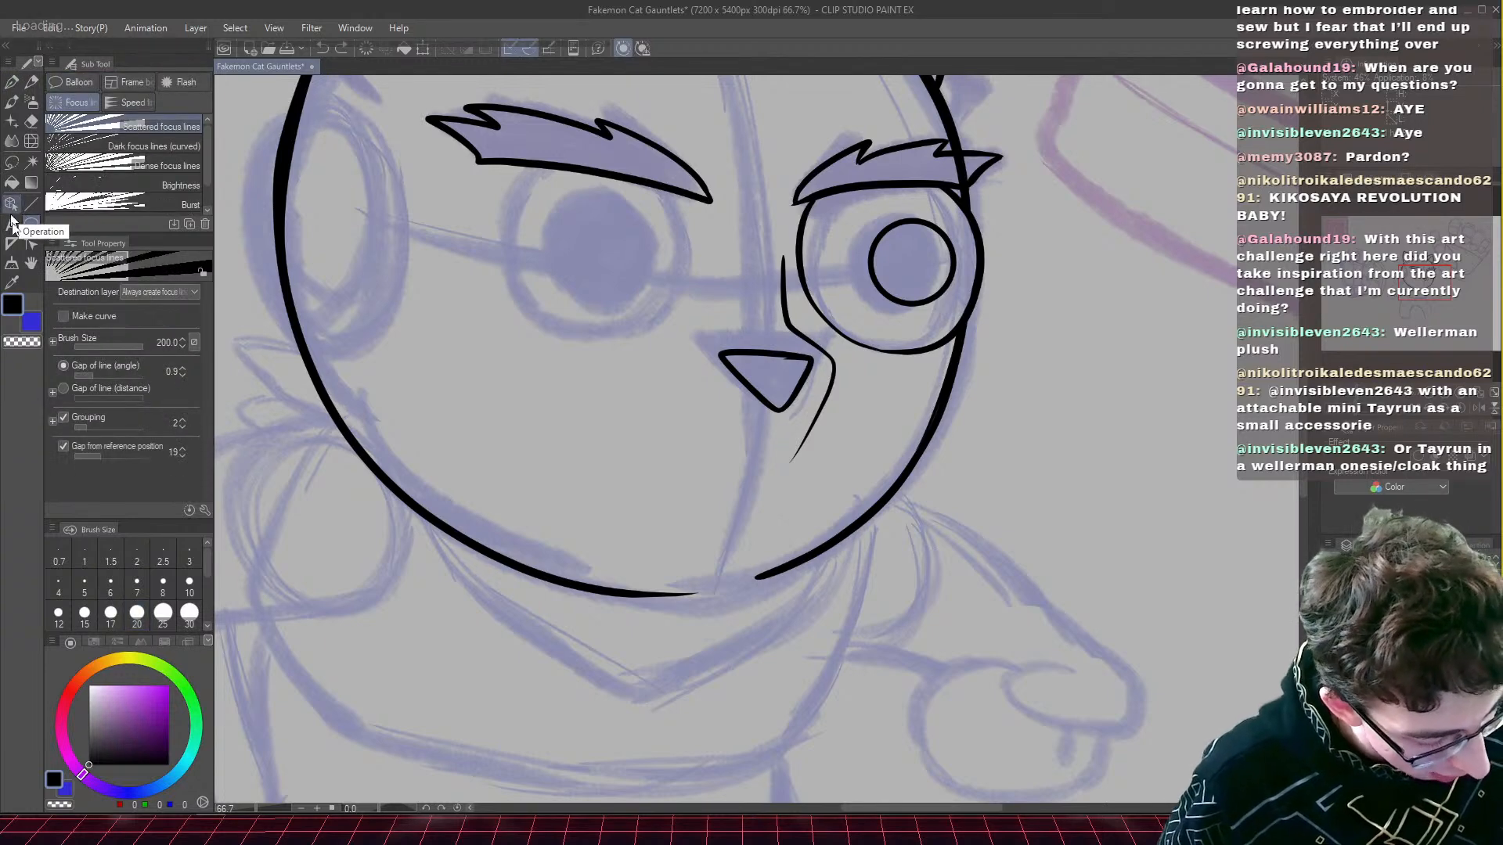
click(31, 182)
click(32, 205)
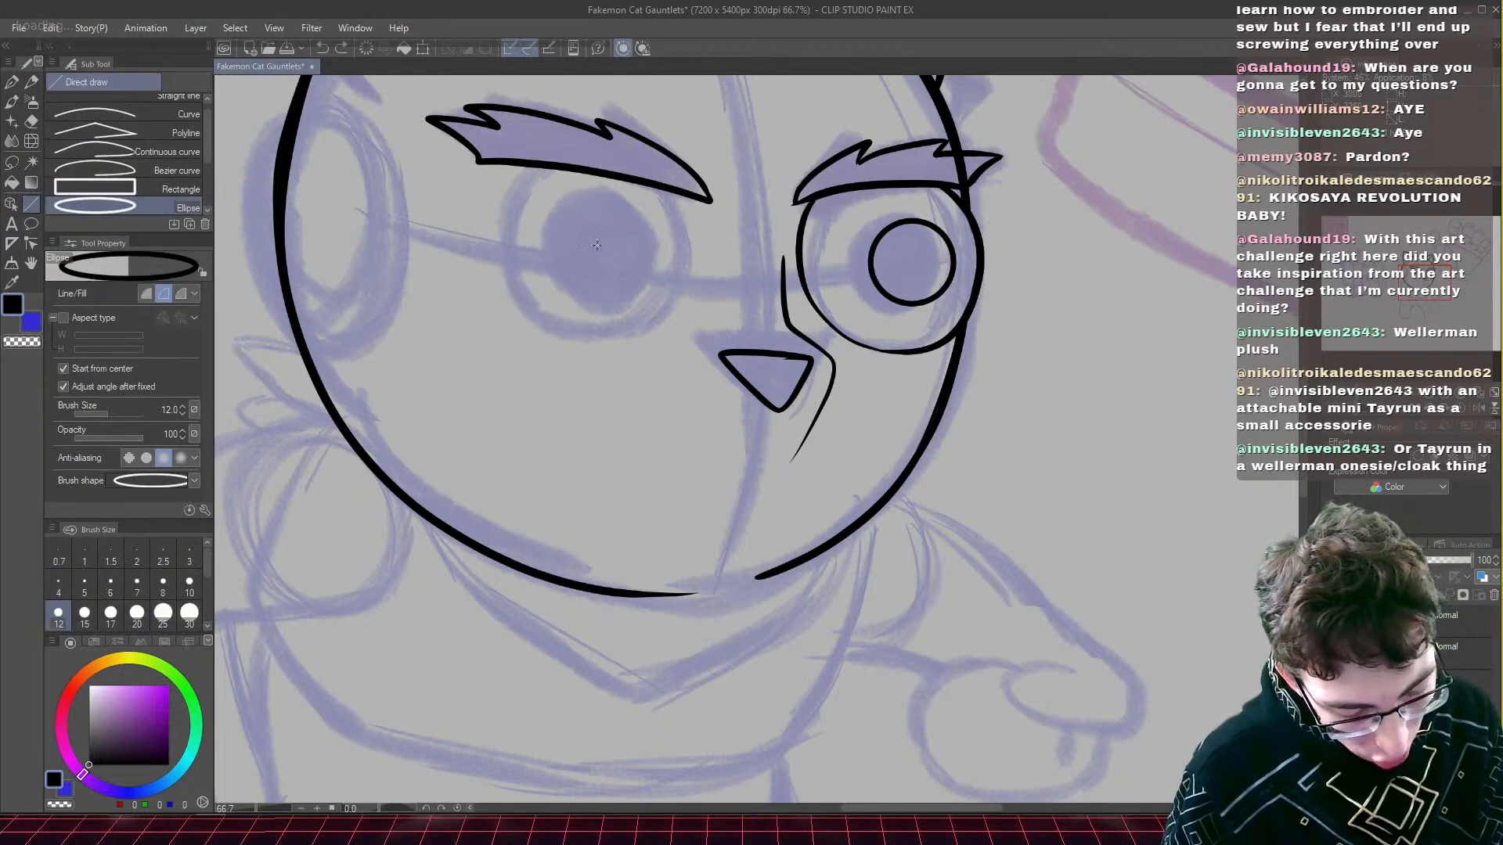
mouse_move(597, 245)
mouse_down()
mouse_move(687, 332)
mouse_move(694, 365)
mouse_up()
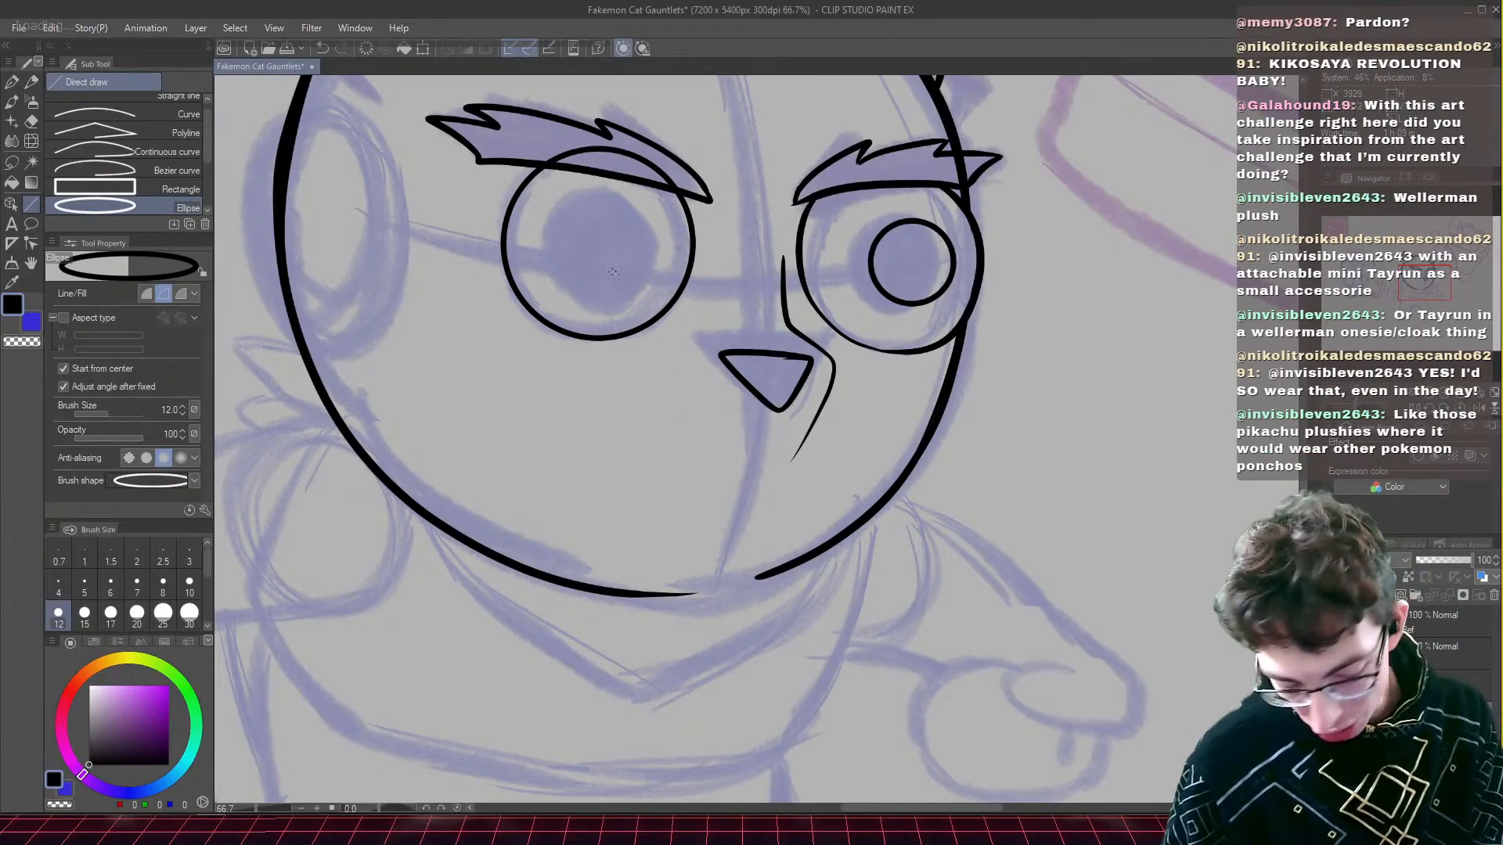
- Erase the arc of the left eye's circle that crosses the eyebrow, using the Hard eraser at size 15
key(e)
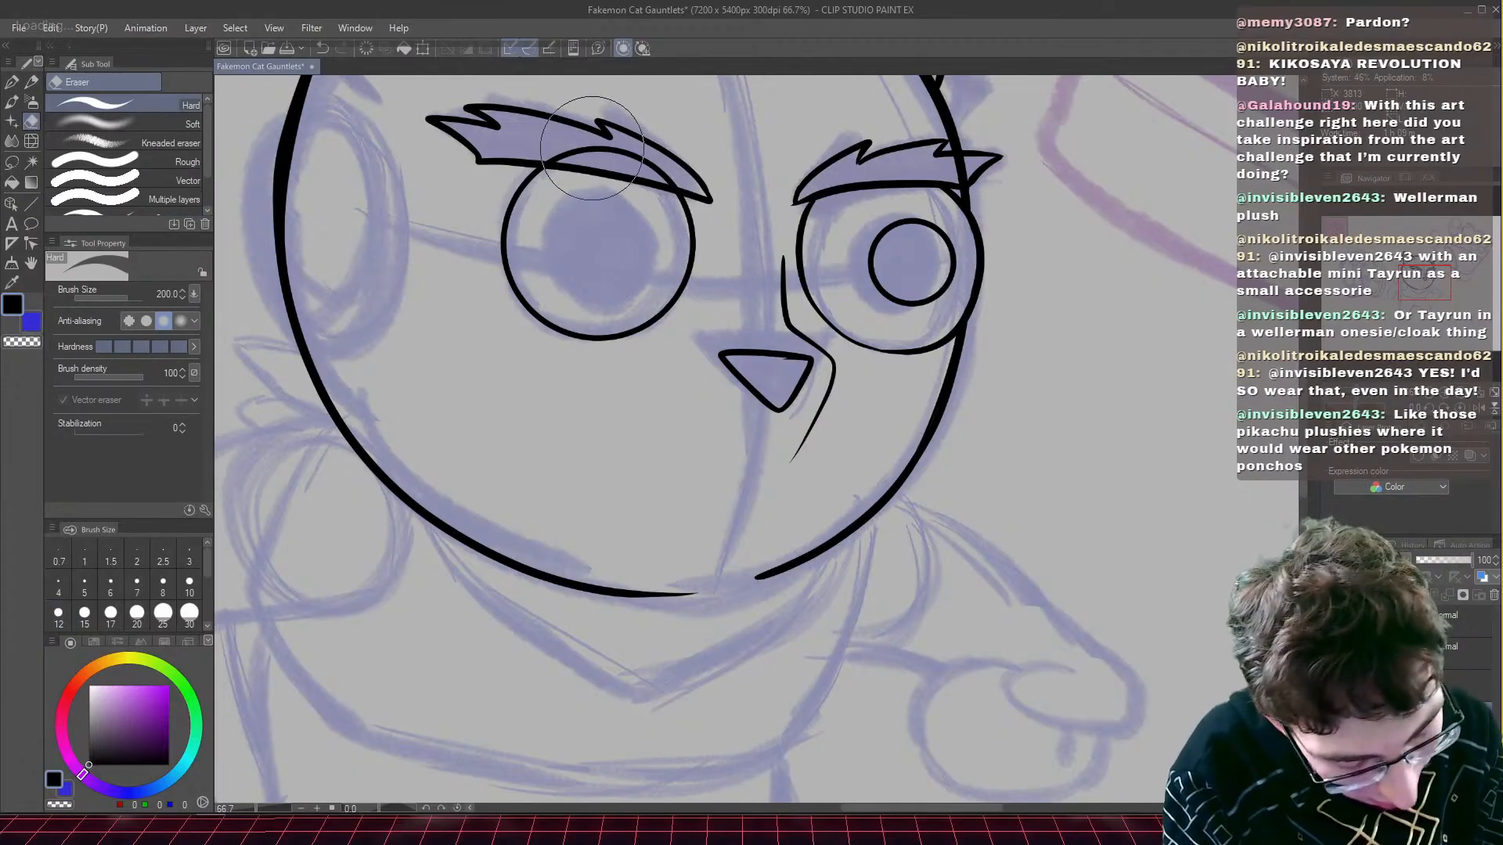
click(85, 615)
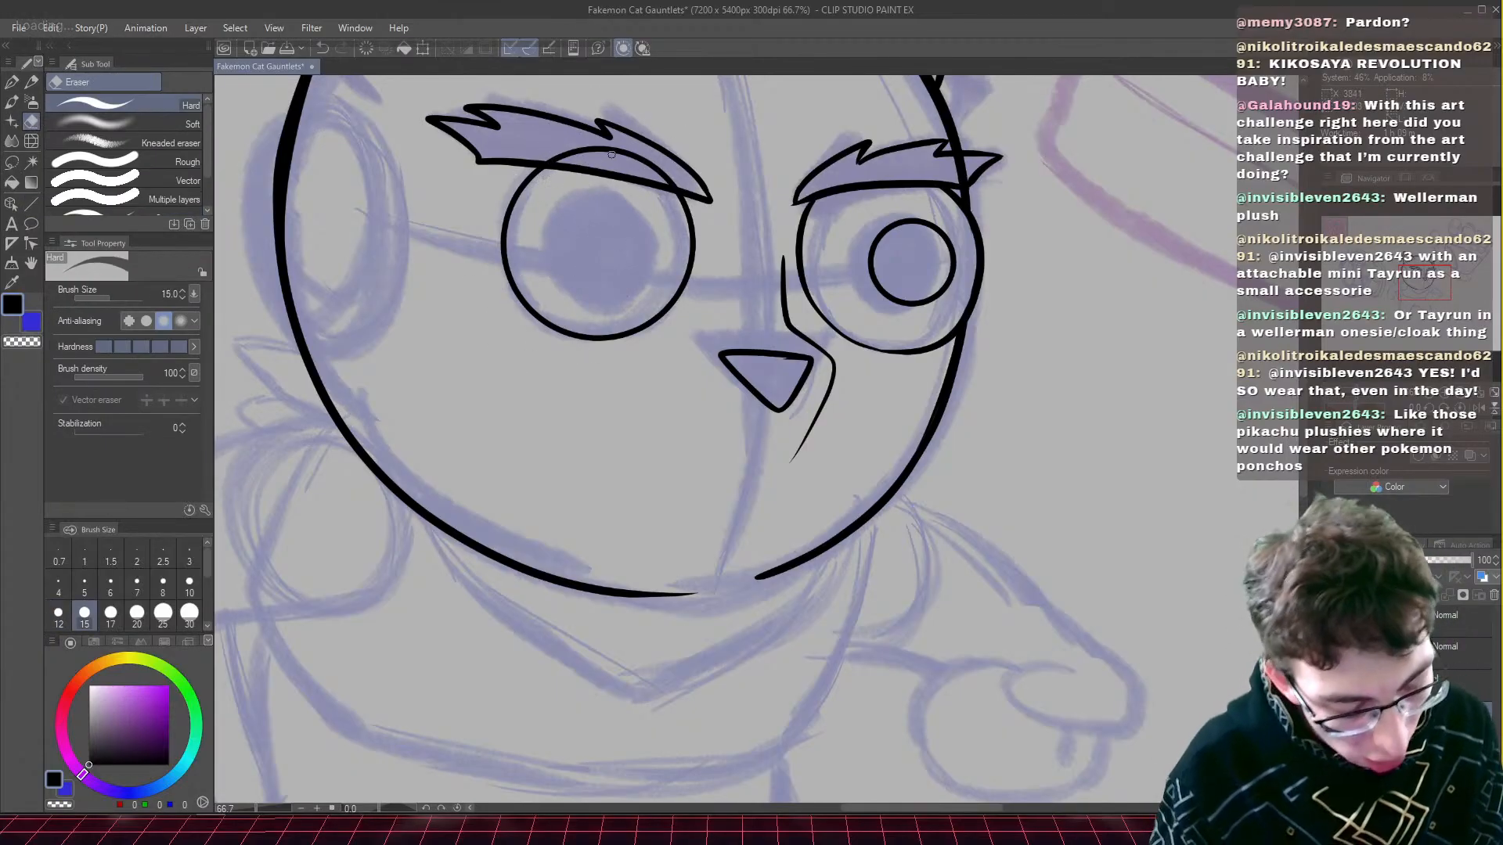
drag(577, 152, 646, 170)
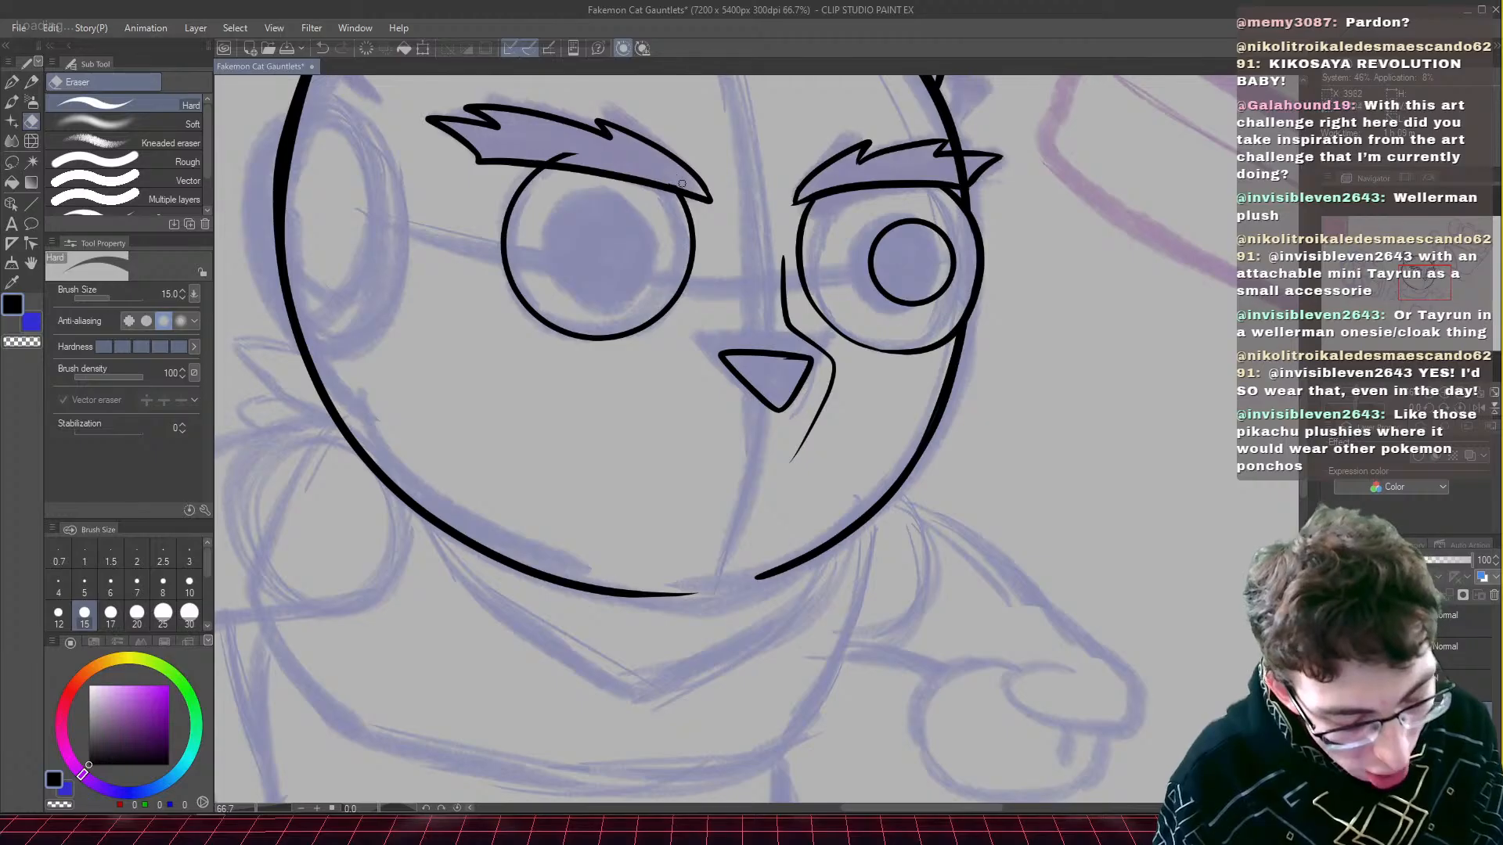
scroll(530, 337, up, 2)
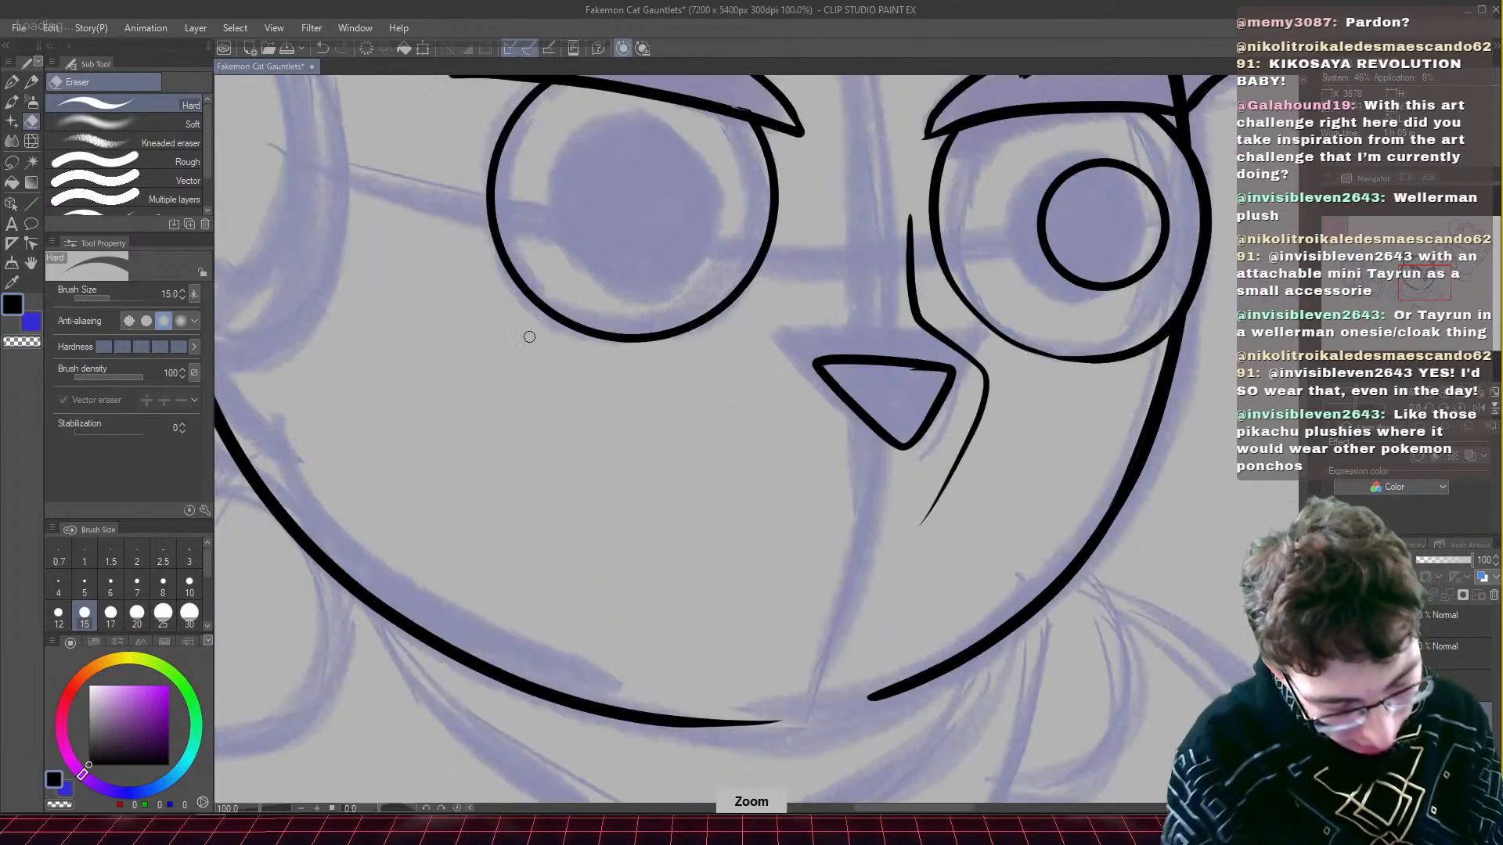
drag(1409, 282, 1408, 276)
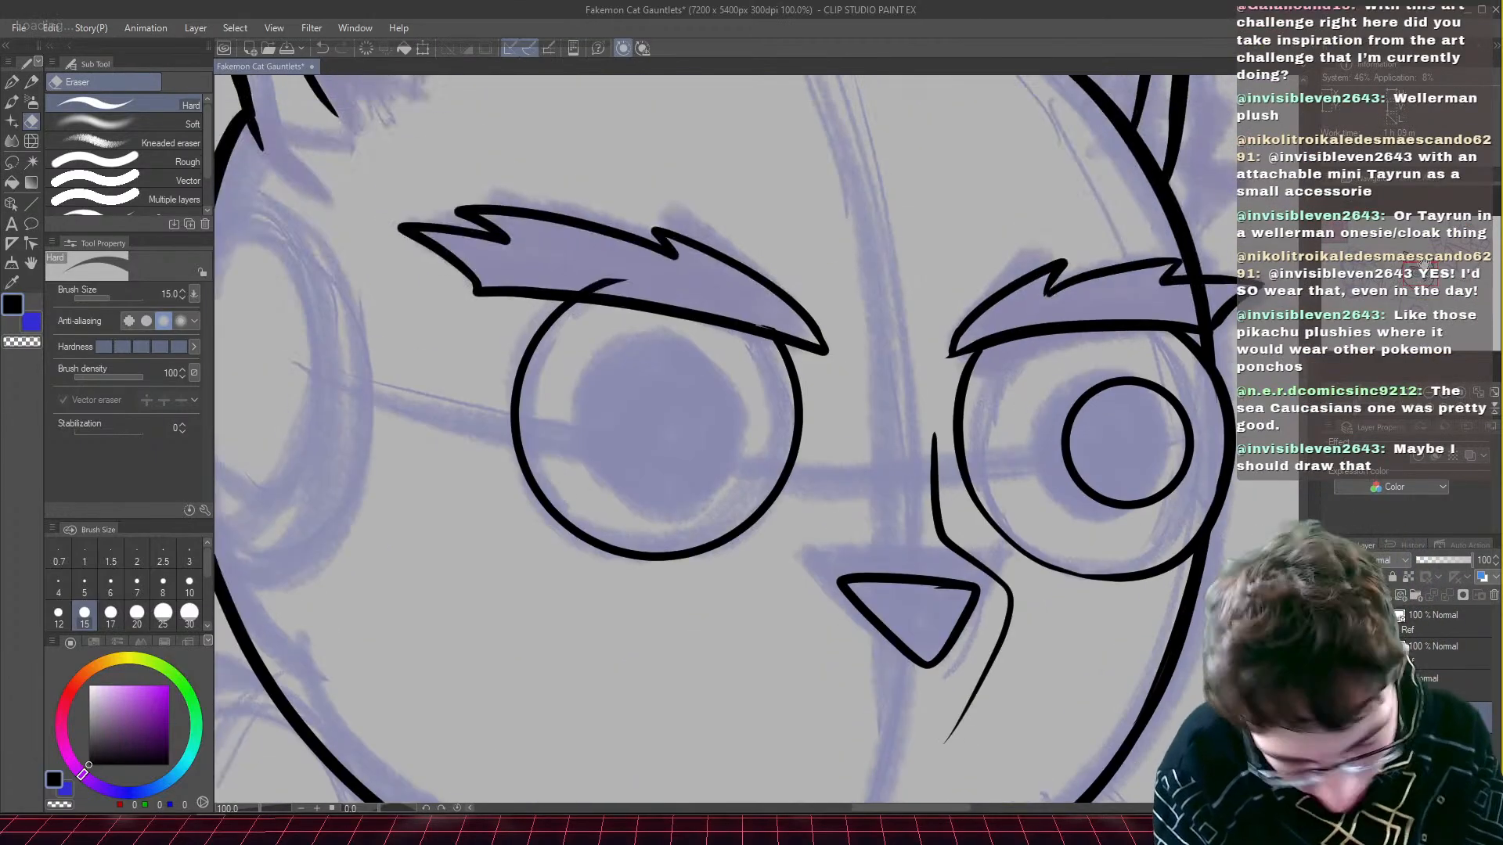
mouse_move(618, 280)
mouse_down()
mouse_move(600, 284)
mouse_move(615, 287)
mouse_up()
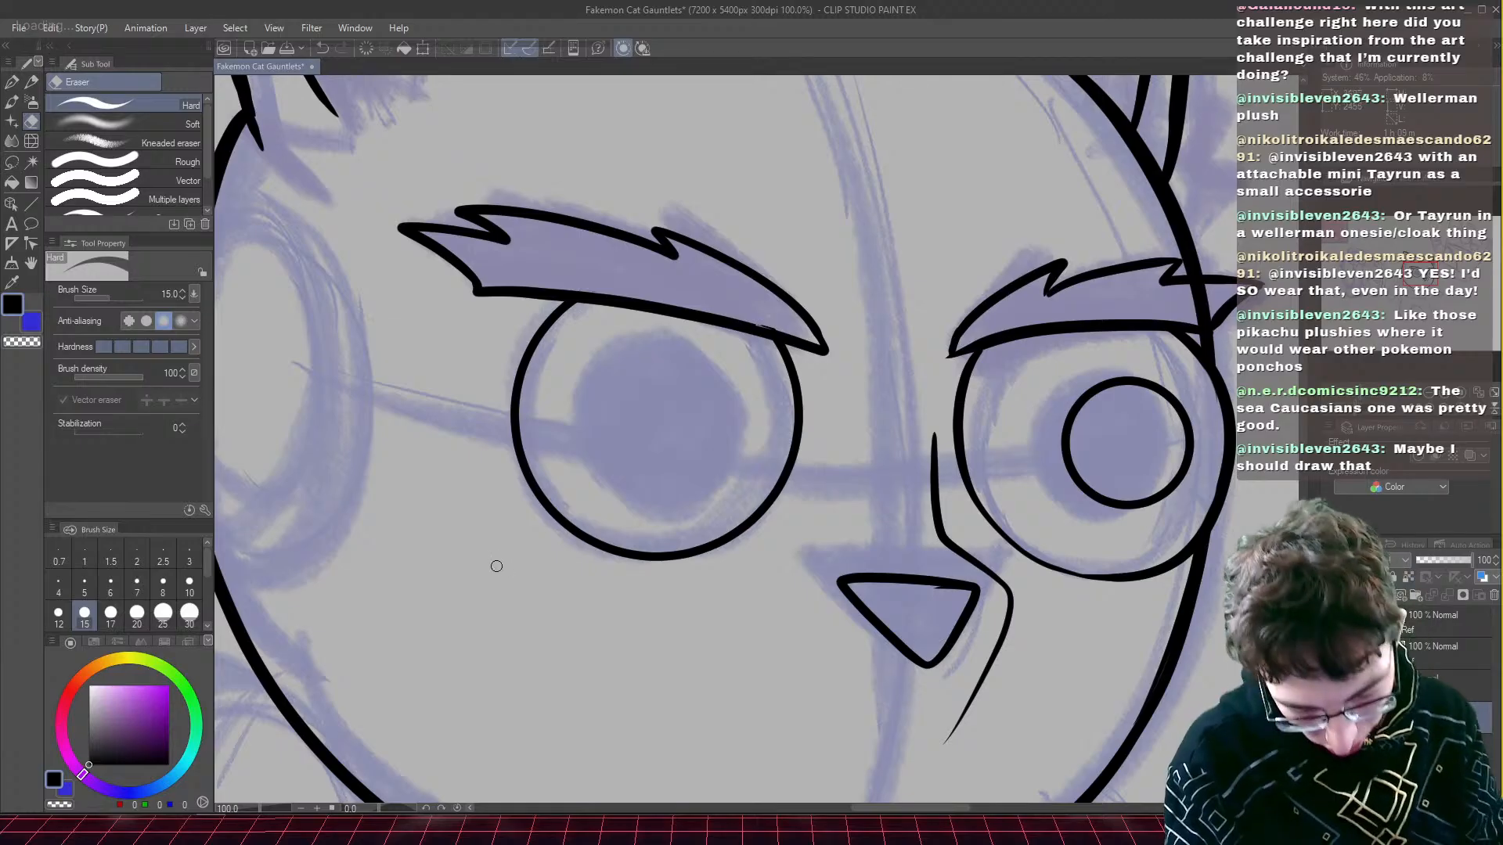
- Copy the right eye's pupil circle, move the copy into the left eye slightly towards the nose, deselect, and save the file
key(m)
mouse_move(1048, 513)
mouse_down()
mouse_move(1033, 411)
mouse_move(1169, 361)
mouse_move(1216, 481)
mouse_move(1140, 532)
mouse_move(1053, 513)
mouse_up()
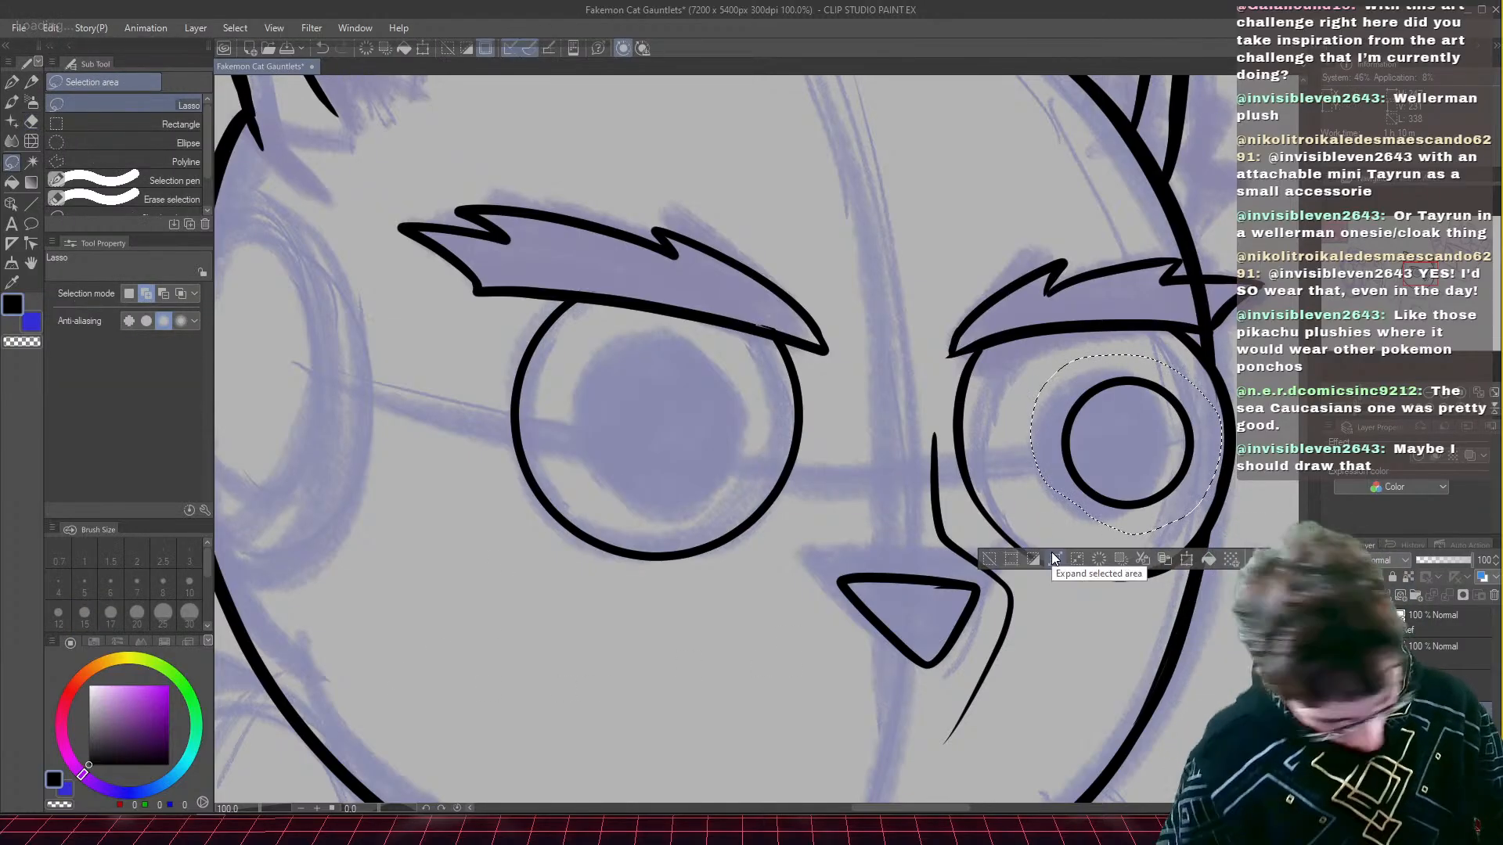
key(ctrl+t)
key(shift+Left)
key(shift+Left)
key(shift+Left)
key(shift+Left)
key(shift+Left)
key(shift+Left)
key(shift+Left)
key(shift+Left)
key(shift+Left)
key(shift+Left)
key(shift+Left)
key(shift+Left)
key(shift+Left)
key(shift+Left)
key(shift+Left)
key(shift+Left)
key(shift+Left)
key(shift+Left)
key(shift+Left)
key(shift+Left)
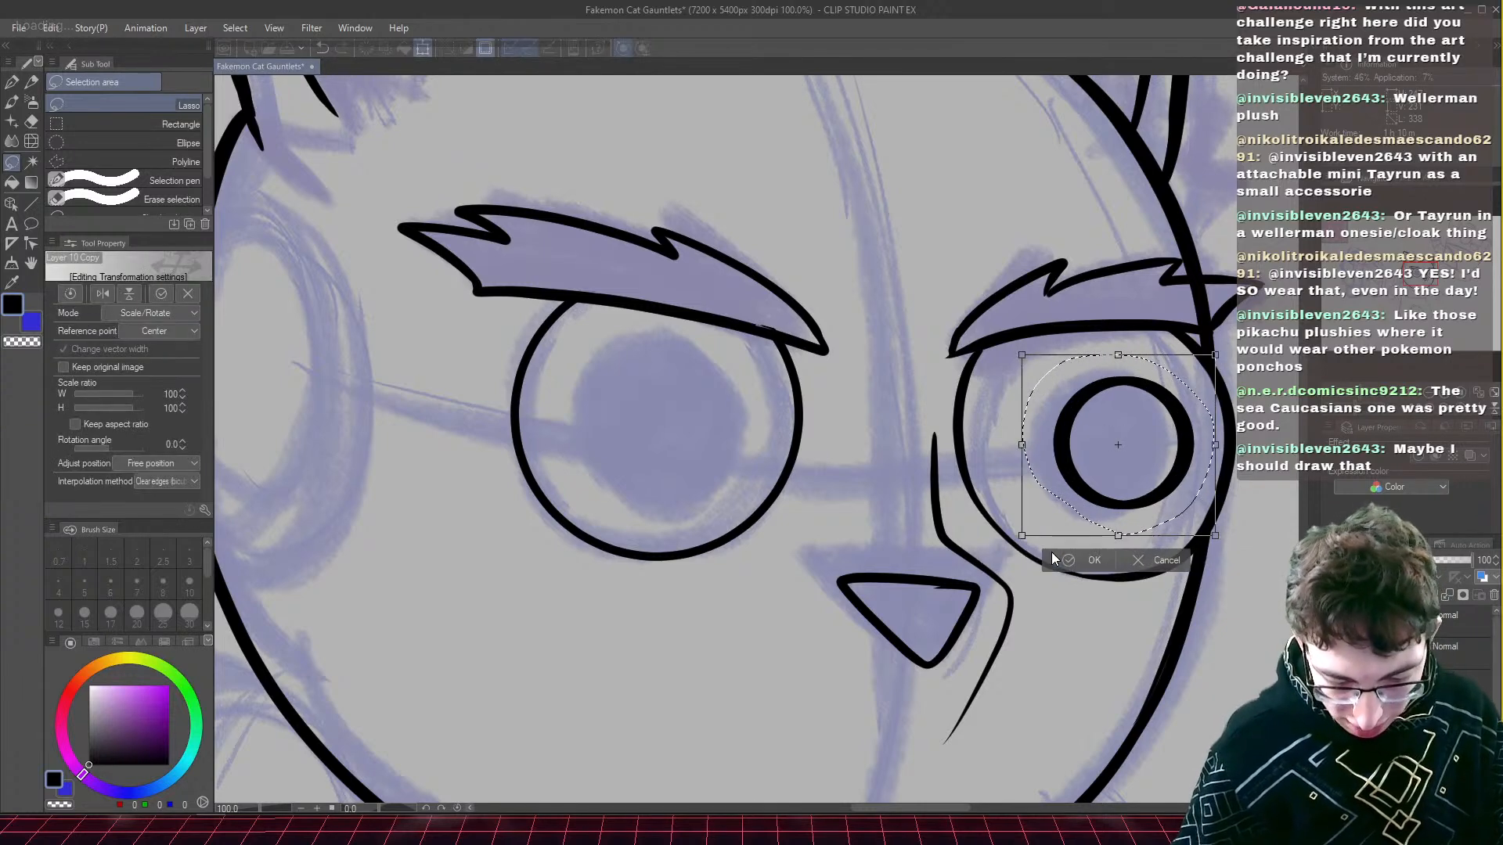
key(shift+Left)
key(shift+Left)
key(shift+Left)
key(shift+Left)
key(shift+Left)
key(shift+Left)
key(shift+Left)
key(shift+Left)
key(shift+Left)
key(shift+Left)
key(shift+Left)
key(shift+Left)
key(shift+Left)
key(shift+Left)
key(shift+Left)
key(shift+Left)
key(shift+Left)
key(shift+Left)
key(shift+Left)
key(shift+Left)
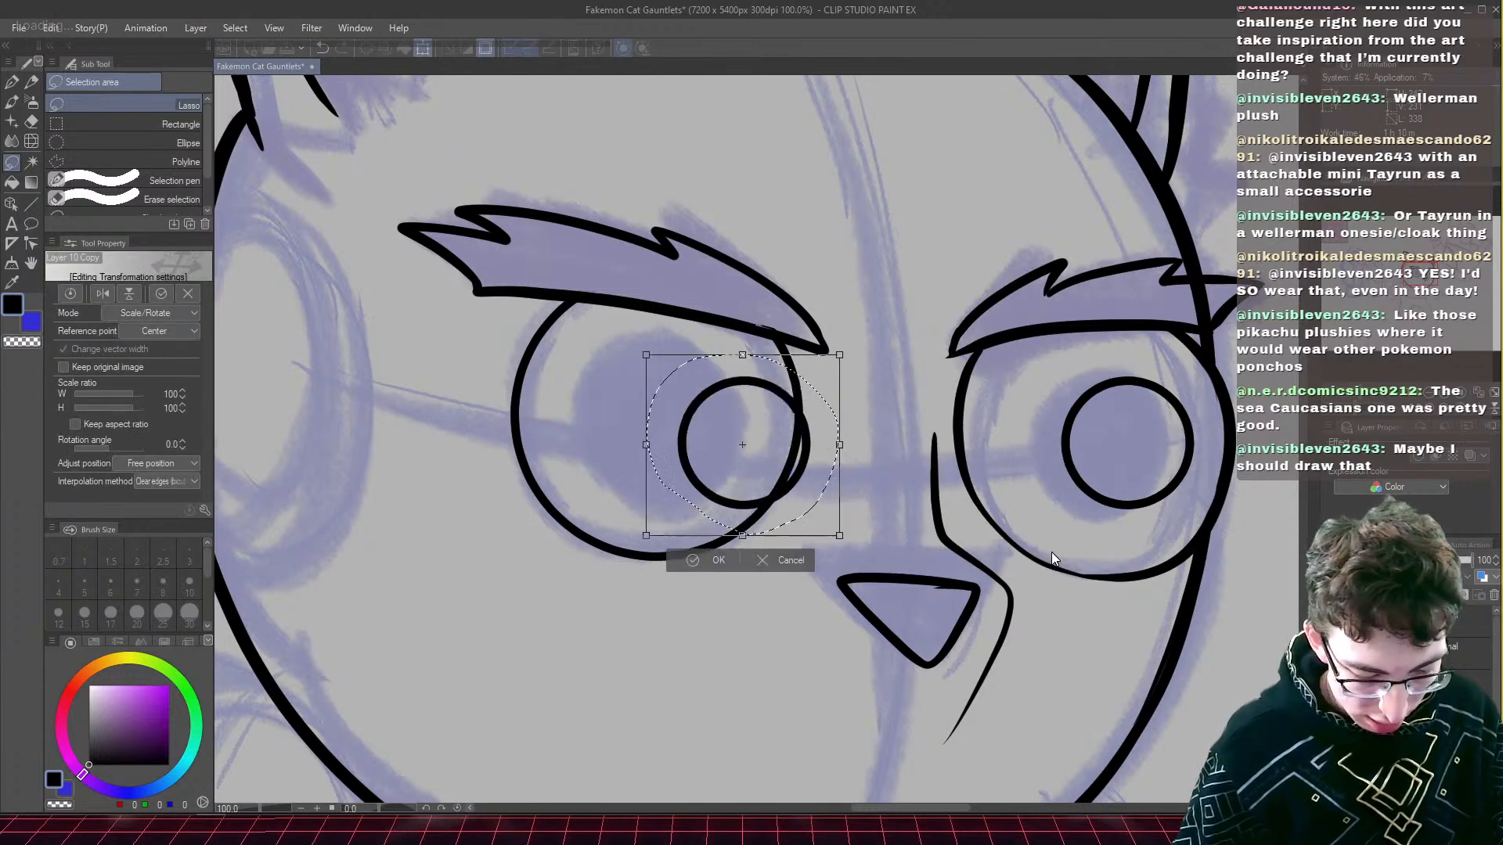
key(shift+Right)
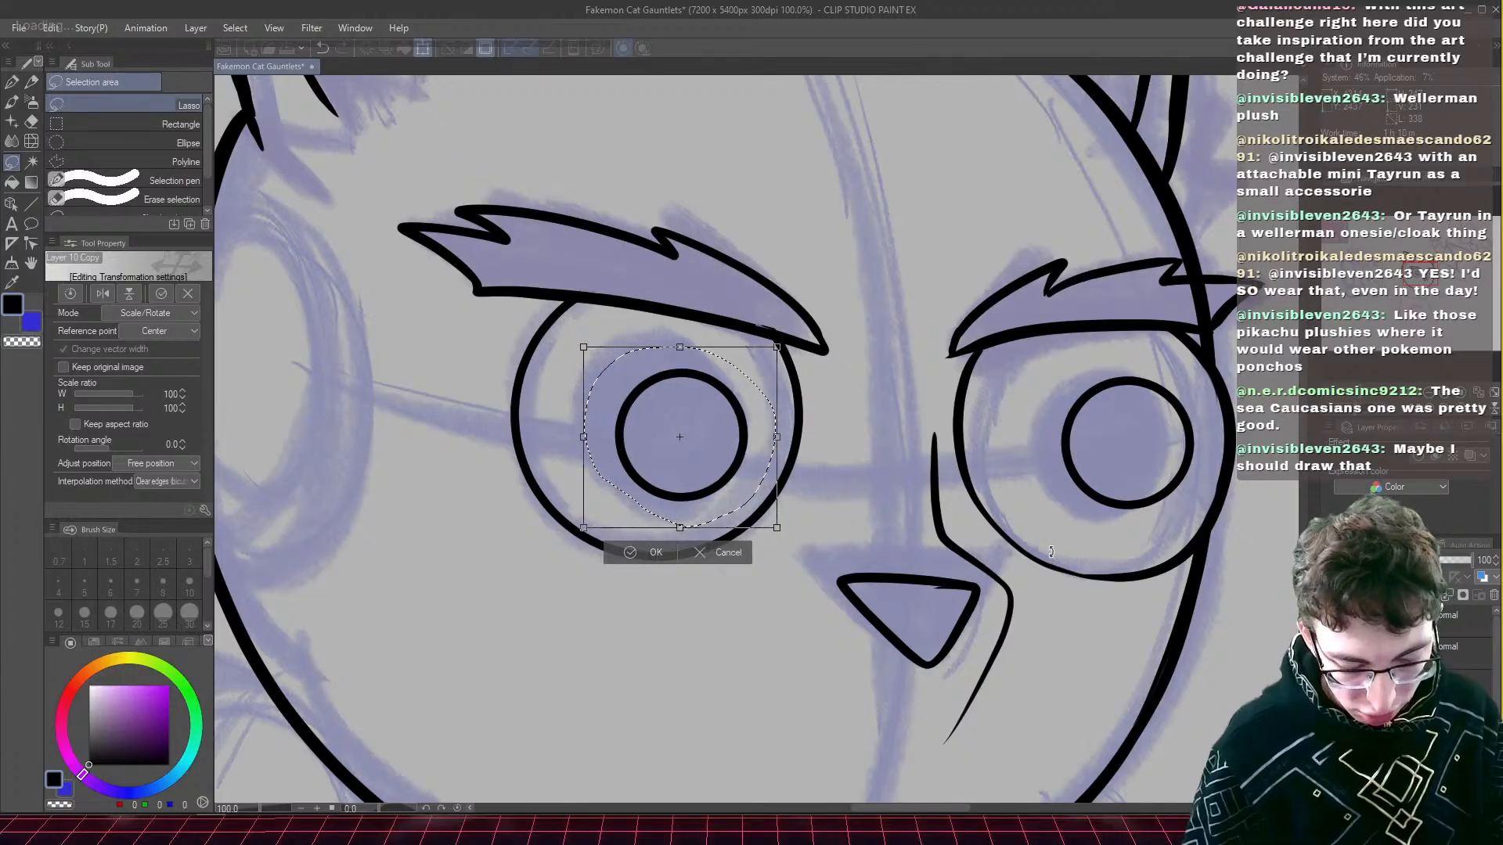
key(Return)
key(ctrl+d)
key(ctrl+s)
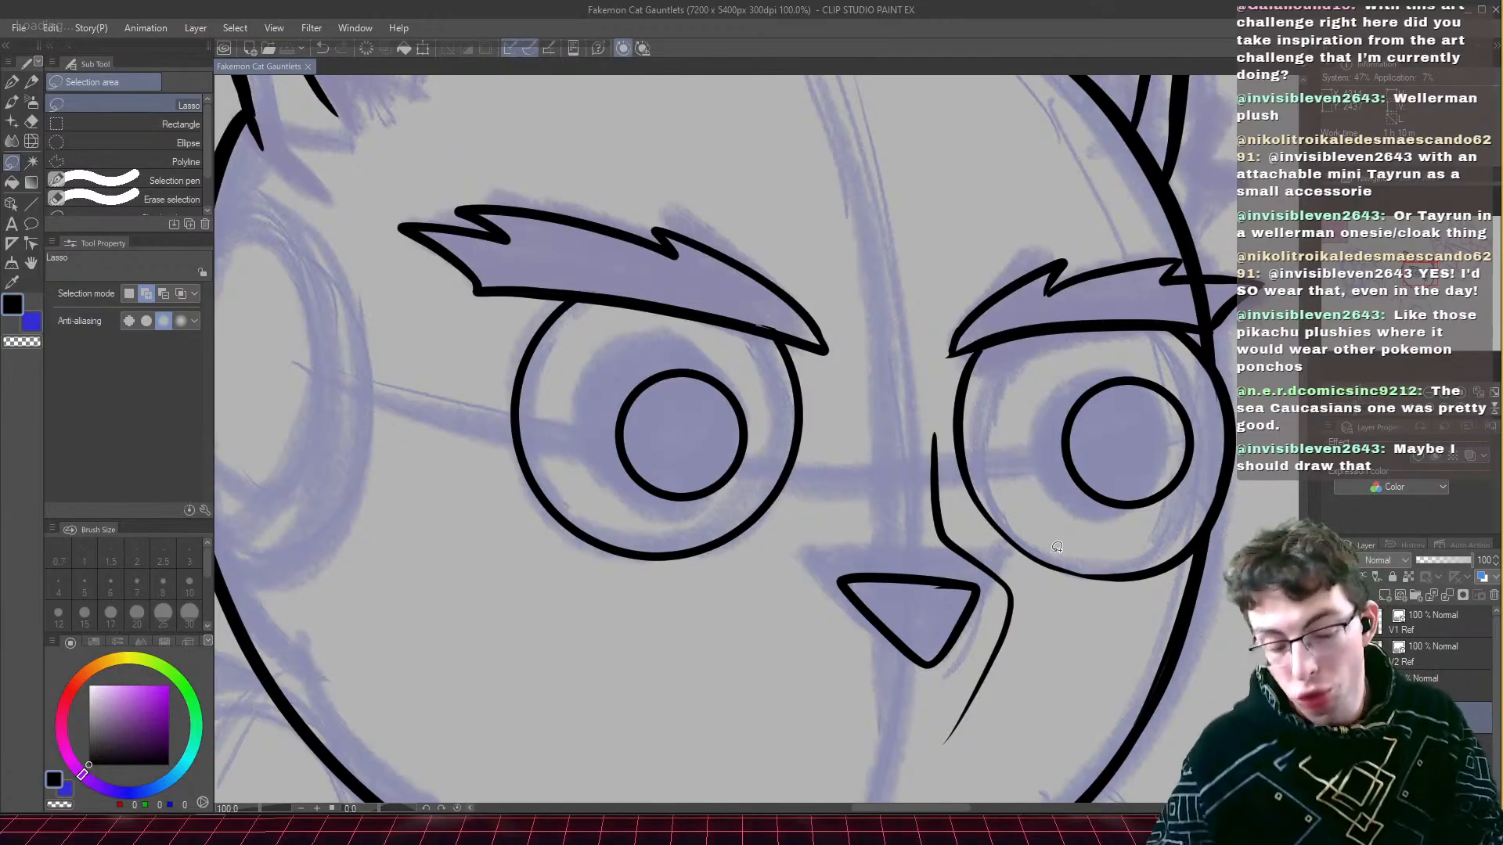
- Ink the right arm's upper line and its rounded fist with the thumb and finger crease, using the G-pen at size 20
click(1422, 278)
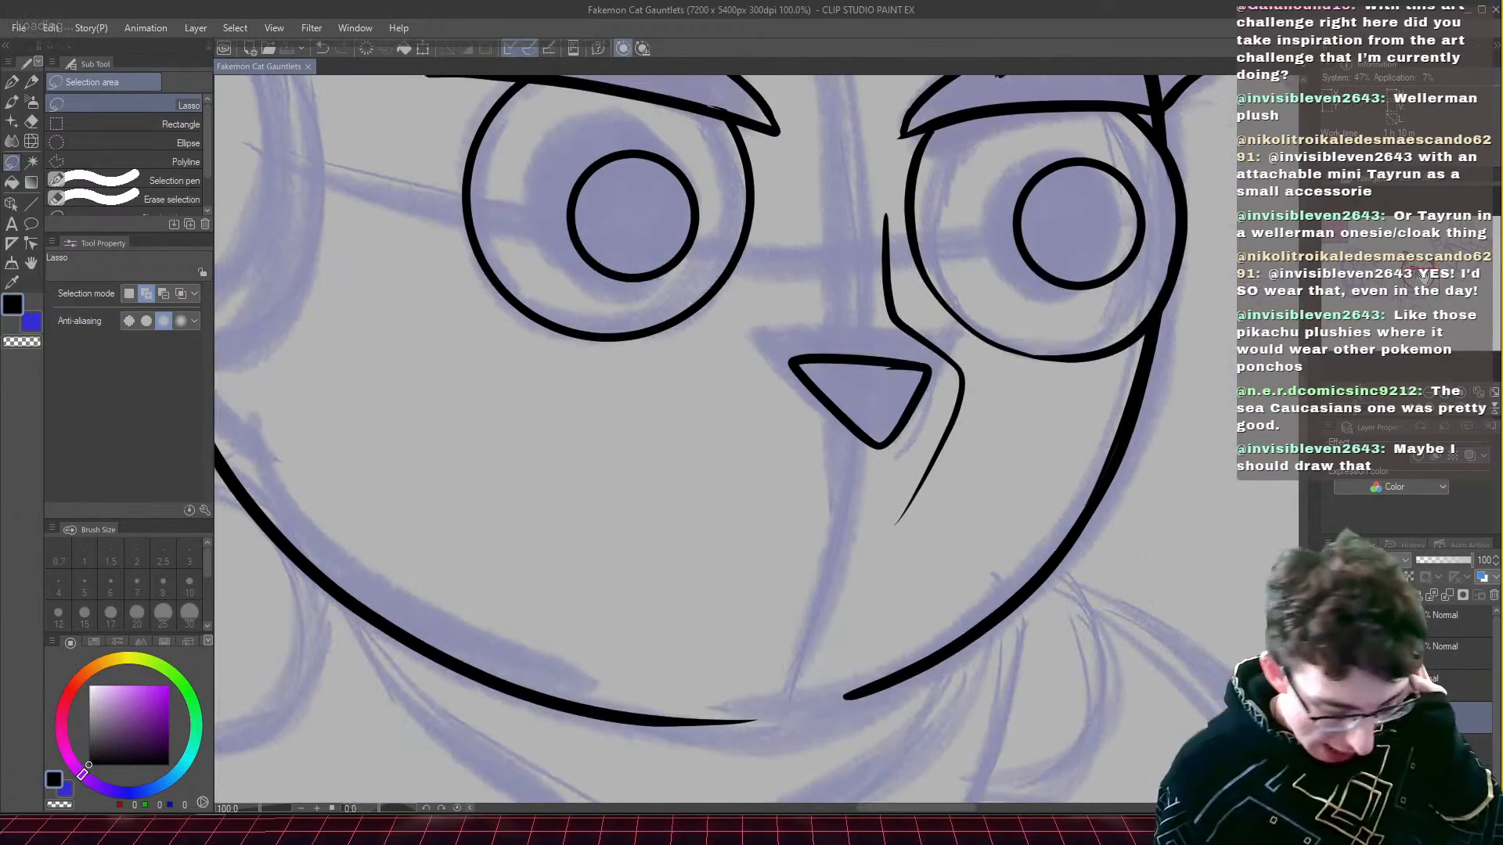
click(11, 85)
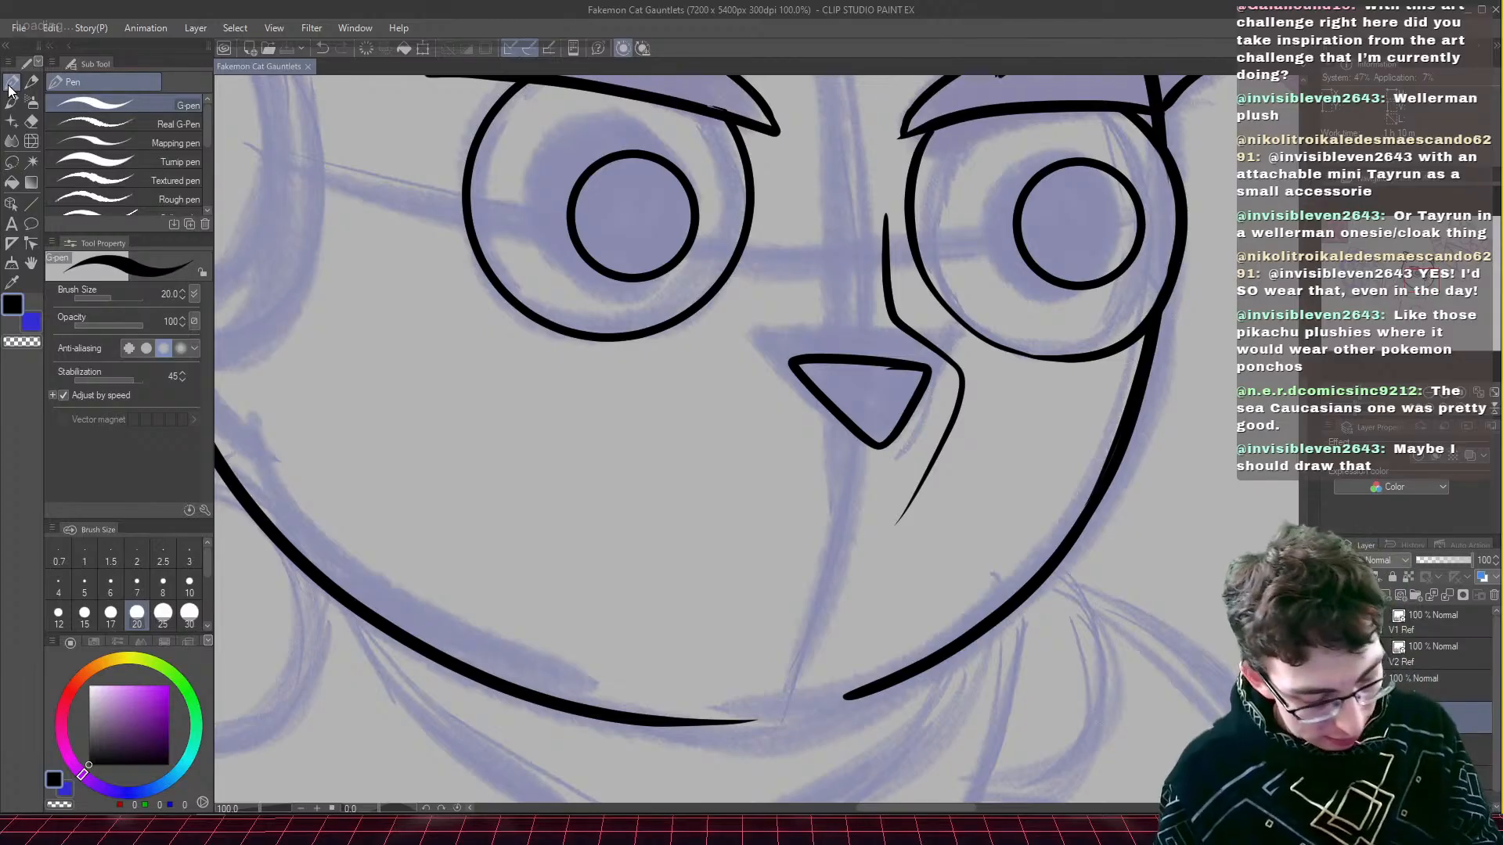
key(ctrl+minus)
drag(1437, 275, 1434, 283)
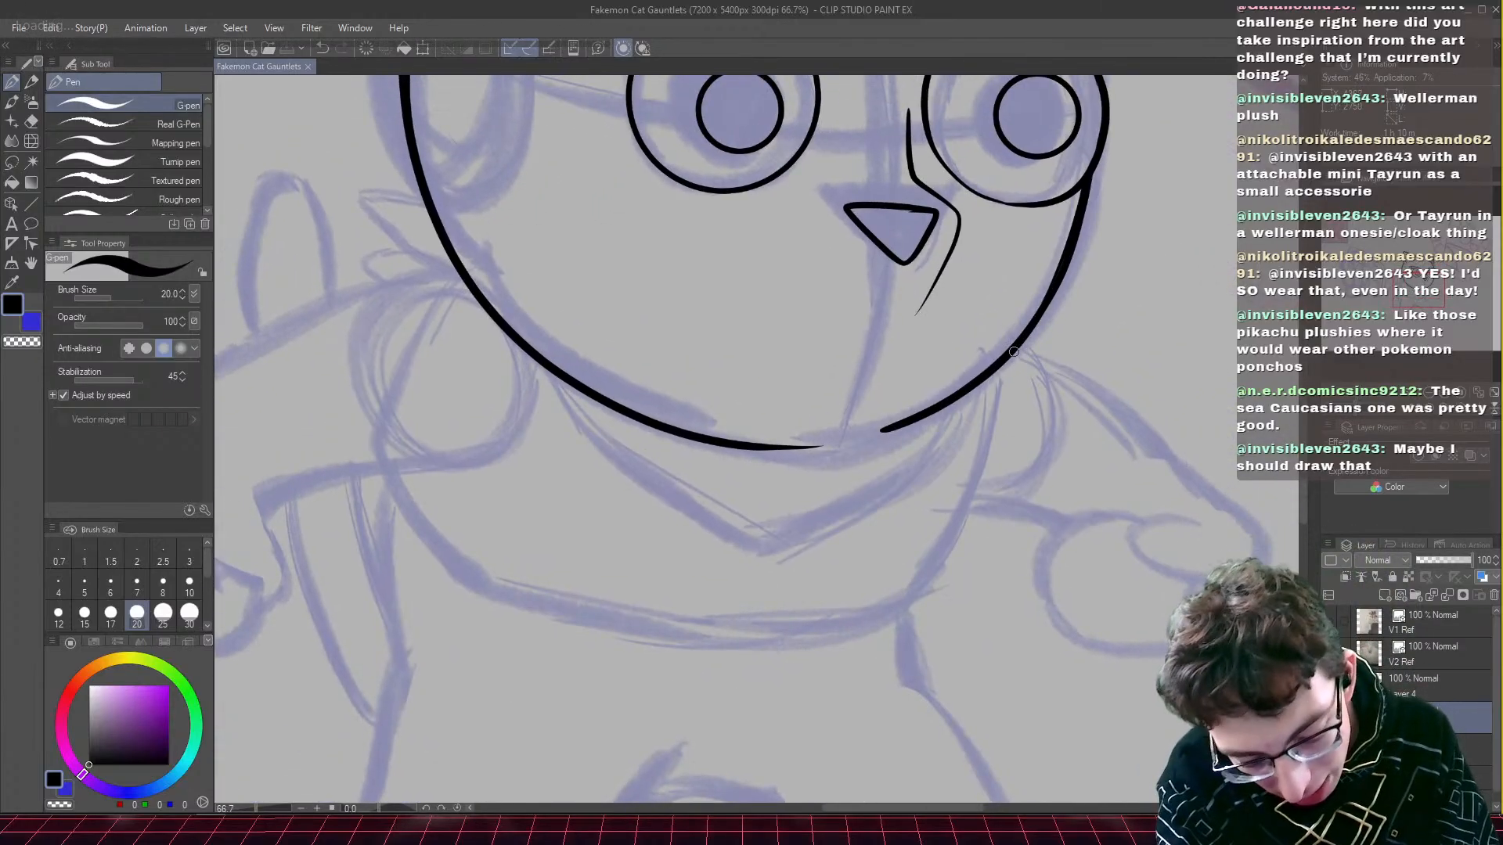
mouse_move(1013, 352)
mouse_down()
mouse_move(1164, 450)
mouse_move(1260, 562)
mouse_move(1174, 576)
mouse_up()
mouse_move(1206, 524)
mouse_down()
mouse_move(1158, 513)
mouse_move(1123, 529)
mouse_move(1131, 557)
mouse_move(1197, 580)
mouse_up()
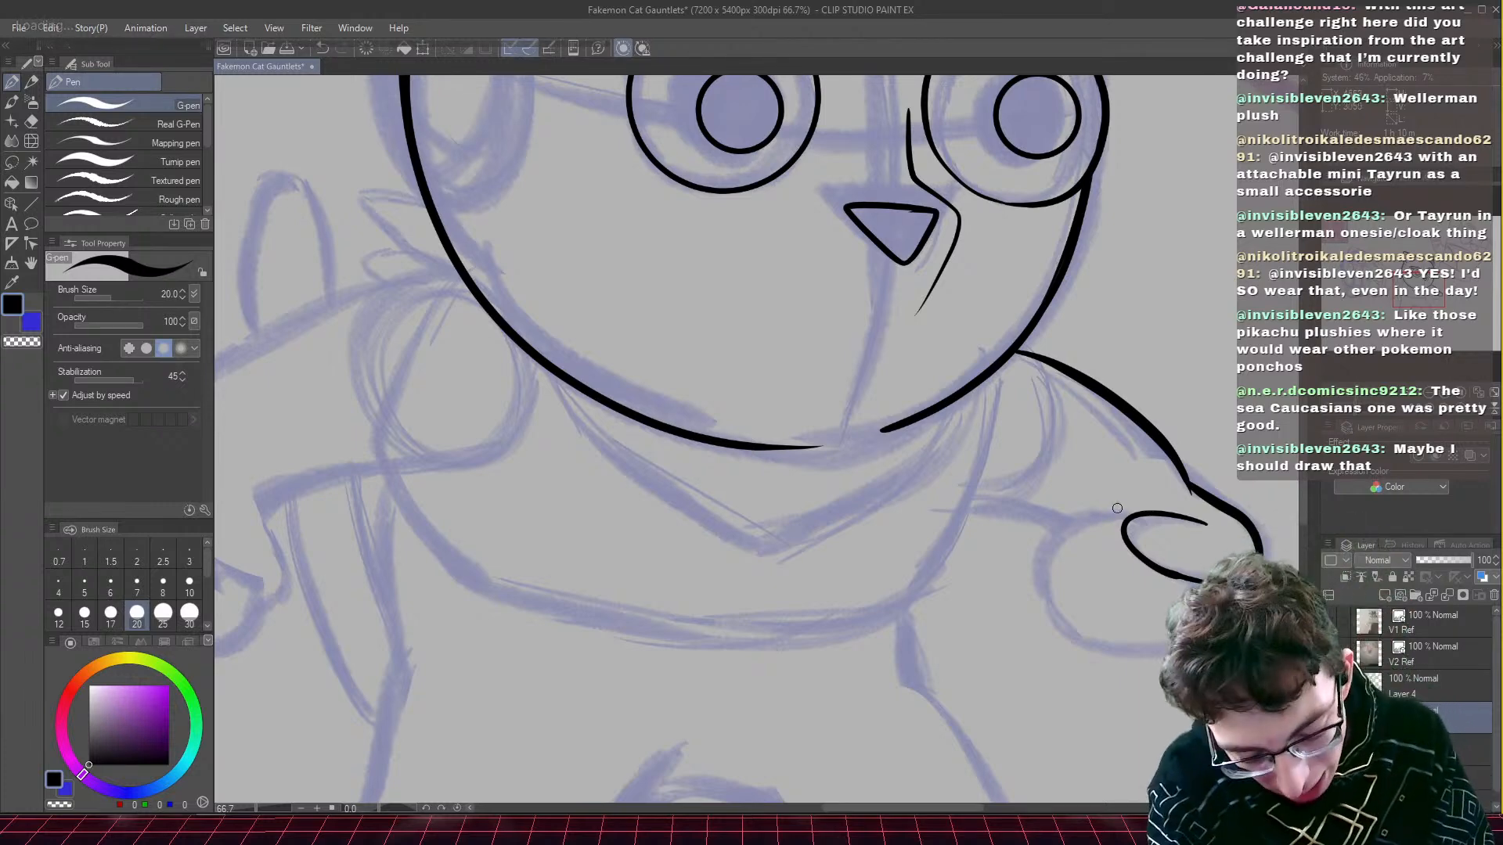
mouse_move(1138, 510)
mouse_down()
mouse_move(1053, 502)
mouse_move(1049, 599)
mouse_up()
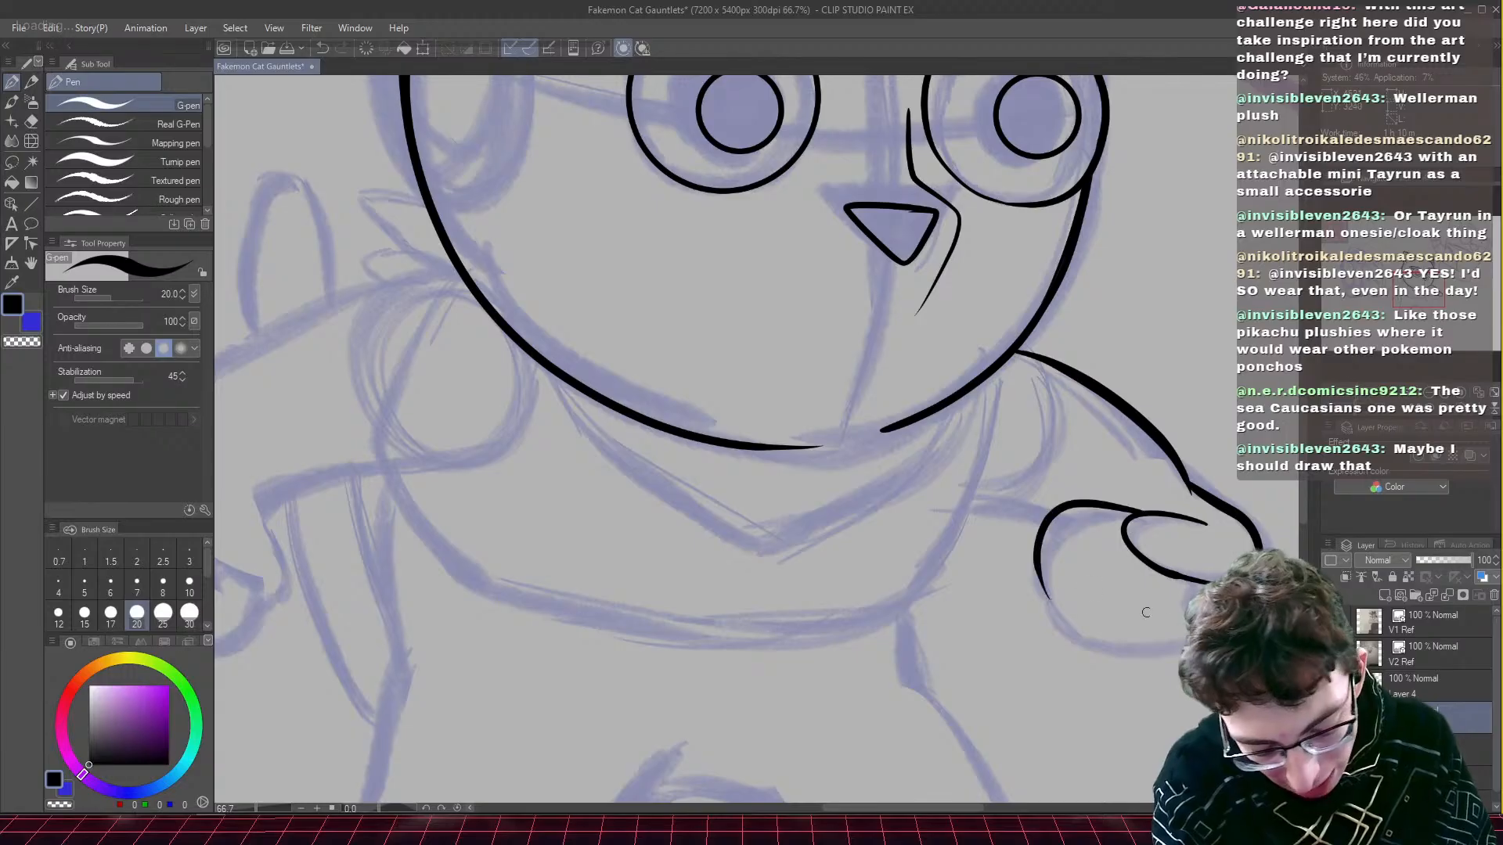
mouse_move(1205, 642)
mouse_down()
mouse_move(1097, 639)
mouse_move(1043, 595)
mouse_move(1035, 557)
mouse_up()
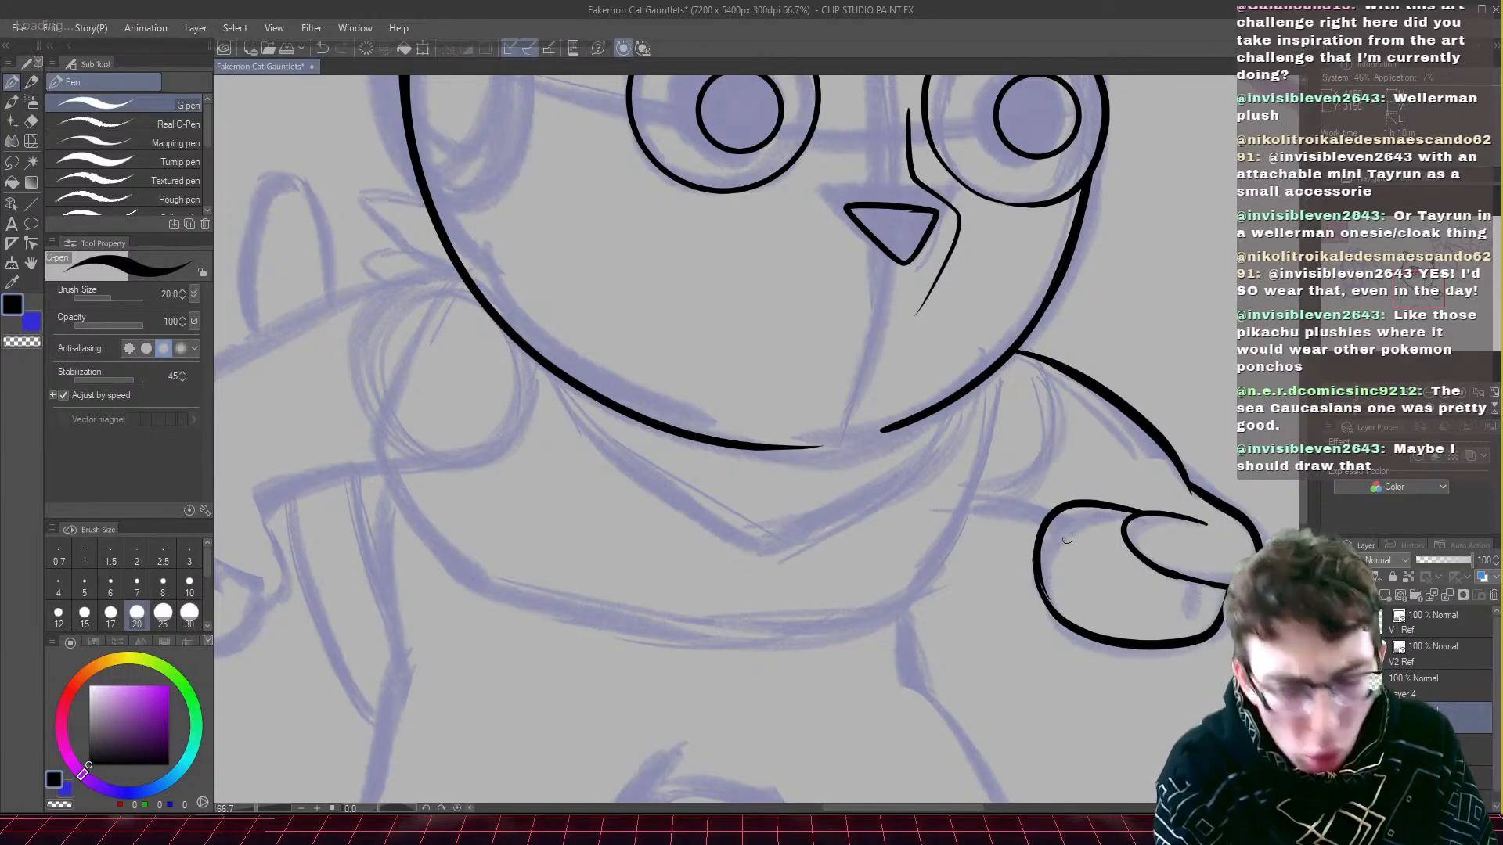
drag(1192, 584, 1187, 613)
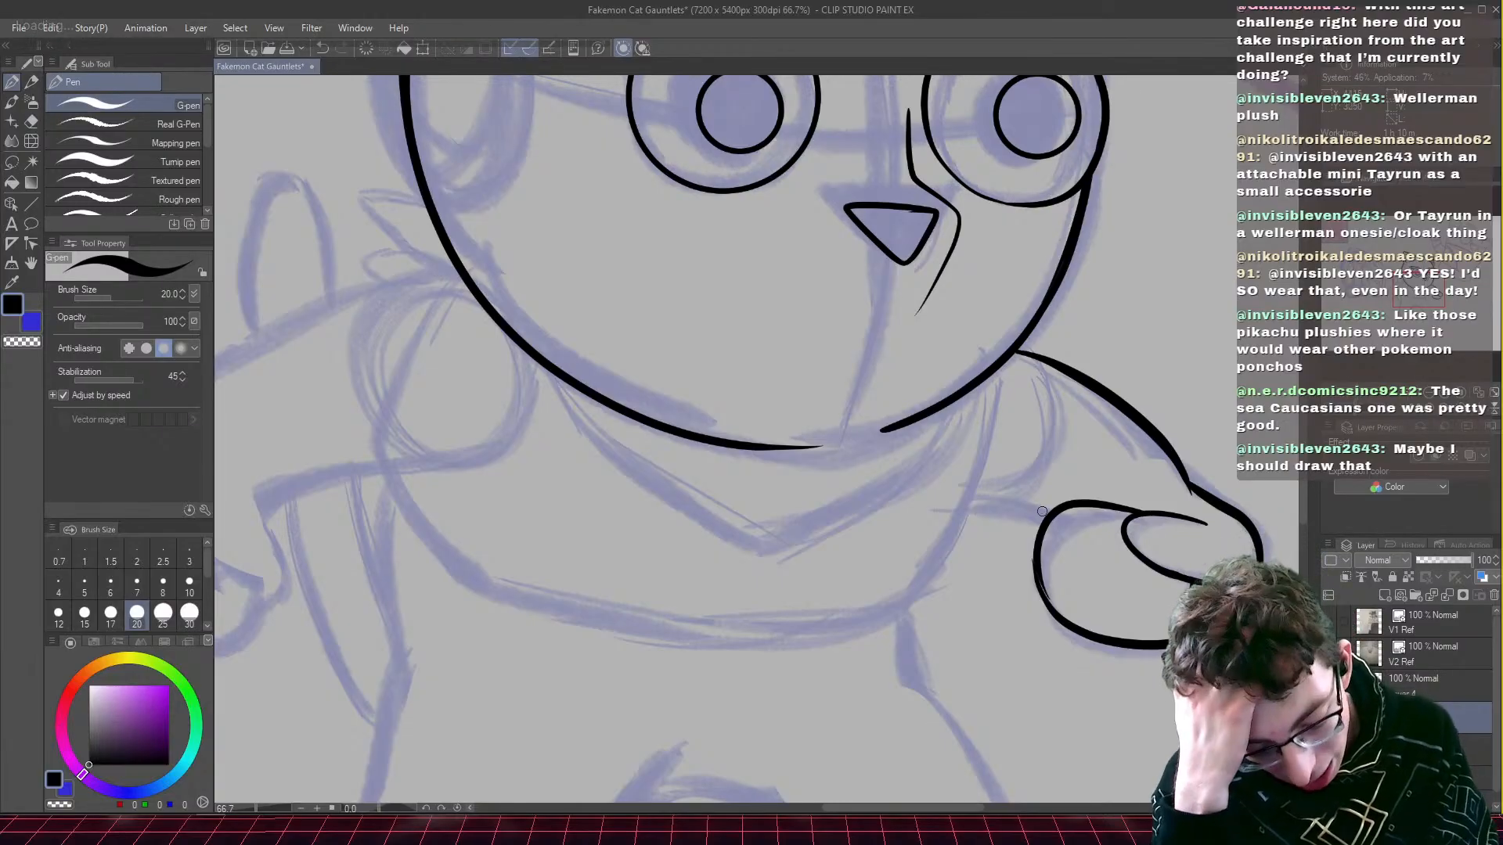
- Ink the underside of the right arm from the fist to the body, undoing the first stroke and redrawing it thinner
drag(1048, 518, 988, 485)
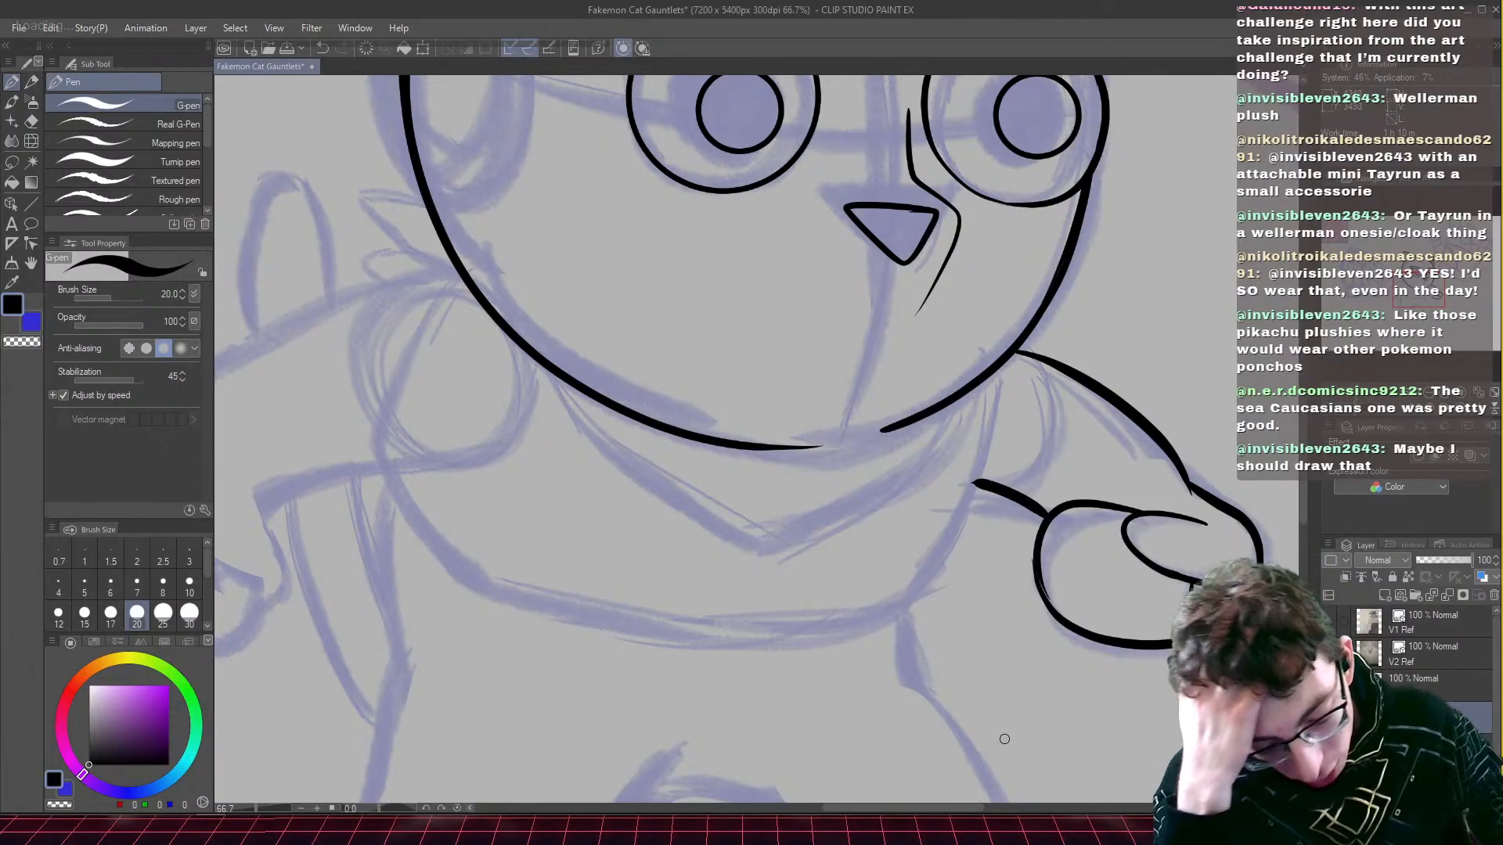
key(ctrl+z)
drag(1049, 514, 997, 486)
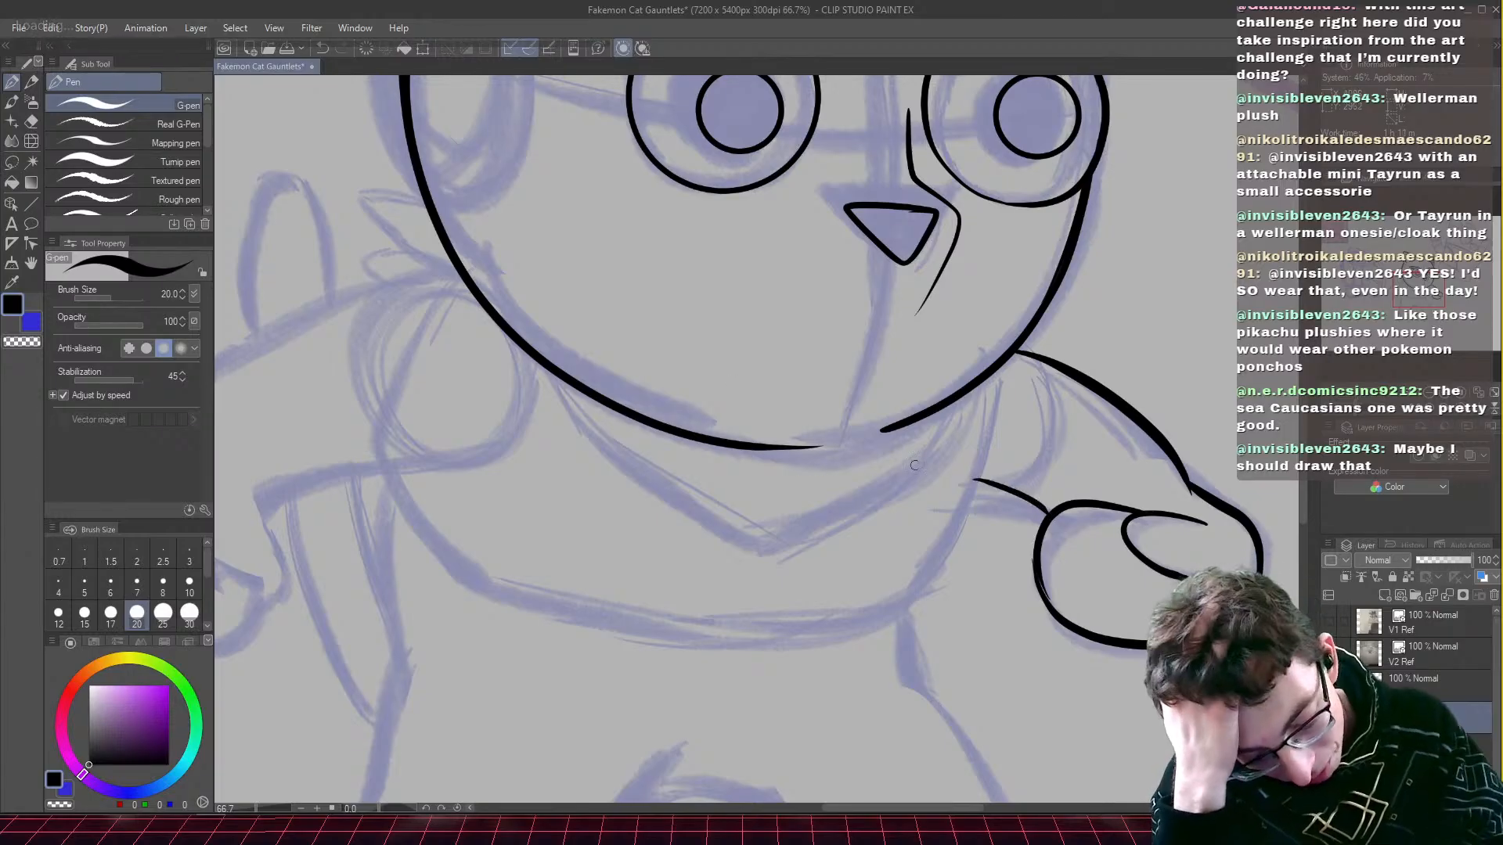
- Ink the V-shaped collar line below the chin, redoing it once, and extend the open end of the jaw line
mouse_move(997, 369)
mouse_down()
mouse_move(966, 442)
mouse_move(869, 497)
mouse_move(747, 534)
mouse_move(518, 386)
mouse_up()
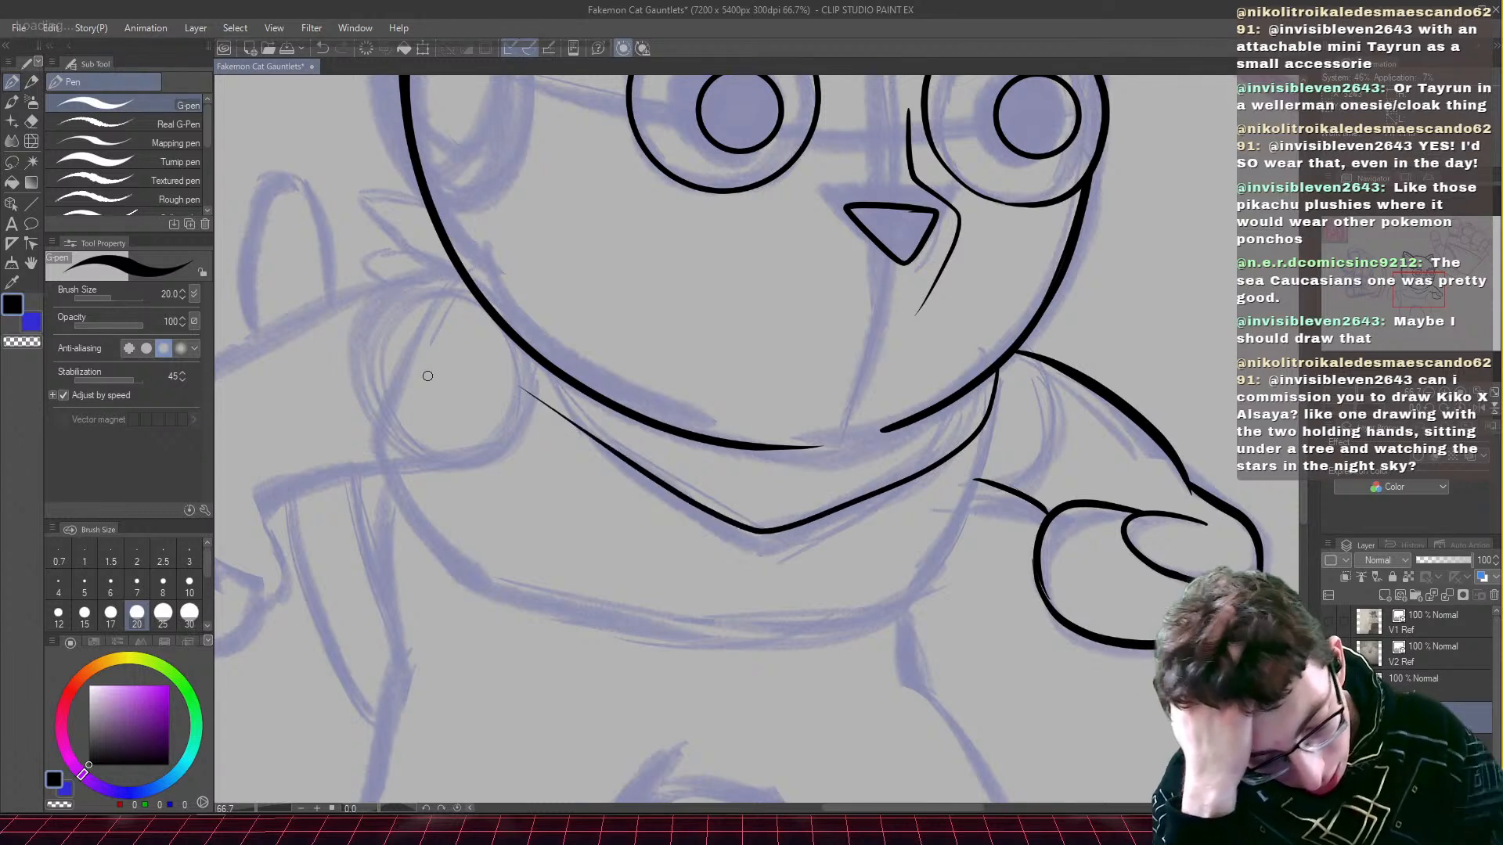
key(ctrl+z)
mouse_move(979, 389)
mouse_down()
mouse_move(907, 481)
mouse_move(759, 539)
mouse_move(548, 385)
mouse_up()
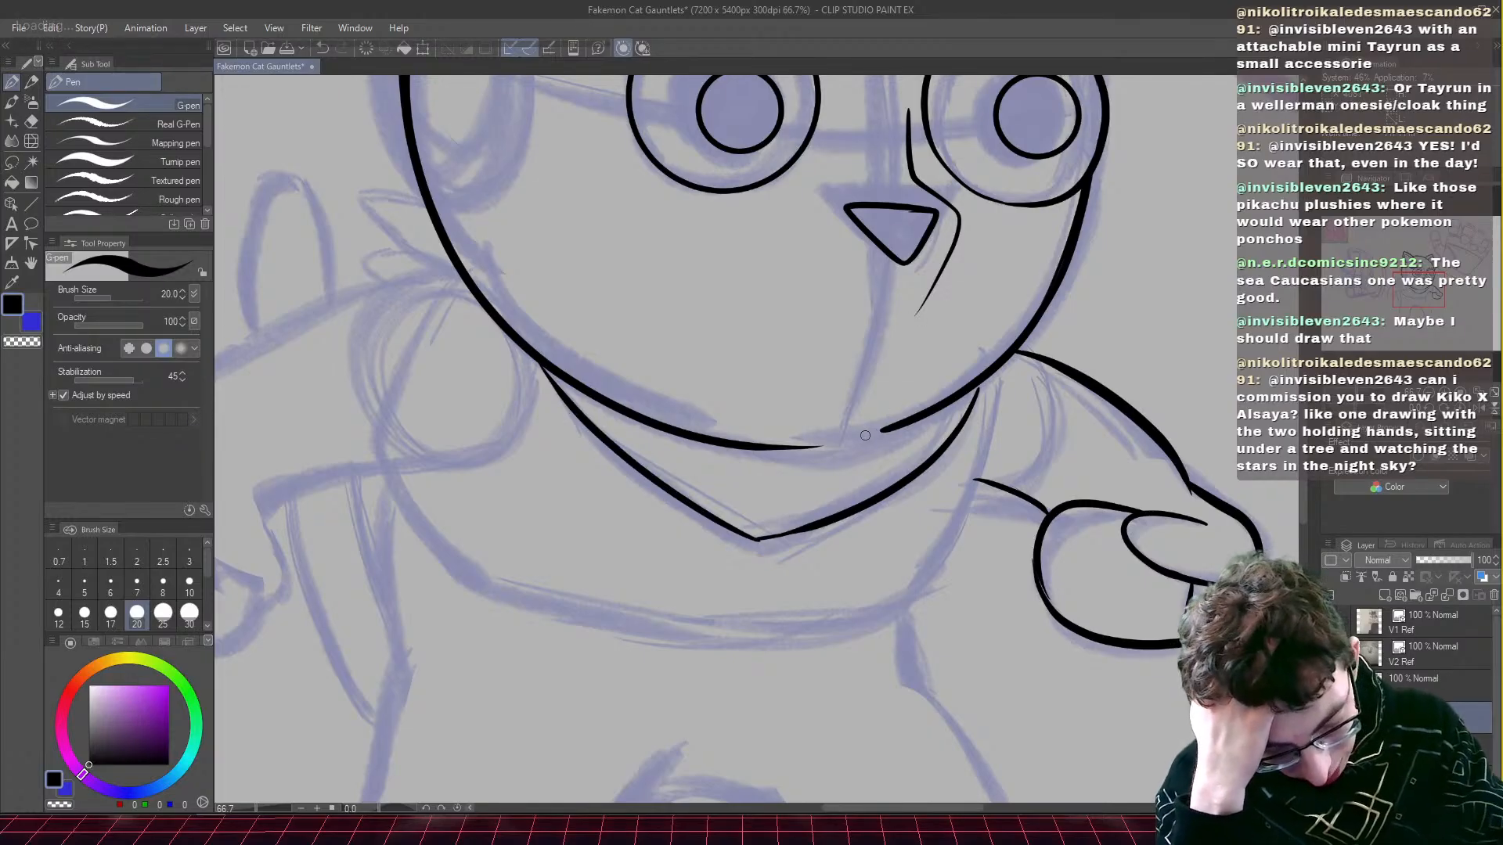
drag(853, 441, 908, 419)
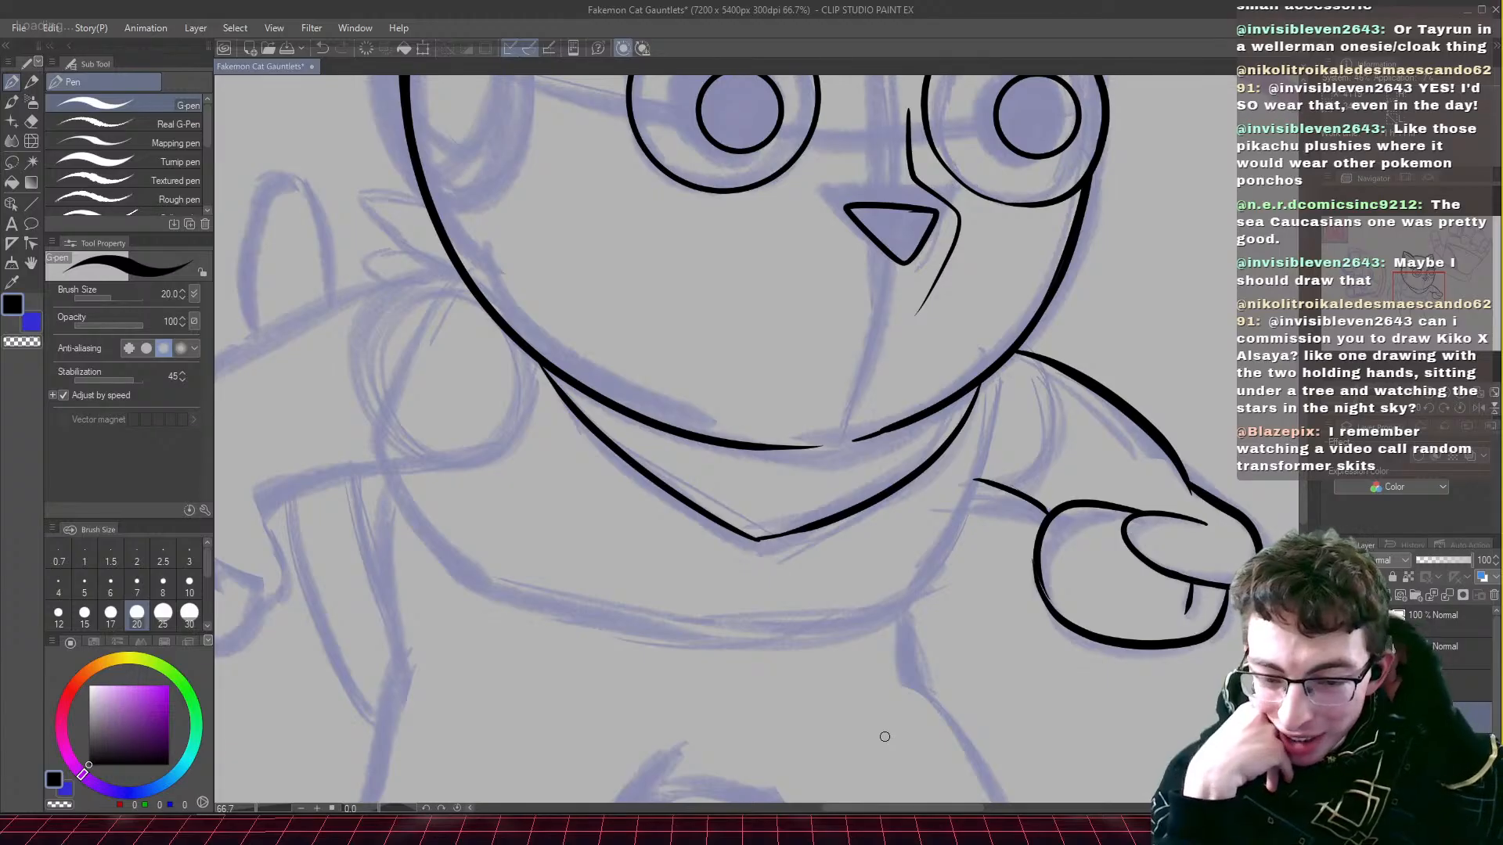
- Ink the right edge of the chest, curving into its lower hem, undoing the first stroke and redrawing it
drag(985, 406, 920, 578)
key(ctrl+z)
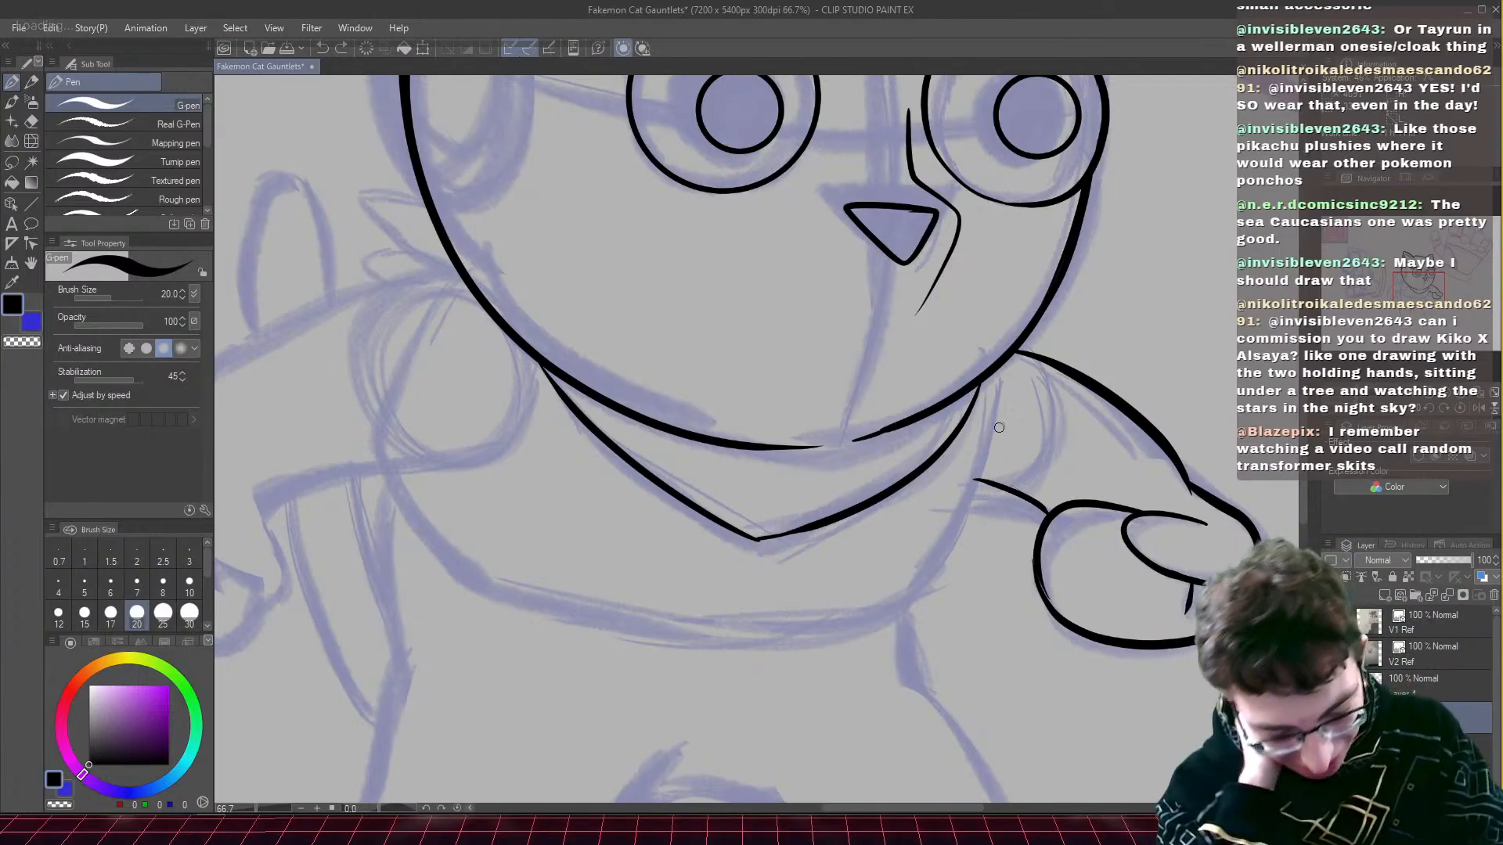
mouse_move(983, 403)
mouse_down()
mouse_move(950, 541)
mouse_move(889, 597)
mouse_move(841, 605)
mouse_up()
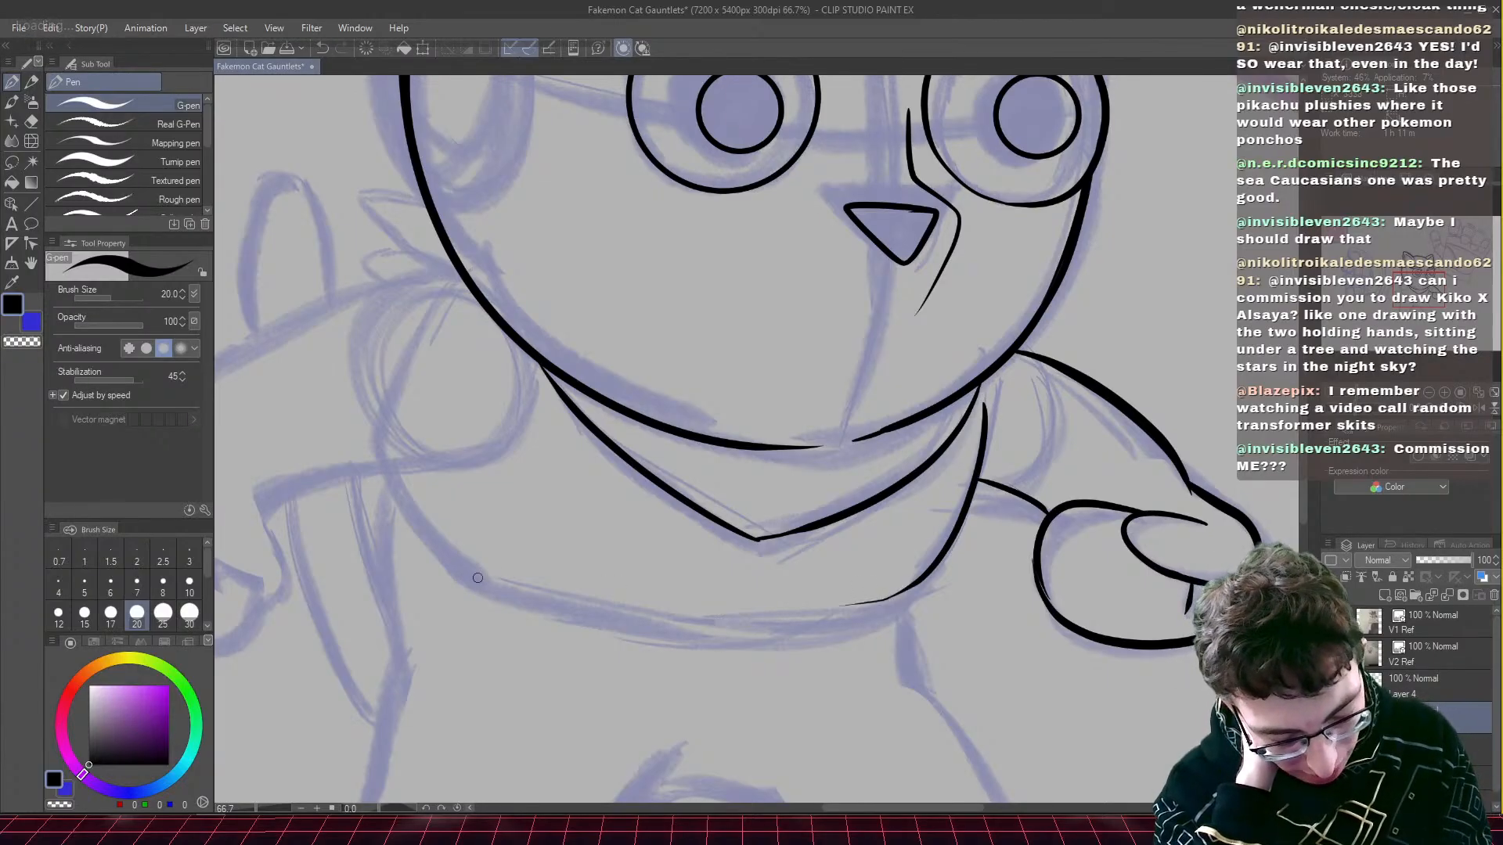
- Try to ink the left arm's outline and curled fist over the sketch, and undo the strokes
drag(1426, 290, 1405, 292)
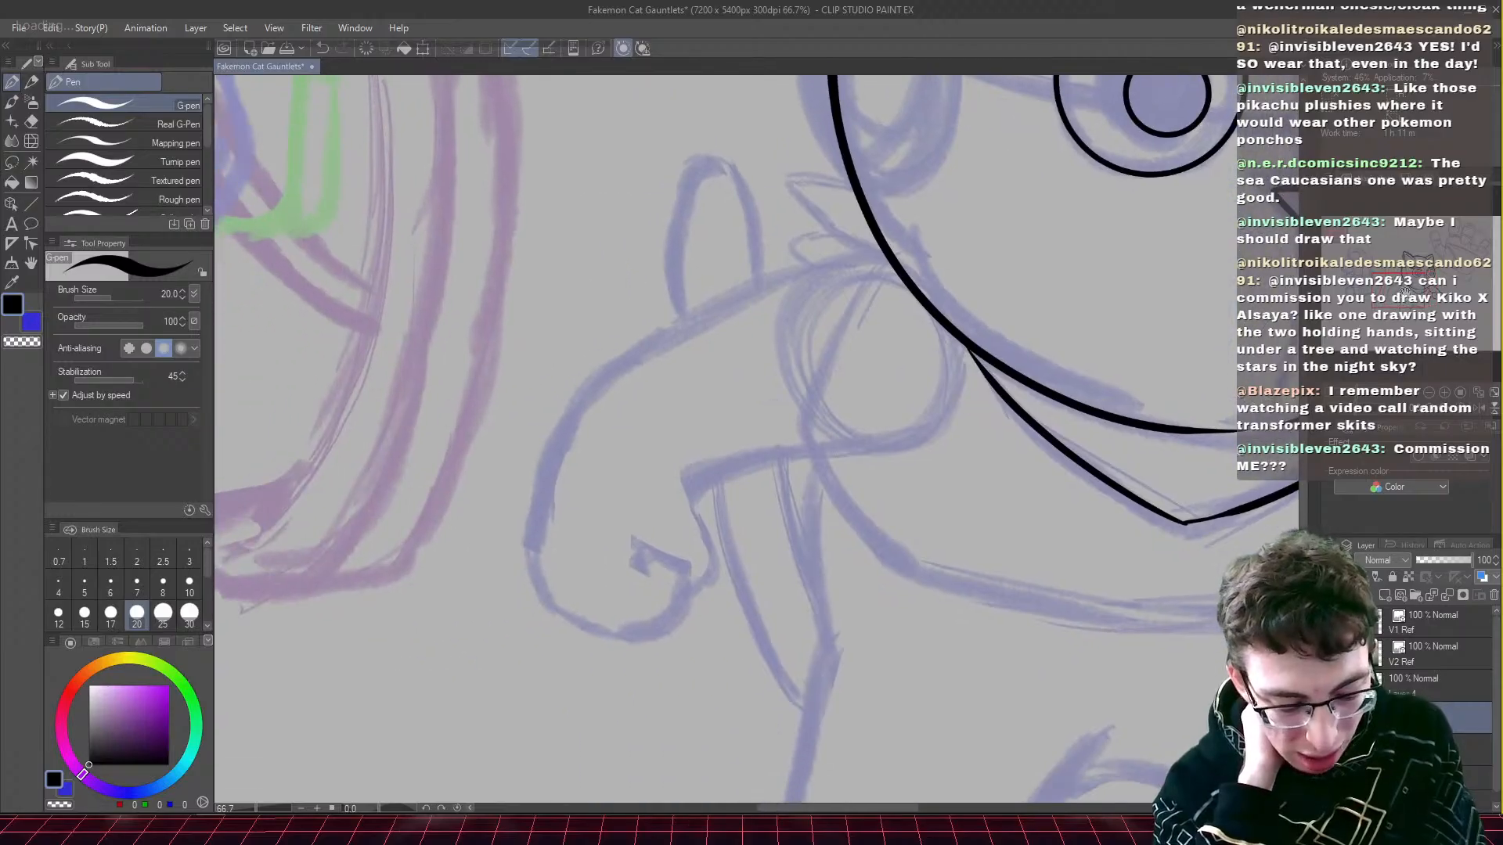
mouse_move(889, 262)
mouse_down()
mouse_move(791, 263)
mouse_move(641, 327)
mouse_up()
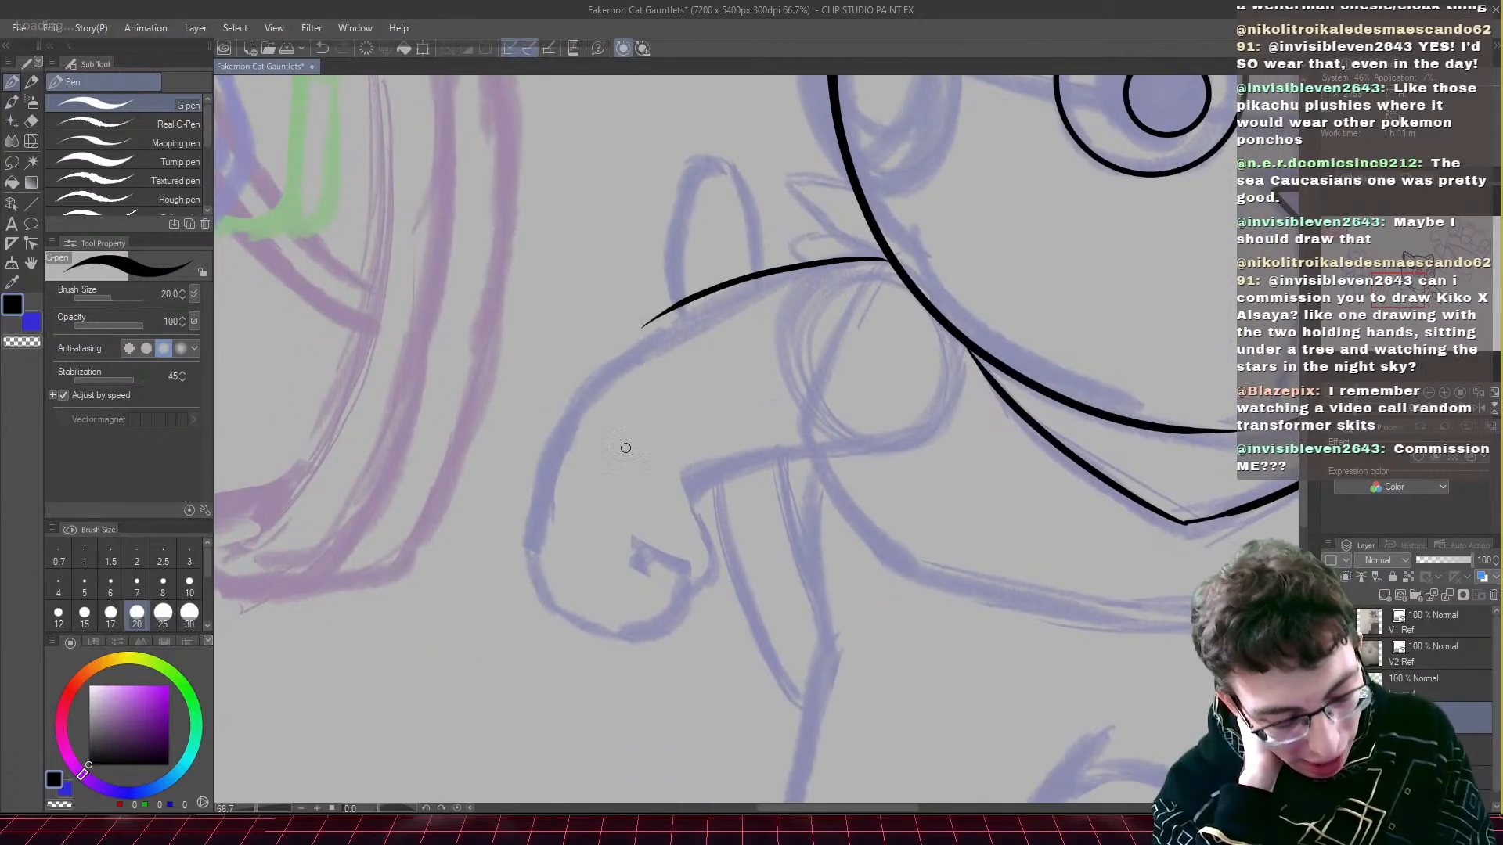
key(ctrl+z)
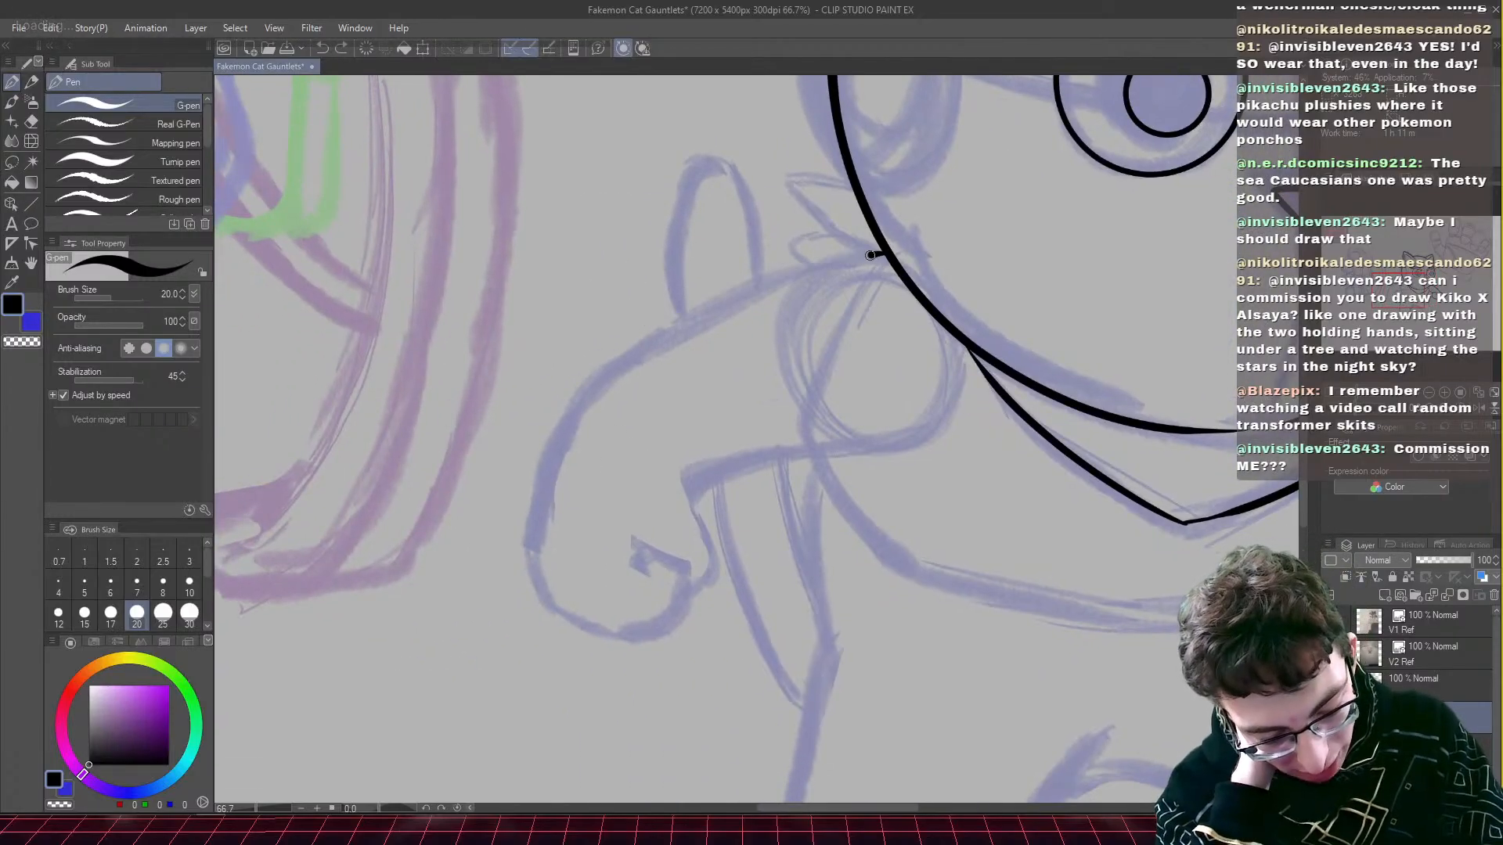
mouse_move(873, 254)
mouse_down()
mouse_move(720, 296)
mouse_move(566, 400)
mouse_move(531, 499)
mouse_move(529, 588)
mouse_move(570, 626)
mouse_move(659, 639)
mouse_move(691, 584)
mouse_move(643, 578)
mouse_up()
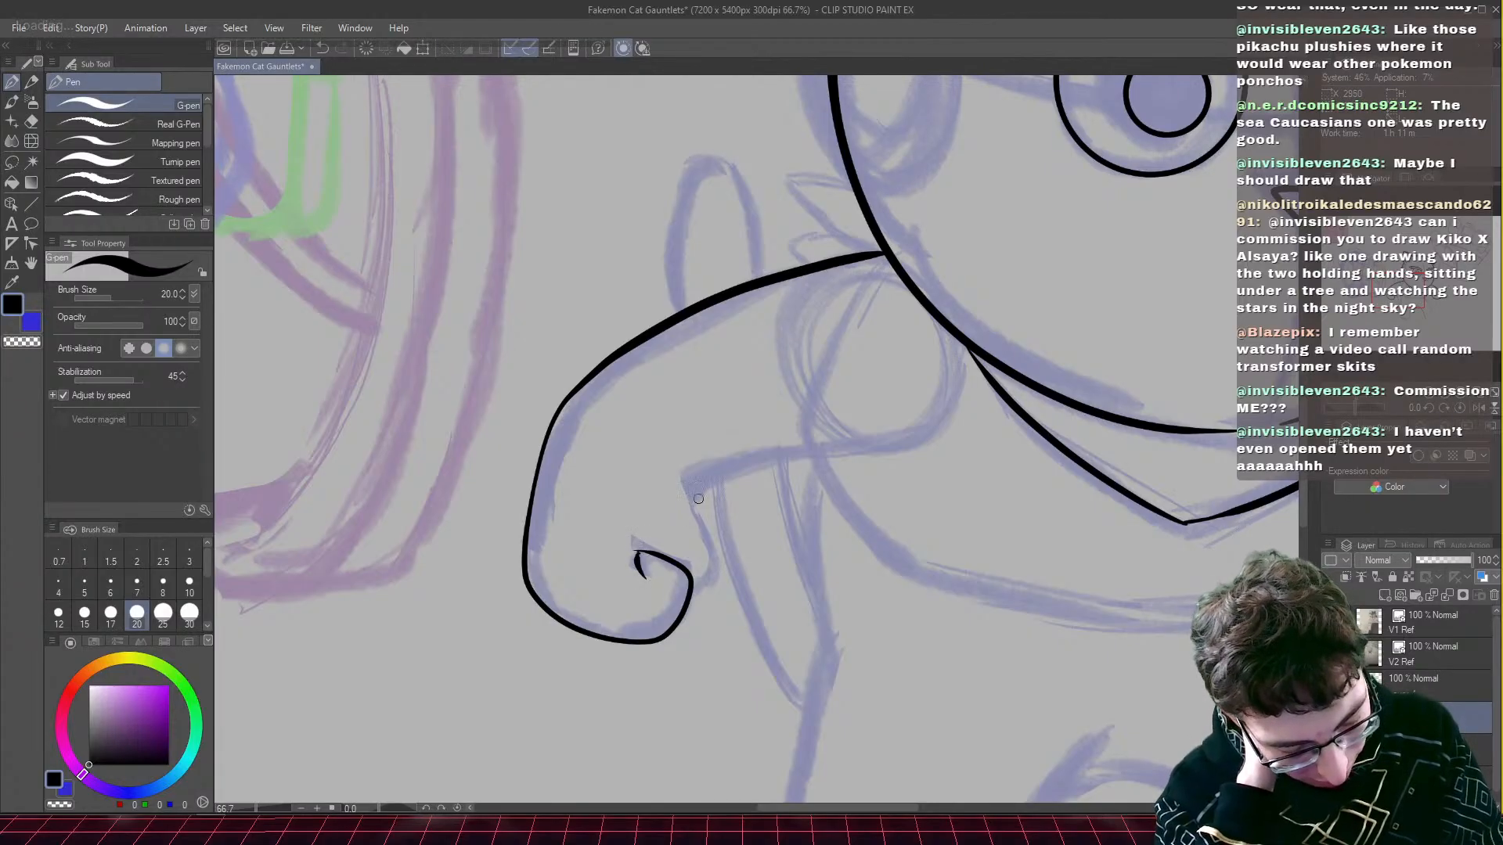
mouse_move(956, 358)
mouse_down()
mouse_move(939, 415)
mouse_move(708, 497)
mouse_move(692, 520)
mouse_move(714, 561)
mouse_move(704, 593)
mouse_up()
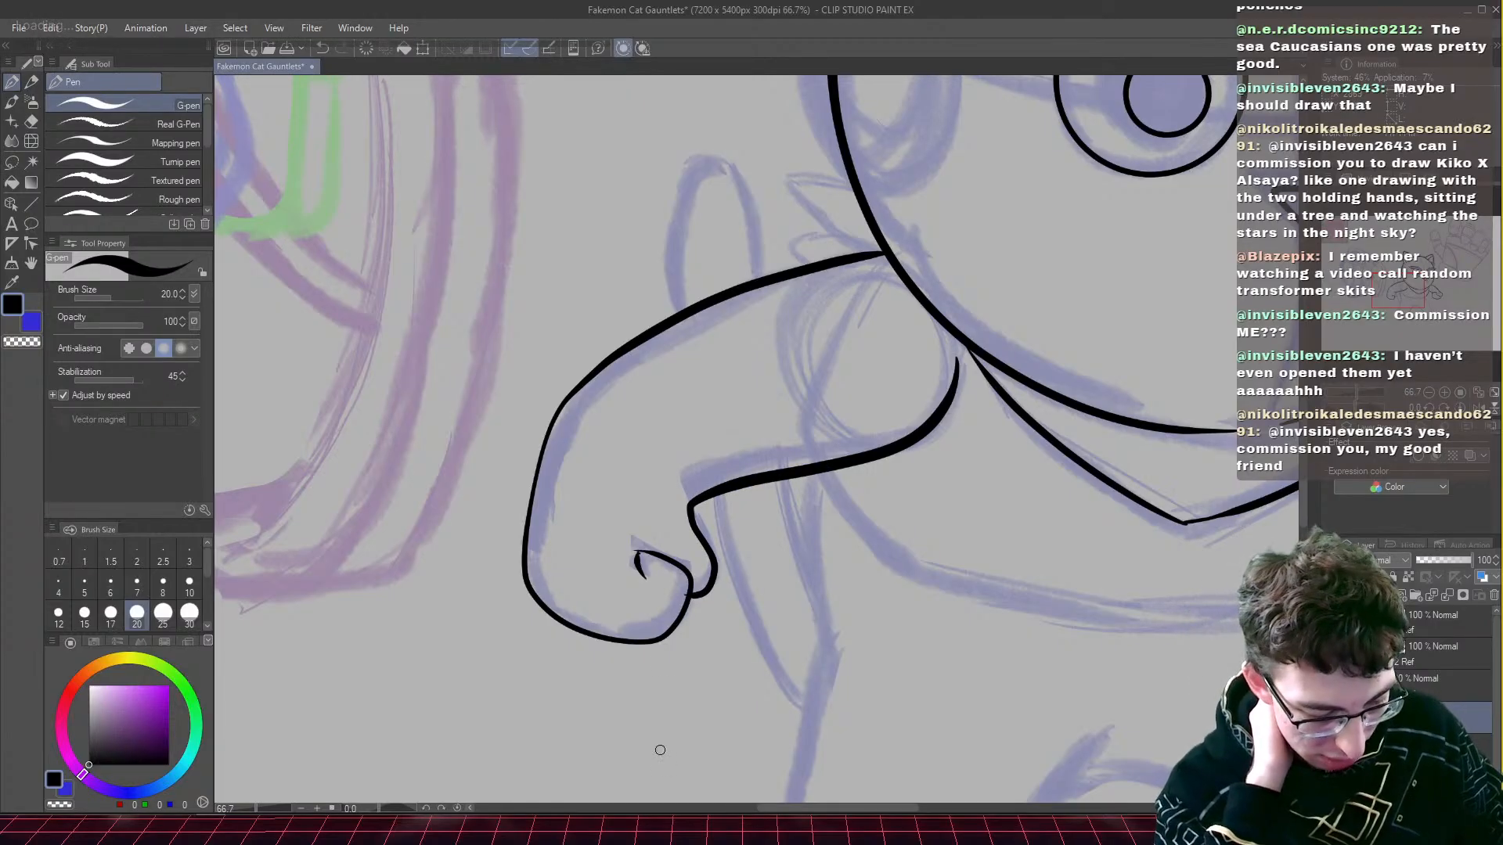
key(ctrl+z)
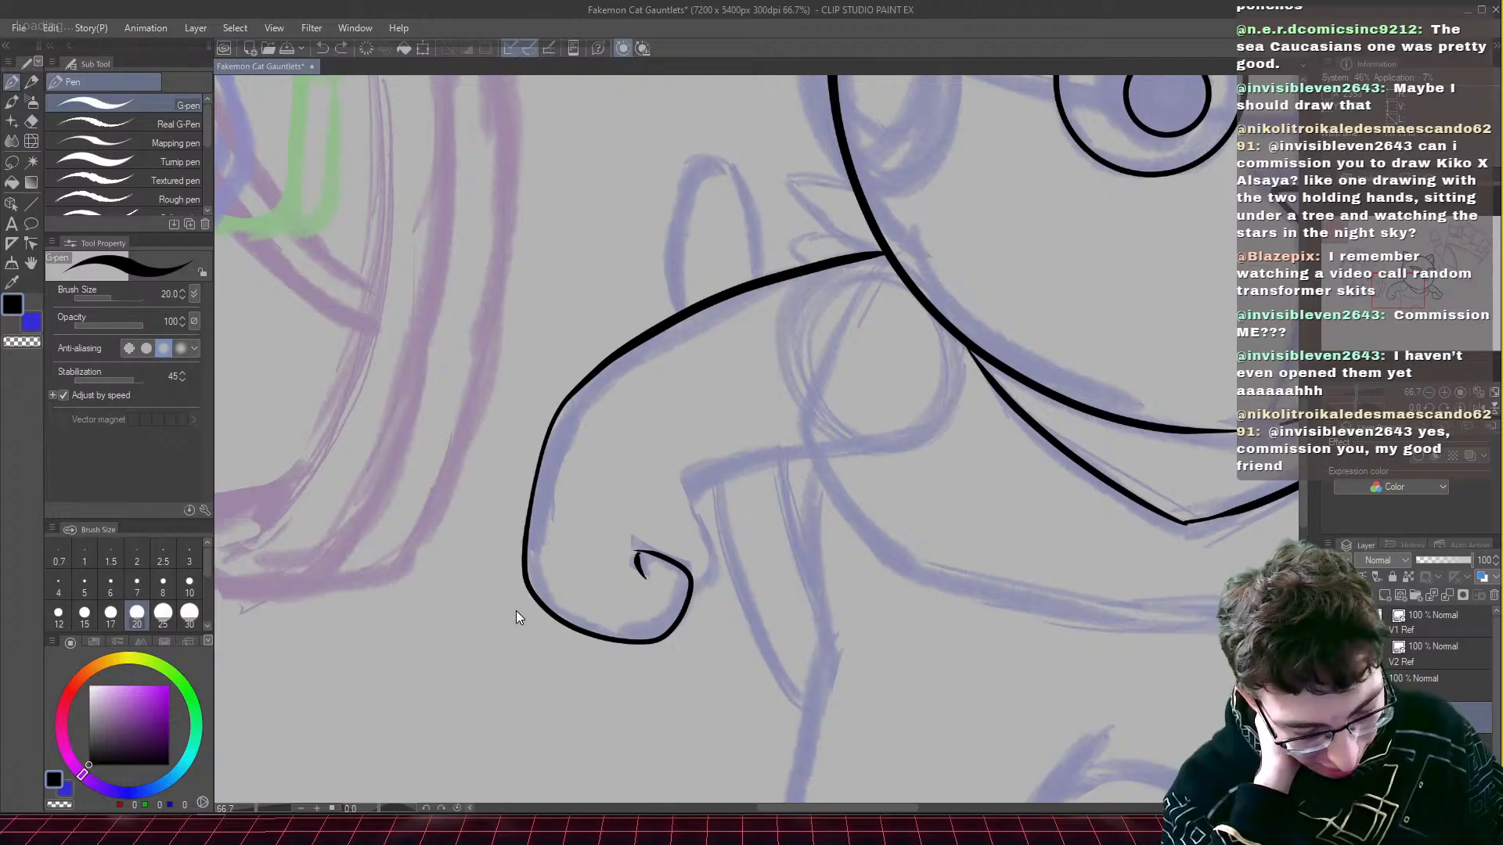
key(ctrl+z)
key(ctrl+z)
key(ctrl+z)
- Ink the left arm again with its upper contour, curled fist and underside up to the collar, and save the file
mouse_move(886, 253)
mouse_down()
mouse_move(661, 315)
mouse_move(540, 462)
mouse_move(521, 579)
mouse_move(585, 635)
mouse_move(662, 634)
mouse_move(678, 612)
mouse_move(622, 543)
mouse_move(656, 580)
mouse_up()
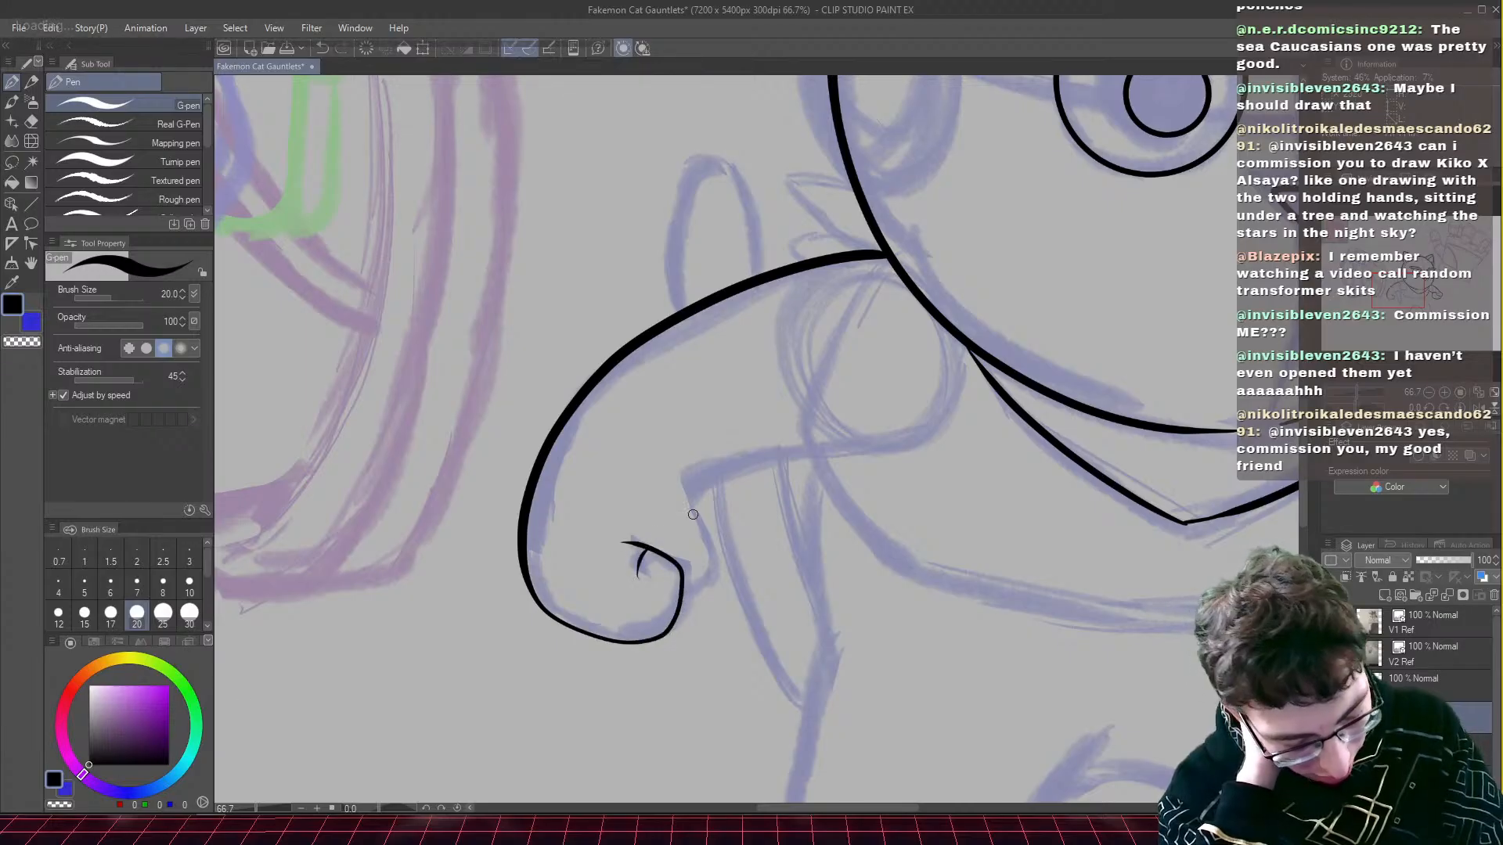
mouse_move(709, 543)
mouse_down()
mouse_move(708, 583)
mouse_move(664, 587)
mouse_up()
mouse_move(690, 498)
mouse_down()
mouse_move(712, 463)
mouse_move(941, 429)
mouse_move(971, 376)
mouse_up()
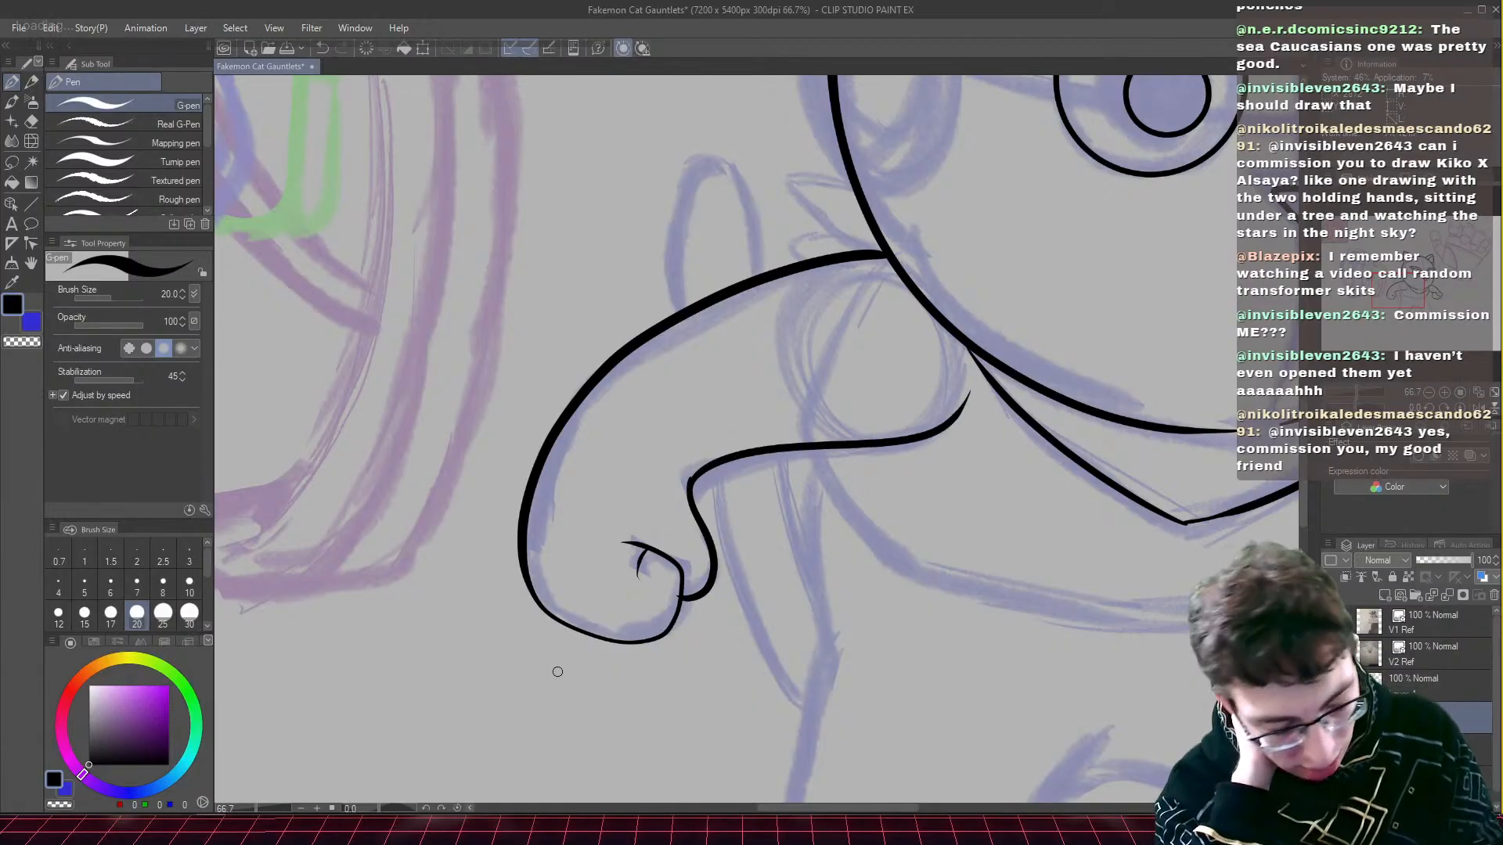
scroll(557, 671, down, 1)
key(ctrl+s)
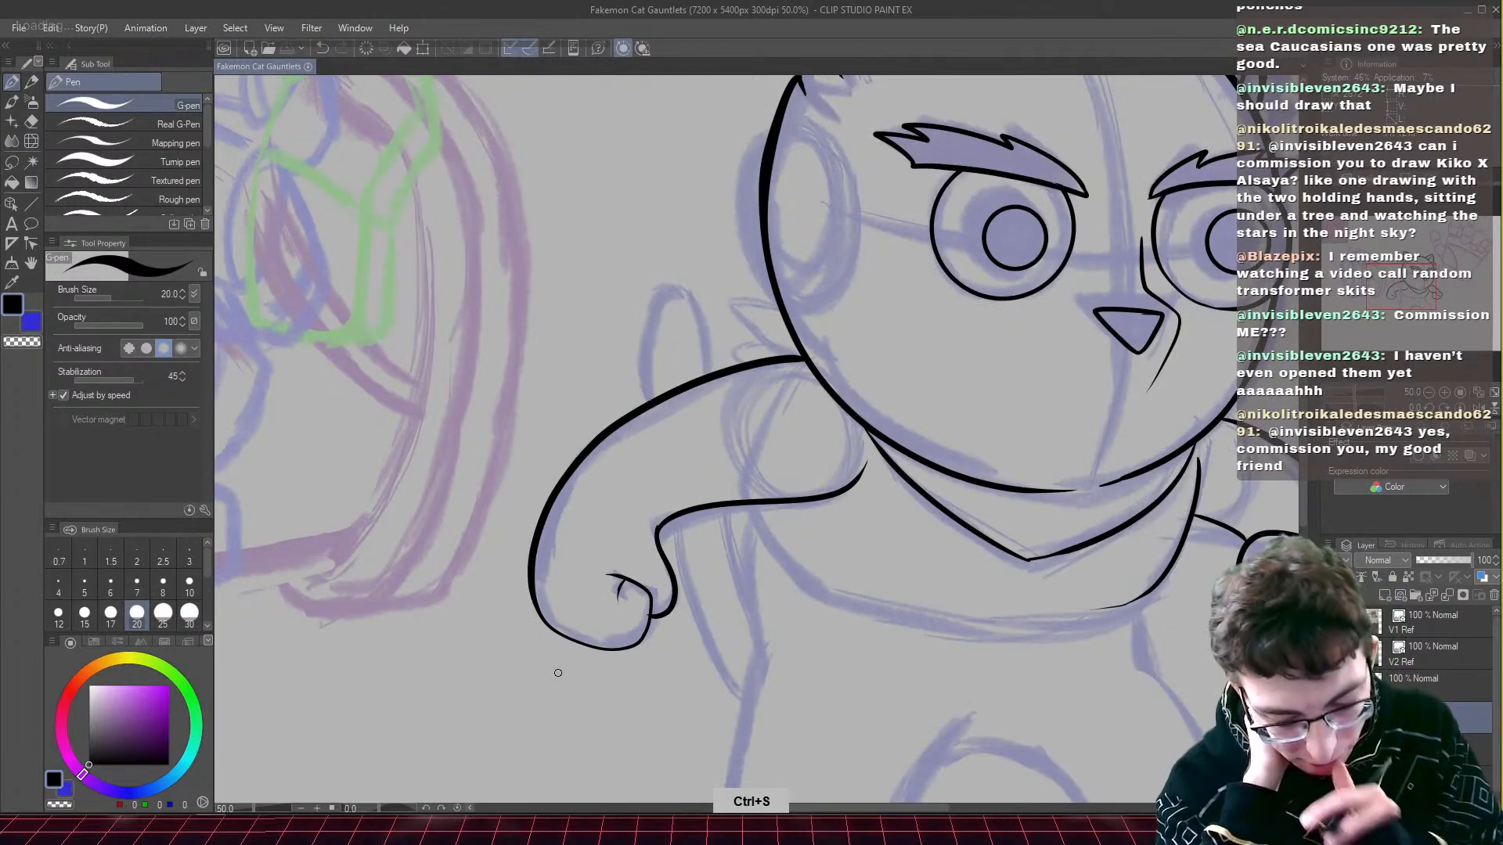
drag(1412, 285, 1428, 280)
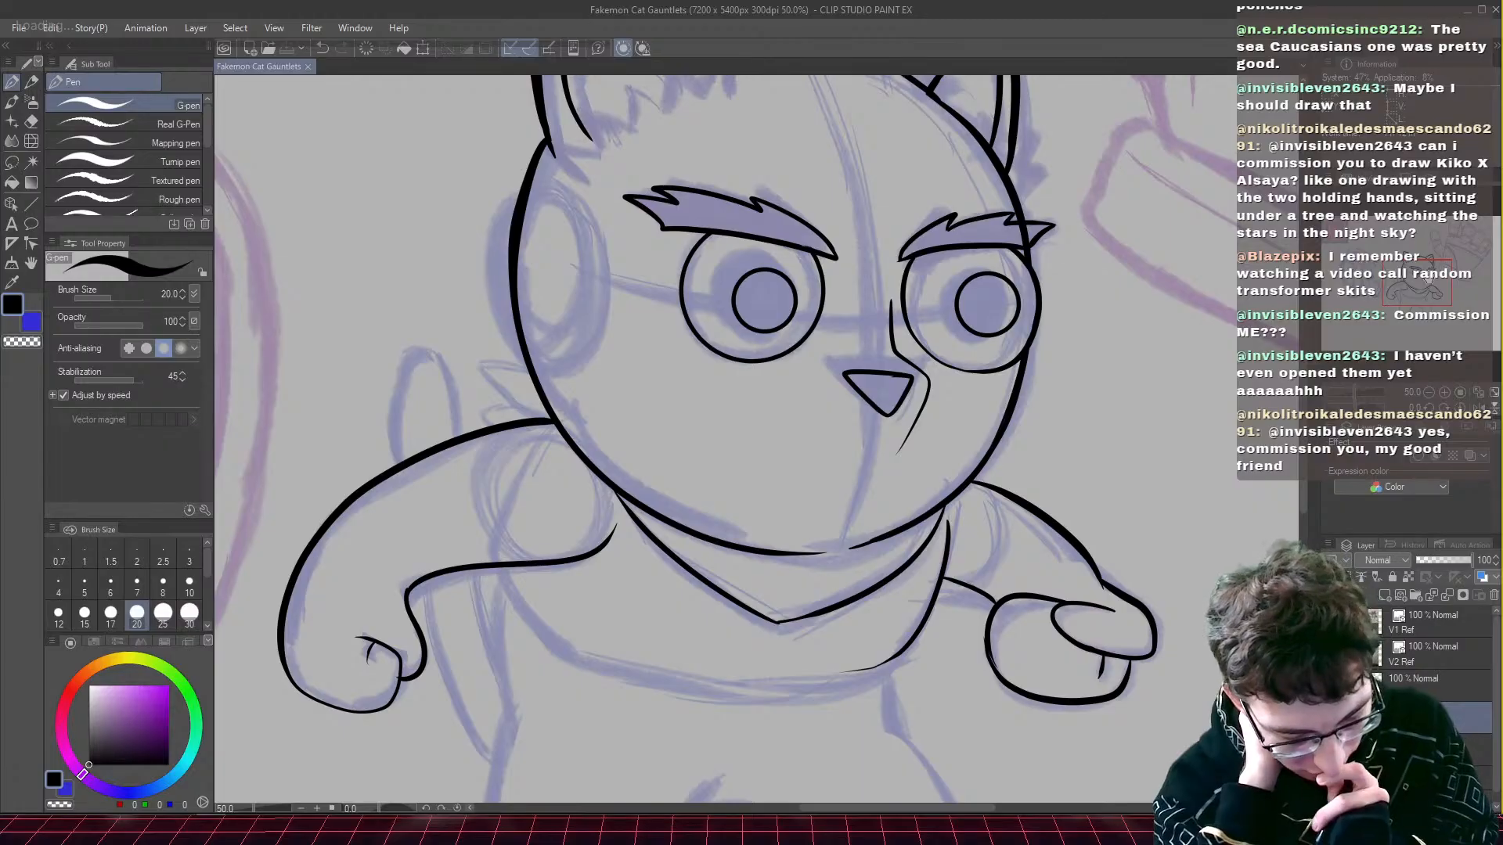
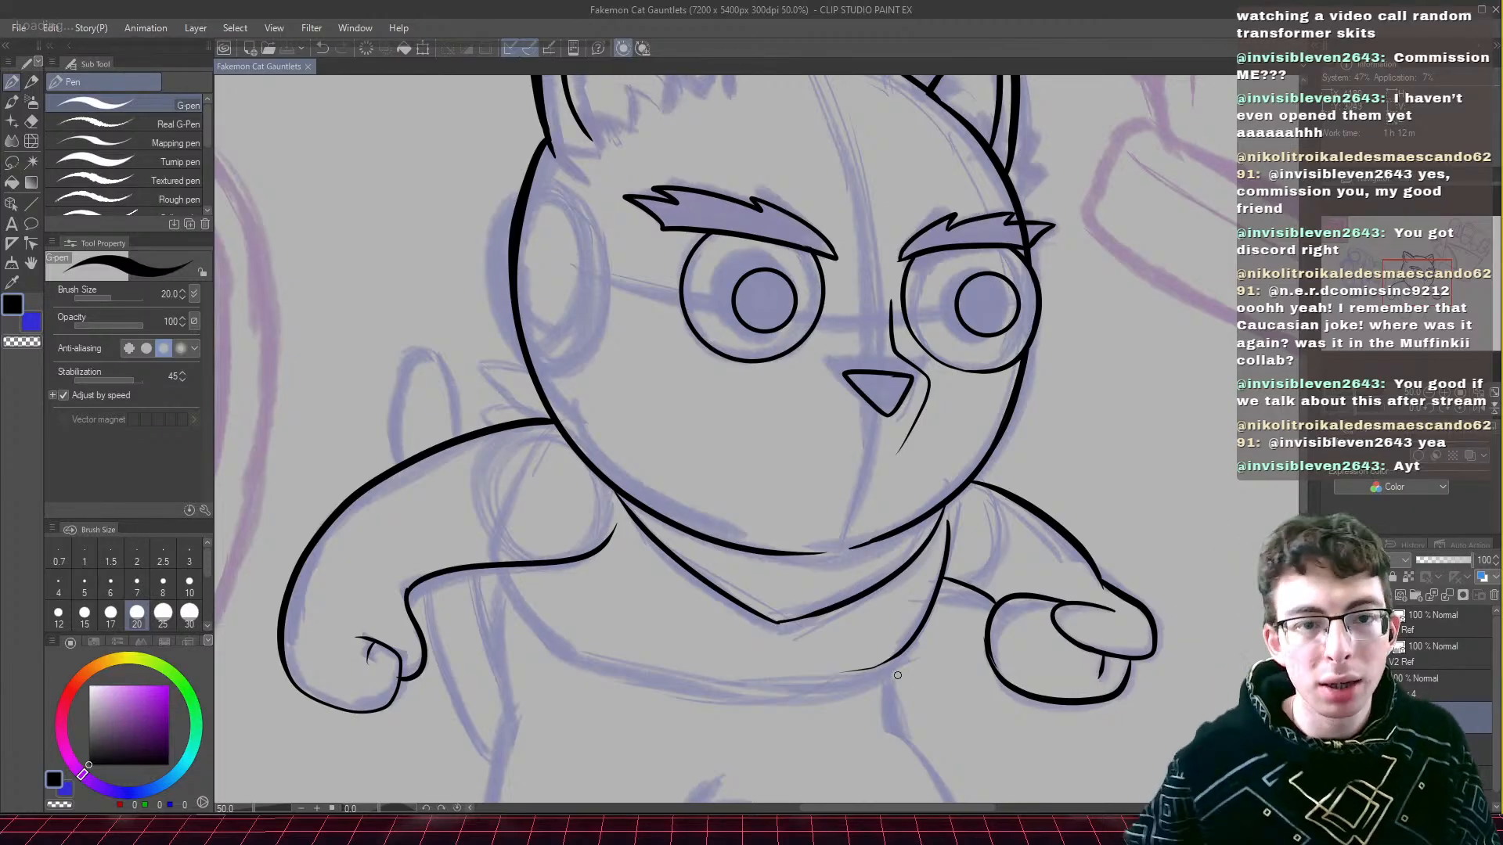
- Compare the left eye with the green cat reference image in Discord, and undo a trial stroke in the eye
key(alt+Tab)
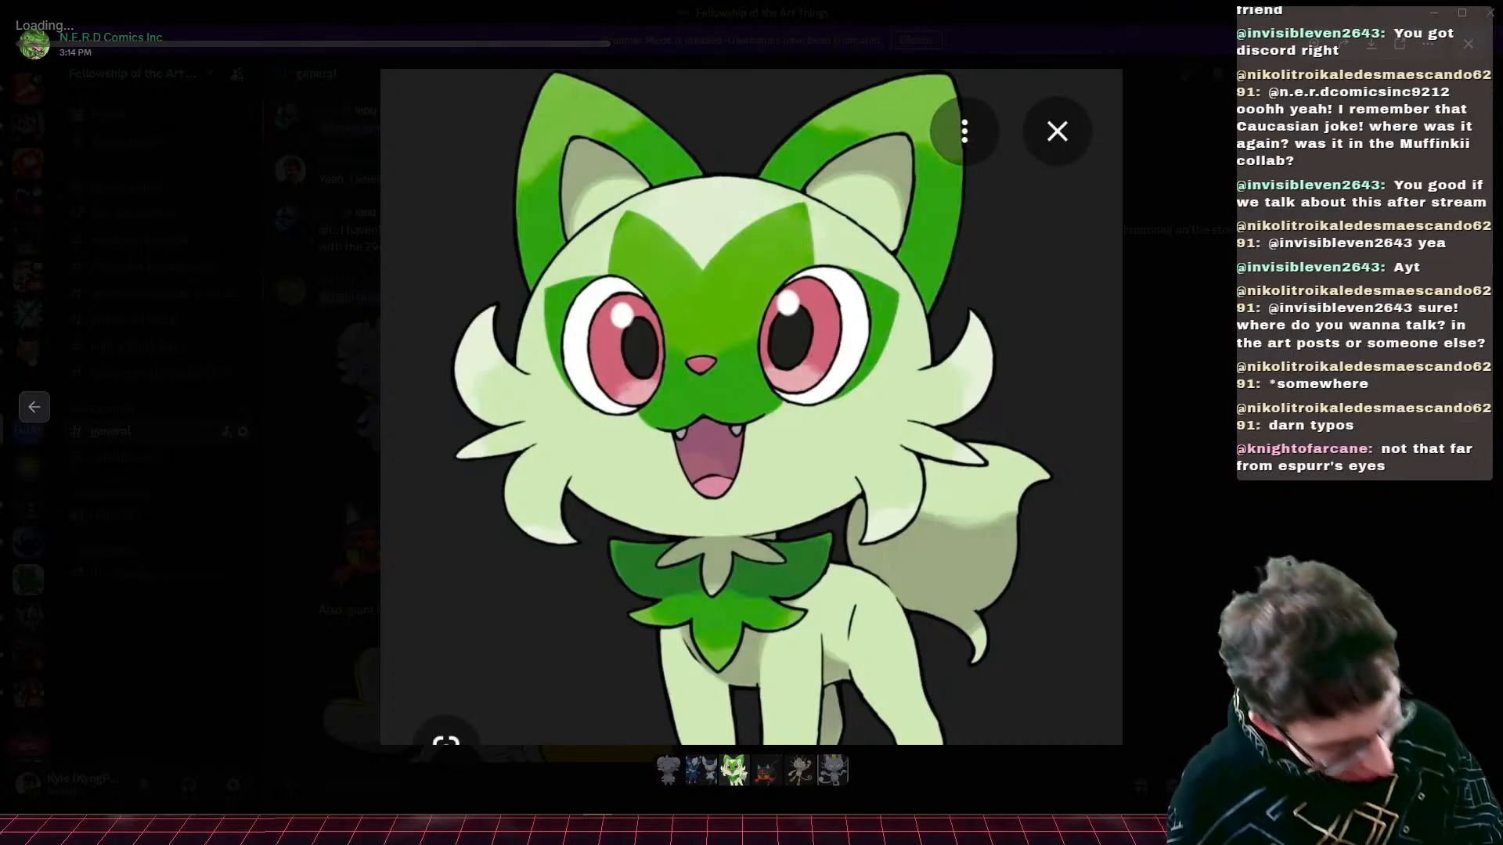
key(alt+Tab)
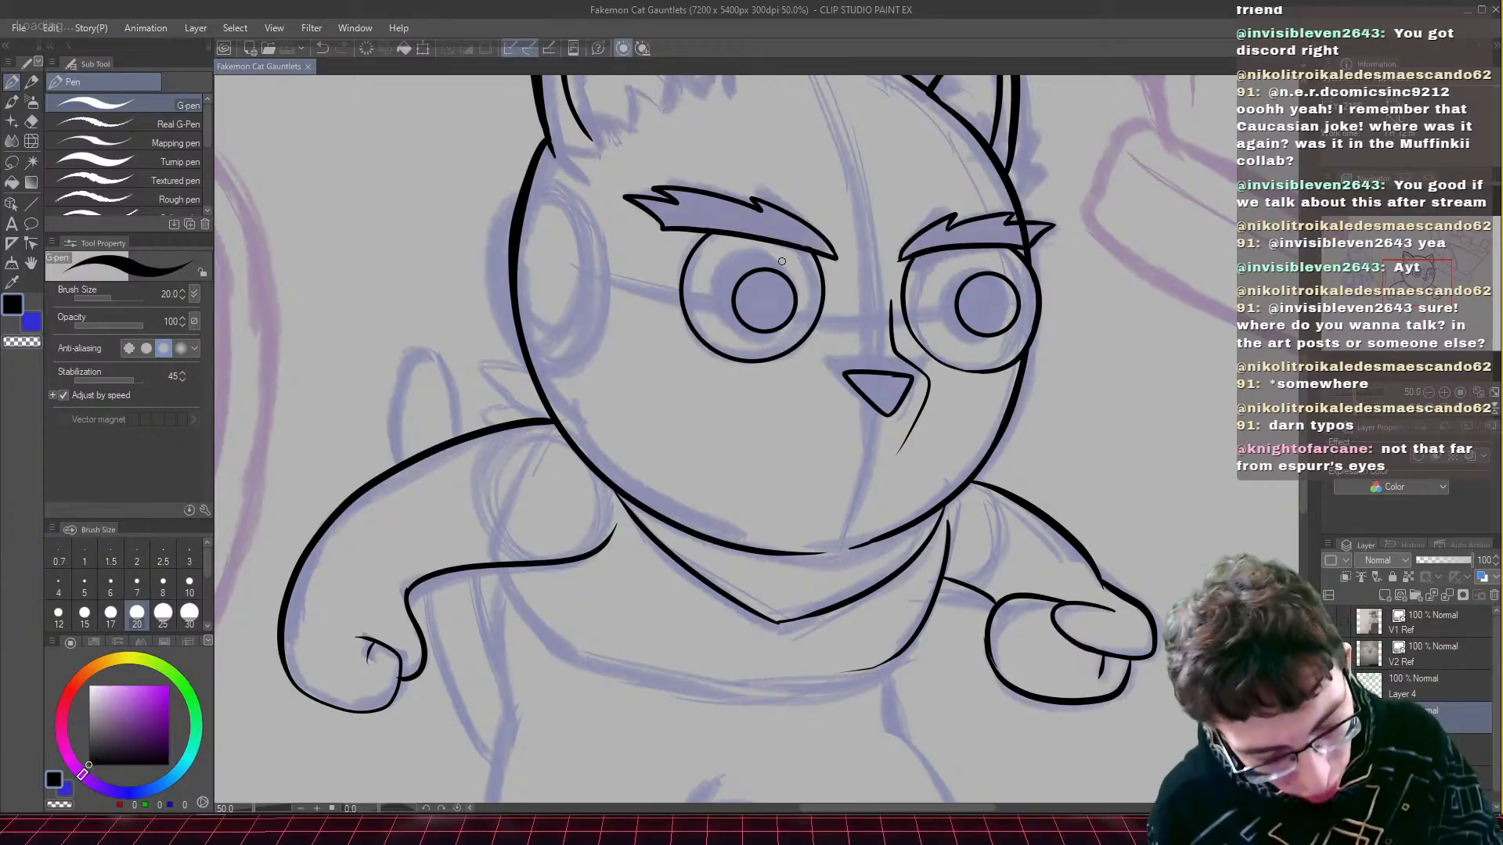
scroll(781, 261, up, 2)
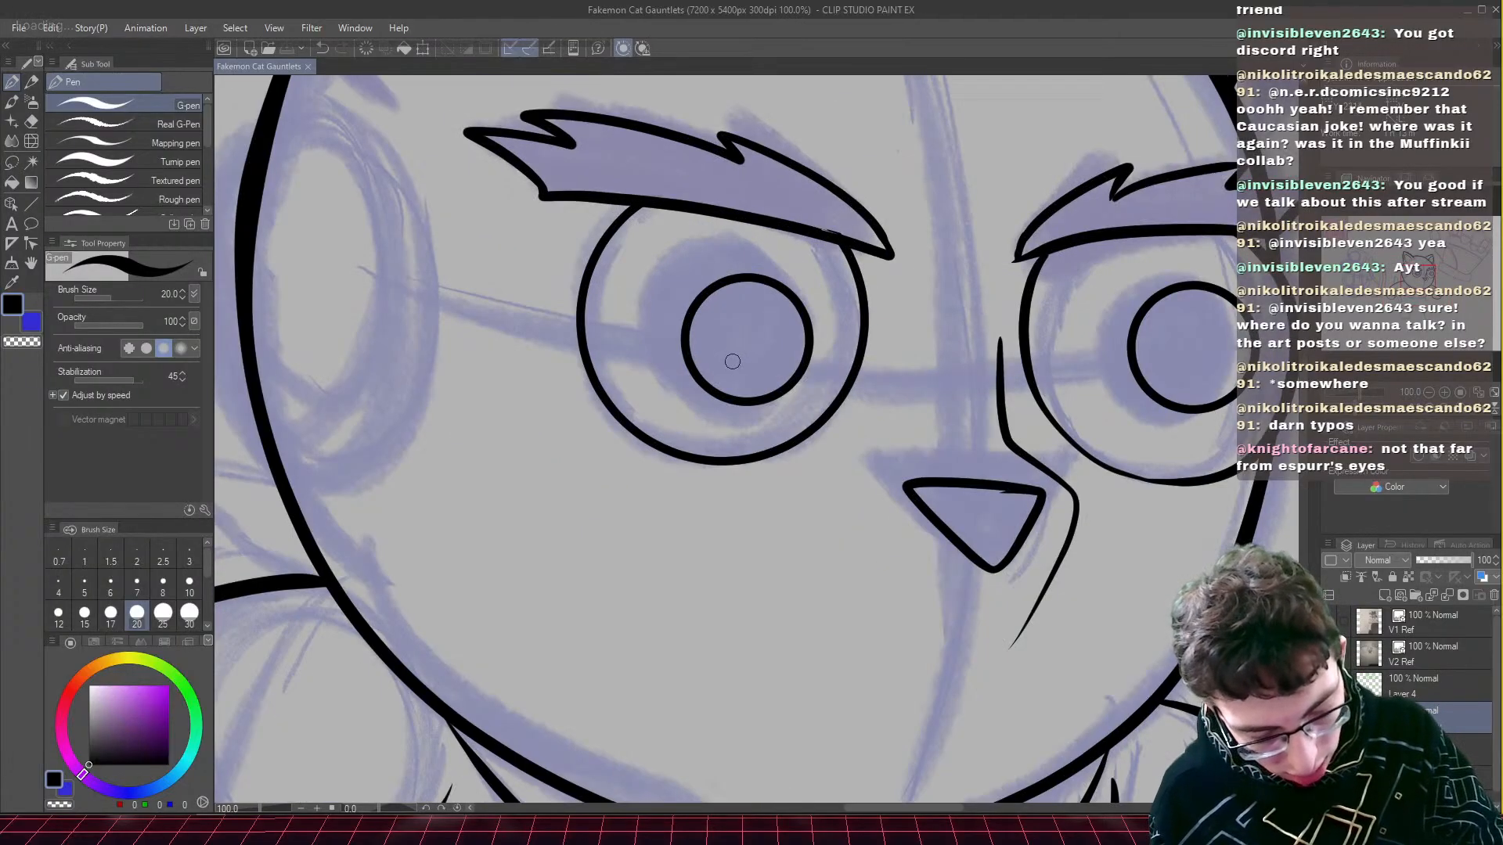
mouse_move(761, 241)
mouse_down()
mouse_move(832, 317)
mouse_move(814, 405)
mouse_move(732, 430)
mouse_move(642, 349)
mouse_move(700, 241)
mouse_move(770, 236)
mouse_up()
key(ctrl+z)
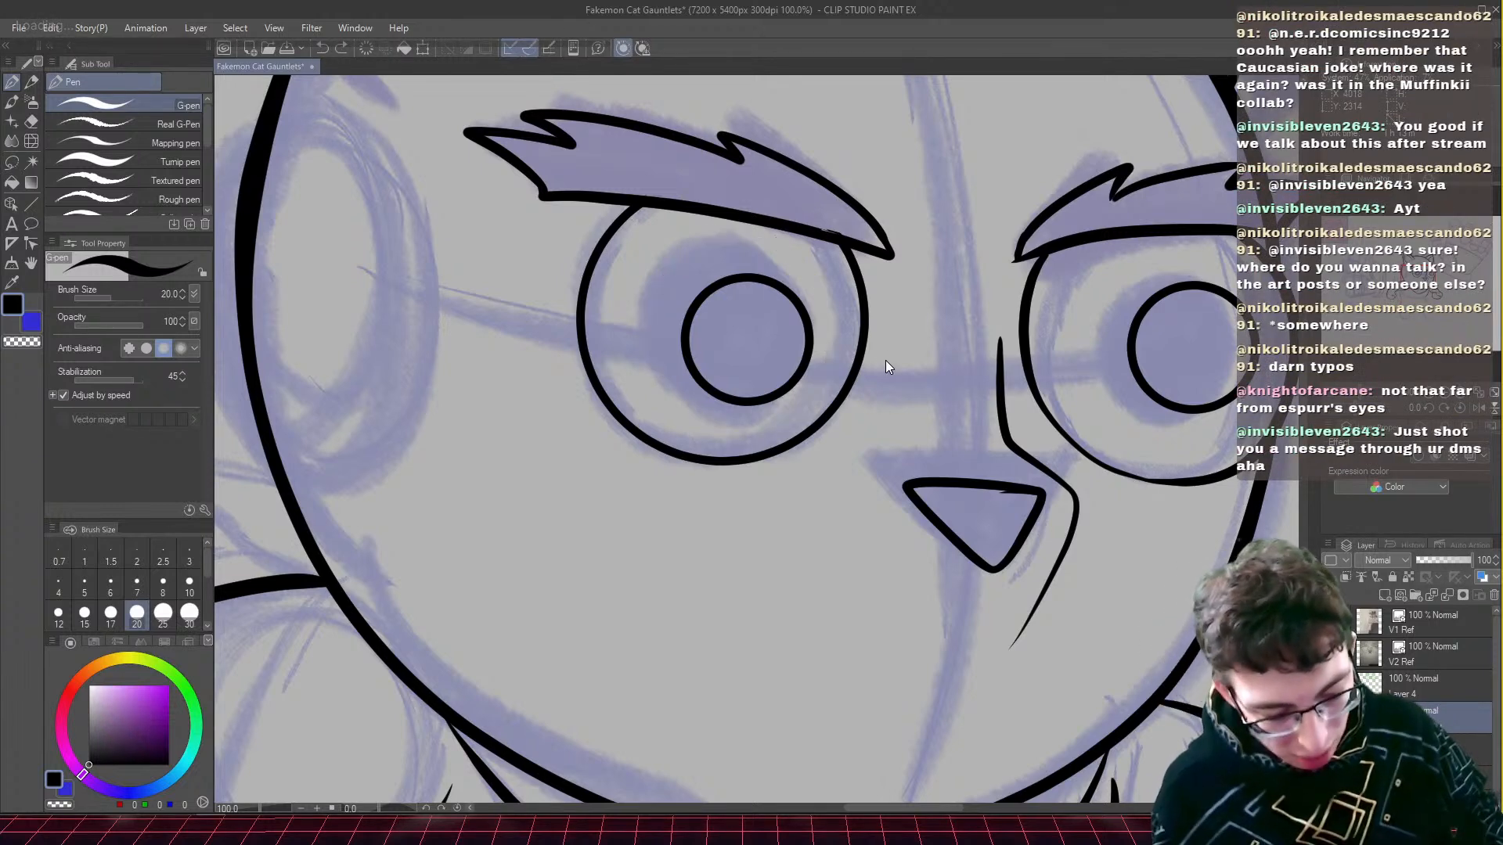
key(alt+Tab)
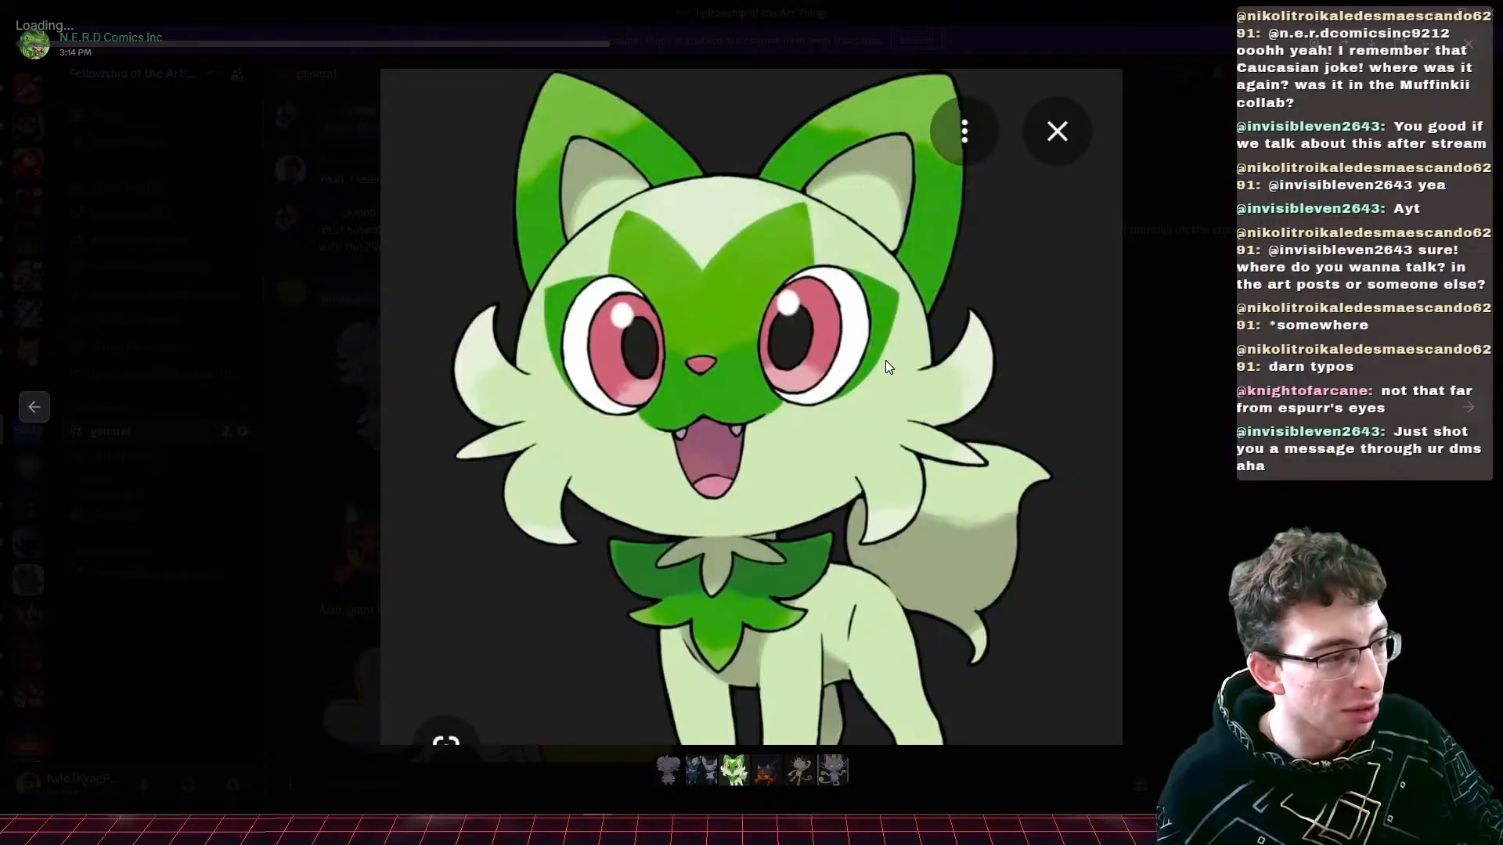
key(alt+Tab)
- Ink the torso's left side below the arm, and the right hip and outer edge of the right leg down to the foot
scroll(885, 360, down, 3)
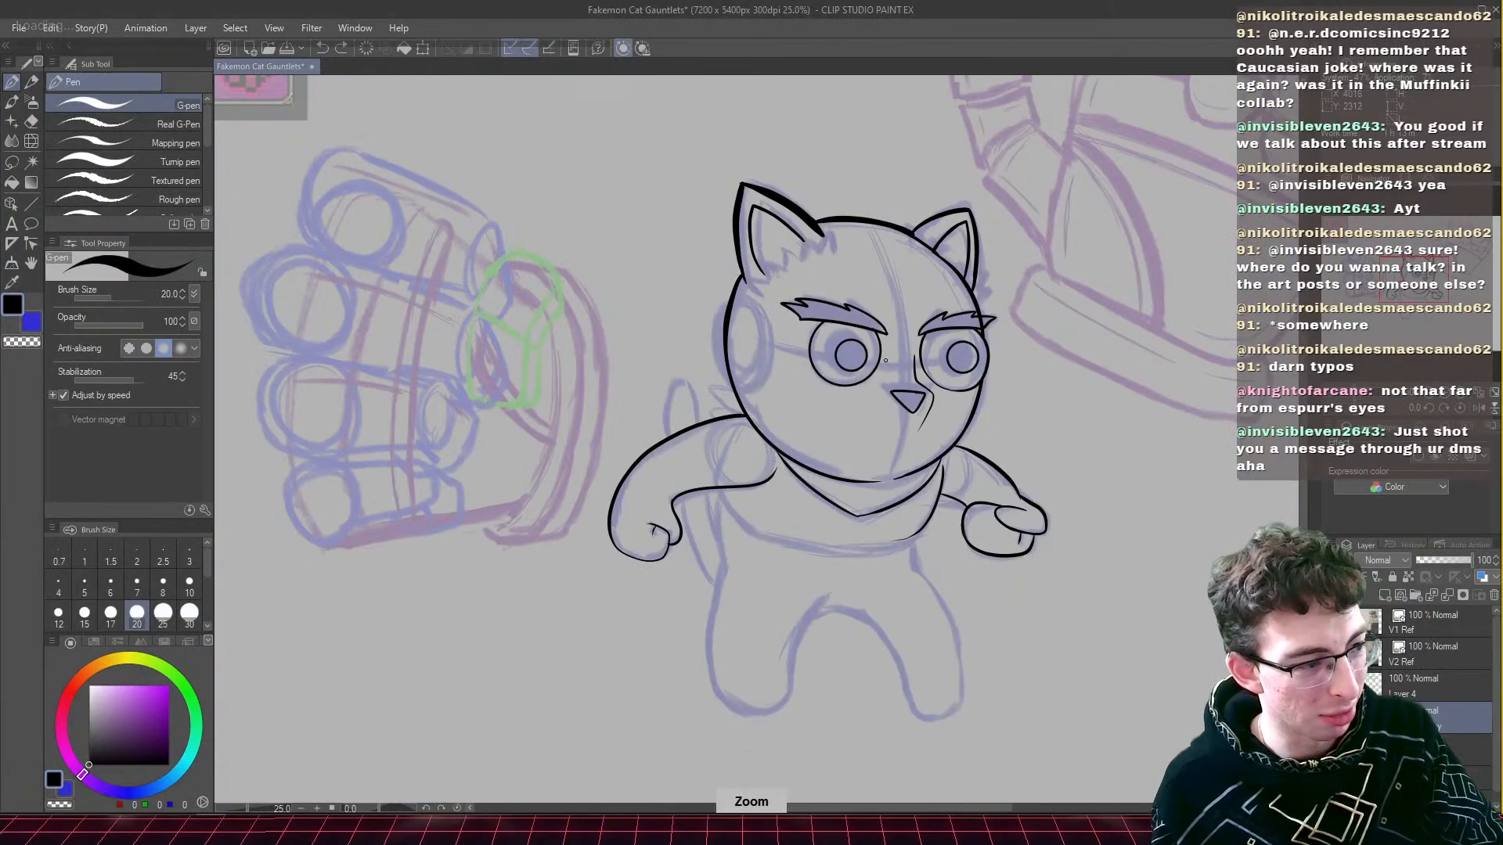
scroll(886, 360, up, 1)
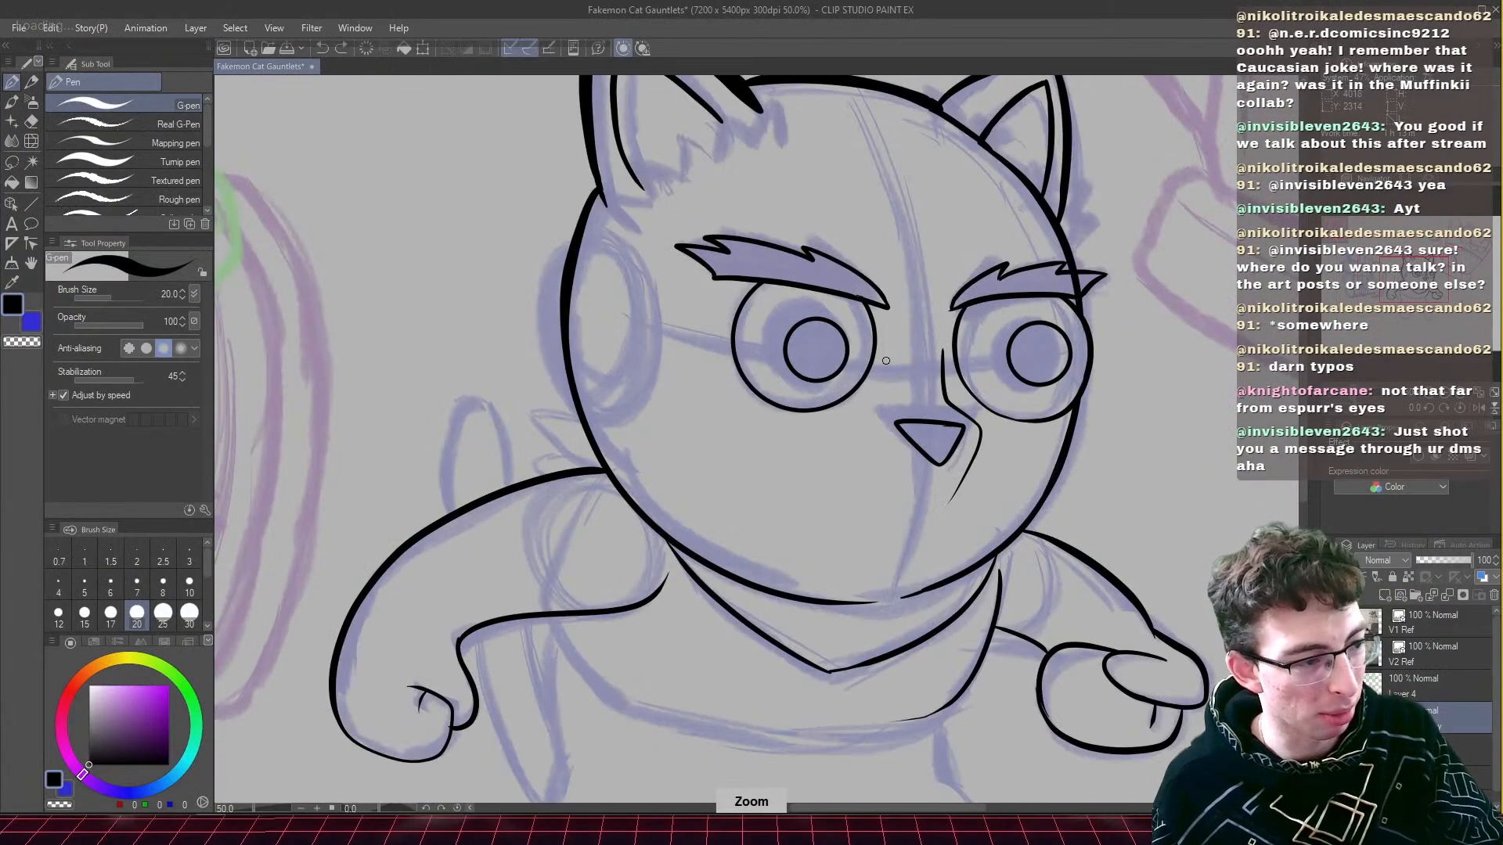
drag(1438, 285, 1424, 295)
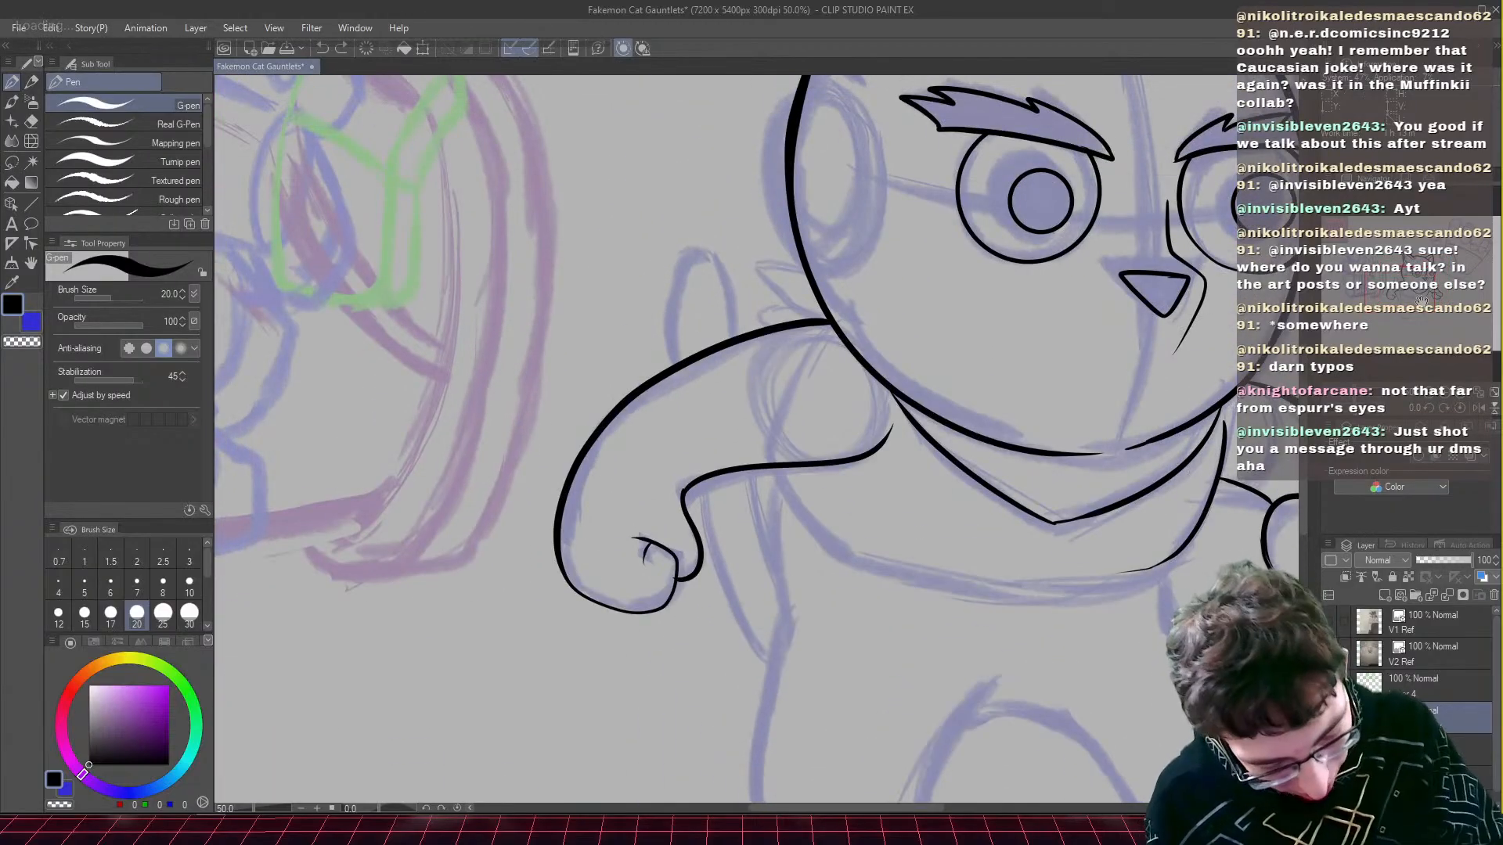
drag(772, 468, 792, 626)
drag(1402, 288, 1432, 301)
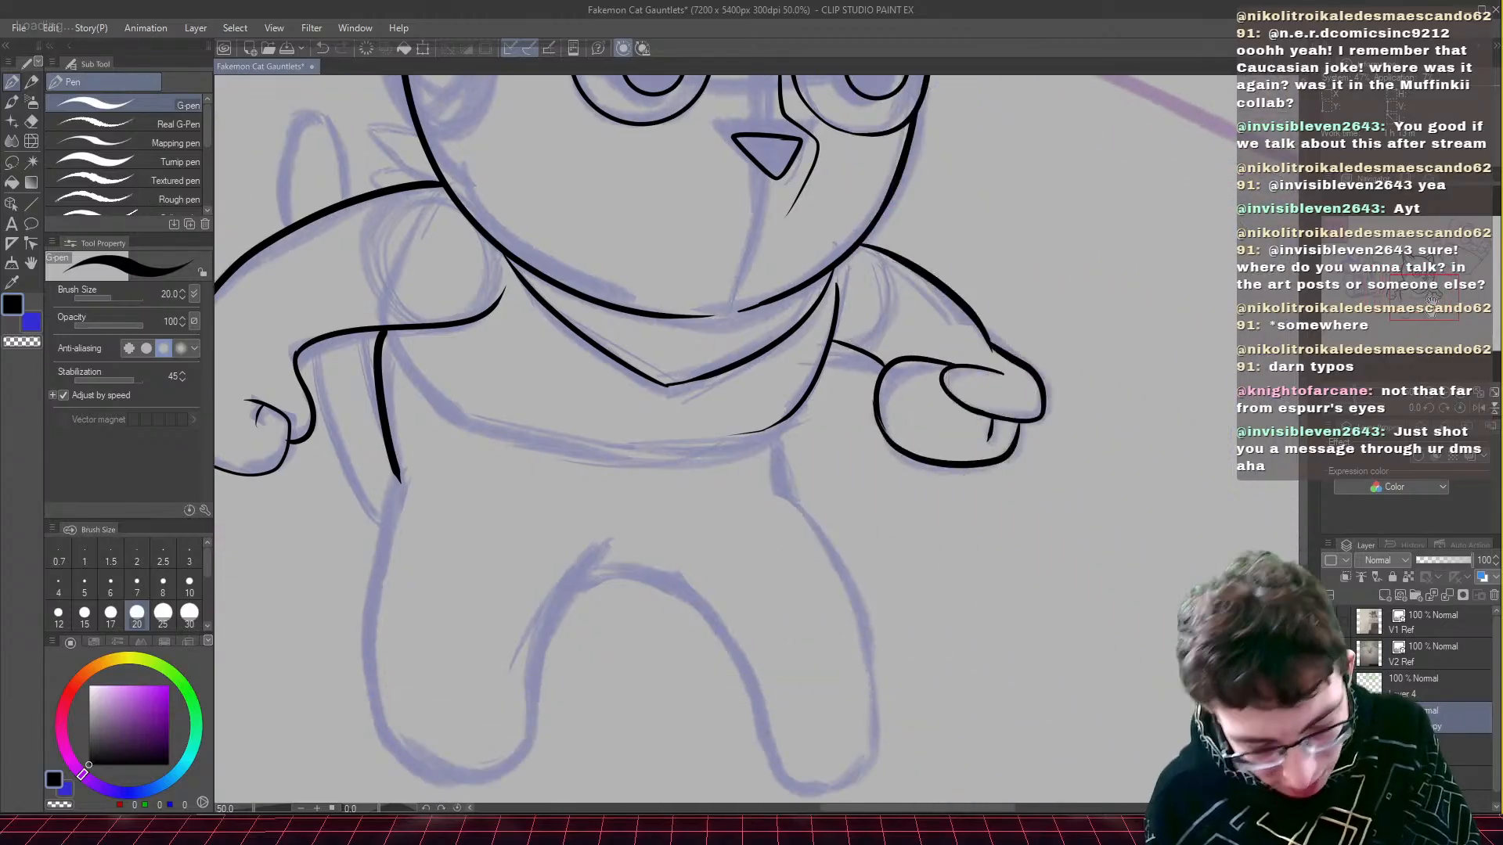
mouse_move(780, 425)
mouse_down()
mouse_move(777, 468)
mouse_move(798, 497)
mouse_up()
mouse_move(779, 433)
mouse_down()
mouse_move(798, 498)
mouse_move(861, 592)
mouse_move(892, 728)
mouse_move(855, 778)
mouse_up()
drag(1421, 305, 1417, 315)
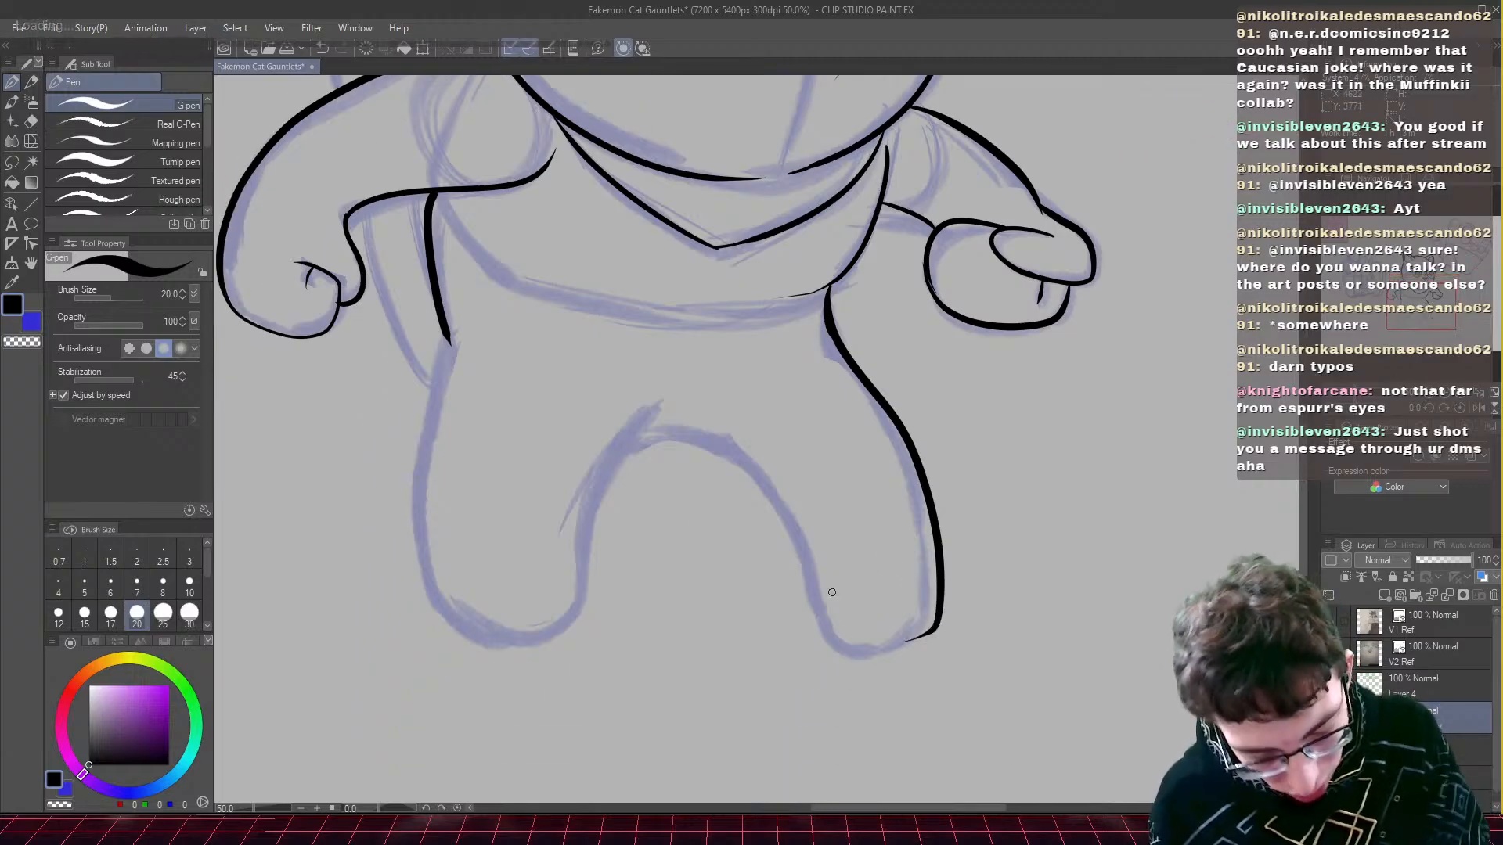
- Ink the right leg's inner edge from the crotch around the foot, and erase the stroke's stray starting tip
mouse_move(677, 418)
mouse_down()
mouse_move(721, 436)
mouse_move(770, 489)
mouse_move(832, 633)
mouse_move(867, 659)
mouse_move(940, 622)
mouse_up()
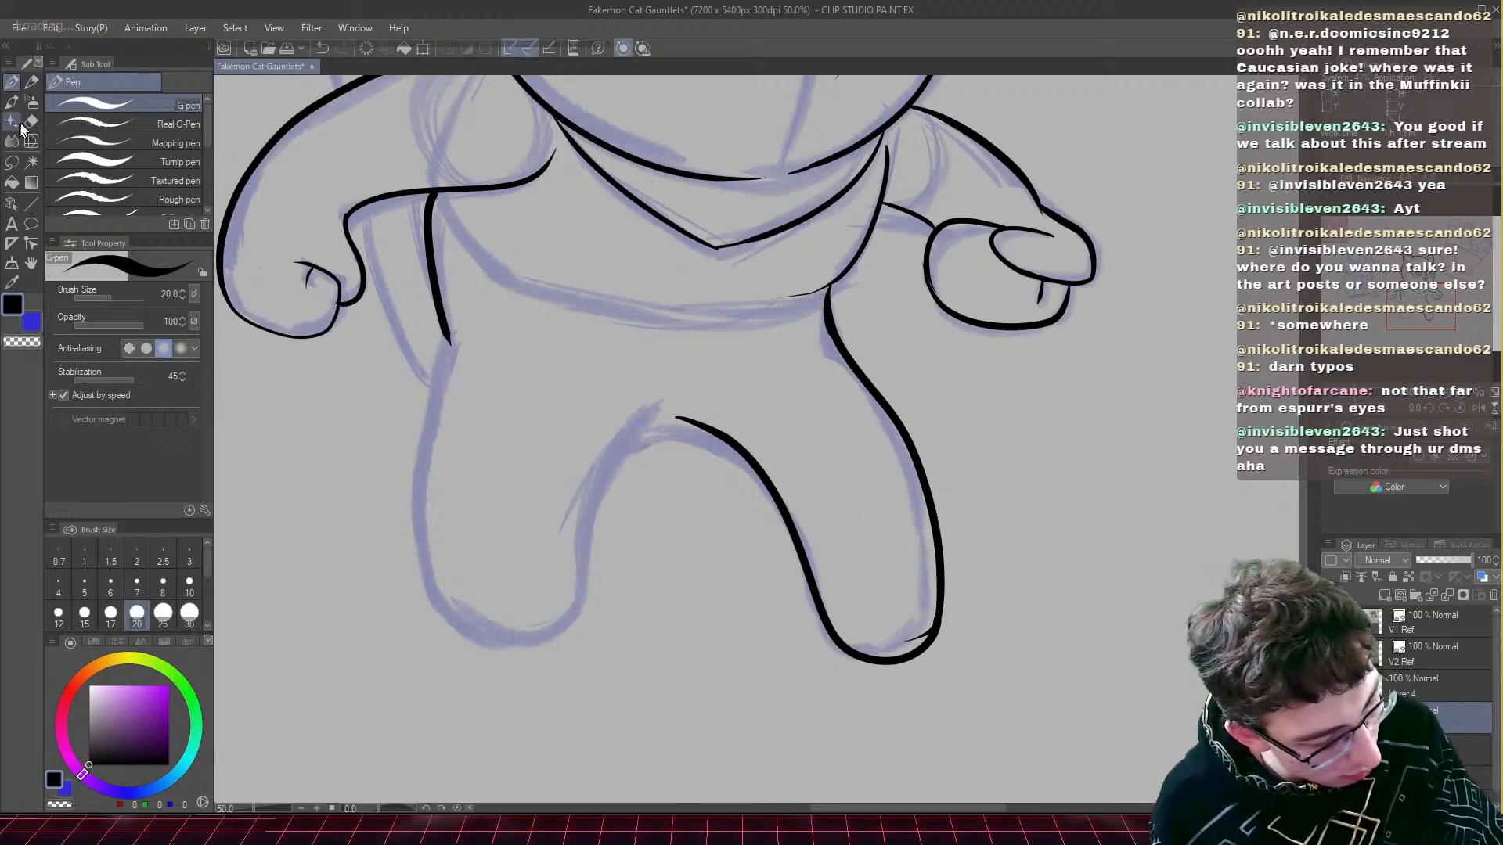
key(e)
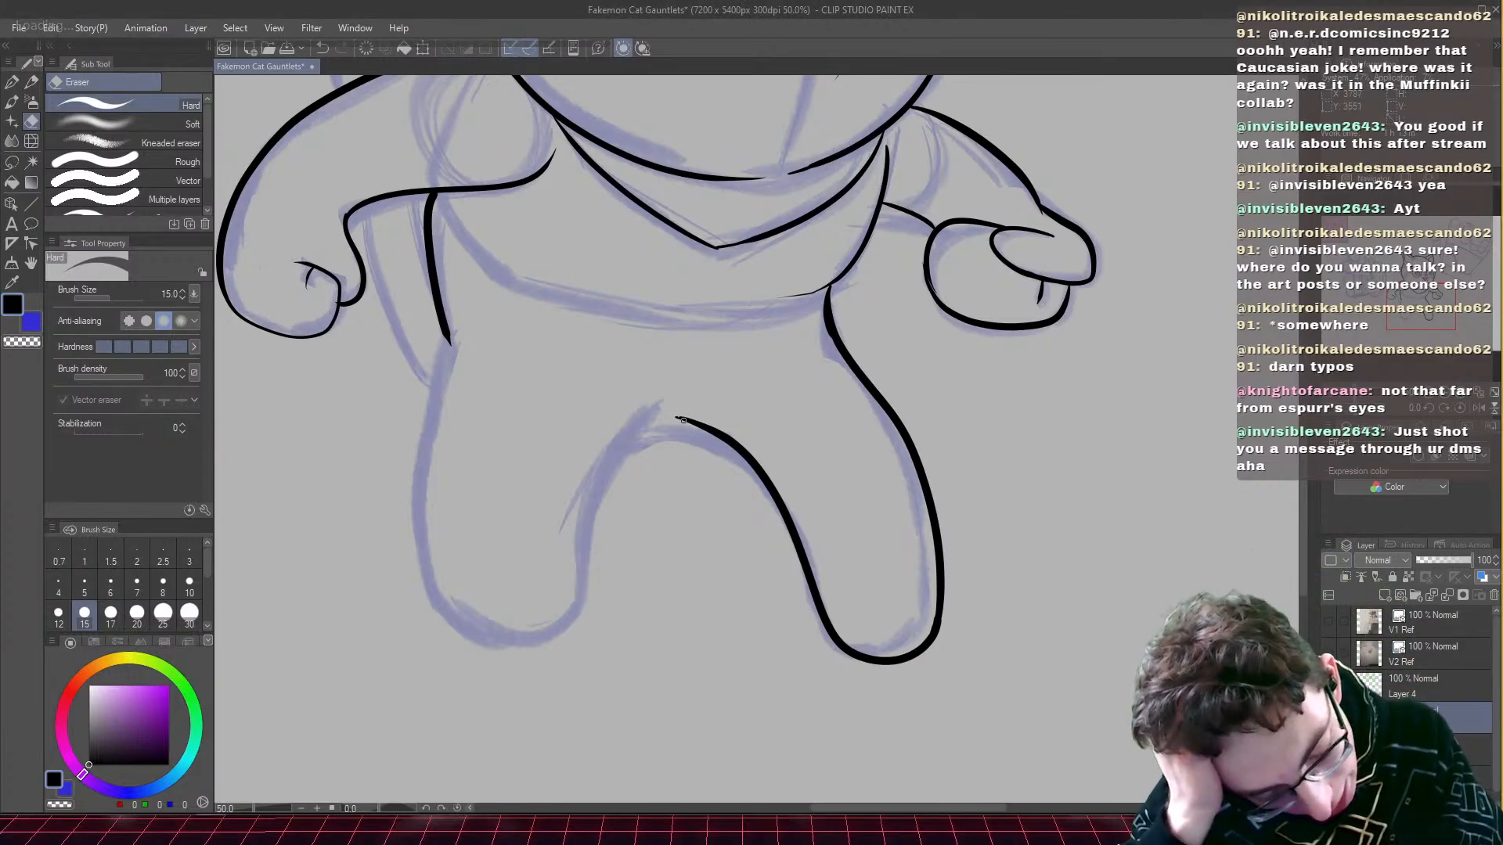
drag(683, 420, 658, 421)
- Ink the left leg's inner and outer edges down around the foot, and erase the overlapping line end at the foot
key(p)
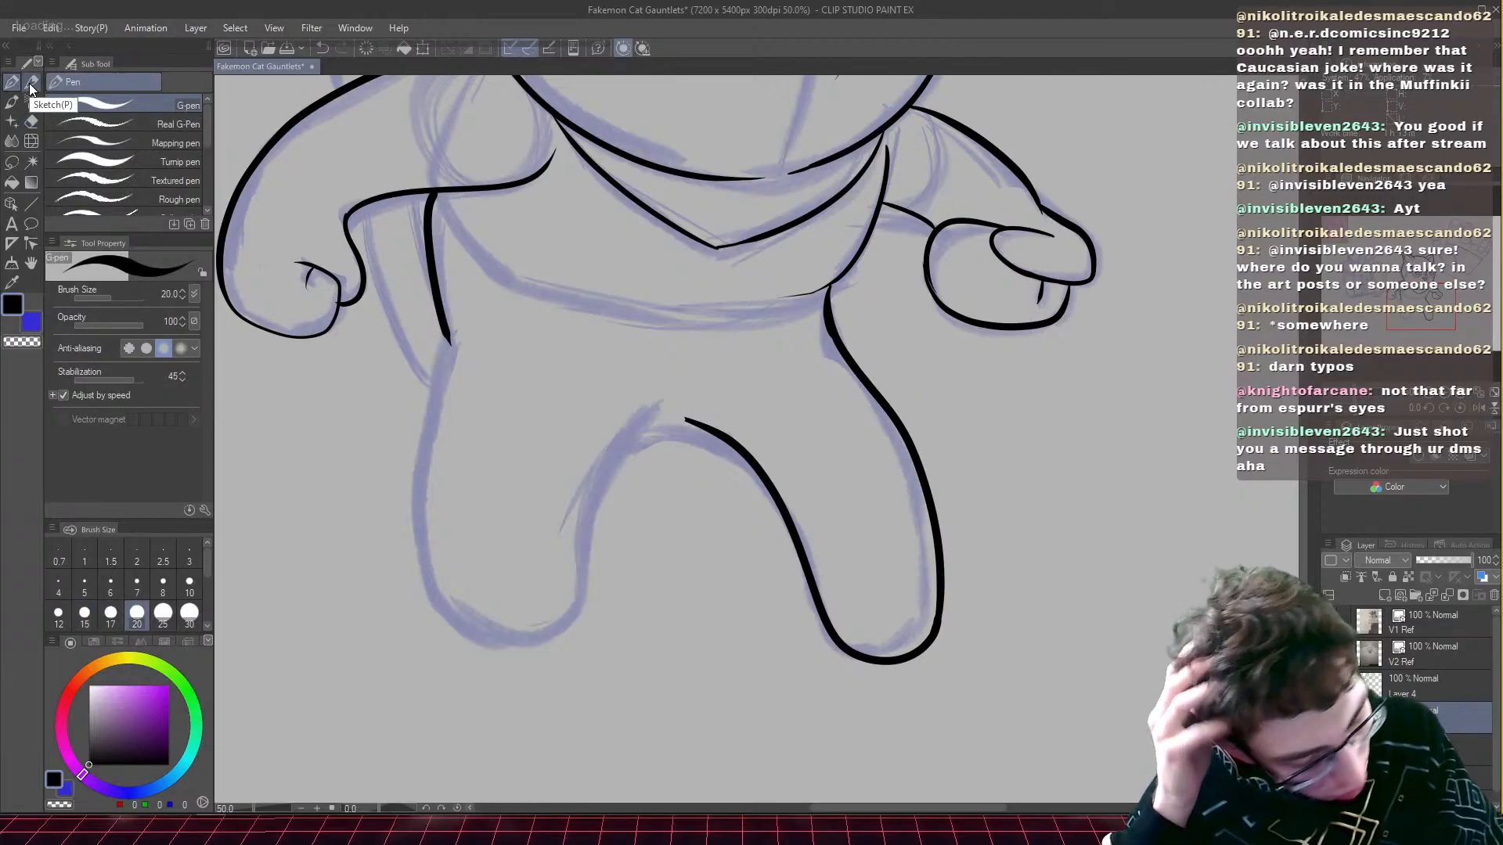
mouse_move(677, 418)
mouse_down()
mouse_move(611, 455)
mouse_move(558, 626)
mouse_move(518, 628)
mouse_up()
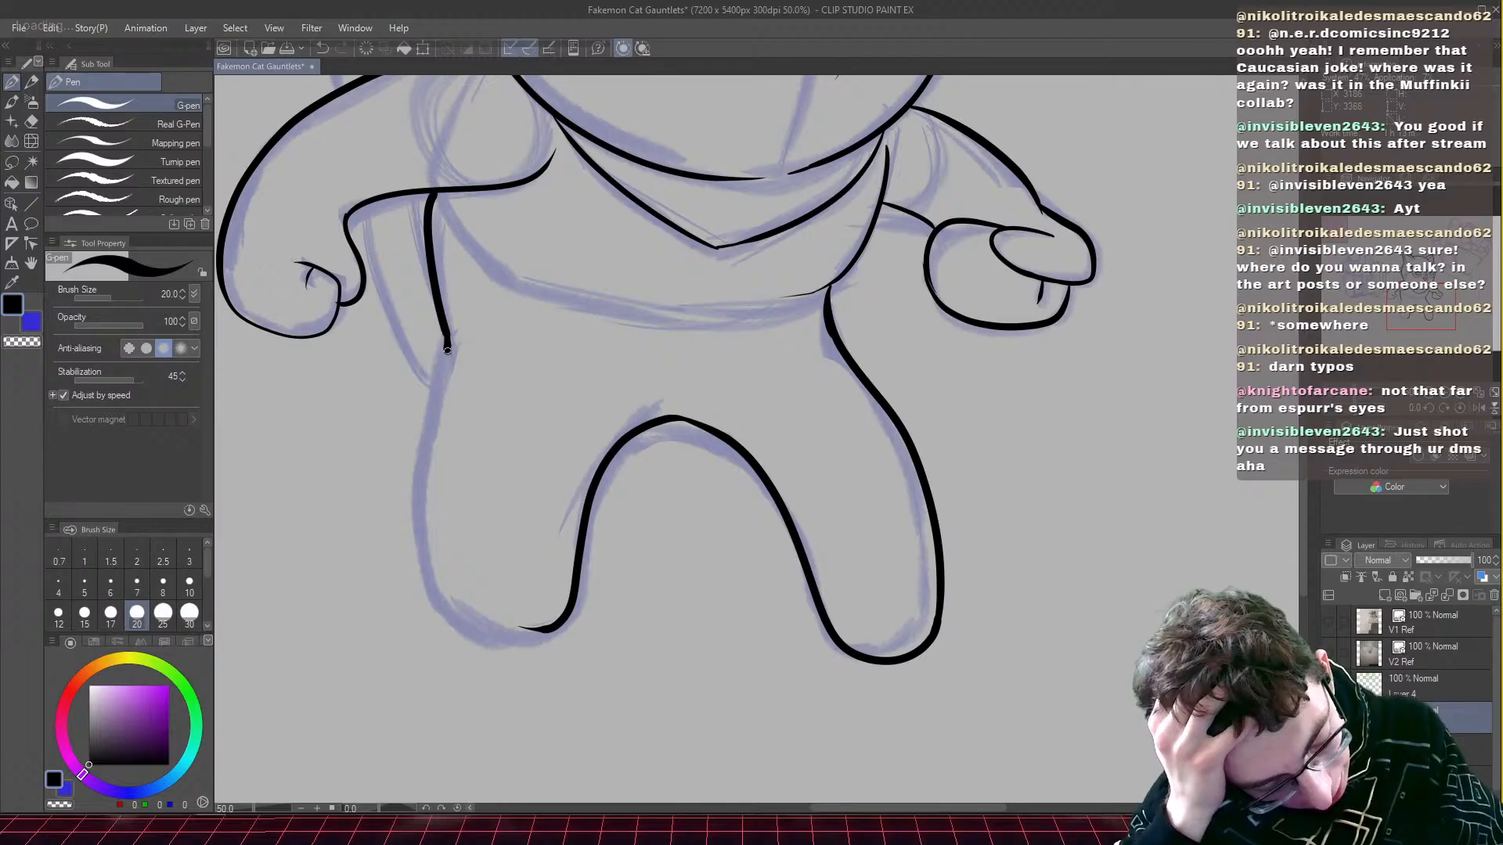
mouse_move(447, 351)
mouse_down()
mouse_move(424, 543)
mouse_move(477, 632)
mouse_move(536, 638)
mouse_up()
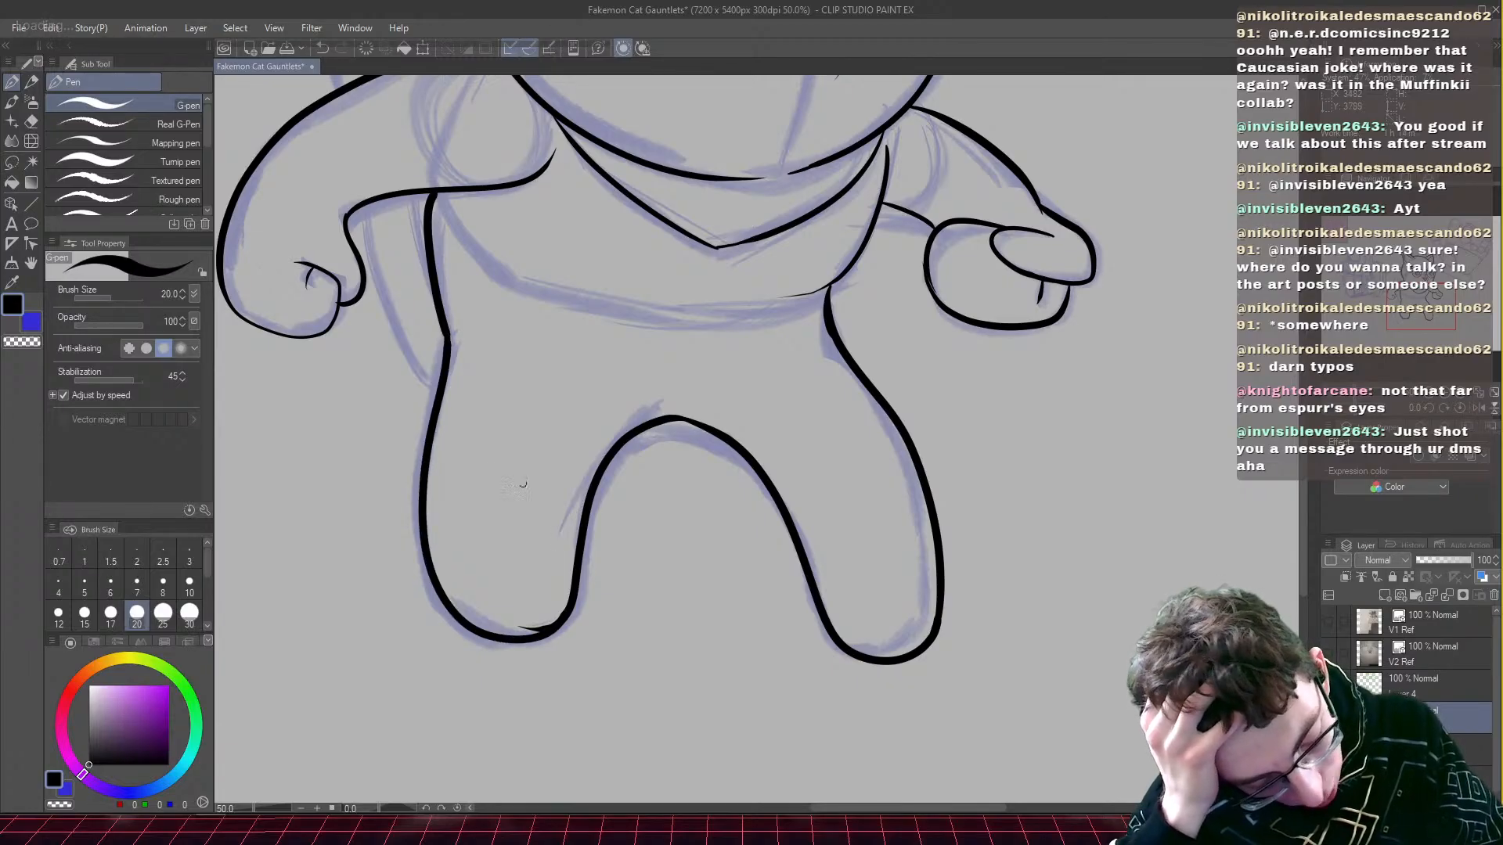
click(32, 121)
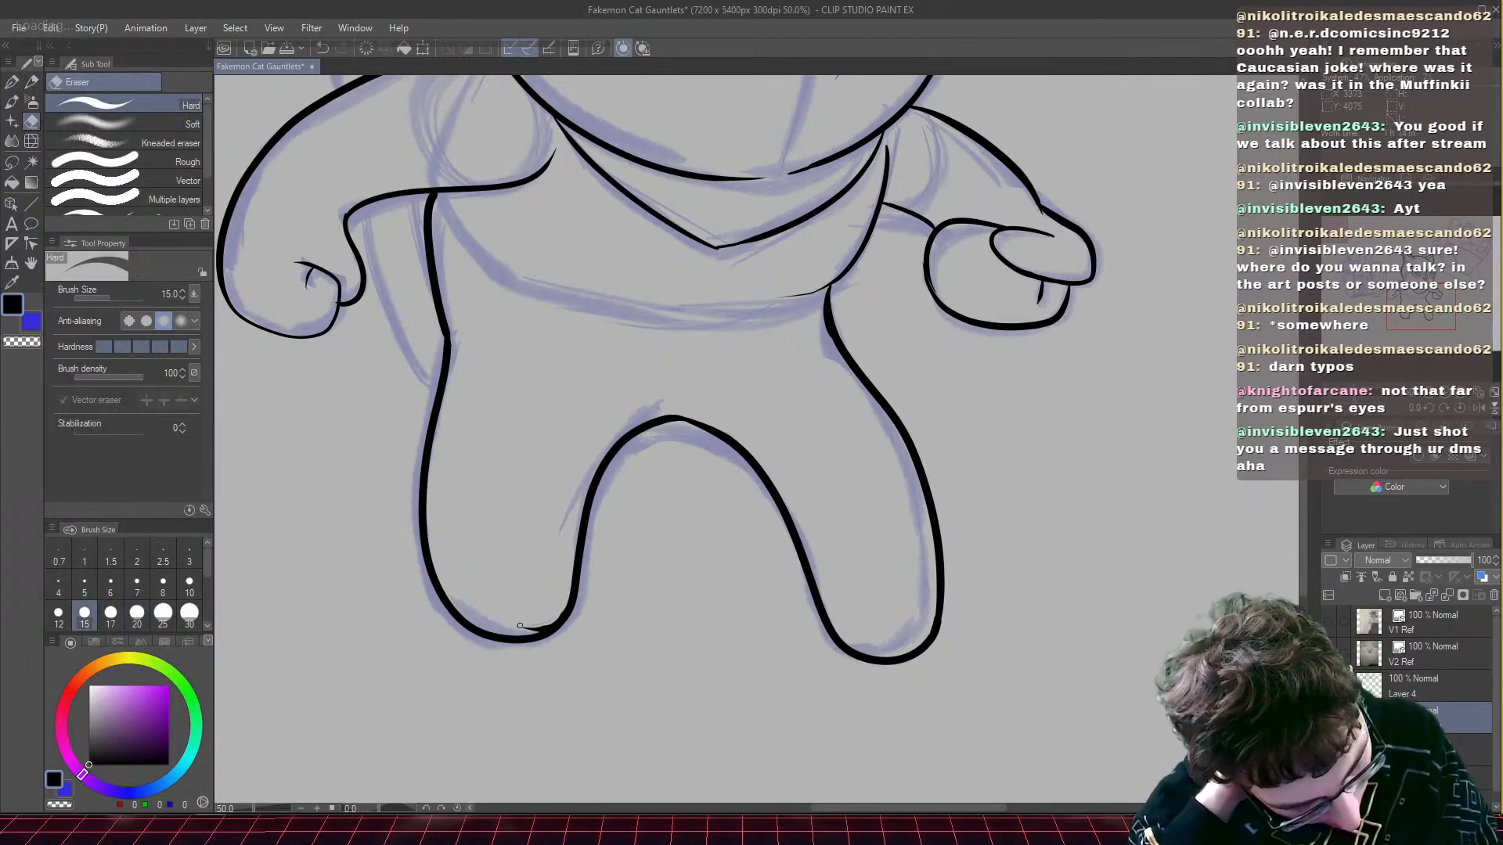
drag(521, 626, 547, 618)
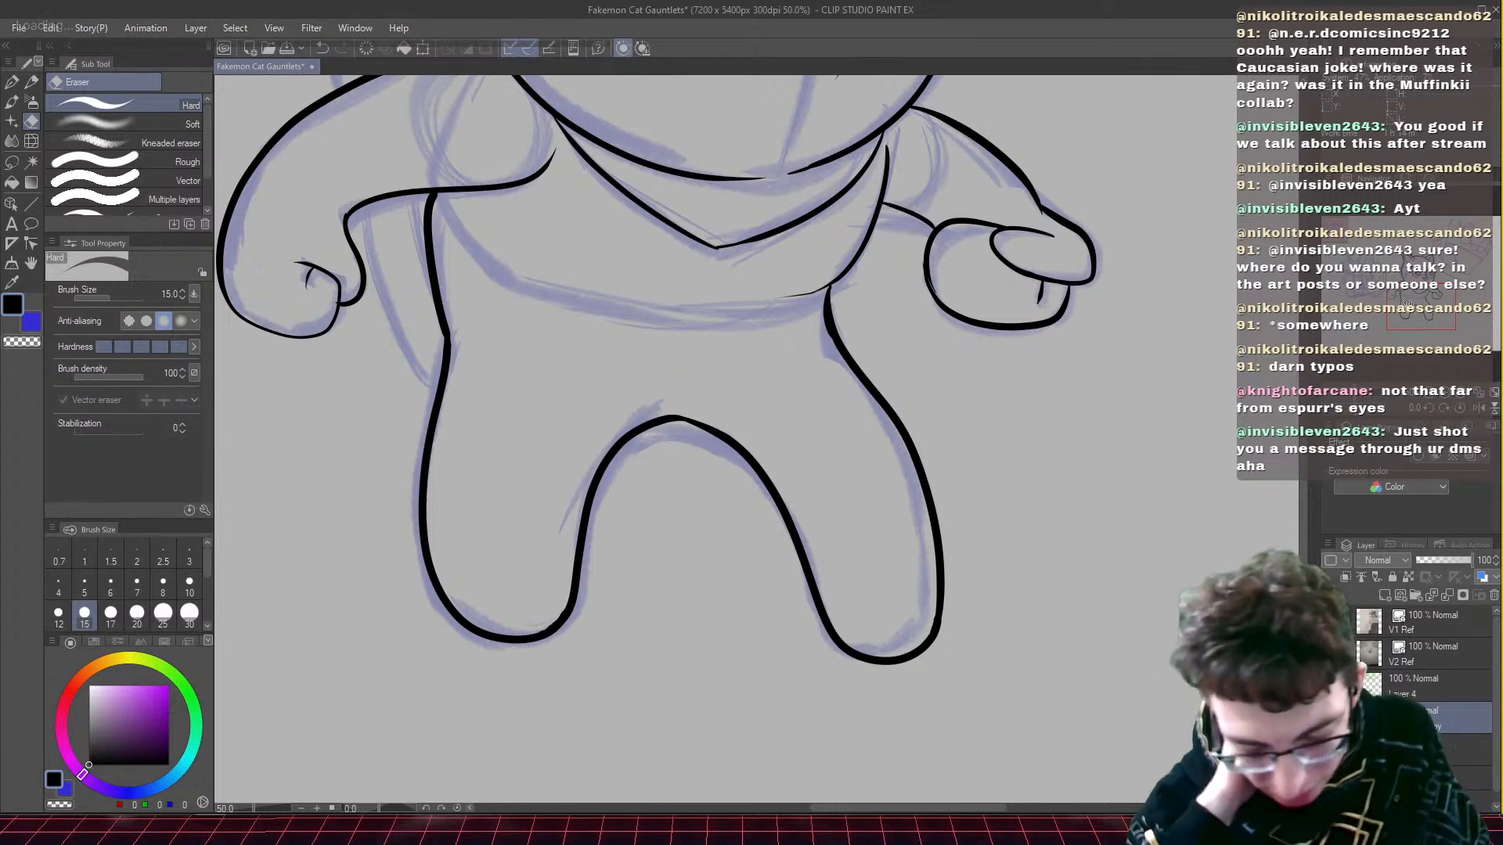
drag(353, 196, 688, 496)
key(p)
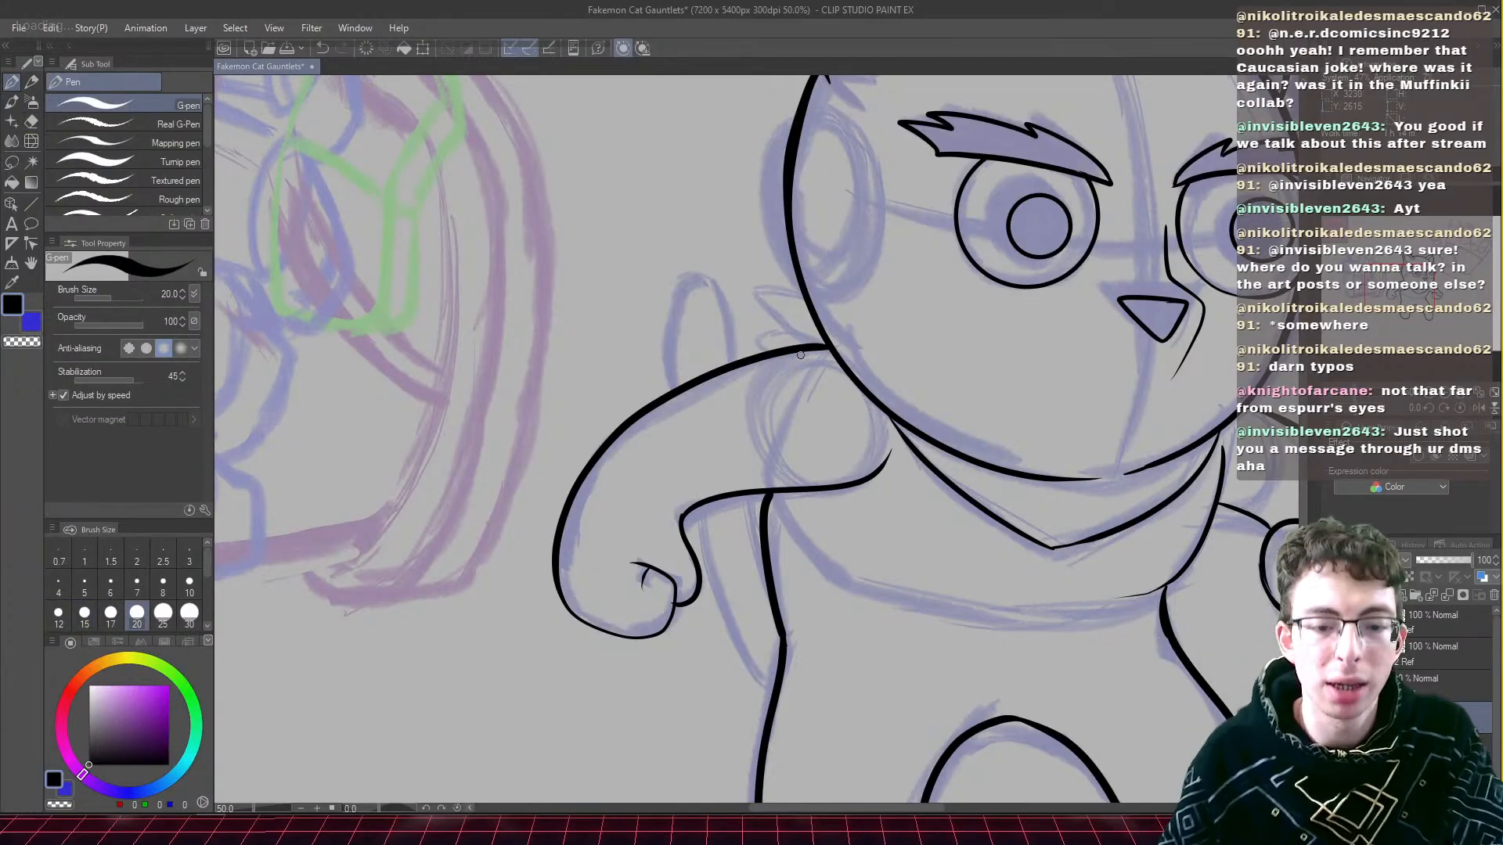
- Switch to YouTube in the browser and look through the KyngPin Creations channel's videos, sorted by Popular and by Latest
key(alt+Tab)
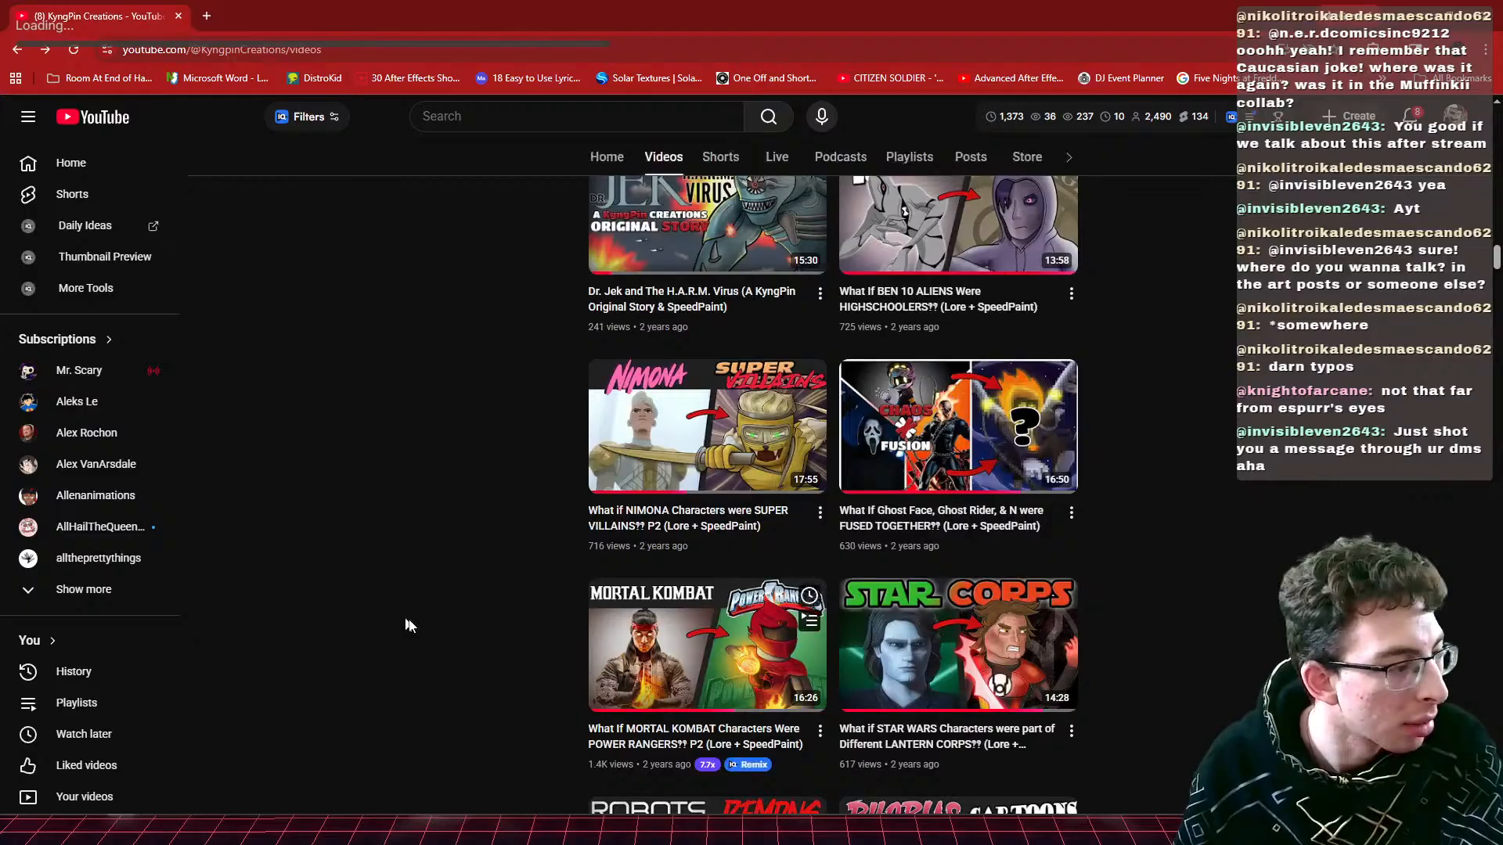
middle_click(408, 622)
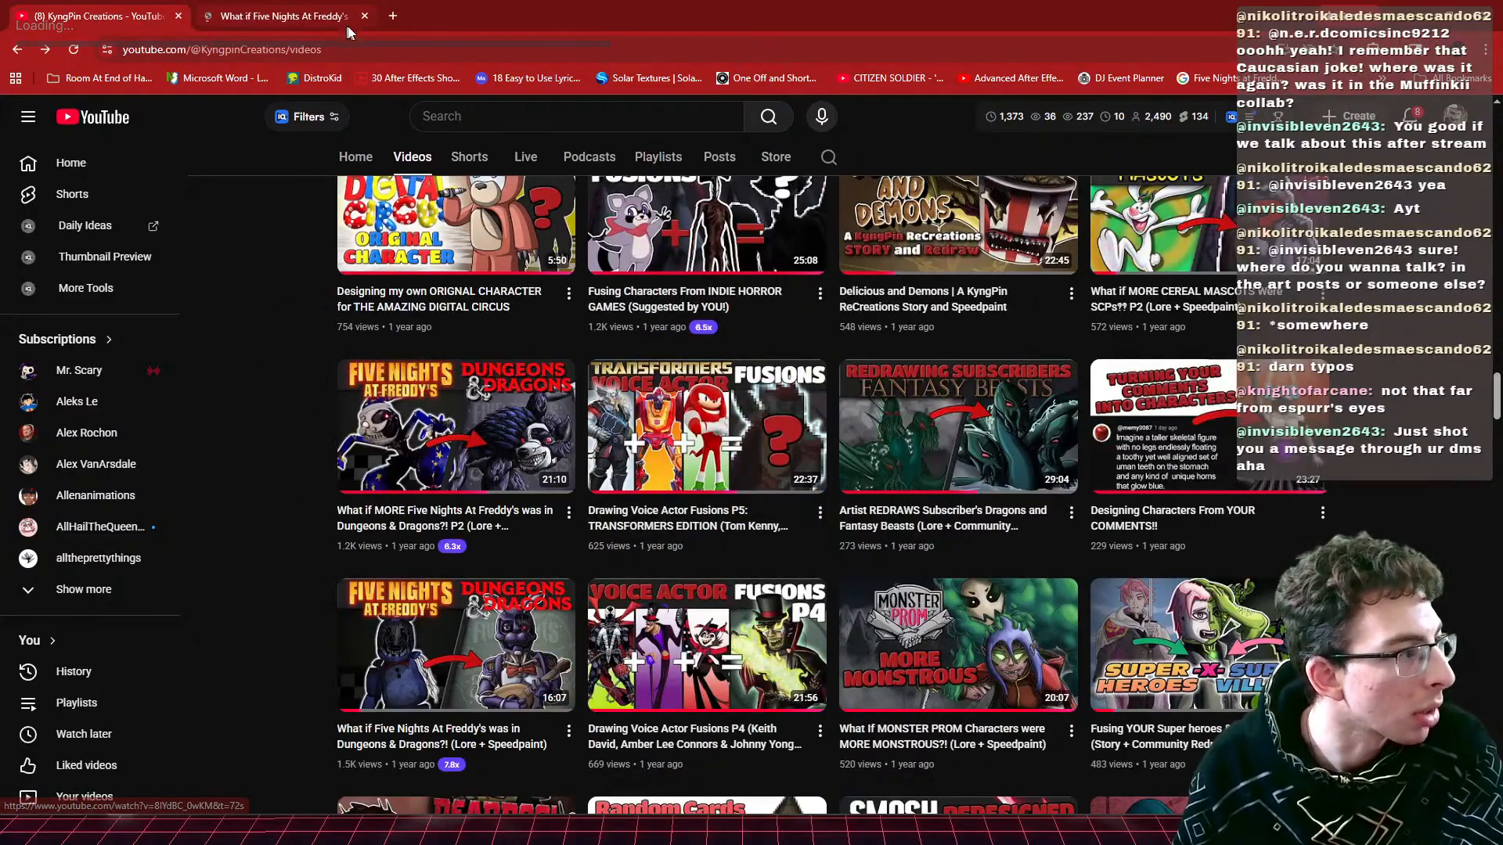
click(365, 17)
middle_click(276, 433)
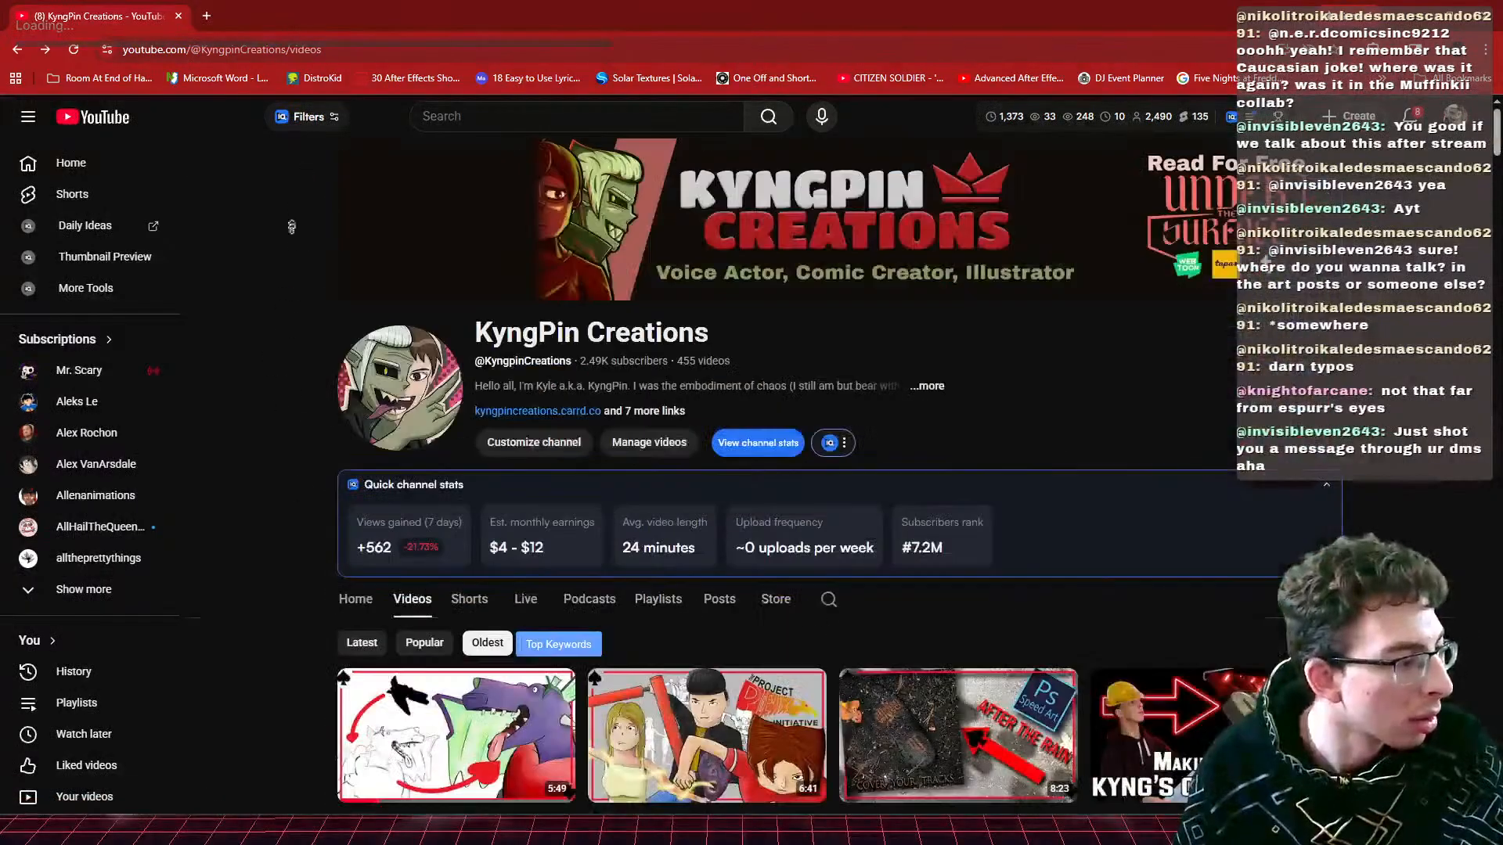
click(424, 643)
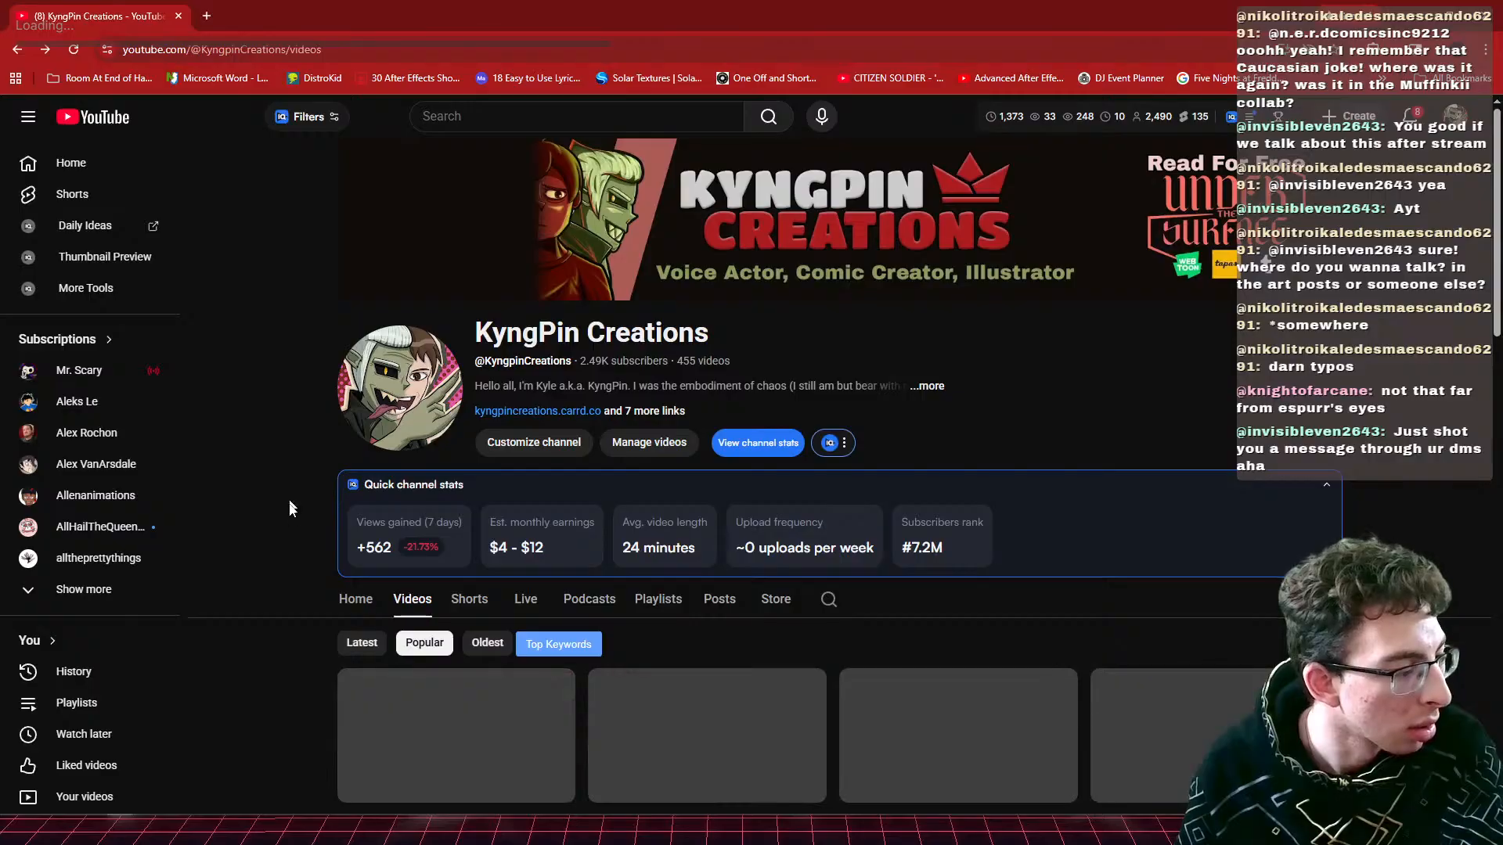
click(356, 645)
scroll(290, 501, down, 6)
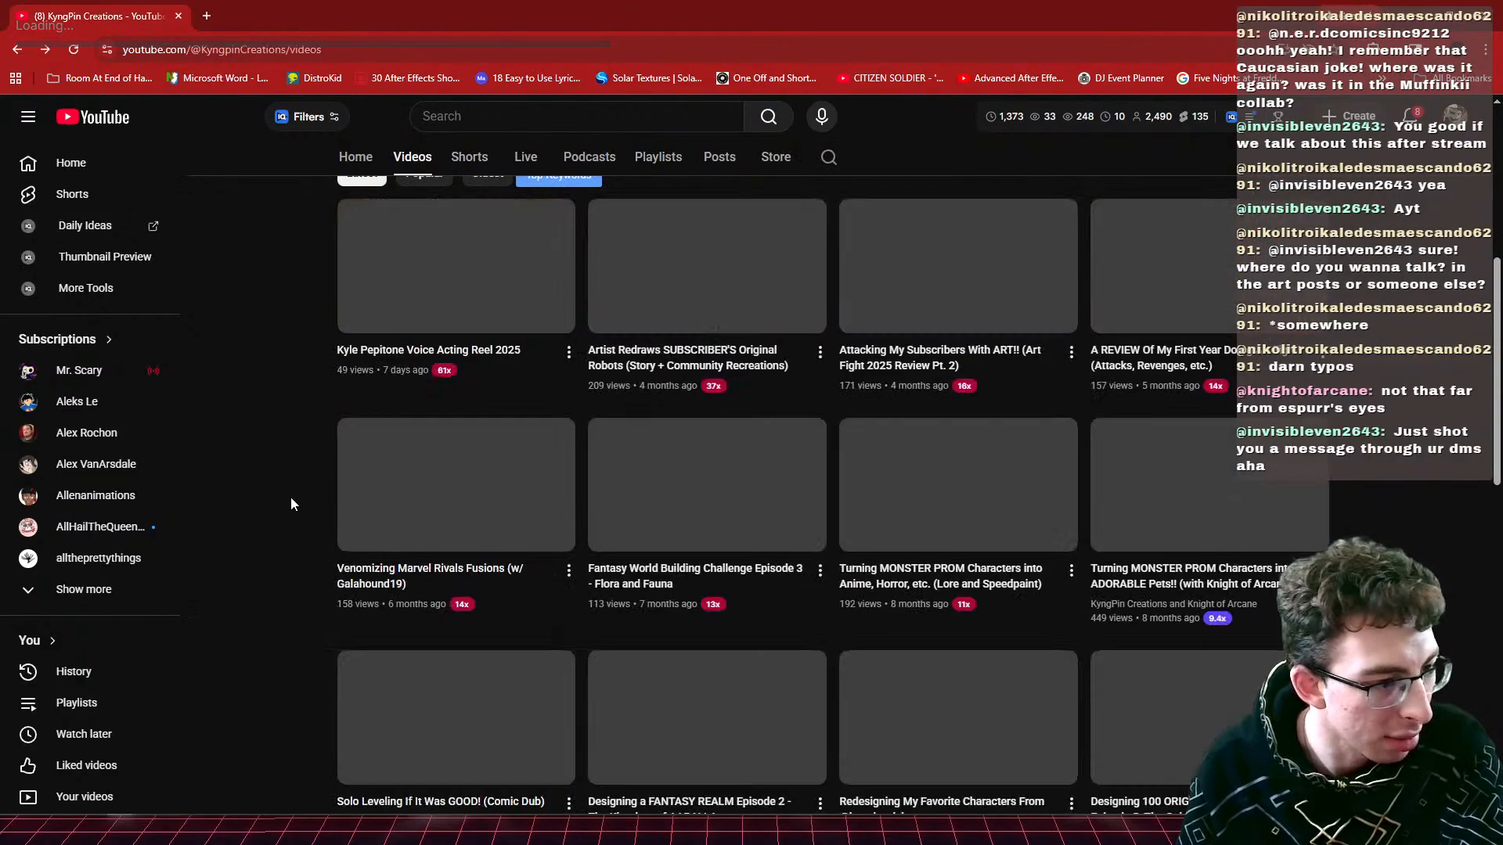
- View the Art Fight 2025 Review Pt. 2 video from 10:14 and around 16:17, pause it, and return to Clip Studio Paint
click(976, 285)
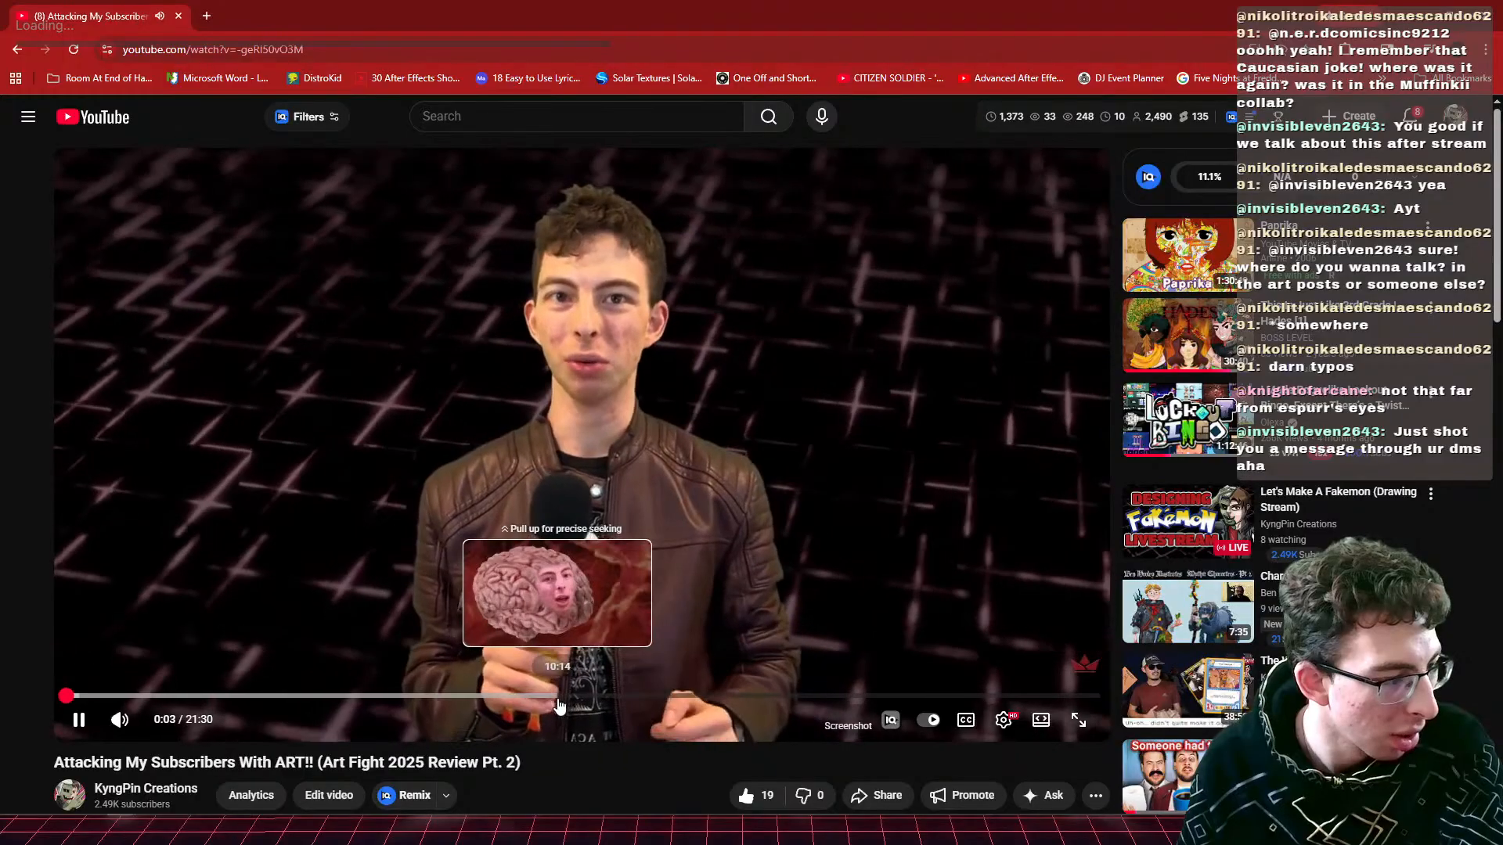
click(559, 702)
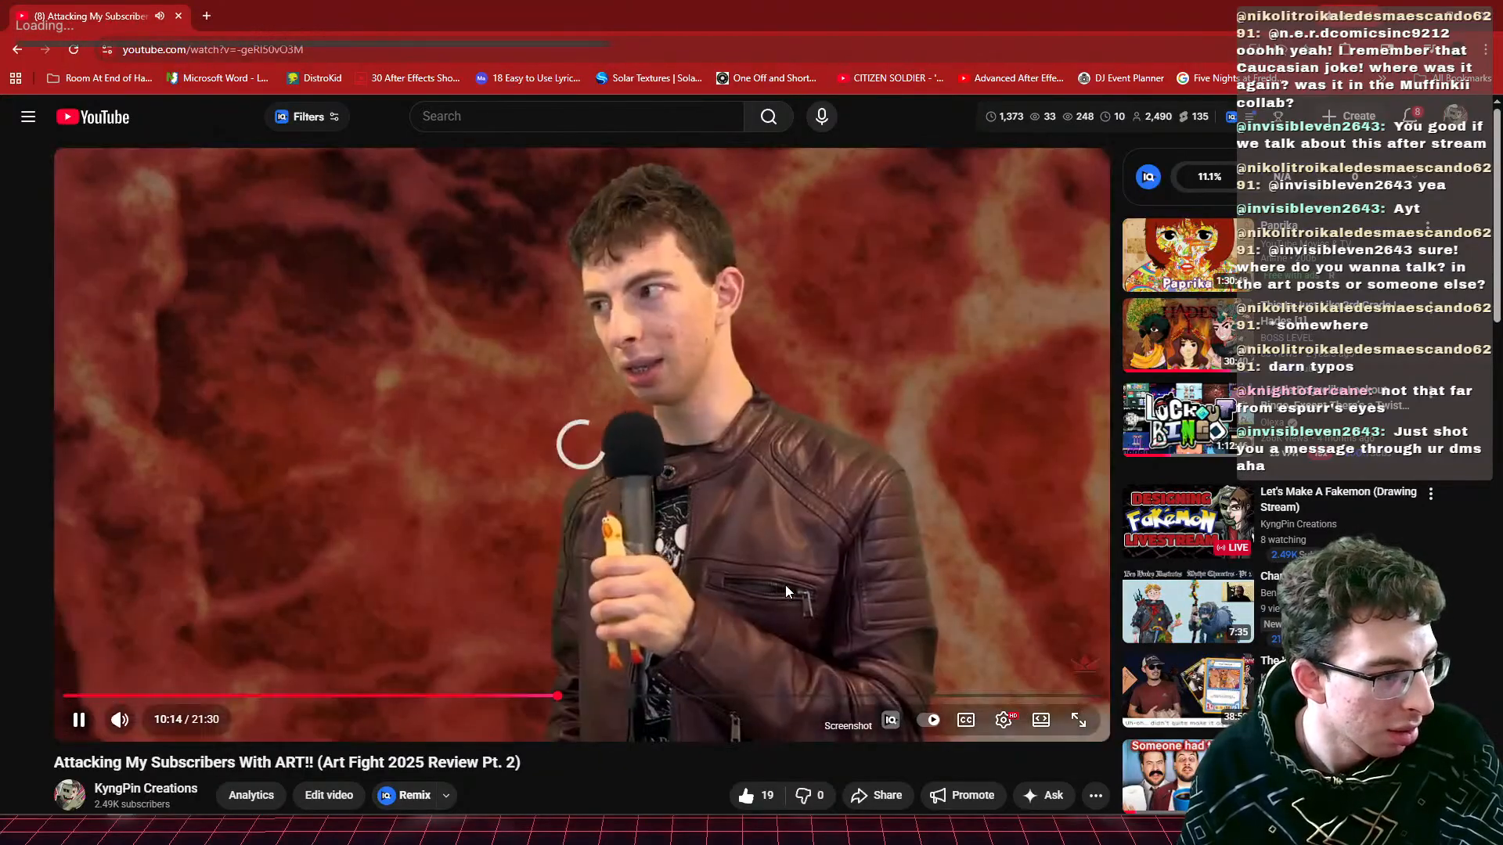
click(786, 584)
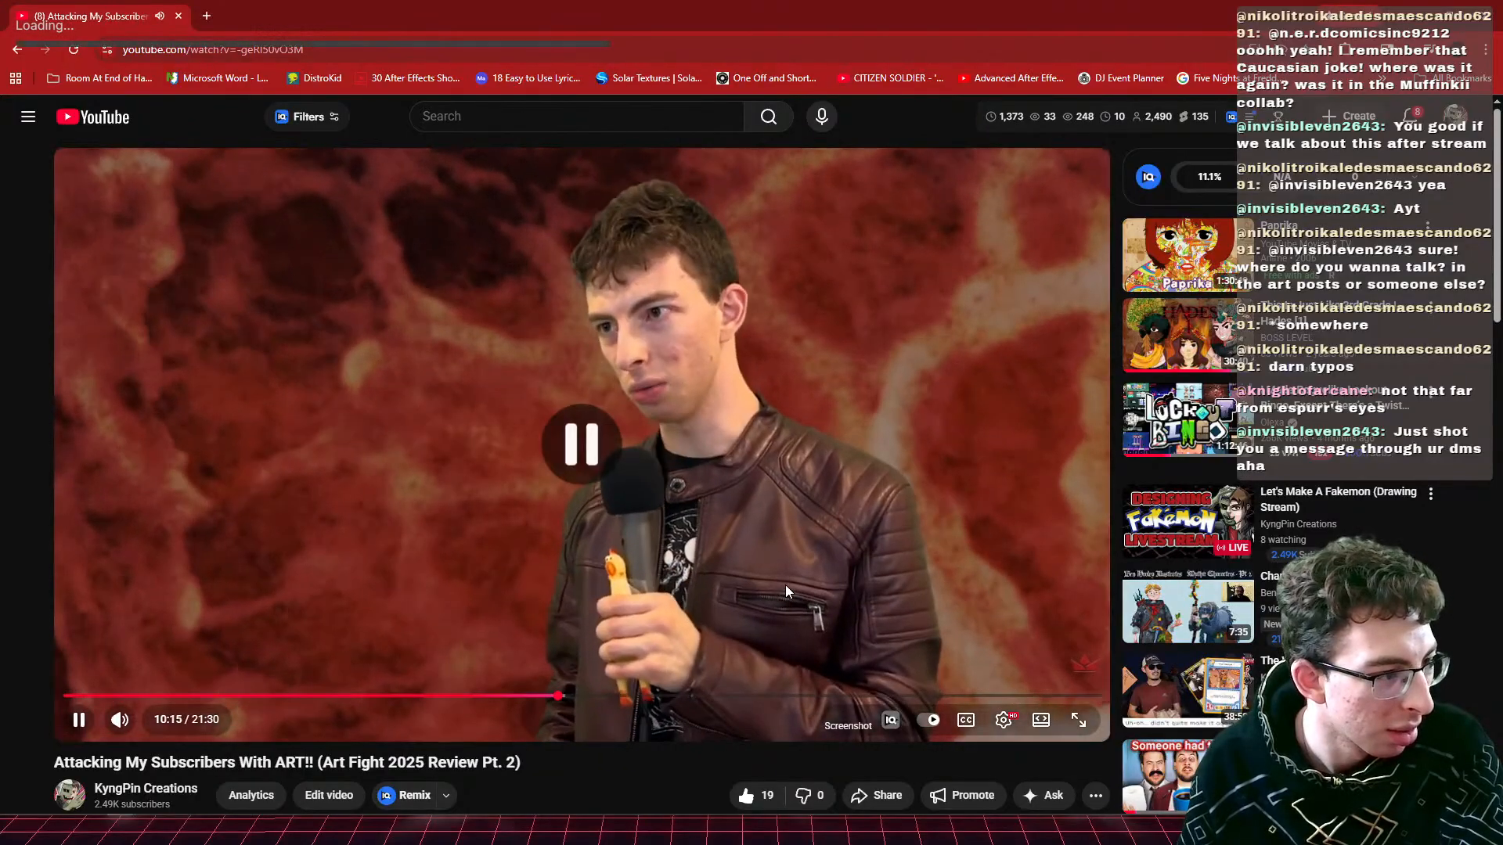
click(627, 674)
key(Right)
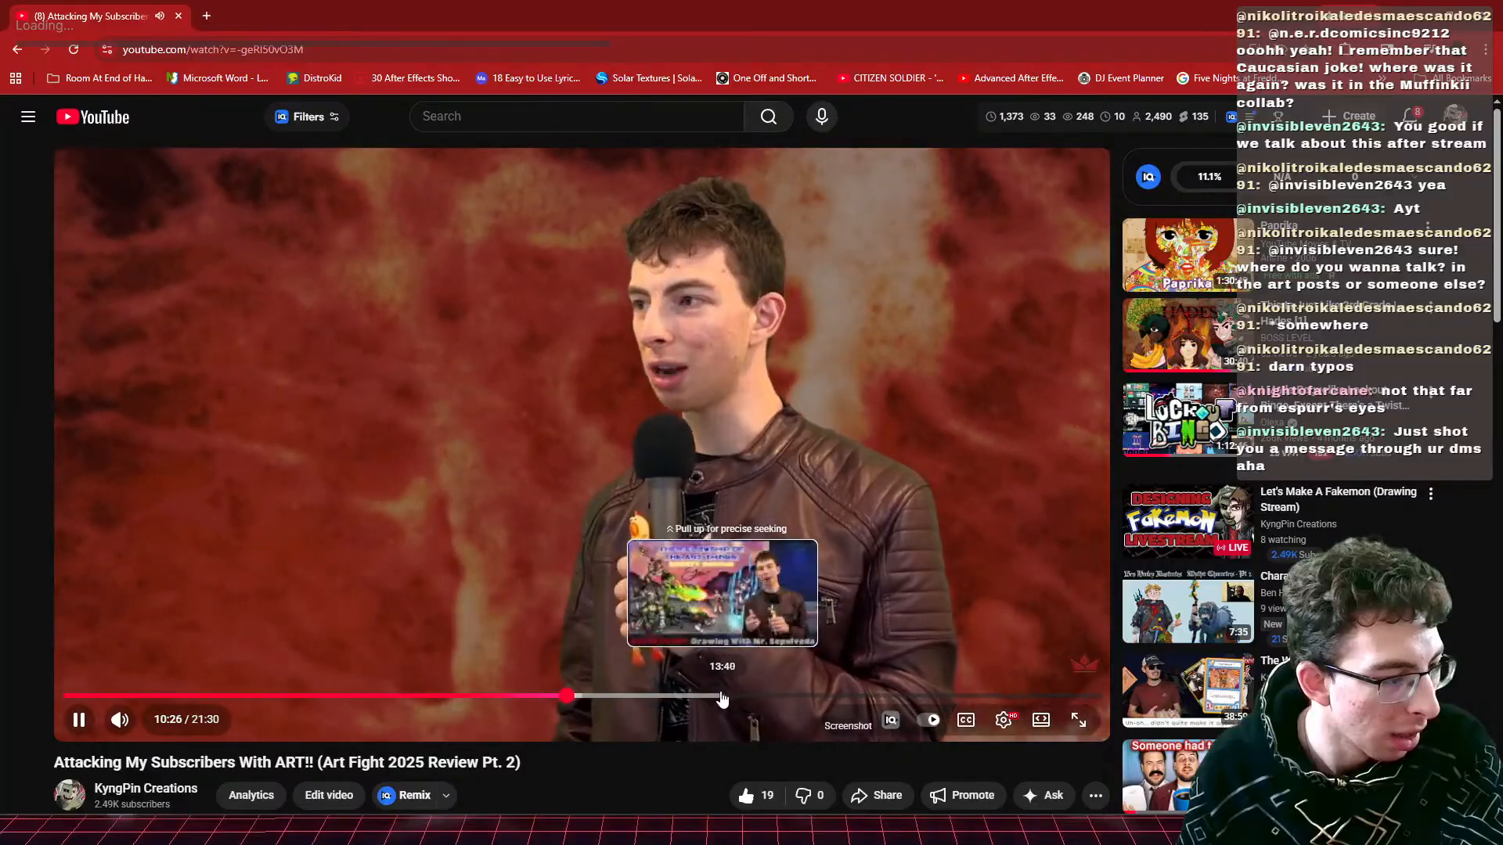
click(694, 696)
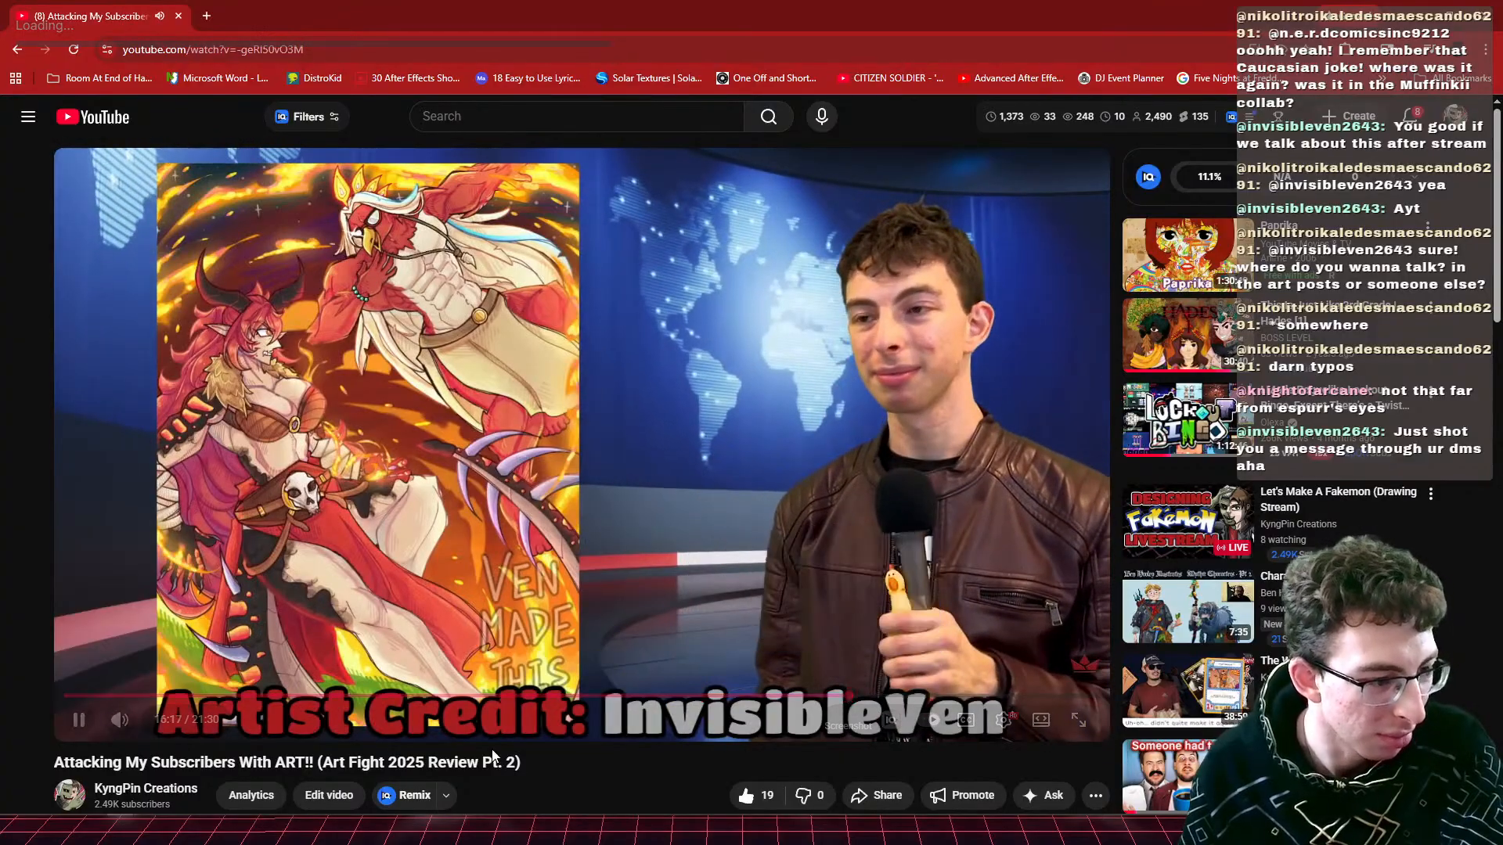
scroll(509, 704, down, 5)
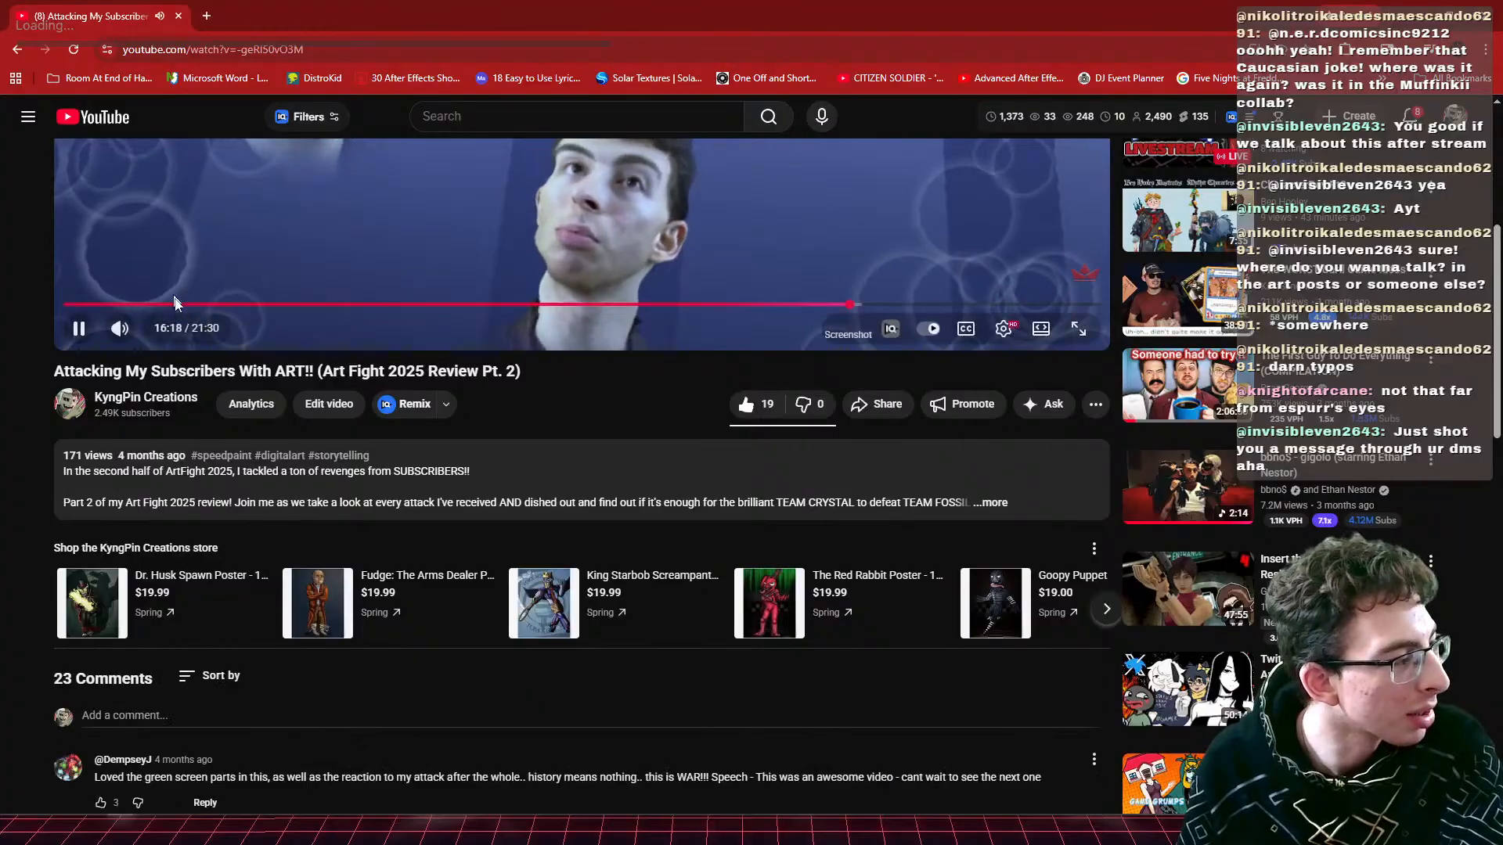
scroll(496, 537, up, 5)
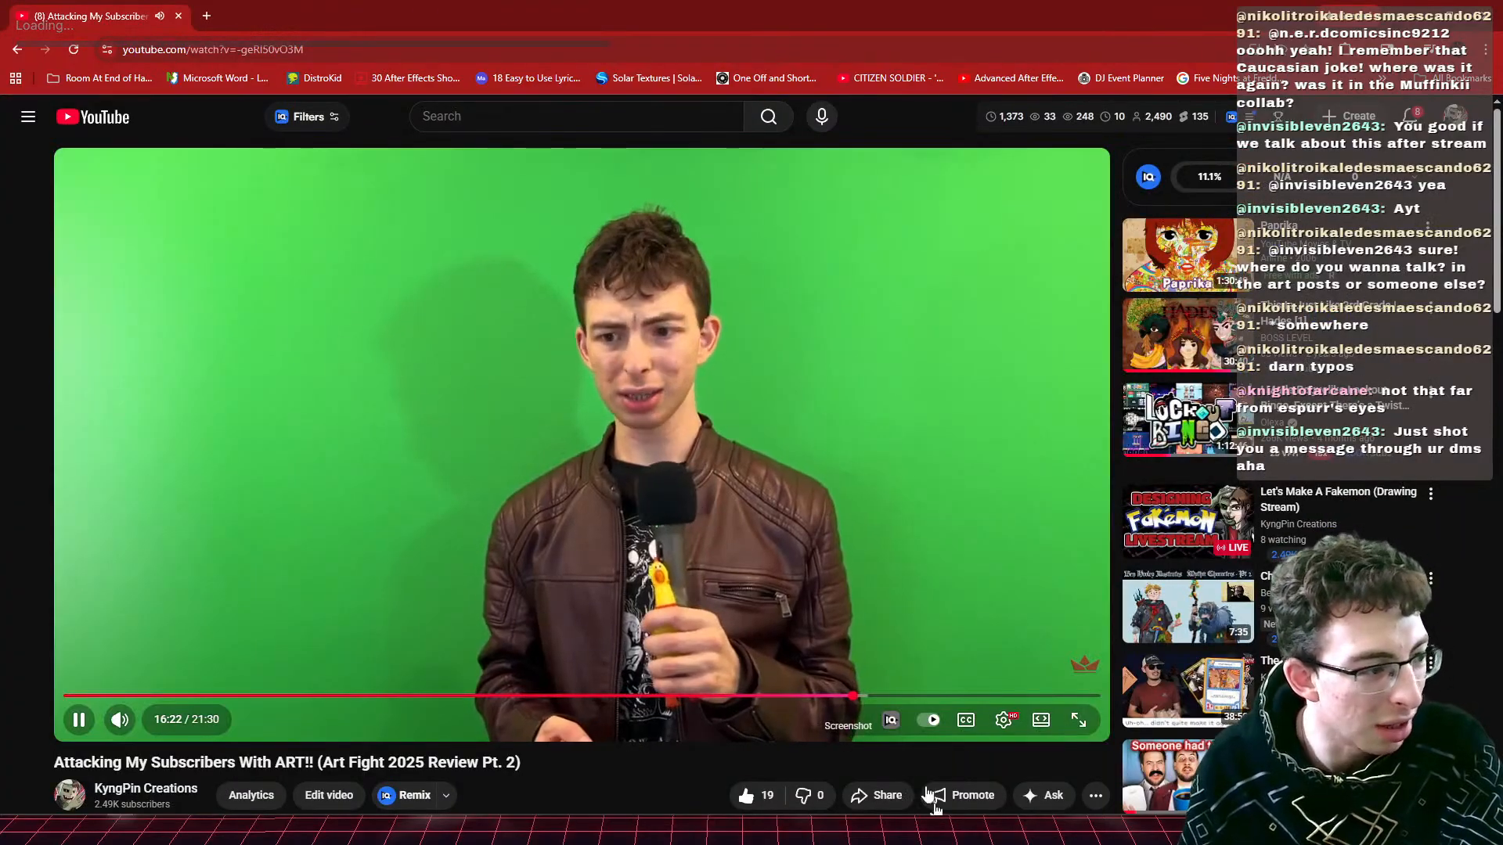
key(Left)
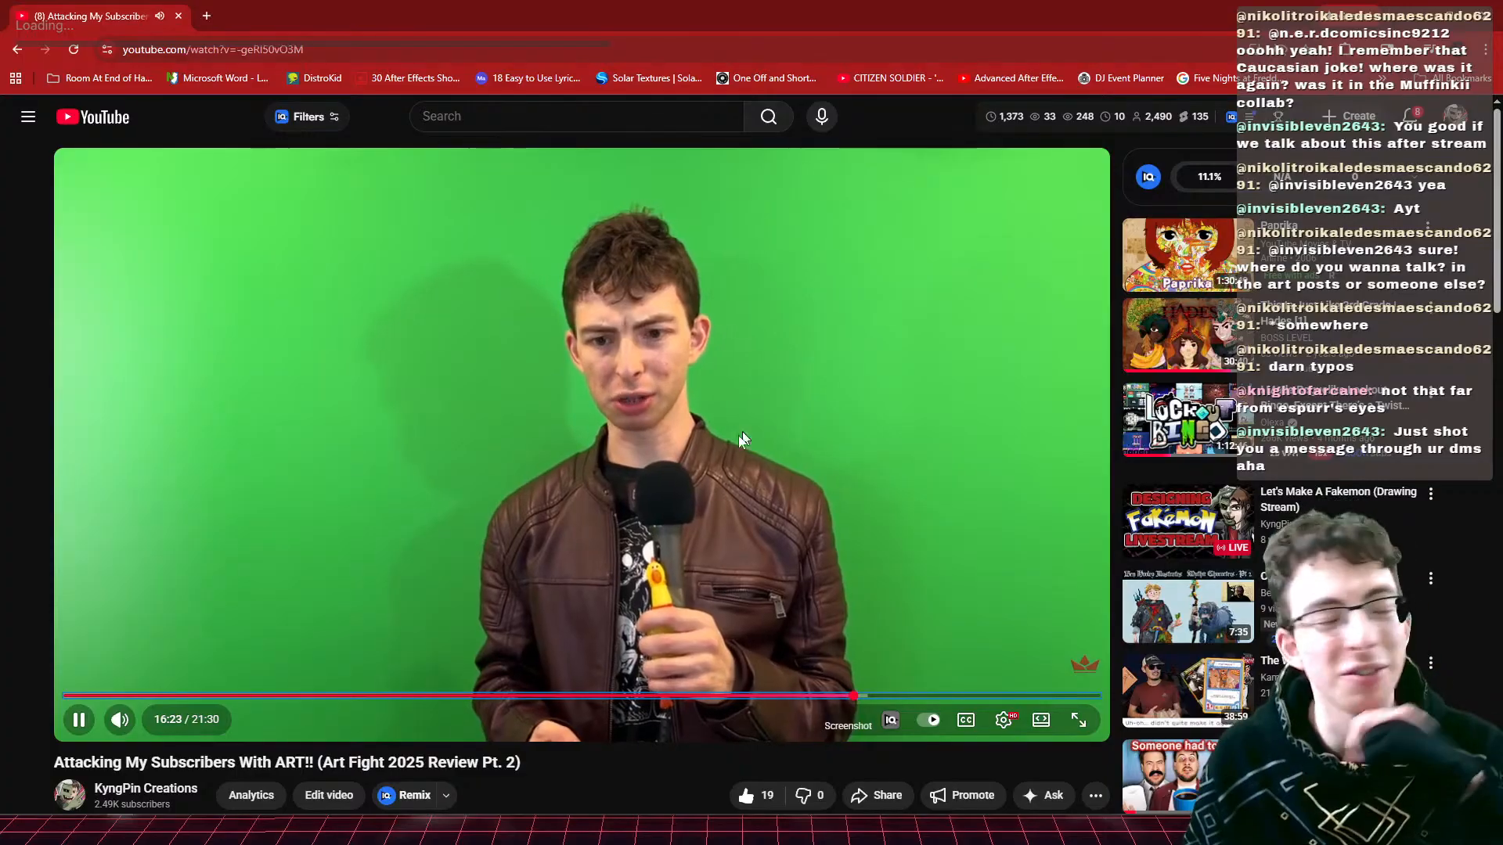
click(510, 374)
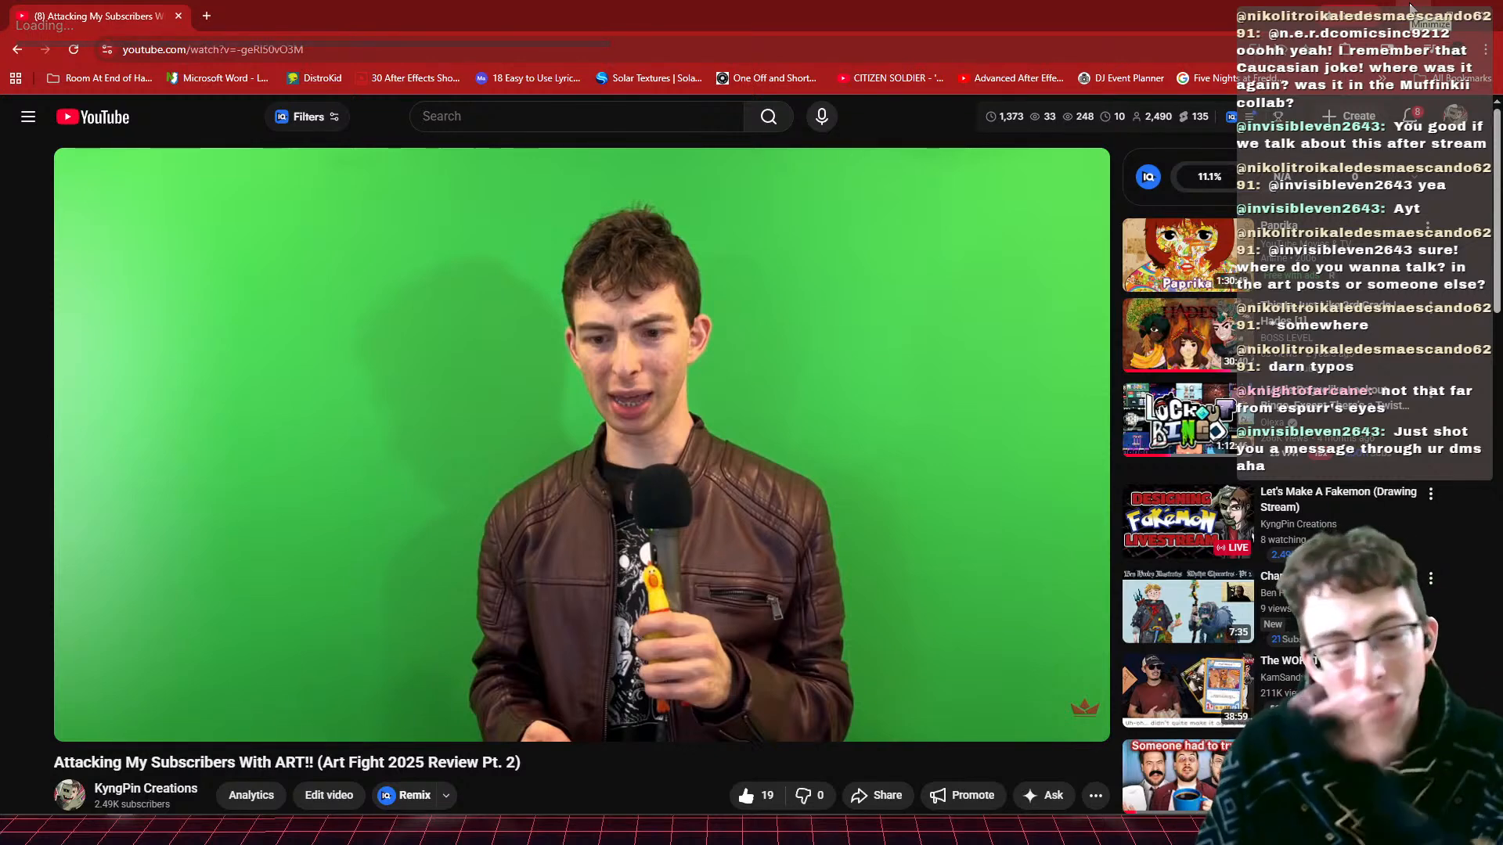
click(1409, 8)
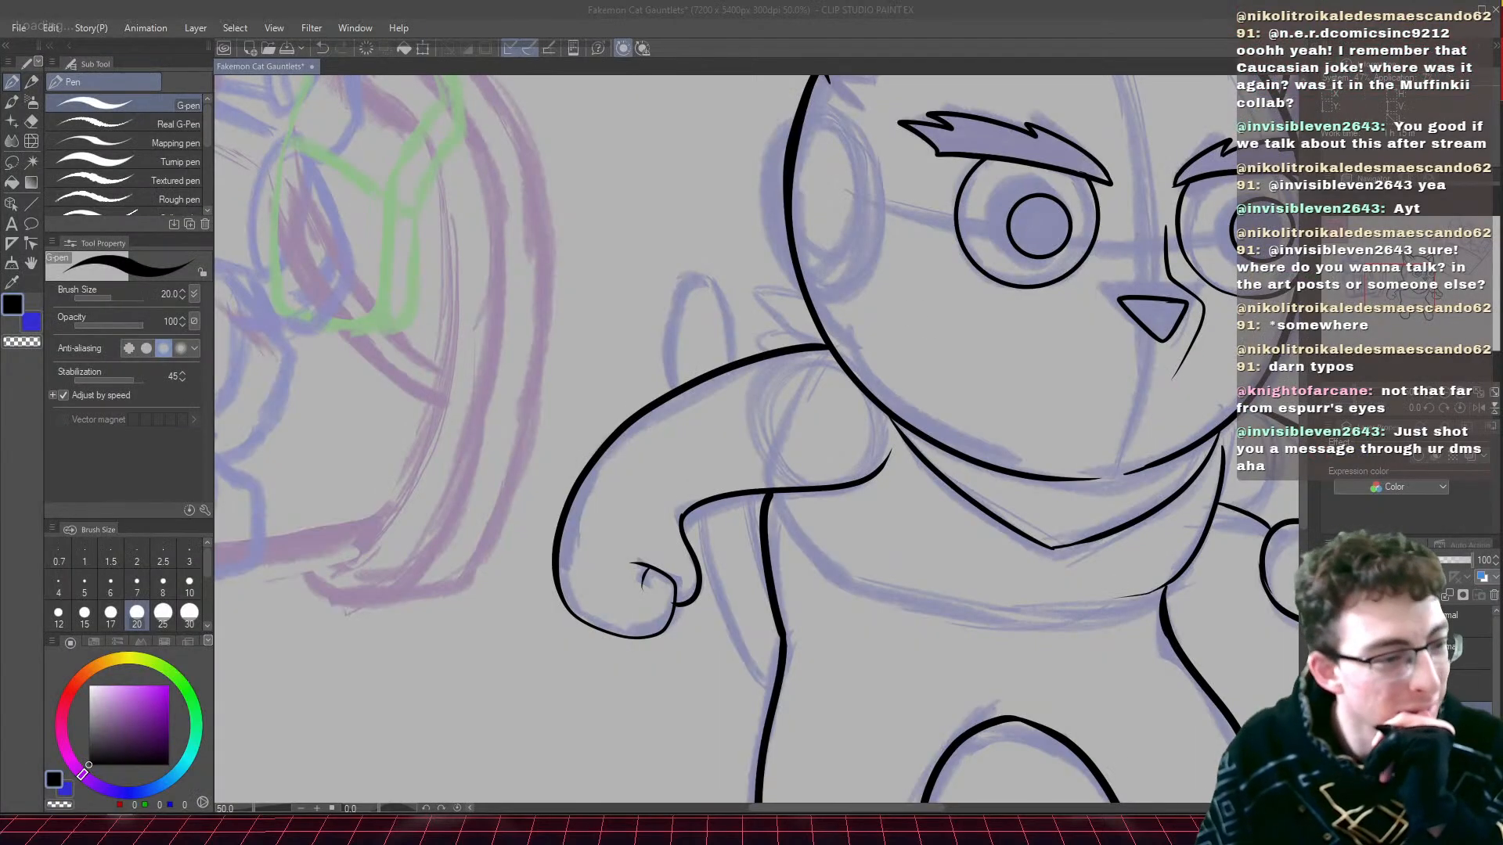
- Ink the tail behind the left arm, with its rounded loop above the arm and curves below it, and save the file
mouse_move(1402, 301)
mouse_down()
mouse_move(1415, 295)
mouse_move(1422, 321)
mouse_move(1395, 299)
mouse_up()
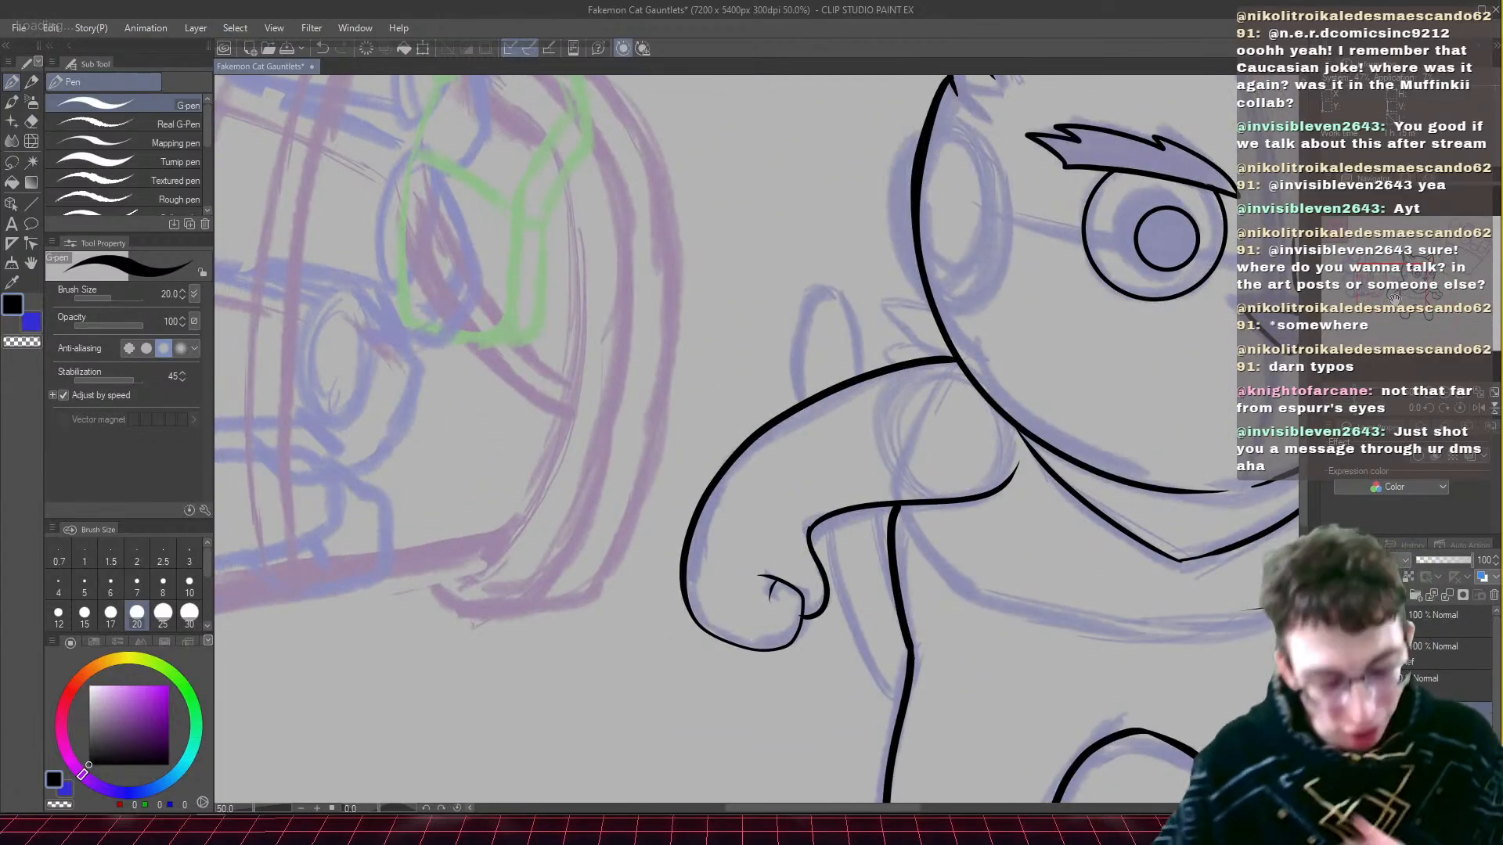
mouse_move(863, 373)
mouse_down()
mouse_move(849, 316)
mouse_move(812, 301)
mouse_move(796, 401)
mouse_up()
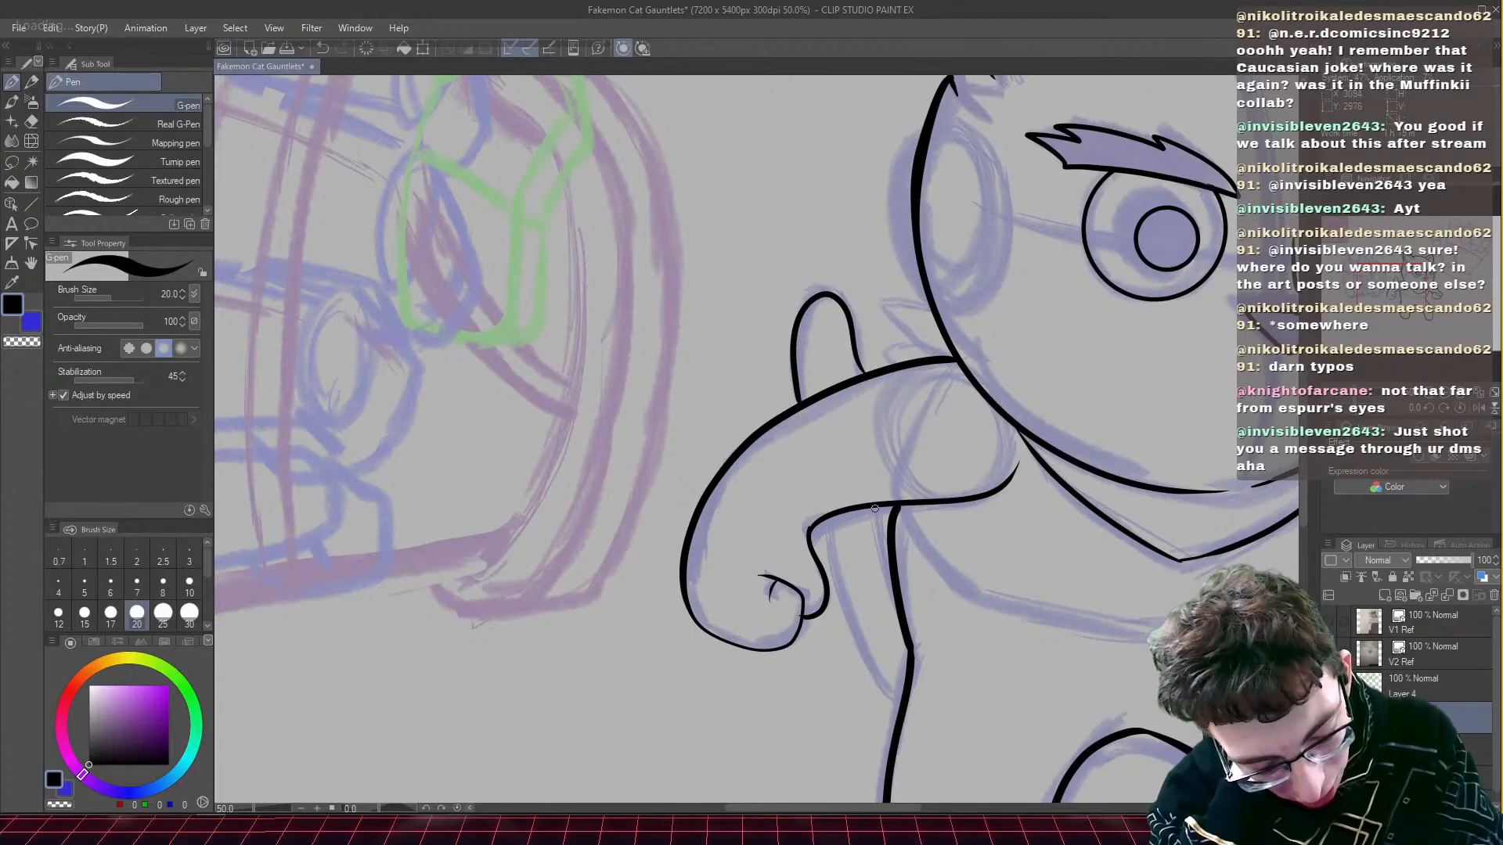
key(ctrl+z)
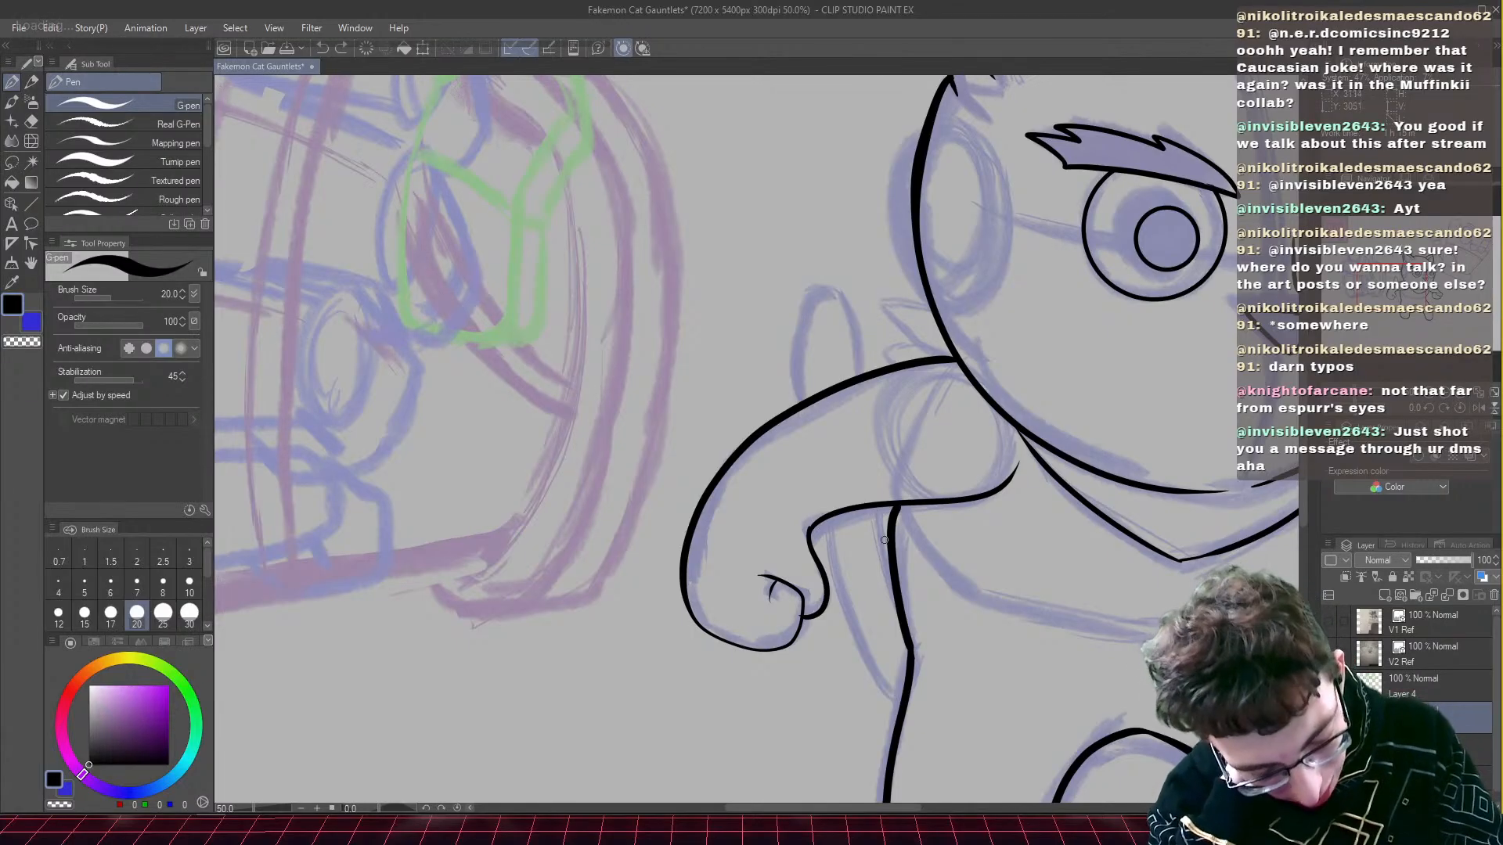
drag(888, 550, 874, 514)
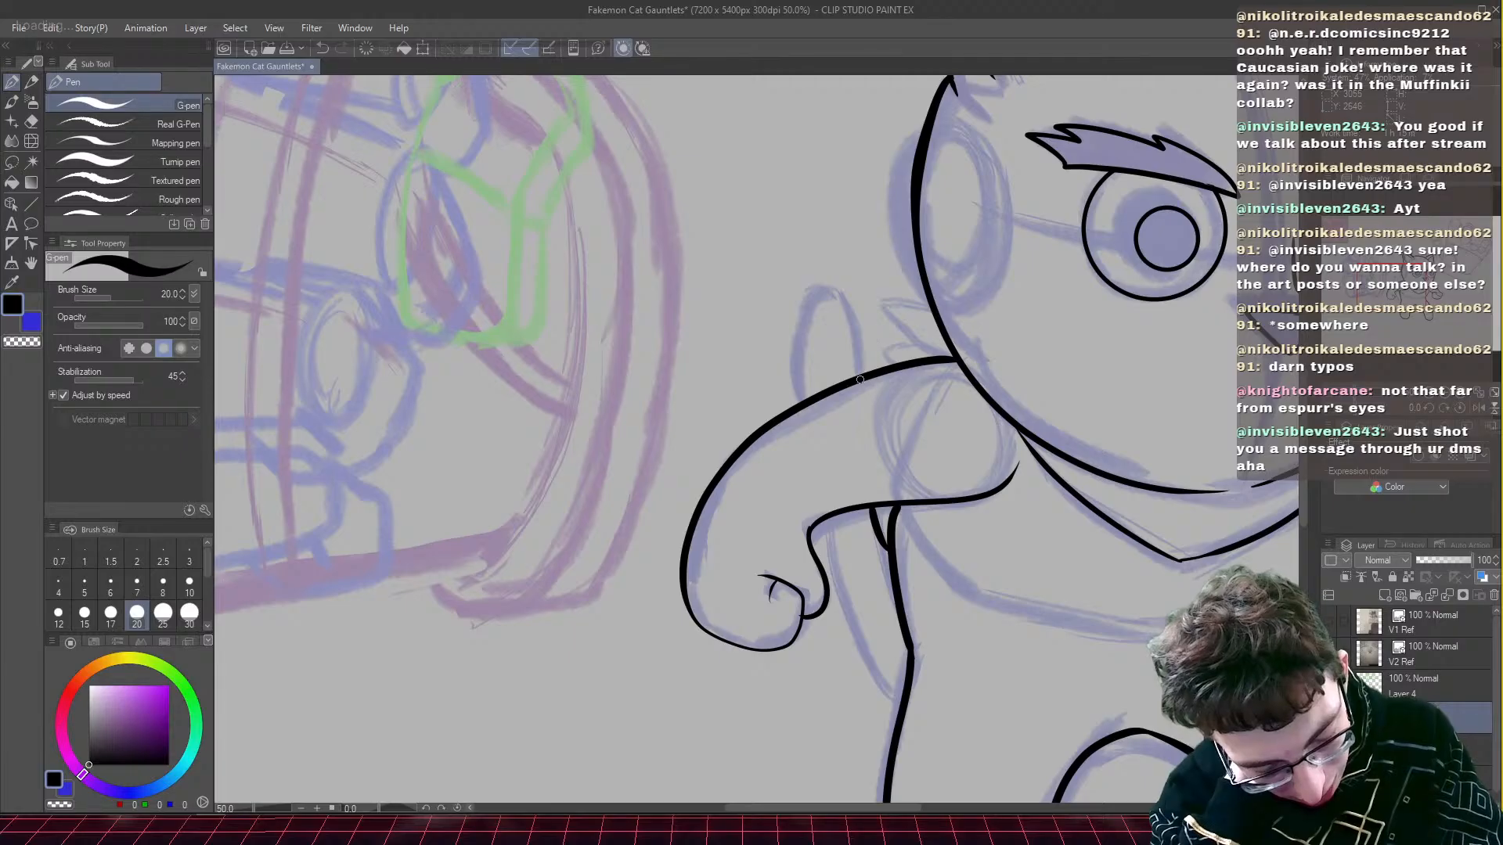
mouse_move(860, 380)
mouse_down()
mouse_move(855, 325)
mouse_move(810, 297)
mouse_move(797, 360)
mouse_move(809, 416)
mouse_up()
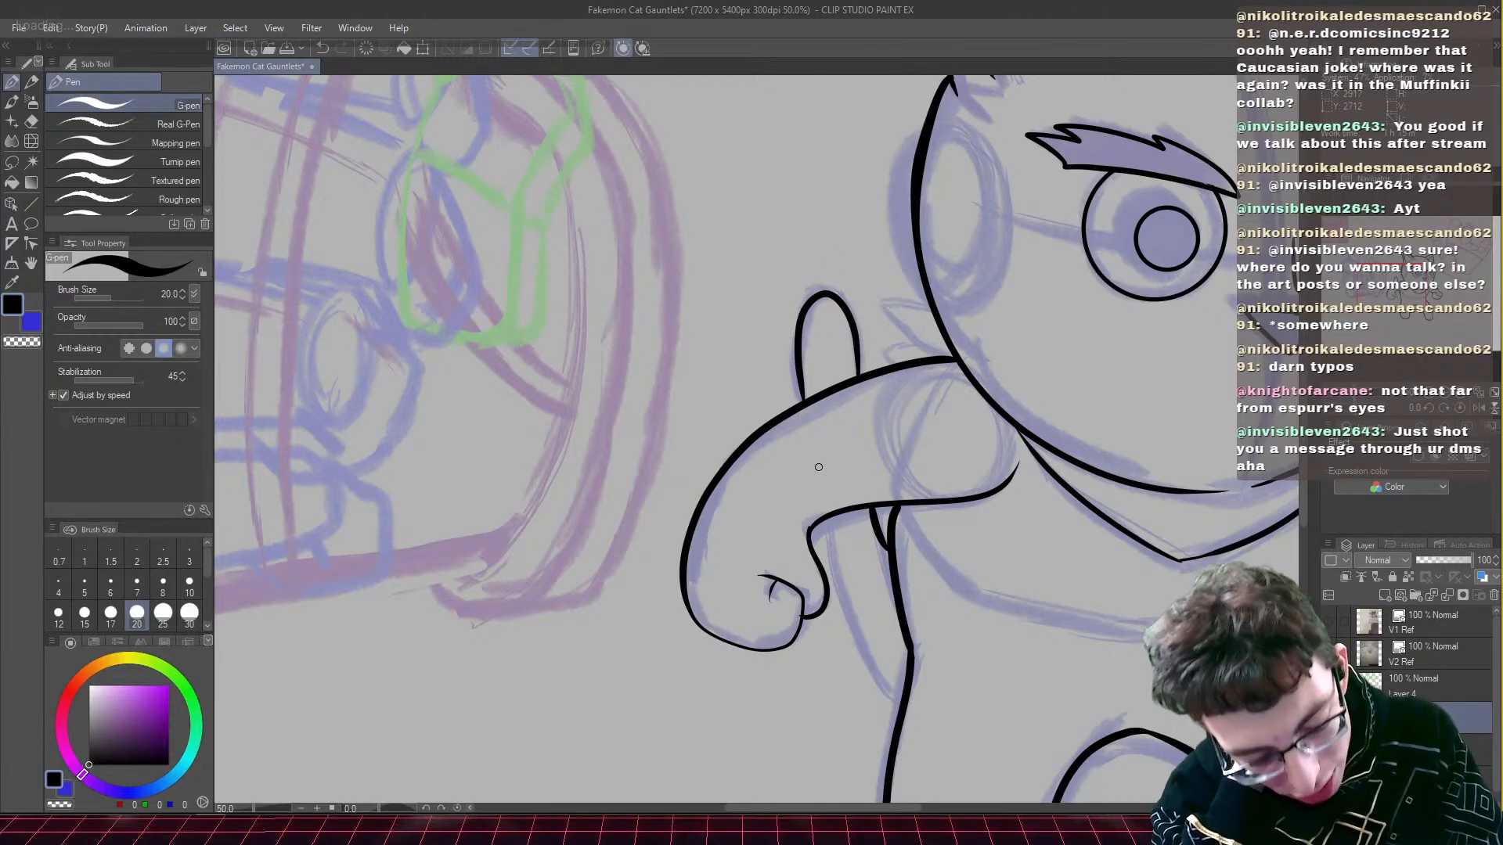
mouse_move(820, 522)
mouse_down()
mouse_move(845, 601)
mouse_move(908, 655)
mouse_up()
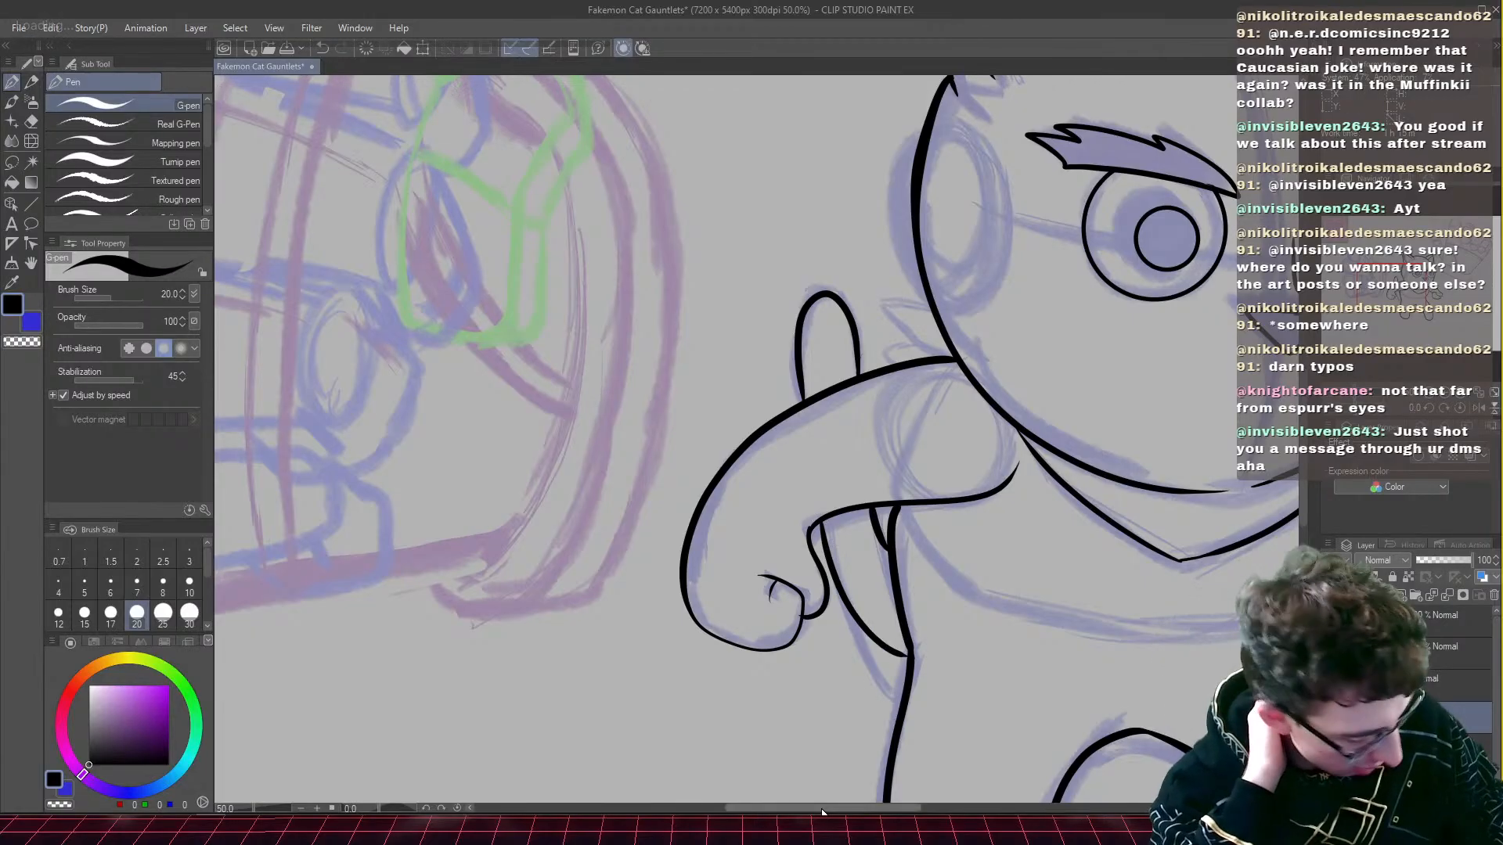
key(ctrl+s)
- Ink the pointed scarf ends behind the head above the left shoulder, add a crease line inside, and save the file
mouse_move(929, 306)
mouse_down()
mouse_move(642, 456)
mouse_move(561, 420)
mouse_move(583, 464)
mouse_move(652, 501)
mouse_up()
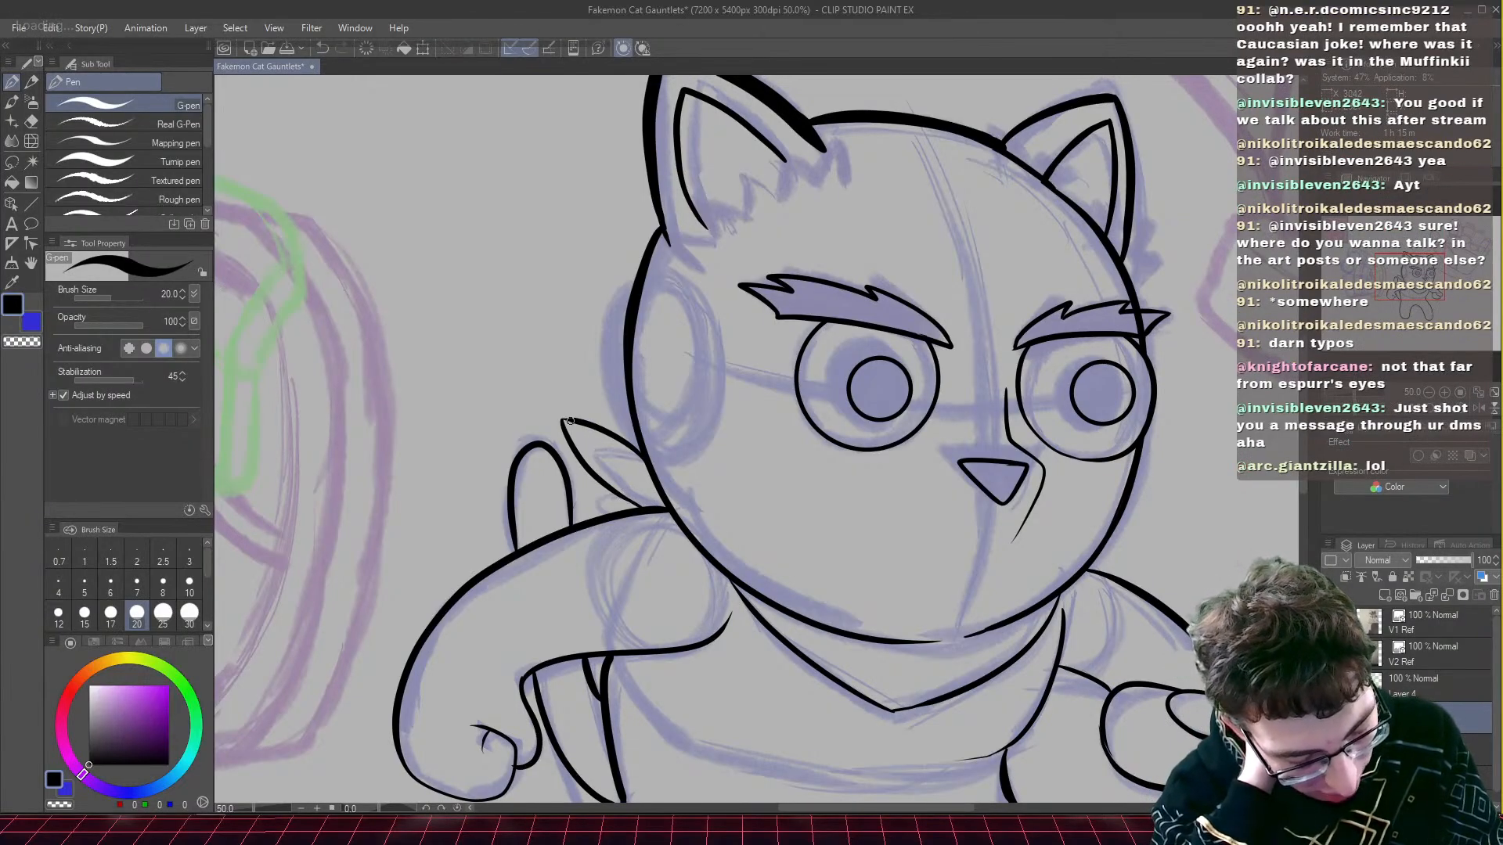
drag(584, 439, 653, 493)
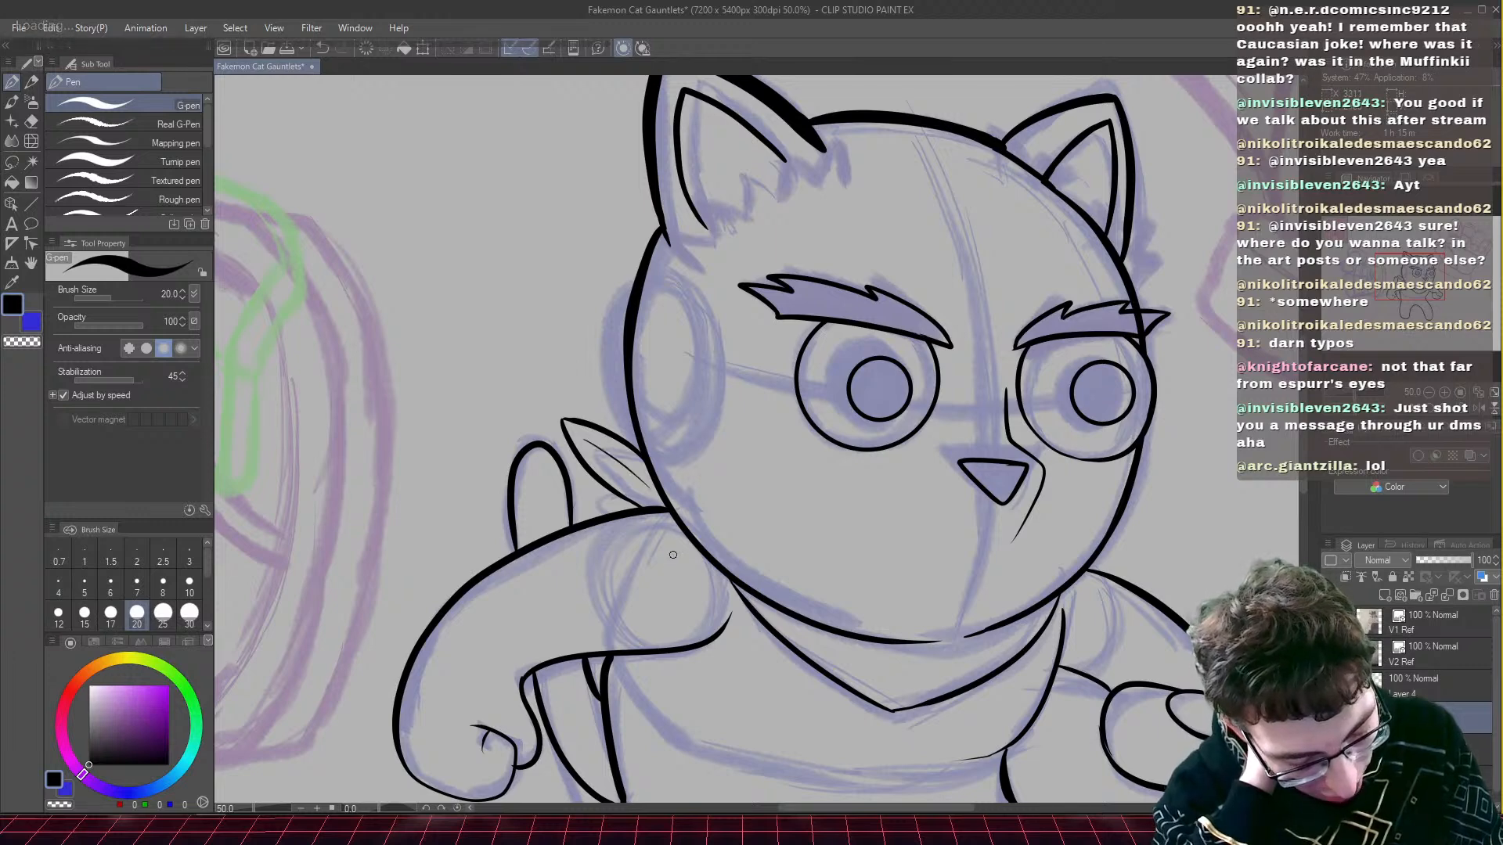
drag(630, 410, 635, 445)
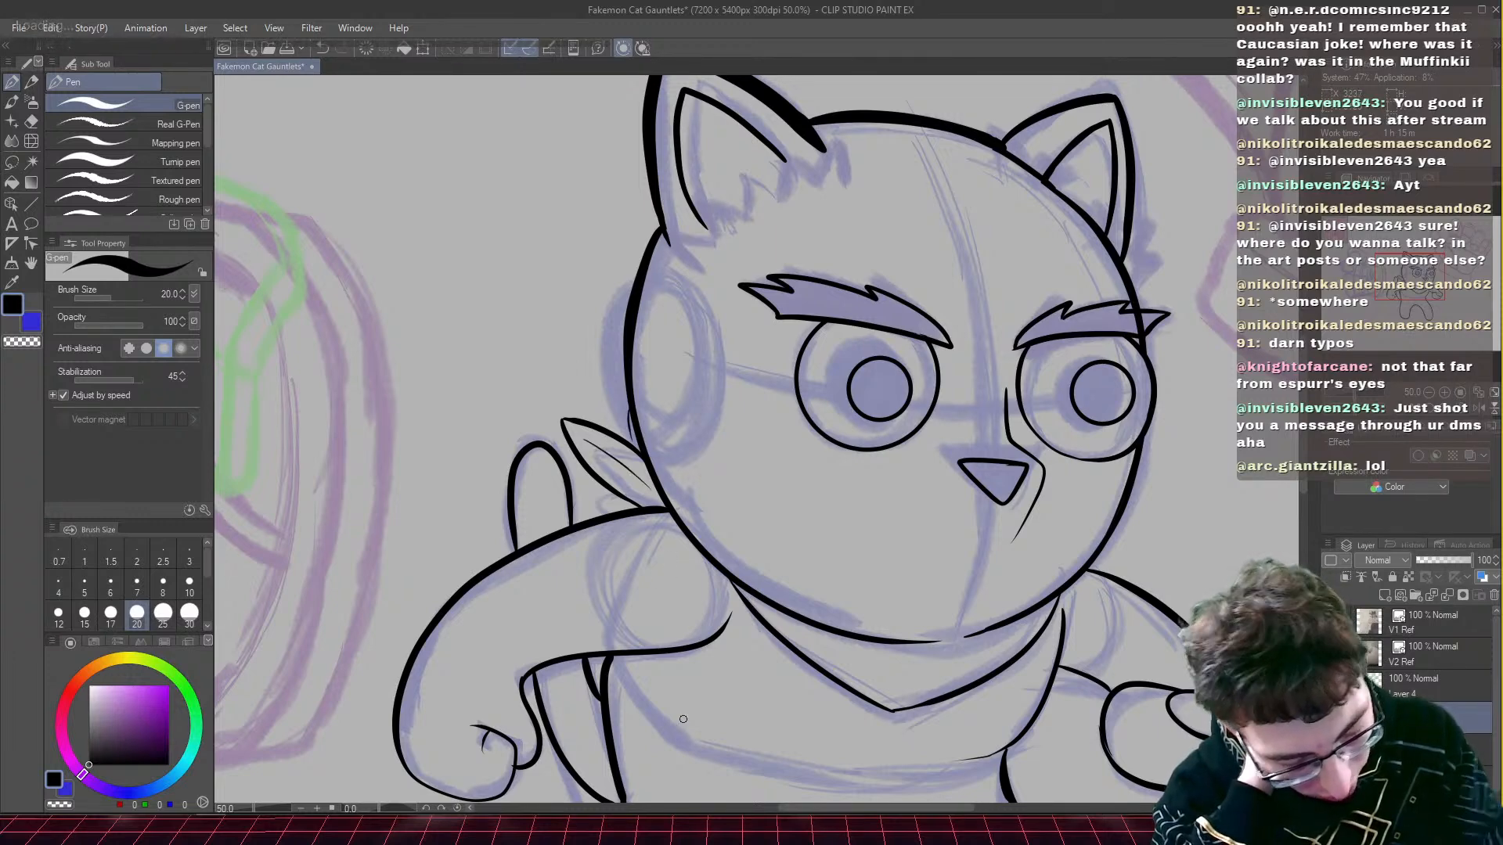
key(ctrl+s)
key(ctrl+z)
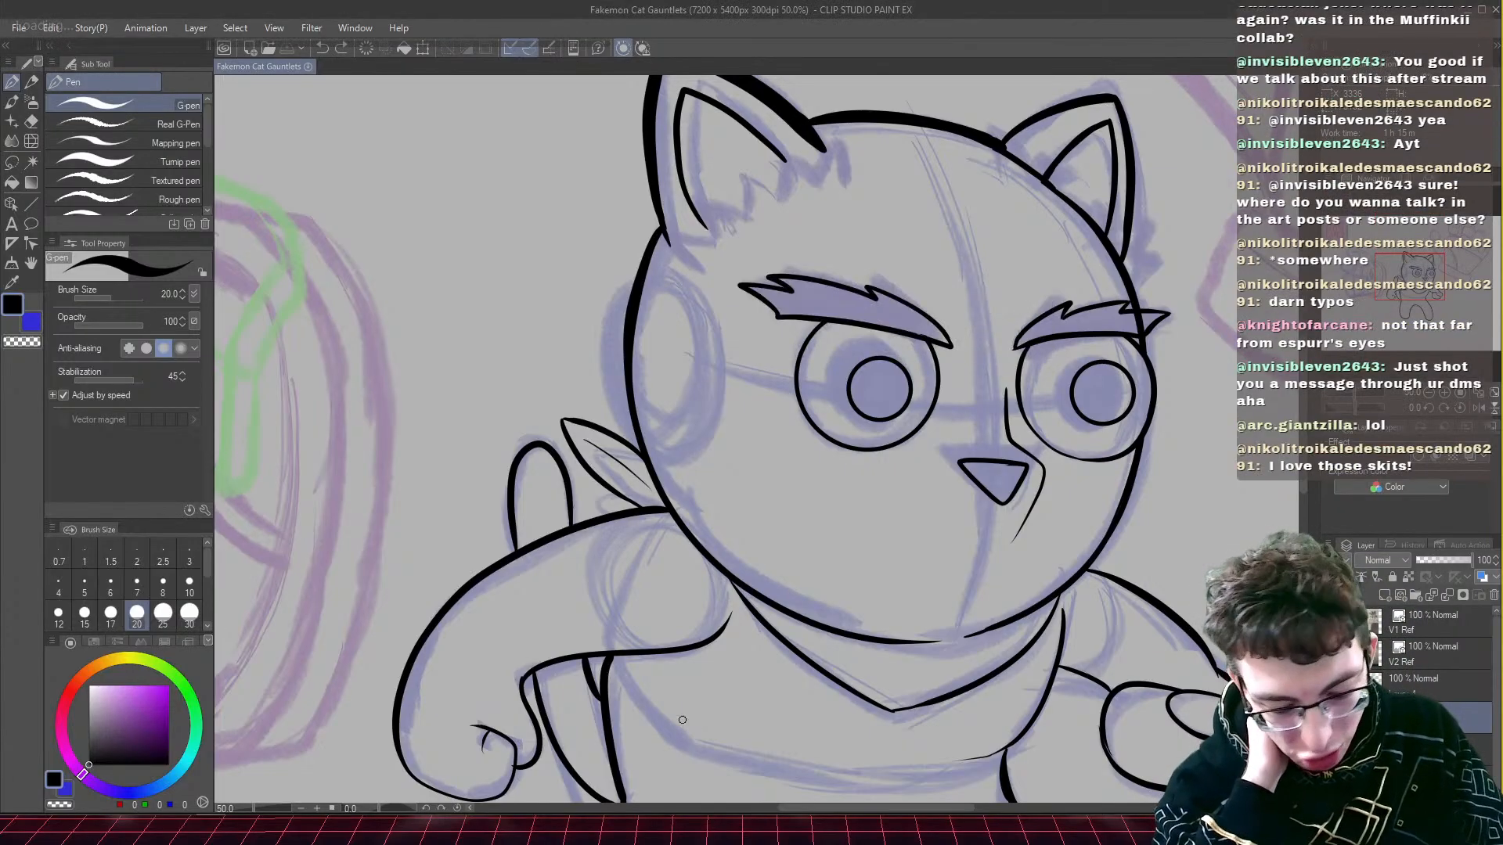
- Ink the rounded outline of the open gauntlet's thumb tip and close it with a curved lower edge
scroll(682, 719, down, 1)
drag(1440, 273, 1479, 260)
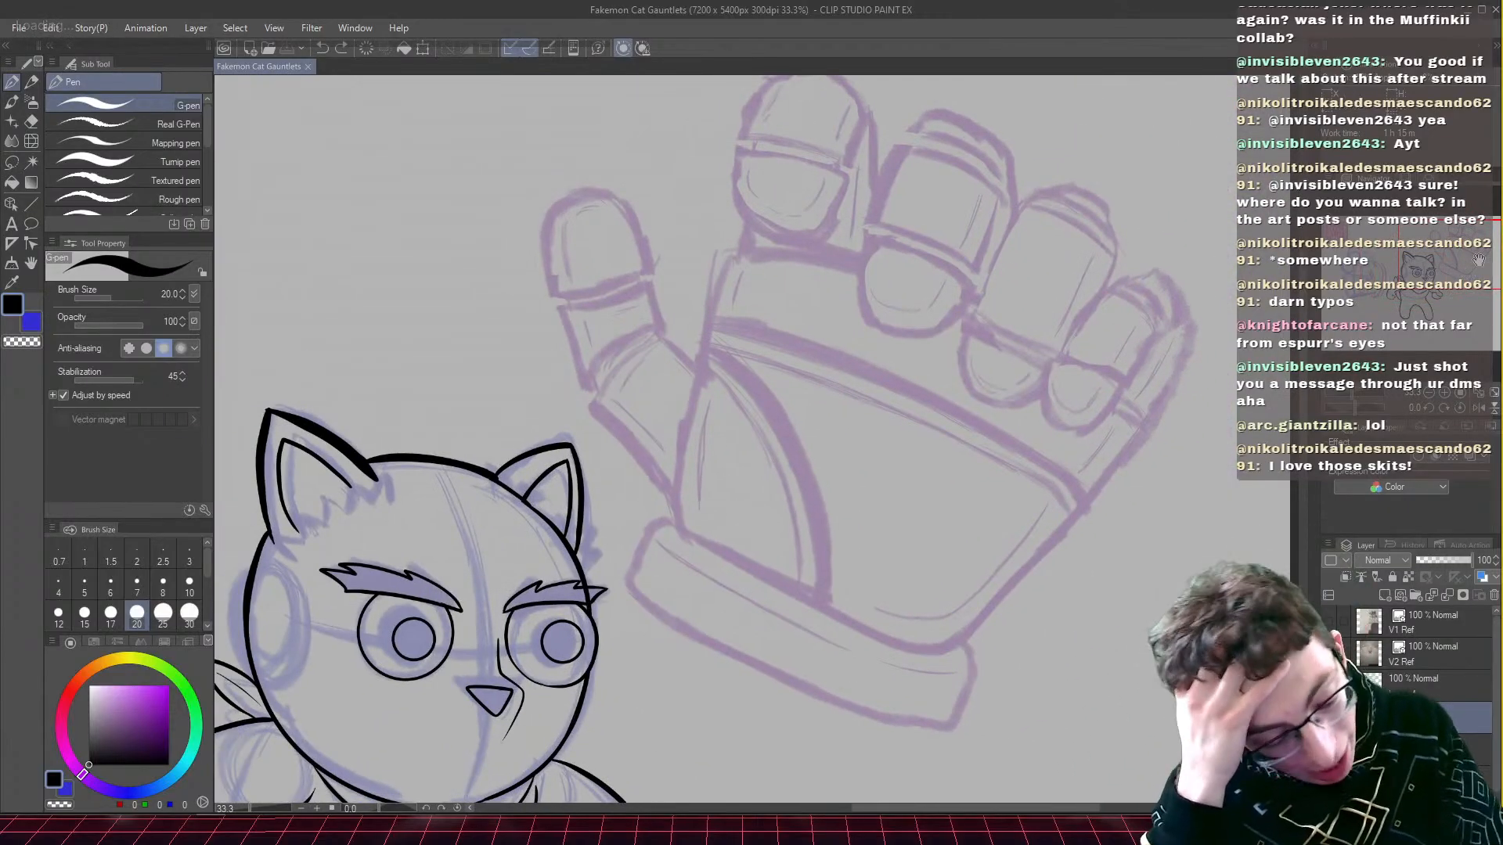
mouse_move(588, 193)
mouse_down()
mouse_move(639, 234)
mouse_move(648, 274)
mouse_move(619, 290)
mouse_up()
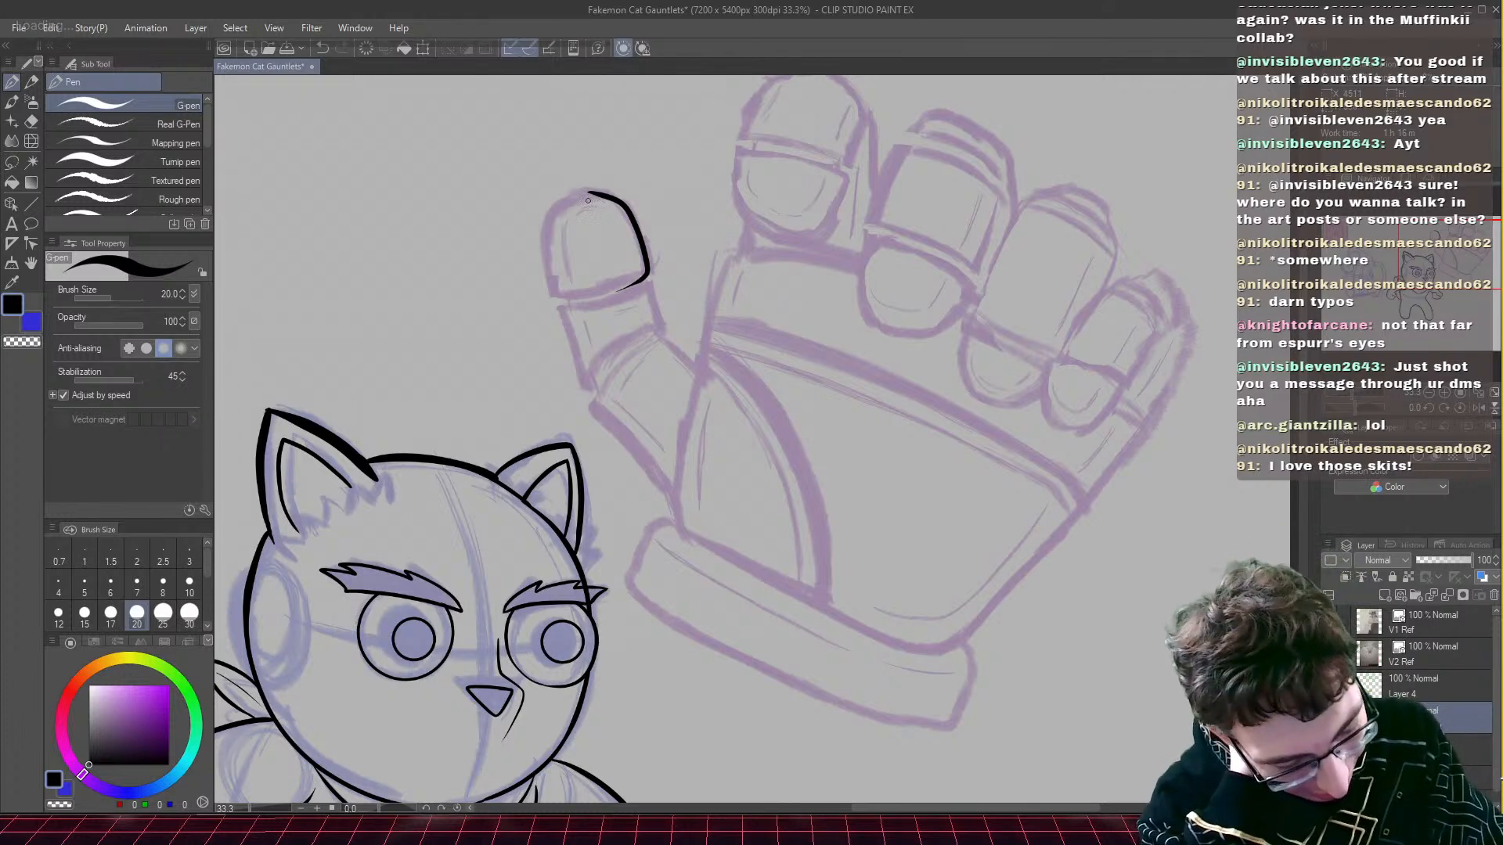
drag(592, 193, 564, 213)
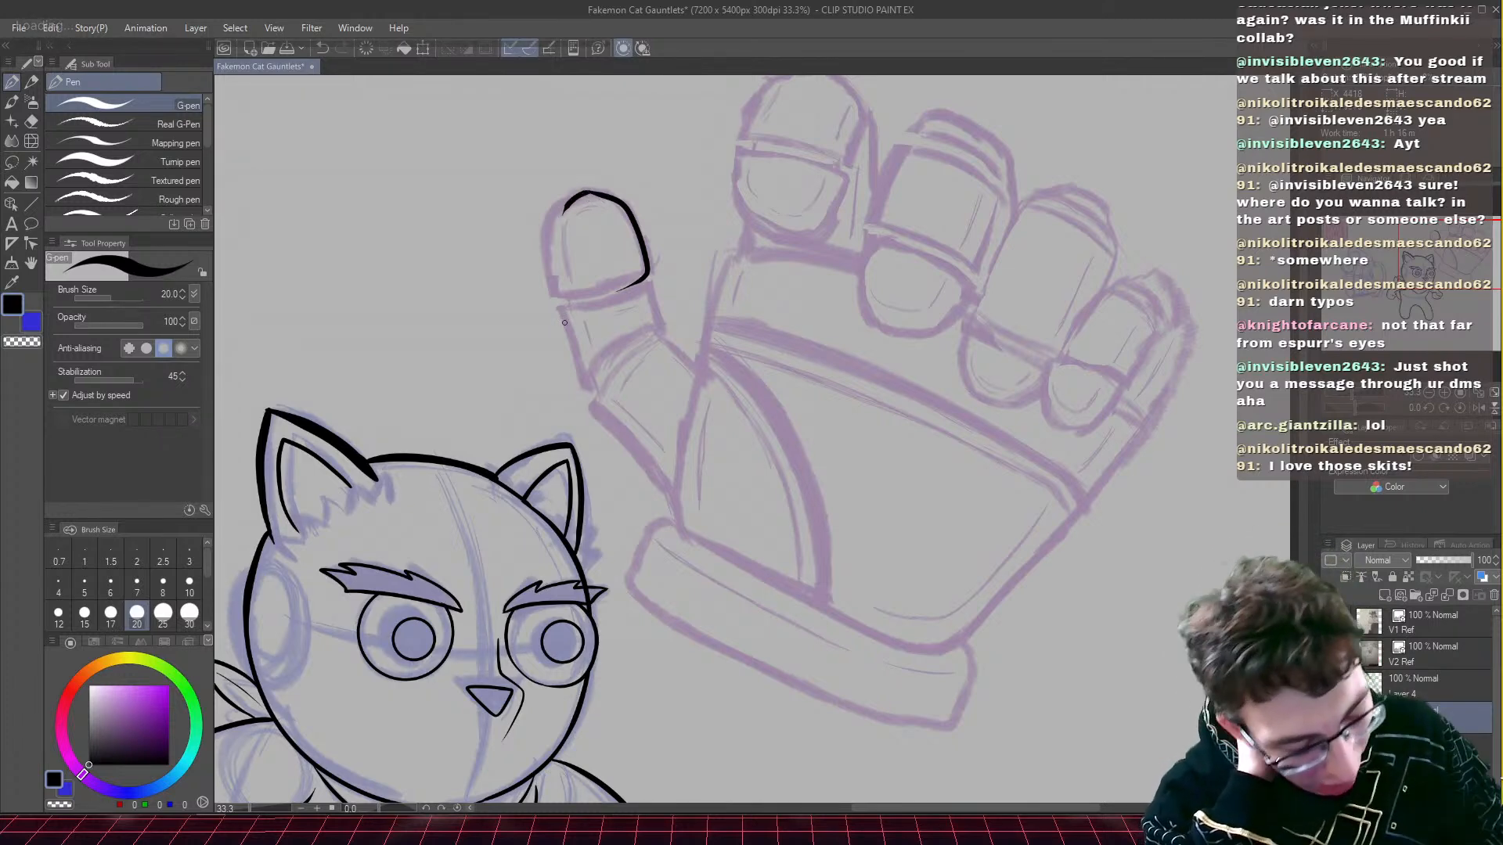
key(ctrl+z)
scroll(565, 322, up, 1)
drag(1444, 235, 1432, 222)
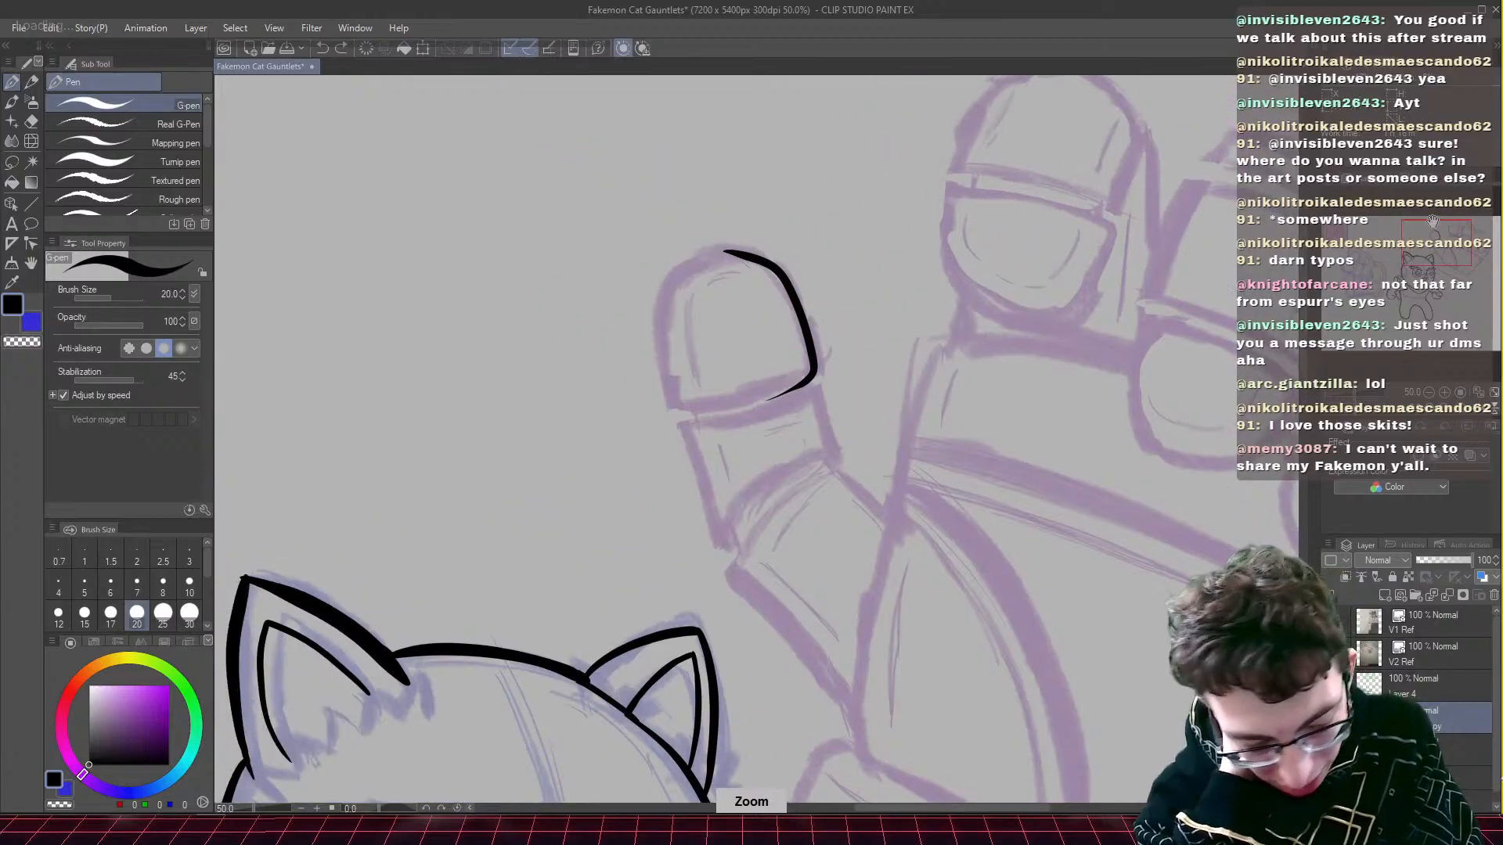
mouse_move(723, 251)
mouse_down()
mouse_move(673, 266)
mouse_move(650, 338)
mouse_move(664, 395)
mouse_up()
drag(650, 332, 670, 413)
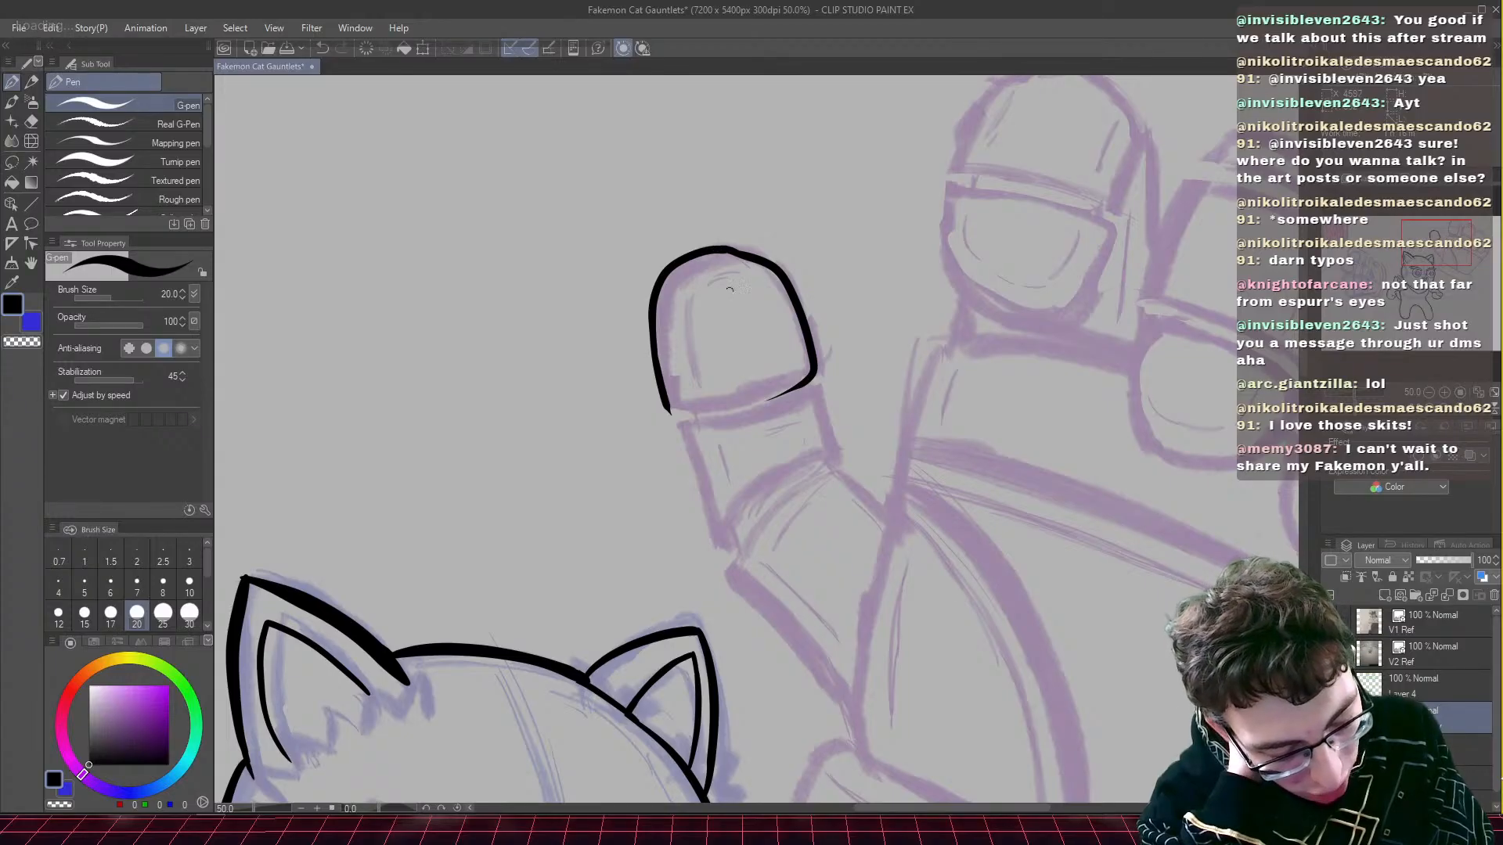
drag(791, 389, 733, 397)
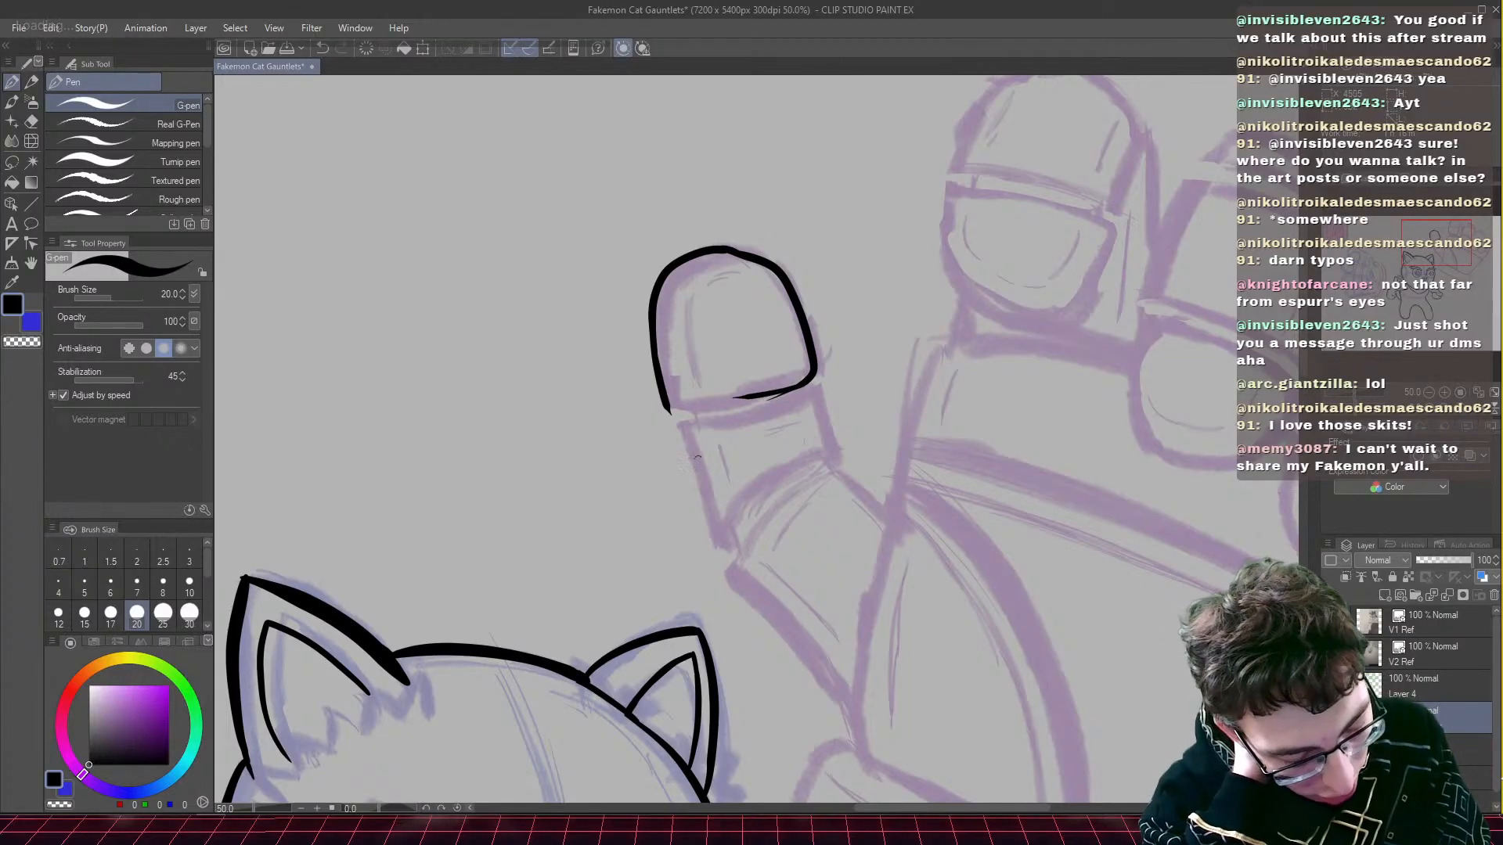
key(ctrl+z)
key(ctrl+z)
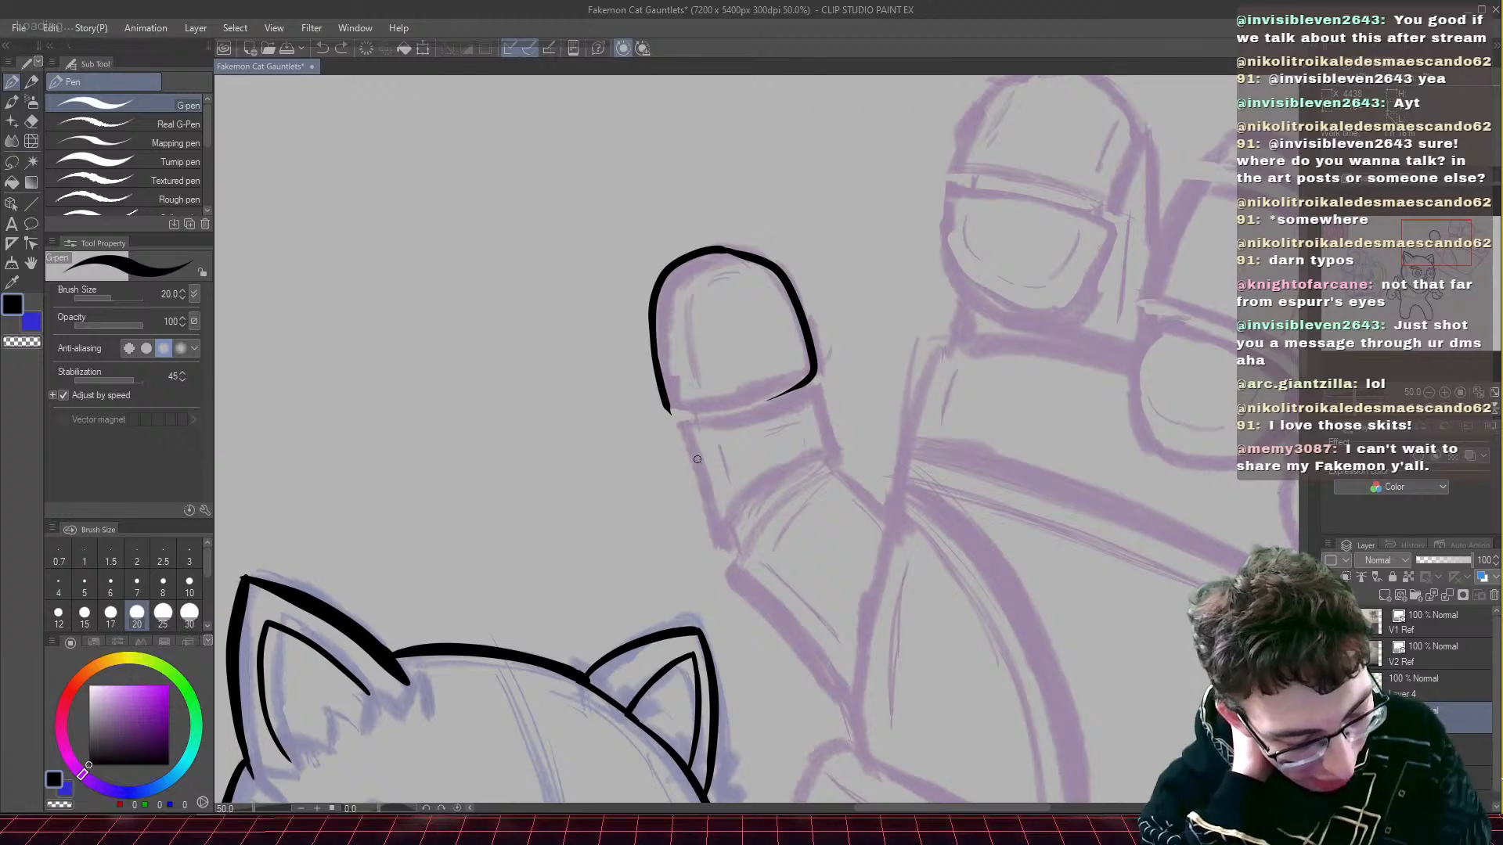
mouse_move(668, 409)
mouse_down()
mouse_move(771, 401)
mouse_move(819, 361)
mouse_up()
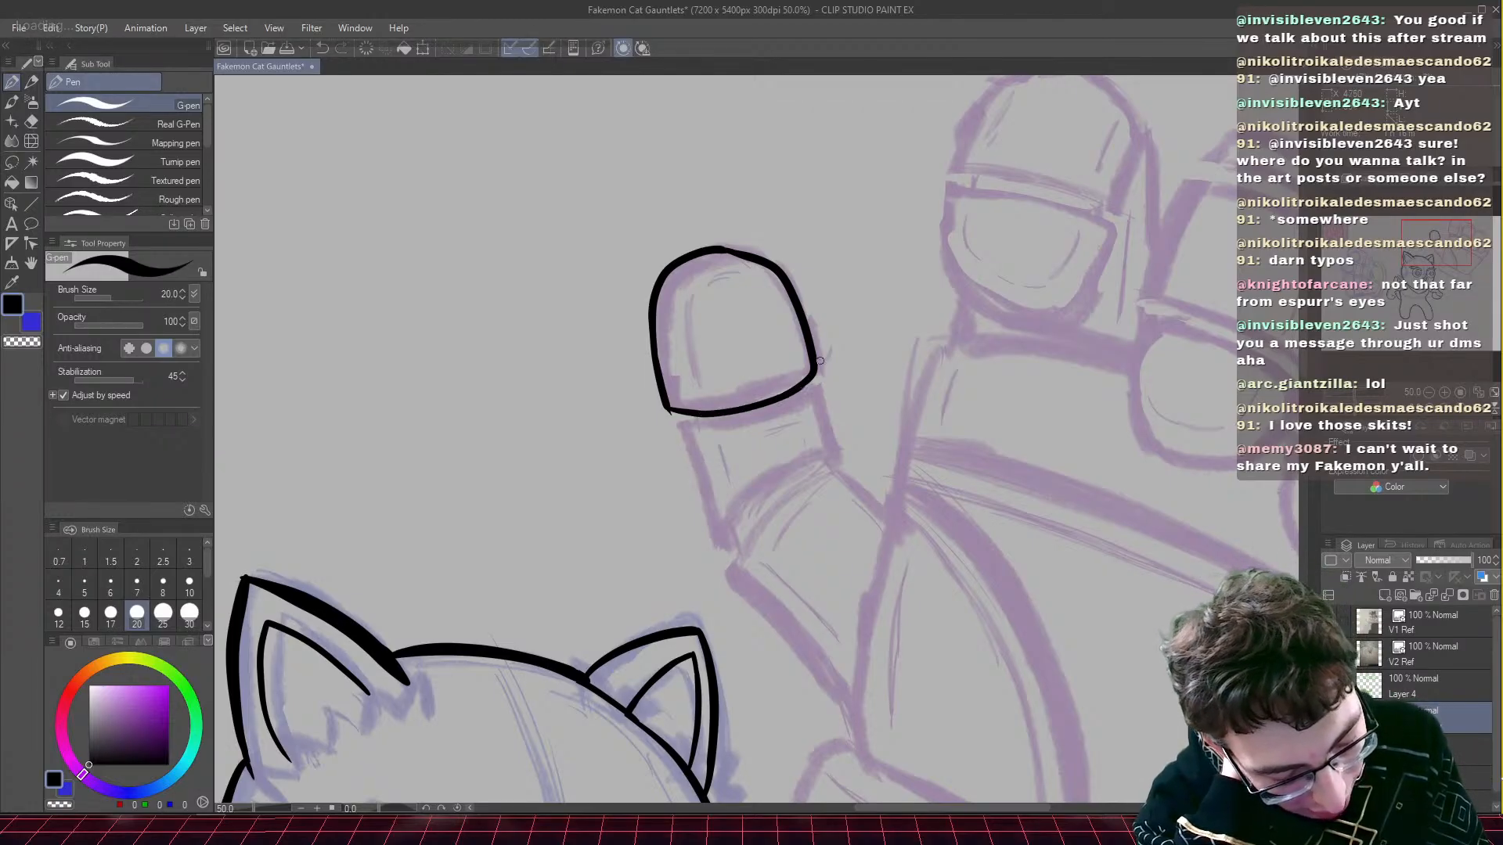
- Add two contour lines inside the thumb tip, then clean up and re-ink its upper edge
mouse_move(759, 273)
mouse_down()
mouse_move(726, 269)
mouse_move(686, 309)
mouse_move(704, 399)
mouse_up()
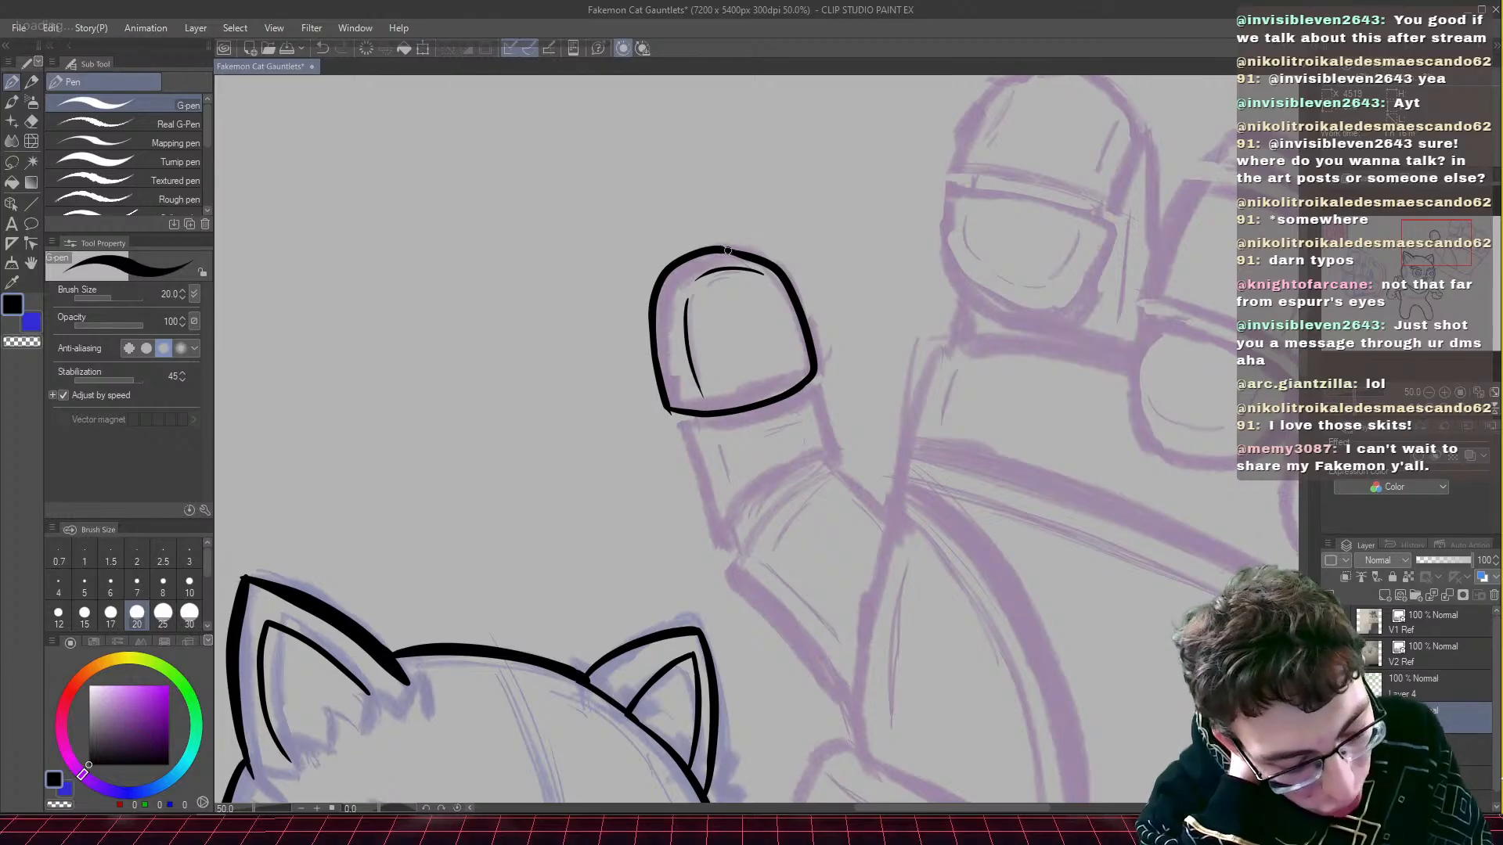
drag(727, 251, 785, 270)
click(31, 122)
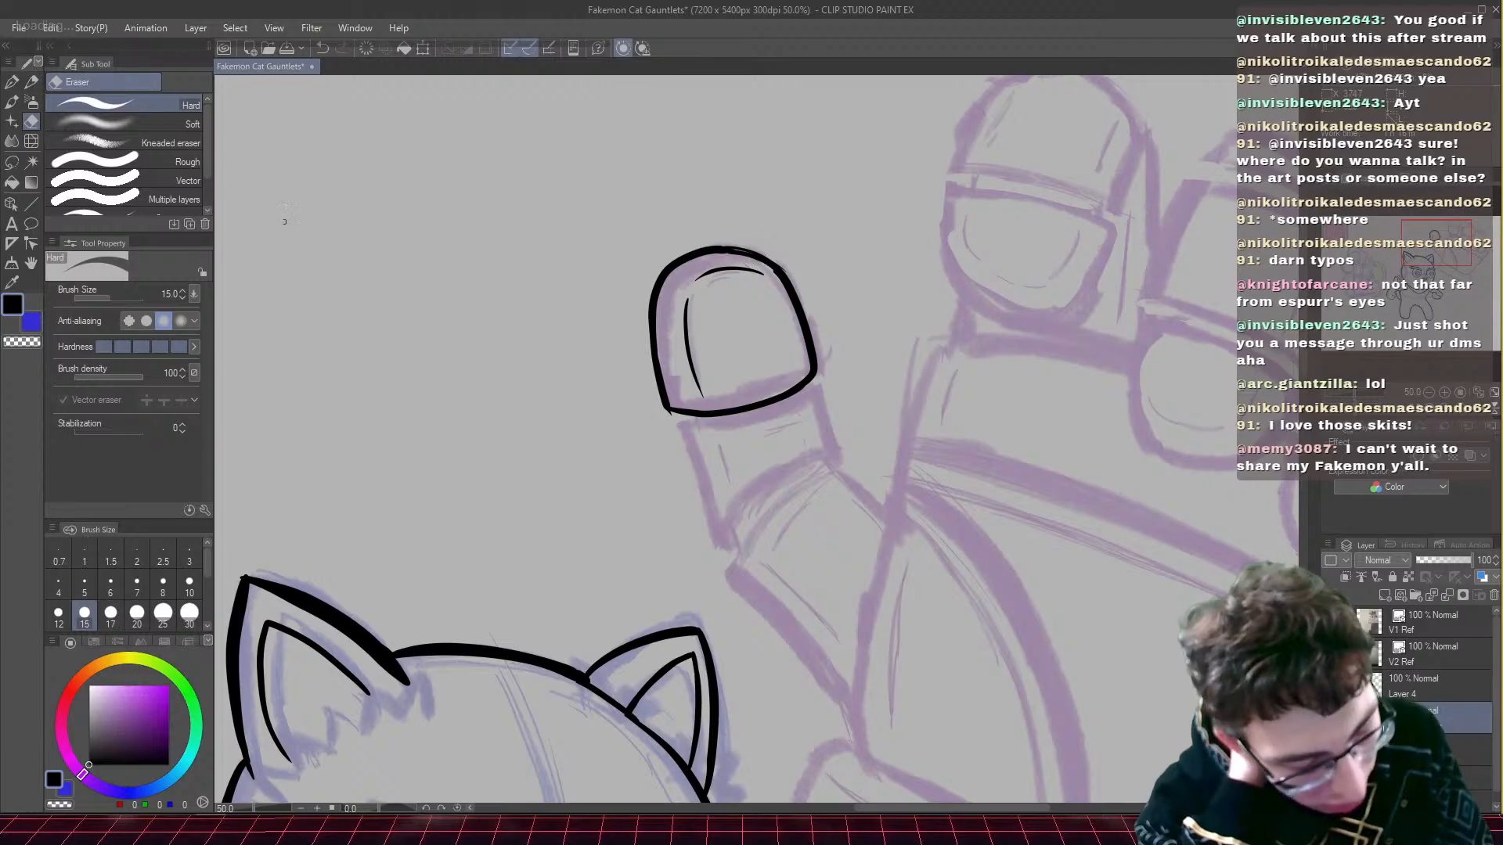
key(p)
drag(713, 252, 782, 278)
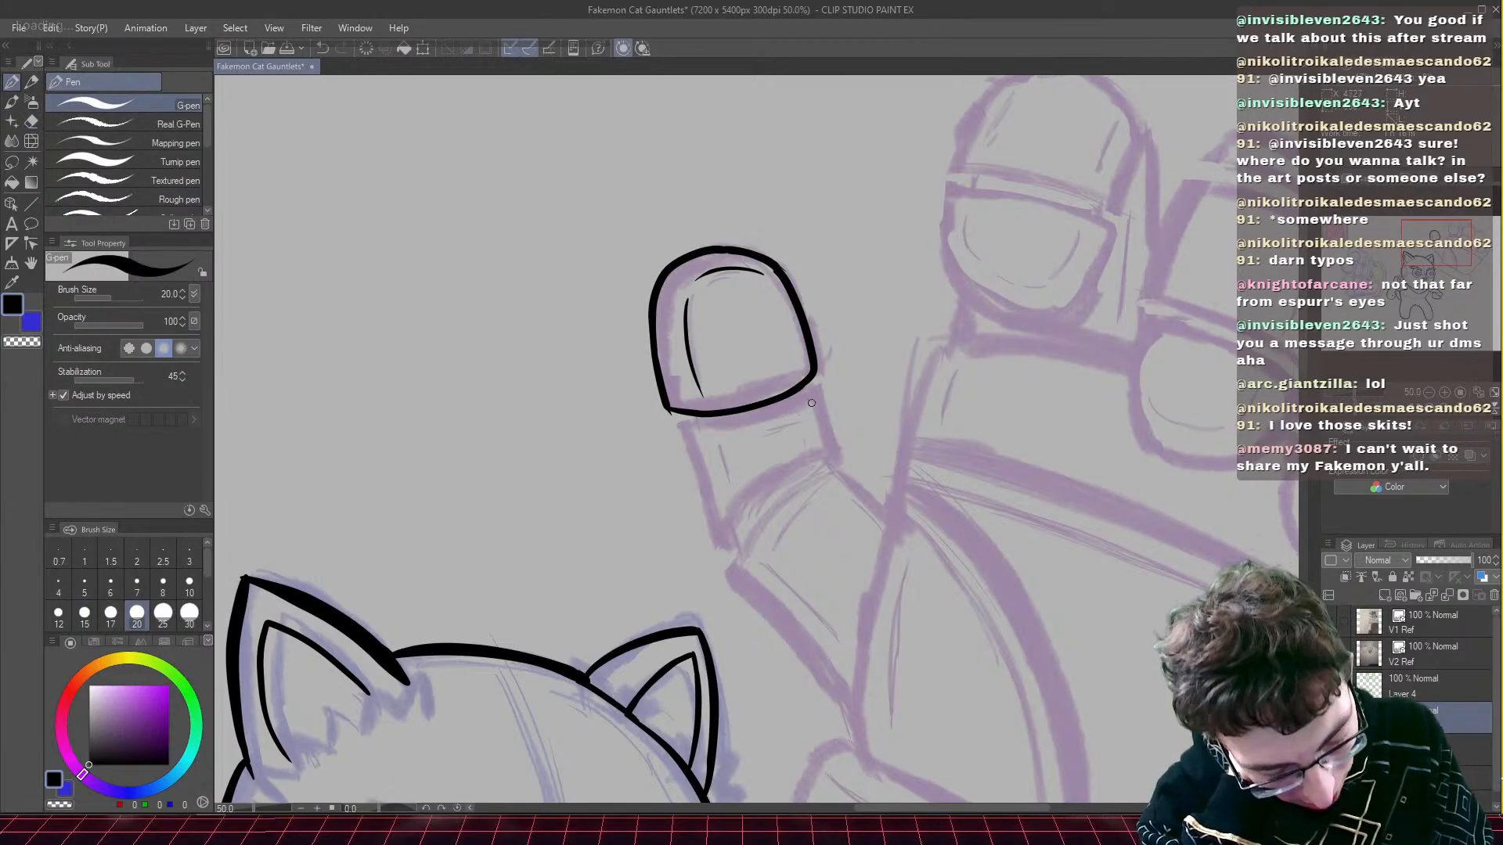
- Ink the thumb's middle segment below the tip, with the narrow joint between them and contour lines inside
mouse_move(812, 403)
mouse_down()
mouse_move(824, 436)
mouse_move(816, 398)
mouse_move(834, 470)
mouse_up()
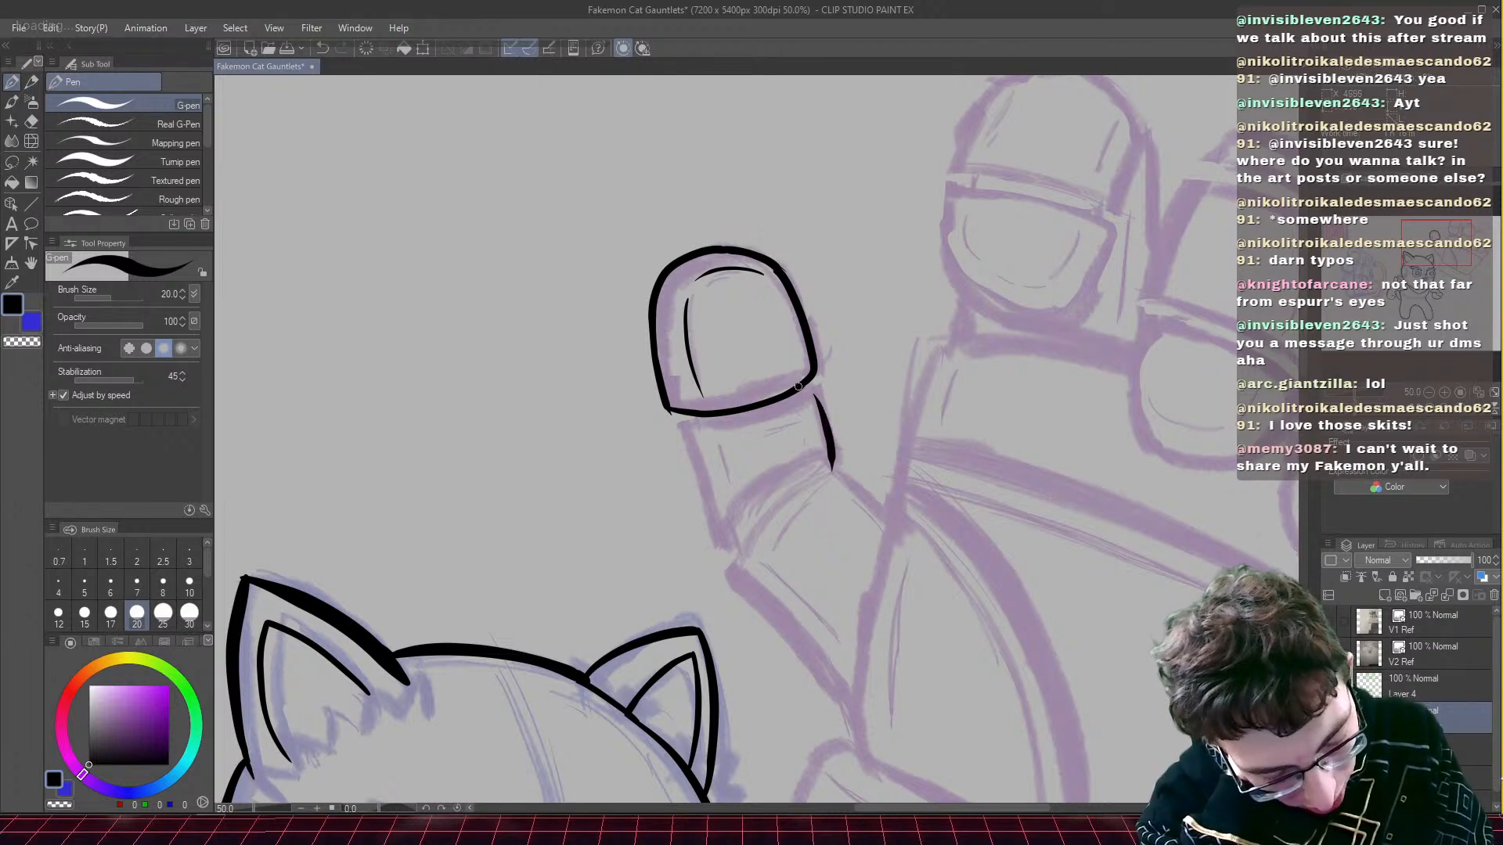
mouse_move(811, 399)
mouse_down()
mouse_move(724, 424)
mouse_move(674, 416)
mouse_move(692, 482)
mouse_up()
drag(675, 430, 720, 550)
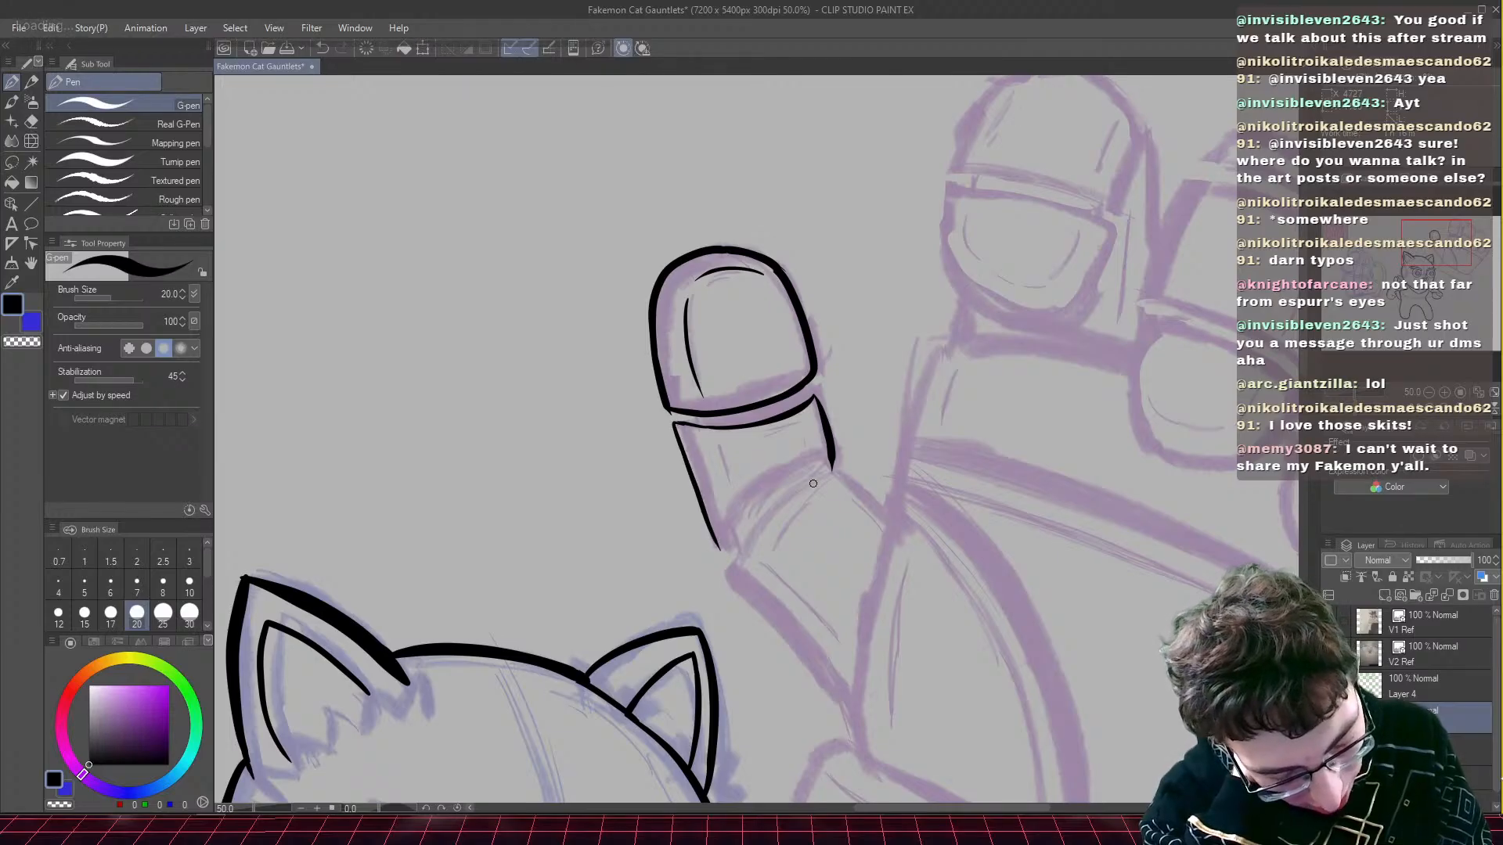
drag(833, 463, 834, 472)
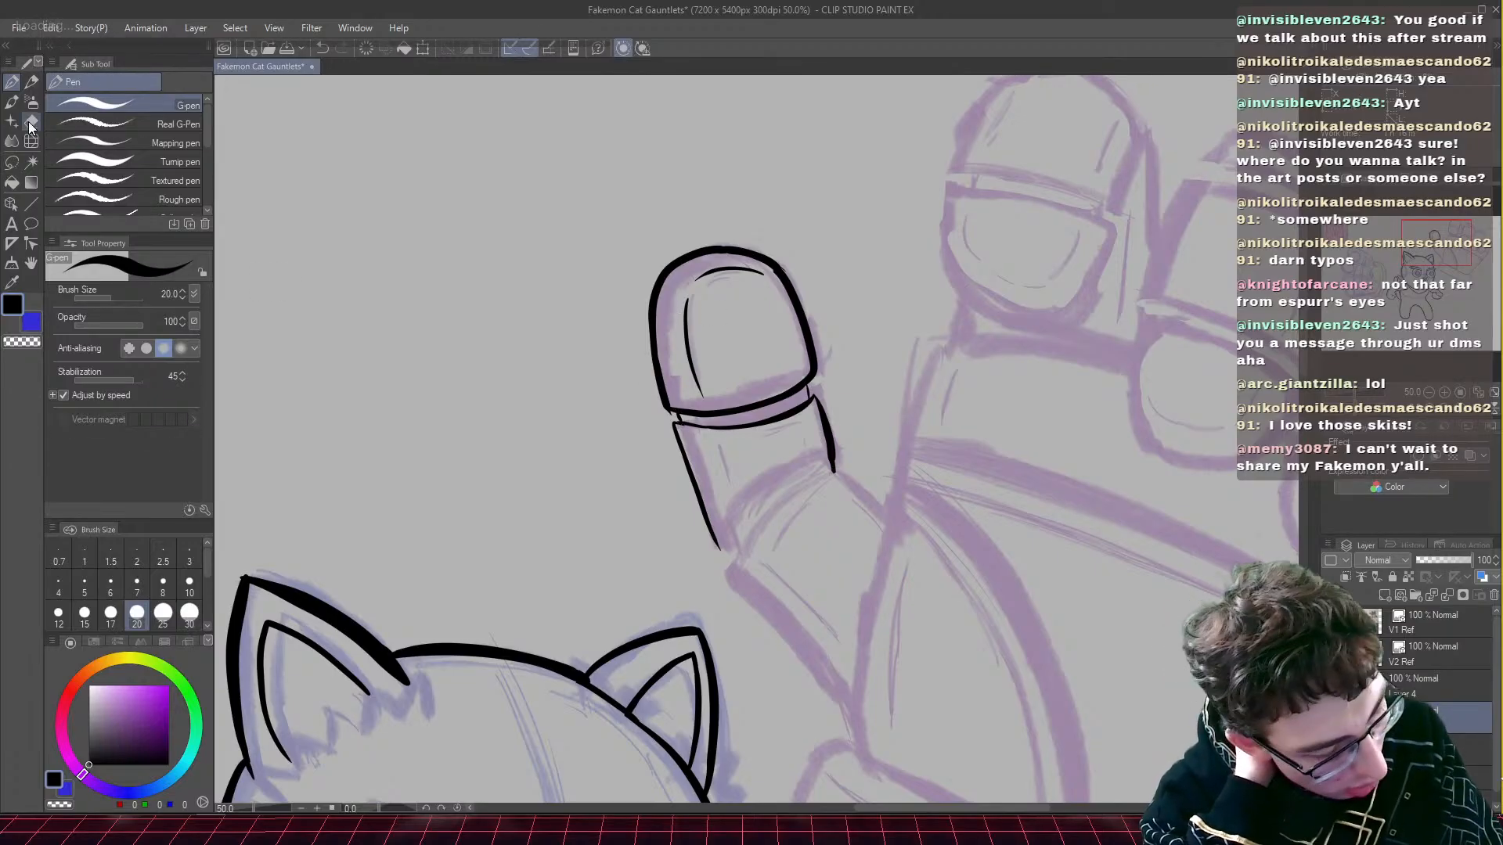
key(e)
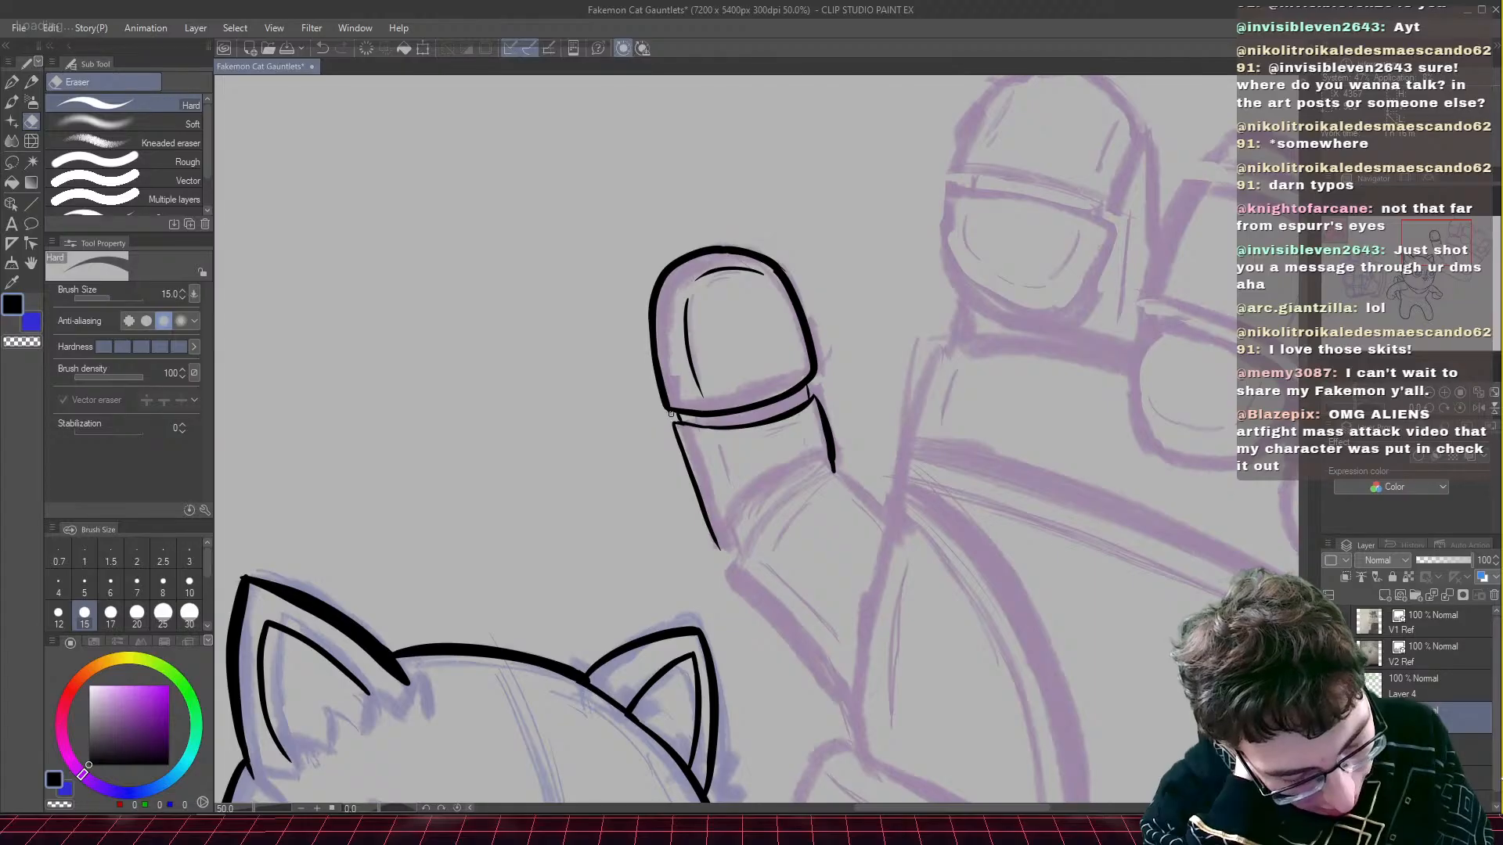
key(p)
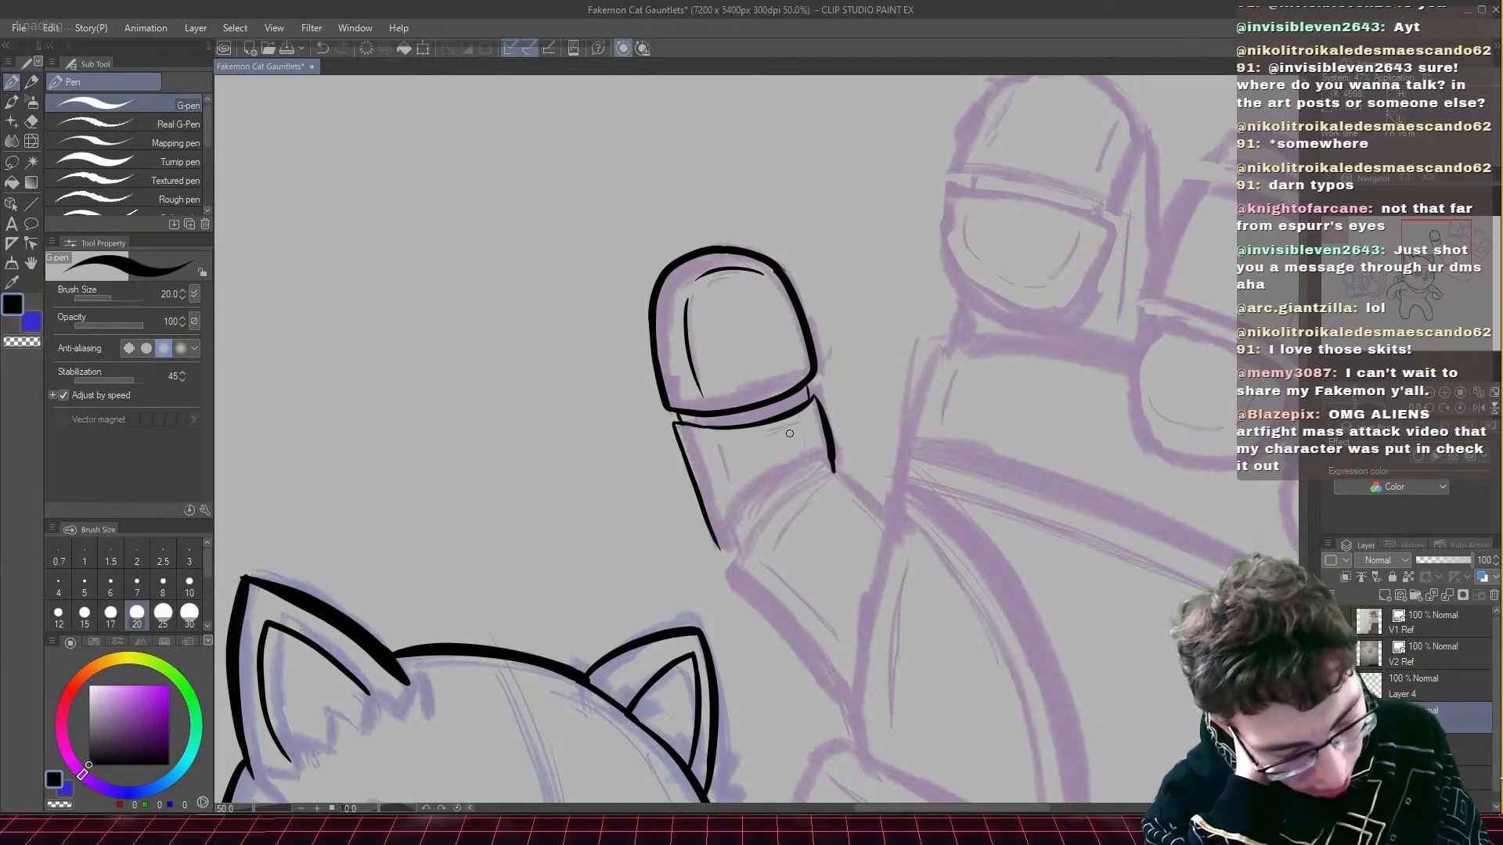
mouse_move(813, 415)
mouse_down()
mouse_move(785, 432)
mouse_move(650, 433)
mouse_move(721, 470)
mouse_move(744, 537)
mouse_up()
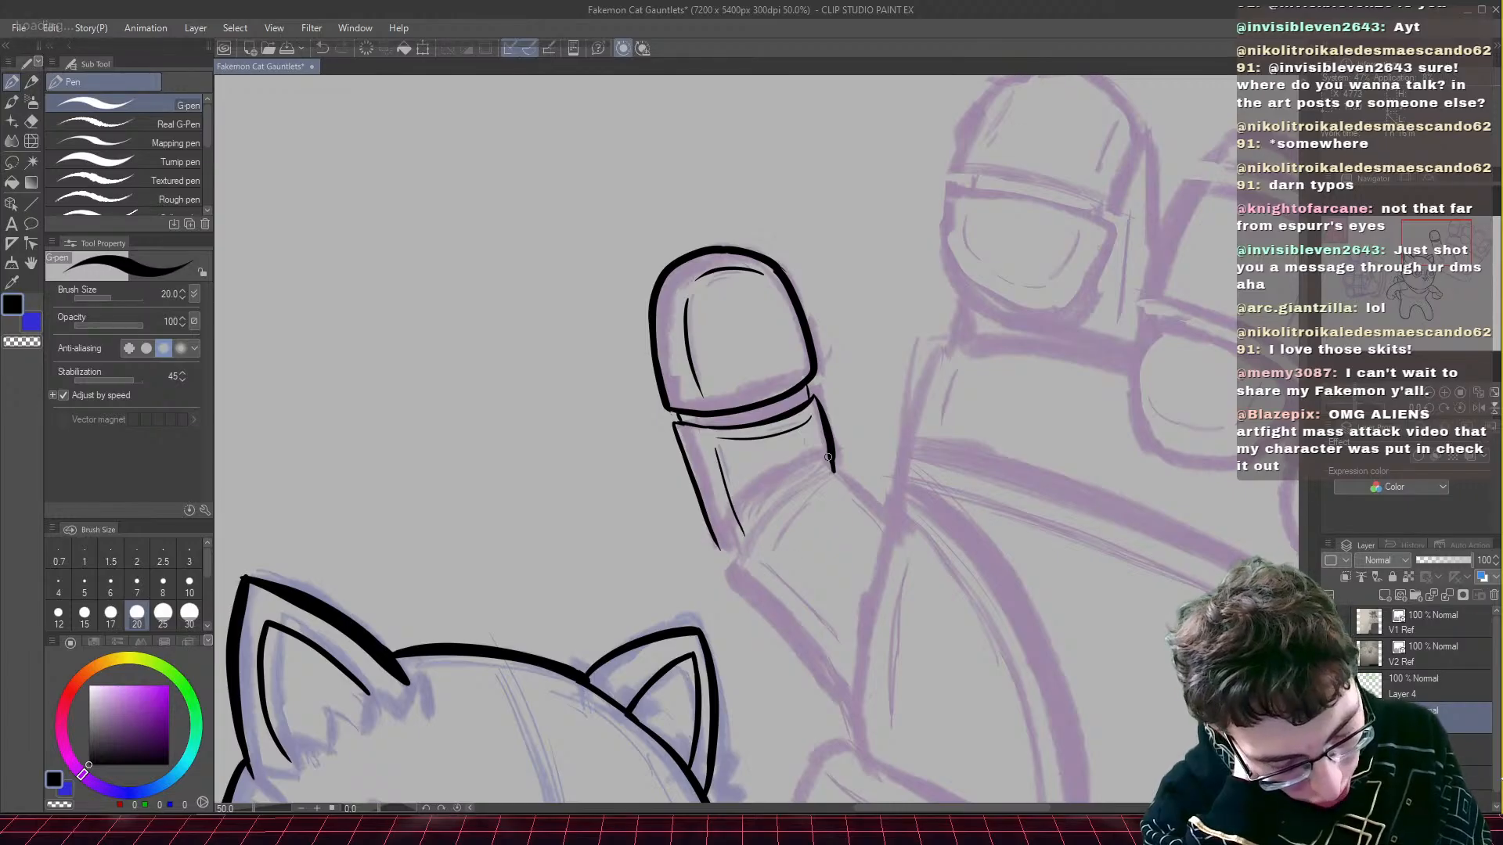
- Ink the thumb's base segment with inner contour lines and a small joint, thicken the middle segment's outer edge, and save the file
click(31, 121)
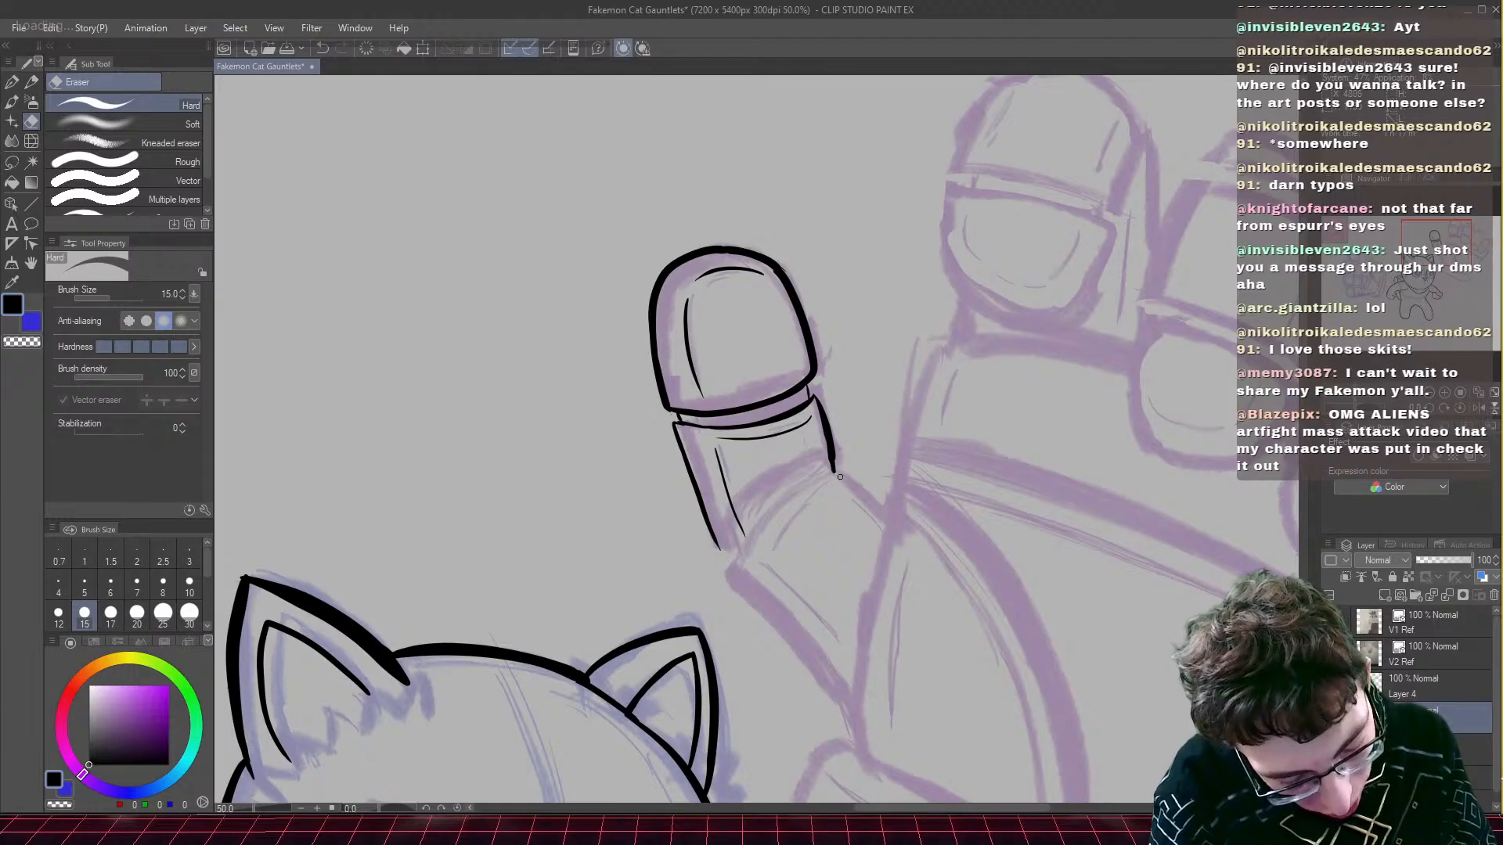
key(p)
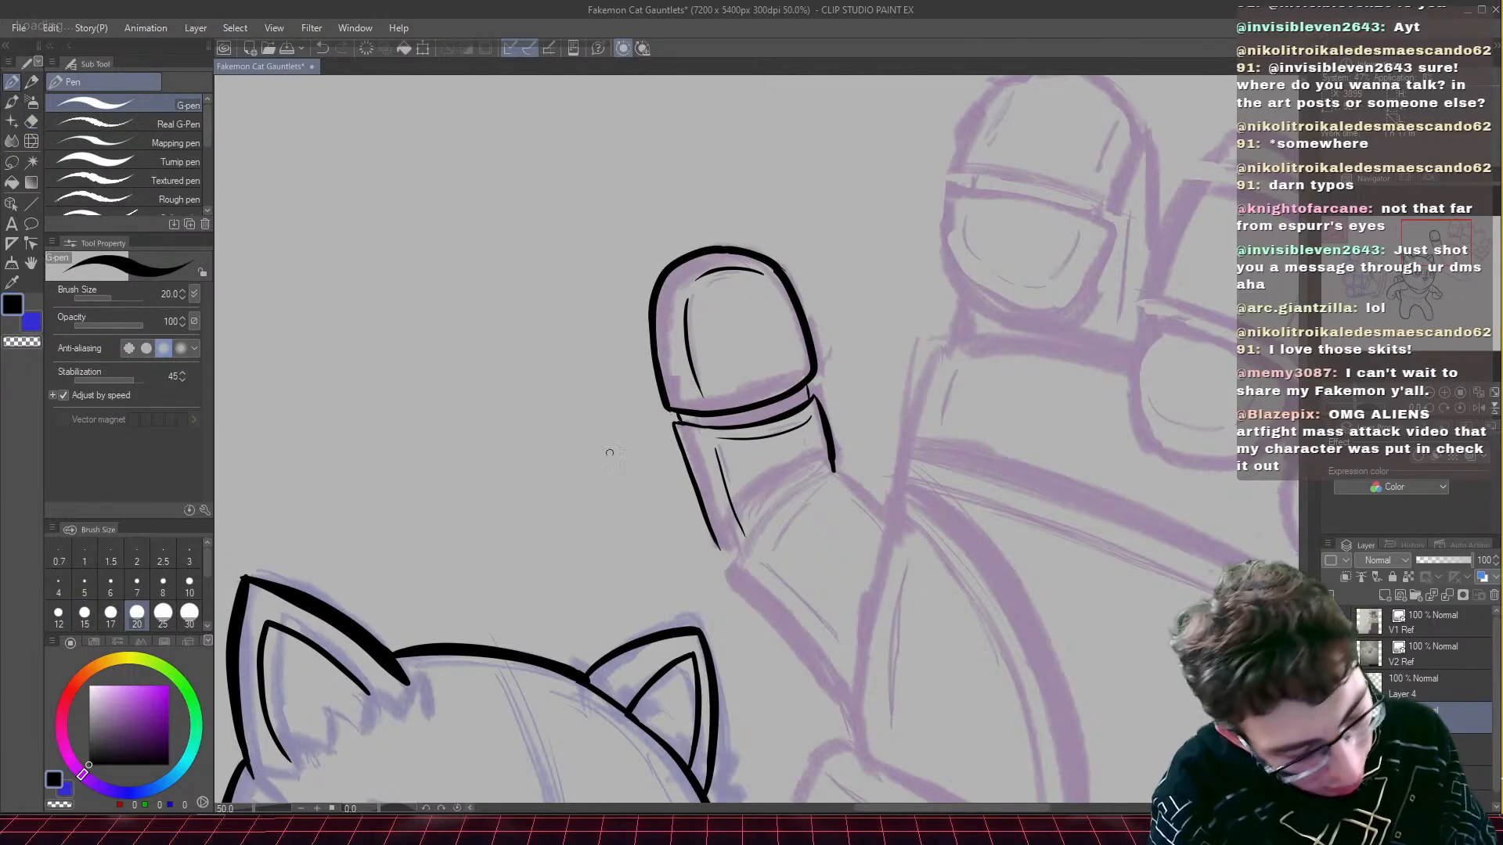
mouse_move(836, 476)
mouse_down()
mouse_move(759, 530)
mouse_move(738, 580)
mouse_move(852, 740)
mouse_up()
drag(836, 476, 887, 525)
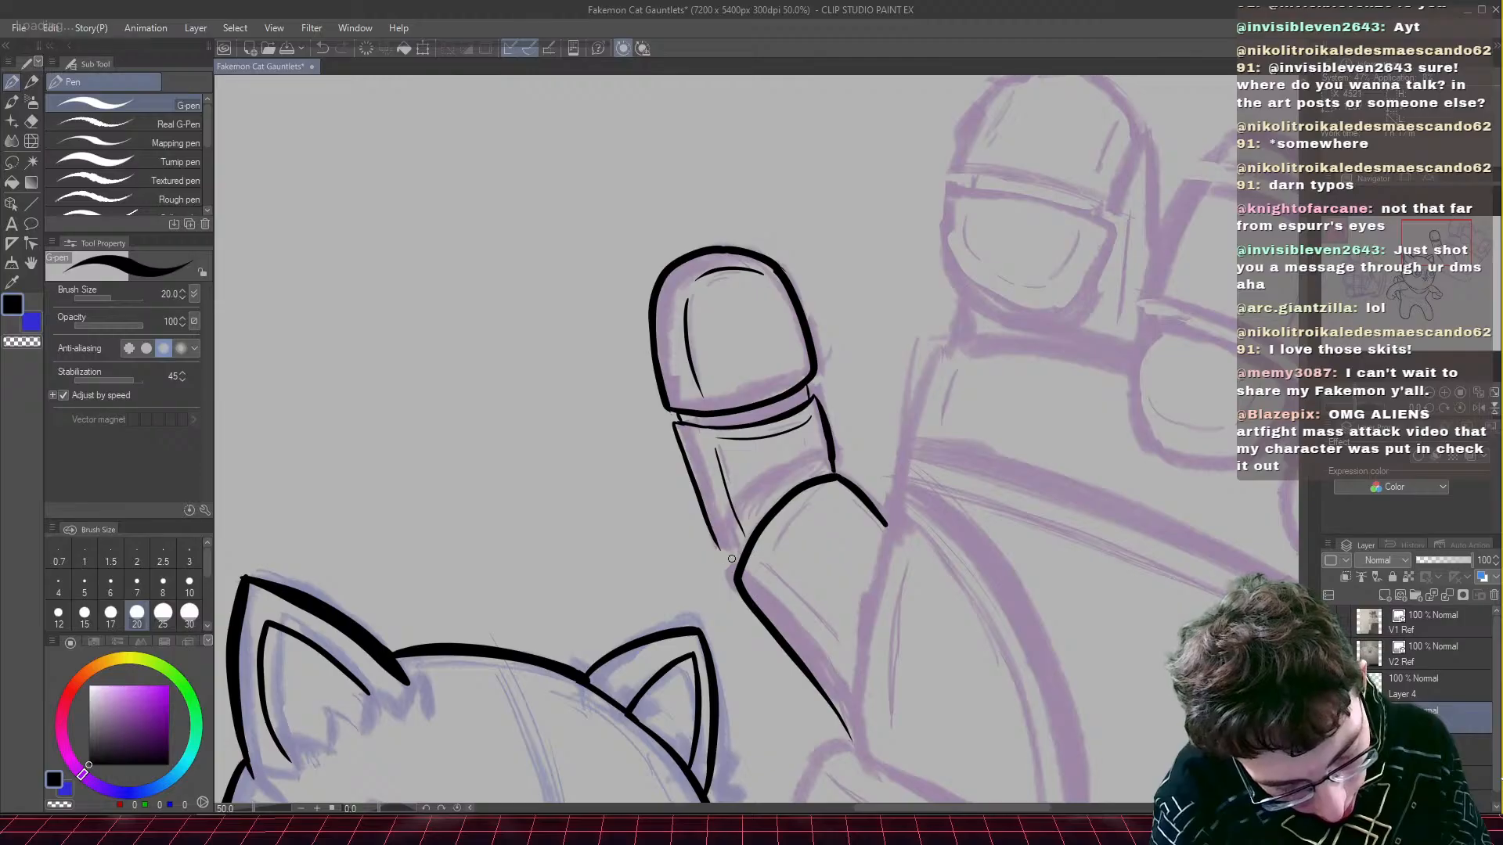
drag(735, 554, 707, 529)
key(ctrl+z)
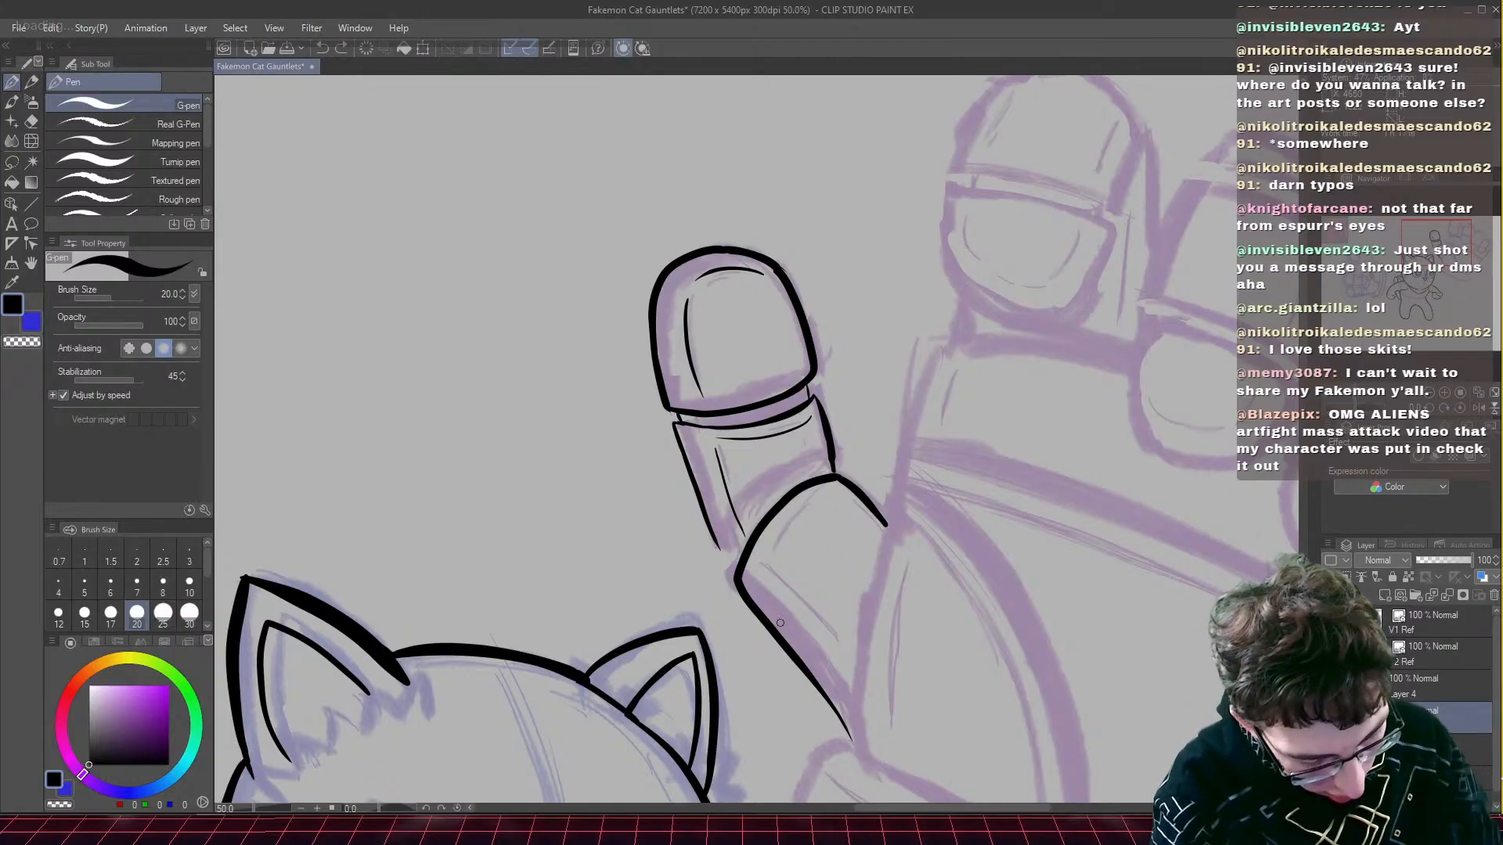
mouse_move(741, 543)
mouse_down()
mouse_move(722, 564)
mouse_move(710, 530)
mouse_up()
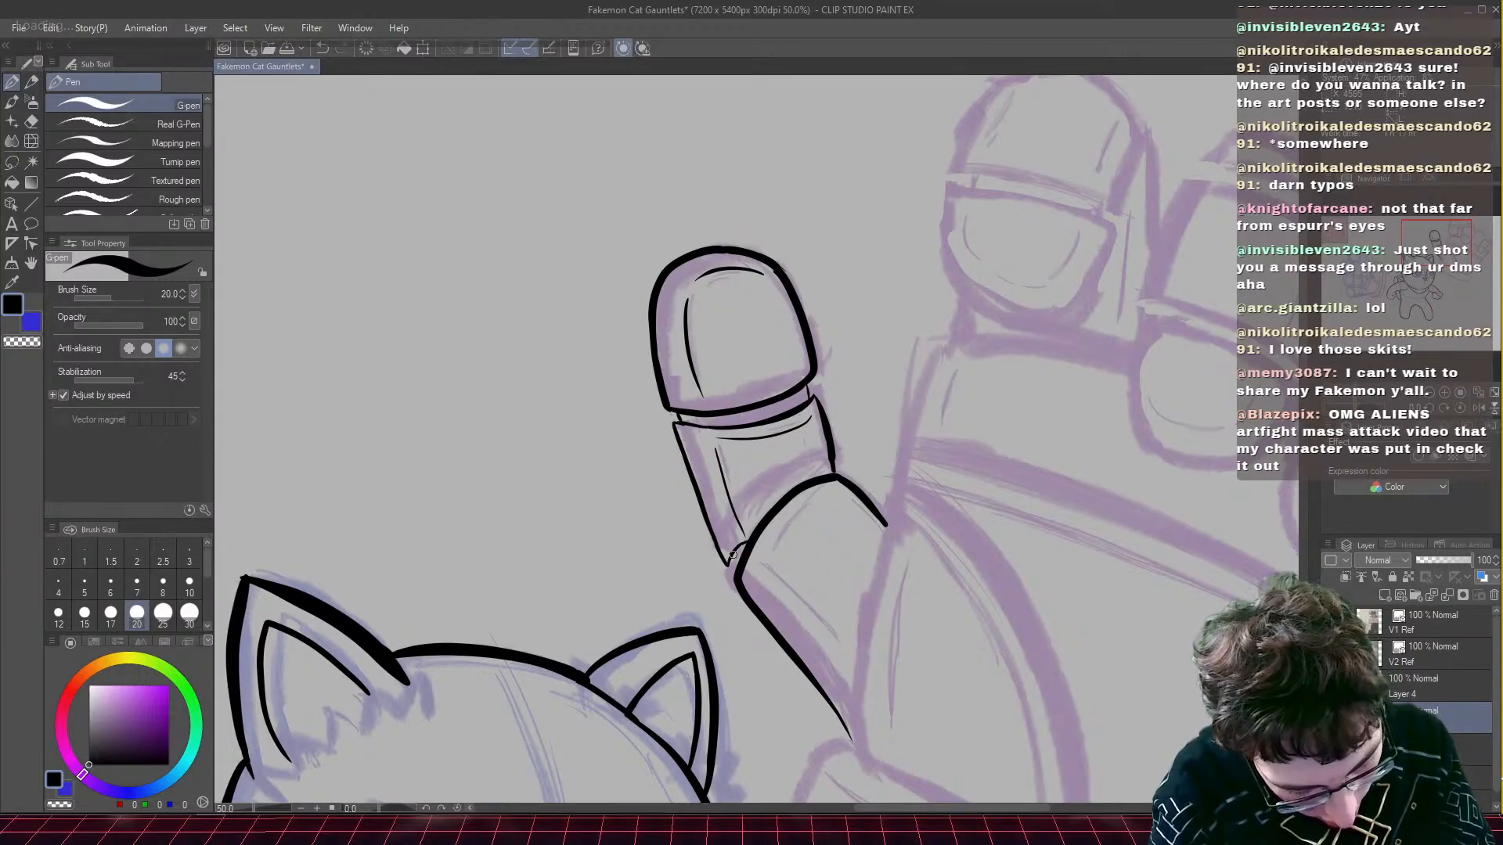
drag(729, 561, 737, 573)
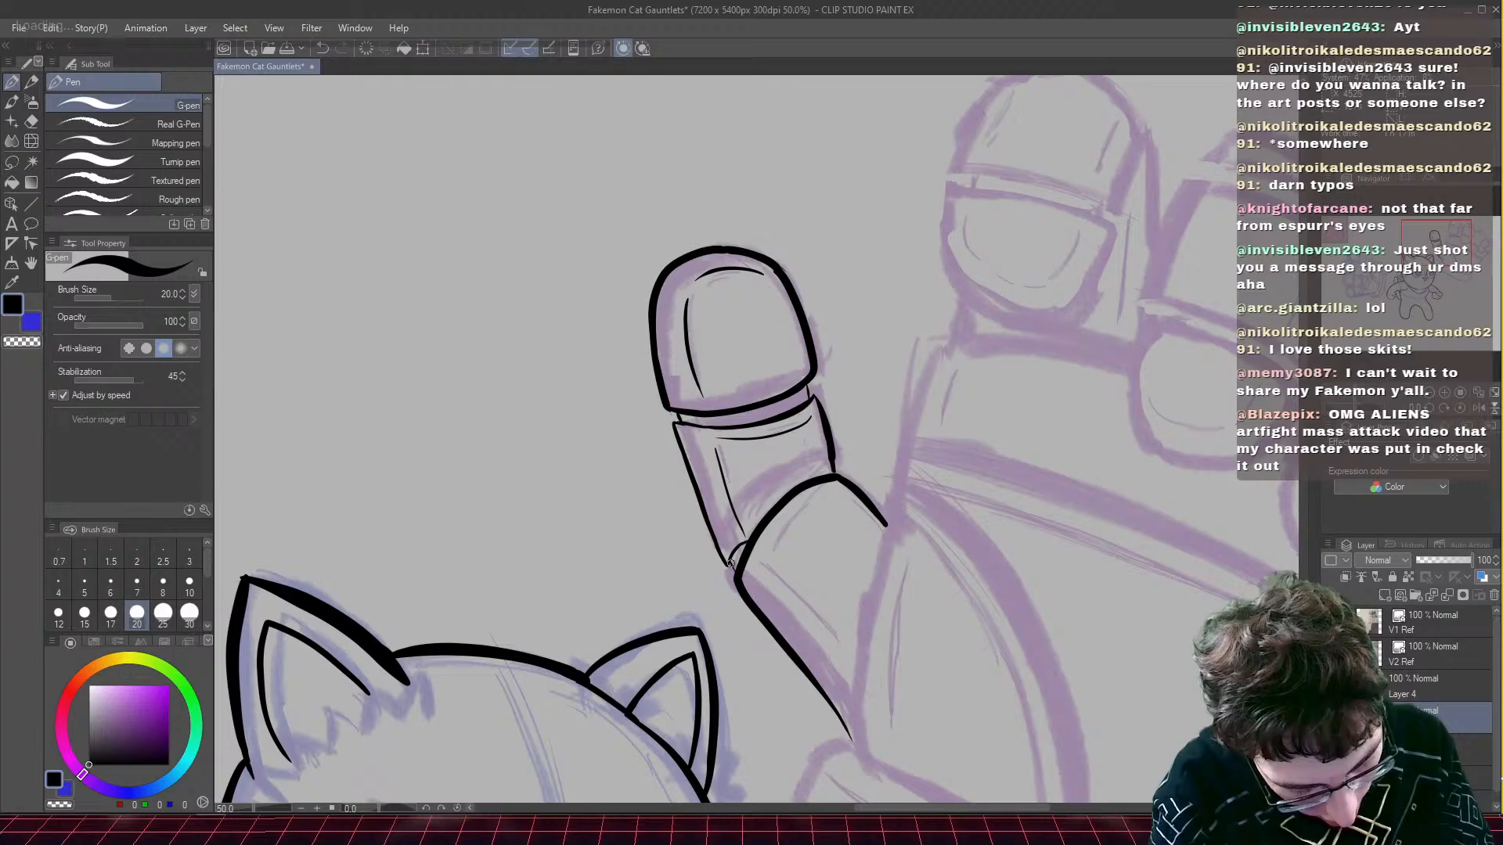
mouse_move(836, 492)
mouse_down()
mouse_move(809, 505)
mouse_move(774, 581)
mouse_move(838, 661)
mouse_up()
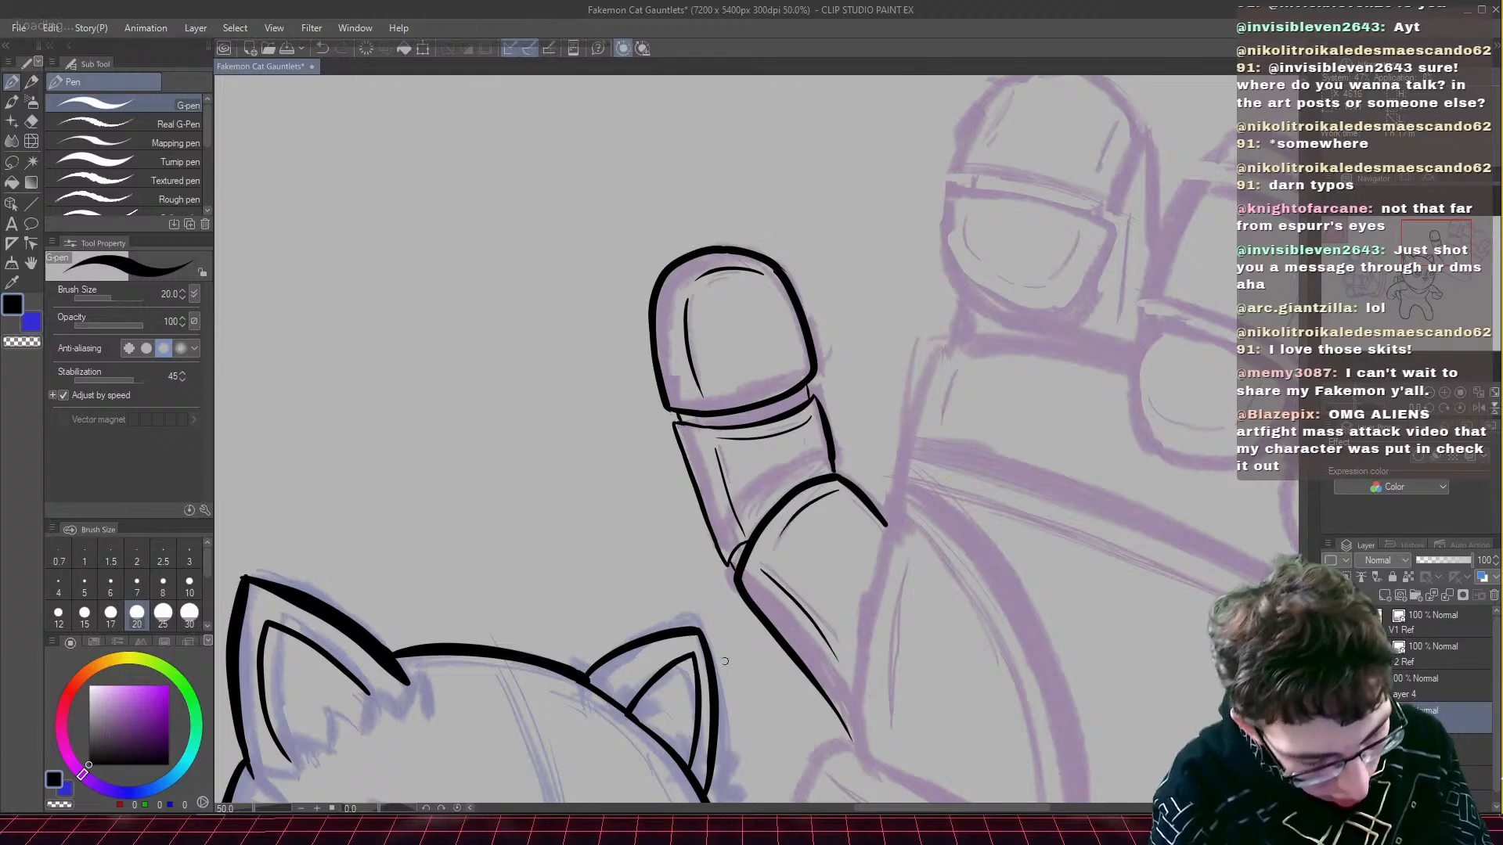
drag(680, 423, 728, 566)
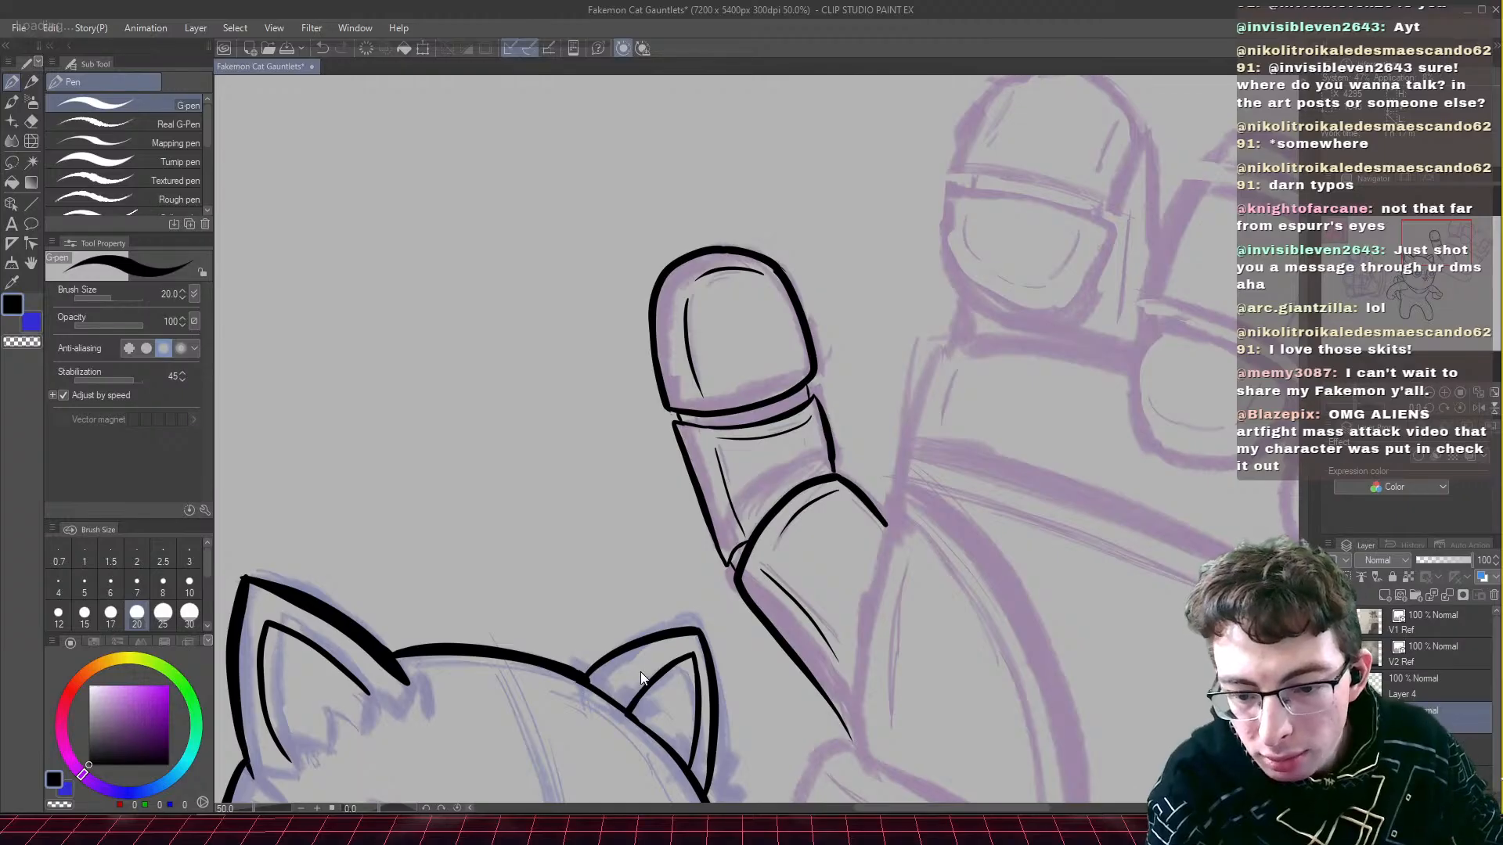
key(ctrl+s)
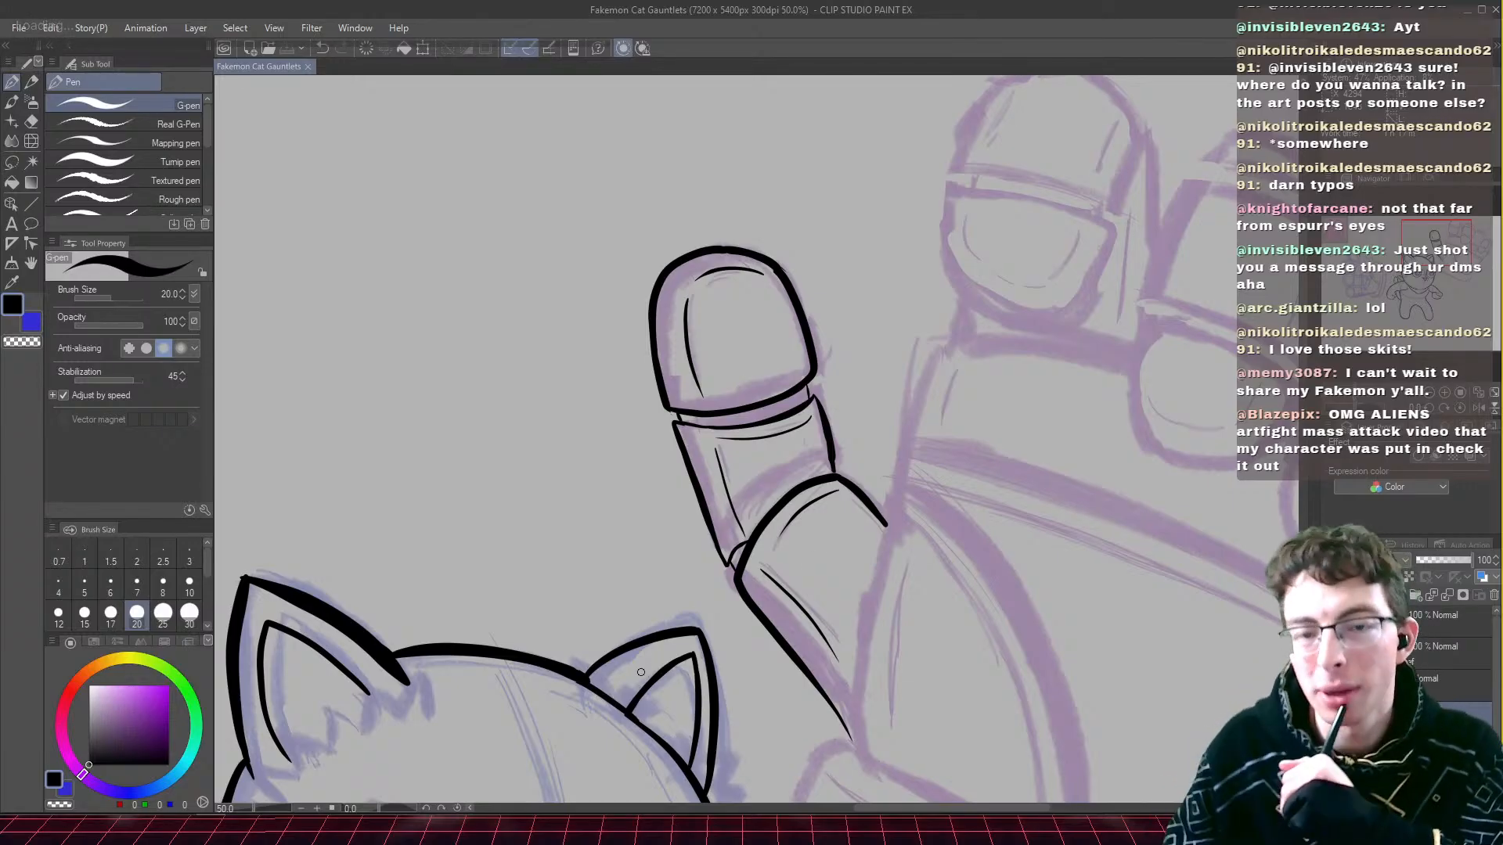
- Switch to the browser, search Google Images for "espurr pokemon", preview the Pokemon.com and Bulbapedia pictures, and return to Clip Studio Paint
drag(1502, 399, 861, 3)
text(espui)
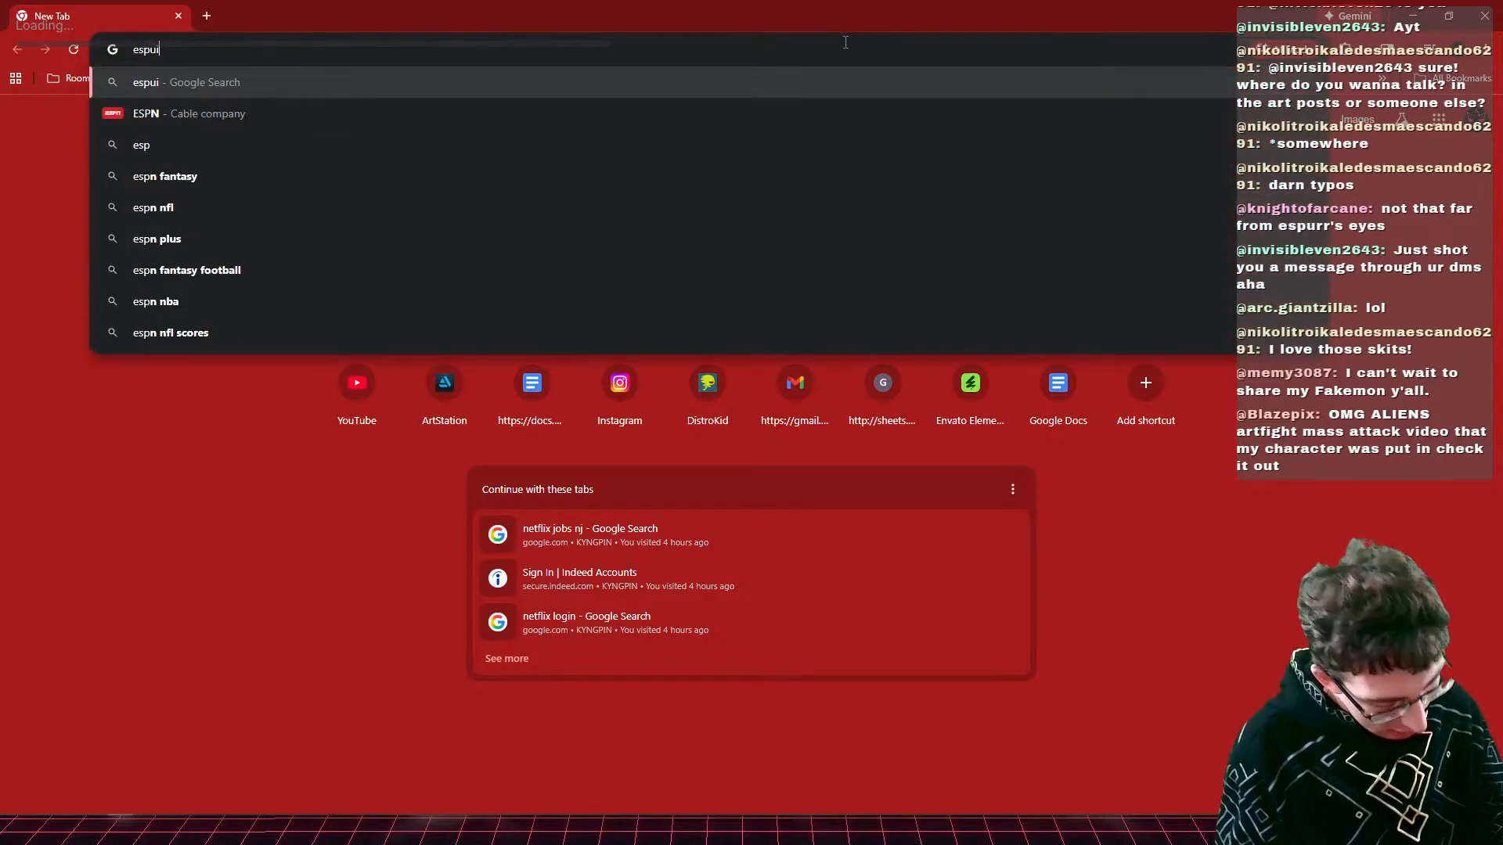
key(BackSpace)
text(rr)
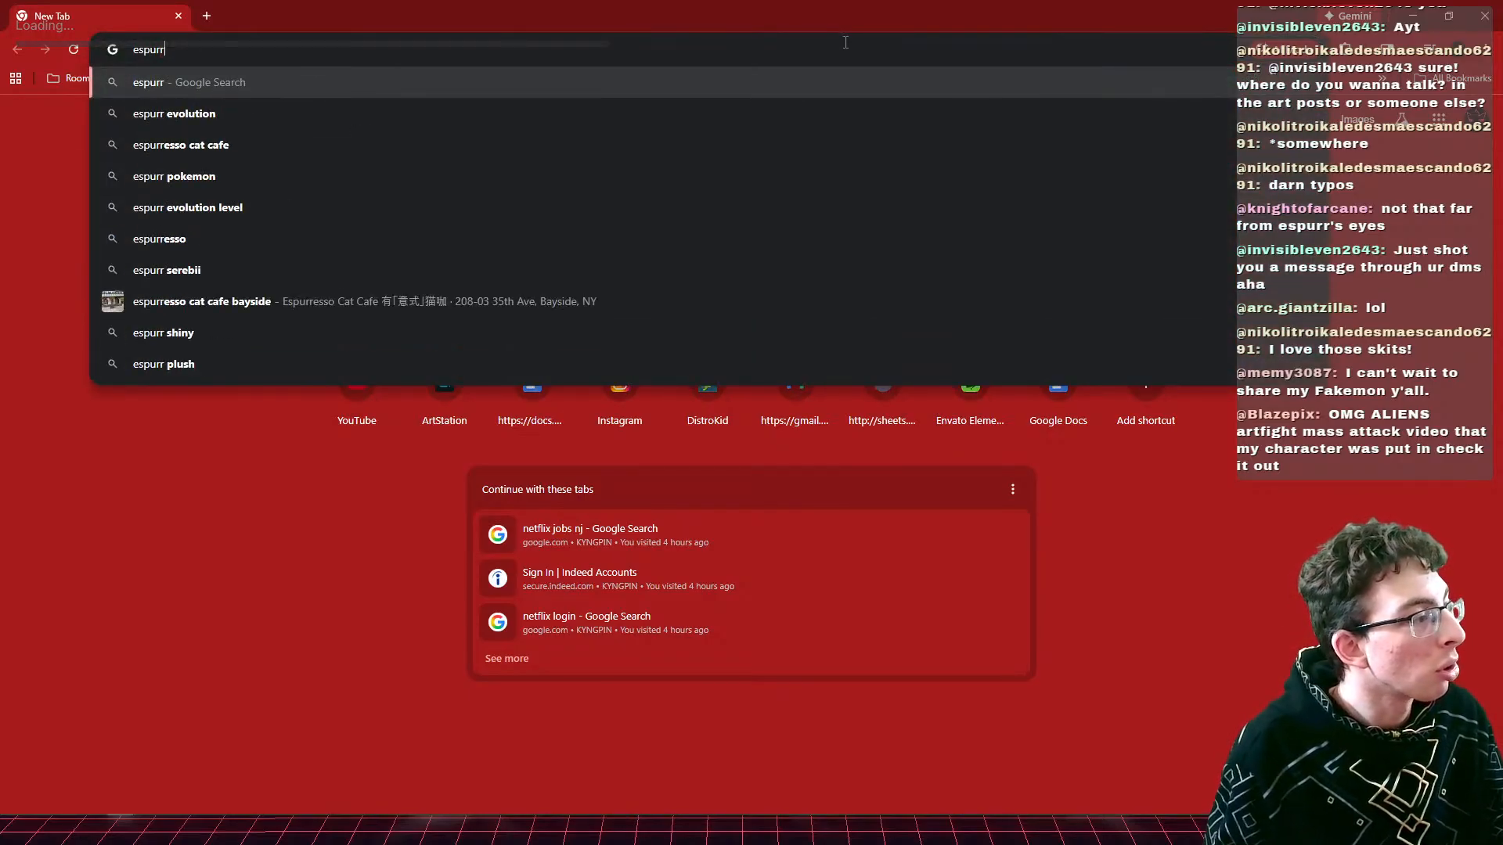
key(Down)
key(Down)
key(Down)
key(Return)
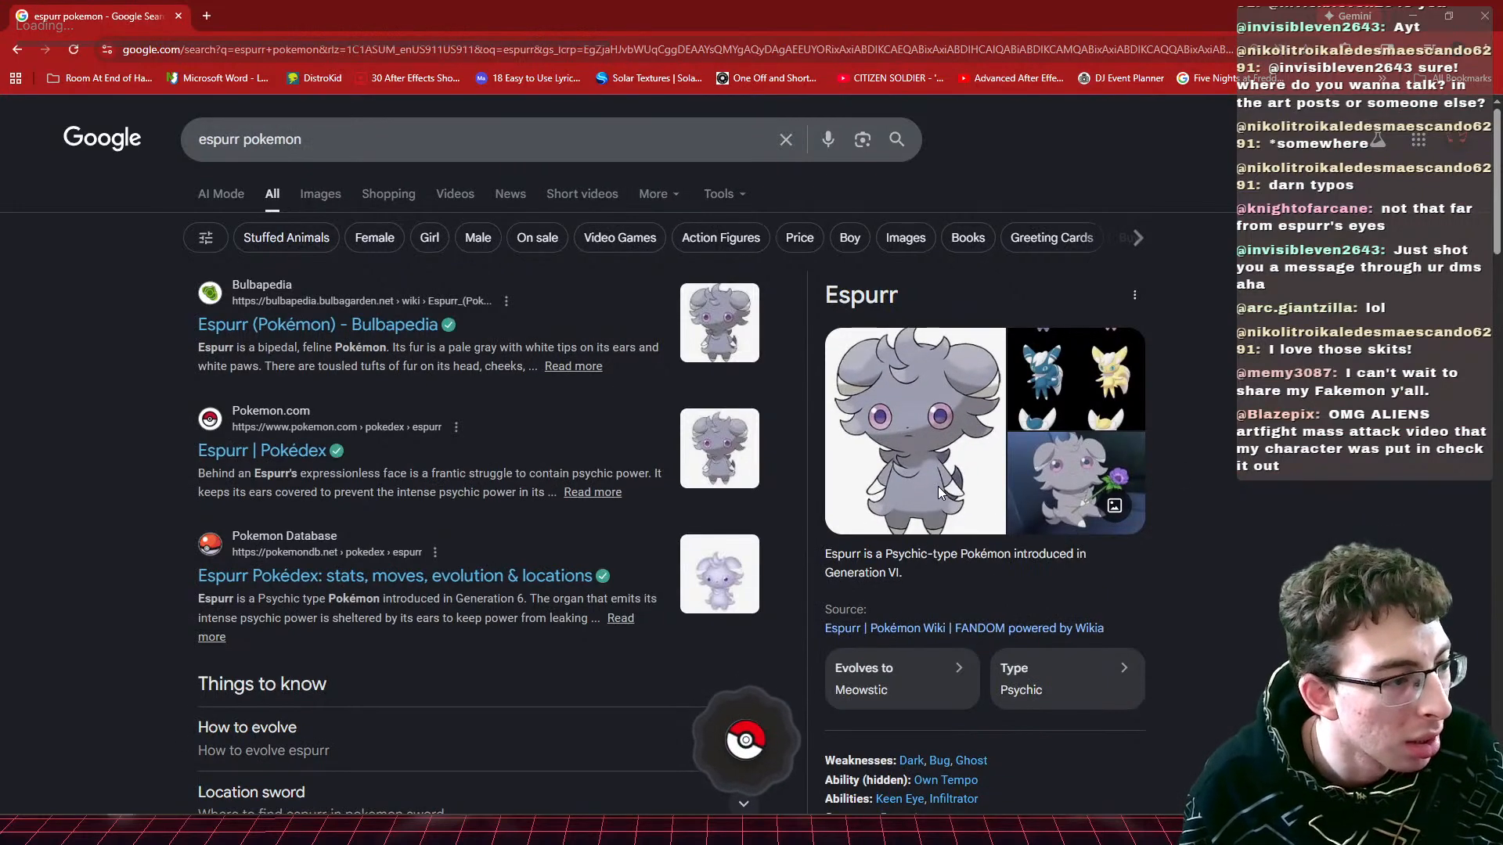
click(328, 196)
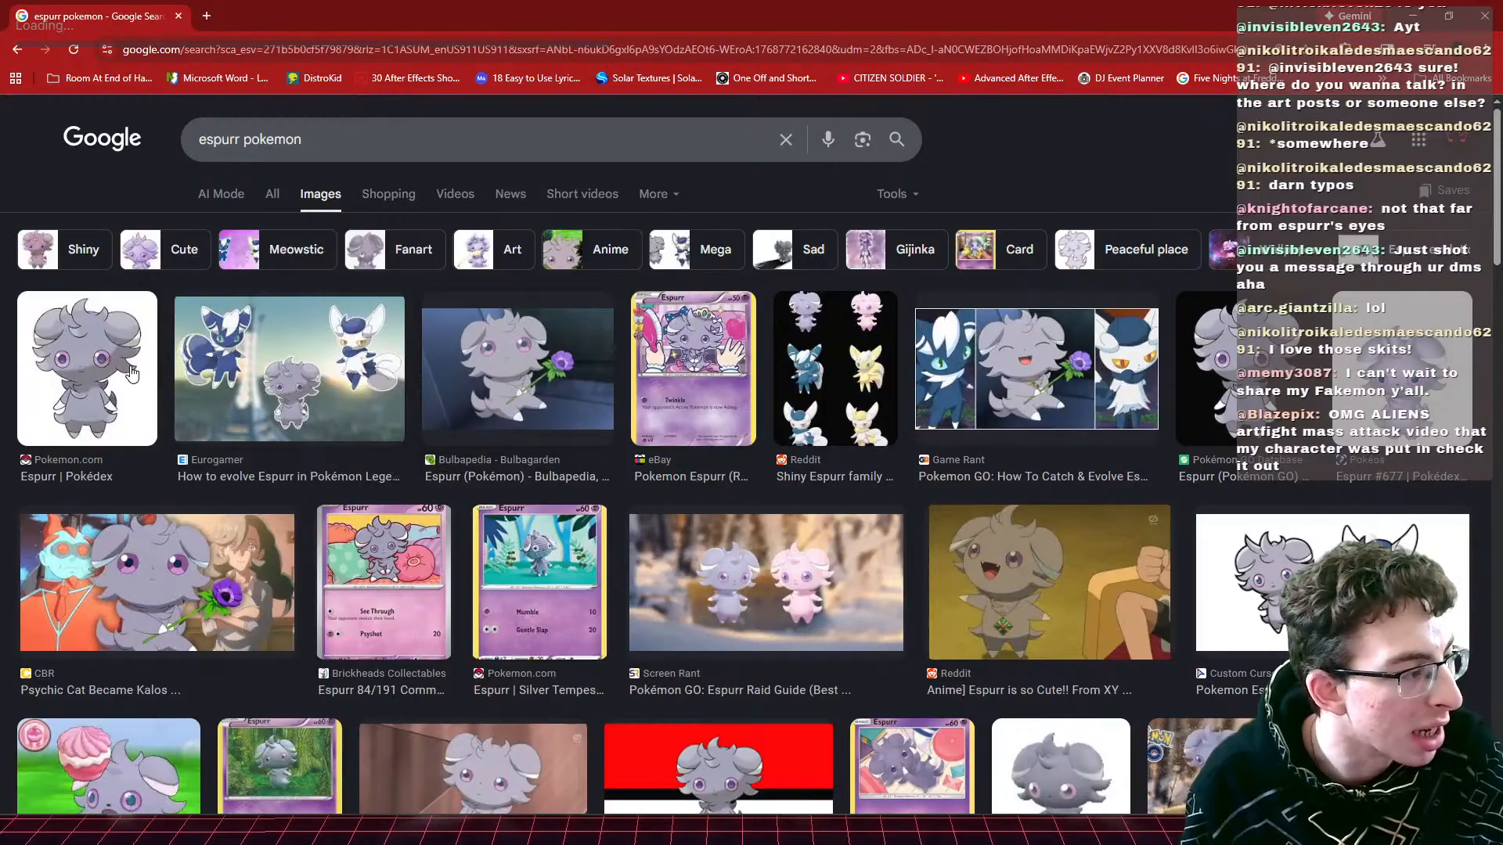
click(160, 375)
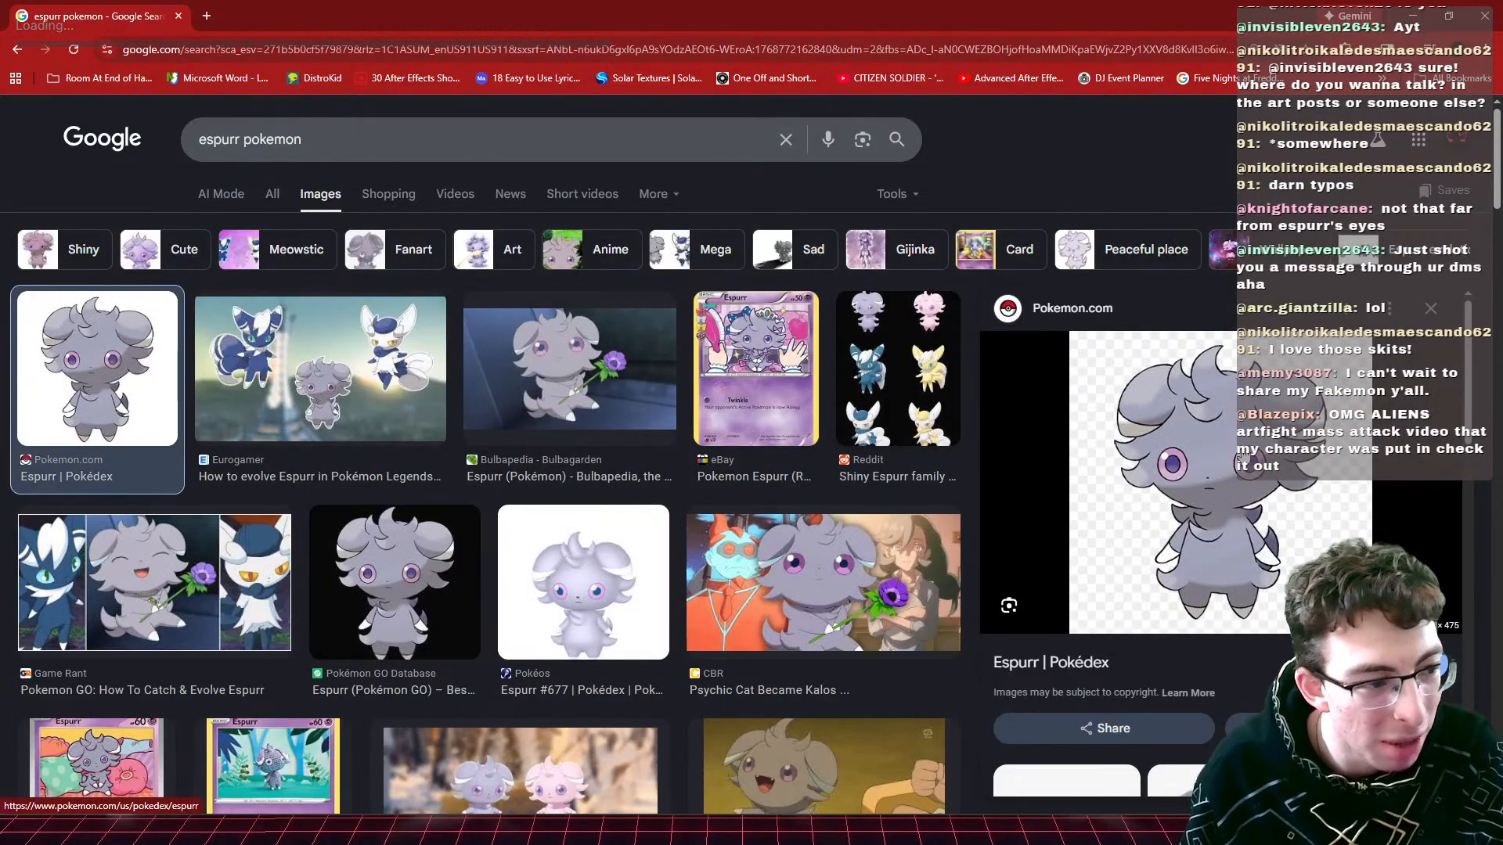
click(569, 378)
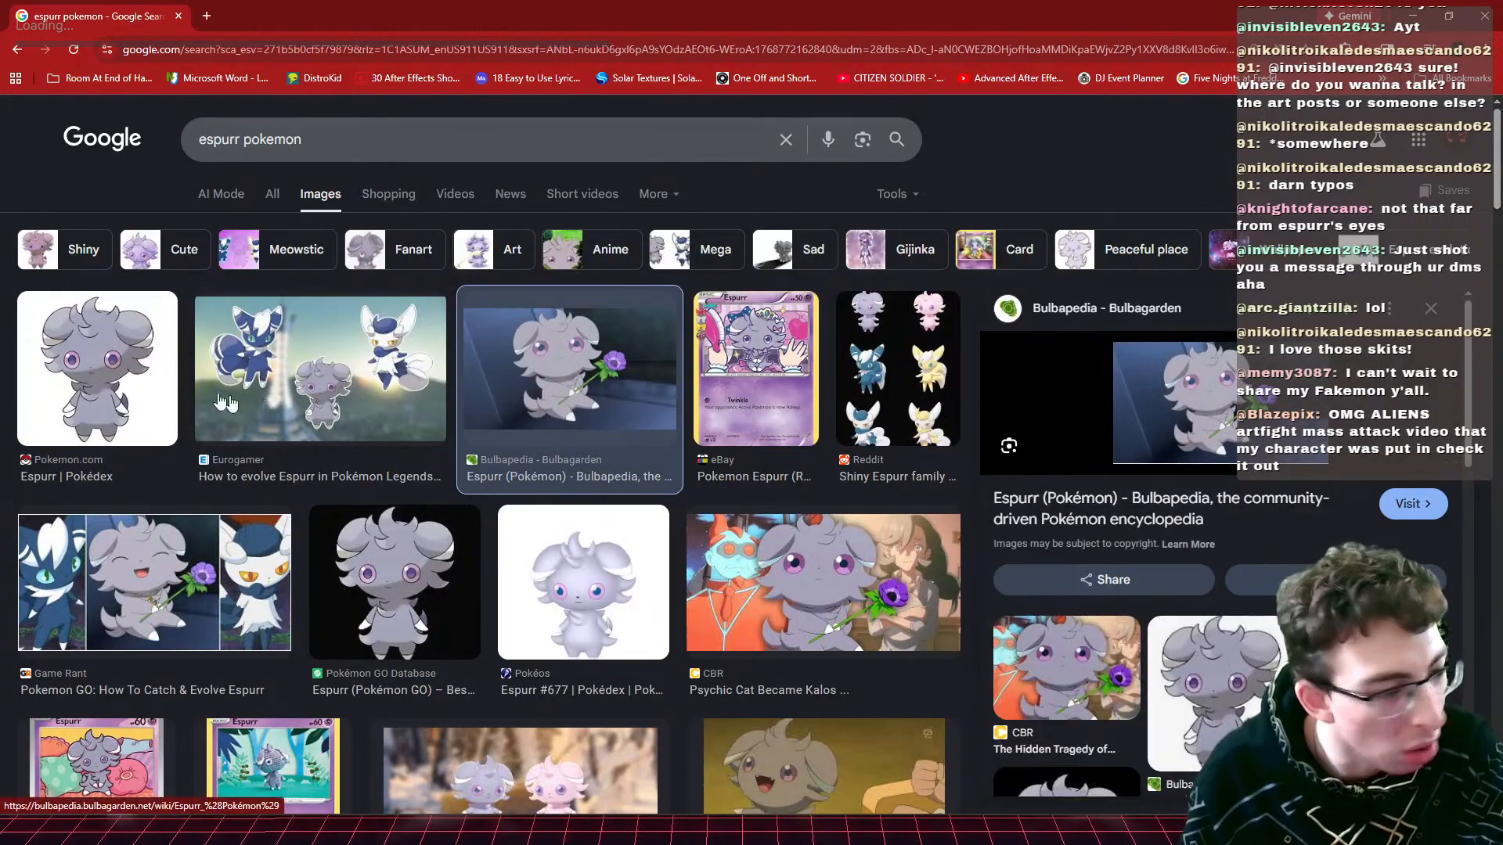
click(156, 390)
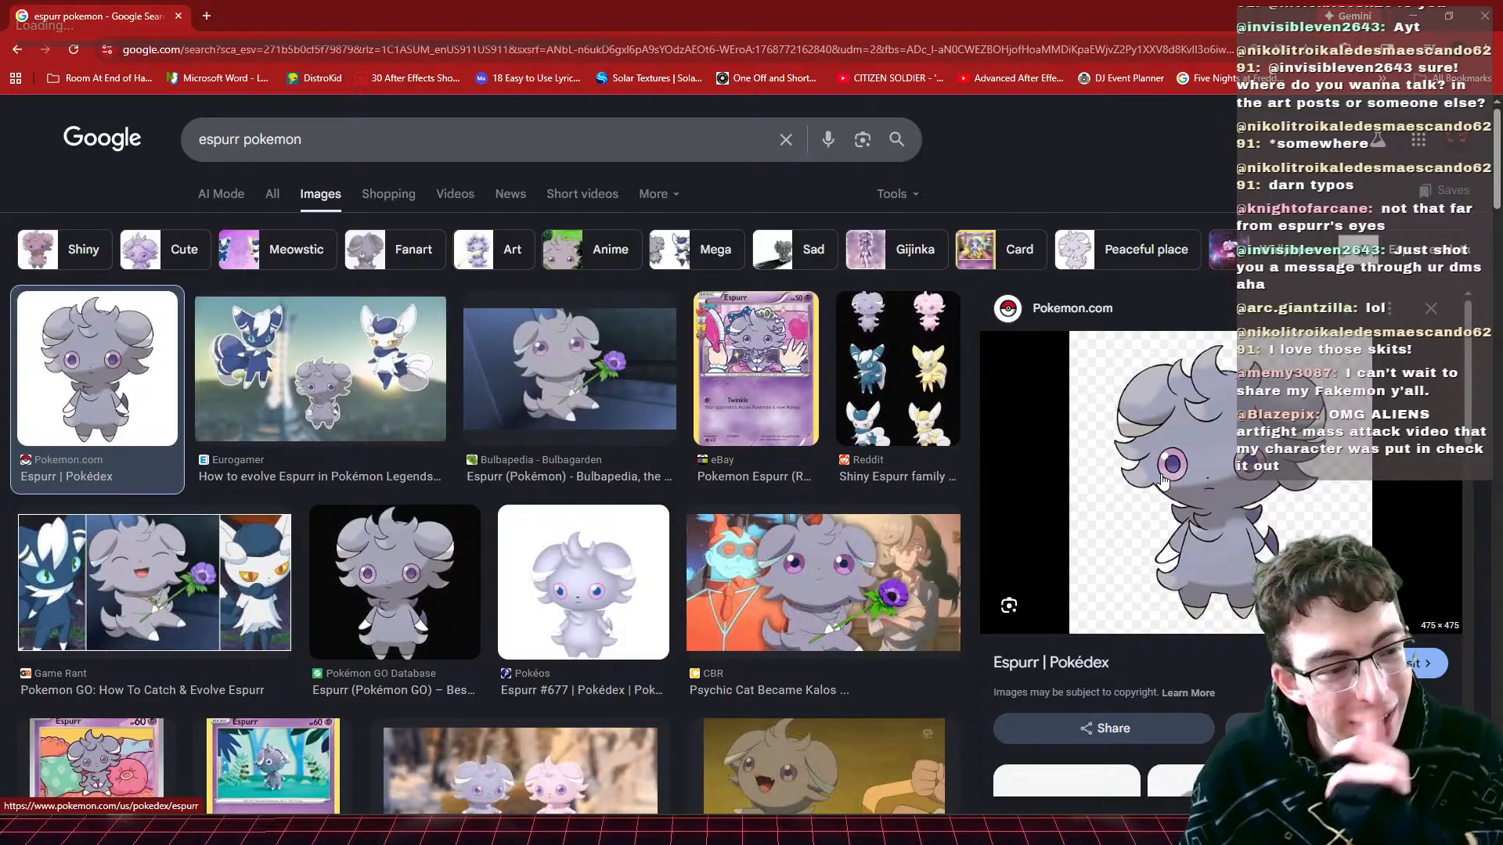
key(alt+Tab)
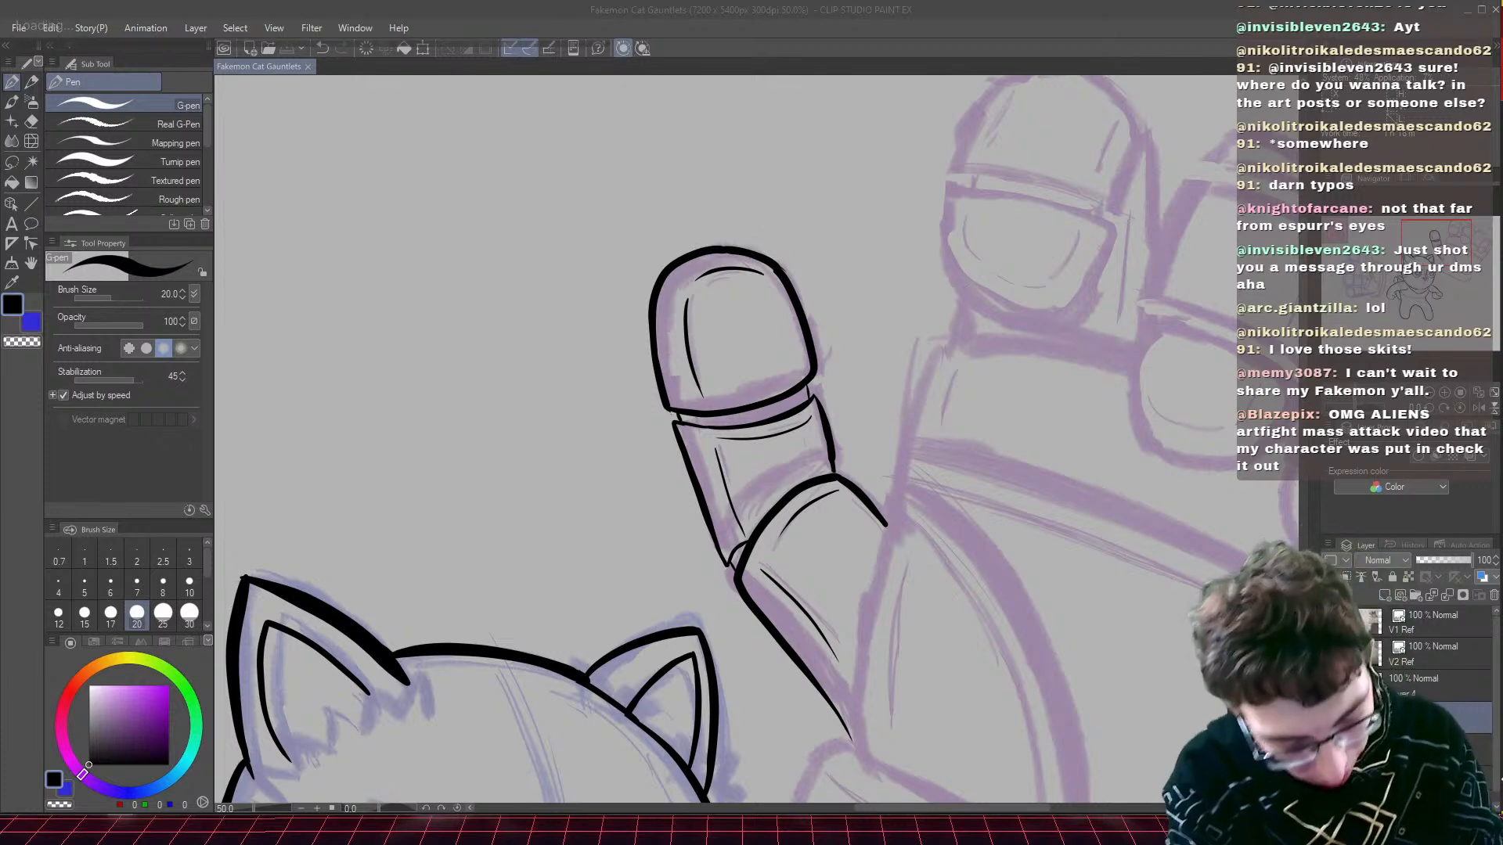
- Ink the palm's upper edge and the long band across it below the fingers, with a thin contour line under the band
drag(962, 338, 999, 320)
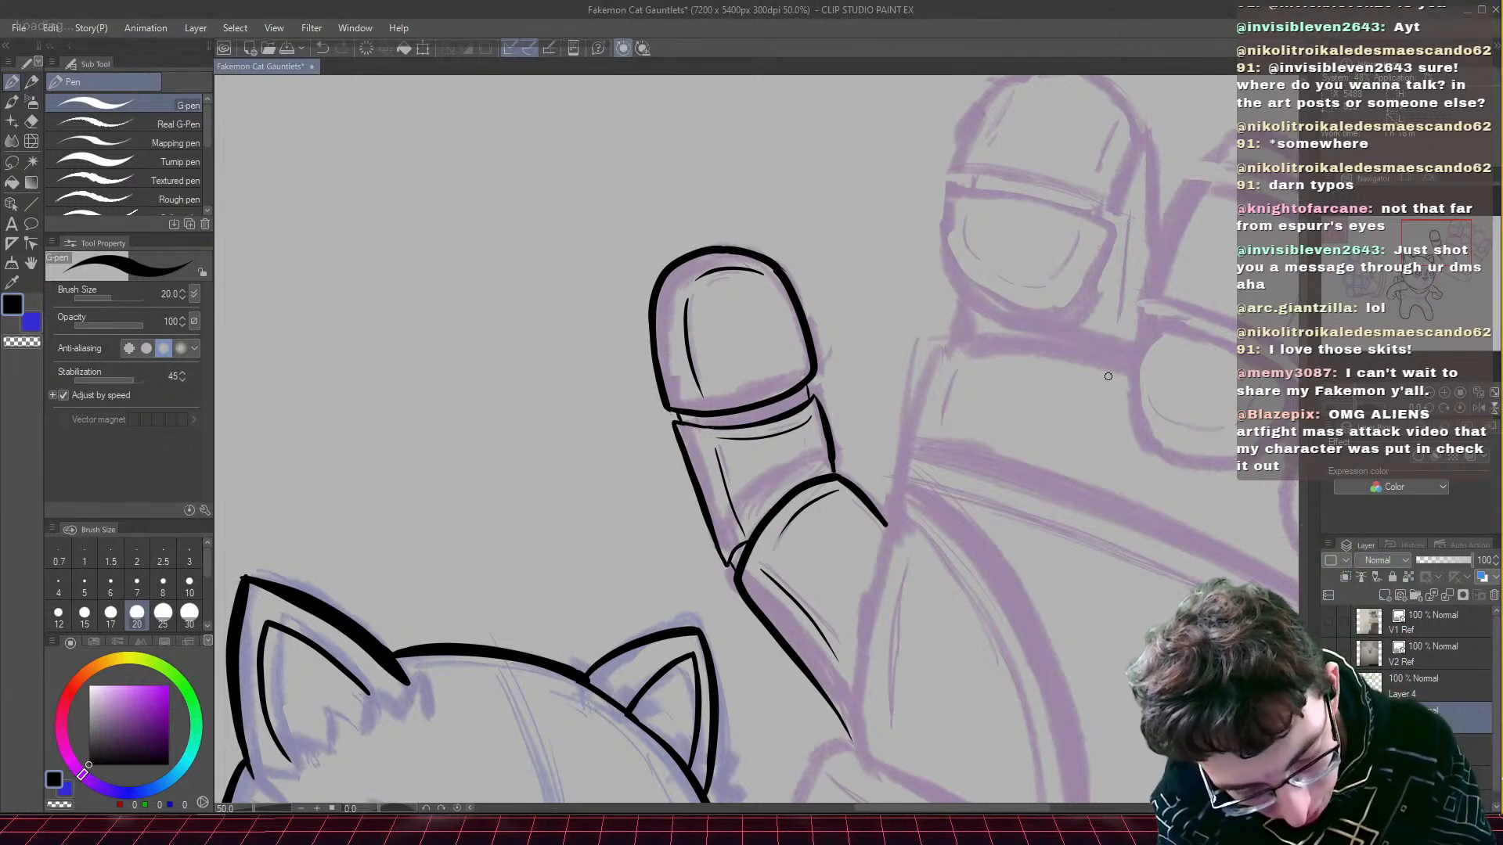
drag(1130, 373, 1061, 354)
mouse_move(959, 344)
mouse_down()
mouse_move(928, 374)
mouse_move(910, 438)
mouse_move(537, 341)
mouse_move(513, 403)
mouse_move(540, 413)
mouse_move(559, 369)
mouse_move(842, 470)
mouse_move(1080, 597)
mouse_move(1108, 650)
mouse_move(1079, 671)
mouse_move(990, 599)
mouse_move(774, 487)
mouse_move(558, 411)
mouse_up()
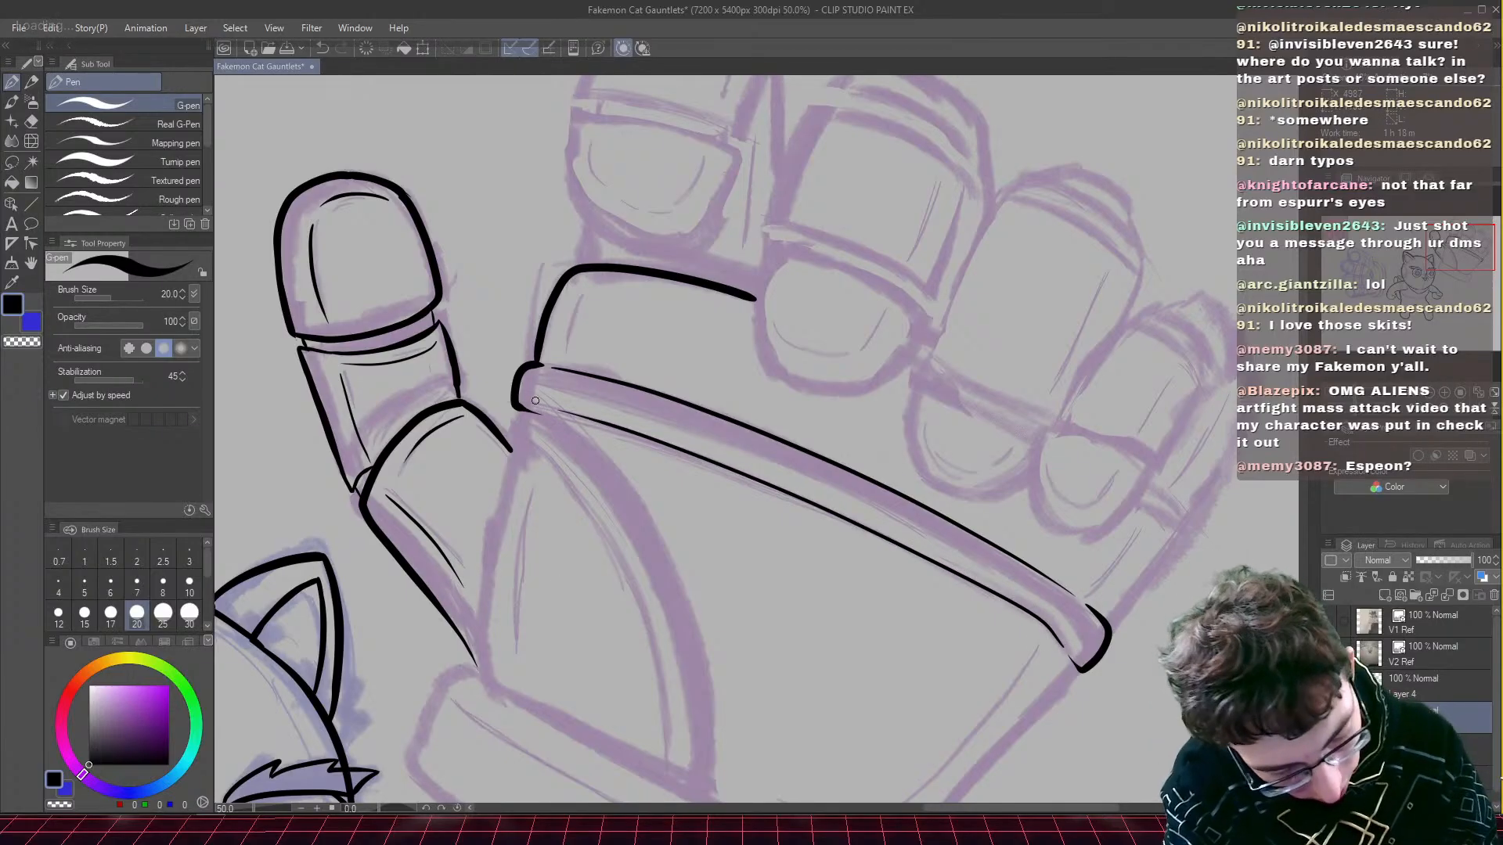
drag(537, 413, 815, 521)
key(ctrl+z)
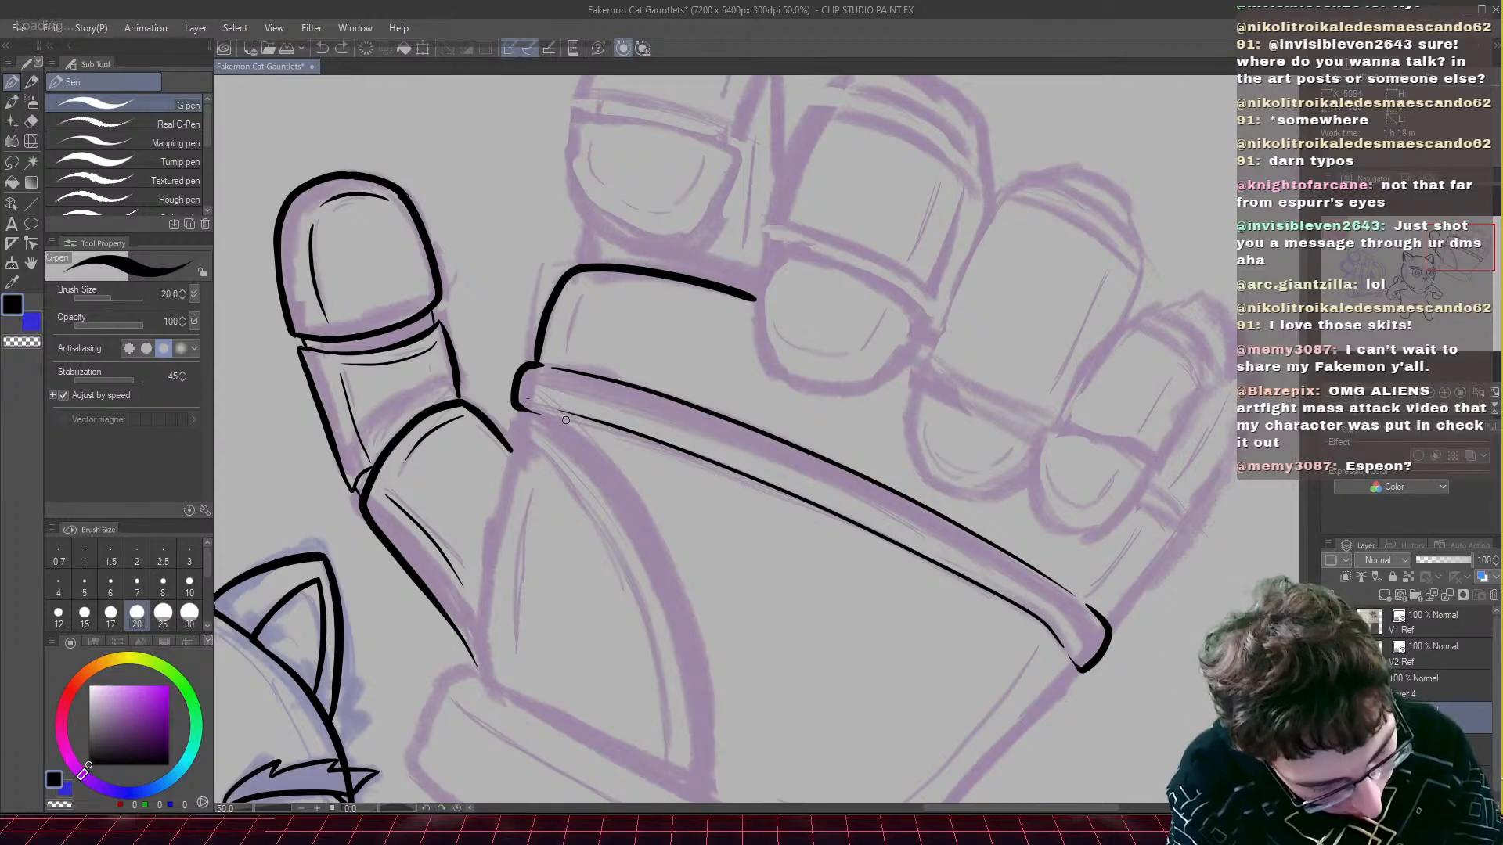
drag(565, 420, 965, 587)
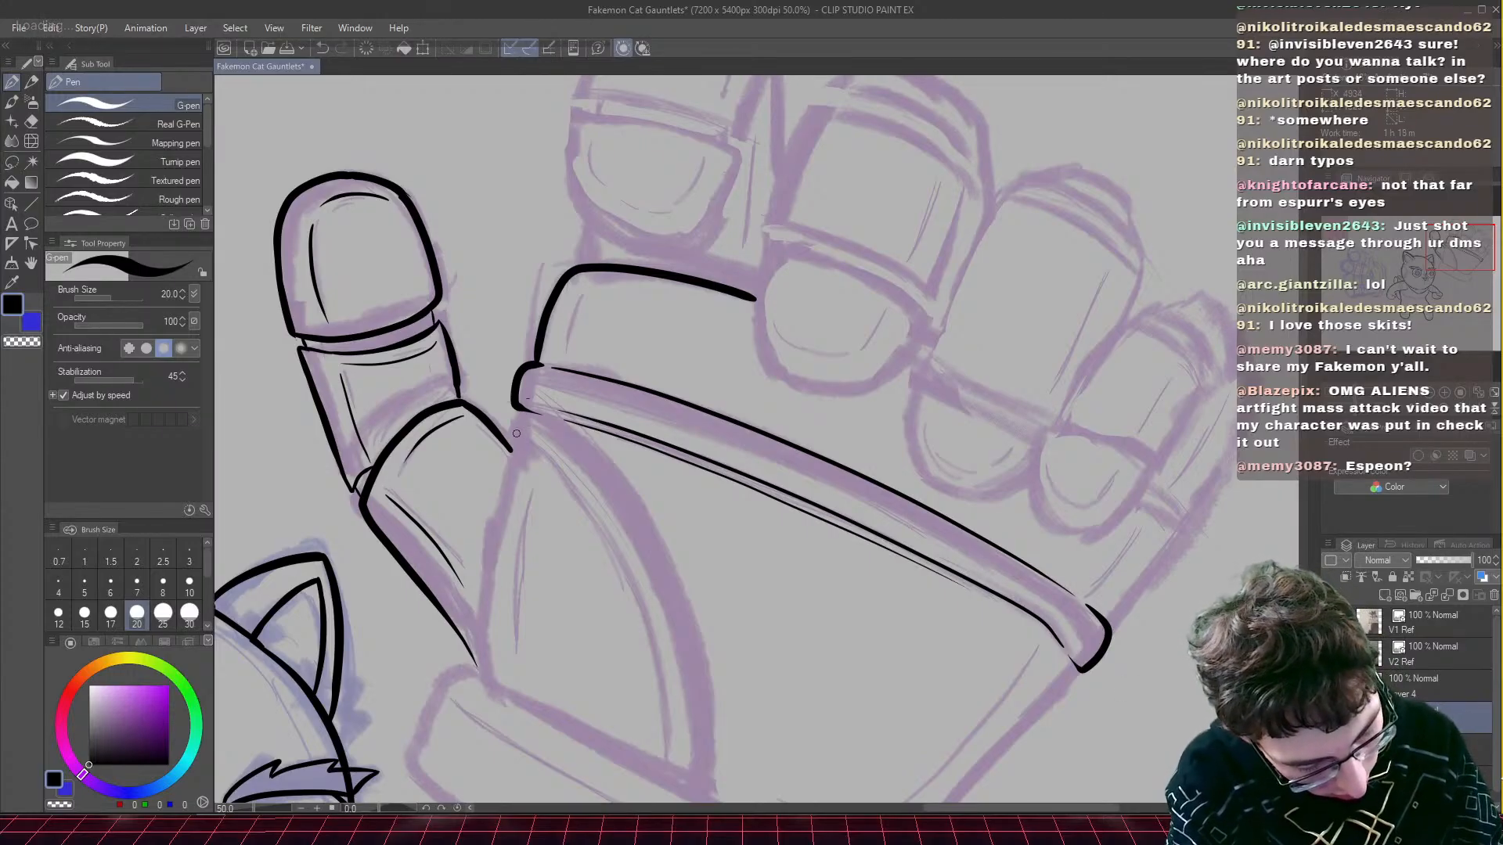
- Ink the thumb pad's double curved border across the palm and its straight outer side beside the thumb's base
mouse_move(514, 422)
mouse_down()
mouse_move(590, 468)
mouse_move(648, 546)
mouse_move(681, 639)
mouse_move(690, 787)
mouse_up()
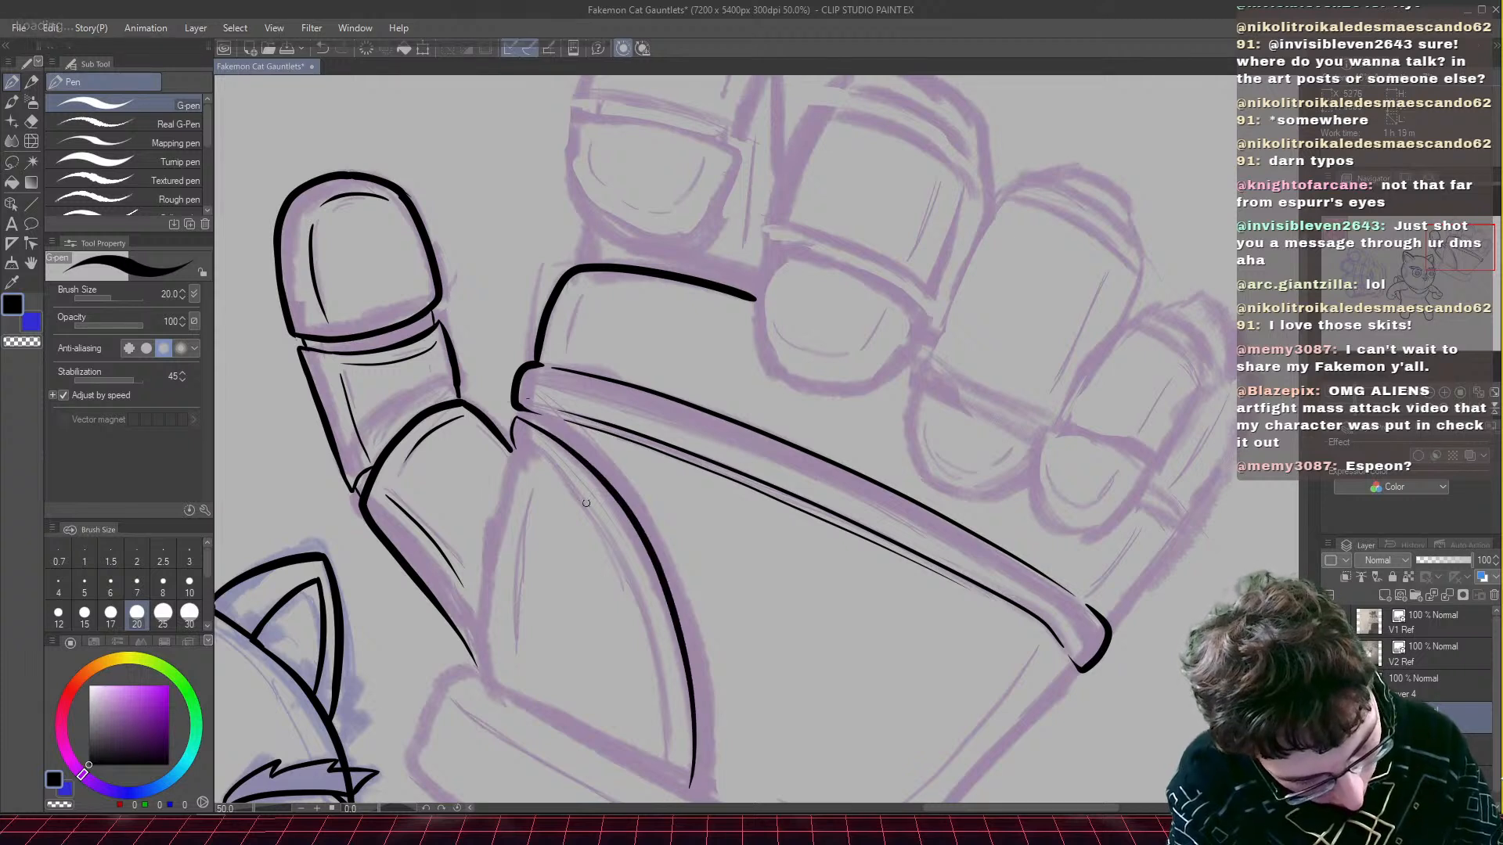
mouse_move(516, 449)
mouse_down()
mouse_move(587, 510)
mouse_move(646, 642)
mouse_move(657, 790)
mouse_up()
drag(1460, 247, 1455, 258)
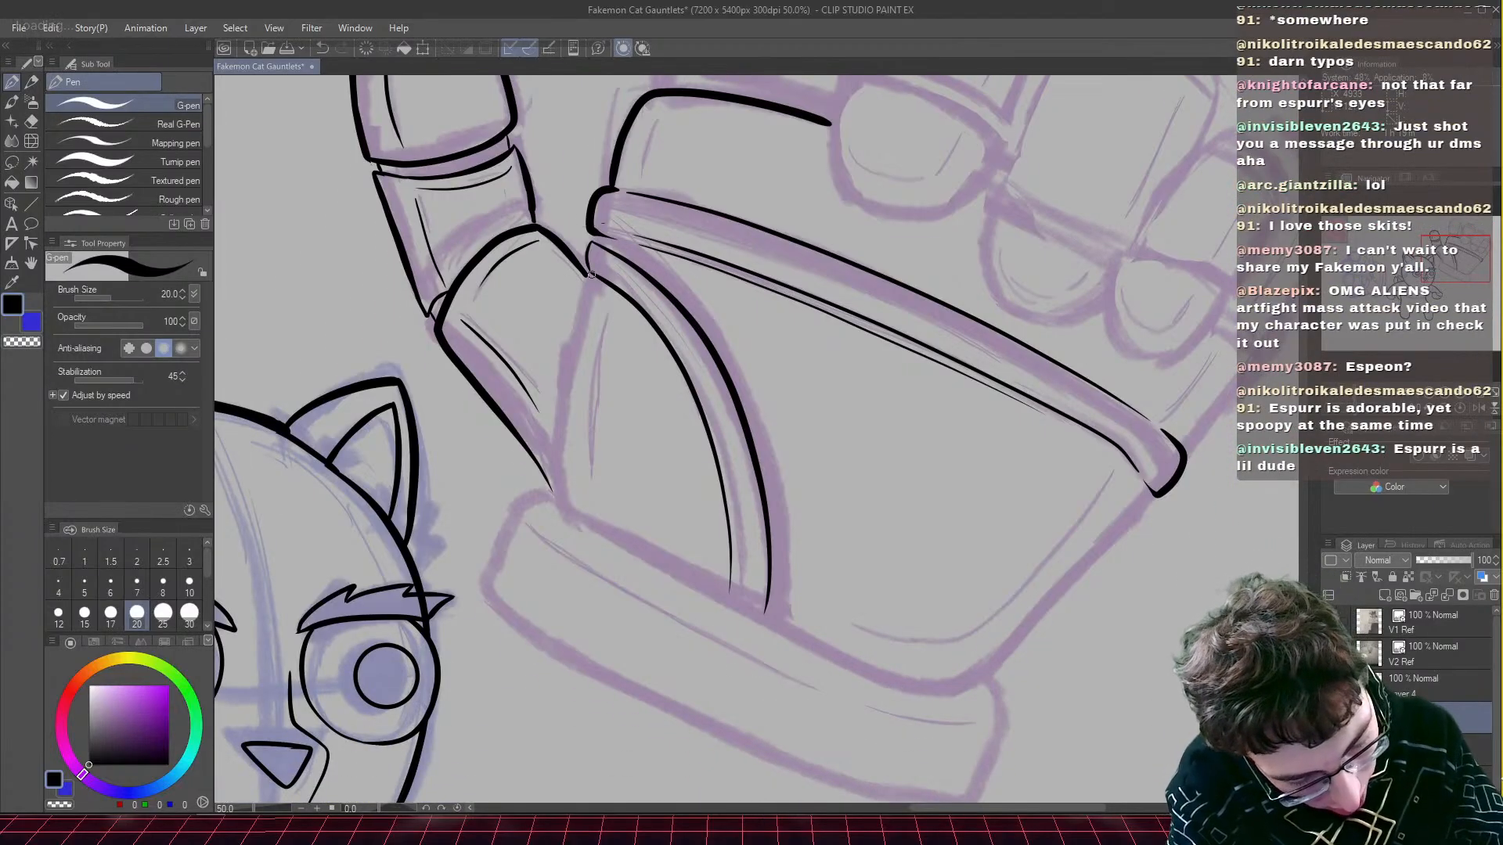
mouse_move(584, 296)
mouse_down()
mouse_move(587, 278)
mouse_move(553, 510)
mouse_up()
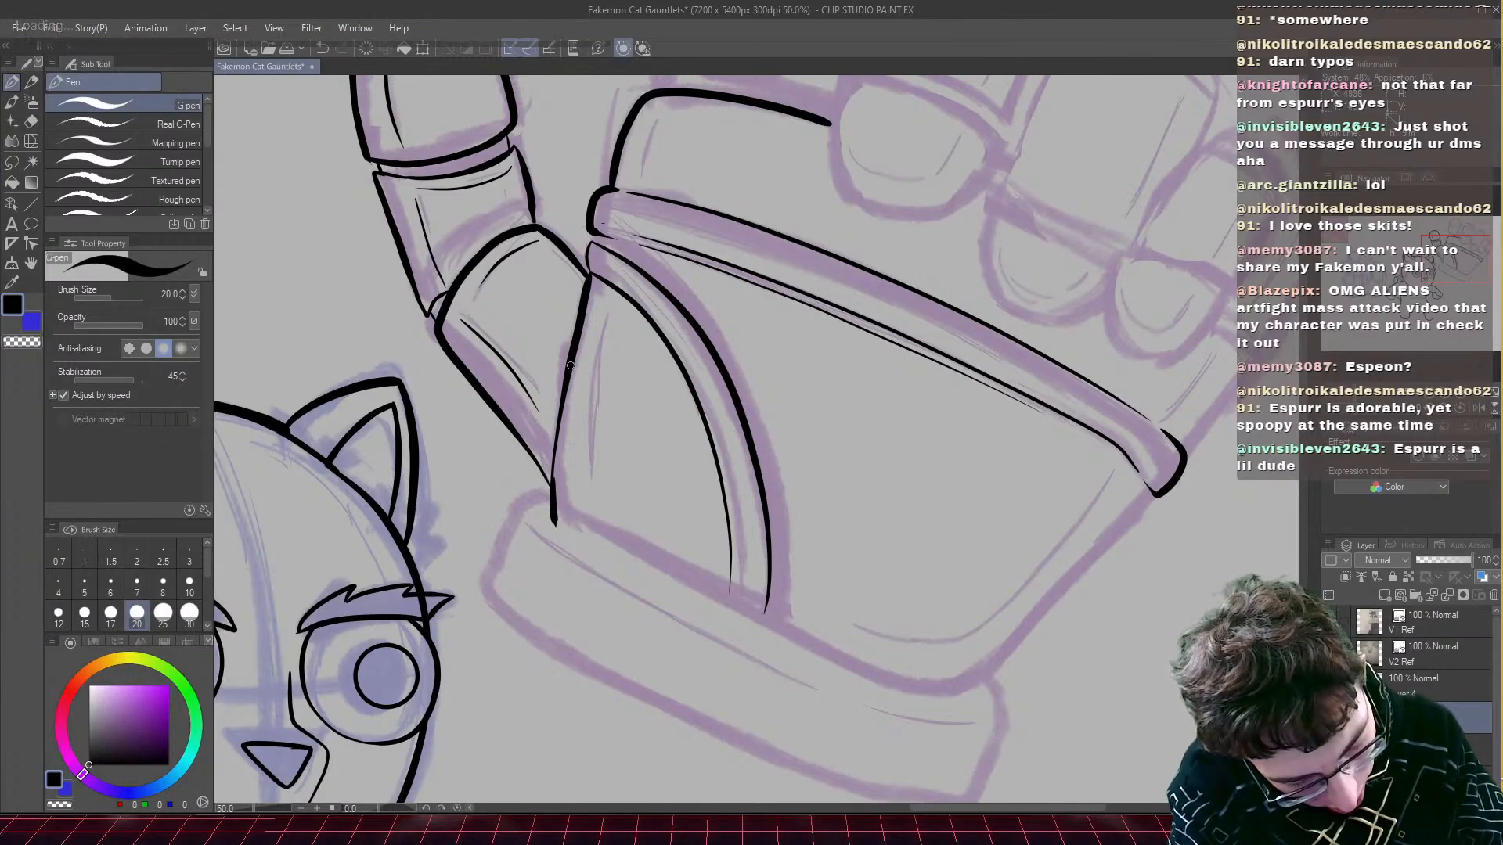
drag(570, 365, 558, 470)
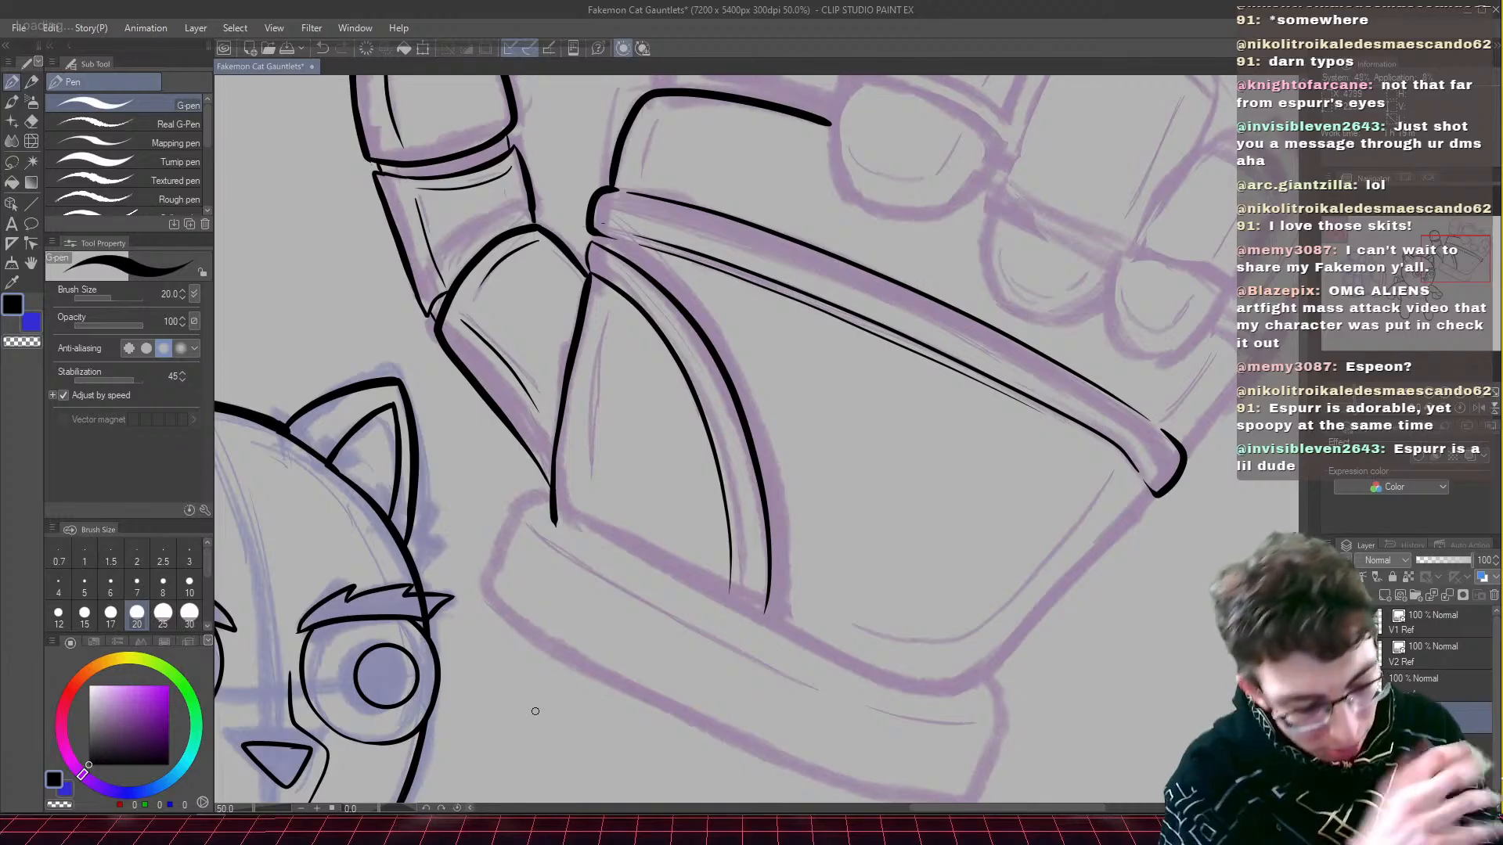
- Add thin contour lines inside the palm's lower corner and along the thumb pad's base and side, and save the file
mouse_move(1122, 468)
mouse_down()
mouse_move(978, 637)
mouse_move(876, 632)
mouse_up()
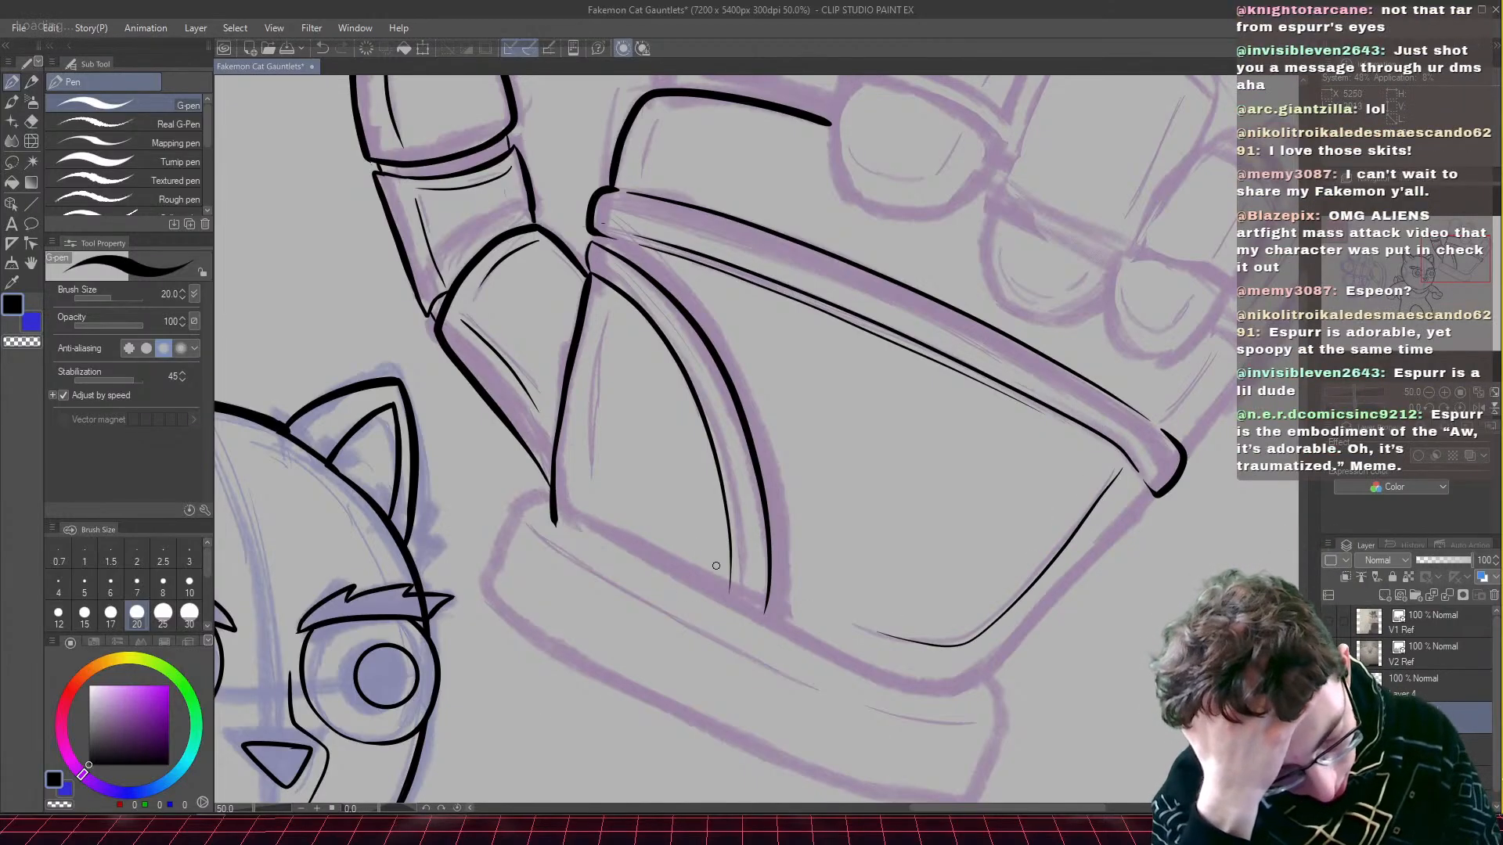
drag(716, 565, 580, 495)
drag(601, 305, 577, 423)
drag(1447, 266, 1455, 277)
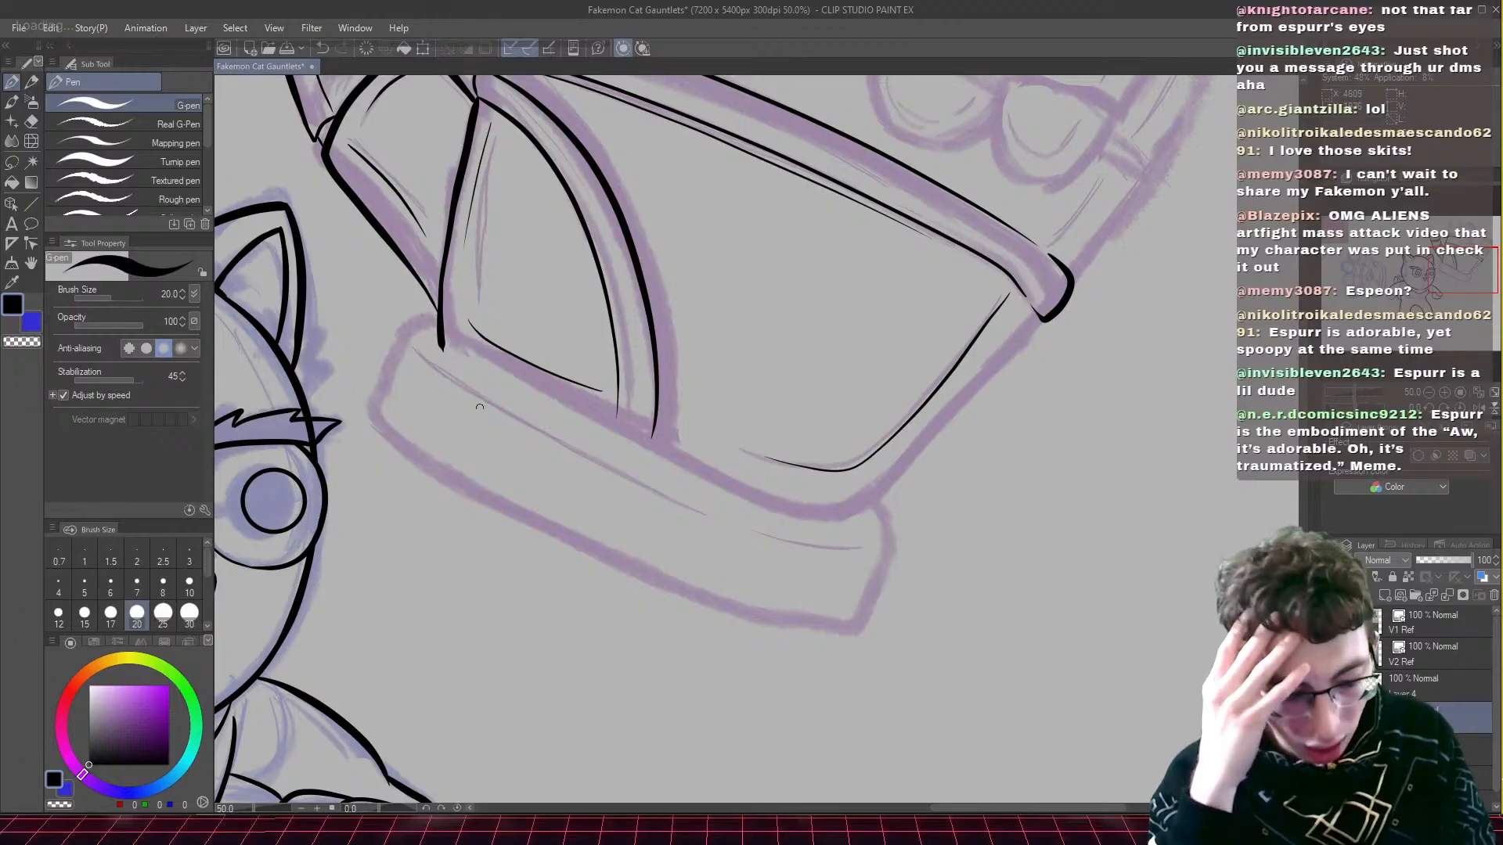
scroll(448, 437, down, 2)
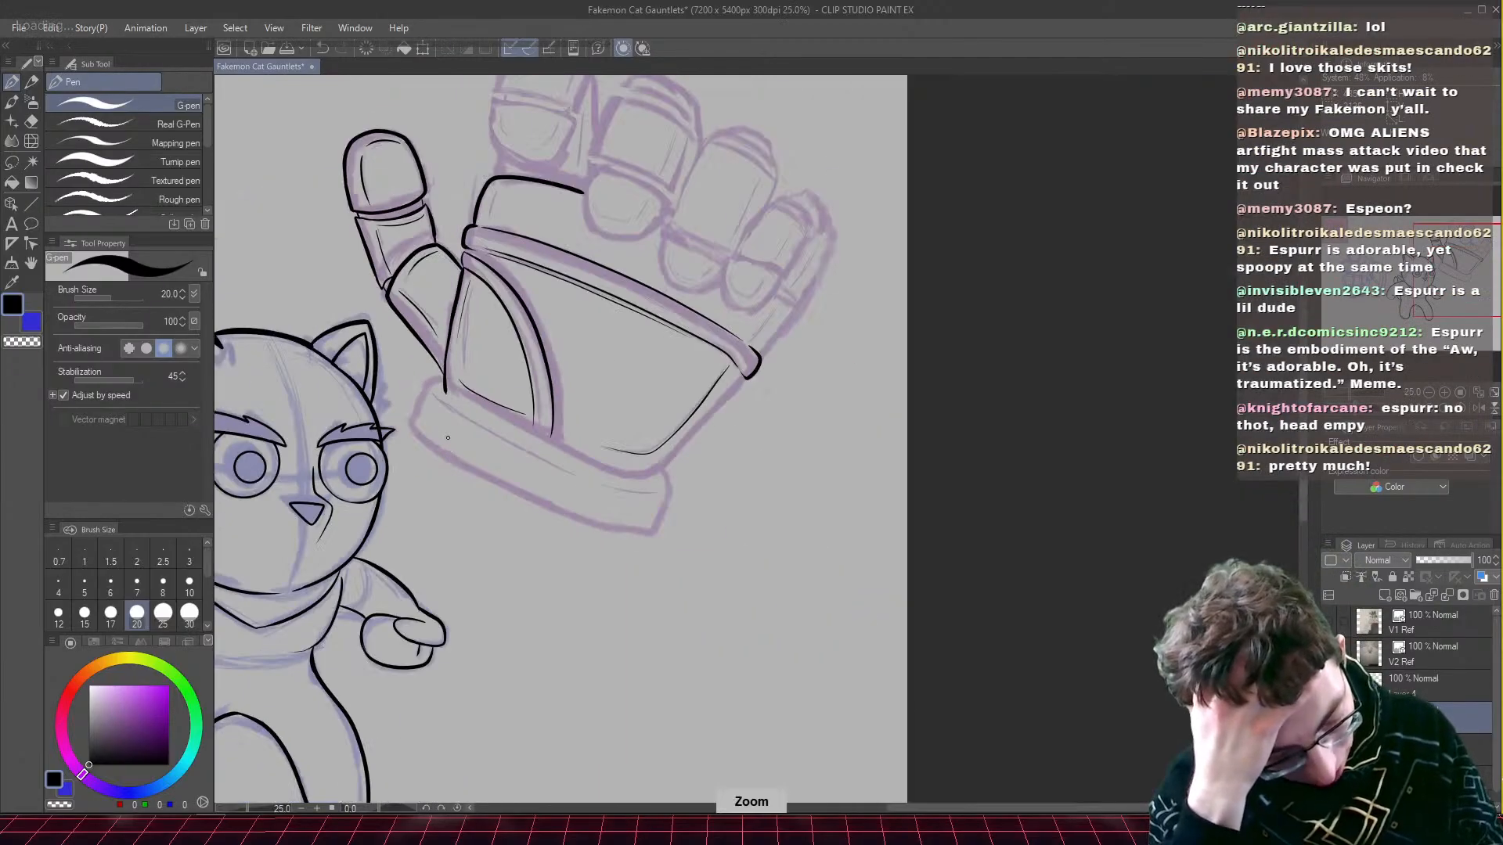
key(ctrl+s)
drag(1425, 294, 1407, 276)
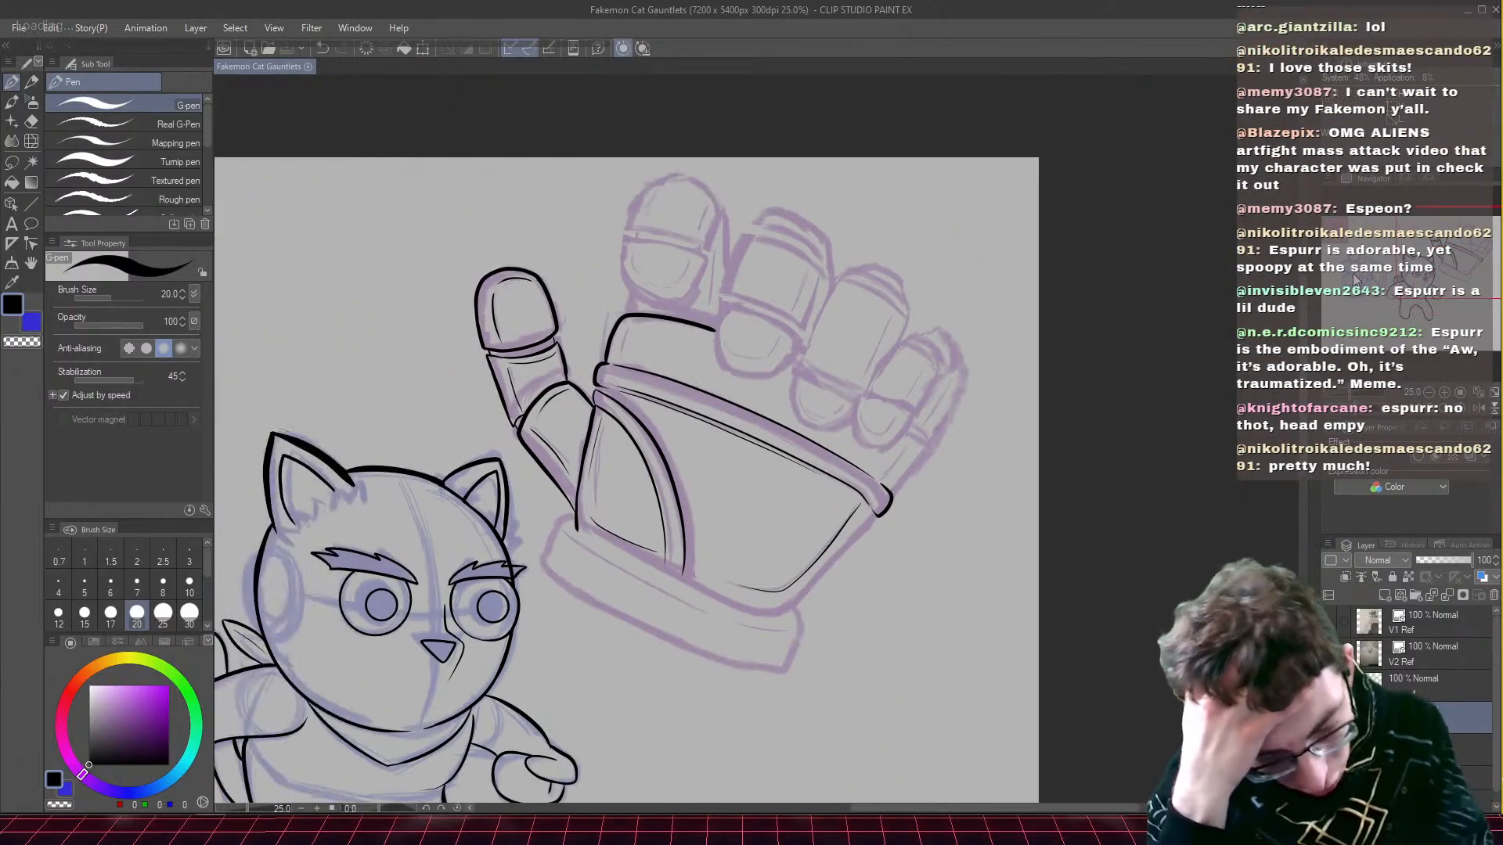
- Thicken the short outline at the joint between the palm band and the thumb pad, and save the file
scroll(1356, 280, up, 2)
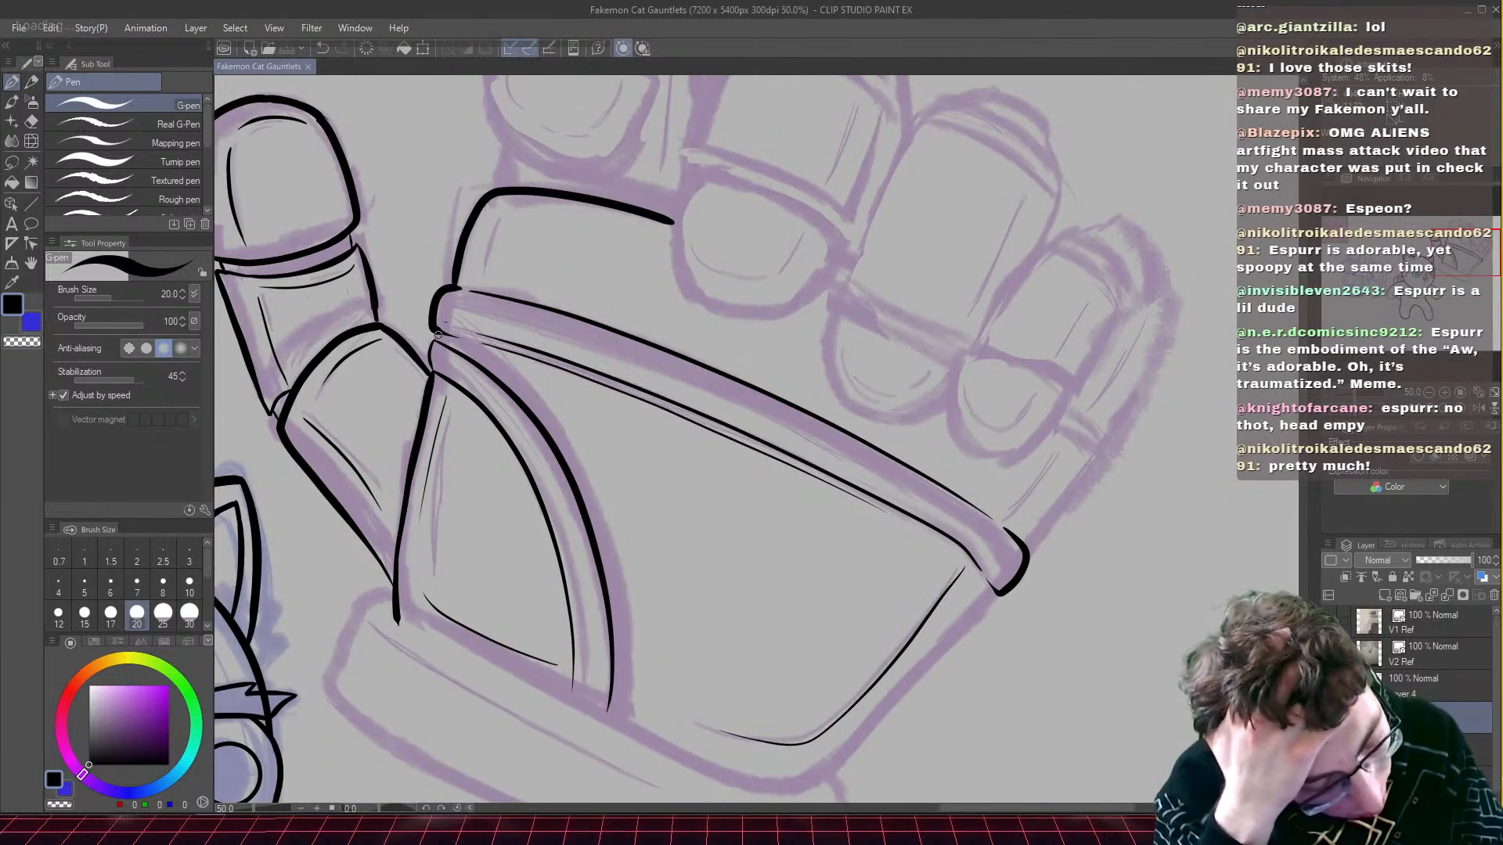
click(433, 338)
scroll(413, 426, up, 2)
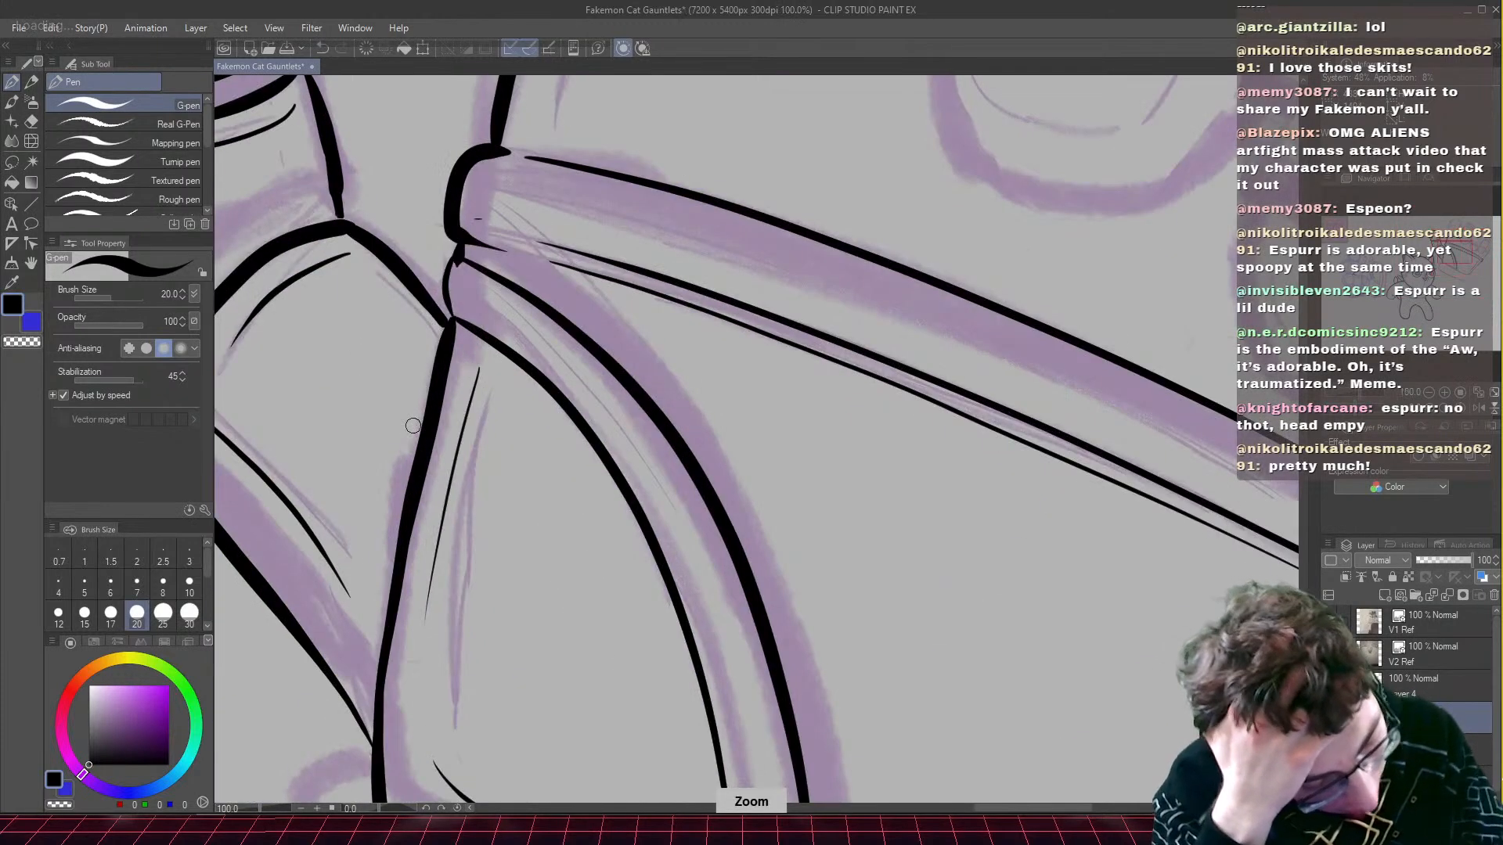
drag(450, 265, 450, 325)
key(ctrl+s)
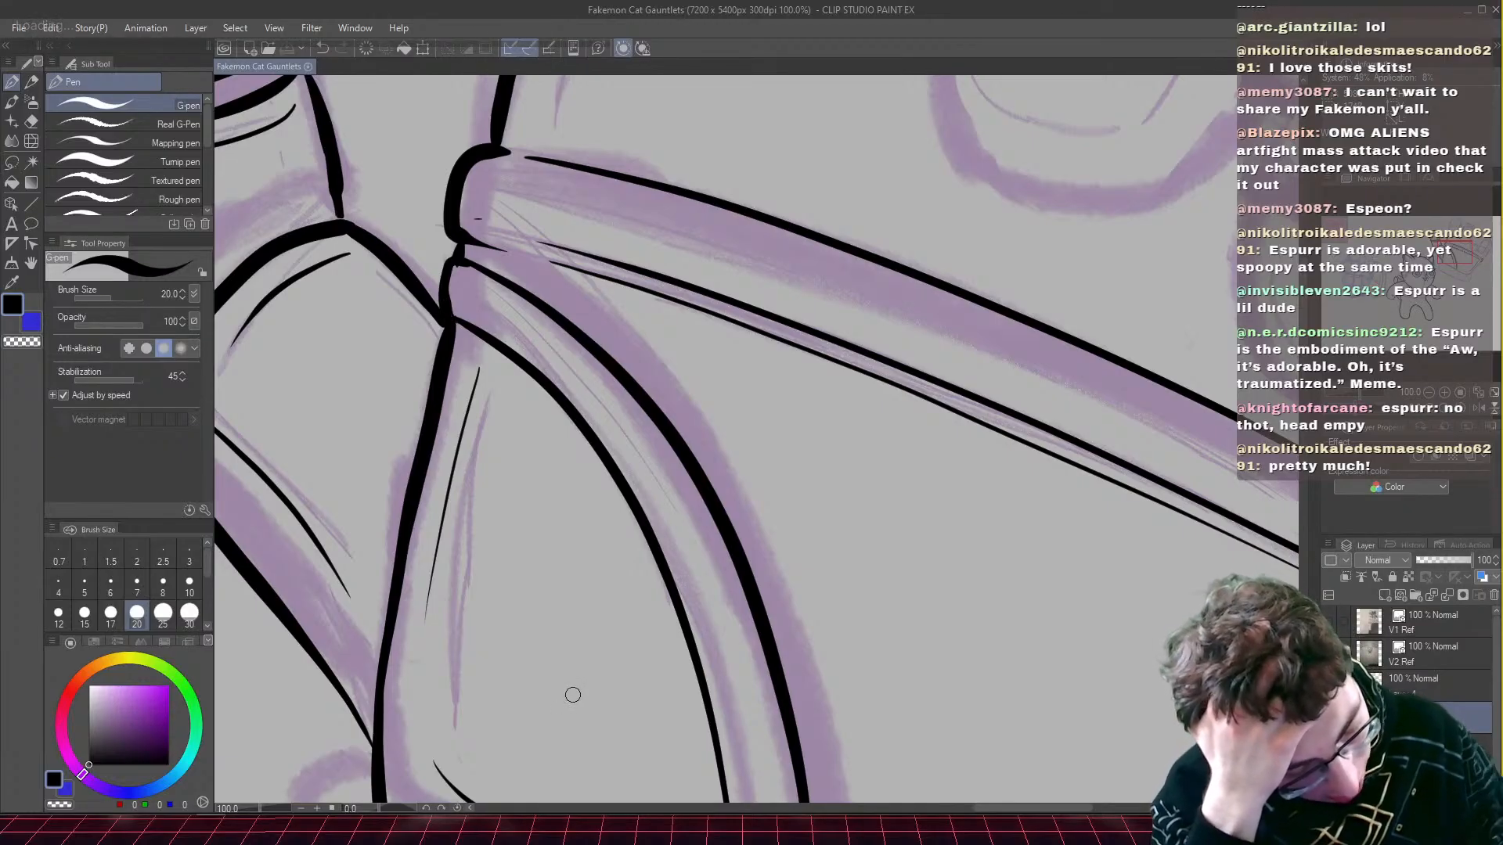
- Clean up the stray ink at the thumb-side end of the palm band with the Hard eraser, and save the file
click(31, 121)
mouse_move(461, 259)
mouse_down()
mouse_move(469, 270)
mouse_move(486, 220)
mouse_up()
mouse_move(512, 159)
mouse_down()
mouse_move(486, 160)
mouse_move(463, 210)
mouse_up()
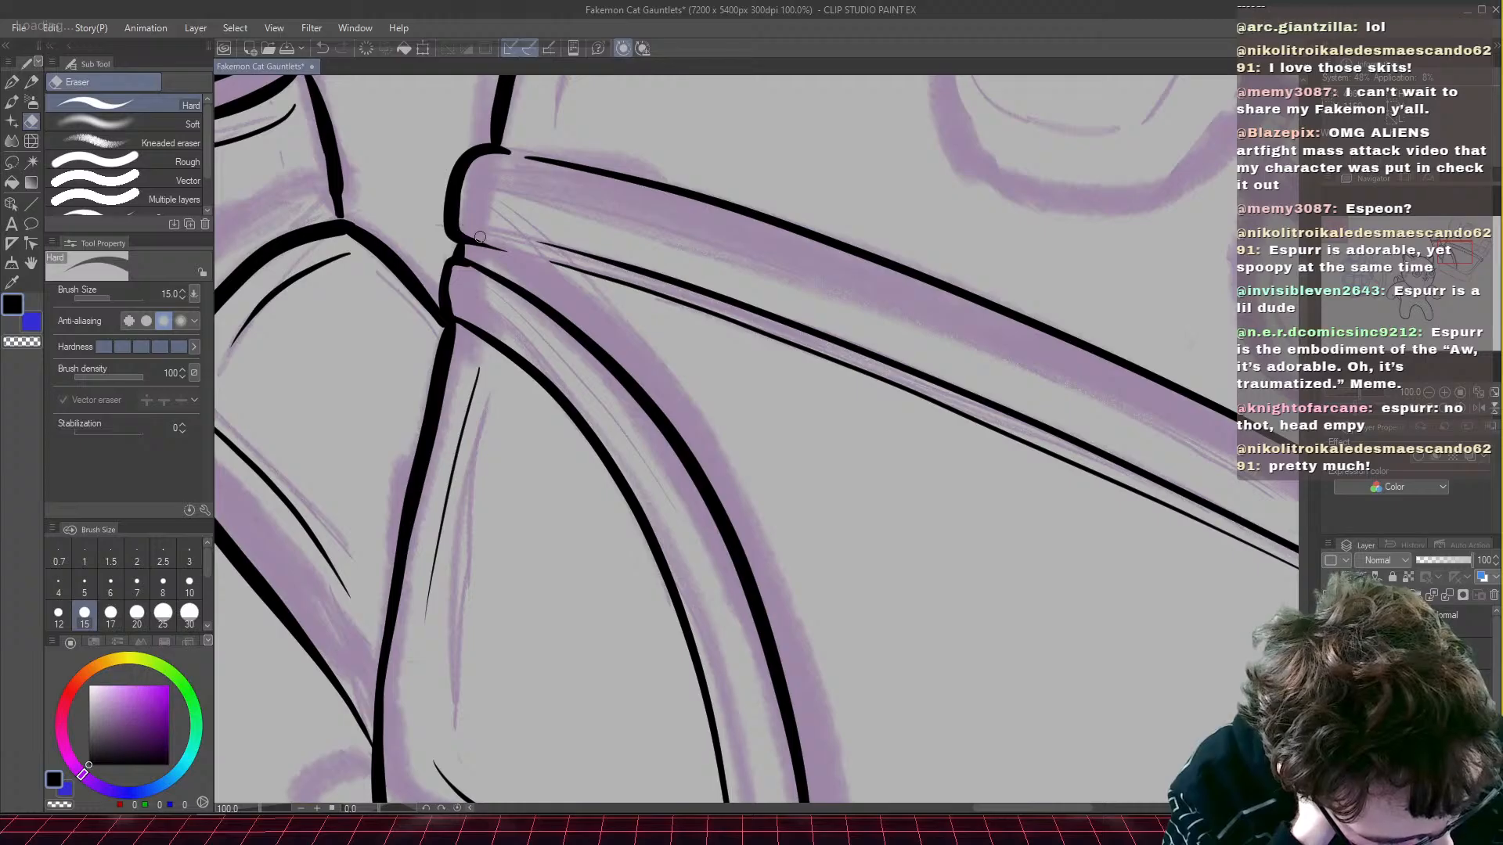
scroll(573, 303, down, 6)
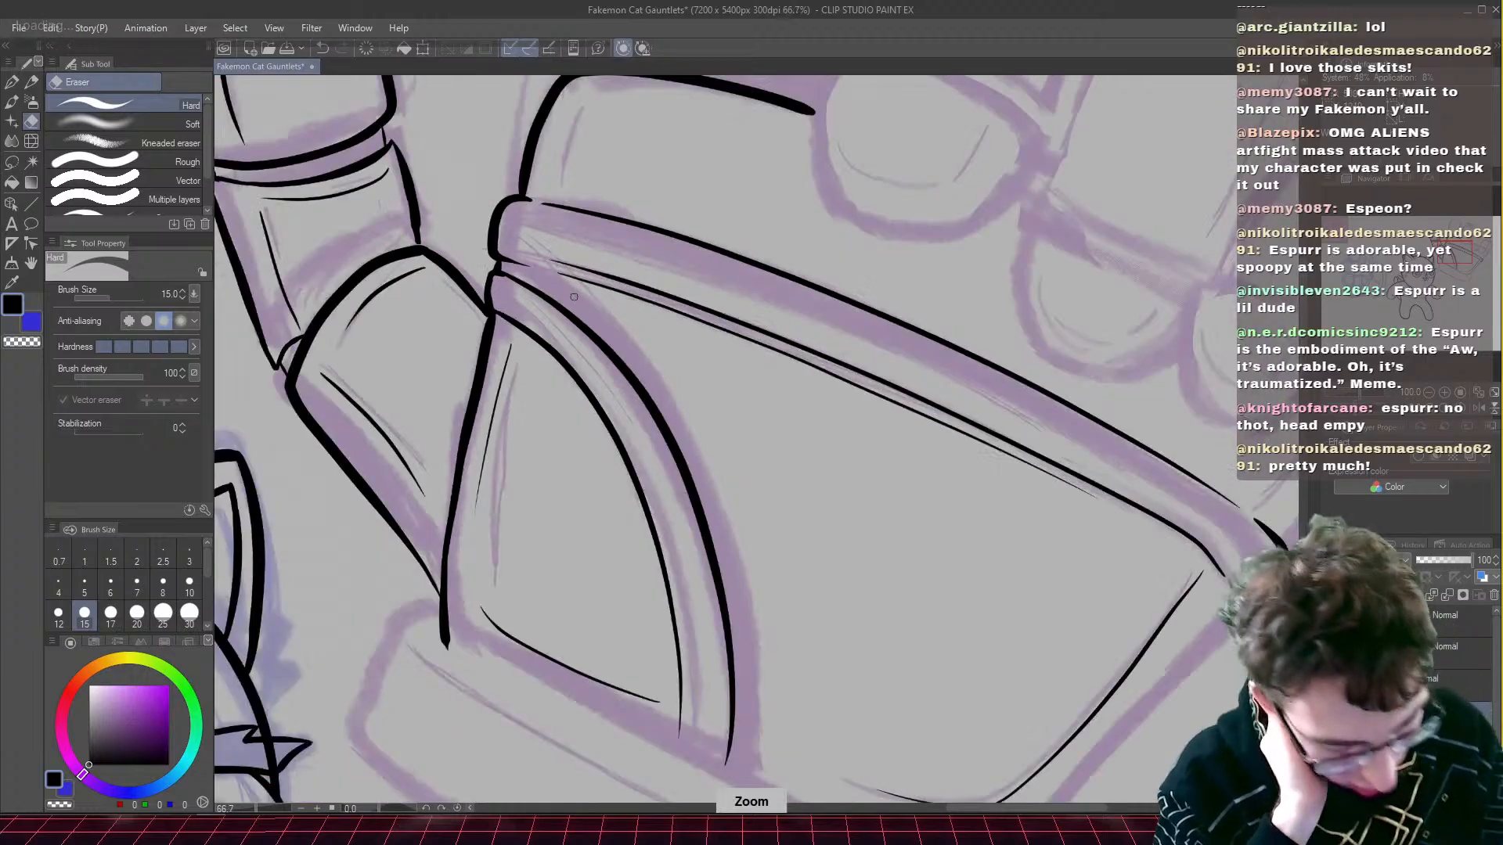
key(ctrl+s)
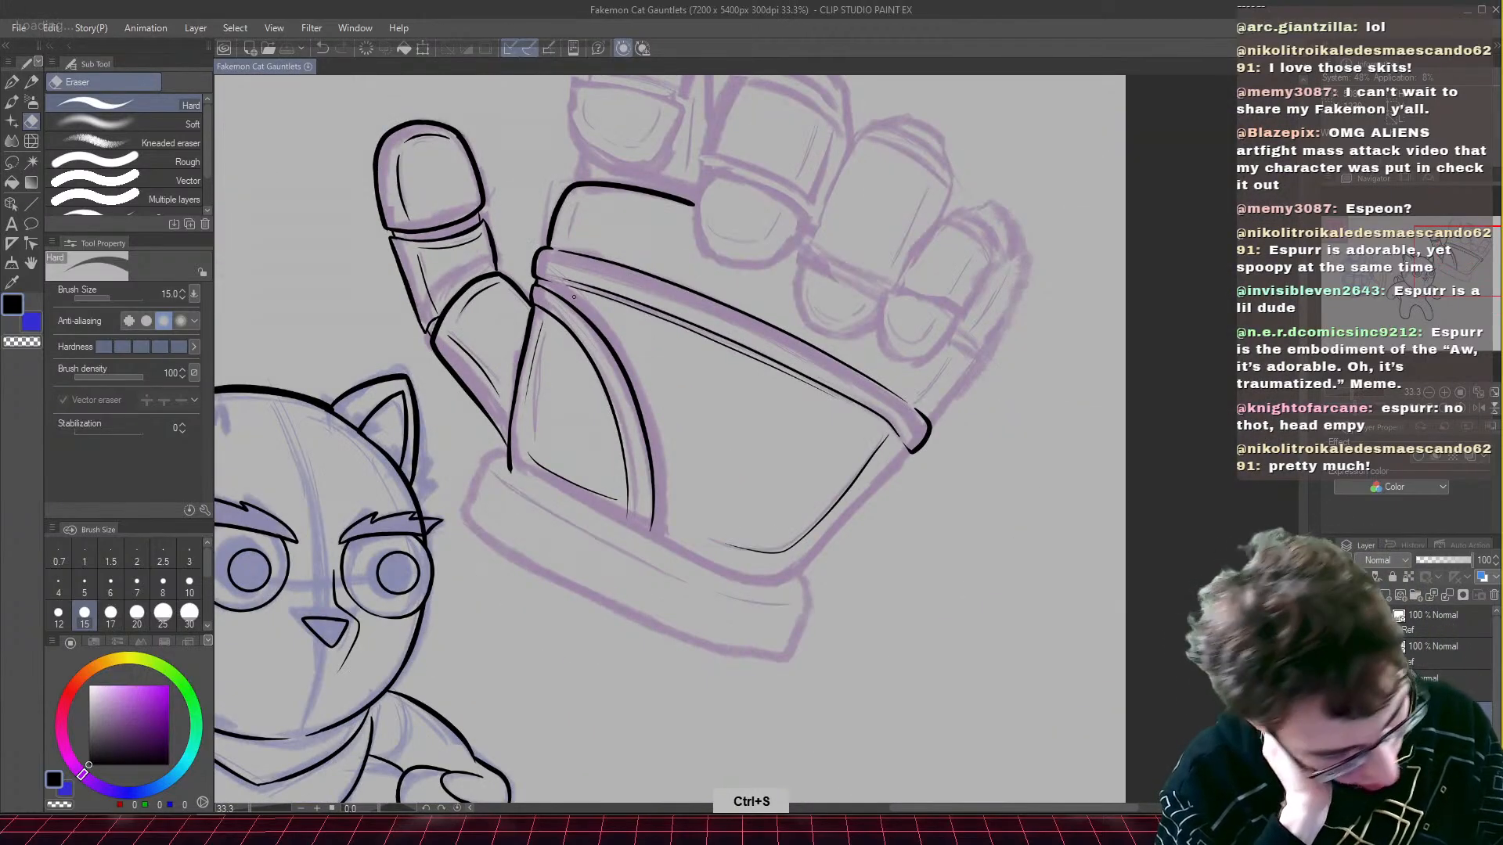
- Close the palm band's outer end with the G-pen and ink the palm's outer edge from there around its lower corner
click(11, 83)
key(ctrl+plus)
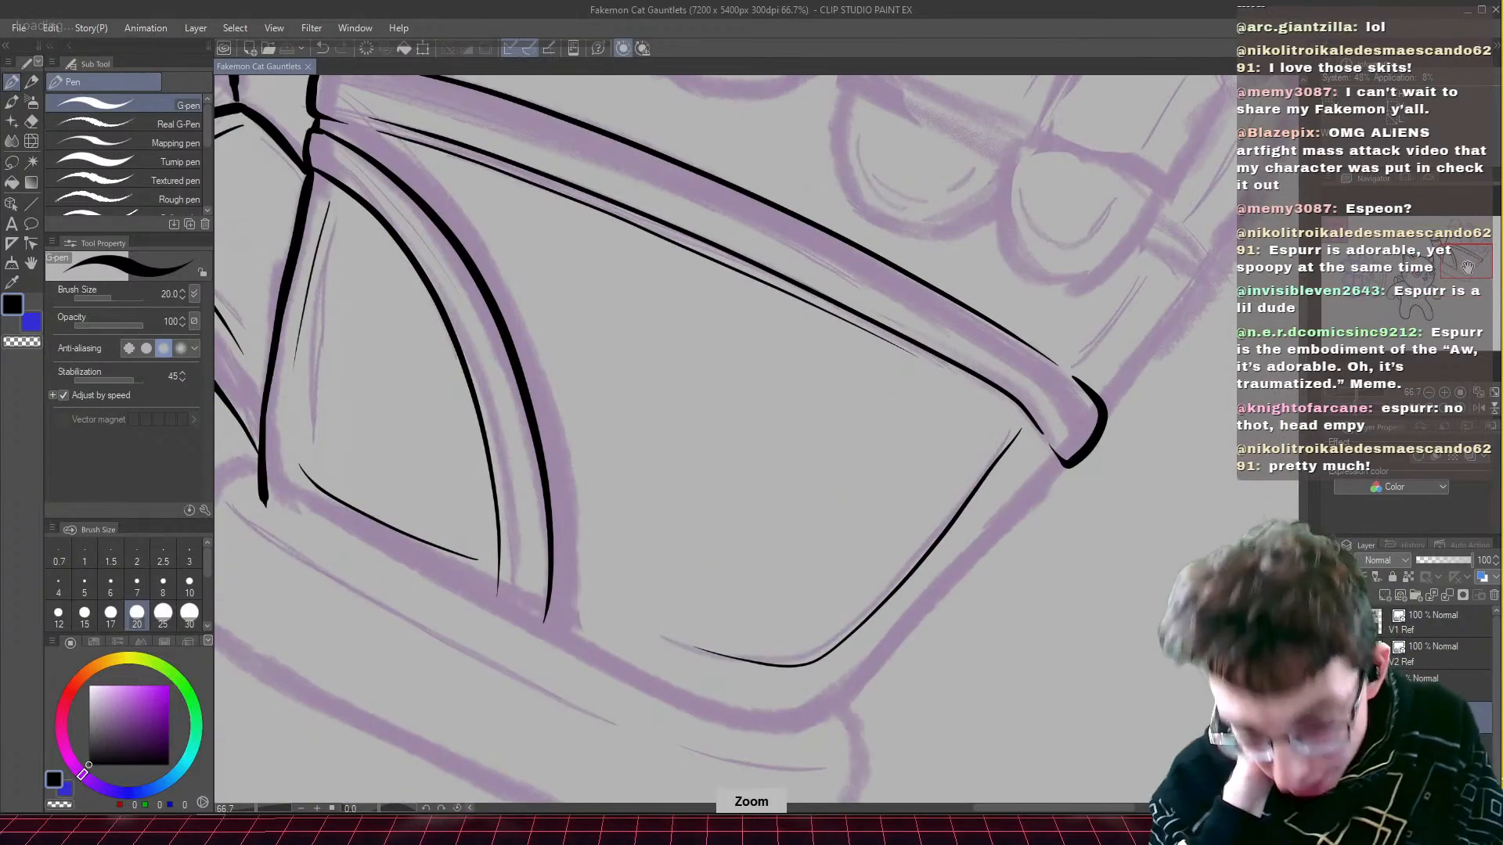
drag(1461, 257, 1465, 269)
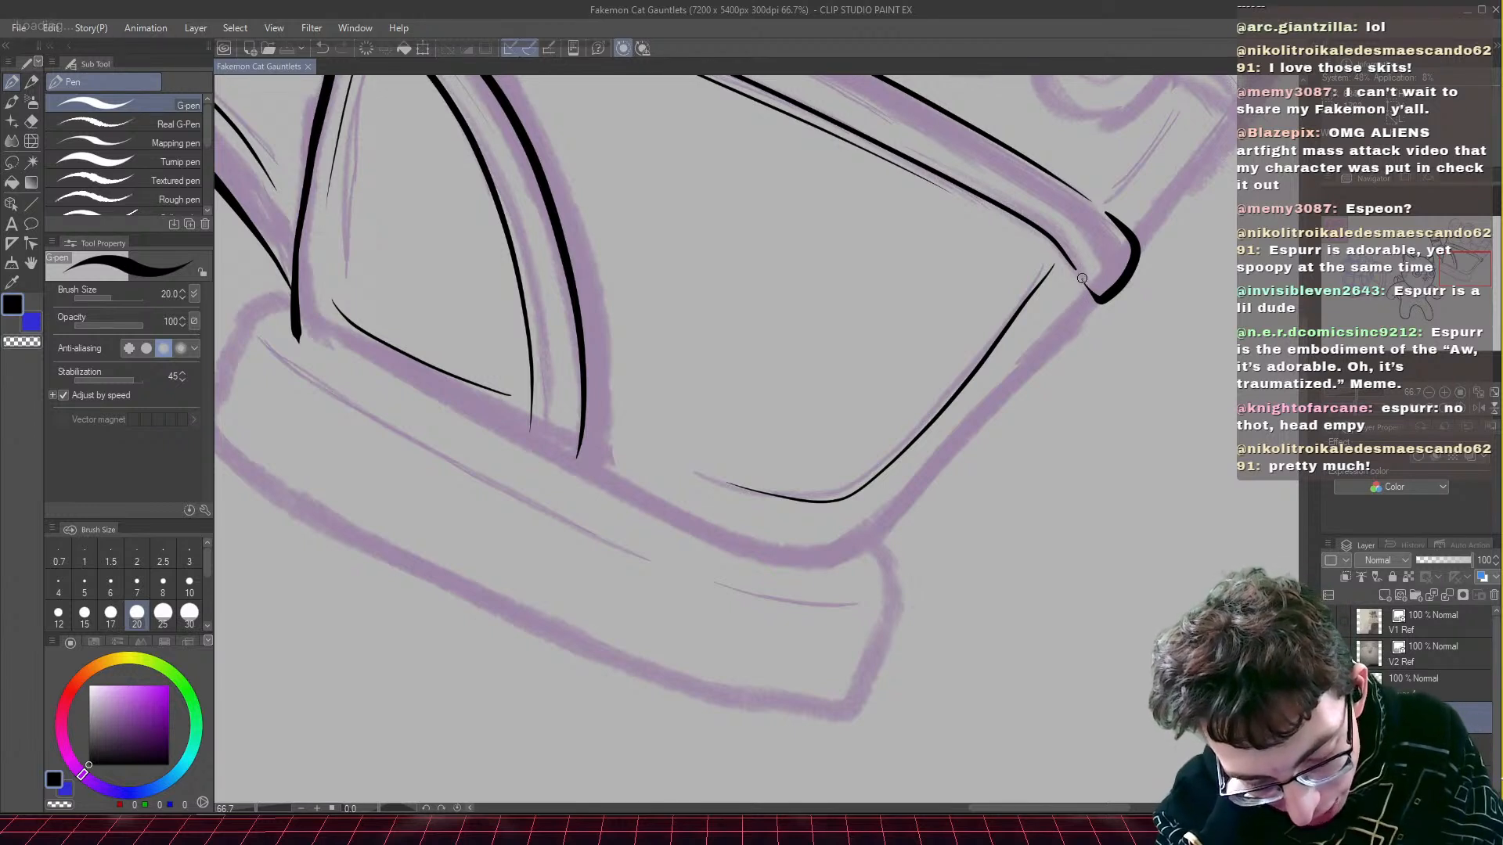
drag(1082, 279, 1093, 292)
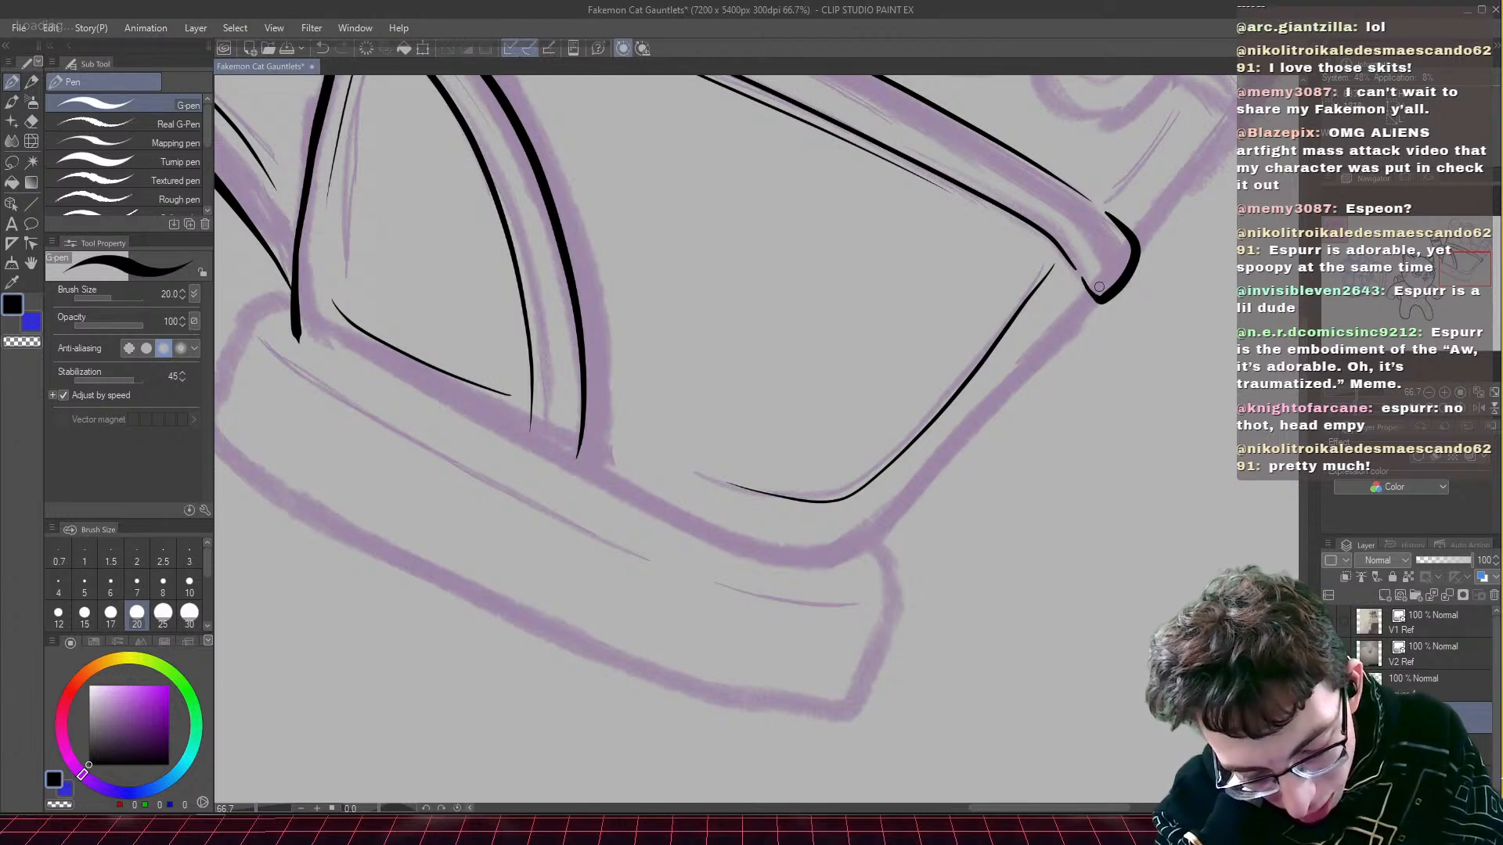
mouse_move(1096, 300)
mouse_down()
mouse_move(864, 526)
mouse_move(763, 549)
mouse_up()
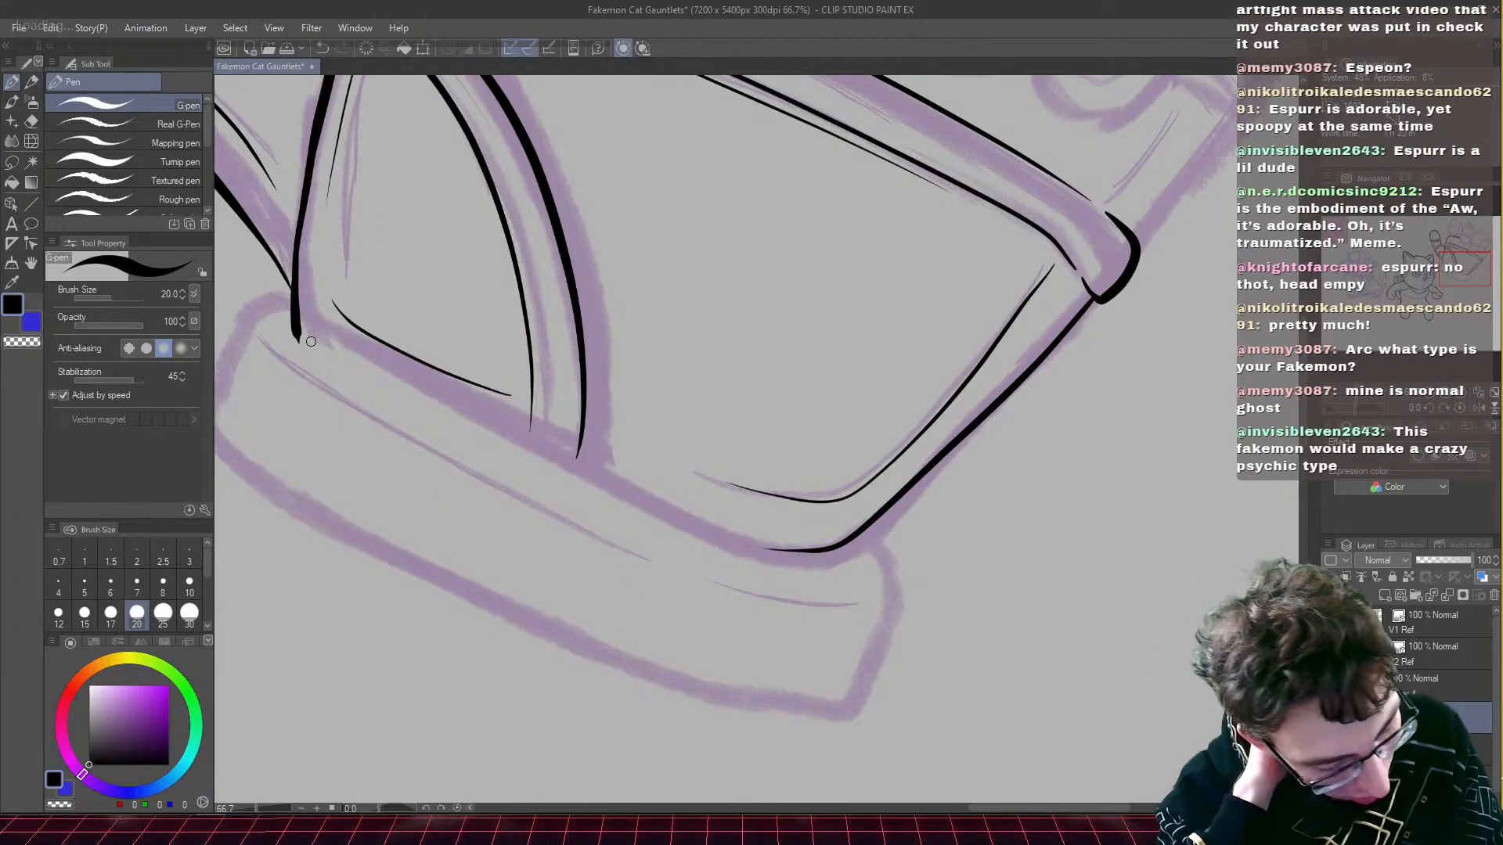
- Erase the overshooting lower tip of the thumb pad's side line, return to the G-pen, and save the file
click(31, 122)
drag(297, 343, 287, 331)
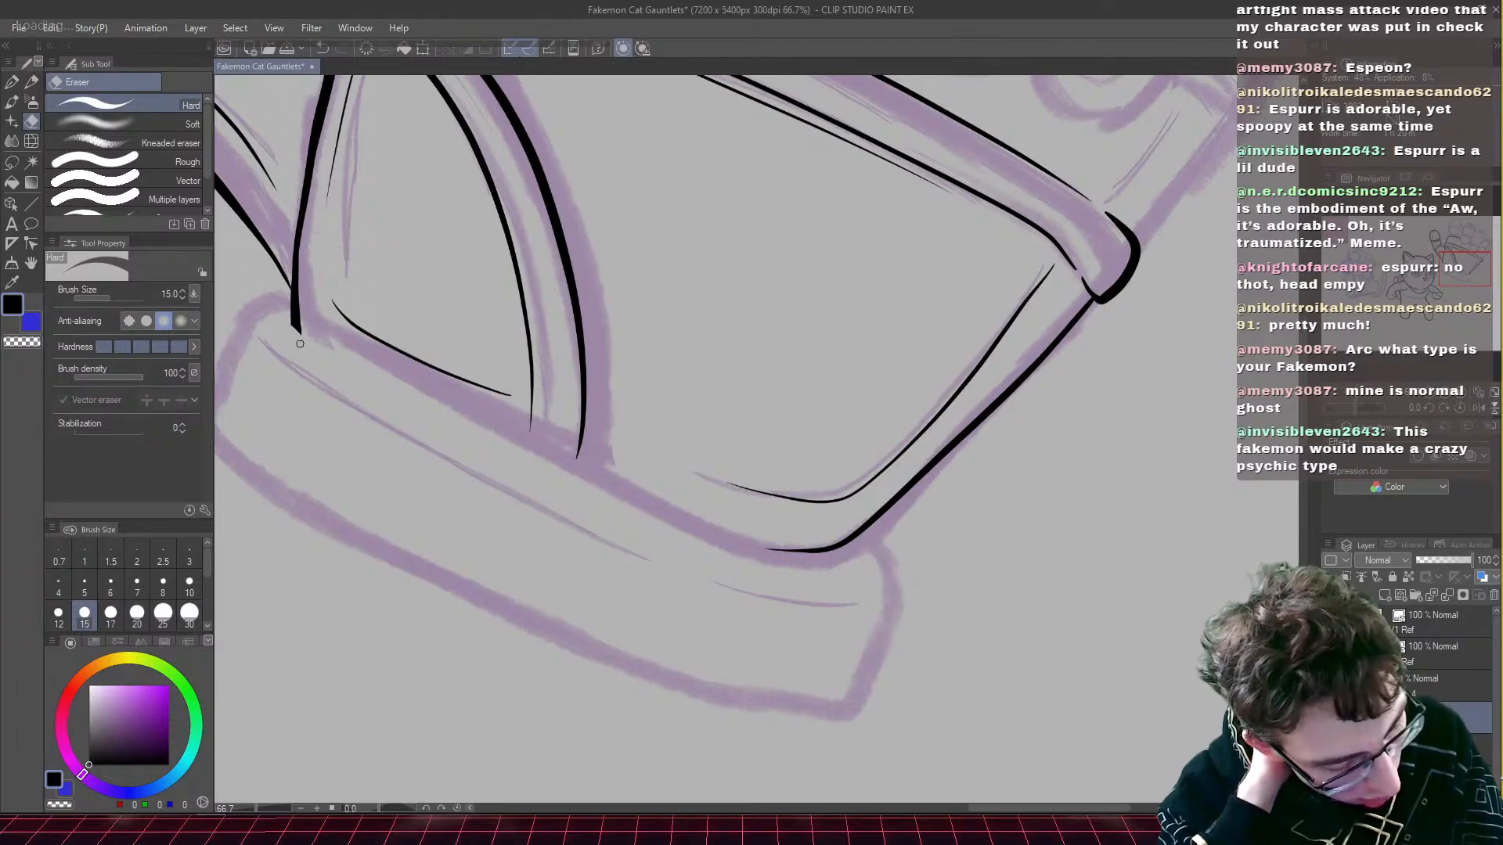
click(11, 81)
key(ctrl+s)
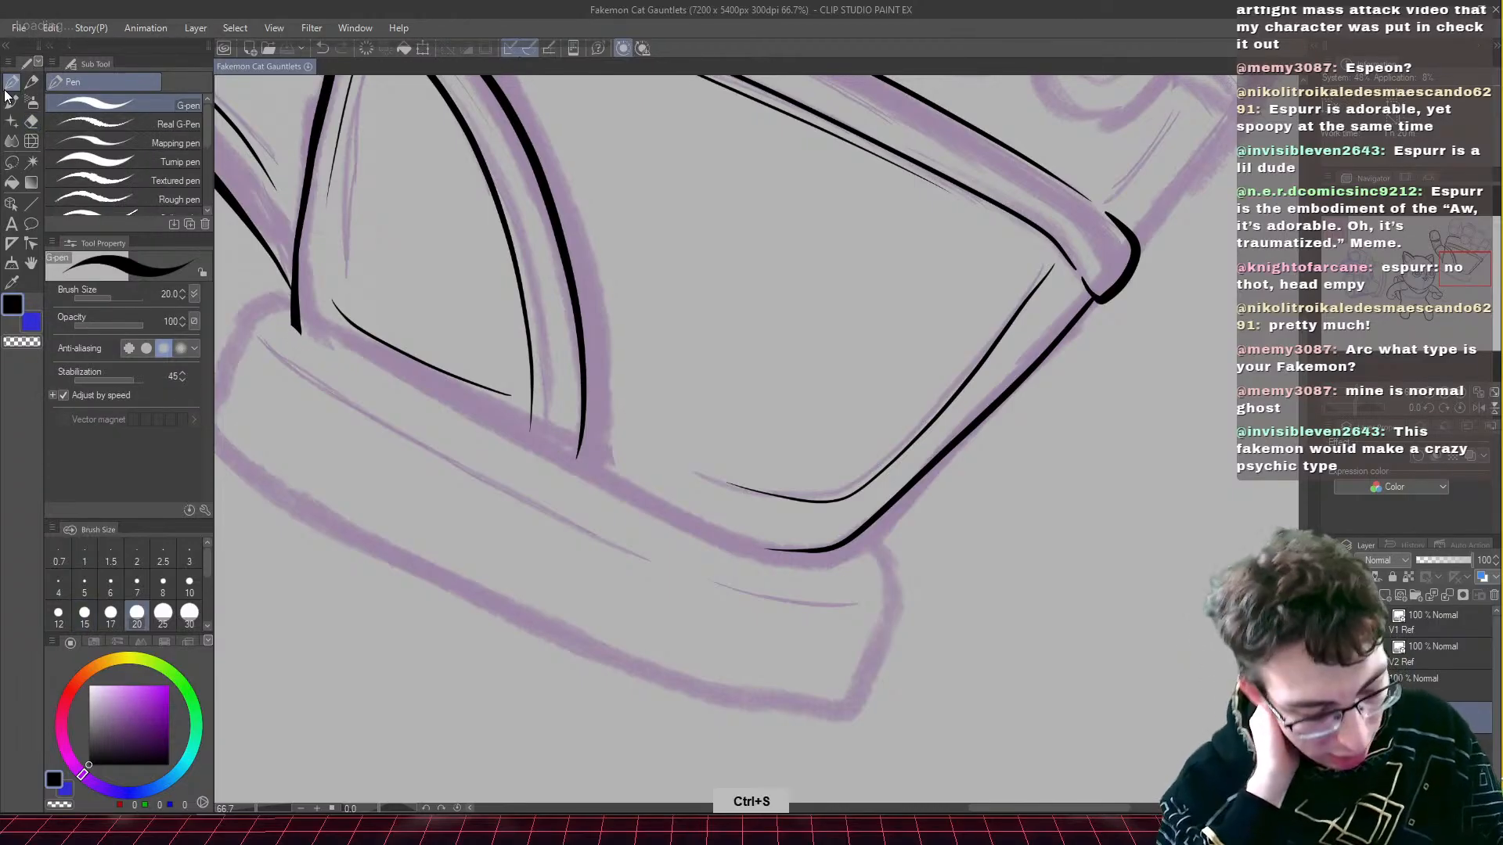
- Switch to the browser's "gachiakuta rudo gloves" image results, view the Reddit glove picture in a new tab, and return to Clip Studio Paint
drag(1453, 263, 1451, 274)
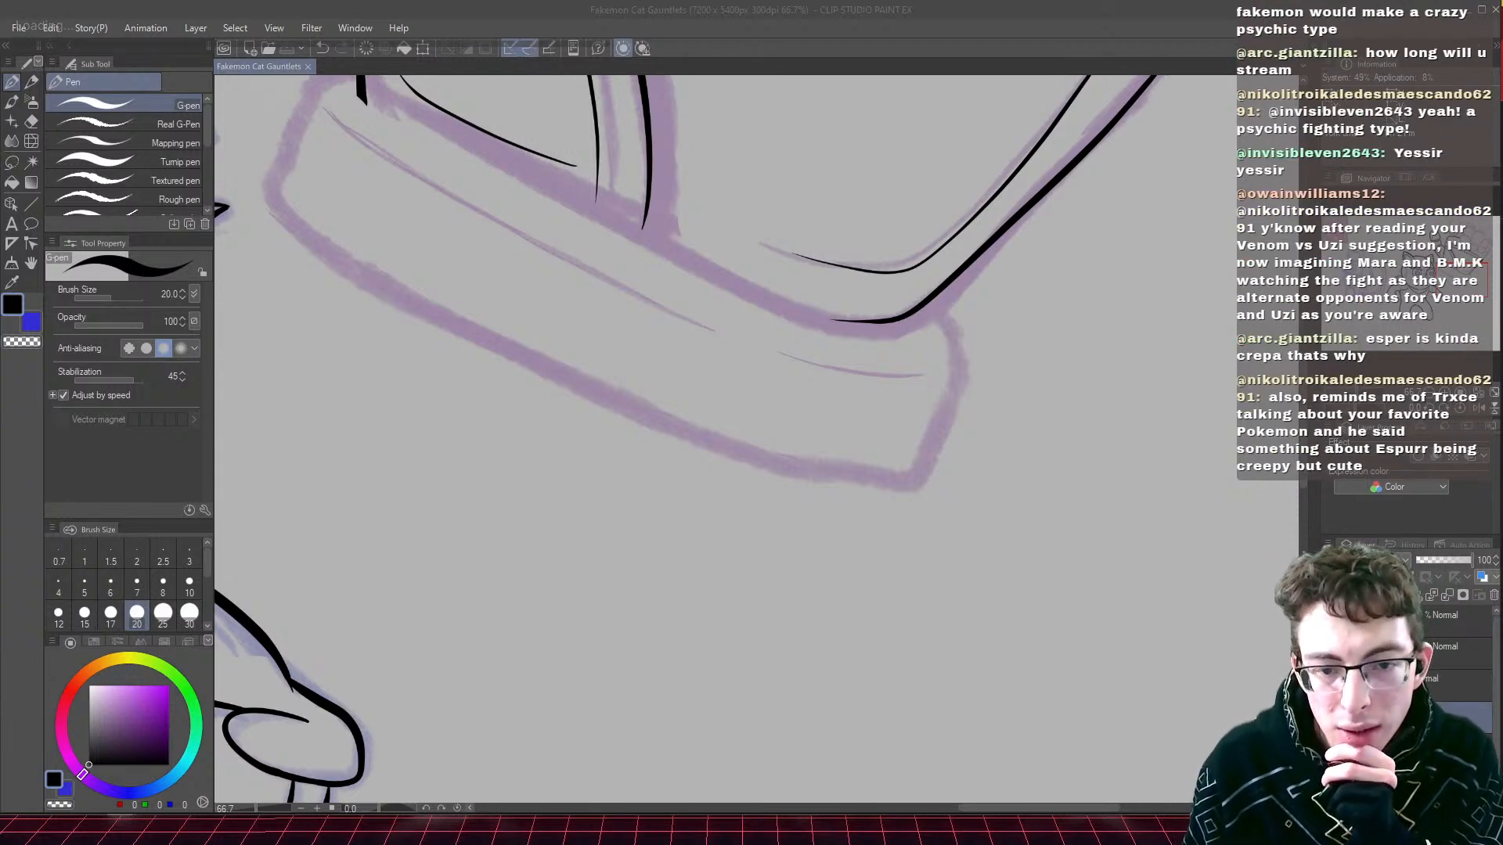
drag(1502, 10, 1135, 0)
right_click(1221, 460)
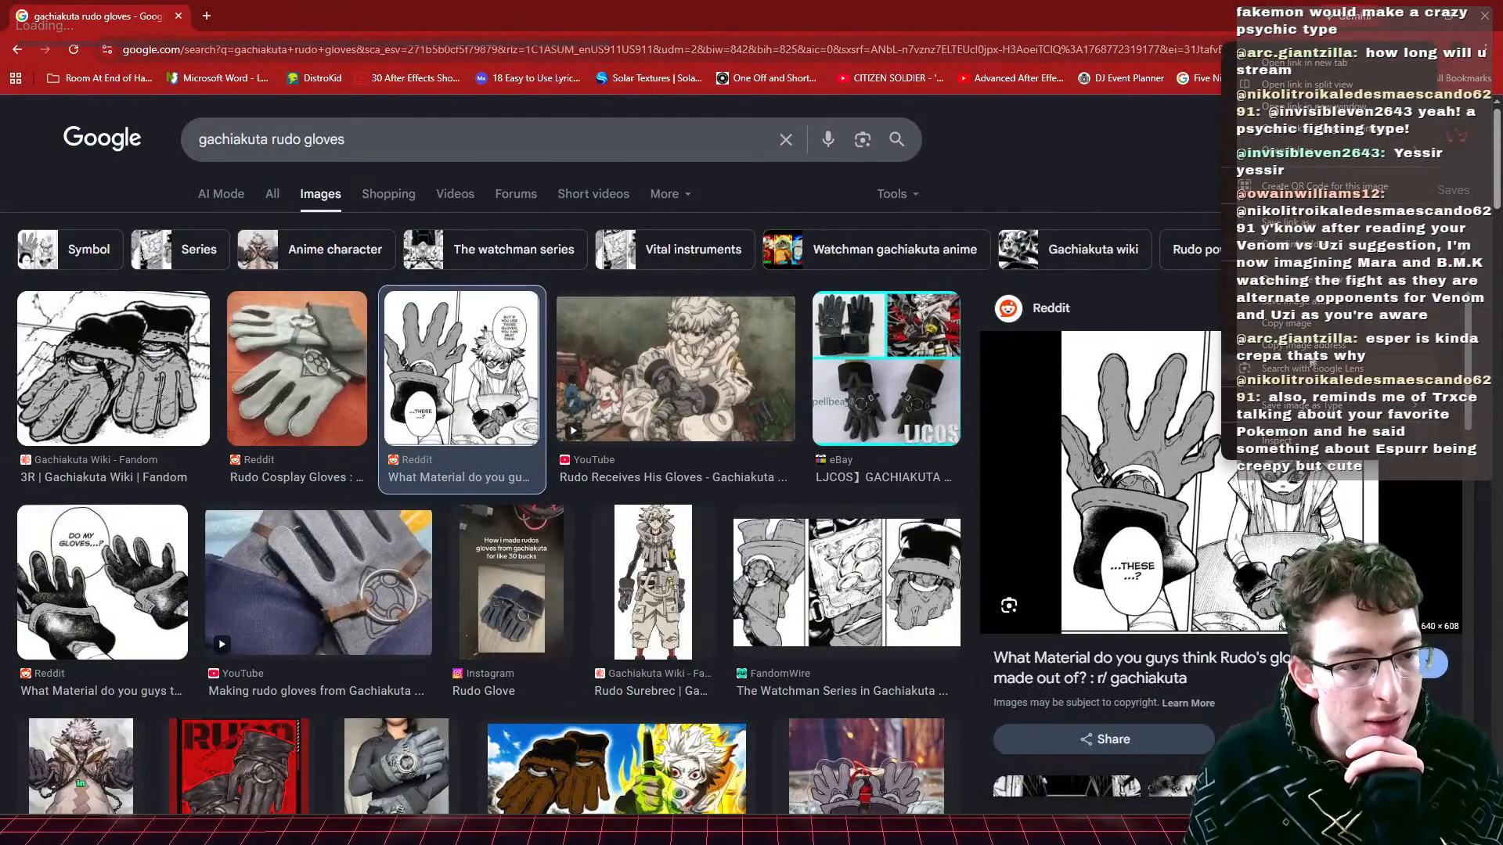
click(1228, 62)
click(329, 6)
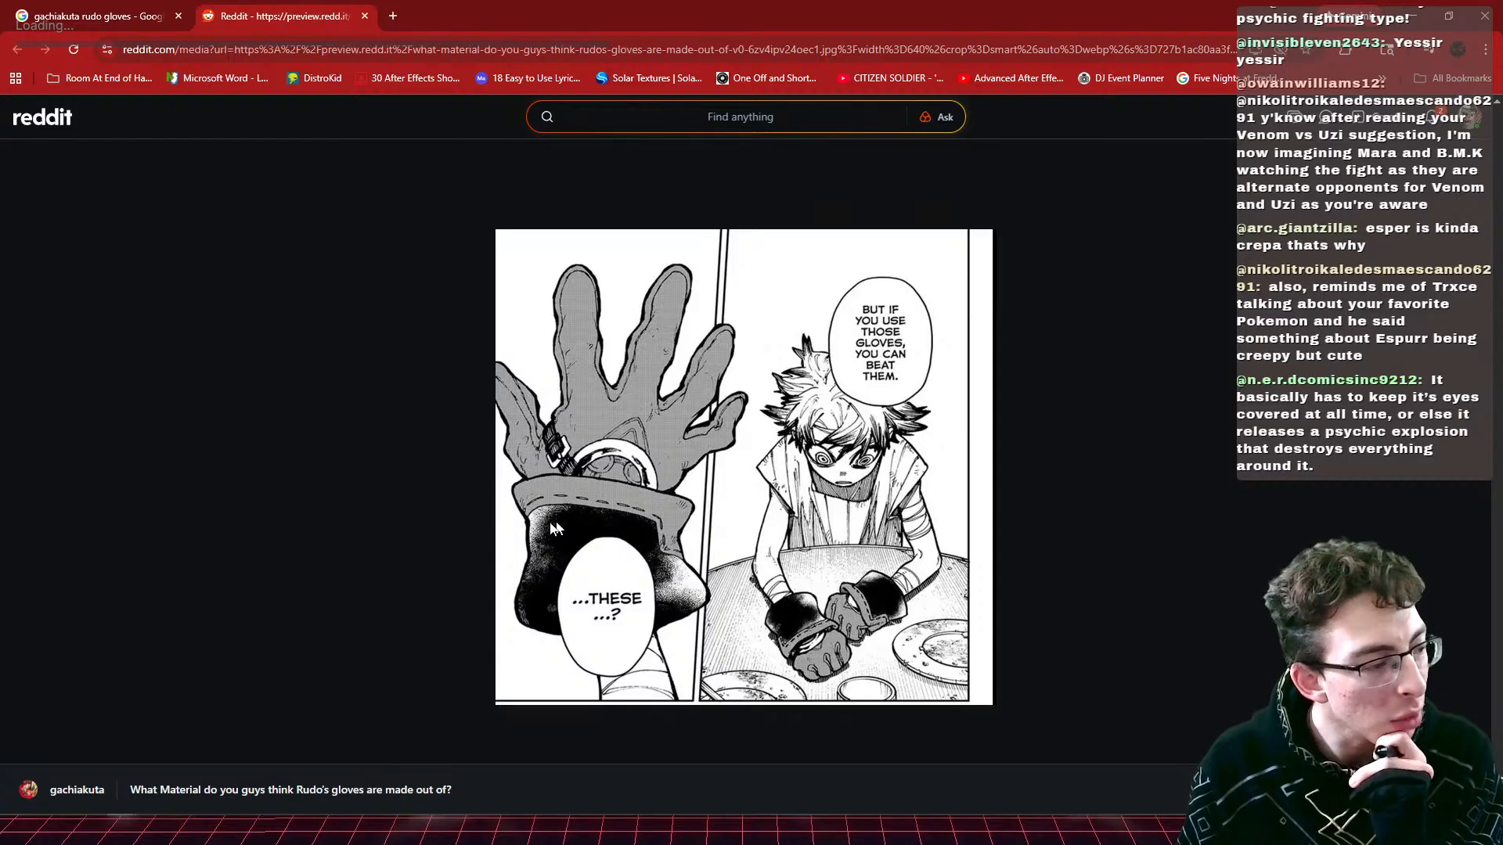
click(1414, 11)
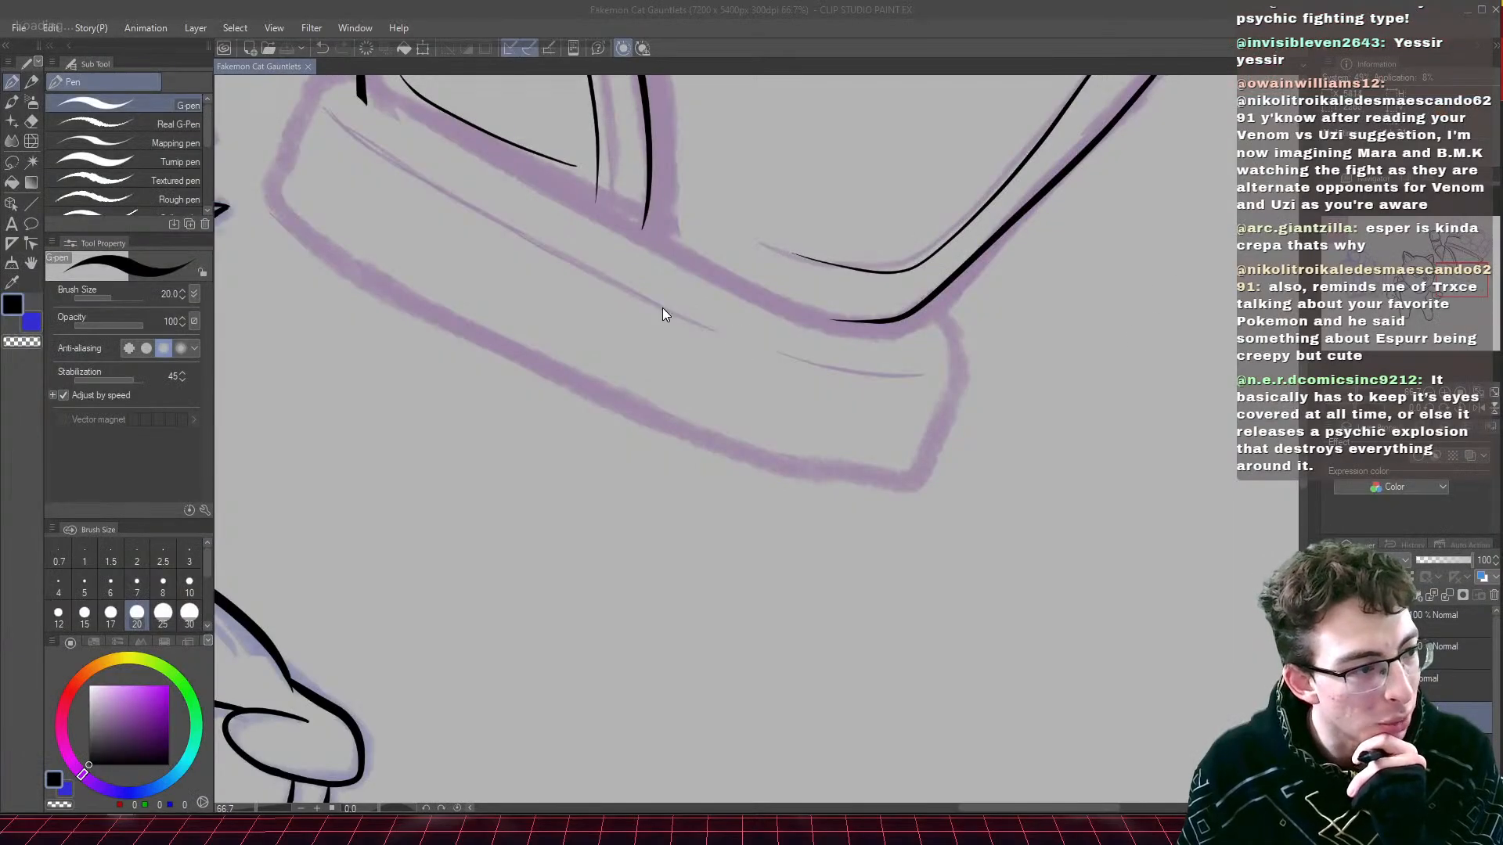
drag(1441, 282, 1426, 274)
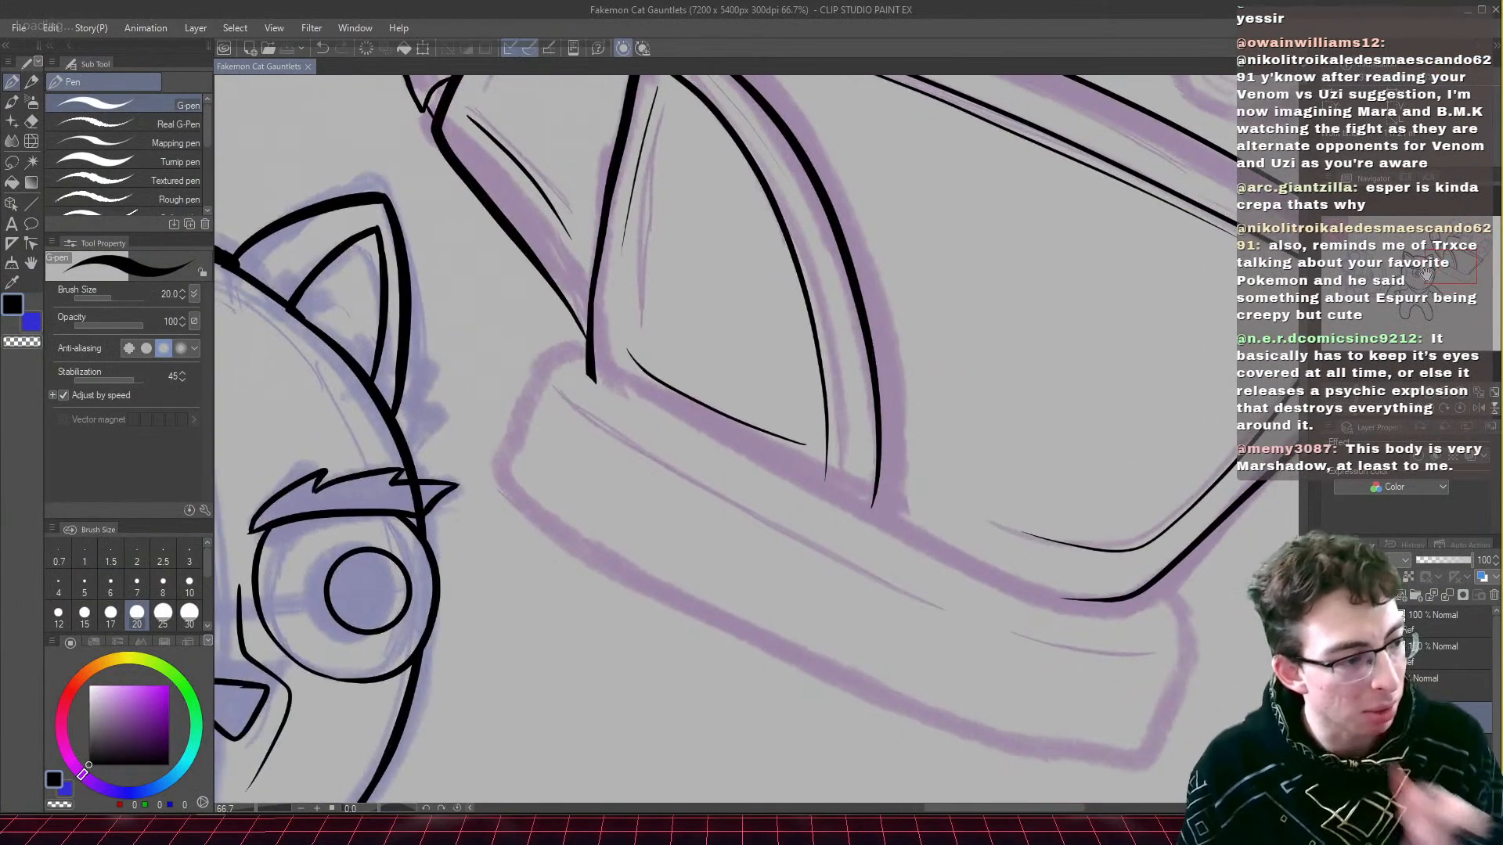
key(ctrl+minus)
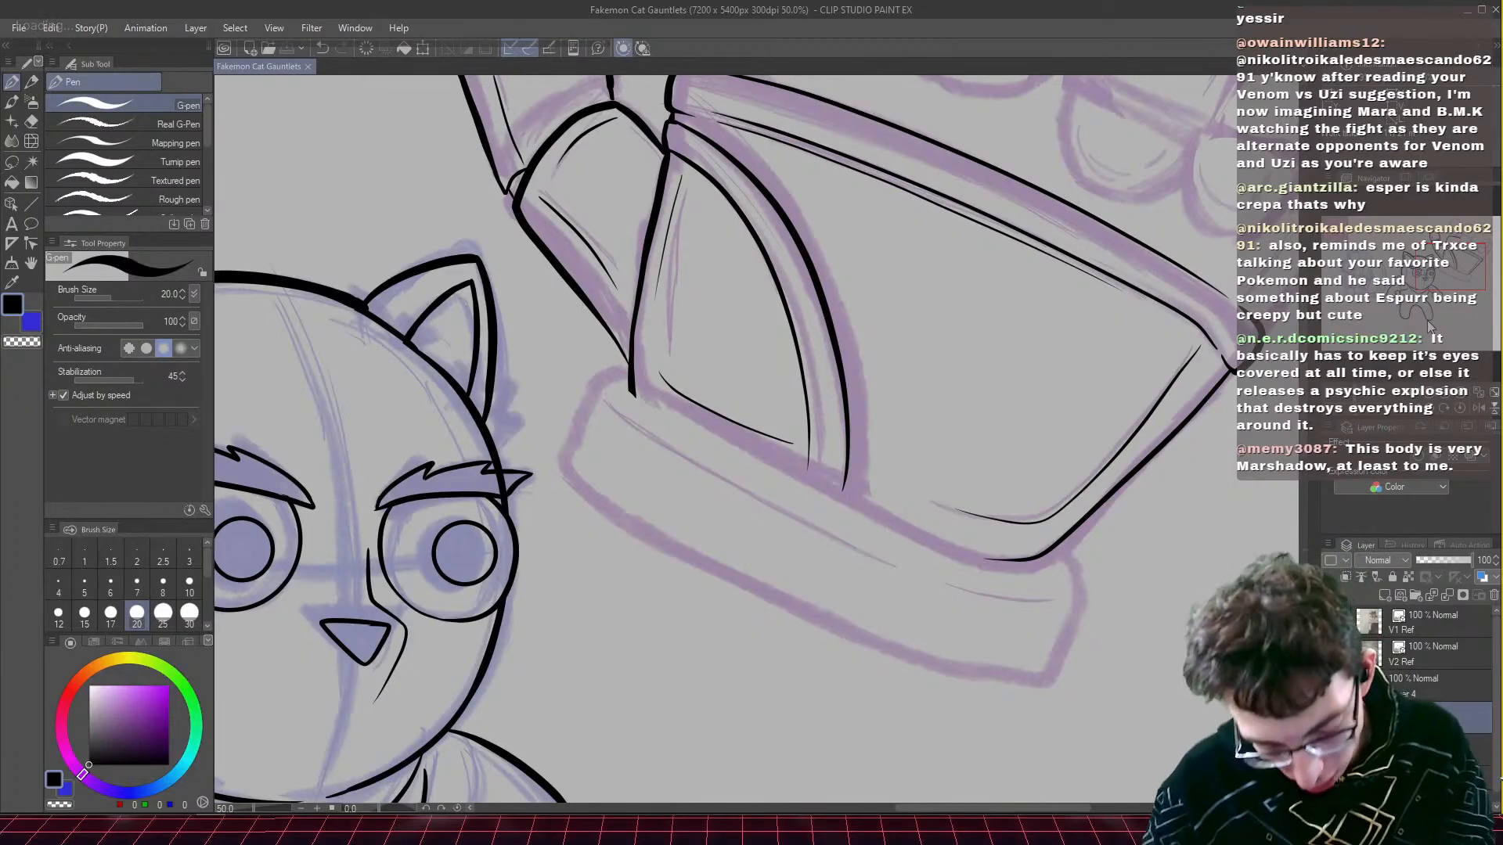
click(613, 374)
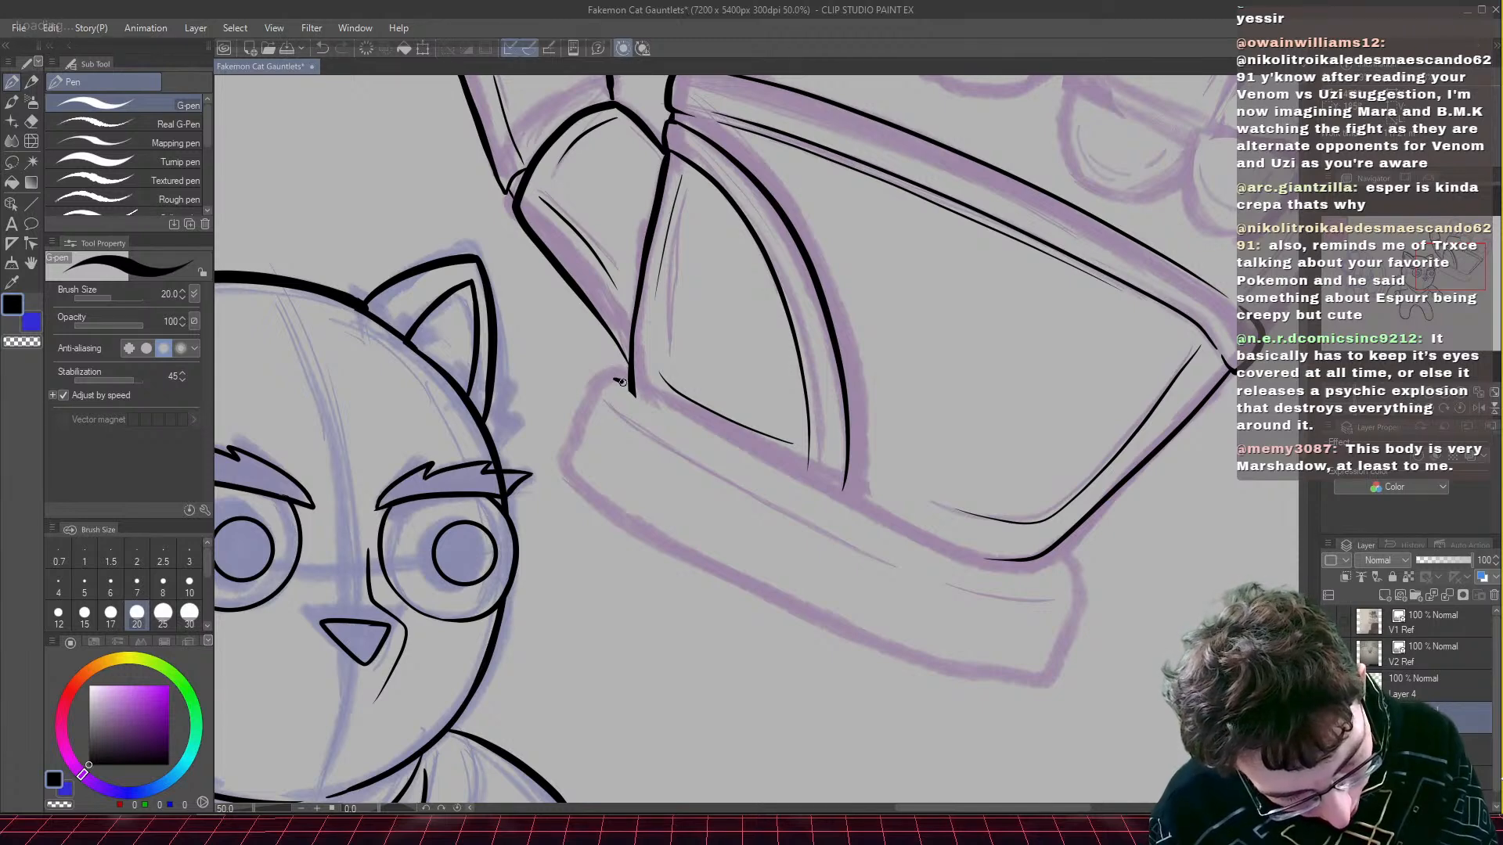
drag(622, 382, 1049, 576)
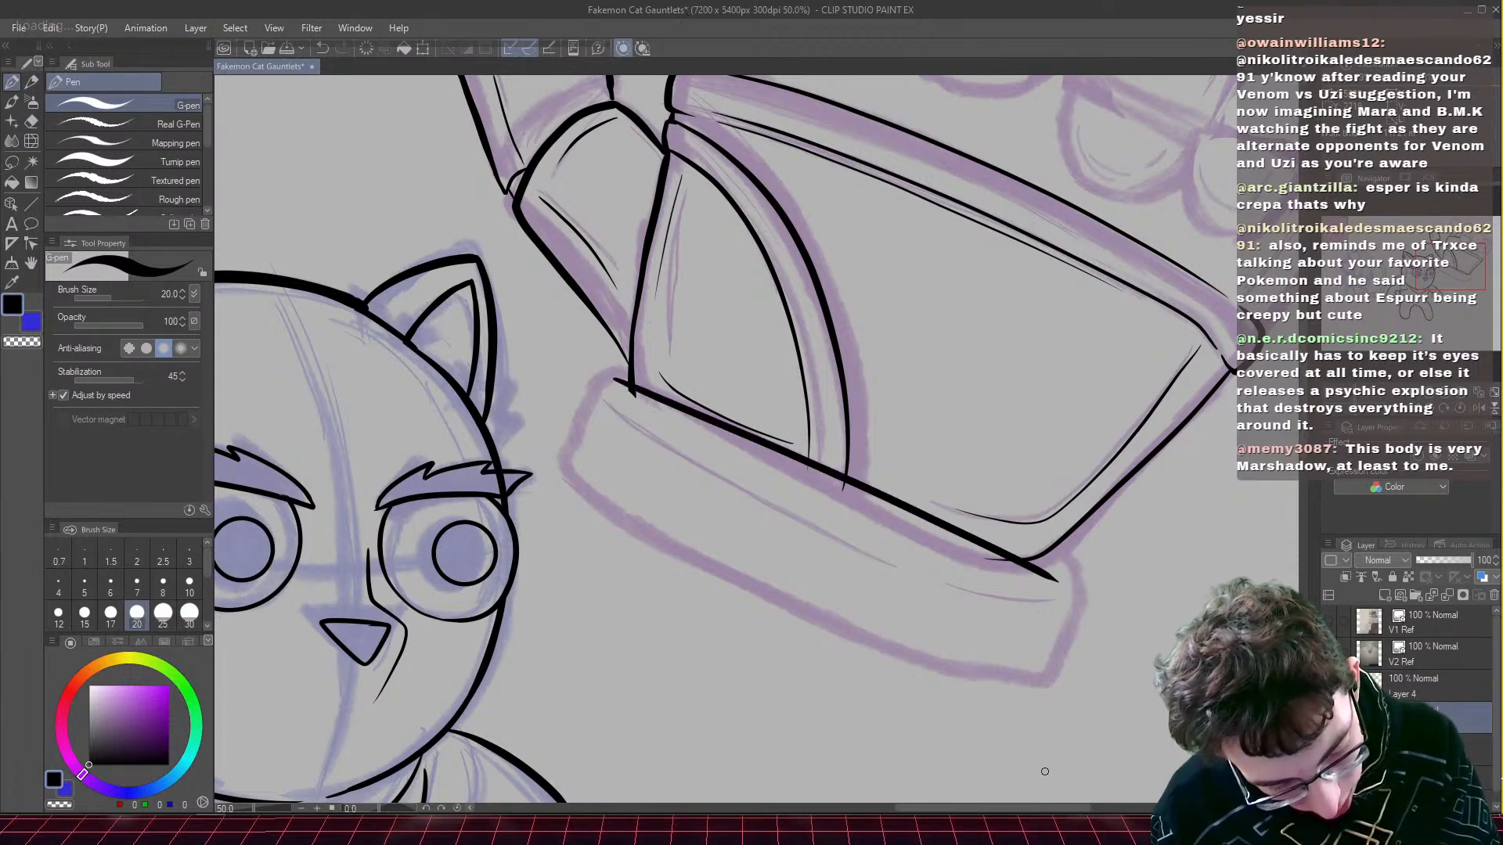
key(ctrl+z)
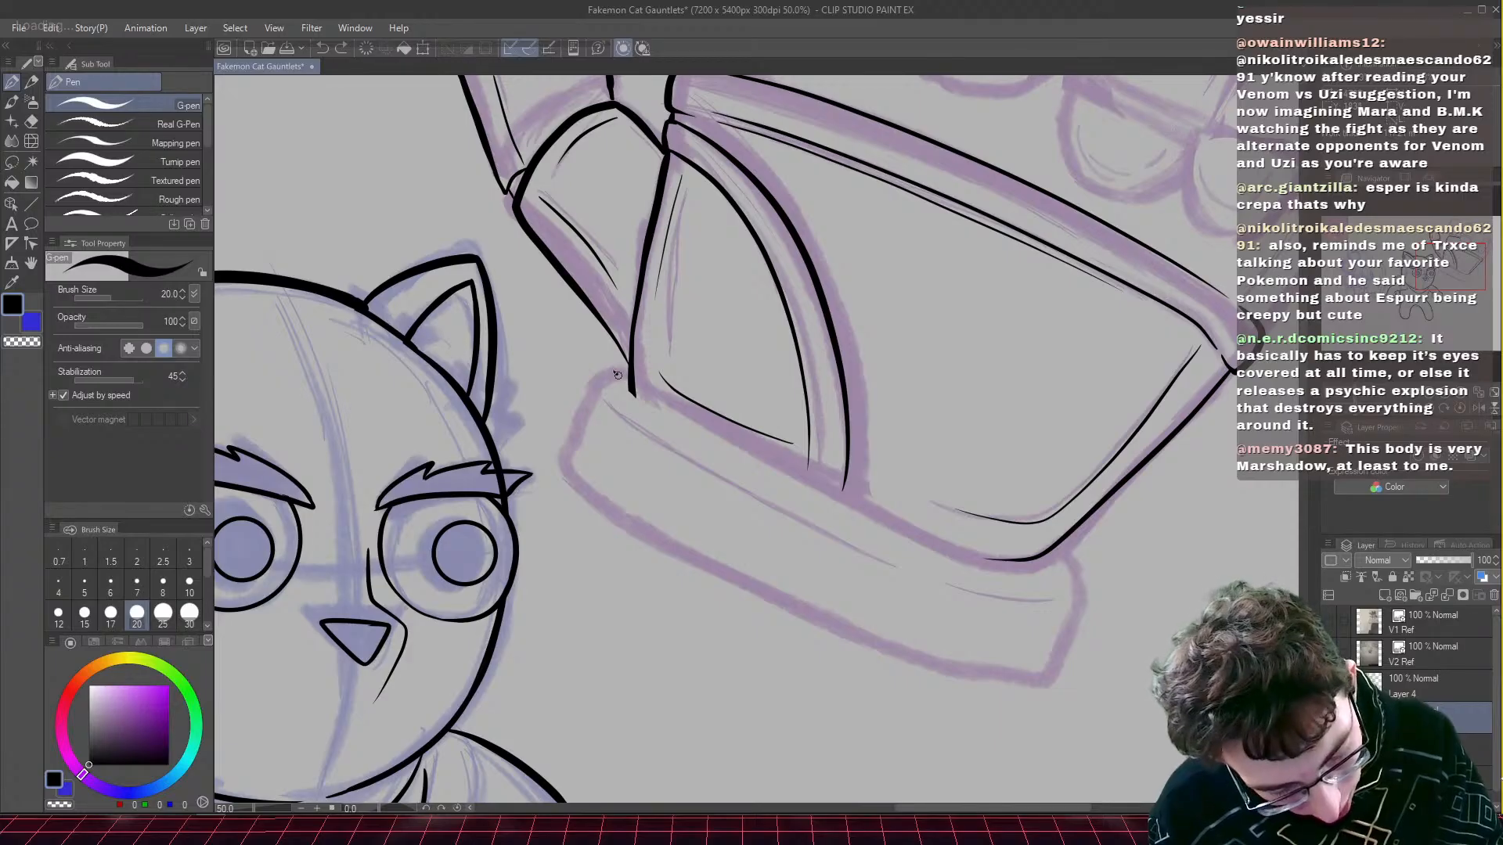
mouse_move(618, 375)
mouse_down()
mouse_move(916, 526)
mouse_move(1080, 570)
mouse_up()
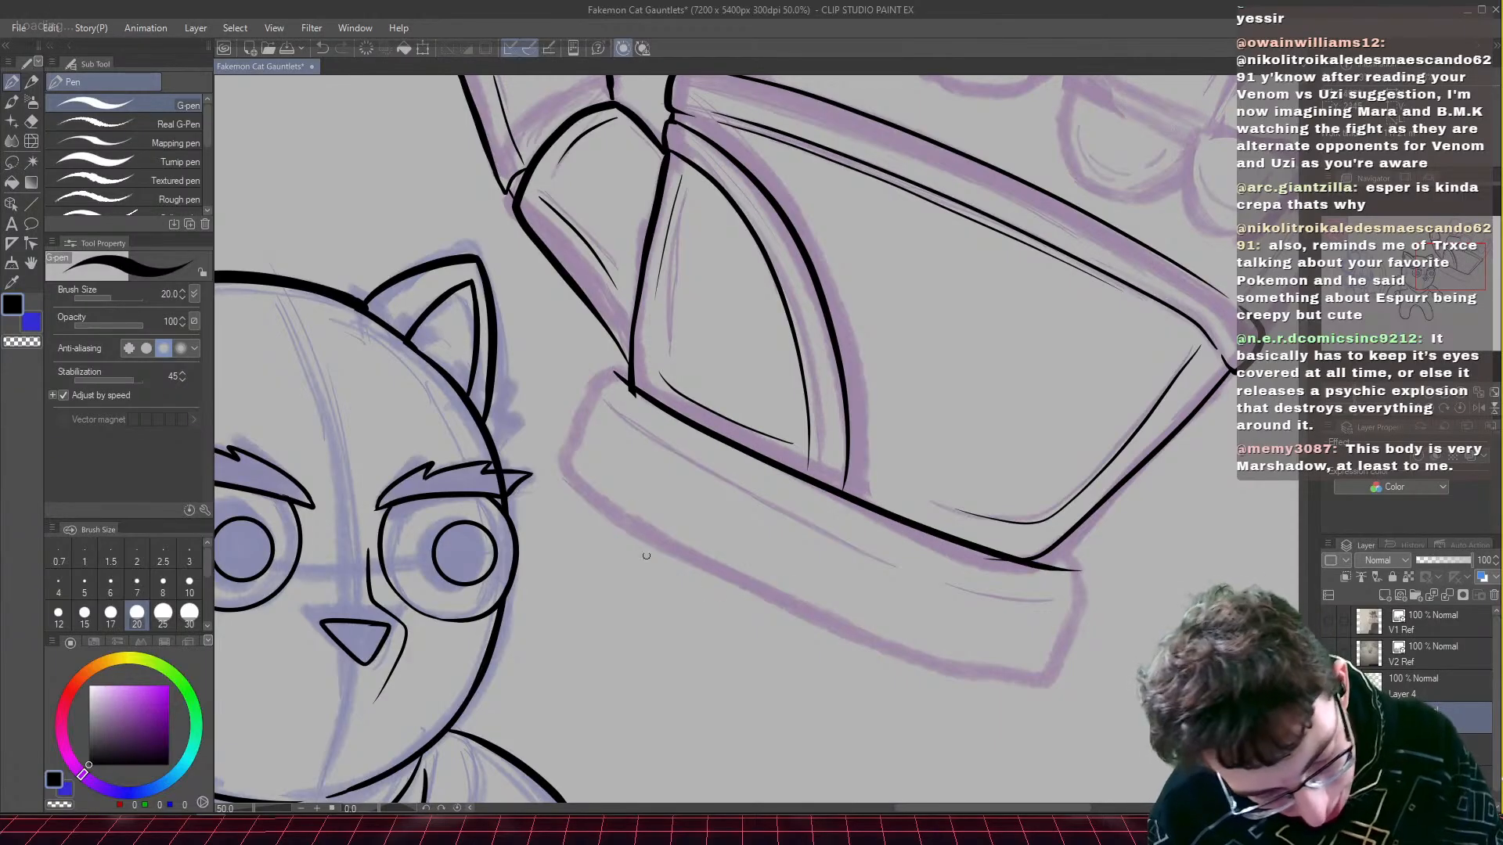
key(ctrl+z)
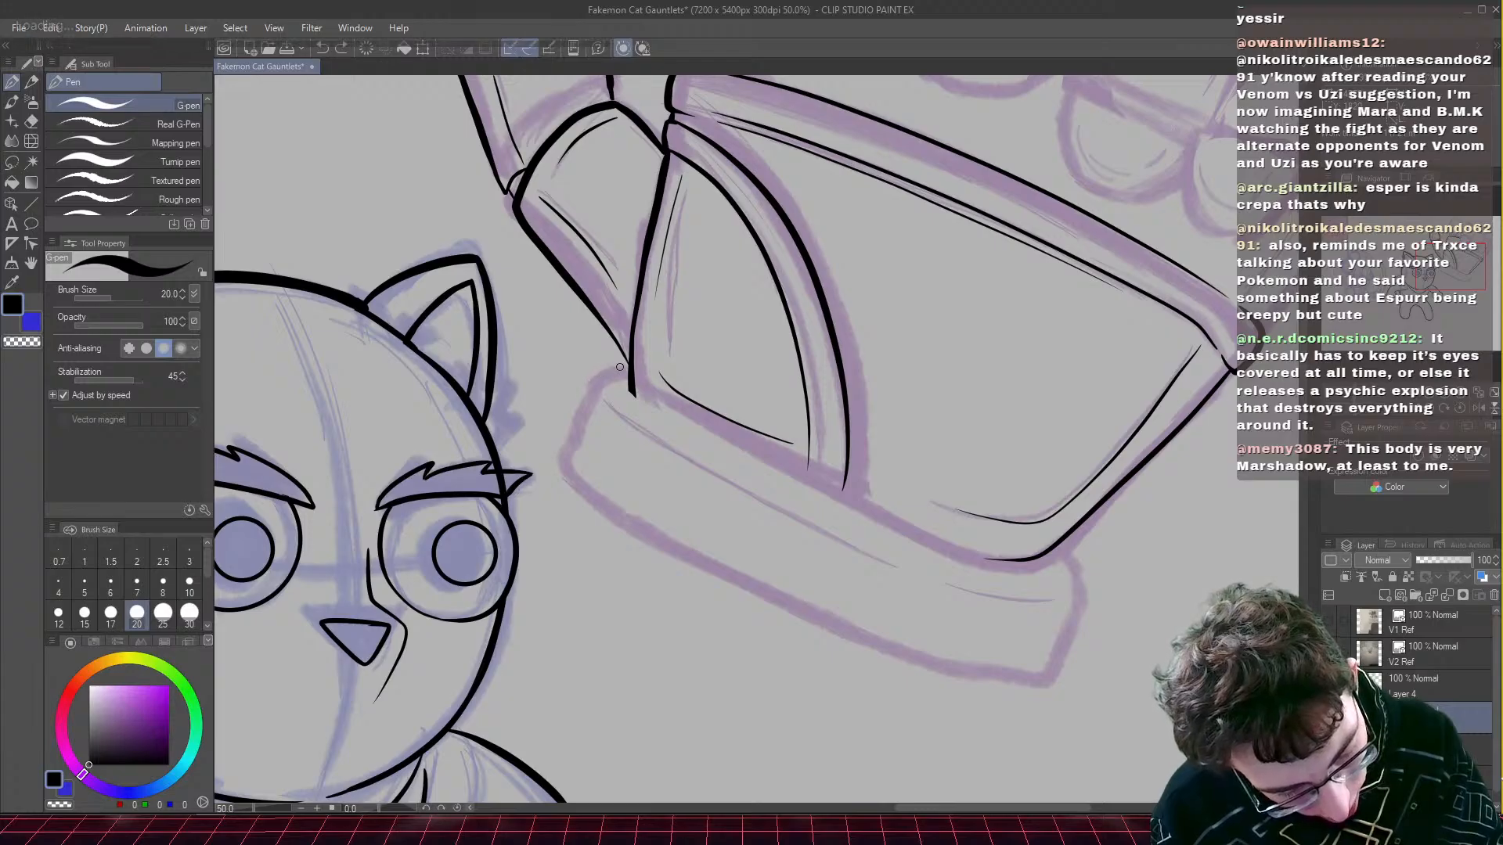
- Ink the closed outline of the open gauntlet's cuff and erase the thumb pad line's tip overshooting into it with the Hard eraser
drag(609, 367, 564, 475)
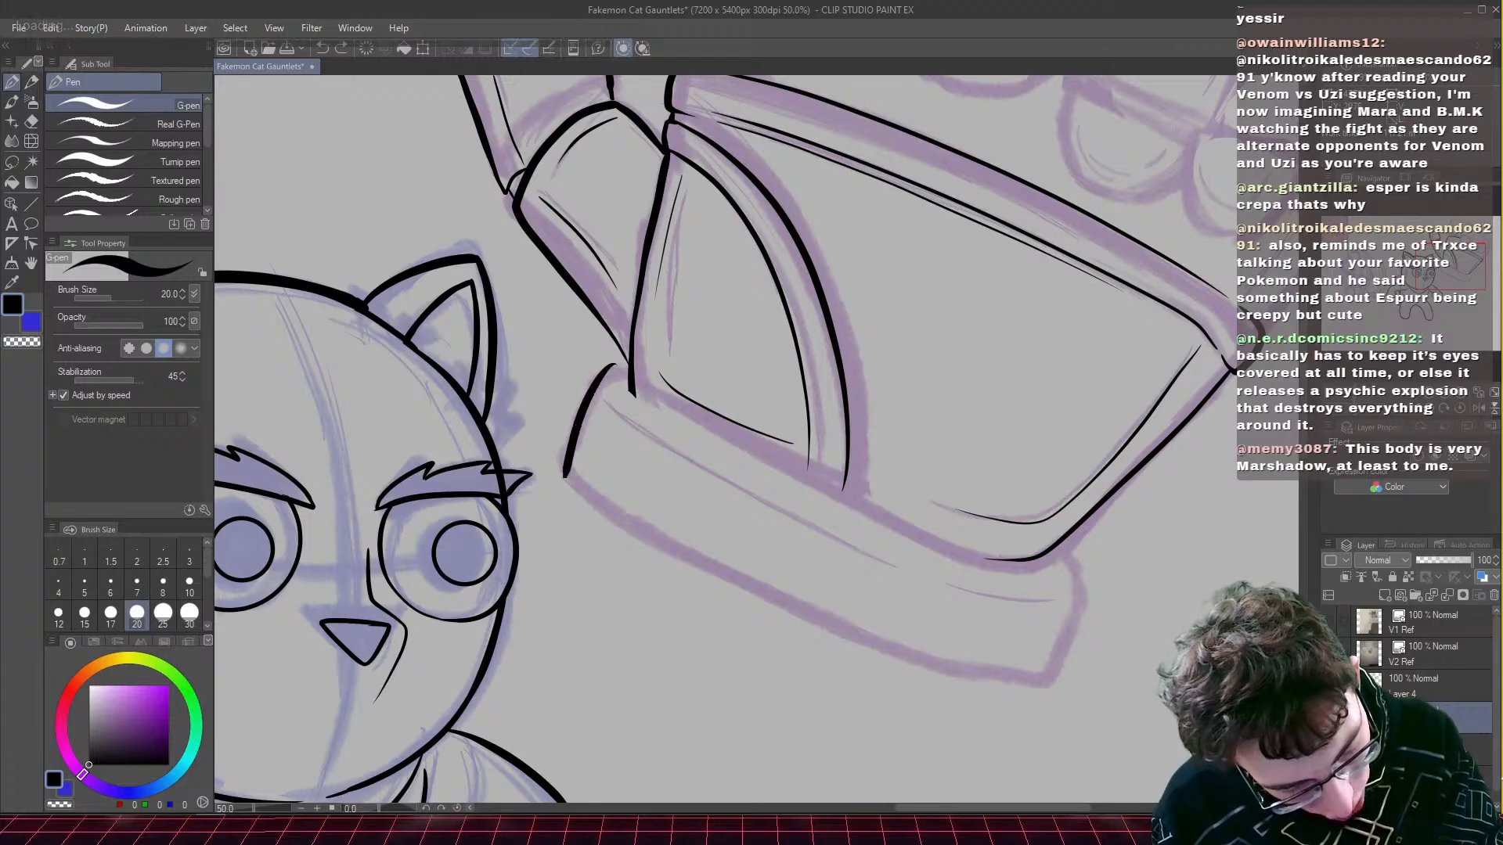
mouse_move(616, 366)
mouse_down()
mouse_move(784, 461)
mouse_move(1072, 565)
mouse_move(1048, 673)
mouse_move(1001, 702)
mouse_move(814, 649)
mouse_move(691, 597)
mouse_move(558, 502)
mouse_up()
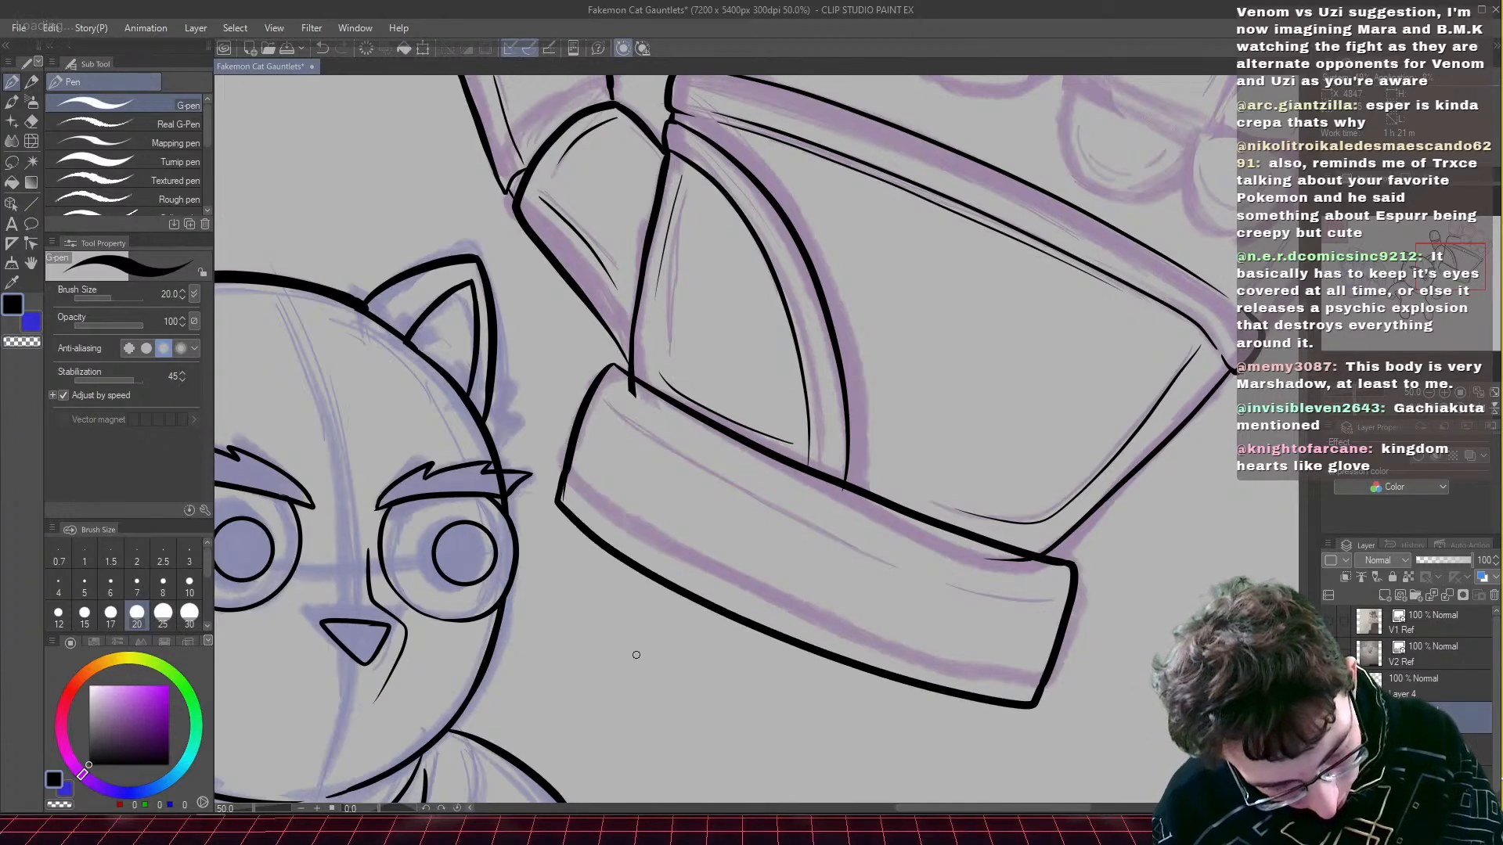
click(31, 121)
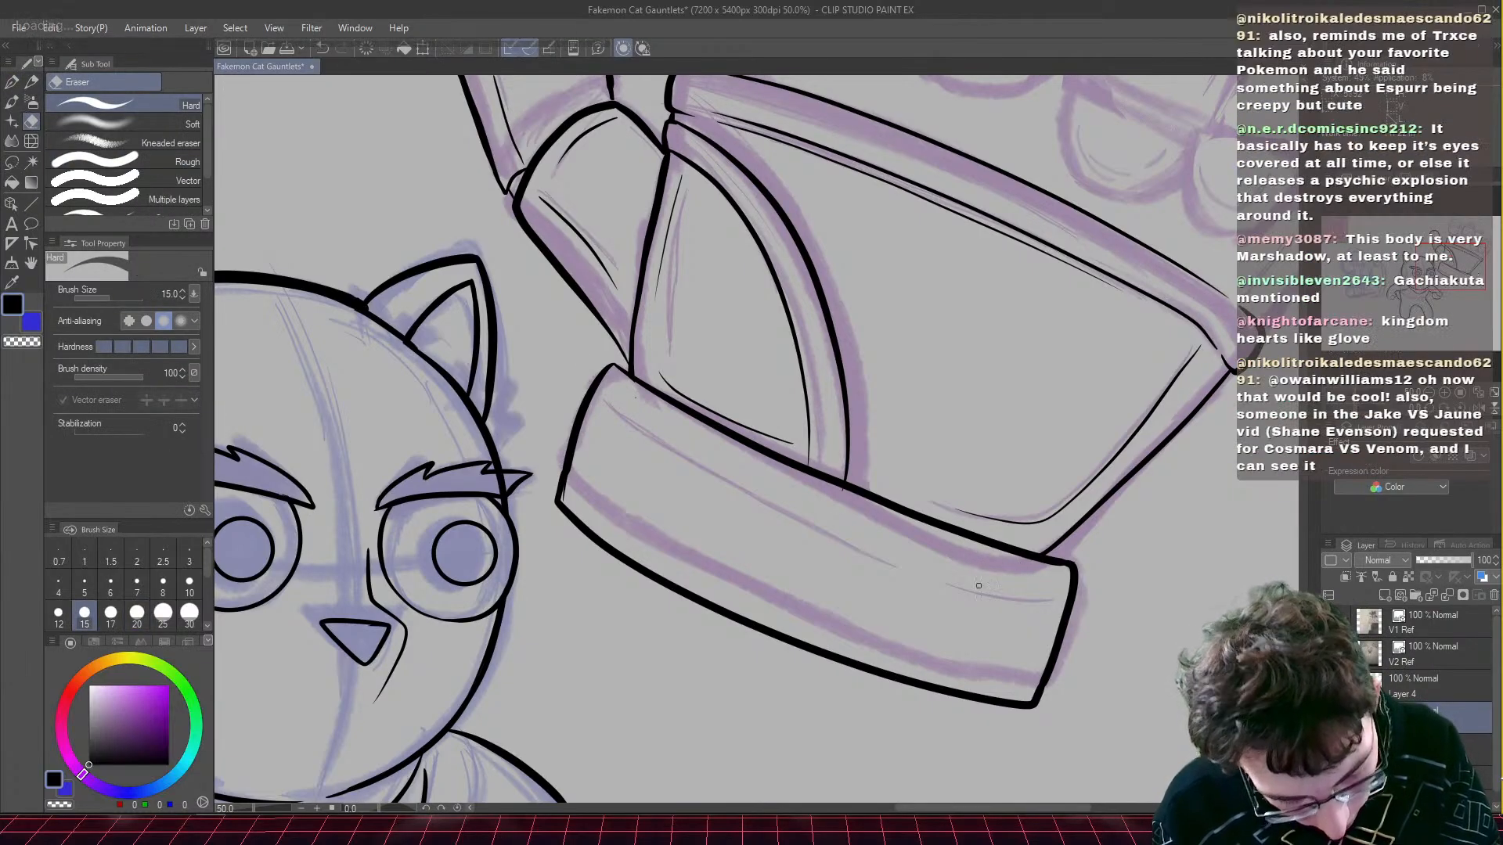
- Ink a lengthwise seam line across the middle of the cuff with the G-pen, and save the file
key(p)
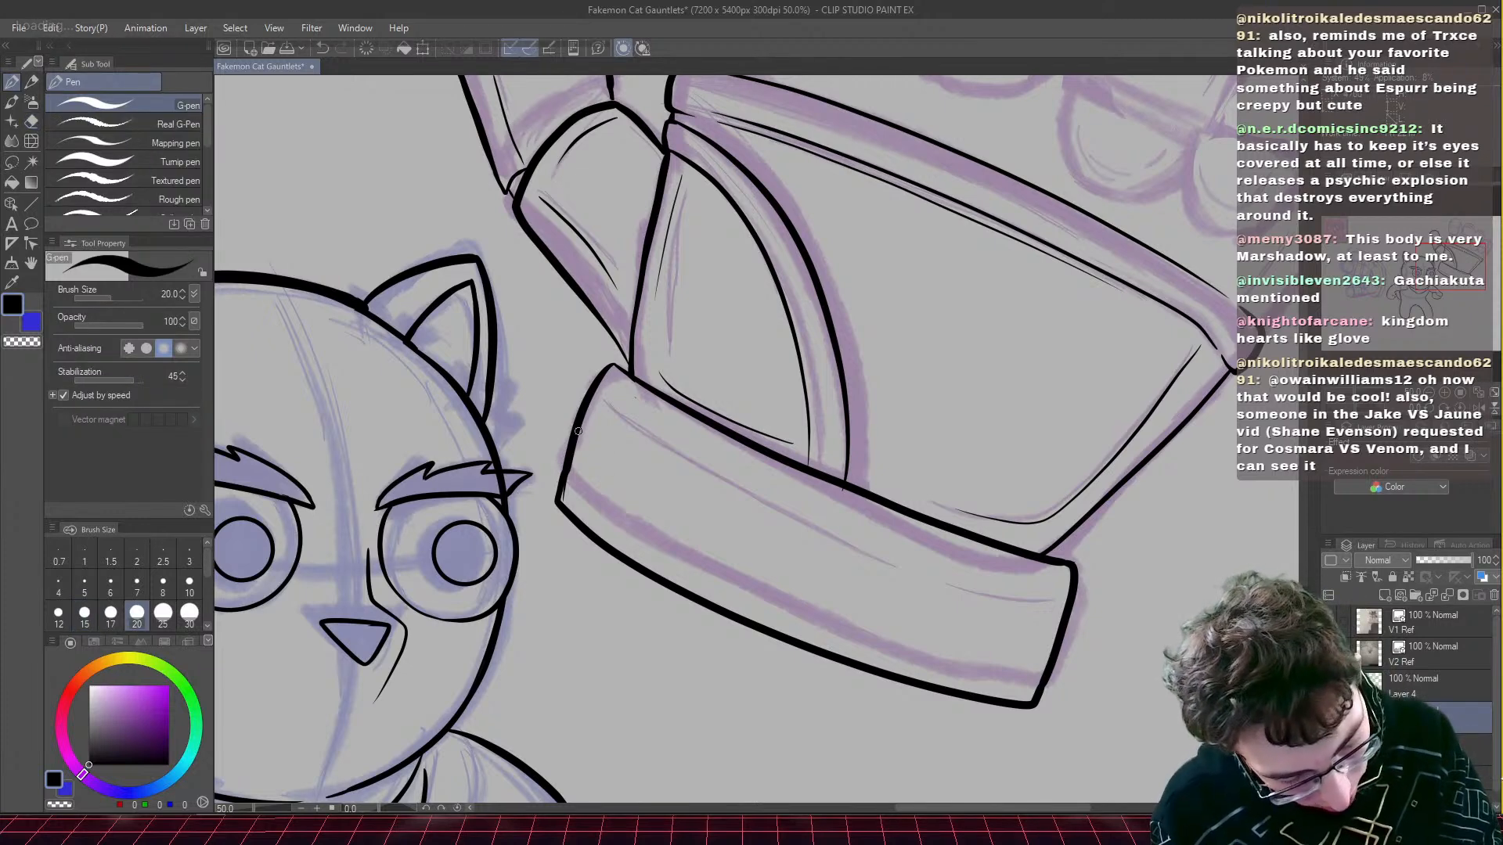
mouse_move(578, 431)
mouse_down()
mouse_move(741, 529)
mouse_move(1065, 634)
mouse_up()
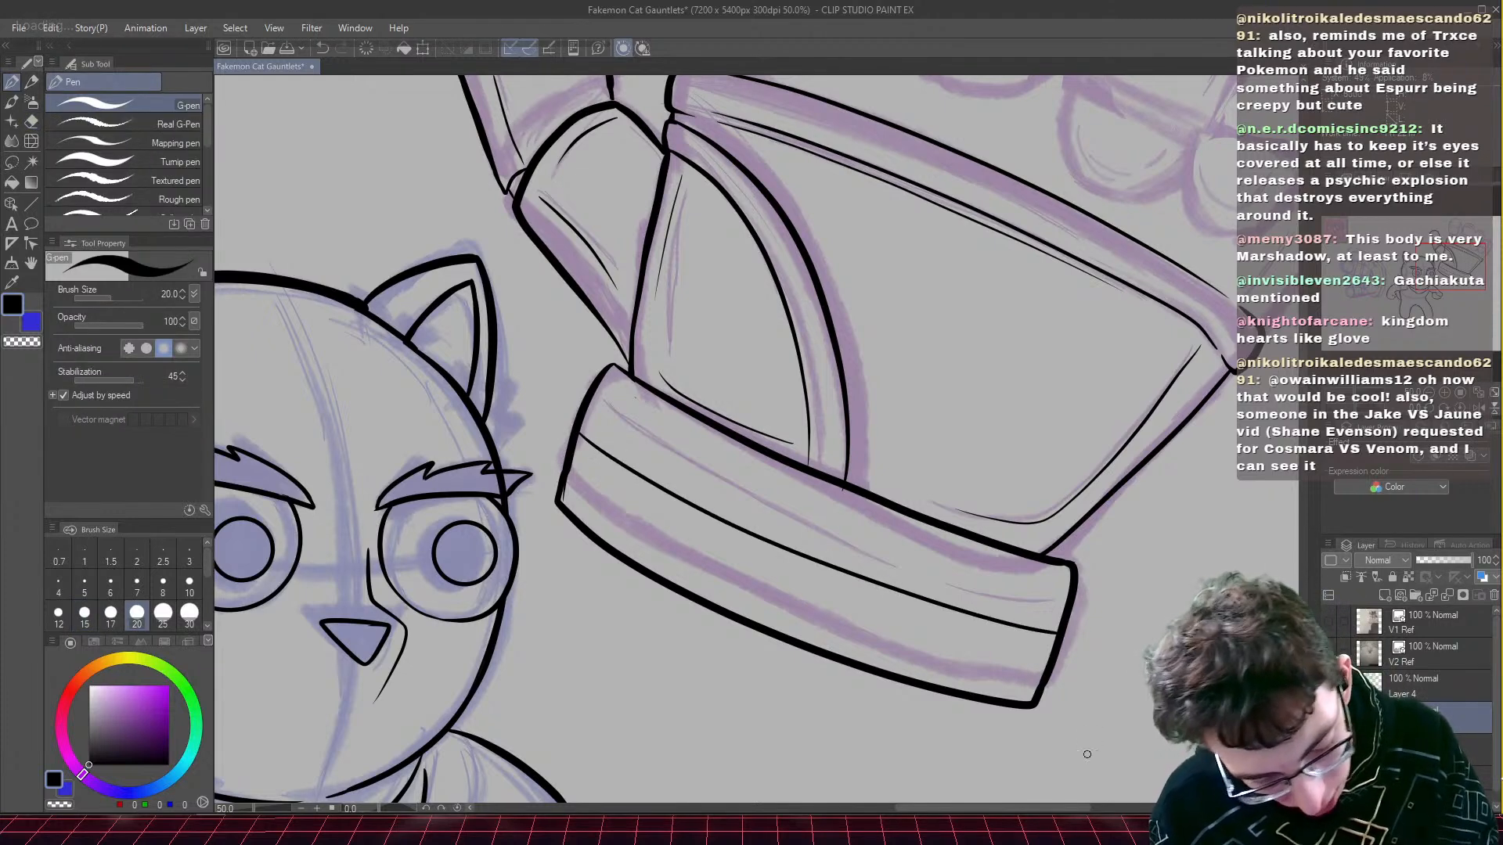
scroll(1086, 754, down, 6)
scroll(1086, 754, up, 2)
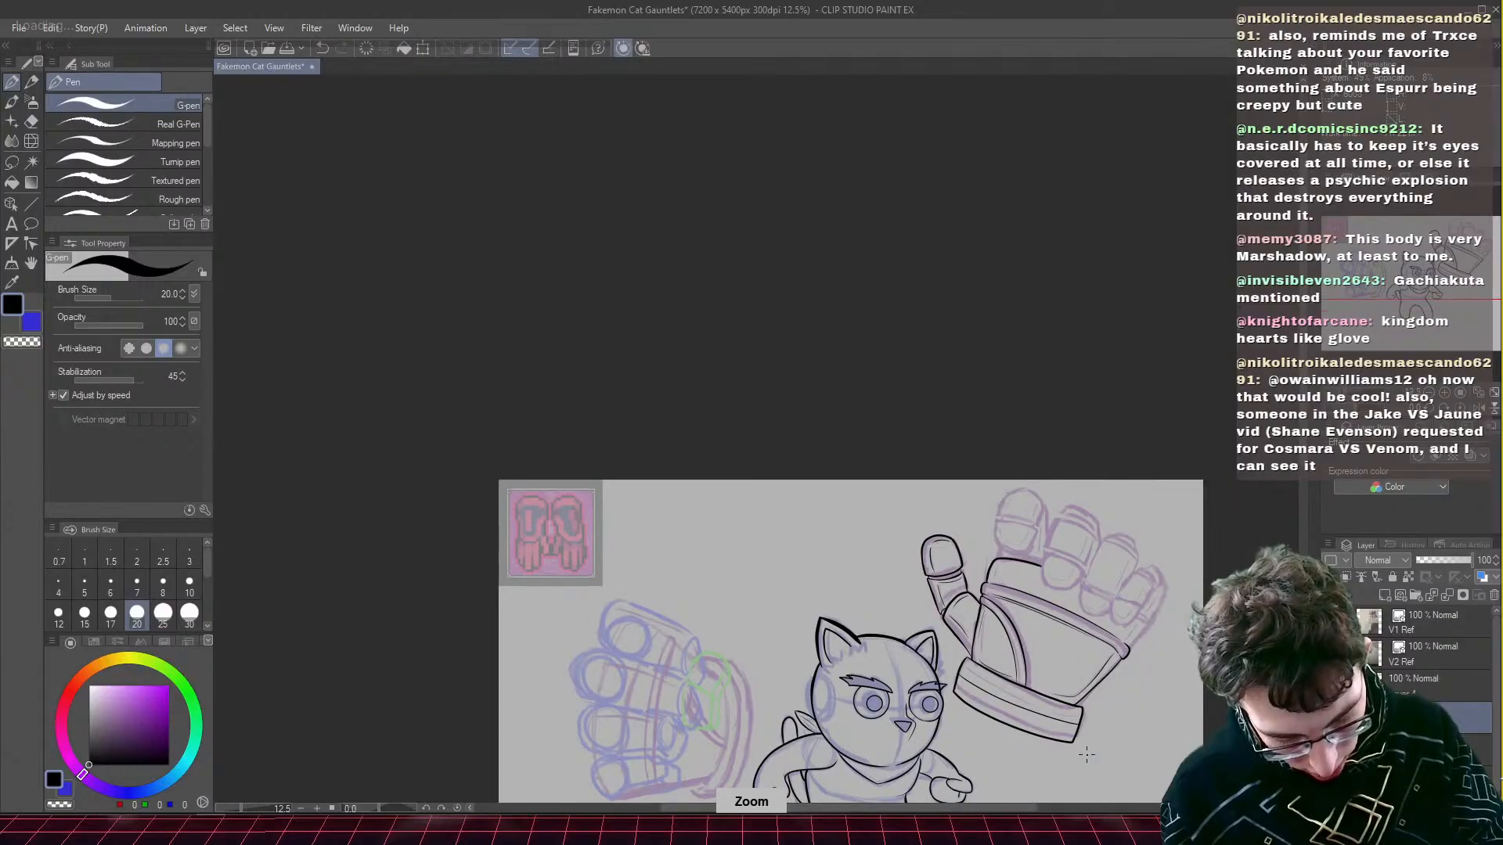
key(ctrl+s)
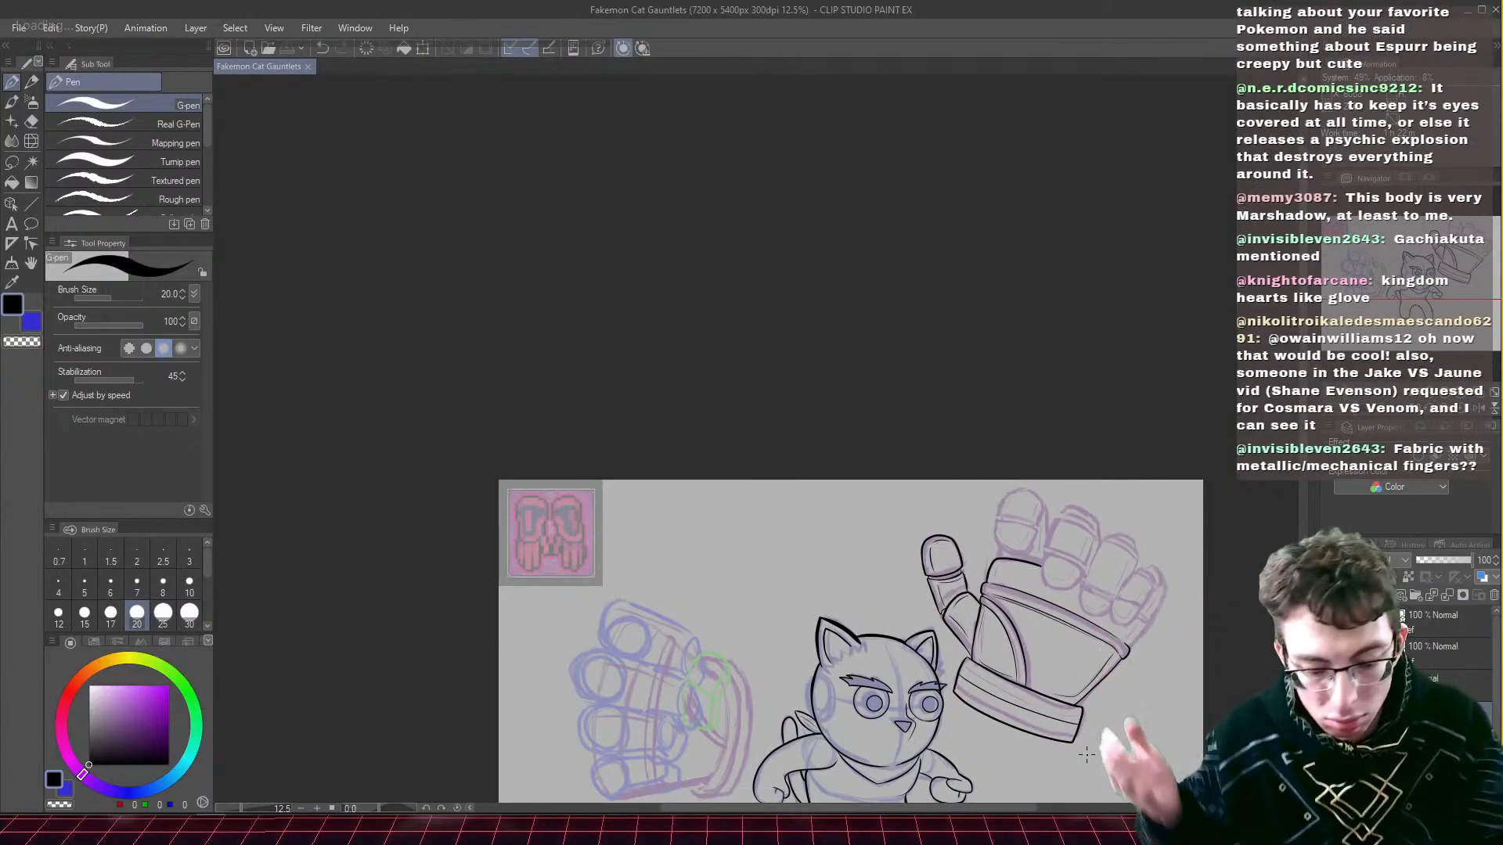
- Switch to the browser's "kingdom hearts gloves" image results, view the Amazon Sora costume picture, and close the browser to return to Clip Studio Paint
drag(1443, 265, 1449, 313)
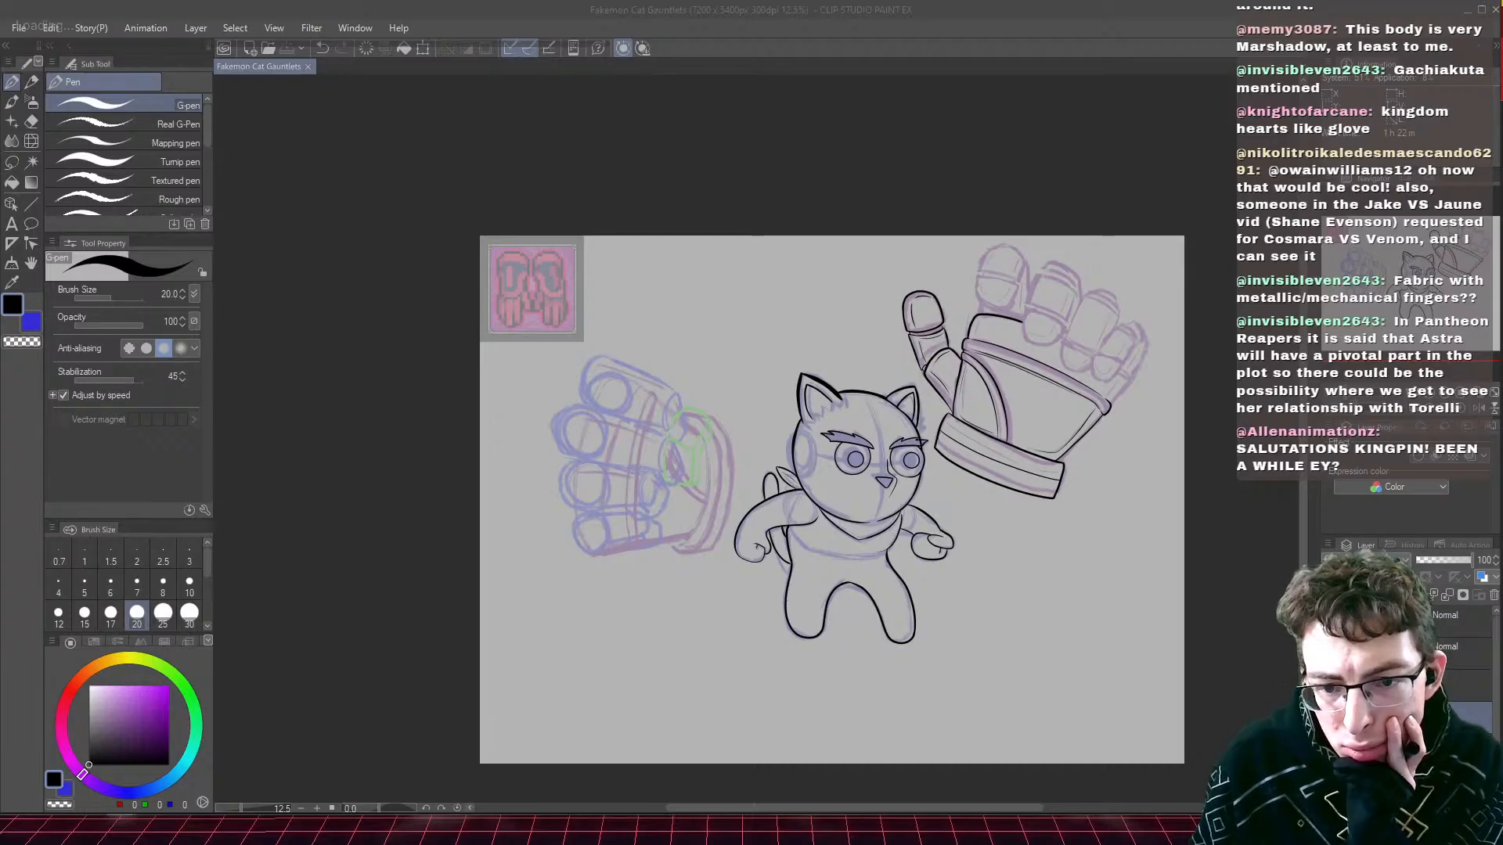
drag(1501, 32, 1112, 0)
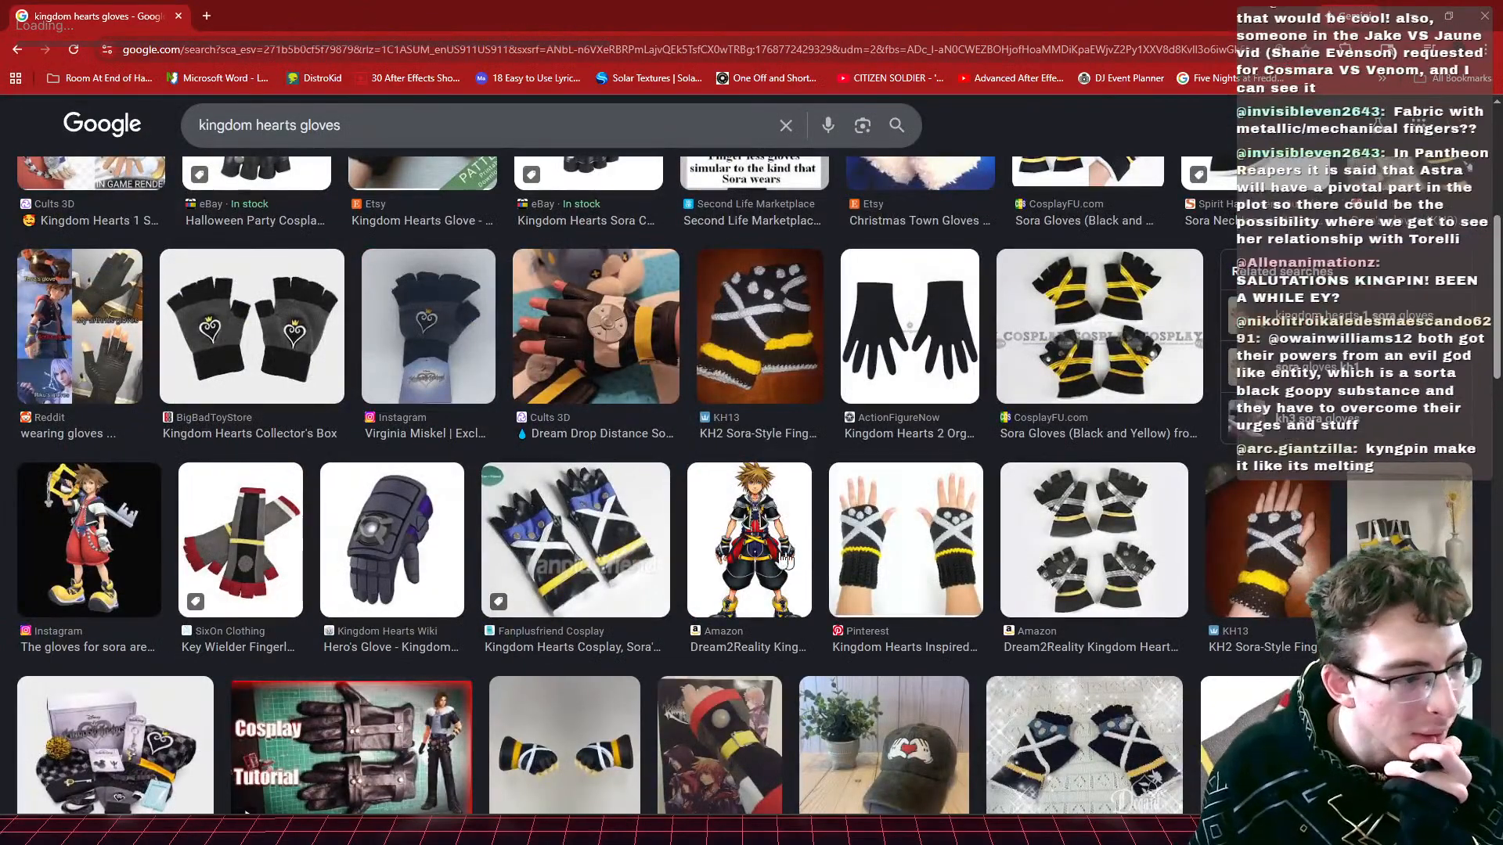
click(784, 560)
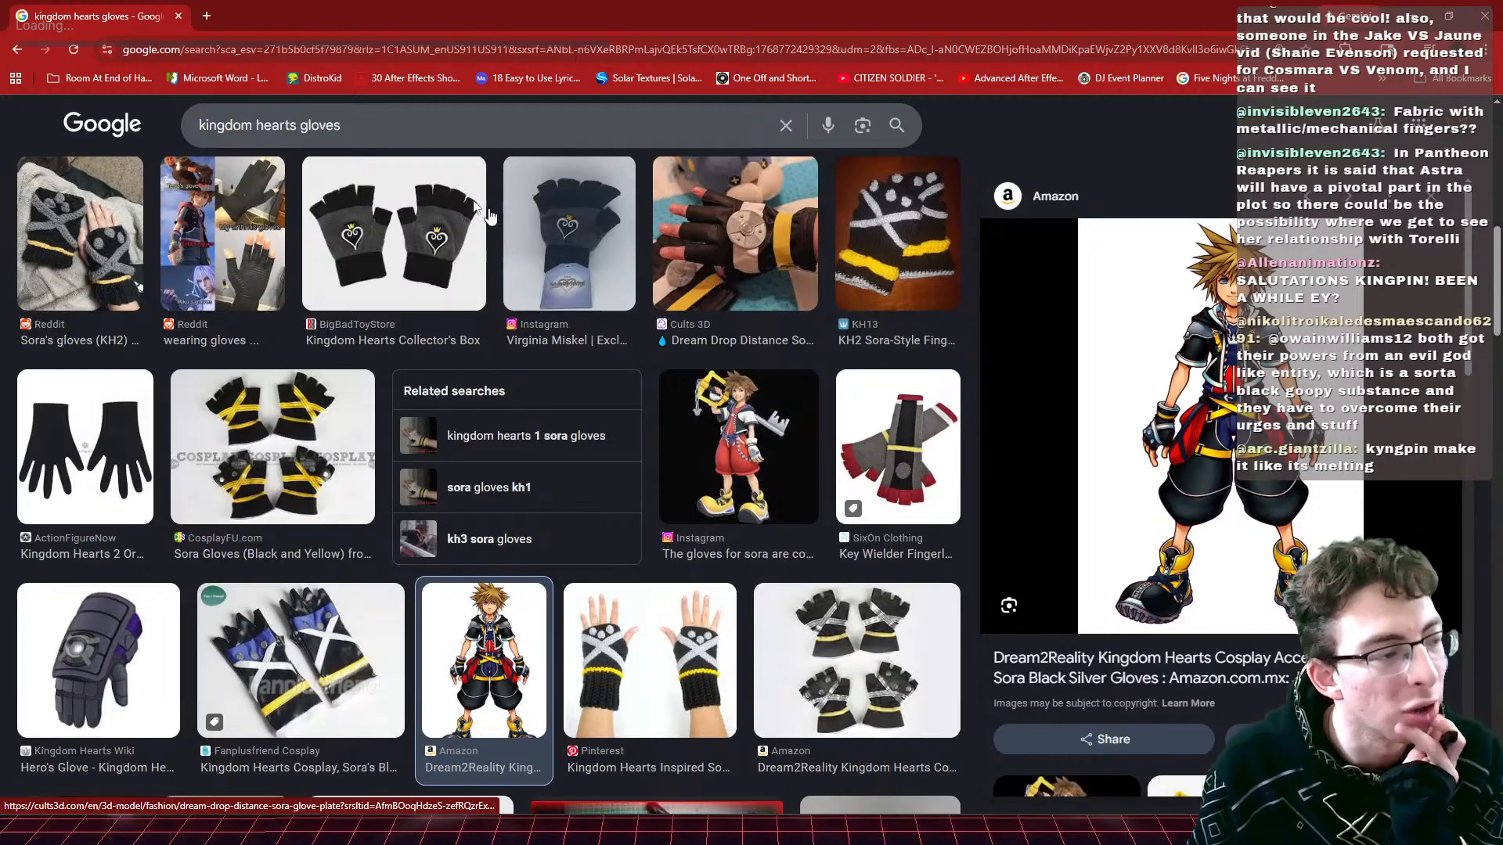
click(1485, 15)
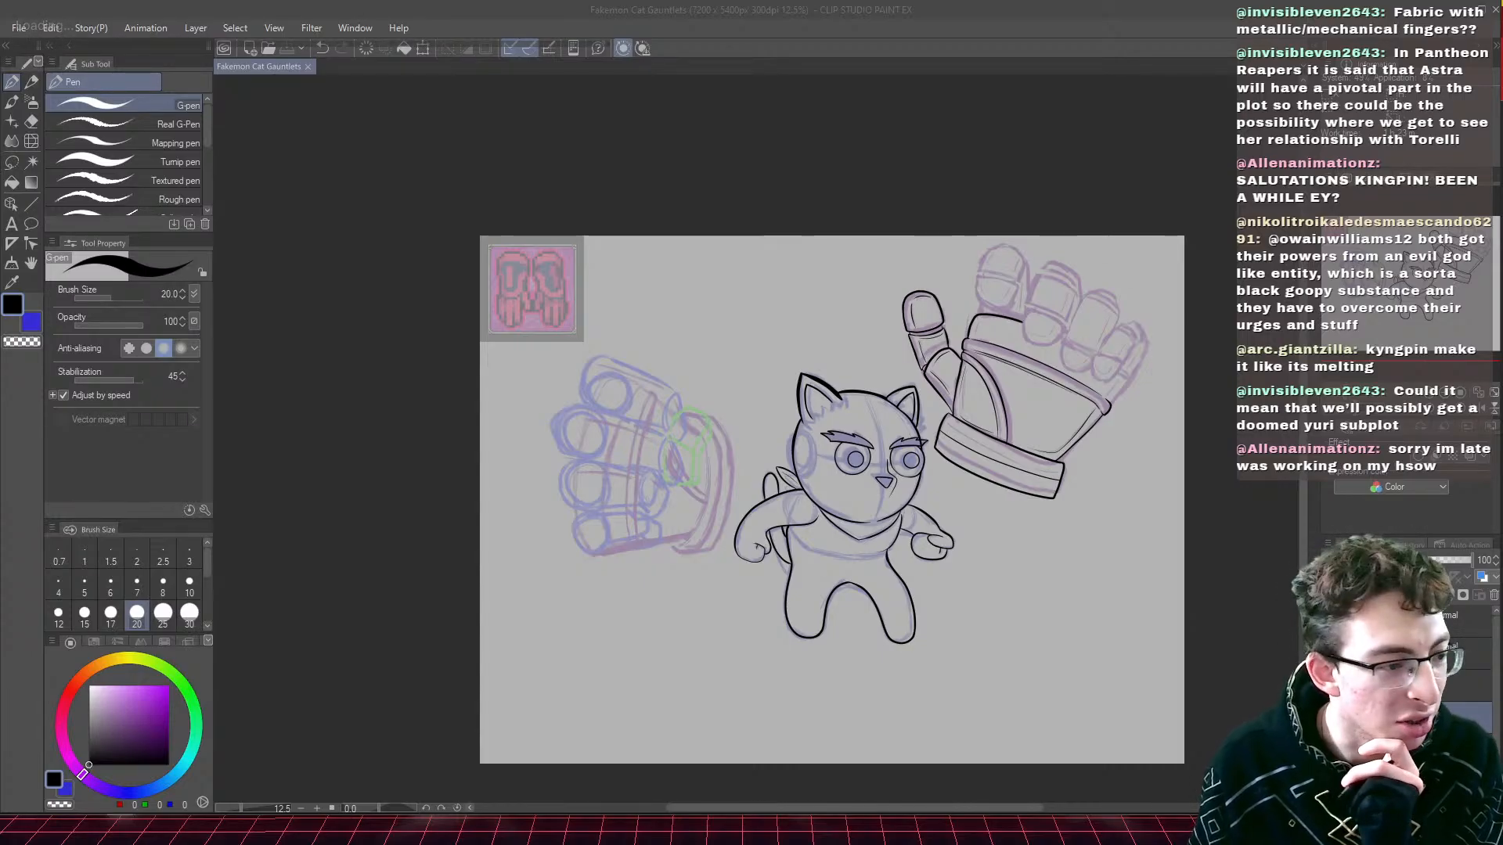
- Ink the open gauntlet's index finger with the G-pen: the rounded fingertip plate and the rounded segment directly below it
drag(1414, 299, 1439, 250)
key(ctrl+plus)
key(ctrl+plus)
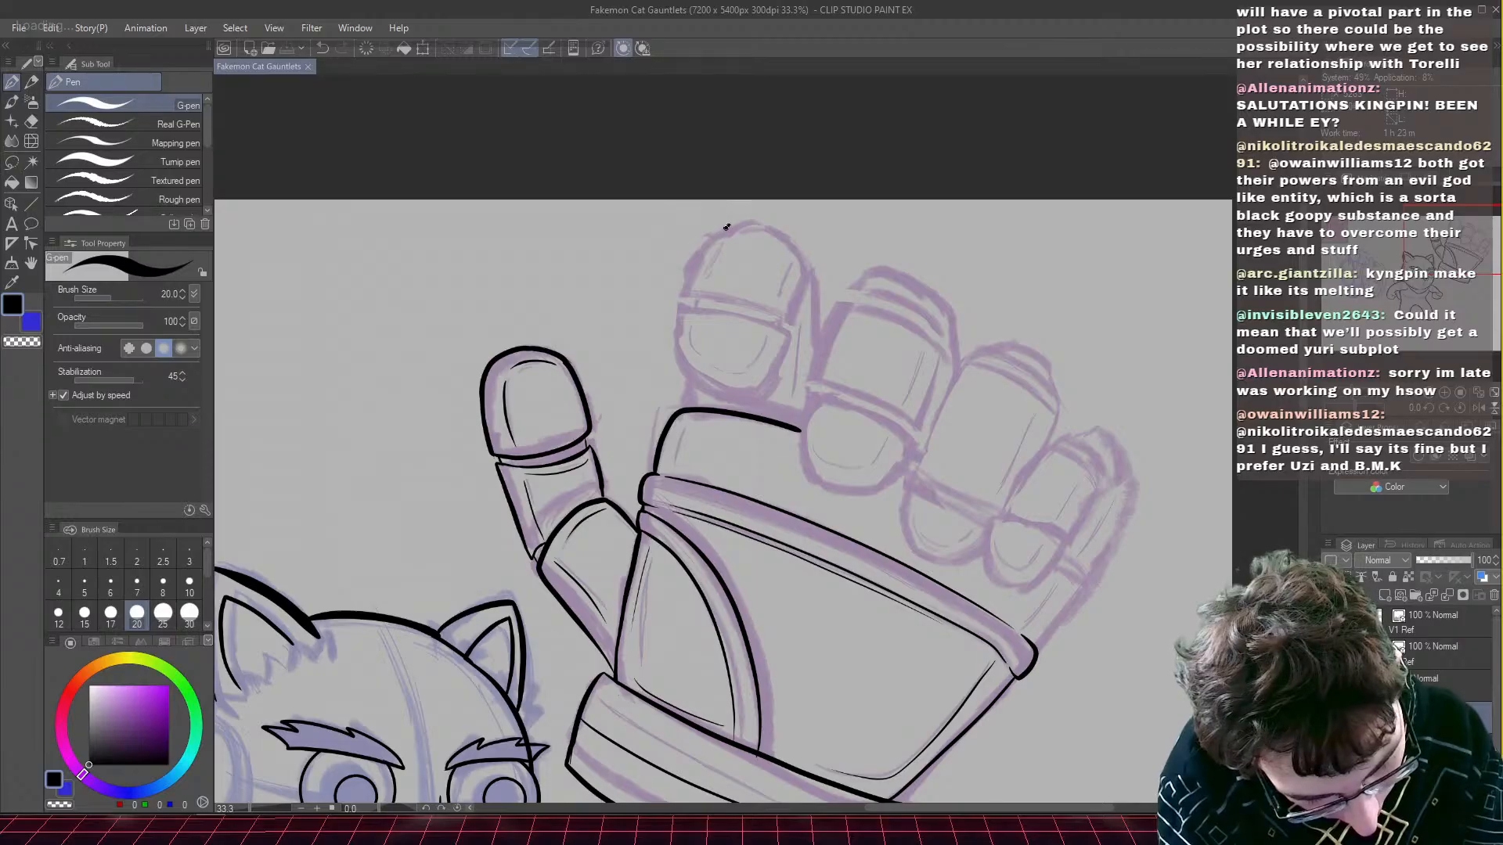
mouse_move(727, 227)
mouse_down()
mouse_move(681, 295)
mouse_move(792, 318)
mouse_move(813, 268)
mouse_up()
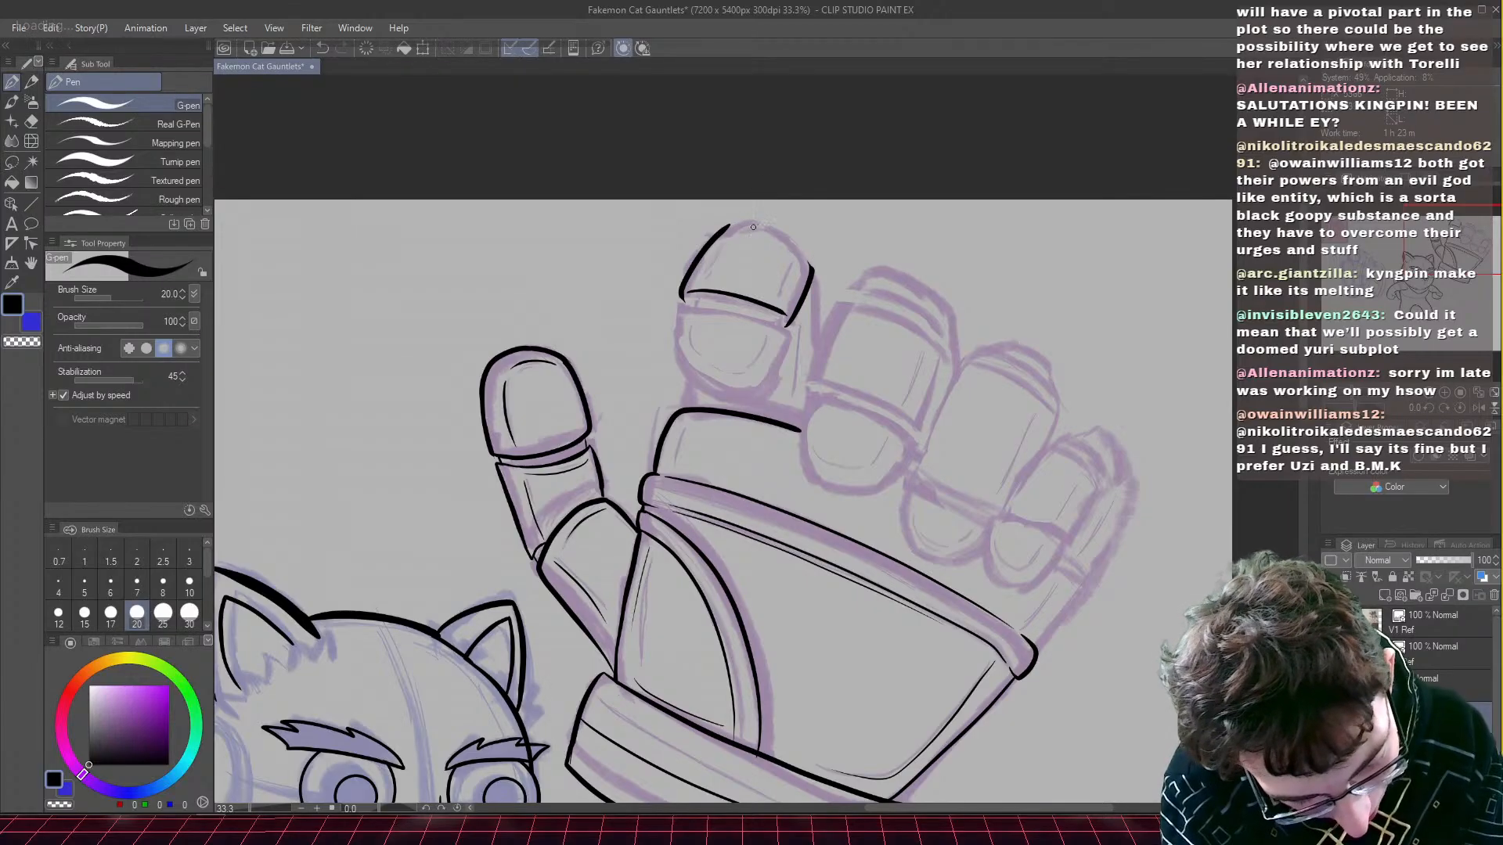
mouse_move(729, 225)
mouse_down()
mouse_move(781, 224)
mouse_move(808, 257)
mouse_up()
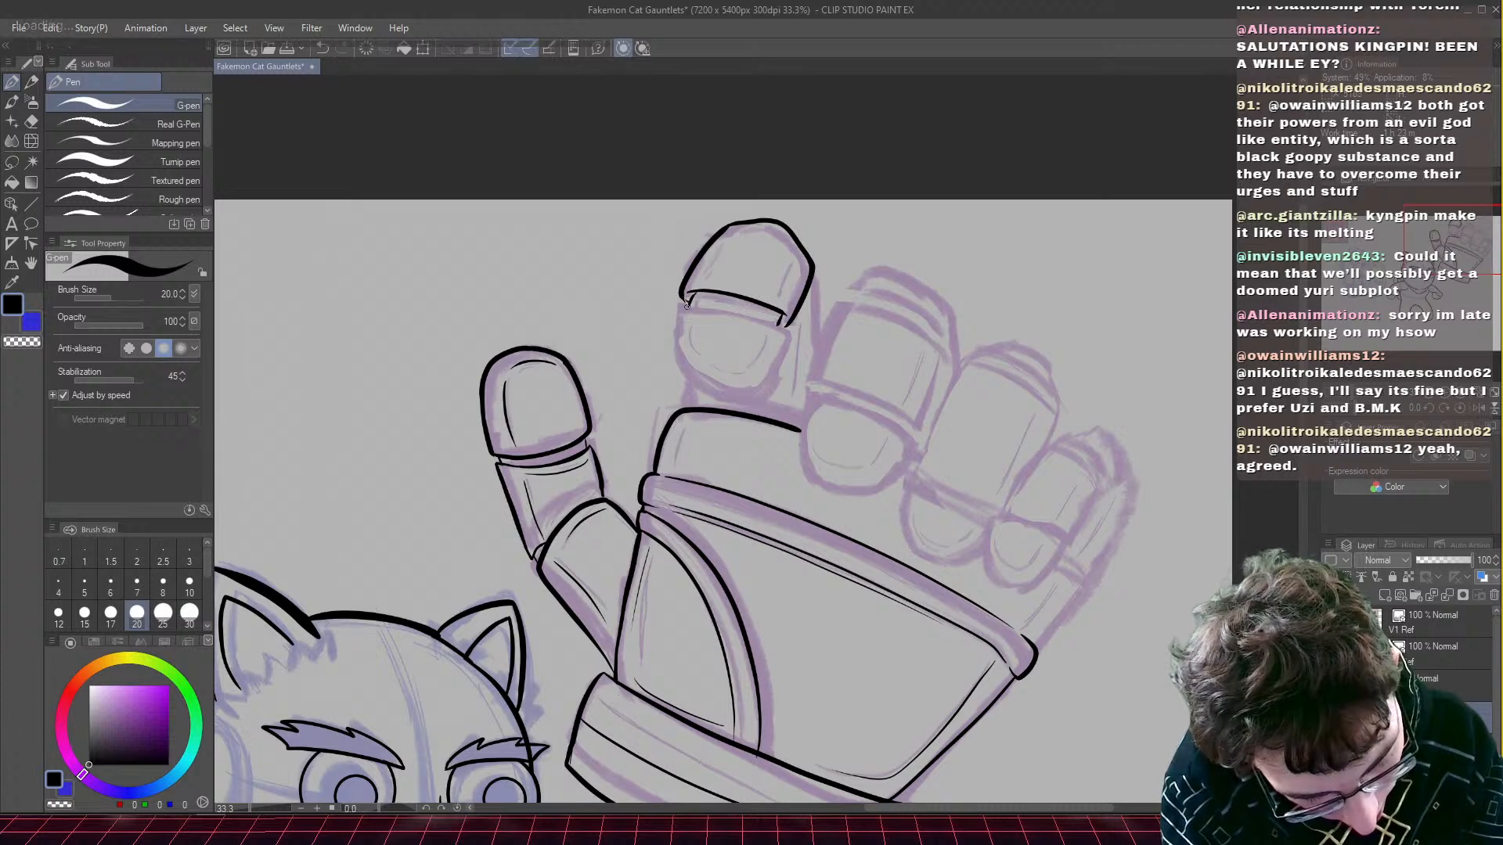
mouse_move(677, 307)
mouse_down()
mouse_move(773, 324)
mouse_move(775, 366)
mouse_move(711, 372)
mouse_up()
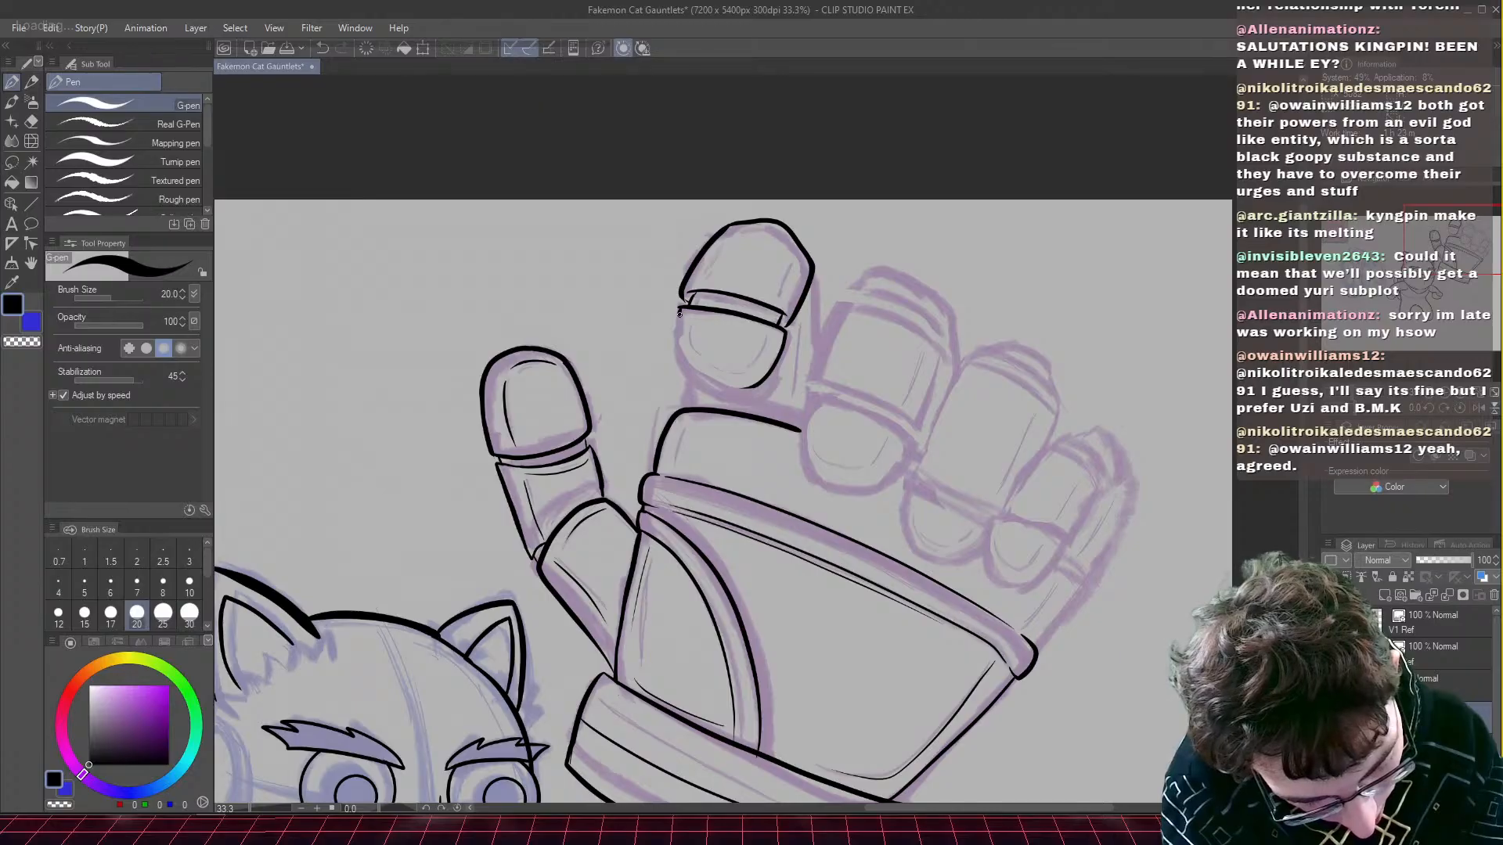
mouse_move(679, 313)
mouse_down()
mouse_move(680, 356)
mouse_move(712, 388)
mouse_move(746, 392)
mouse_up()
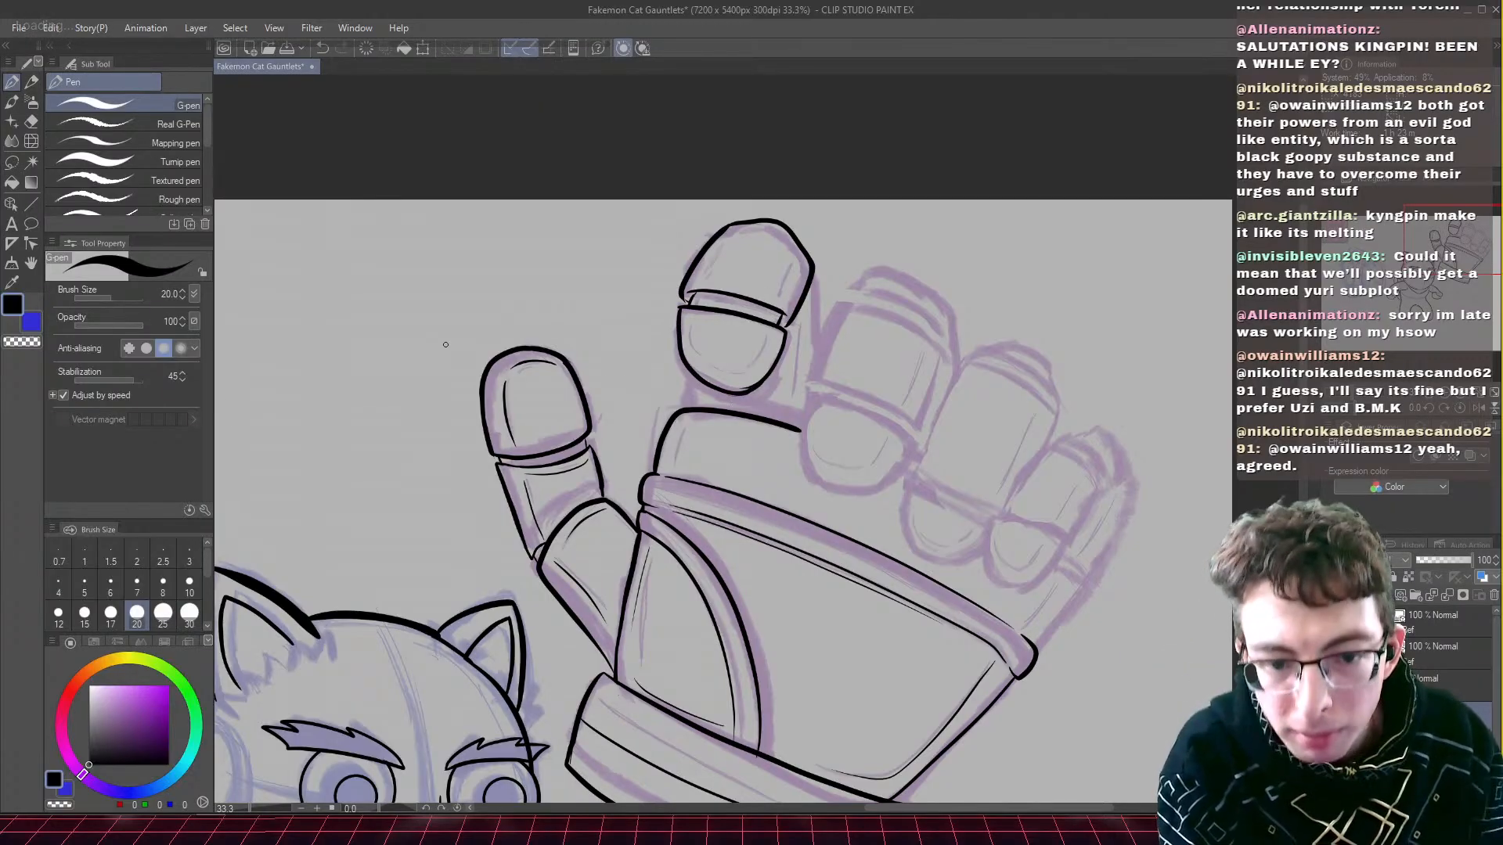
- Ink the index finger's base and outer side down to the palm, add its inner contour lines, and save the drawing
key(ctrl+s)
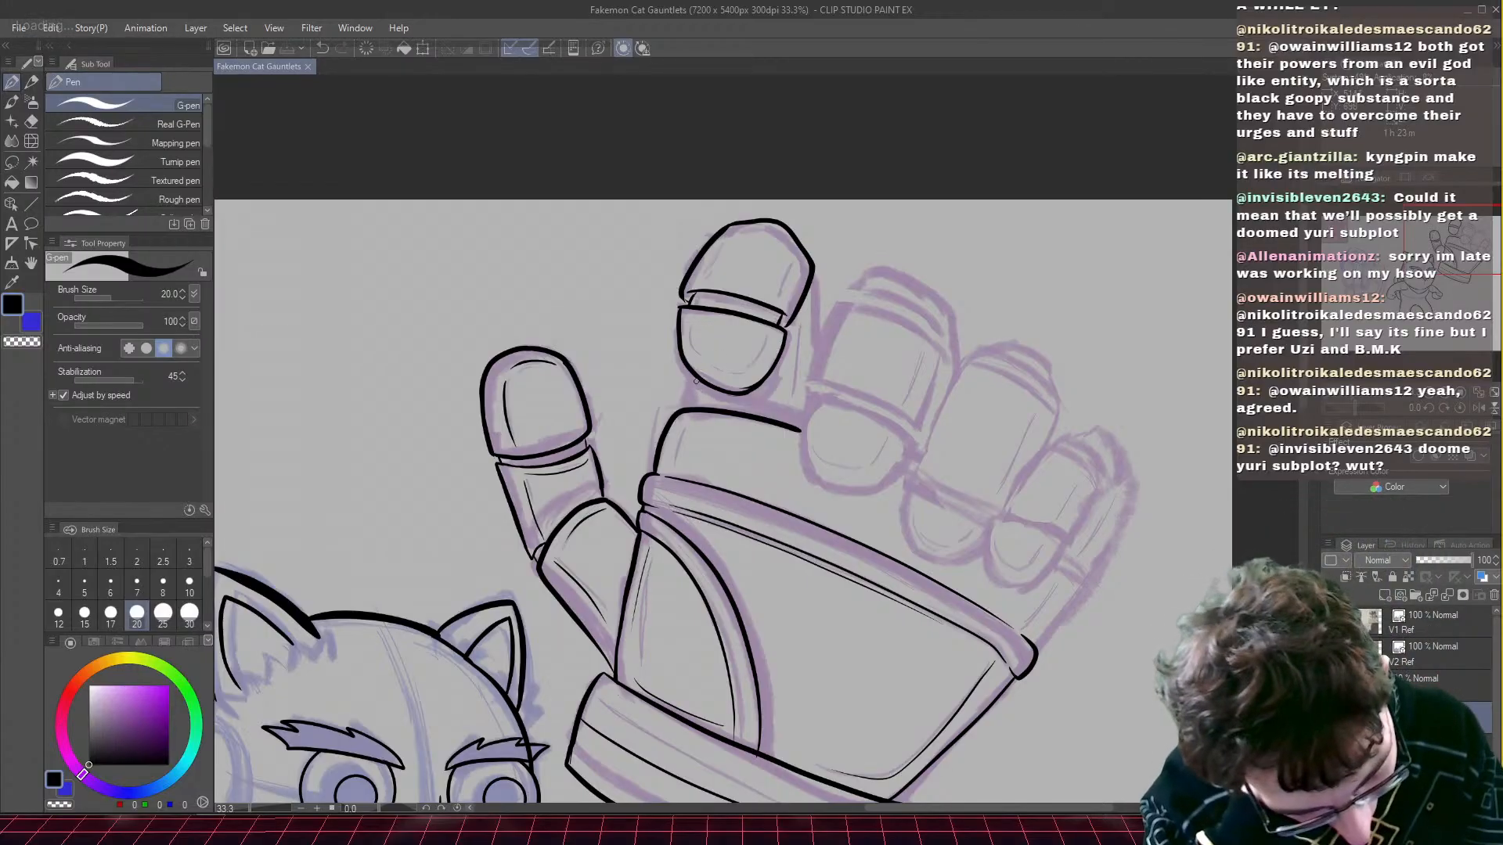
drag(694, 377, 688, 397)
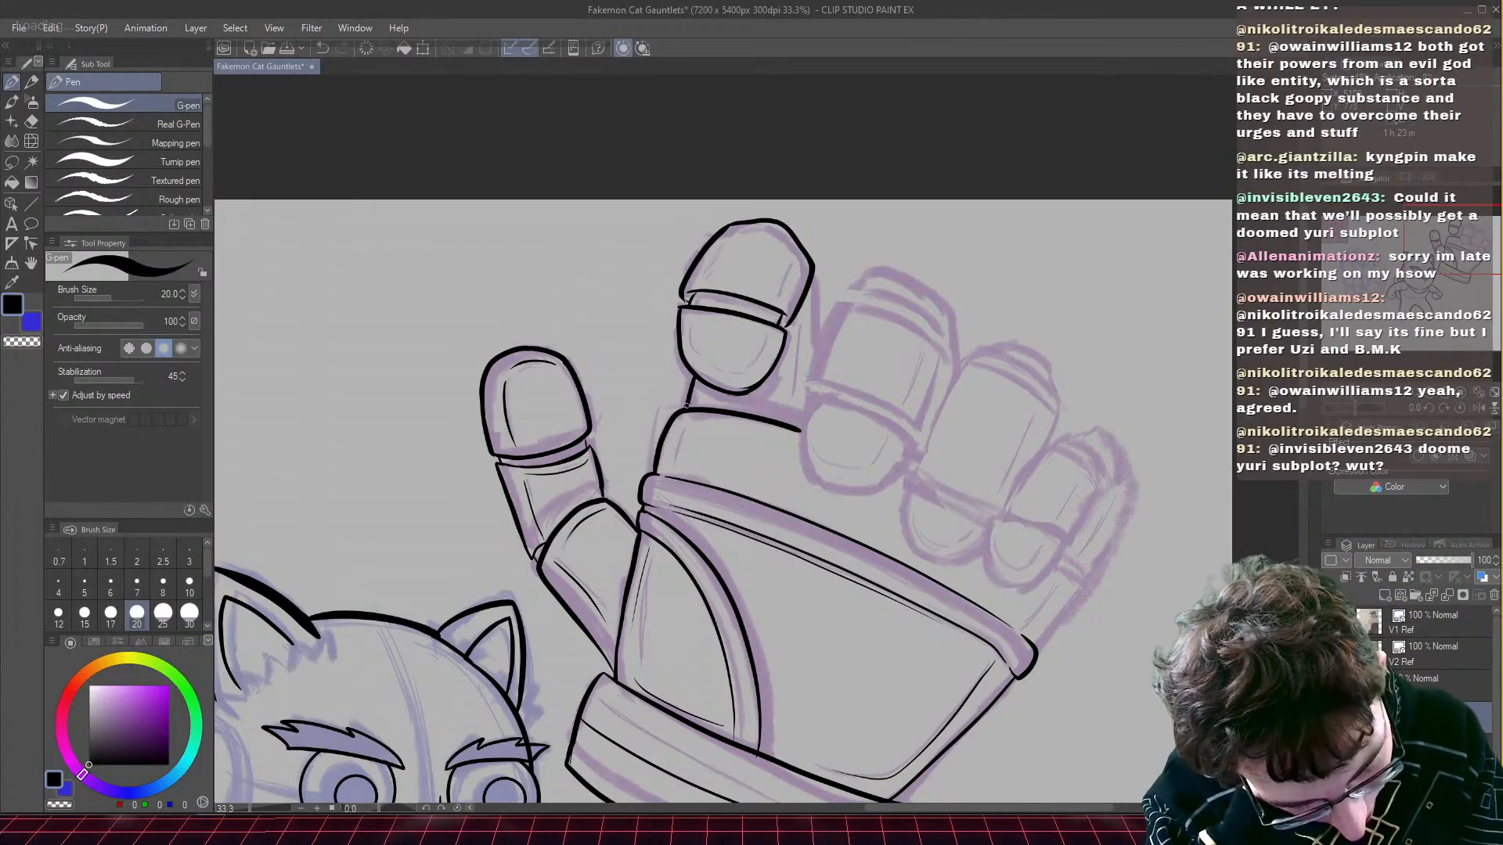
drag(699, 401, 799, 423)
drag(811, 277, 812, 374)
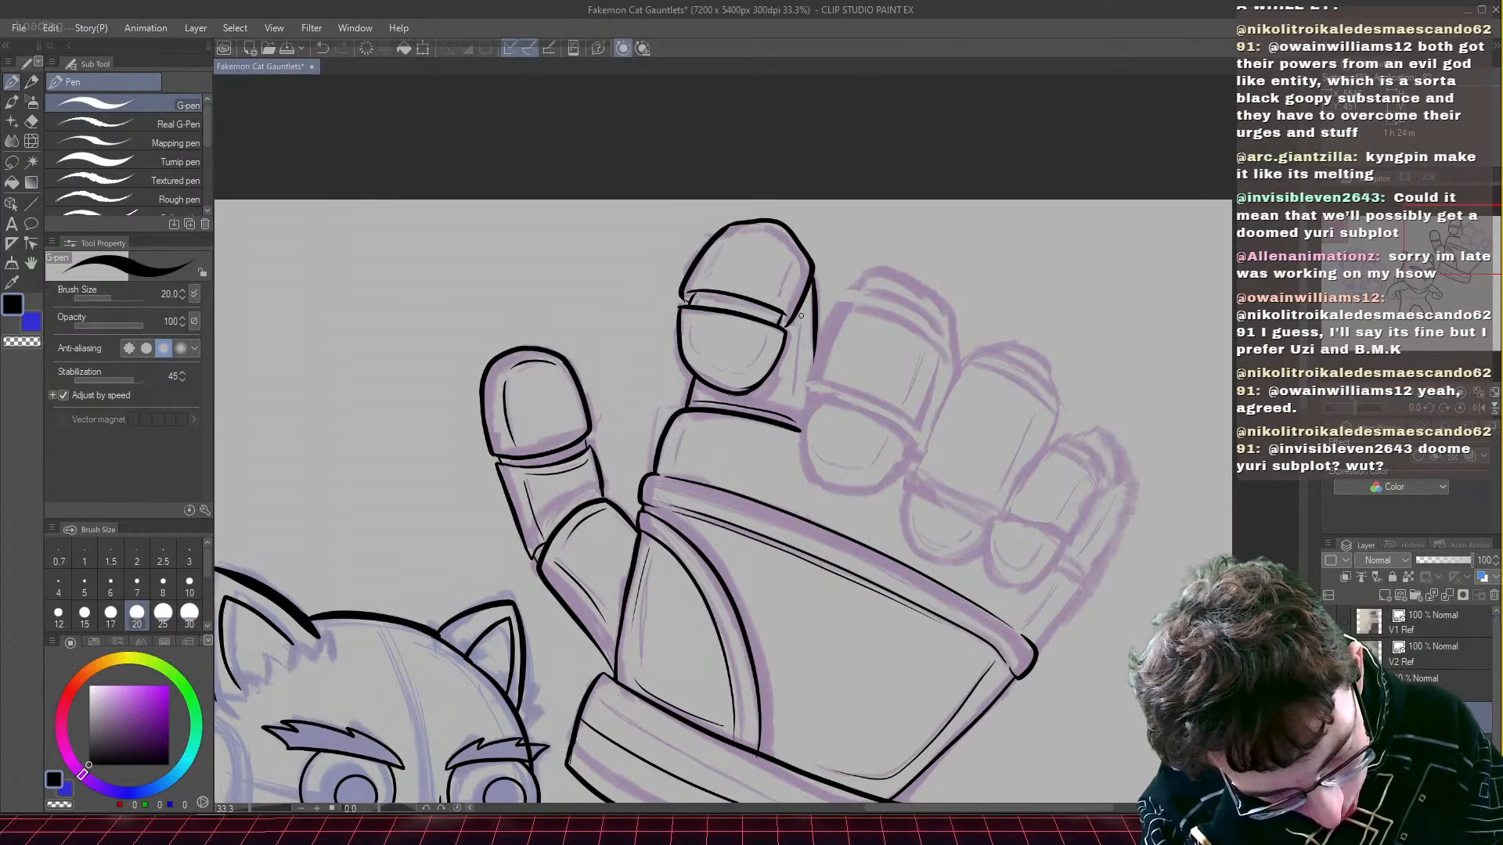
drag(799, 260, 790, 282)
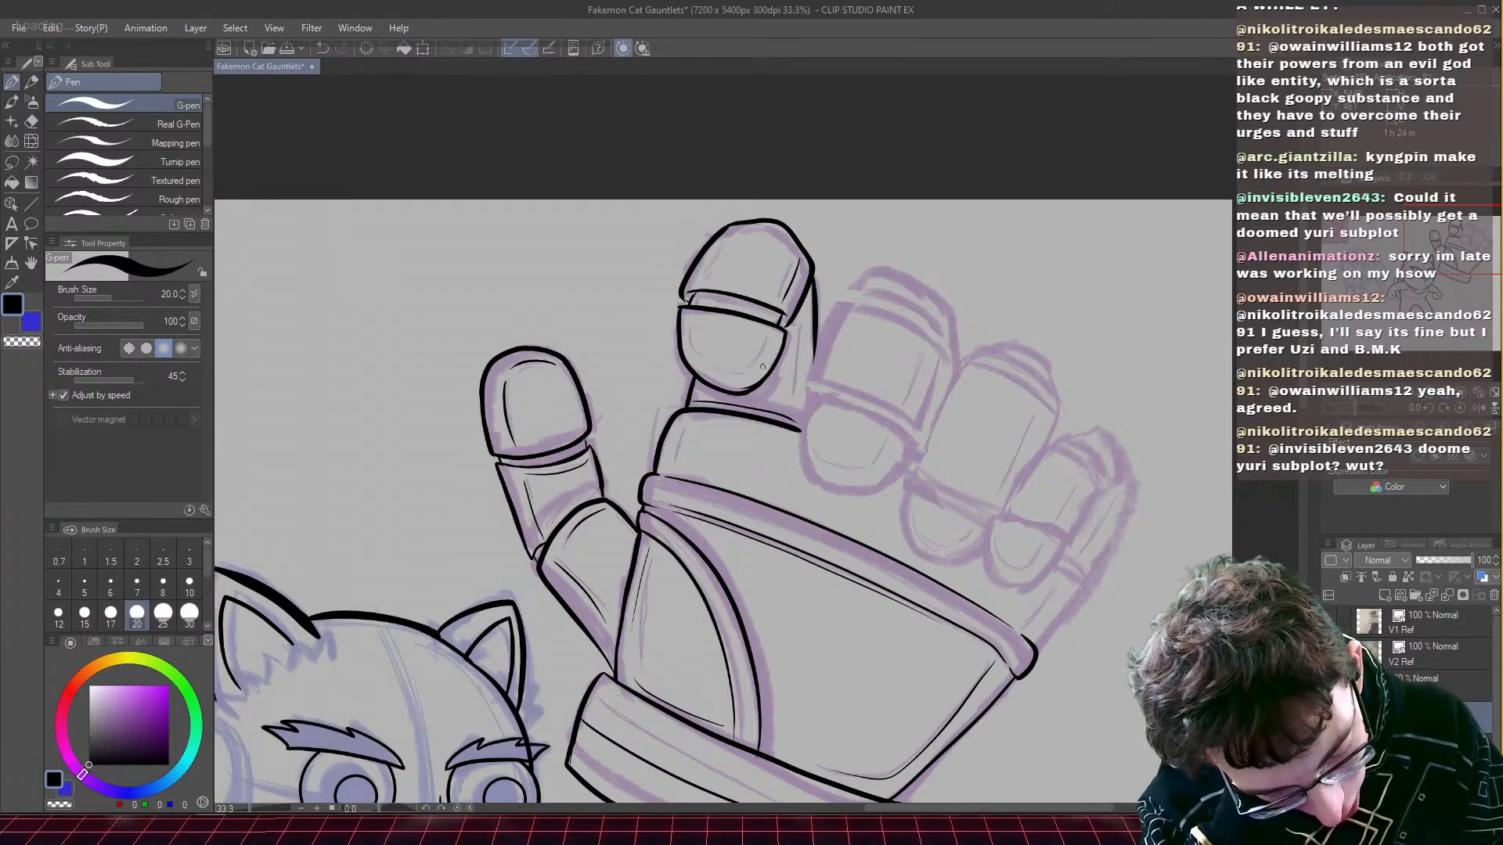
drag(743, 230, 789, 242)
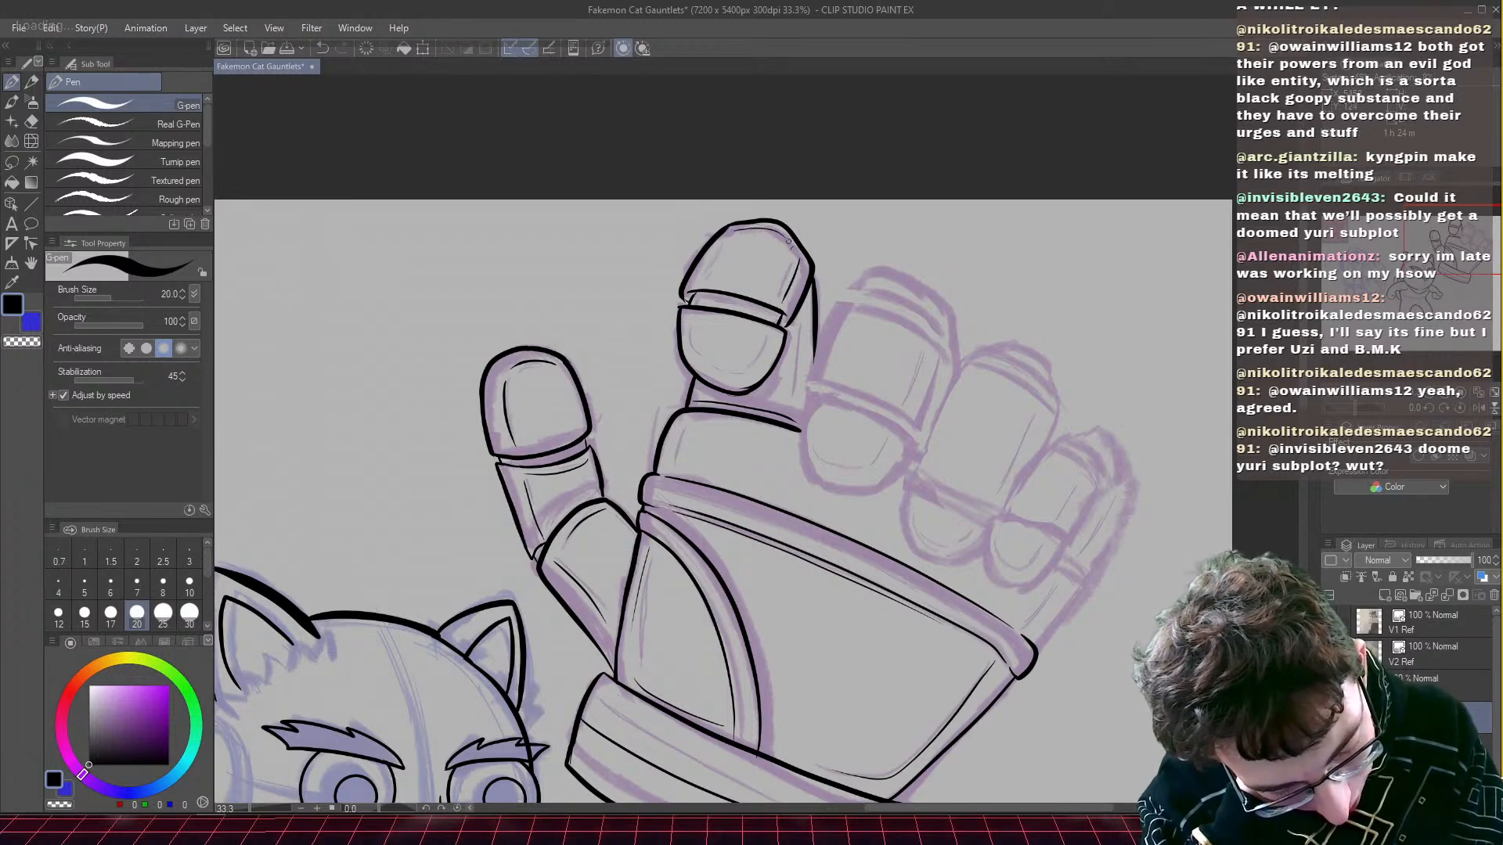
drag(797, 327, 791, 398)
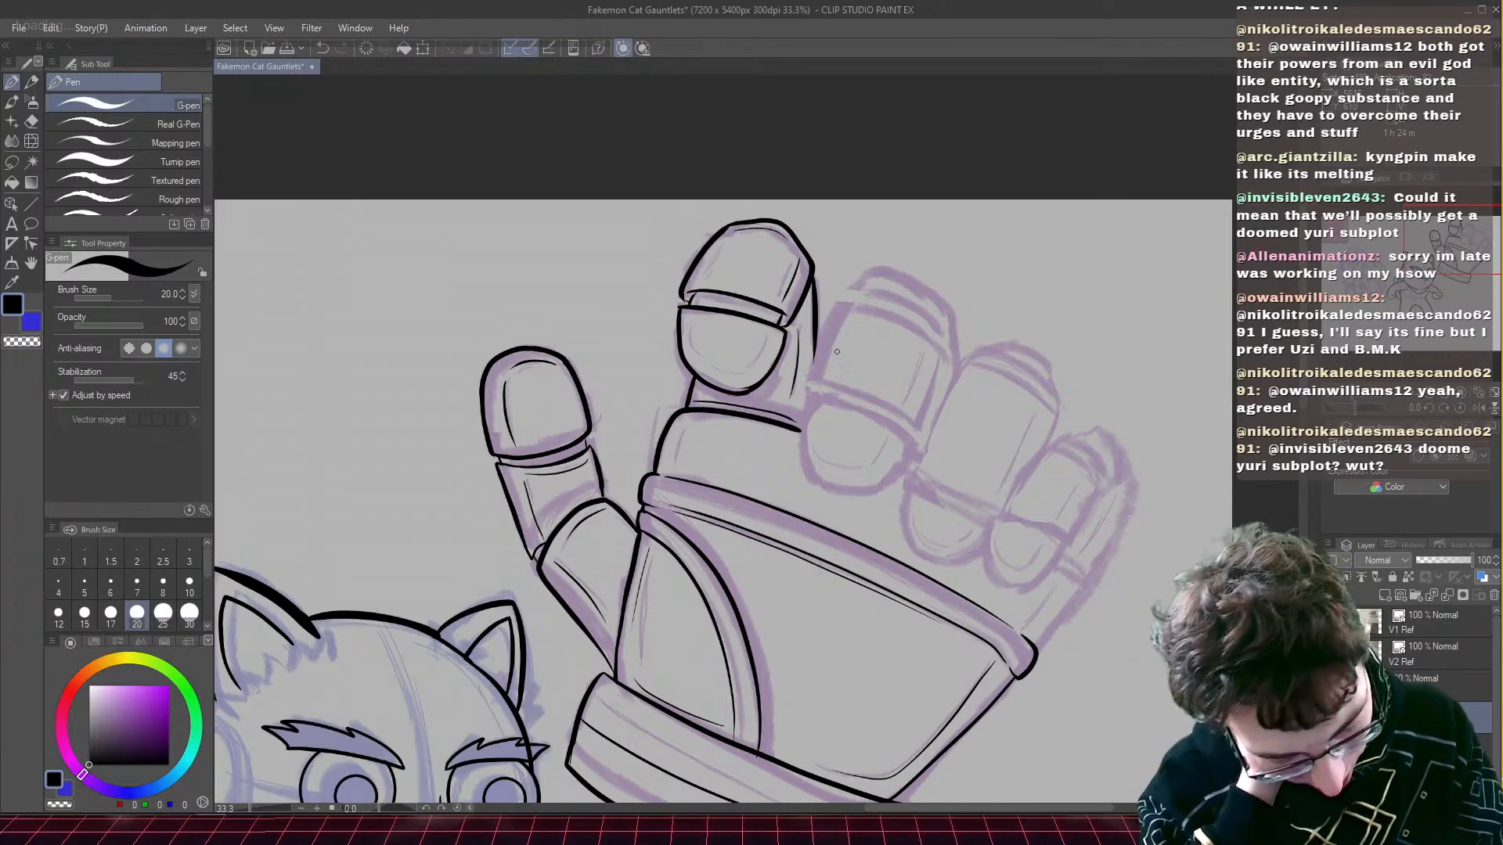
key(ctrl+s)
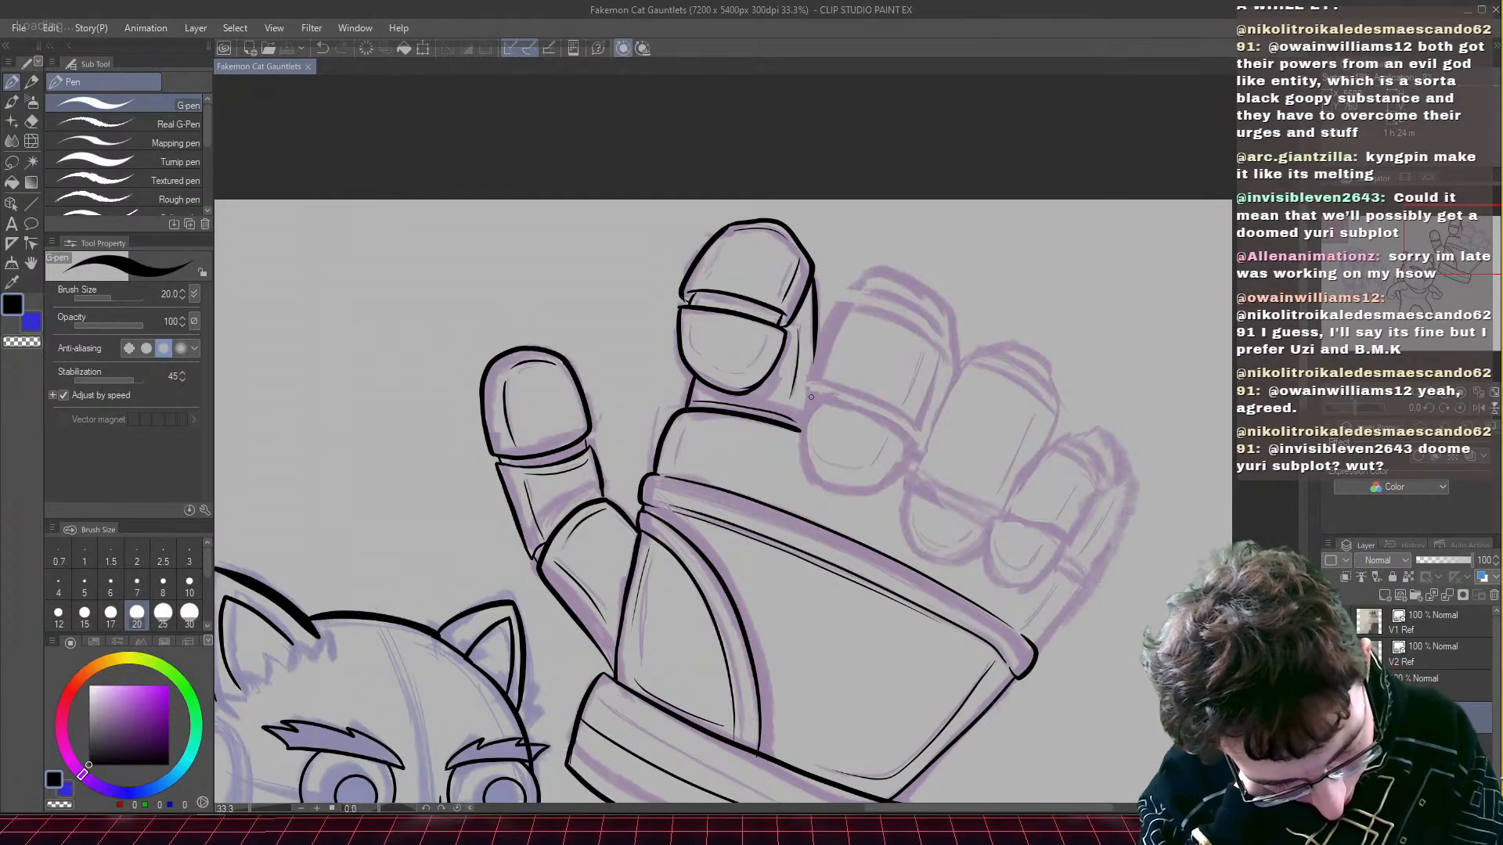
- Ink the rounded lower segment of the middle finger and the joint line above it over the purple sketch
mouse_move(807, 395)
mouse_down()
mouse_move(895, 424)
mouse_move(912, 464)
mouse_move(842, 492)
mouse_move(815, 472)
mouse_move(806, 433)
mouse_up()
key(ctrl+z)
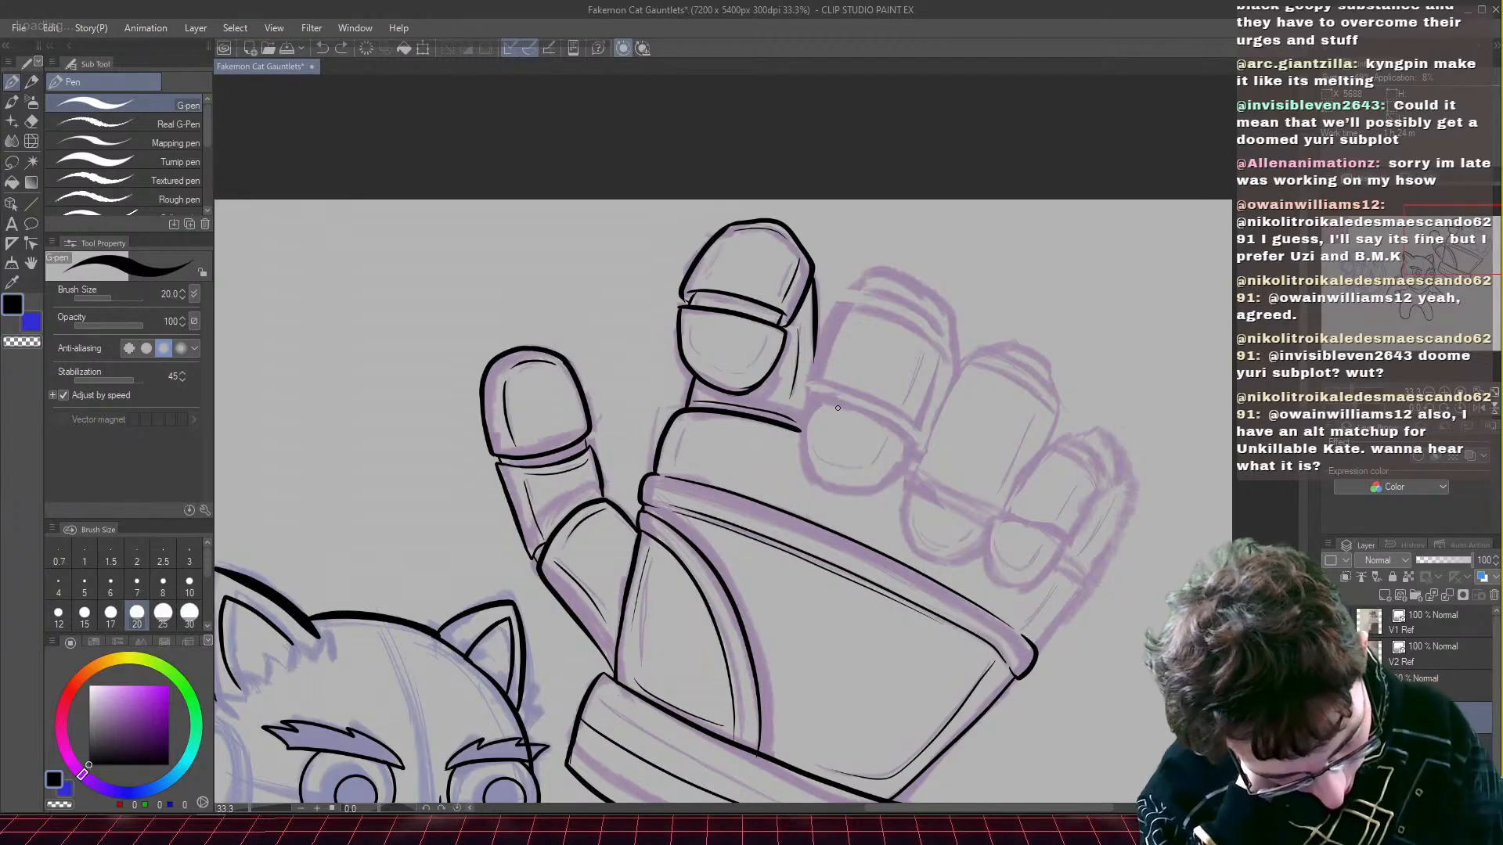
mouse_move(810, 405)
mouse_down()
mouse_move(800, 457)
mouse_move(845, 491)
mouse_up()
mouse_move(813, 398)
mouse_down()
mouse_move(911, 442)
mouse_move(867, 493)
mouse_move(890, 454)
mouse_move(858, 478)
mouse_move(818, 468)
mouse_up()
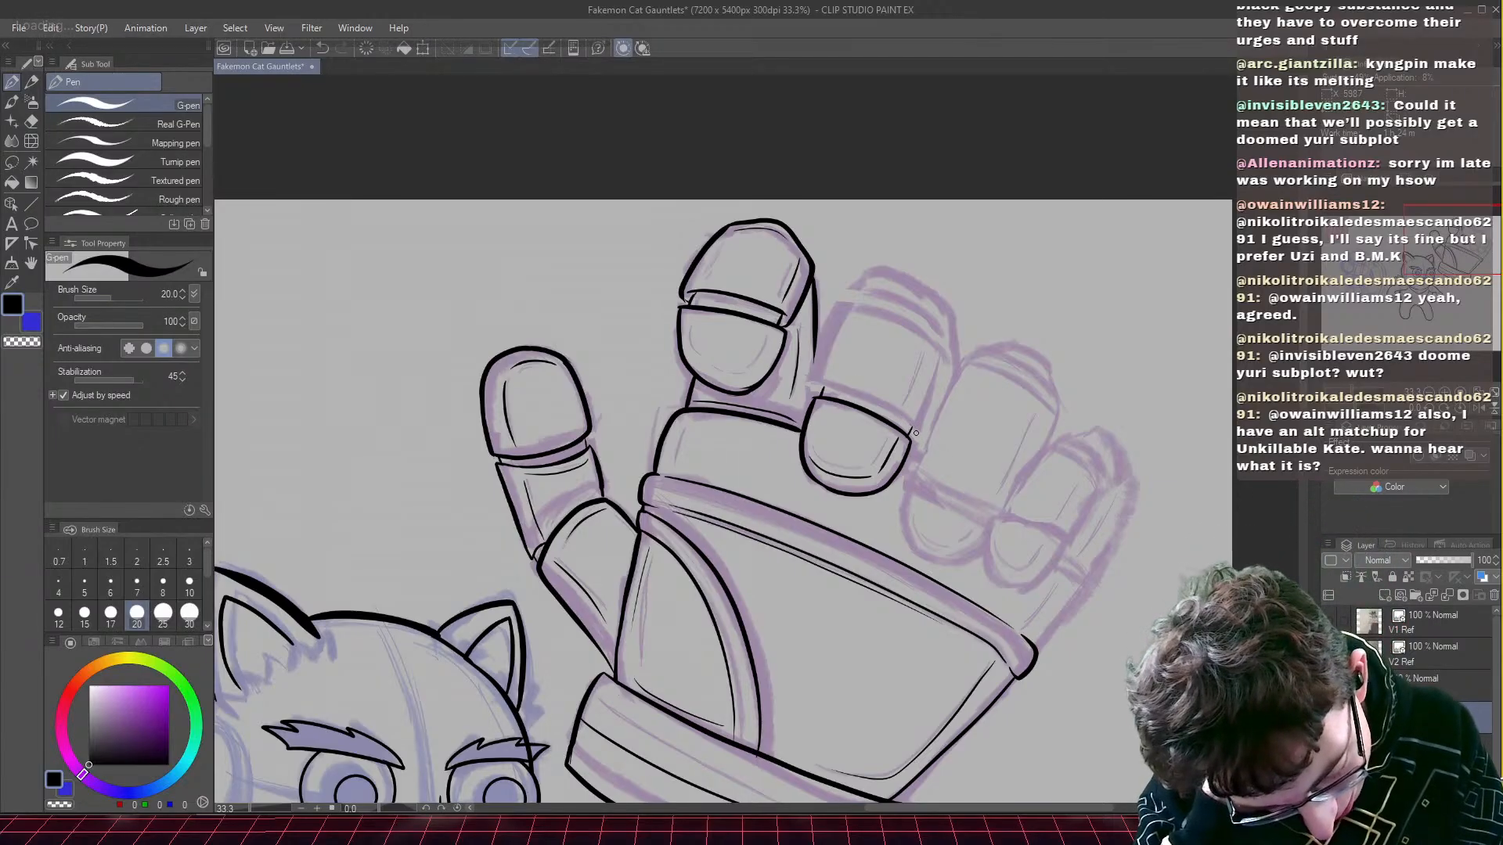
drag(915, 432, 828, 385)
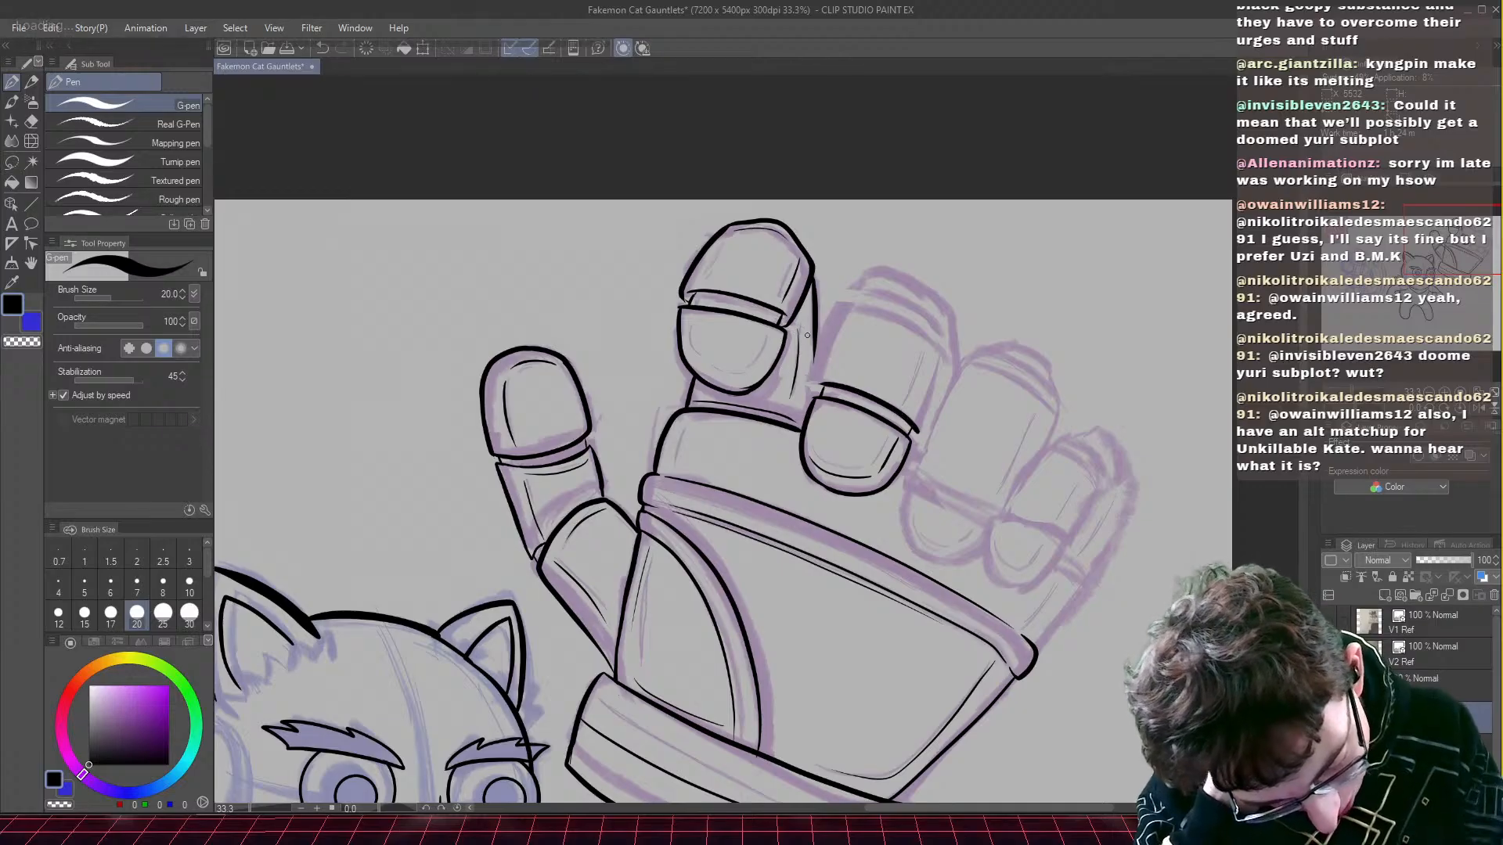
- Ink the middle finger's upper segment with its sides and rounded tip, plus inner contour lines along the edge
drag(847, 307, 822, 378)
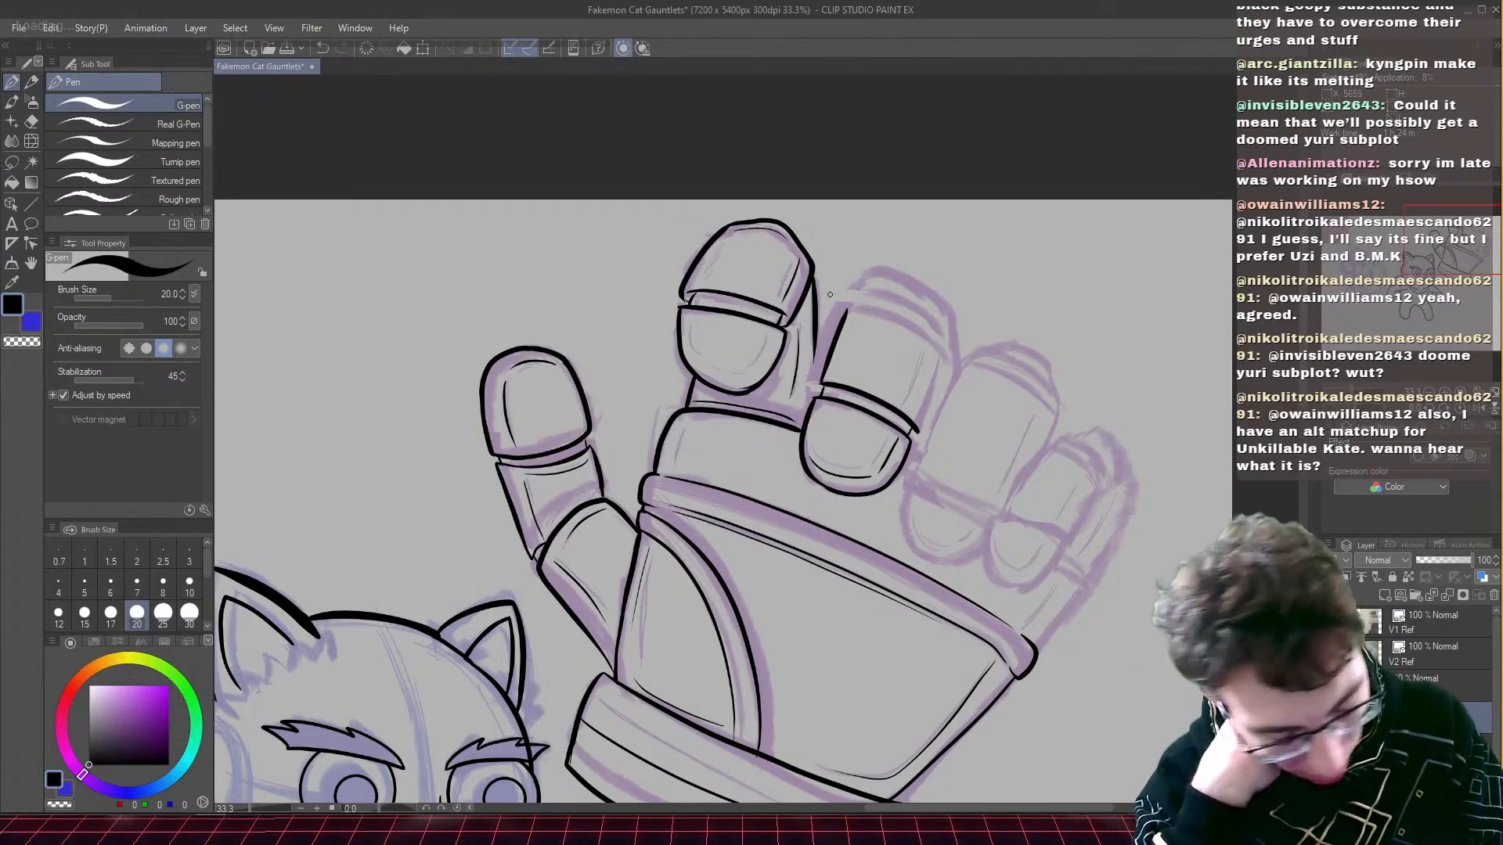
drag(845, 313, 854, 308)
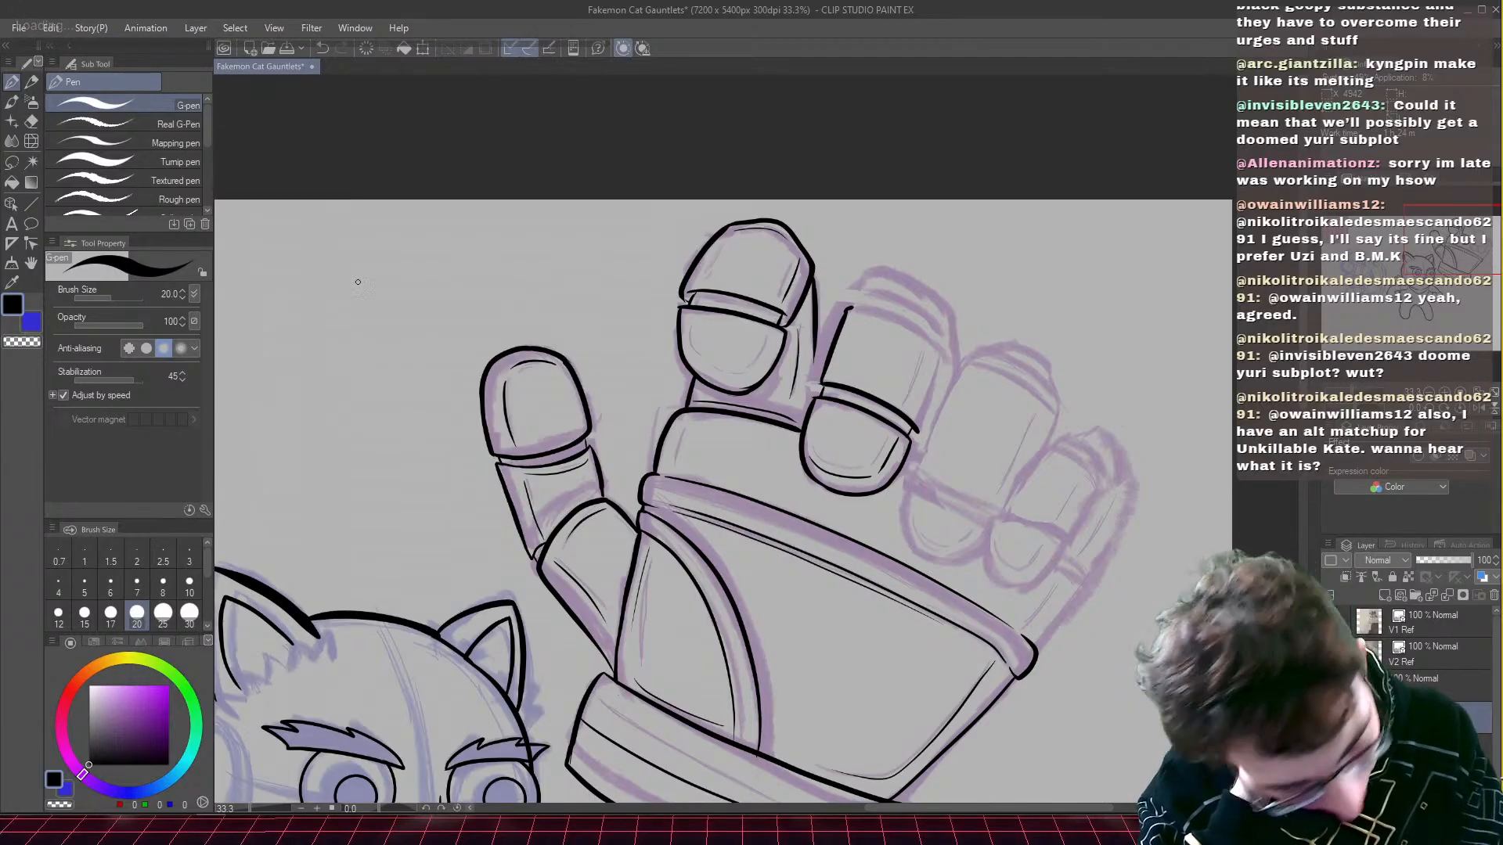
key(e)
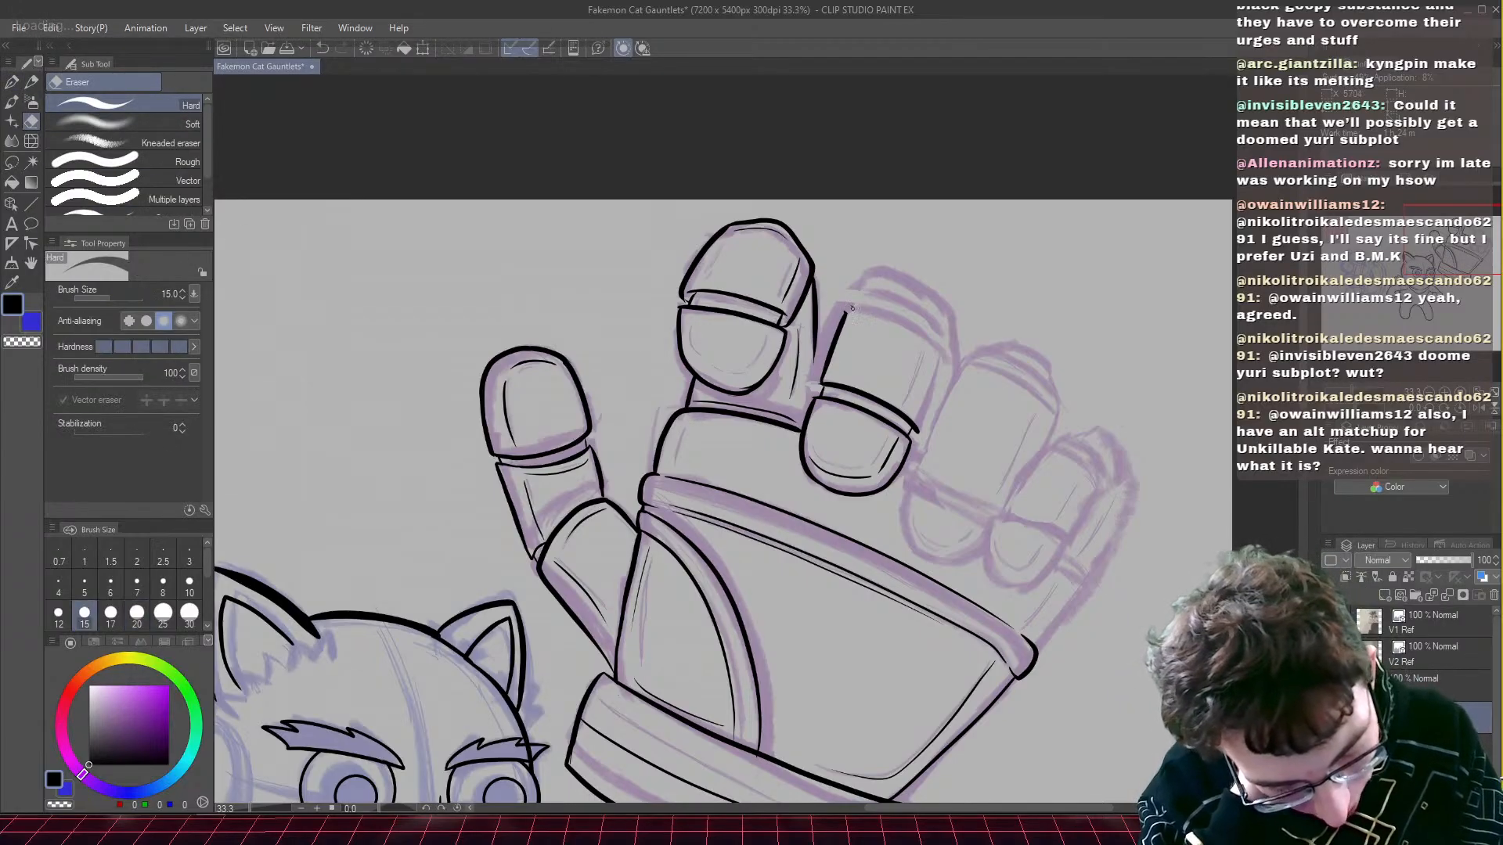
key(p)
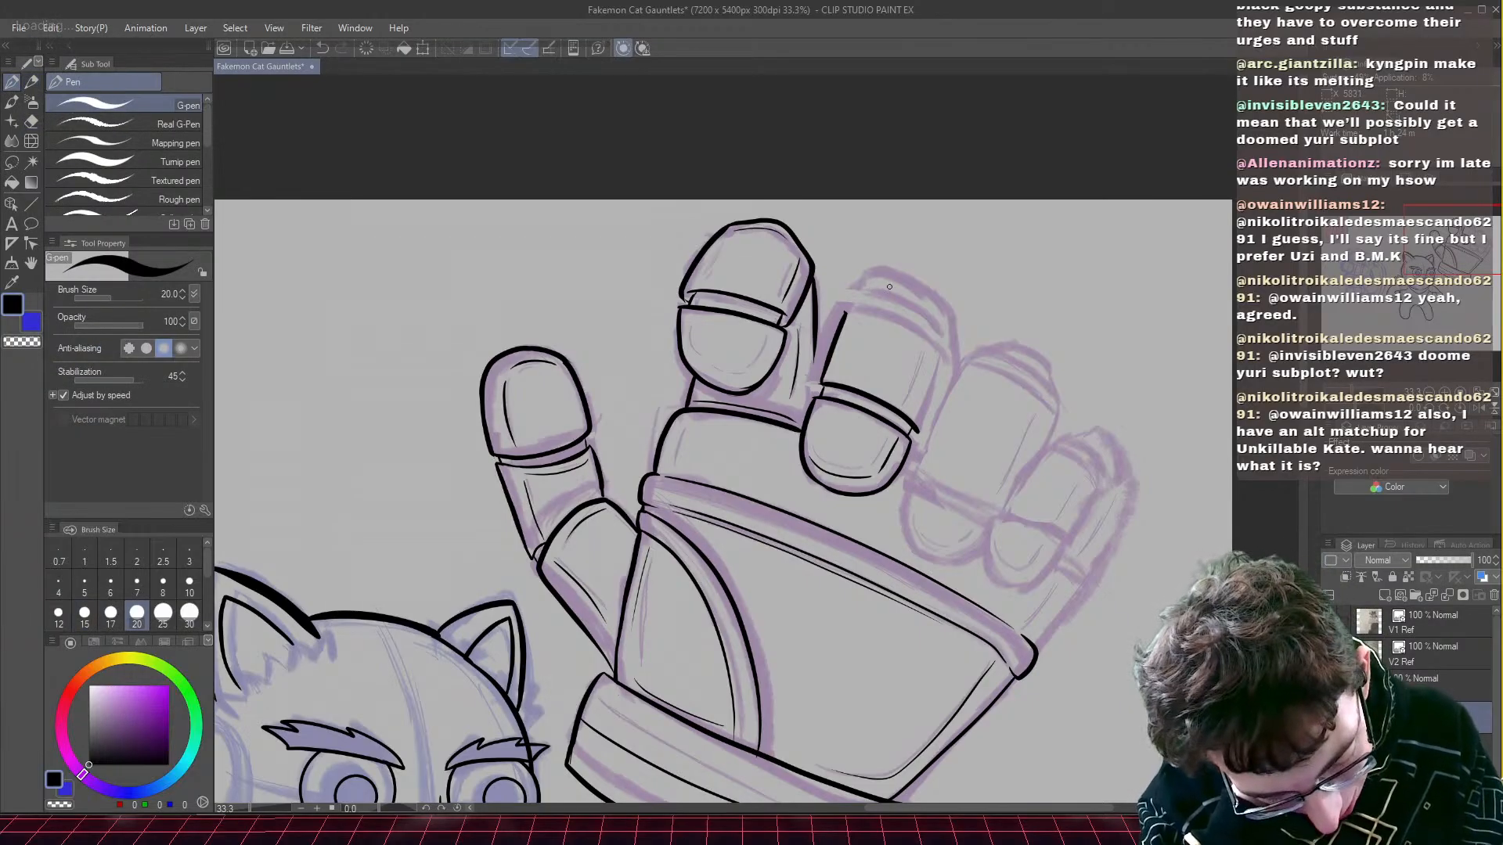
mouse_move(917, 288)
mouse_down()
mouse_move(878, 280)
mouse_move(851, 299)
mouse_move(839, 347)
mouse_up()
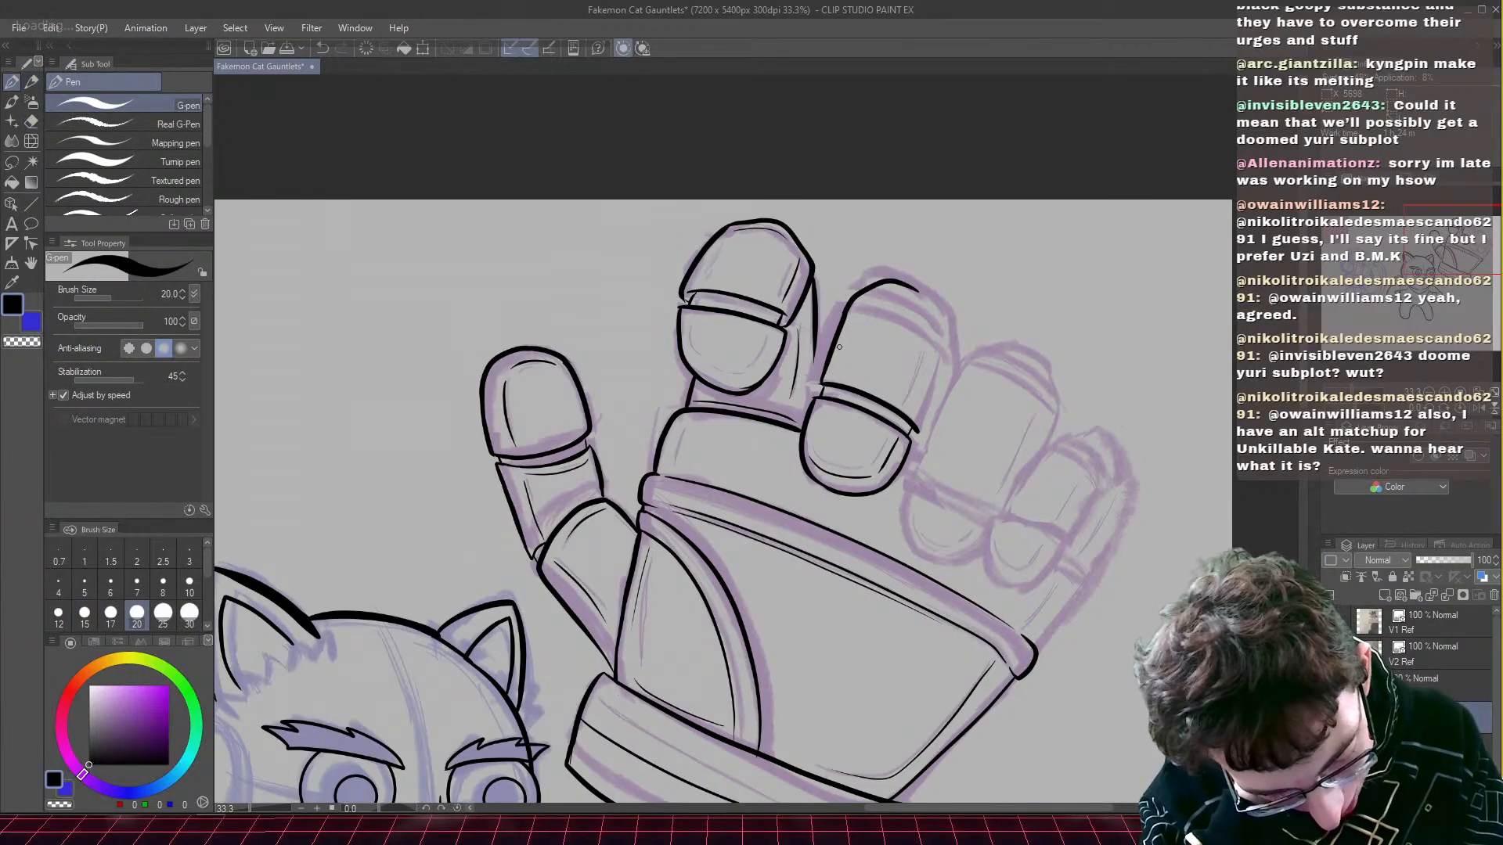
mouse_move(913, 289)
mouse_down()
mouse_move(948, 346)
mouse_move(920, 431)
mouse_up()
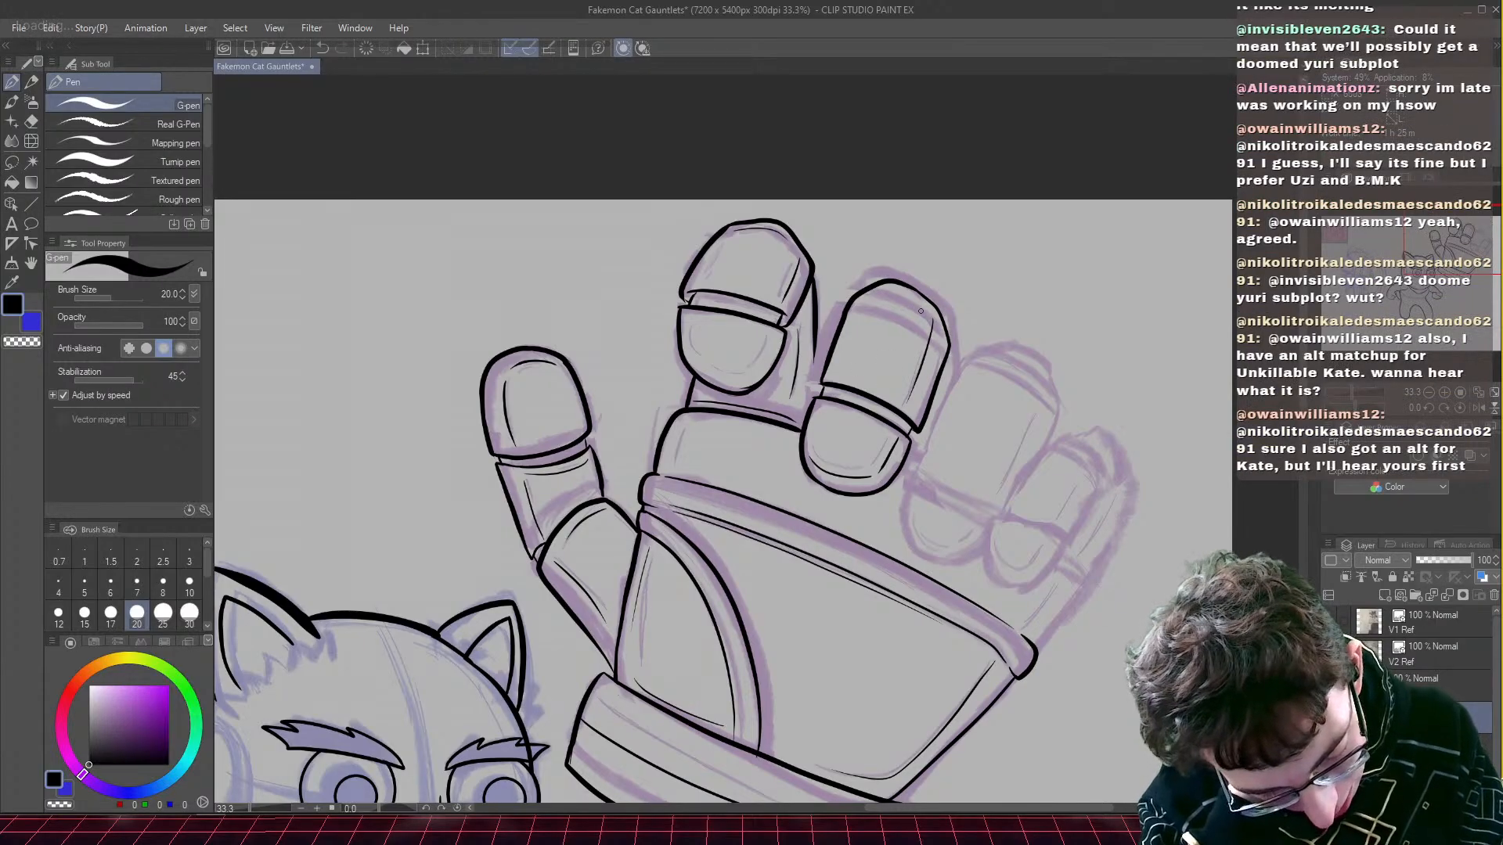
drag(920, 311, 897, 295)
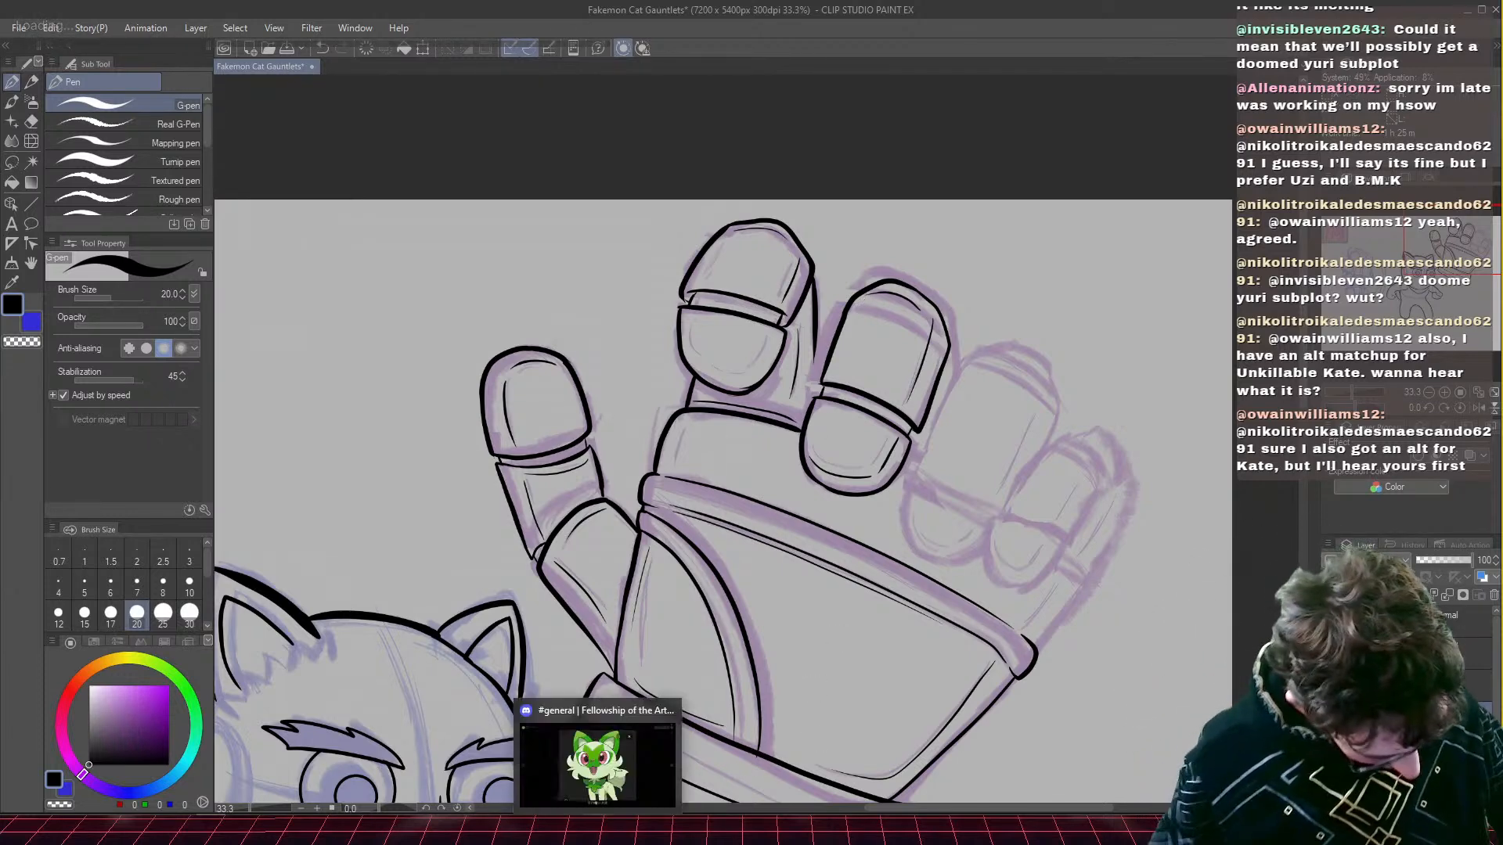
- Lasso the inked middle finger, shift it slightly left toward the index finger, and deselect it
key(m)
mouse_move(795, 442)
mouse_down()
mouse_move(842, 284)
mouse_move(971, 302)
mouse_move(944, 508)
mouse_move(801, 494)
mouse_up()
key(ctrl+t)
key(shift+Left)
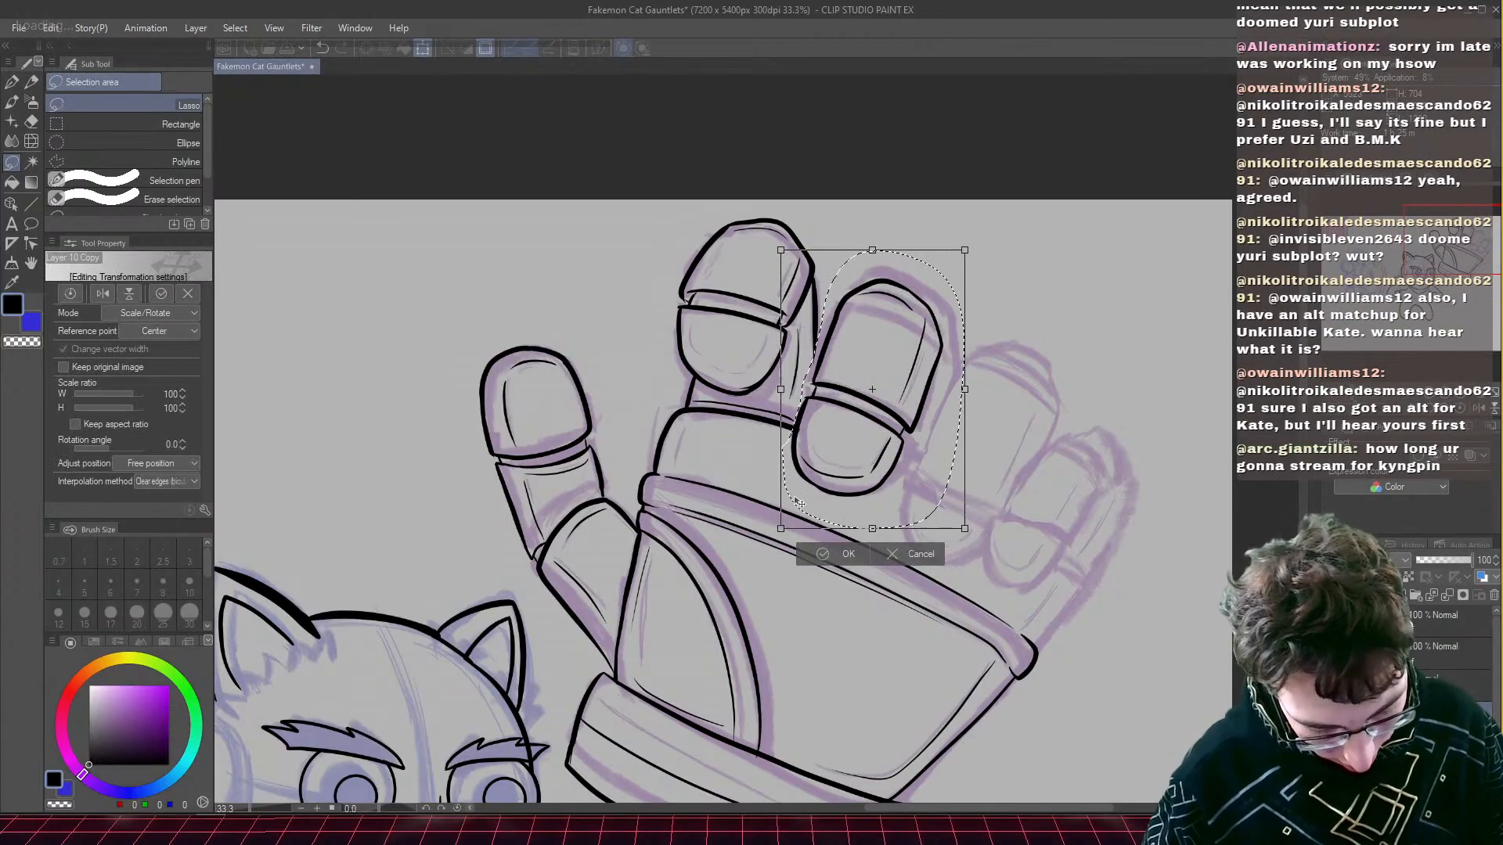
key(shift+Up)
key(shift+Left)
key(shift+Down)
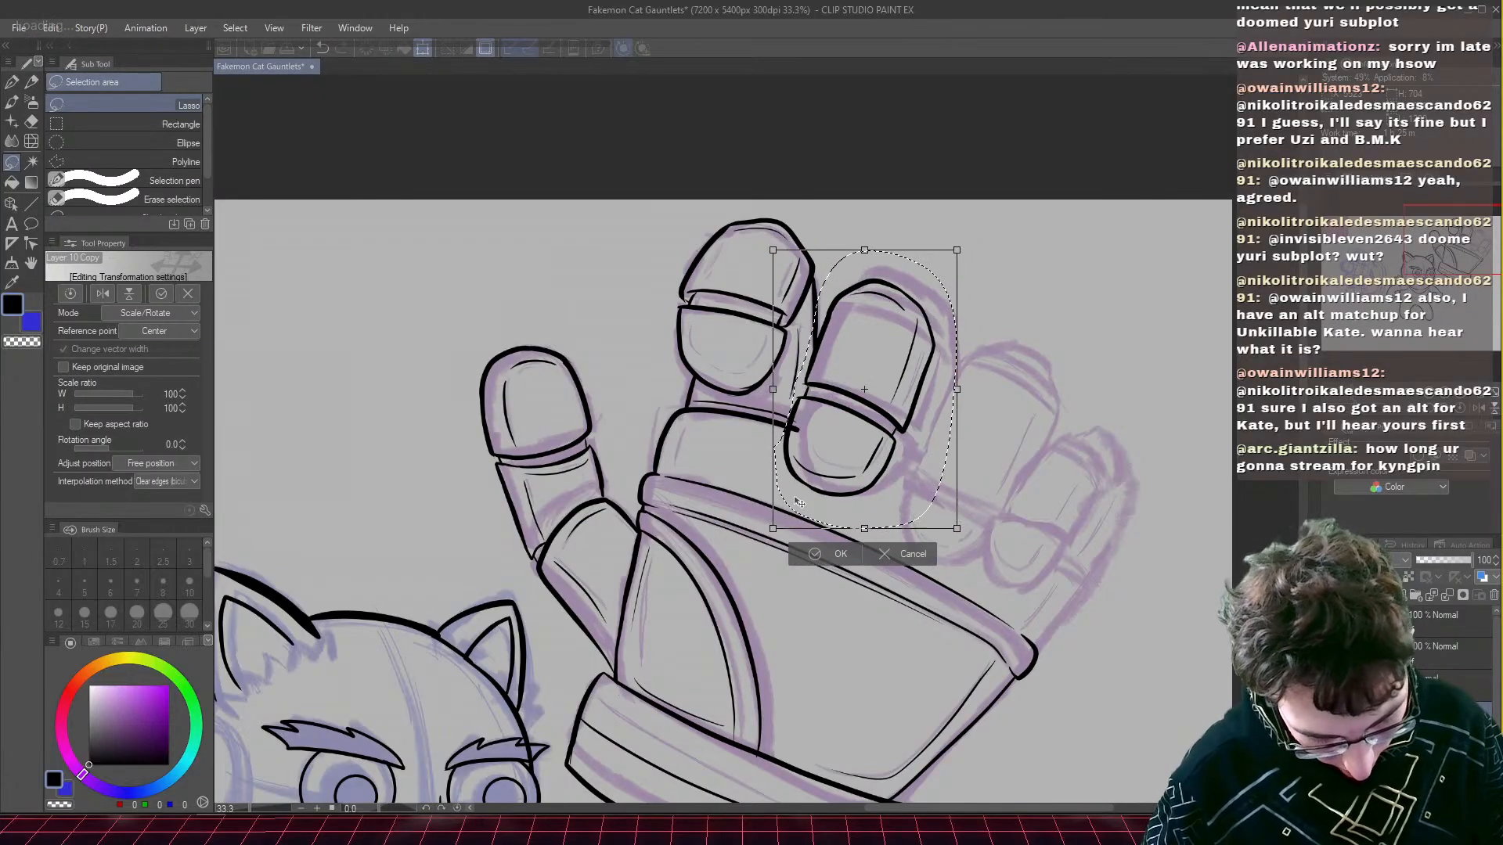
key(Return)
key(ctrl+d)
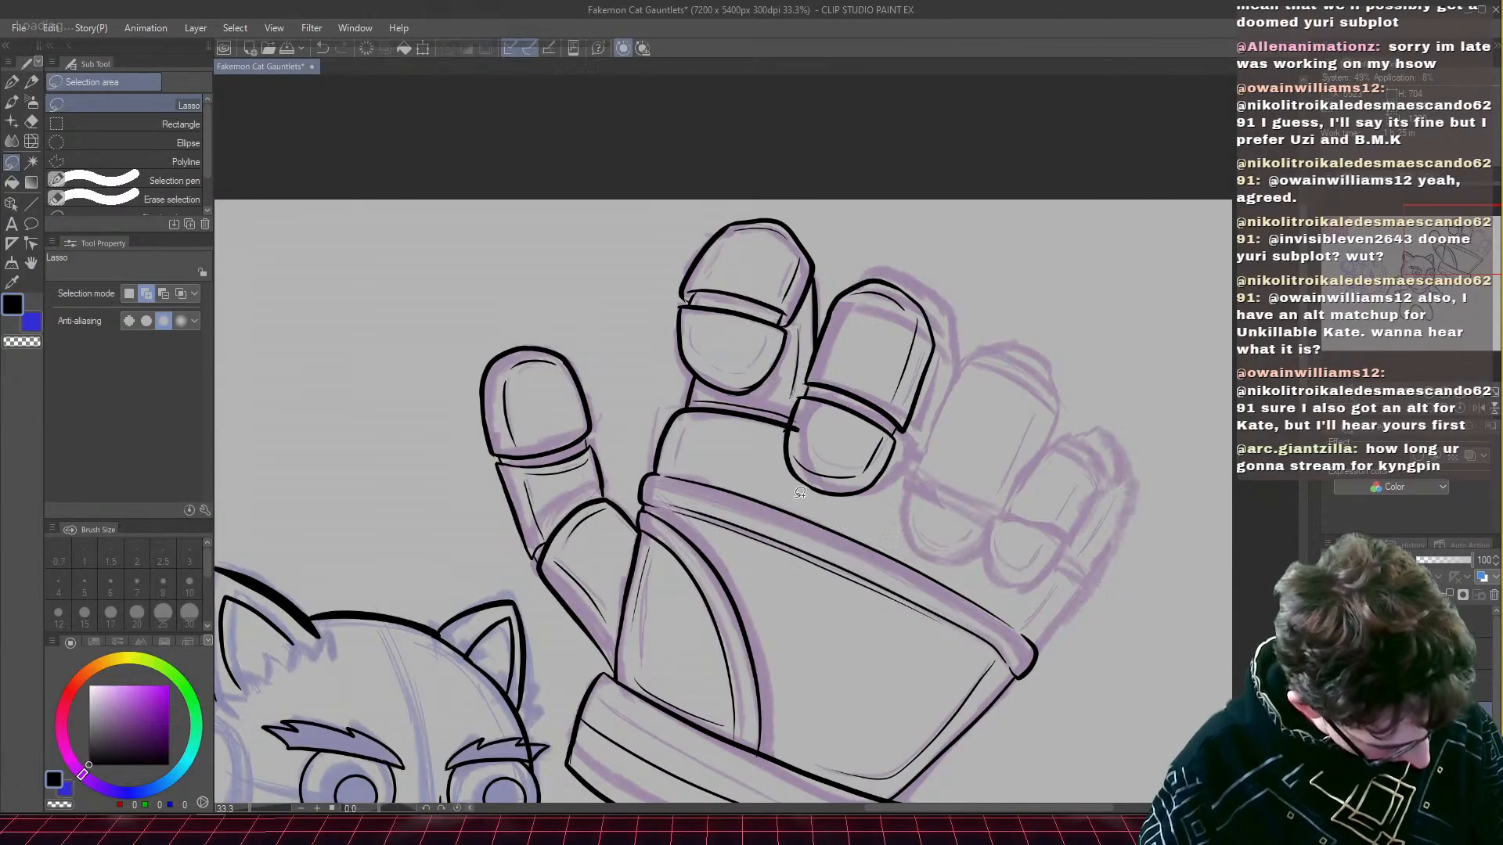
- Erase the palm line overlapping the middle finger and ink the finger's curved back section on its outer side
key(e)
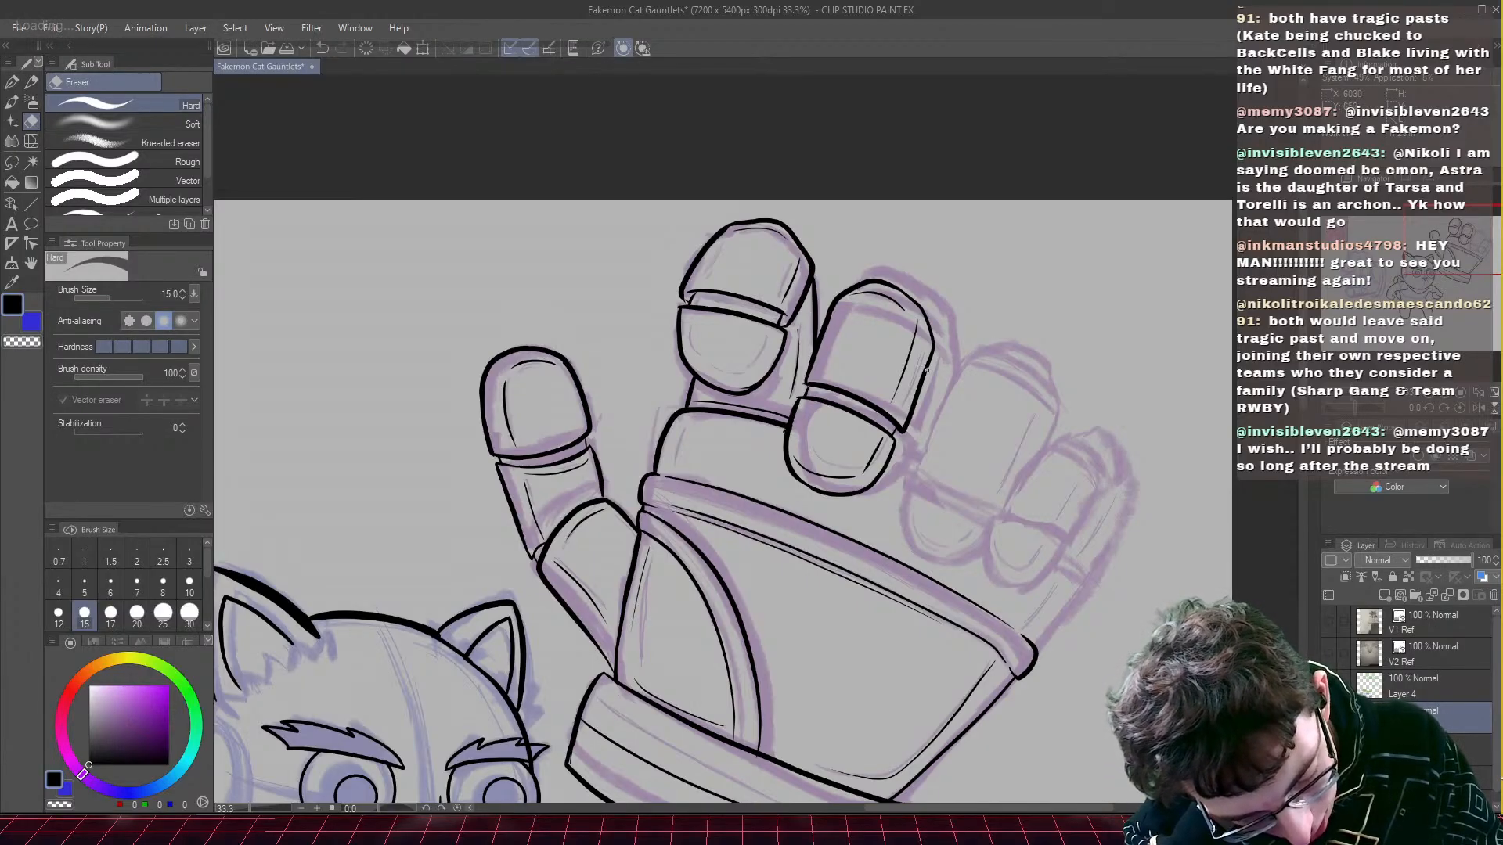
key(p)
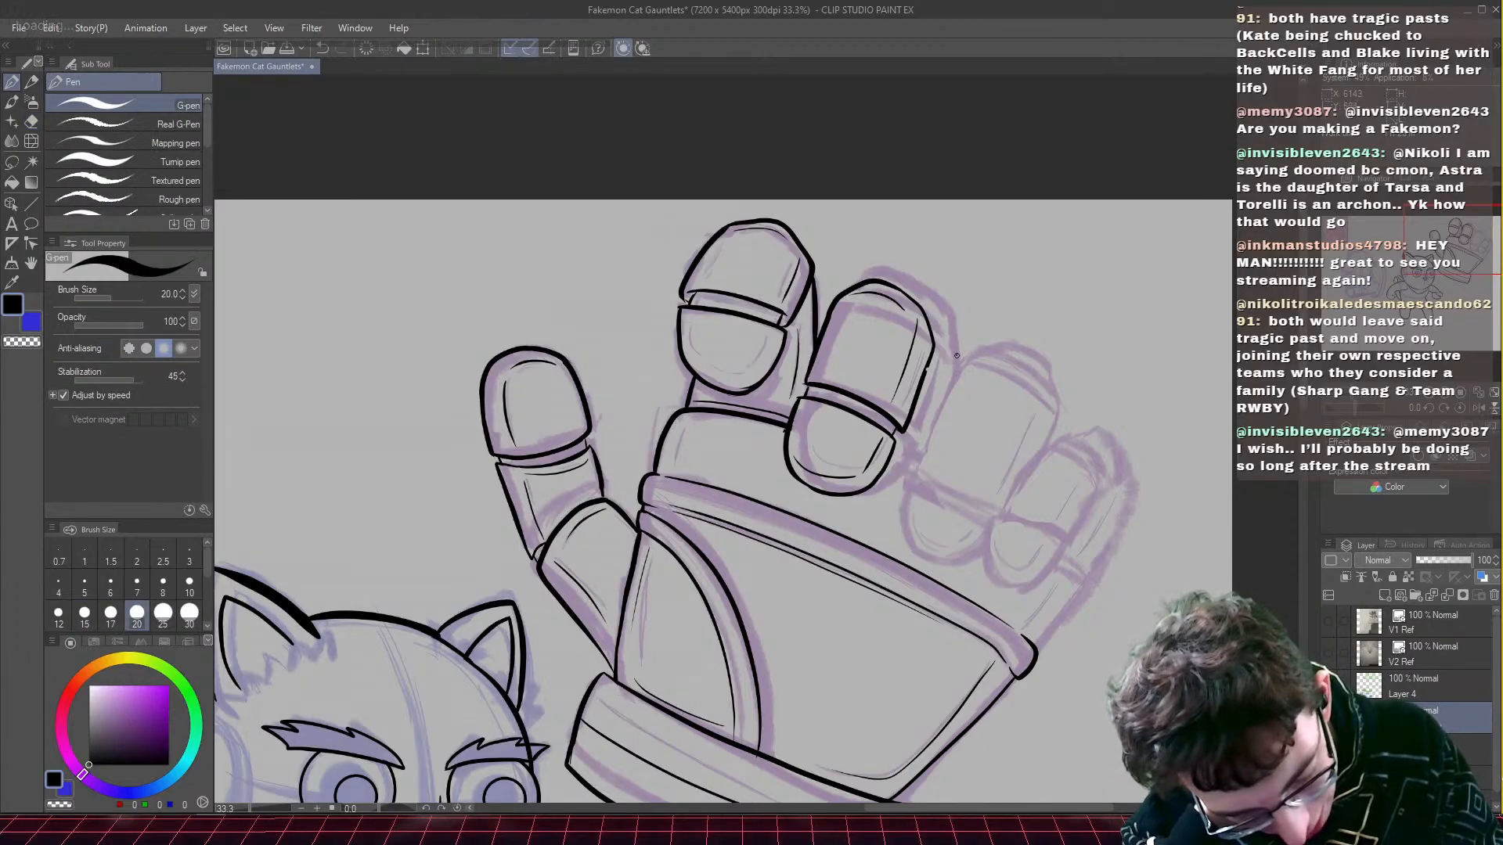
mouse_move(954, 354)
mouse_down()
mouse_move(922, 369)
mouse_move(958, 379)
mouse_up()
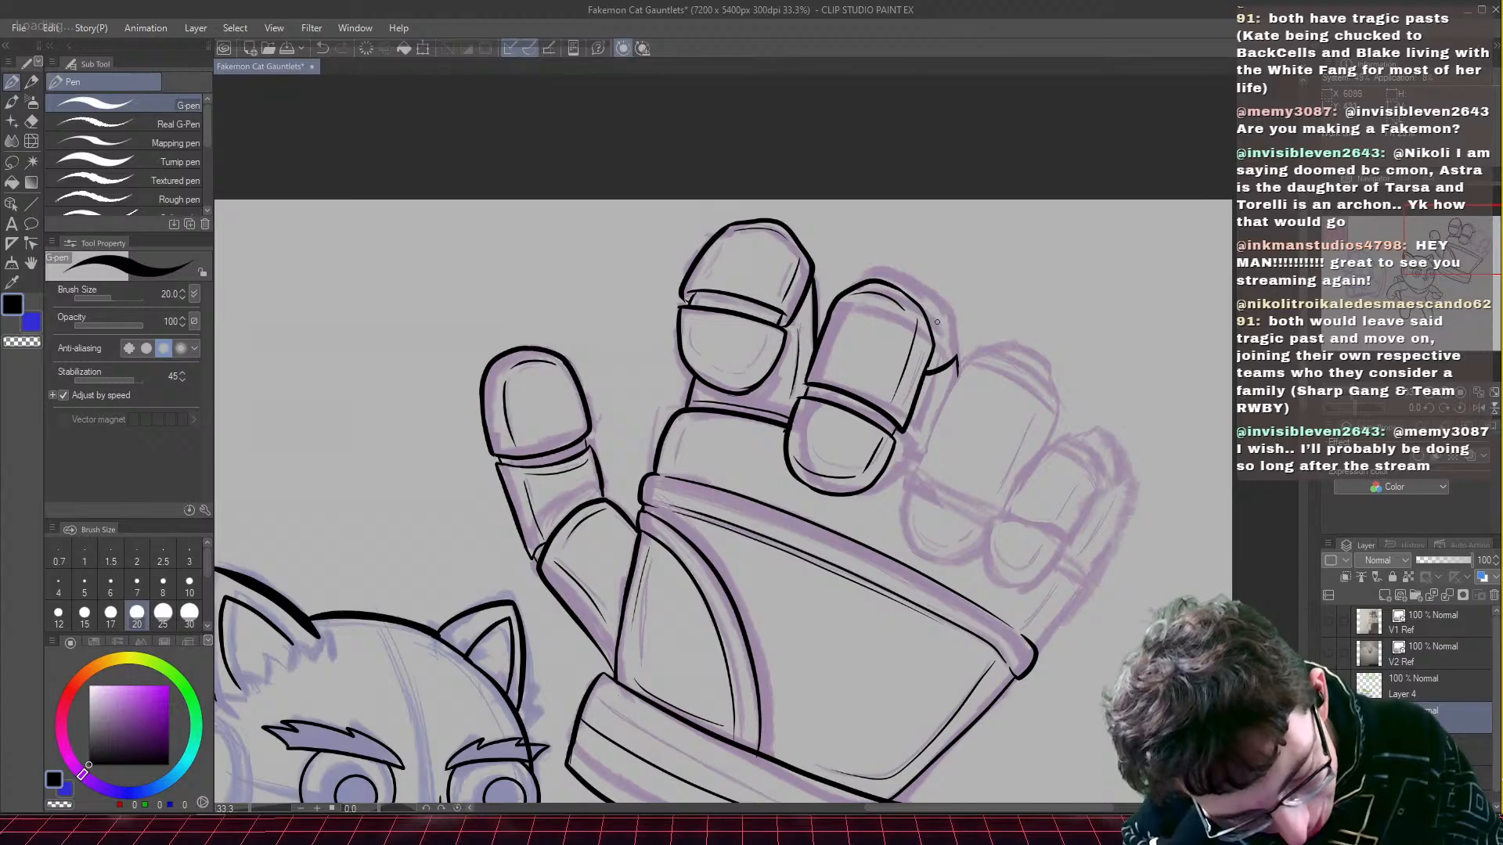
mouse_move(900, 289)
mouse_down()
mouse_move(943, 324)
mouse_move(948, 363)
mouse_move(946, 325)
mouse_up()
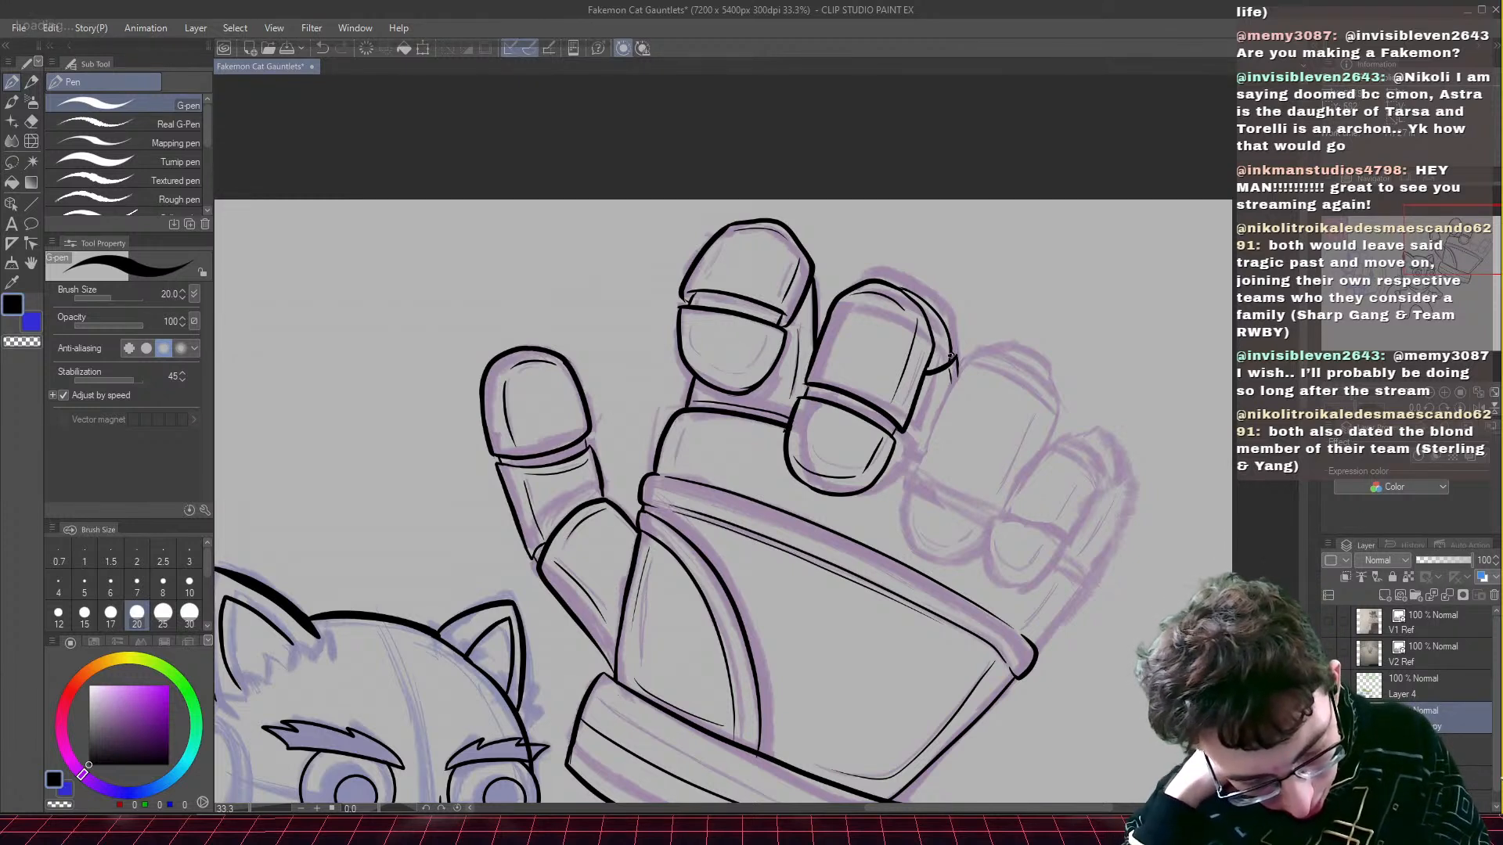
- Ink the ring finger's upper segment, rounded lower segment and the joint line between them
mouse_move(944, 358)
mouse_down()
mouse_move(996, 369)
mouse_move(1035, 402)
mouse_up()
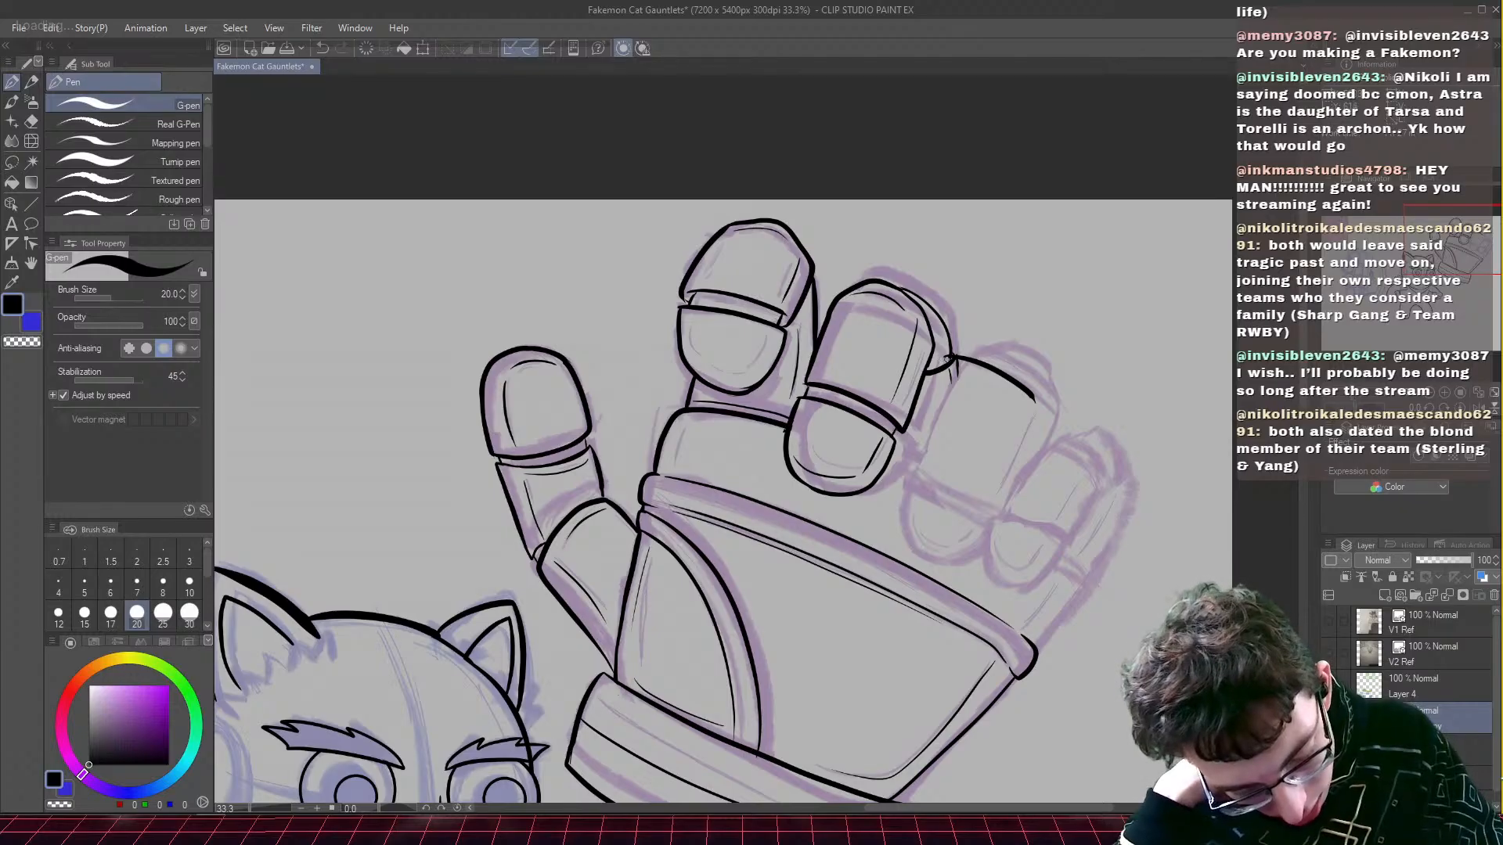
mouse_move(945, 359)
mouse_down()
mouse_move(912, 462)
mouse_move(924, 483)
mouse_up()
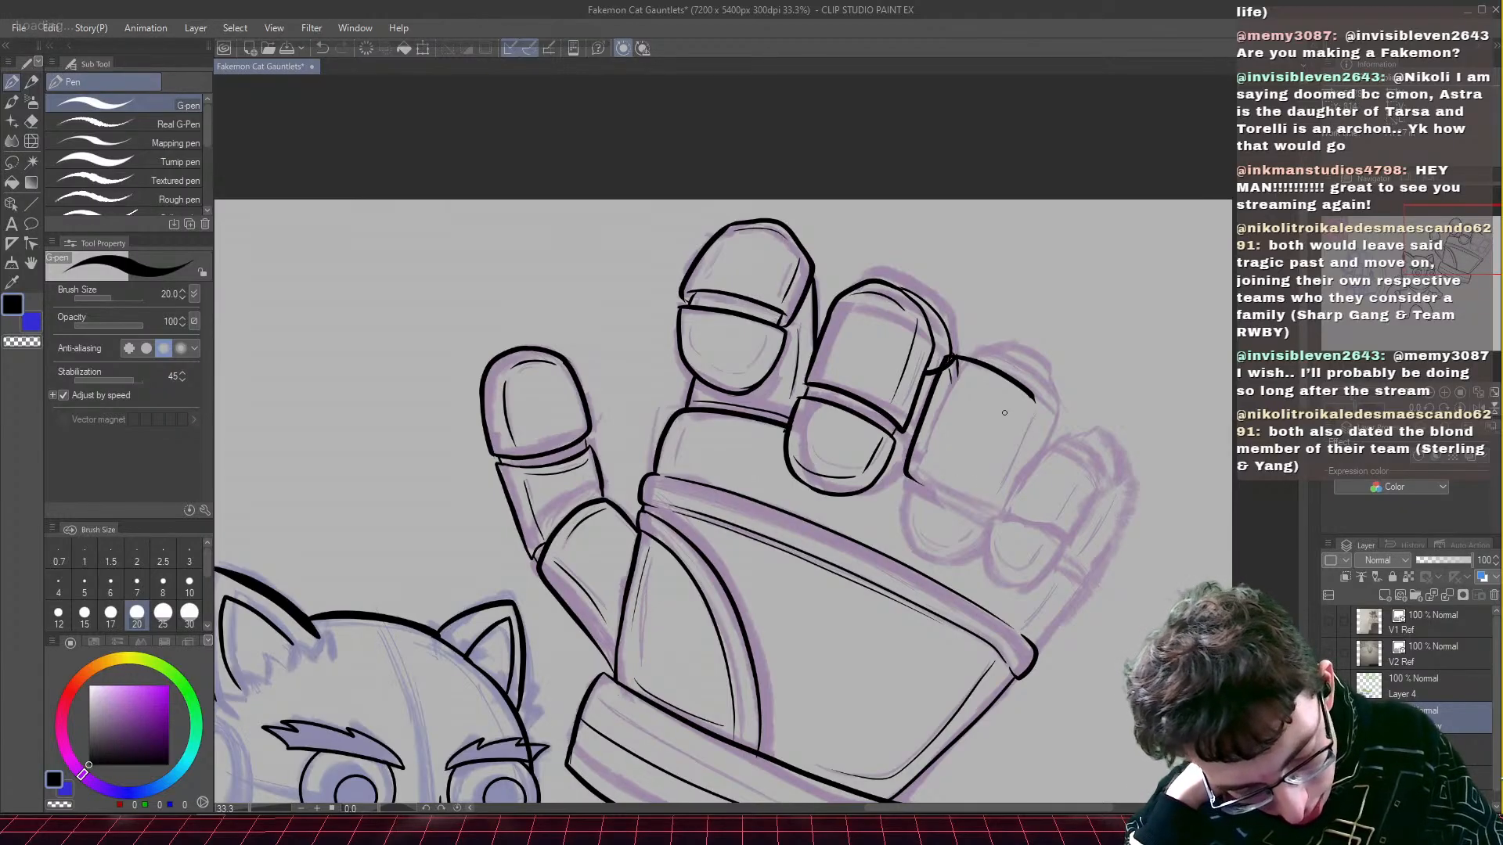
mouse_move(1032, 396)
mouse_down()
mouse_move(1048, 438)
mouse_move(996, 476)
mouse_up()
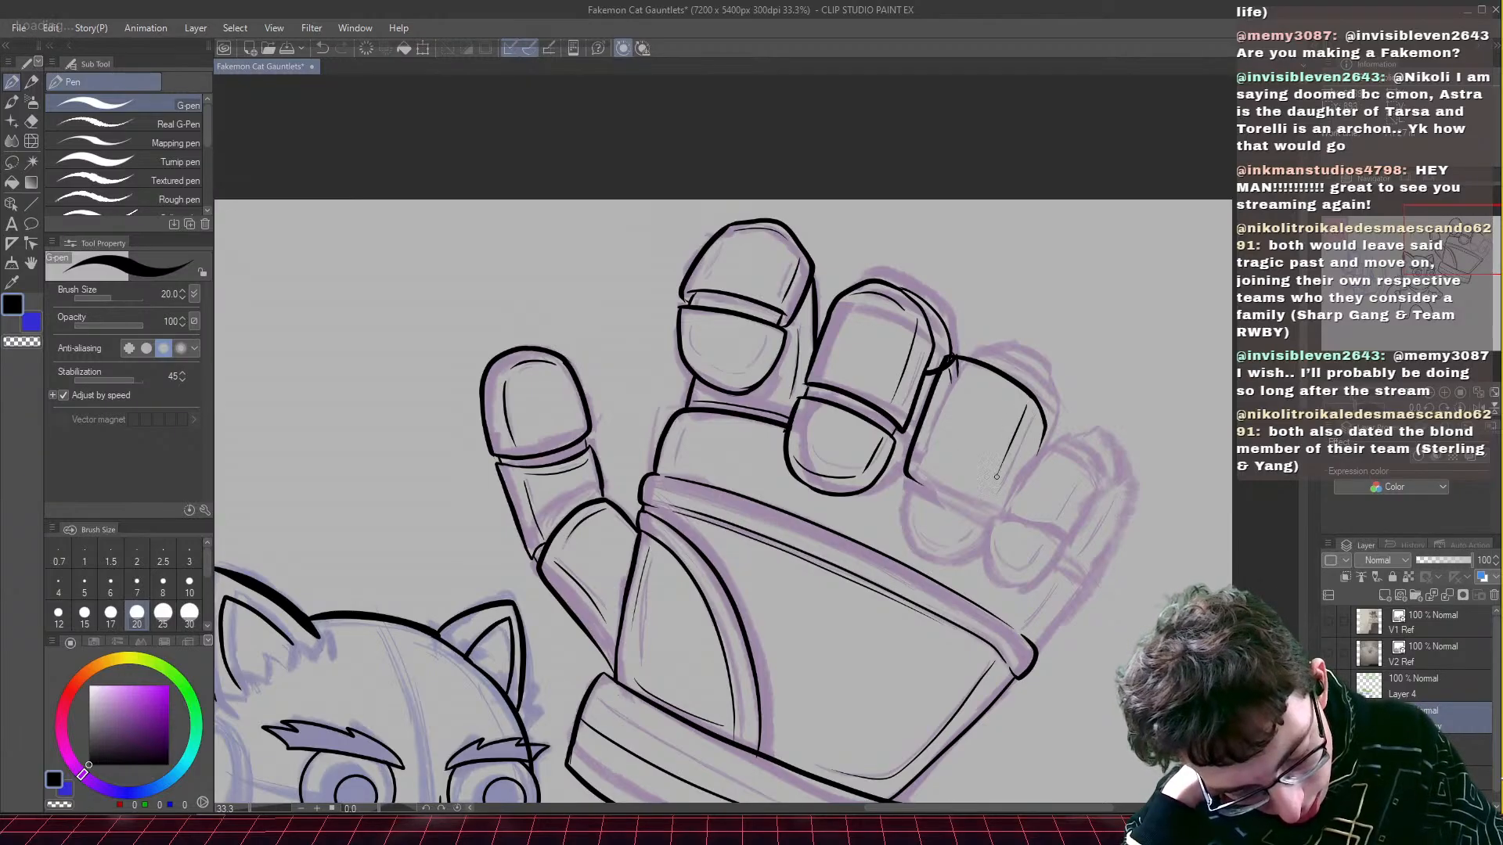
mouse_move(1018, 422)
mouse_down()
mouse_move(982, 515)
mouse_move(904, 473)
mouse_move(899, 532)
mouse_move(939, 565)
mouse_move(990, 537)
mouse_up()
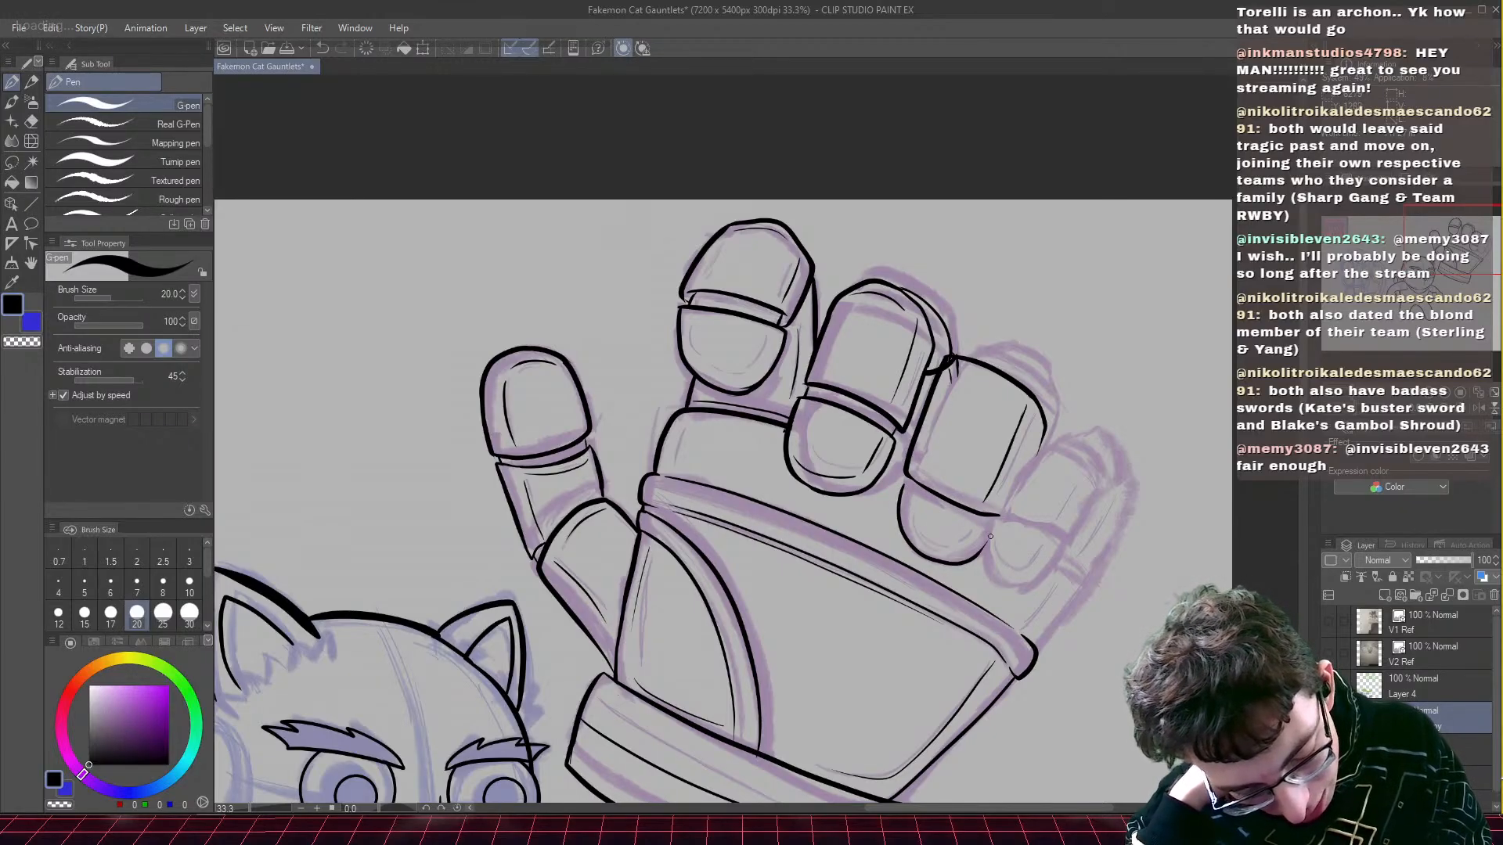
drag(903, 483, 996, 520)
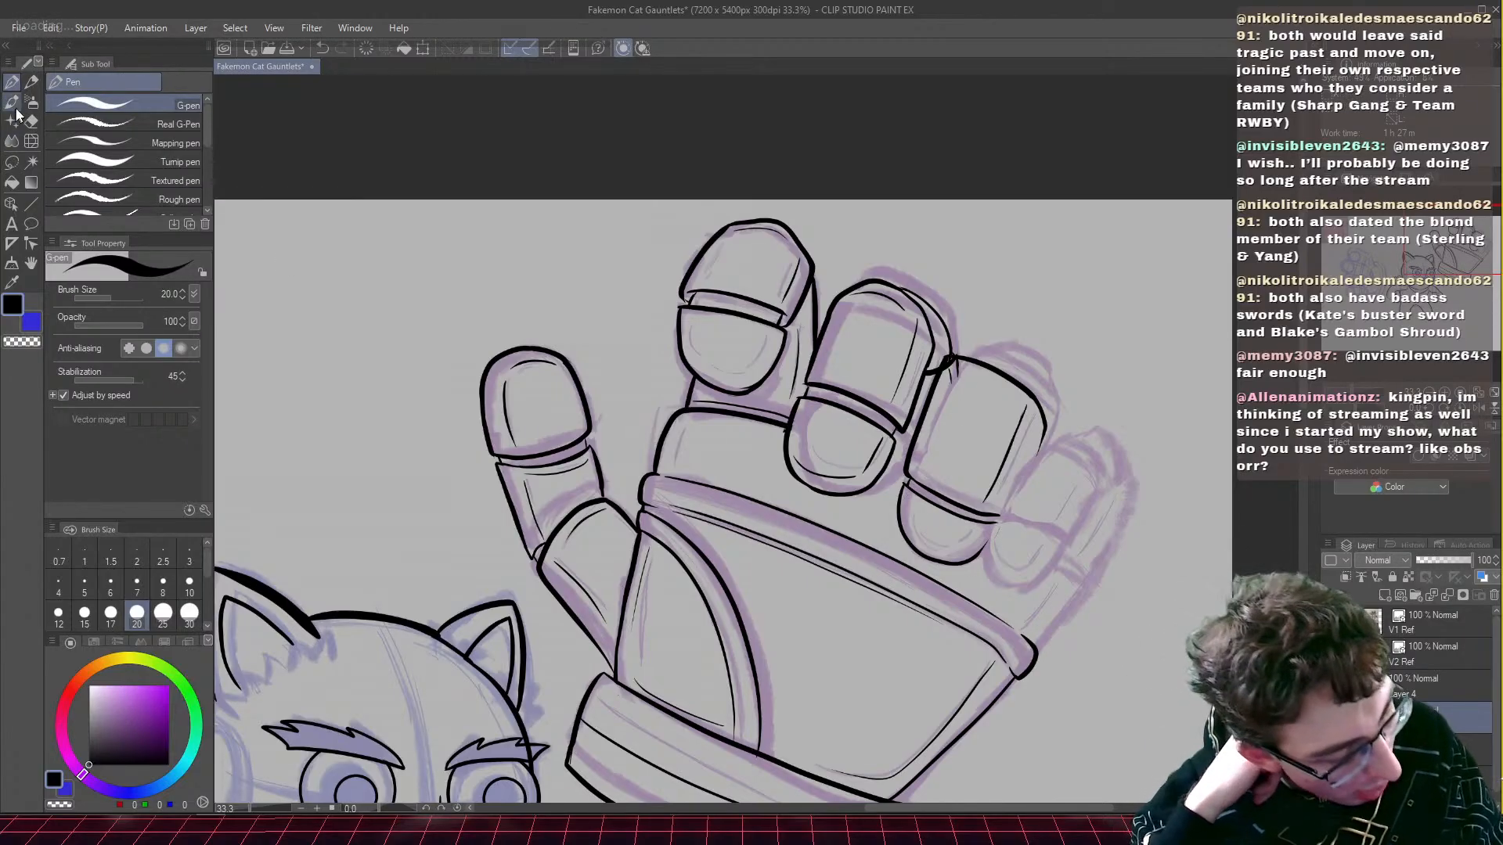
- Redraw the ring finger's rounded tip slightly higher, erasing the old tip line, and strengthen the line along its outer side
click(31, 122)
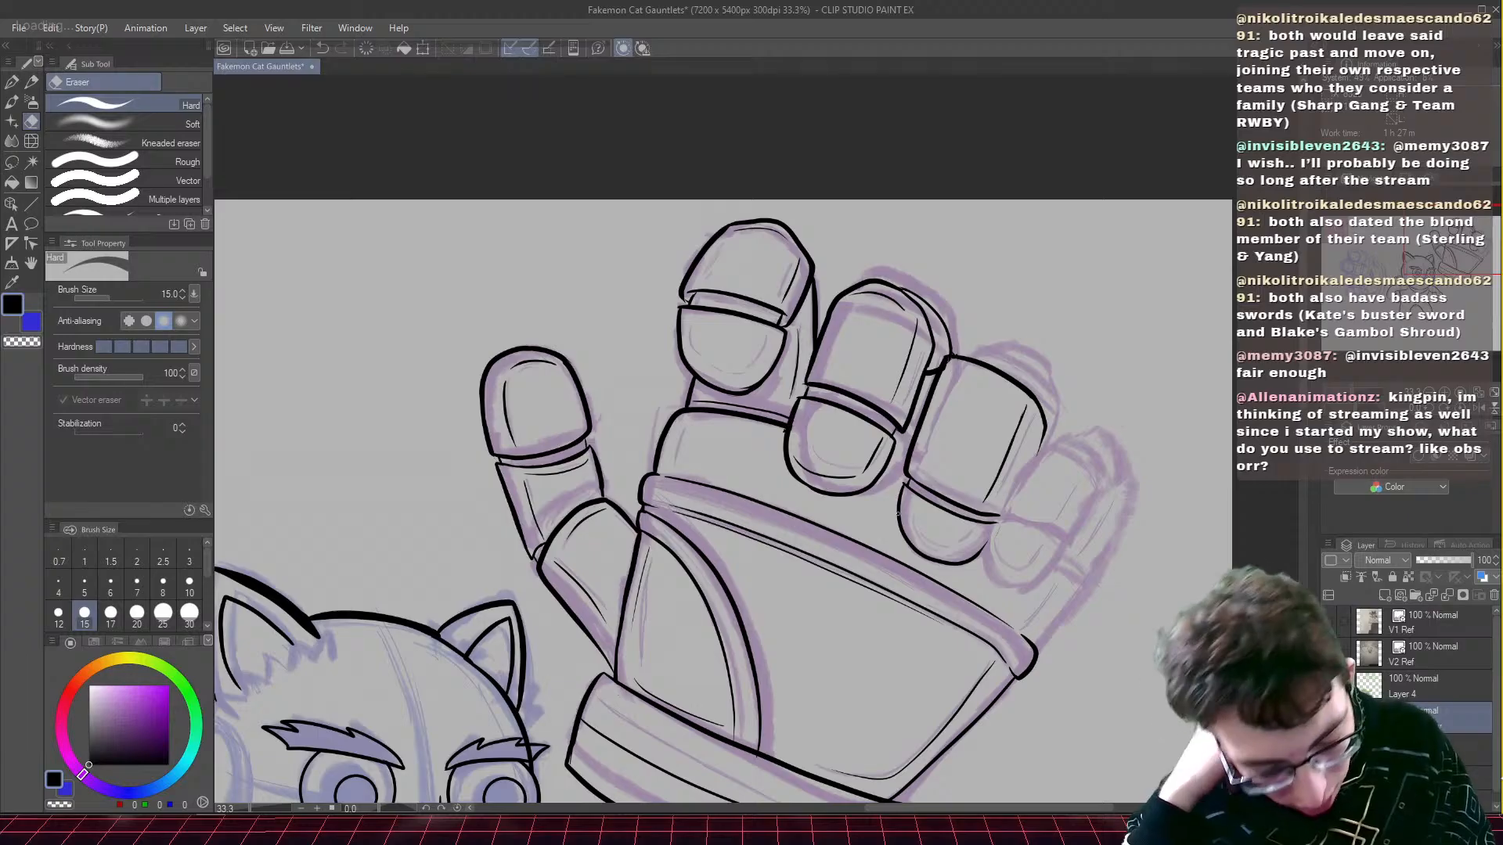
key(p)
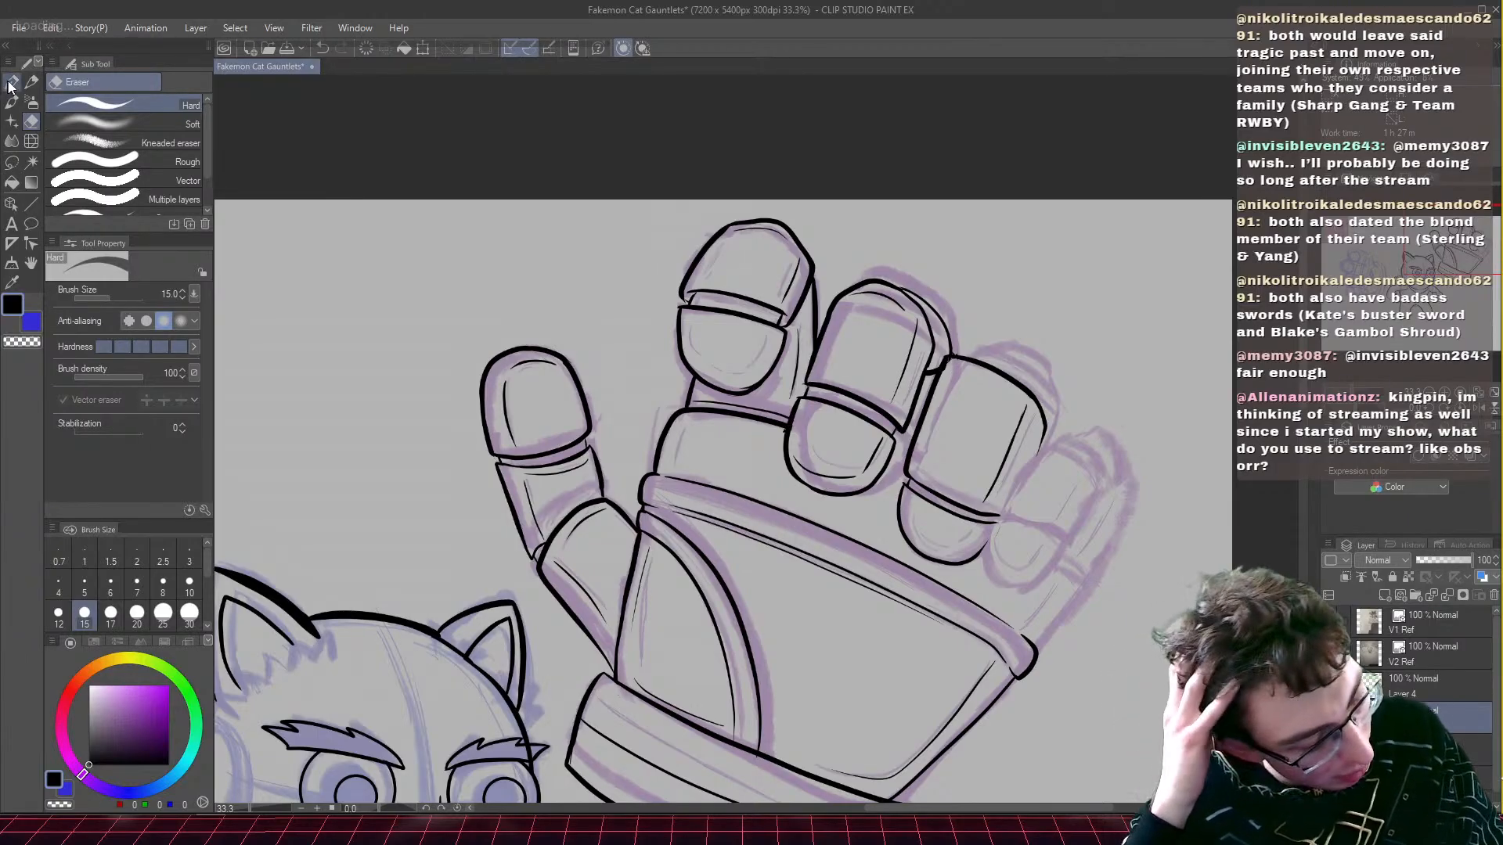
mouse_move(954, 354)
mouse_down()
mouse_move(1015, 363)
mouse_move(1045, 399)
mouse_move(1047, 437)
mouse_up()
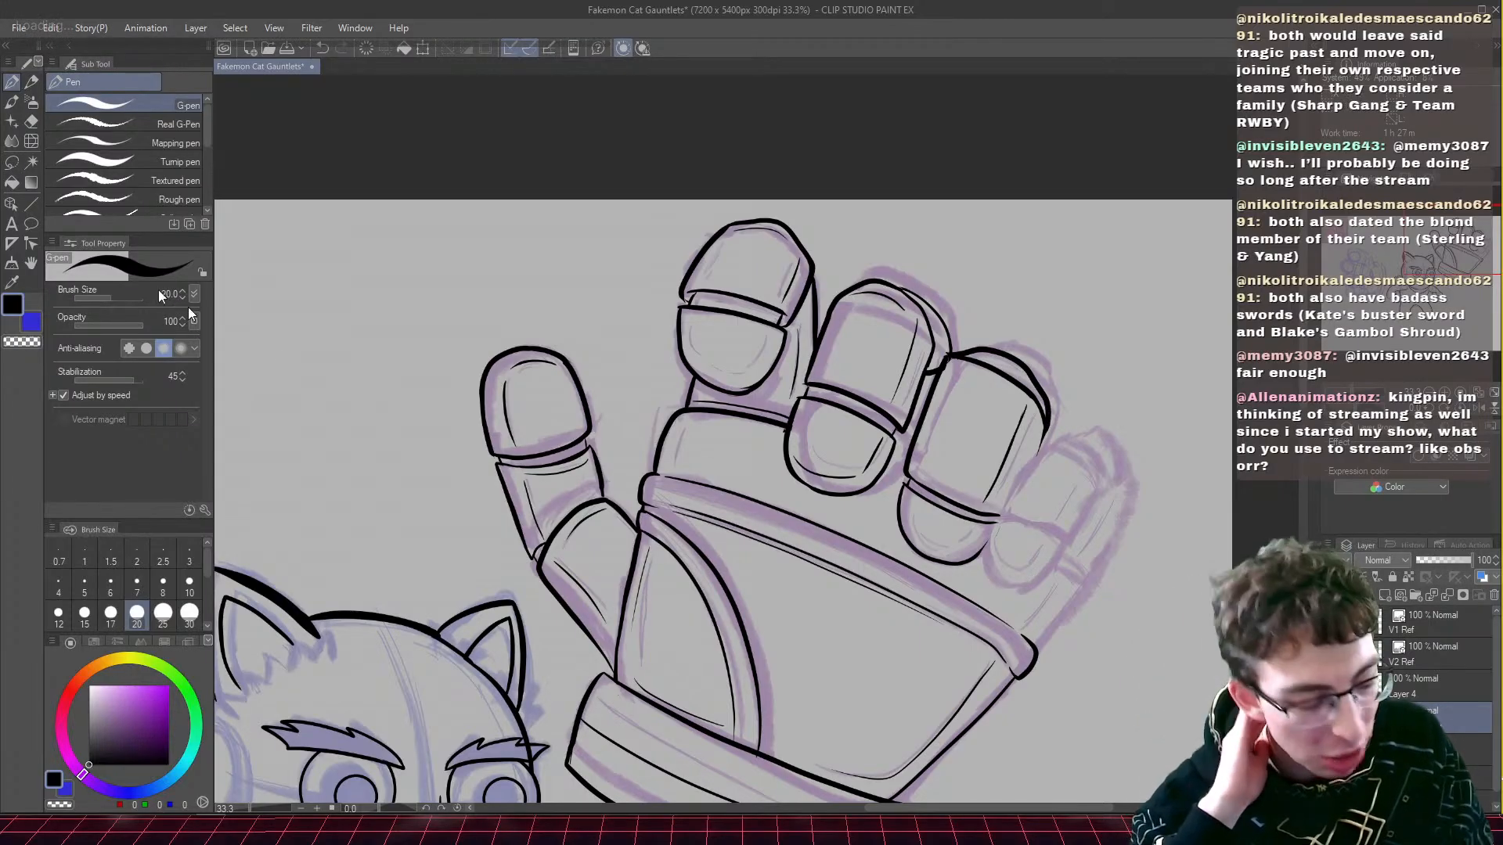
click(32, 121)
mouse_move(956, 356)
mouse_down()
mouse_move(1021, 381)
mouse_move(1038, 434)
mouse_up()
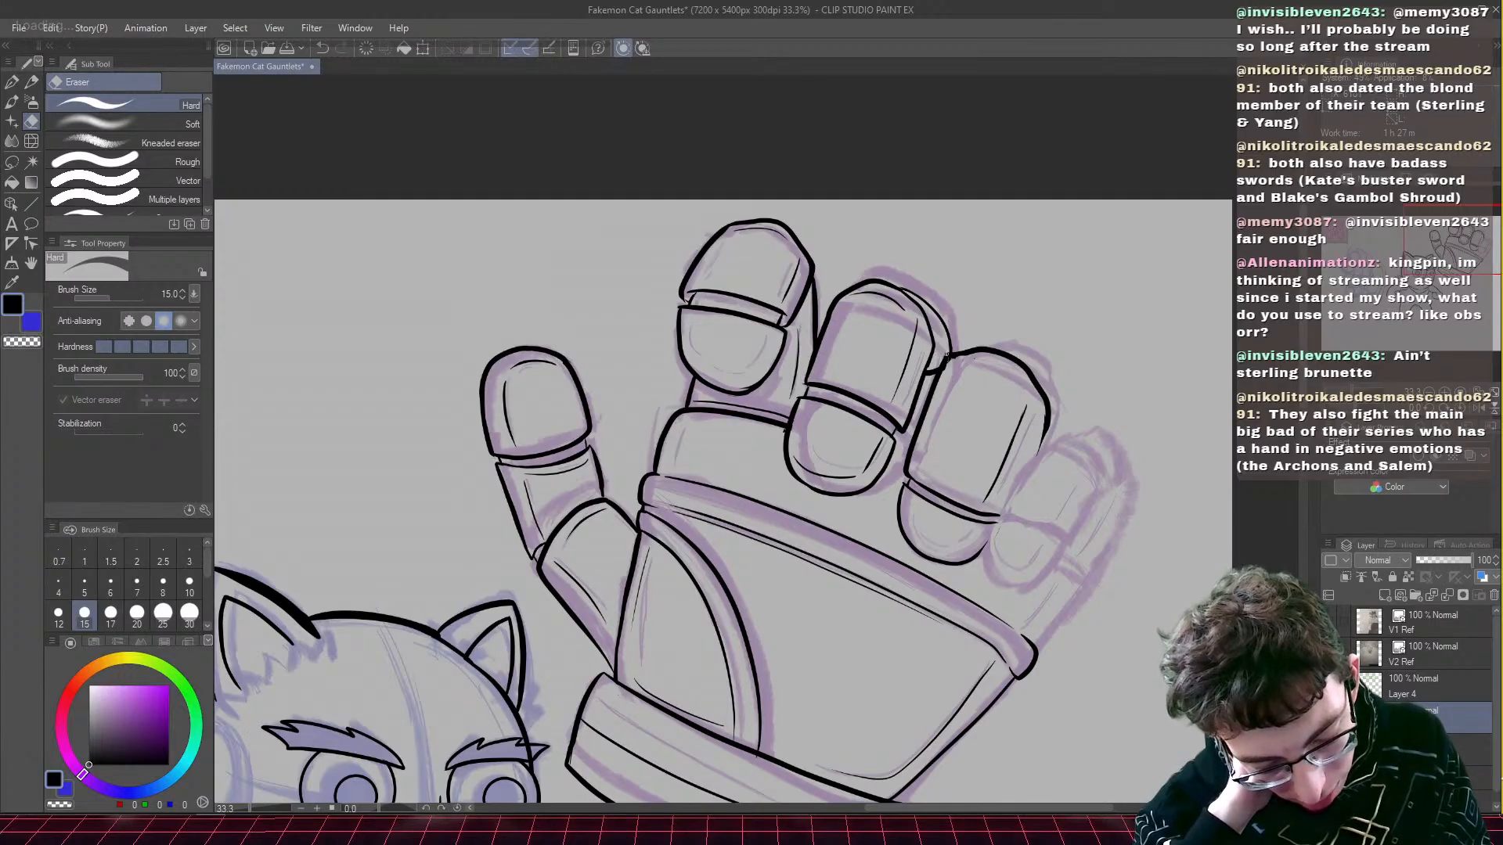
click(12, 83)
mouse_move(952, 361)
mouse_down()
mouse_move(1020, 379)
mouse_move(1014, 449)
mouse_move(1040, 403)
mouse_move(994, 519)
mouse_up()
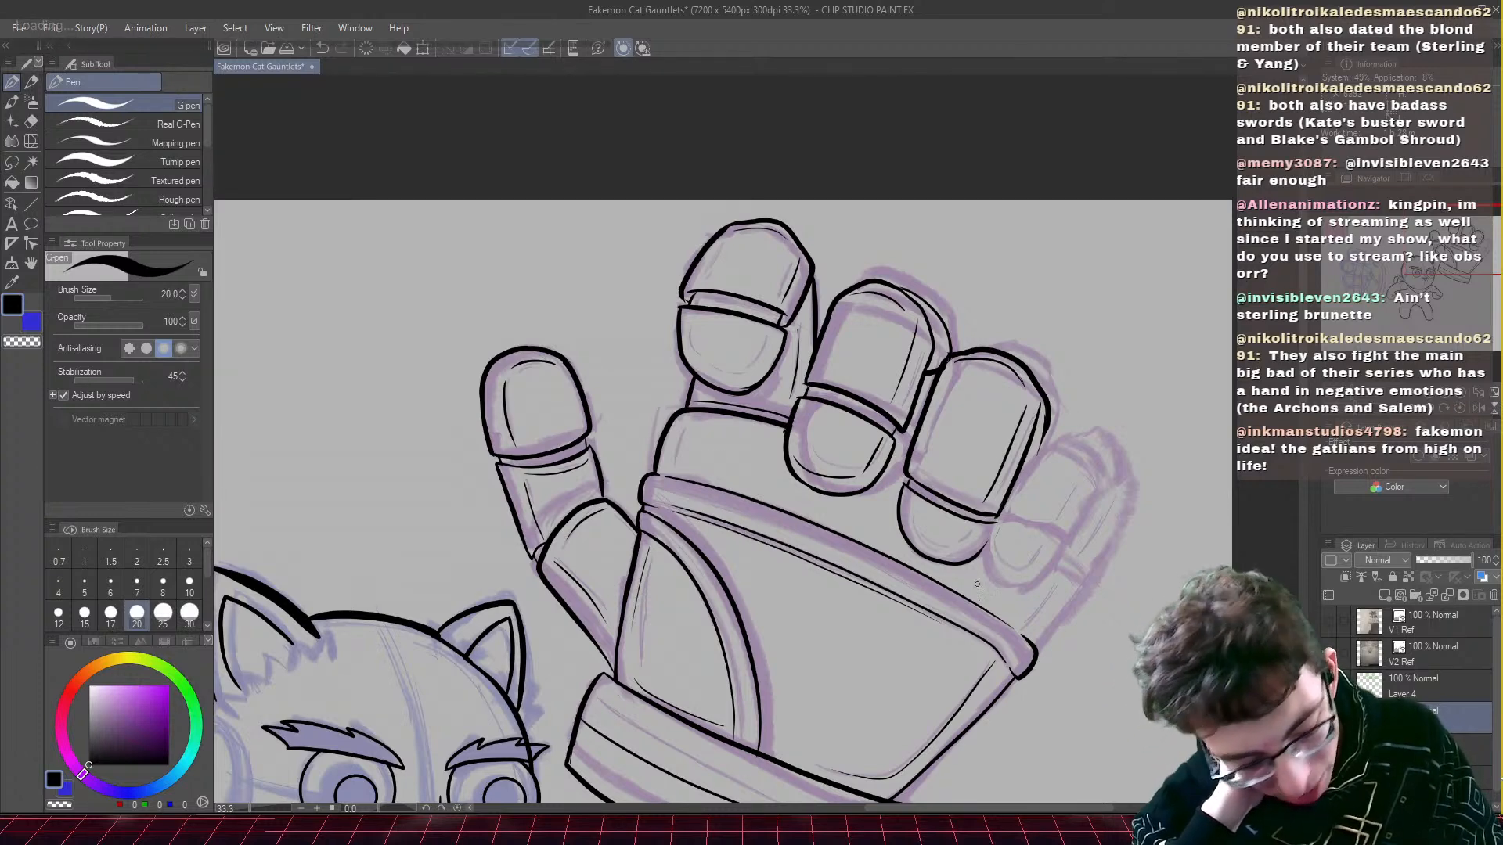
- Trim the stray ink at the ring finger's outer upper corner and clean up the line running down from it
key(e)
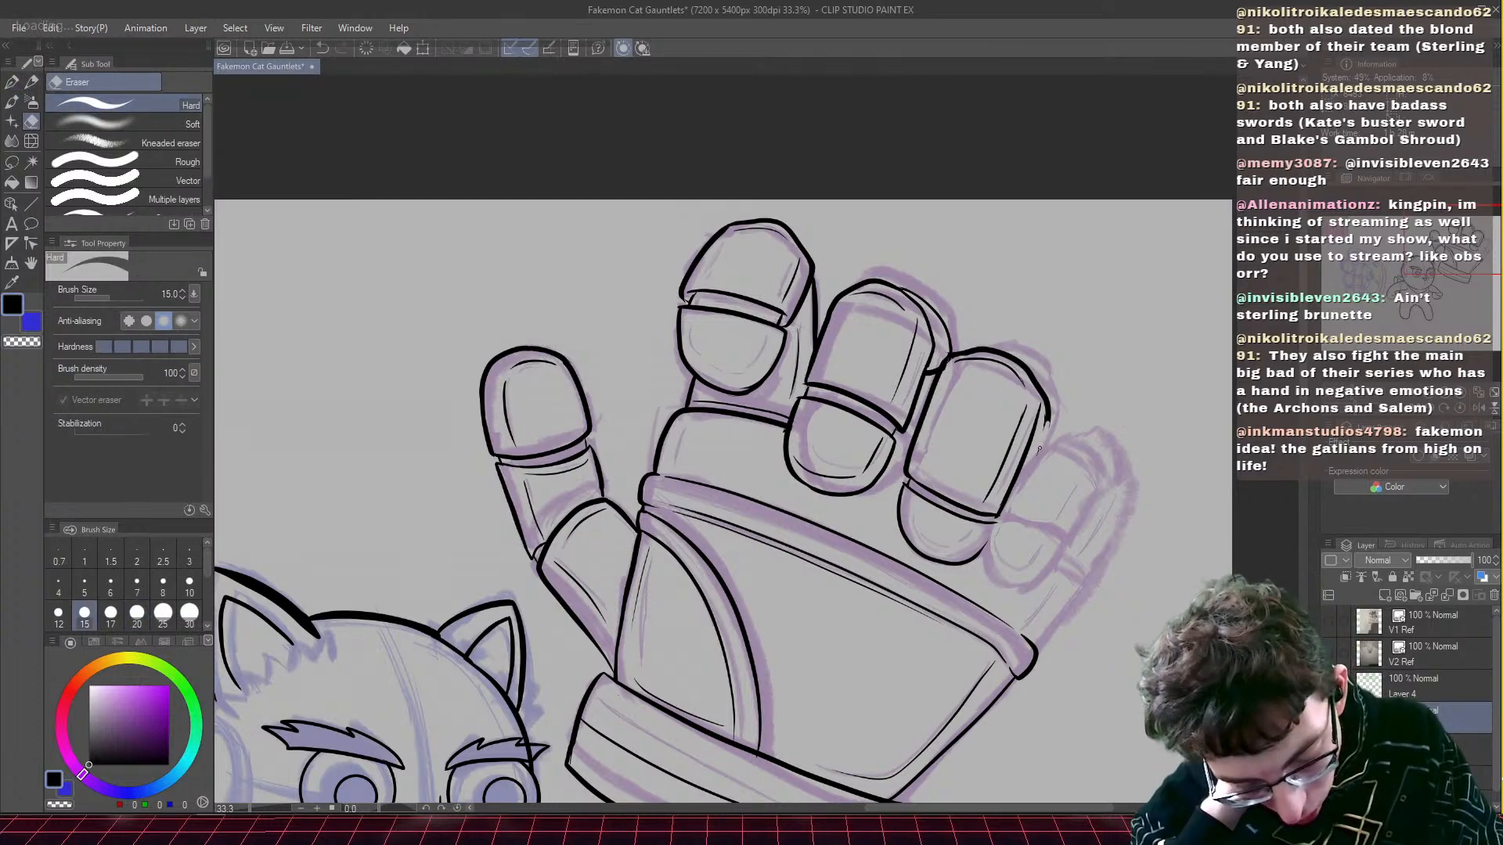
drag(1047, 430, 1047, 405)
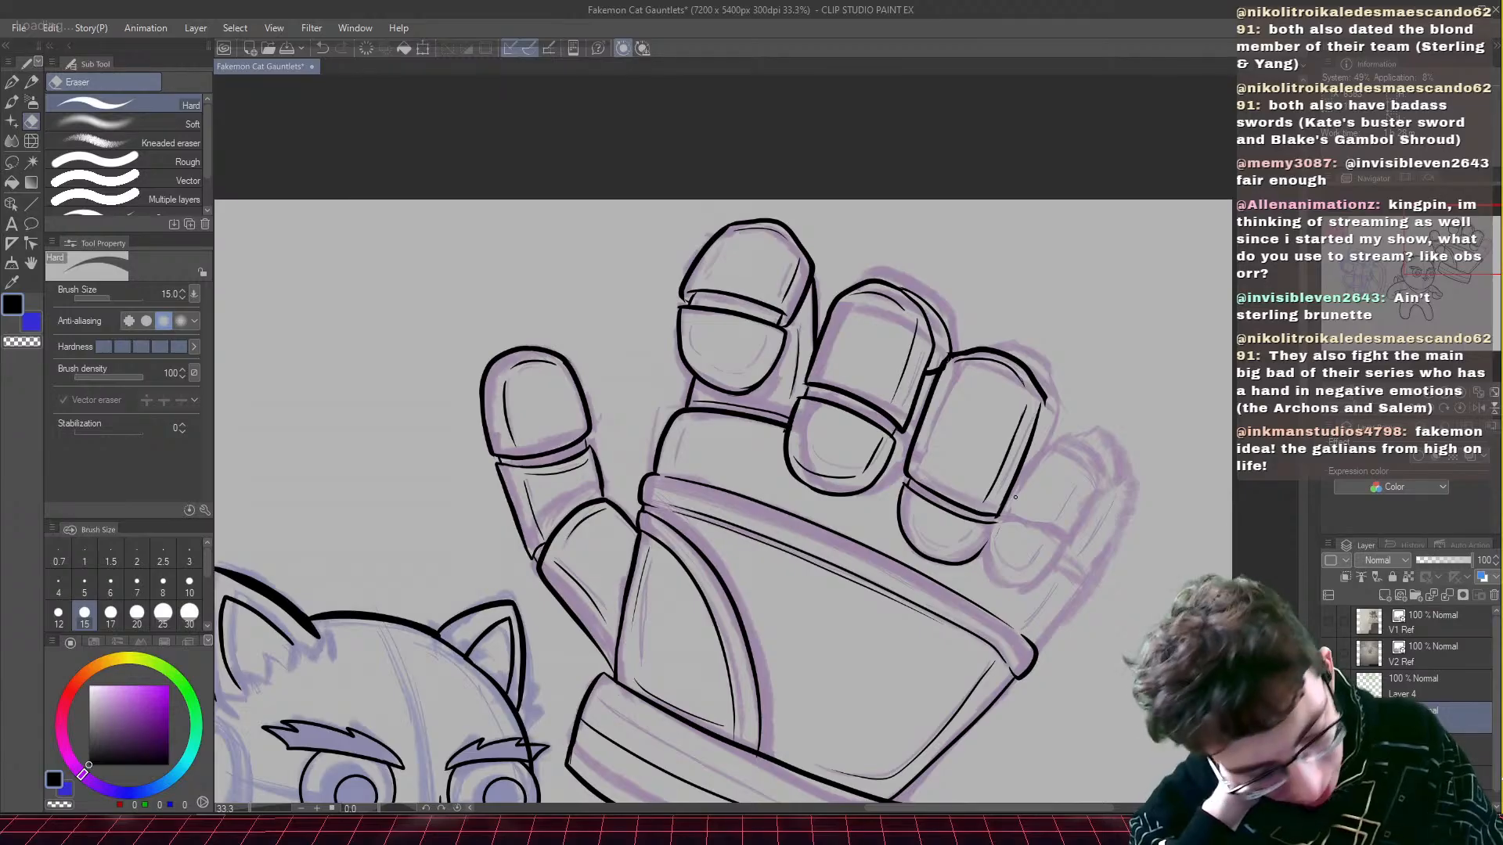
key(p)
drag(1035, 434, 1044, 403)
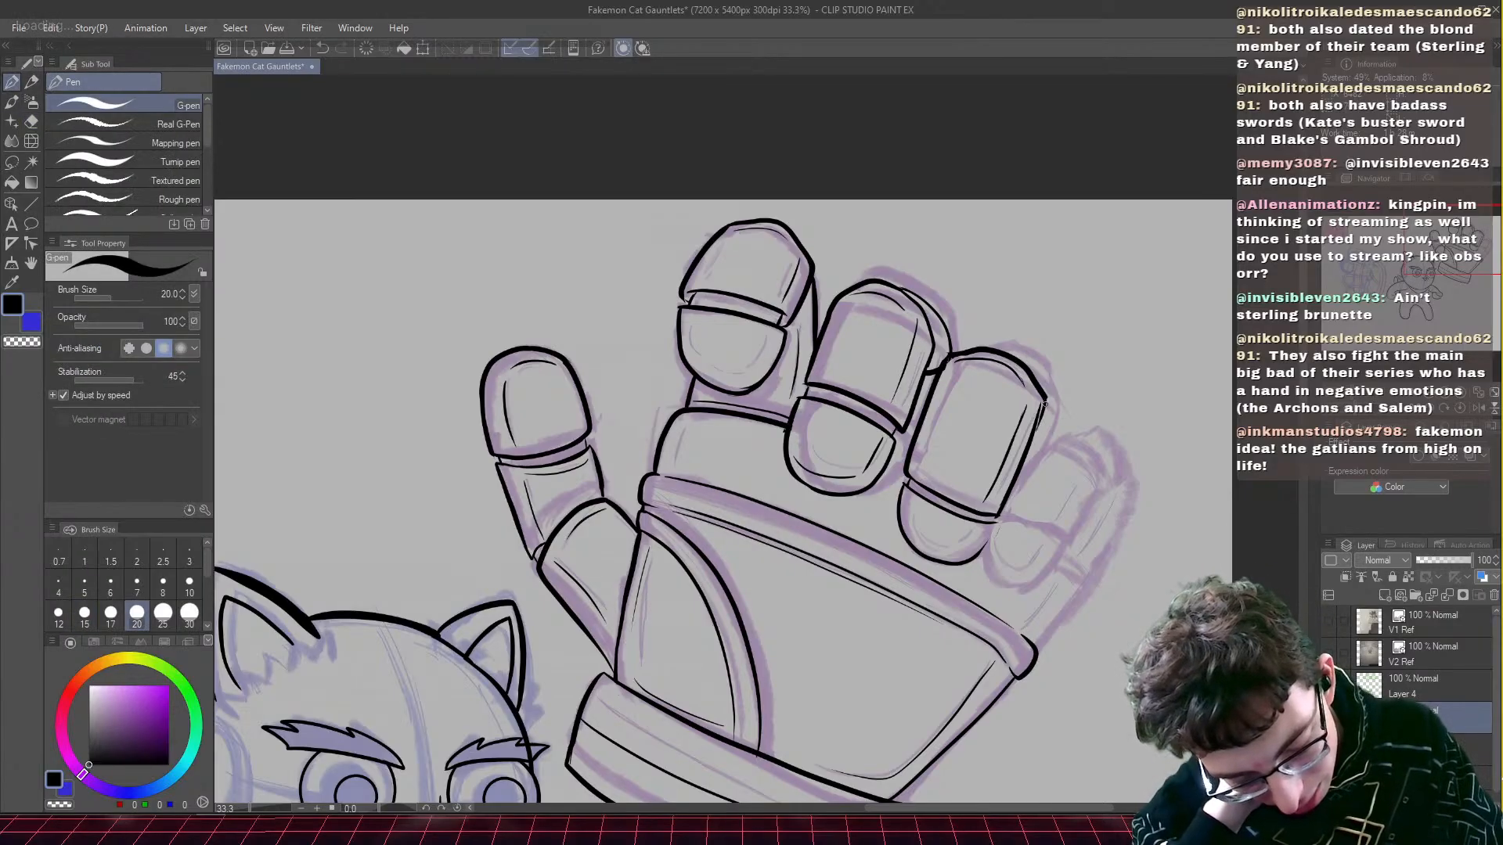
click(30, 121)
drag(1039, 405, 1025, 443)
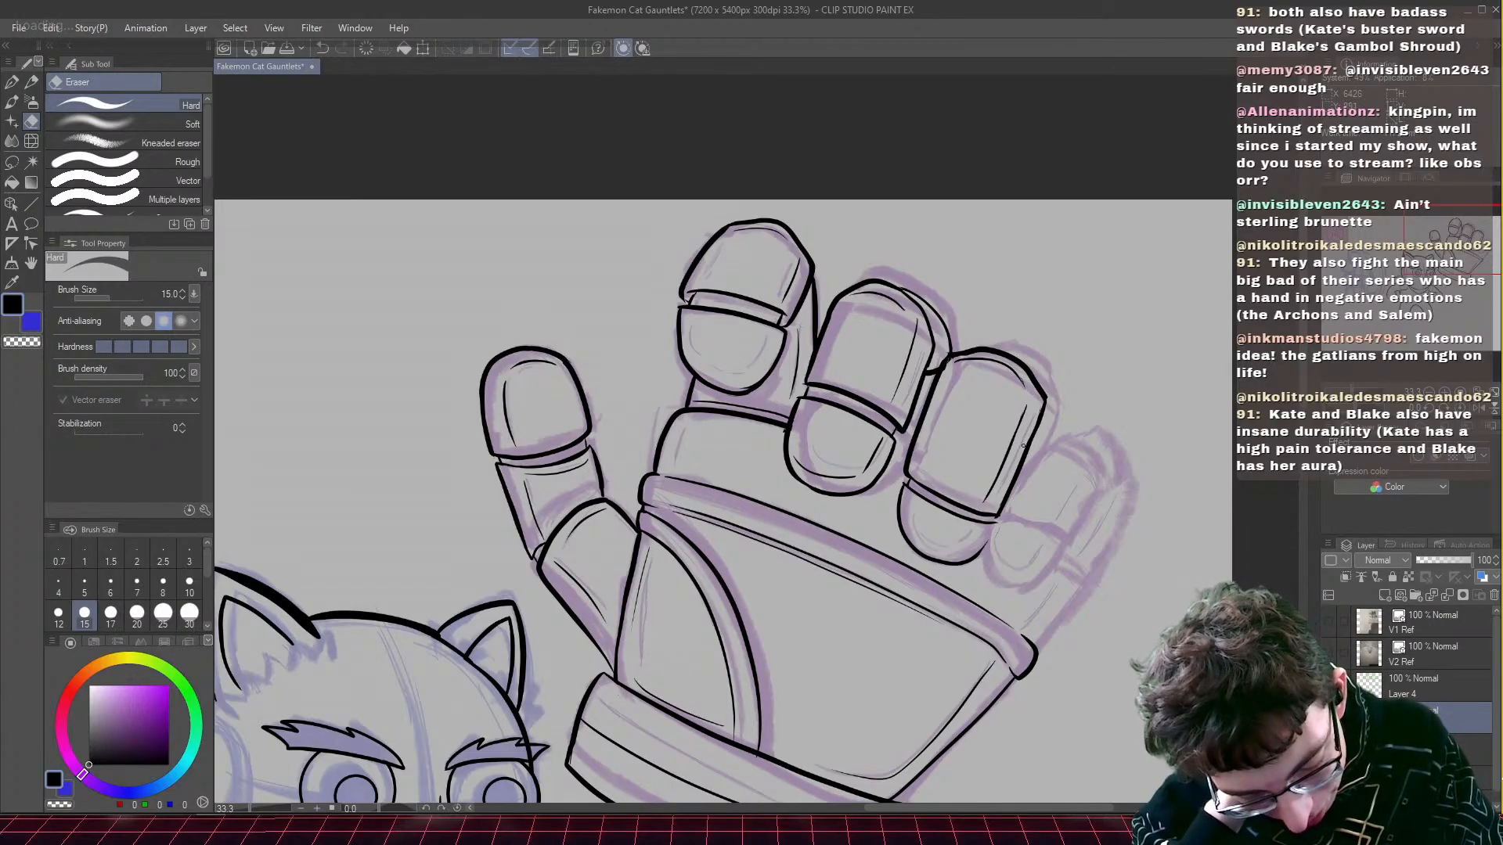
- Close the outline of the ring finger's lower rounded segment and add an inner contour line along its curve
scroll(1049, 362, down, 4)
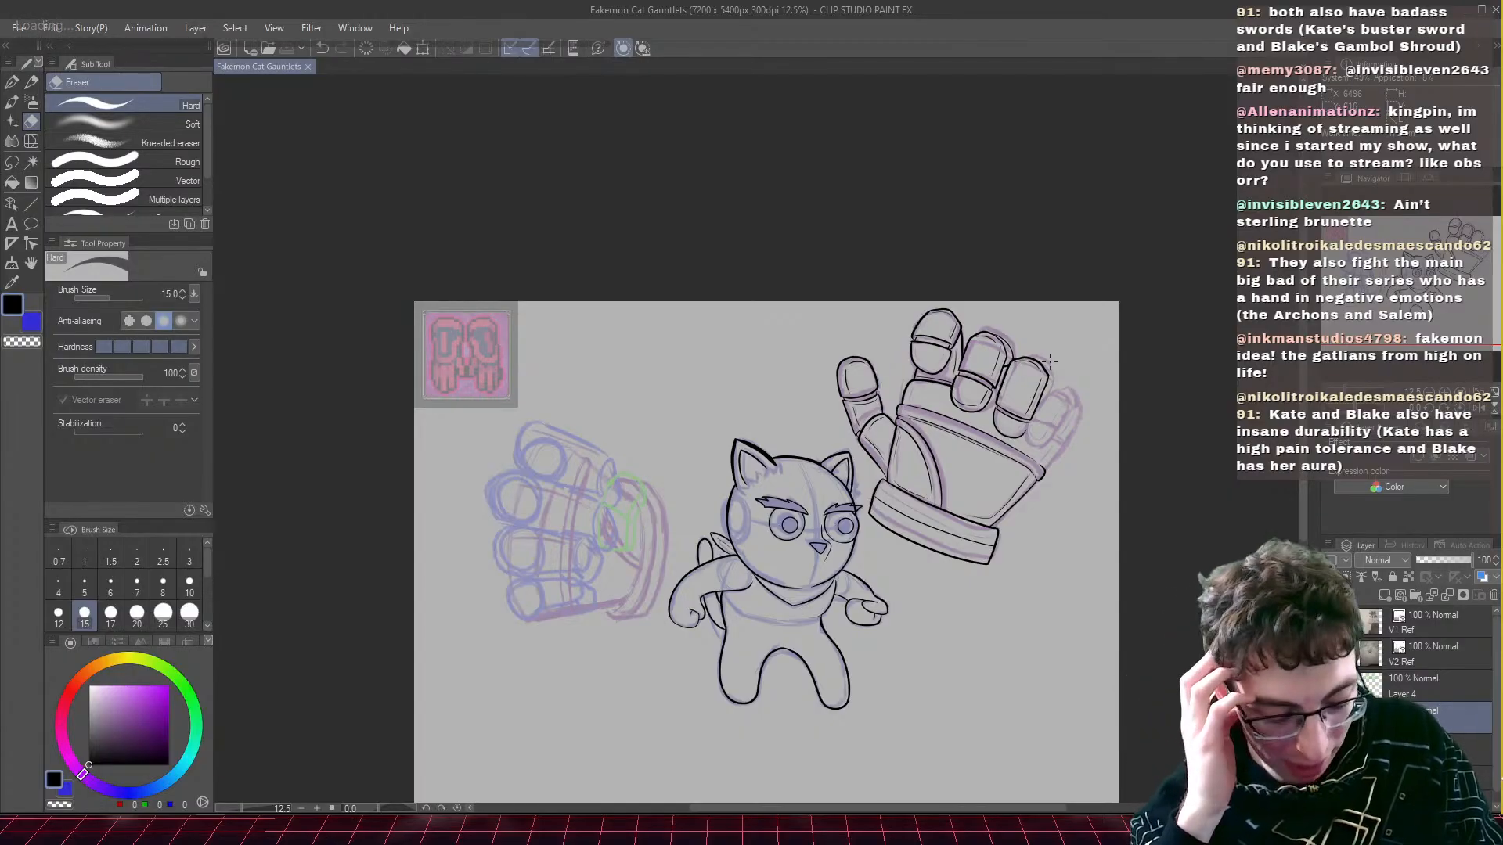
mouse_move(1050, 361)
mouse_down()
mouse_move(1069, 268)
mouse_move(1103, 221)
mouse_up()
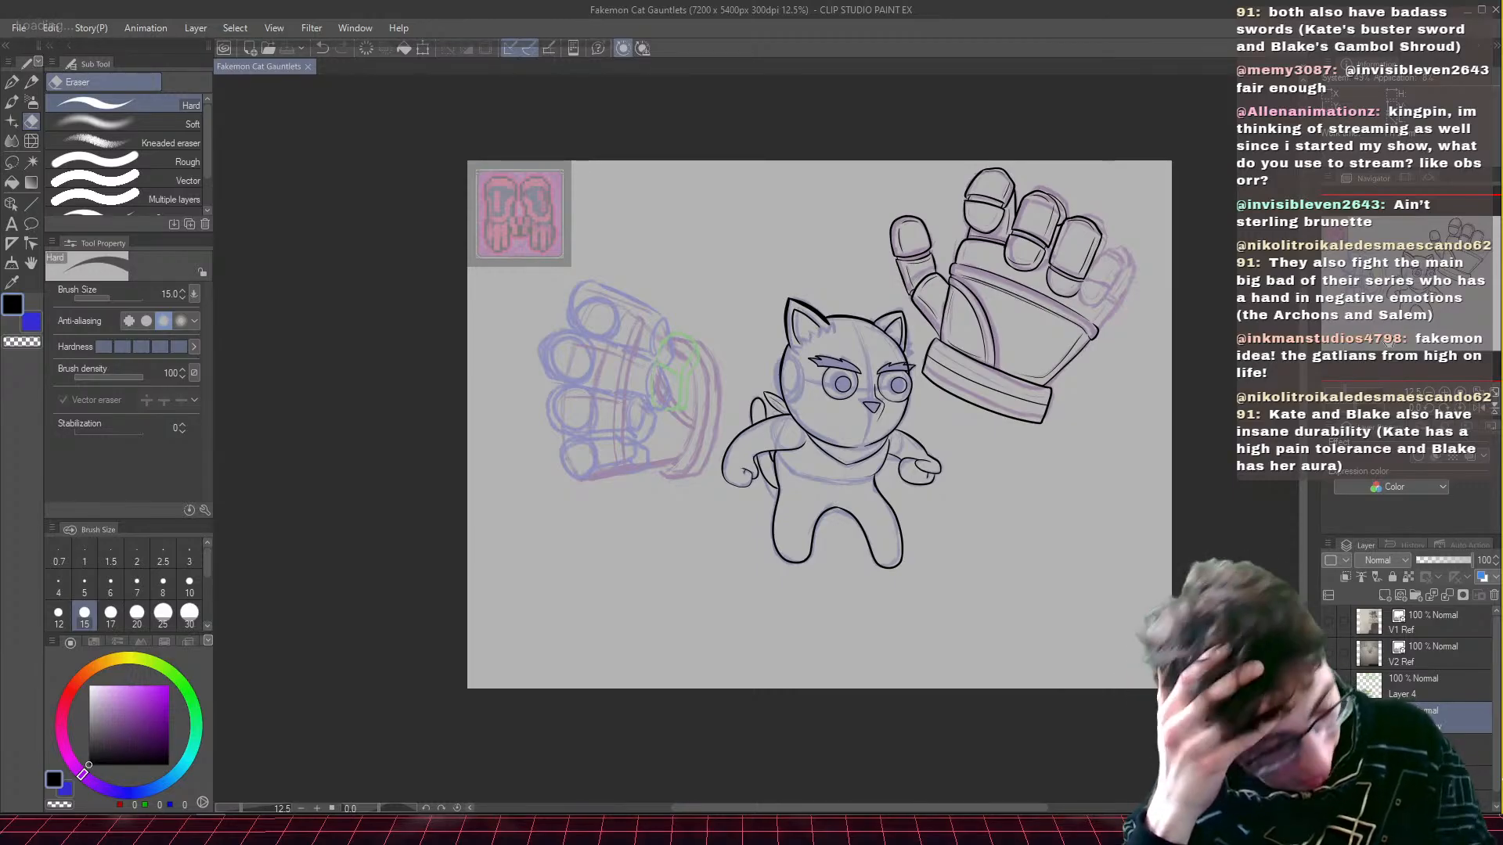
key(ctrl+plus)
key(ctrl+plus)
key(ctrl+plus)
drag(1389, 342, 1455, 218)
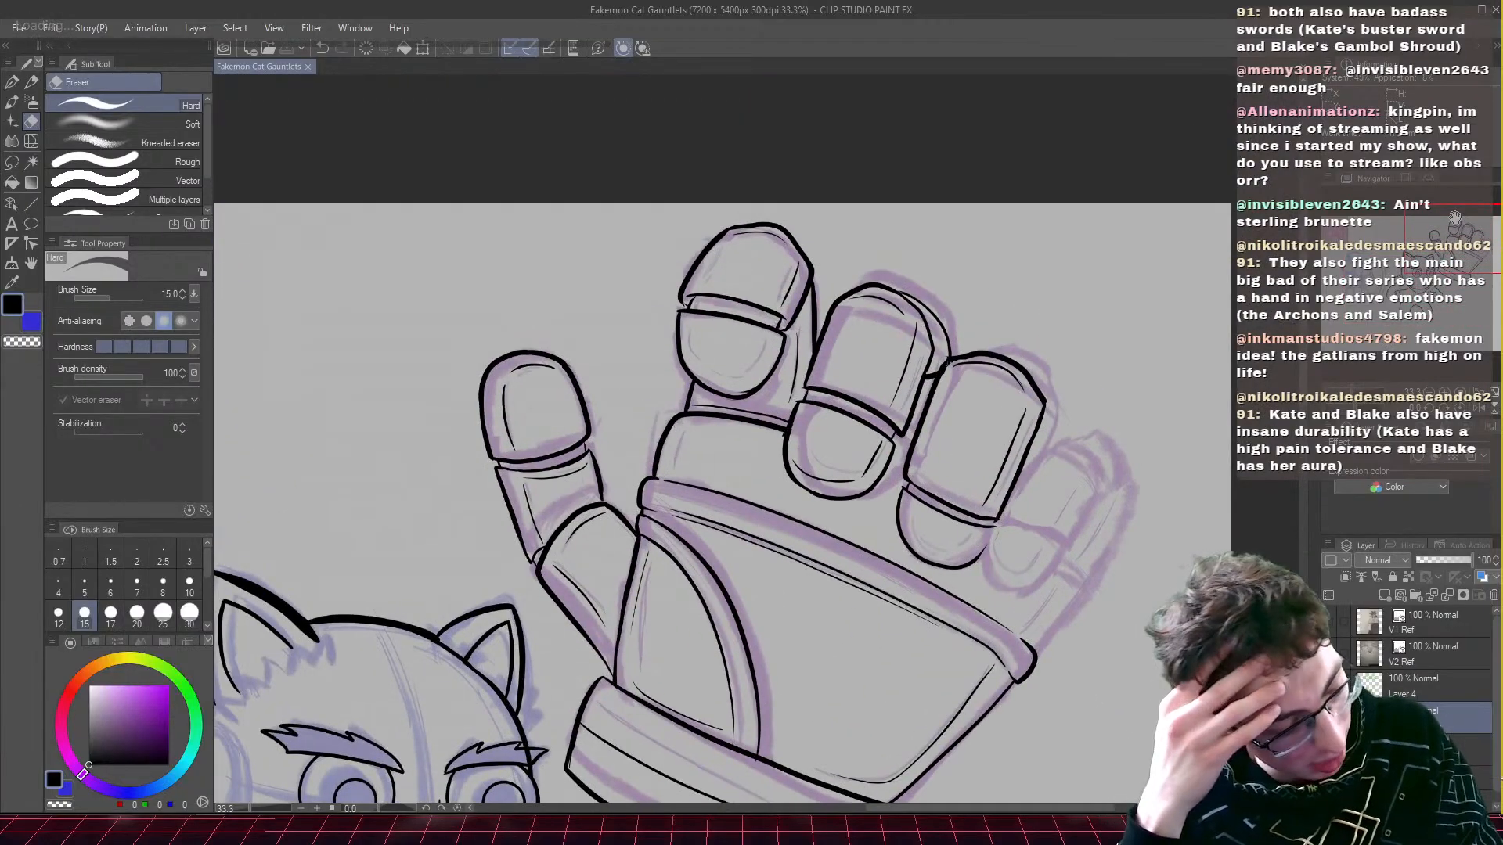
key(p)
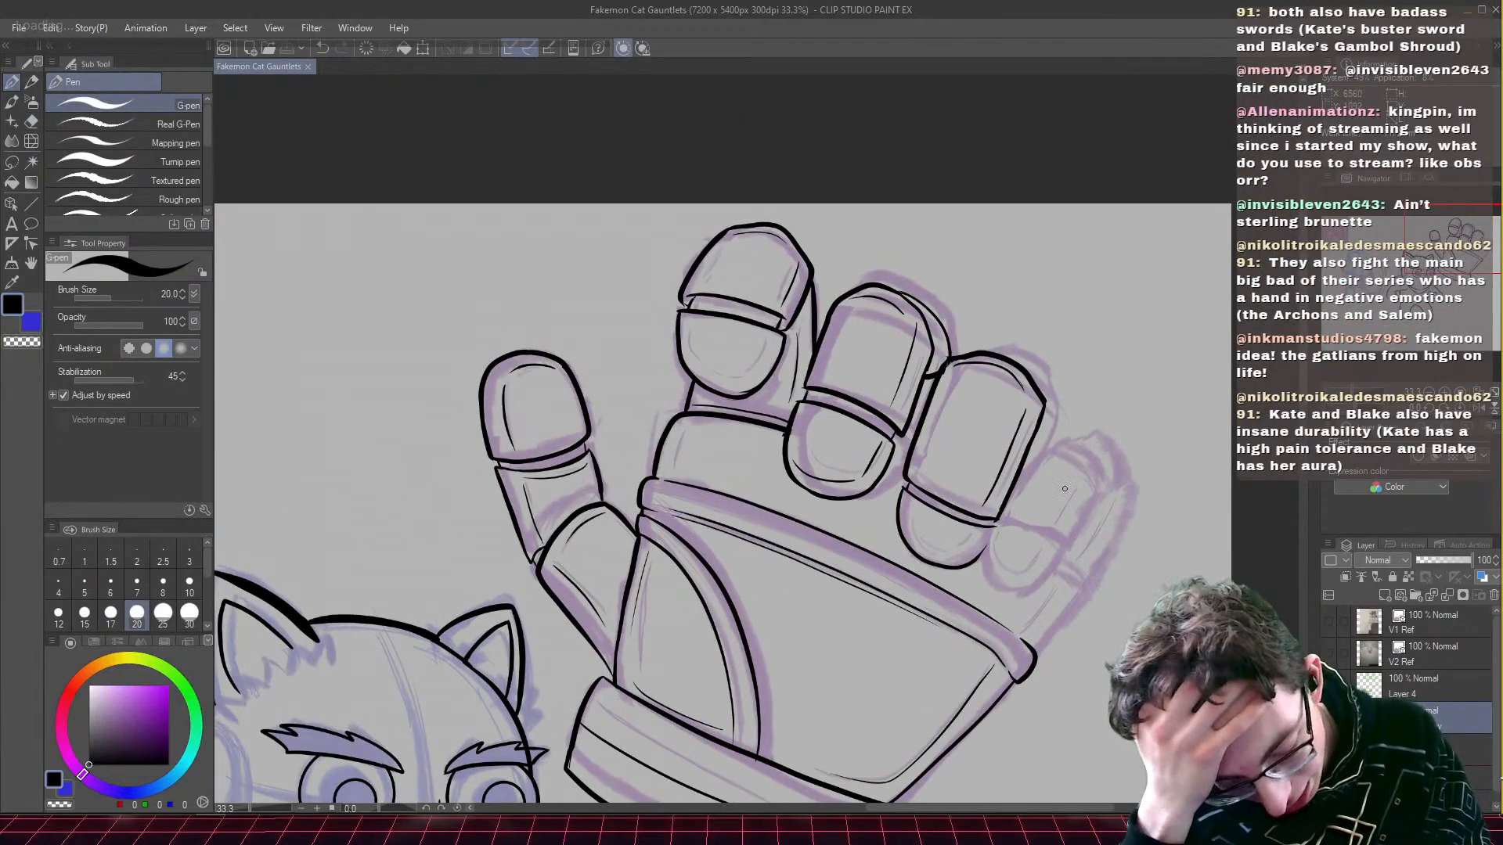
scroll(1064, 488, up, 1)
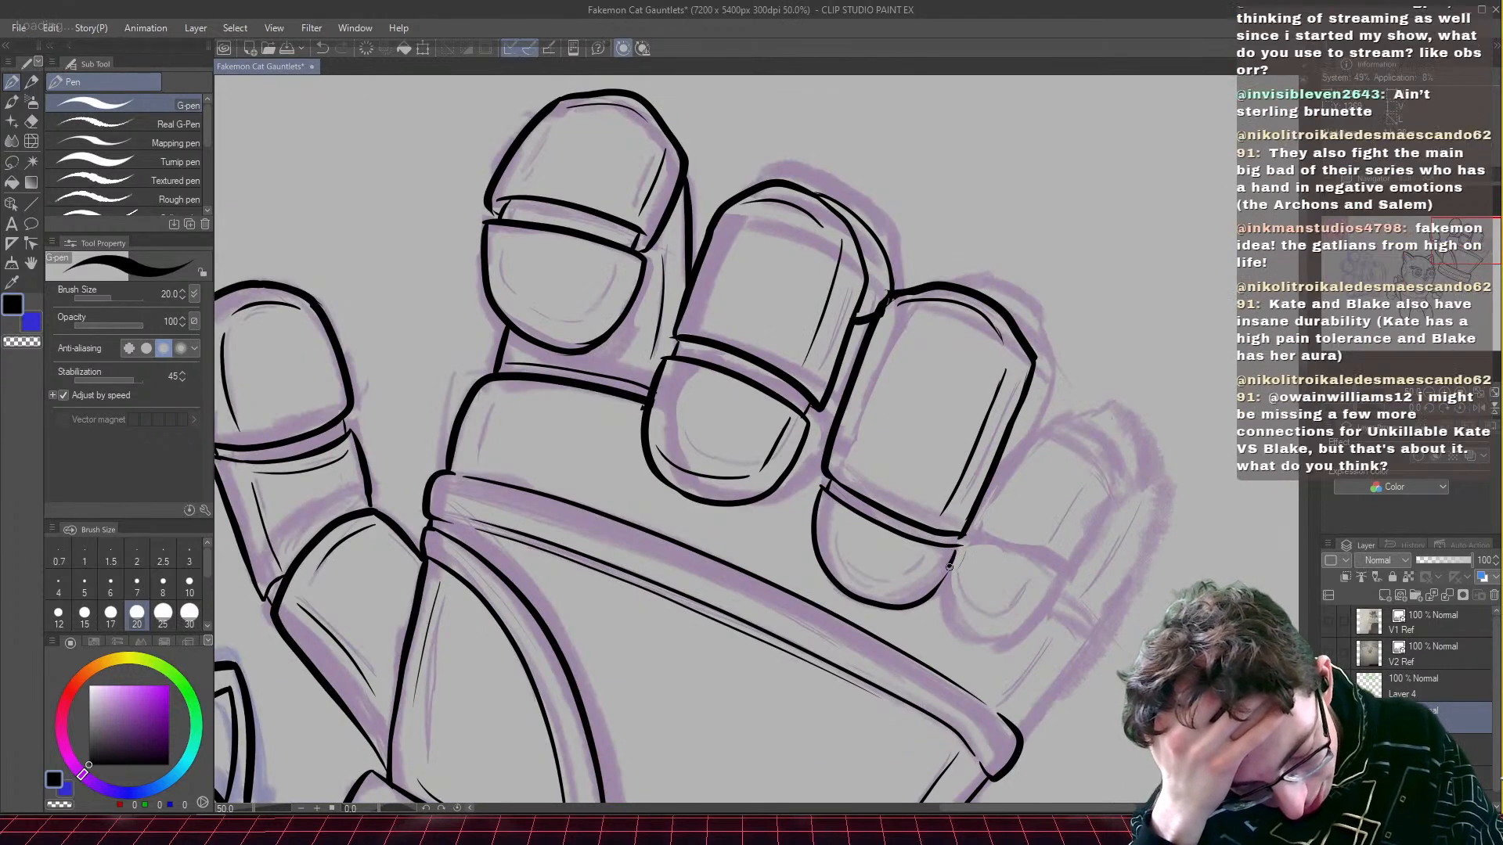
drag(938, 586, 955, 552)
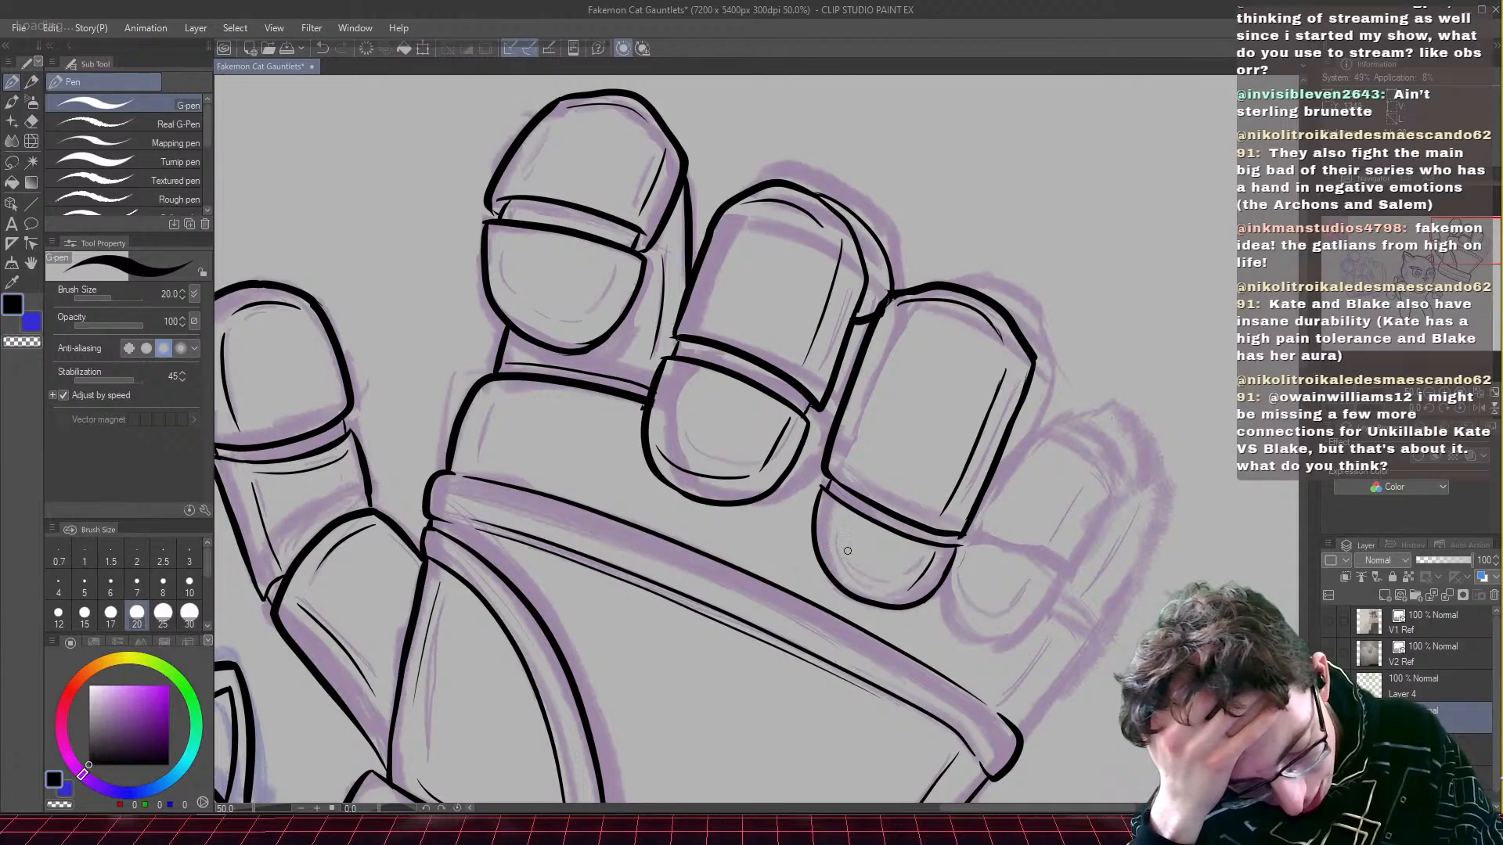
mouse_move(892, 587)
mouse_down()
mouse_move(823, 547)
mouse_move(865, 586)
mouse_up()
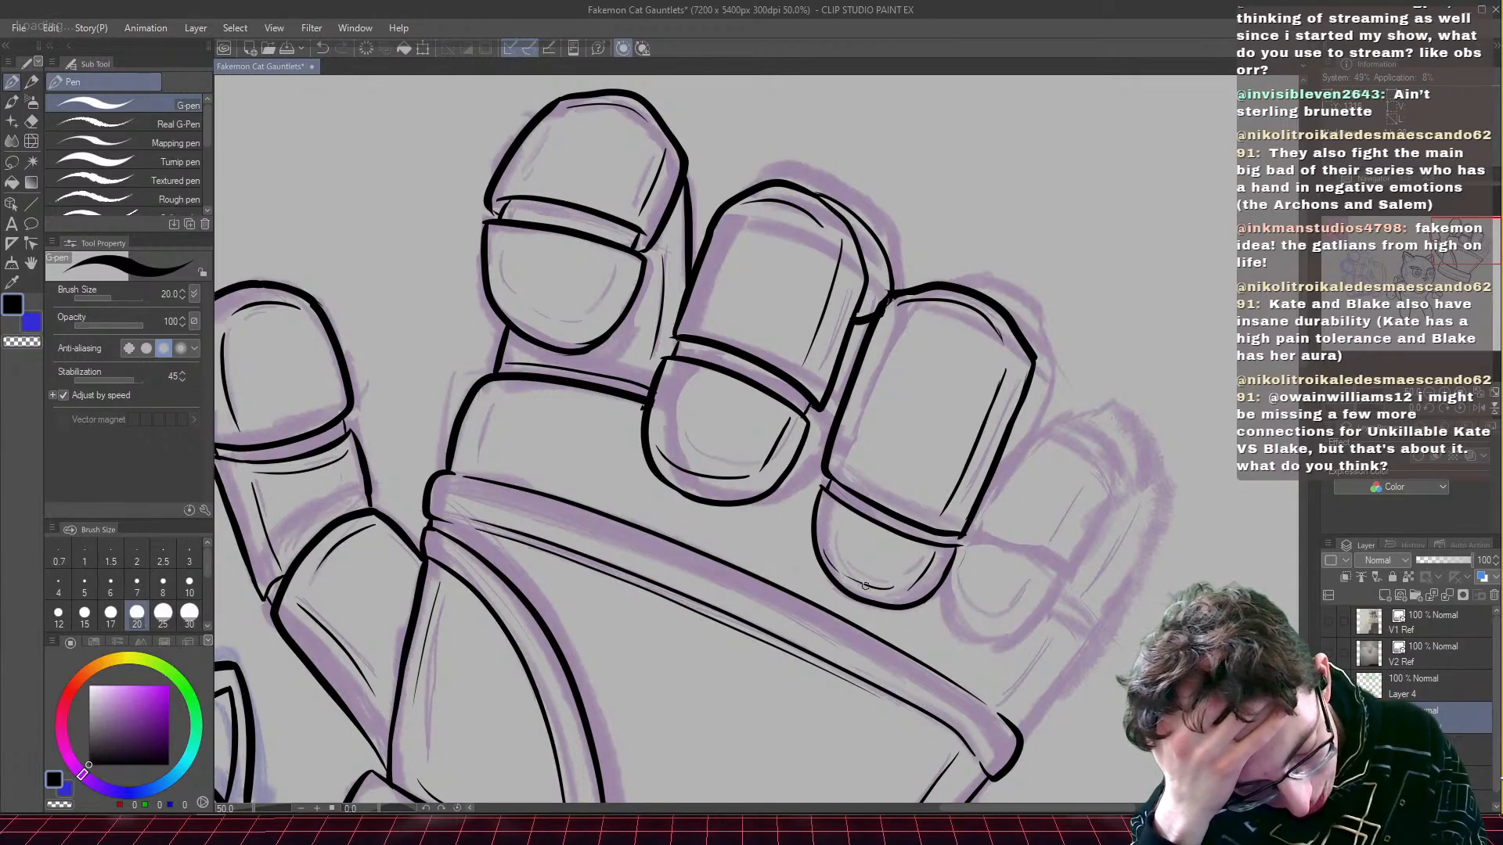
drag(821, 487, 815, 511)
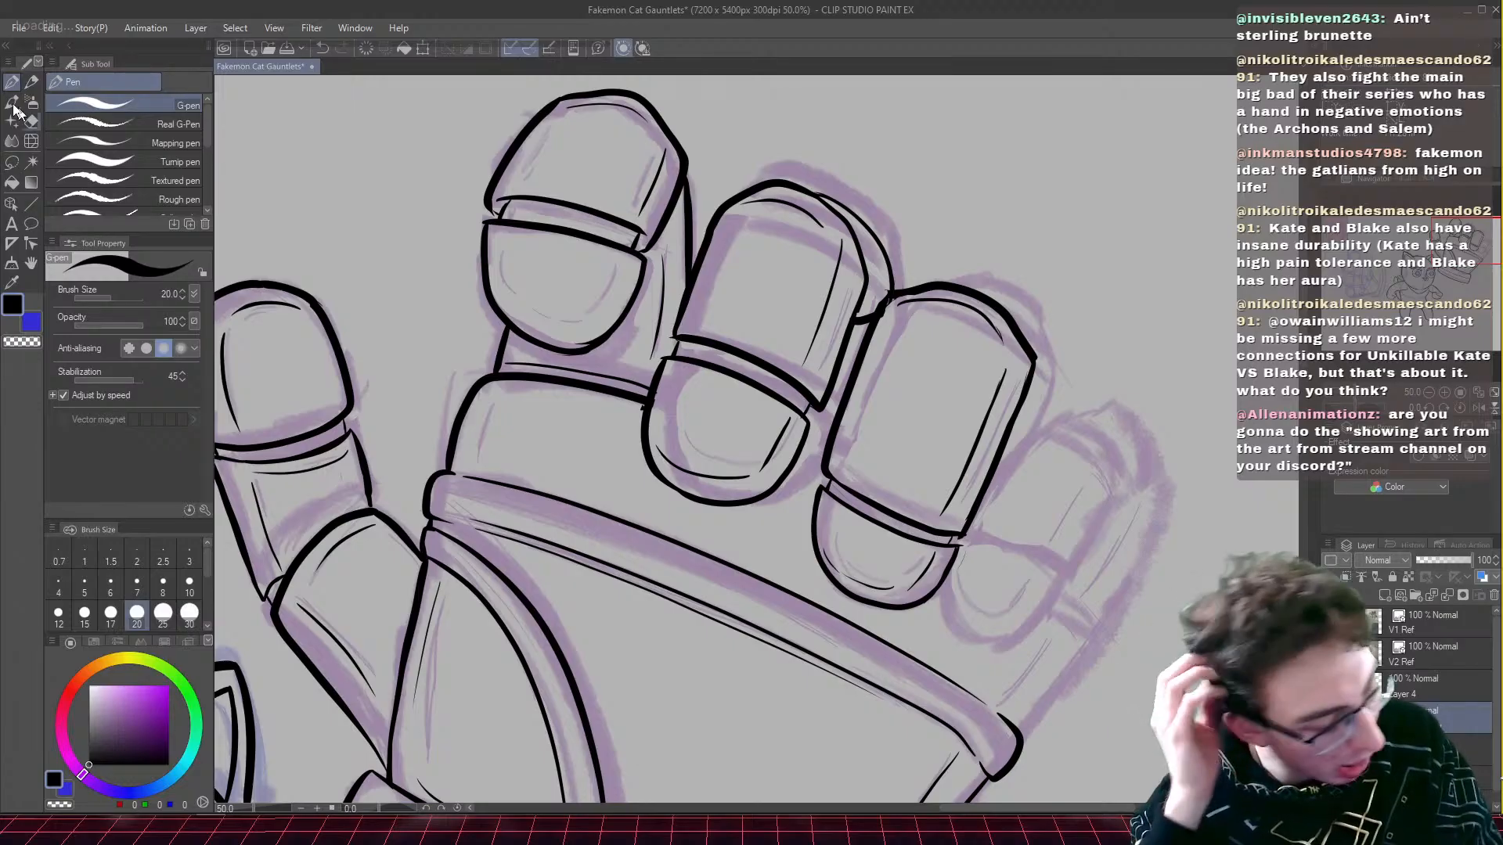
key(e)
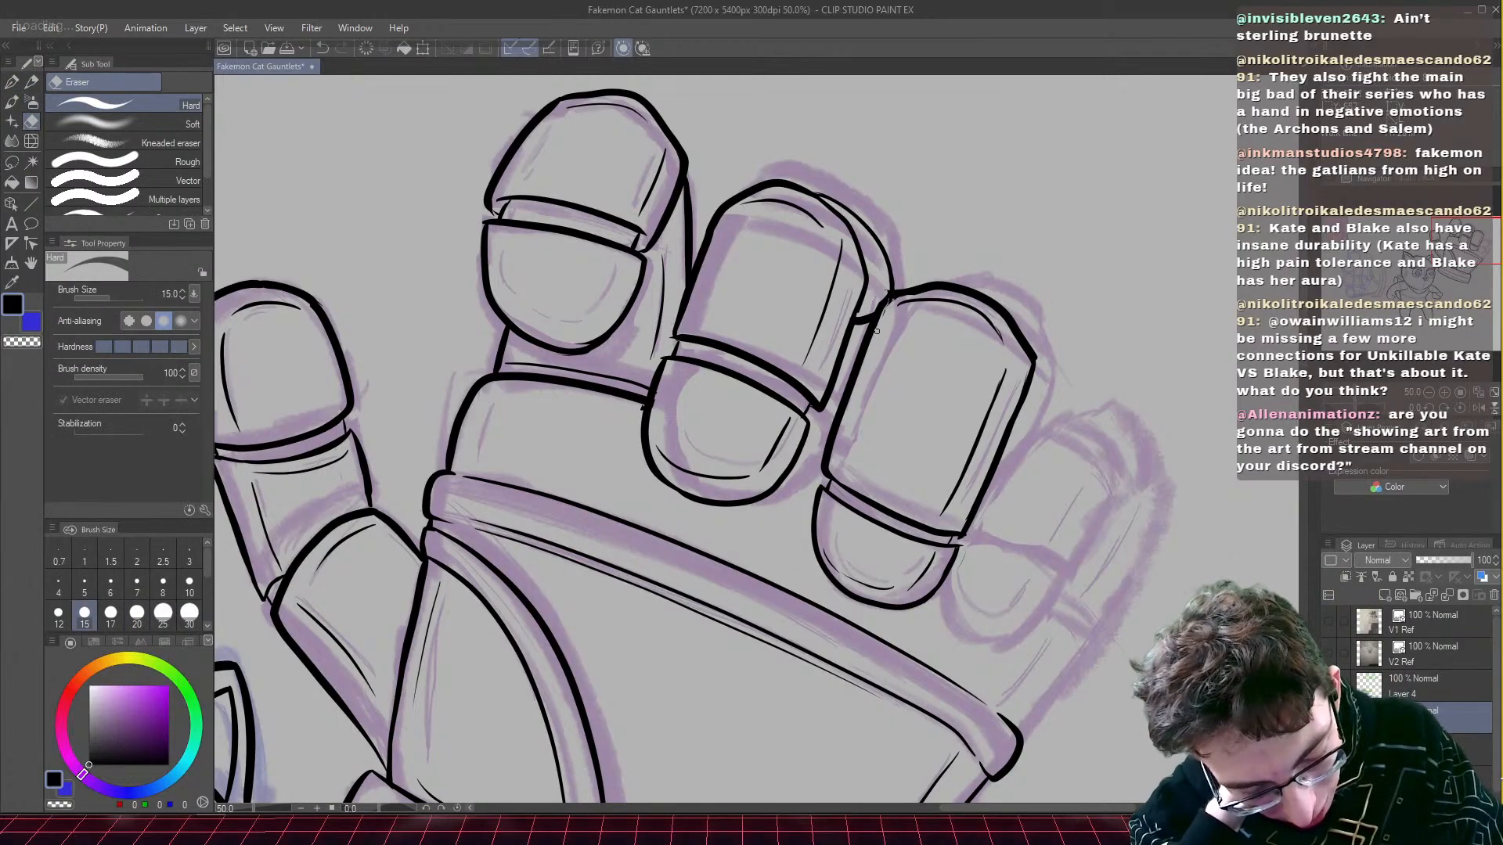
- Ink the pinky's upper segment with its rounded tip and both sides, following the purple sketch
scroll(884, 369, down, 4)
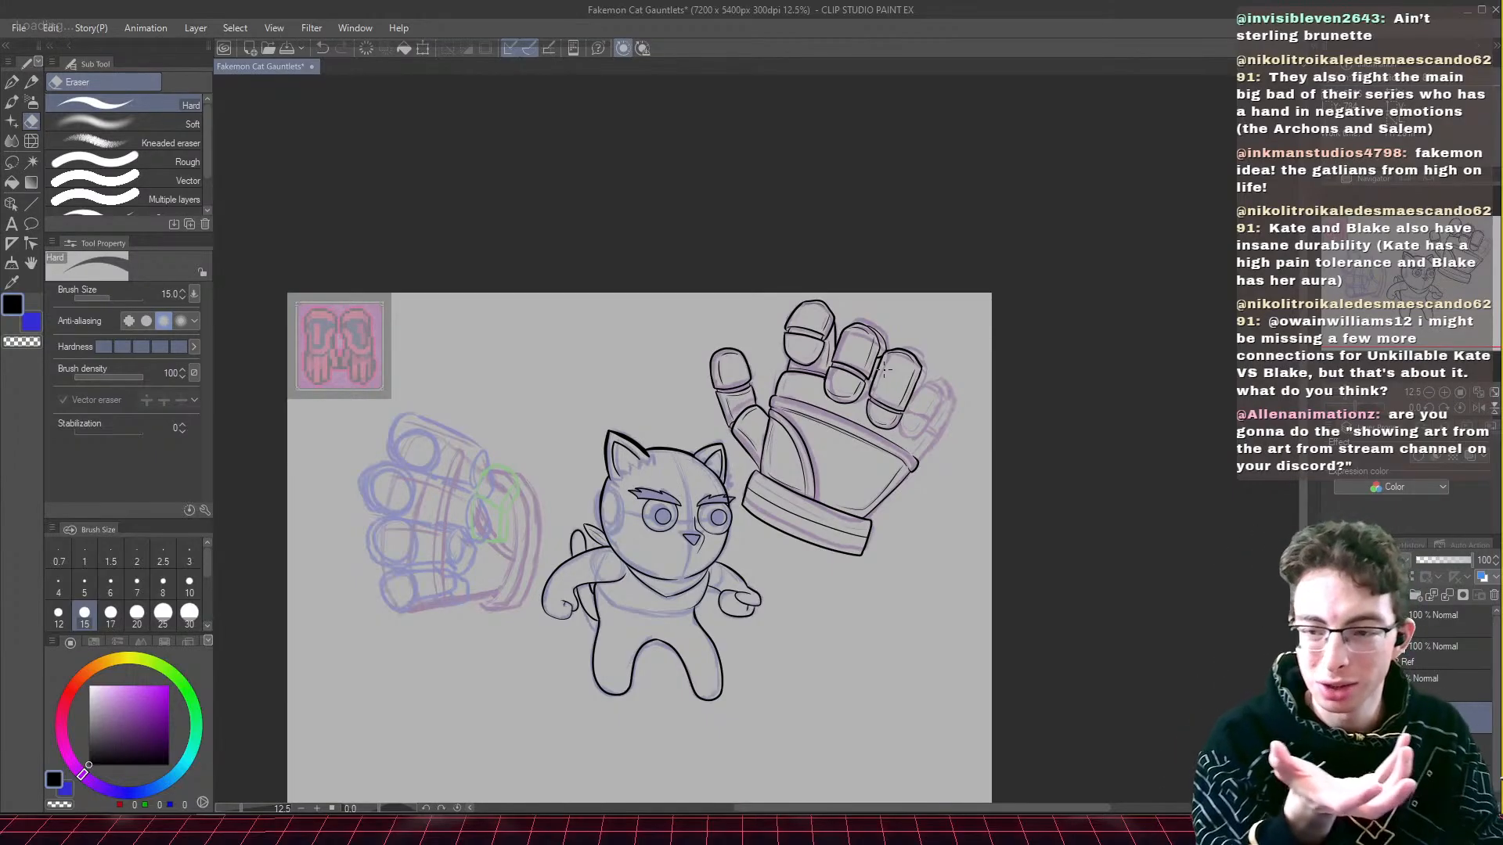
drag(1446, 279, 1409, 294)
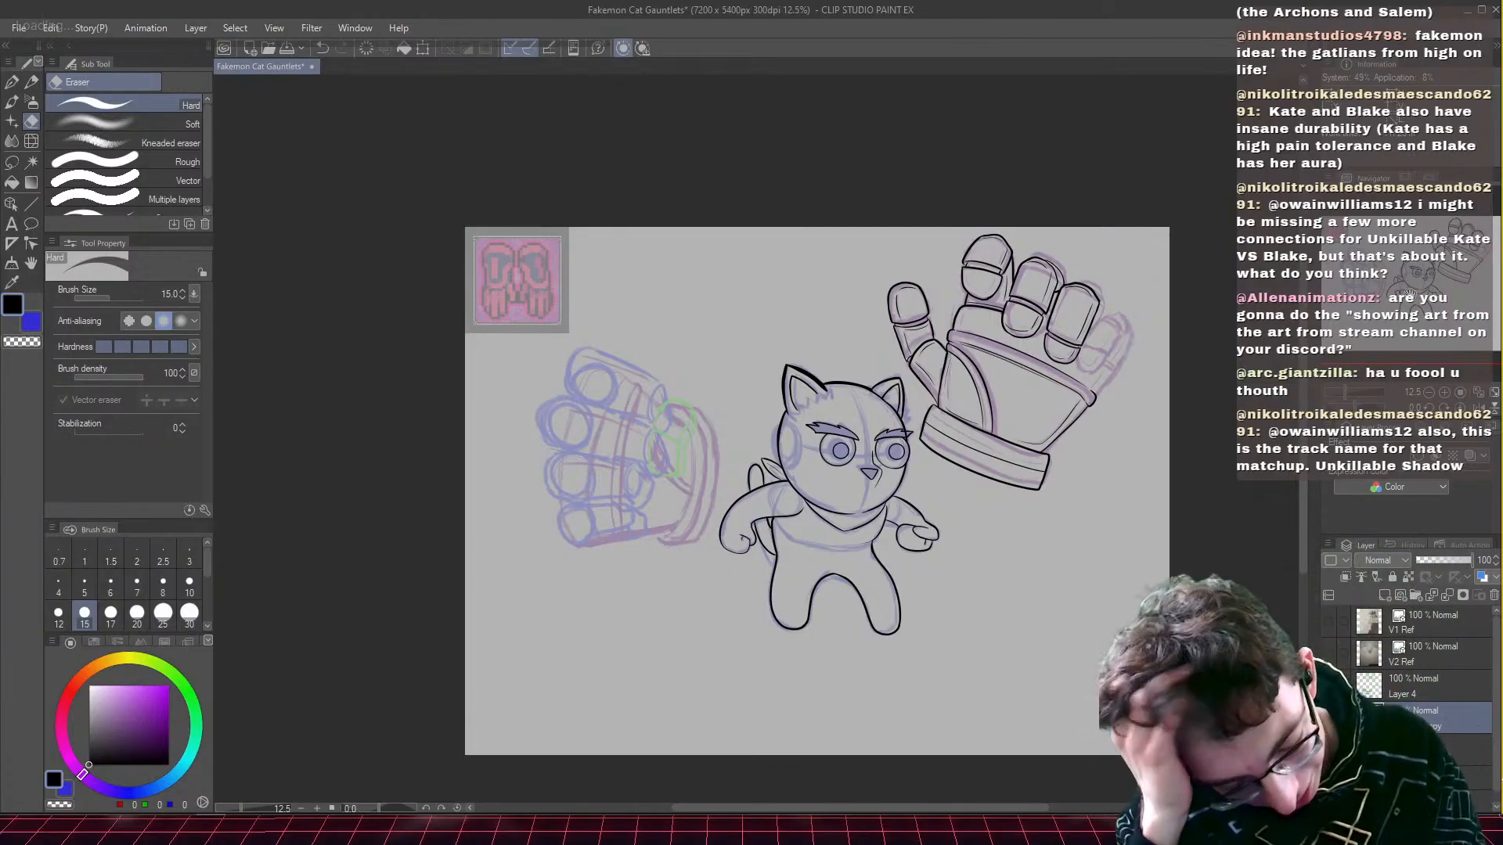
key(ctrl+plus)
key(ctrl+plus)
key(ctrl+plus)
drag(1386, 272, 1461, 247)
key(p)
key(ctrl+plus)
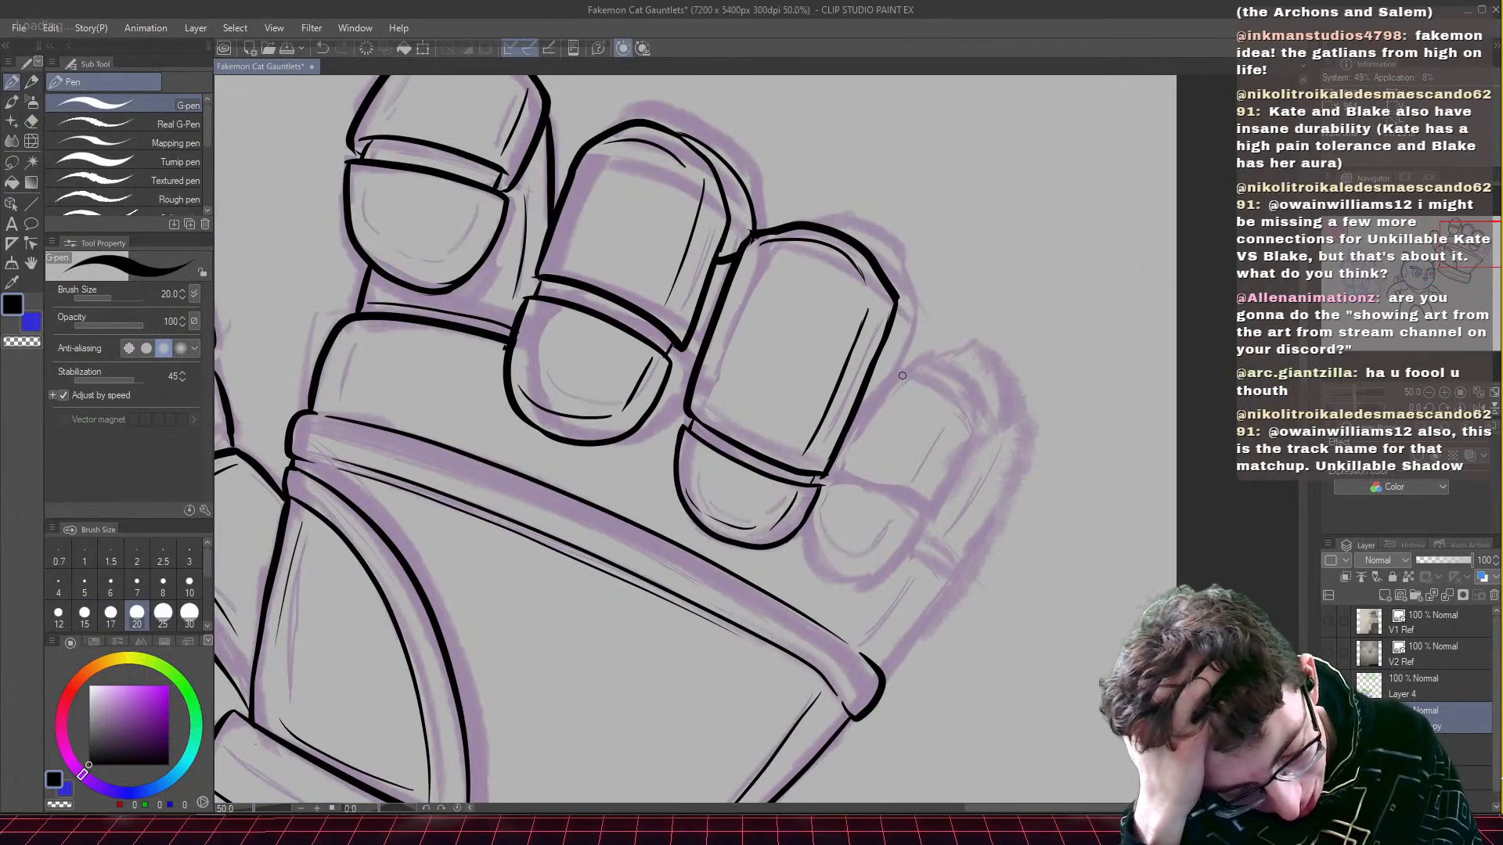
mouse_move(900, 367)
mouse_down()
mouse_move(964, 367)
mouse_move(990, 409)
mouse_move(939, 513)
mouse_up()
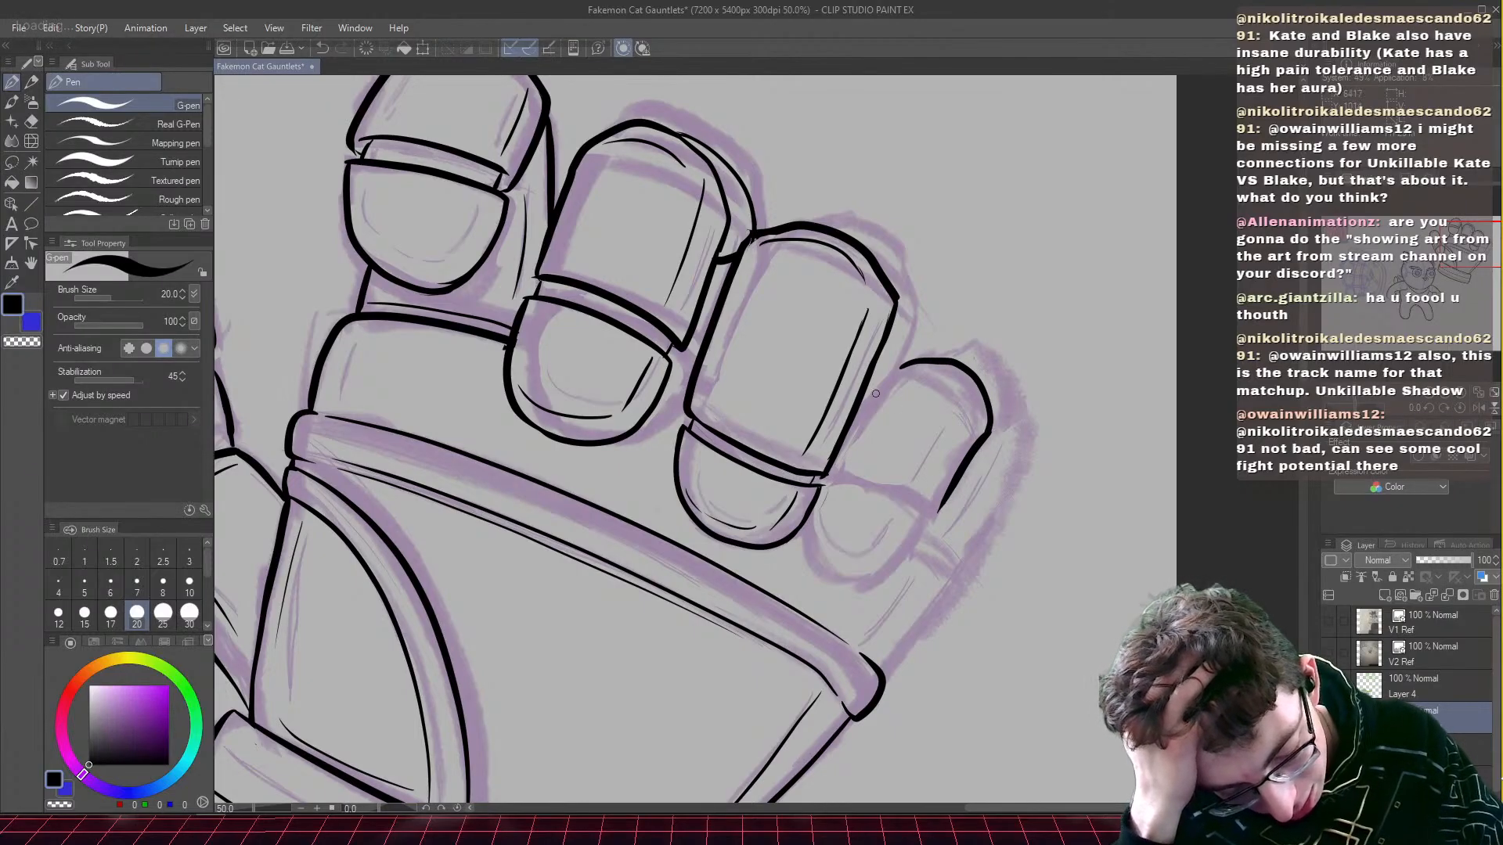
key(ctrl+z)
drag(902, 368, 838, 483)
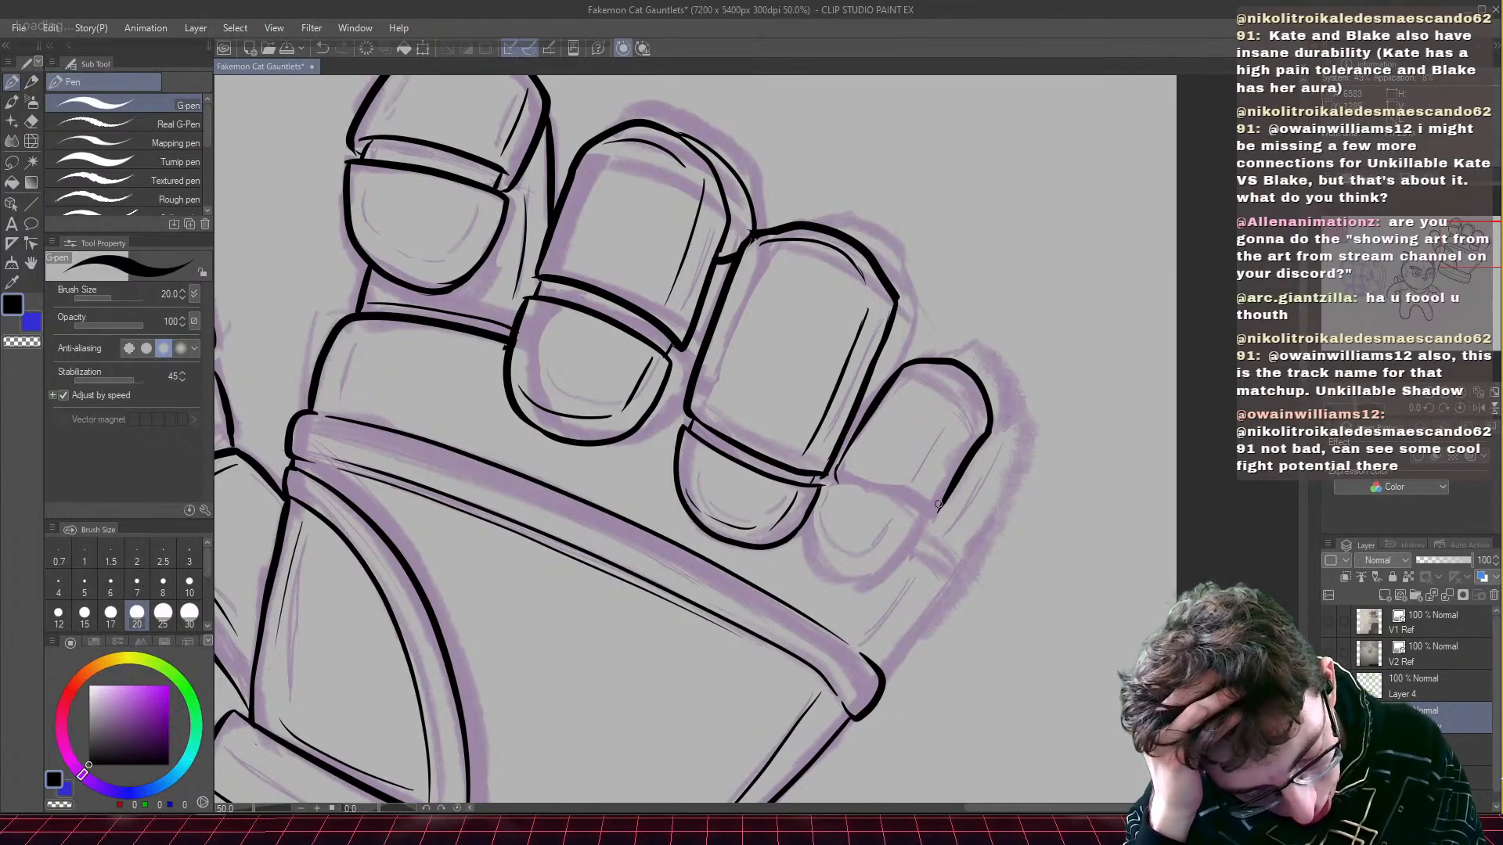
drag(937, 505, 922, 524)
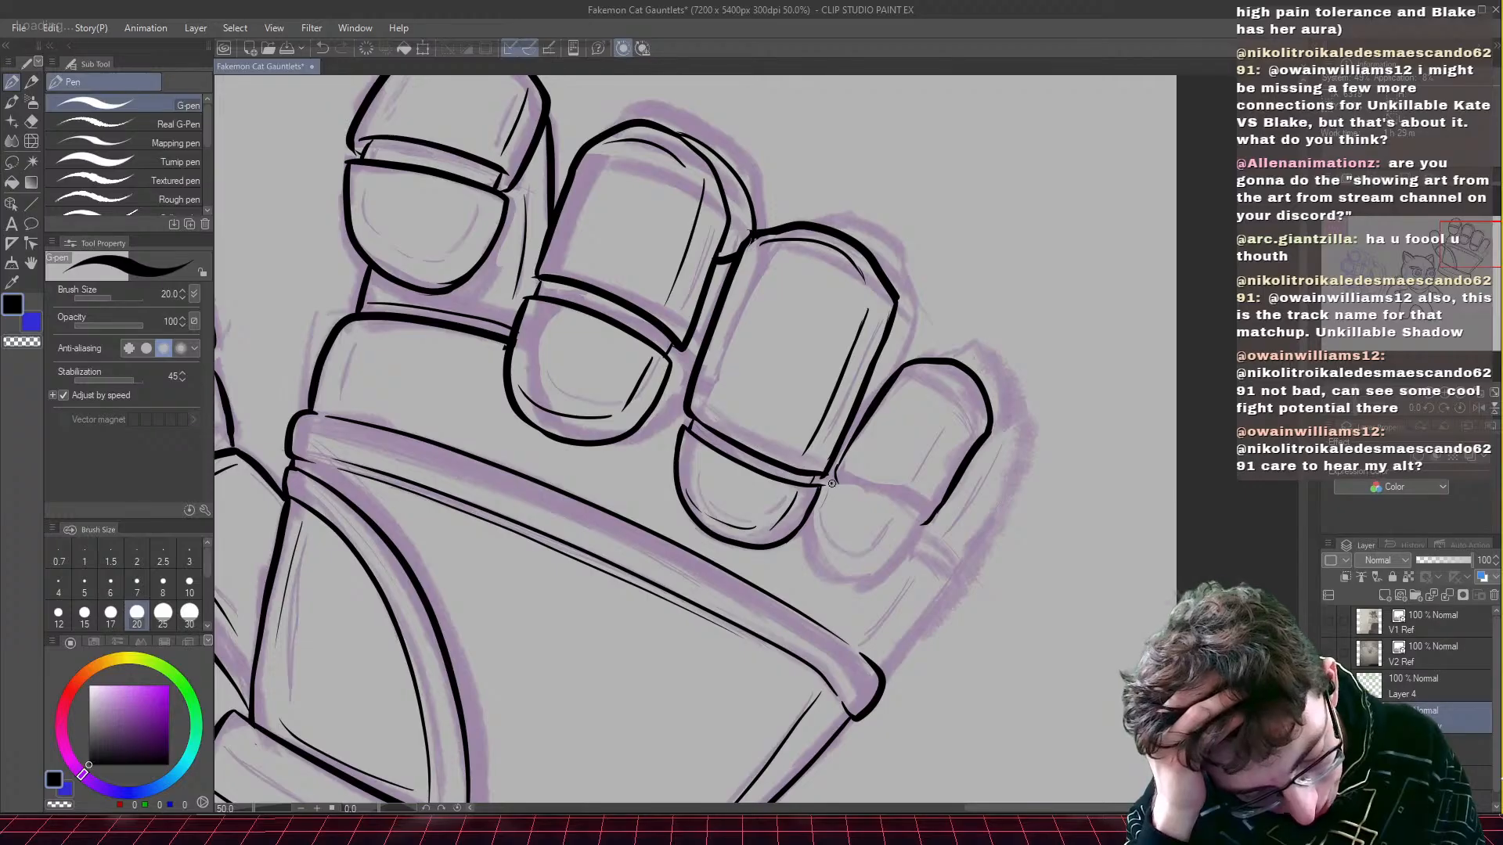
- Ink the pinky's rounded lower segment and joint lines, plus inner contour lines along its edges
mouse_move(831, 483)
mouse_down()
mouse_move(923, 518)
mouse_move(925, 543)
mouse_move(889, 569)
mouse_up()
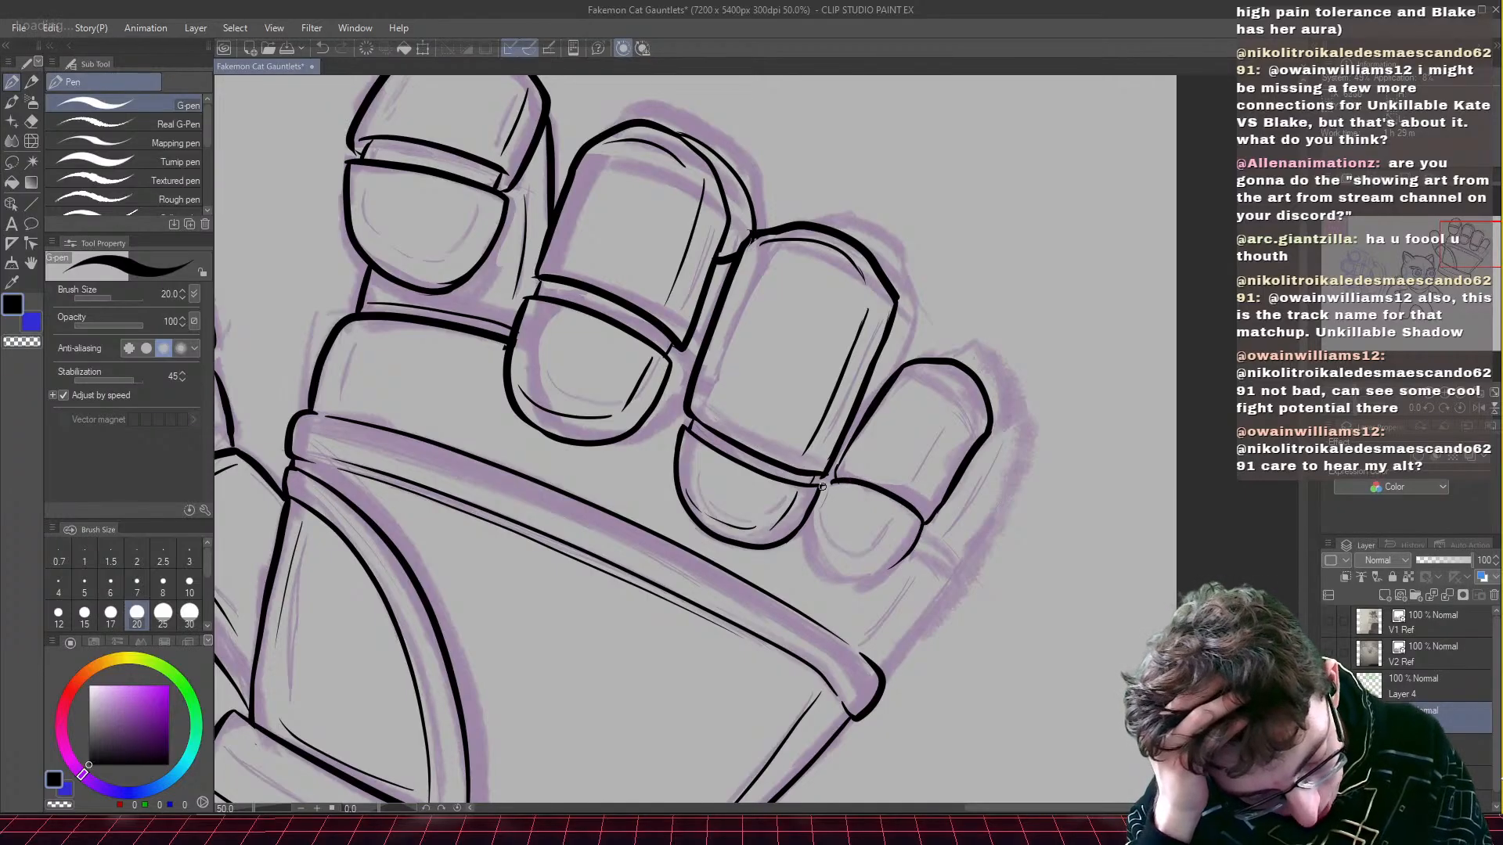
mouse_move(826, 485)
mouse_down()
mouse_move(816, 543)
mouse_move(841, 559)
mouse_up()
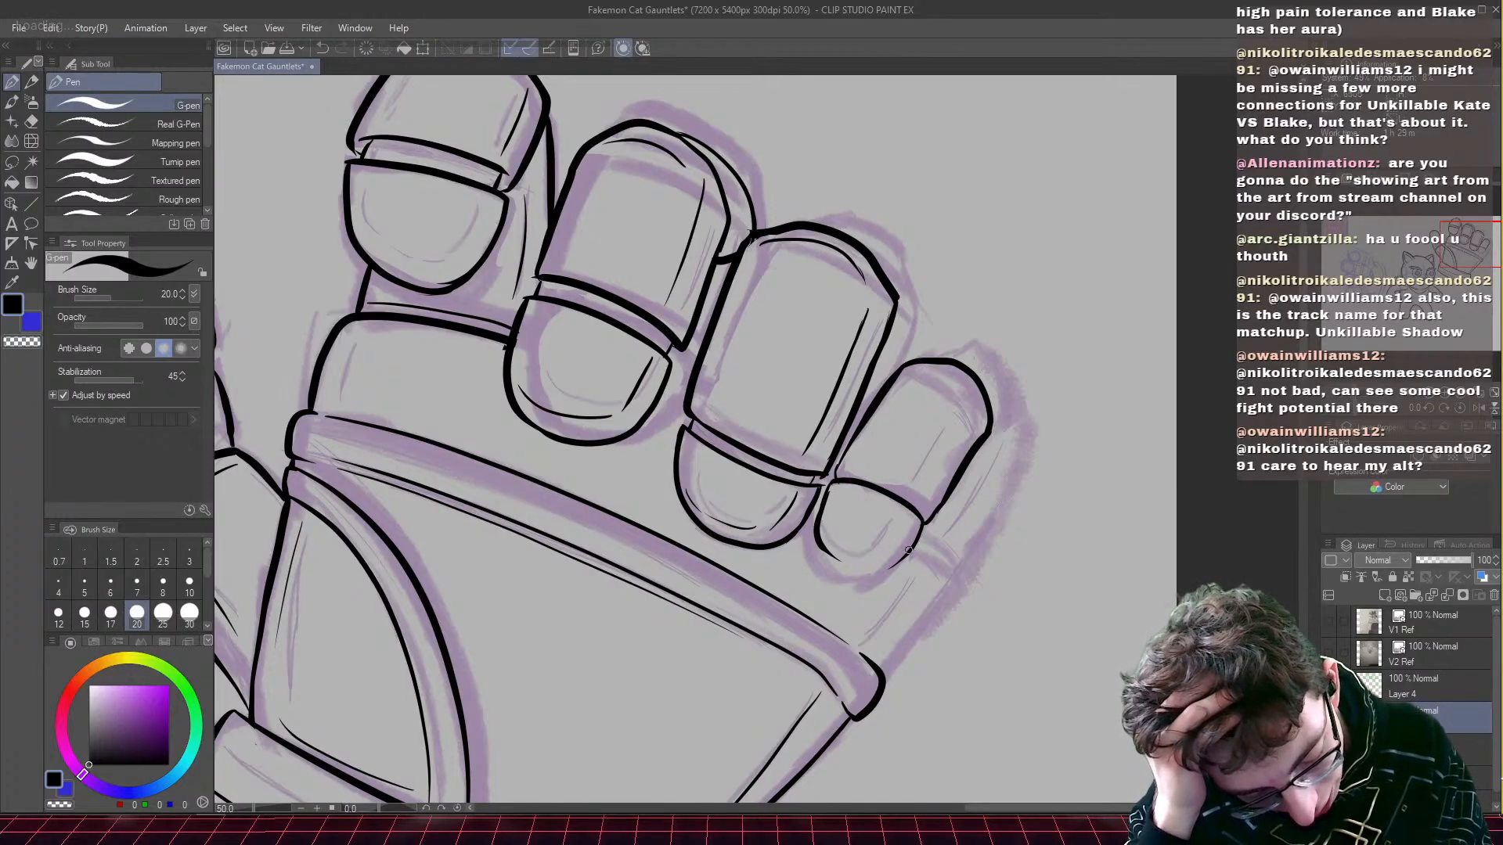
mouse_move(923, 523)
mouse_down()
mouse_move(881, 569)
mouse_move(830, 557)
mouse_move(821, 518)
mouse_move(839, 468)
mouse_up()
mouse_move(905, 522)
mouse_down()
mouse_move(865, 555)
mouse_move(834, 537)
mouse_up()
drag(844, 472, 925, 510)
drag(975, 408, 929, 490)
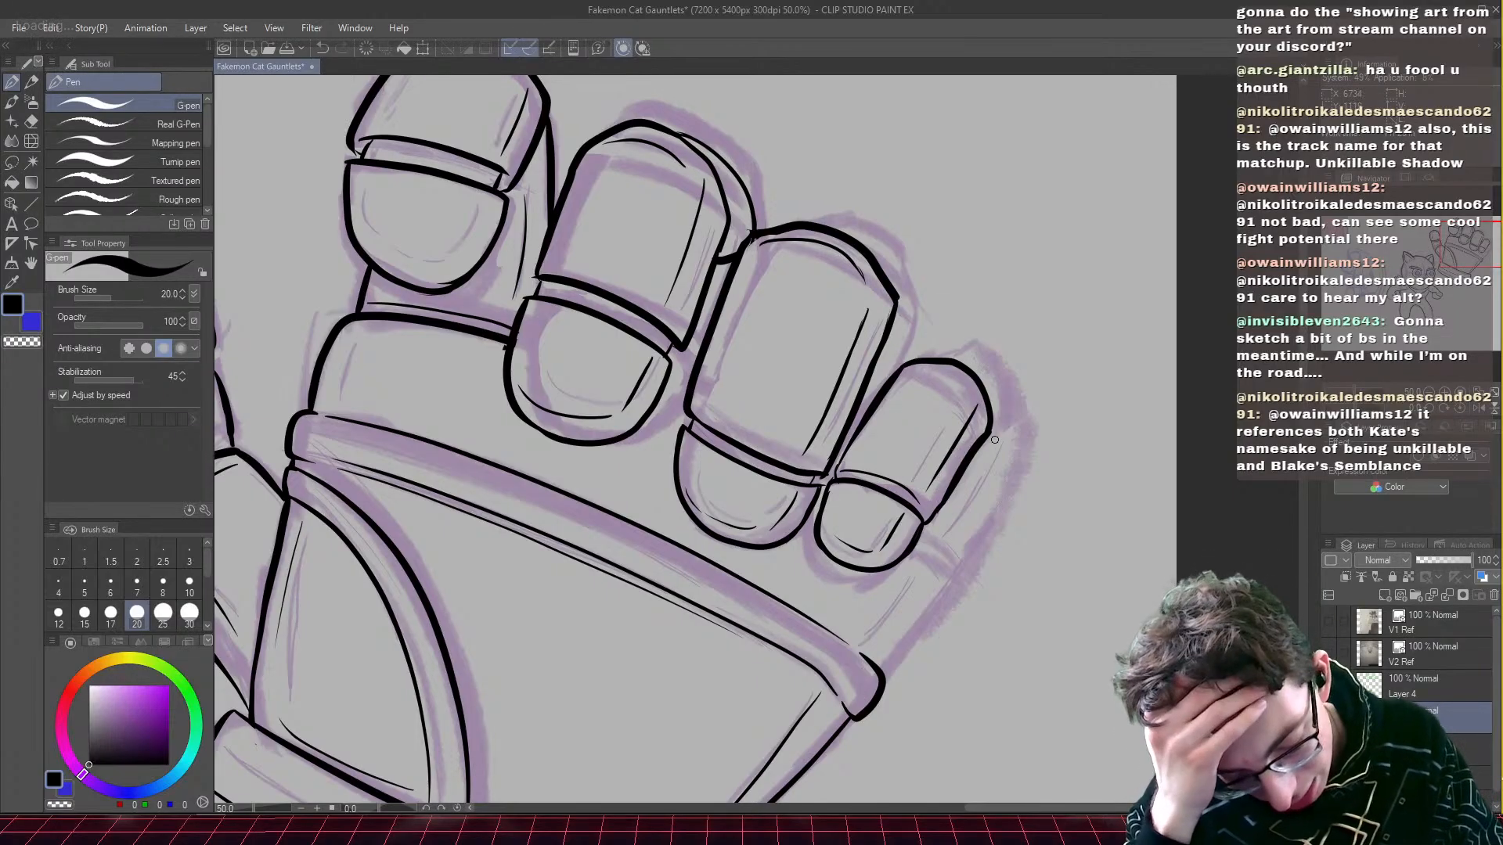
- Ink the pinky's back section on its outer side and a short palm line joining the middle and ring fingers
mouse_move(1016, 440)
mouse_down()
mouse_move(979, 440)
mouse_move(1024, 436)
mouse_move(975, 572)
mouse_move(941, 597)
mouse_move(902, 550)
mouse_move(956, 592)
mouse_up()
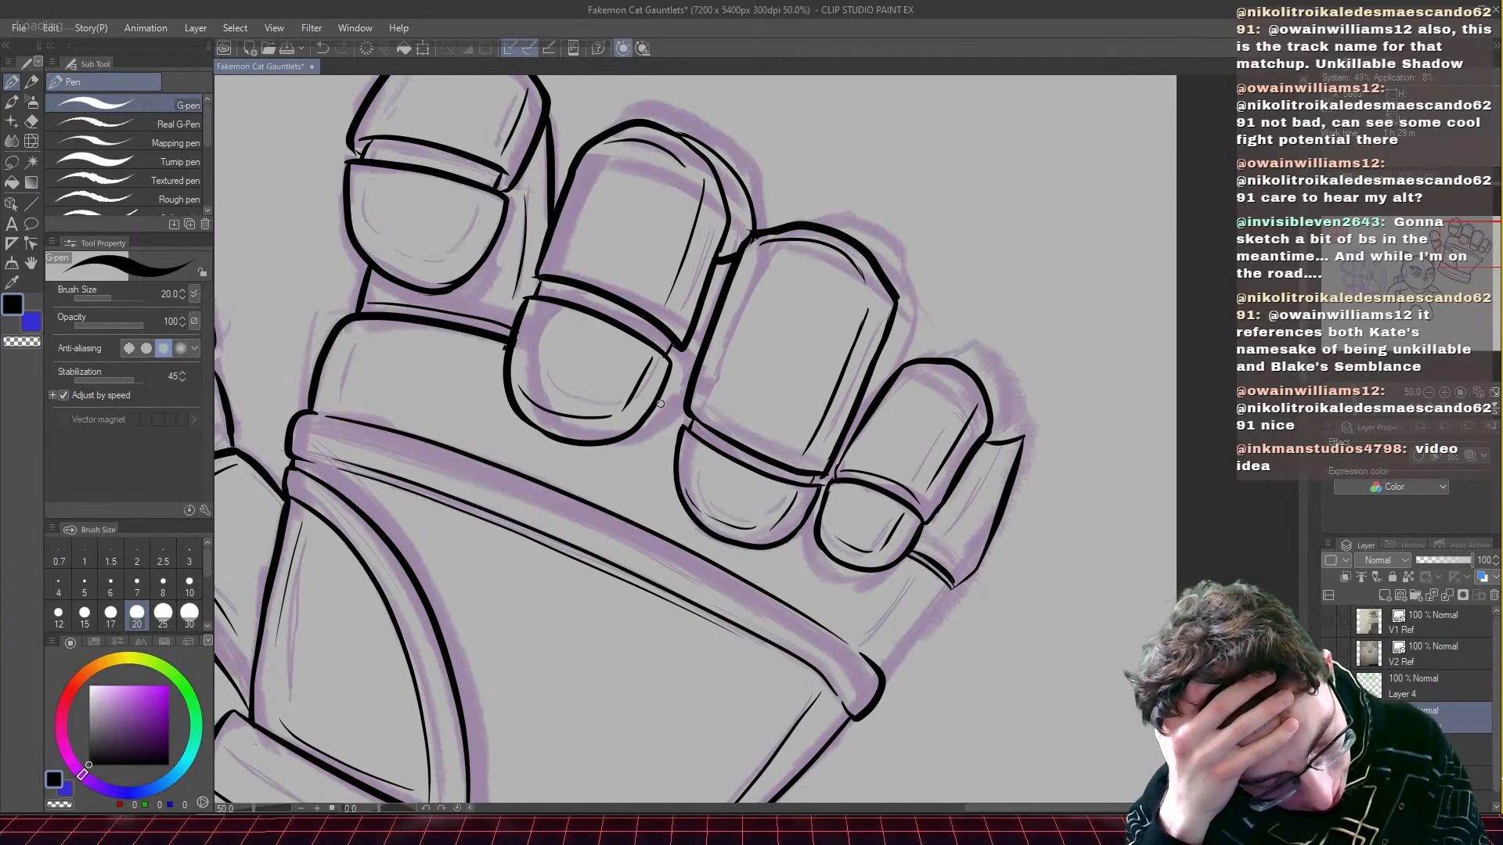
drag(656, 401, 692, 421)
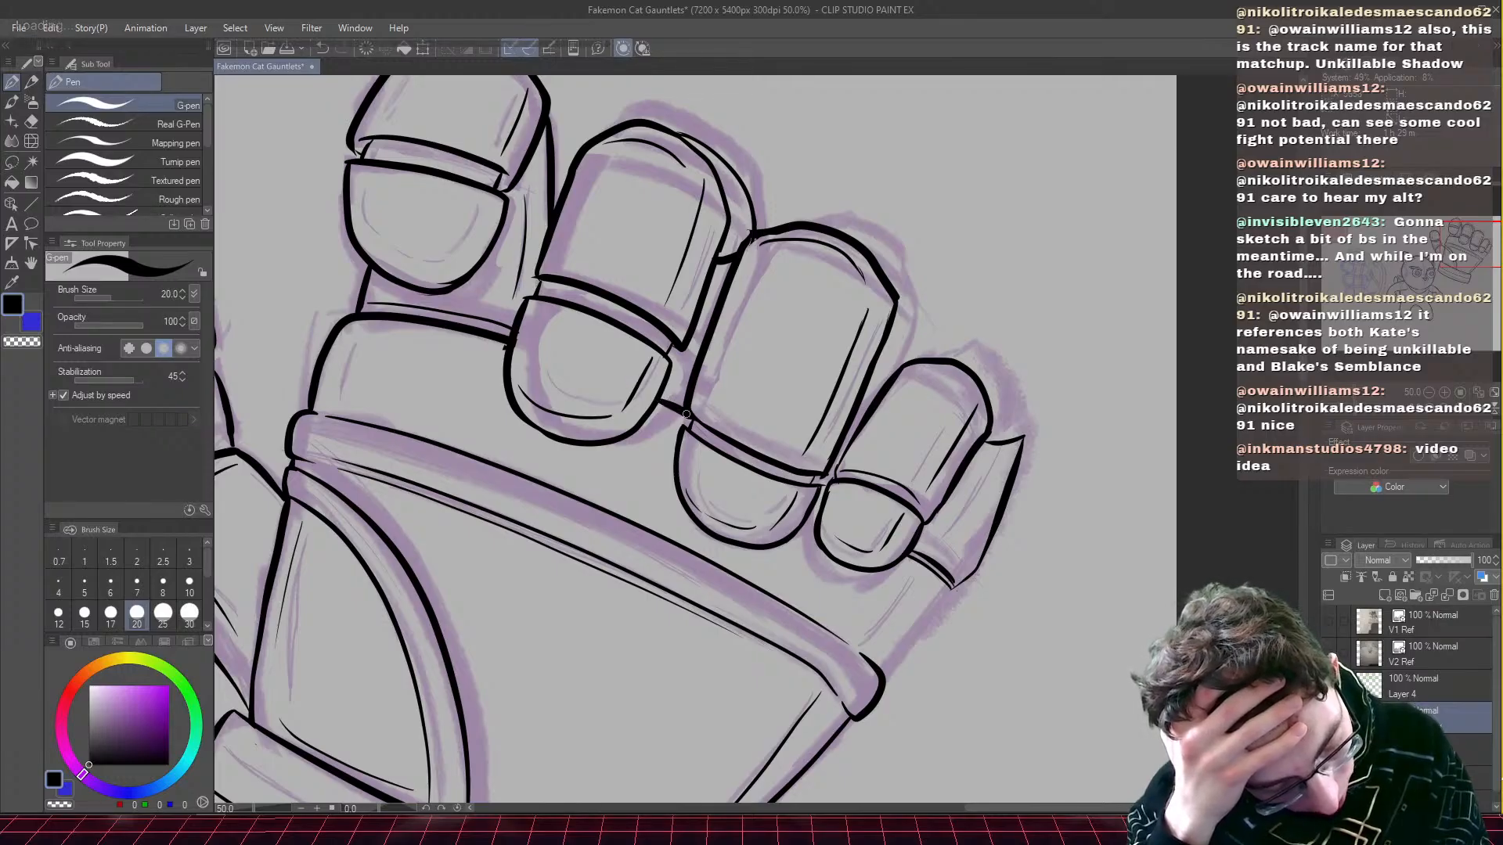
key(ctrl+z)
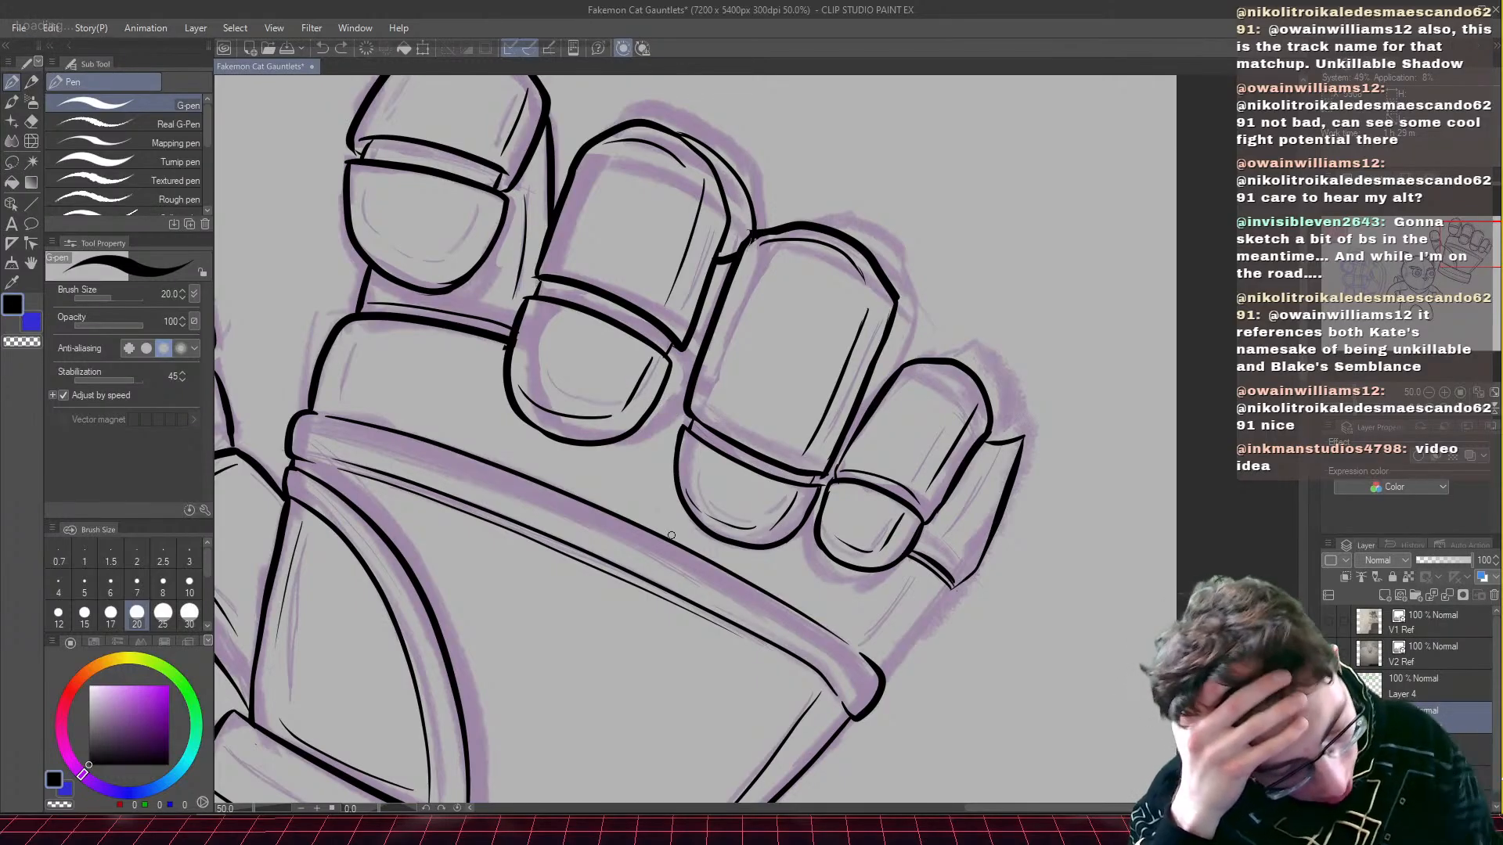
drag(659, 397, 685, 404)
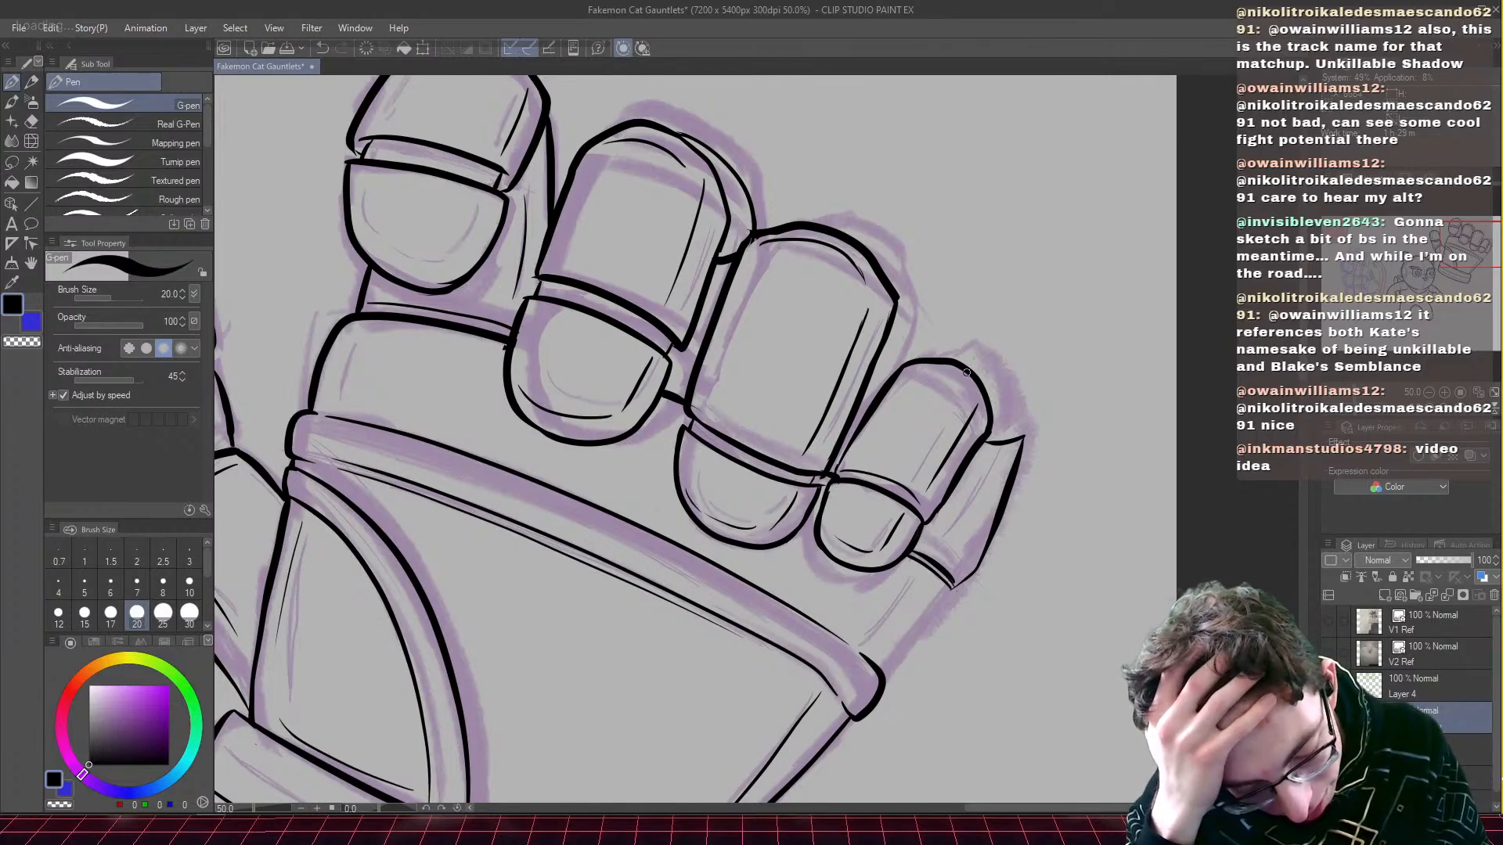
- Ink the pinky's curved back edge behind the tip and its base segment running down to the palm band
mouse_move(967, 374)
mouse_down()
mouse_move(1003, 391)
mouse_move(1018, 427)
mouse_move(960, 554)
mouse_up()
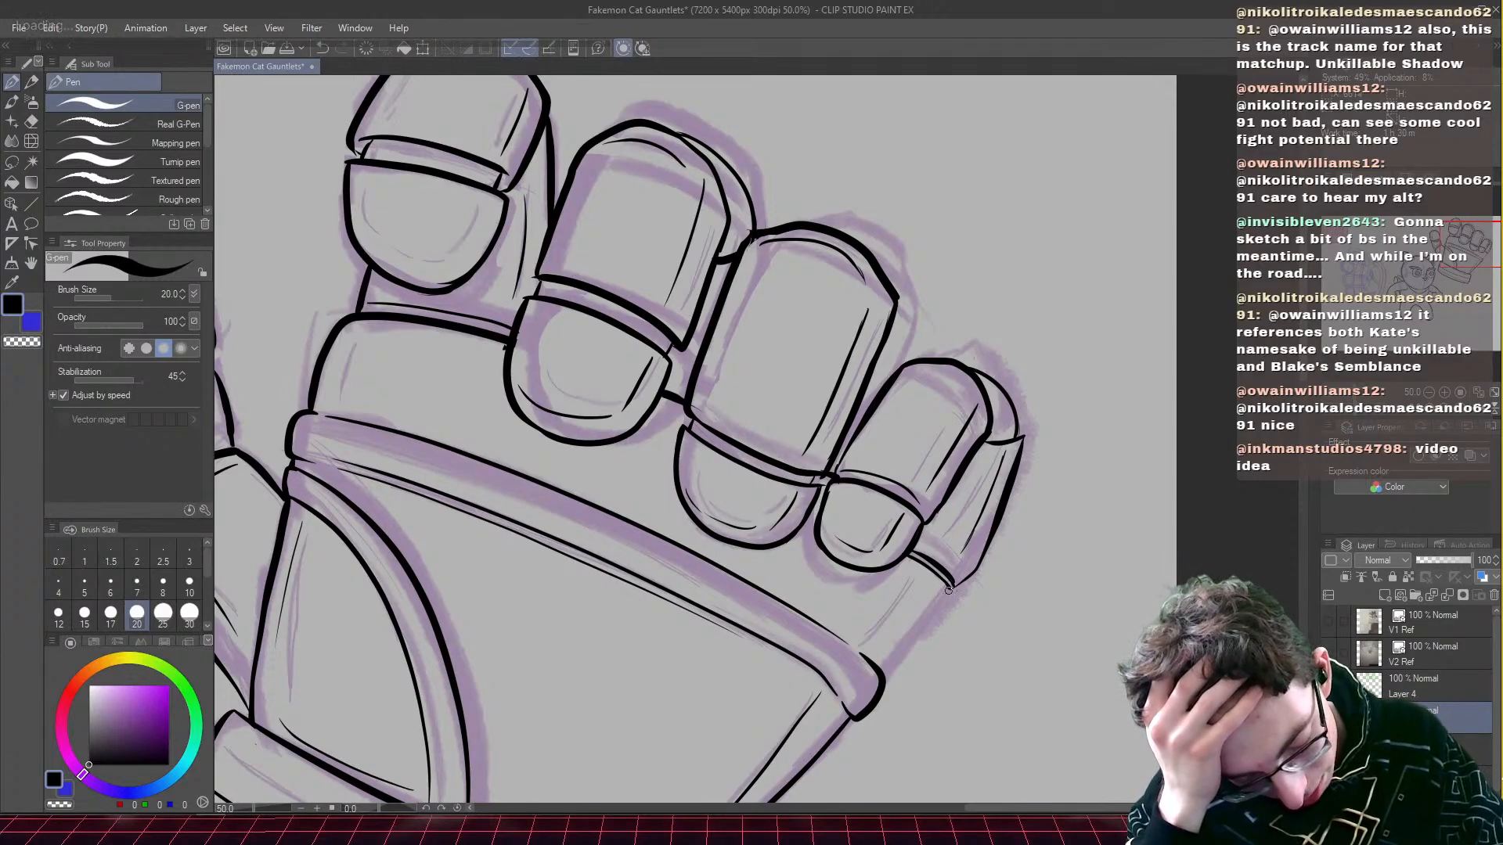
drag(950, 585, 885, 679)
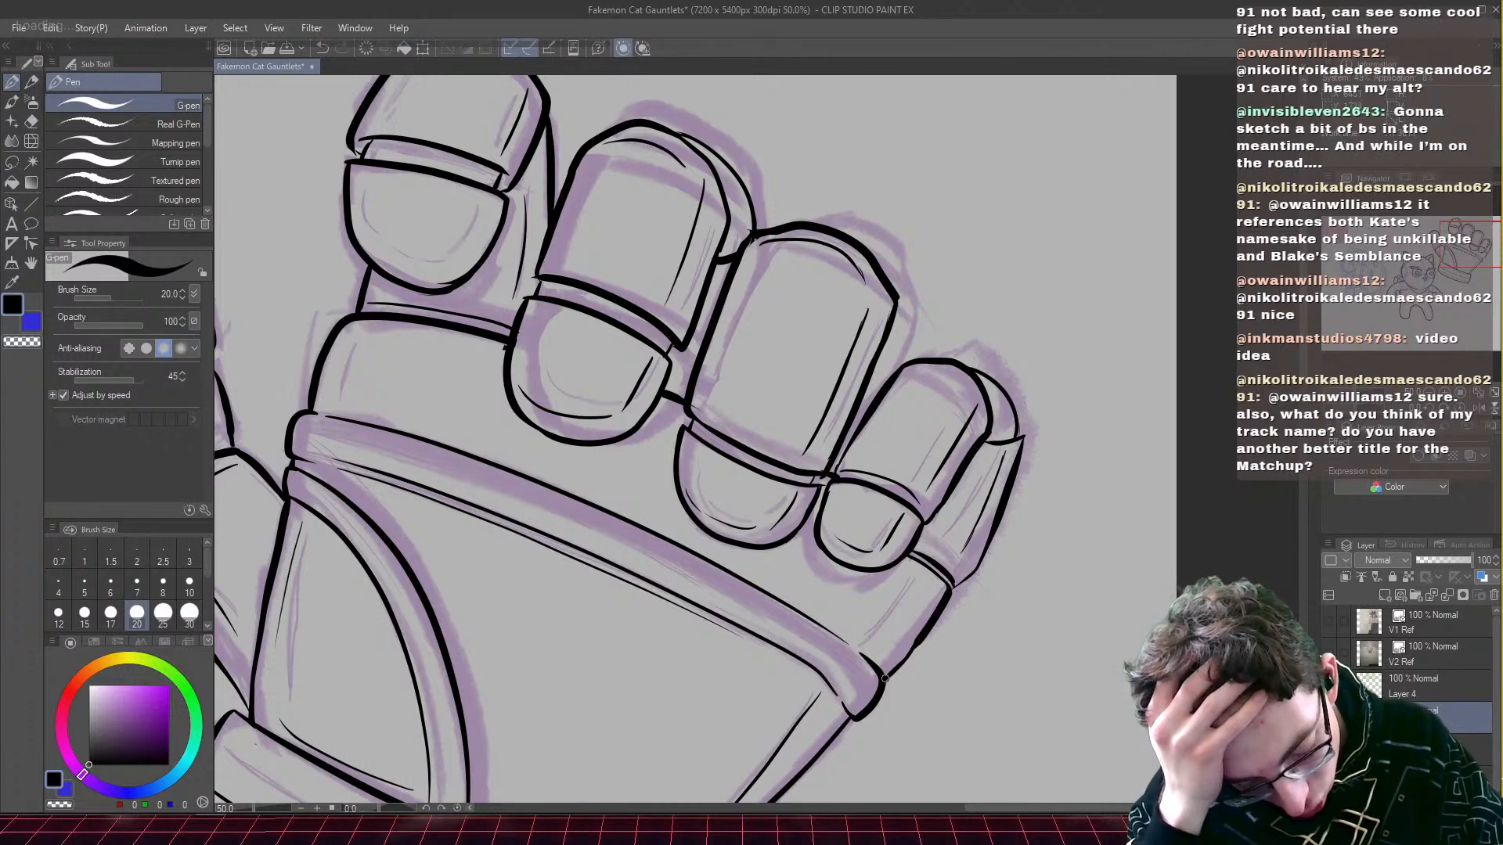
drag(913, 574, 854, 659)
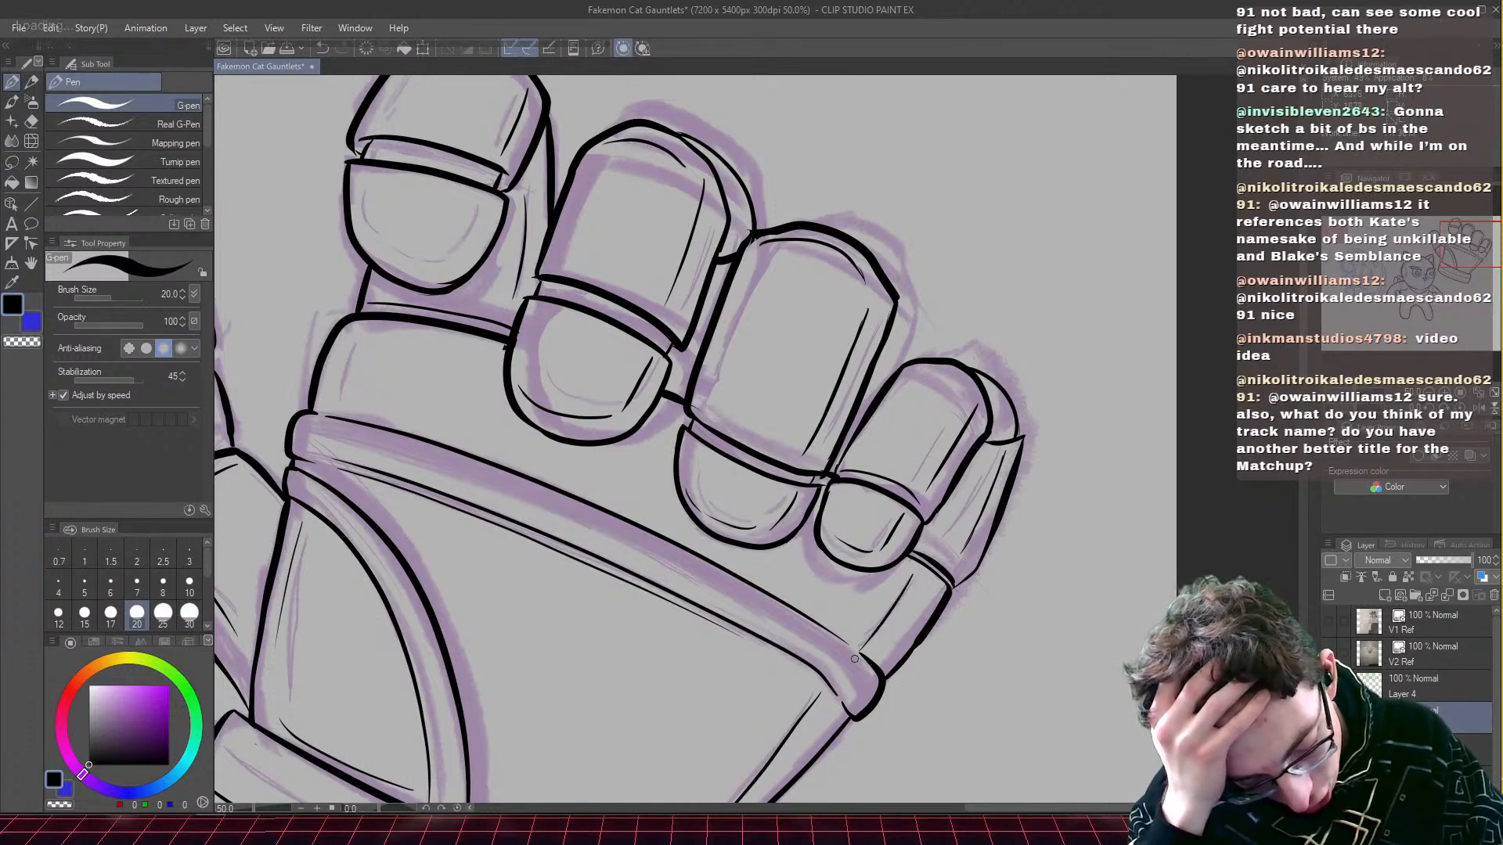
scroll(953, 435, down, 5)
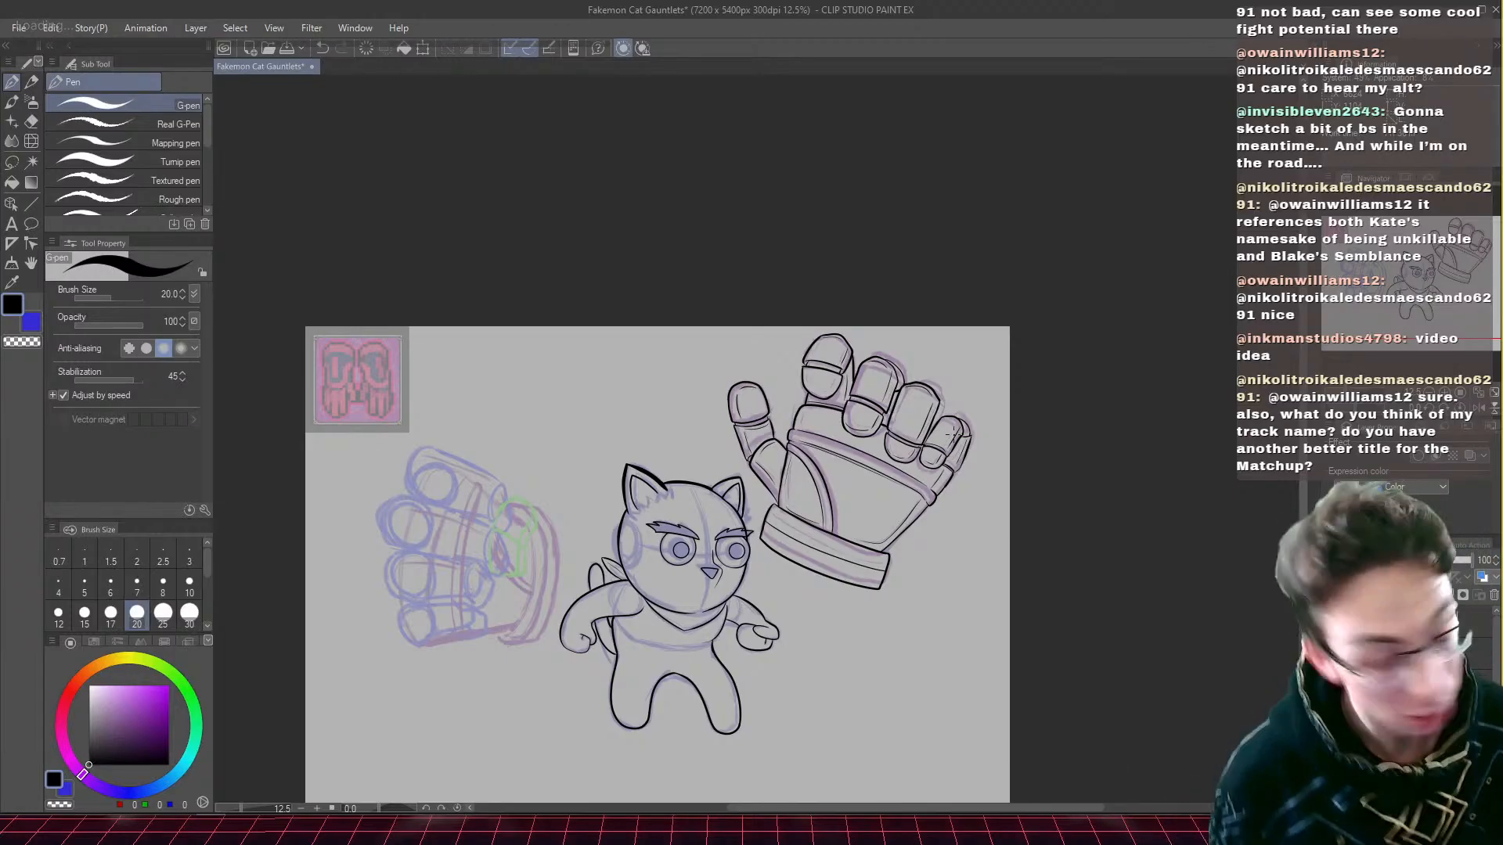
- Save the drawing and set the G-pen's brush size to 30 for inking the closed-fist gauntlet sketch
key(ctrl+s)
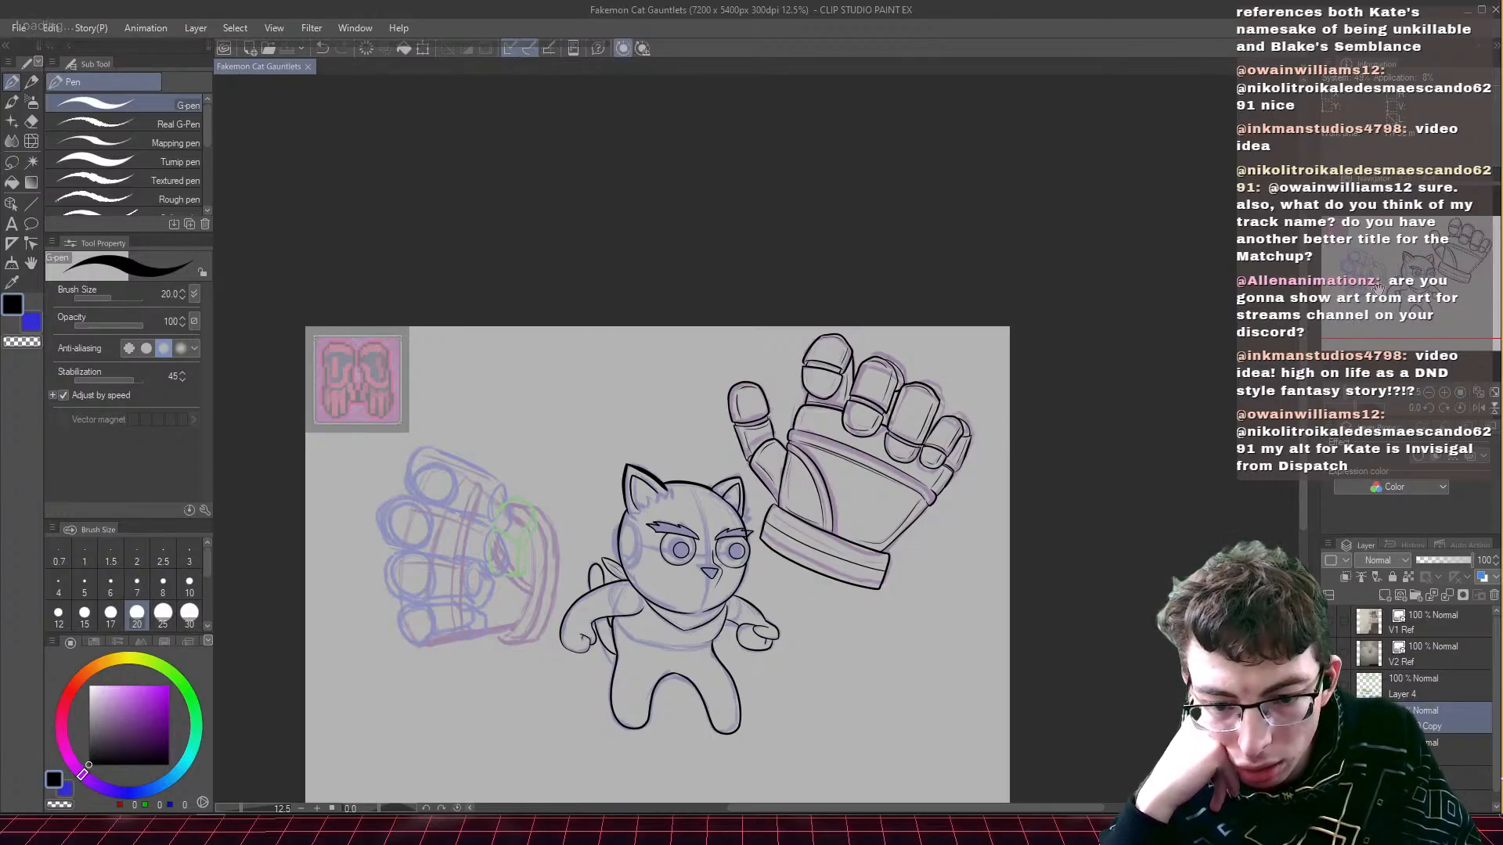
drag(1382, 255, 1333, 287)
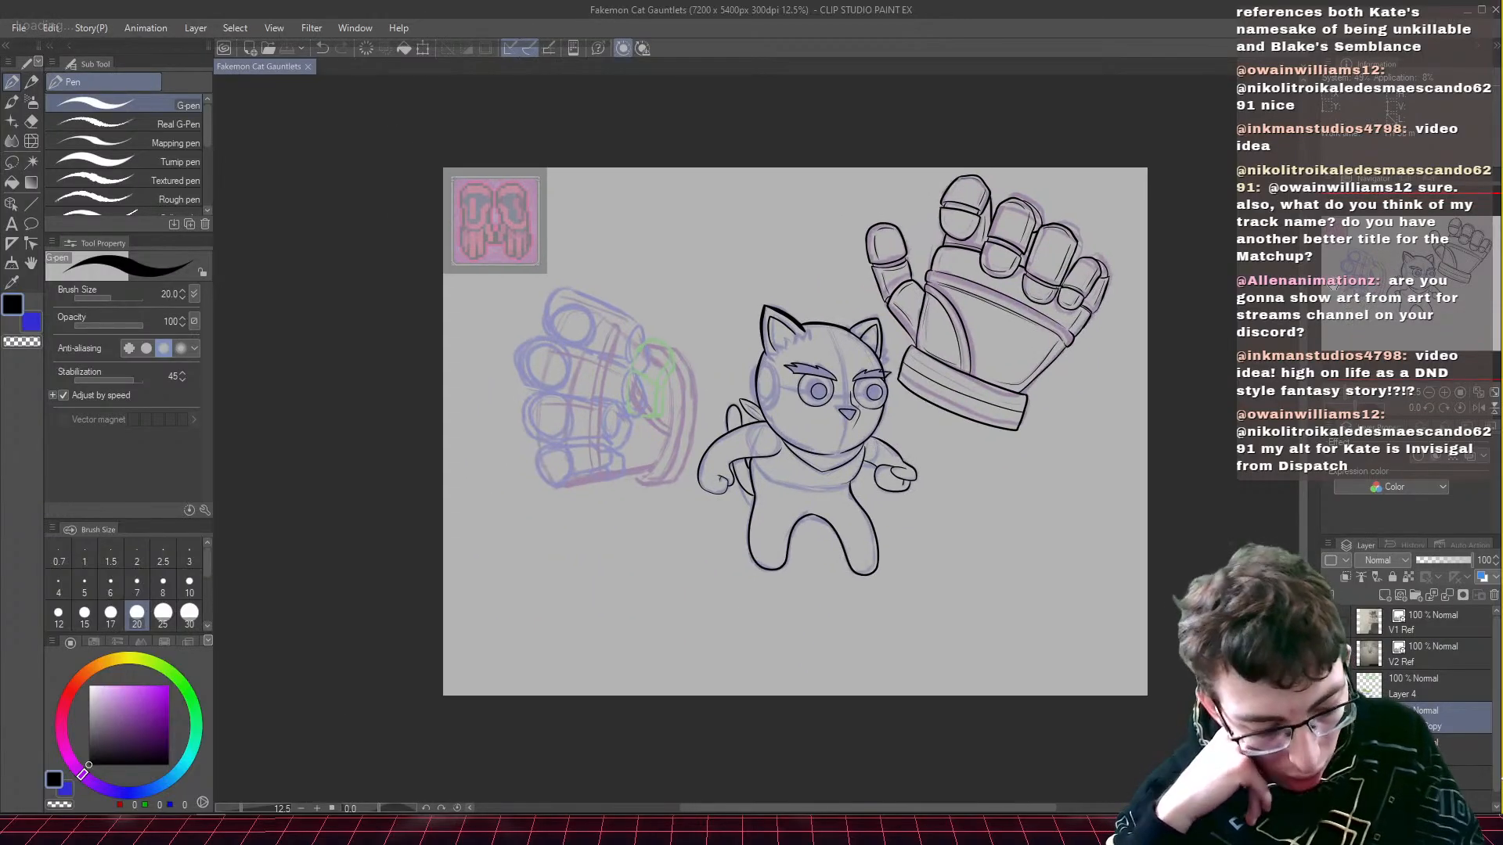
key(ctrl+plus)
key(ctrl+plus)
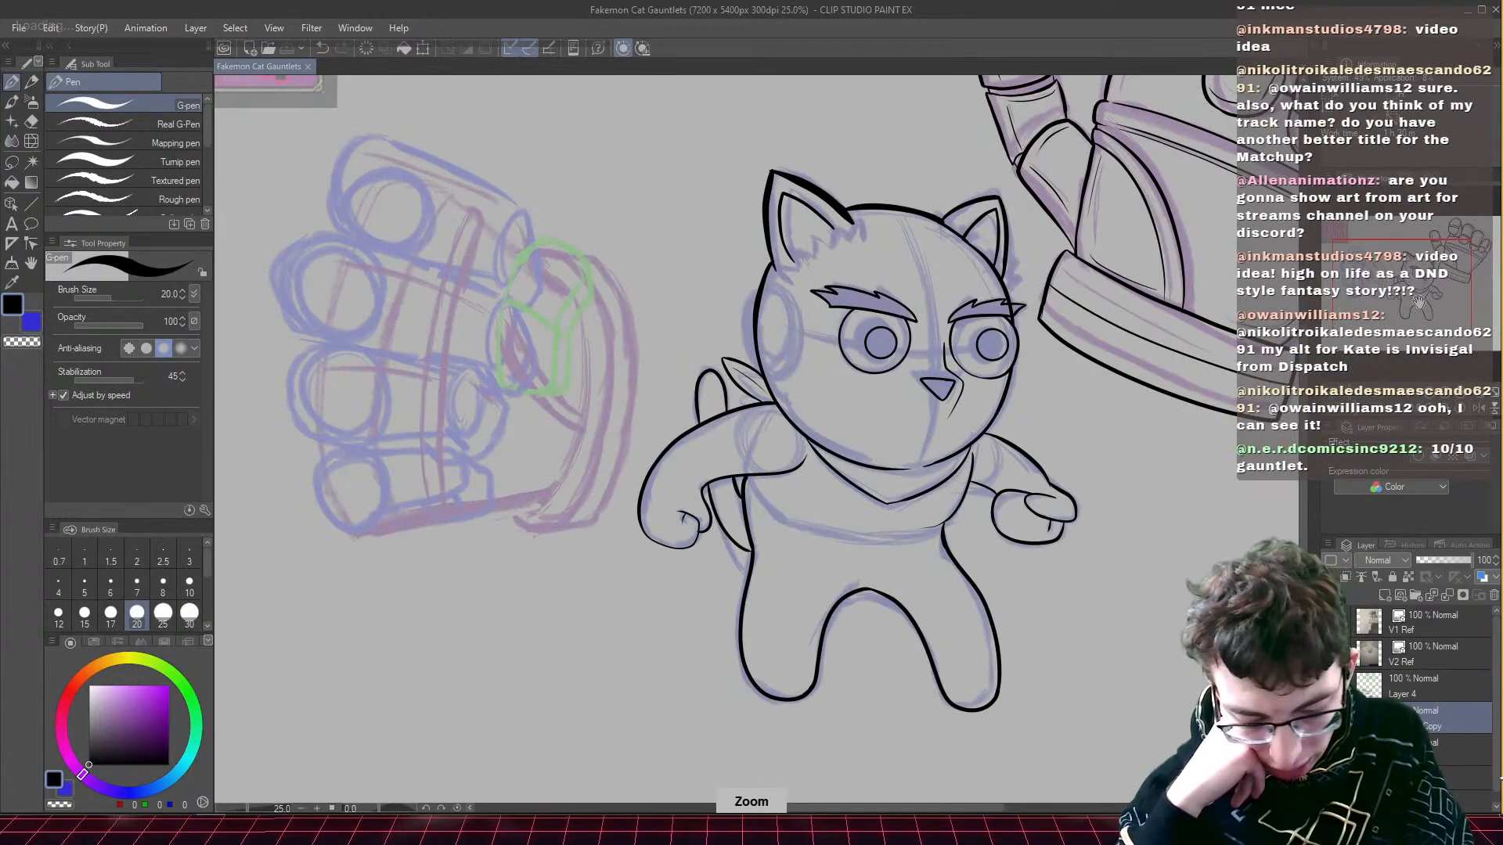
drag(1418, 304, 1390, 294)
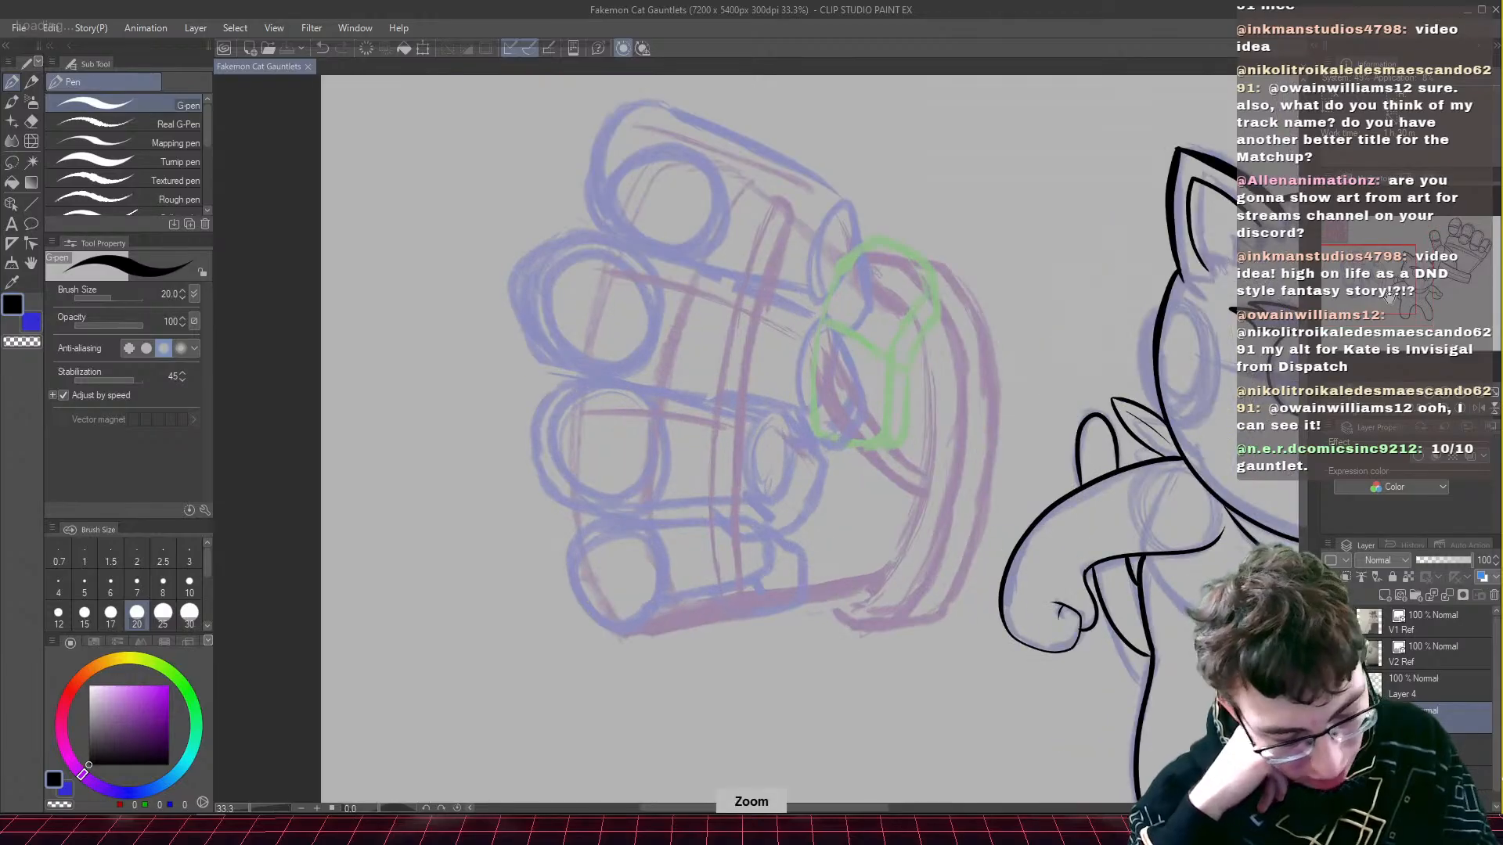
key(ctrl+plus)
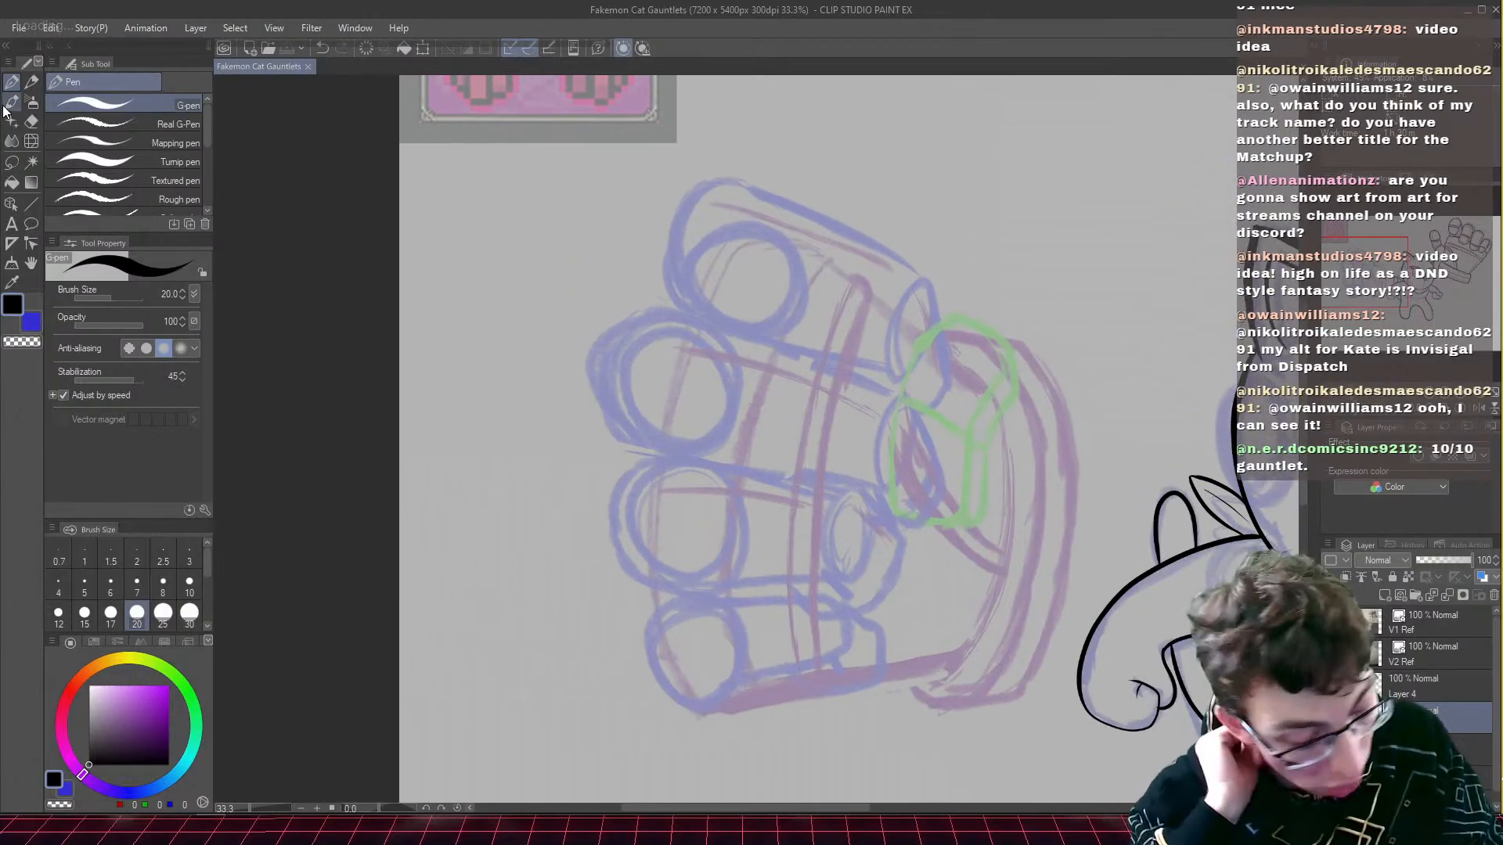
key(bracketright)
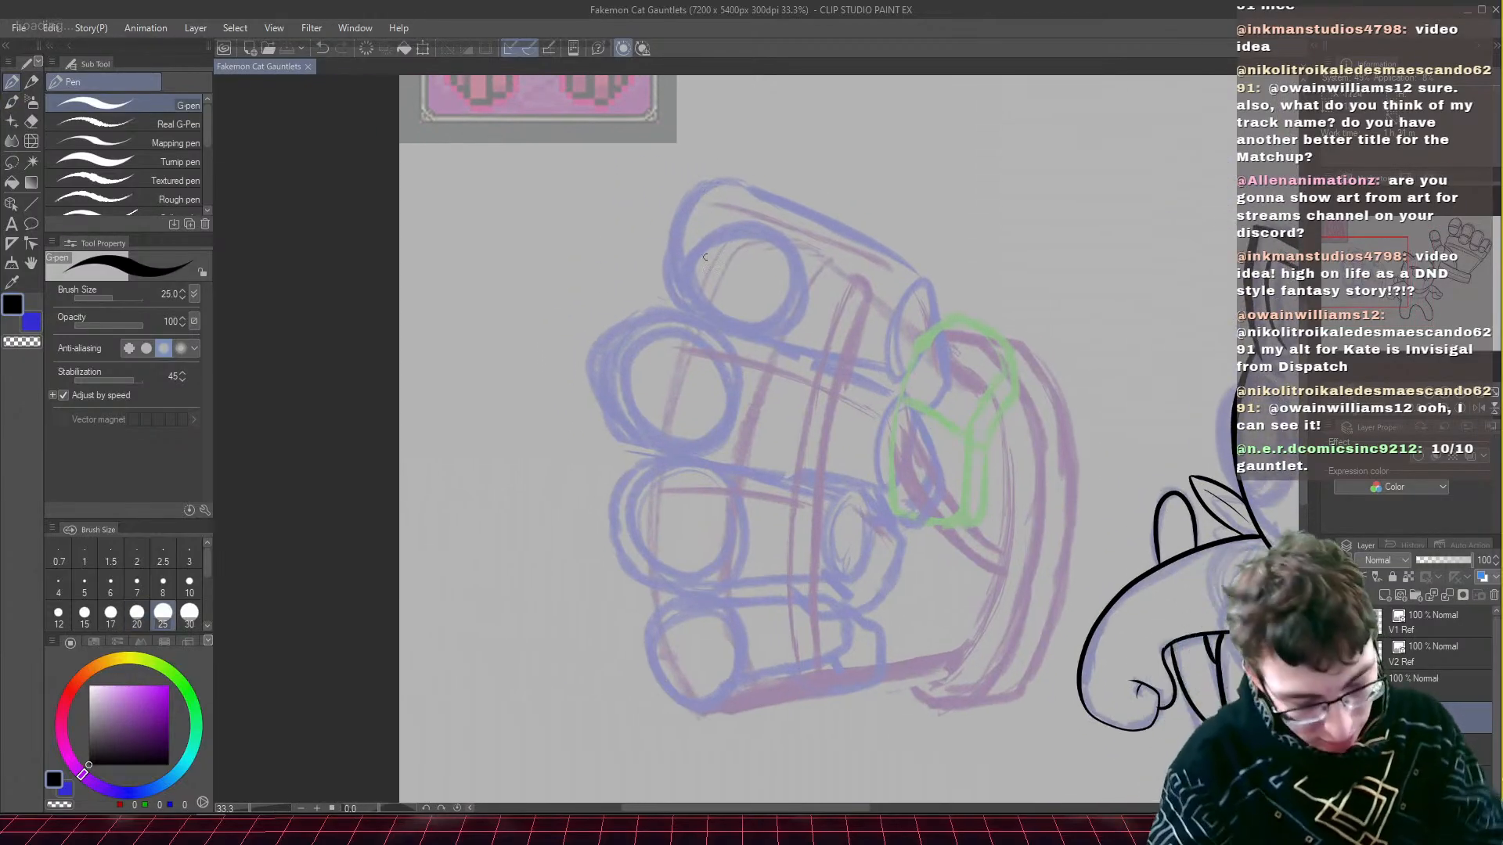
key(bracketright)
mouse_move(666, 212)
mouse_down()
mouse_move(731, 189)
mouse_move(927, 291)
mouse_up()
mouse_move(672, 208)
mouse_down()
mouse_move(664, 262)
mouse_move(702, 311)
mouse_up()
key(ctrl+z)
key(ctrl+z)
key(ctrl+z)
key(ctrl+z)
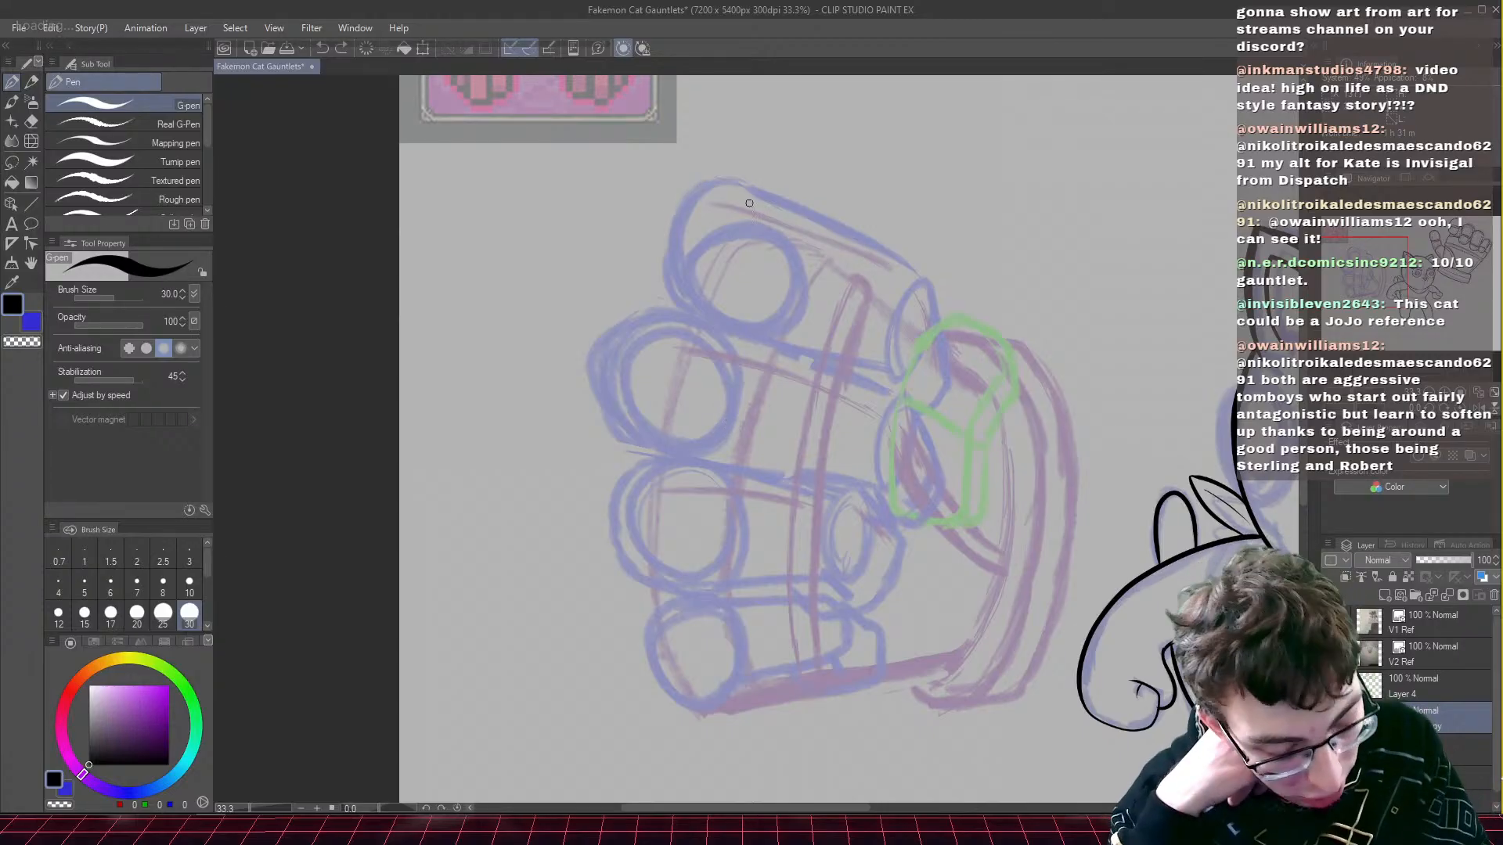
- Ink the fist's uppermost finger with its rounded knuckle, oval end and the curved segment behind it, and save the drawing
mouse_move(749, 203)
mouse_down()
mouse_move(705, 197)
mouse_move(665, 218)
mouse_move(661, 263)
mouse_move(685, 305)
mouse_move(702, 313)
mouse_move(750, 197)
mouse_move(900, 270)
mouse_move(929, 313)
mouse_up()
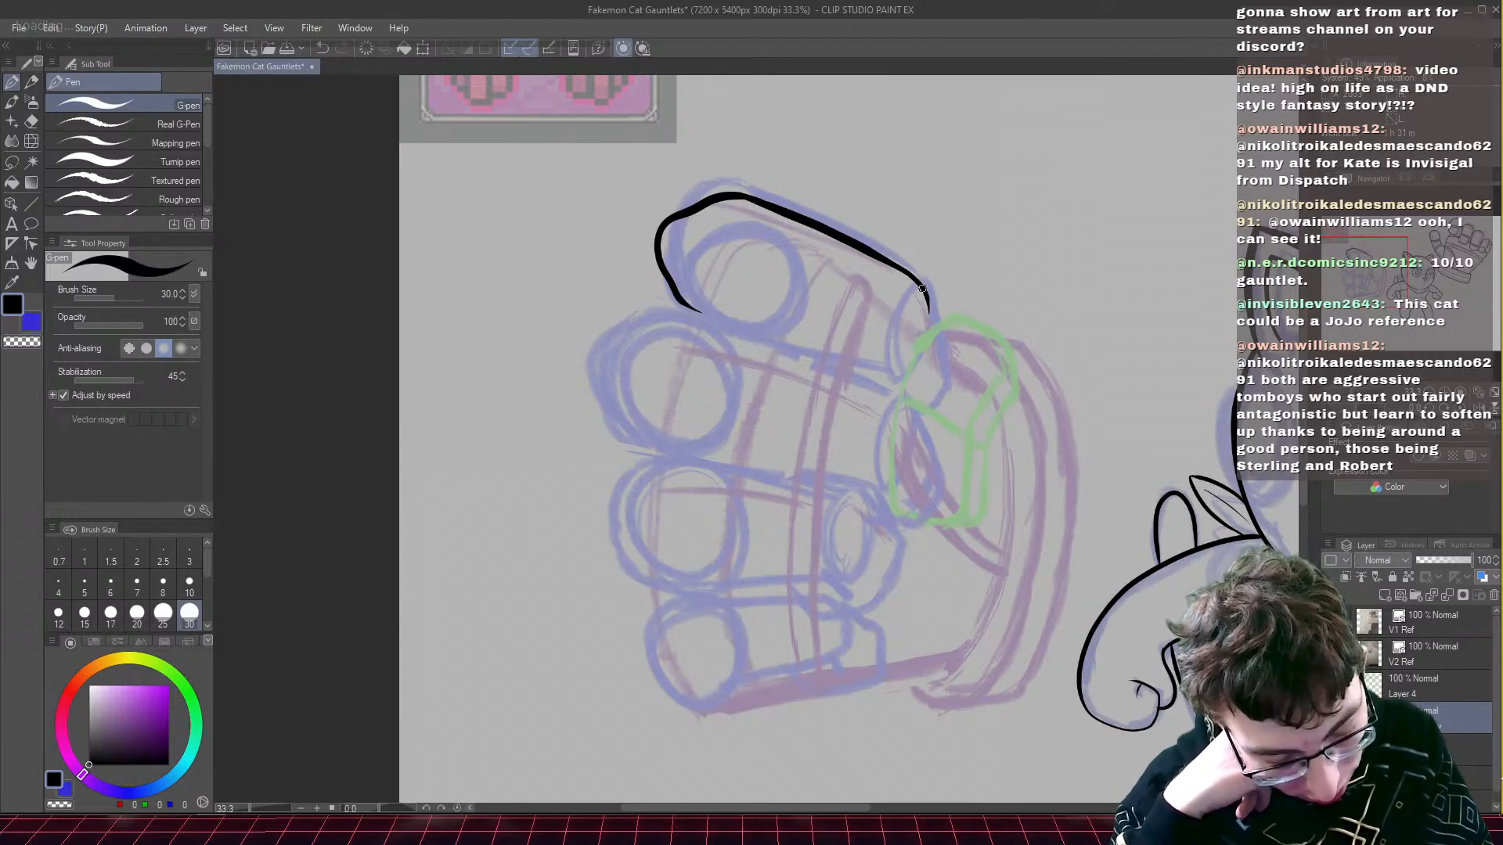
mouse_move(910, 283)
mouse_down()
mouse_move(880, 327)
mouse_move(881, 377)
mouse_up()
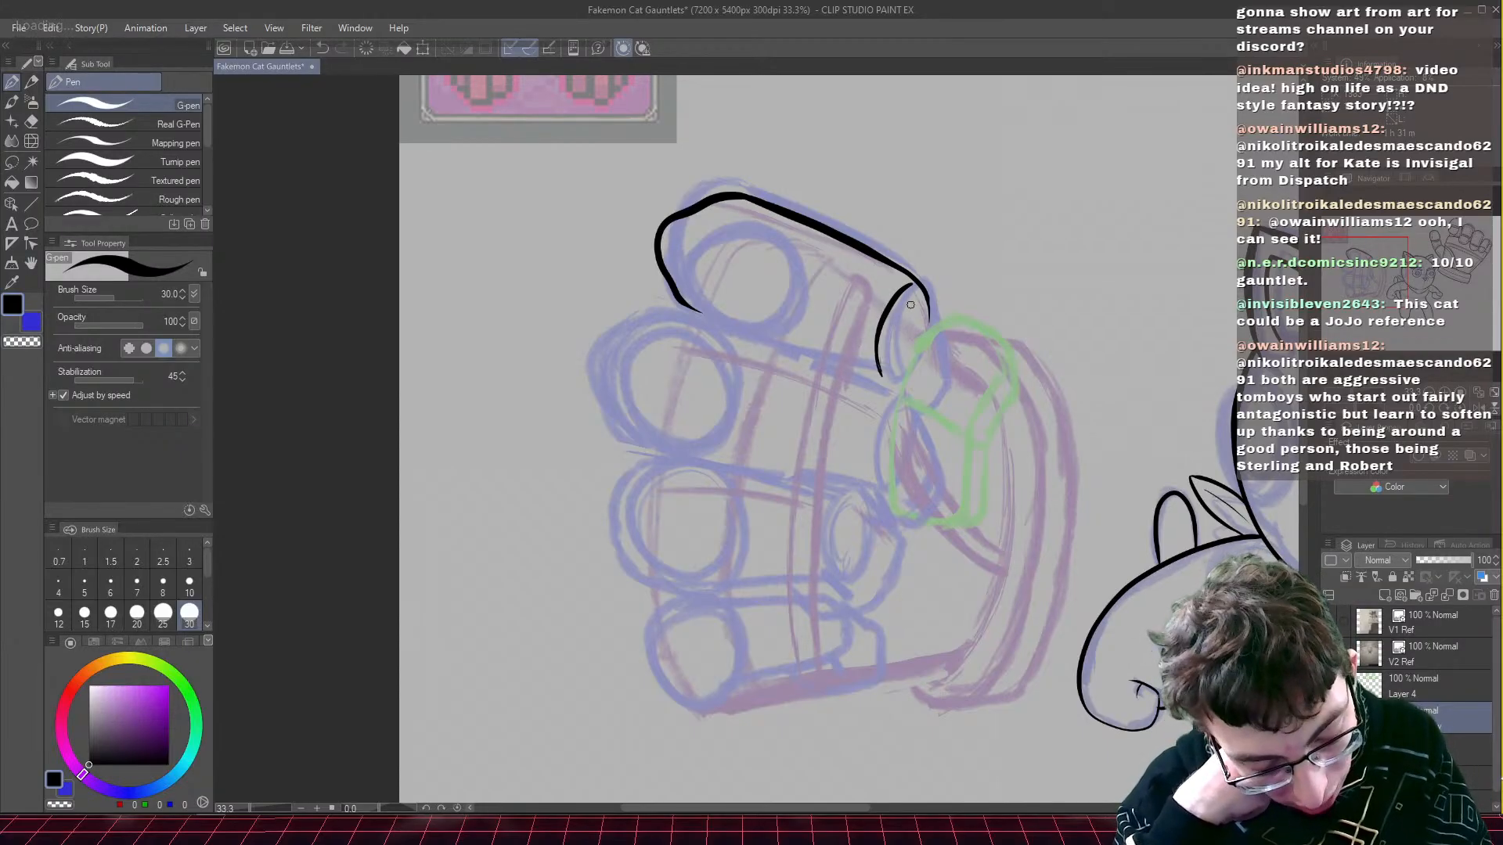
mouse_move(904, 288)
mouse_down()
mouse_move(939, 338)
mouse_move(920, 367)
mouse_move(891, 384)
mouse_up()
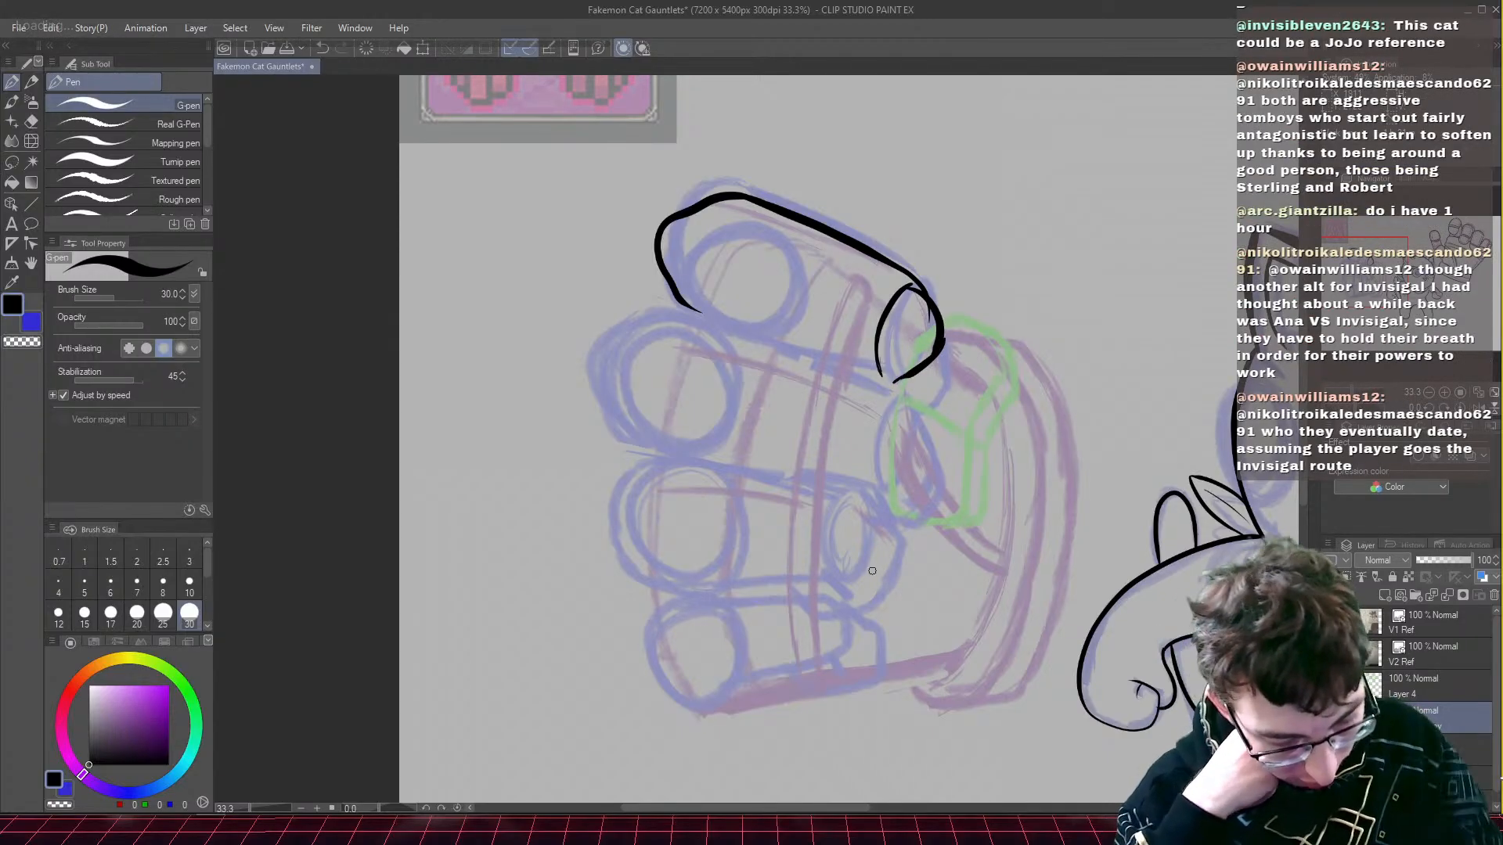
key(e)
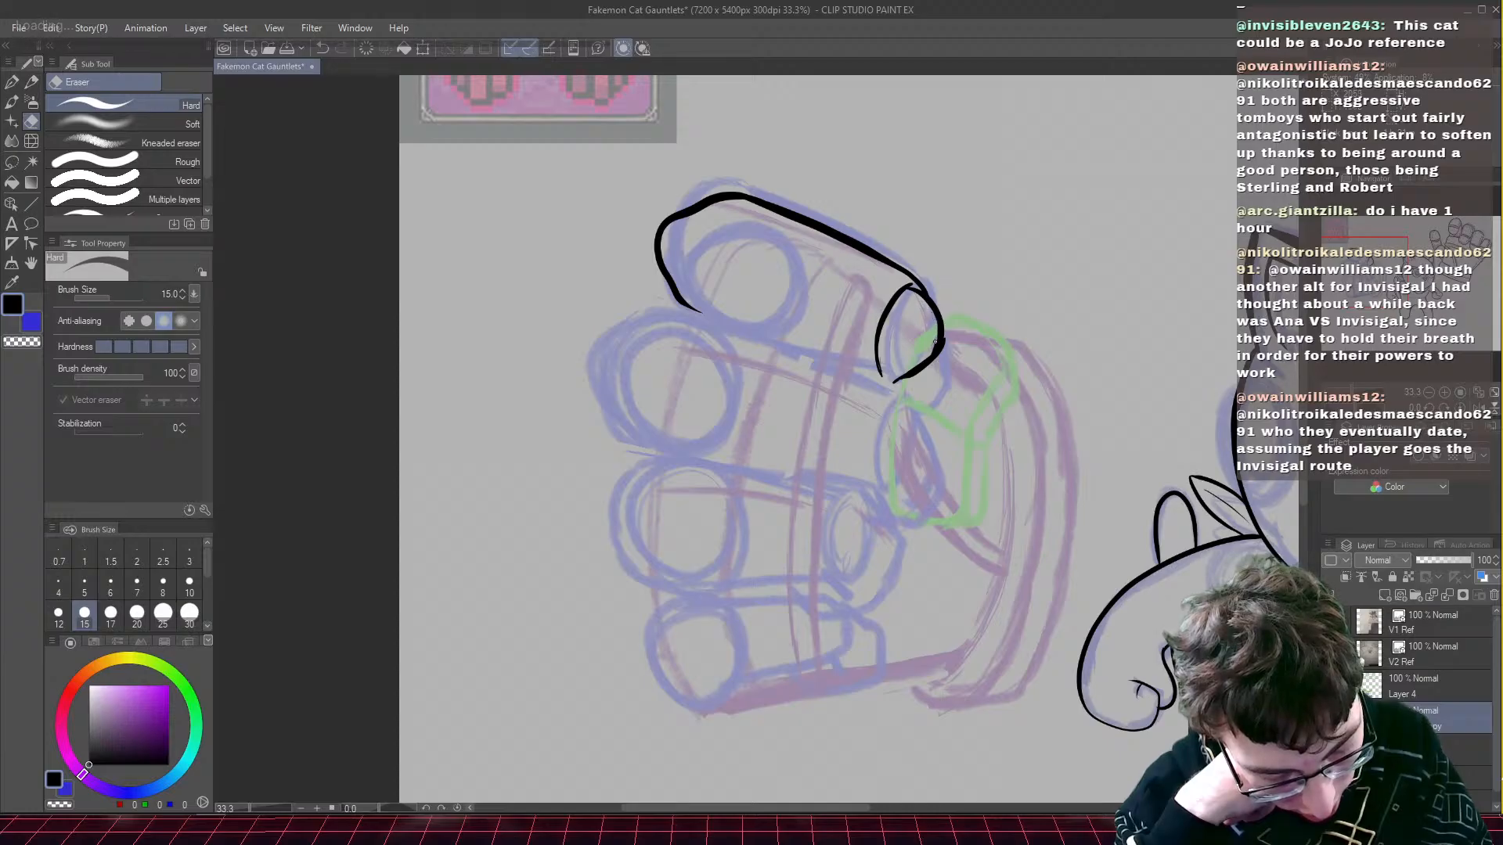
key(p)
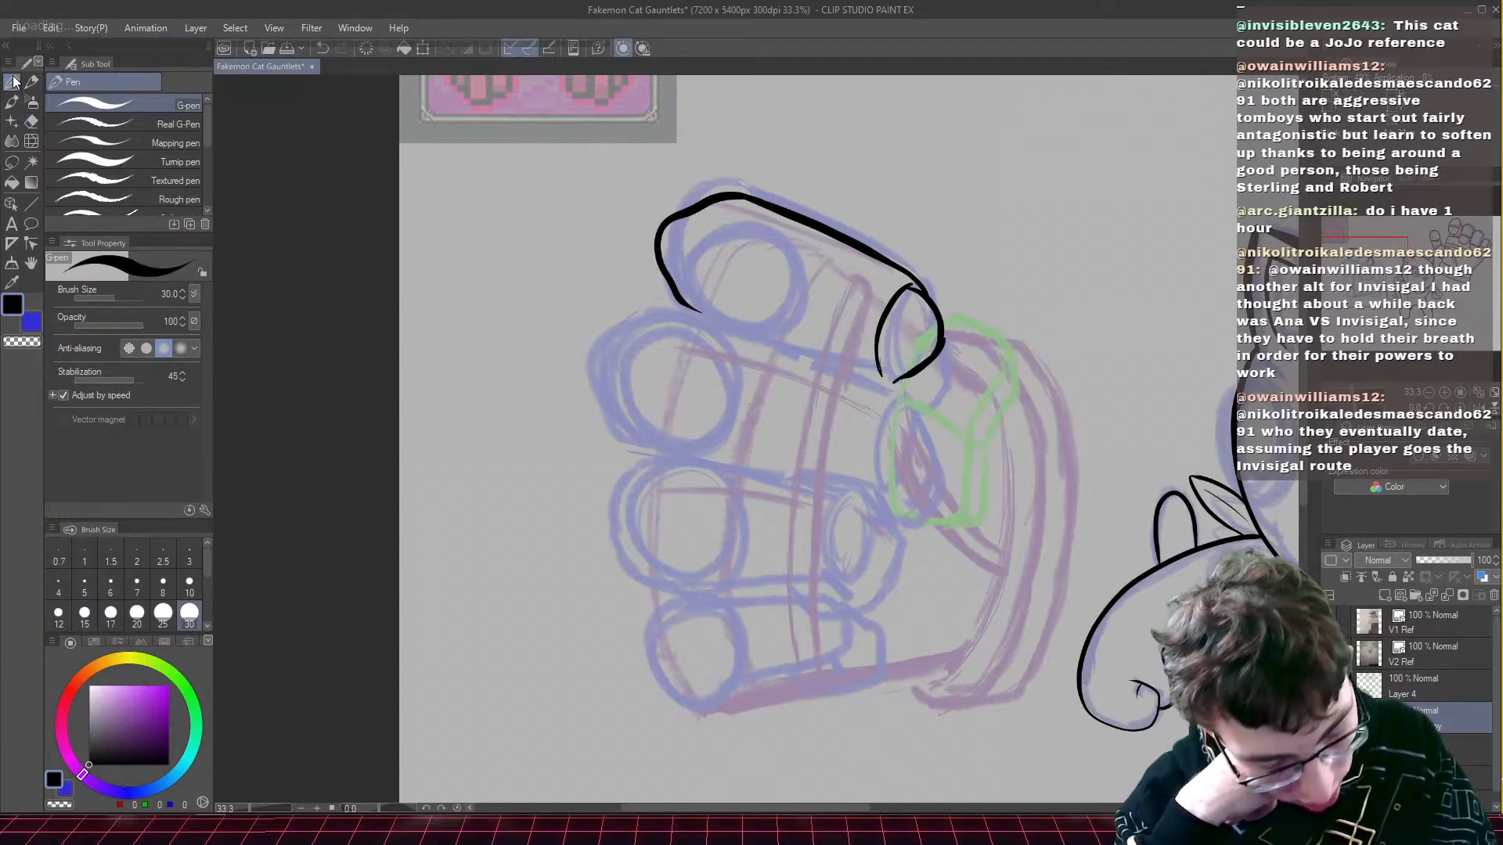
mouse_move(941, 340)
mouse_down()
mouse_move(954, 401)
mouse_move(929, 424)
mouse_up()
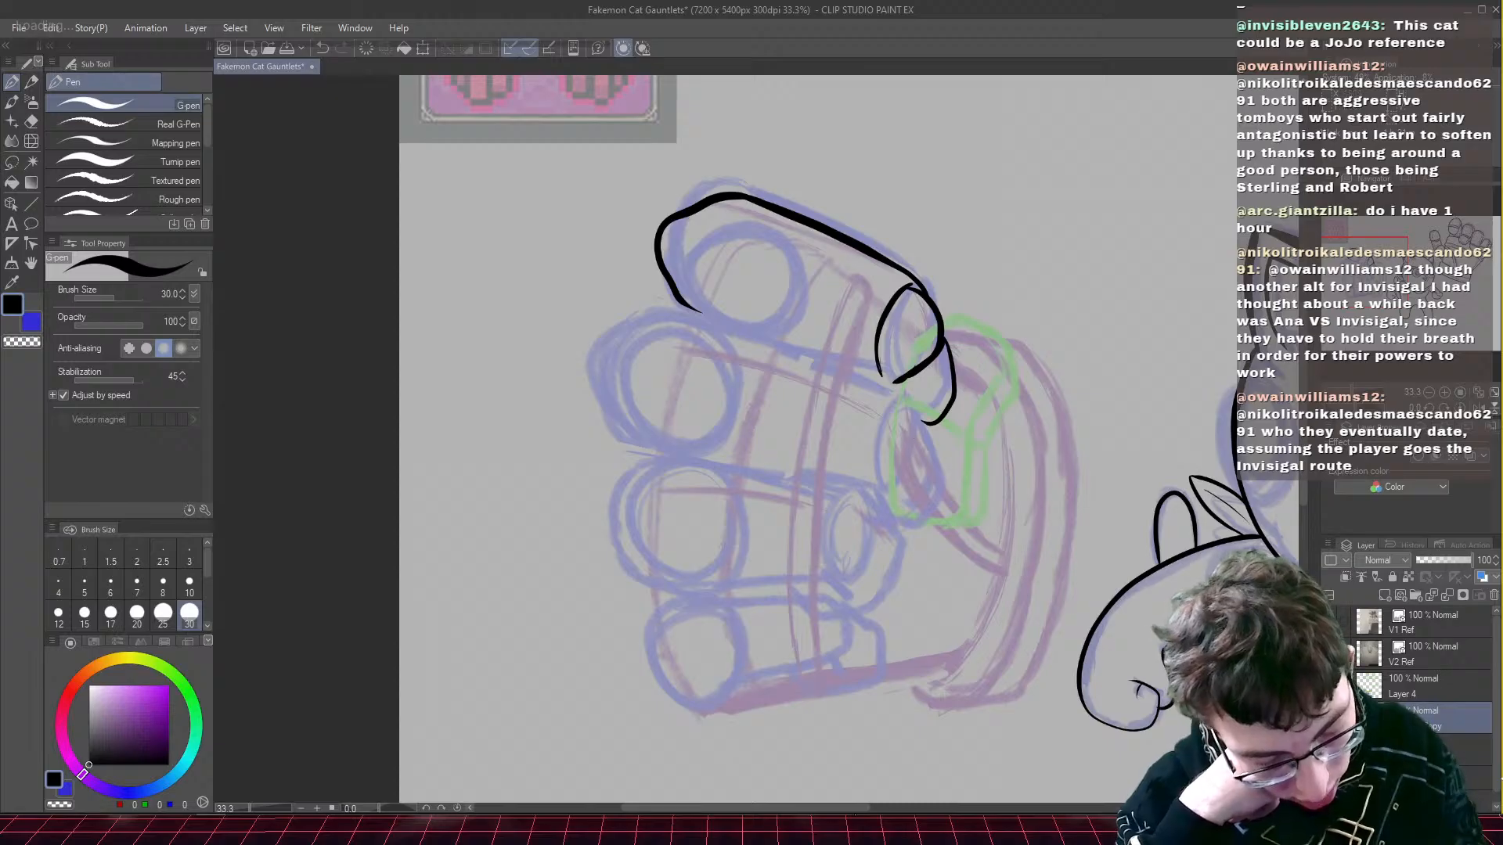
key(ctrl+s)
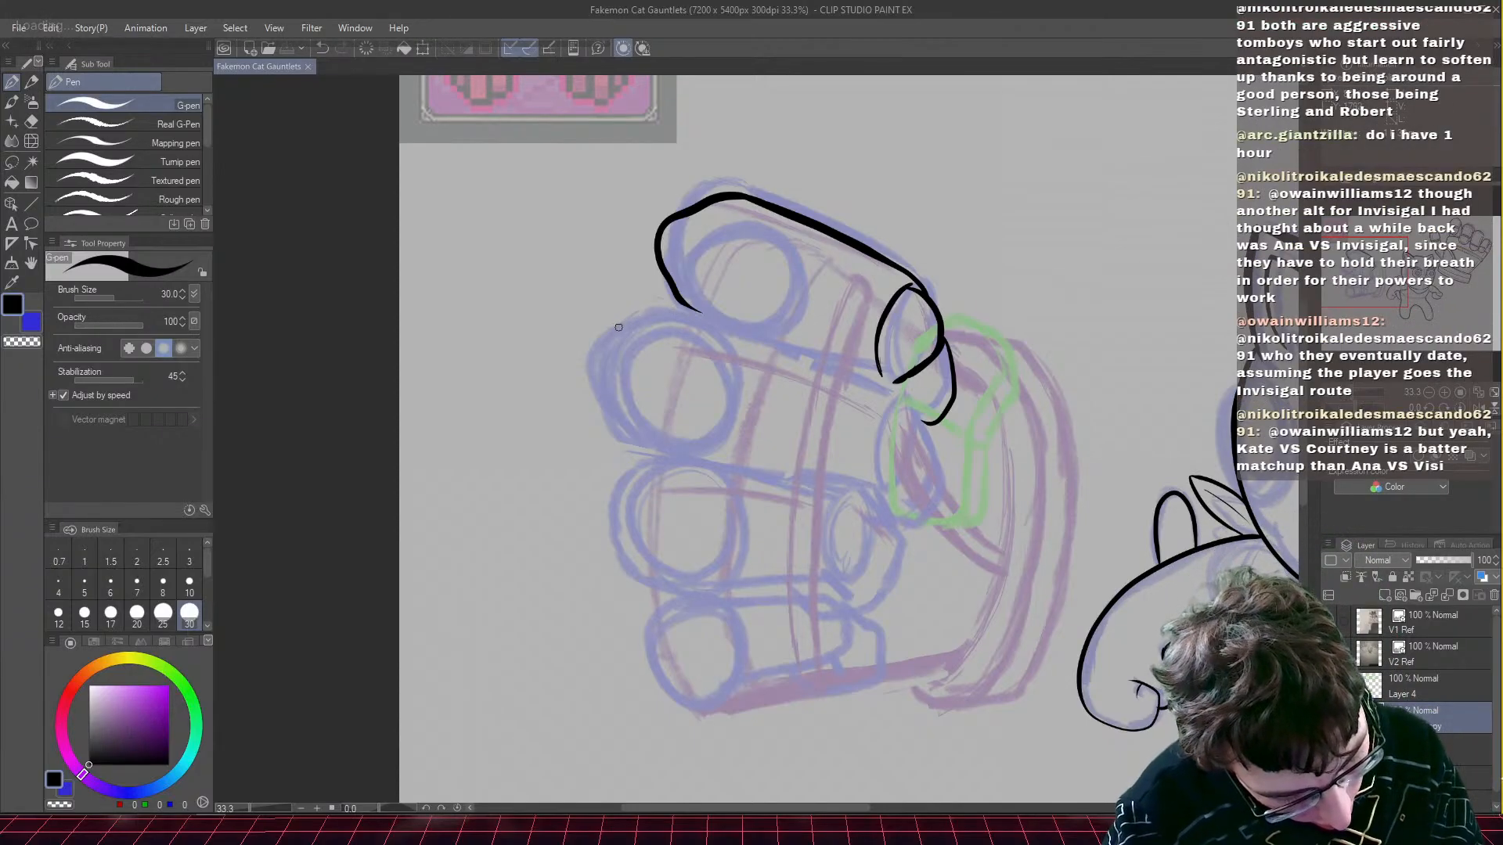
- Ink the second finger's upper edge and the inner curve of its end, plus two thin contour lines inside the uppermost finger
mouse_move(617, 329)
mouse_down()
mouse_move(701, 305)
mouse_move(885, 390)
mouse_move(858, 427)
mouse_move(873, 497)
mouse_up()
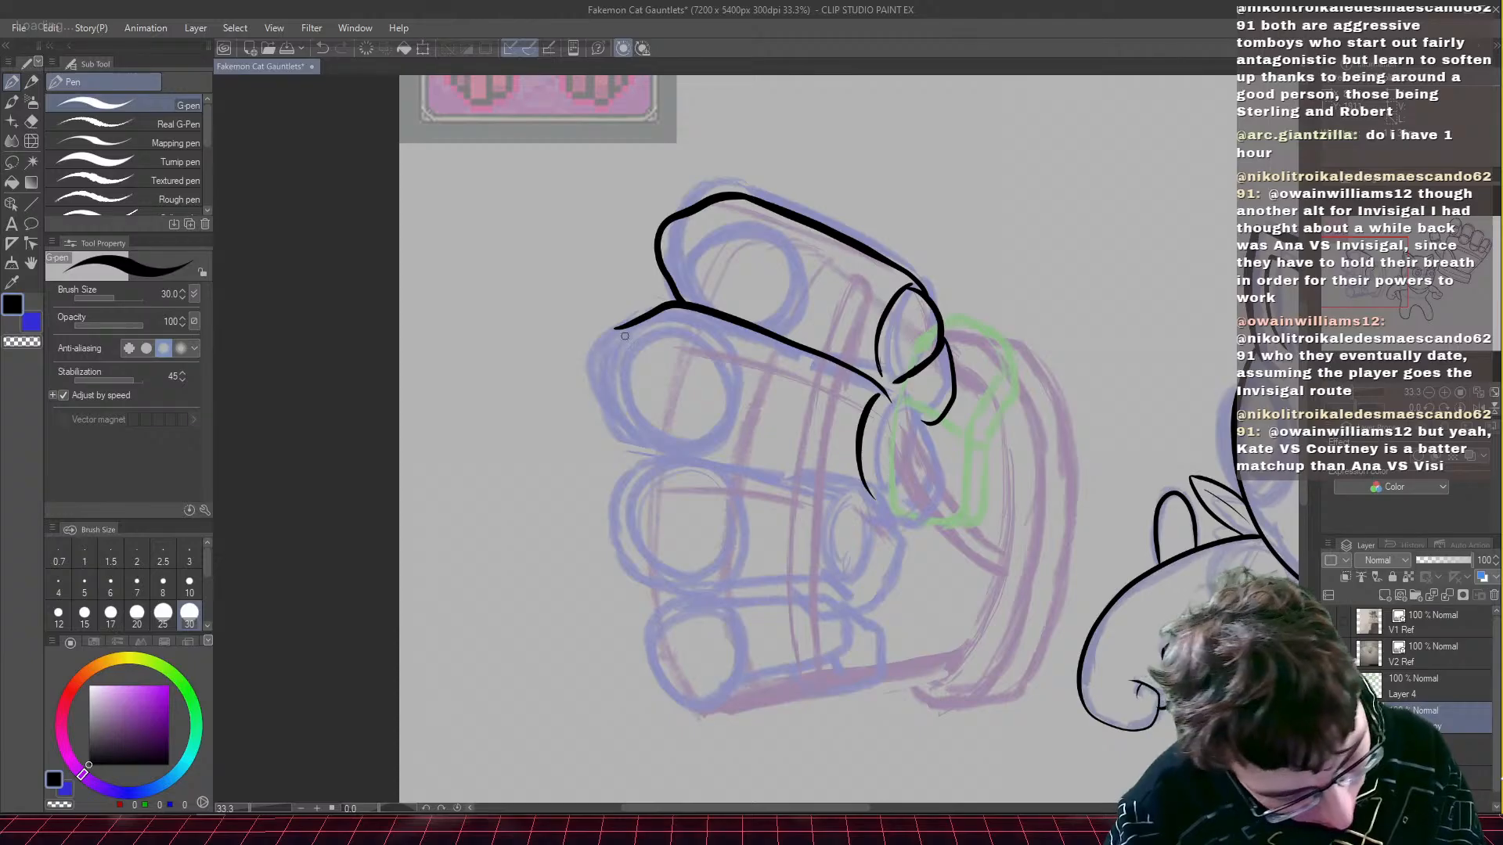
drag(621, 329, 599, 372)
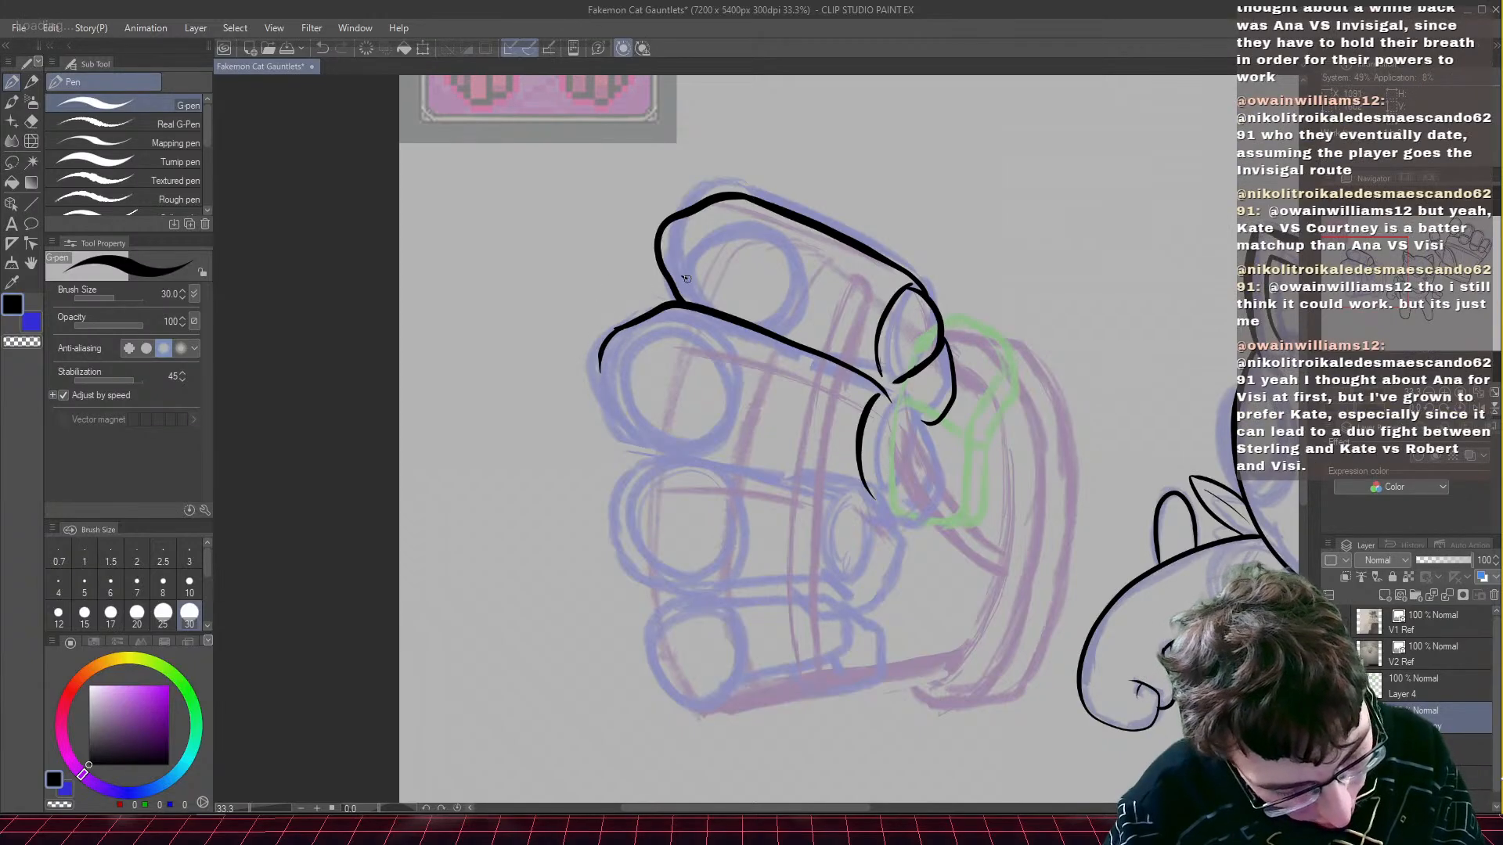
drag(685, 279, 836, 327)
drag(725, 212, 858, 252)
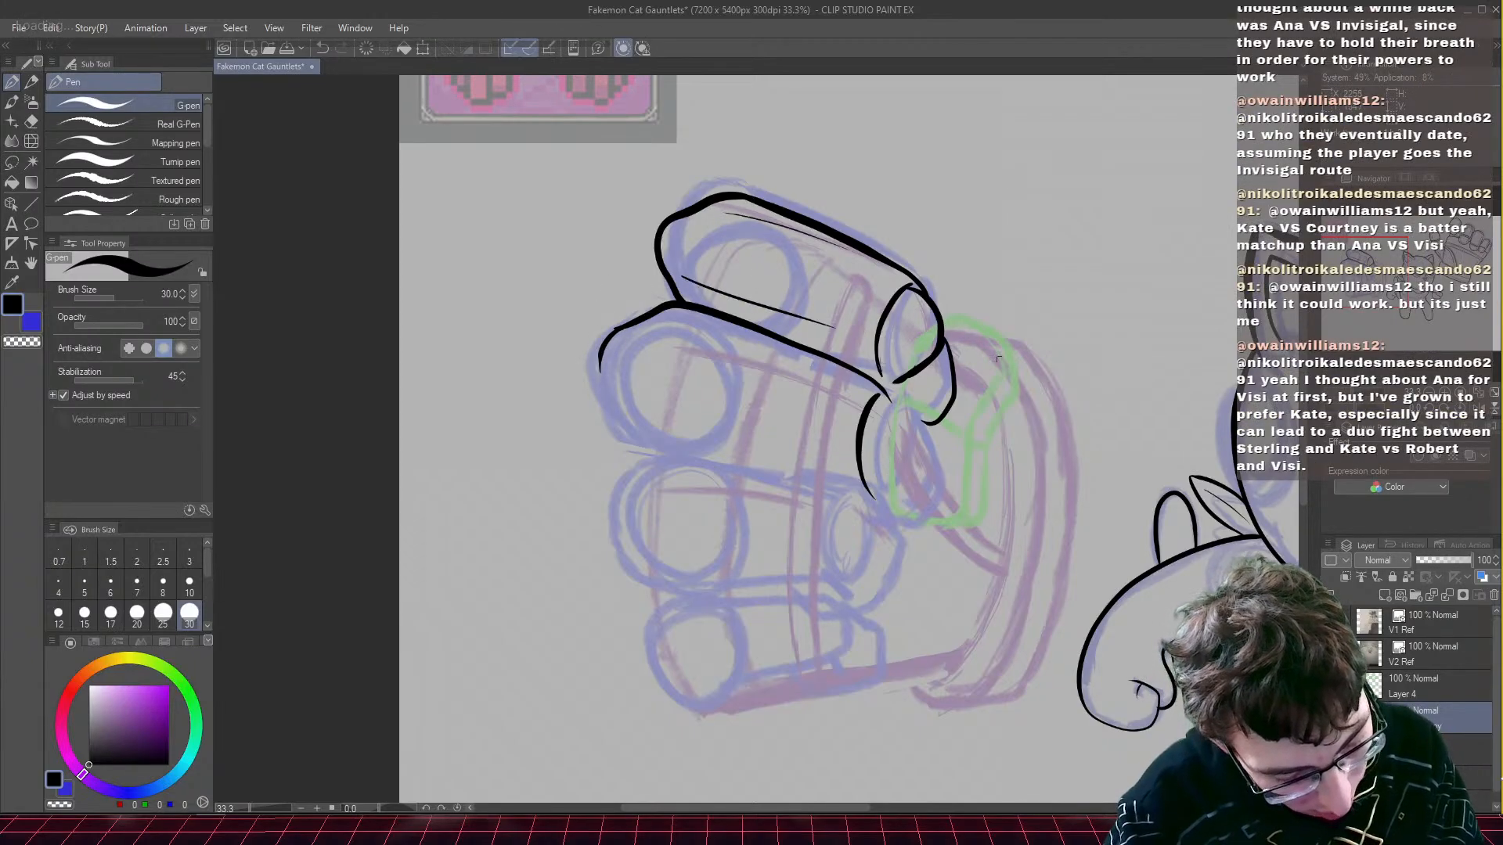
- Ink the second finger's rounded knuckle and lower edge, plus the upper arc of its oval end
mouse_move(619, 329)
mouse_down()
mouse_move(601, 374)
mouse_move(627, 431)
mouse_move(853, 489)
mouse_up()
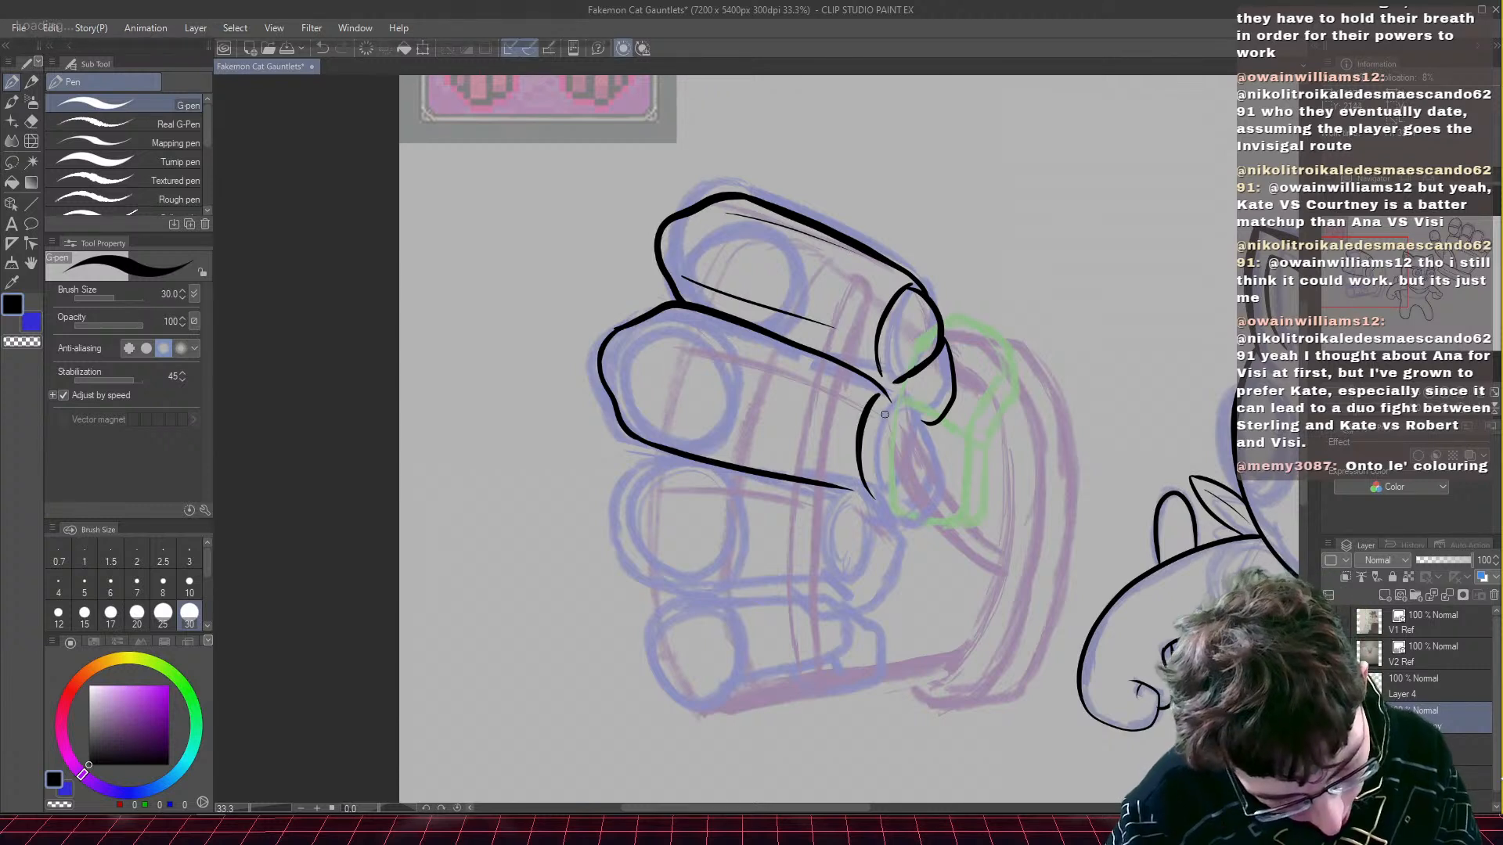
mouse_move(878, 398)
mouse_down()
mouse_move(915, 435)
mouse_move(898, 458)
mouse_up()
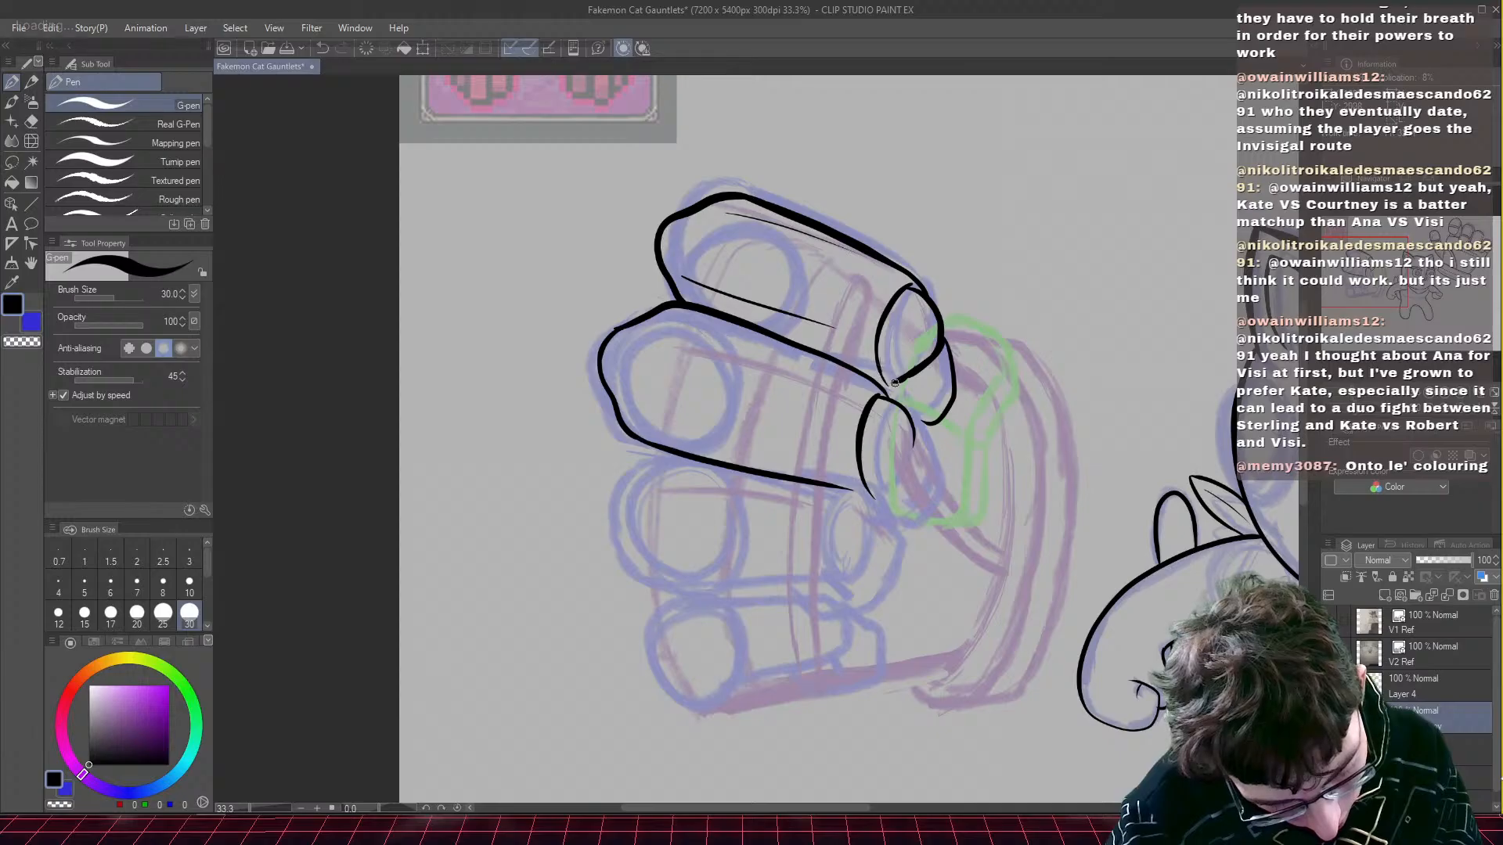
click(30, 121)
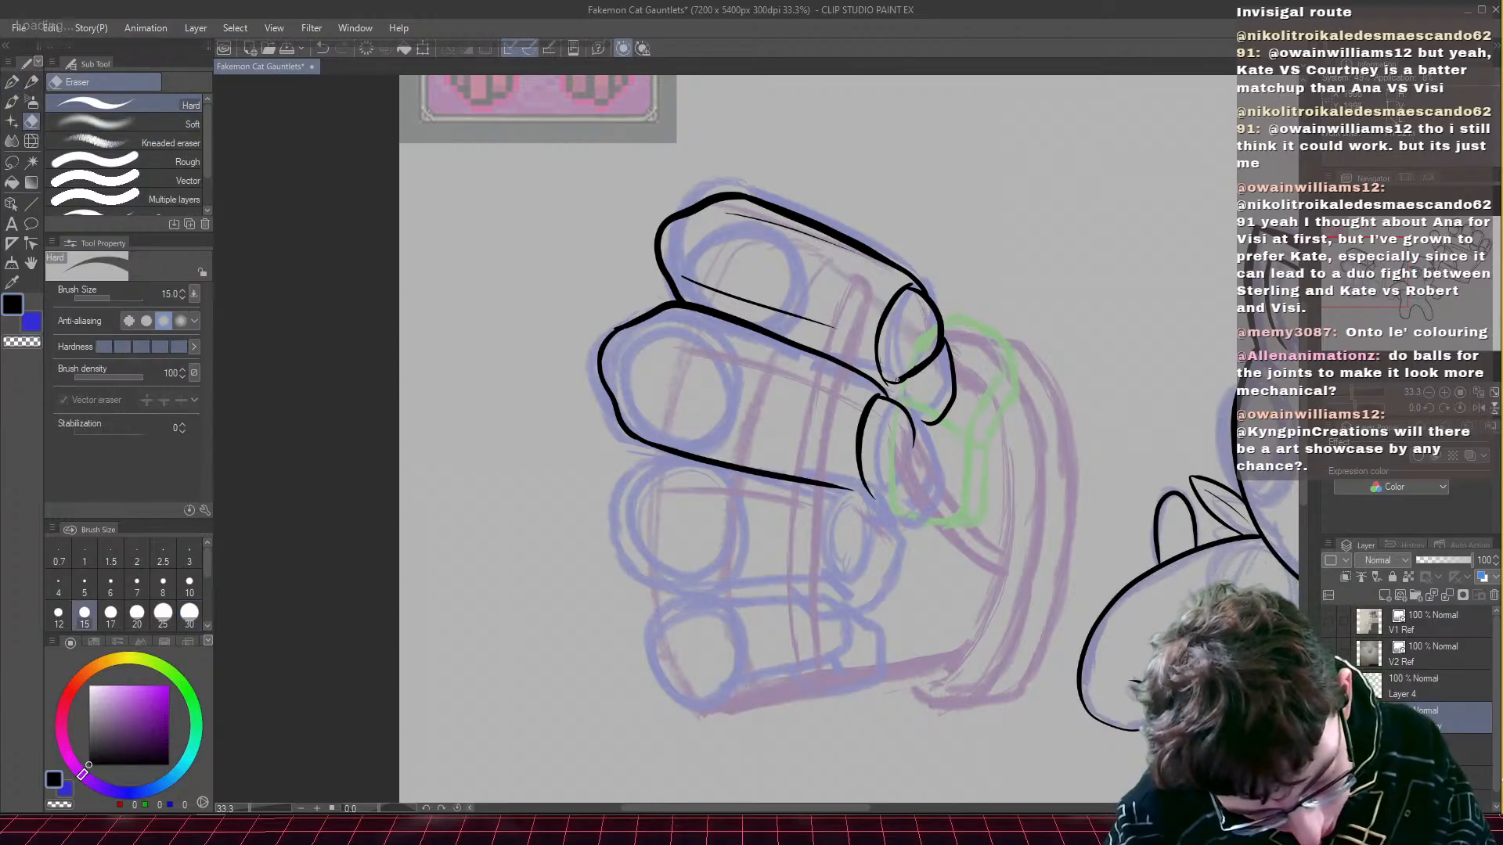
click(12, 82)
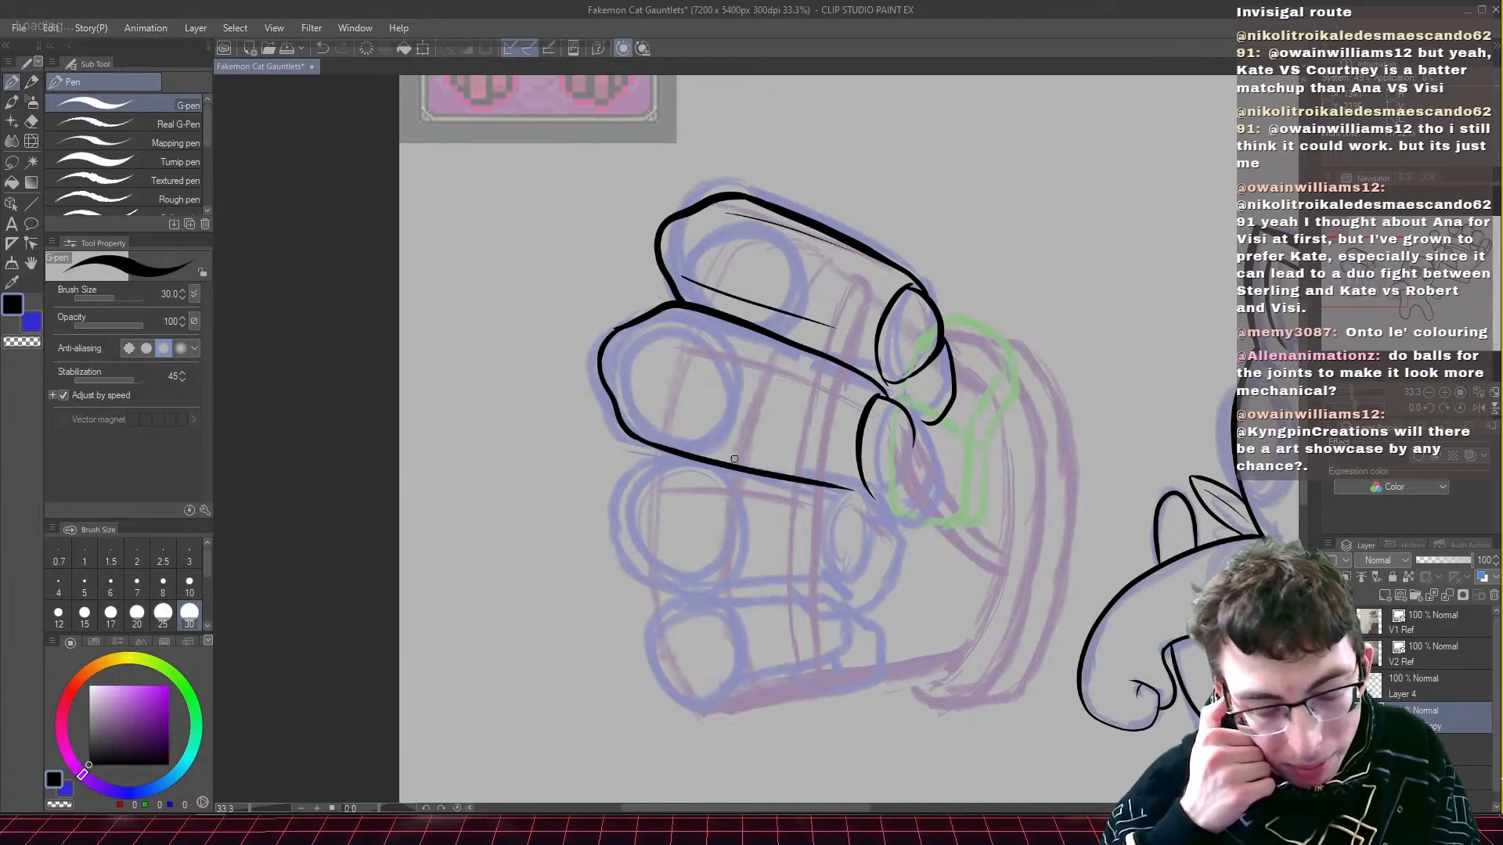
- Ink the third finger's rounded knuckle, then close the second finger's oval end and add the curved segment behind it
mouse_move(664, 451)
mouse_down()
mouse_move(612, 485)
mouse_move(602, 535)
mouse_move(681, 583)
mouse_up()
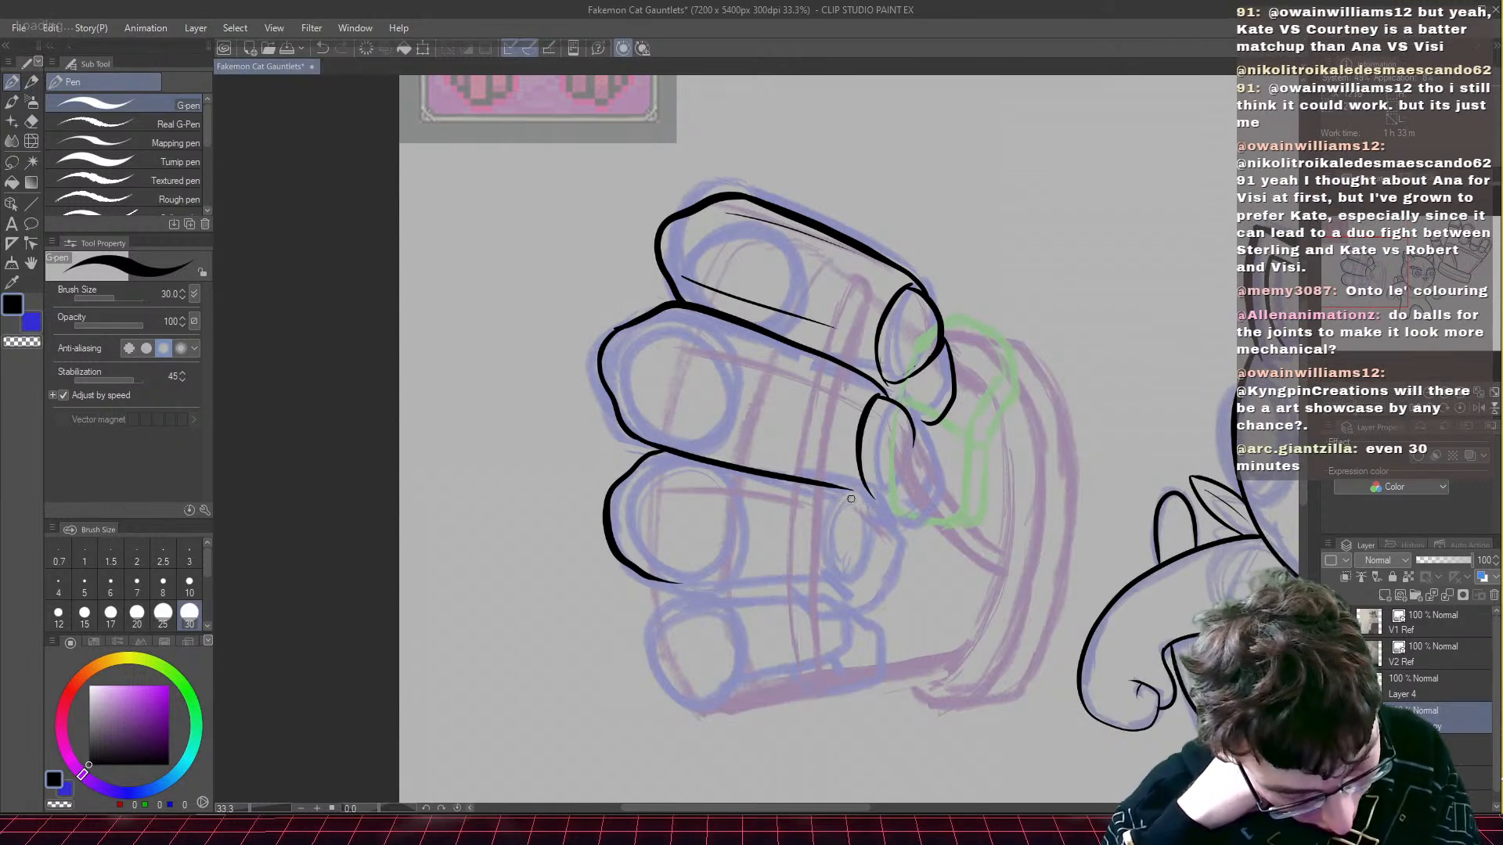
drag(870, 497, 850, 491)
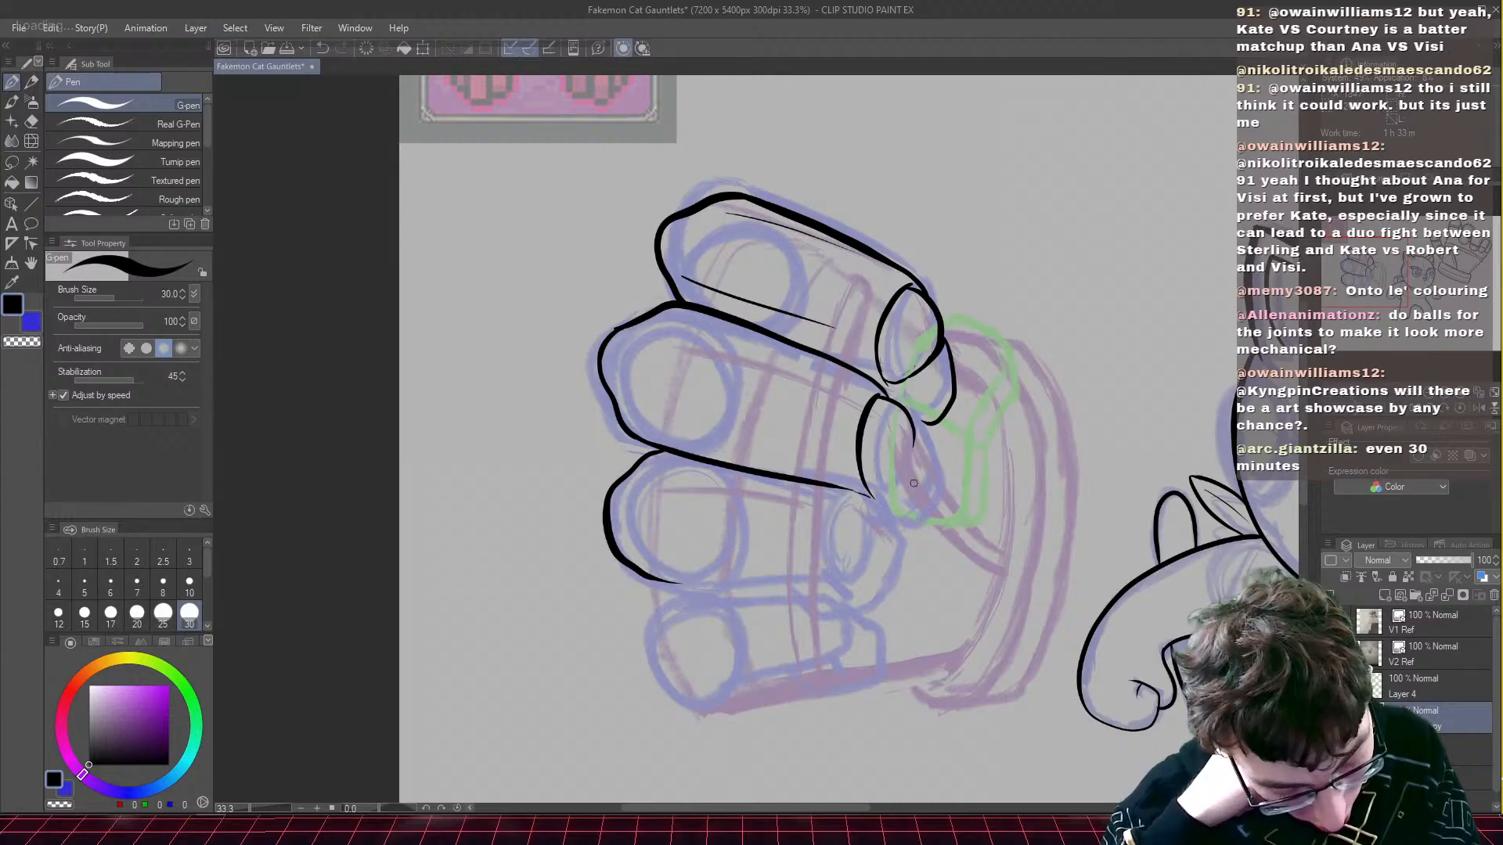
drag(918, 436, 875, 495)
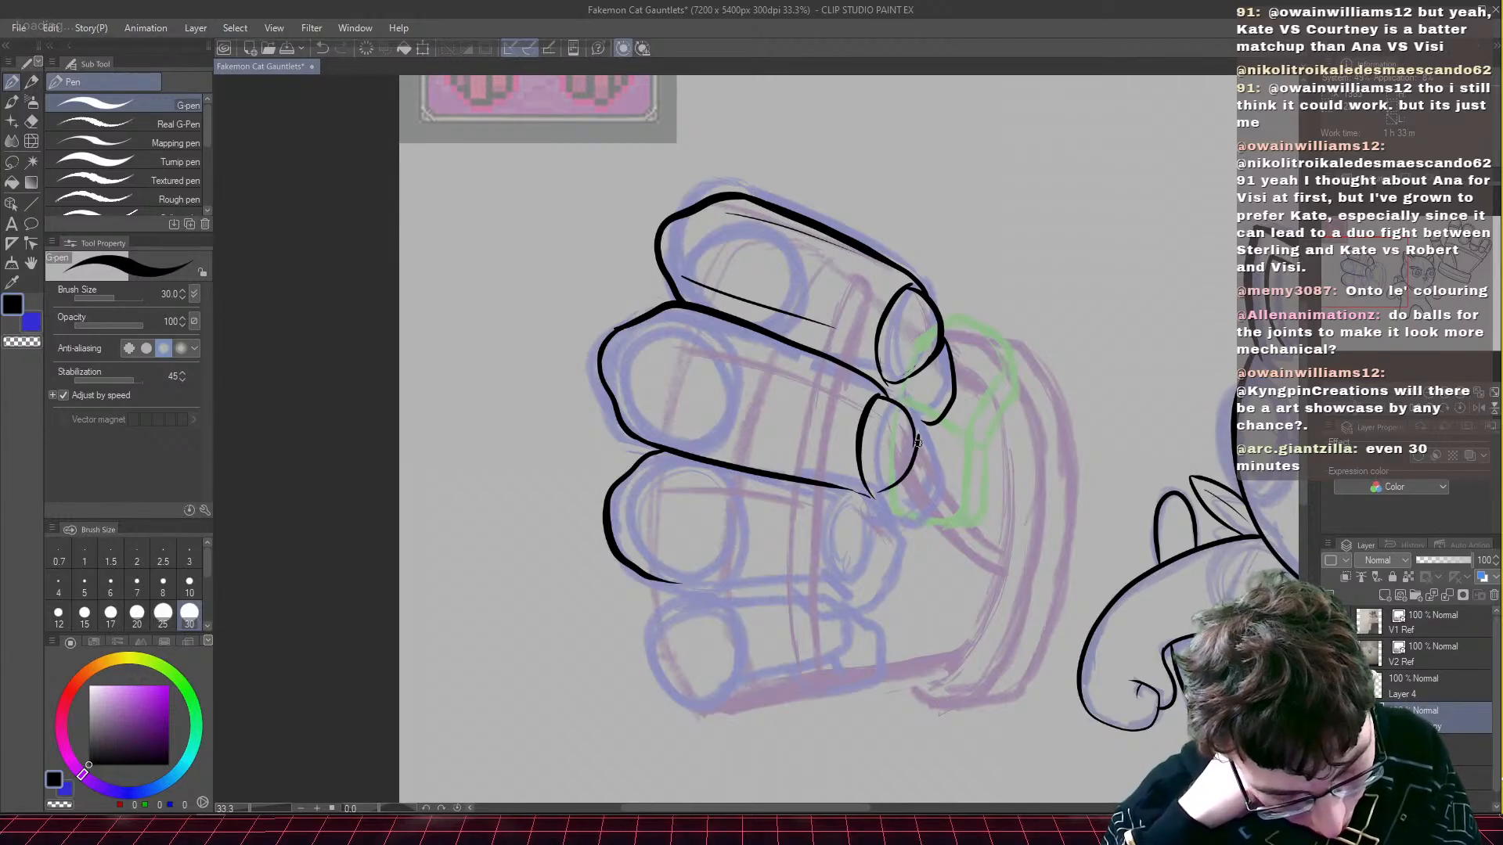
drag(914, 432, 914, 452)
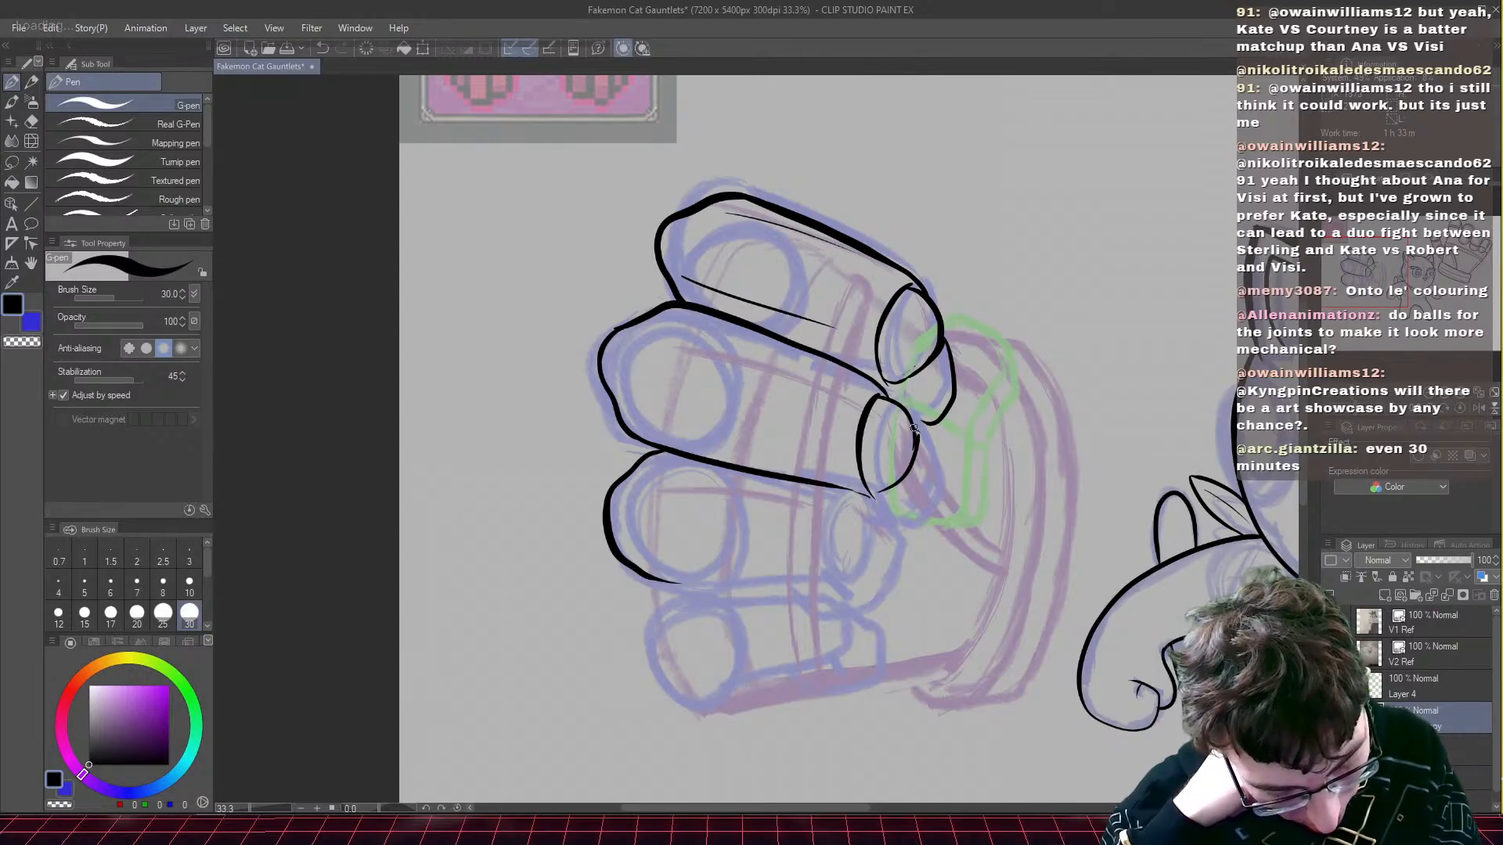
mouse_move(913, 427)
mouse_down()
mouse_move(939, 514)
mouse_move(890, 521)
mouse_move(933, 526)
mouse_move(805, 480)
mouse_up()
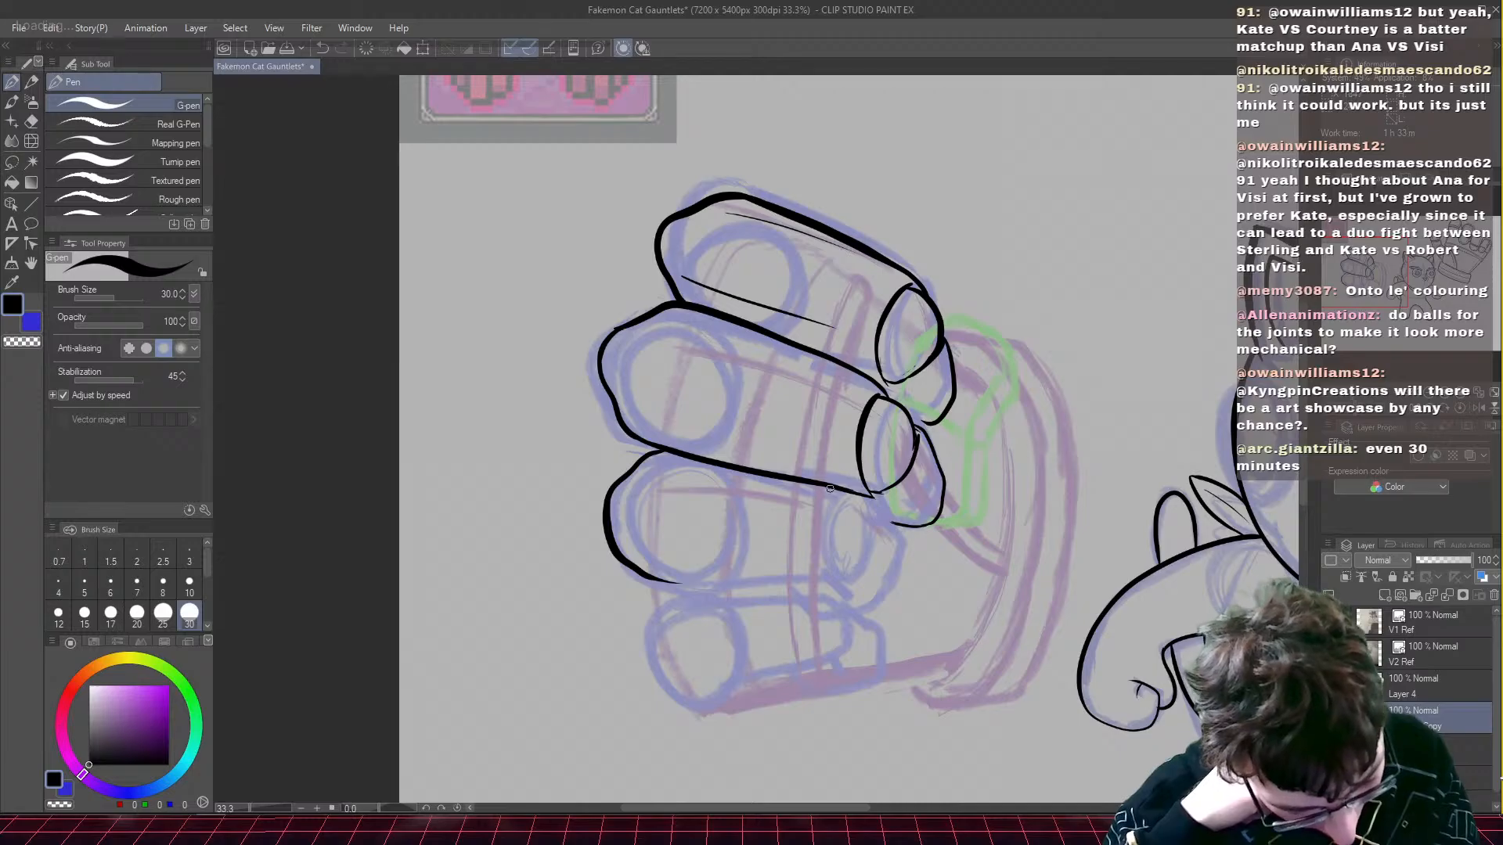
- Ink the third finger's oval end with the curved segment behind it and its lower edge back to the knuckle
mouse_move(829, 489)
mouse_down()
mouse_move(876, 525)
mouse_move(849, 507)
mouse_move(821, 543)
mouse_move(843, 595)
mouse_up()
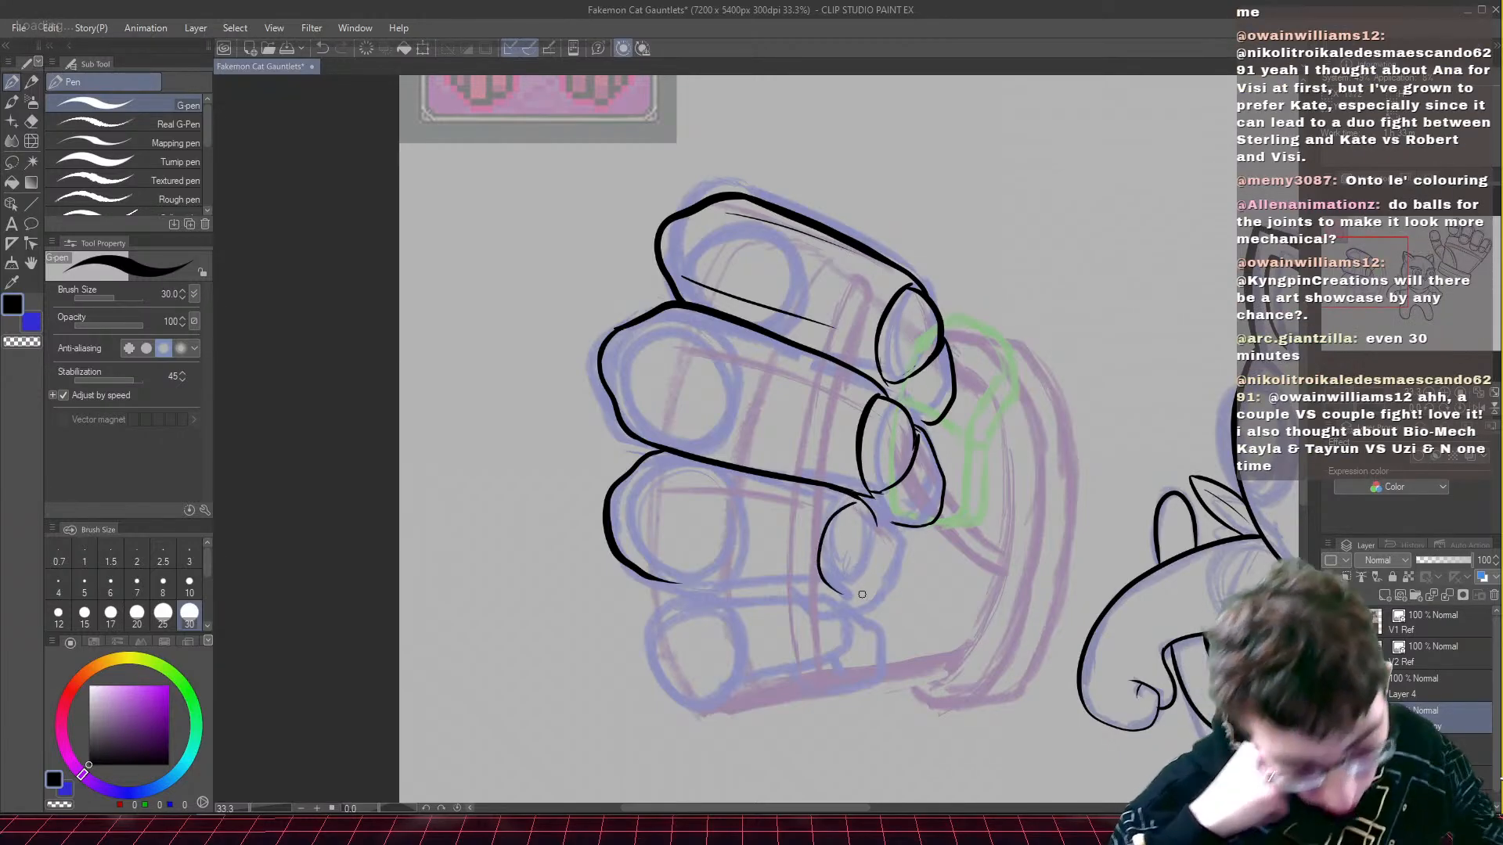
key(ctrl+z)
mouse_move(846, 502)
mouse_down()
mouse_move(832, 518)
mouse_move(843, 591)
mouse_up()
mouse_move(853, 504)
mouse_down()
mouse_move(895, 549)
mouse_move(872, 587)
mouse_move(906, 549)
mouse_move(909, 587)
mouse_move(861, 630)
mouse_move(856, 615)
mouse_up()
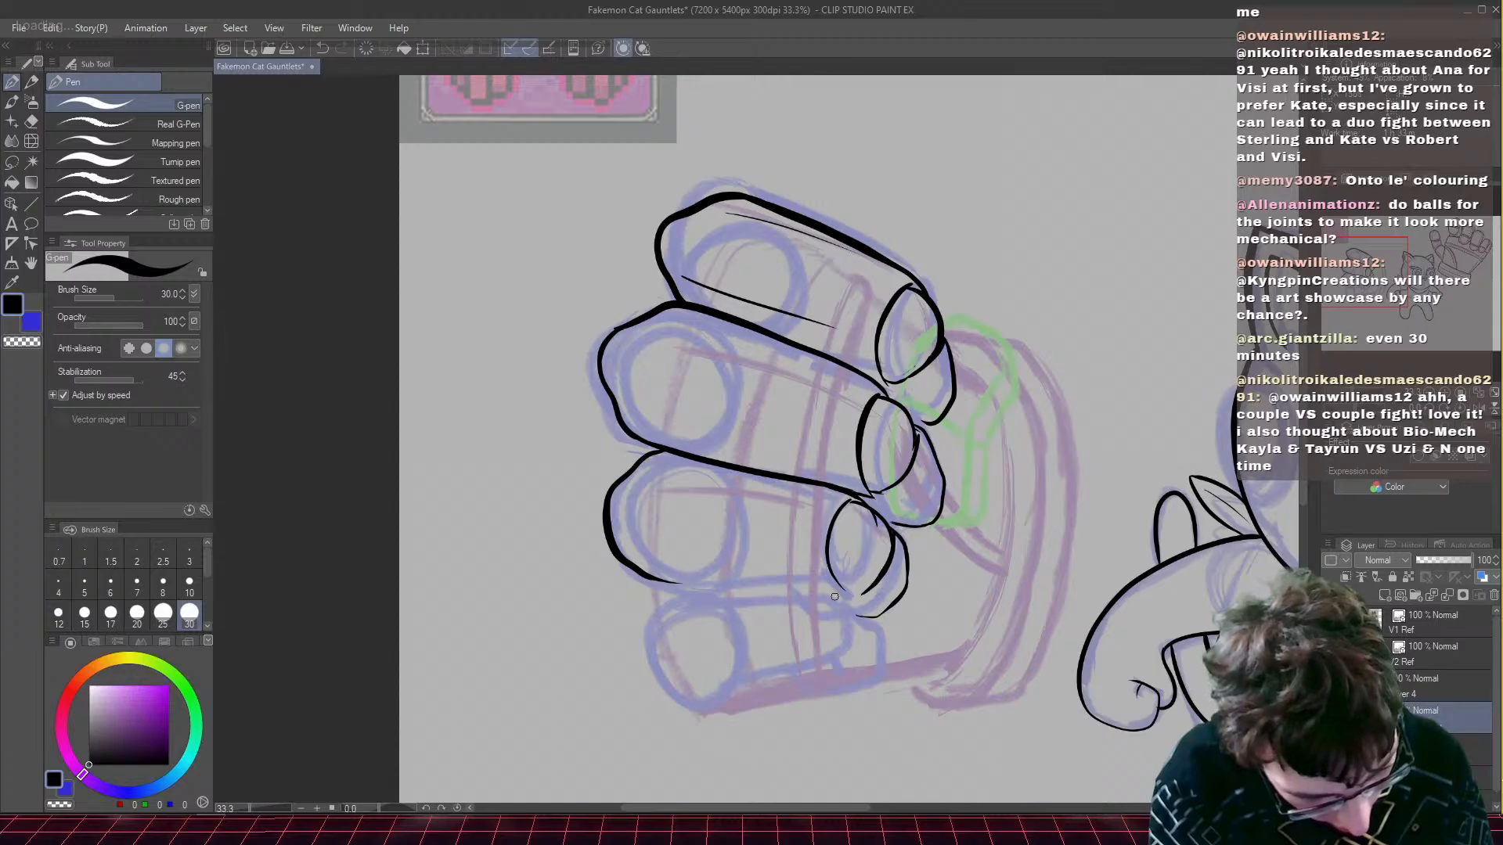
drag(853, 597, 632, 573)
key(ctrl+z)
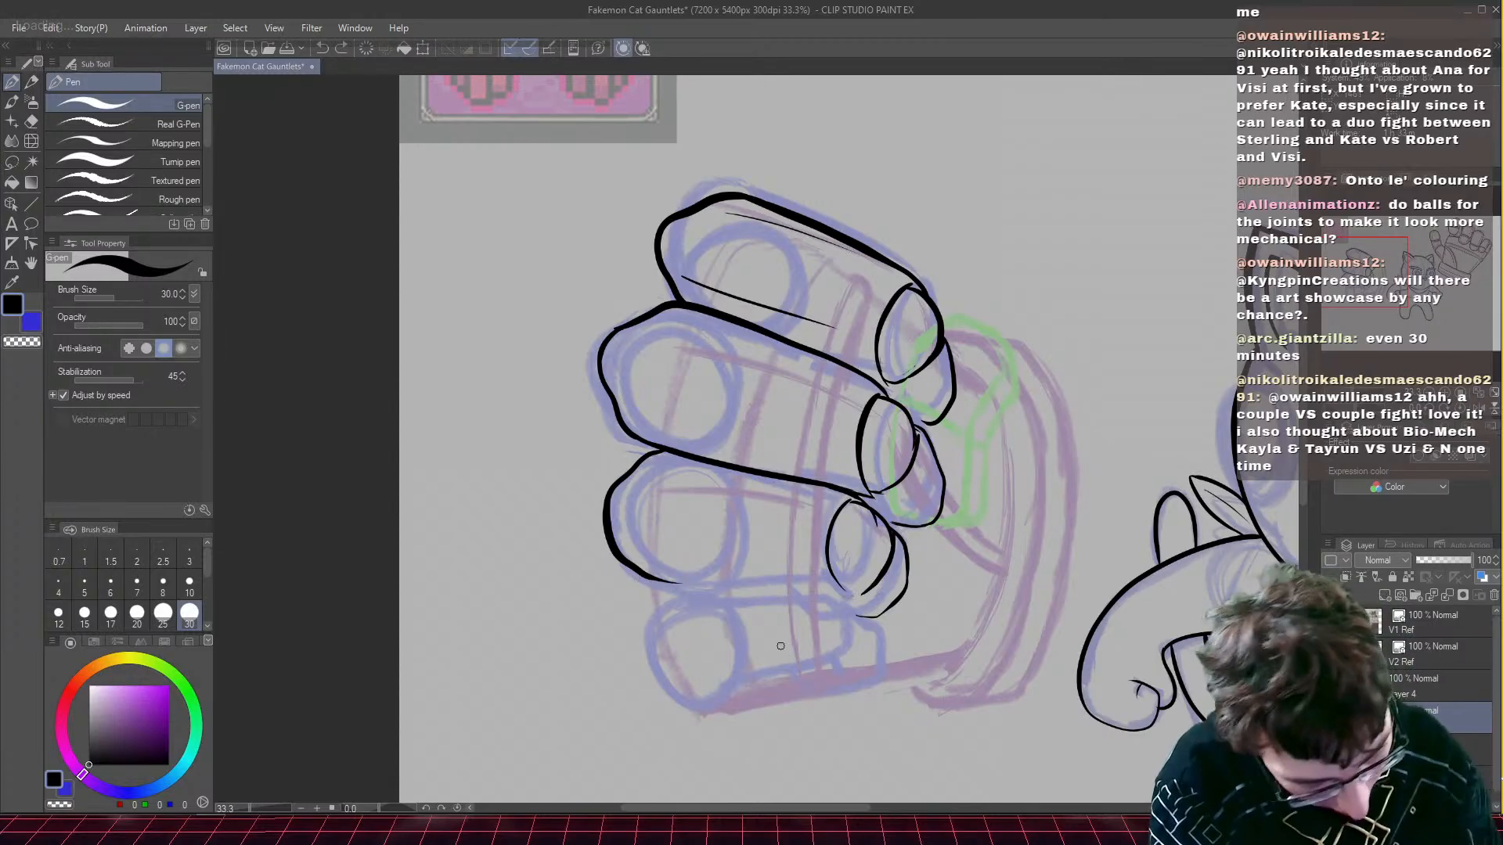
drag(843, 595, 637, 576)
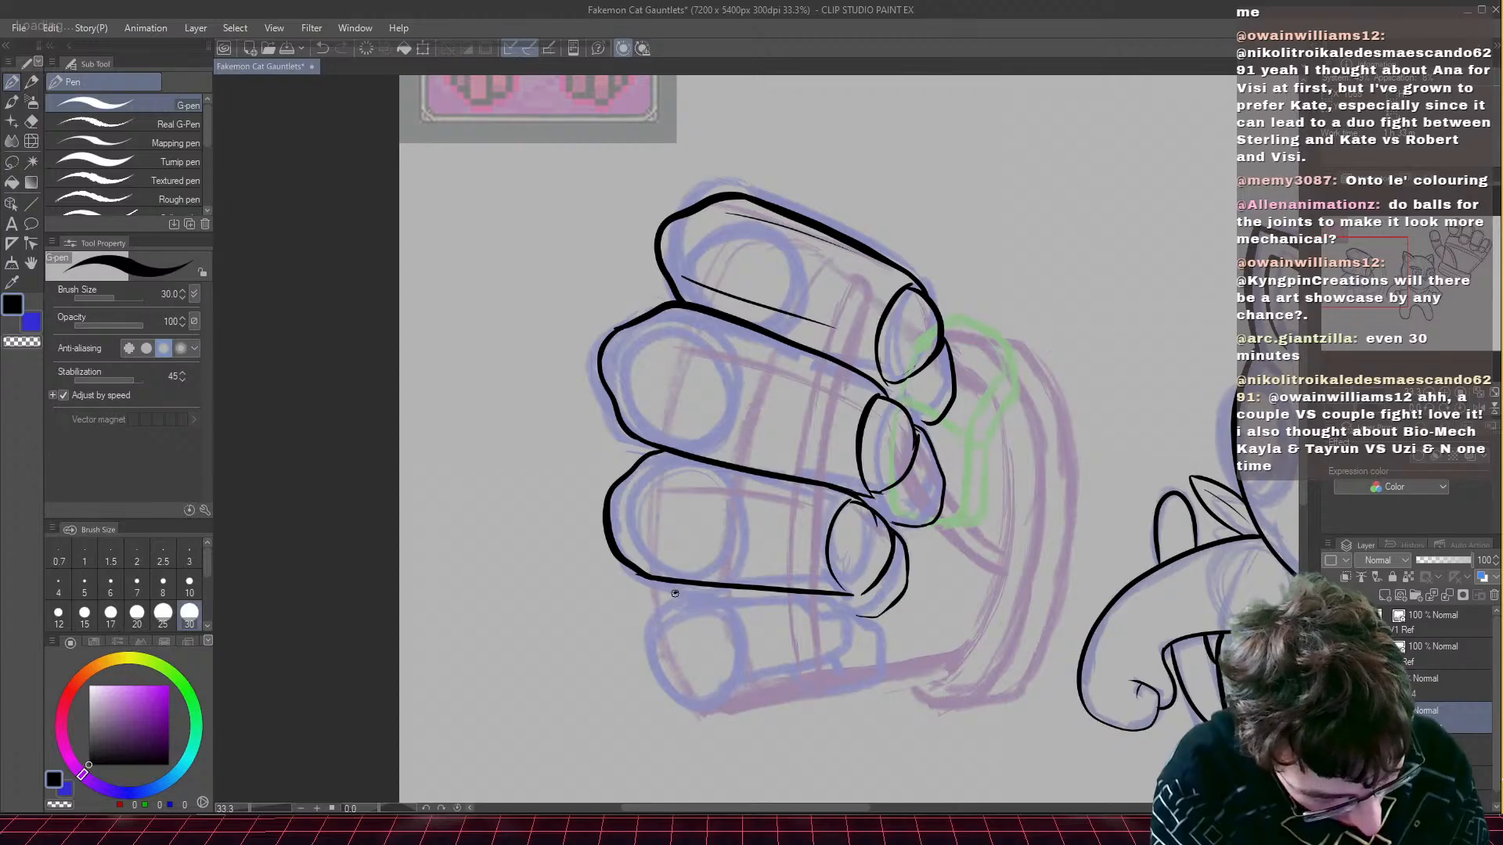
- Ink the lowest finger's full outline below the third finger and its small oval end, following the sketch
mouse_move(674, 593)
mouse_down()
mouse_move(639, 640)
mouse_move(682, 692)
mouse_move(764, 598)
mouse_up()
mouse_move(671, 595)
mouse_down()
mouse_move(849, 609)
mouse_move(859, 660)
mouse_move(734, 703)
mouse_up()
key(ctrl+z)
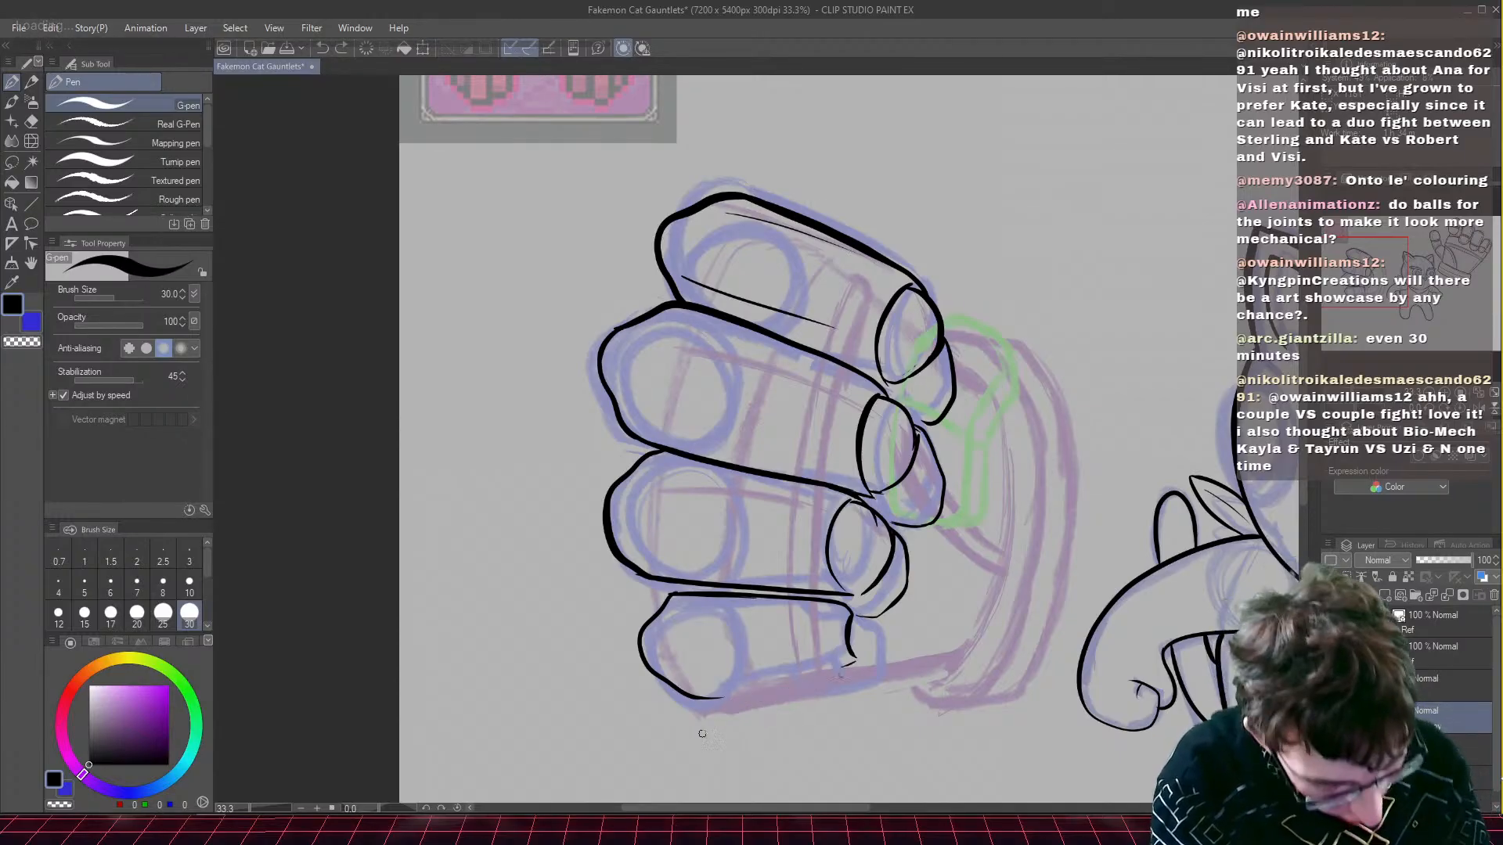
mouse_move(853, 661)
mouse_down()
mouse_move(719, 697)
mouse_move(675, 691)
mouse_up()
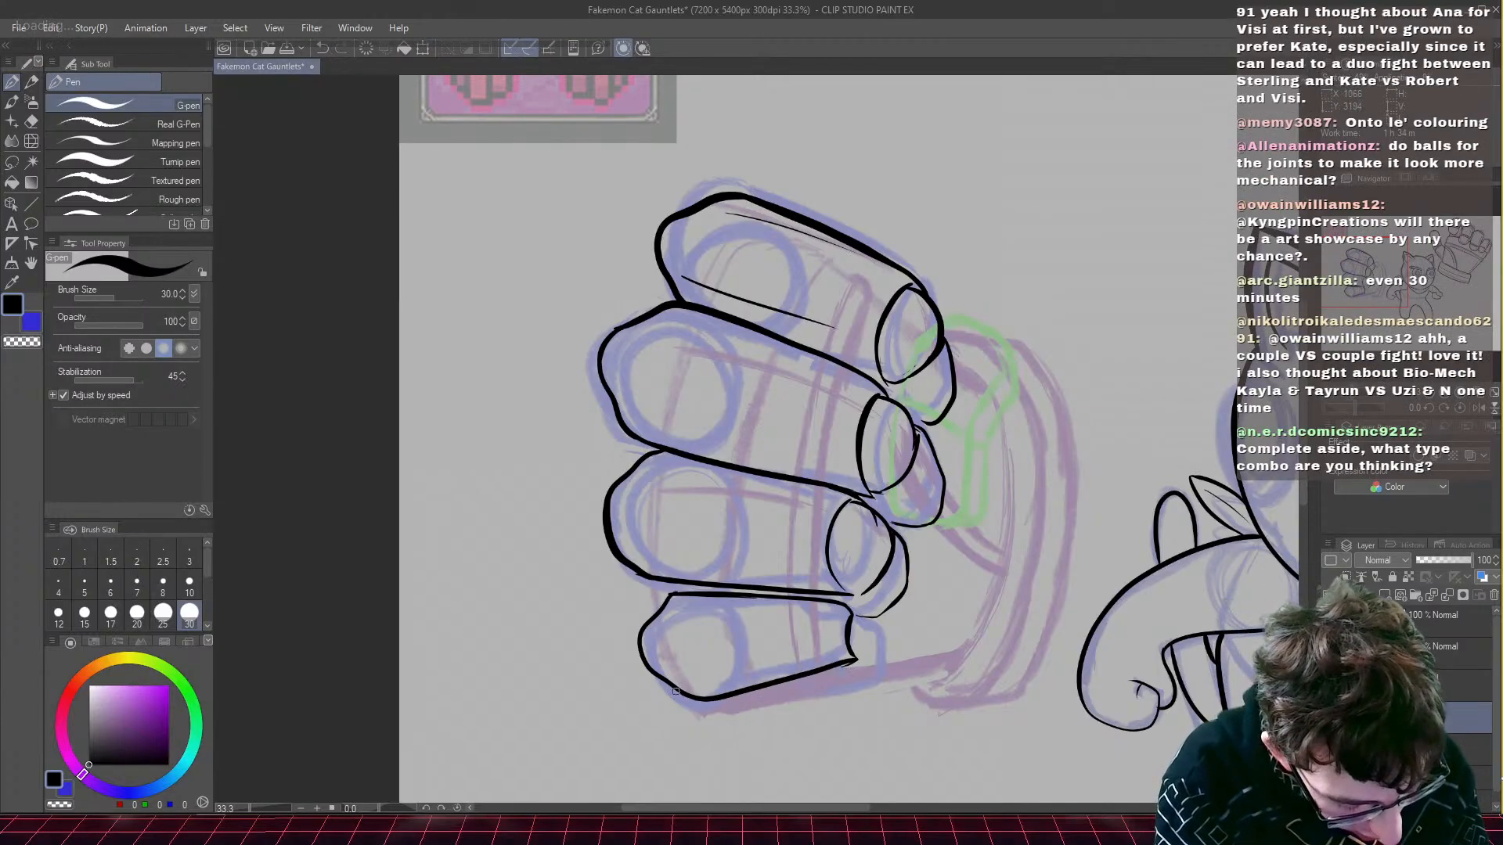
drag(853, 664, 741, 673)
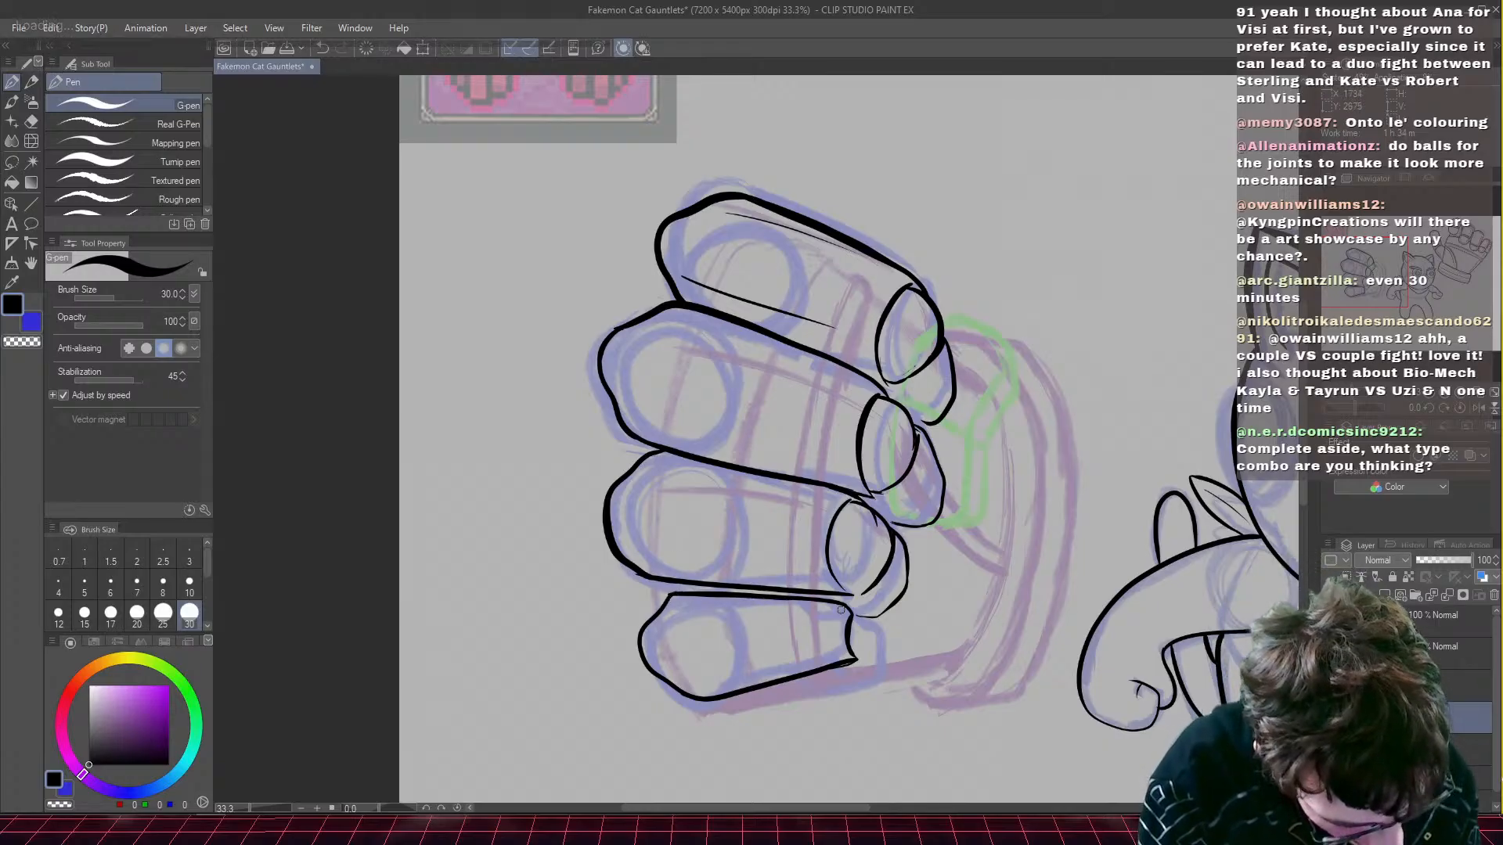
drag(668, 597, 651, 626)
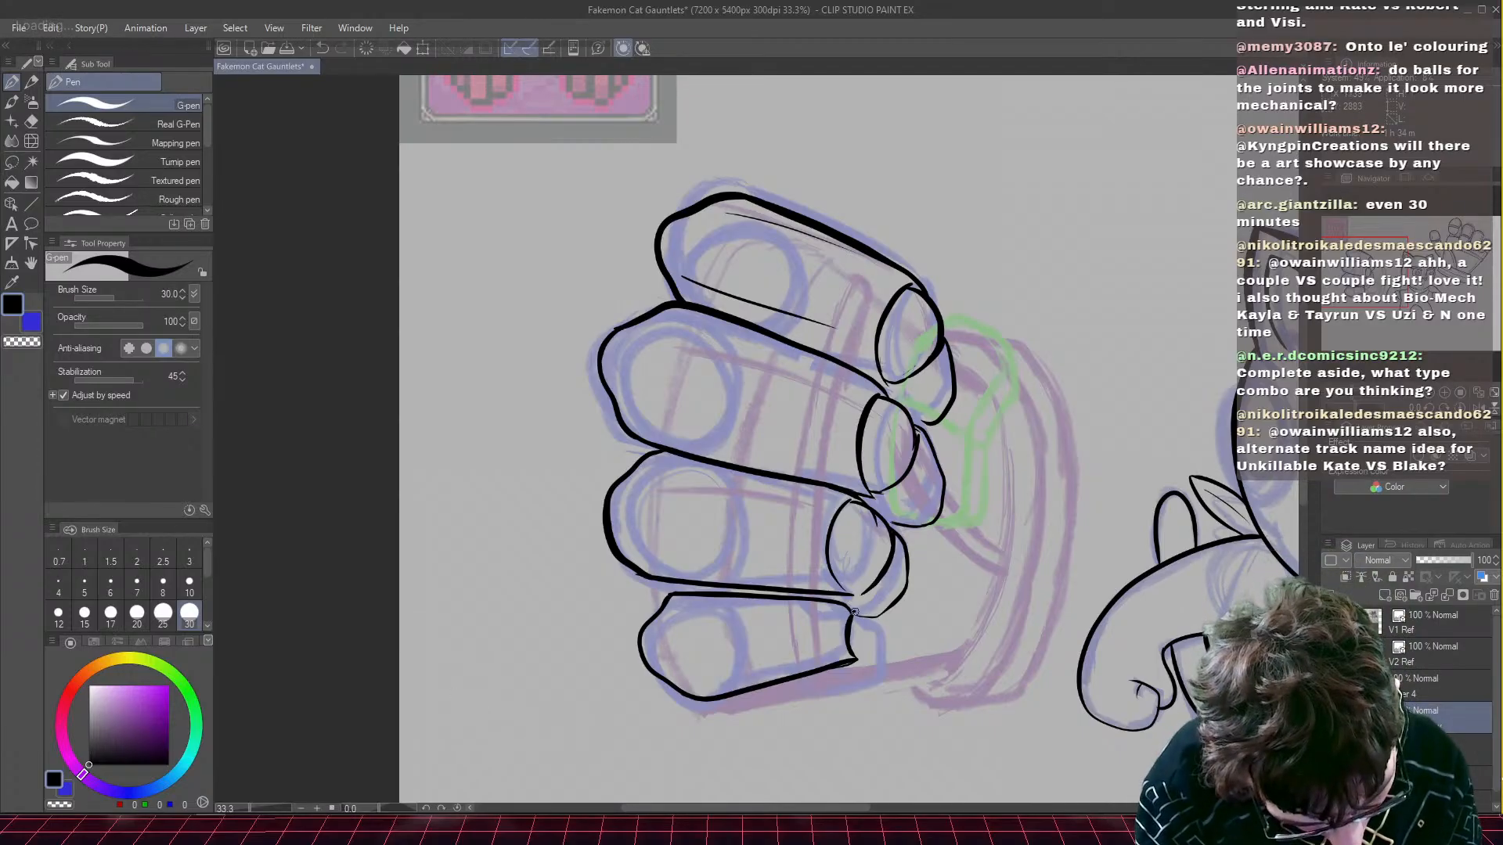
mouse_move(854, 612)
mouse_down()
mouse_move(878, 637)
mouse_move(852, 662)
mouse_up()
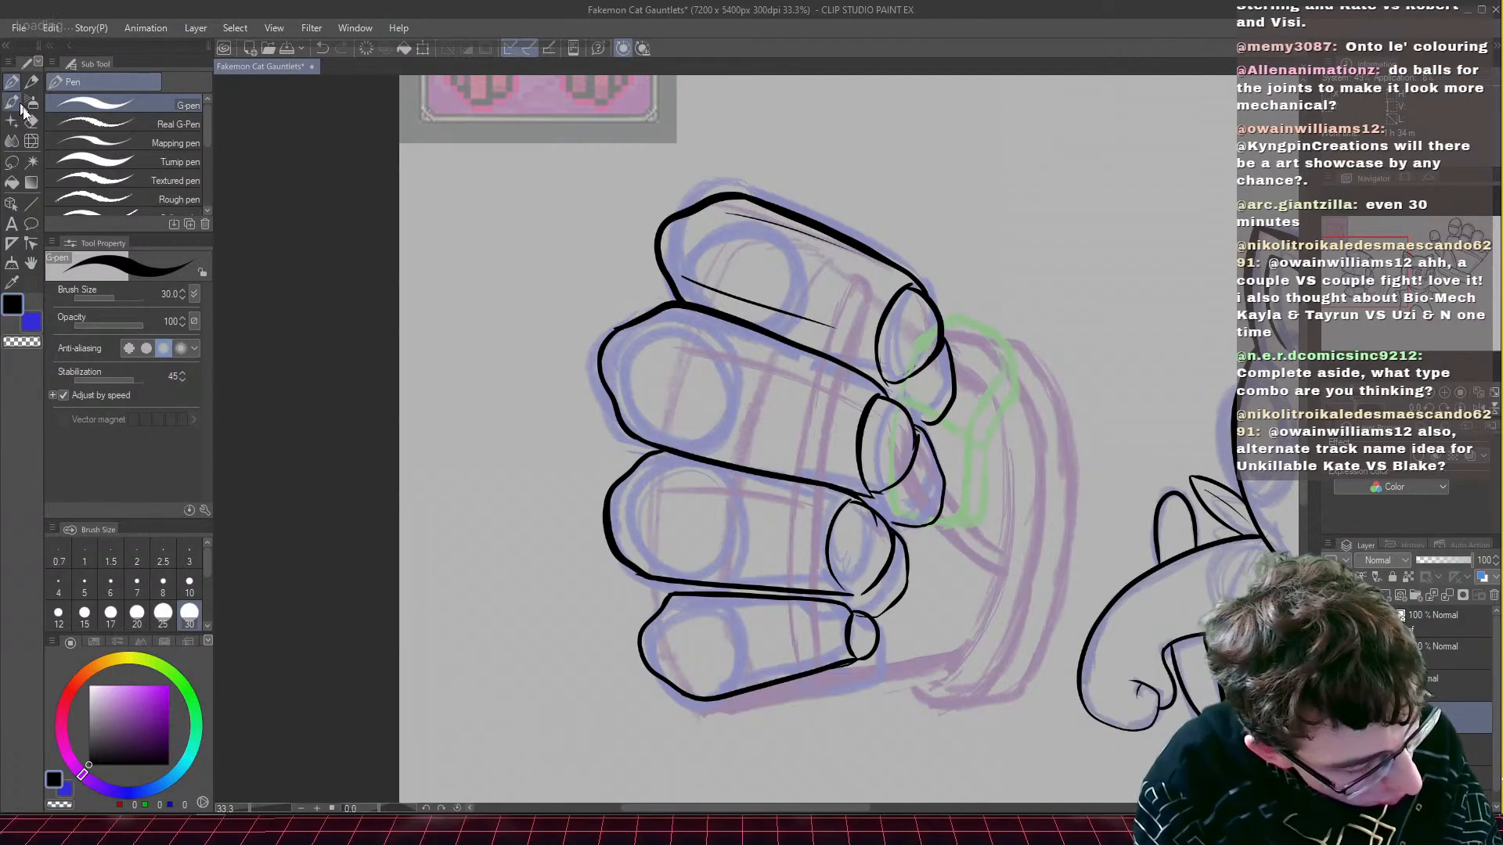
- Undo the lowest finger's oval end, lasso and move its outline up against the third finger with a 1.0 degree rotation, and save
key(ctrl+z)
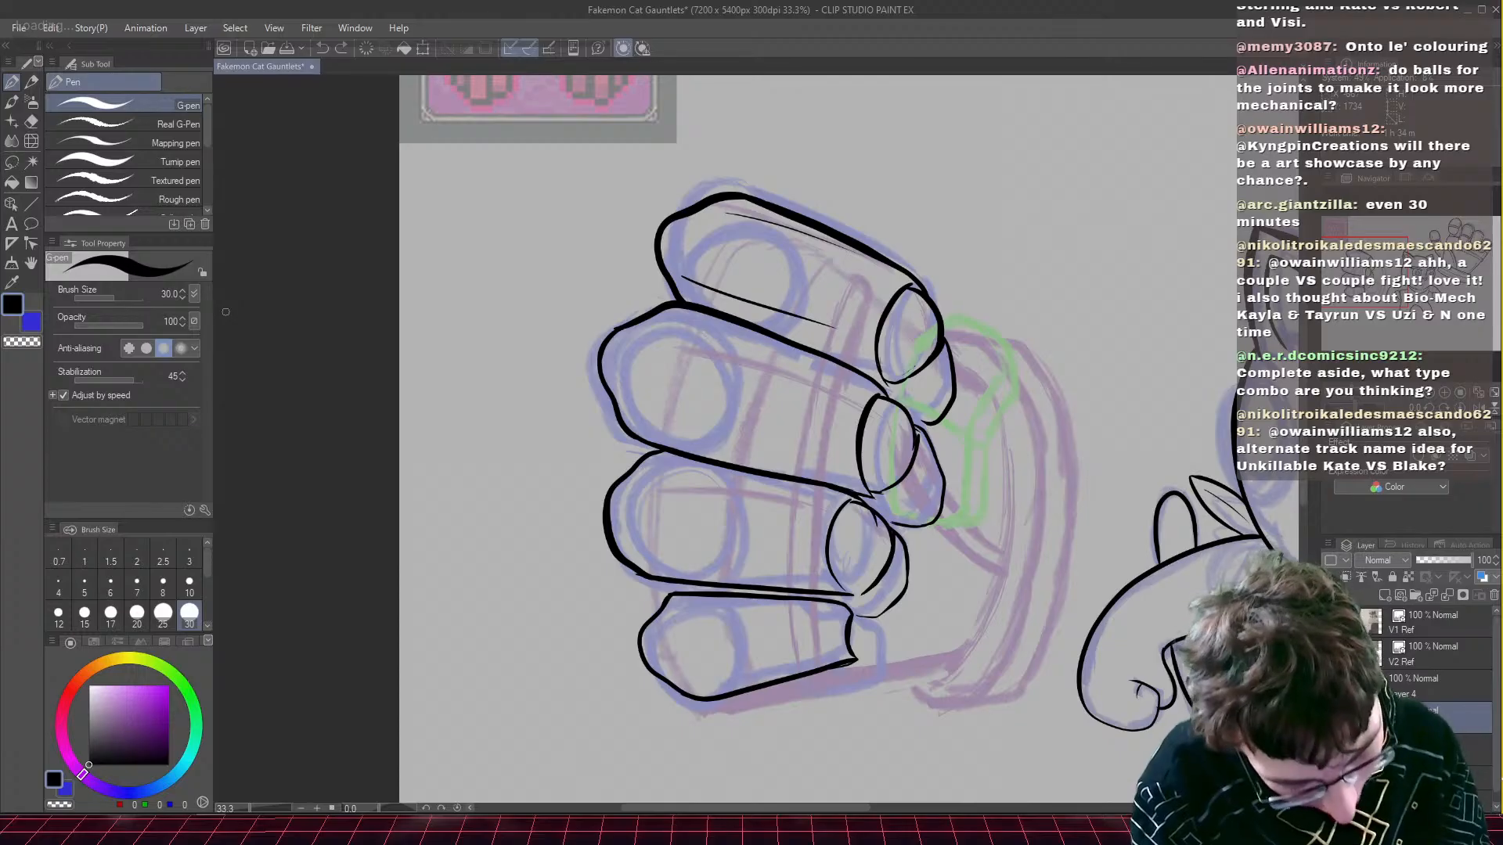
click(12, 162)
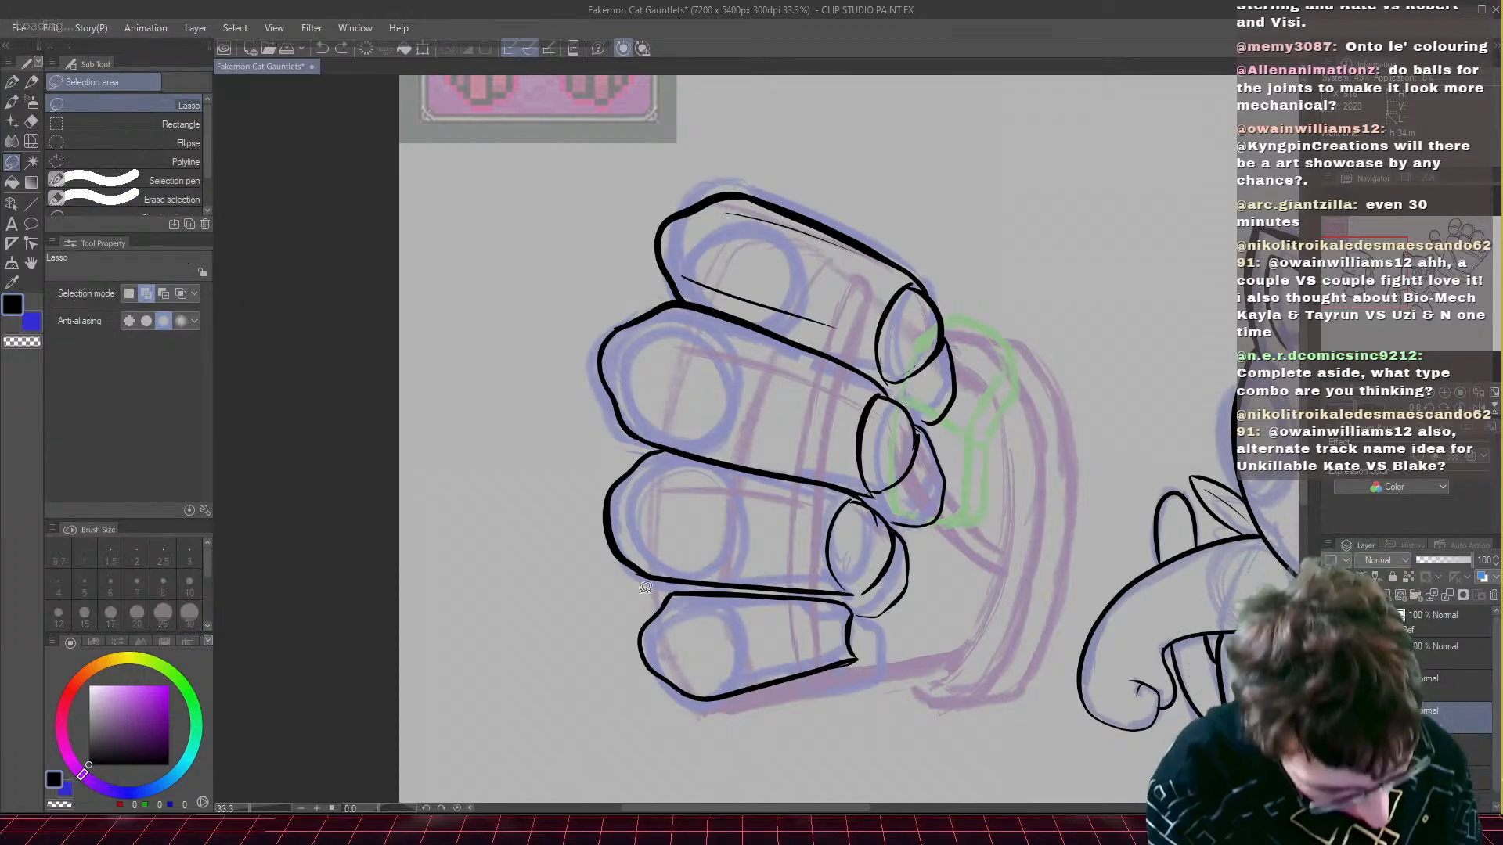
mouse_move(645, 586)
mouse_down()
mouse_move(859, 694)
mouse_move(876, 648)
mouse_move(853, 599)
mouse_move(759, 586)
mouse_up()
drag(660, 585, 961, 600)
scroll(659, 585, up, 1)
mouse_move(824, 585)
mouse_down()
mouse_move(665, 586)
mouse_move(896, 596)
mouse_move(811, 677)
mouse_up()
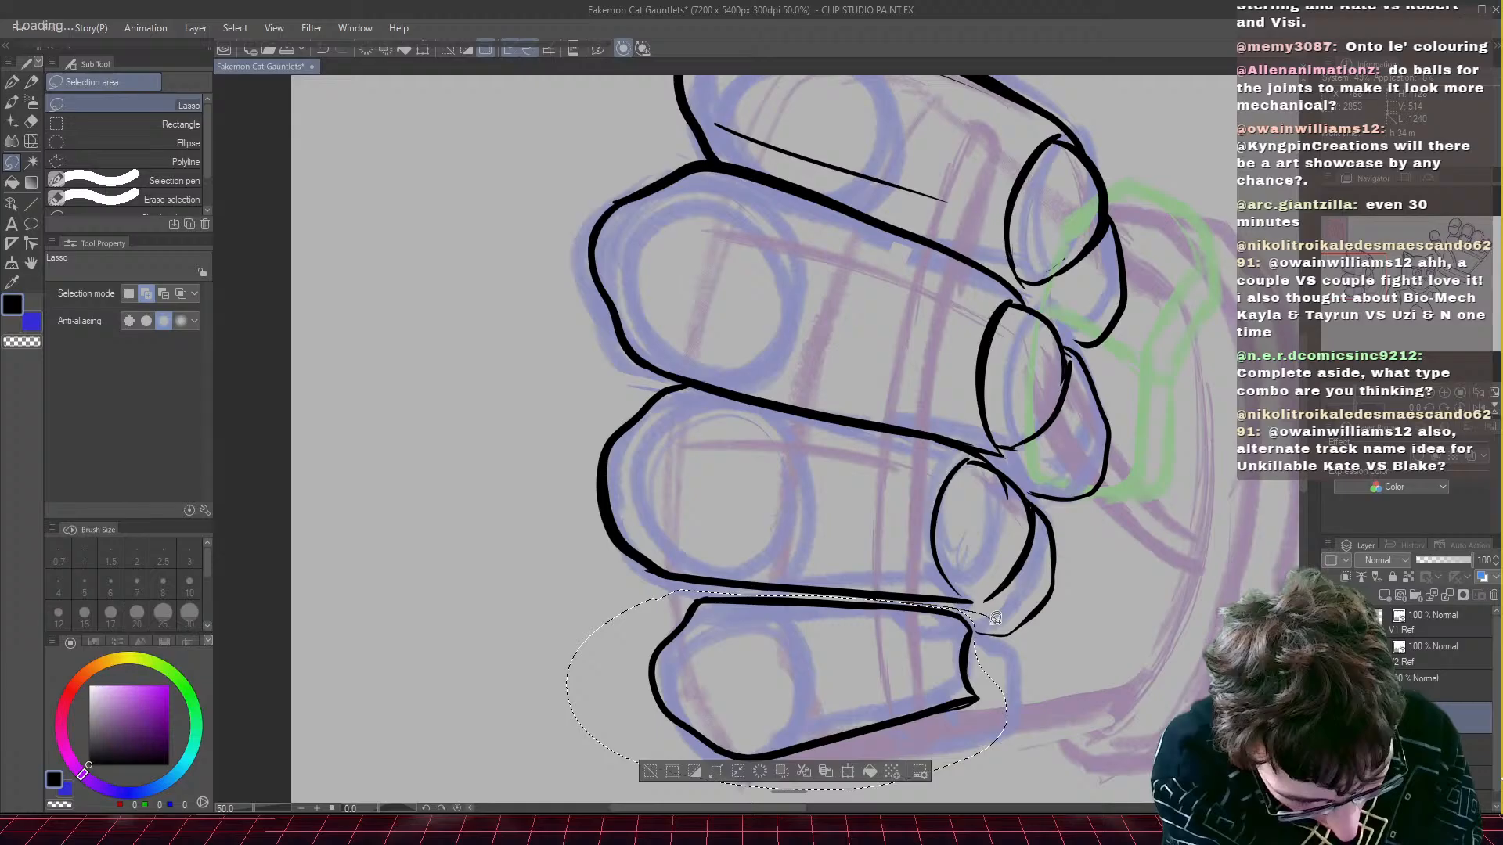
click(848, 773)
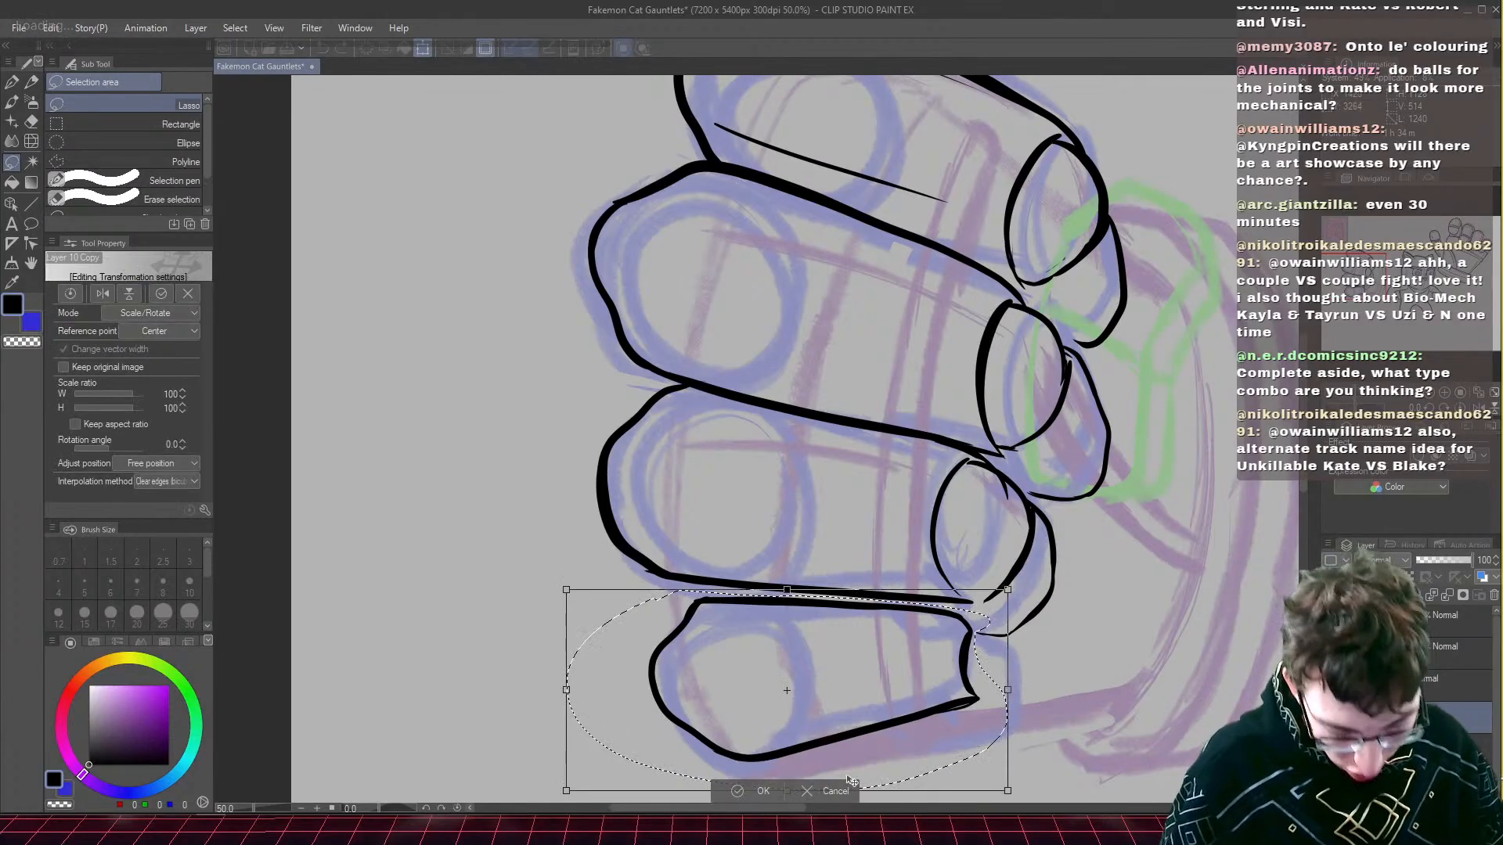
mouse_move(851, 781)
mouse_down()
mouse_move(1044, 732)
mouse_move(1037, 697)
mouse_up()
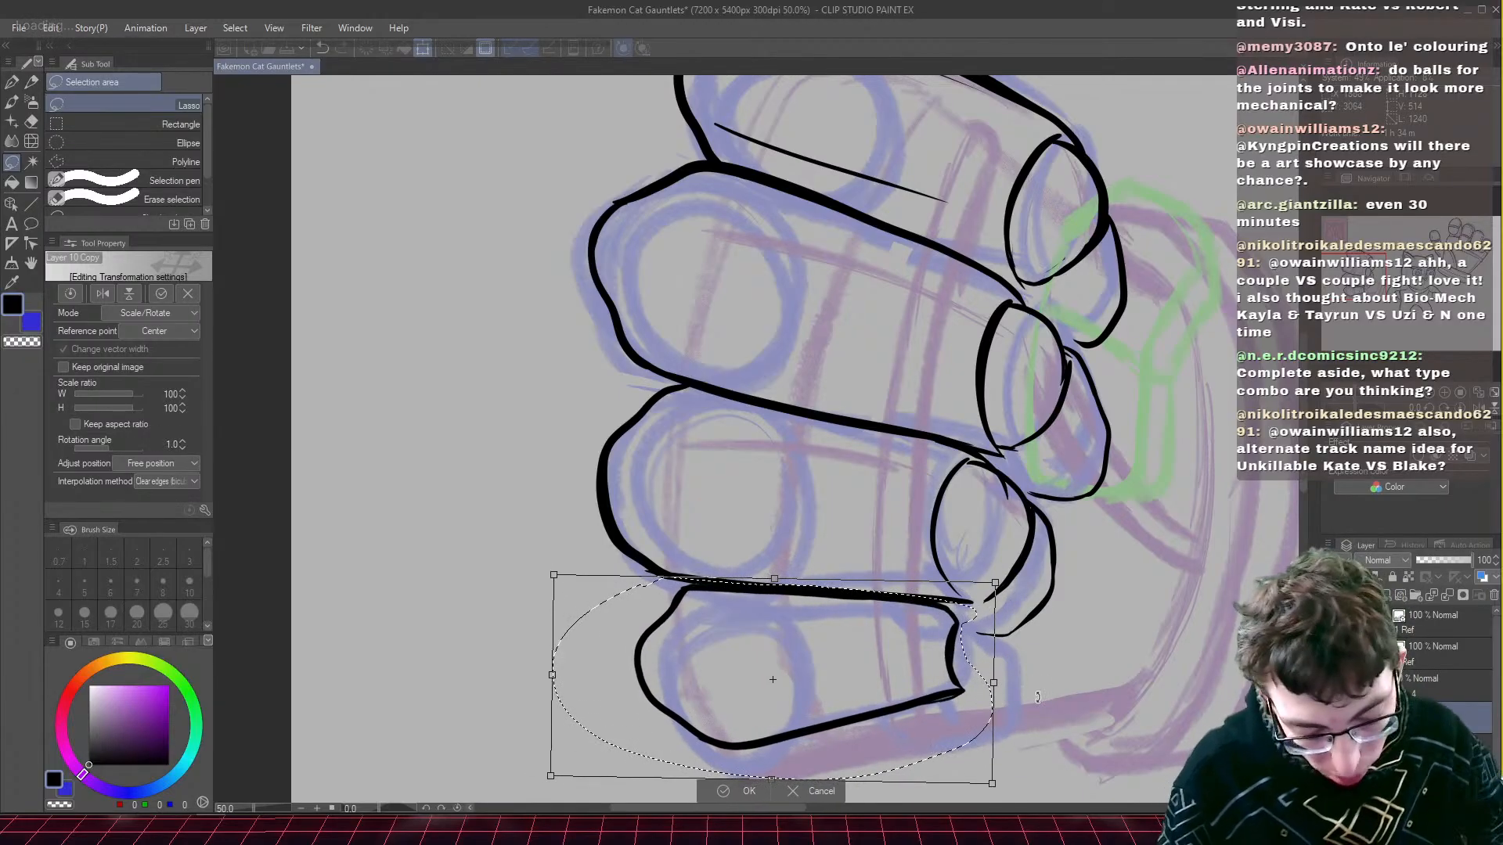
key(Return)
key(ctrl+d)
key(ctrl+s)
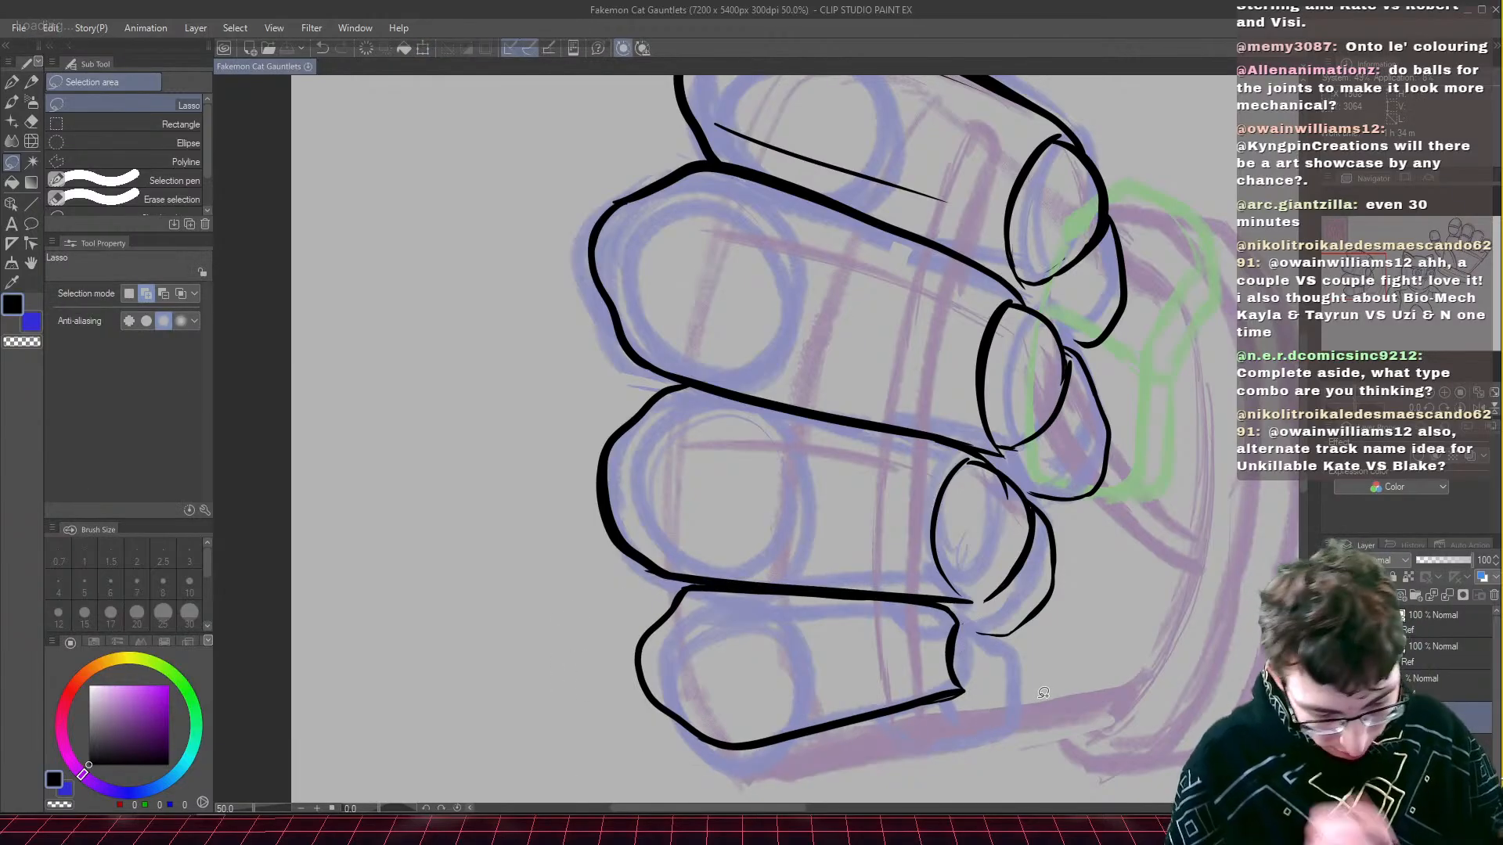
- Ink the lowest finger's small oval end and close the line gaps around the third finger's oval and the second finger's rear segment
key(p)
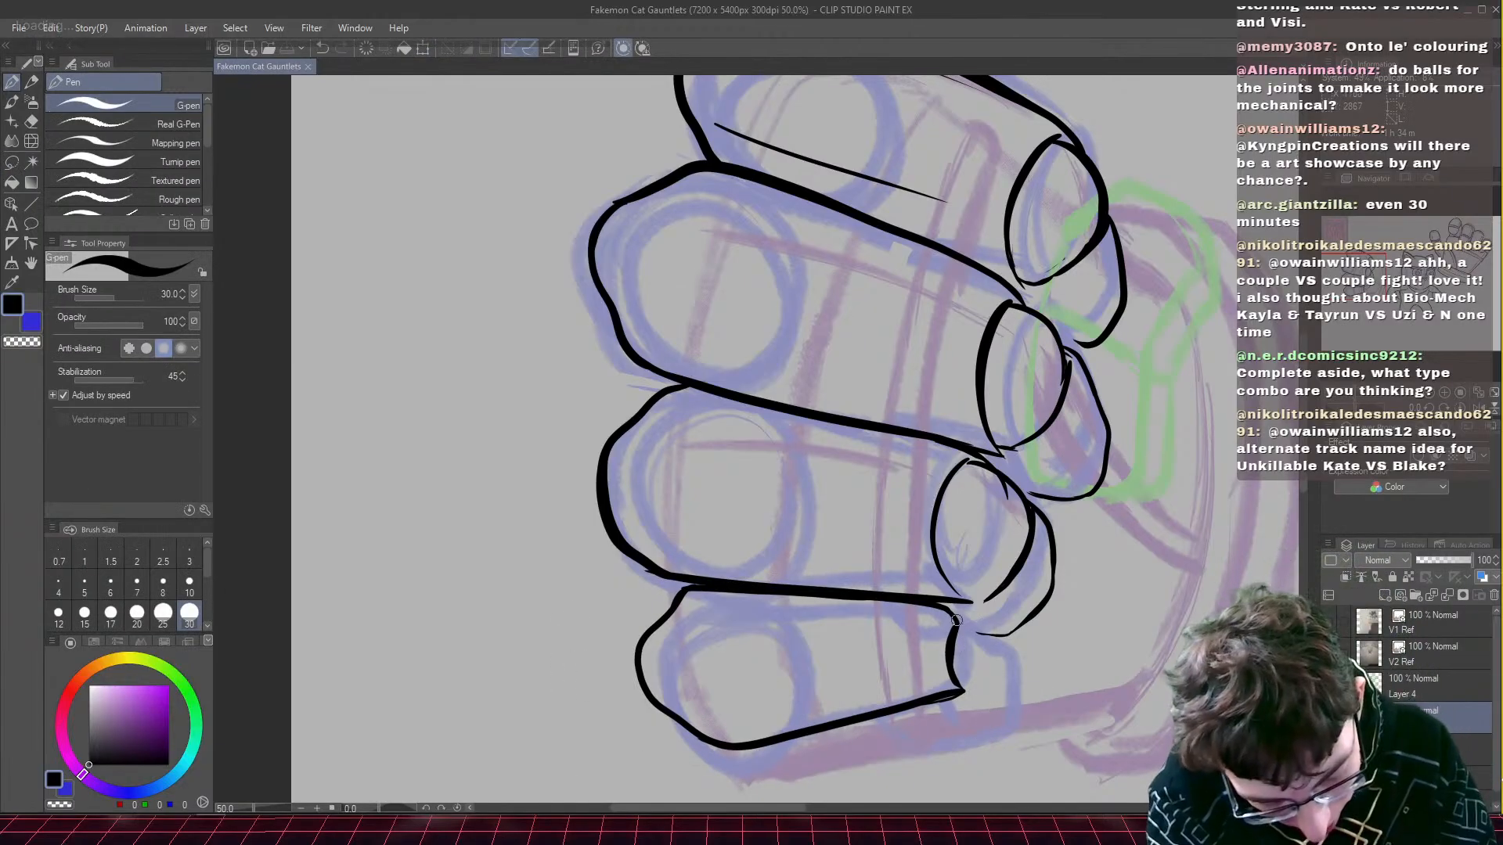
mouse_move(956, 617)
mouse_down()
mouse_move(981, 628)
mouse_move(991, 671)
mouse_move(955, 691)
mouse_up()
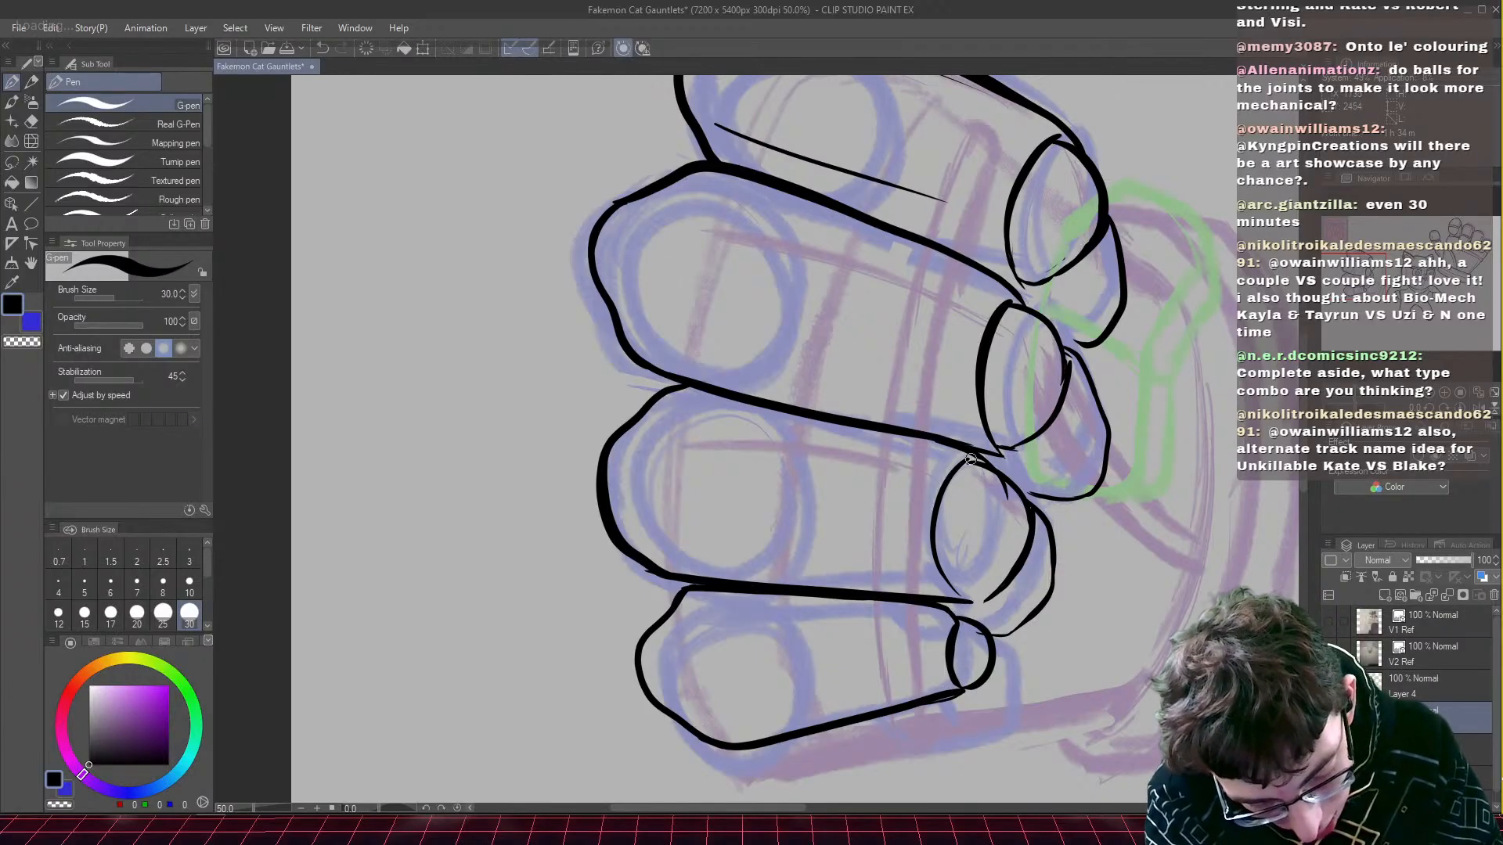
mouse_move(956, 472)
mouse_down()
mouse_move(941, 549)
mouse_move(969, 604)
mouse_up()
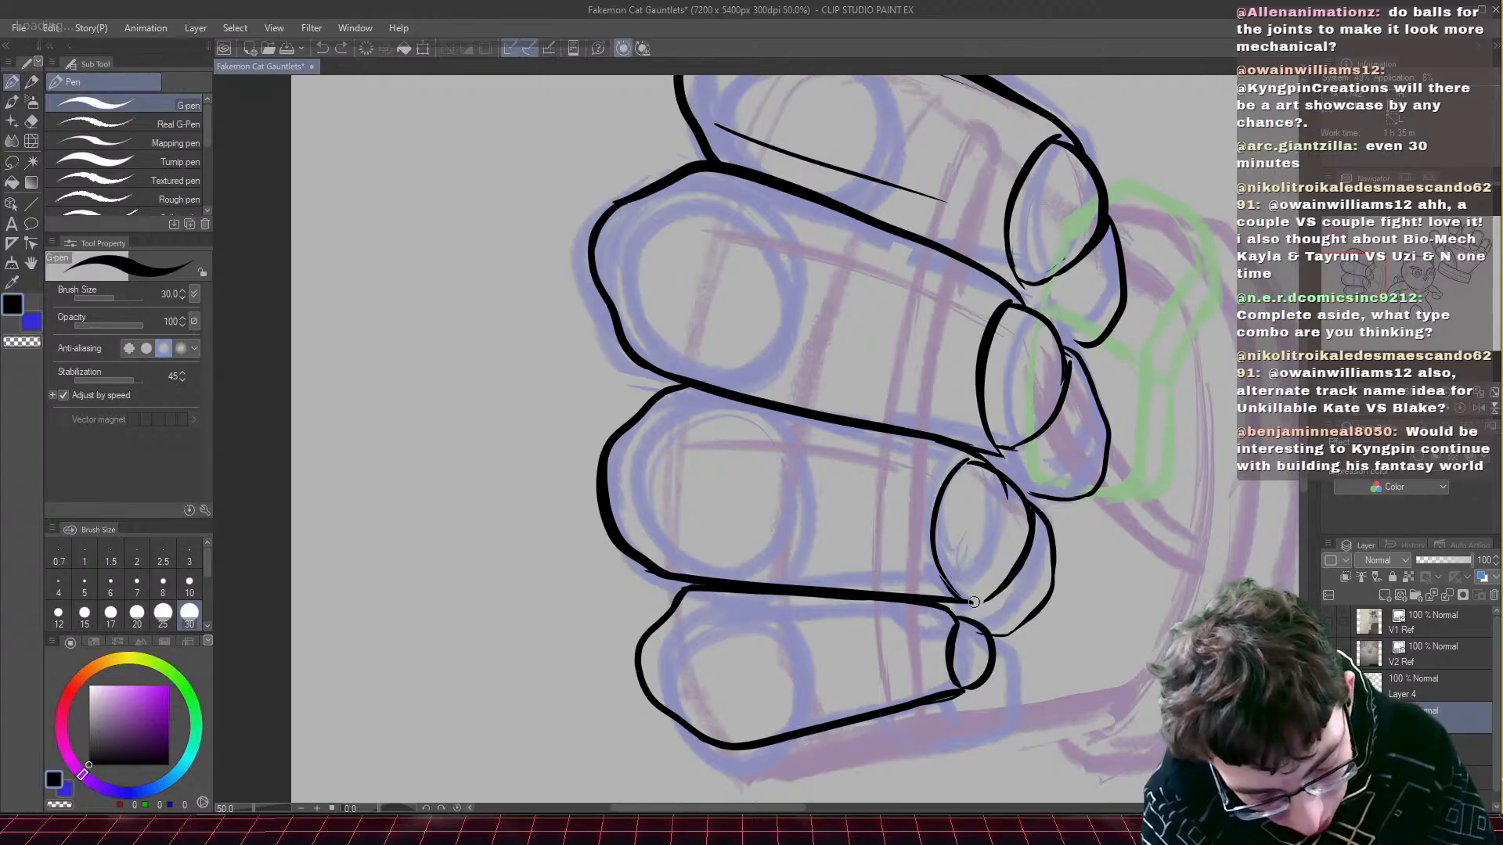
mouse_move(971, 601)
mouse_down()
mouse_move(936, 563)
mouse_move(982, 603)
mouse_up()
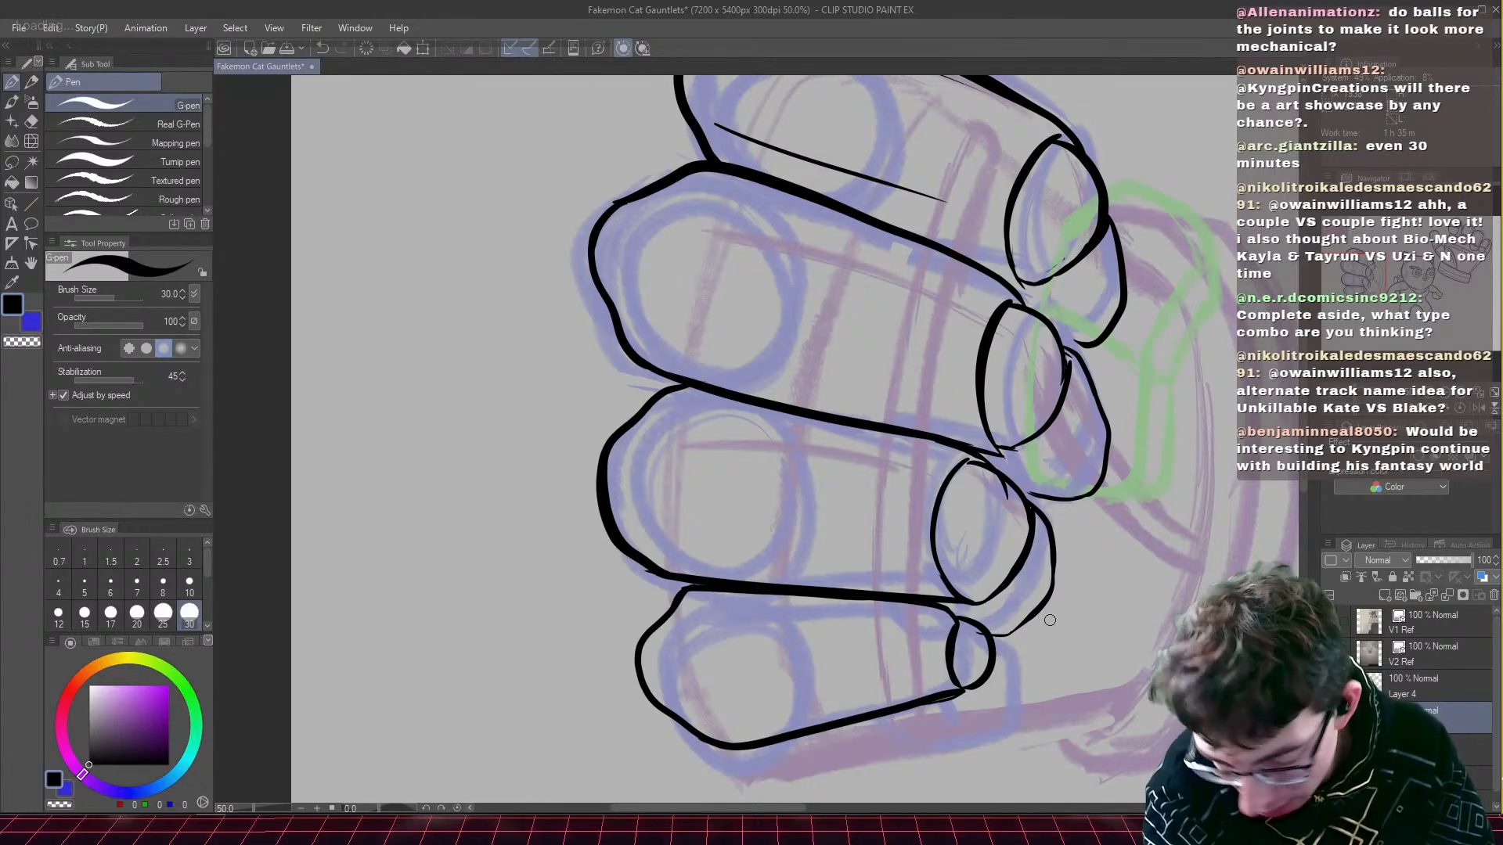
drag(965, 462, 1016, 489)
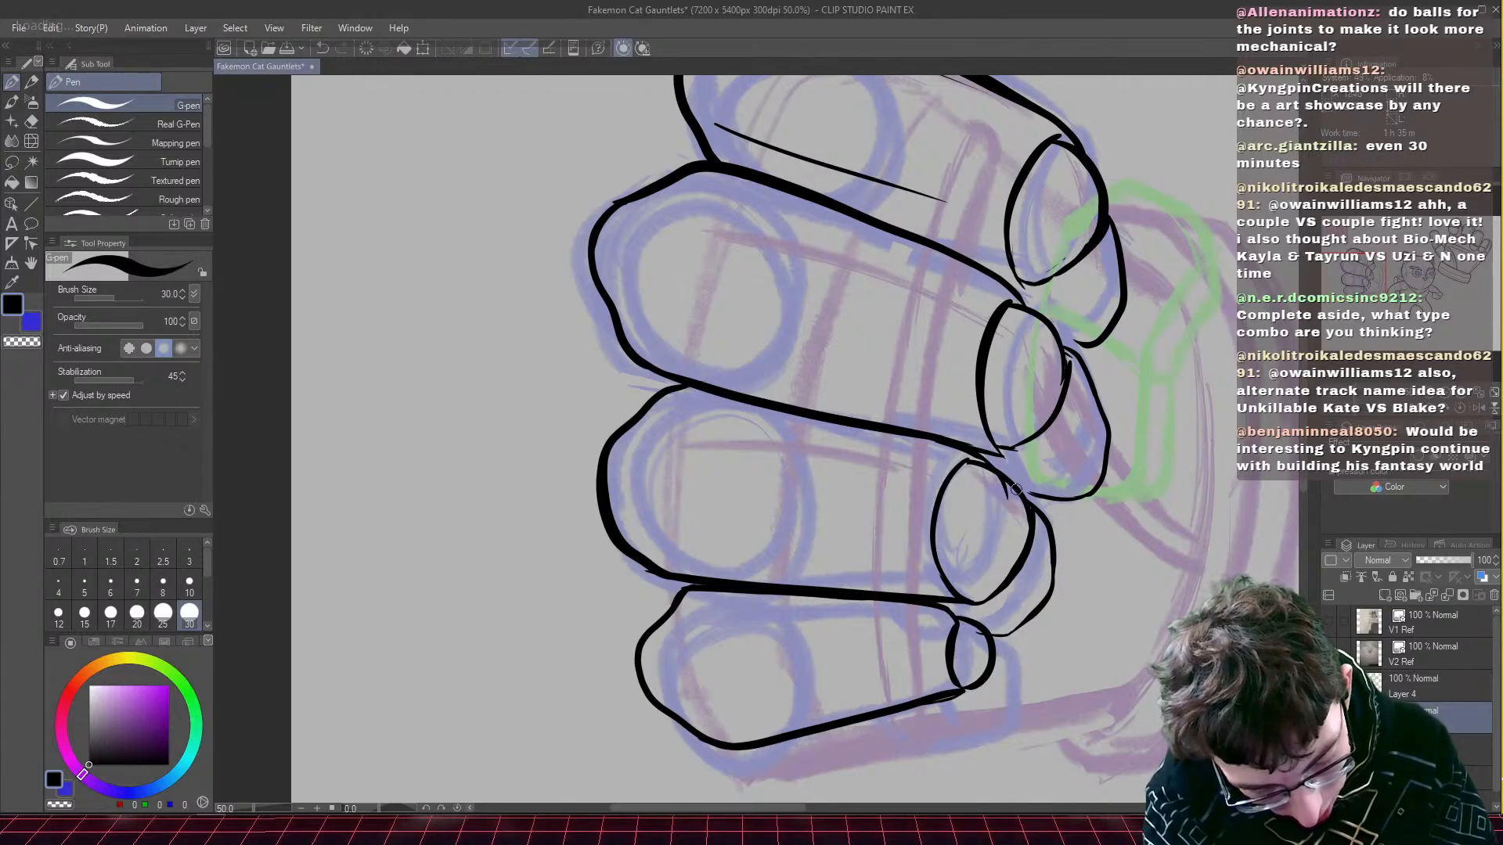
key(e)
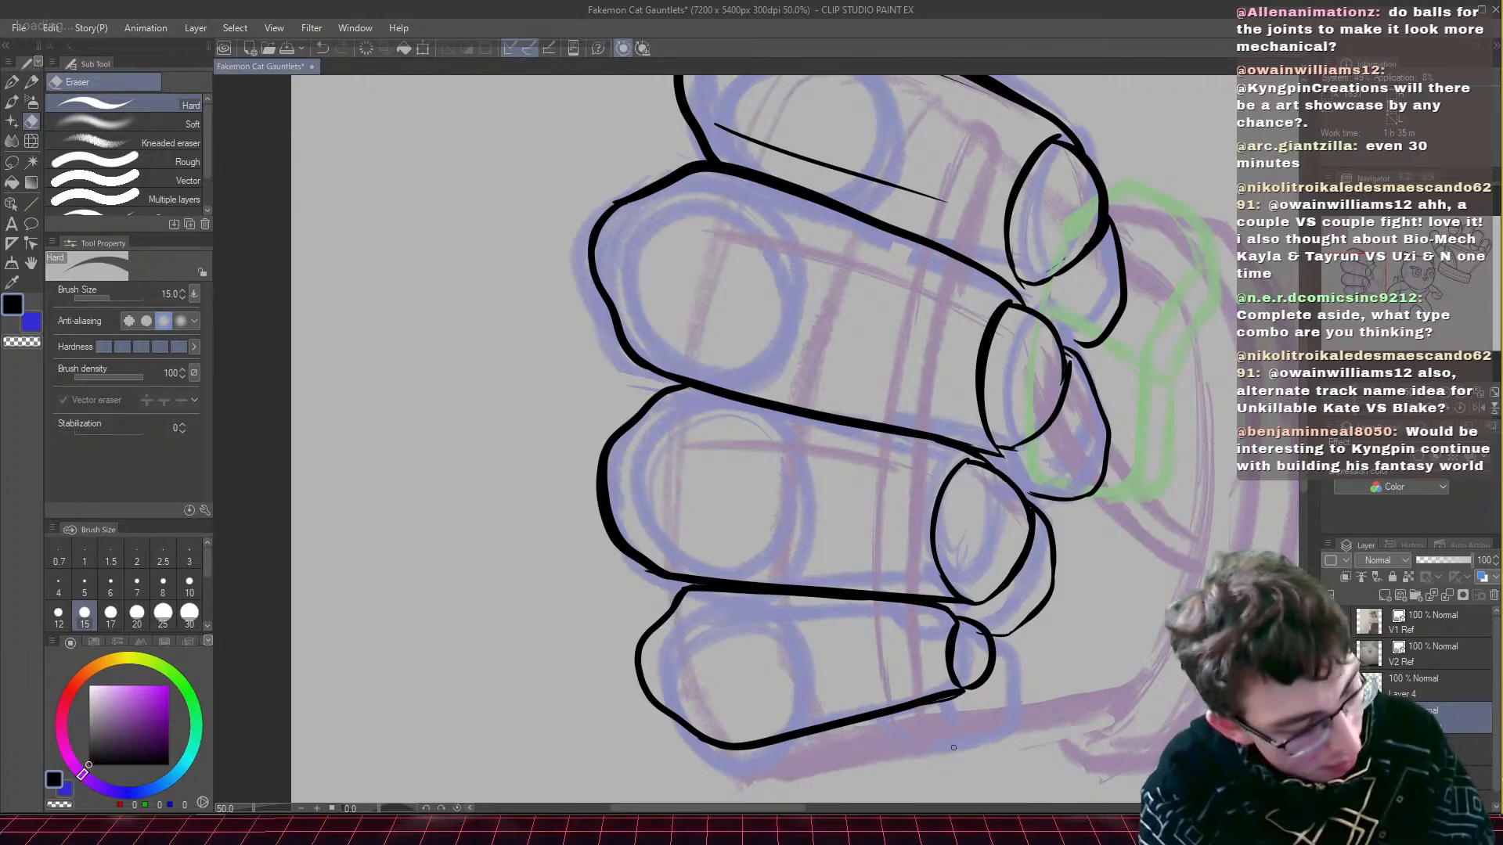
key(p)
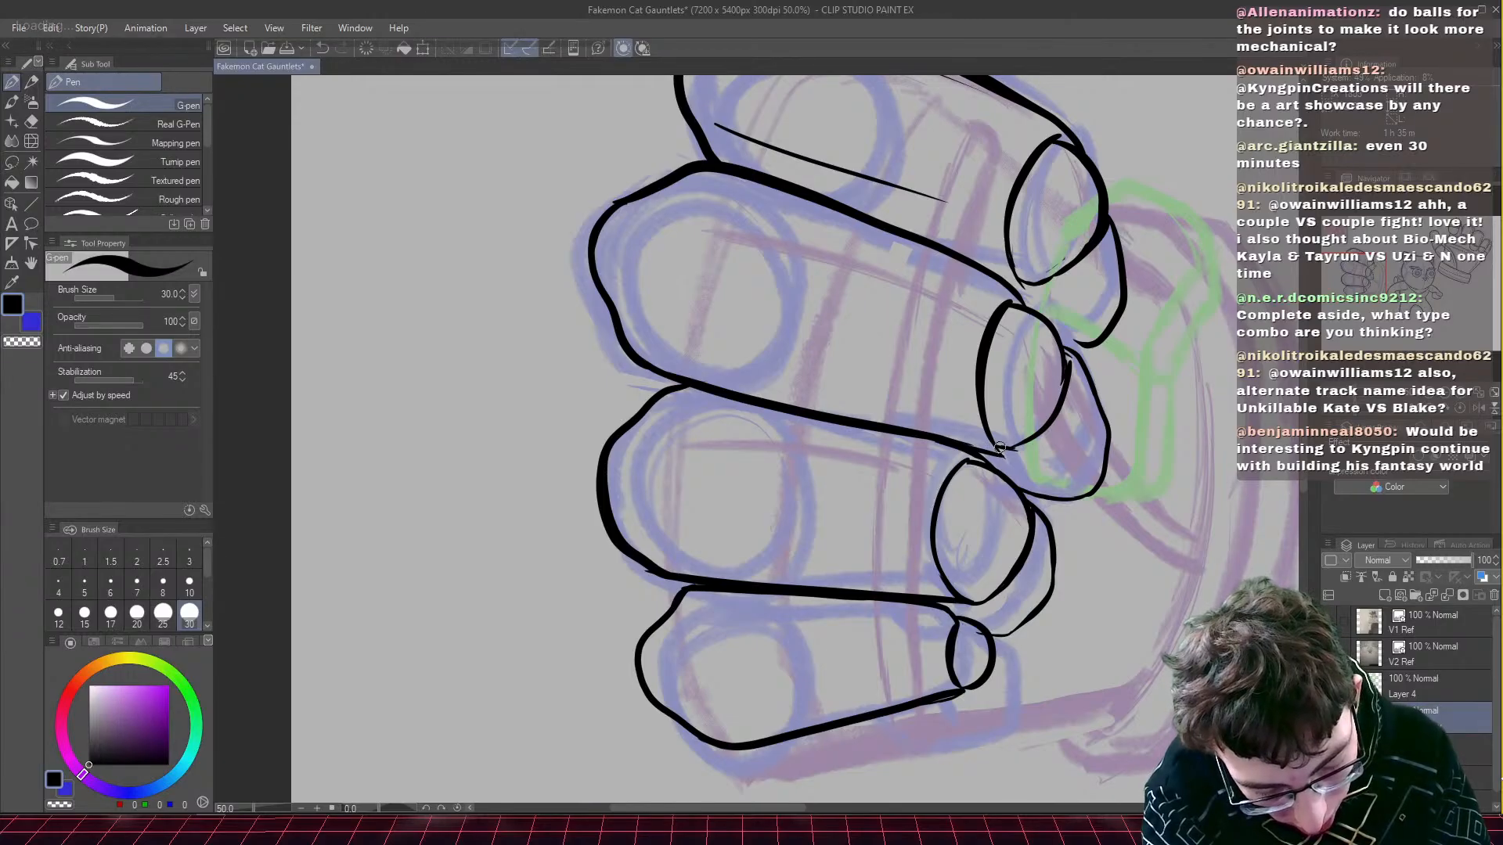
drag(996, 450, 1027, 473)
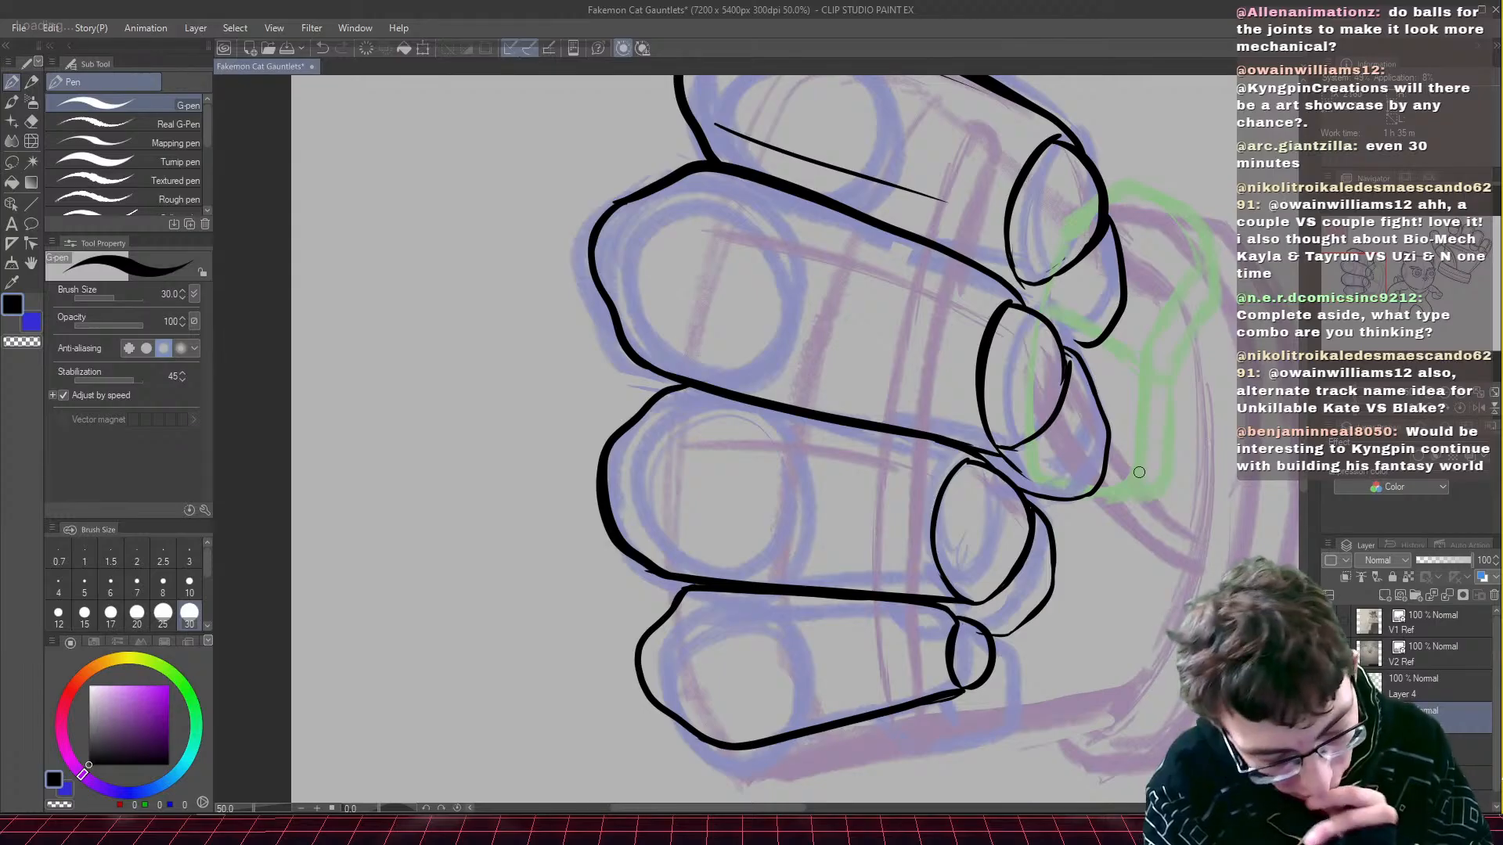
- Ink the curved segment behind the lowest finger's oval end, clean up its lower corner and add a short crease beneath the oval
drag(1361, 293, 1367, 305)
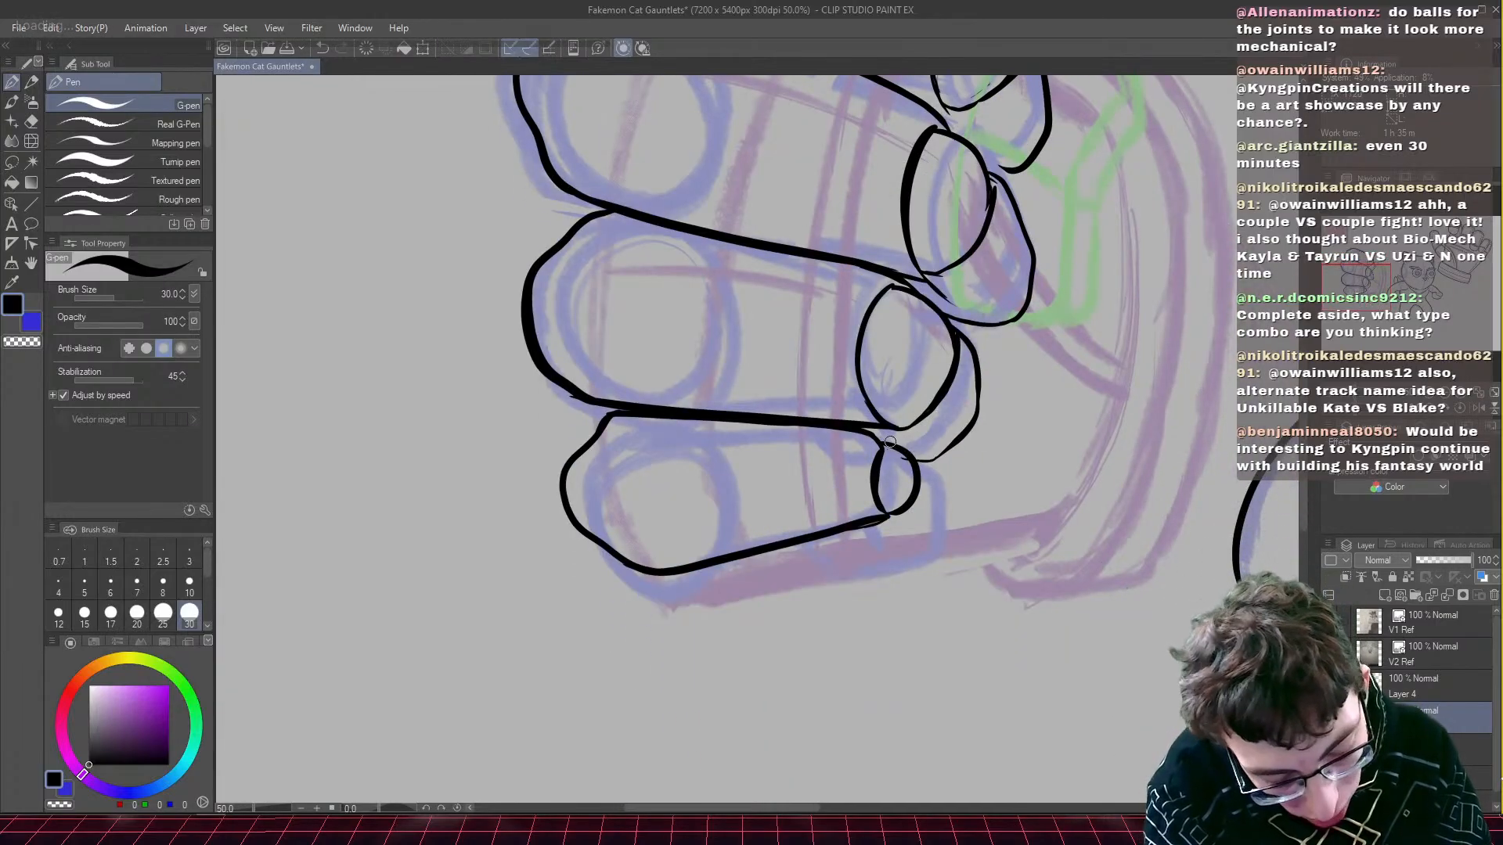
mouse_move(903, 445)
mouse_down()
mouse_move(956, 528)
mouse_move(943, 569)
mouse_move(853, 577)
mouse_move(792, 546)
mouse_move(809, 561)
mouse_up()
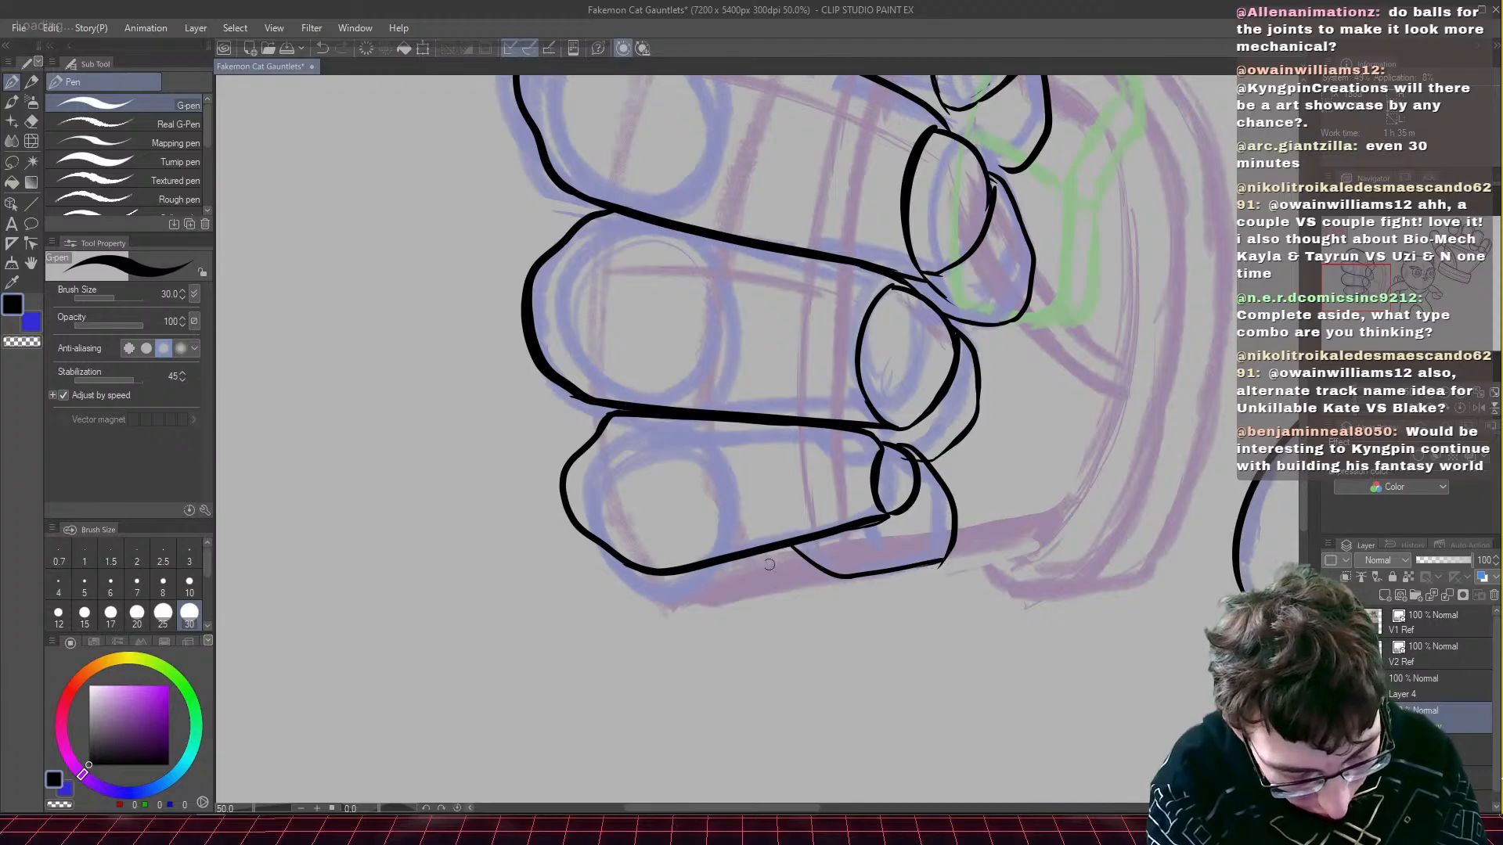
key(e)
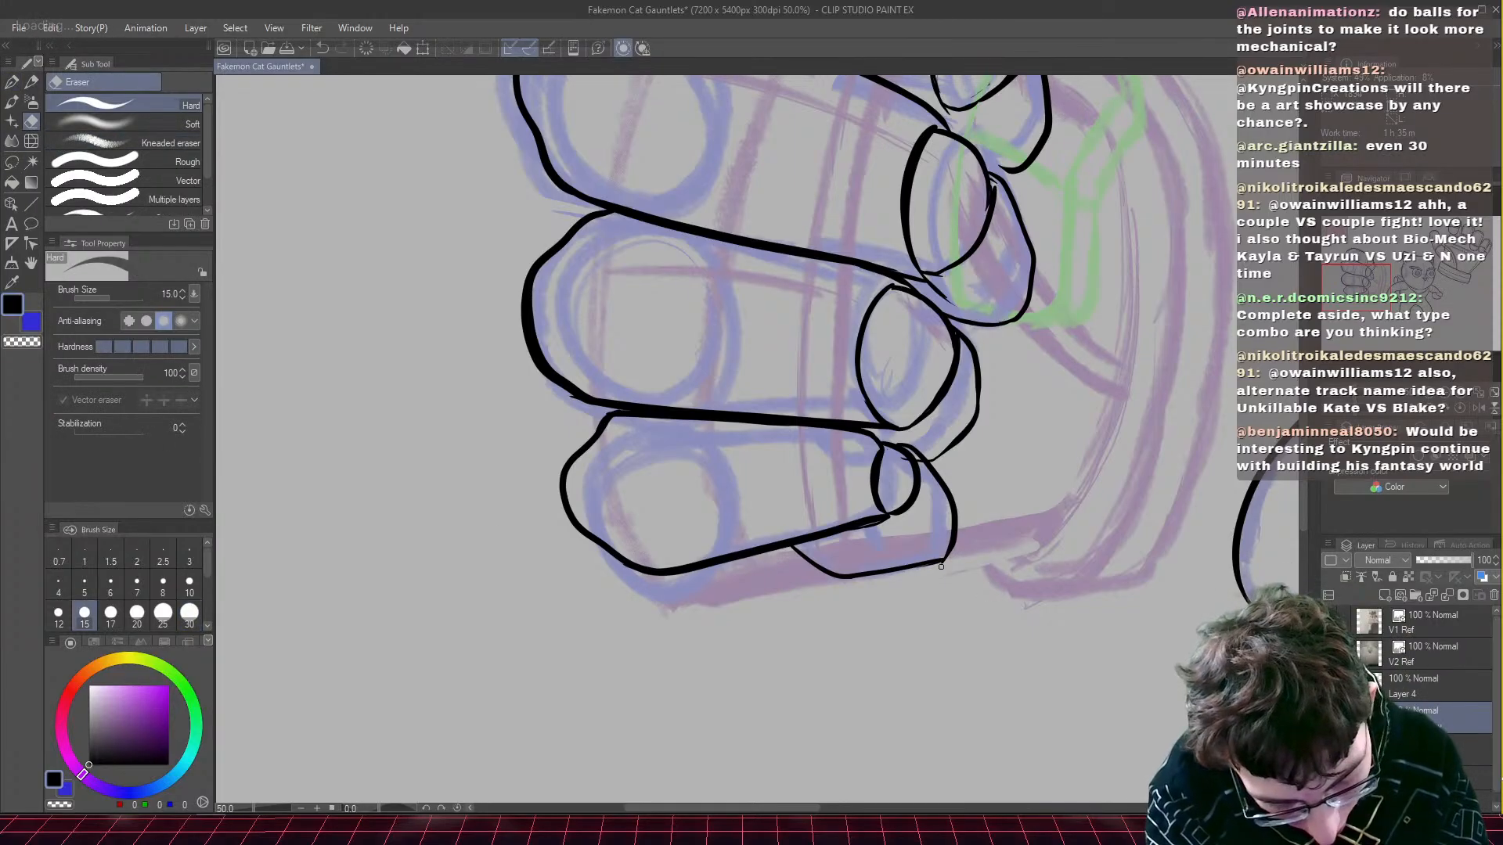
click(14, 81)
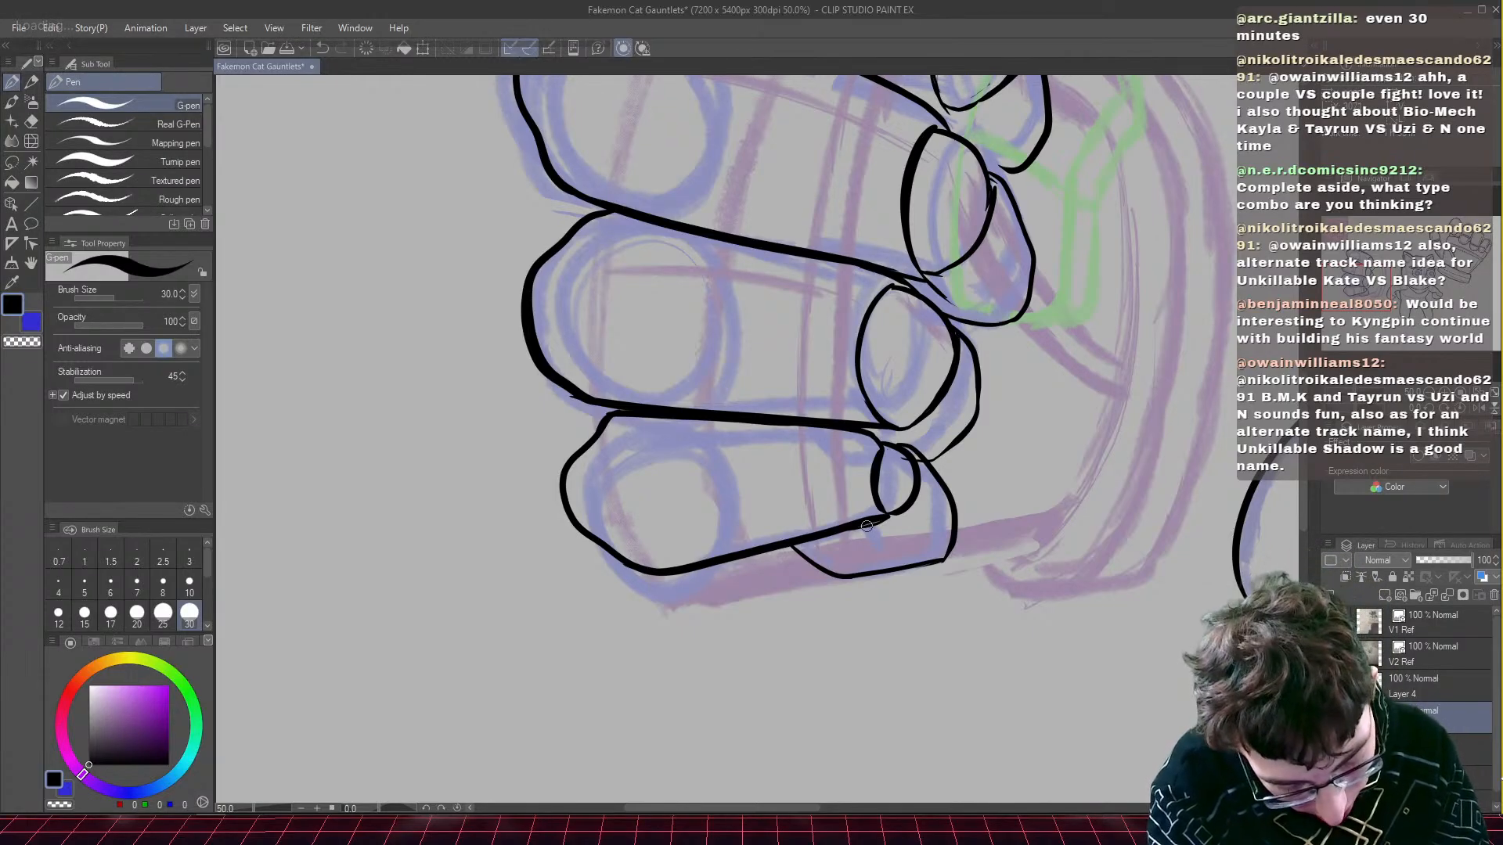
drag(865, 526, 881, 547)
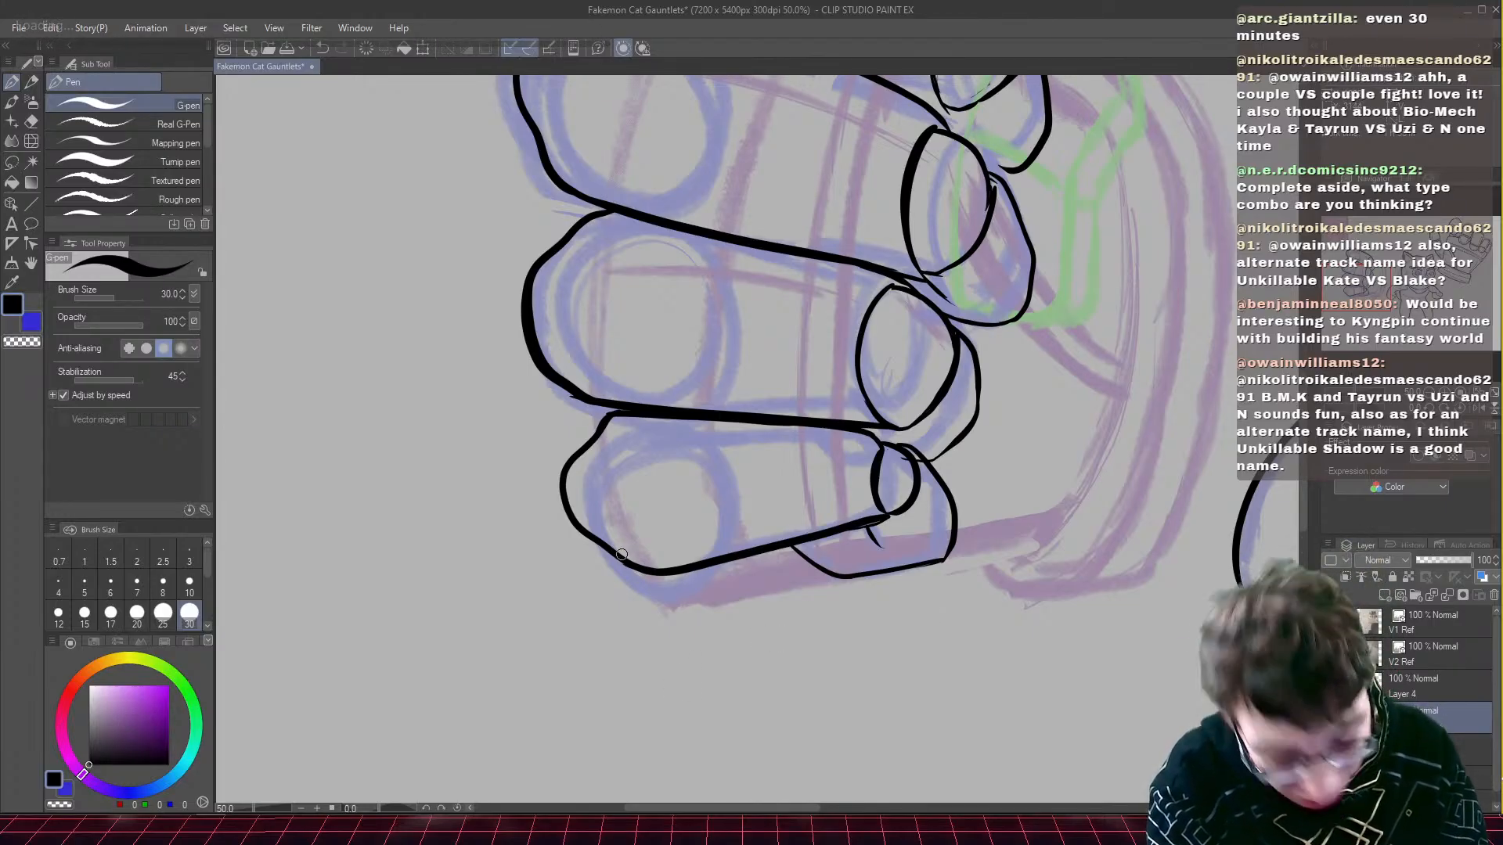
- Add thin inner contour lines along the upper and lower edges of the lowest, third and second fingers
drag(622, 432, 829, 444)
drag(841, 512, 690, 542)
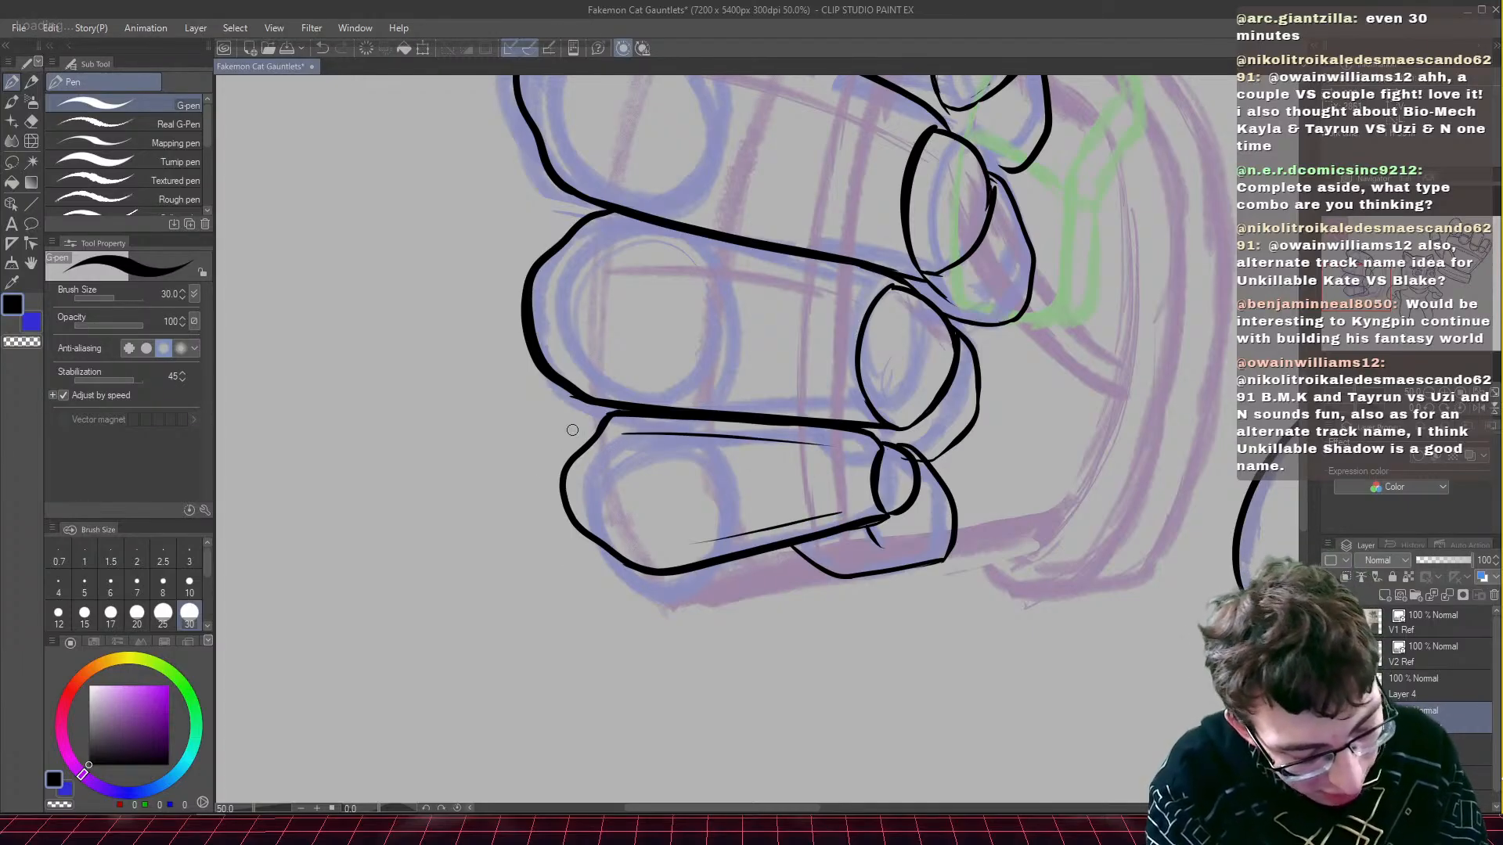
drag(570, 373, 811, 403)
drag(752, 329, 739, 526)
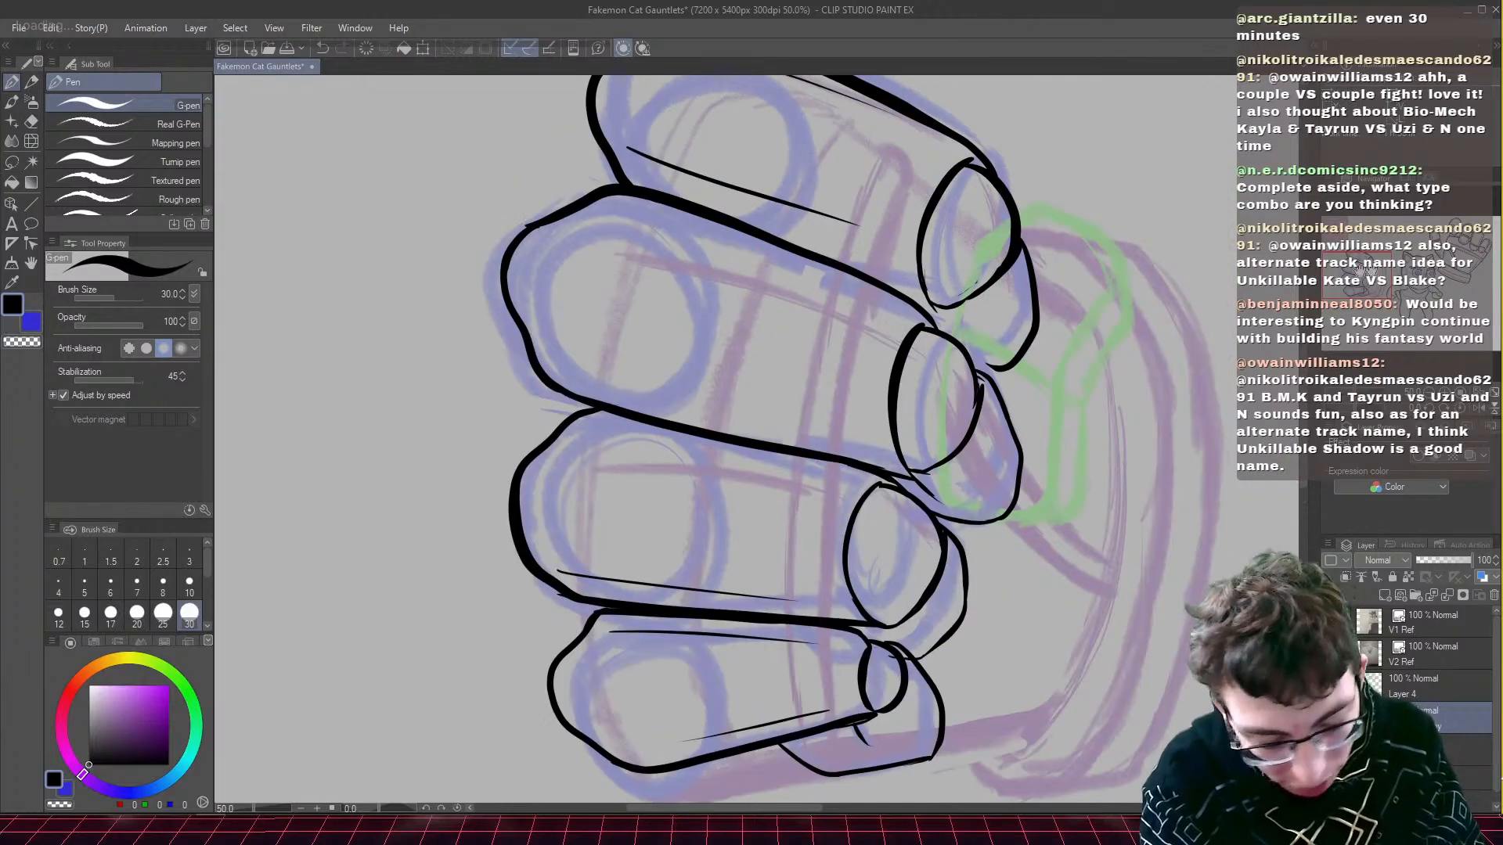
mouse_move(588, 429)
mouse_down()
mouse_move(783, 470)
mouse_move(699, 406)
mouse_move(613, 387)
mouse_up()
drag(616, 218, 907, 316)
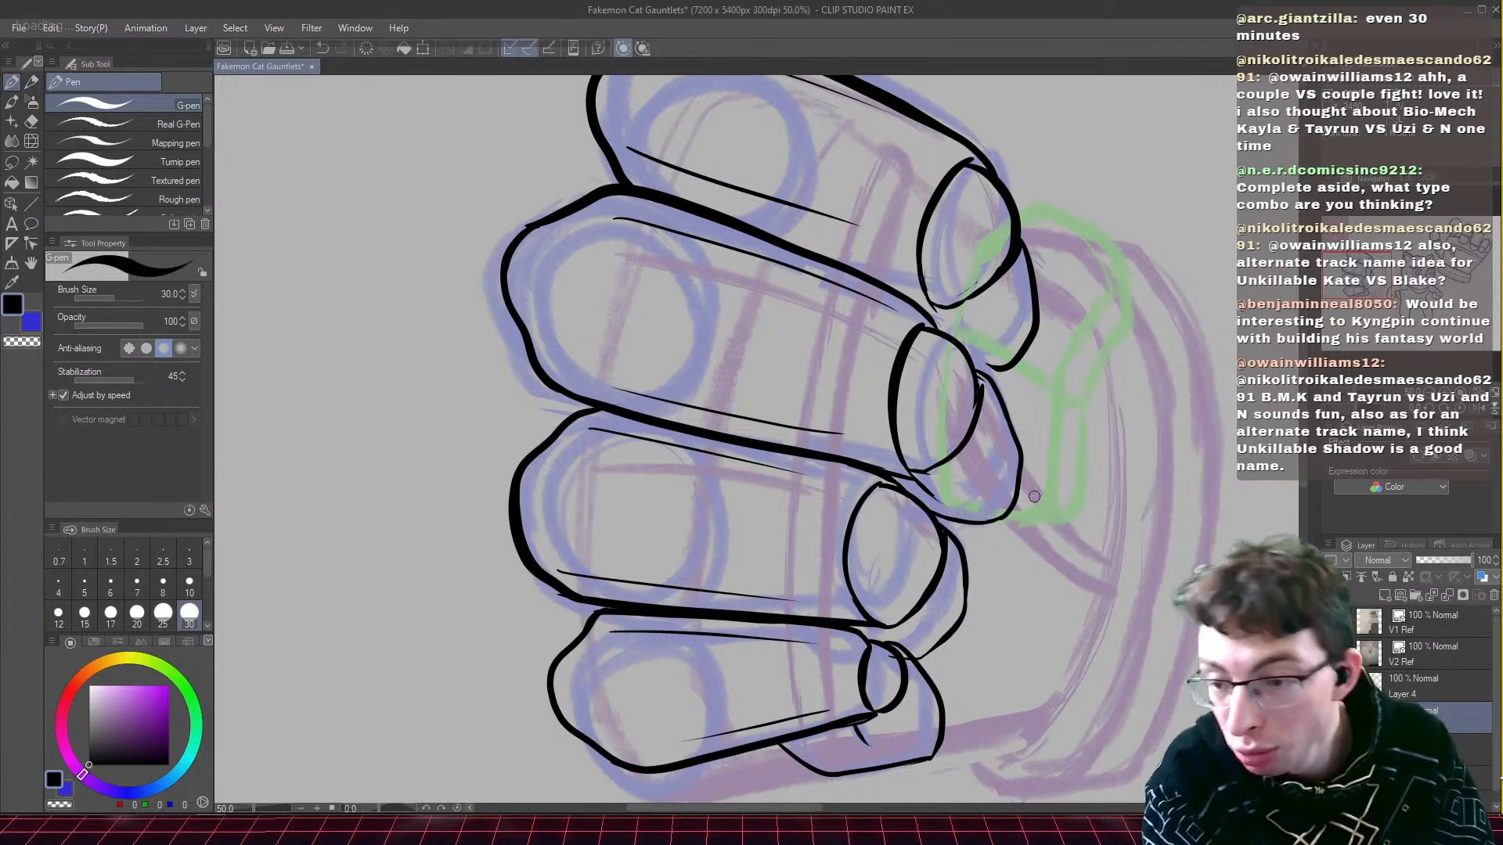
- Ink the palm's lower edge beneath the lowest finger and two parallel curved lines for the front rim of the wrist cuff
drag(1384, 270, 1387, 273)
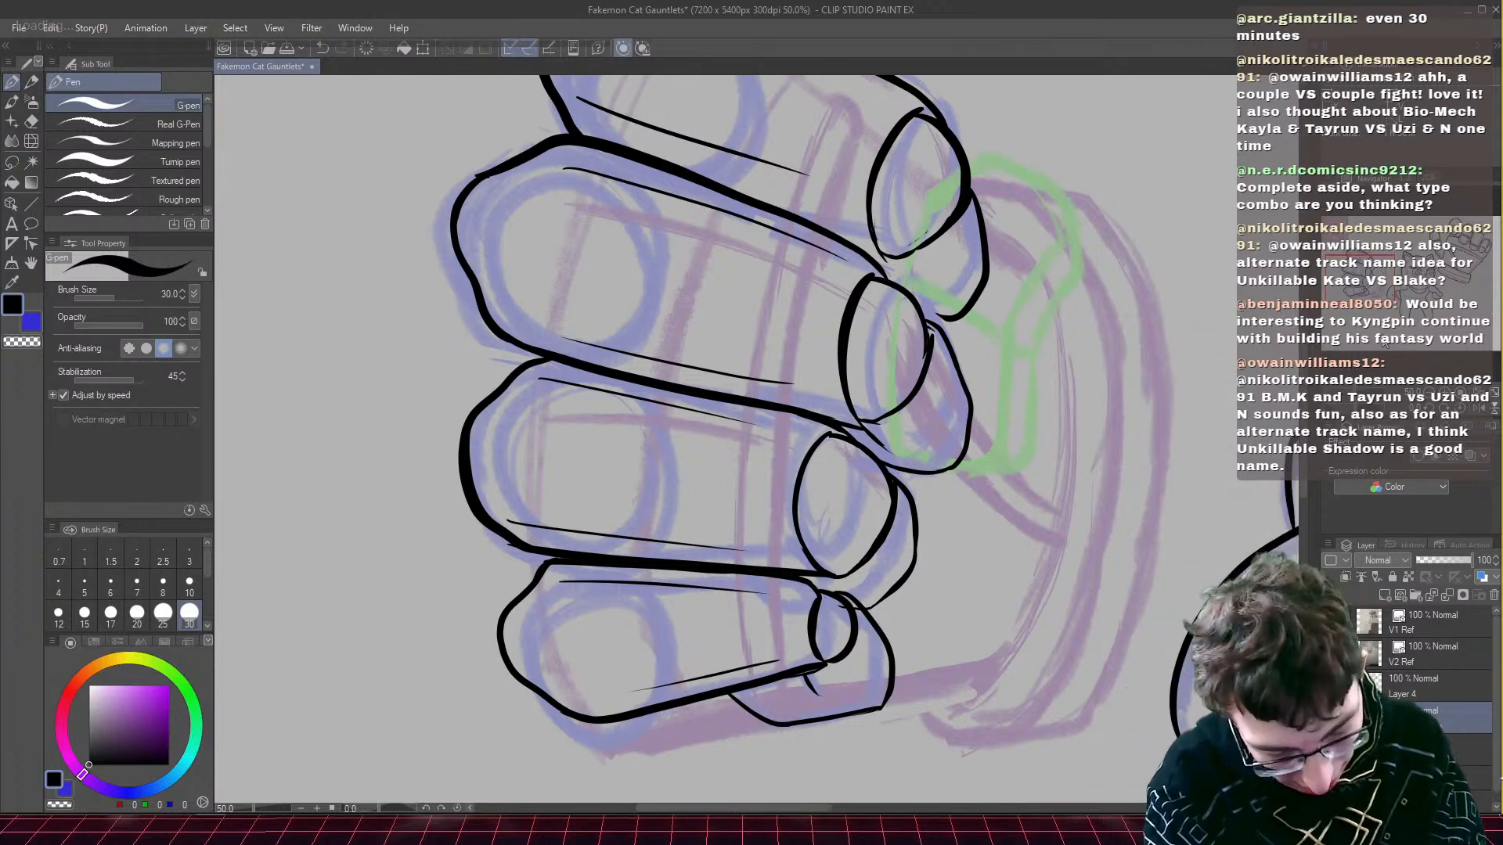
key(ctrl+minus)
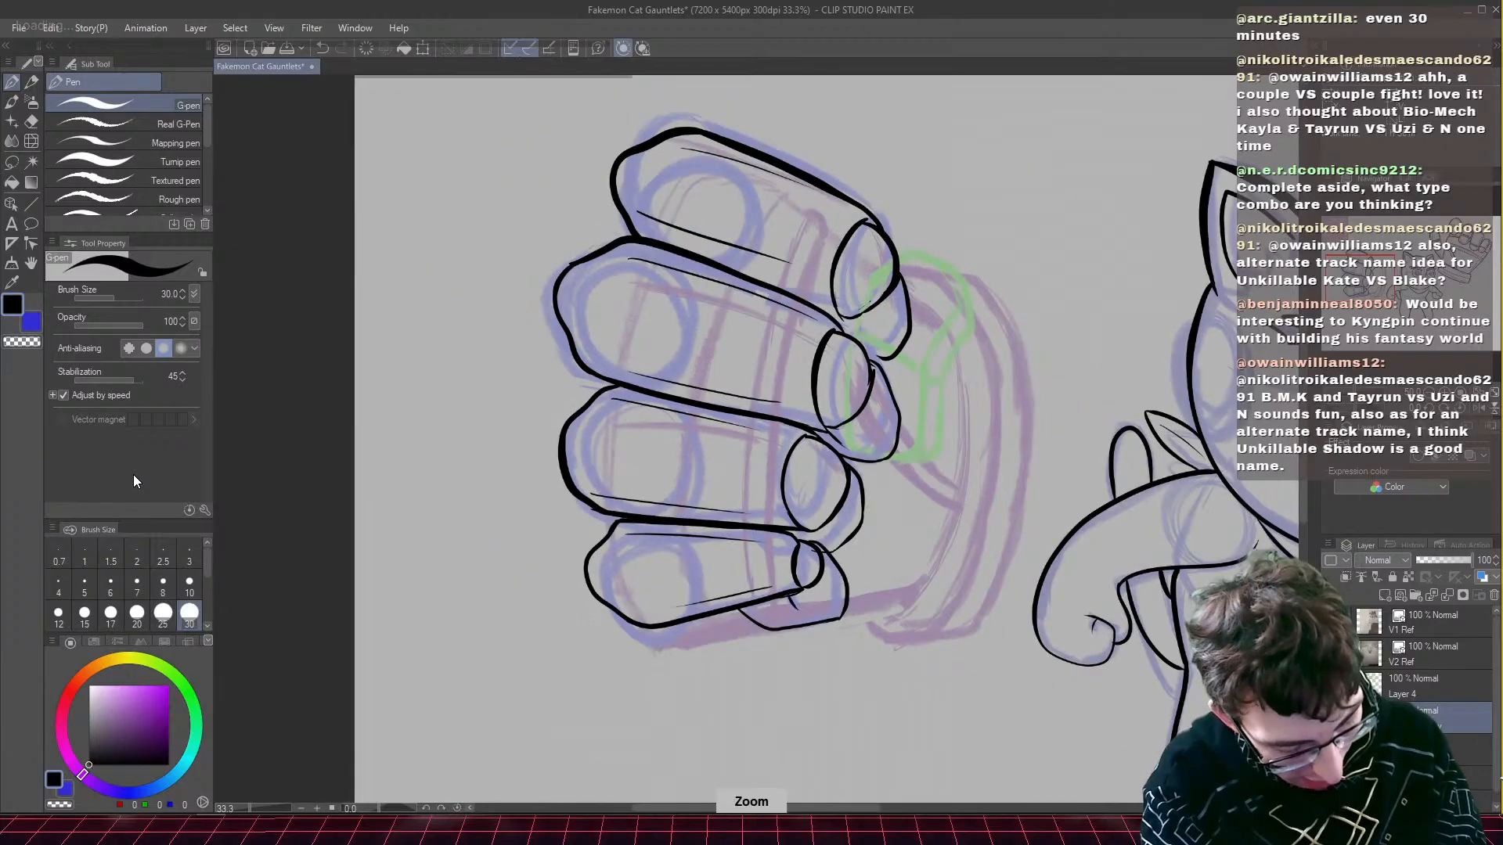
mouse_move(627, 628)
mouse_down()
mouse_move(674, 646)
mouse_move(906, 608)
mouse_up()
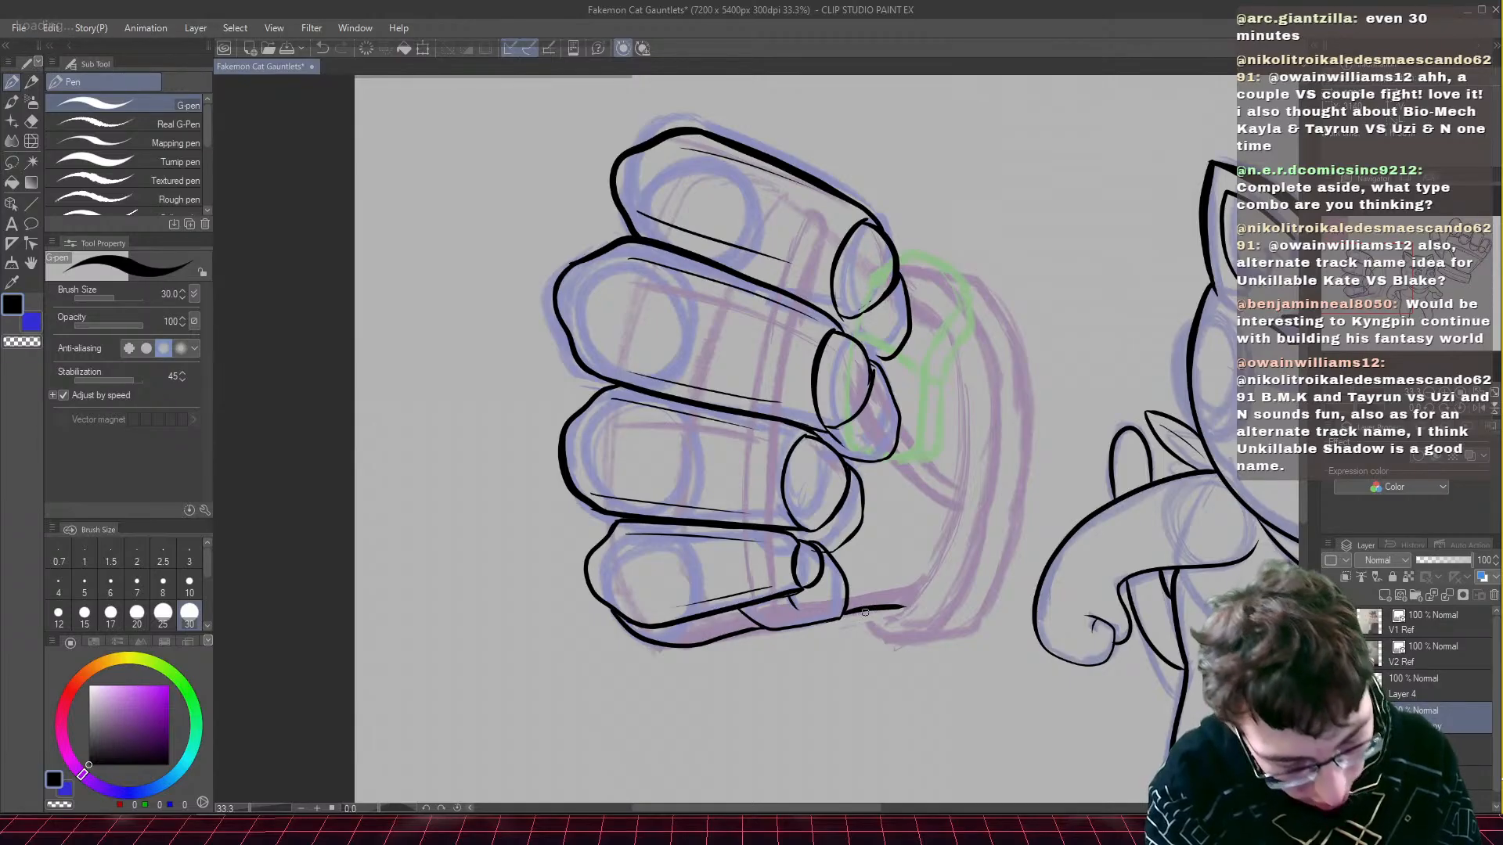
drag(908, 298, 966, 371)
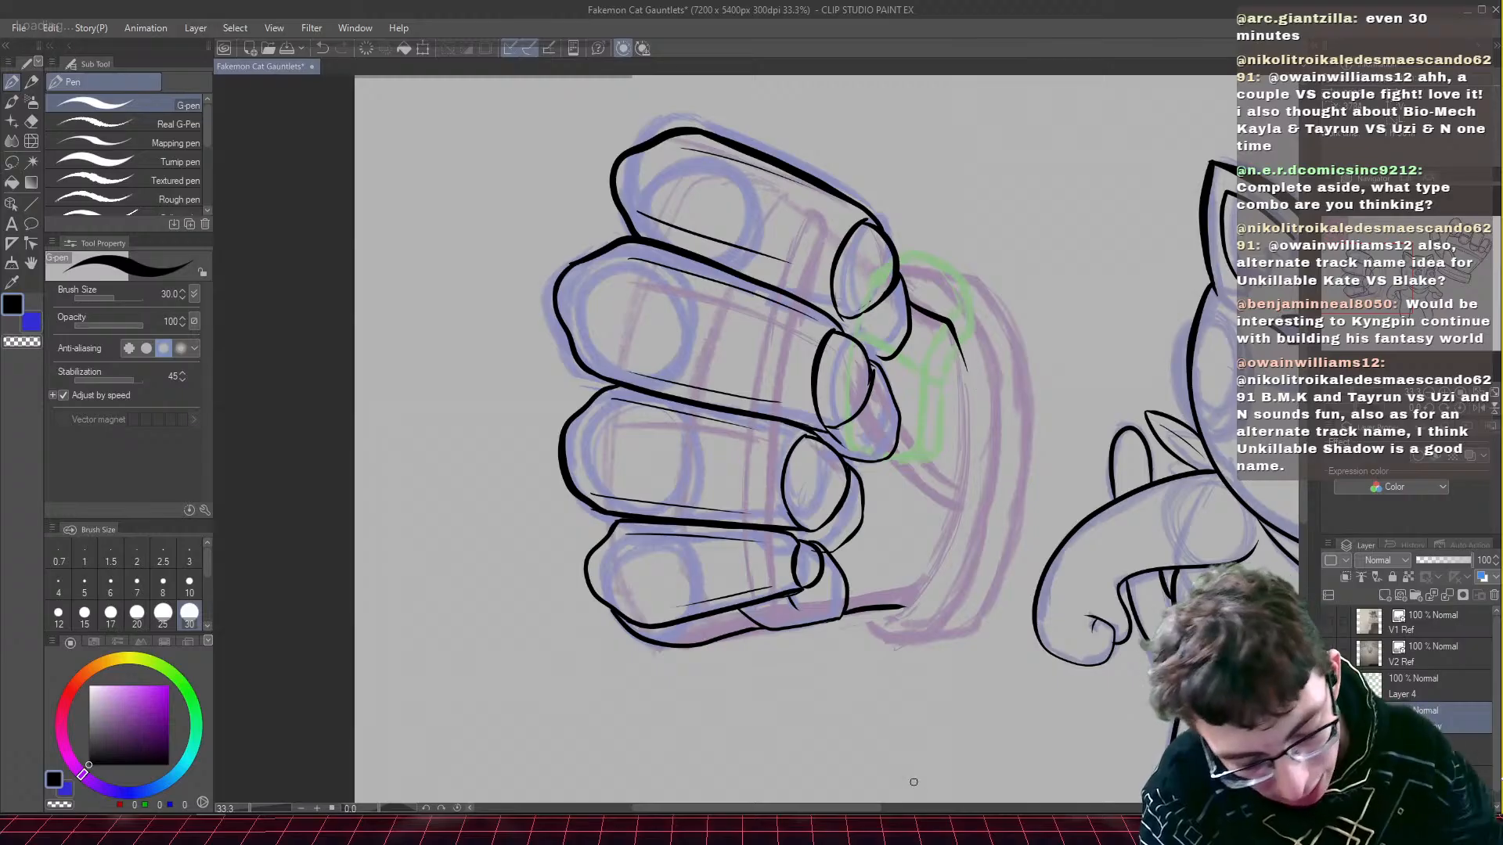
key(ctrl+z)
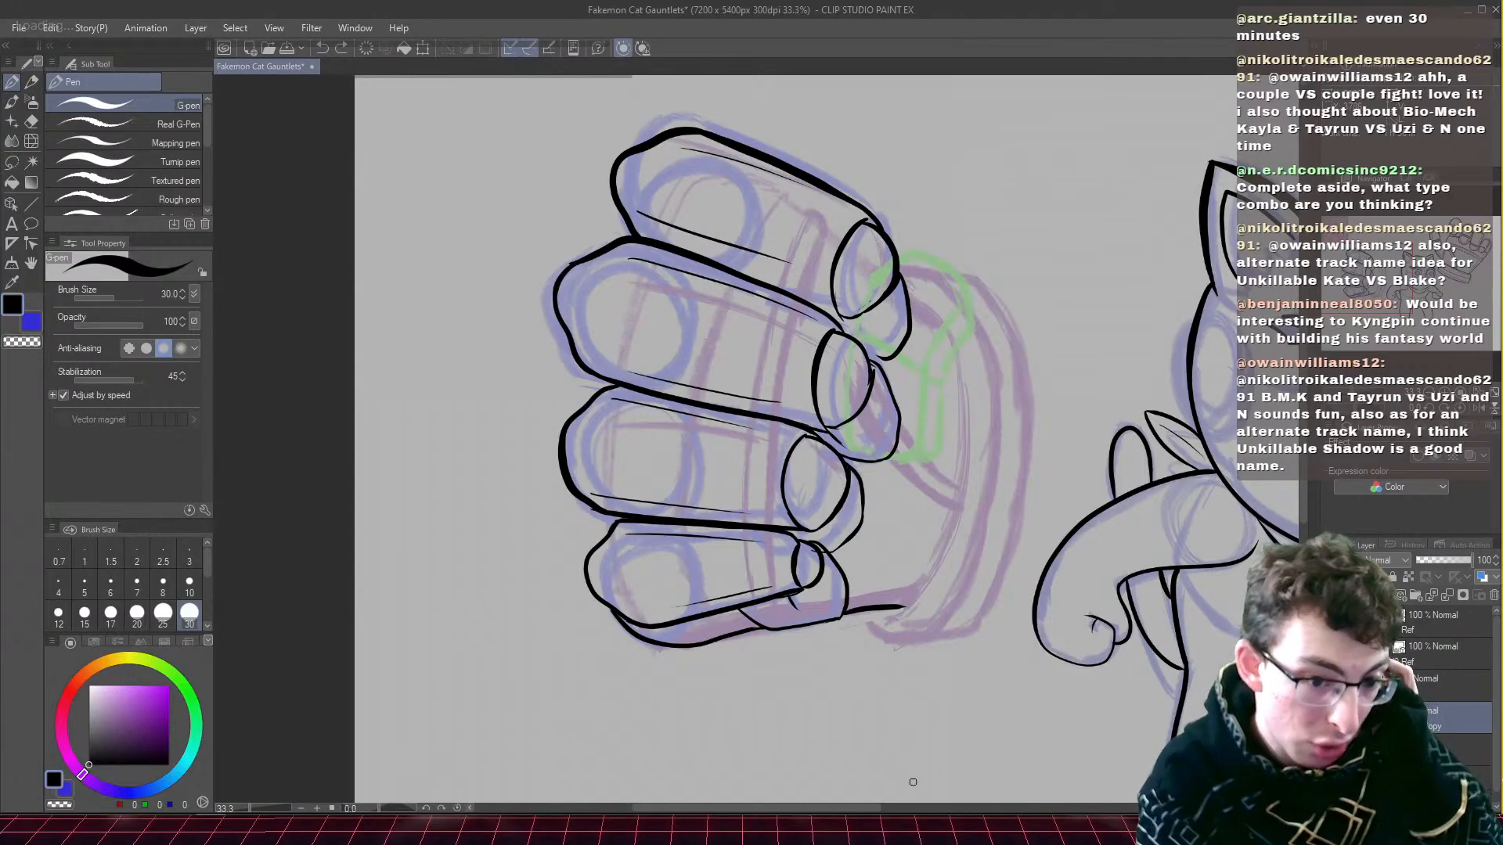
mouse_move(921, 291)
mouse_down()
mouse_move(951, 364)
mouse_move(904, 614)
mouse_up()
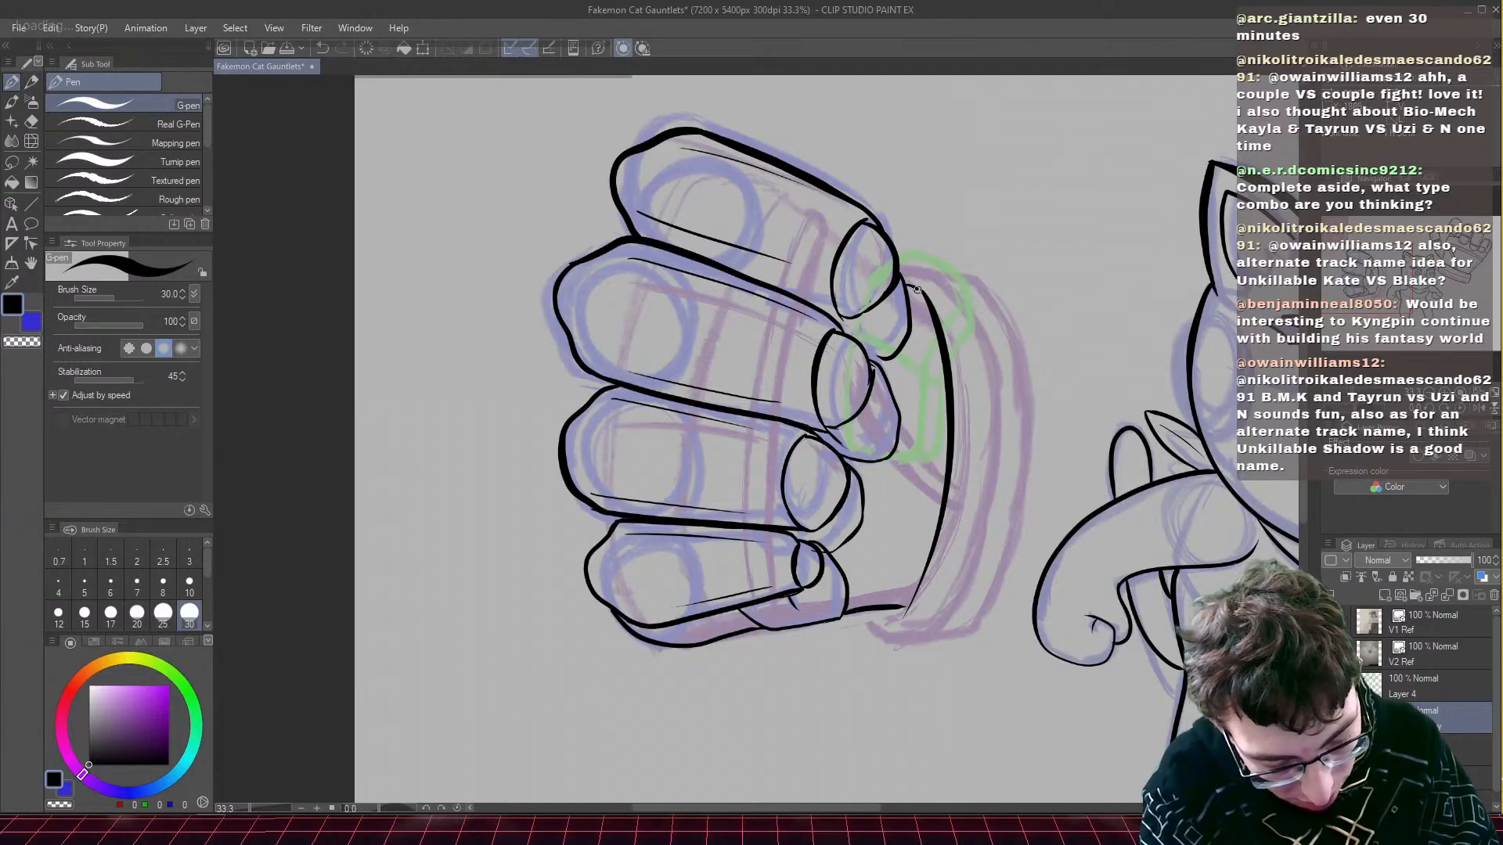
mouse_move(907, 268)
mouse_down()
mouse_move(950, 302)
mouse_move(975, 401)
mouse_move(972, 473)
mouse_move(906, 637)
mouse_up()
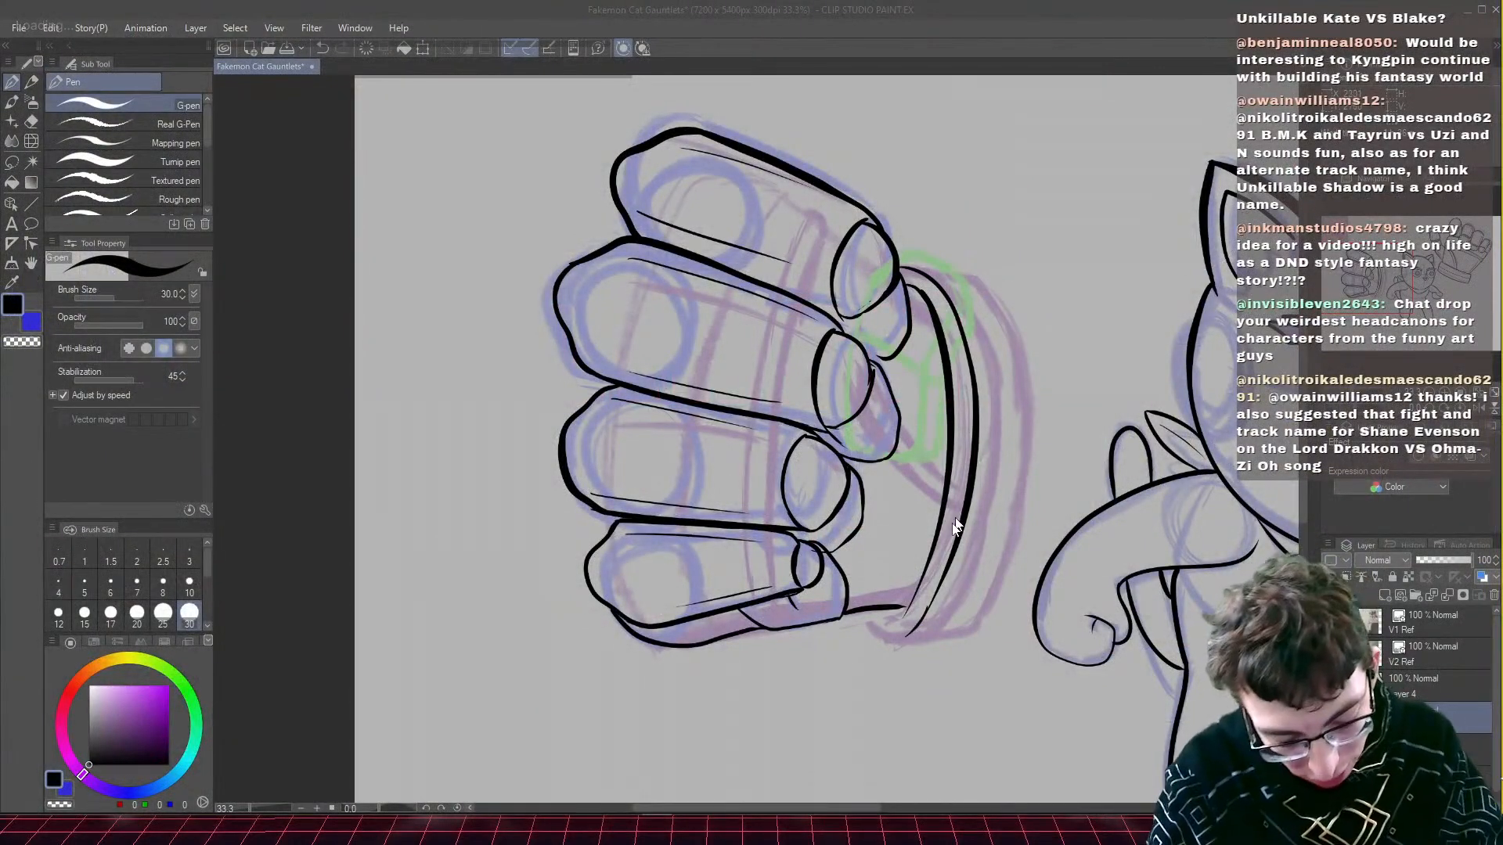
- Ink the wrist cuff's upper, curved back and lower edges beyond the sketch, with a thin curved band line inside the cuff
drag(1006, 284, 890, 271)
key(ctrl+z)
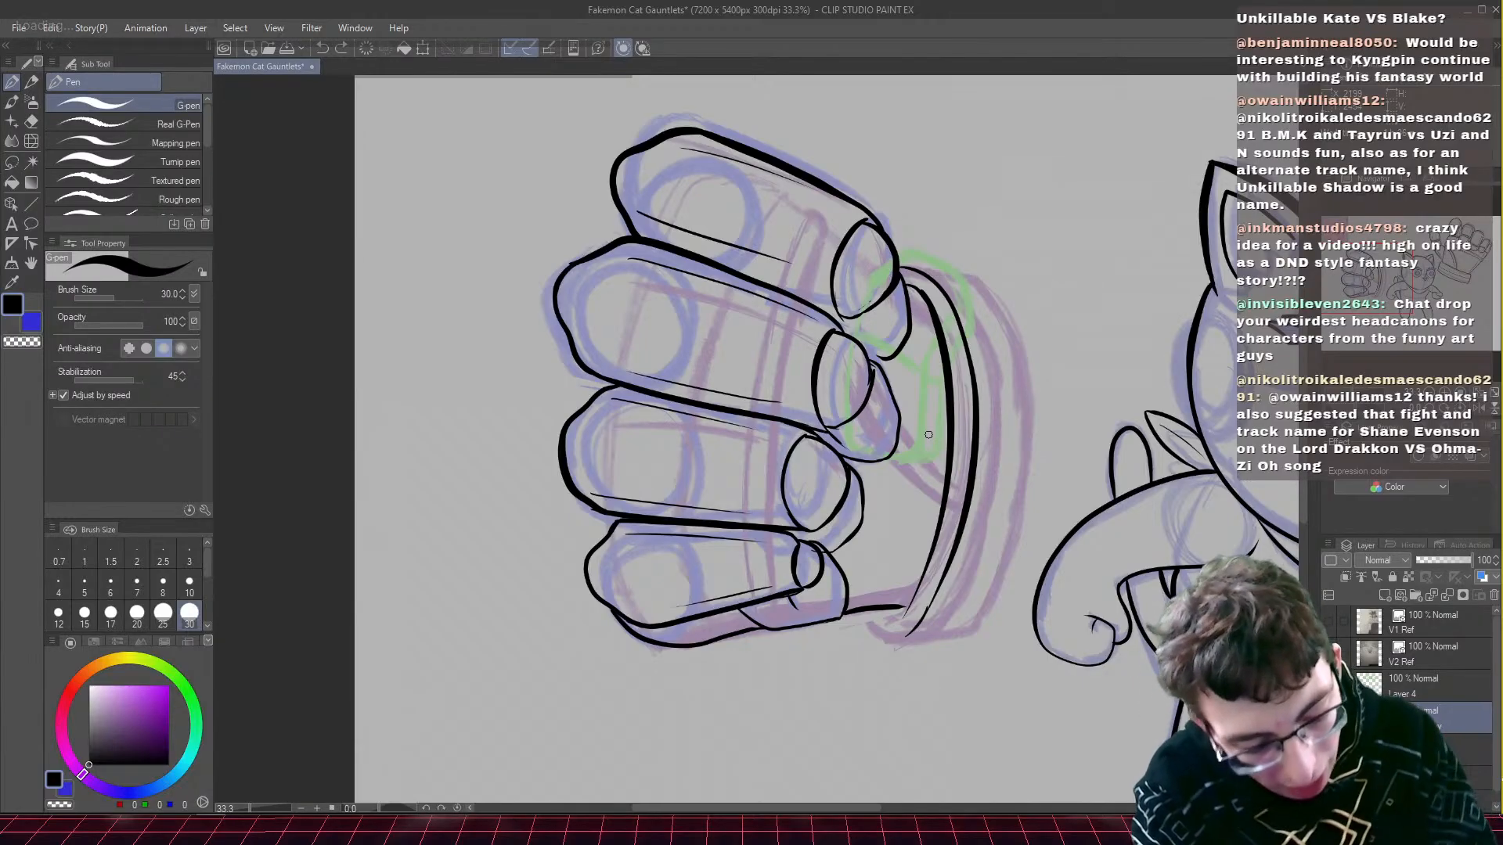
drag(997, 280, 892, 268)
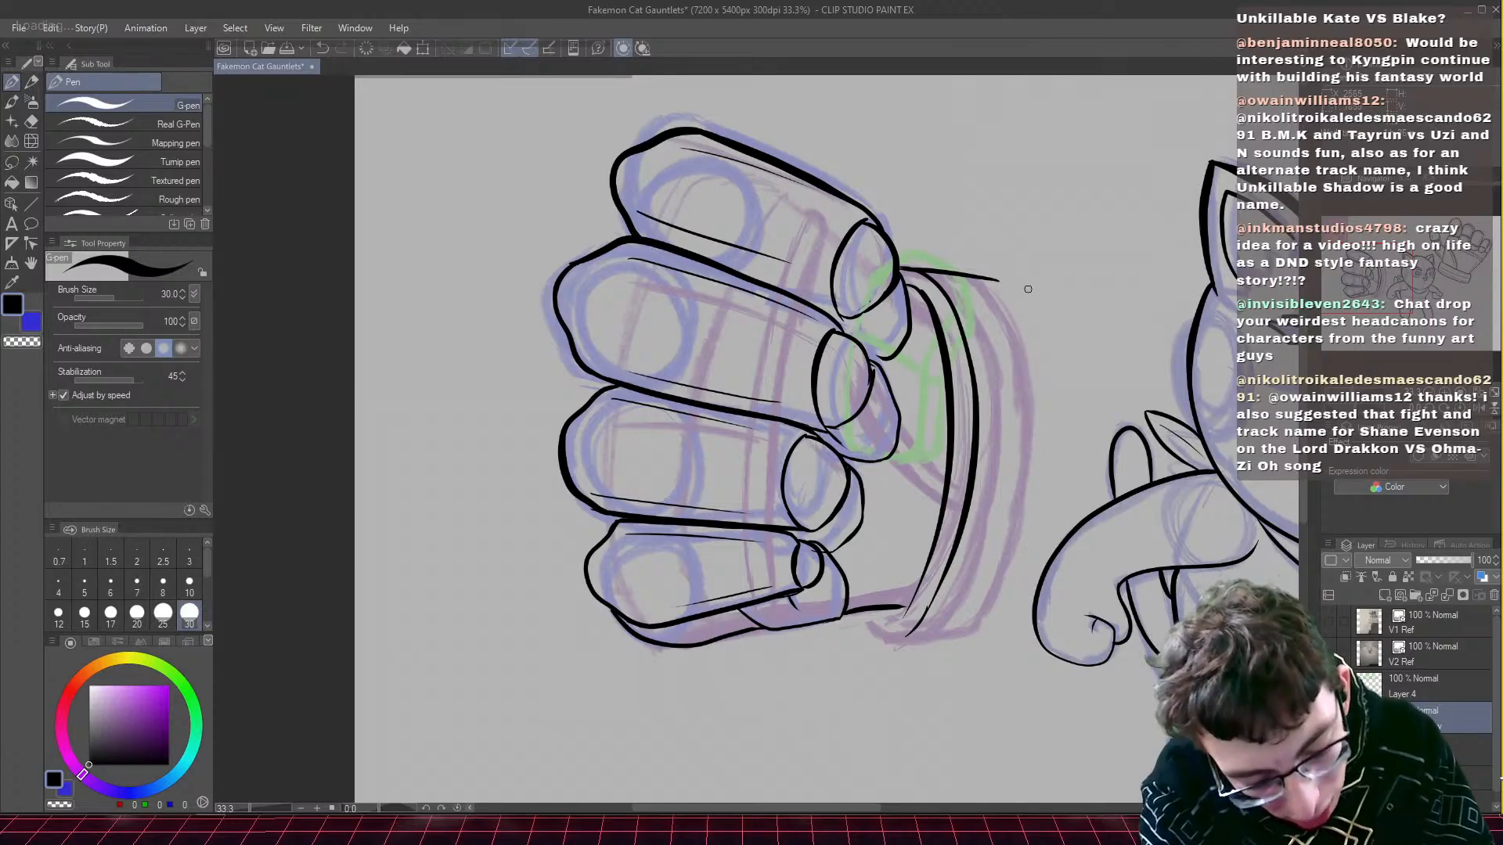
mouse_move(1028, 289)
mouse_down()
mouse_move(981, 277)
mouse_move(1045, 360)
mouse_move(1038, 501)
mouse_move(1006, 599)
mouse_up()
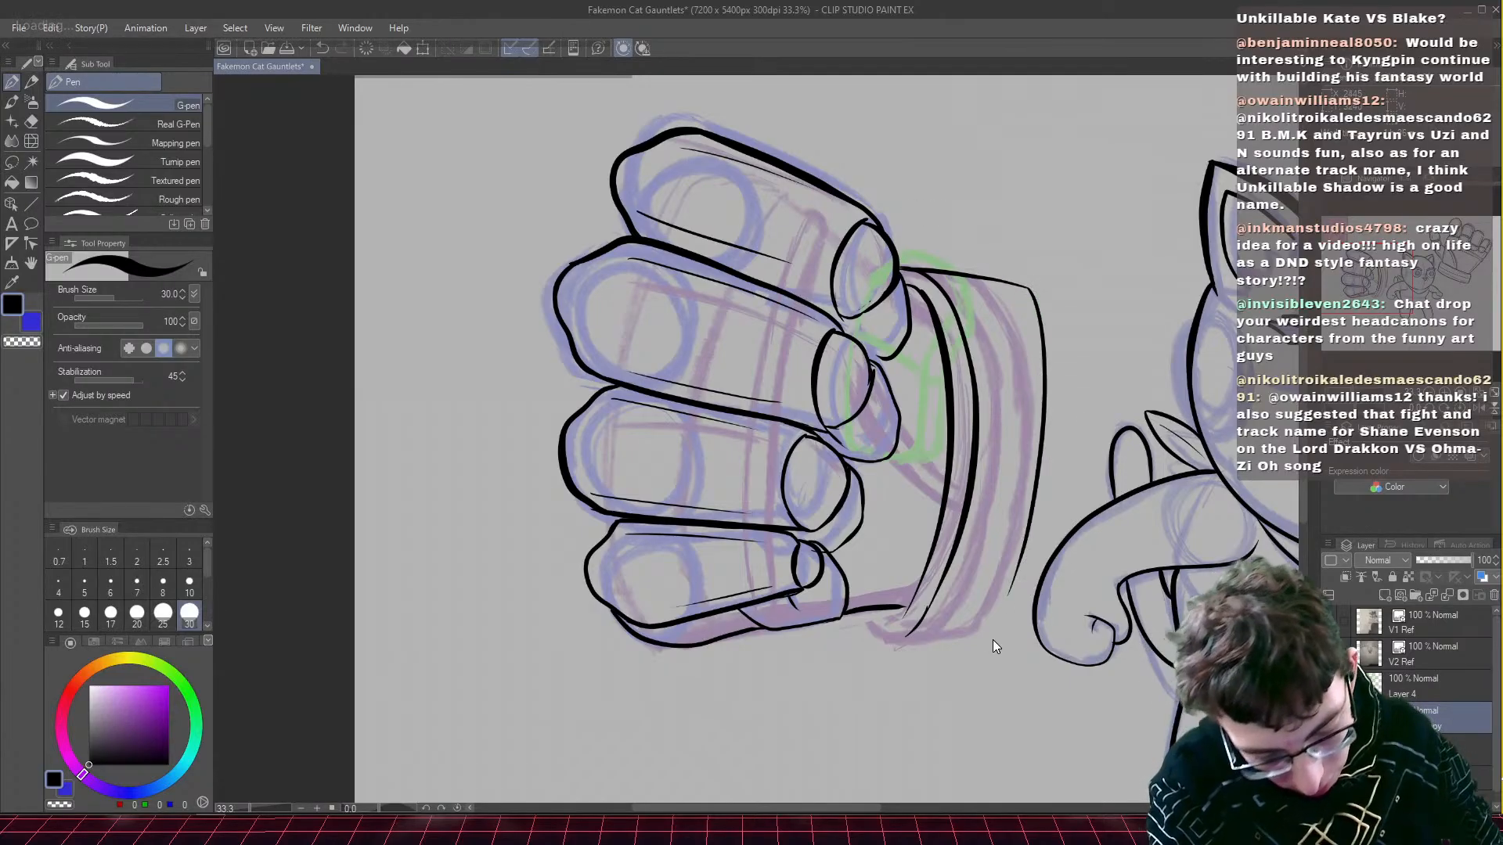
key(ctrl+z)
mouse_move(1025, 287)
mouse_down()
mouse_move(1048, 338)
mouse_move(1045, 576)
mouse_up()
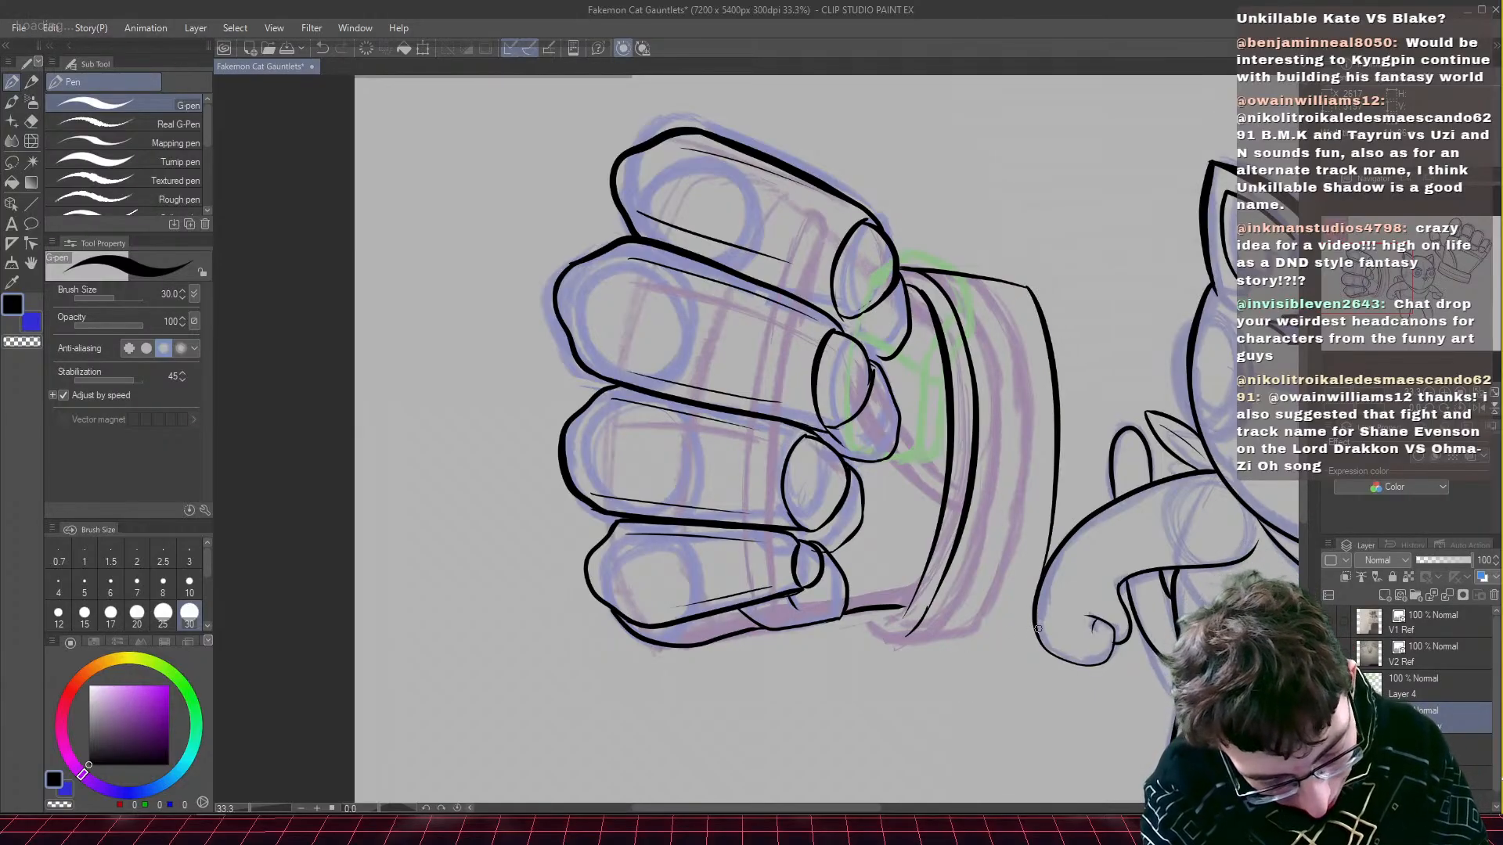
drag(1038, 628, 890, 639)
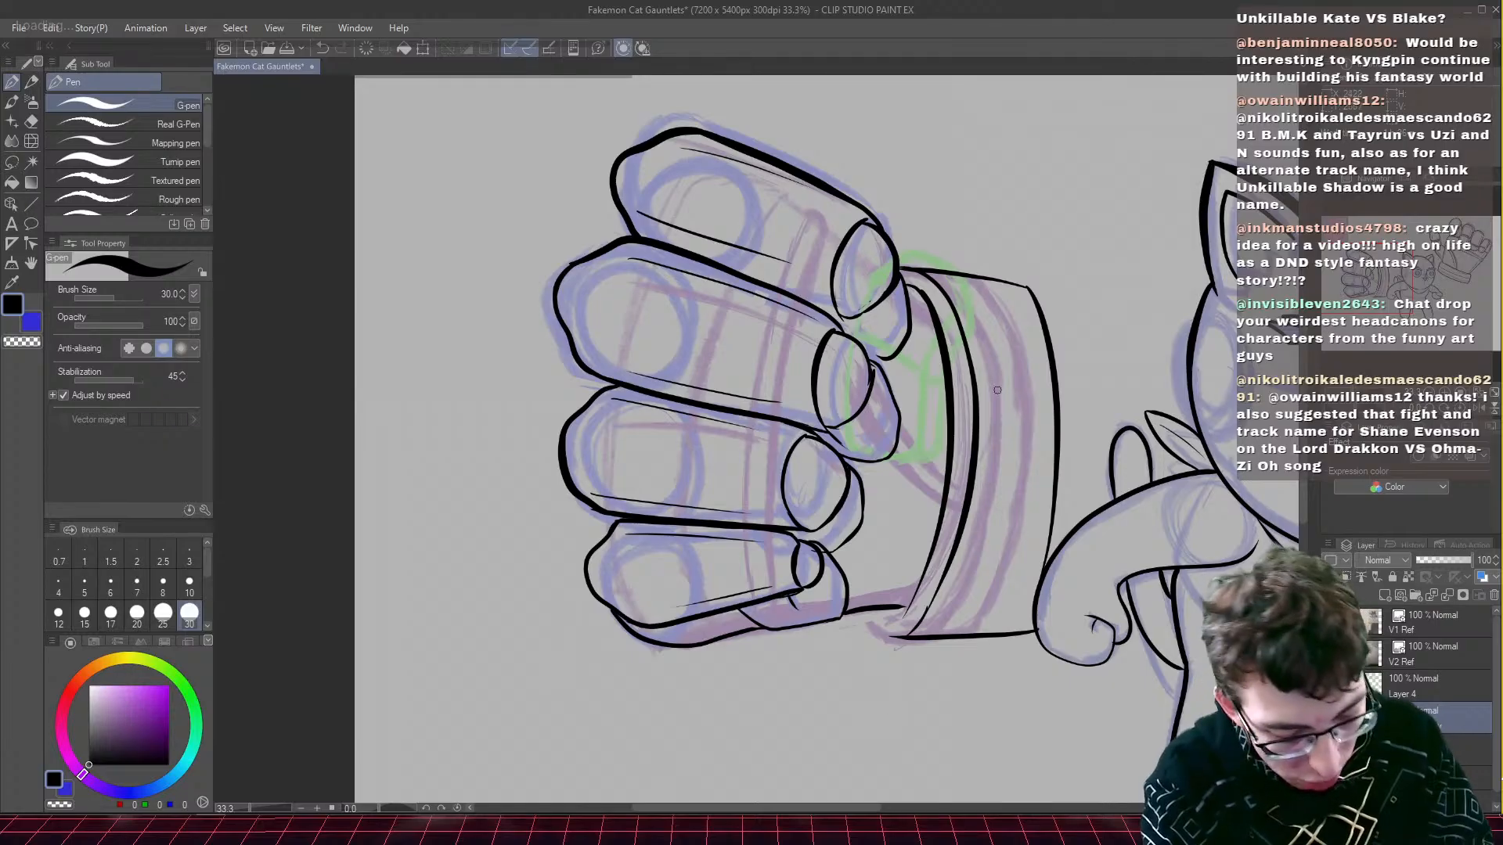
mouse_move(972, 275)
mouse_down()
mouse_move(1007, 365)
mouse_move(1011, 583)
mouse_move(986, 633)
mouse_up()
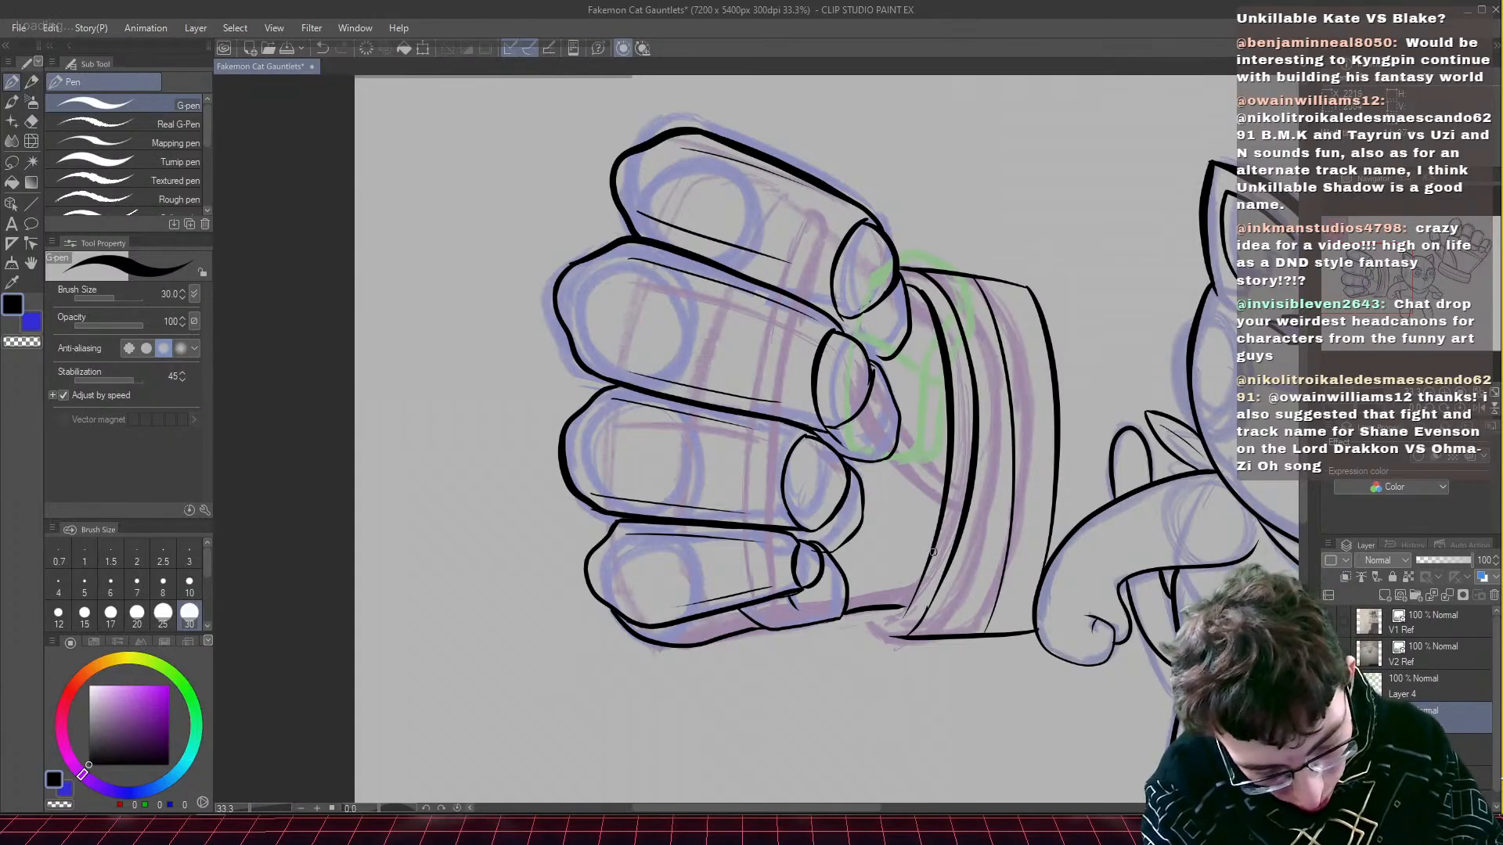
- Ink the front rim's inner line down to the wrist cuff's lower edge and close the rim's small lower corner
drag(933, 553, 892, 634)
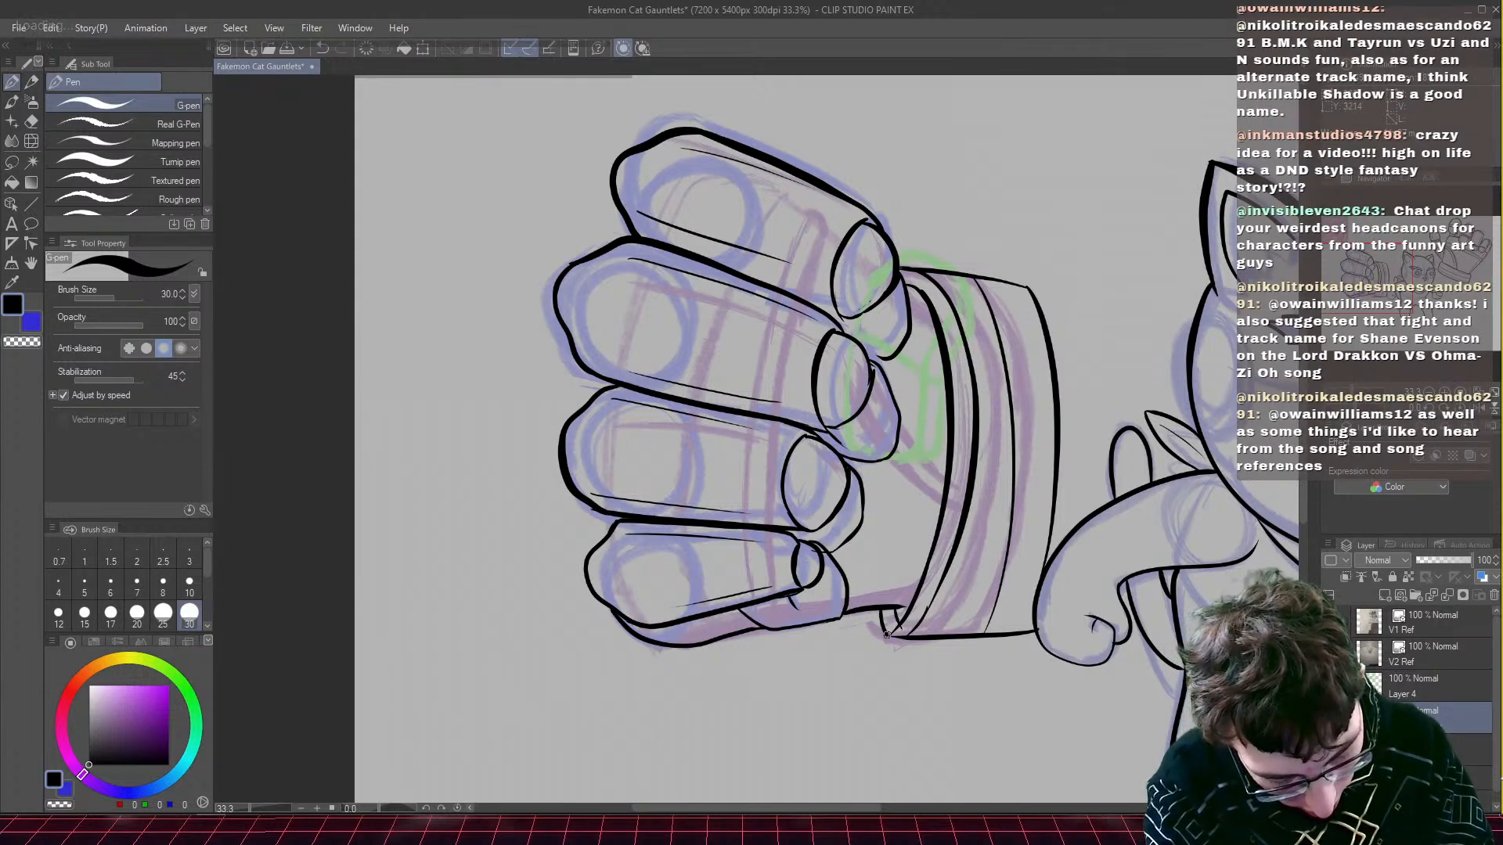
drag(887, 635, 896, 640)
click(31, 122)
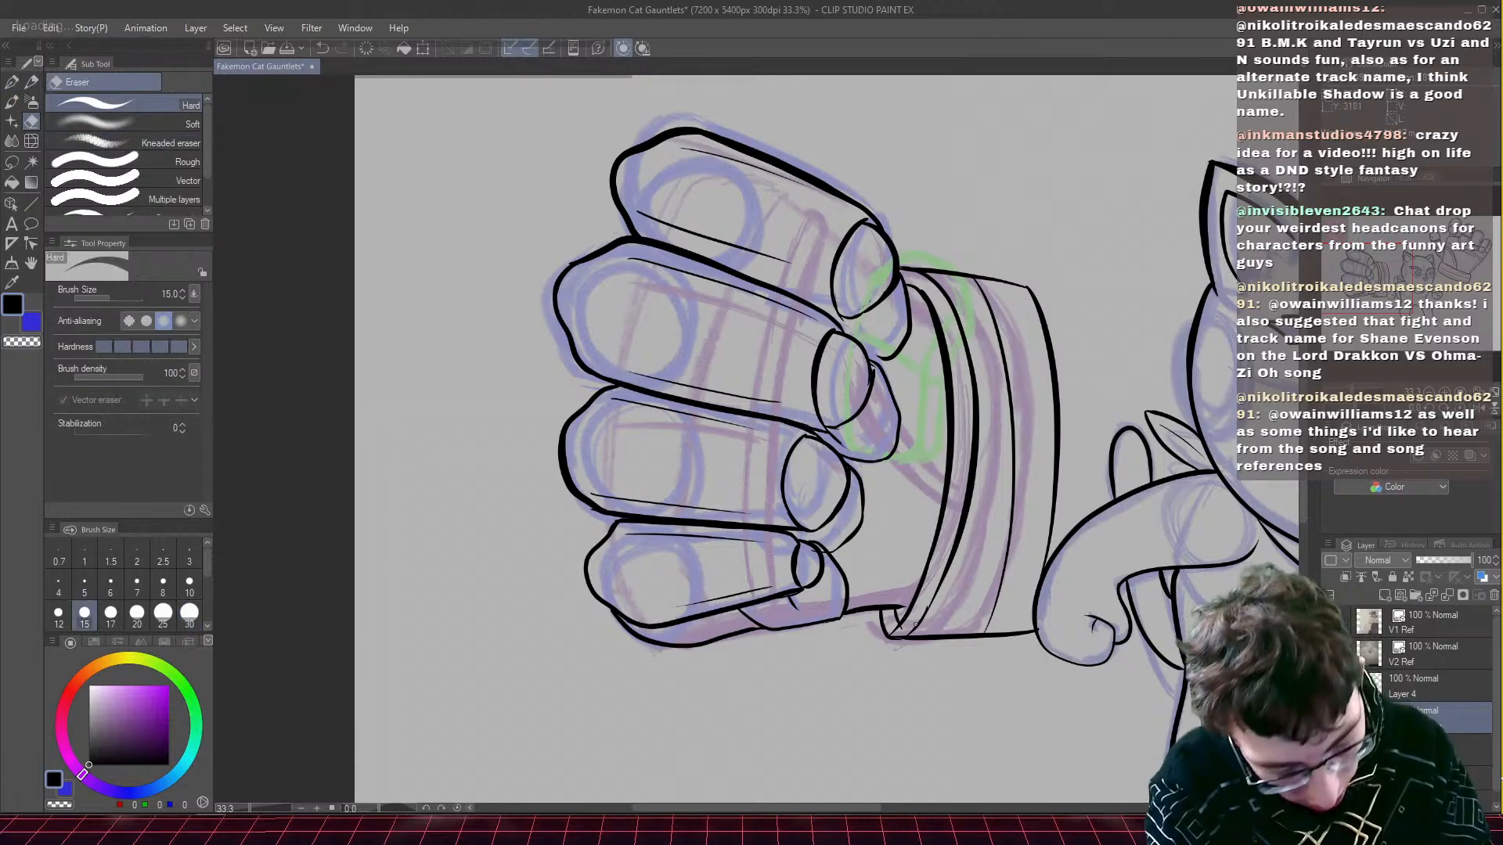
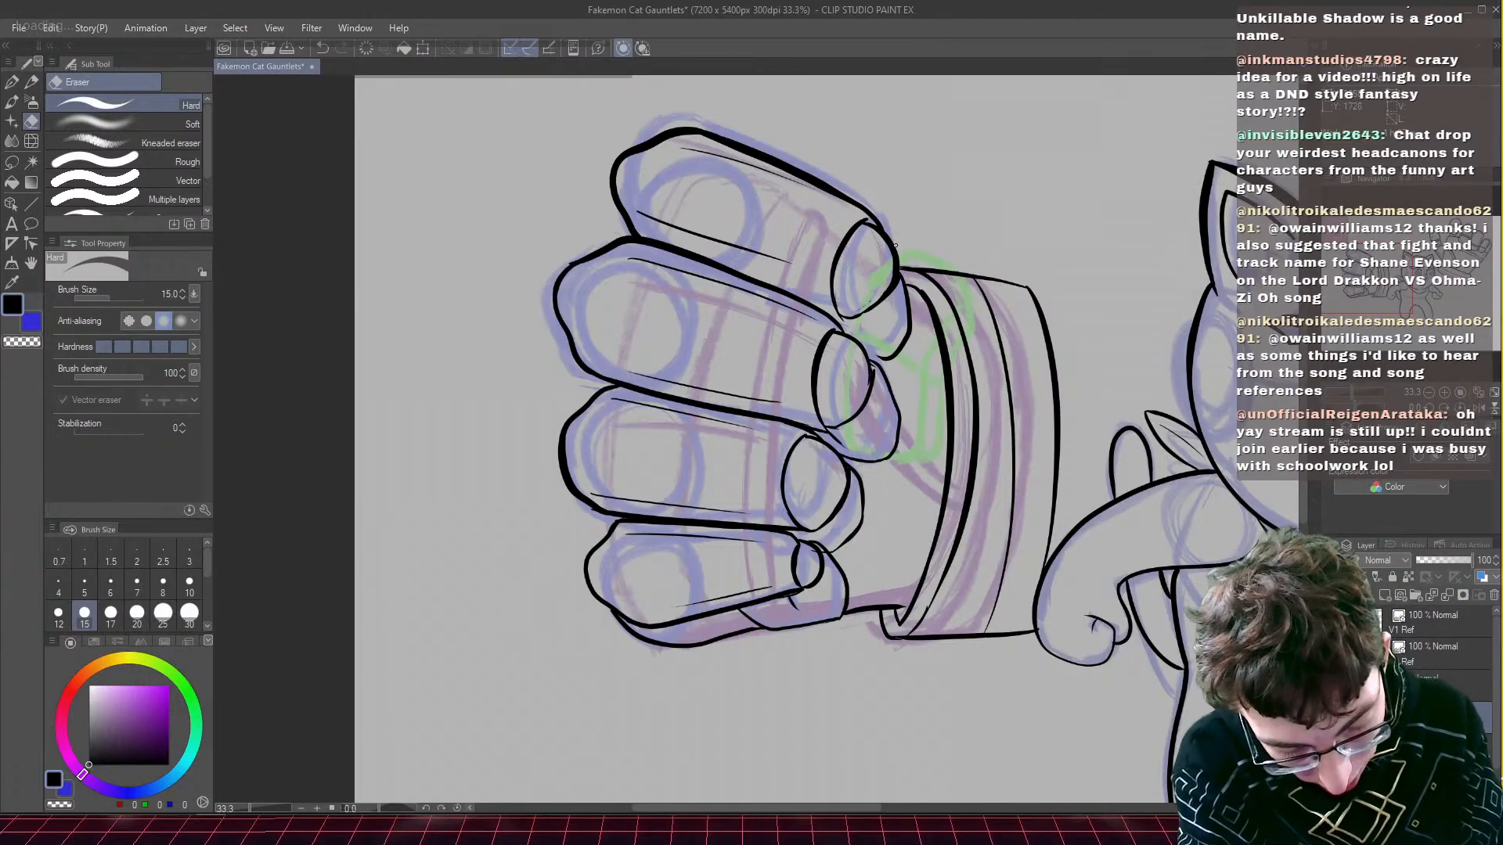
- Ink the outline of the thumb's upper segment over the green sketch, with a thin contour line inside its back edge
click(11, 82)
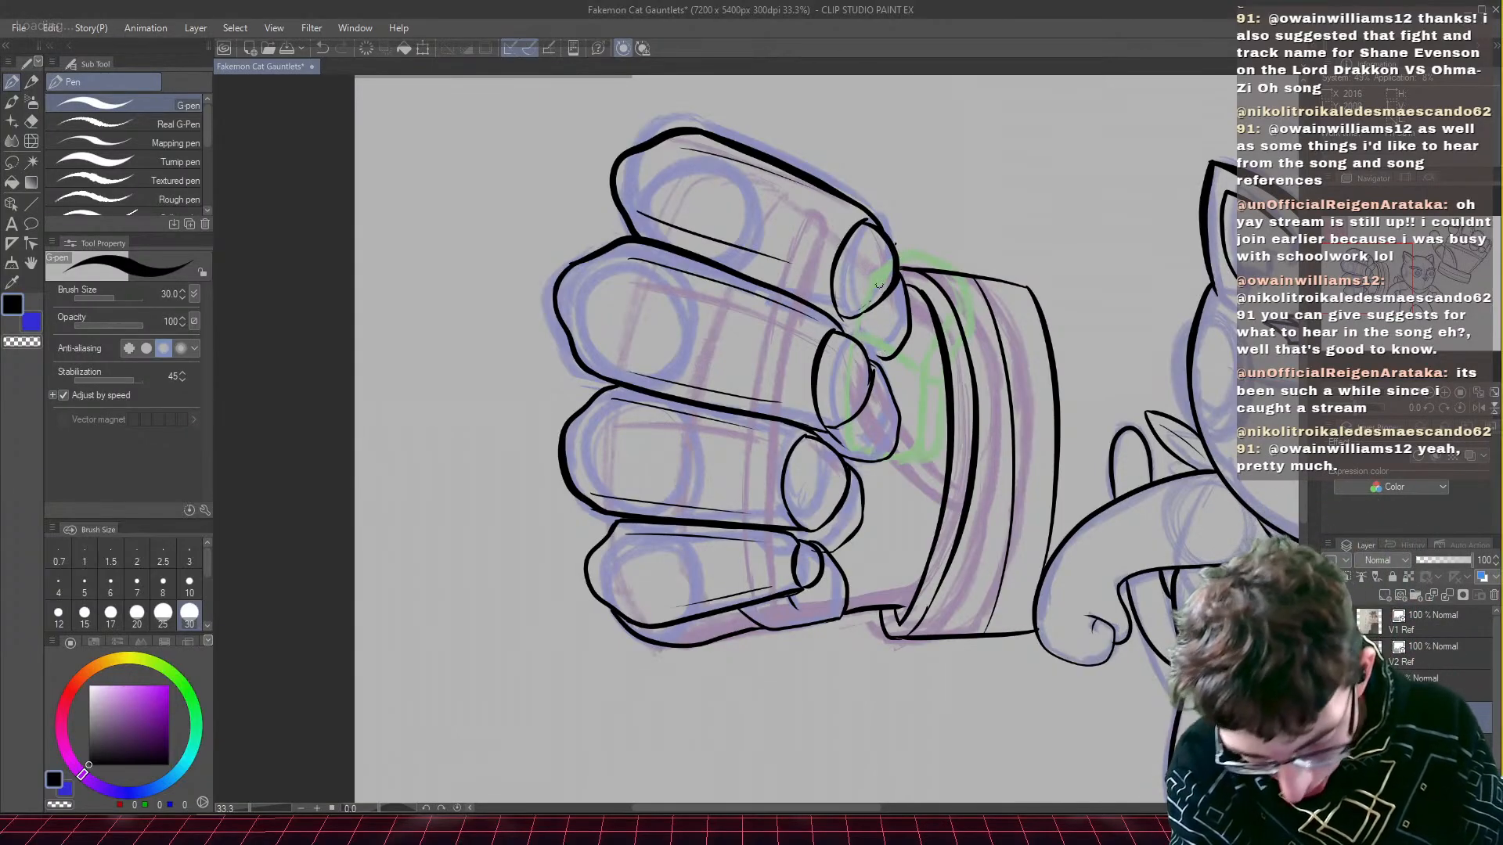
mouse_move(898, 243)
mouse_down()
mouse_move(845, 315)
mouse_move(844, 381)
mouse_up()
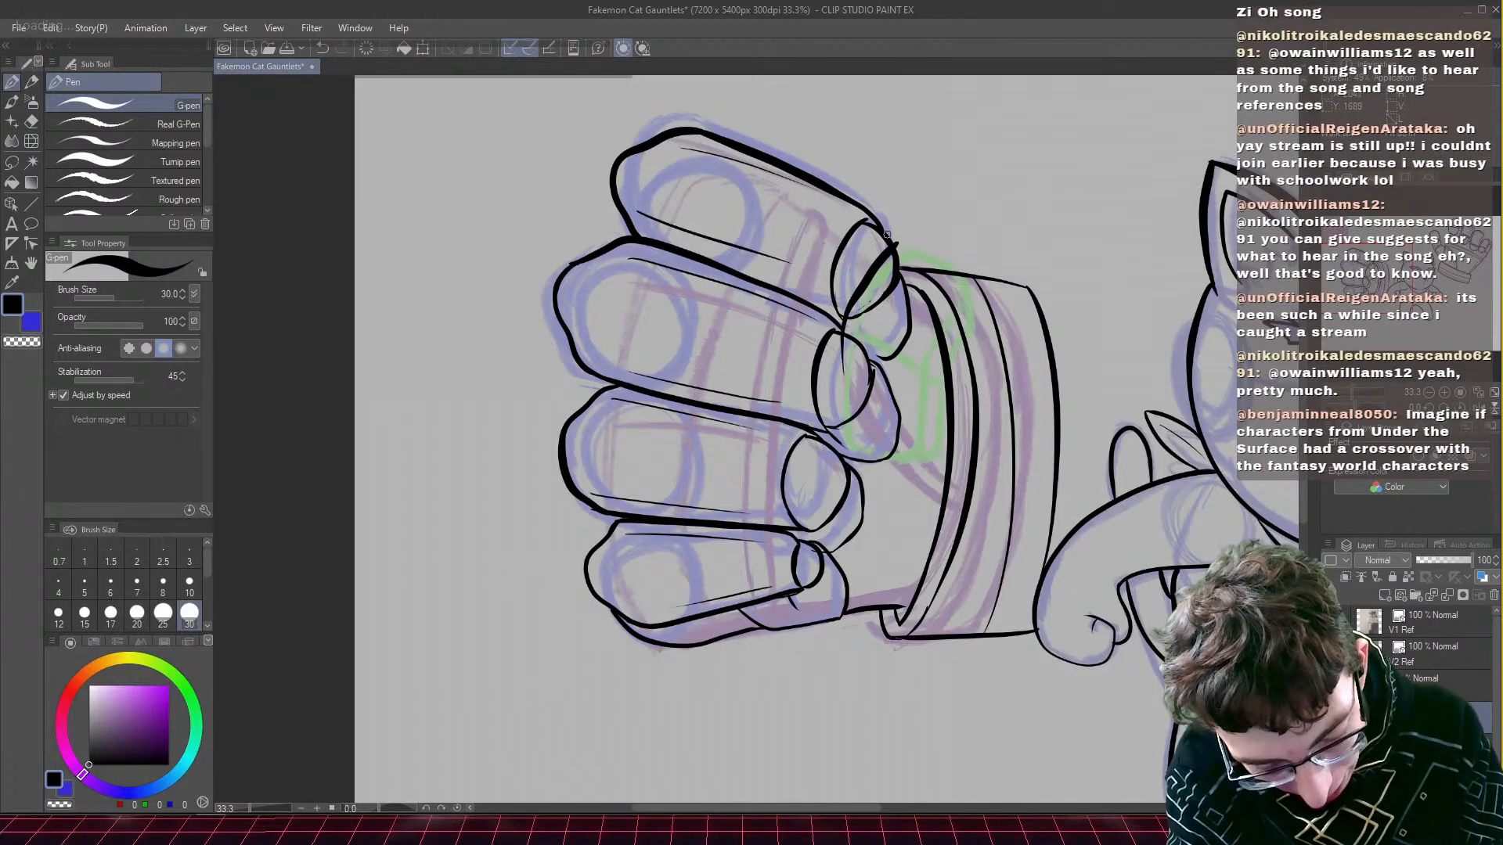
mouse_move(892, 248)
mouse_down()
mouse_move(941, 245)
mouse_move(975, 281)
mouse_move(969, 338)
mouse_move(924, 373)
mouse_up()
drag(978, 314, 942, 387)
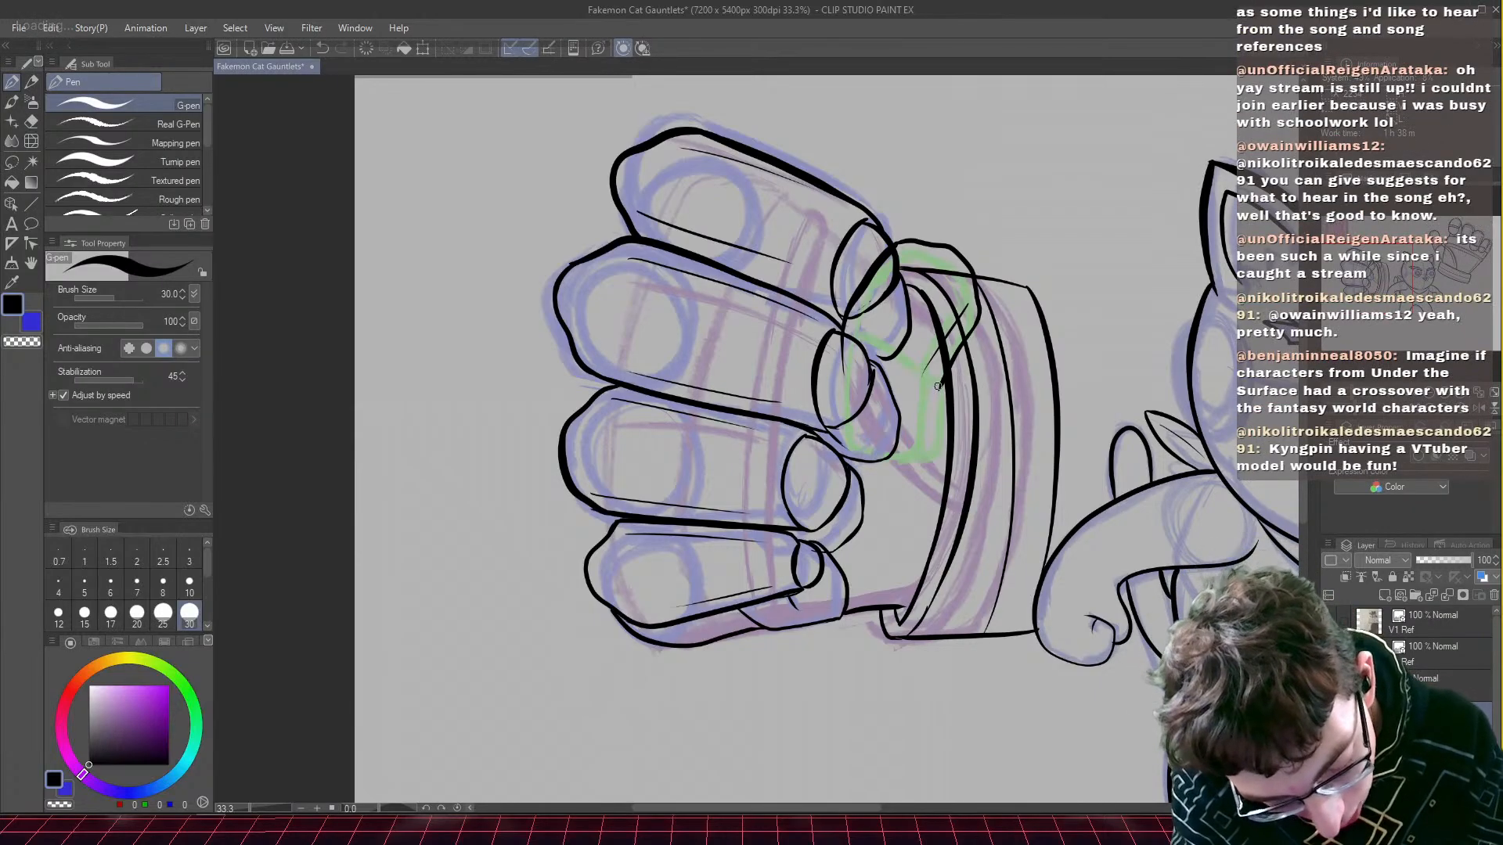
drag(938, 386, 885, 350)
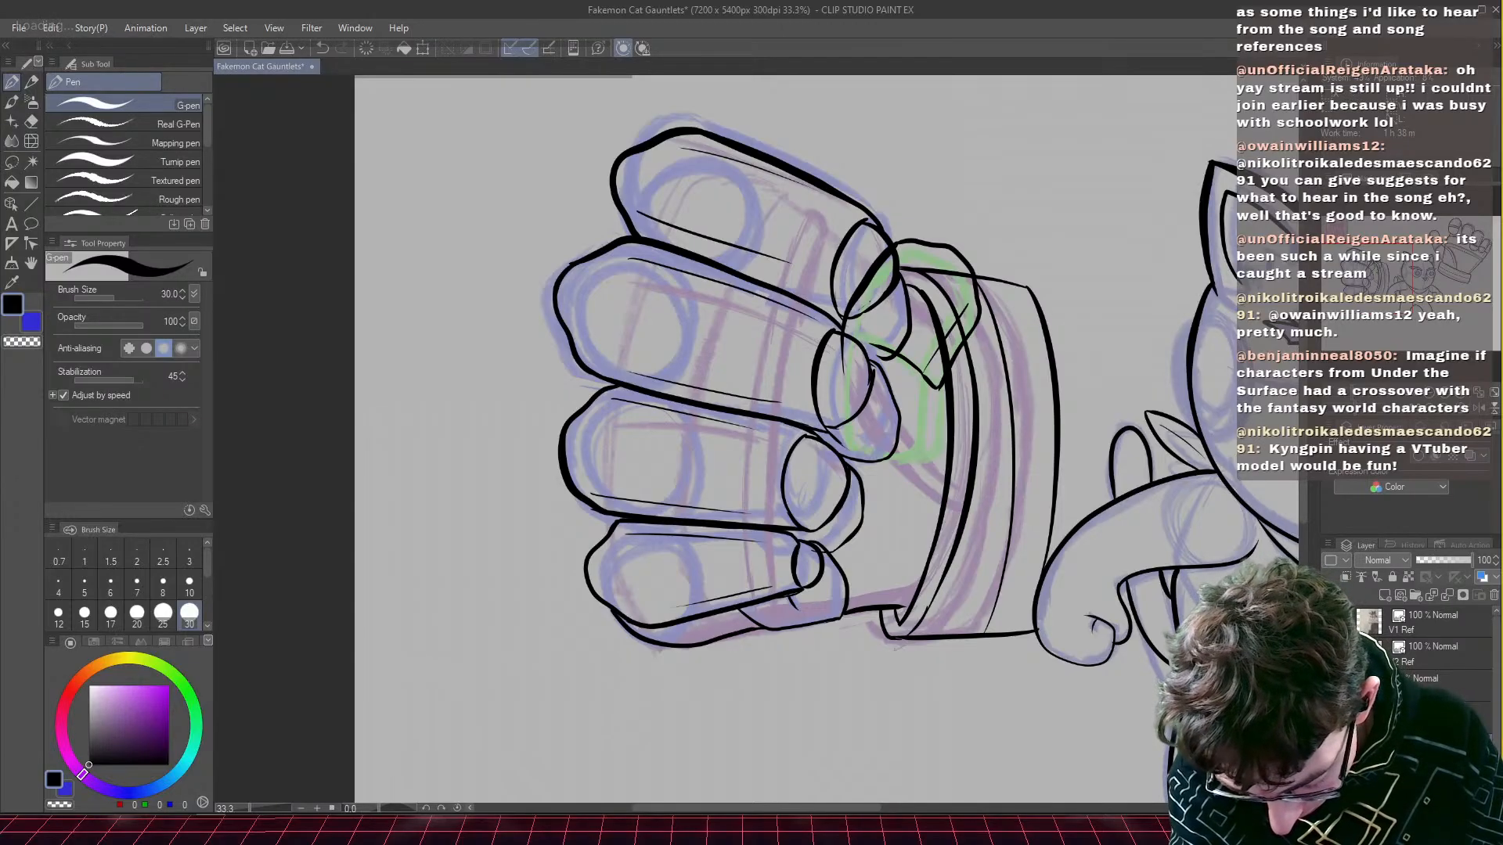
- Fade the fist line layer to 25% opacity, then close the upper thumb segment's front corner and erase the line overshooting it
drag(1438, 564, 1430, 565)
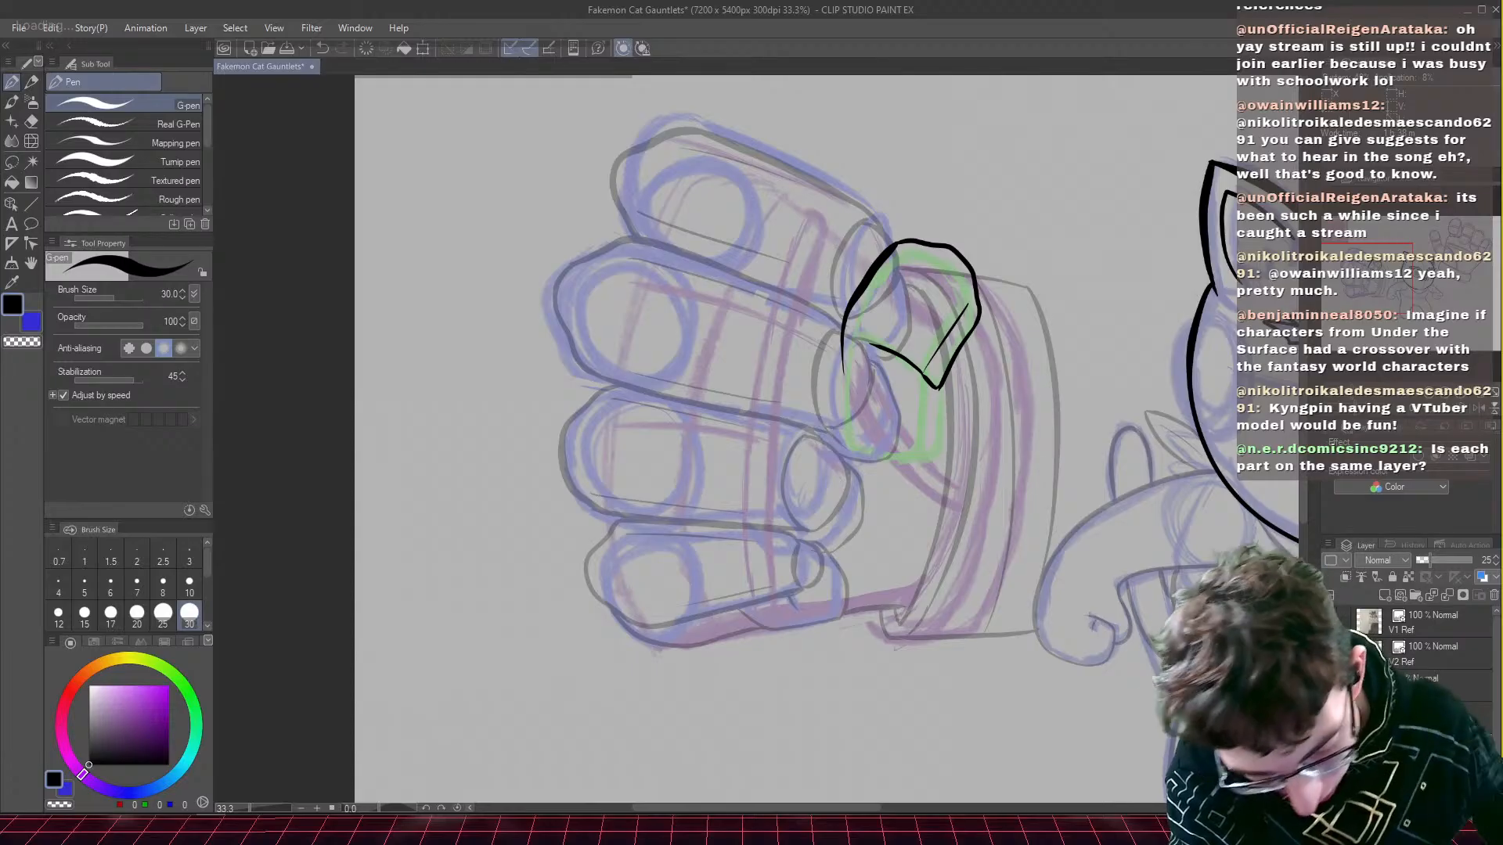
click(1448, 717)
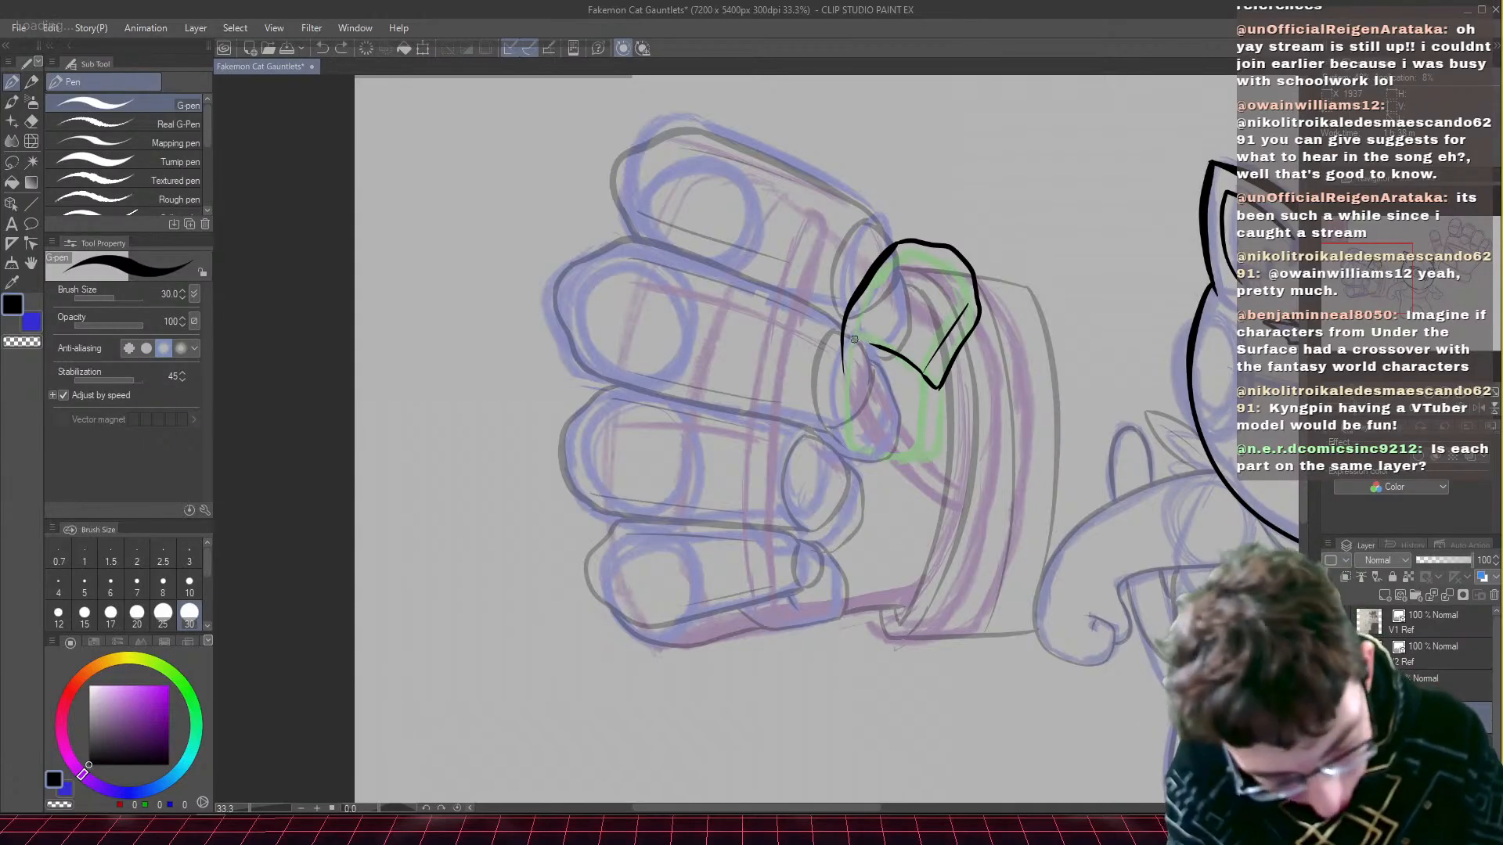
drag(843, 338, 869, 344)
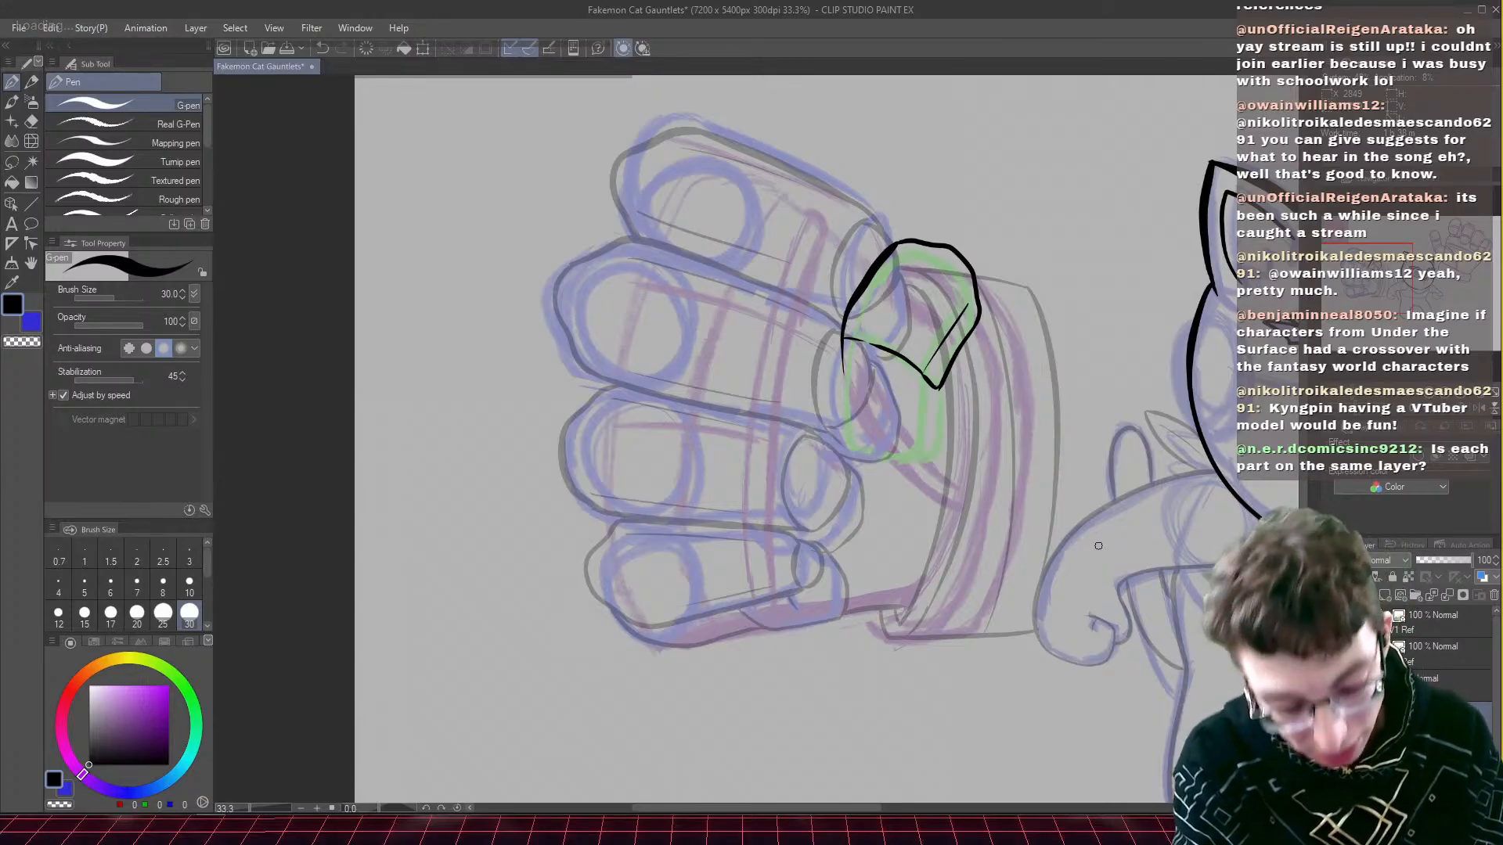
click(30, 122)
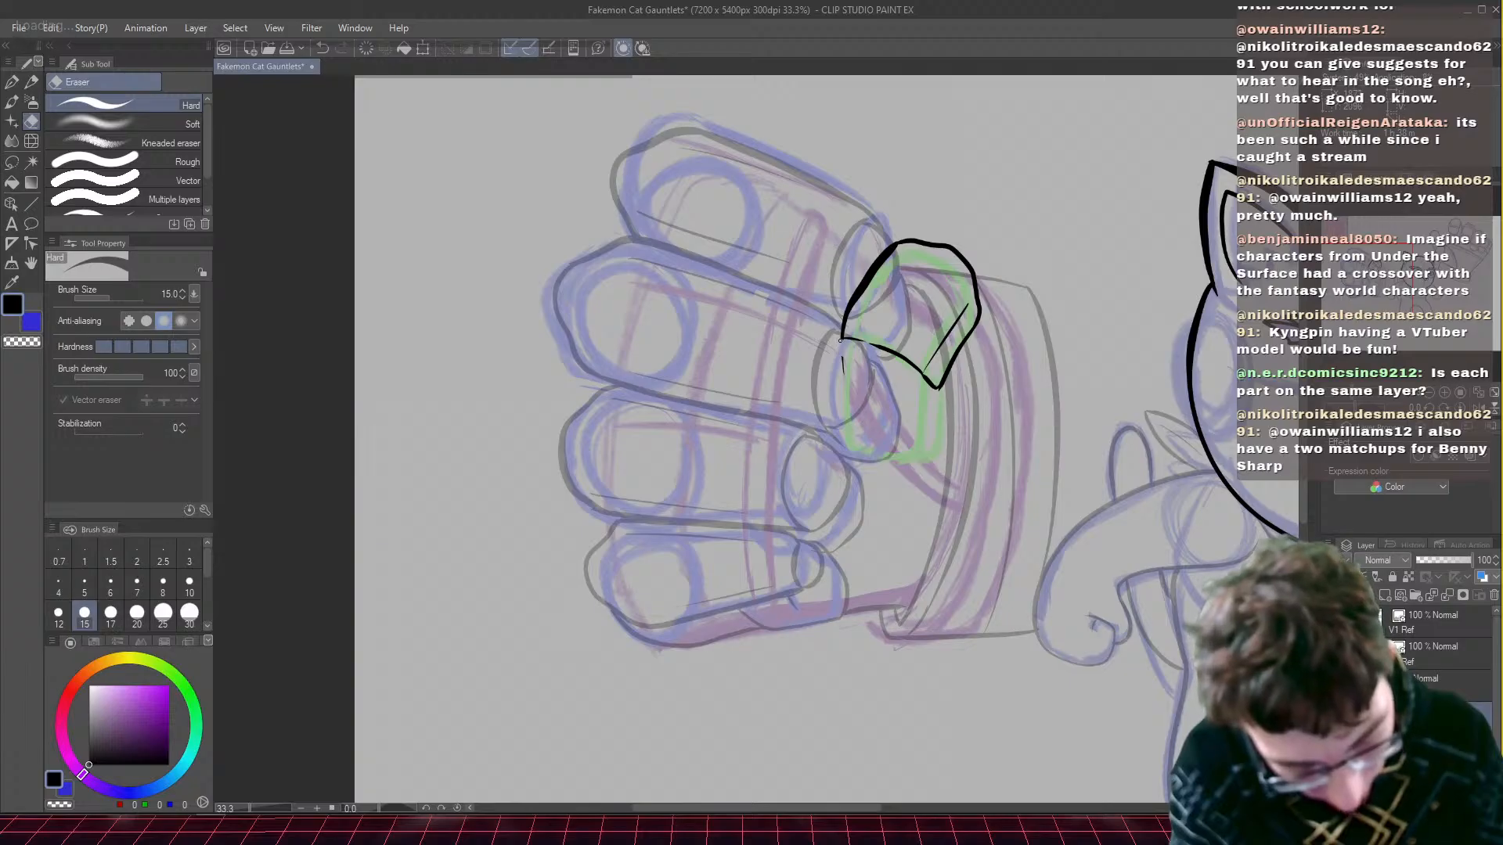
drag(842, 356, 846, 376)
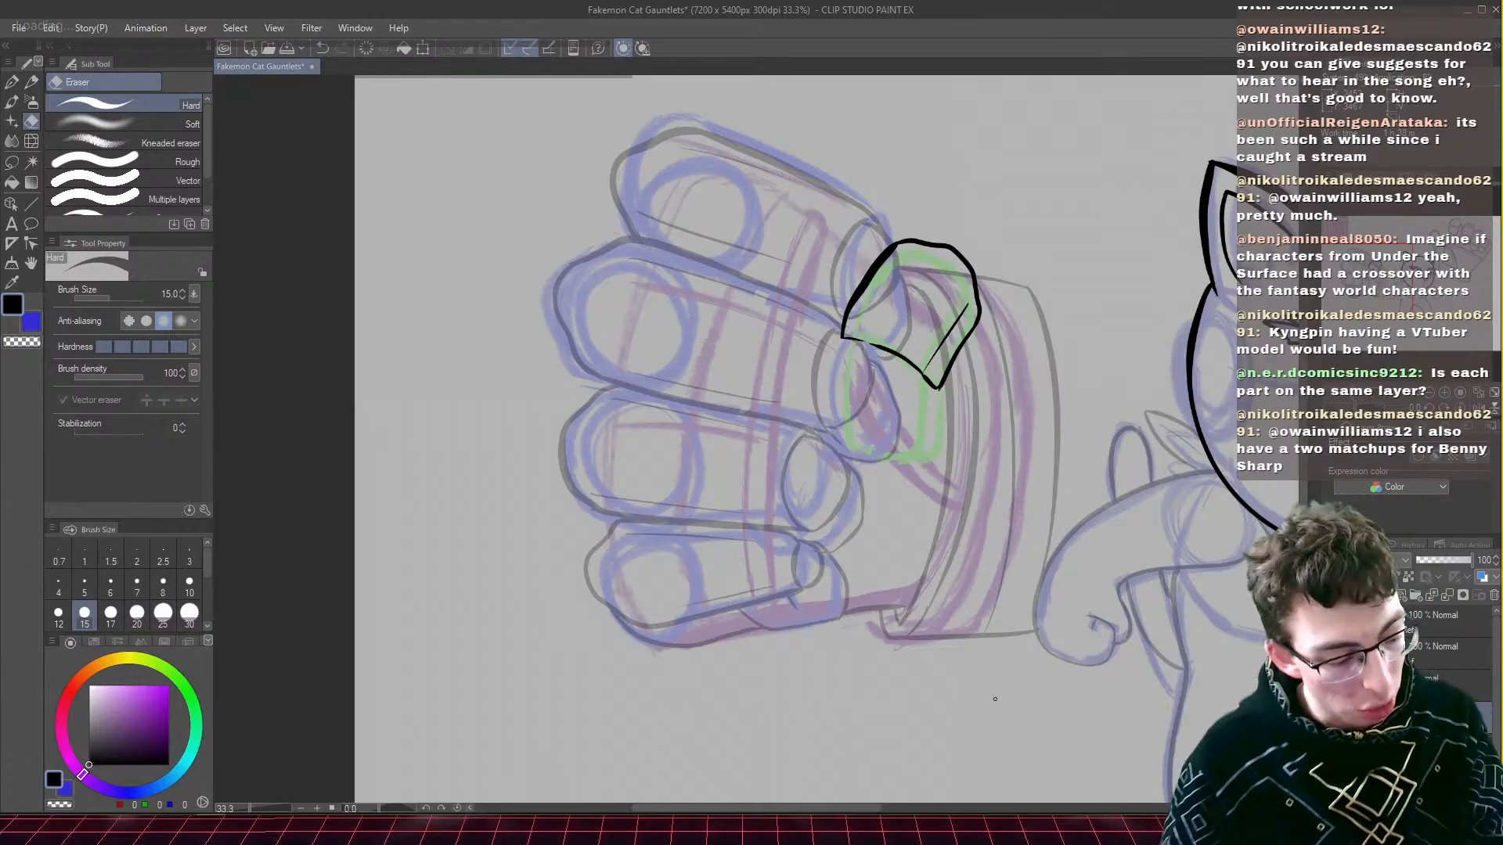
- Ink the rounded outline of the thumb's lower segment with thin inner contour lines along its bottom and back edges
key(p)
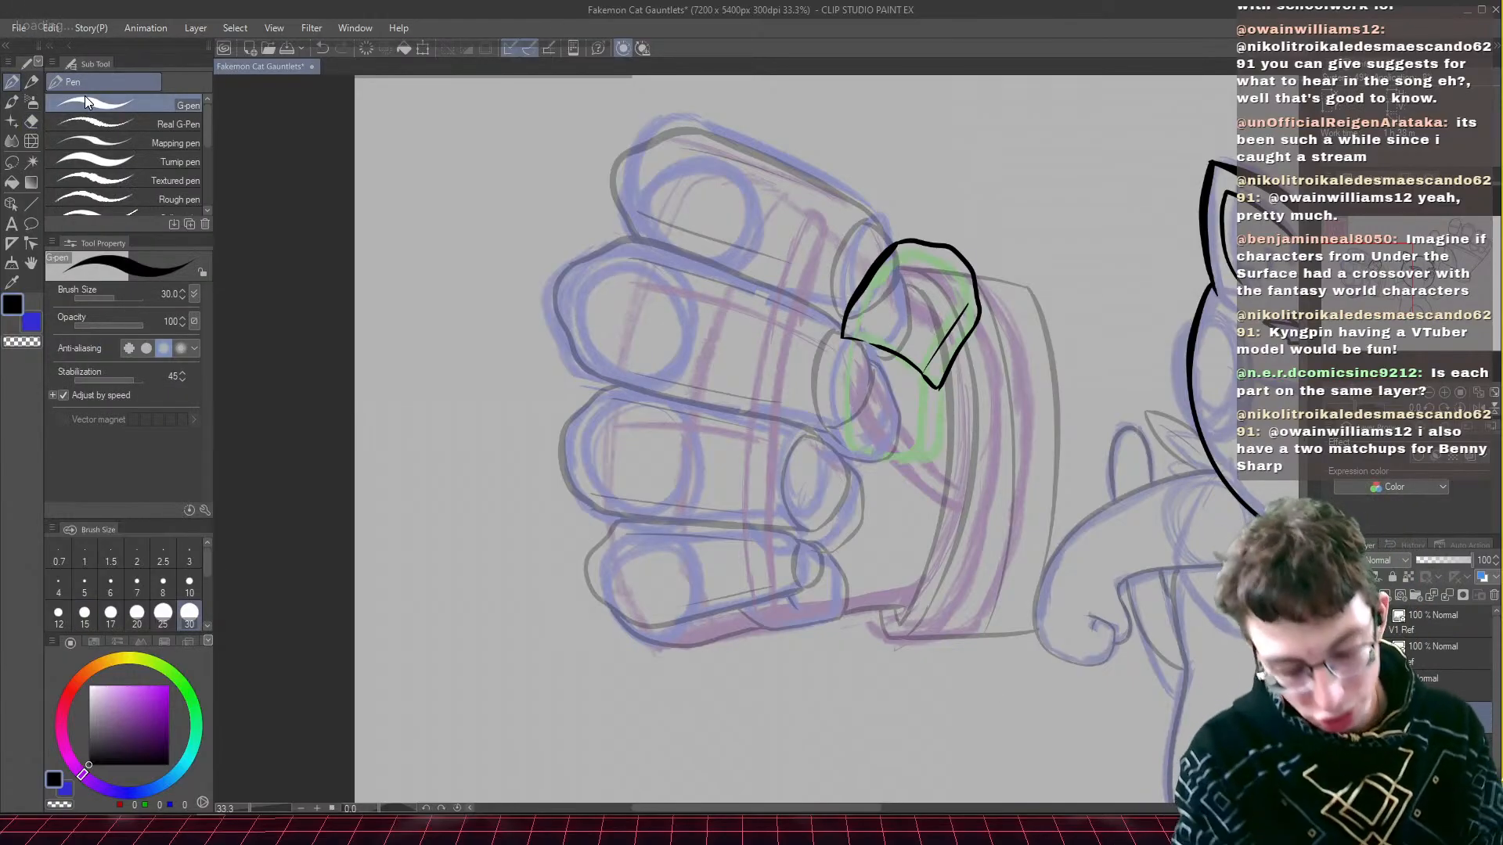
mouse_move(837, 352)
mouse_down()
mouse_move(936, 398)
mouse_move(900, 449)
mouse_move(936, 400)
mouse_move(924, 448)
mouse_up()
mouse_move(837, 384)
mouse_down()
mouse_move(854, 435)
mouse_move(920, 446)
mouse_move(845, 430)
mouse_move(894, 452)
mouse_up()
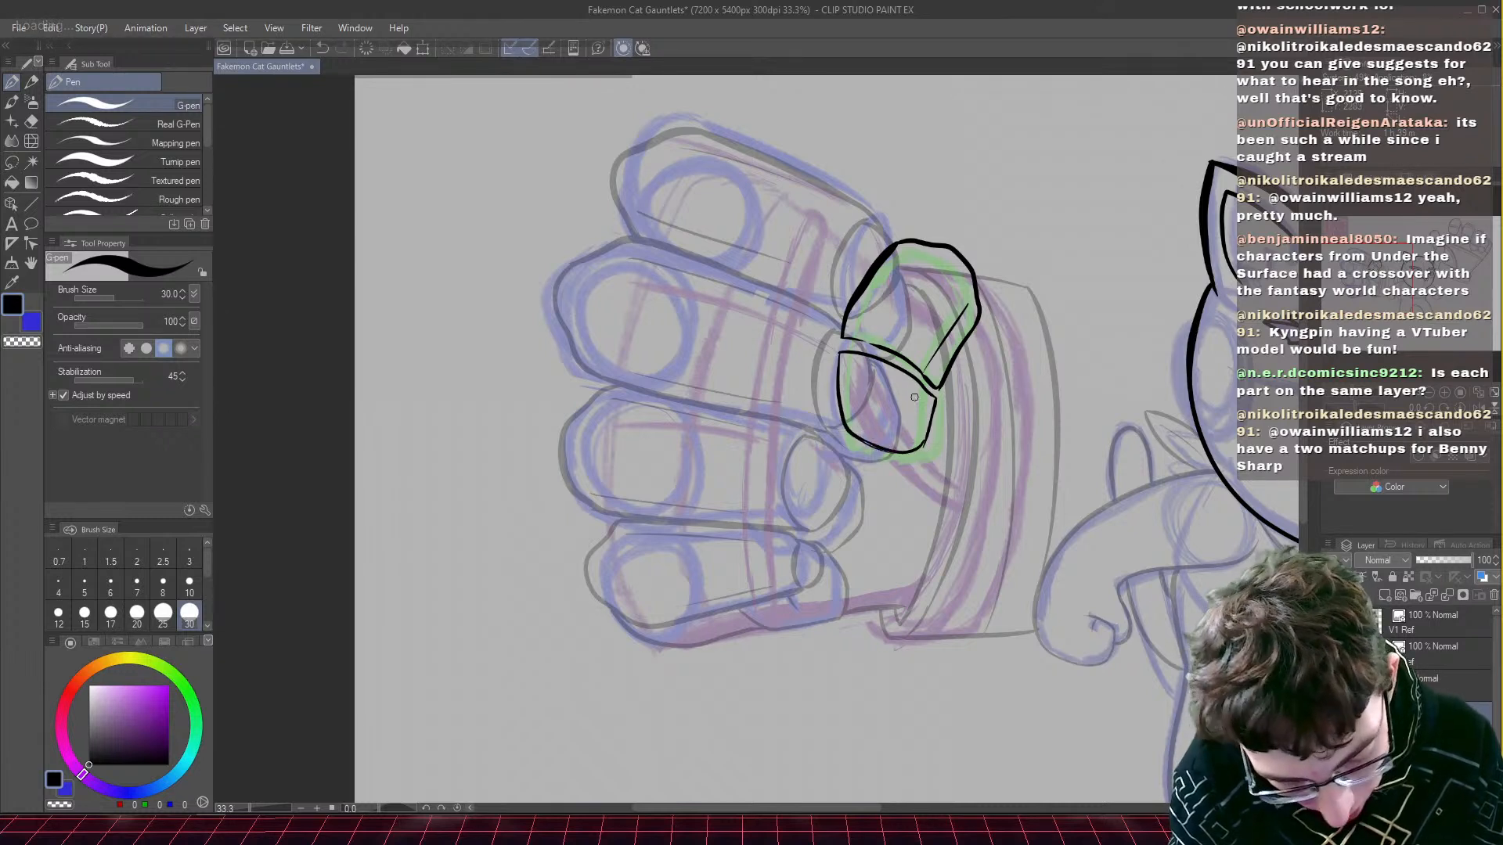
mouse_move(918, 393)
mouse_down()
mouse_move(908, 437)
mouse_move(849, 422)
mouse_up()
key(ctrl+z)
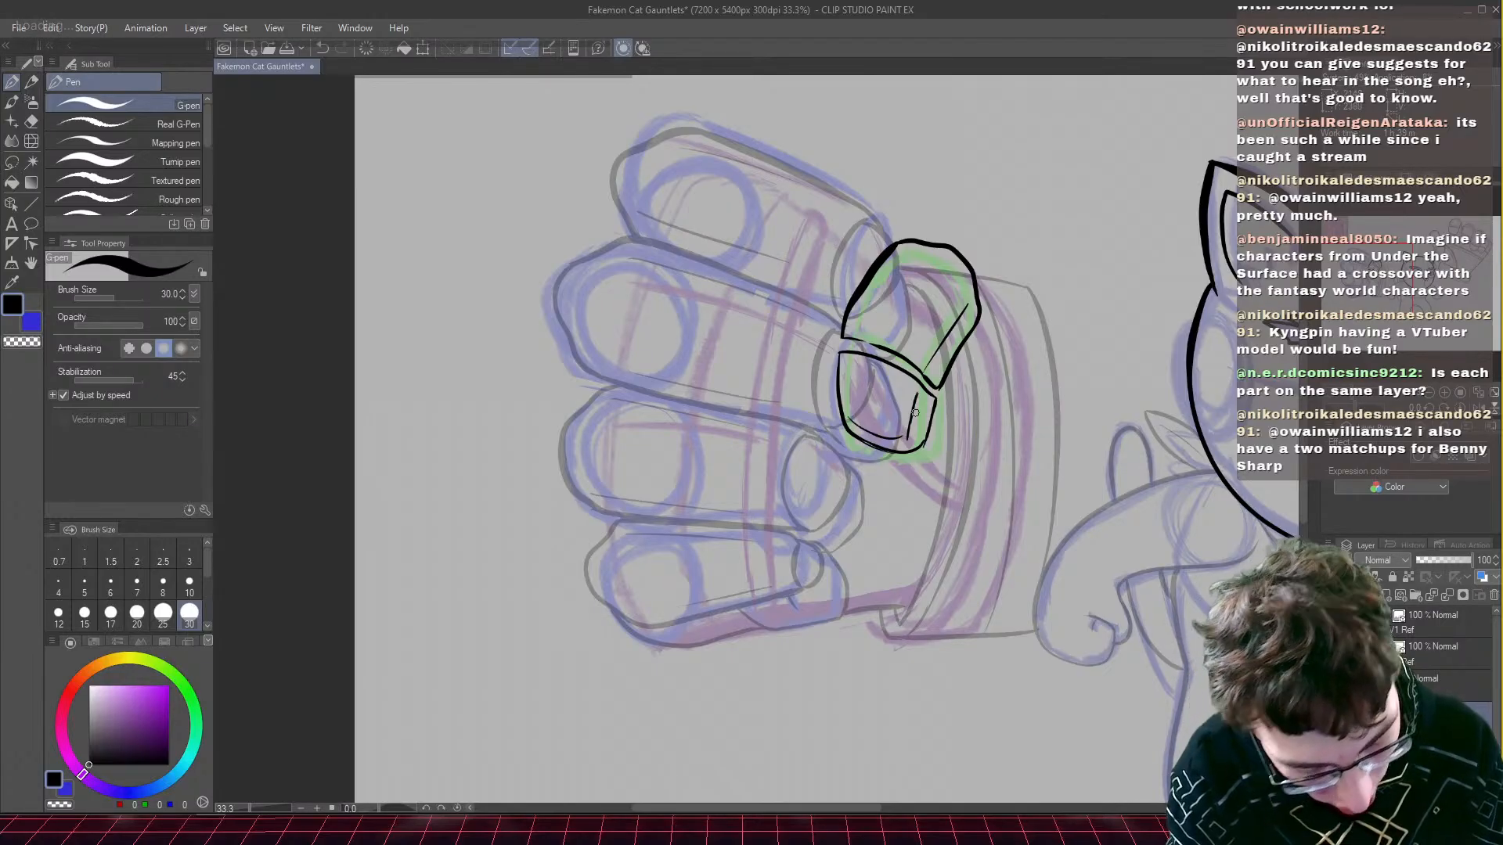
- Add a contour line inside the upper thumb segment's top edge, save the file and join the two segments with short lines
mouse_move(904, 252)
mouse_down()
mouse_move(953, 264)
mouse_move(900, 252)
mouse_up()
key(ctrl+s)
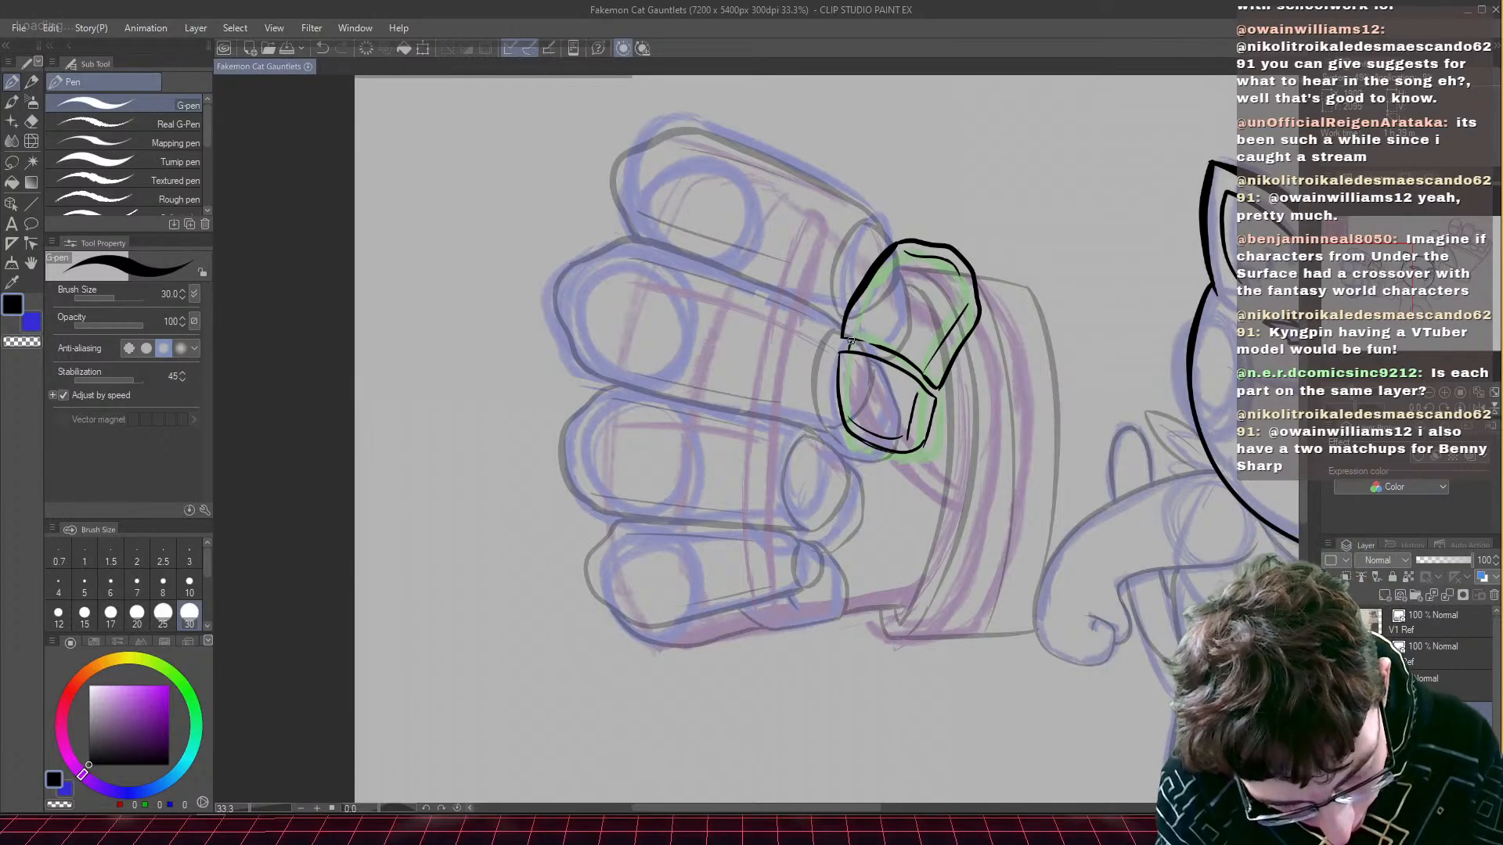
drag(851, 341, 848, 351)
drag(932, 382, 926, 392)
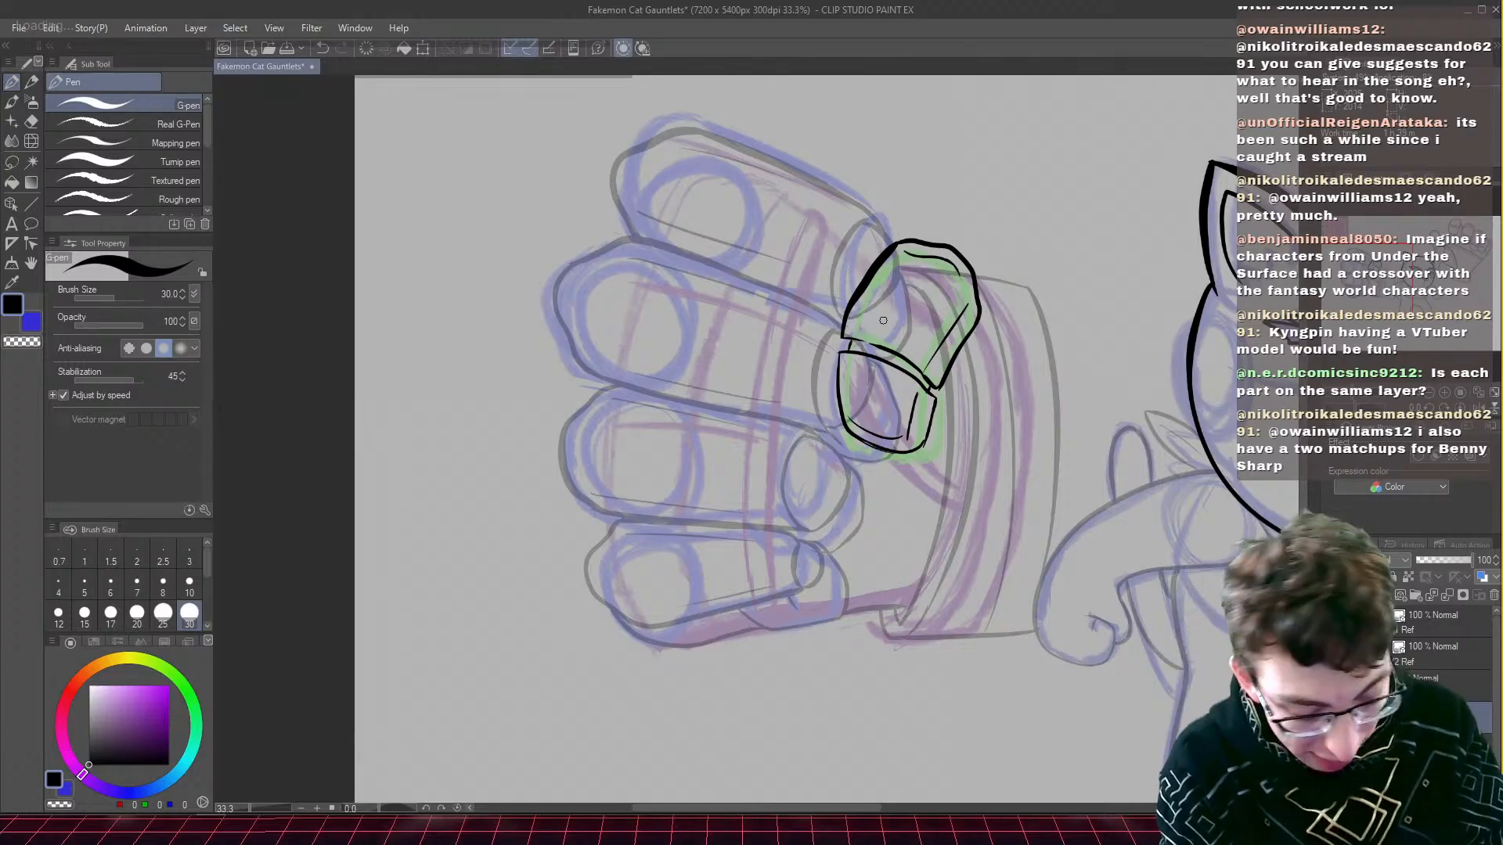
- Raise the fist line layer's opacity to 90% and add a layer mask to it
click(1447, 748)
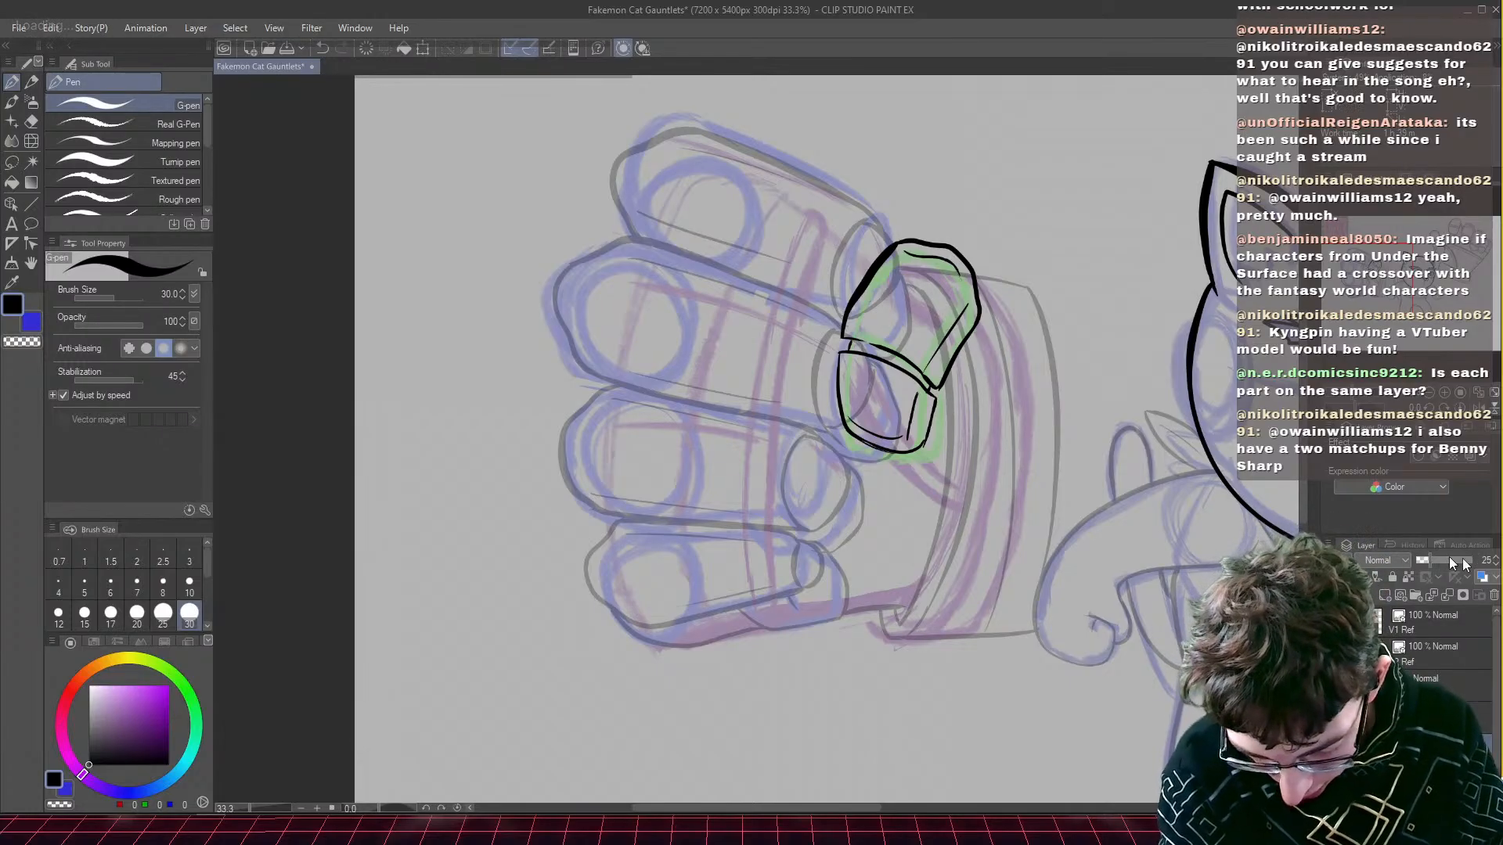
drag(1450, 559, 1465, 560)
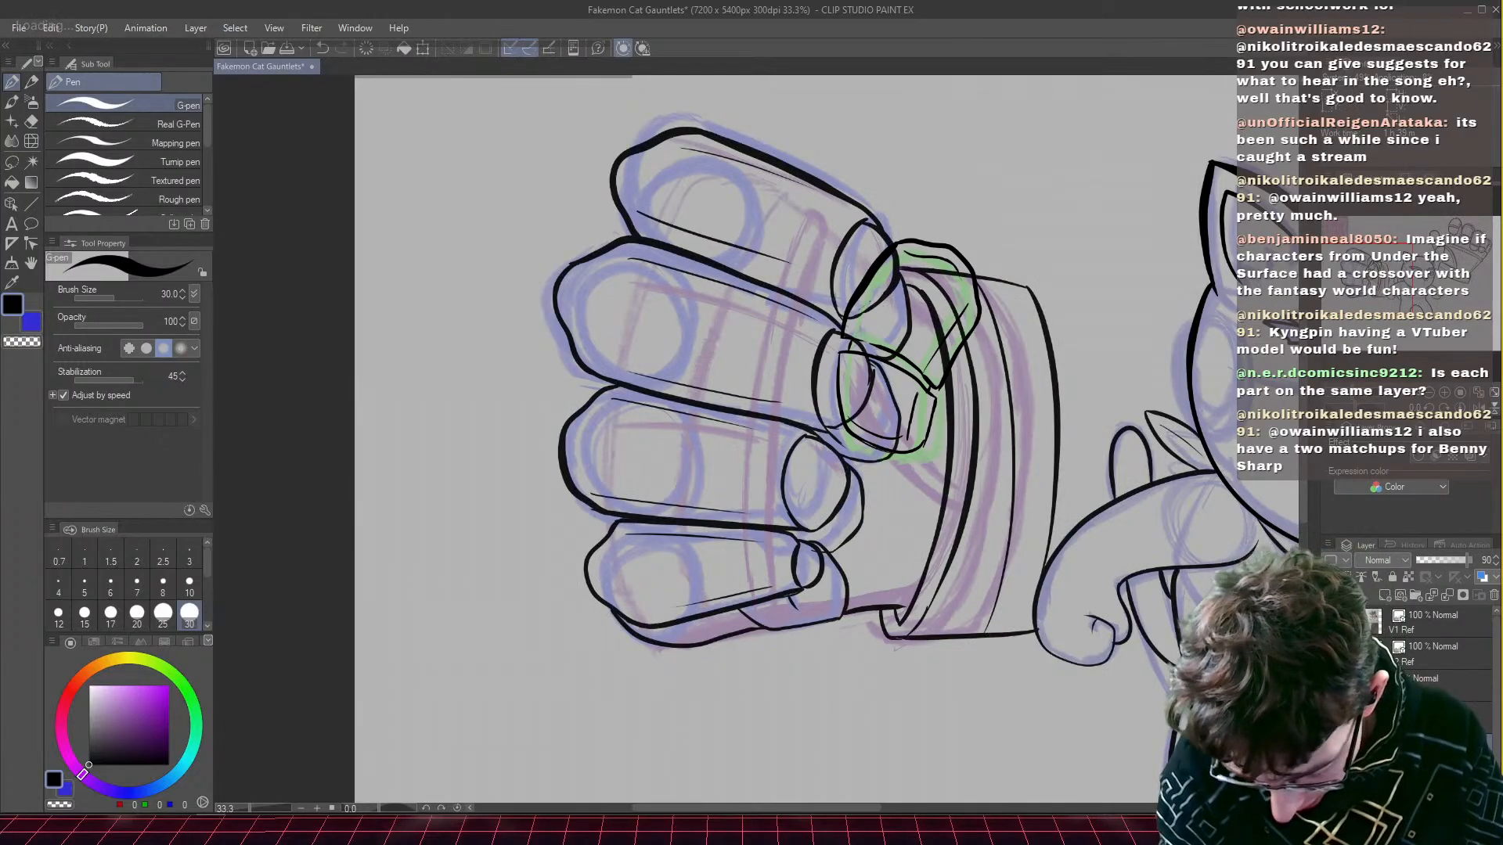
click(1462, 595)
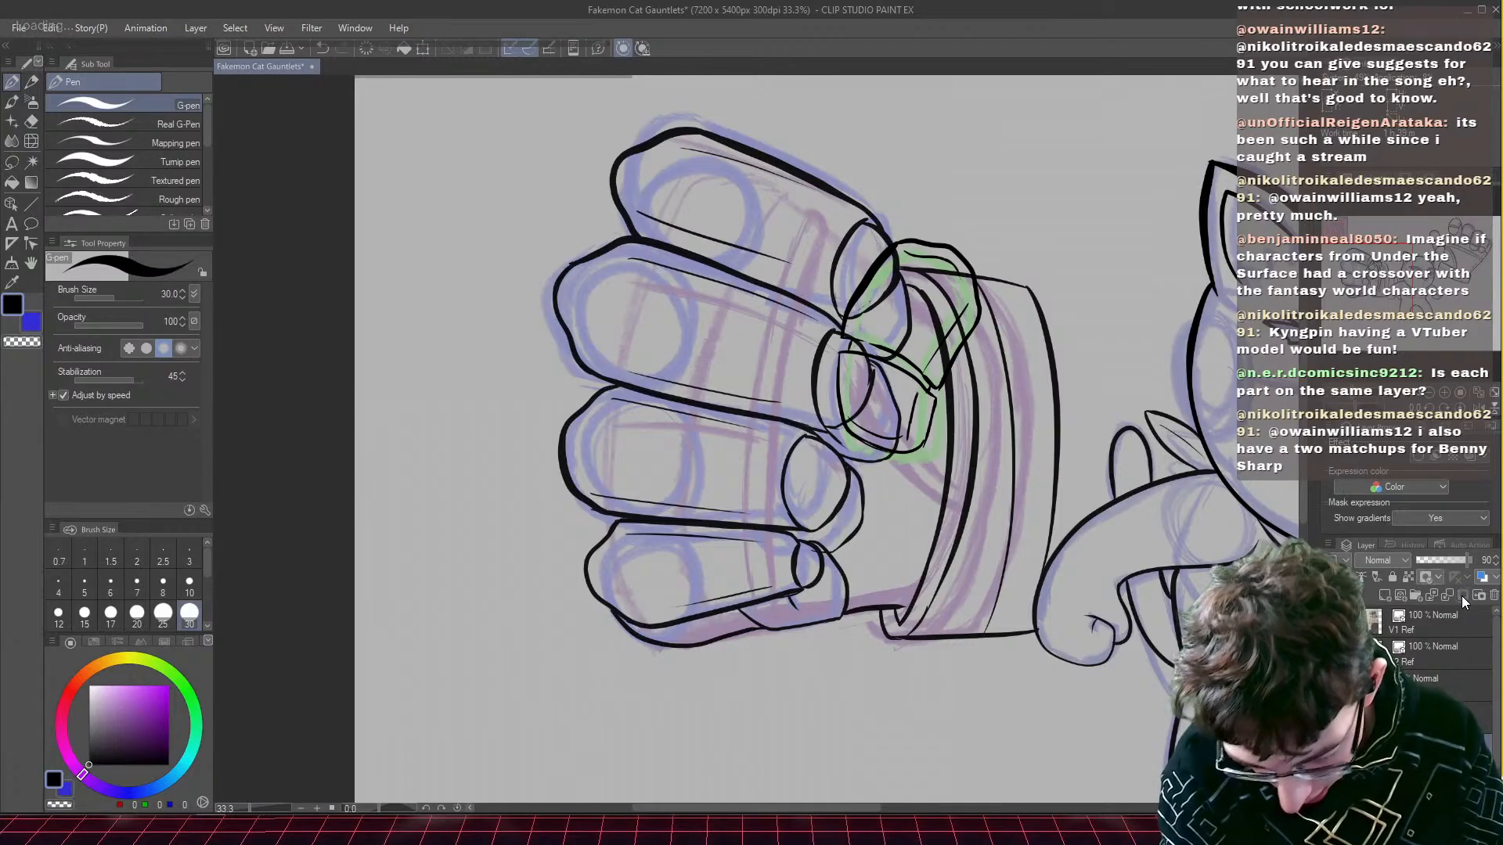
- Switch to the Hard eraser and set its brush size to 25
click(32, 121)
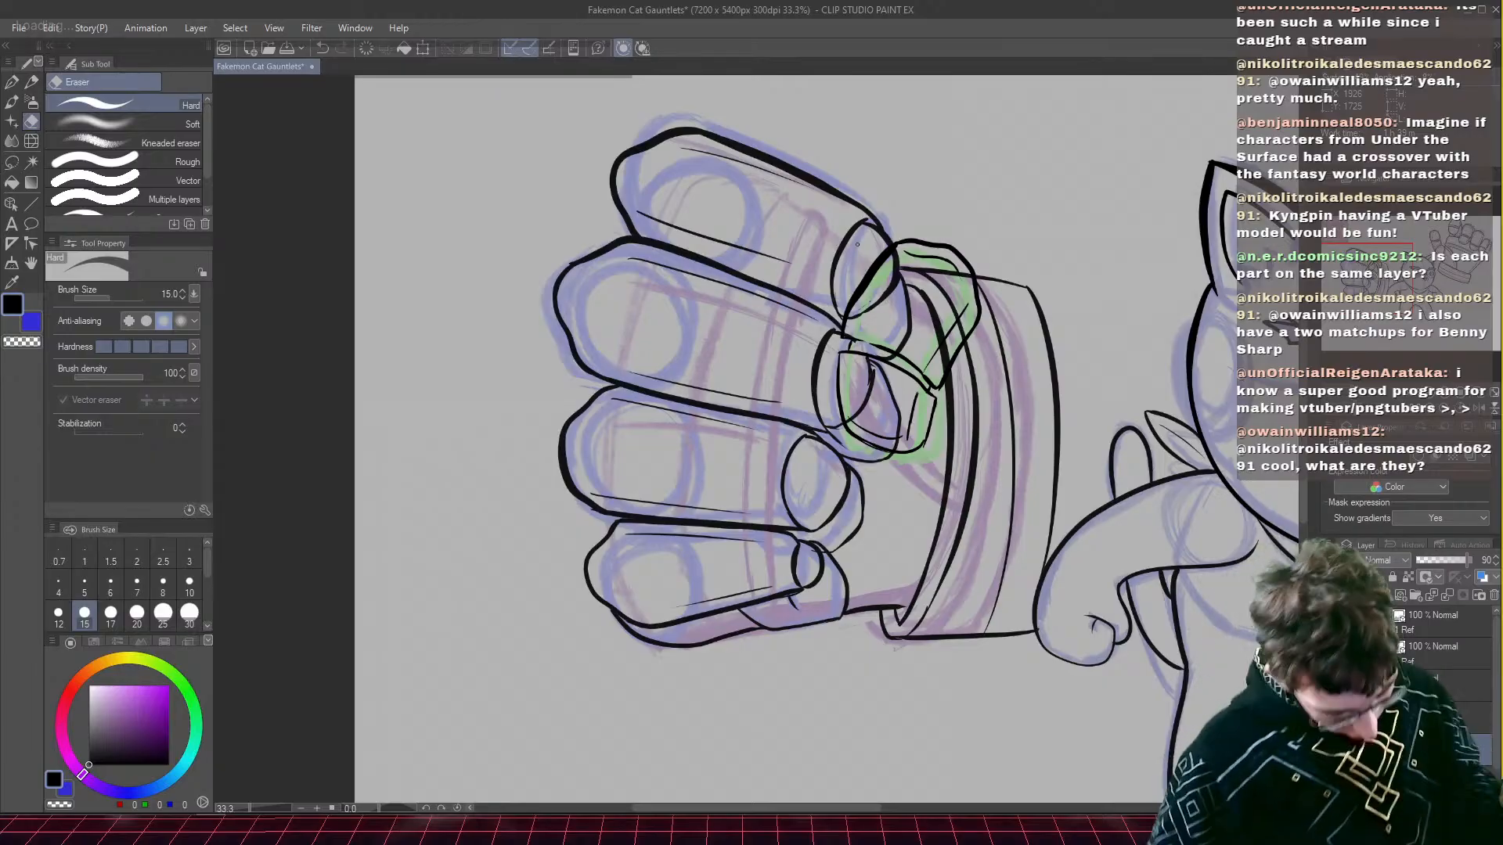
key(bracketright)
key(bracketright)
key(bracketright)
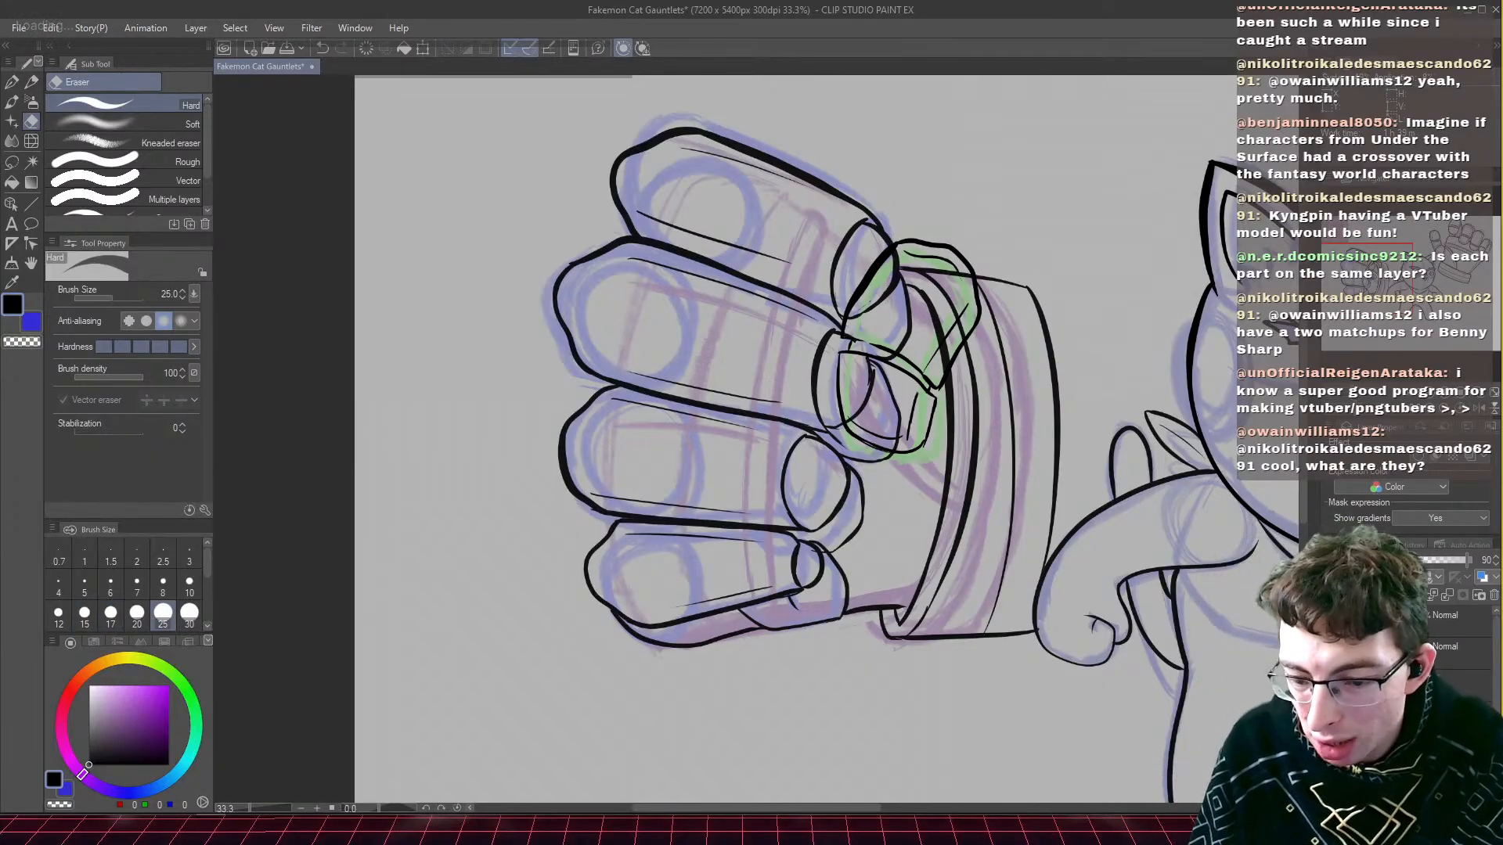
key(alt+Tab)
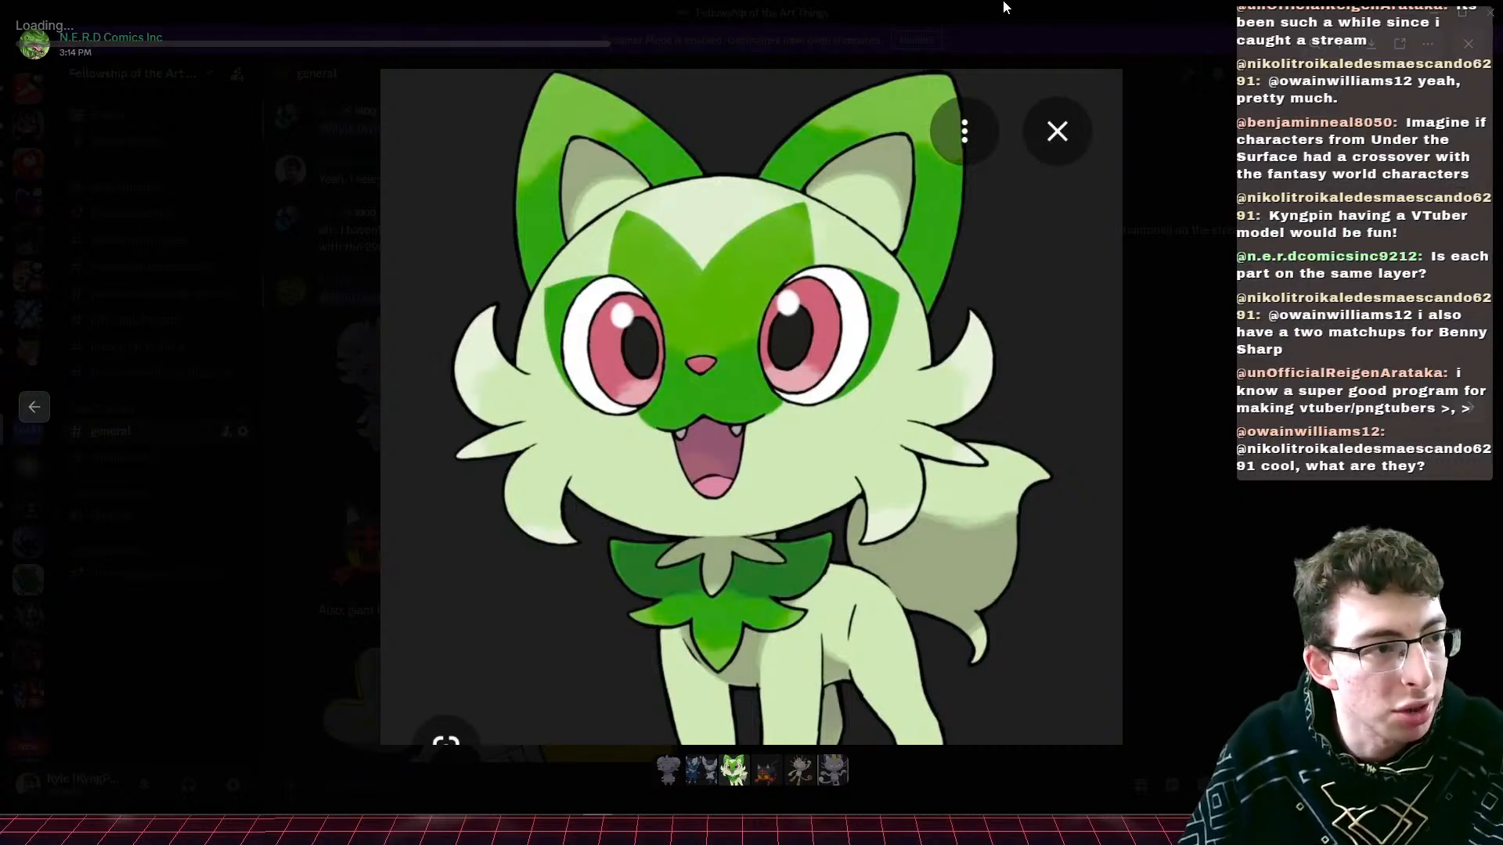
key(alt+Tab)
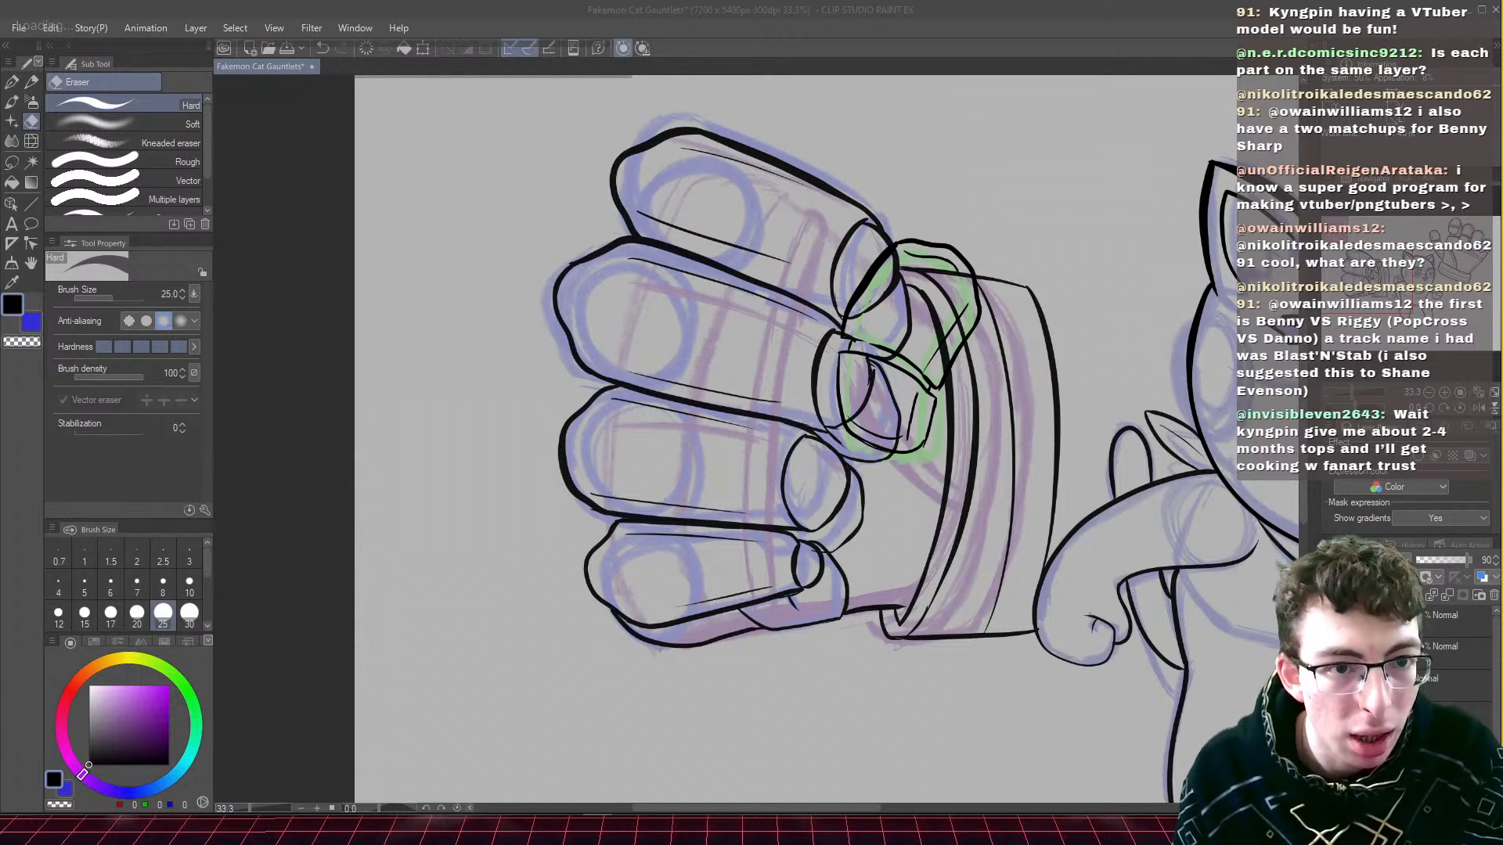
right_click(1284, 826)
click(1249, 828)
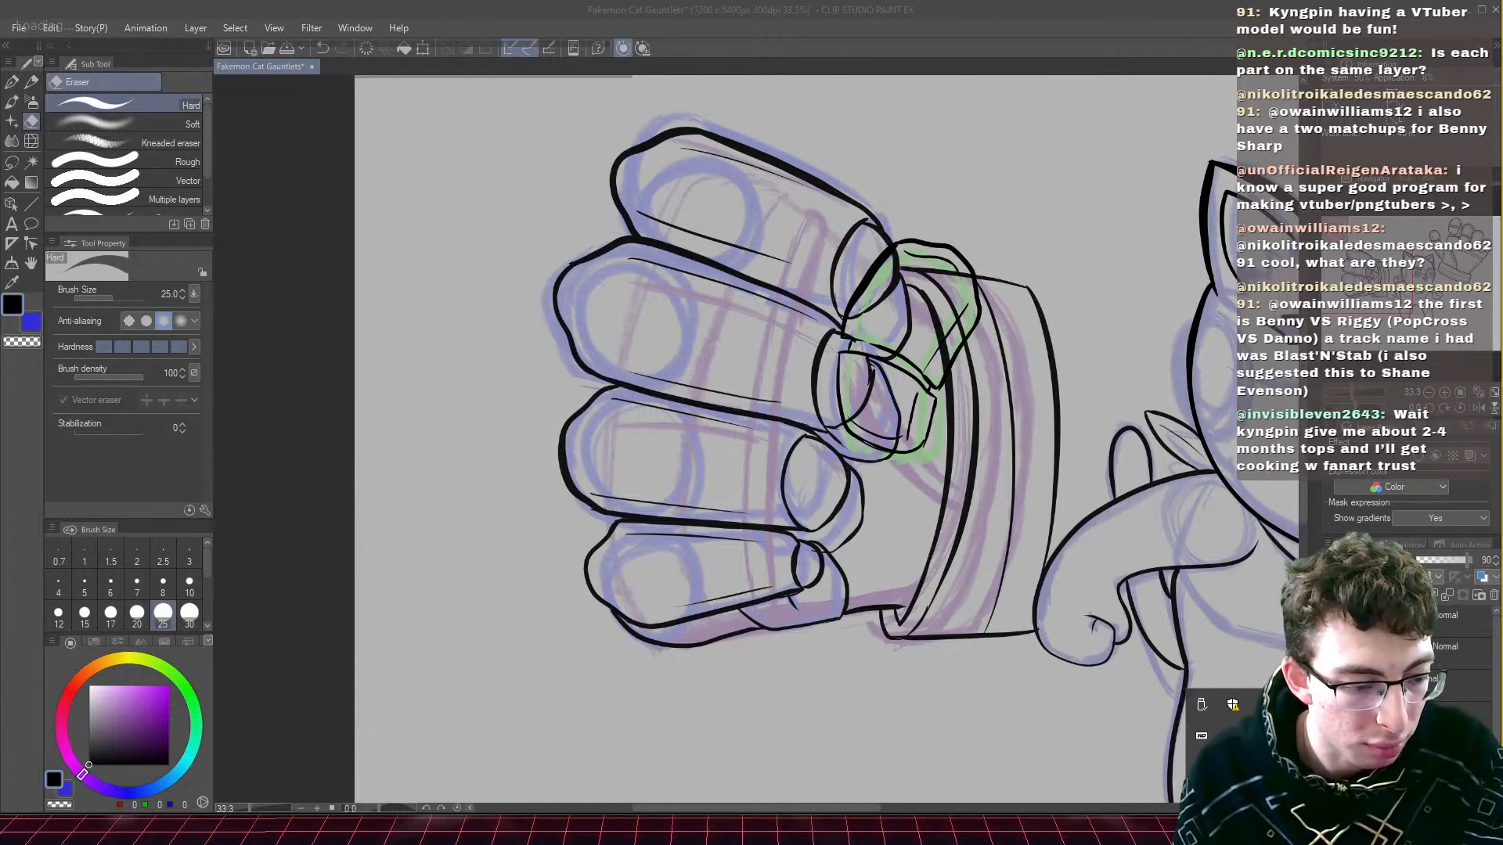
click(1305, 743)
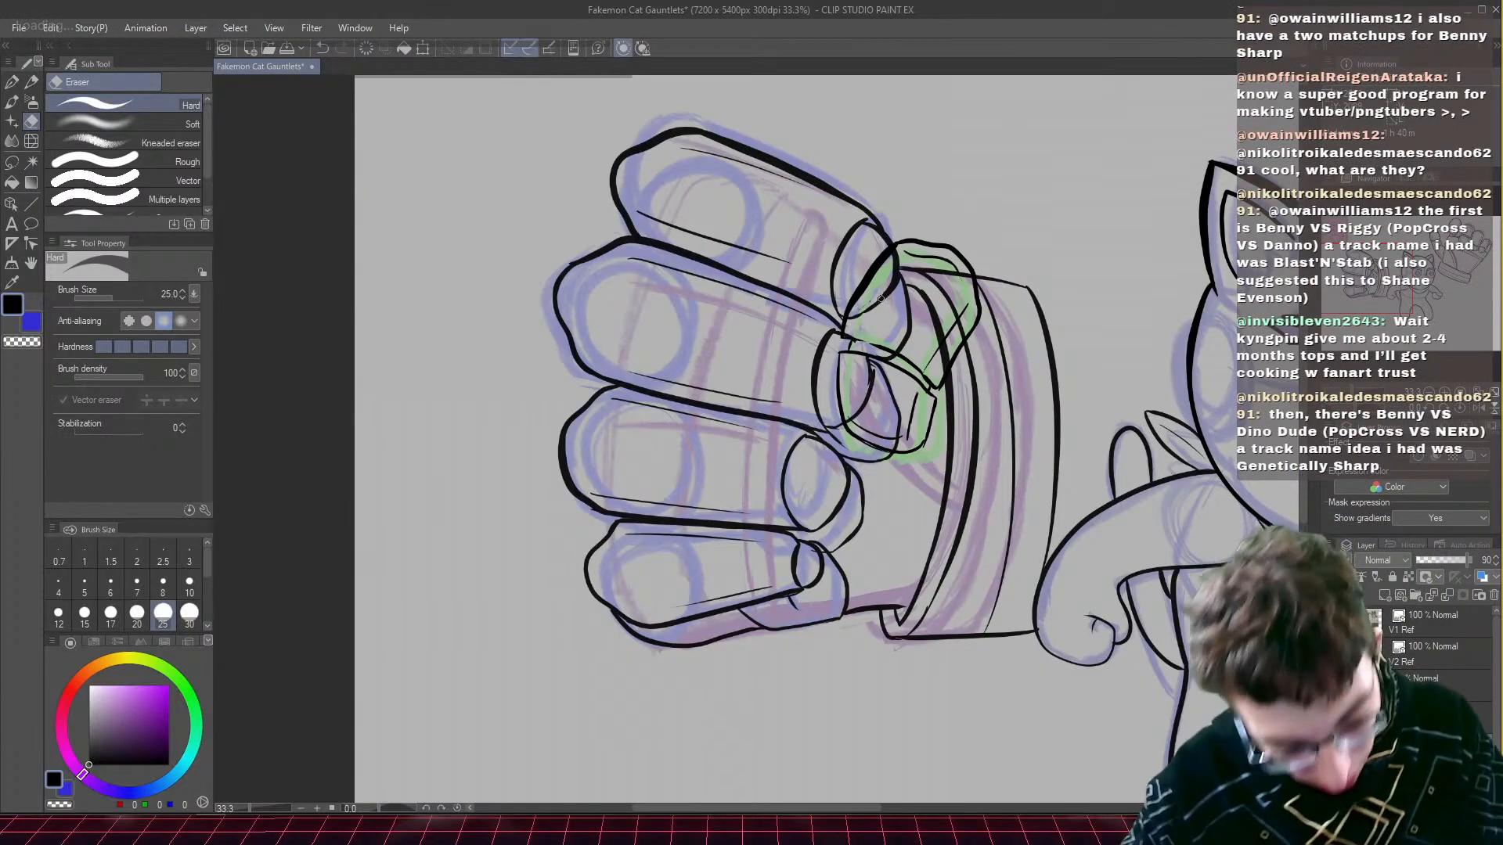
- Mask out the finger and cuff lines that show through the thumb's upper and lower segments
mouse_move(895, 294)
mouse_down()
mouse_move(920, 303)
mouse_move(924, 268)
mouse_move(934, 322)
mouse_move(946, 289)
mouse_up()
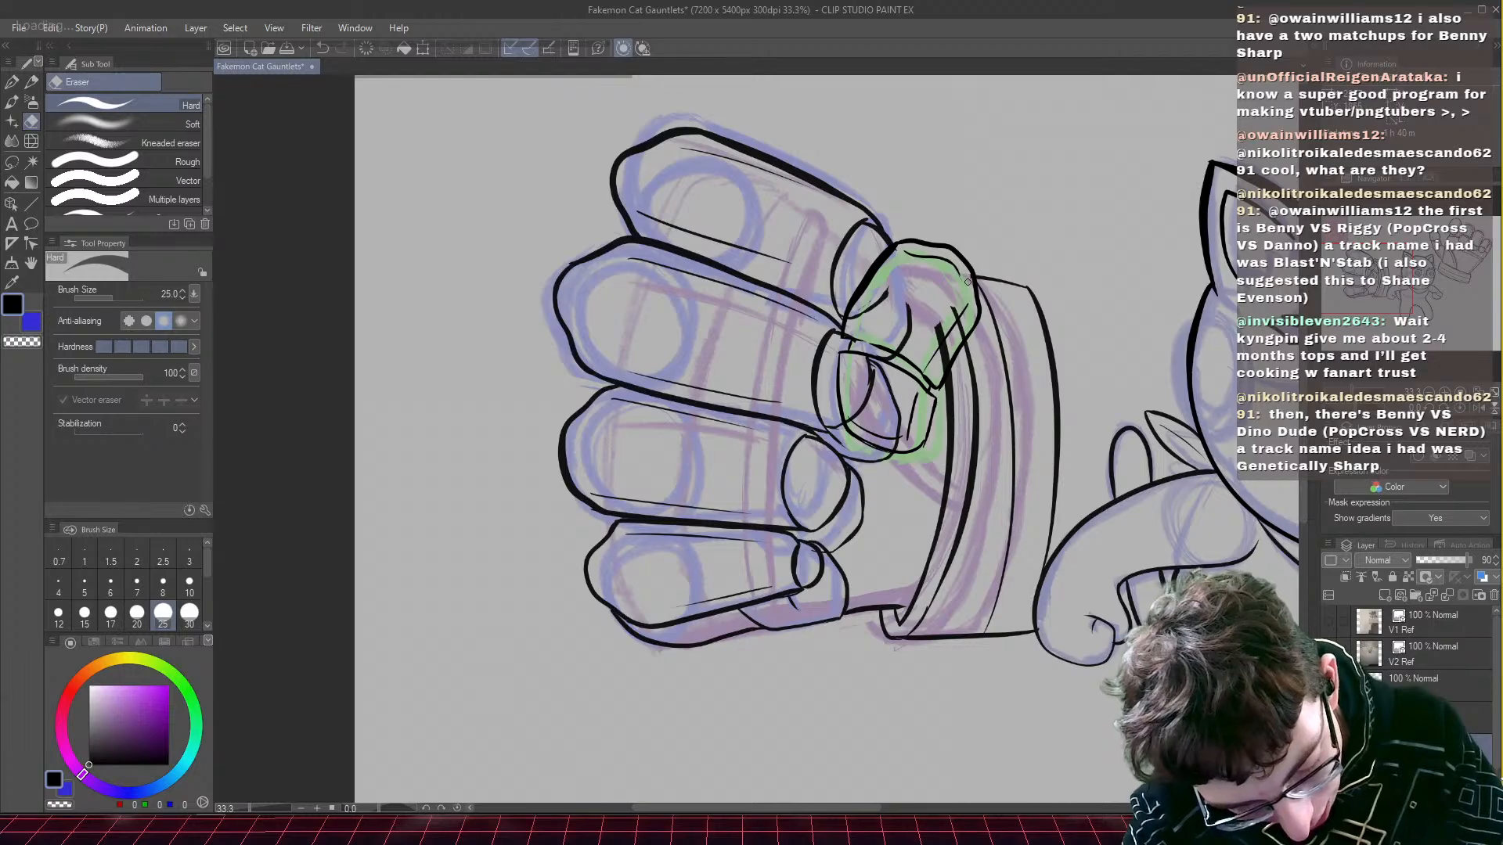
mouse_move(944, 332)
mouse_down()
mouse_move(940, 375)
mouse_move(948, 358)
mouse_up()
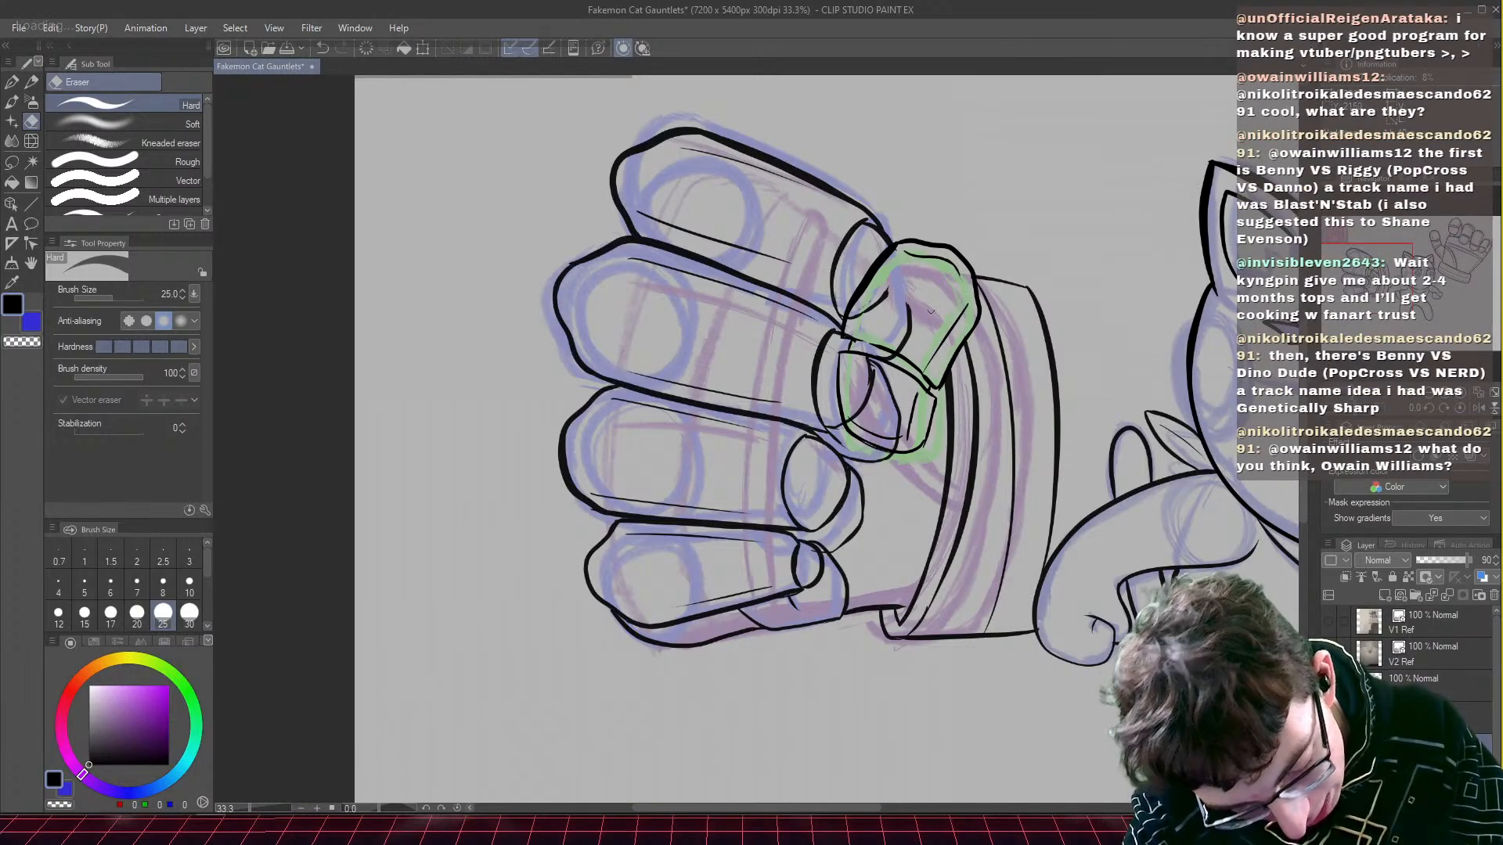
mouse_move(853, 315)
mouse_down()
mouse_move(884, 291)
mouse_move(886, 311)
mouse_move(893, 253)
mouse_move(907, 325)
mouse_move(908, 301)
mouse_move(909, 316)
mouse_move(881, 309)
mouse_move(923, 345)
mouse_move(888, 327)
mouse_move(910, 332)
mouse_move(896, 339)
mouse_move(906, 353)
mouse_move(866, 344)
mouse_move(884, 363)
mouse_move(873, 383)
mouse_move(865, 360)
mouse_move(896, 416)
mouse_up()
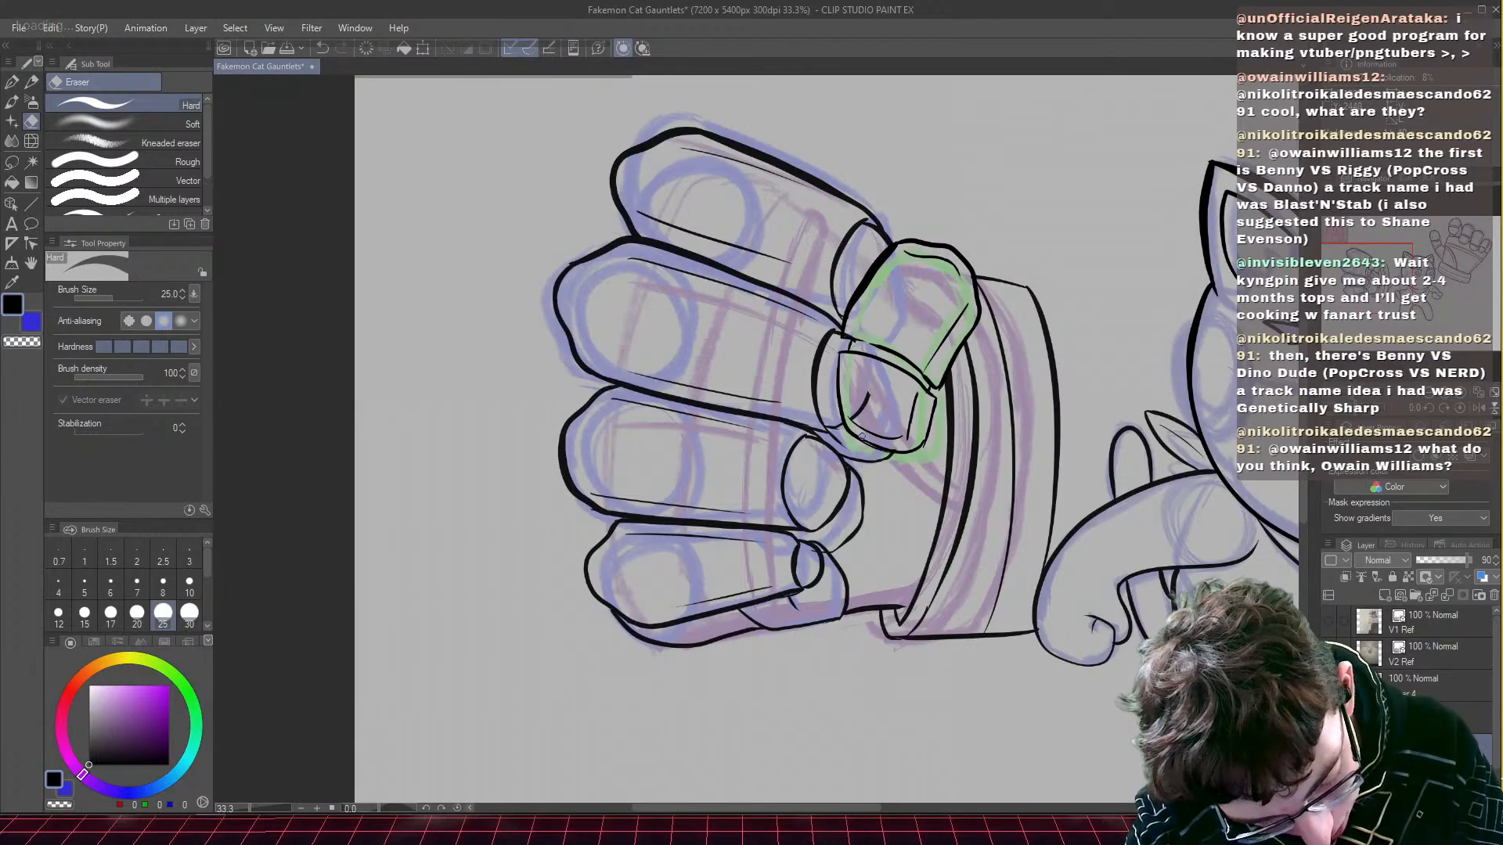
drag(850, 414, 858, 411)
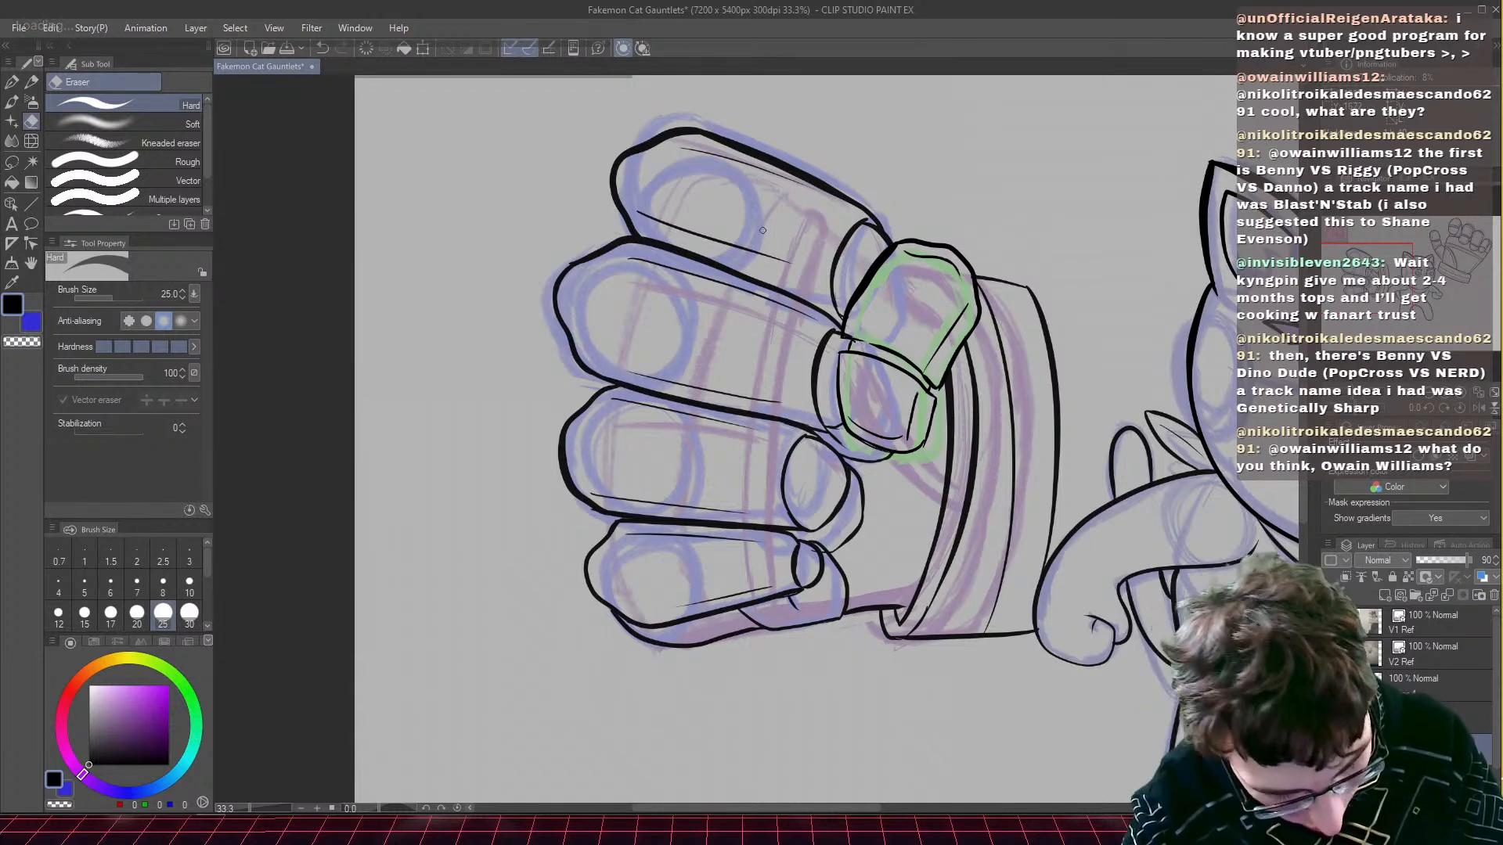
- Ink the palm crease curving from beneath the thumb's lower segment to the wrist cuff's front rim on the line layer above
click(1447, 716)
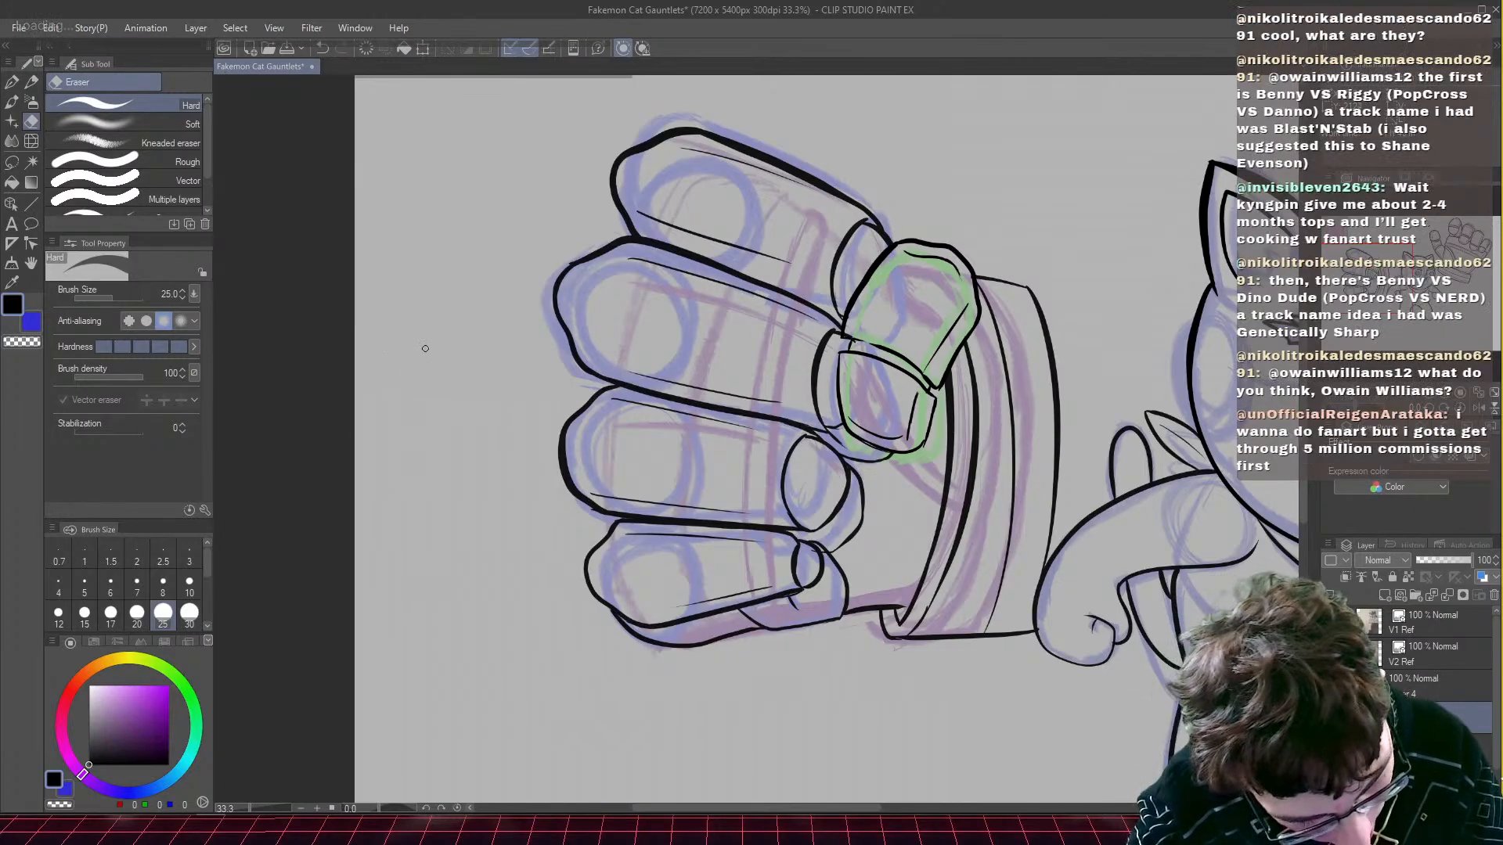
click(1432, 750)
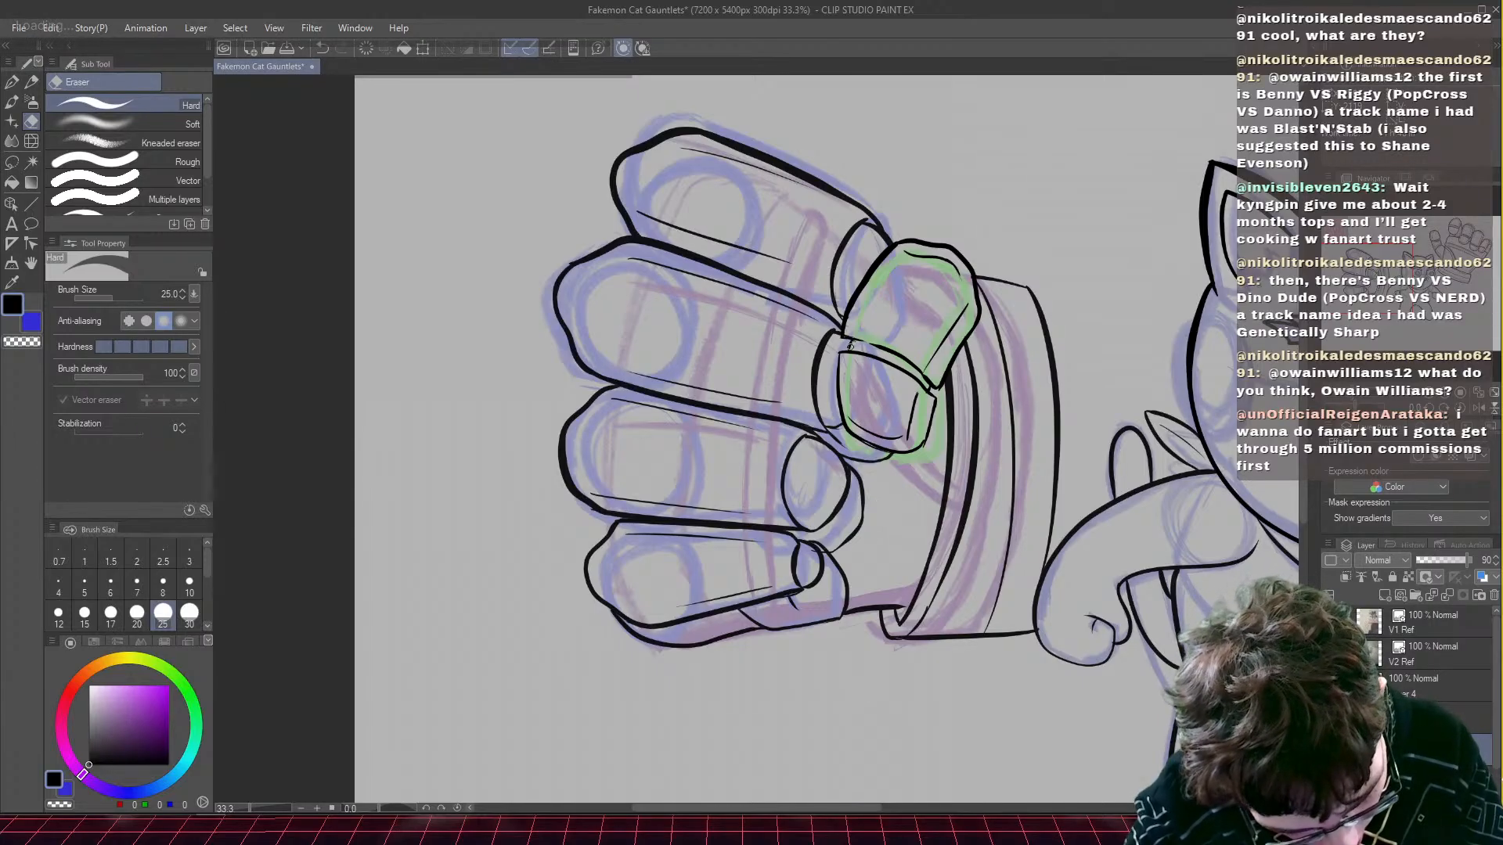
click(1437, 718)
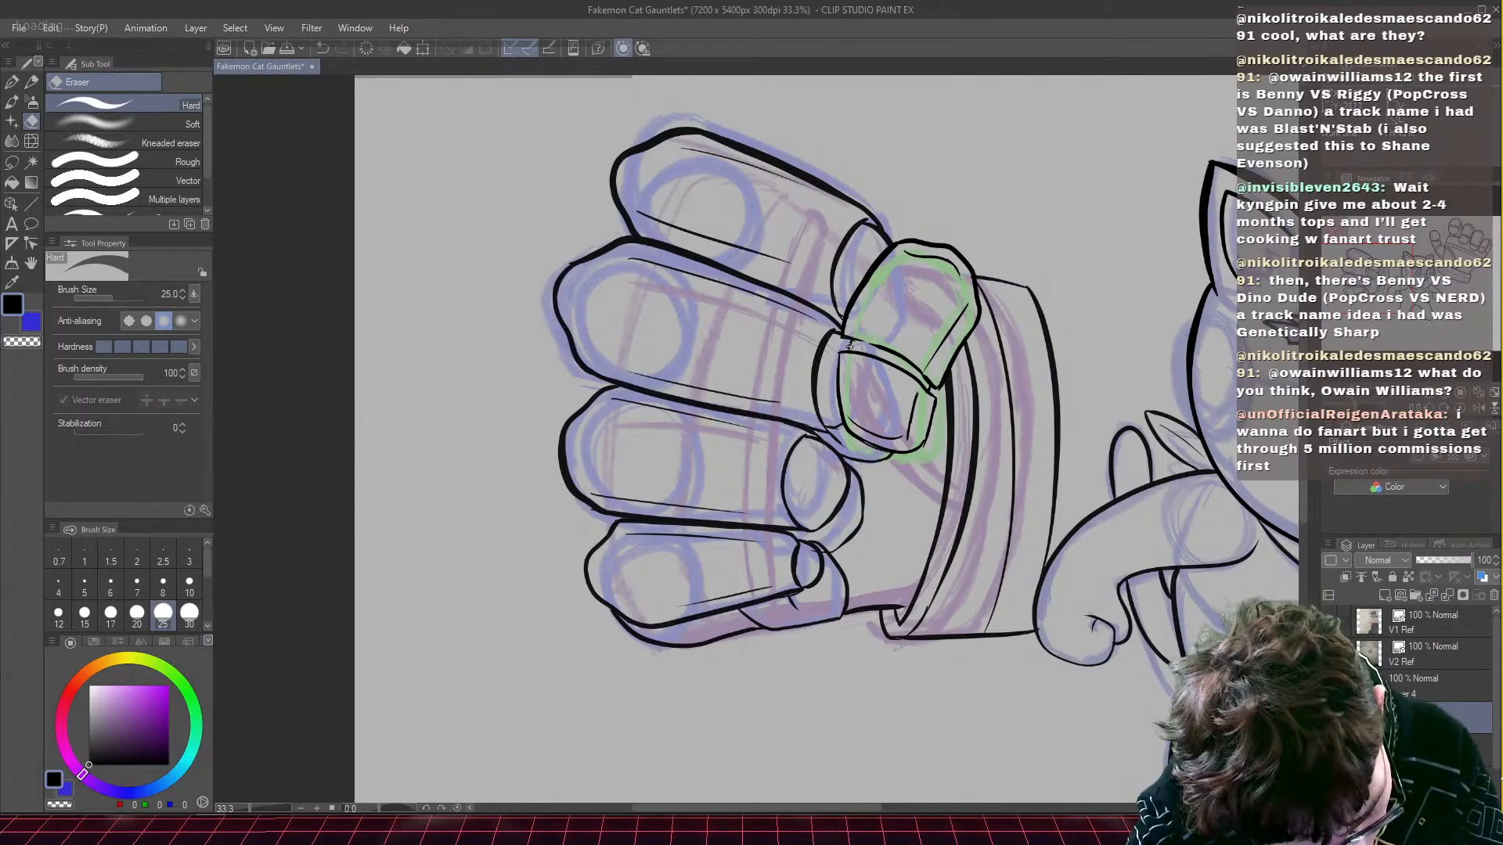
key(p)
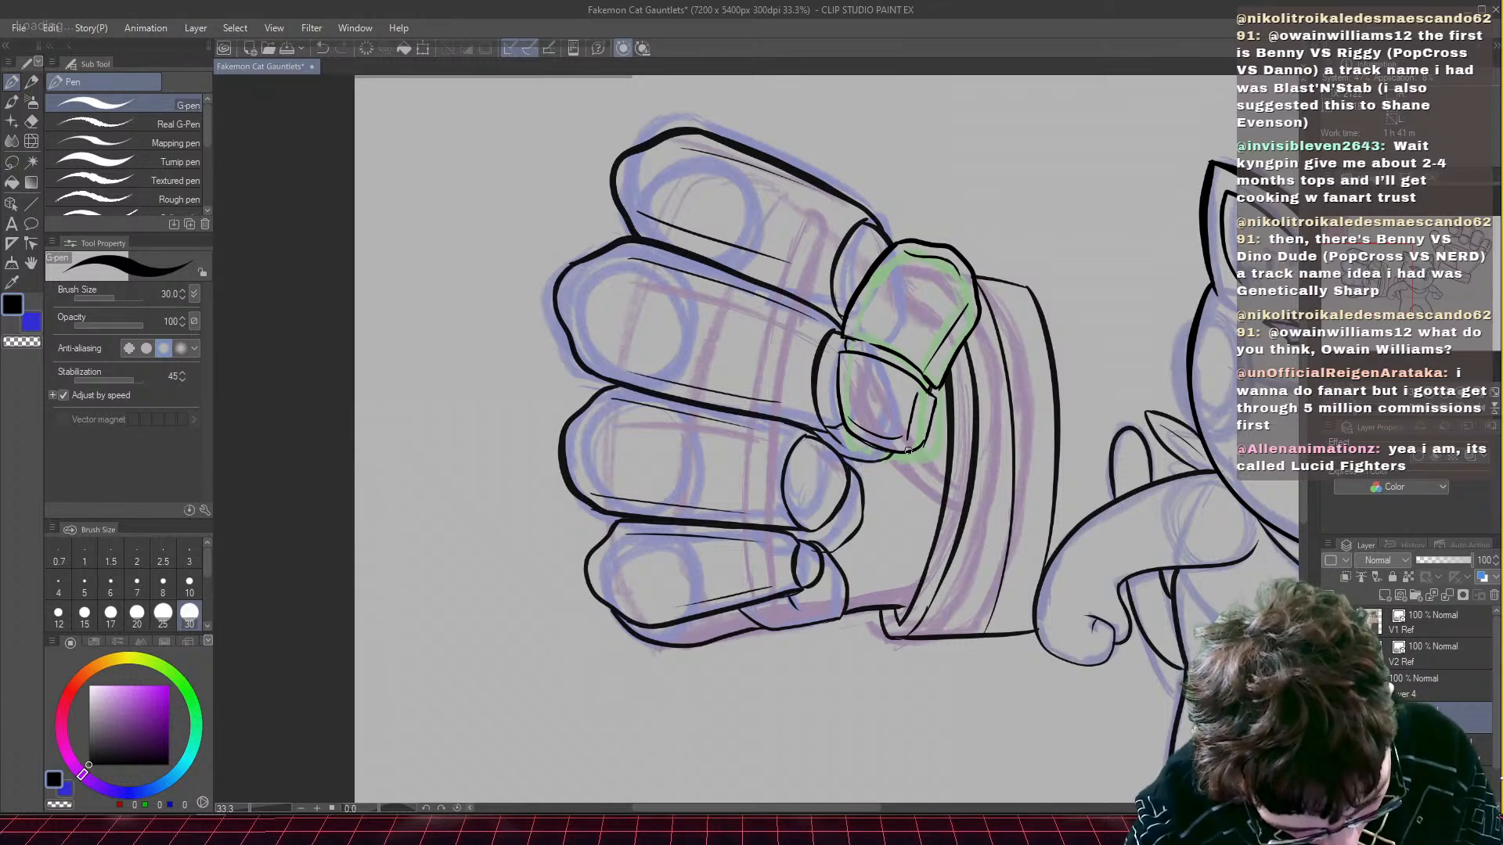
mouse_move(909, 453)
mouse_down()
mouse_move(938, 479)
mouse_move(911, 481)
mouse_move(950, 509)
mouse_up()
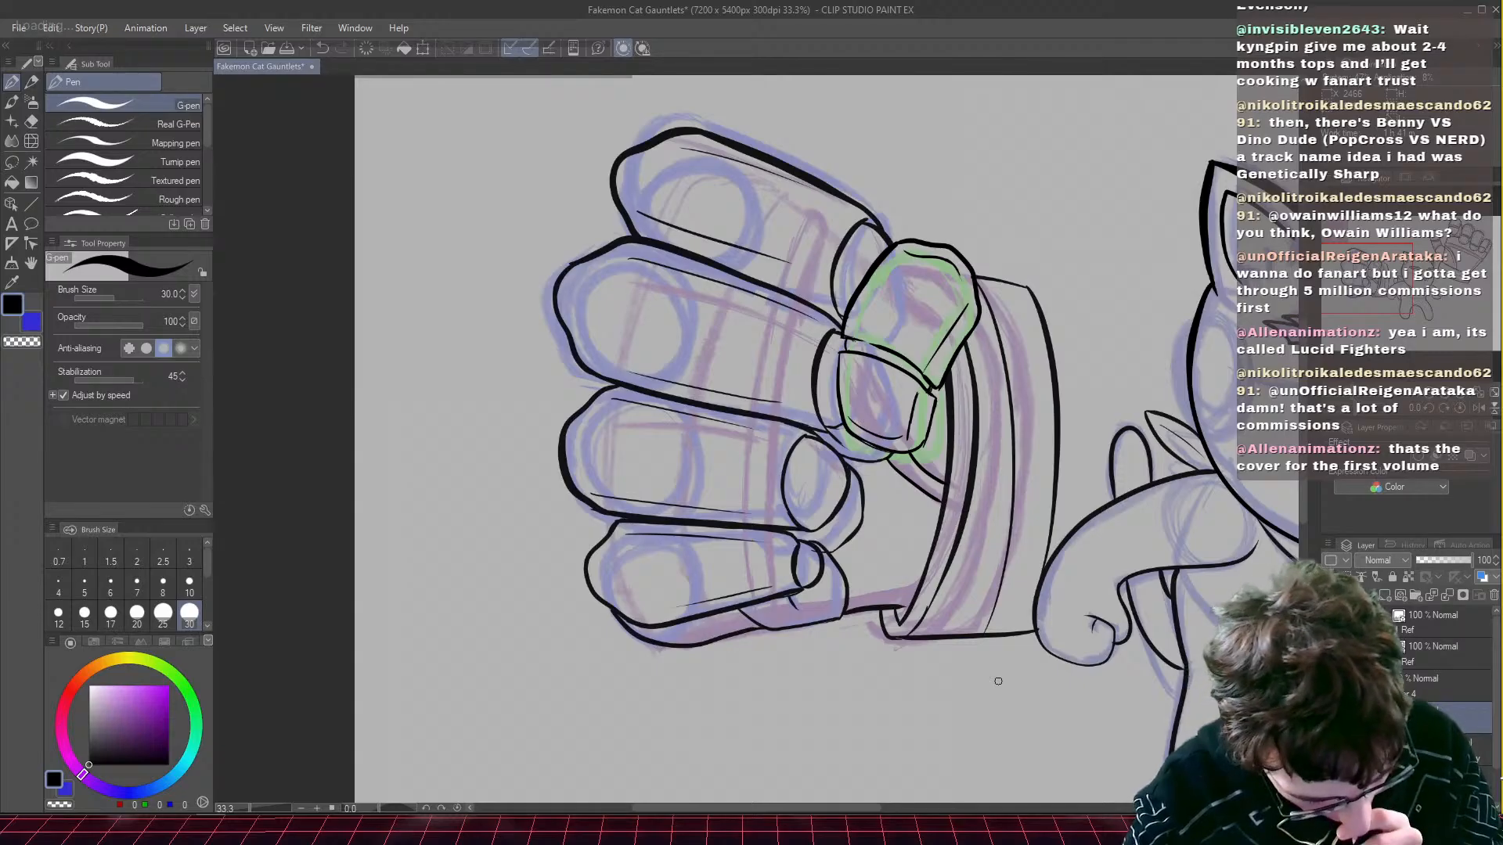
- Hide the coloured sketch under the fist and examine the clean line art up close and across the whole canvas
click(1328, 749)
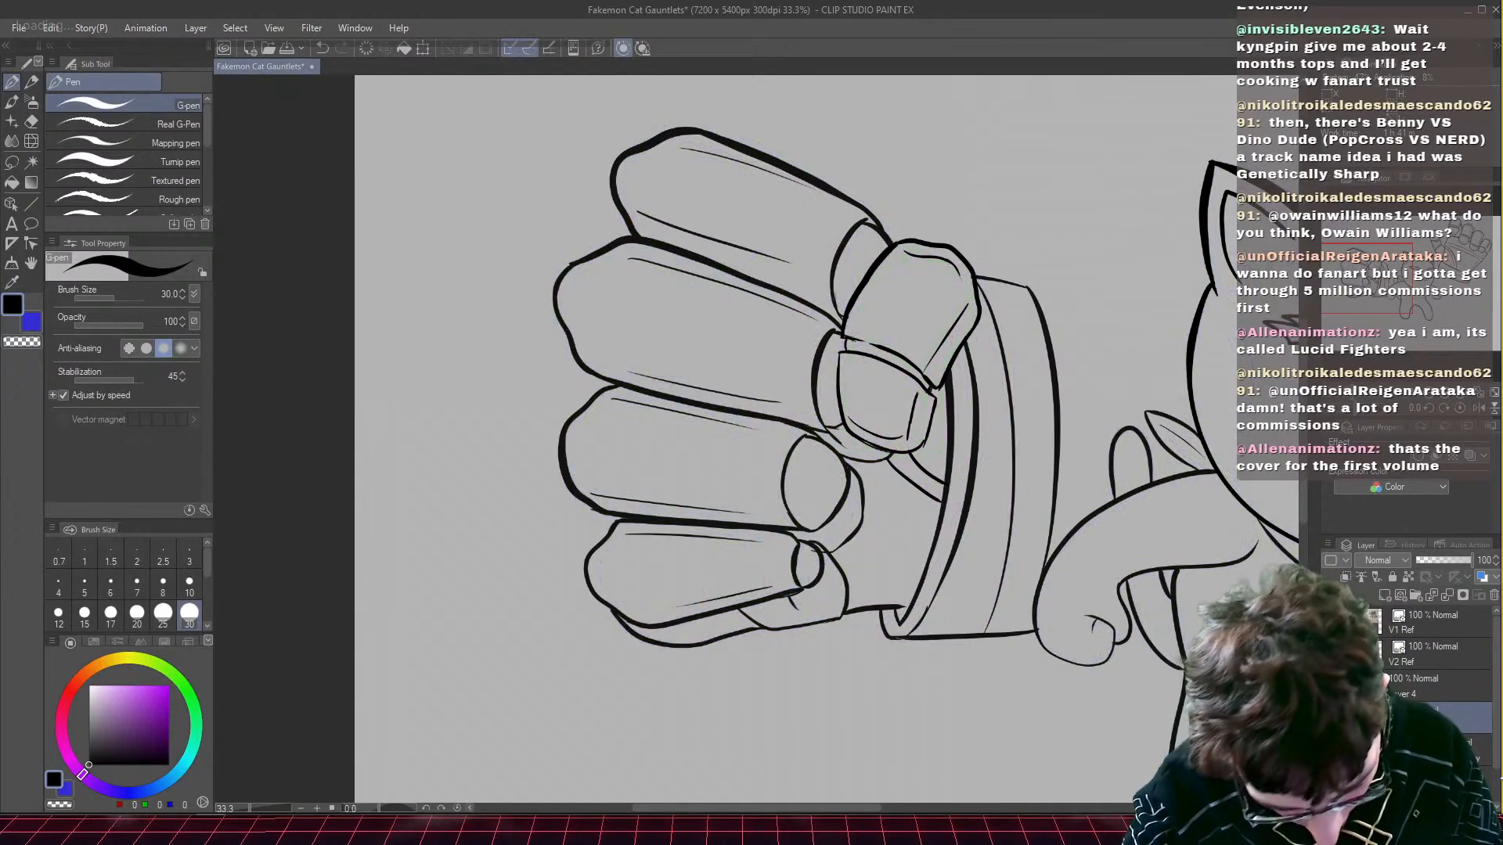
key(ctrl+minus)
key(ctrl+minus)
key(ctrl+minus)
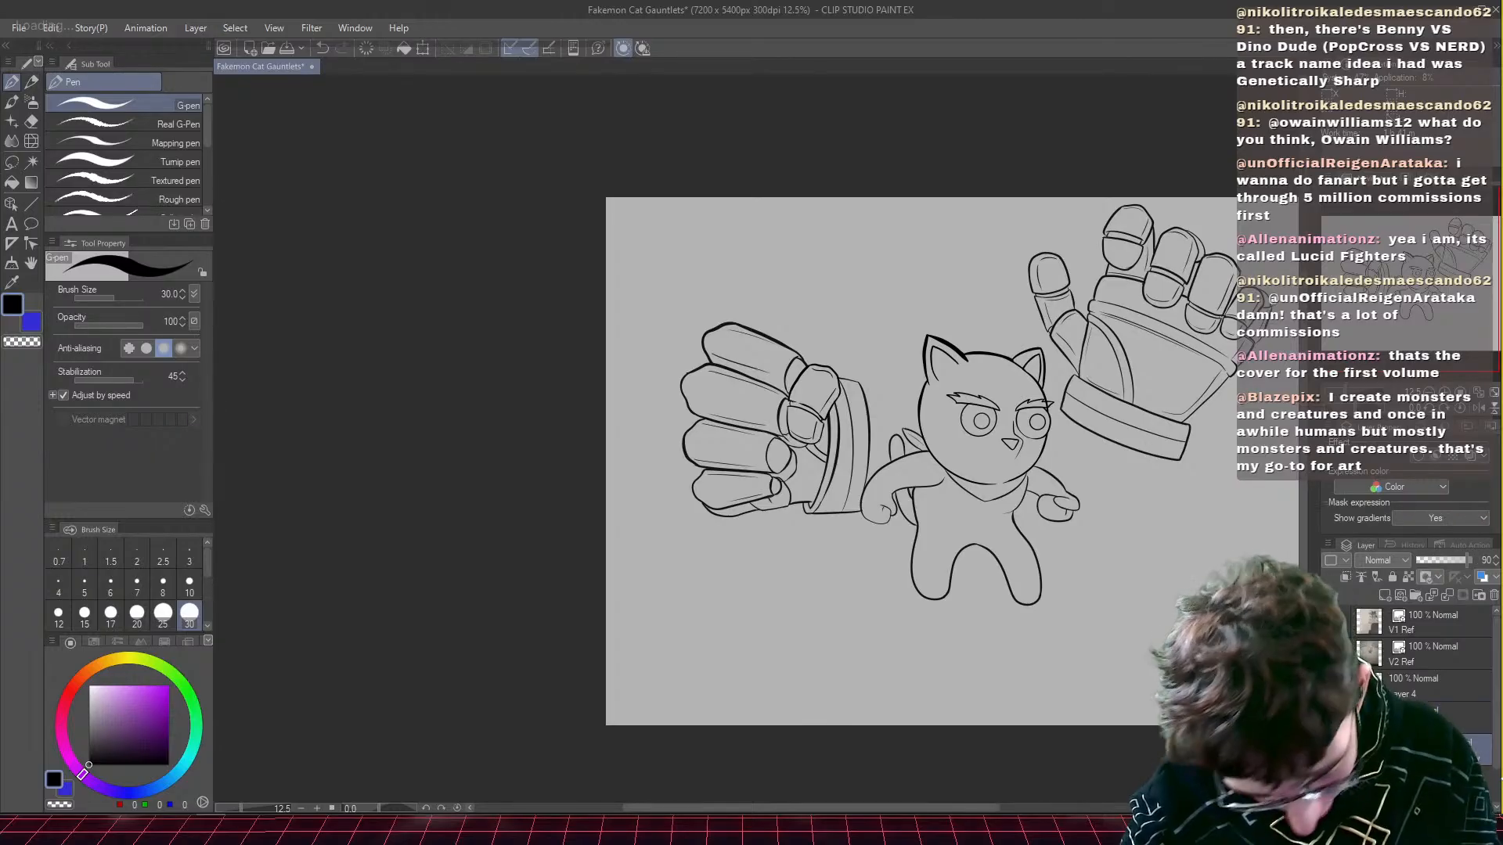
key(ctrl+plus)
key(ctrl+plus)
key(ctrl+plus)
key(ctrl+plus)
key(ctrl+minus)
key(ctrl+minus)
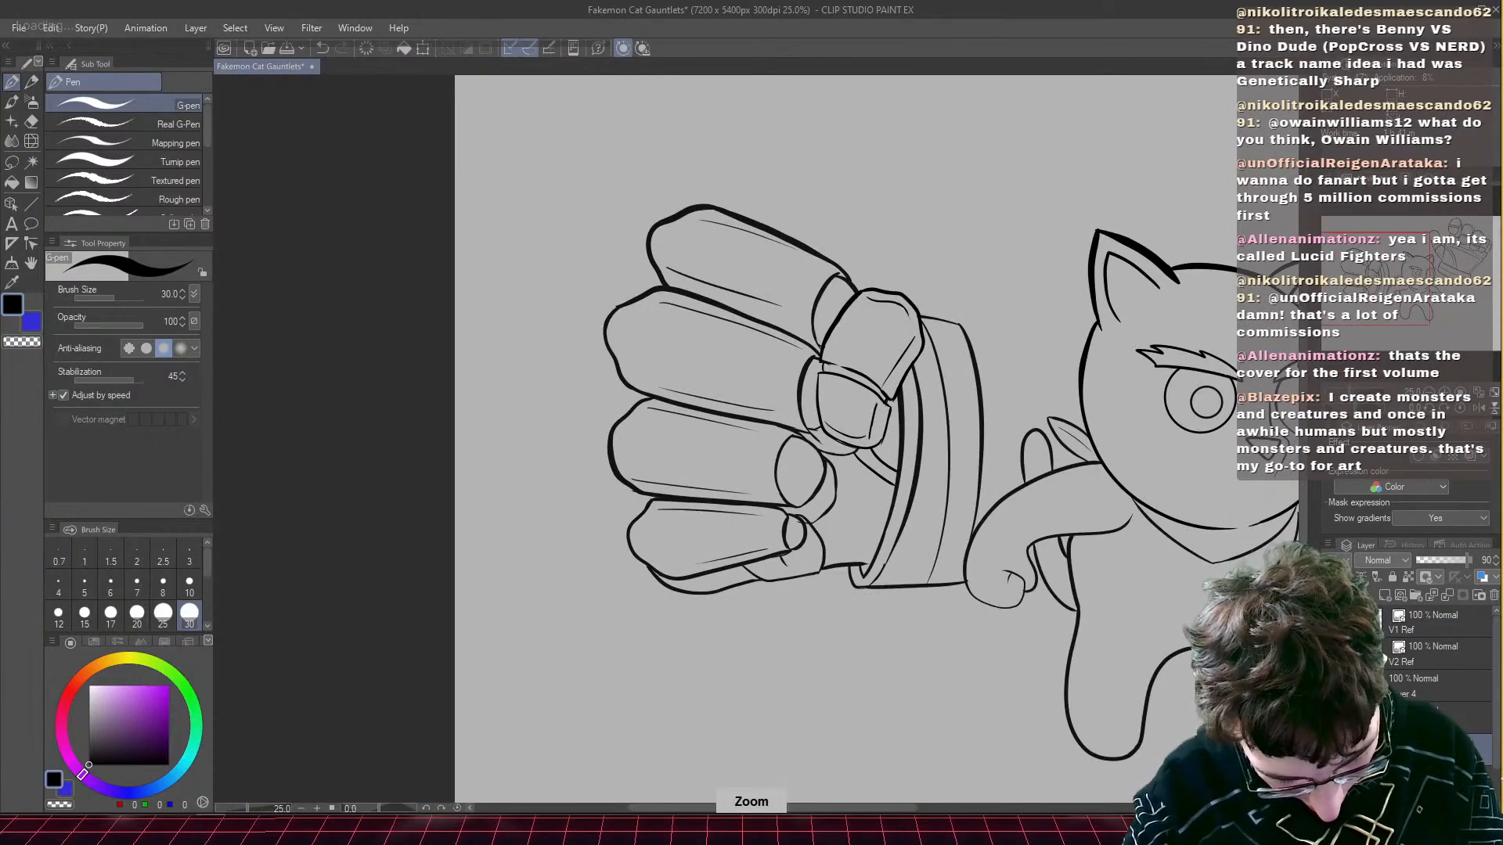
key(ctrl+minus)
key(ctrl+minus)
key(ctrl+plus)
key(ctrl+plus)
key(ctrl+plus)
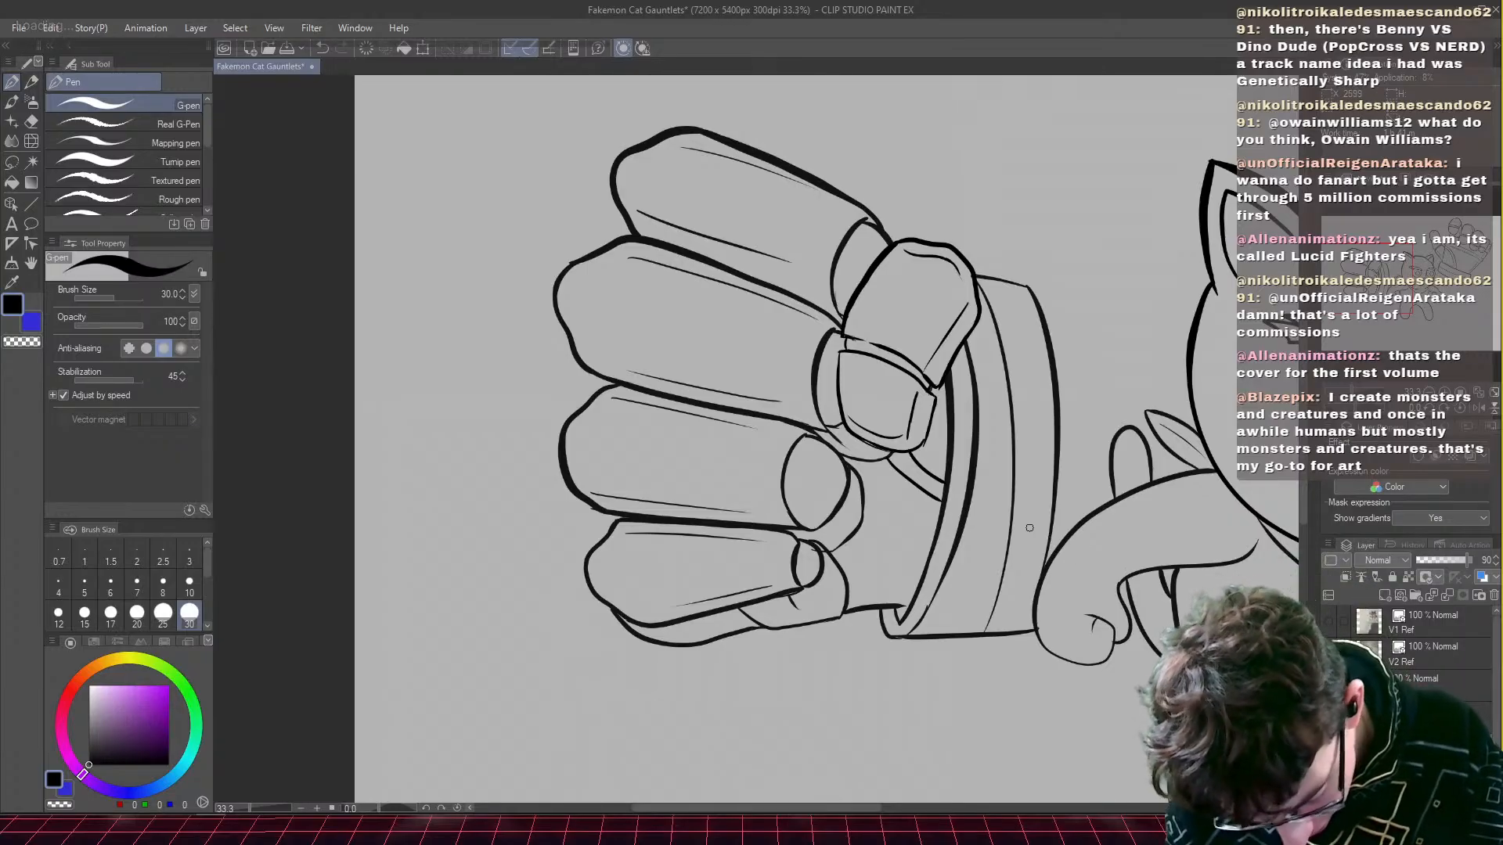
- Lasso a selection around the entire closed fist and wrist cuff, keeping the cat's arm outside it
key(m)
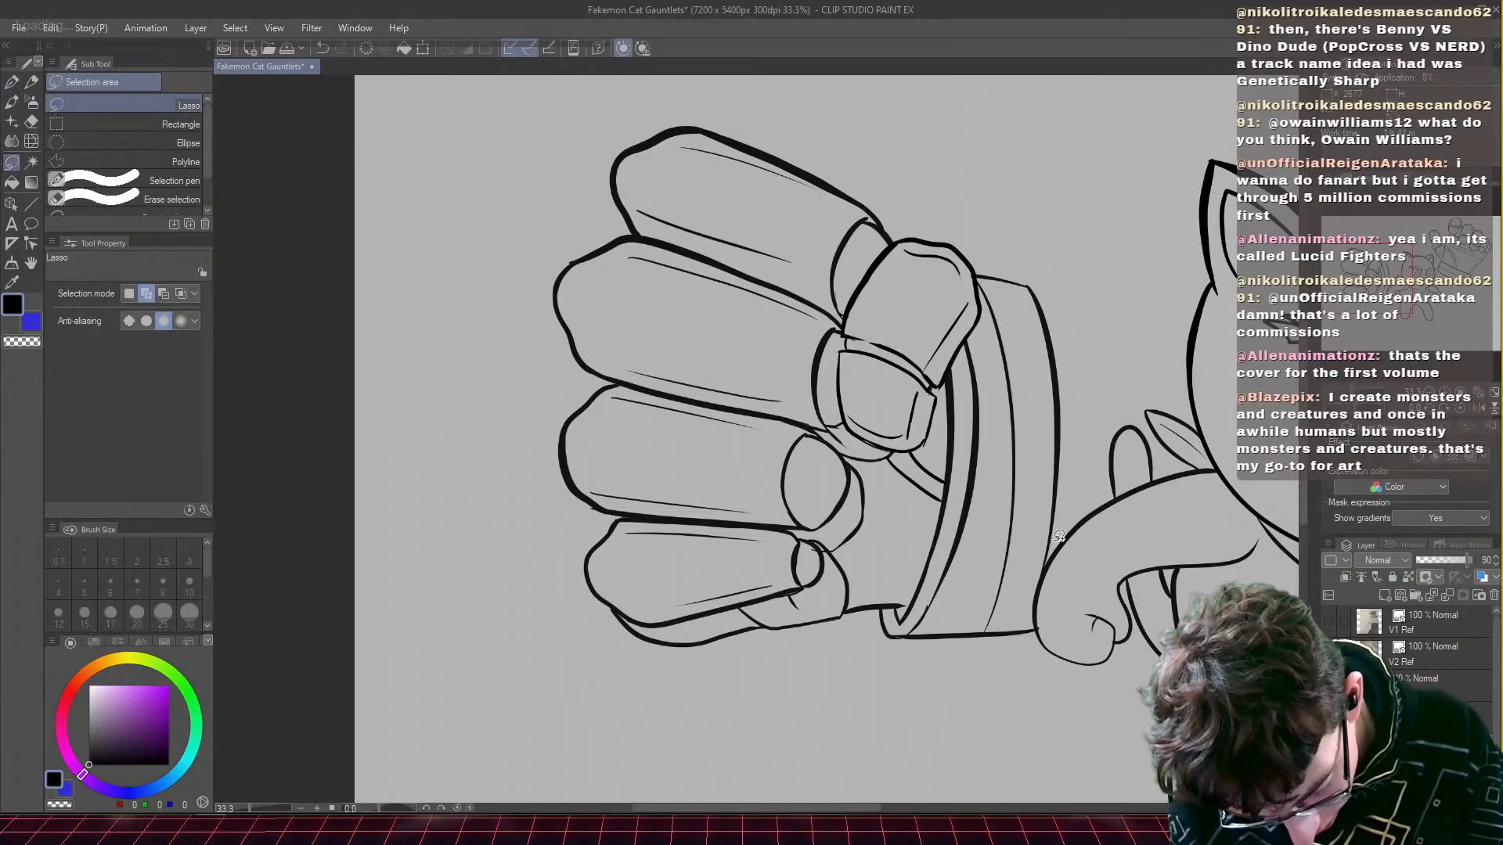
mouse_move(1054, 540)
mouse_down()
mouse_move(1106, 285)
mouse_move(684, 117)
mouse_move(450, 327)
mouse_move(441, 594)
mouse_move(735, 712)
mouse_move(997, 690)
mouse_move(1041, 630)
mouse_up()
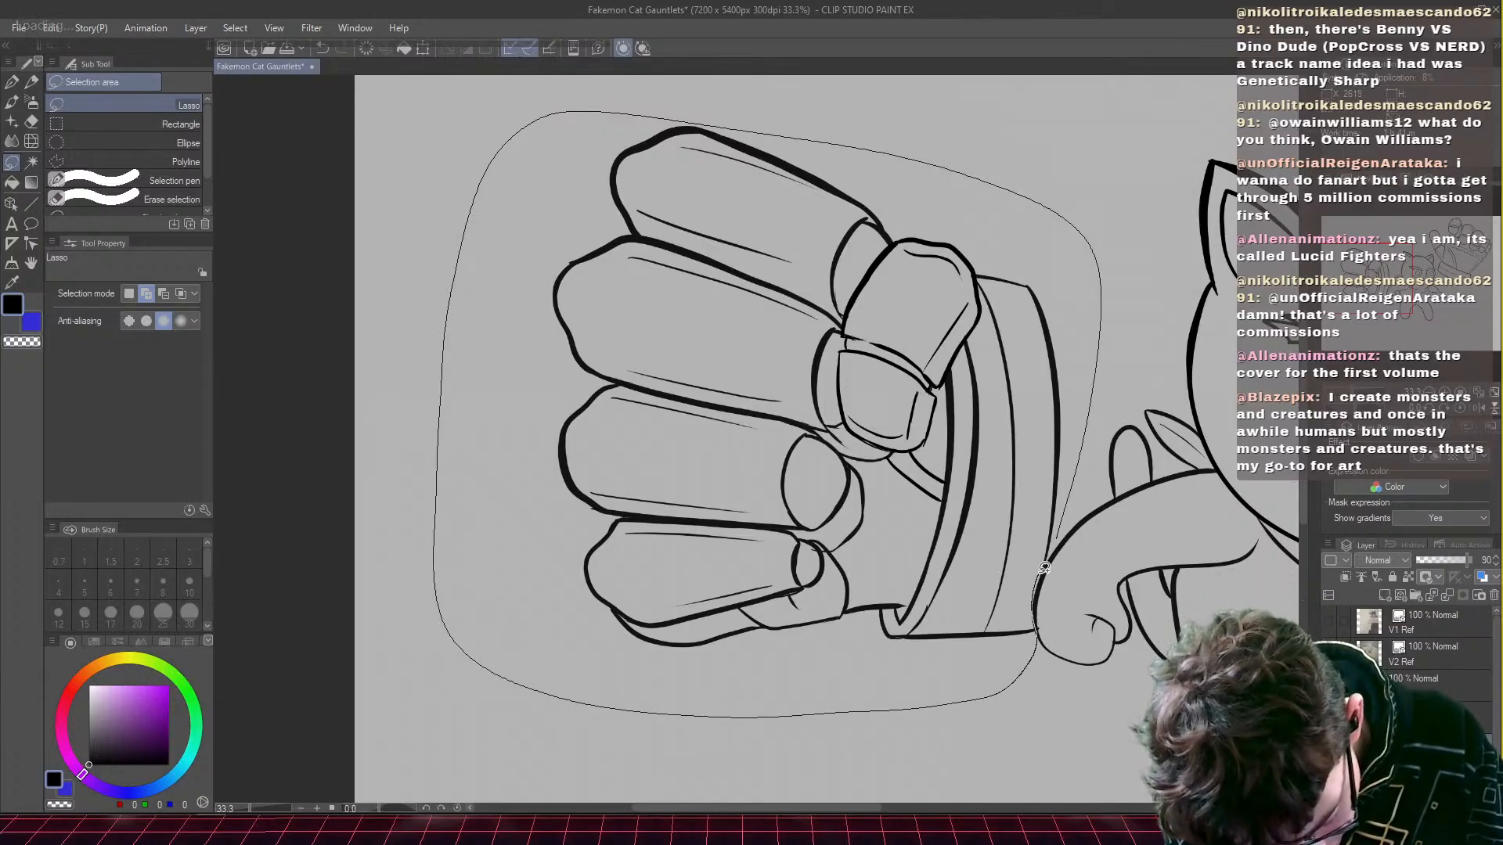
drag(1044, 567, 1055, 540)
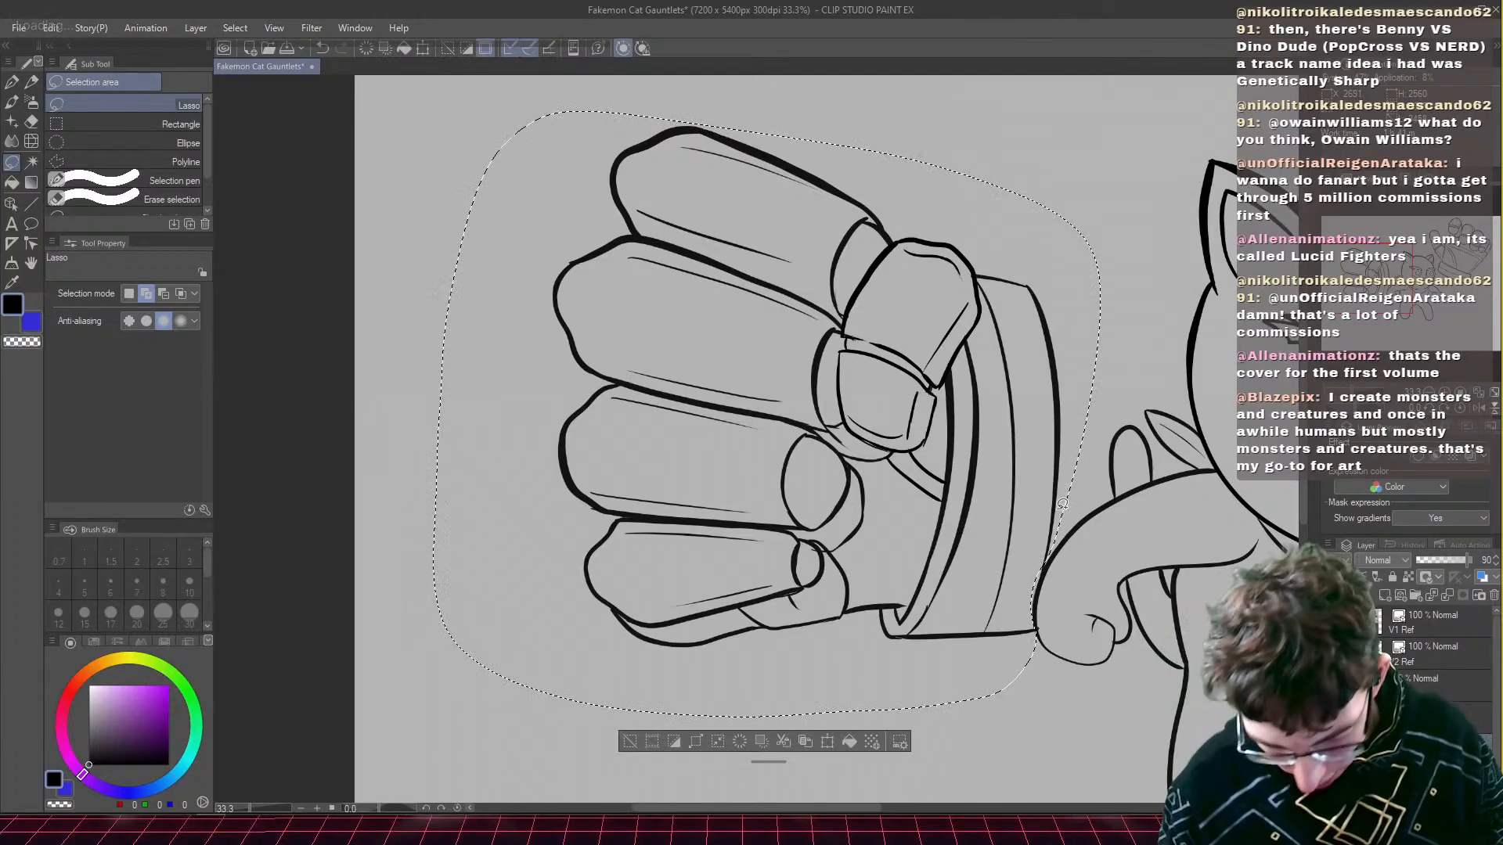
key(ctrl+t)
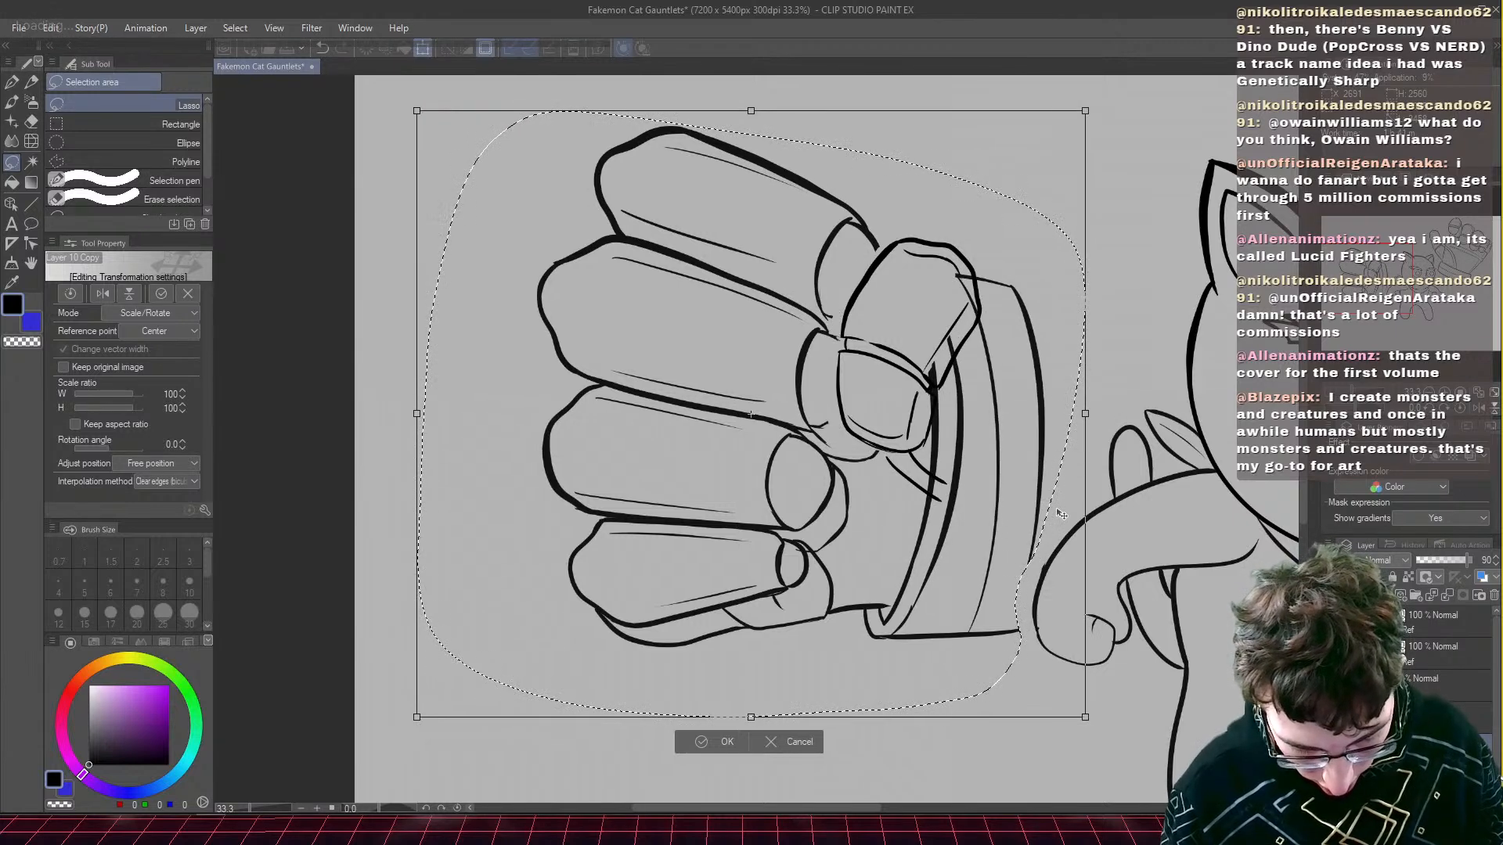
key(ctrl+z)
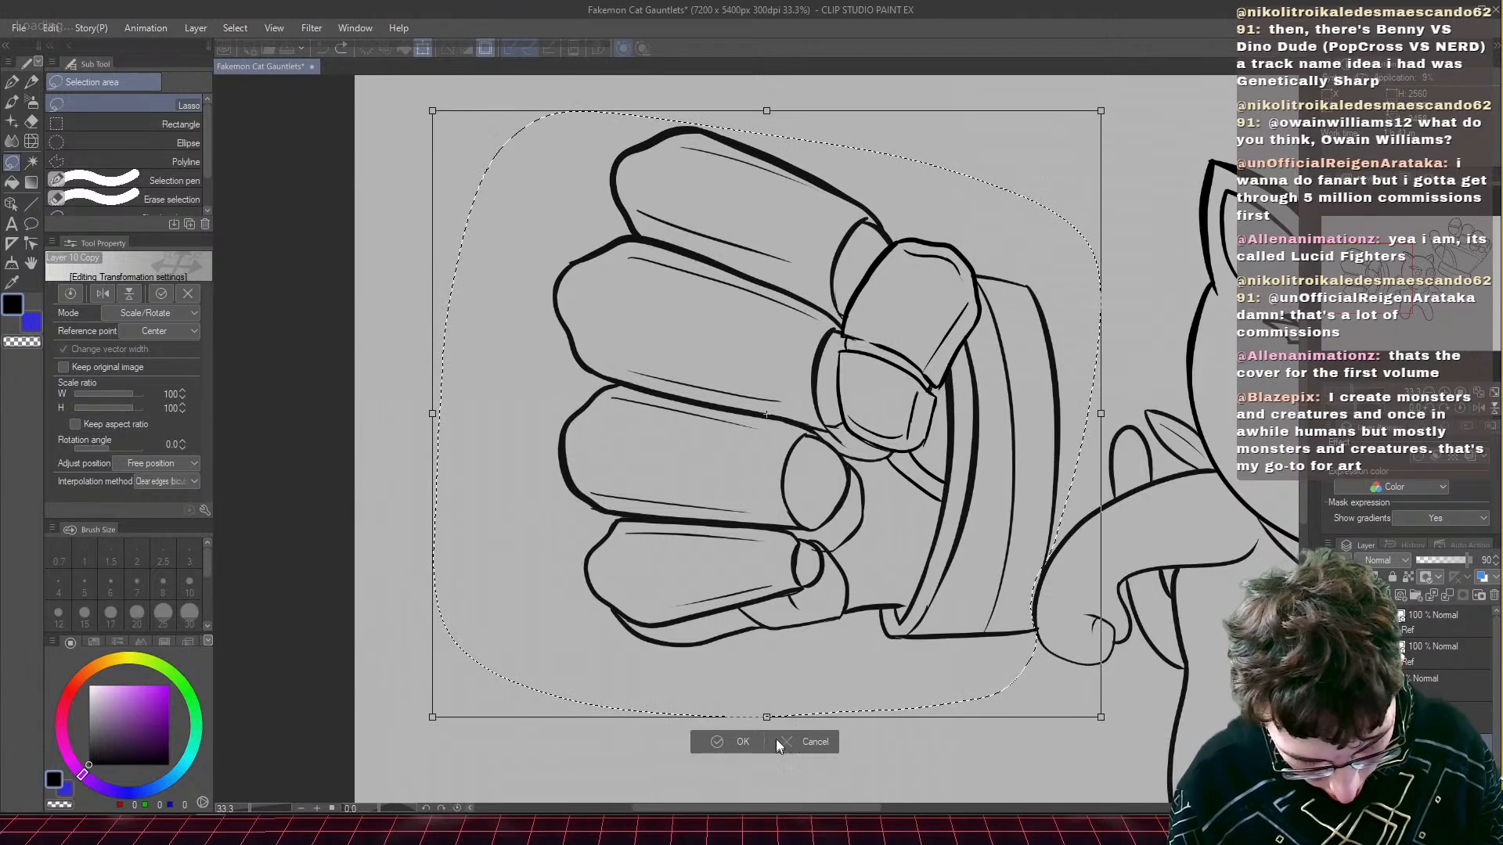
click(778, 745)
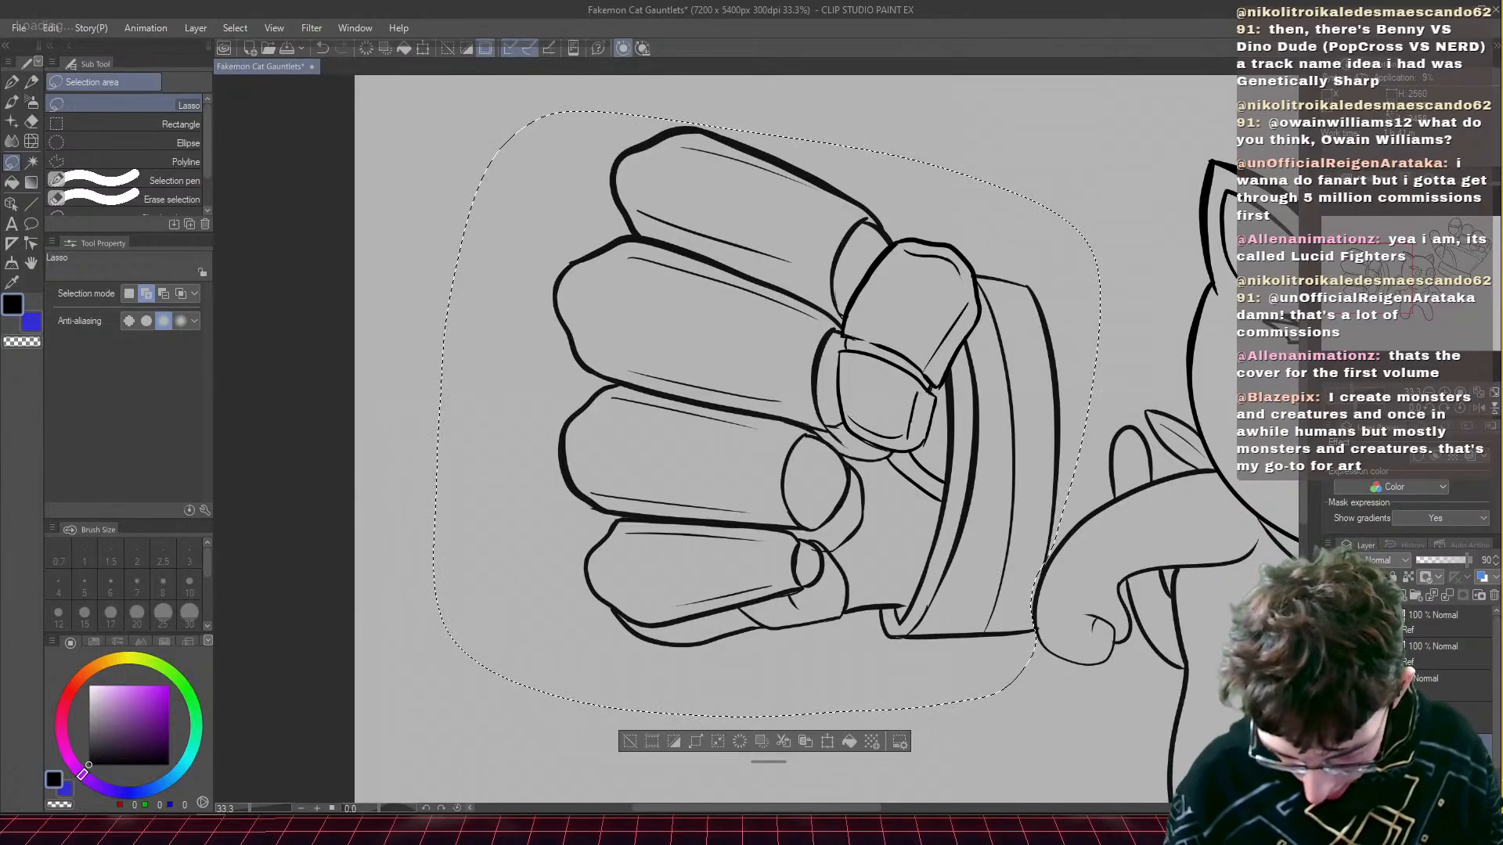
- Move the selected fist, with its line layers together, slightly left away from the cat's arm and clear the selection
key(ctrl+t)
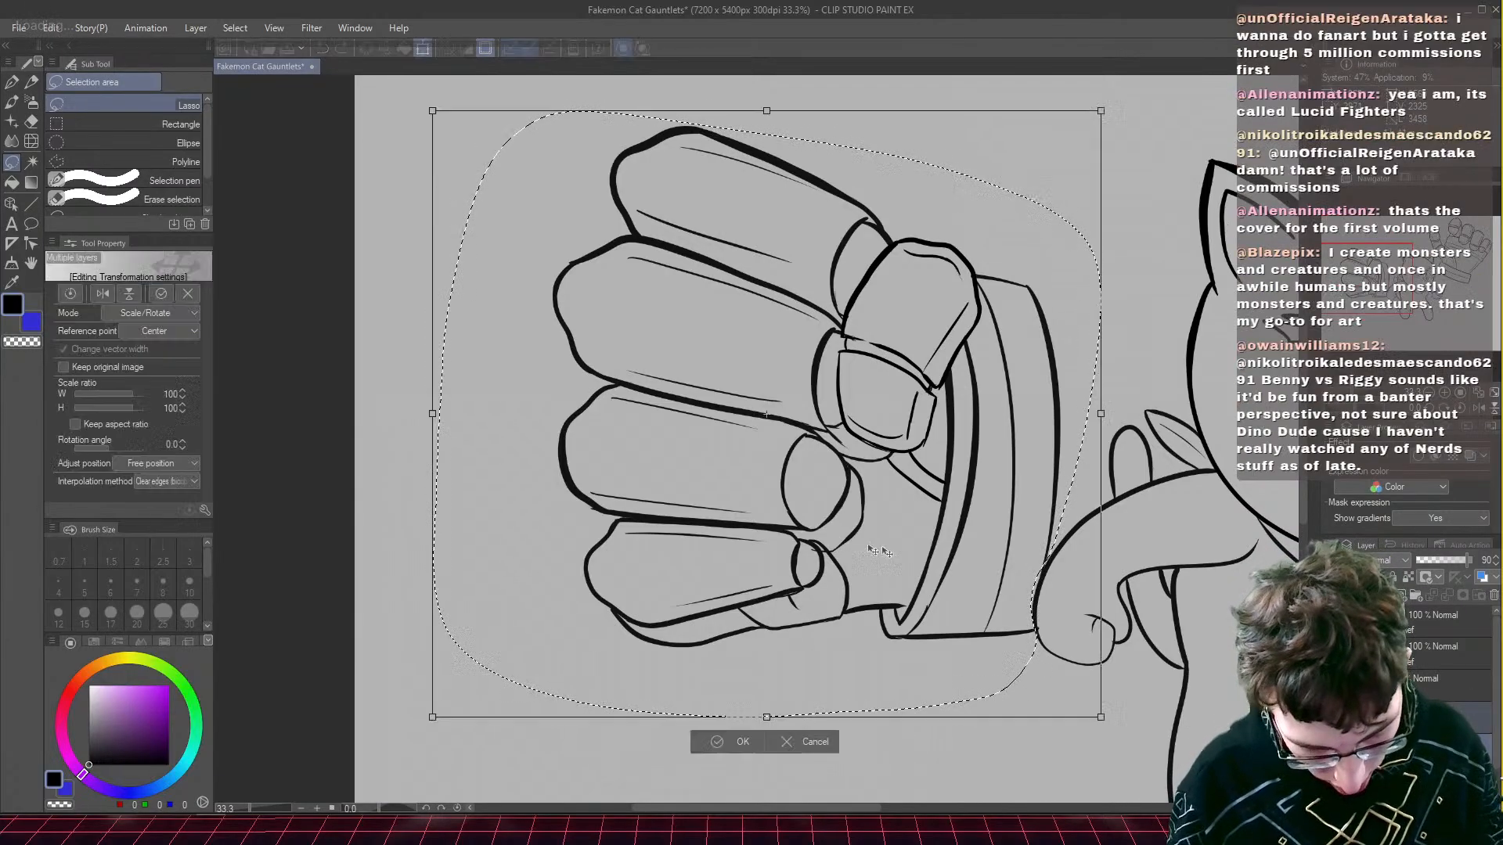
drag(925, 553, 904, 549)
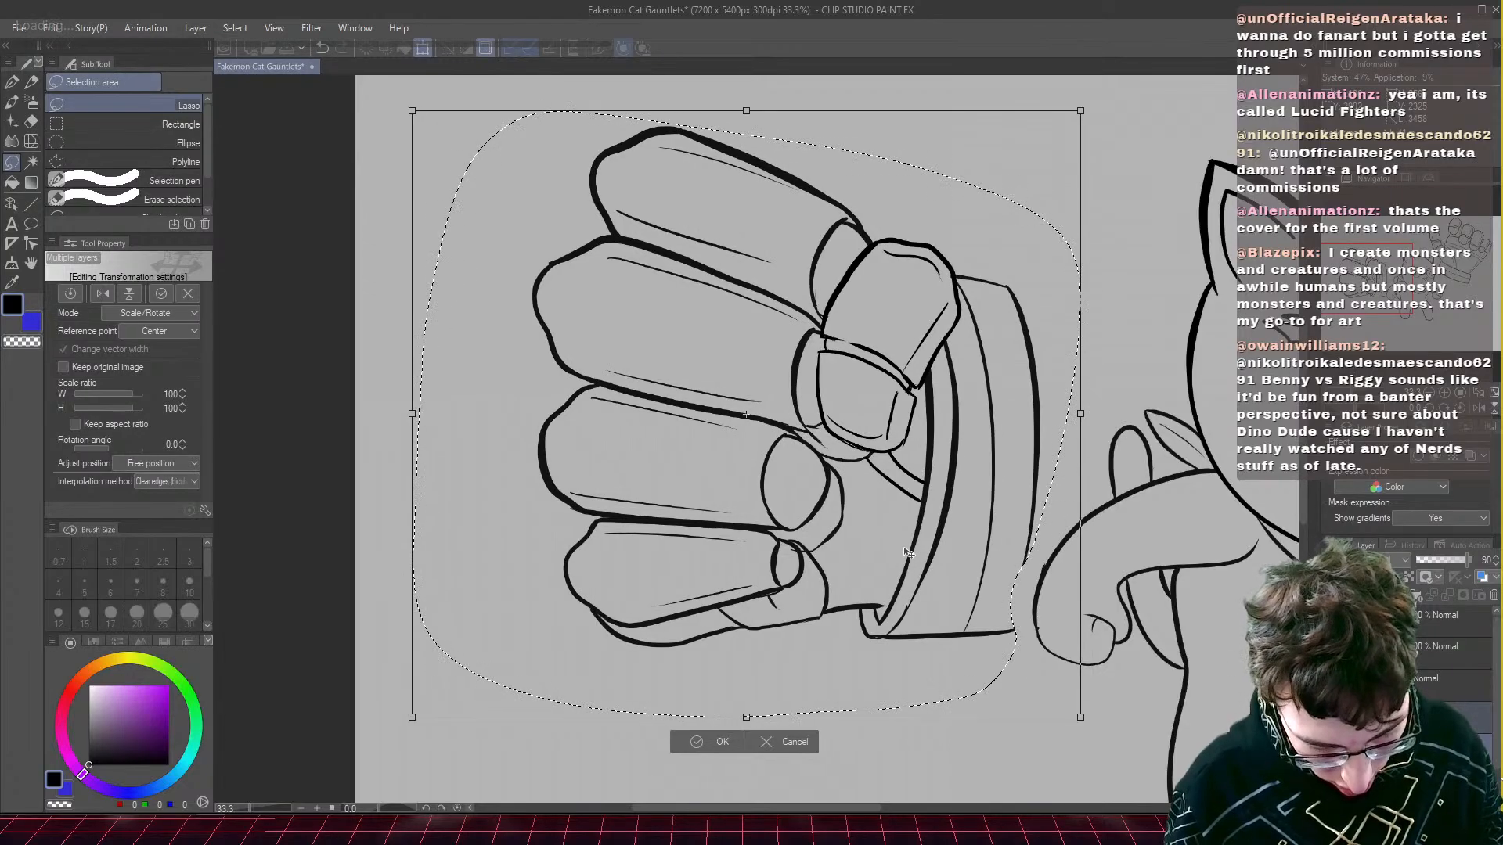
key(Return)
key(ctrl+d)
- Save the drawing and return to the G-pen
key(ctrl+s)
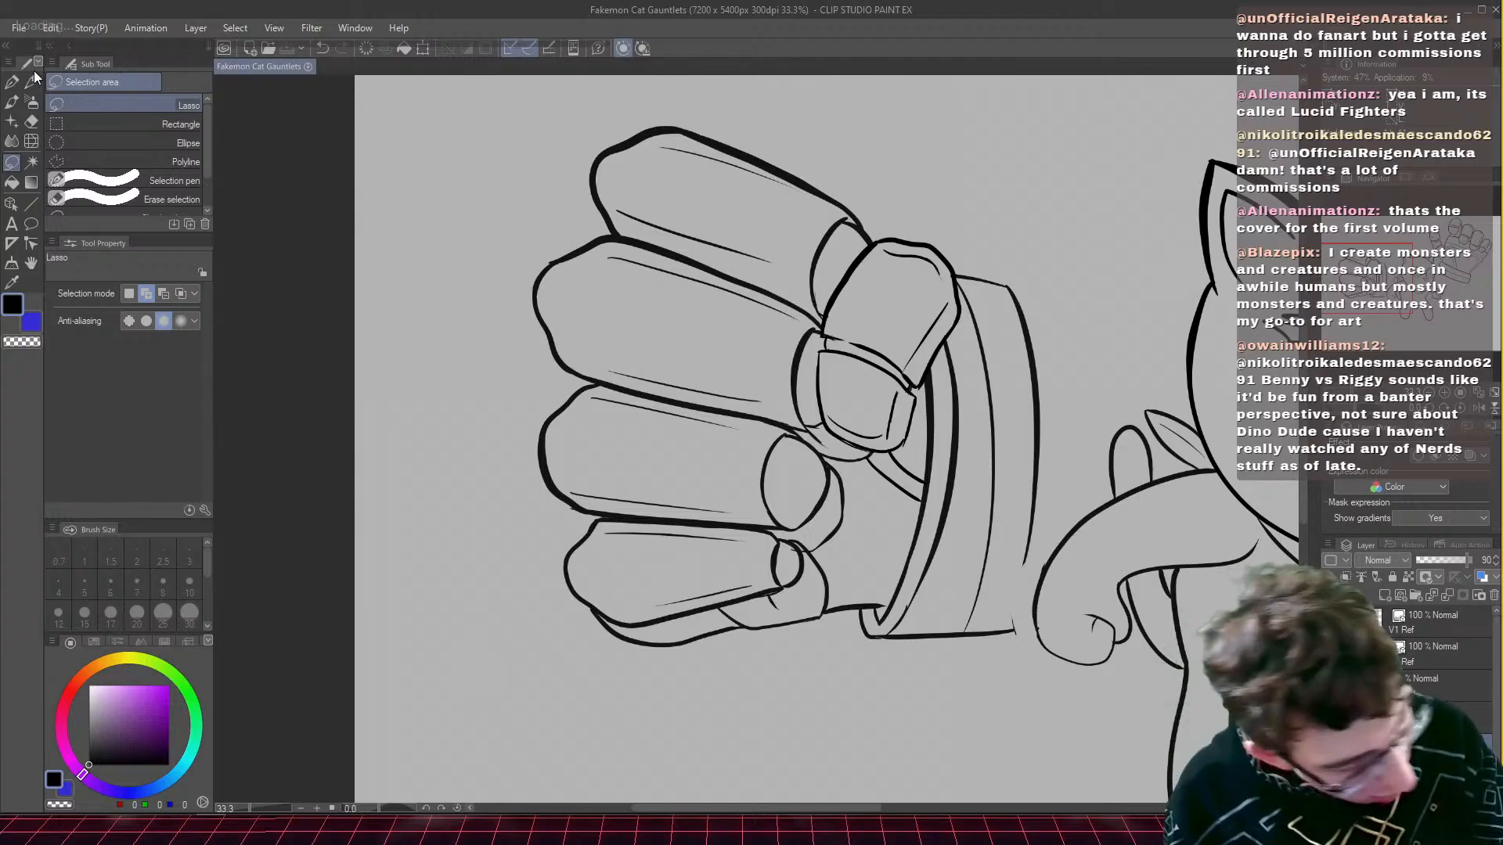
click(10, 86)
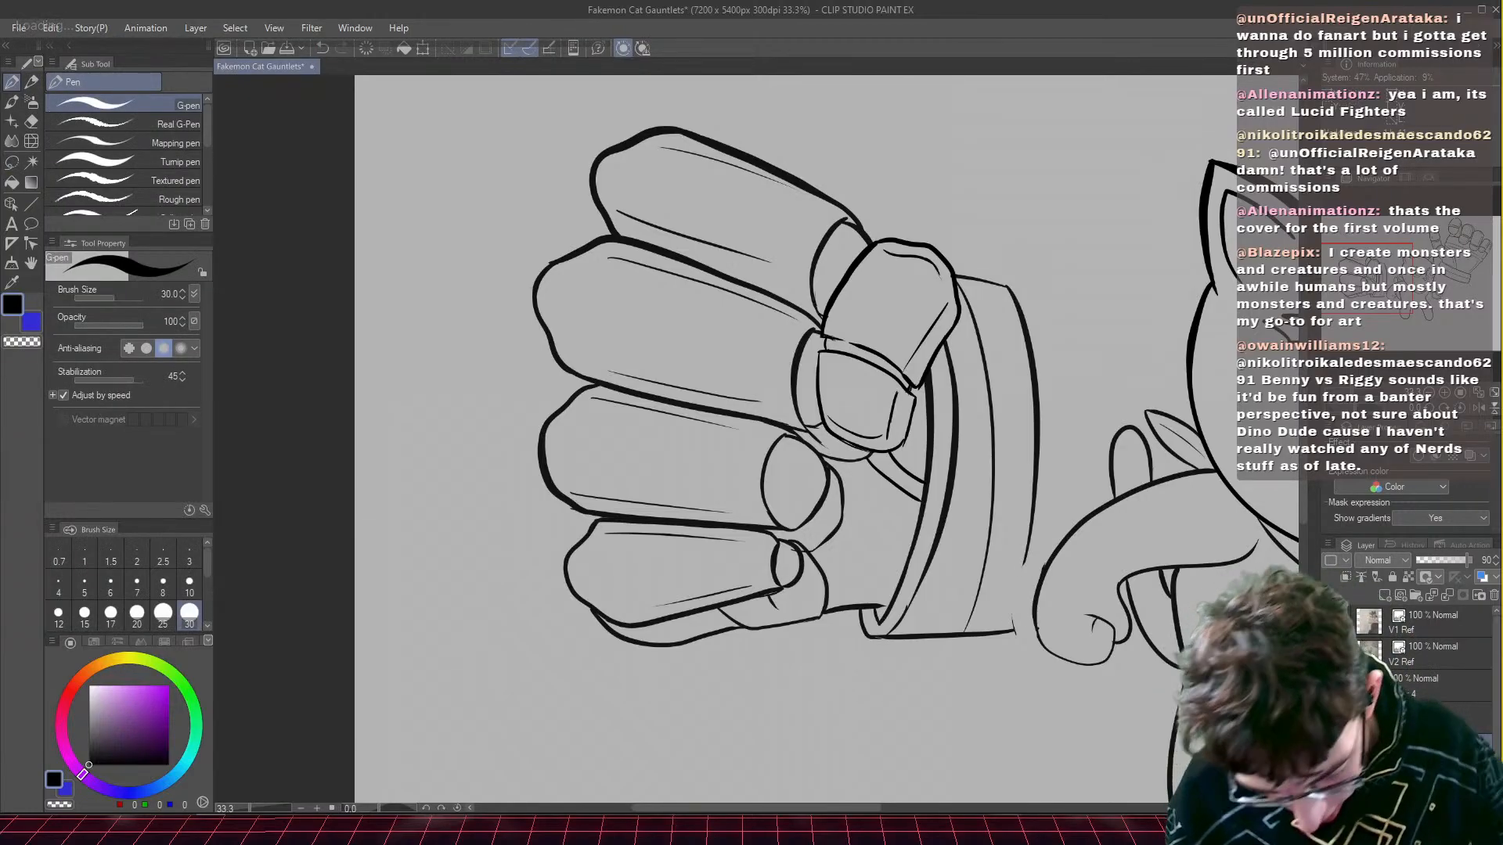
key(ctrl+z)
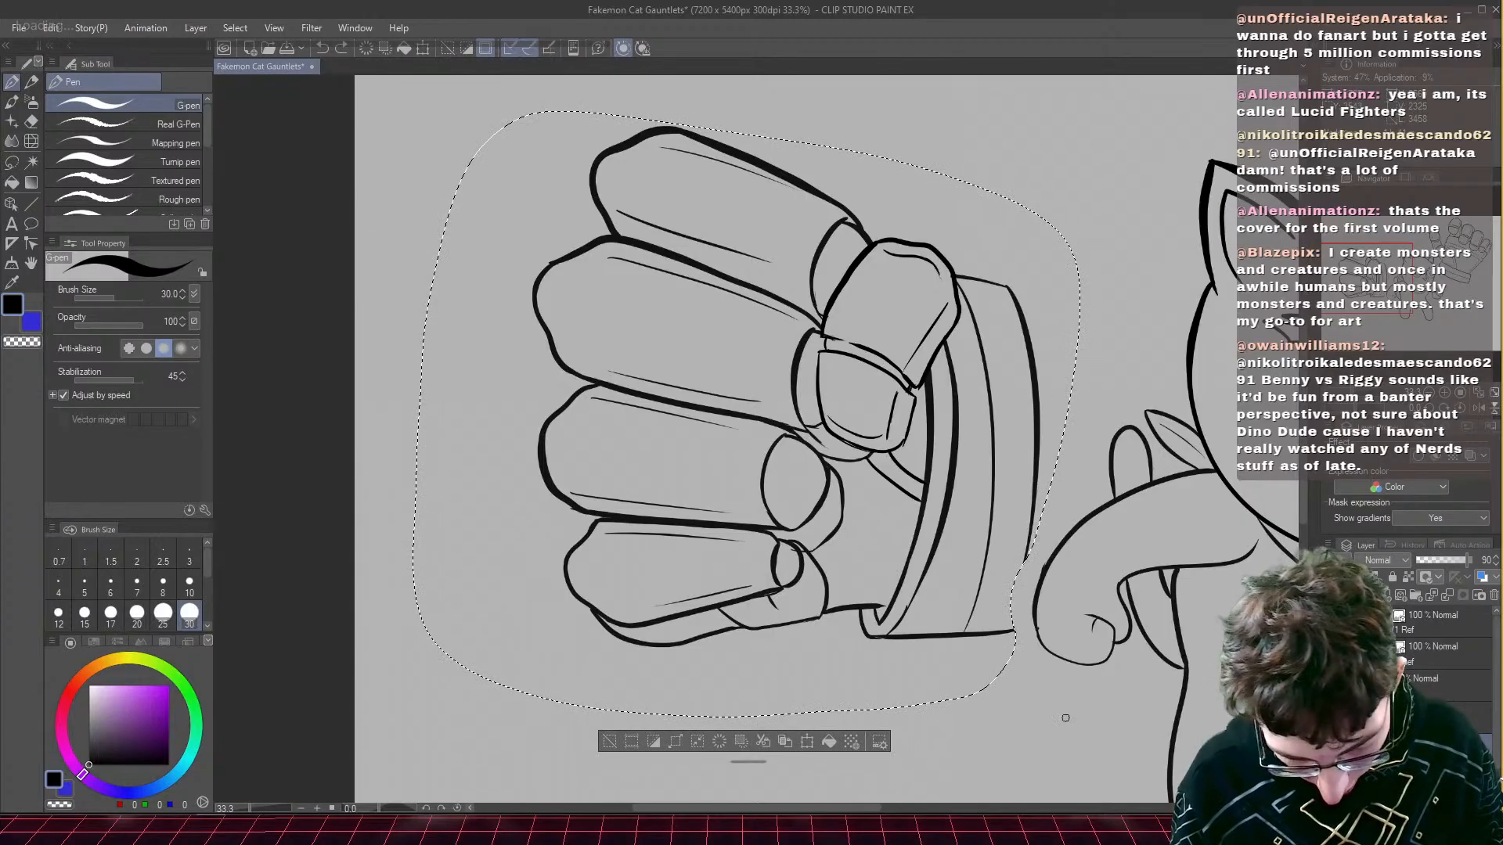
key(Delete)
key(ctrl+z)
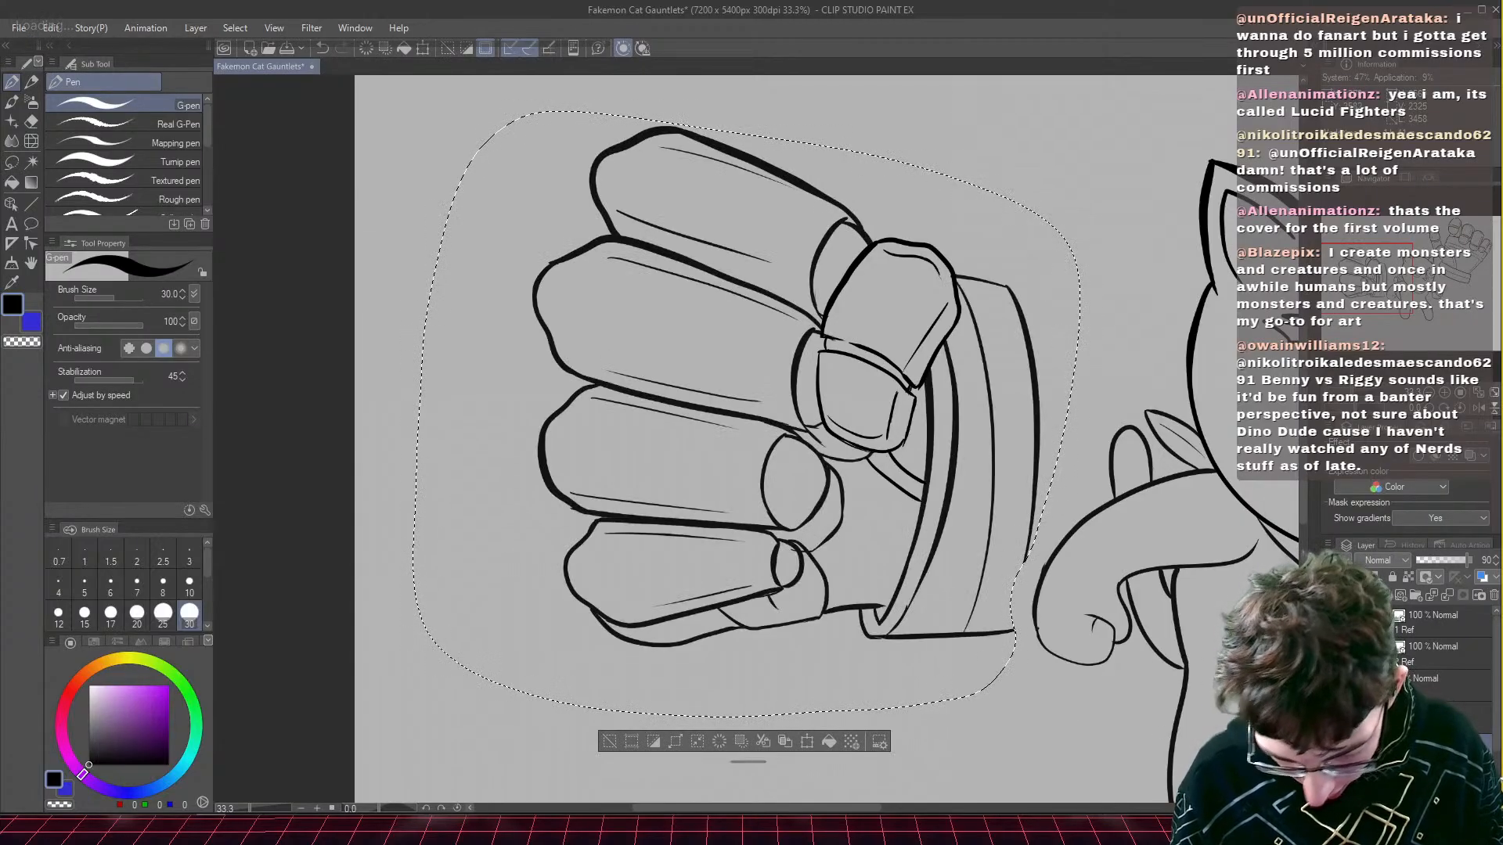
key(ctrl+d)
key(ctrl+z)
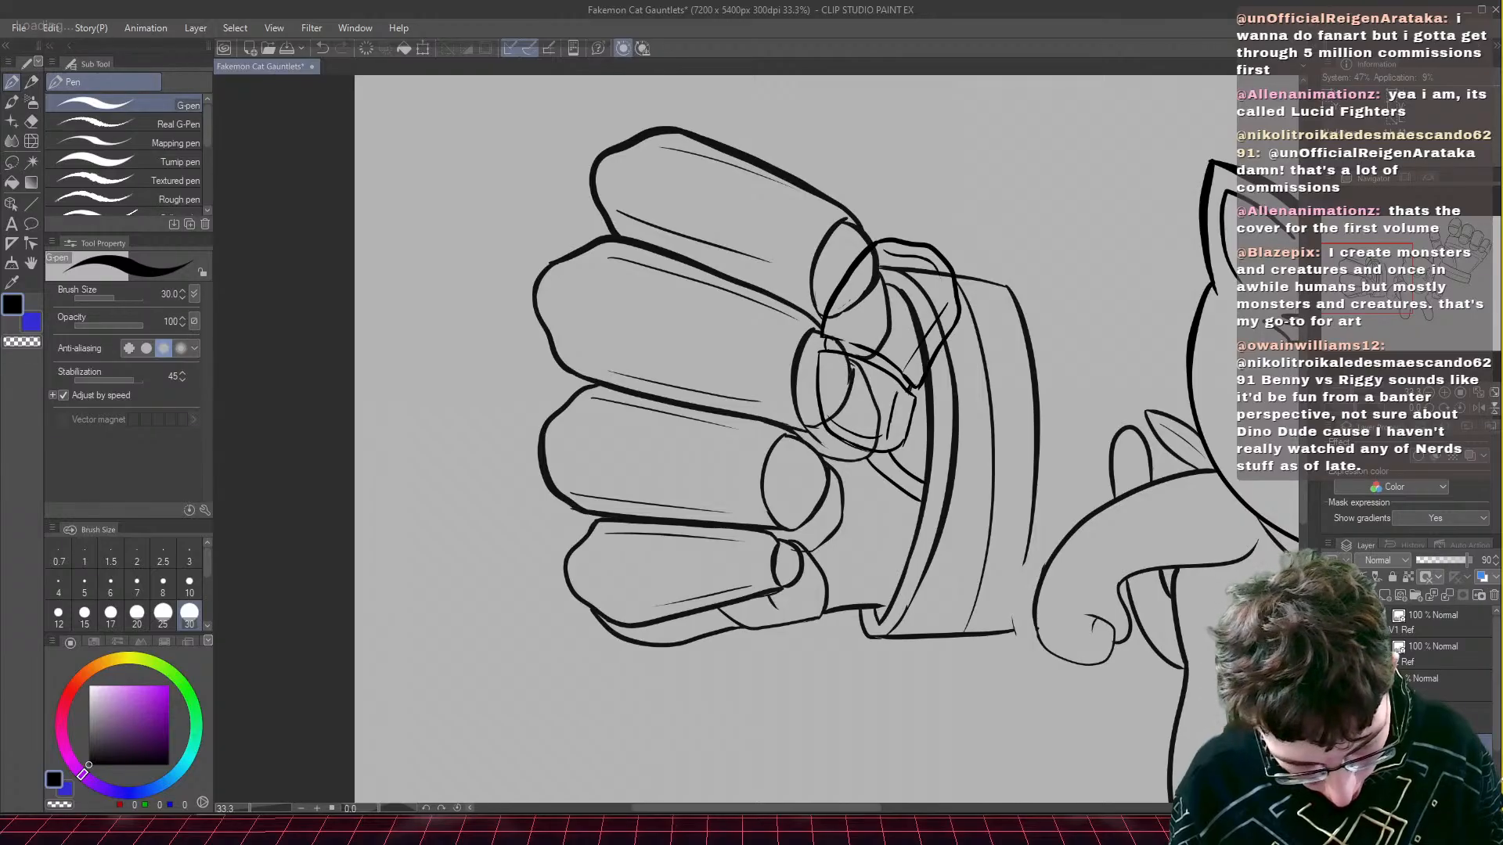
key(ctrl+y)
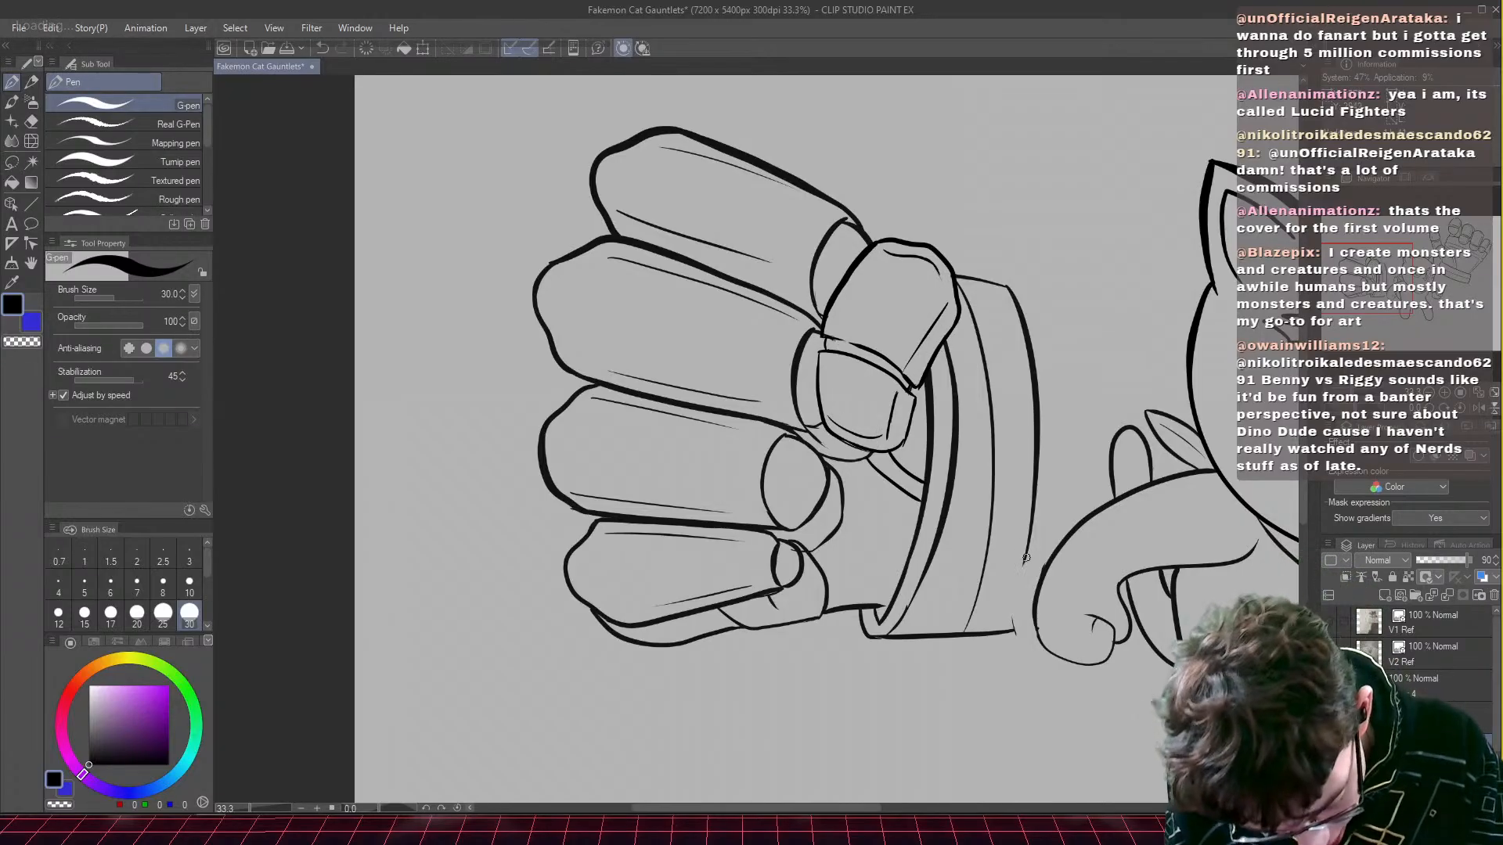
- Ink the missing lower part of the wrist cuff's back edge down to its bottom corner and check the whole drawing
mouse_move(1026, 558)
mouse_down()
mouse_move(1002, 635)
mouse_move(1028, 536)
mouse_up()
key(e)
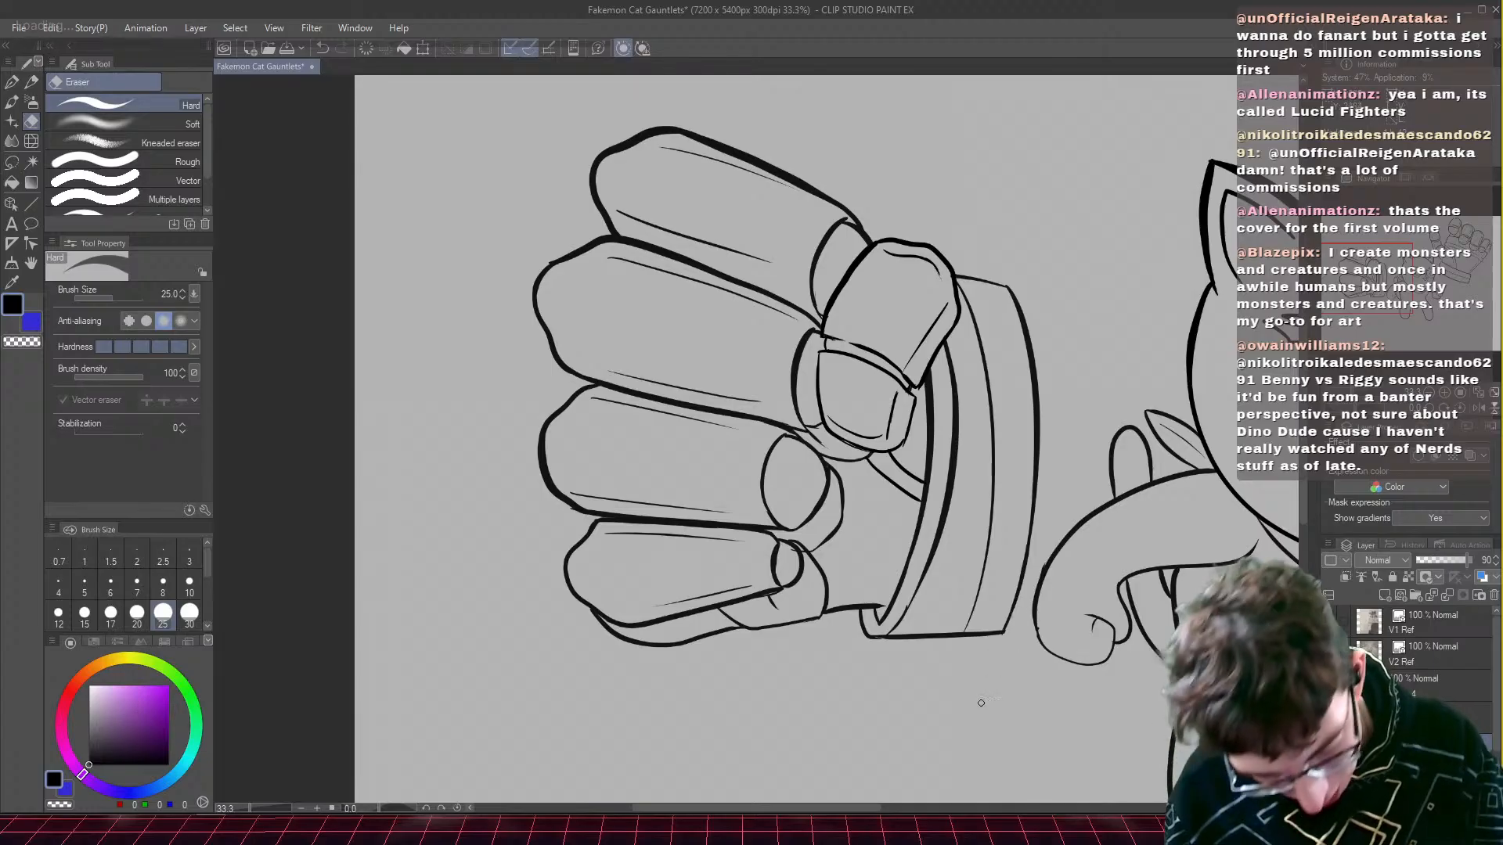
scroll(981, 703, down, 5)
scroll(982, 703, up, 2)
drag(1395, 258, 1445, 291)
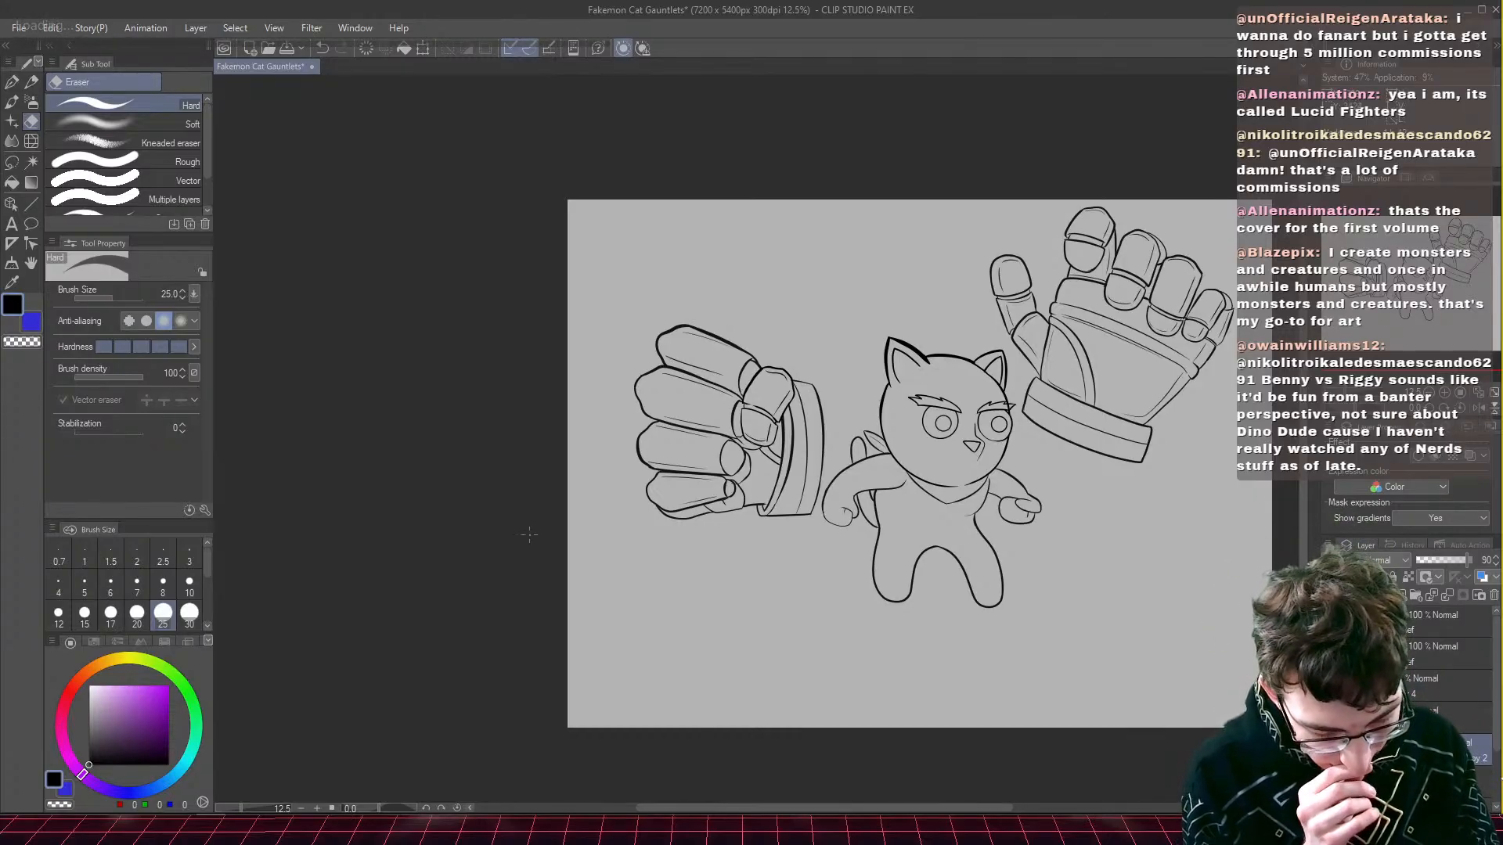
- Ink a short line with the G-pen along the base of the palm, between the little finger and the cuff's front rim
scroll(534, 537, up, 4)
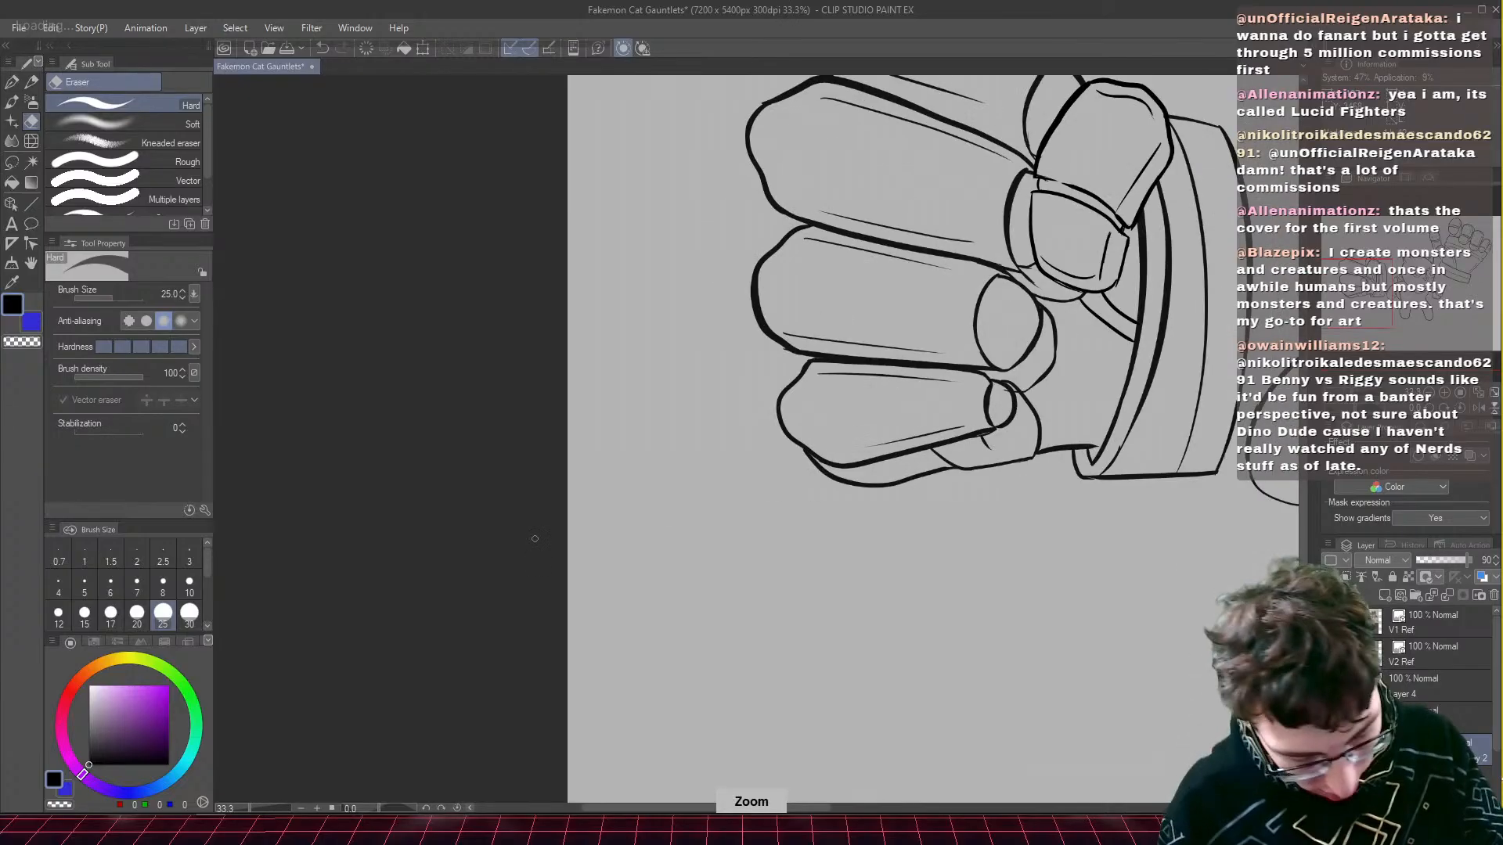
click(14, 81)
drag(1100, 433, 1043, 431)
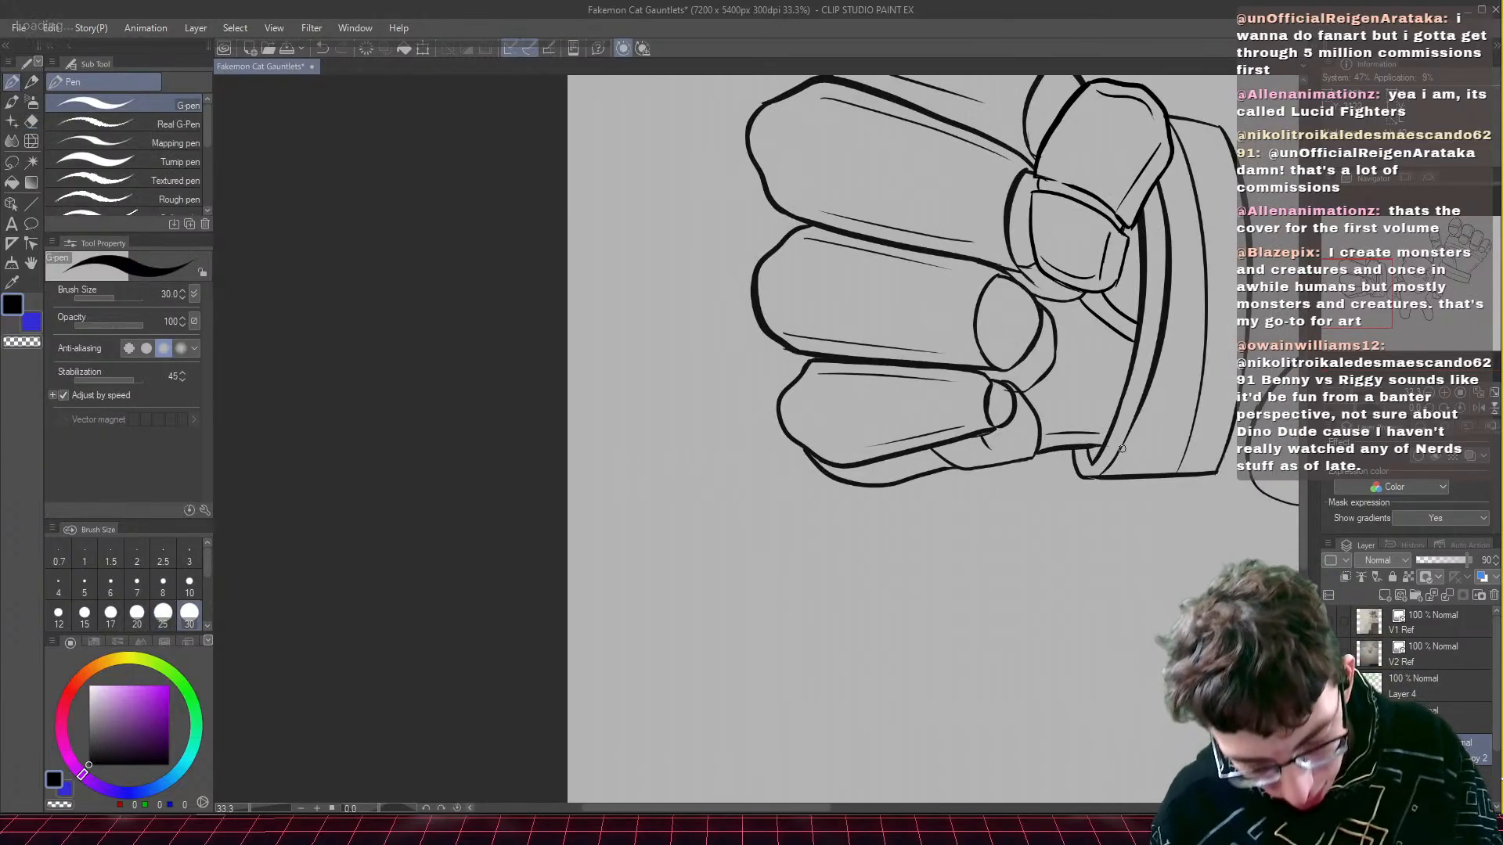
scroll(1088, 445, down, 4)
drag(1121, 449, 759, 489)
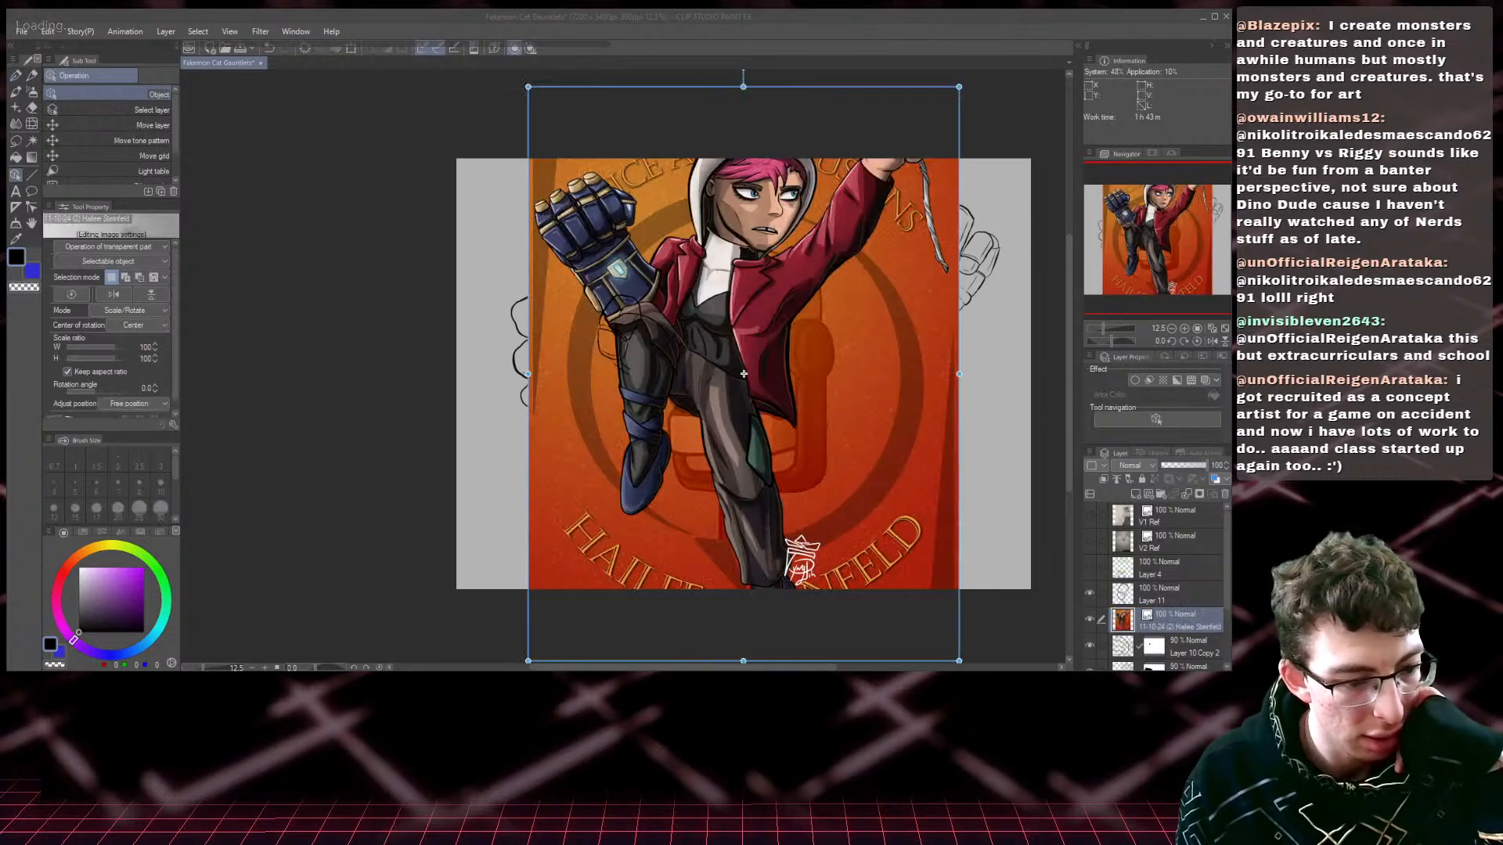
- Hide the imported Hailee Steinfeld illustration layer and examine the blue gauntlet in the illustration's own document
click(1089, 619)
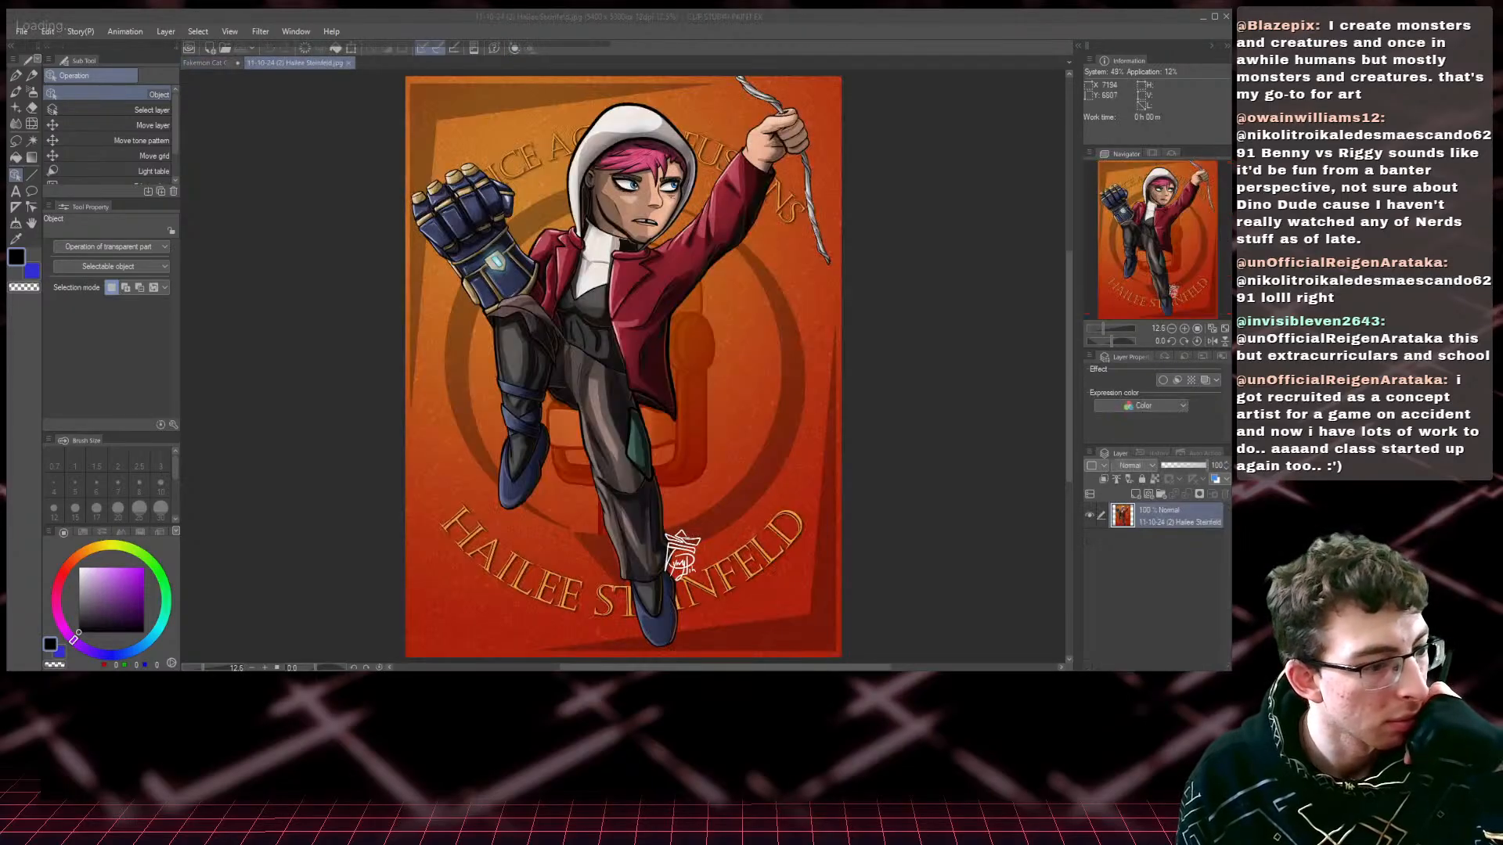
scroll(856, 486, up, 4)
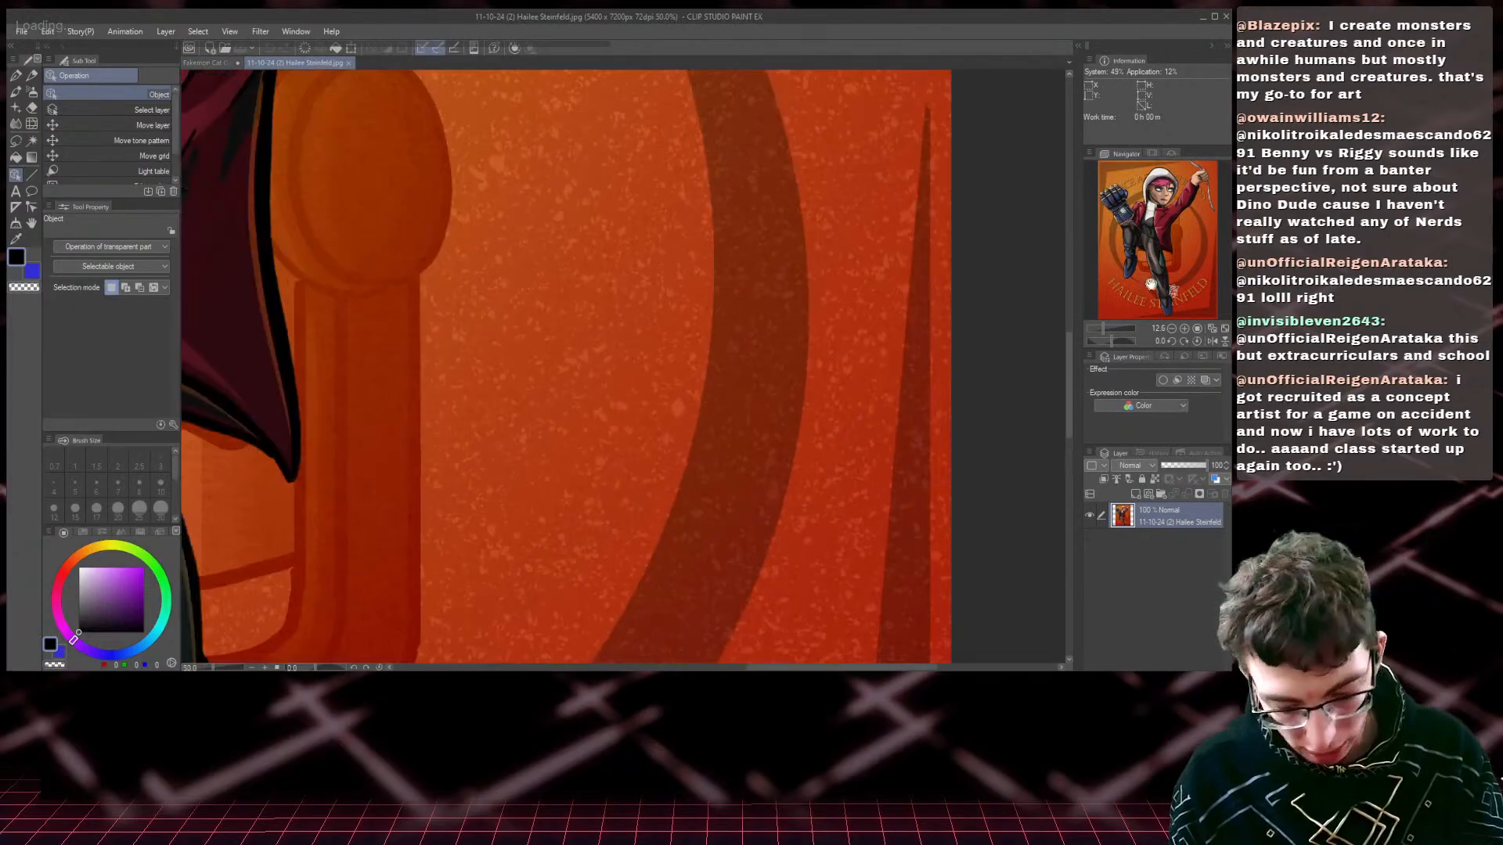
drag(1188, 259, 1104, 213)
scroll(1105, 214, down, 1)
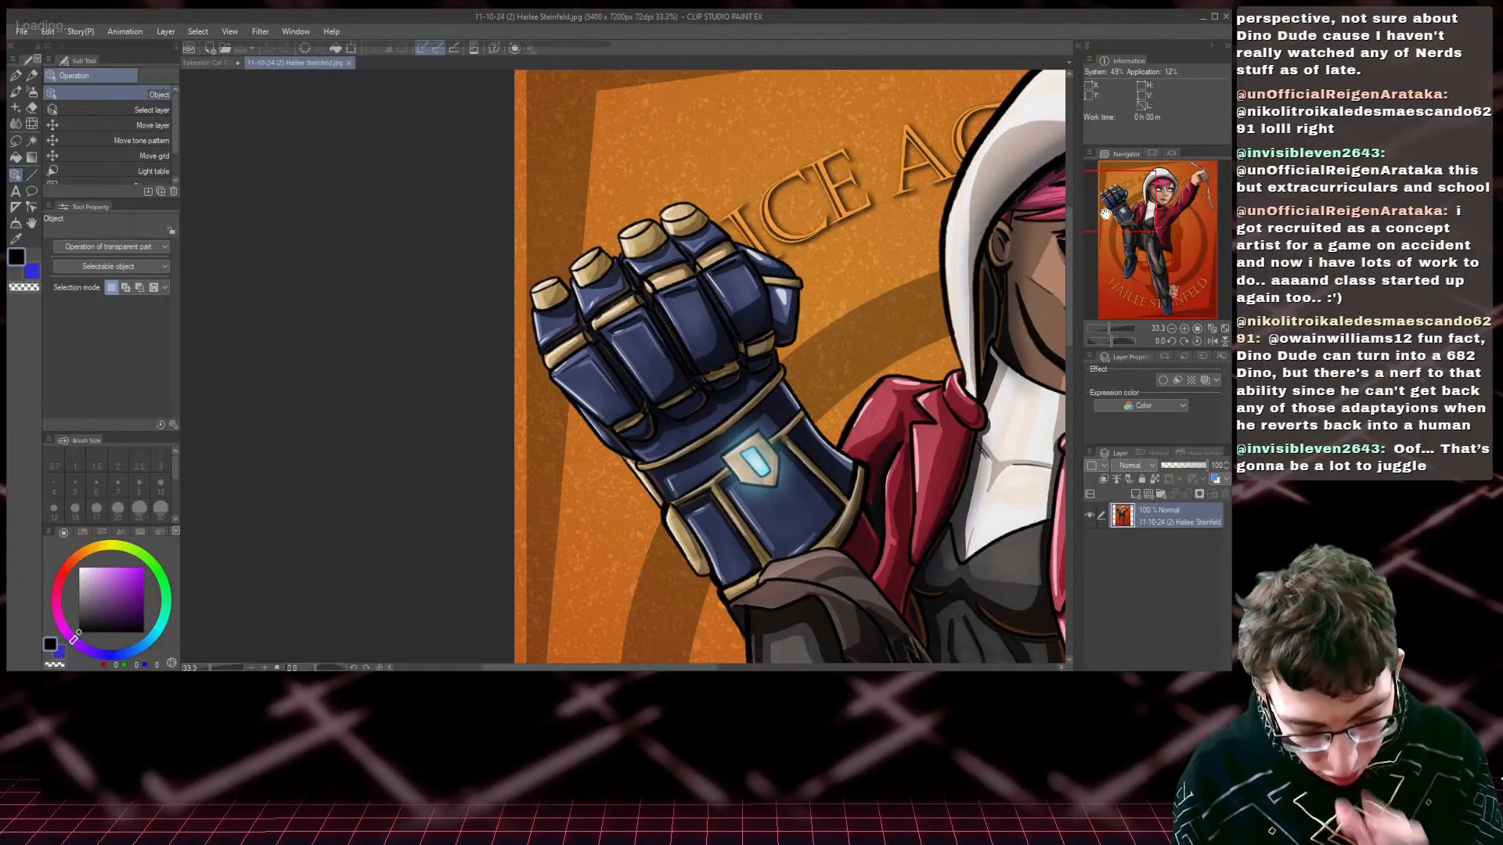
mouse_move(1151, 227)
mouse_down()
mouse_move(1159, 241)
mouse_move(1150, 232)
mouse_up()
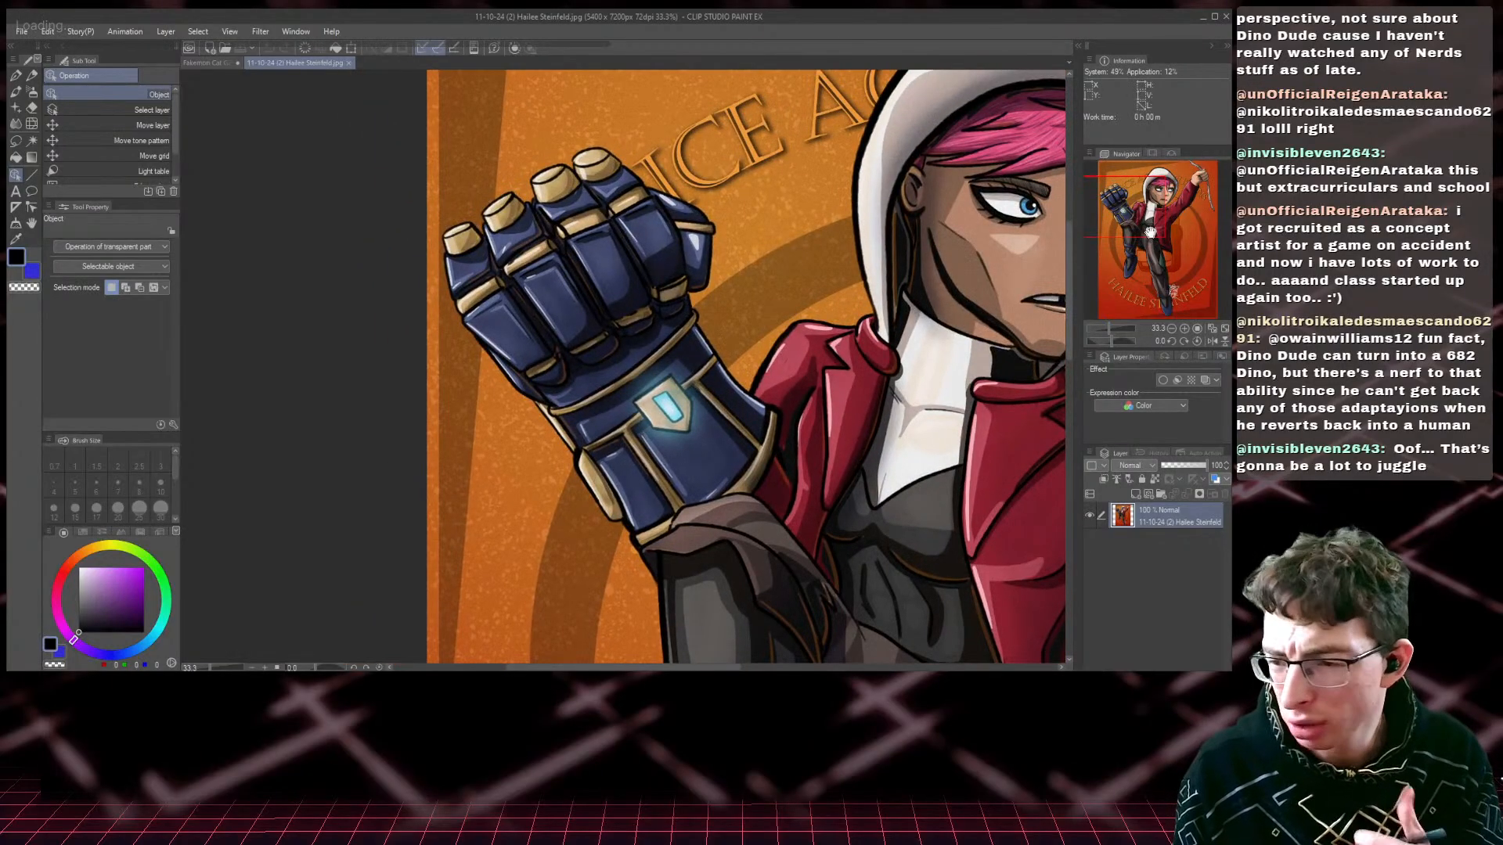
- Compare the cat's inked gauntlets with the armoured gauntlet in the reference illustration
click(200, 64)
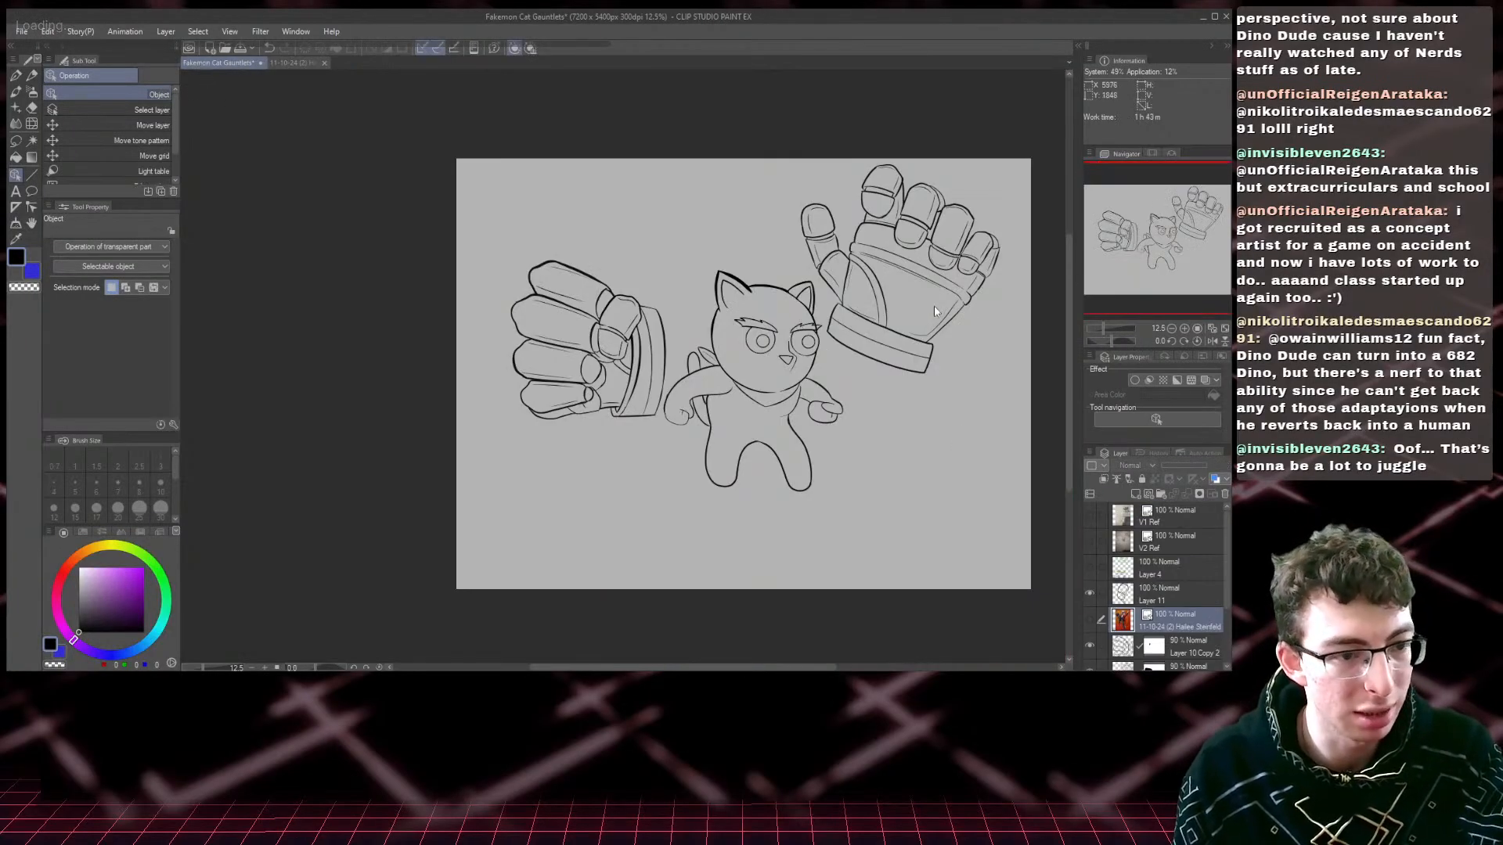
drag(1169, 281, 1156, 235)
scroll(1112, 290, up, 3)
scroll(603, 329, down, 1)
scroll(1156, 234, down, 2)
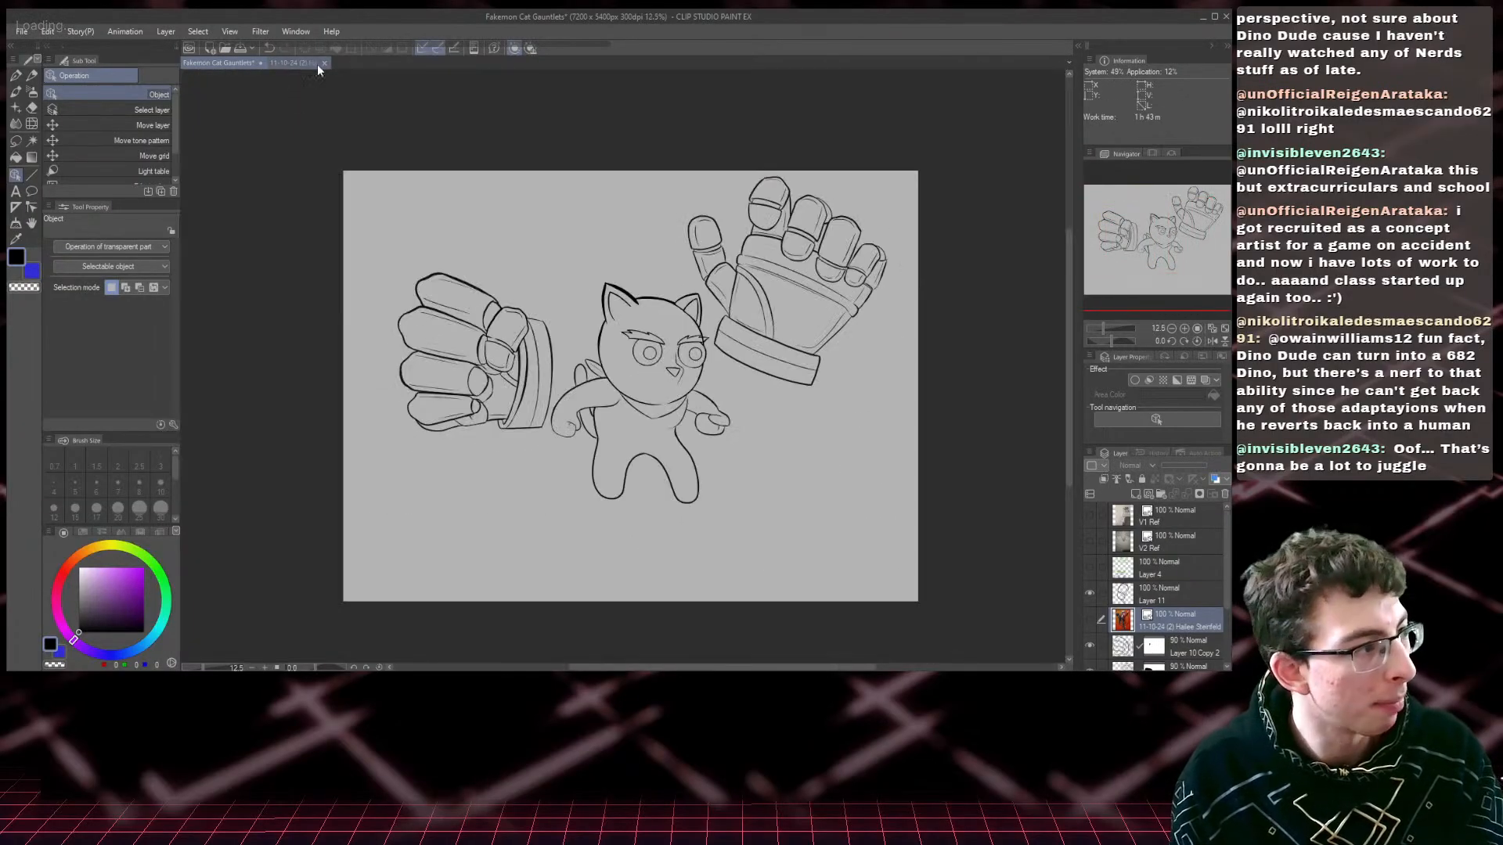
click(297, 63)
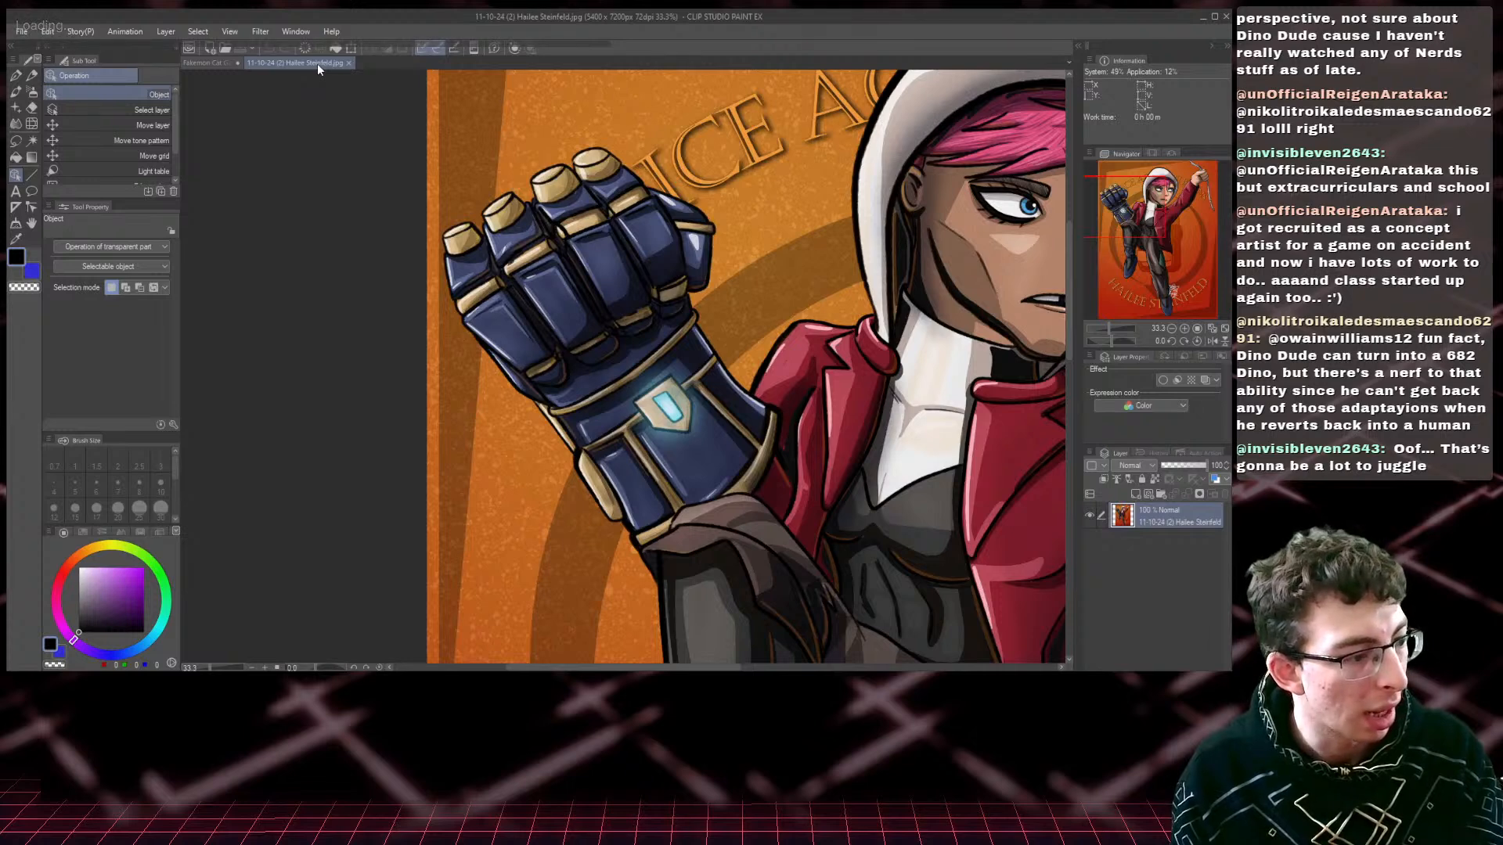
click(209, 64)
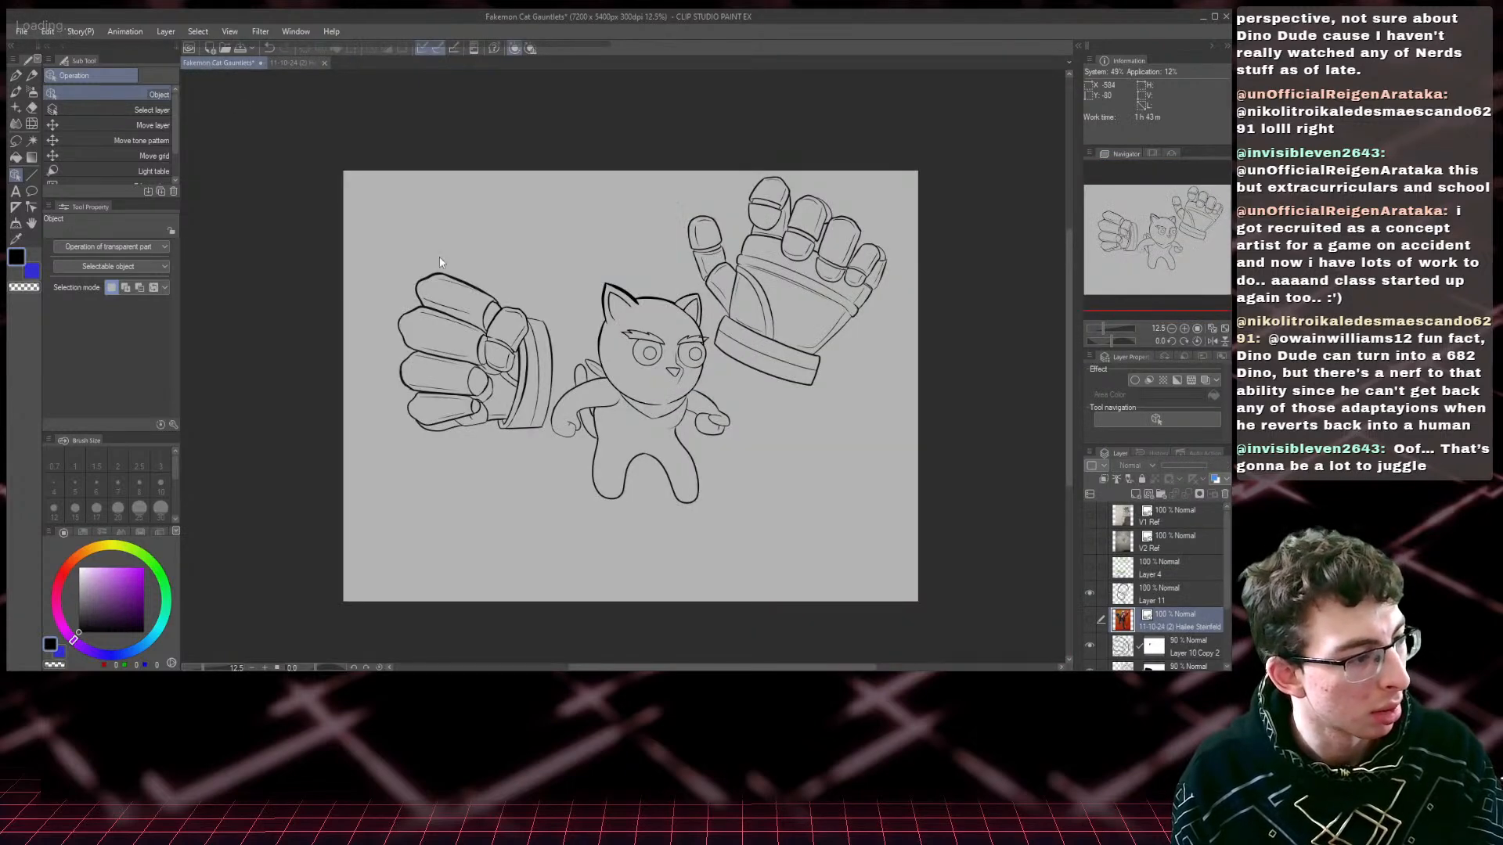
- Examine the reference illustration's hooded figure up close and as a full composition
click(301, 61)
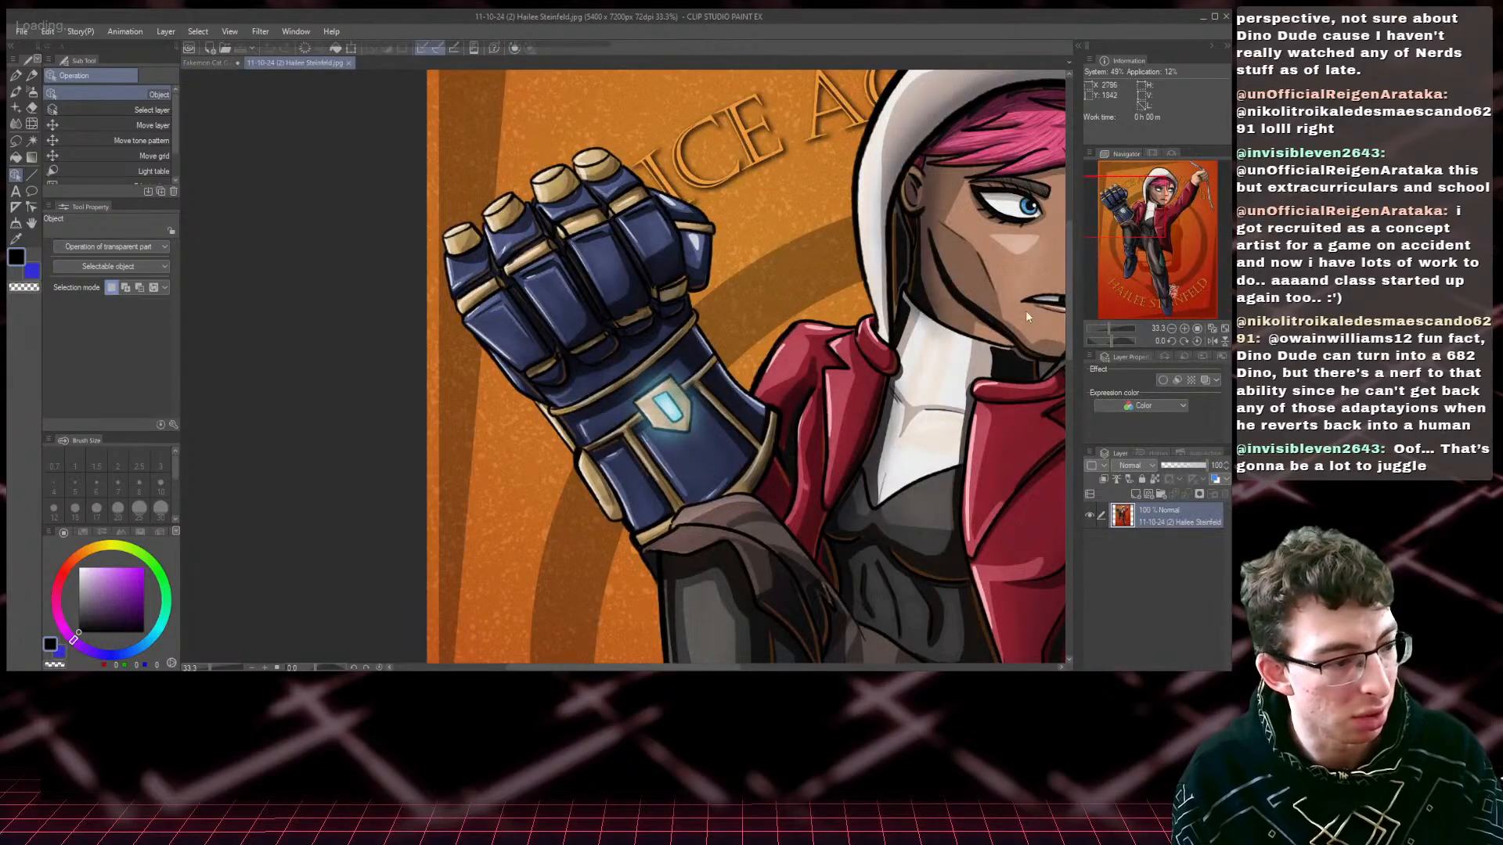
drag(1133, 217, 1163, 212)
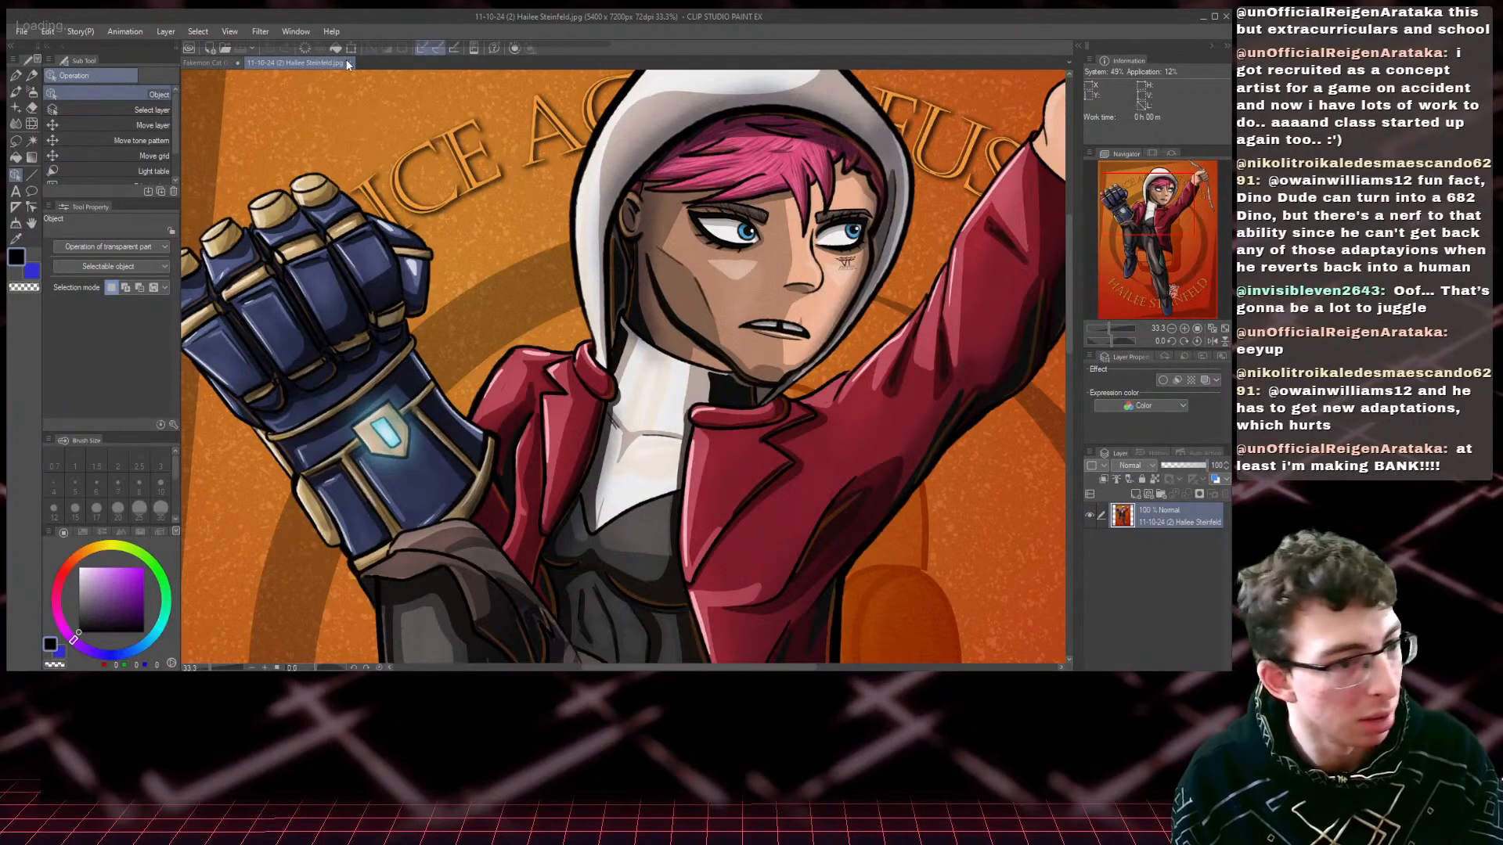
scroll(475, 134, down, 5)
scroll(757, 288, up, 2)
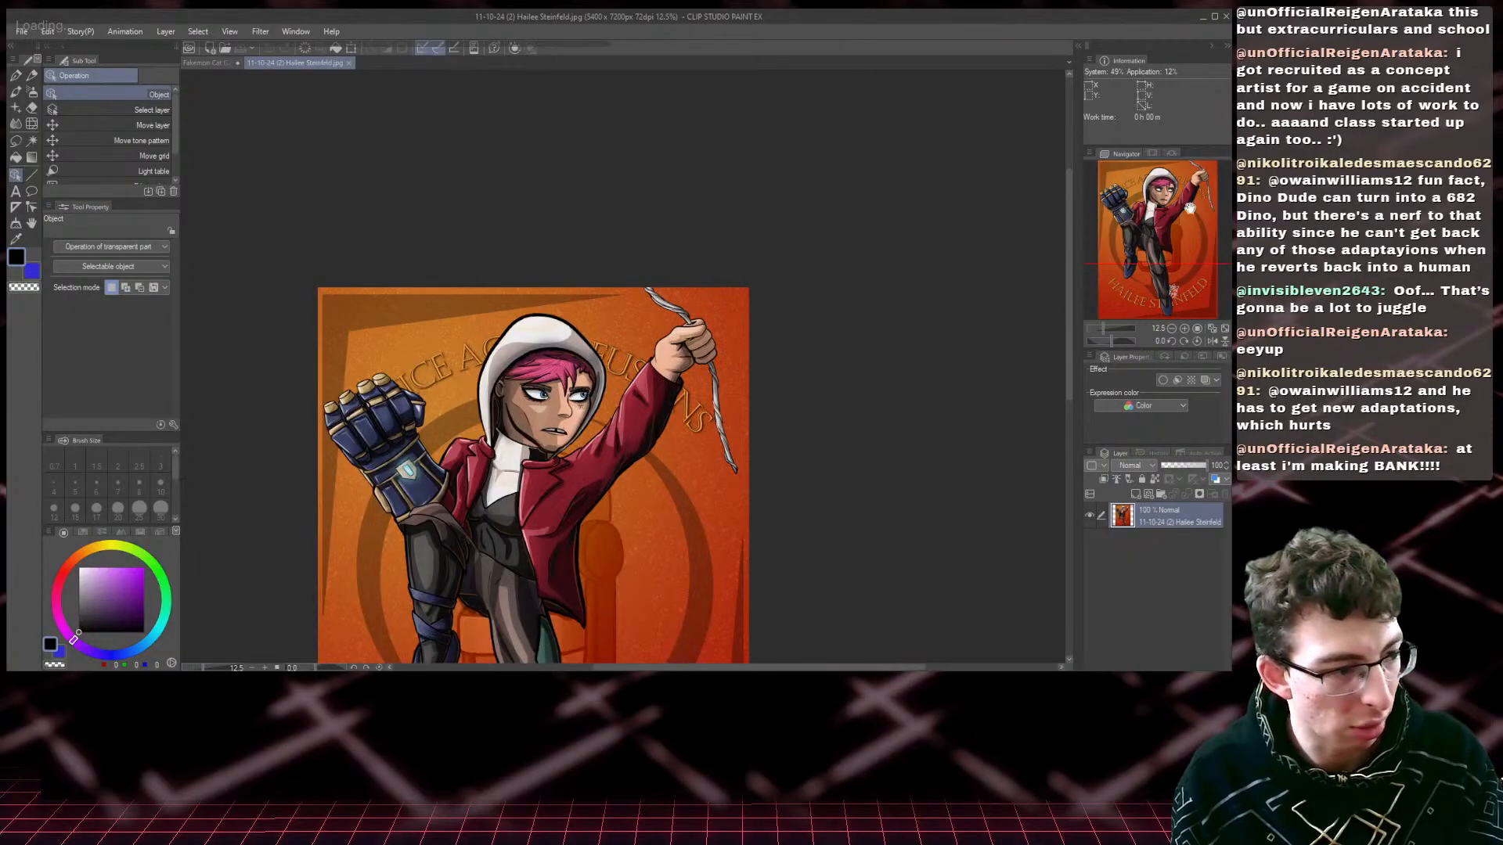
drag(1188, 191, 1183, 249)
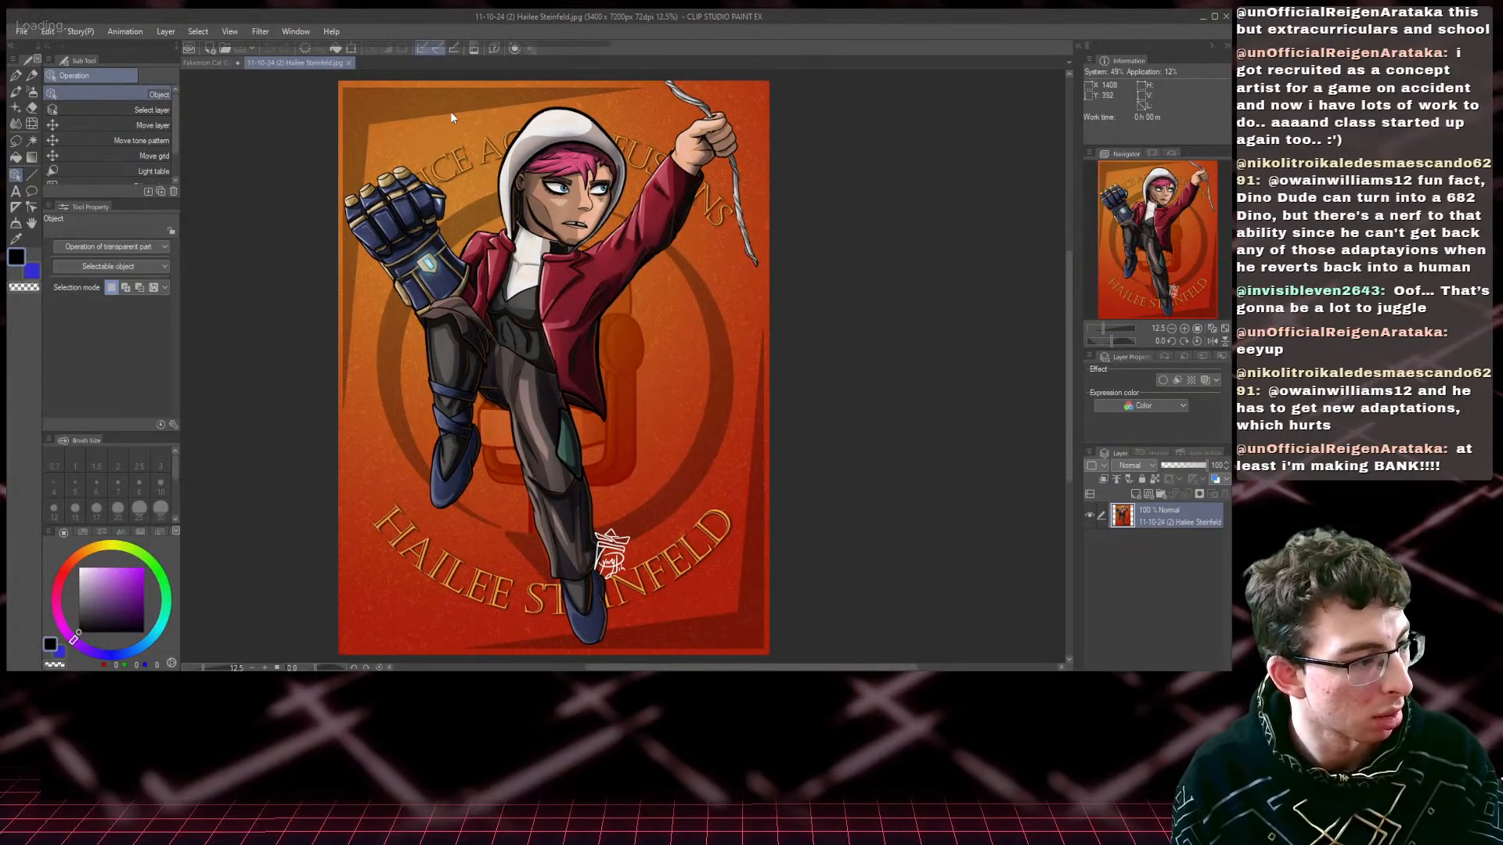
- Close the reference illustration's document and delete its imported image layer from the cat drawing
click(349, 63)
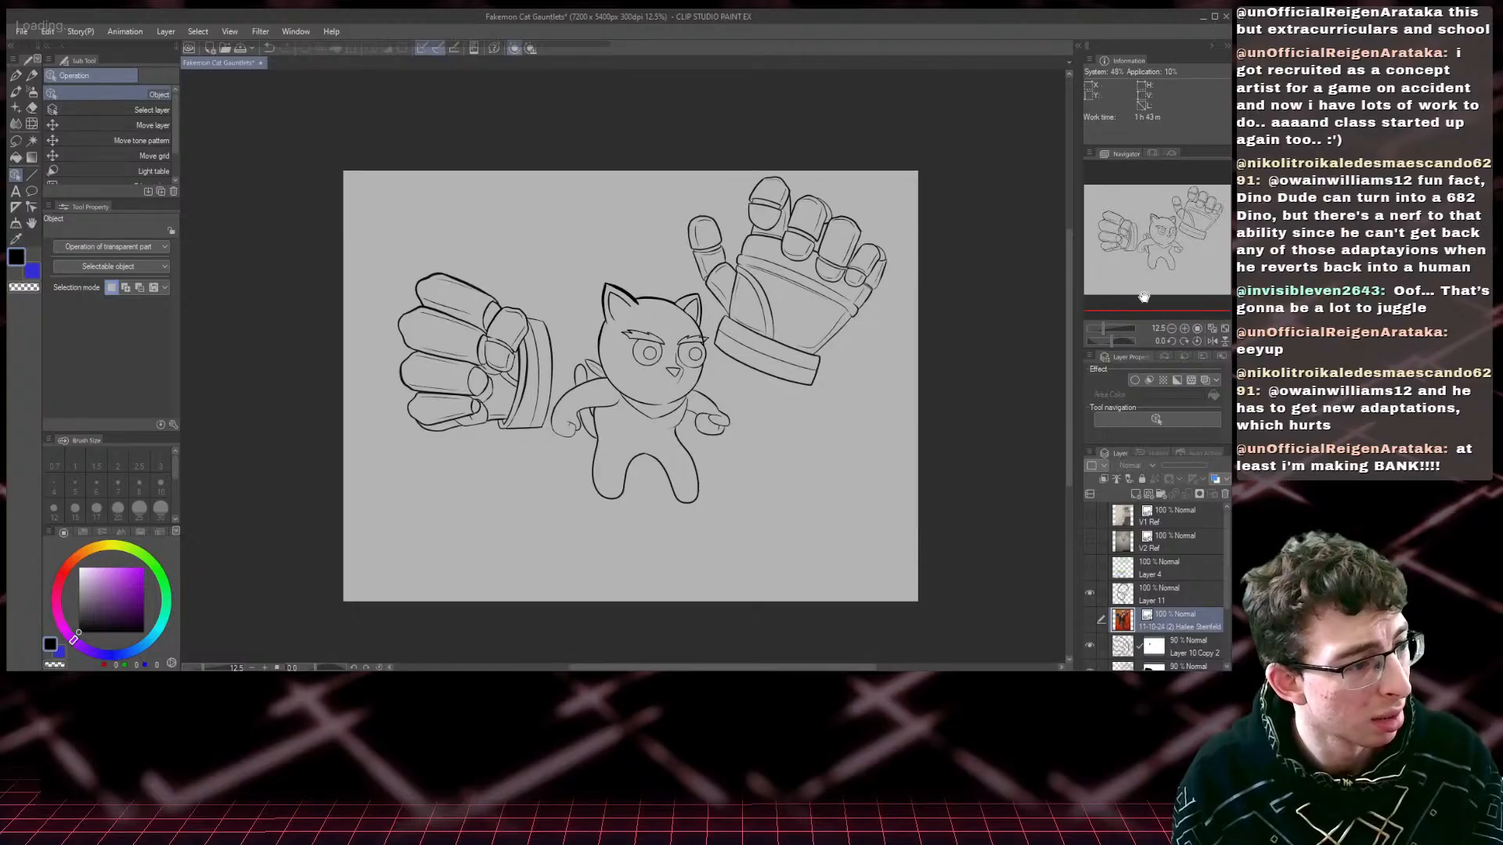
drag(1174, 256, 1178, 215)
scroll(1182, 245, up, 2)
scroll(1174, 244, down, 2)
scroll(1174, 241, up, 2)
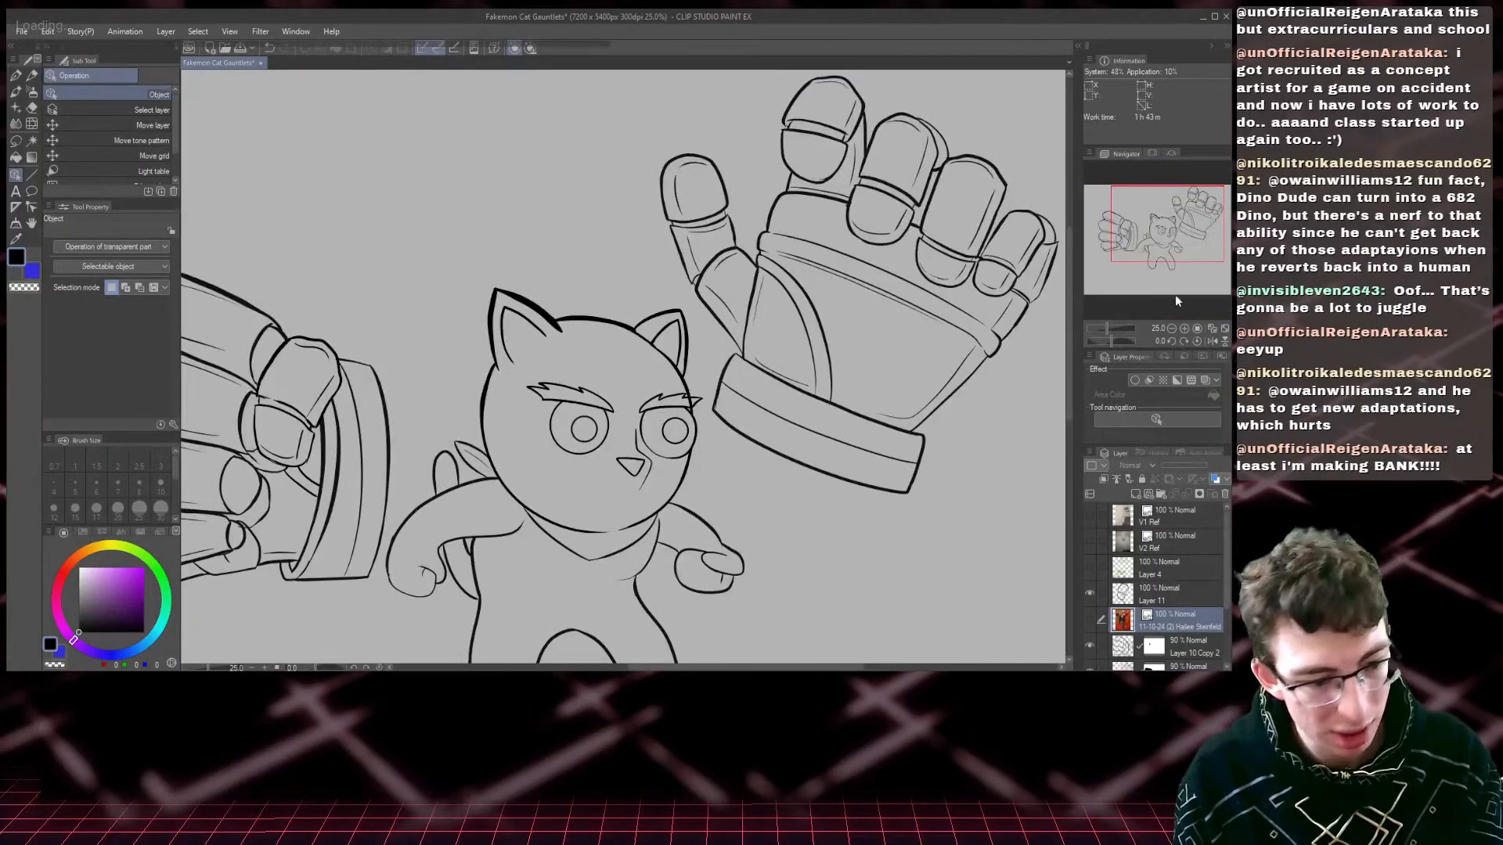
click(1225, 494)
- Thicken the cat's torso line below the chin, on the open gauntlet's side, with the G-pen on Layer 10 Copy
scroll(1164, 615, down, 1)
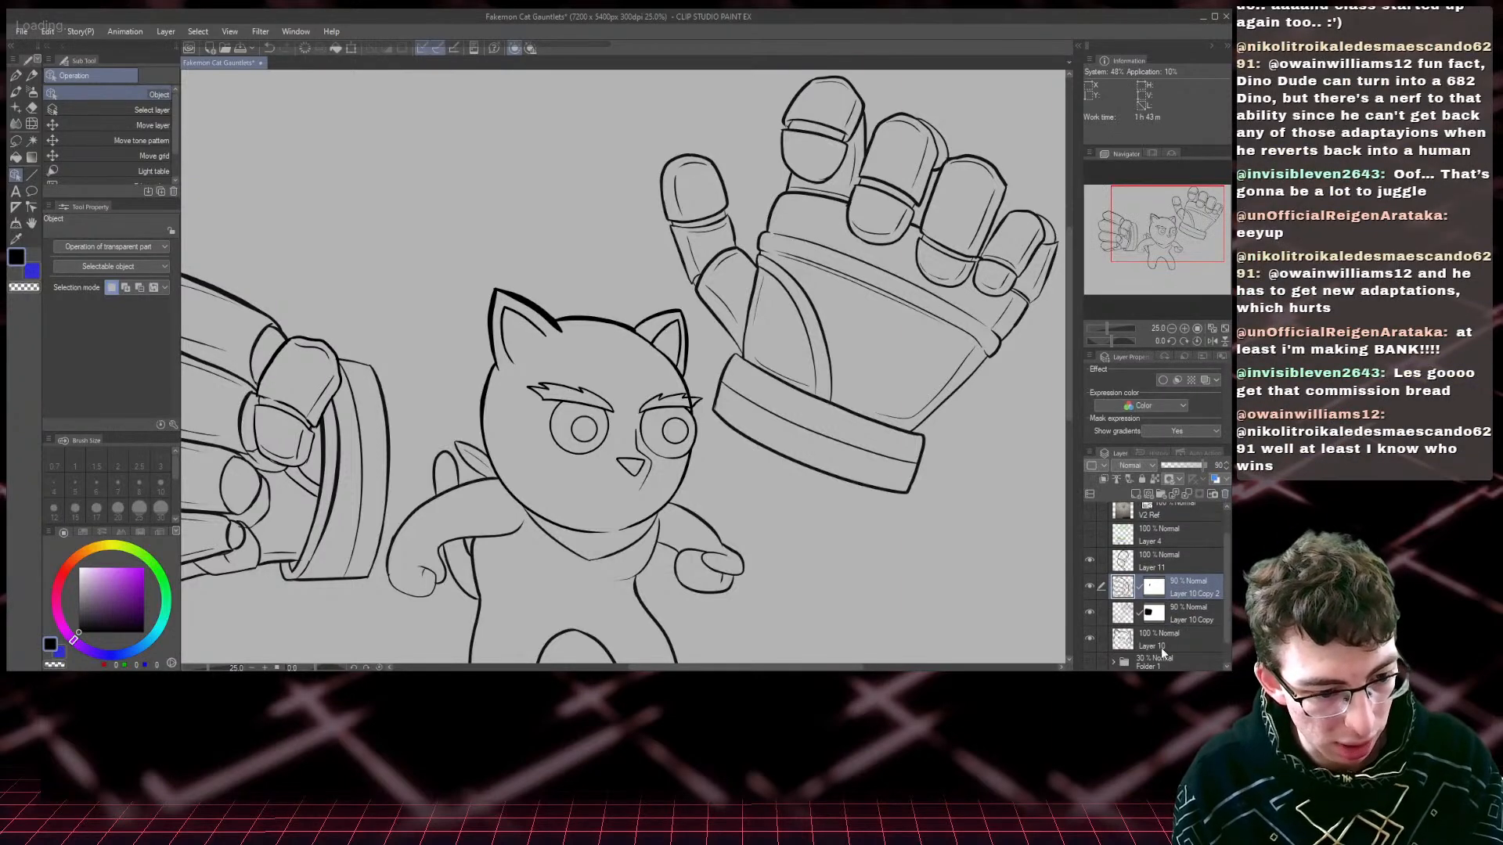
click(1162, 647)
key(ctrl+plus)
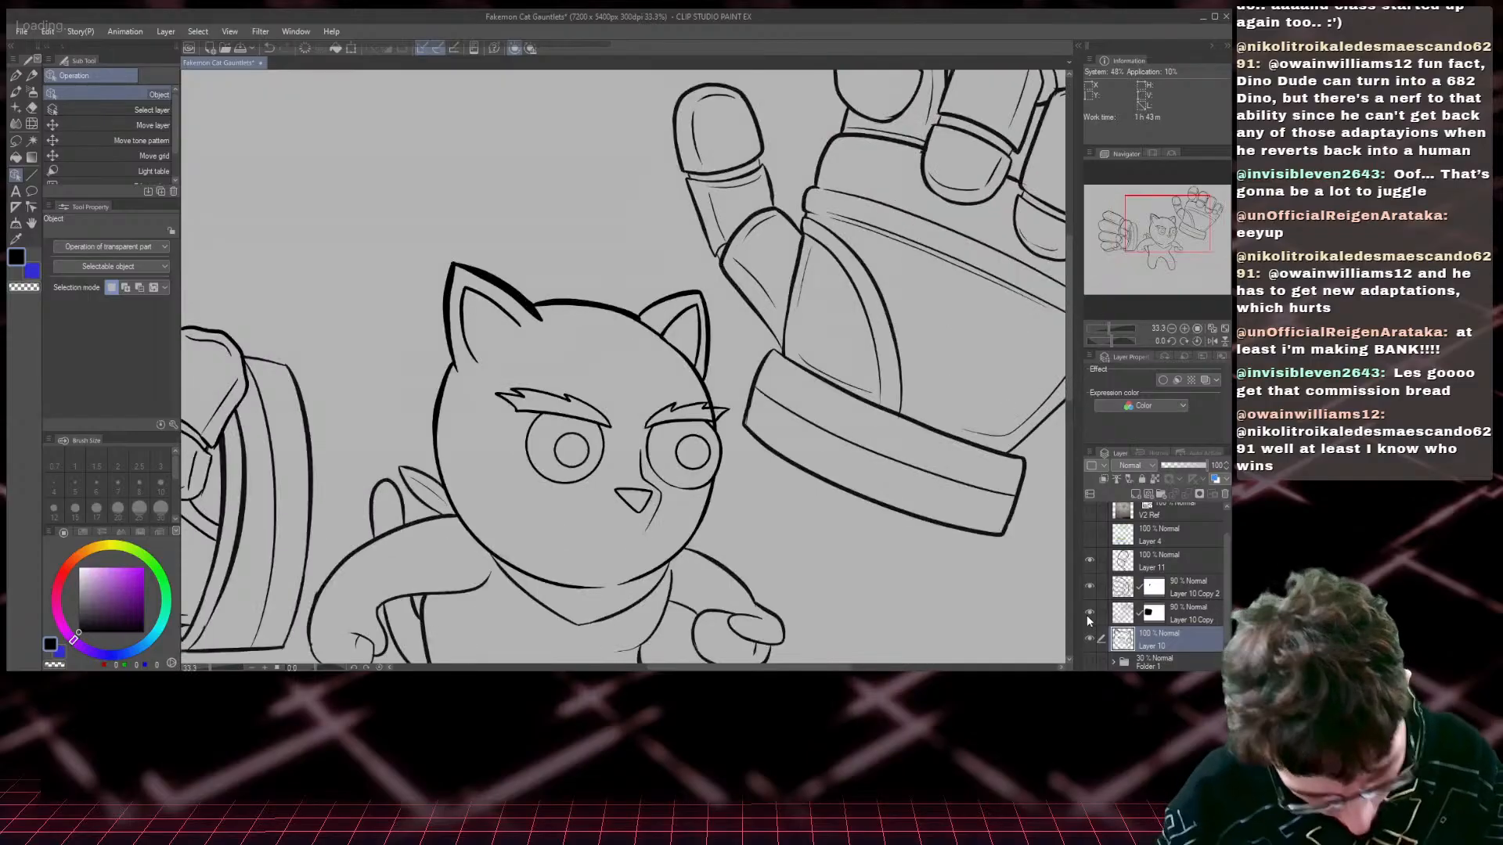
drag(1161, 235, 1147, 254)
click(1127, 619)
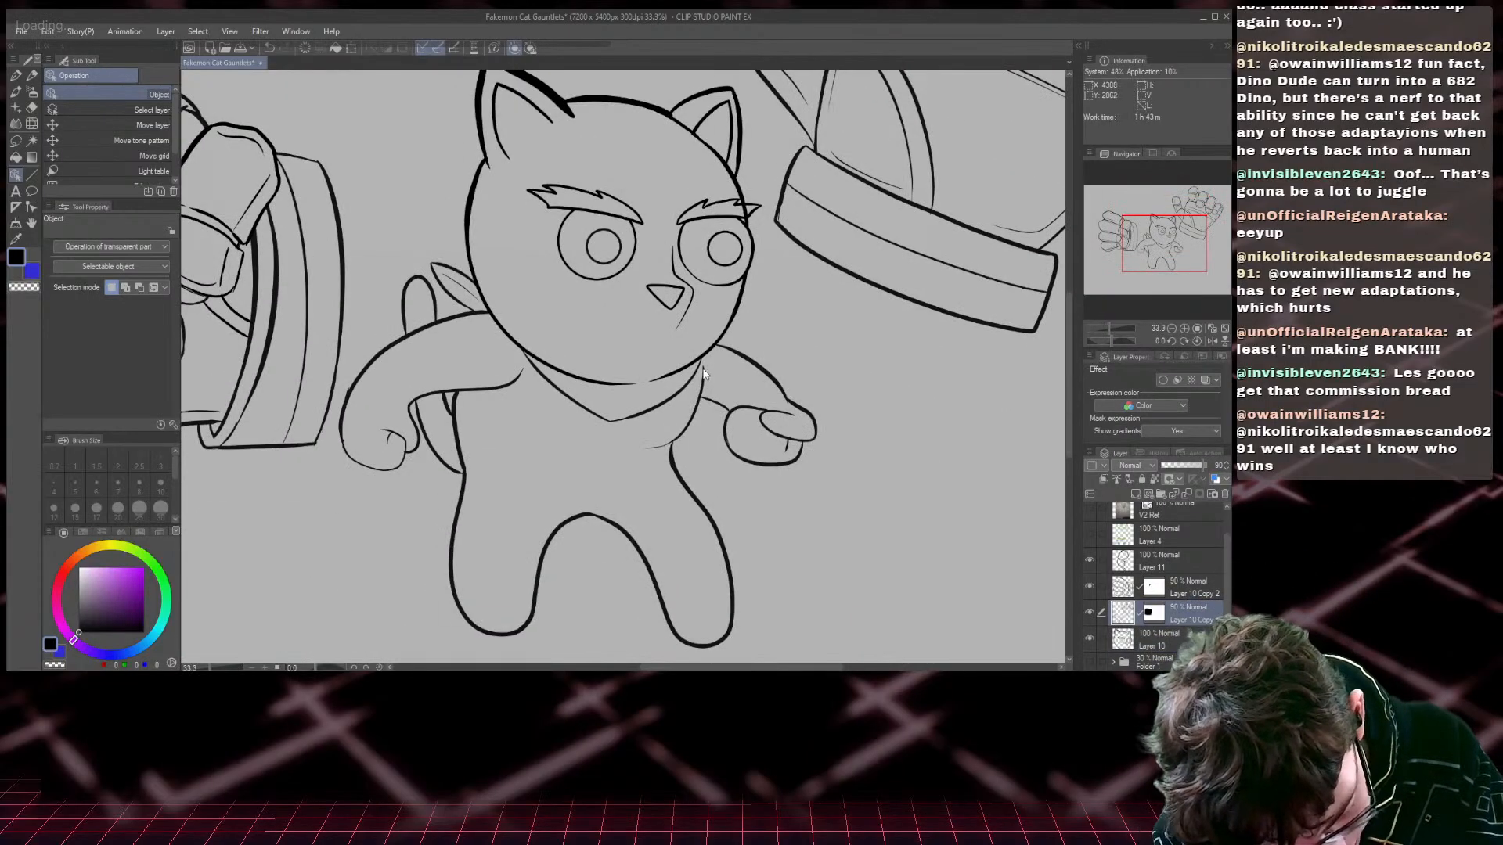
key(p)
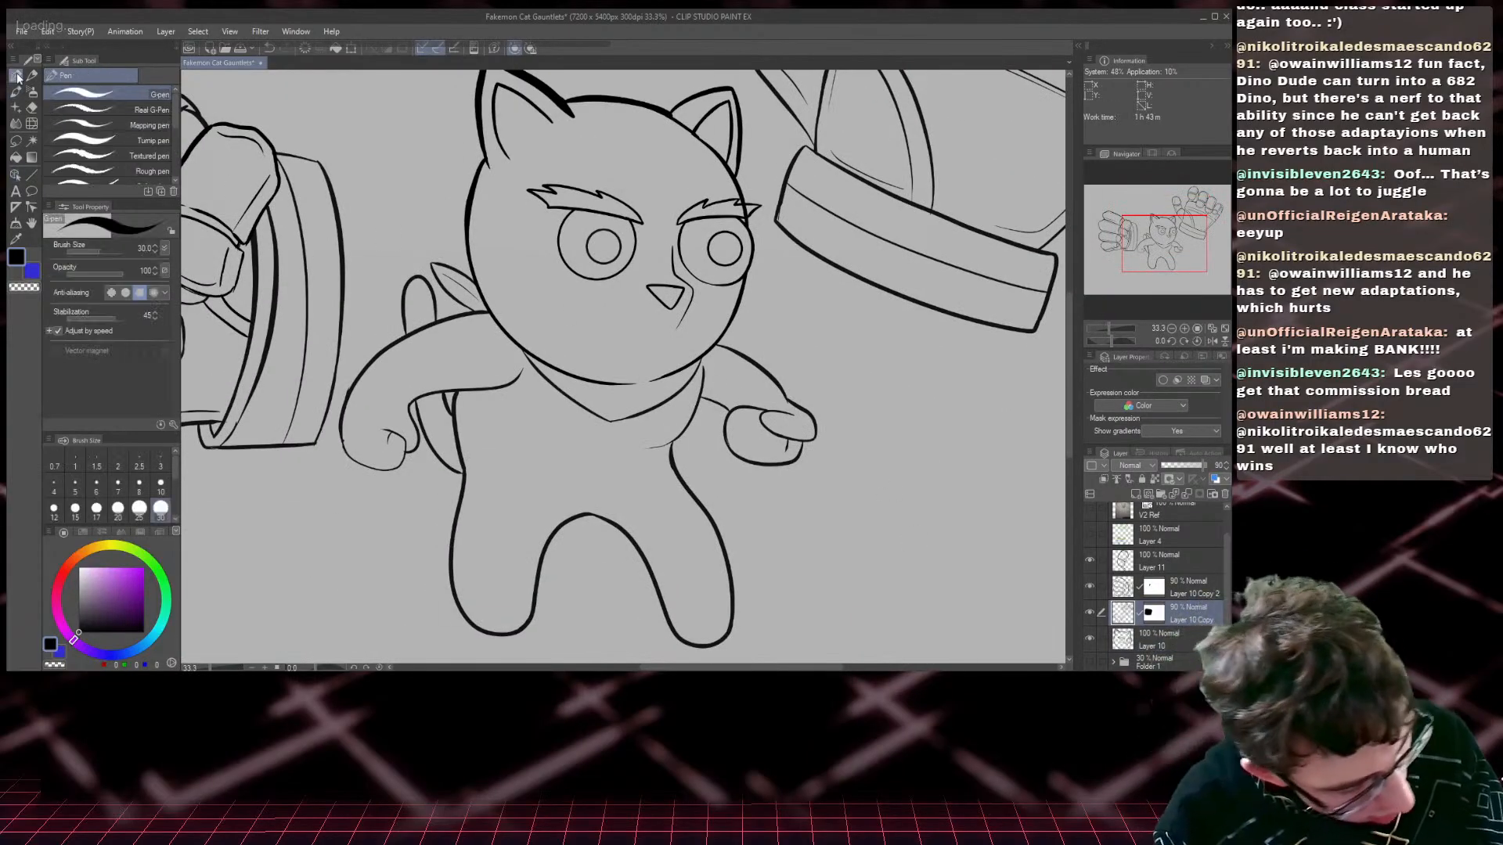
click(1117, 631)
click(1117, 615)
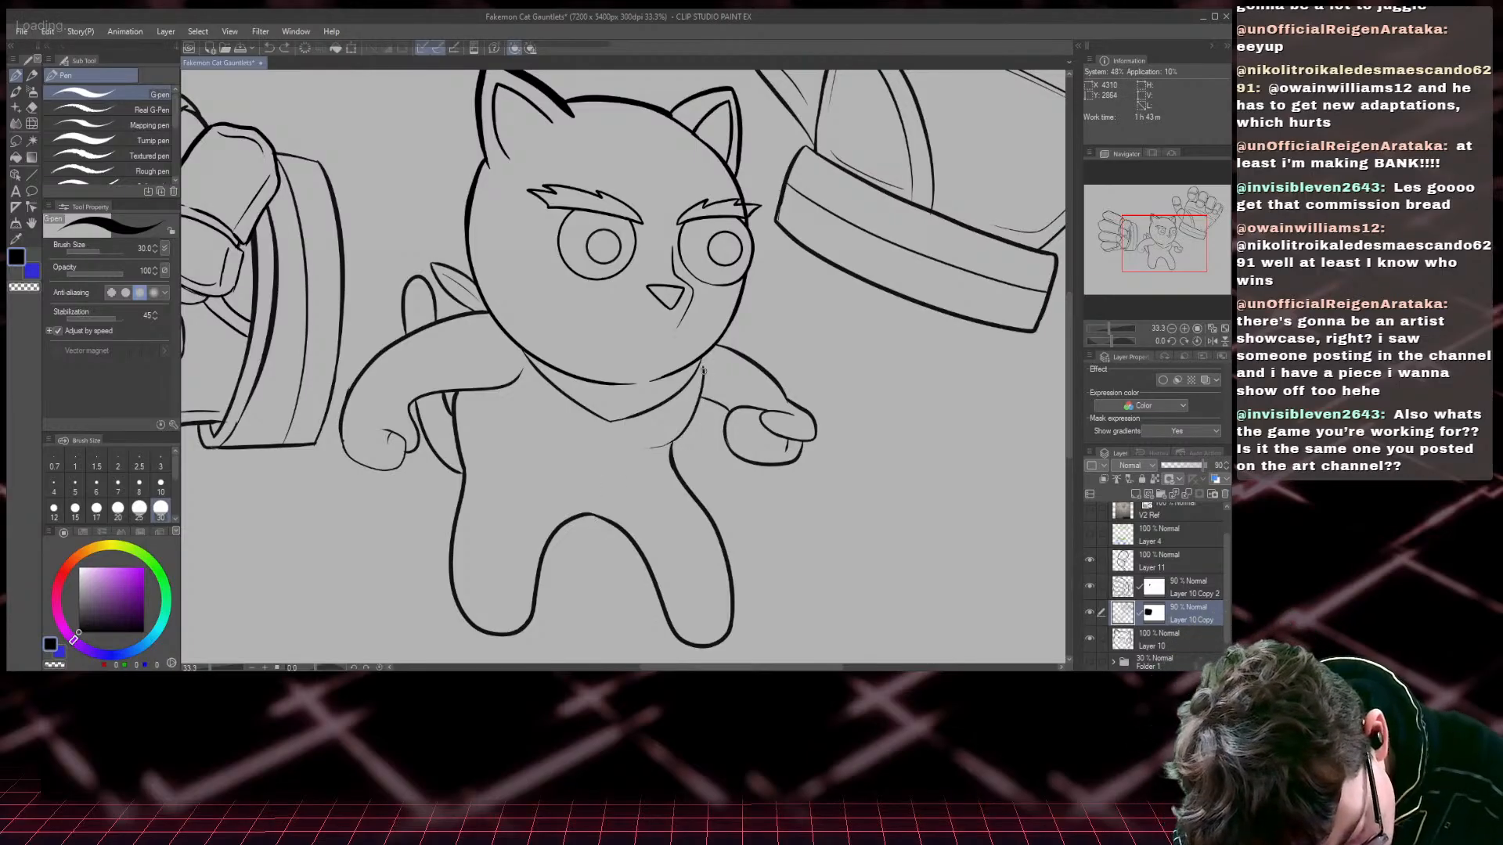
mouse_move(704, 368)
mouse_down()
mouse_move(686, 429)
mouse_move(658, 446)
mouse_up()
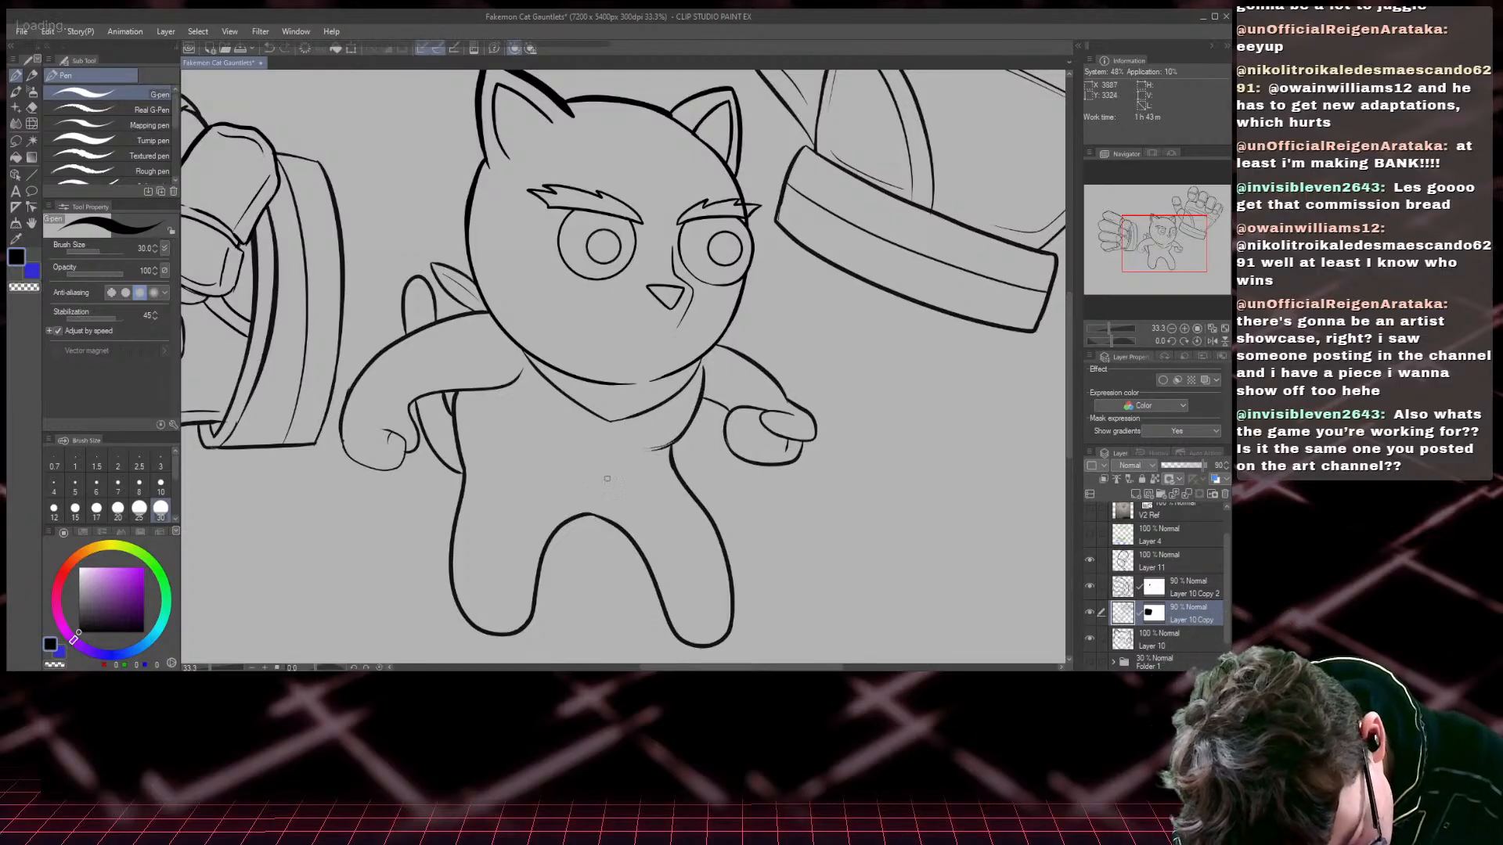
- Thicken the upper and lower contours of the cat's arm on the open gauntlet's side with the G-pen
scroll(548, 644, up, 1)
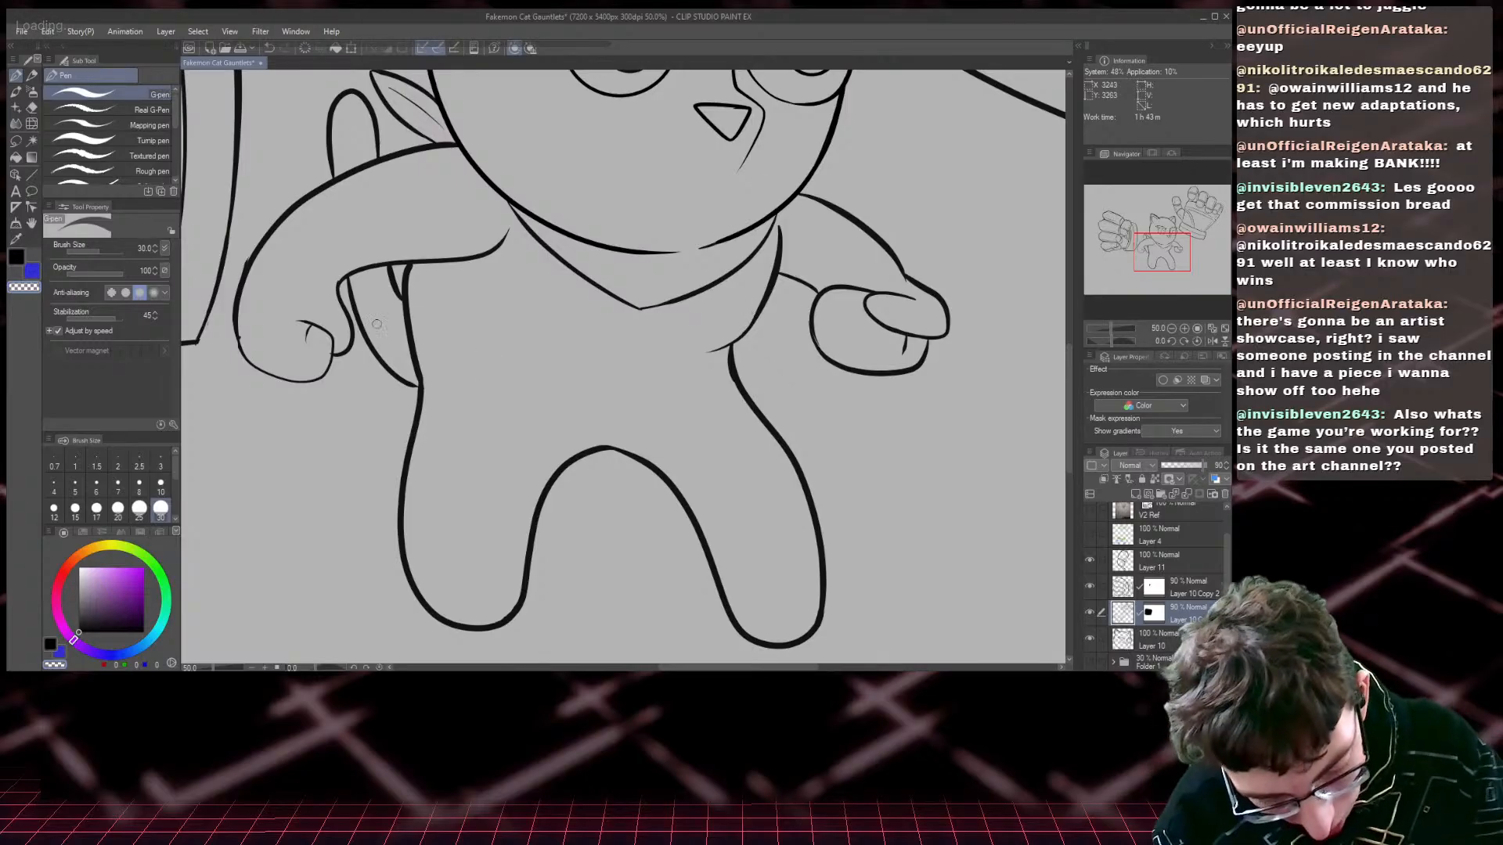
click(14, 257)
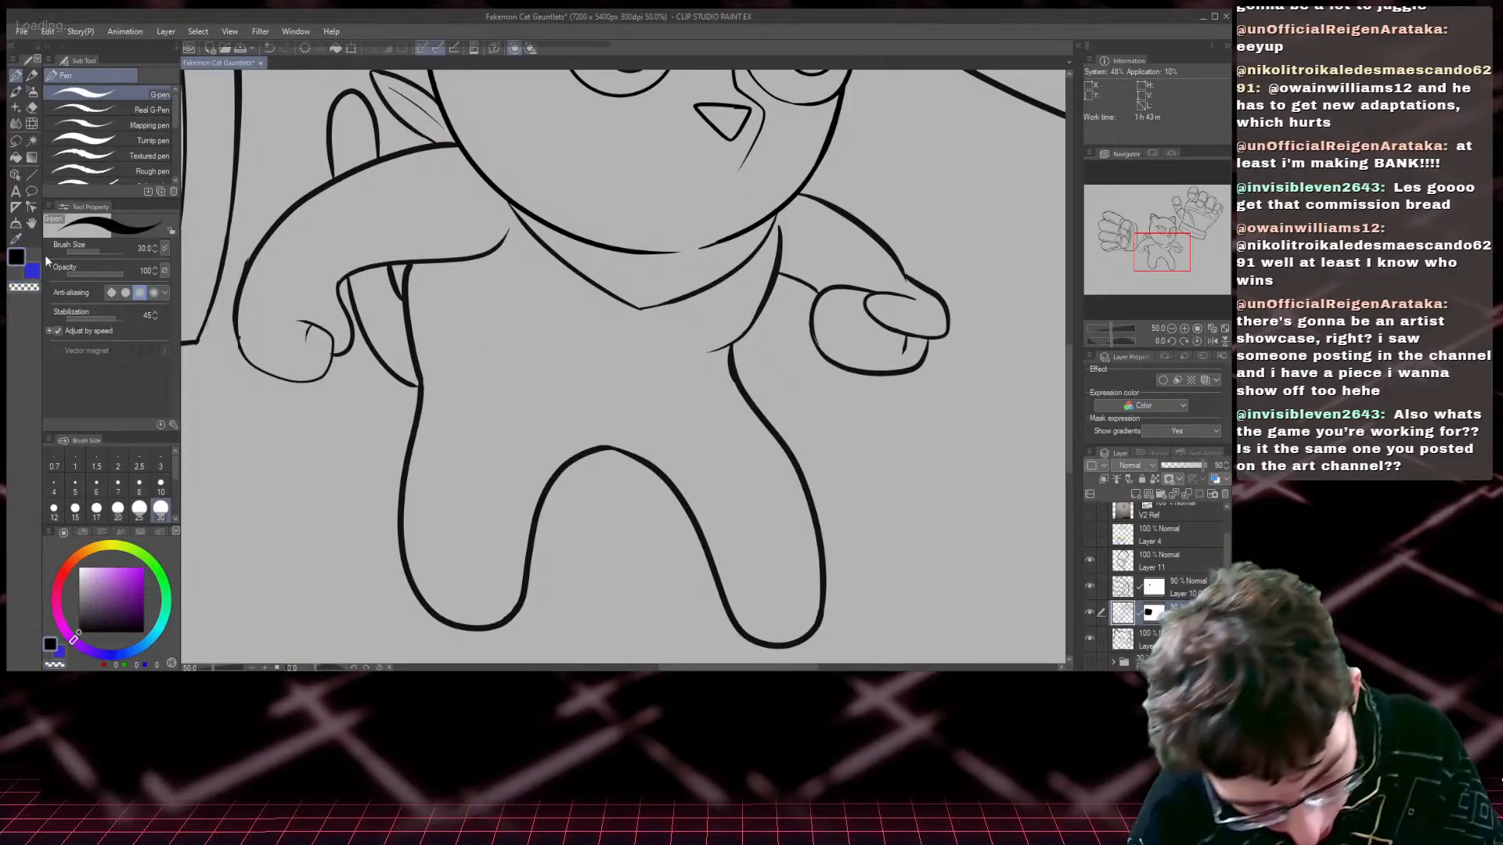
drag(797, 194, 900, 262)
drag(780, 273, 820, 295)
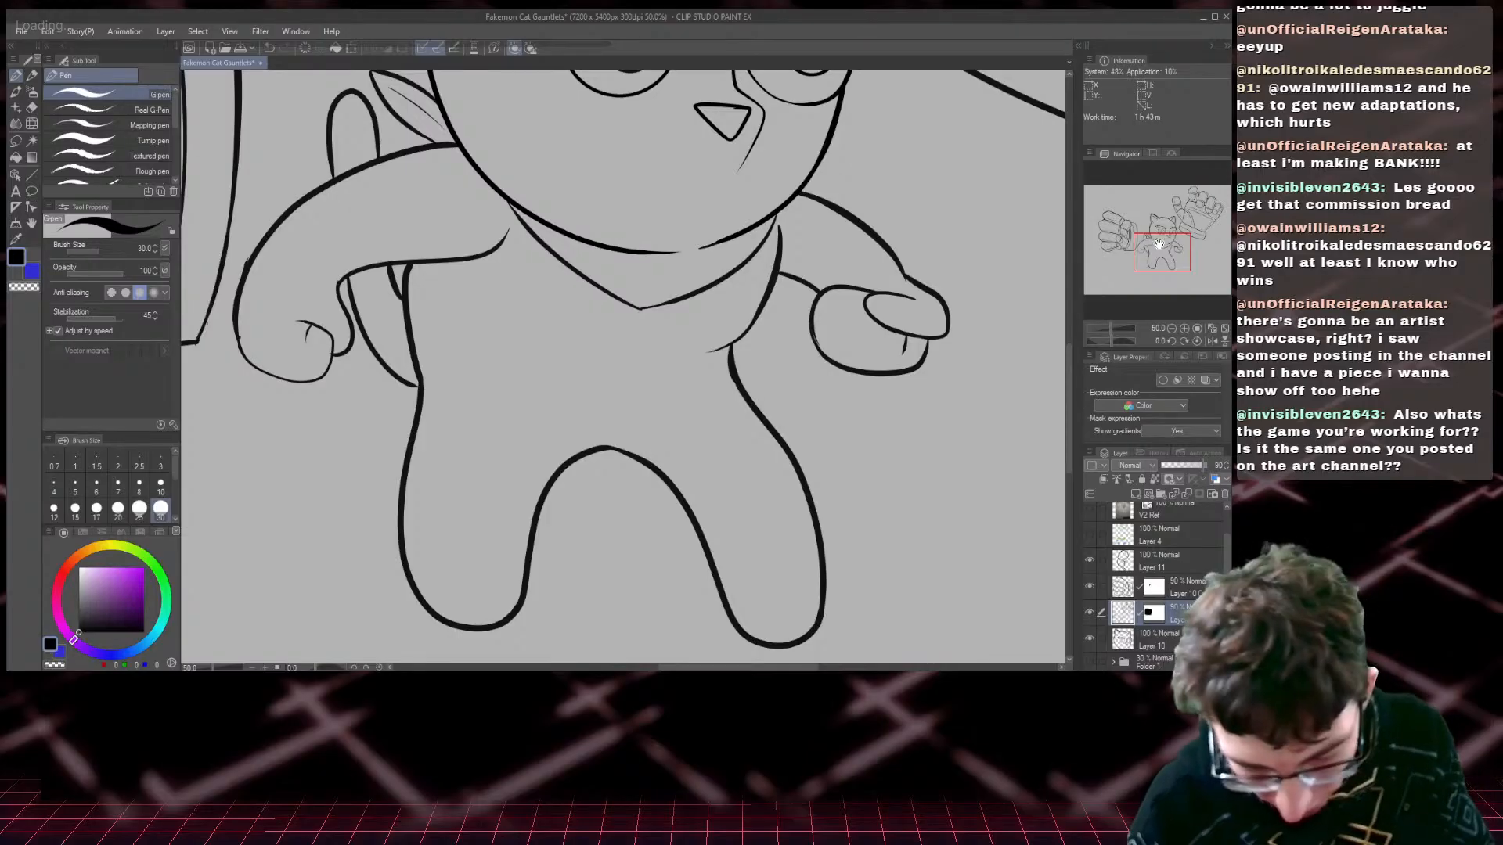
- Clean and thicken the outer contour of the cat's forearm and fist beside the closed gauntlet
drag(710, 160, 1069, 262)
mouse_move(607, 365)
mouse_down()
mouse_move(597, 449)
mouse_move(673, 493)
mouse_up()
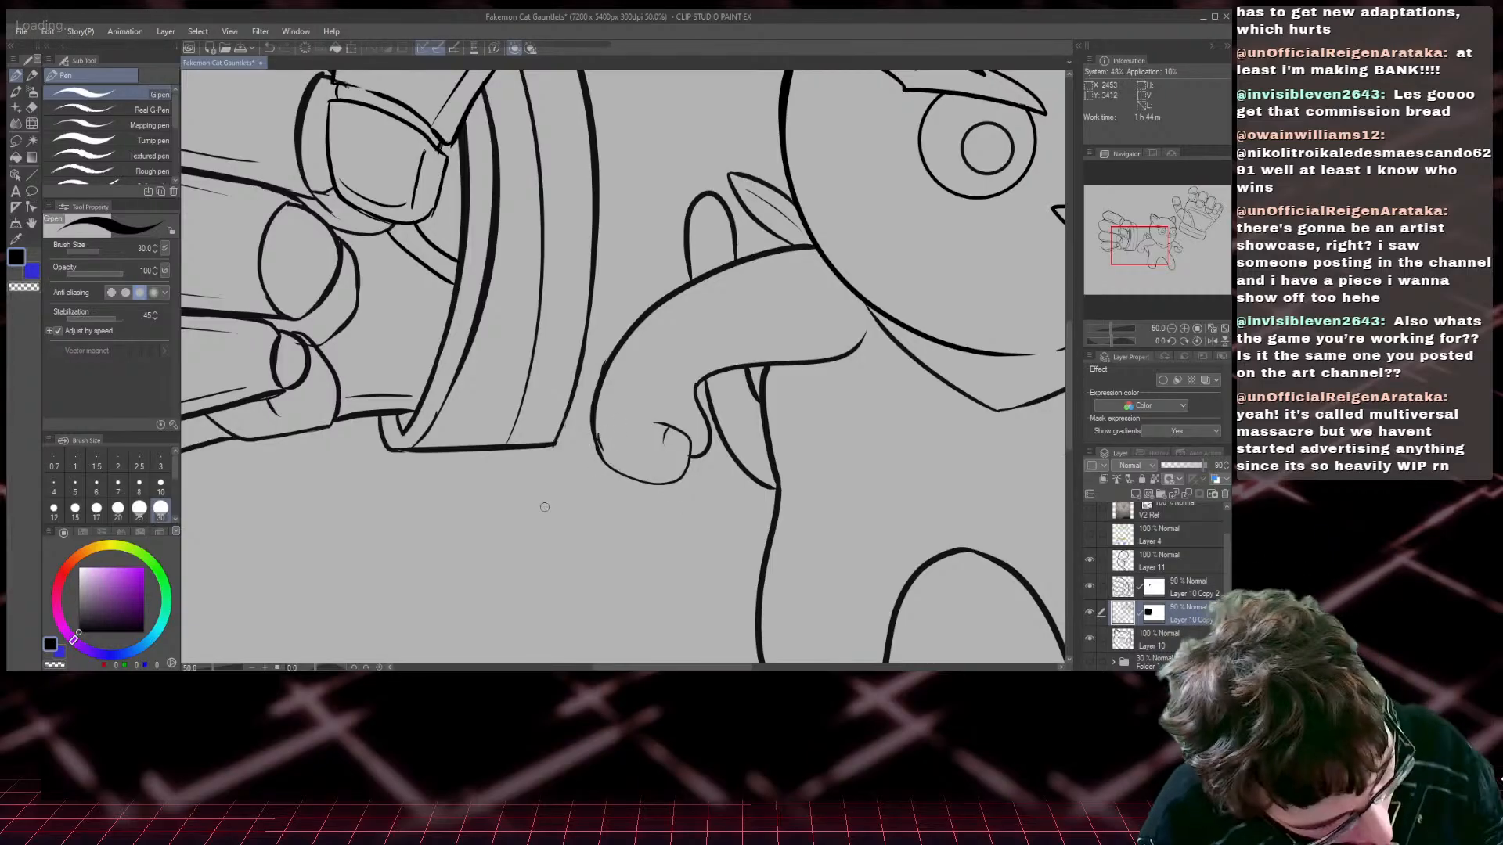
key(ctrl+z)
click(22, 286)
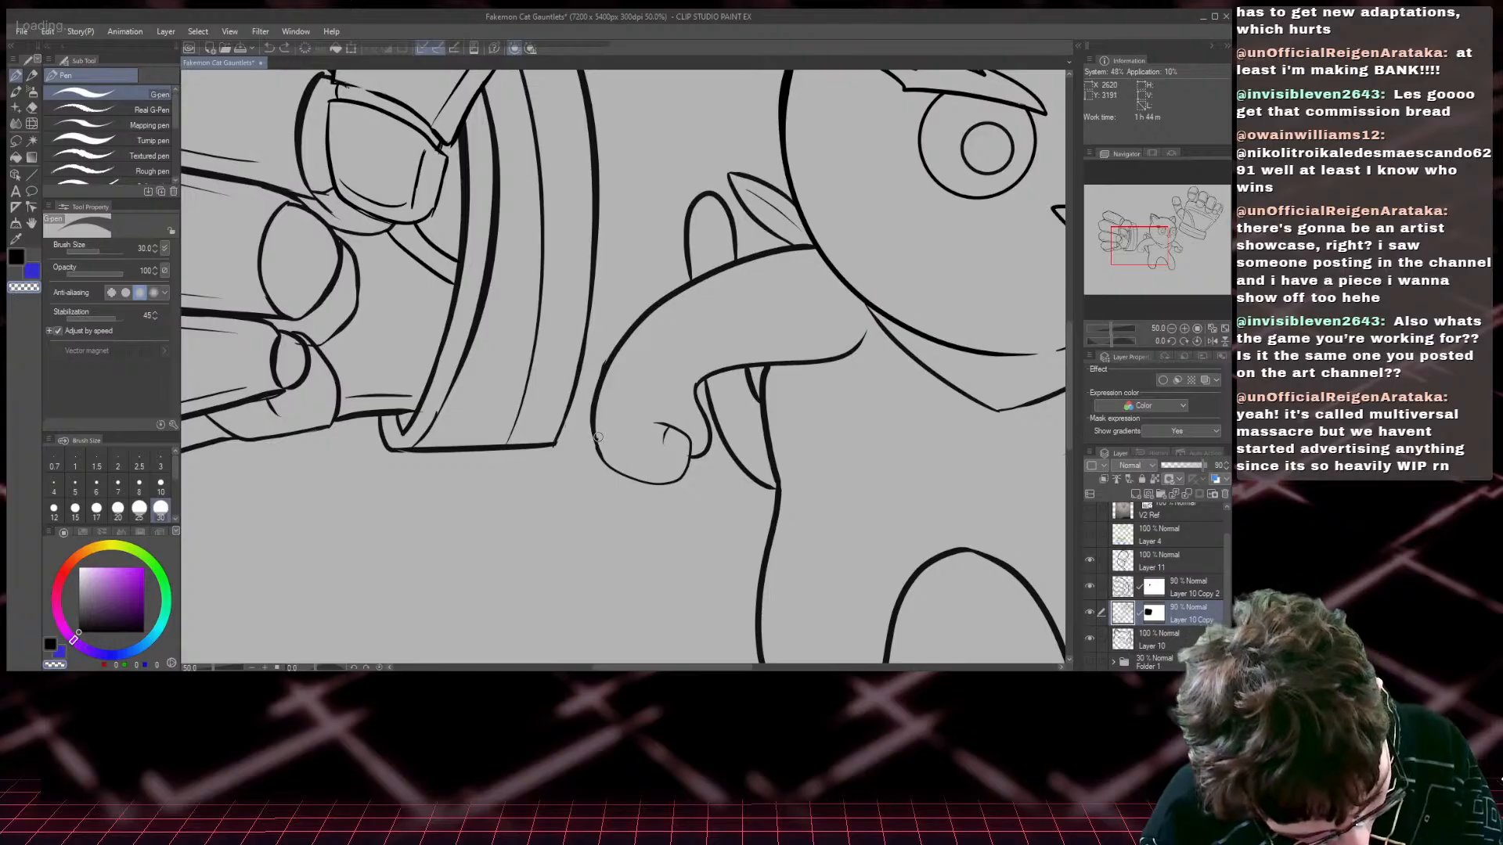
drag(598, 437, 599, 444)
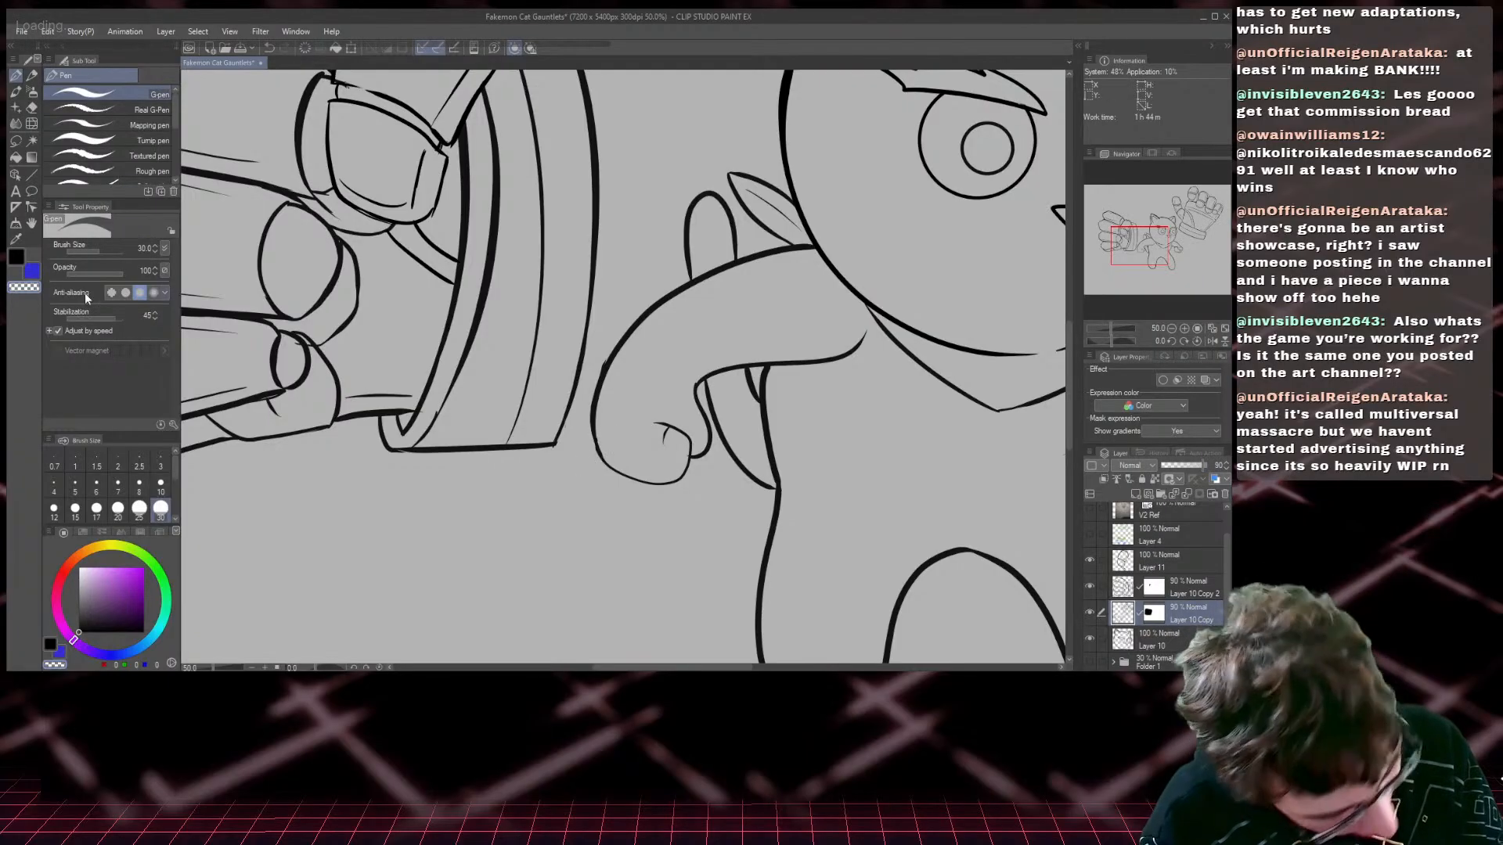
key(c)
drag(609, 361, 592, 437)
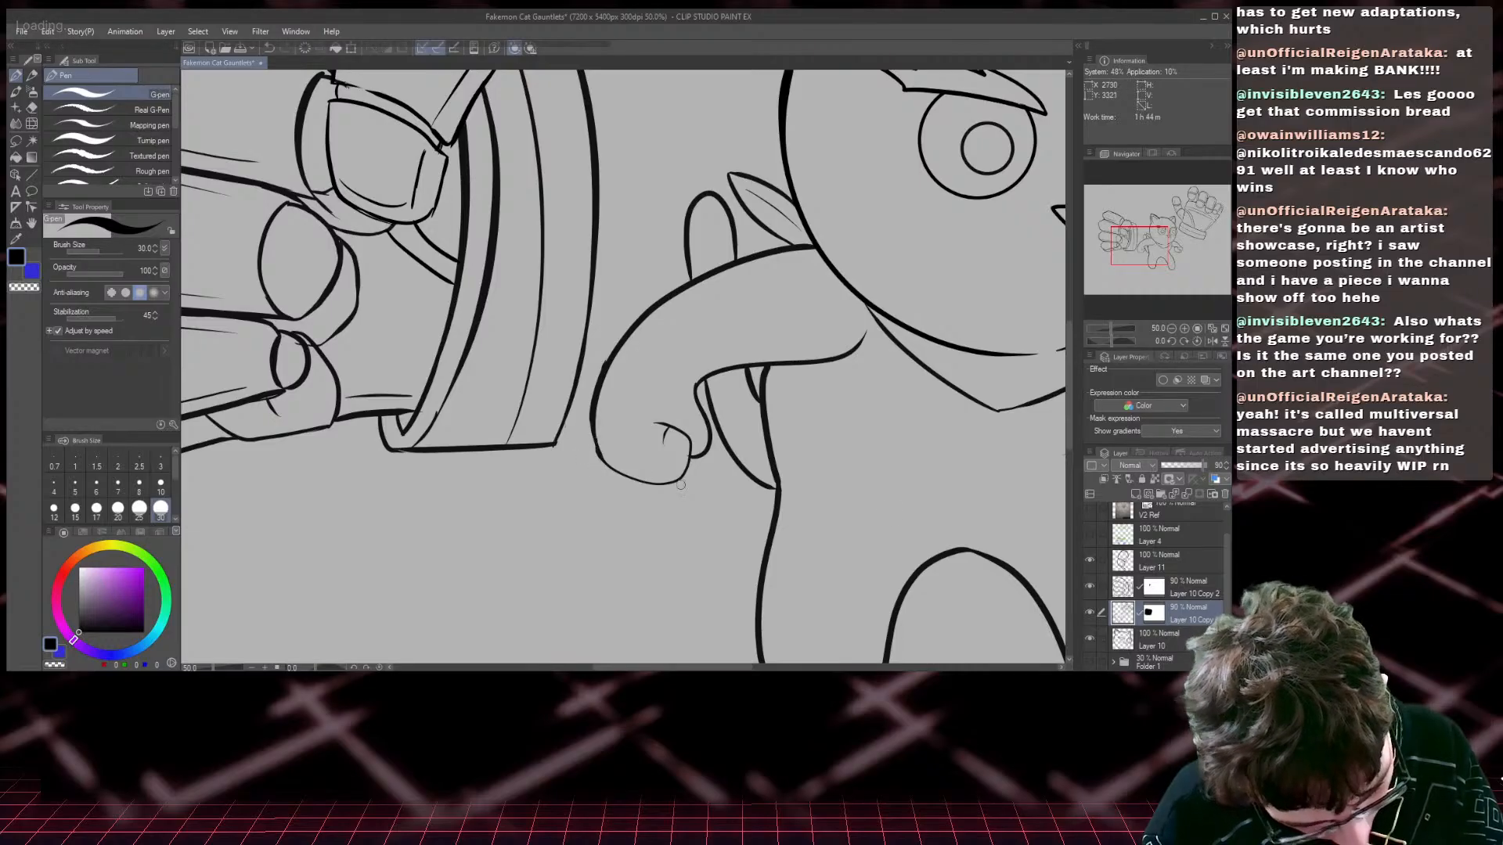
click(1150, 613)
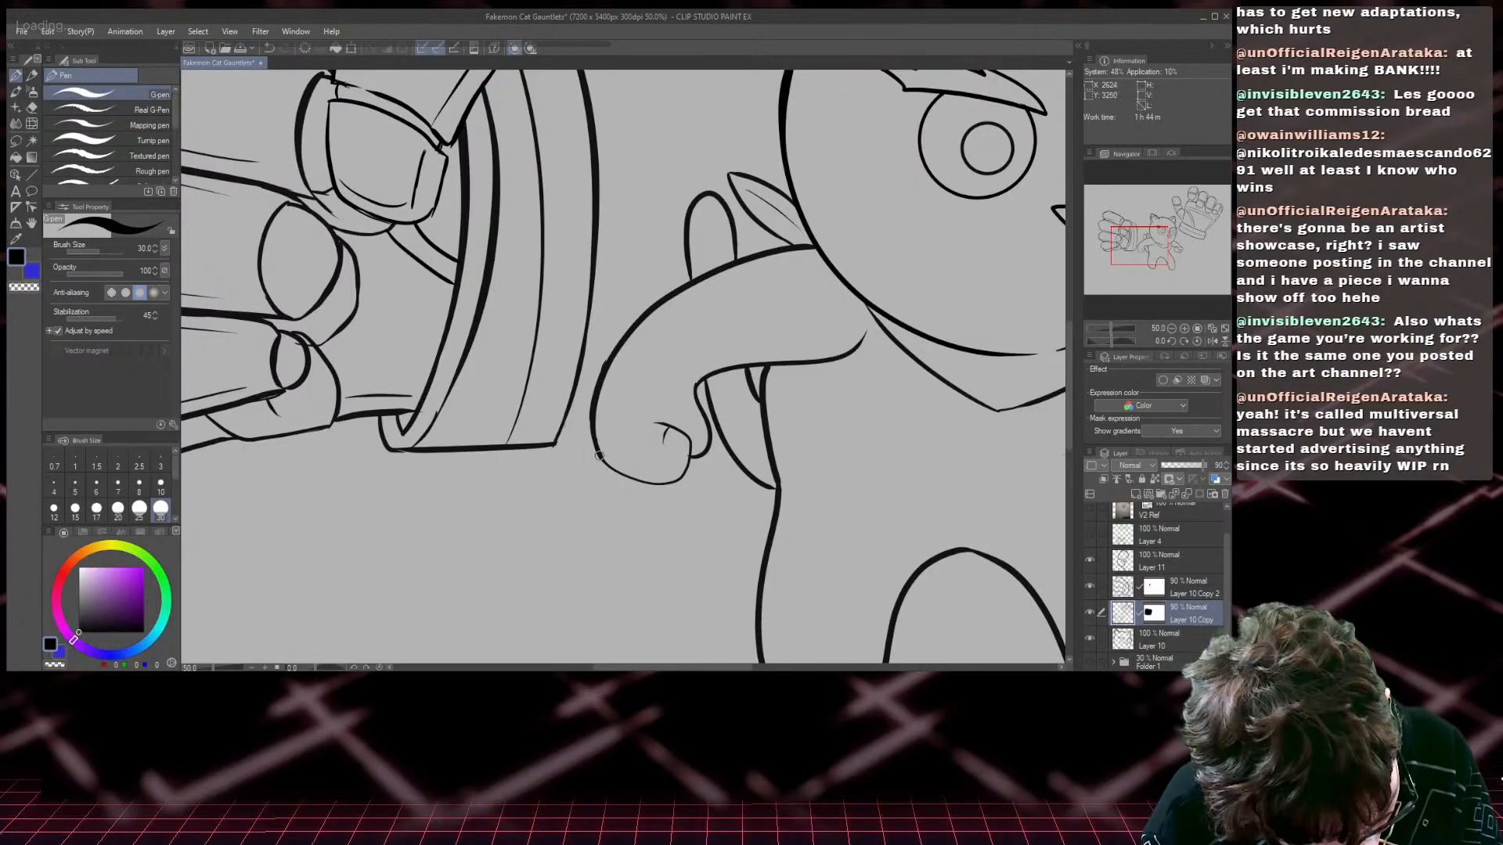
drag(600, 452, 659, 484)
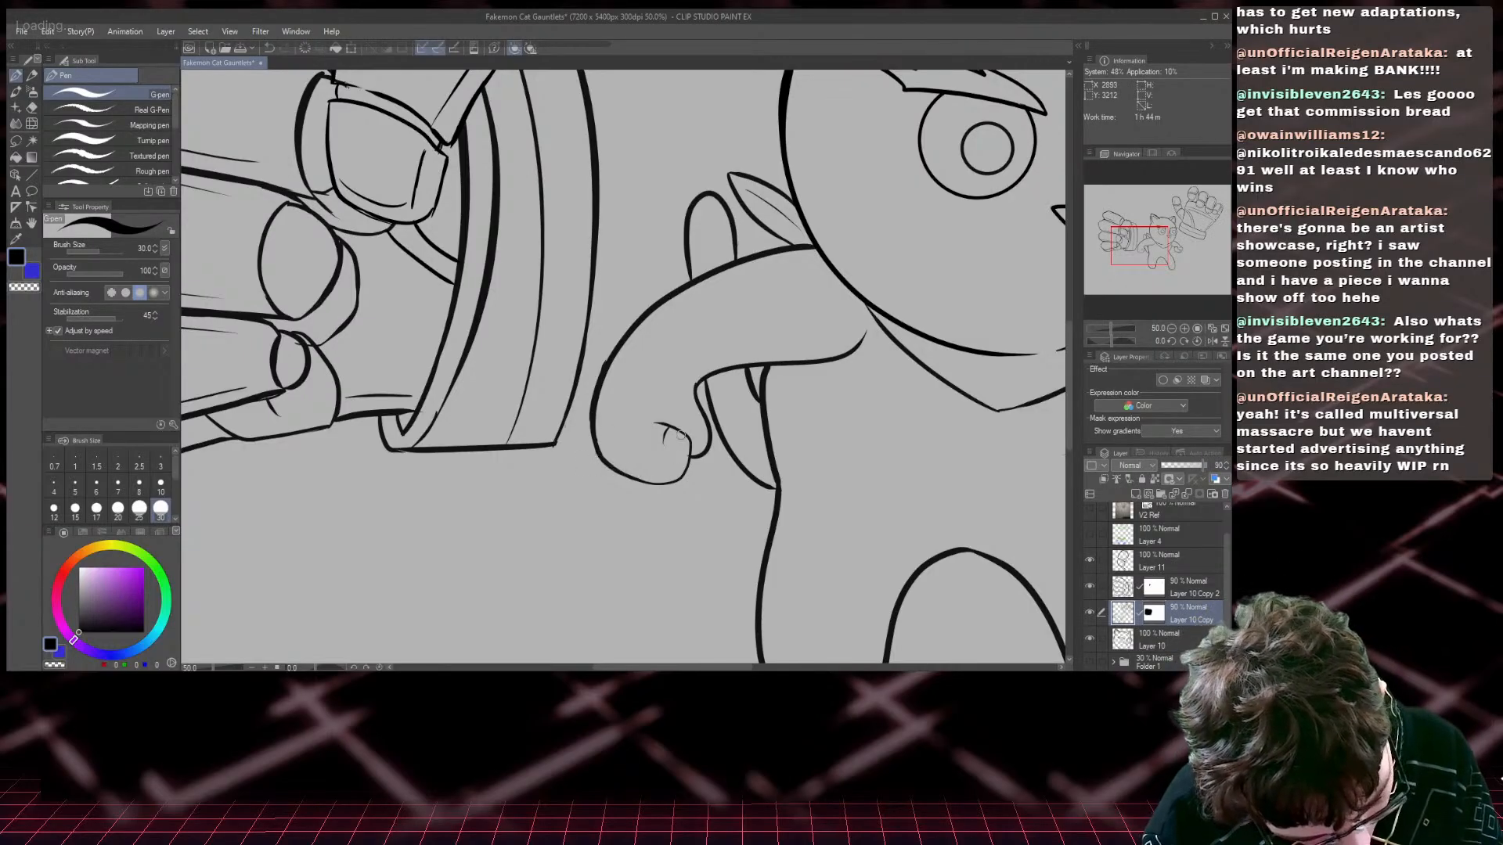
- Thicken the curled finger line inside that fist and erase the small tick mark next to it
mouse_move(653, 425)
mouse_down()
mouse_move(684, 435)
mouse_move(689, 464)
mouse_up()
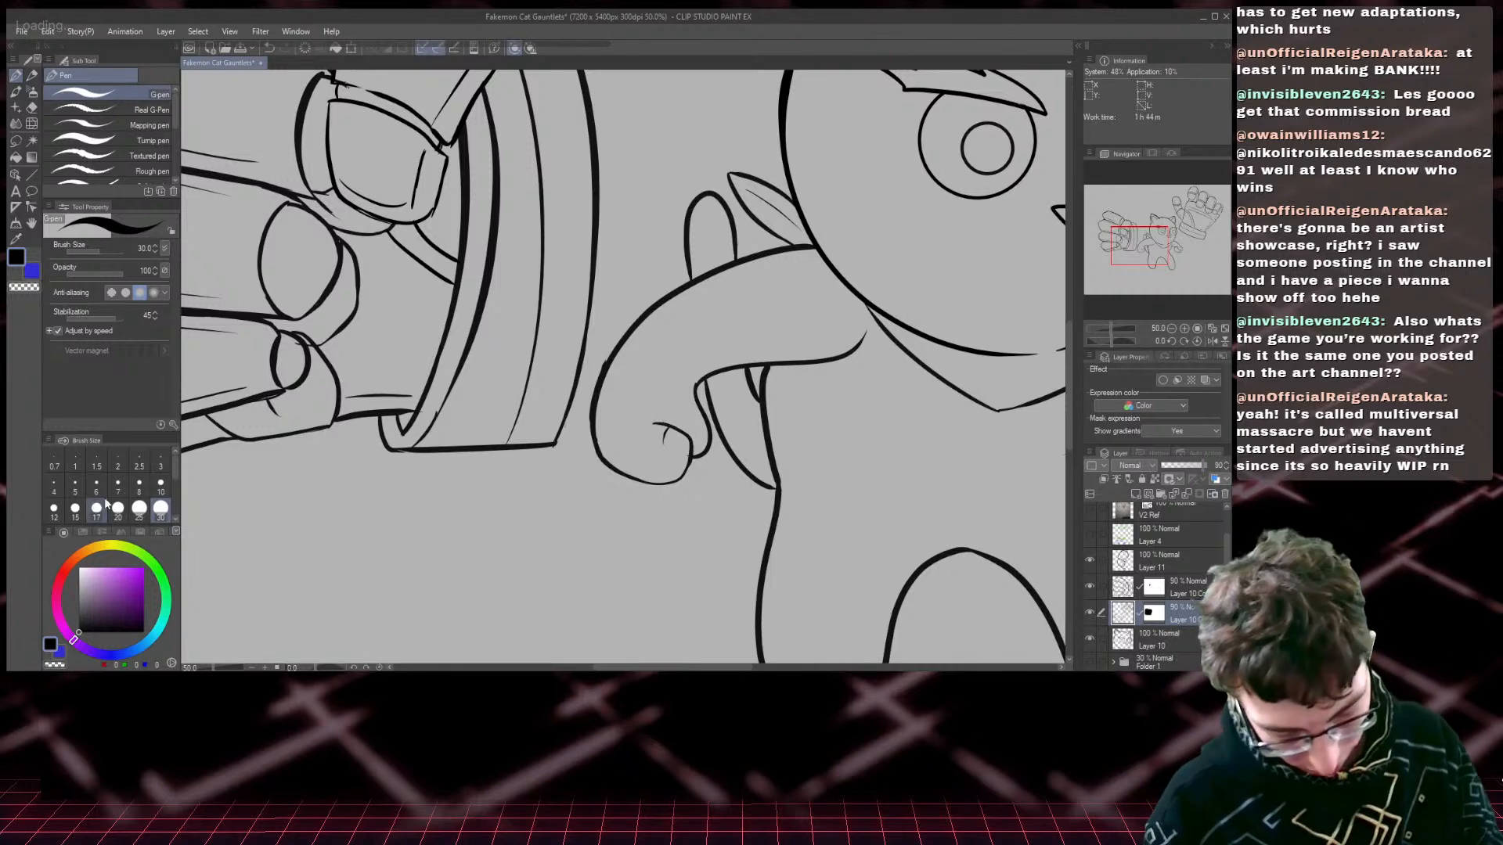
click(28, 289)
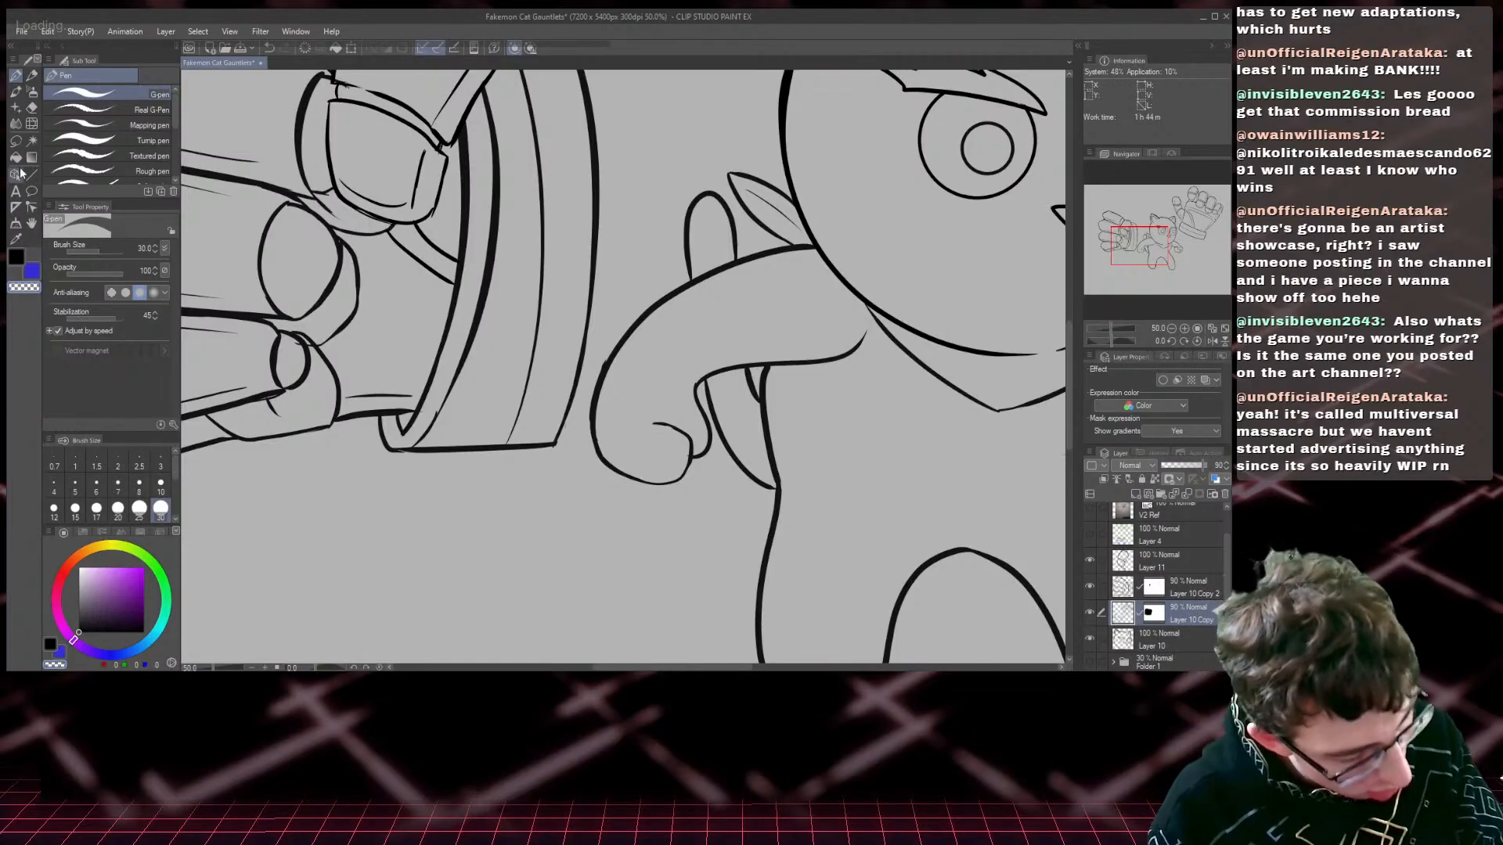
click(16, 257)
drag(656, 425, 686, 437)
- Touch up the cat's ears and thicken the upper outer edge of the smaller ear on Layer 10
scroll(366, 565, up, 1)
scroll(366, 565, down, 5)
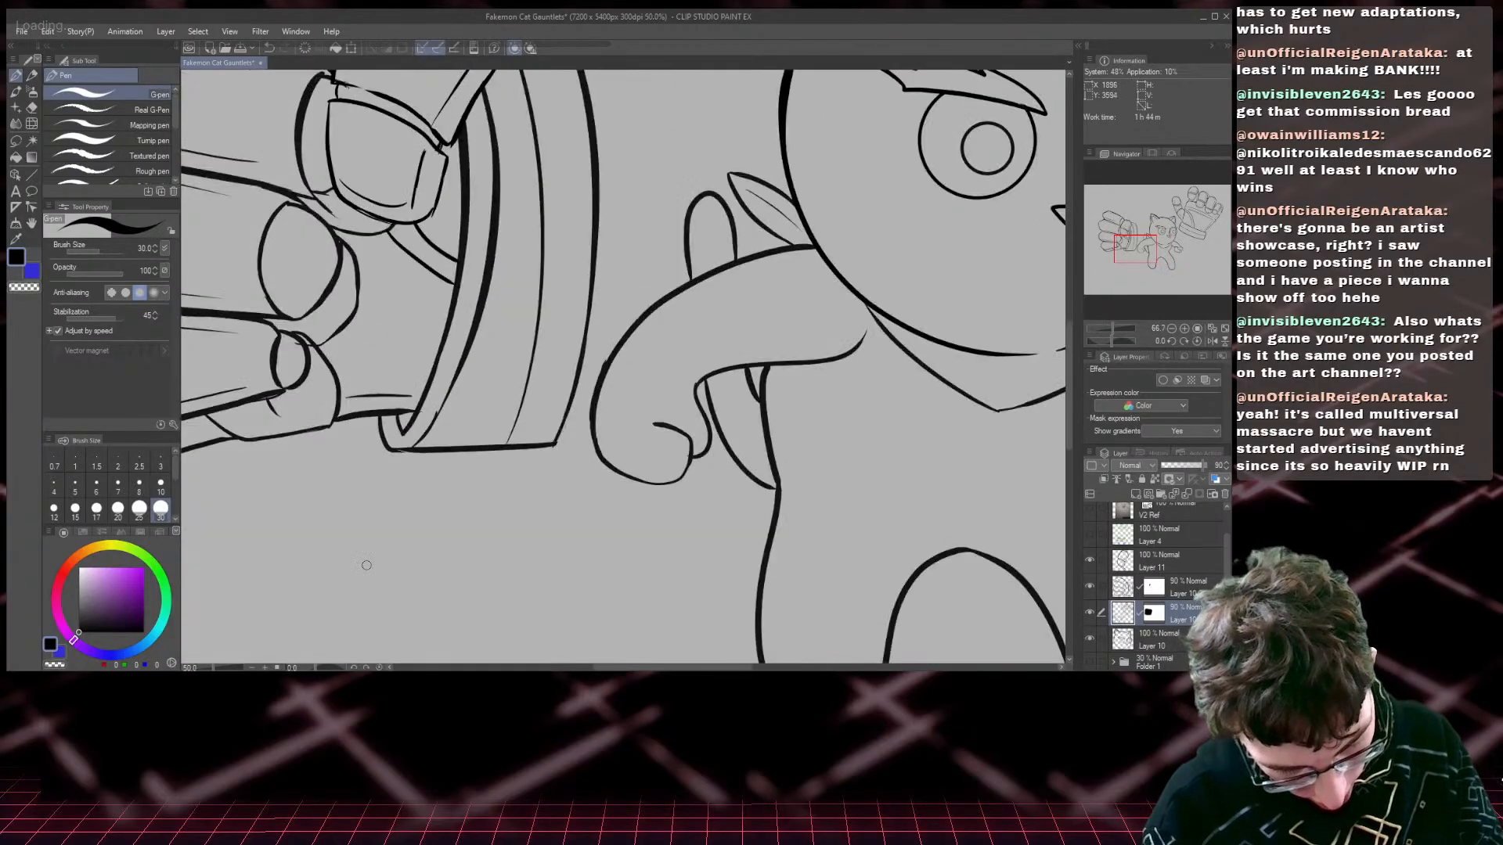
scroll(367, 565, up, 2)
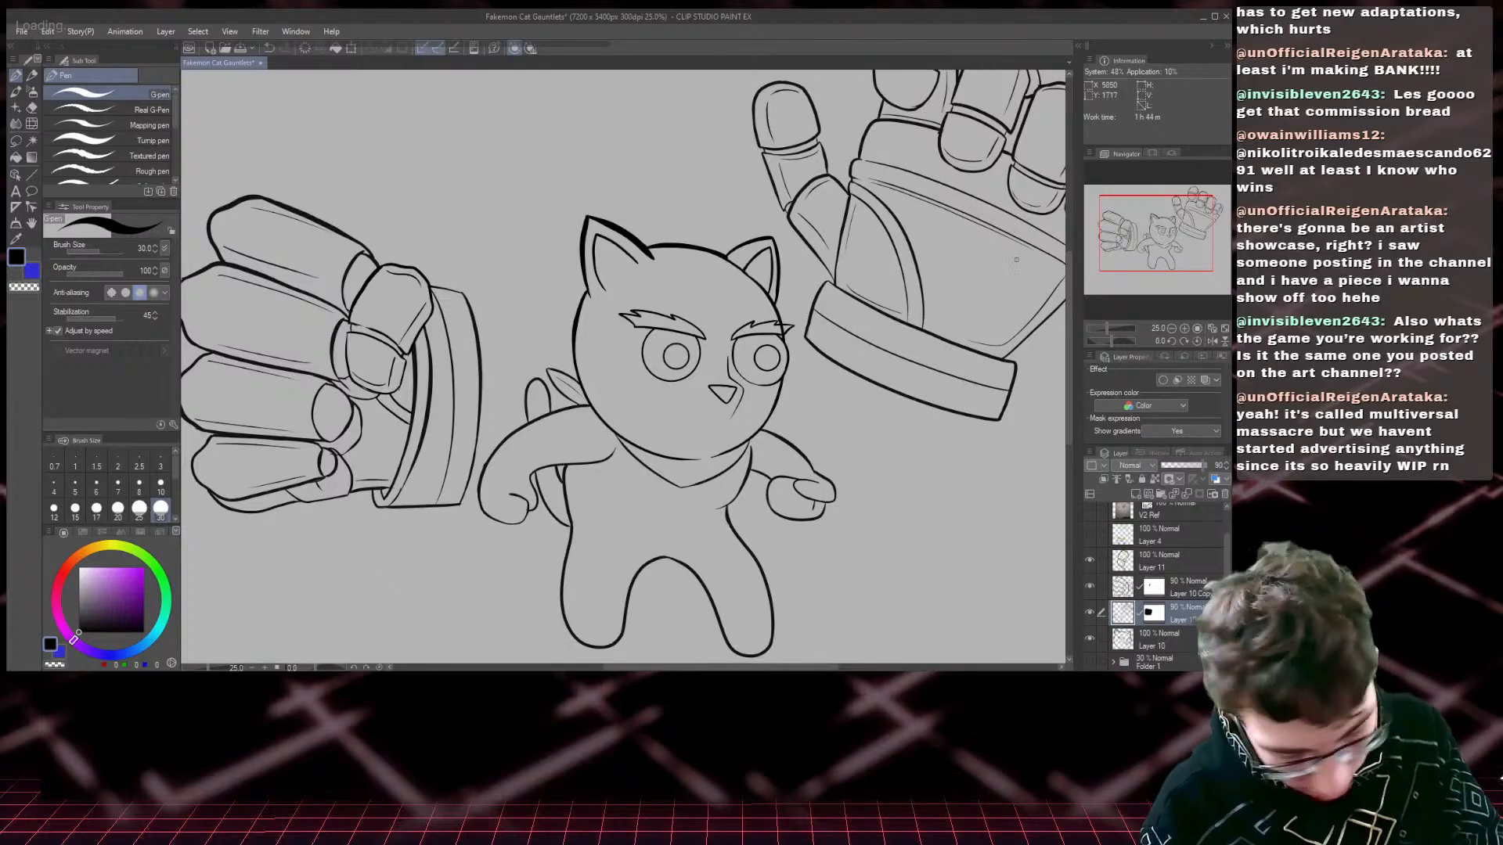
mouse_move(1169, 241)
mouse_down()
mouse_move(1160, 210)
mouse_move(1156, 237)
mouse_up()
key(ctrl+plus)
key(ctrl+plus)
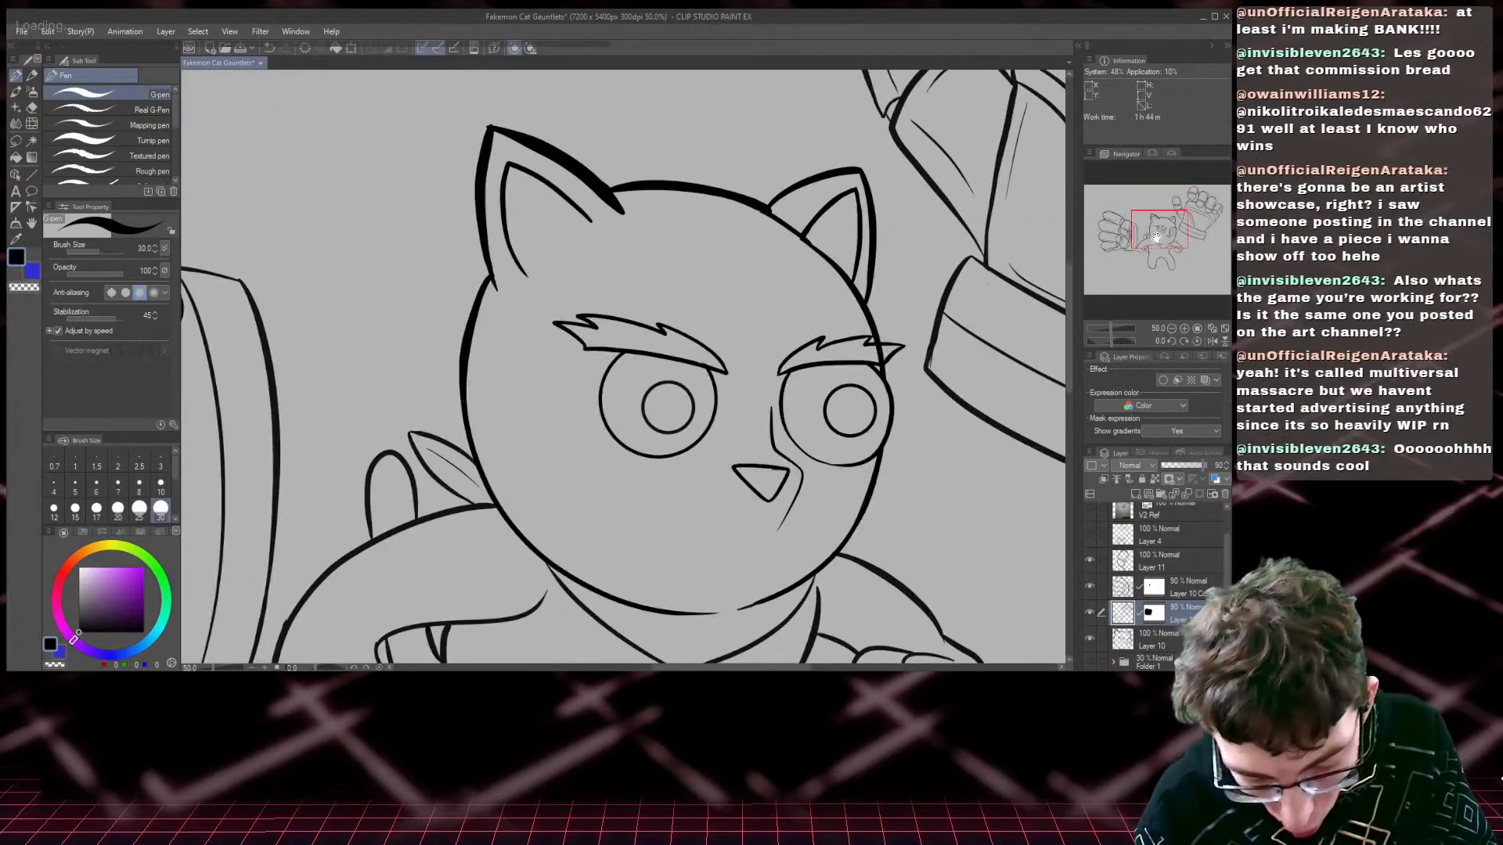
click(24, 289)
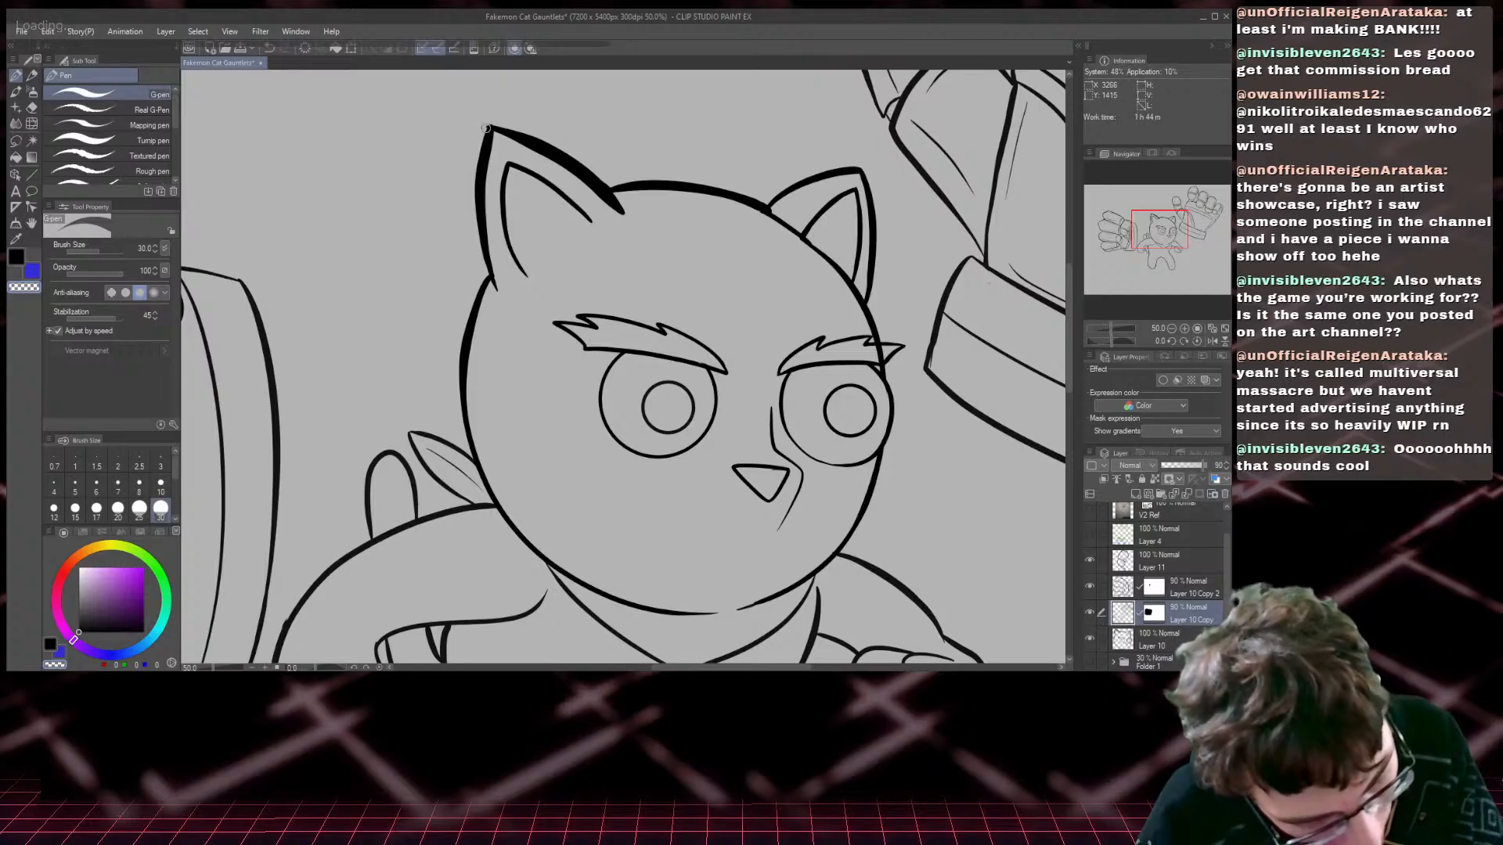
click(1125, 636)
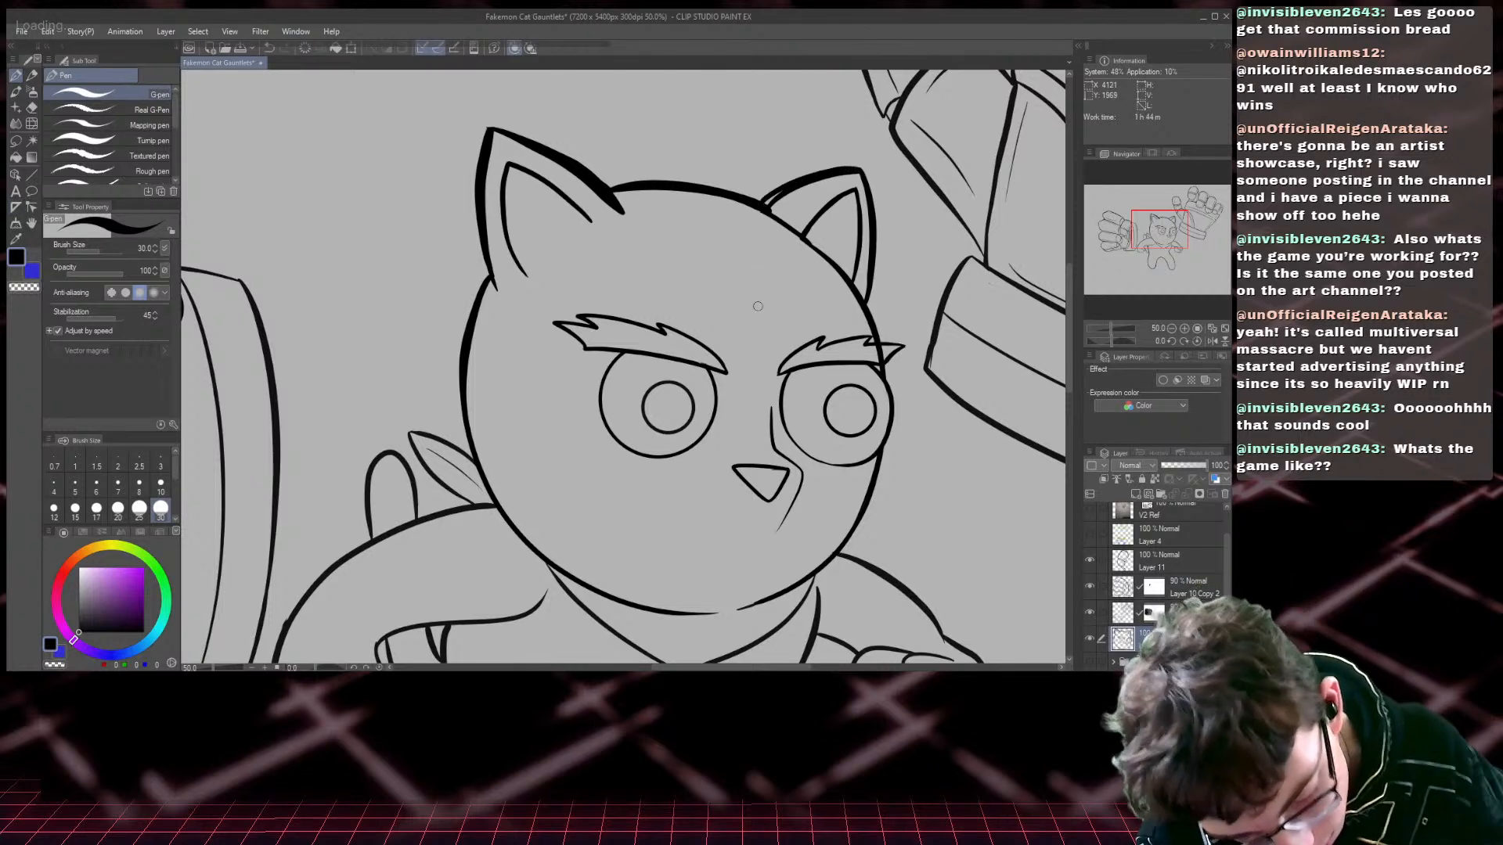
drag(861, 167, 776, 196)
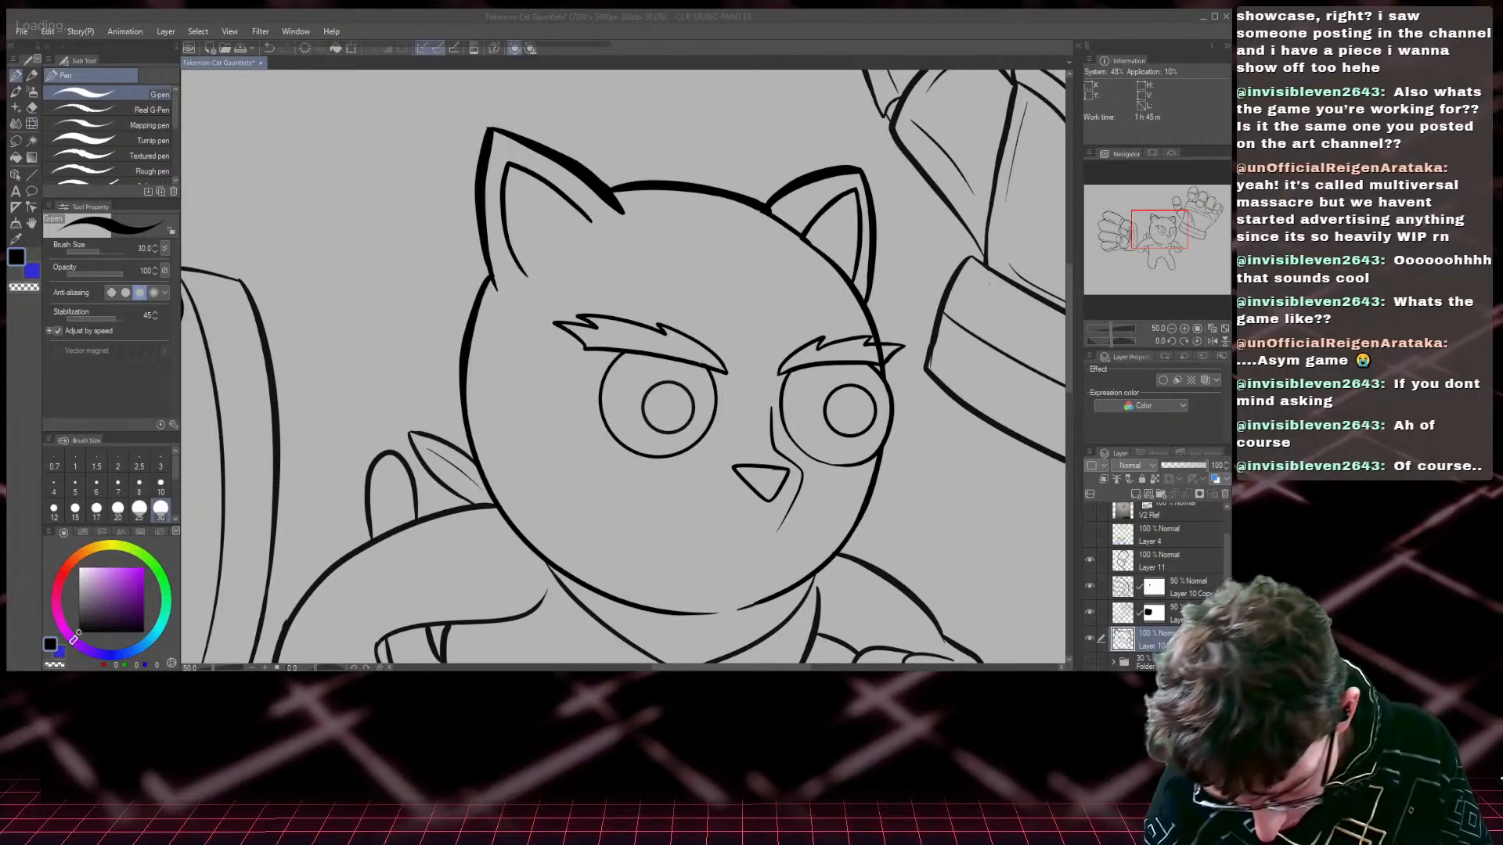
- Create a new layer directly above Layer 10
click(1132, 494)
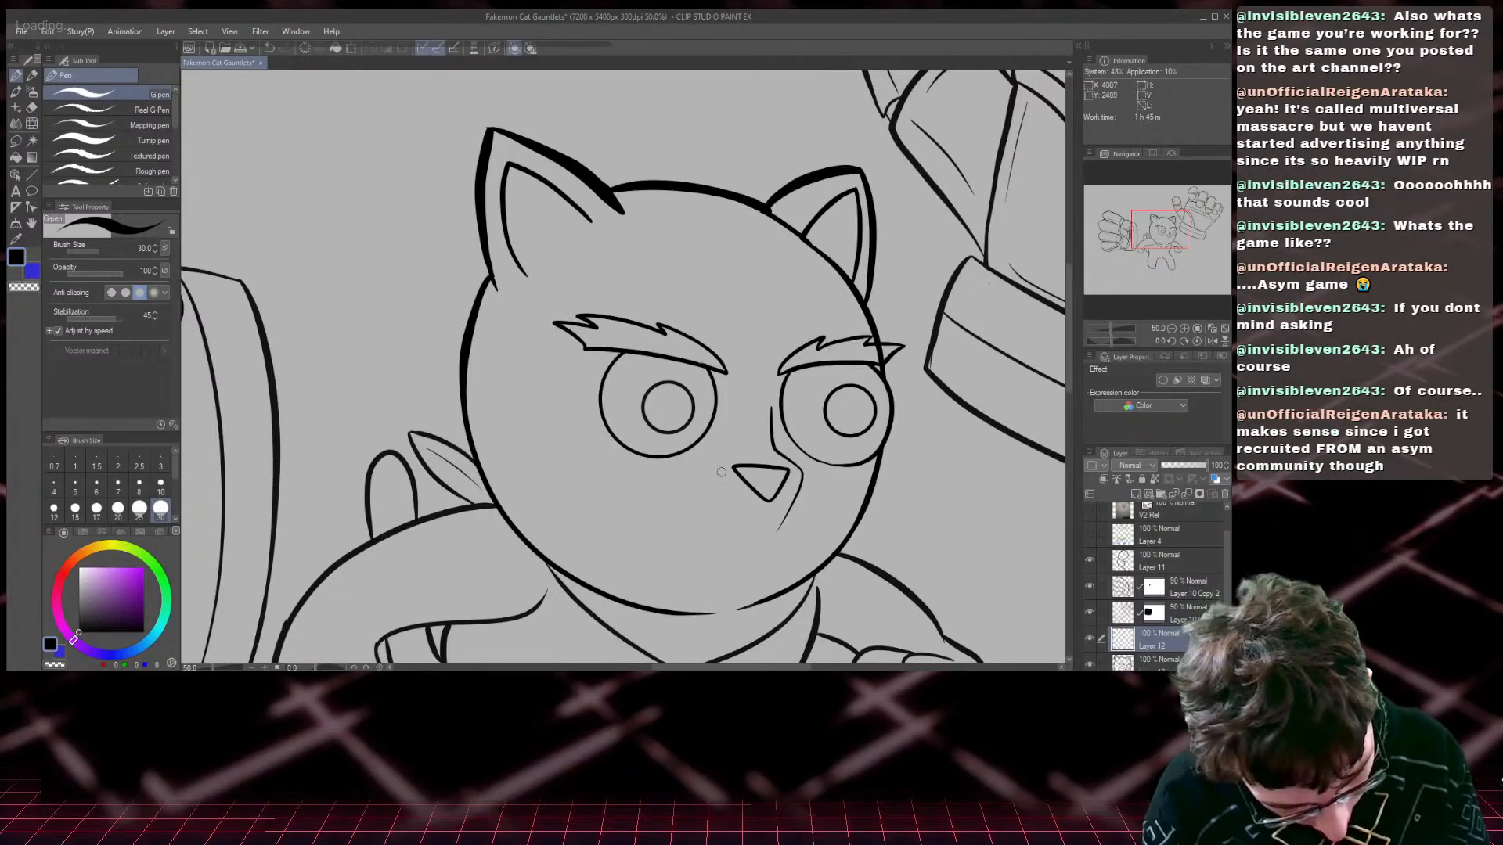
- Try two long thin whiskers on each side of the cat's nose with the G-pen
drag(724, 470, 490, 435)
drag(721, 474, 515, 496)
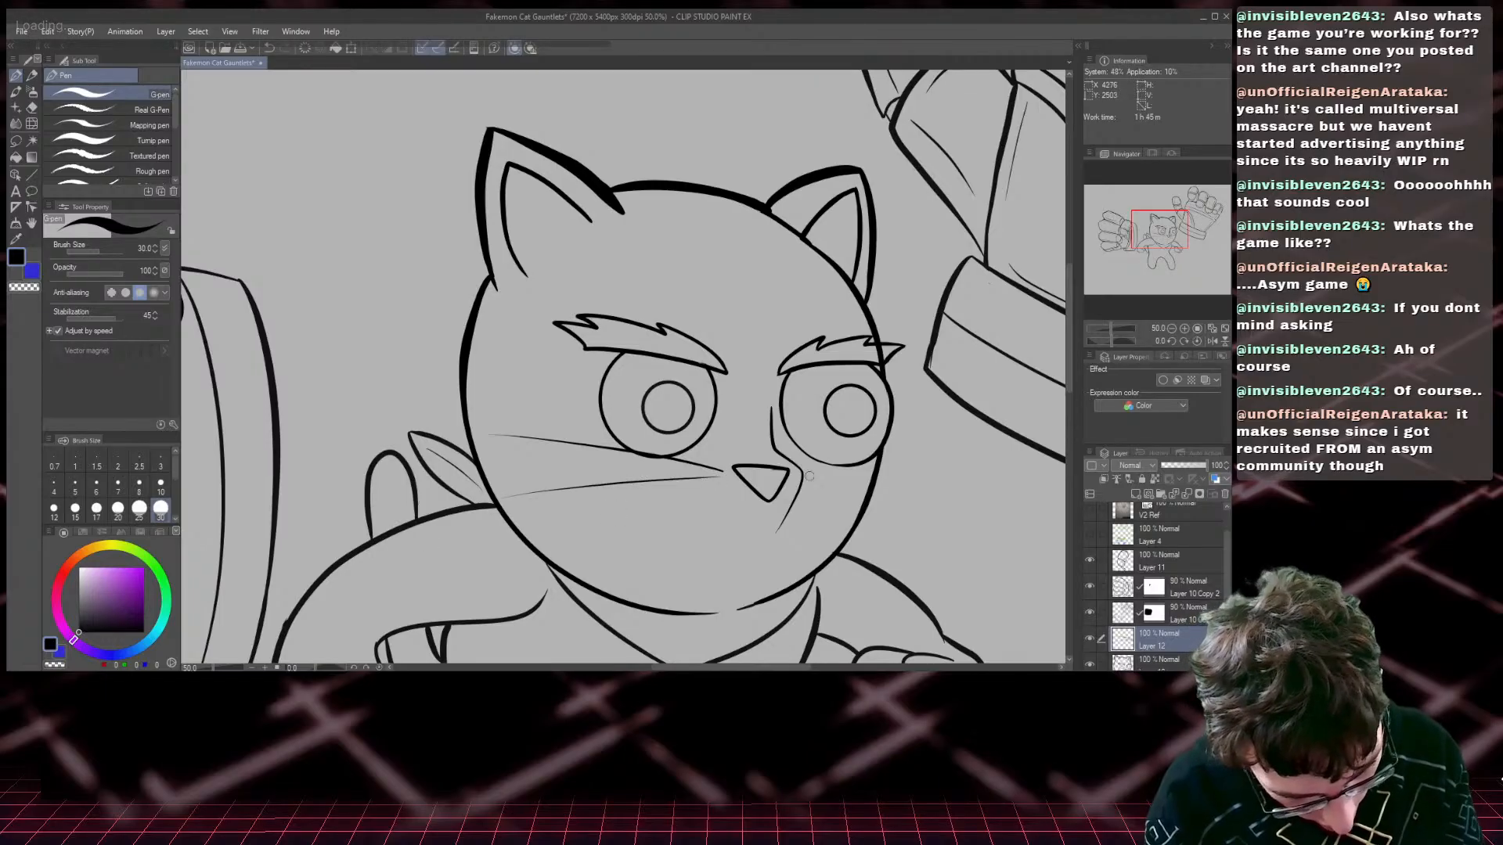
drag(791, 473, 965, 482)
drag(791, 483, 937, 518)
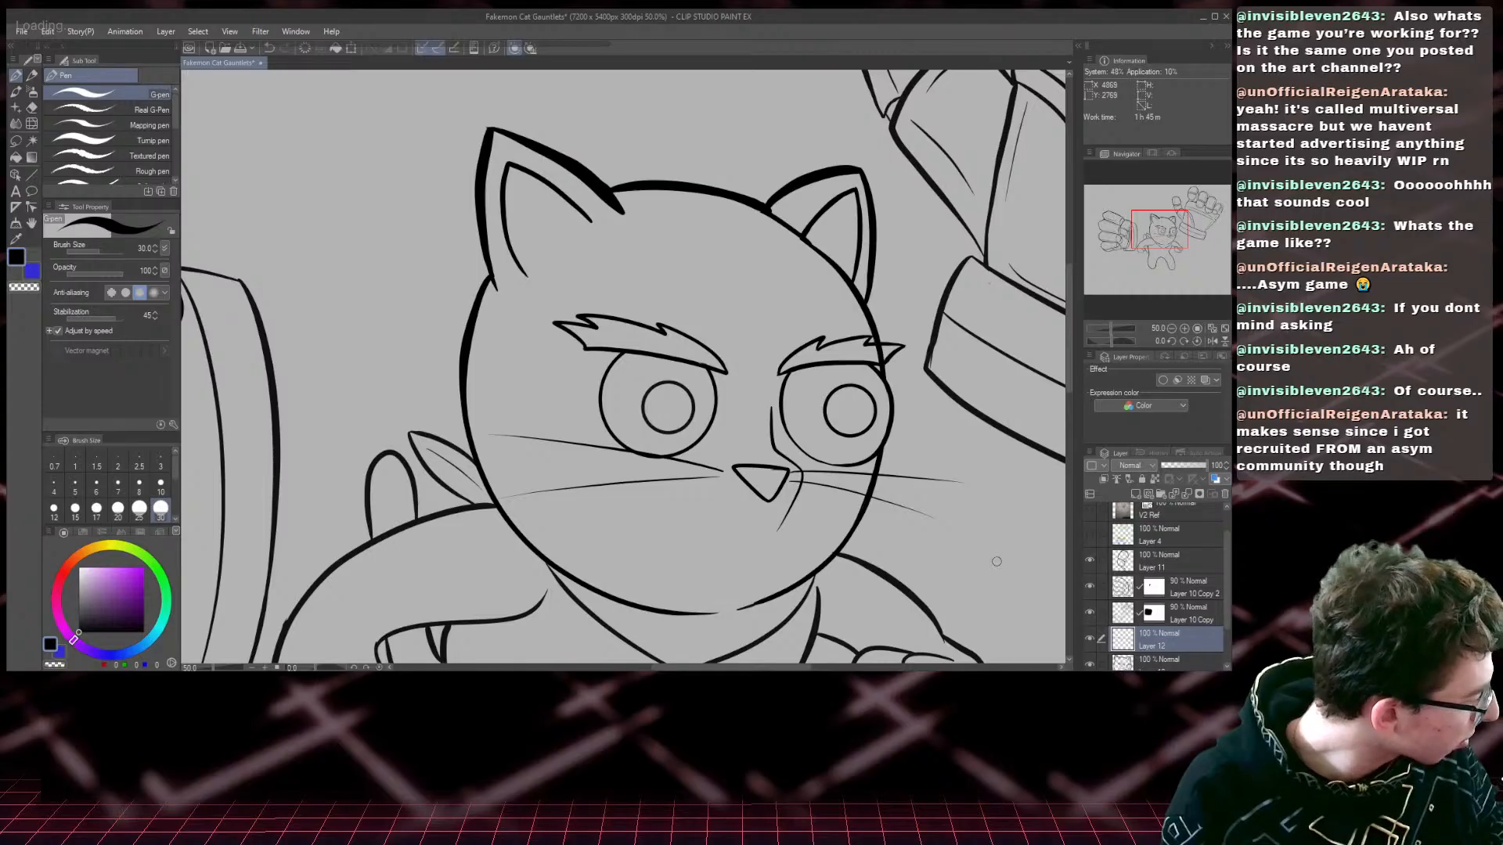
key(ctrl+z)
key(ctrl+z)
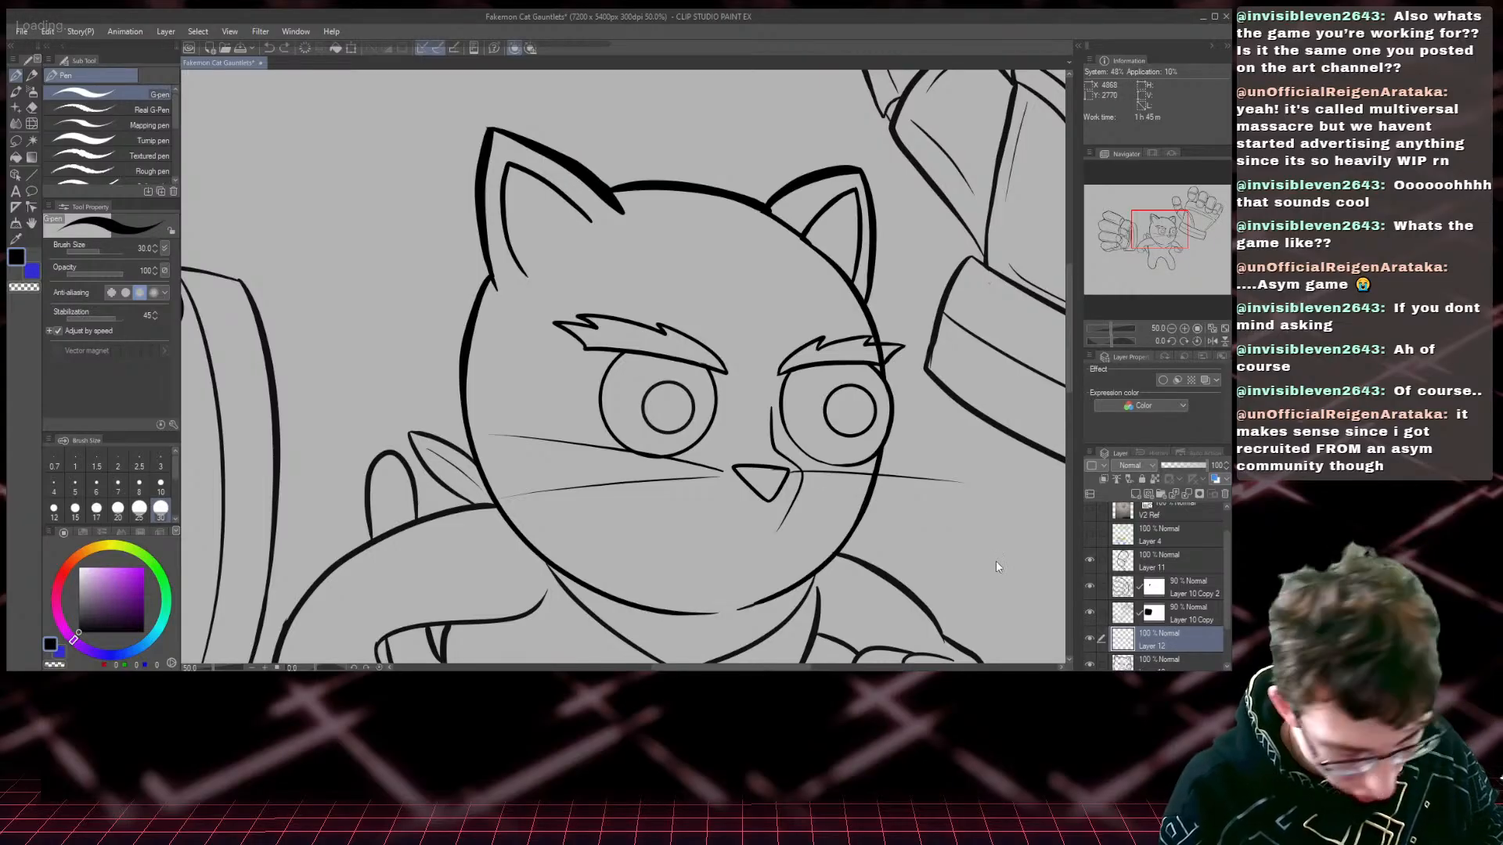
key(ctrl+z)
key(ctrl+z)
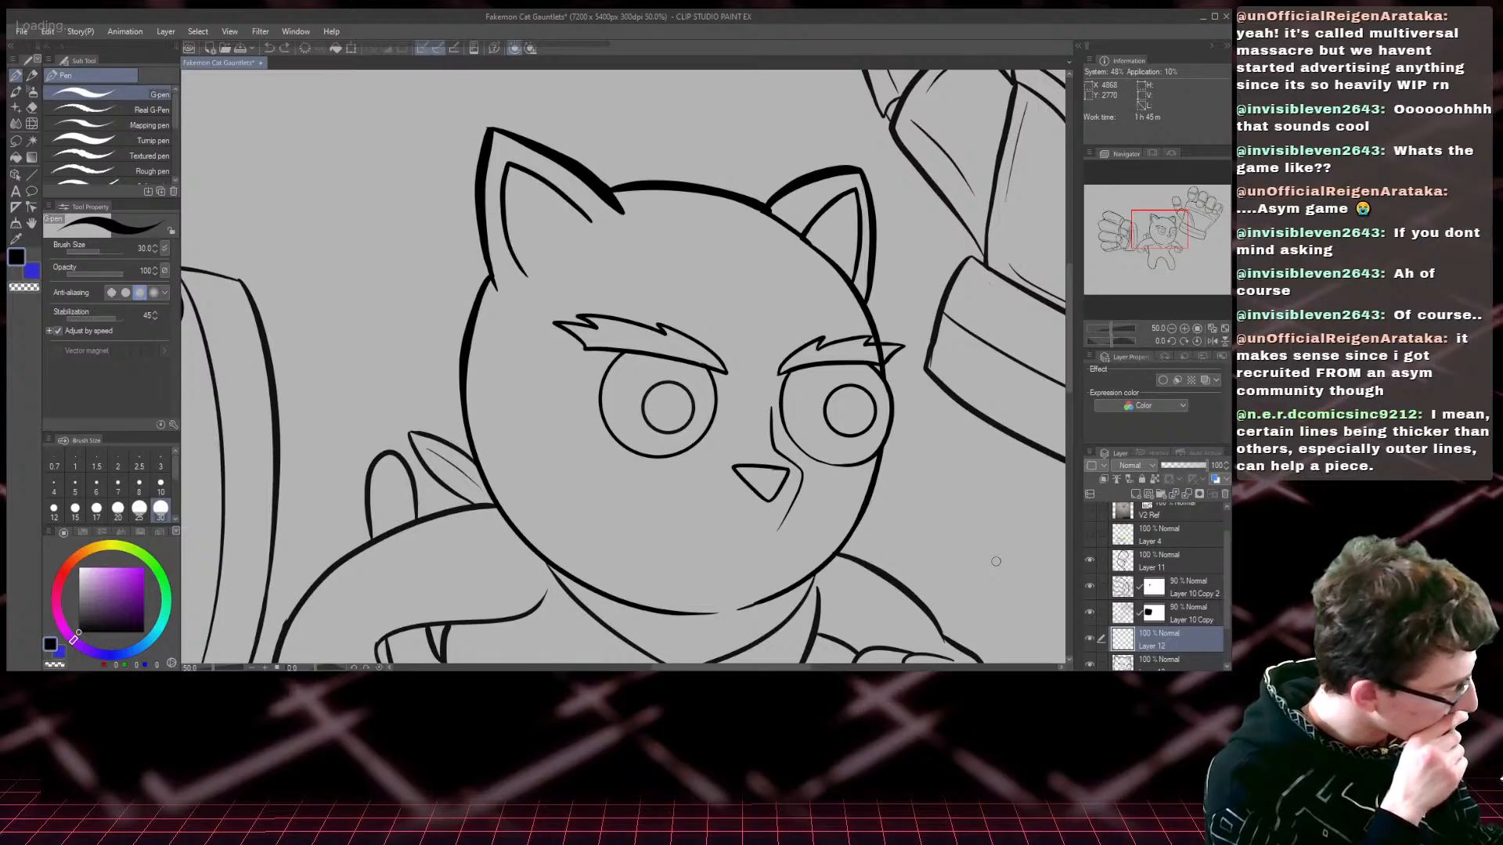
- Group the line-art layers from Layer 11 down to Layer 10 into a folder and collapse it
scroll(996, 562, down, 1)
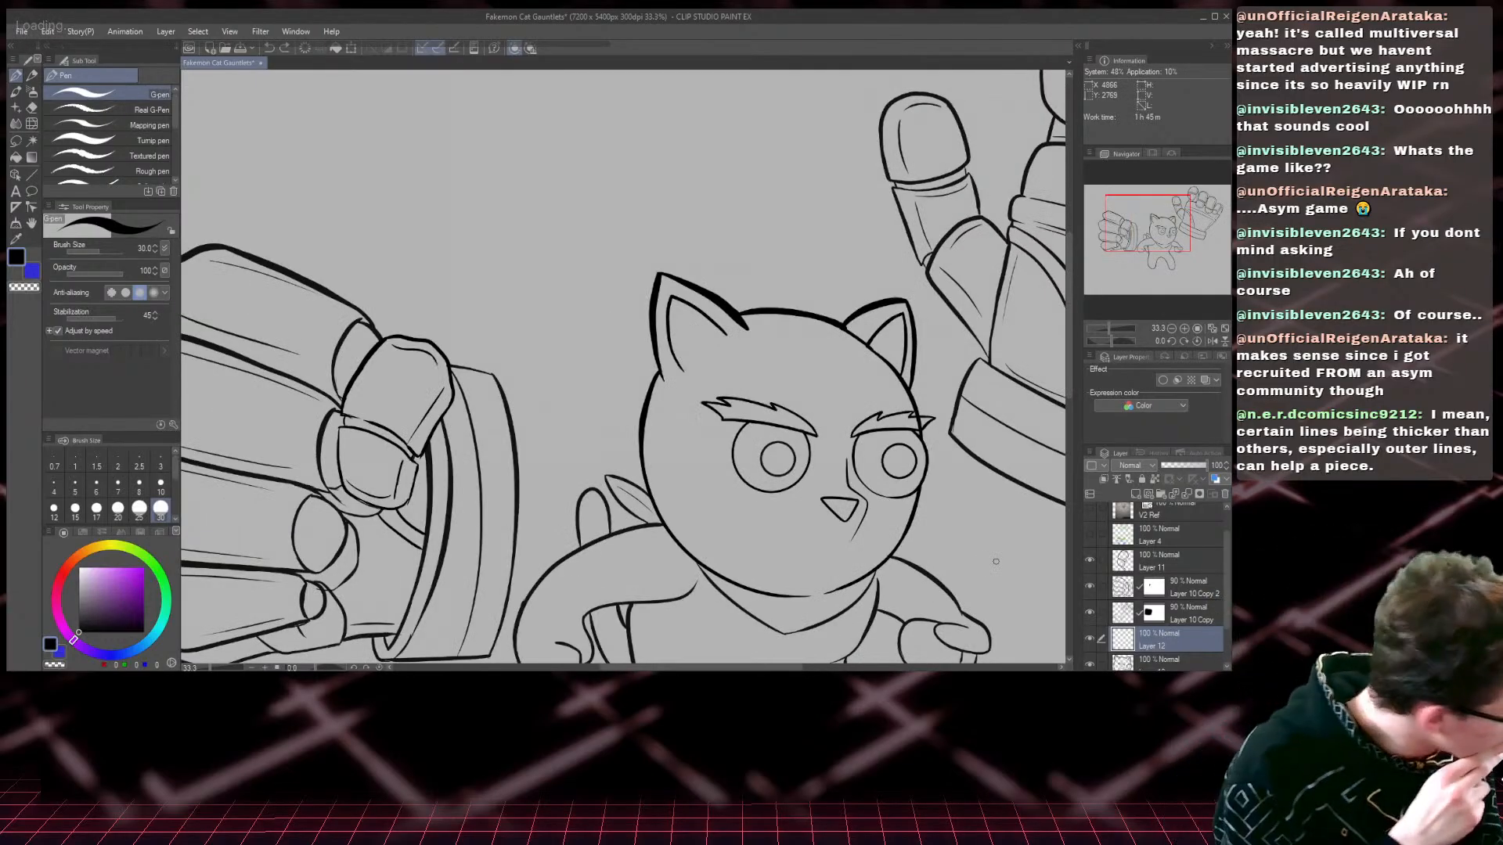
drag(1152, 226, 1169, 243)
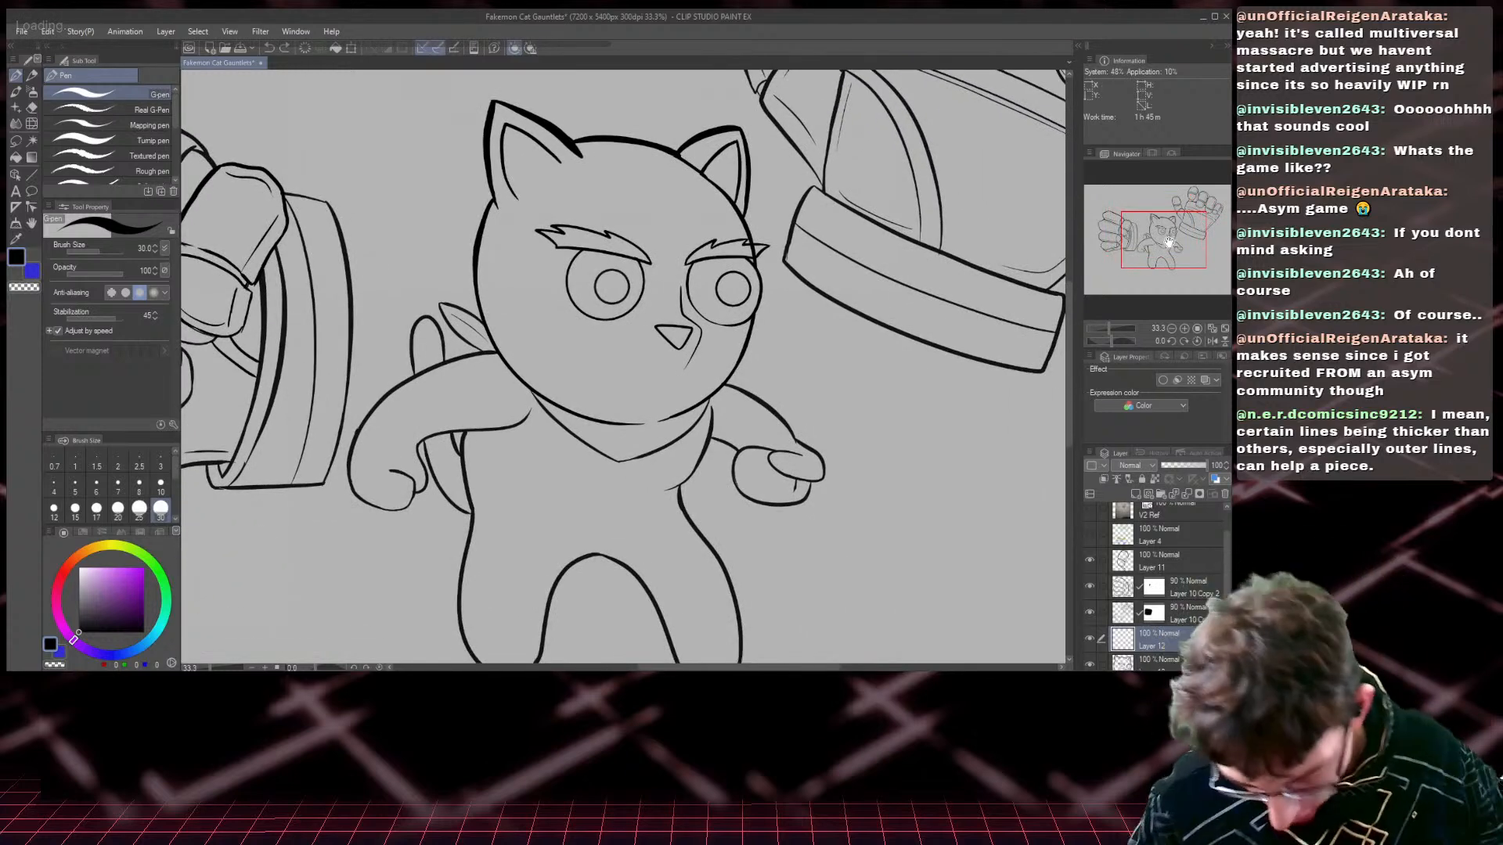
click(1186, 560)
scroll(1190, 587, down, 2)
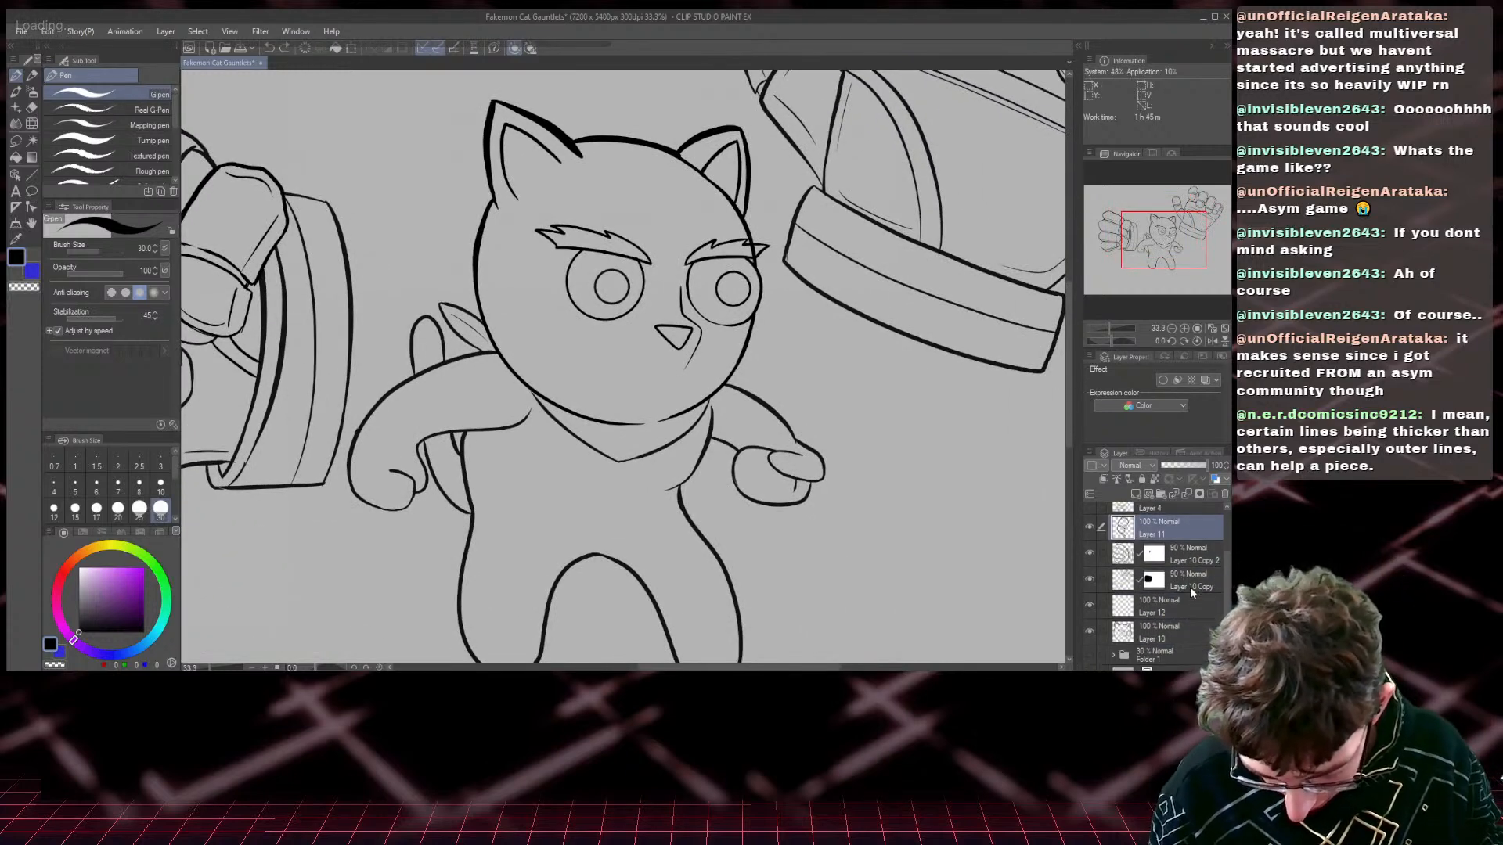
shift+click(1189, 623)
key(ctrl+g)
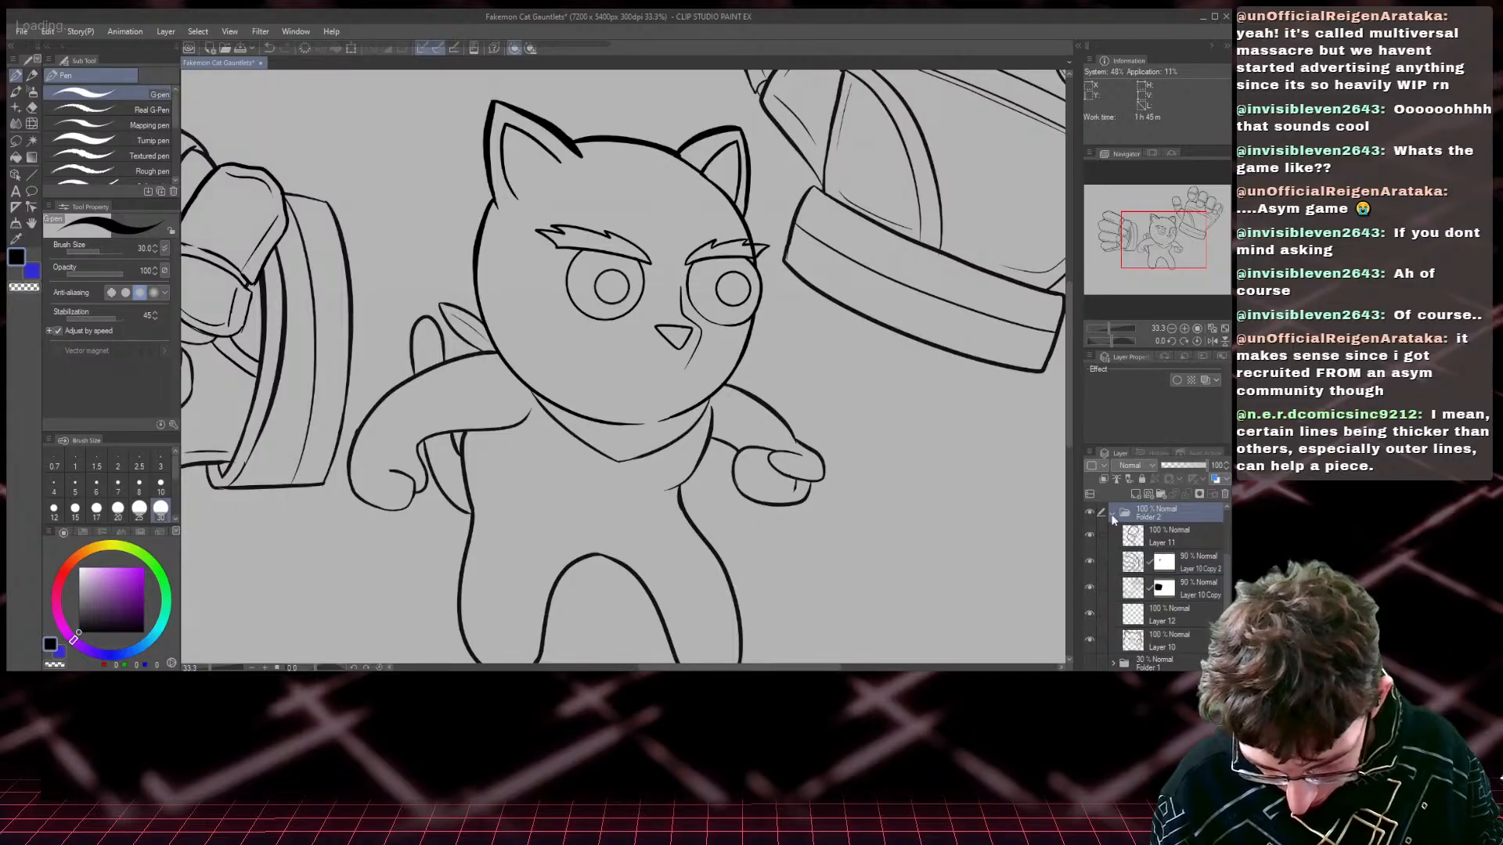
click(1111, 517)
click(1140, 596)
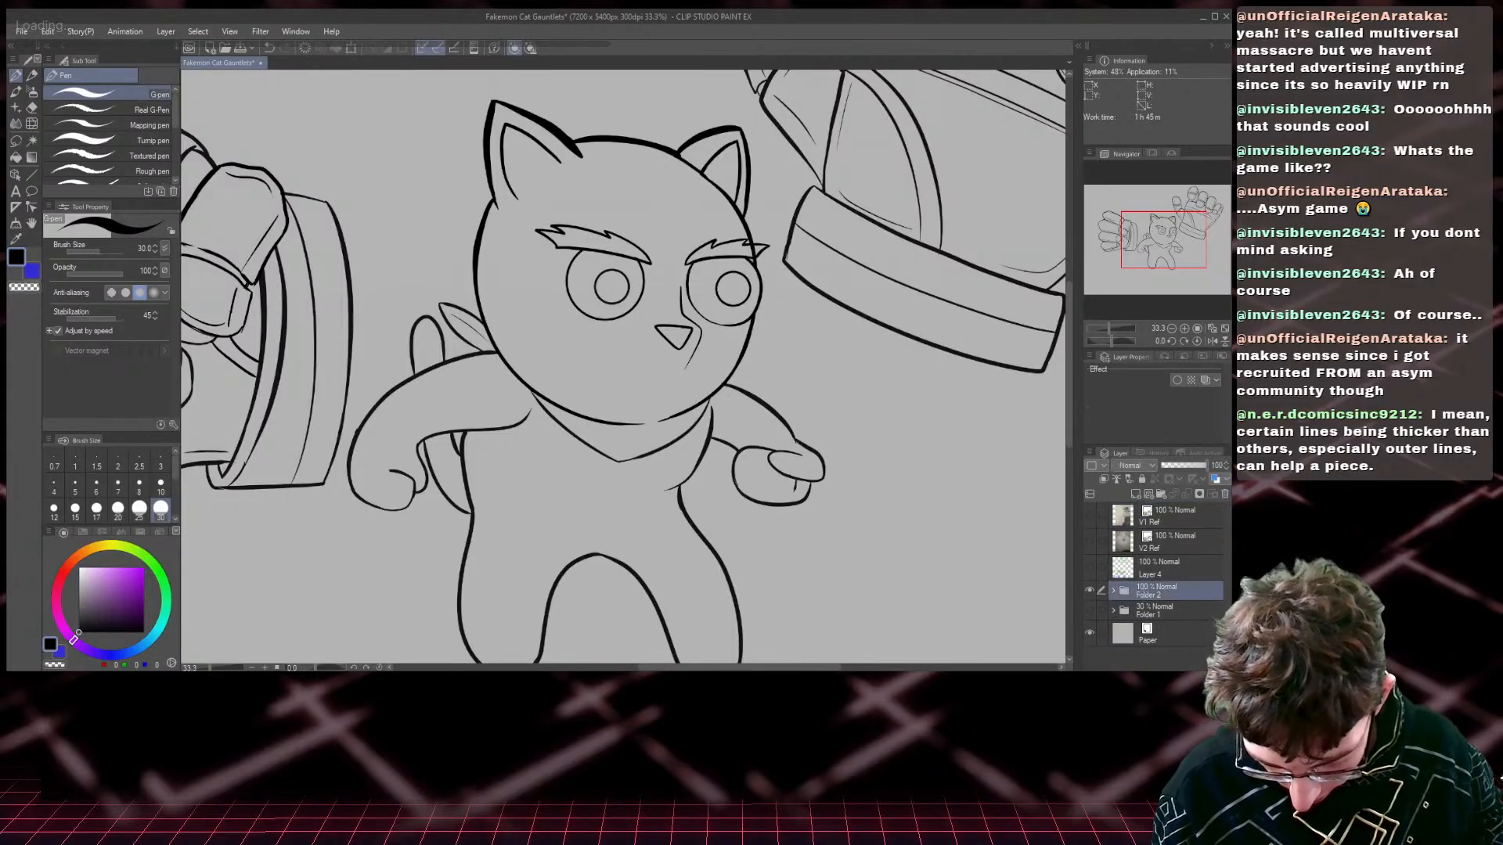
- Rename the collapsed line-art folder as V1
double_click(1142, 596)
text(V1)
key(Return)
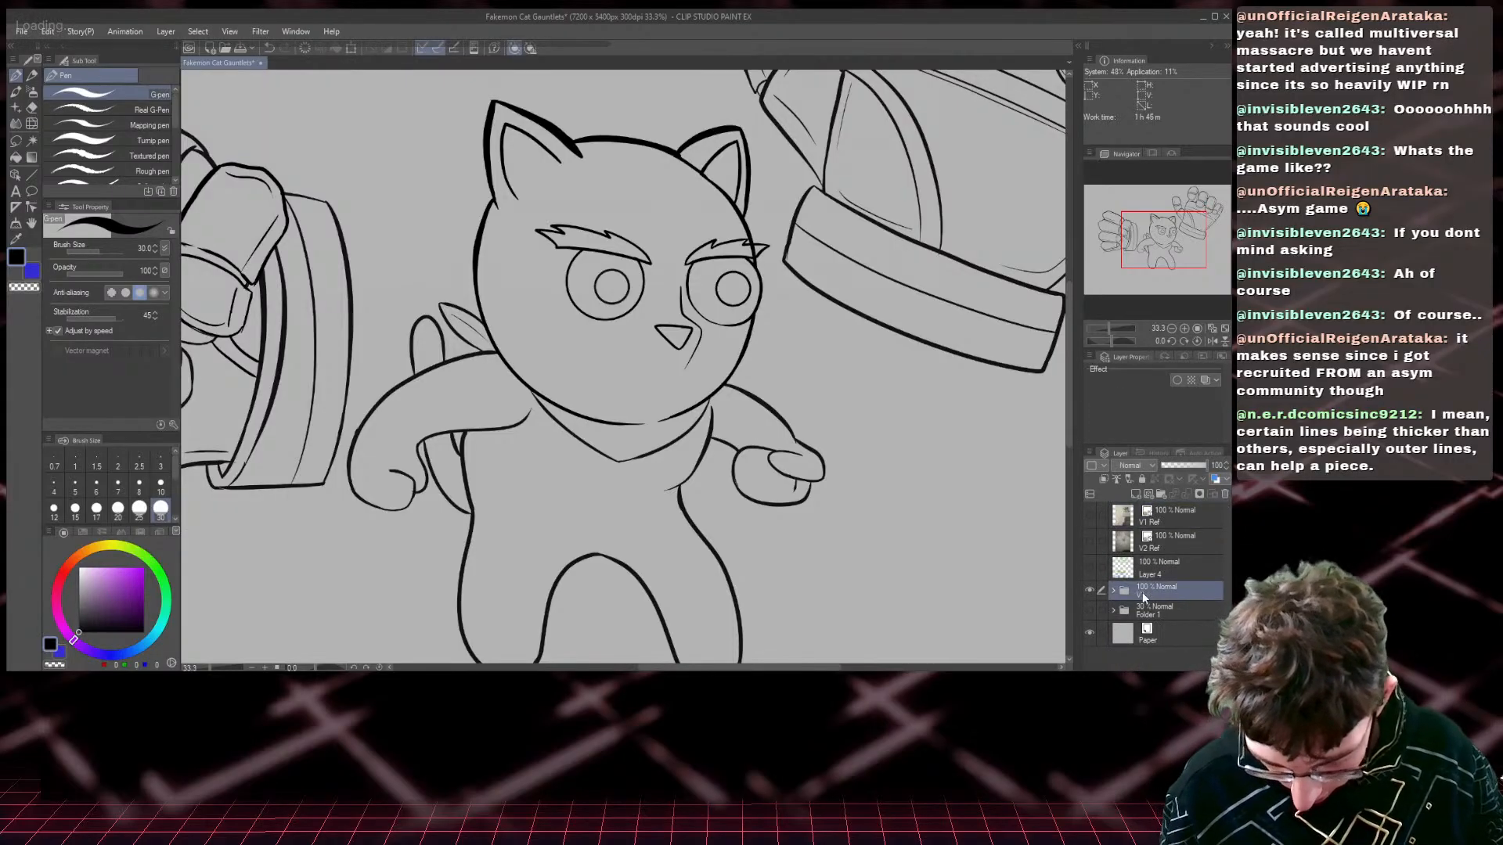
- Duplicate the V1 folder and hide the original
key(ctrl+c)
key(ctrl+v)
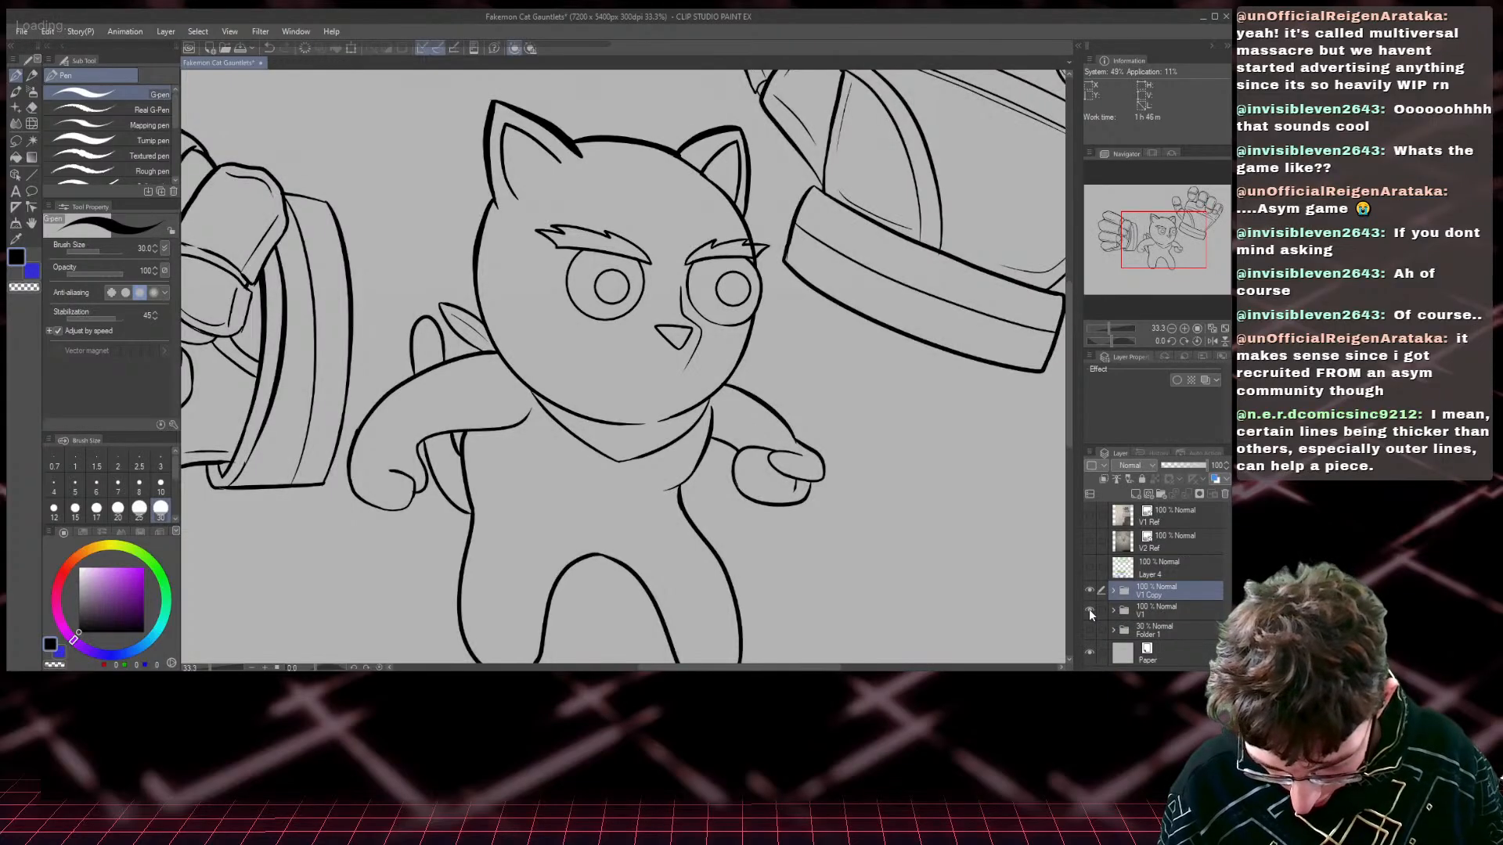
click(1088, 610)
- On Layer 10 Copy 5 in the V1 Copy folder, erase the cat's larger ear, nose and mouth with the hard eraser
click(1114, 592)
scroll(1161, 626, down, 3)
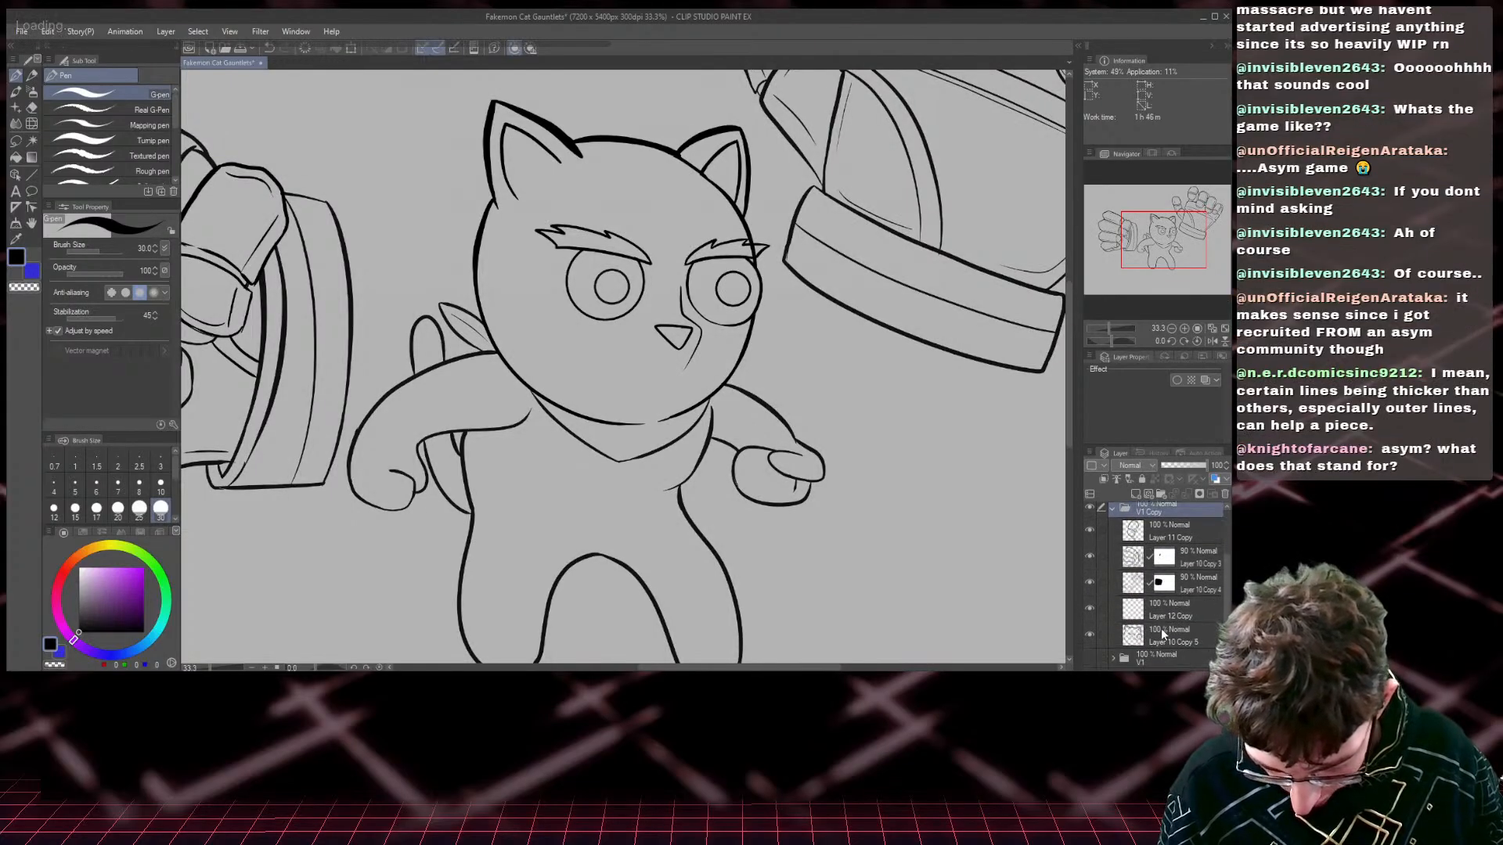
click(1162, 634)
click(32, 108)
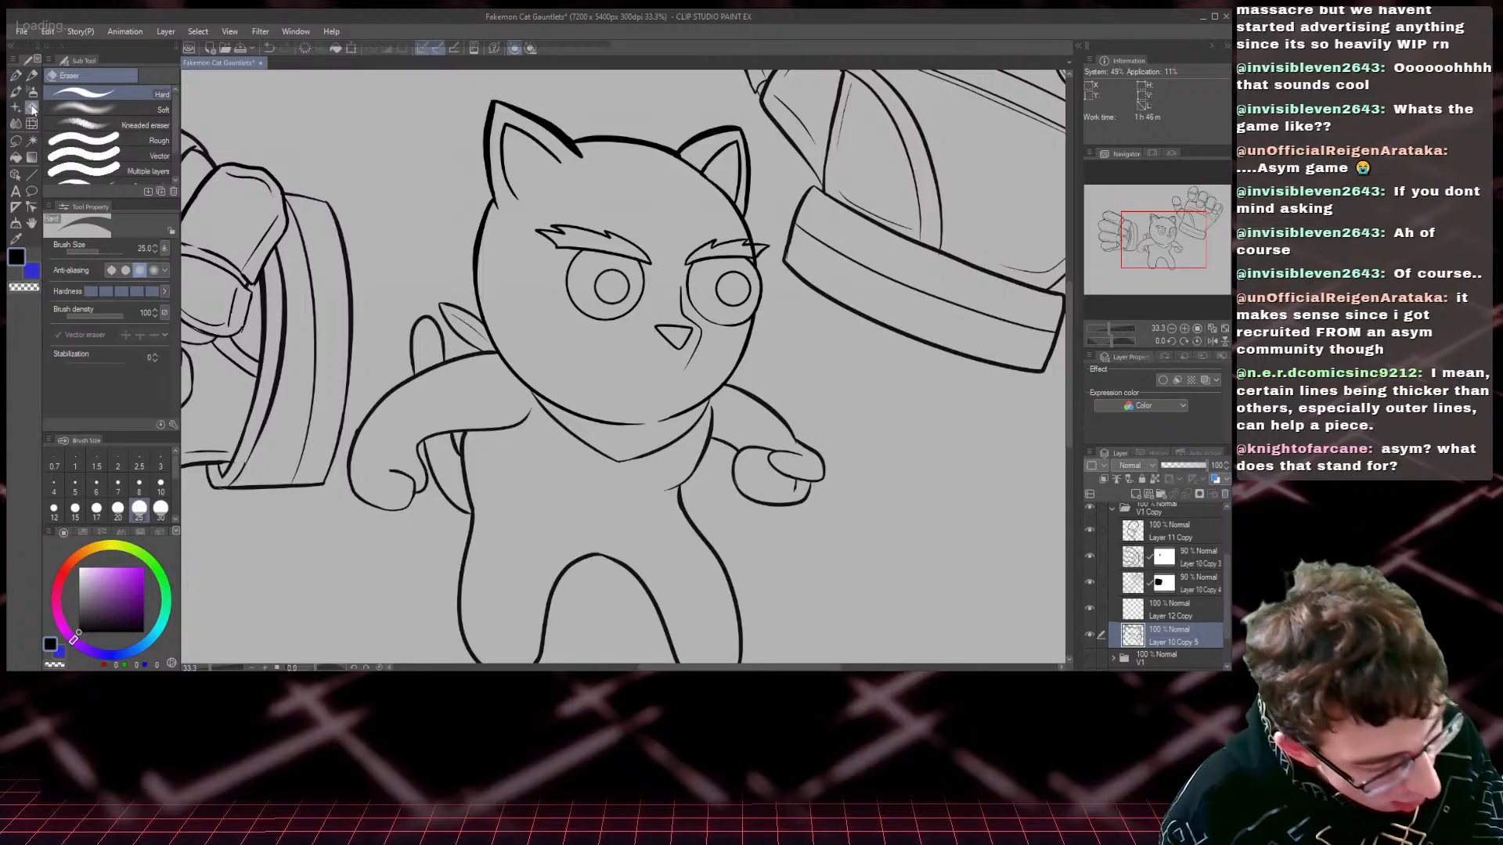
key(bracketright)
key(bracketright)
key(bracketright)
mouse_move(578, 156)
mouse_down()
mouse_move(494, 96)
mouse_move(543, 158)
mouse_move(494, 116)
mouse_move(516, 202)
mouse_up()
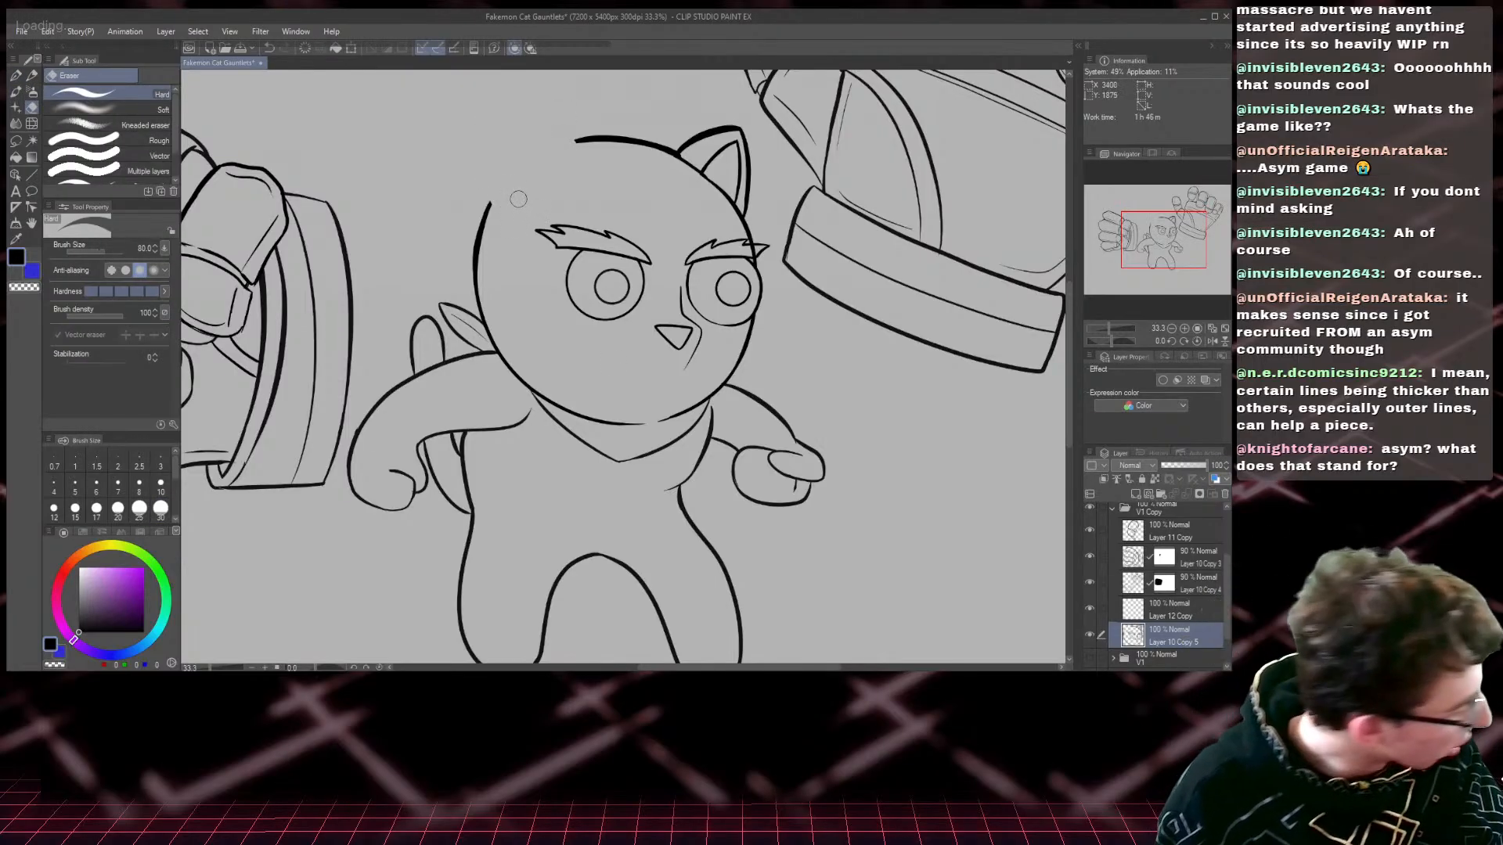
mouse_move(648, 332)
mouse_down()
mouse_move(682, 358)
mouse_move(692, 335)
mouse_move(680, 287)
mouse_up()
drag(690, 362, 685, 371)
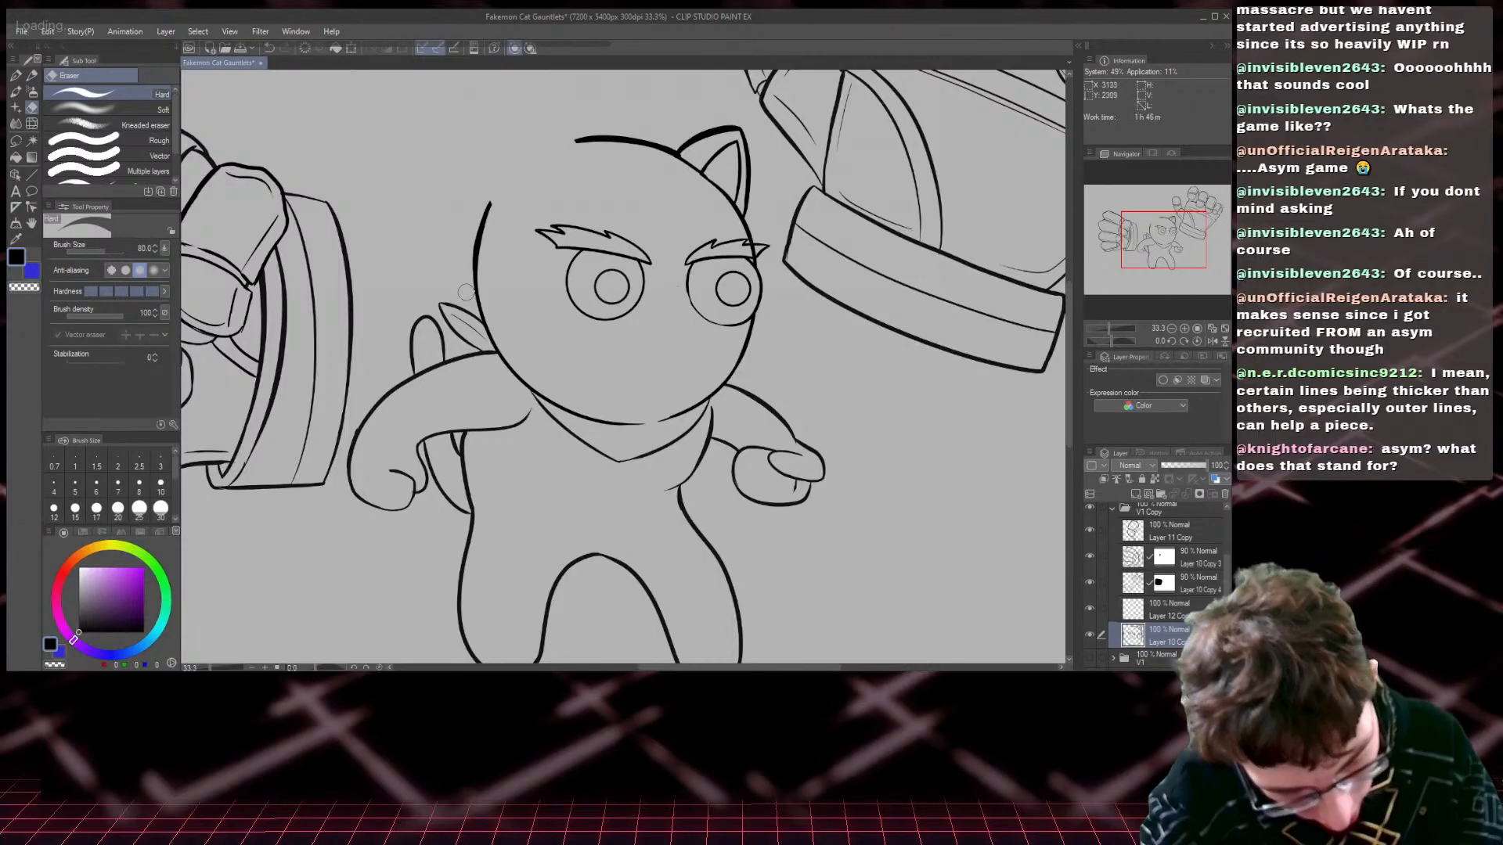
- Erase the cat's eyebrows and eyes with an enlarged hard eraser, then clean the stray remains along the head's edge
key(bracketright)
key(bracketright)
drag(762, 237, 758, 248)
key(bracketright)
key(bracketright)
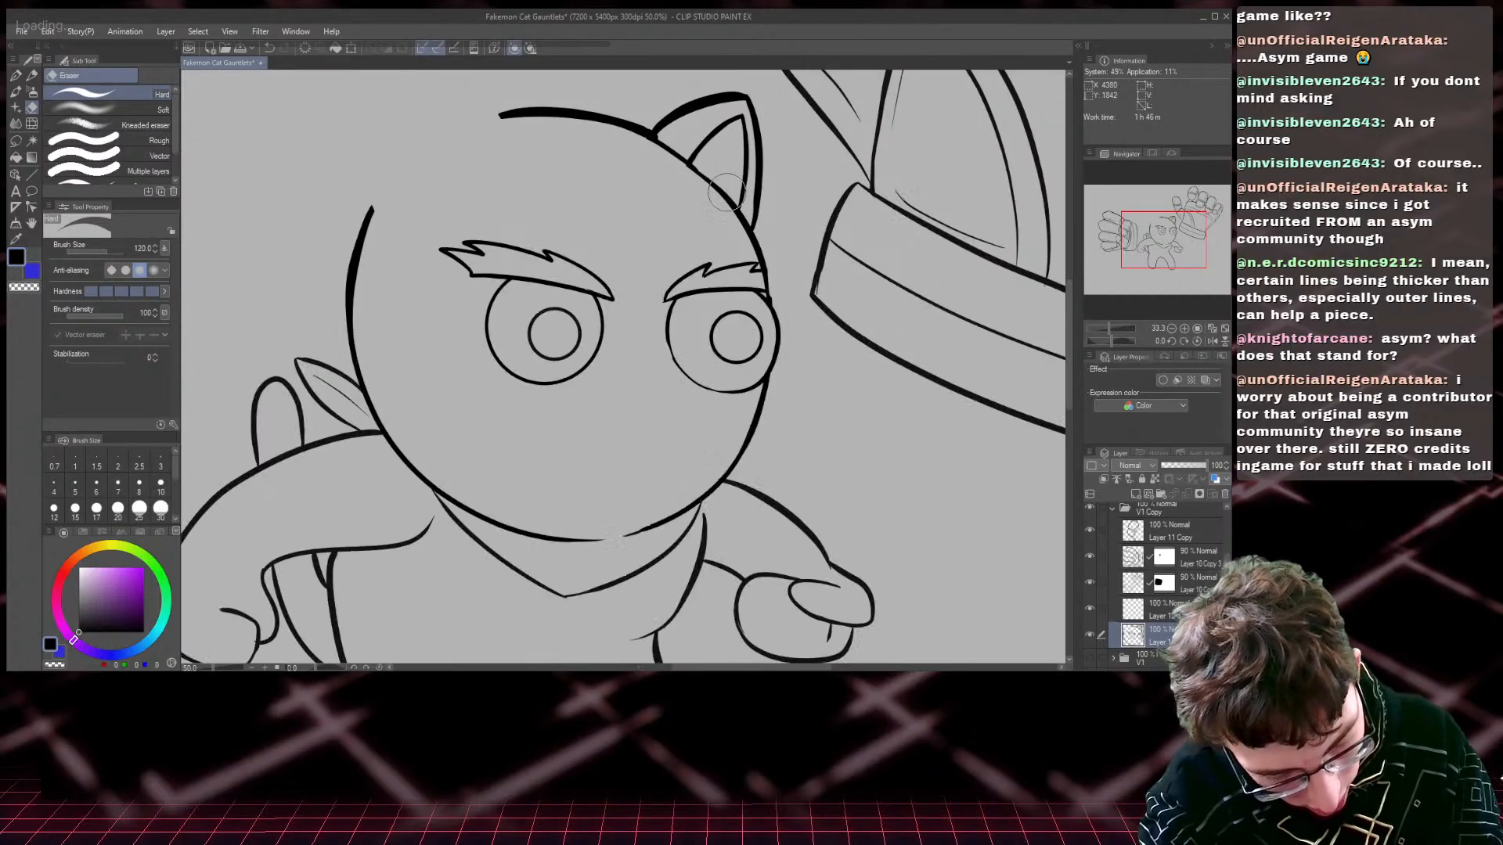
scroll(725, 197, up, 1)
mouse_move(442, 252)
mouse_down()
mouse_move(470, 235)
mouse_move(516, 368)
mouse_move(571, 313)
mouse_up()
mouse_move(676, 290)
mouse_down()
mouse_move(677, 342)
mouse_move(713, 265)
mouse_move(739, 306)
mouse_move(741, 269)
mouse_move(731, 381)
mouse_move(673, 347)
mouse_move(771, 297)
mouse_move(774, 371)
mouse_up()
key(bracketleft)
key(bracketleft)
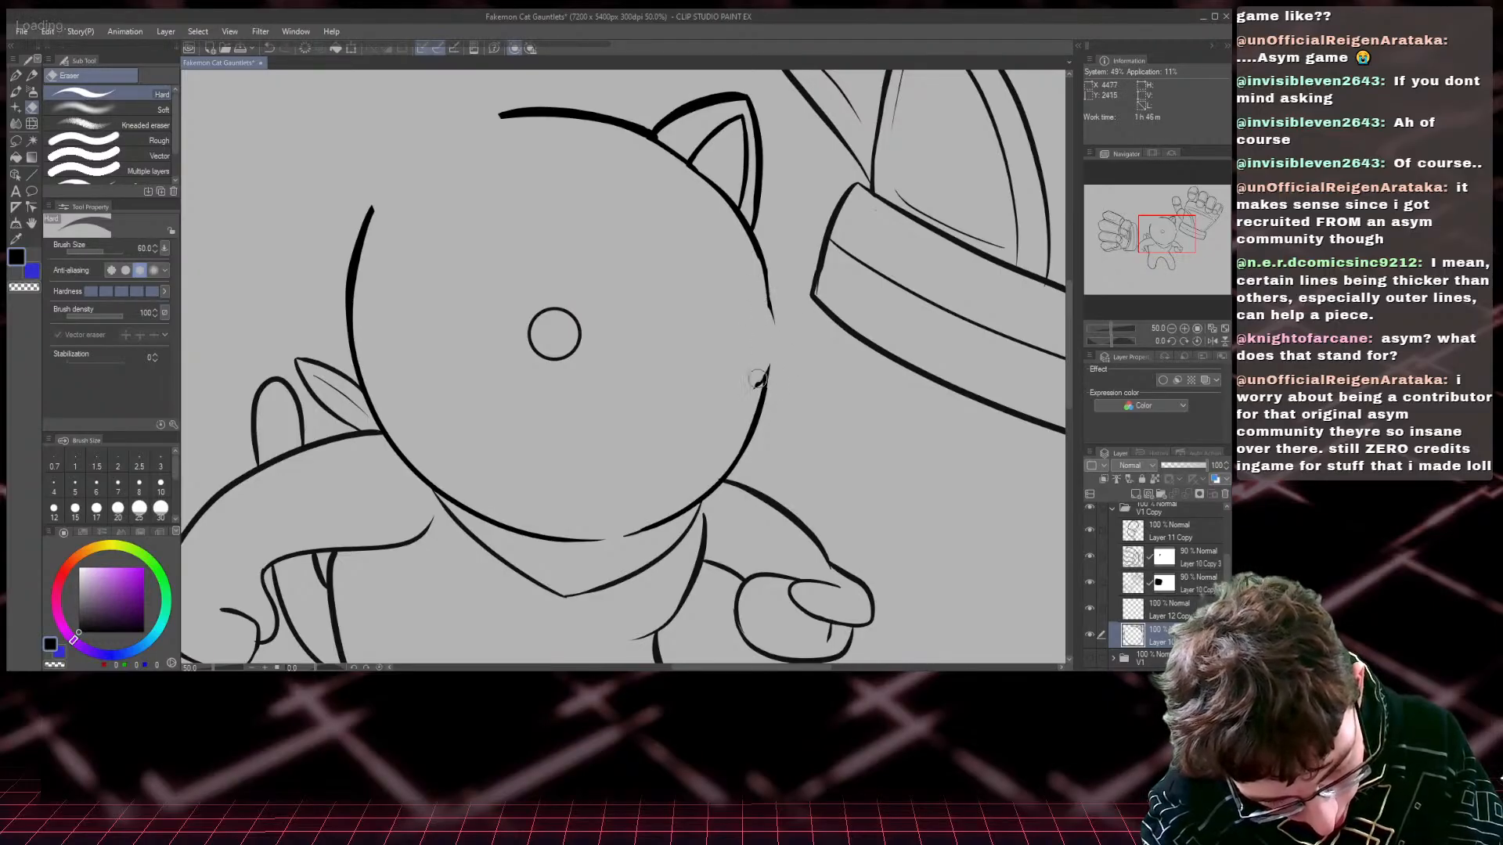
- Redraw the broken head outline beside the smaller eye with the G-pen and erase the smaller ear
click(15, 77)
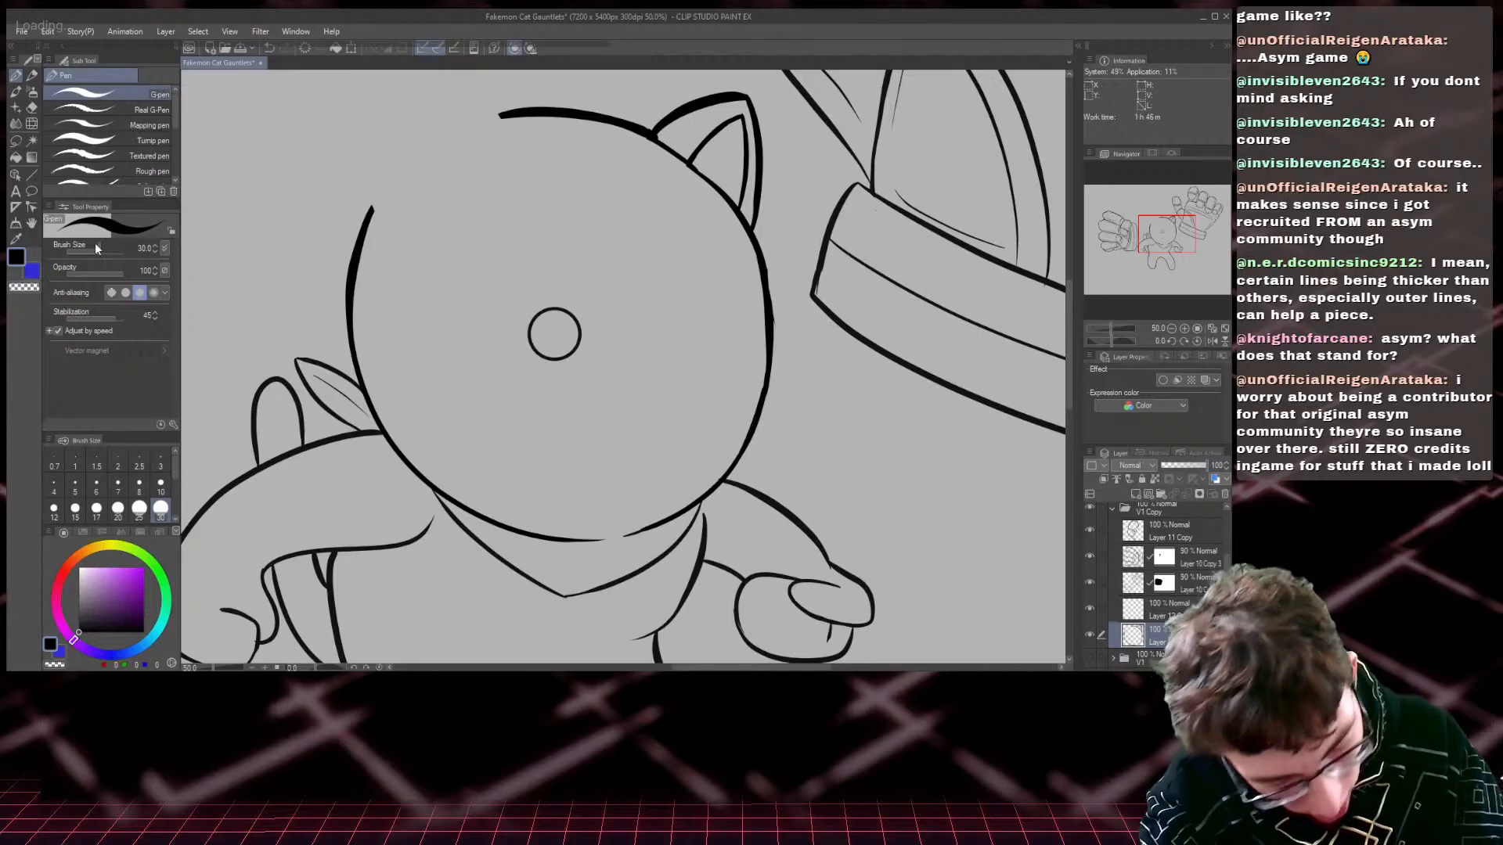
click(32, 107)
mouse_move(728, 118)
mouse_down()
mouse_move(743, 109)
mouse_move(716, 94)
mouse_move(766, 159)
mouse_move(656, 127)
mouse_up()
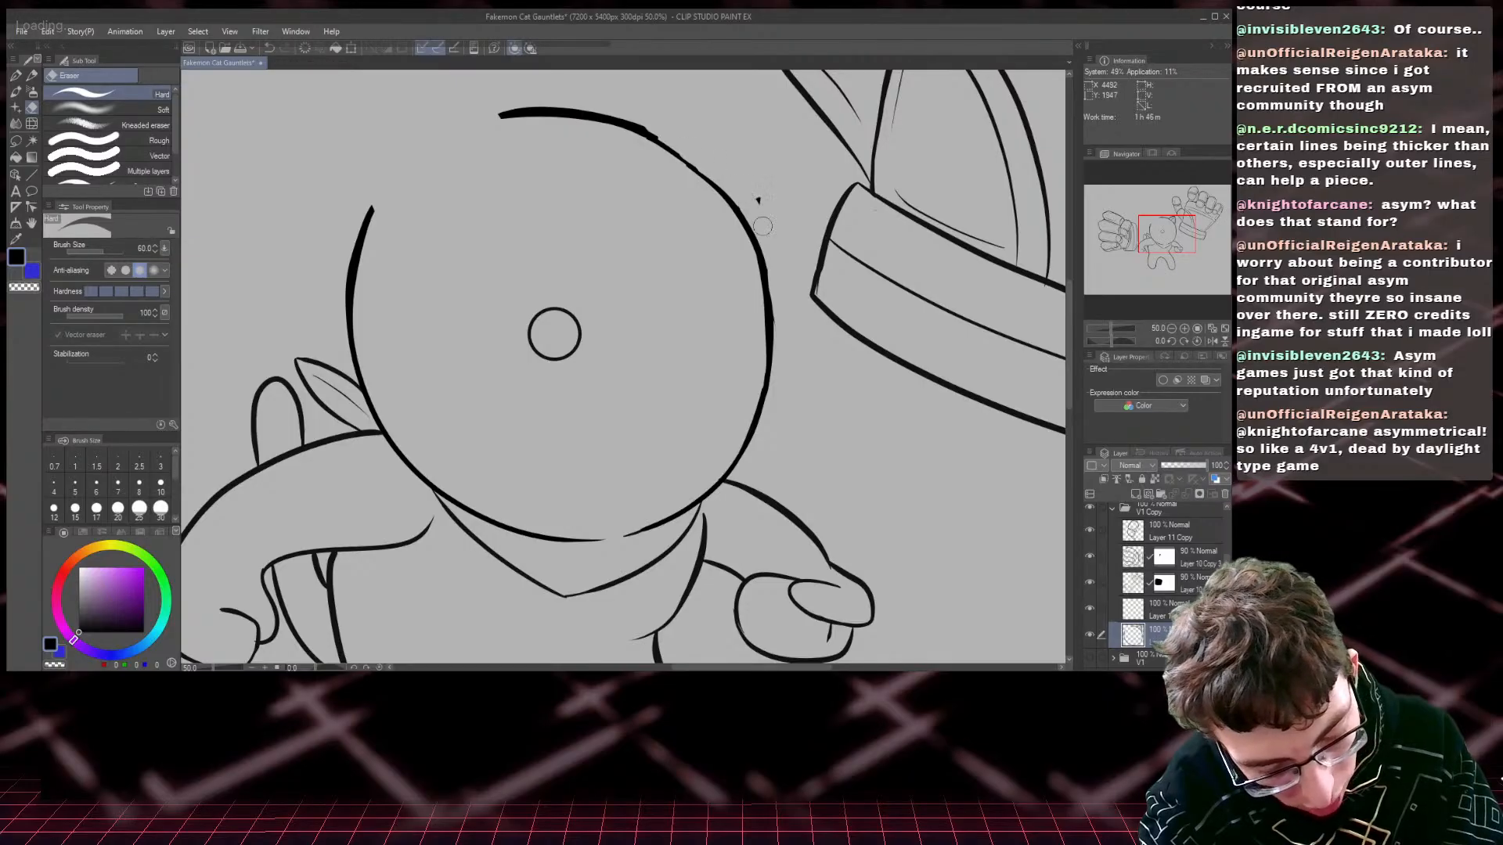
drag(731, 90, 771, 221)
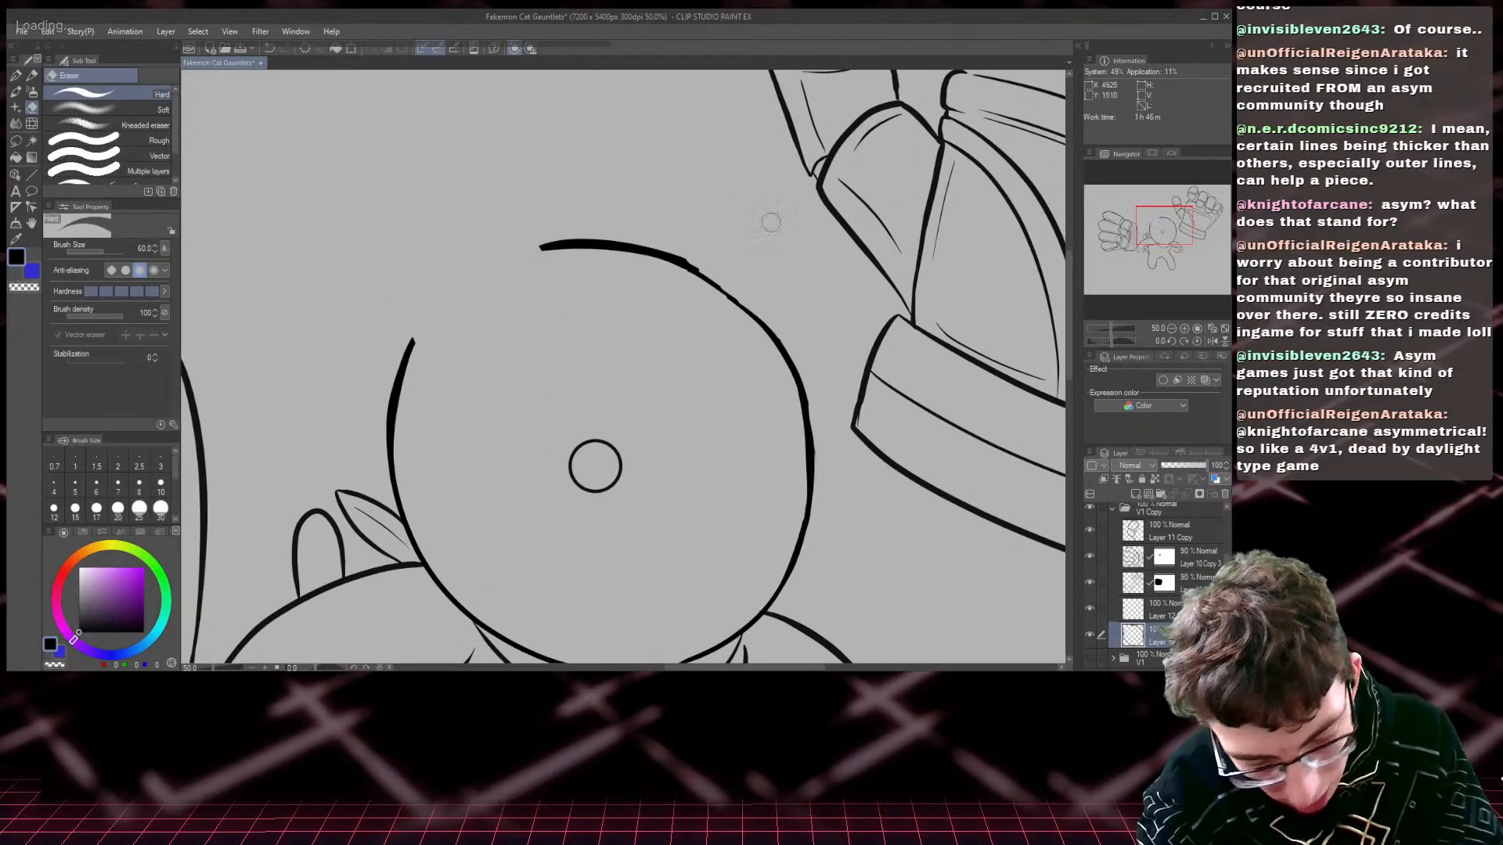
- Smooth the head outline where the smaller ear was and draw two new pointed ears flowing into the sides of the head
click(15, 75)
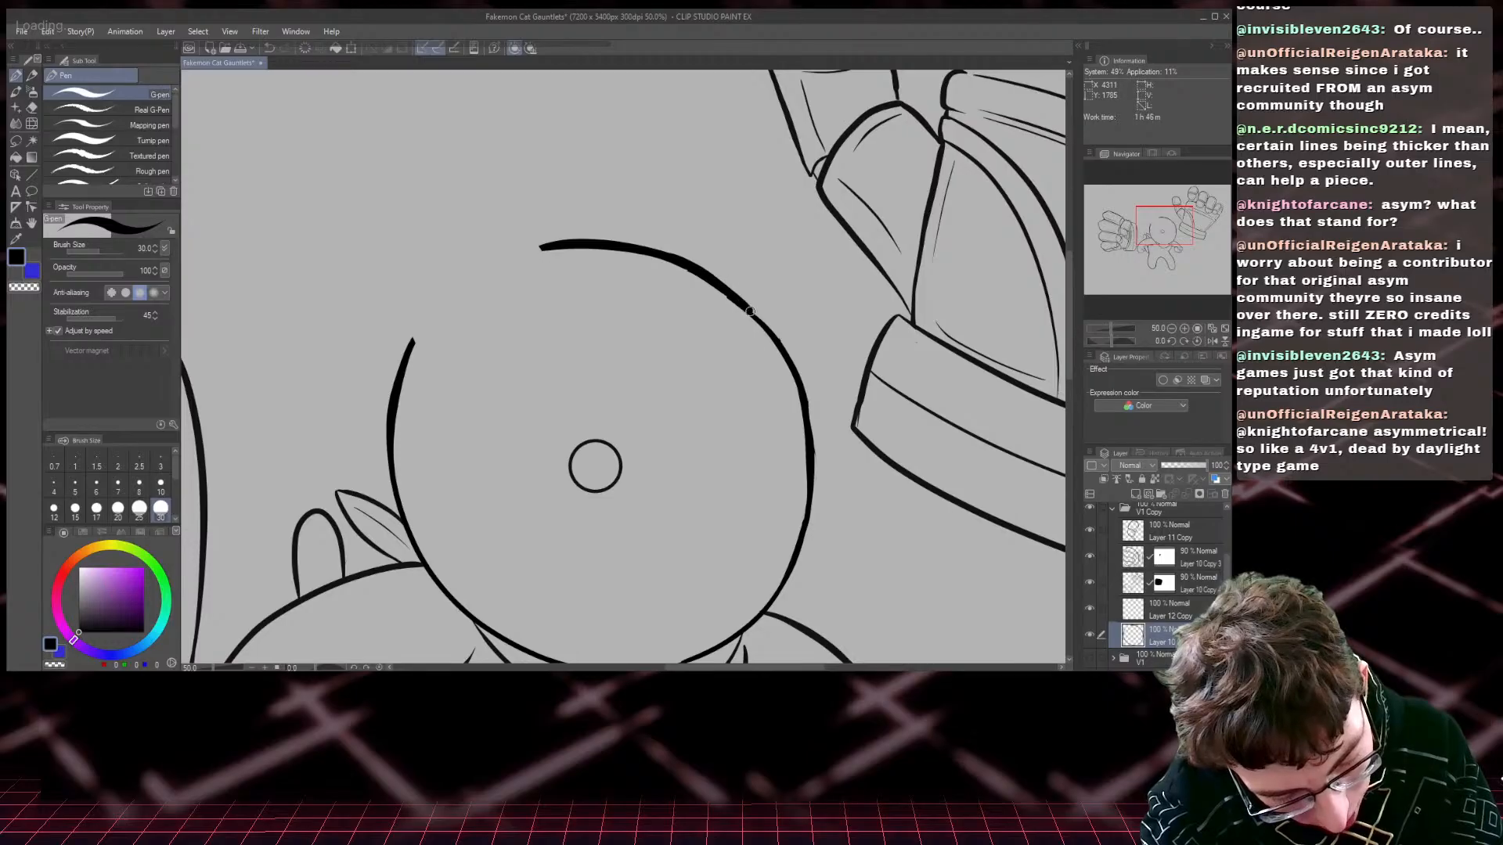
key(ctrl+z)
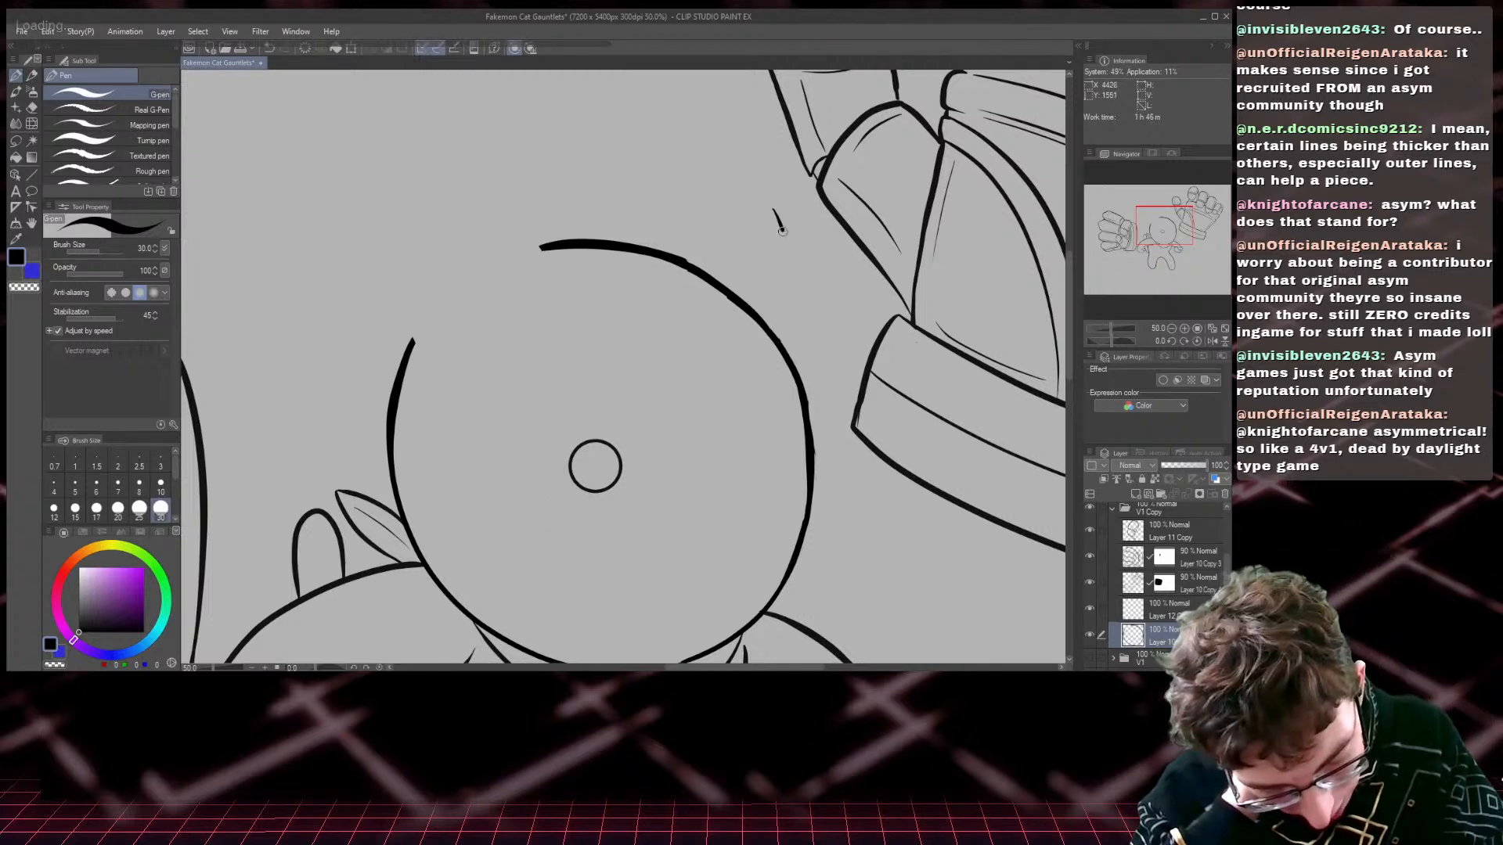
drag(781, 229, 809, 377)
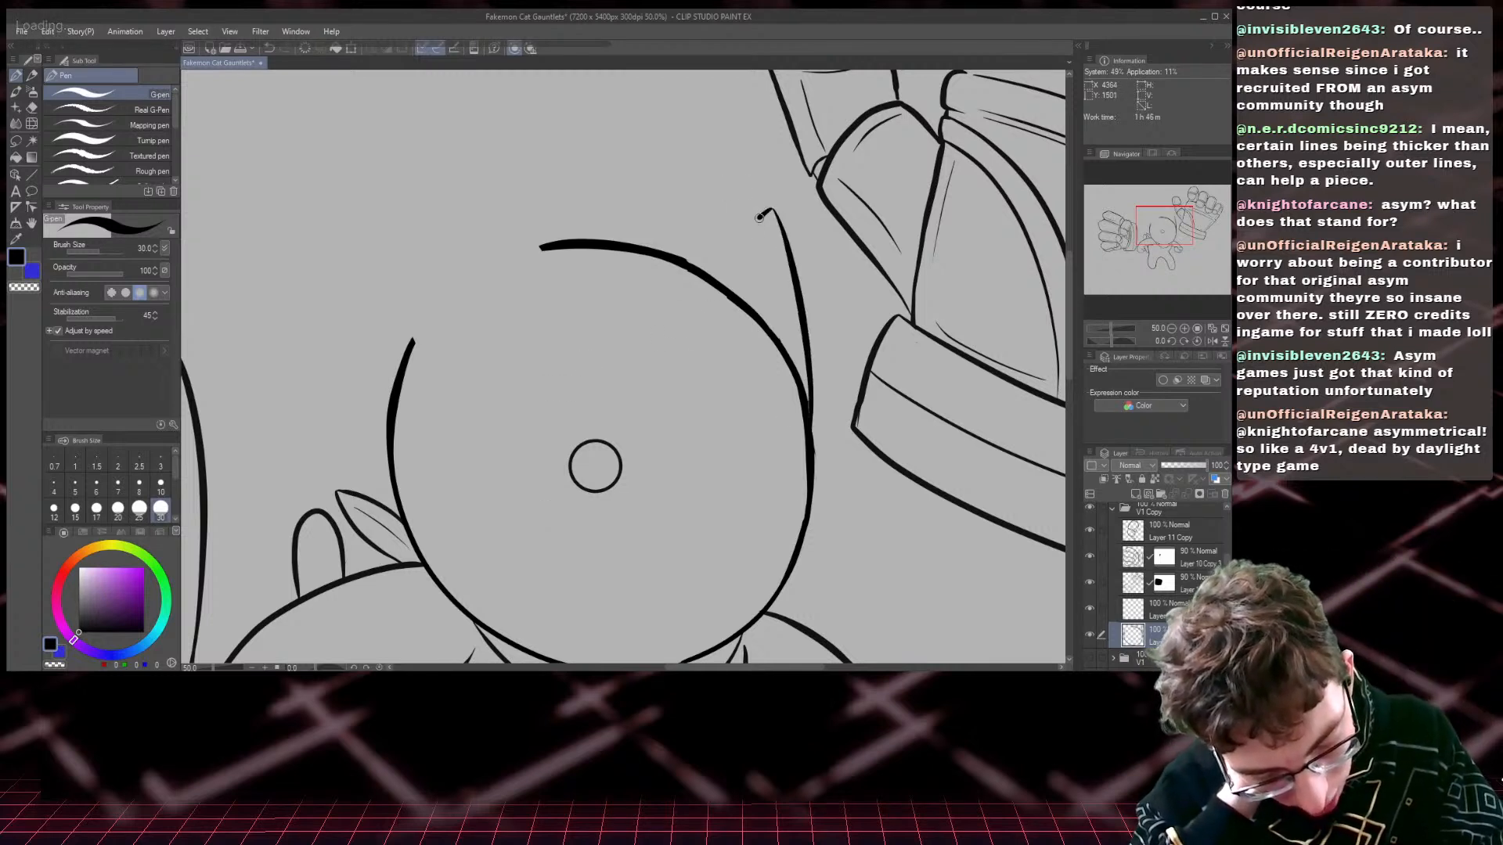
drag(761, 215, 696, 283)
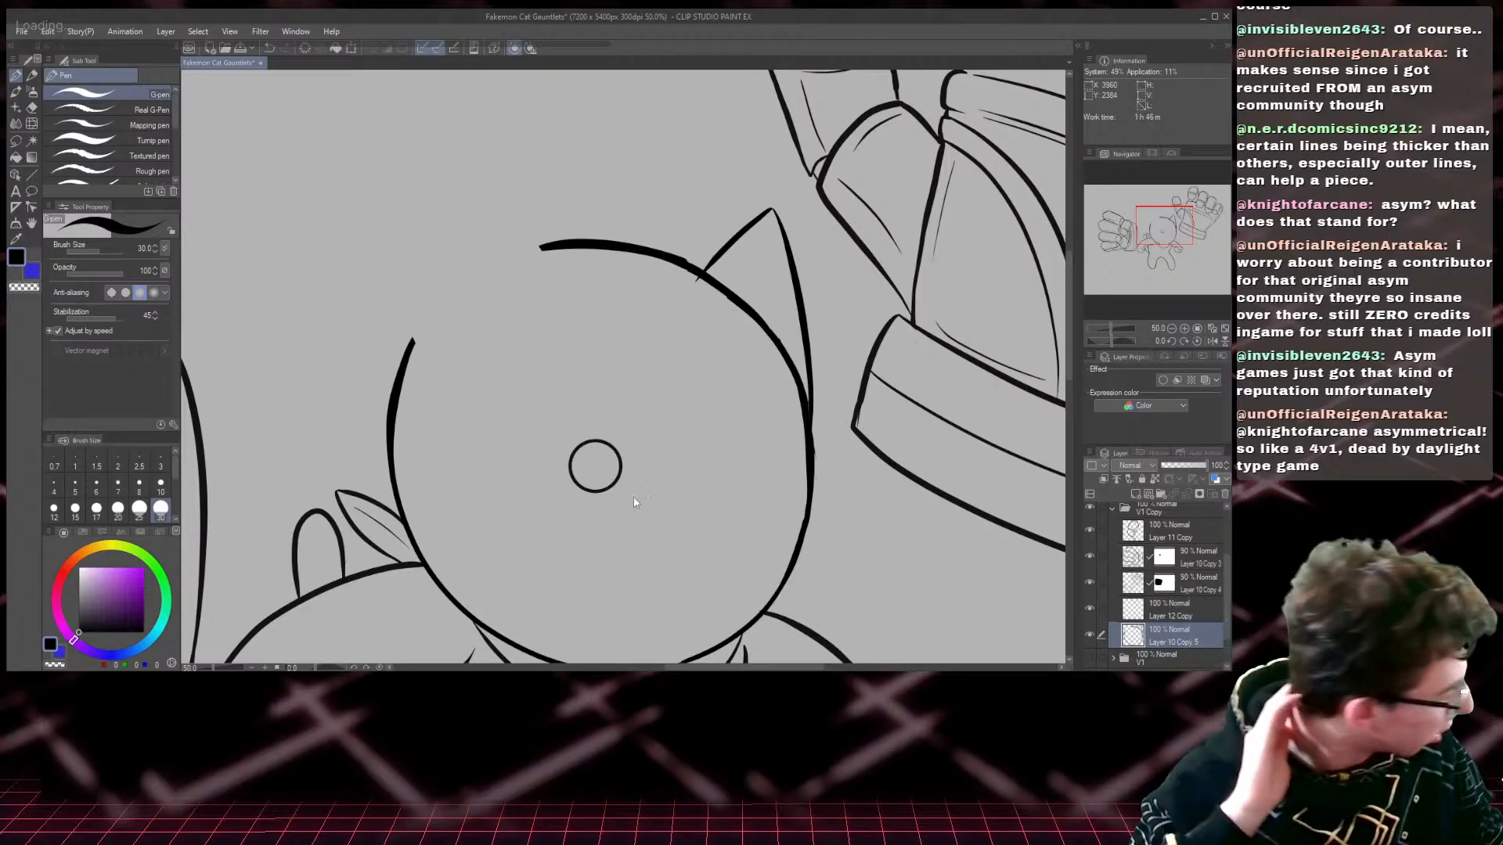
key(ctrl+z)
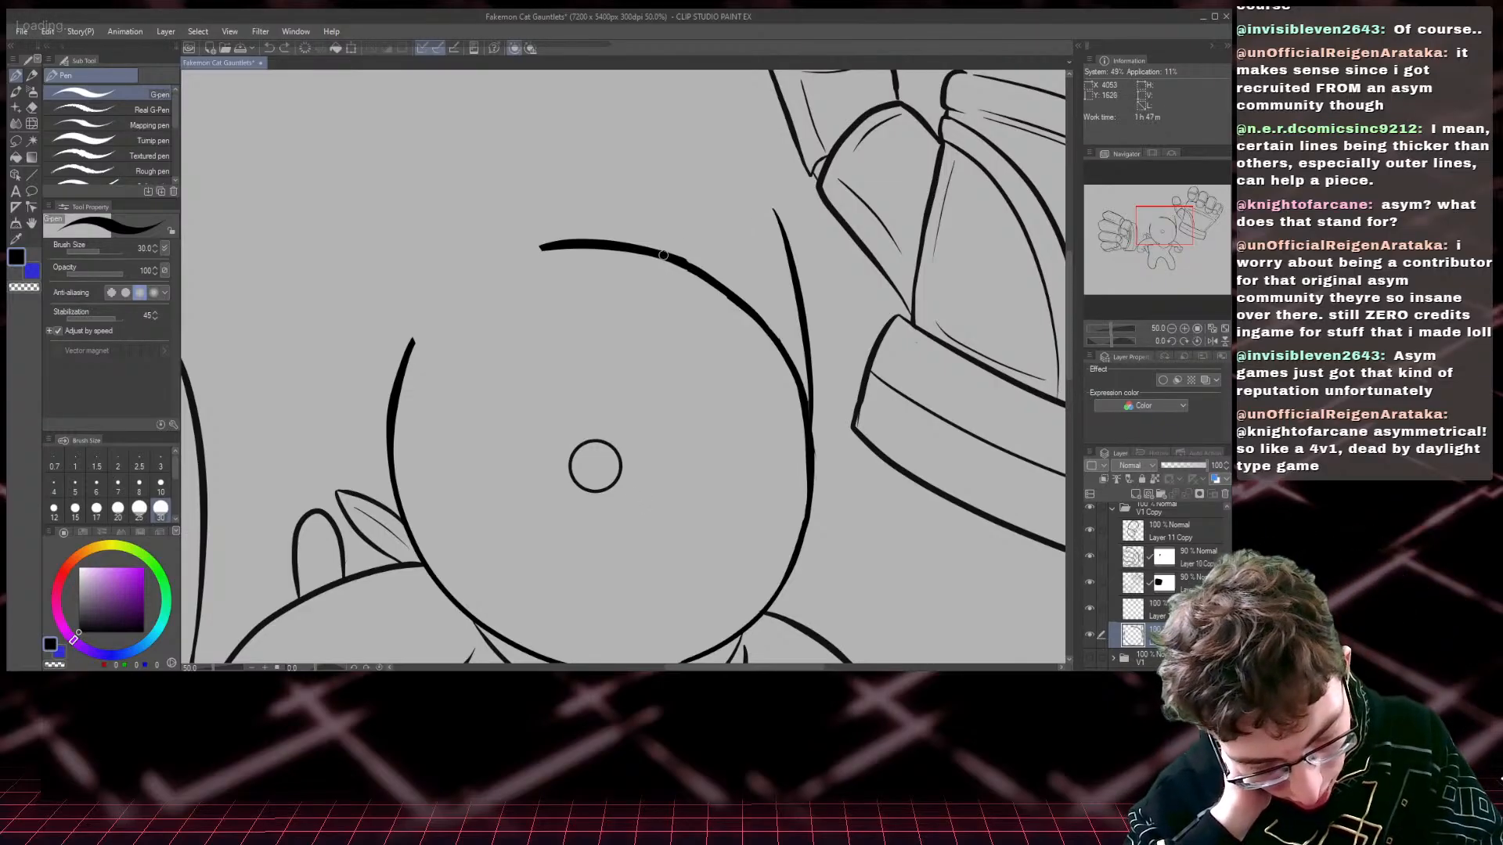
drag(708, 227, 768, 209)
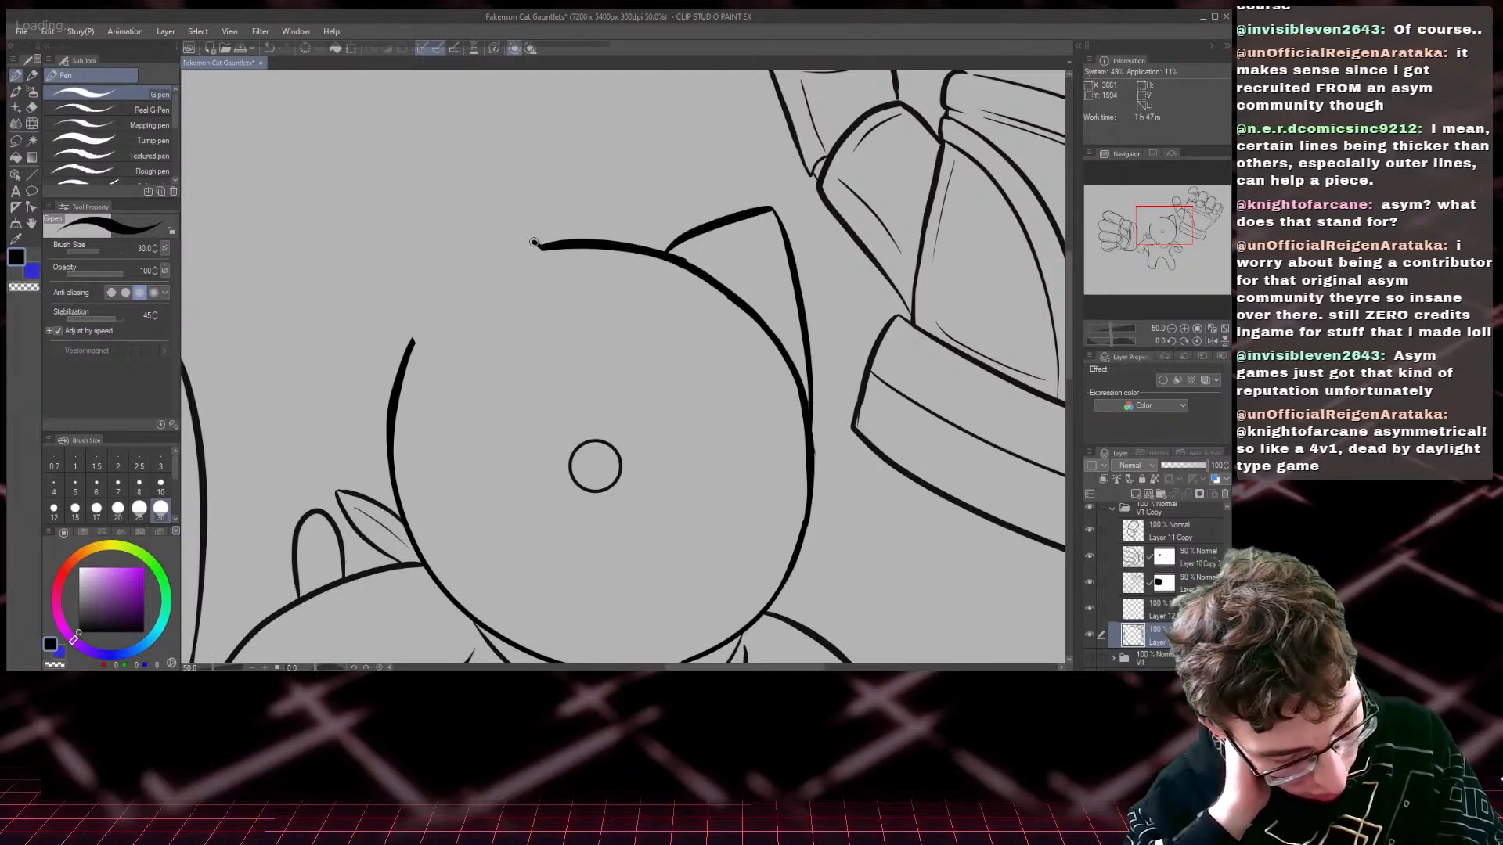
drag(534, 242, 423, 202)
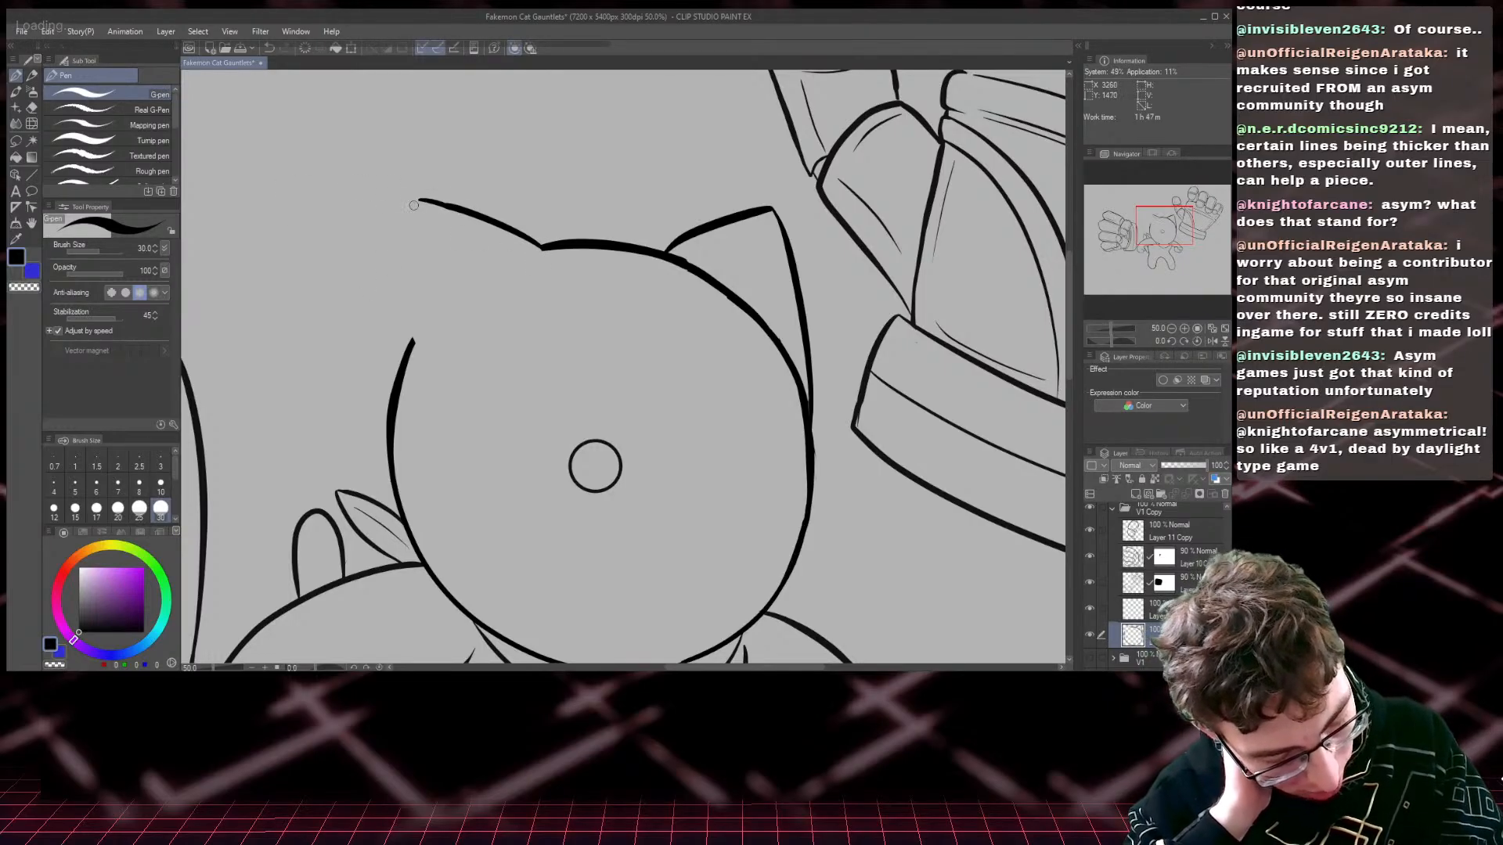
mouse_move(418, 201)
mouse_down()
mouse_move(385, 333)
mouse_move(389, 423)
mouse_up()
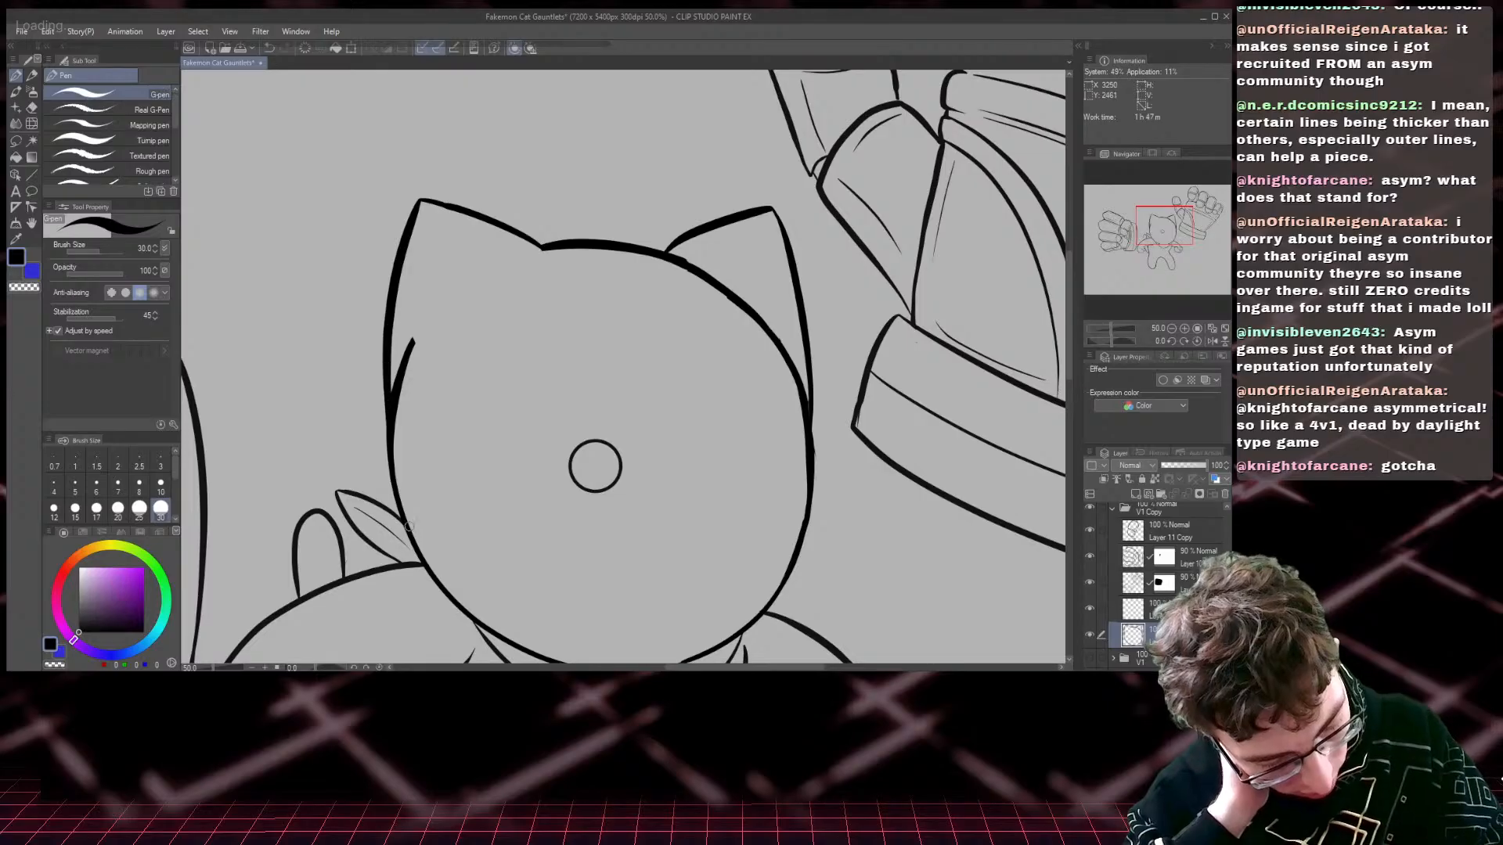
- Erase the leftover head outline inside the larger ear and thicken the ear's outer edge with the G-pen
click(32, 108)
drag(413, 340, 401, 438)
mouse_move(399, 387)
mouse_down()
mouse_move(403, 467)
mouse_move(404, 450)
mouse_up()
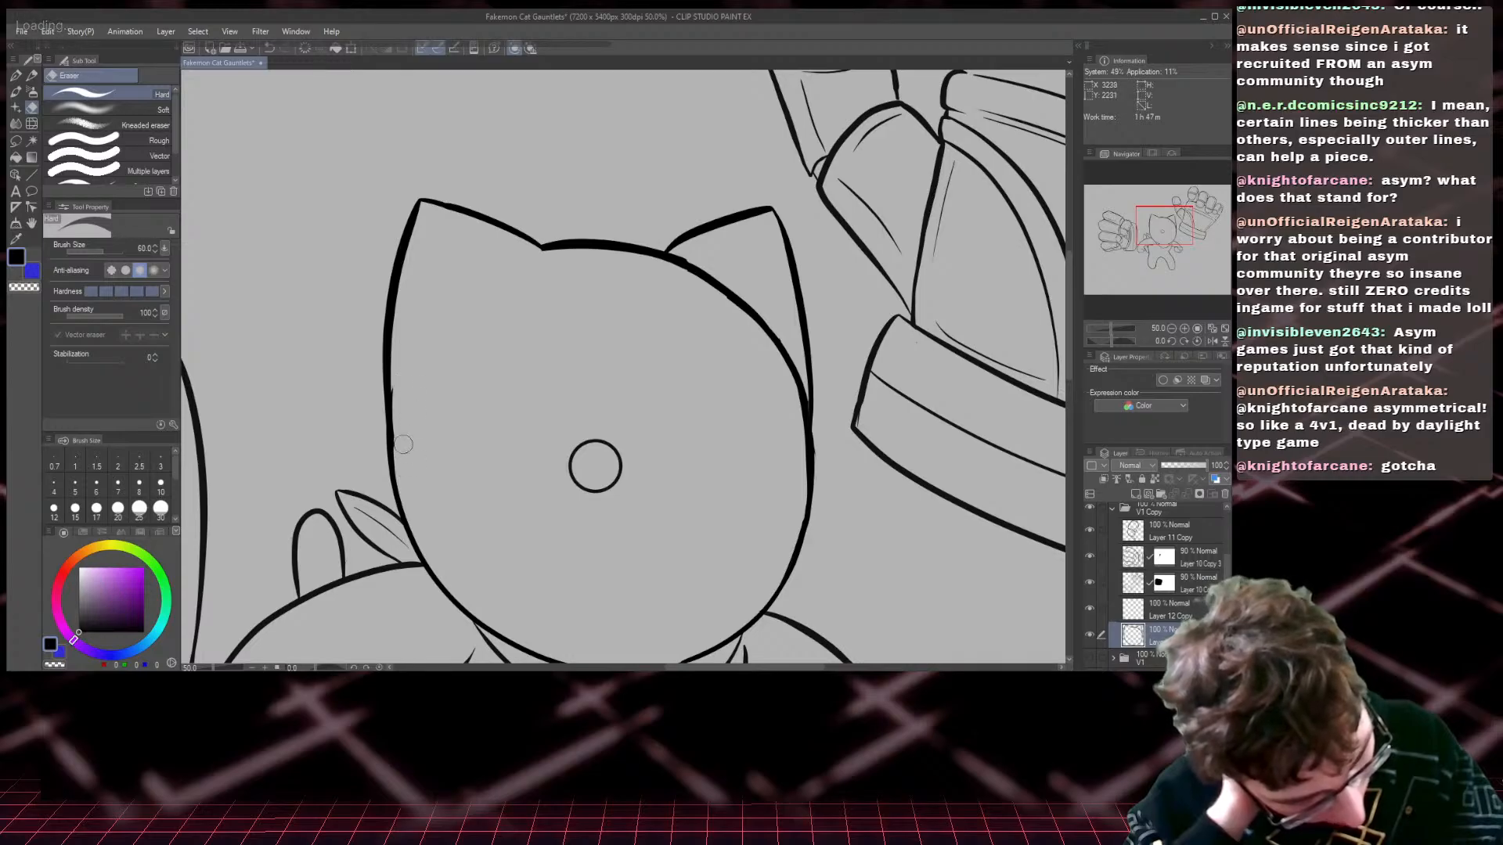
key(p)
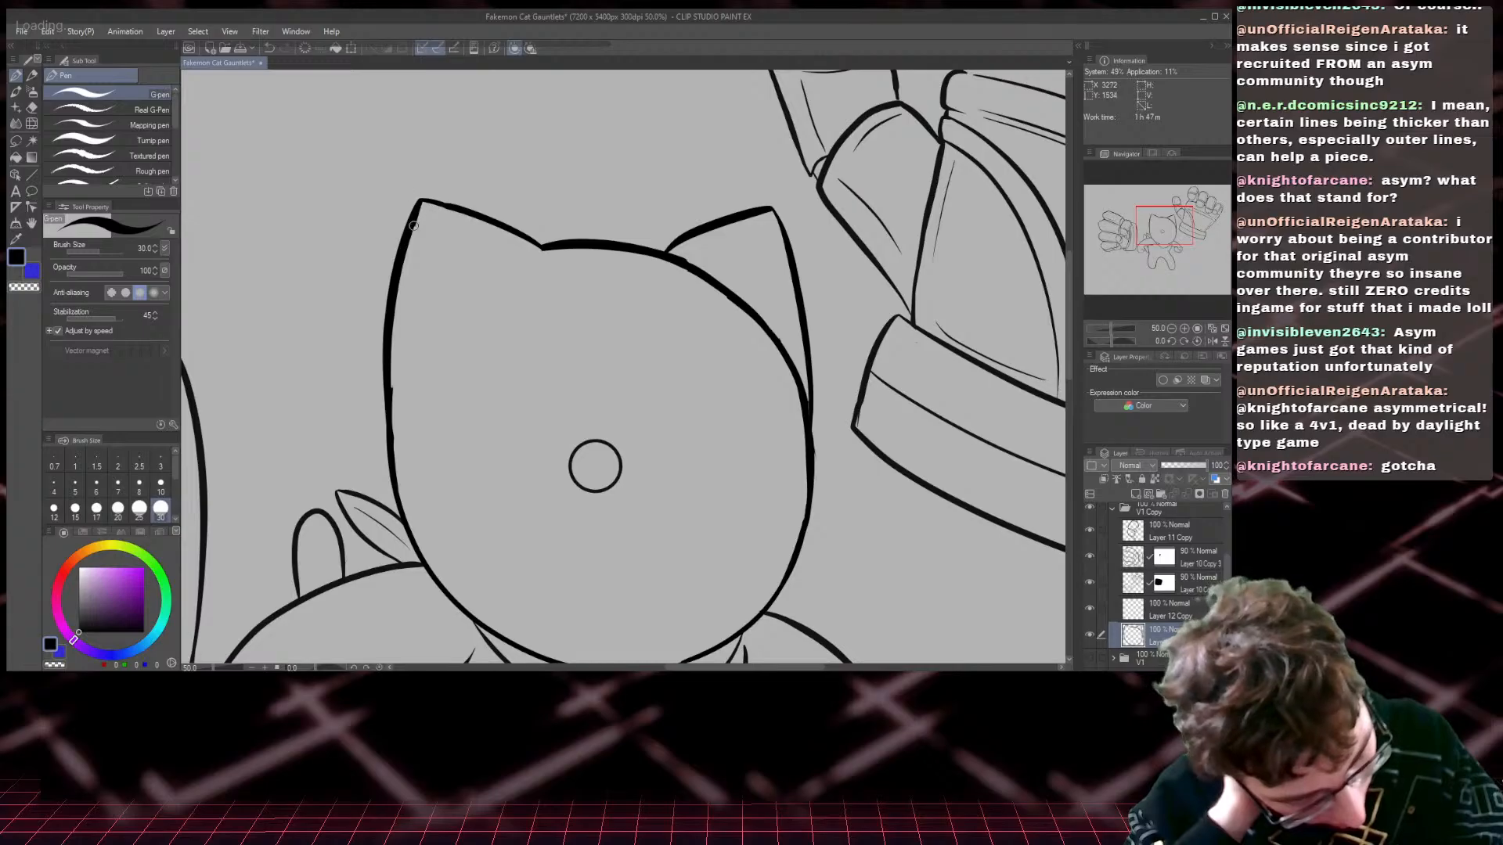
mouse_move(413, 226)
mouse_down()
mouse_move(391, 358)
mouse_move(397, 466)
mouse_up()
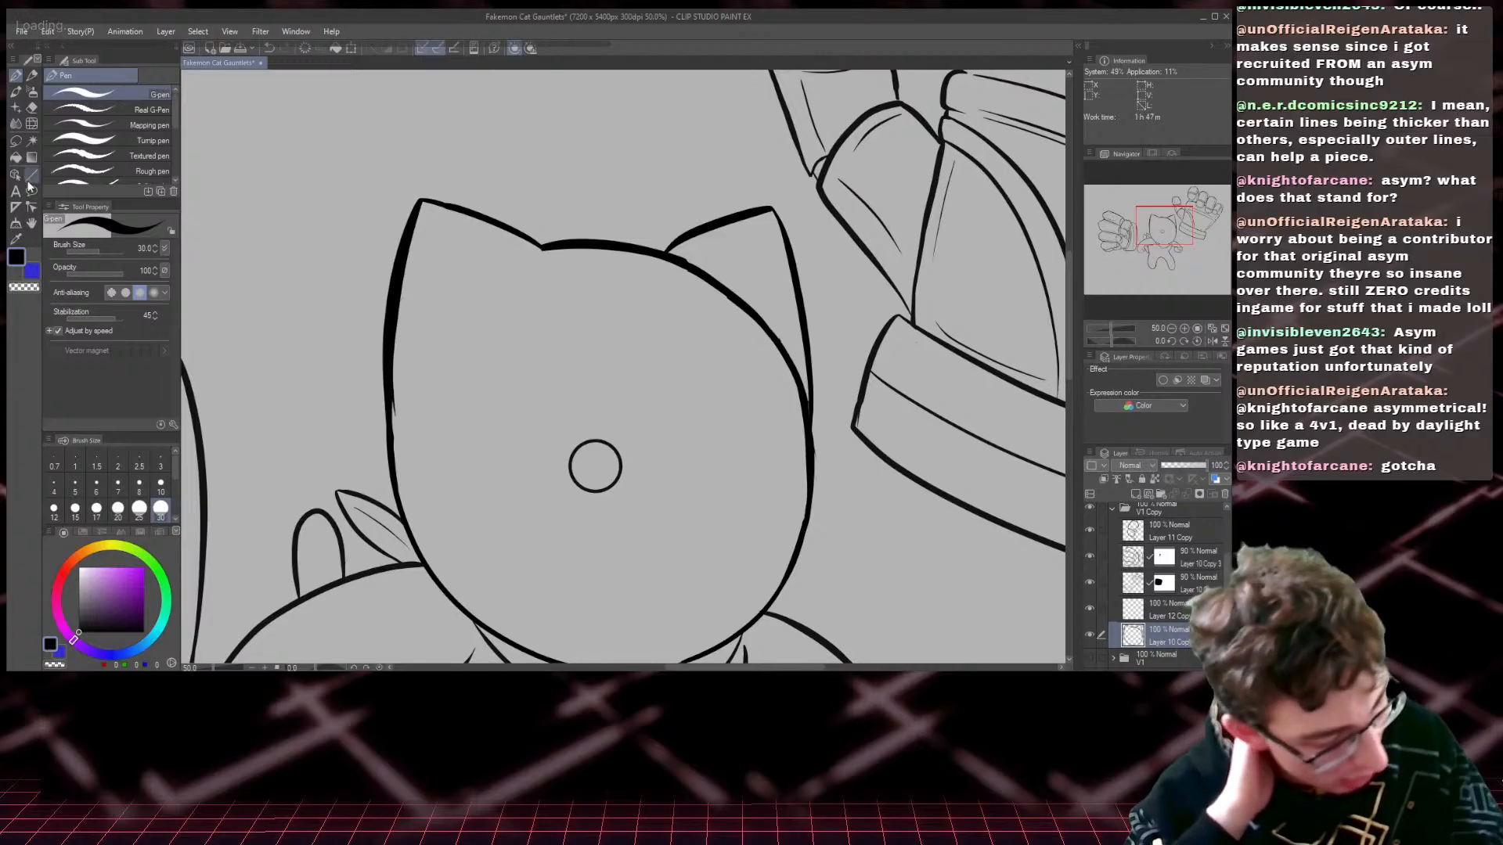
- Erase the remaining pupil circle on the masked Layer 10 Copy 4
click(32, 107)
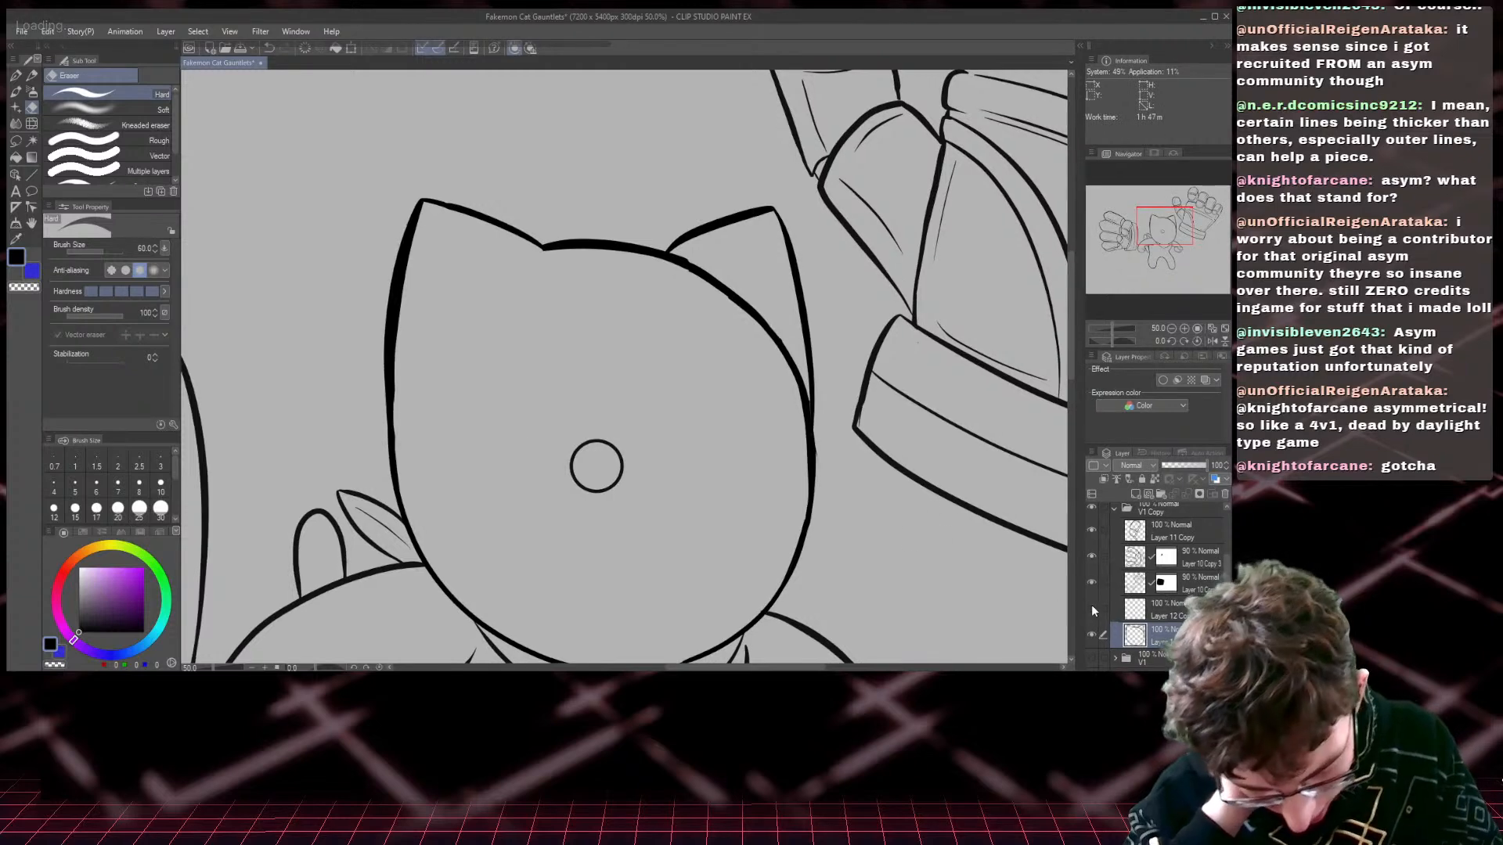
alt+click(1091, 581)
alt+click(1091, 580)
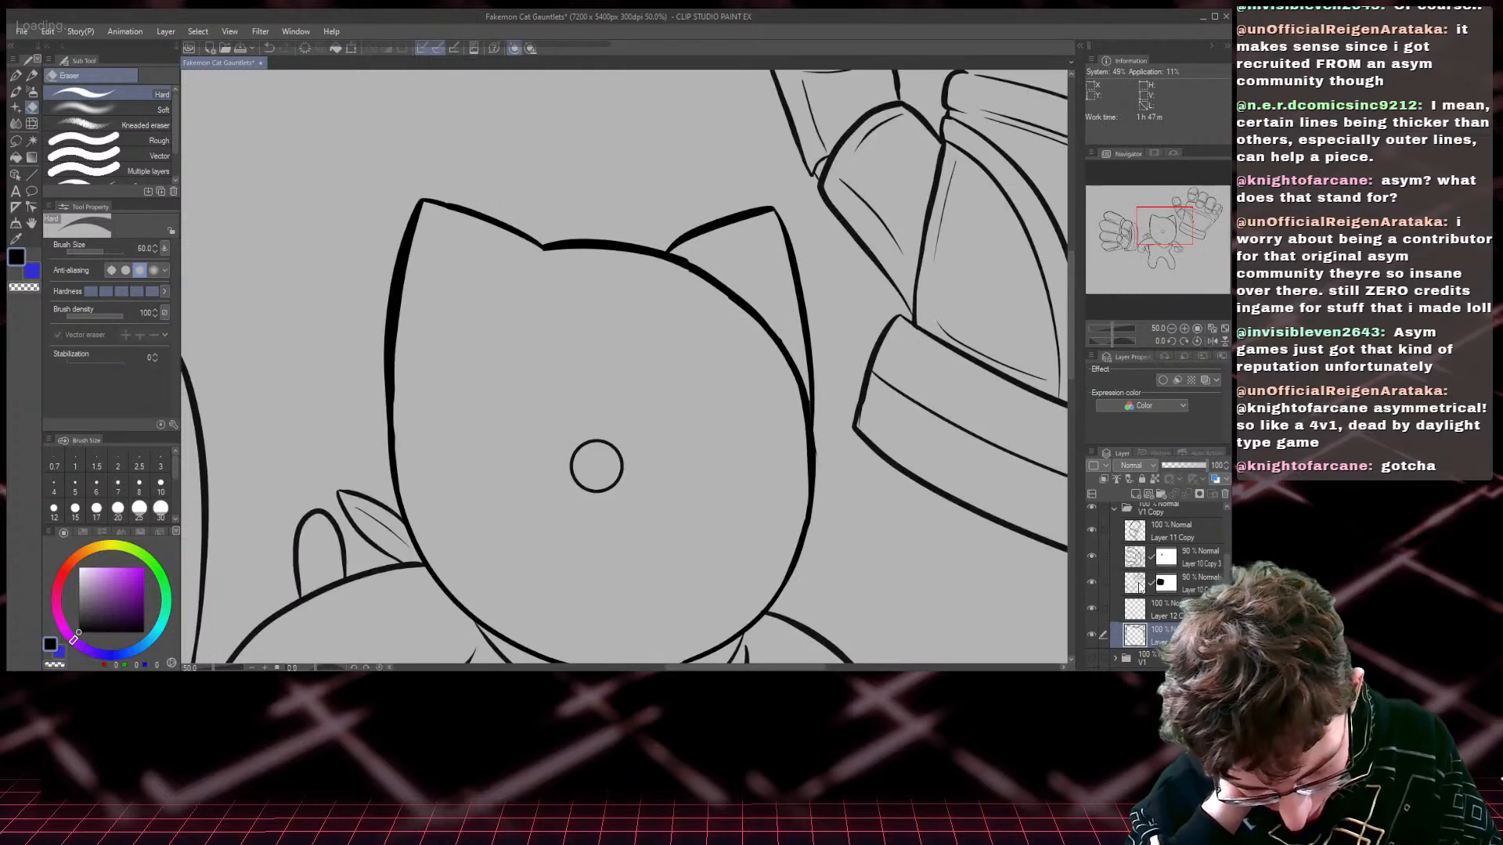
click(1138, 587)
mouse_move(564, 464)
mouse_down()
mouse_move(579, 427)
mouse_move(622, 462)
mouse_up()
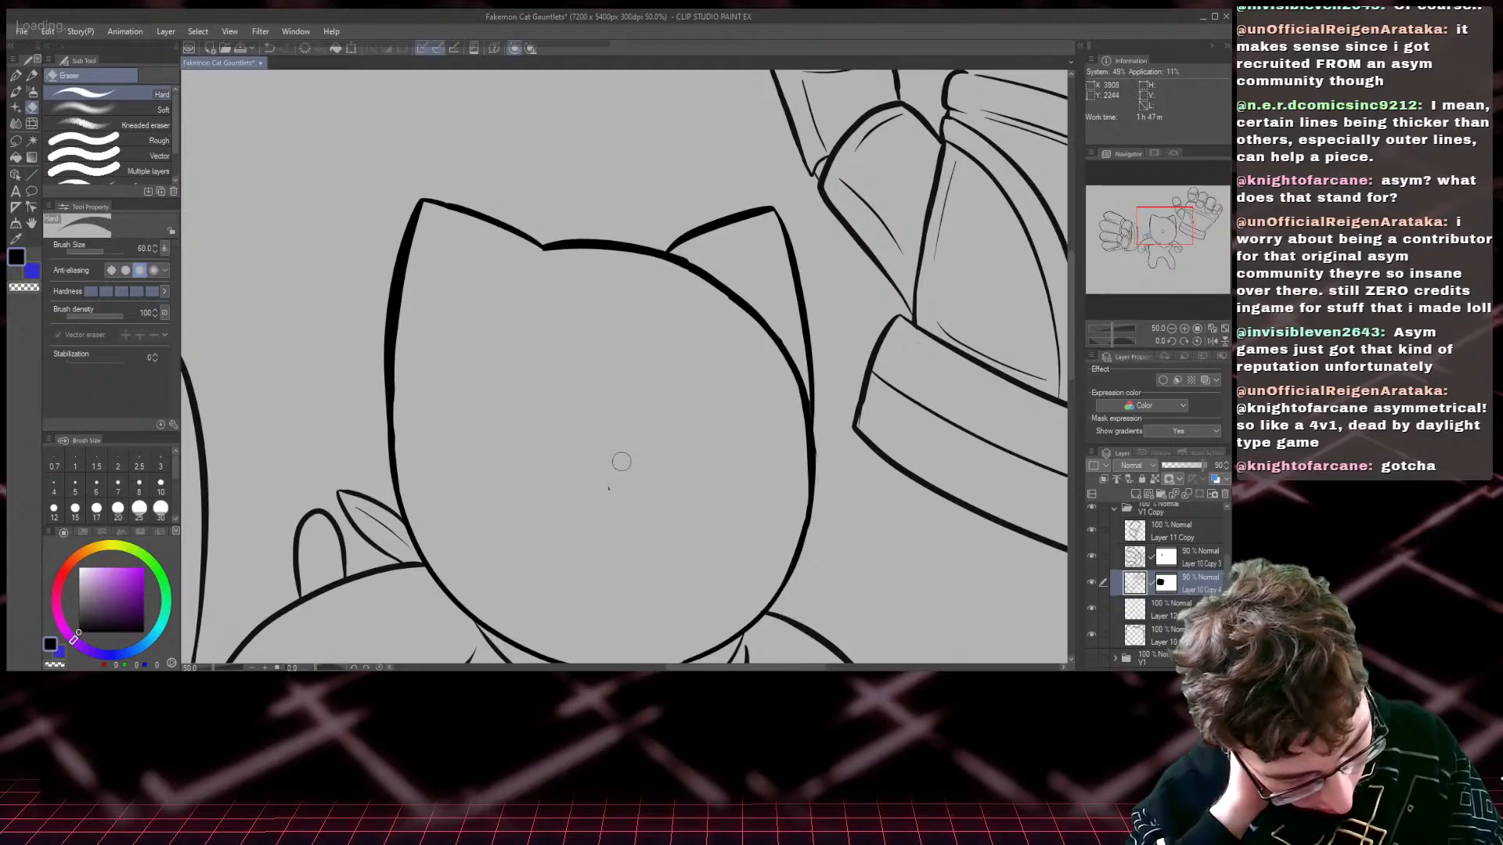
- Draw two narrow, angular, slanted eyes on Layer 10 Copy 5 with the G-pen
click(1129, 640)
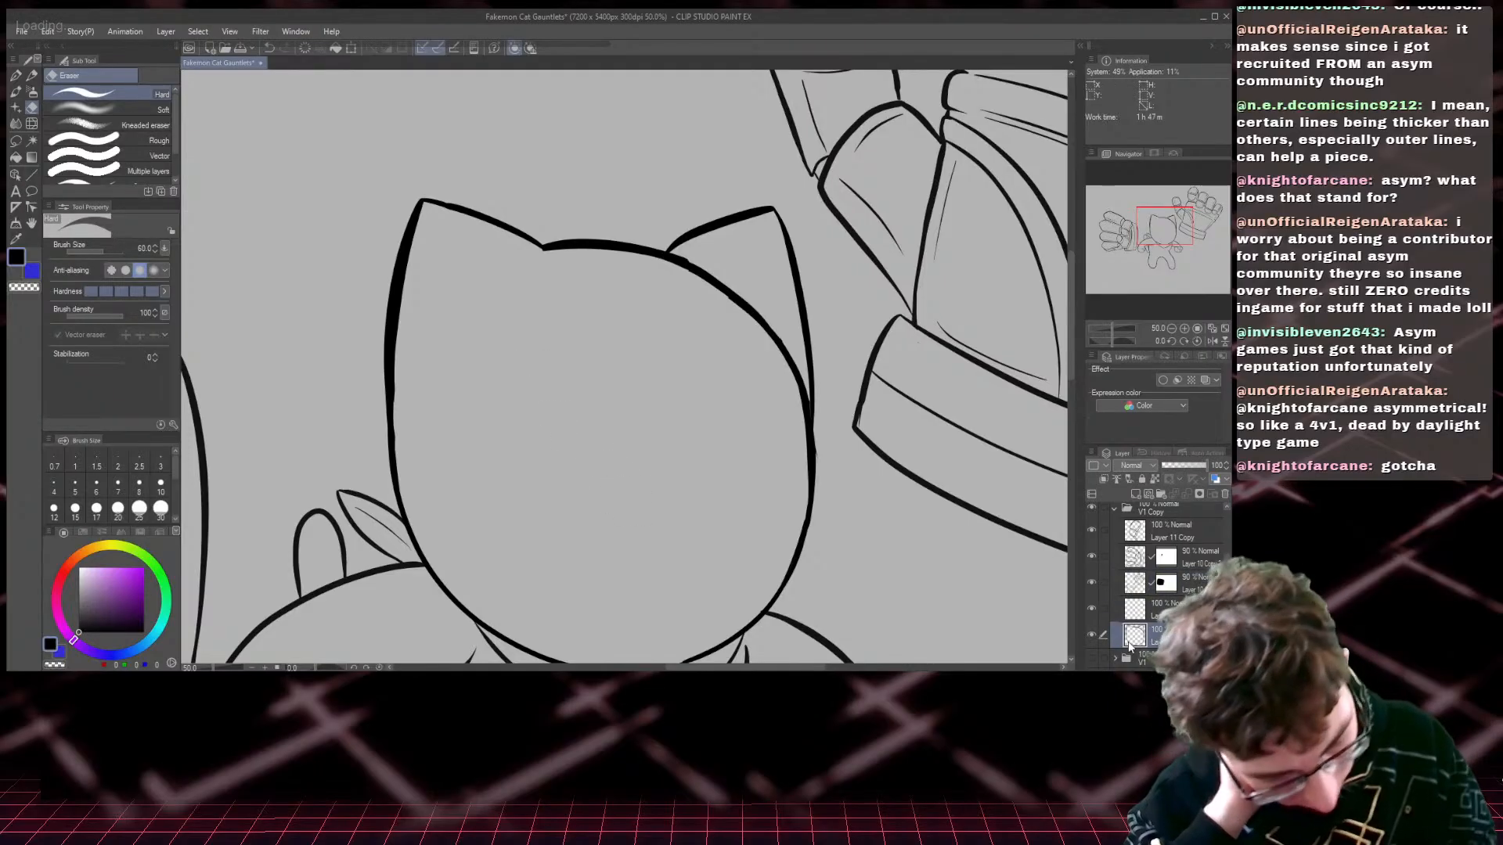
click(15, 75)
drag(610, 429, 480, 403)
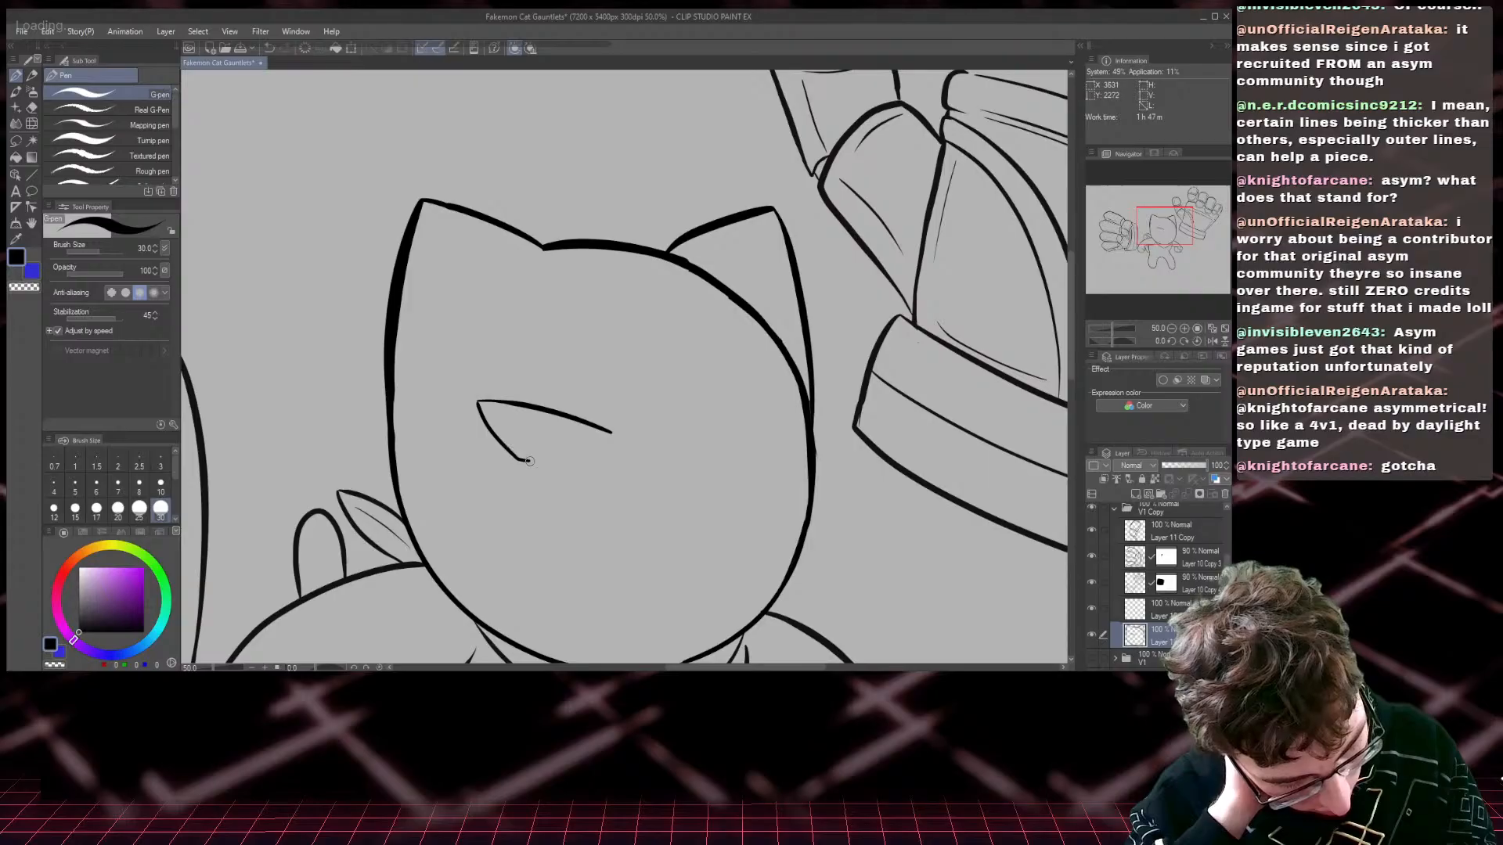
mouse_move(529, 461)
mouse_down()
mouse_move(613, 461)
mouse_move(612, 431)
mouse_up()
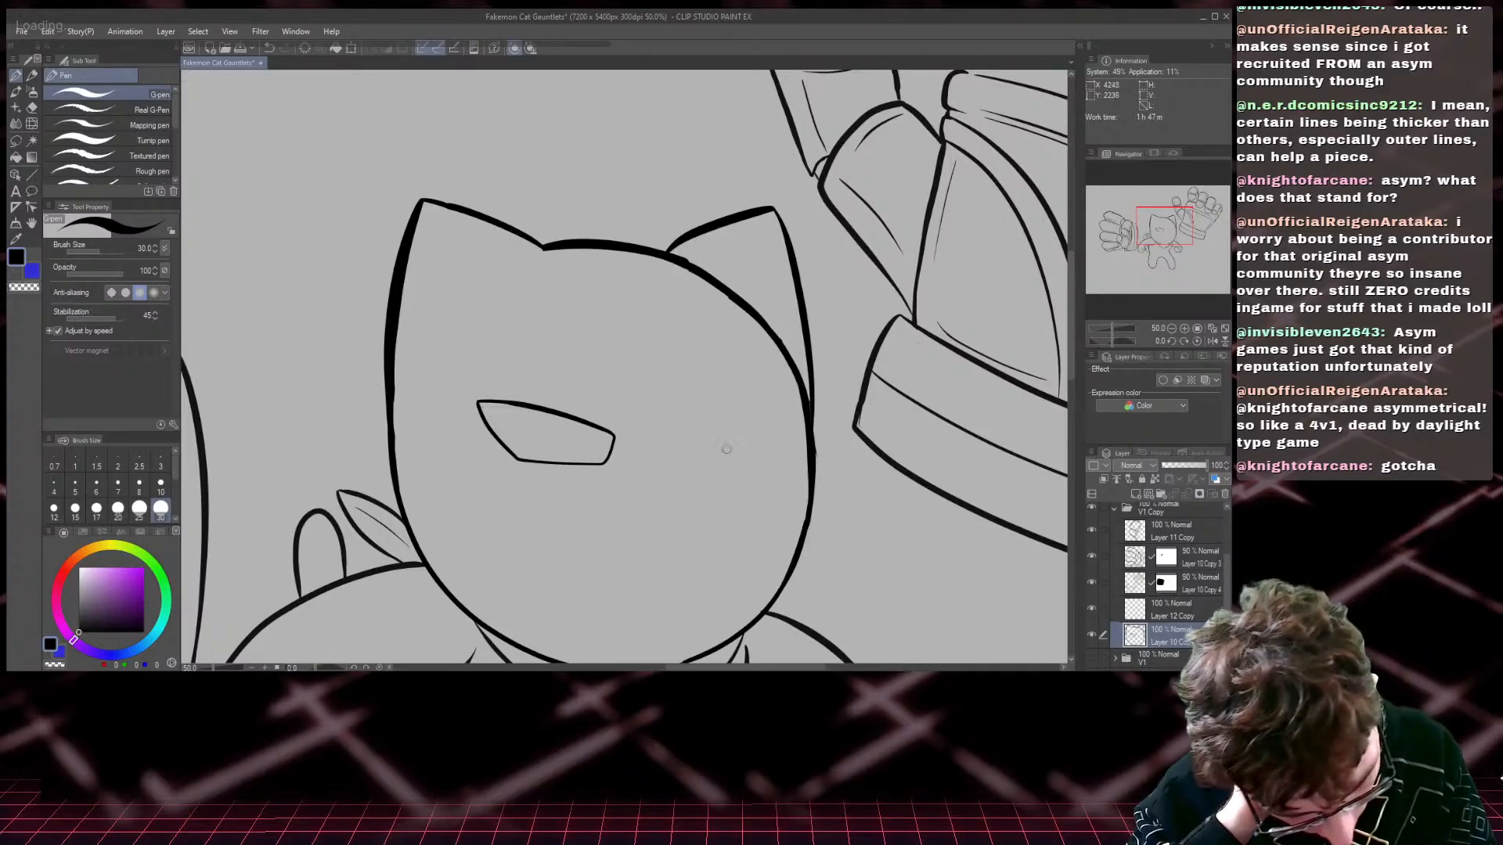
drag(720, 437, 722, 461)
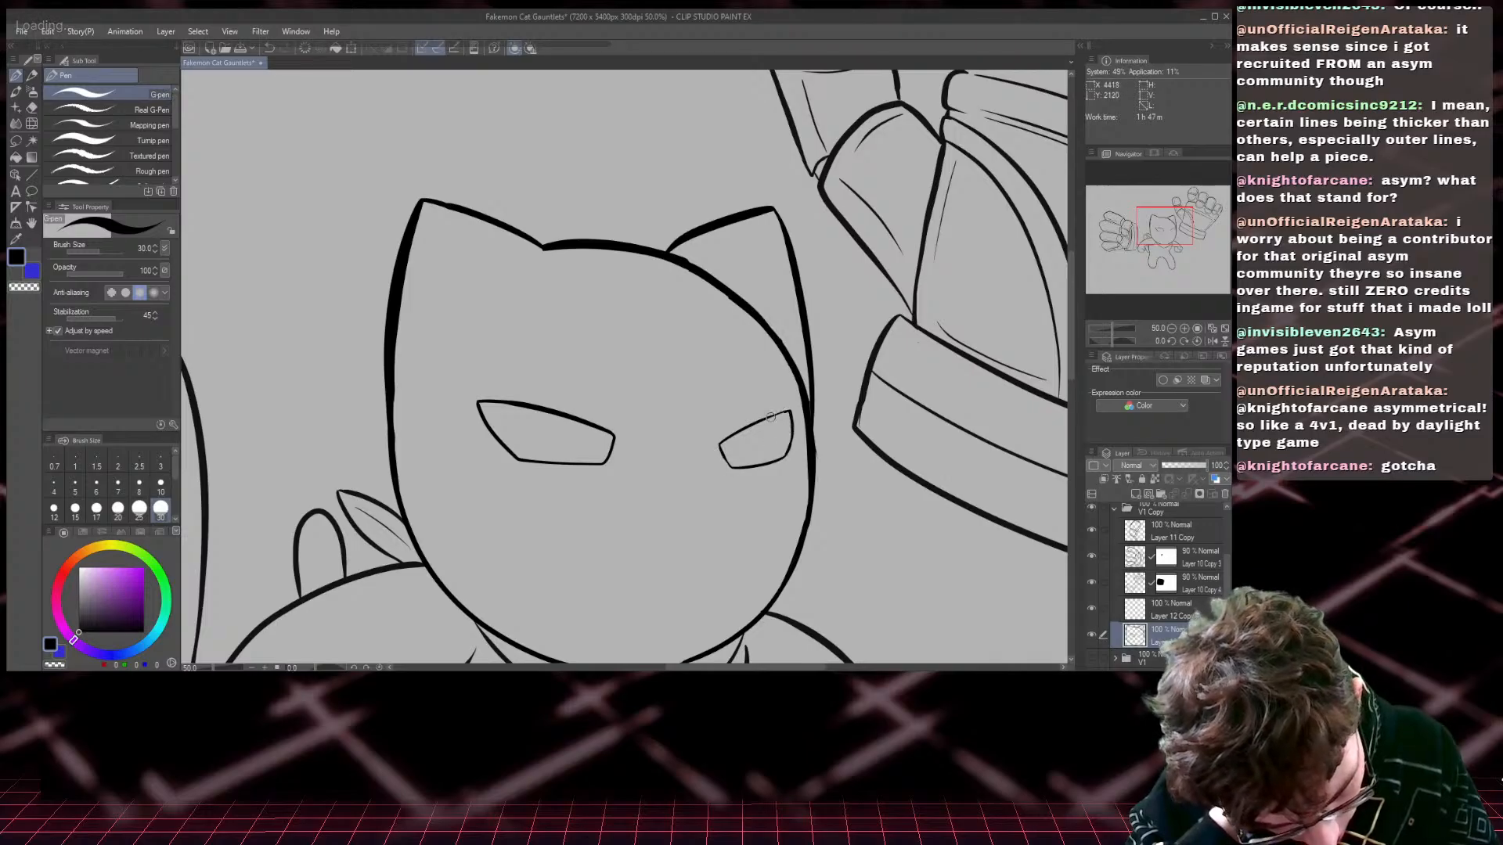
- Lasso the cat's smaller eye on Layer 10 Copy 5 and stretch it slightly wider toward the edge of the face by adjusting its corners
scroll(724, 437, down, 1)
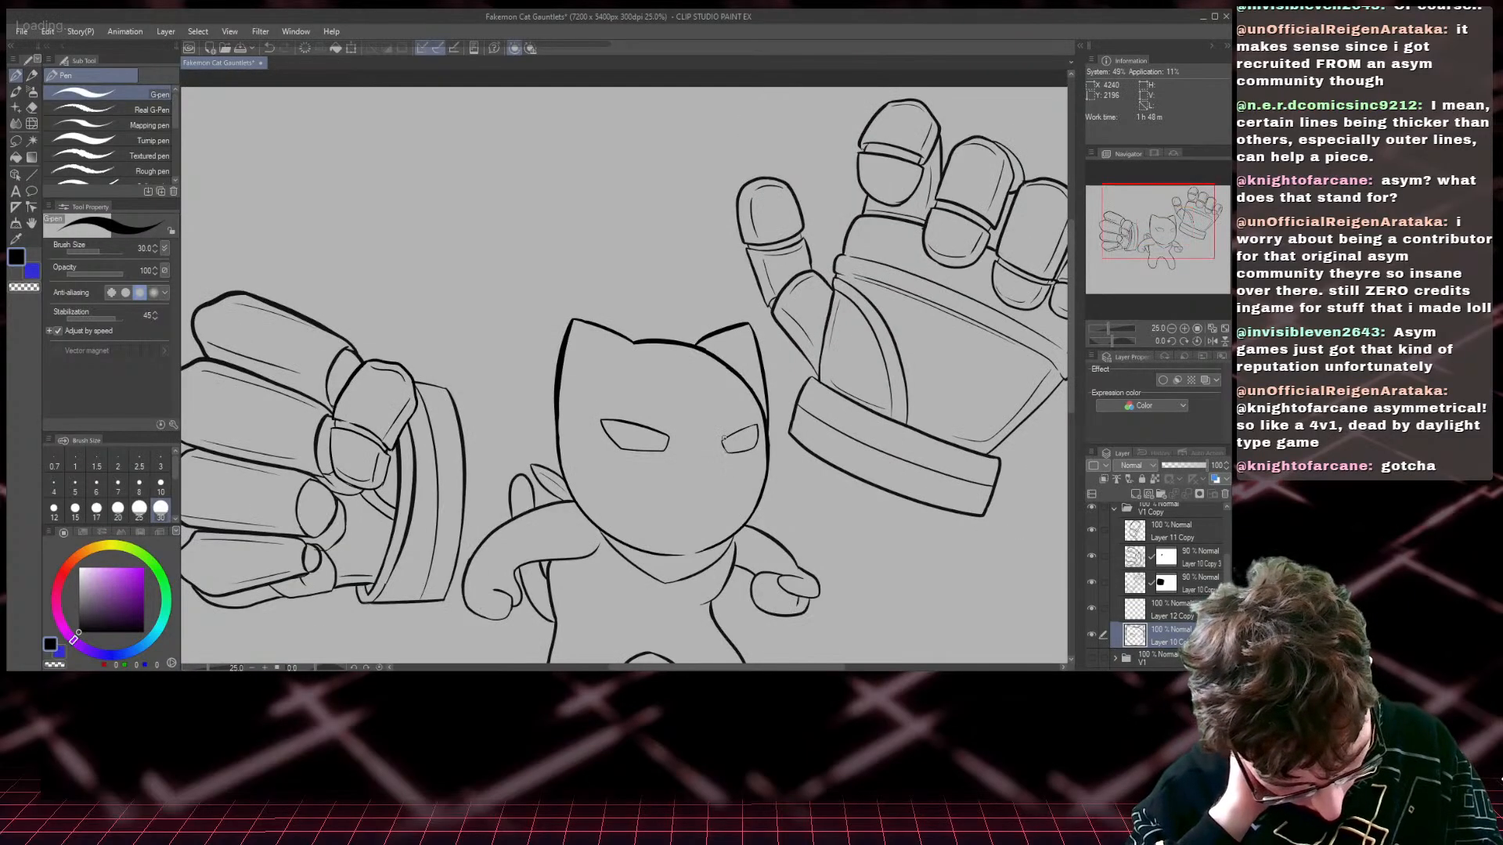
scroll(724, 437, down, 1)
scroll(724, 439, up, 1)
scroll(724, 438, up, 1)
drag(1164, 236, 1172, 233)
scroll(1173, 233, up, 1)
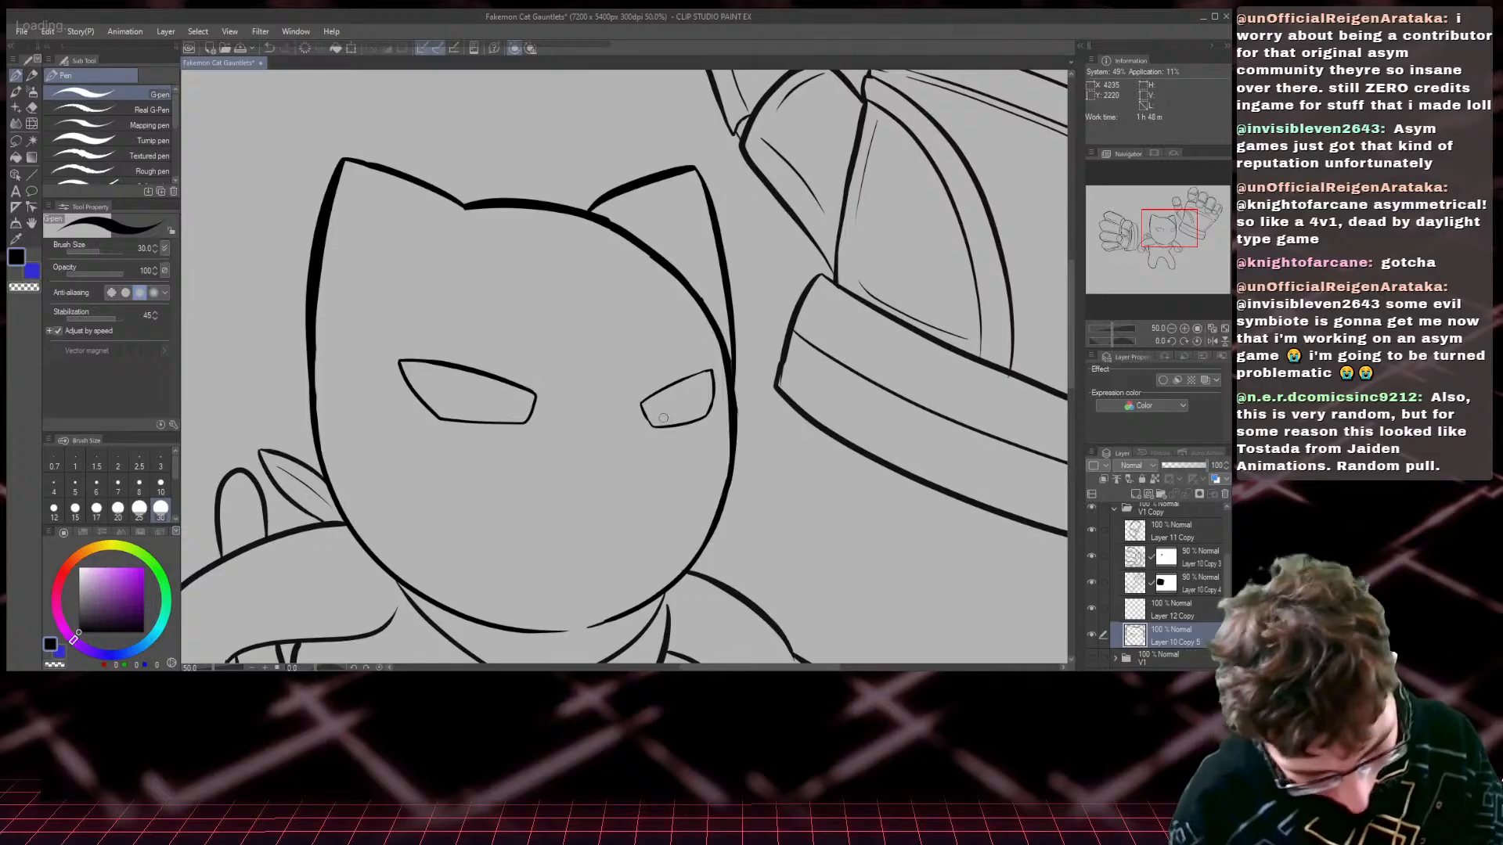
key(m)
mouse_move(645, 448)
mouse_down()
mouse_move(646, 362)
mouse_move(704, 355)
mouse_up()
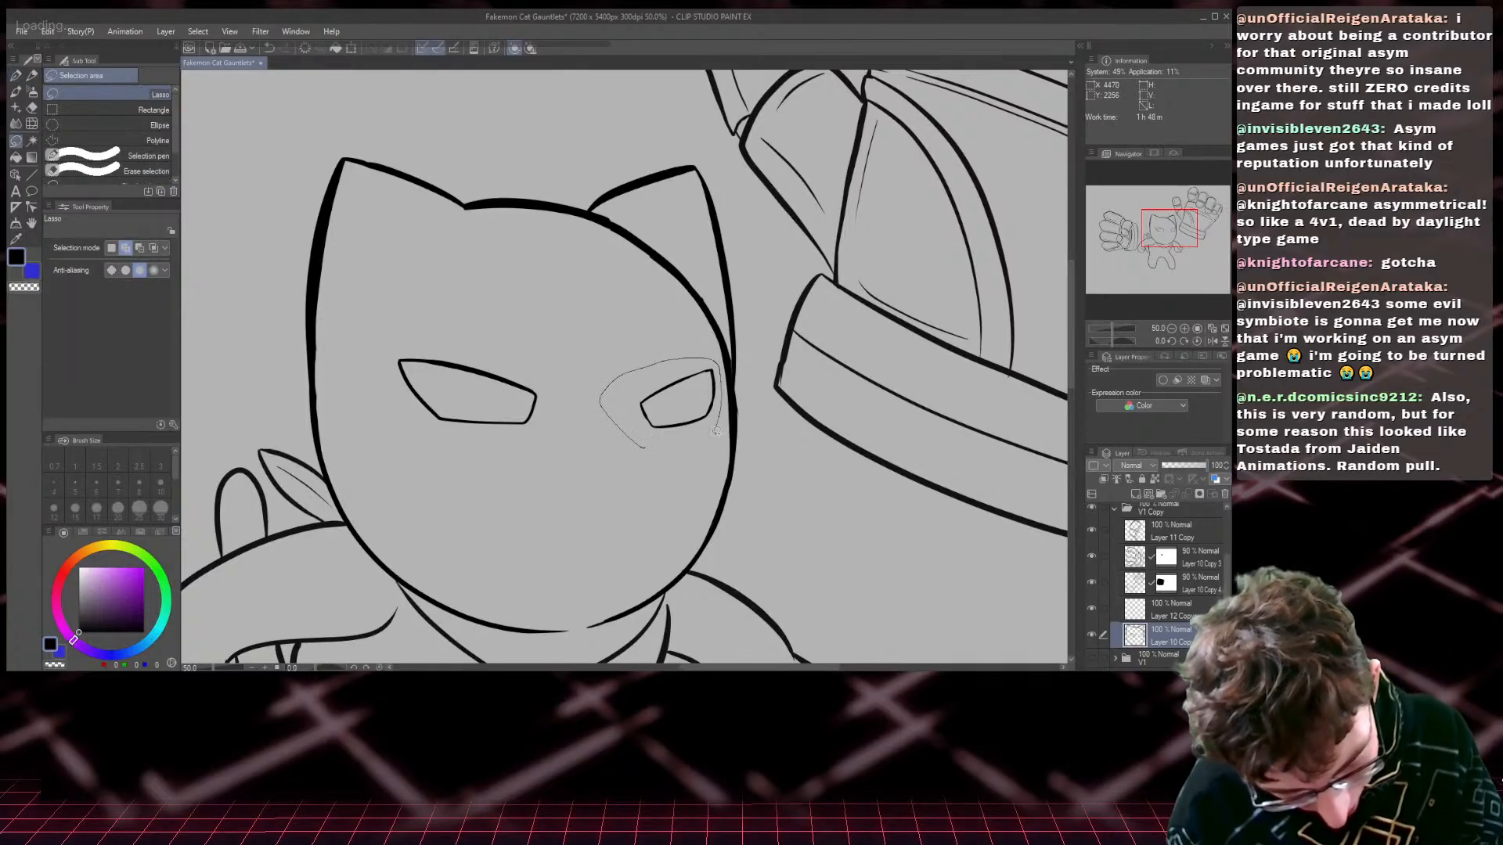
drag(715, 431, 705, 442)
key(ctrl+t)
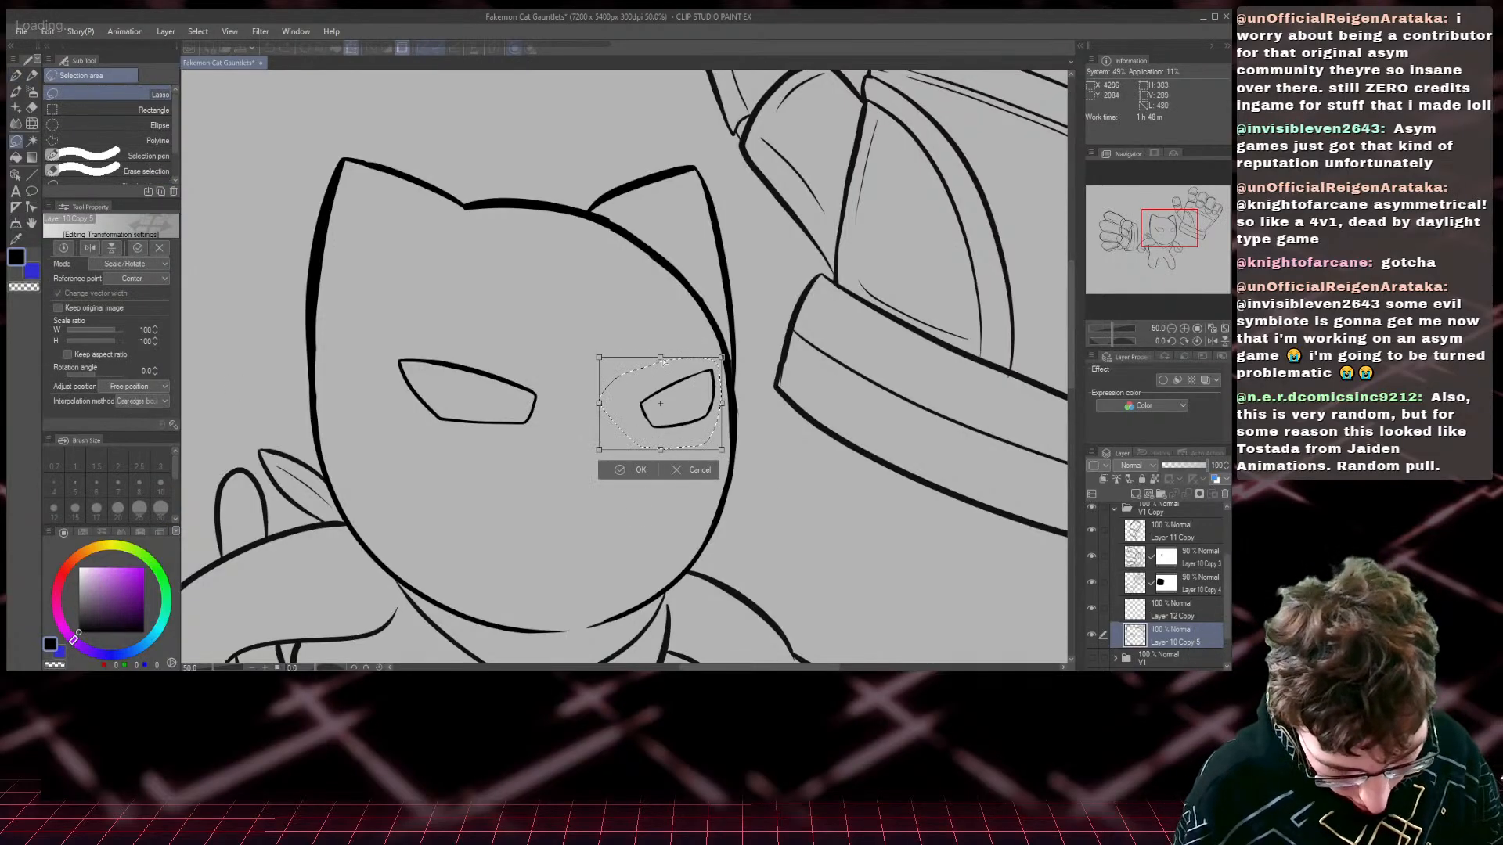
drag(663, 361, 667, 359)
drag(601, 450, 577, 460)
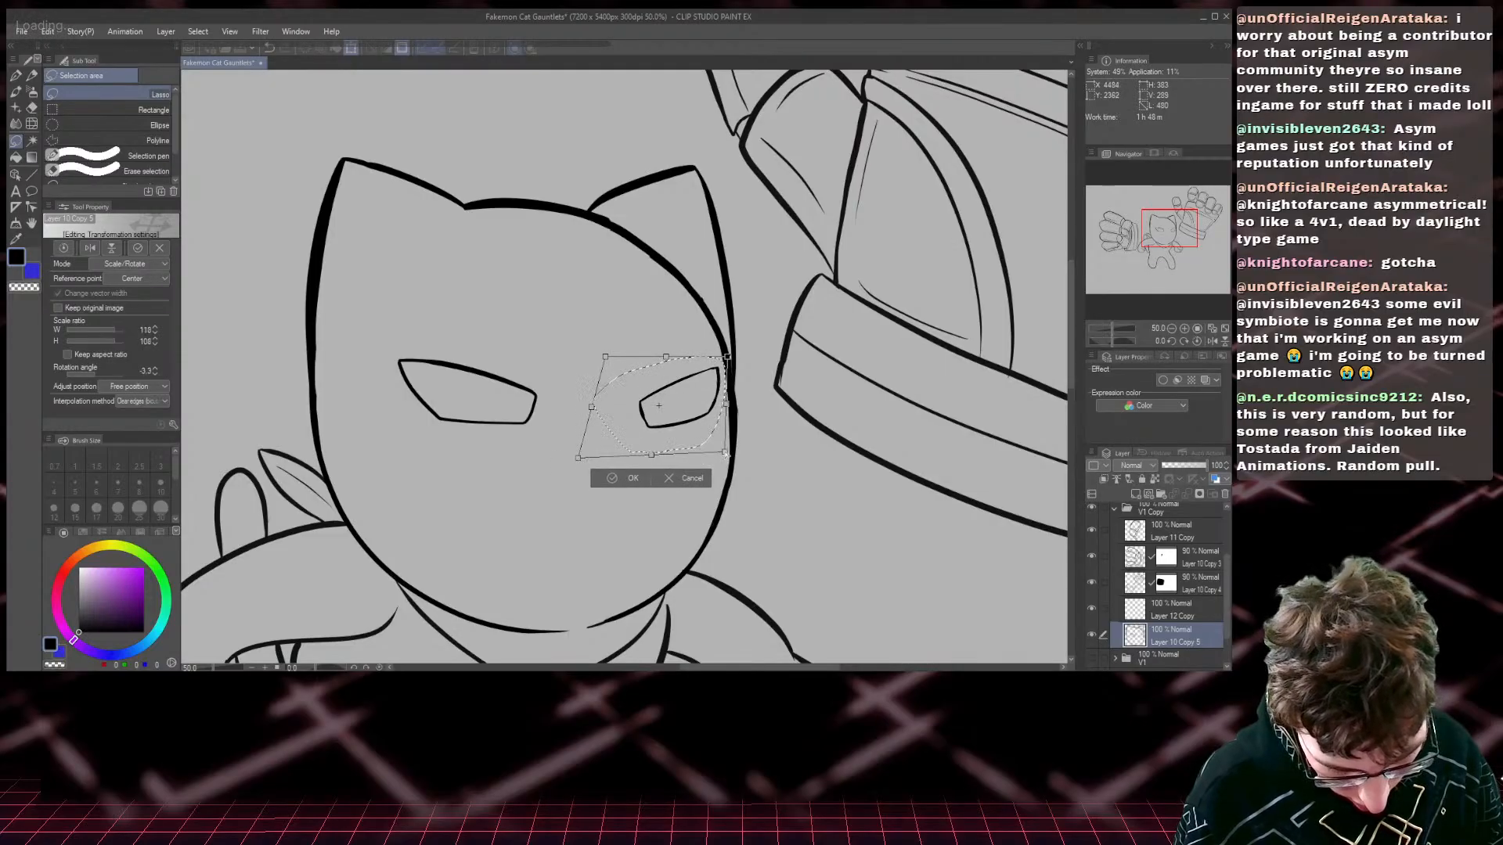
drag(725, 453, 730, 460)
drag(730, 358, 715, 366)
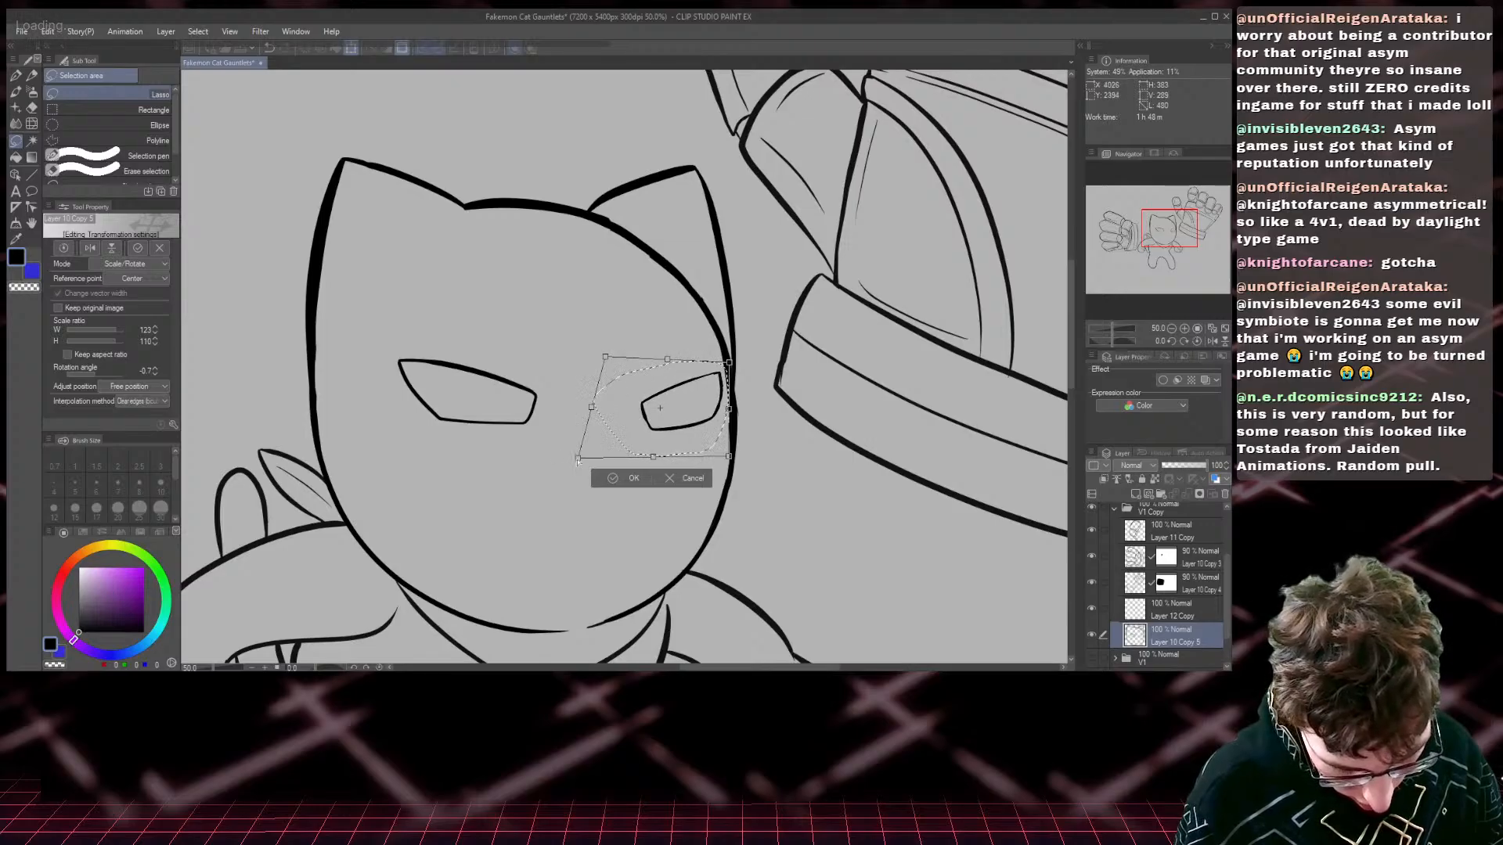
drag(578, 461, 597, 407)
key(Return)
key(ctrl+d)
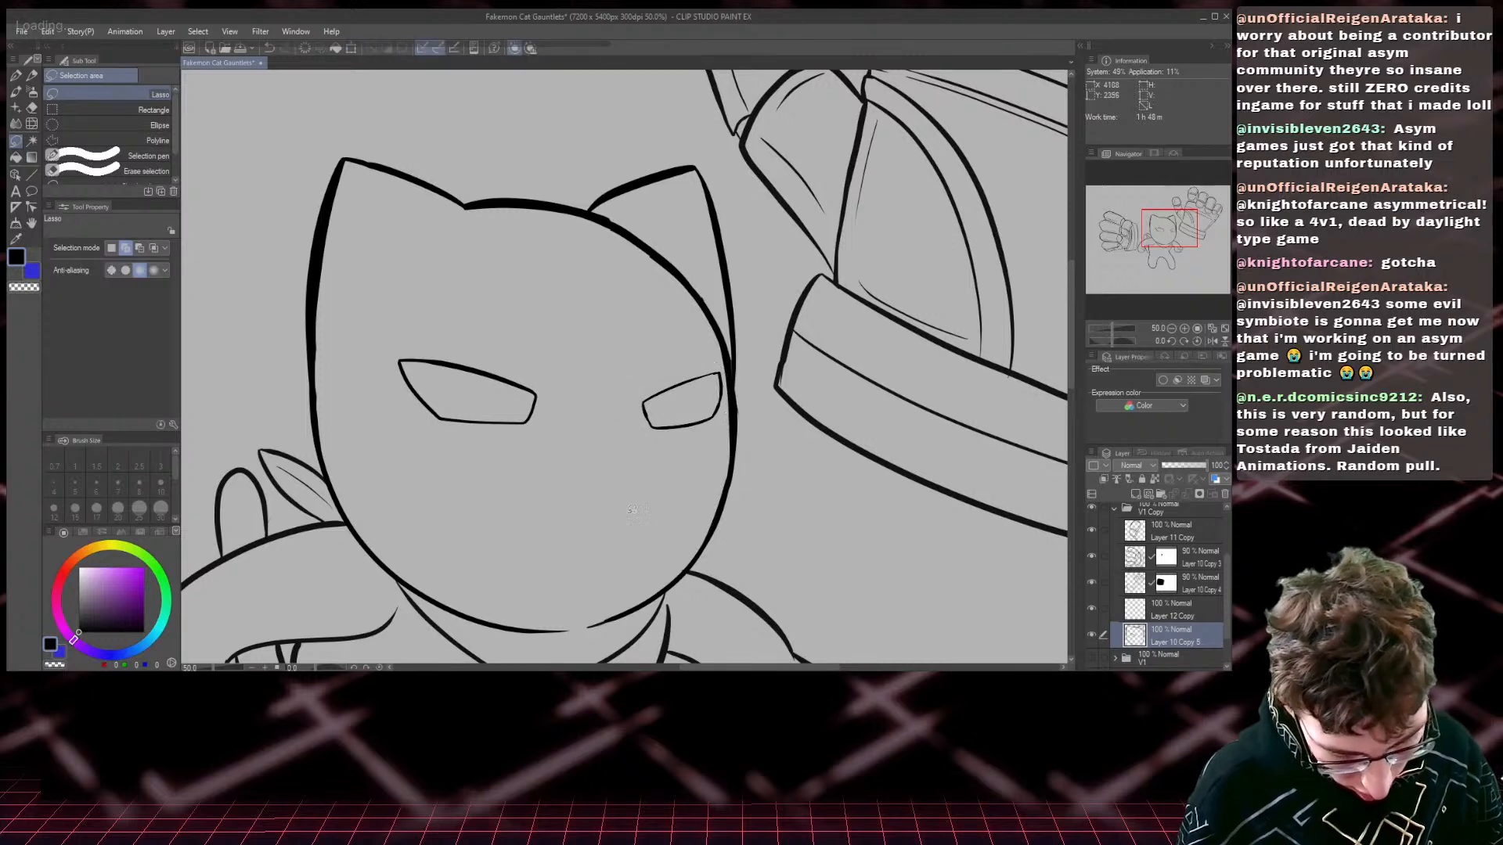
- Add short overlapping G-pen strokes extending the head outline inward at both ends of the larger ear's base
key(ctrl+0)
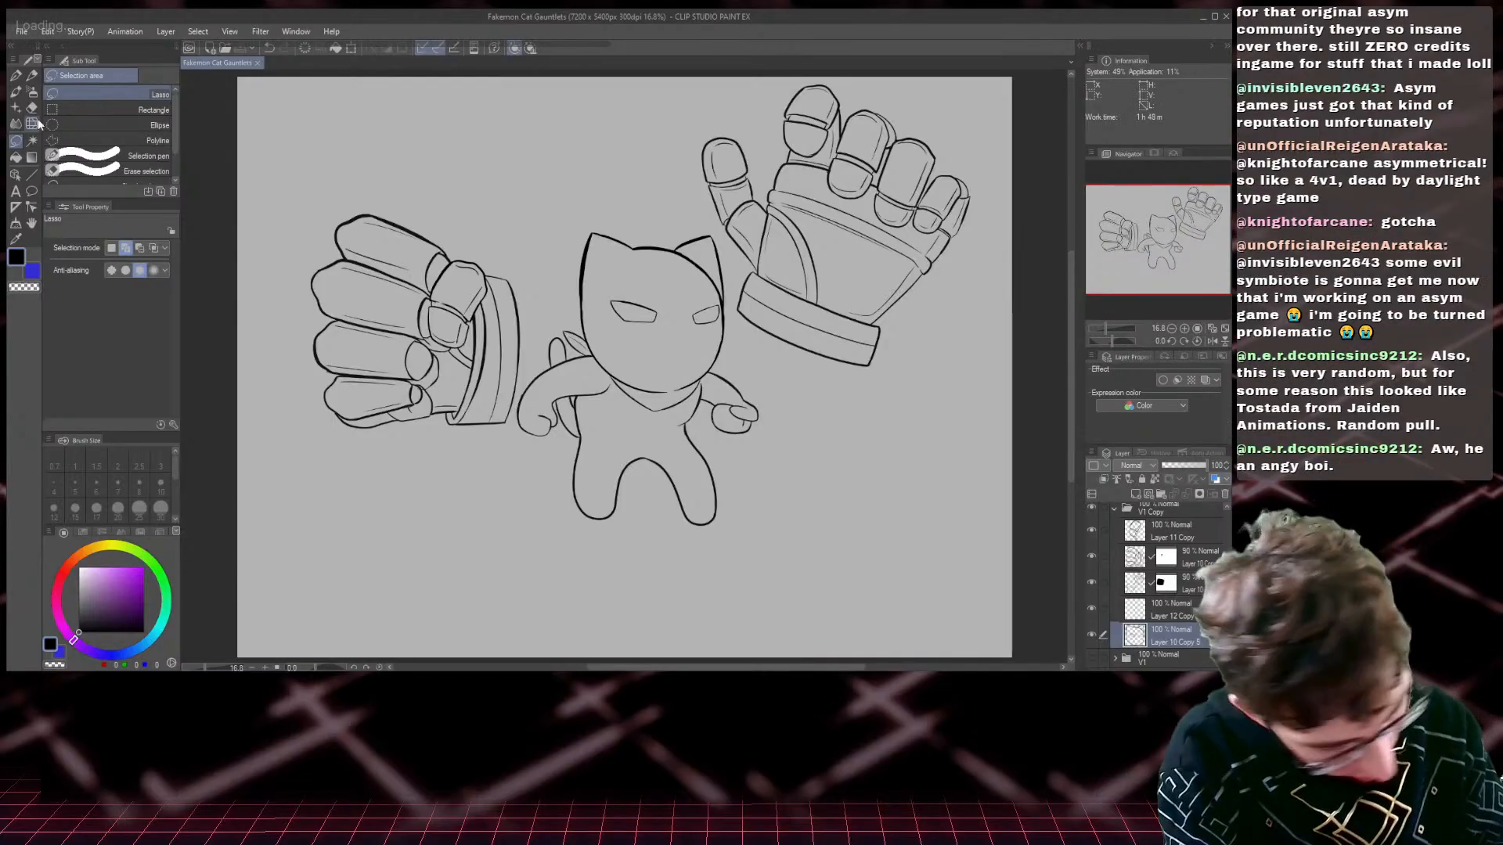
click(15, 76)
key(ctrl+plus)
key(ctrl+plus)
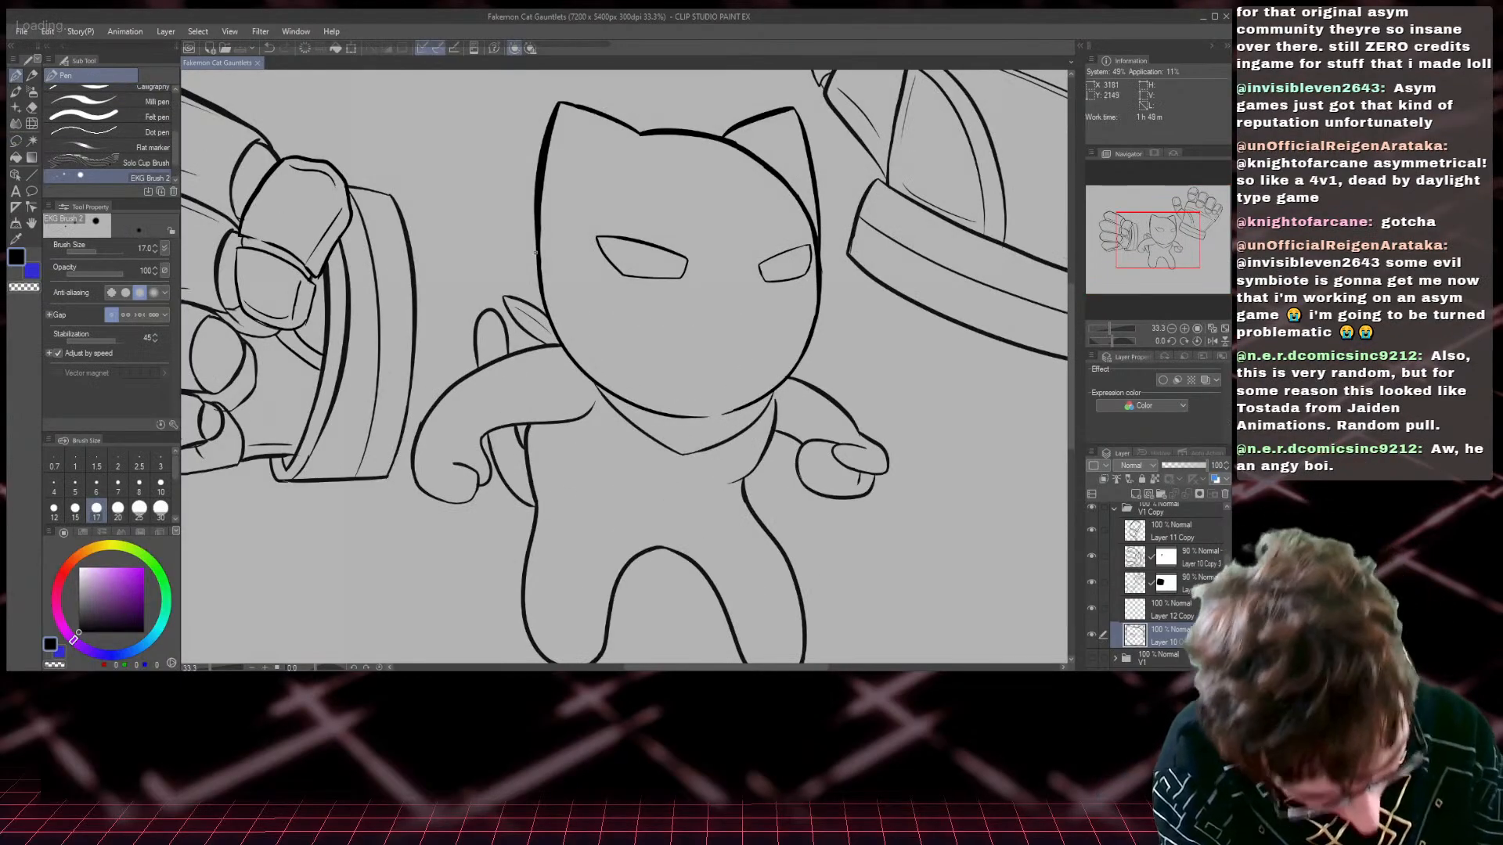
drag(540, 231, 541, 235)
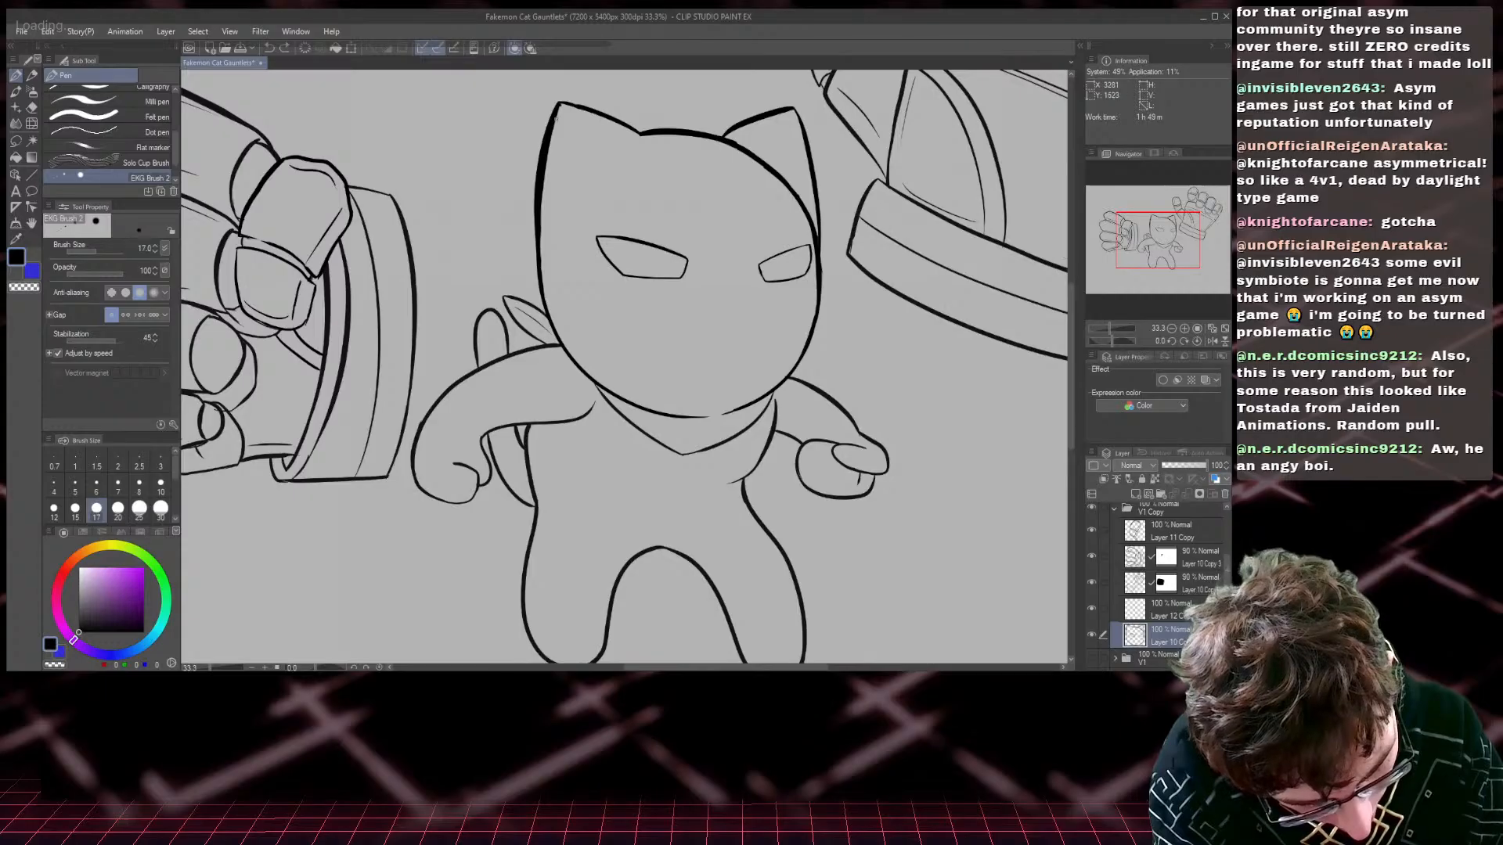
mouse_move(556, 119)
mouse_down()
mouse_move(543, 232)
mouse_move(561, 339)
mouse_up()
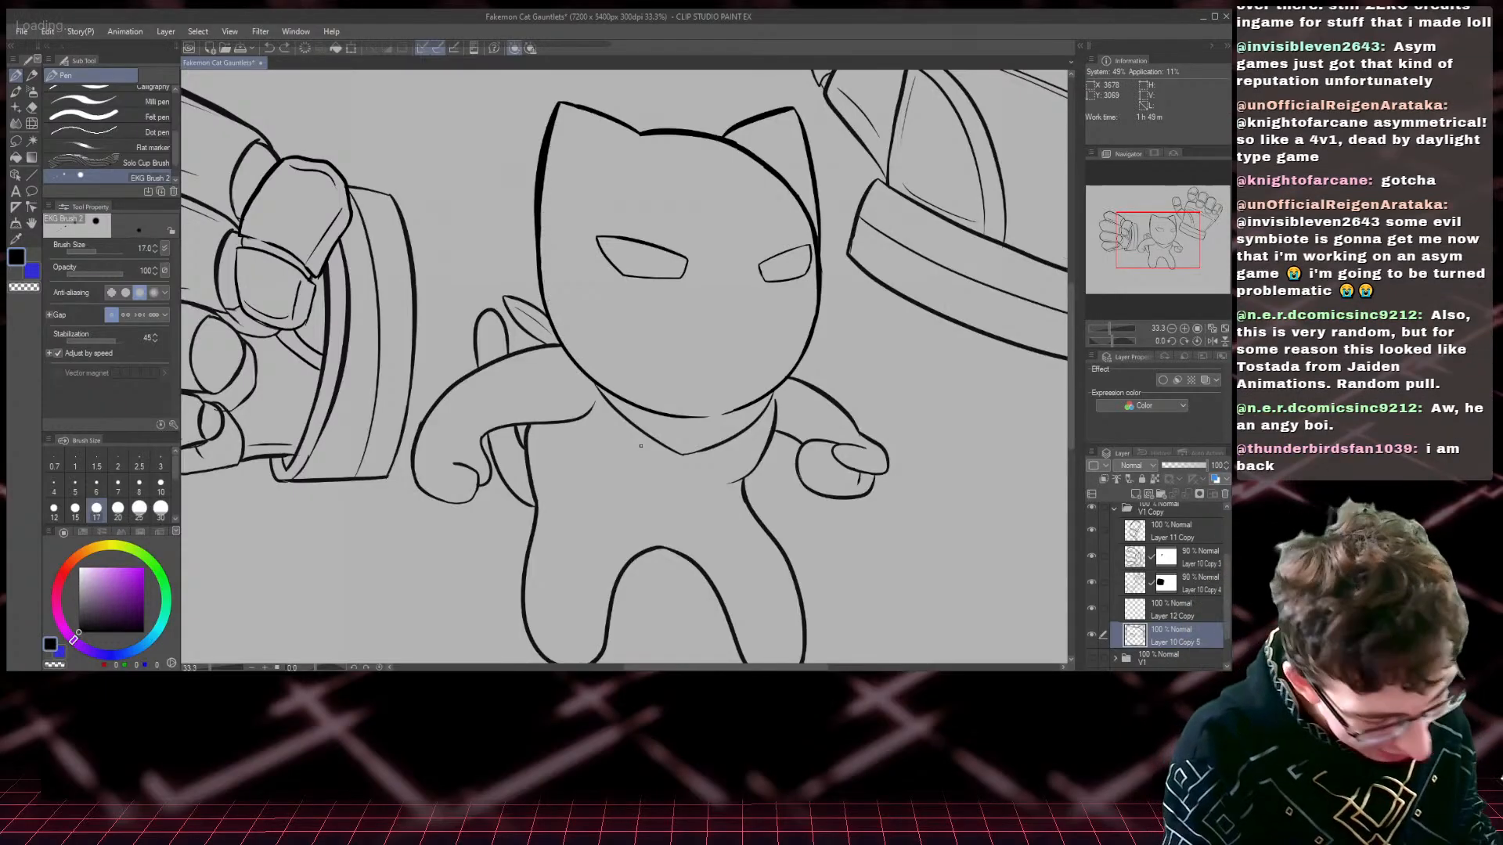
scroll(171, 116, up, 5)
click(120, 95)
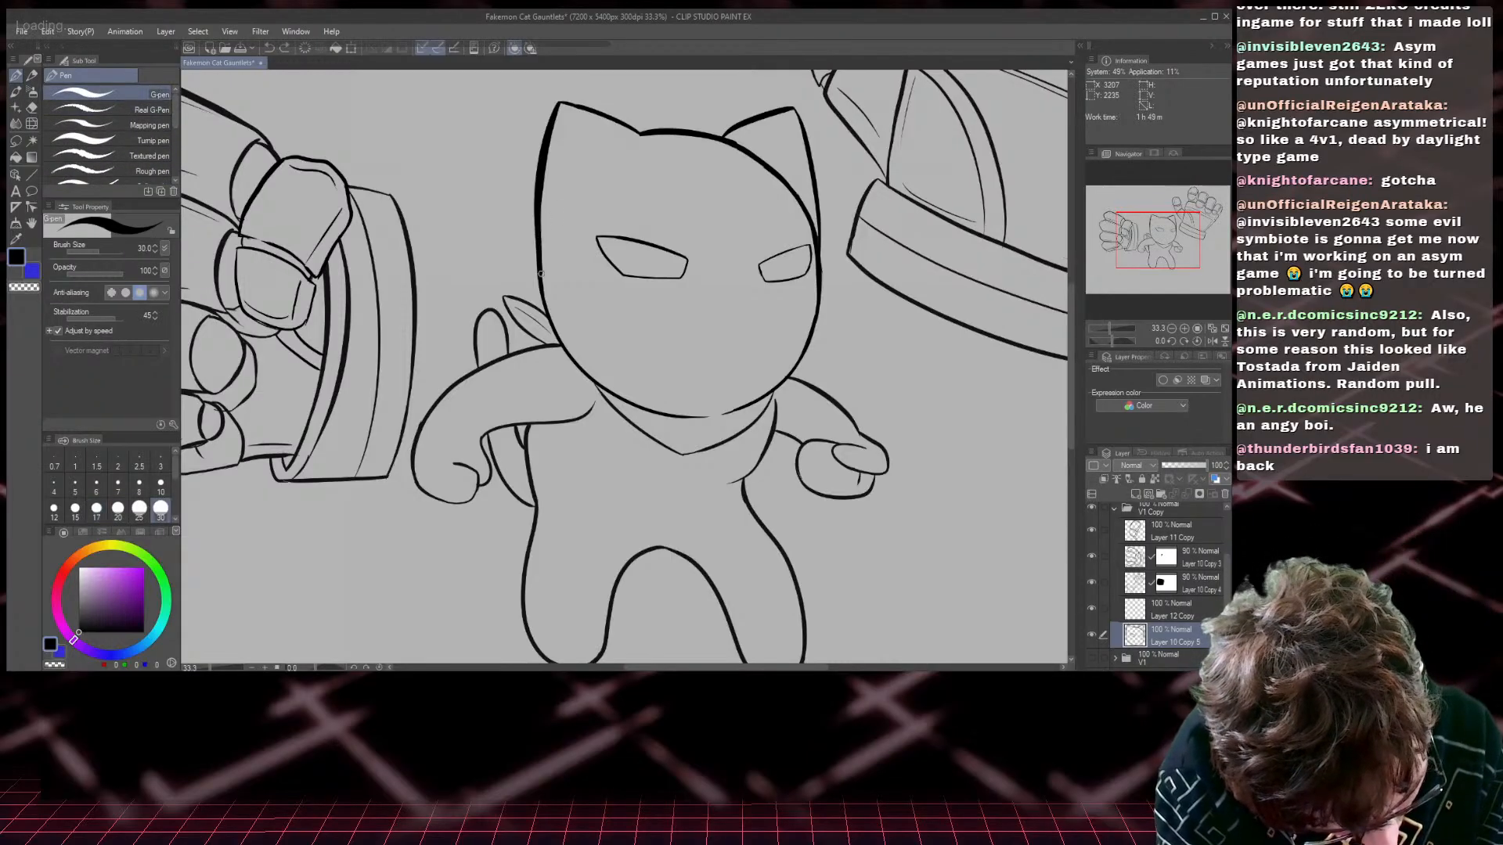
drag(541, 274, 545, 300)
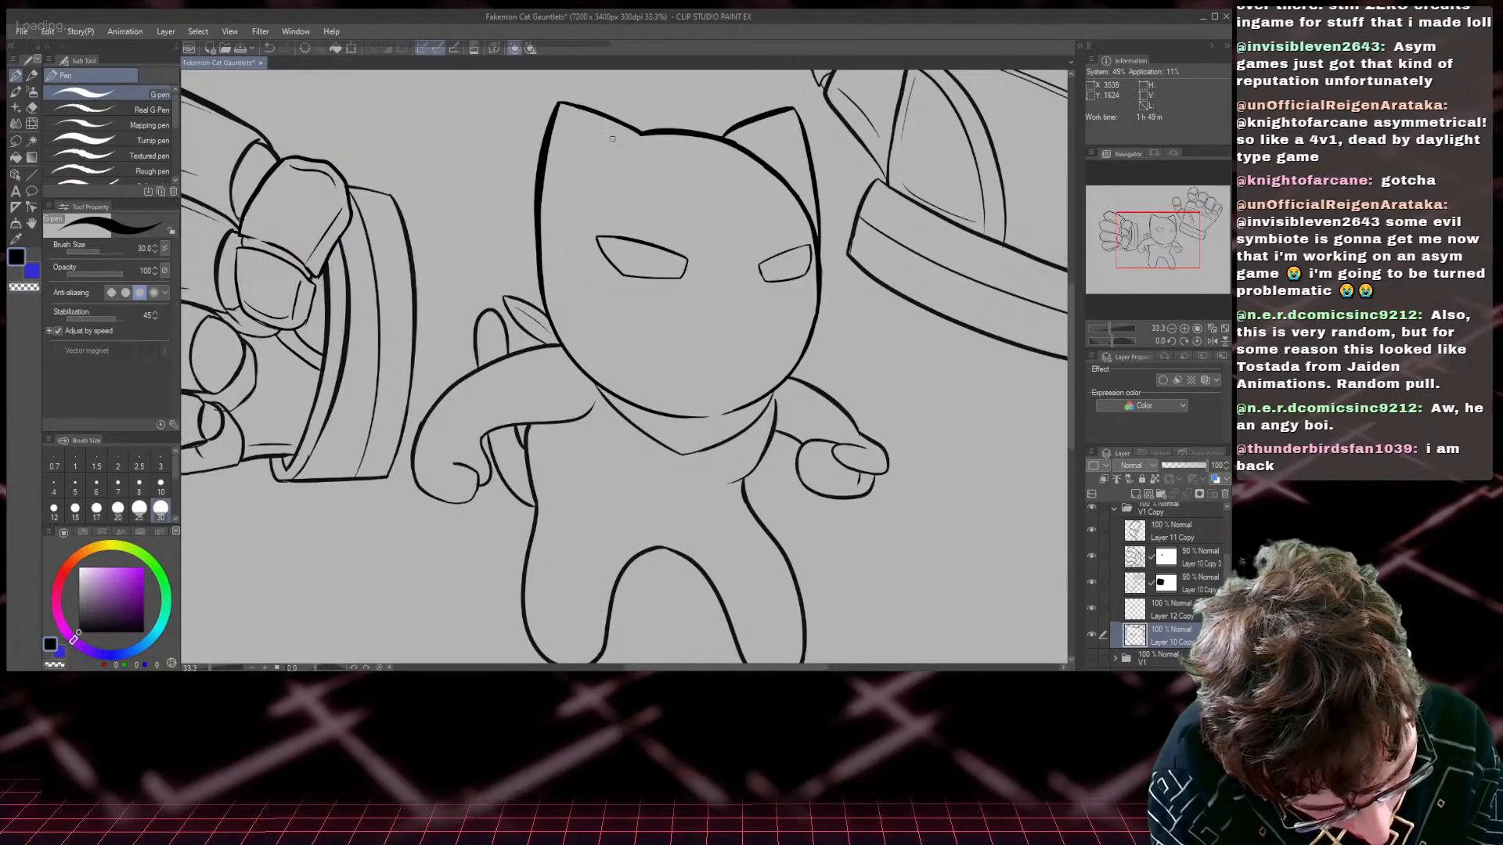
drag(620, 143, 638, 134)
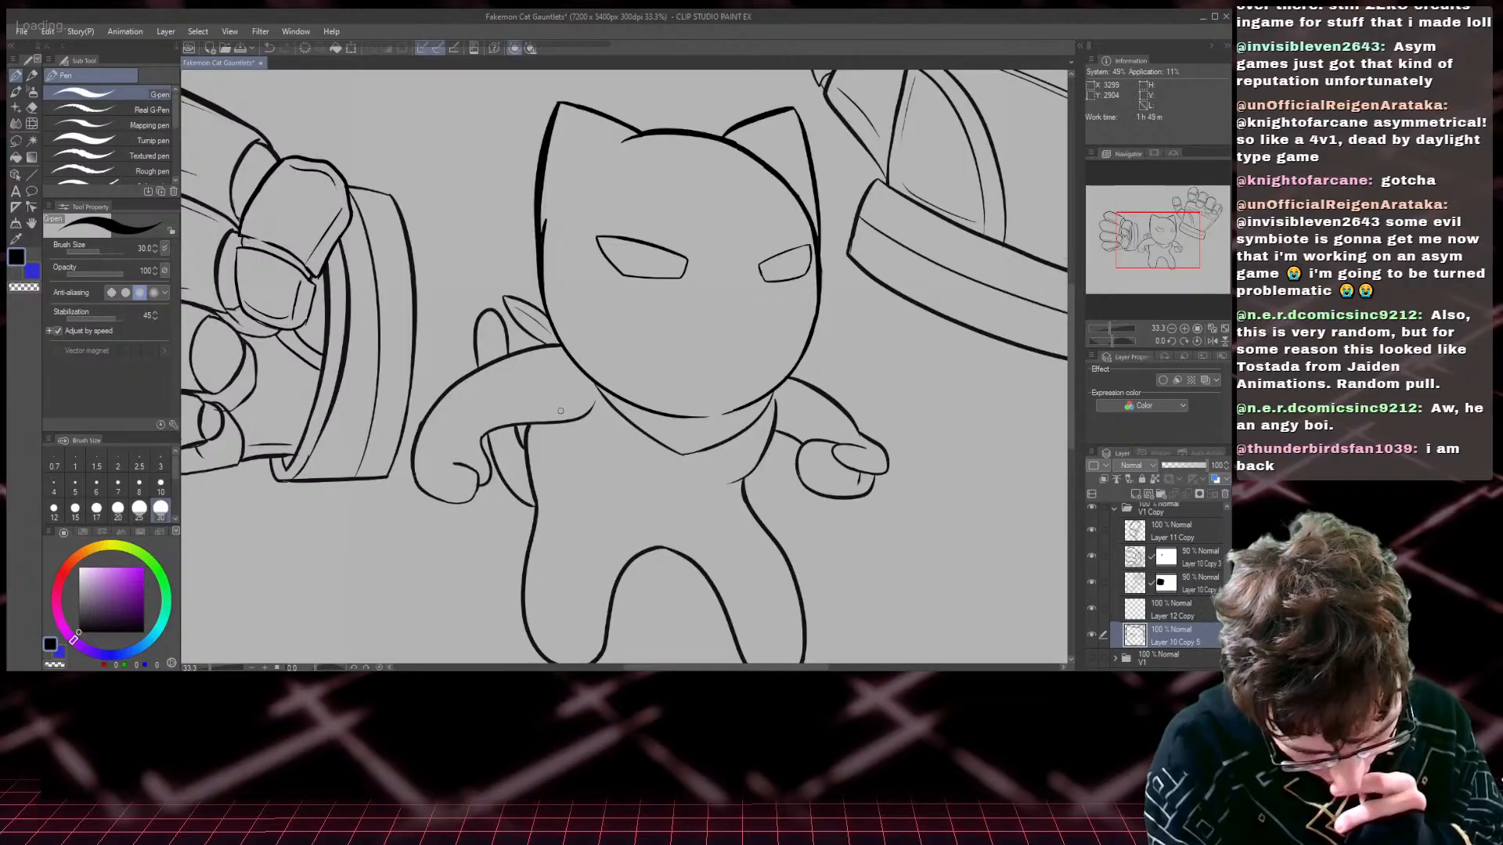
- Draw a circular pupil over the upper lid of each eye on Layer 12 Copy with the G-pen
scroll(560, 410, up, 1)
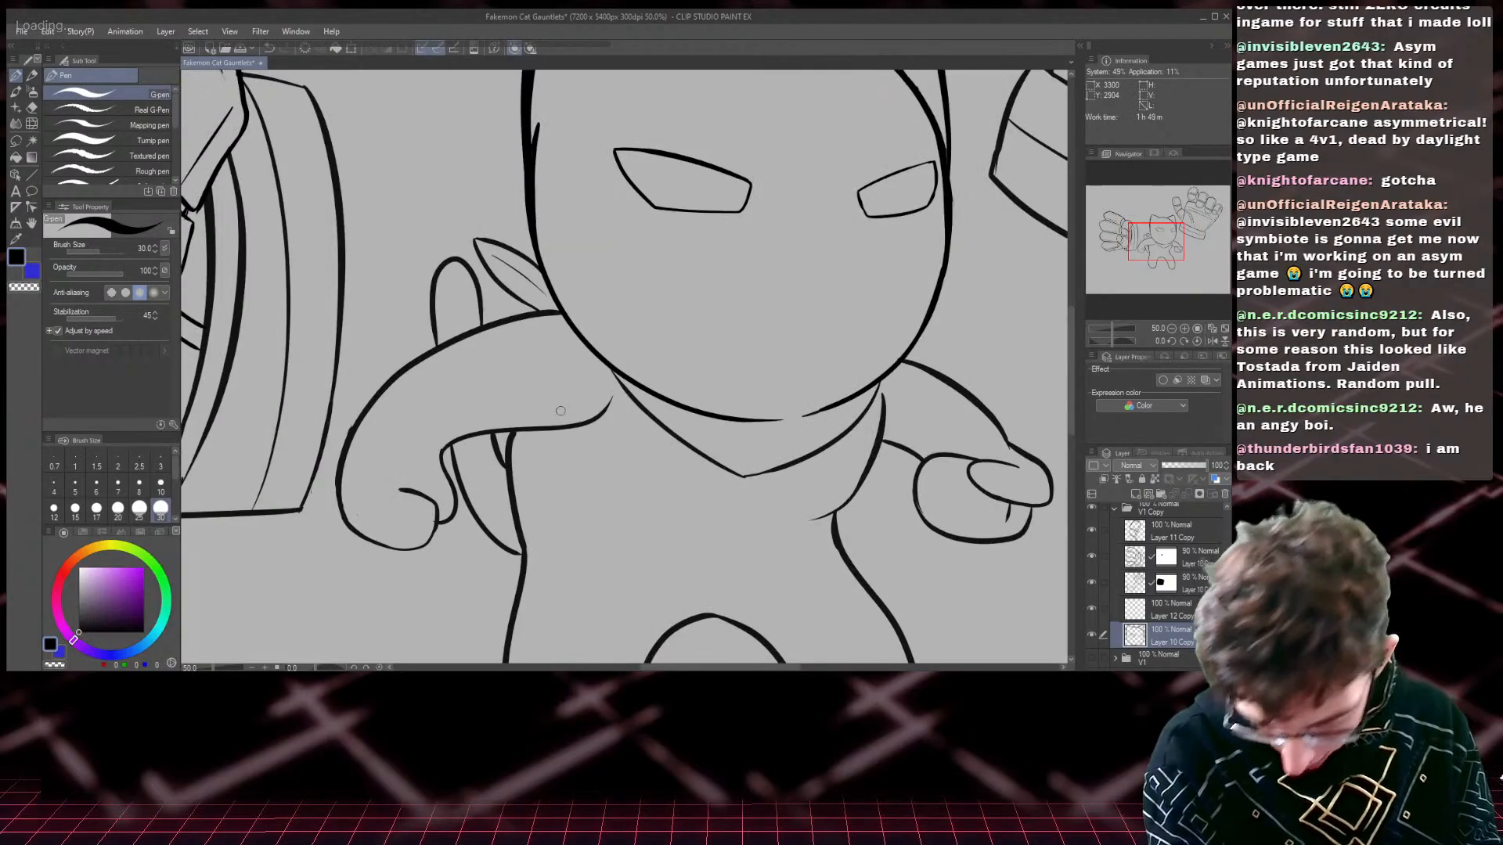
click(1130, 609)
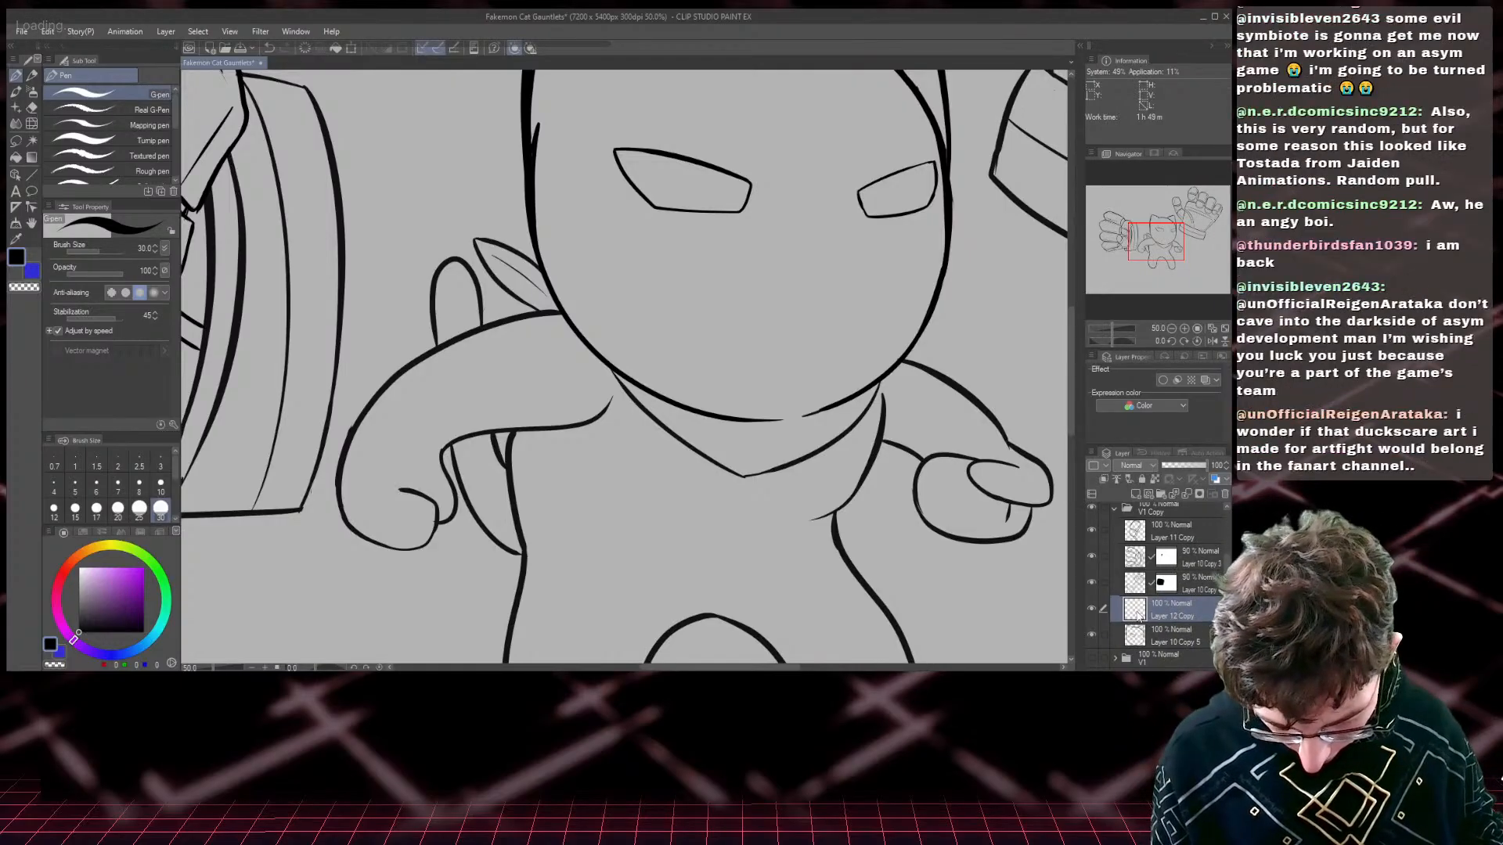
drag(1147, 232, 1150, 227)
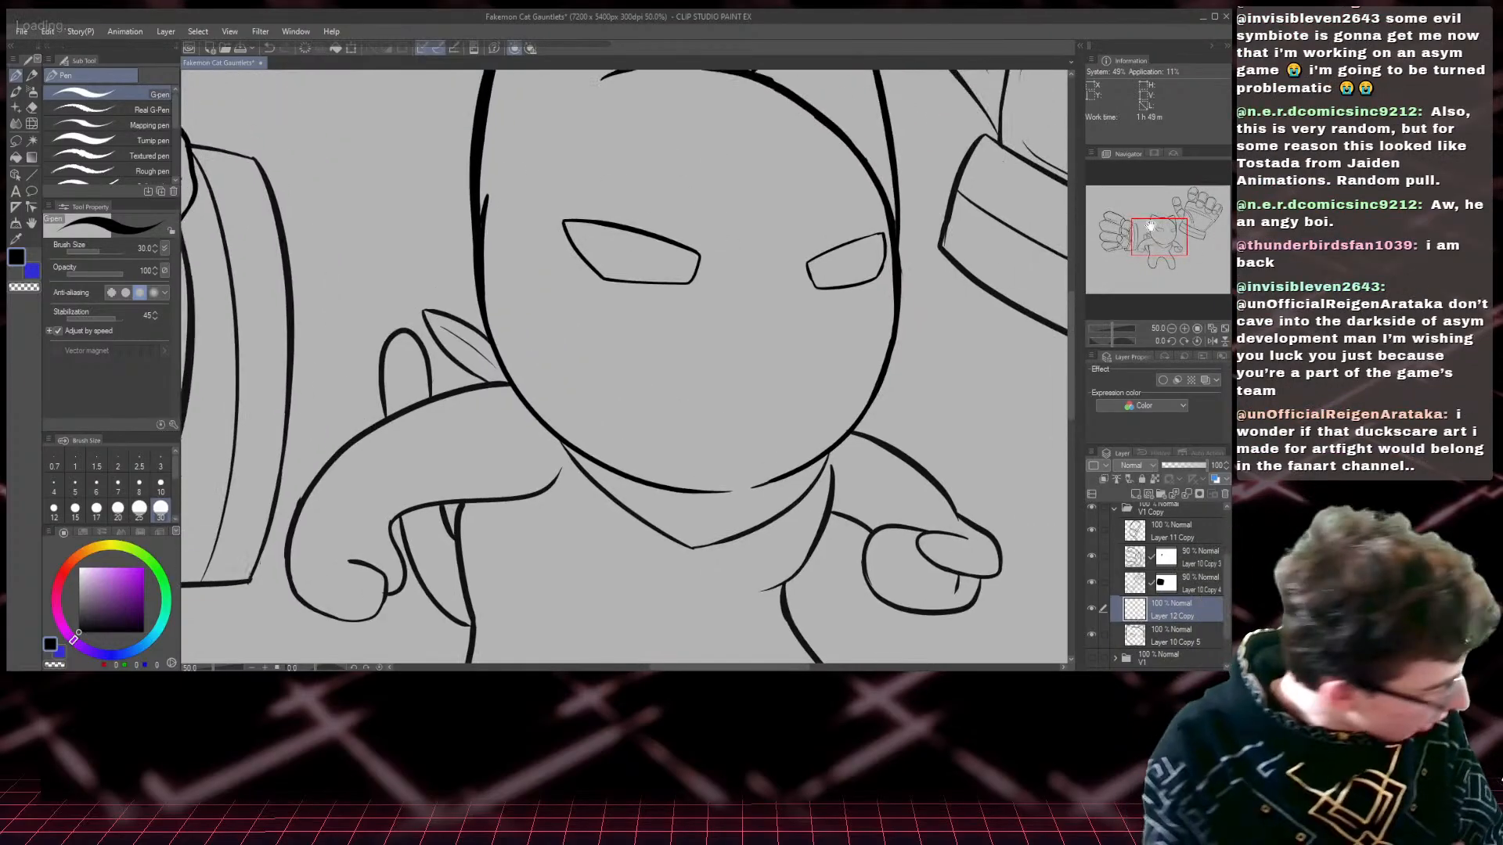
scroll(1162, 243, up, 1)
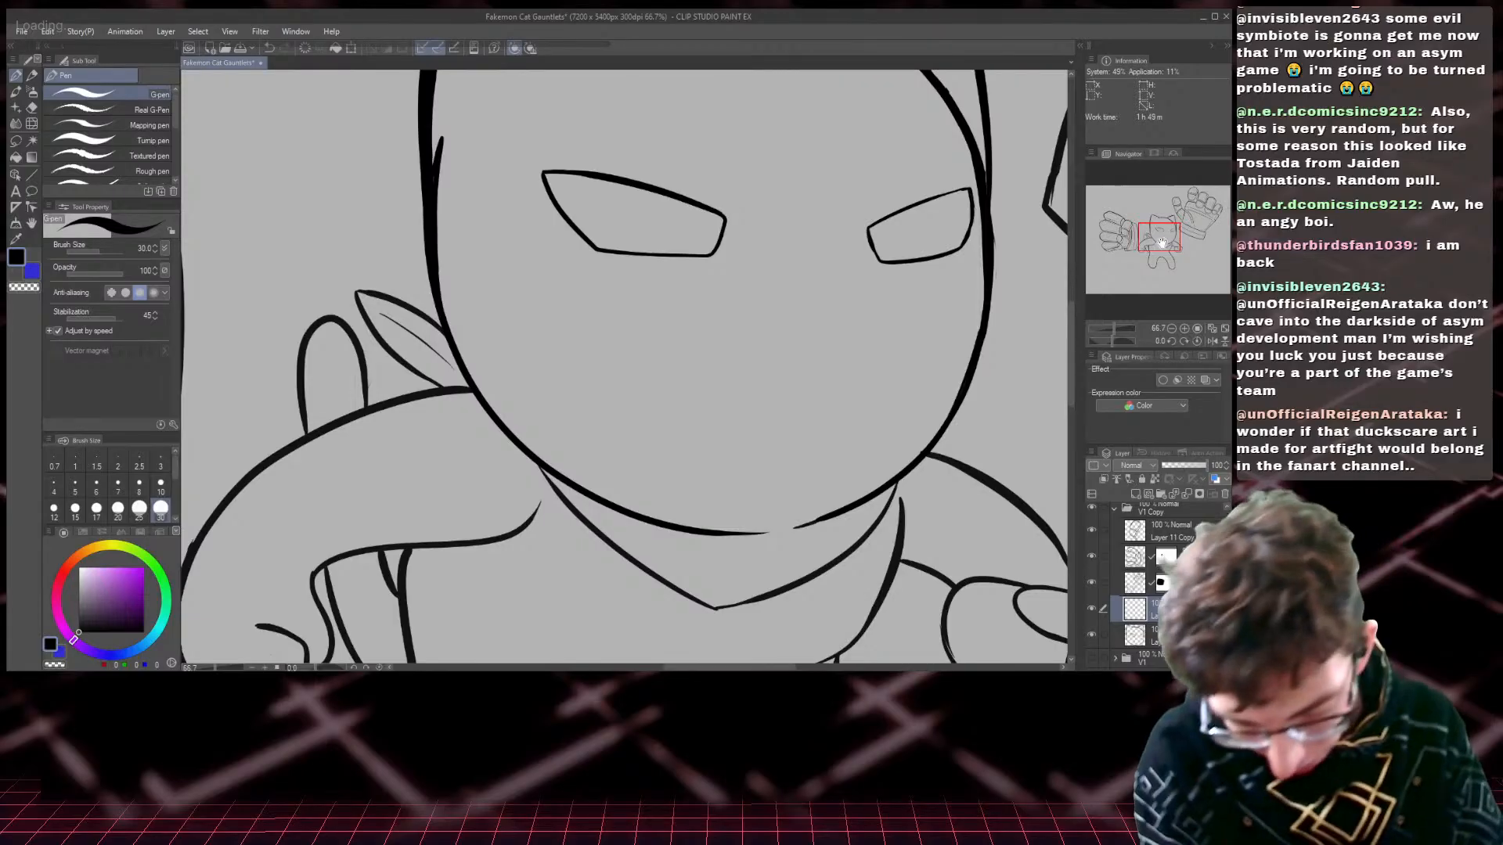
drag(1162, 243, 1170, 238)
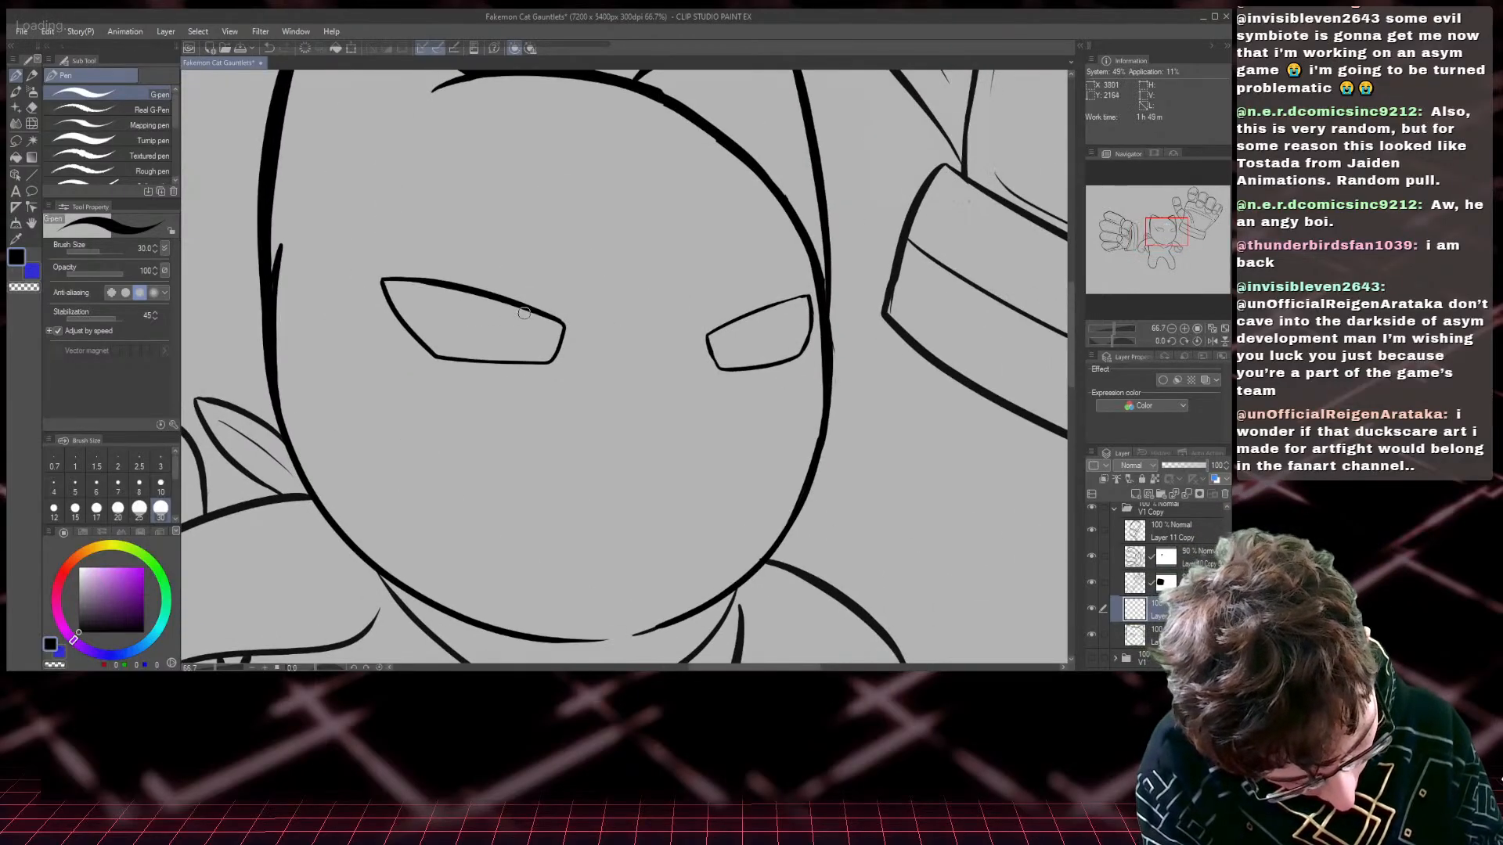
mouse_move(534, 316)
mouse_down()
mouse_move(537, 335)
mouse_move(505, 349)
mouse_move(480, 327)
mouse_move(488, 297)
mouse_up()
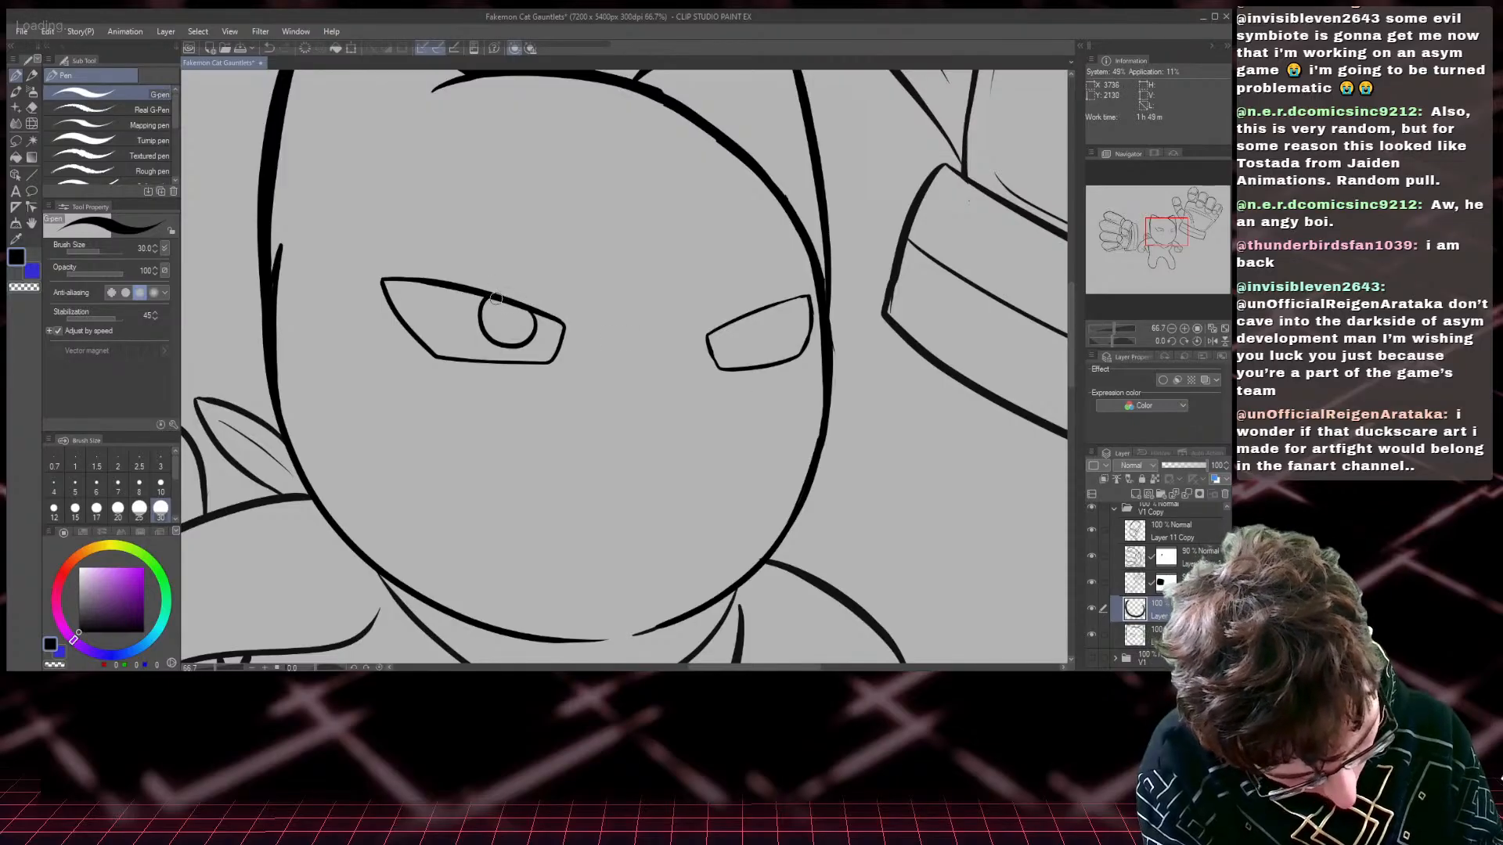
key(ctrl+z)
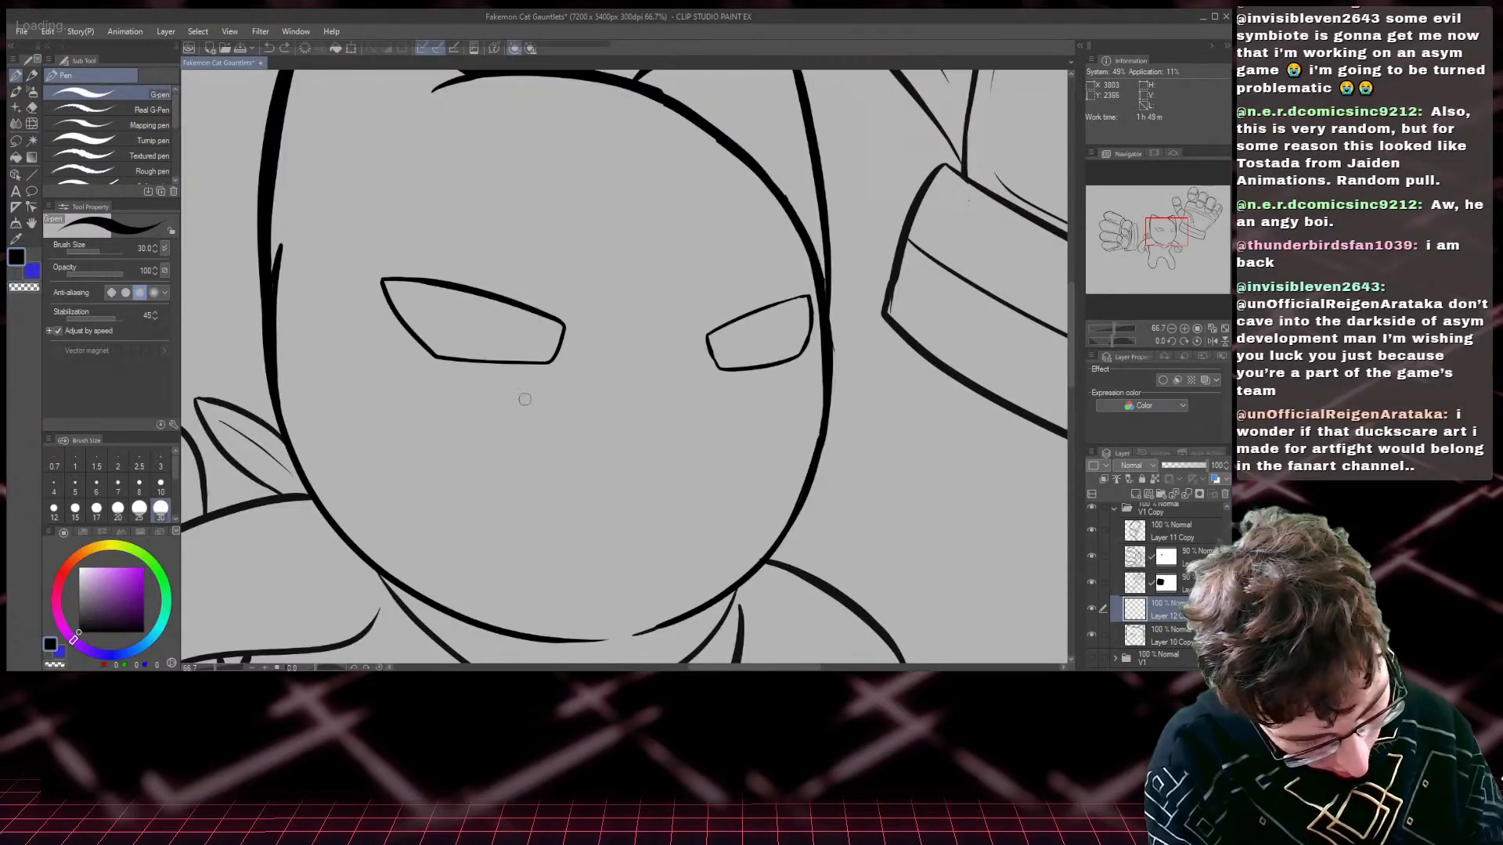
mouse_move(510, 283)
mouse_down()
mouse_move(542, 309)
mouse_move(540, 332)
mouse_move(510, 347)
mouse_move(487, 337)
mouse_move(507, 283)
mouse_up()
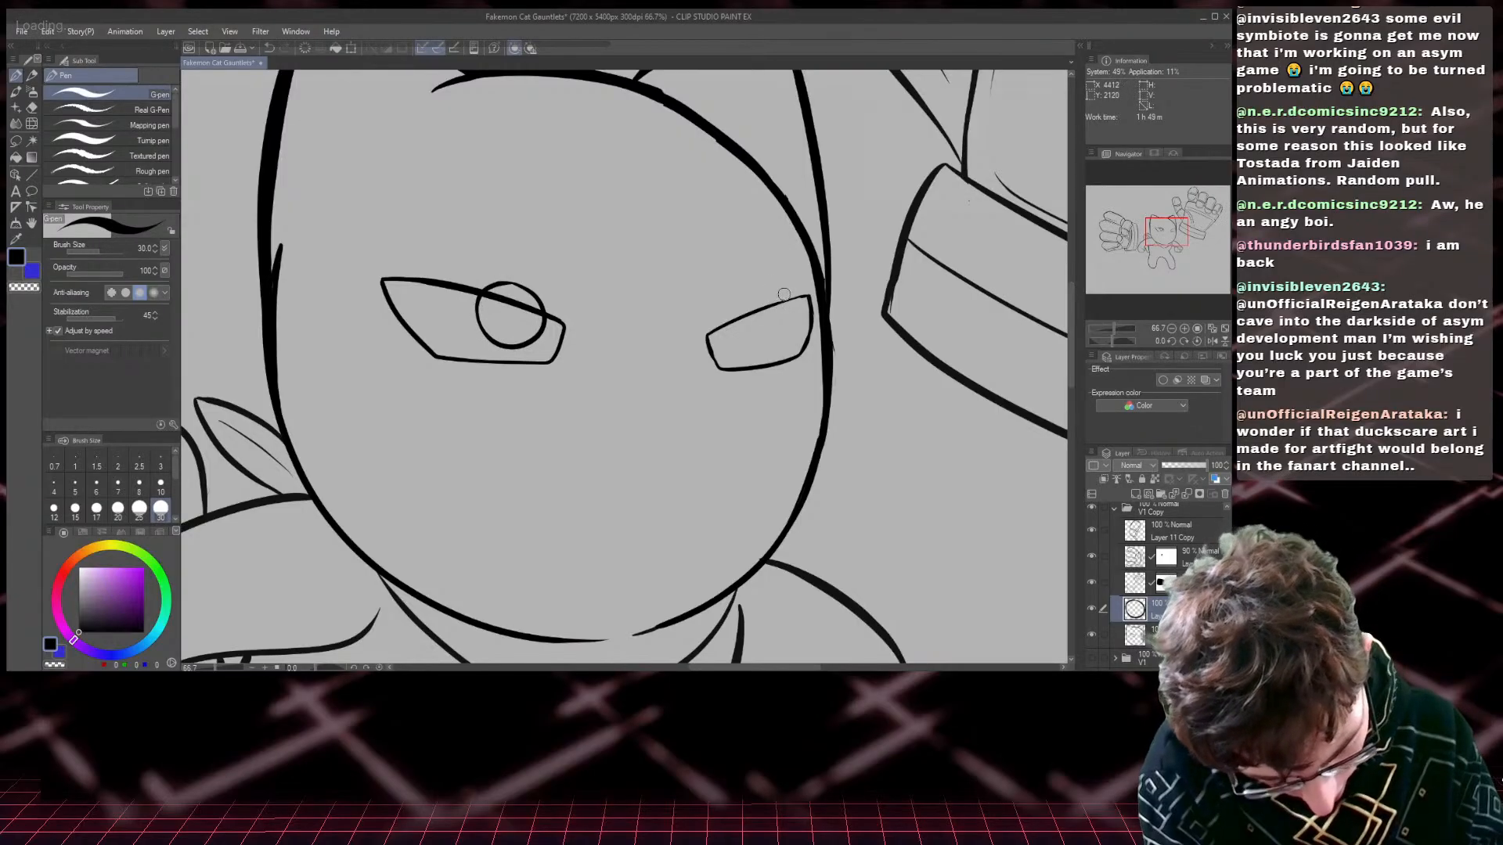
mouse_move(783, 293)
mouse_down()
mouse_move(791, 333)
mouse_move(769, 343)
mouse_move(745, 332)
mouse_move(779, 291)
mouse_up()
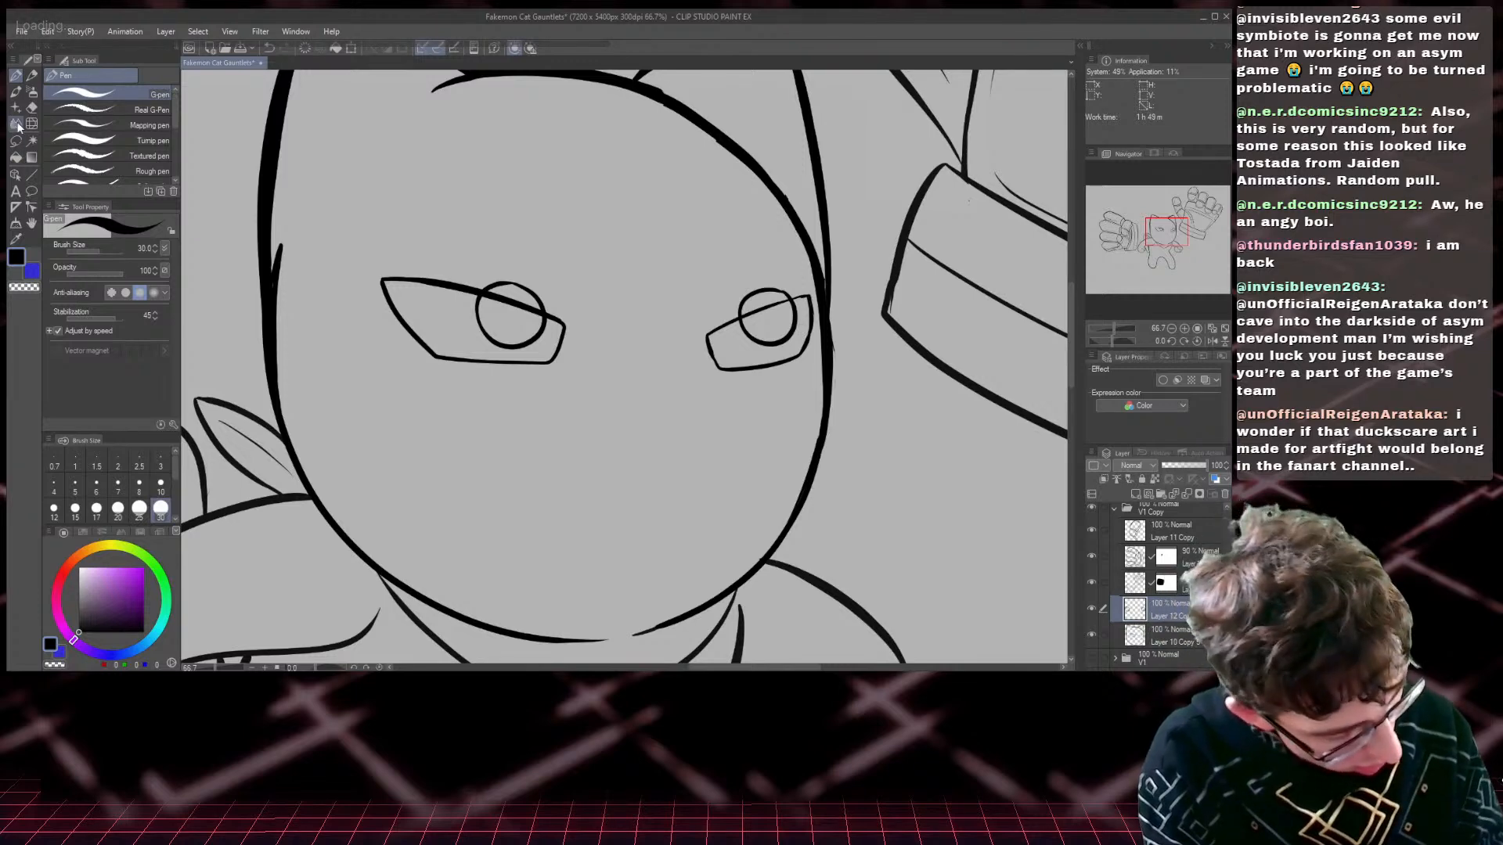
- Add a layer mask to Layer 12 Copy and mask out the parts of both pupils above the upper lids
click(1168, 479)
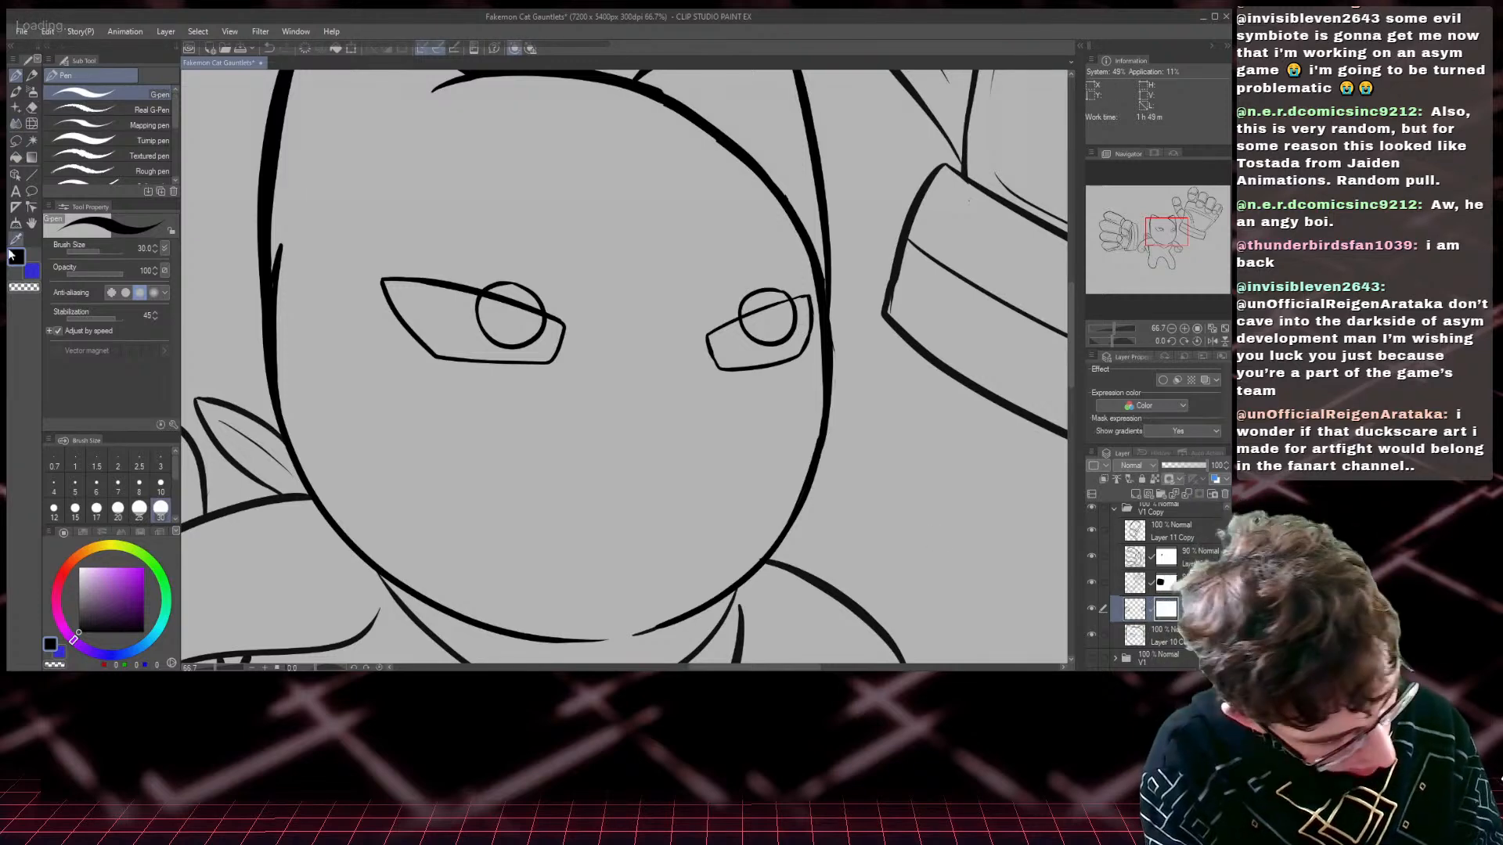
click(24, 286)
mouse_move(554, 316)
mouse_down()
mouse_move(529, 293)
mouse_move(482, 298)
mouse_up()
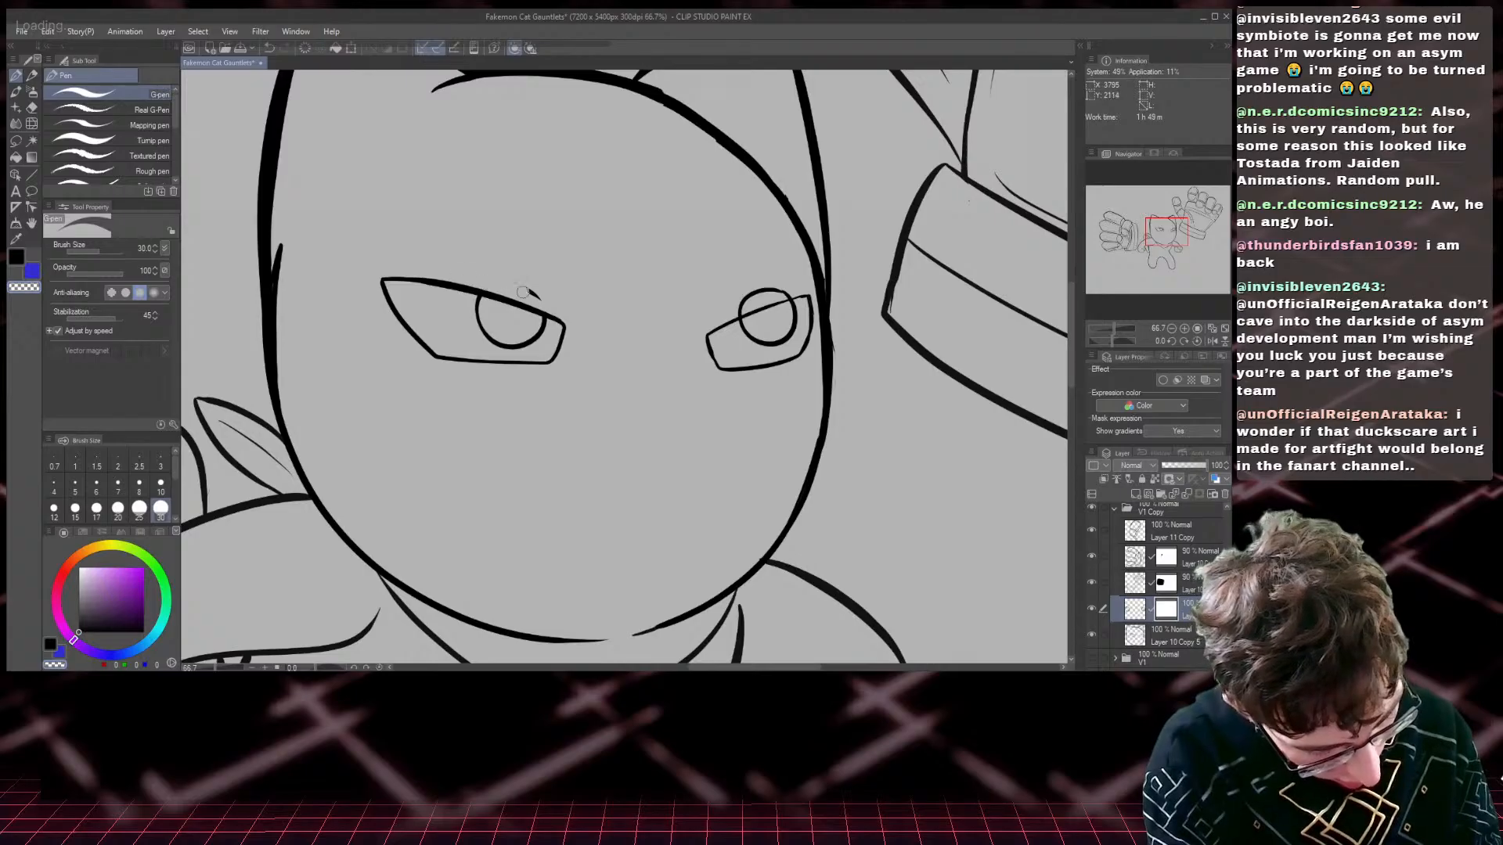
drag(790, 291, 736, 304)
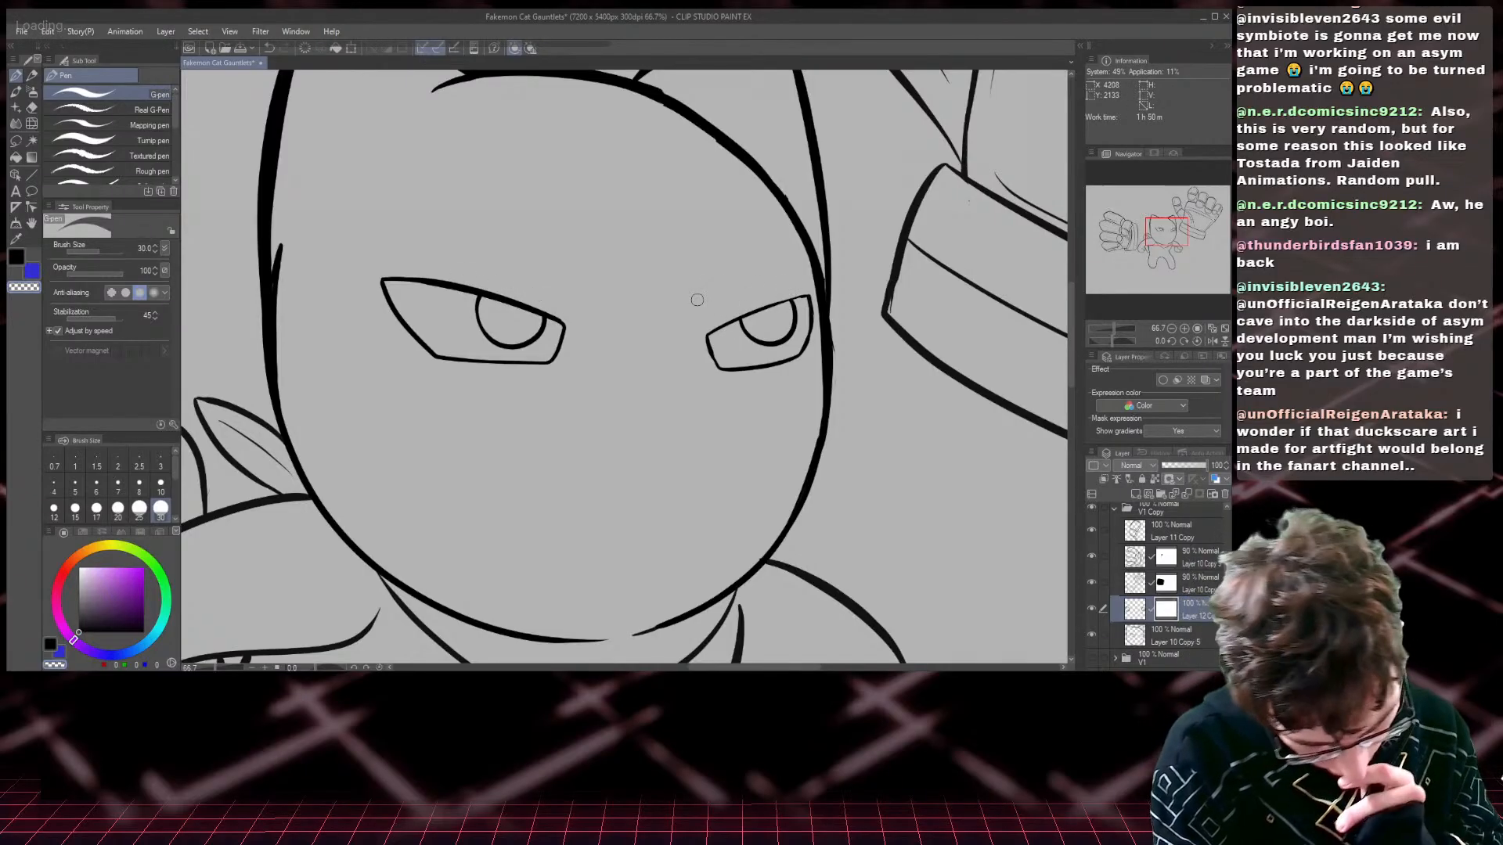
- Compare the face with and without pupils by toggling Layer 12 Copy's visibility, leave it visible and save the file
key(ctrl+0)
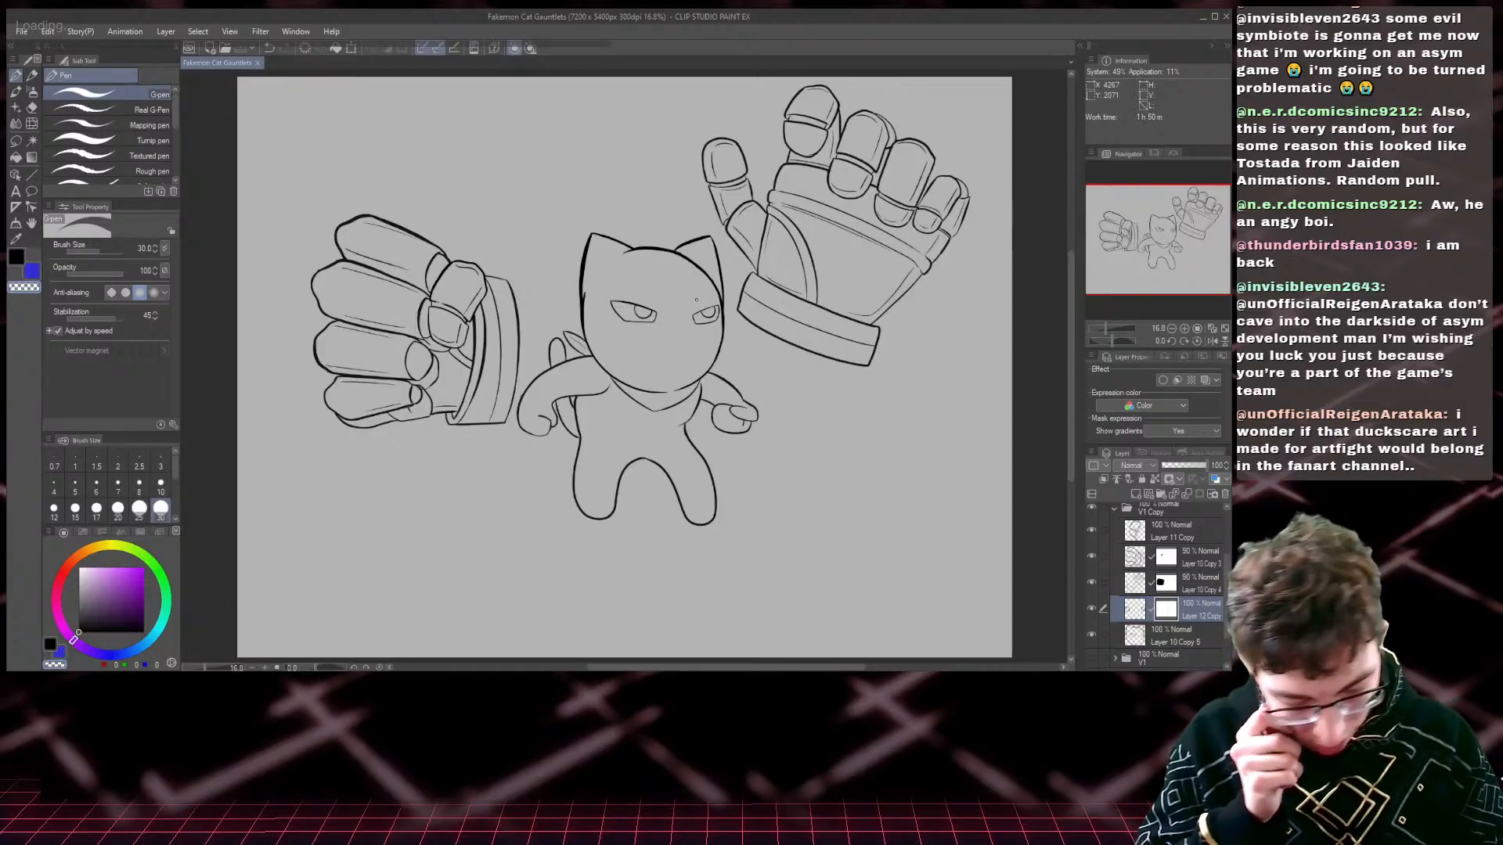
click(1091, 605)
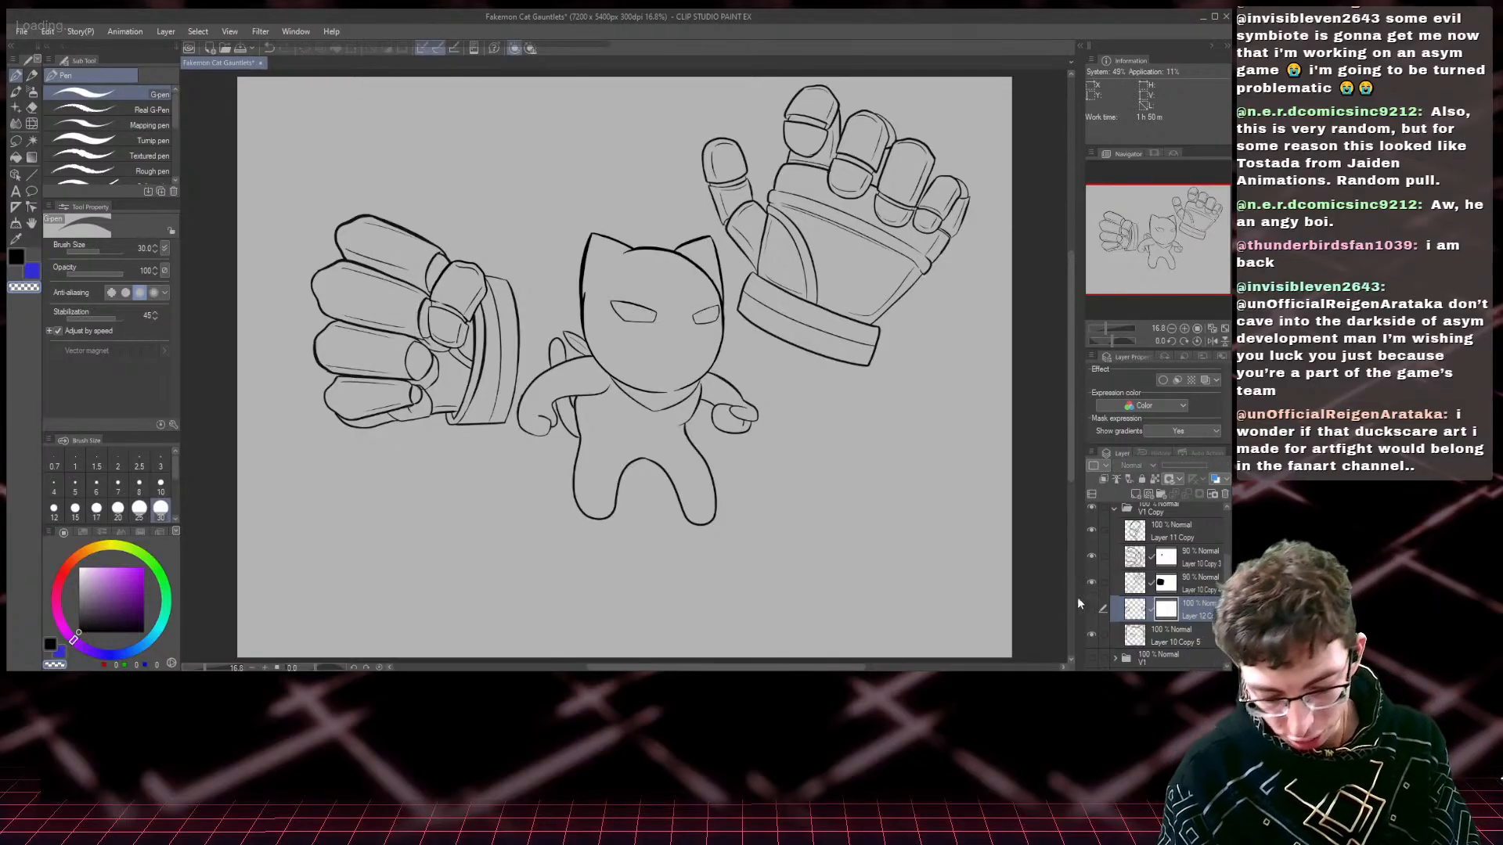
click(1089, 608)
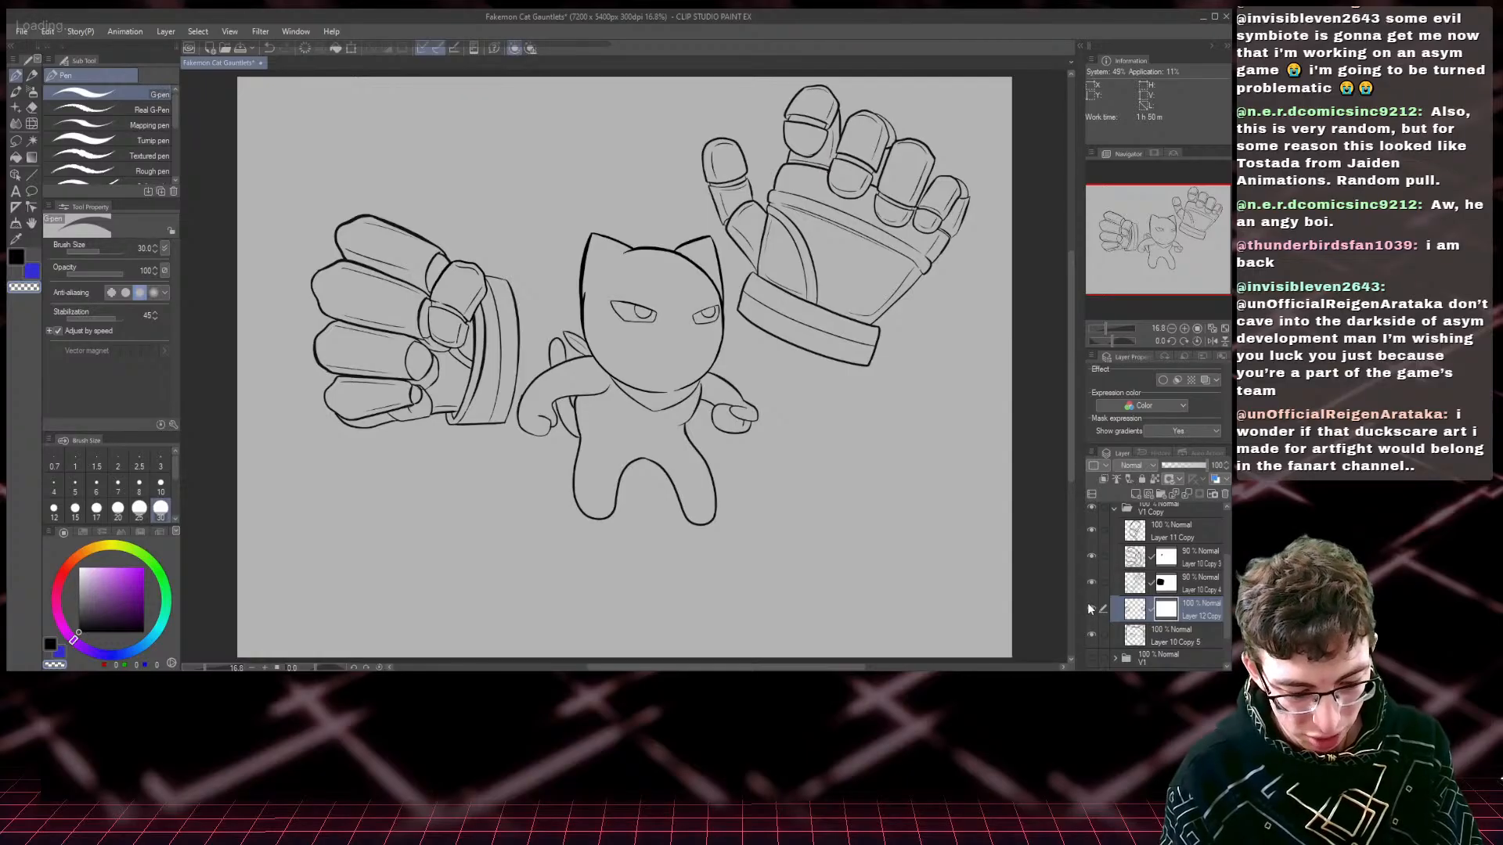
click(1088, 602)
click(1088, 602)
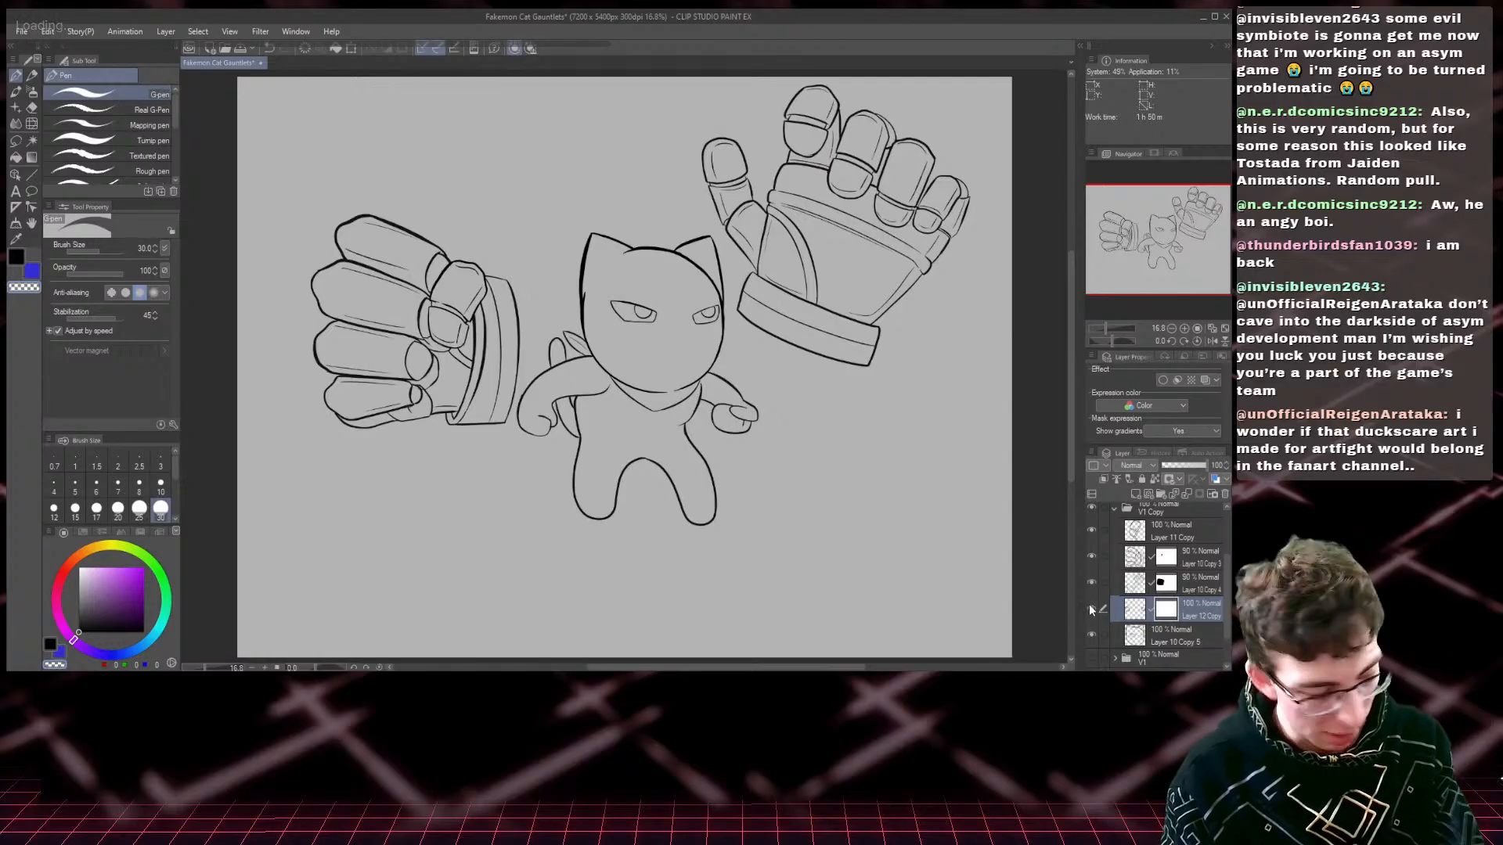
key(ctrl+s)
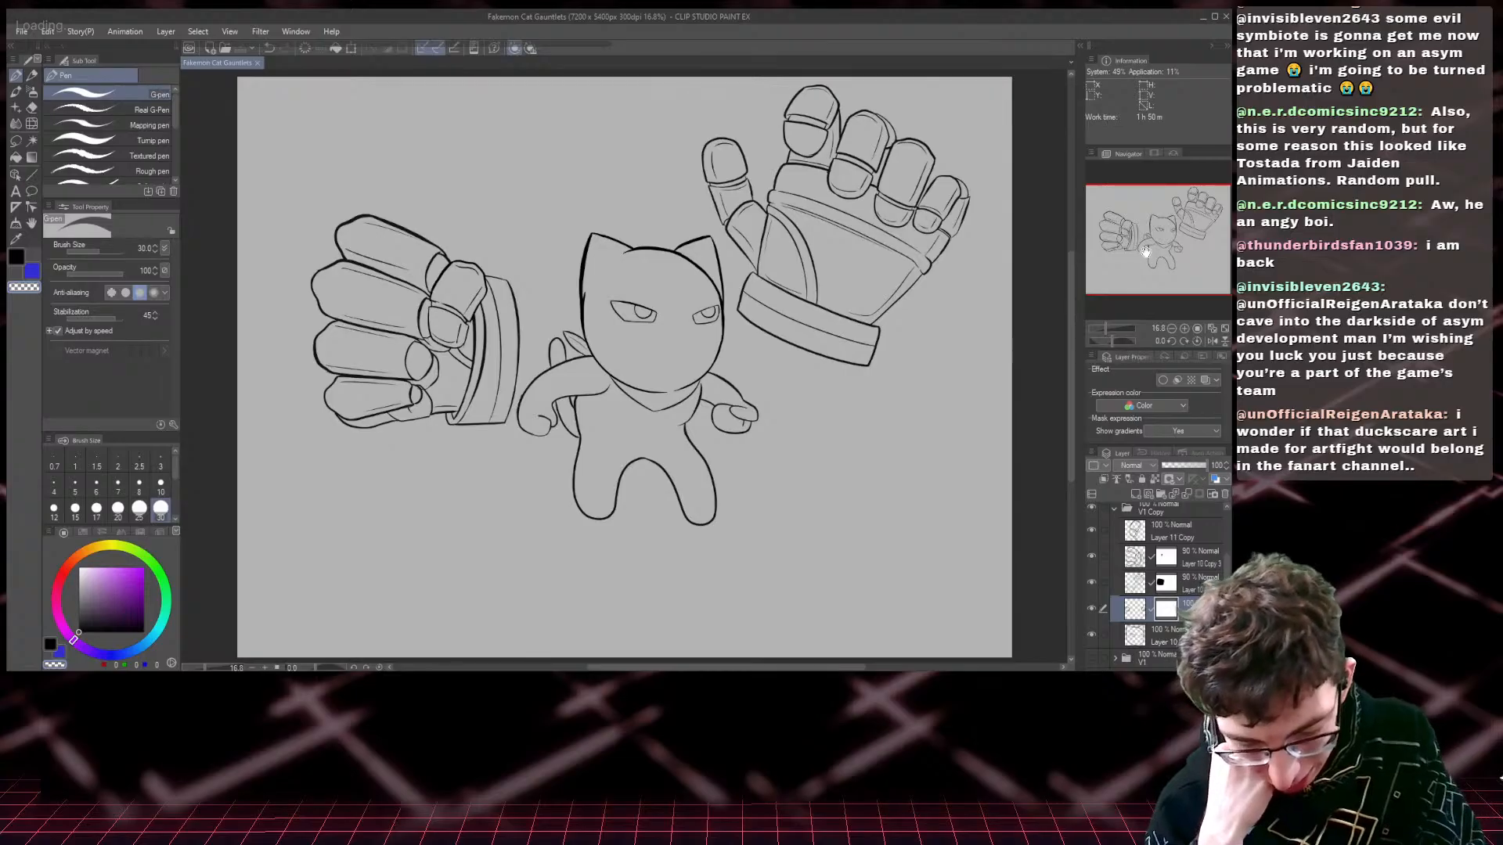
- Mask out the leaf-shaped bandana tail behind the head on Layer 10 Copy 4, keeping the arm line intact
scroll(1145, 251, up, 3)
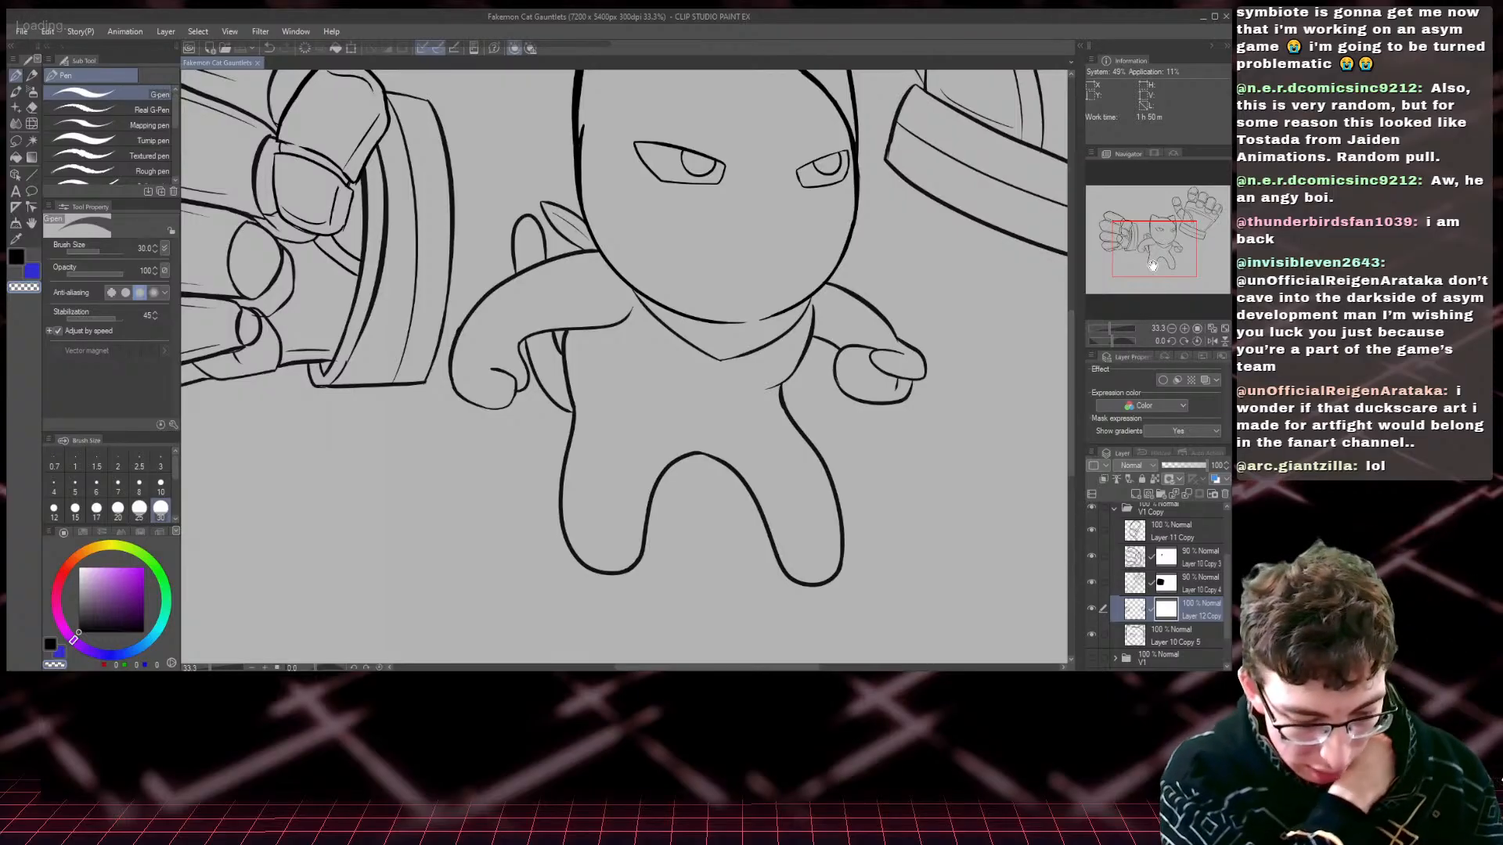
drag(1166, 245, 1179, 236)
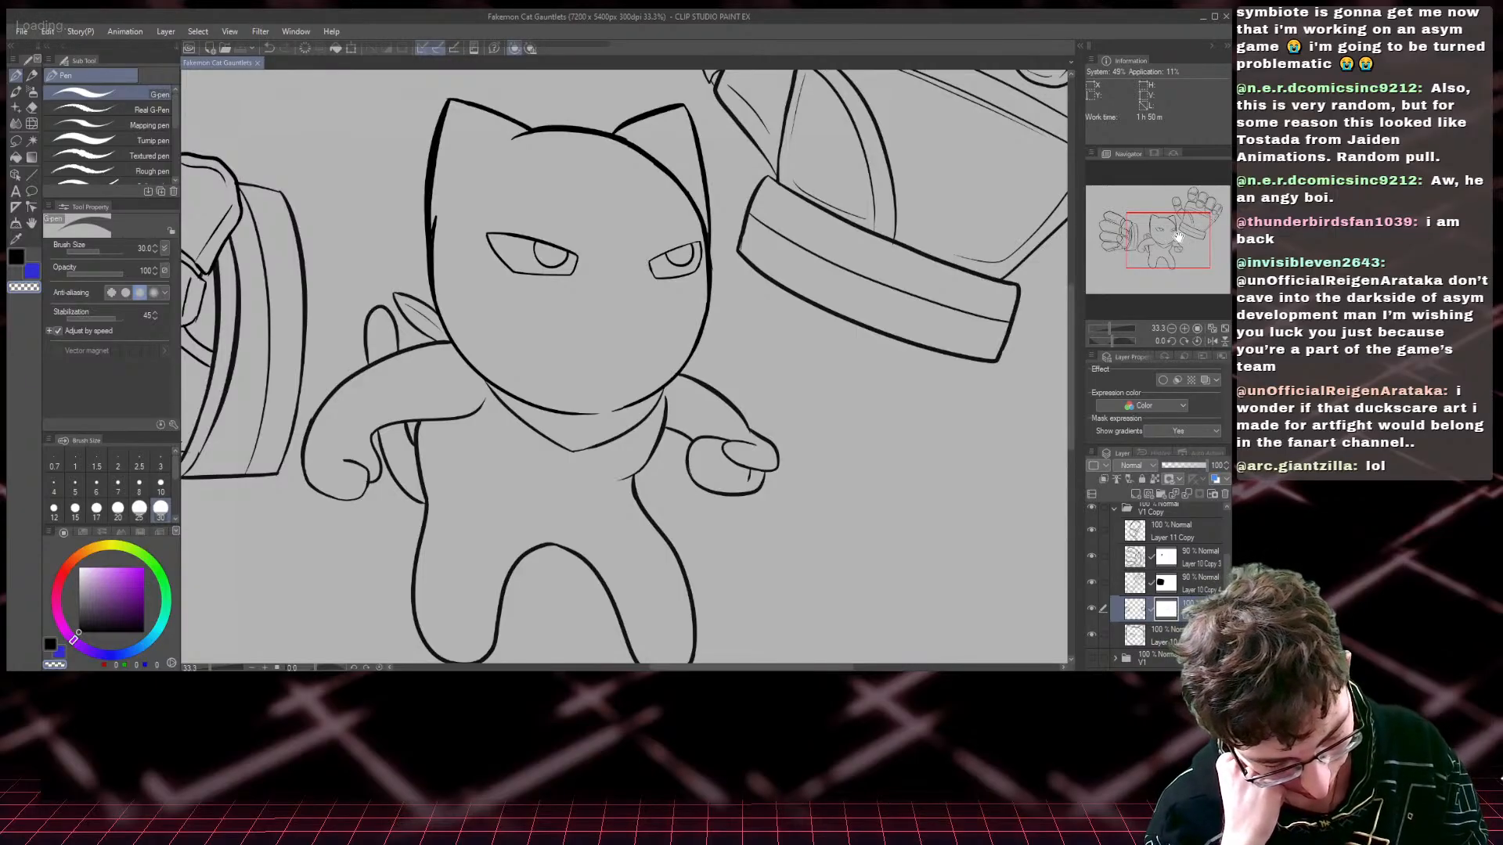
click(1091, 581)
click(1091, 581)
click(1173, 589)
key(ctrl+plus)
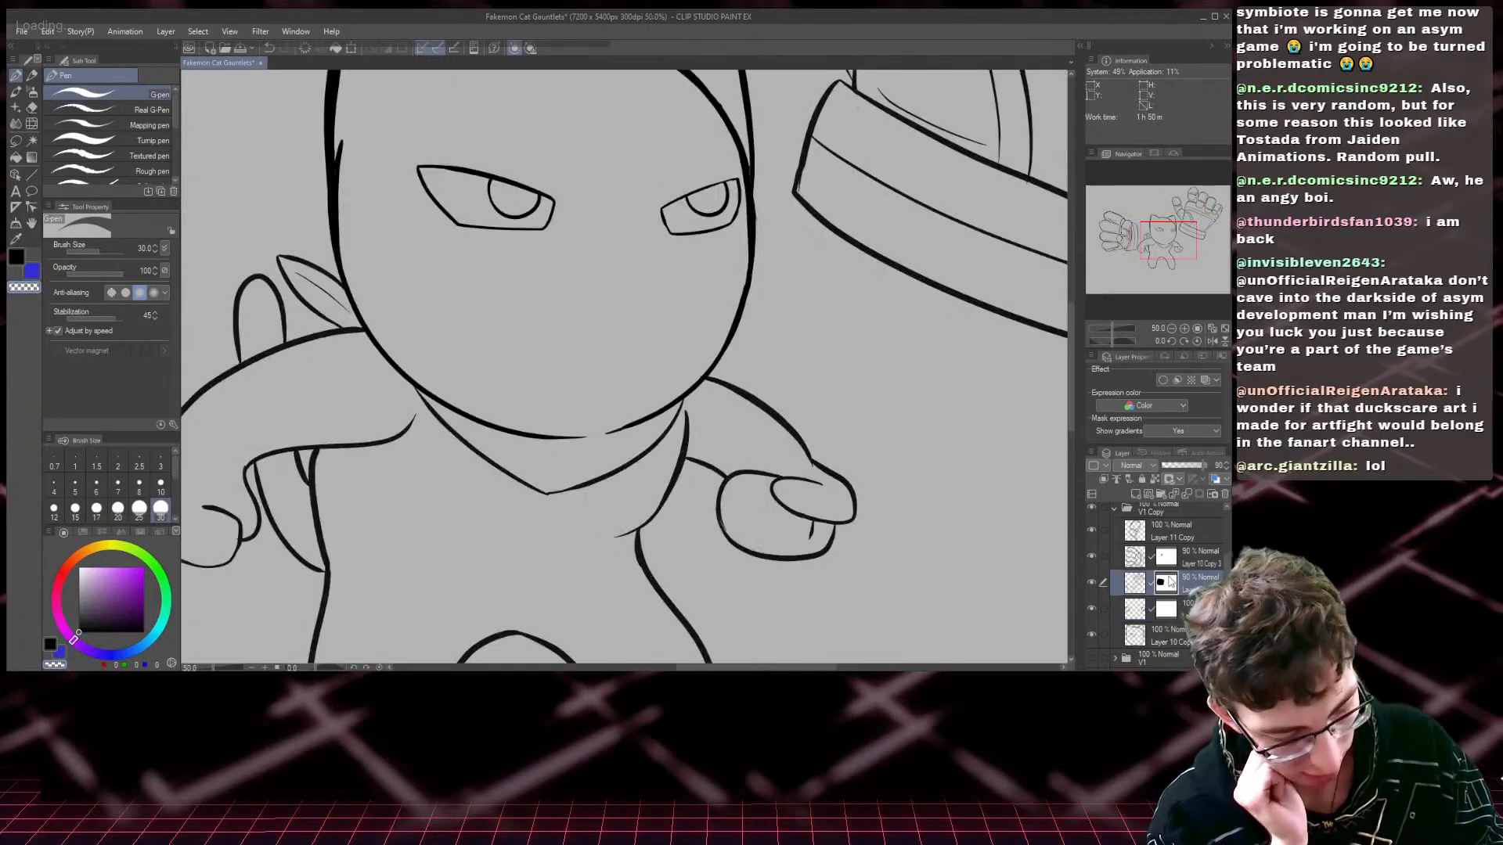
drag(272, 266, 577, 429)
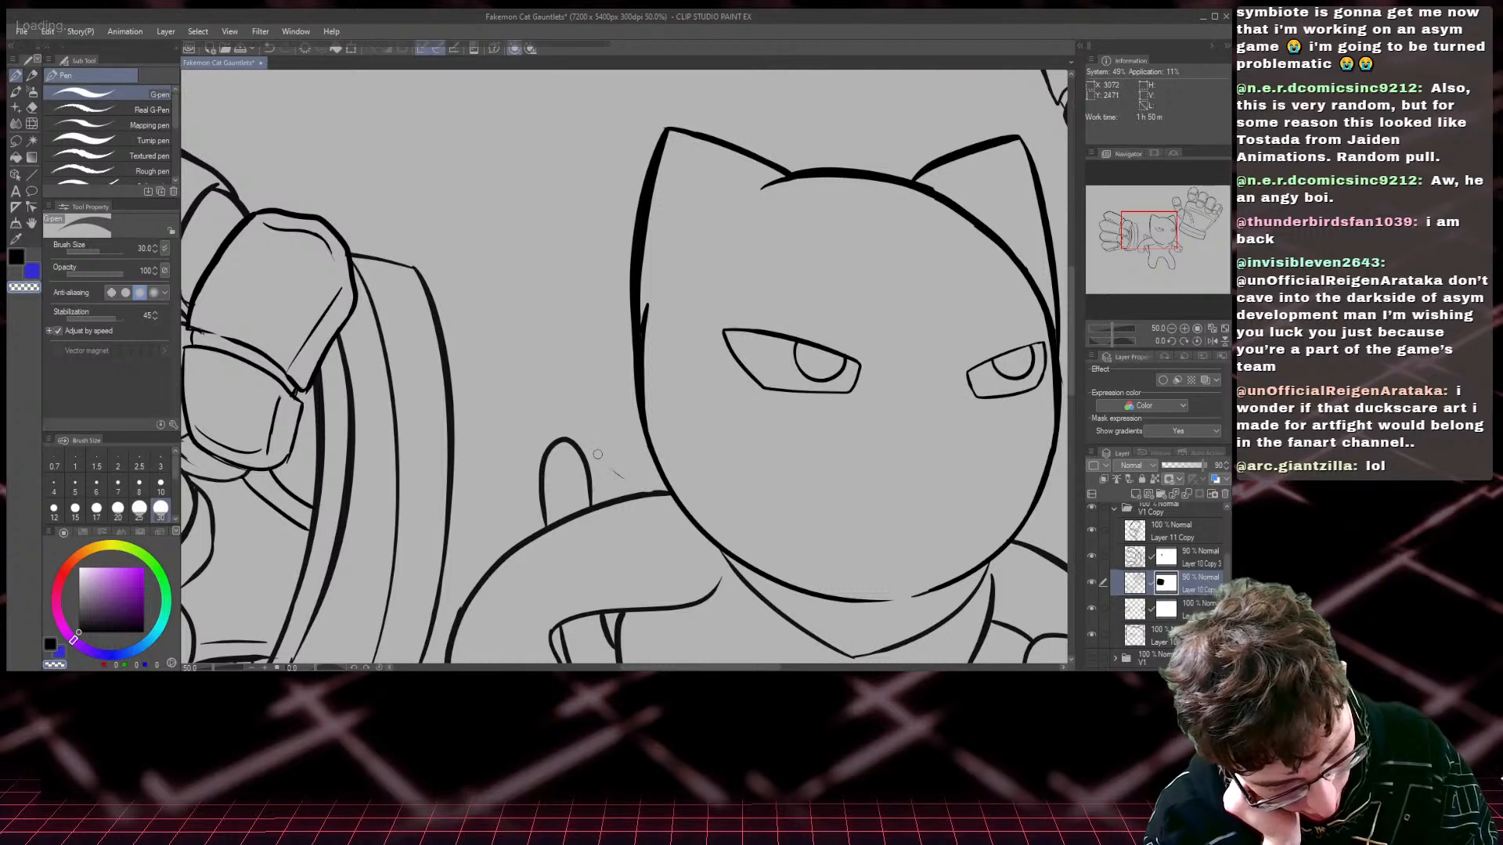
click(14, 259)
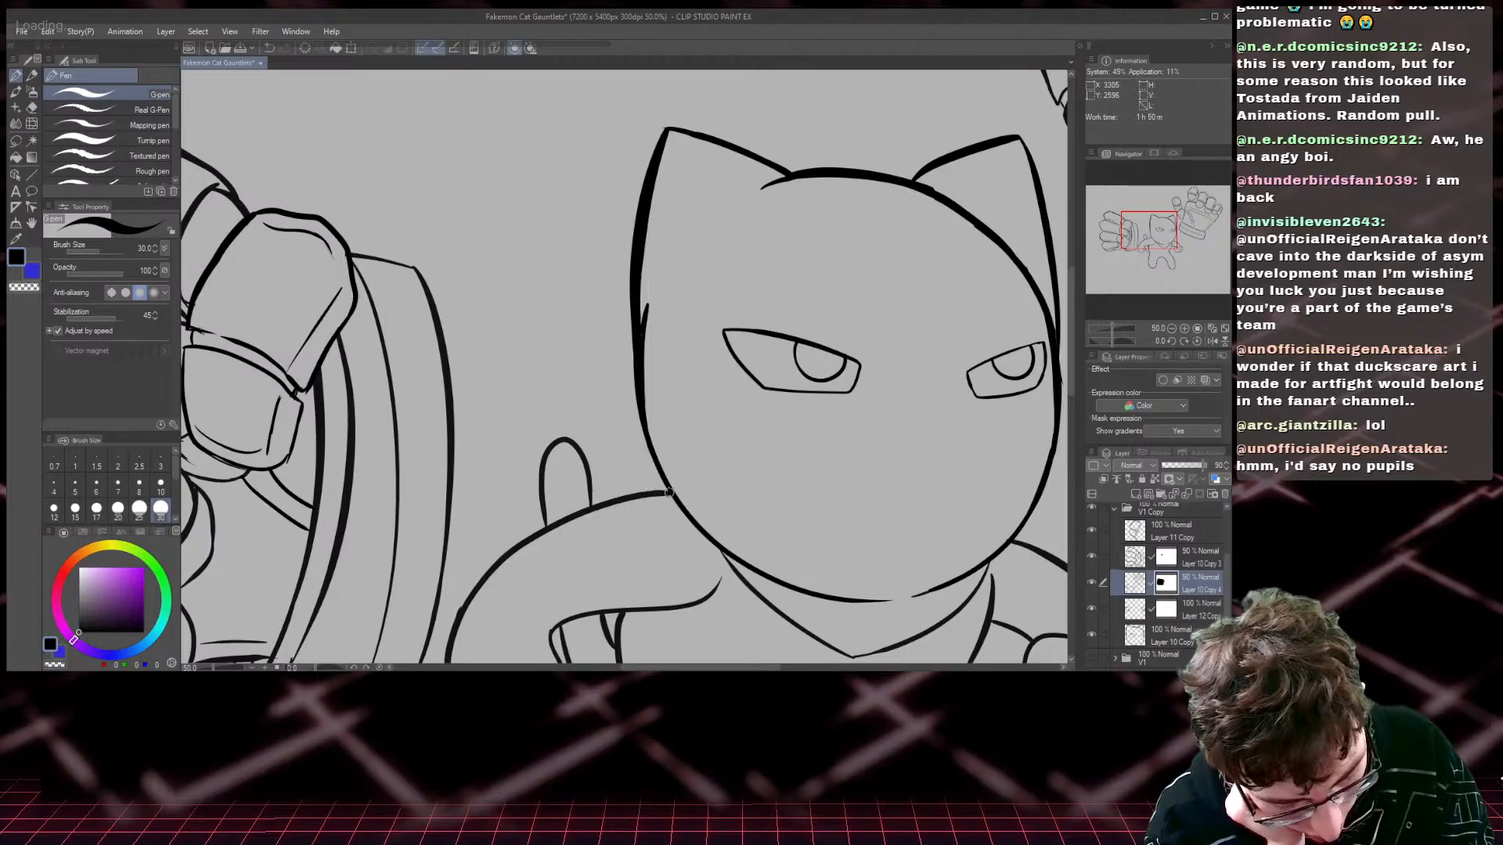
- Mask out the V-shaped bandana edge below the chin on Layer 10 Copy 4
drag(1008, 578, 815, 313)
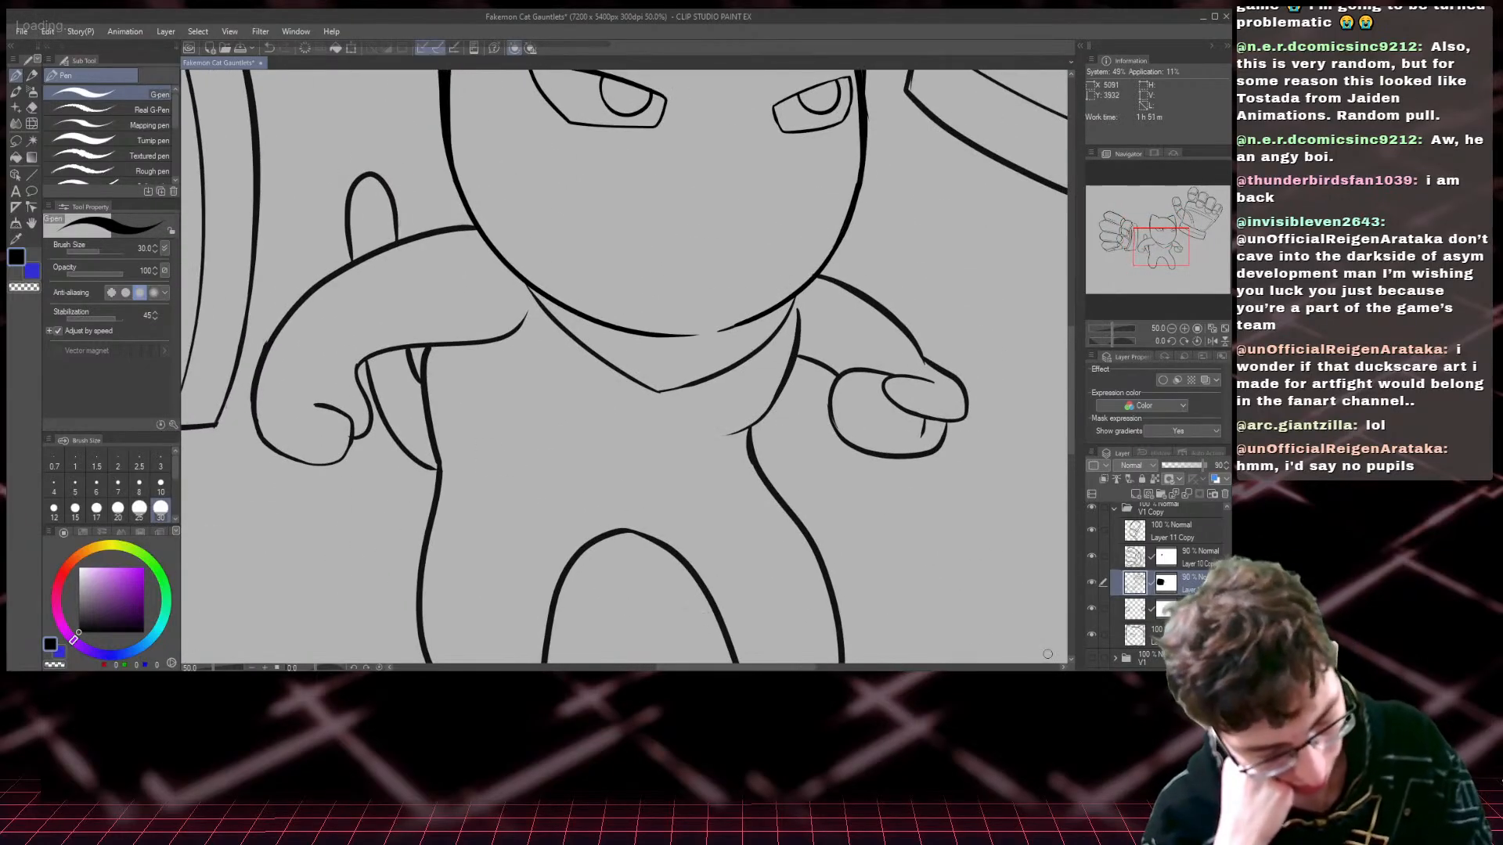
click(17, 288)
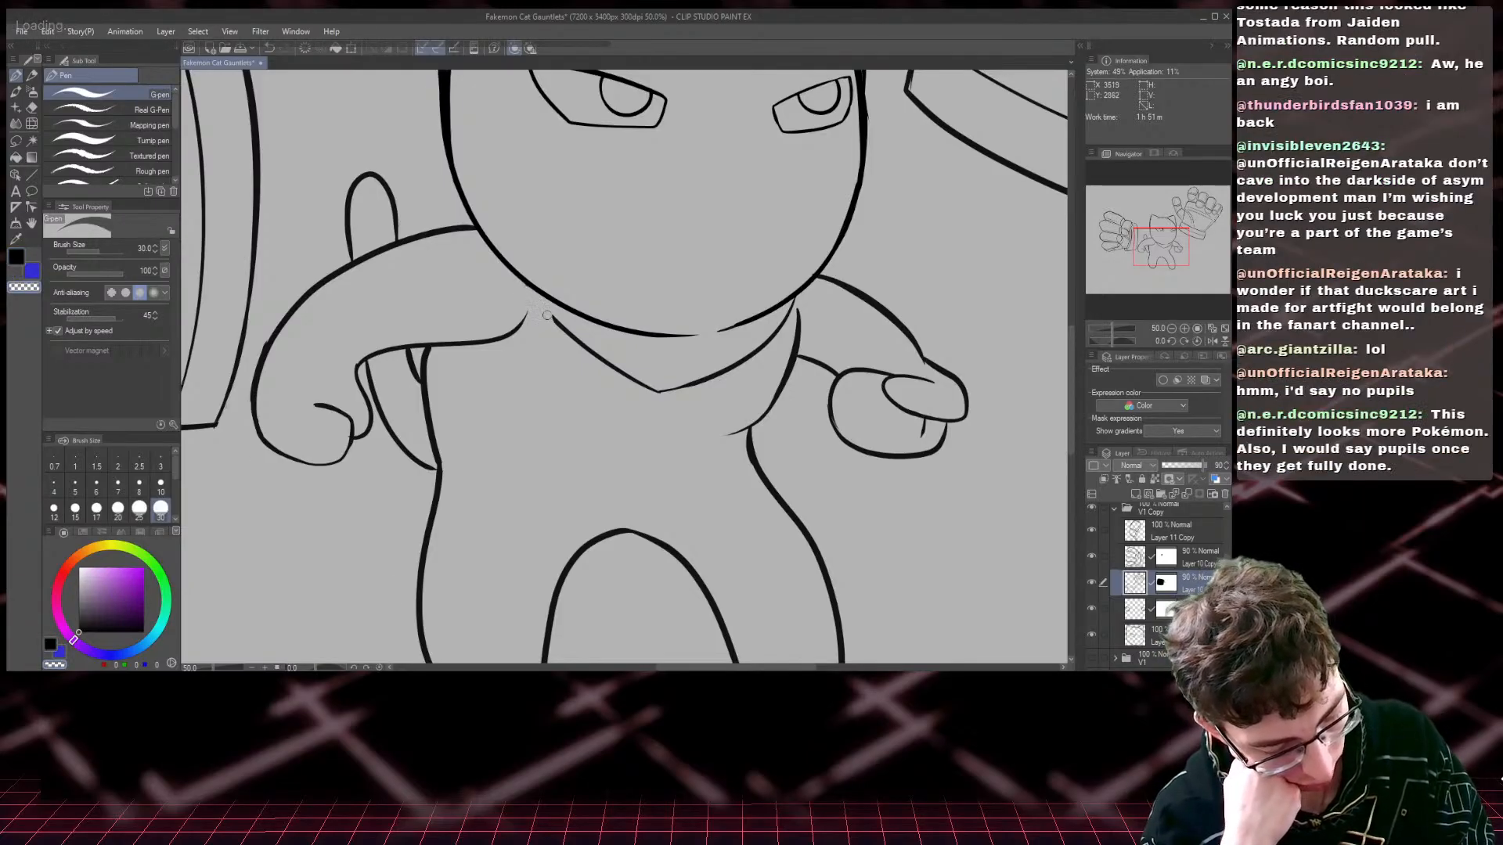
drag(681, 385, 793, 303)
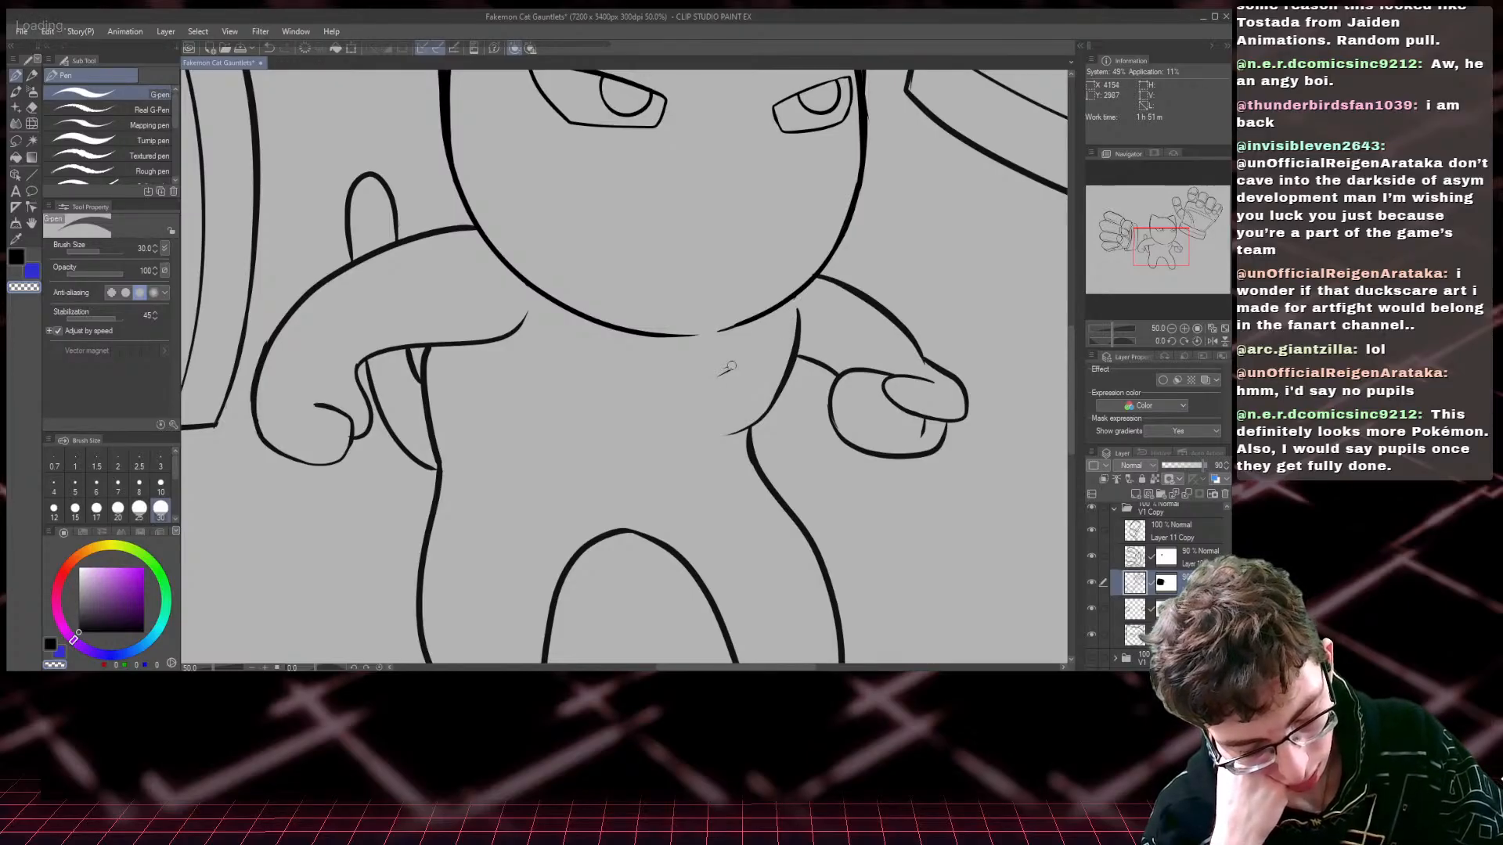
- Collapse the V1 Copy folder and show the V1 Ref photo to examine the cat sketches' head shape
click(1113, 510)
click(1092, 611)
click(1092, 516)
click(1091, 514)
drag(1154, 236, 1125, 232)
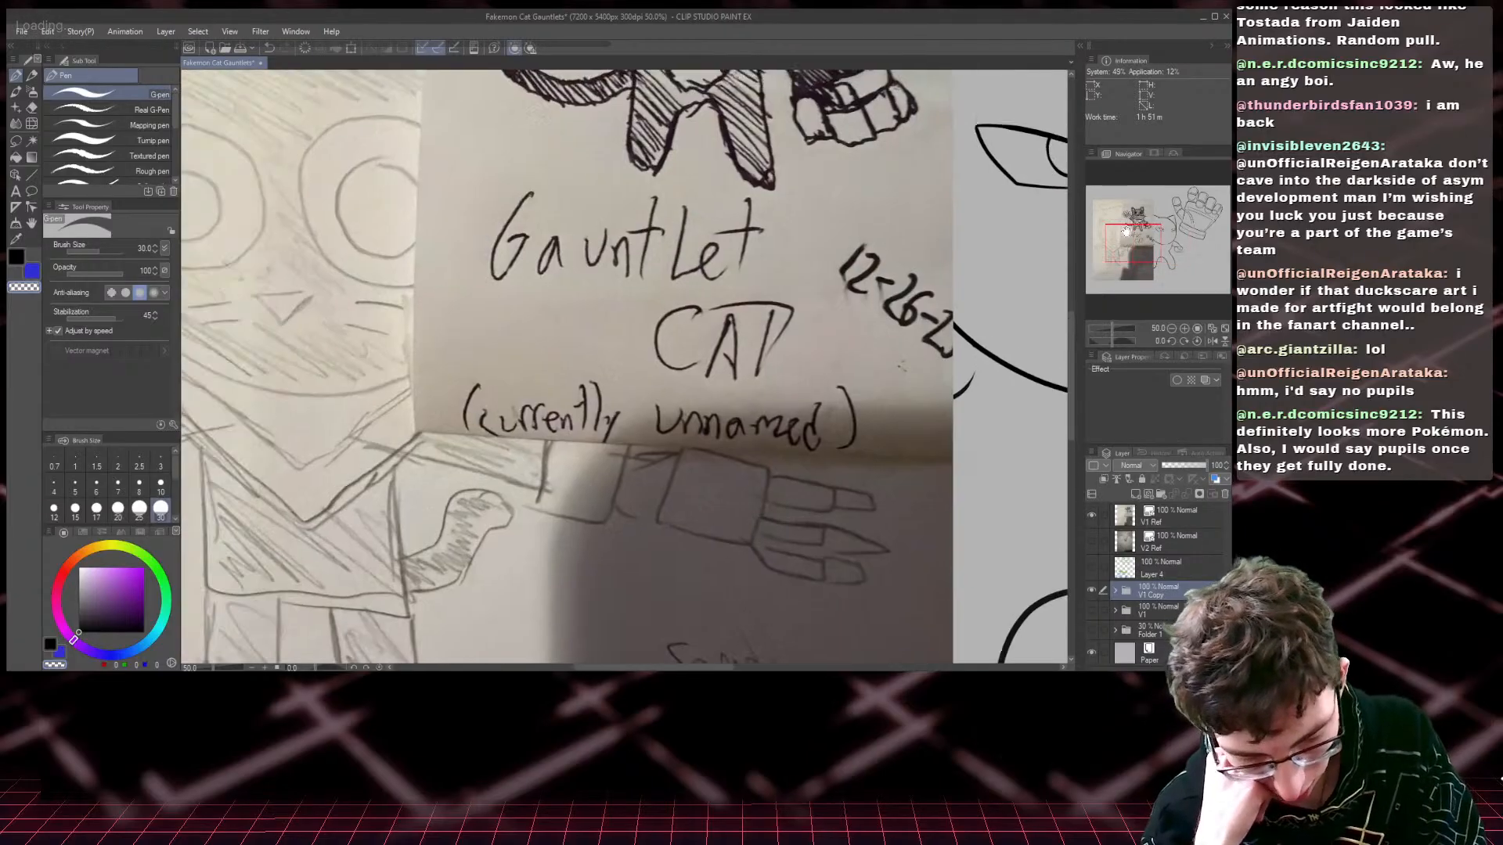
scroll(1120, 225, down, 4)
scroll(1119, 222, up, 2)
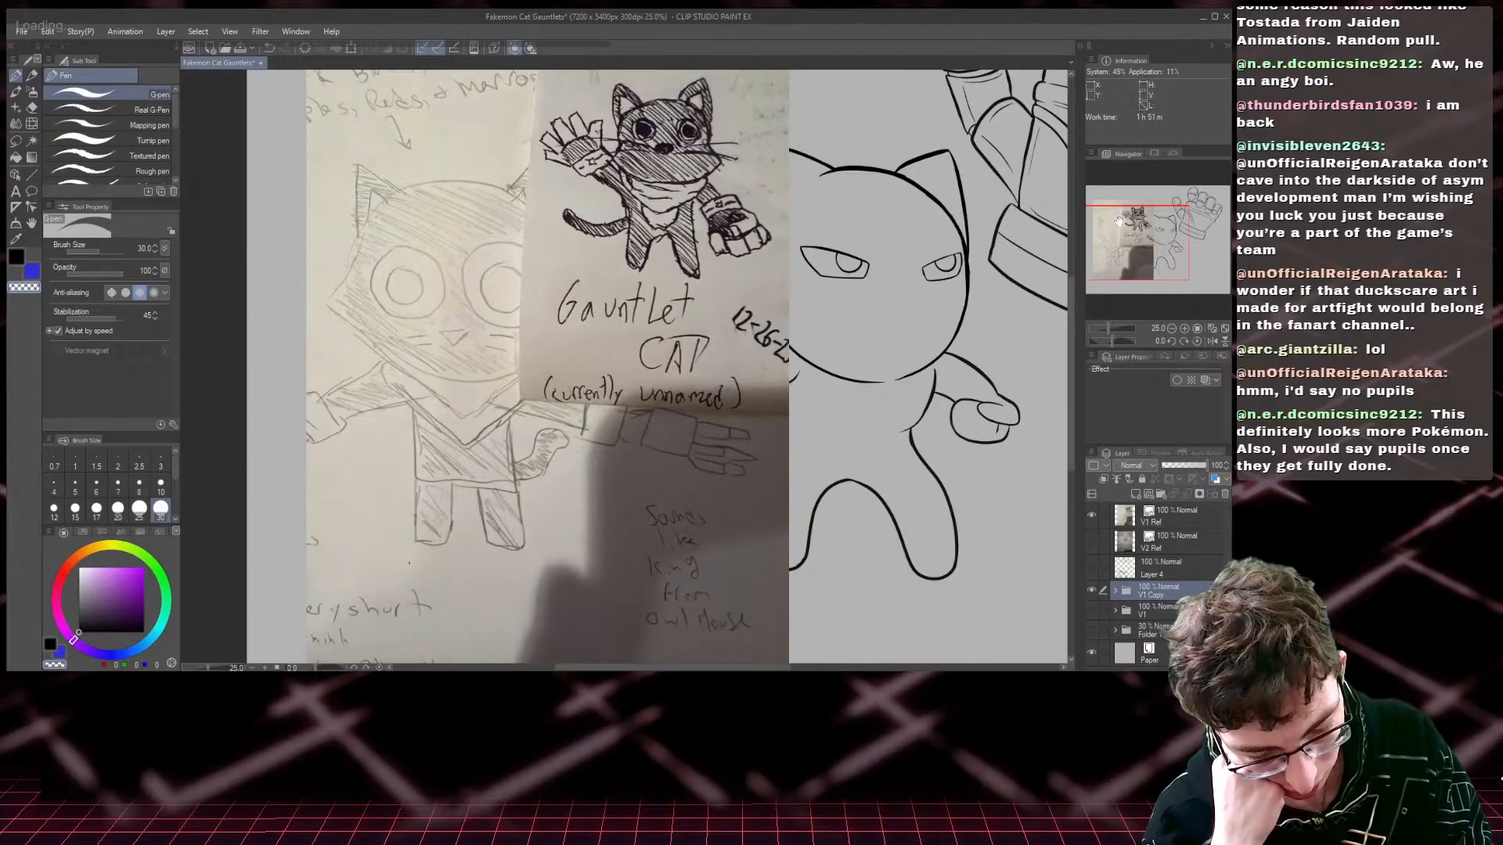
- Examine the cat sketch in V2 Ref in place of V1 Ref, then hide it and show the V1 Copy line art
click(1091, 514)
click(1091, 539)
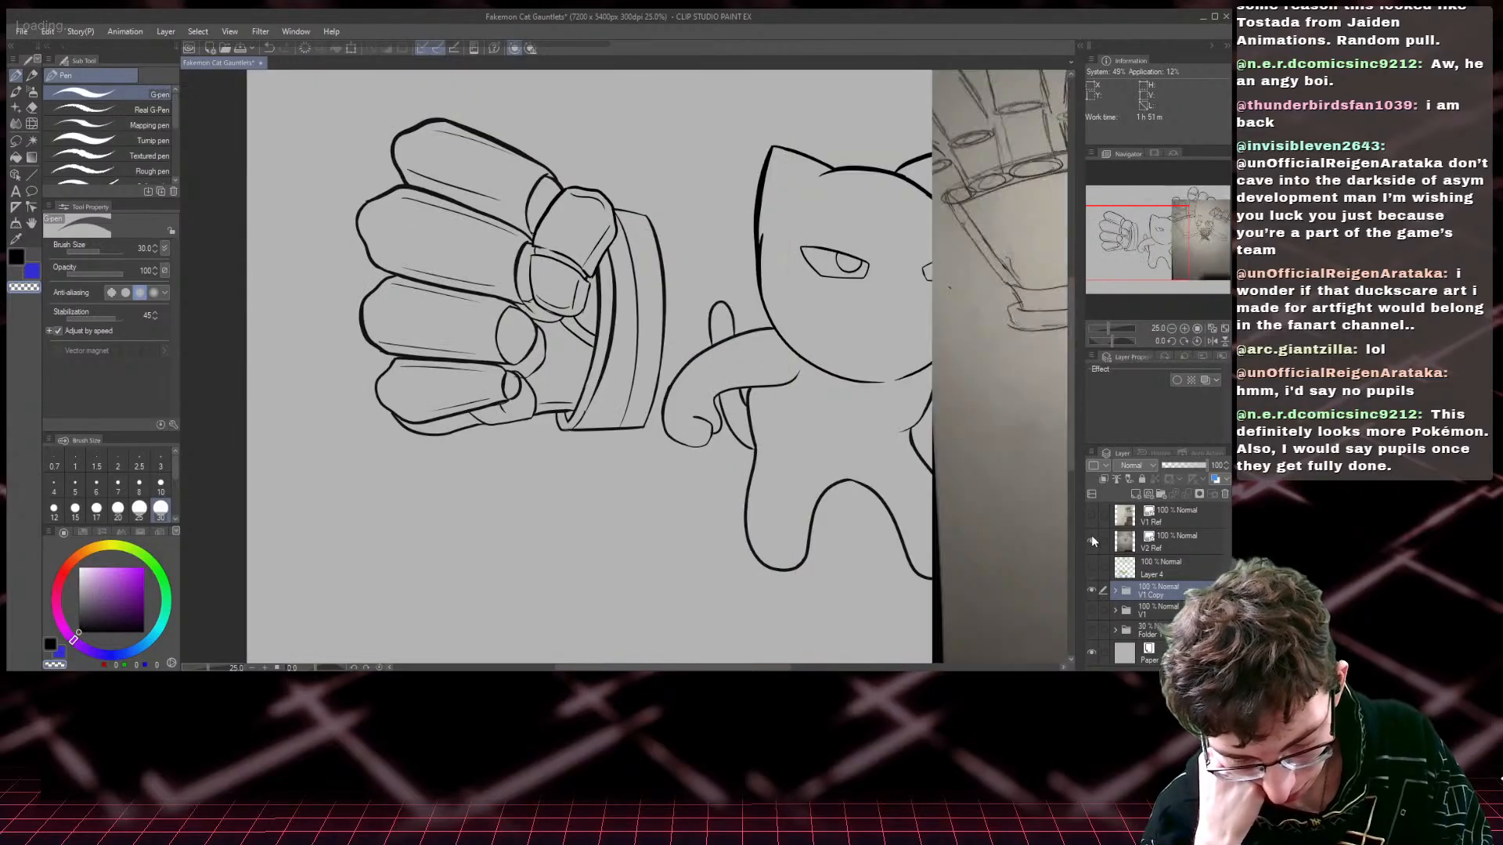
drag(1160, 244, 1205, 233)
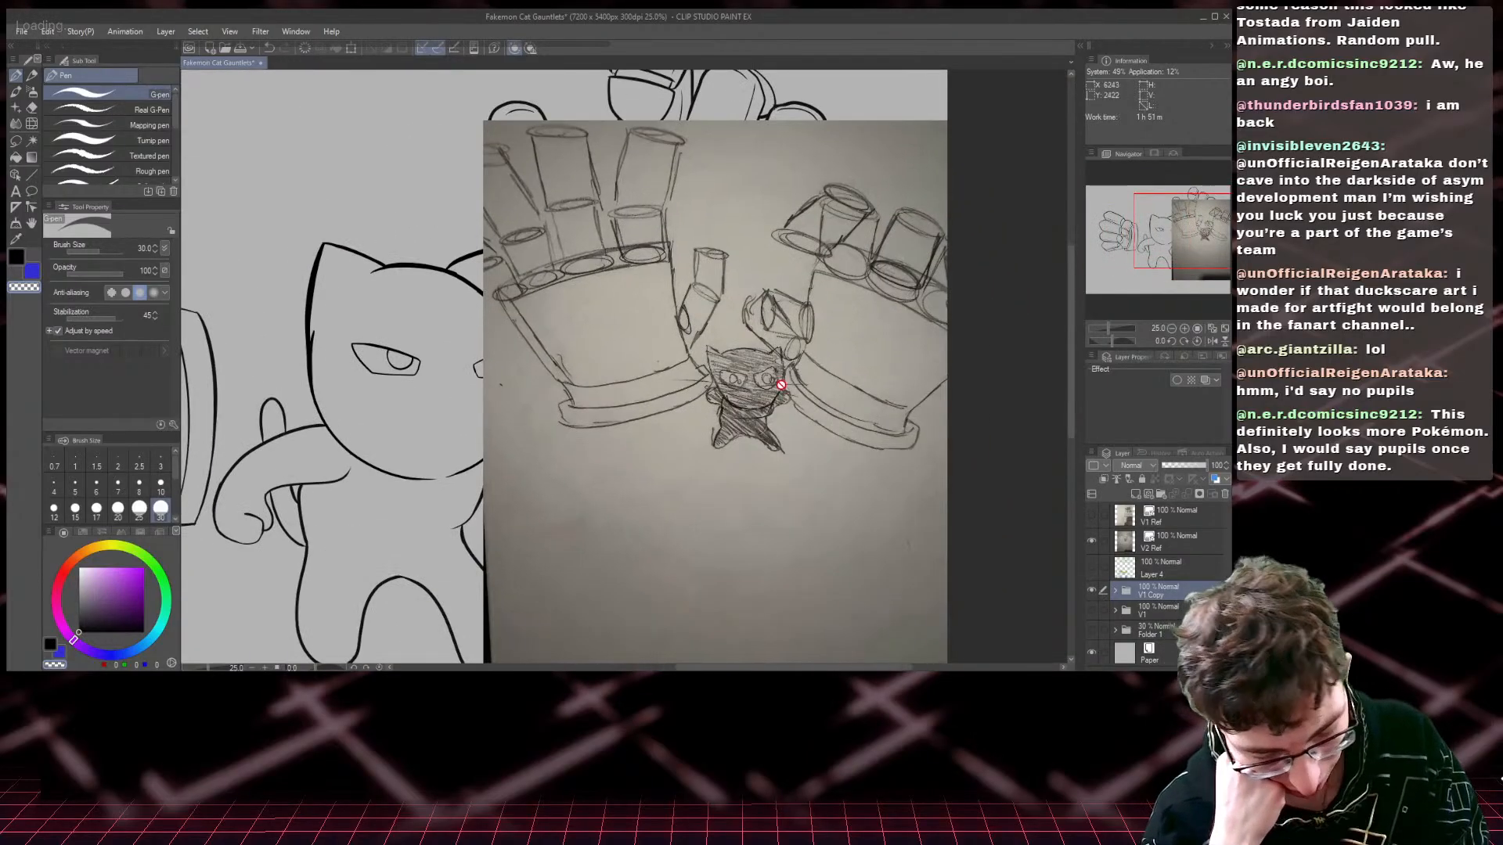
click(1091, 590)
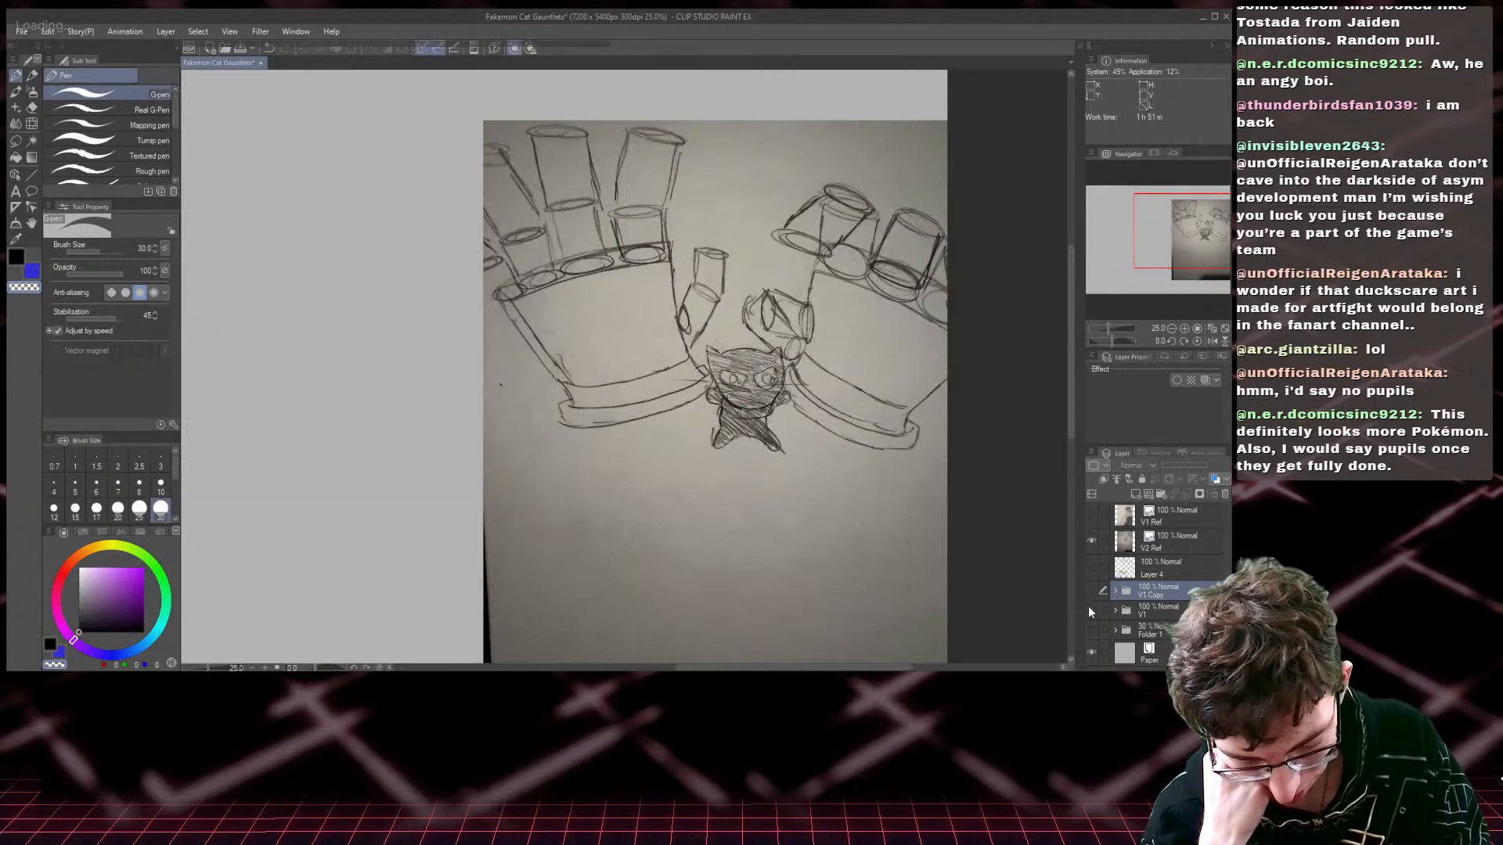
click(1091, 540)
click(1091, 591)
drag(1166, 245, 1128, 251)
- Duplicate Layer 10 Copy 5 inside the V1 Copy folder and hide the original layer
click(1114, 592)
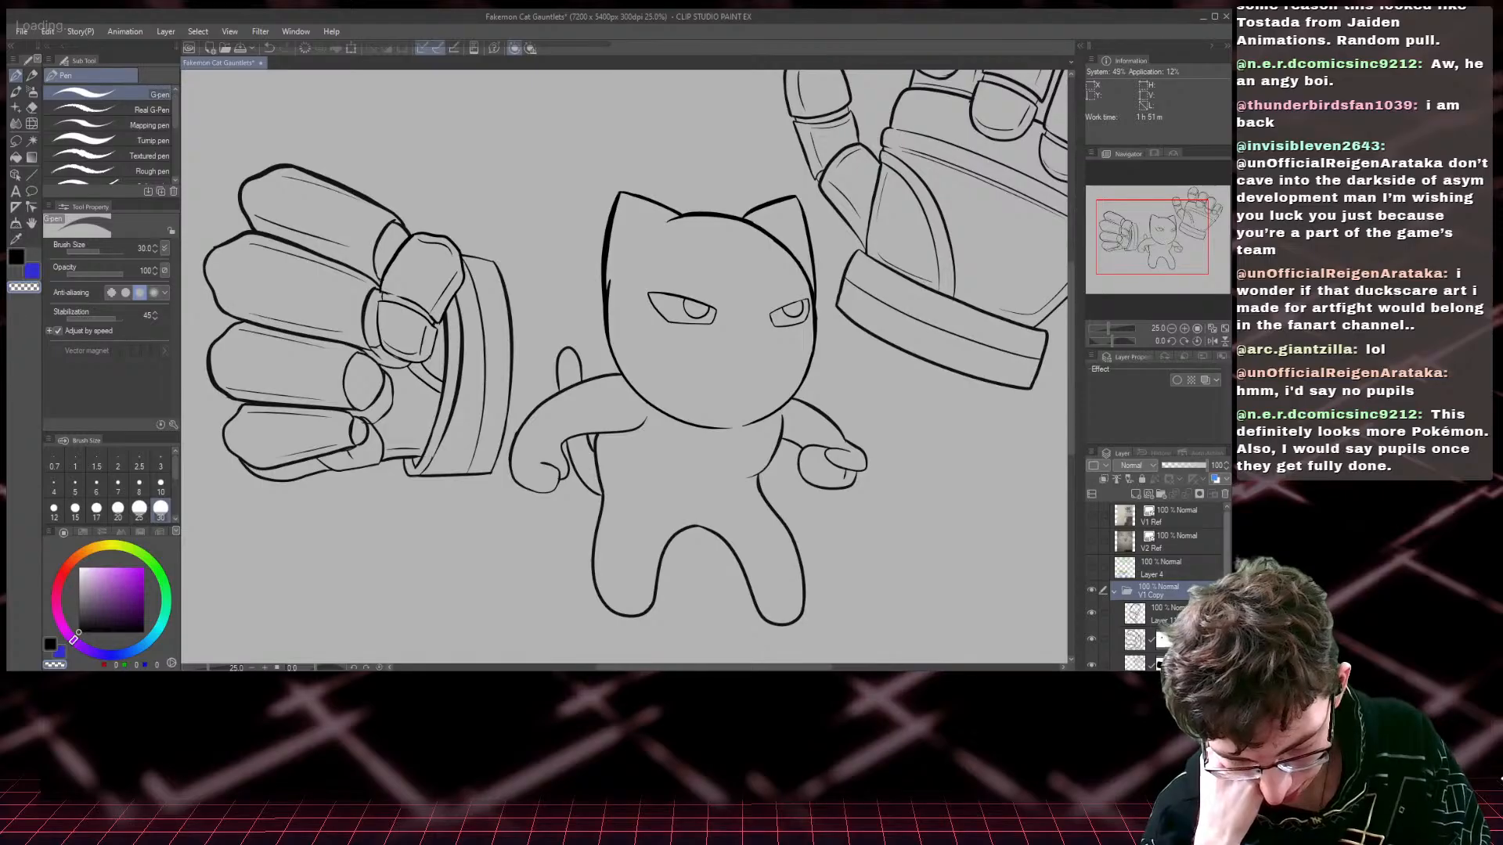
scroll(1141, 644, down, 2)
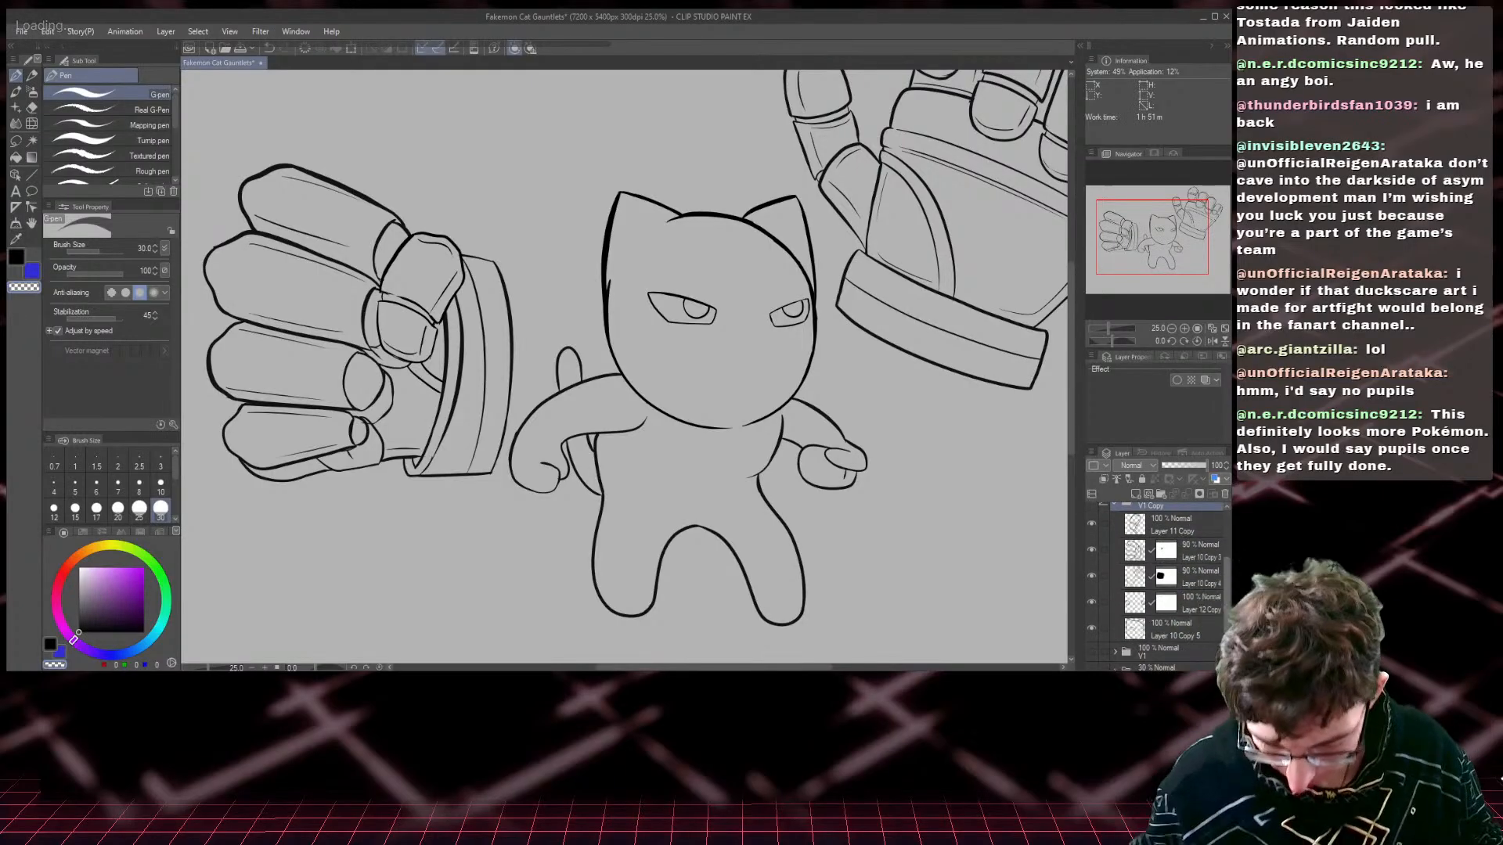
click(1200, 627)
key(ctrl+c)
key(ctrl+v)
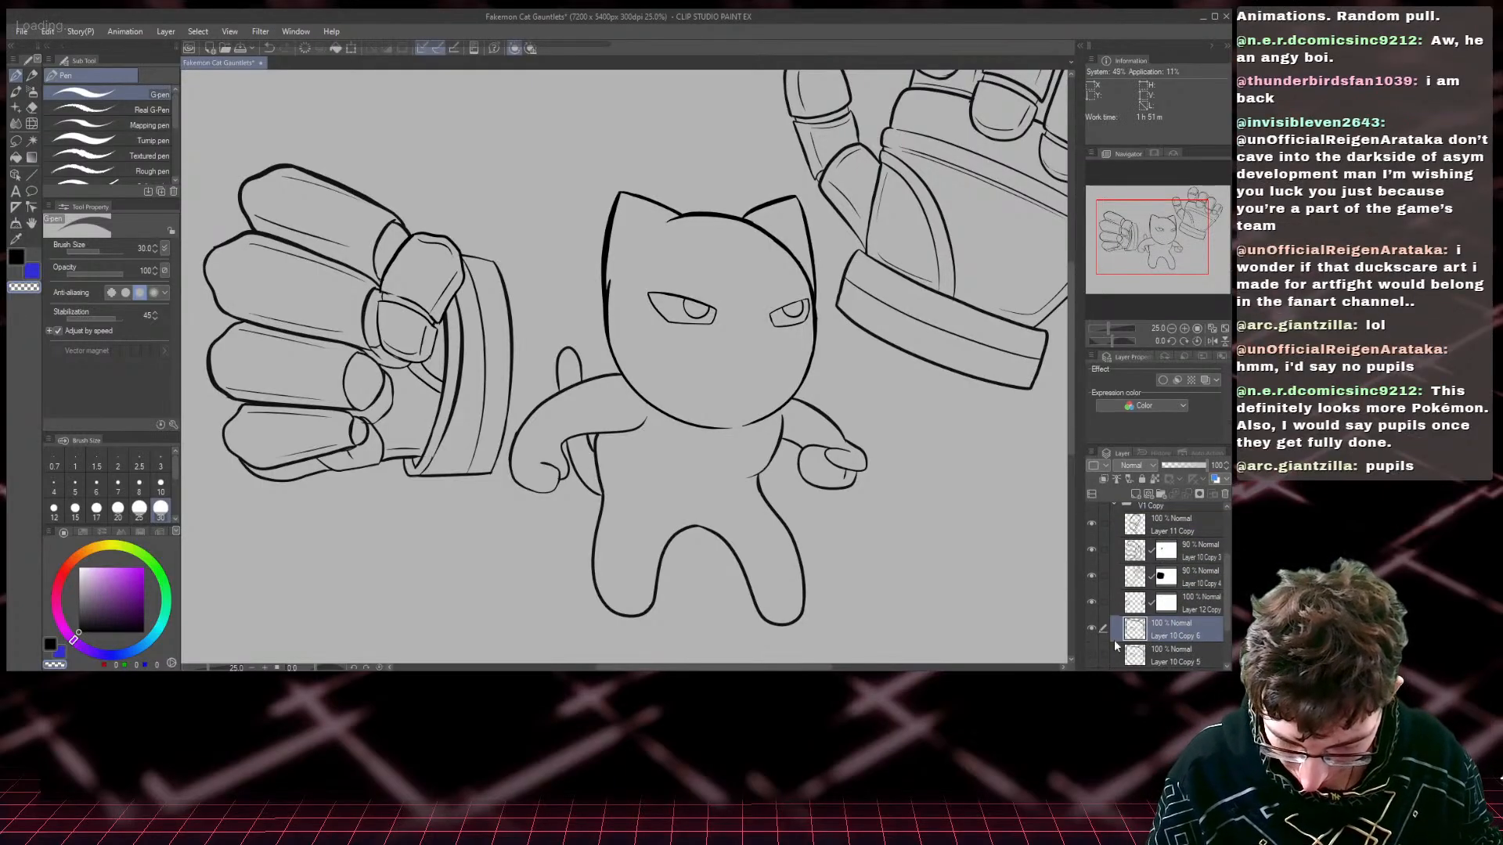
- Draw a pointed right cheek on Layer 10 Copy 6 with the G-pen and erase the old rounded outline inside it
key(ctrl+plus)
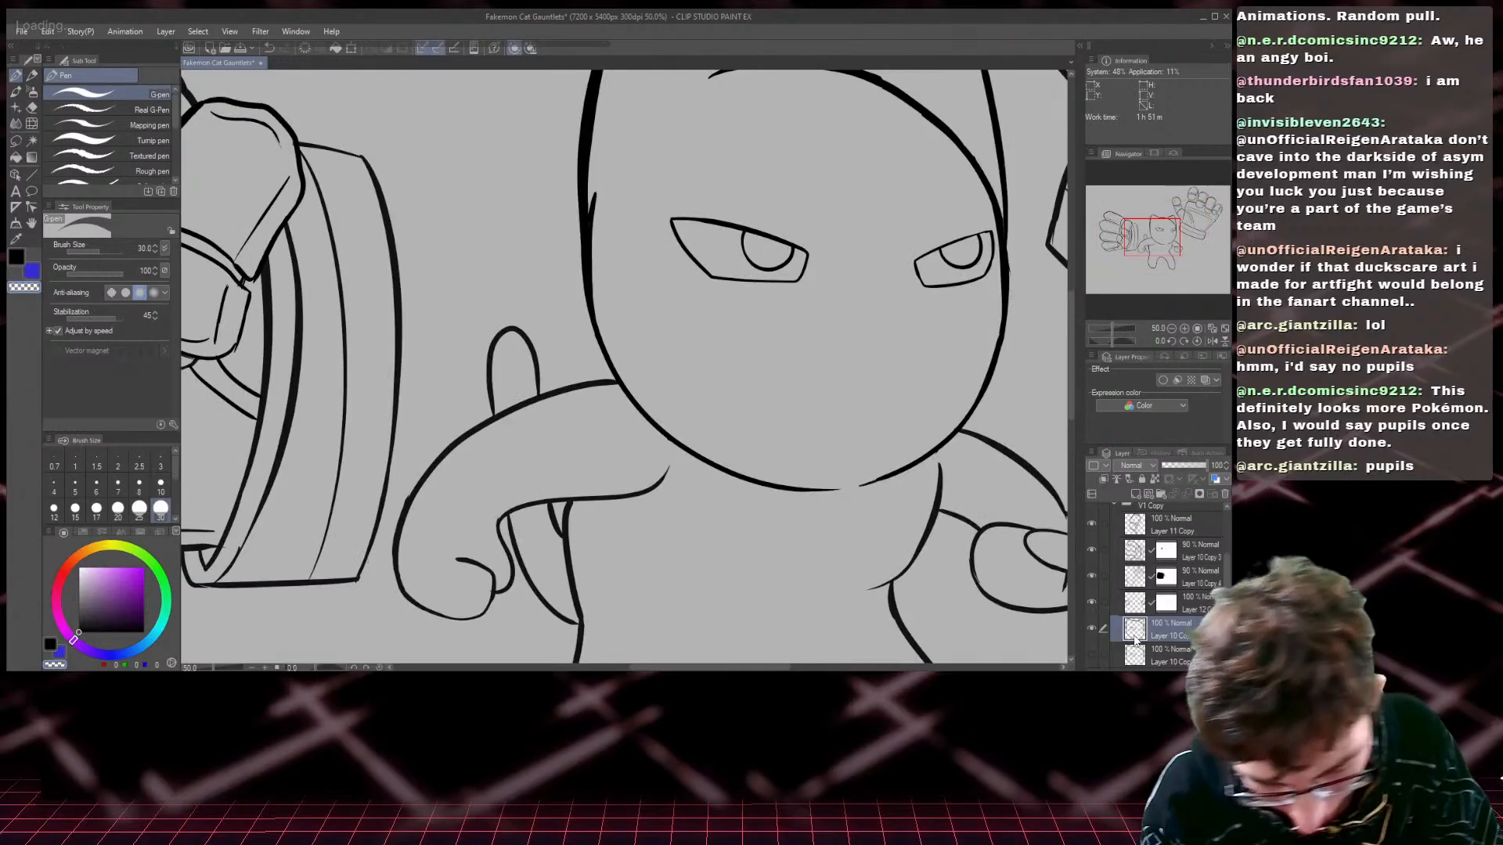
drag(847, 304, 693, 356)
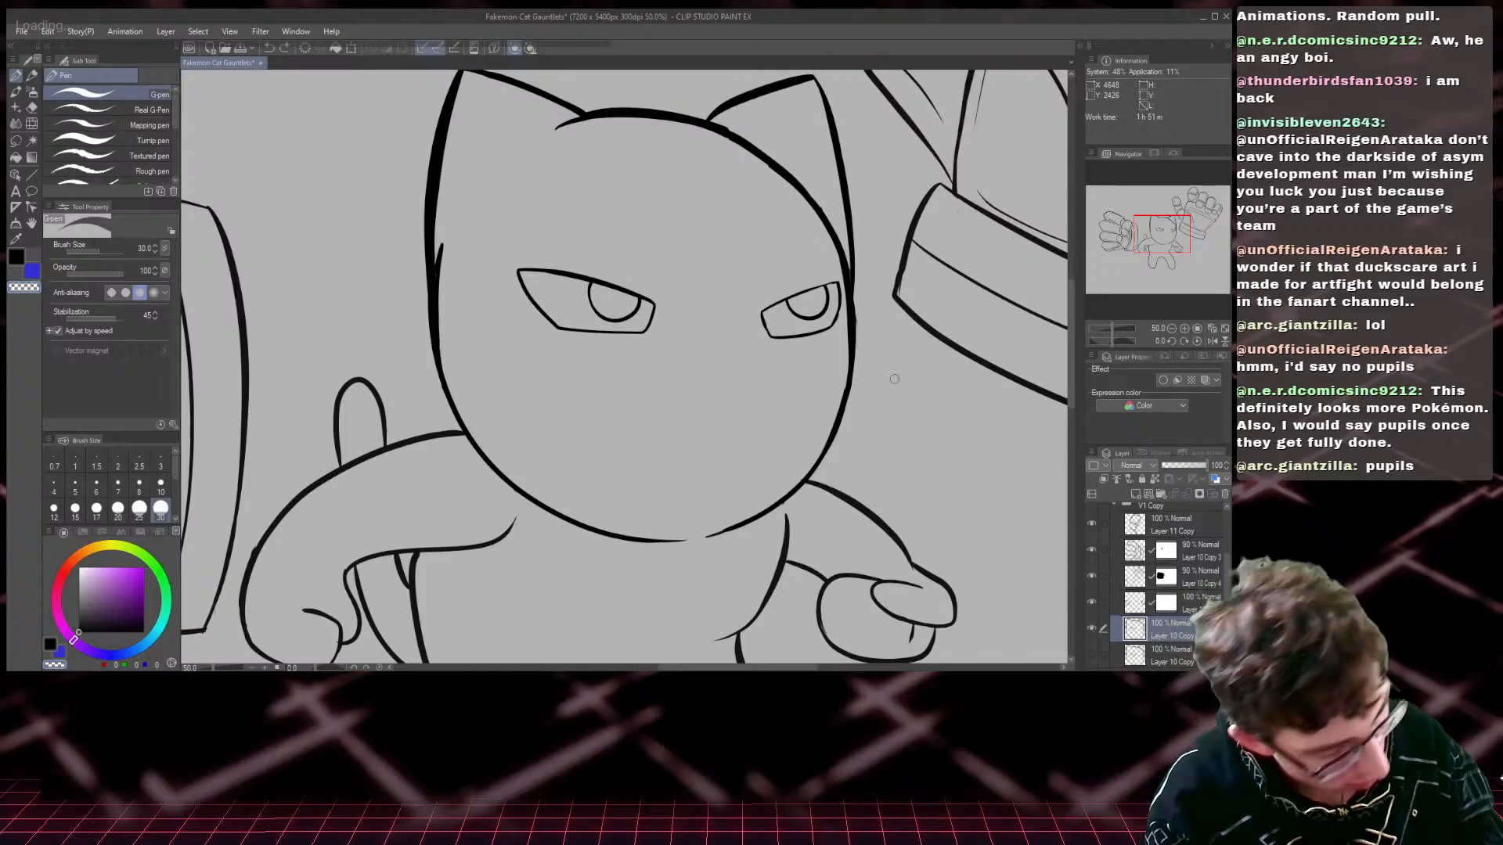
key(c)
mouse_move(851, 295)
mouse_down()
mouse_move(854, 338)
mouse_move(884, 380)
mouse_move(823, 486)
mouse_move(689, 538)
mouse_up()
click(31, 109)
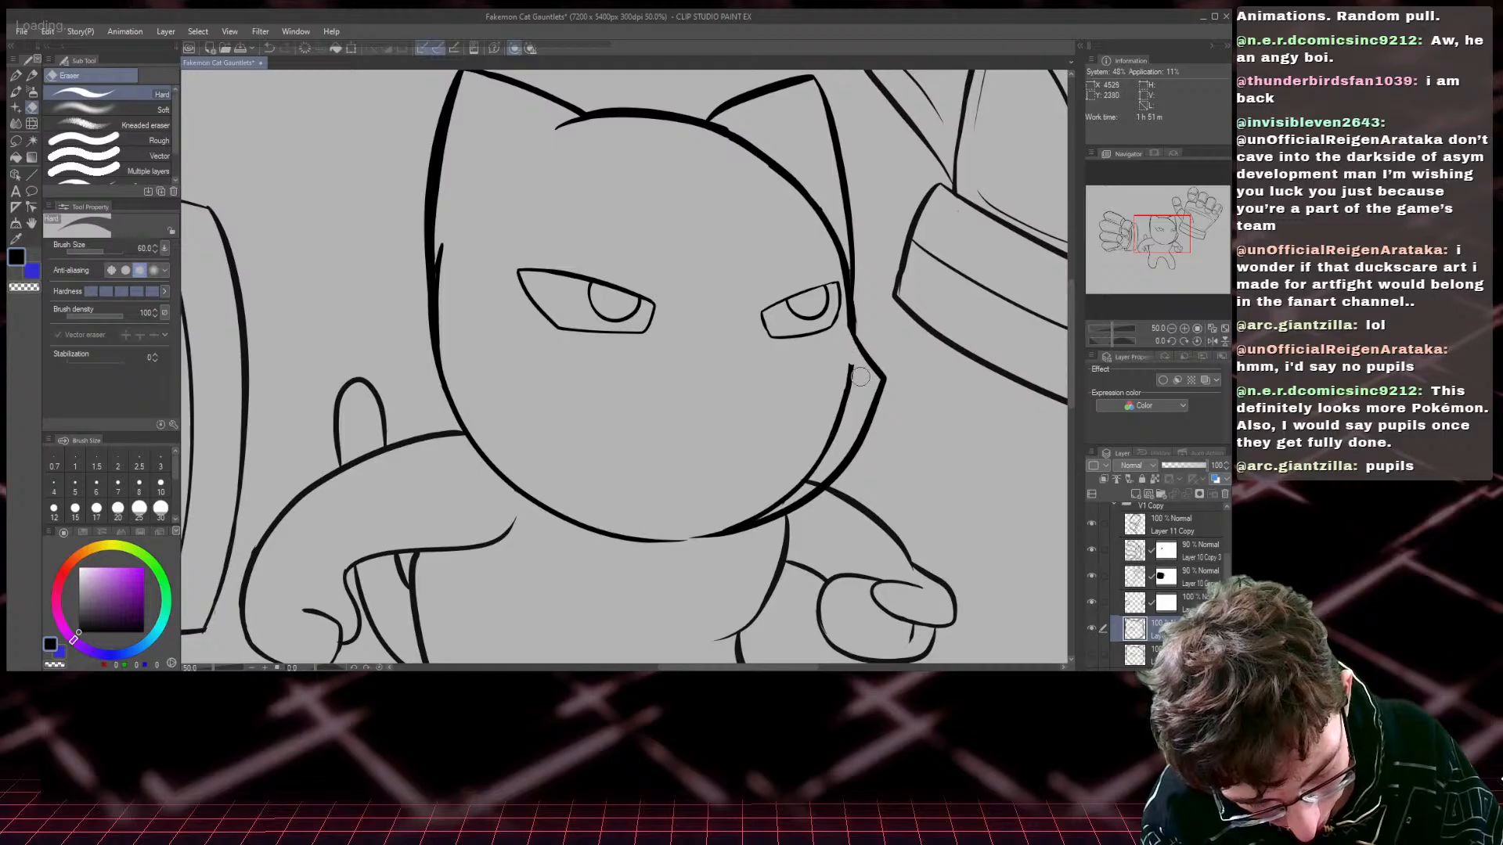
mouse_move(852, 362)
mouse_down()
mouse_move(807, 473)
mouse_move(828, 451)
mouse_move(729, 518)
mouse_move(854, 503)
mouse_move(749, 506)
mouse_move(786, 494)
mouse_move(713, 529)
mouse_move(784, 506)
mouse_up()
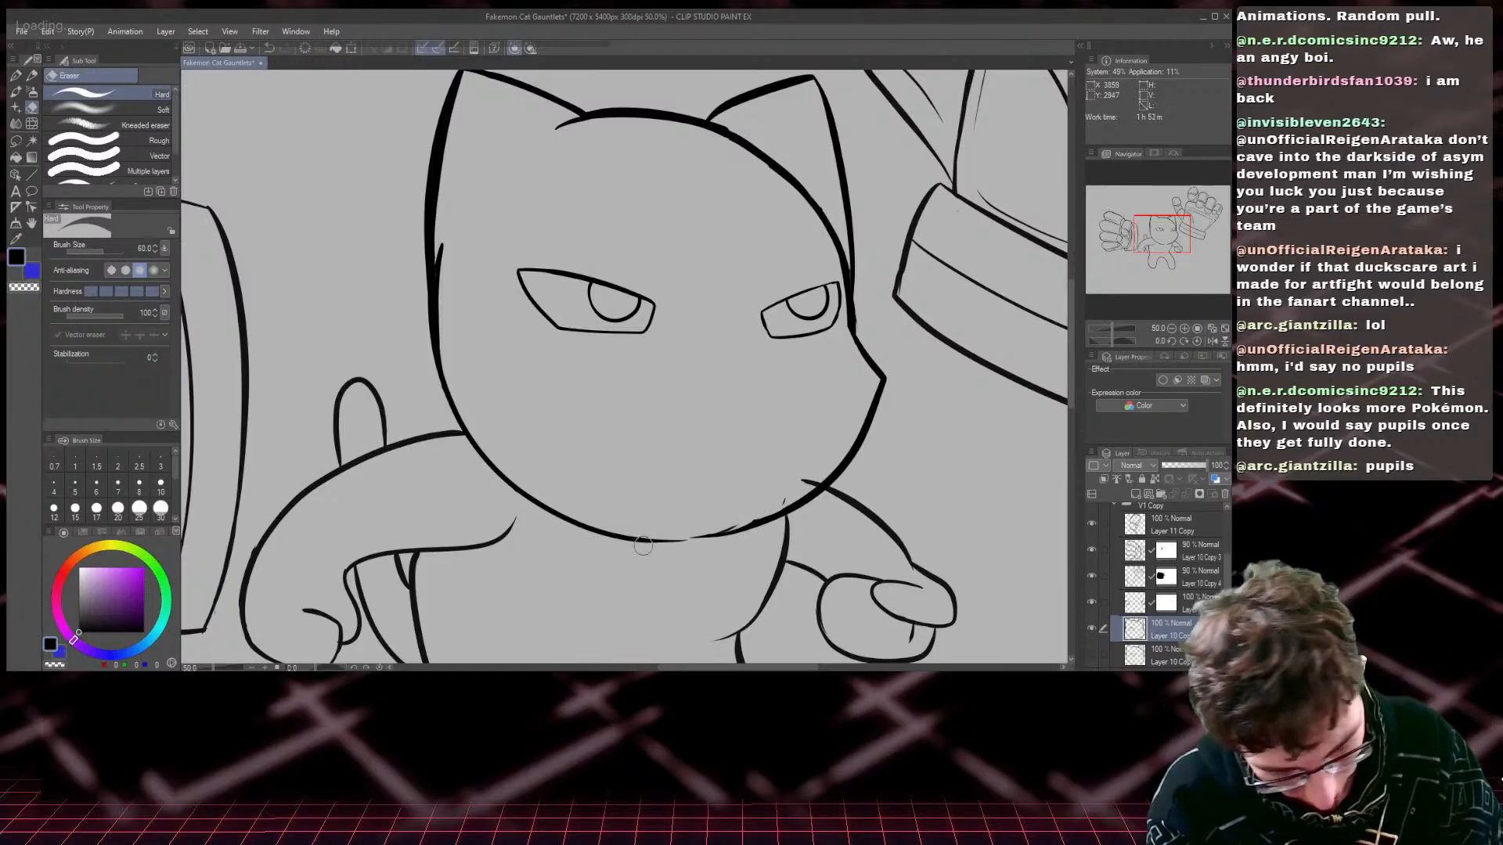
- Mask out the part of the right arm line that crosses into the new cheek on Layer 10 Copy 4
click(1158, 606)
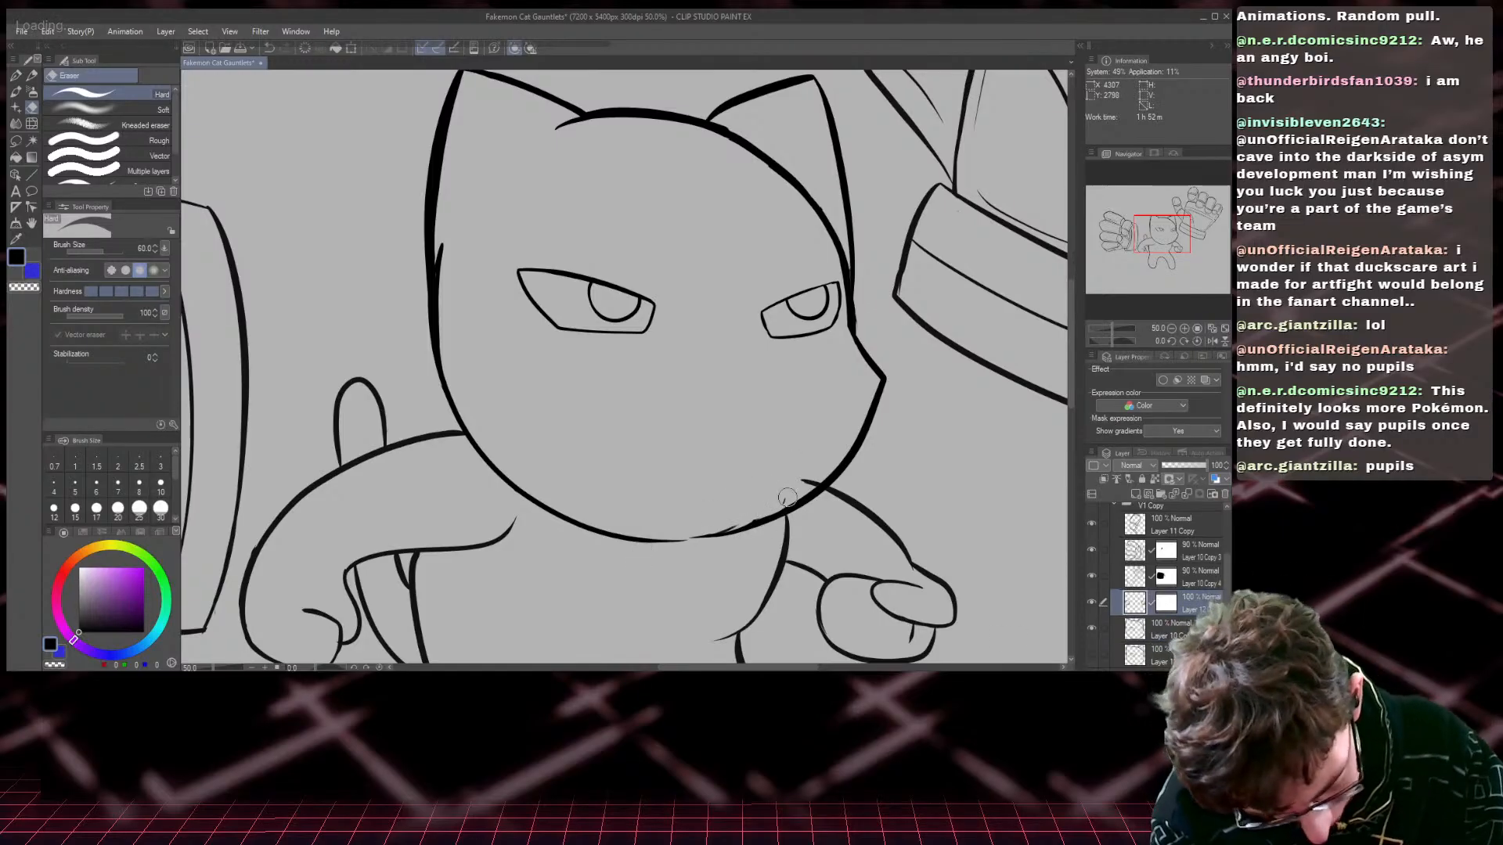
click(1092, 578)
click(1092, 578)
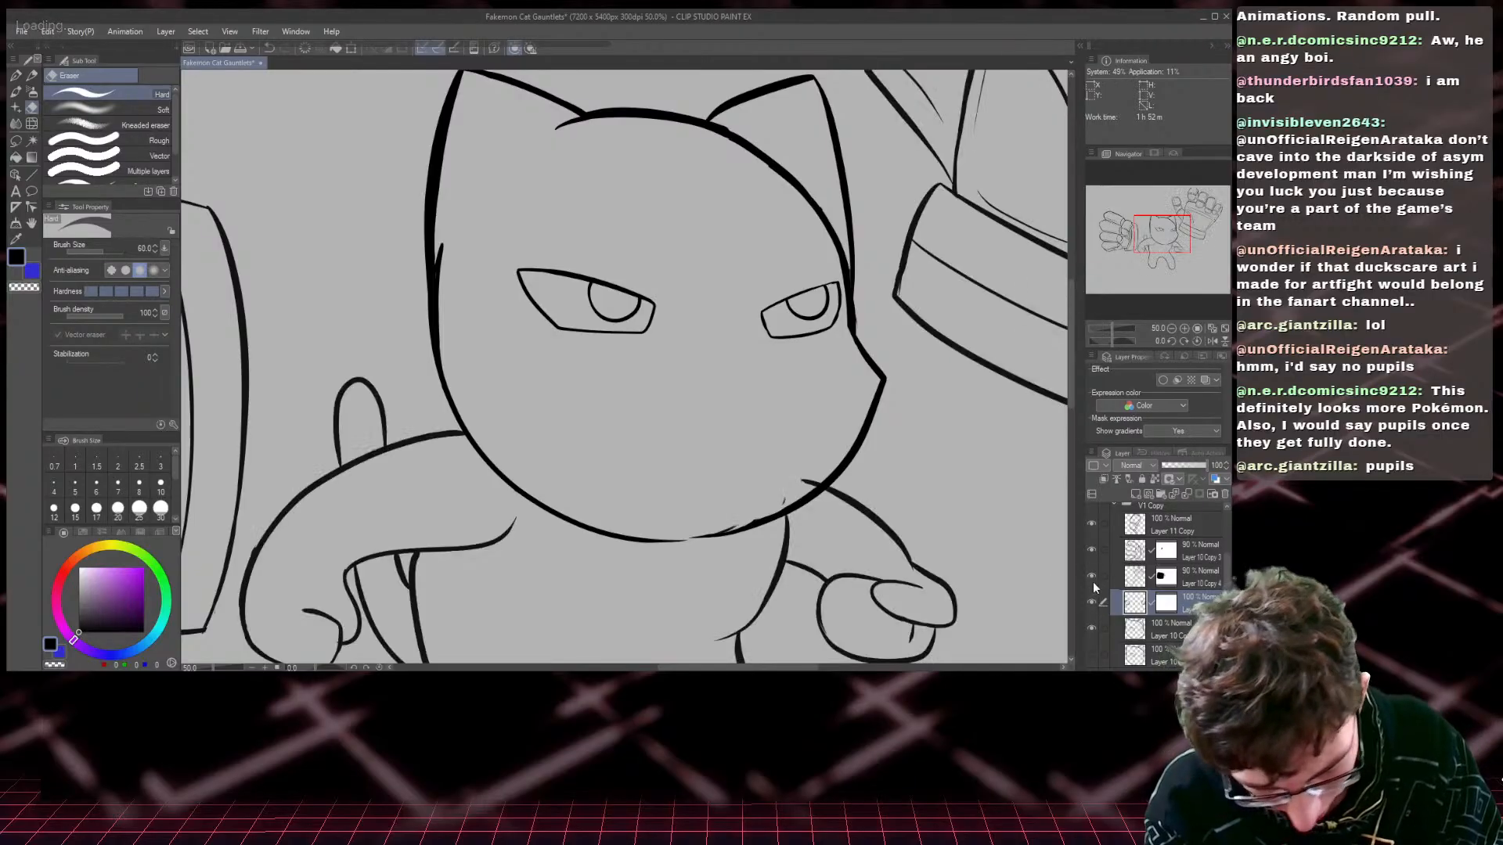
click(1165, 574)
drag(789, 491, 810, 479)
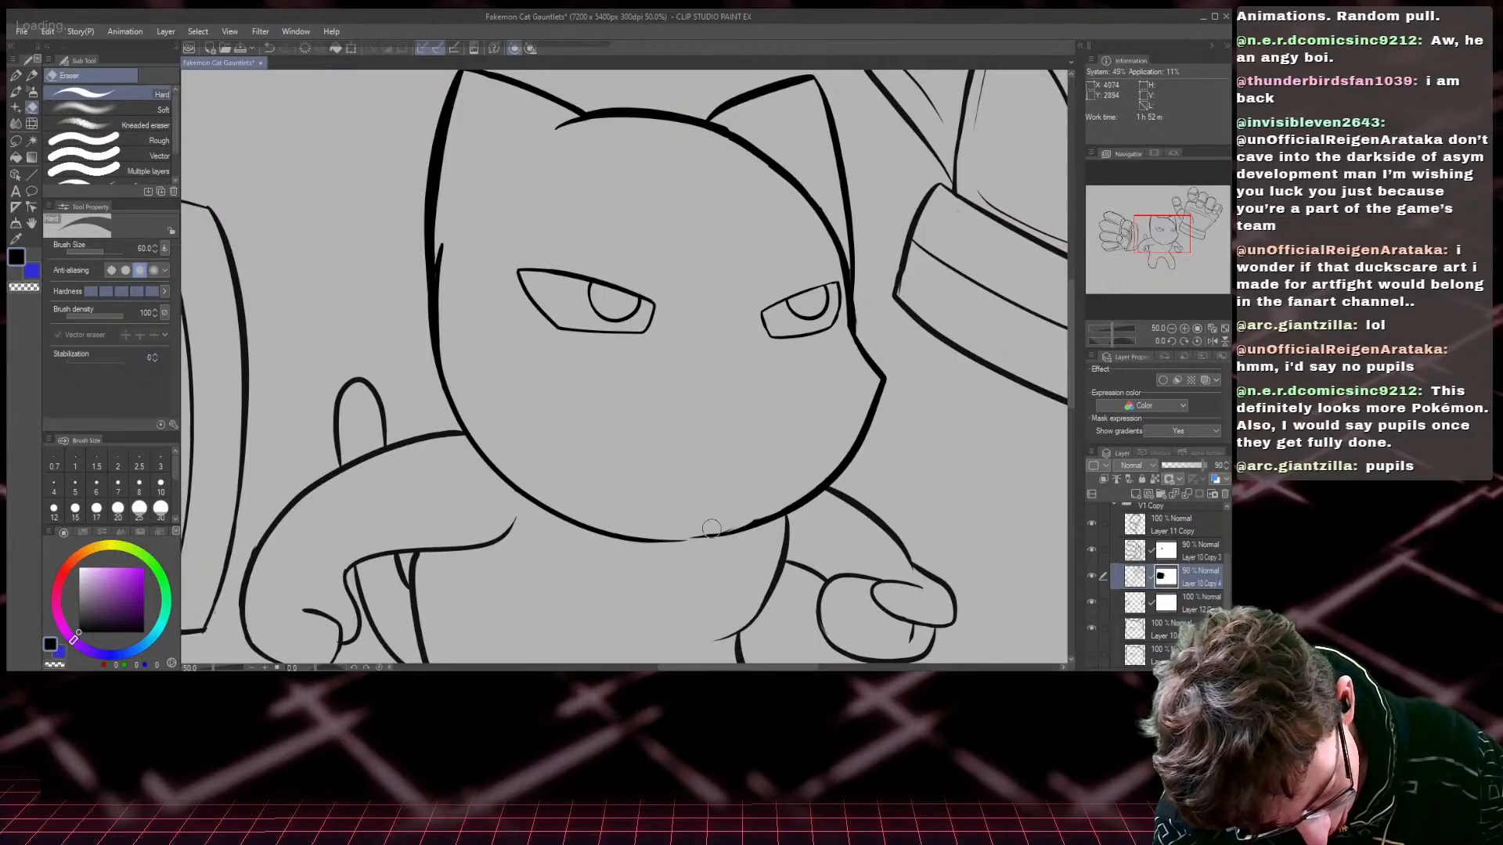
- Thicken and join the chin outline on Layer 10 Copy 6 with the G-pen
click(1138, 629)
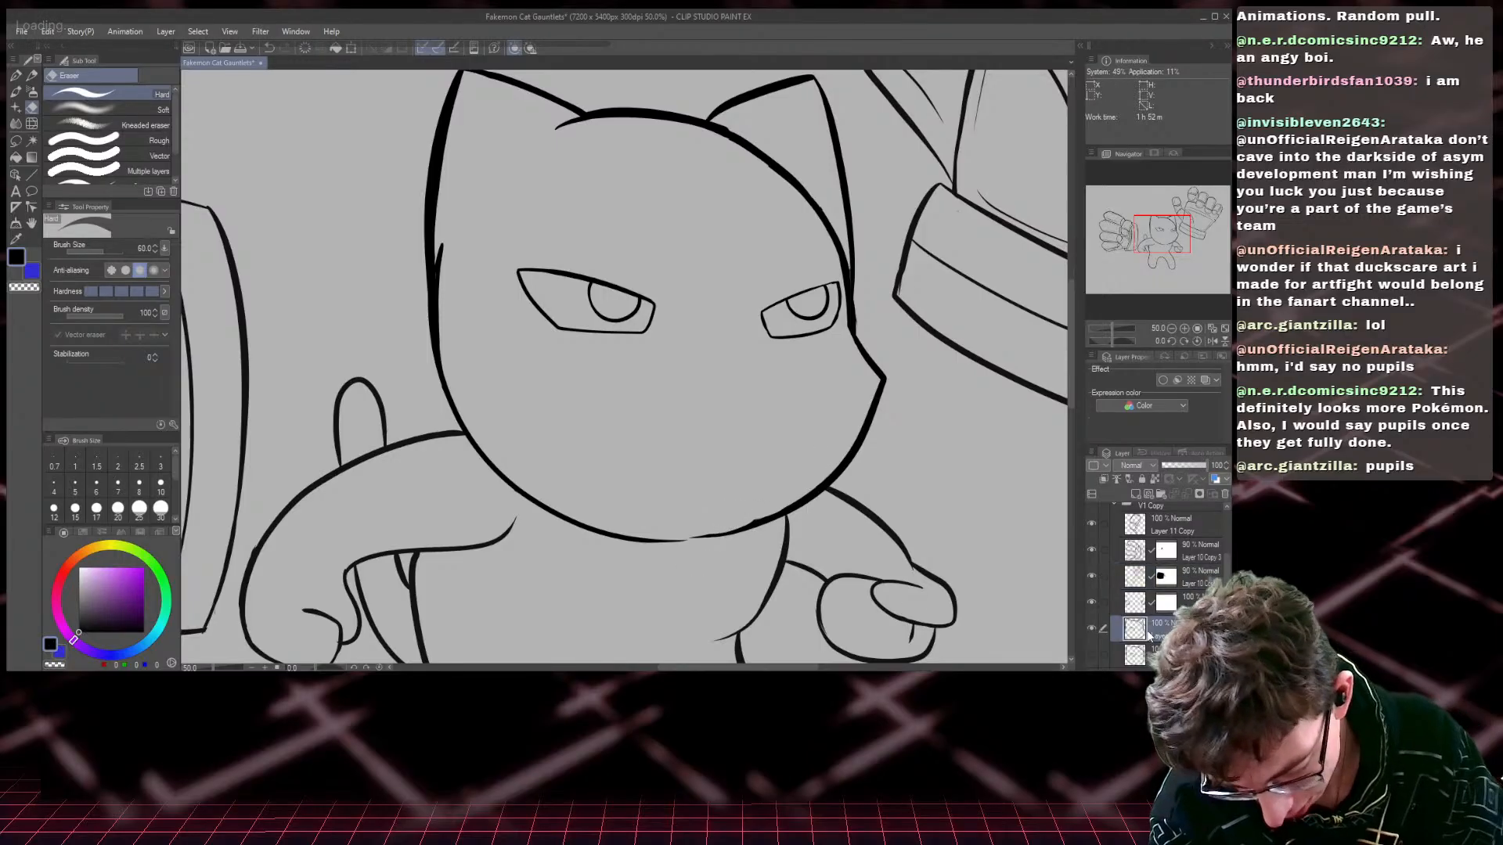
click(15, 78)
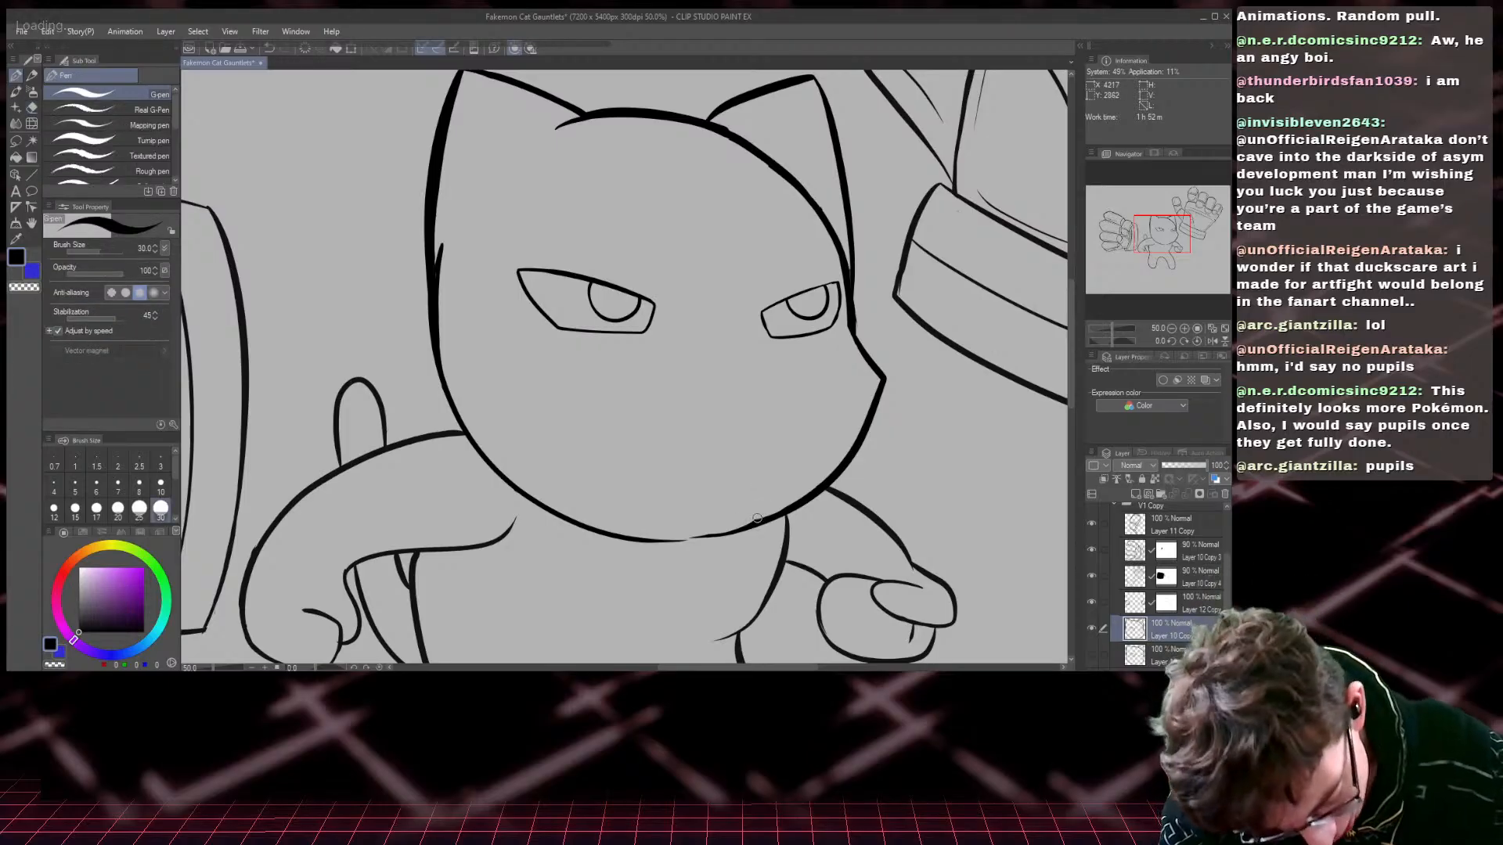
drag(732, 532, 680, 540)
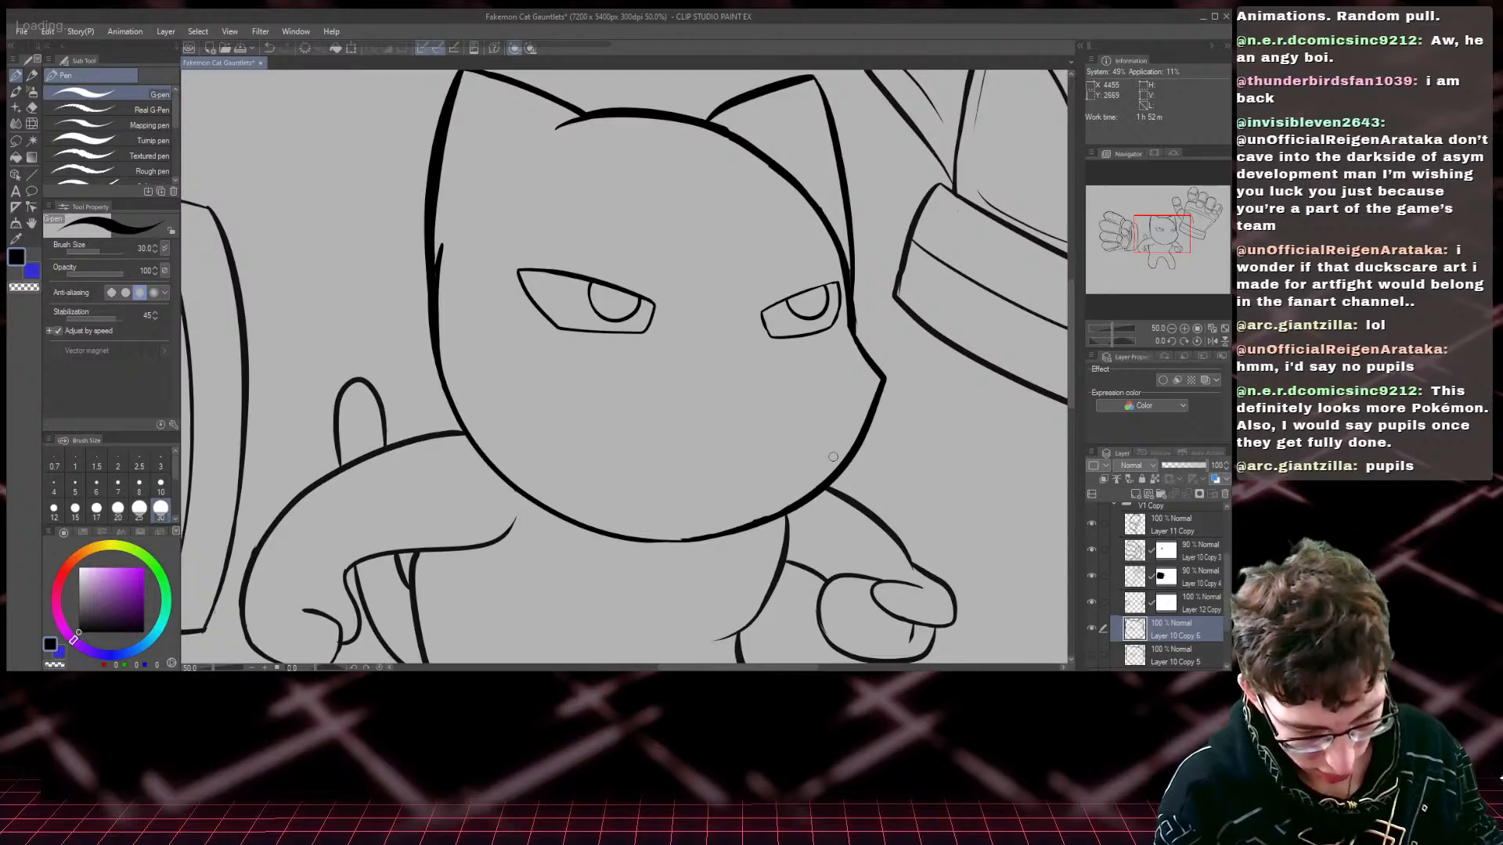
- Draw a matching pointed left cheek on Layer 10 Copy 6 with the G-pen and erase the old outline inside it
scroll(833, 456, down, 1)
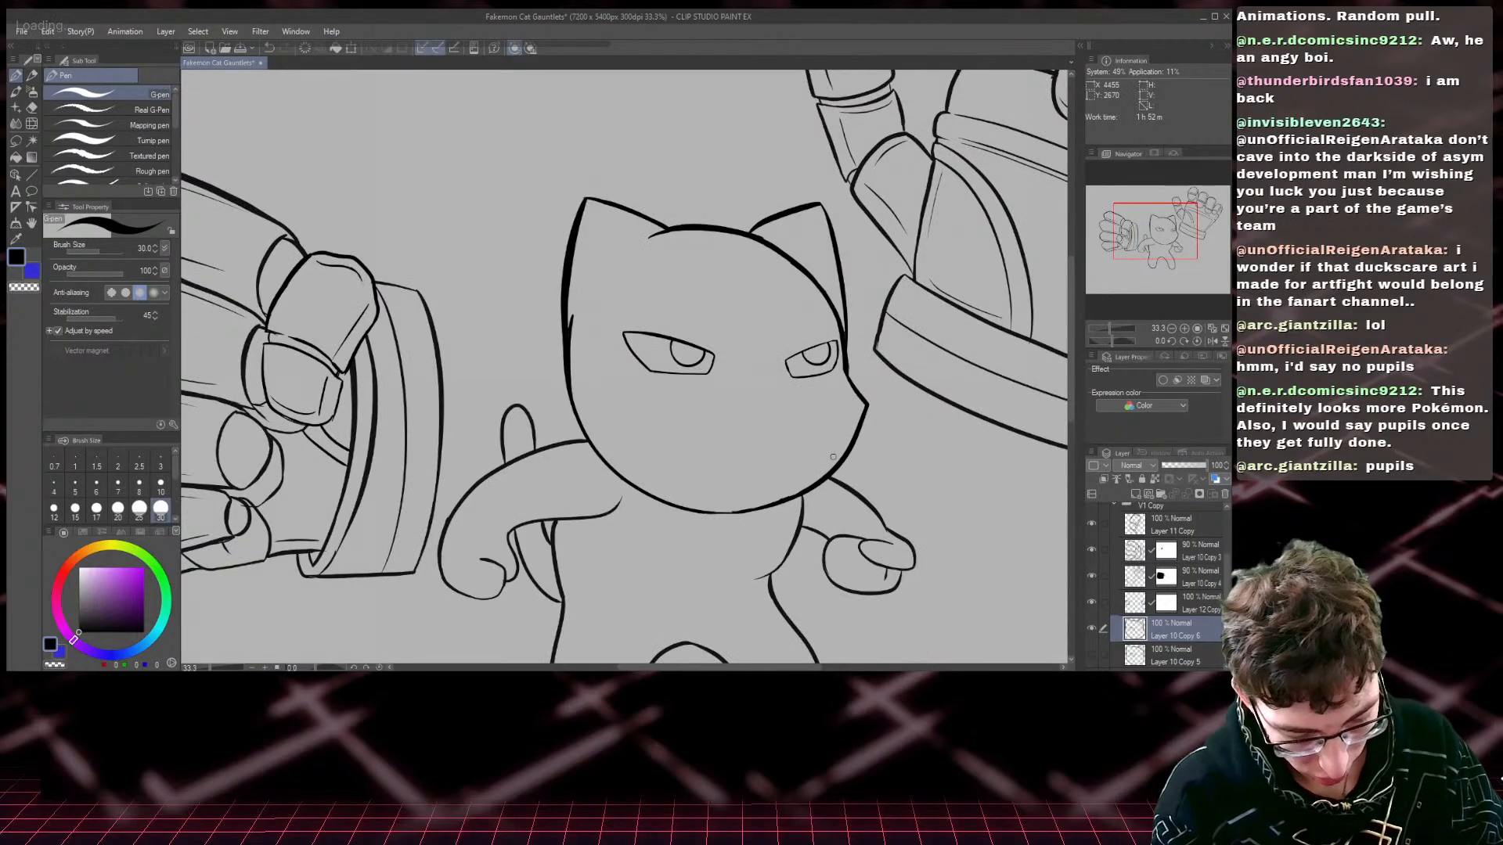
scroll(833, 456, up, 1)
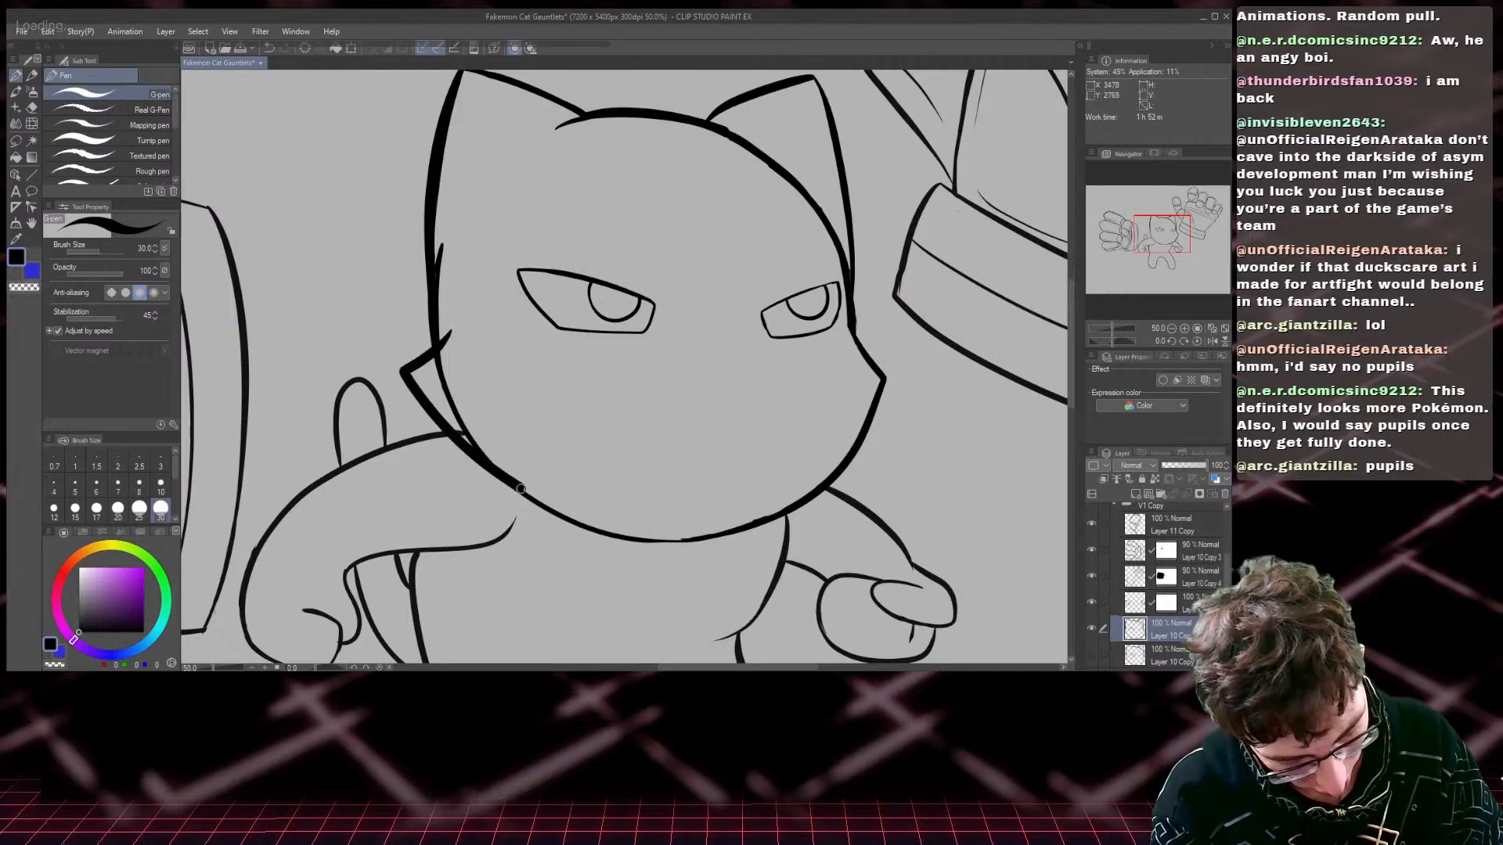
key(ctrl+z)
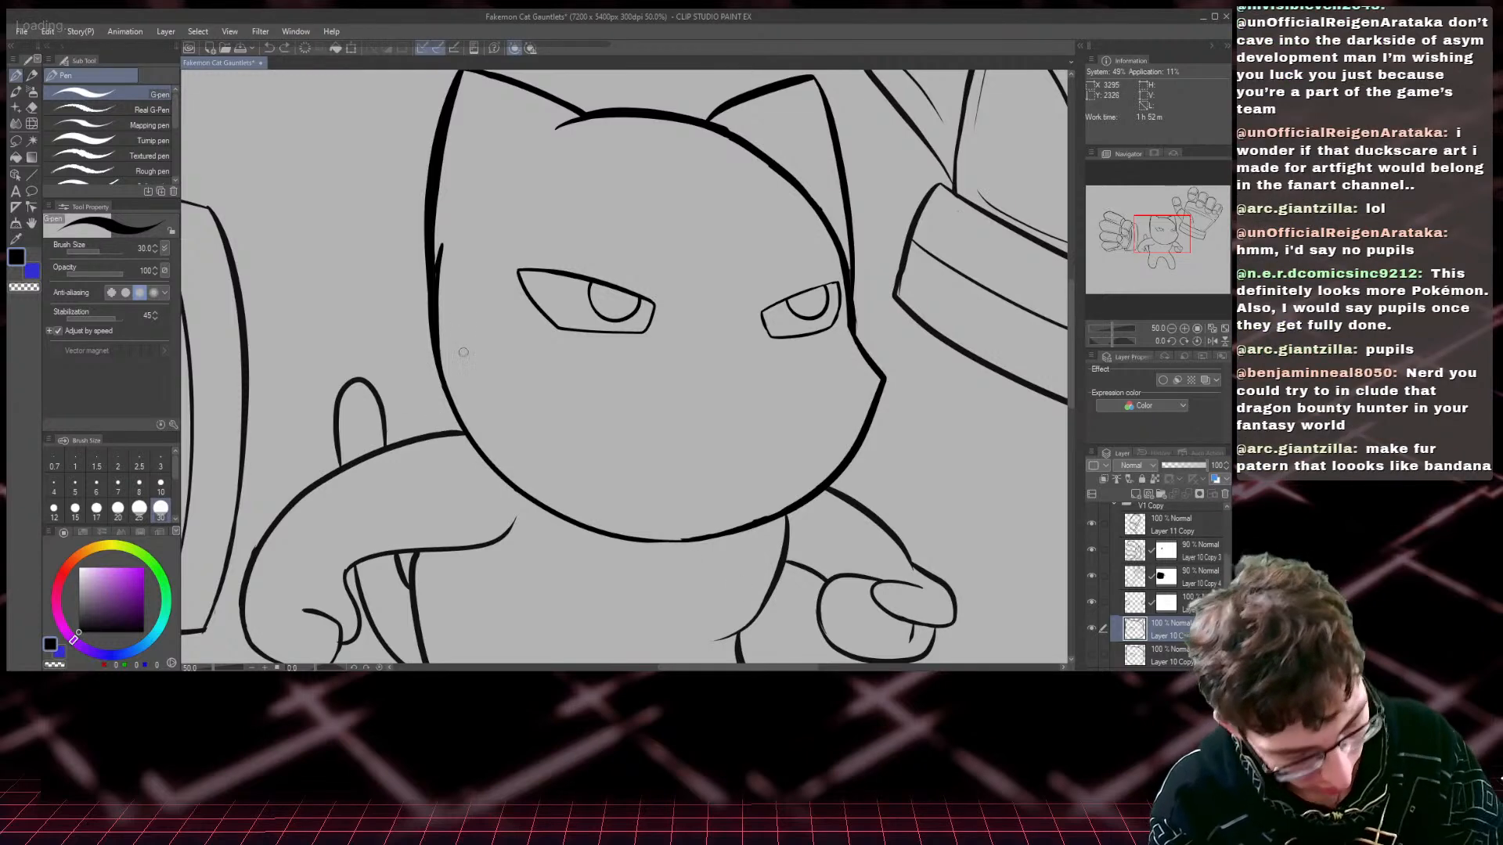
key(ctrl+y)
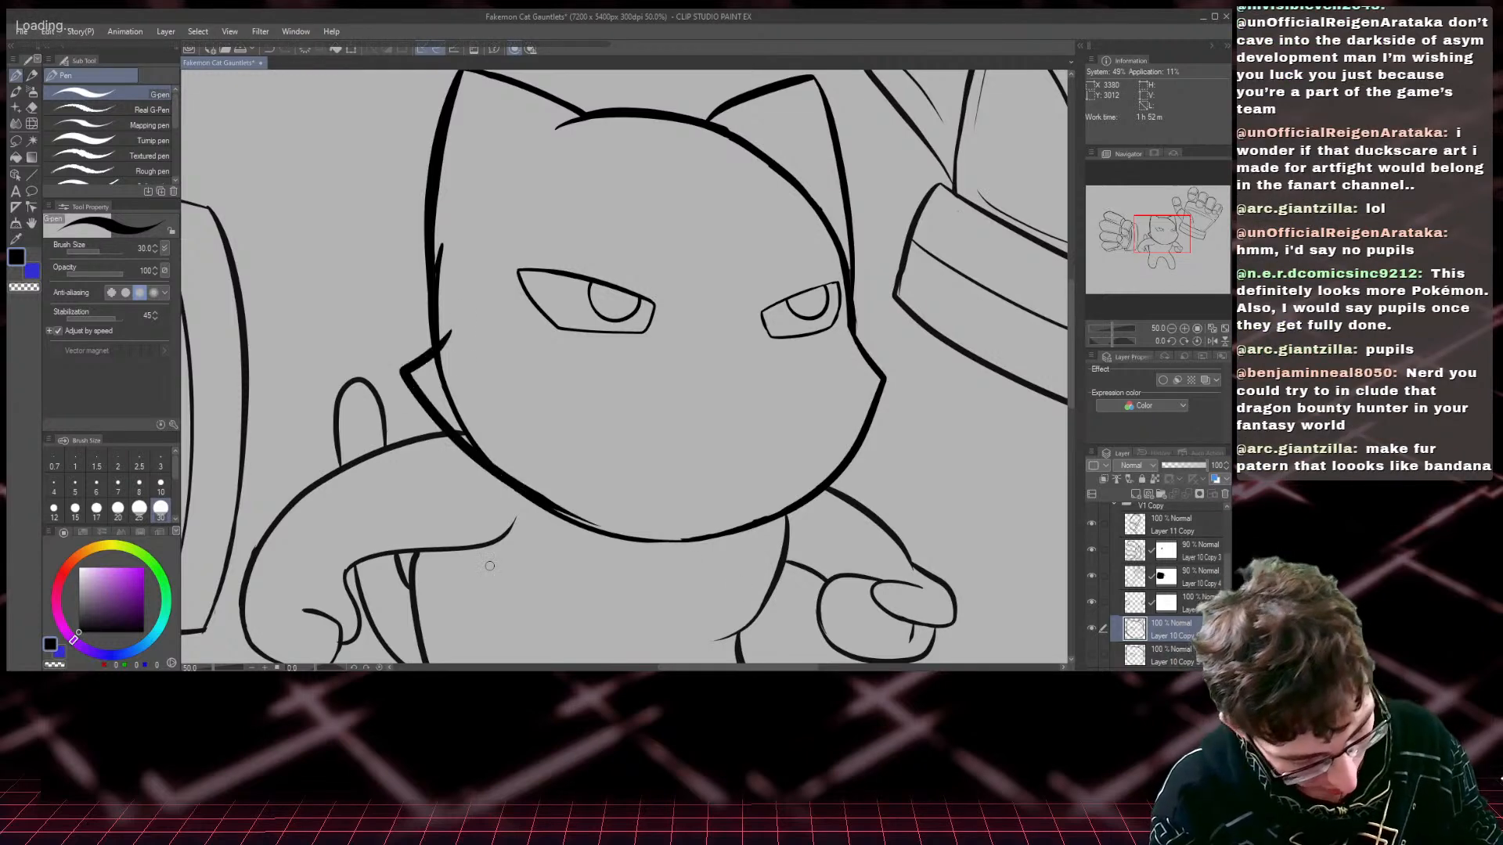
click(33, 109)
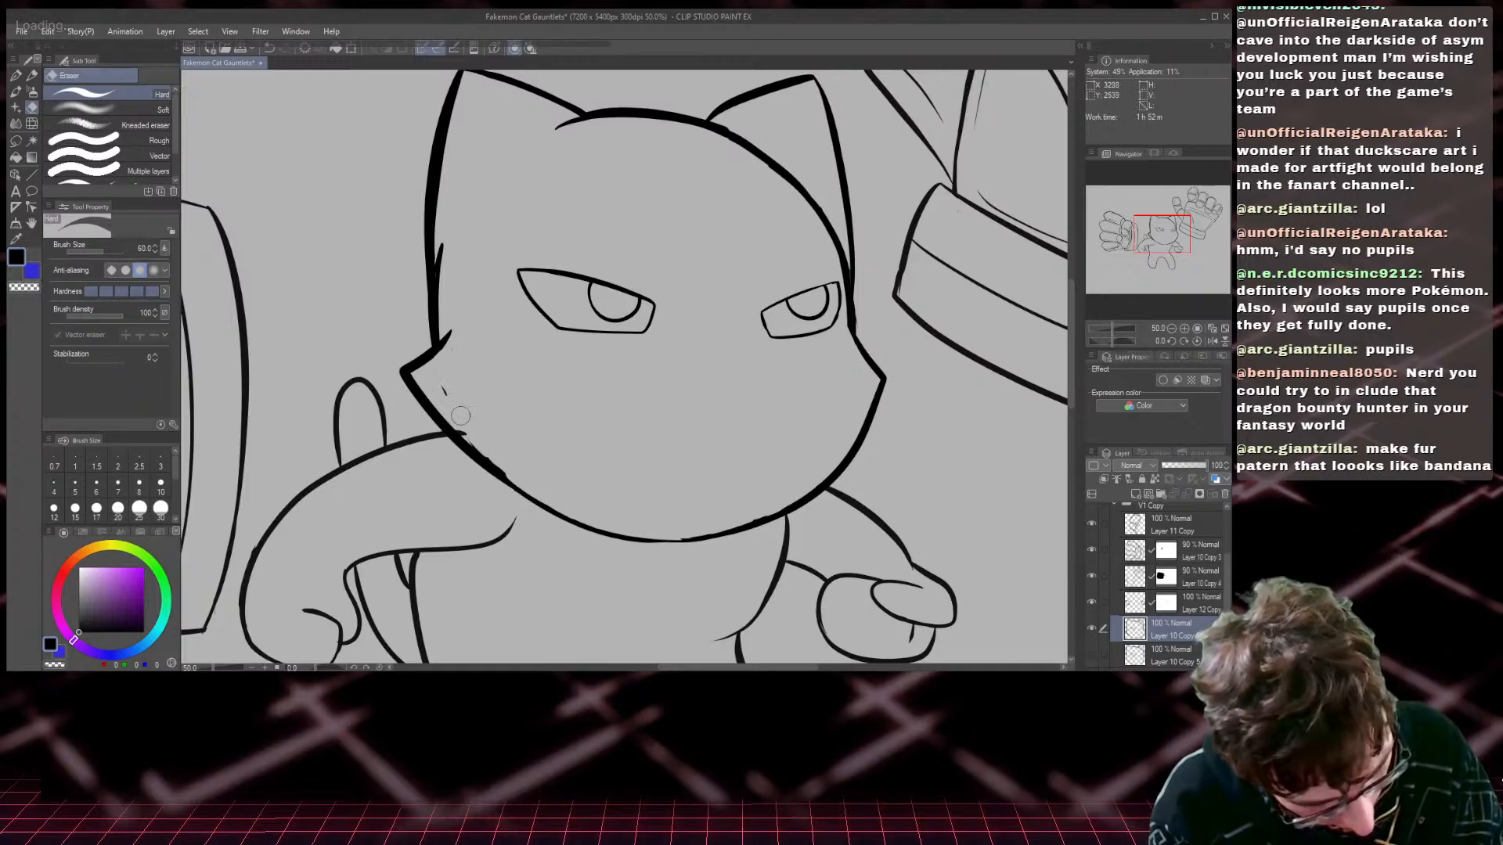
drag(460, 415, 449, 411)
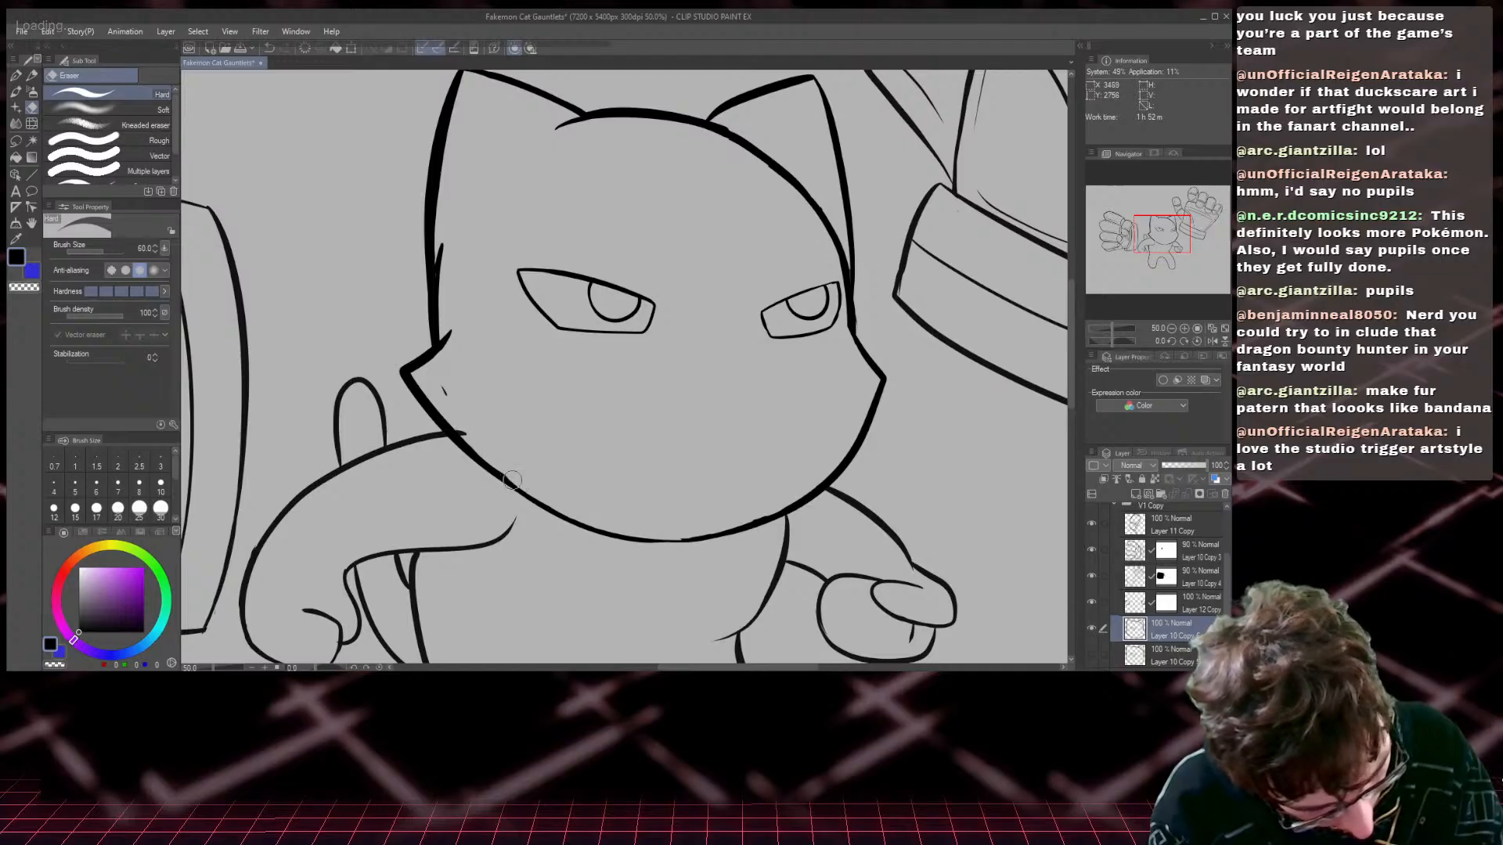
- Mask out the left arm line overlapping the new cheek on Layer 10 Copy 4 and save the file
click(1109, 605)
click(1107, 576)
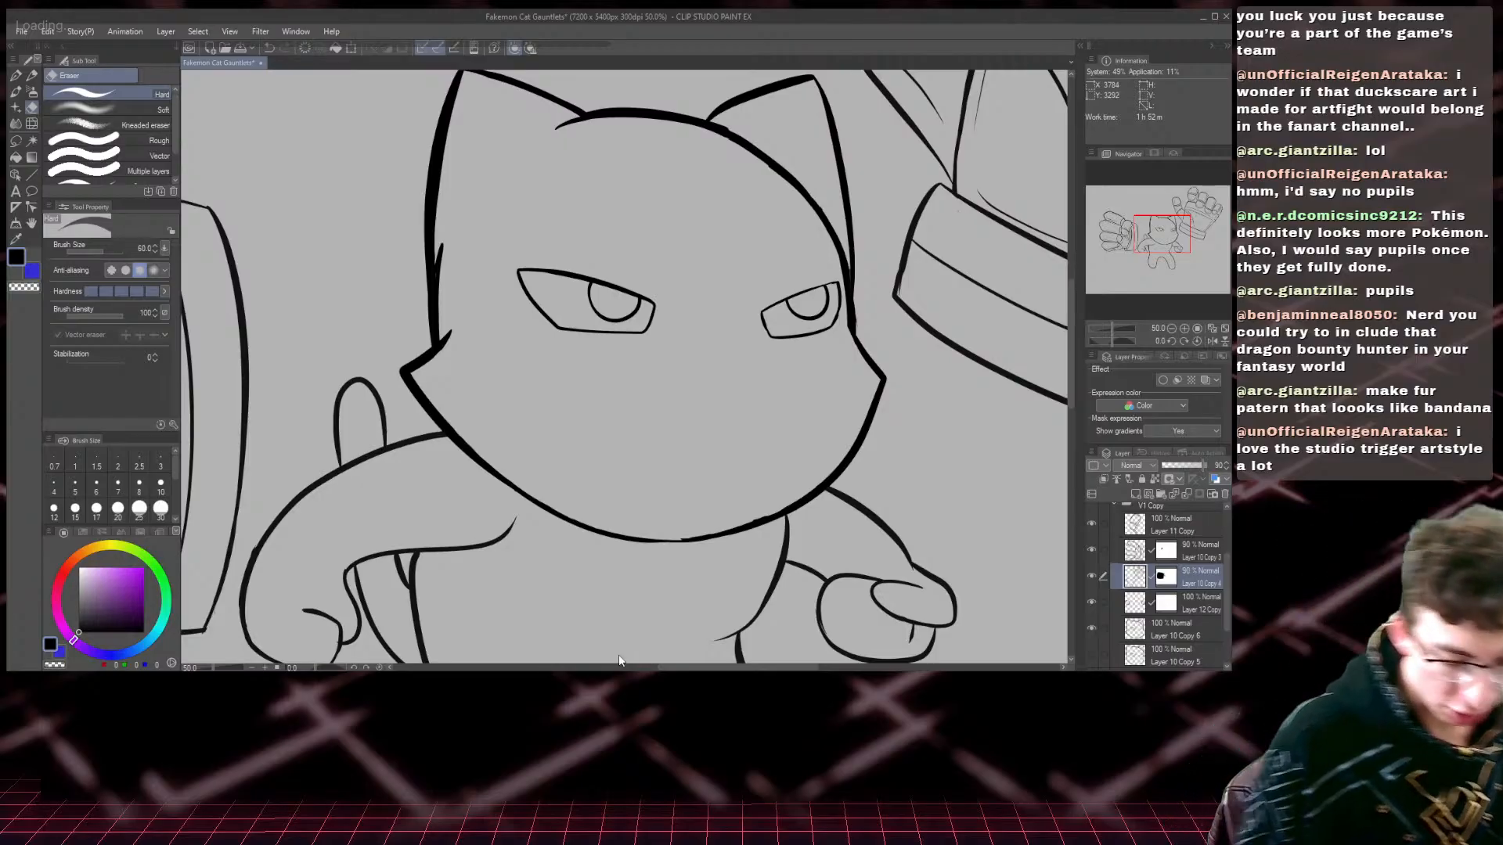
key(ctrl+0)
key(ctrl+s)
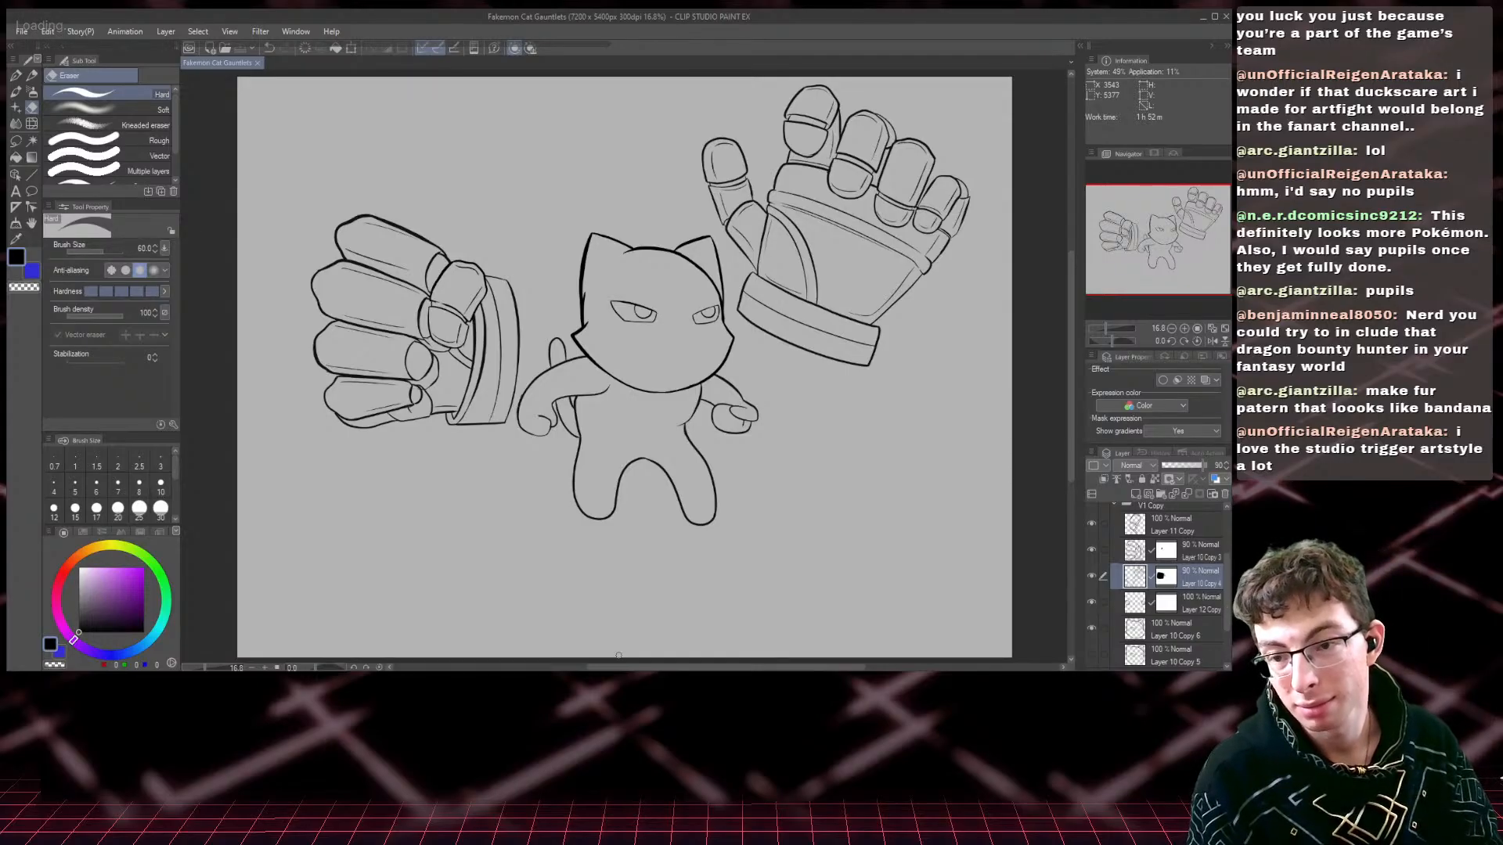
- Smooth and thicken the bottom of the cat's chin outline with the G-pen, finishing on Layer 10 Copy 6
click(1130, 558)
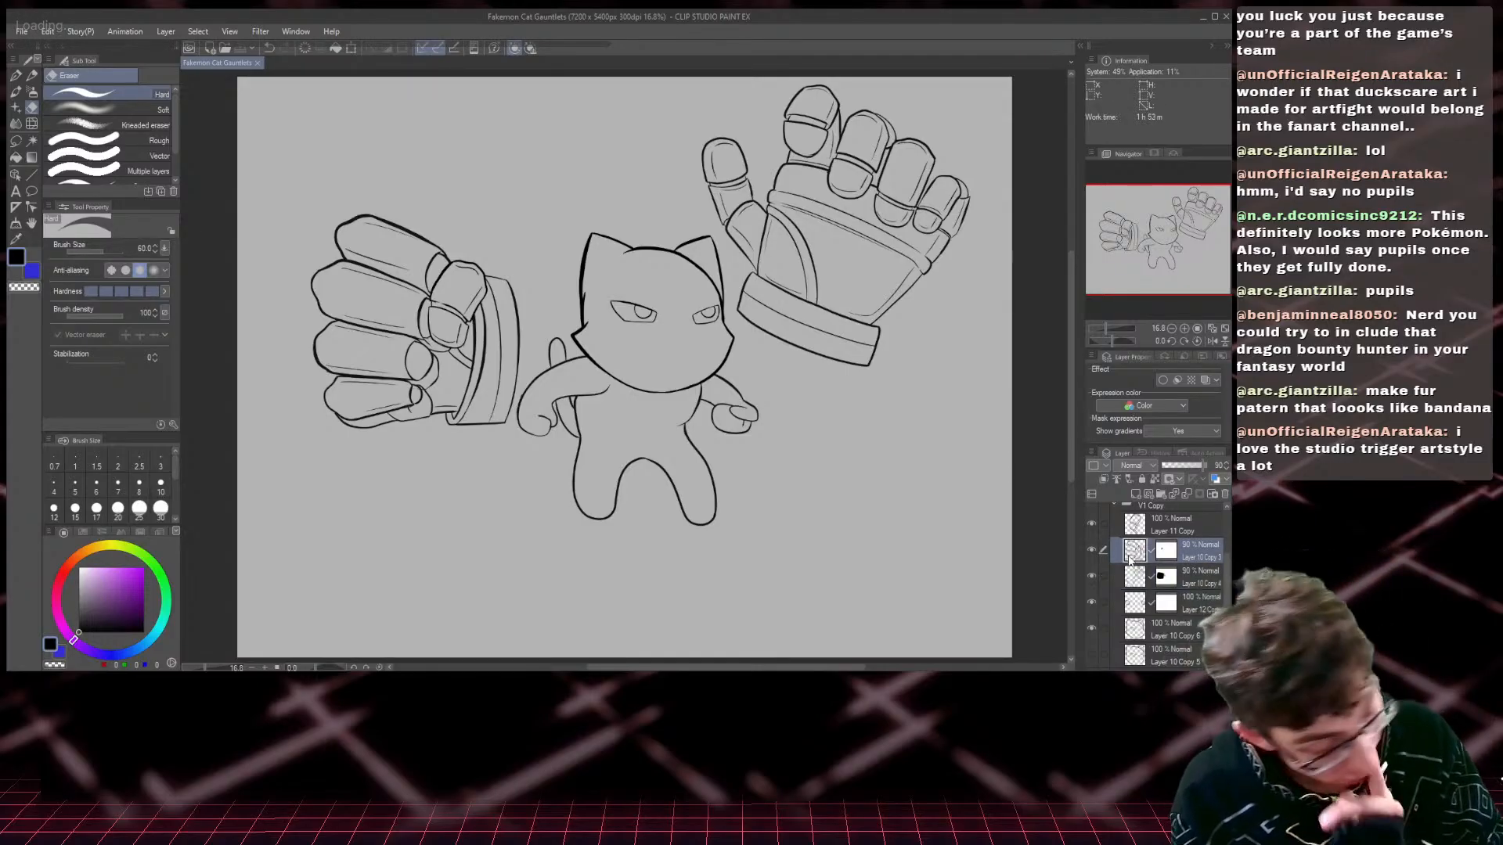
key(ctrl+plus)
key(p)
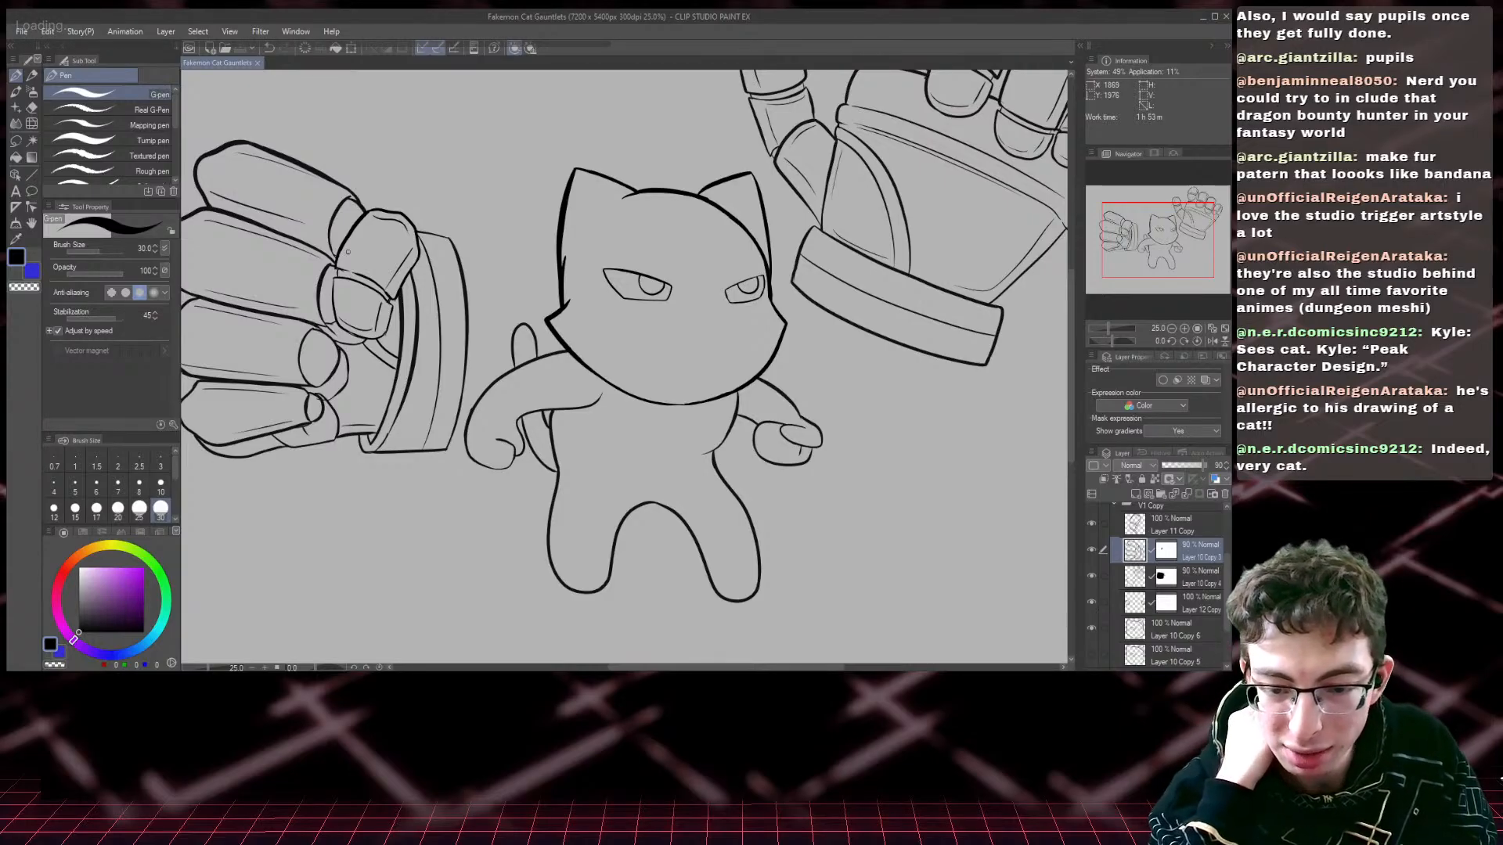
scroll(348, 252, up, 1)
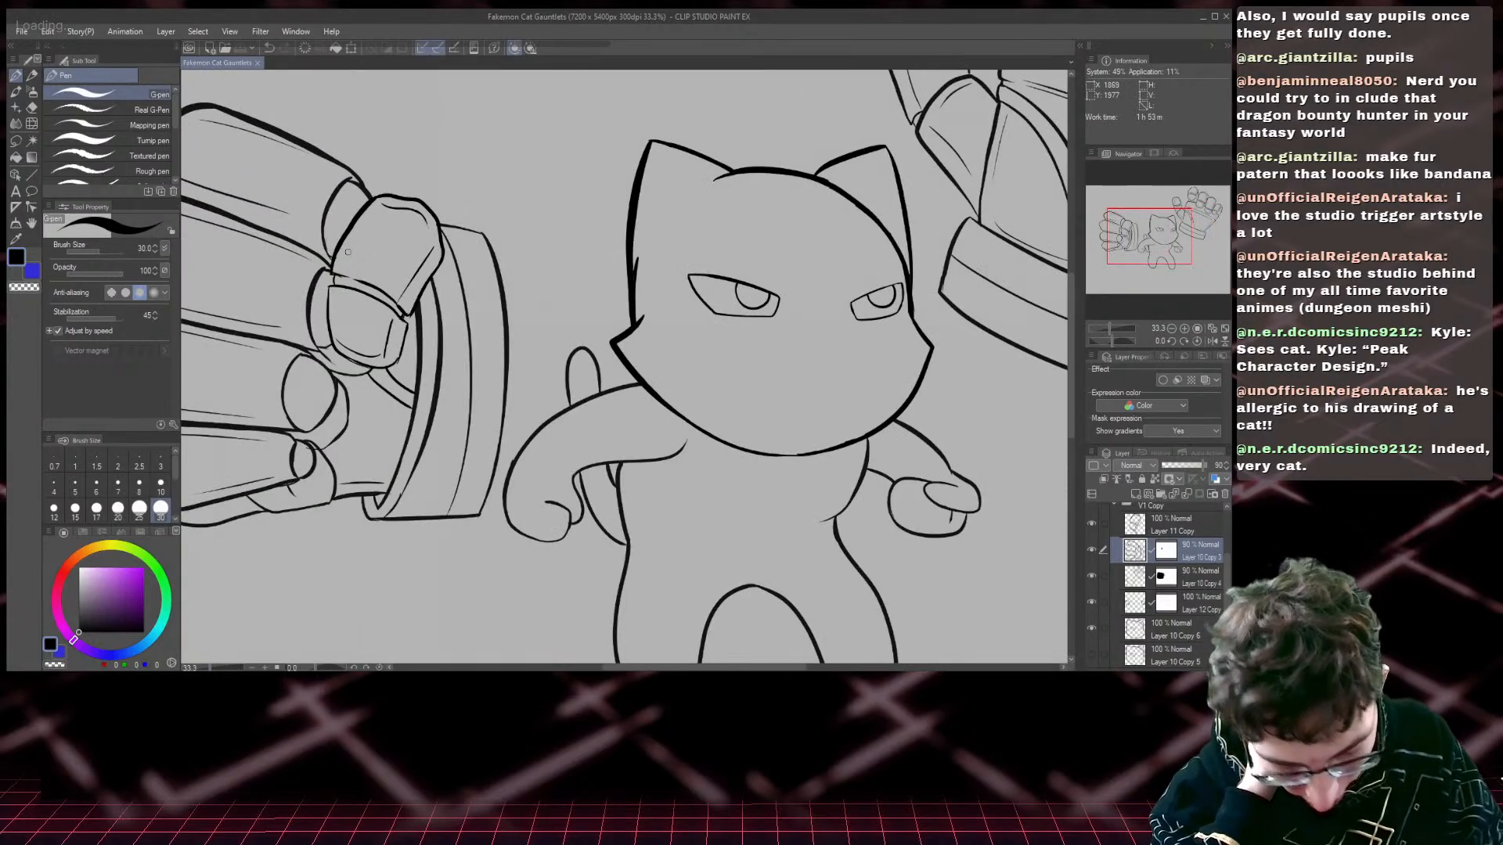
drag(1160, 242, 1167, 251)
scroll(1167, 251, up, 1)
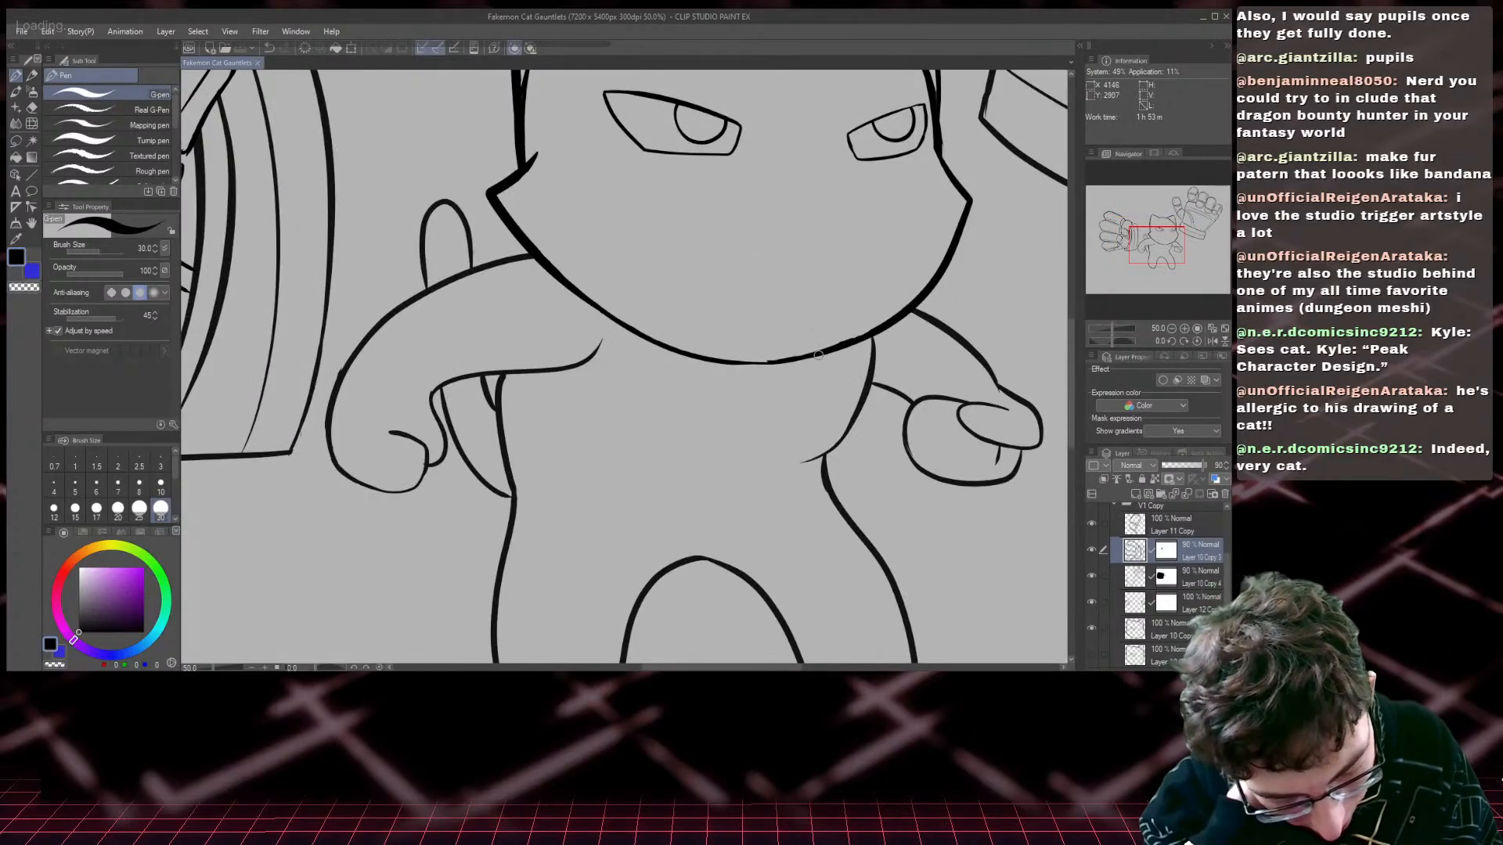
drag(818, 355, 759, 363)
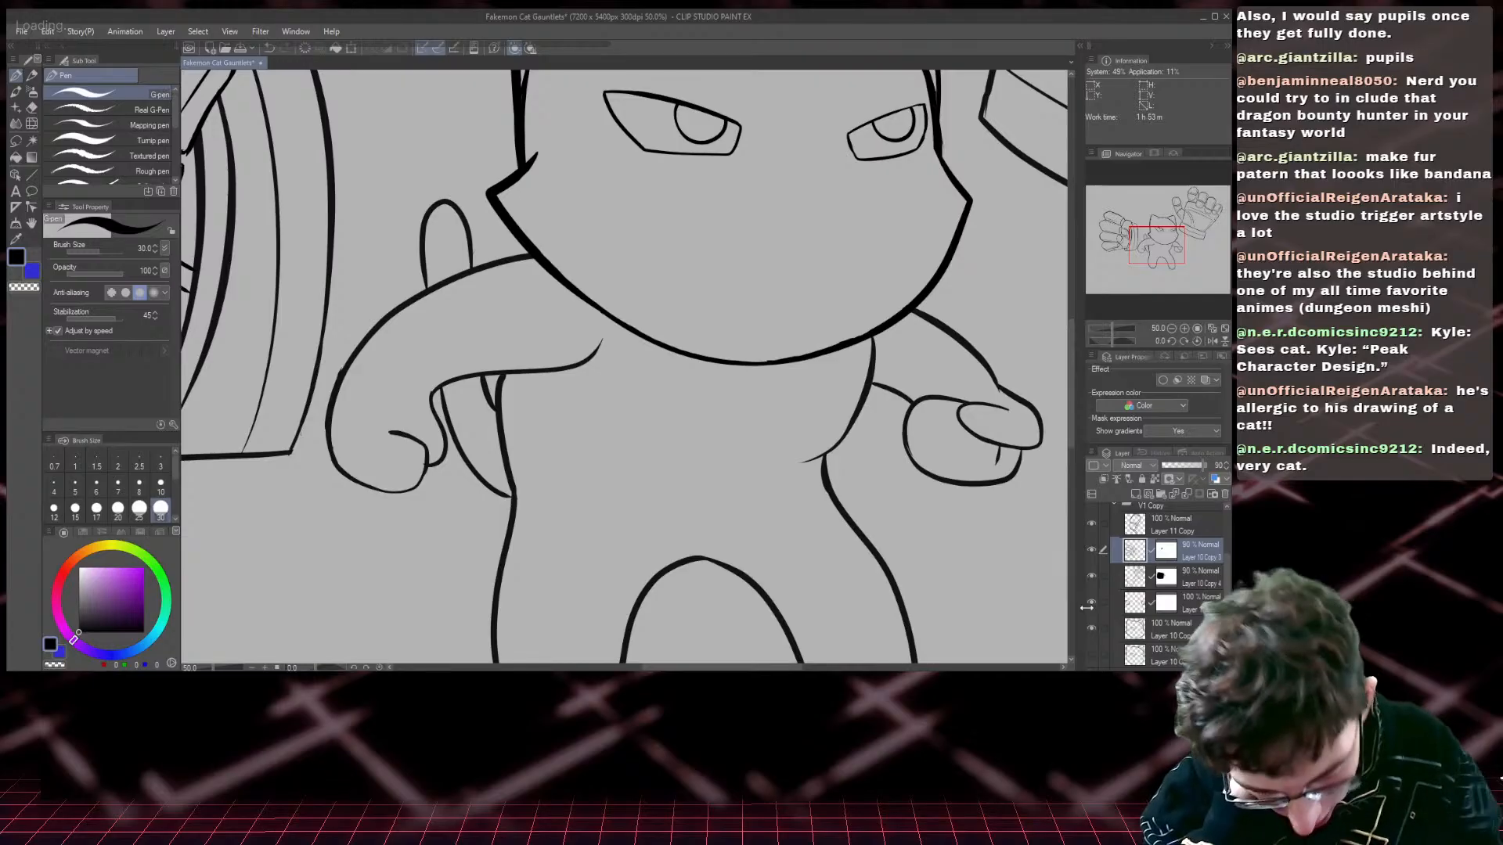
click(1104, 636)
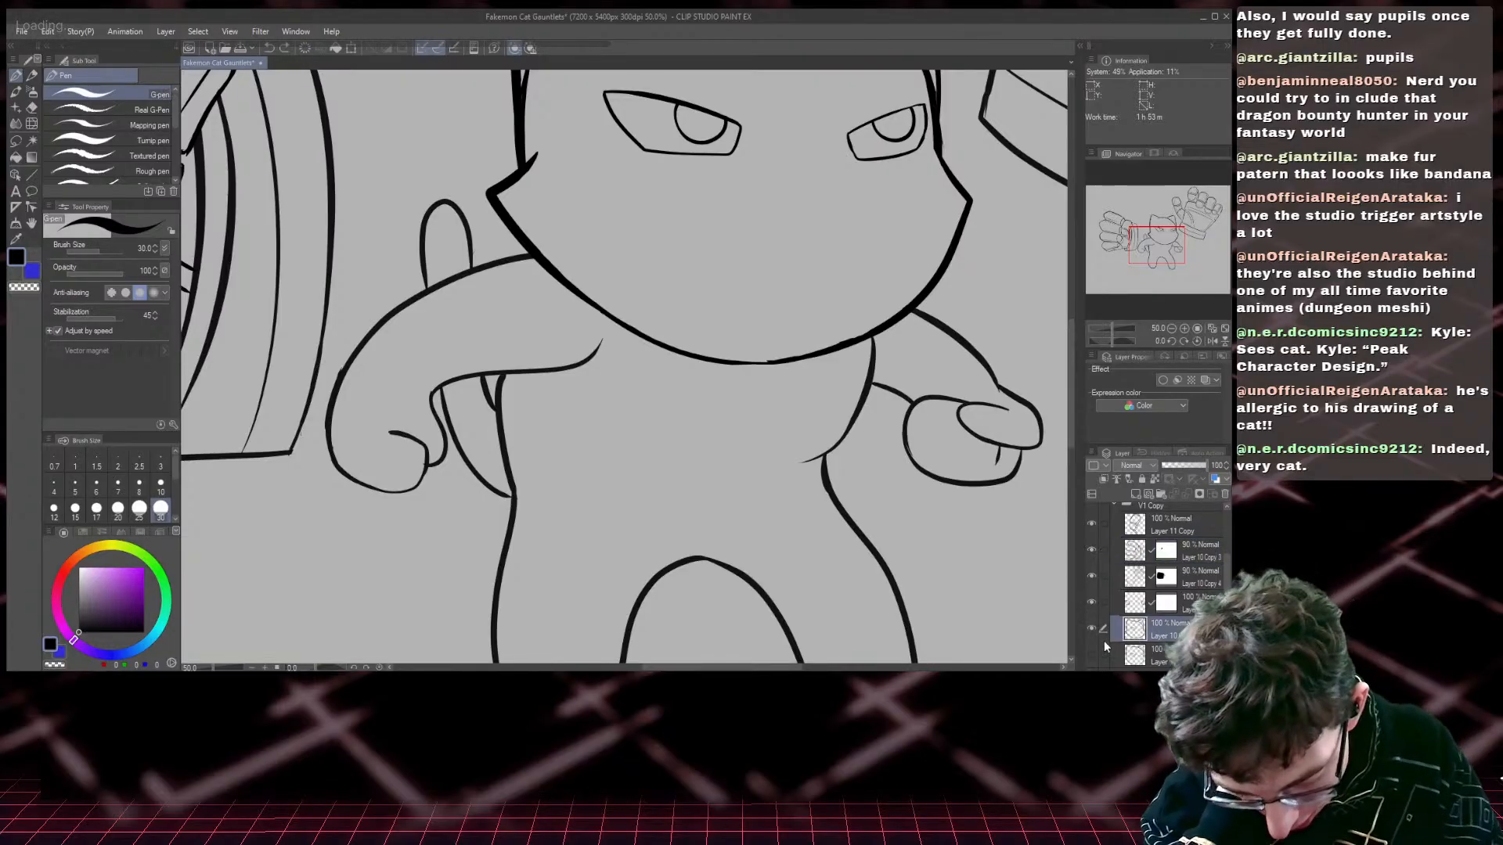
drag(857, 337, 805, 354)
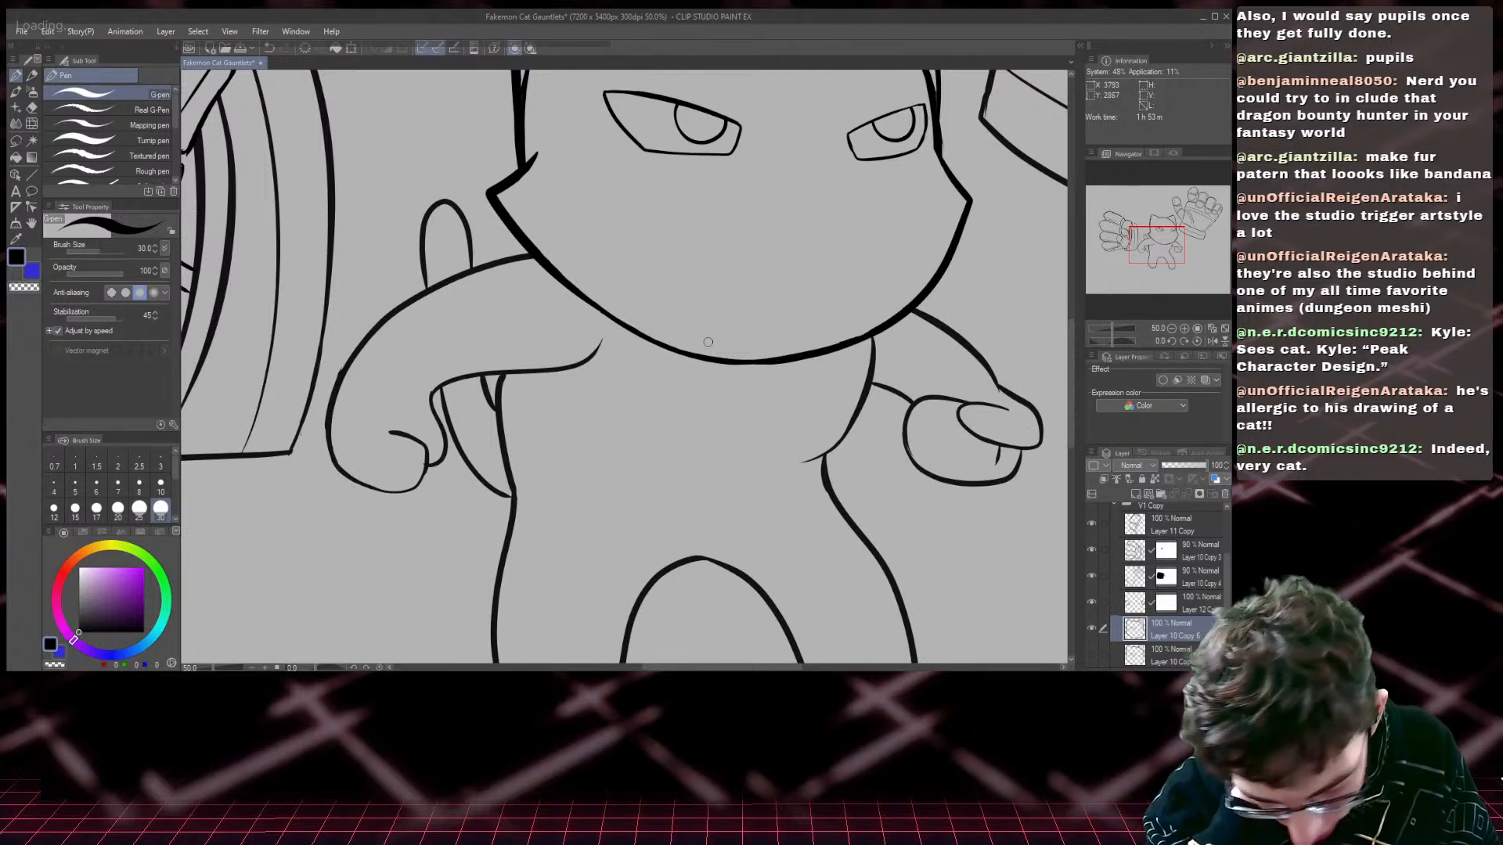
- Draw a V-shaped chest marking under the chin on Layer 10 Copy 4 and join the bent arm's line to the chin
click(1134, 576)
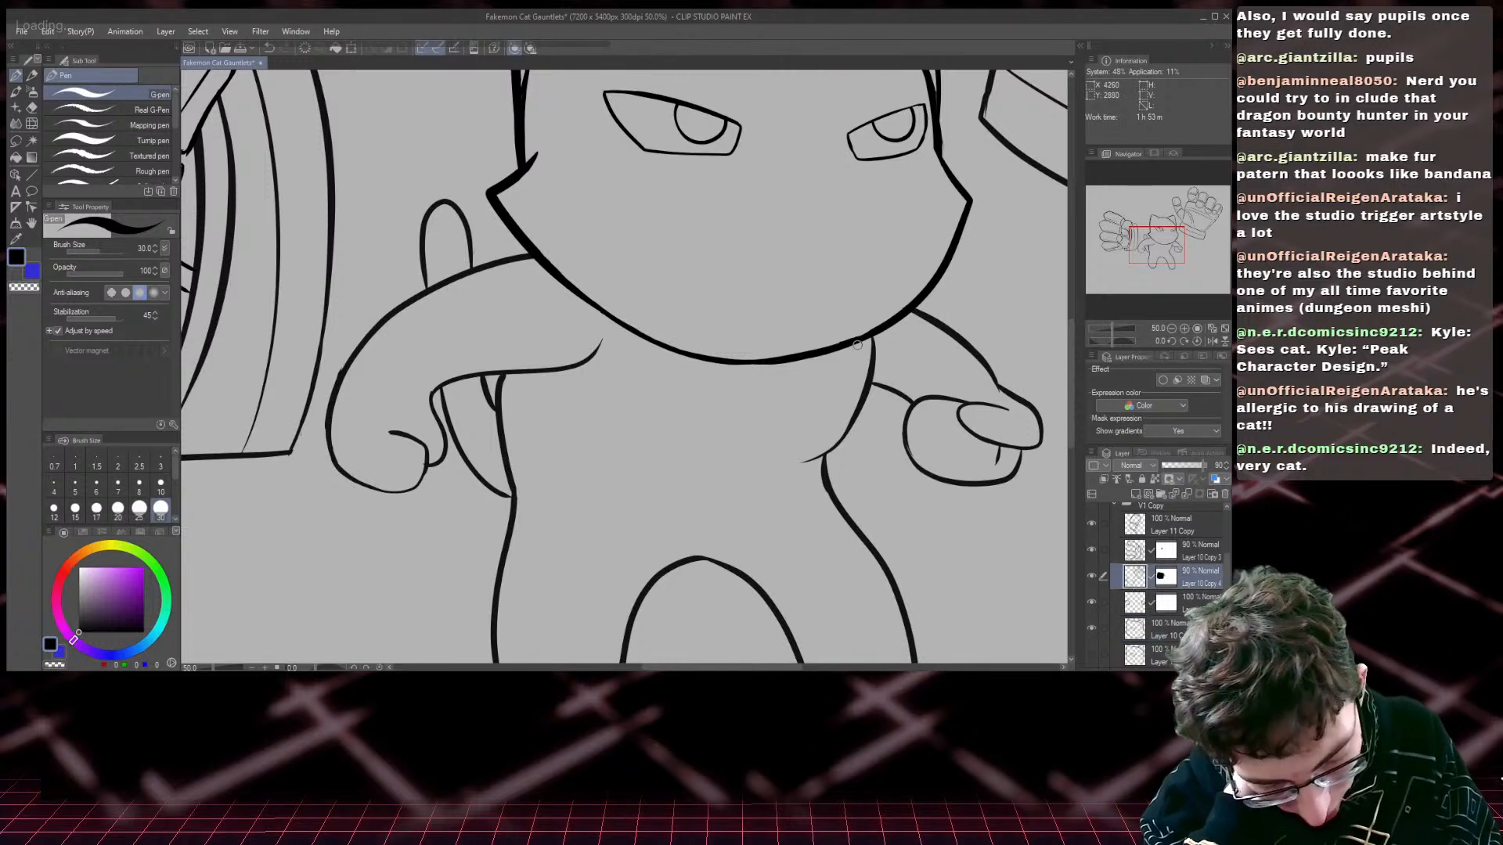
drag(857, 344, 746, 440)
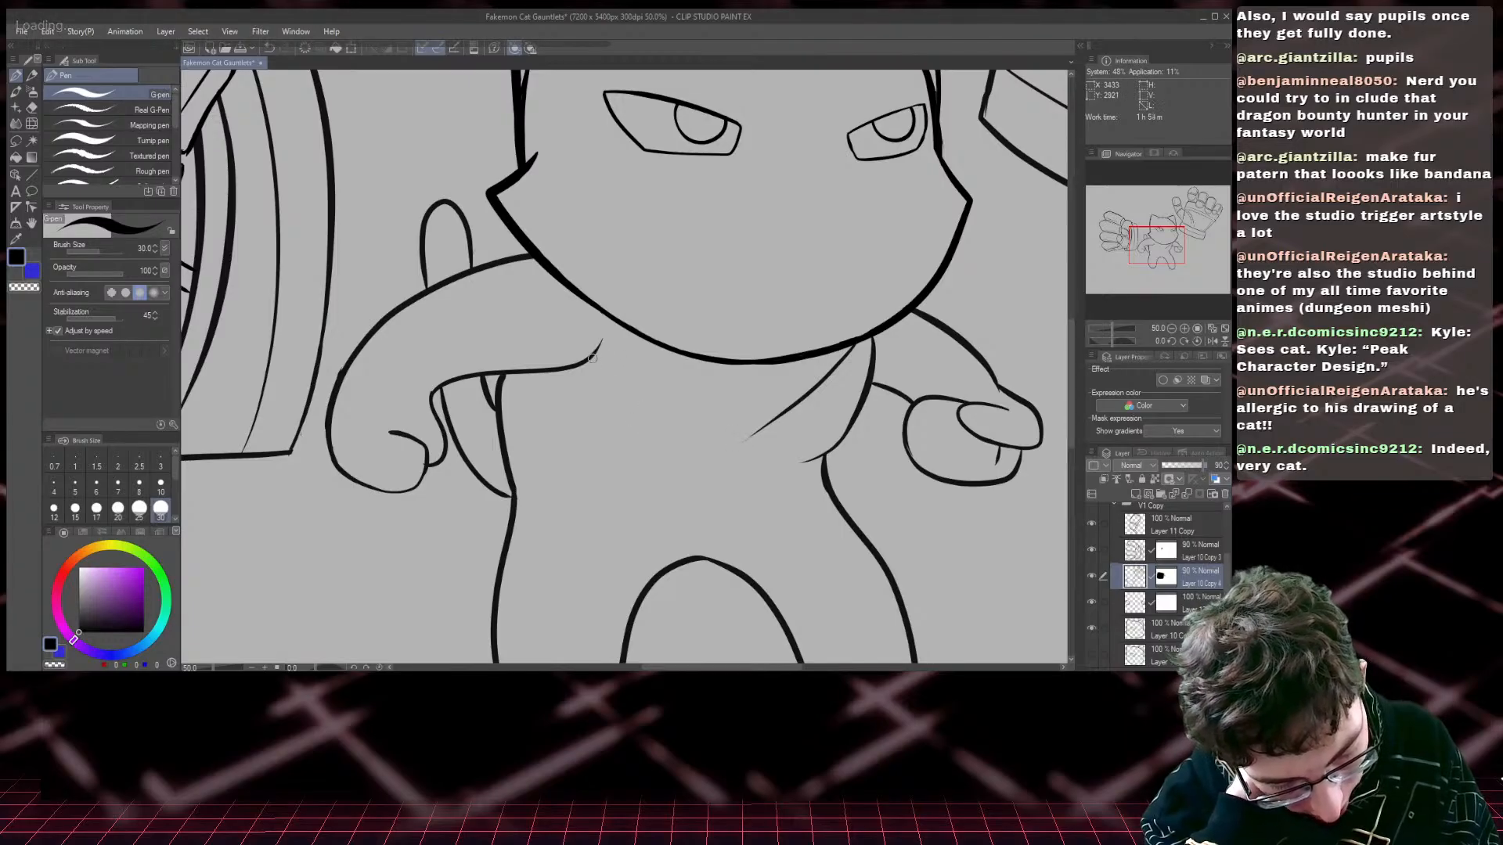
mouse_move(633, 391)
mouse_down()
mouse_move(730, 447)
mouse_move(781, 420)
mouse_up()
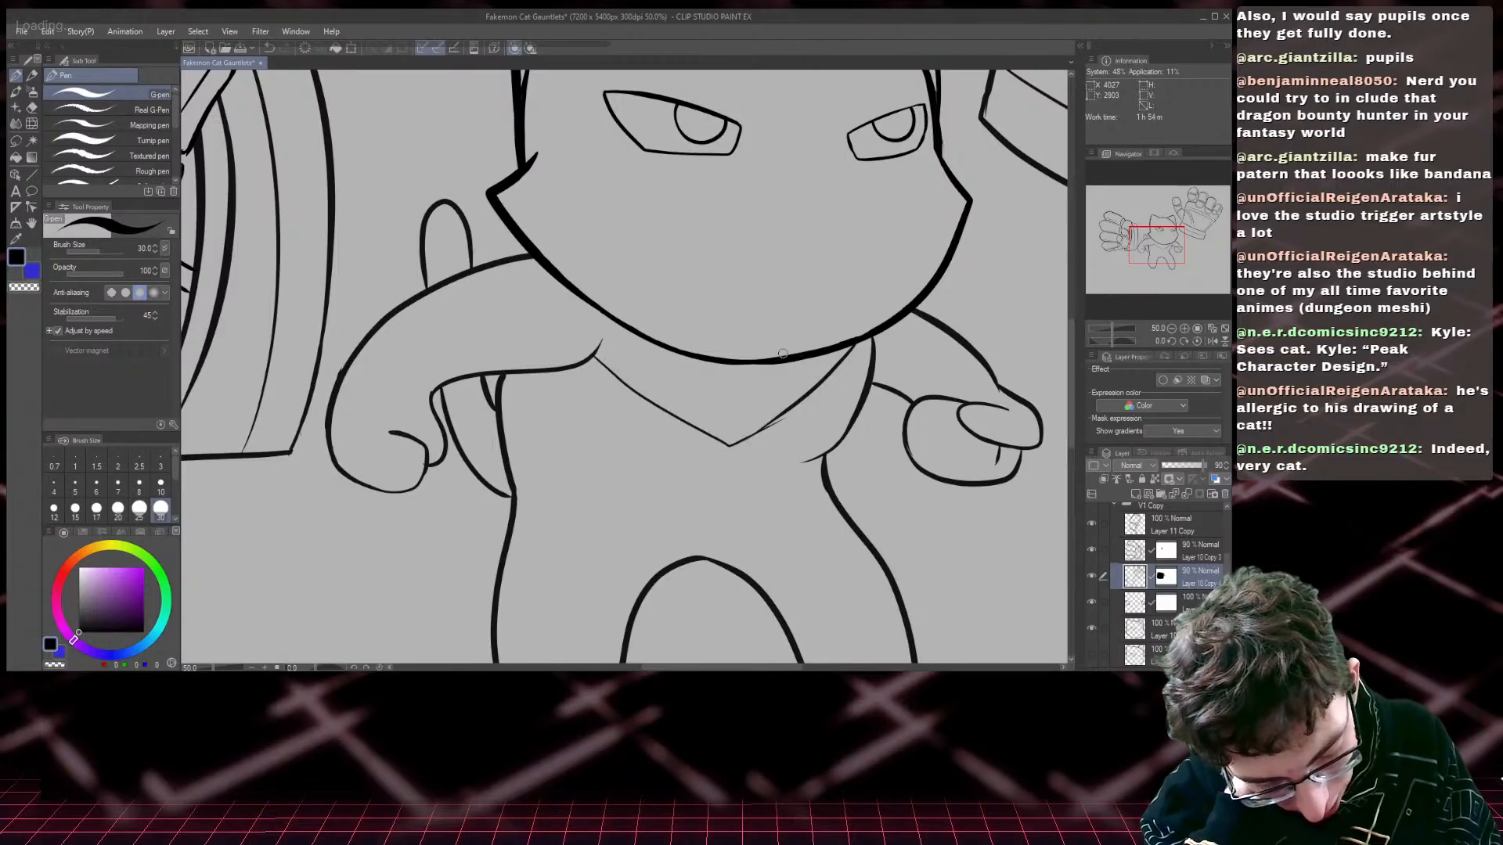
key(ctrl+z)
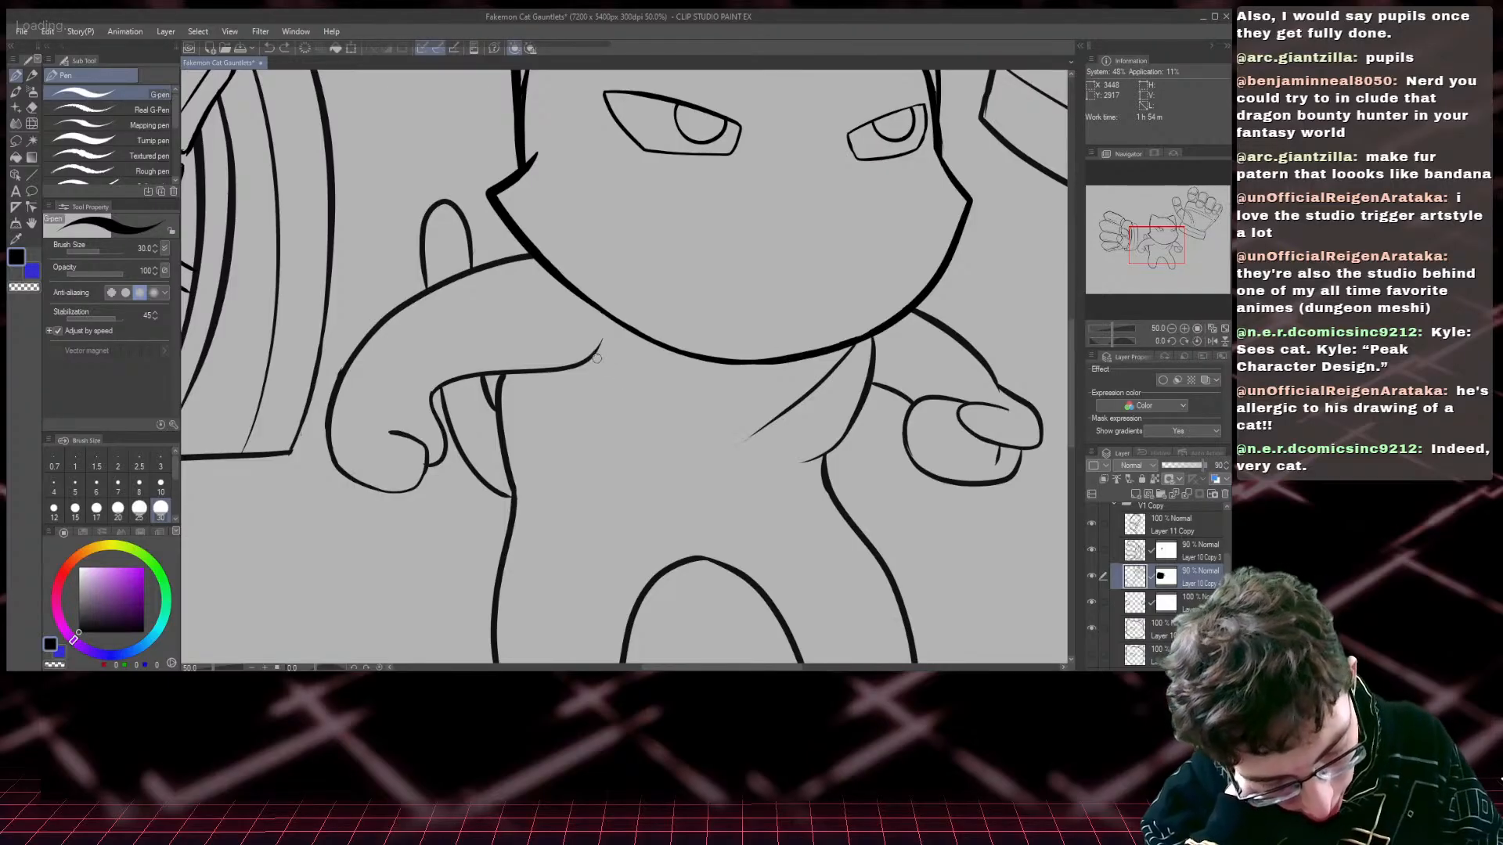
mouse_move(598, 352)
mouse_down()
mouse_move(690, 428)
mouse_move(728, 447)
mouse_move(749, 436)
mouse_up()
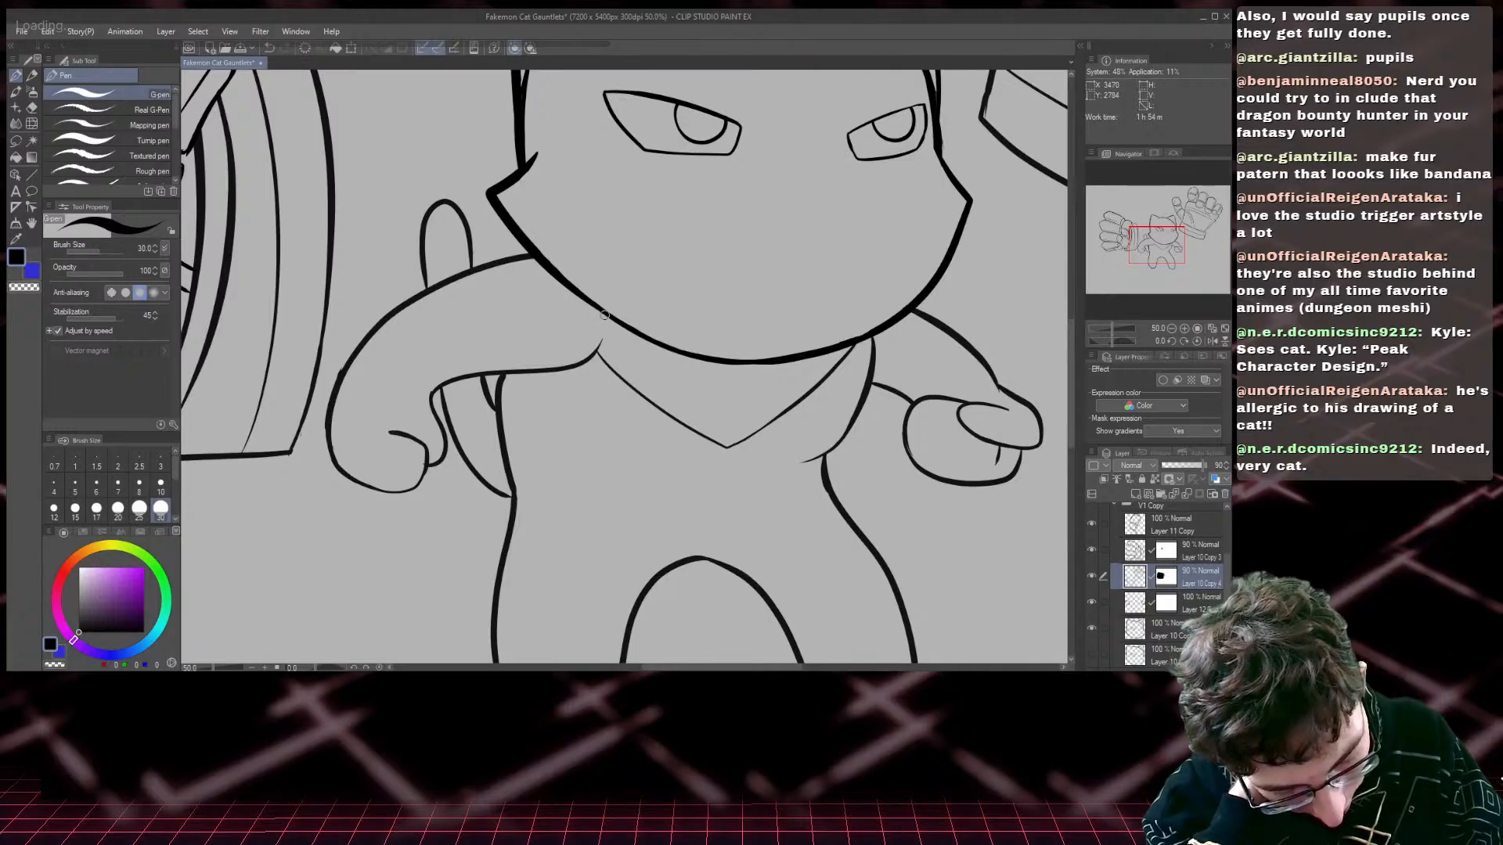
drag(606, 316, 598, 351)
scroll(340, 576, down, 1)
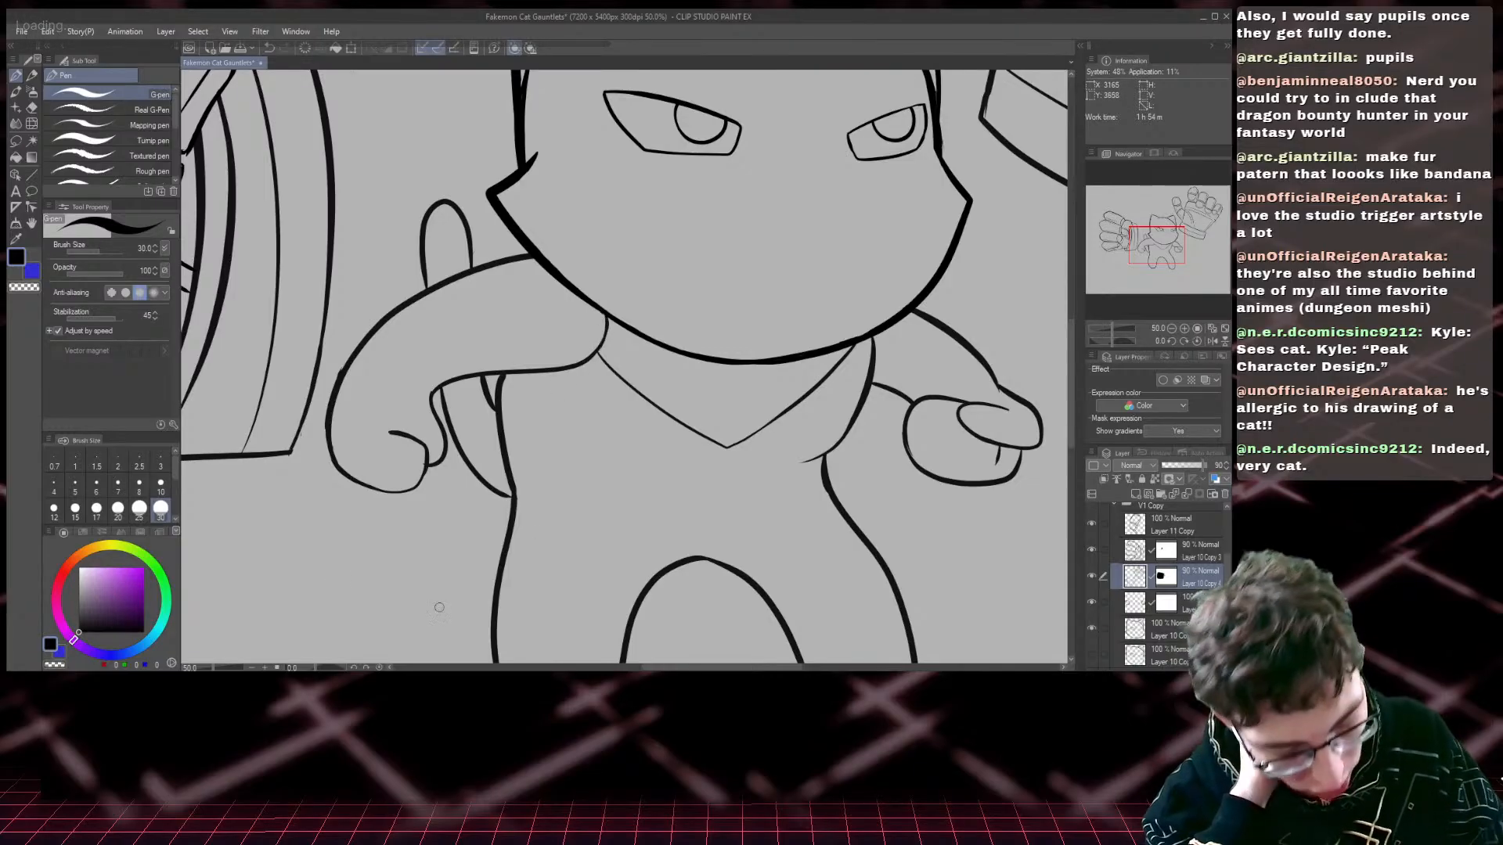
scroll(340, 575, down, 1)
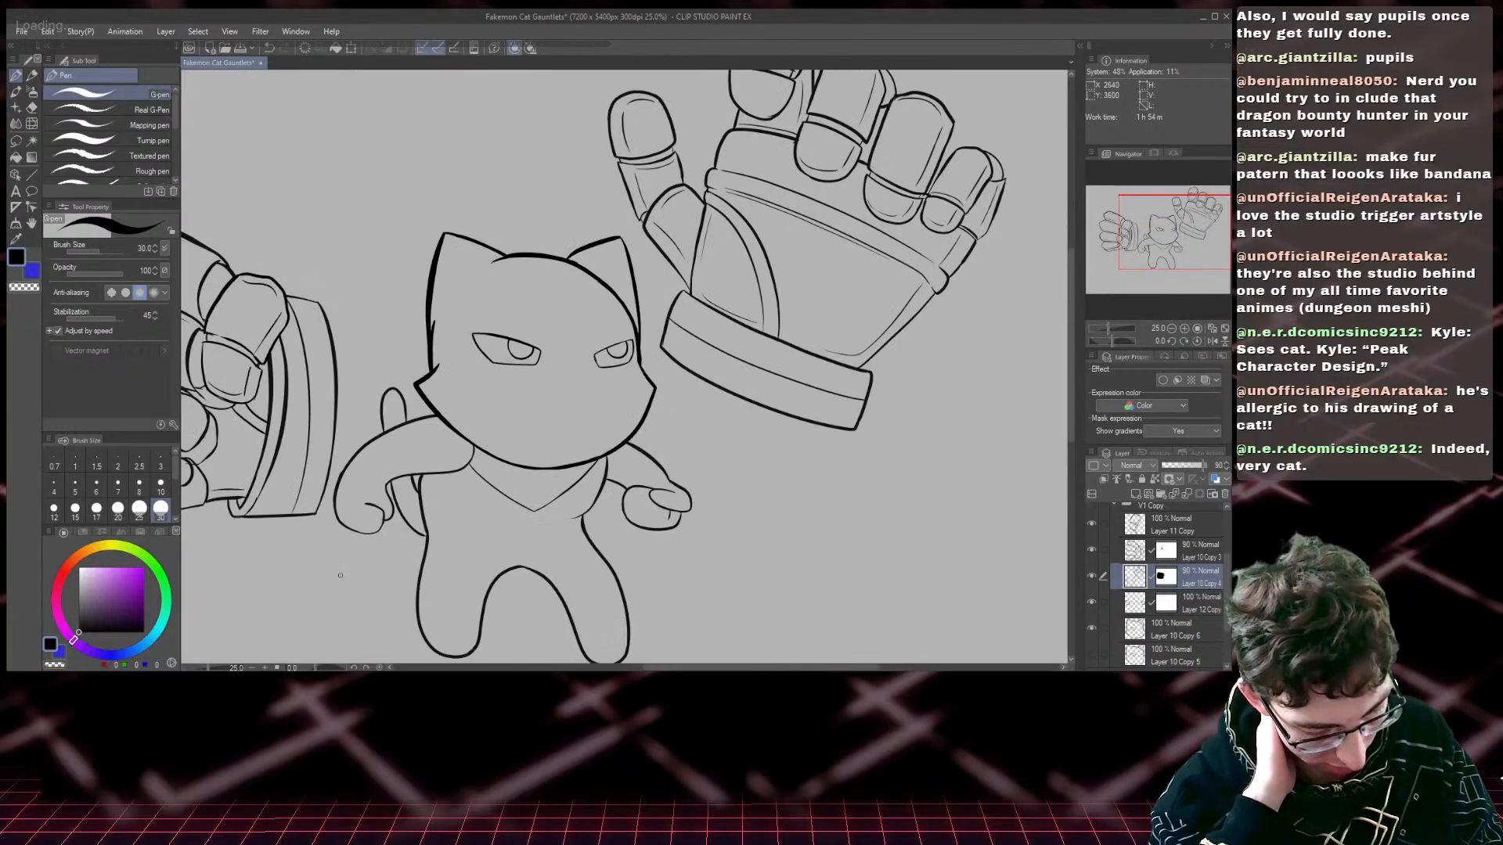
drag(1176, 246, 1145, 255)
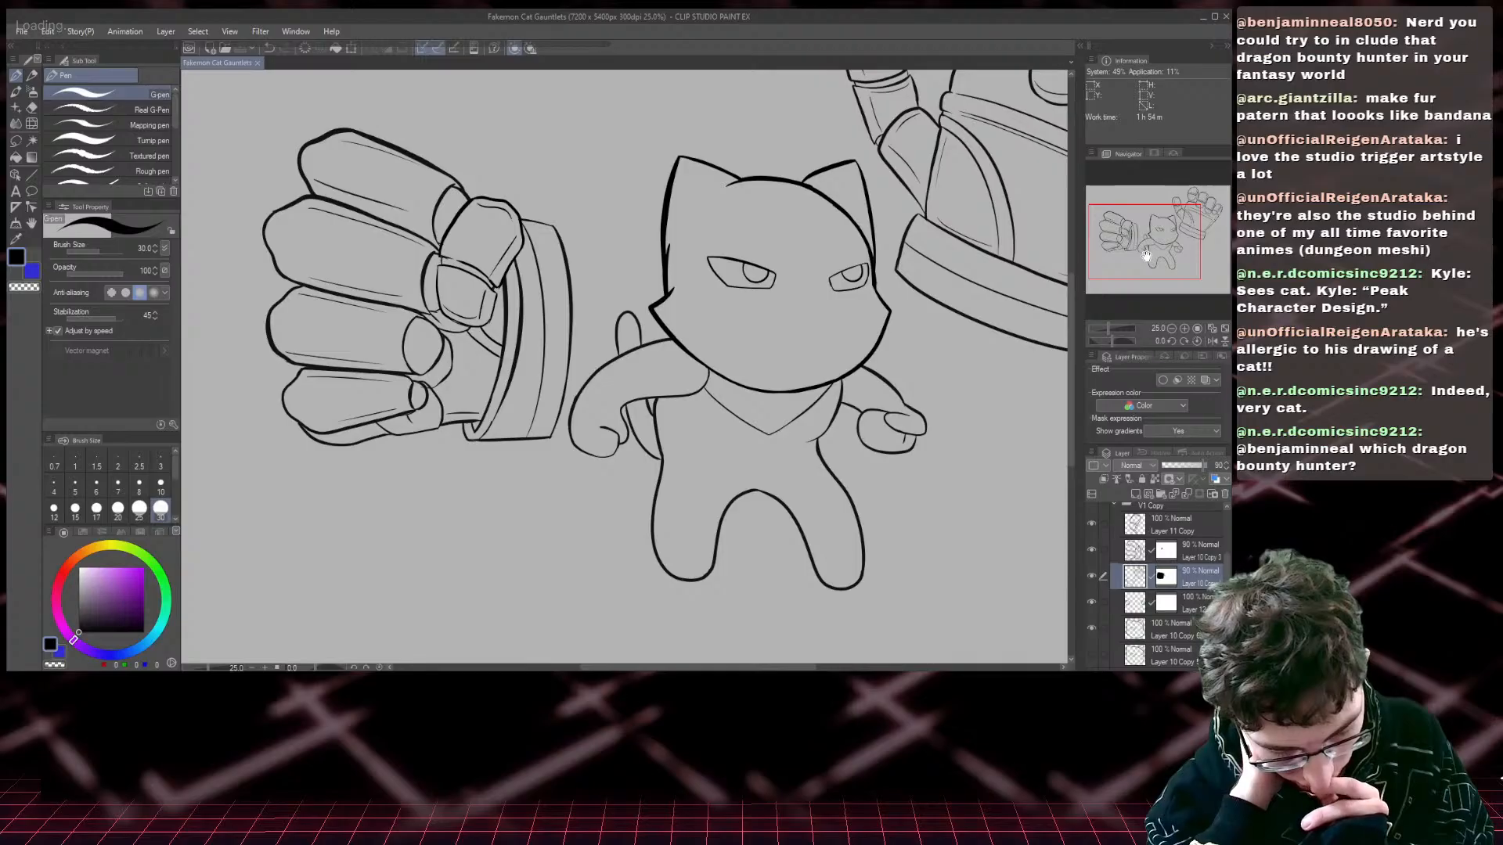
- Add a new layer beneath the V1 Copy folder and rename that folder V2
scroll(1119, 563, up, 2)
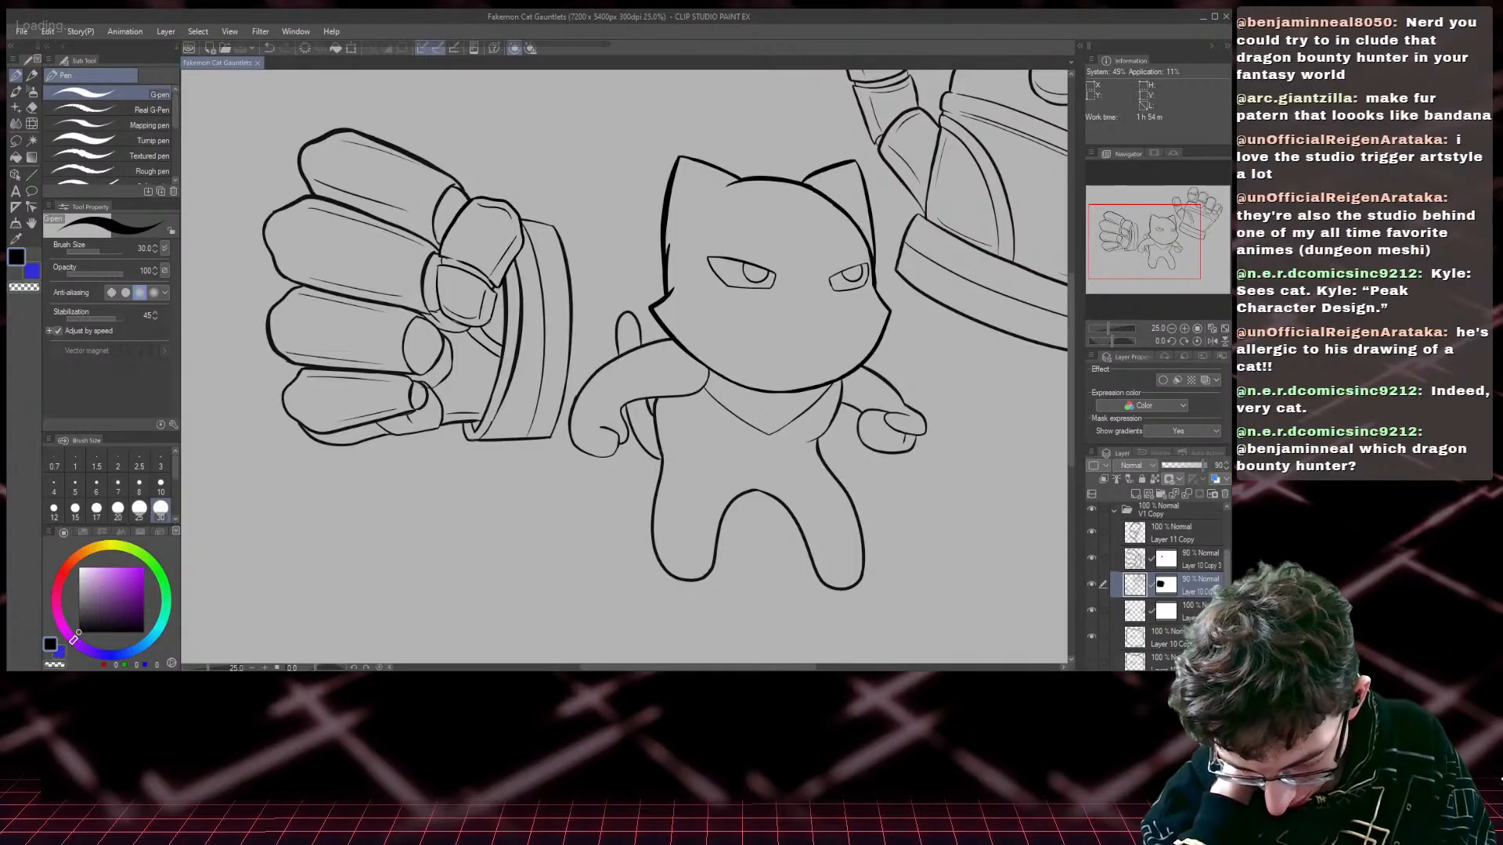
click(1115, 552)
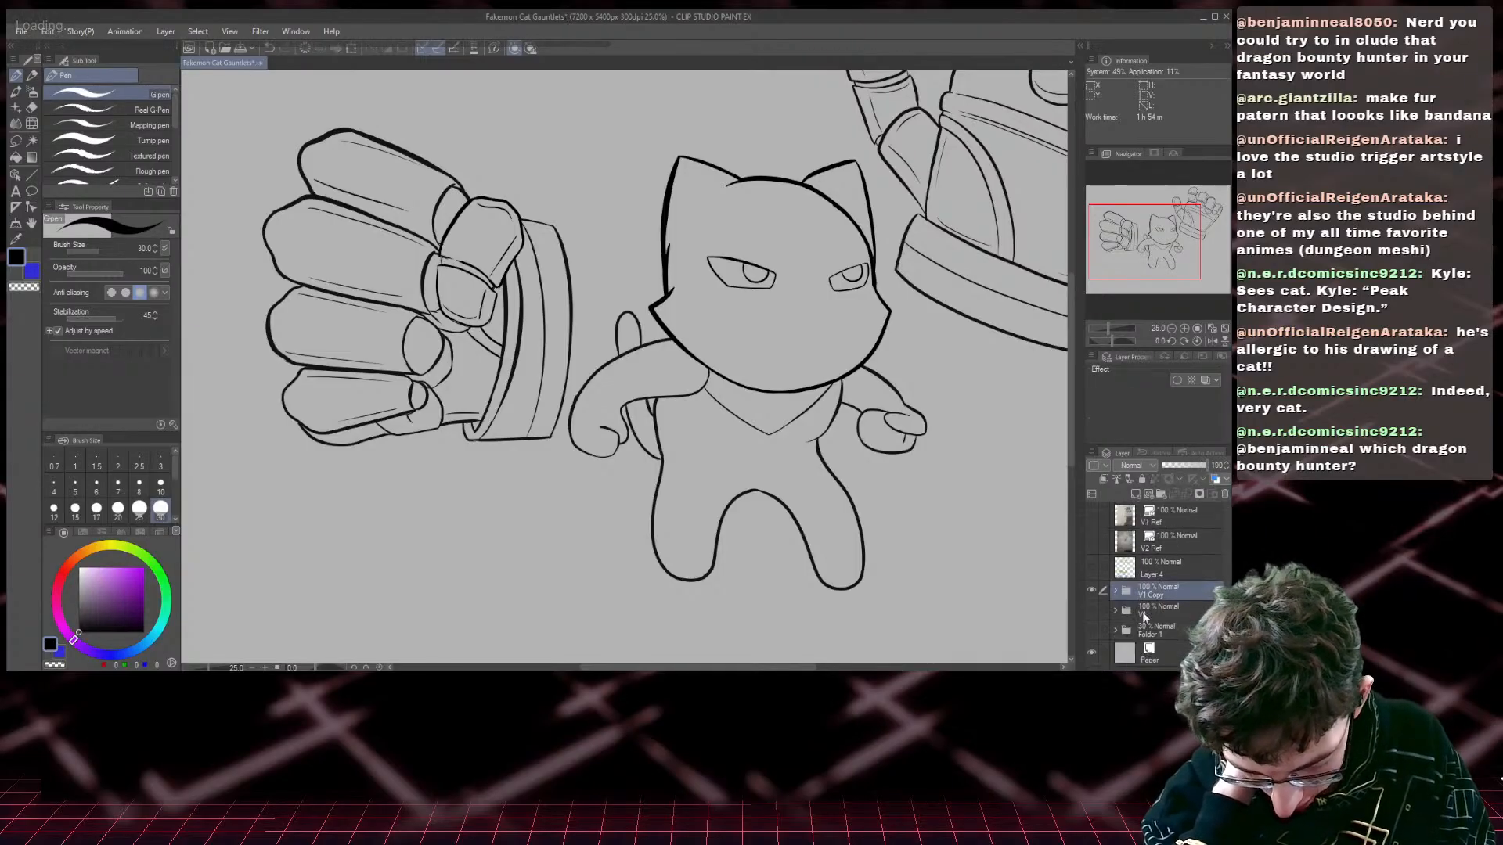
click(1134, 491)
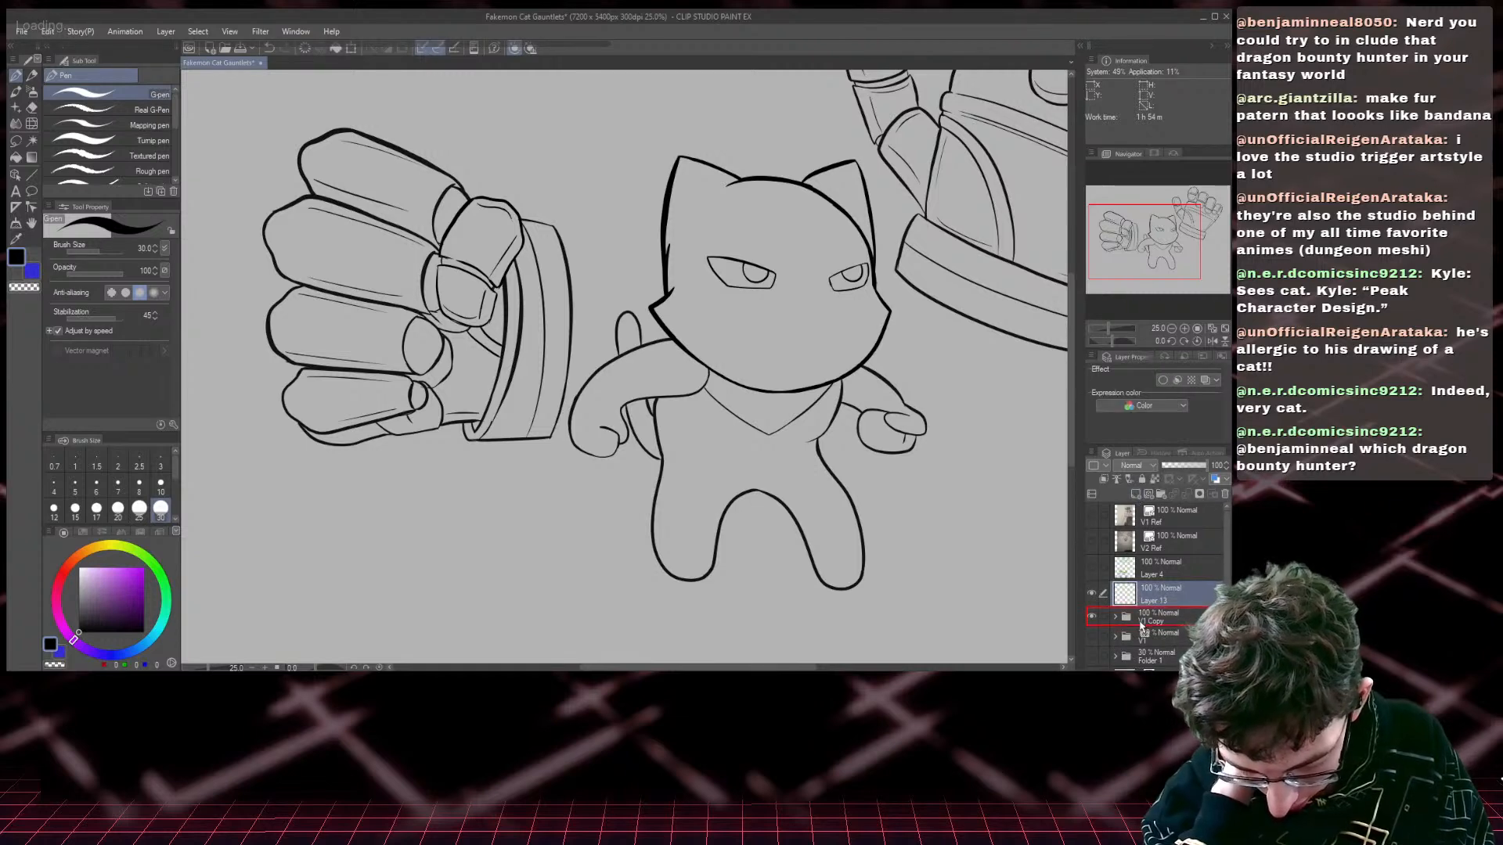
drag(1150, 595, 1145, 630)
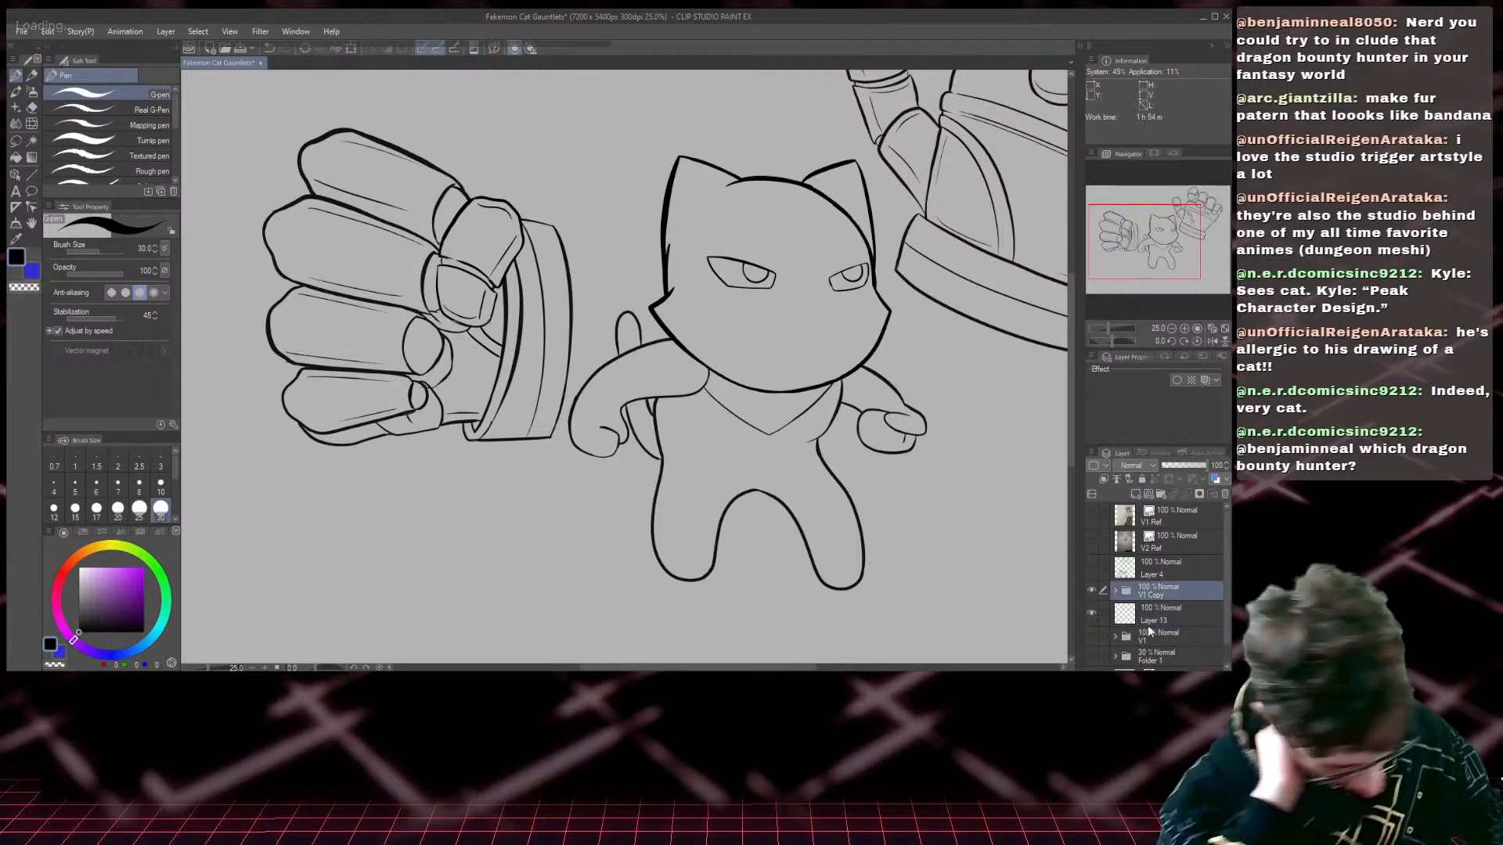
double_click(1151, 595)
text(V2)
key(Return)
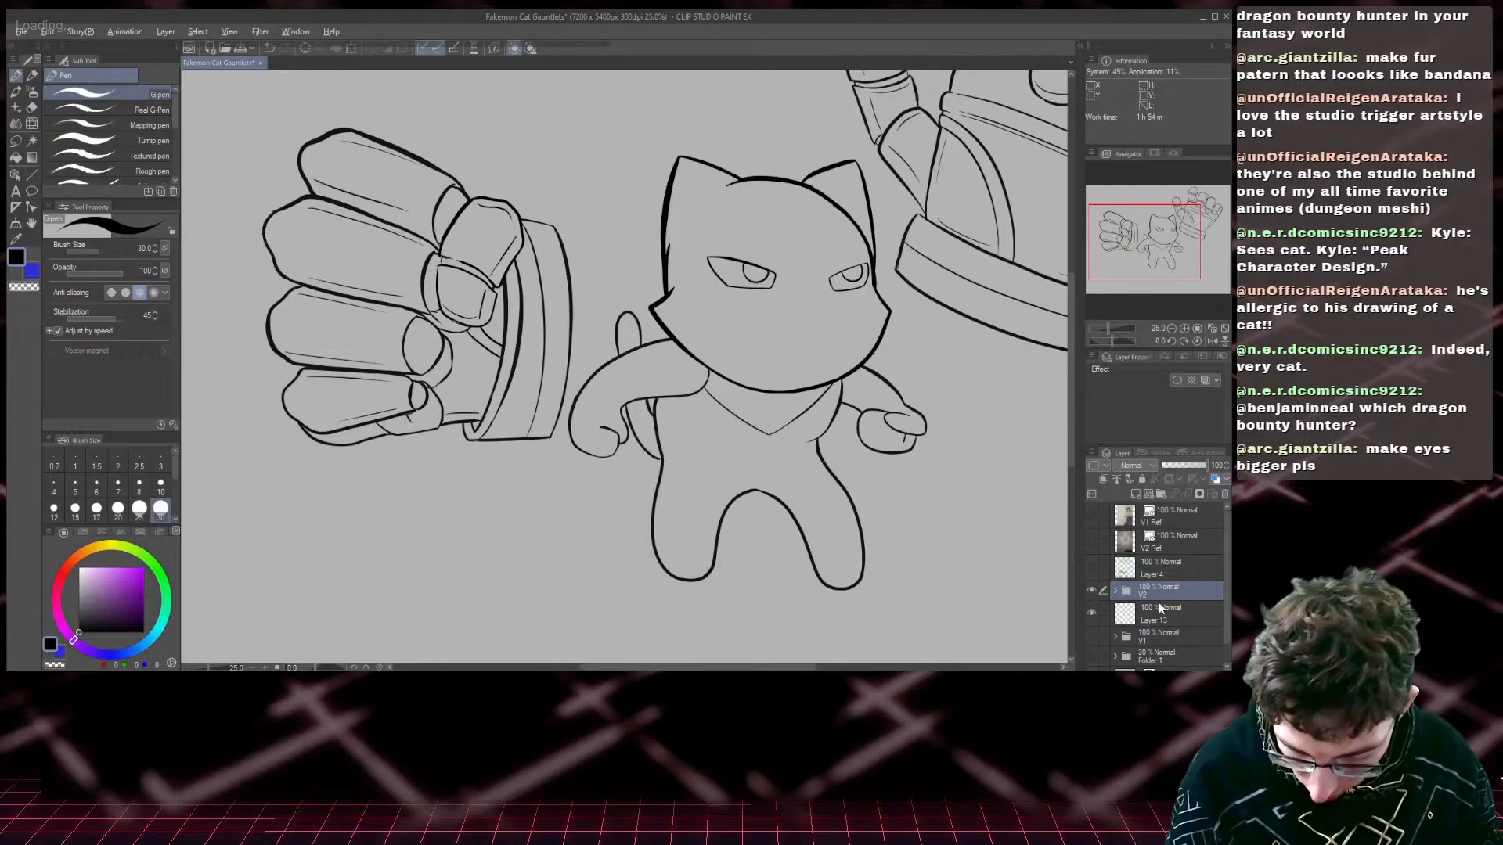
- Duplicate the V2 folder and merge the copy into one layer, then hide the original folder and place it below Layer 13
drag(1163, 589, 1163, 585)
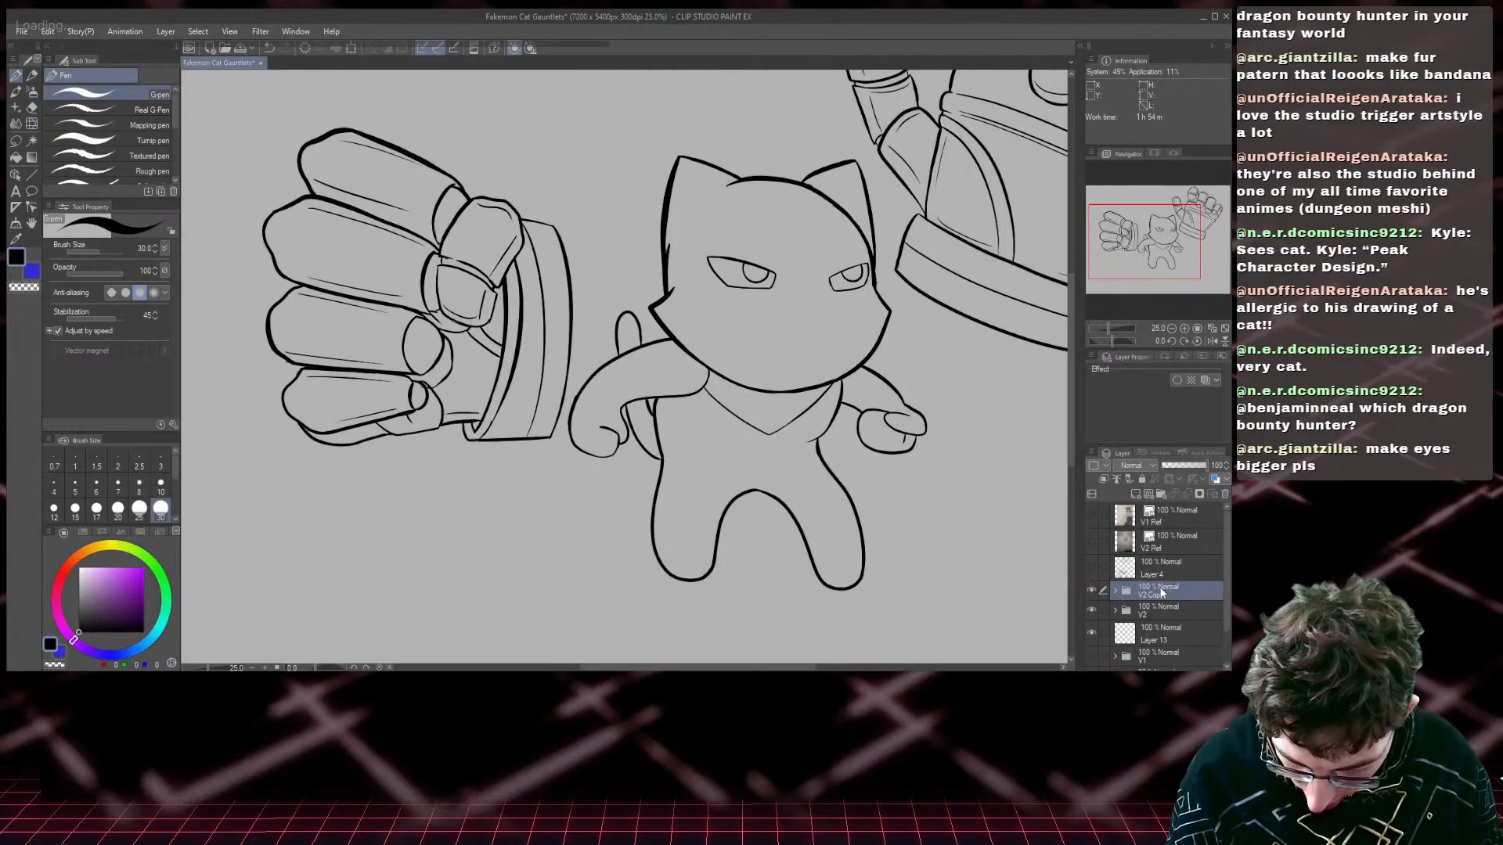
key(alt+shift+e)
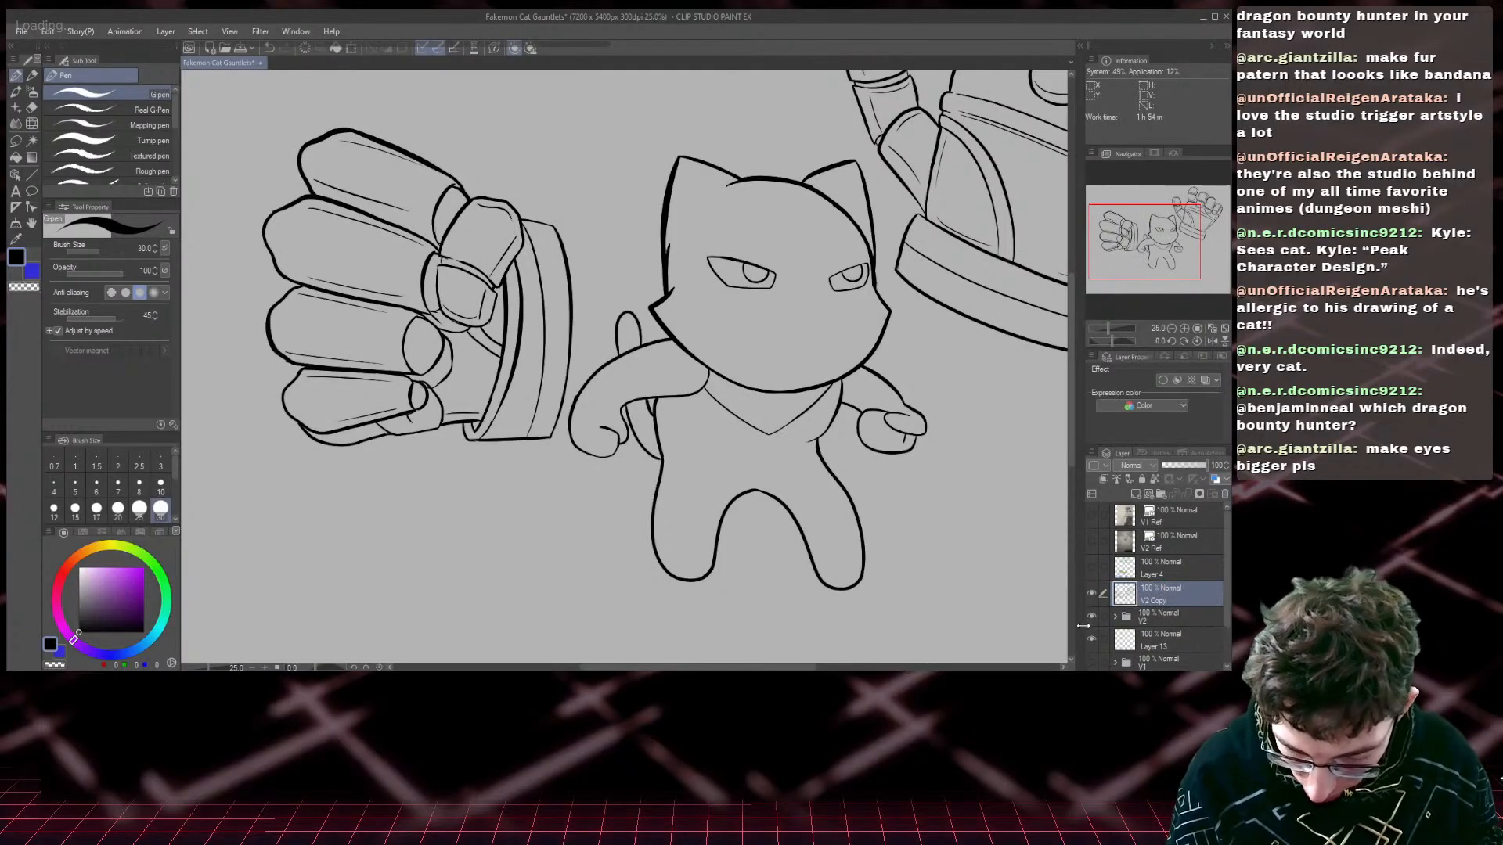
click(1093, 619)
drag(1154, 617, 1175, 657)
click(1166, 622)
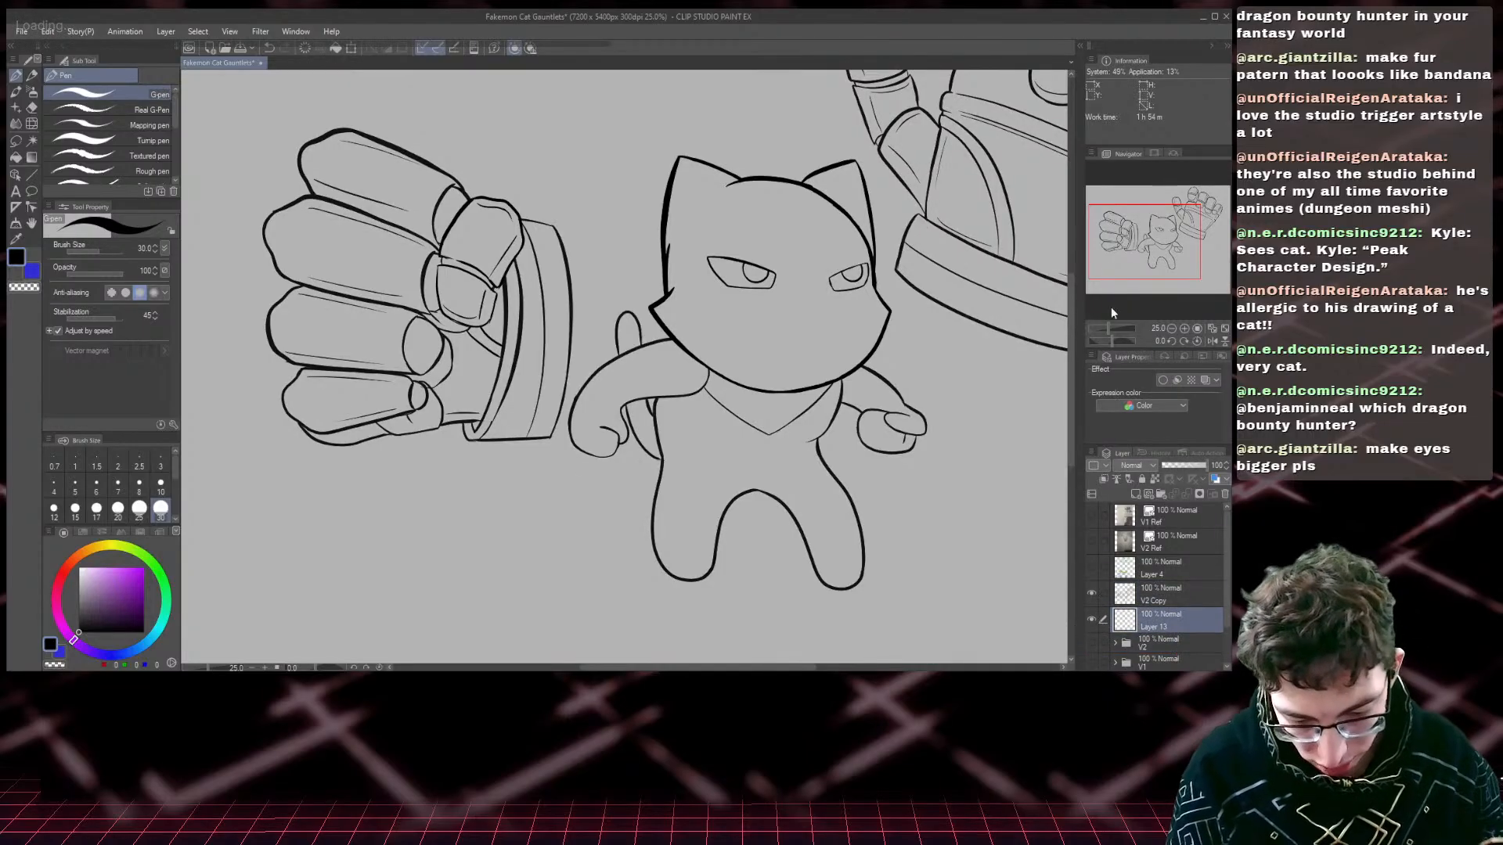
- Block in the cat's head and body on Layer 13 with a size 100 Mechanical pencil in dark purple-grey, adding a swatch beside it
drag(1125, 264, 1146, 250)
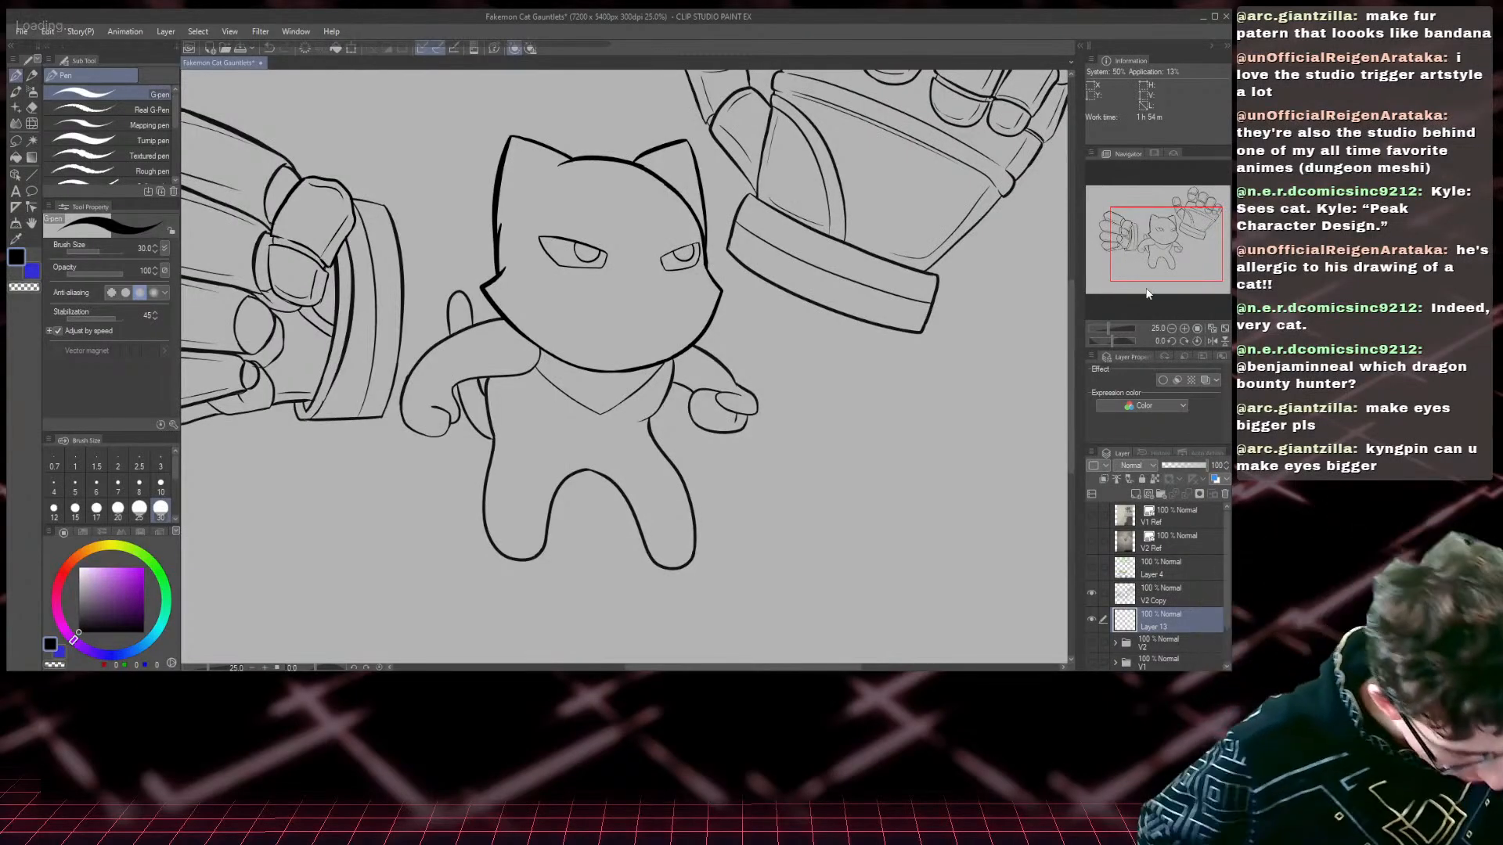
drag(79, 658, 114, 659)
click(87, 619)
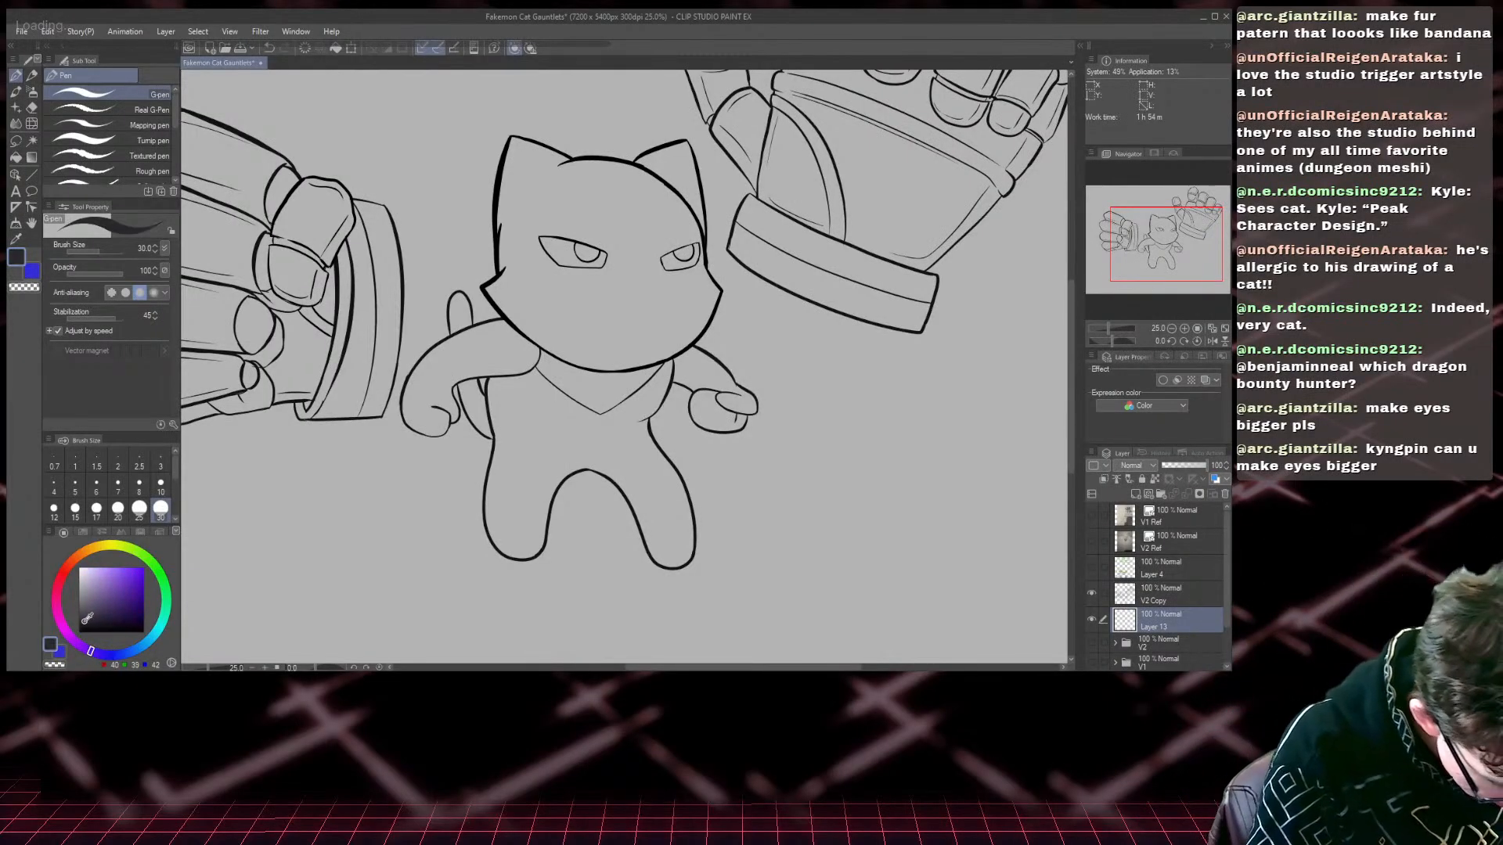
key(p)
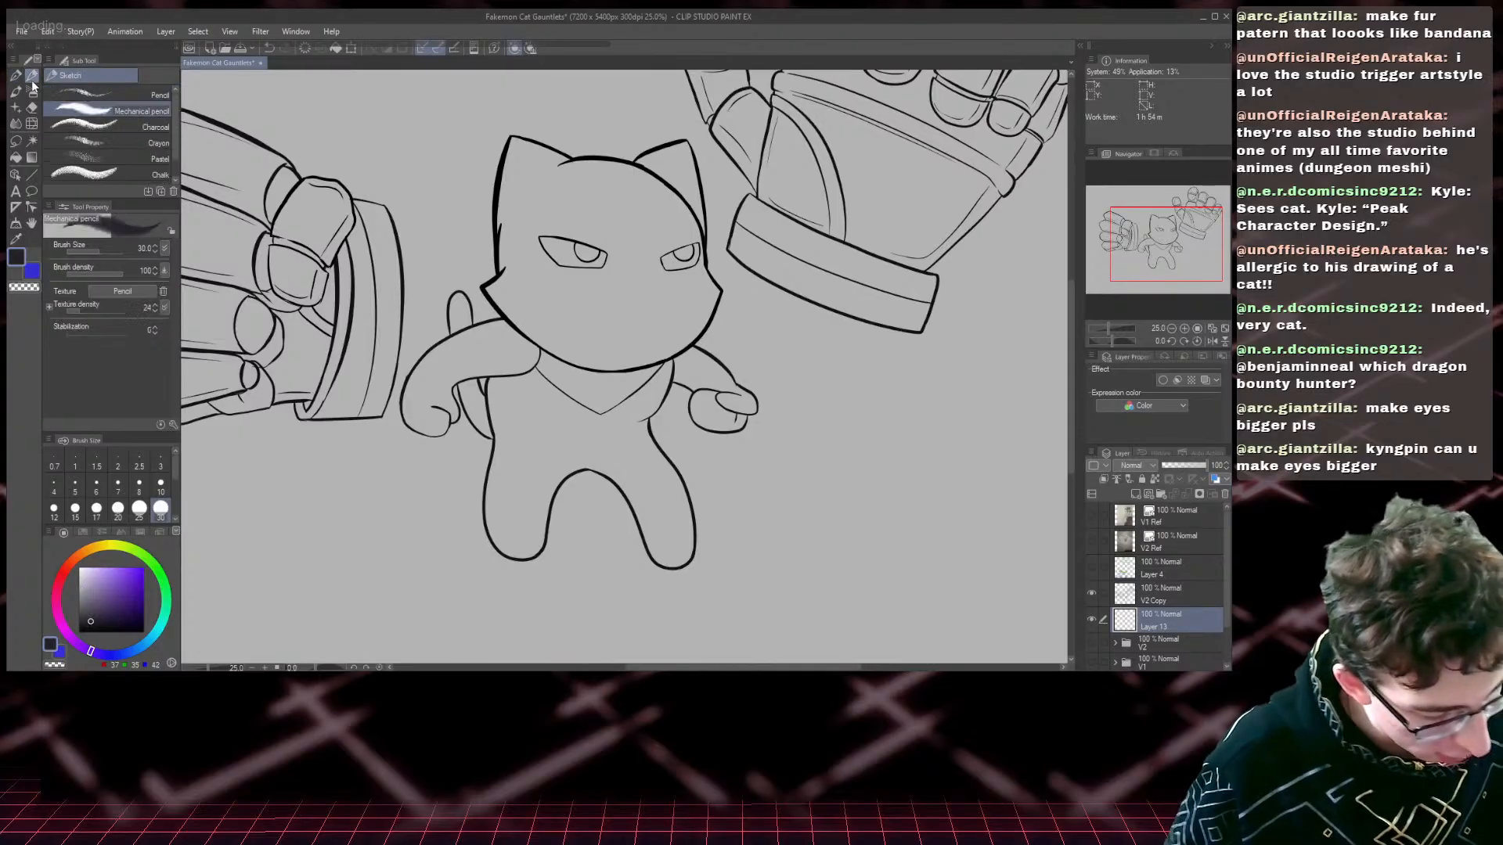
key(])
mouse_move(493, 149)
mouse_down()
mouse_move(696, 171)
mouse_move(627, 151)
mouse_move(685, 153)
mouse_move(716, 188)
mouse_move(481, 208)
mouse_move(561, 259)
mouse_move(509, 265)
mouse_move(704, 302)
mouse_move(603, 309)
mouse_move(663, 333)
mouse_move(490, 321)
mouse_move(648, 362)
mouse_move(682, 388)
mouse_move(476, 399)
mouse_move(631, 476)
mouse_move(493, 471)
mouse_move(549, 495)
mouse_move(503, 504)
mouse_move(531, 557)
mouse_move(490, 506)
mouse_move(603, 458)
mouse_move(655, 464)
mouse_move(640, 505)
mouse_move(681, 547)
mouse_move(665, 561)
mouse_move(630, 417)
mouse_move(690, 373)
mouse_move(731, 418)
mouse_move(711, 409)
mouse_move(736, 397)
mouse_move(701, 376)
mouse_up()
mouse_move(990, 454)
mouse_down()
mouse_move(966, 501)
mouse_move(1010, 461)
mouse_move(959, 523)
mouse_up()
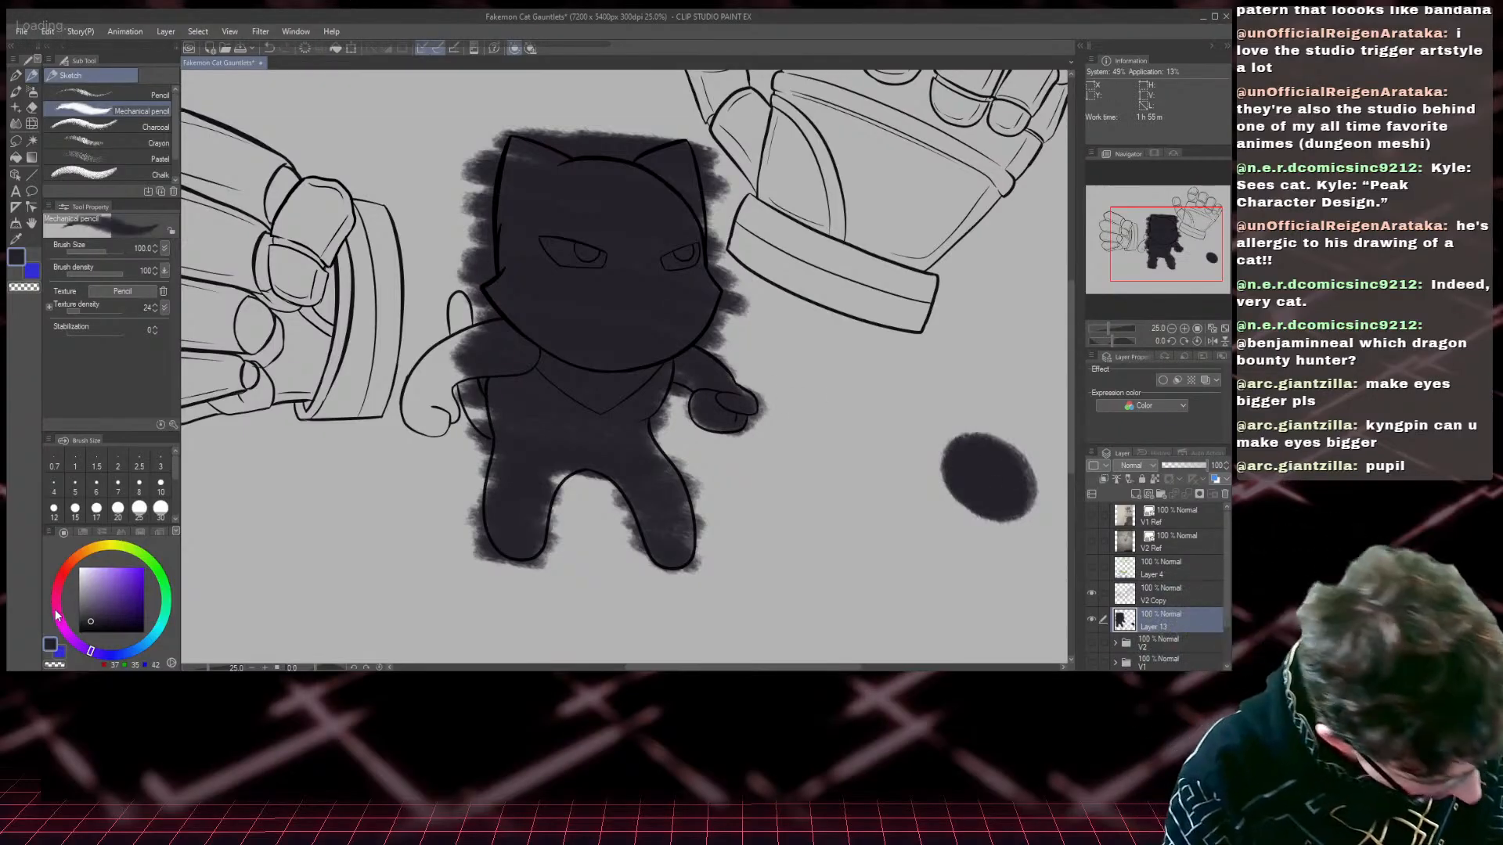
click(78, 644)
click(103, 587)
drag(103, 586, 108, 588)
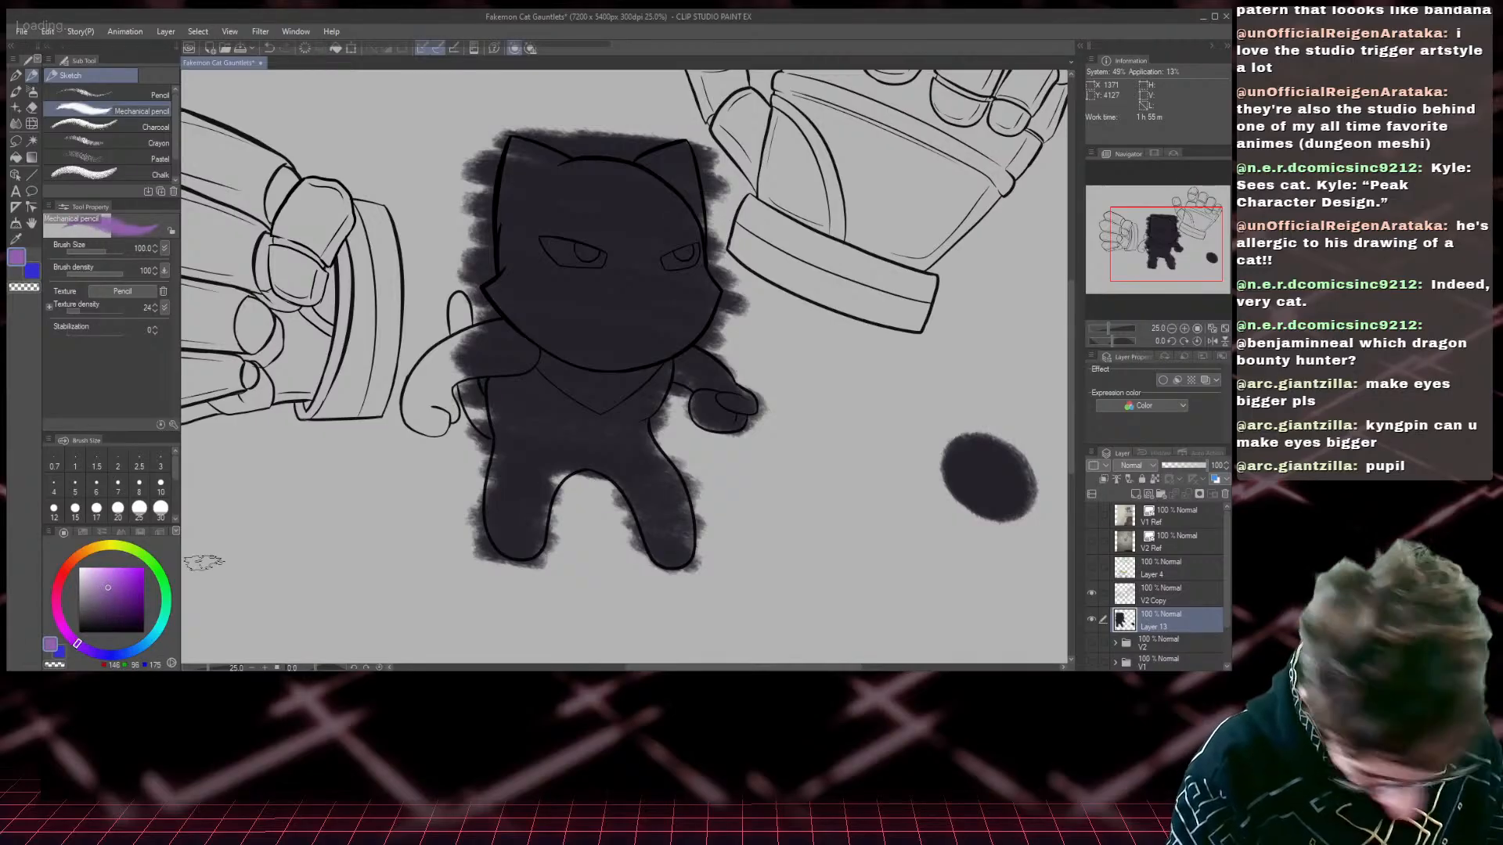
- Show the Folder 1 sketches at 100% opacity and sample the pink from the pixel-art gauntlet reference
scroll(1096, 628, down, 2)
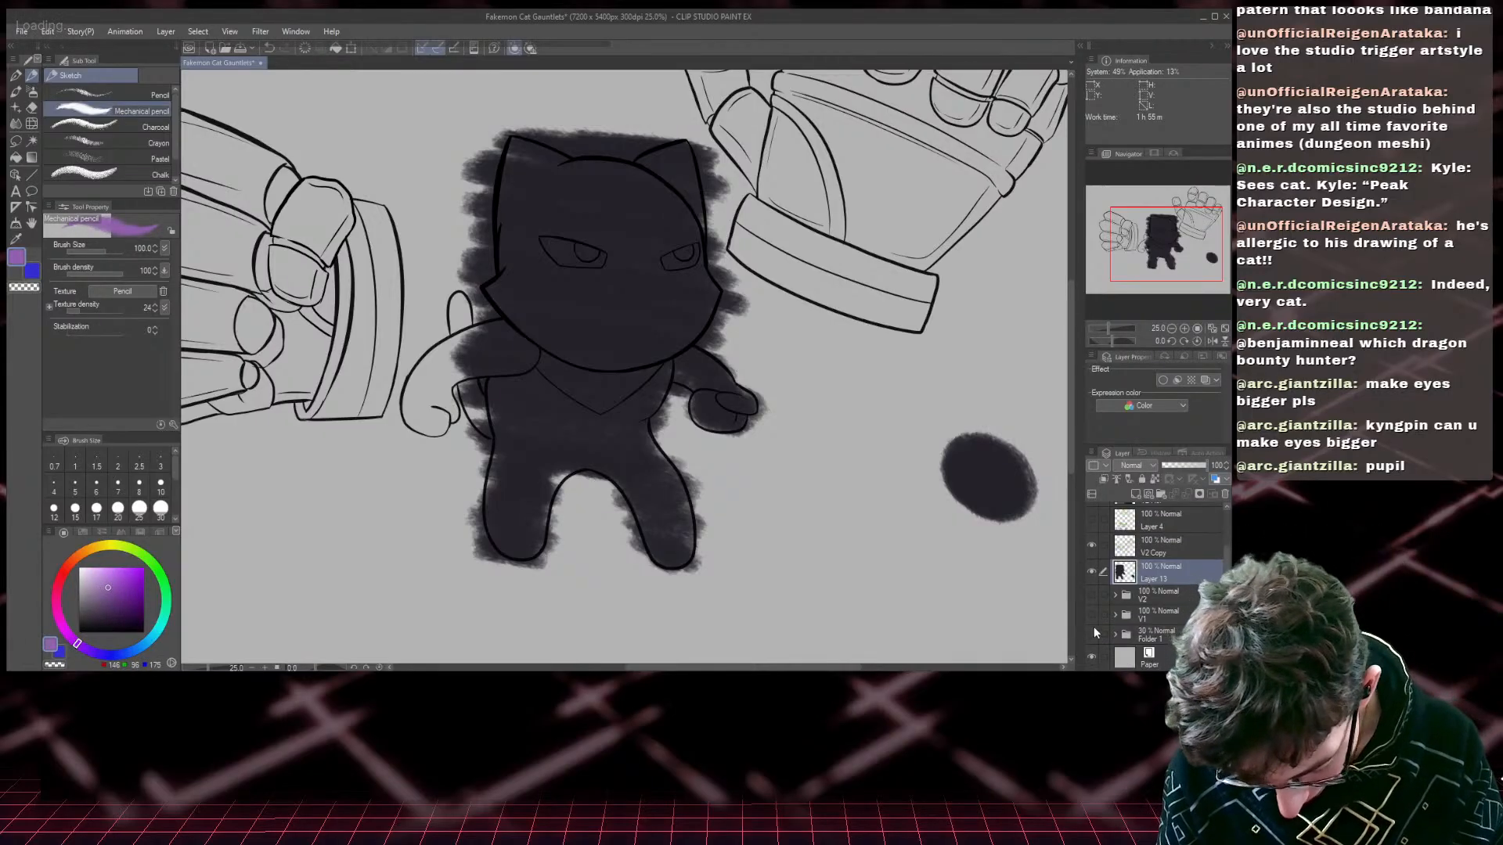
click(1091, 633)
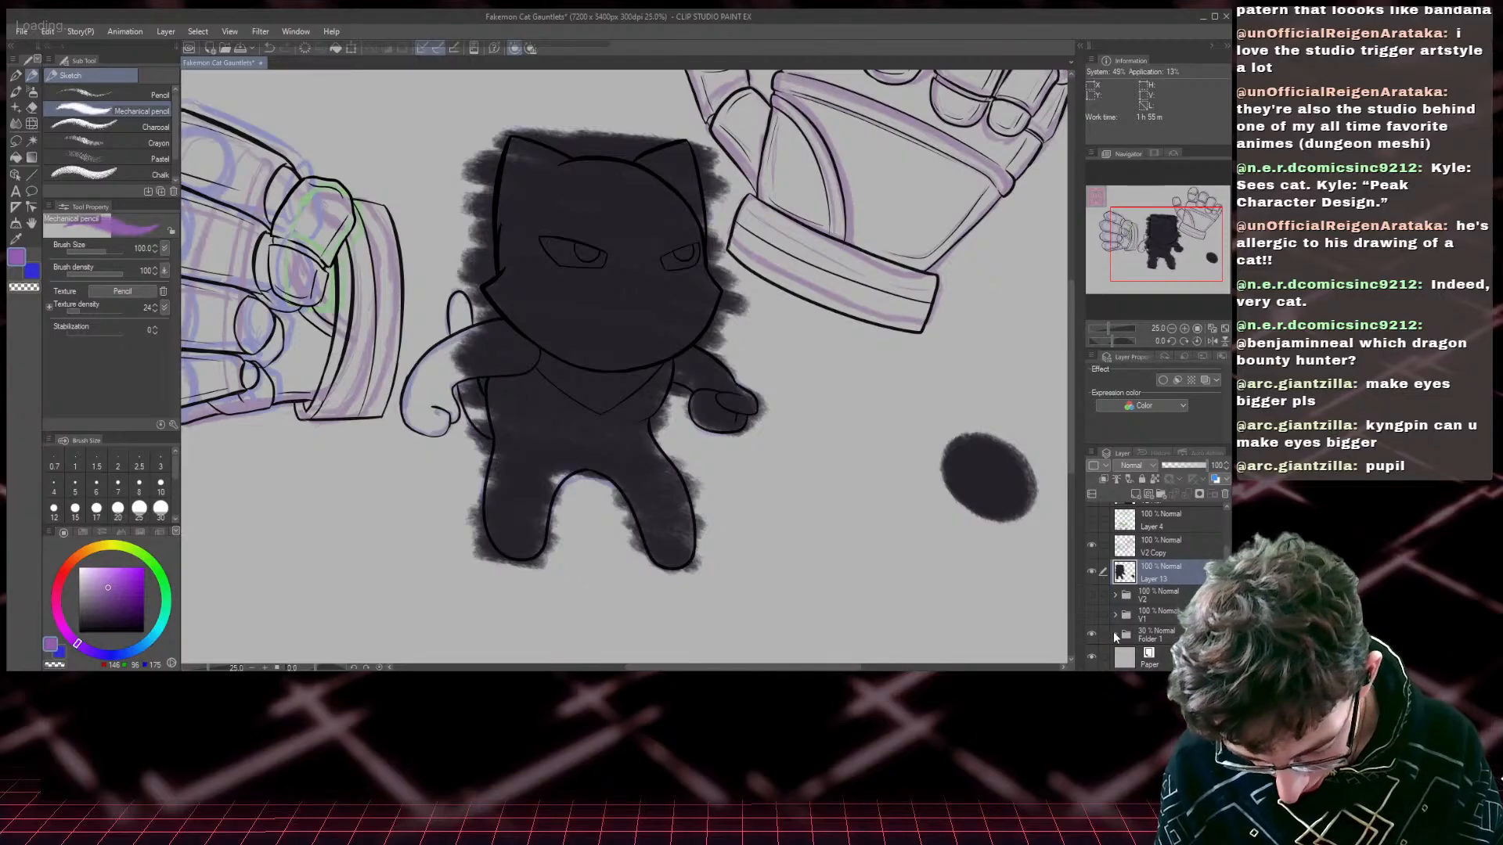
click(1115, 634)
scroll(1107, 644, down, 2)
click(1160, 537)
click(1205, 466)
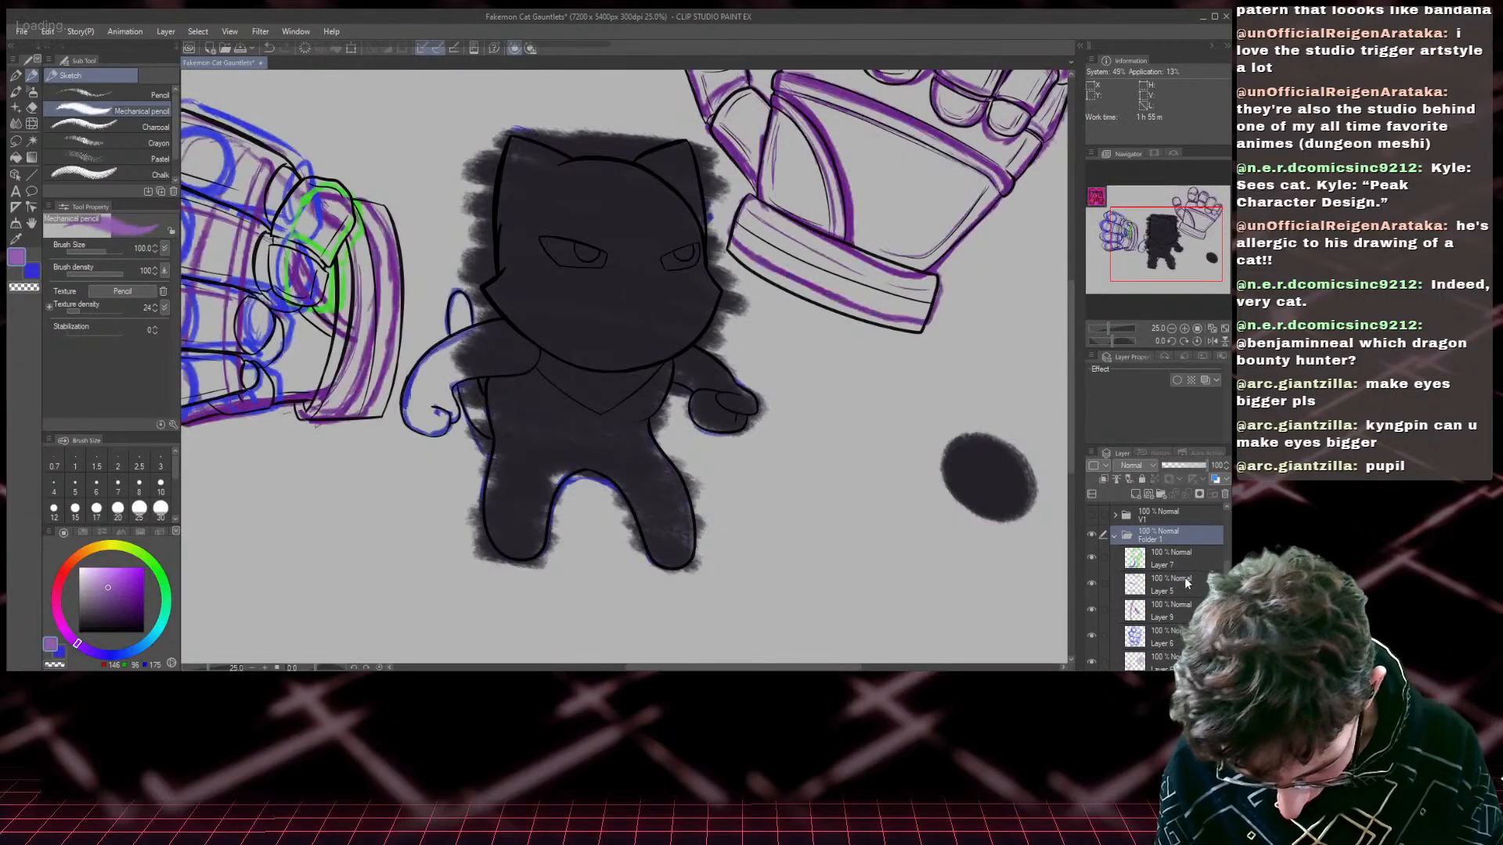
mouse_move(407, 235)
mouse_down()
mouse_move(919, 523)
mouse_move(895, 513)
mouse_up()
alt+click(598, 279)
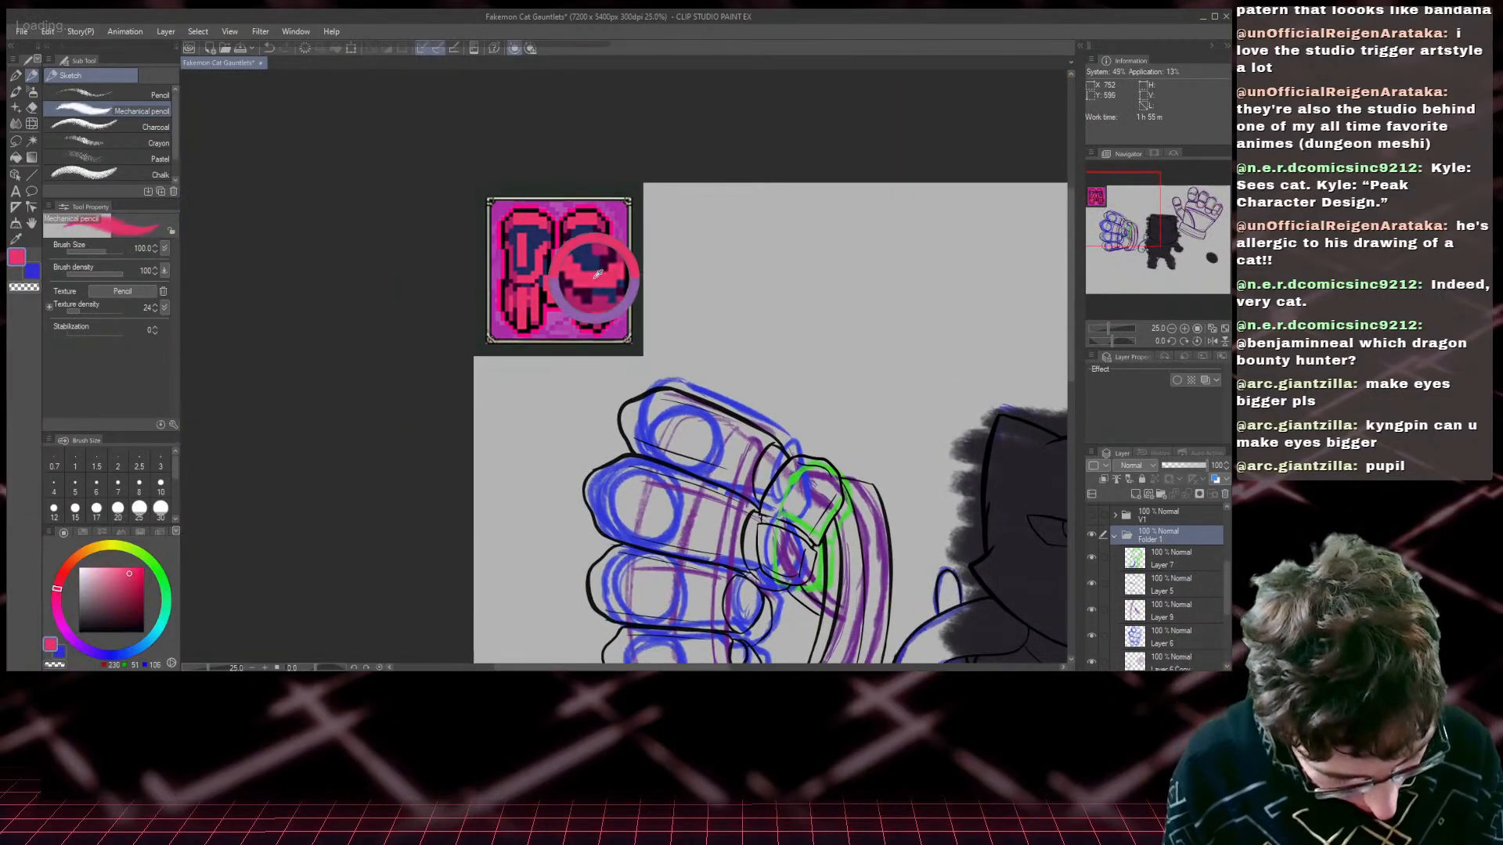
- Paint a pink swatch on Layer 13 overlapping the lower edge of the dark swatch
drag(1160, 236, 1168, 239)
scroll(1105, 579, up, 1)
scroll(1113, 569, up, 5)
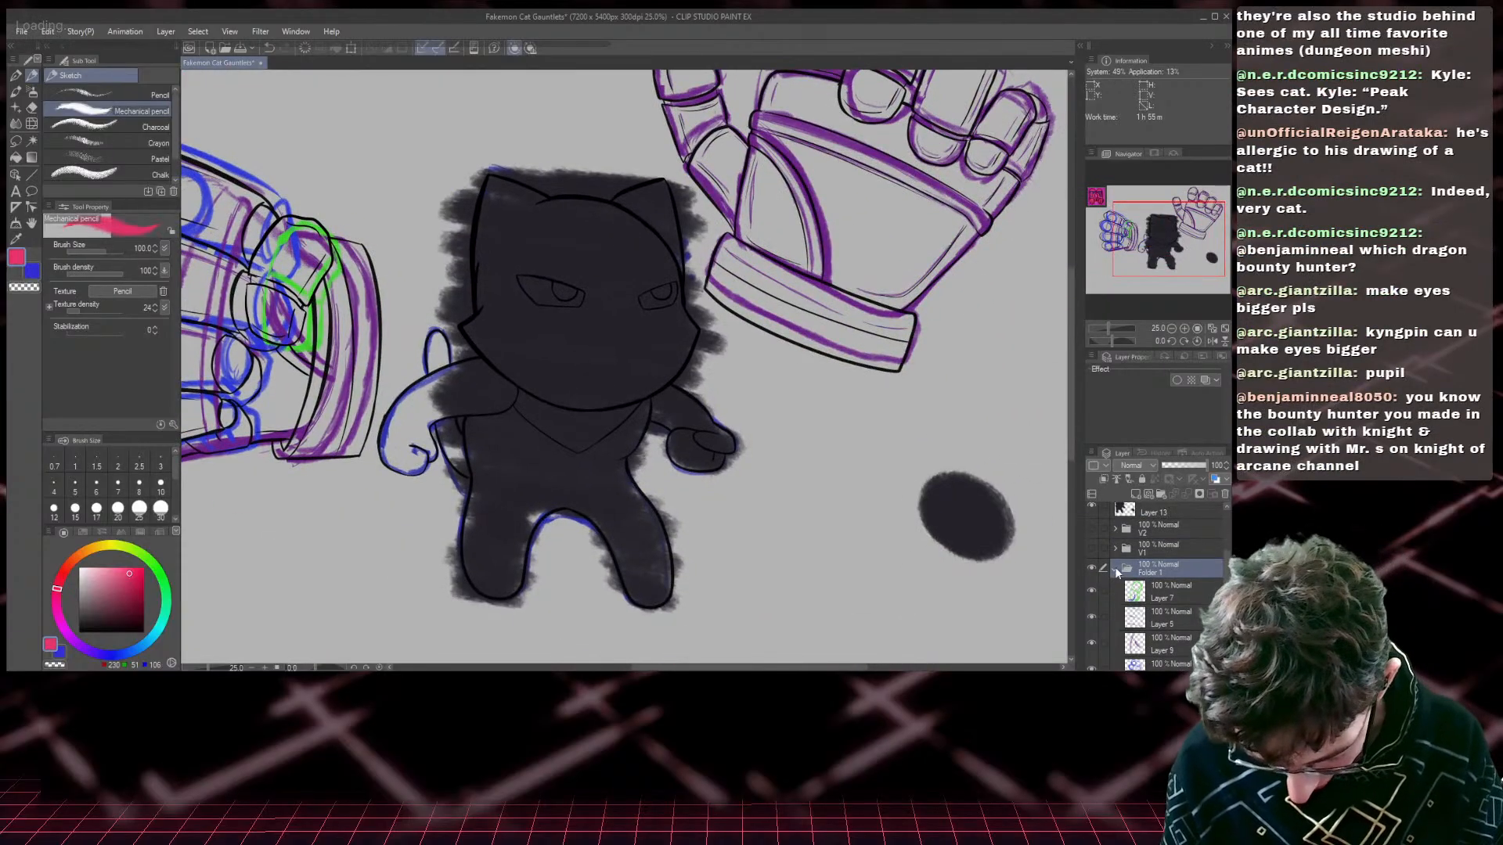
click(1152, 621)
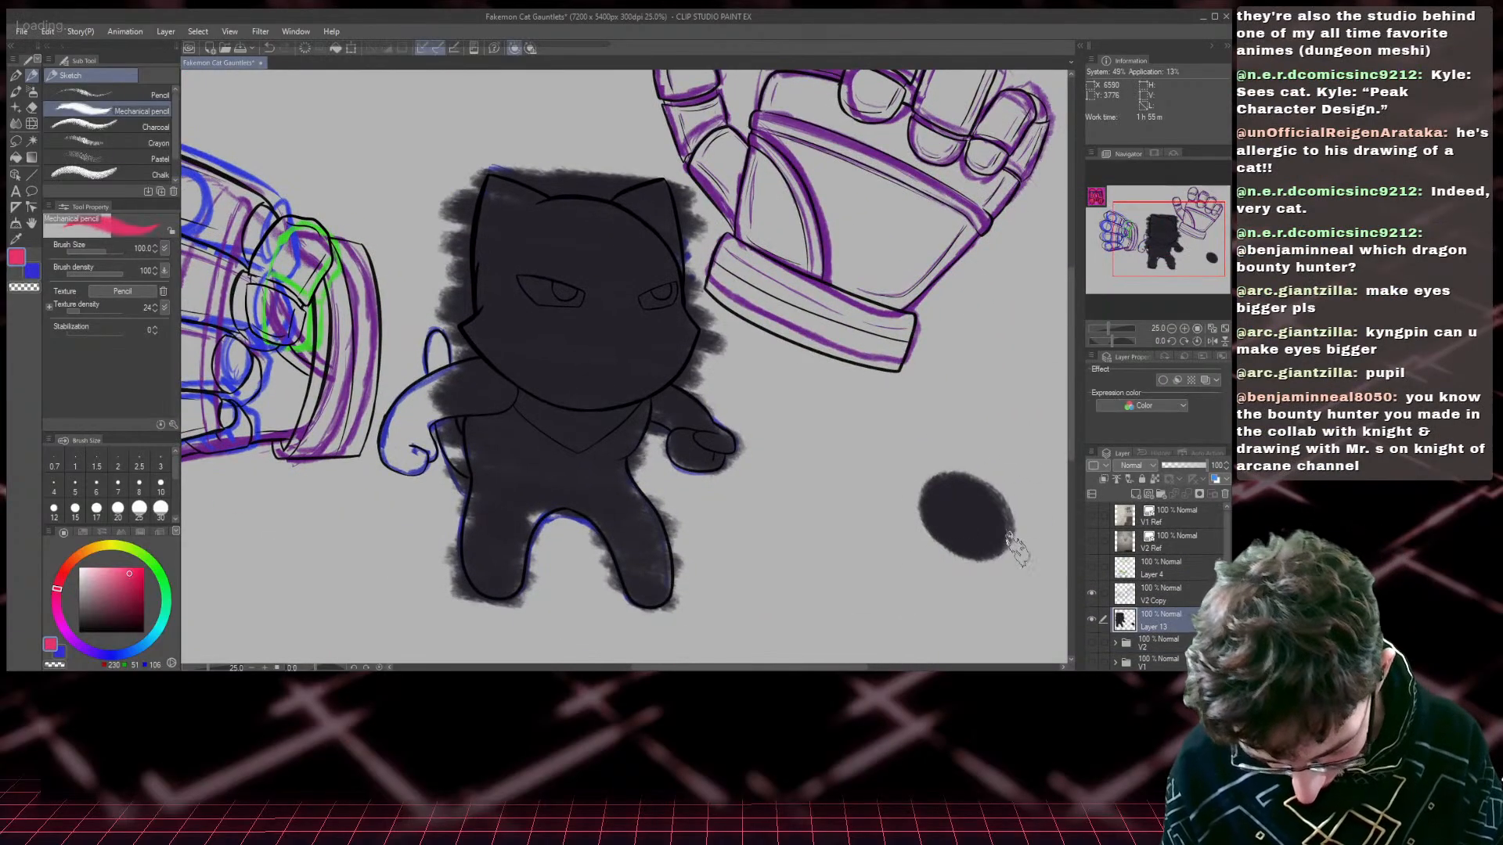
mouse_move(1006, 552)
mouse_down()
mouse_move(1017, 573)
mouse_move(1025, 540)
mouse_move(1028, 570)
mouse_up()
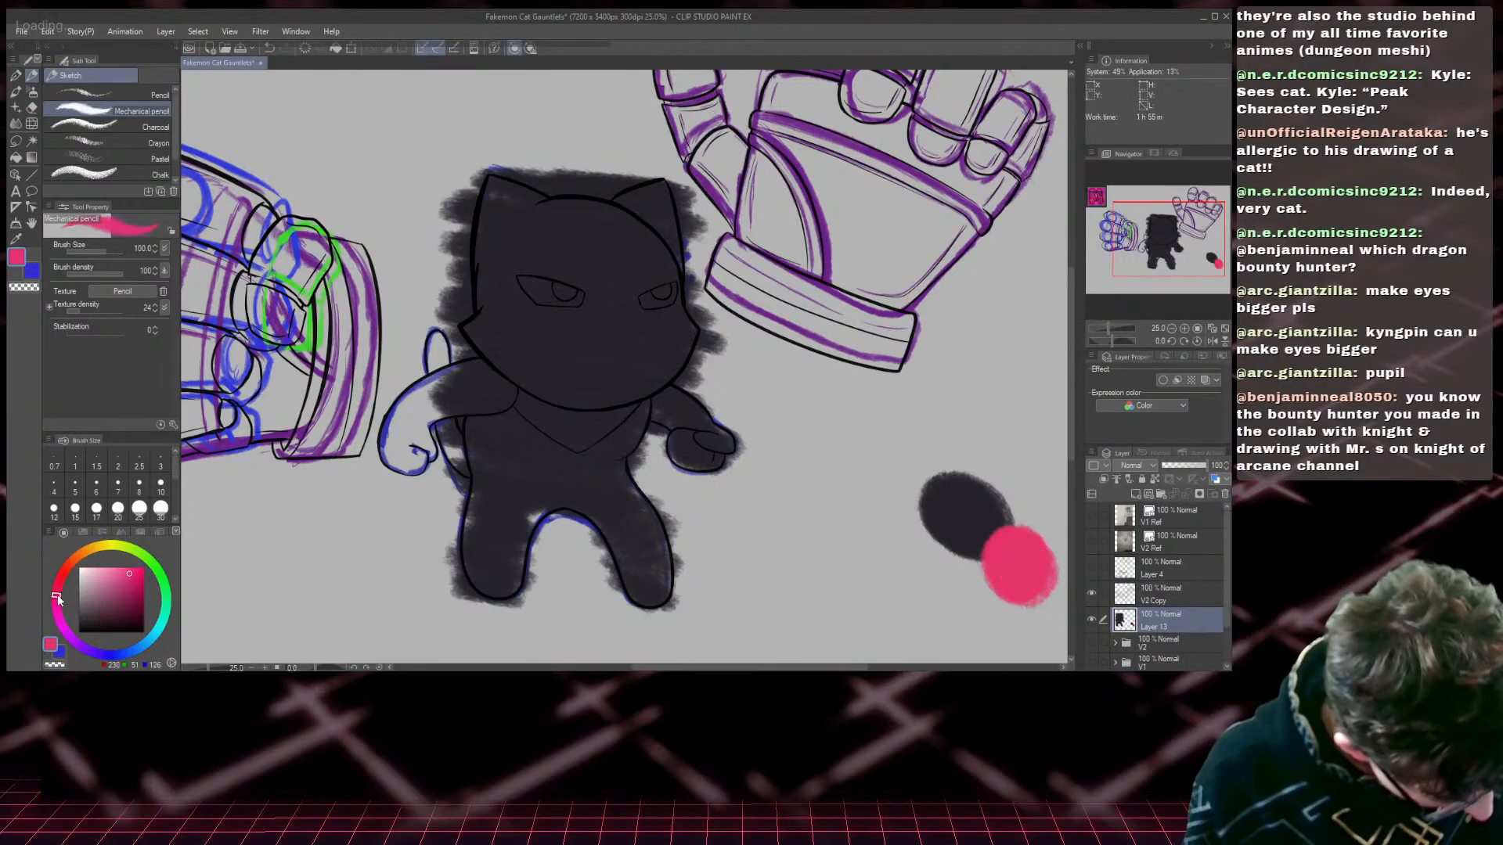
- Mix a muted dark purple and paint a swatch on Layer 13 above the pink one, overlapping the dark swatch
drag(58, 601, 58, 615)
click(118, 582)
drag(121, 577, 105, 610)
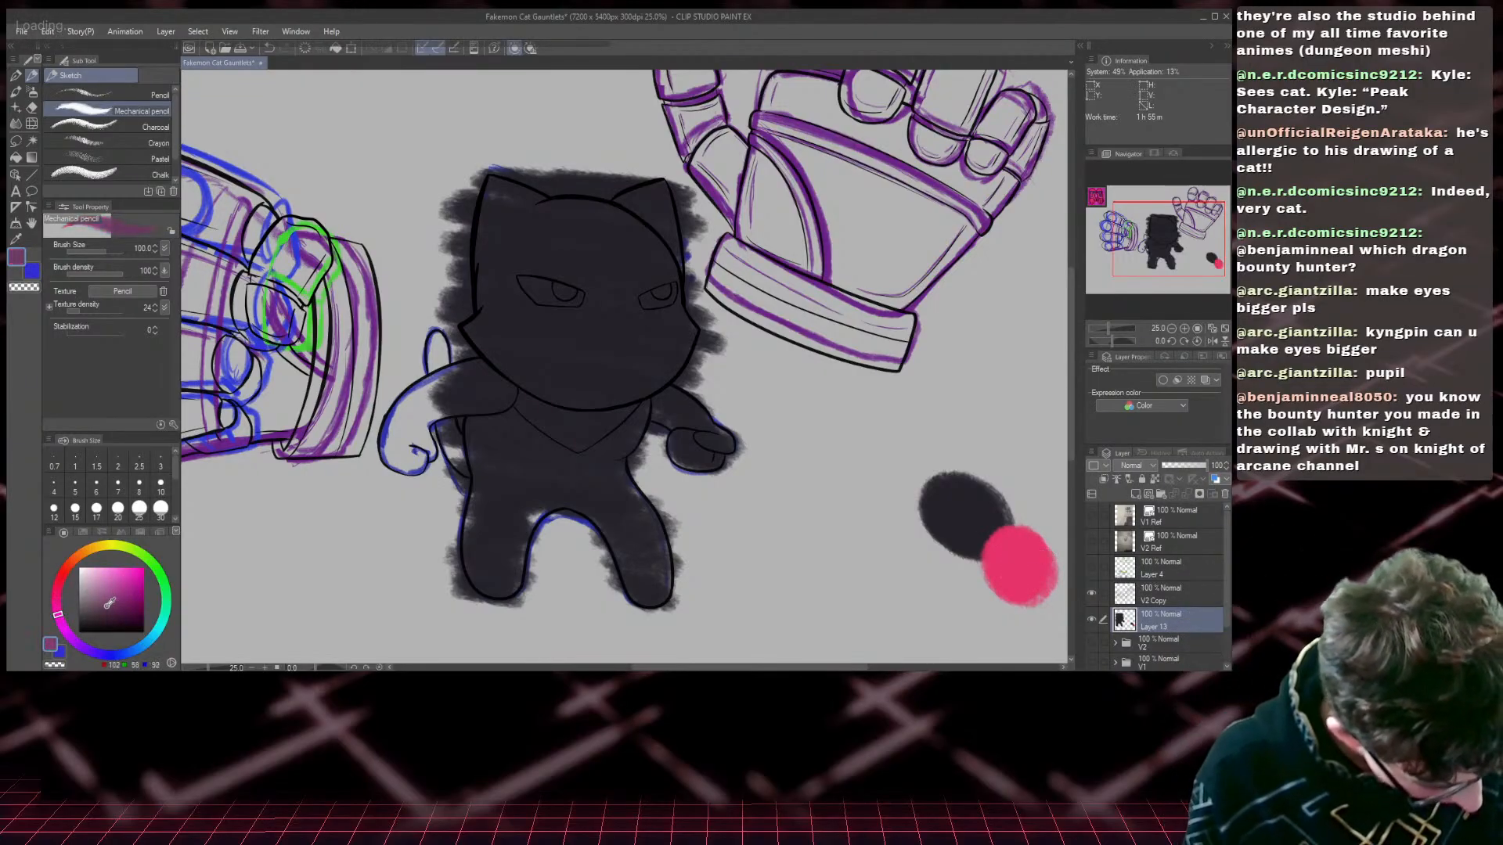
mouse_move(1024, 489)
mouse_down()
mouse_move(1030, 526)
mouse_move(1044, 499)
mouse_move(1007, 495)
mouse_move(1026, 530)
mouse_move(1023, 494)
mouse_move(1023, 518)
mouse_move(1052, 530)
mouse_move(1018, 526)
mouse_up()
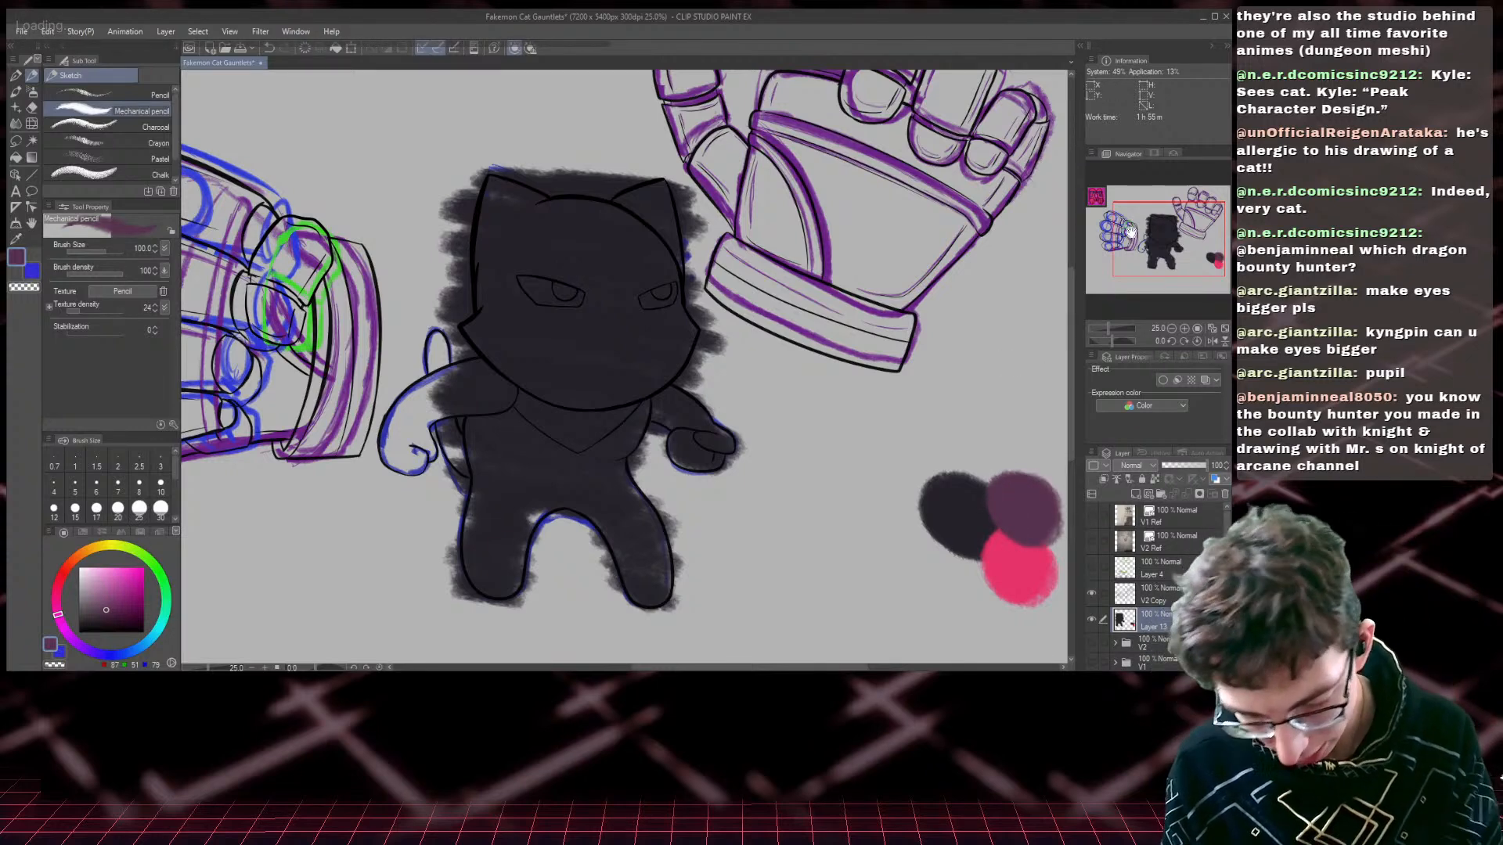
- Hide the coloured sketches, sample the dark swatch and fill the cat's outstretched arm, fist and tail on Layer 13
drag(1188, 246, 1200, 261)
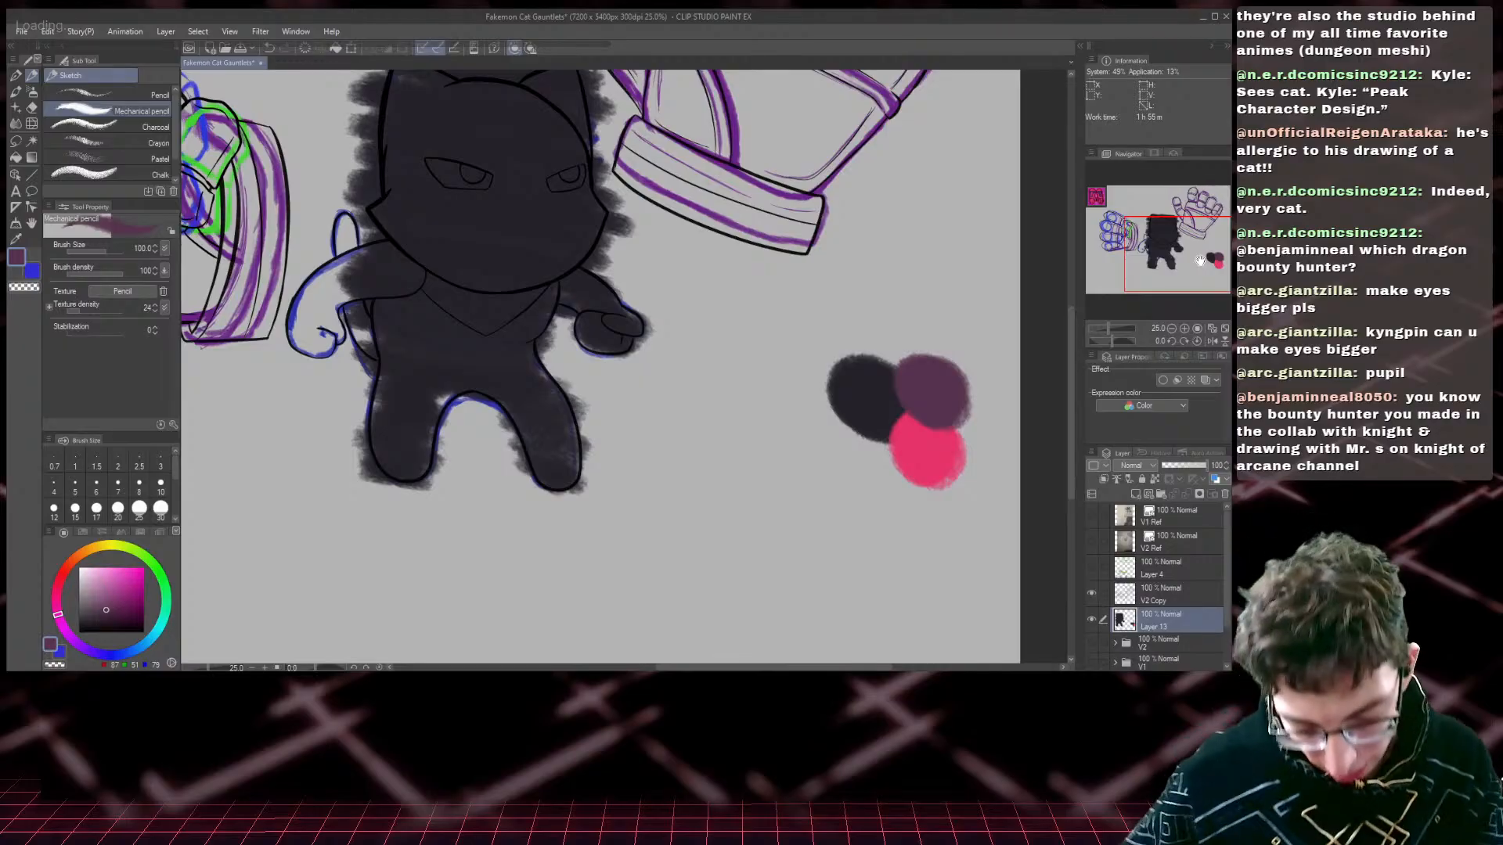
alt+click(855, 395)
mouse_move(1165, 255)
mouse_down()
mouse_move(1134, 235)
mouse_move(1144, 246)
mouse_up()
scroll(1125, 654, down, 1)
click(1099, 511)
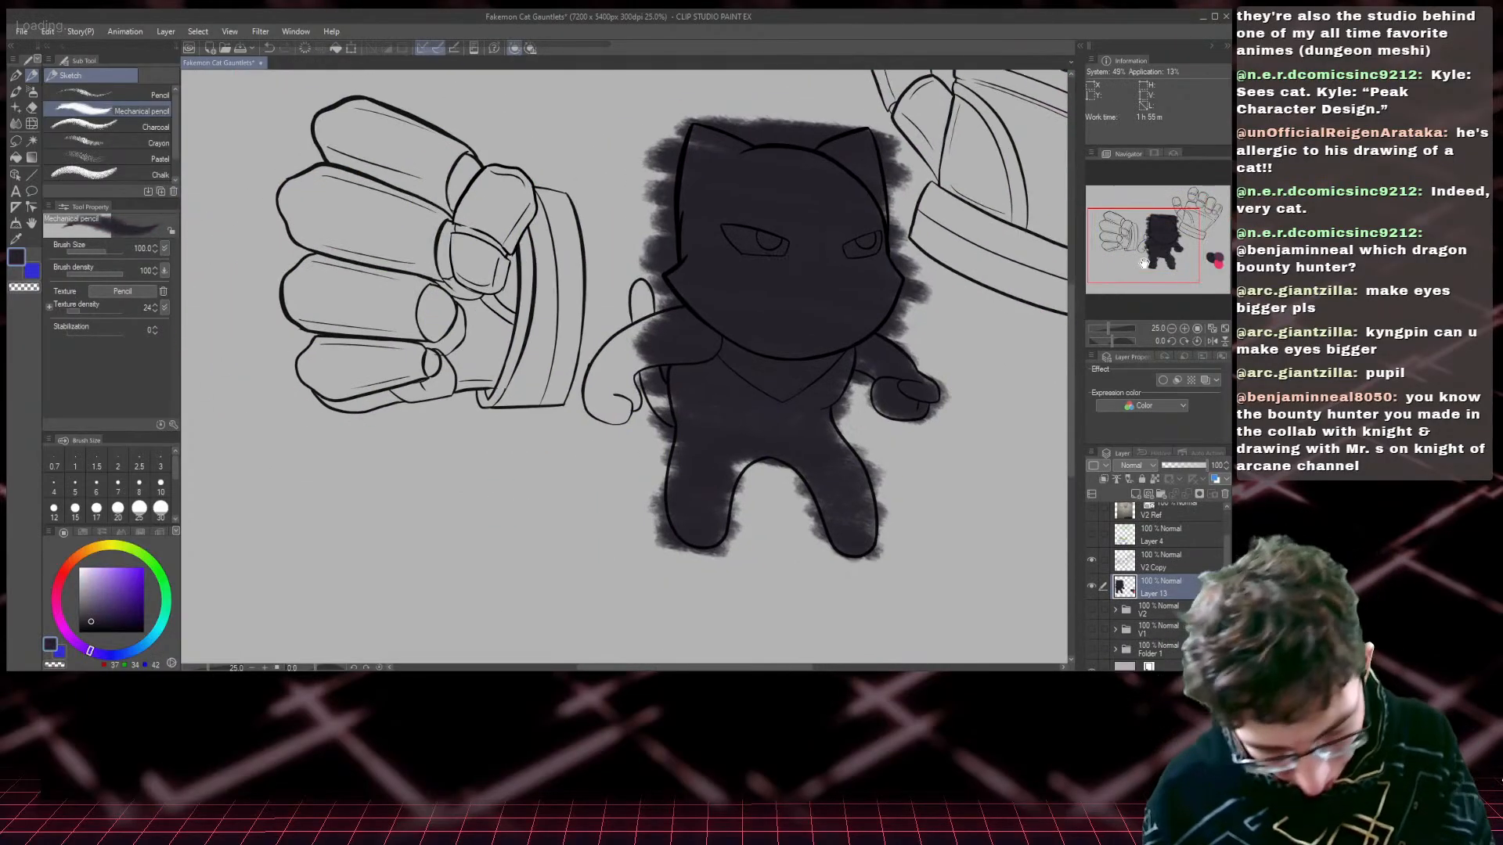
mouse_move(648, 338)
mouse_down()
mouse_move(641, 292)
mouse_move(657, 403)
mouse_move(617, 346)
mouse_move(625, 368)
mouse_move(611, 363)
mouse_move(597, 404)
mouse_move(631, 401)
mouse_move(637, 352)
mouse_move(625, 372)
mouse_move(621, 355)
mouse_move(640, 338)
mouse_move(597, 395)
mouse_move(607, 365)
mouse_move(627, 368)
mouse_move(670, 323)
mouse_move(637, 347)
mouse_move(619, 395)
mouse_move(650, 442)
mouse_up()
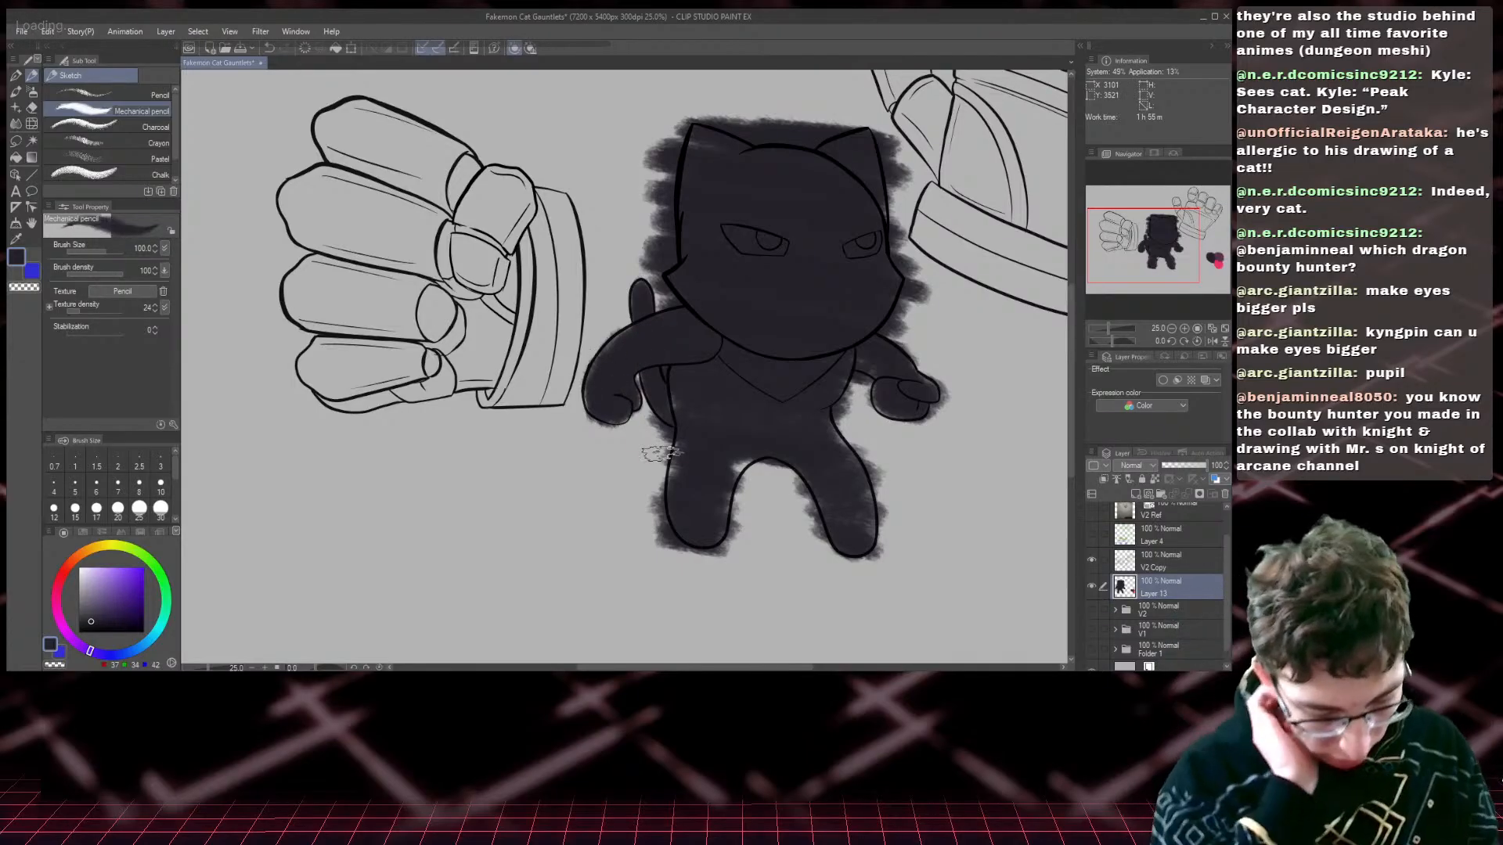
scroll(662, 454, down, 2)
scroll(661, 454, up, 2)
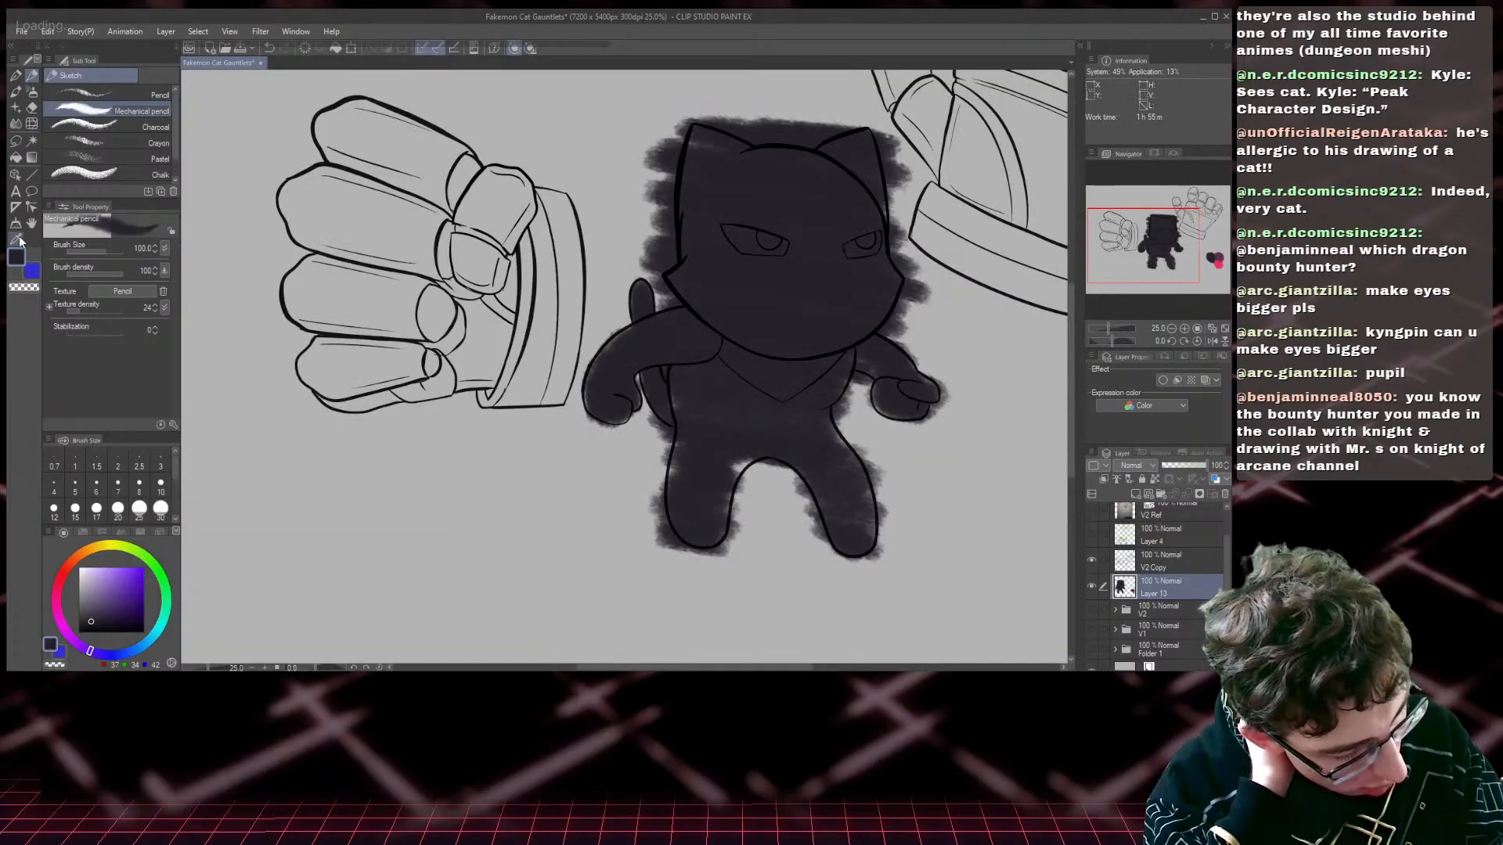
- Erase the dark fill spilling outside the cat's outline with the Mechanical pencil set to transparent colour
click(23, 287)
mouse_move(666, 212)
mouse_down()
mouse_move(648, 260)
mouse_move(660, 259)
mouse_move(655, 182)
mouse_move(689, 115)
mouse_move(759, 135)
mouse_move(852, 118)
mouse_move(803, 137)
mouse_move(778, 123)
mouse_move(789, 132)
mouse_move(797, 115)
mouse_move(879, 127)
mouse_move(921, 283)
mouse_move(902, 337)
mouse_move(897, 319)
mouse_move(832, 397)
mouse_move(876, 521)
mouse_move(818, 554)
mouse_move(787, 495)
mouse_move(802, 531)
mouse_move(873, 562)
mouse_up()
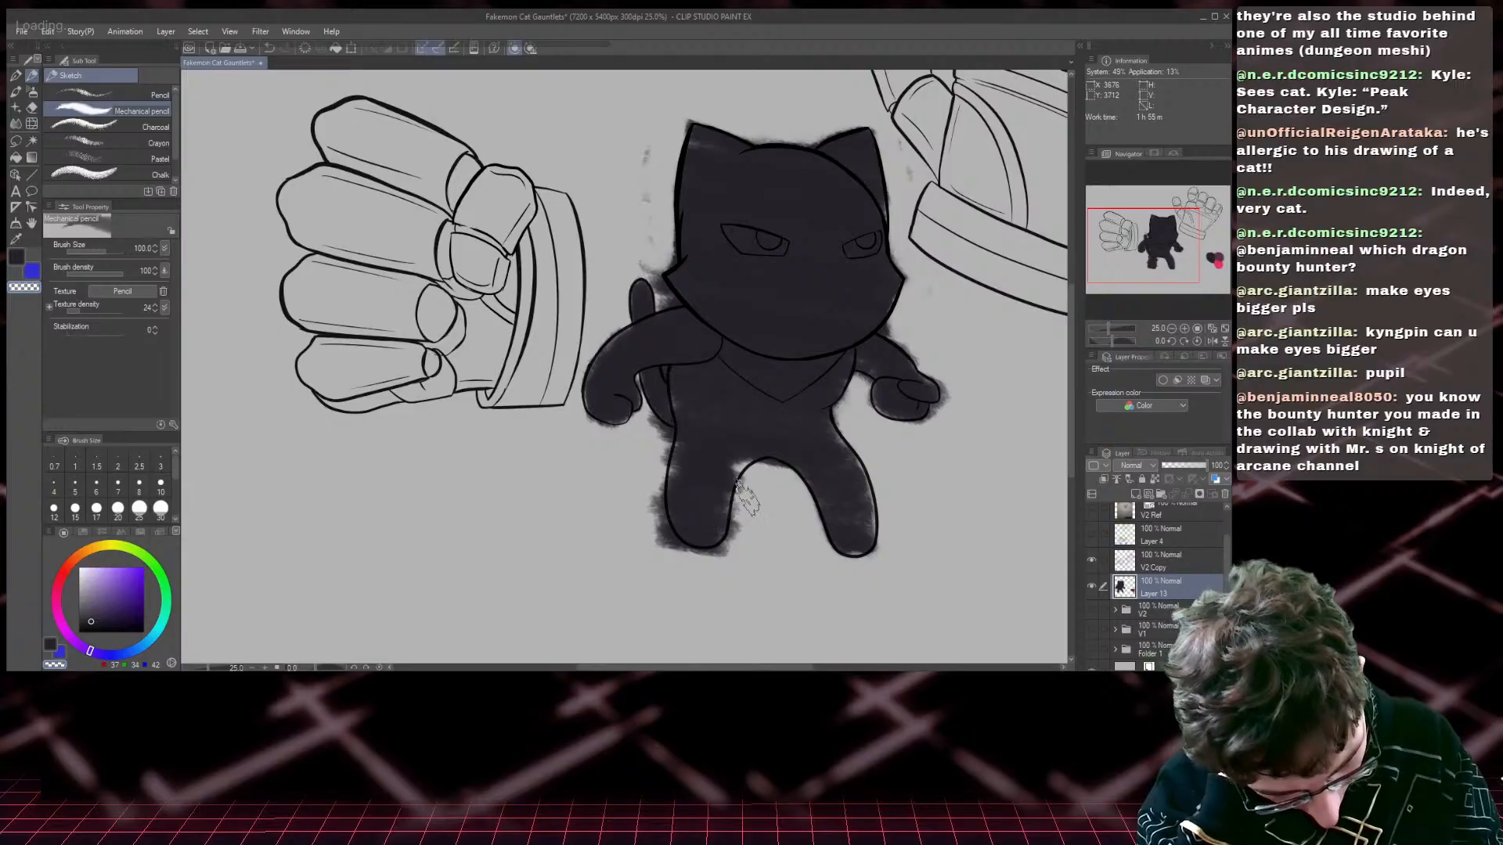
mouse_move(745, 495)
mouse_down()
mouse_move(710, 566)
mouse_move(743, 551)
mouse_move(661, 546)
mouse_move(651, 499)
mouse_move(680, 568)
mouse_move(653, 518)
mouse_move(660, 461)
mouse_up()
drag(661, 299, 664, 240)
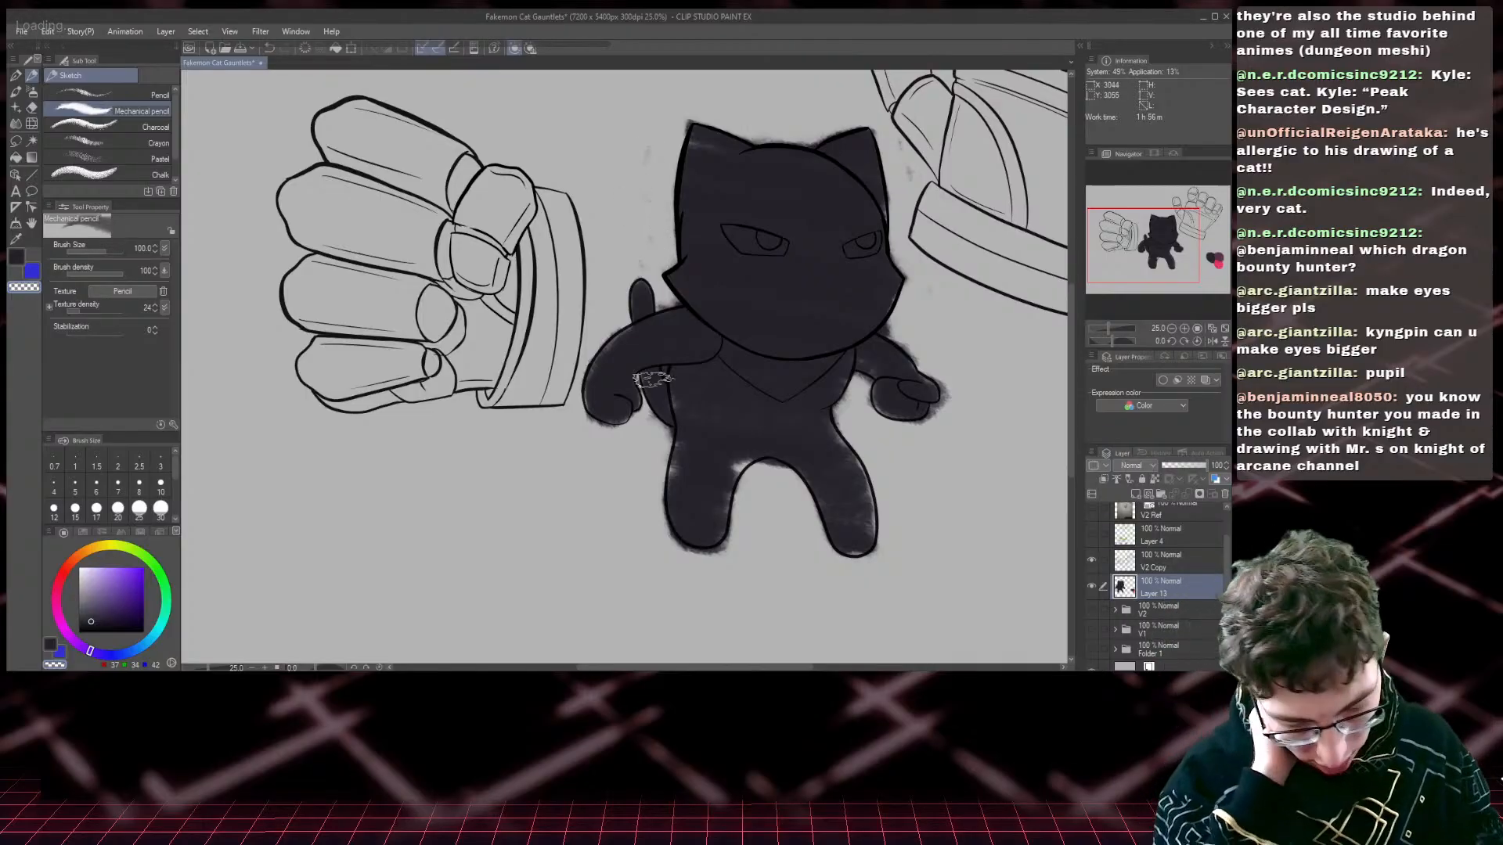
- Colour the cat's eyes with the sampled muted purple and the irises with the sampled pink, using brush size 40
mouse_move(1154, 262)
mouse_down()
mouse_move(1187, 272)
mouse_move(1151, 247)
mouse_up()
alt+click(933, 438)
alt+click(935, 393)
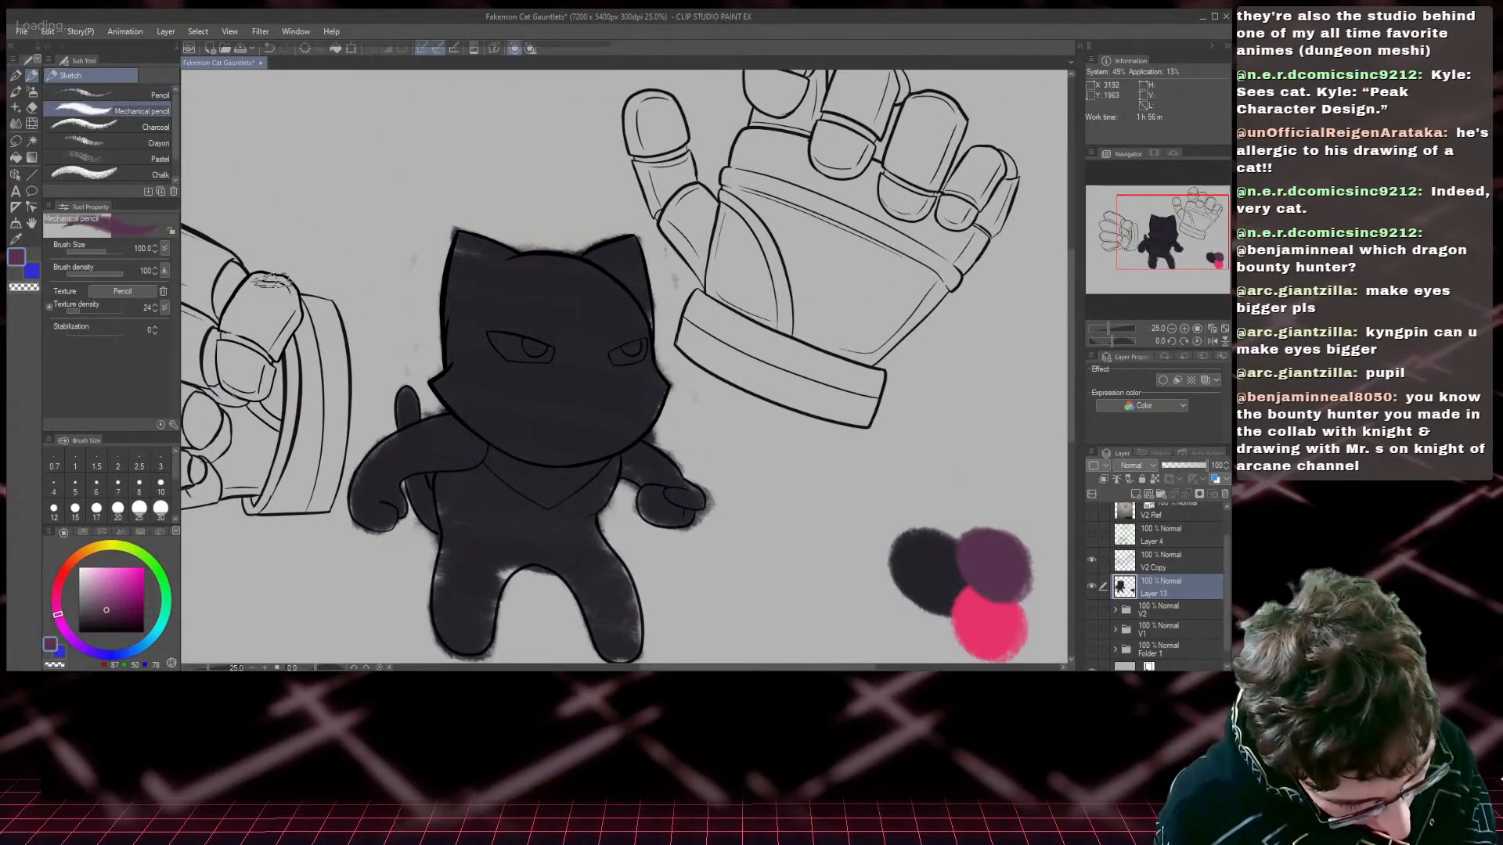
click(532, 346)
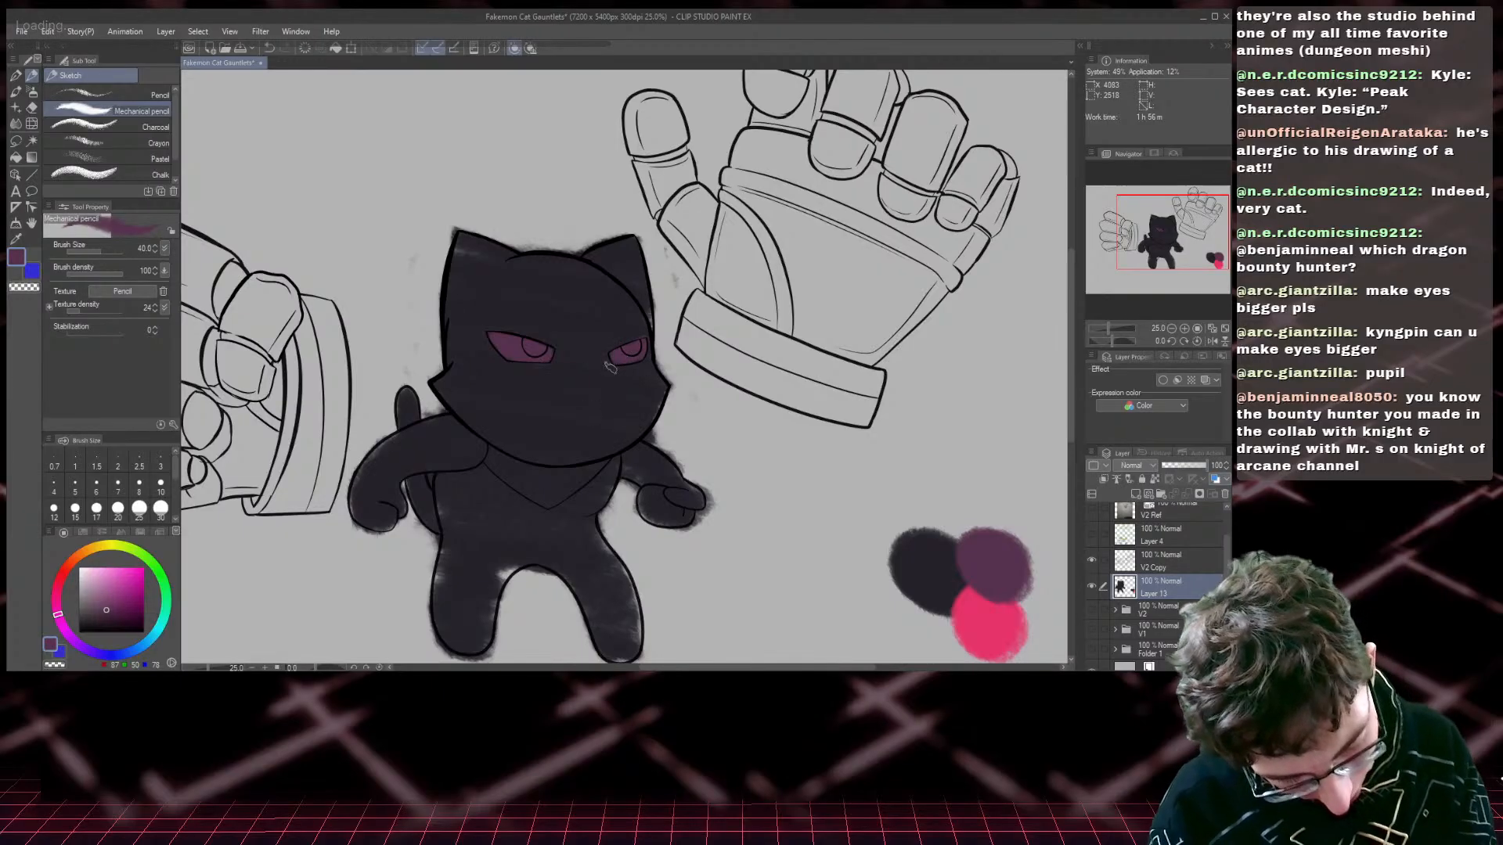
alt+click(984, 630)
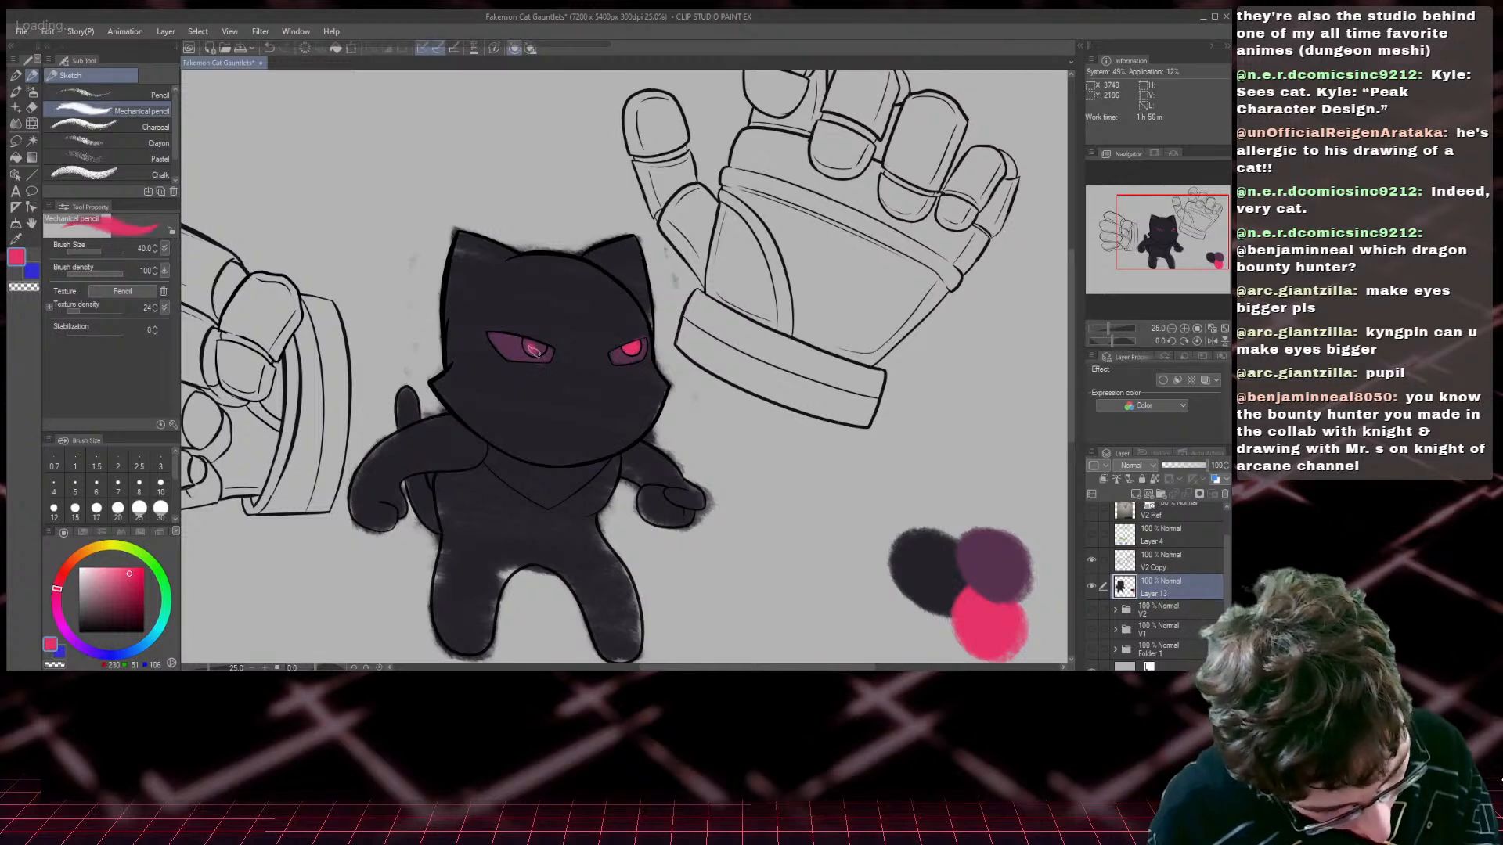
drag(533, 350, 521, 342)
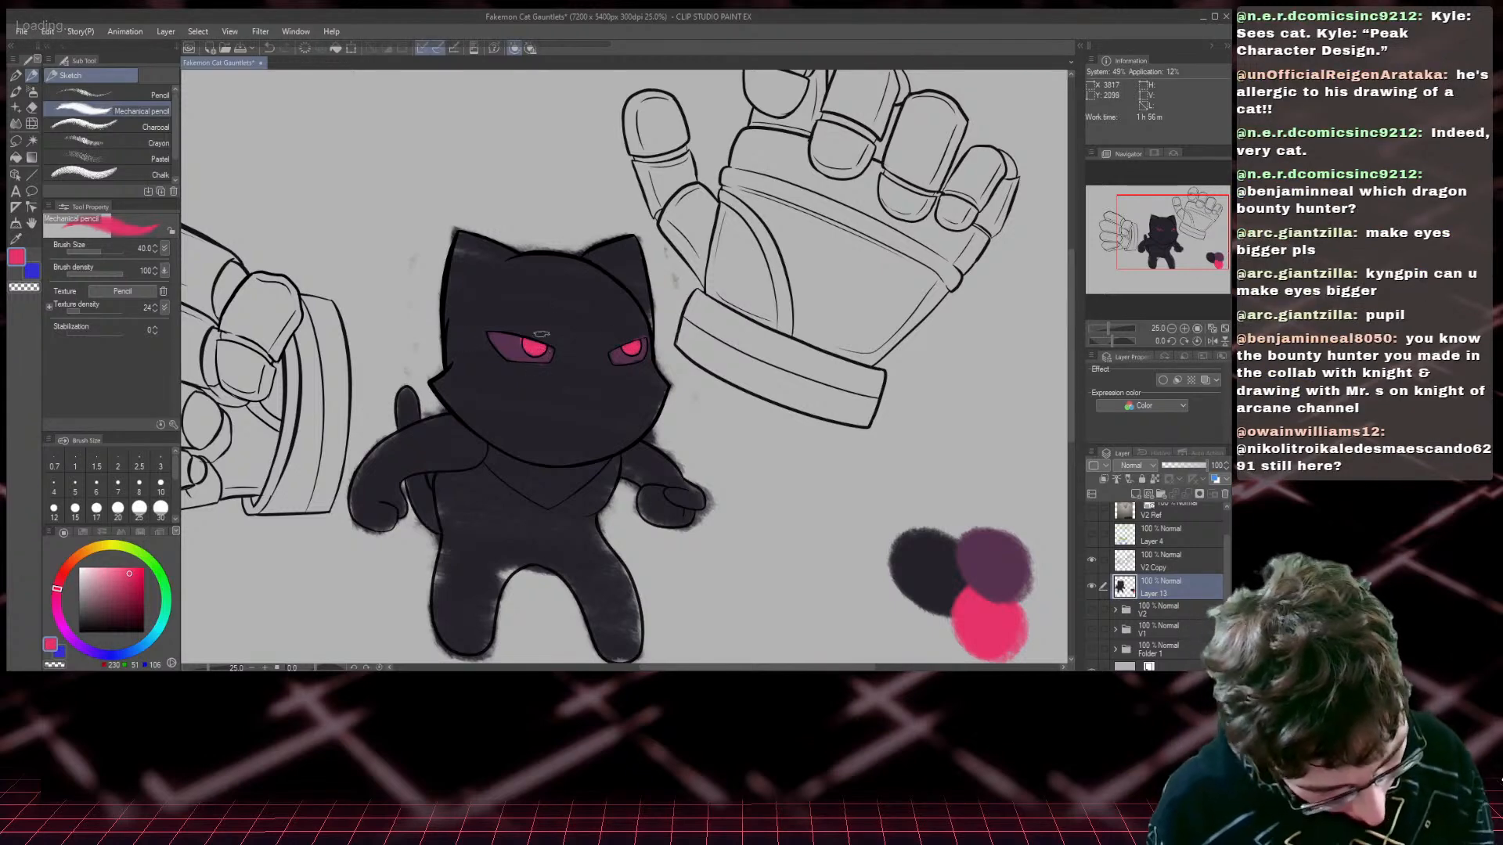
- Paint pale dusty-pink markings on the cat's chest, inner arms, hands and tail, and save the file
click(98, 574)
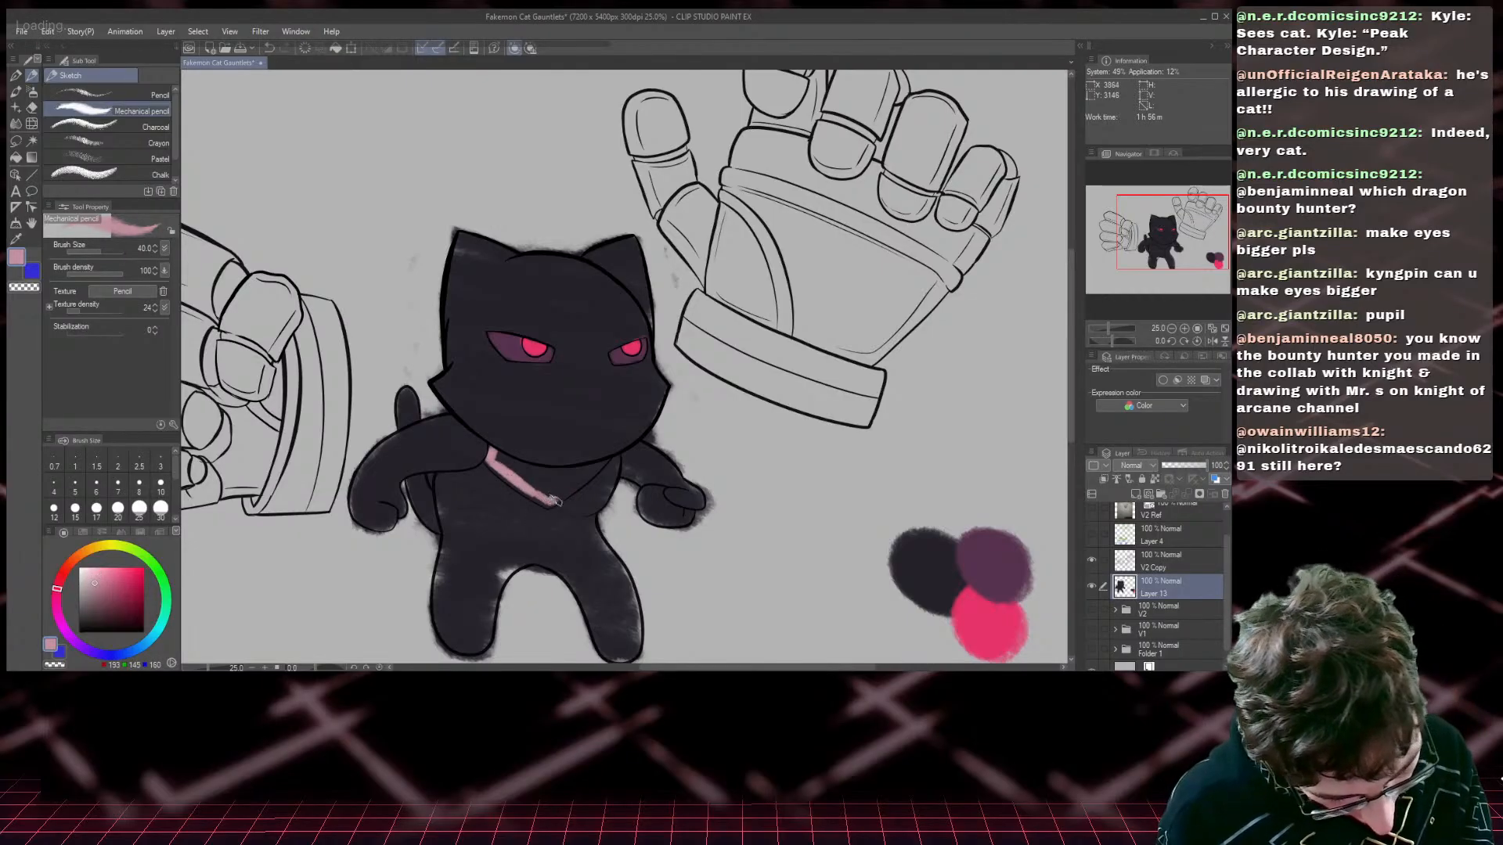
drag(599, 466, 487, 454)
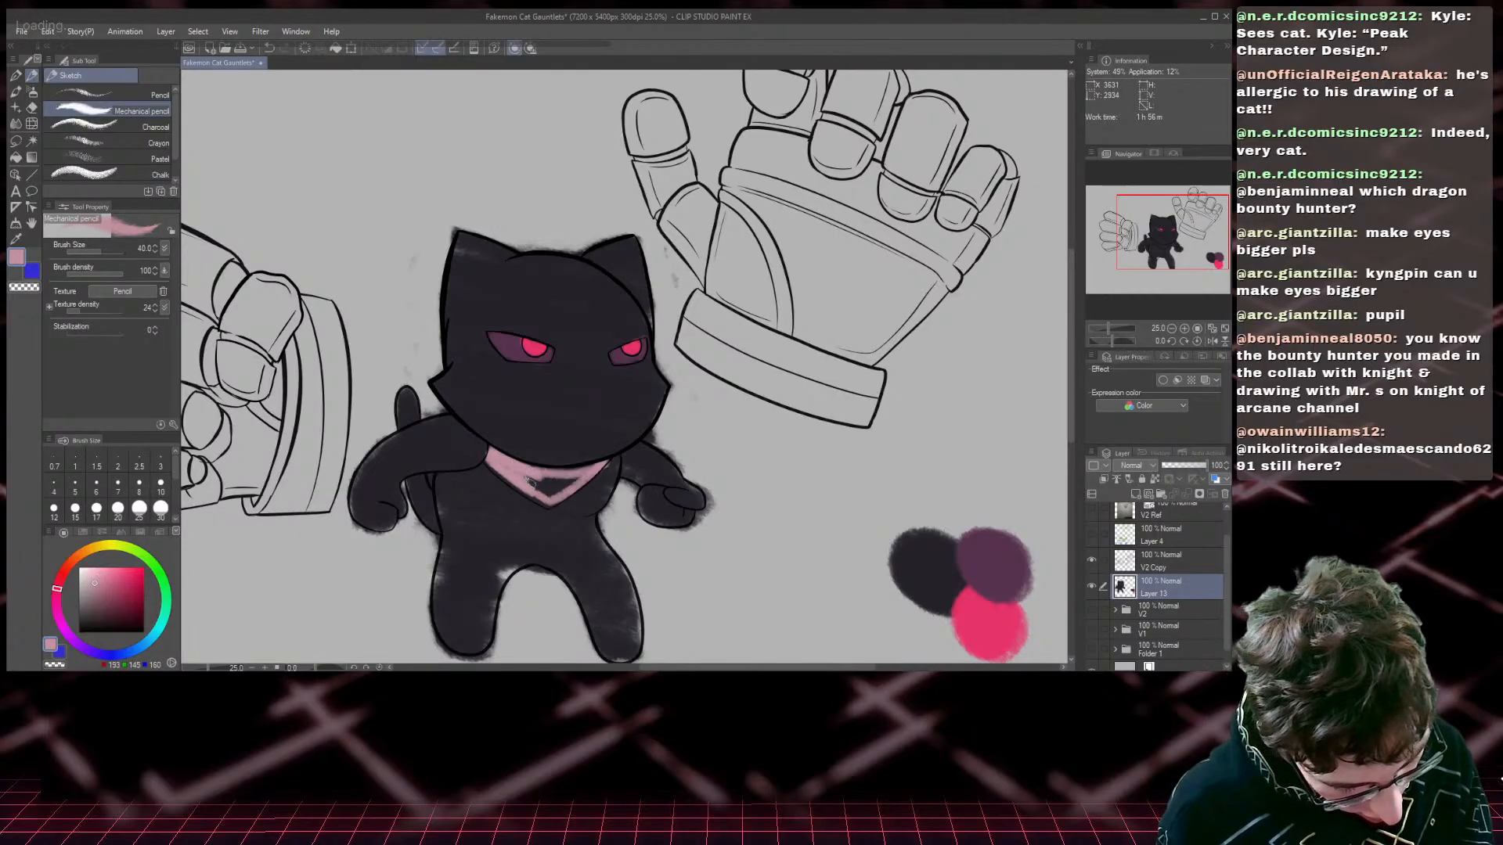
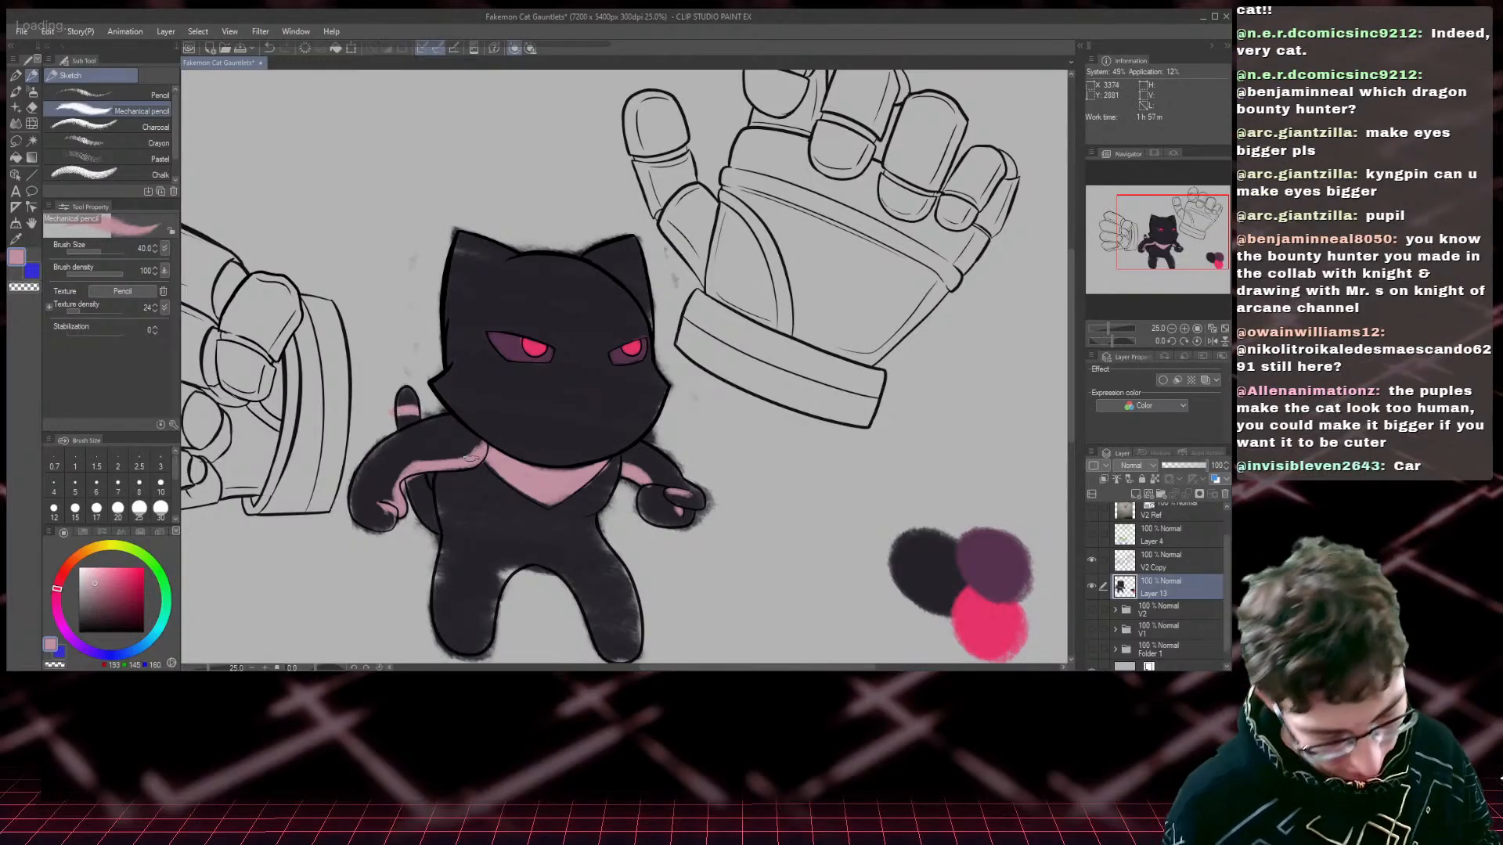
key(ctrl+s)
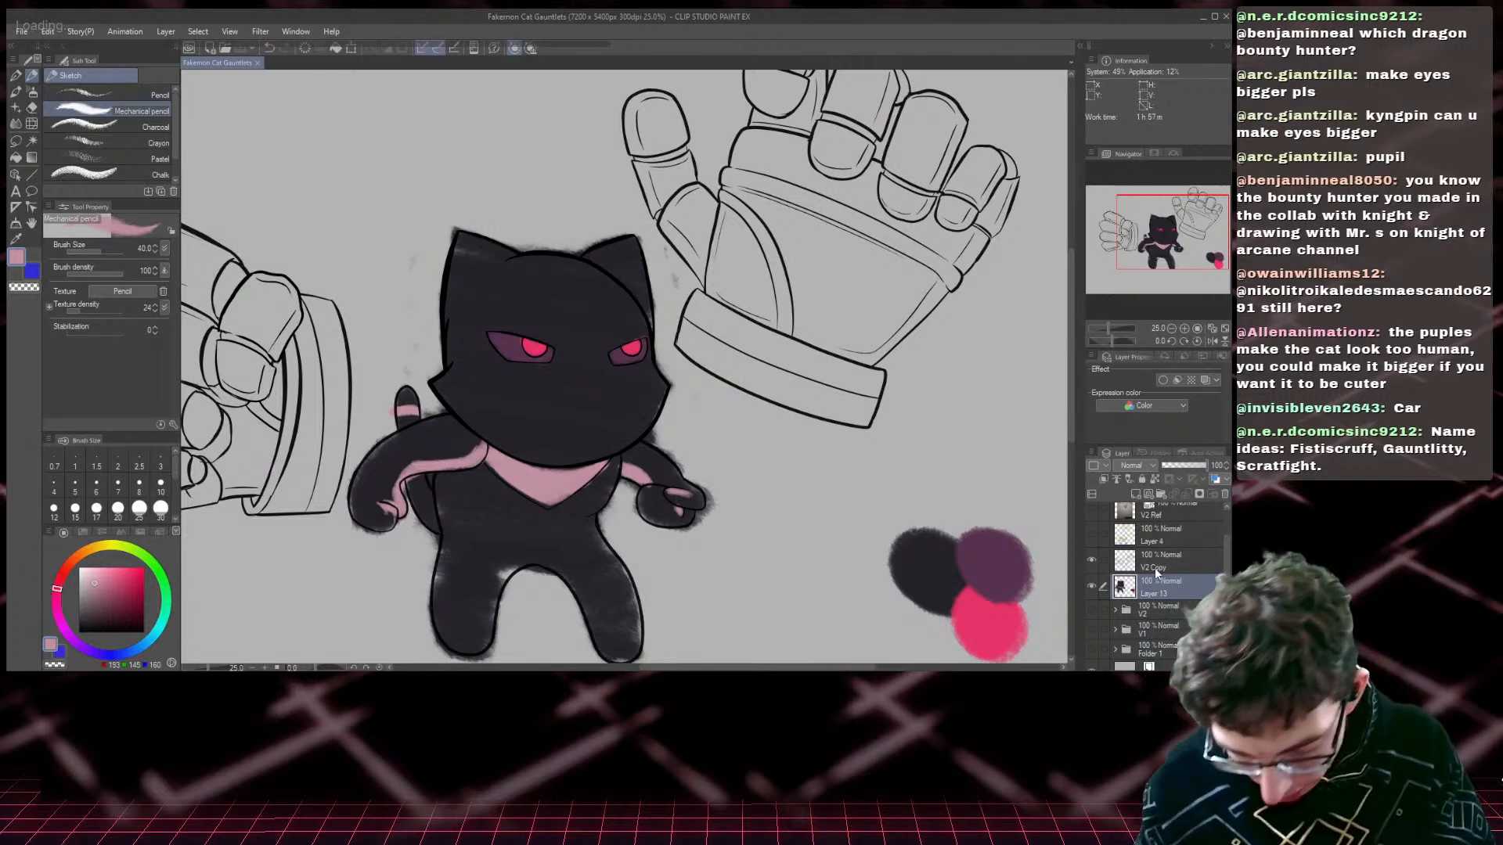
- Select the V2 Copy line art layer and toggle its visibility to check the colours around the cat's face
click(1096, 563)
click(1091, 562)
click(1091, 562)
key(ctrl+equal)
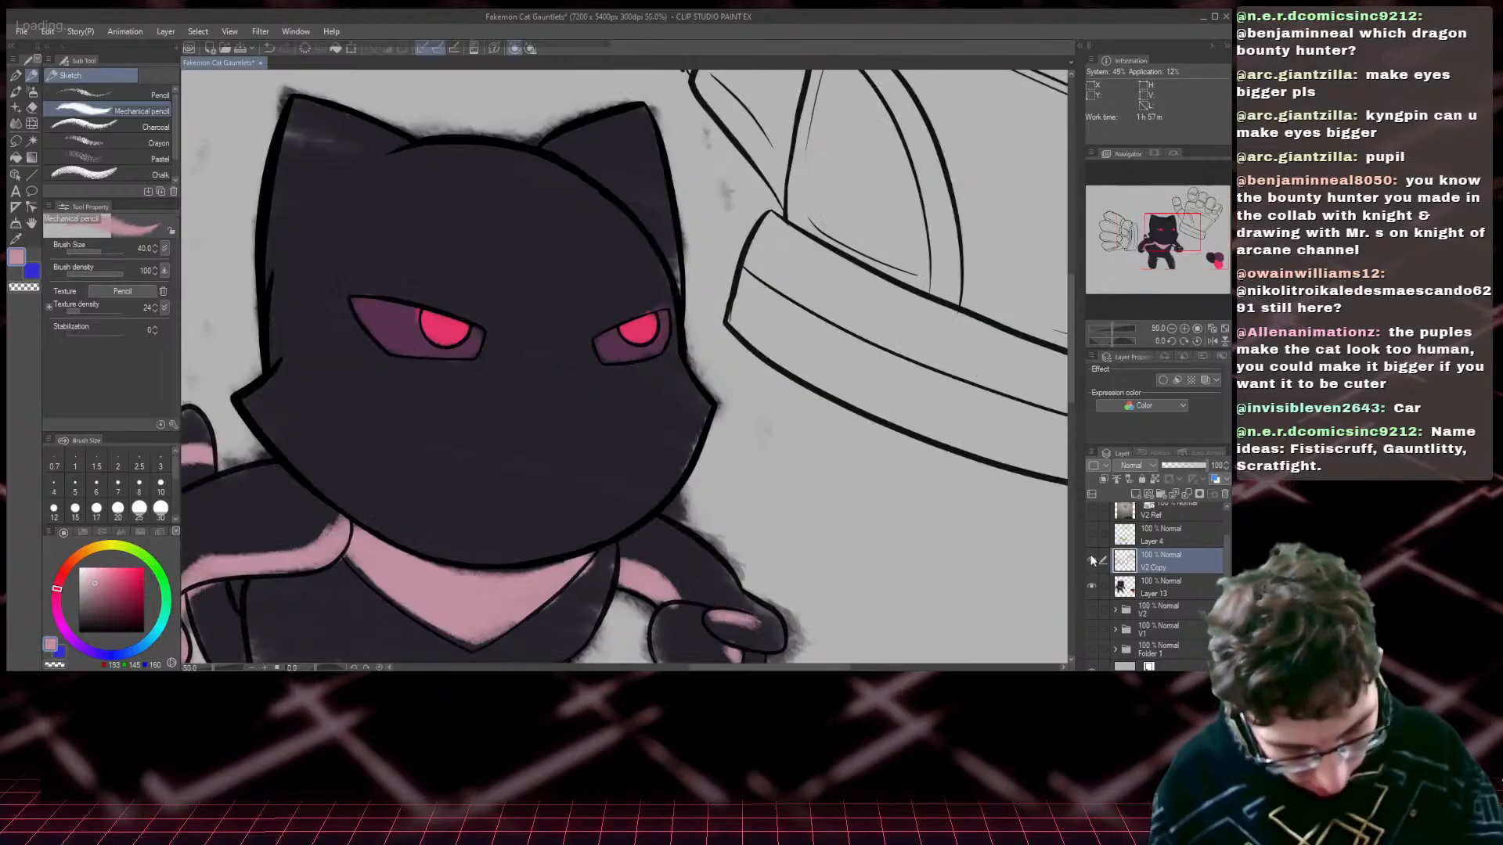
key(m)
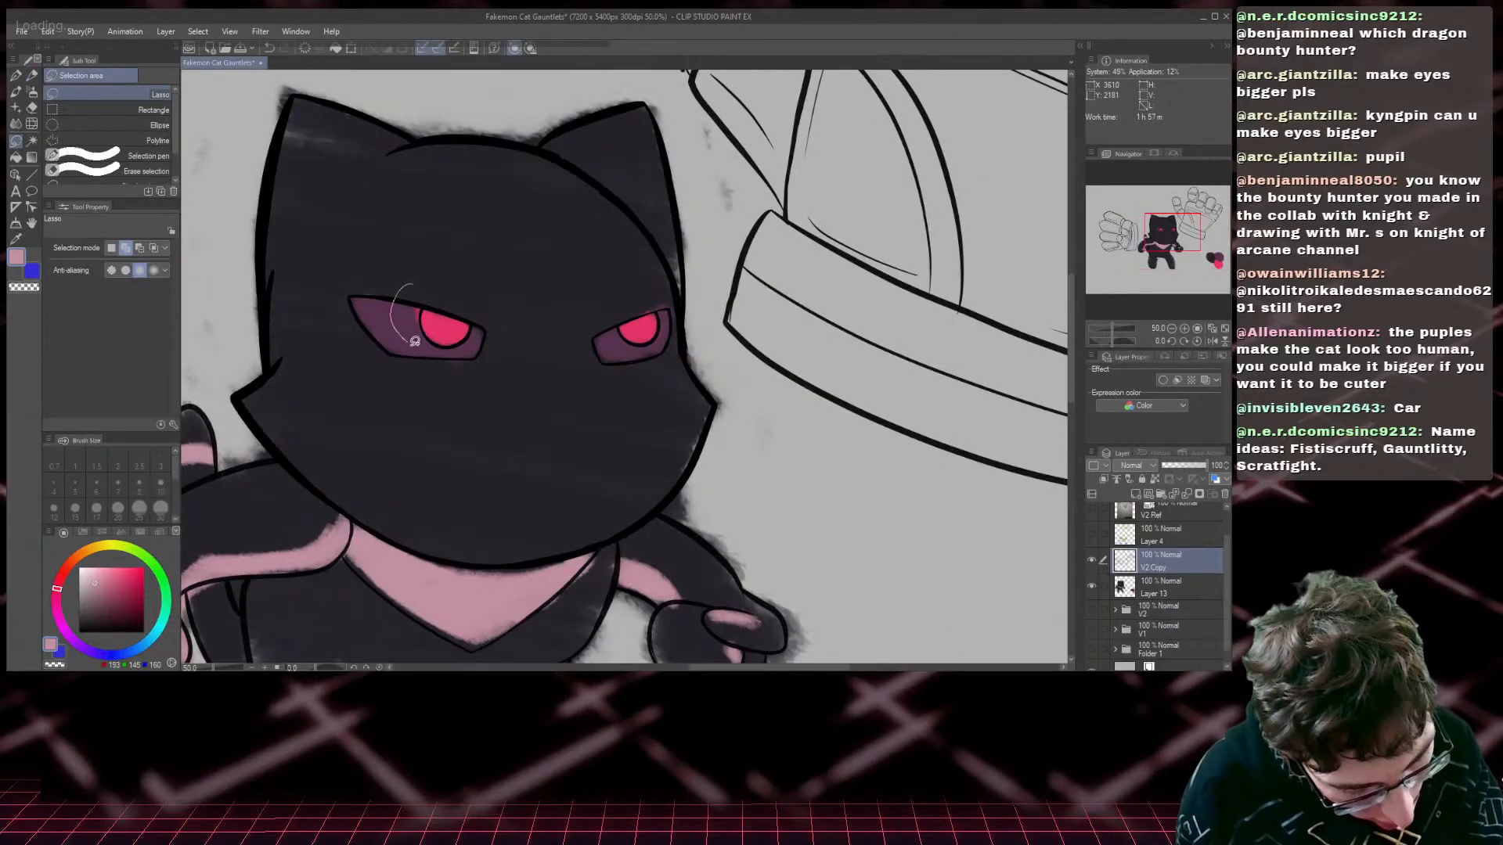
drag(415, 341, 407, 284)
key(ctrl+t)
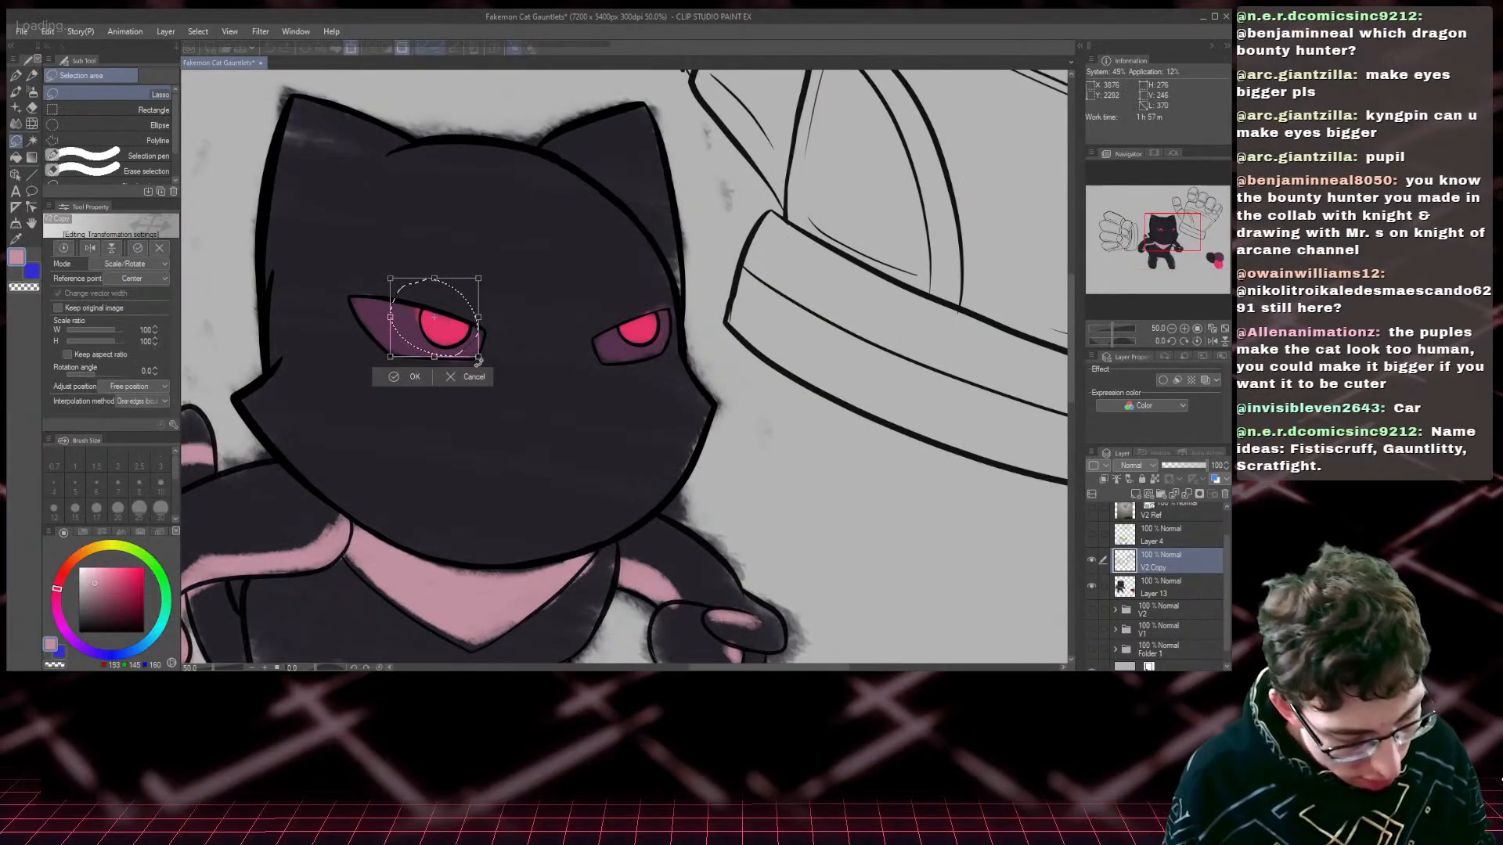
drag(479, 356, 511, 383)
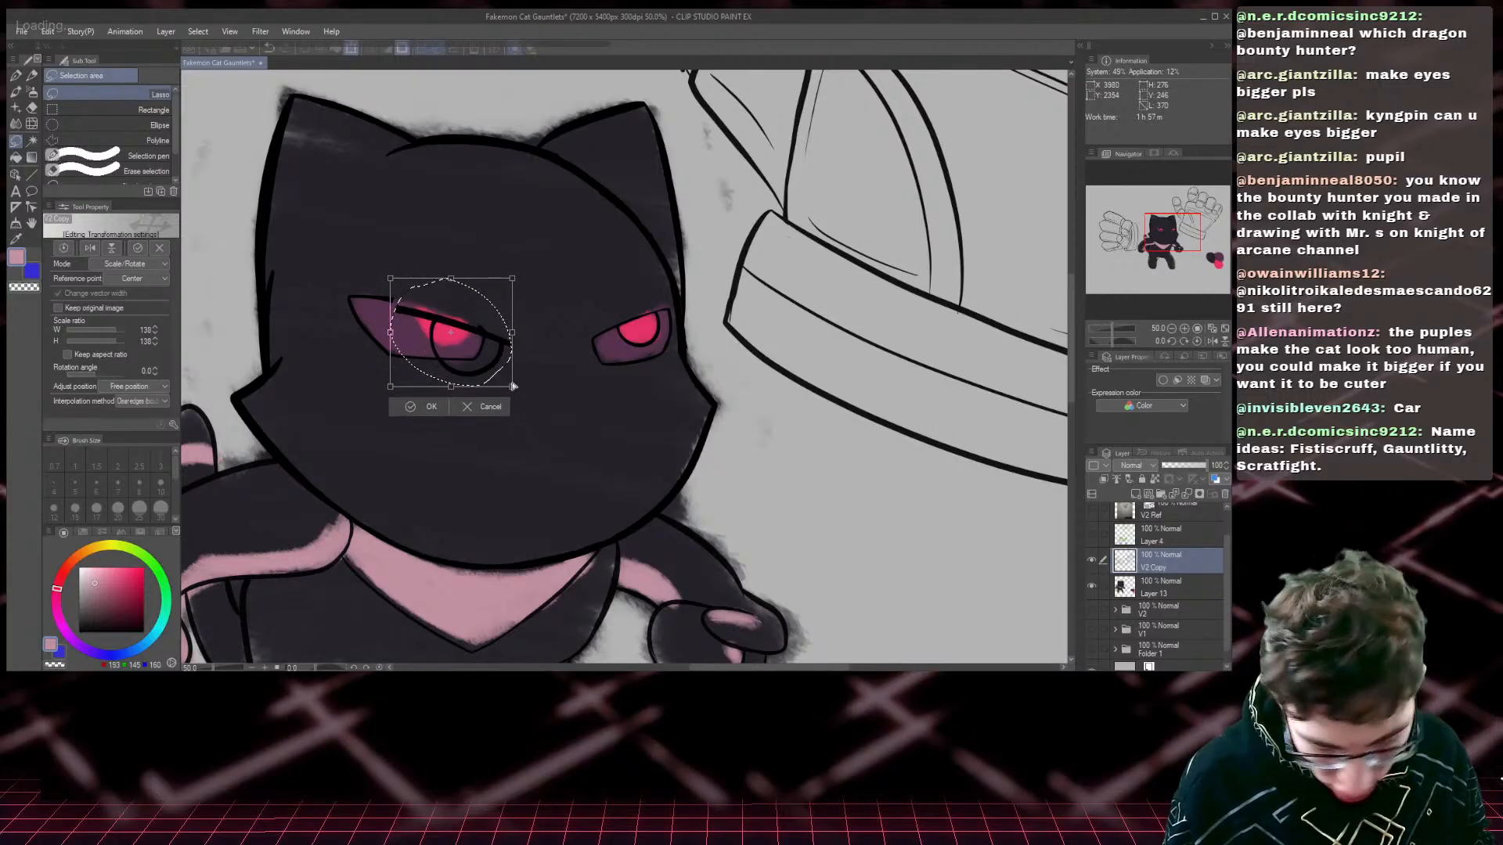
key(Return)
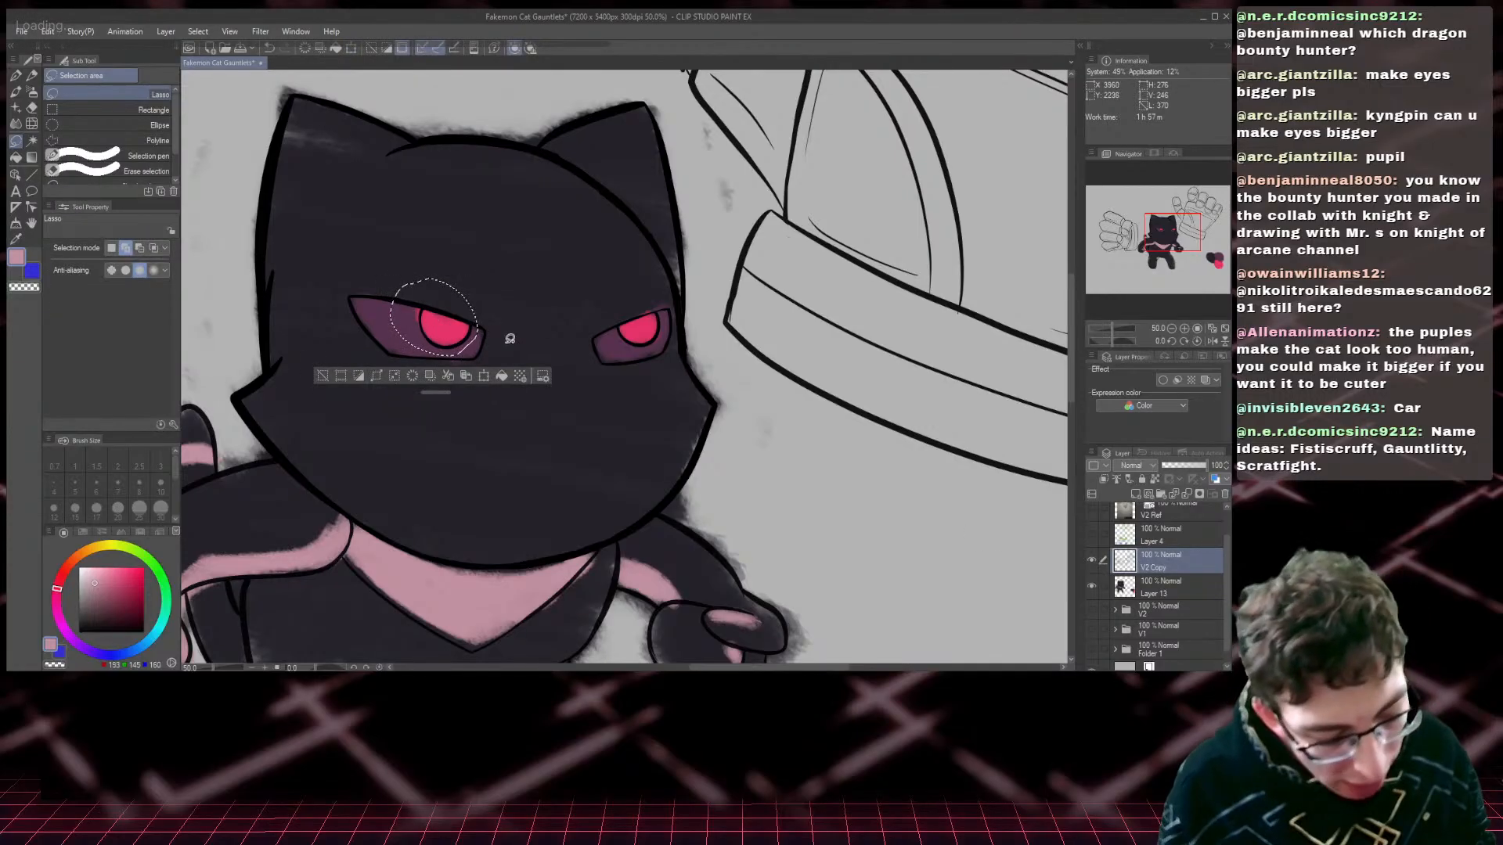
key(ctrl+d)
- Lasso the iris outline of the cat's left-hand eye on the V2 Copy layer and scale it up to about 129%
scroll(528, 340, up, 3)
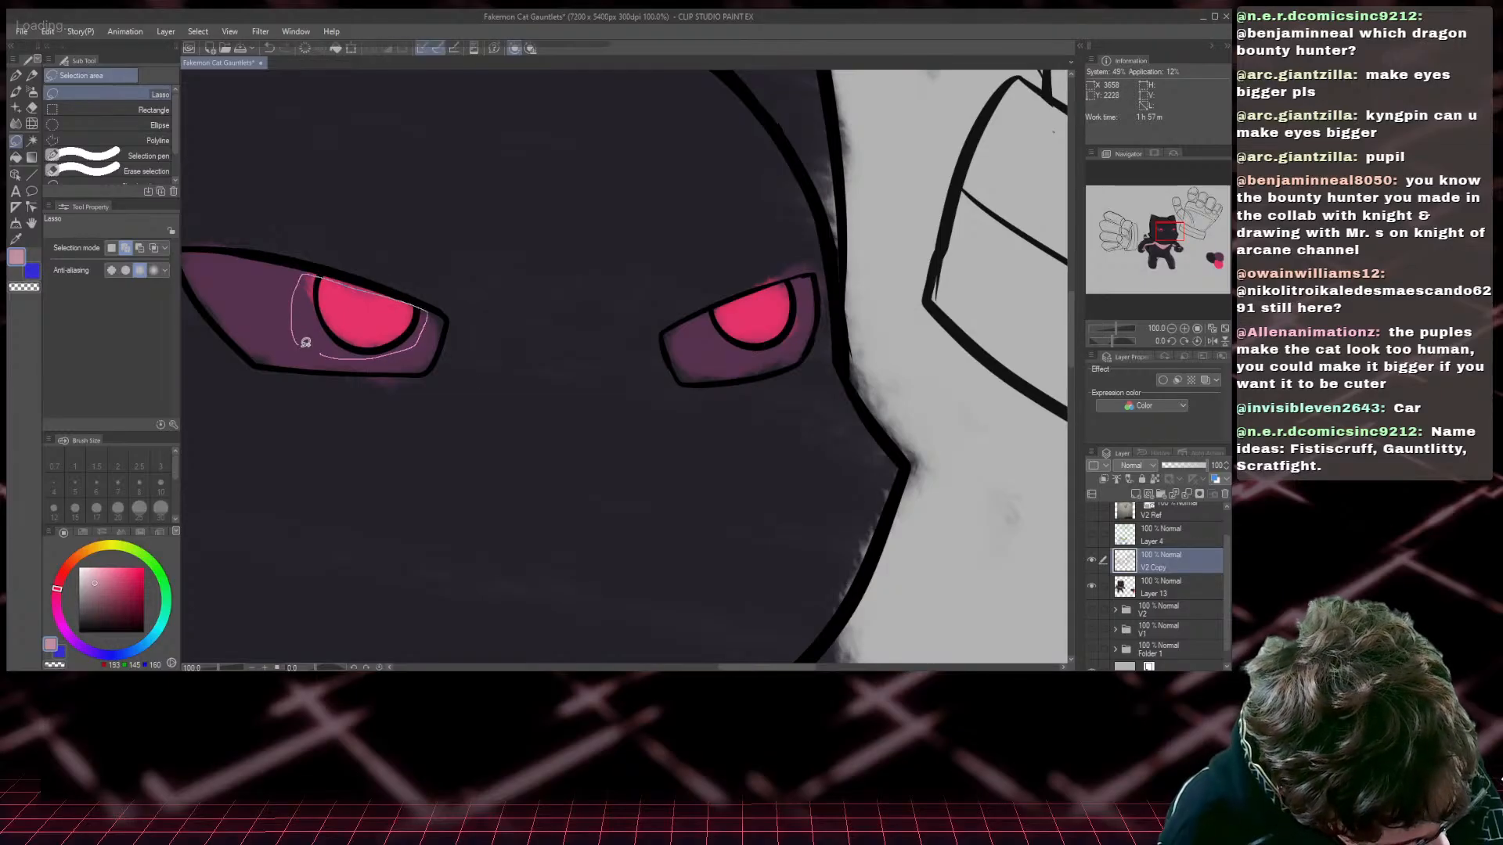
drag(305, 342, 303, 270)
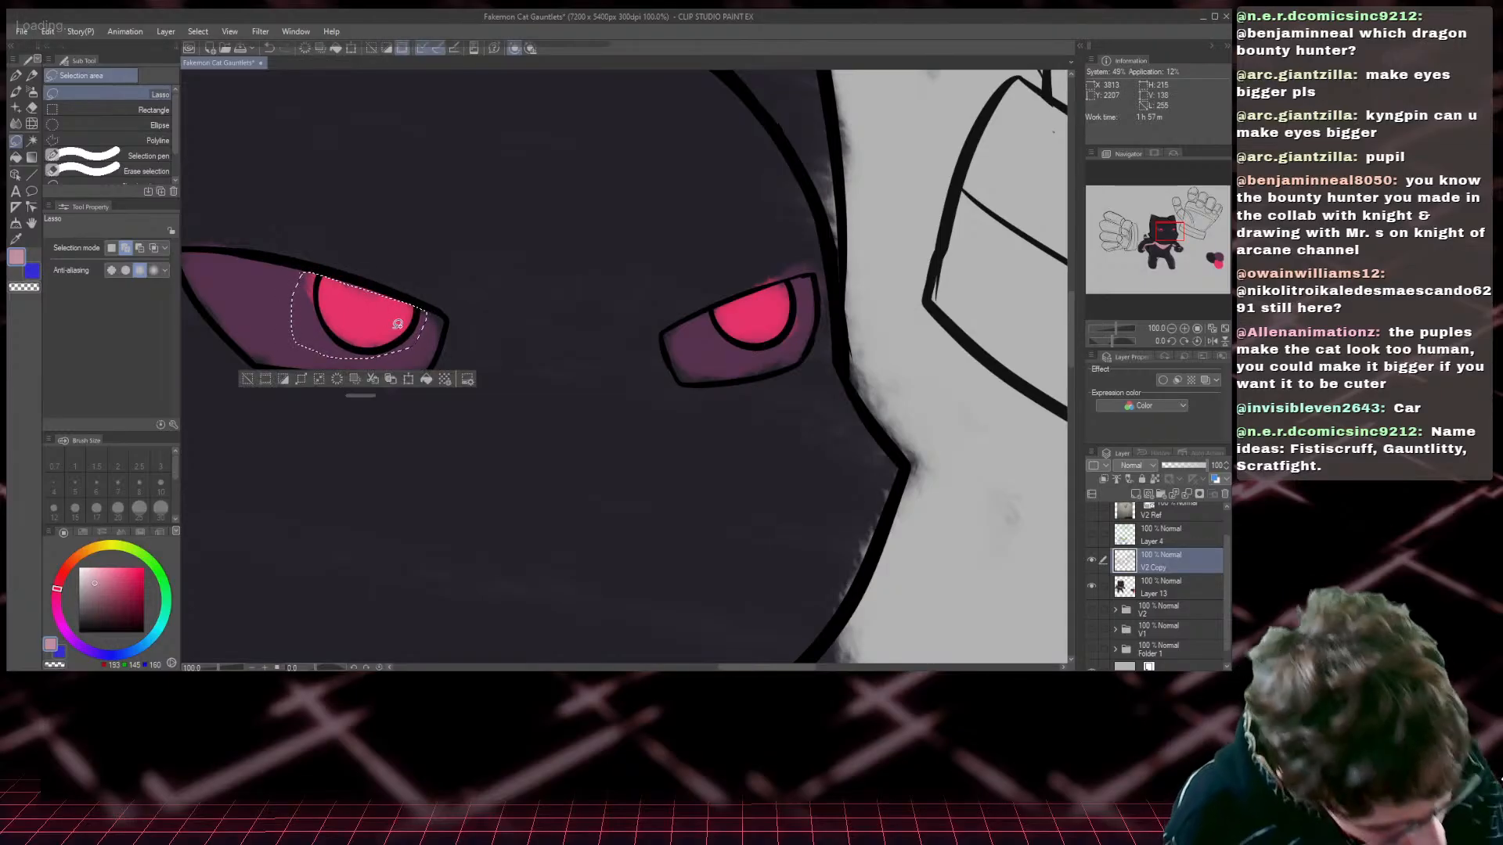
key(ctrl+t)
drag(433, 360, 467, 355)
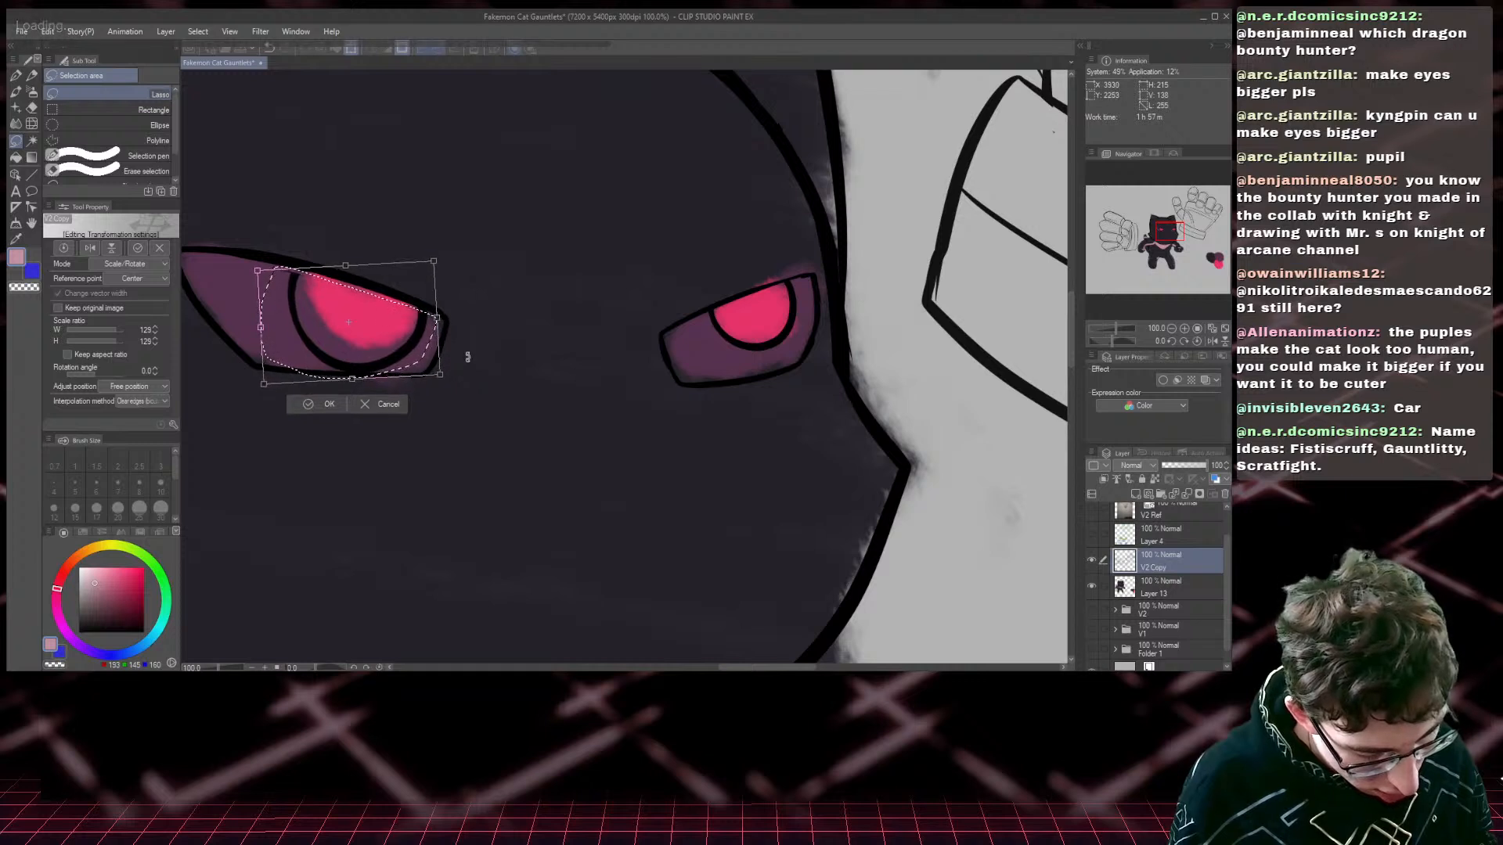
key(Return)
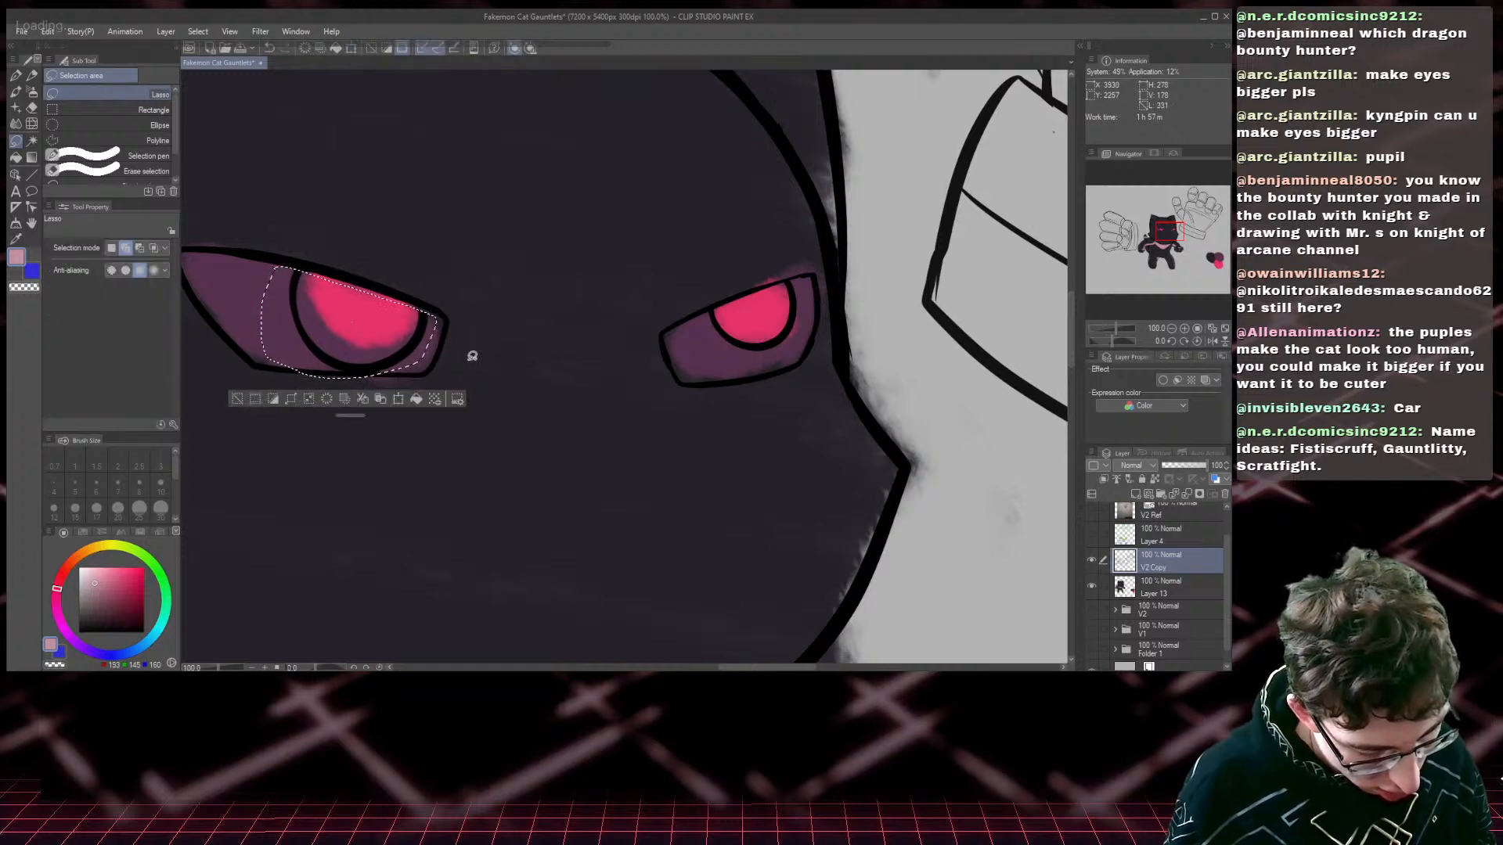
key(ctrl+d)
click(17, 76)
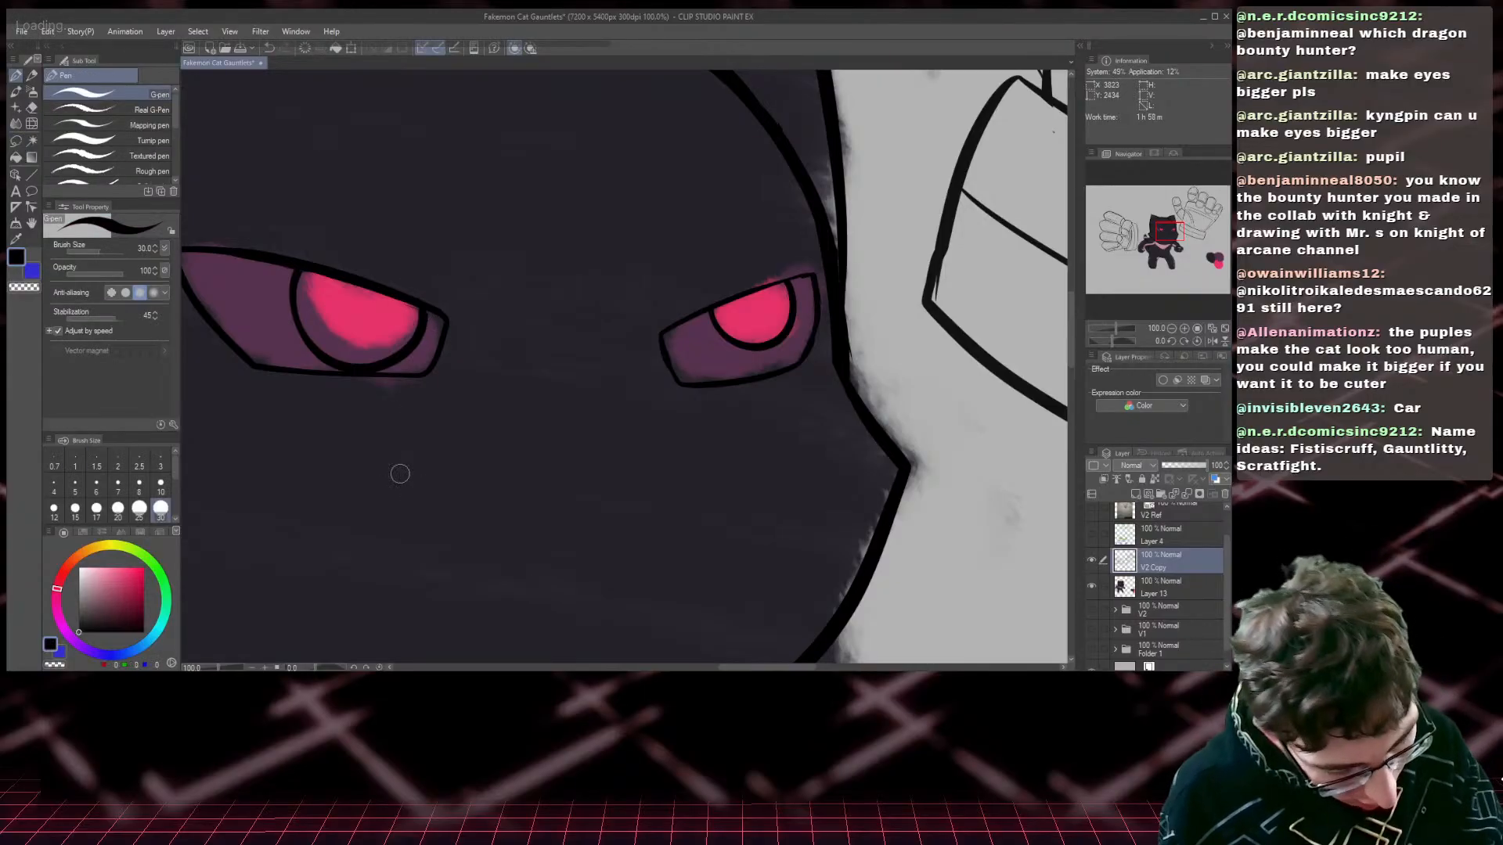
- Enlarge the iris outline of the cat's right-hand eye to match, and redraw the upper eyelid line in black with the G-pen
key(m)
mouse_move(707, 325)
mouse_down()
mouse_move(763, 356)
mouse_move(802, 321)
mouse_move(787, 278)
mouse_move(710, 315)
mouse_move(704, 379)
mouse_move(674, 428)
mouse_up()
key(ctrl+t)
drag(753, 370, 819, 359)
key(Return)
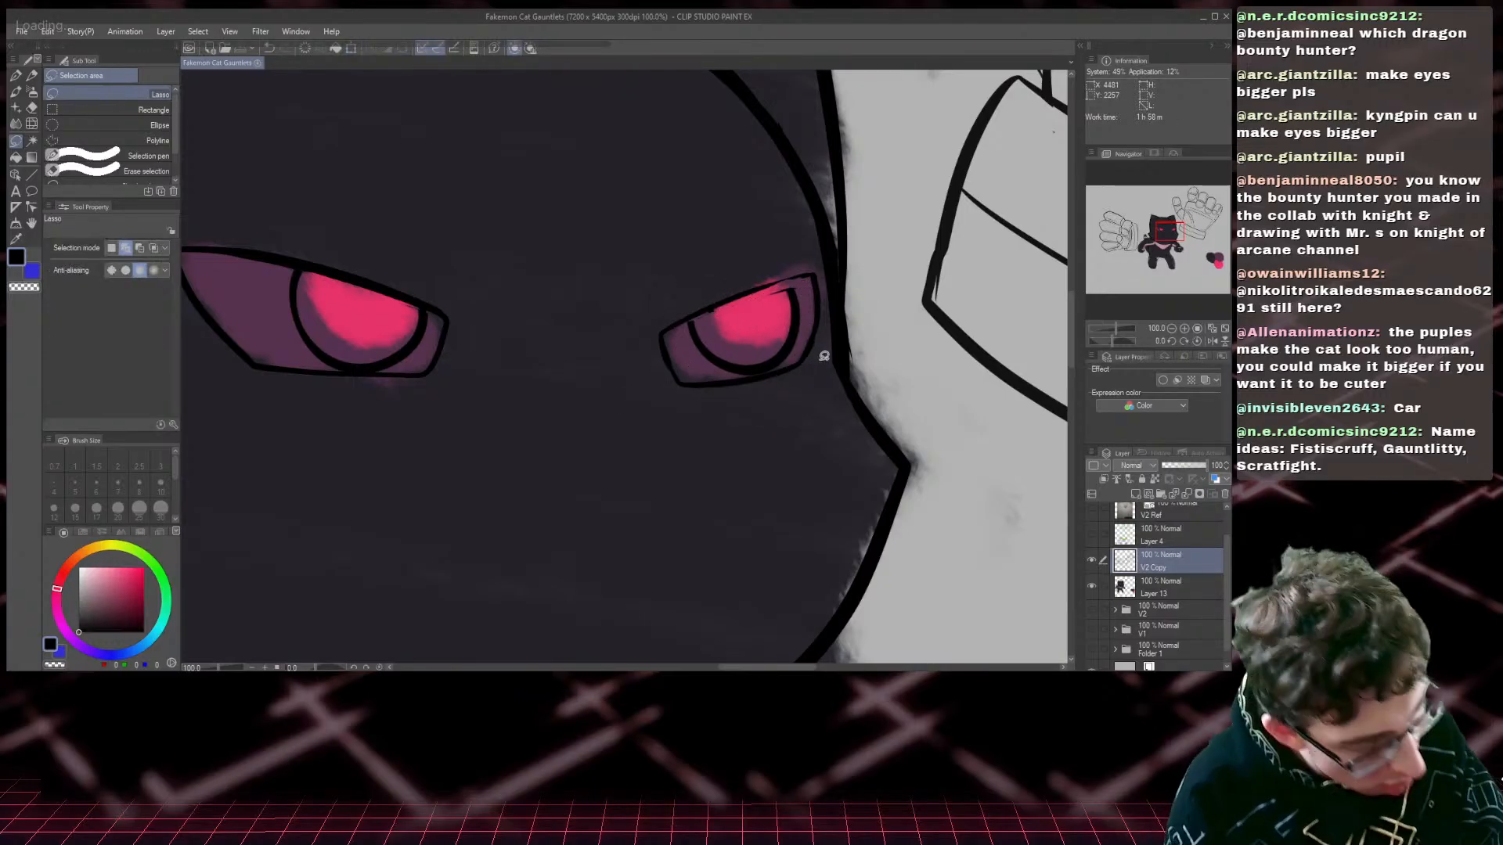
key(p)
drag(787, 292, 785, 281)
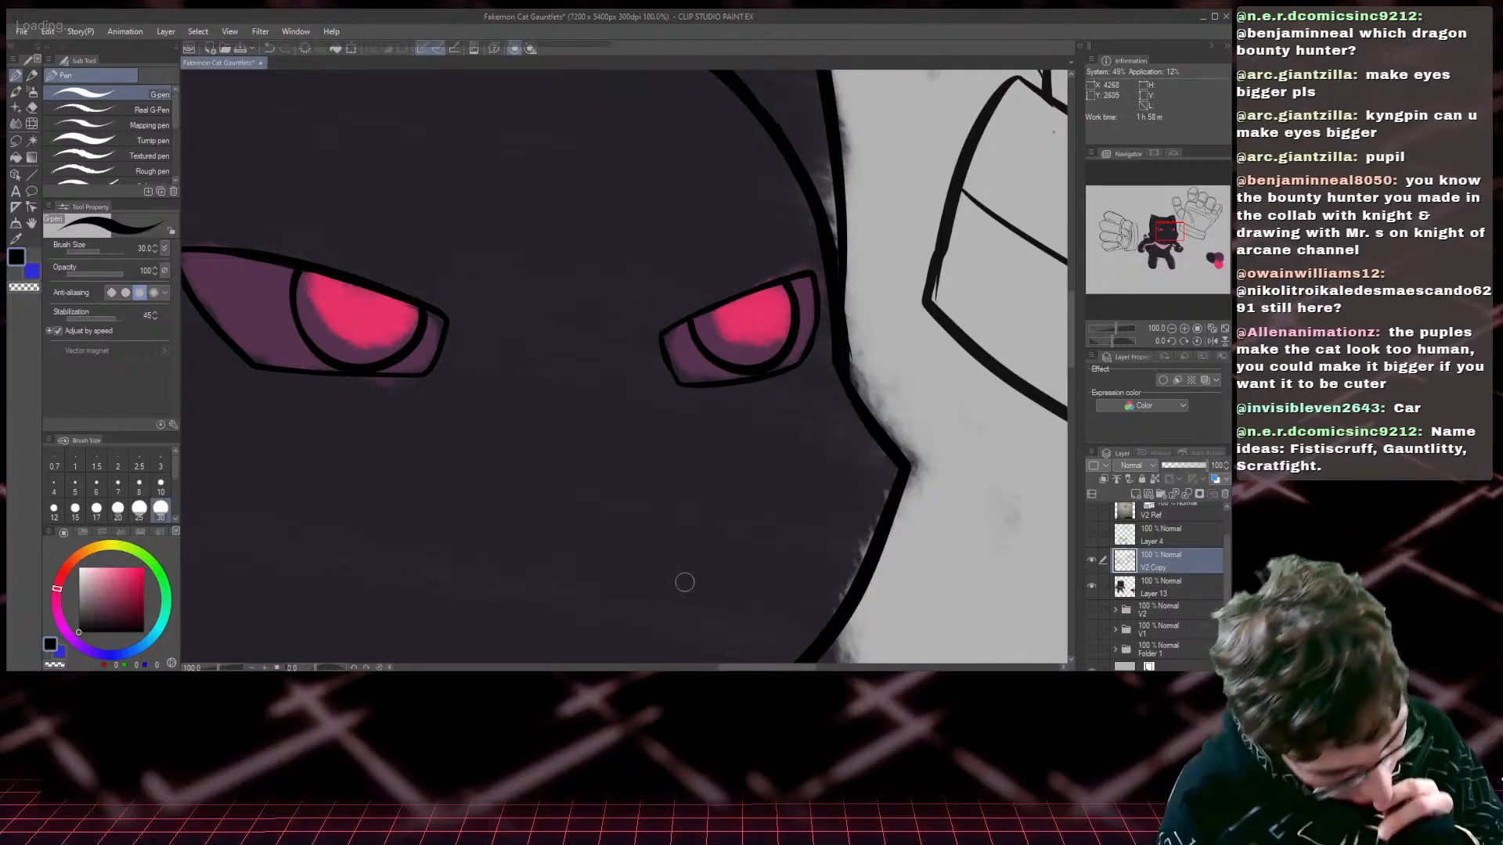
- Fill both enlarged irises on Layer 13 with the pink sampled from the eye, using the Mechanical pencil
scroll(684, 582, down, 3)
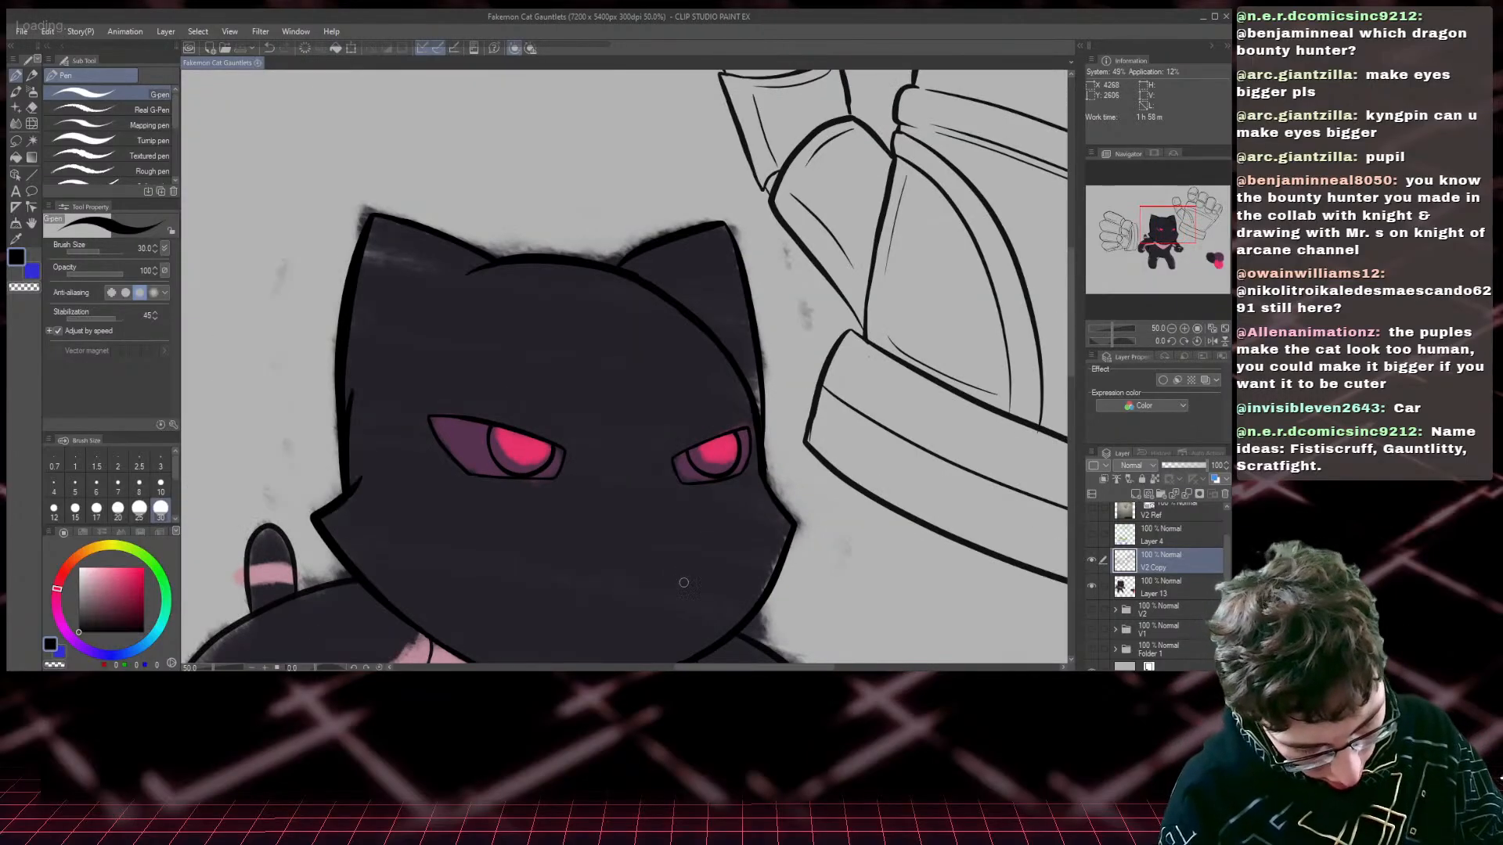
scroll(942, 385, down, 4)
mouse_move(1168, 243)
mouse_down()
mouse_move(1222, 267)
mouse_move(1164, 225)
mouse_up()
alt+click(555, 328)
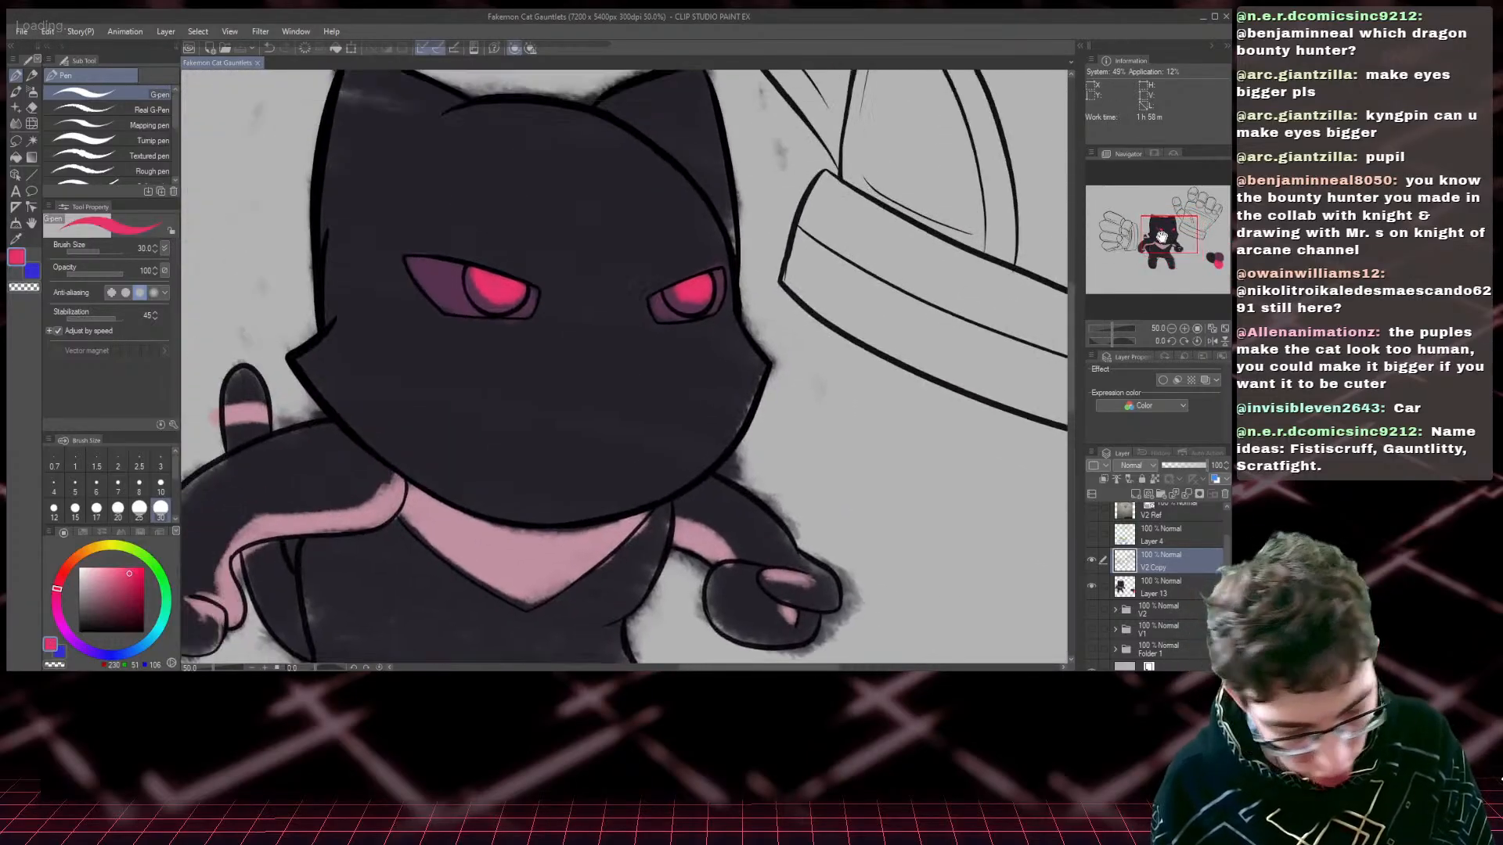
key(p)
mouse_move(593, 423)
mouse_down()
mouse_move(638, 454)
mouse_move(626, 446)
mouse_up()
mouse_move(814, 438)
mouse_down()
mouse_move(800, 451)
mouse_move(829, 447)
mouse_up()
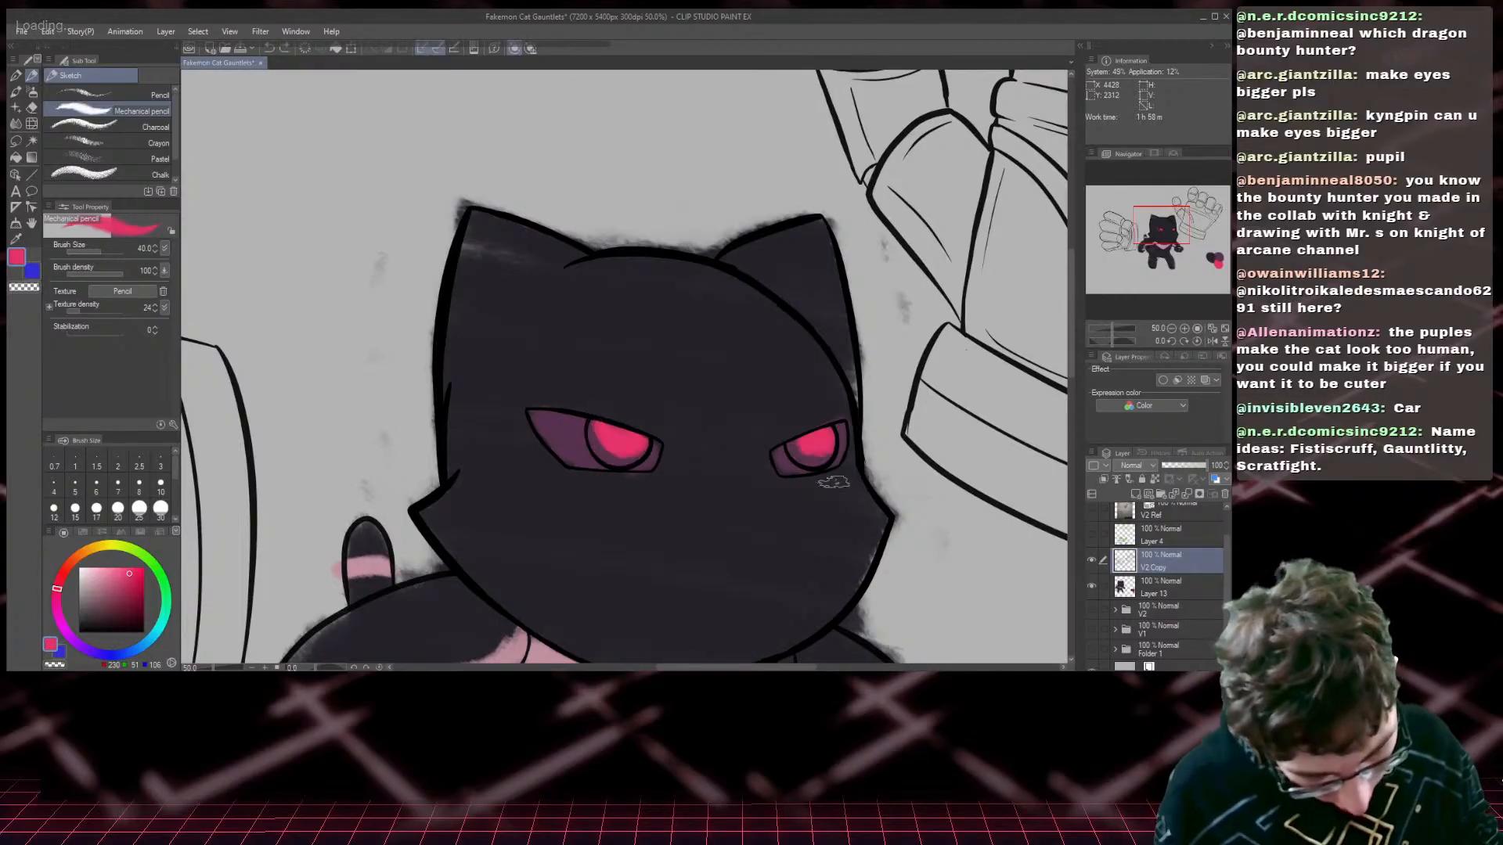
click(1157, 583)
drag(599, 442, 632, 450)
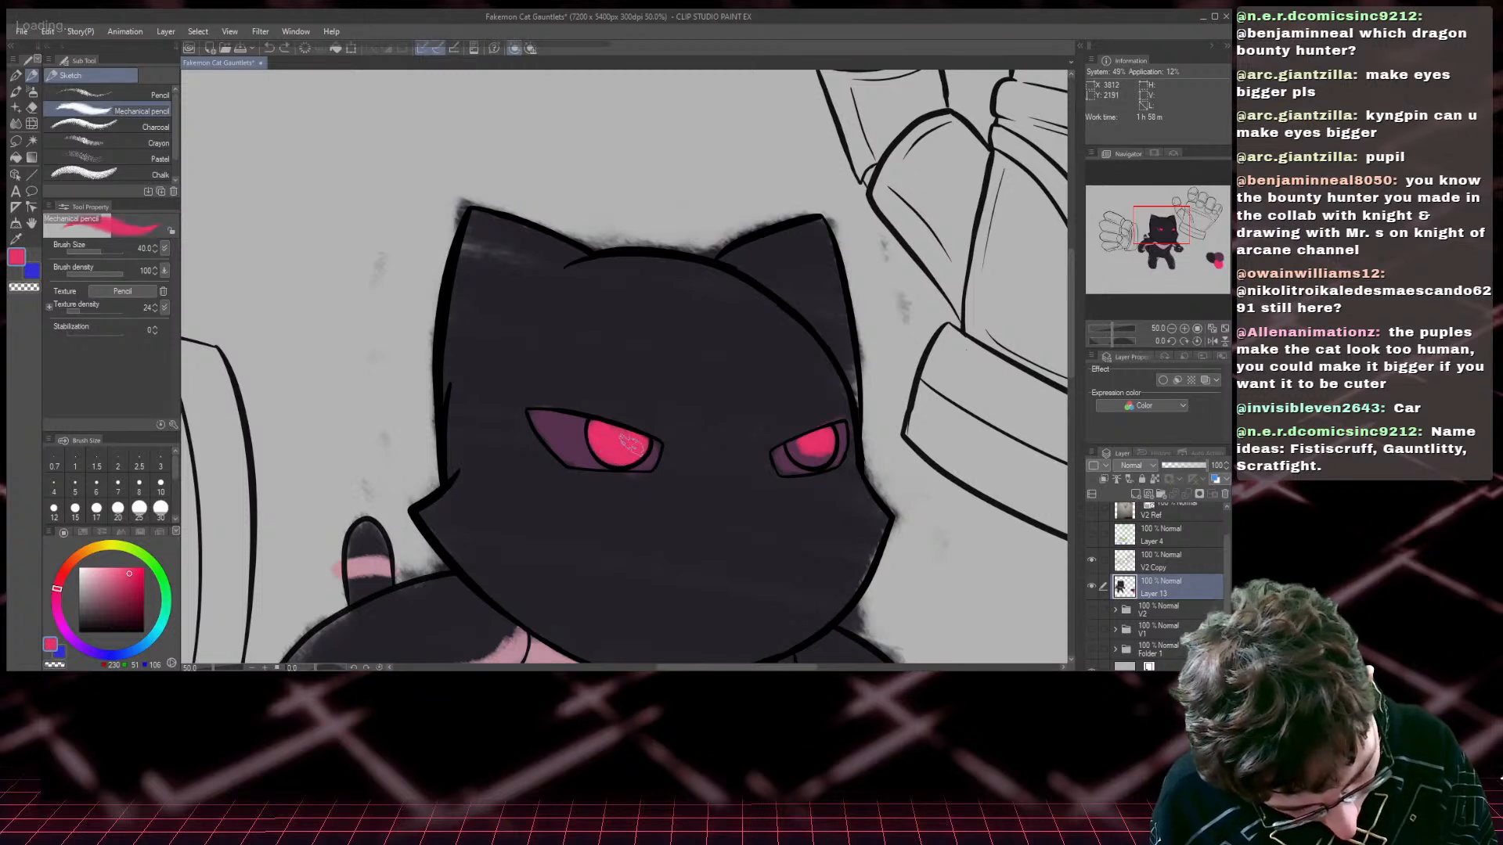
mouse_move(820, 461)
mouse_down()
mouse_move(800, 454)
mouse_move(827, 450)
mouse_up()
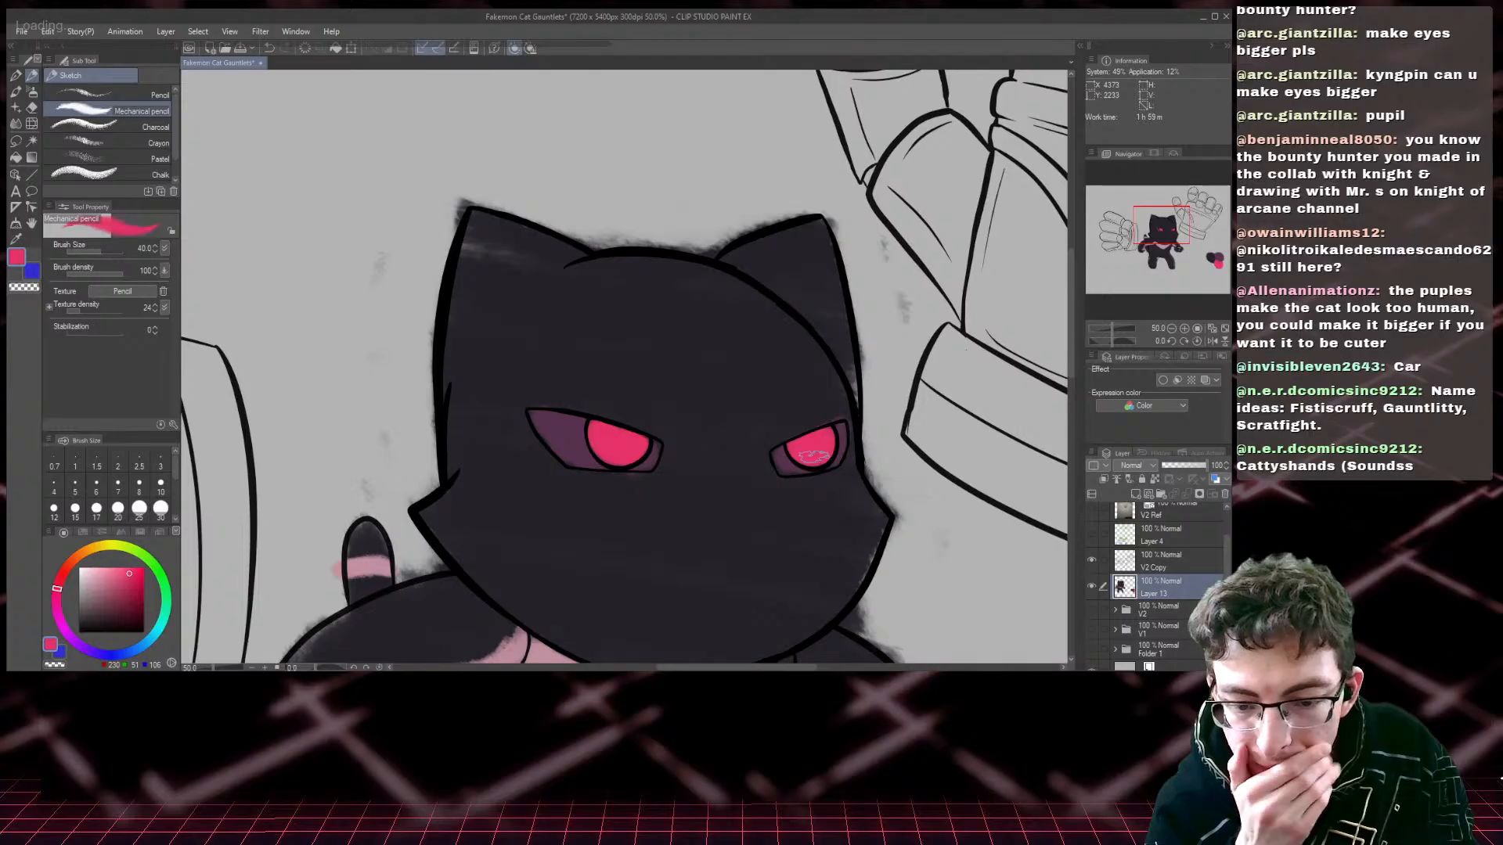
- Save the illustration
drag(1172, 230, 1170, 243)
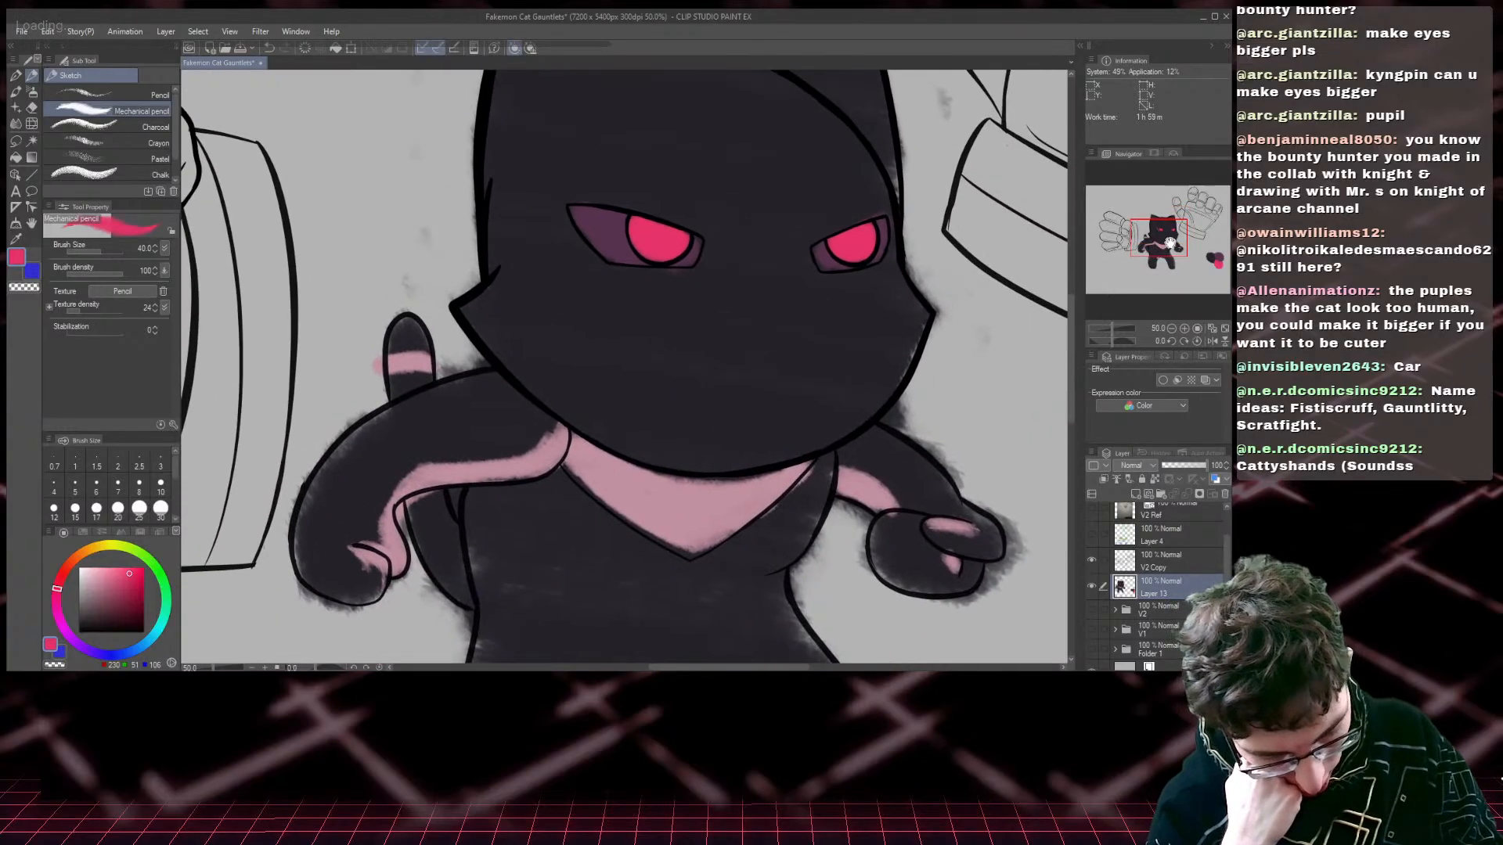
scroll(1169, 243, down, 2)
key(ctrl+s)
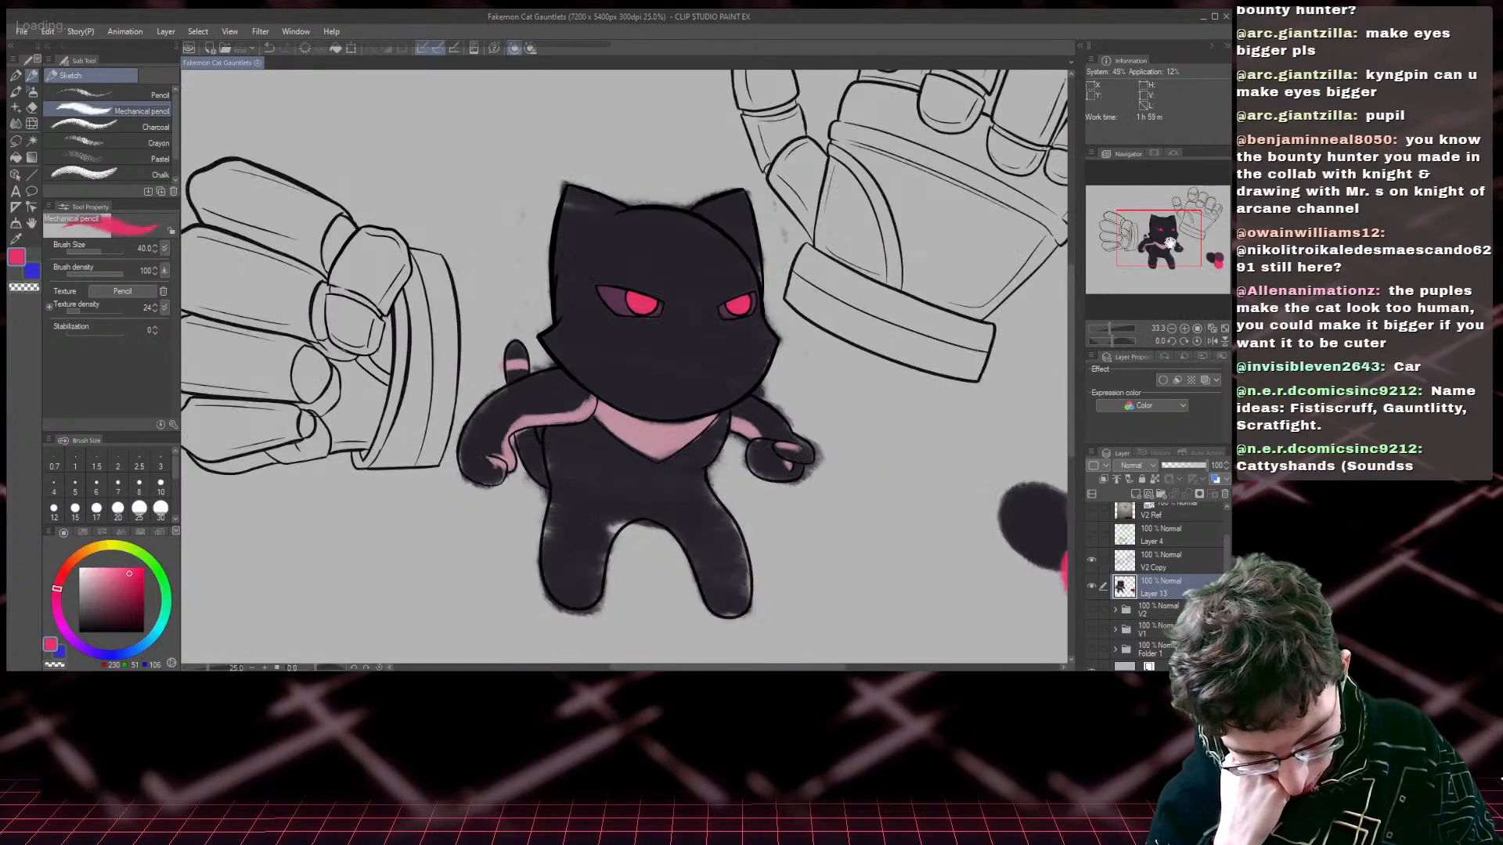
- Darken the sampled purple swatch color and paint the open gauntlet's lower thumb and palm panels at brush size 70, leaving the stripes bare
drag(1174, 240, 1219, 225)
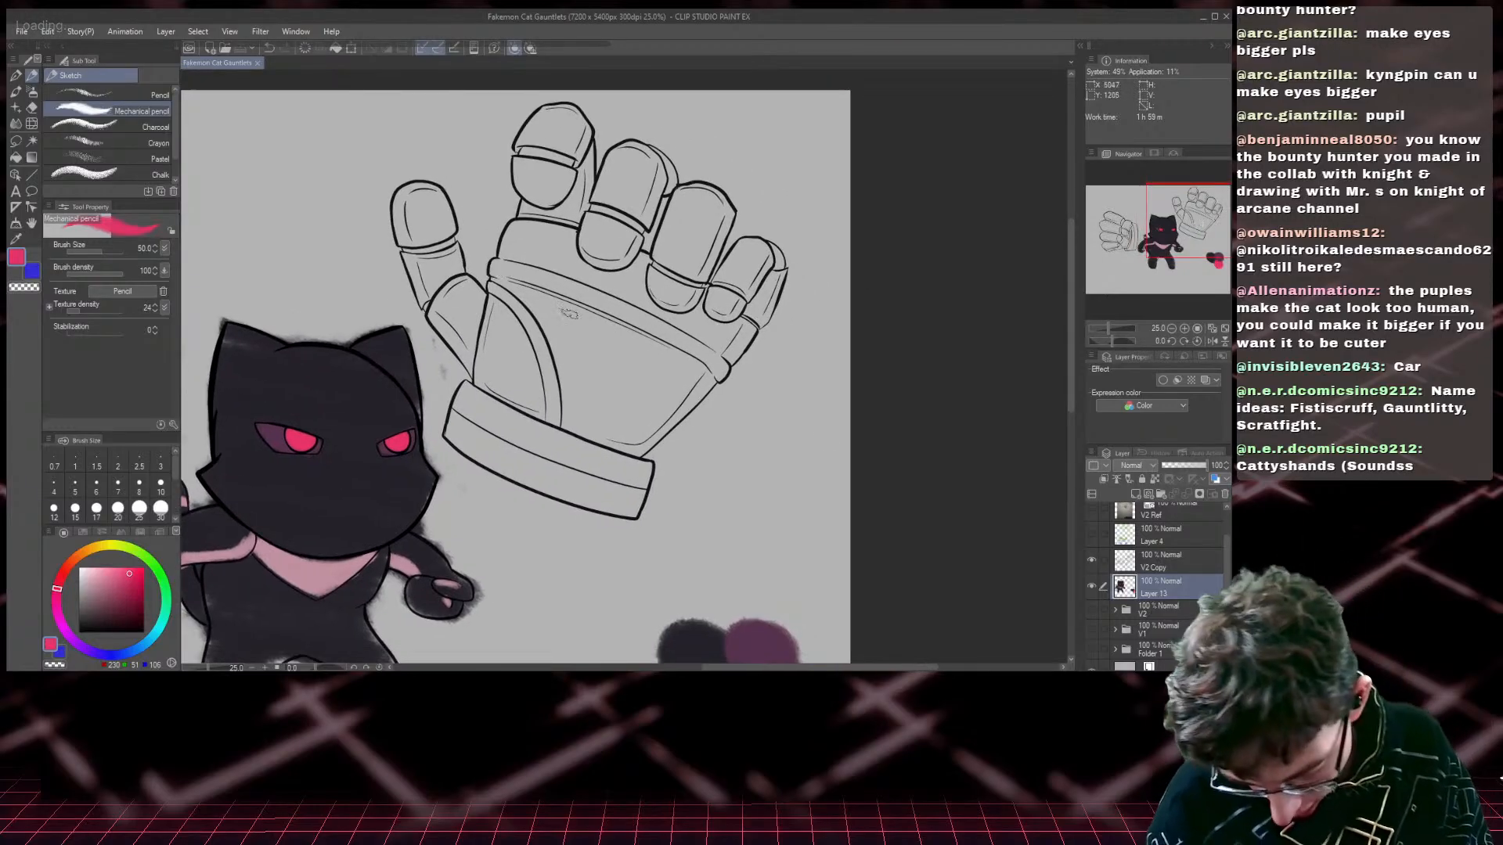
click(33, 272)
drag(1071, 320, 1071, 360)
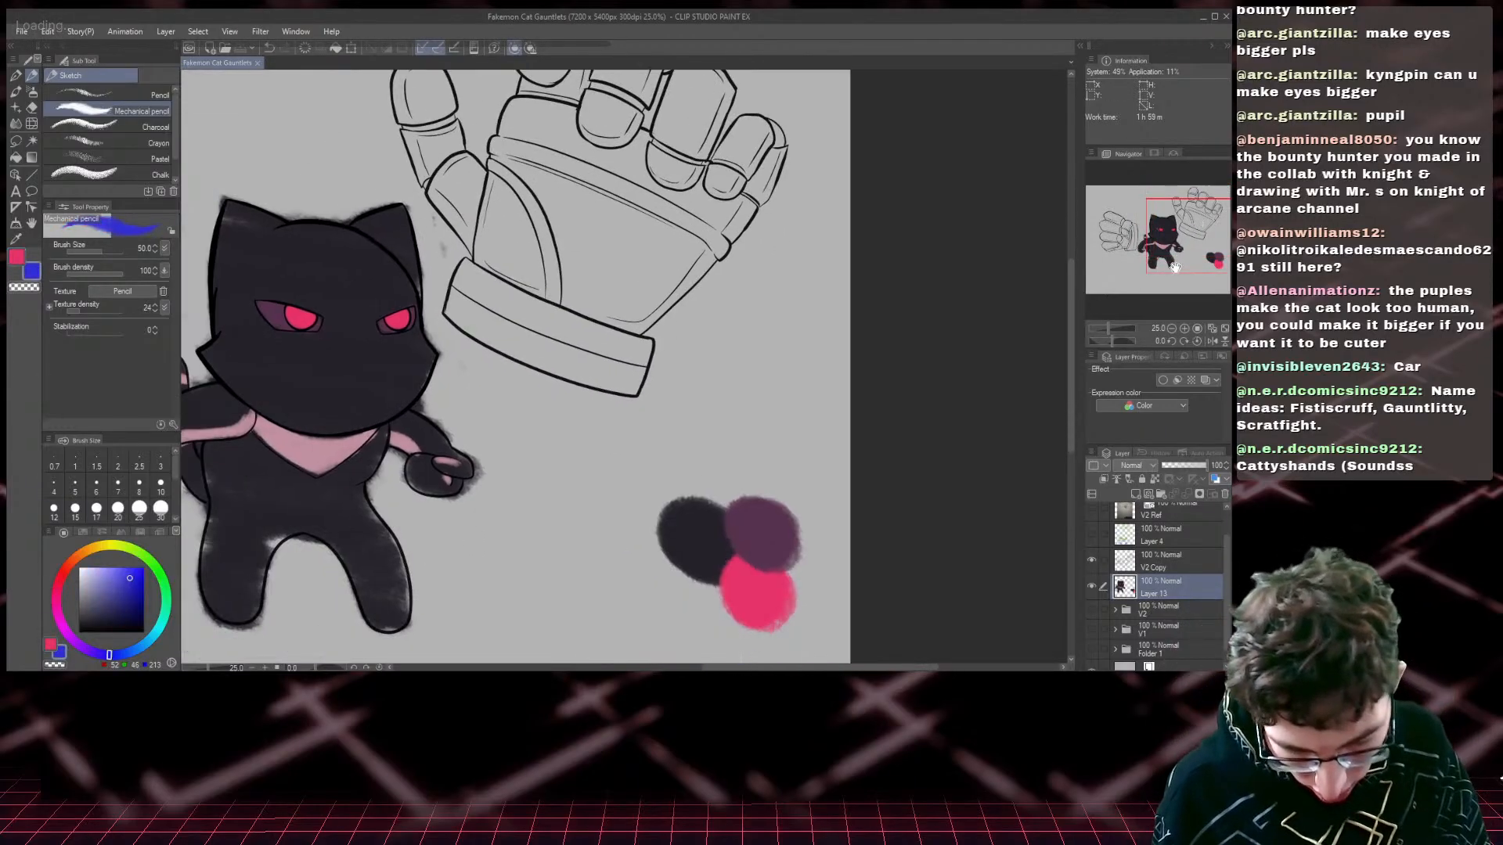
alt+click(766, 522)
click(1175, 227)
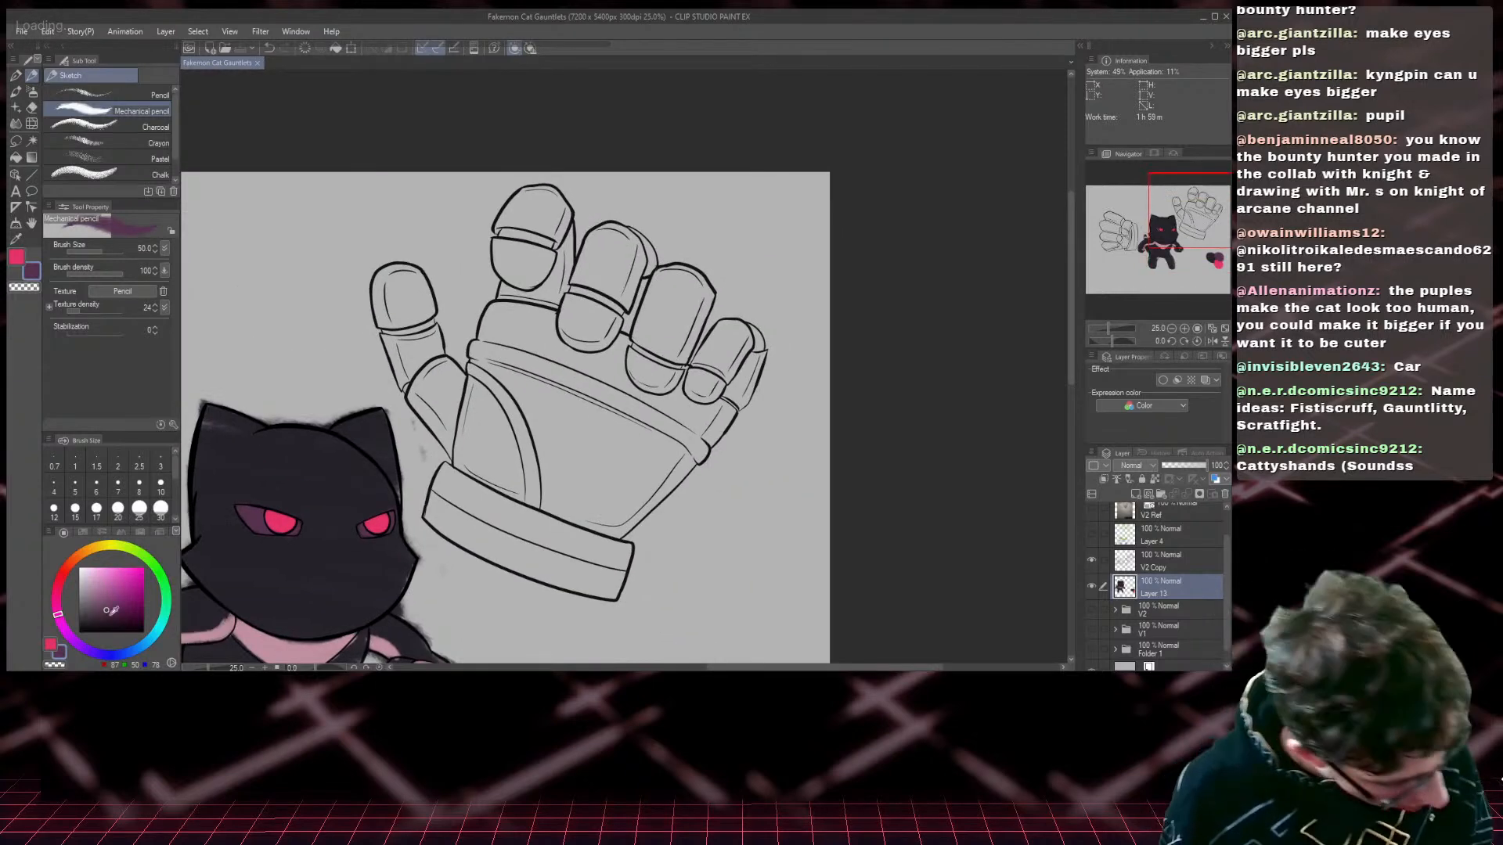
click(107, 622)
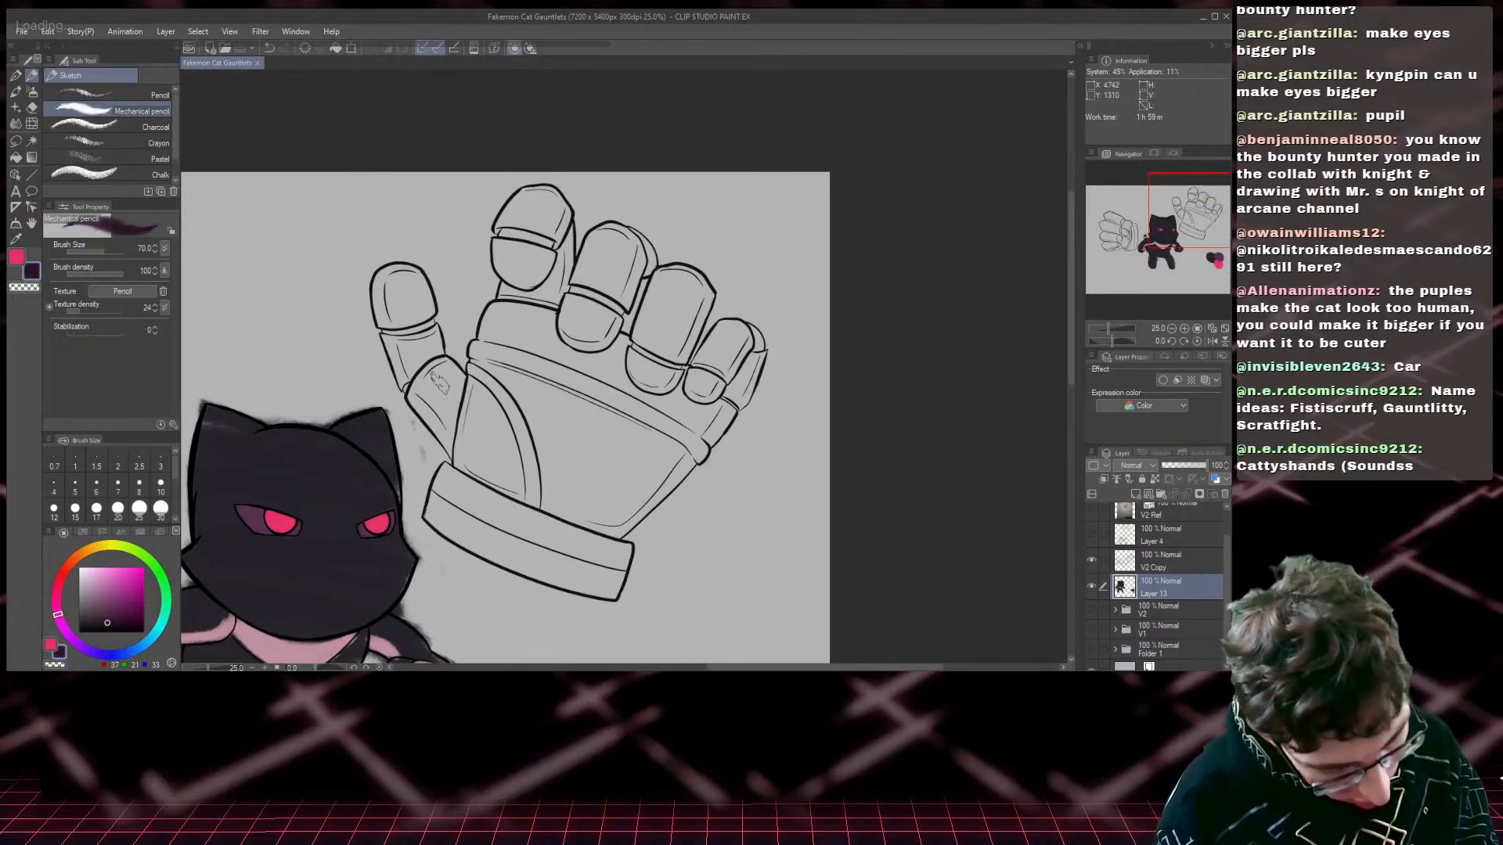
mouse_move(449, 375)
mouse_down()
mouse_move(430, 372)
mouse_move(415, 403)
mouse_move(442, 438)
mouse_move(441, 393)
mouse_move(450, 426)
mouse_up()
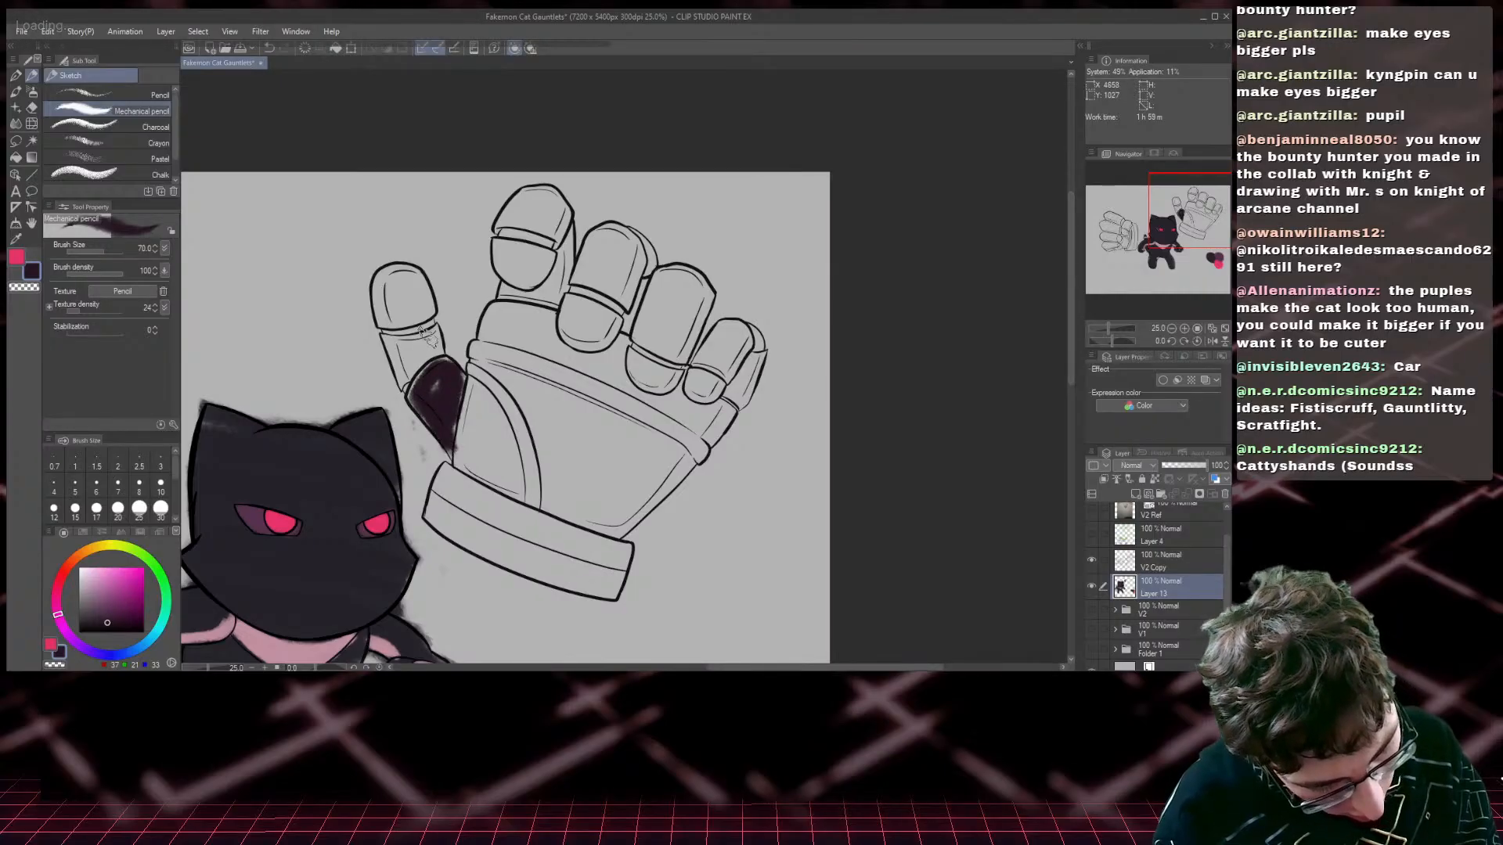
mouse_move(437, 332)
mouse_down()
mouse_move(383, 337)
mouse_move(405, 379)
mouse_move(417, 350)
mouse_move(404, 373)
mouse_move(475, 401)
mouse_move(470, 381)
mouse_move(512, 484)
mouse_move(464, 454)
mouse_move(475, 418)
mouse_move(515, 477)
mouse_move(478, 384)
mouse_move(514, 492)
mouse_move(475, 475)
mouse_up()
mouse_move(529, 382)
mouse_down()
mouse_move(463, 361)
mouse_move(680, 455)
mouse_move(612, 532)
mouse_move(552, 514)
mouse_move(532, 397)
mouse_move(557, 491)
mouse_move(563, 472)
mouse_move(584, 509)
mouse_move(561, 491)
mouse_move(612, 516)
mouse_move(579, 467)
mouse_move(626, 490)
mouse_move(551, 406)
mouse_move(672, 467)
mouse_move(635, 488)
mouse_move(549, 465)
mouse_up()
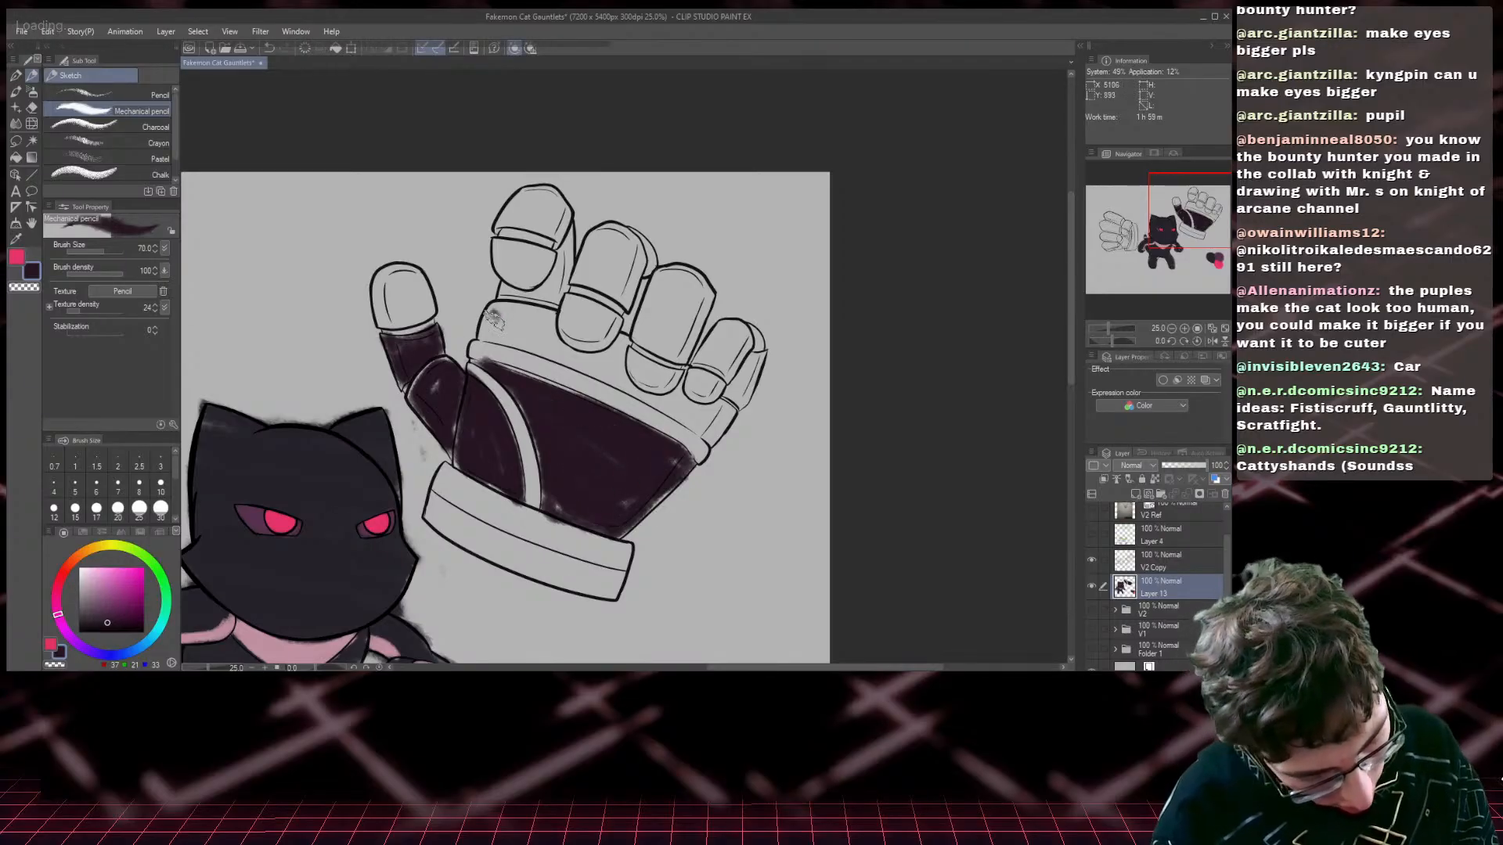
- Fill the open gauntlet's knuckle area, all fingers, thumb tip and wrist cuff with the same dark purple
mouse_move(499, 315)
mouse_down()
mouse_move(550, 314)
mouse_move(554, 349)
mouse_move(497, 340)
mouse_move(530, 343)
mouse_move(495, 322)
mouse_move(585, 361)
mouse_move(623, 347)
mouse_move(609, 374)
mouse_move(710, 436)
mouse_move(728, 415)
mouse_move(682, 409)
mouse_up()
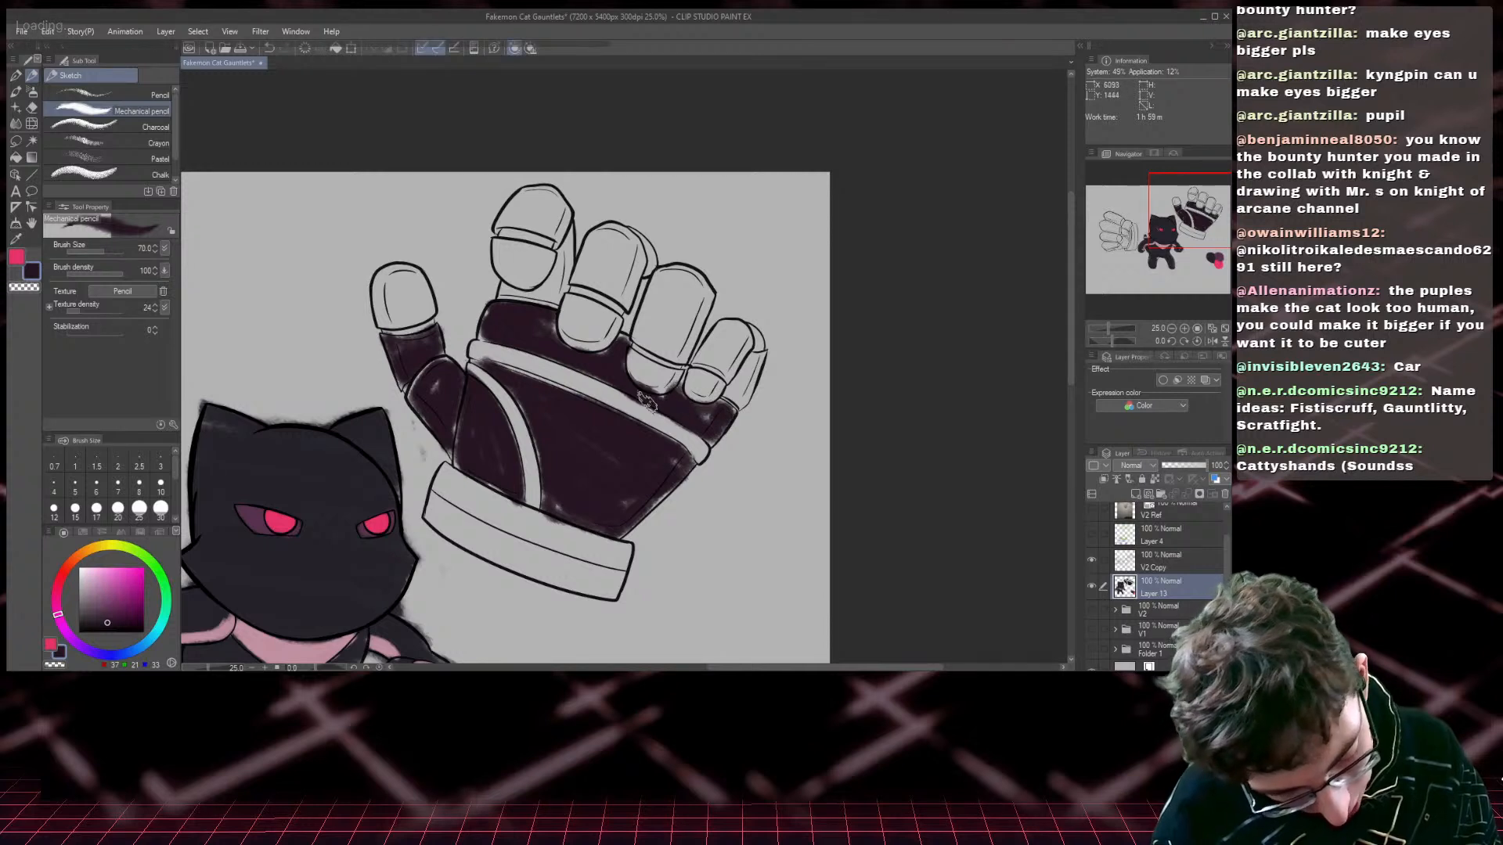
mouse_move(507, 252)
mouse_down()
mouse_move(540, 291)
mouse_move(552, 255)
mouse_move(550, 304)
mouse_move(562, 208)
mouse_move(550, 191)
mouse_move(513, 227)
mouse_up()
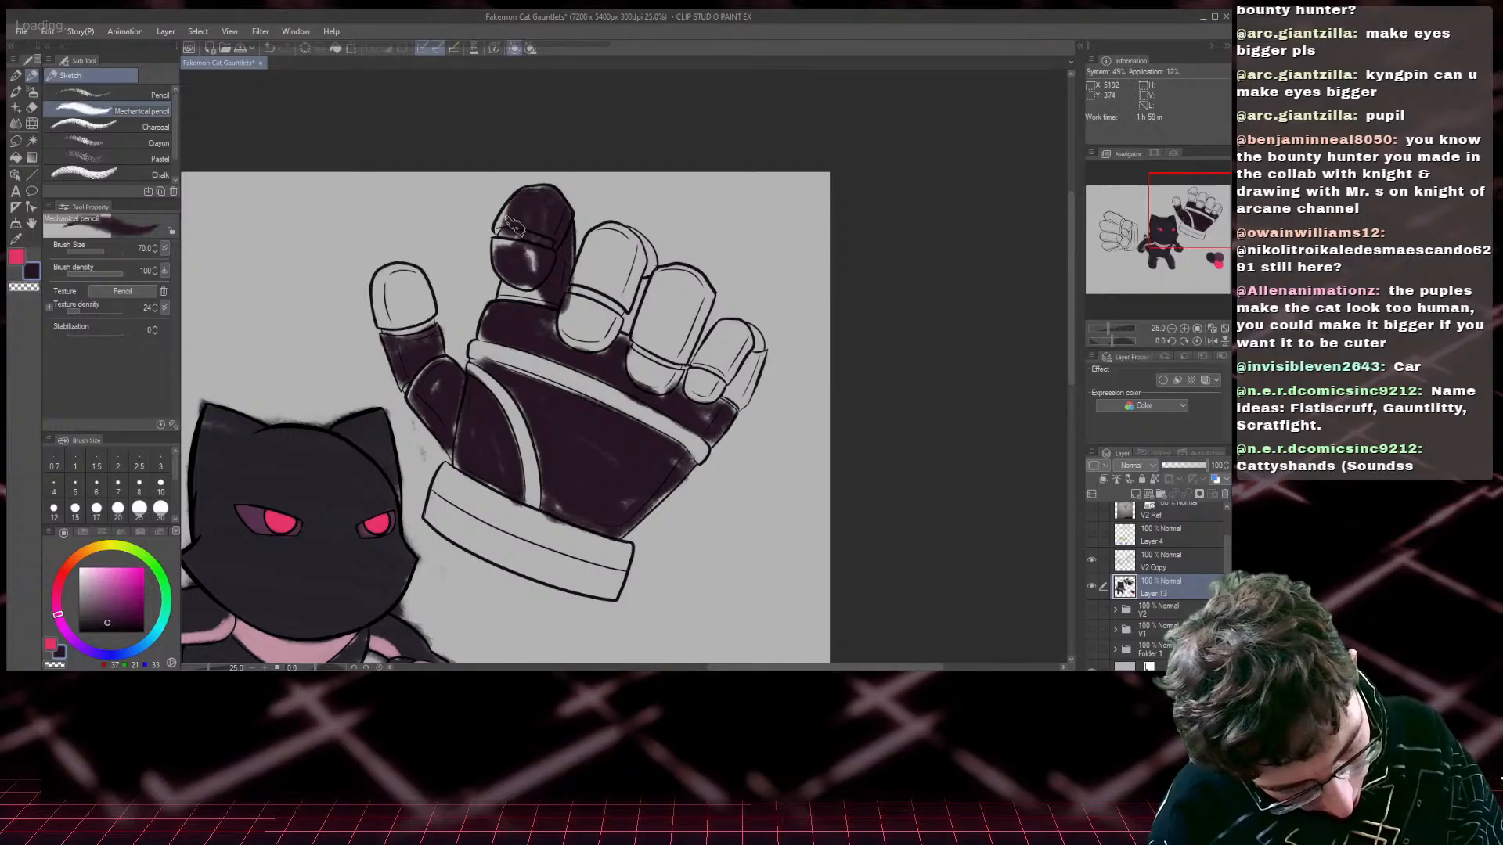
mouse_move(512, 286)
mouse_down()
mouse_move(548, 299)
mouse_move(566, 338)
mouse_move(584, 268)
mouse_move(596, 348)
mouse_move(616, 274)
mouse_move(621, 308)
mouse_move(638, 272)
mouse_move(641, 246)
mouse_move(622, 235)
mouse_move(616, 259)
mouse_move(598, 234)
mouse_move(577, 274)
mouse_move(602, 265)
mouse_move(656, 292)
mouse_move(664, 269)
mouse_move(699, 281)
mouse_move(684, 358)
mouse_move(659, 384)
mouse_move(638, 333)
mouse_move(632, 362)
mouse_move(632, 346)
mouse_move(660, 351)
mouse_move(694, 280)
mouse_move(672, 337)
mouse_move(691, 285)
mouse_move(687, 344)
mouse_up()
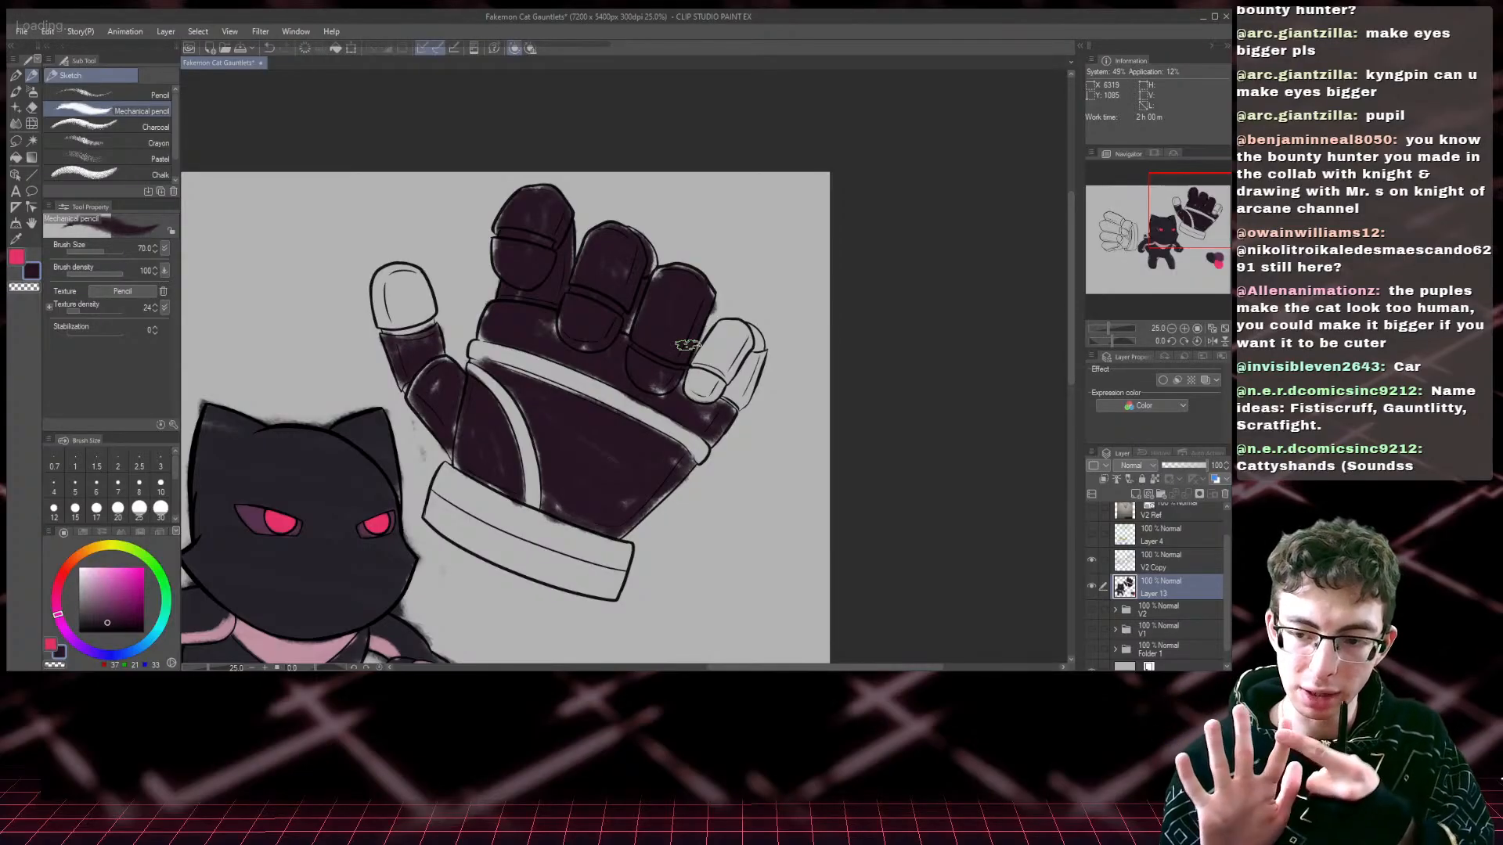
mouse_move(687, 345)
mouse_down()
mouse_move(724, 396)
mouse_move(704, 352)
mouse_move(743, 341)
mouse_move(731, 352)
mouse_move(734, 329)
mouse_move(734, 403)
mouse_move(760, 348)
mouse_up()
mouse_move(405, 297)
mouse_down()
mouse_move(421, 276)
mouse_move(392, 329)
mouse_move(379, 317)
mouse_move(399, 282)
mouse_move(430, 392)
mouse_up()
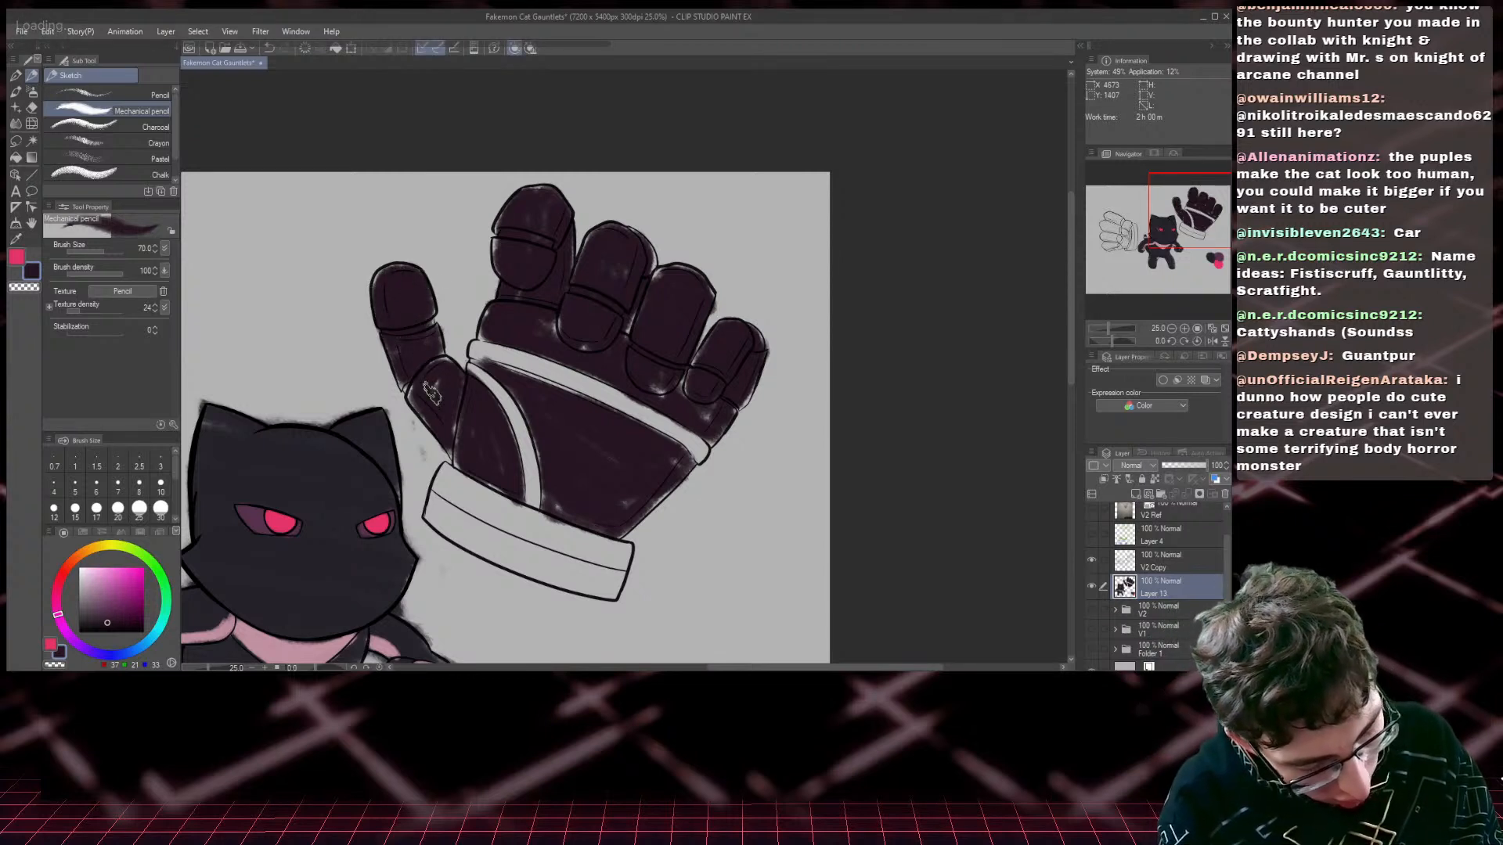
mouse_move(449, 475)
mouse_down()
mouse_move(434, 519)
mouse_move(515, 566)
mouse_move(447, 511)
mouse_move(497, 526)
mouse_move(456, 479)
mouse_move(630, 552)
mouse_move(612, 587)
mouse_move(493, 560)
mouse_move(600, 582)
mouse_move(522, 533)
mouse_move(619, 559)
mouse_up()
drag(496, 529, 507, 544)
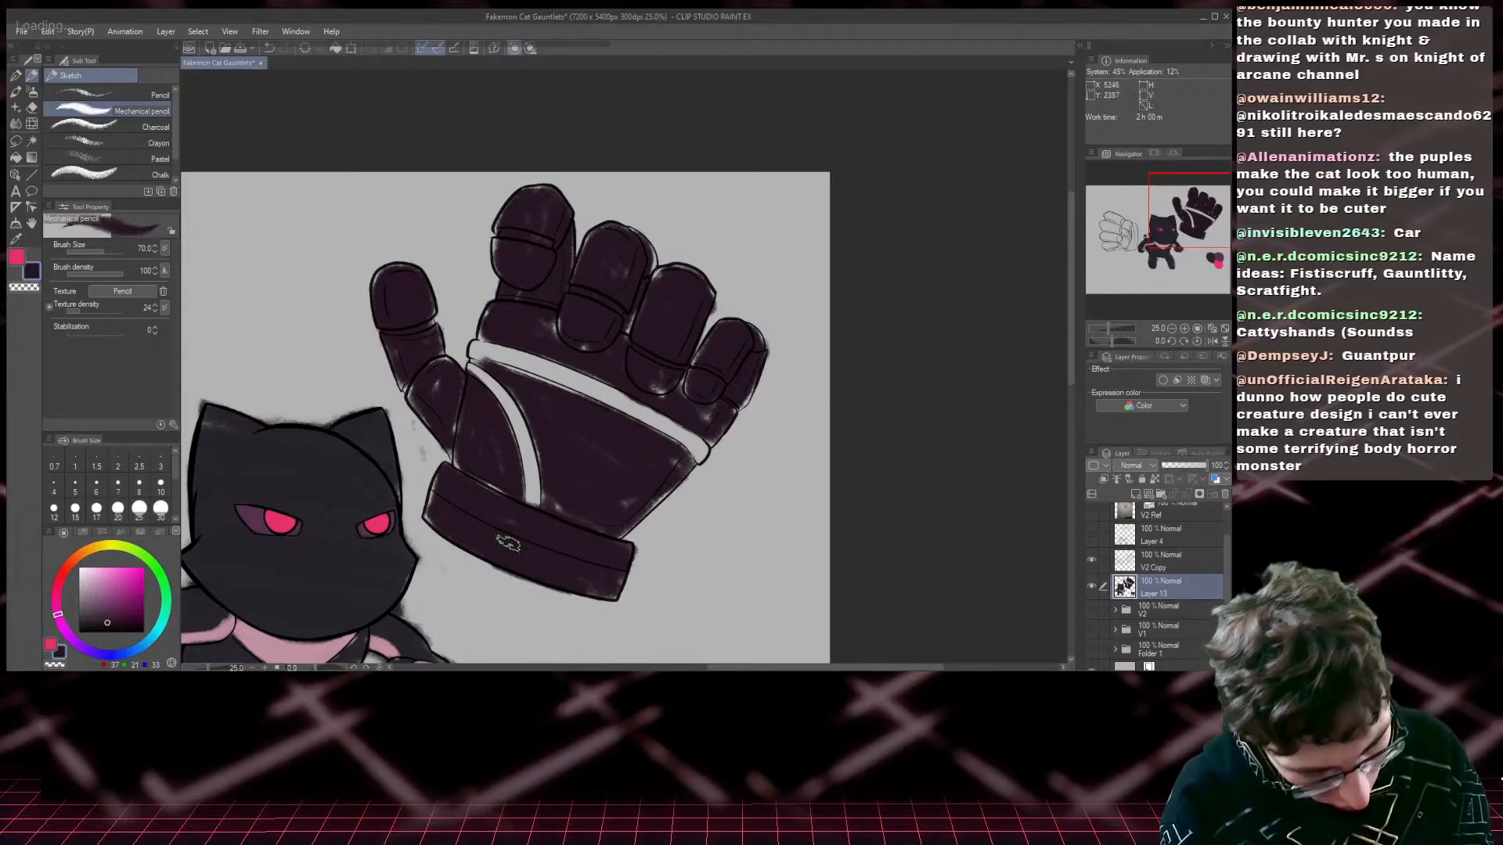
- Color the gauntlet's knuckle stripe and curved thumb stripe with the pink sampled from the palette swatches
mouse_move(1169, 218)
mouse_down()
mouse_move(1183, 238)
mouse_move(1169, 212)
mouse_up()
alt+click(775, 632)
drag(546, 317, 733, 389)
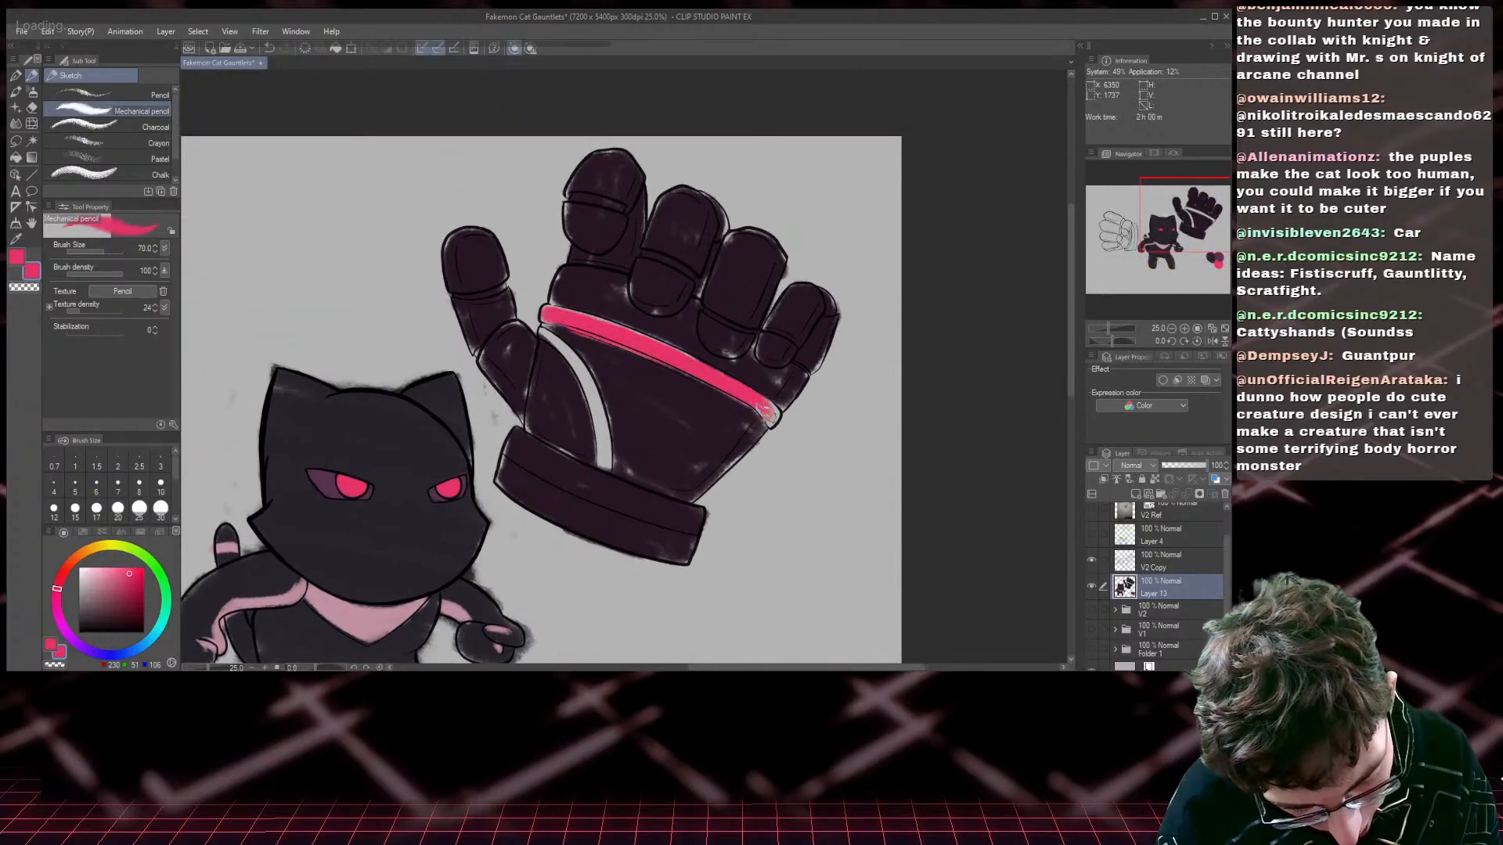
mouse_move(542, 329)
mouse_down()
mouse_move(579, 369)
mouse_move(598, 437)
mouse_move(594, 393)
mouse_move(603, 467)
mouse_up()
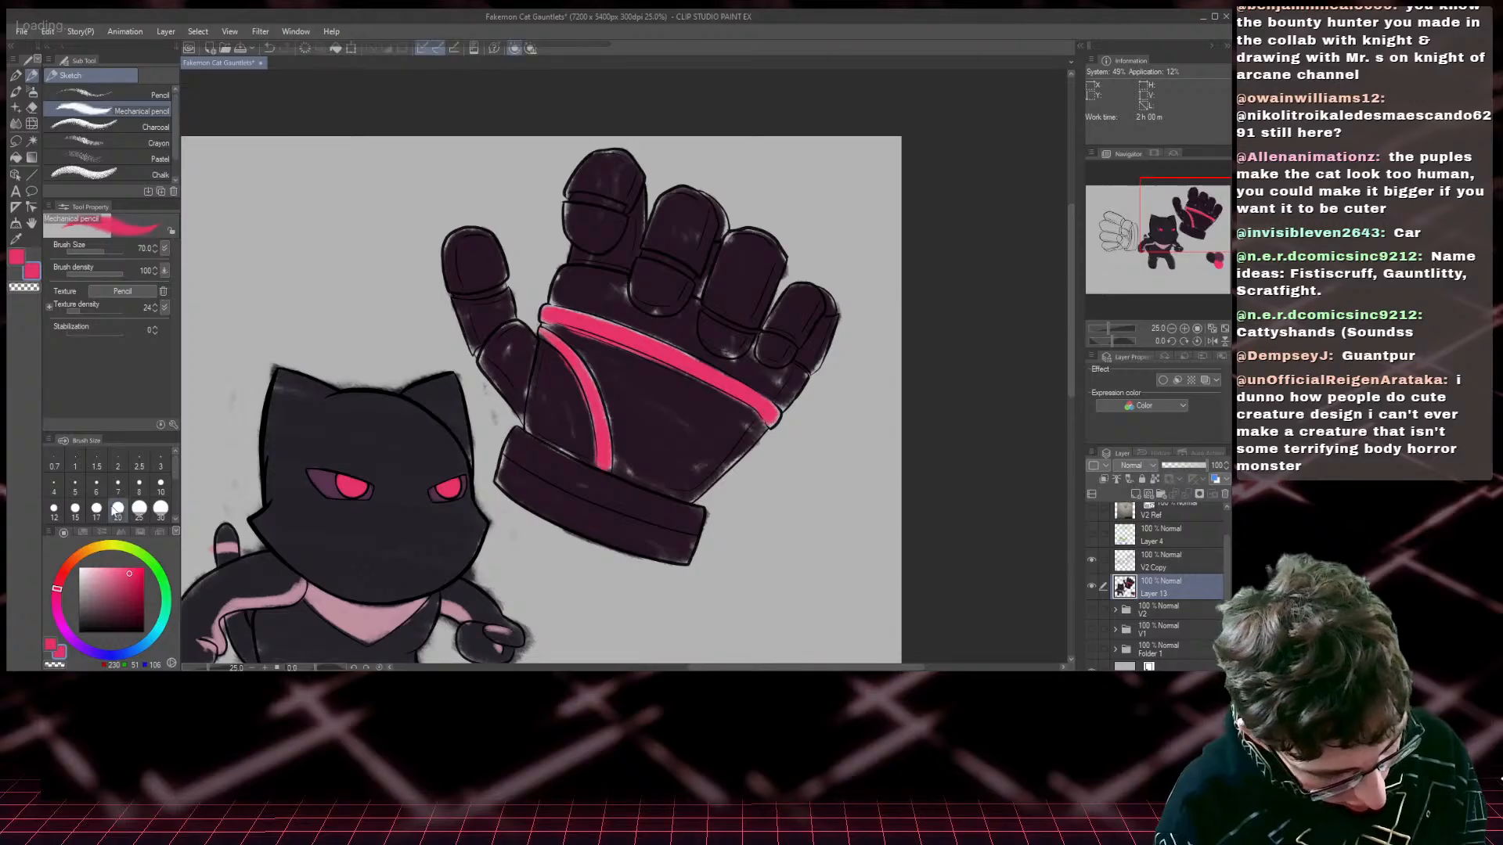
- Lighten the gauntlet's dark purple to a greyish purple and paint the inner thumb and palm panels, keeping dark edges
alt+click(657, 444)
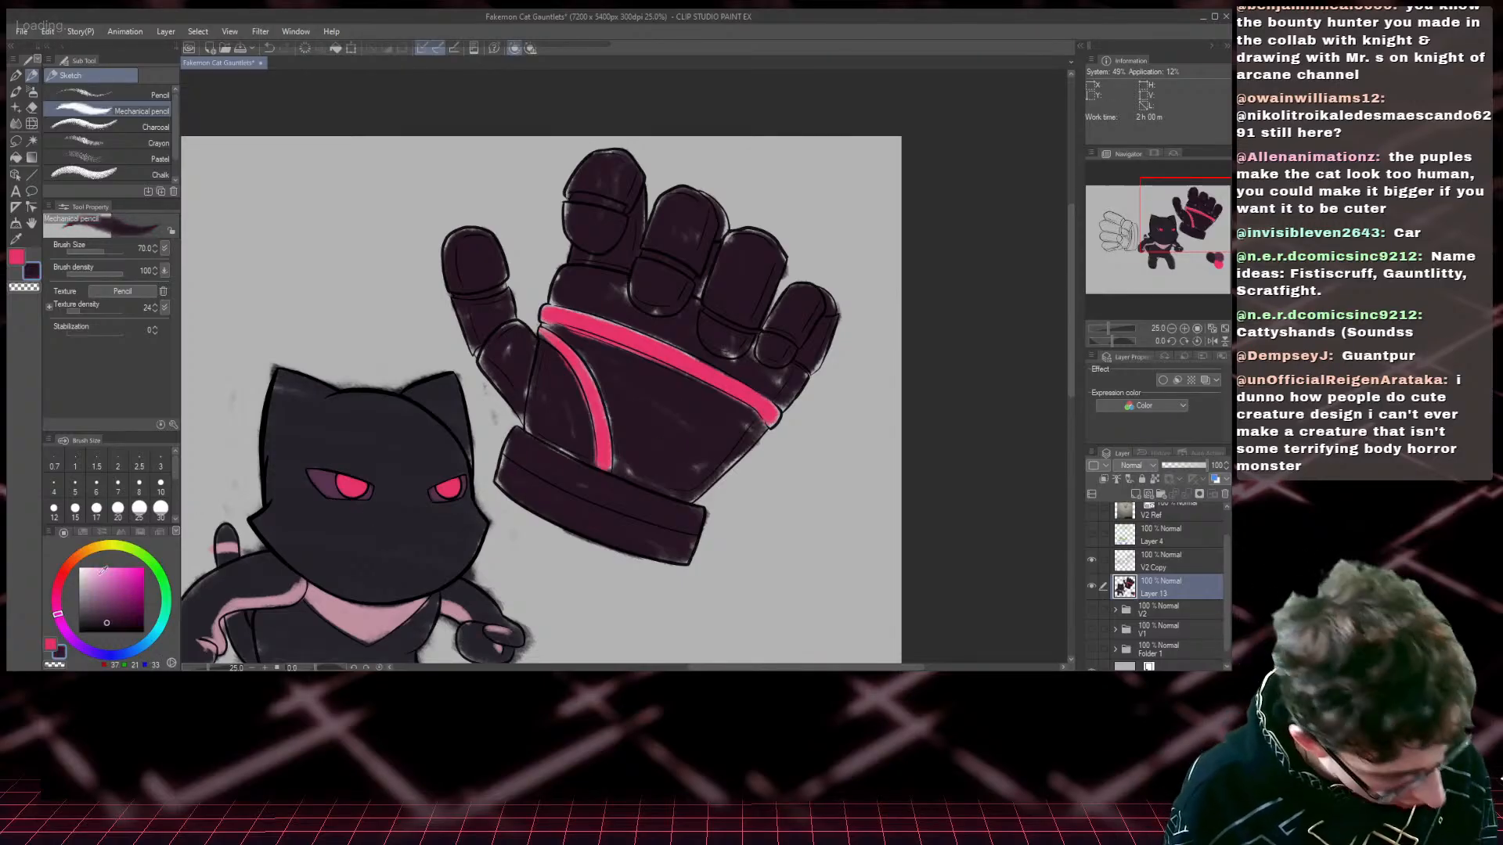
click(102, 611)
drag(103, 609, 87, 602)
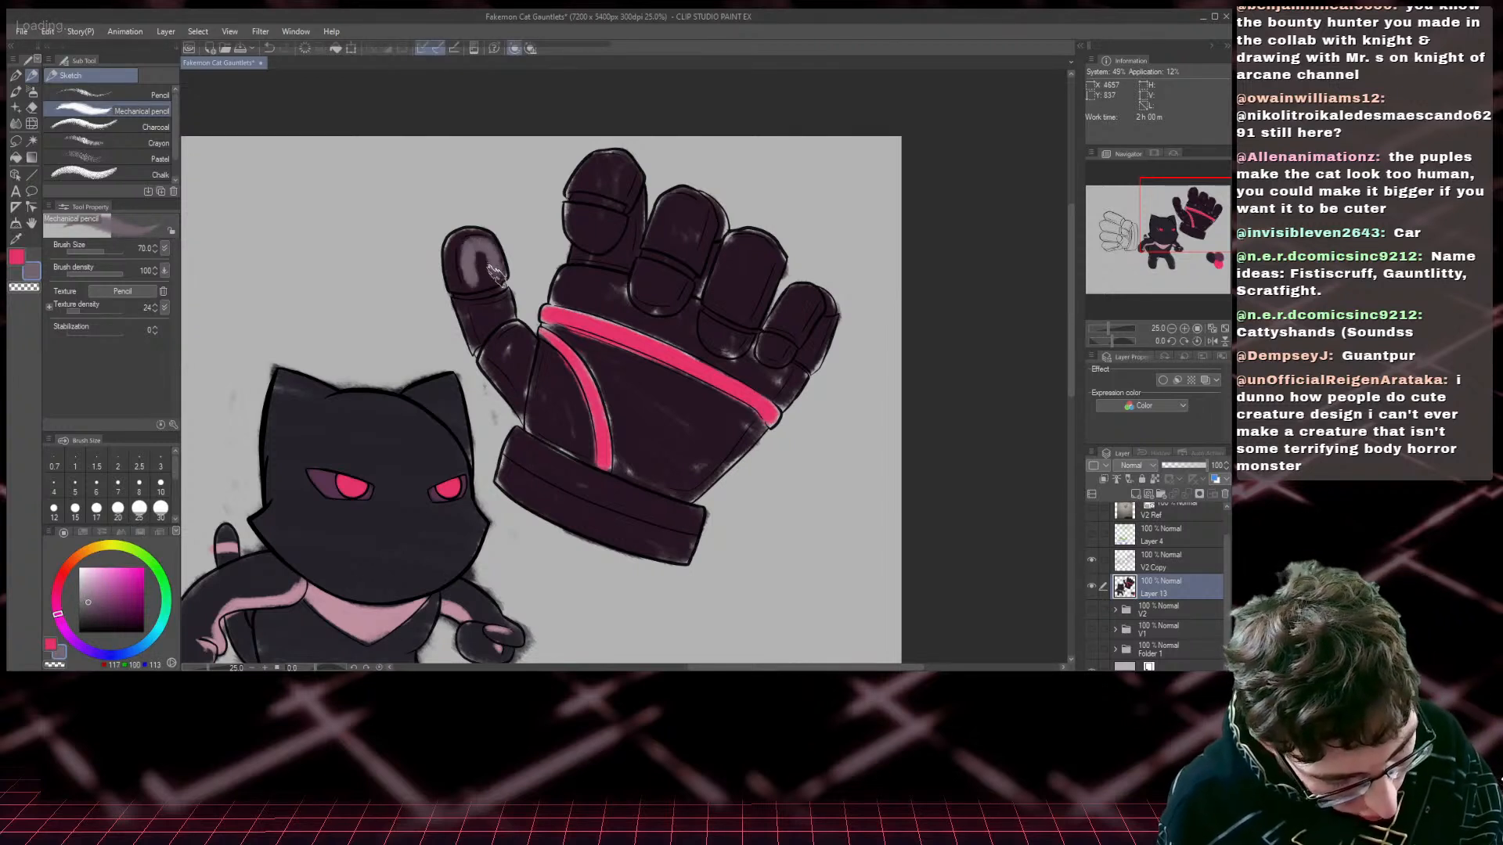
drag(485, 249, 465, 271)
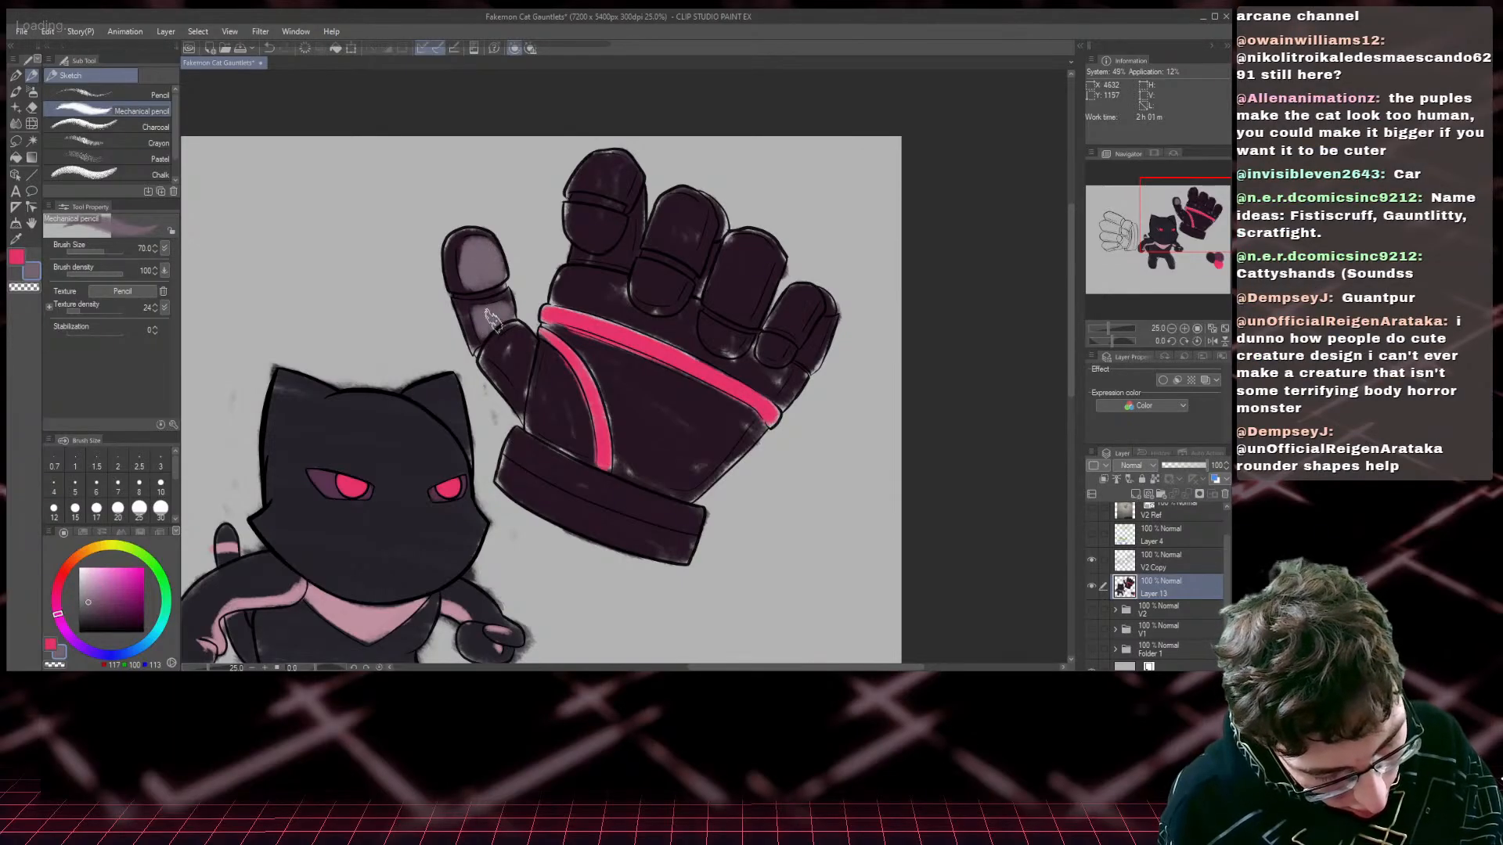
mouse_move(503, 352)
mouse_down()
mouse_move(514, 292)
mouse_move(544, 375)
mouse_move(550, 359)
mouse_move(545, 429)
mouse_move(565, 427)
mouse_move(547, 356)
mouse_move(583, 443)
mouse_move(549, 419)
mouse_move(556, 380)
mouse_move(569, 426)
mouse_move(596, 347)
mouse_move(574, 336)
mouse_move(738, 416)
mouse_move(718, 443)
mouse_move(738, 418)
mouse_move(679, 479)
mouse_move(630, 467)
mouse_move(599, 351)
mouse_move(642, 457)
mouse_move(618, 375)
mouse_move(714, 401)
mouse_move(656, 378)
mouse_move(717, 411)
mouse_move(712, 432)
mouse_move(667, 462)
mouse_move(656, 400)
mouse_up()
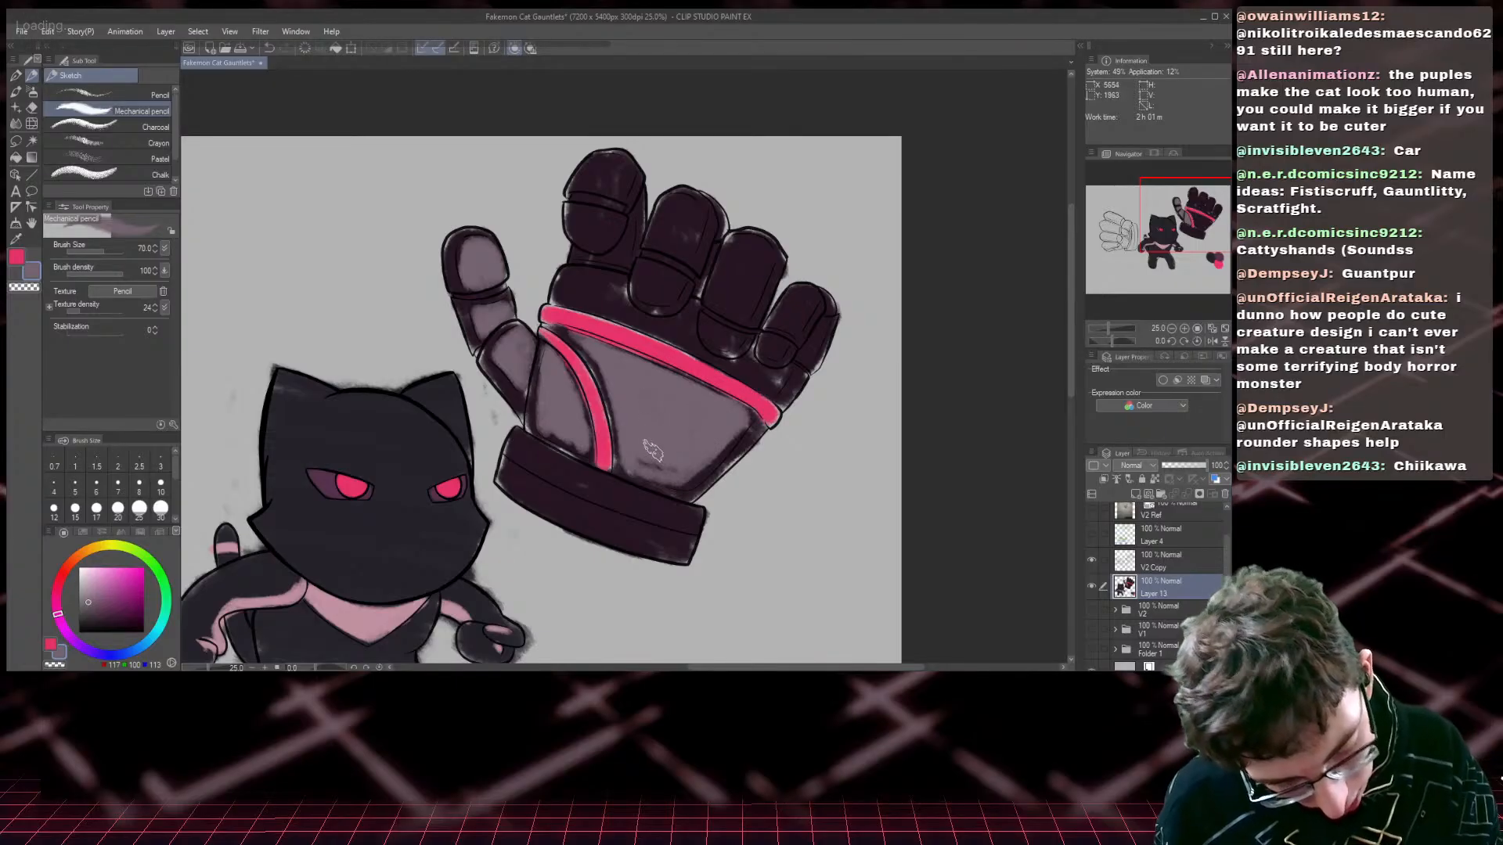
- Finish the greyish purple shading on the open gauntlet's palm, knuckle area and finger sides, keeping the edges dark
drag(653, 452, 698, 454)
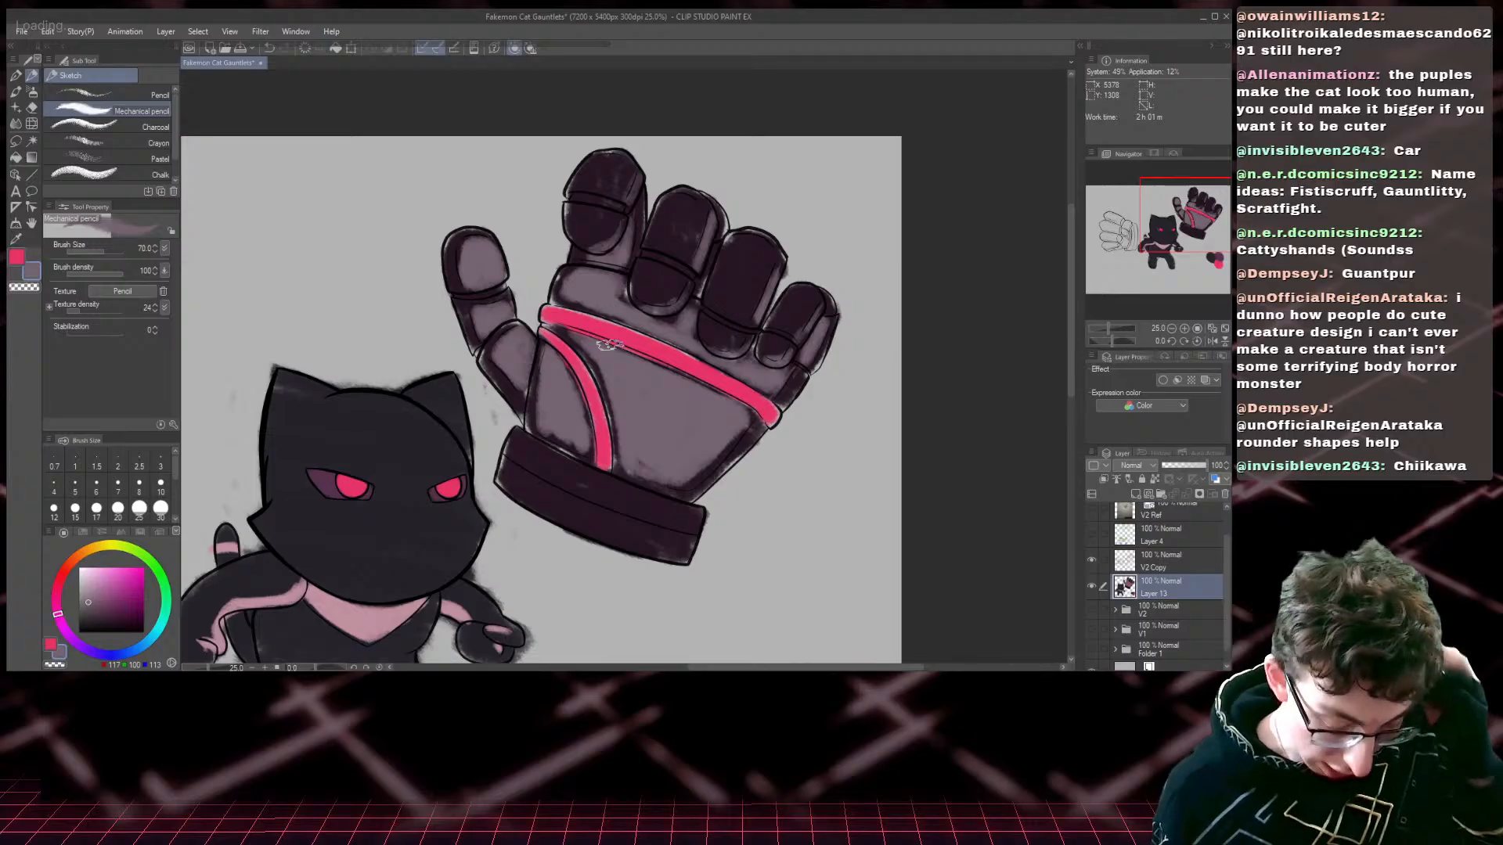
scroll(610, 345, down, 2)
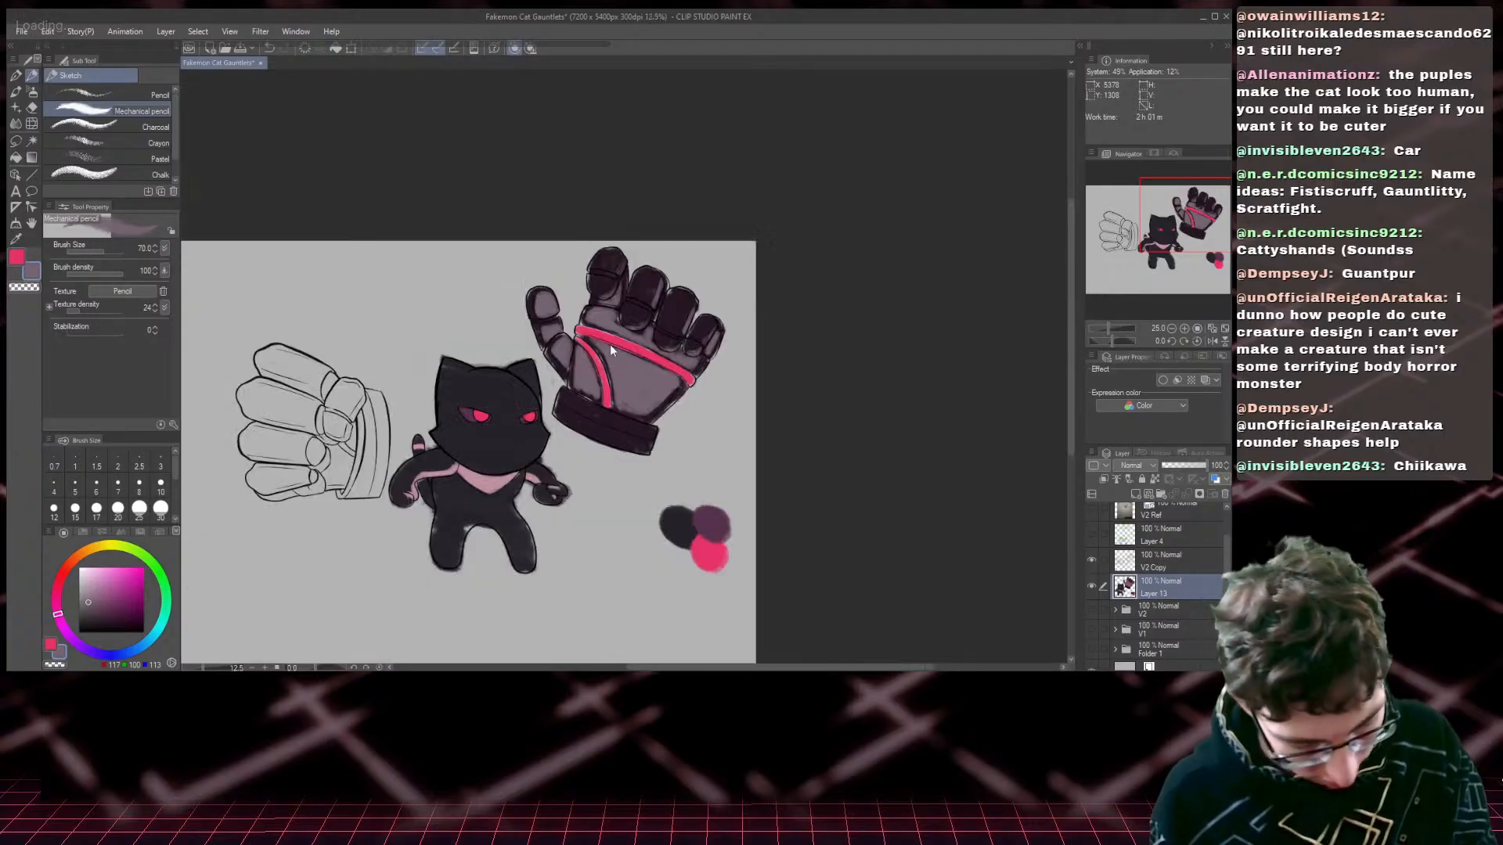
scroll(611, 345, up, 2)
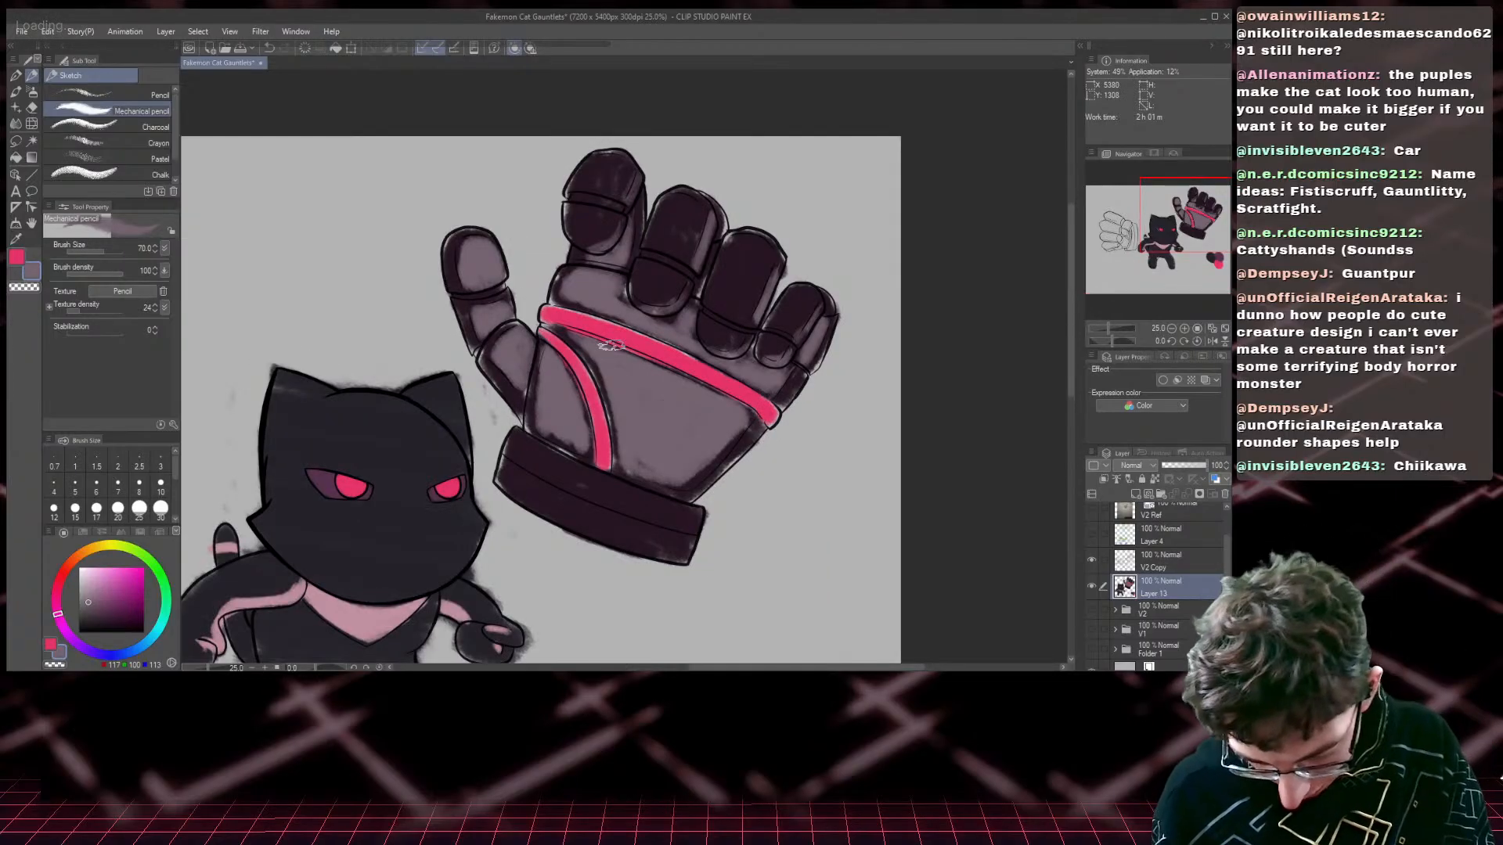
- Duplicate Layer 13, hide the original, and erase the open gauntlet's colors from the copy with the Hard eraser at size 400
key(ctrl+c)
key(ctrl+v)
click(1092, 620)
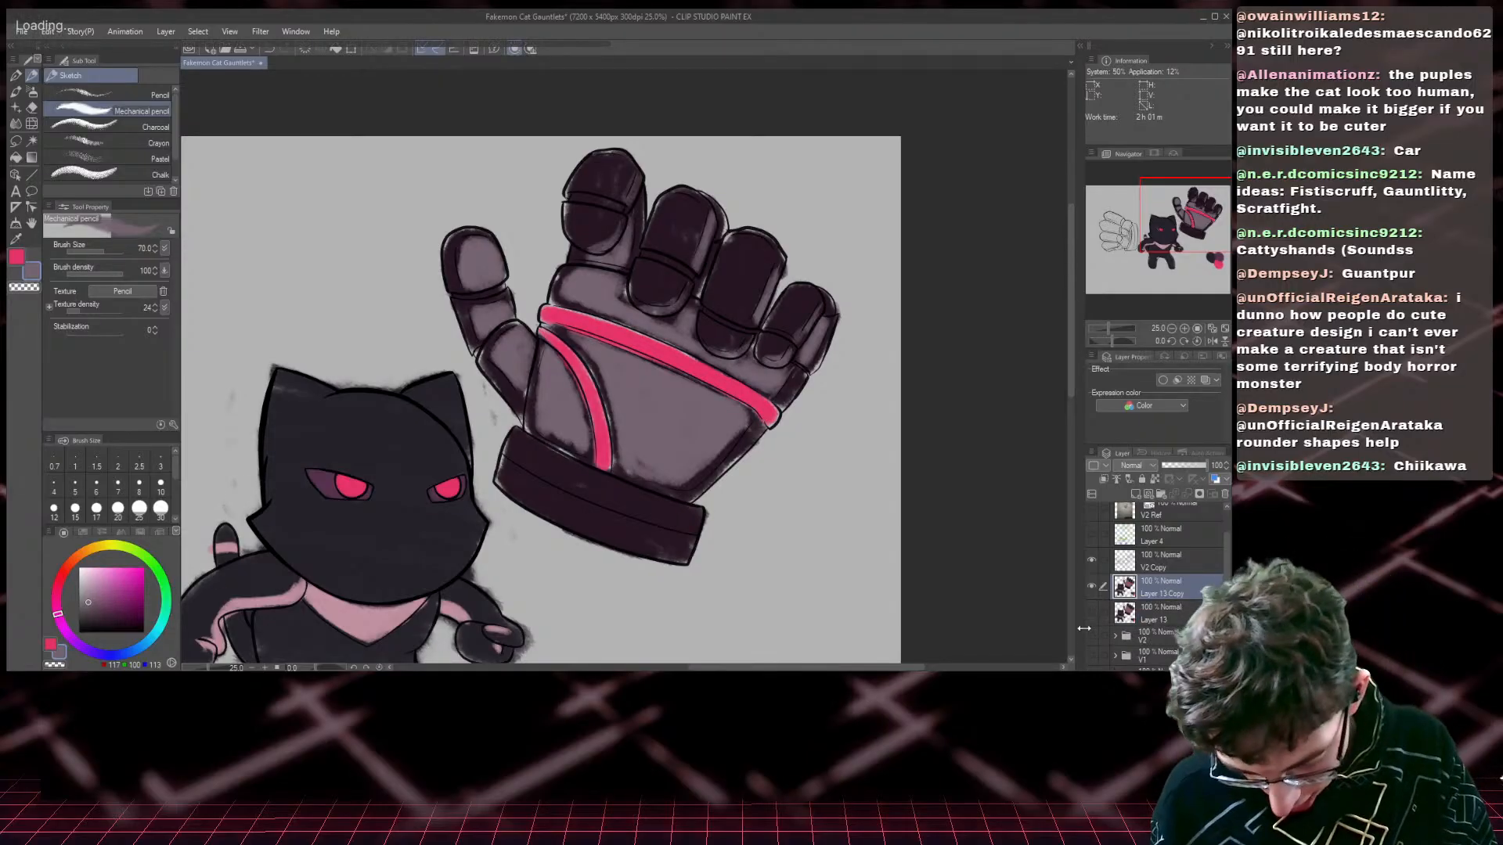
click(32, 107)
key(bracketright)
key(bracketright)
mouse_move(460, 252)
mouse_down()
mouse_move(490, 296)
mouse_move(500, 268)
mouse_move(465, 272)
mouse_move(539, 507)
mouse_move(531, 455)
mouse_move(581, 444)
mouse_move(665, 468)
mouse_move(622, 302)
mouse_move(577, 235)
mouse_move(813, 389)
mouse_move(786, 264)
mouse_move(839, 352)
mouse_up()
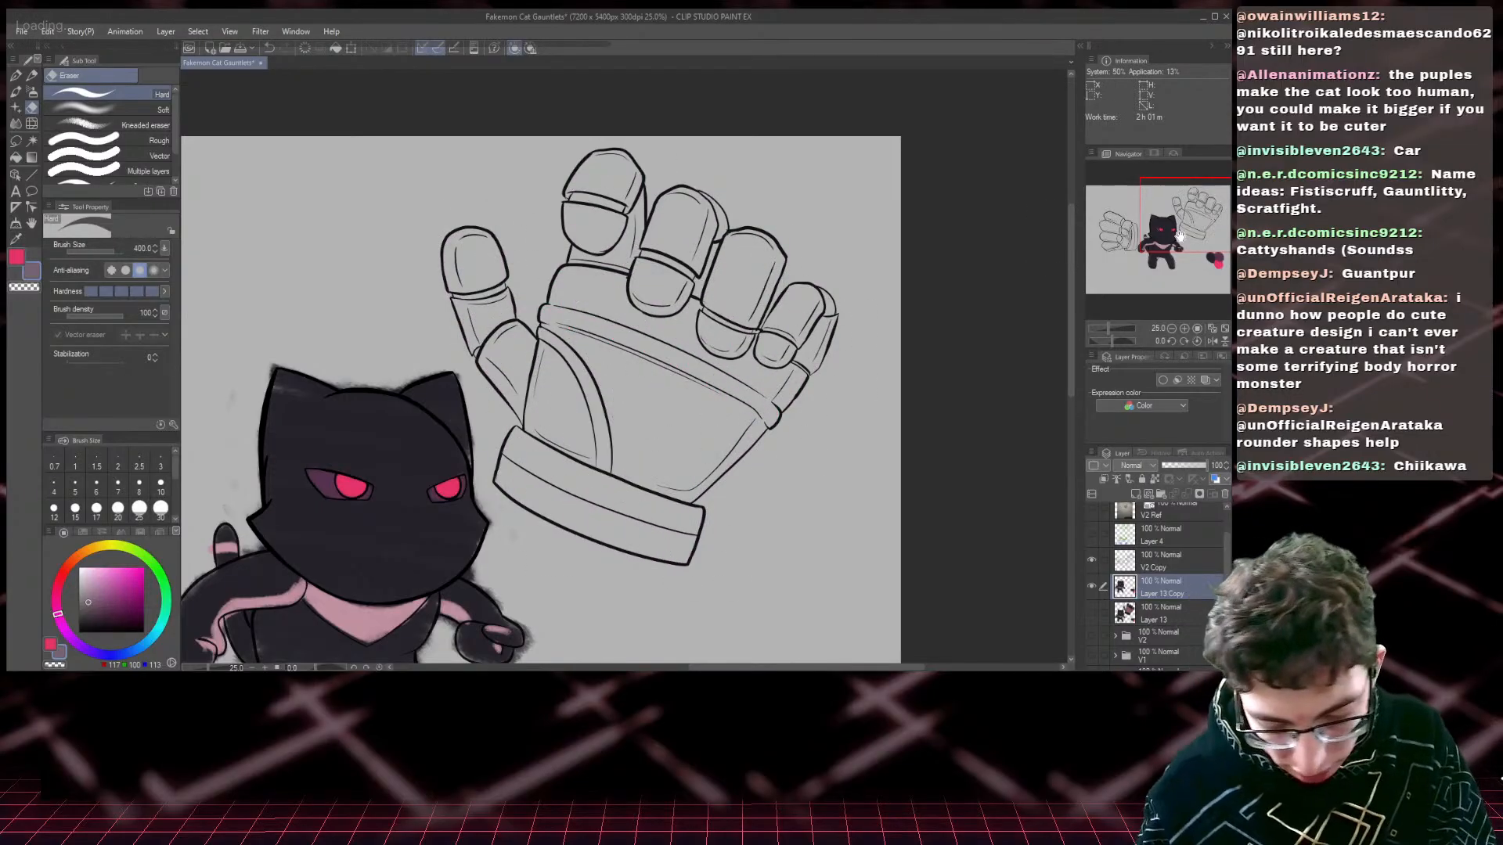
- Sample the pink from the palette swatches and try painting over the open gauntlet with the G-pen
drag(1204, 230, 1192, 238)
alt+click(702, 615)
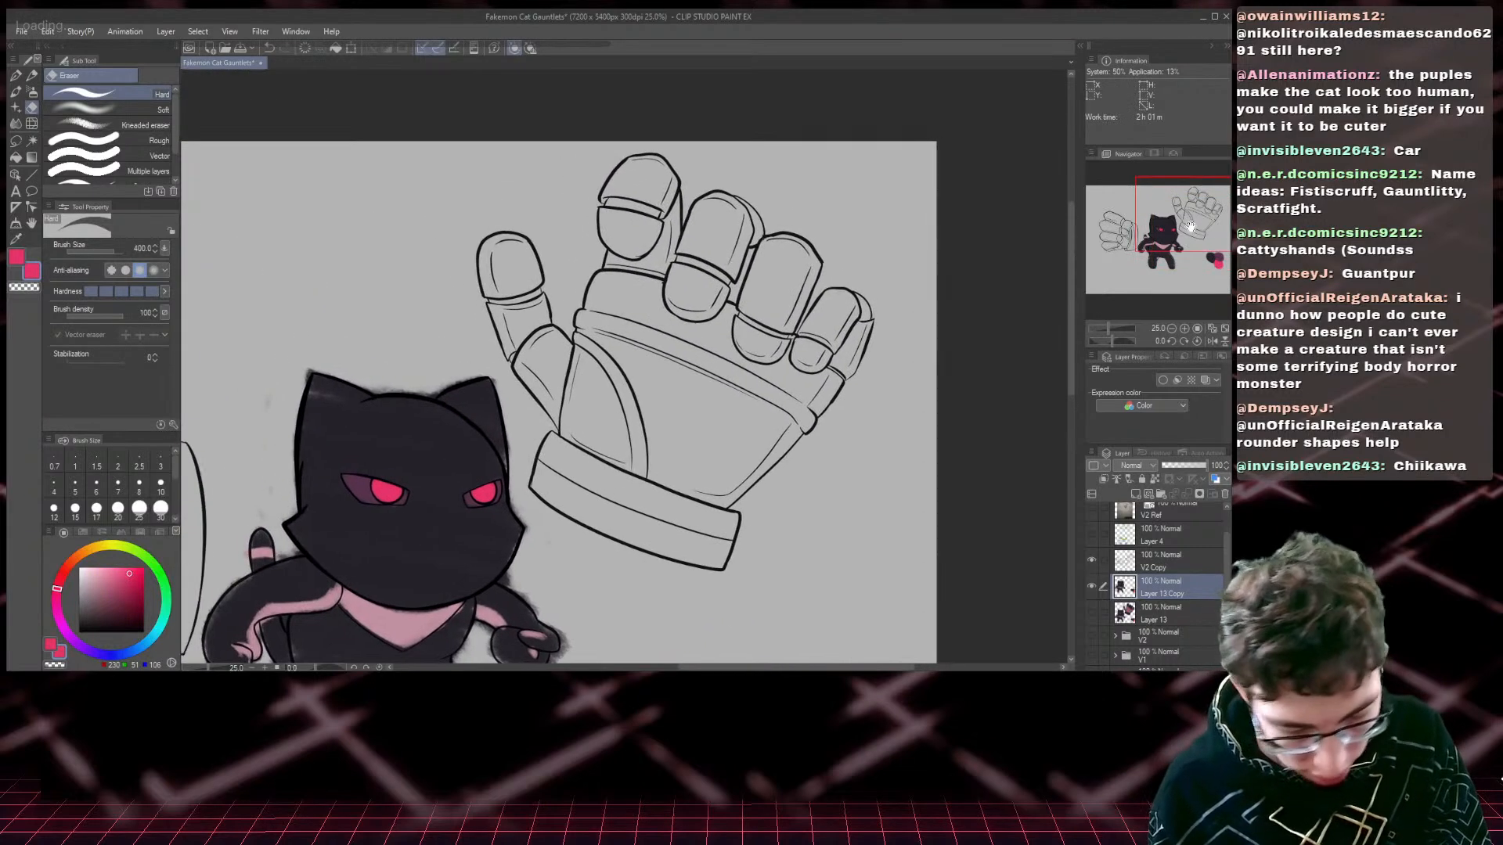
key(p)
key(bracketright)
key(bracketright)
key(bracketright)
key(bracketright)
key(bracketright)
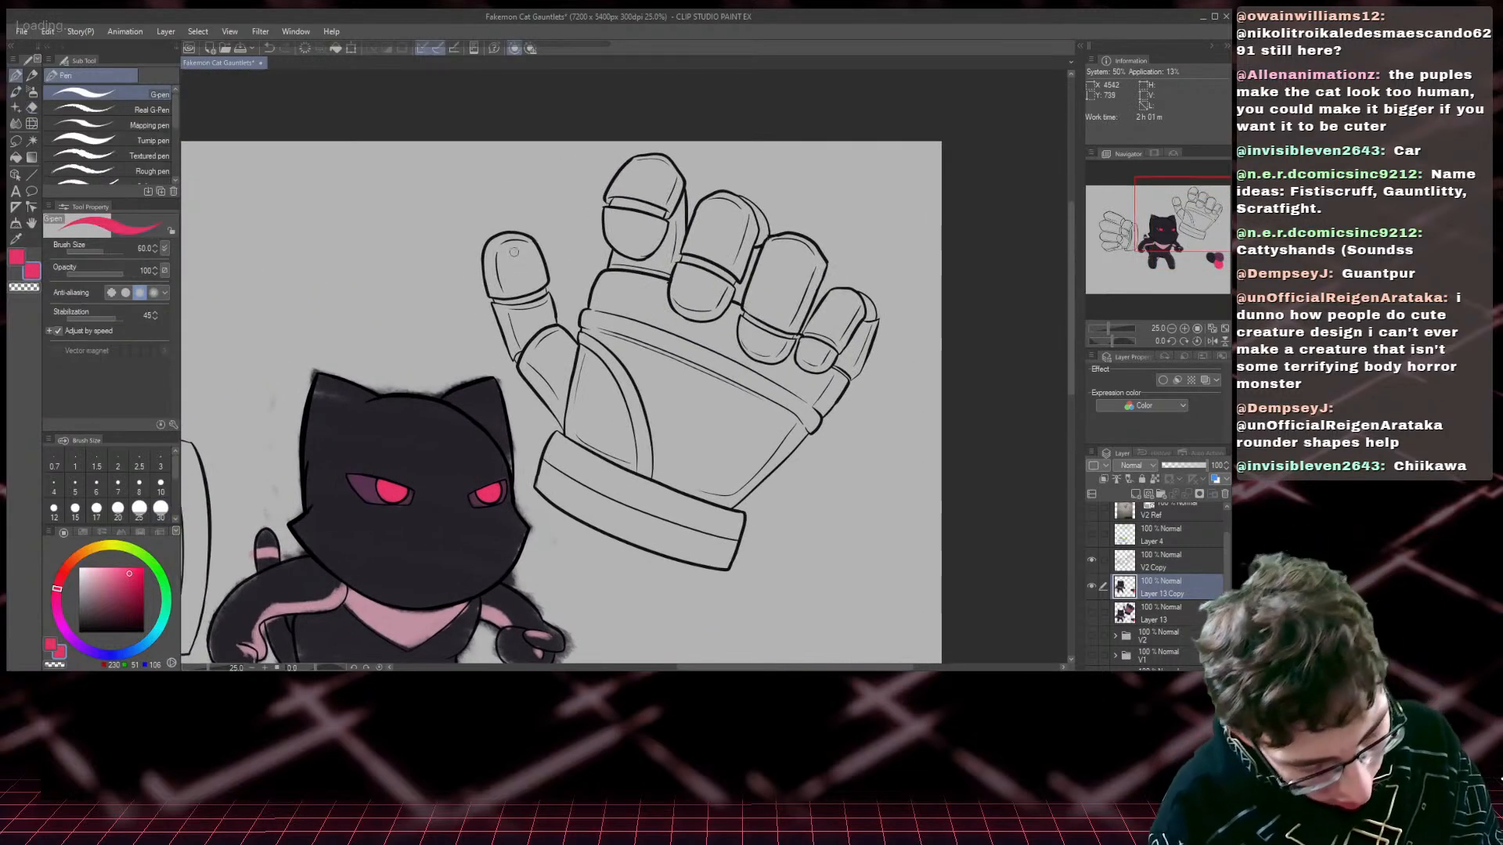
mouse_move(494, 241)
mouse_down()
mouse_move(540, 274)
mouse_move(552, 329)
mouse_move(581, 348)
mouse_move(616, 251)
mouse_move(606, 205)
mouse_move(631, 161)
mouse_move(665, 158)
mouse_move(682, 195)
mouse_move(677, 257)
mouse_move(728, 194)
mouse_move(756, 216)
mouse_move(759, 255)
mouse_move(786, 232)
mouse_move(823, 262)
mouse_move(805, 316)
mouse_move(857, 289)
mouse_move(872, 329)
mouse_move(837, 391)
mouse_move(722, 493)
mouse_up()
key(ctrl+z)
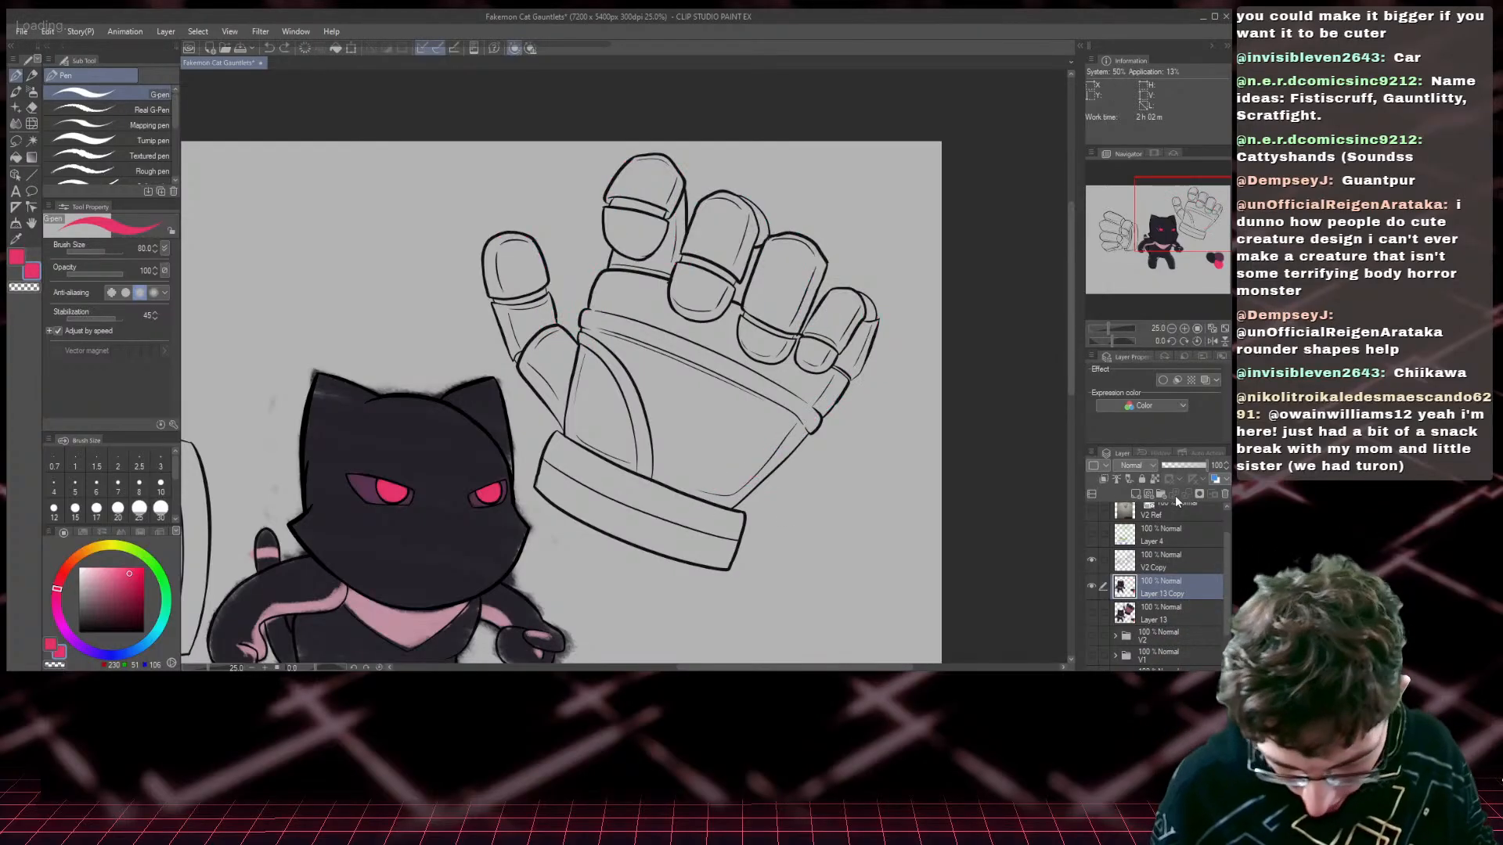
- Add a new layer above the V2 Copy line art and clip it to that layer
click(1162, 565)
click(1135, 494)
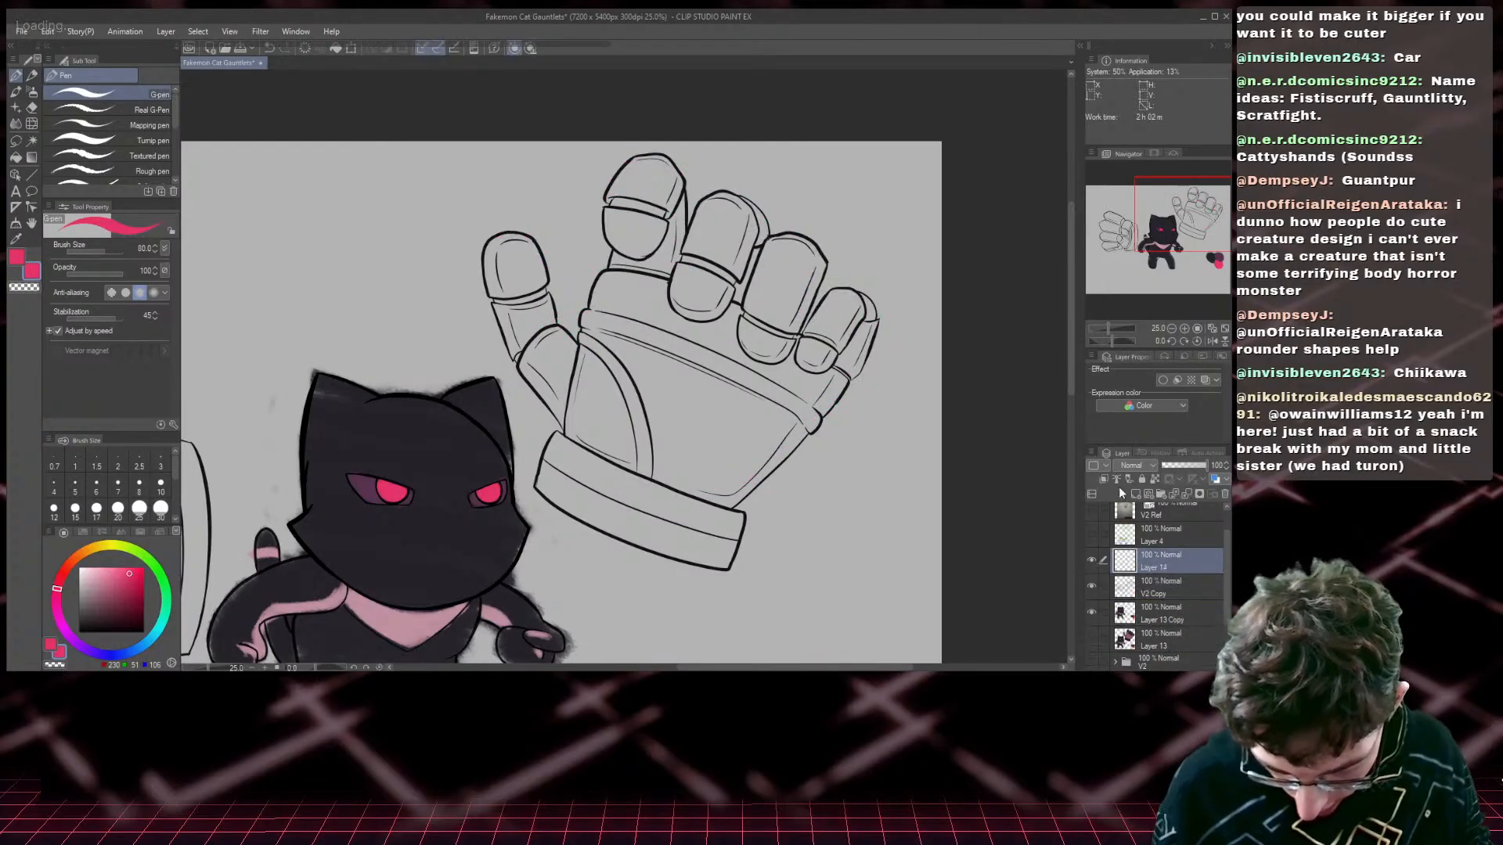
click(1103, 479)
- Recolor the open gauntlet's outlines pink, using brush size 170 for the wrist cuff and 400 for the palm, thumb and fingers
key(bracketright)
key(bracketright)
key(bracketright)
key(bracketright)
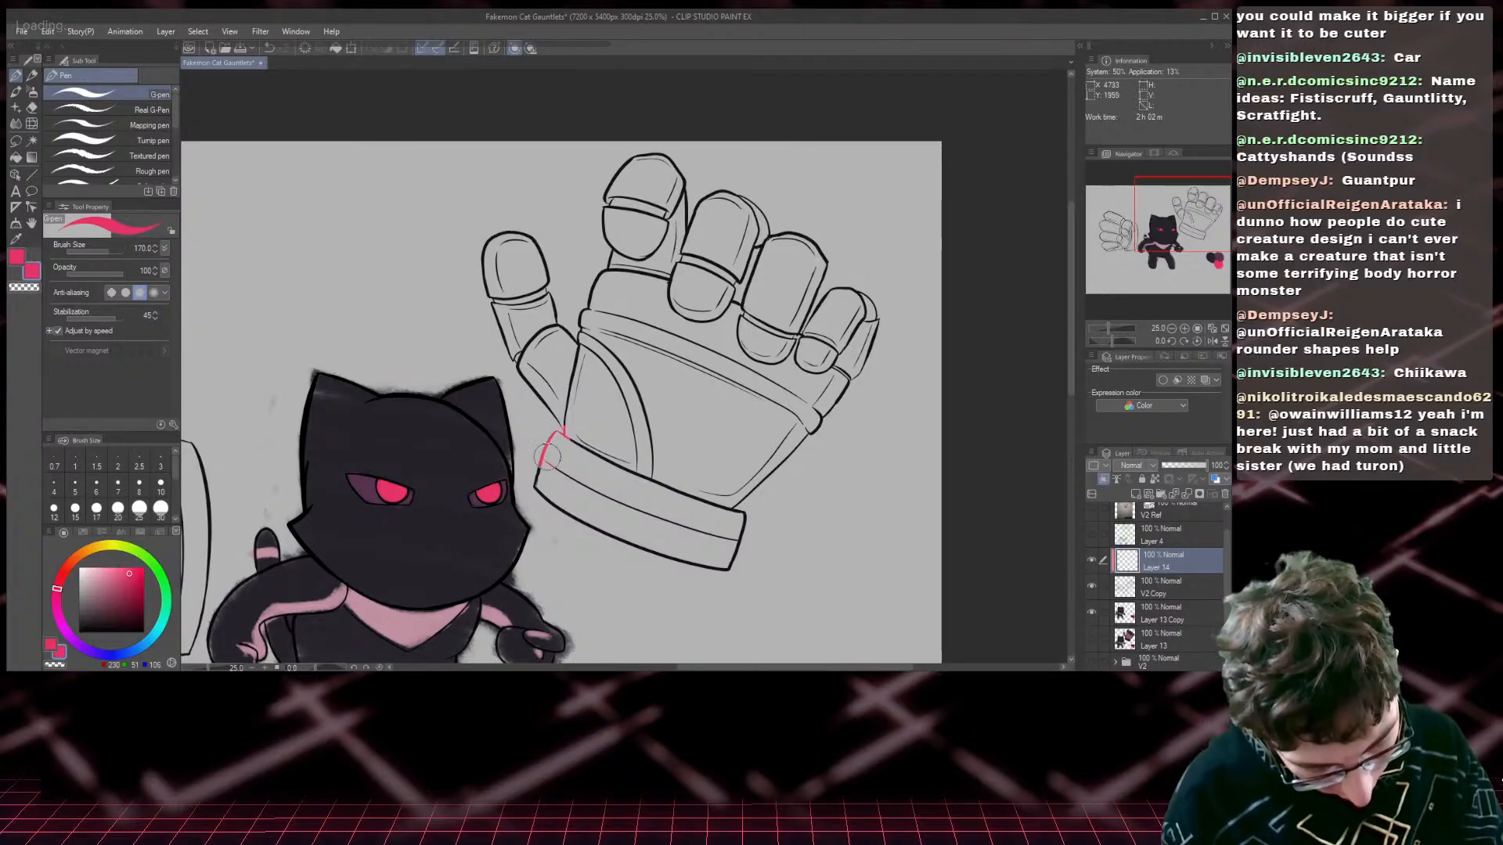
mouse_move(557, 437)
mouse_down()
mouse_move(554, 492)
mouse_move(658, 553)
mouse_move(733, 570)
mouse_move(738, 504)
mouse_move(553, 450)
mouse_move(641, 517)
mouse_move(734, 536)
mouse_up()
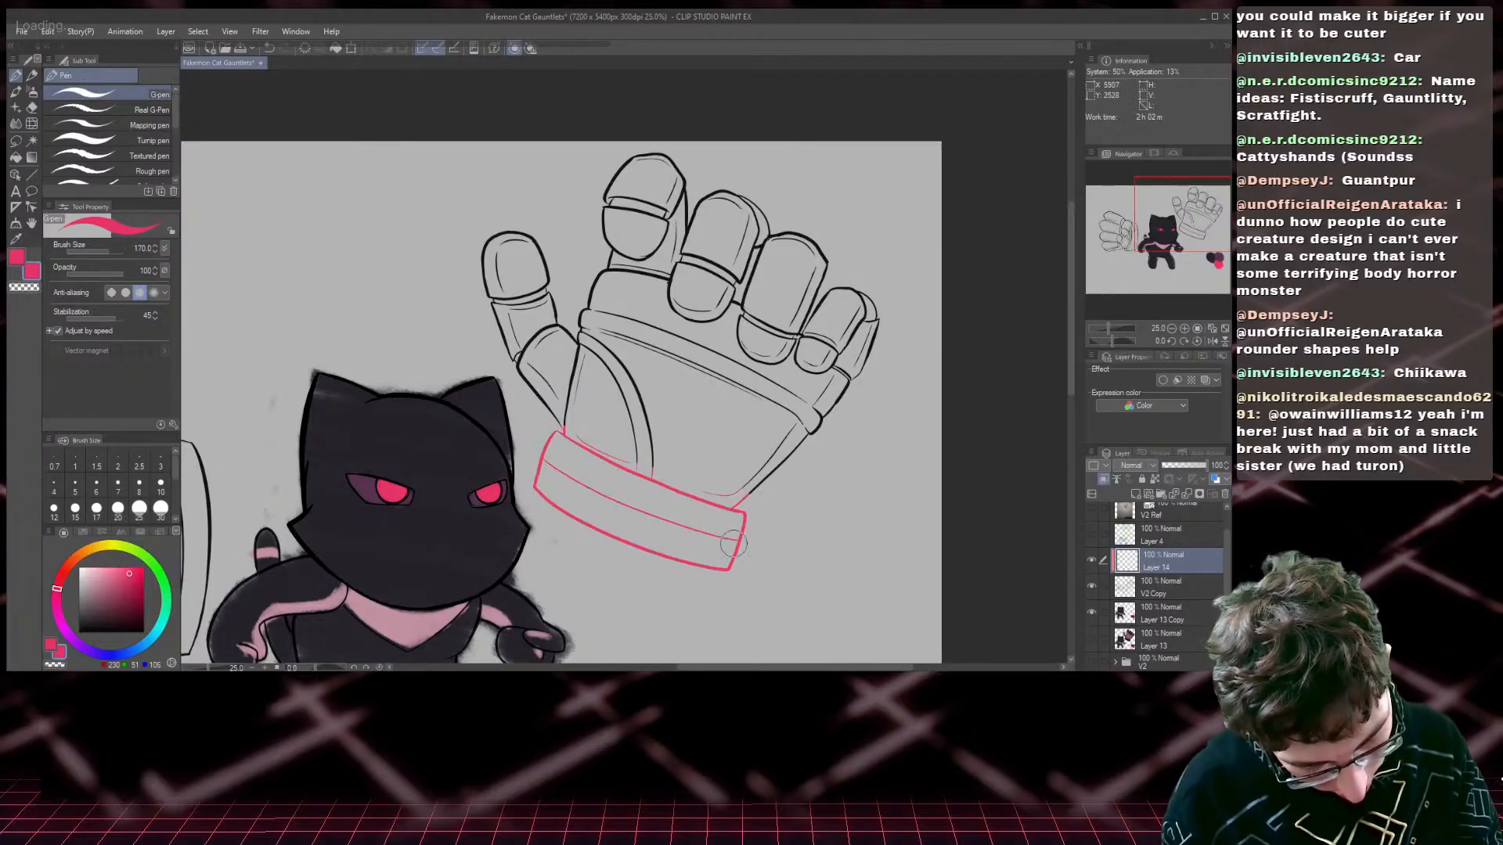
key(bracketright)
key(bracketright)
key(bracketright)
key(bracketright)
mouse_move(532, 241)
mouse_down()
mouse_move(553, 285)
mouse_move(533, 301)
mouse_move(474, 249)
mouse_move(565, 422)
mouse_move(588, 389)
mouse_move(588, 182)
mouse_move(693, 192)
mouse_move(917, 345)
mouse_move(705, 227)
mouse_move(636, 225)
mouse_move(886, 390)
mouse_move(622, 276)
mouse_move(842, 413)
mouse_move(649, 356)
mouse_move(807, 513)
mouse_move(675, 424)
mouse_move(609, 414)
mouse_move(689, 517)
mouse_move(727, 512)
mouse_move(724, 482)
mouse_up()
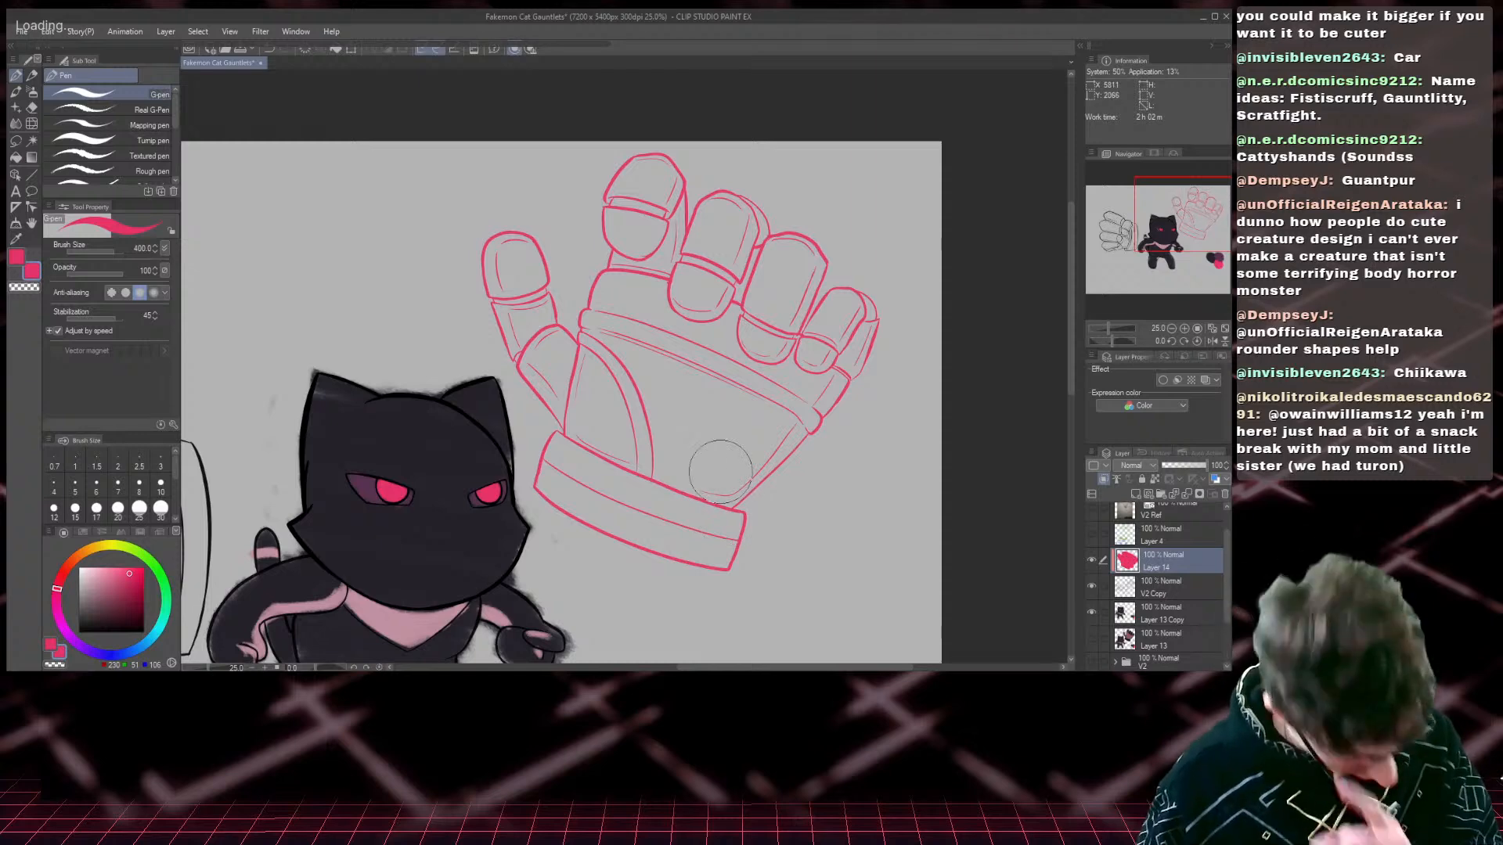
- On Layer 13 Copy, mix a muted mauve and paint the gauntlet's thumb, wrist cuff, palm edge and two outer fingers with the Mechanical pencil
click(1160, 615)
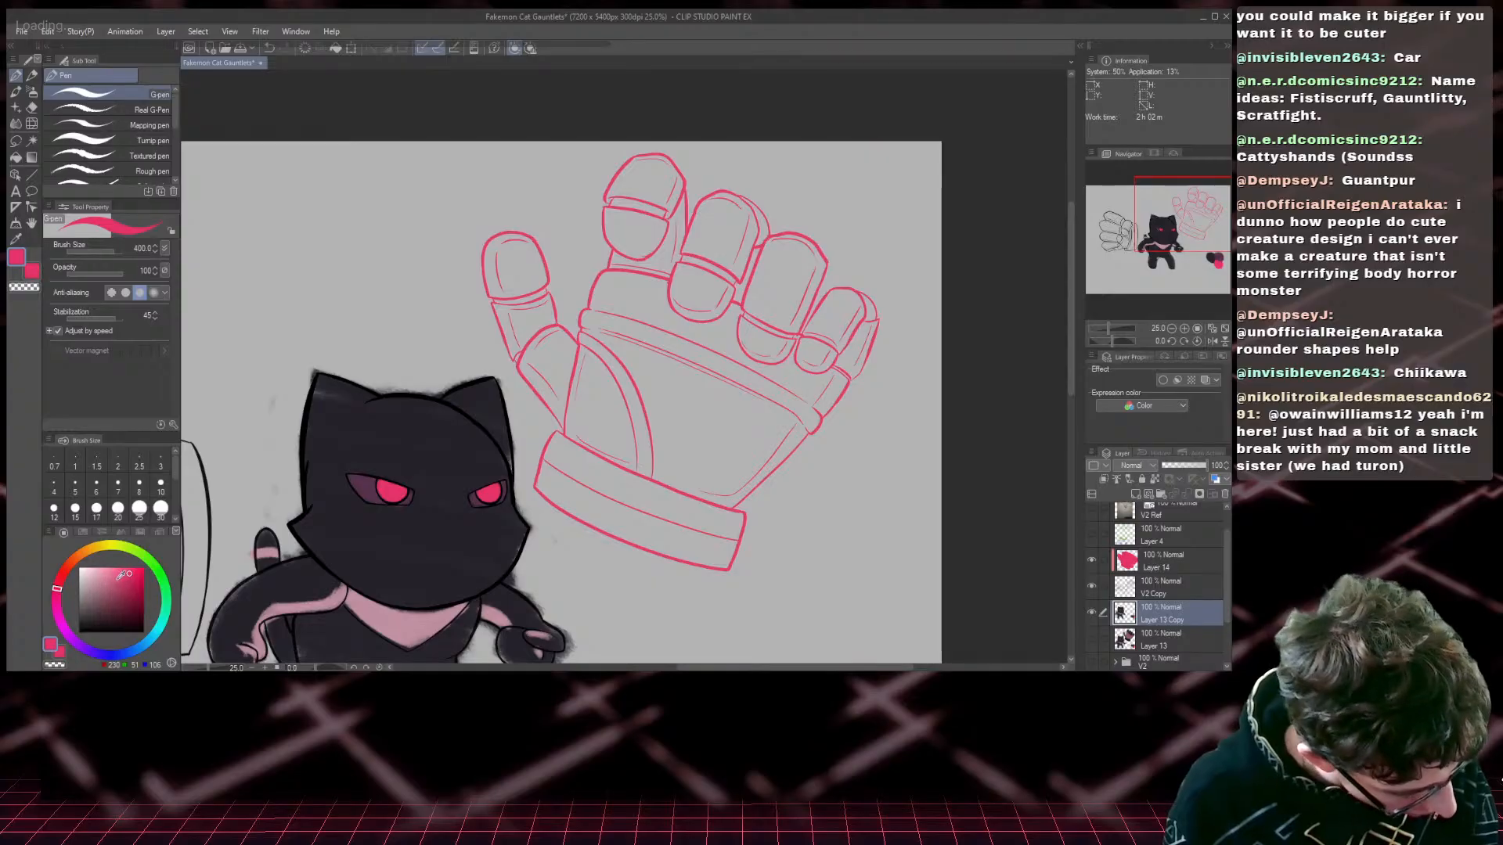
drag(115, 581, 103, 575)
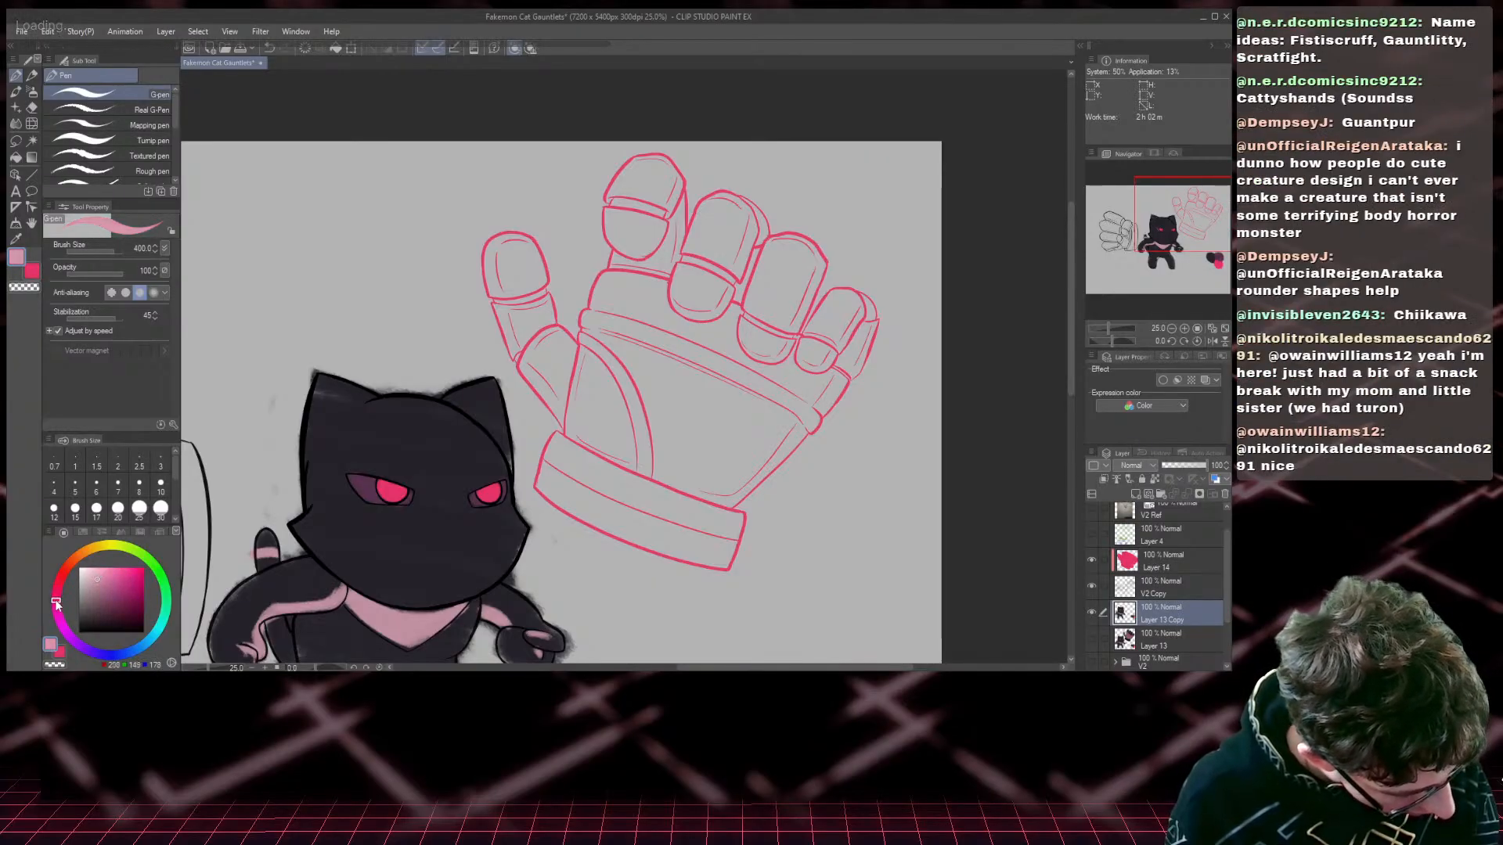
click(56, 605)
click(101, 583)
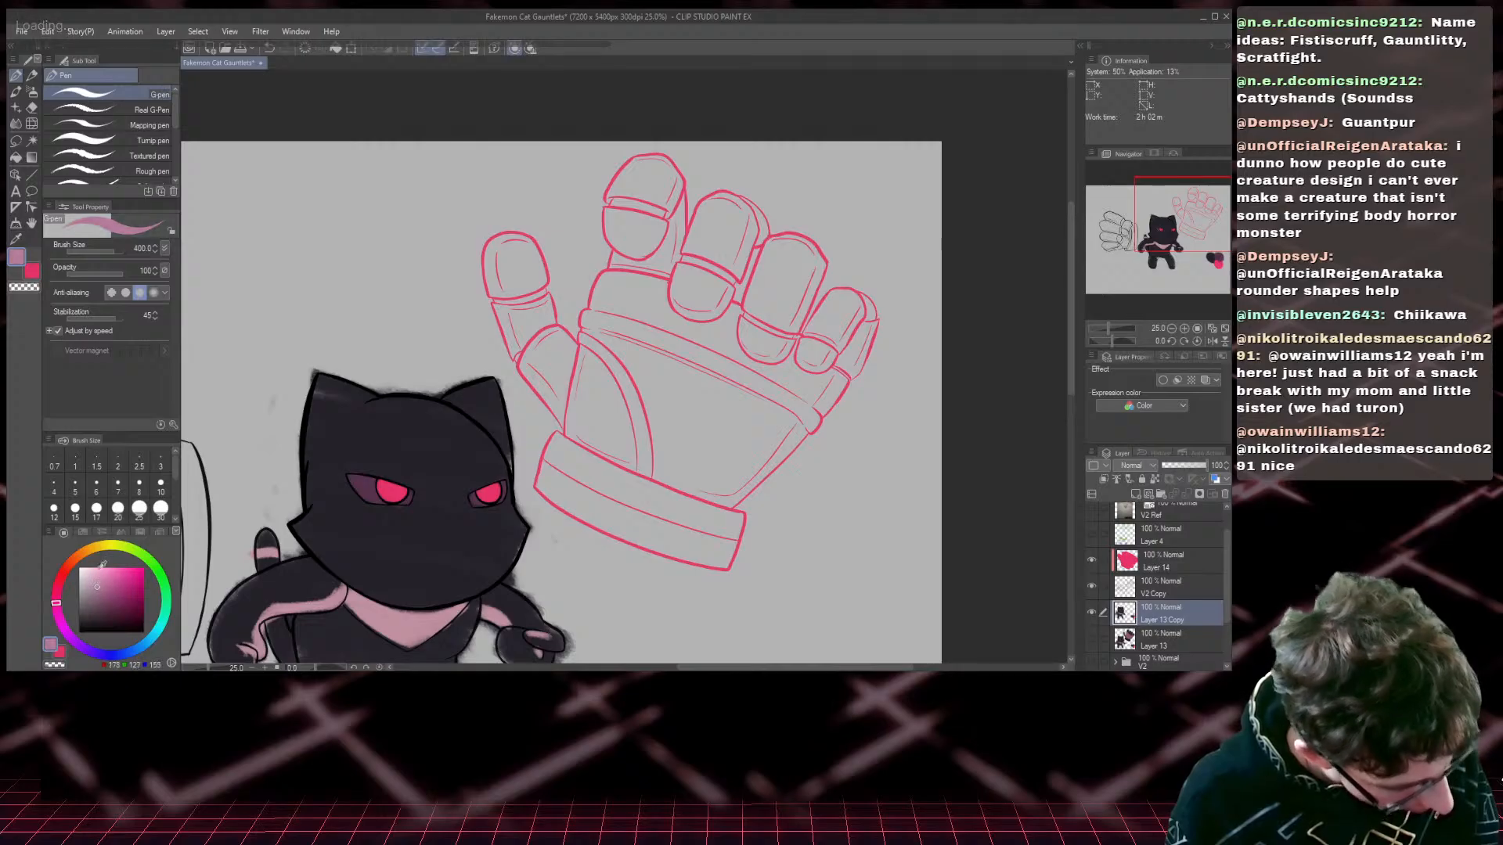
key(p)
mouse_move(517, 296)
mouse_down()
mouse_move(495, 249)
mouse_move(548, 313)
mouse_move(501, 321)
mouse_move(610, 399)
mouse_move(626, 454)
mouse_move(554, 404)
mouse_move(580, 517)
mouse_move(657, 533)
mouse_move(693, 509)
mouse_move(724, 555)
mouse_move(622, 526)
mouse_up()
key(bracketright)
key(bracketright)
mouse_move(814, 386)
mouse_down()
mouse_move(759, 460)
mouse_move(856, 297)
mouse_move(814, 368)
mouse_move(864, 336)
mouse_move(742, 496)
mouse_move(782, 258)
mouse_move(810, 235)
mouse_up()
key(bracketright)
key(bracketright)
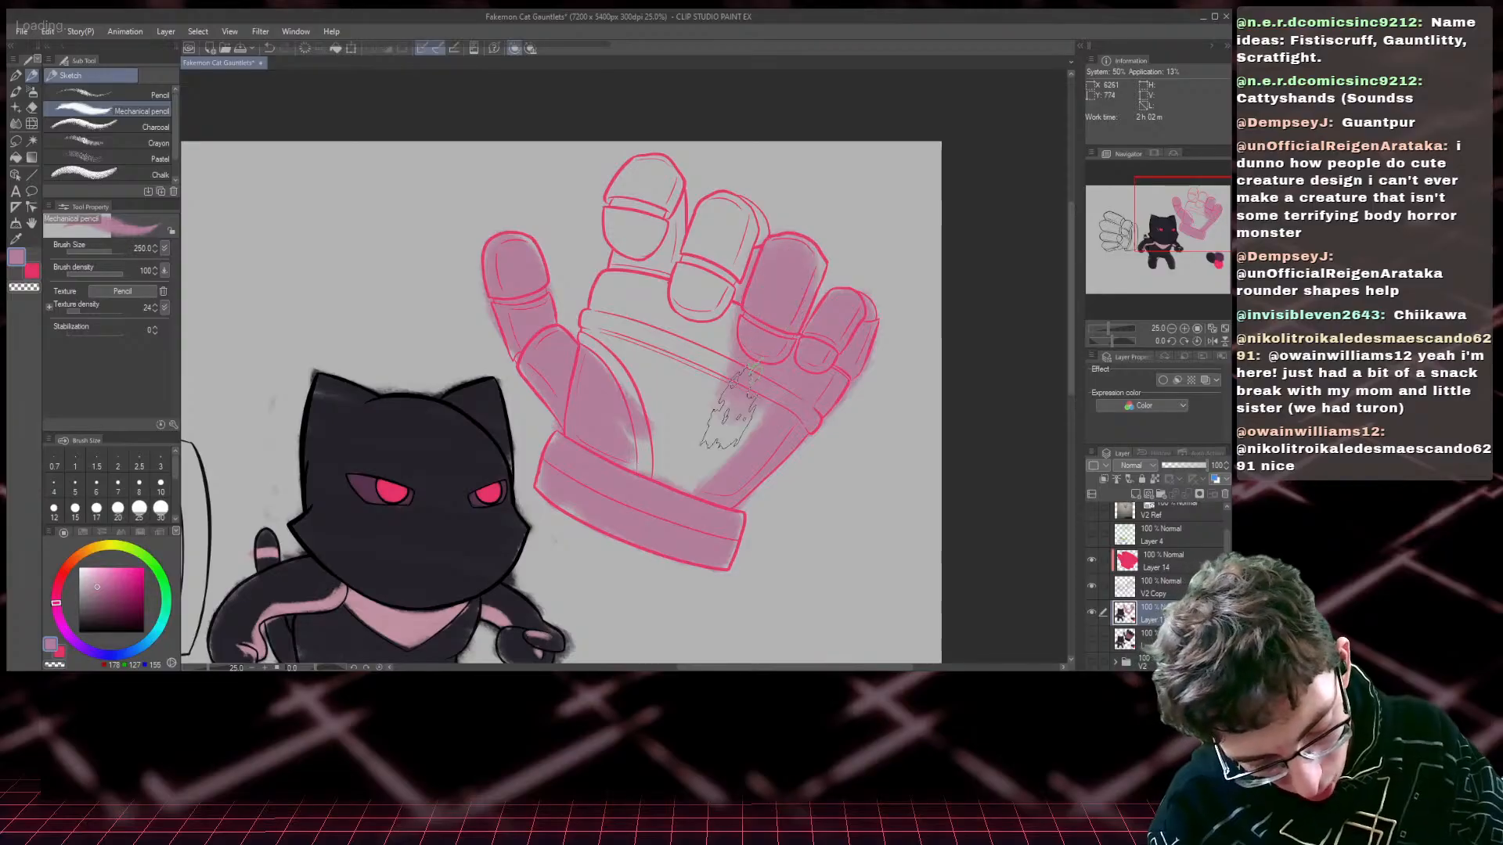
- Fill the rest of the open gauntlet's palm, knuckle area and remaining fingers with the same mauve
mouse_move(727, 411)
mouse_down()
mouse_move(689, 313)
mouse_move(657, 438)
mouse_move(579, 282)
mouse_up()
key(bracketleft)
key(bracketleft)
key(bracketleft)
mouse_move(626, 234)
mouse_down()
mouse_move(656, 227)
mouse_move(654, 176)
mouse_move(637, 180)
mouse_move(669, 259)
mouse_move(673, 231)
mouse_move(622, 246)
mouse_move(657, 297)
mouse_move(708, 281)
mouse_move(714, 195)
mouse_move(739, 249)
mouse_move(783, 266)
mouse_up()
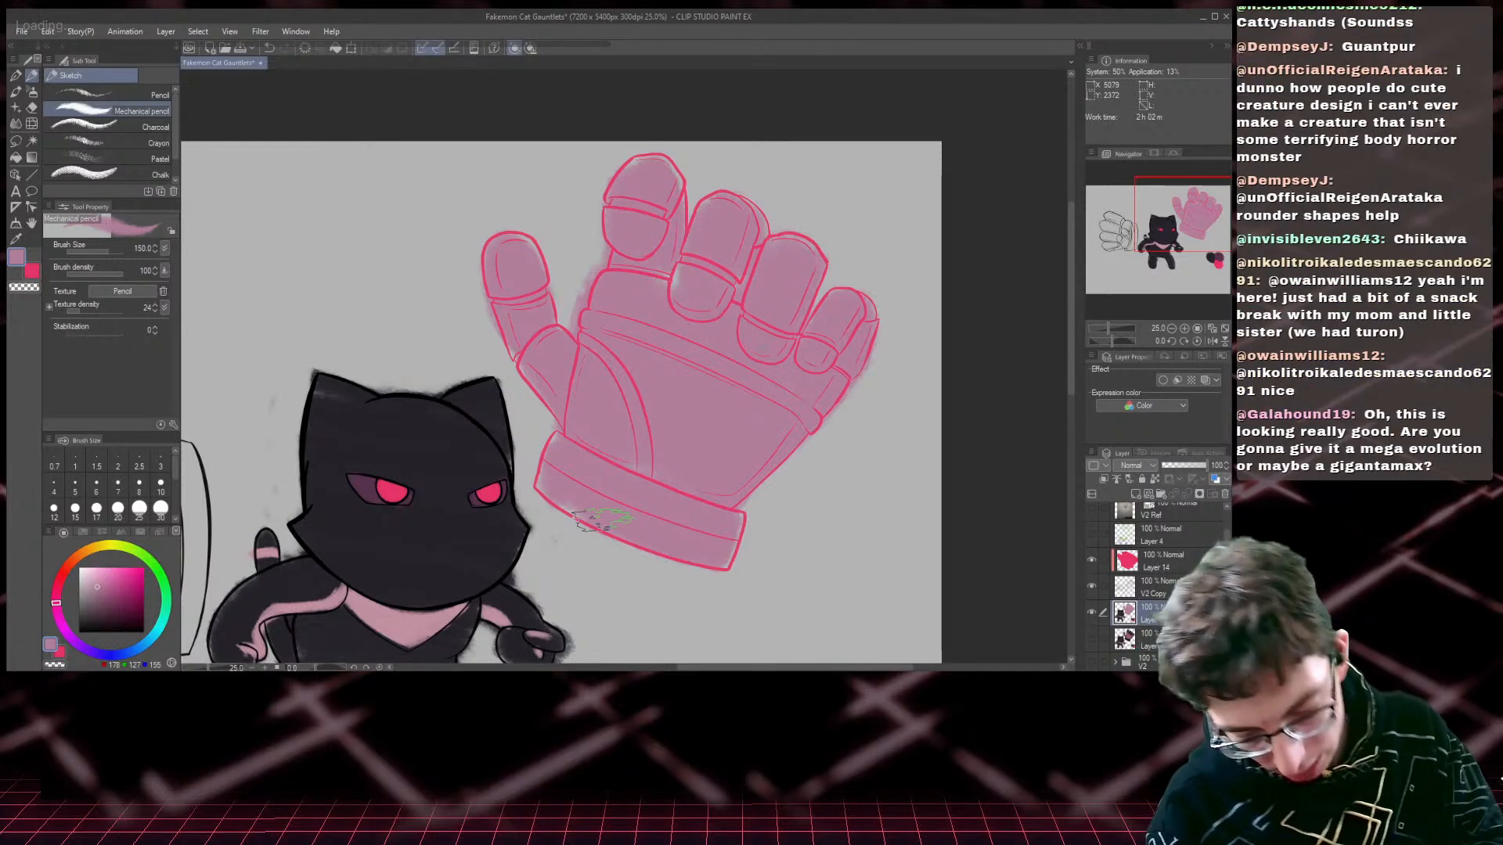
- Lighten the mauve to a pale pink and paint the inner thumb, palm and knuckle panels, leaving mauve edges and stripes
key(bracketleft)
click(93, 578)
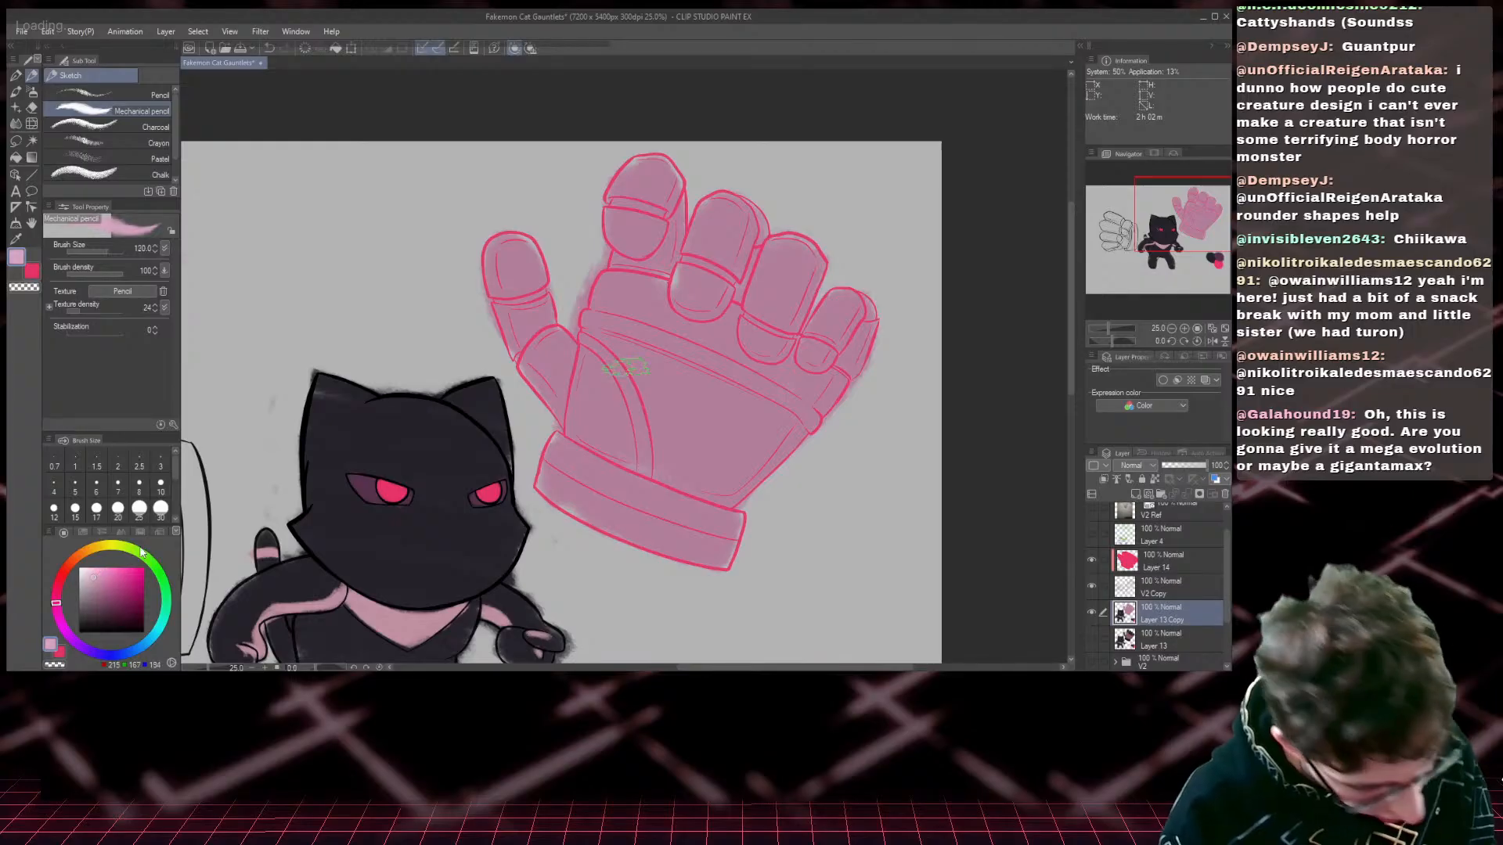
drag(522, 249, 507, 261)
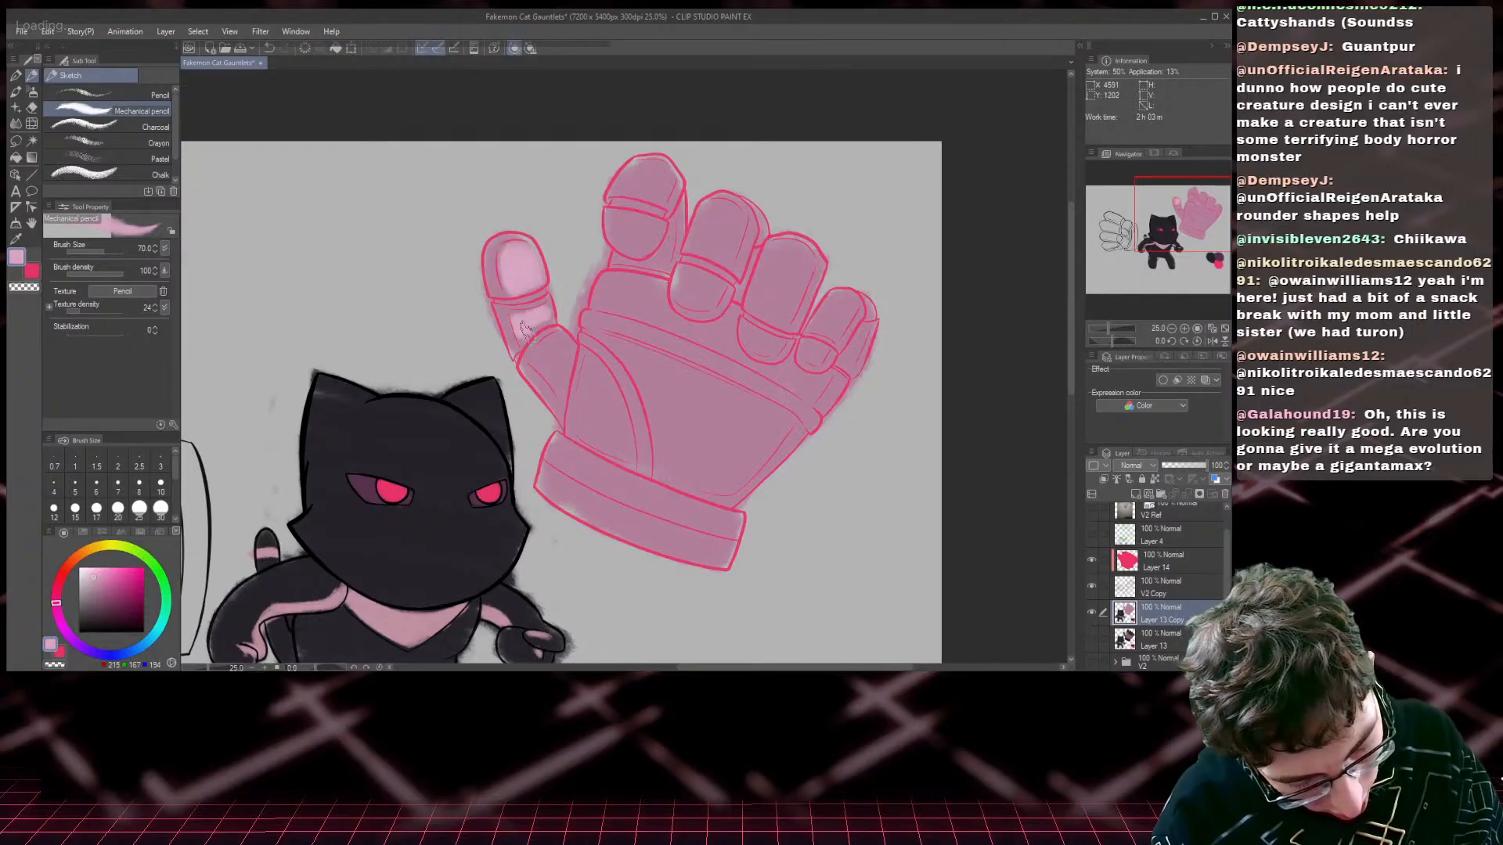
mouse_move(543, 371)
mouse_down()
mouse_move(562, 342)
mouse_move(558, 397)
mouse_move(597, 366)
mouse_move(589, 401)
mouse_move(619, 446)
mouse_move(598, 376)
mouse_move(621, 428)
mouse_up()
key(bracketright)
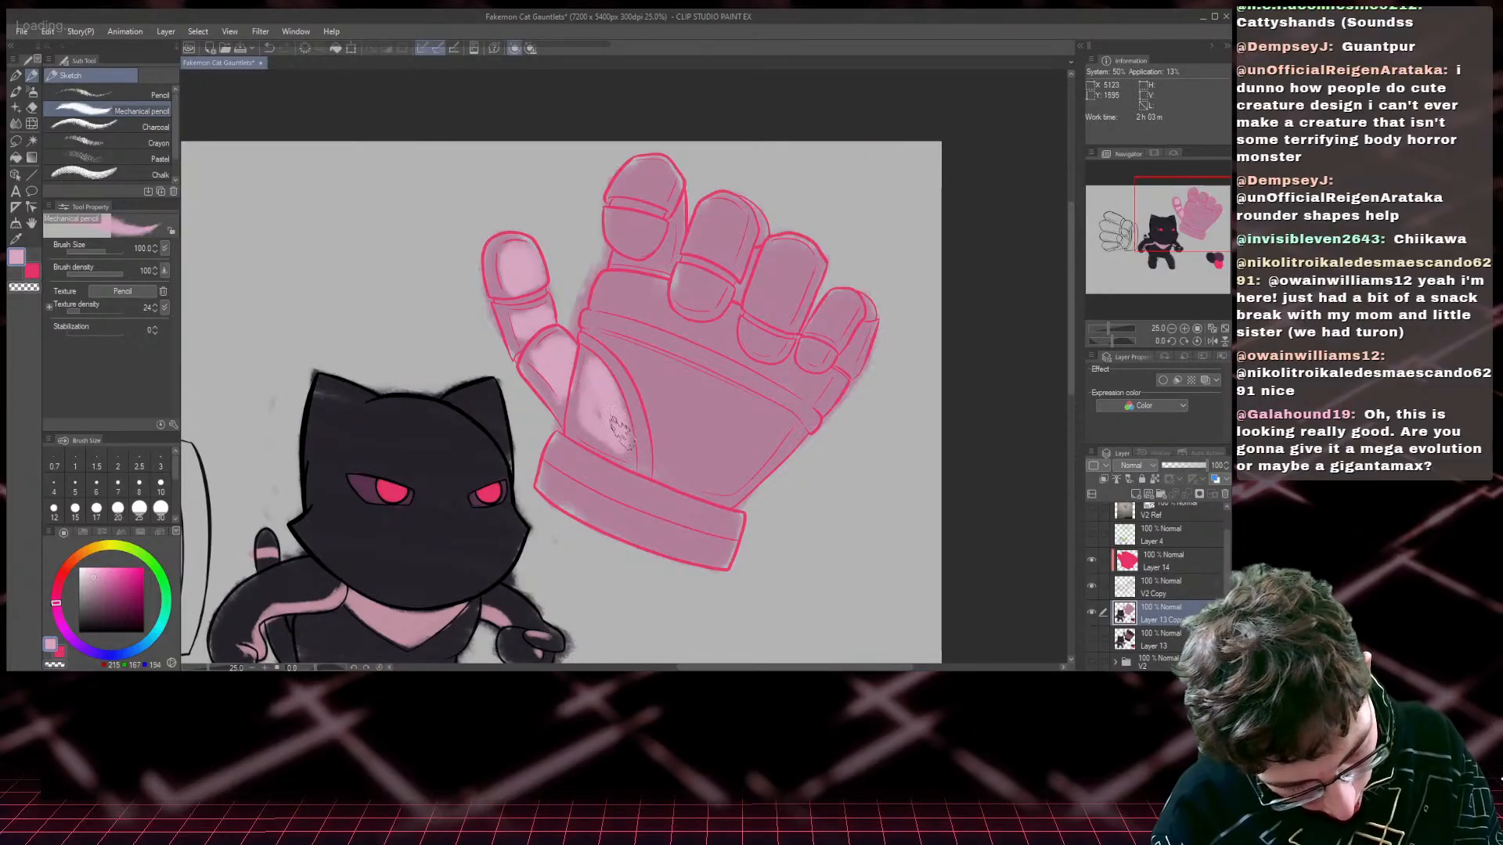
mouse_move(598, 338)
mouse_down()
mouse_move(770, 412)
mouse_move(775, 431)
mouse_move(729, 475)
mouse_move(658, 462)
mouse_move(626, 352)
mouse_move(668, 442)
mouse_move(659, 392)
mouse_move(705, 447)
mouse_move(690, 397)
mouse_move(742, 451)
mouse_move(720, 419)
mouse_up()
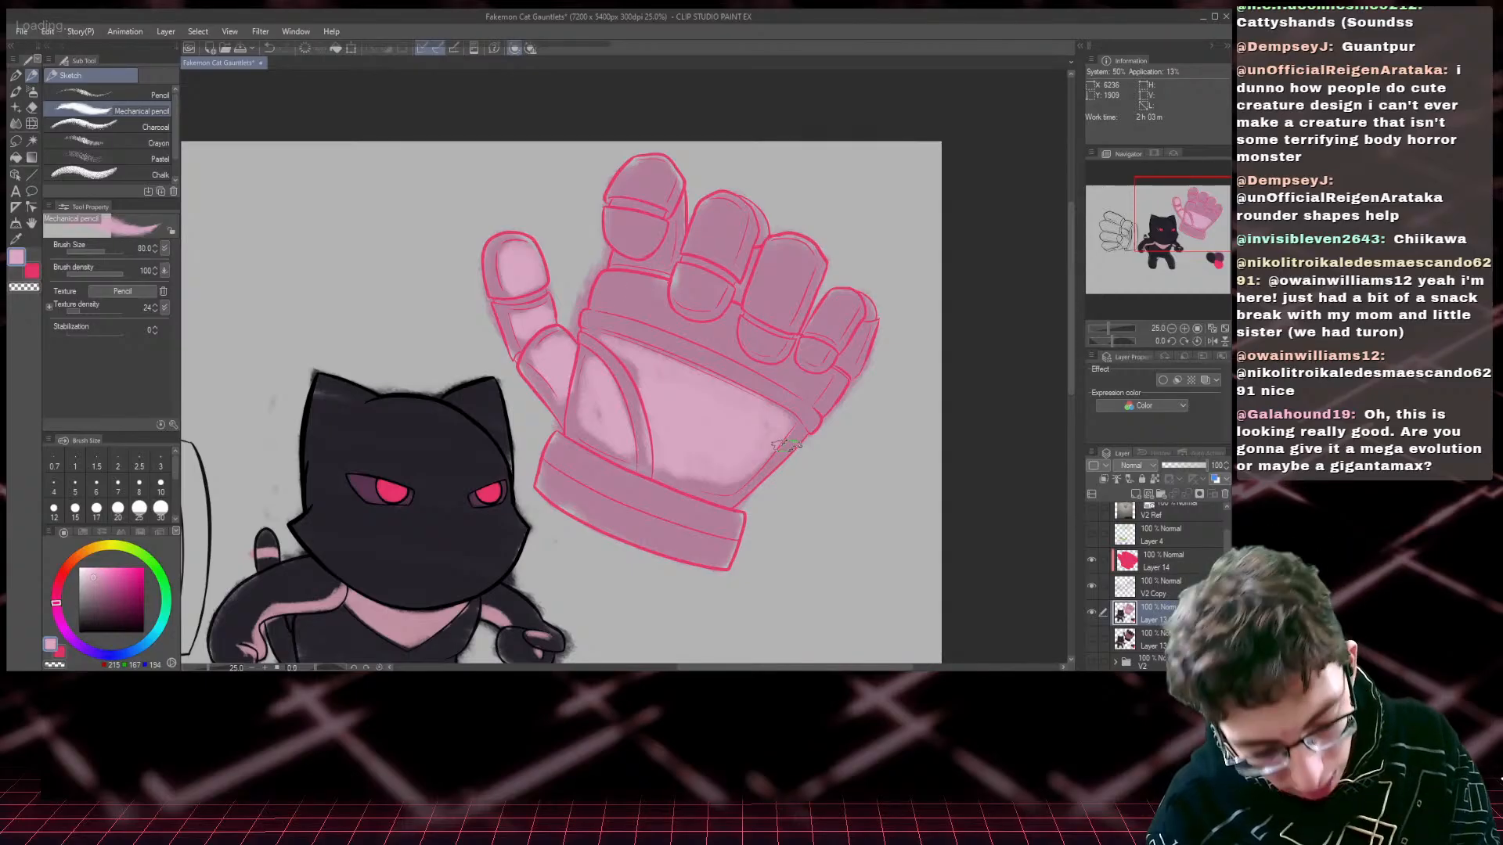
drag(648, 296, 643, 314)
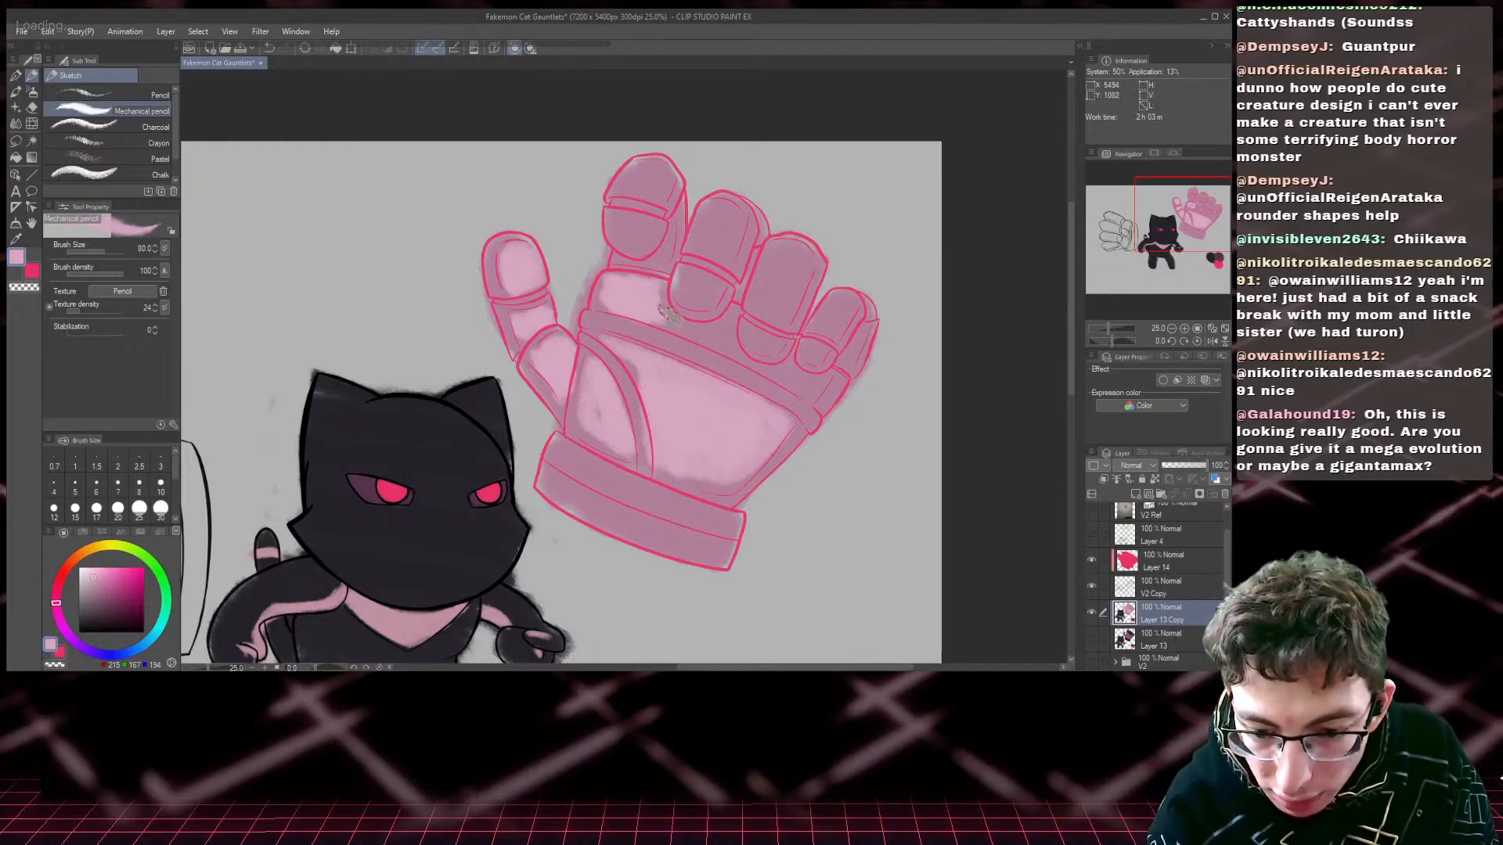
drag(671, 313, 688, 333)
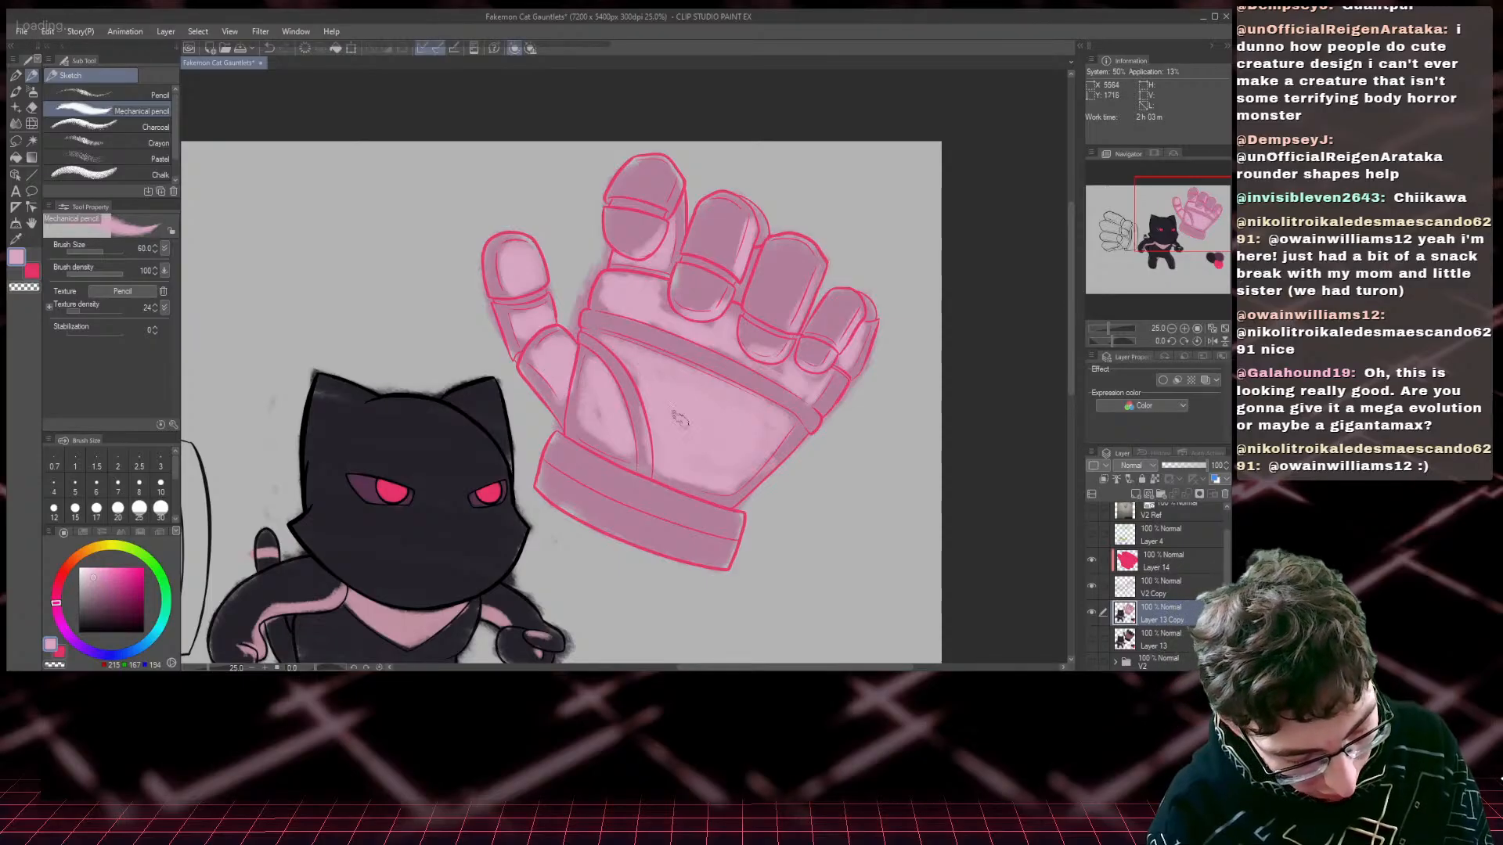
- Darken the color to a deep magenta purple and paint the gauntlet's wrist cuff, knuckle stripe and curved thumb stripe
key(bracketright)
key(bracketright)
drag(550, 453, 724, 527)
drag(102, 590, 109, 594)
key(bracketright)
mouse_move(552, 456)
mouse_down()
mouse_move(726, 522)
mouse_move(720, 555)
mouse_move(553, 497)
mouse_move(647, 520)
mouse_move(634, 422)
mouse_move(642, 444)
mouse_move(613, 365)
mouse_move(585, 342)
mouse_move(626, 330)
mouse_move(579, 320)
mouse_move(779, 398)
mouse_move(711, 360)
mouse_move(758, 384)
mouse_up()
- Reduce the brush to size 30 and paint the joint bands on the fingers and thumb in the same magenta purple
key(bracketleft)
key(bracketleft)
key(bracketleft)
key(bracketleft)
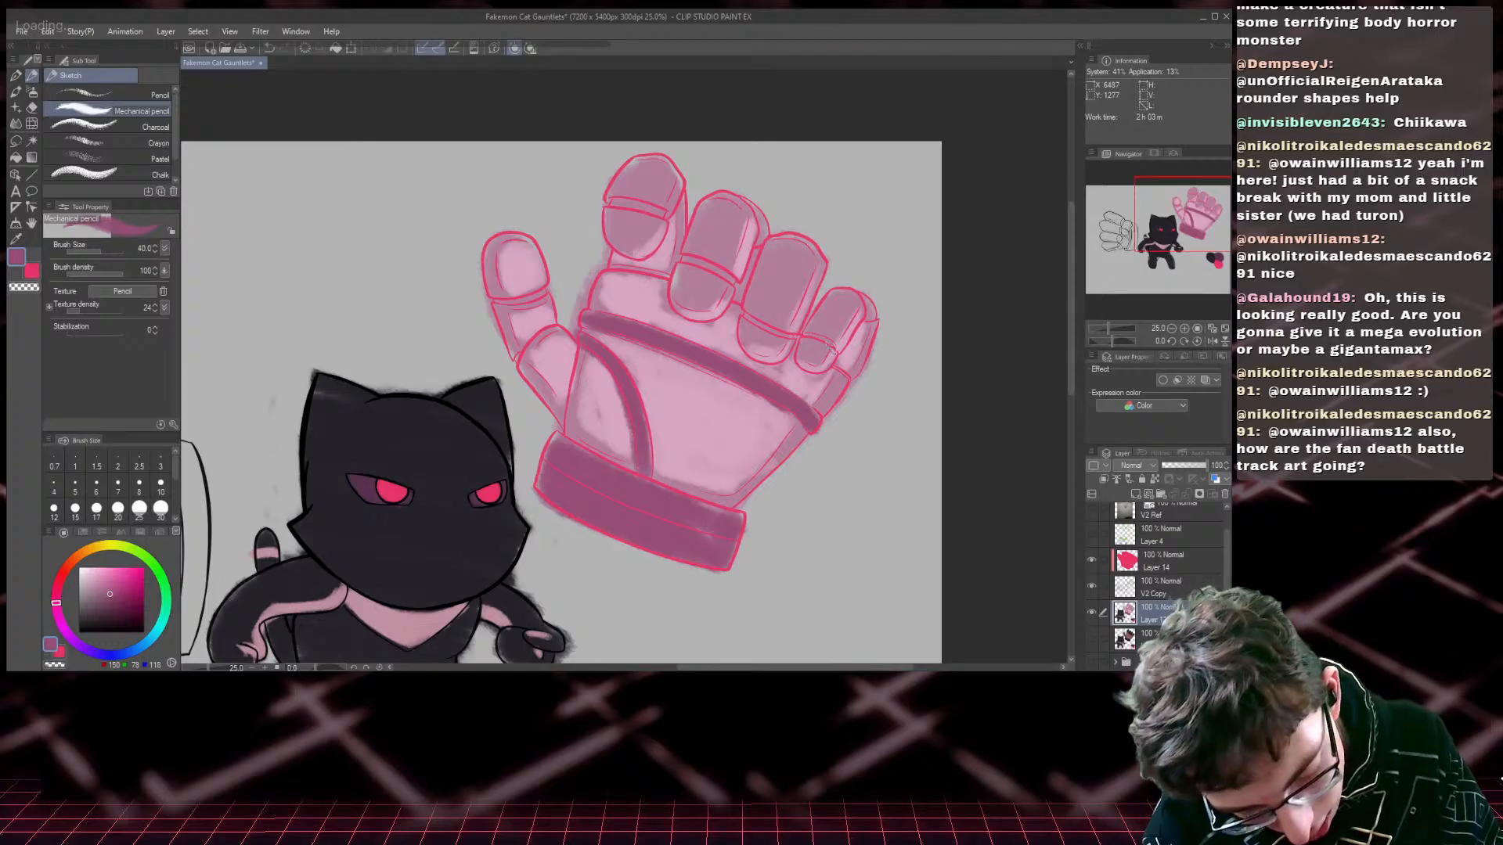
key(bracketleft)
key(bracketleft)
key(bracketleft)
key(bracketleft)
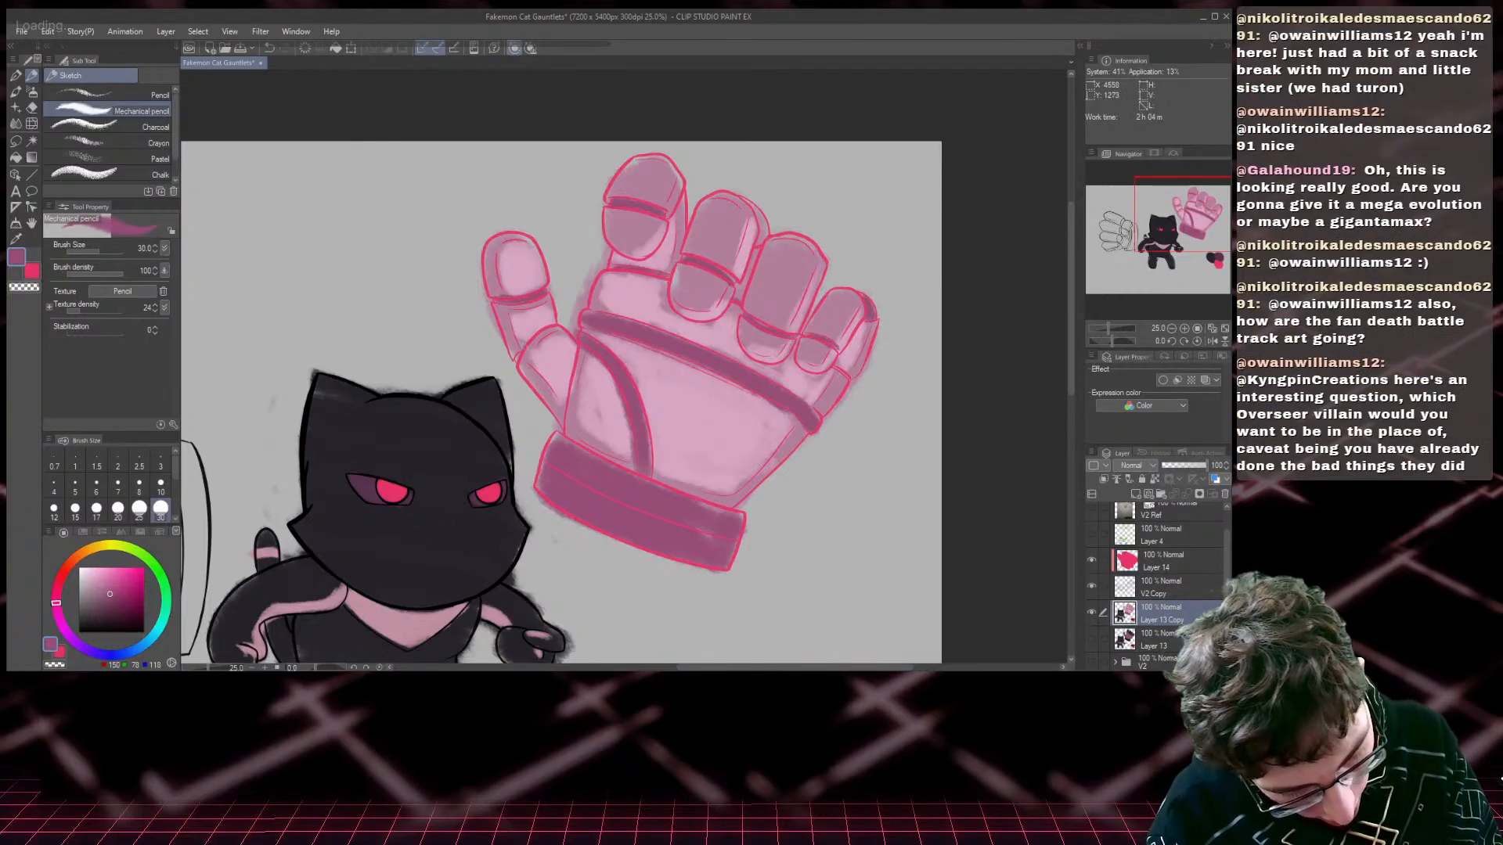
- Paint mauve and magenta purple swatches sampled from the gauntlet below the existing palette at brush size 170
key(ctrl+0)
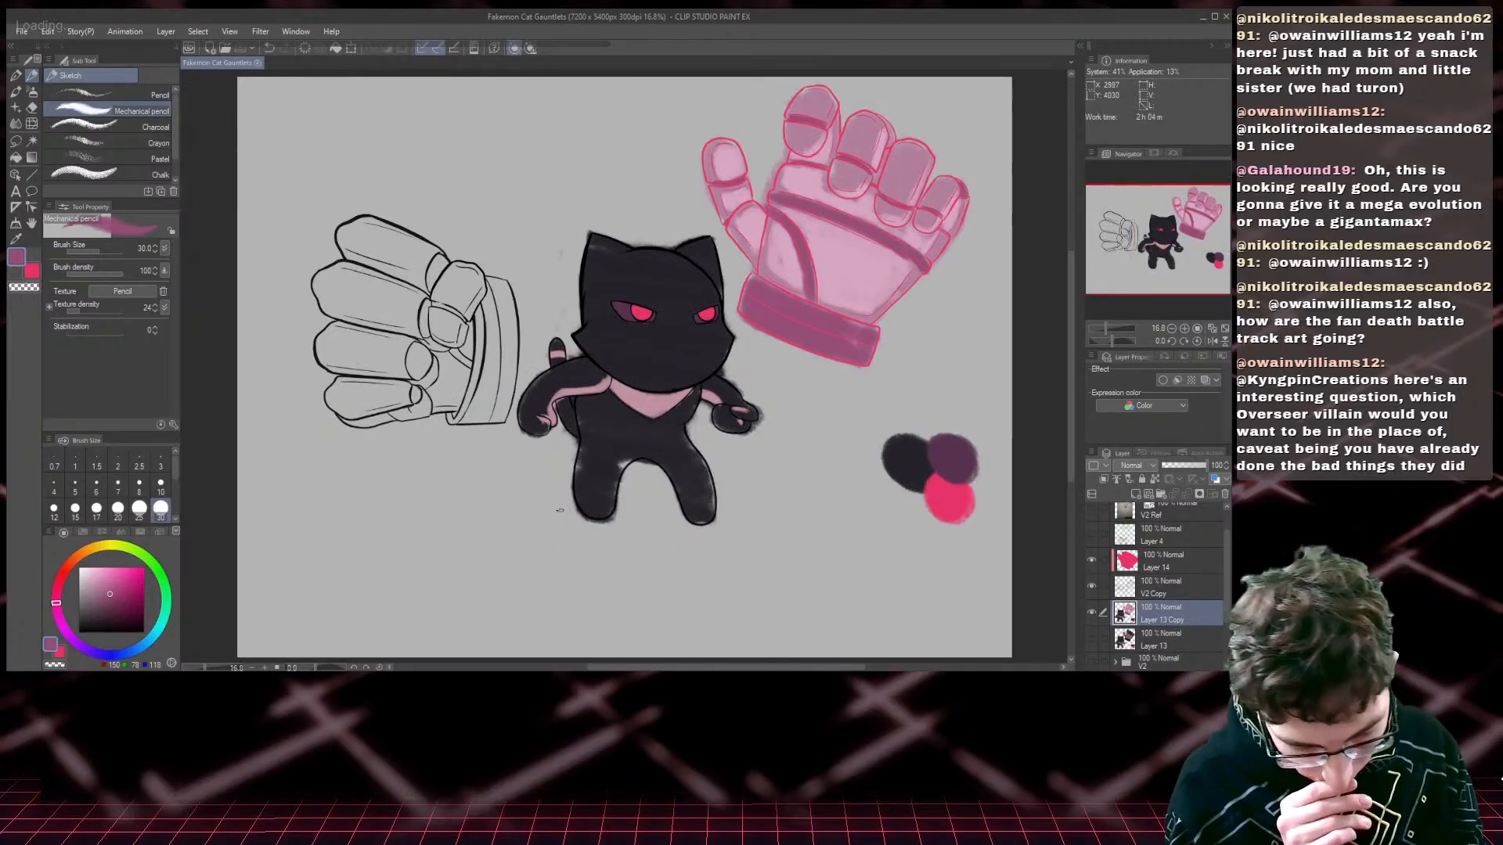
alt+click(744, 246)
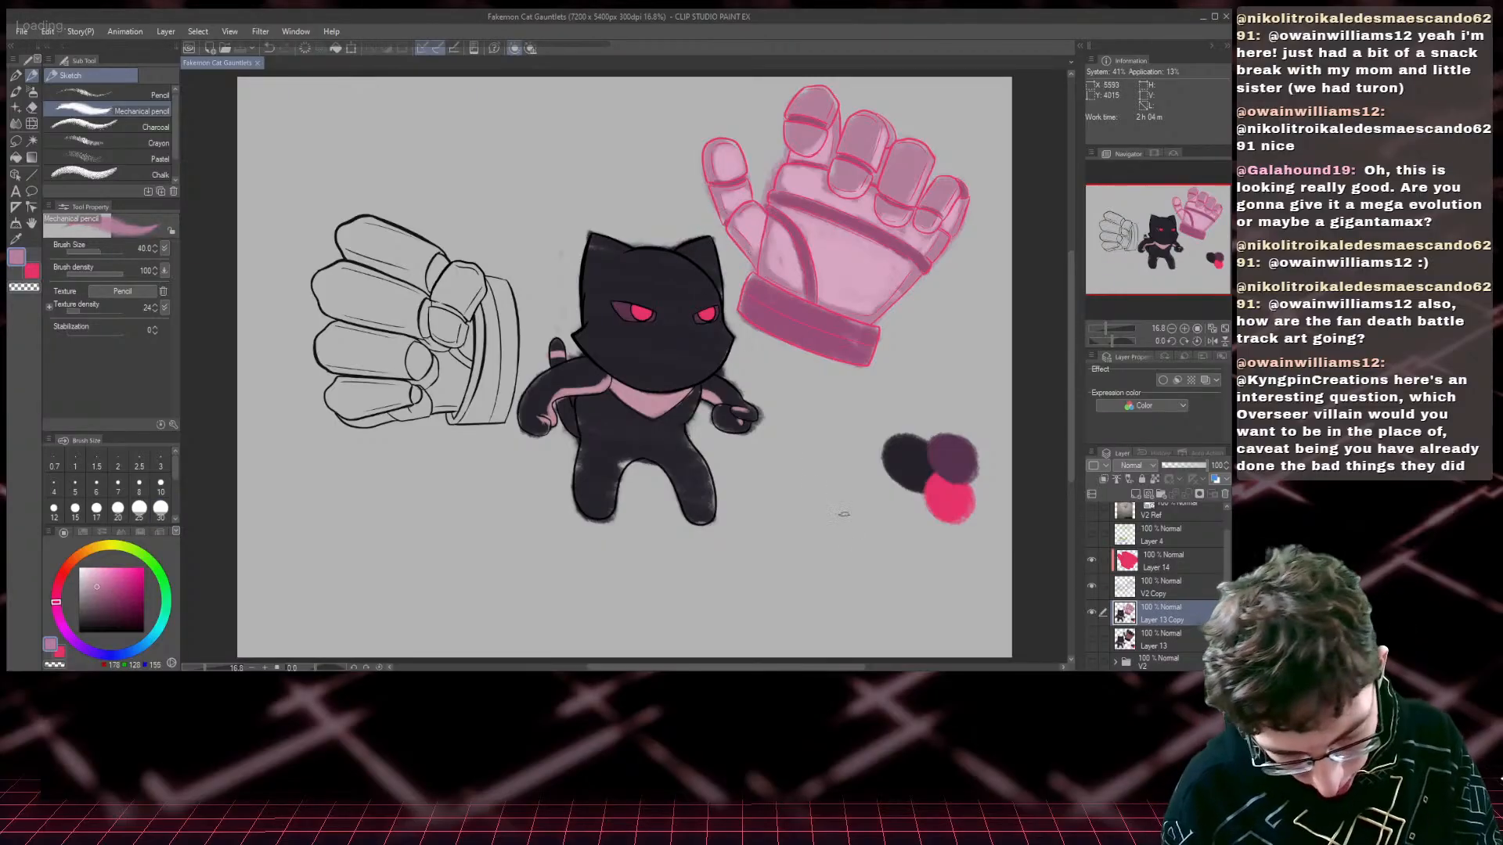
key(bracketright)
key(bracketright)
key(bracketright)
key(bracketright)
key(bracketright)
key(bracketright)
mouse_move(878, 587)
mouse_down()
mouse_move(879, 548)
mouse_move(817, 538)
mouse_move(874, 604)
mouse_move(845, 543)
mouse_move(831, 575)
mouse_move(861, 580)
mouse_move(843, 560)
mouse_move(895, 604)
mouse_move(815, 599)
mouse_move(823, 618)
mouse_move(884, 602)
mouse_up()
alt+click(810, 332)
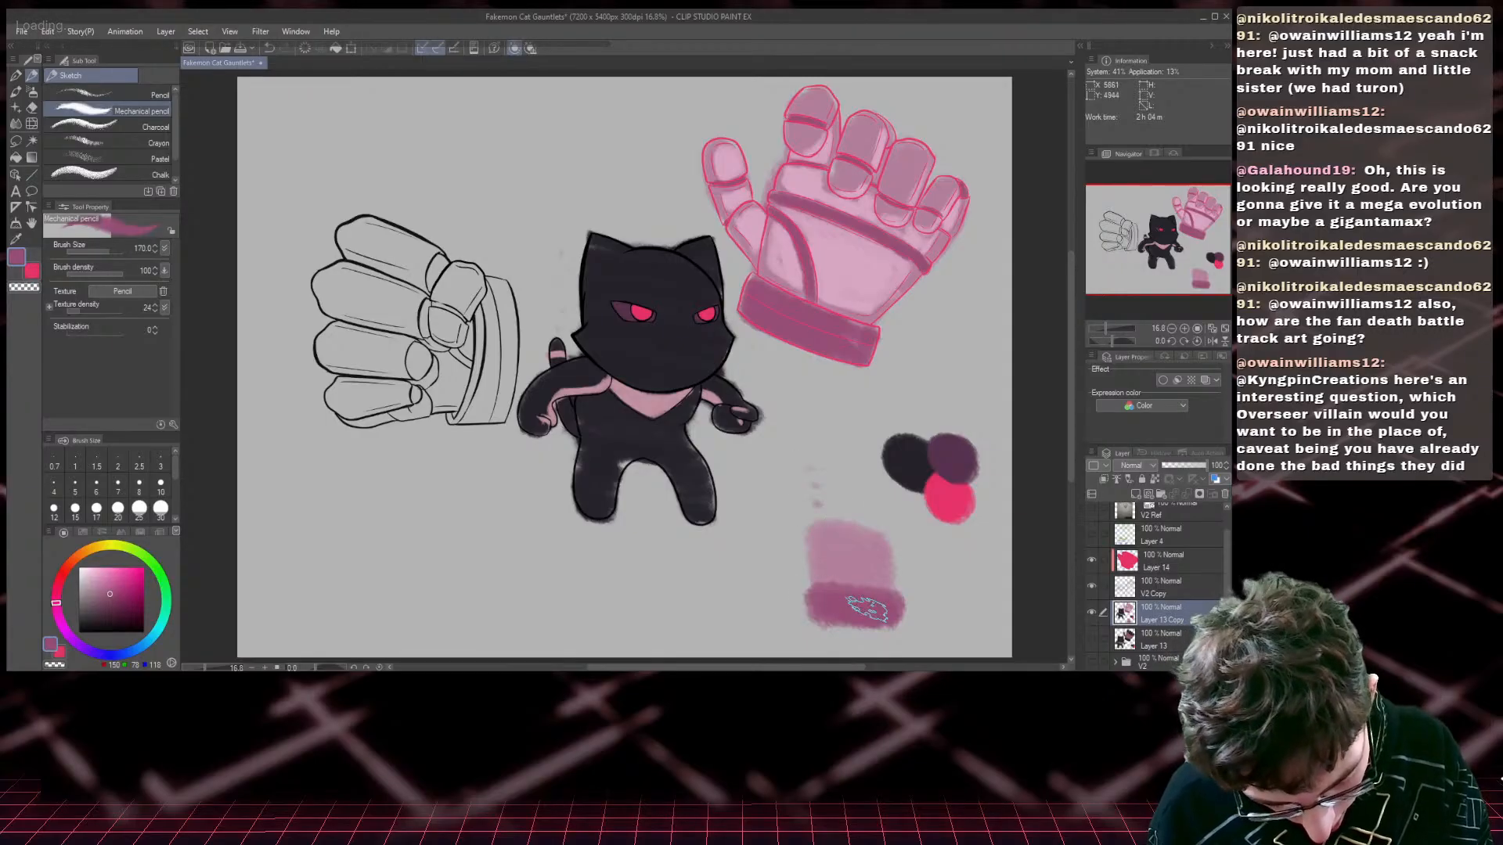
- Add the gauntlet's pale pink to the center of the mauve swatch and widen the mauve around it
alt+click(851, 562)
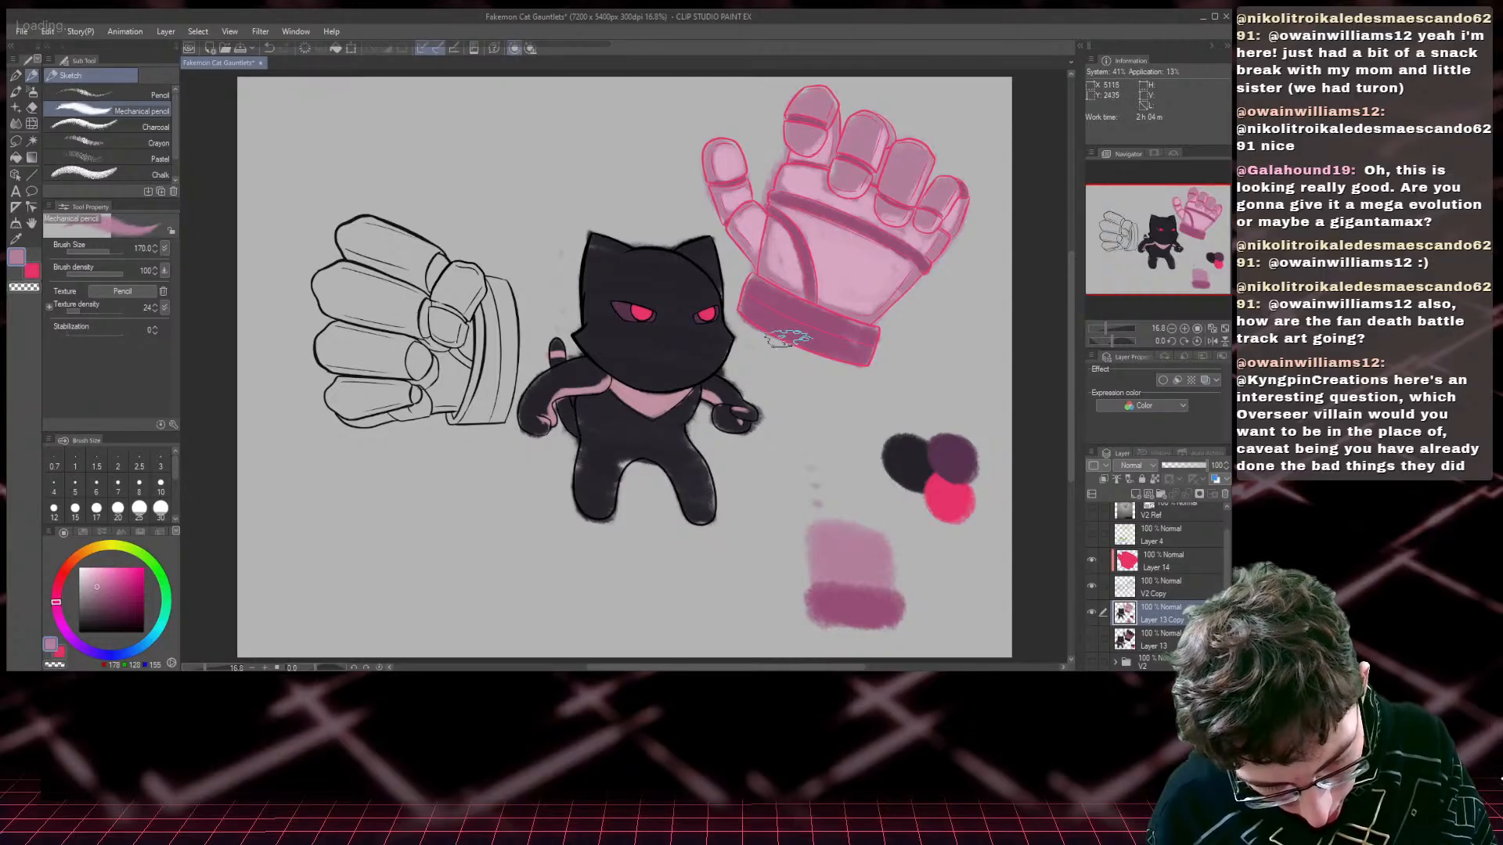
alt+click(866, 270)
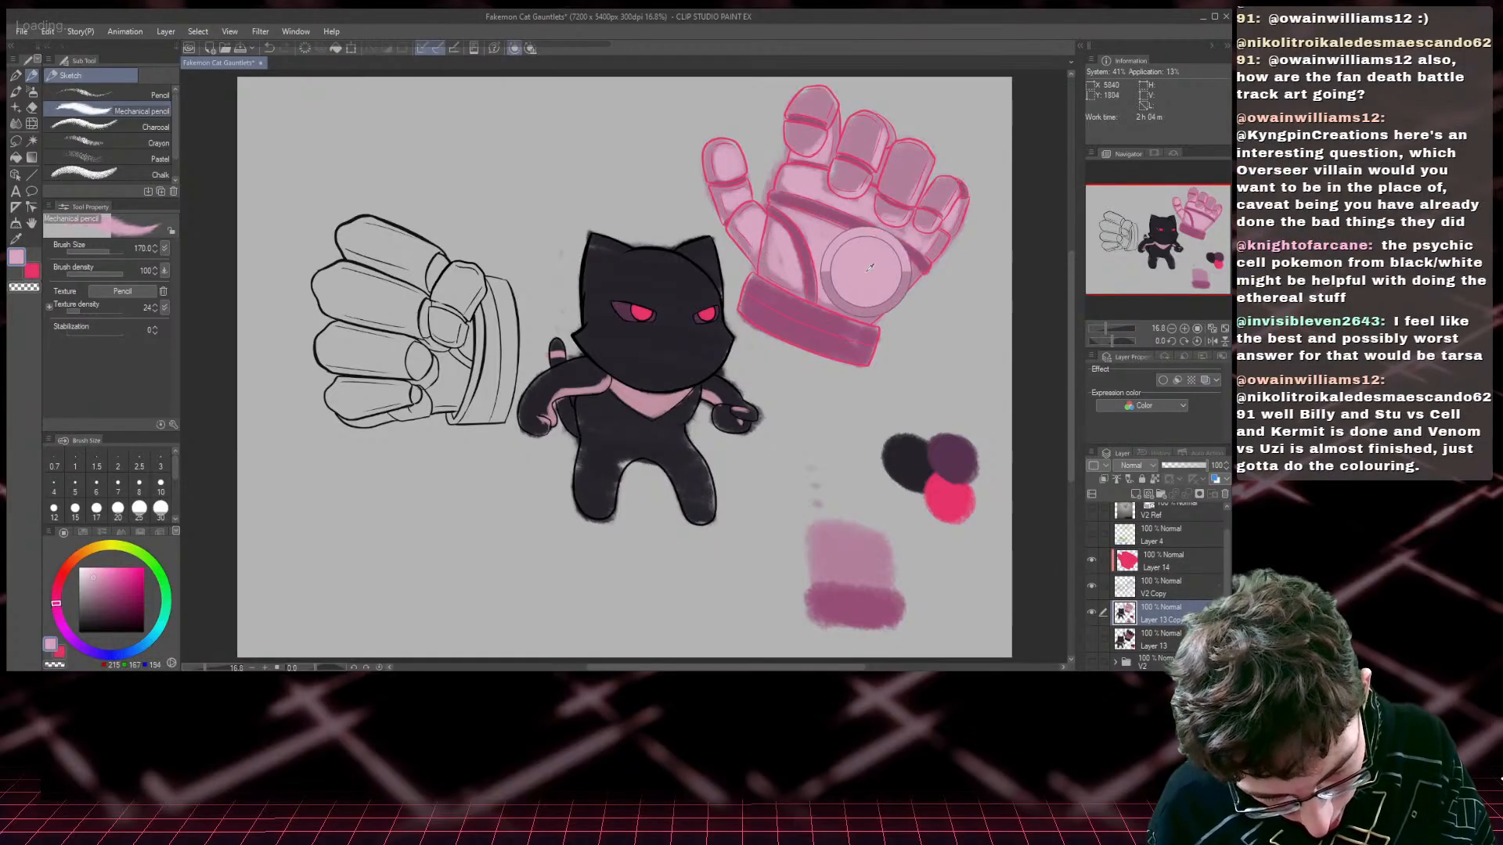
mouse_move(832, 560)
mouse_down()
mouse_move(859, 557)
mouse_move(795, 579)
mouse_move(790, 540)
mouse_move(831, 518)
mouse_move(892, 548)
mouse_move(900, 591)
mouse_up()
alt+click(765, 271)
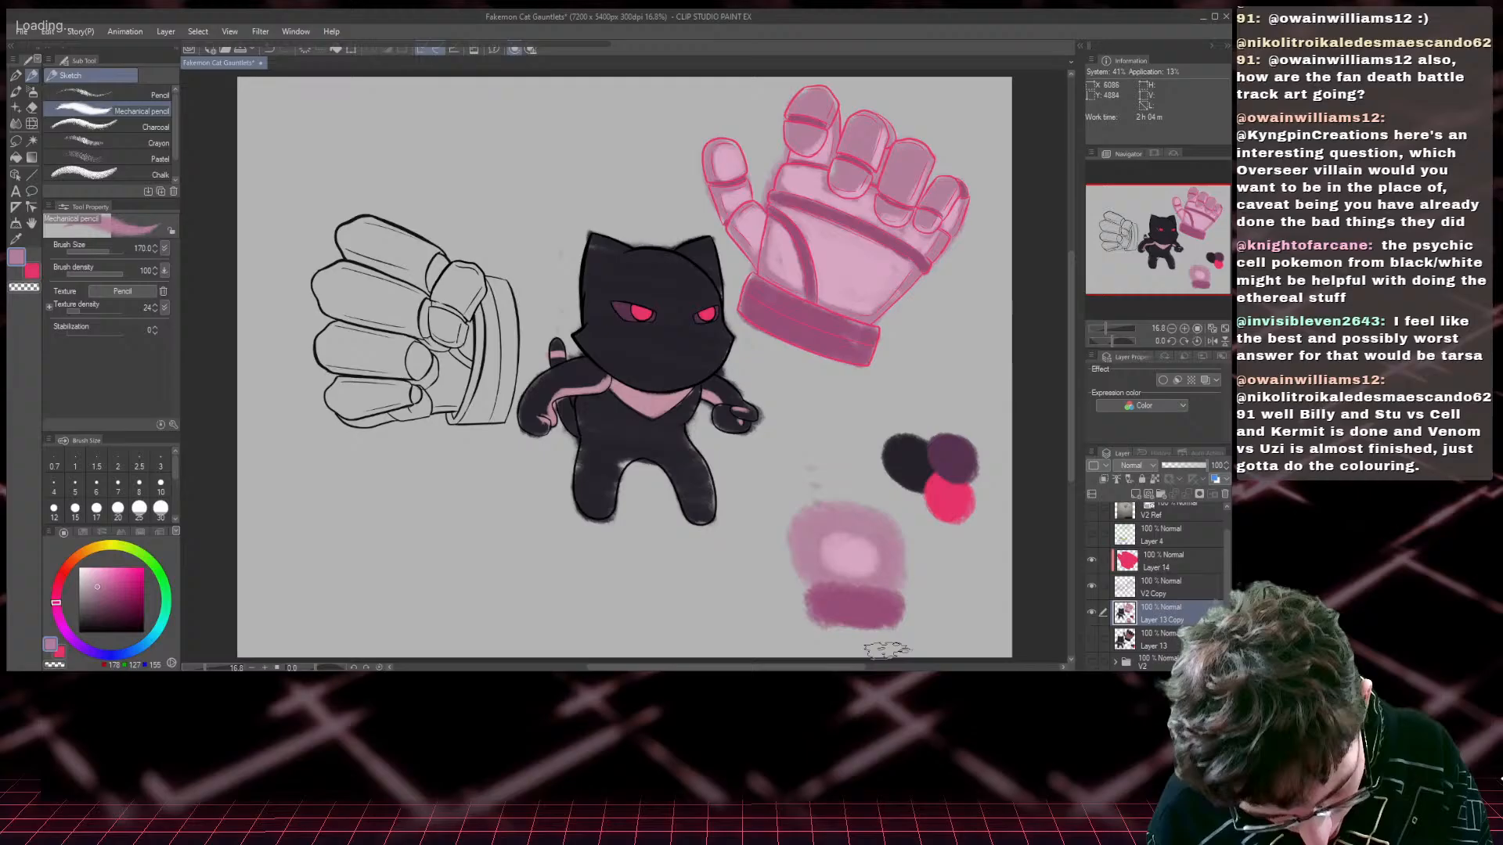
- On Layer 14, recolor the closed gauntlet's outlines with the sampled palette pink using the G-pen at size 1500
alt+click(951, 501)
ctrl+shift+click(951, 501)
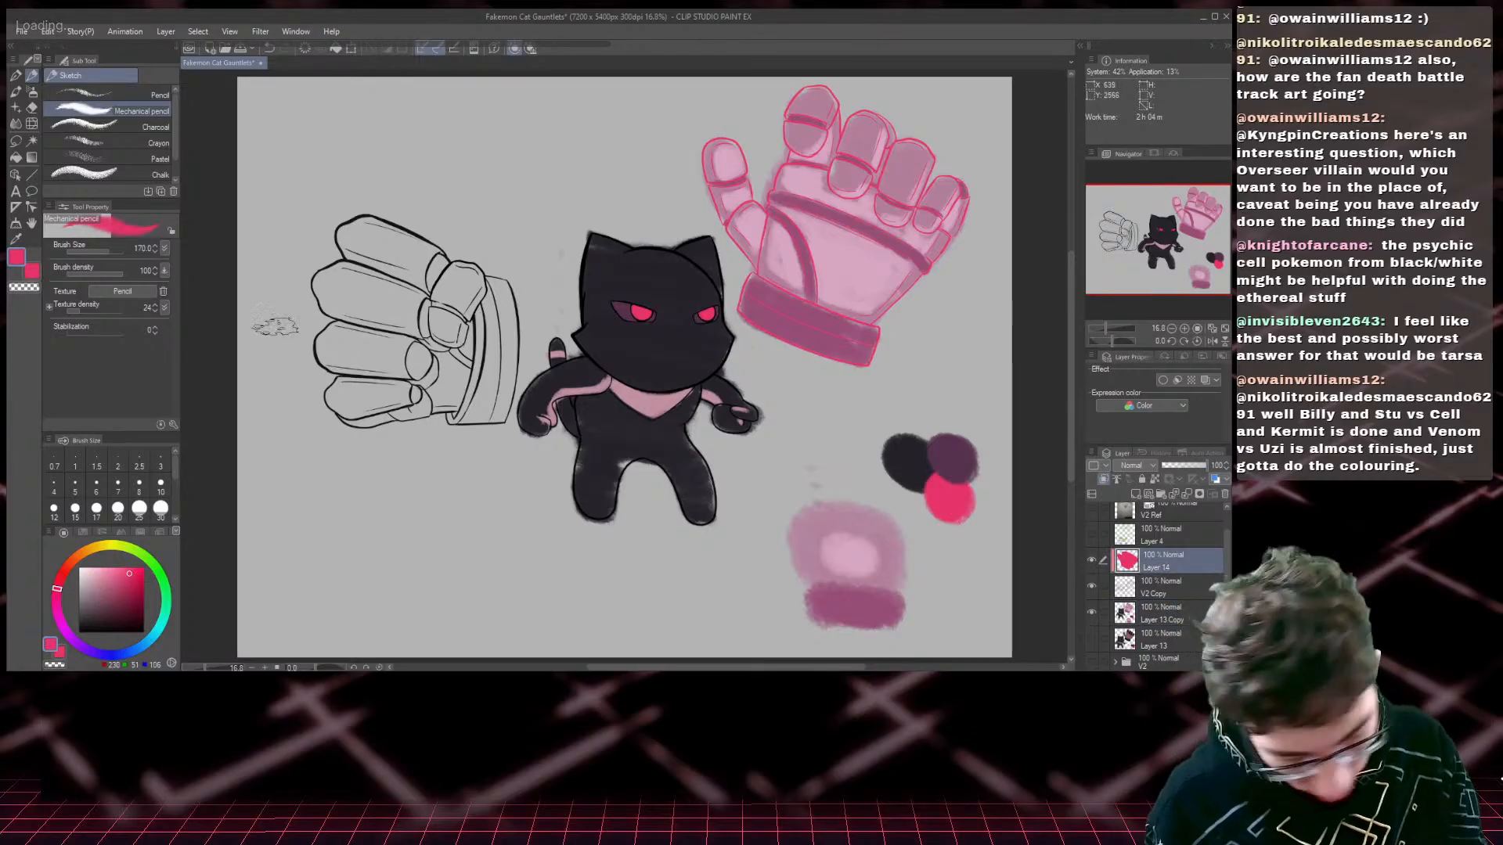
click(17, 76)
mouse_move(394, 260)
mouse_down()
mouse_move(325, 239)
mouse_move(425, 252)
mouse_move(477, 313)
mouse_move(422, 344)
mouse_move(415, 391)
mouse_move(425, 382)
mouse_move(368, 345)
mouse_move(313, 383)
mouse_move(329, 392)
mouse_up()
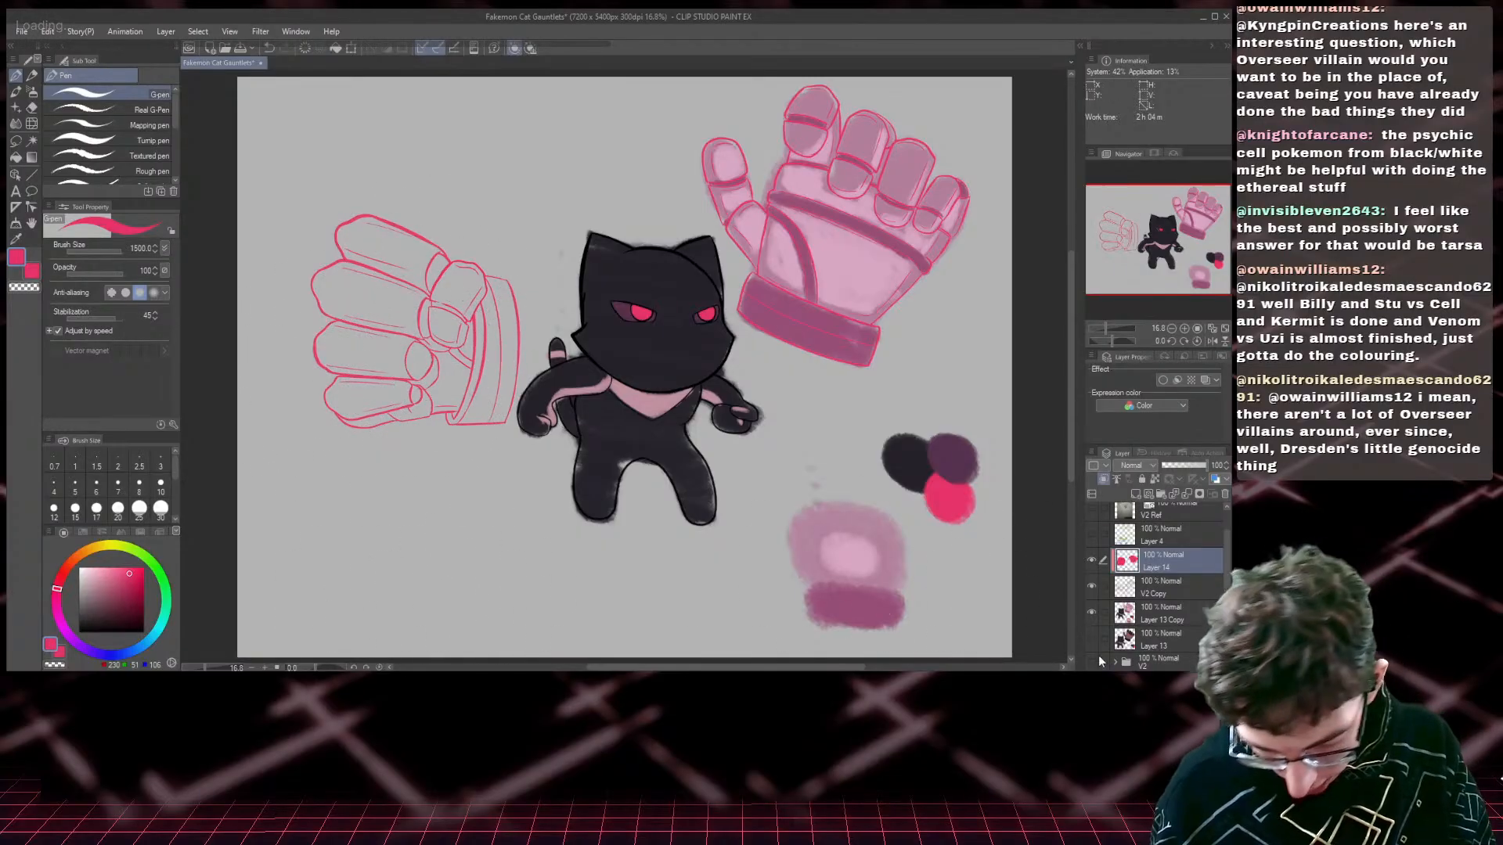
- Paint the upper two fingers, thumb and cuff of the closed gauntlet in the palette's mauve with the Mechanical pencil on Layer 13 Copy
alt+click(855, 556)
mouse_move(855, 555)
mouse_down()
mouse_move(814, 557)
mouse_move(828, 560)
mouse_up()
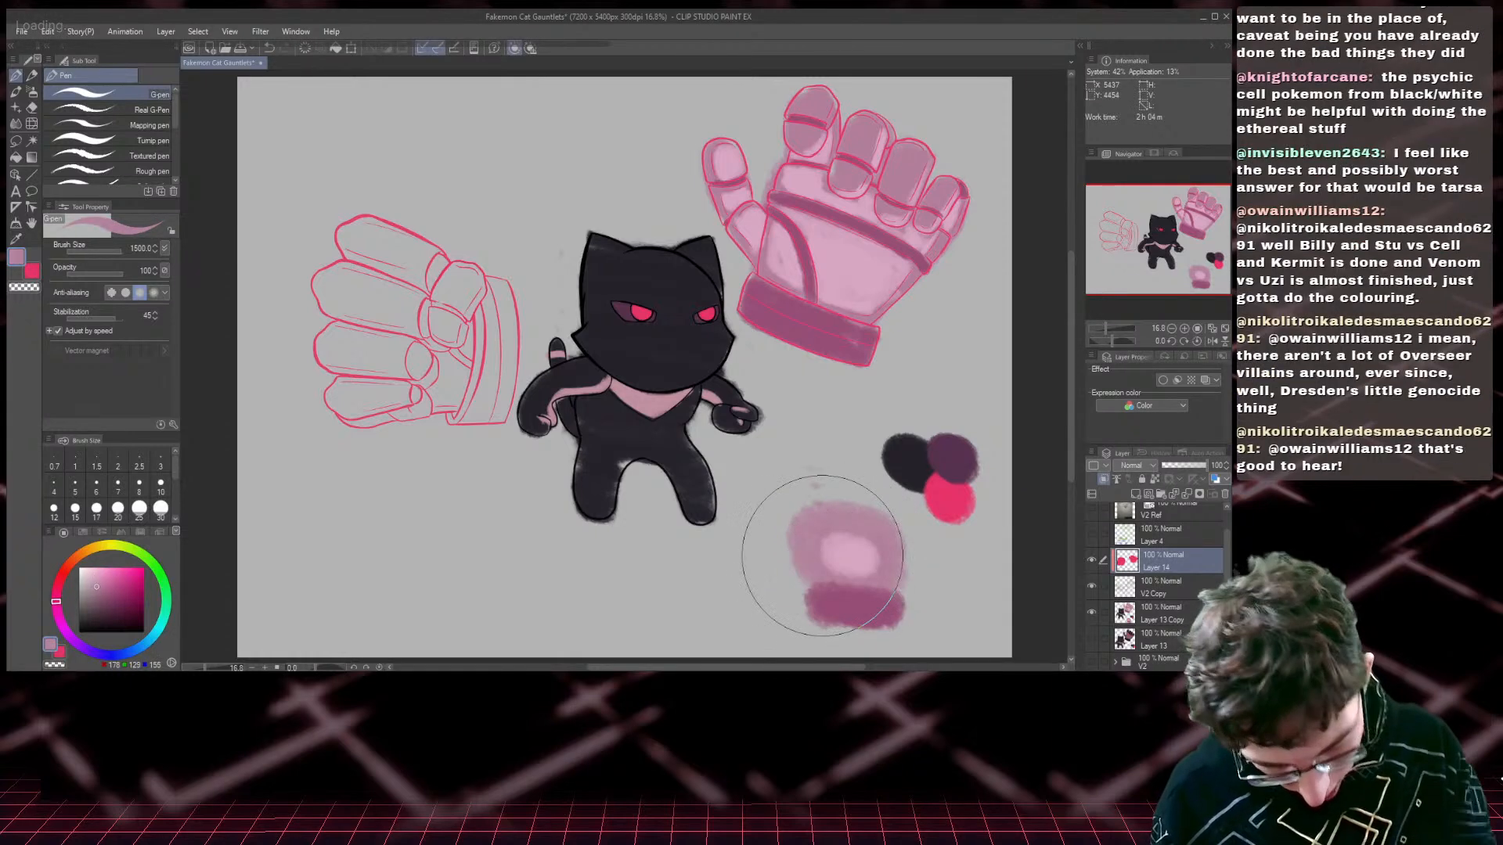
scroll(828, 556, up, 4)
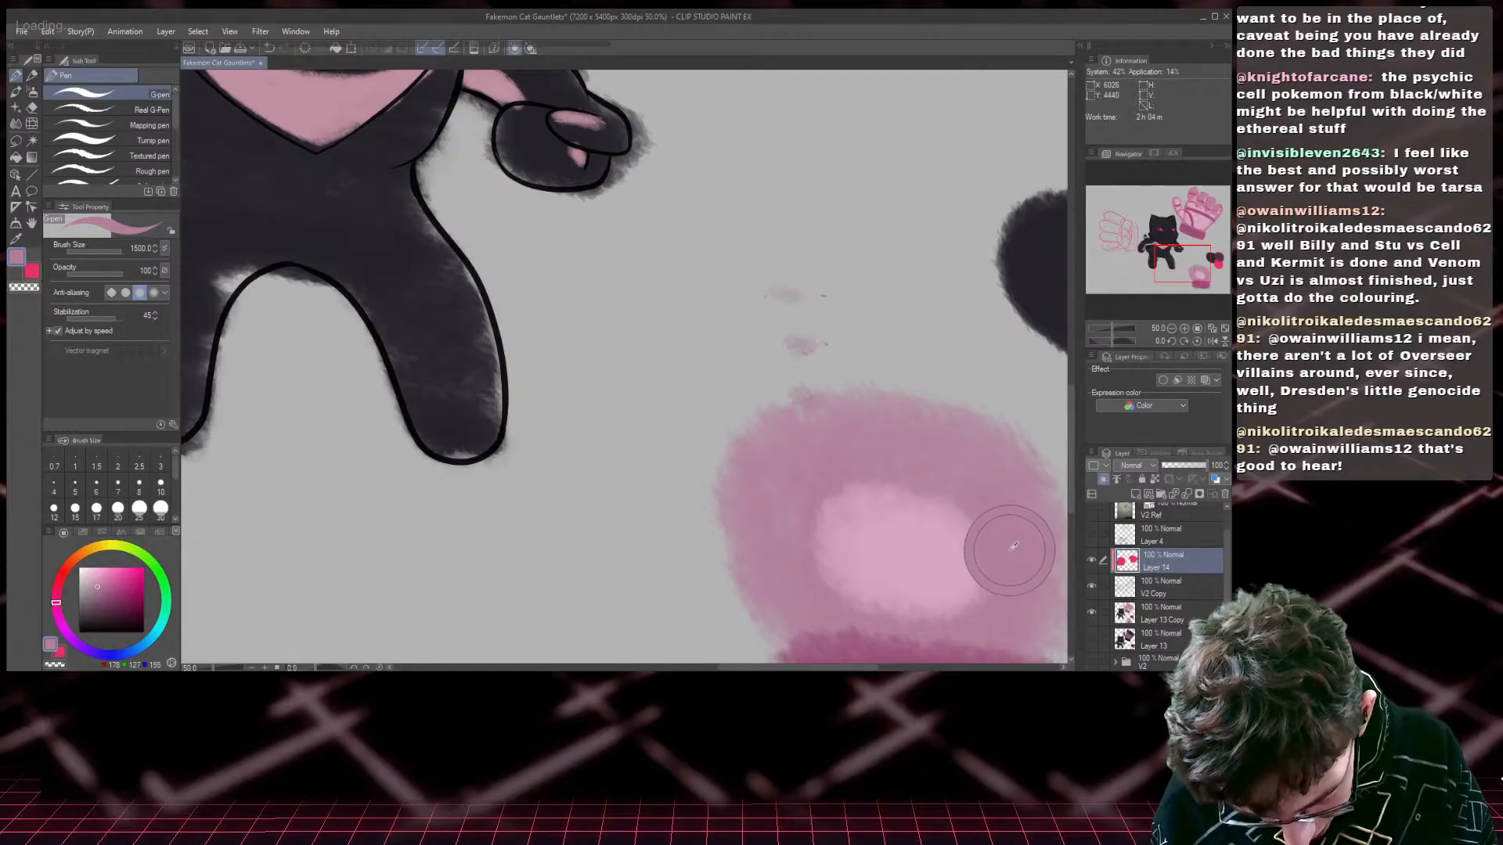
drag(1198, 268, 1124, 223)
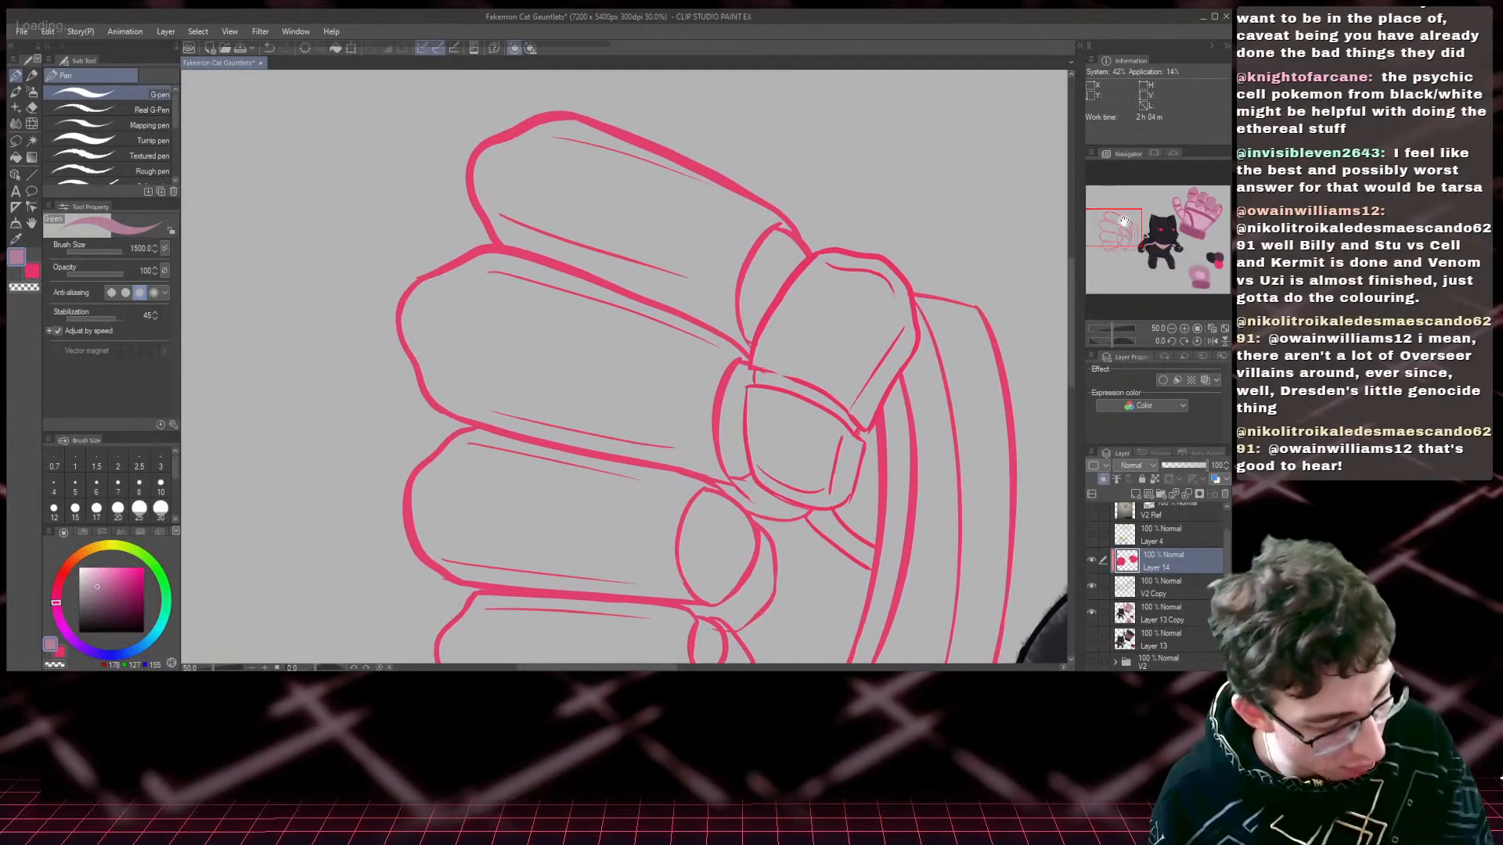
click(32, 78)
scroll(626, 366, down, 1)
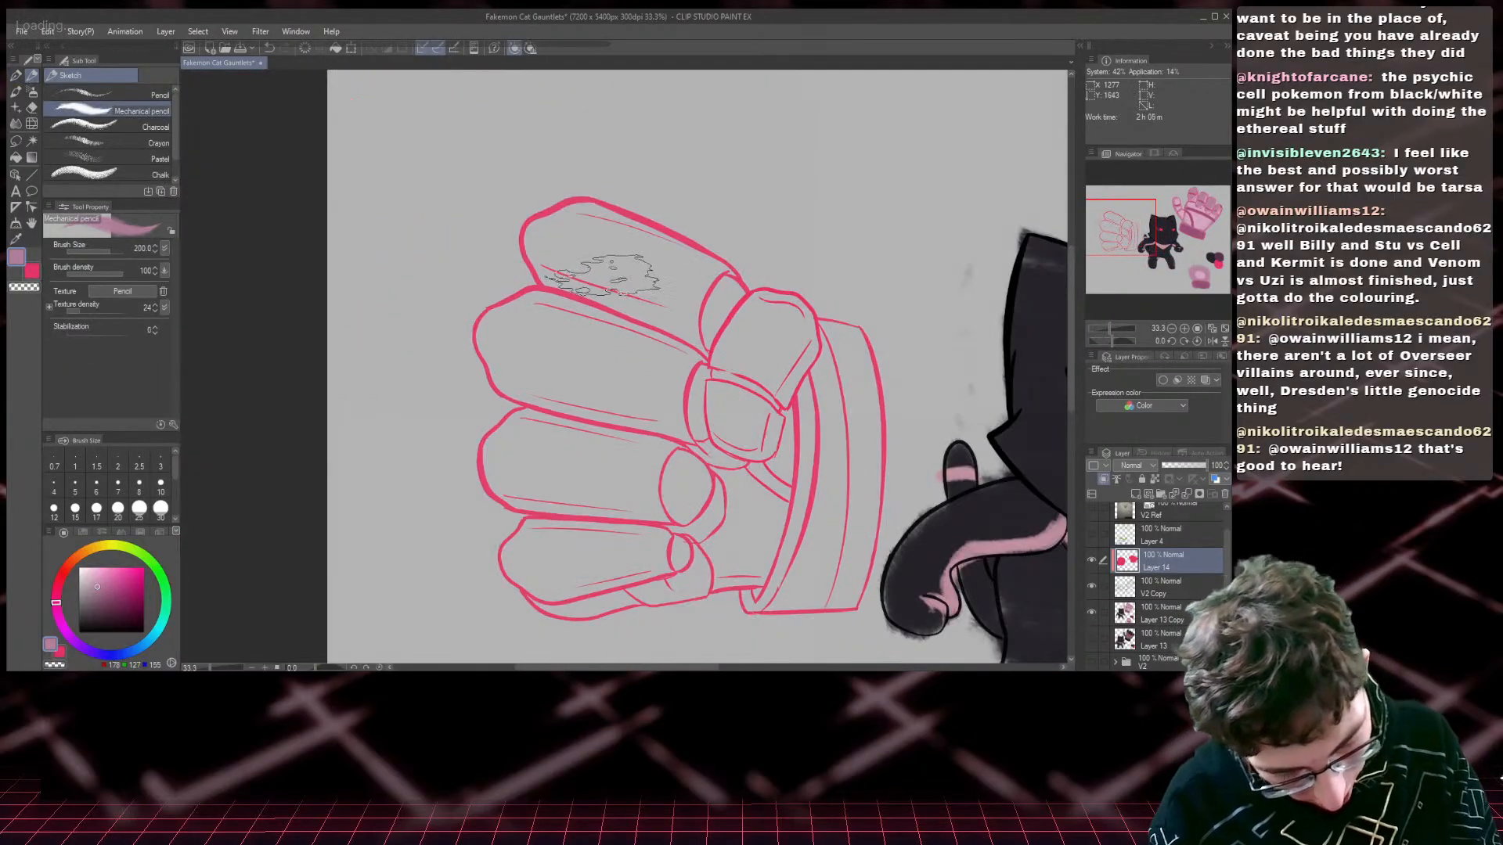
drag(706, 360, 618, 296)
key(ctrl+z)
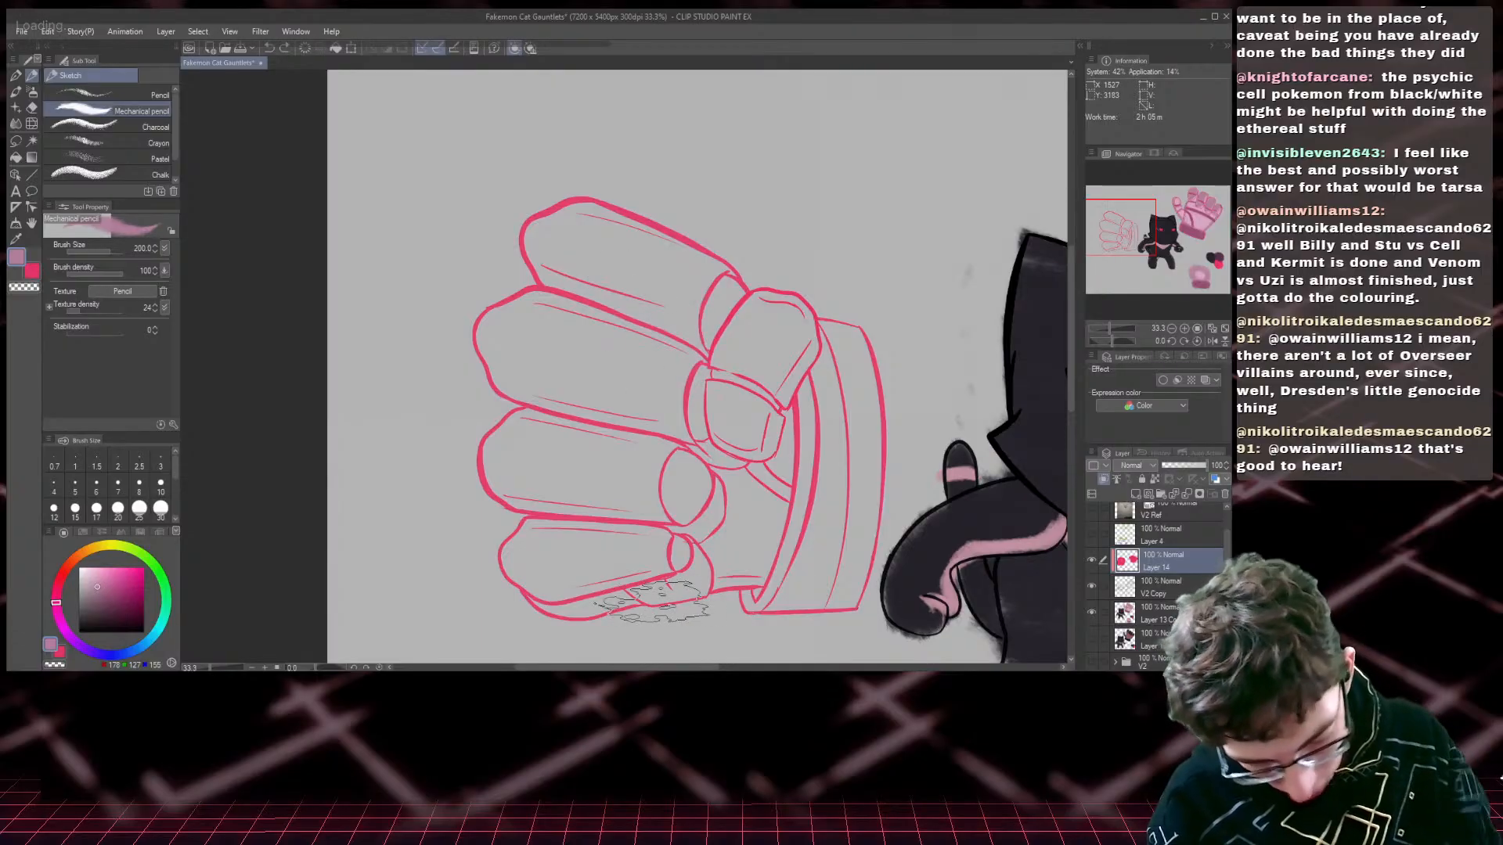
click(1150, 612)
mouse_move(705, 368)
mouse_down()
mouse_move(649, 282)
mouse_move(704, 313)
mouse_move(689, 258)
mouse_move(571, 251)
mouse_move(603, 407)
mouse_move(509, 352)
mouse_move(657, 430)
mouse_move(760, 462)
mouse_move(806, 392)
mouse_move(778, 325)
mouse_move(836, 379)
mouse_move(847, 364)
mouse_move(861, 508)
mouse_move(821, 618)
mouse_move(791, 438)
mouse_move(755, 579)
mouse_move(849, 567)
mouse_move(865, 533)
mouse_up()
key(bracketleft)
key(bracketleft)
key(bracketleft)
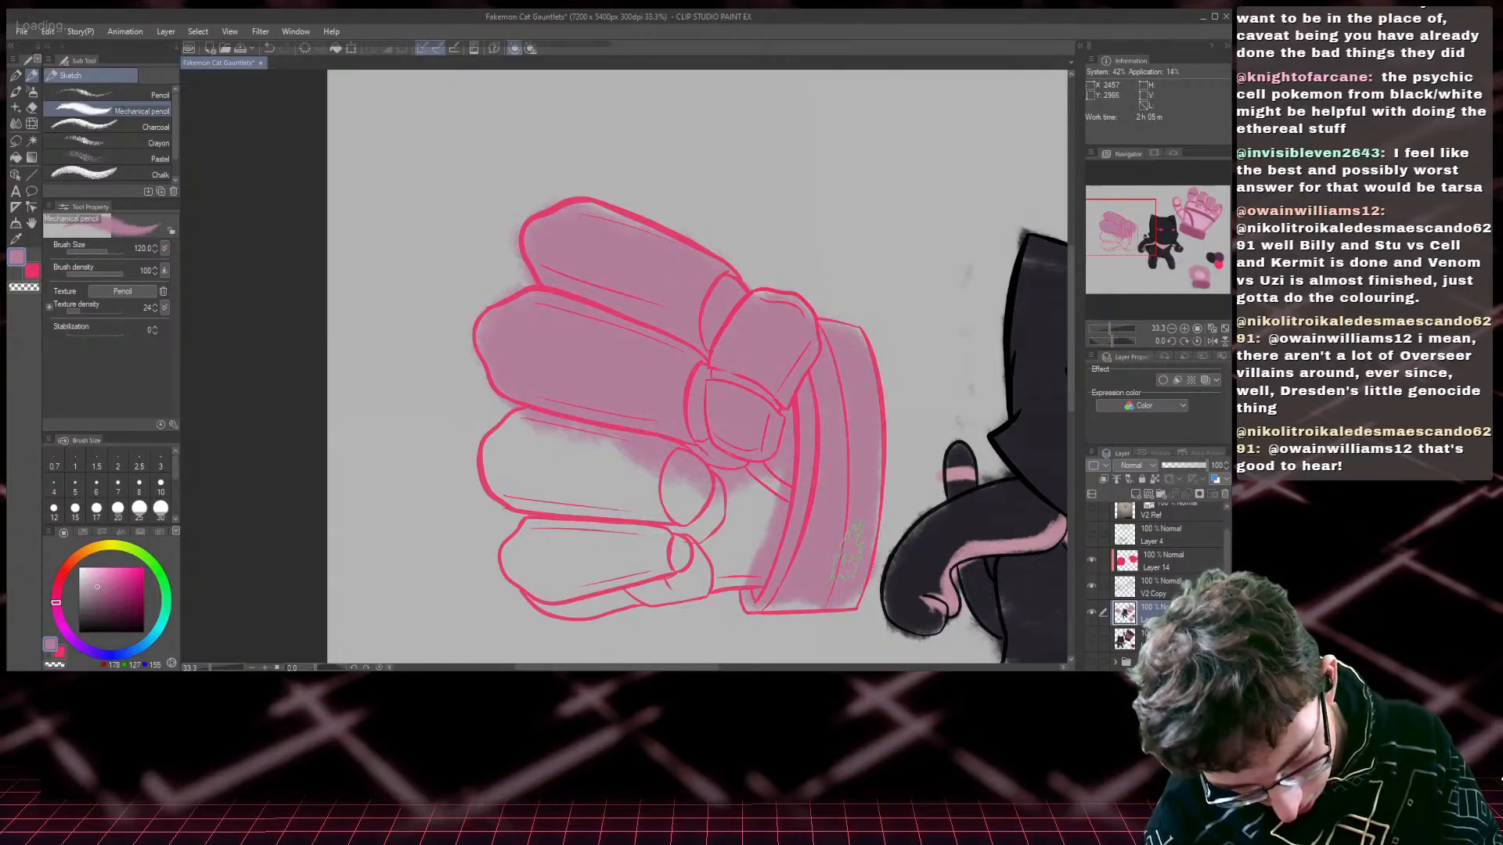
- Fill the closed gauntlet's lower two fingers and palm with mauve at brush size 200, then finish the cuff's lower edge at size 170
key(bracketright)
key(bracketright)
mouse_move(532, 458)
mouse_down()
mouse_move(645, 482)
mouse_move(603, 465)
mouse_move(681, 501)
mouse_move(744, 485)
mouse_move(700, 551)
mouse_move(720, 556)
mouse_move(559, 591)
mouse_move(634, 559)
mouse_move(591, 548)
mouse_move(554, 599)
mouse_up()
key(bracketleft)
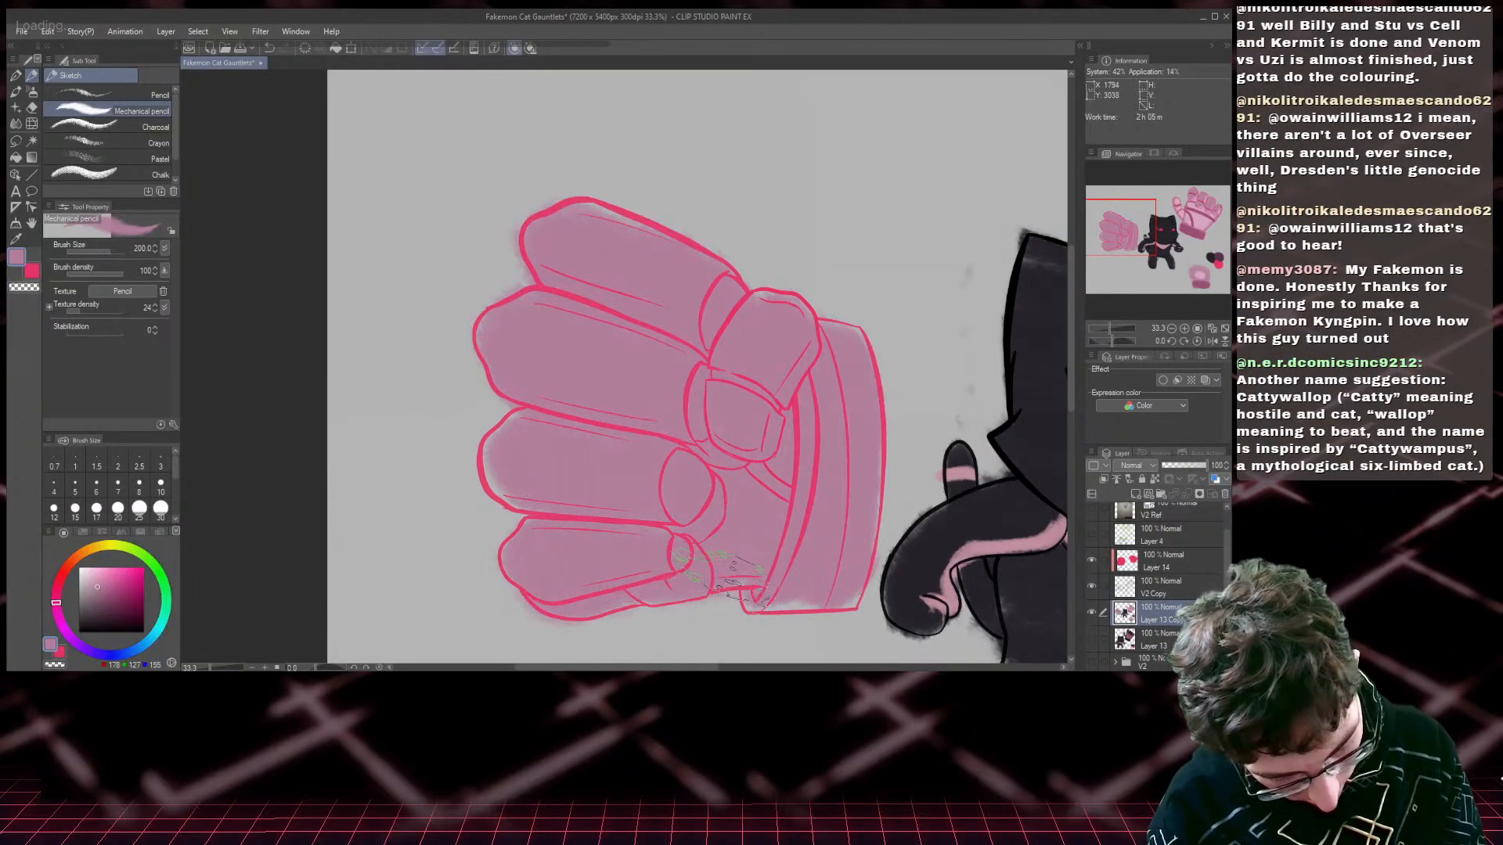
mouse_move(755, 596)
mouse_down()
mouse_move(834, 611)
mouse_move(861, 598)
mouse_up()
scroll(765, 493, down, 3)
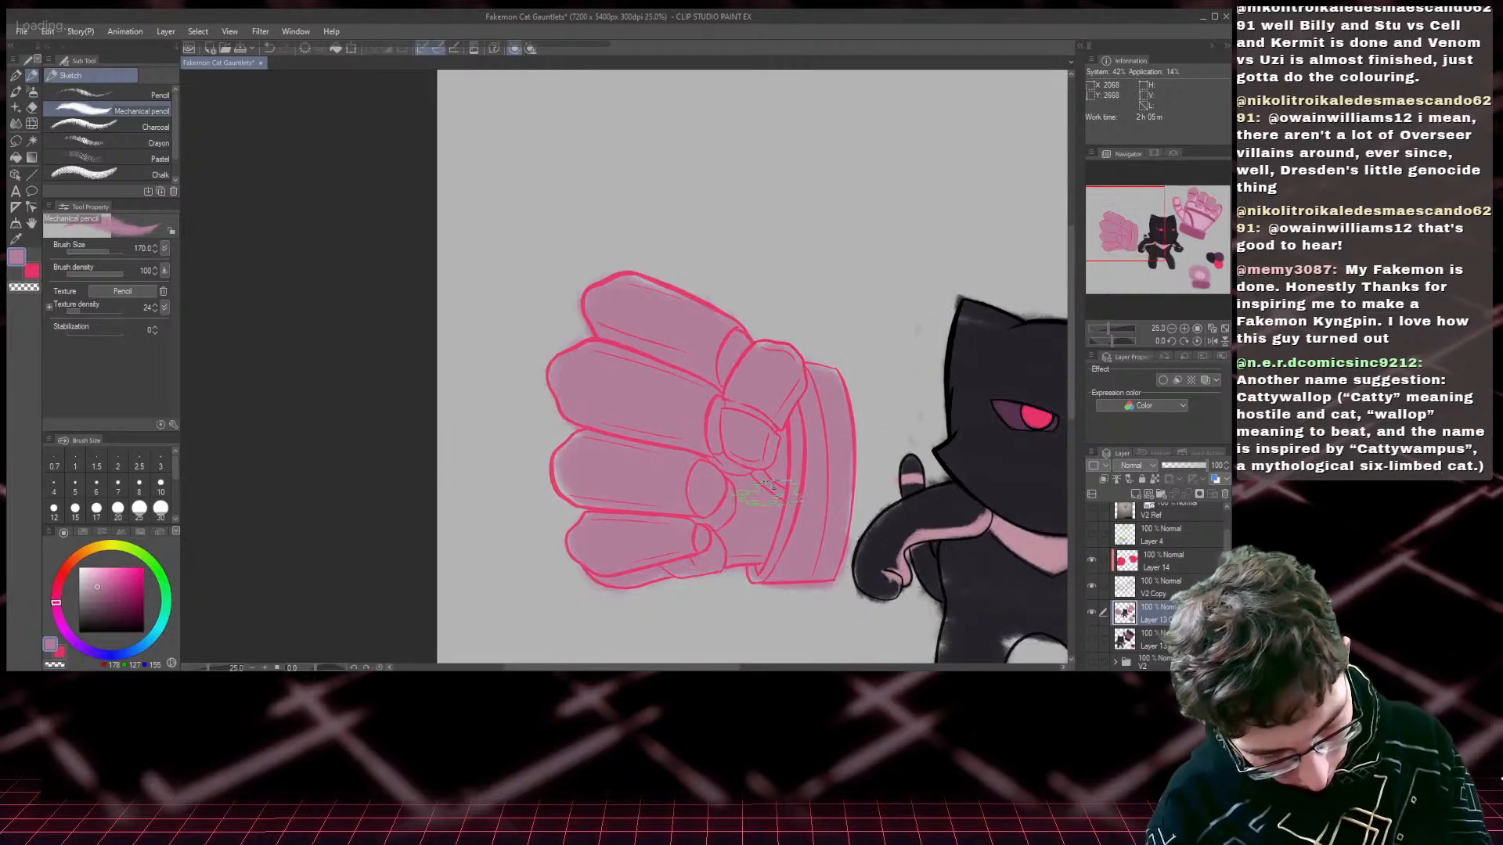
drag(1177, 259, 1202, 275)
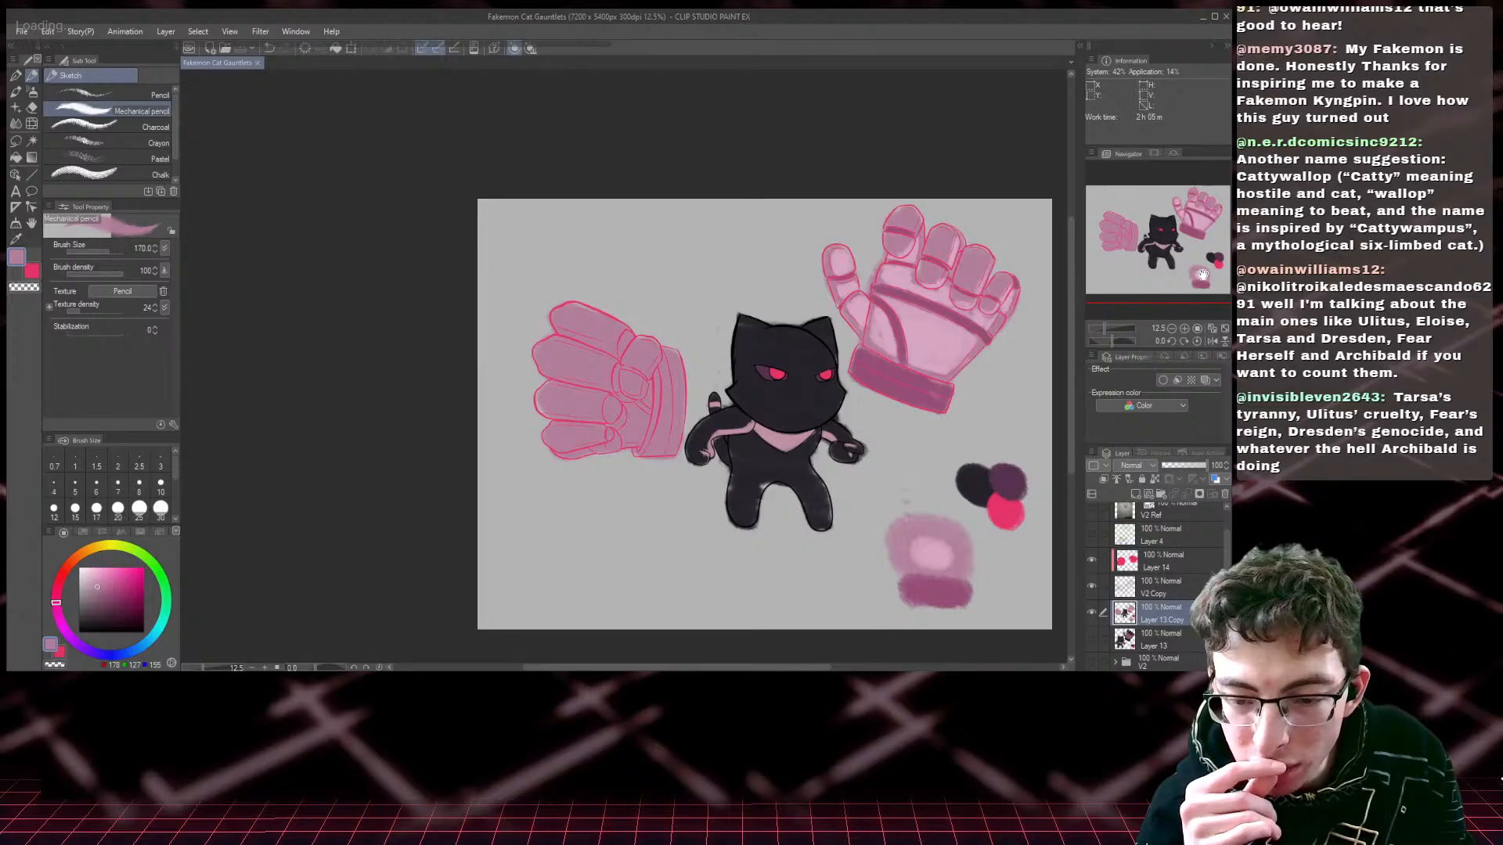
drag(1150, 268, 1174, 306)
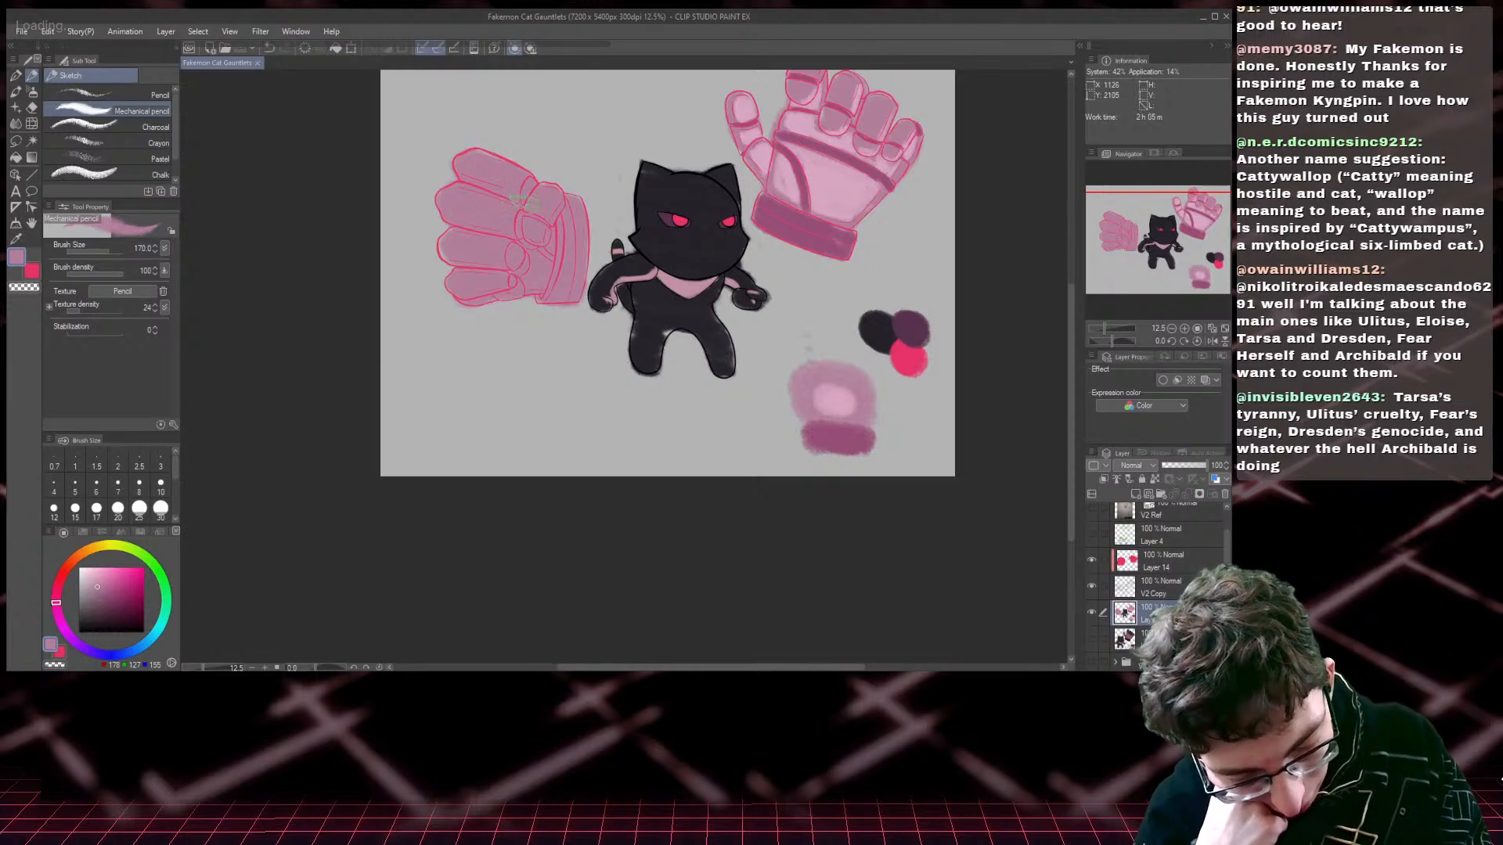
drag(1156, 266, 1145, 251)
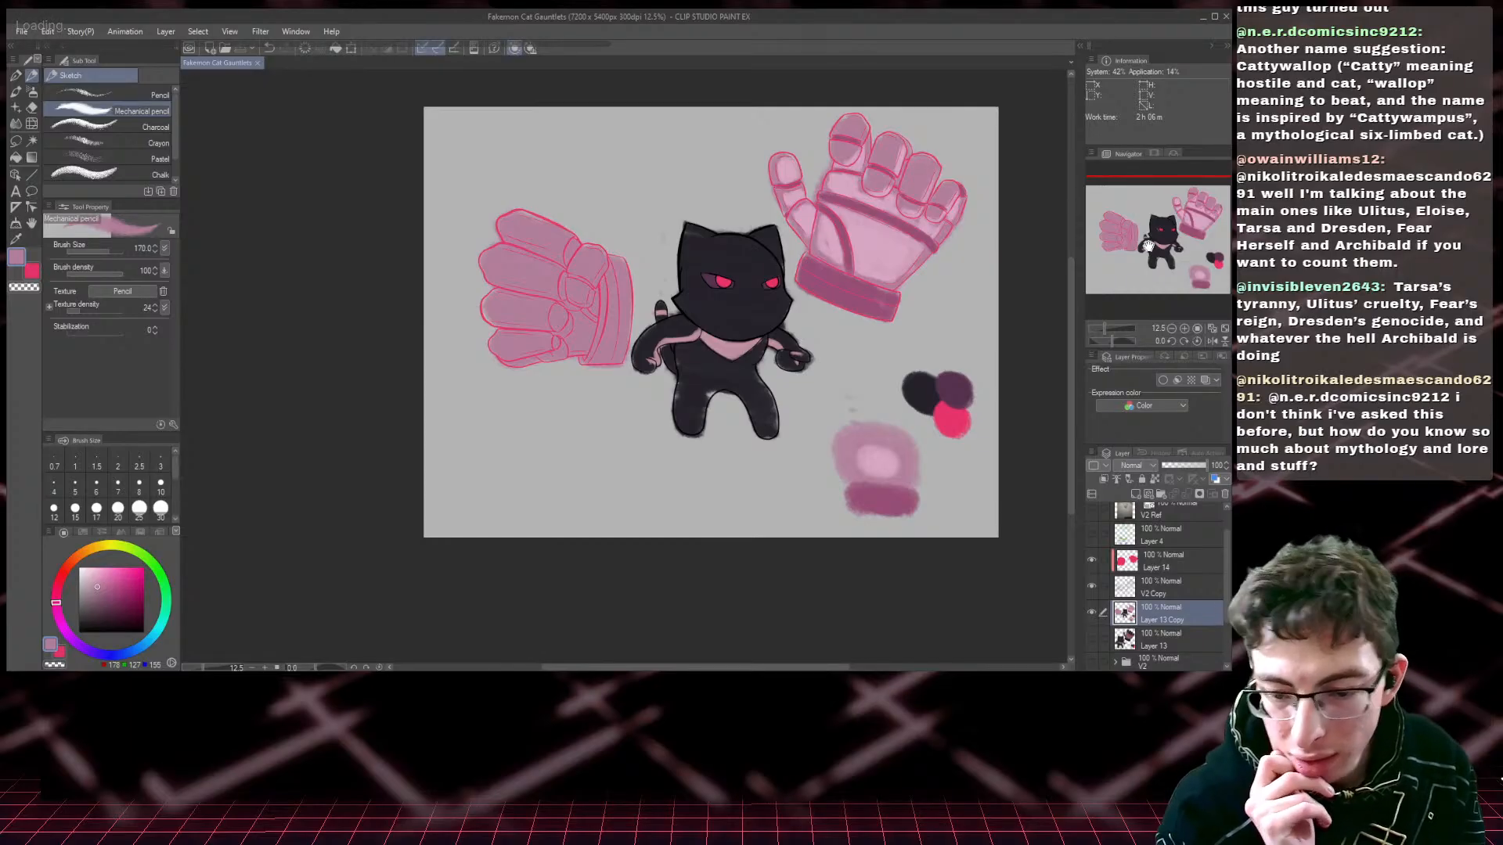
mouse_move(1148, 246)
mouse_down()
mouse_move(1140, 275)
mouse_move(1136, 222)
mouse_up()
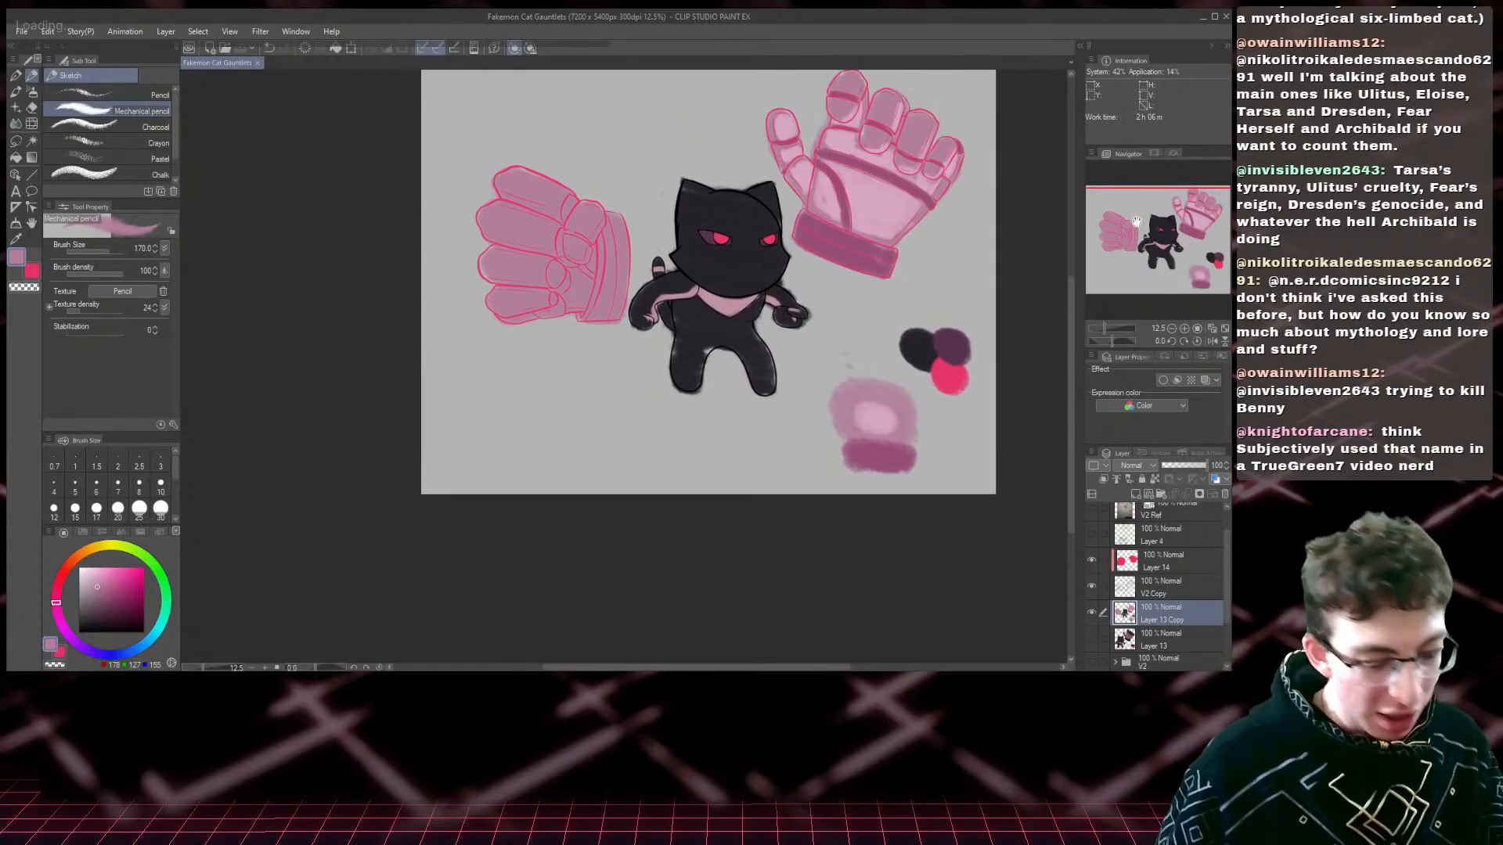
- Paint the closed gauntlet's cuff and finger joints magenta purple, reducing the brush from size 170 to 50 and 40 for the joints
key(ctrl+plus)
key(ctrl+plus)
mouse_move(1149, 249)
mouse_down()
mouse_move(1171, 255)
mouse_move(1152, 228)
mouse_up()
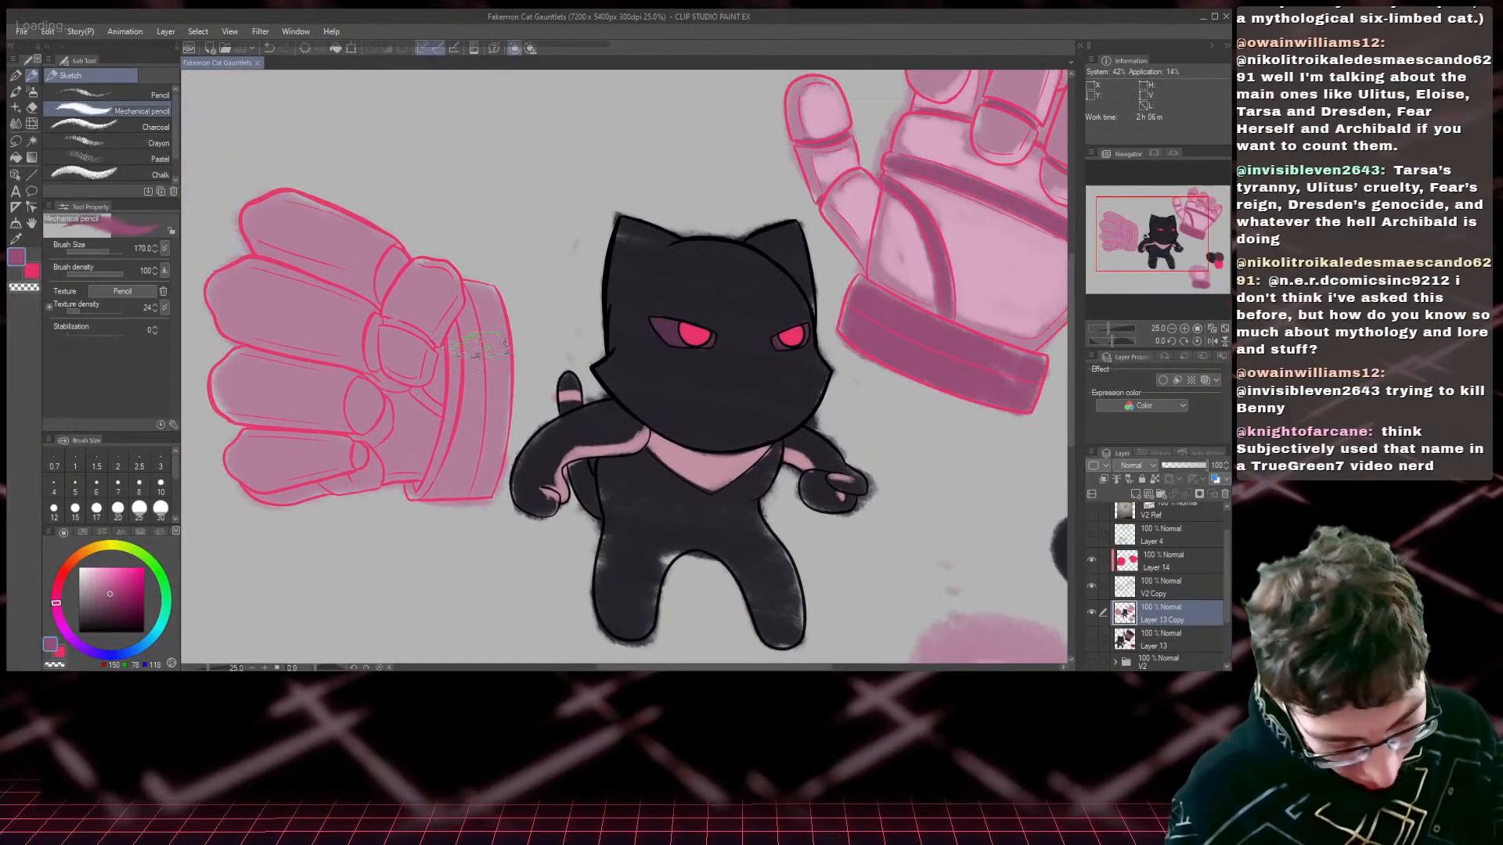
mouse_move(458, 345)
mouse_down()
mouse_move(489, 407)
mouse_move(490, 301)
mouse_move(490, 423)
mouse_move(478, 273)
mouse_move(466, 325)
mouse_move(469, 289)
mouse_up()
key(bracketleft)
key(bracketleft)
key(bracketleft)
key(bracketleft)
key(bracketright)
mouse_move(460, 423)
mouse_down()
mouse_move(455, 460)
mouse_move(409, 495)
mouse_move(471, 452)
mouse_move(457, 491)
mouse_move(497, 442)
mouse_up()
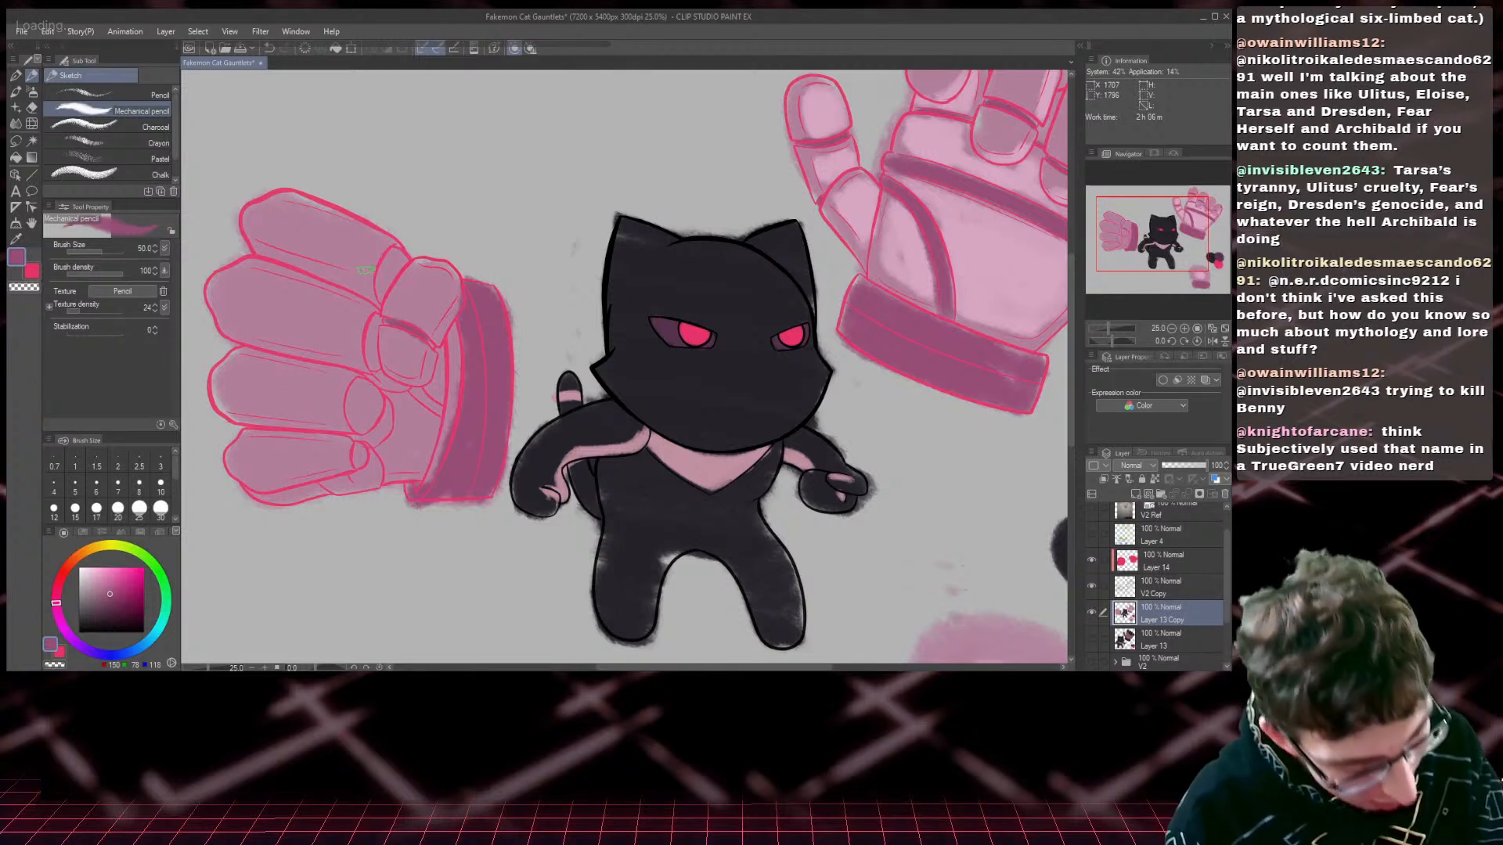
drag(385, 276, 382, 277)
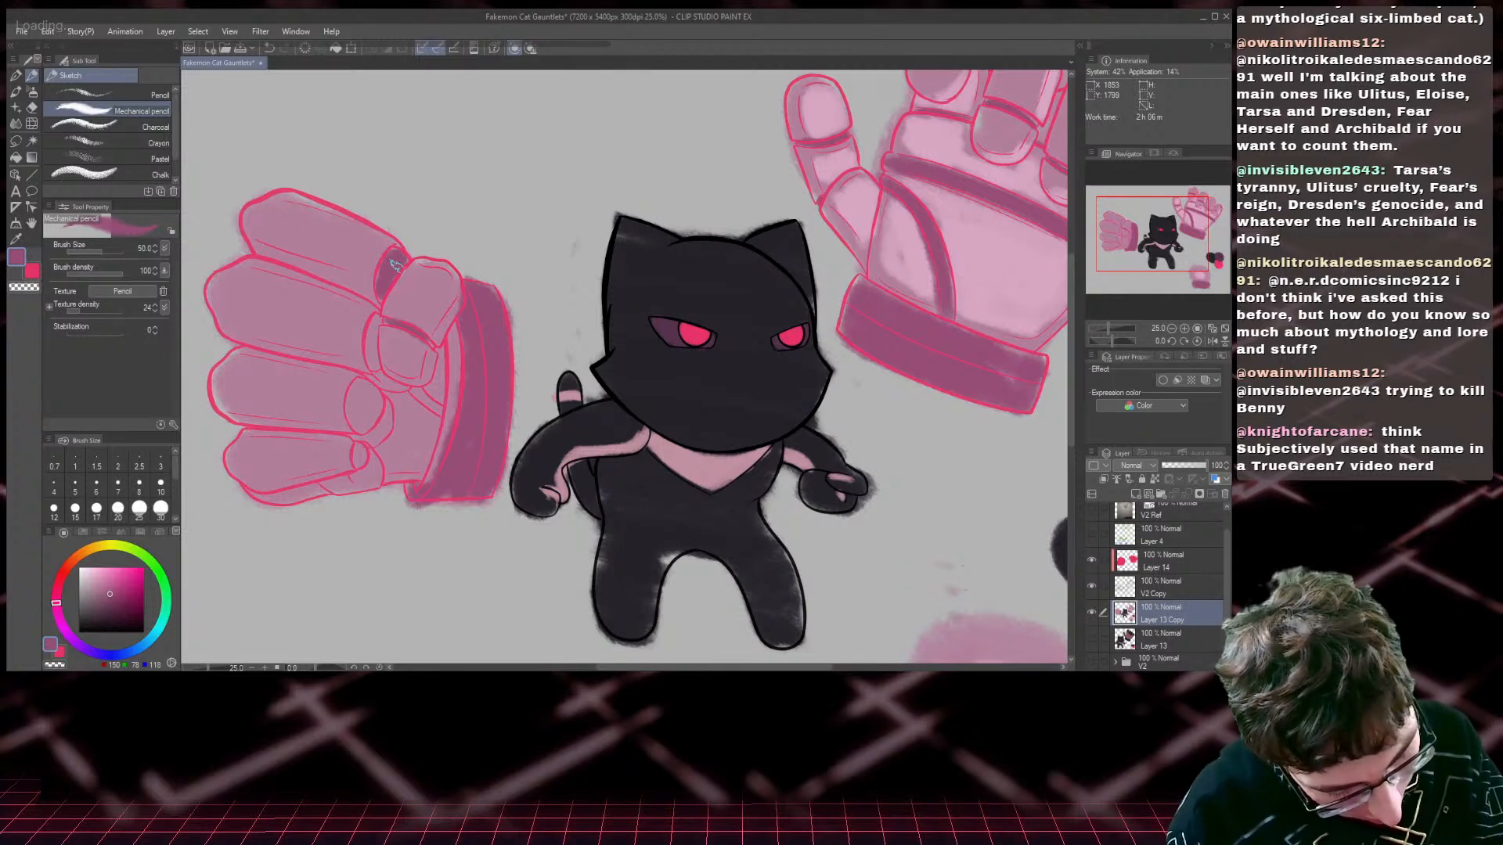
drag(369, 357, 361, 420)
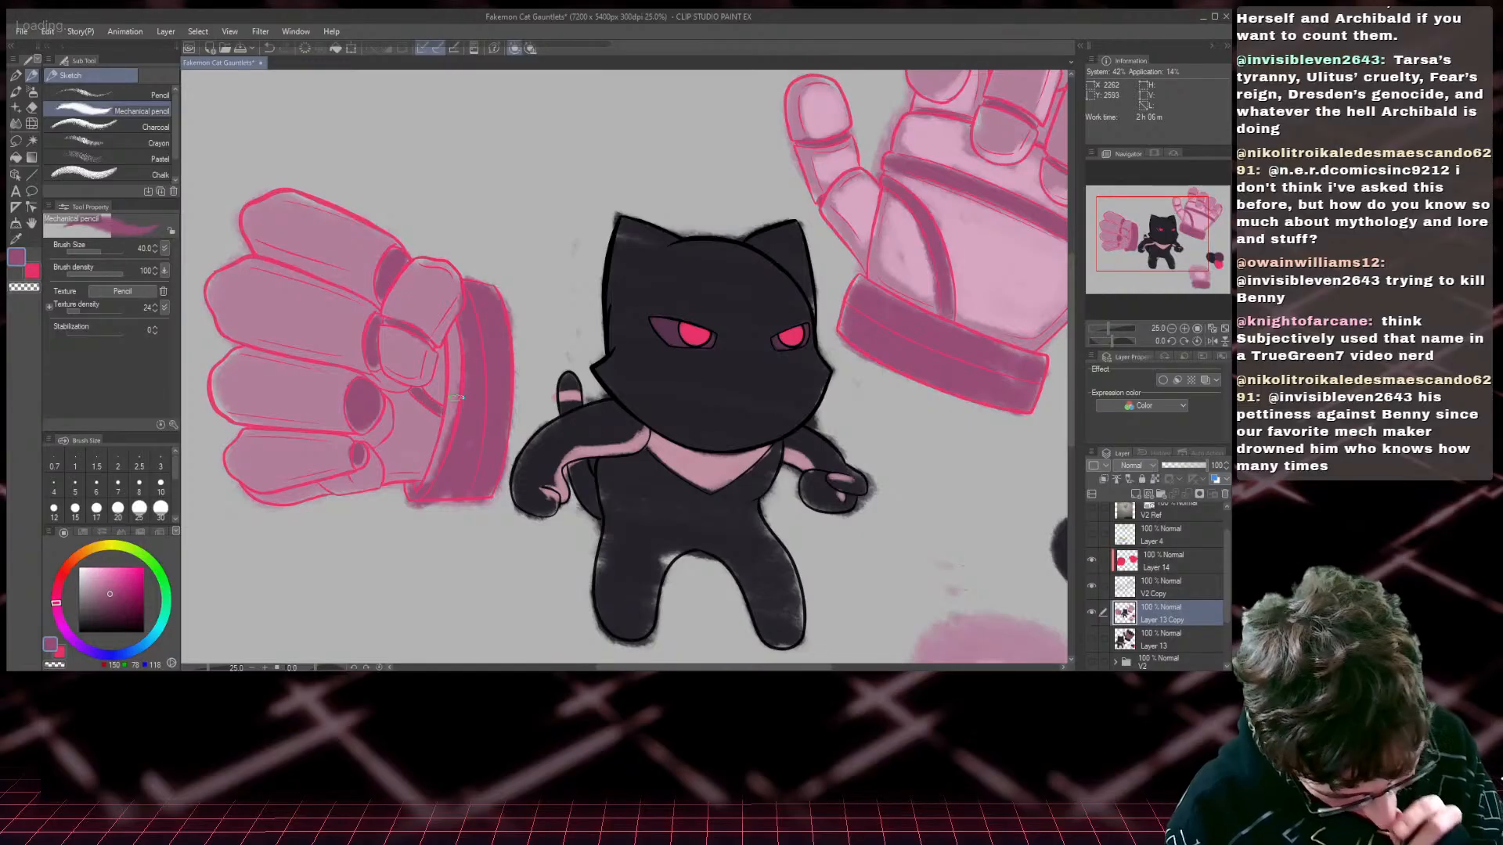
- Sample the open gauntlet's pale pink and paint the closed gauntlet's thumb edges, lowest finger's underside and palm at brush sizes 30 to 60
mouse_move(1170, 252)
mouse_down()
mouse_move(1198, 265)
mouse_move(1160, 257)
mouse_up()
alt+click(849, 215)
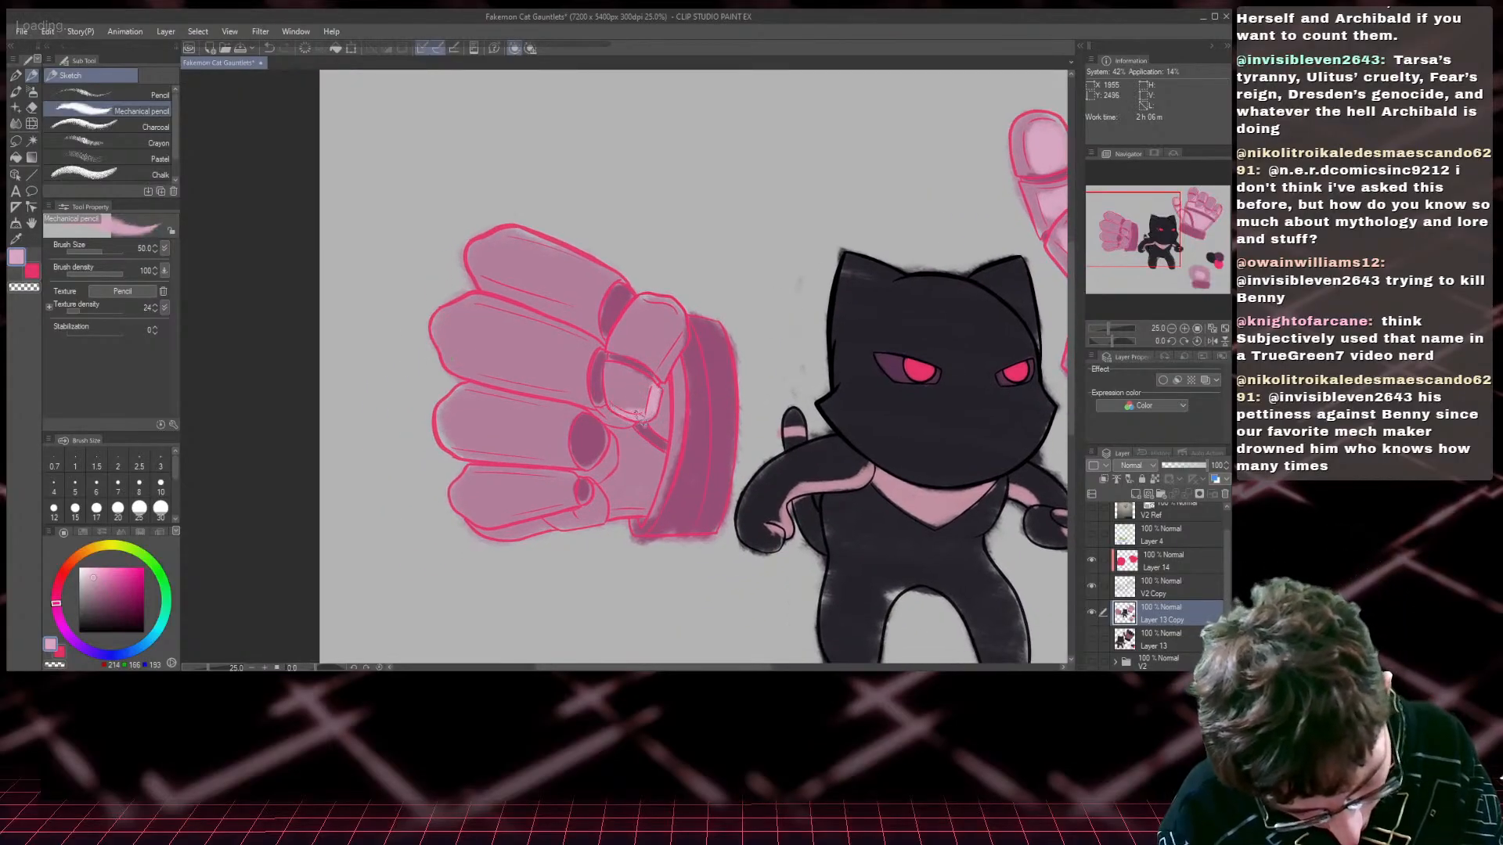
key(bracketleft)
drag(688, 329, 663, 374)
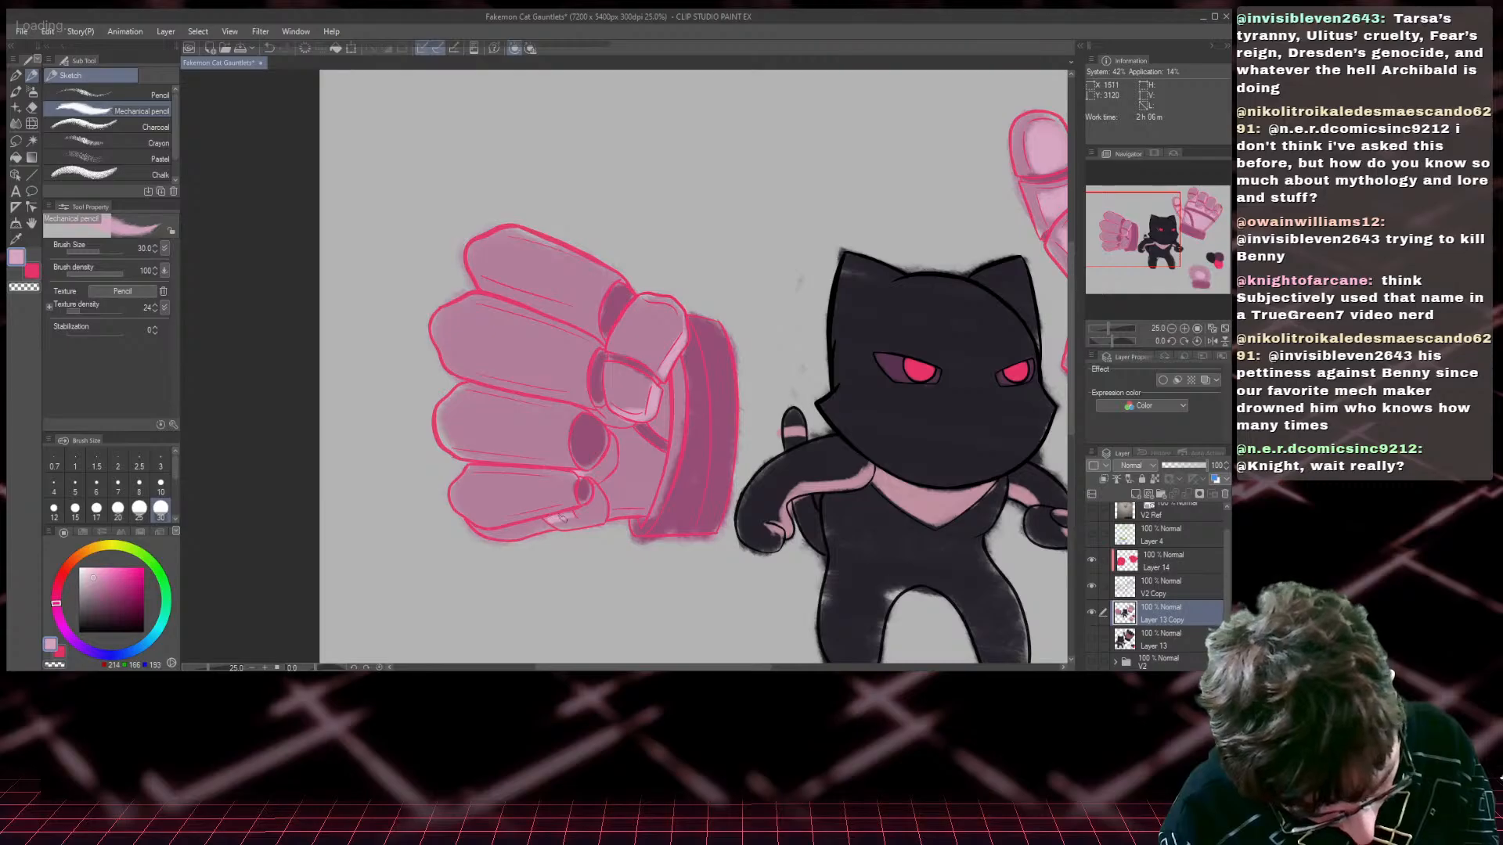
key(bracketright)
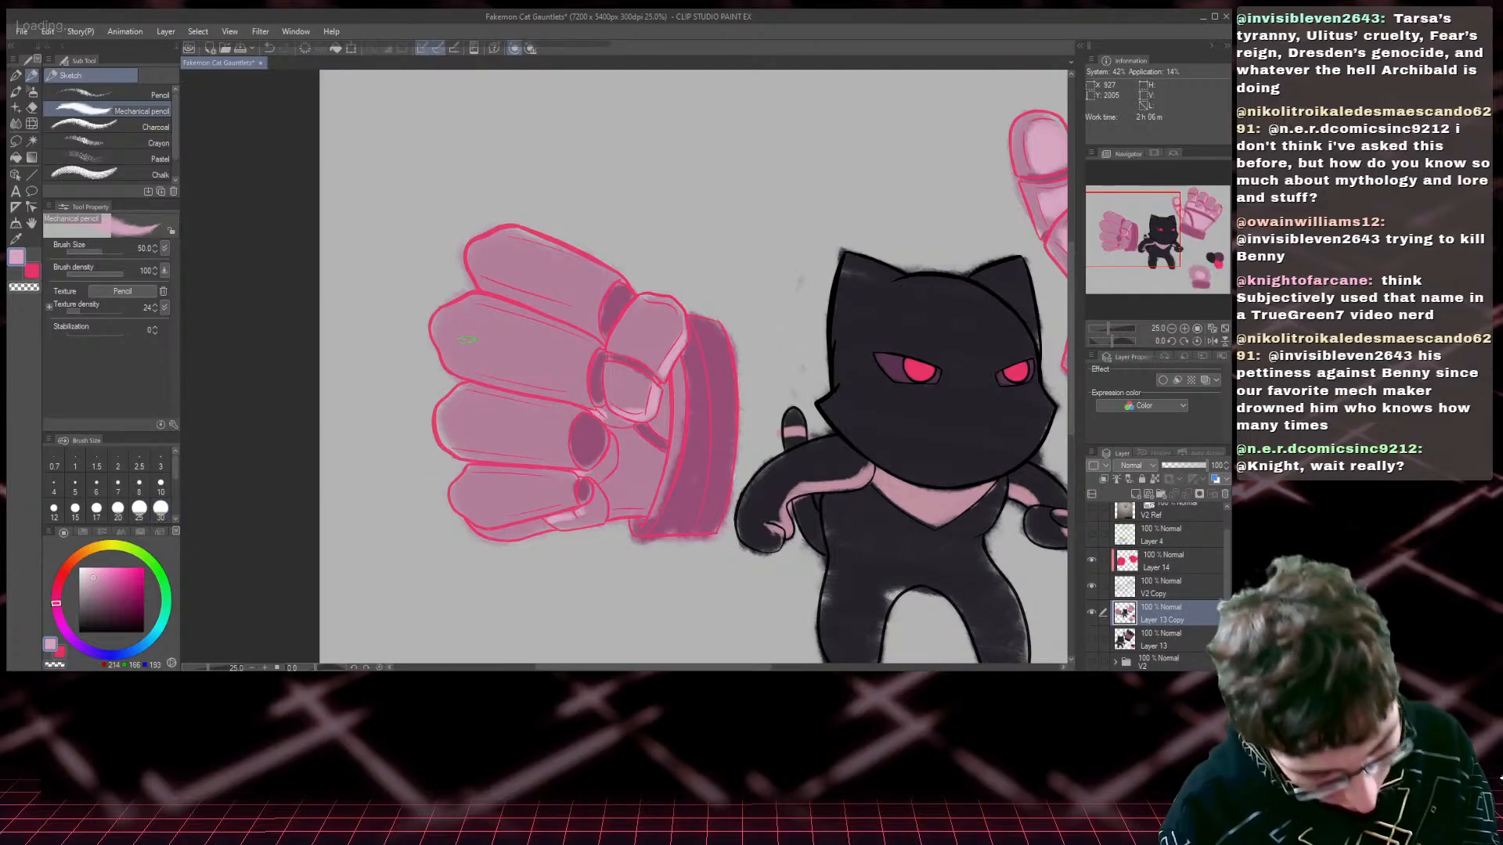
scroll(522, 342, down, 2)
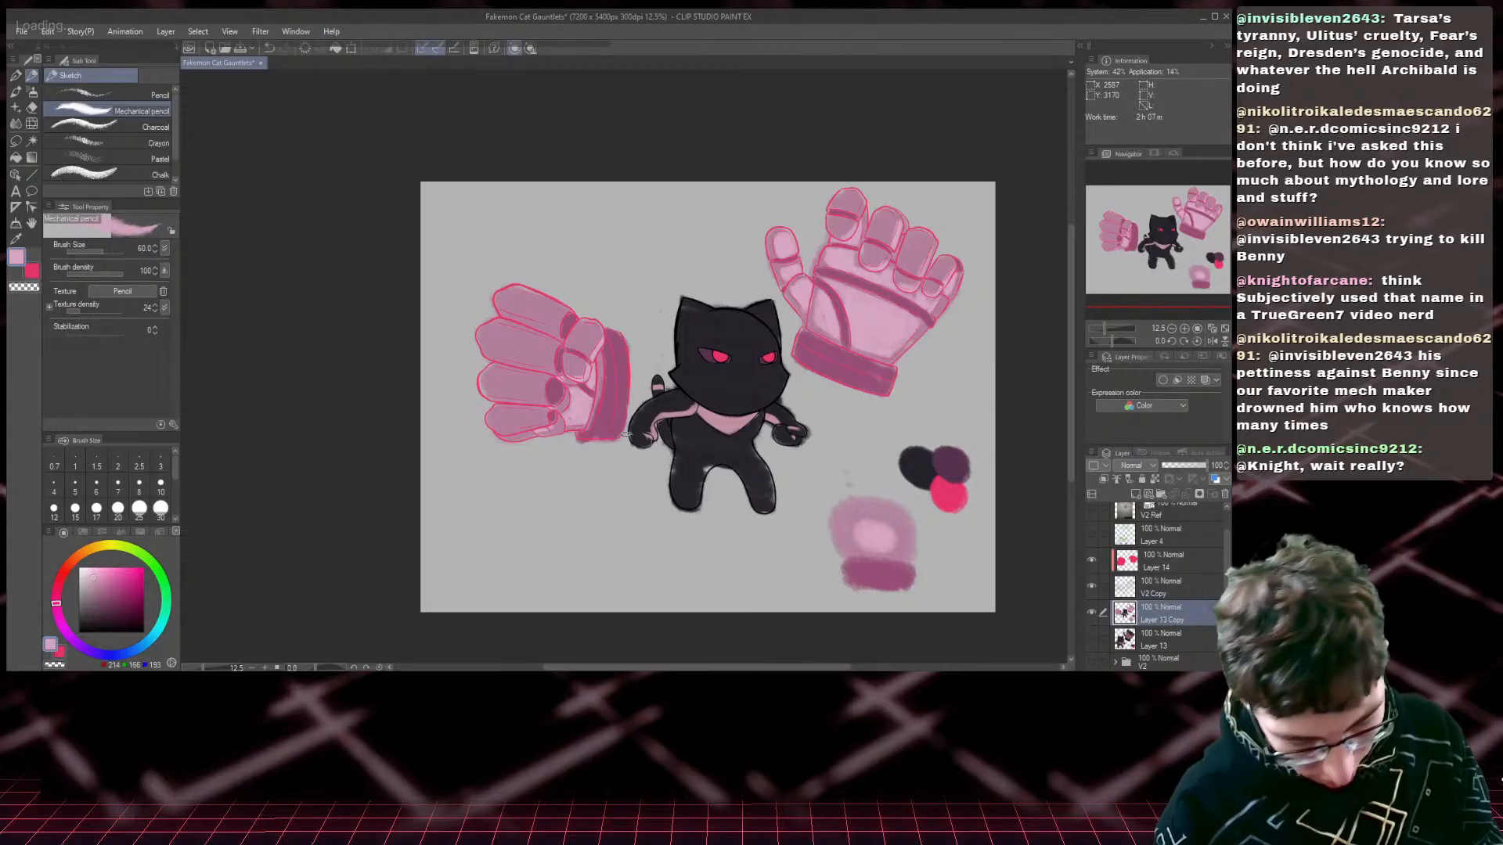
scroll(626, 433, up, 2)
scroll(626, 433, down, 2)
- Recolor the dark purple areas around the cat's irises with the palette's magenta purple, reducing the brush from size 60 to 25
drag(1152, 254, 1183, 256)
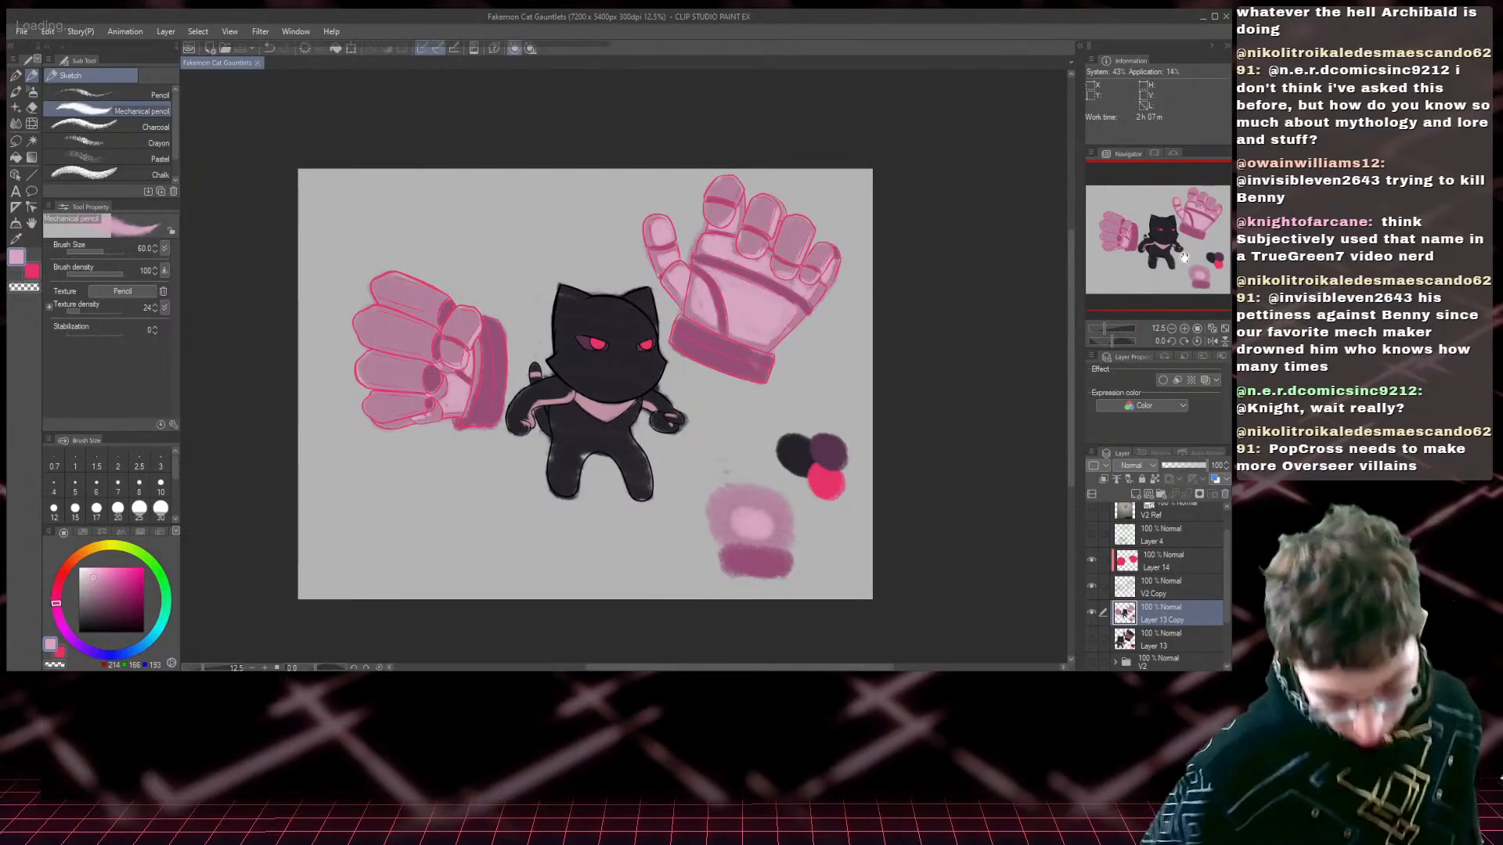
alt+click(746, 560)
scroll(756, 551, up, 3)
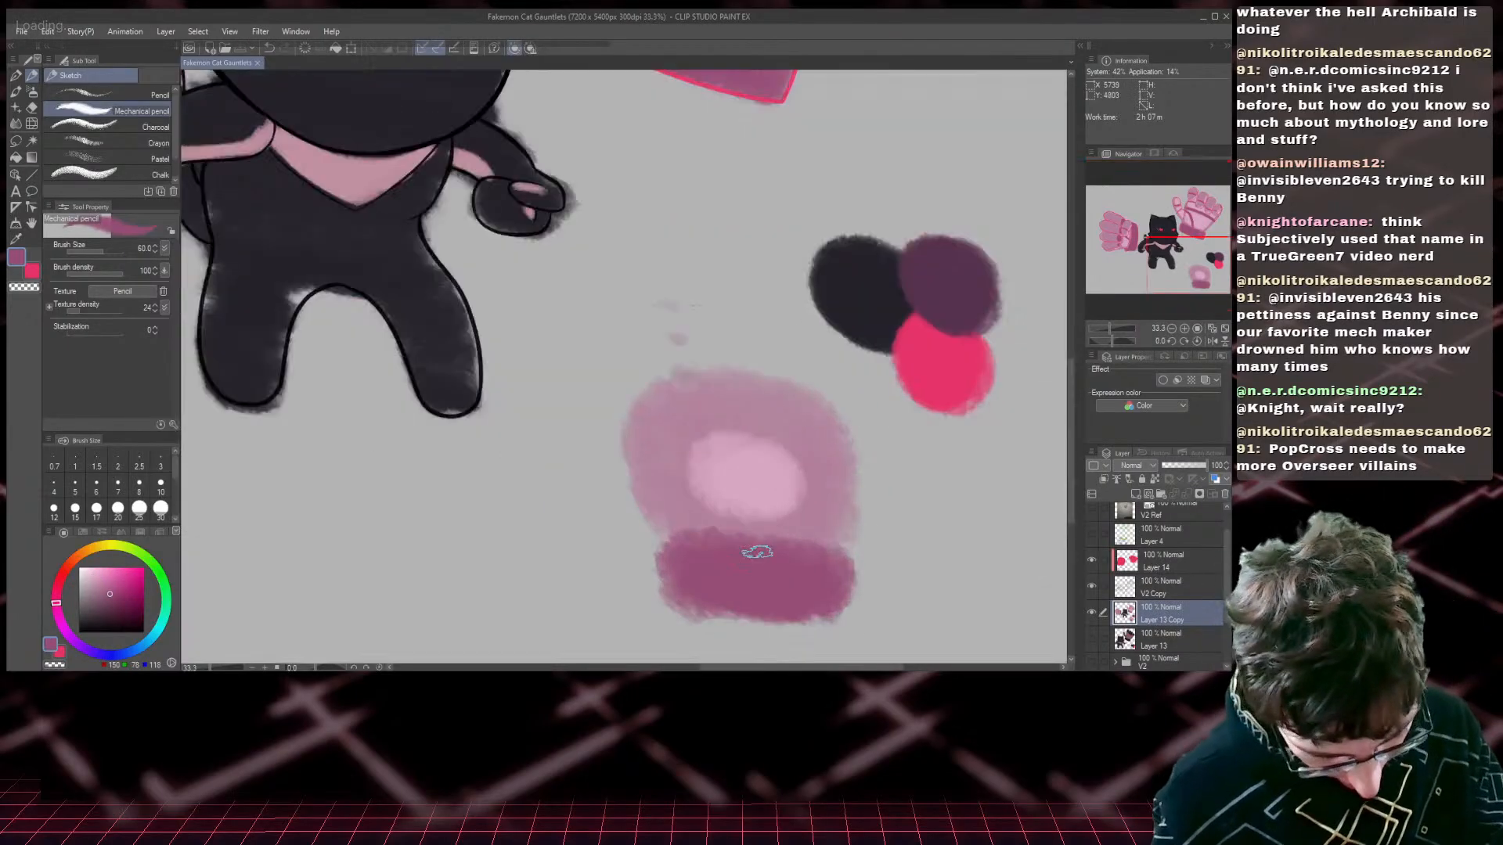
drag(1190, 273, 1158, 233)
key(bracketleft)
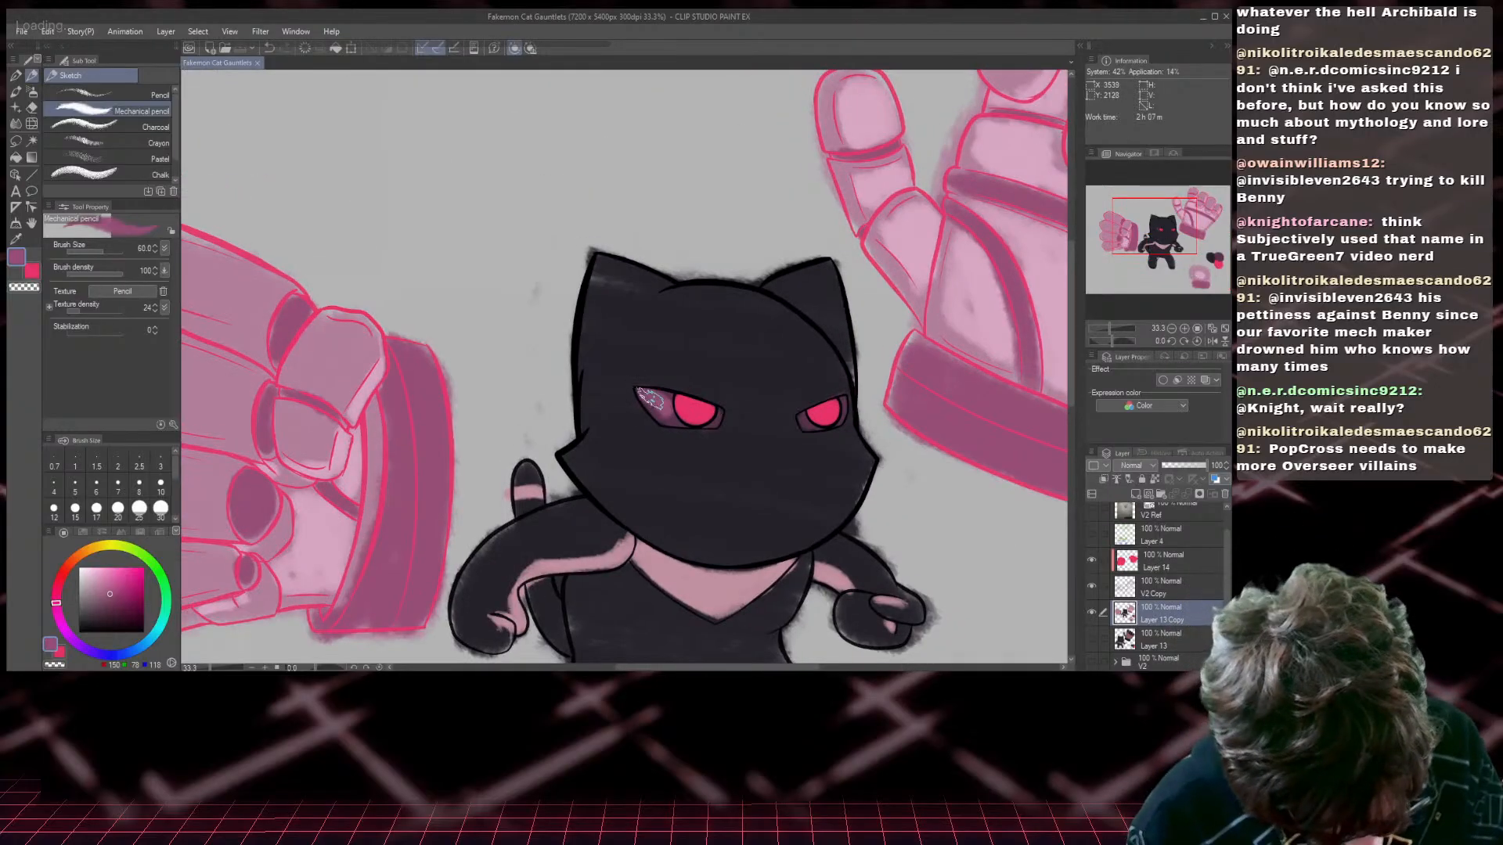
drag(650, 400, 663, 406)
key(bracketleft)
key(bracketleft)
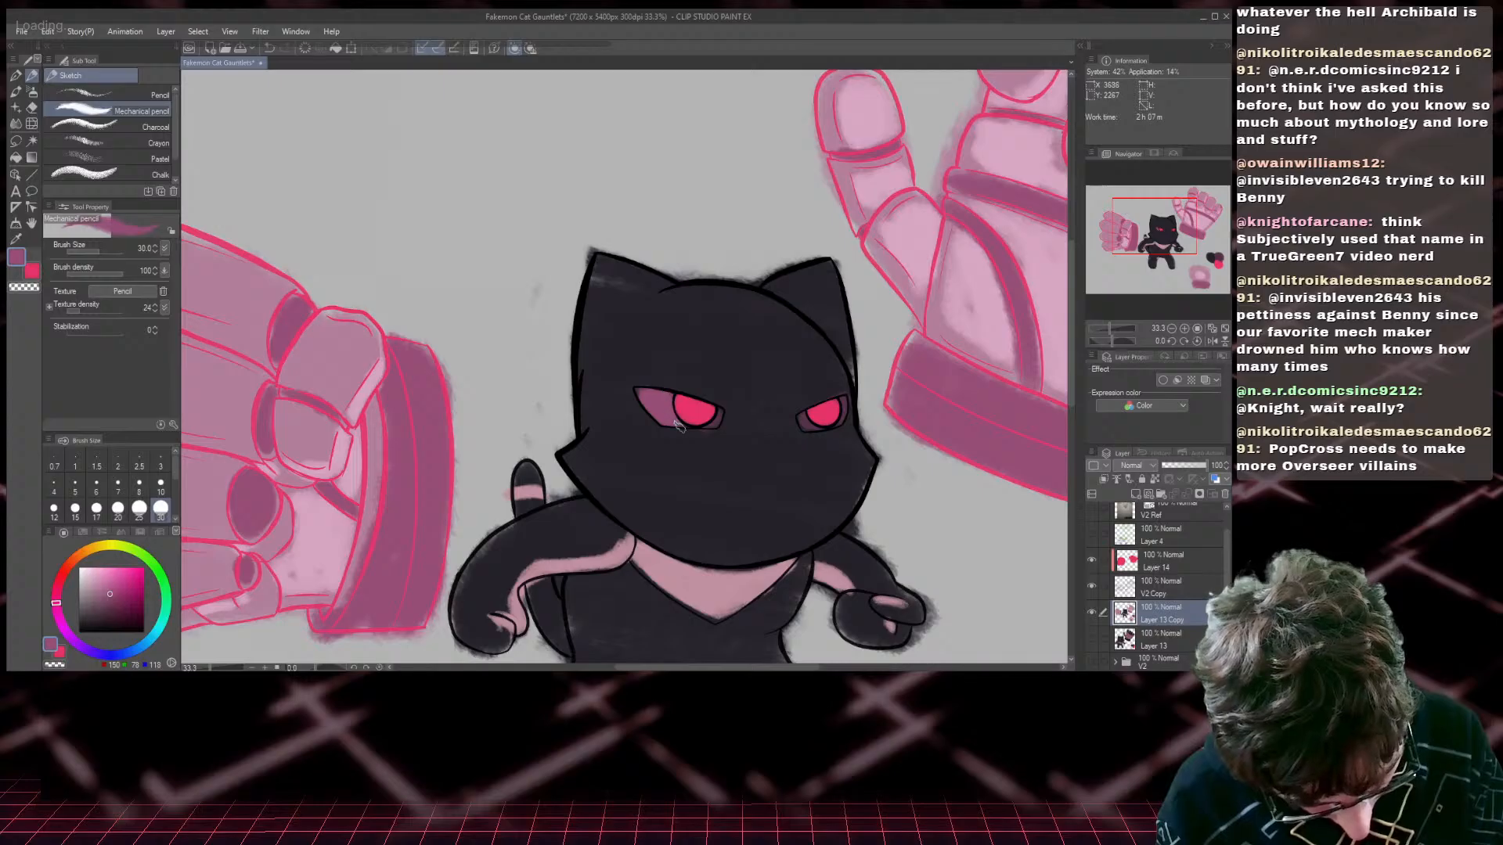
key(bracketleft)
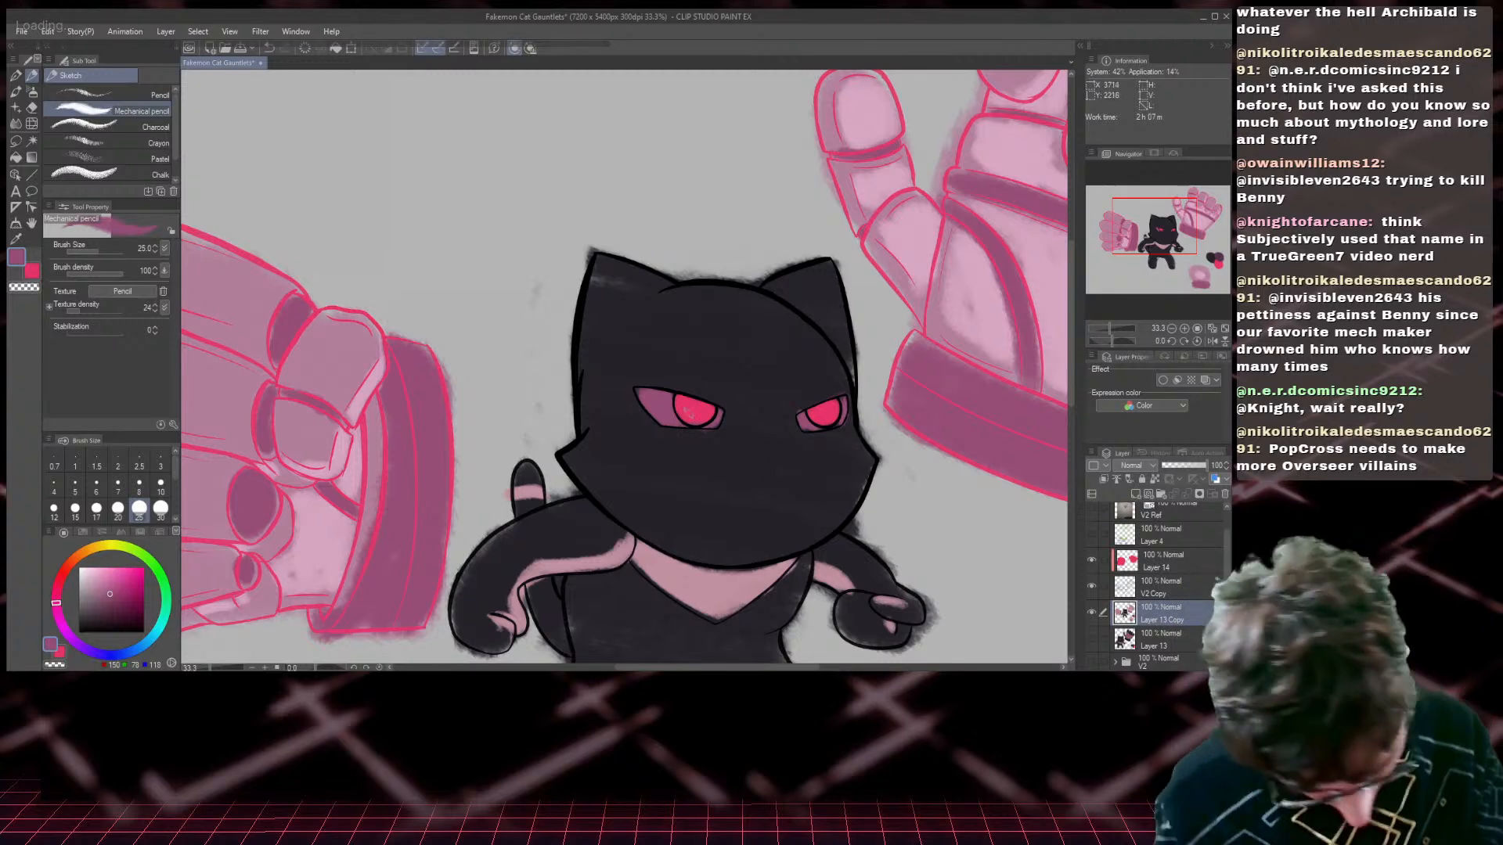
- Mix a pale pink from the sampled iris color and shade the lower part of both irises with it at brush sizes 25 to 40
alt+click(690, 410)
click(94, 576)
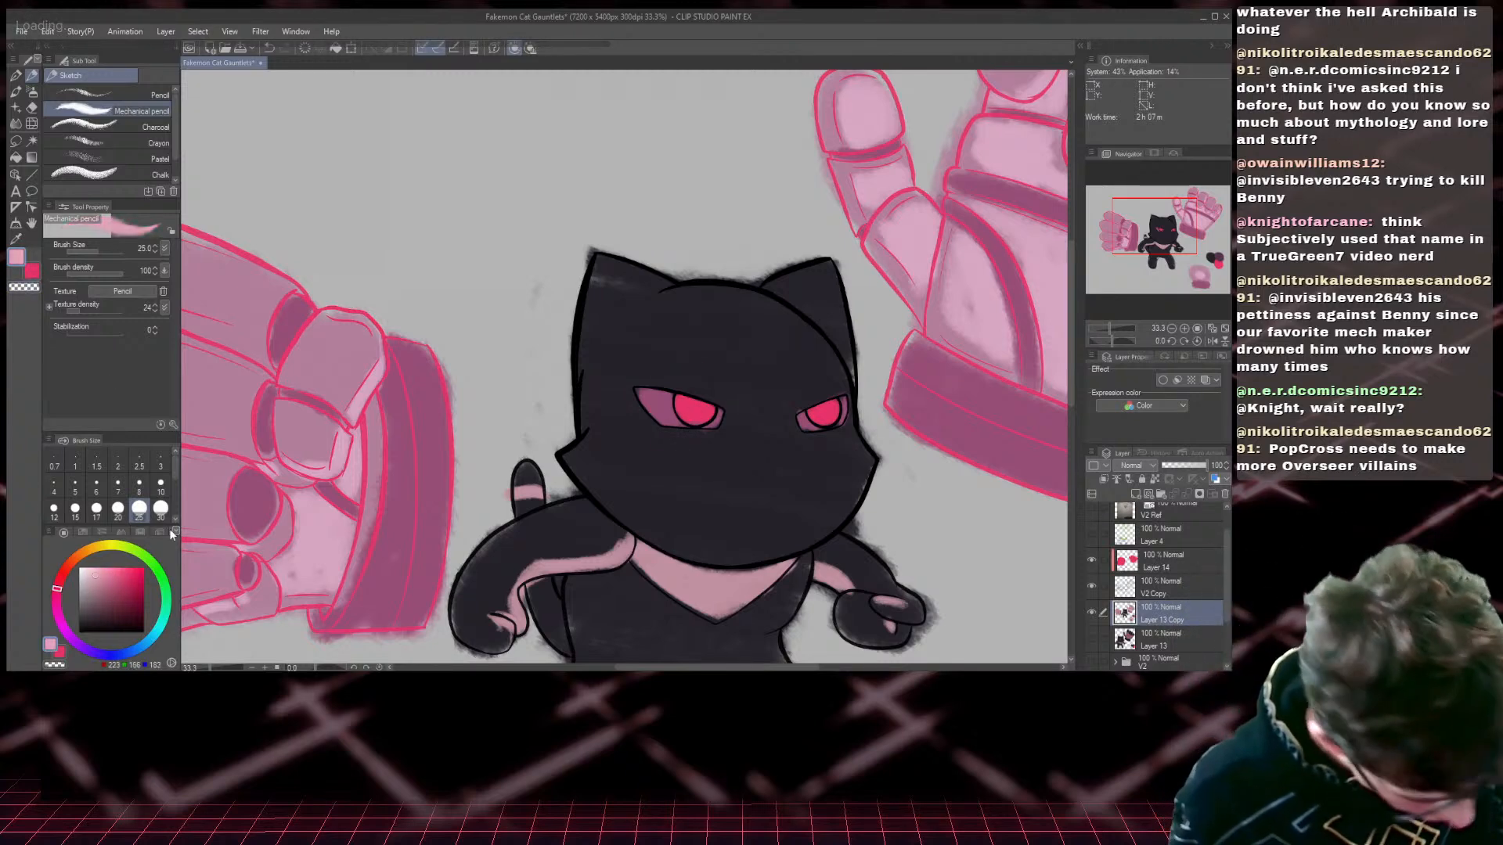
drag(677, 406, 708, 425)
key(bracketright)
key(bracketright)
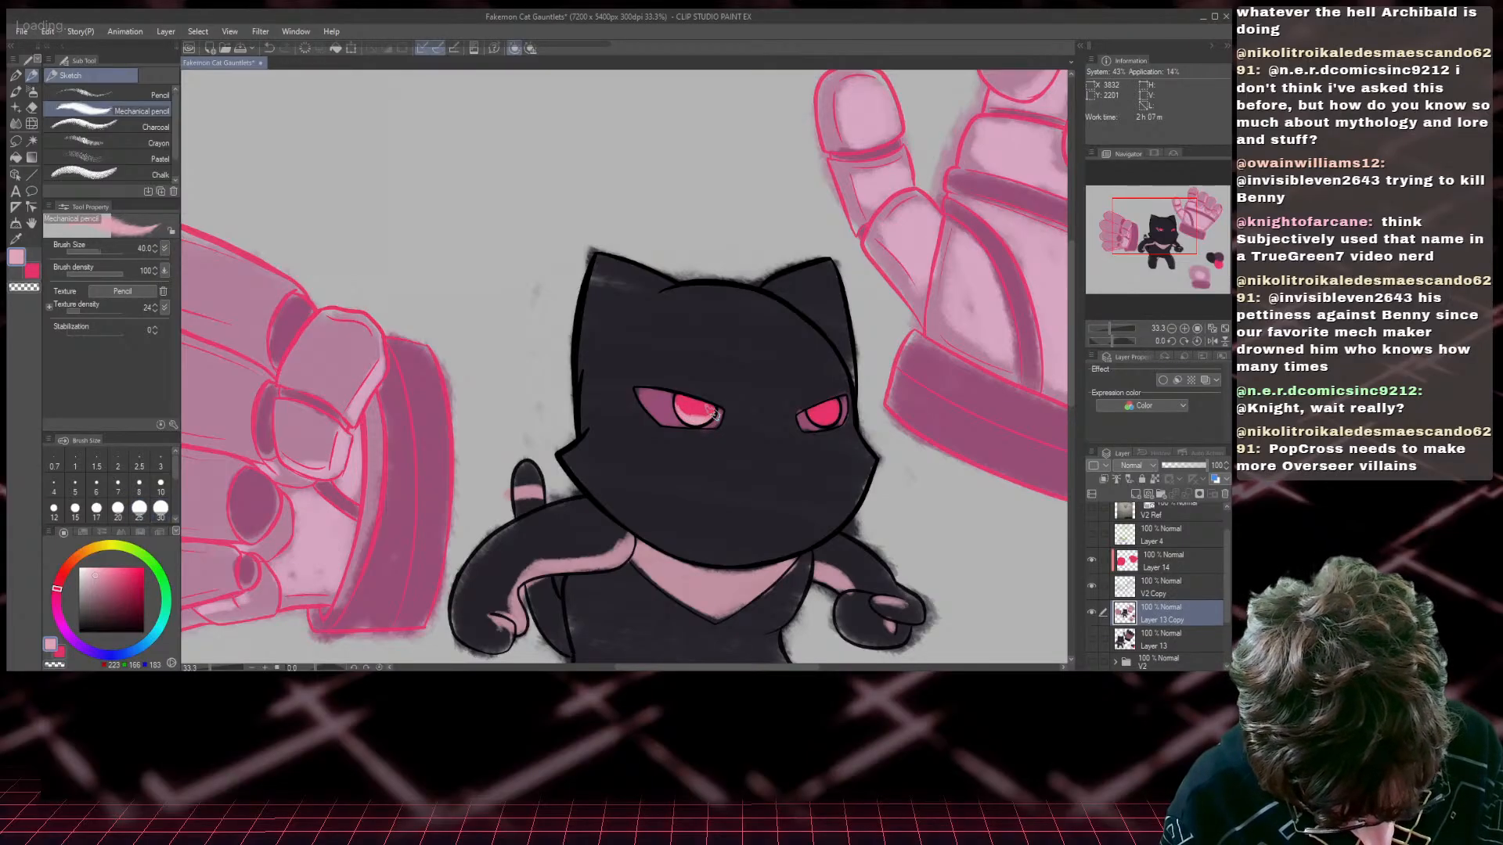
mouse_move(840, 408)
mouse_down()
mouse_move(810, 421)
mouse_move(837, 410)
mouse_up()
key(ctrl+0)
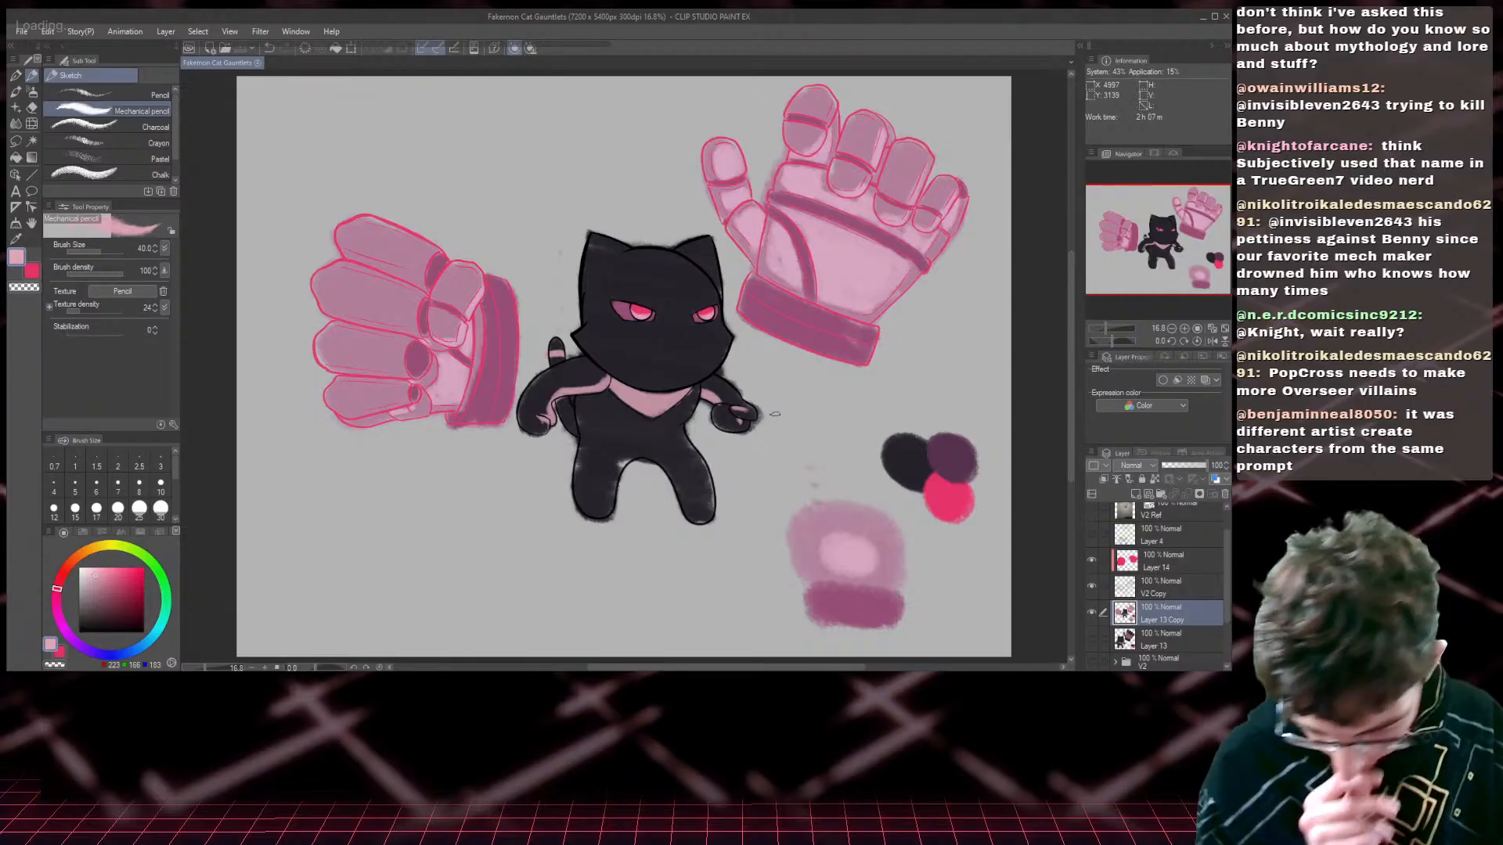
- On a new layer above Layer 14, add a white highlight dot to each of the cat's eyes with the G-pen at size 70
click(1135, 496)
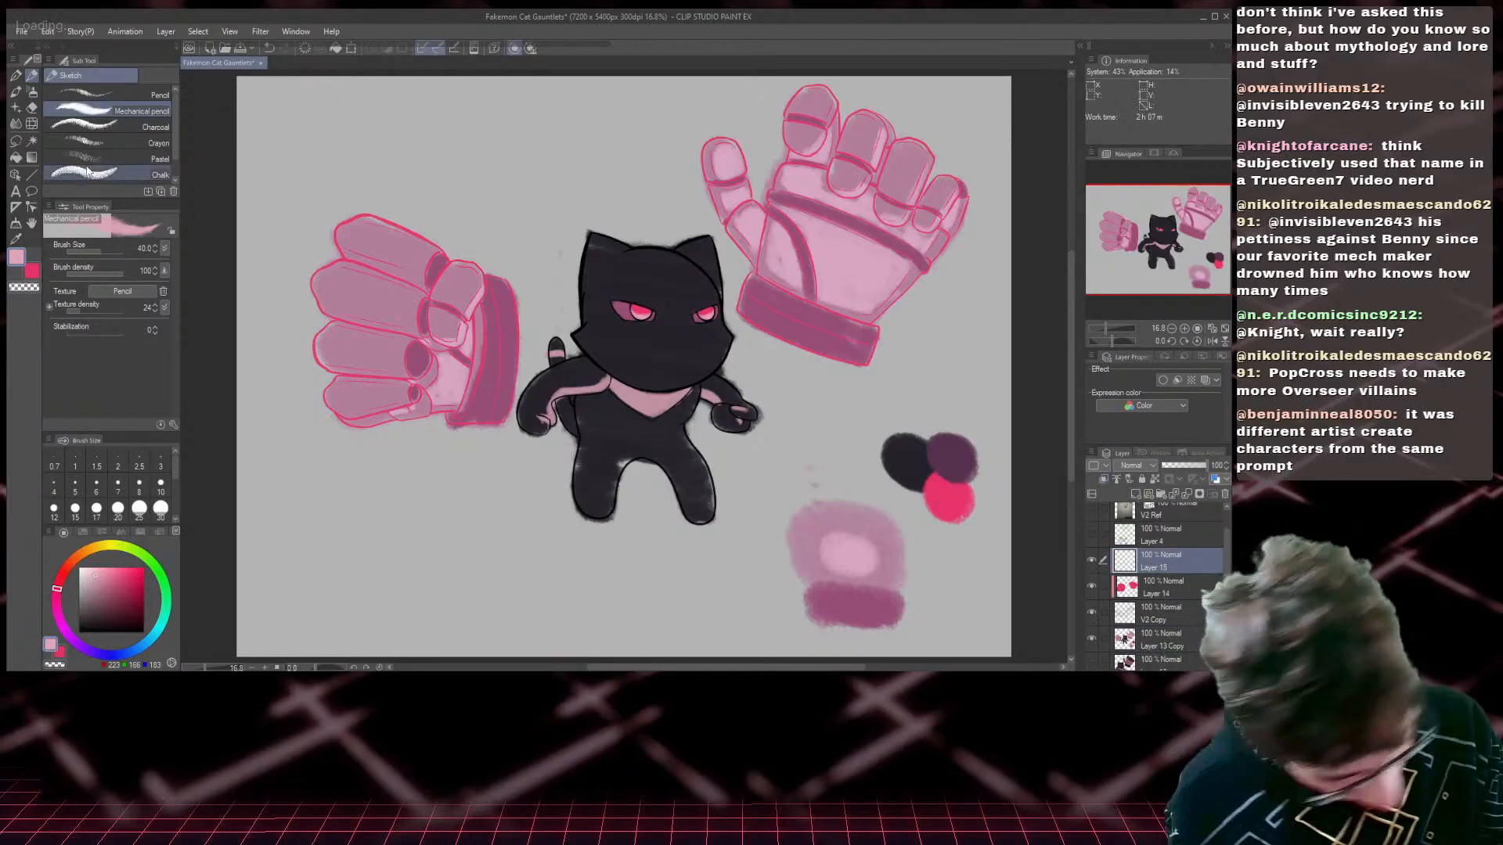
key(p)
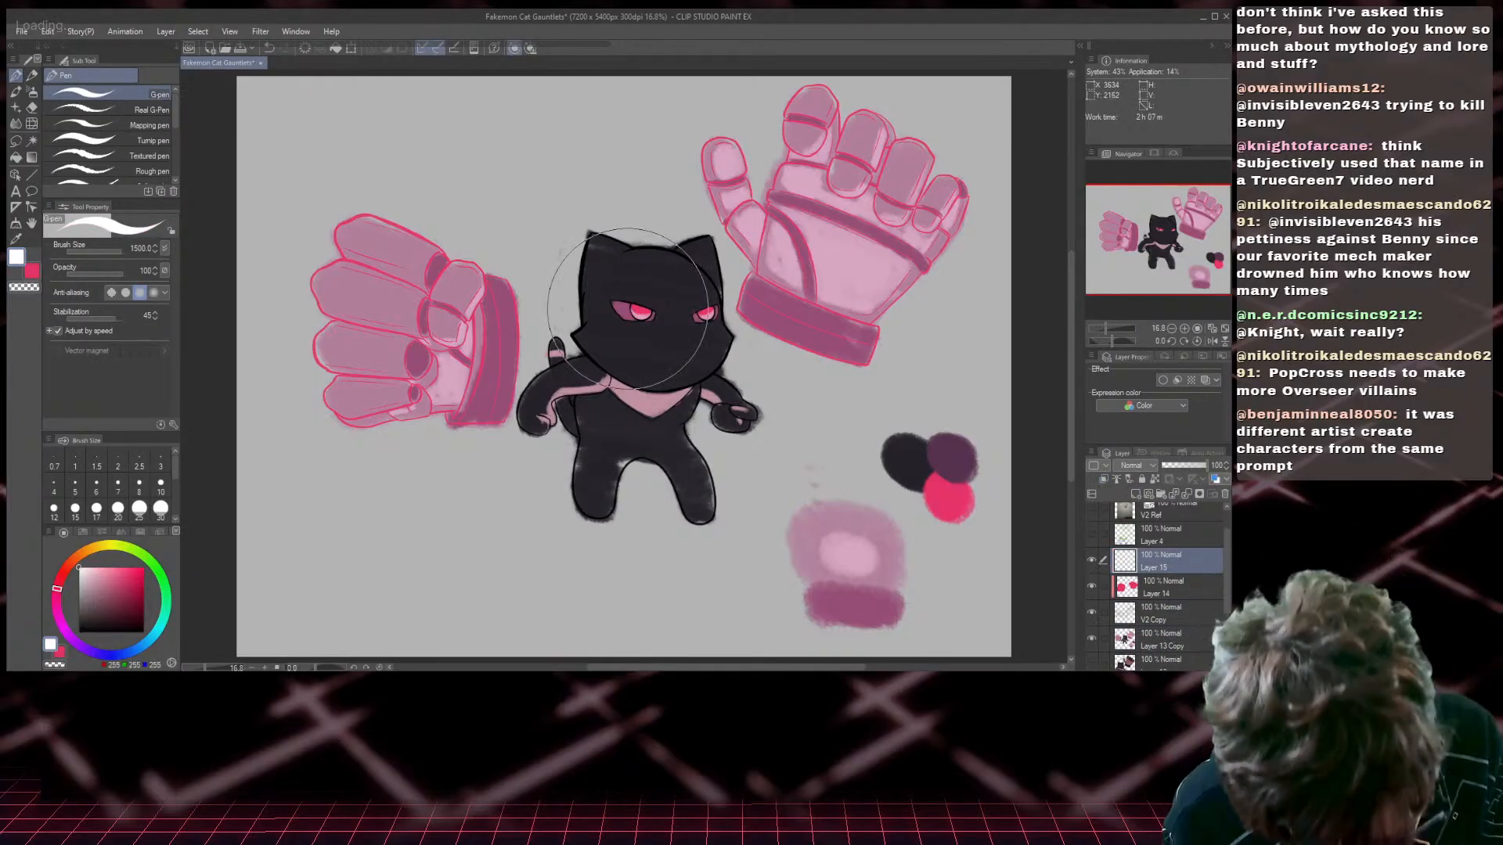
key([)
key([)
key([)
key([)
key([)
key([)
key(bracketleft)
key(bracketleft)
key(bracketleft)
key(bracketleft)
key(bracketleft)
key(bracketleft)
key(bracketleft)
key(bracketleft)
key(bracketleft)
key(bracketleft)
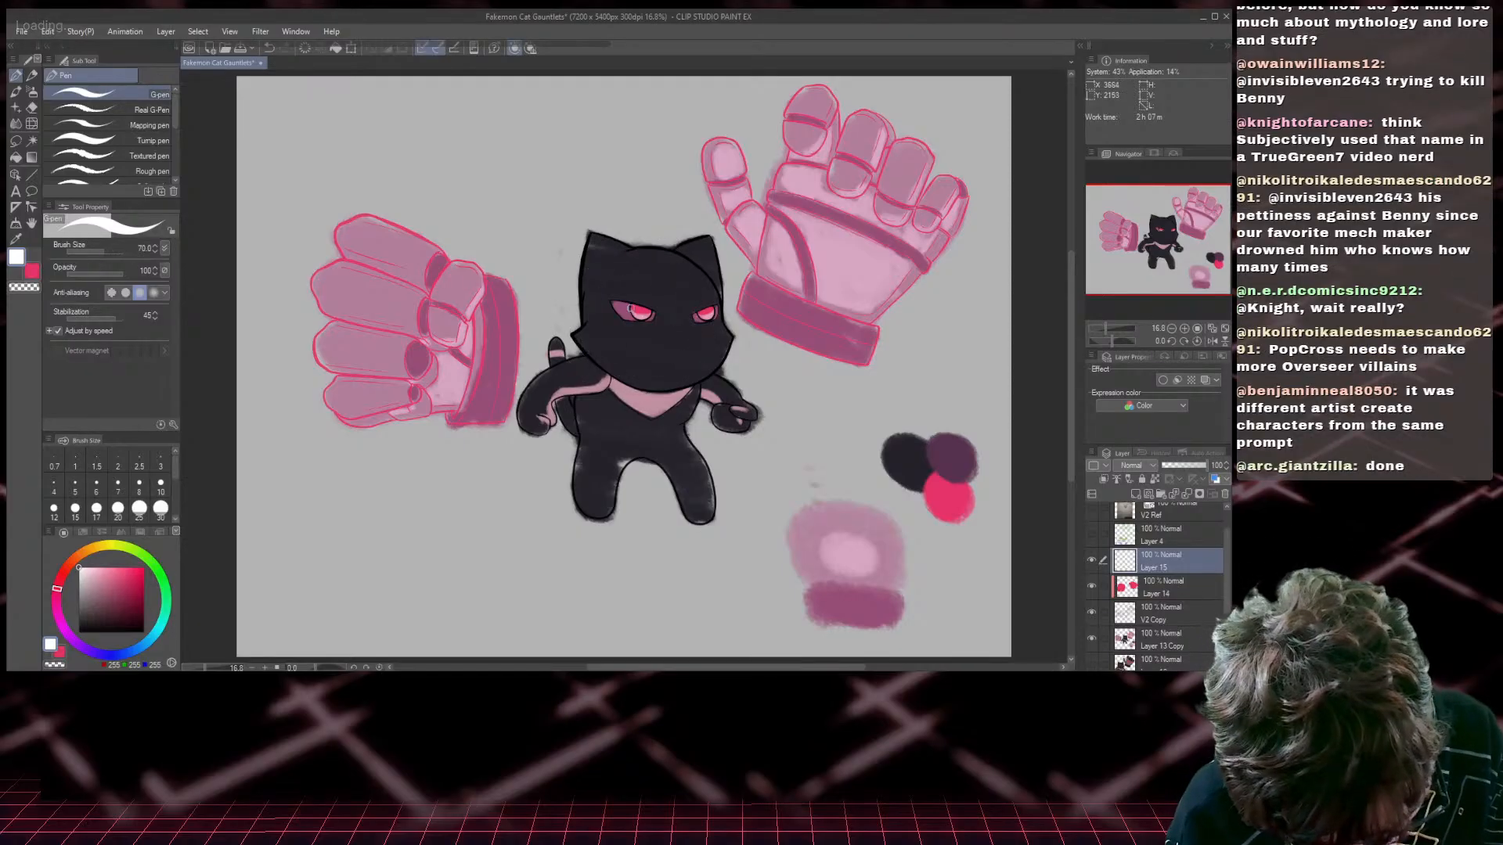
click(631, 309)
click(712, 312)
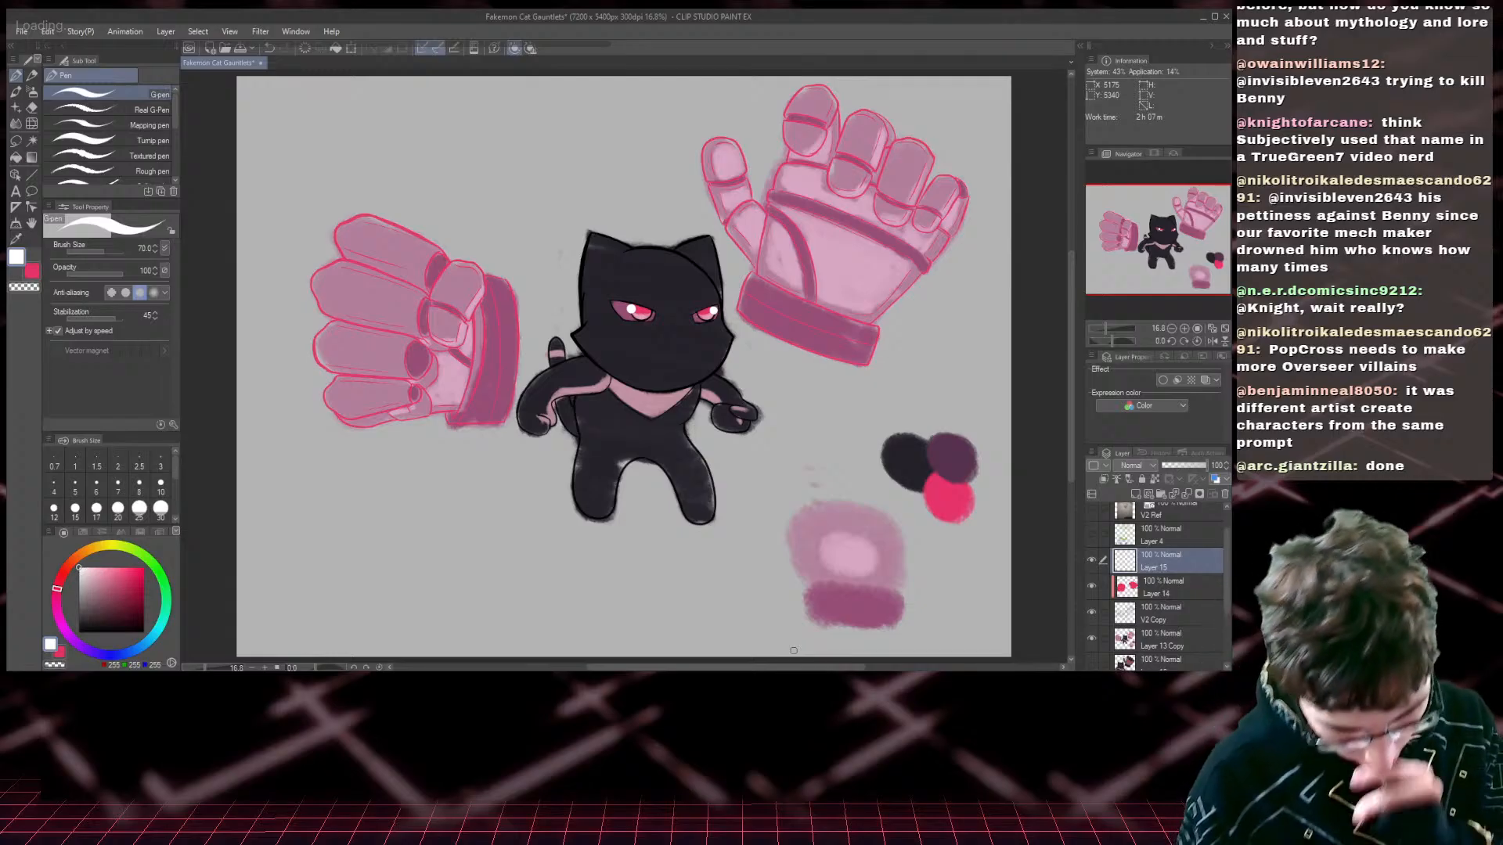
key(ctrl+z)
click(699, 313)
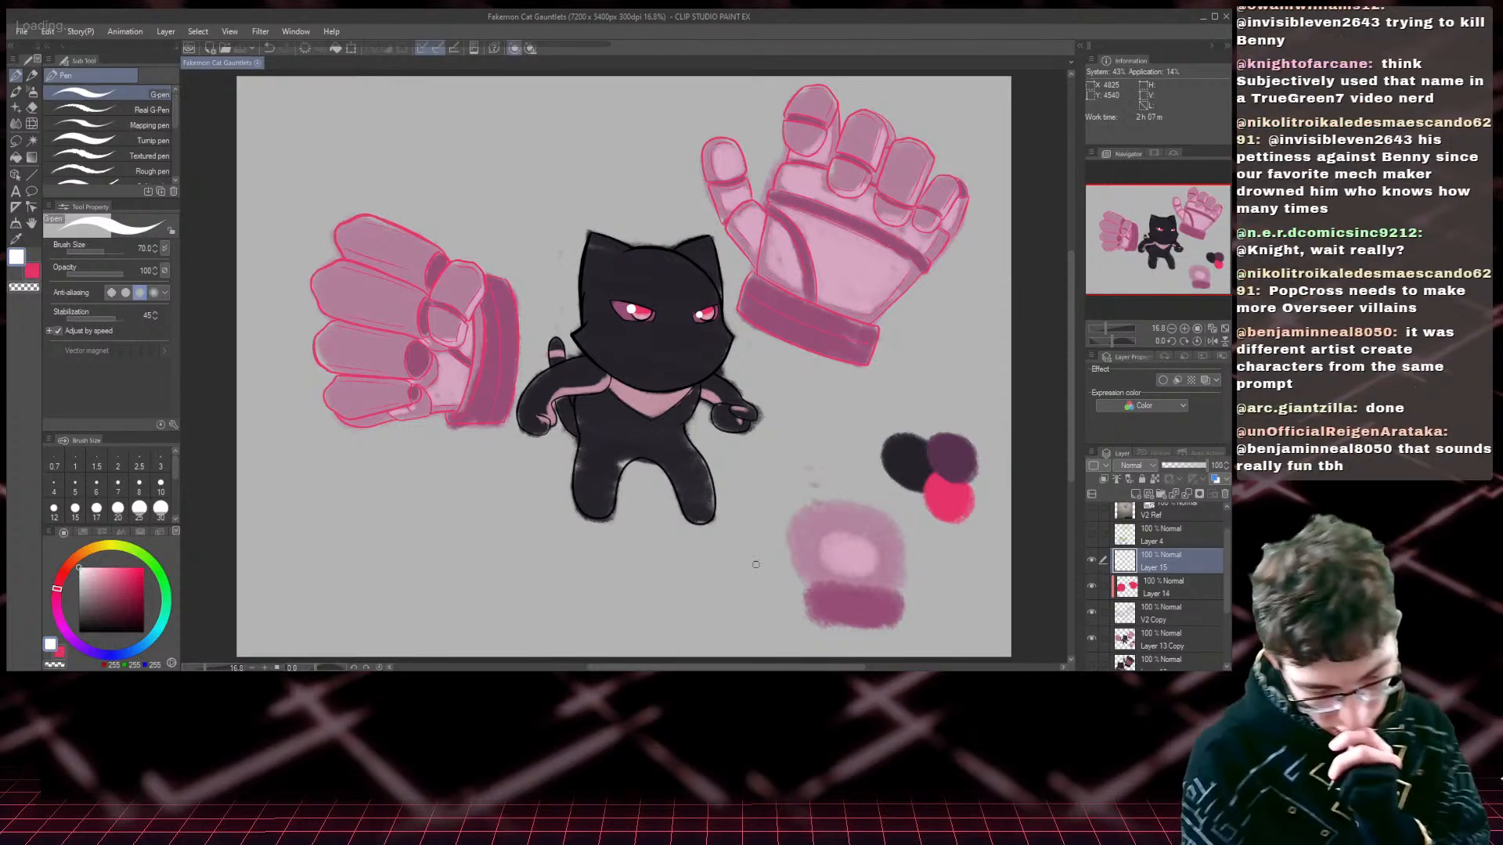
- Sample the cat's near-black body color, hide Layer 13 Copy and Layer 15, and add a new layer above Layer 13 Copy
alt+click(670, 348)
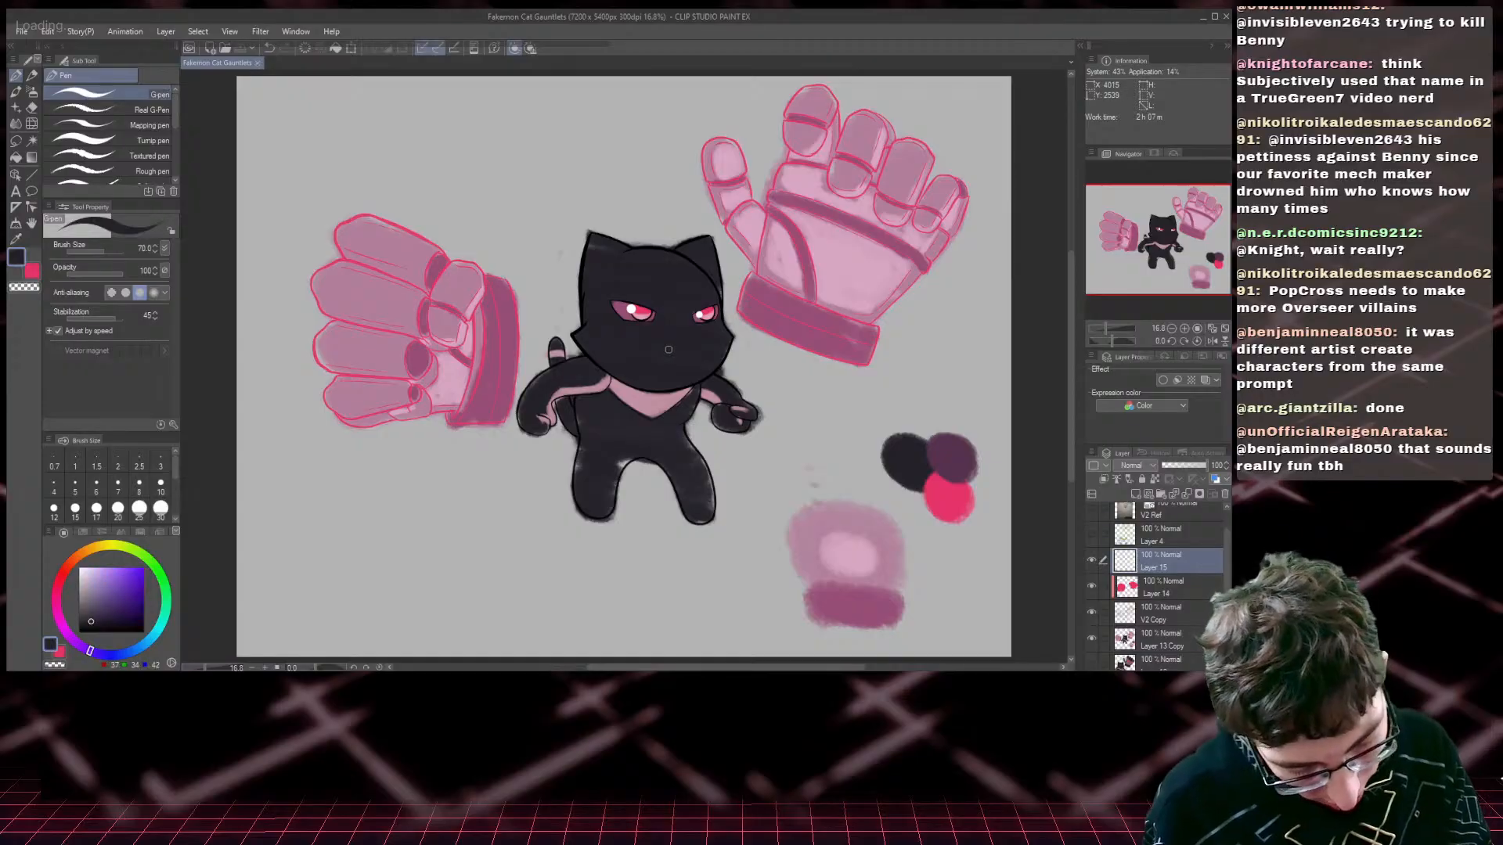
click(1094, 637)
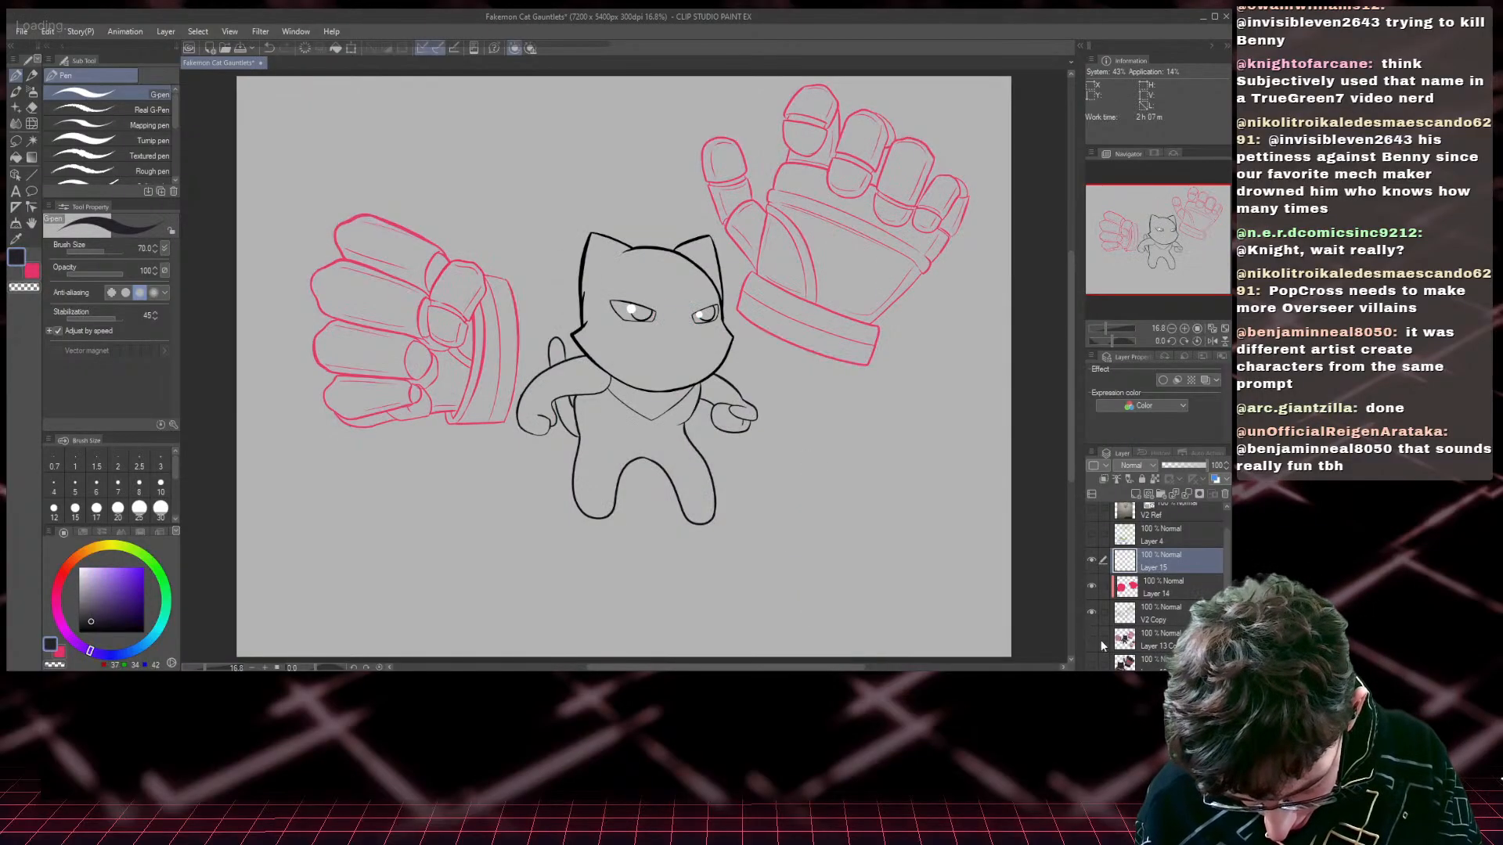
click(1149, 633)
click(1091, 559)
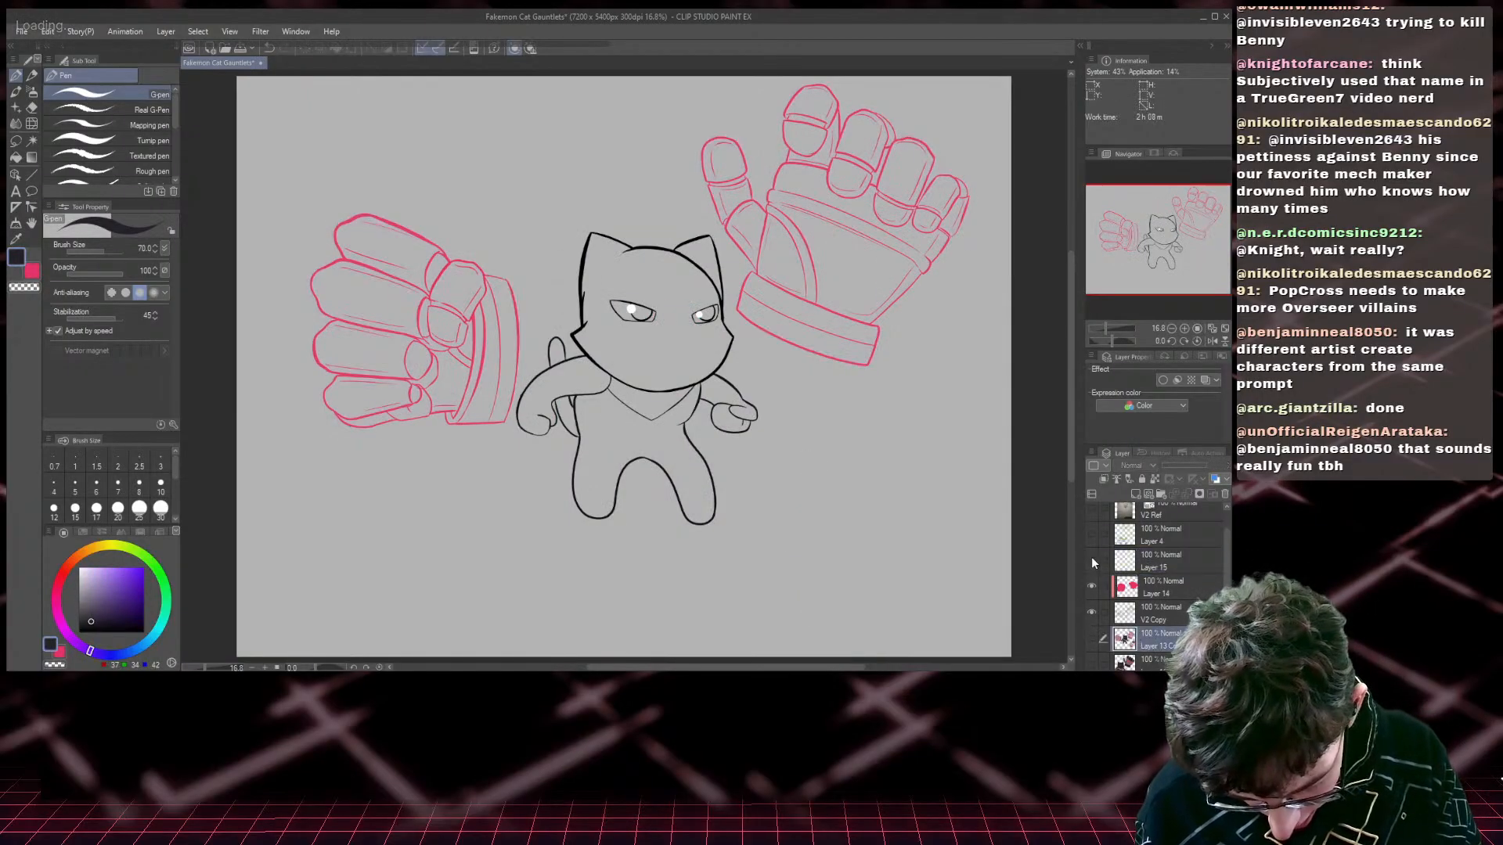
click(1135, 492)
key(ctrl+plus)
key(ctrl+plus)
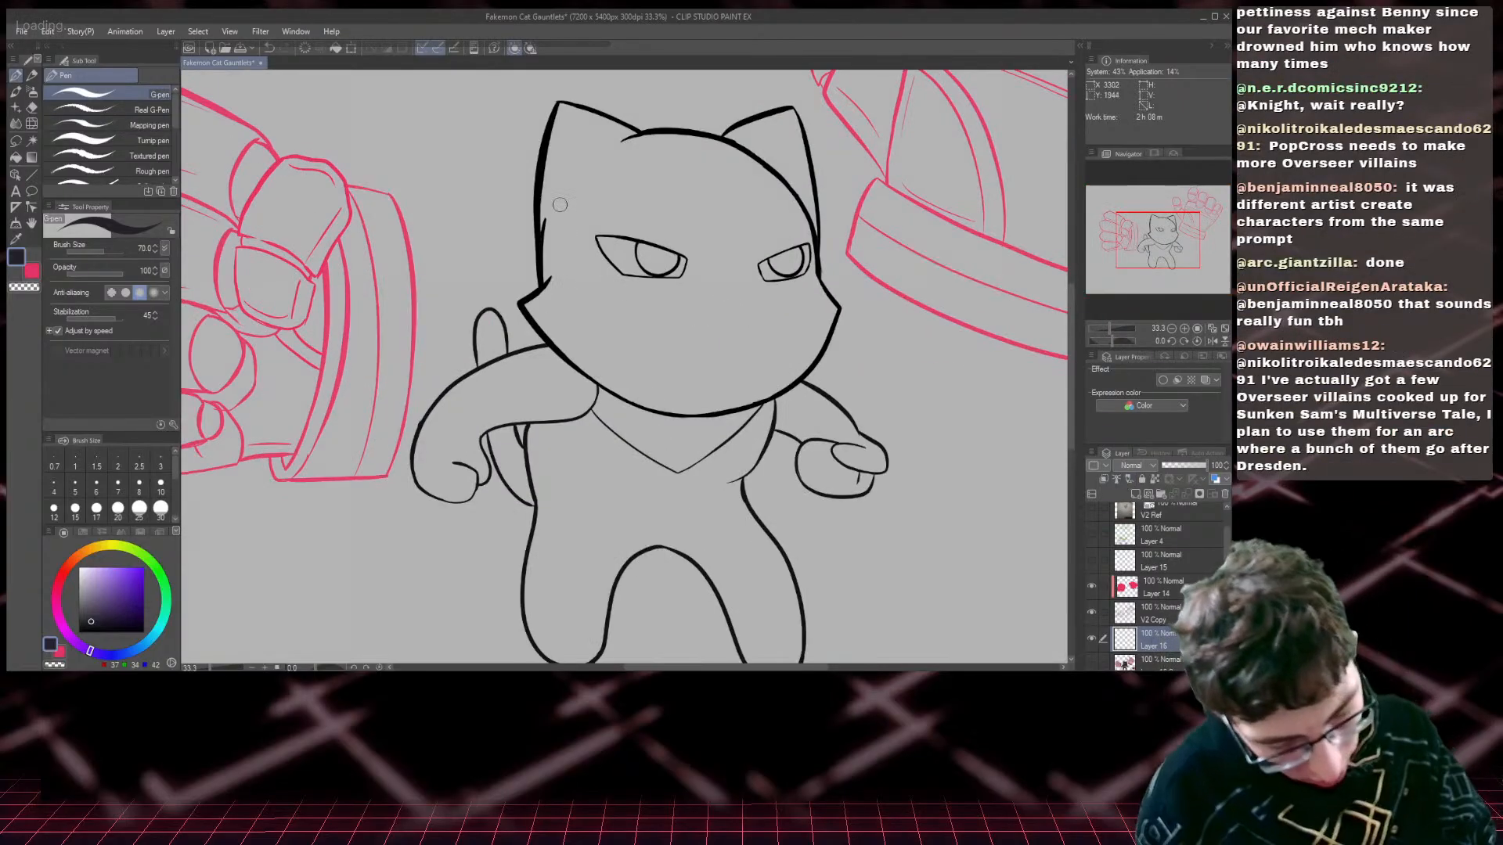
key(m)
mouse_move(561, 98)
mouse_down()
mouse_move(688, 128)
mouse_move(761, 189)
mouse_move(693, 367)
mouse_move(569, 301)
mouse_move(543, 209)
mouse_up()
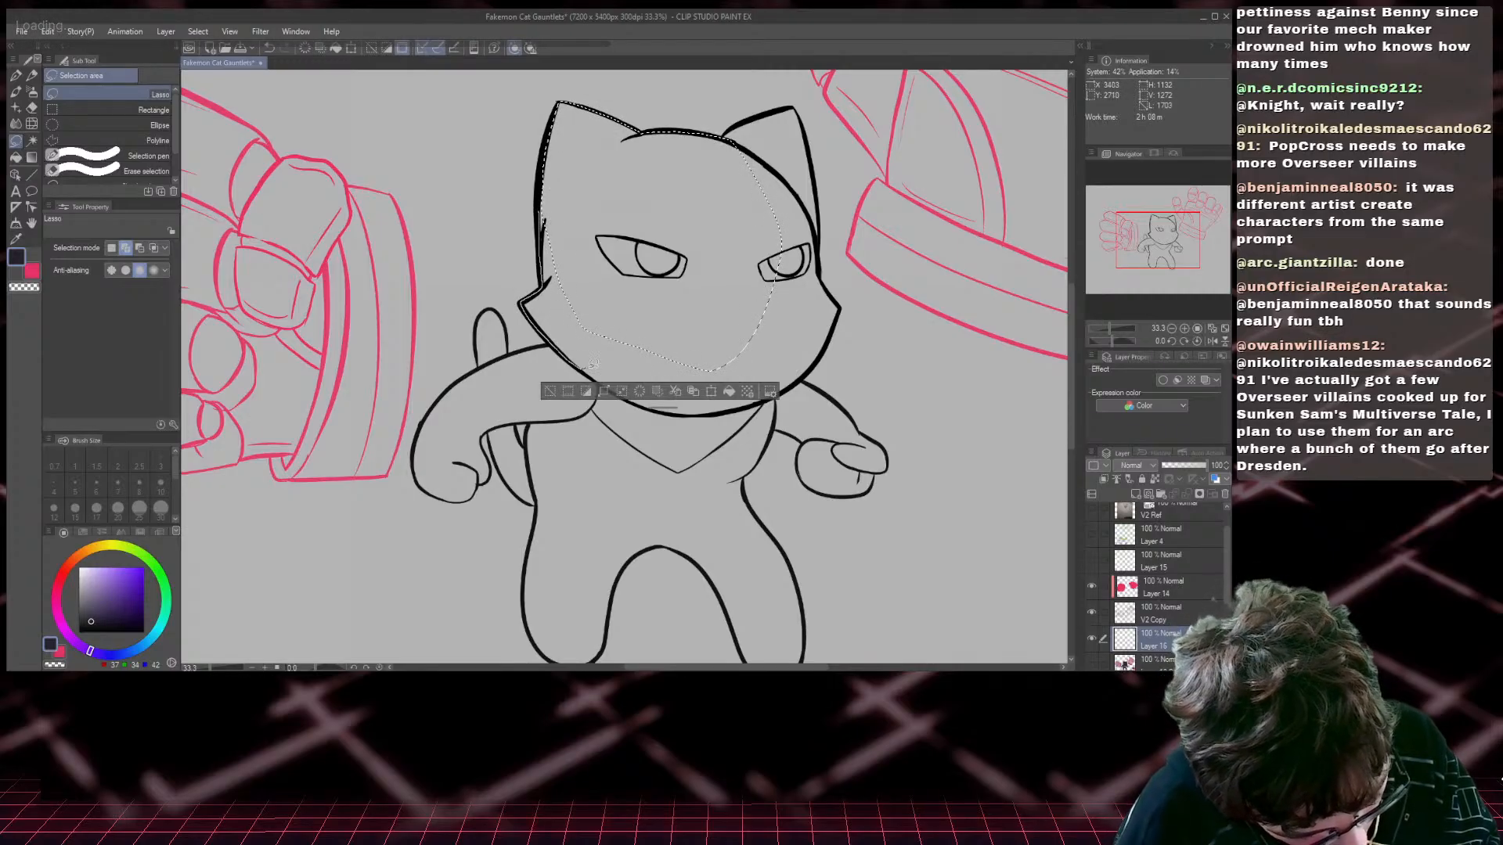
mouse_move(592, 363)
mouse_down()
mouse_move(739, 357)
mouse_move(790, 294)
mouse_move(802, 185)
mouse_move(728, 126)
mouse_up()
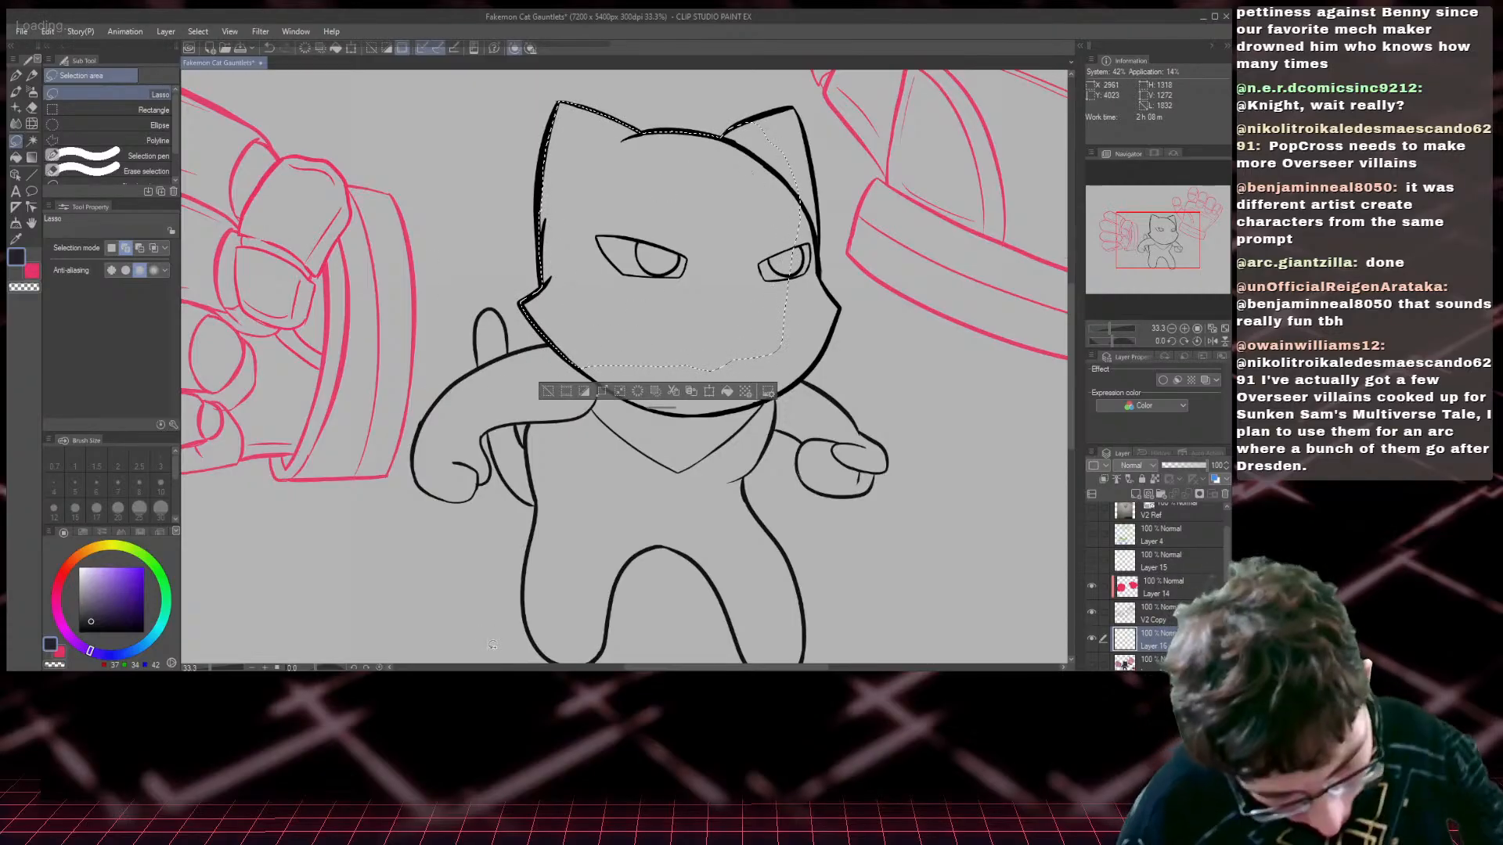
key(alt+Delete)
key(ctrl+z)
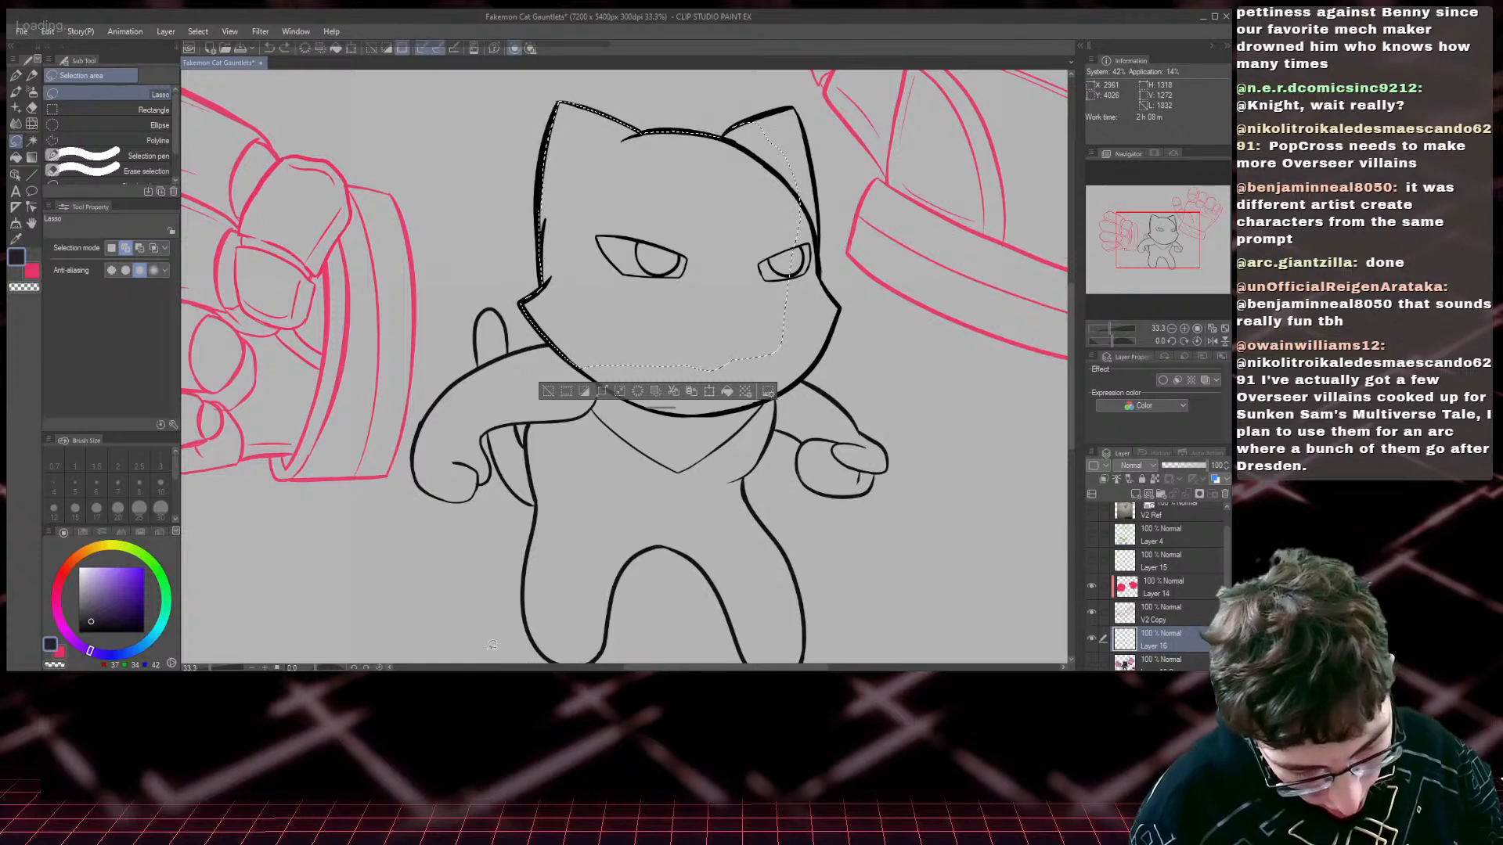
key(ctrl+d)
- Fill the cat's head and ears with the near-black color using the Refer other layers fill
key(g)
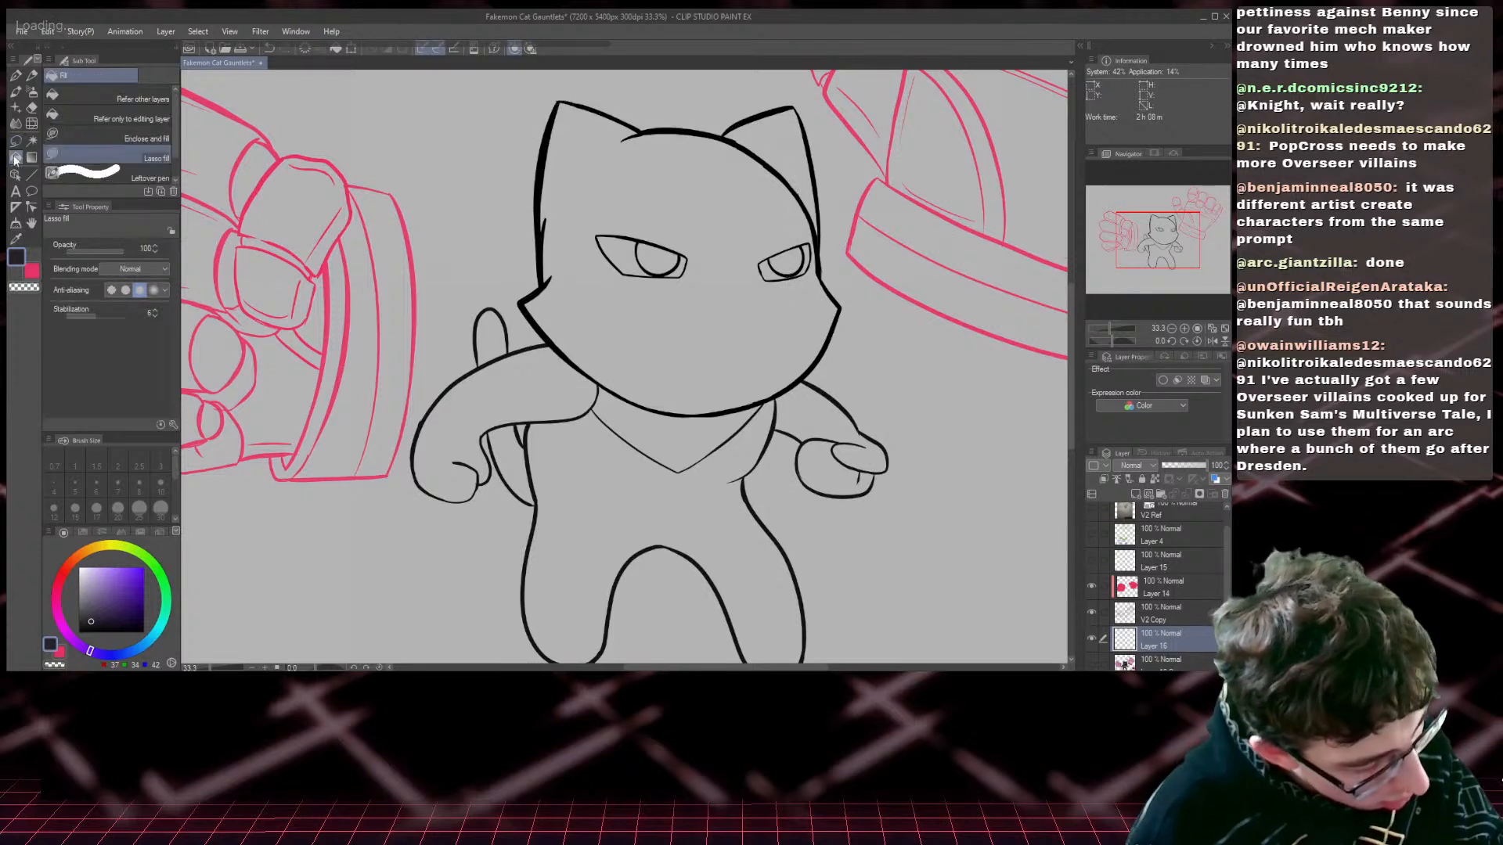
click(66, 92)
click(647, 380)
click(748, 210)
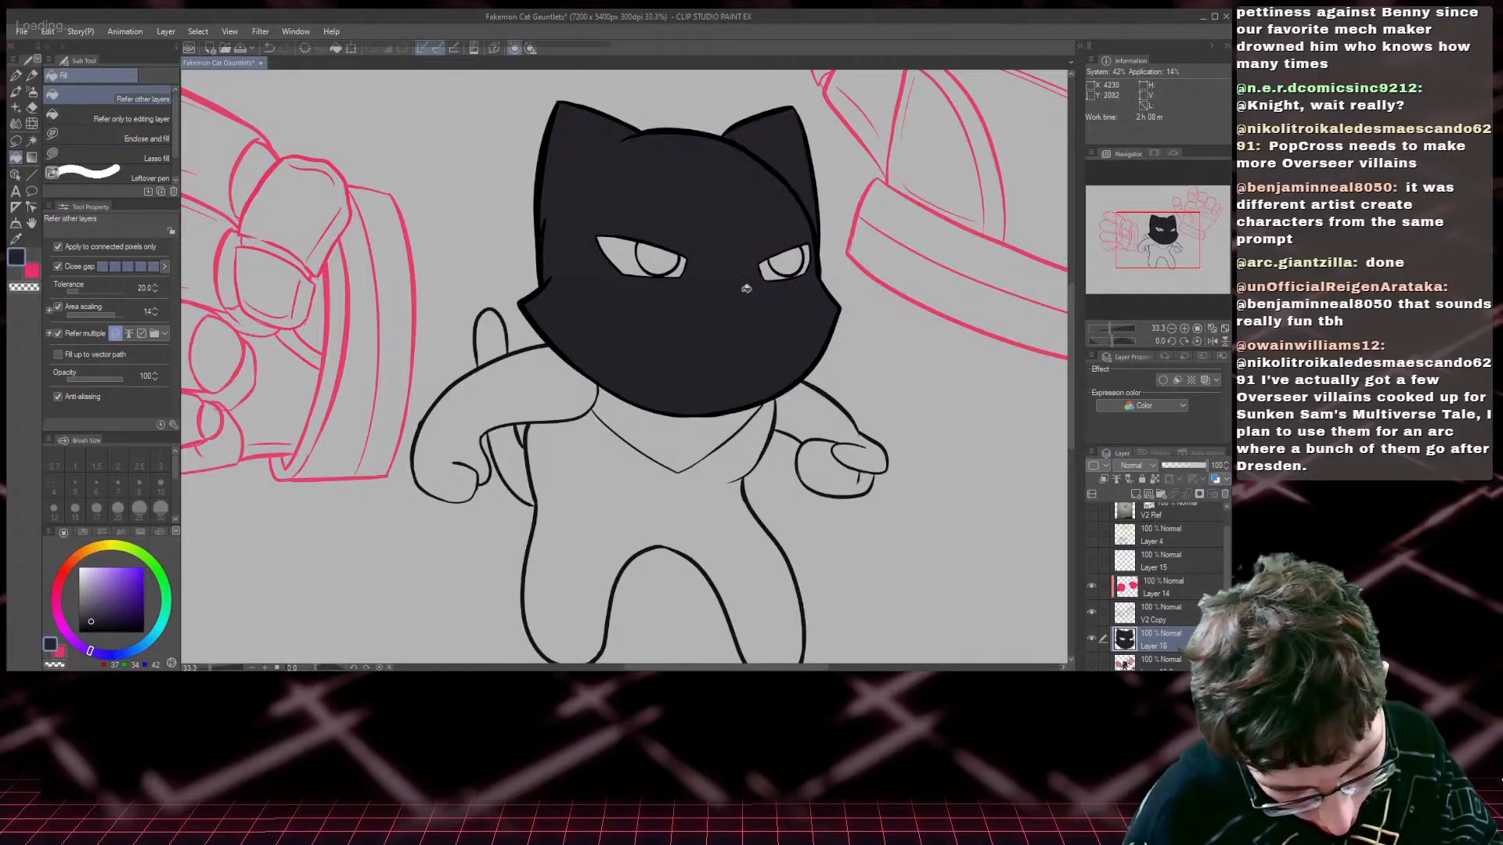
- Fill the cat's arms, torso, legs, tail, hands and chest patch with the same near-black color
click(505, 404)
click(525, 474)
click(507, 465)
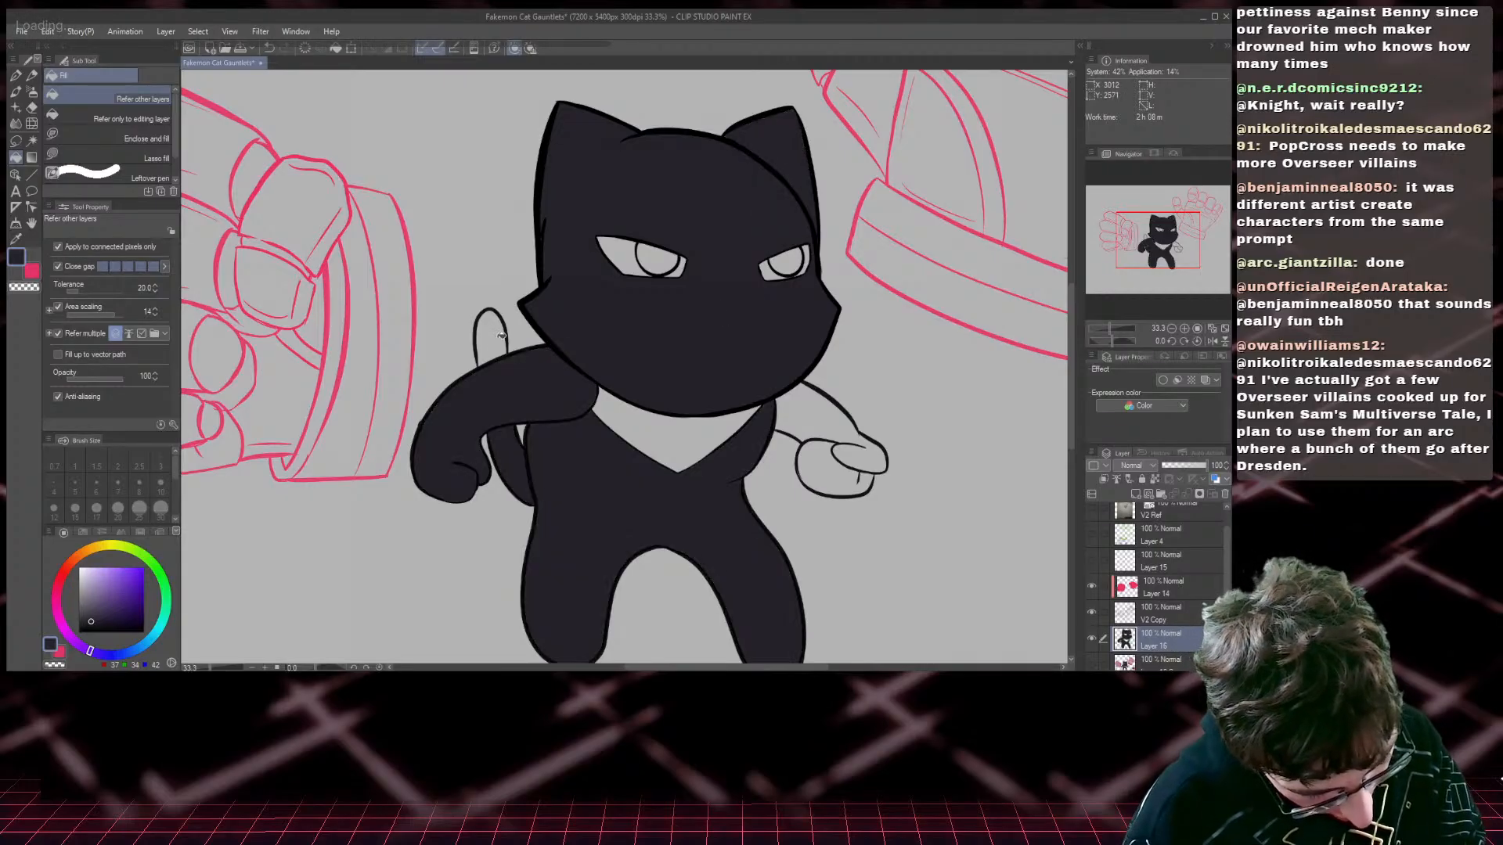
click(490, 337)
click(790, 410)
click(838, 469)
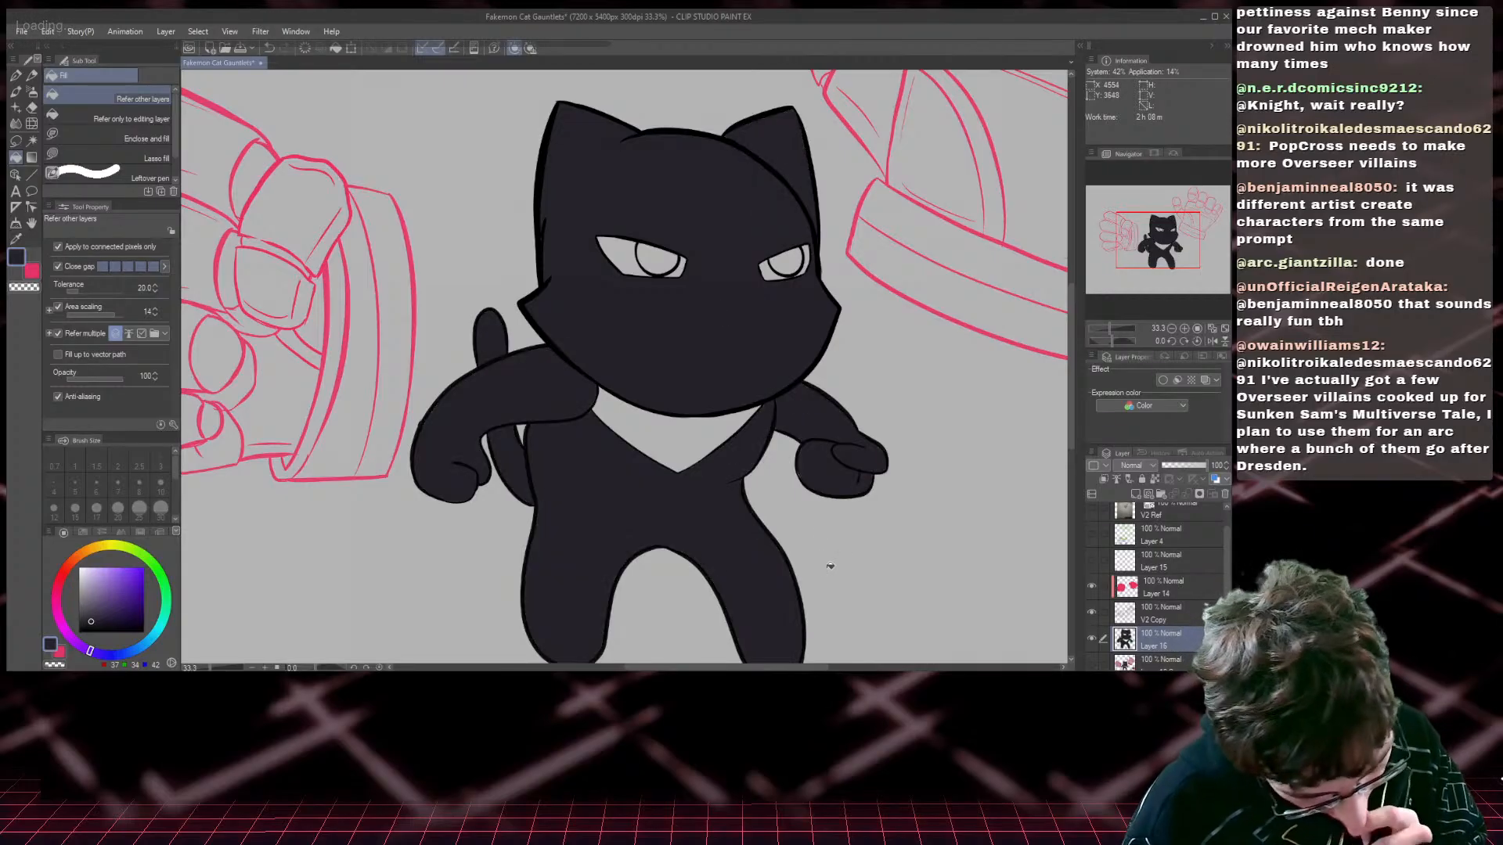
click(669, 443)
- Hide the V2 Copy line art and close small gaps in the silhouette with the Fill leftover tool at size 2000
click(1092, 612)
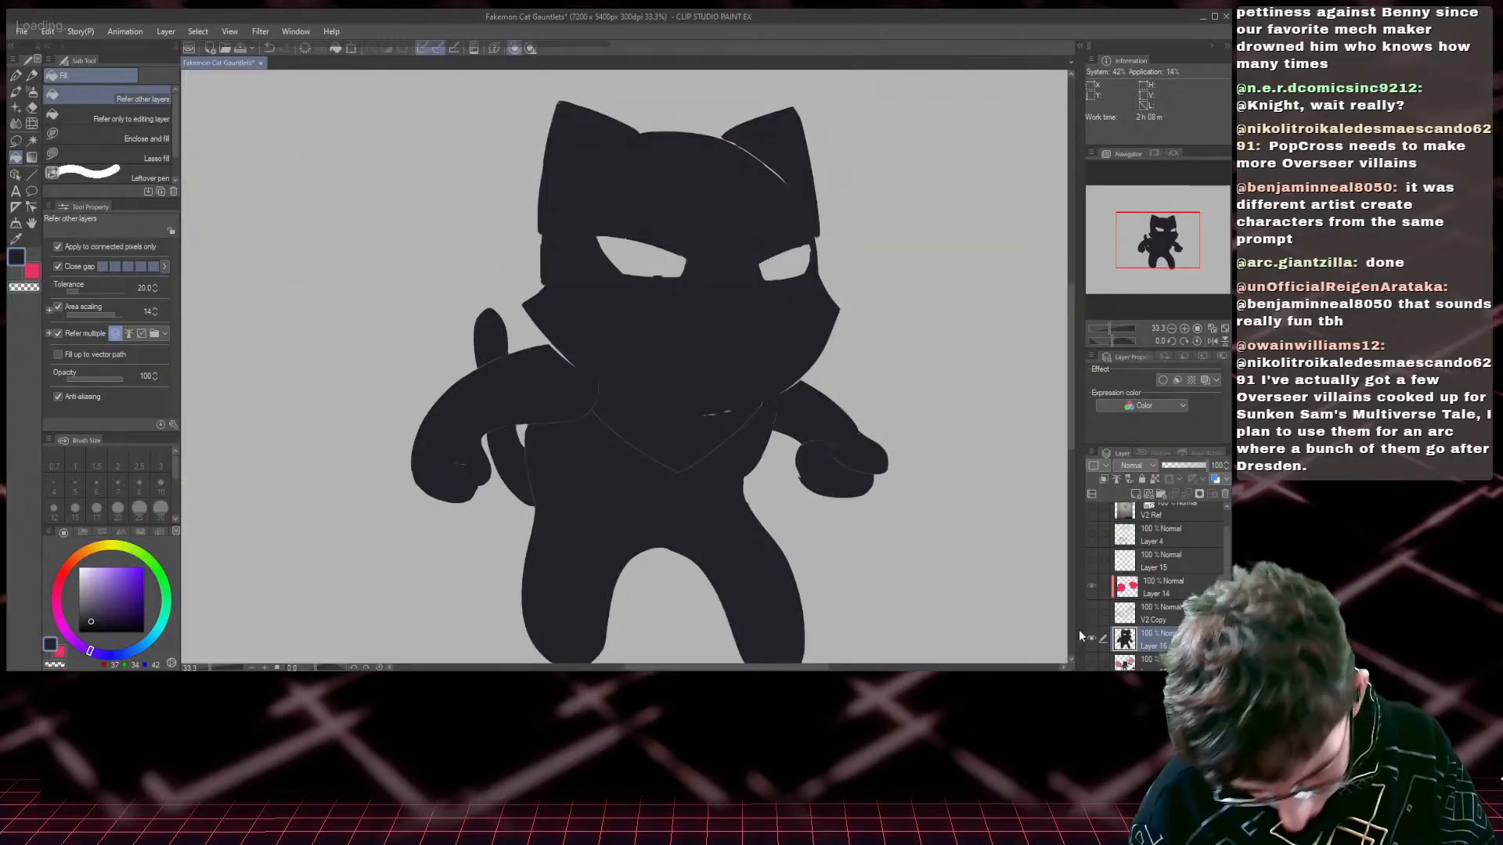
click(15, 223)
mouse_move(610, 321)
mouse_down()
mouse_move(637, 504)
mouse_move(740, 550)
mouse_up()
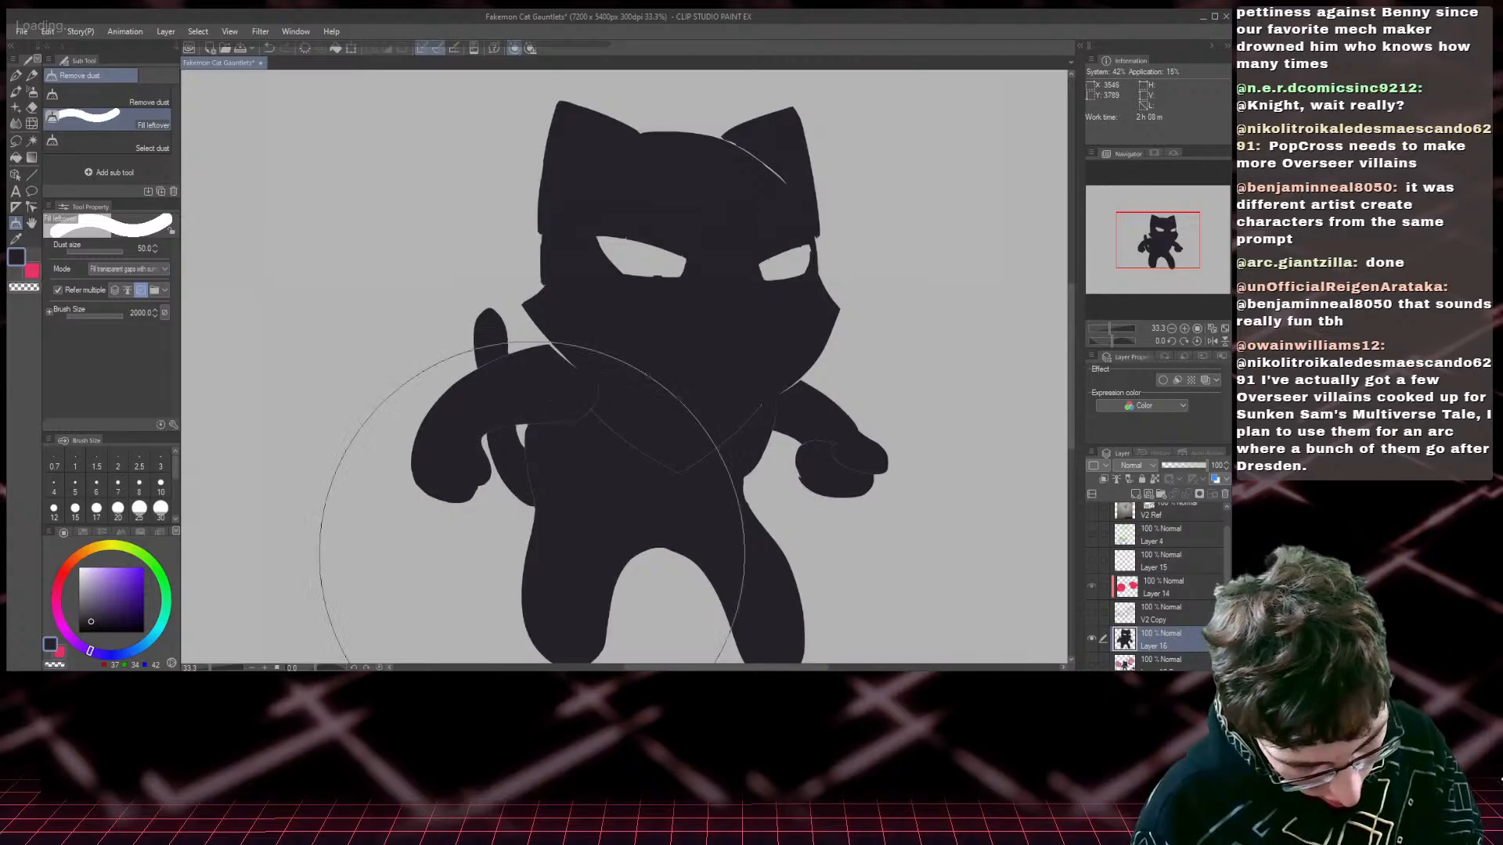
- Cover the remaining seams at the chest, arms, neck and ear using Adjust line width set to thicken 10, and show the line art again
click(32, 208)
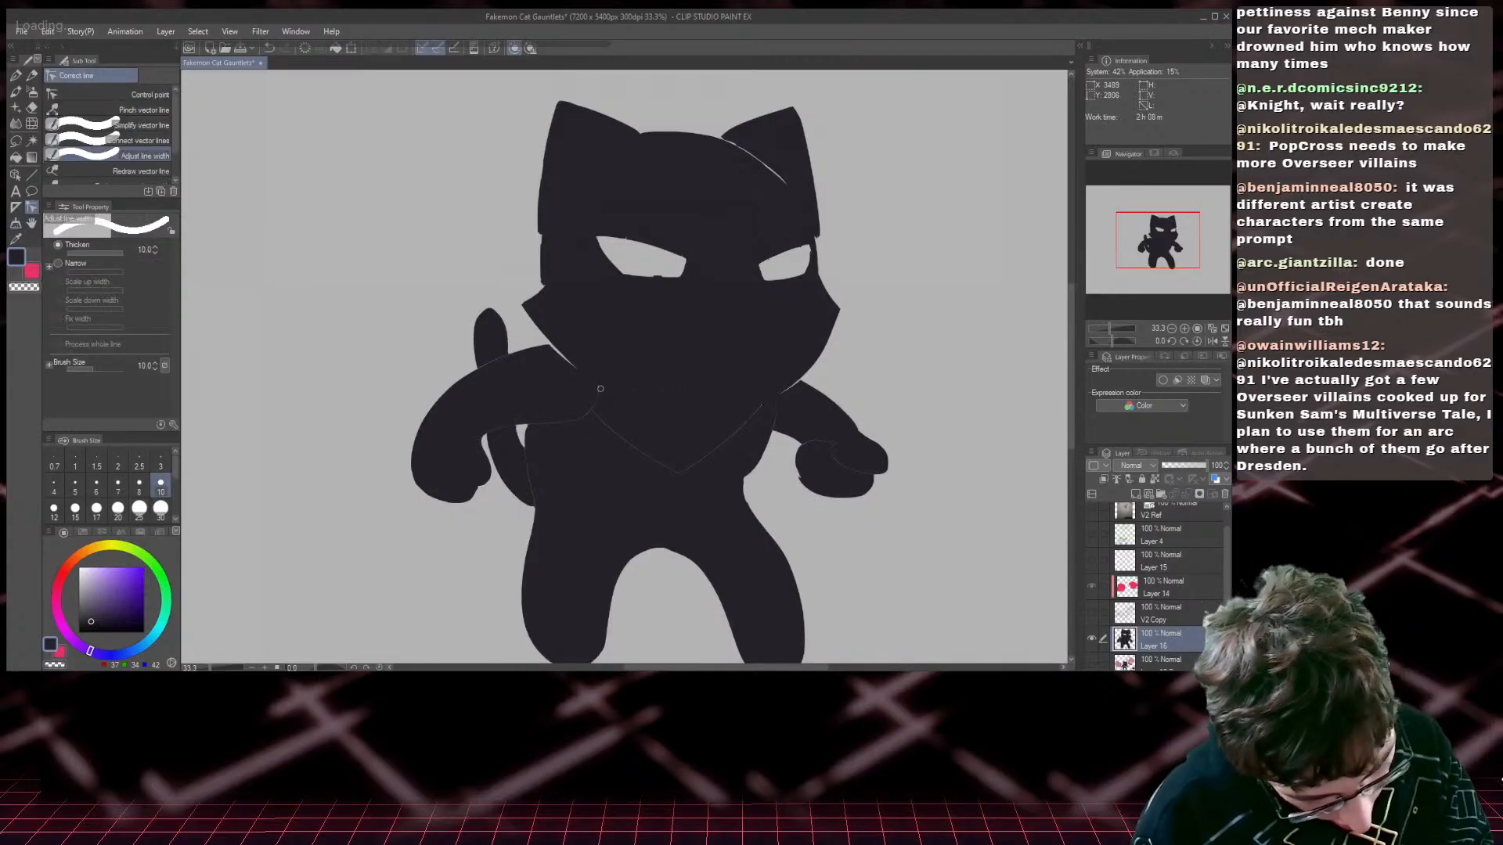
mouse_move(659, 463)
mouse_down()
mouse_move(730, 437)
mouse_move(762, 403)
mouse_move(769, 433)
mouse_move(833, 445)
mouse_move(861, 469)
mouse_up()
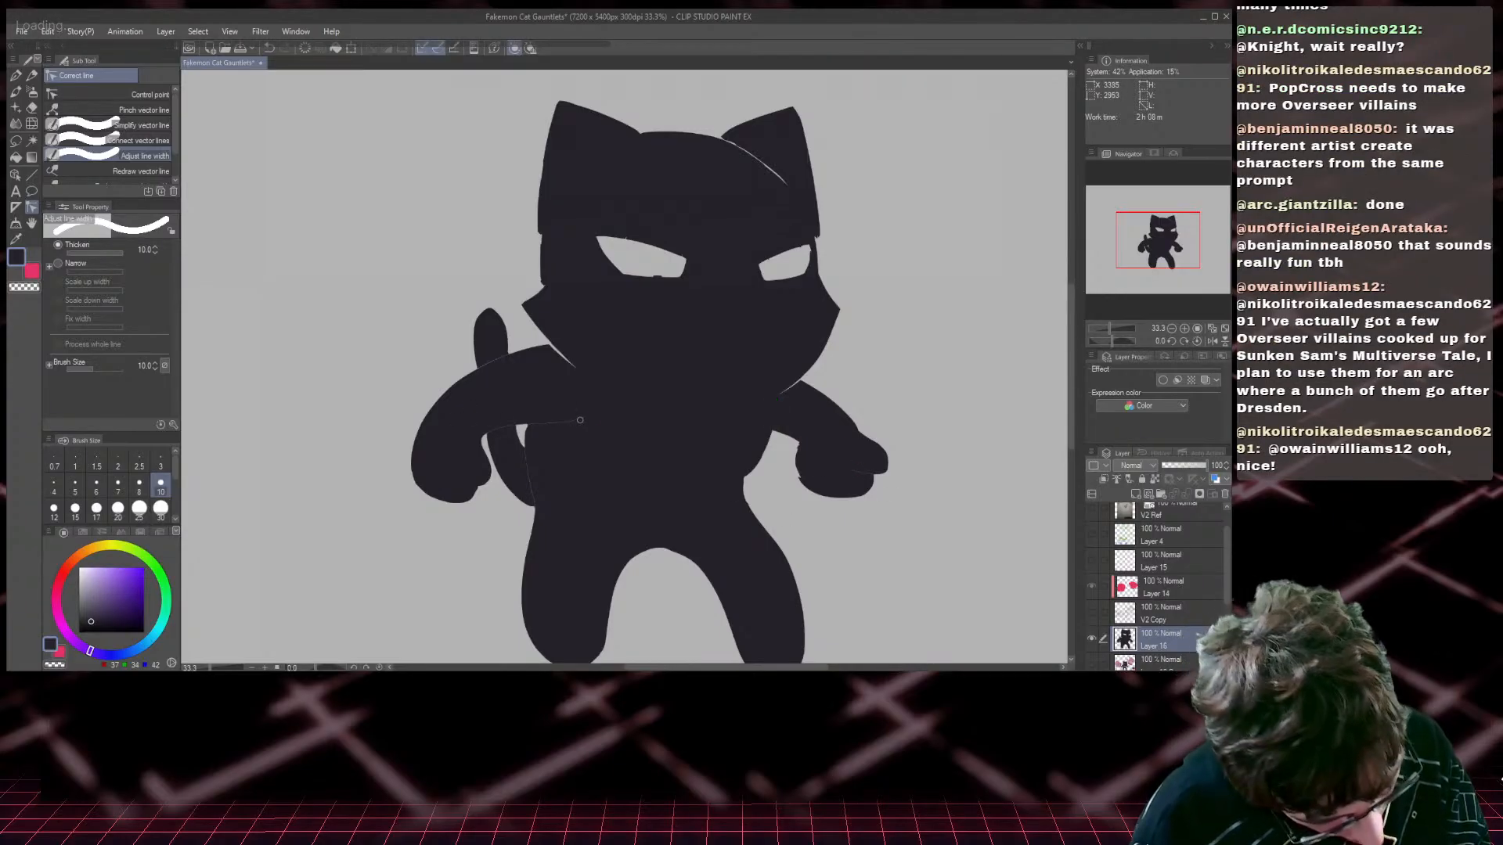
drag(581, 421, 583, 421)
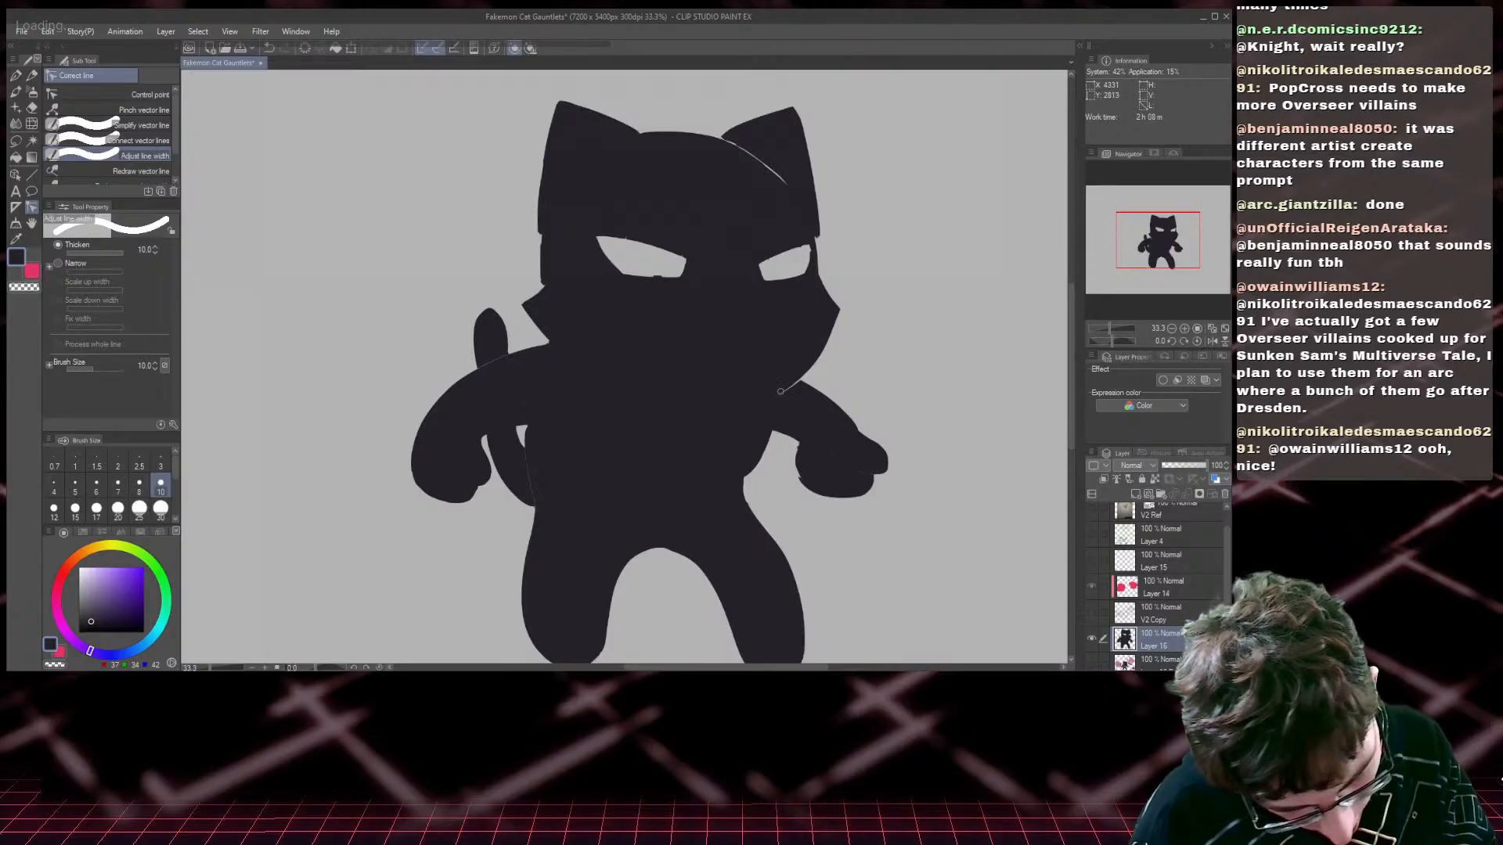
drag(799, 377, 783, 389)
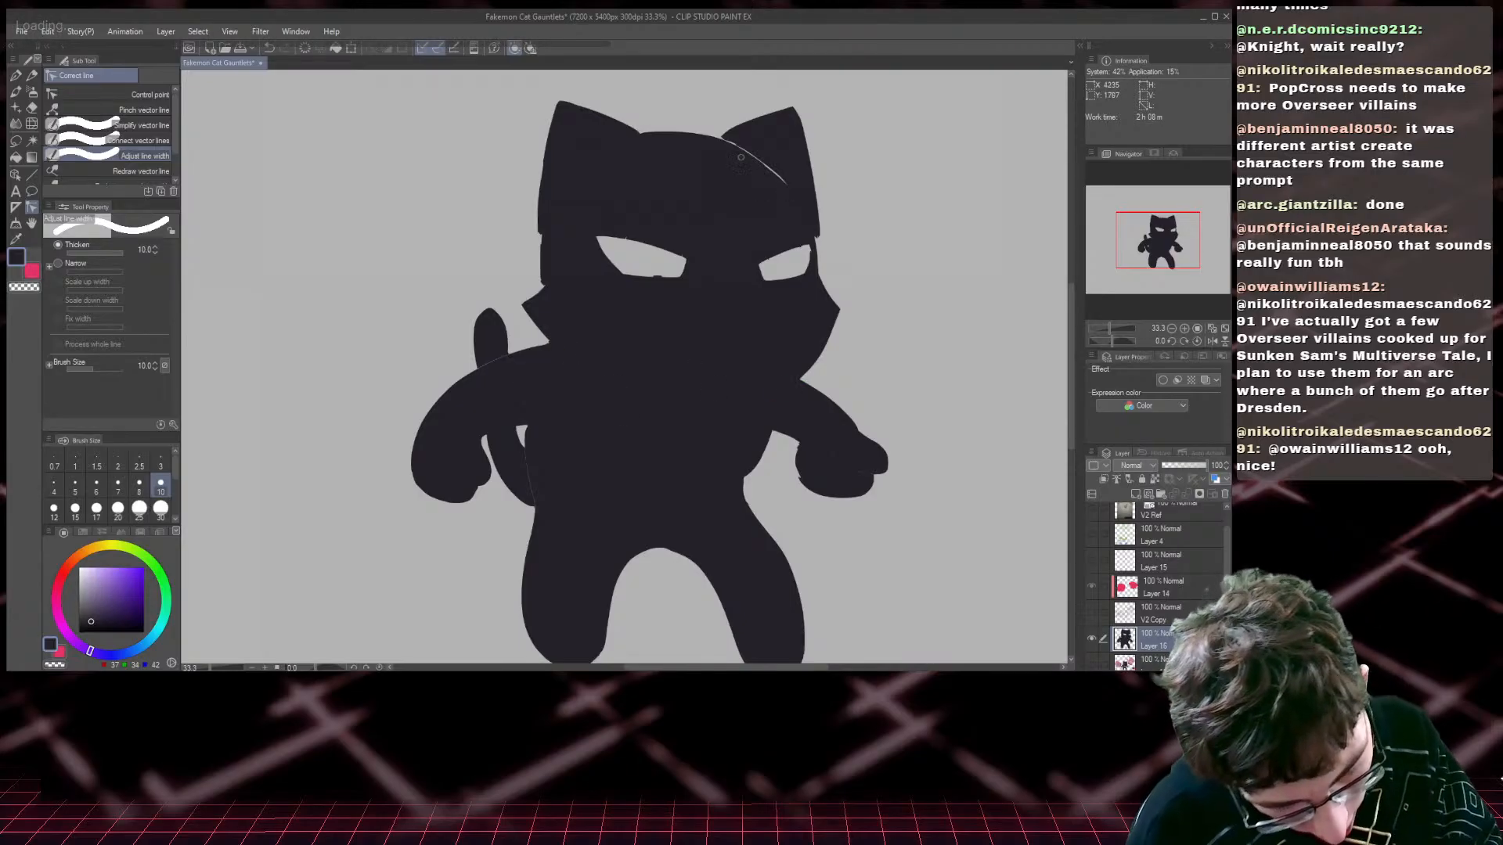
drag(725, 140, 778, 177)
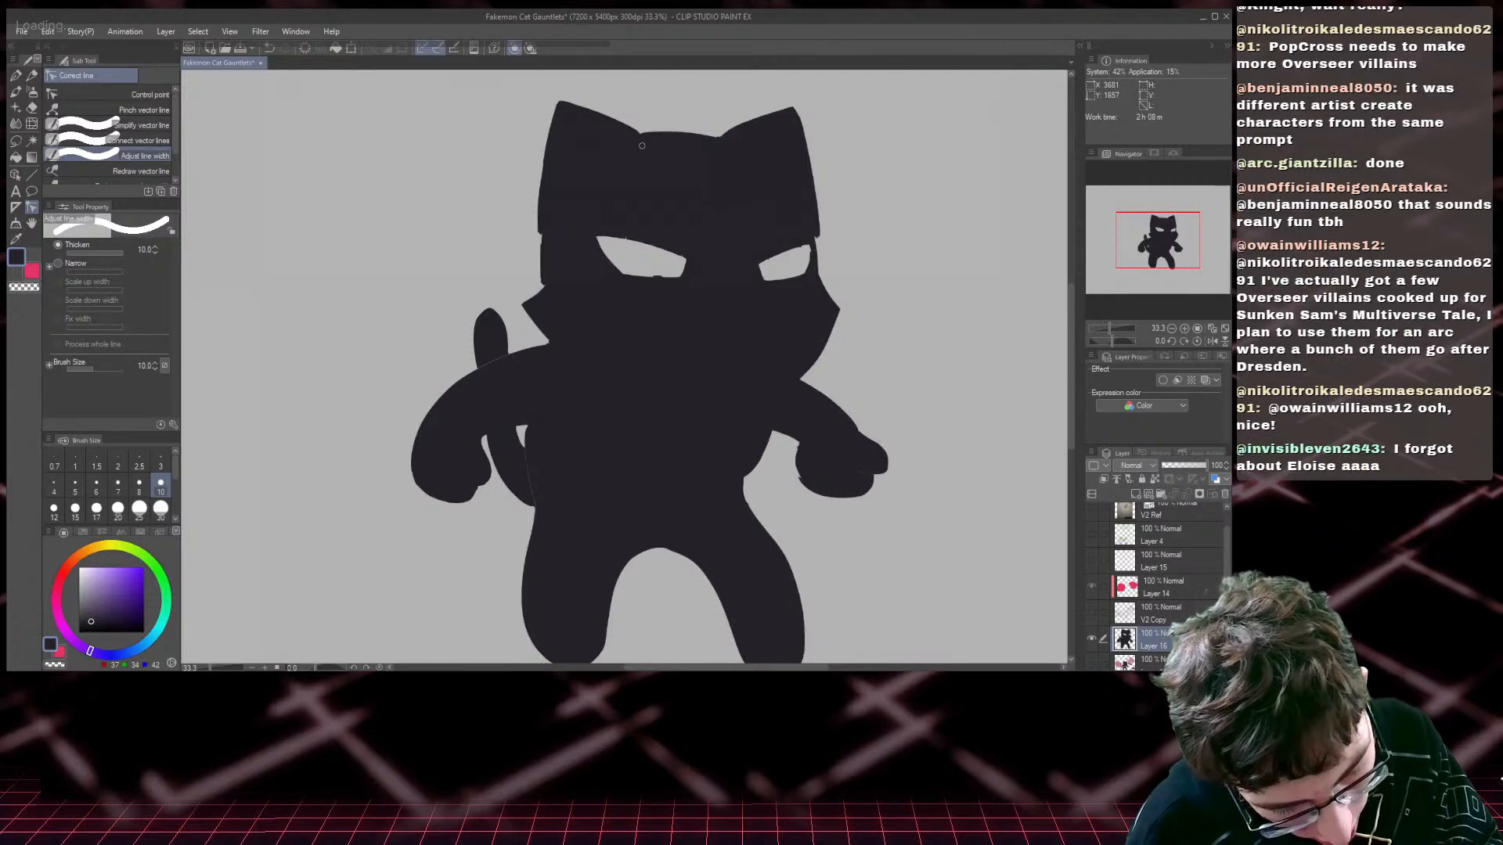
click(1091, 612)
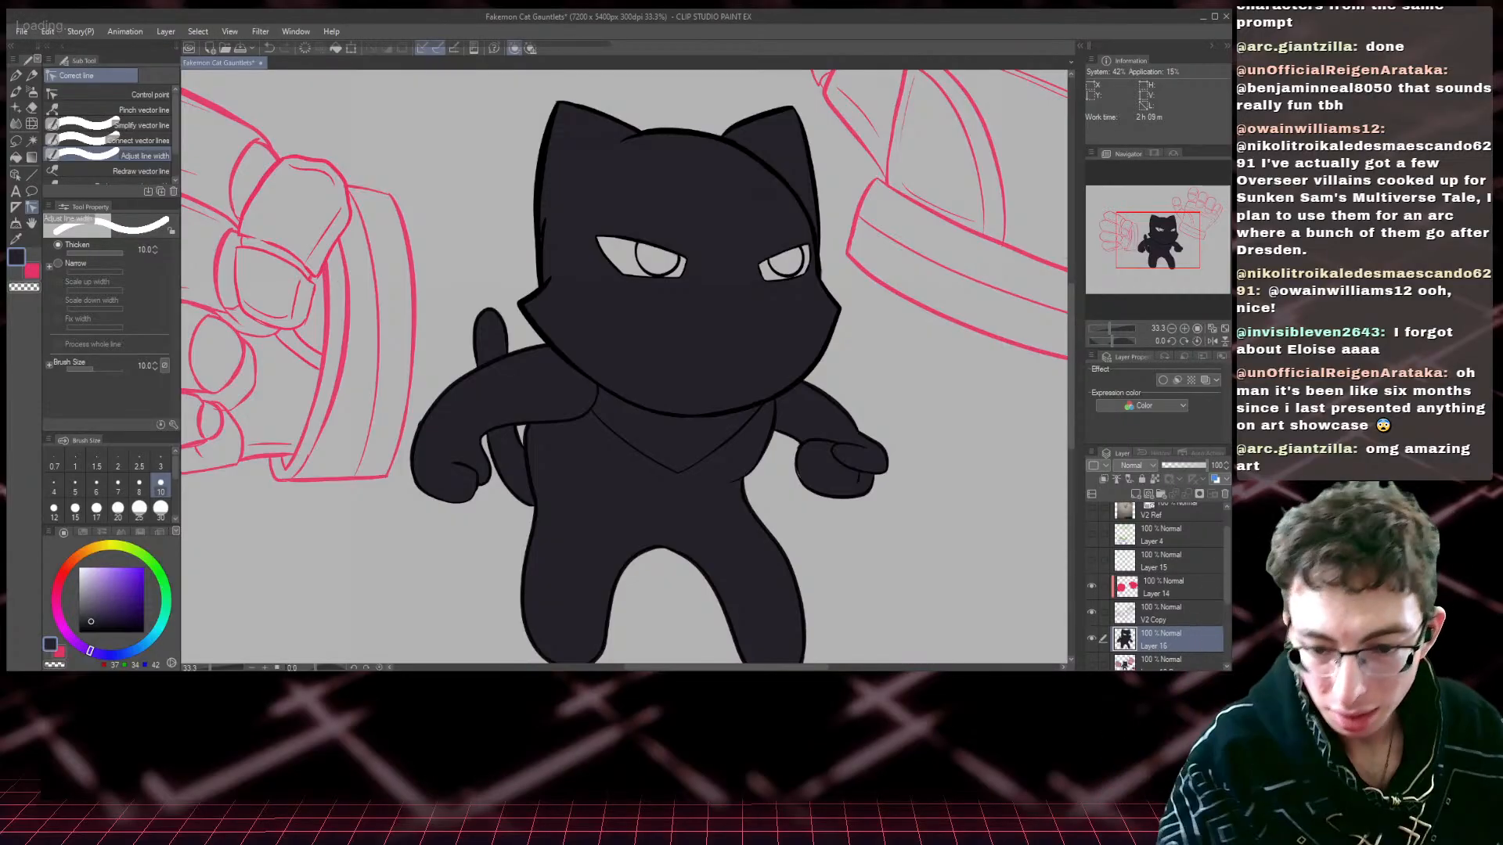
- Sample the chest patch's light pink from the old Layer 13 Copy coloring and add a new layer clipped to Layer 16
drag(1161, 218, 1173, 213)
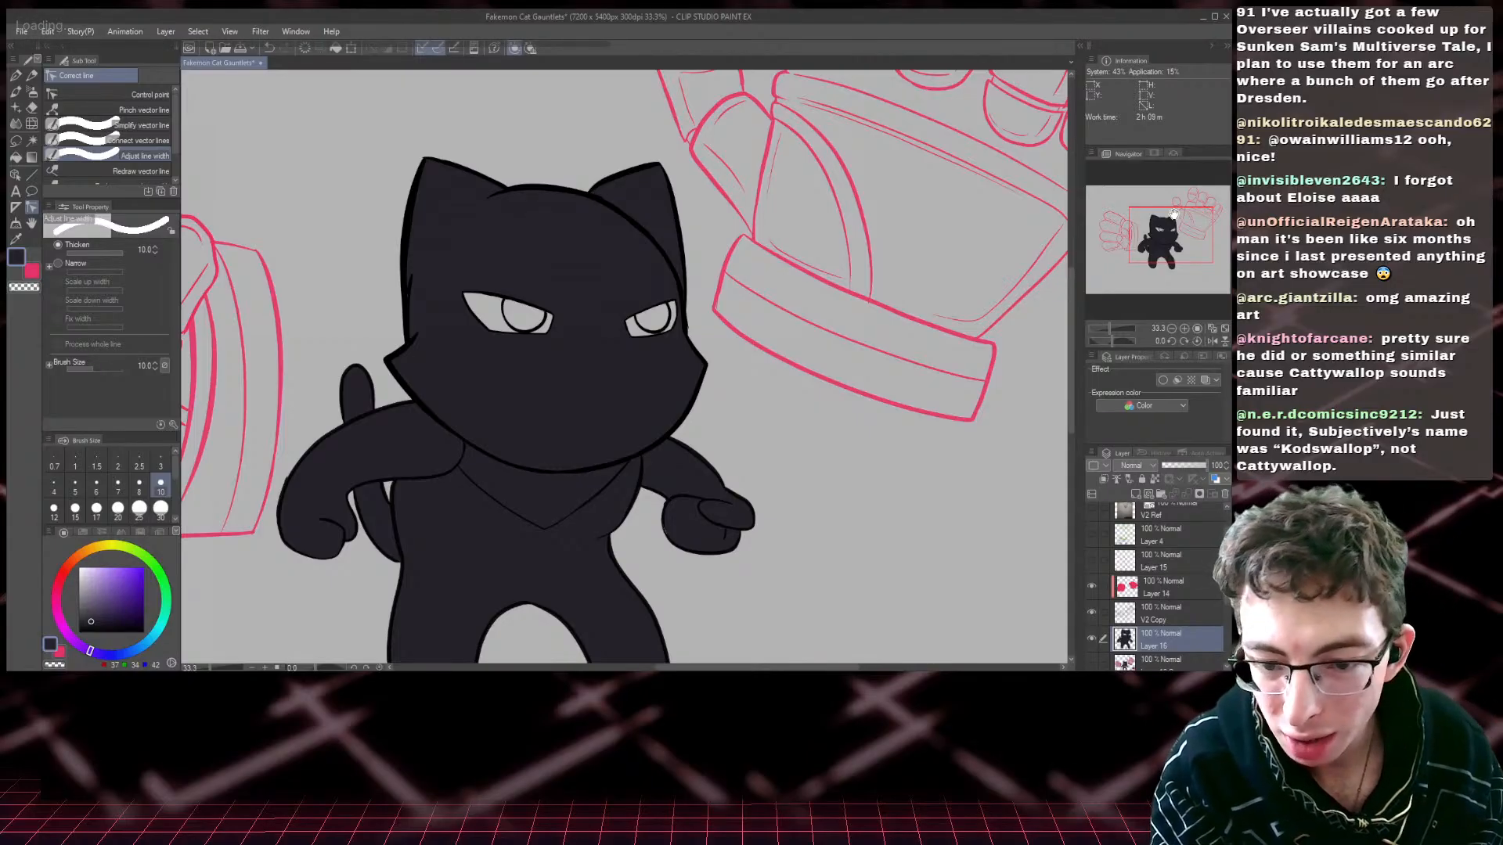
drag(1162, 244, 1157, 225)
key(ctrl+plus)
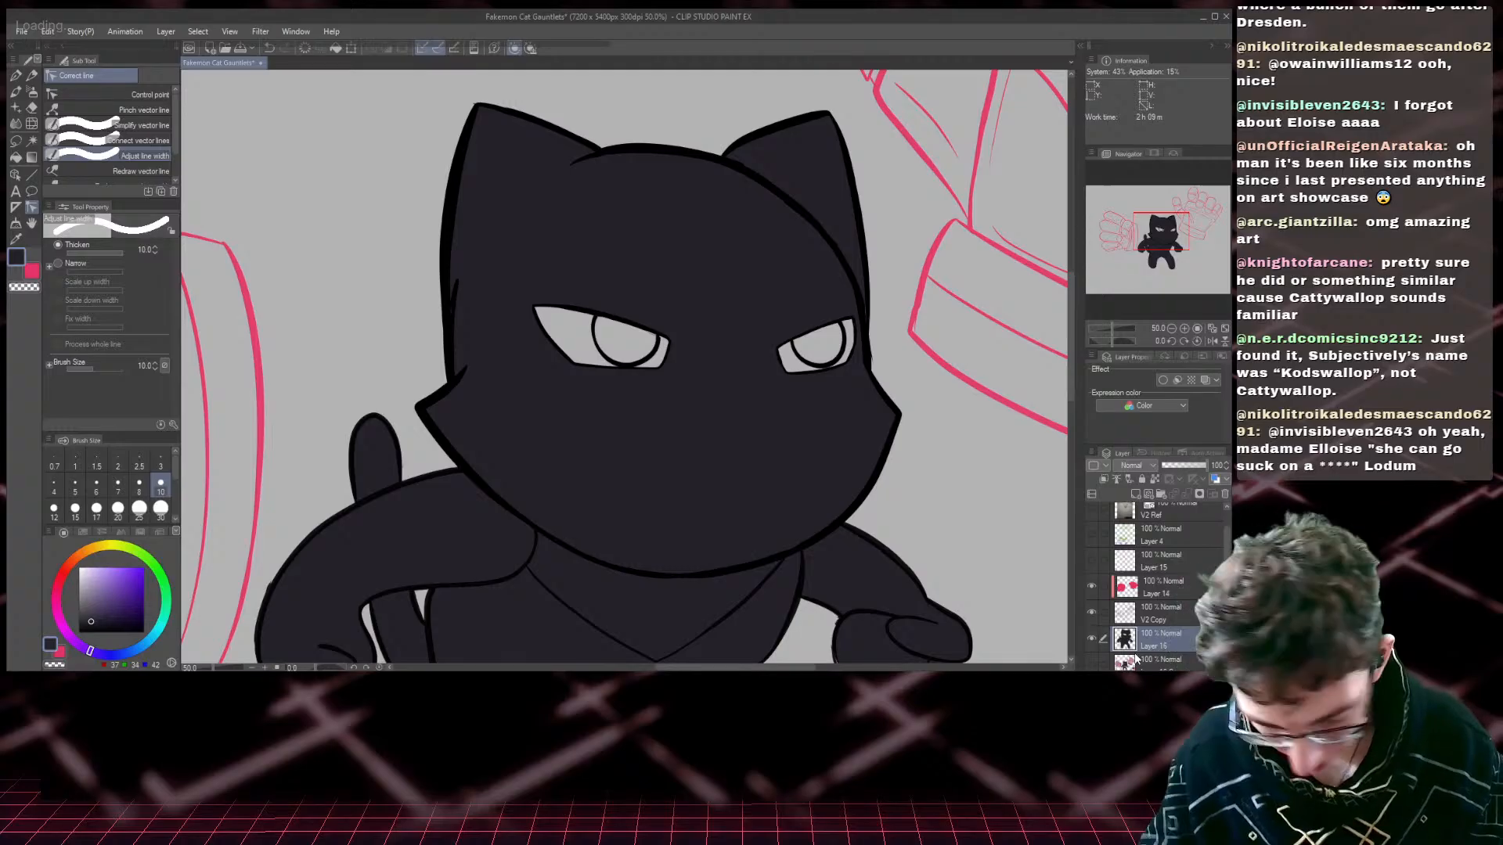
drag(1170, 238, 1162, 226)
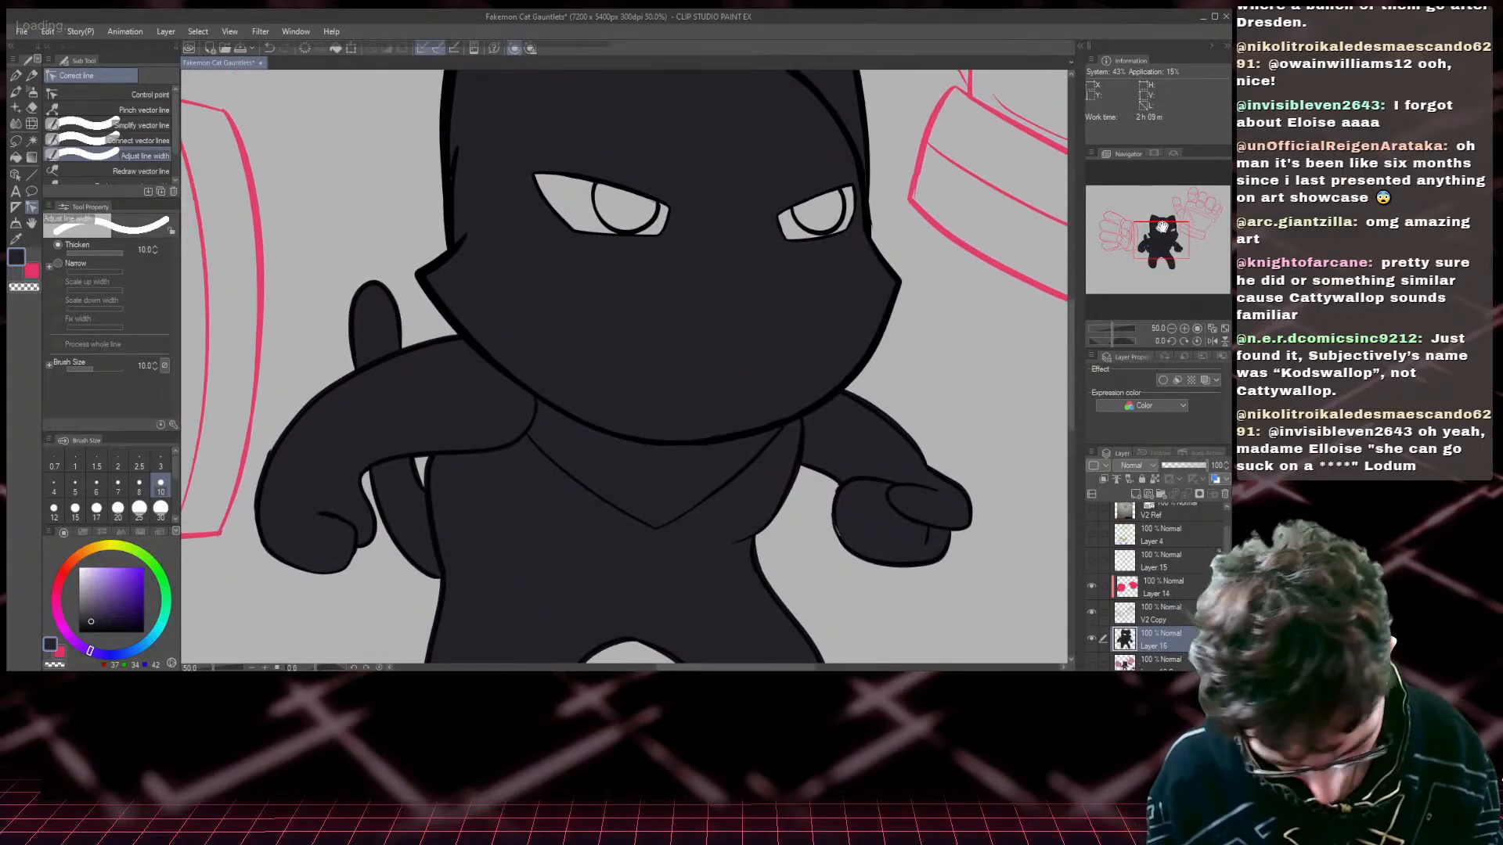
key(ctrl+minus)
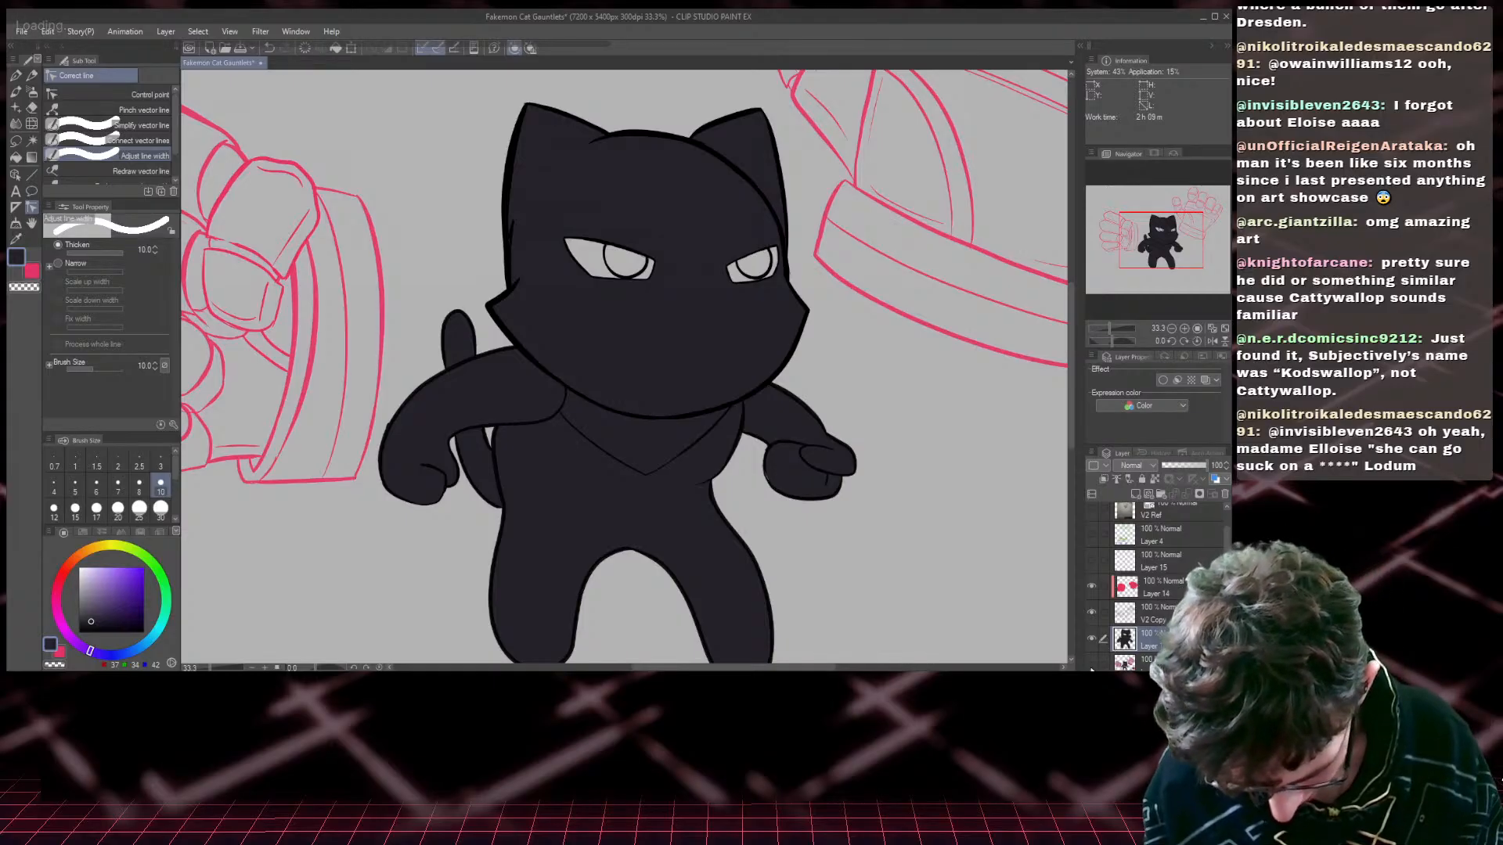
click(1091, 664)
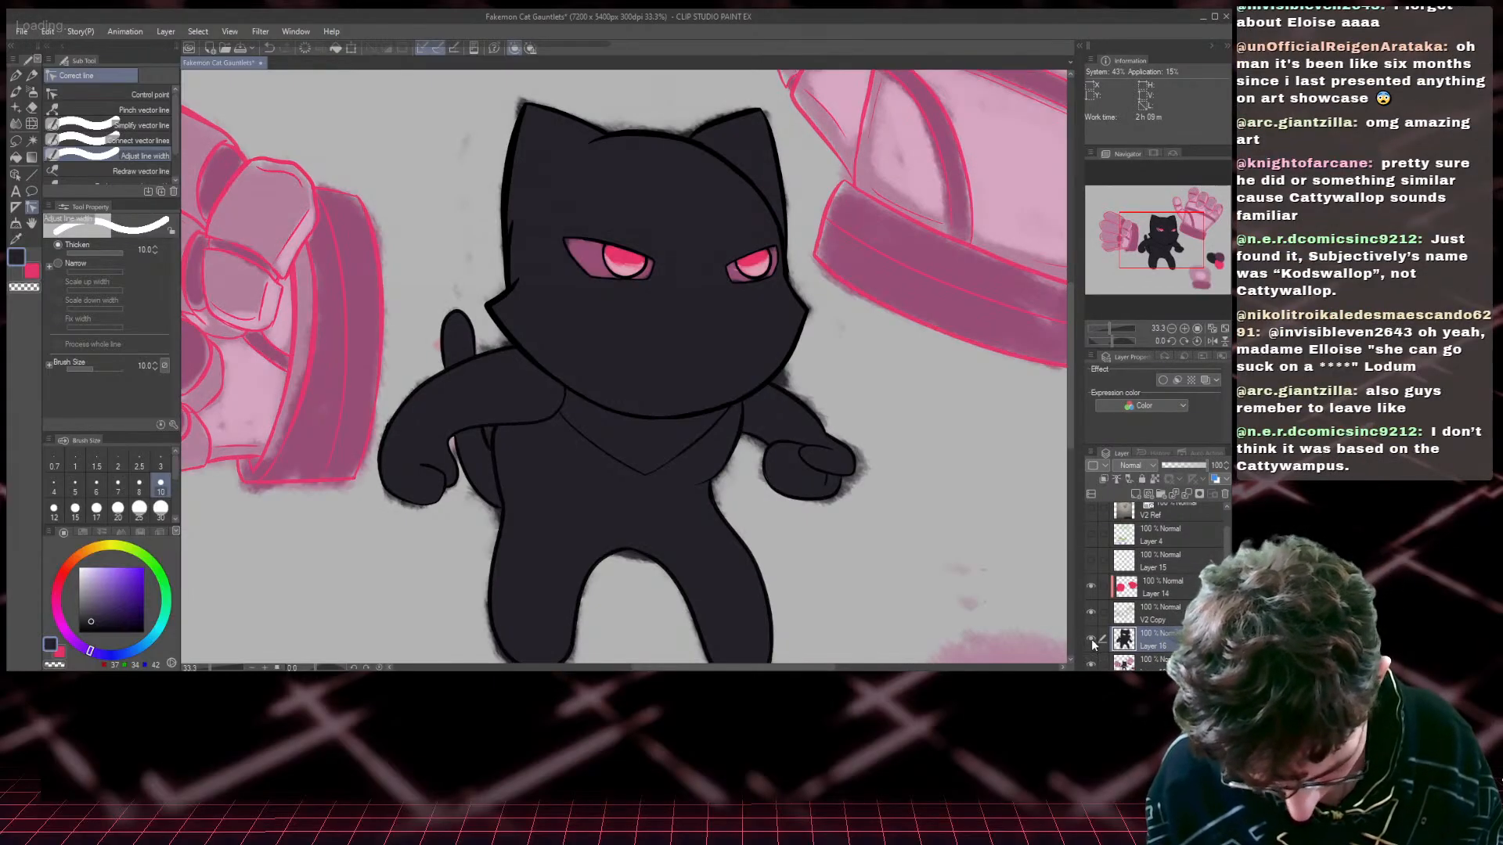
click(1091, 639)
alt+click(640, 436)
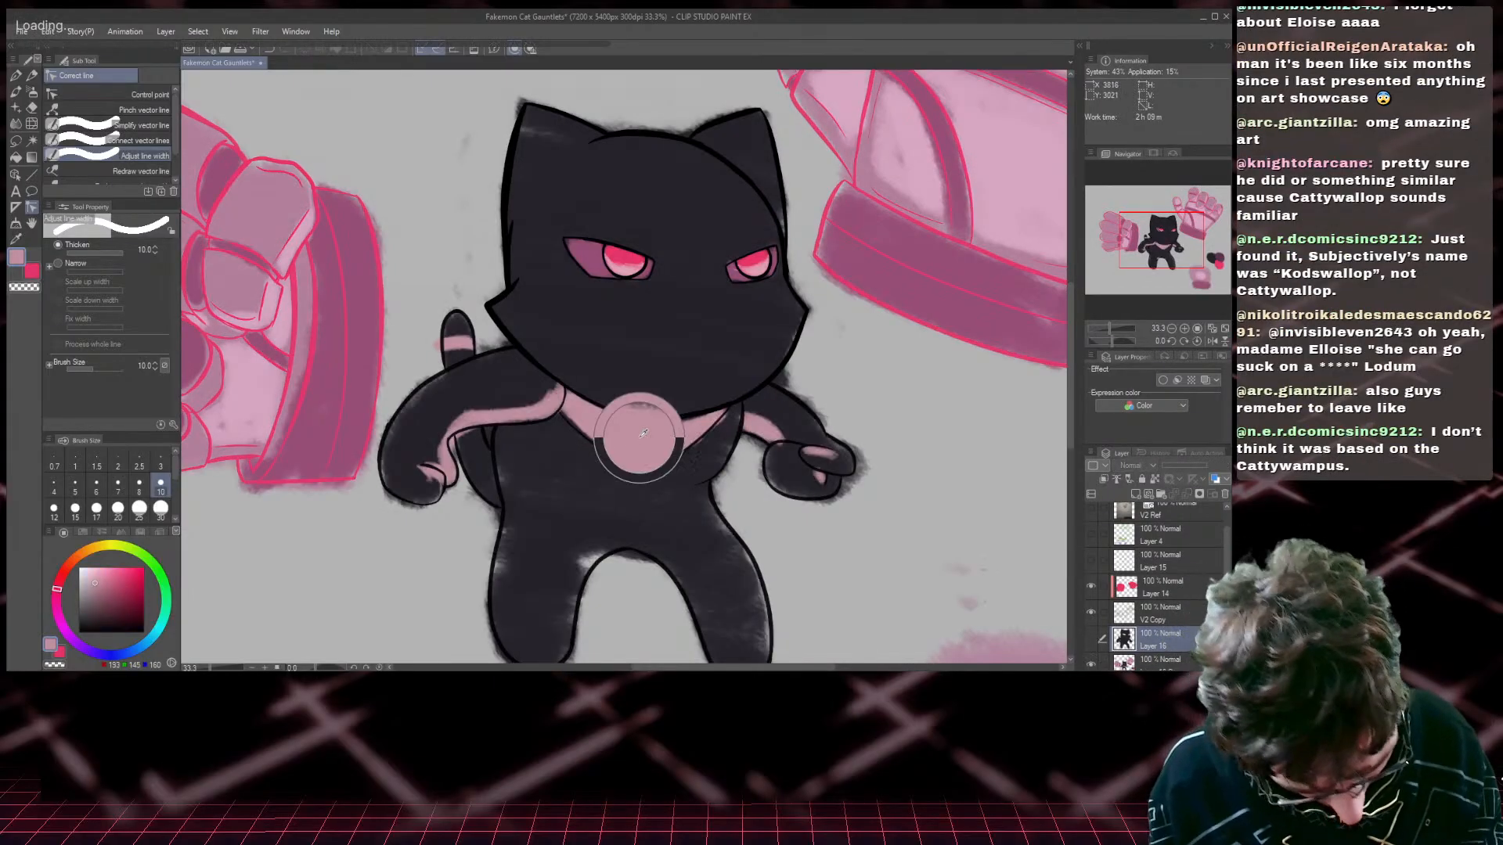
click(1091, 665)
click(1091, 638)
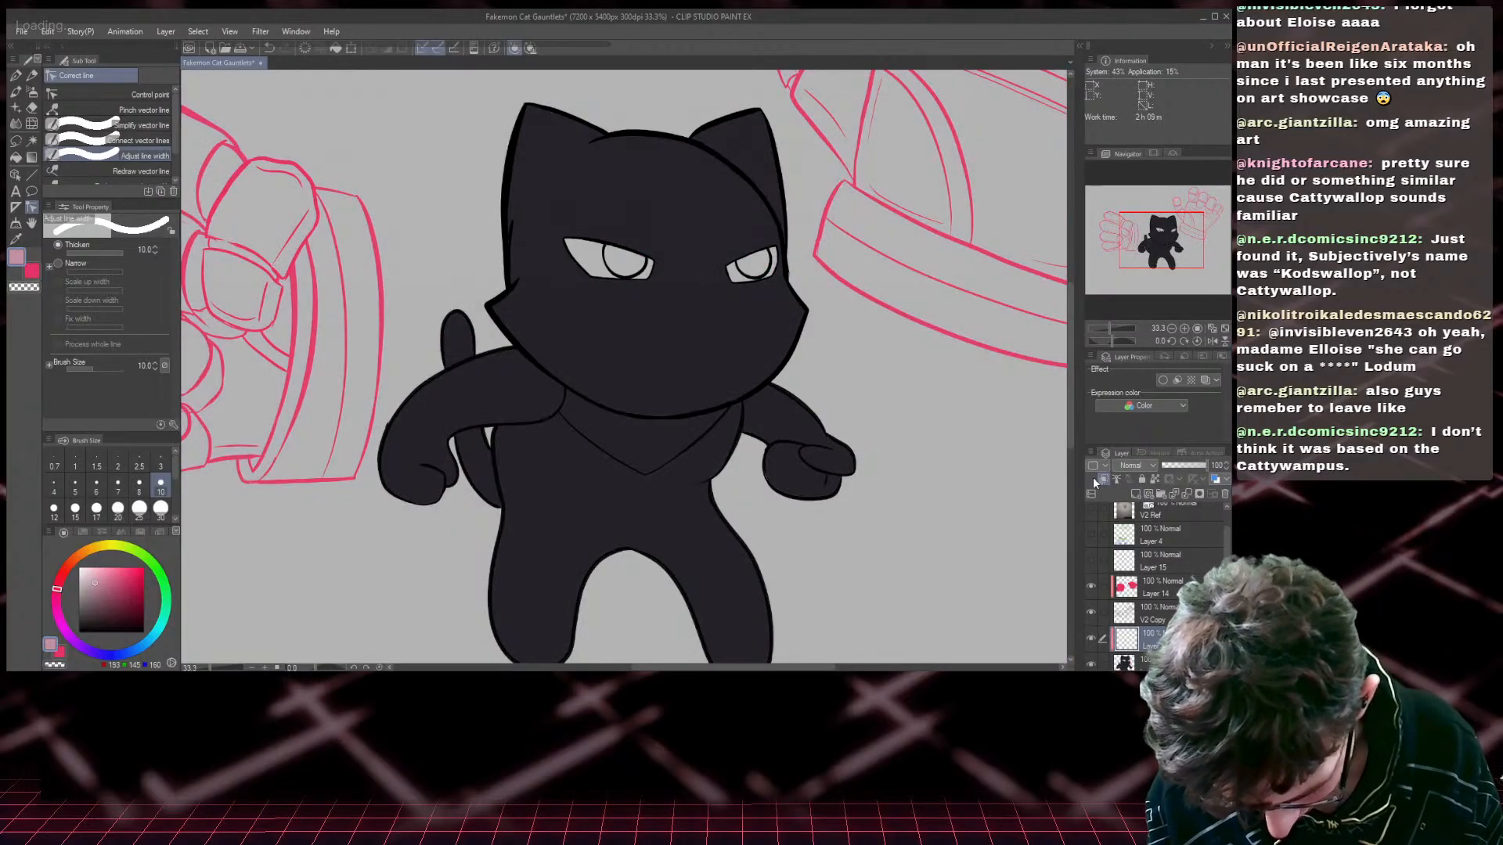
- Select the cat's silhouette from the contents of Layer 16 while keeping the new clipped layer active
drag(1152, 248, 1159, 259)
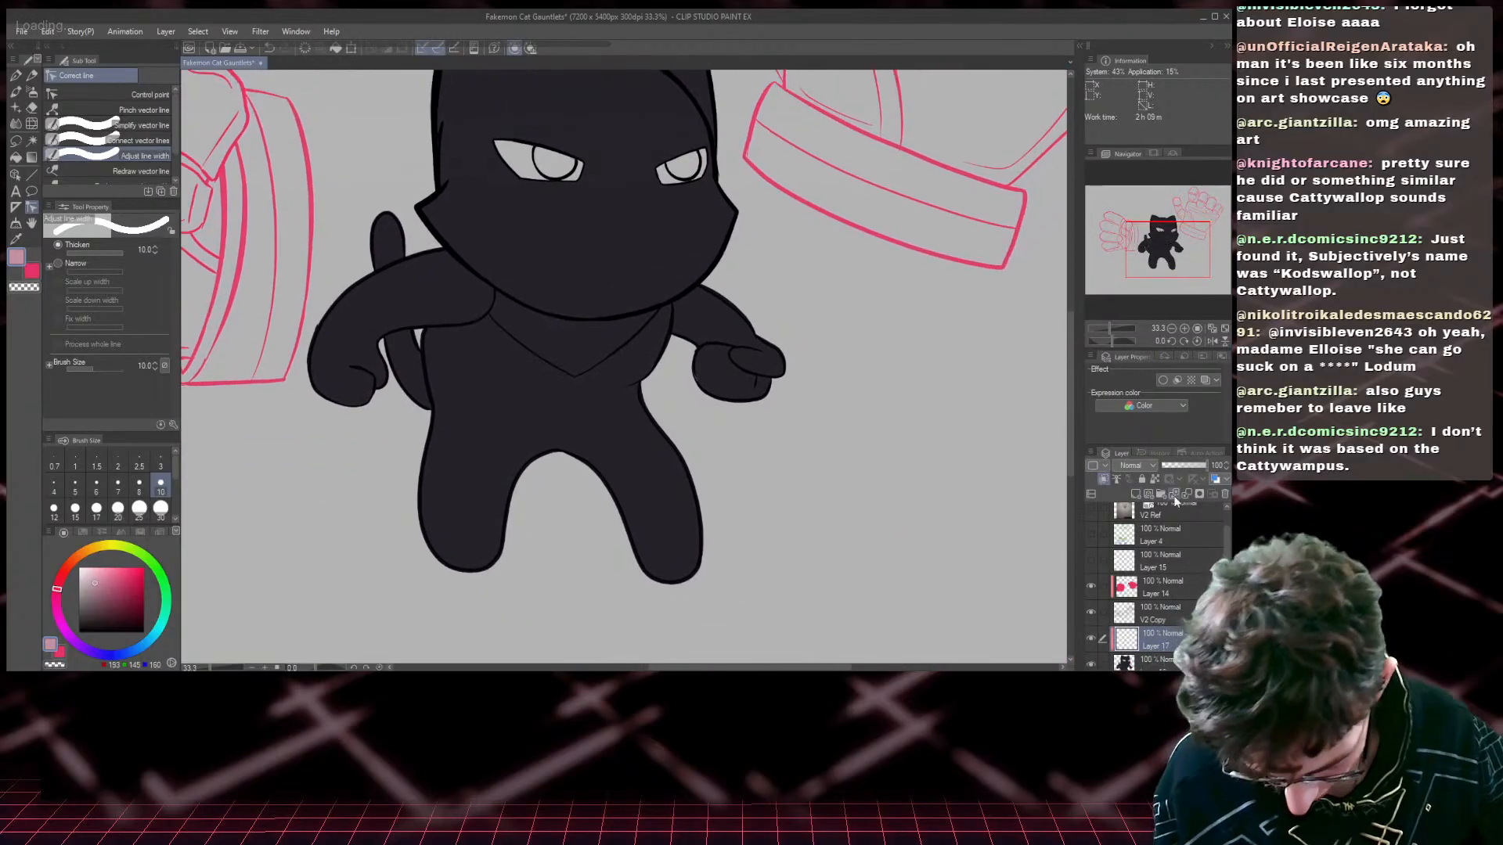
scroll(1124, 646, down, 1)
ctrl+click(1124, 647)
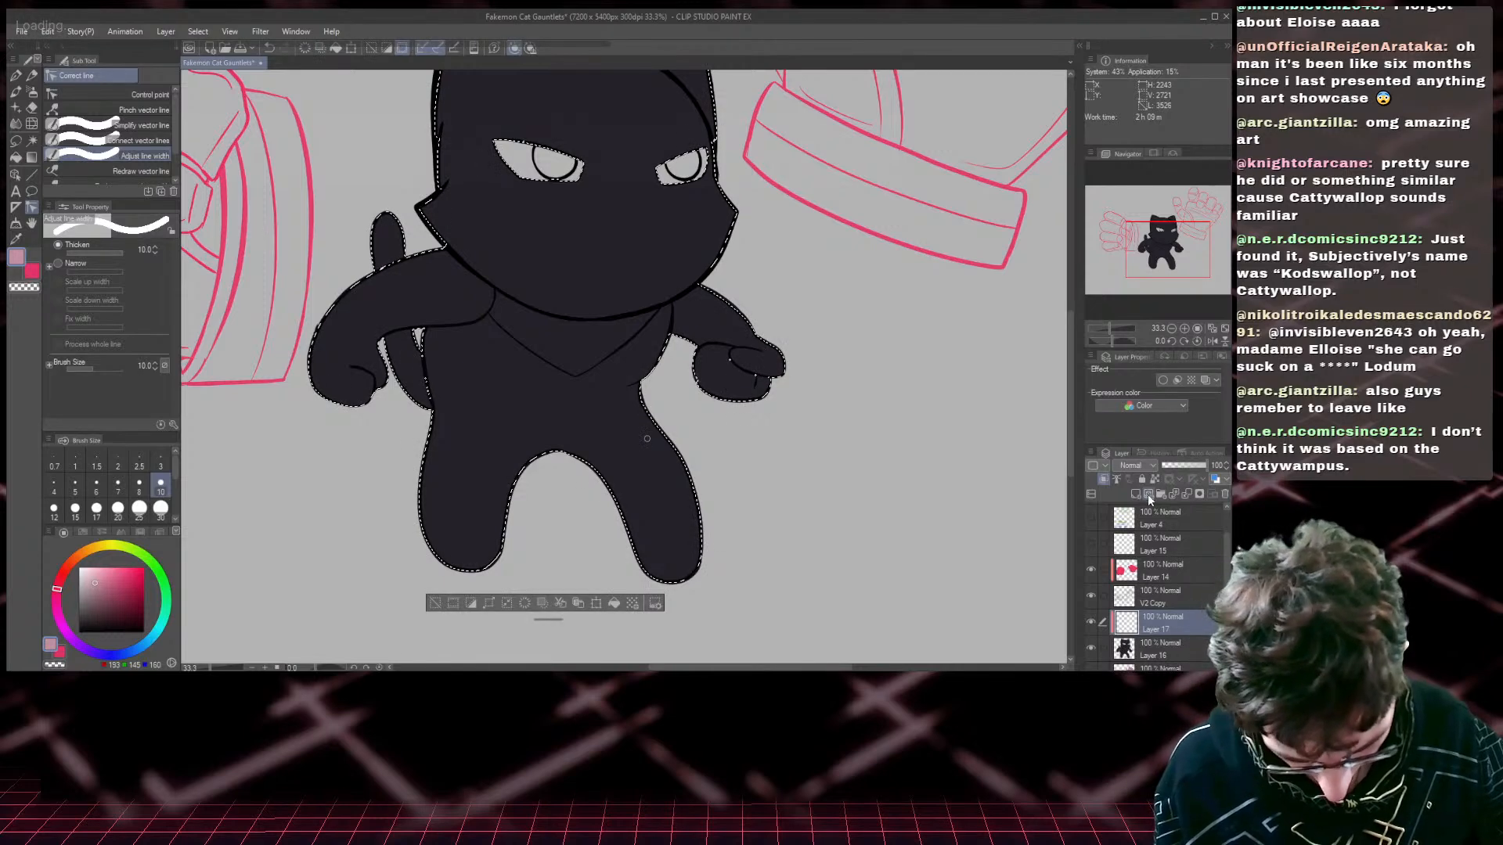
click(16, 75)
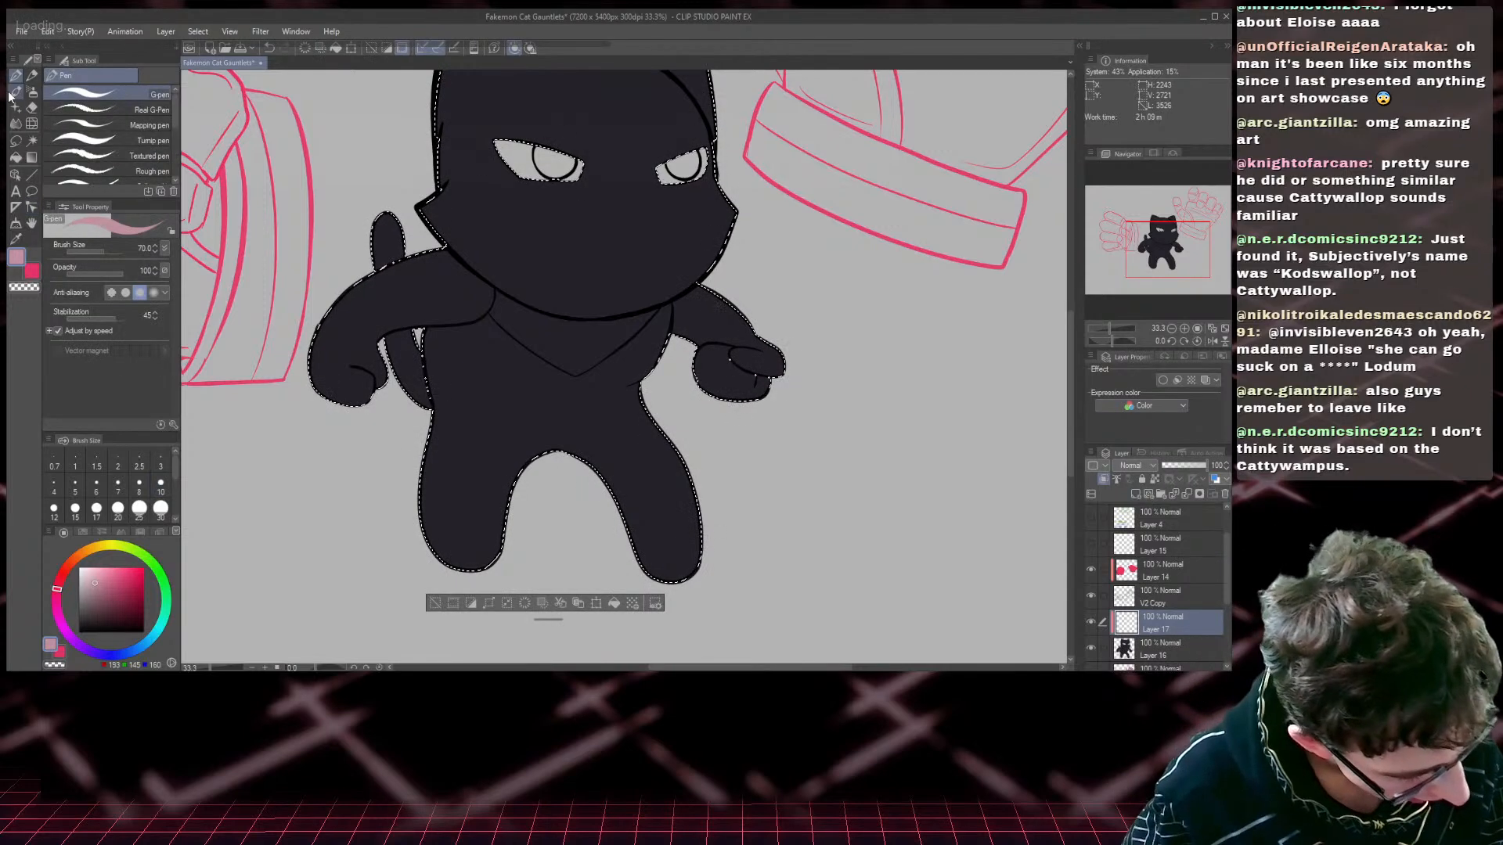
click(13, 162)
click(562, 350)
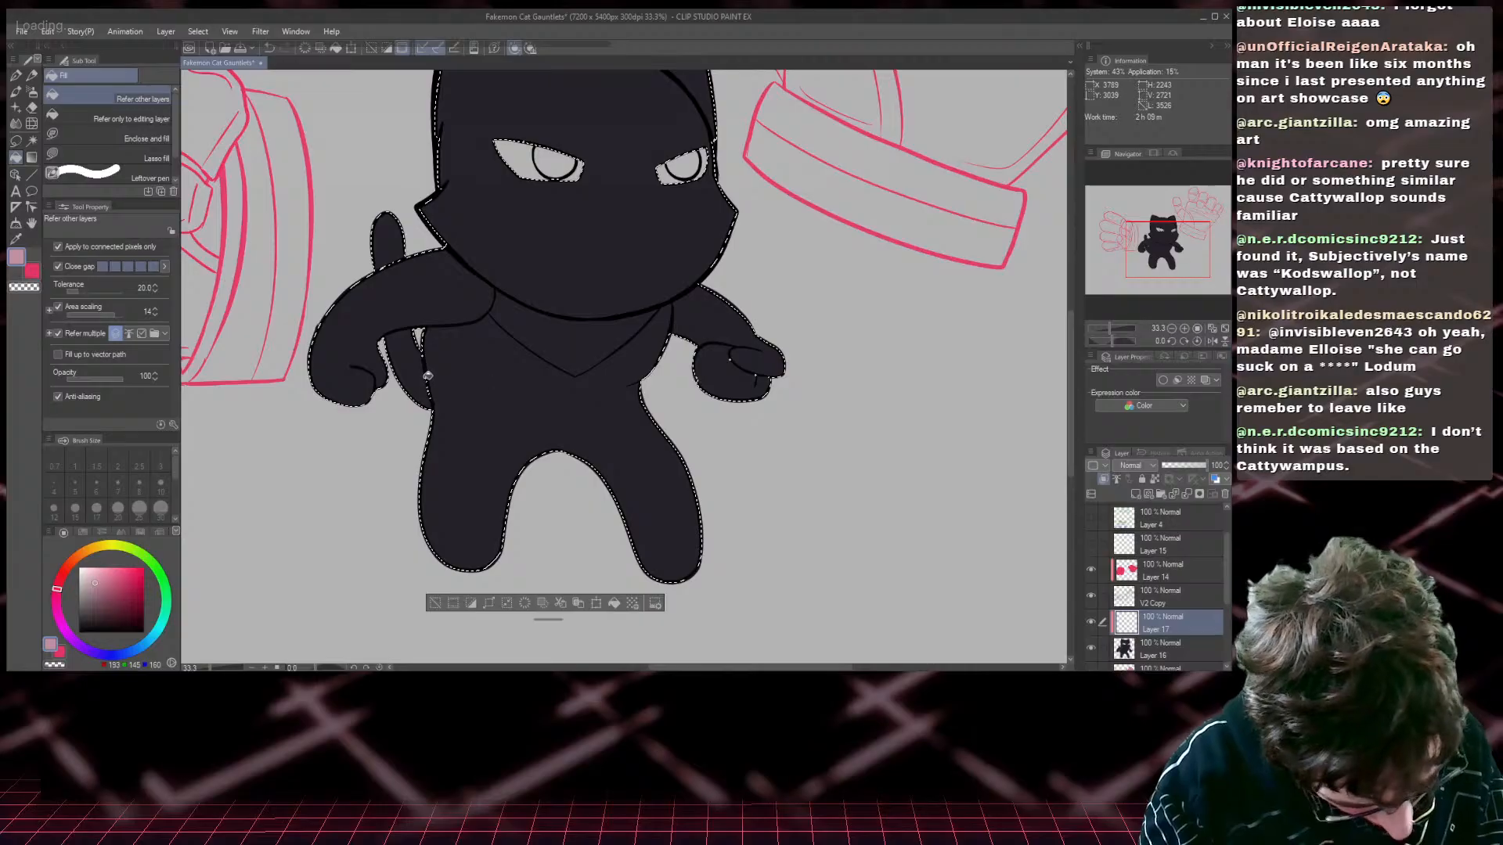
key(ctrl+z)
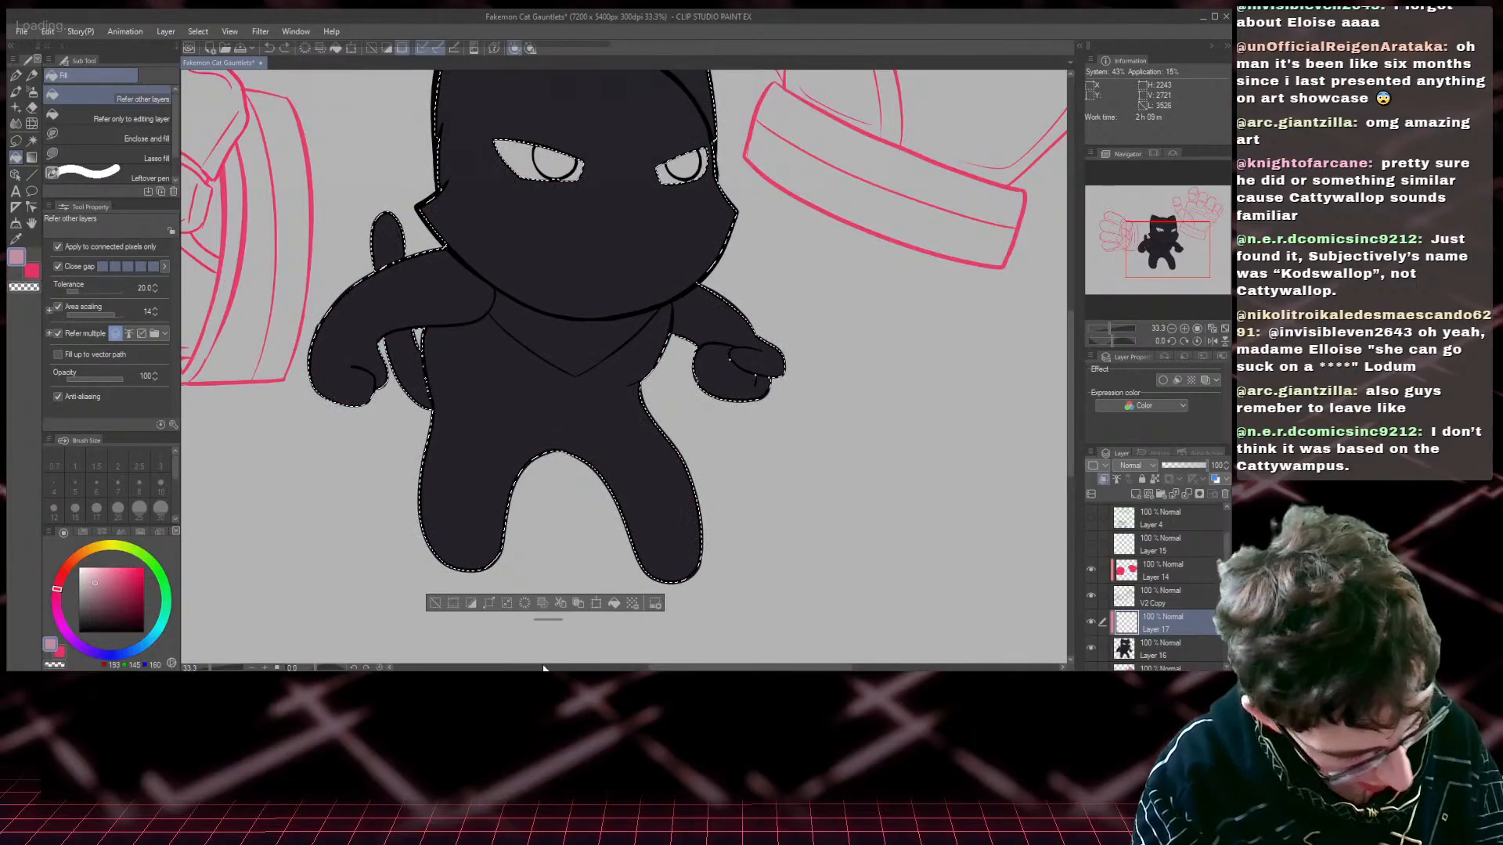
- Try to outline the lower edges of the chest patch in light pink with the G-pen
key(ctrl+plus)
click(15, 76)
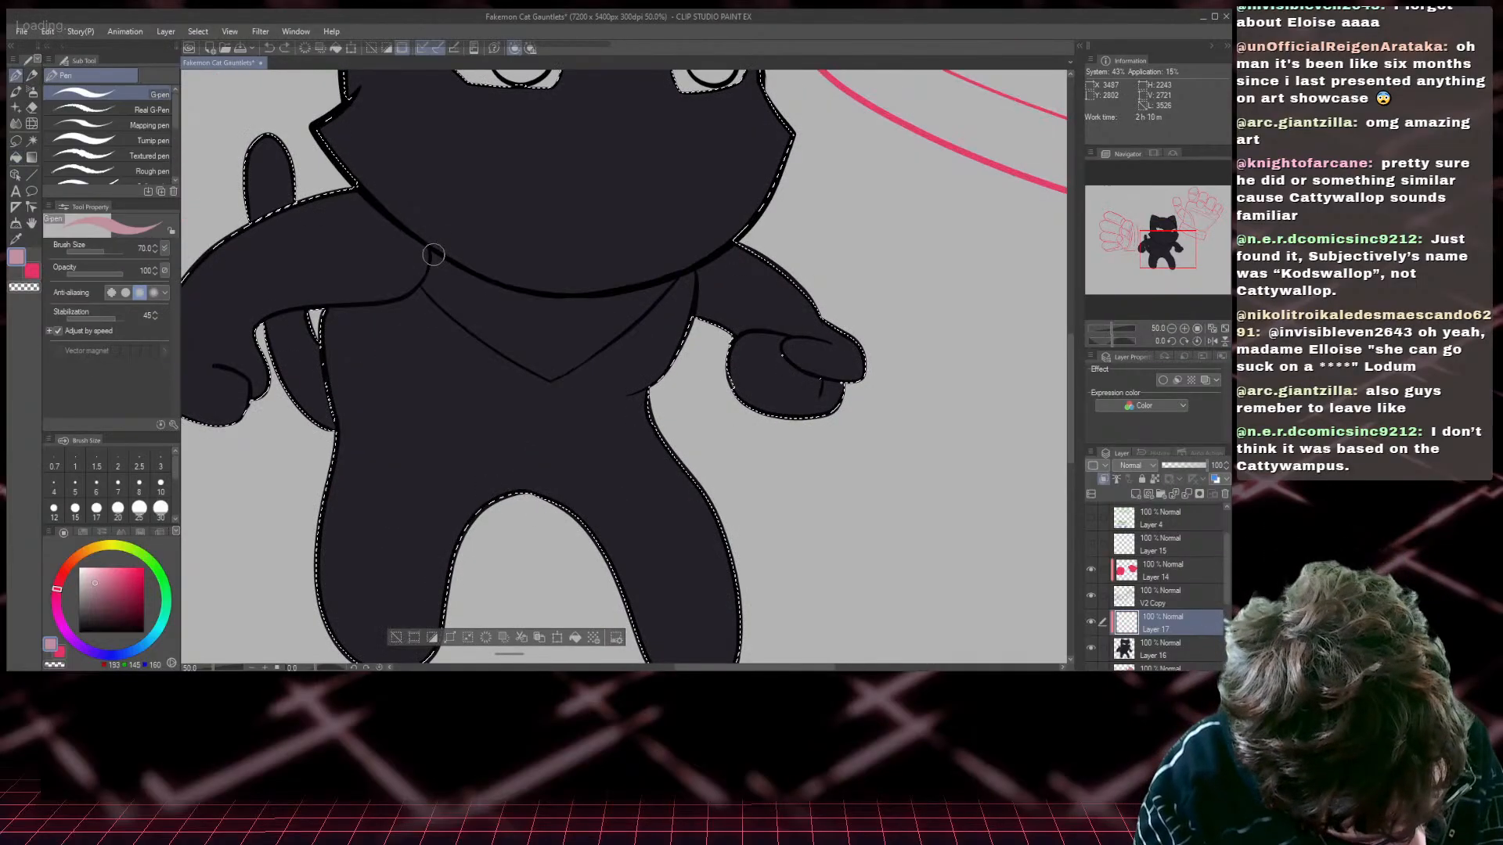
mouse_move(434, 254)
mouse_down()
mouse_move(429, 278)
mouse_move(553, 376)
mouse_up()
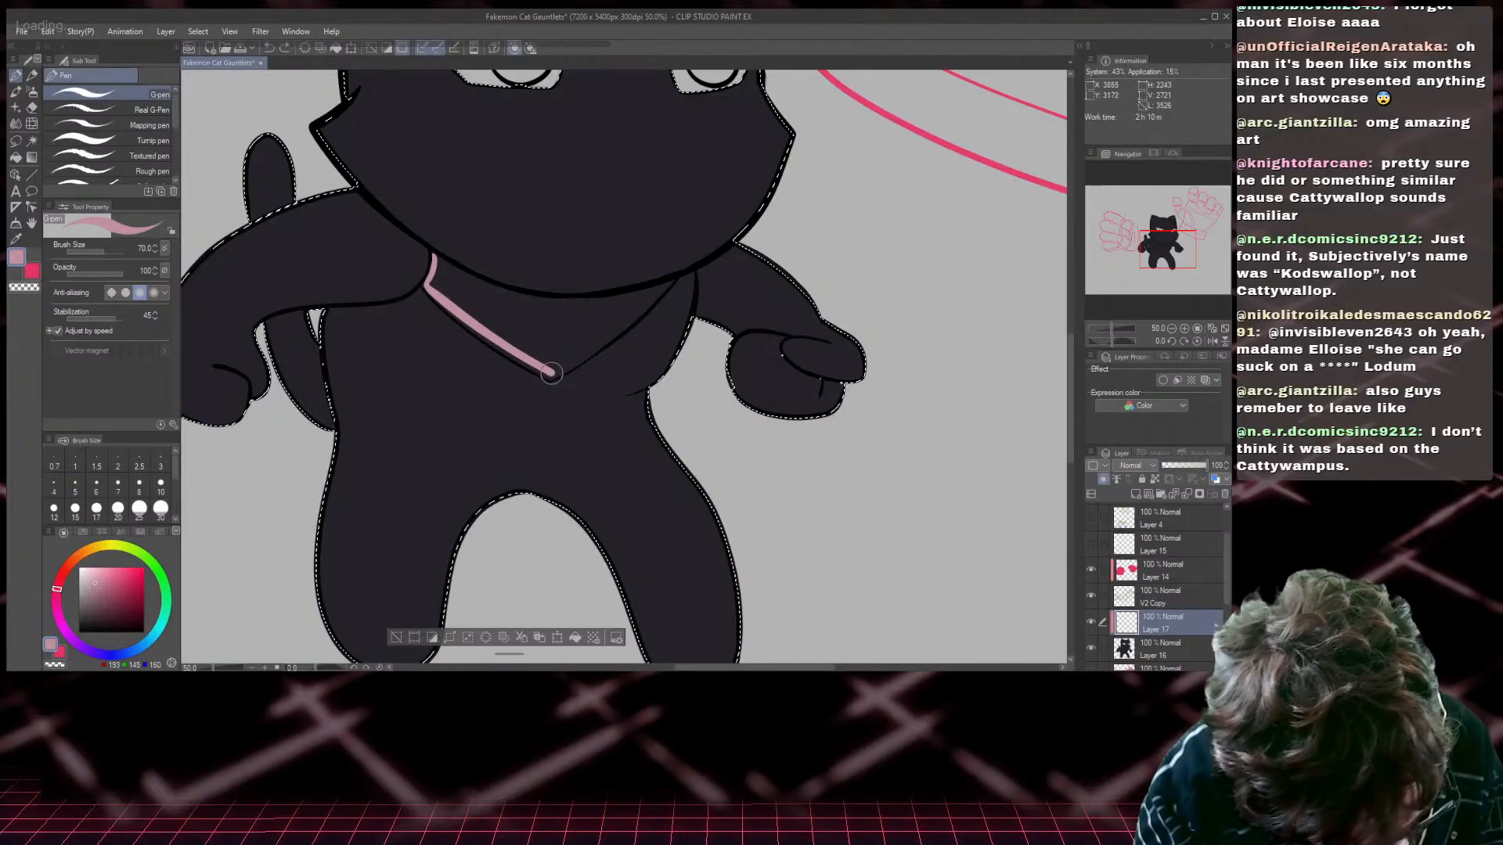
drag(673, 278, 550, 374)
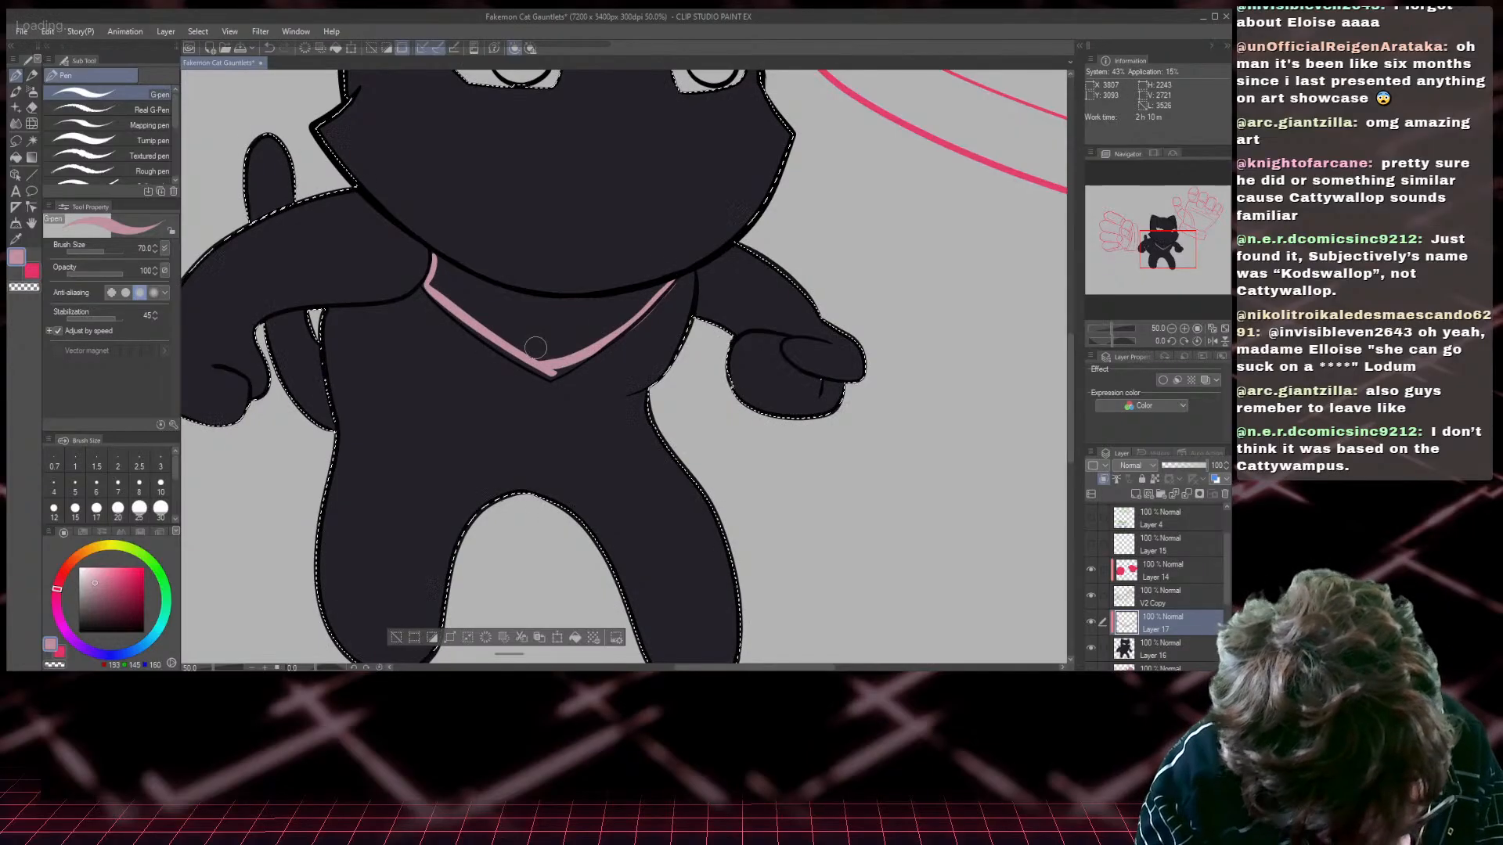
scroll(537, 345, up, 2)
key(ctrl+z)
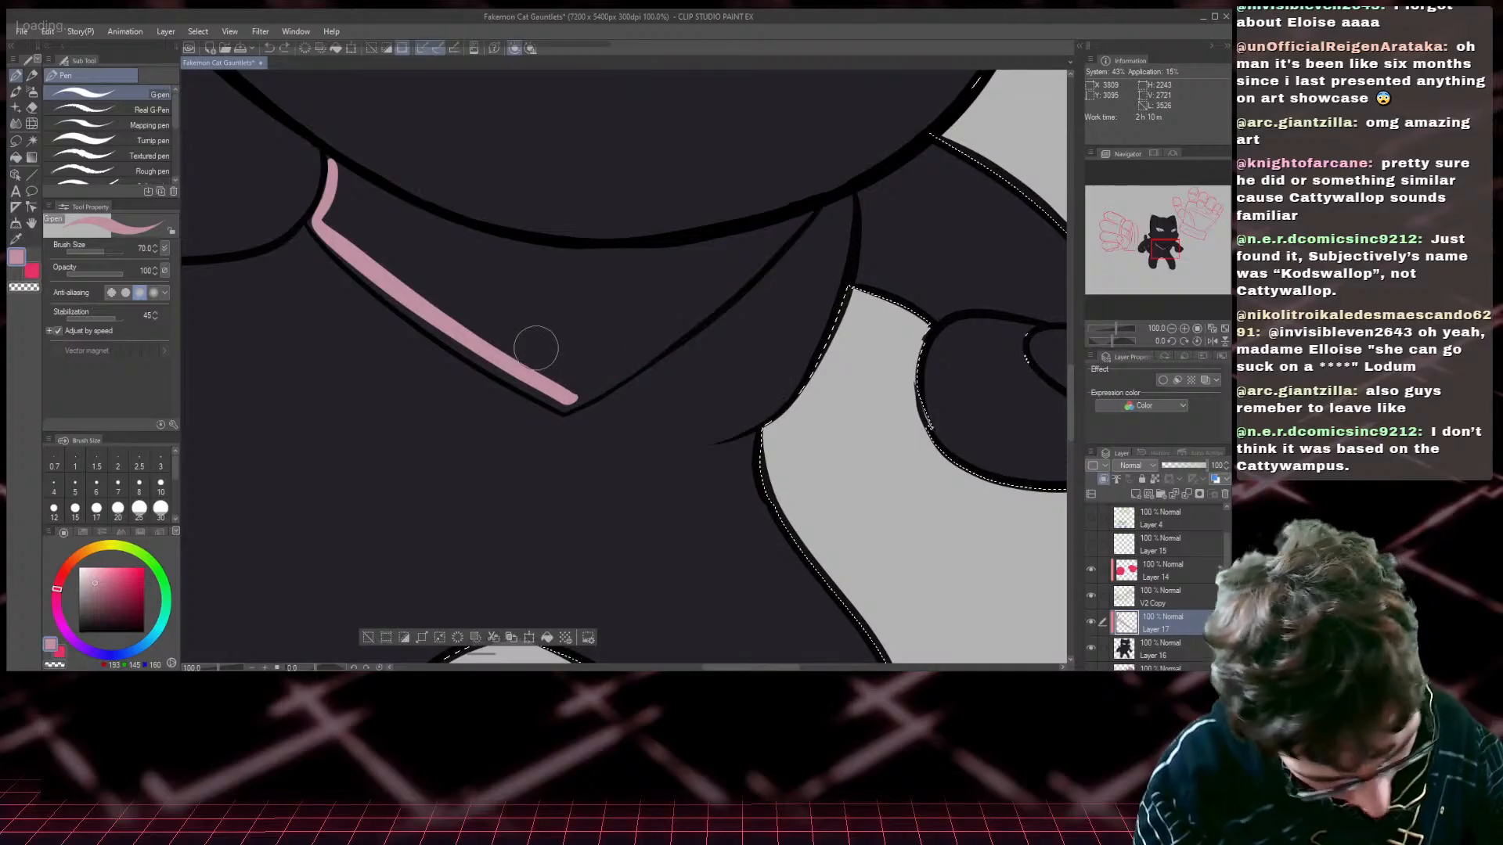
- Fill the whole chest patch in light pink along its line art using Lasso fill on Layer 17
click(16, 158)
click(90, 158)
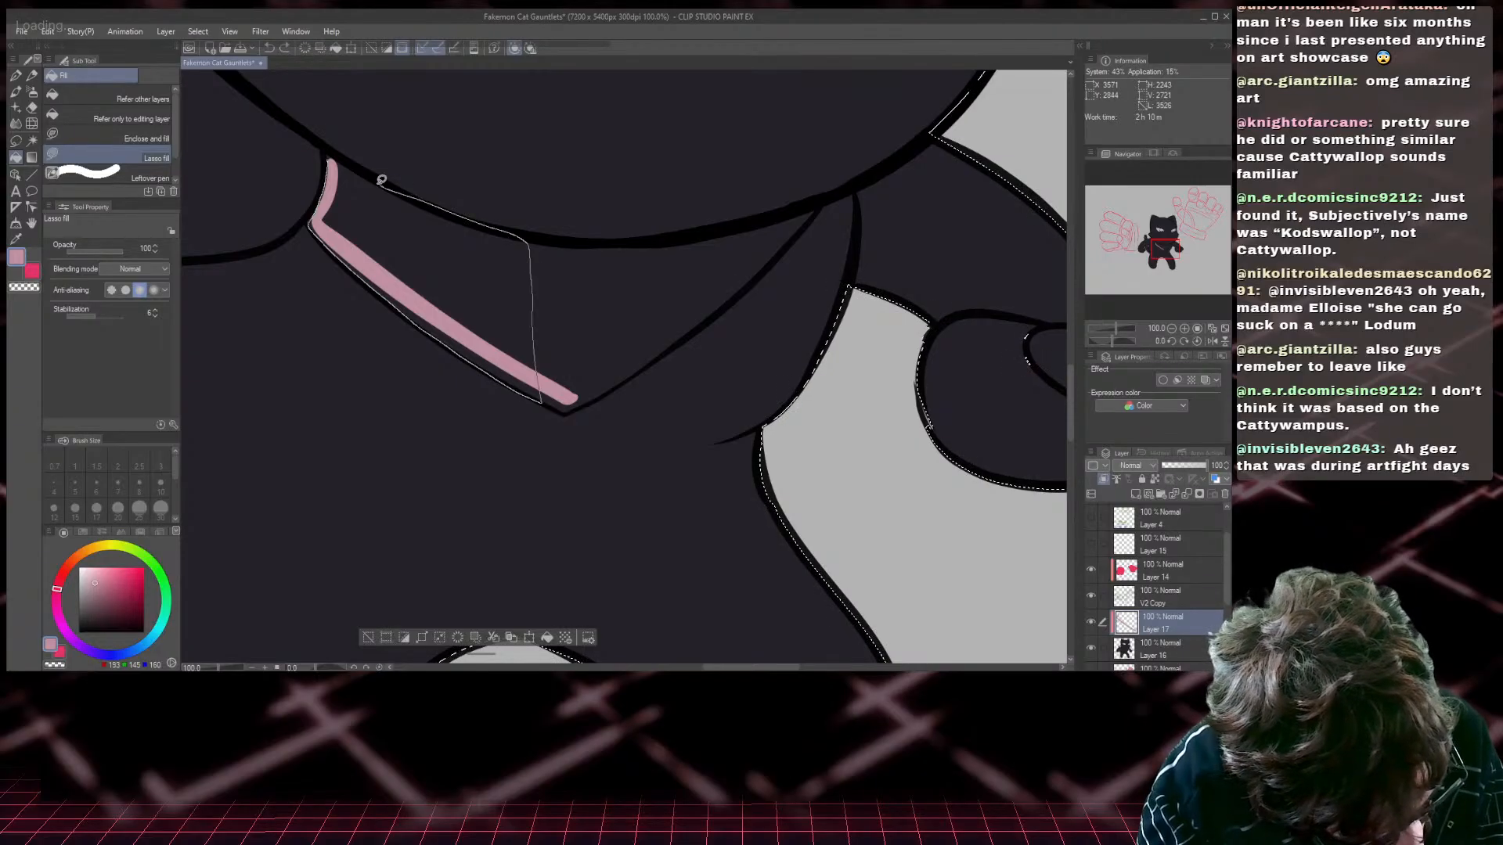
drag(381, 180, 310, 149)
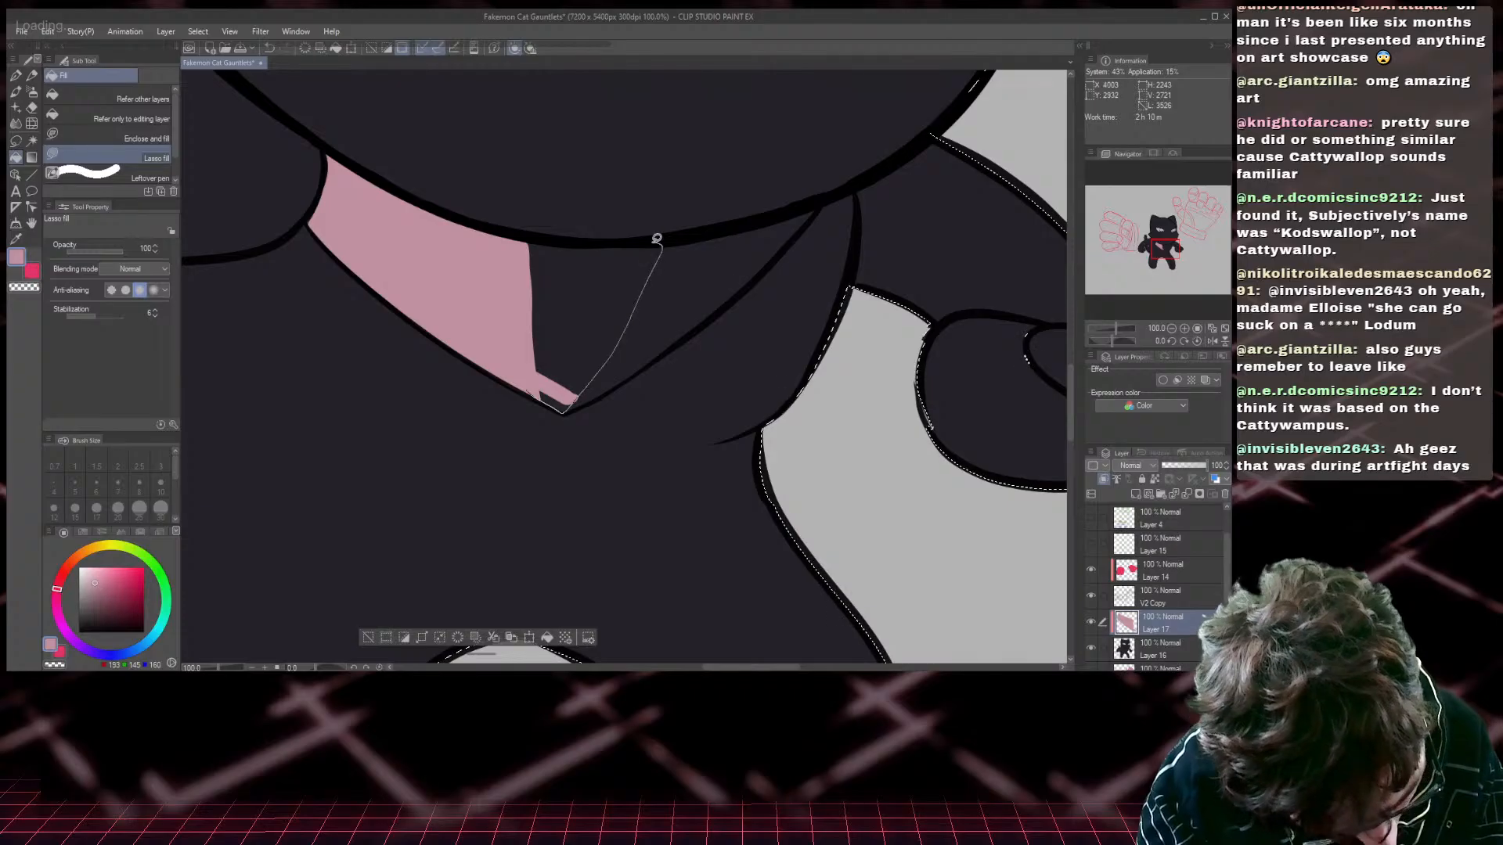
drag(657, 239, 521, 238)
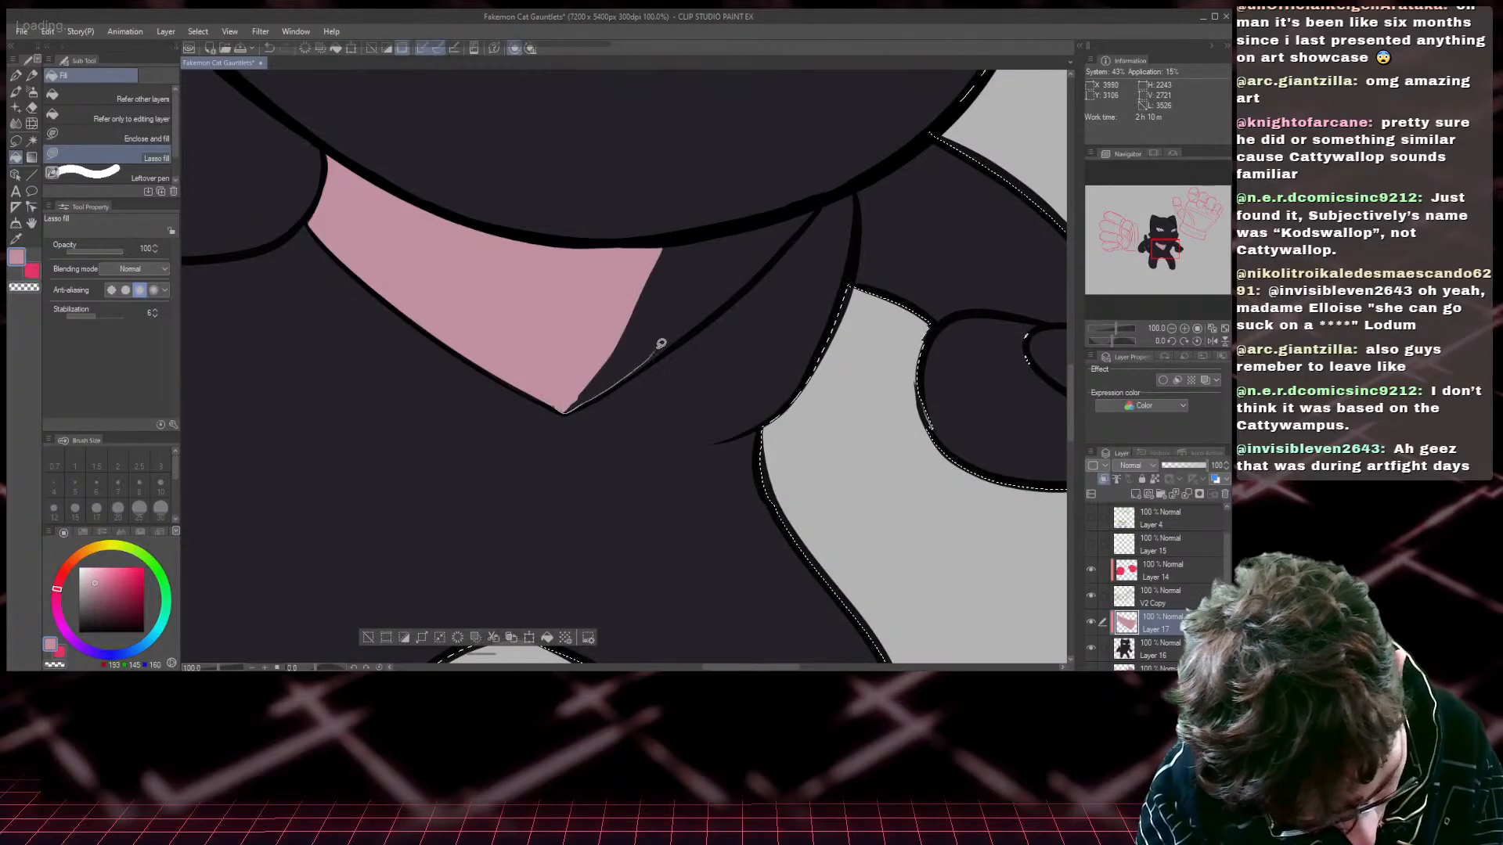
drag(661, 345, 729, 249)
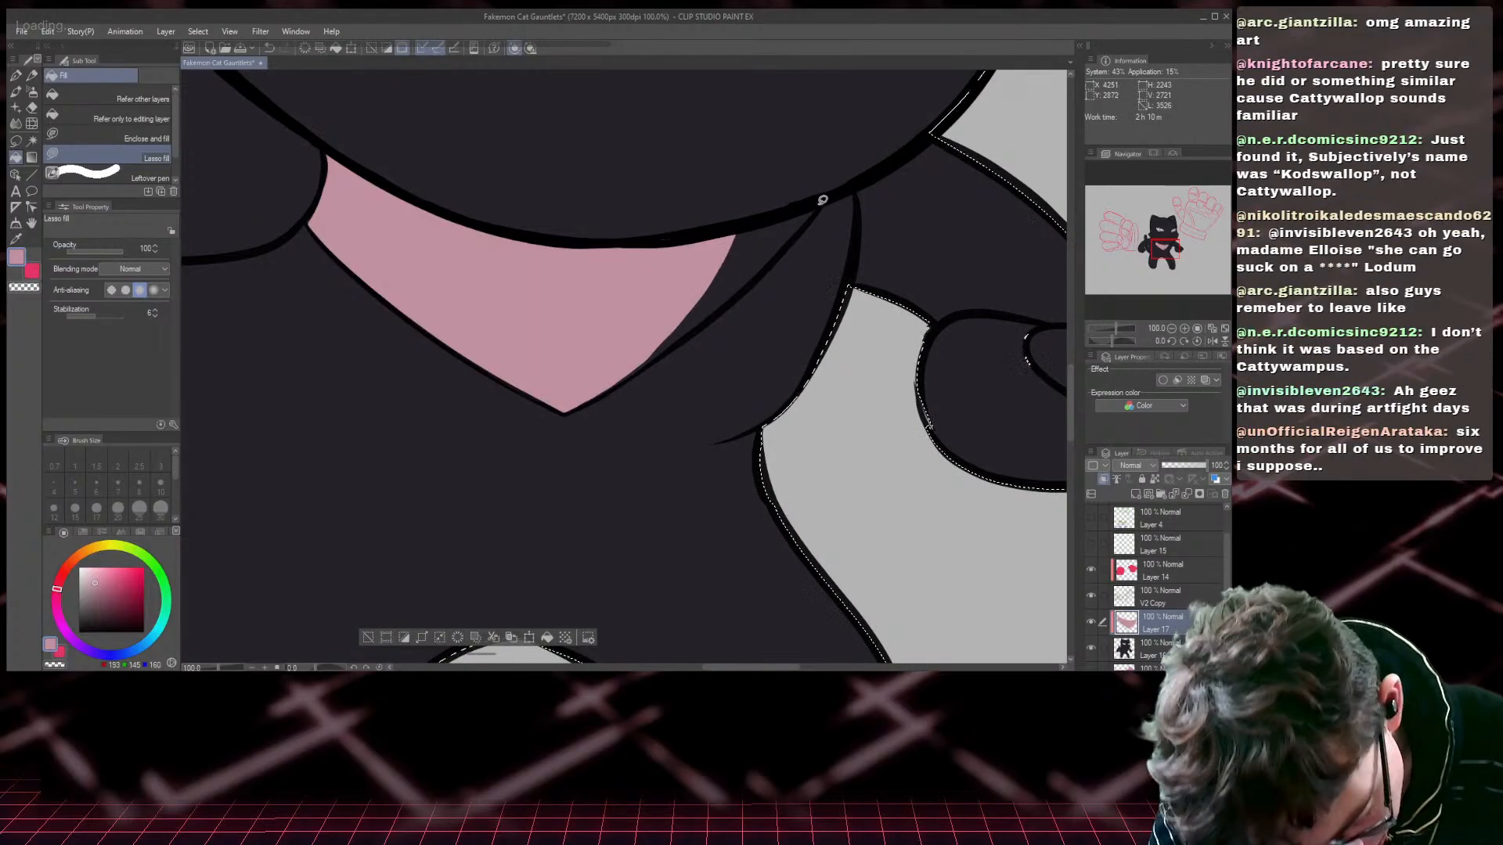
mouse_move(822, 199)
mouse_down()
mouse_move(740, 296)
mouse_move(646, 357)
mouse_up()
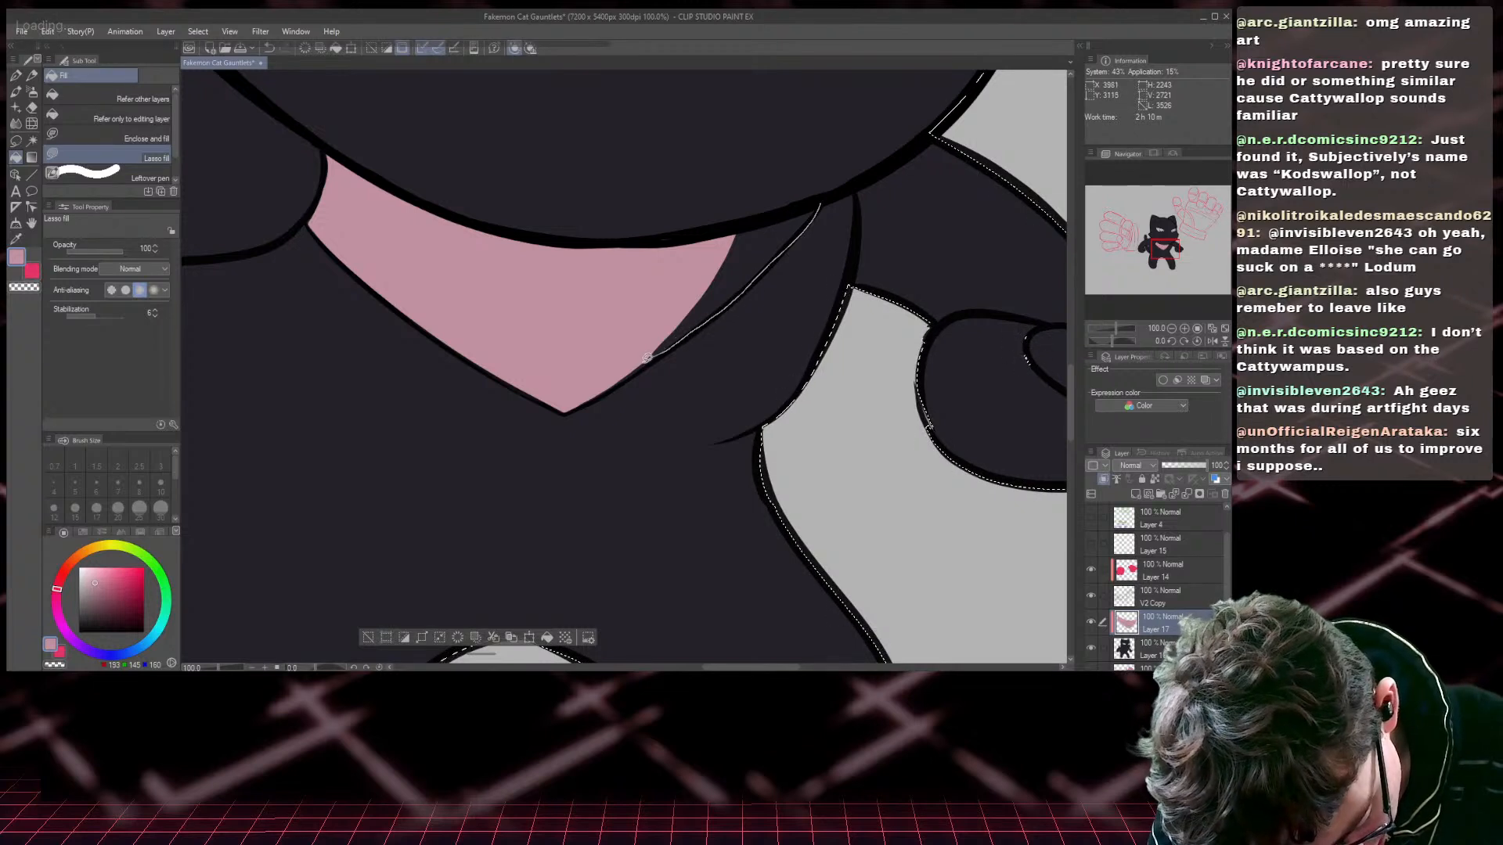
drag(679, 293, 825, 186)
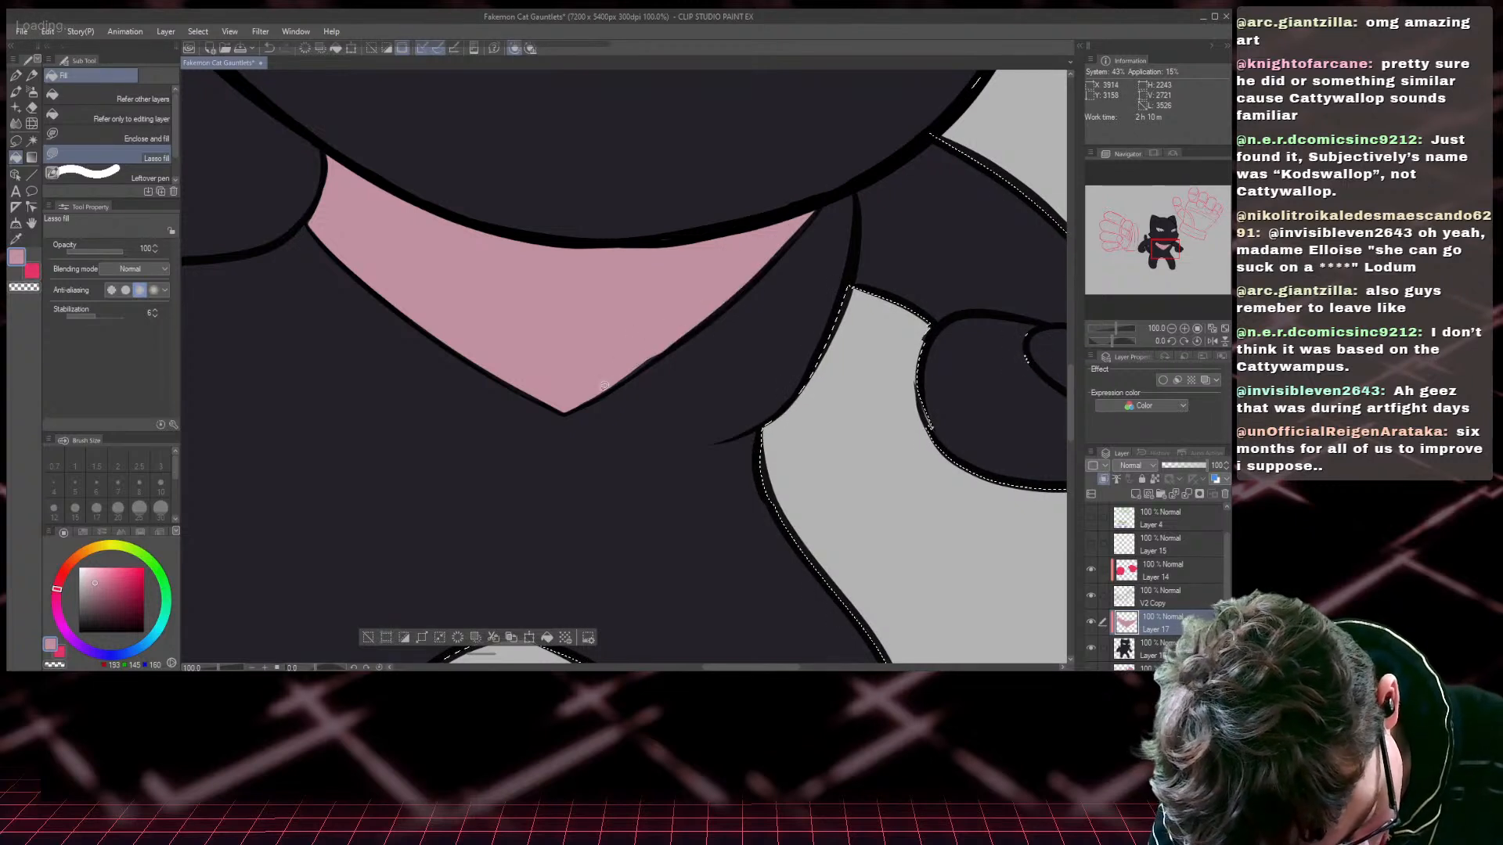
drag(589, 400, 728, 290)
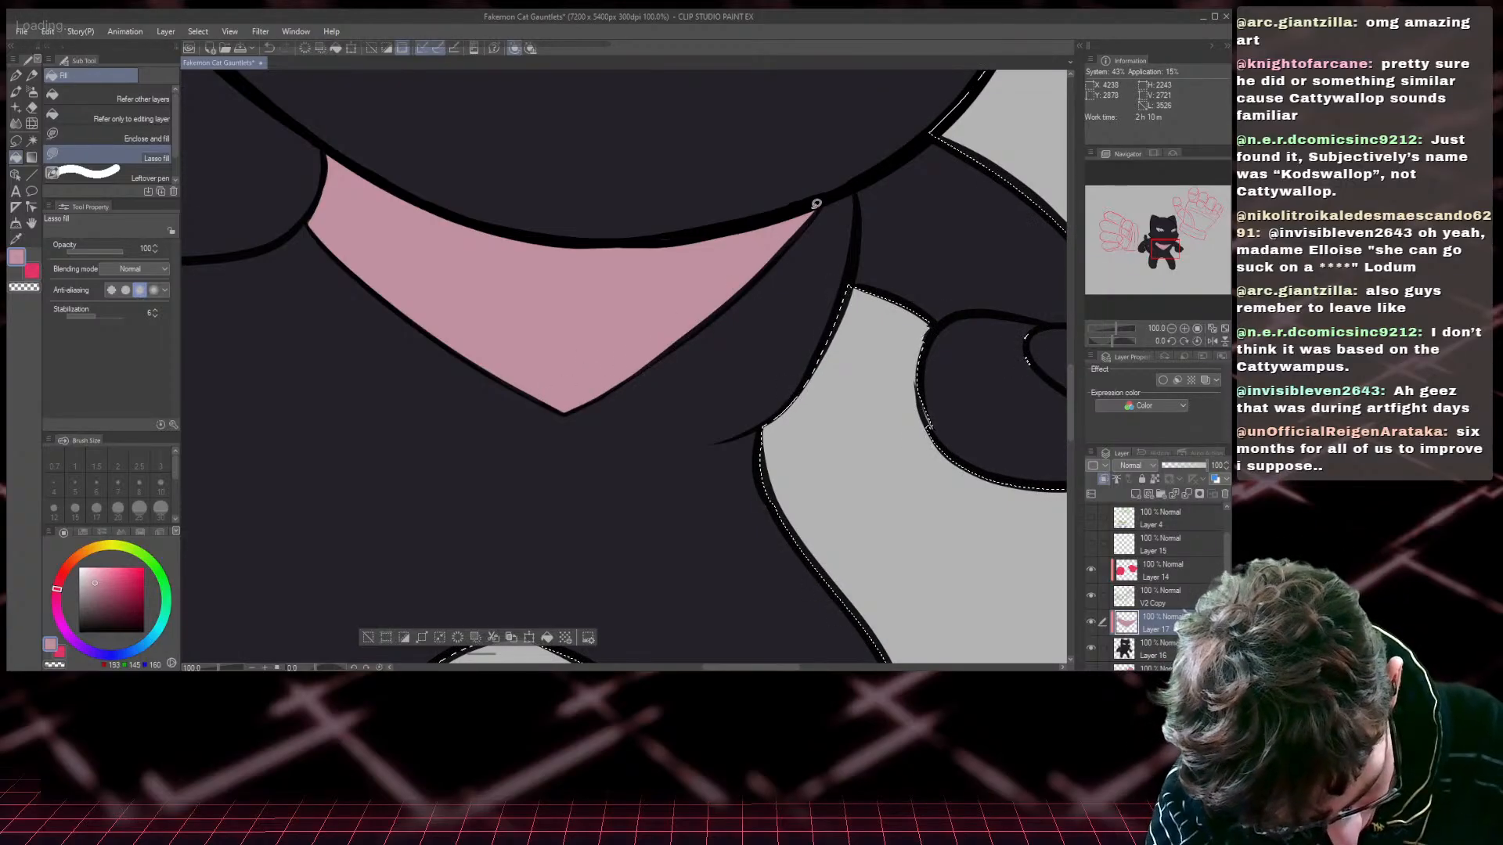
- Check the old Layer 13 Copy coloring and lasso-fill the light pink marking along the underside of the thinner arm
scroll(698, 316, down, 1)
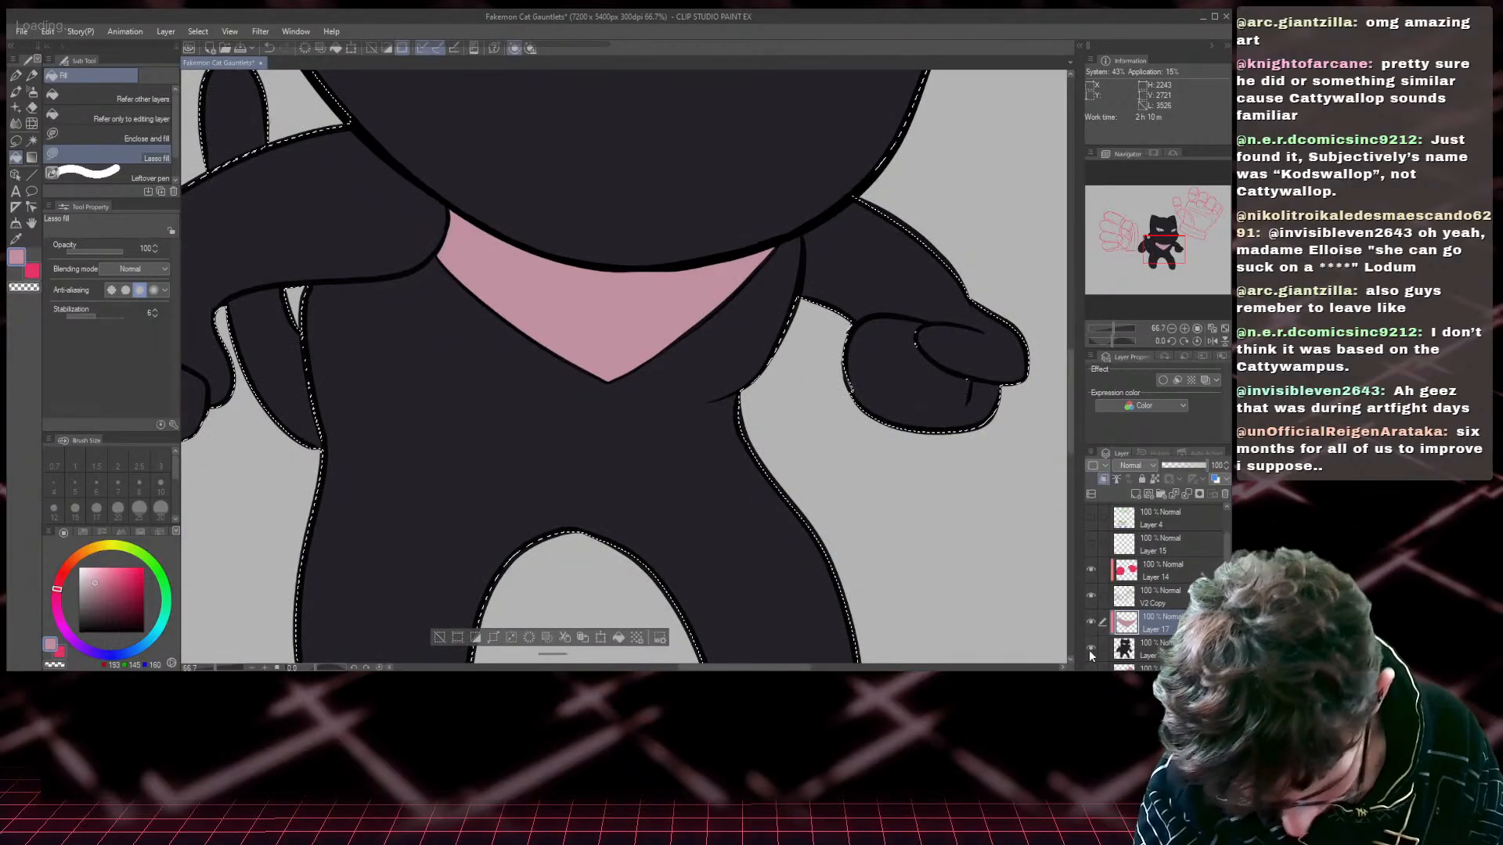
scroll(1096, 657, down, 2)
click(1091, 614)
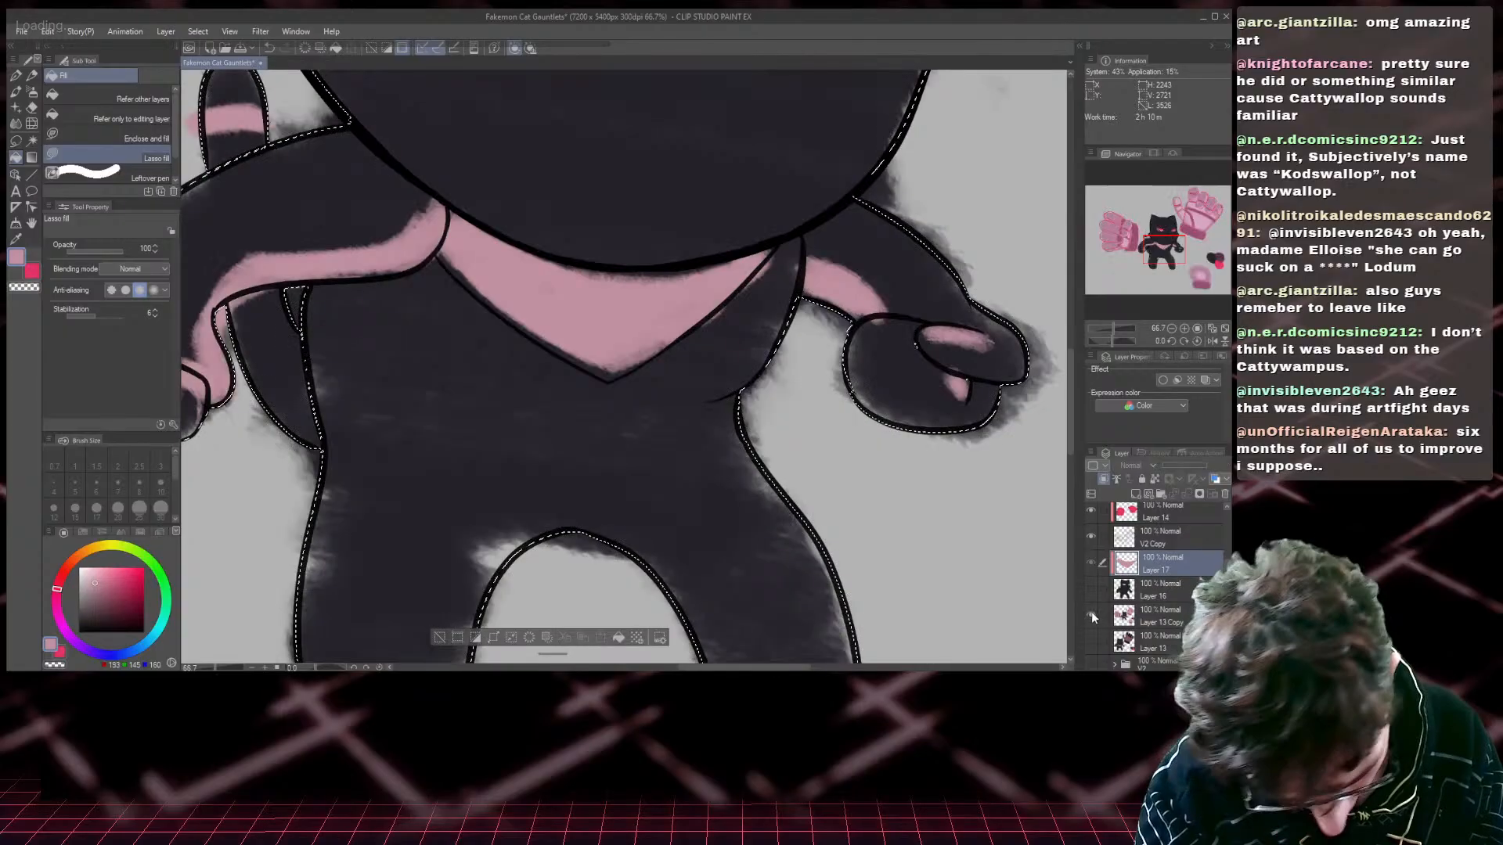
click(1091, 615)
click(1091, 588)
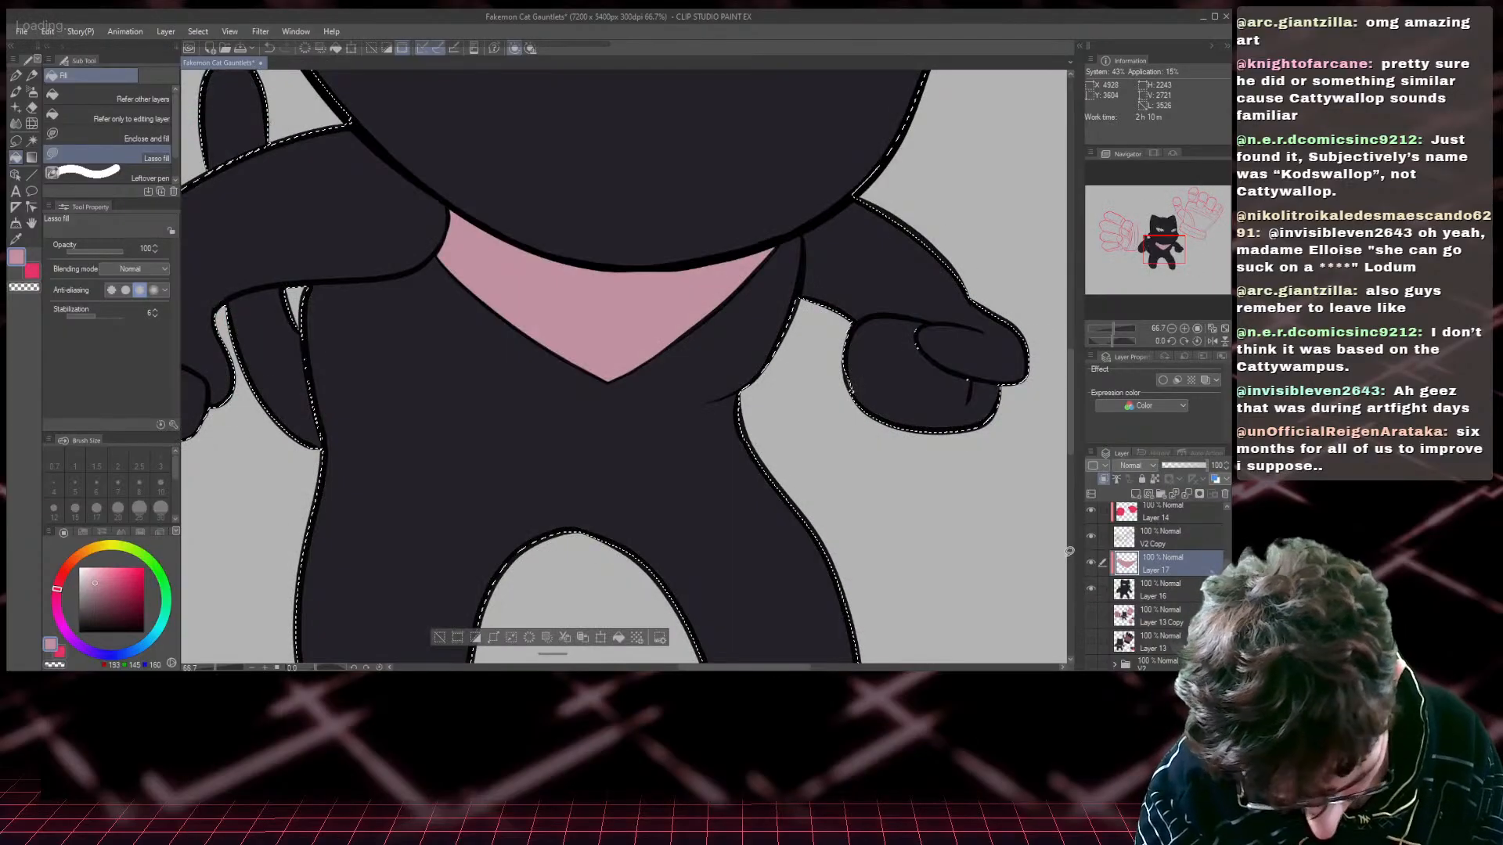
mouse_move(857, 275)
mouse_down()
mouse_move(889, 312)
mouse_move(852, 327)
mouse_move(802, 308)
mouse_move(803, 275)
mouse_up()
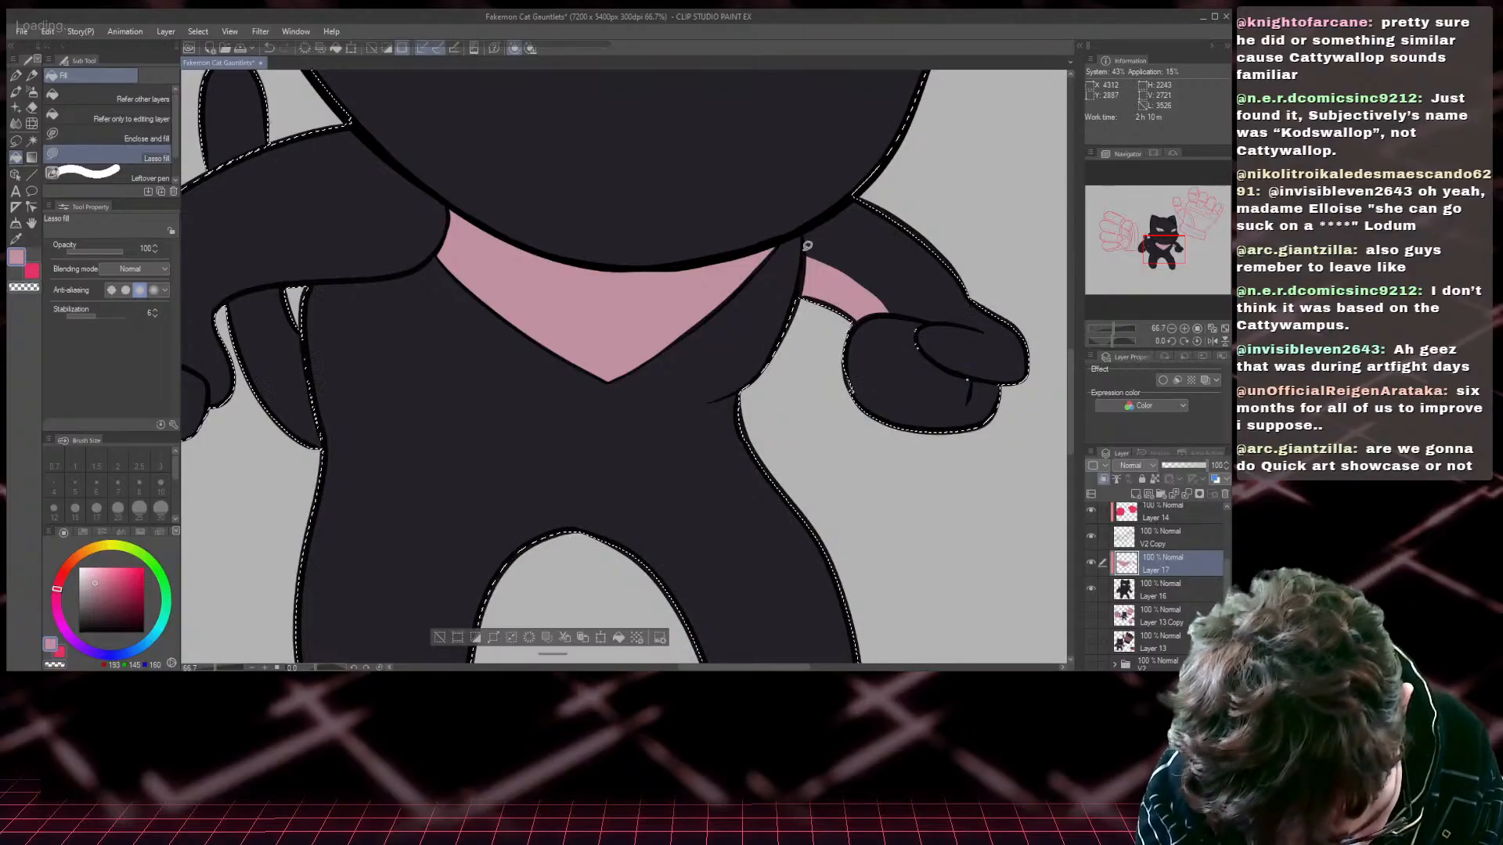
drag(843, 279, 807, 260)
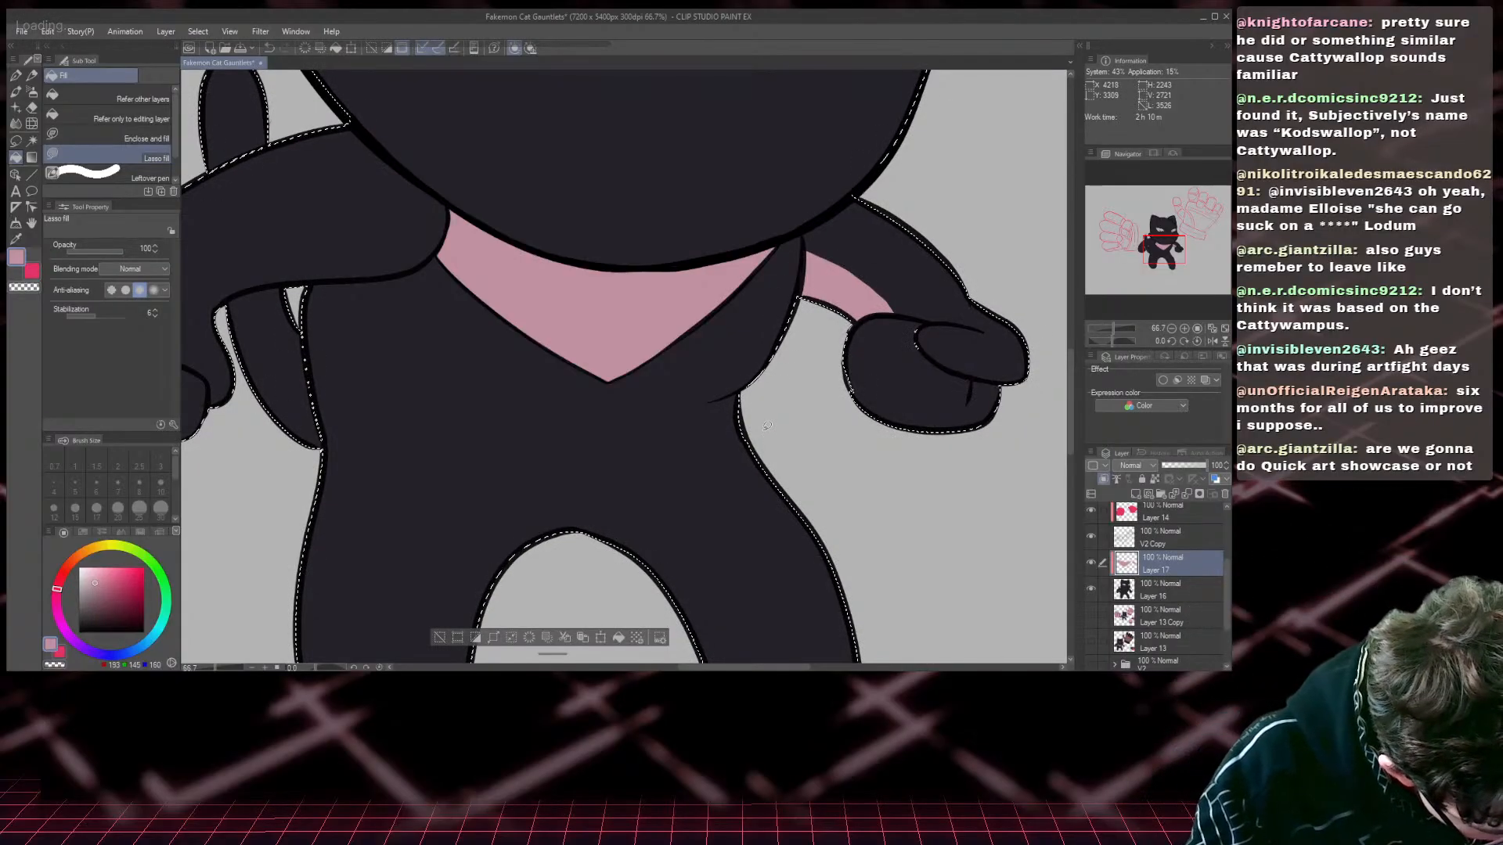
- Set the Lasso fill stabilization to 100 and fill the light pink paw marks and the other arm's curved underside stripe
drag(101, 317, 126, 332)
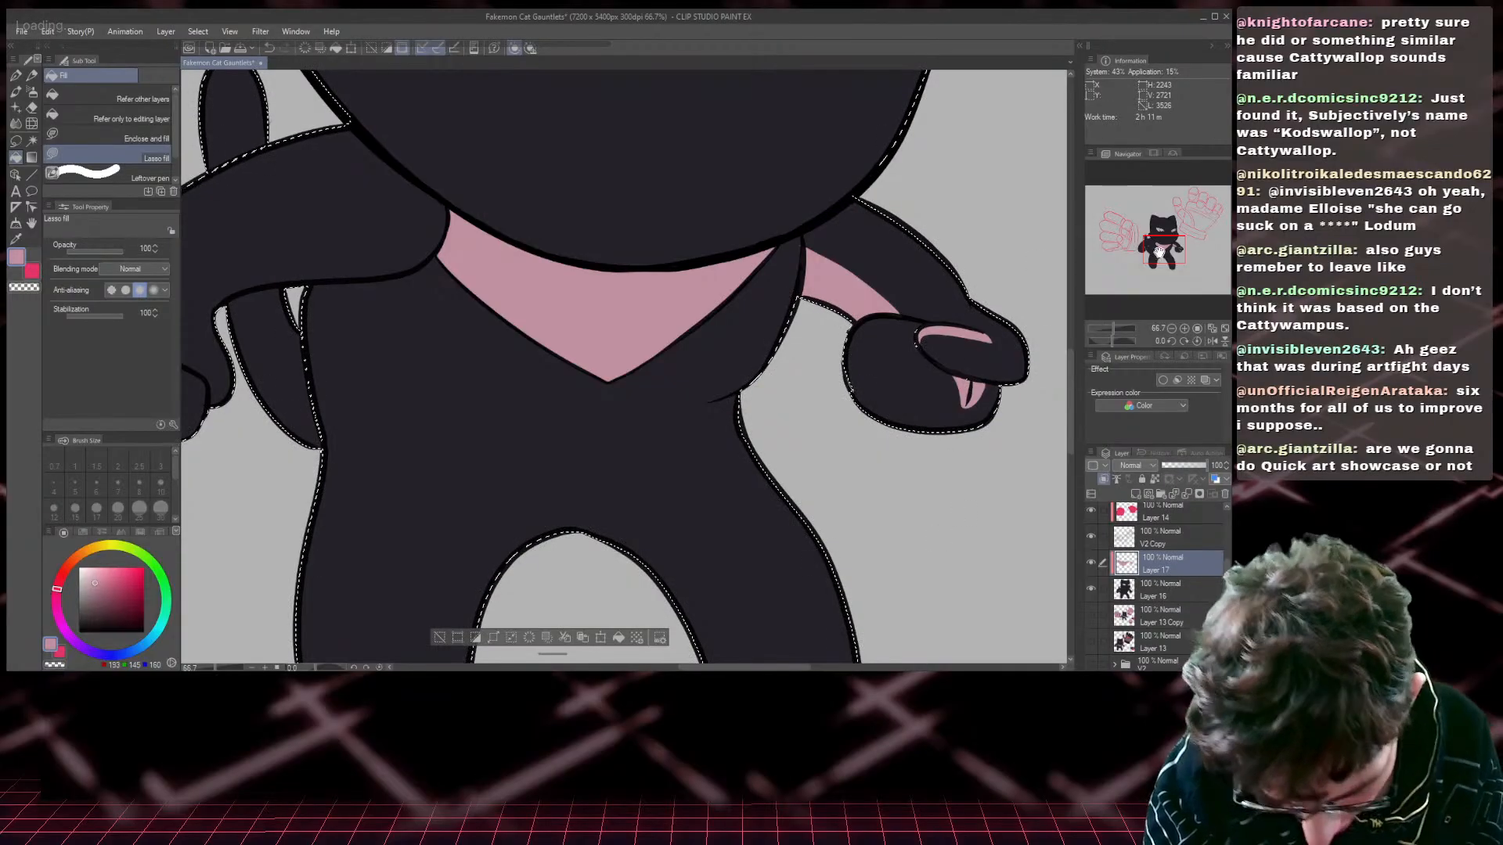
drag(1159, 252, 1143, 253)
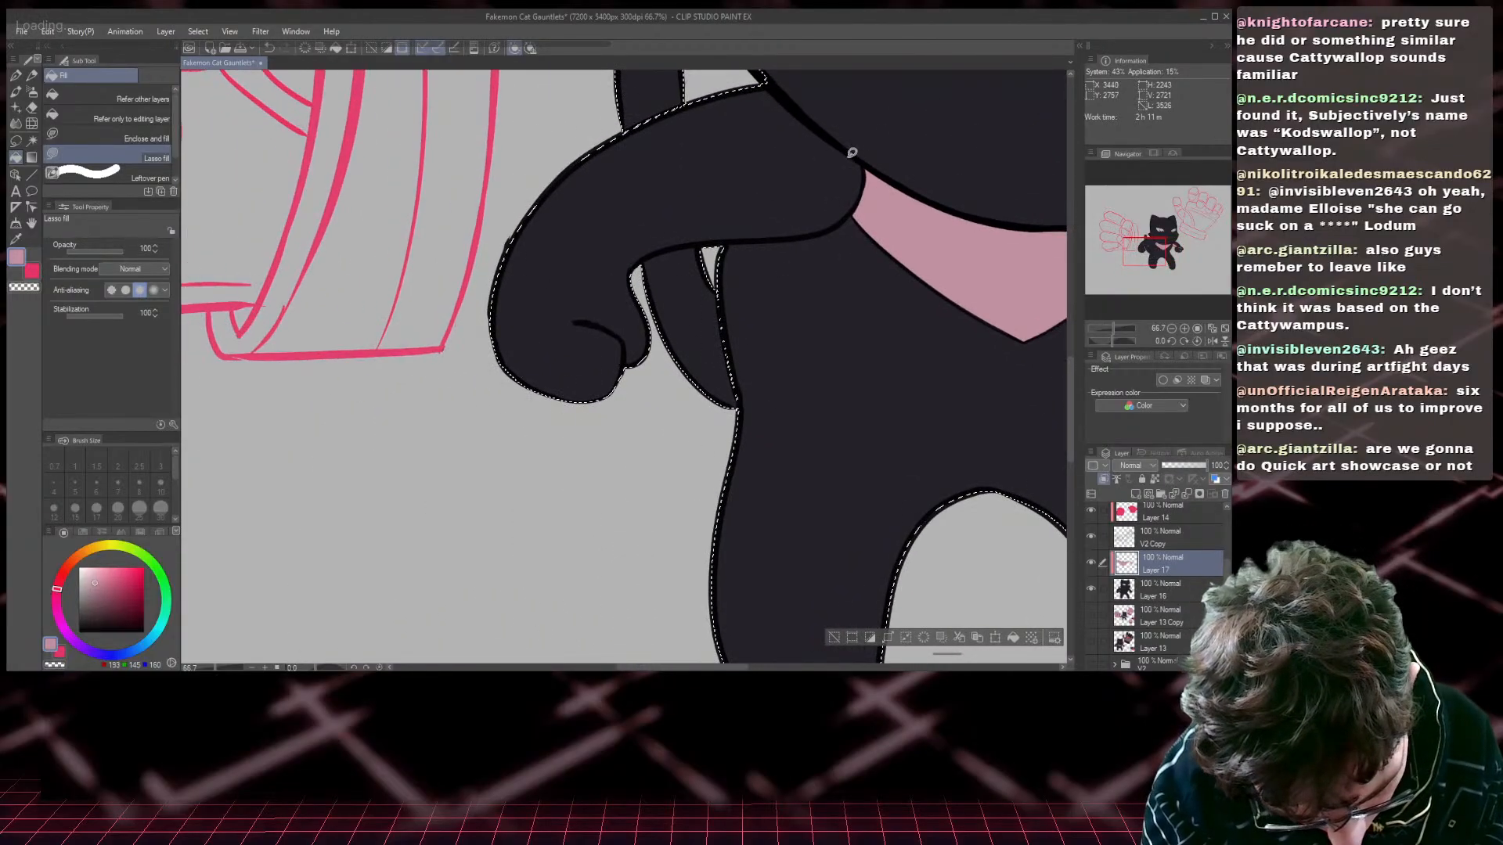
drag(852, 152, 804, 210)
mouse_move(715, 221)
mouse_down()
mouse_move(642, 233)
mouse_move(615, 297)
mouse_move(641, 337)
mouse_up()
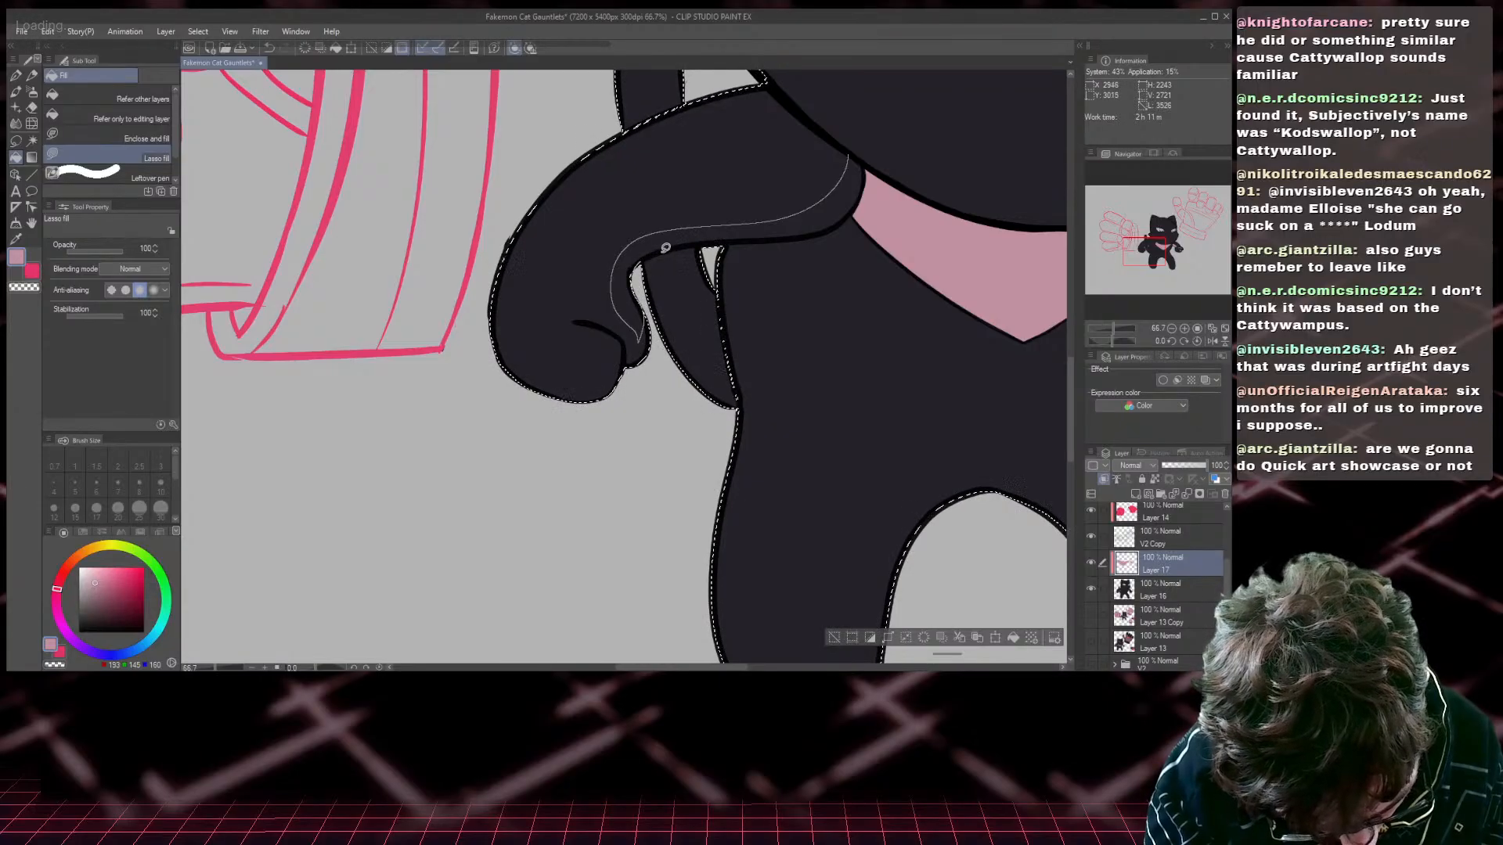
mouse_move(749, 237)
mouse_down()
mouse_move(851, 213)
mouse_move(855, 174)
mouse_up()
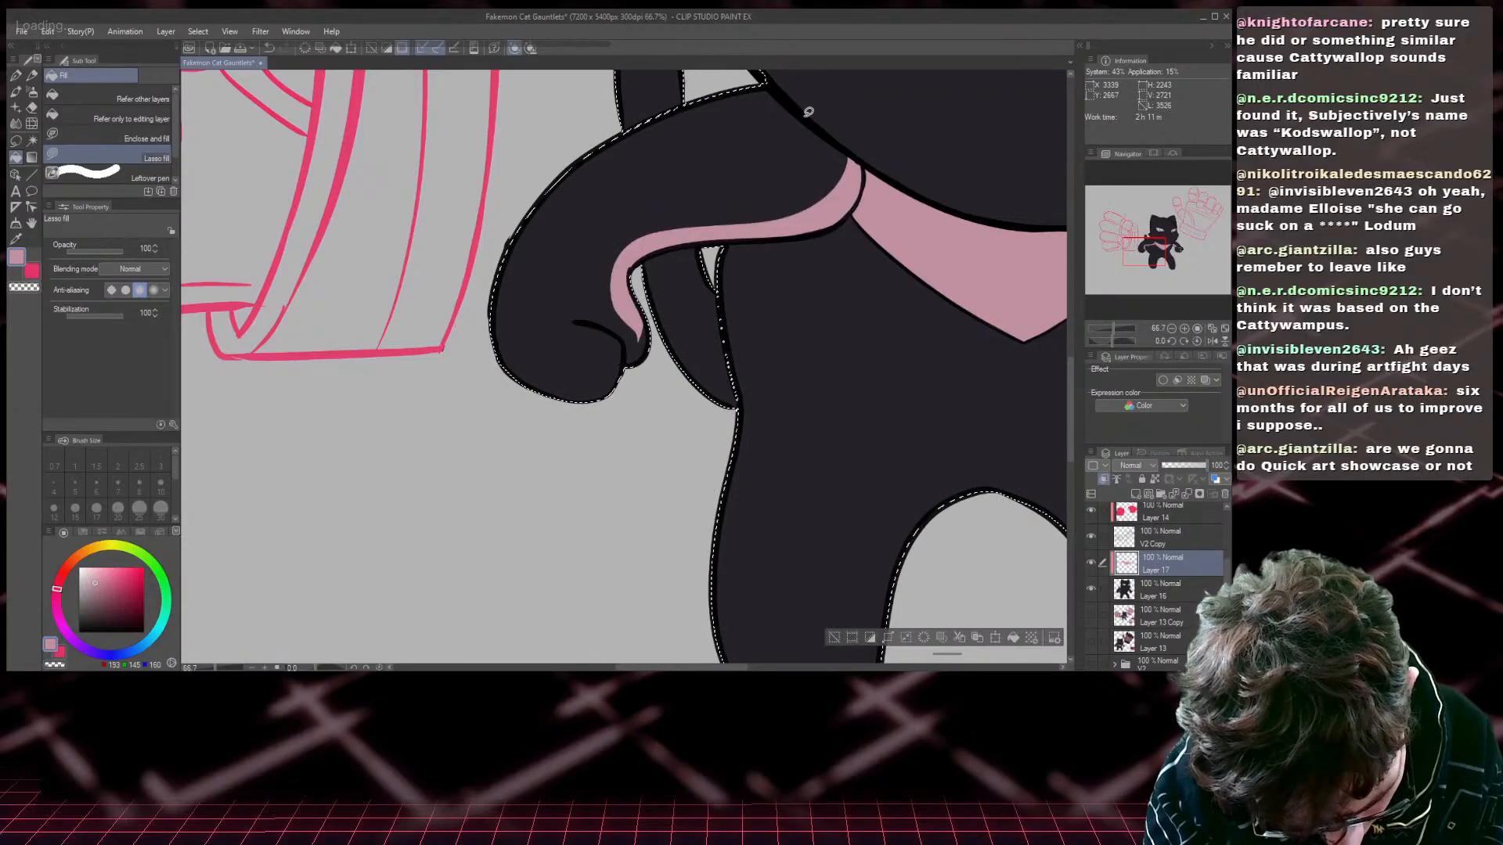
- Extend the light pink marking over the bent arm's thumb and paw crease, using the old Layer 13 Copy coloring as reference
click(1091, 588)
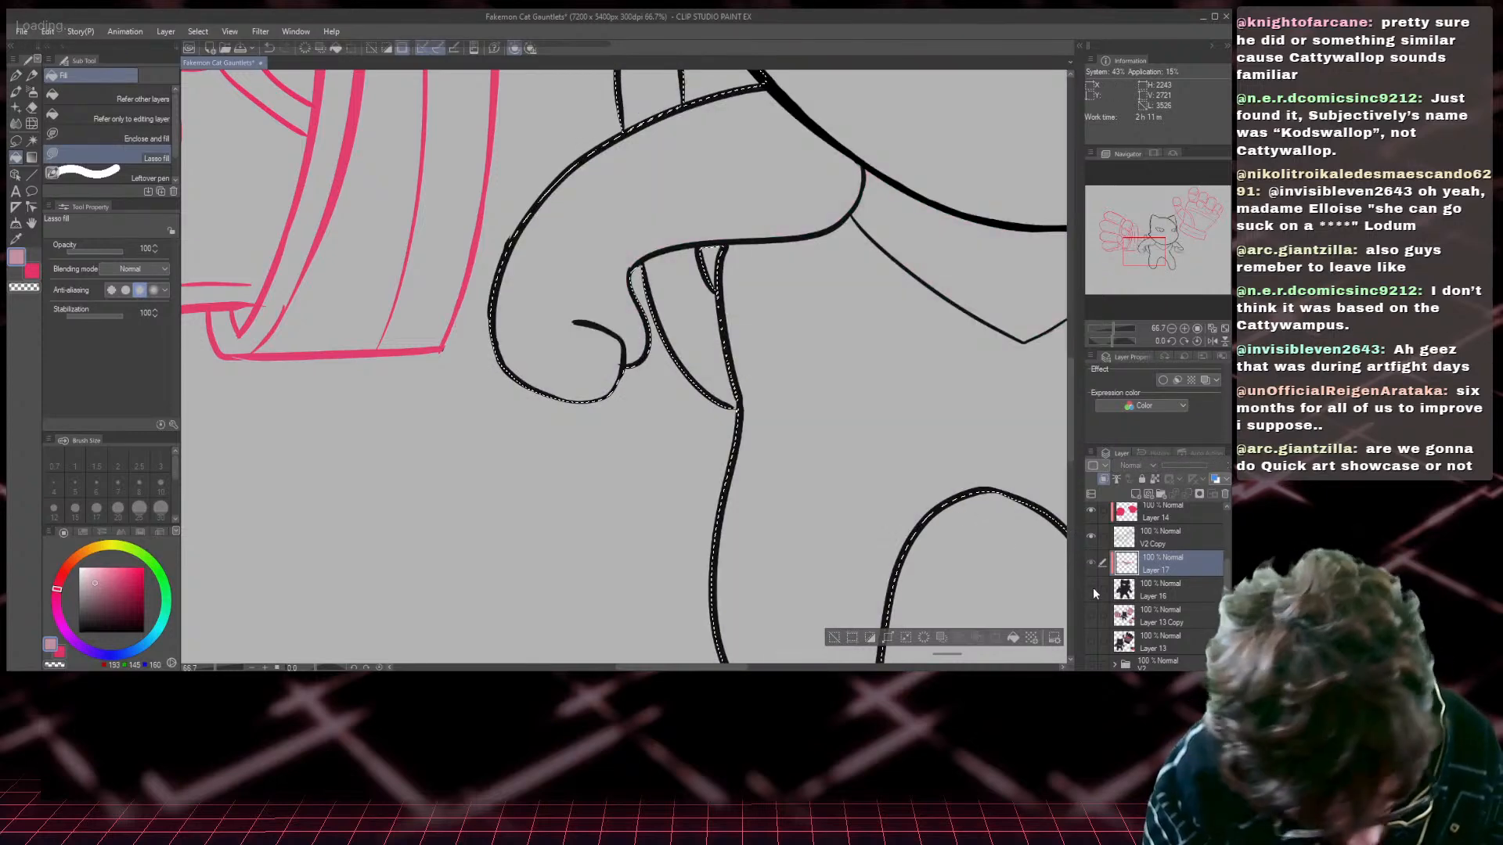
click(1090, 616)
click(1091, 612)
click(1088, 587)
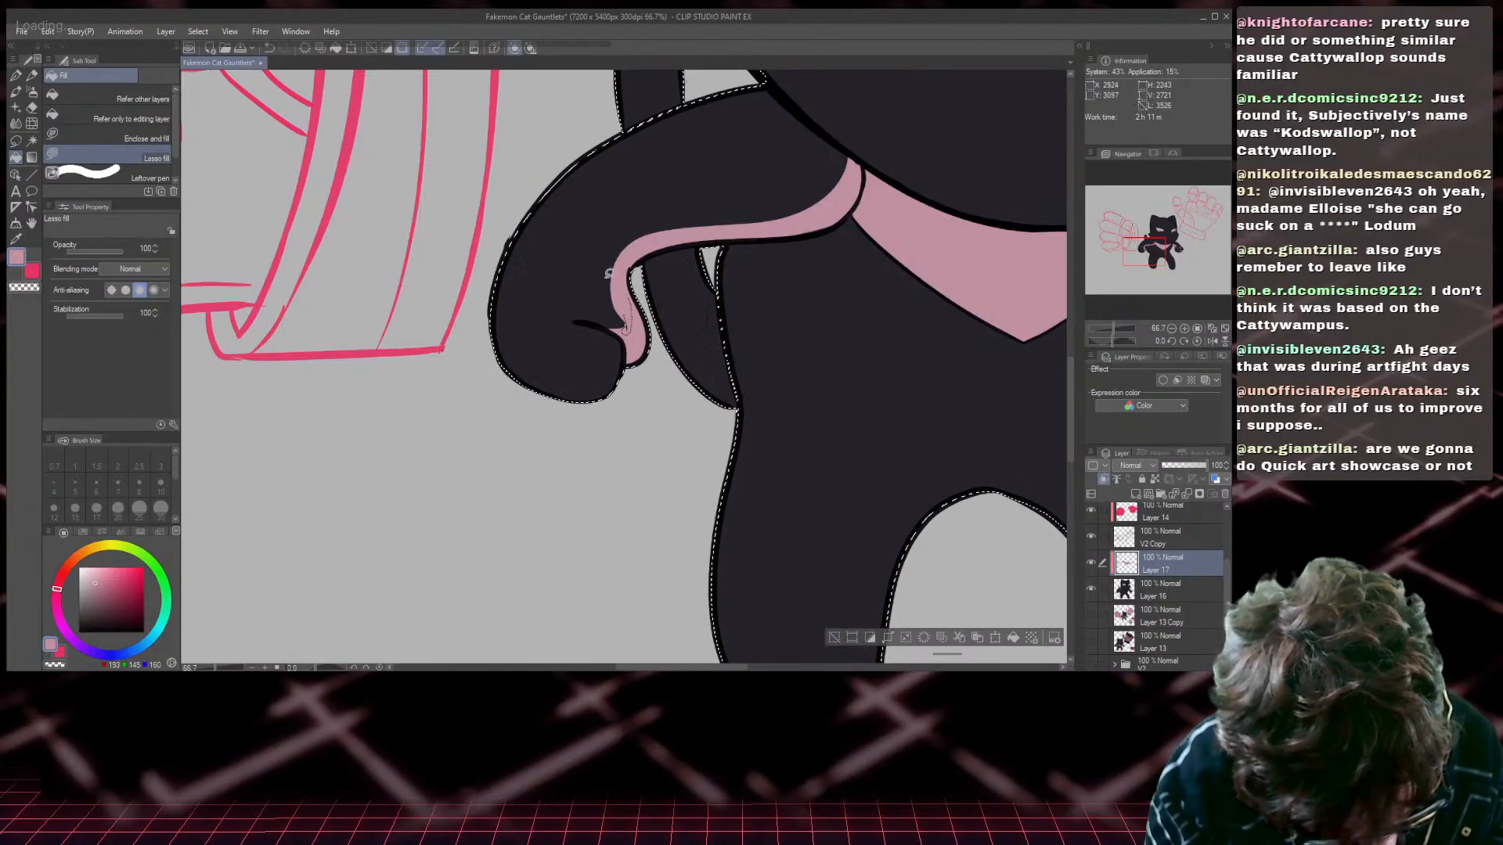
drag(609, 273, 623, 299)
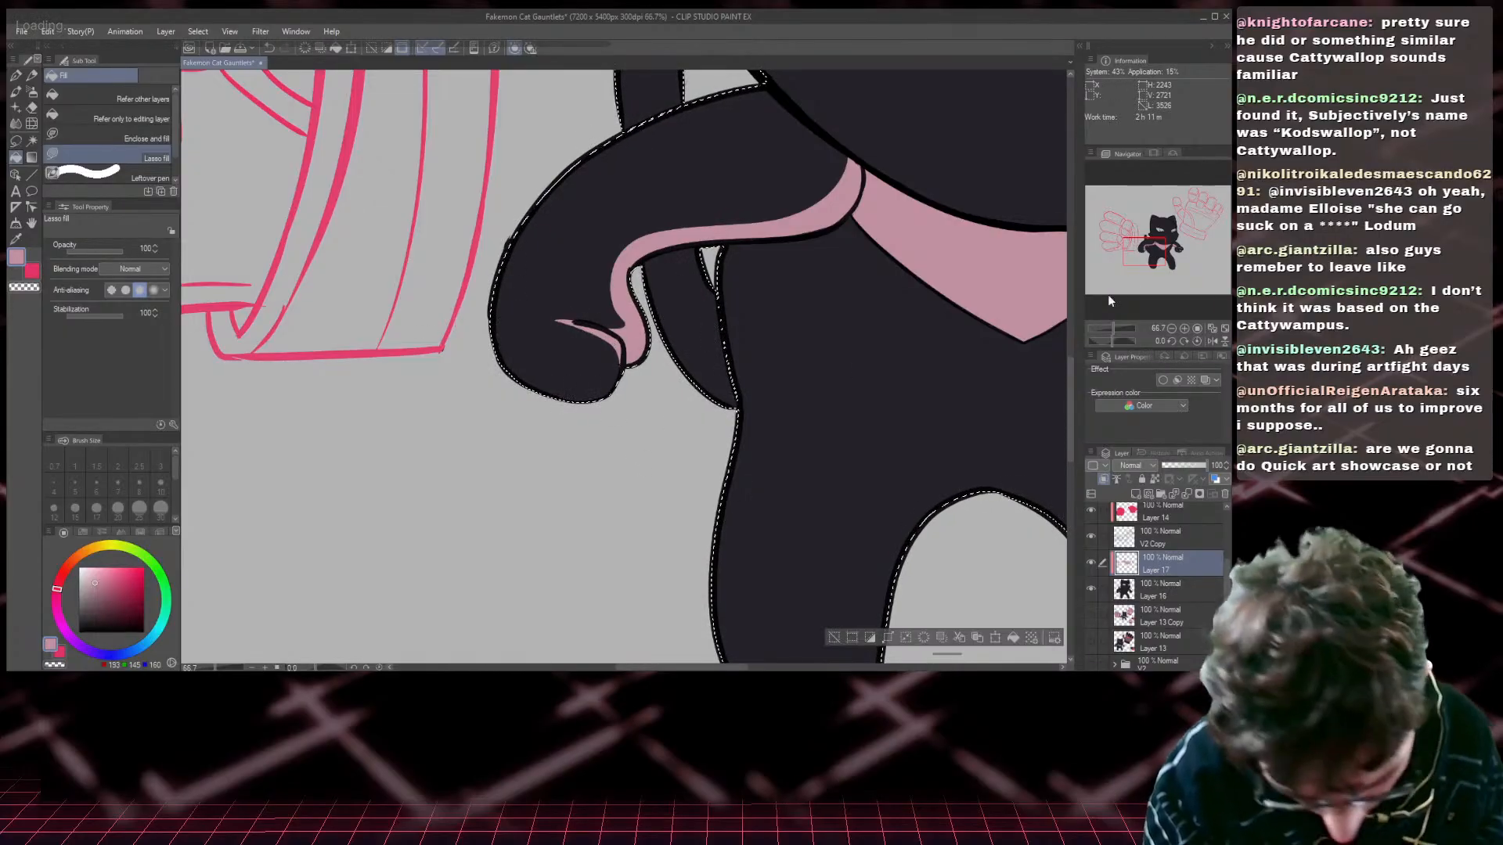
- Fill a light pink band across the tail, clear the silhouette selection and save the file
drag(1147, 251, 1147, 237)
mouse_move(671, 360)
mouse_down()
mouse_move(562, 364)
mouse_move(593, 400)
mouse_move(671, 399)
mouse_move(672, 360)
mouse_up()
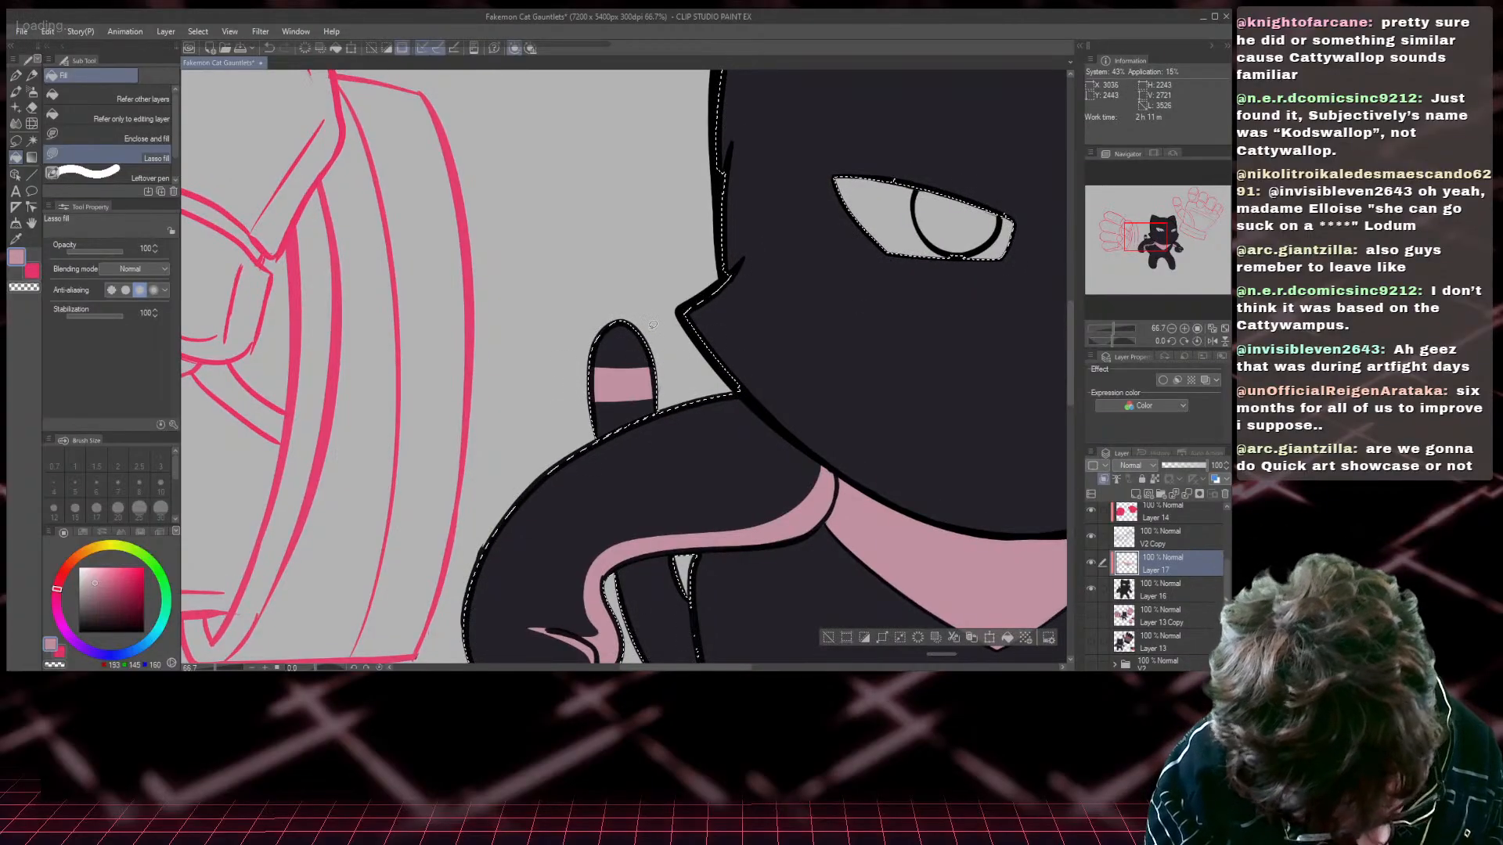
scroll(652, 324, down, 3)
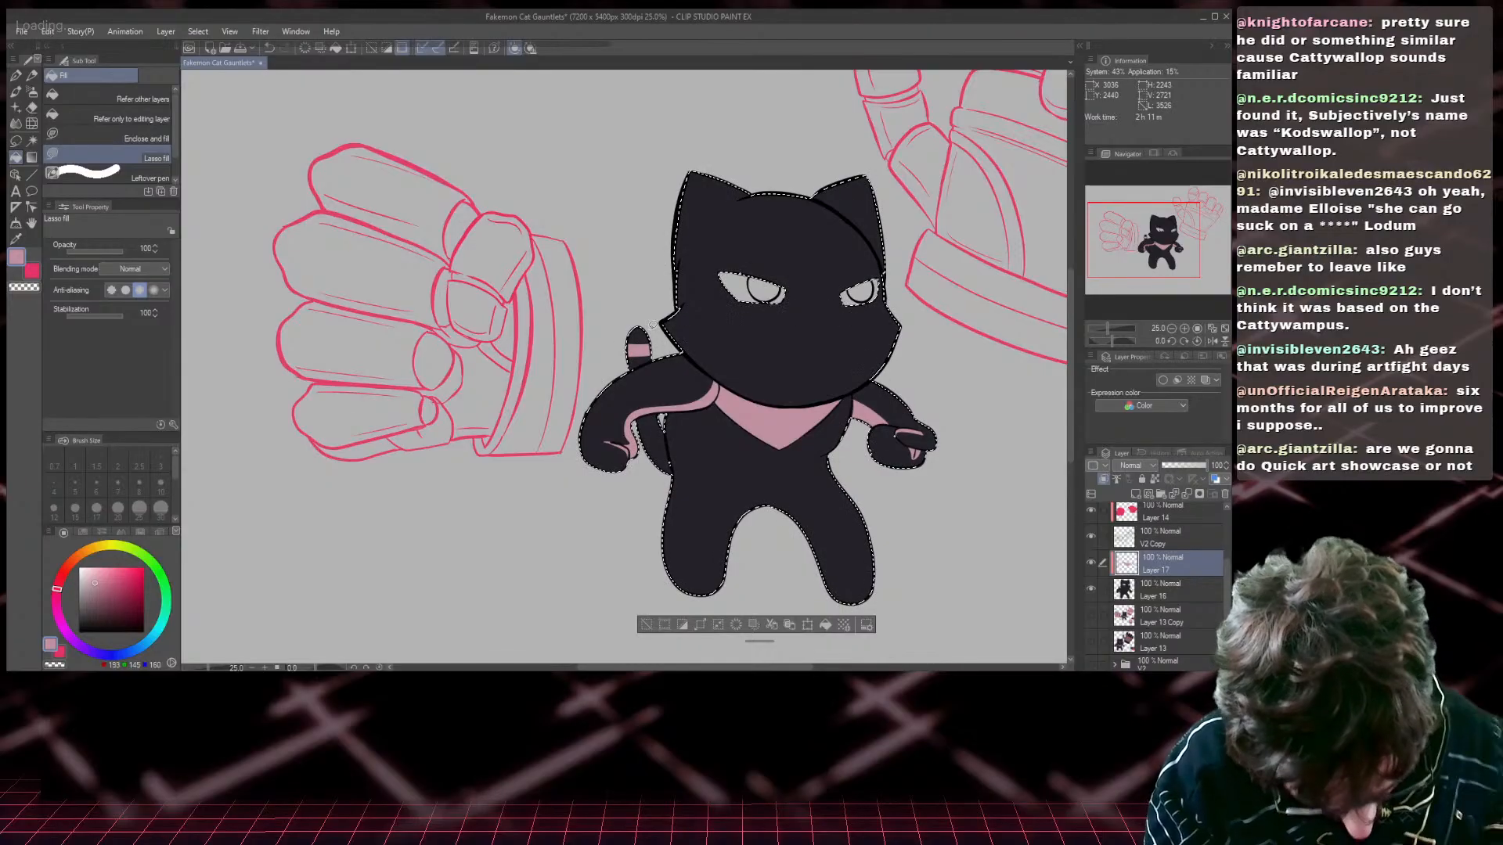
key(ctrl+d)
key(ctrl+s)
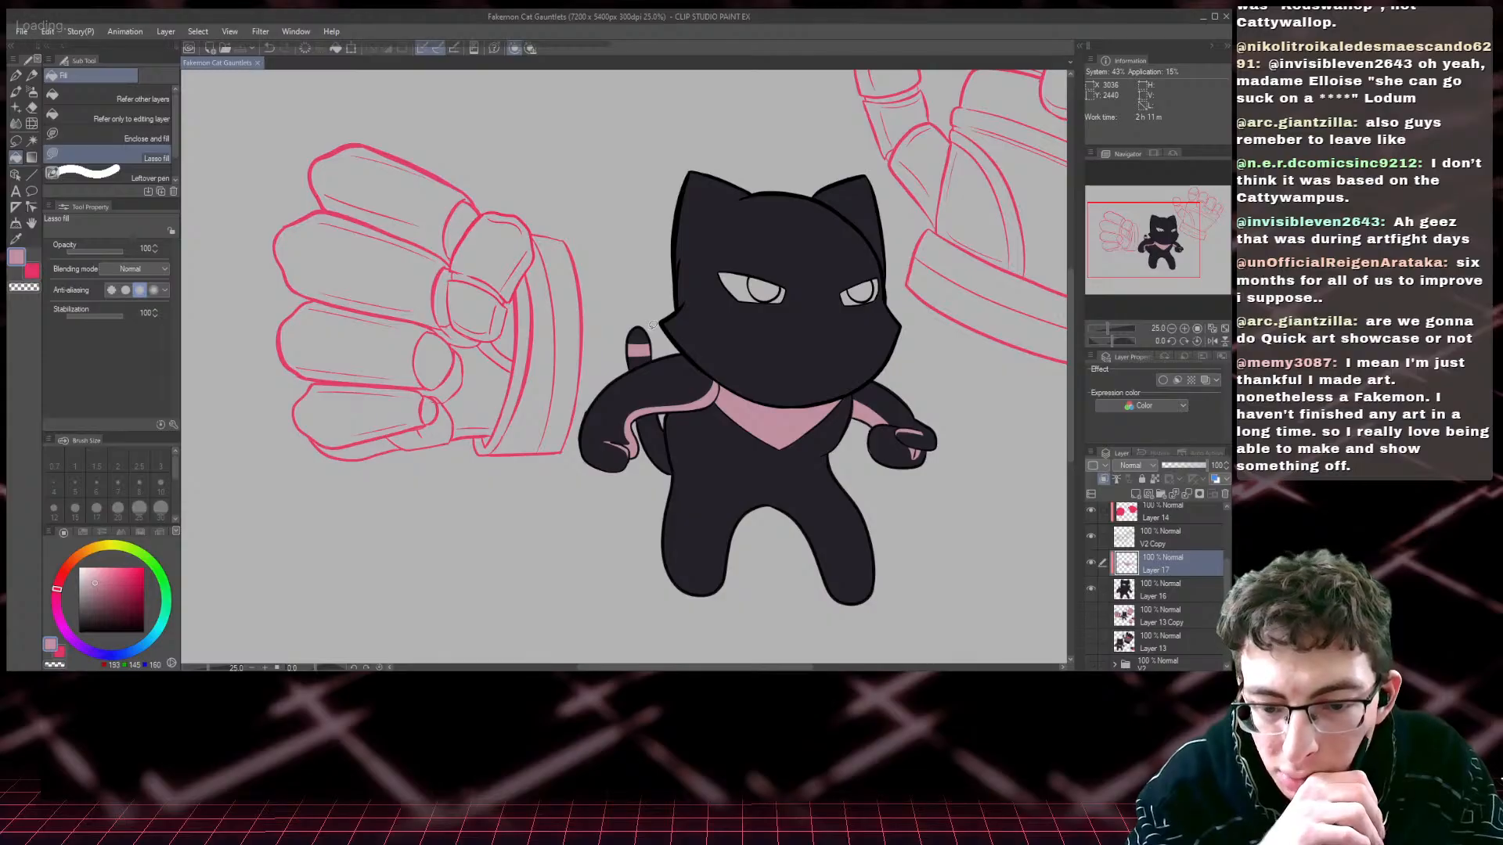
- Sample the eye's purple from the old Layer 13 Copy coloring, show the flat fills again and make Layer 16 active
drag(653, 326, 474, 270)
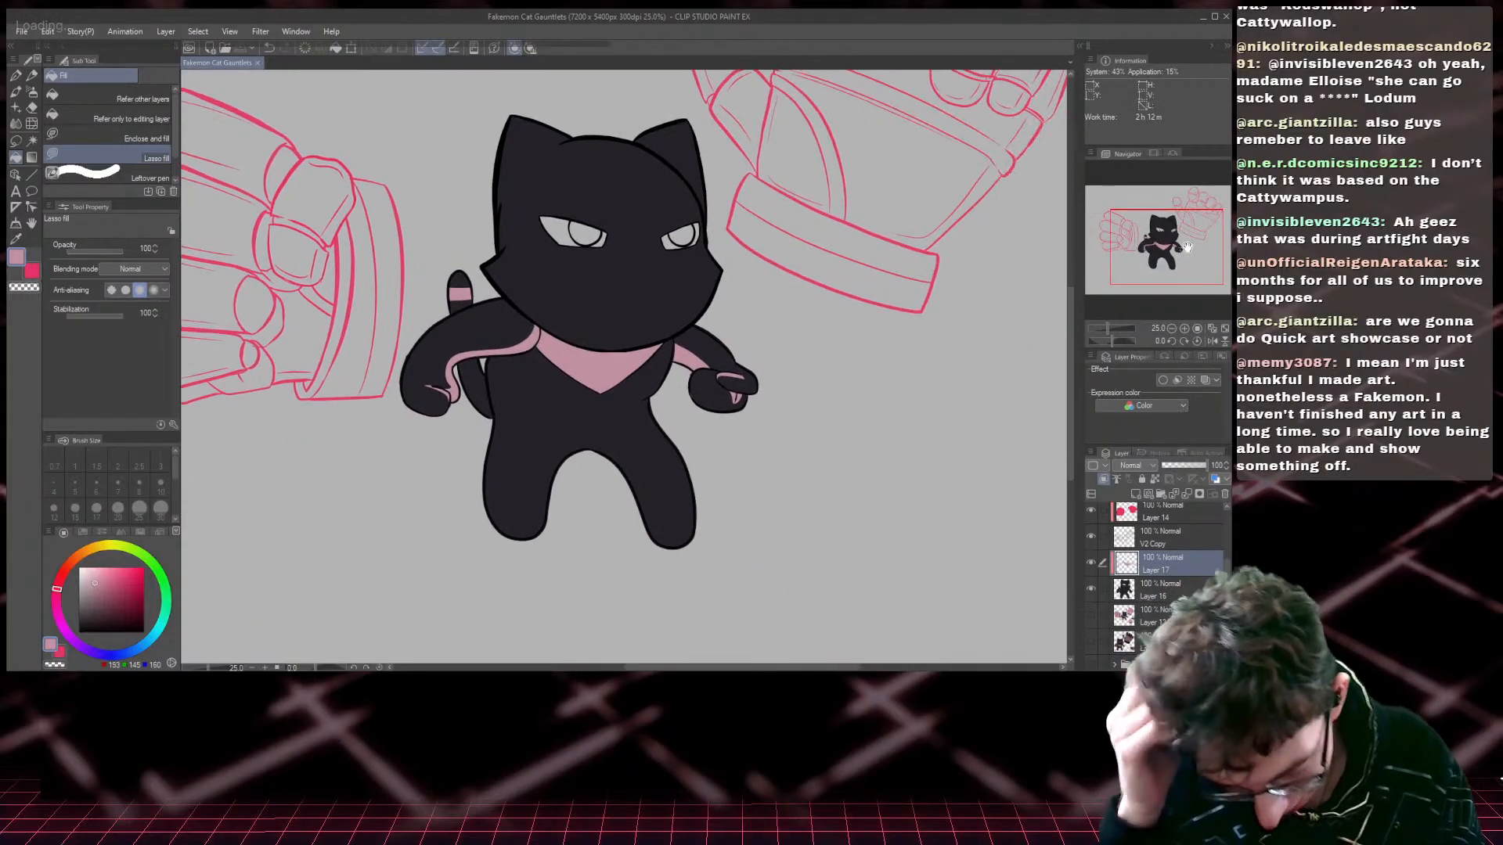
click(1090, 618)
scroll(1108, 241, up, 1)
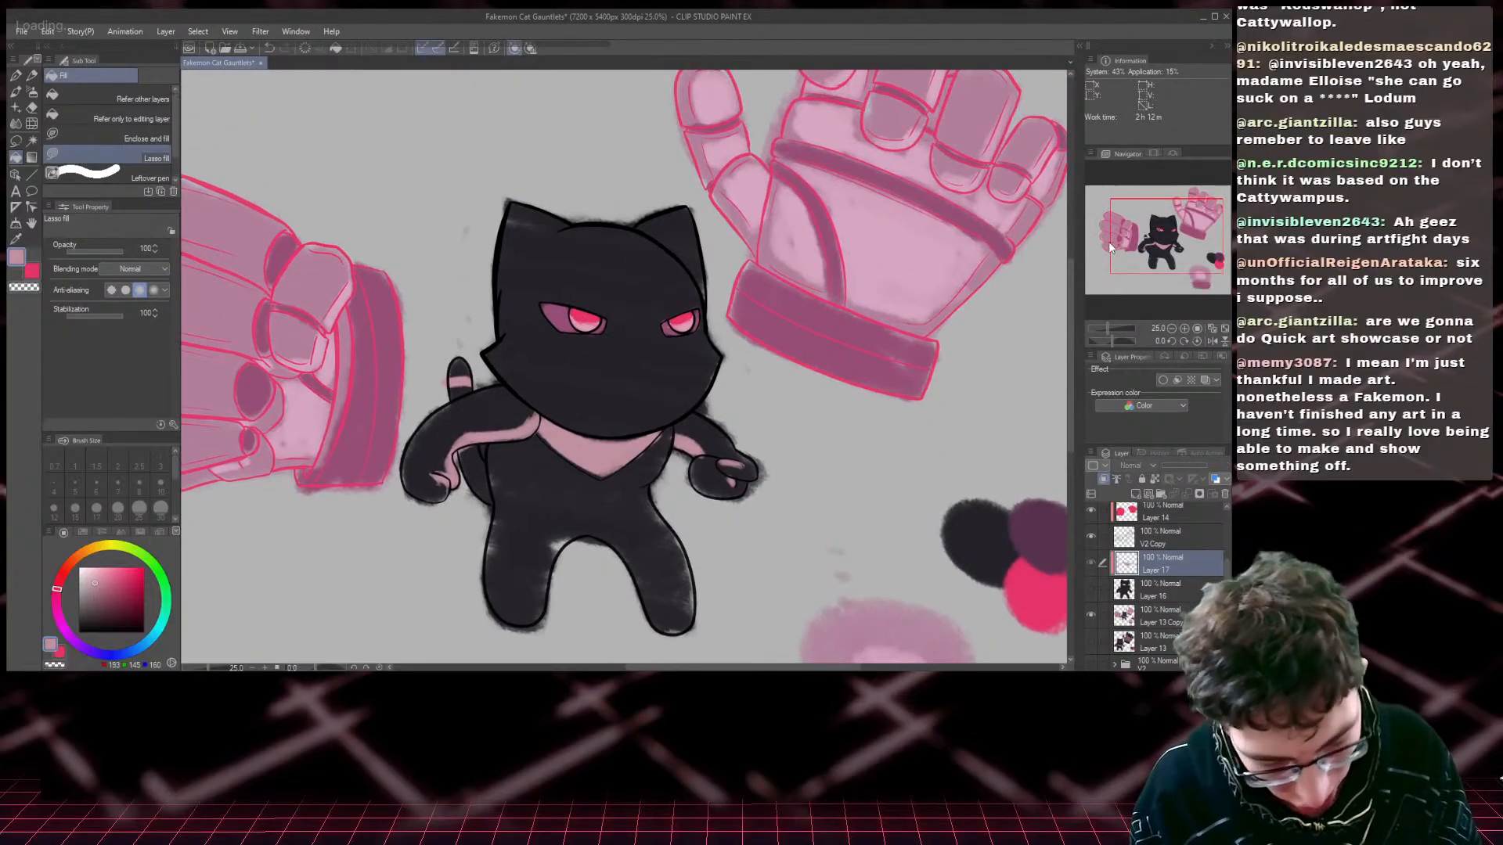
scroll(1108, 242, up, 1)
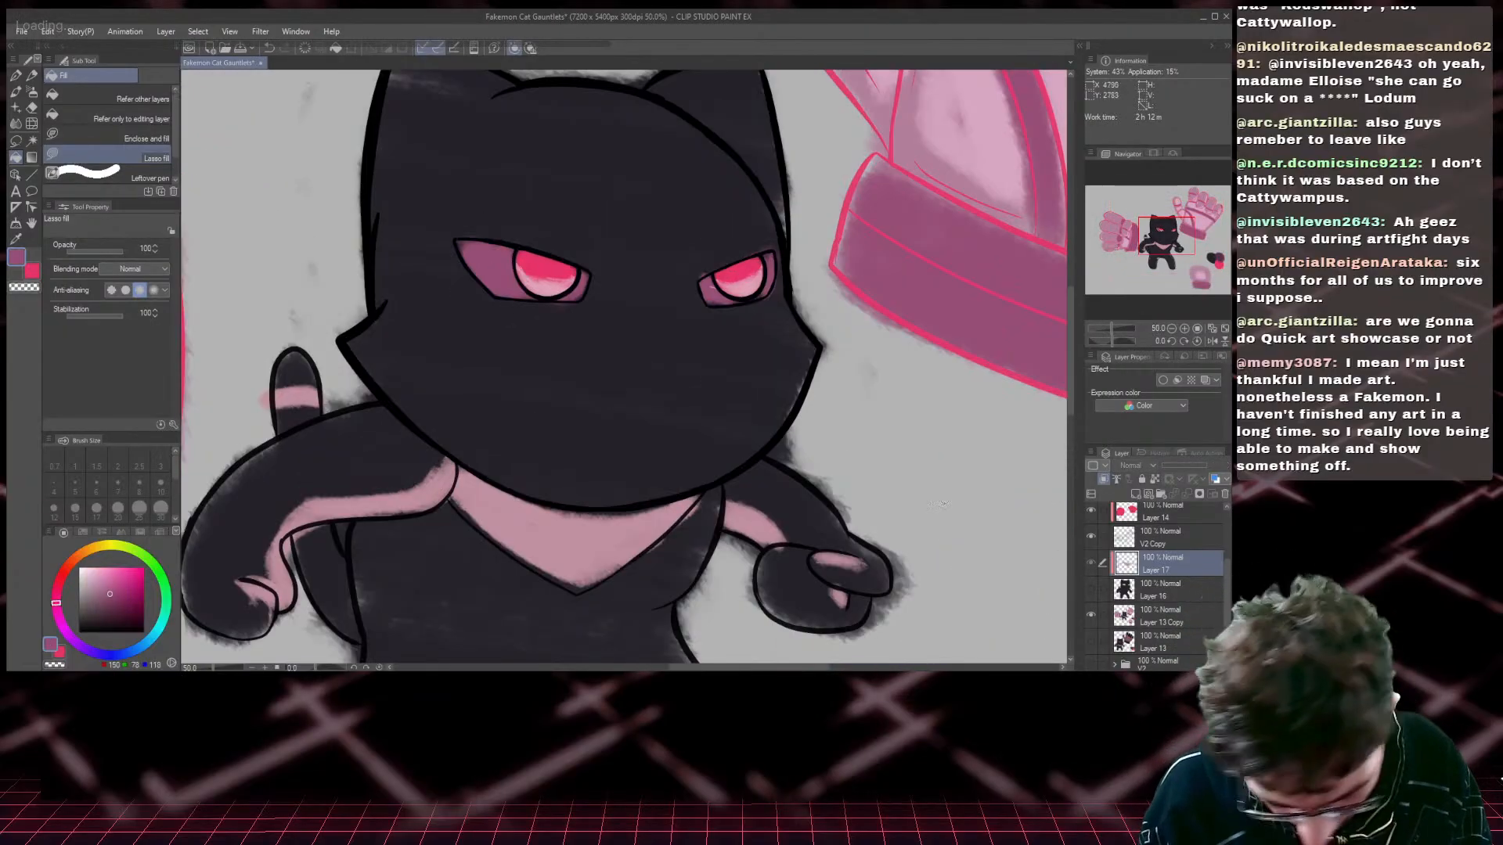
click(1091, 617)
click(1091, 589)
drag(1162, 244, 1158, 226)
scroll(1158, 226, up, 2)
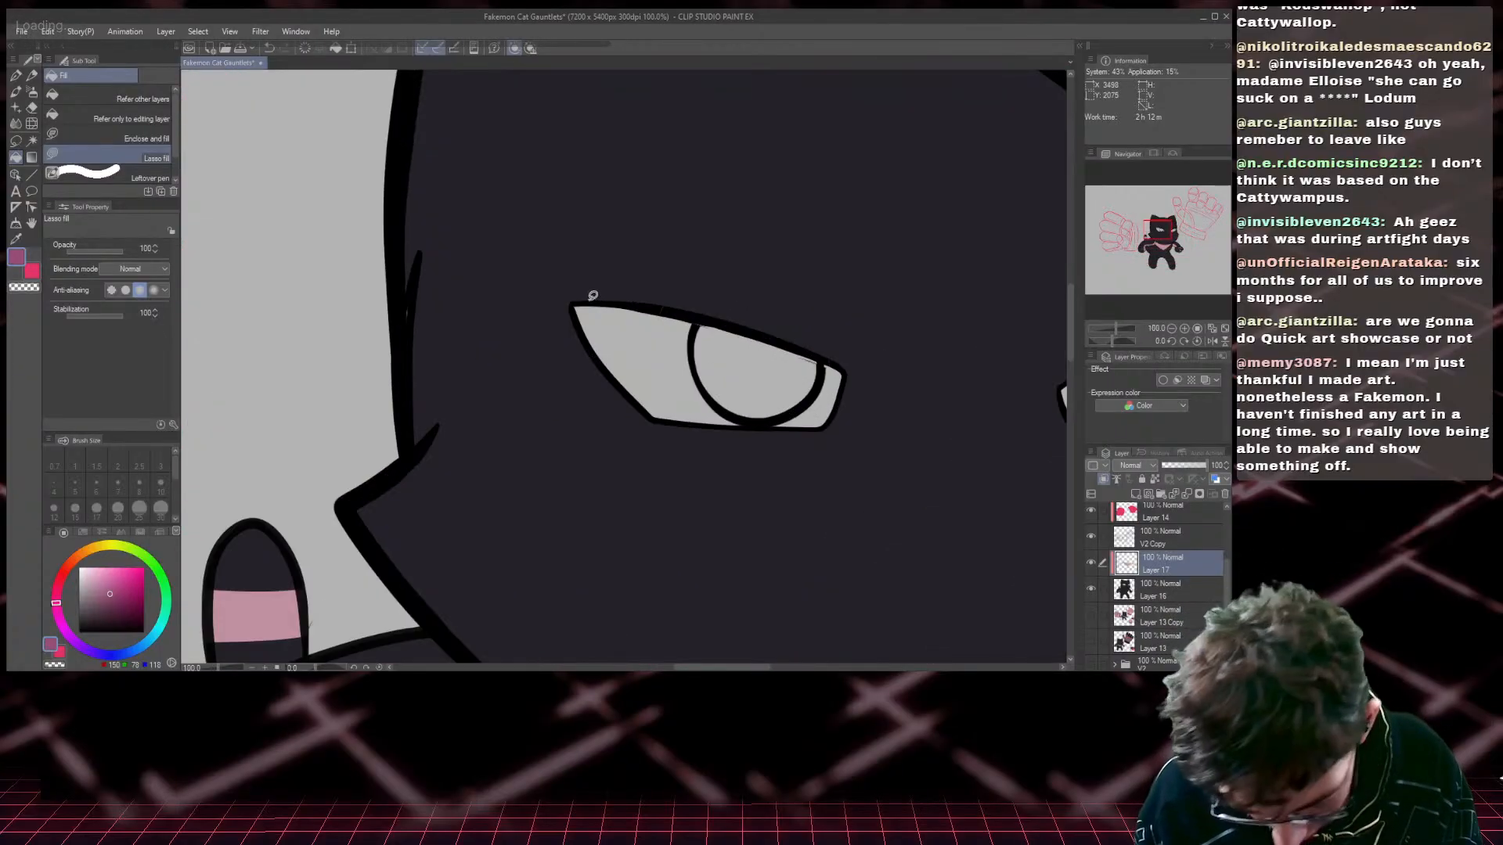
click(1145, 592)
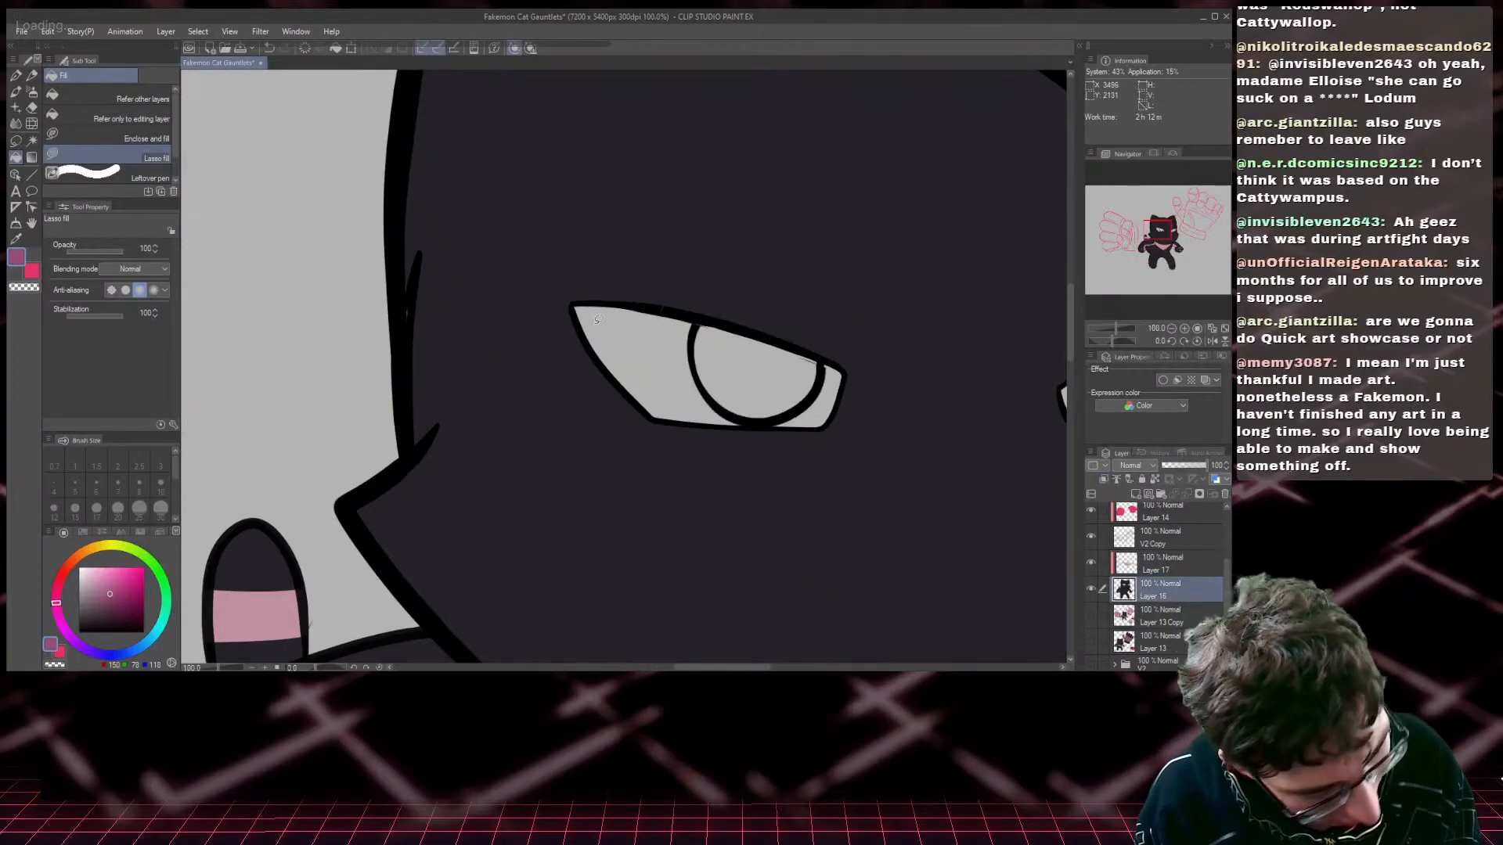
mouse_move(575, 303)
mouse_down()
mouse_move(725, 320)
mouse_move(849, 366)
mouse_move(832, 415)
mouse_up()
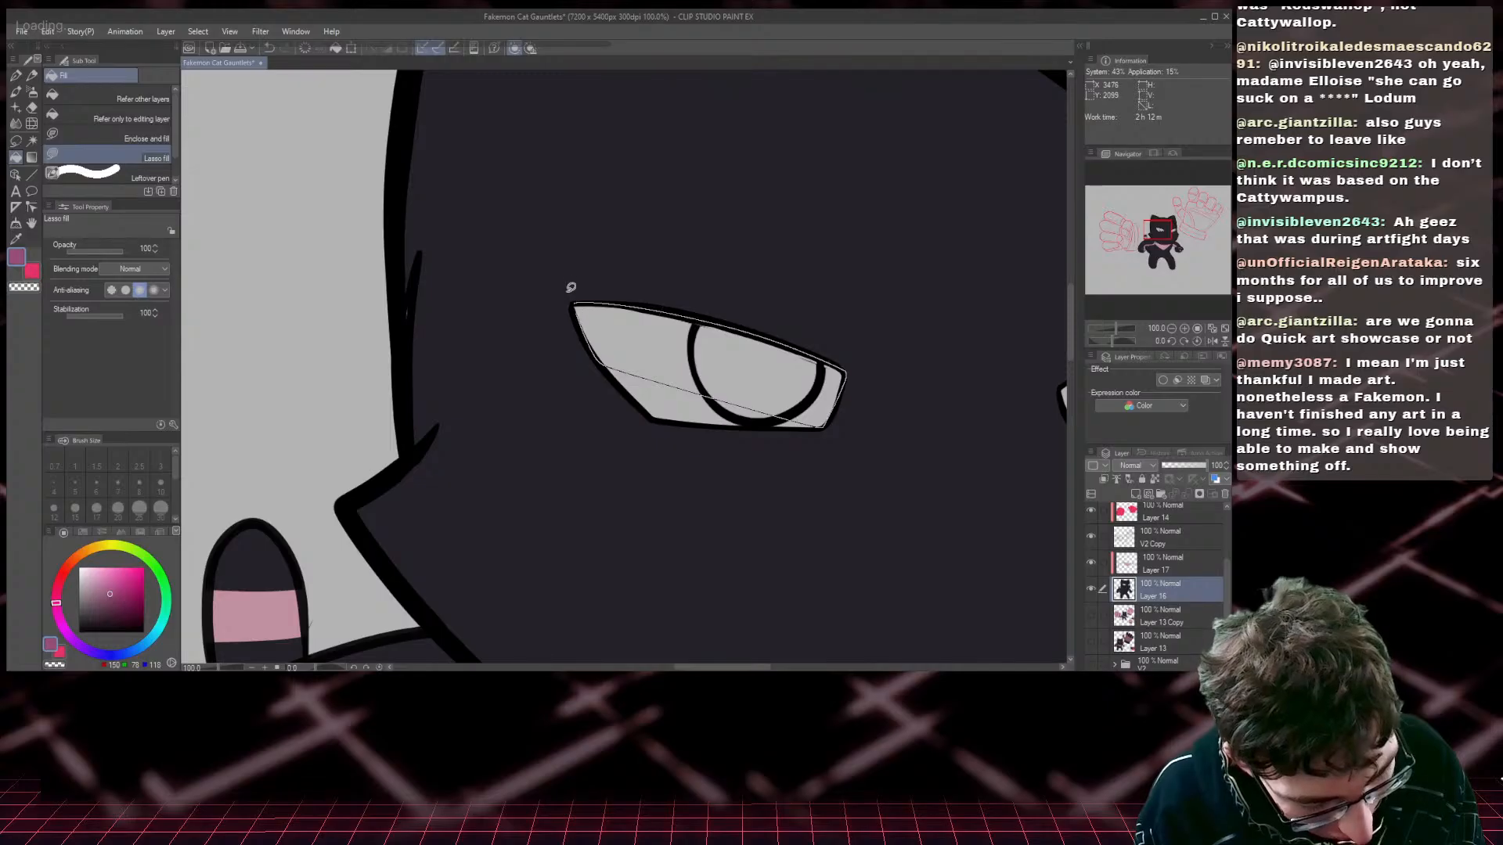
drag(571, 287, 571, 288)
key(ctrl+z)
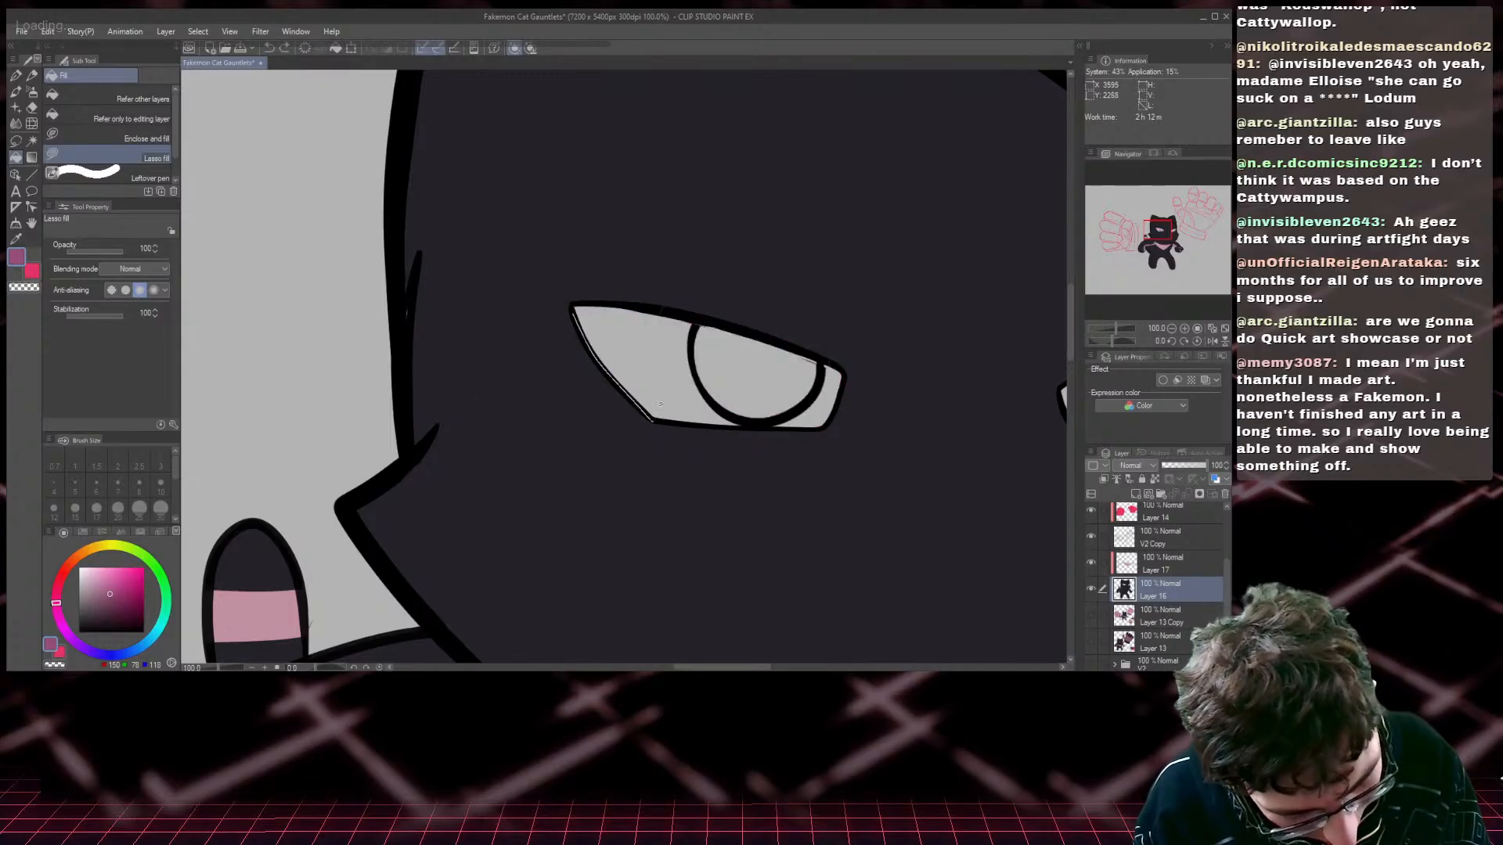
- Lasso-fill the cat's larger eye with the sampled purple on Layer 16, keeping the fill inside the eye outline
mouse_move(655, 420)
mouse_down()
mouse_move(677, 309)
mouse_move(574, 301)
mouse_move(539, 318)
mouse_up()
alt+click(459, 372)
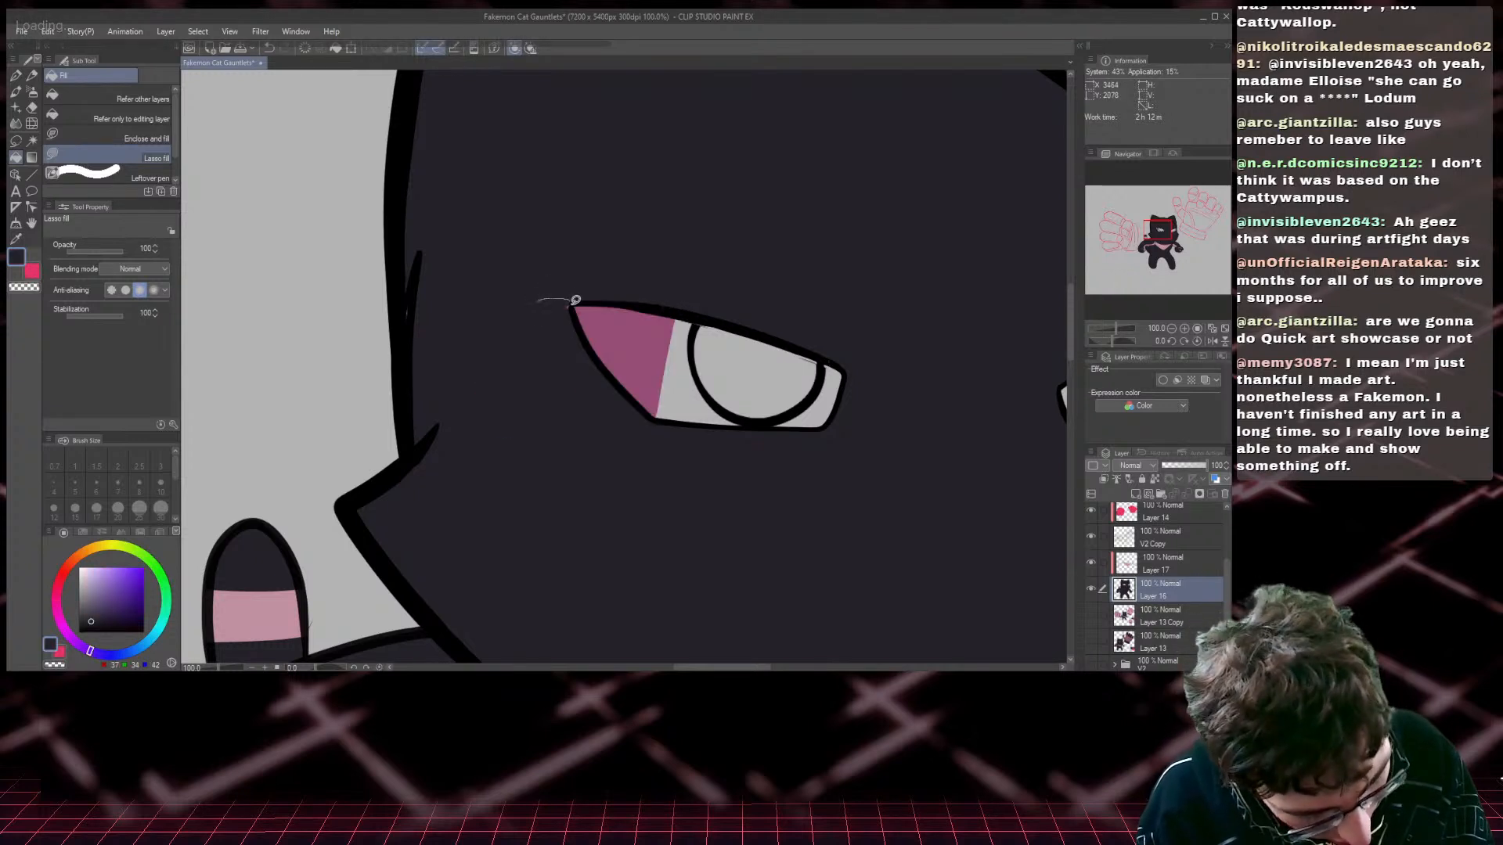
mouse_move(399, 290)
mouse_down()
mouse_move(456, 227)
mouse_move(401, 313)
mouse_up()
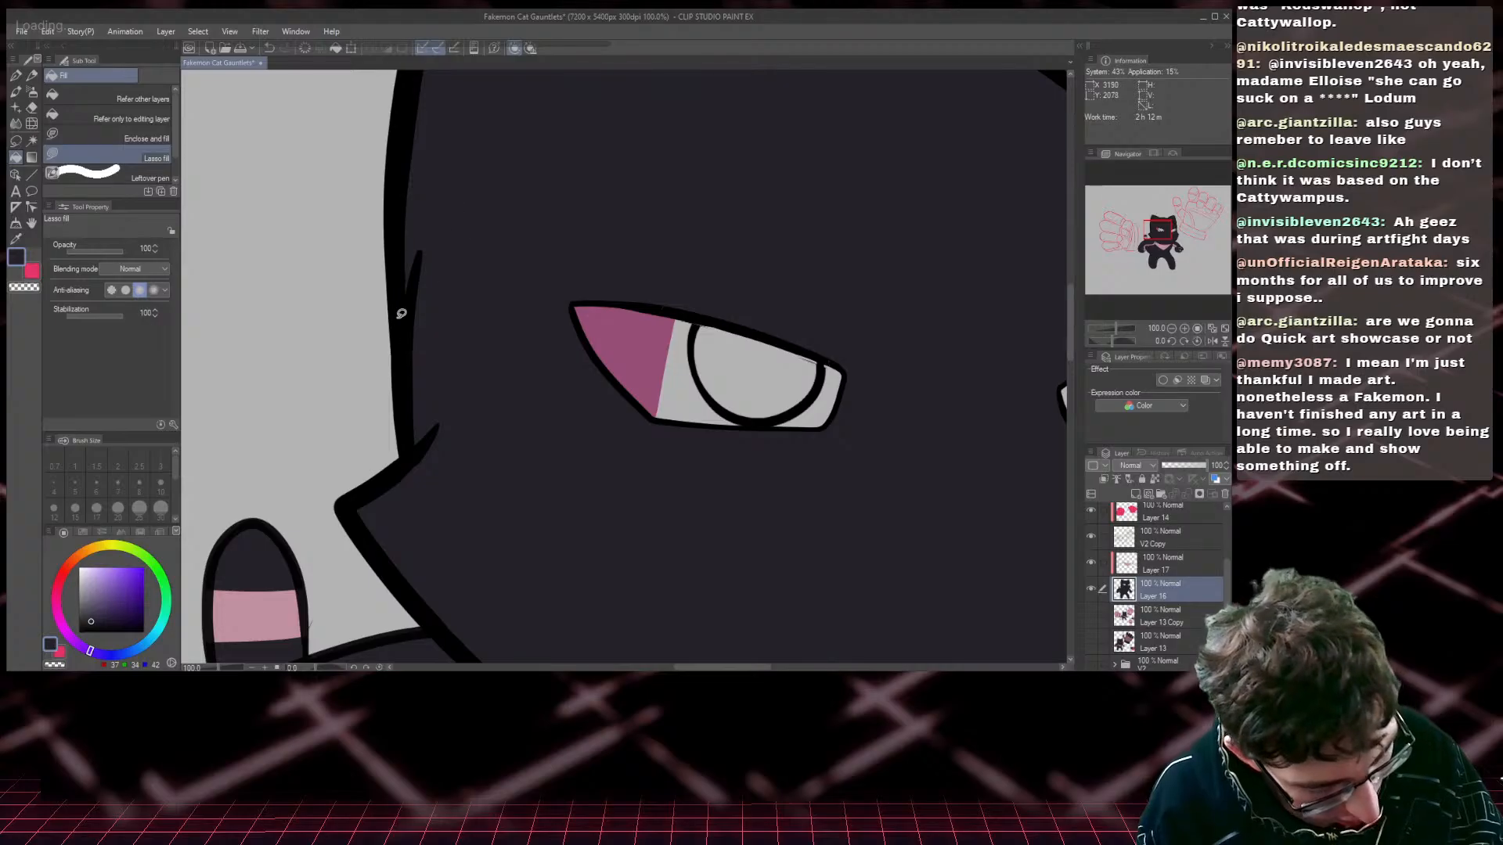
alt+click(642, 350)
mouse_move(666, 313)
mouse_down()
mouse_move(850, 367)
mouse_move(839, 406)
mouse_move(814, 423)
mouse_move(630, 371)
mouse_move(588, 297)
mouse_up()
mouse_move(724, 423)
mouse_down()
mouse_move(834, 420)
mouse_move(773, 391)
mouse_up()
- Fill the cat's smaller eye with the same purple and tidy its surroundings with the sampled dark body colour
drag(1116, 257, 1190, 232)
drag(802, 327, 792, 407)
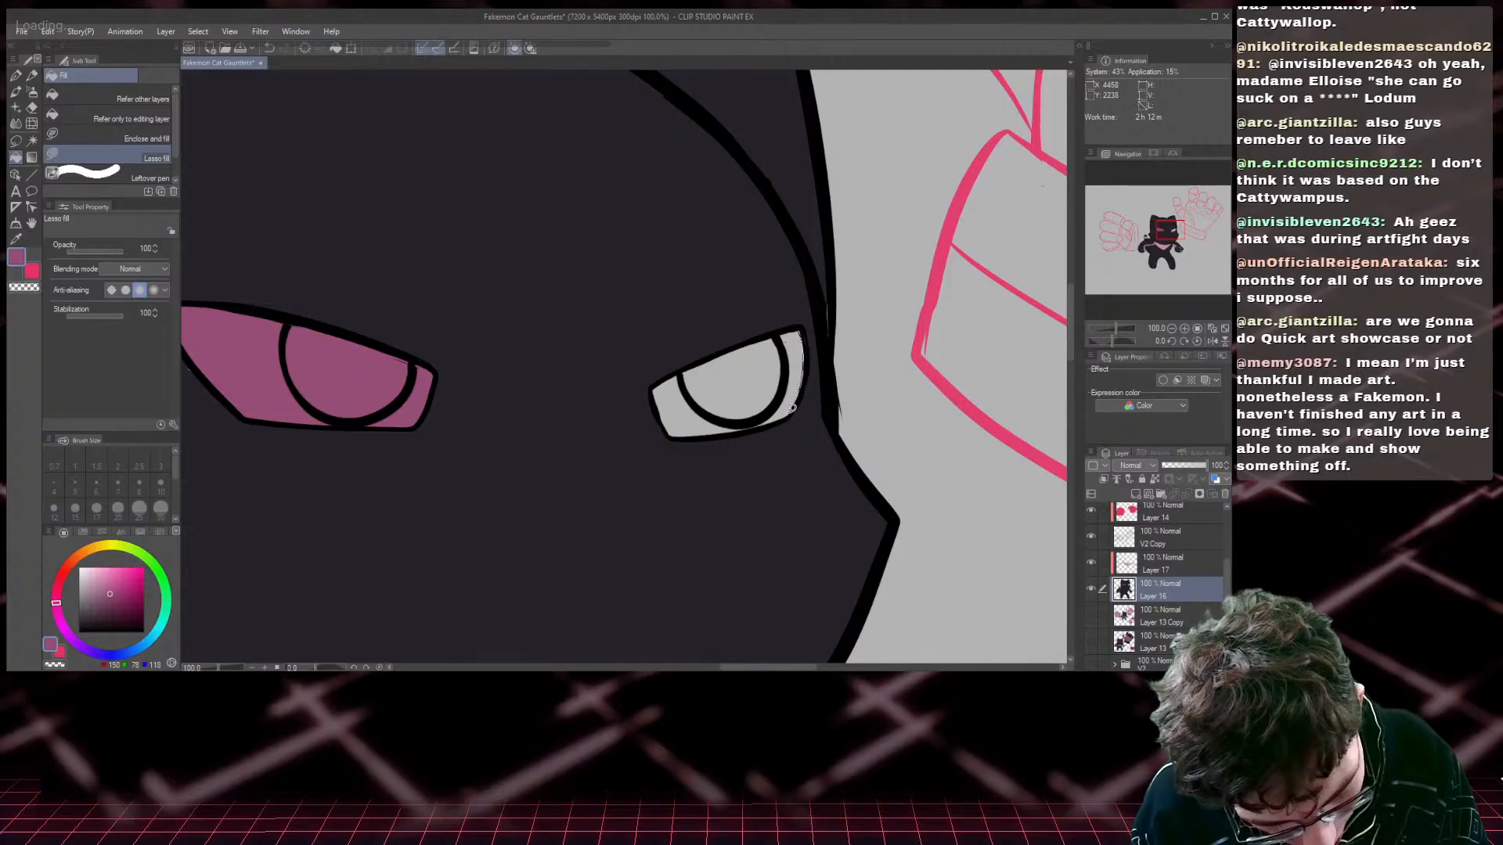
drag(677, 423, 663, 424)
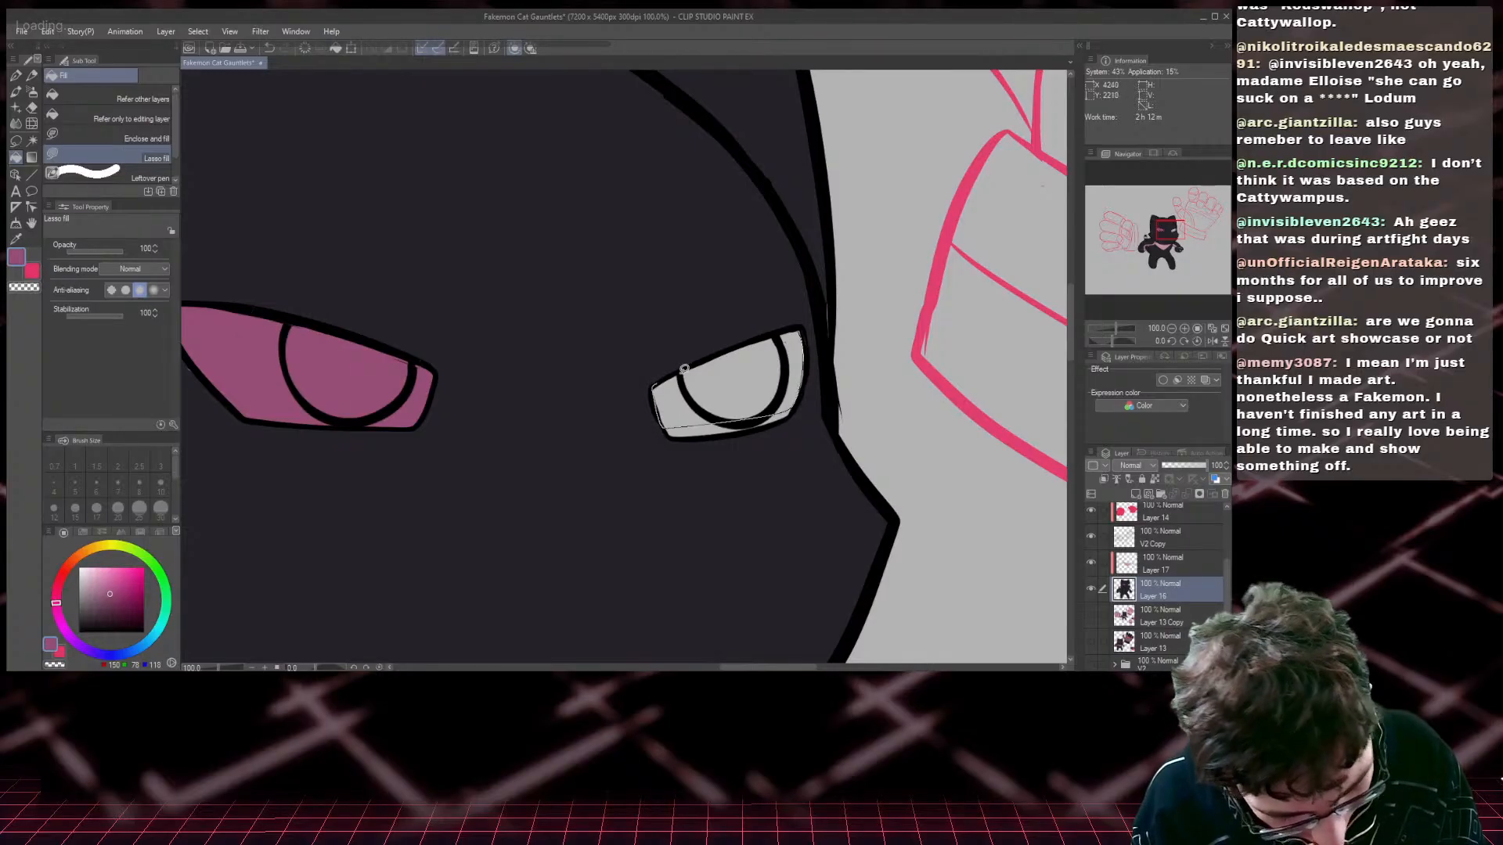
drag(684, 368, 800, 327)
mouse_move(676, 376)
mouse_down()
mouse_move(653, 389)
mouse_move(677, 435)
mouse_move(784, 418)
mouse_move(810, 347)
mouse_move(803, 317)
mouse_move(774, 324)
mouse_up()
alt+click(765, 295)
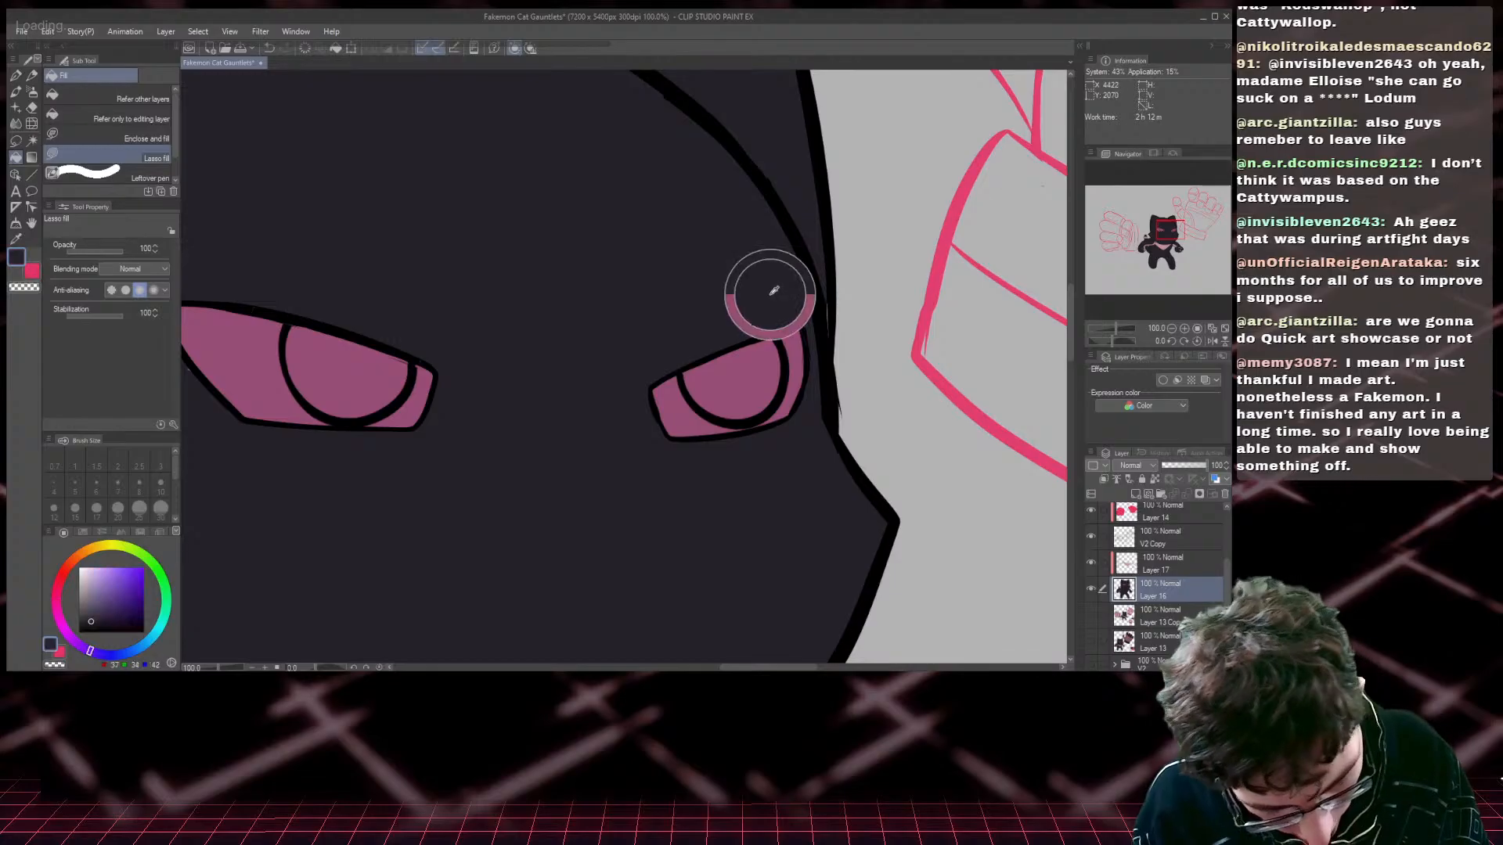
mouse_move(752, 230)
mouse_down()
mouse_move(829, 311)
mouse_move(663, 176)
mouse_move(632, 174)
mouse_up()
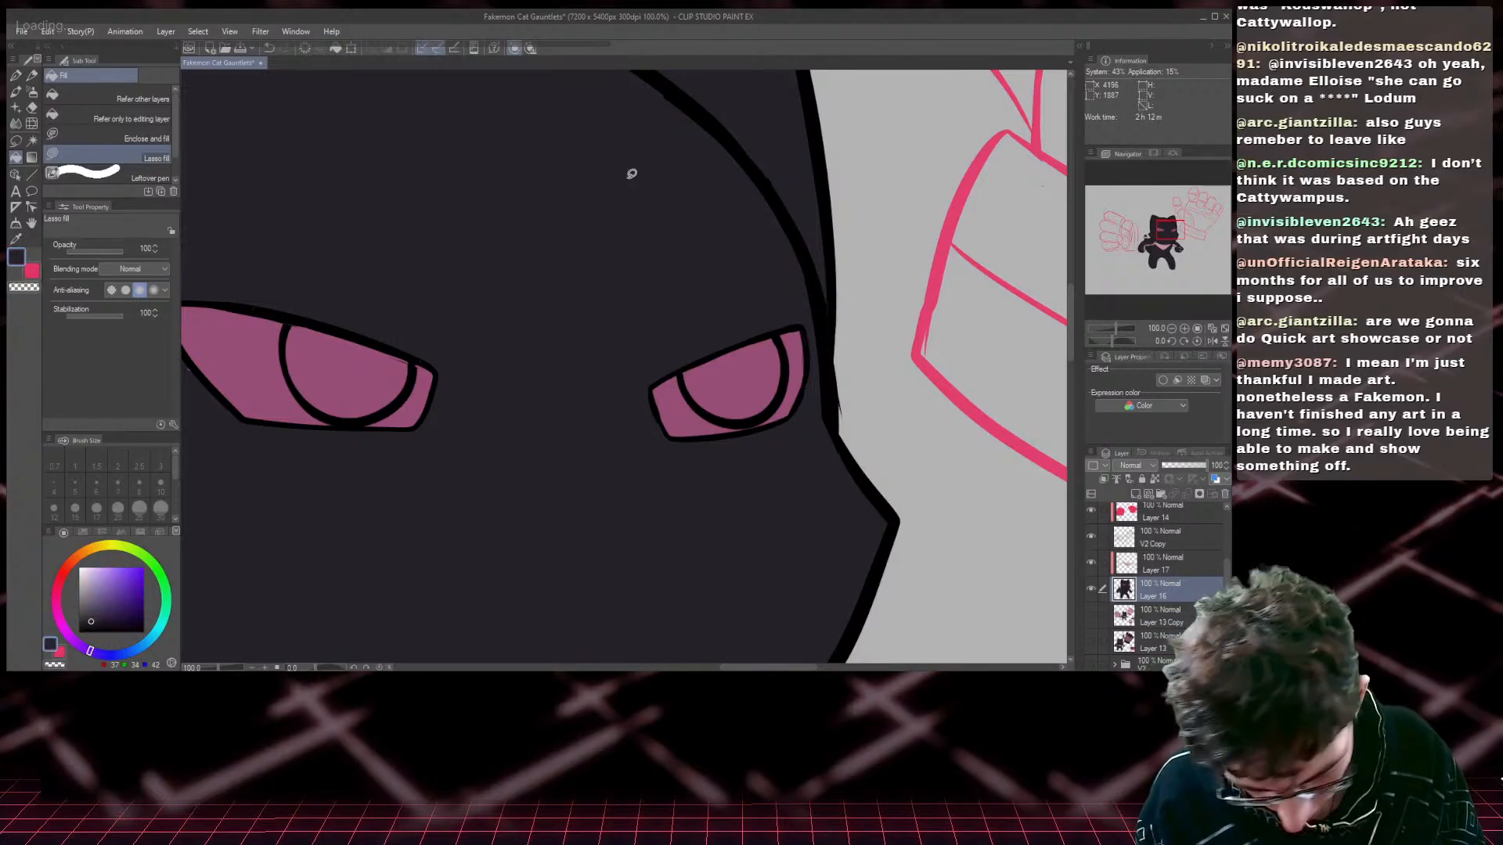
- Sample the iris's hot pink and light pink as main and sub colours from the old Layer 13 Copy coloring, and show Layer 16 again
click(1090, 615)
click(1091, 589)
alt+click(729, 368)
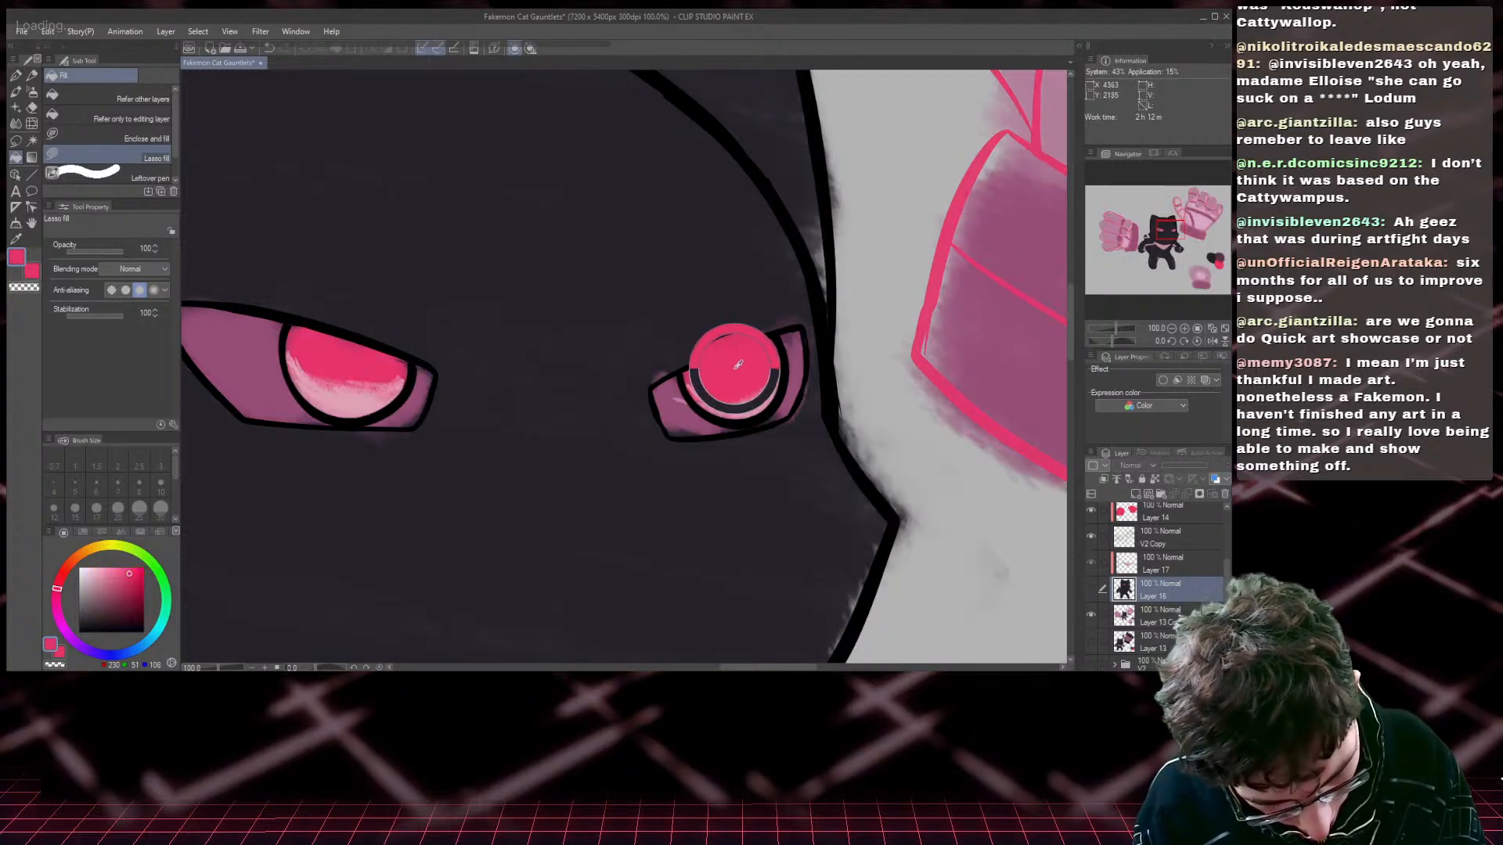
alt+click(750, 401)
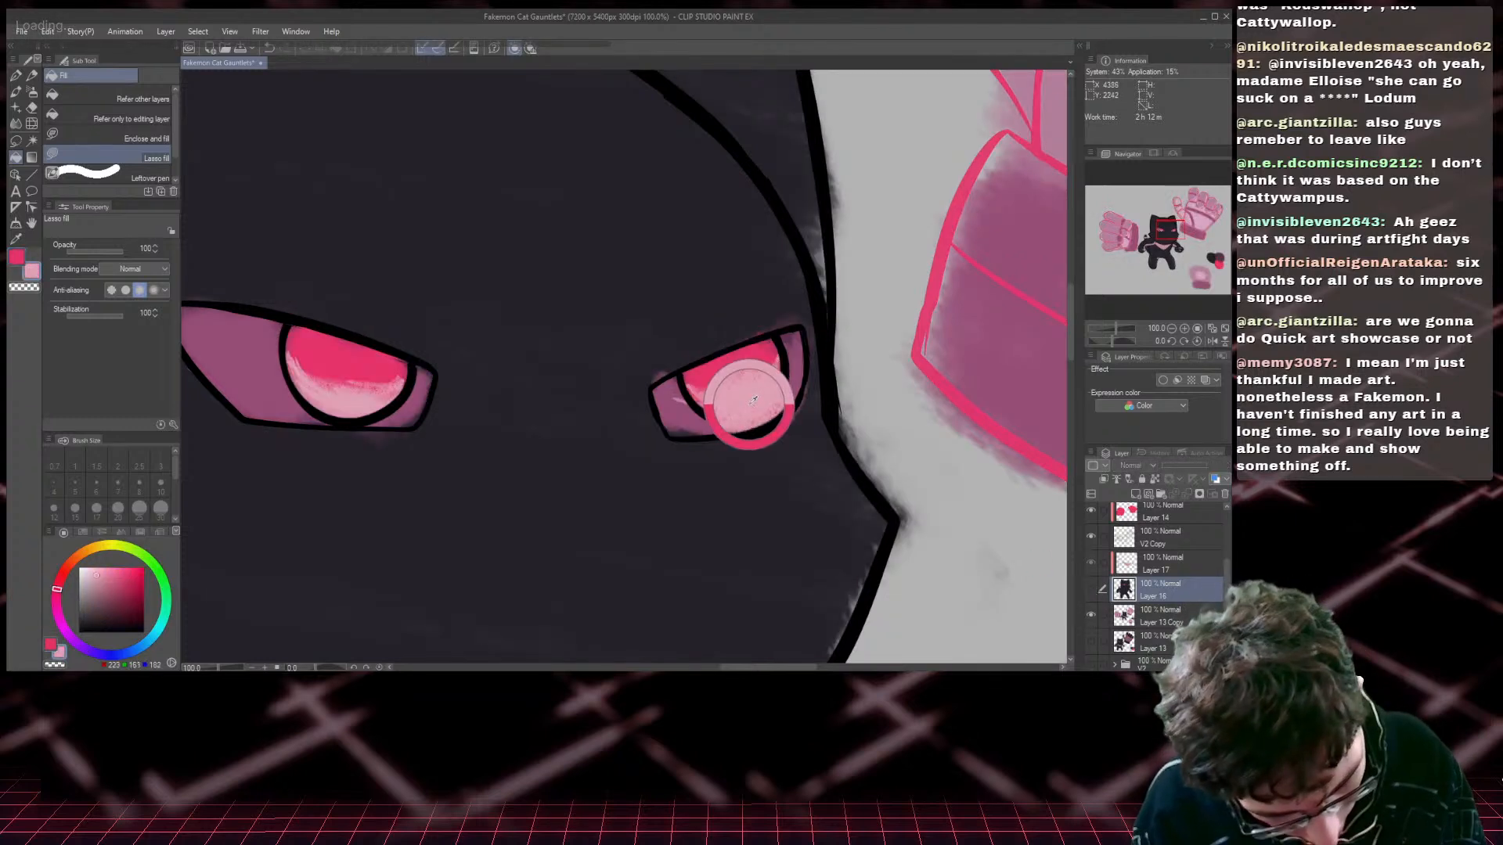
click(1091, 590)
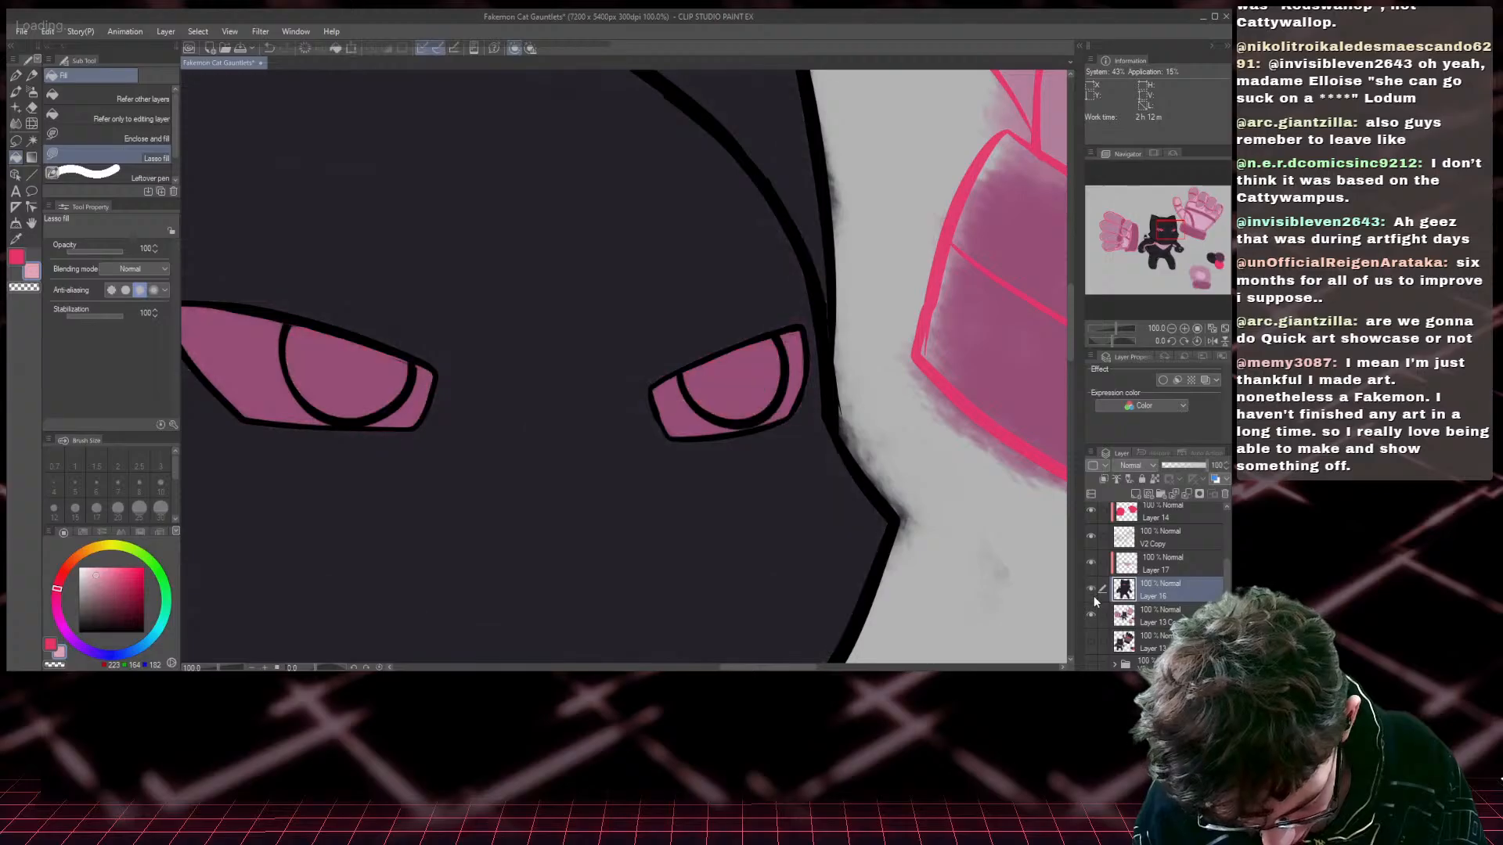
- Lasso-fill both irises with hot pink and clean the larger iris's upper edge with the dark body colour
click(17, 256)
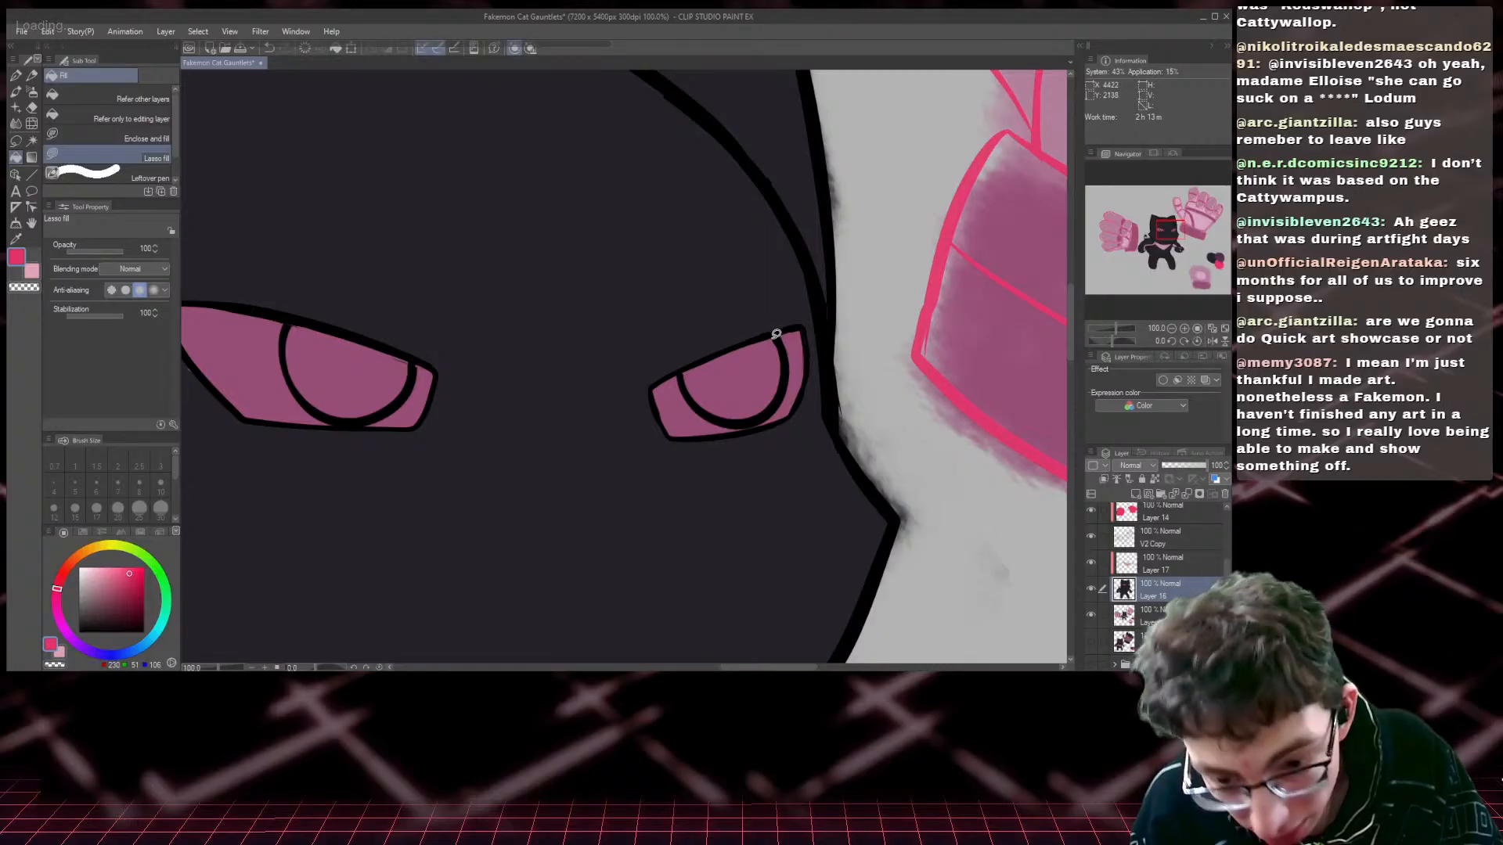
mouse_move(775, 335)
mouse_down()
mouse_move(788, 362)
mouse_move(775, 406)
mouse_move(750, 421)
mouse_move(706, 412)
mouse_move(679, 364)
mouse_move(779, 329)
mouse_up()
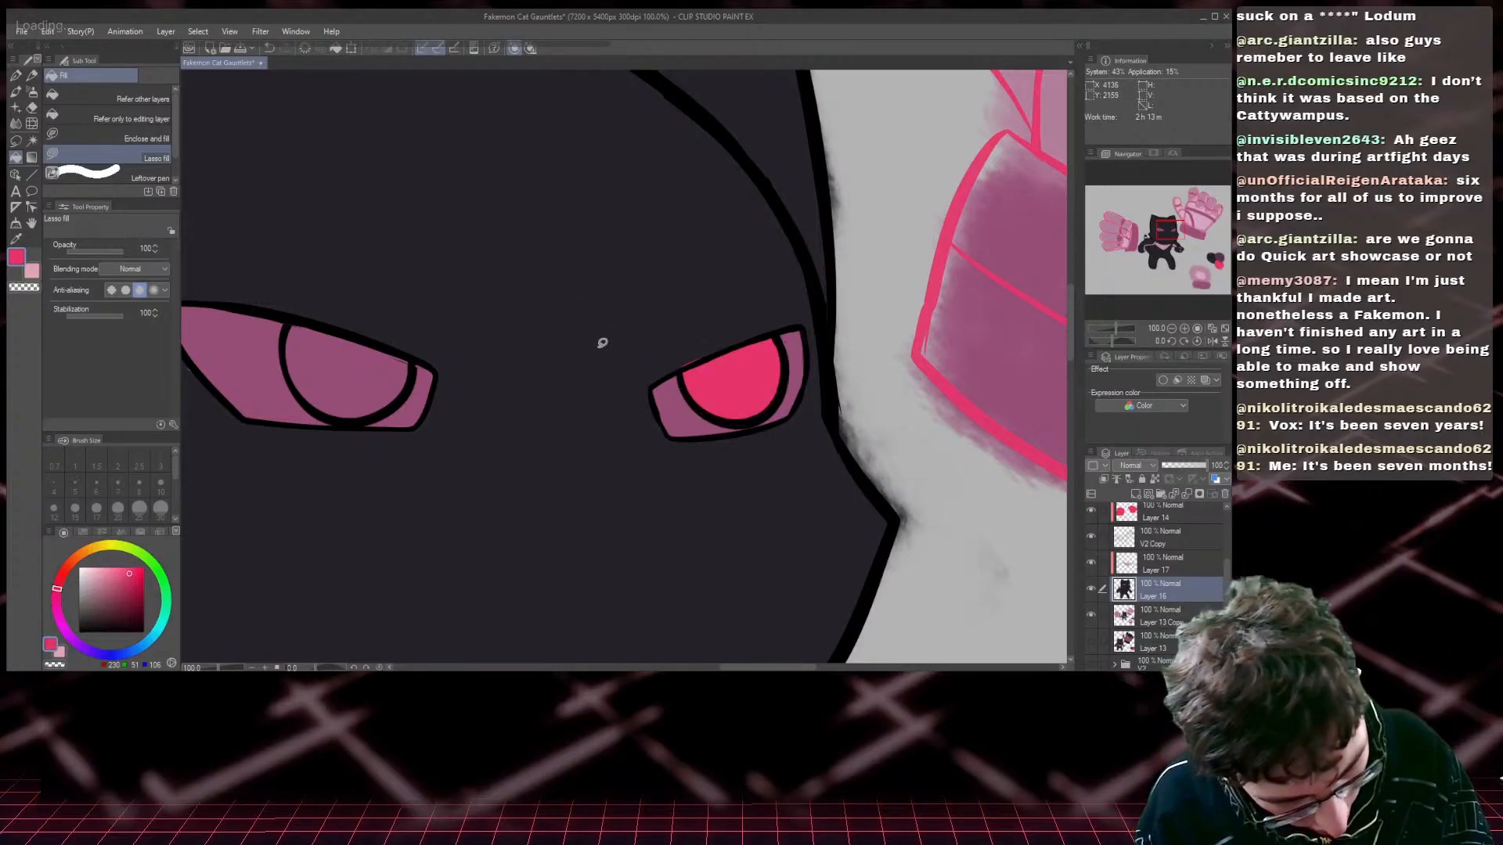
alt+click(731, 386)
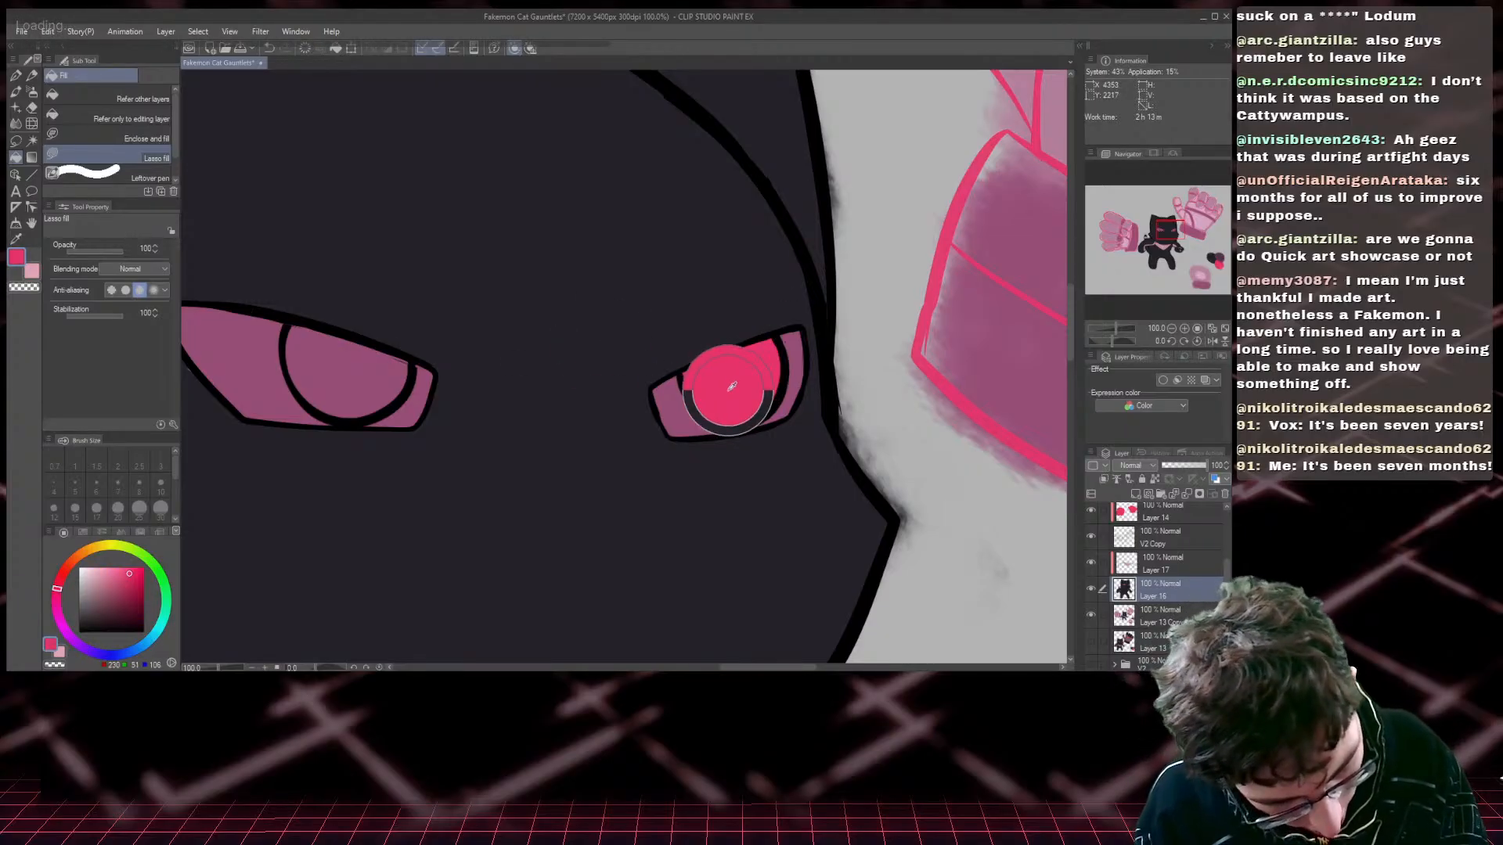
mouse_move(313, 318)
mouse_down()
mouse_move(413, 360)
mouse_move(402, 397)
mouse_move(369, 420)
mouse_move(321, 418)
mouse_move(284, 365)
mouse_move(288, 315)
mouse_up()
alt+click(305, 270)
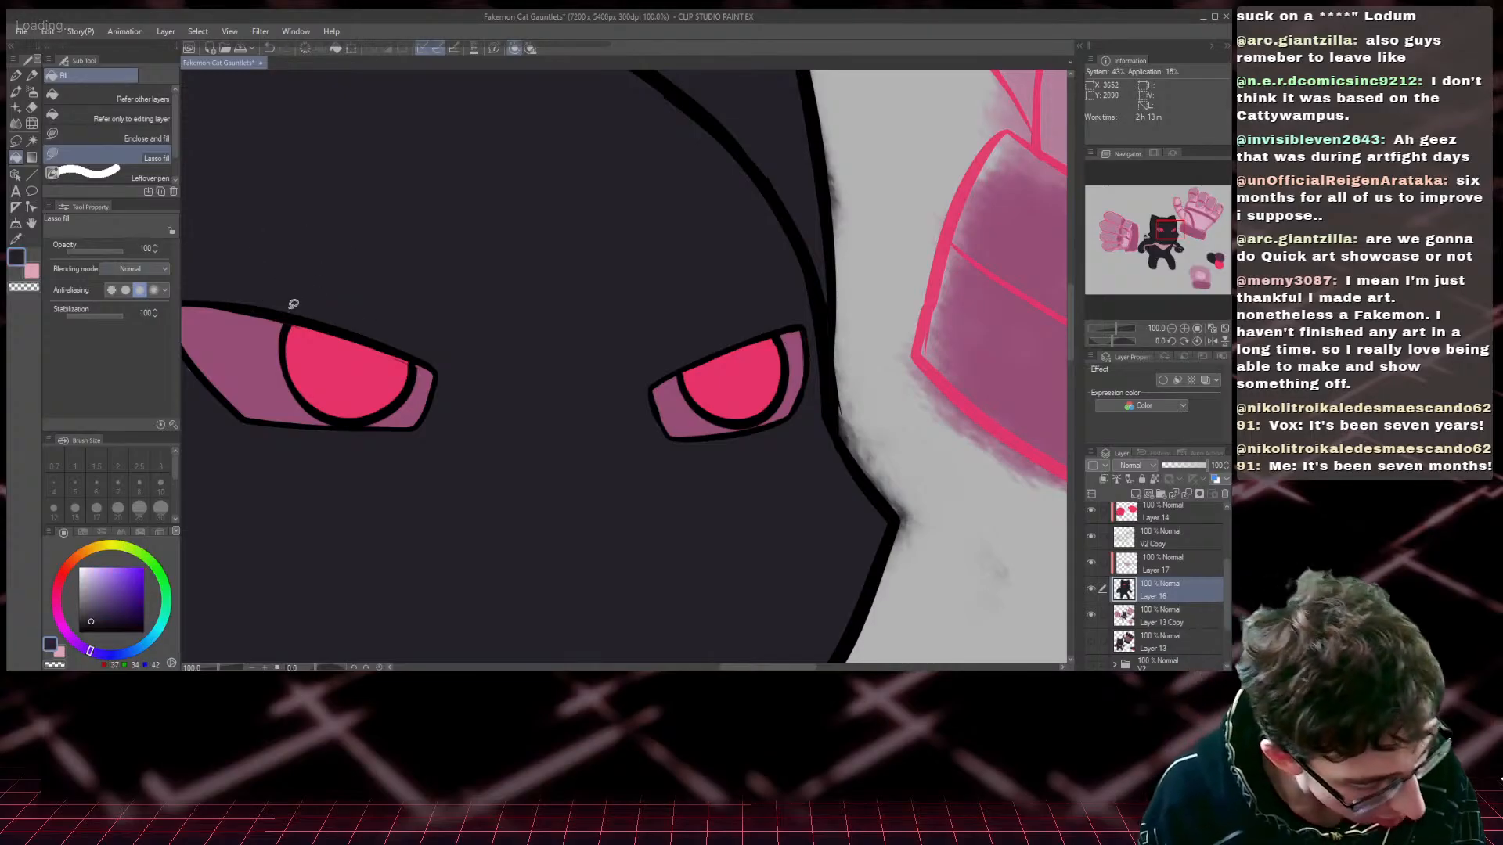
mouse_move(291, 306)
mouse_down()
mouse_move(334, 323)
mouse_move(336, 275)
mouse_move(290, 288)
mouse_up()
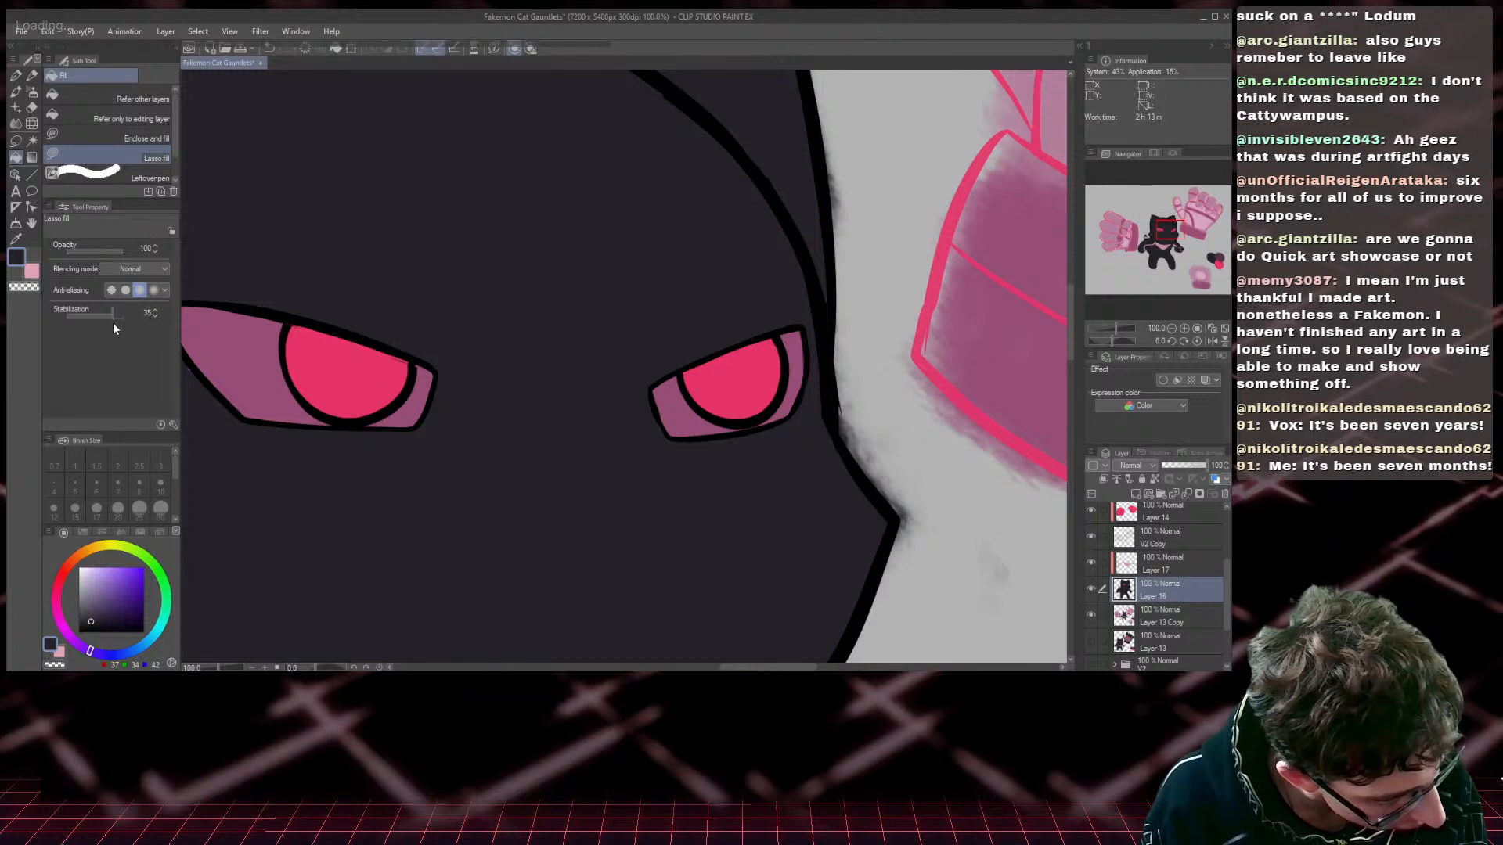
- Hide Layer 13 Copy and select both irises by their hot pink with Select Color Gamut
alt+click(360, 380)
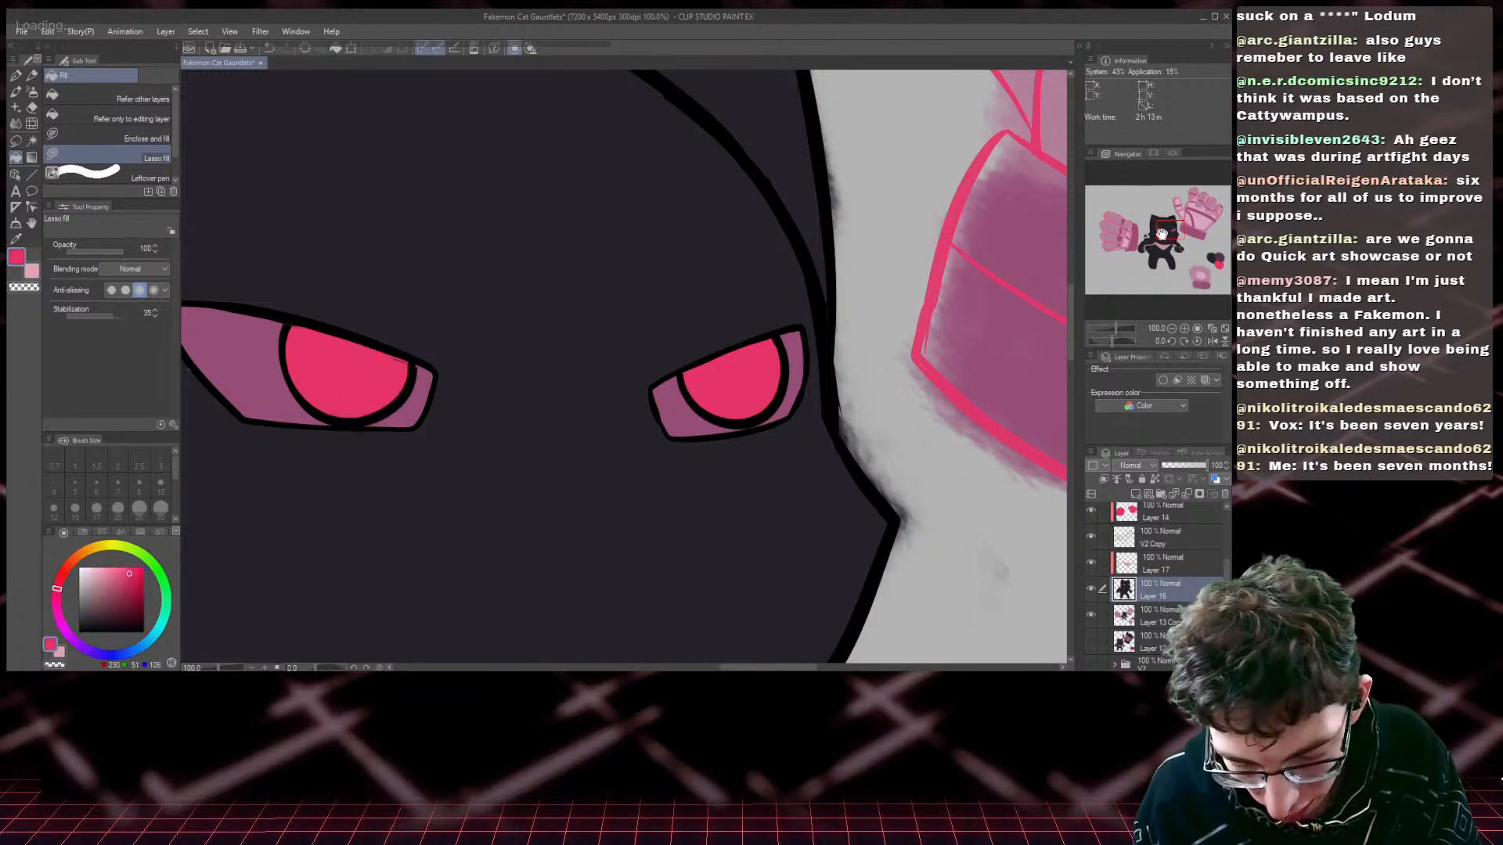
drag(1162, 233, 1156, 233)
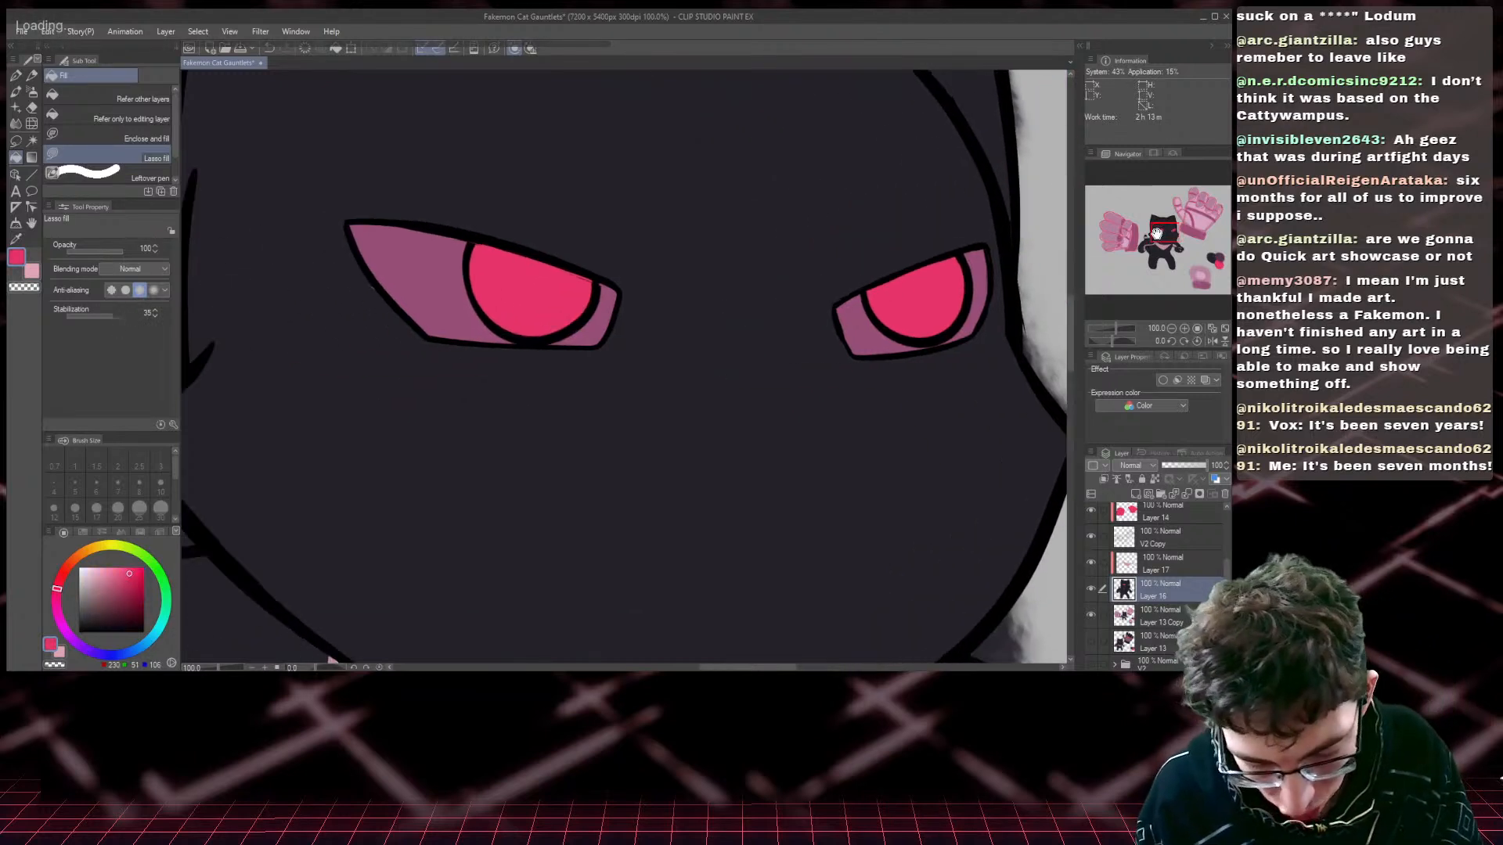
click(1089, 617)
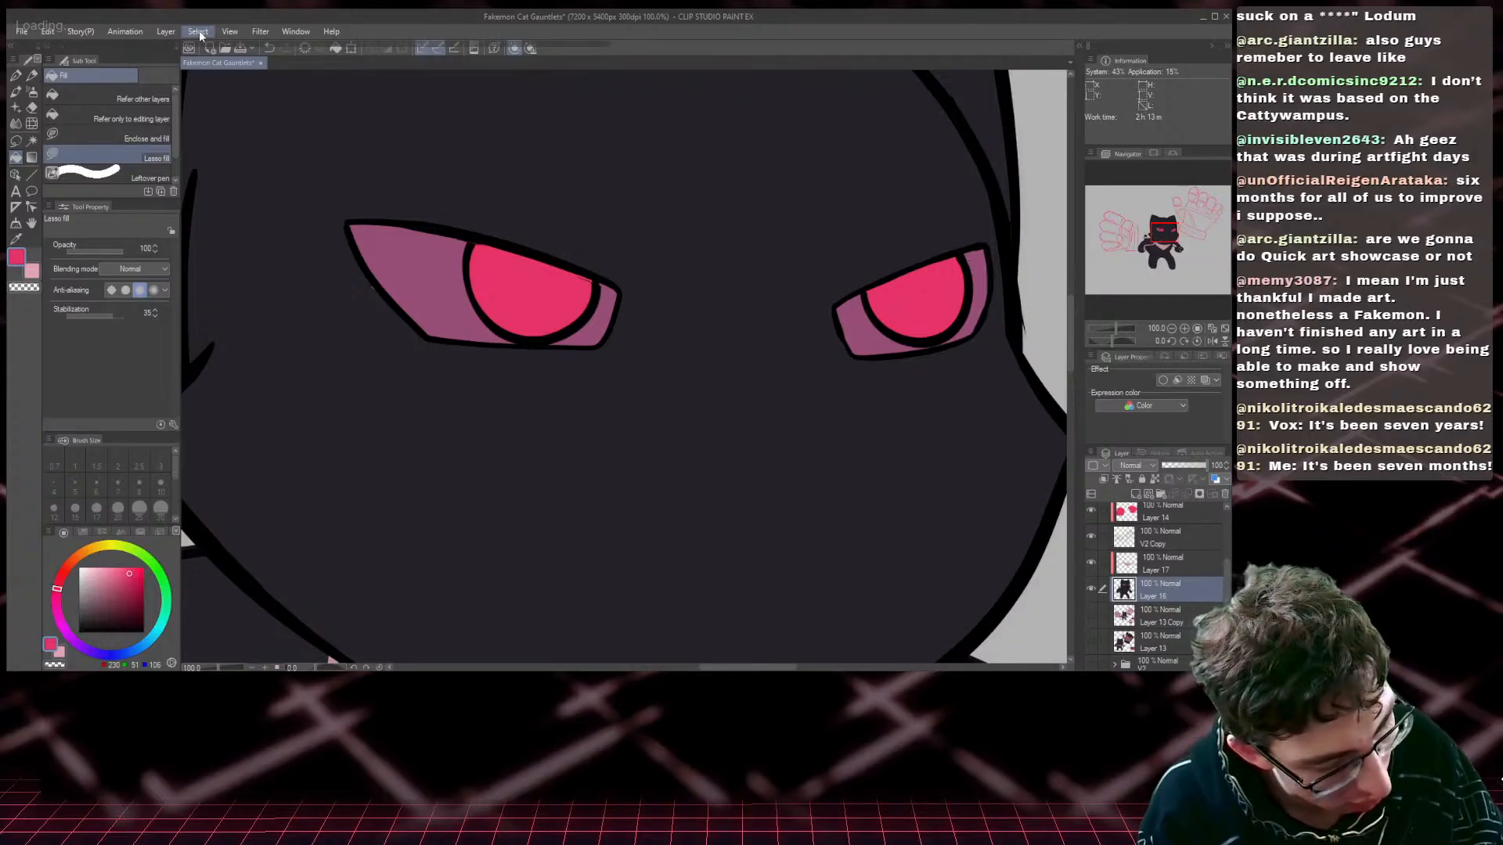
click(200, 33)
click(215, 160)
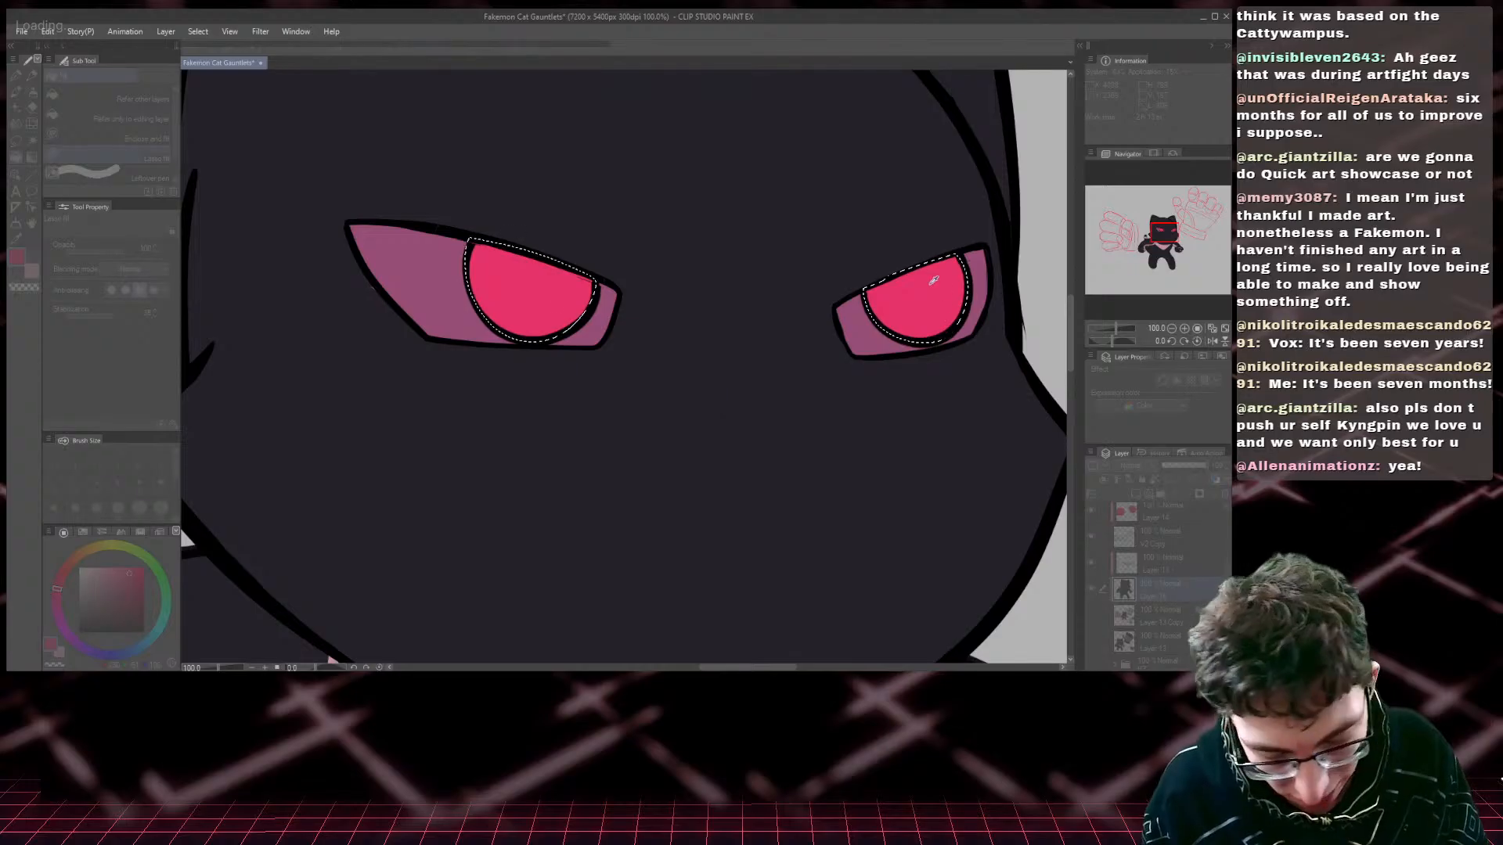
key(ctrl+minus)
key(ctrl+minus)
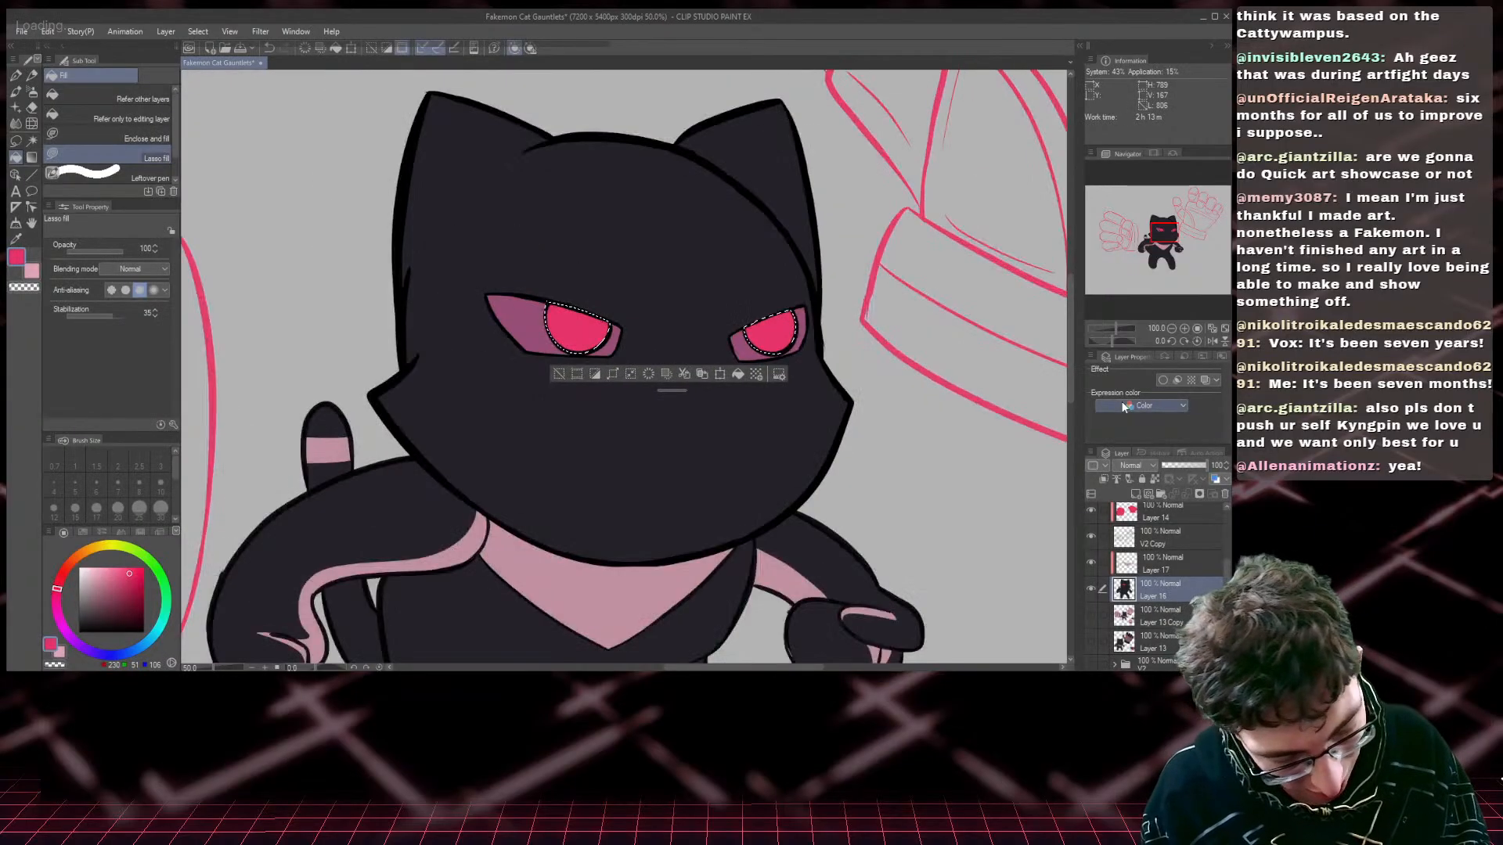
key(ctrl+minus)
key(ctrl+plus)
key(ctrl+plus)
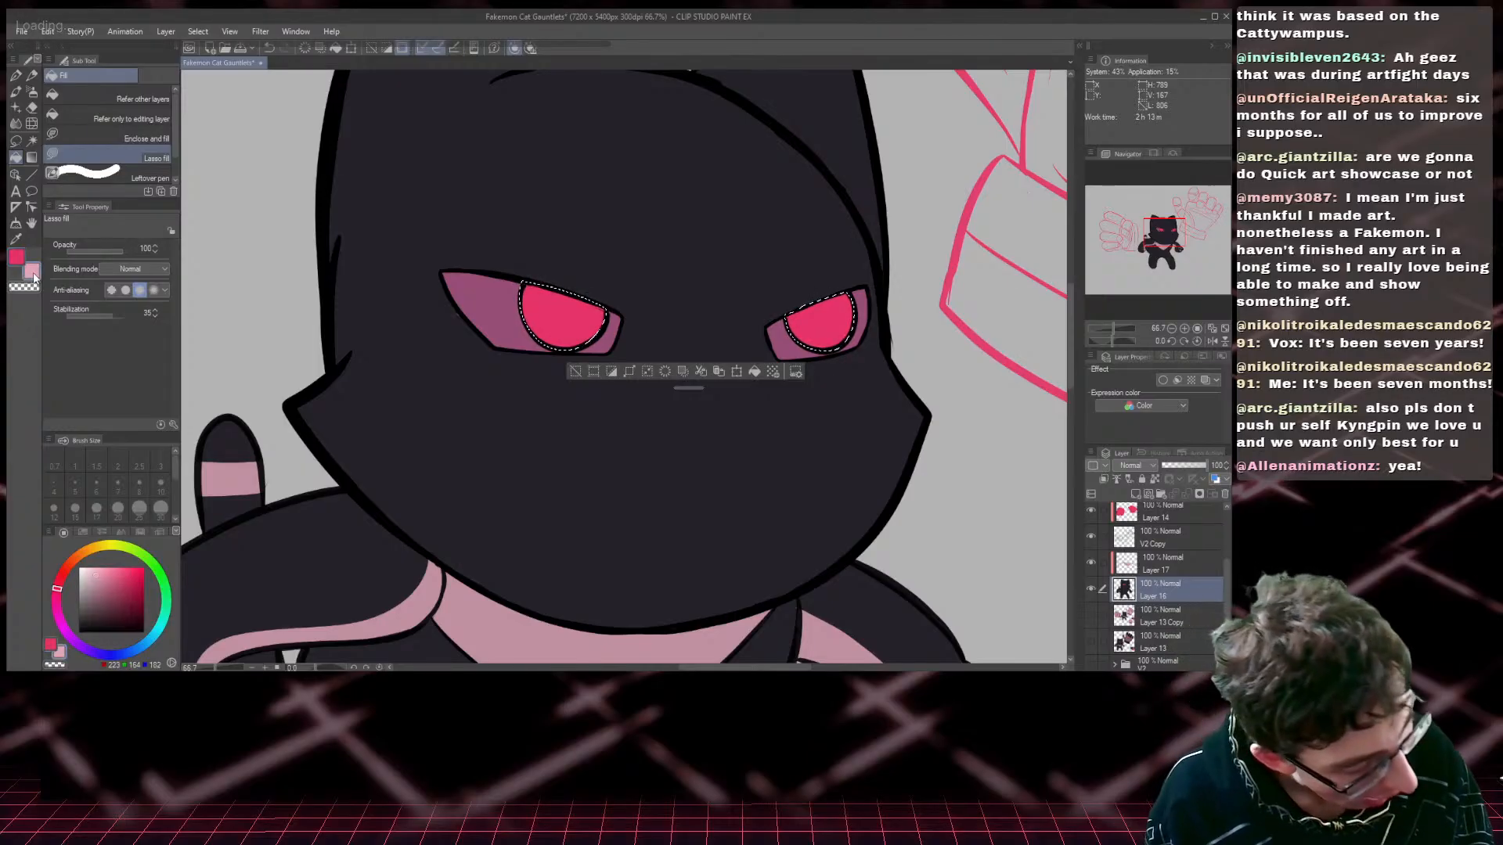
- Try shading the lower part of both irises light pink with the Soft airbrush at size 70
click(33, 91)
mouse_move(569, 352)
mouse_down()
mouse_move(516, 327)
mouse_move(609, 339)
mouse_move(502, 312)
mouse_move(580, 351)
mouse_move(522, 322)
mouse_move(624, 345)
mouse_move(507, 316)
mouse_move(577, 350)
mouse_move(533, 330)
mouse_move(611, 340)
mouse_move(507, 306)
mouse_move(611, 340)
mouse_move(531, 327)
mouse_move(611, 340)
mouse_move(521, 330)
mouse_move(559, 342)
mouse_up()
mouse_move(857, 321)
mouse_down()
mouse_move(849, 336)
mouse_move(787, 343)
mouse_move(845, 335)
mouse_move(822, 353)
mouse_up()
key(ctrl+d)
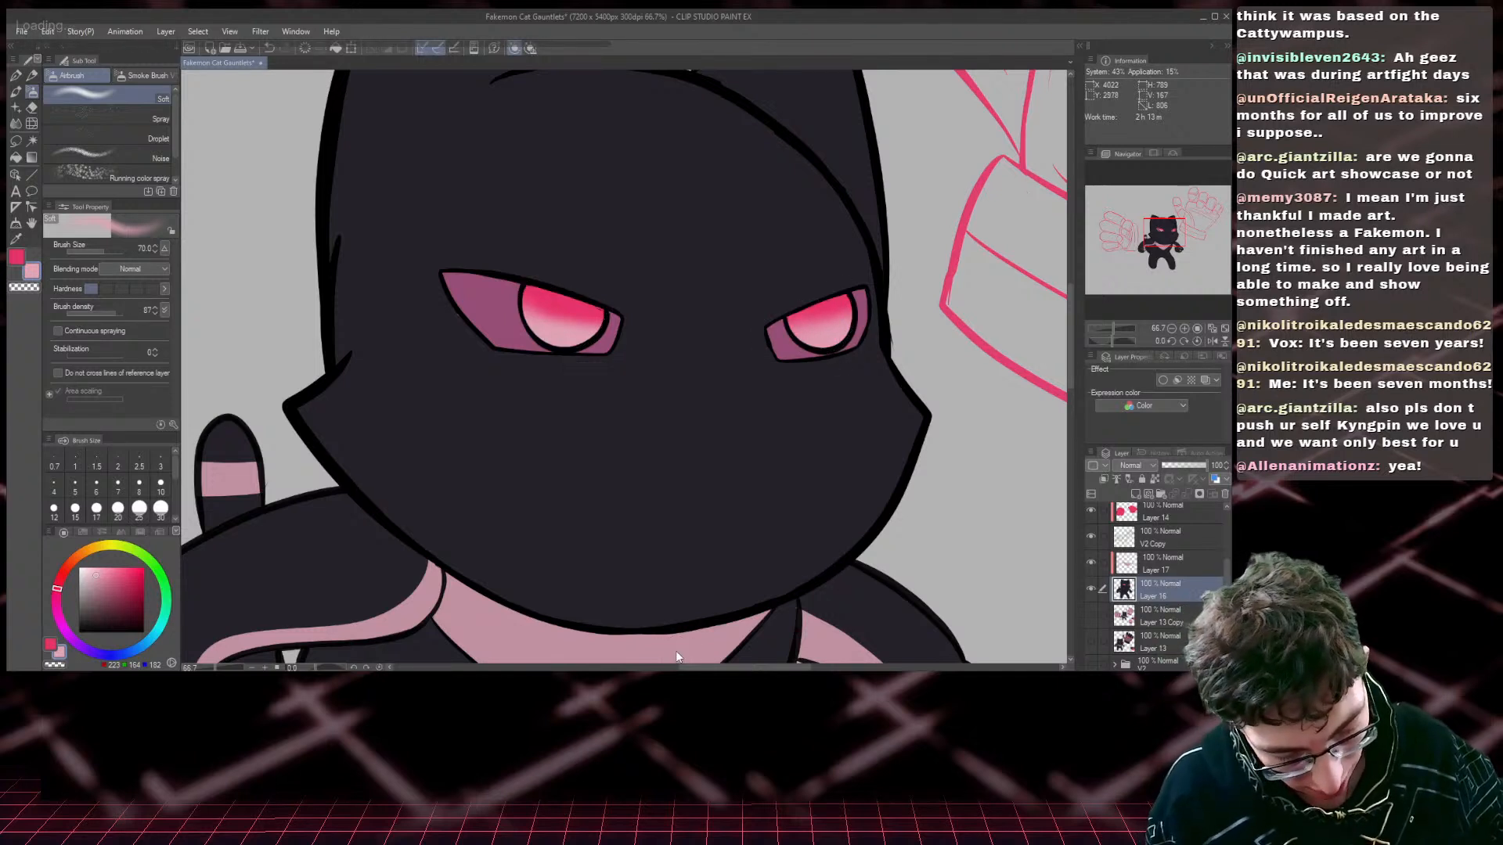
key(ctrl+0)
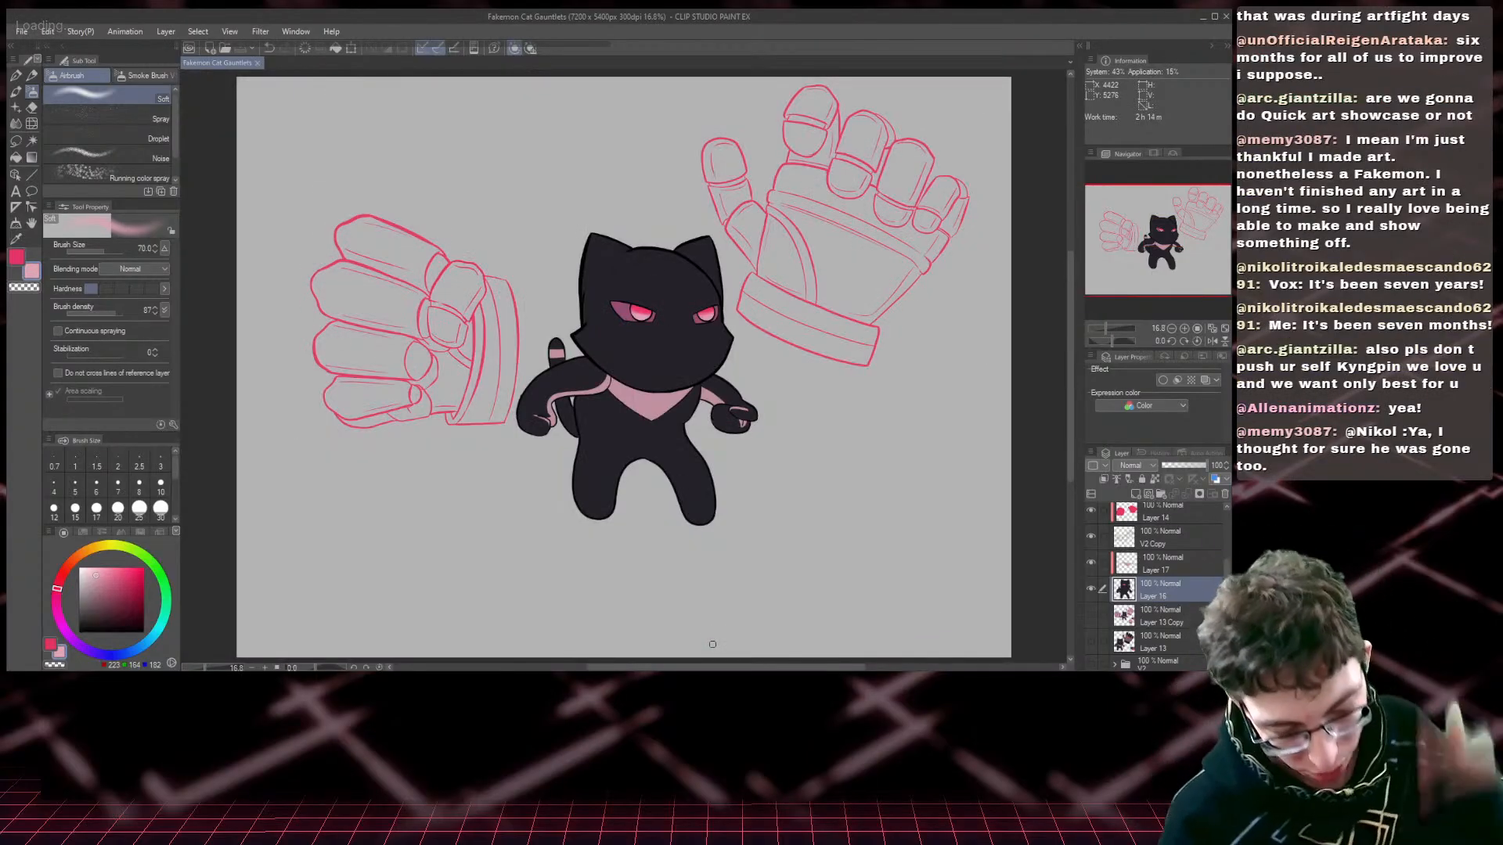
key(ctrl+z)
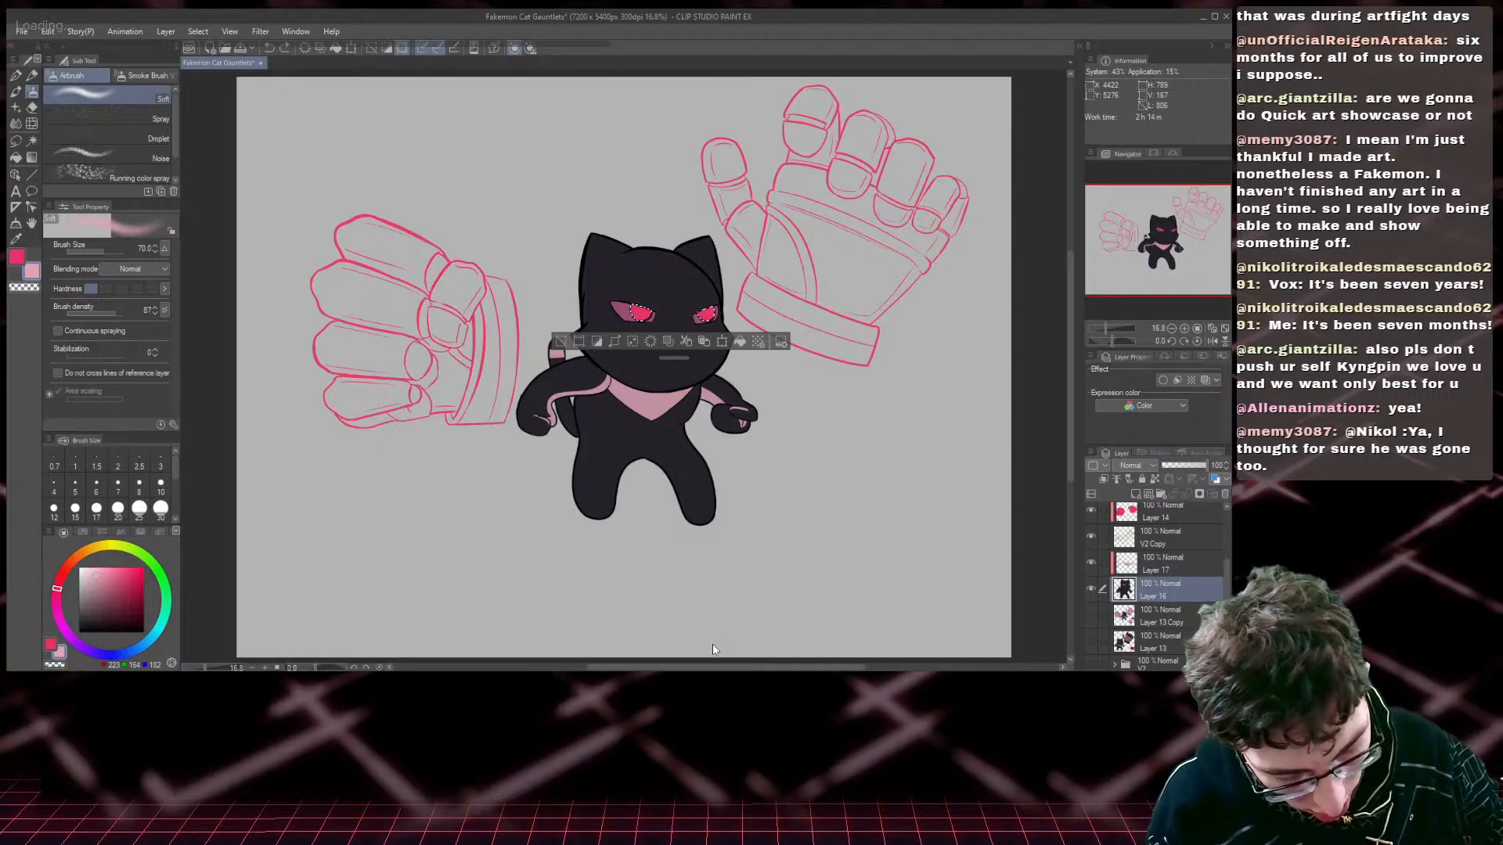
- Airbrush a light pink glow into the lower part of both irises at brush size 150, clear the selection and save
key(bracketright)
key(bracketright)
key(bracketright)
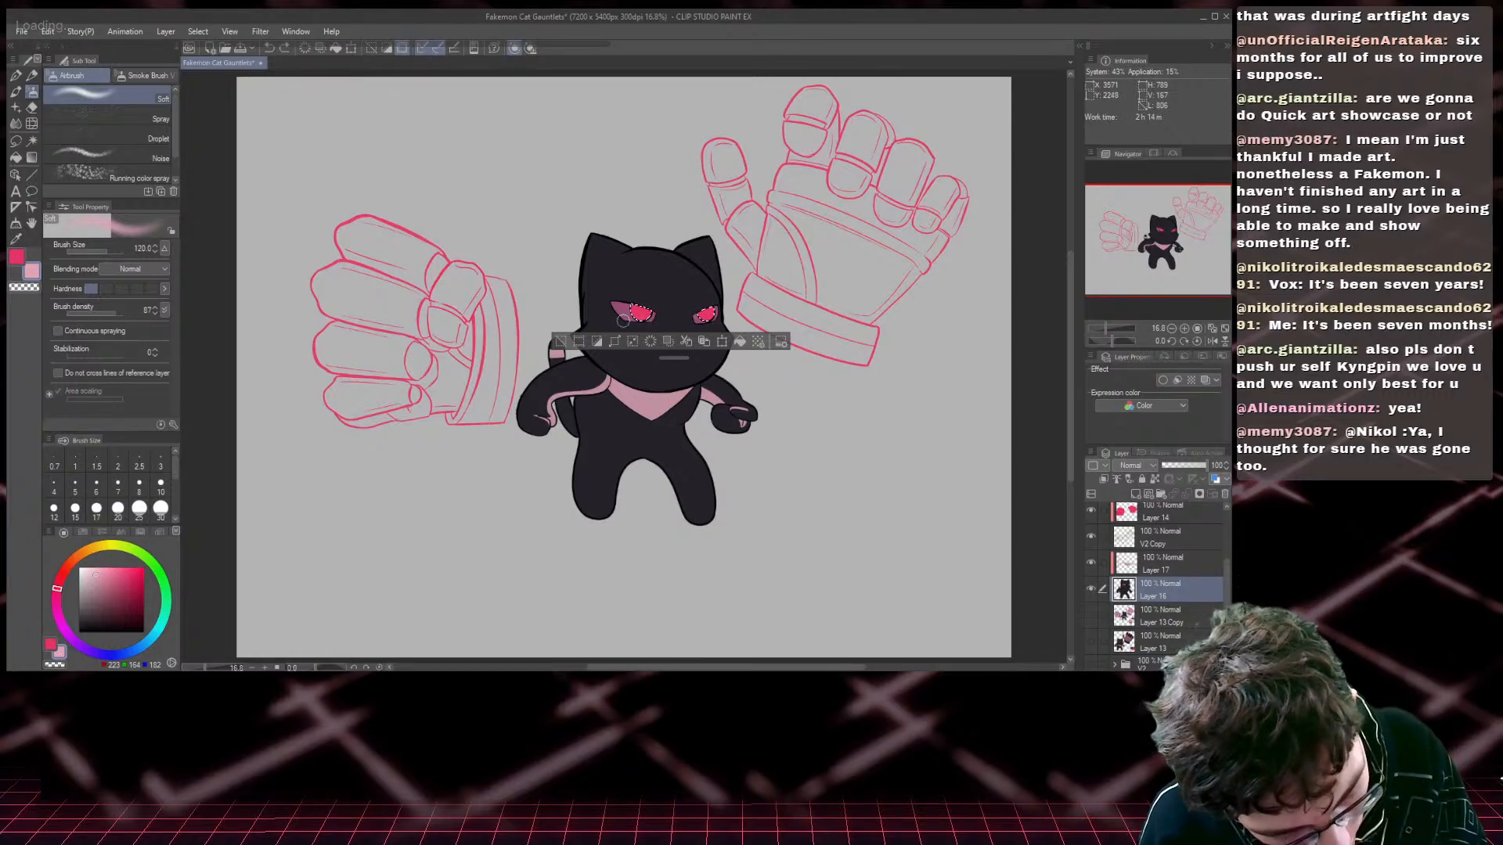
key(bracketright)
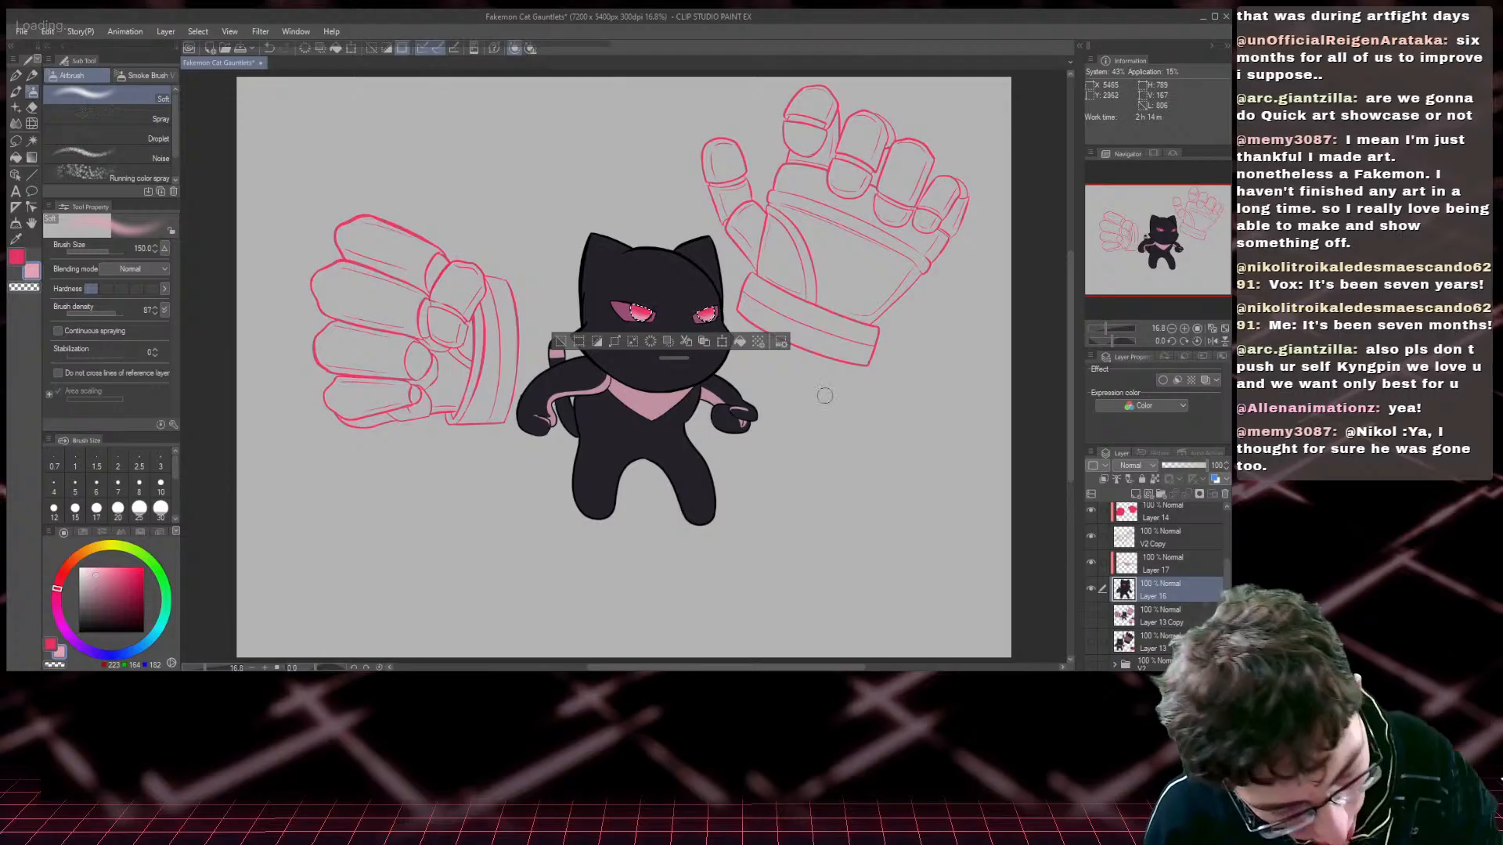
key(ctrl+d)
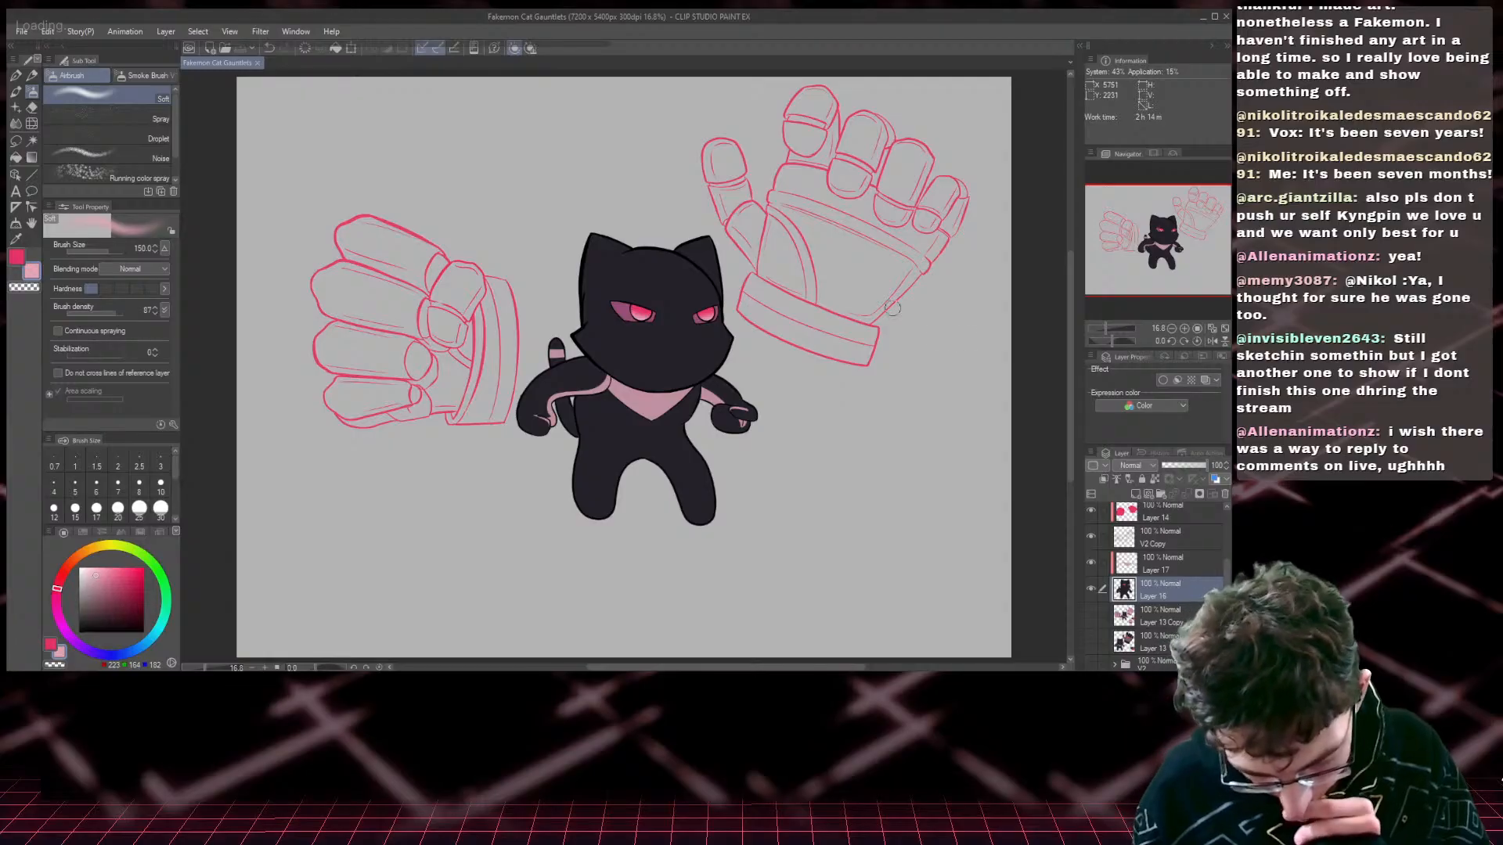
- Add a new layer above Layer 17 and choose a muted mauve based on the gauntlet swatch in Layer 13 Copy
click(1154, 561)
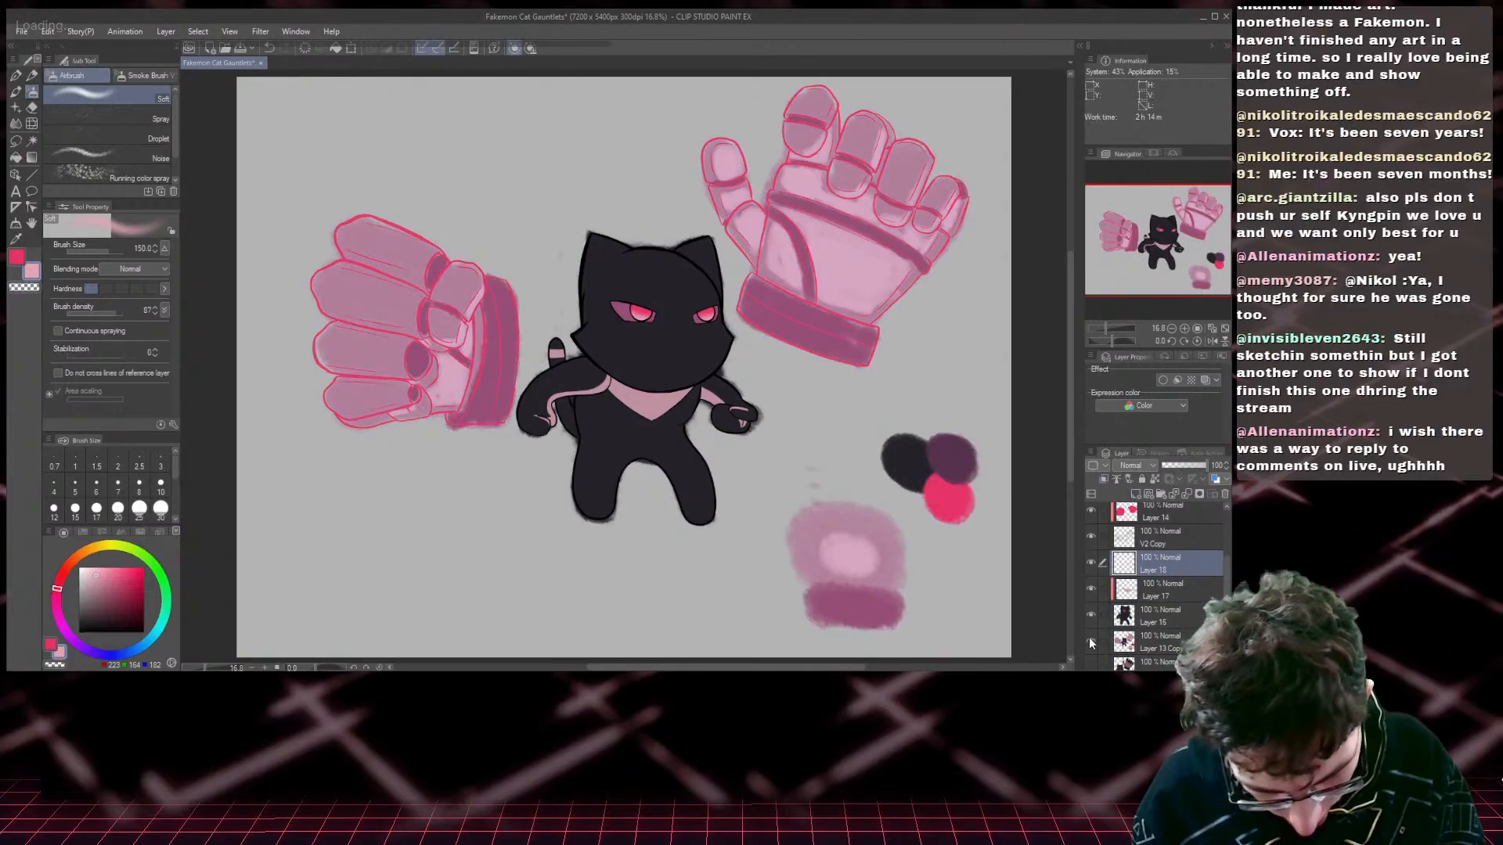
alt+click(894, 548)
mouse_move(894, 548)
mouse_down()
mouse_move(853, 579)
mouse_move(861, 548)
mouse_up()
click(100, 589)
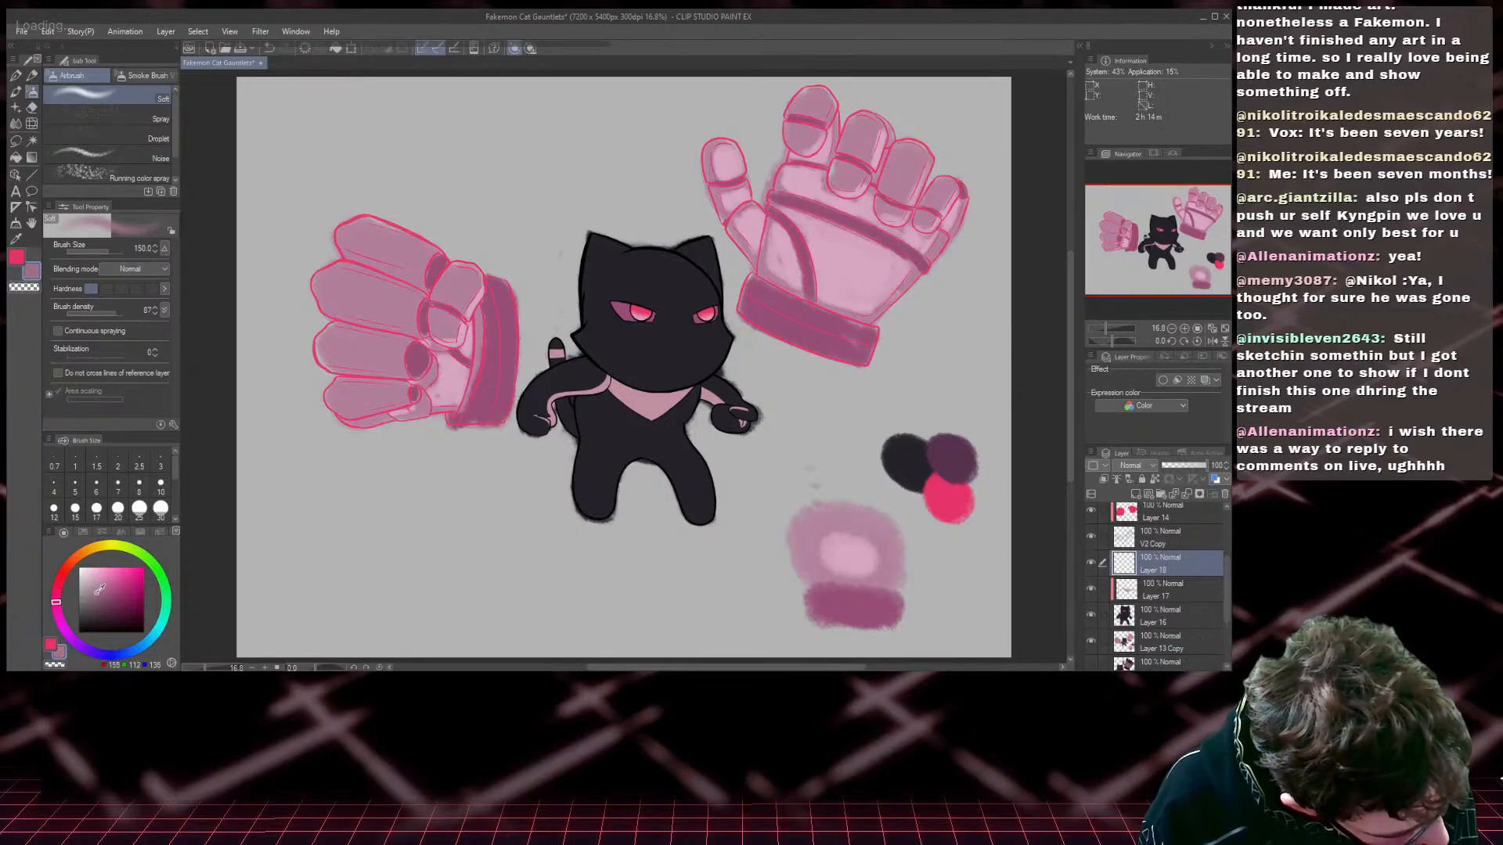
click(1090, 640)
- Auto-select the open gauntlet's thumb base, thumb pad and main palm areas, referring to all layers
key(ctrl+plus)
key(ctrl+plus)
key(ctrl+plus)
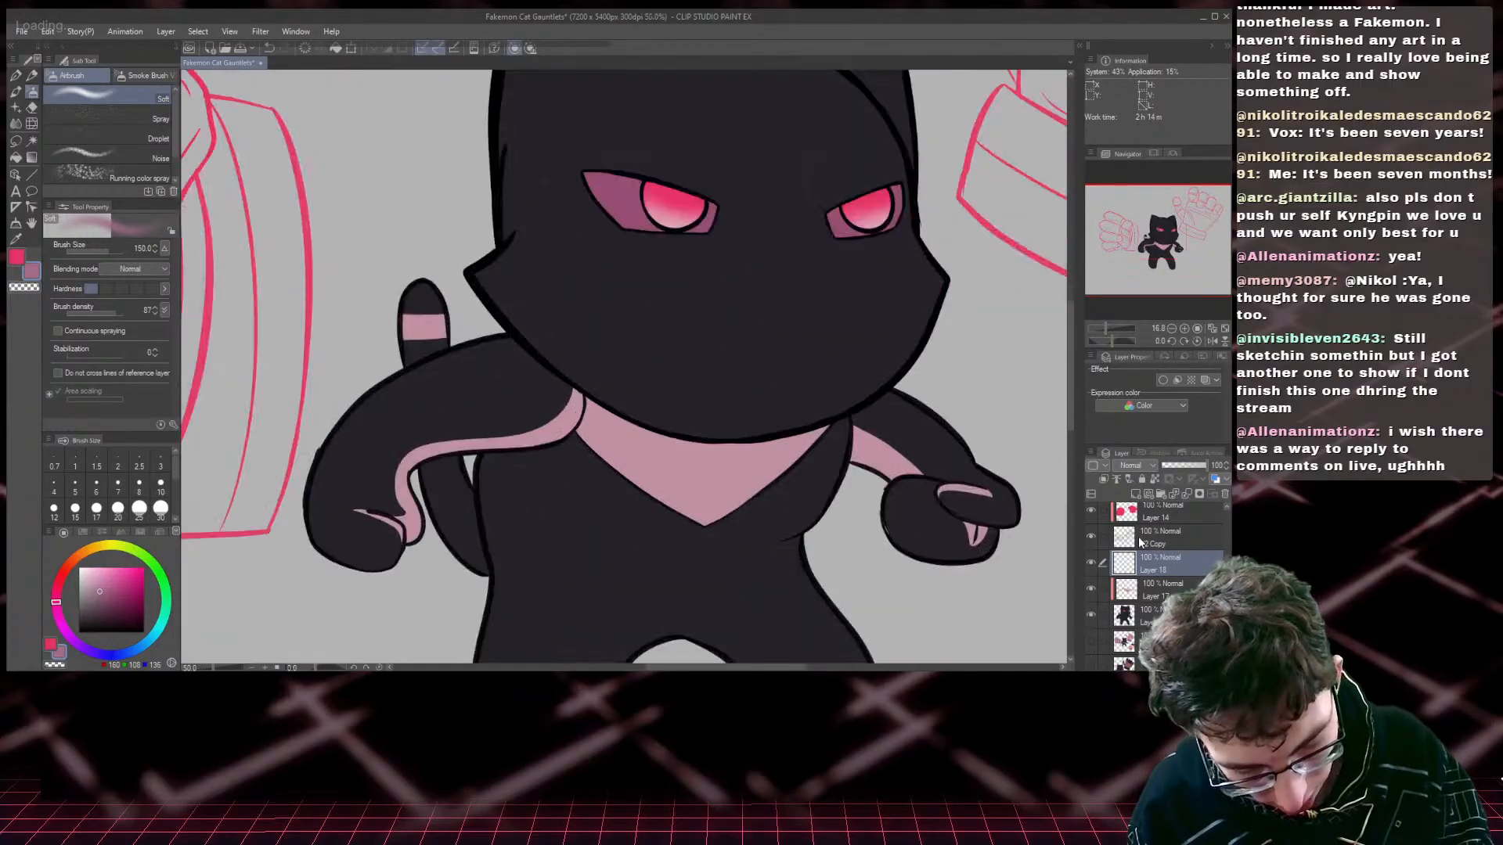
drag(1140, 241, 1176, 229)
key(ctrl+minus)
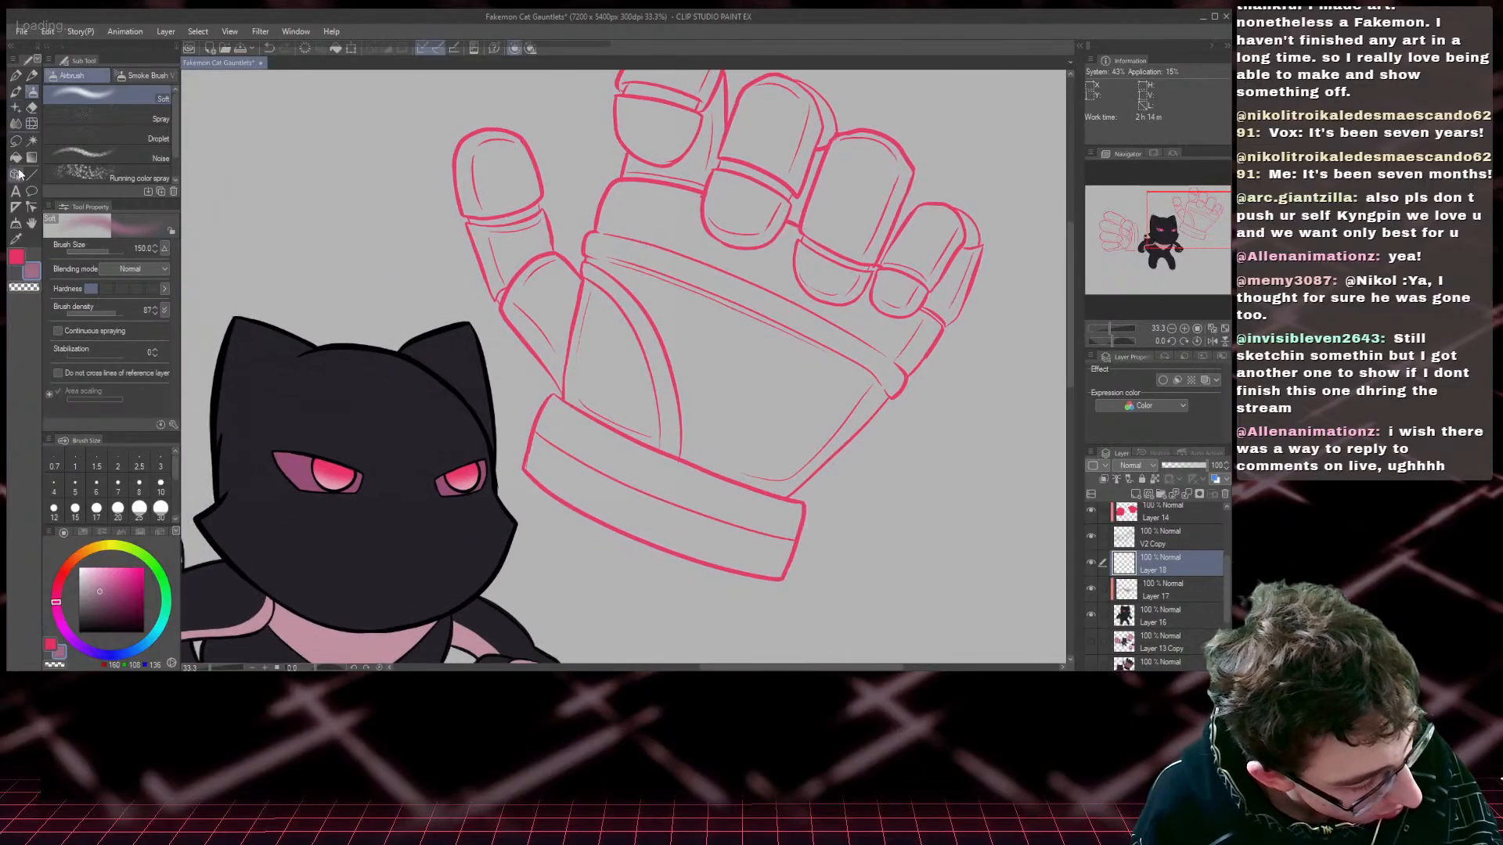
click(32, 141)
click(568, 337)
click(598, 375)
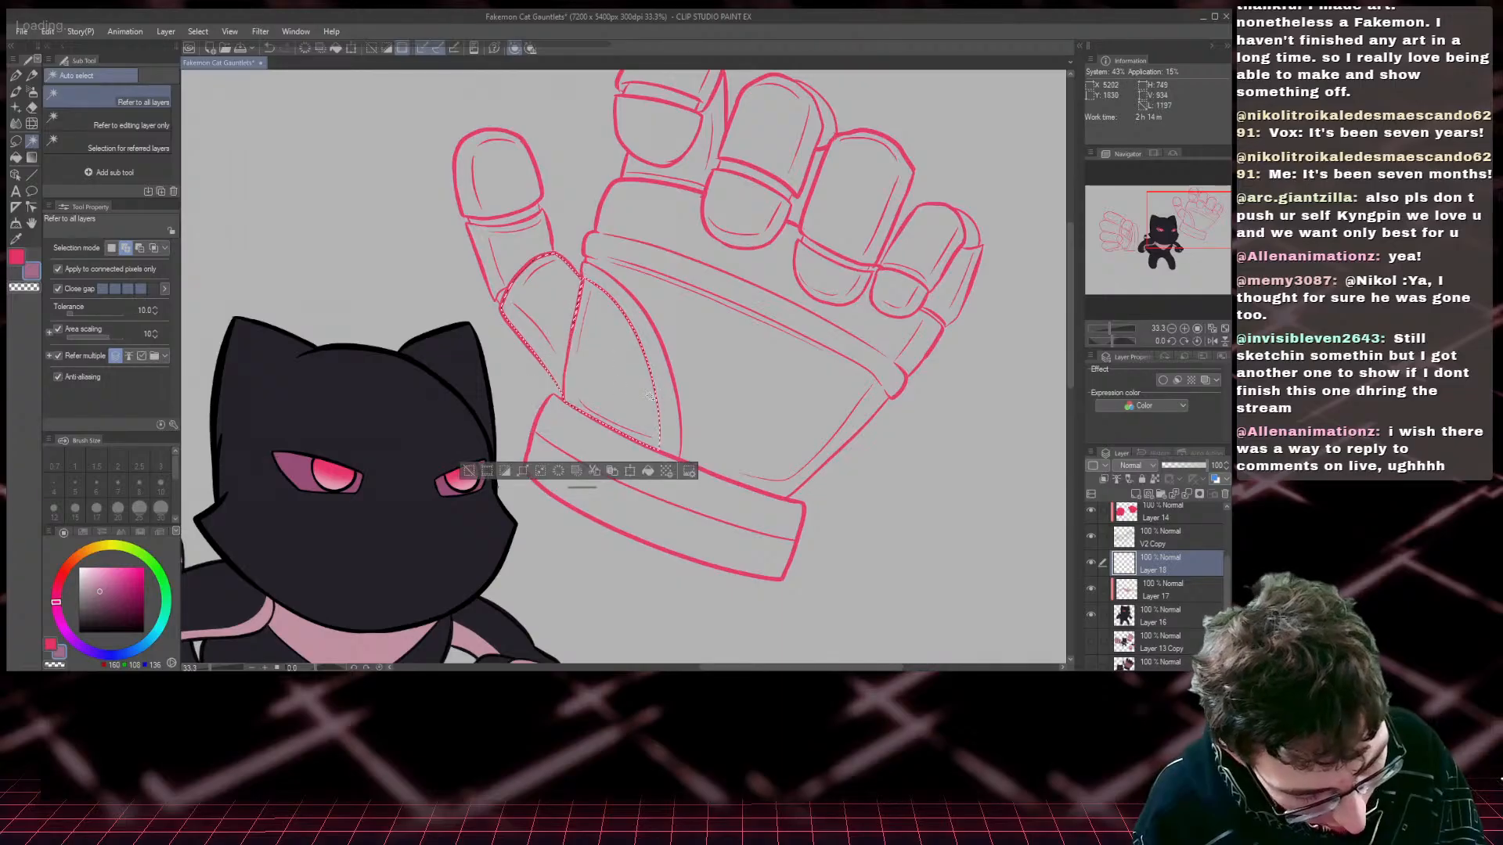
click(661, 362)
click(719, 325)
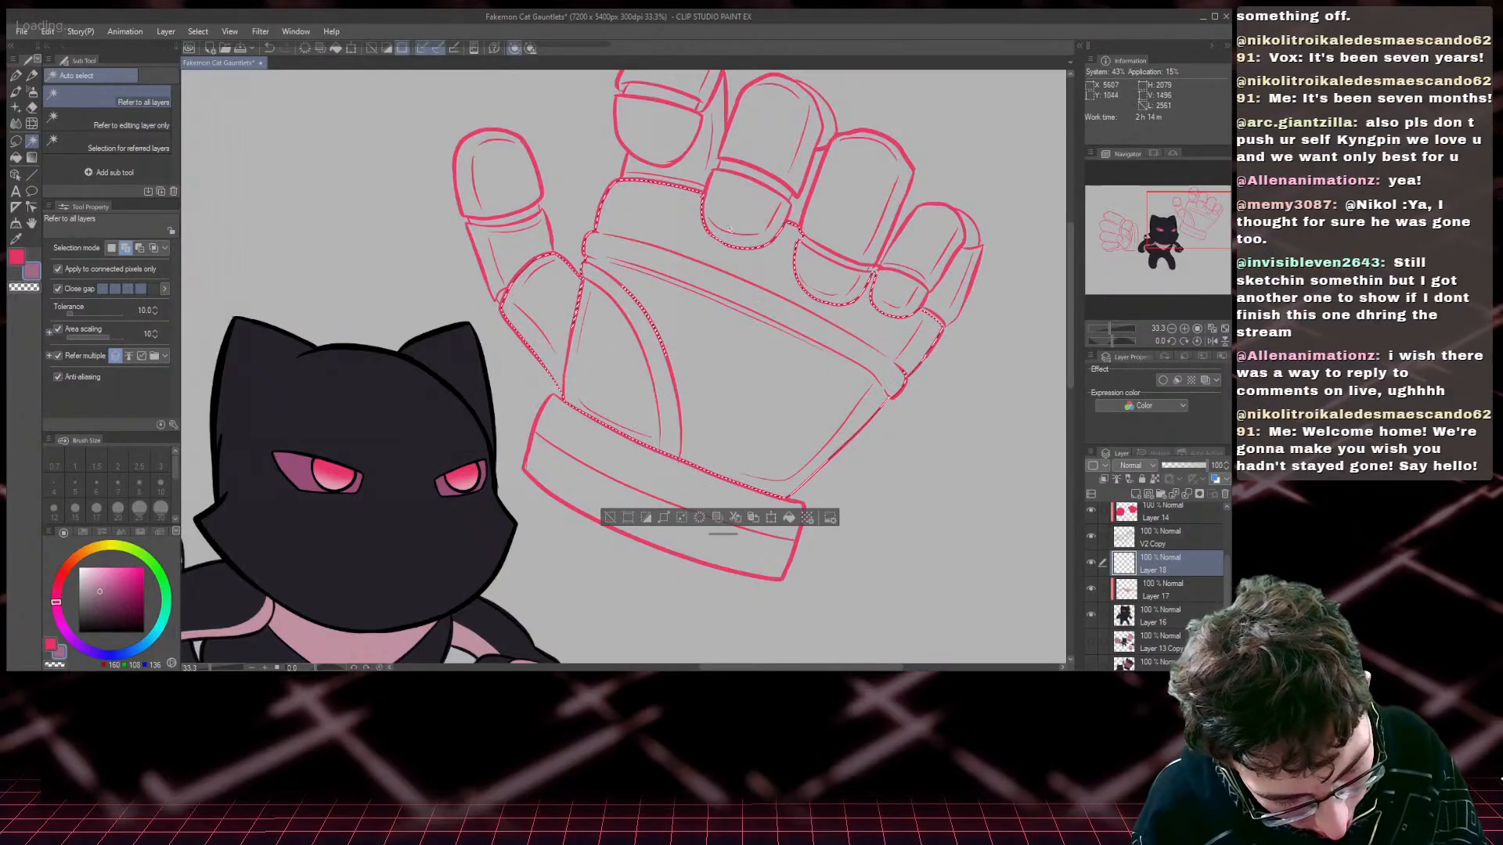
- Add the sections of the open gauntlet's middle, ring and little fingers to the selection
click(743, 215)
click(749, 171)
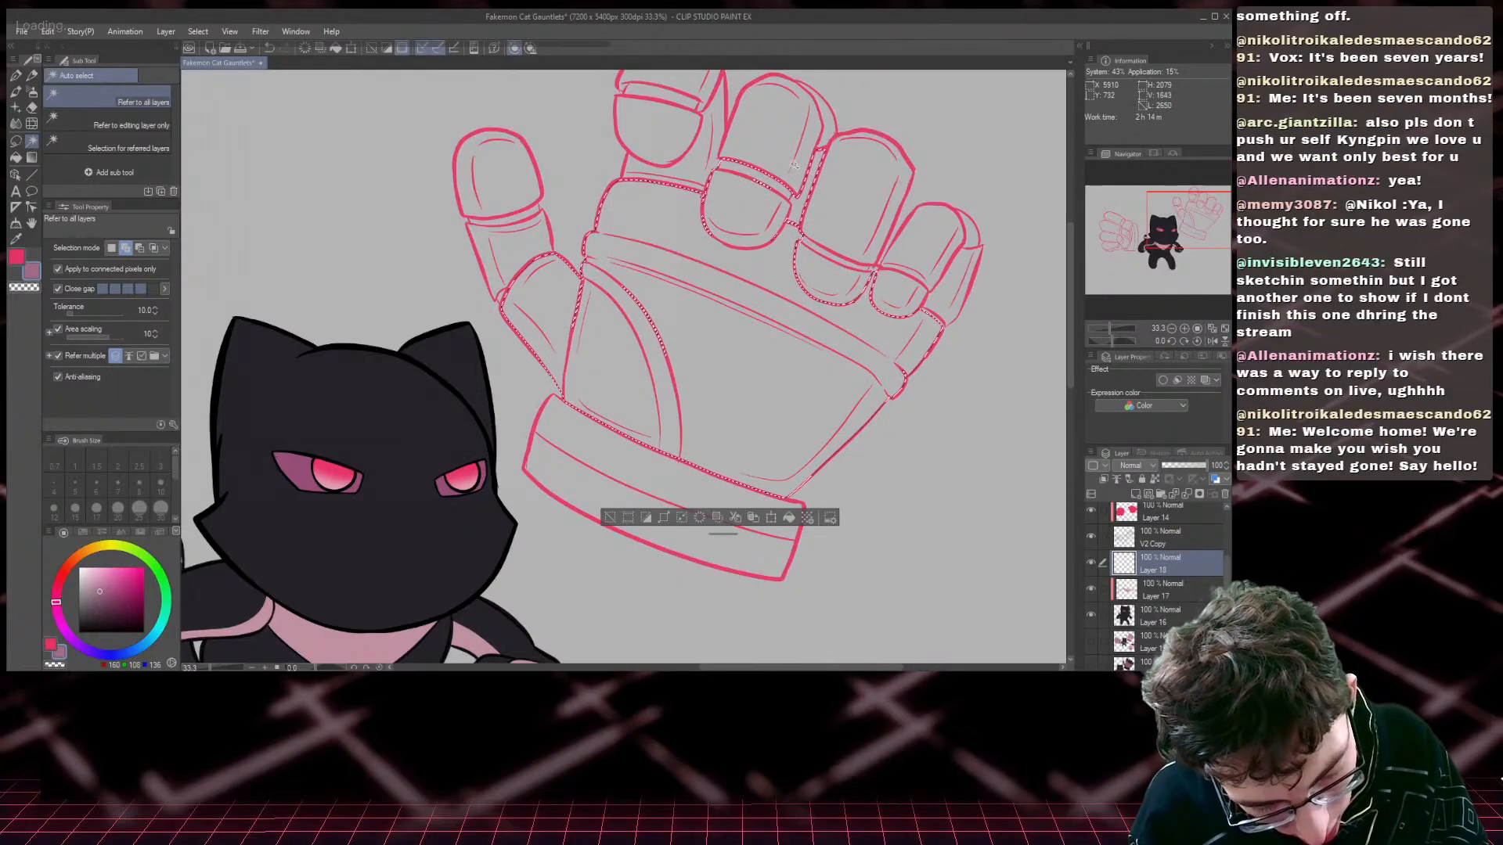
click(823, 138)
click(848, 169)
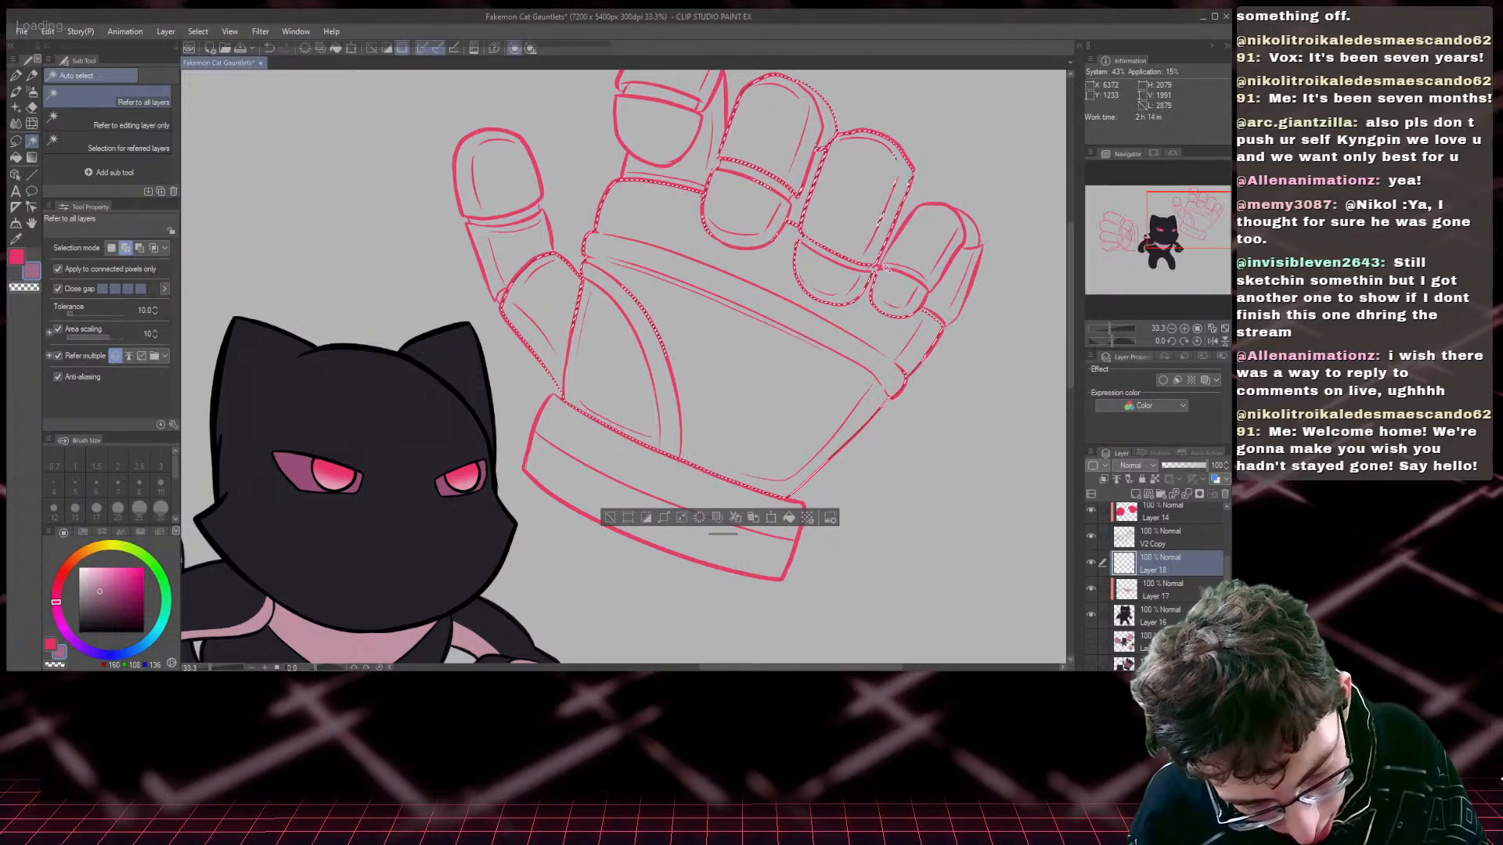
click(899, 287)
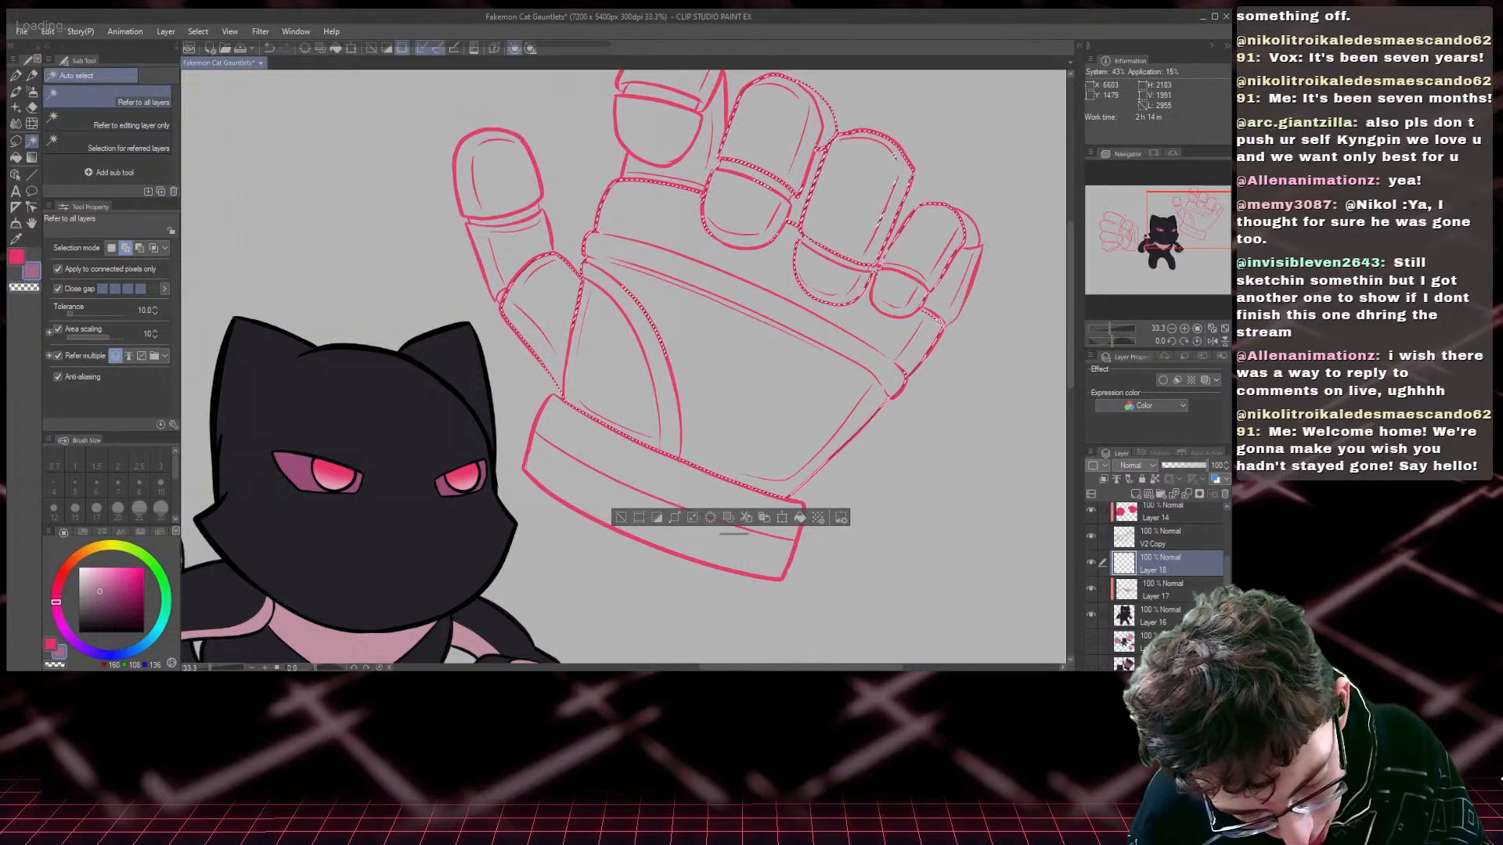
click(964, 241)
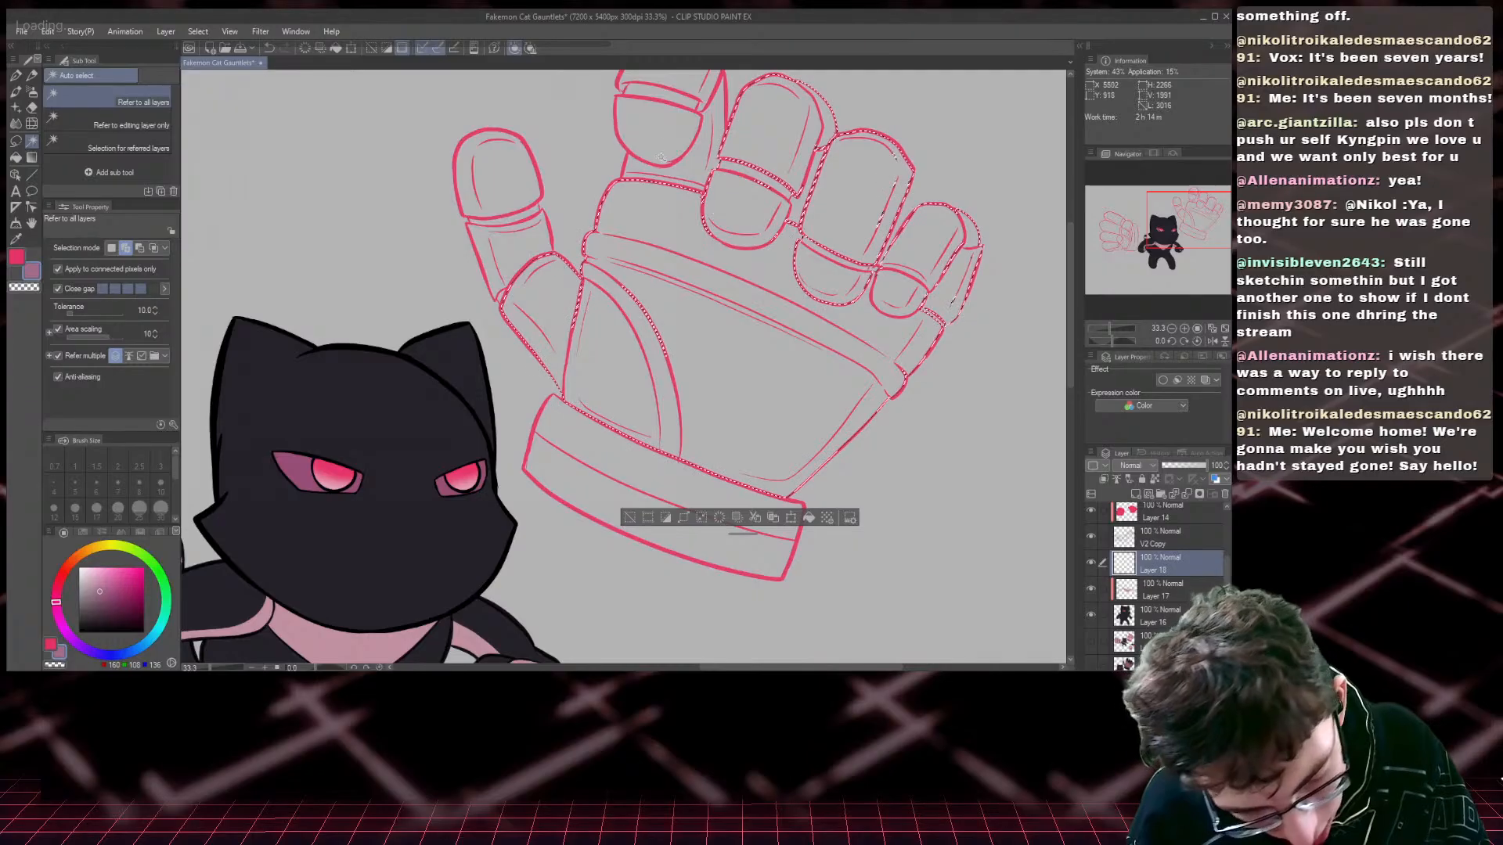
- Add the open gauntlet's index finger, thumb segments and wrist cuff to the selection
scroll(1050, 216, up, 4)
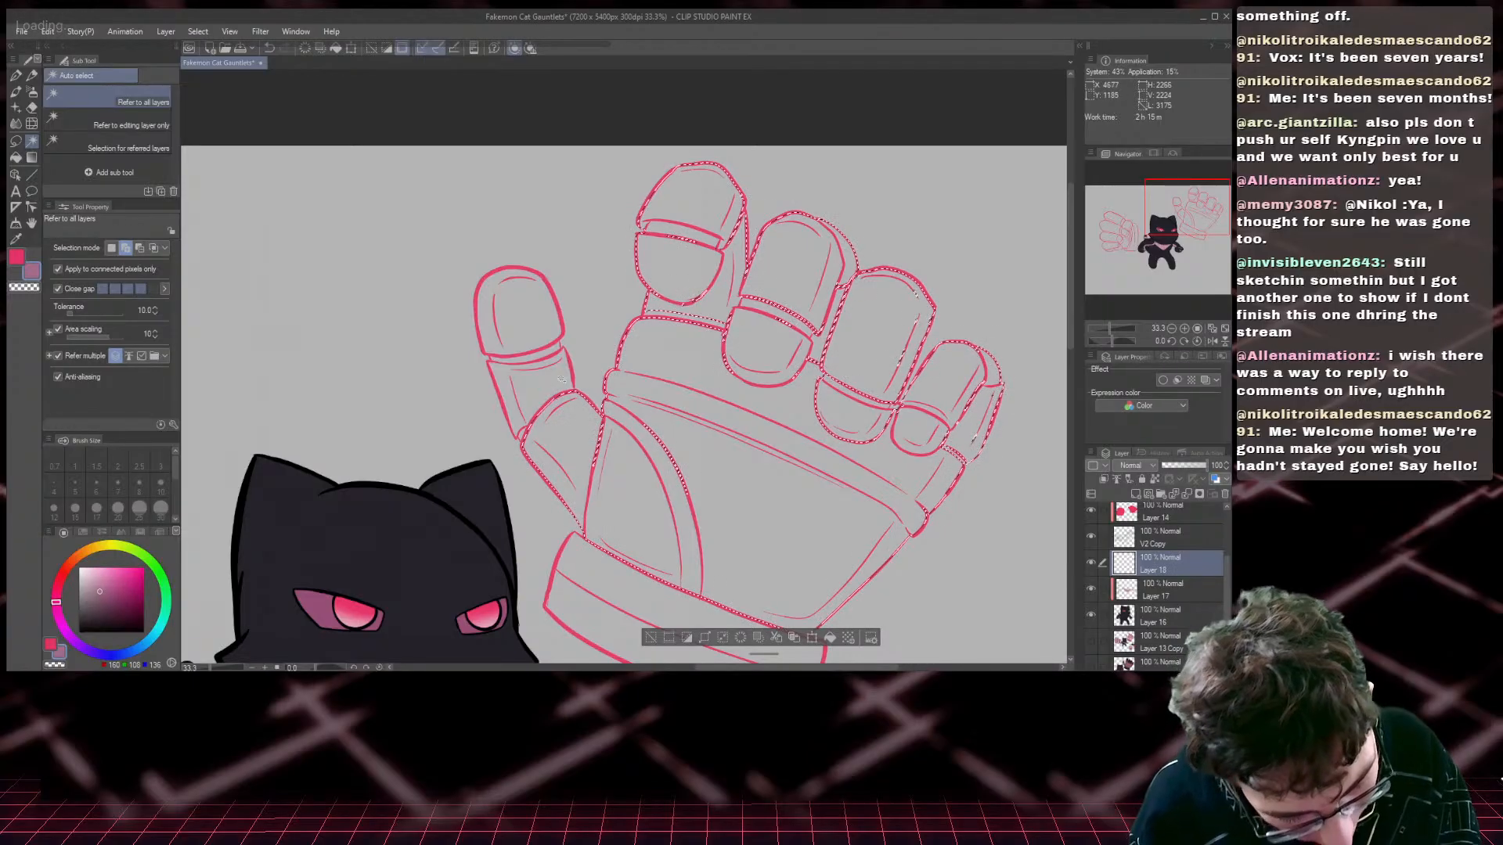
click(528, 371)
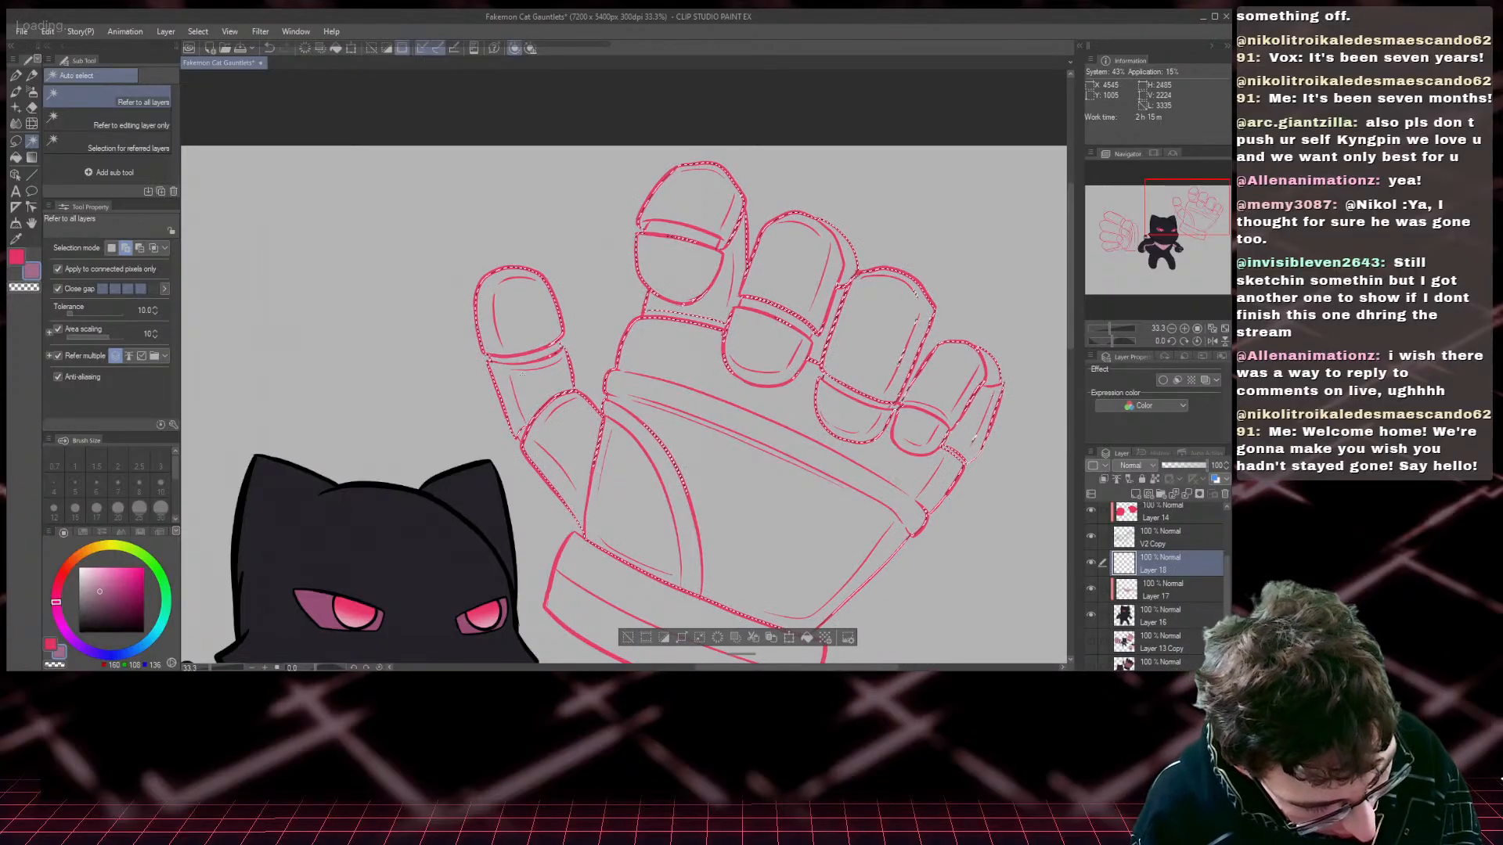
drag(1181, 225, 1187, 243)
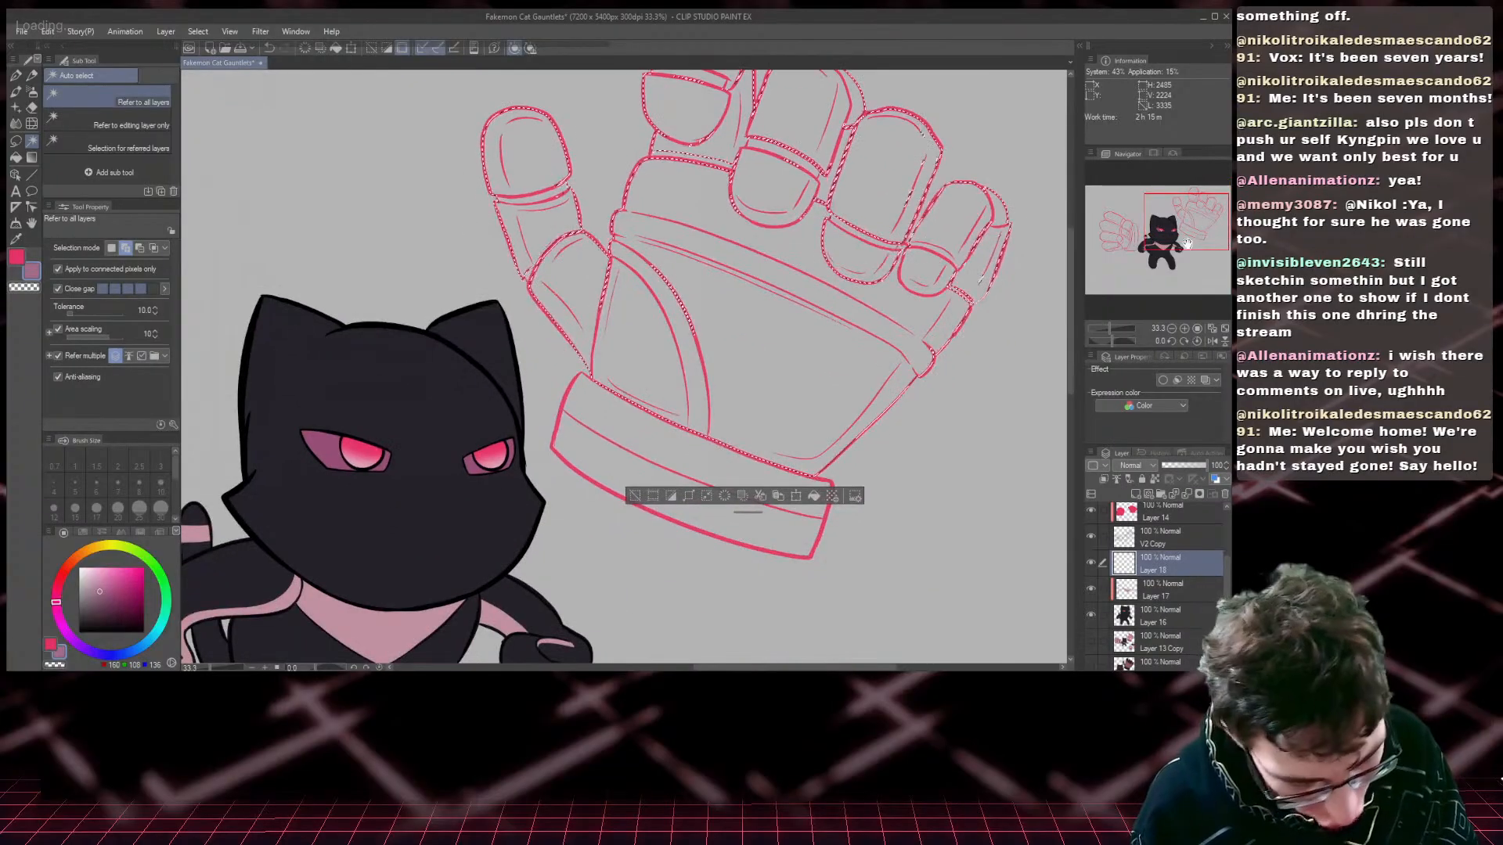
click(606, 419)
click(624, 498)
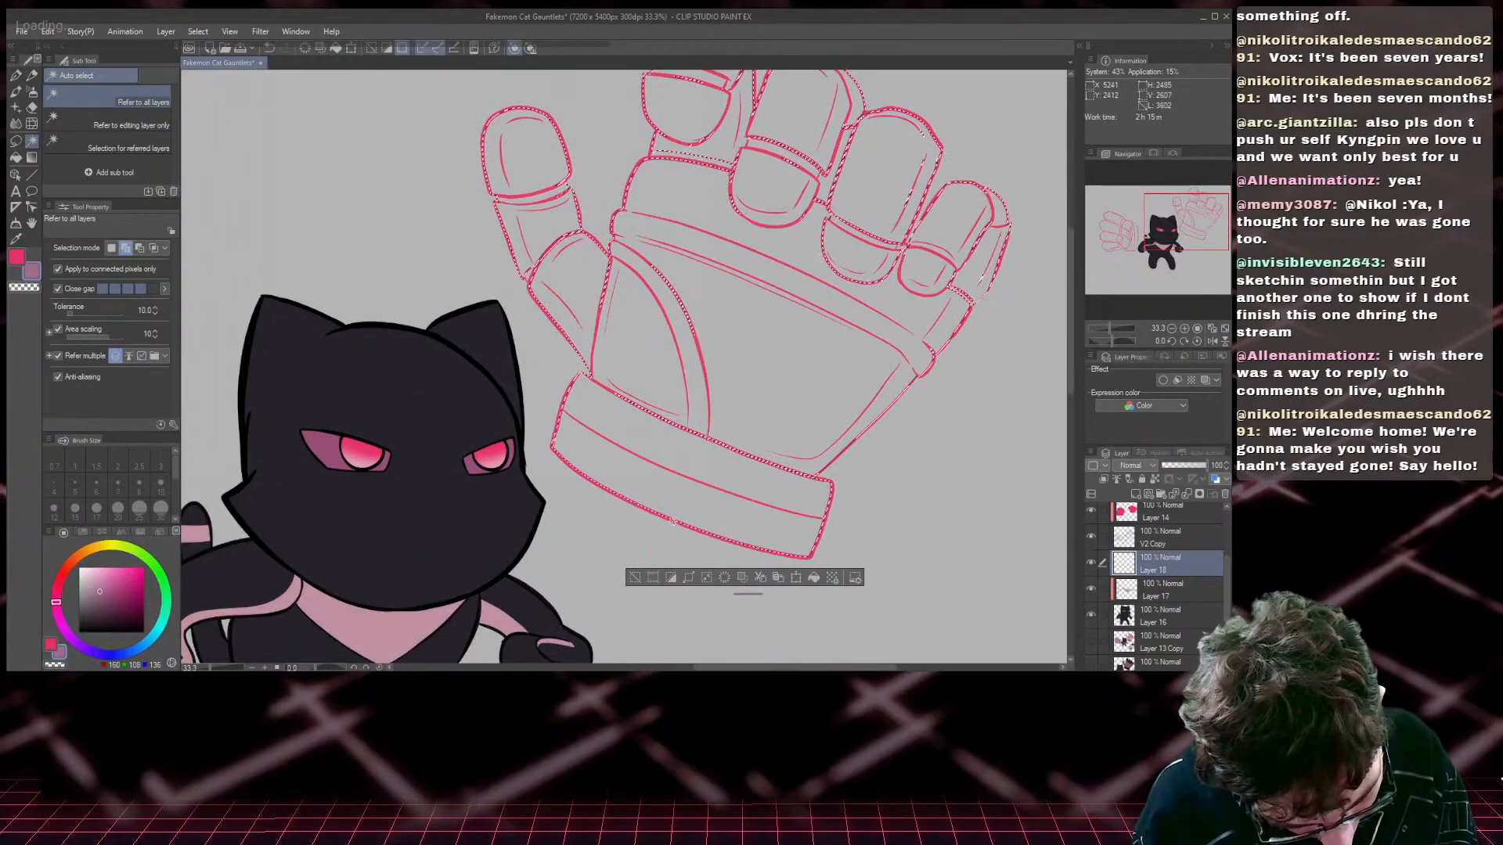
- Expand the open gauntlet's selection slightly, fill it with the muted mauve on Layer 18 and deselect
click(198, 32)
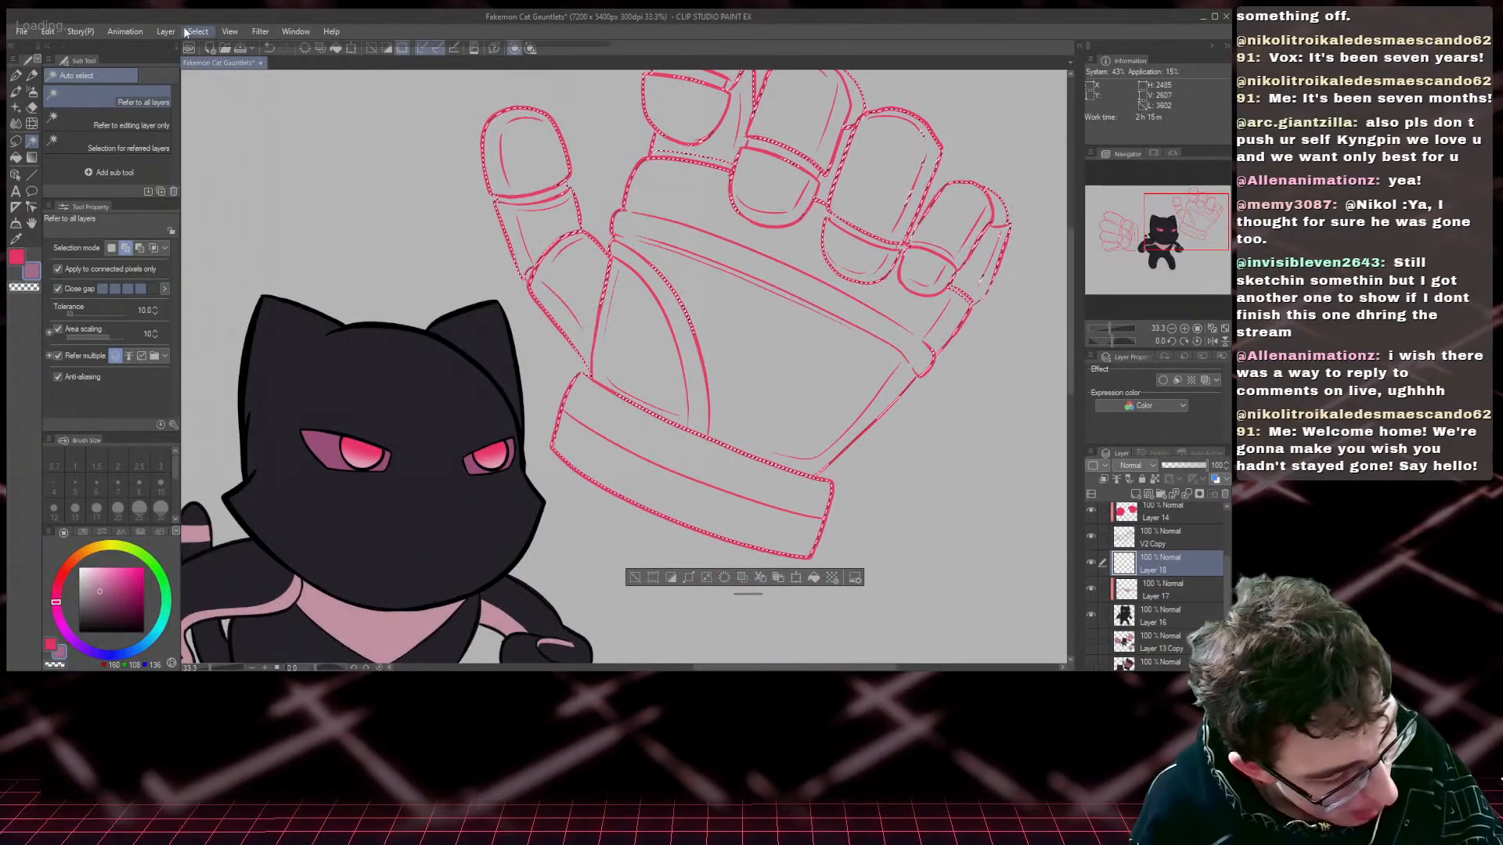
click(207, 112)
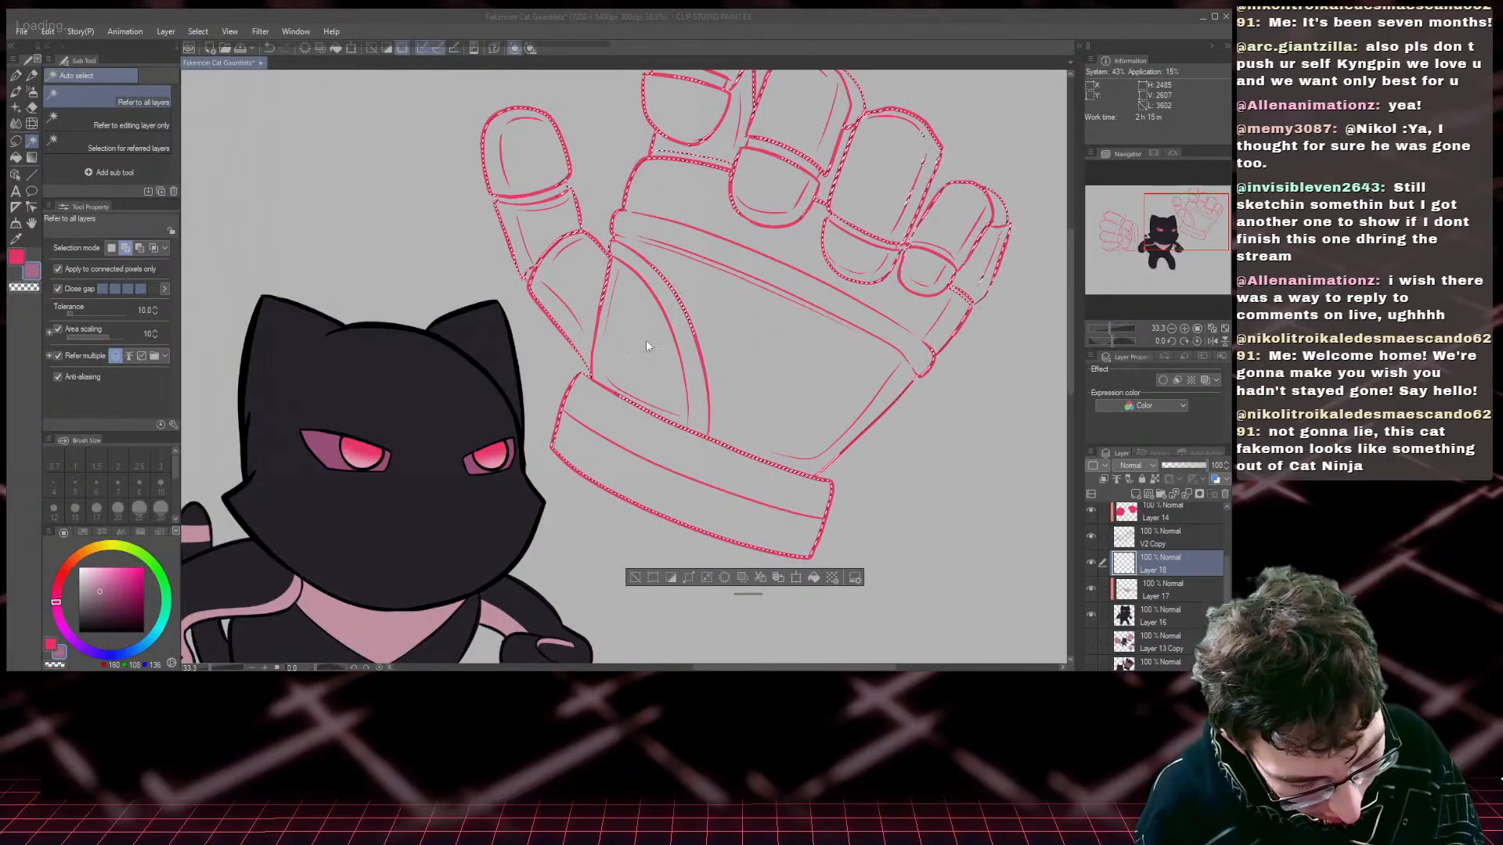
click(699, 320)
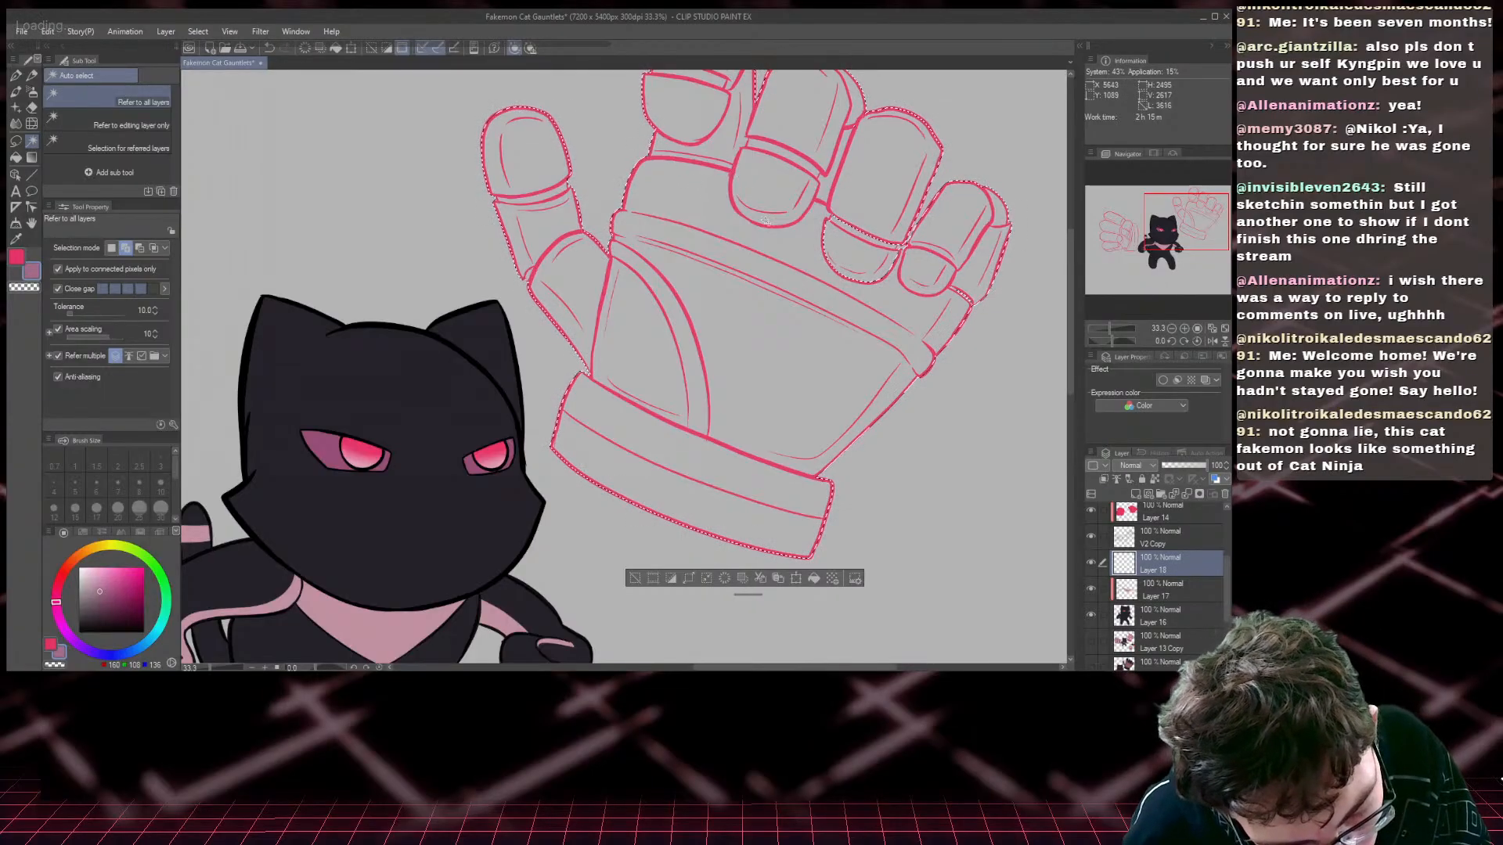
scroll(765, 222, up, 5)
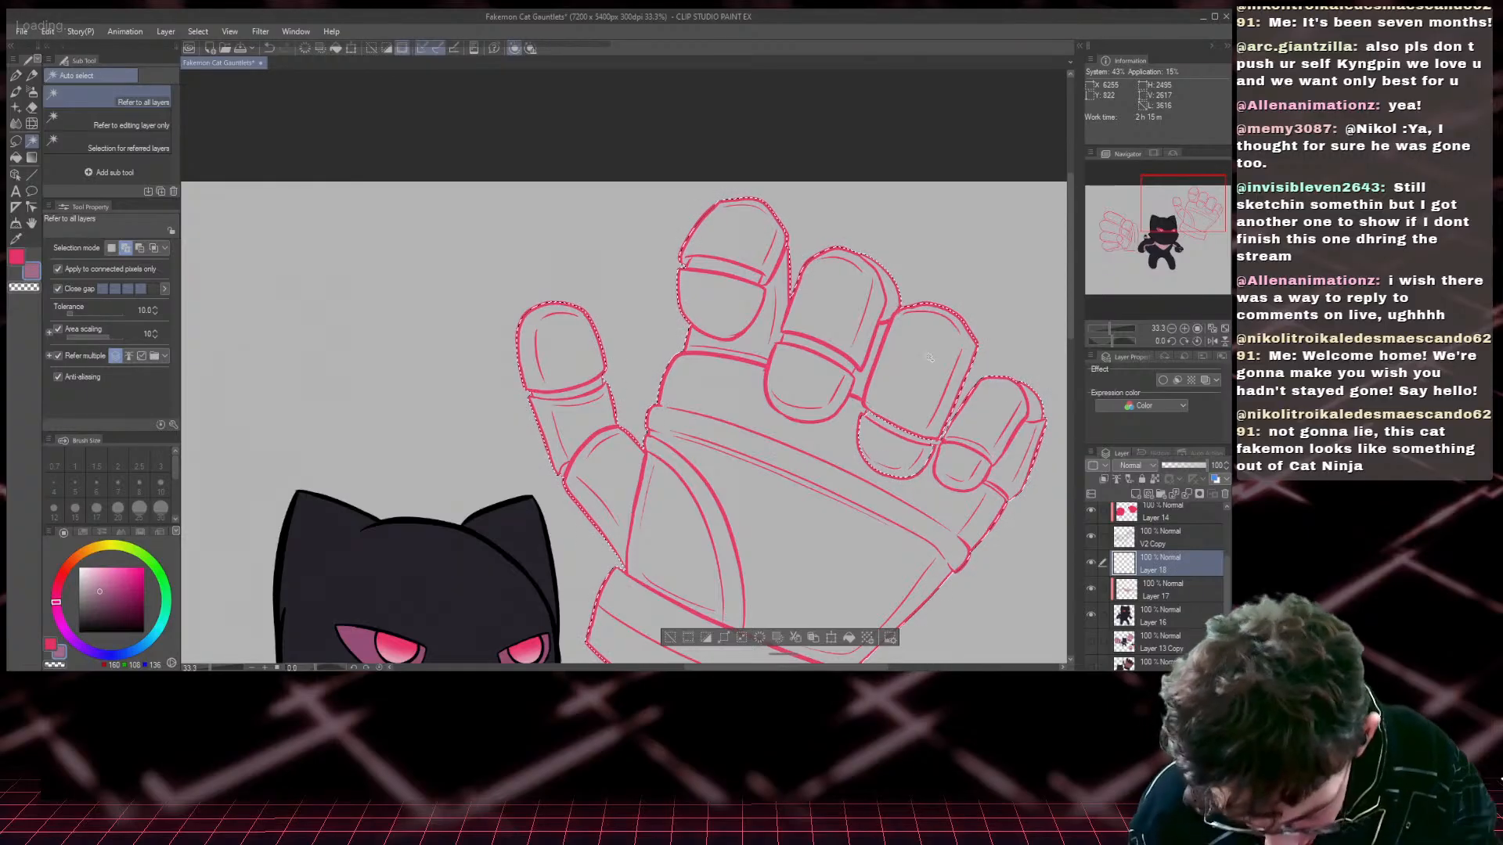
key(alt+BackSpace)
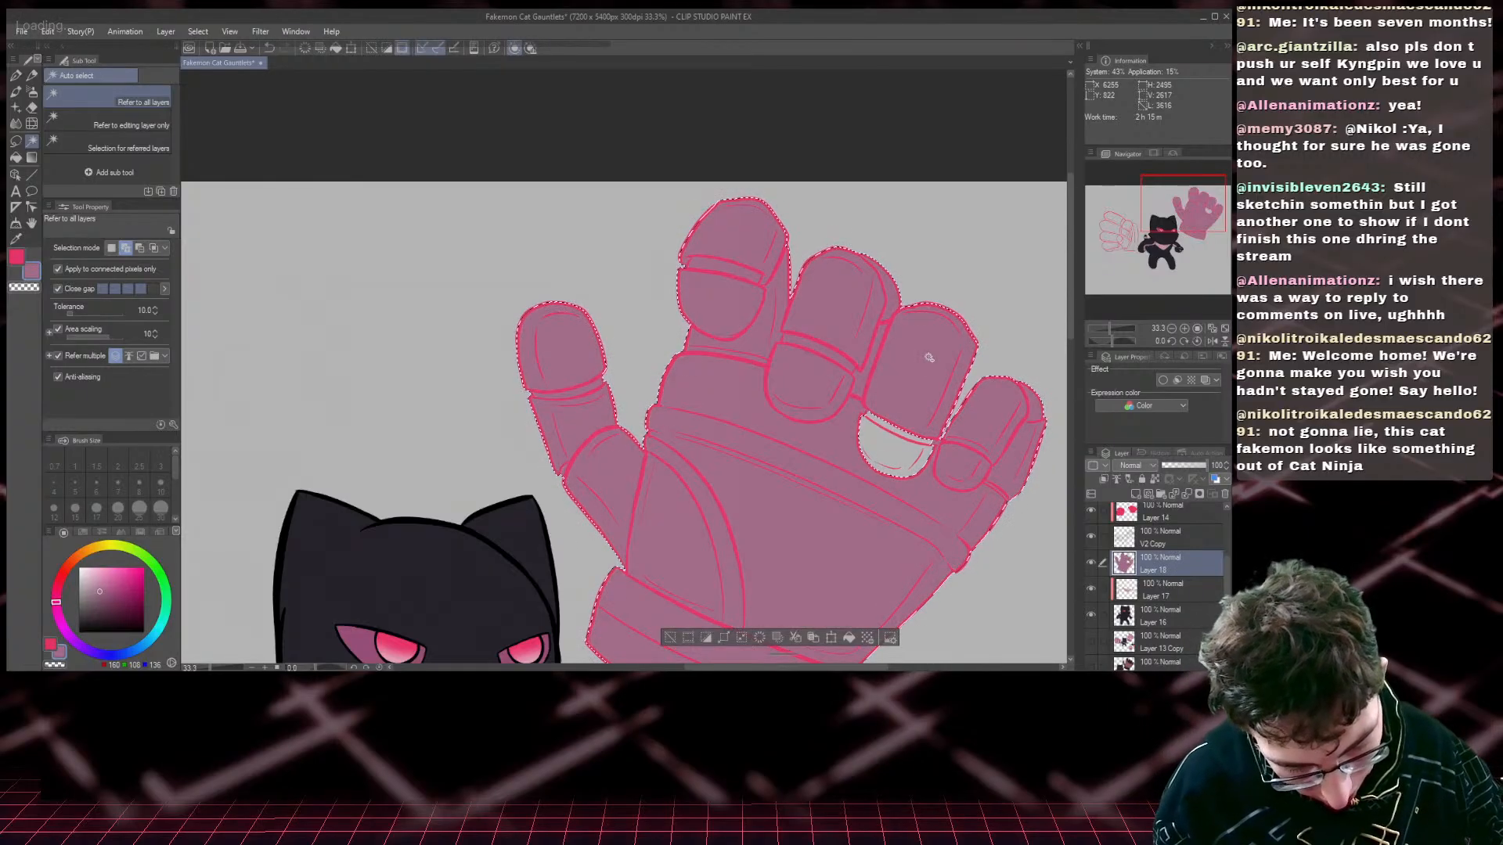
key(ctrl+d)
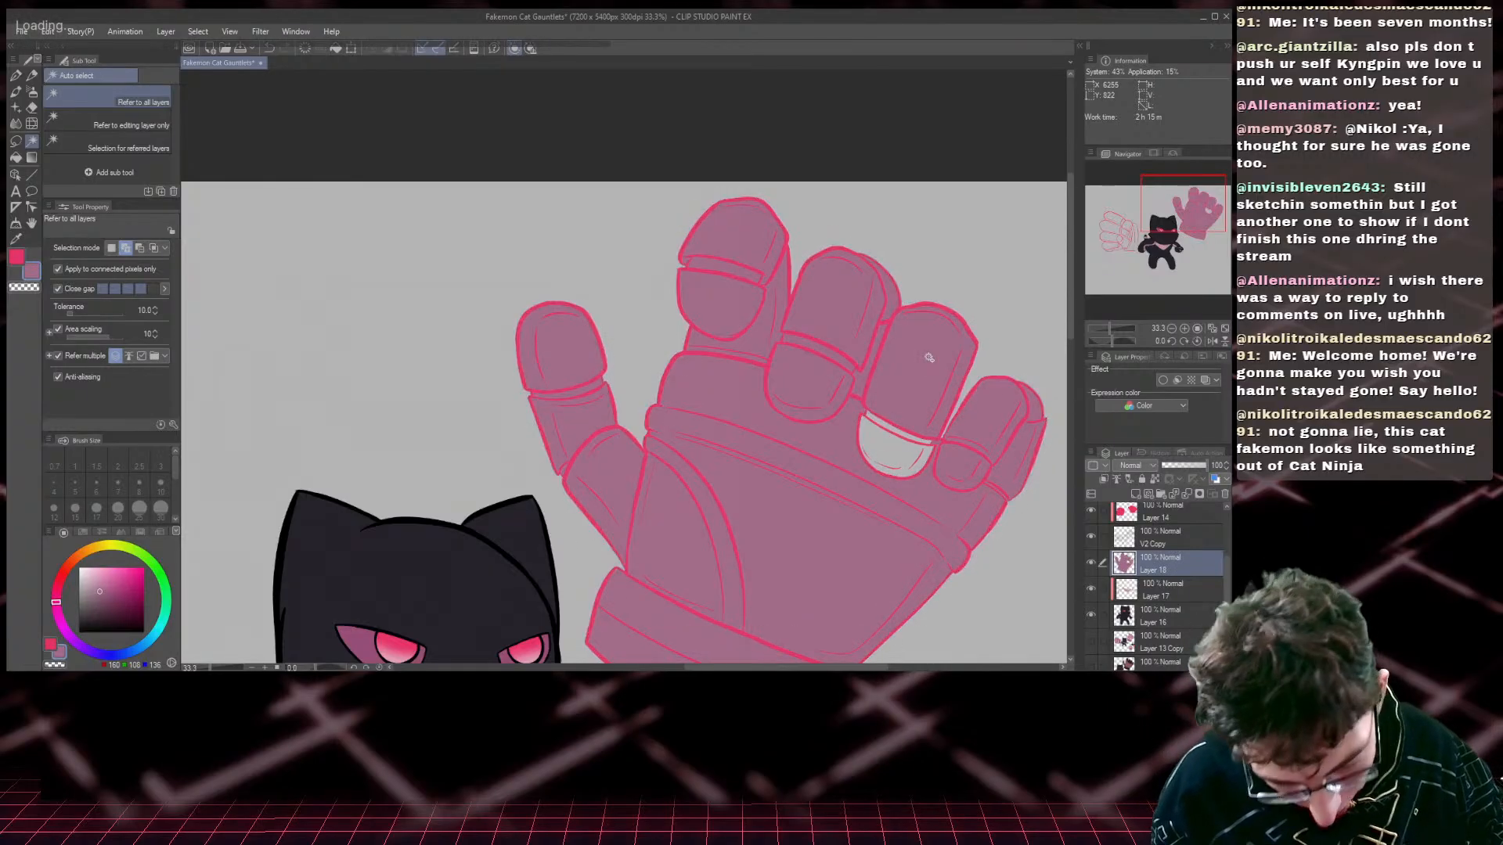
- Lasso the unfilled lower segment of the open gauntlet's ring finger, fill it with the mauve and deselect
click(16, 141)
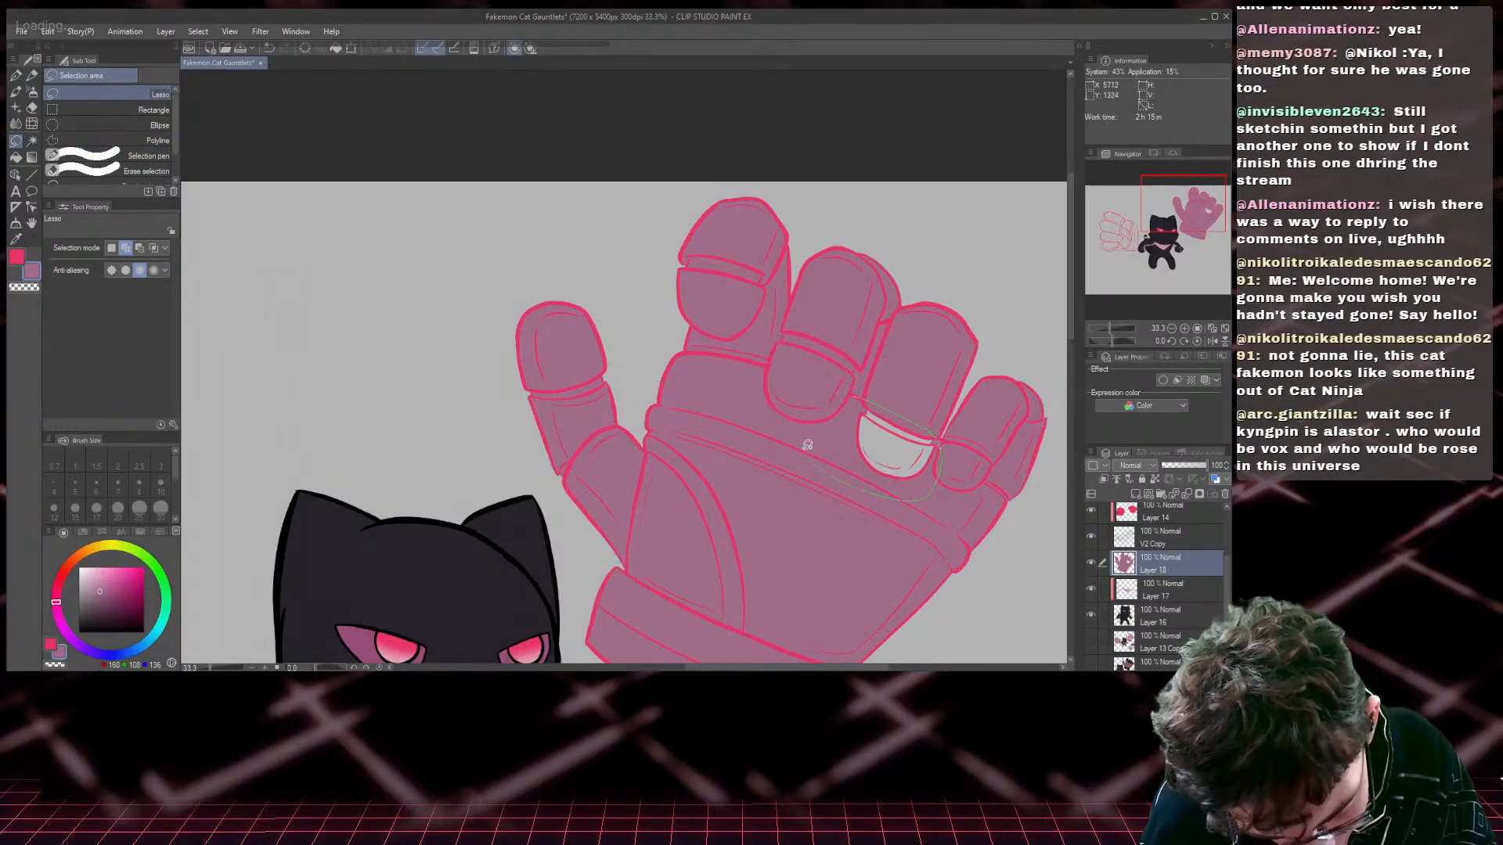
drag(855, 398, 811, 440)
key(alt+BackSpace)
key(ctrl+d)
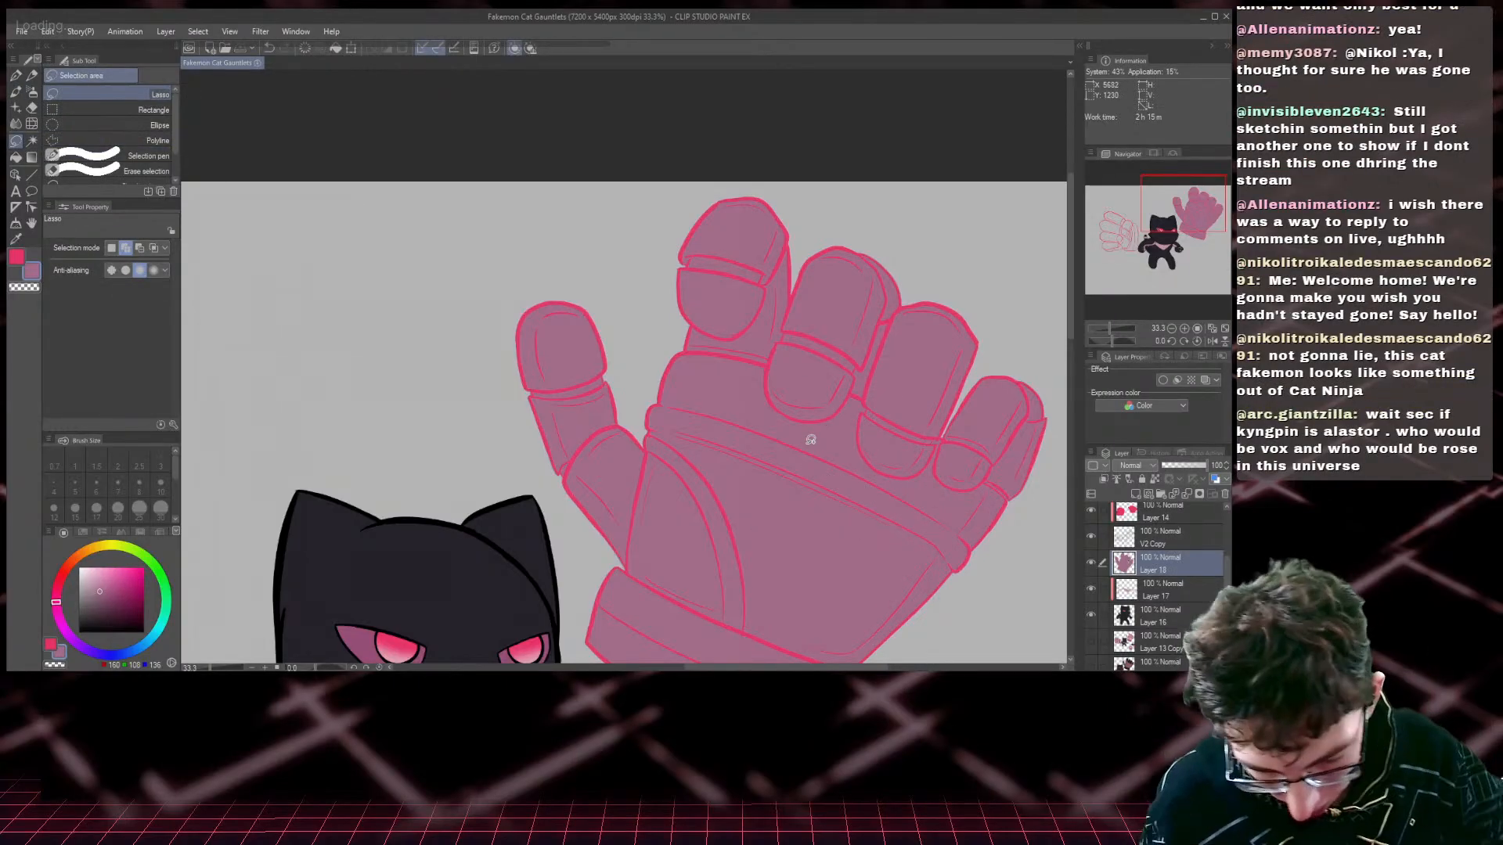
- Add a new layer clipped to Layer 18 directly above it, and make Layer 18 active again
click(1104, 479)
click(1105, 479)
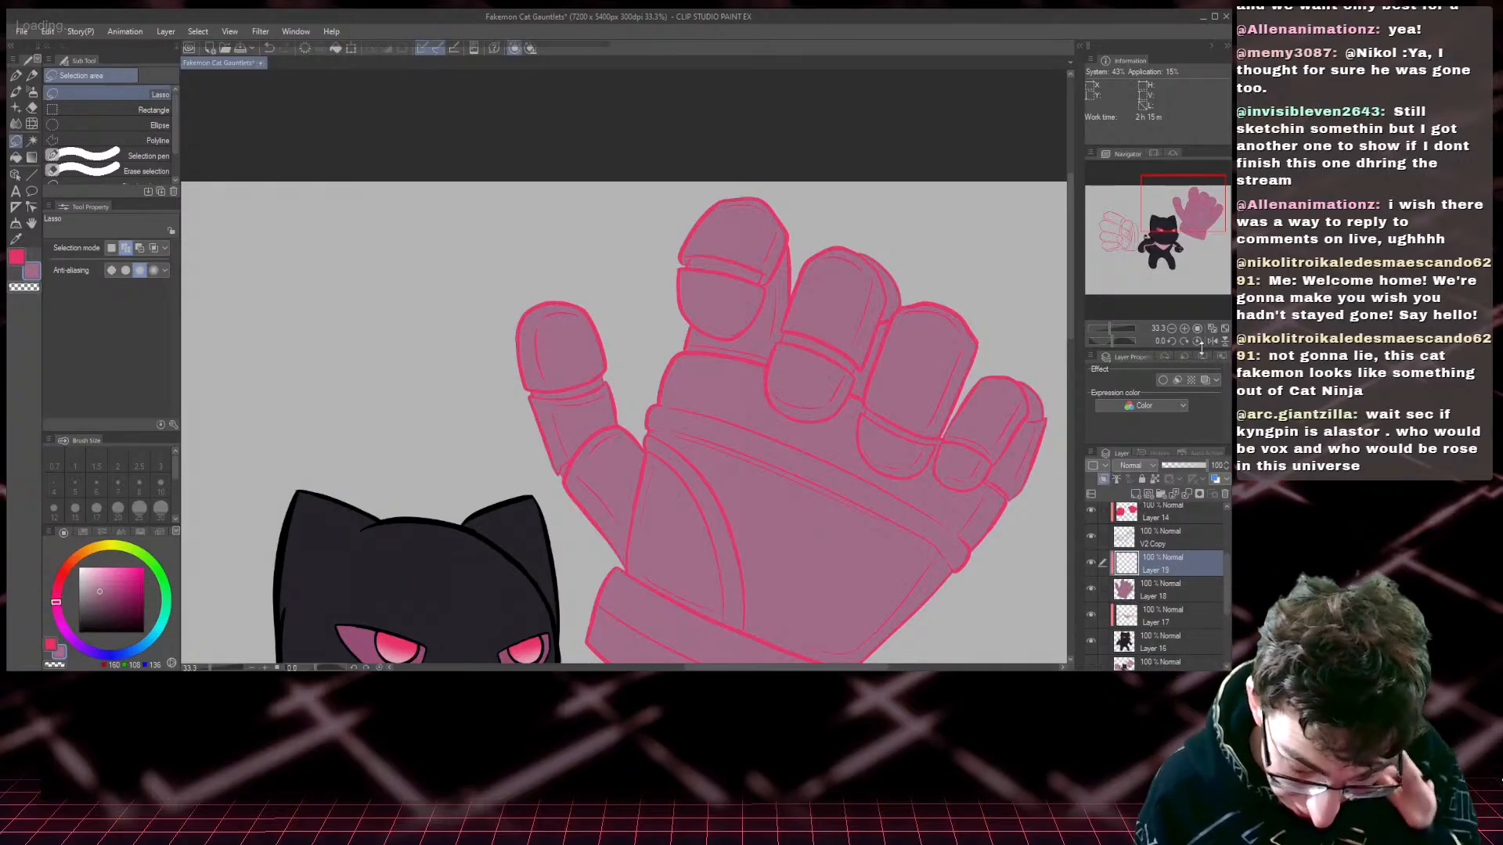
drag(1184, 203, 1195, 214)
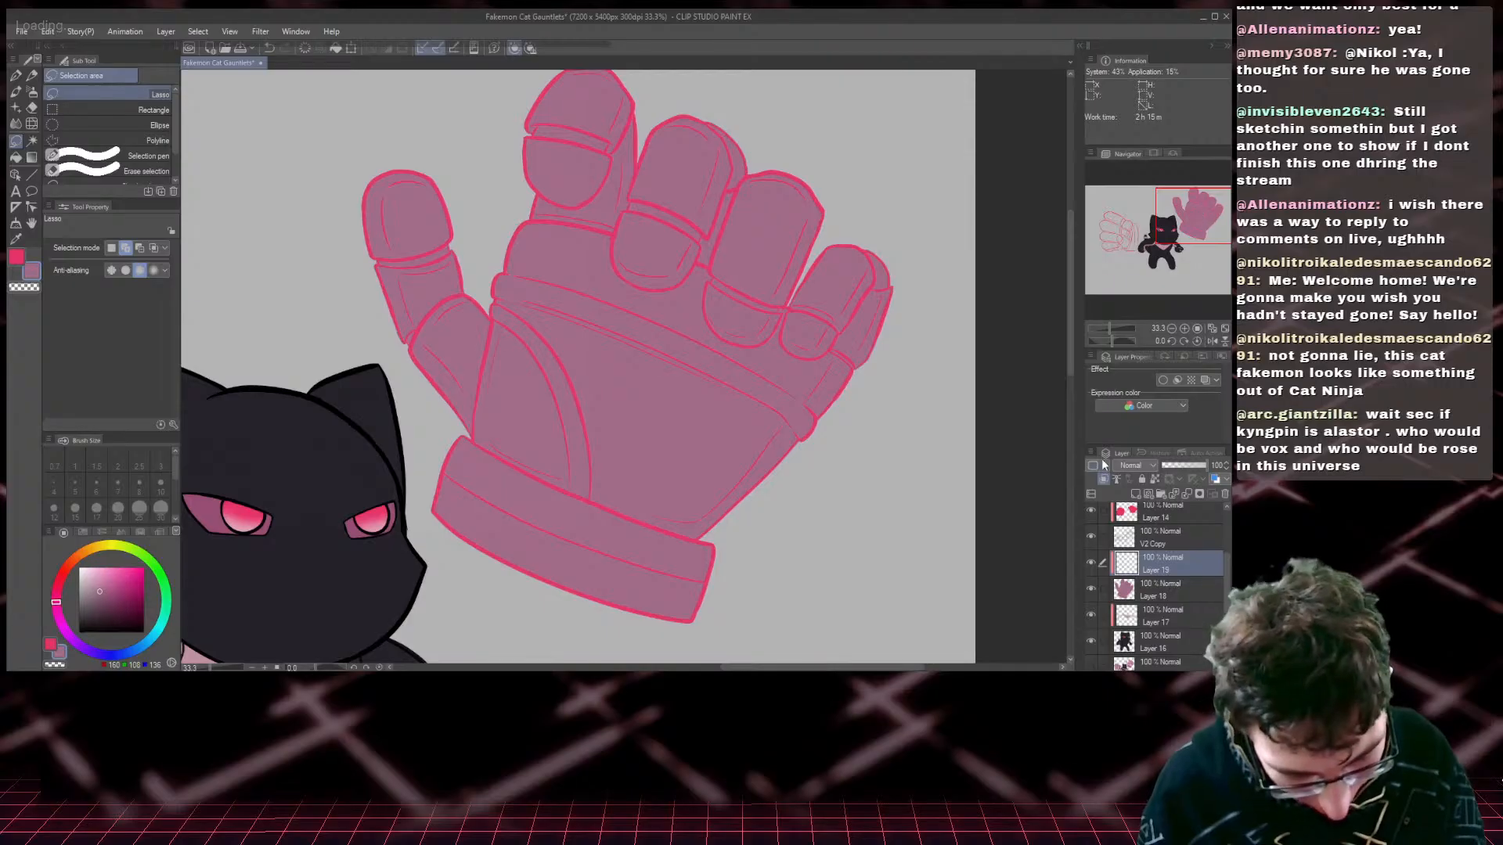
scroll(1153, 532, down, 1)
scroll(1153, 532, down, 3)
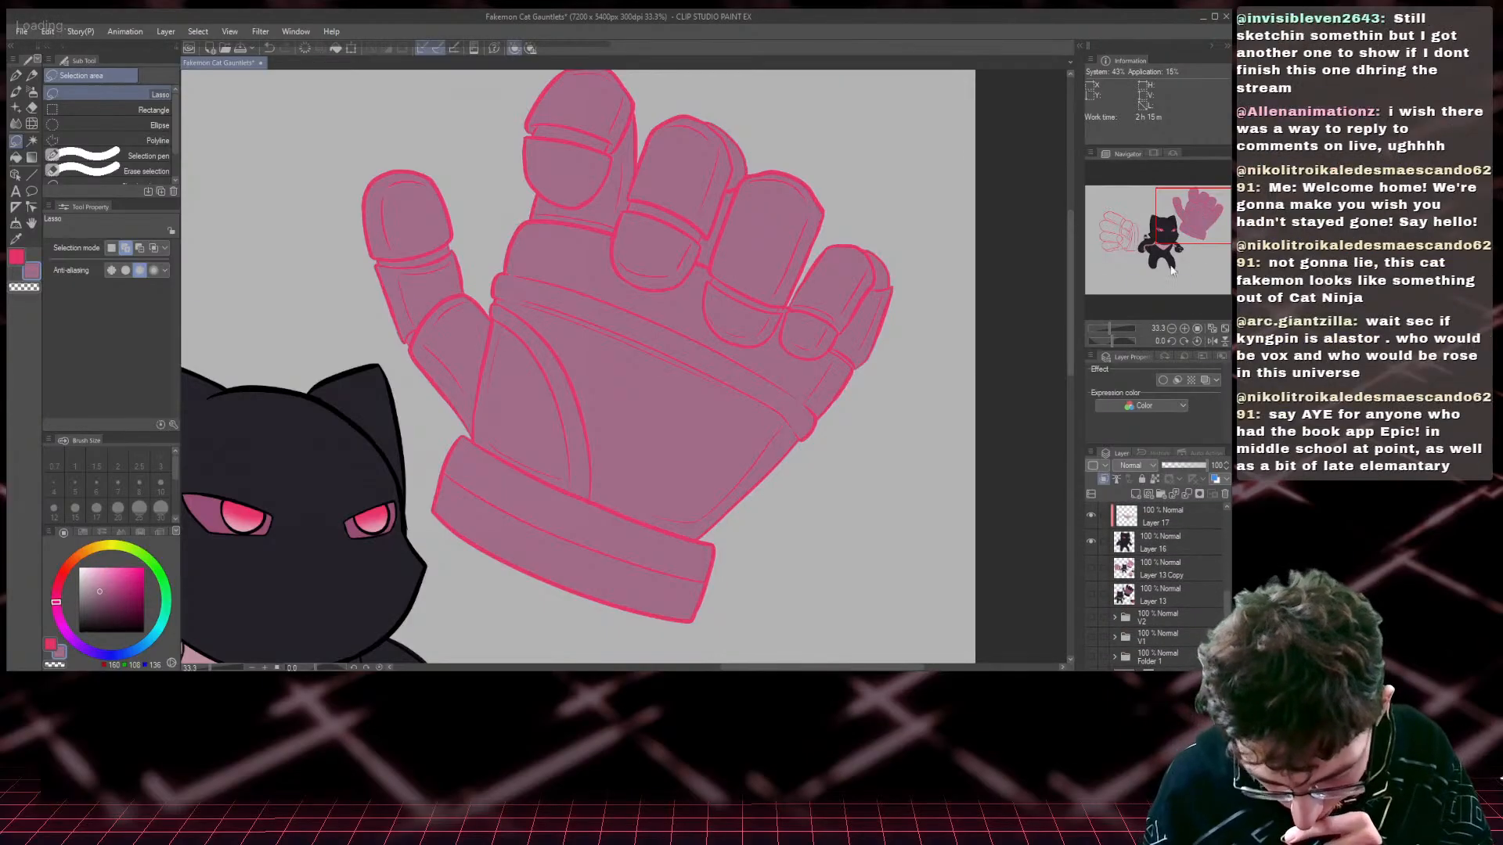
scroll(1151, 530, up, 1)
click(1152, 534)
scroll(1153, 534, up, 1)
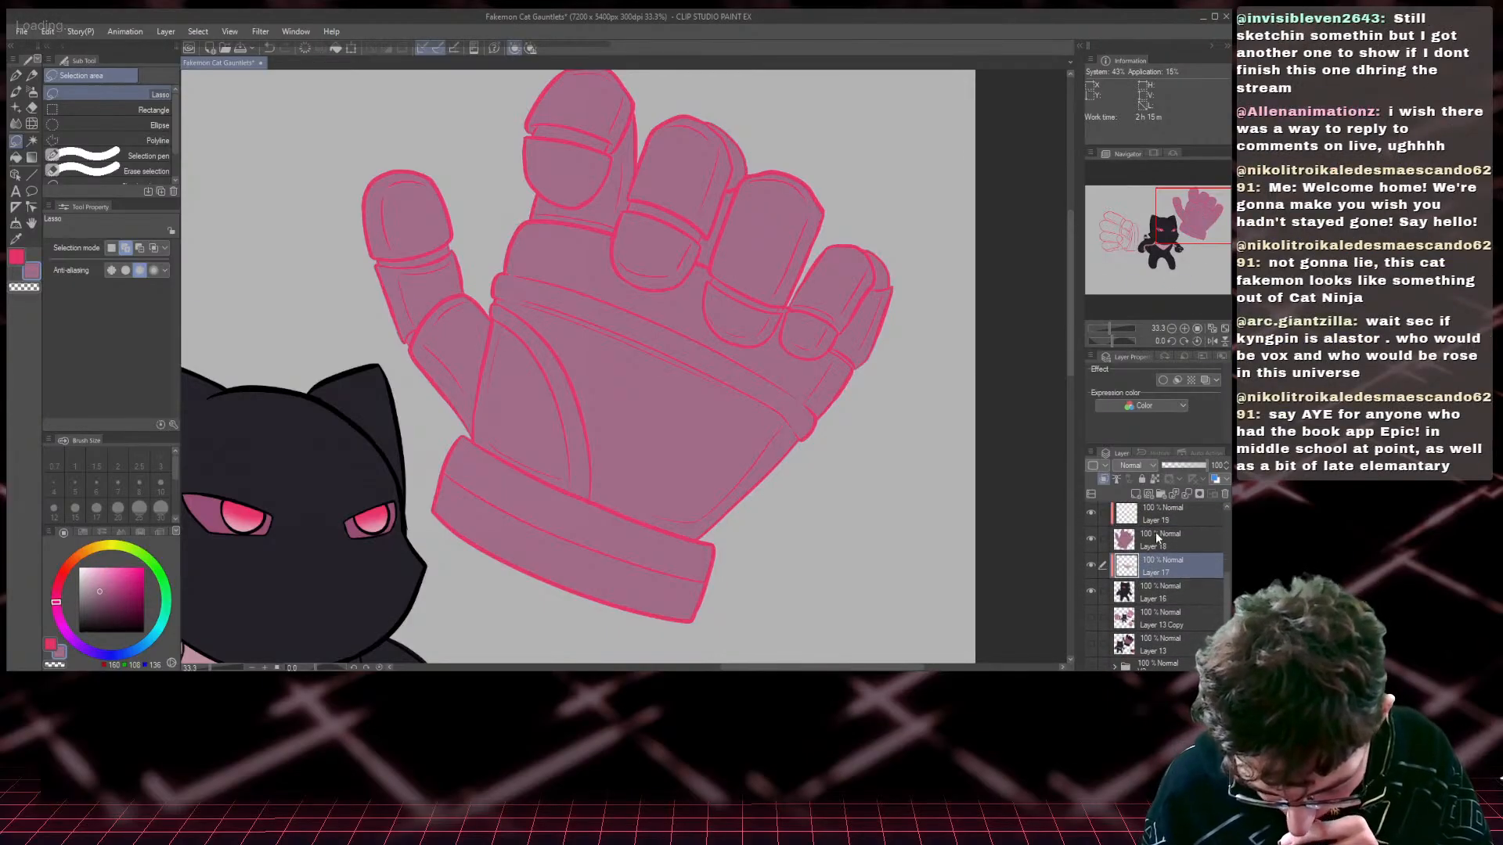
click(1155, 536)
- Auto-select the closed gauntlet's uppermost finger, thumb sections and cuff areas, referring to all layers
drag(1183, 254, 1121, 249)
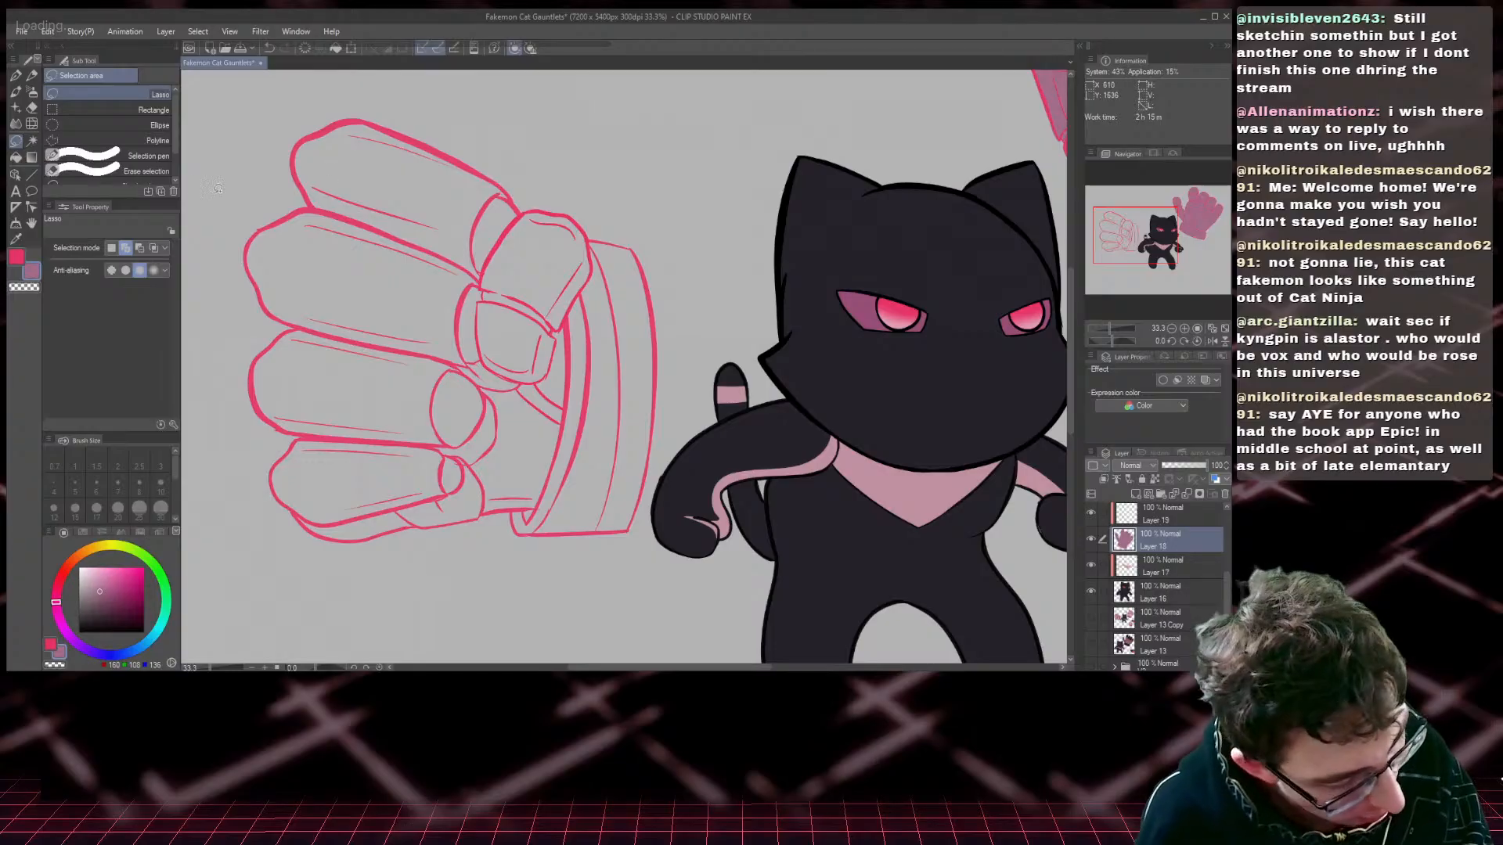
click(32, 141)
click(502, 245)
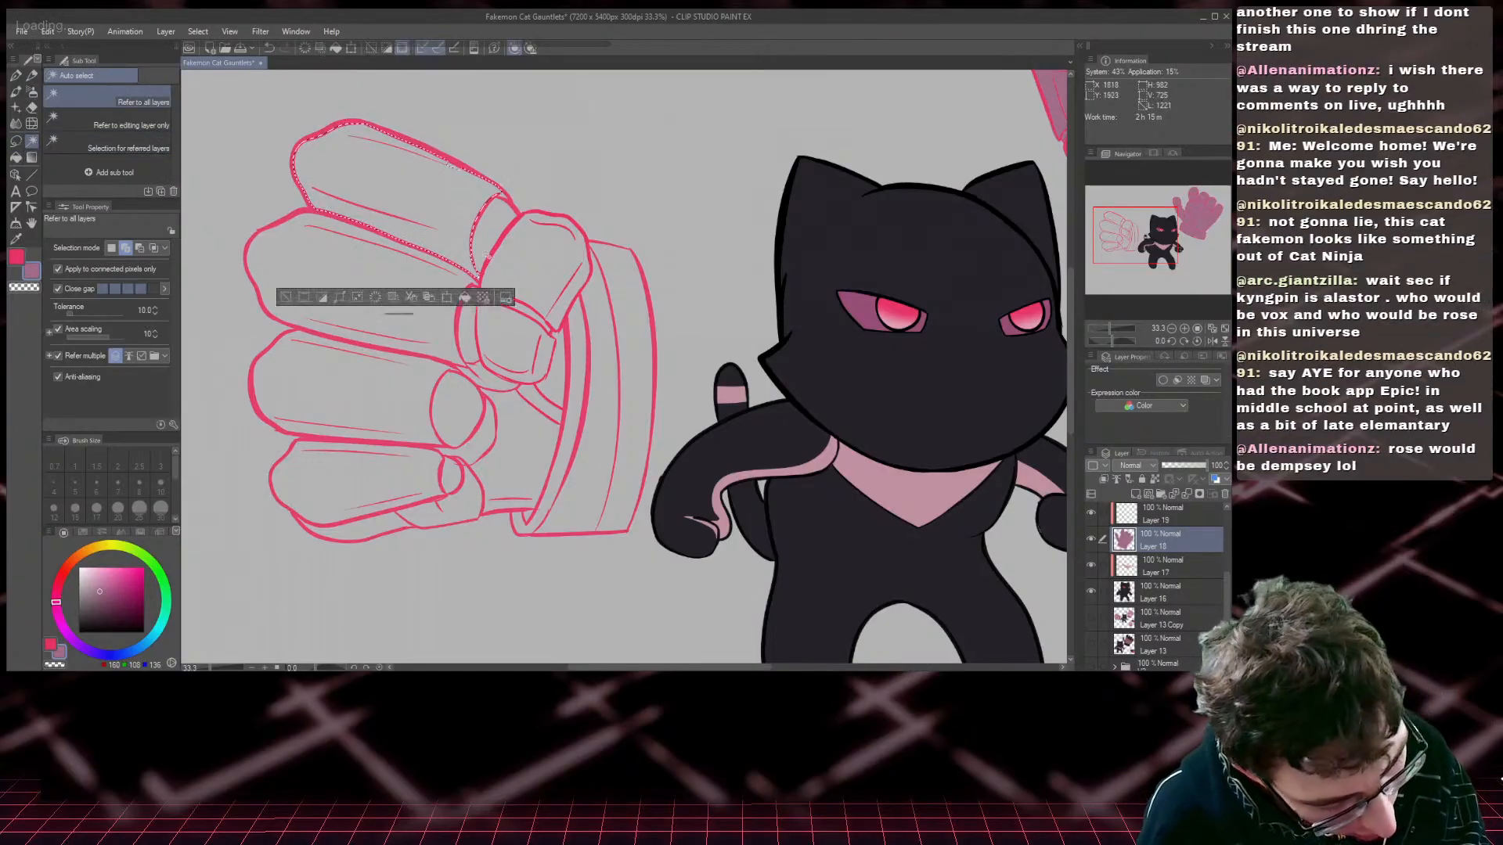
click(532, 258)
click(578, 389)
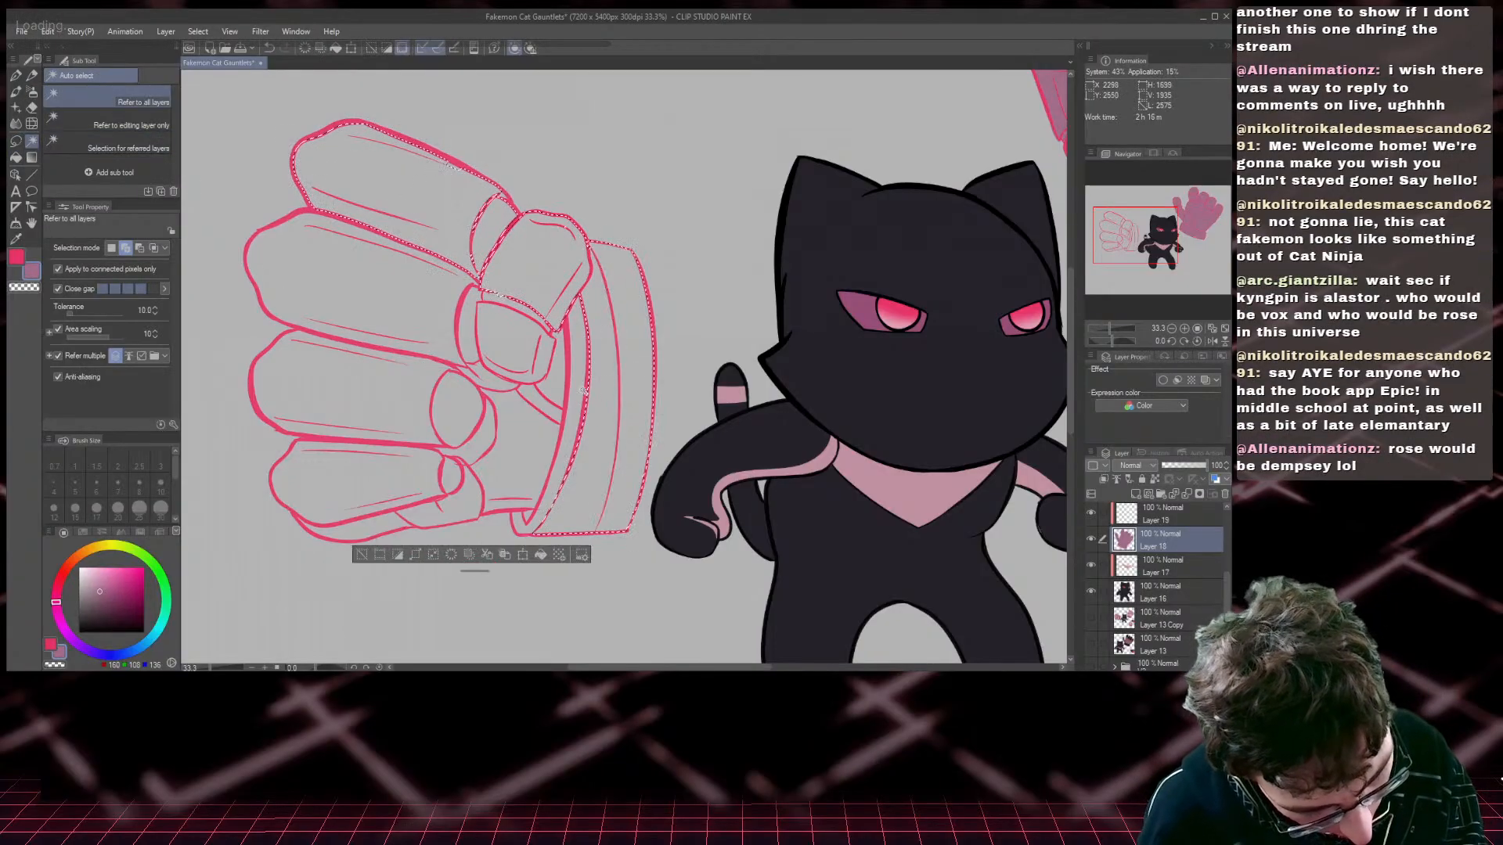
click(552, 382)
click(513, 340)
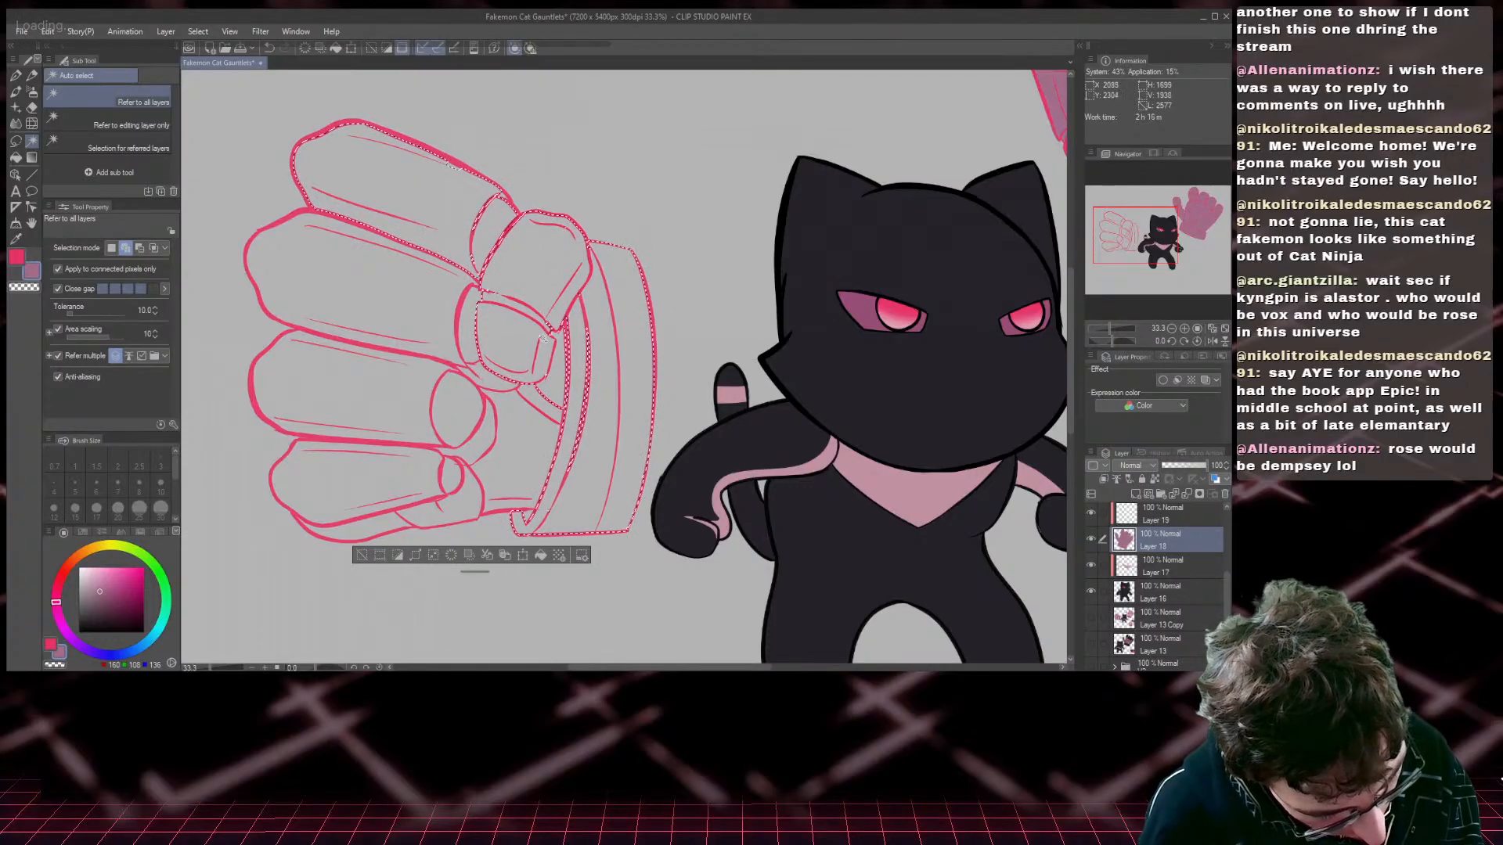
- Add the closed gauntlet's remaining finger sections to the selection and expand the selected area slightly
click(378, 284)
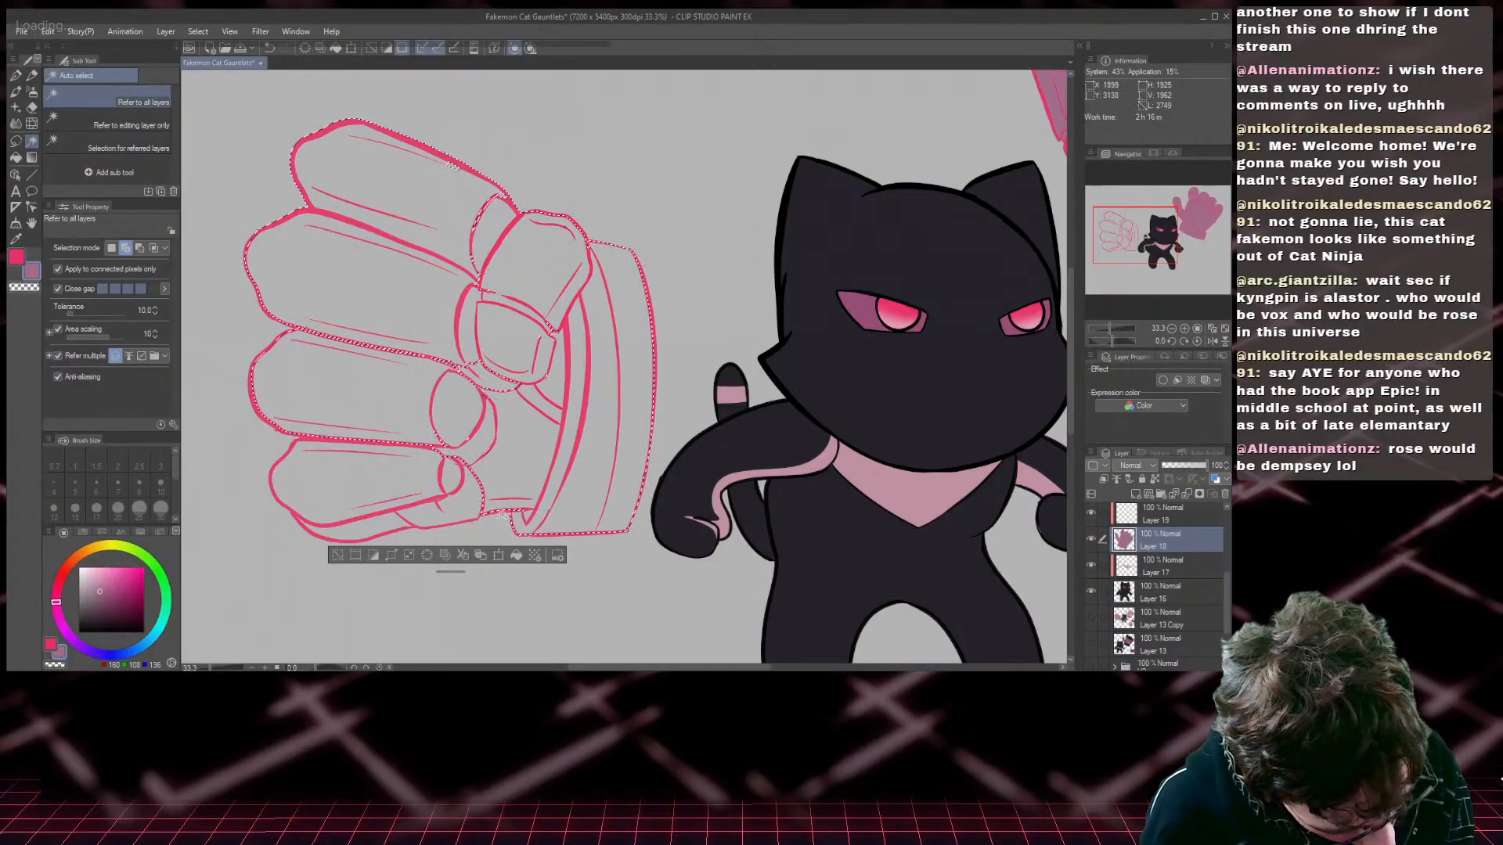
click(376, 516)
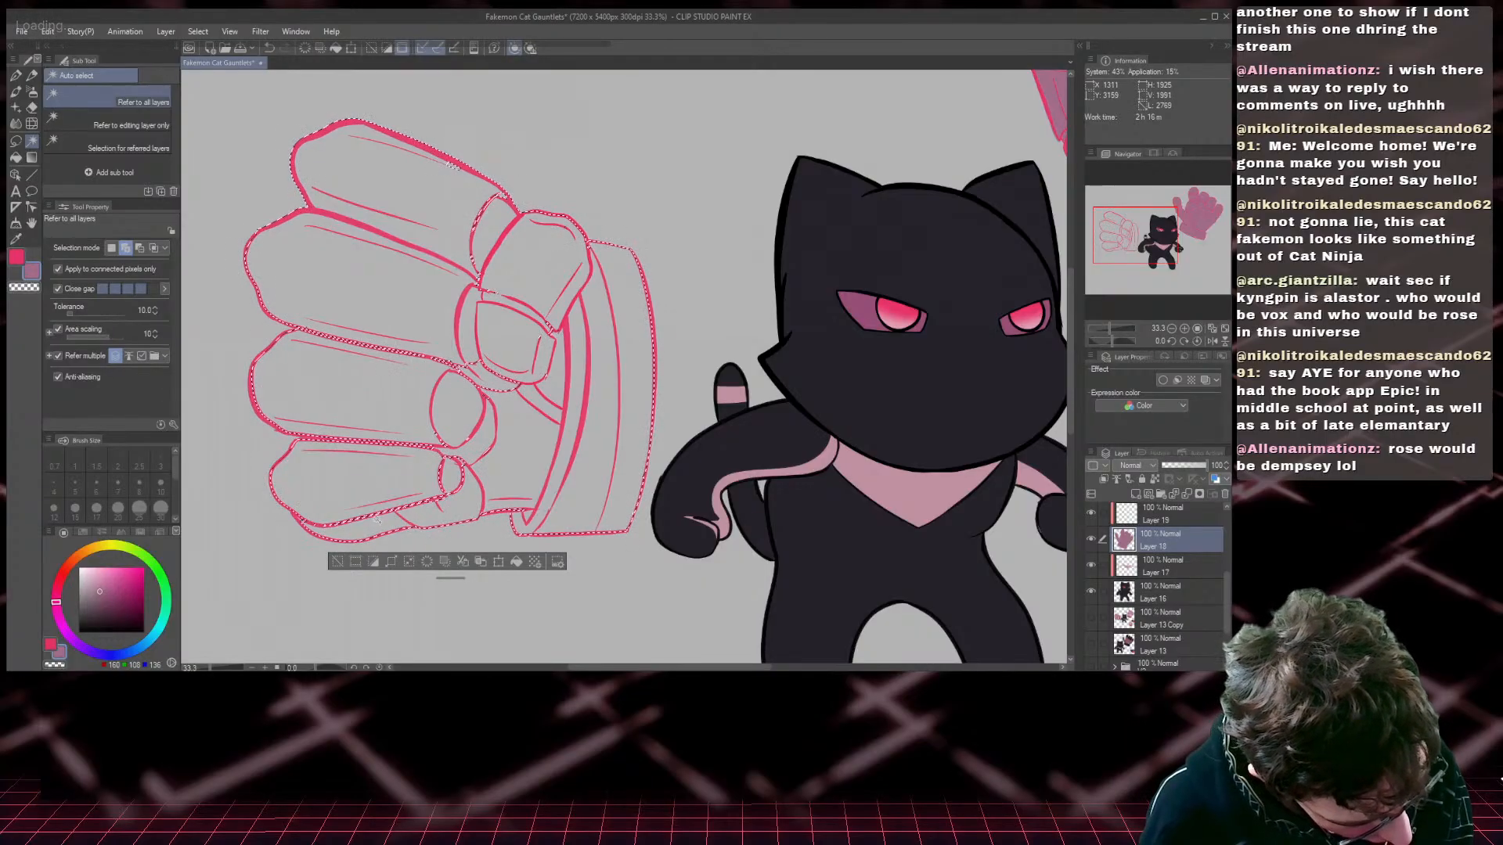
click(448, 480)
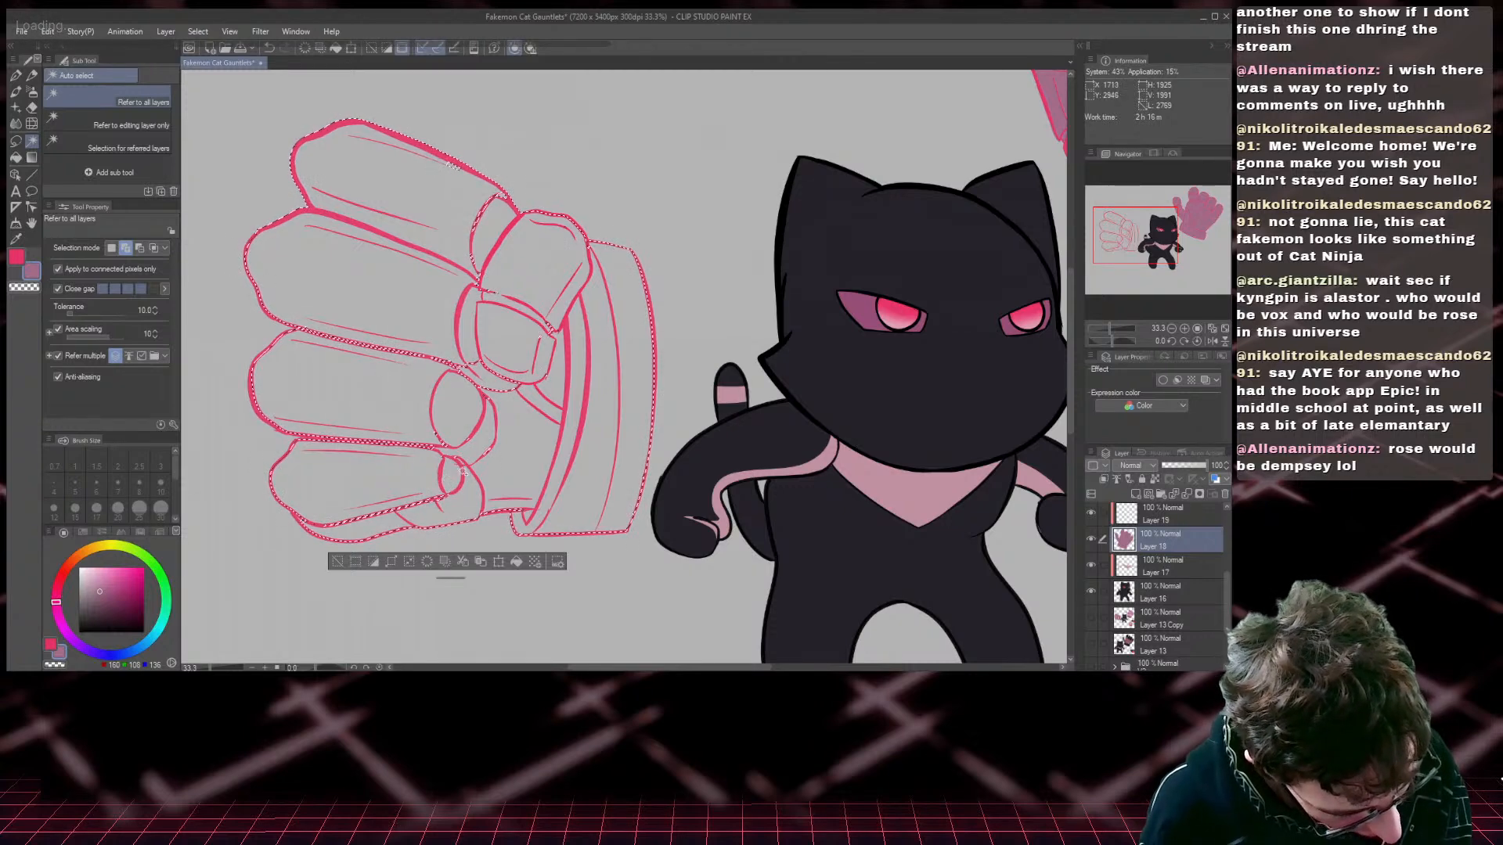
click(317, 440)
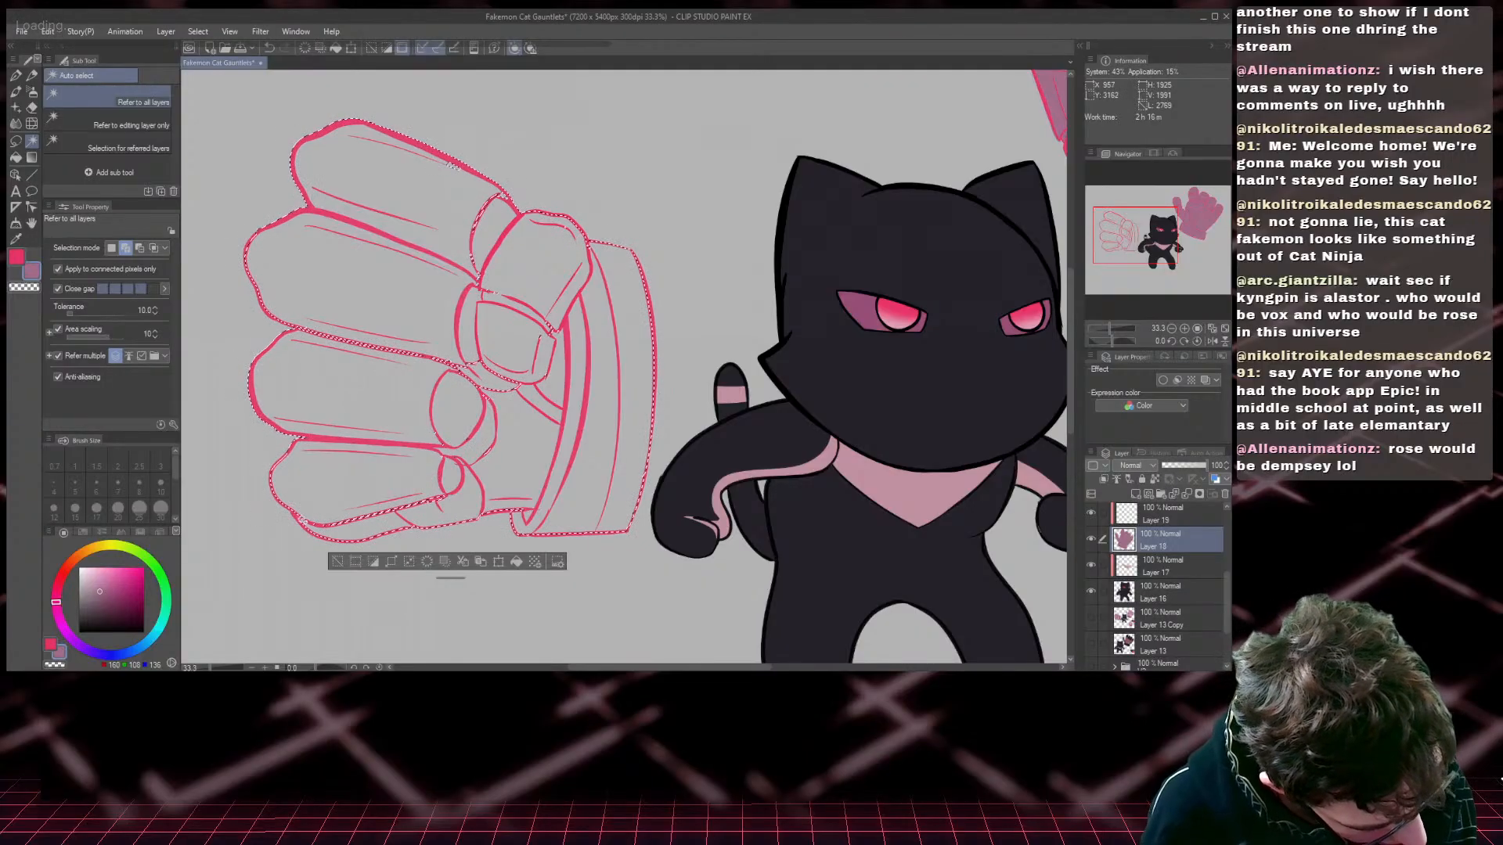
click(315, 536)
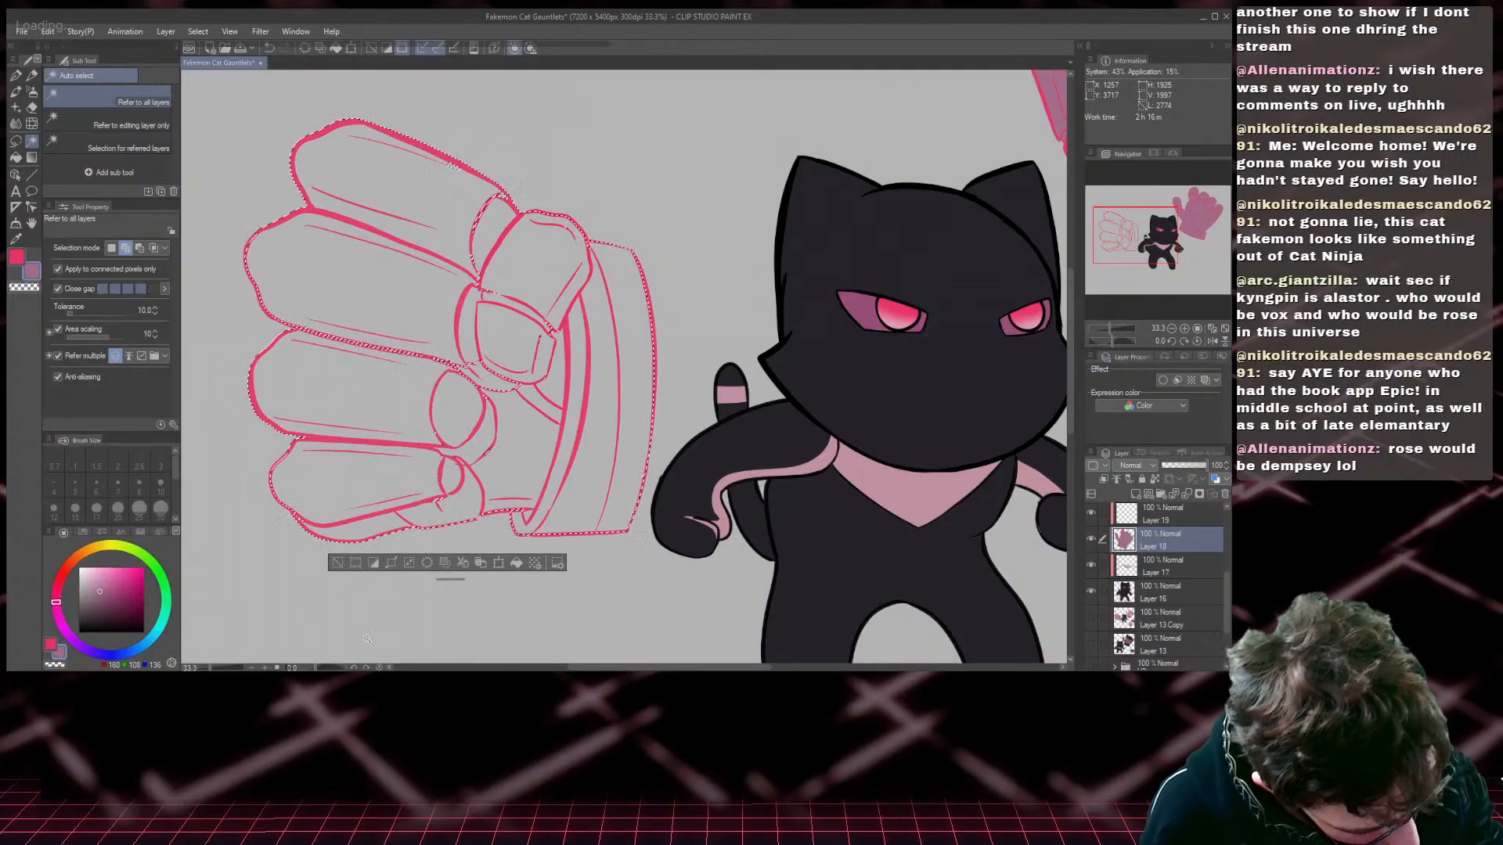
key(ctrl+z)
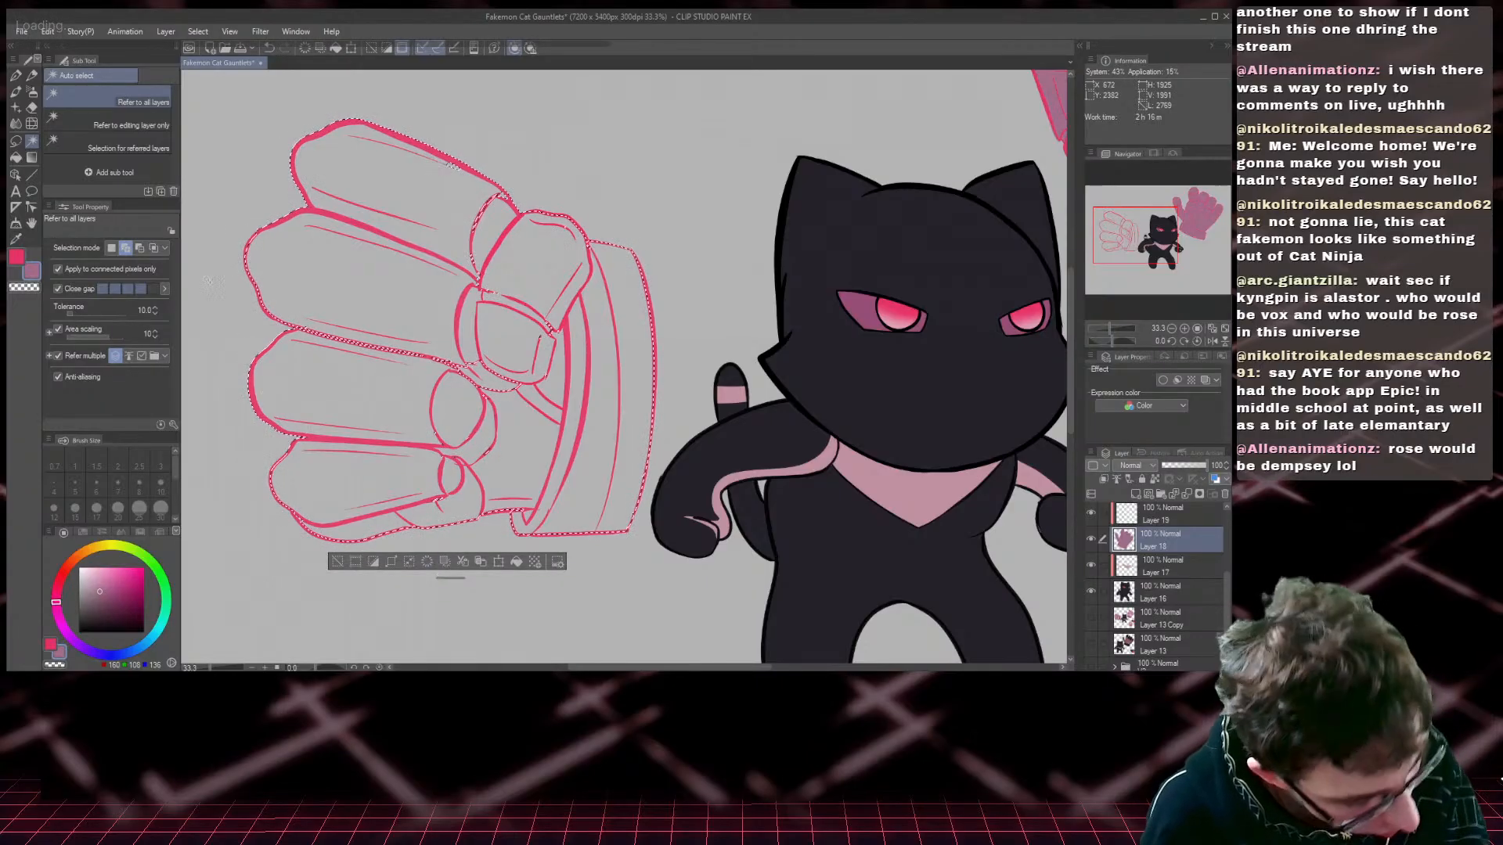
click(222, 134)
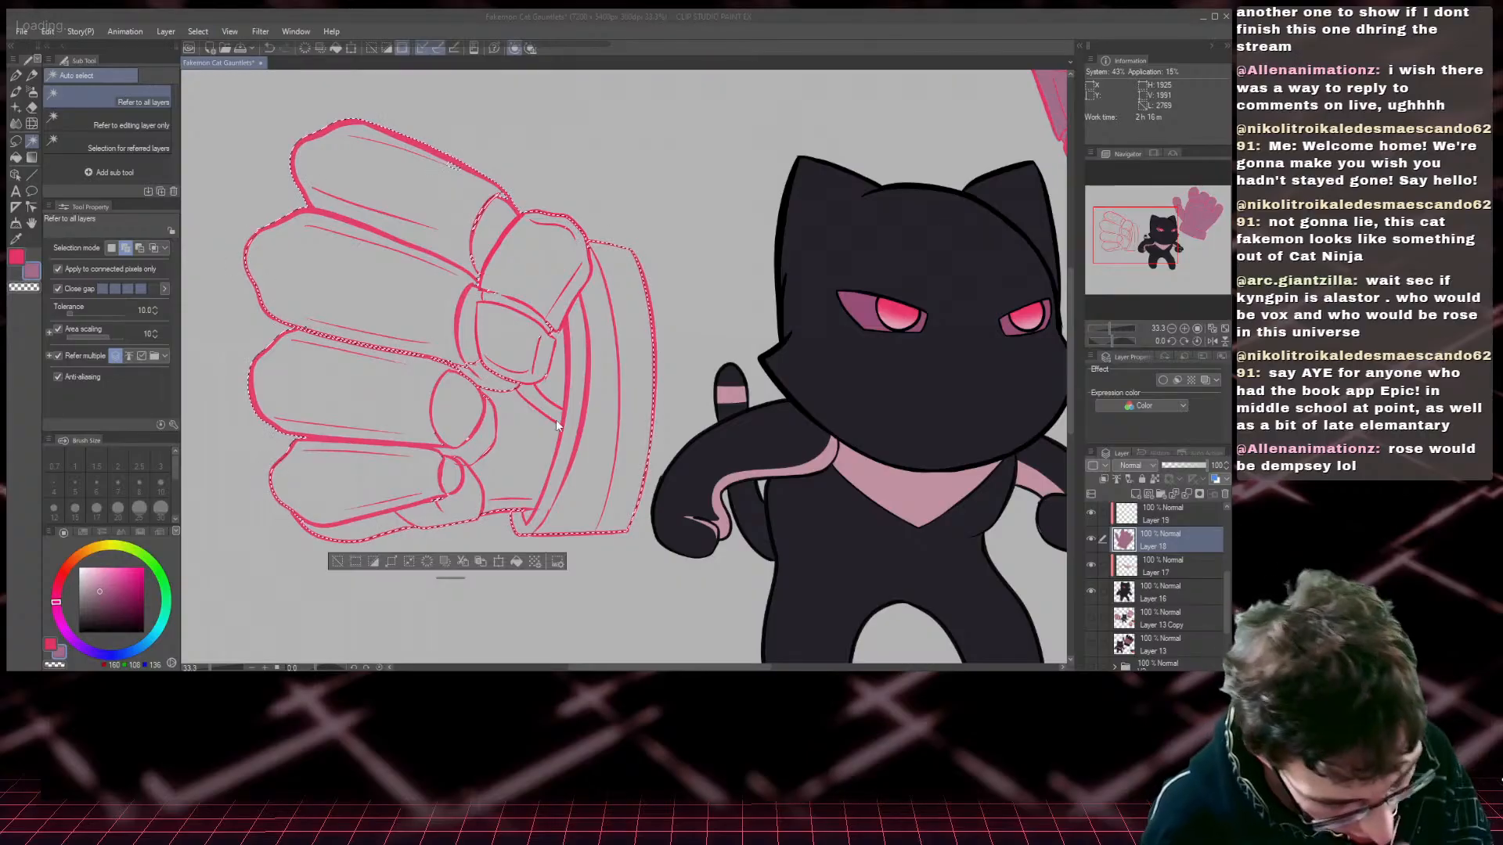
key(Return)
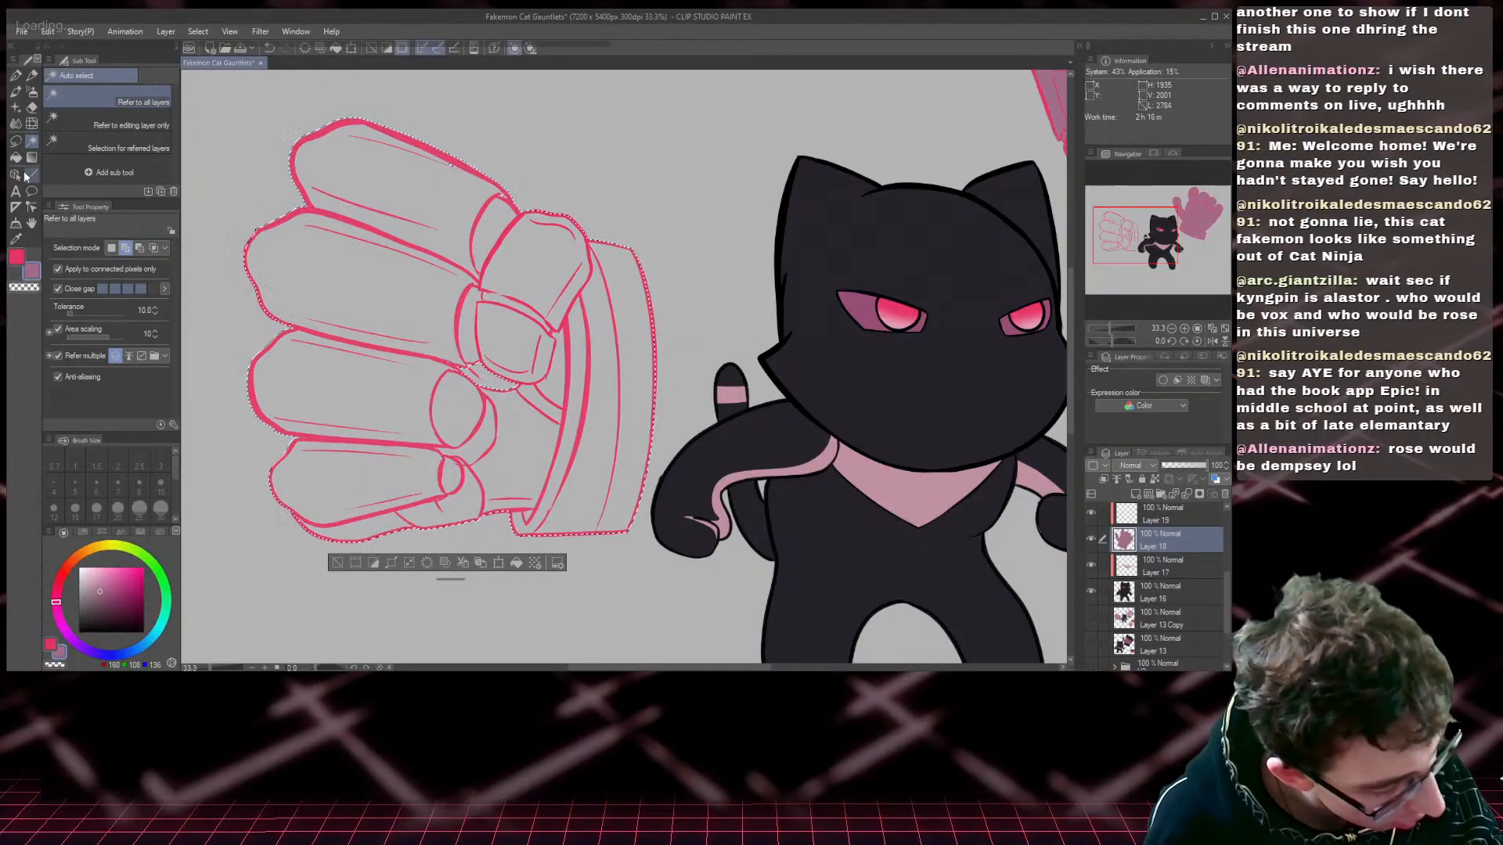
- Lasso the leftover gaps inside the closed gauntlet into the selection, fill it with the mauve and deselect
key(m)
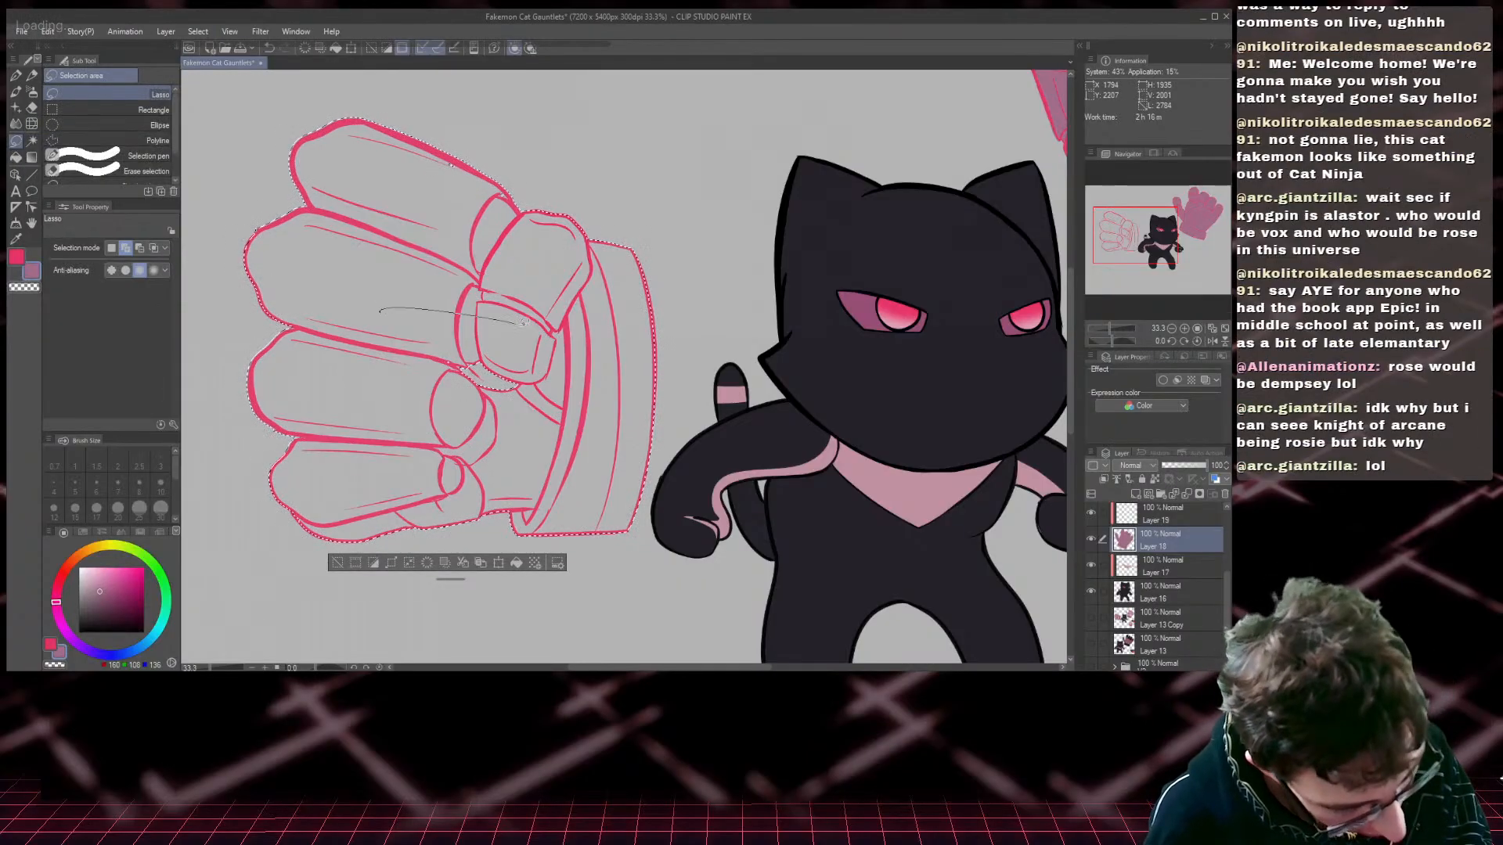
drag(524, 322, 345, 326)
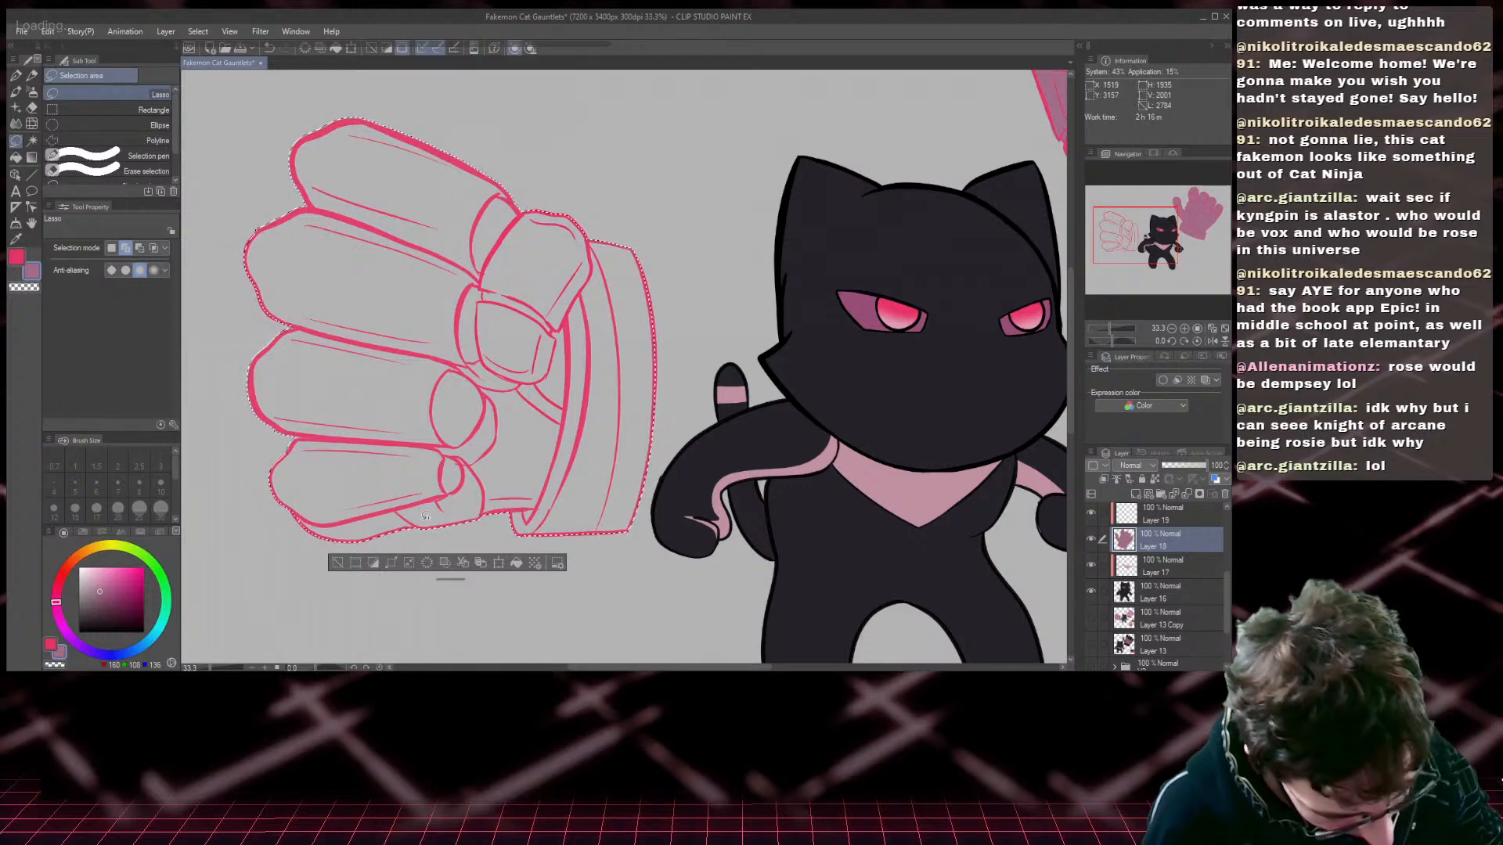
key(alt+BackSpace)
key(ctrl+d)
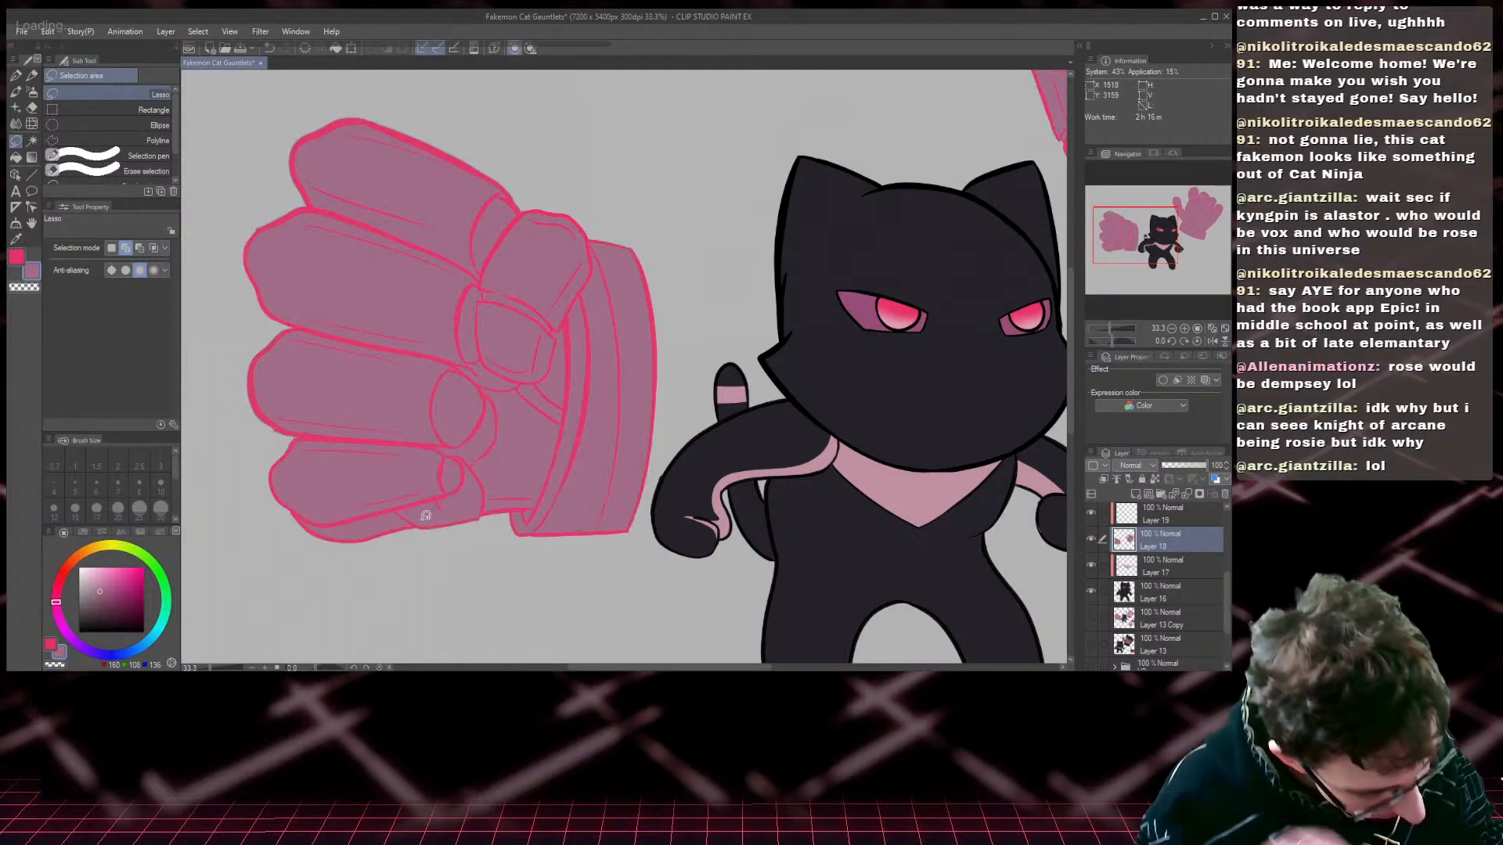
- Undo the closed gauntlet's fill, shrink the restored selection slightly, then refill it with the mauve and deselect
key(ctrl+z)
key(ctrl+z)
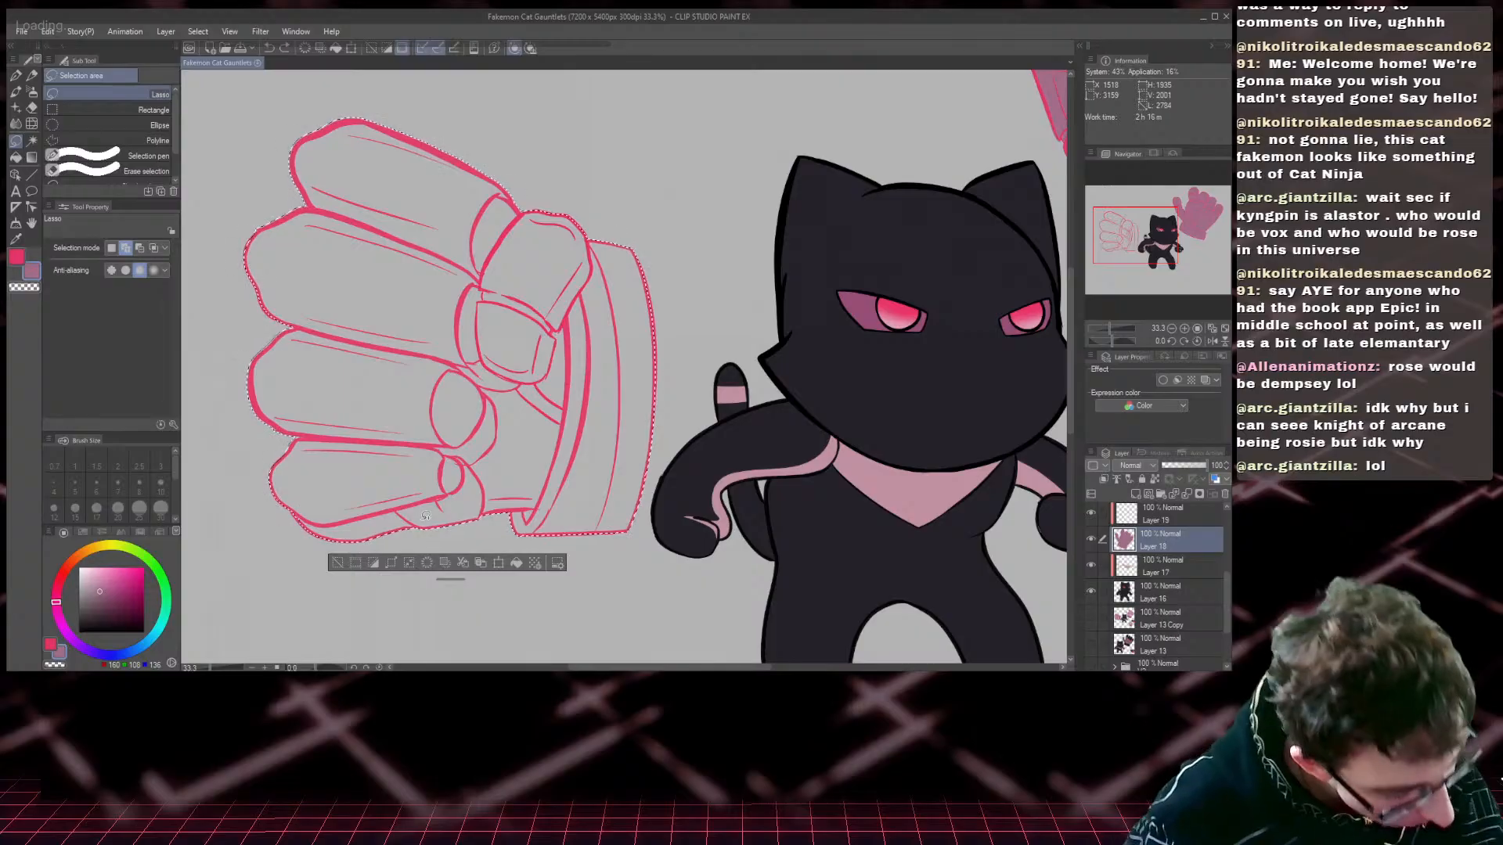
click(195, 33)
click(209, 129)
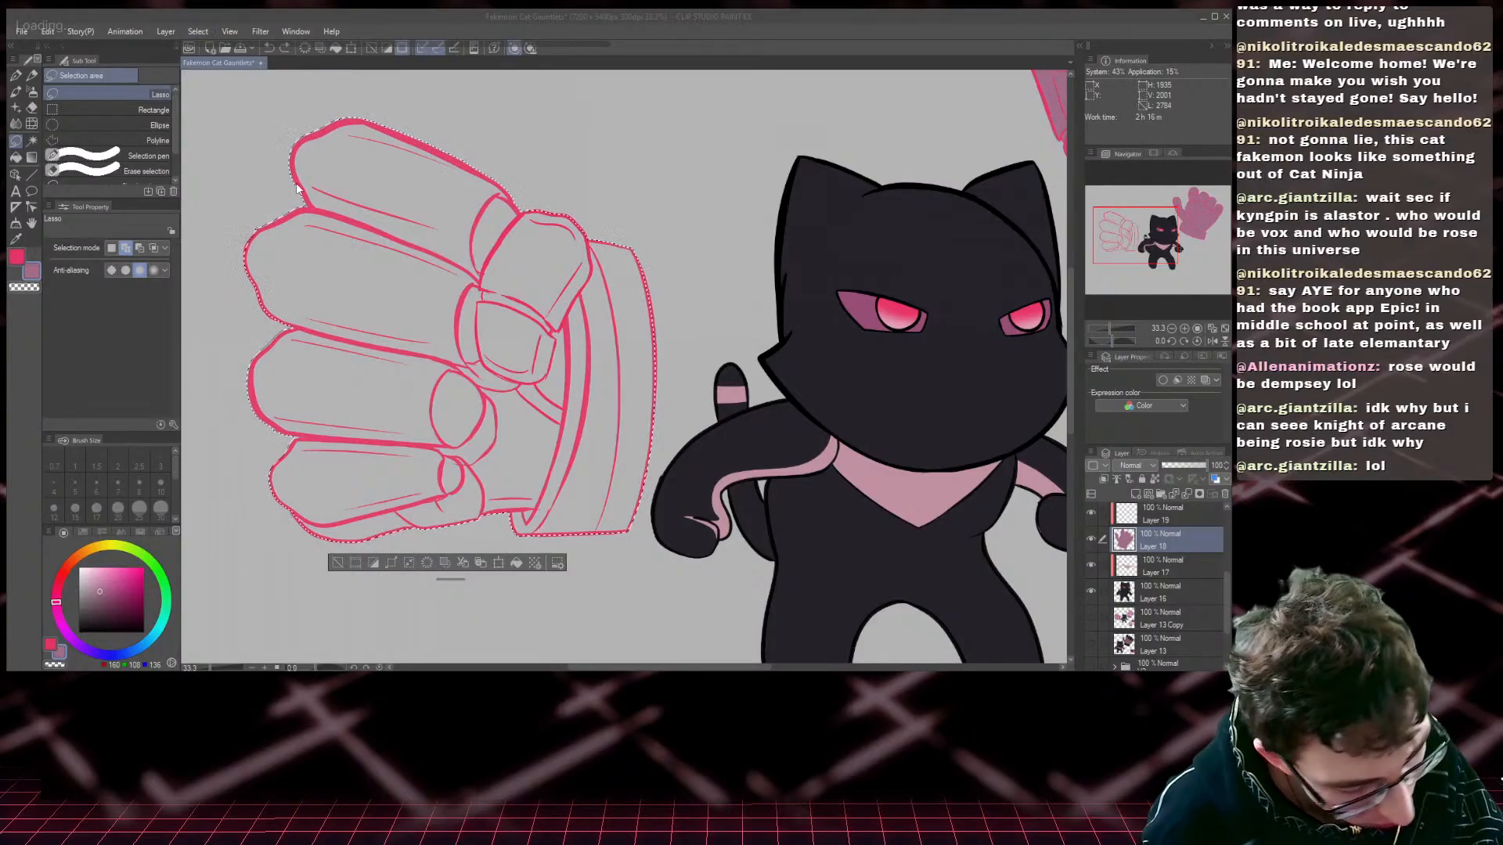
click(620, 367)
key(alt+BackSpace)
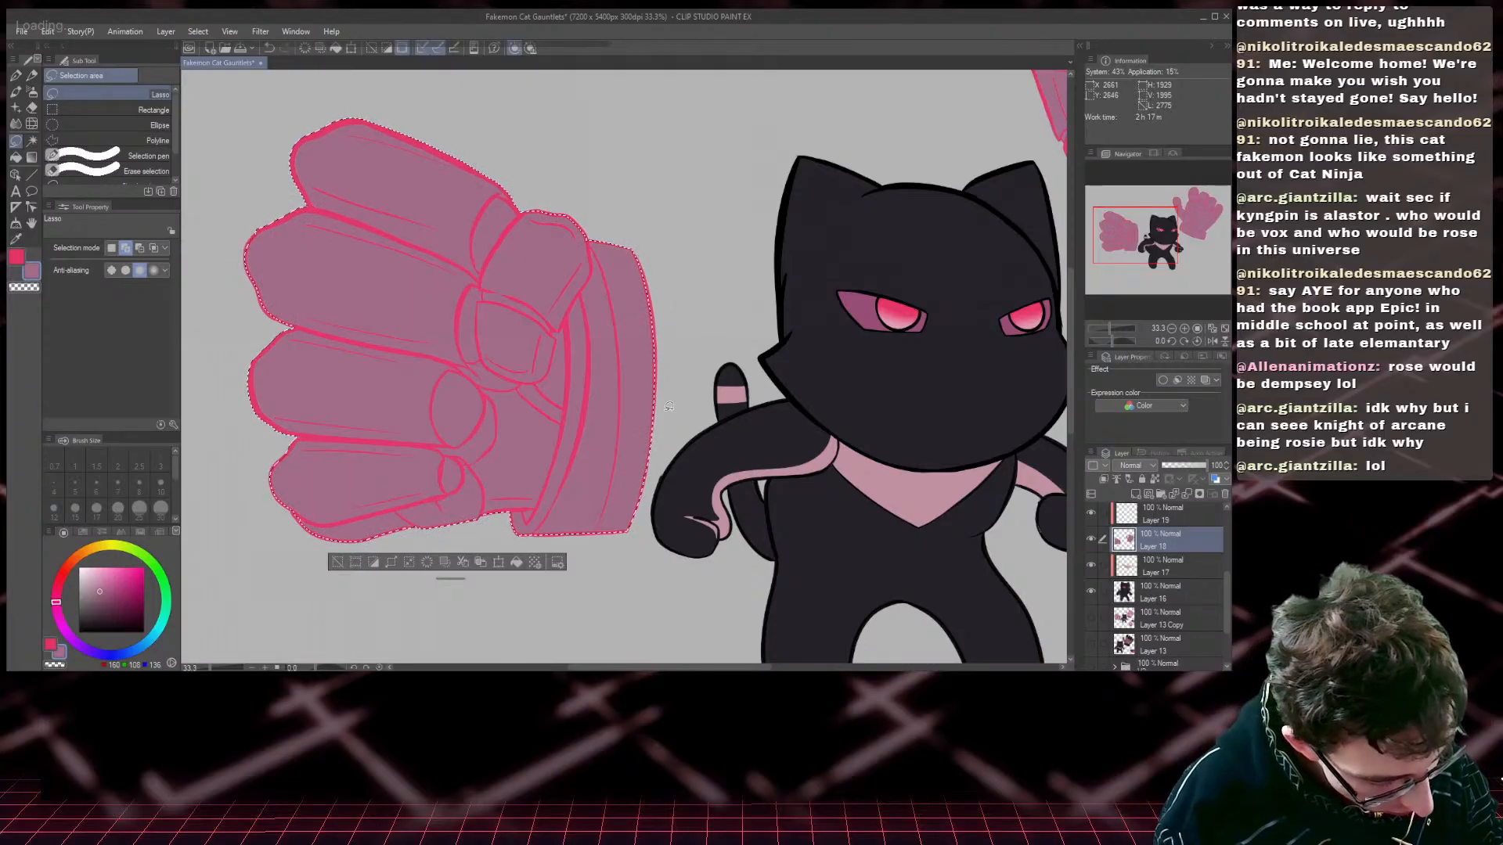
key(ctrl+z)
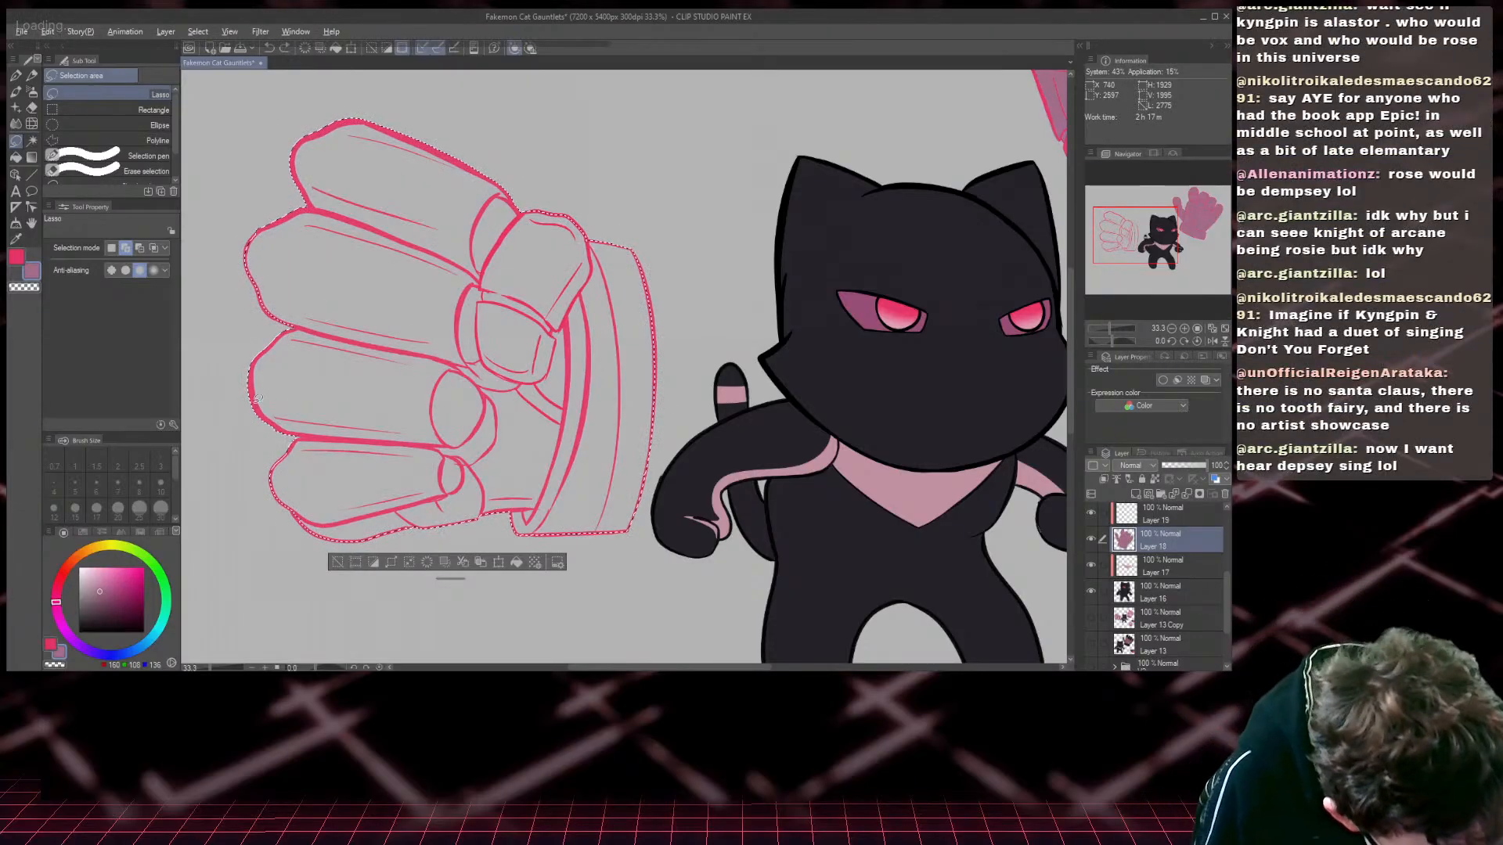
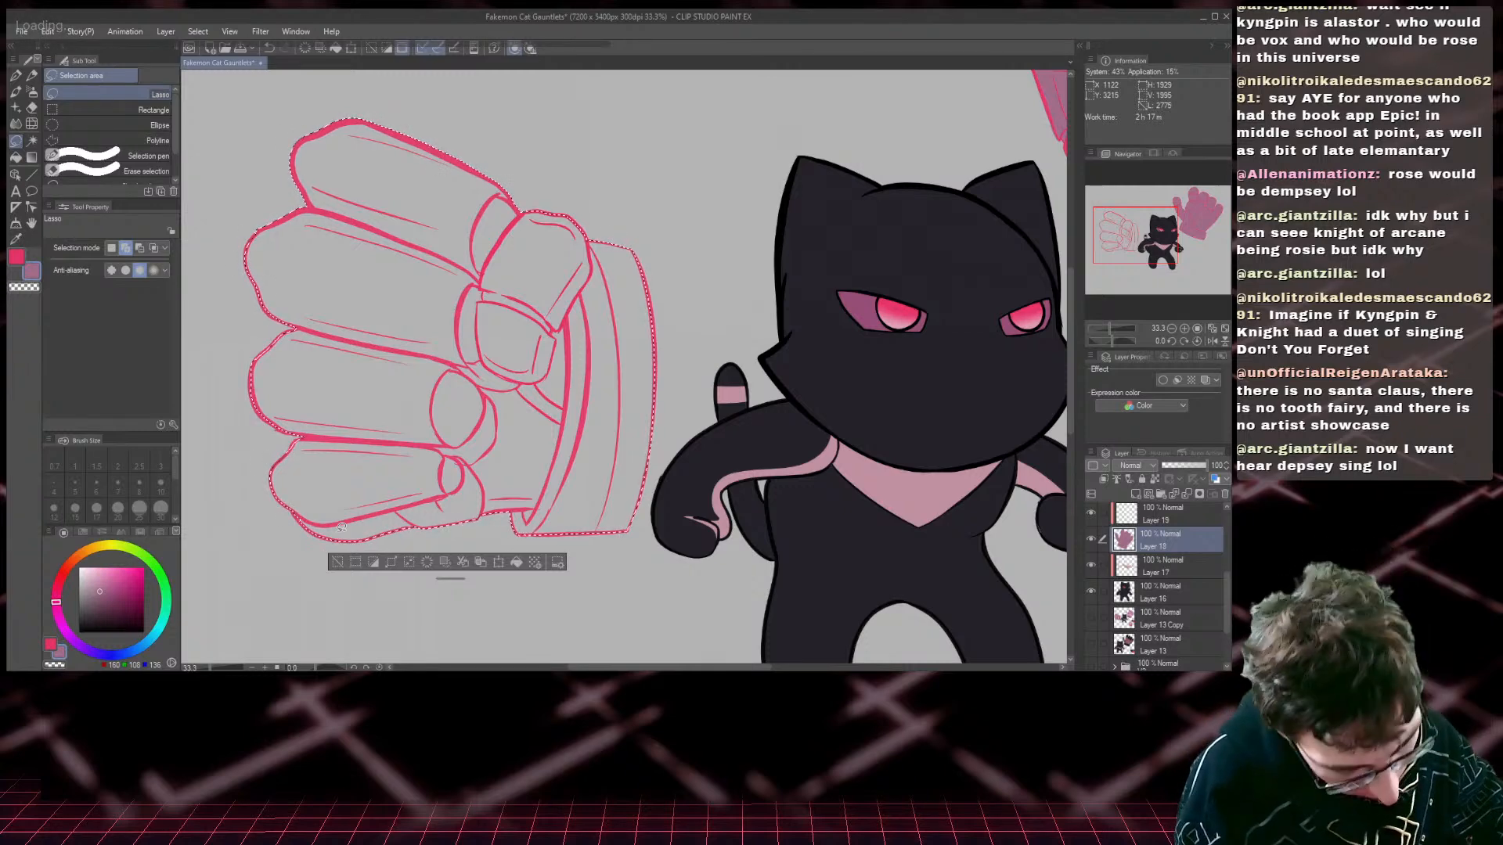
key(alt+BackSpace)
key(ctrl+d)
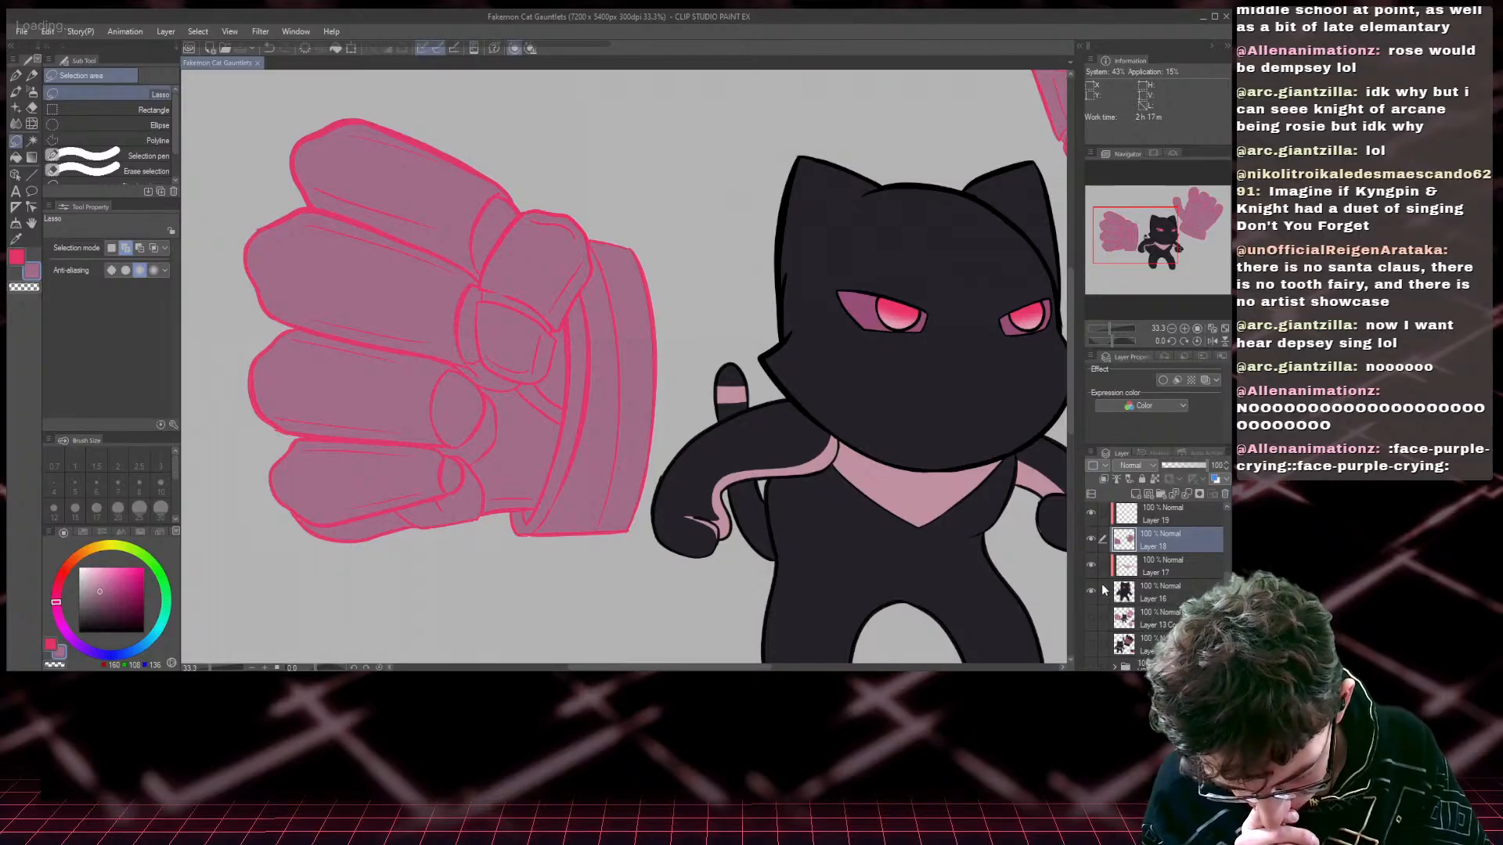
- Make the layer clipped above Layer 18 active, show Layer 13 Copy and sample the light pink centre of its palette swatch
click(1163, 513)
drag(1117, 238, 1165, 219)
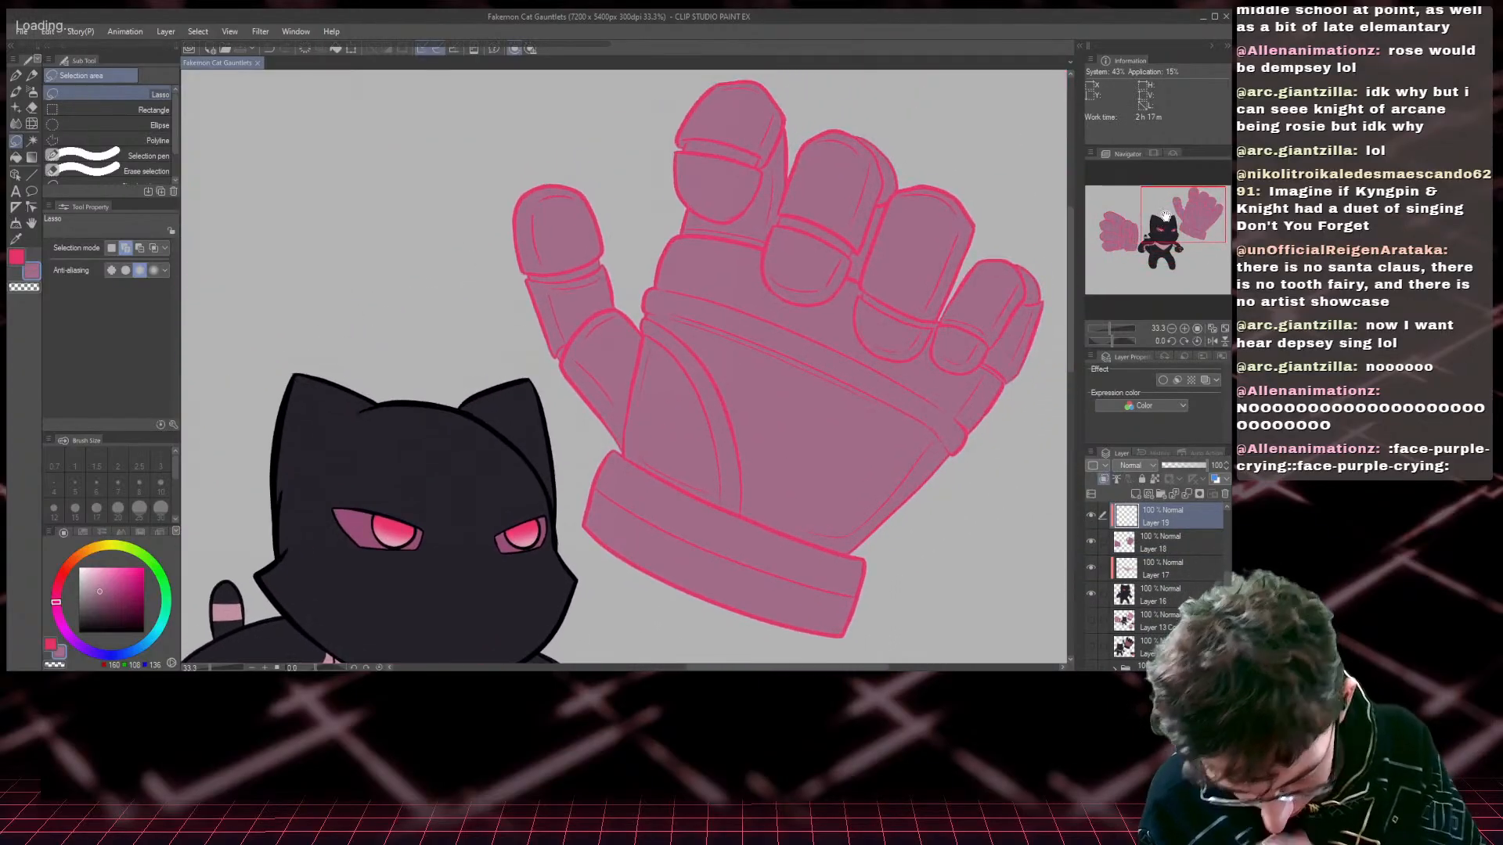
click(1091, 620)
click(1190, 271)
right_click(748, 419)
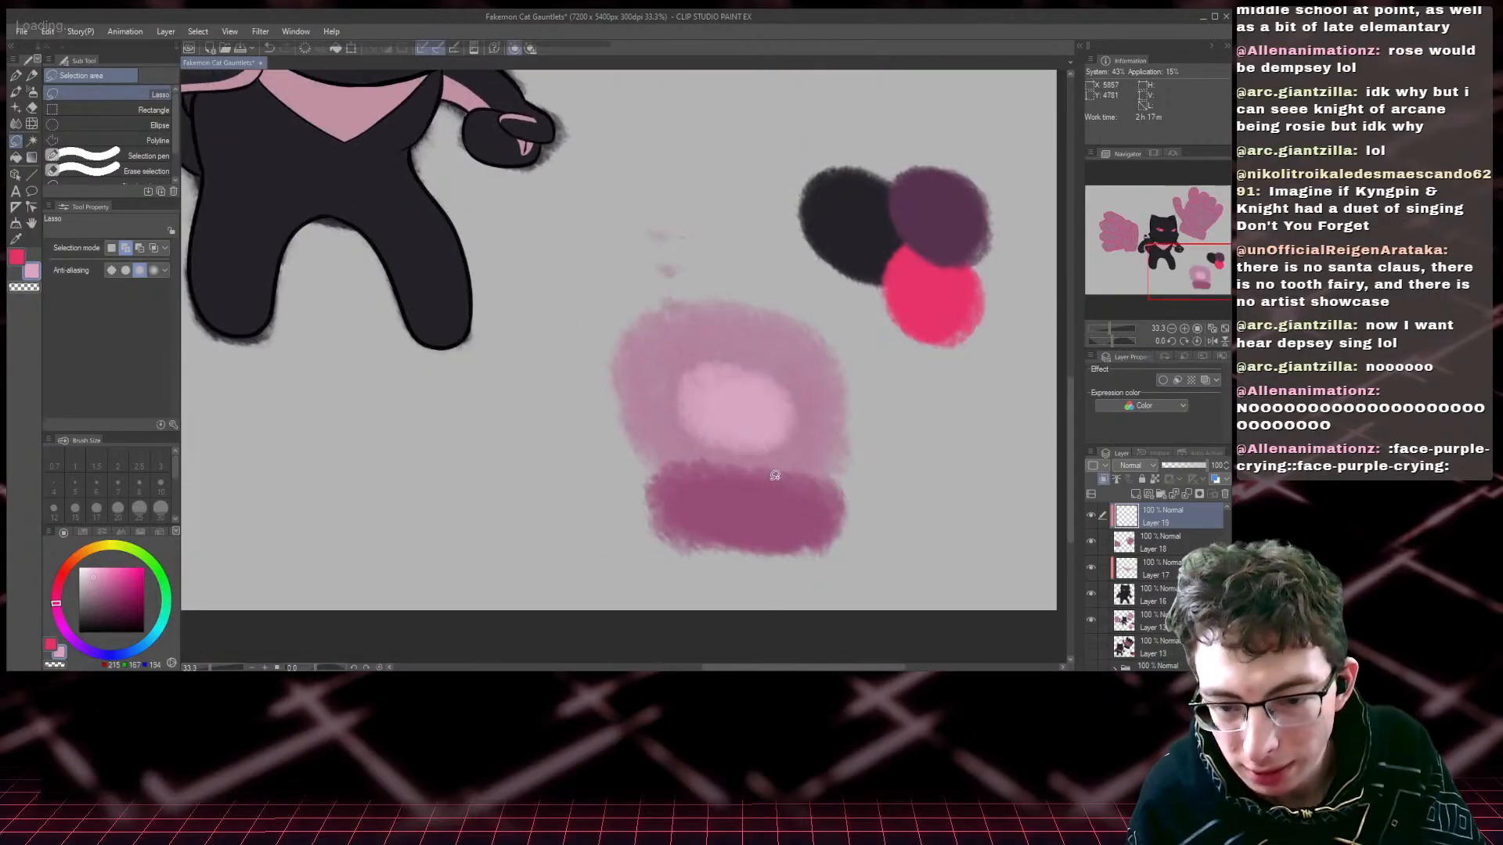
- Lasso-fill the inner area of the open gauntlet's thumb tip with light pink and trim its upper edge with transparent colour
click(1171, 225)
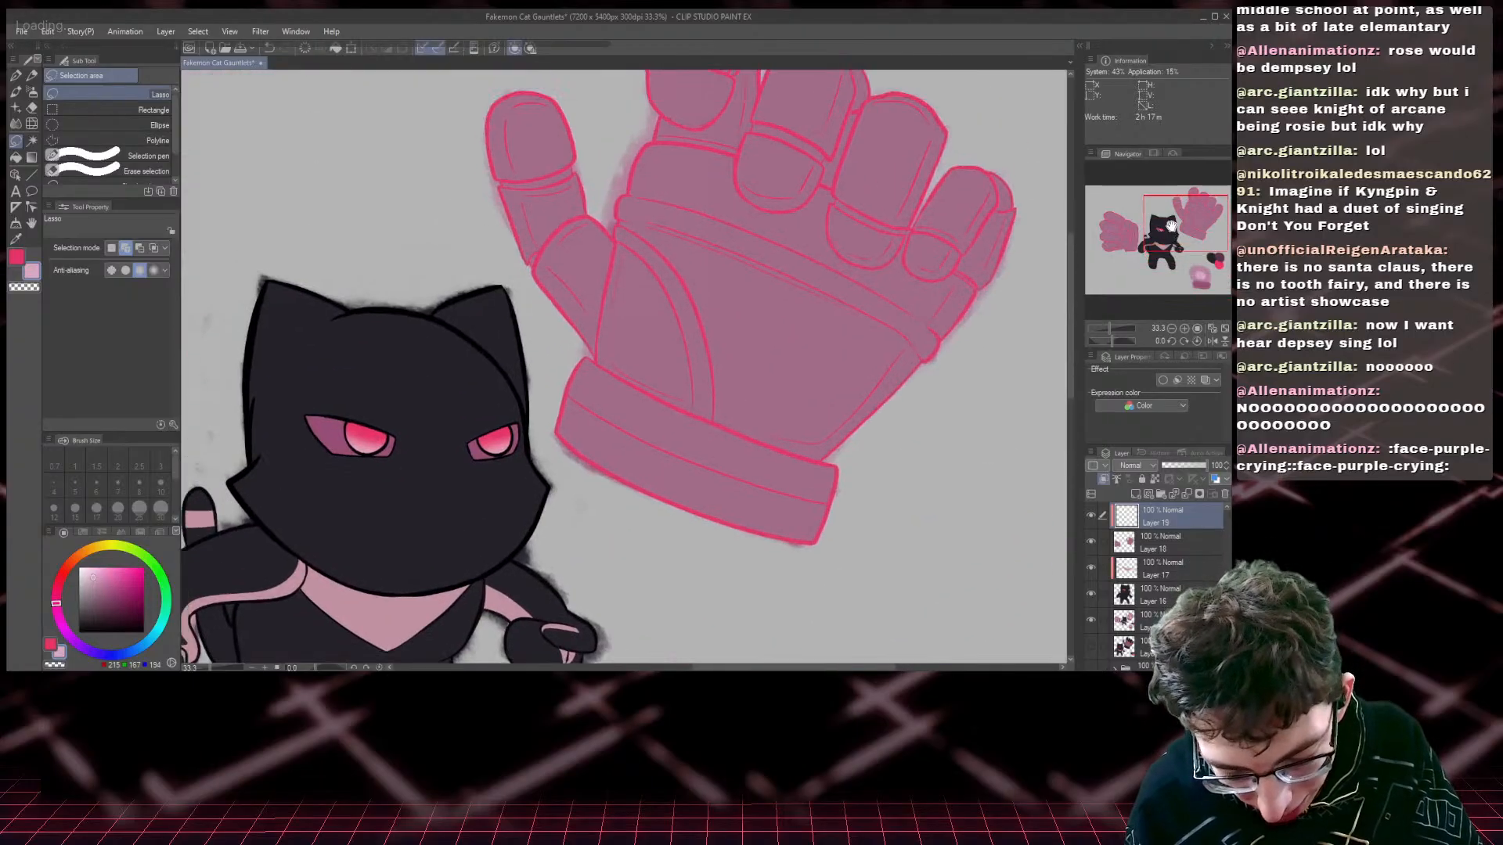
drag(1171, 225, 1175, 208)
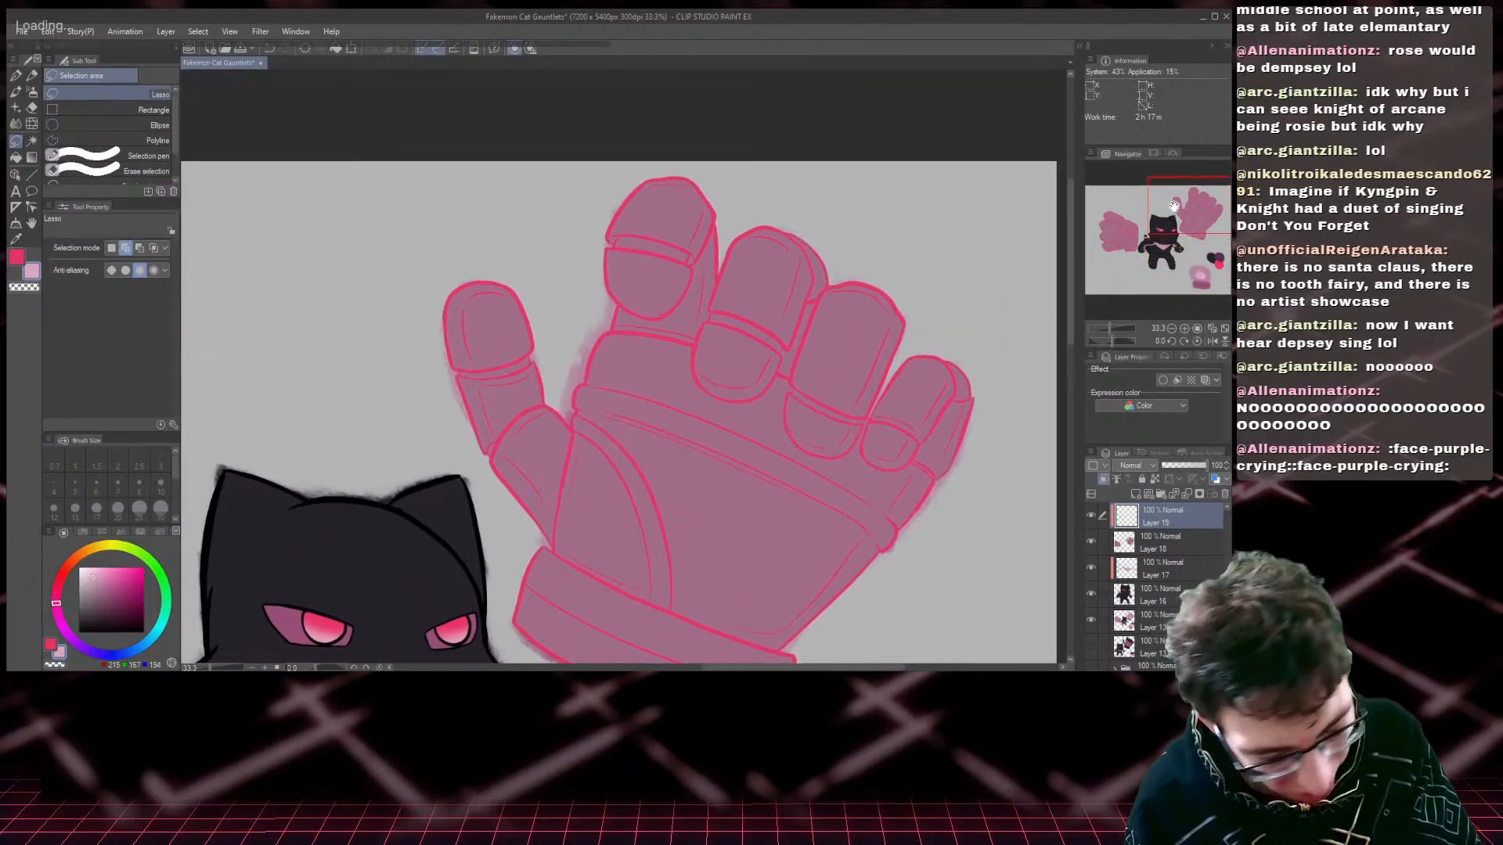
click(15, 157)
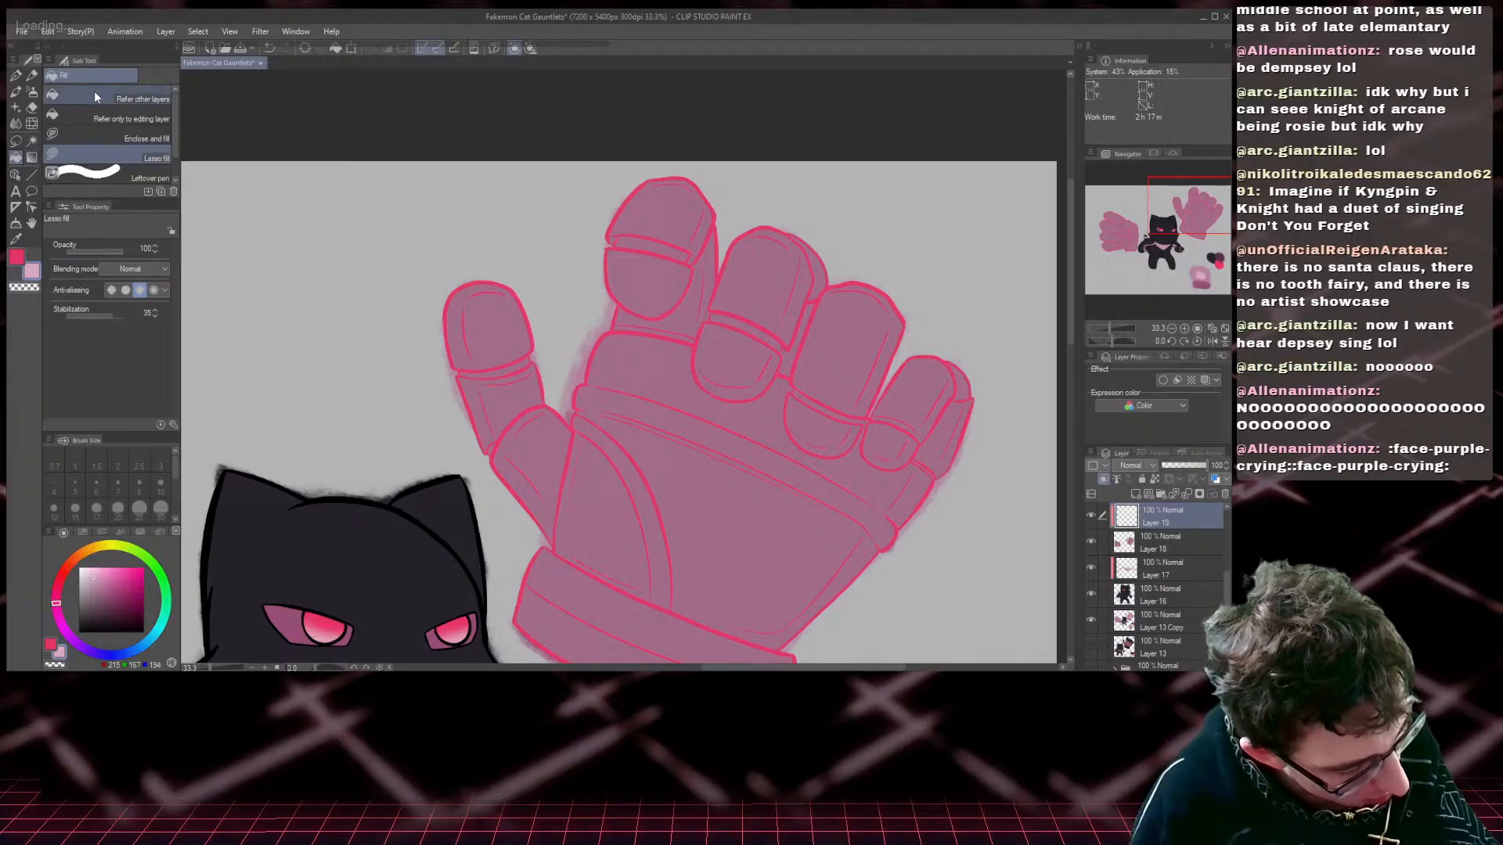
key(ctrl+plus)
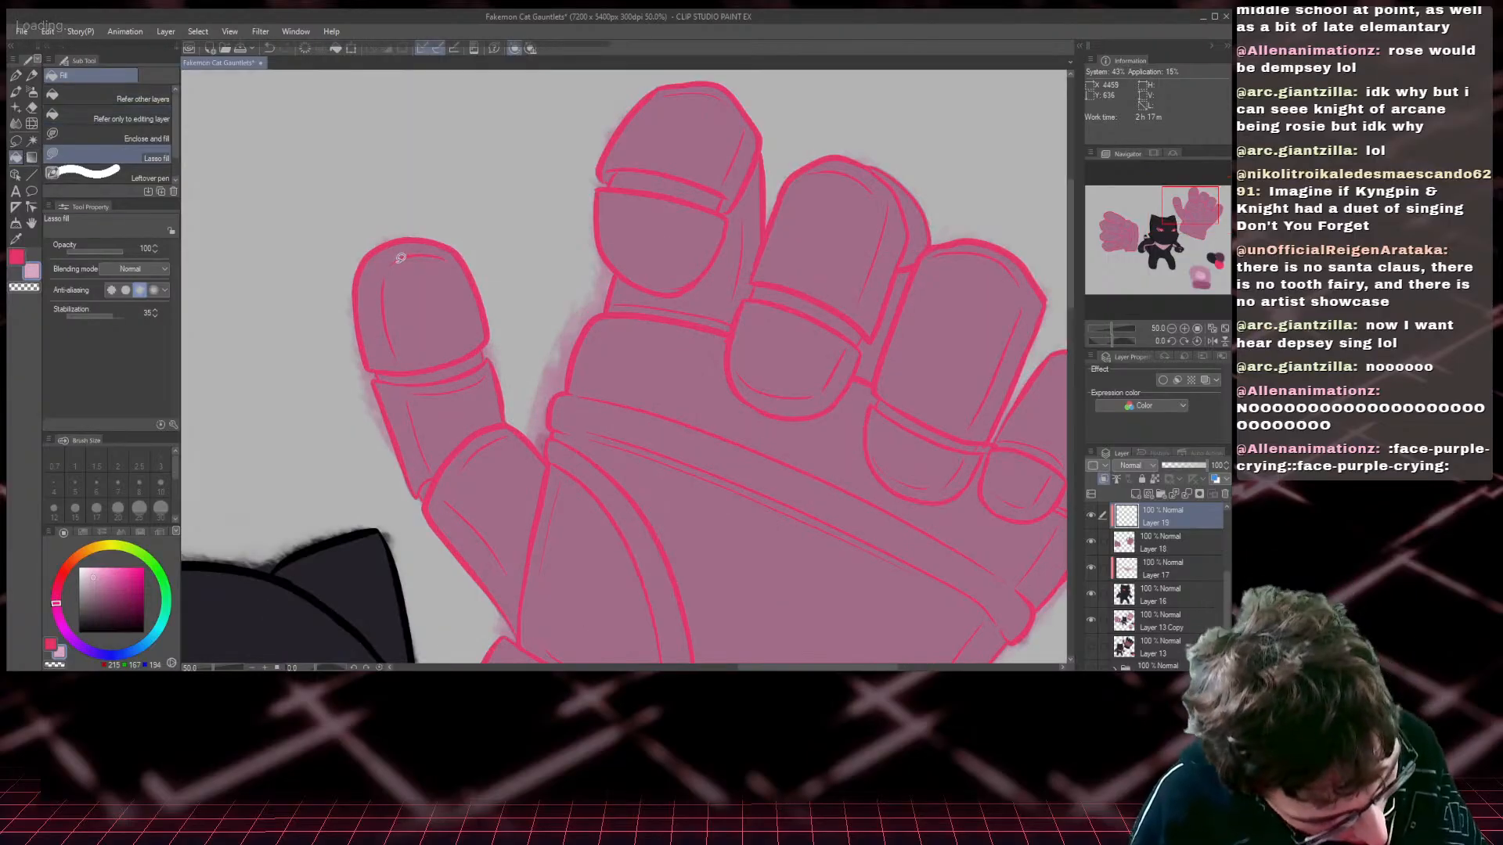
mouse_move(400, 258)
mouse_down()
mouse_move(435, 252)
mouse_move(480, 285)
mouse_up()
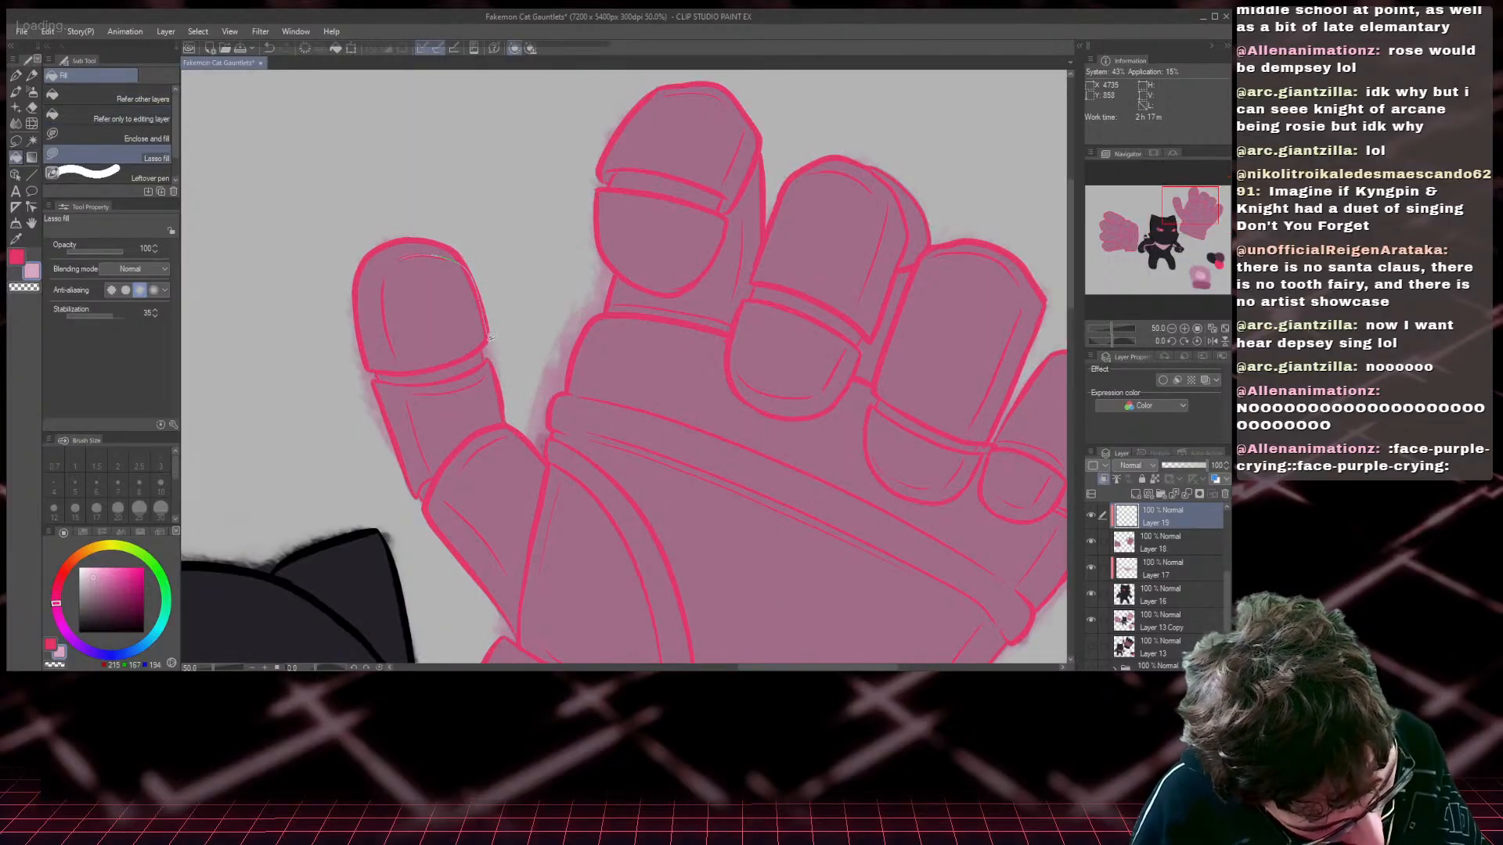
drag(490, 336, 419, 368)
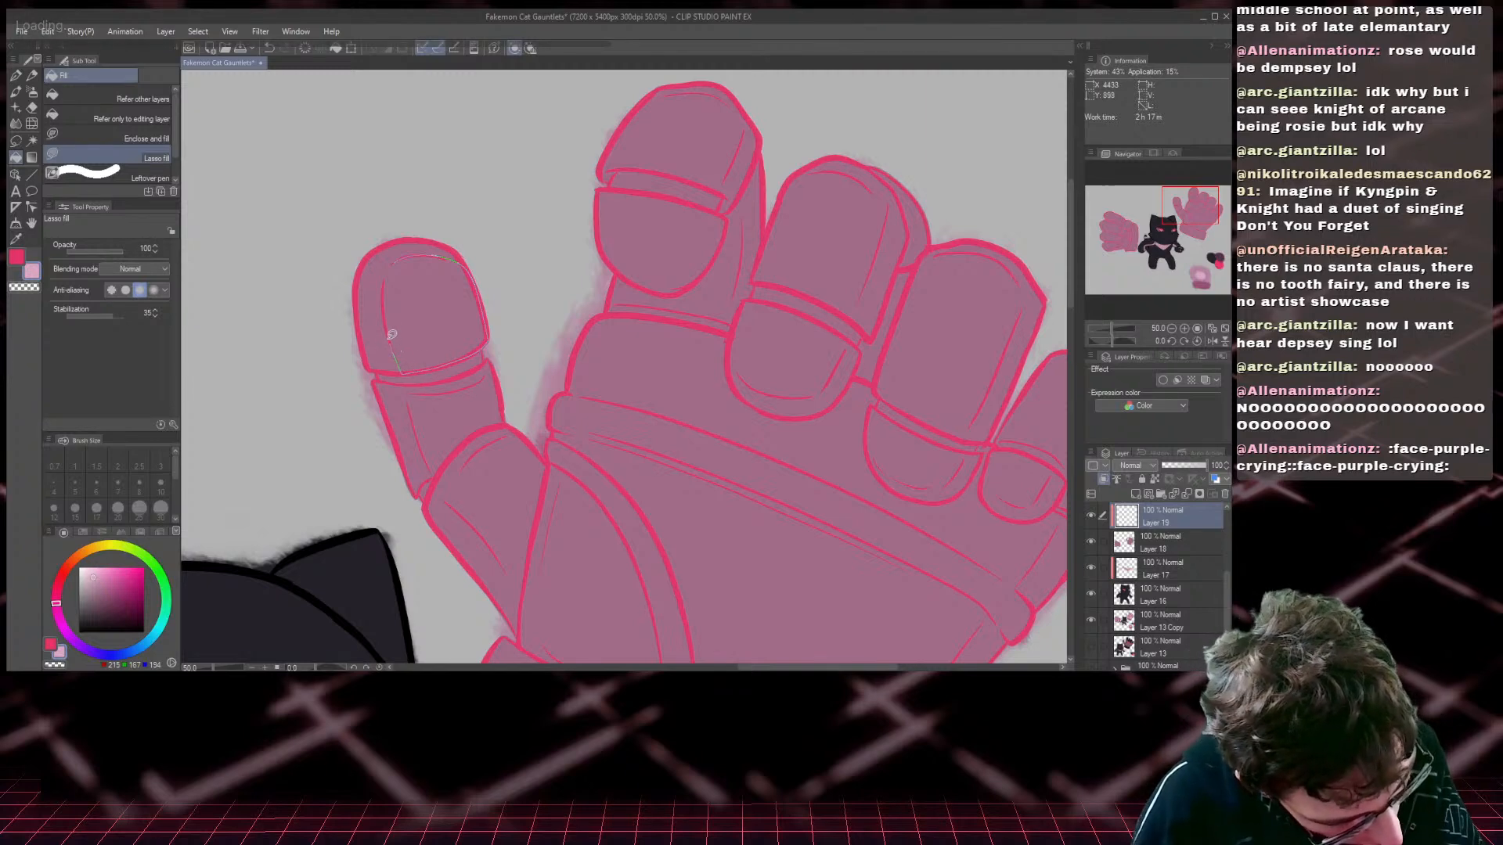
drag(387, 270, 392, 262)
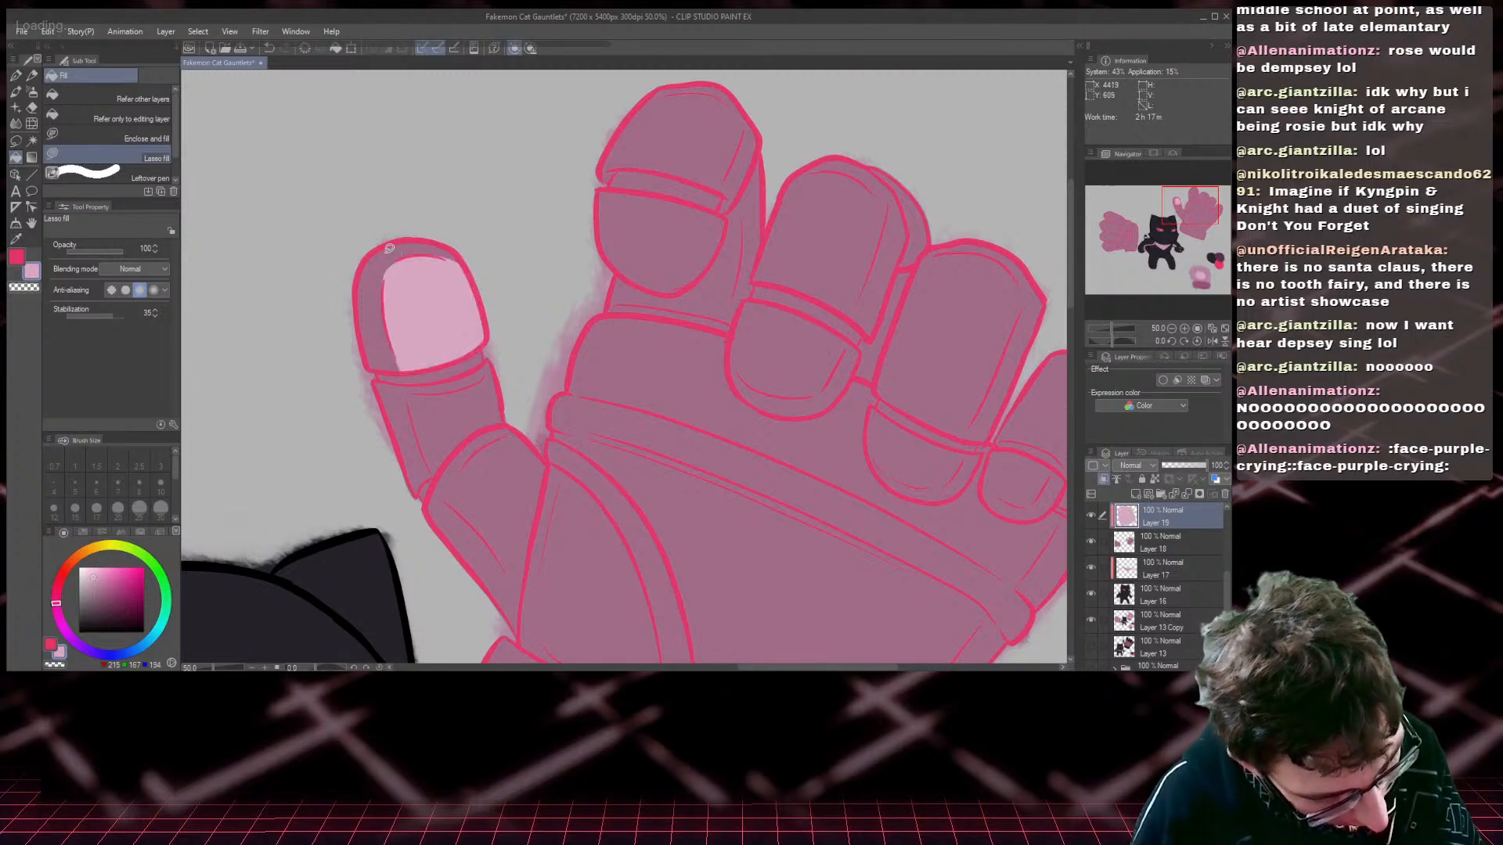
click(23, 286)
drag(439, 257, 475, 279)
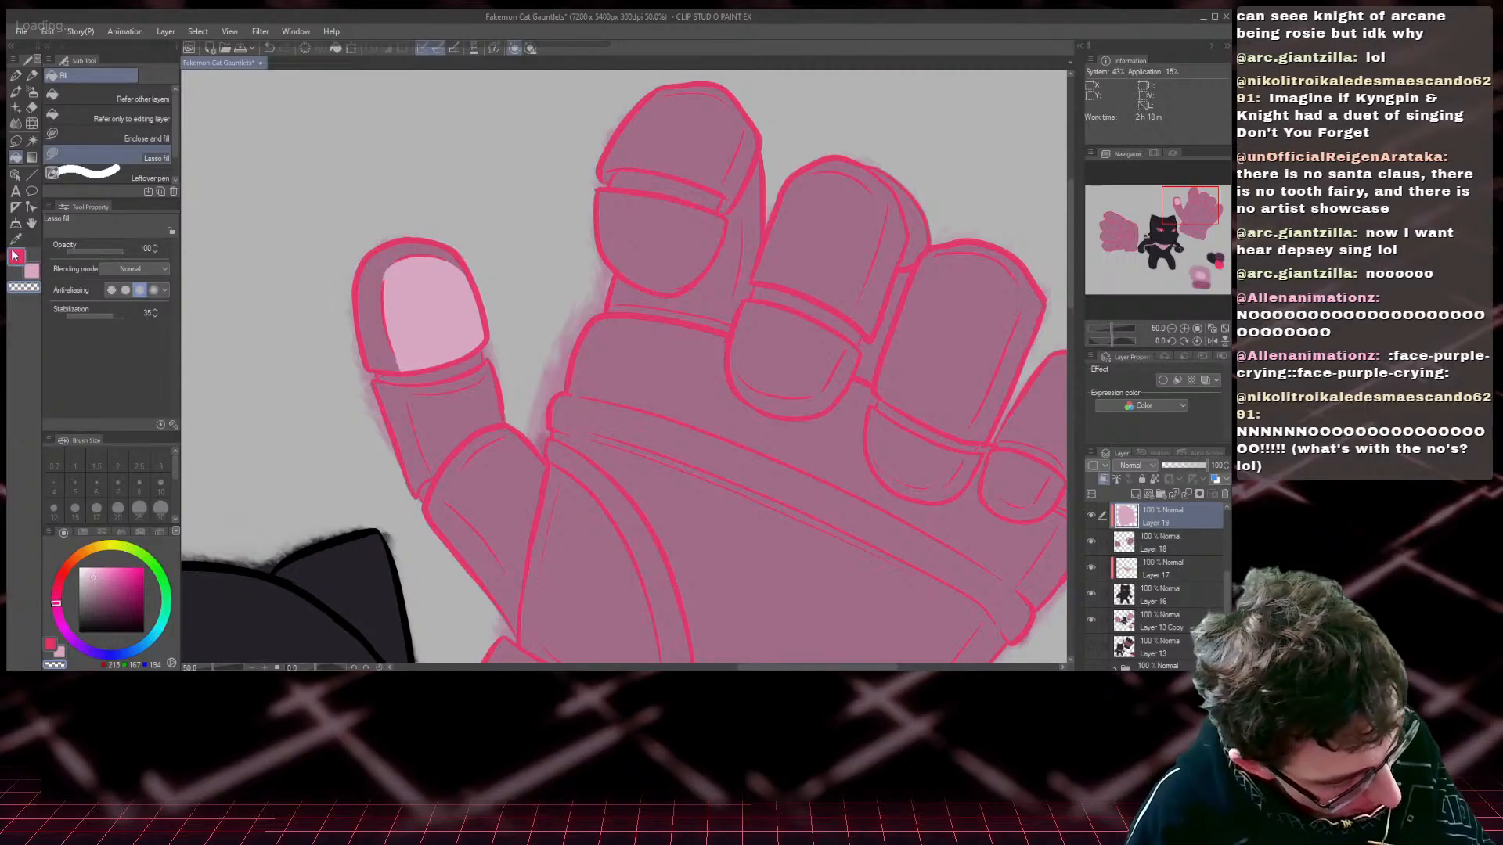
- Lasso-fill the inner areas of the thumb's middle and base sections with light pink and clean up their edges
mouse_move(493, 371)
mouse_down()
mouse_move(409, 392)
mouse_move(438, 480)
mouse_move(462, 441)
mouse_move(508, 418)
mouse_move(491, 374)
mouse_up()
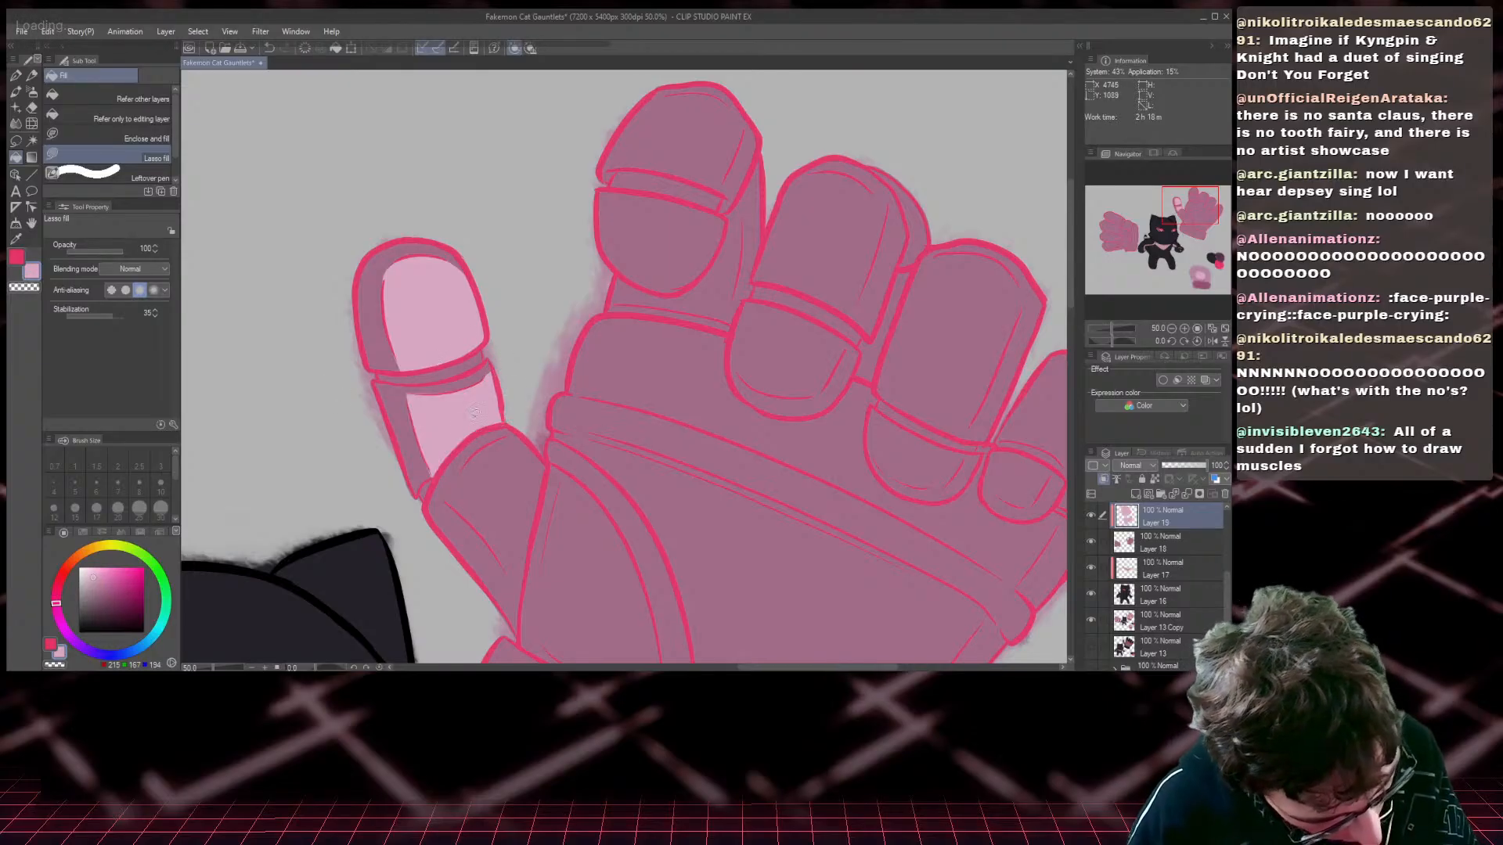
mouse_move(504, 437)
mouse_down()
mouse_move(551, 467)
mouse_move(526, 586)
mouse_move(446, 498)
mouse_move(488, 424)
mouse_up()
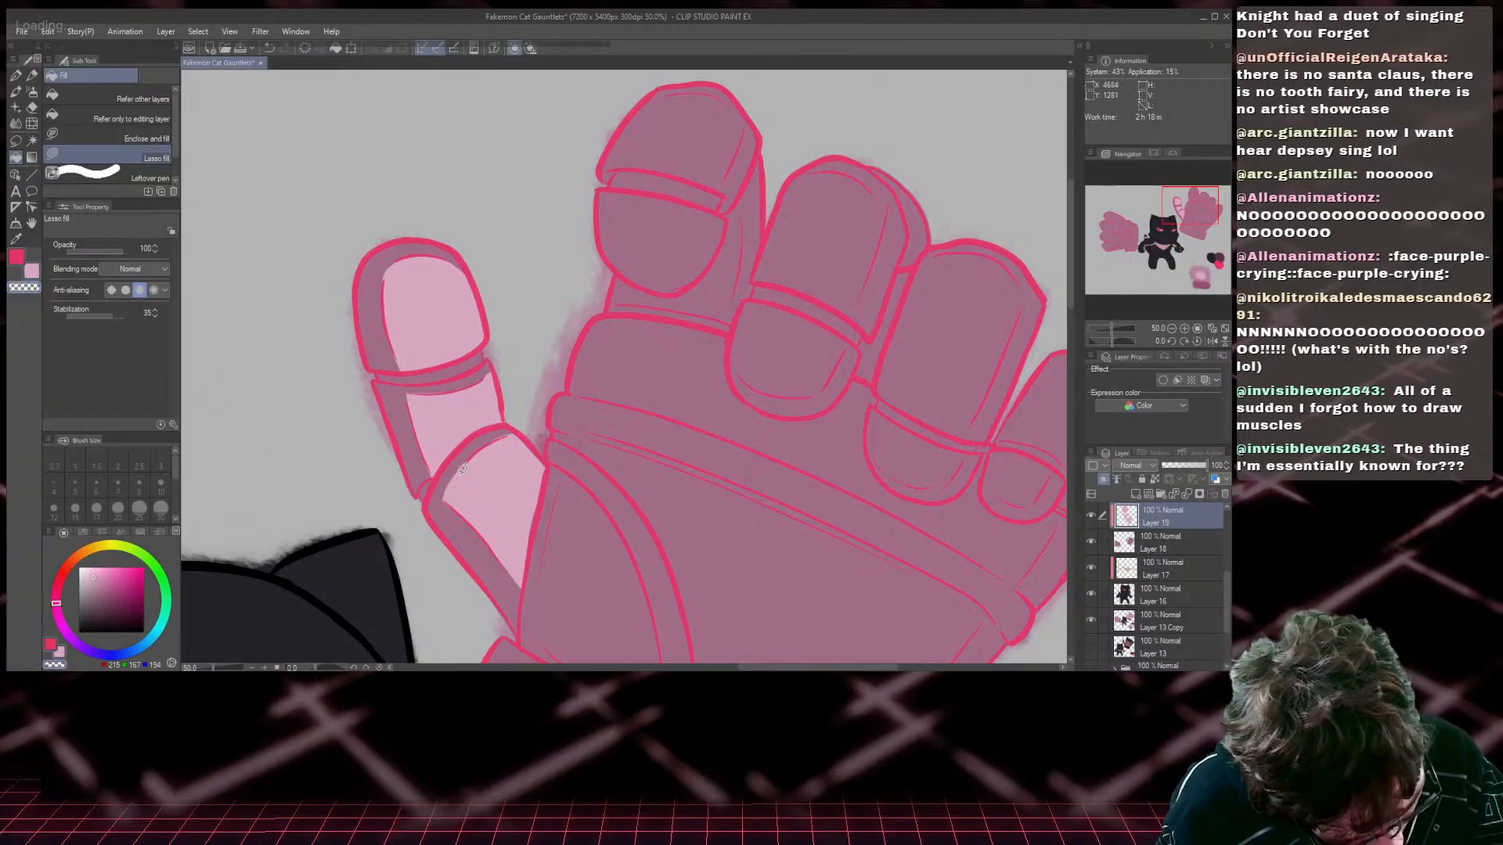
mouse_move(463, 468)
mouse_down()
mouse_move(443, 507)
mouse_move(468, 436)
mouse_up()
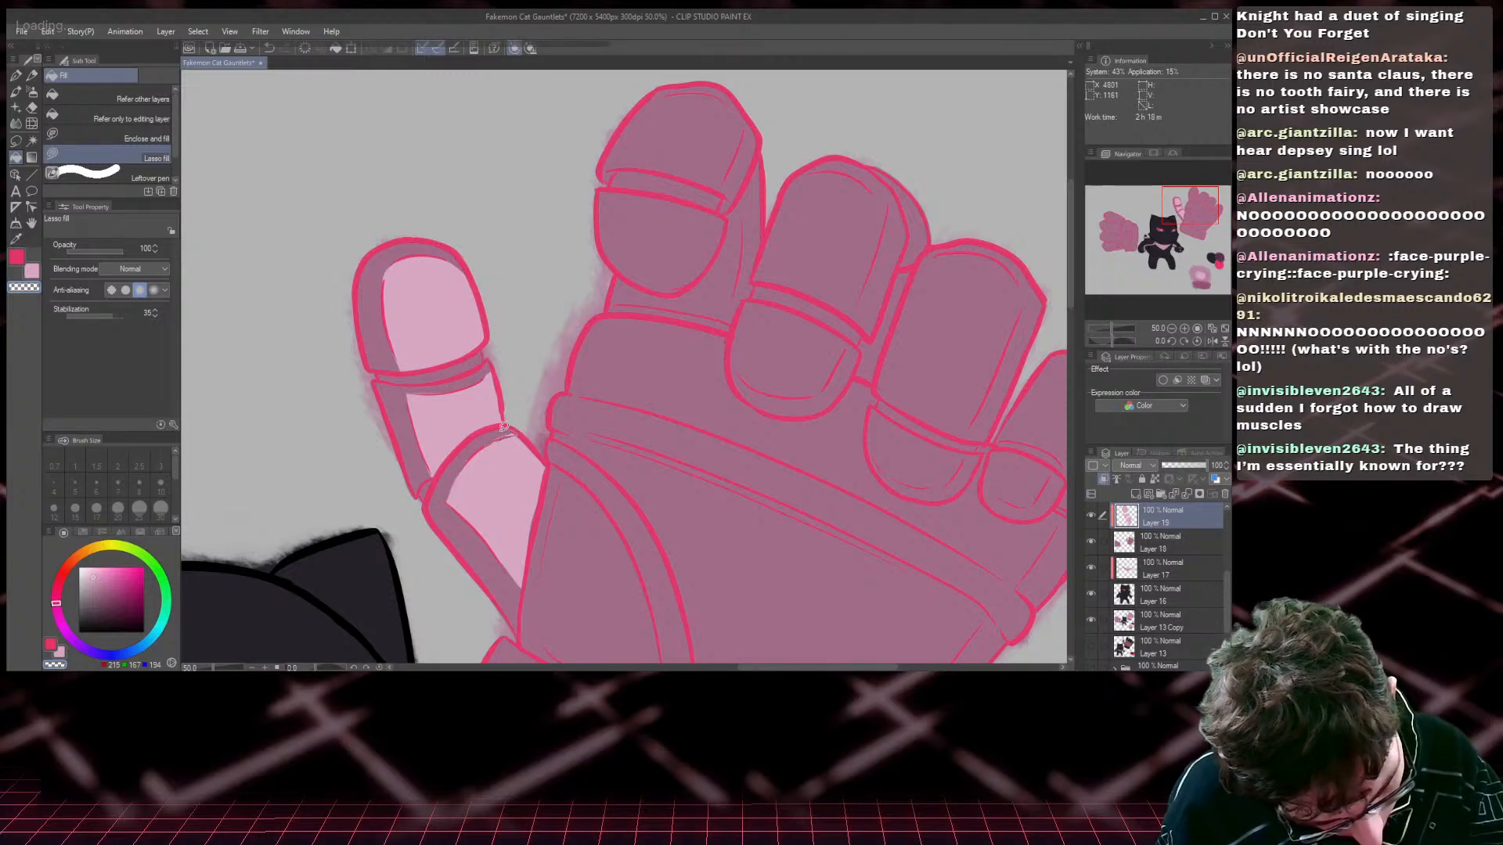
drag(503, 426, 473, 449)
- Lasso-fill light pink along the index finger's pad rim and tip edge, and across the finger base behind the pad
click(32, 274)
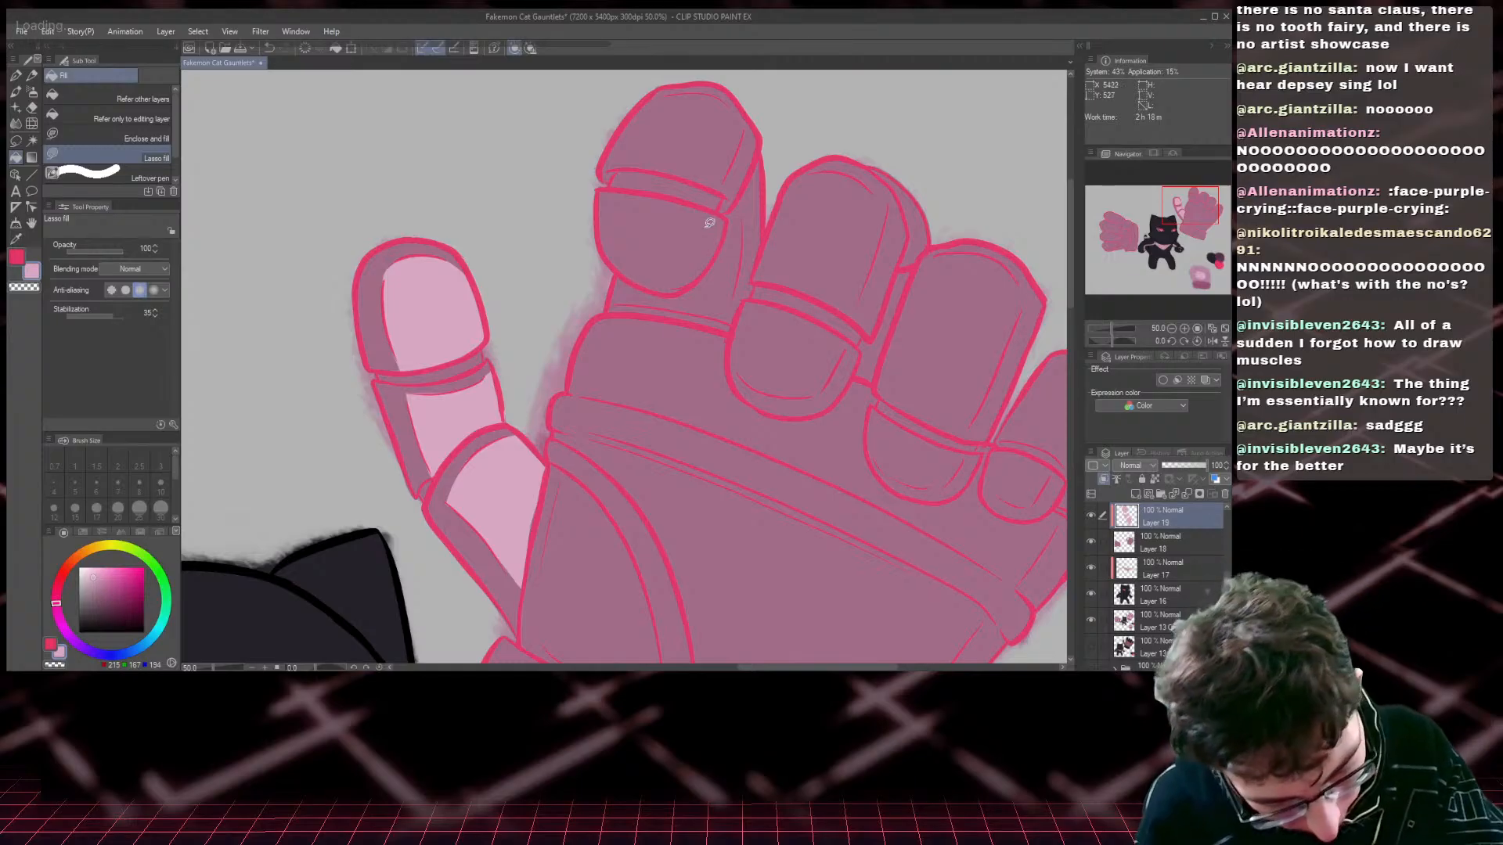
mouse_move(718, 212)
mouse_down()
mouse_move(688, 268)
mouse_move(658, 276)
mouse_move(603, 242)
mouse_move(668, 292)
mouse_move(709, 270)
mouse_move(727, 210)
mouse_up()
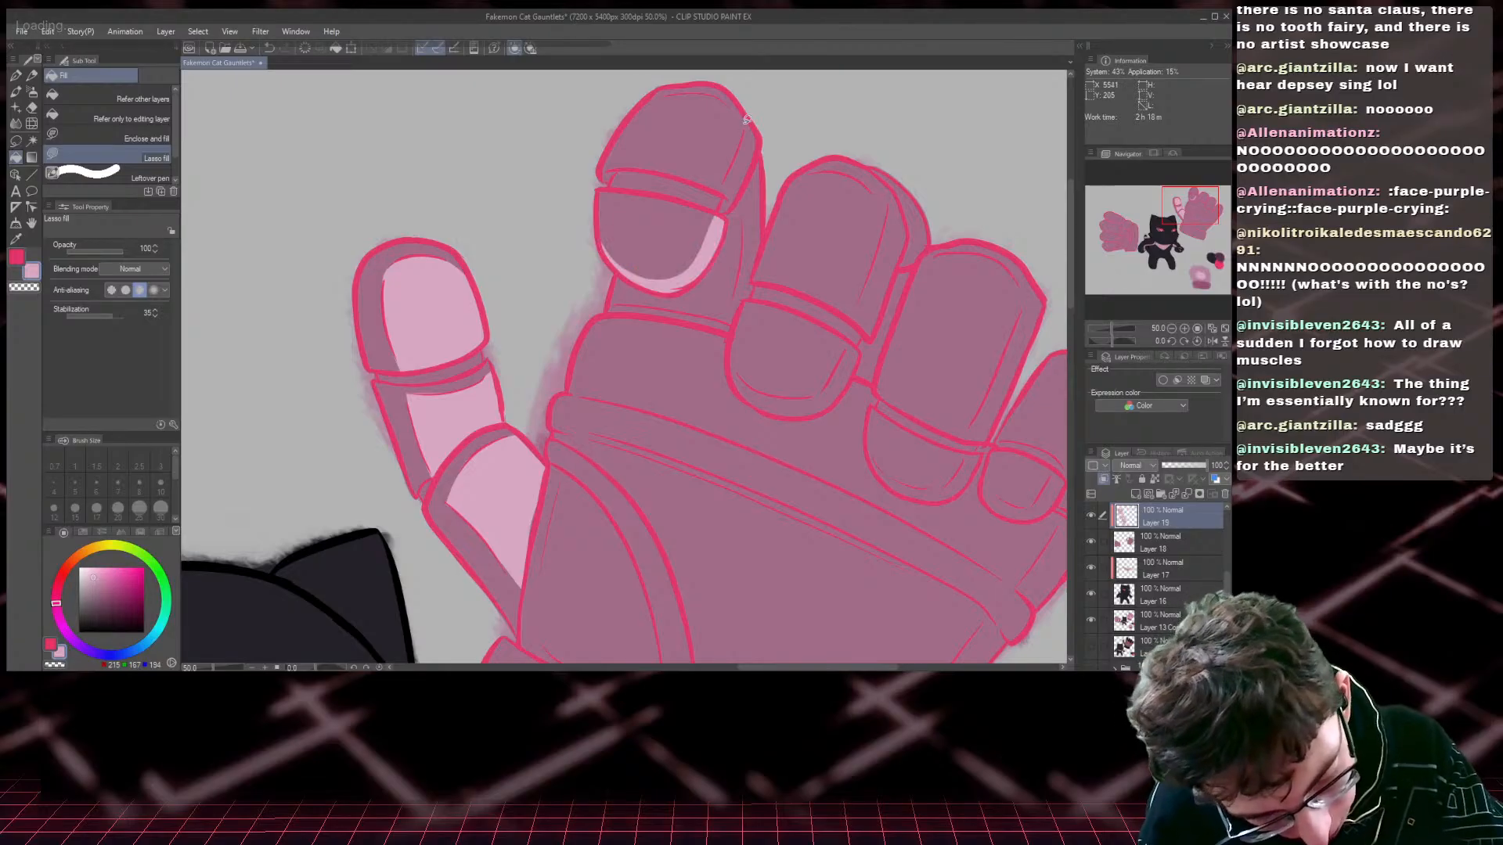
mouse_move(742, 143)
mouse_down()
mouse_move(729, 210)
mouse_move(761, 157)
mouse_move(736, 98)
mouse_up()
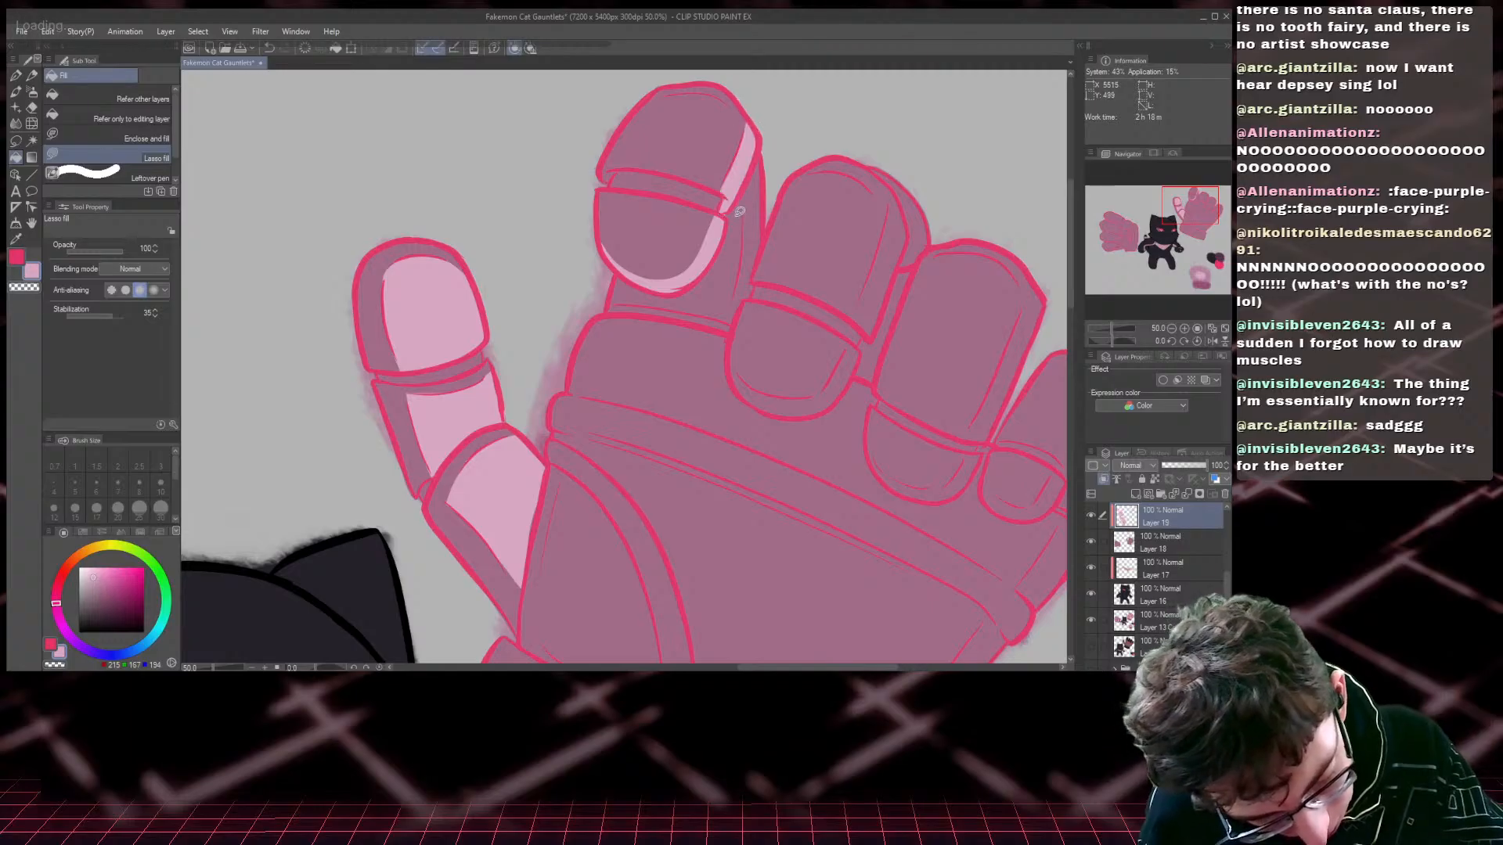
mouse_move(738, 205)
mouse_down()
mouse_move(732, 317)
mouse_move(617, 296)
mouse_up()
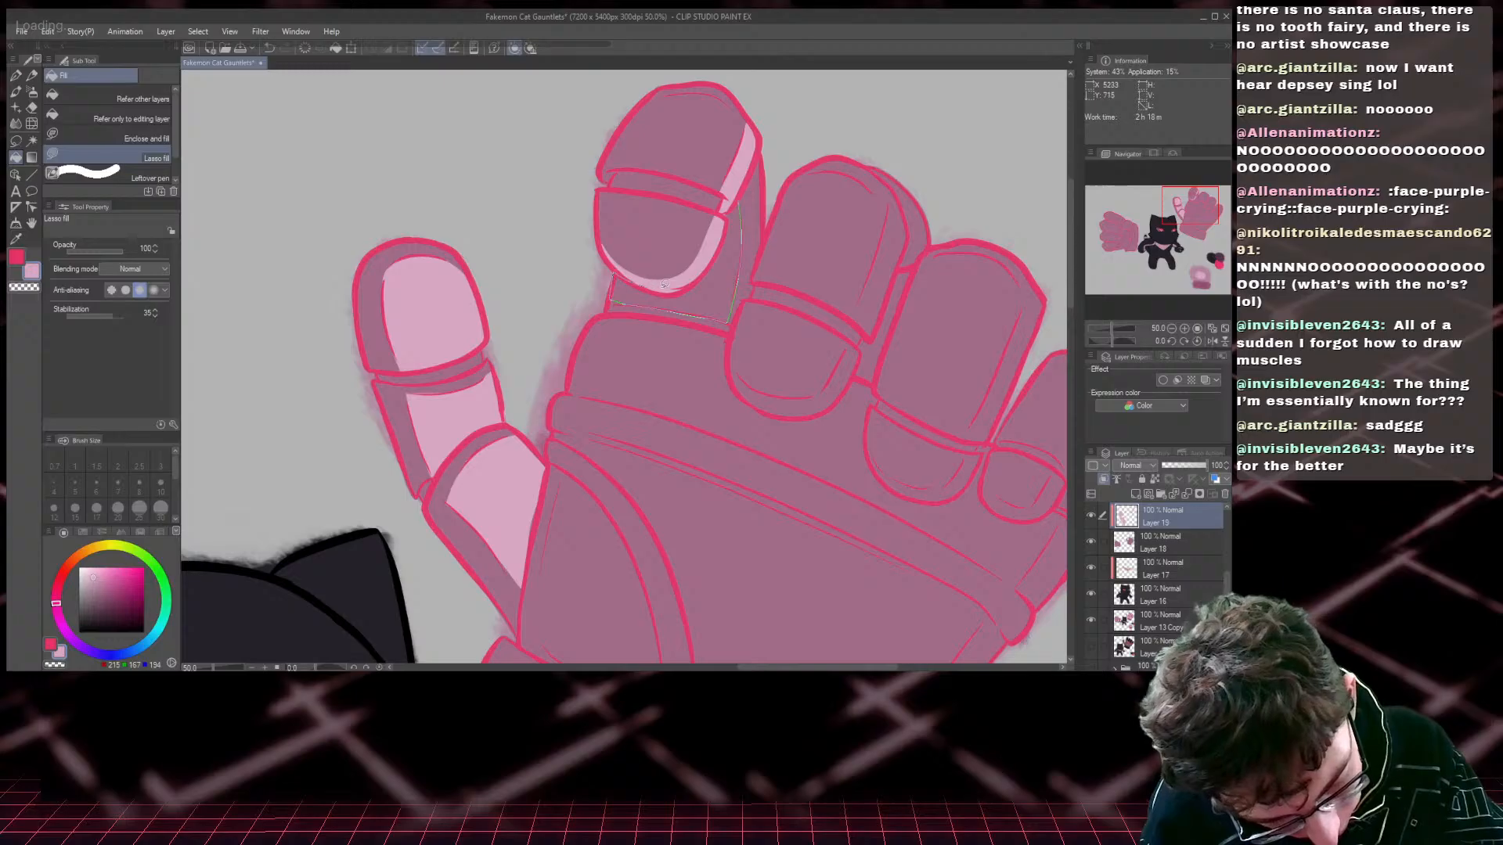
drag(724, 205, 725, 203)
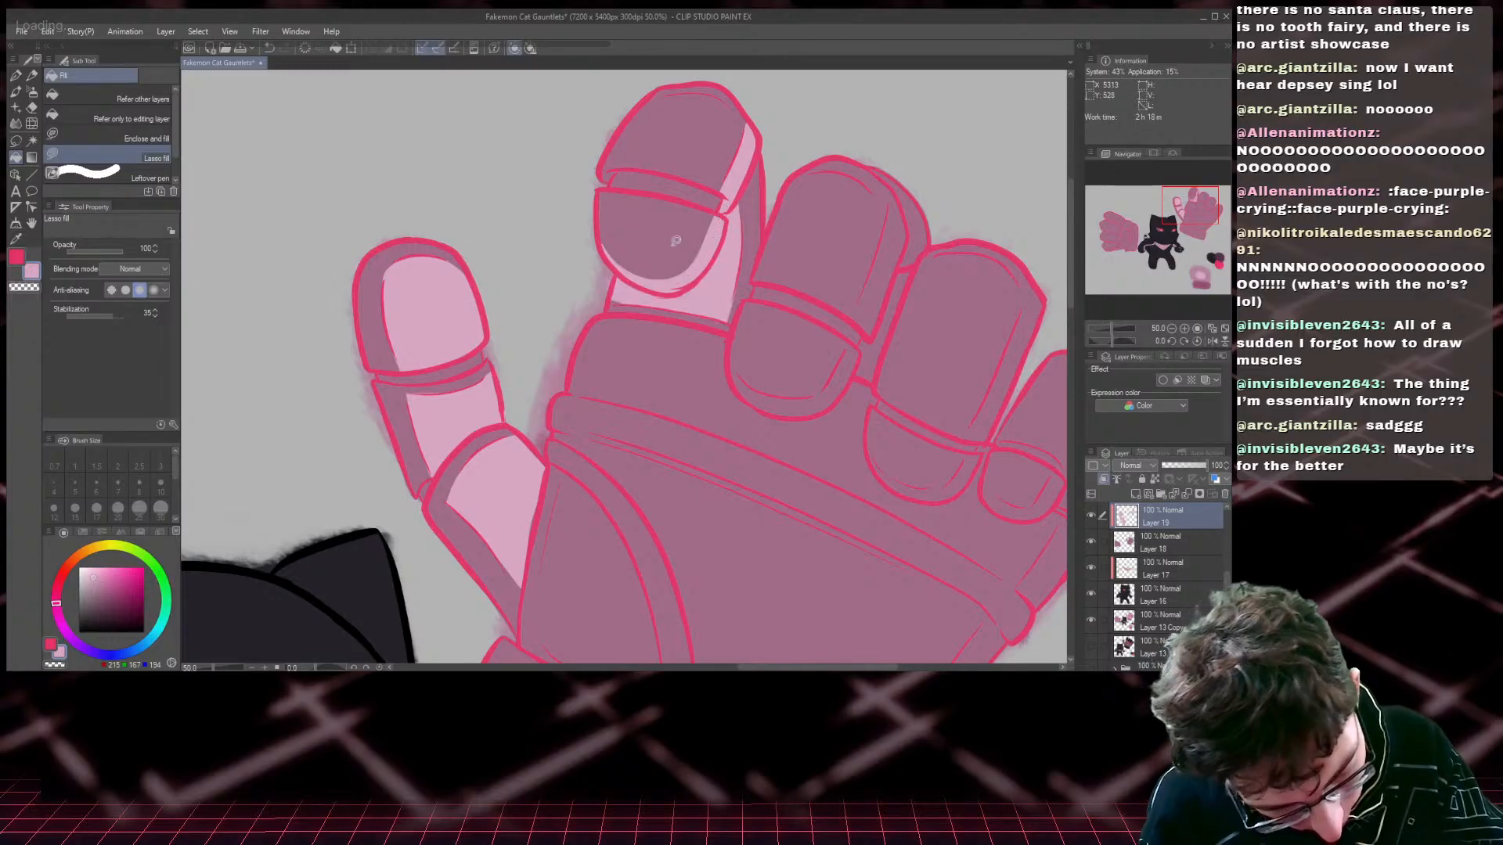
- Lasso-fill the lower rim of the middle finger's pad and the knuckle area below the index and middle fingers with light pink
mouse_move(848, 343)
mouse_down()
mouse_move(820, 387)
mouse_move(790, 392)
mouse_move(736, 365)
mouse_move(764, 407)
mouse_move(811, 414)
mouse_move(850, 390)
mouse_move(855, 337)
mouse_up()
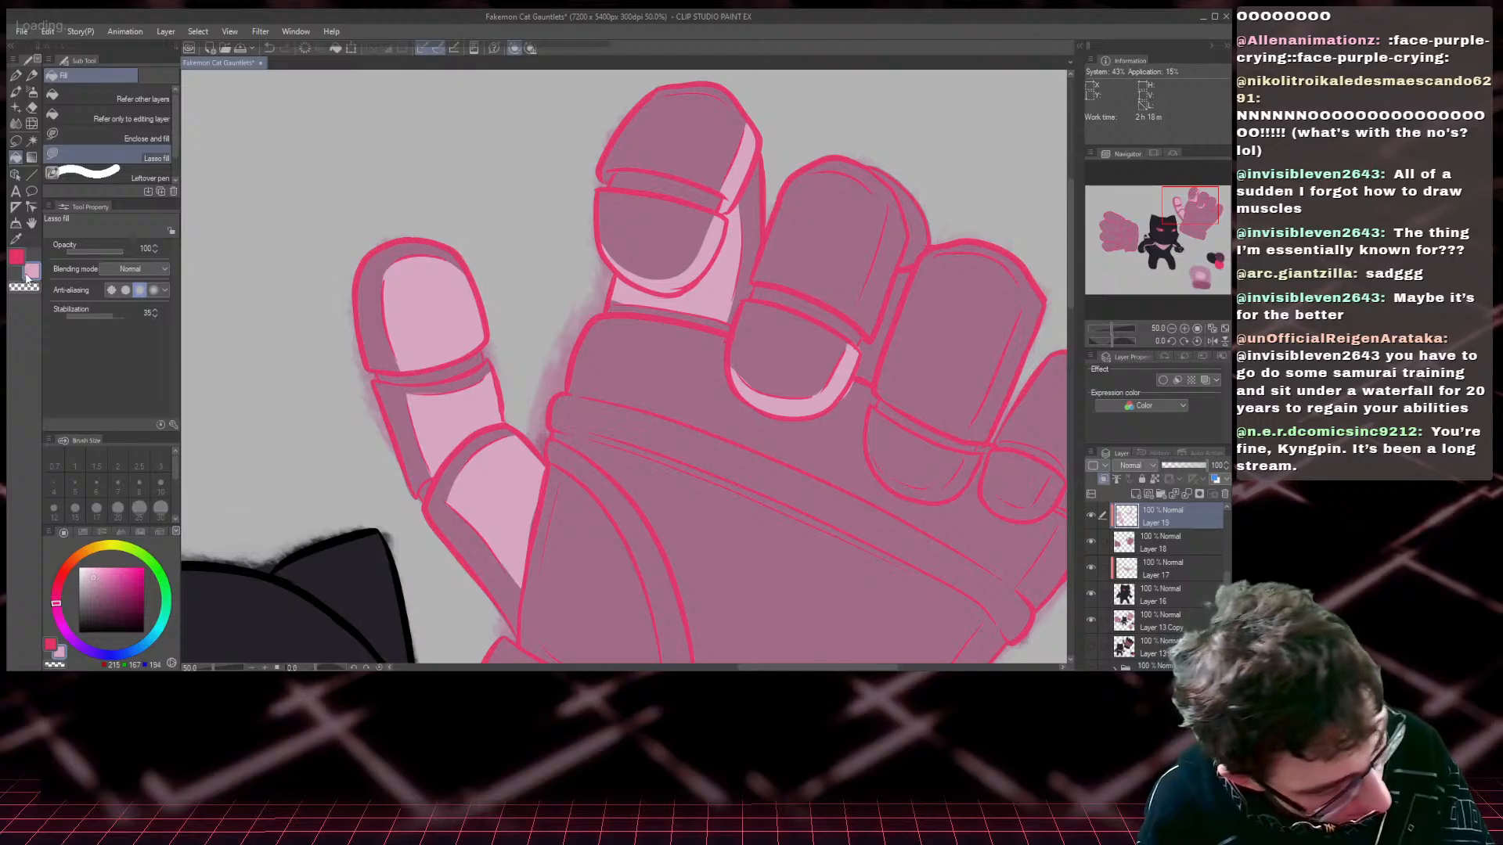
mouse_move(589, 325)
mouse_down()
mouse_move(618, 309)
mouse_move(714, 325)
mouse_move(730, 356)
mouse_up()
mouse_move(716, 407)
mouse_down()
mouse_move(579, 391)
mouse_move(560, 334)
mouse_up()
mouse_move(620, 403)
mouse_down()
mouse_move(795, 461)
mouse_move(860, 428)
mouse_move(871, 404)
mouse_move(866, 376)
mouse_move(851, 381)
mouse_up()
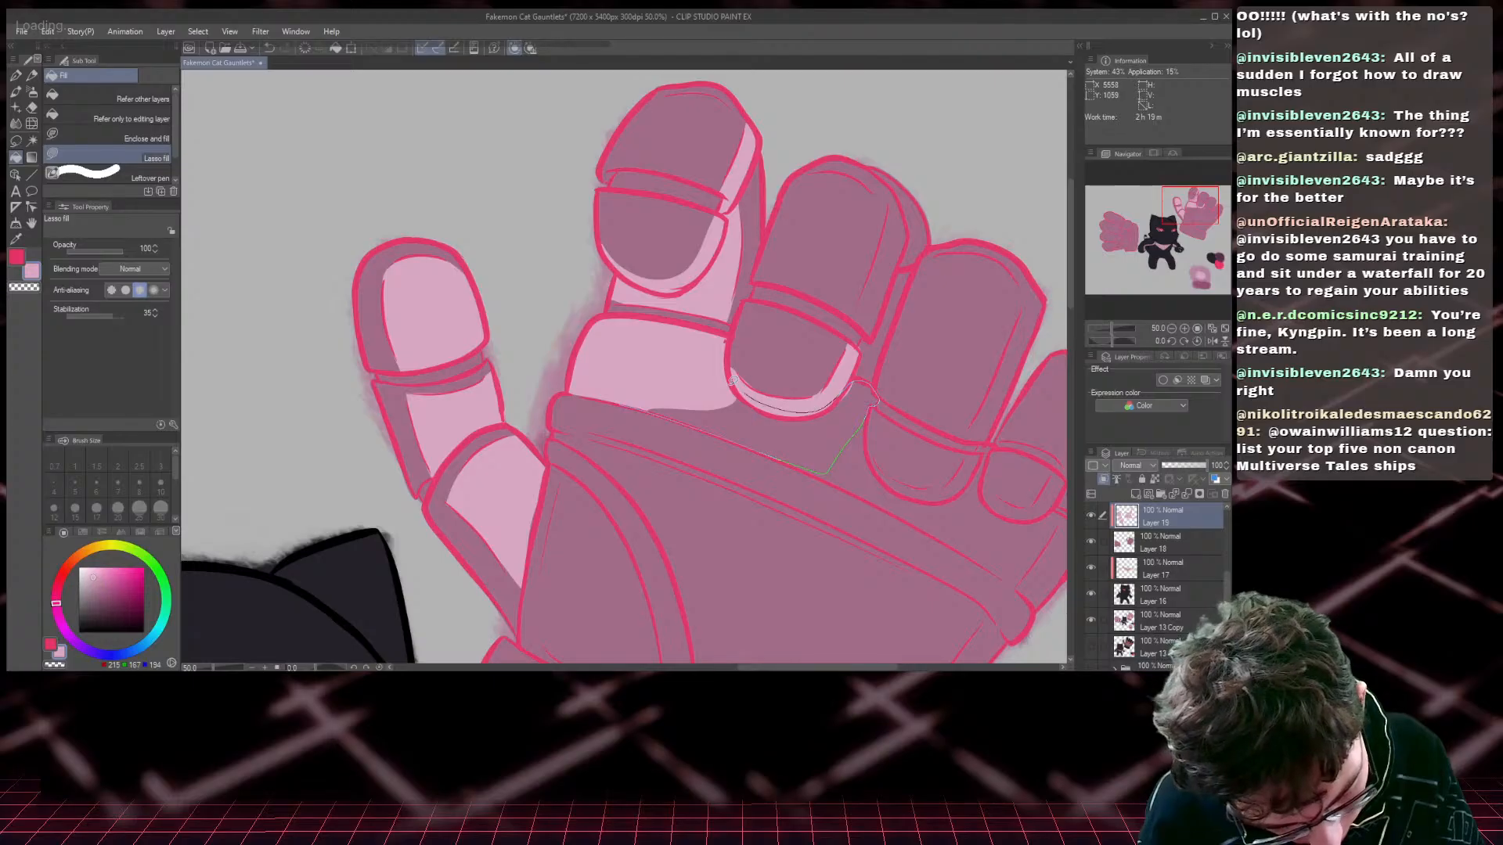
drag(732, 382, 615, 407)
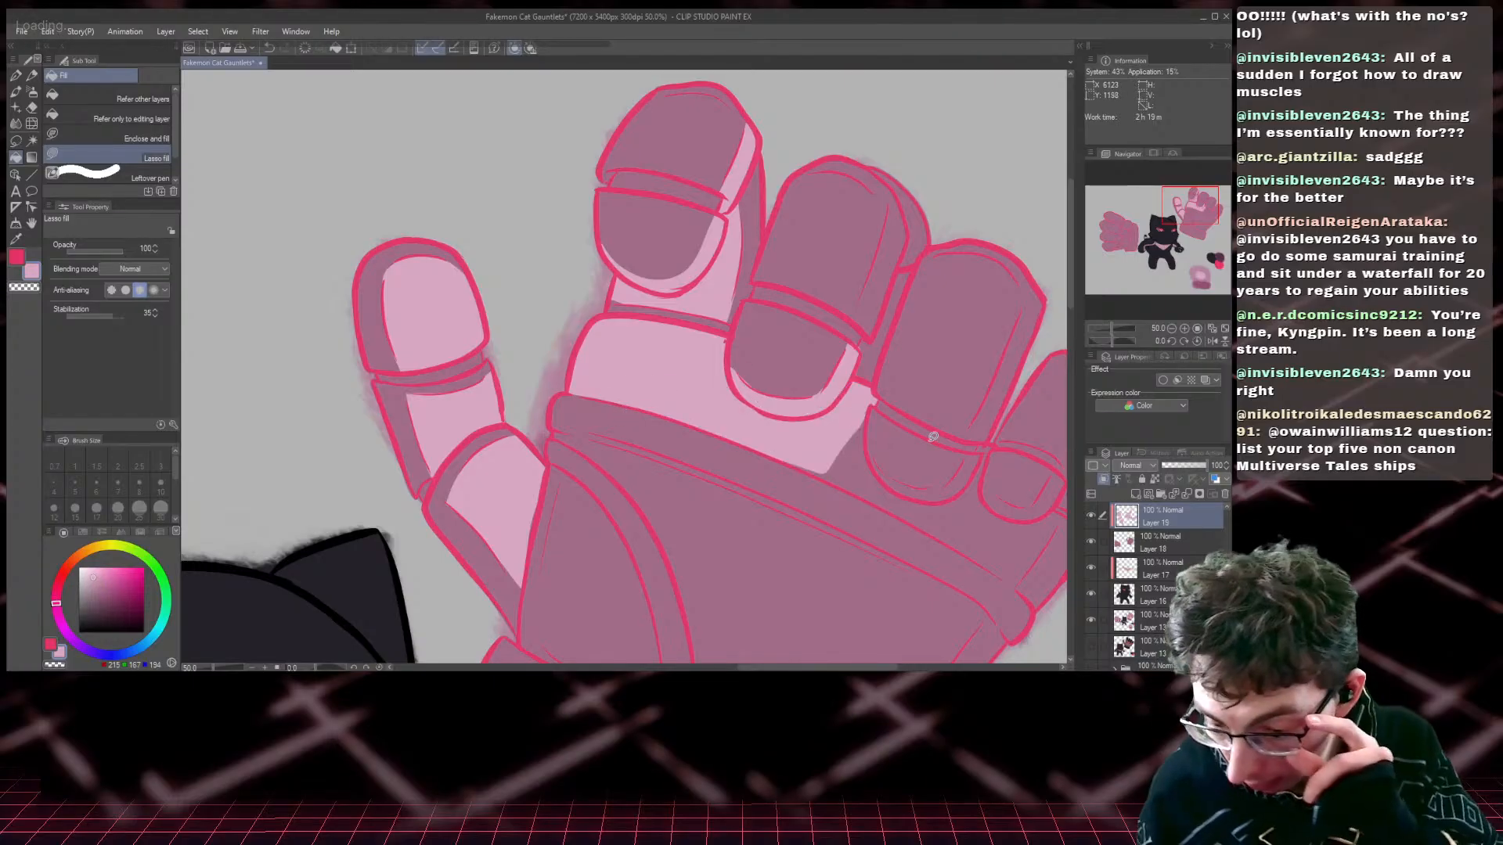
- Extend the light pink across the knuckle area below the ring and little fingers, then erase its outer edge strip
drag(1203, 211, 1217, 223)
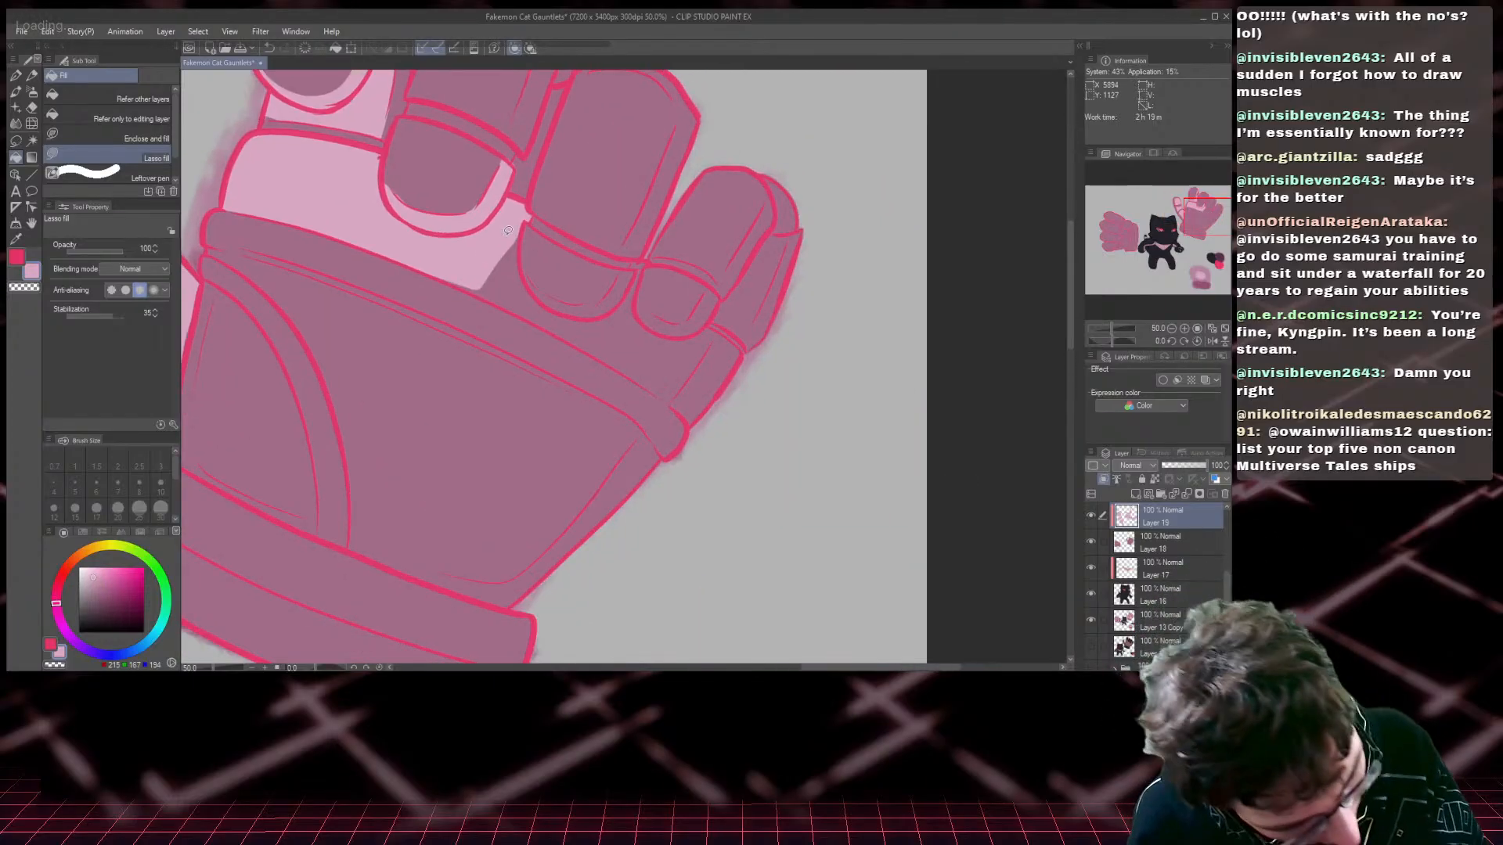
mouse_move(508, 230)
mouse_down()
mouse_move(568, 329)
mouse_move(498, 301)
mouse_up()
drag(420, 263, 463, 227)
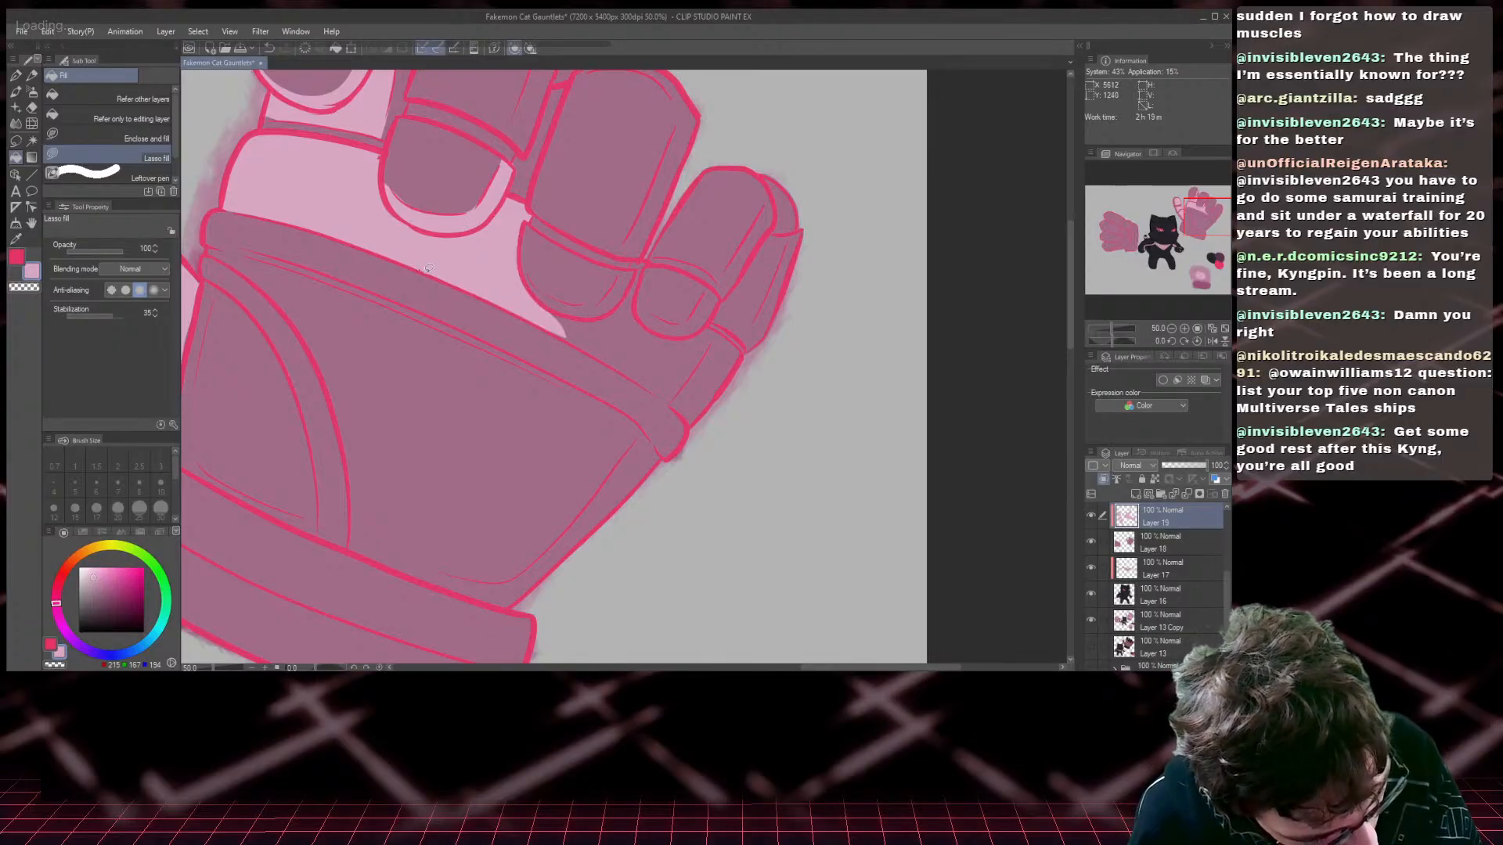
mouse_move(553, 323)
mouse_down()
mouse_move(622, 364)
mouse_move(624, 302)
mouse_move(586, 315)
mouse_move(516, 292)
mouse_move(506, 305)
mouse_move(633, 374)
mouse_move(691, 426)
mouse_move(741, 347)
mouse_move(722, 325)
mouse_move(646, 319)
mouse_move(640, 265)
mouse_move(615, 325)
mouse_up()
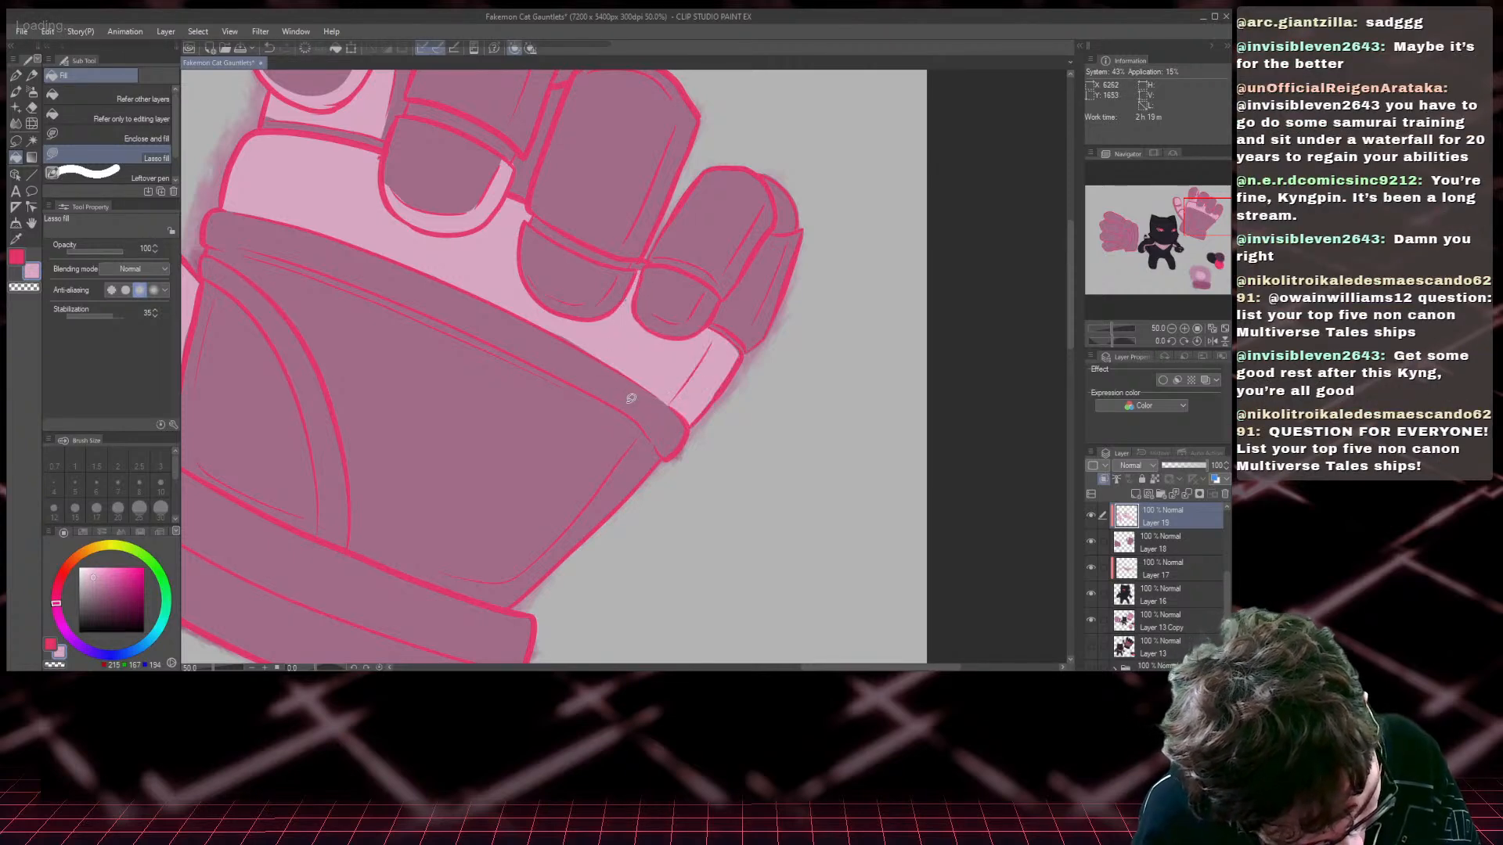
click(17, 286)
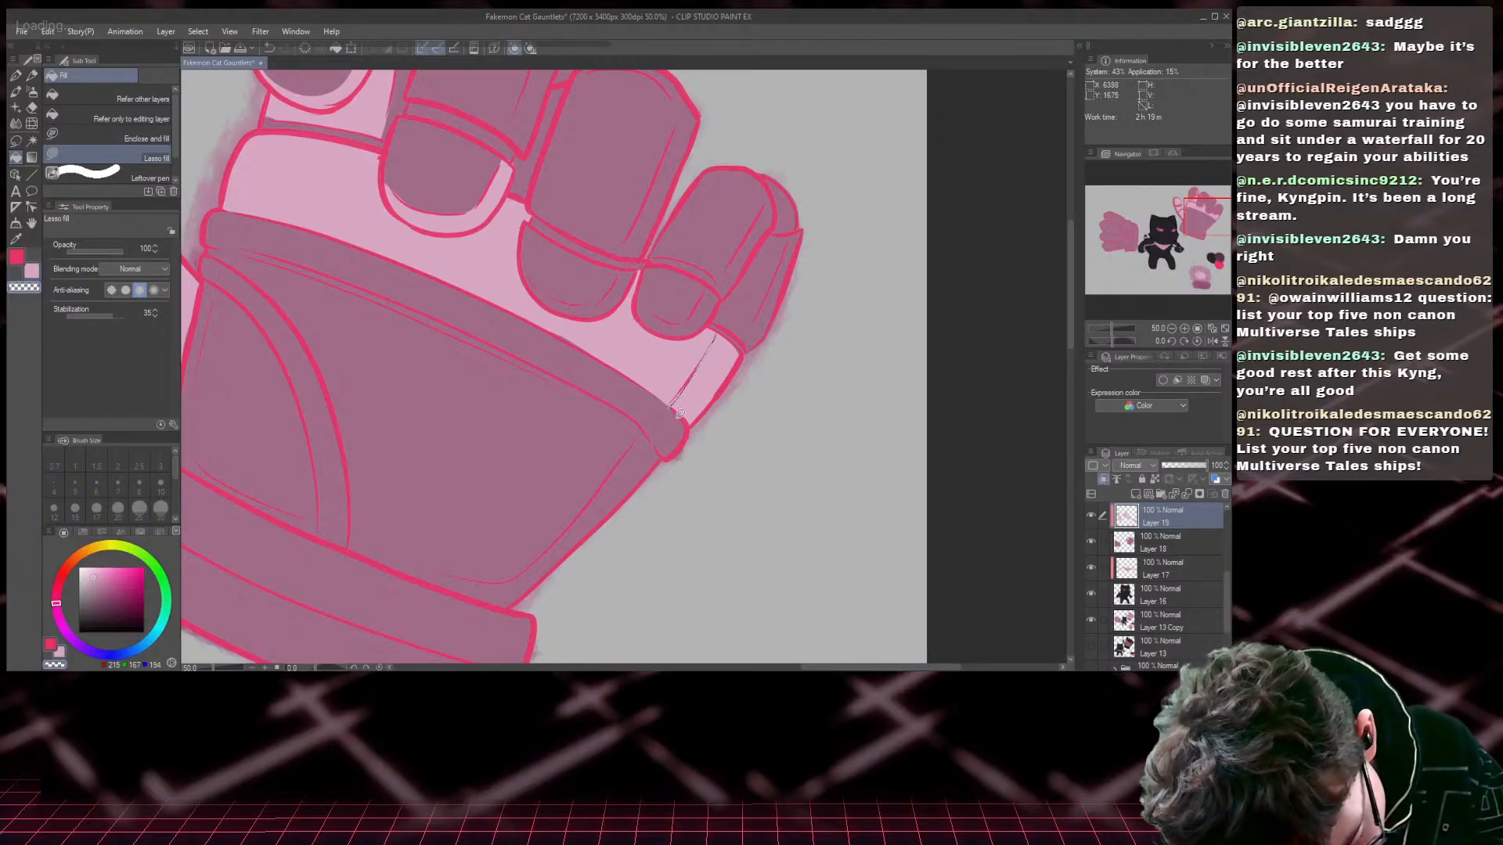
mouse_move(679, 413)
mouse_down()
mouse_move(709, 429)
mouse_move(752, 361)
mouse_move(702, 323)
mouse_move(704, 348)
mouse_move(718, 332)
mouse_move(686, 385)
mouse_move(690, 428)
mouse_up()
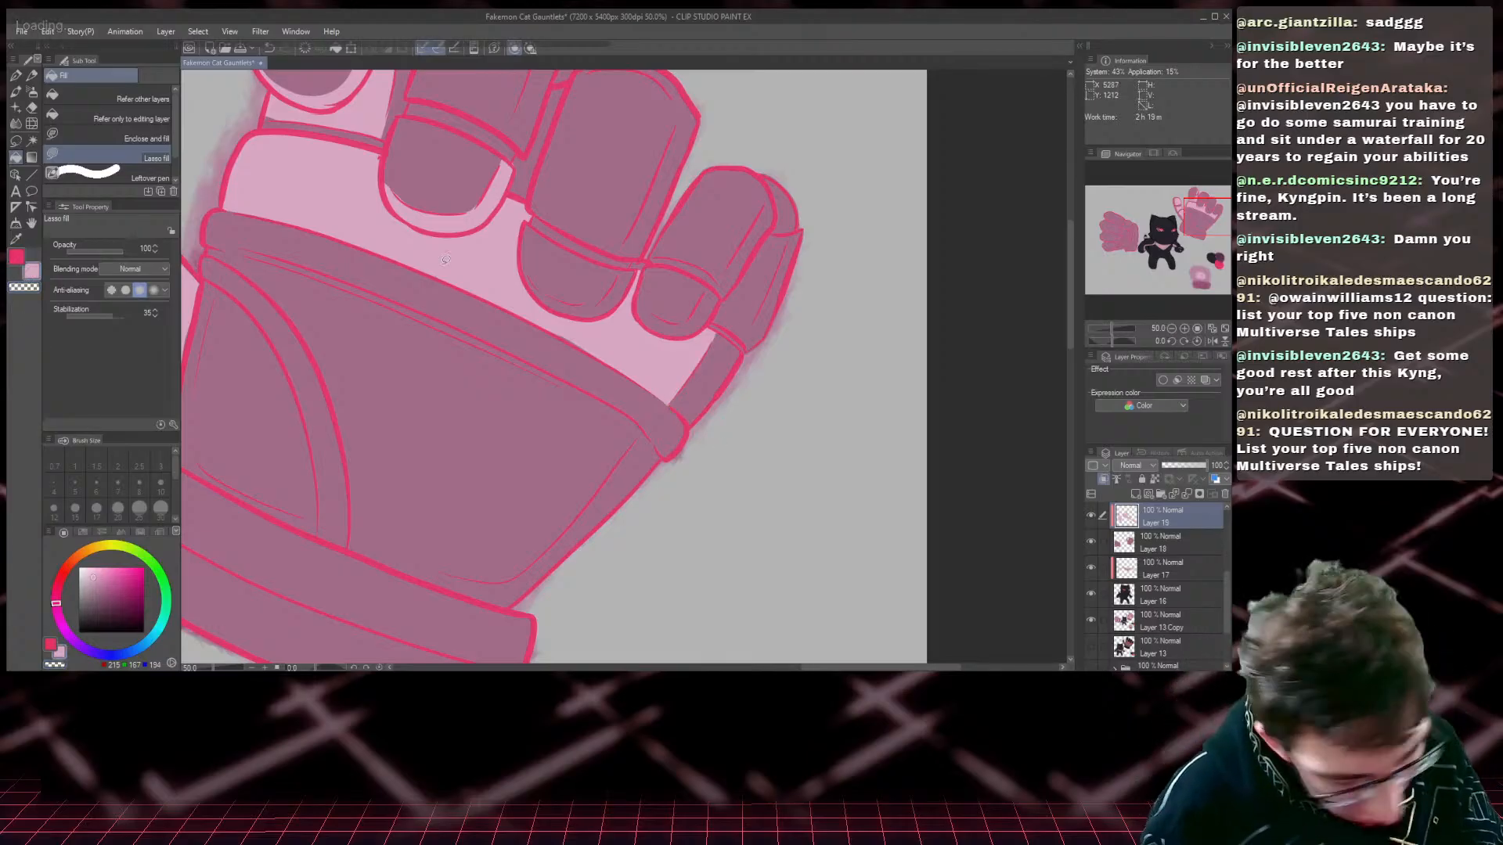
- Lasso-fill a narrow light pink strip along the outer edge of the ring finger's upper section
drag(1197, 216, 1199, 214)
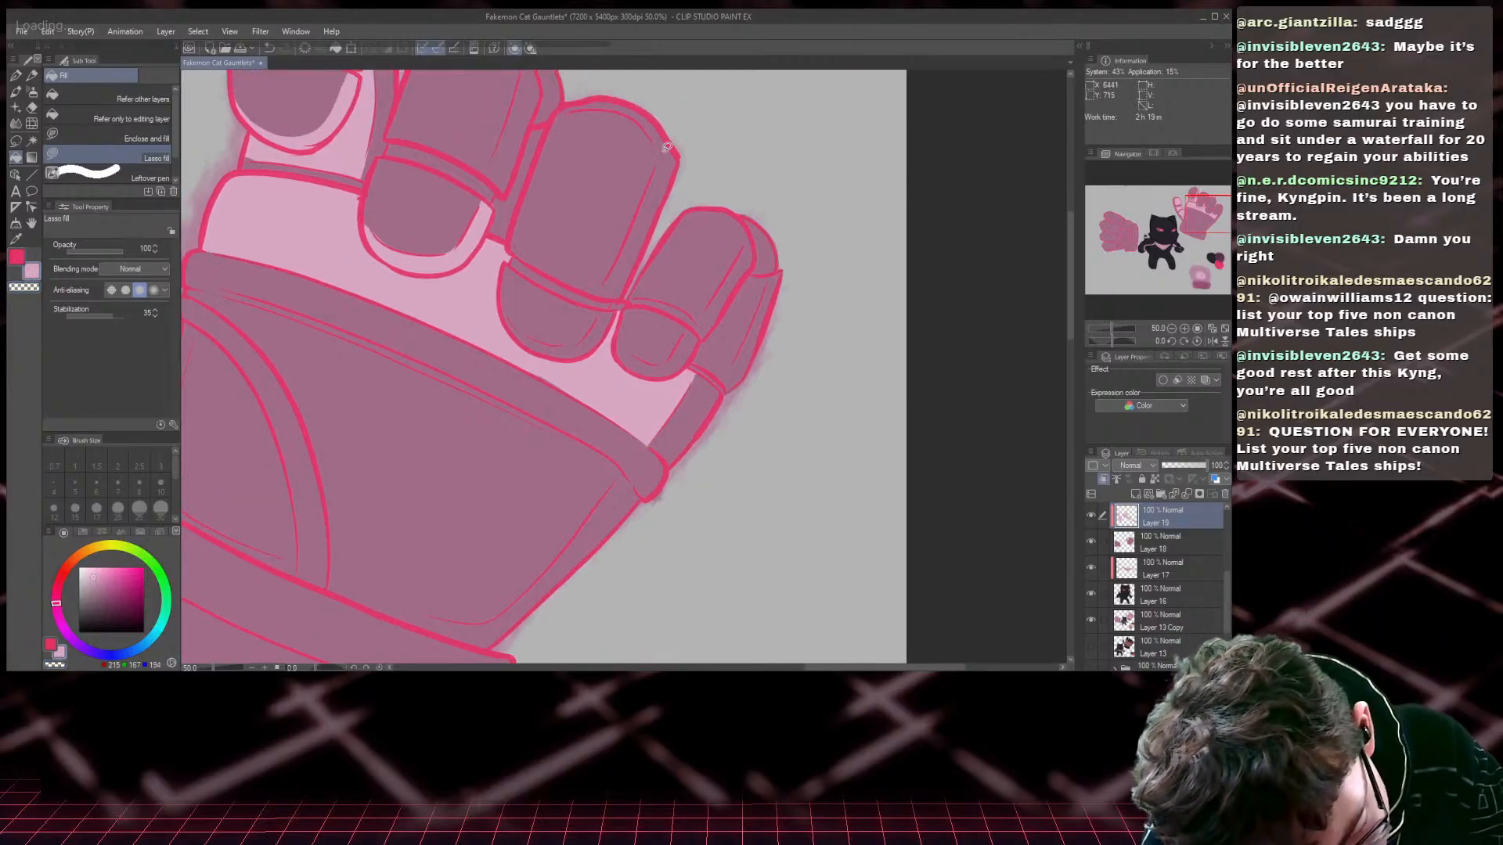
mouse_move(667, 146)
mouse_down()
mouse_move(601, 297)
mouse_move(648, 243)
mouse_up()
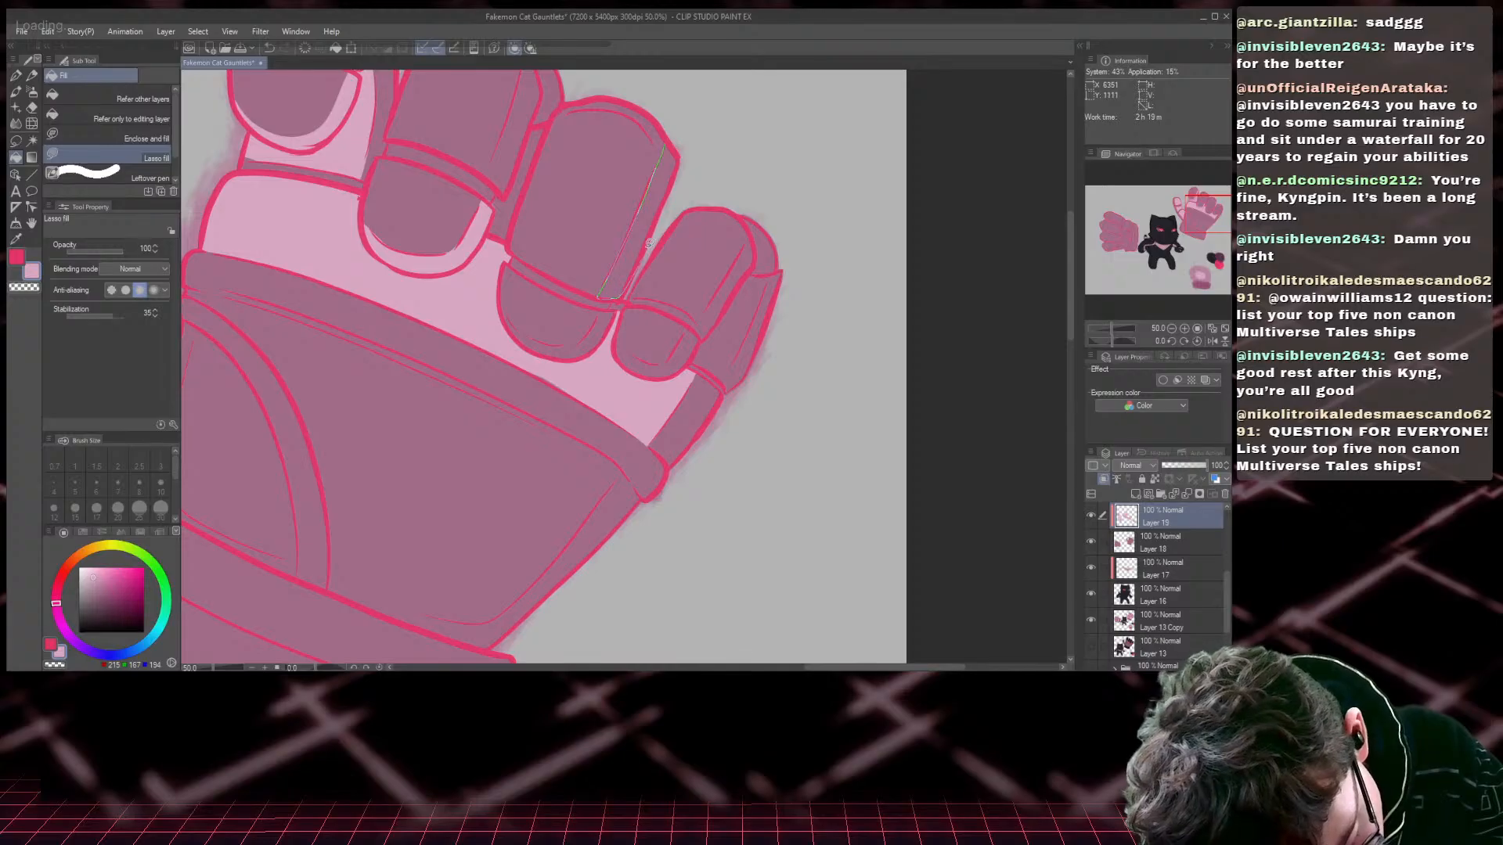
drag(669, 134, 668, 137)
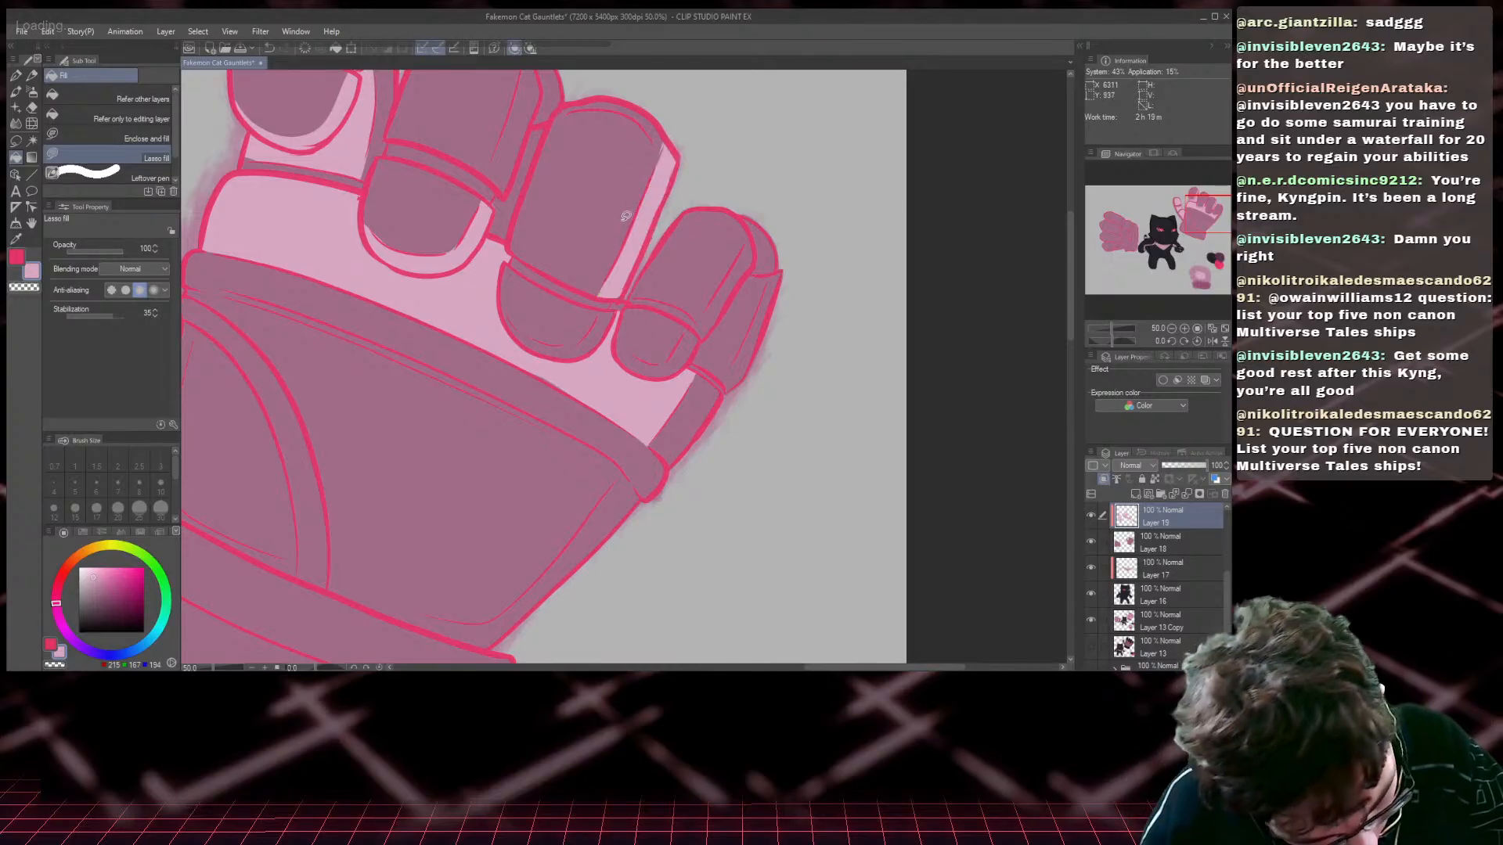
- Clean up the ring finger's joint, then lasso-fill the lower rims of the ring and little fingers' pads with light pink
click(22, 288)
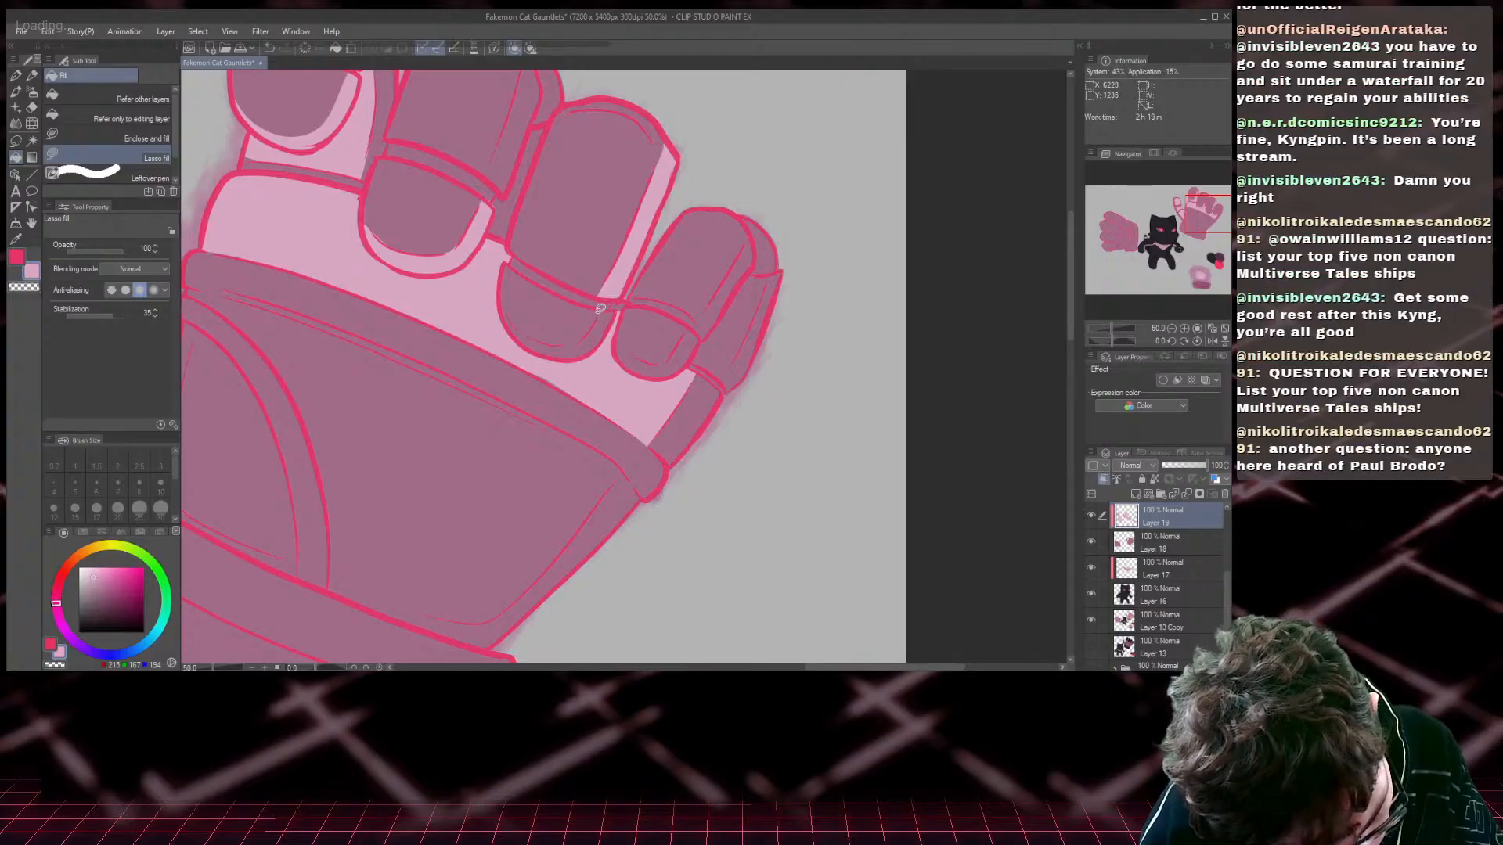
mouse_move(600, 308)
mouse_down()
mouse_move(583, 334)
mouse_move(510, 313)
mouse_move(515, 331)
mouse_move(581, 356)
mouse_move(615, 320)
mouse_move(584, 294)
mouse_up()
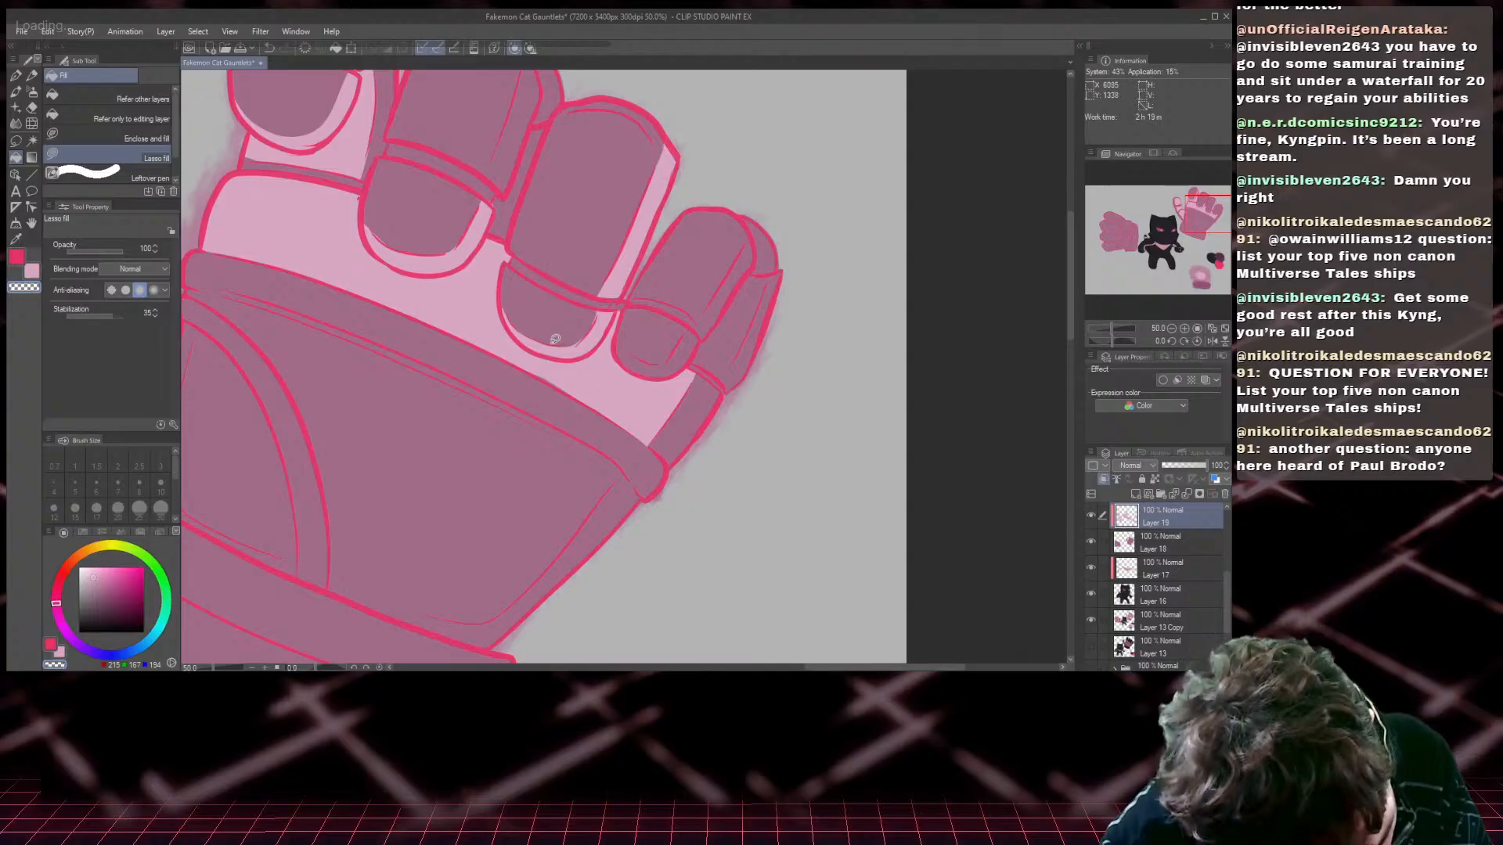
drag(554, 338, 593, 317)
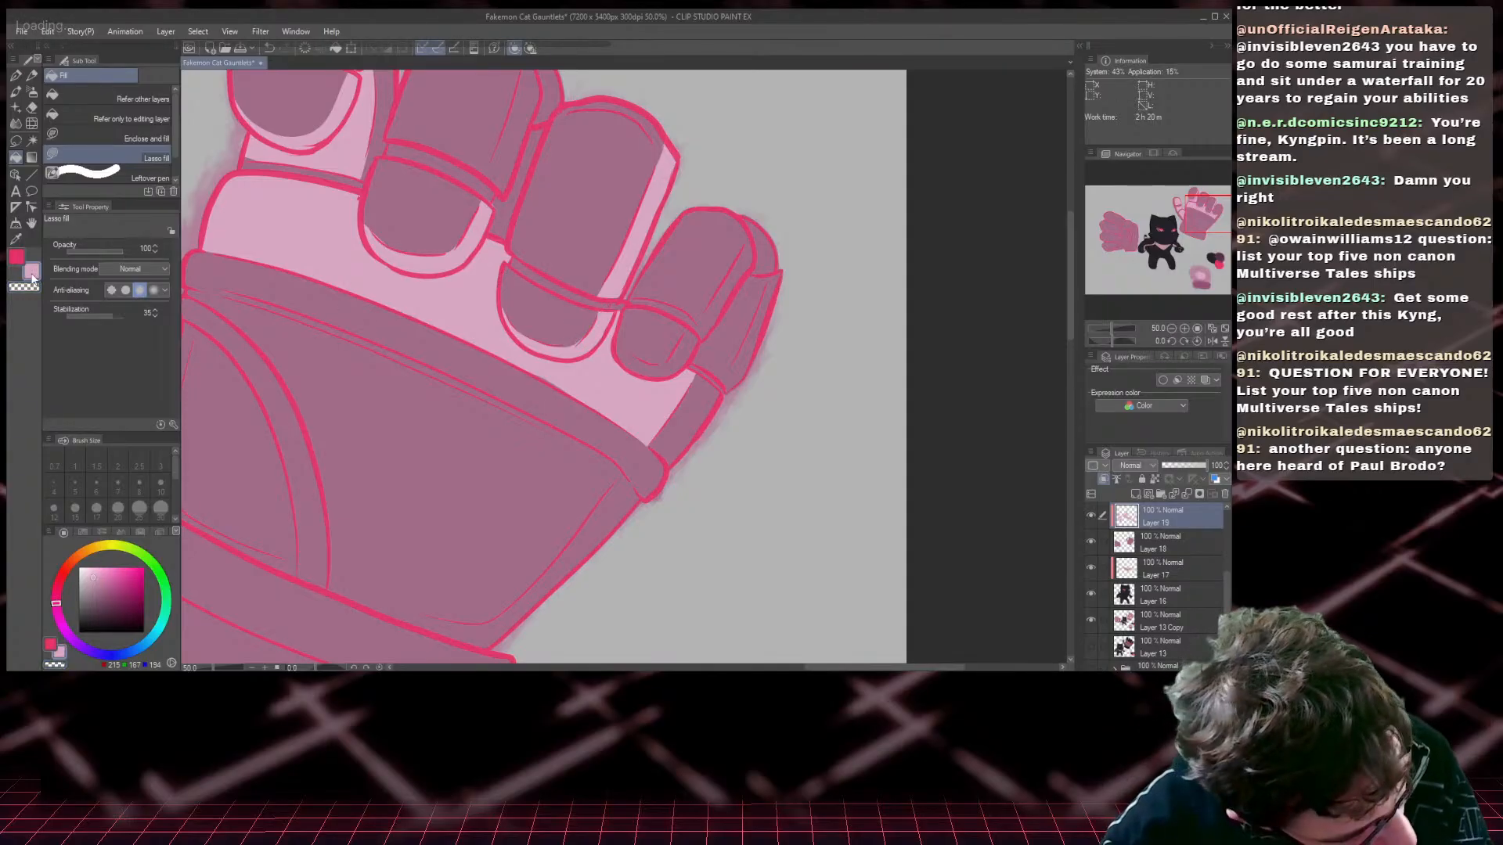
mouse_move(569, 342)
mouse_down()
mouse_move(529, 336)
mouse_move(647, 358)
mouse_move(680, 348)
mouse_move(691, 323)
mouse_move(698, 339)
mouse_move(648, 373)
mouse_move(616, 350)
mouse_move(604, 368)
mouse_up()
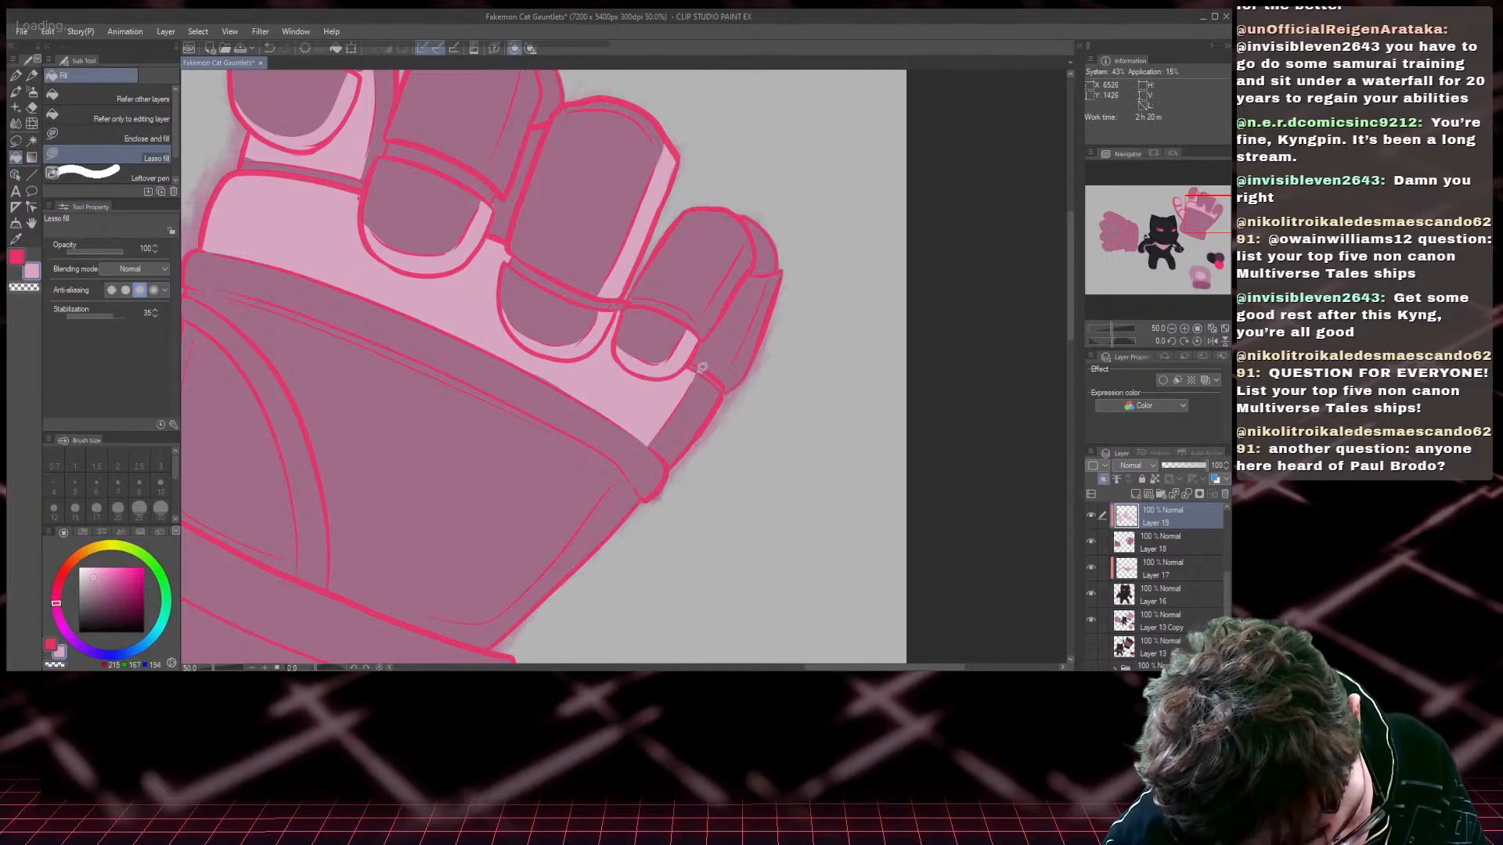
- Lasso-fill light pink along the outer edge of the little finger's upper section and across its adjoining side section
mouse_move(749, 237)
mouse_down()
mouse_move(701, 320)
mouse_move(692, 309)
mouse_move(704, 337)
mouse_move(758, 231)
mouse_up()
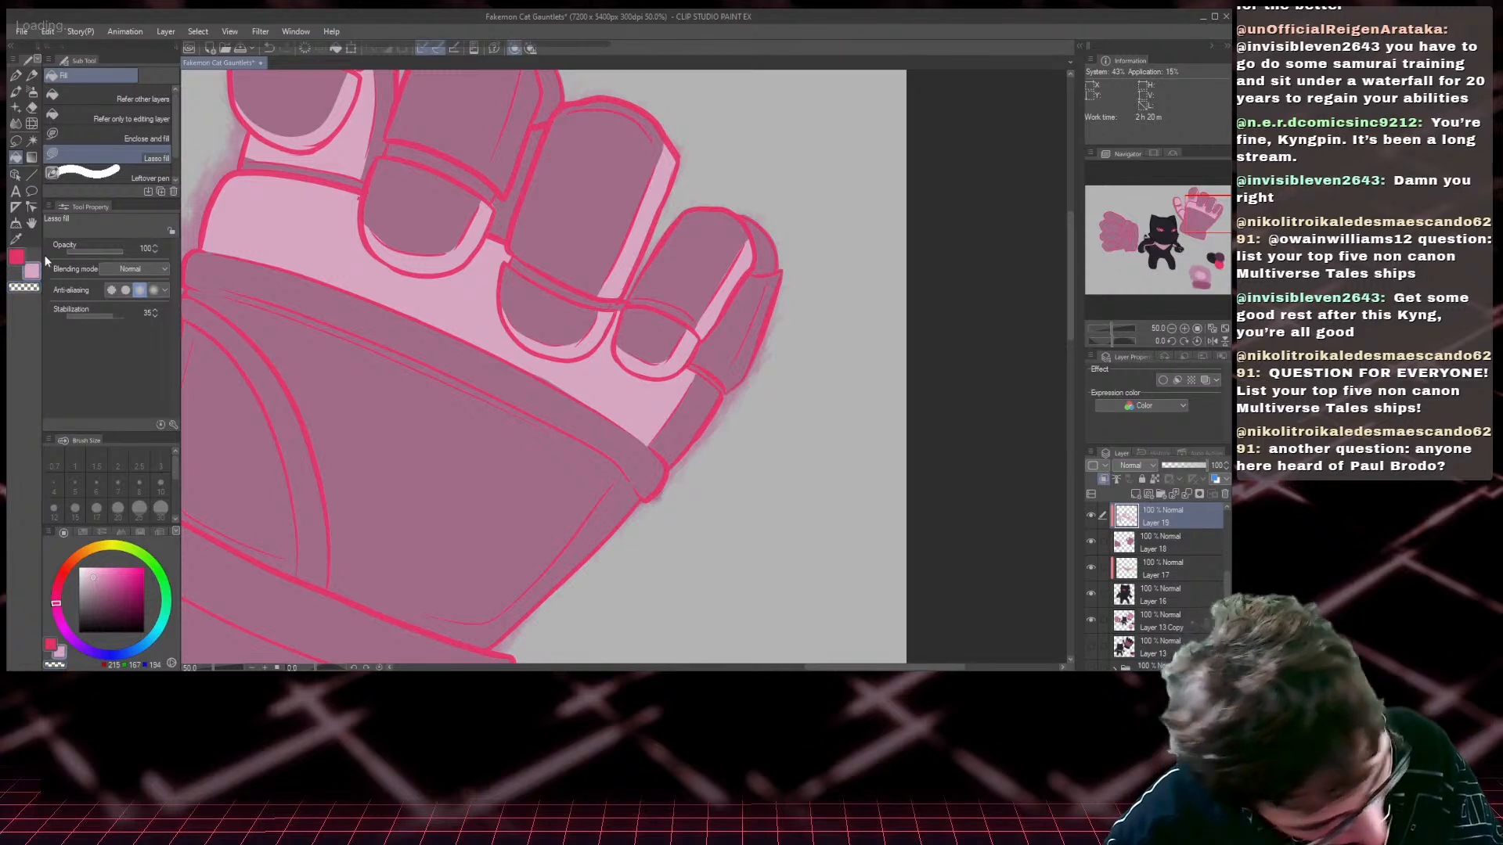
mouse_move(754, 273)
mouse_down()
mouse_move(764, 281)
mouse_move(727, 374)
mouse_move(695, 354)
mouse_up()
drag(724, 299, 755, 270)
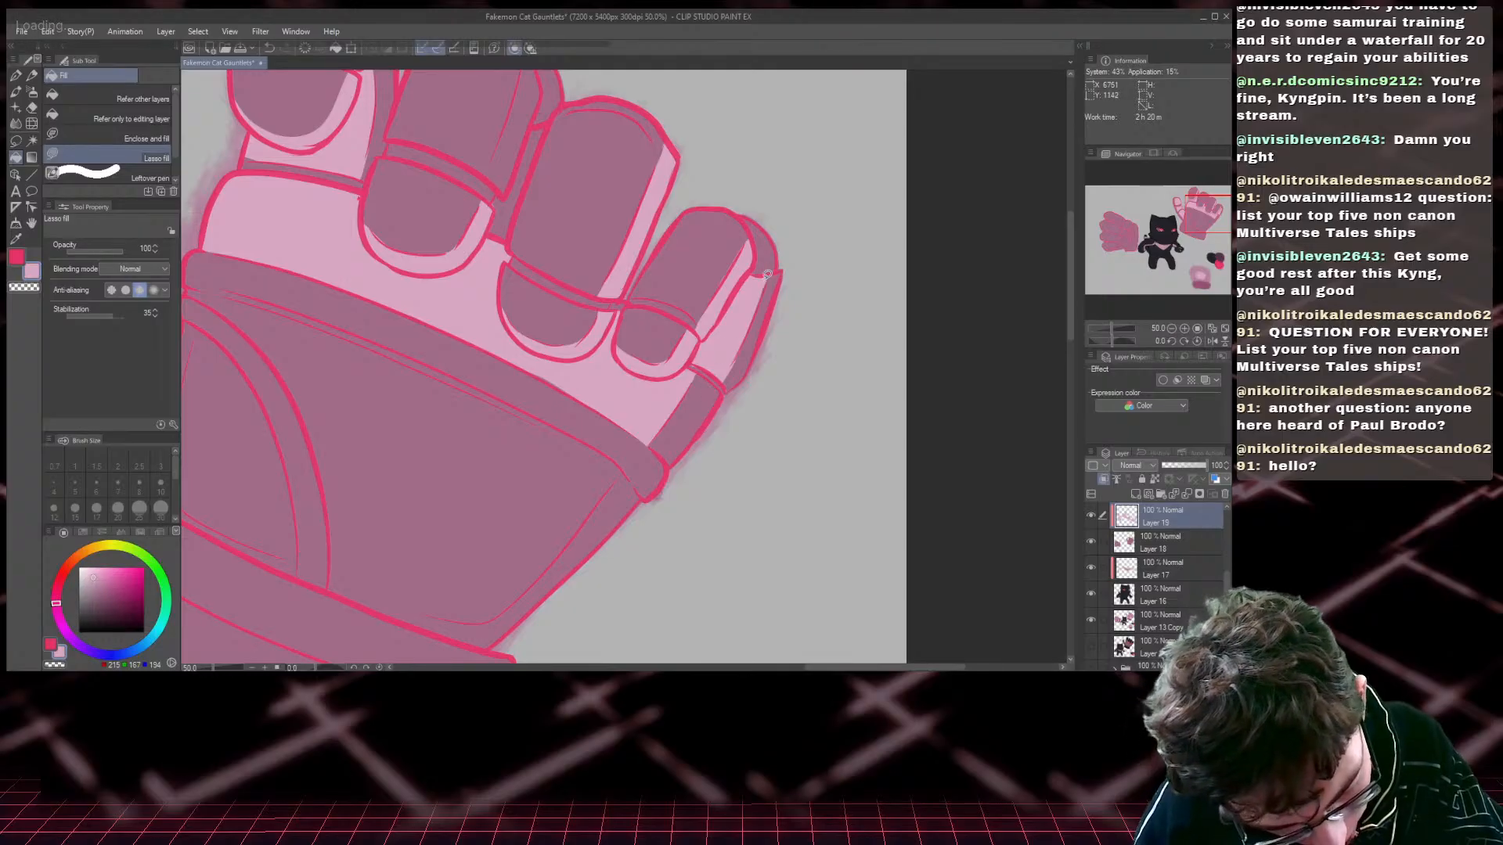
- Lasso-fill the large central palm panel with light pink, leaving its mauve border band around the edges
drag(1211, 215, 1191, 218)
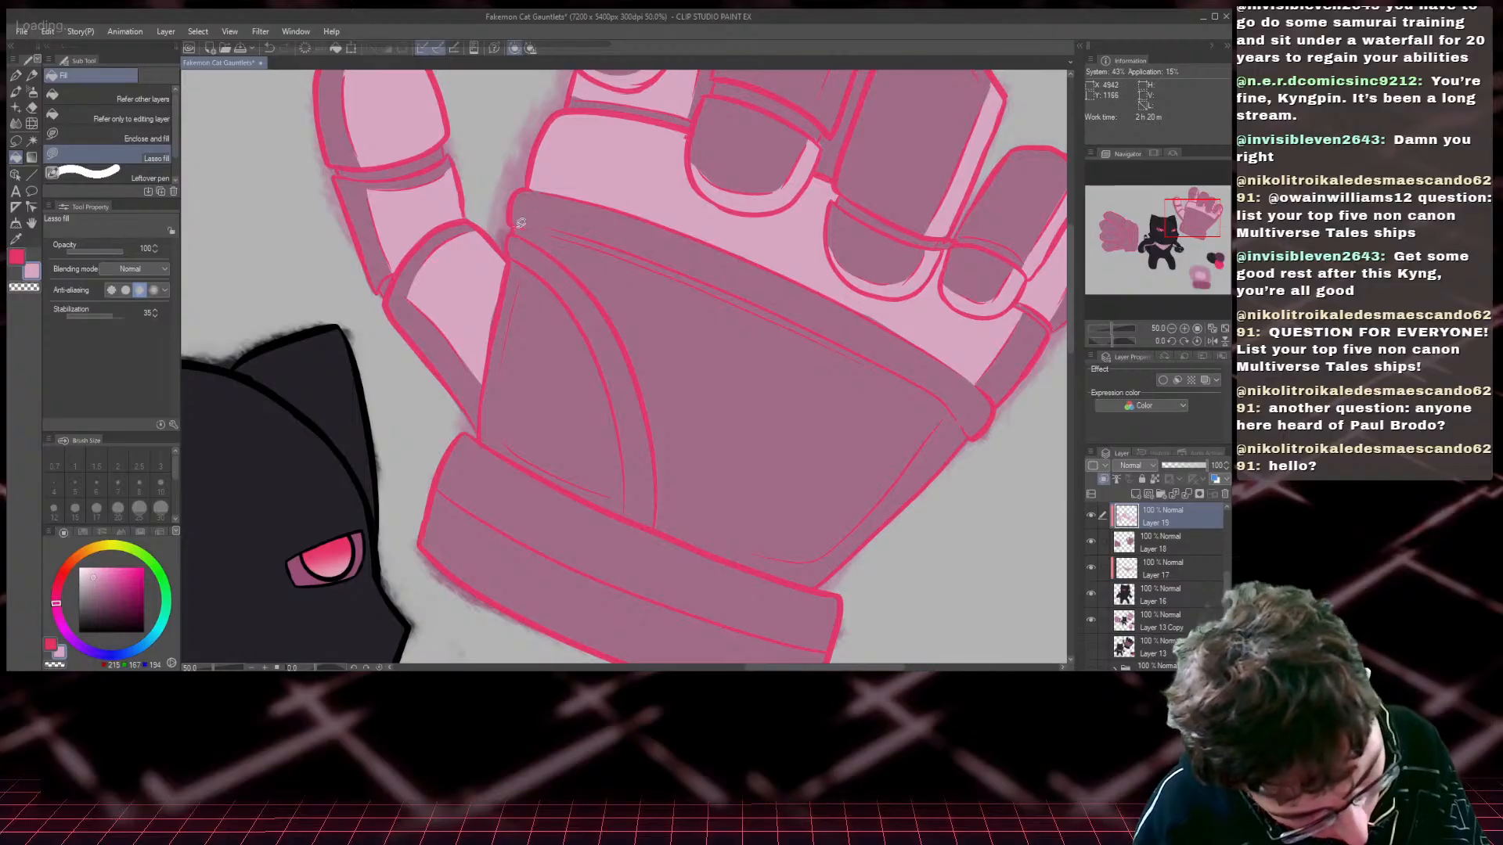
mouse_move(521, 223)
mouse_down()
mouse_move(786, 304)
mouse_move(910, 365)
mouse_up()
mouse_move(520, 235)
mouse_down()
mouse_move(630, 342)
mouse_move(634, 273)
mouse_move(520, 226)
mouse_move(714, 291)
mouse_up()
mouse_move(743, 420)
mouse_down()
mouse_move(639, 374)
mouse_move(633, 344)
mouse_up()
mouse_move(518, 224)
mouse_down()
mouse_move(789, 327)
mouse_move(768, 454)
mouse_move(666, 459)
mouse_move(640, 367)
mouse_up()
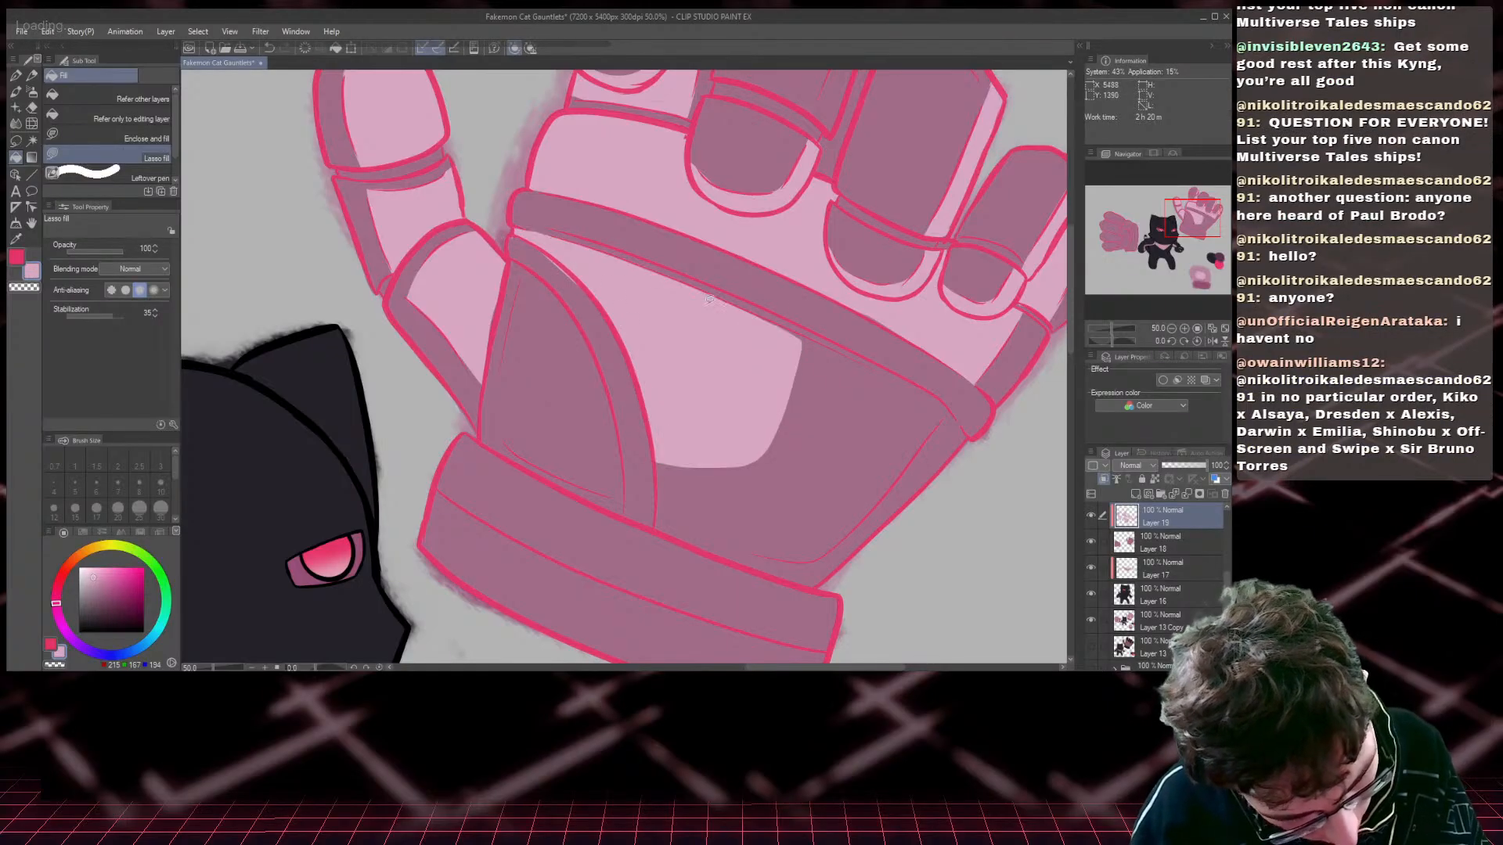
mouse_move(754, 313)
mouse_down()
mouse_move(945, 408)
mouse_move(871, 501)
mouse_move(755, 459)
mouse_up()
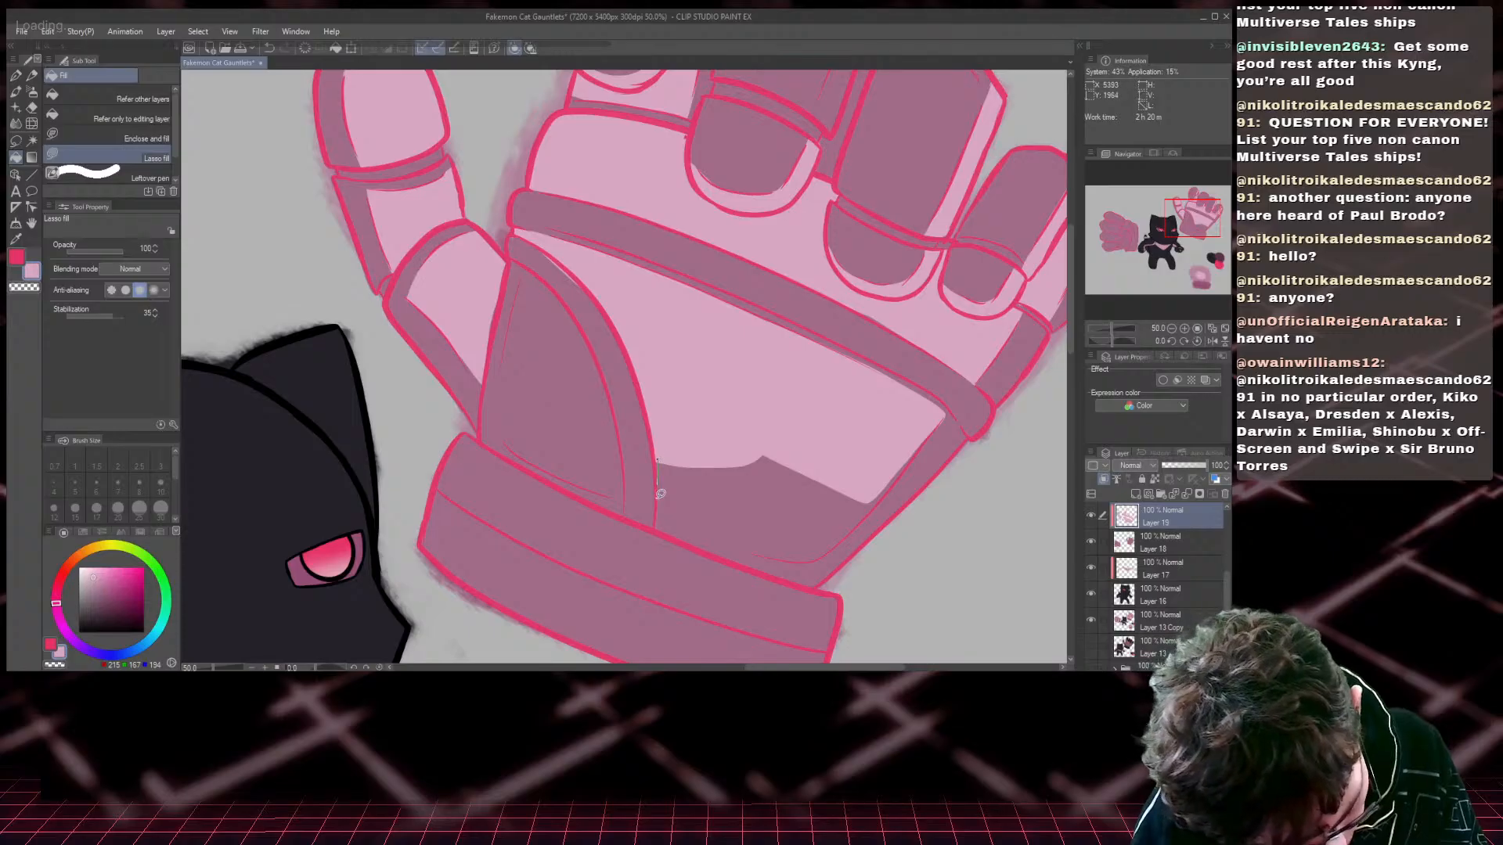
mouse_move(660, 494)
mouse_down()
mouse_move(781, 556)
mouse_move(828, 552)
mouse_move(867, 518)
mouse_up()
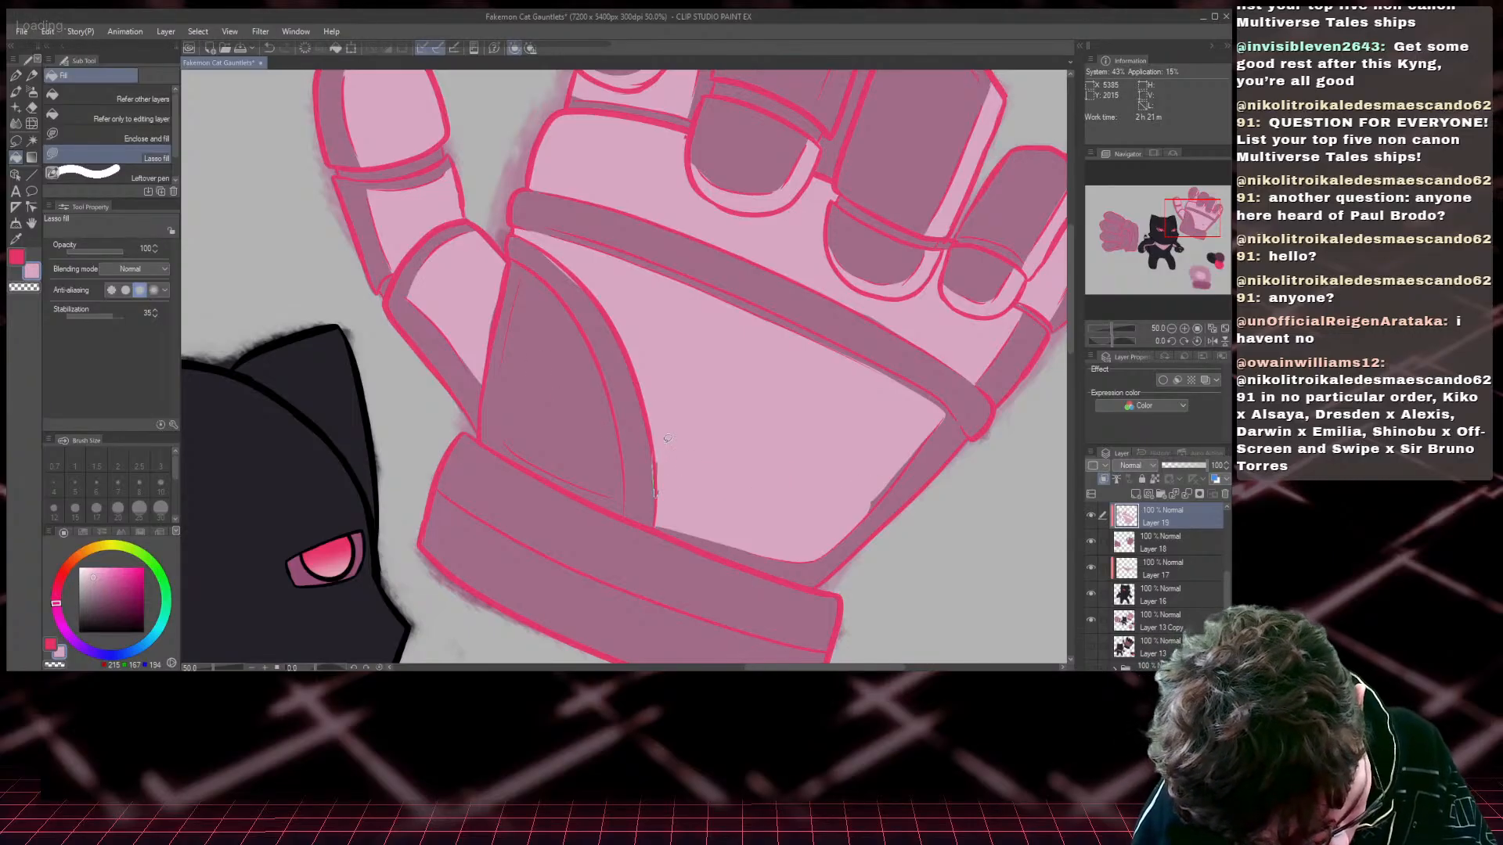
mouse_move(861, 513)
mouse_down()
mouse_move(939, 426)
mouse_move(848, 518)
mouse_up()
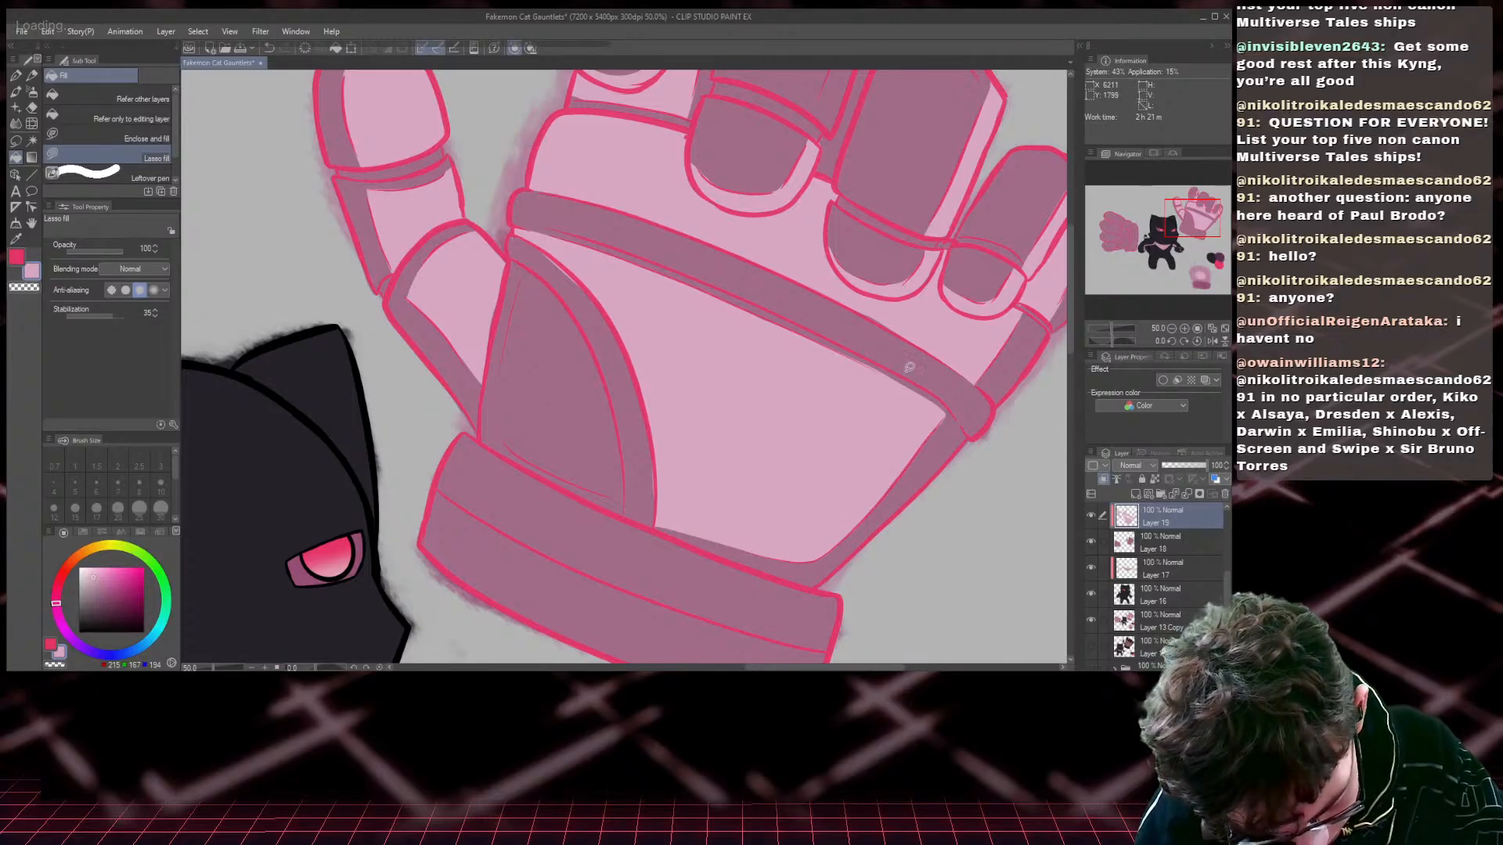
- Lasso-fill the thumb mound panel with light pink and erase the overspill along its lower edges
mouse_move(522, 267)
mouse_down()
mouse_move(500, 440)
mouse_move(613, 496)
mouse_move(626, 476)
mouse_move(592, 345)
mouse_move(523, 266)
mouse_move(600, 362)
mouse_move(627, 481)
mouse_move(513, 391)
mouse_up()
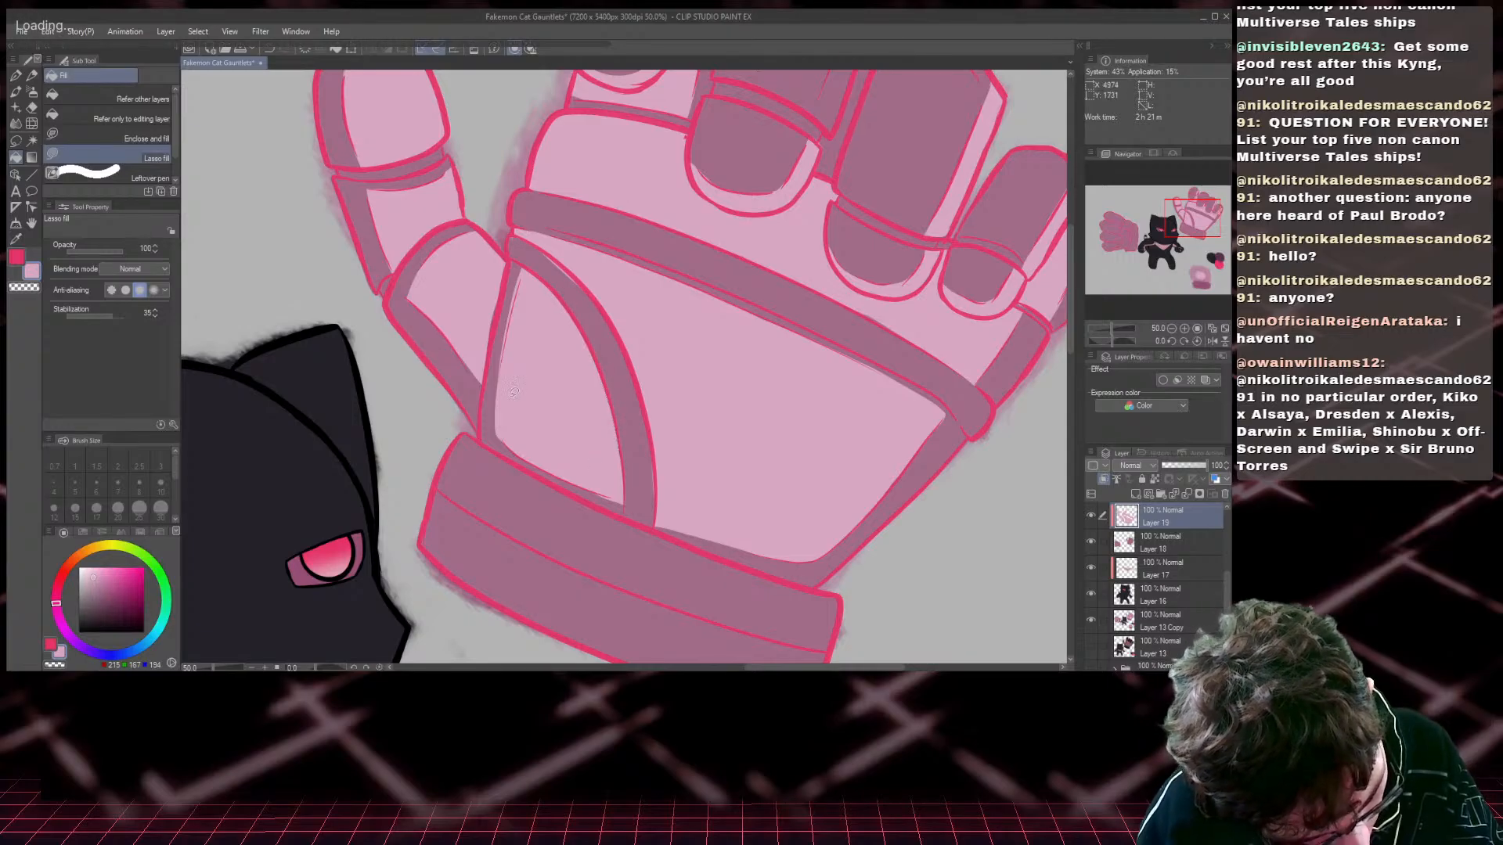
click(26, 288)
drag(658, 503, 655, 495)
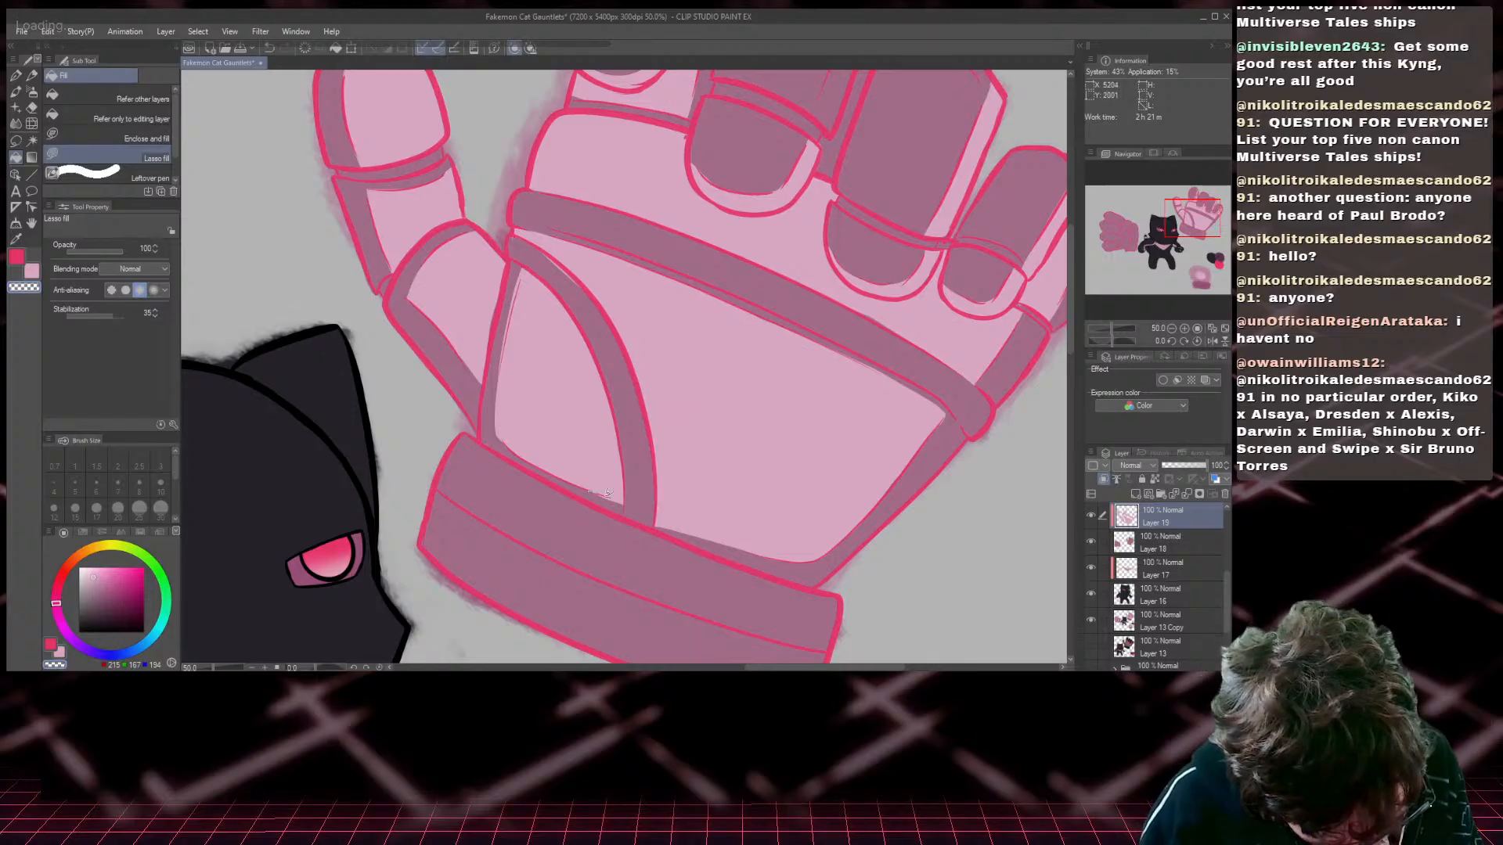
drag(627, 501, 589, 493)
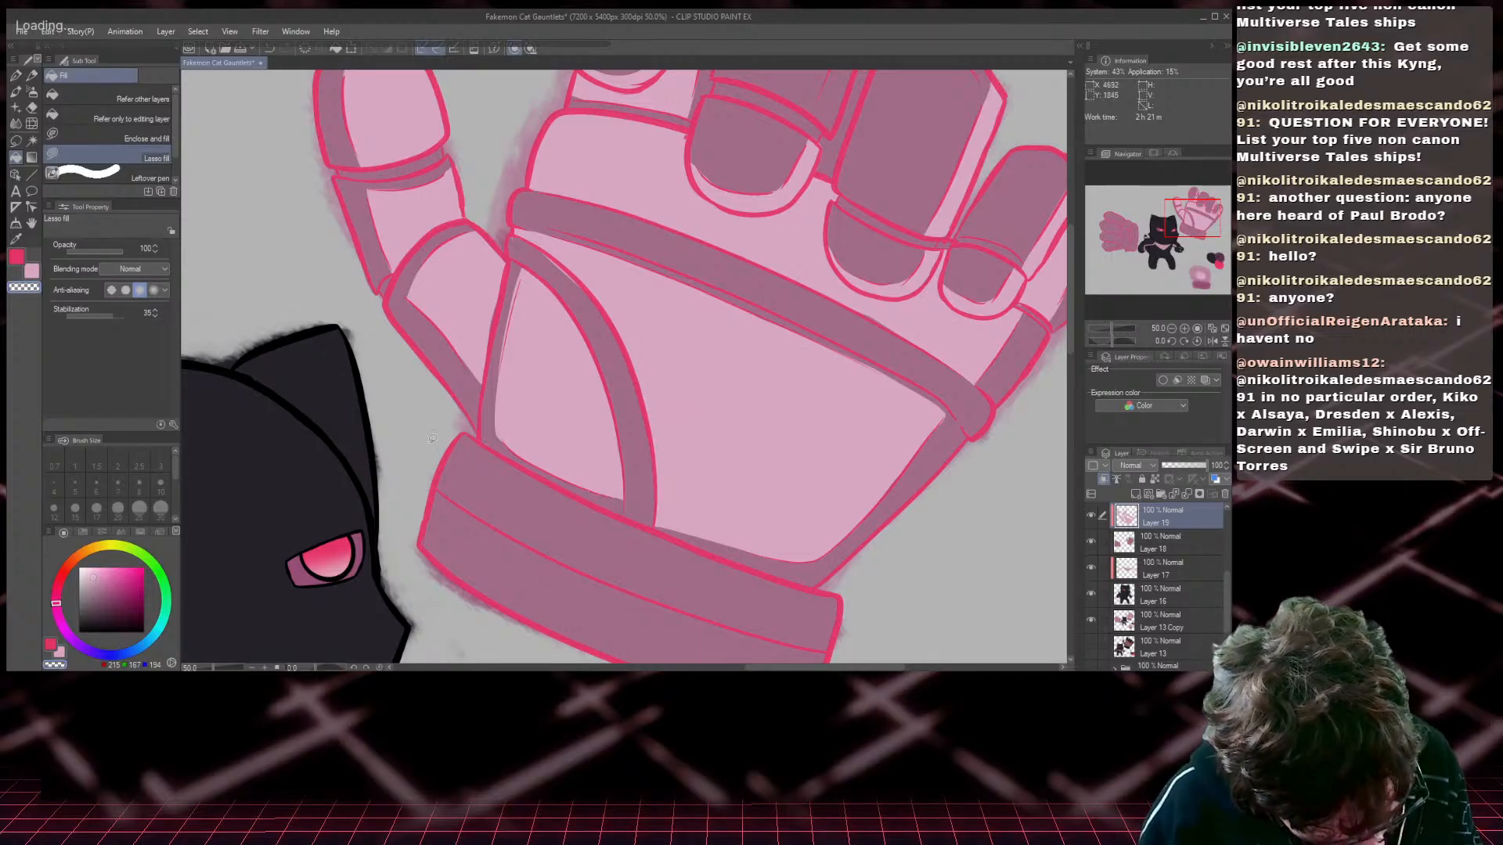
- Add a clipped layer above the light pink shading and lasso-fill the gauntlet's wrist cuff with dark plum
click(32, 272)
mouse_move(1178, 245)
mouse_down()
mouse_move(1198, 207)
mouse_move(1200, 274)
mouse_move(1187, 231)
mouse_up()
alt+click(660, 546)
click(1136, 494)
click(1103, 480)
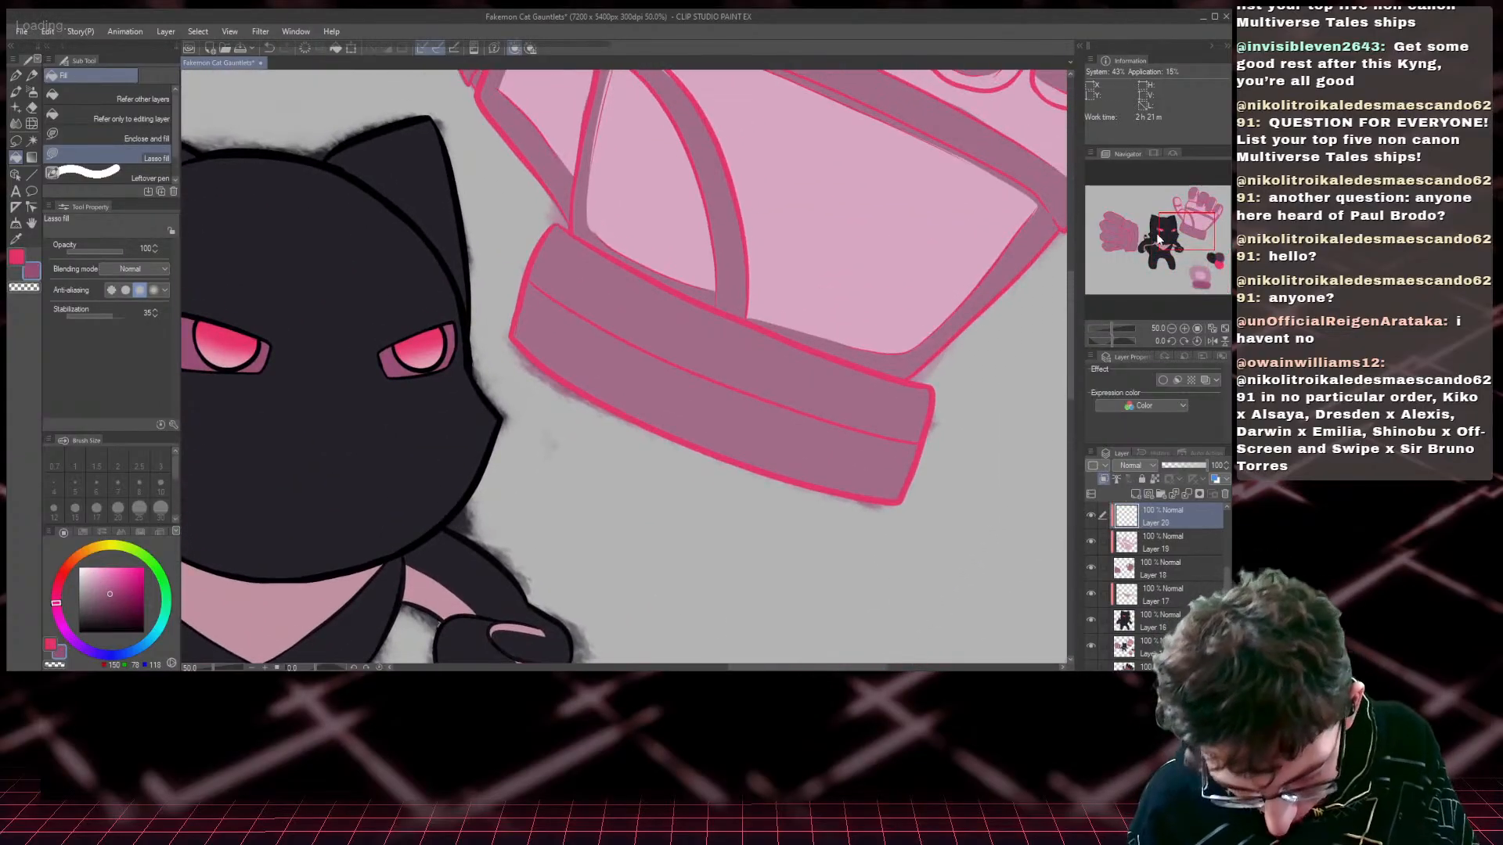
drag(560, 220, 834, 354)
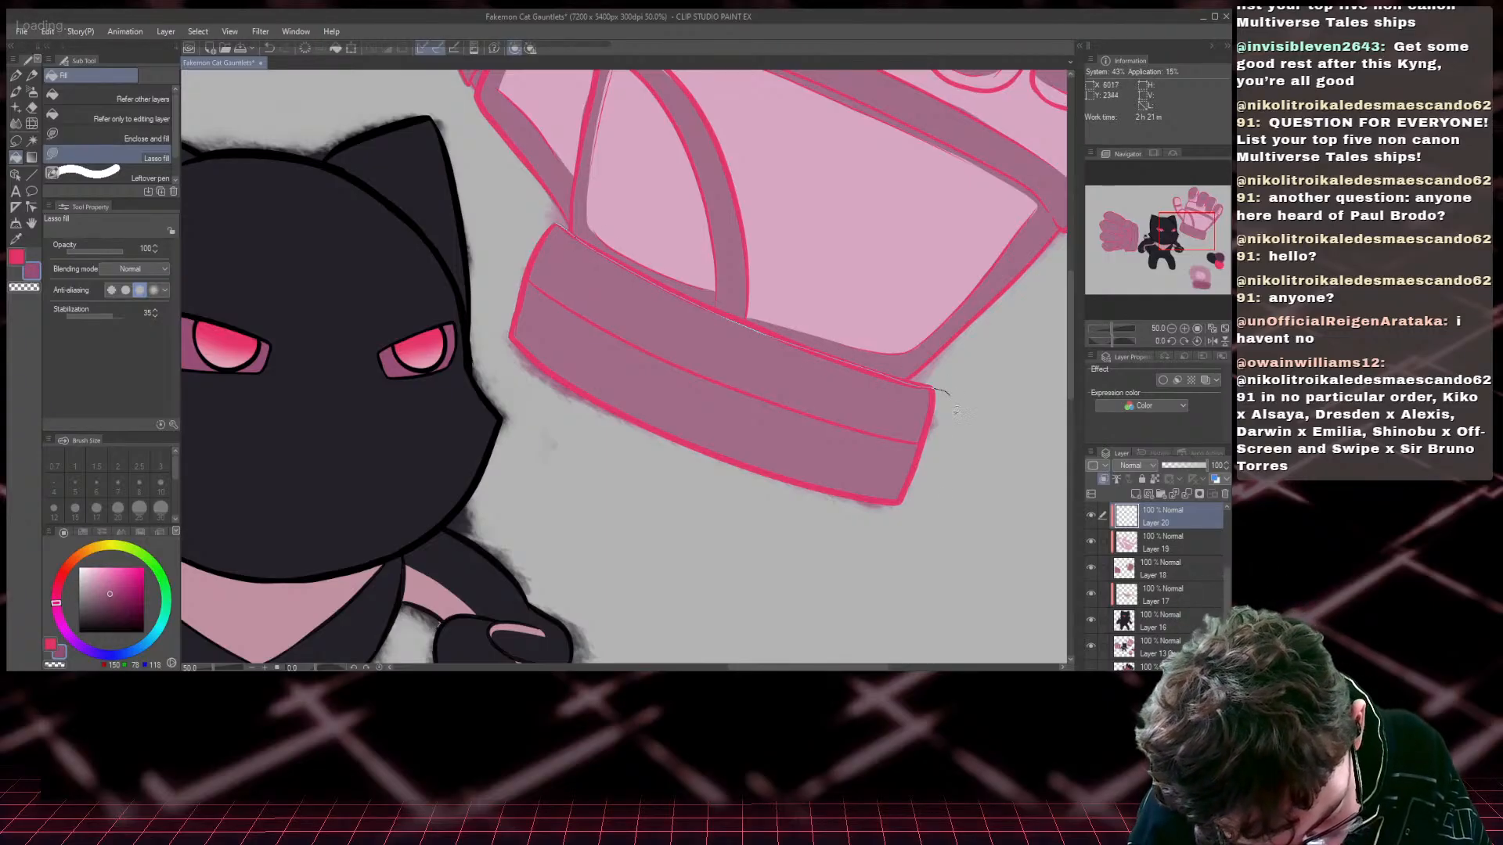
mouse_move(955, 409)
mouse_down()
mouse_move(892, 533)
mouse_move(570, 432)
mouse_move(520, 381)
mouse_move(493, 316)
mouse_move(543, 206)
mouse_move(589, 227)
mouse_up()
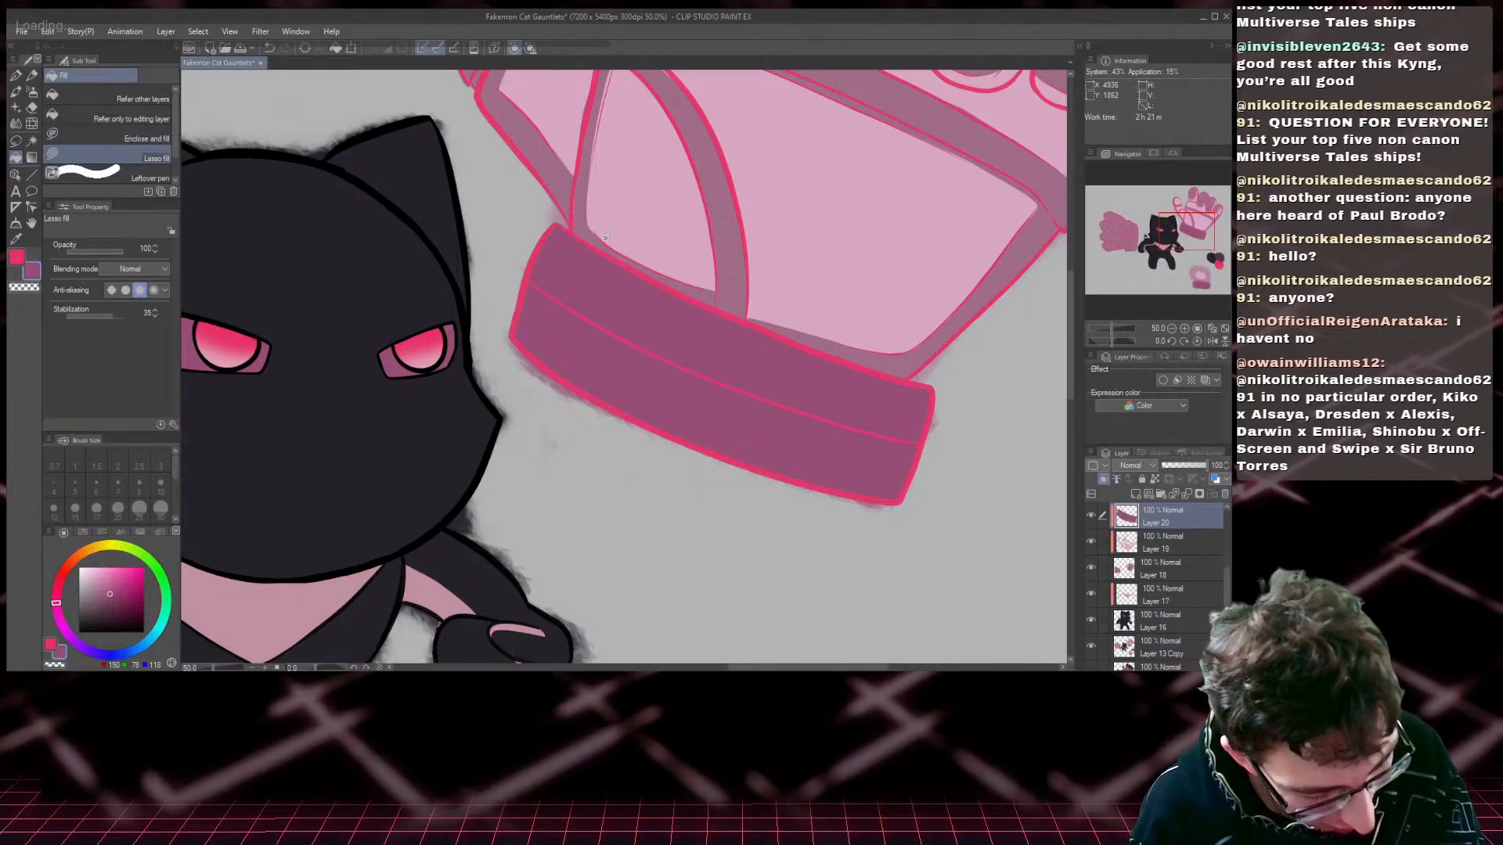
- Lasso-fill the joint strip above the middle finger's pad with dark plum and erase the overspill at its edge
drag(1185, 229, 1186, 223)
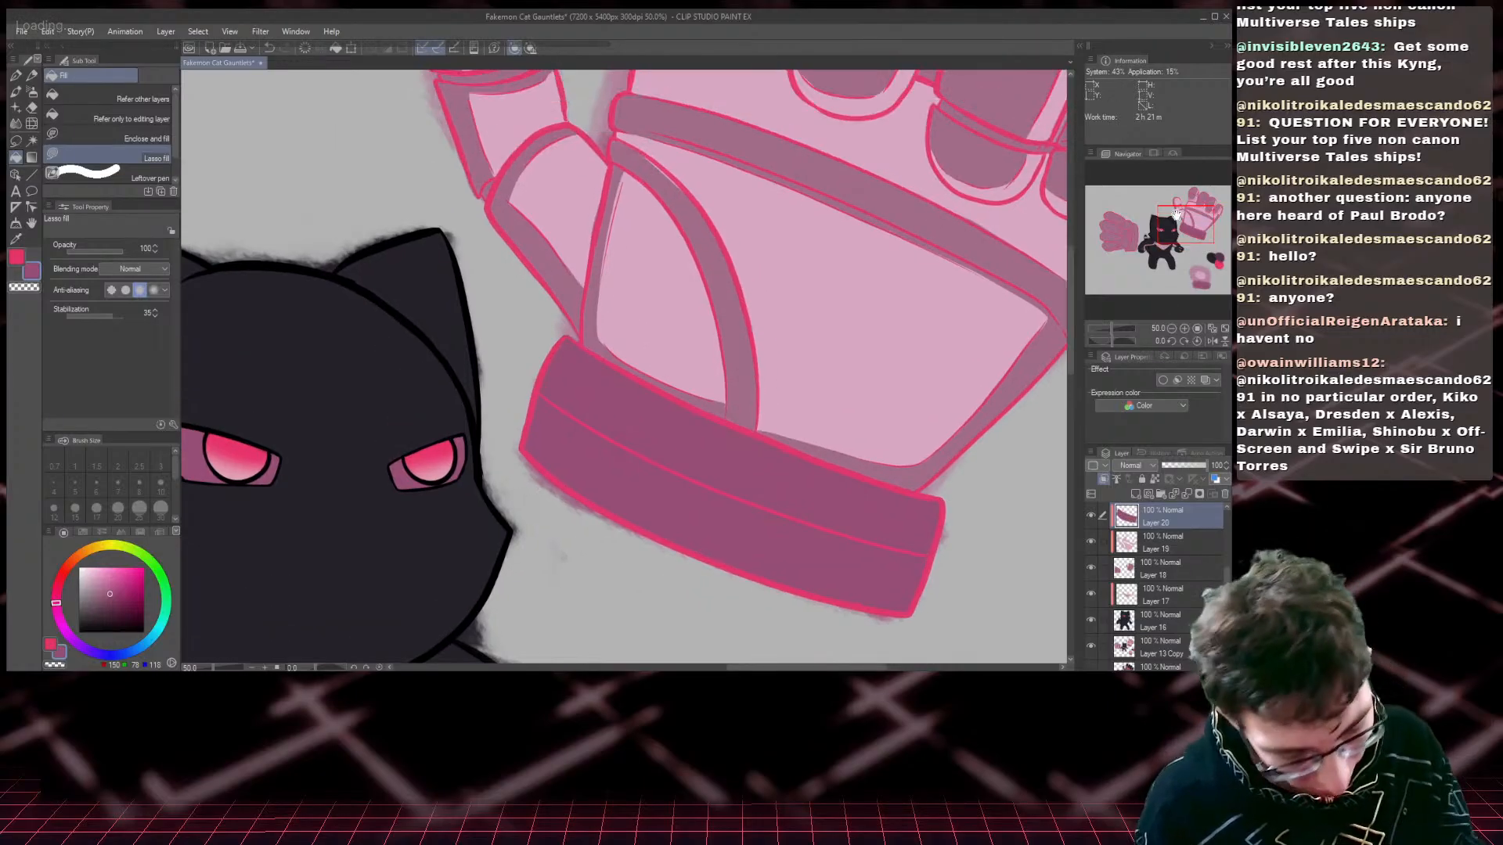
key(ctrl+plus)
key(ctrl+plus)
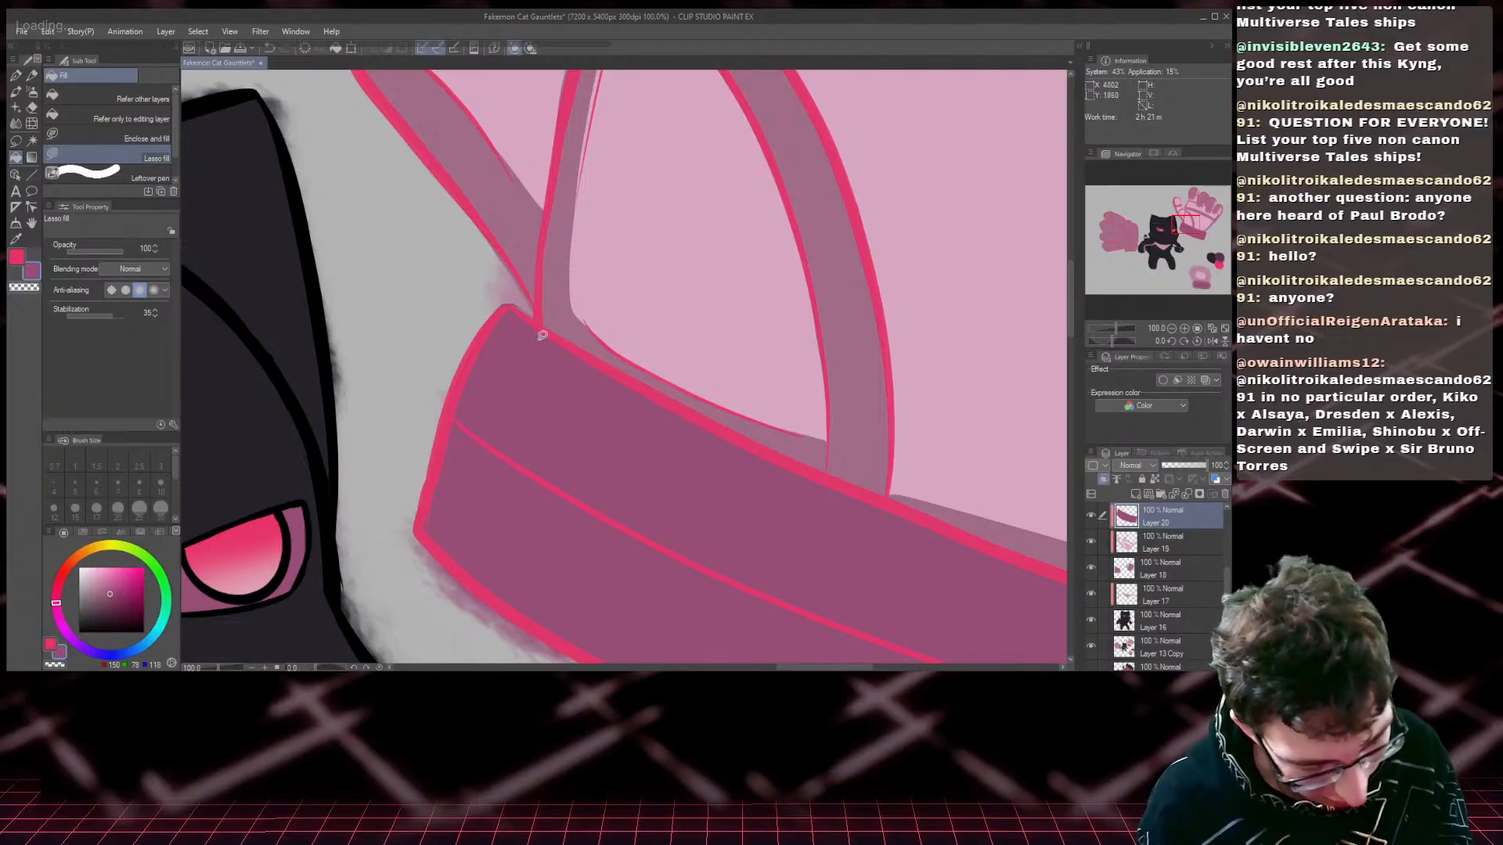
drag(1201, 211, 1186, 225)
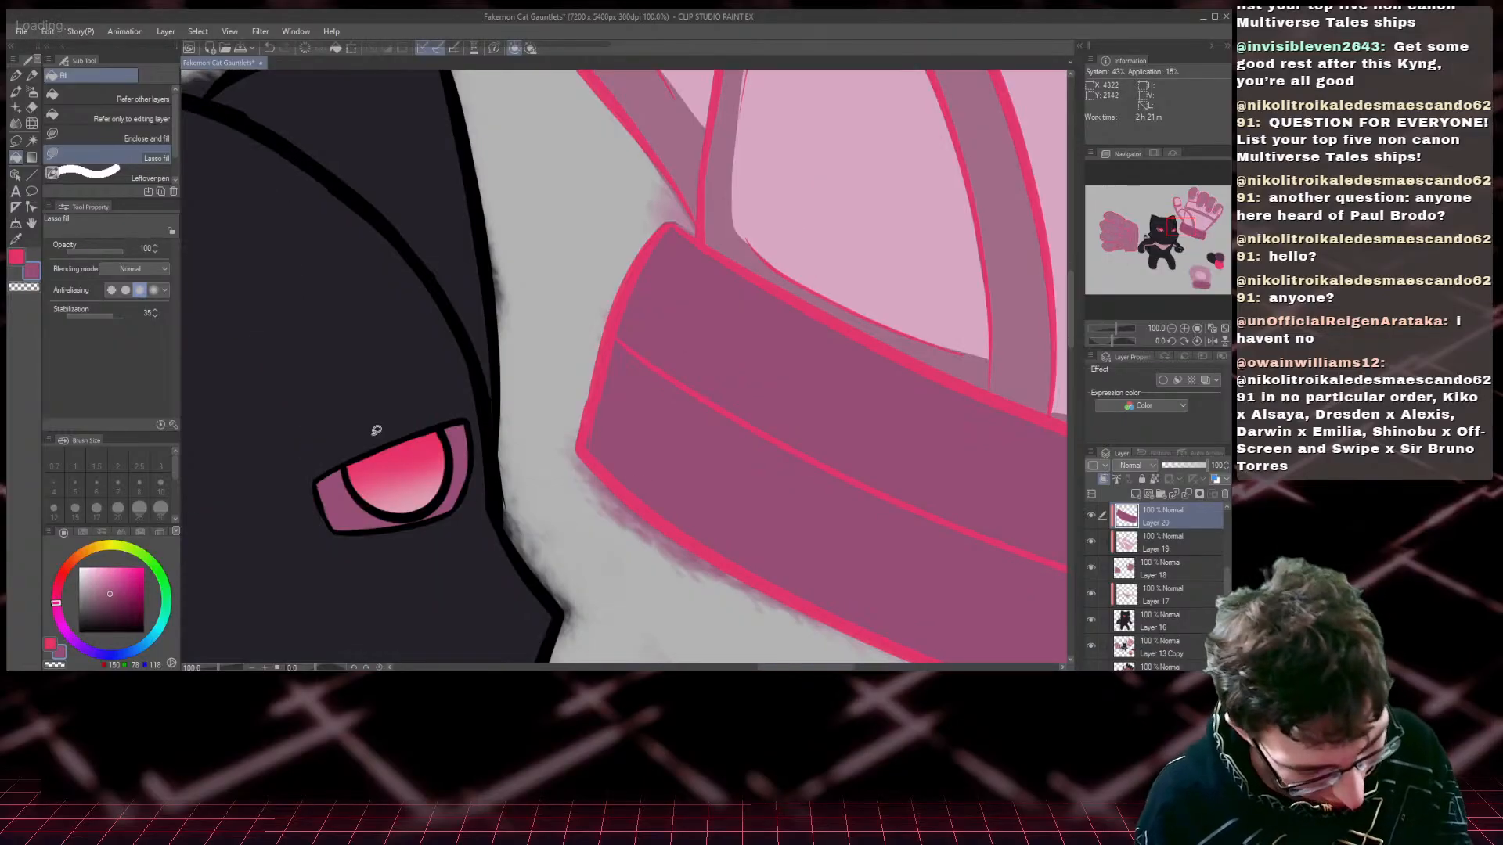
scroll(376, 429, down, 1)
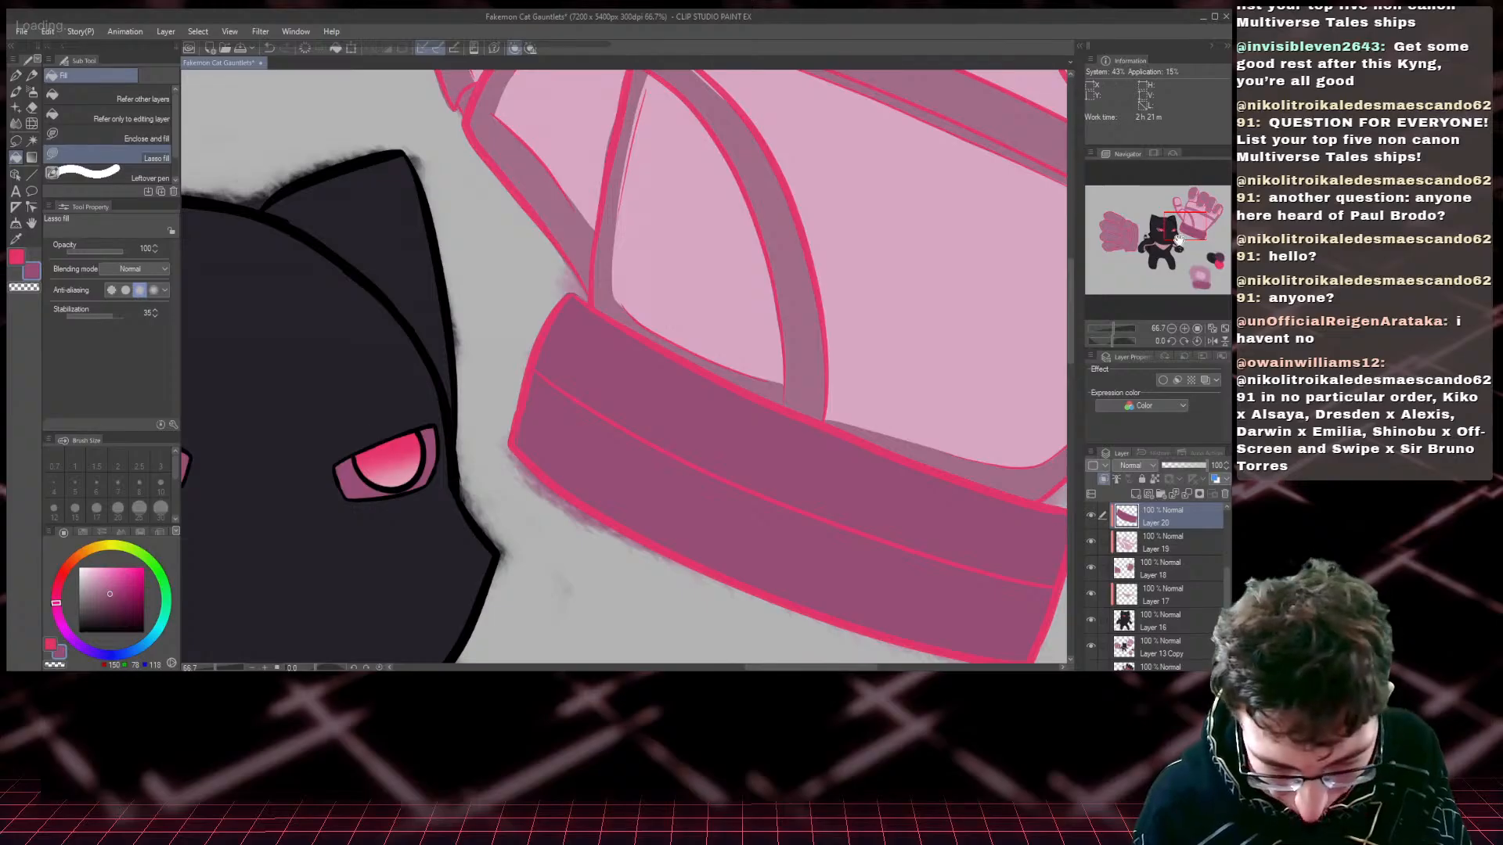
mouse_move(1178, 240)
mouse_down()
mouse_move(1156, 241)
mouse_move(1181, 222)
mouse_up()
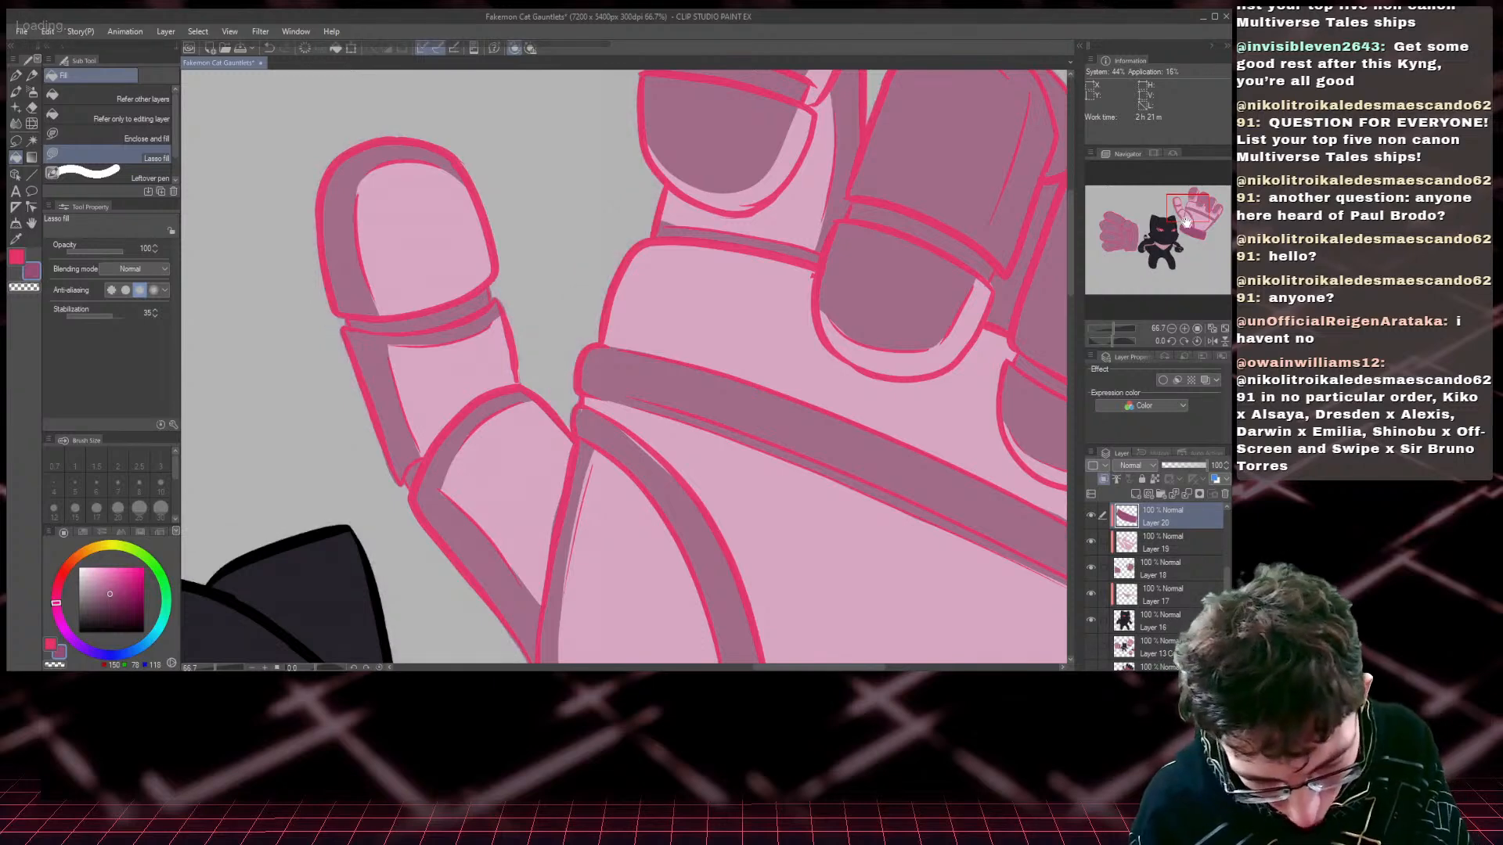
drag(1184, 214, 1203, 204)
mouse_move(463, 359)
mouse_down()
mouse_move(597, 429)
mouse_move(611, 416)
mouse_move(546, 365)
mouse_move(461, 358)
mouse_up()
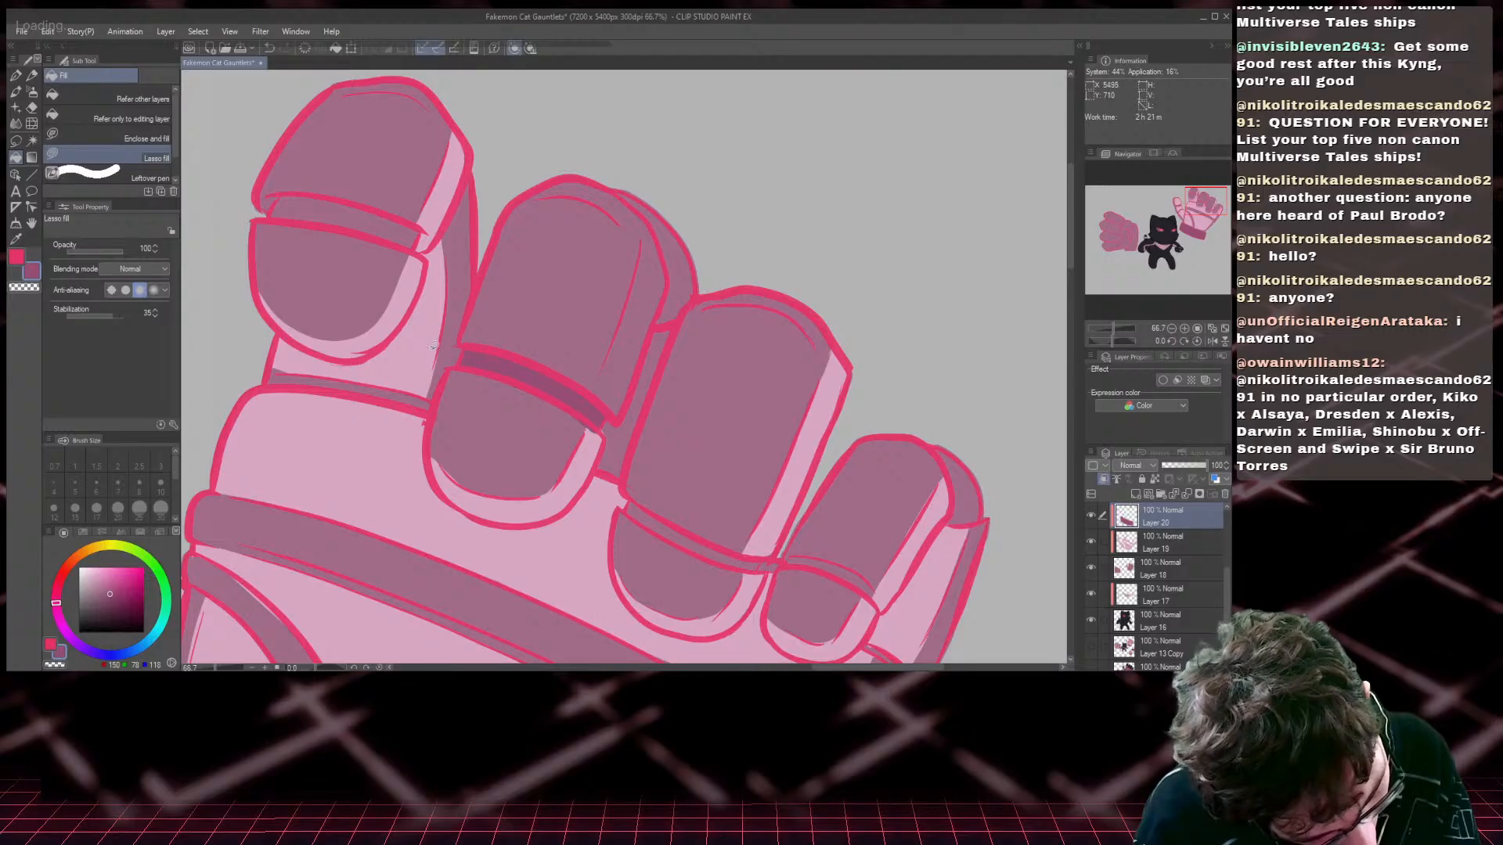
click(24, 287)
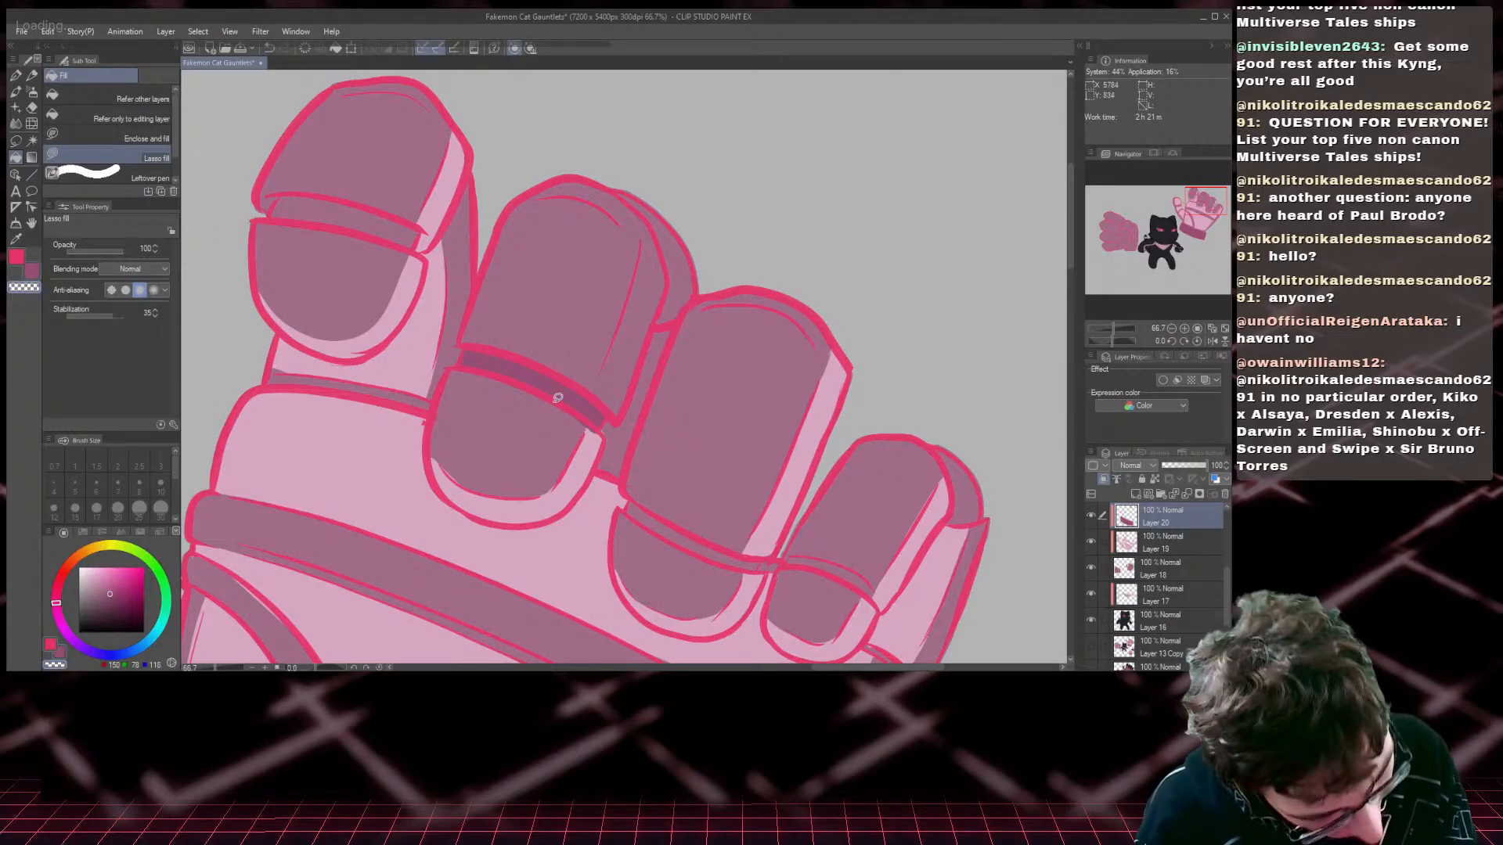
drag(558, 406, 598, 432)
- Lasso-fill the side of the middle finger's tip and the joint strips of the ring and index fingers with dark plum
click(31, 272)
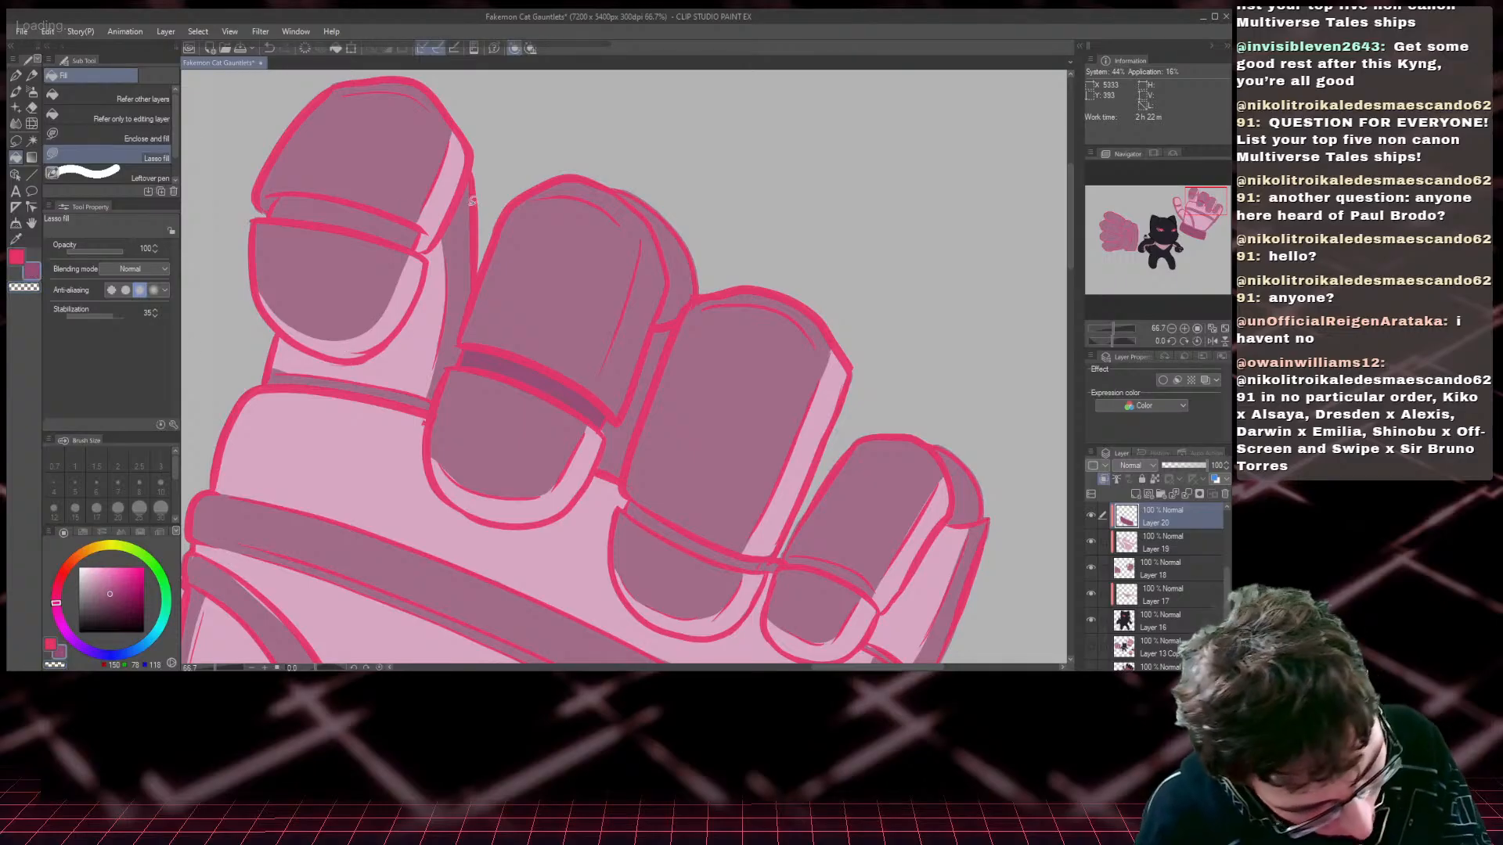
mouse_move(649, 204)
mouse_down()
mouse_move(697, 265)
mouse_move(690, 303)
mouse_move(657, 325)
mouse_move(670, 280)
mouse_move(640, 200)
mouse_up()
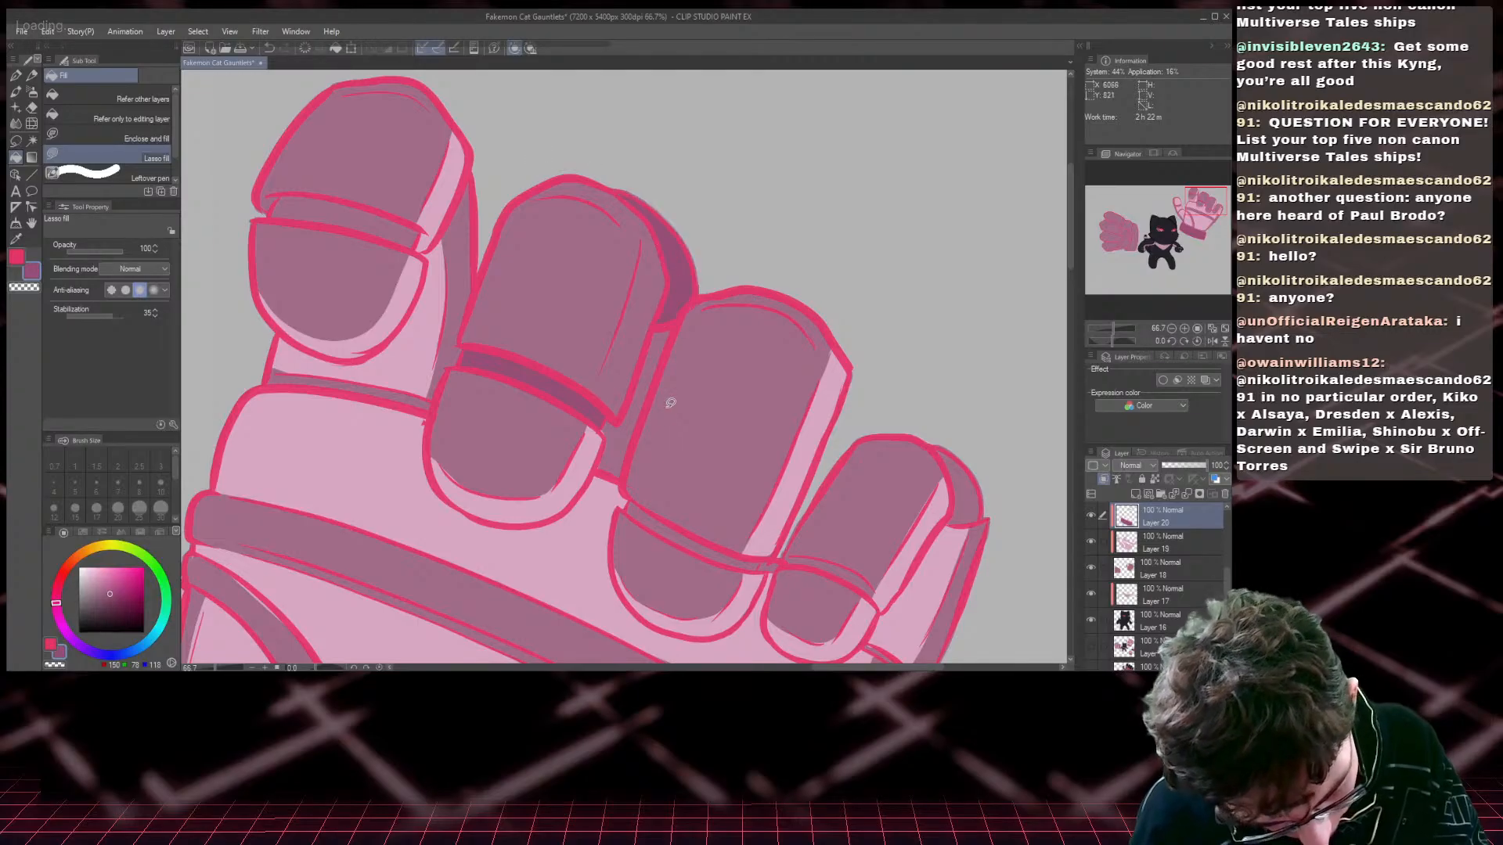
drag(674, 540, 757, 569)
mouse_move(667, 517)
mouse_down()
mouse_move(631, 495)
mouse_move(626, 508)
mouse_up()
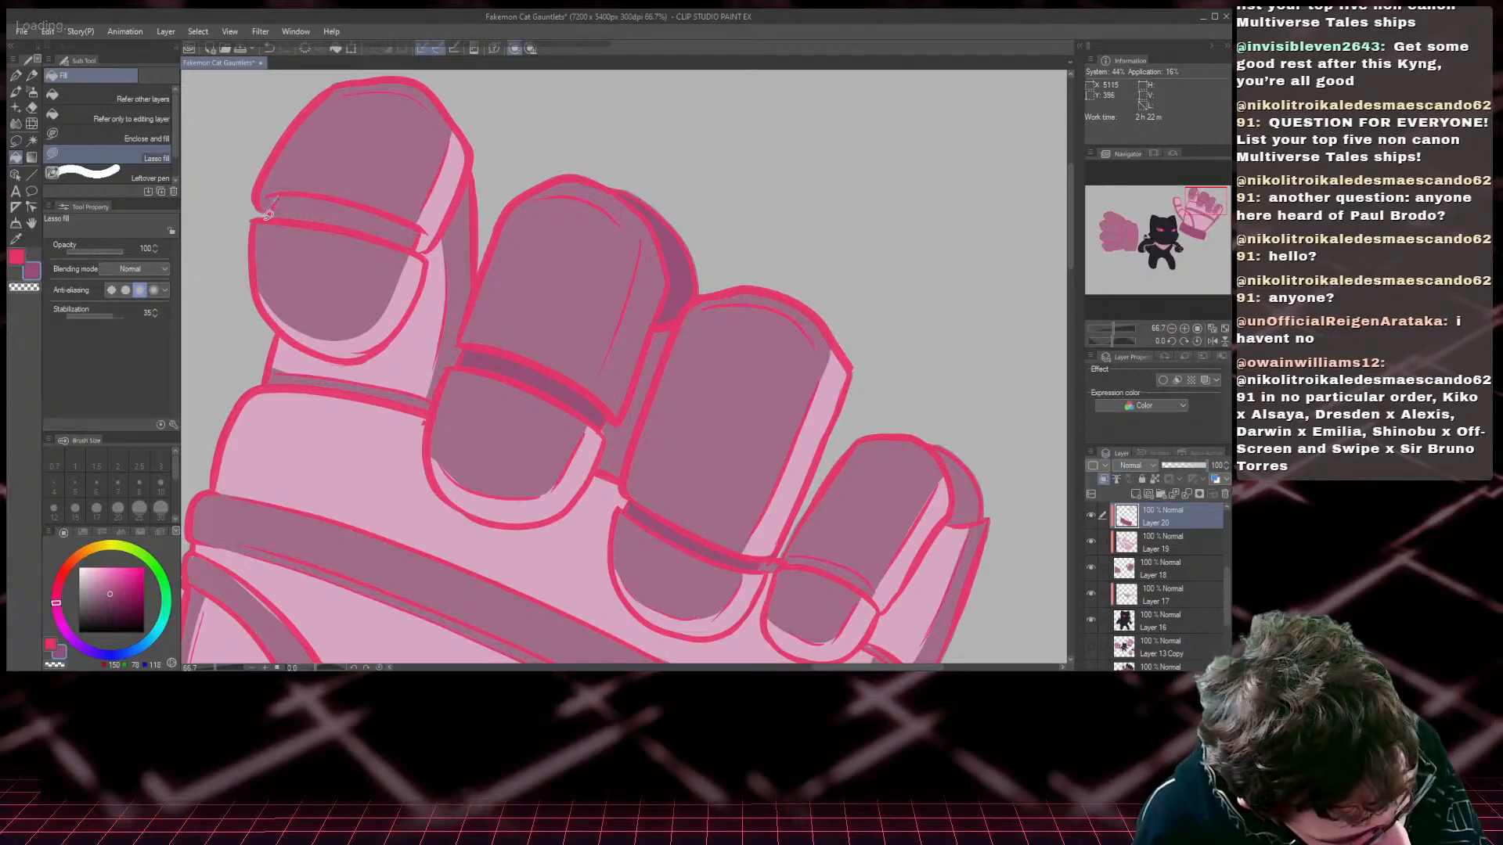
mouse_move(267, 214)
mouse_down()
mouse_move(411, 248)
mouse_move(421, 231)
mouse_move(339, 196)
mouse_move(277, 191)
mouse_up()
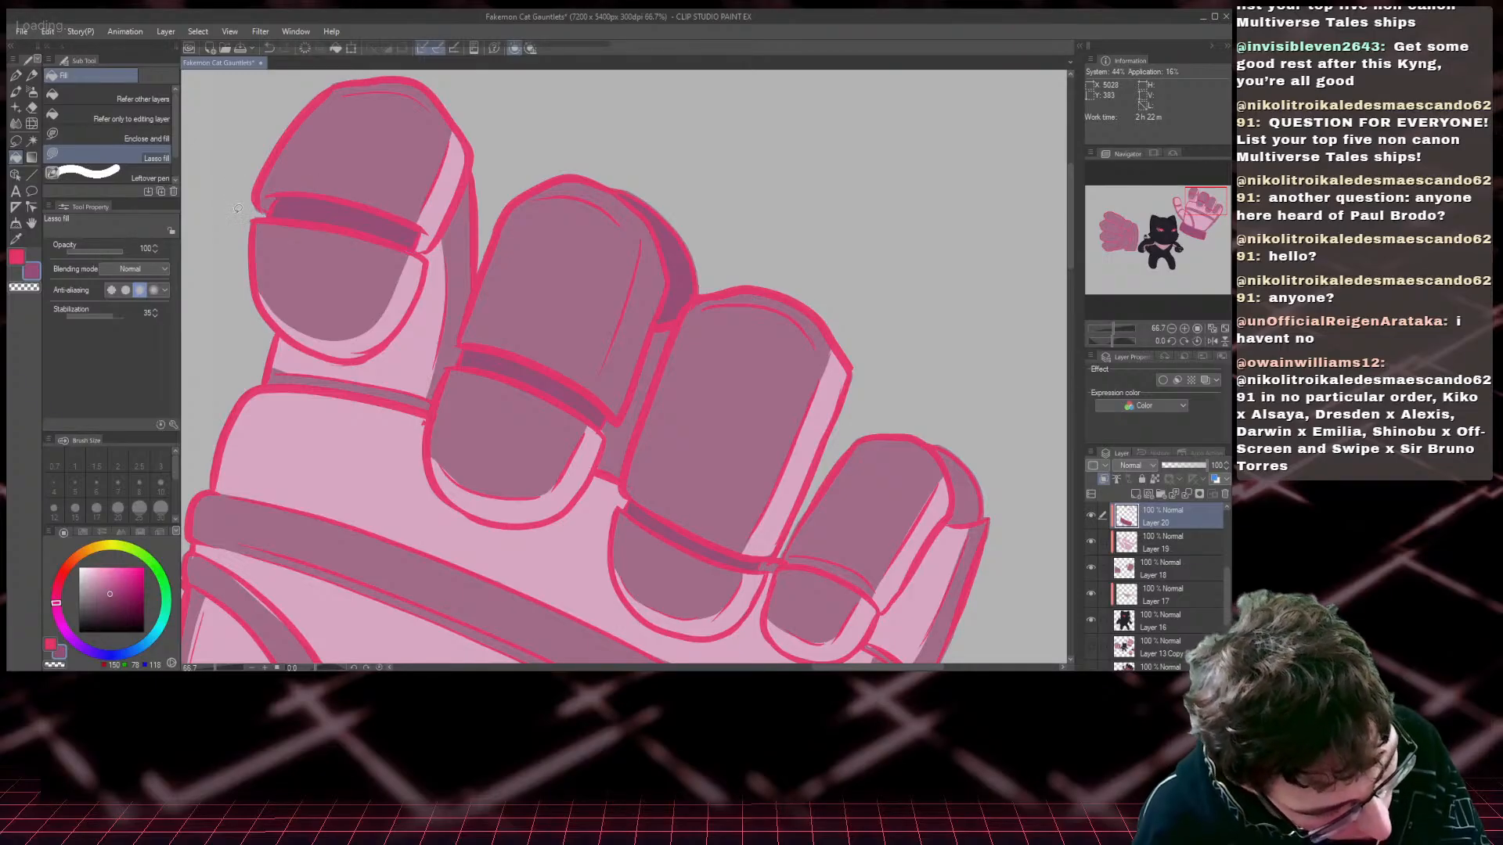
- Lasso-fill the little finger's joint strip and the curved side of its tip with dark plum, cleaning up the edges
drag(1212, 212, 1213, 226)
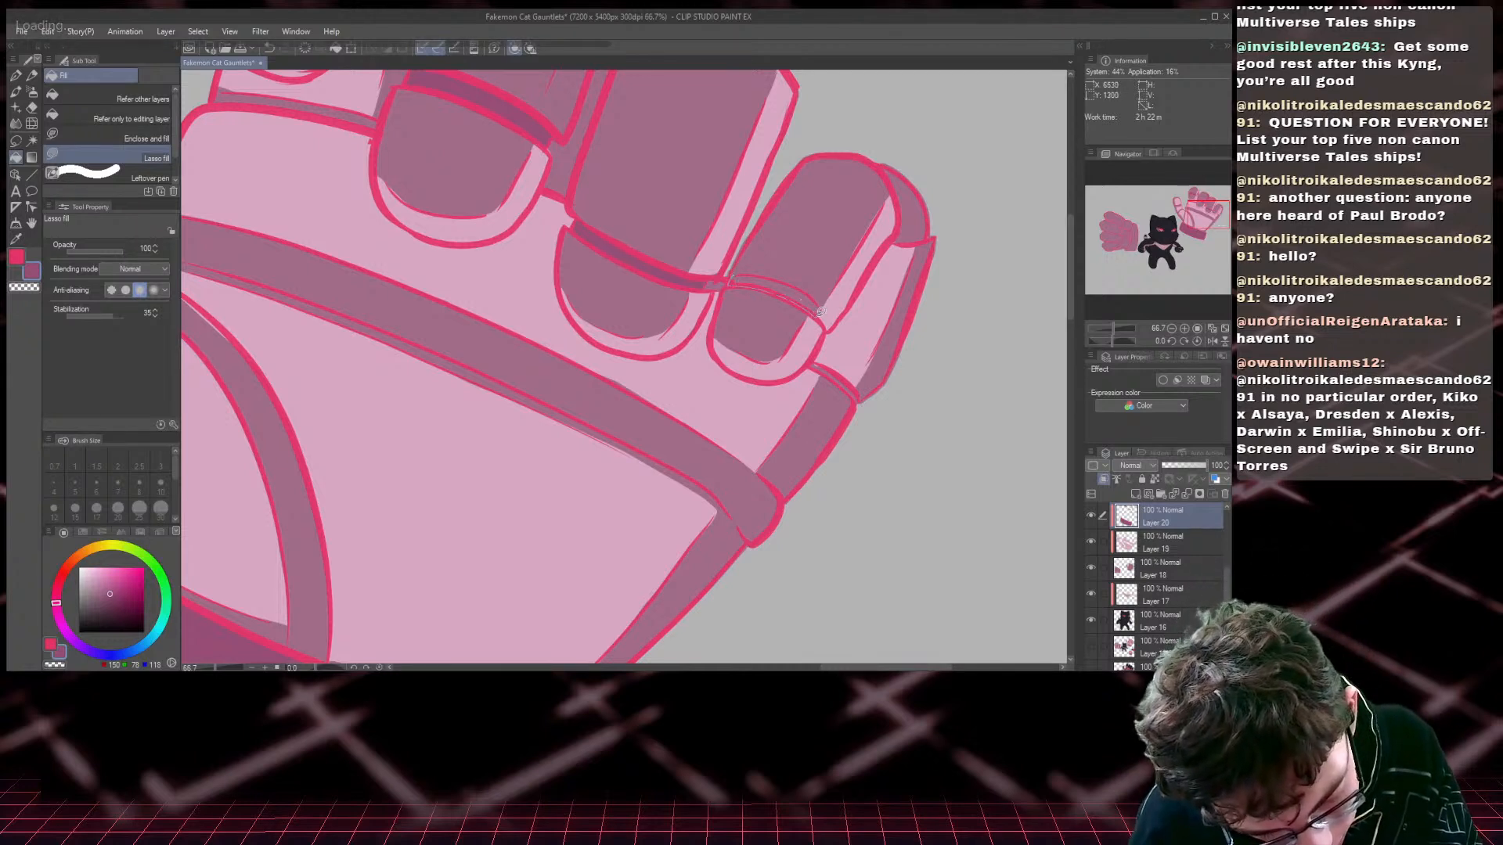
drag(814, 291, 732, 275)
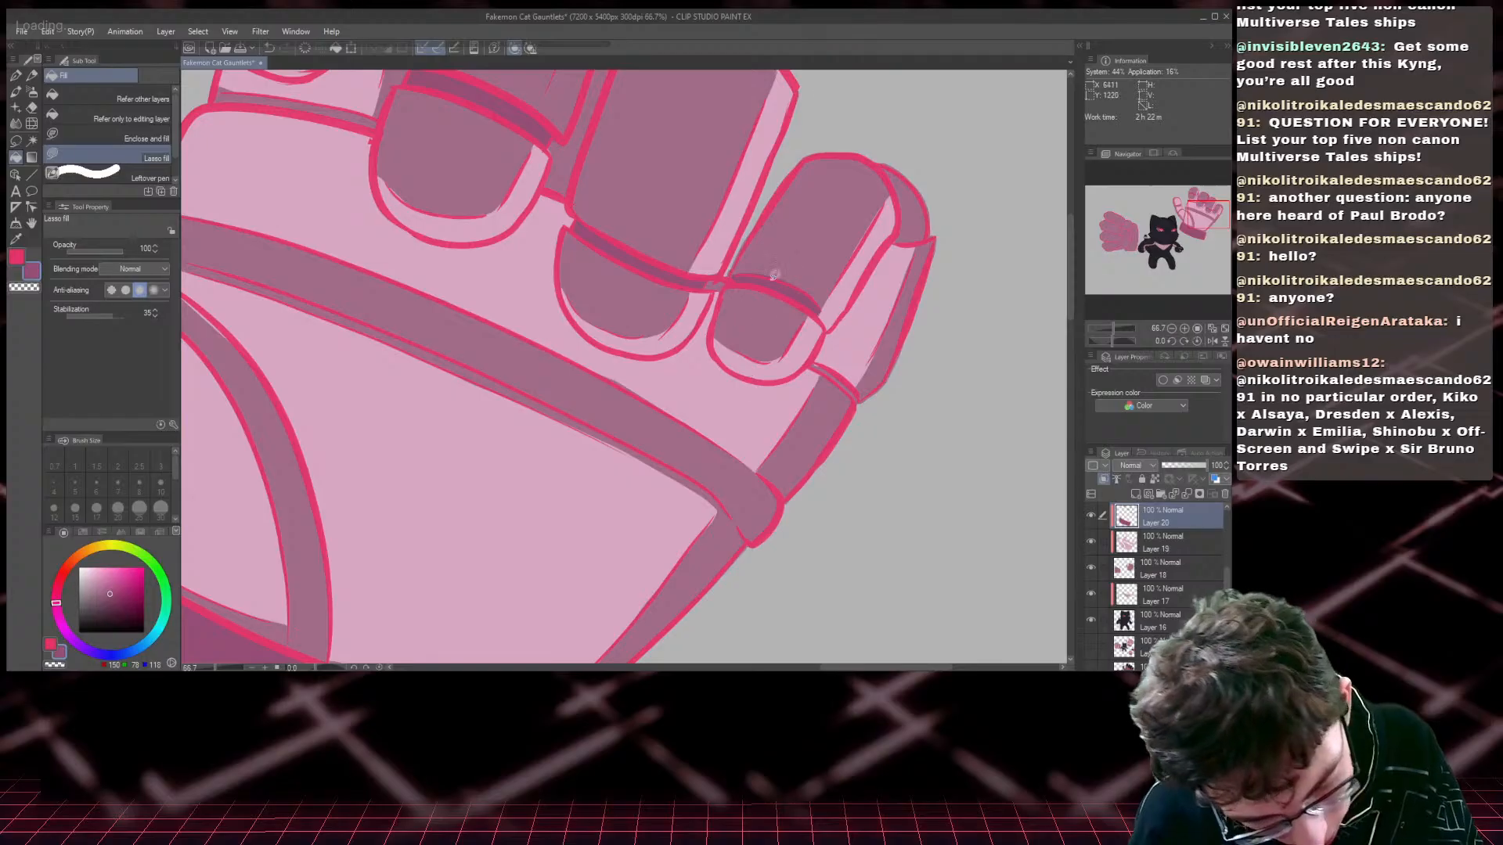
mouse_move(885, 168)
mouse_down()
mouse_move(903, 206)
mouse_move(892, 238)
mouse_move(910, 240)
mouse_move(927, 217)
mouse_move(877, 160)
mouse_up()
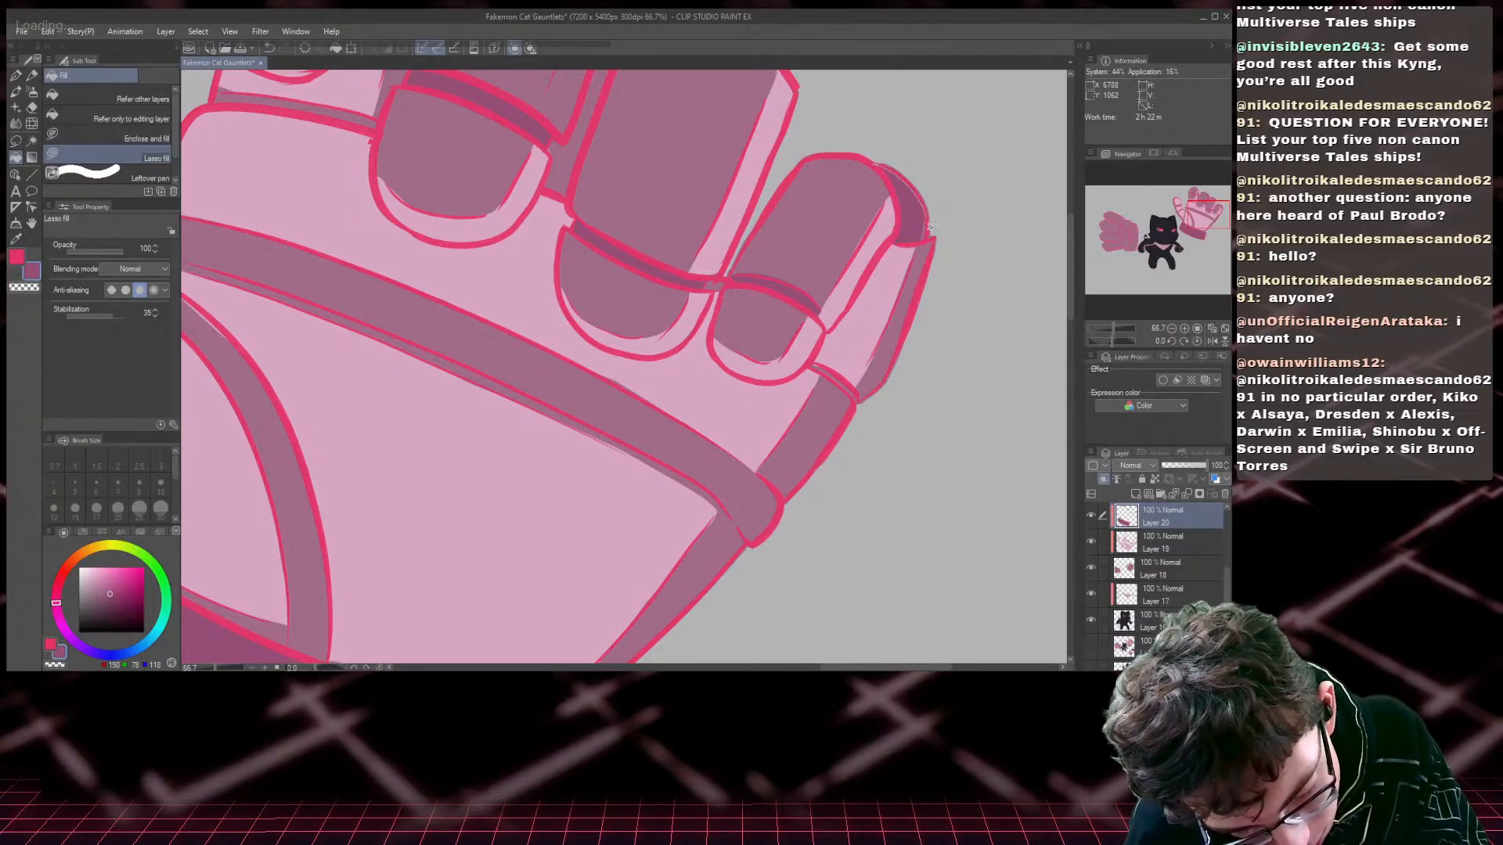
drag(931, 225, 870, 183)
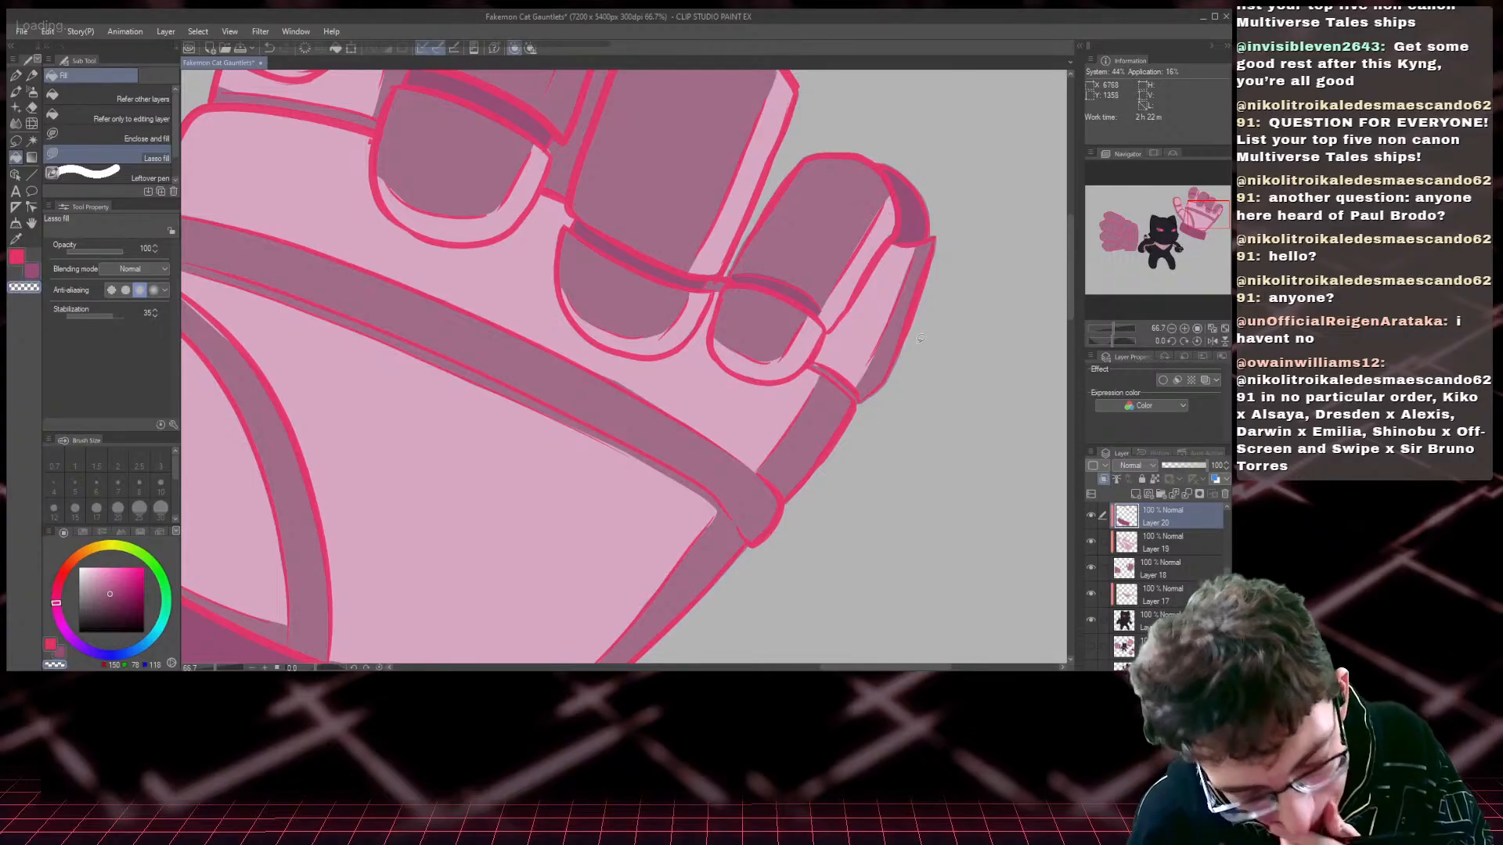
key(c)
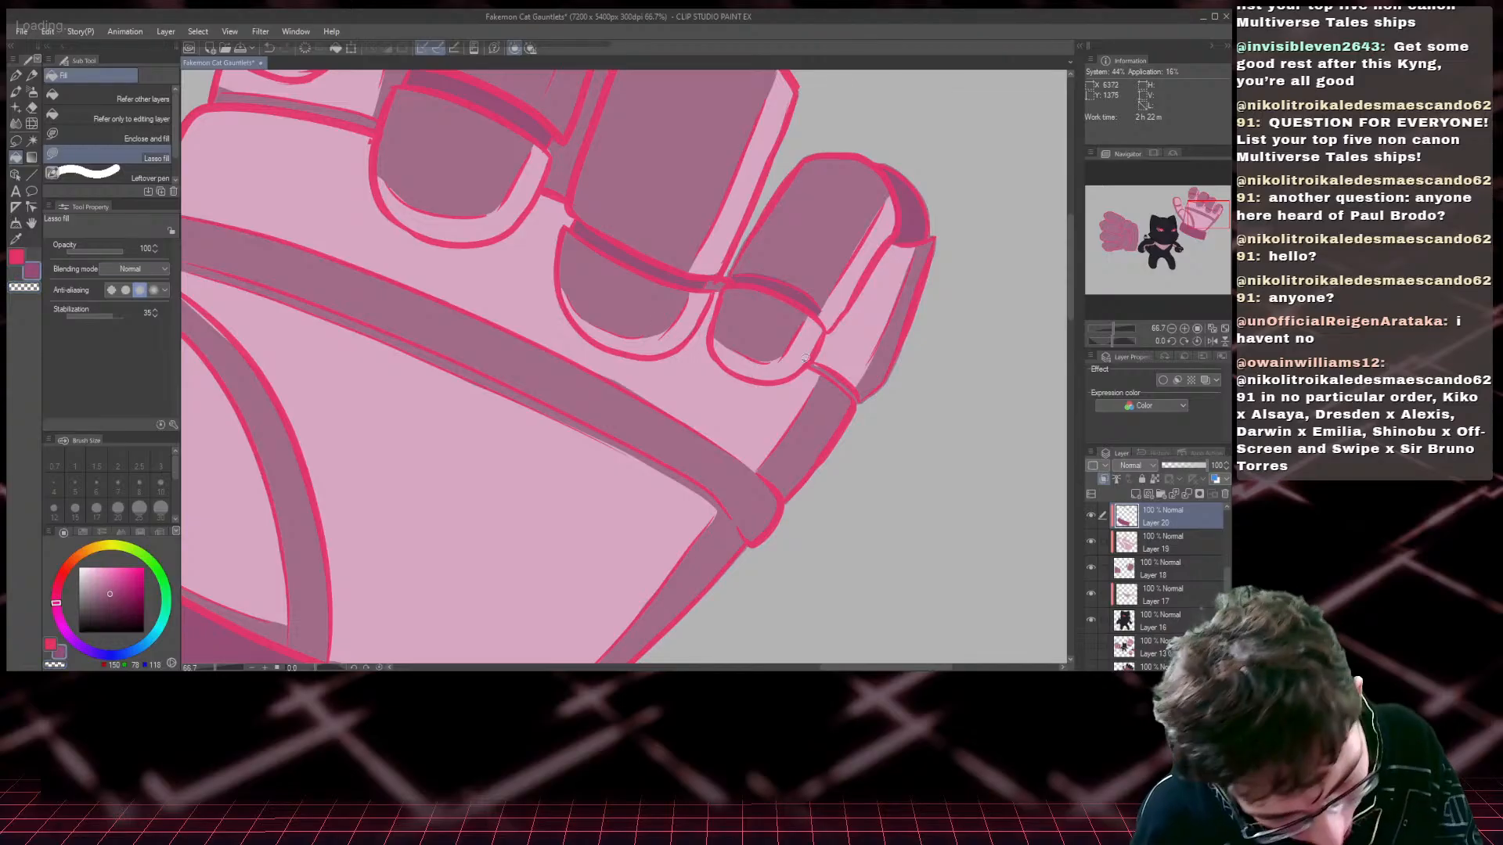
mouse_move(854, 395)
mouse_down()
mouse_move(814, 361)
mouse_move(828, 403)
mouse_up()
- Lasso-fill the curved band around the thumb base of the open gauntlet with dark plum, down to the cuff
drag(1210, 235, 1203, 229)
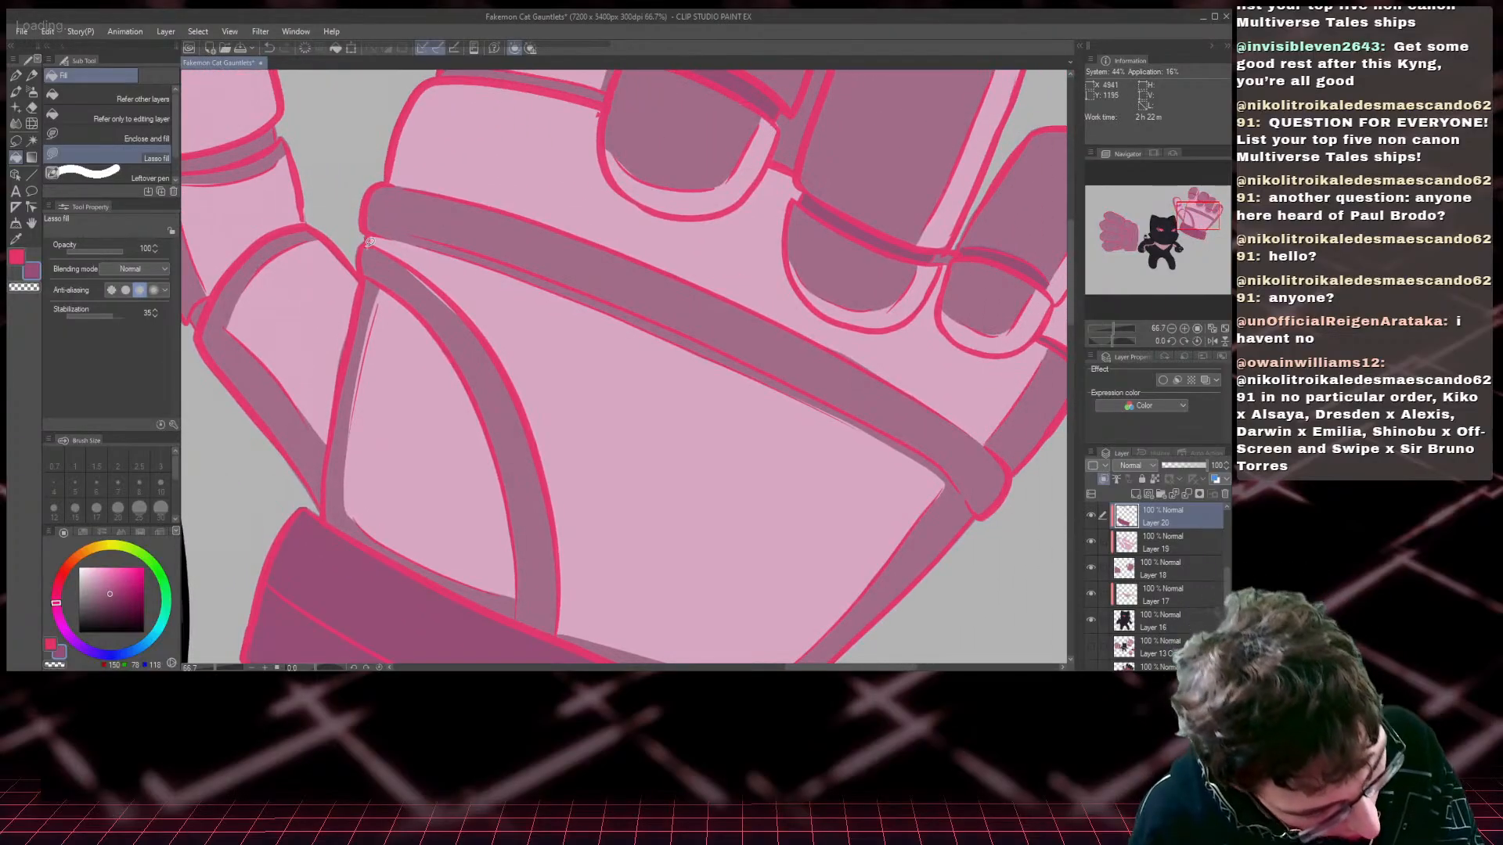
mouse_move(480, 389)
mouse_down()
mouse_move(423, 310)
mouse_move(369, 275)
mouse_move(363, 230)
mouse_up()
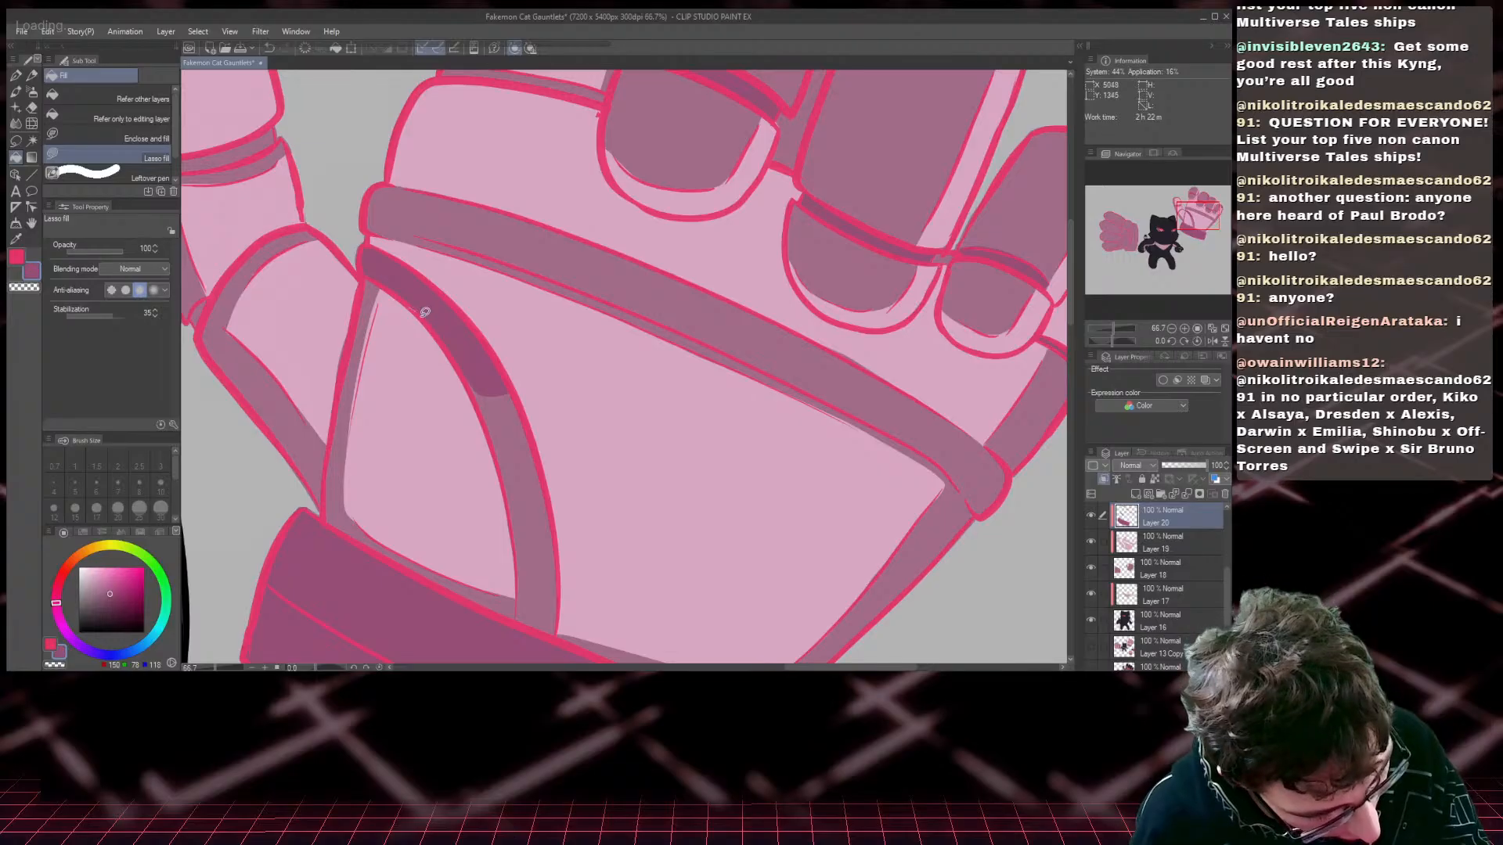
mouse_move(424, 311)
mouse_down()
mouse_move(506, 473)
mouse_move(467, 323)
mouse_up()
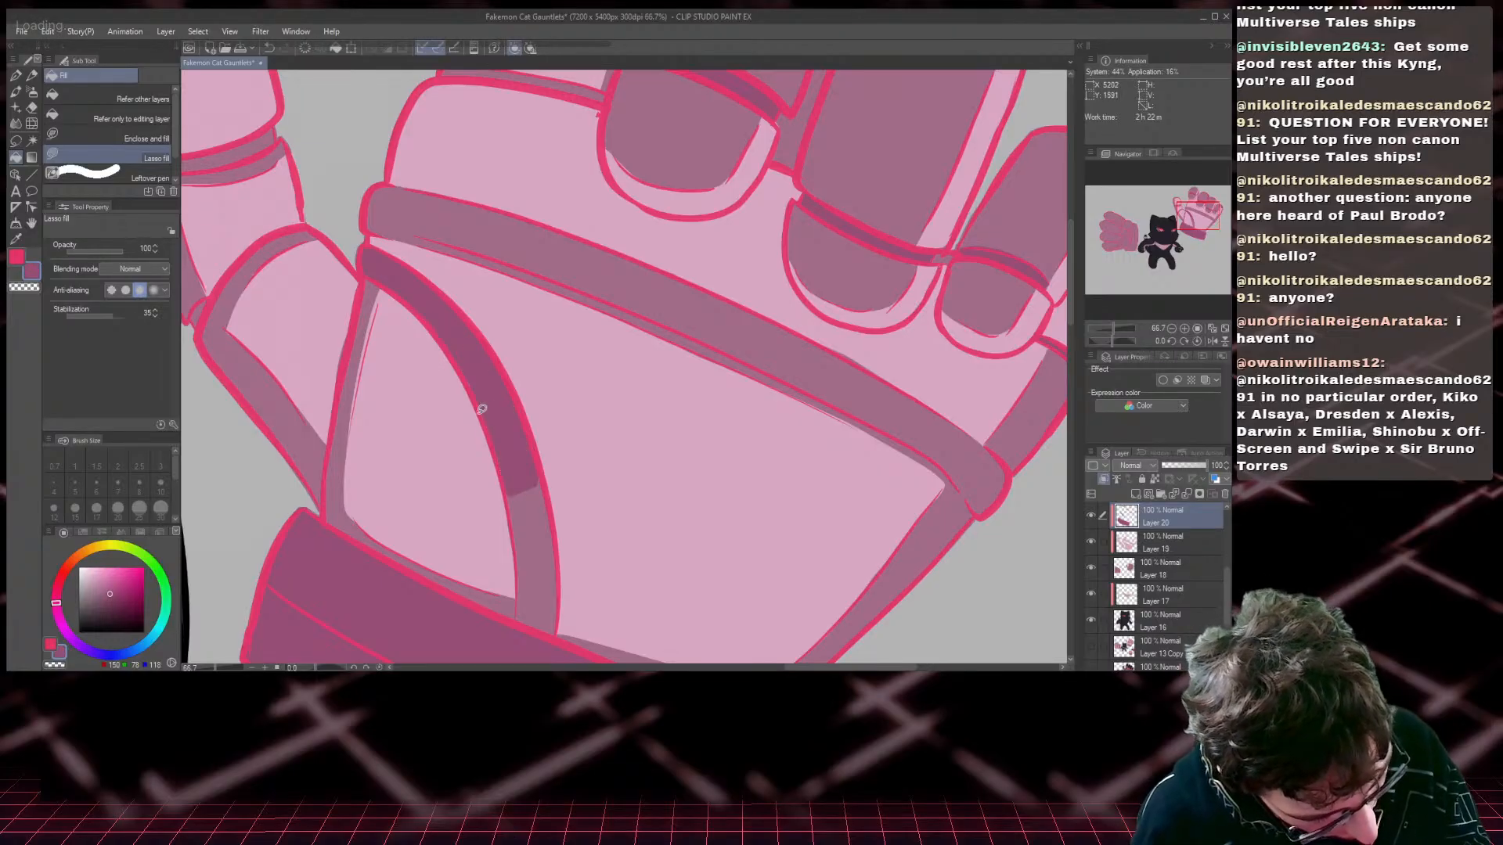
drag(481, 409, 517, 610)
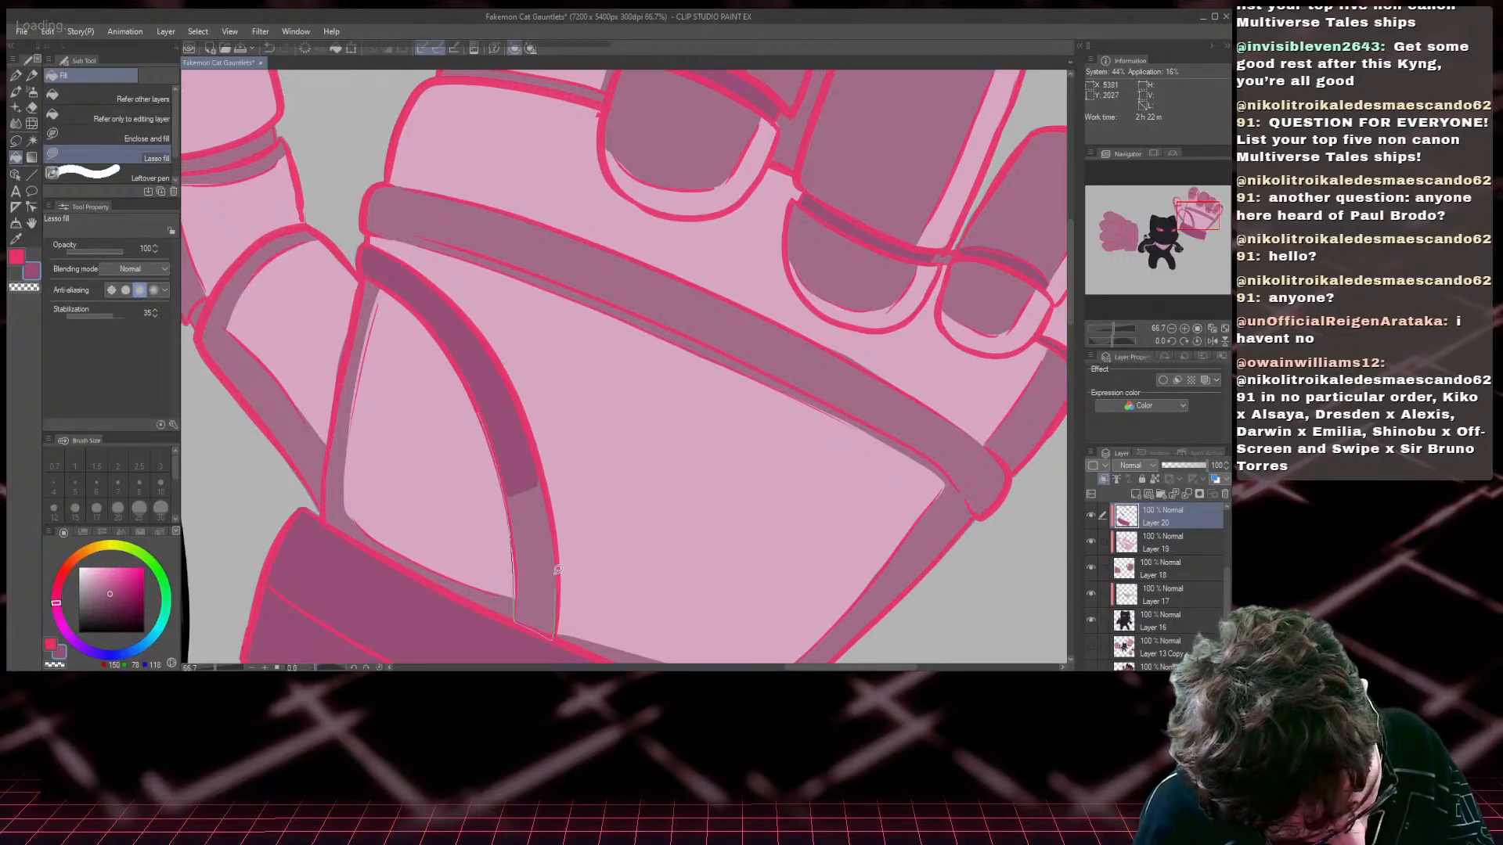
drag(521, 427, 479, 412)
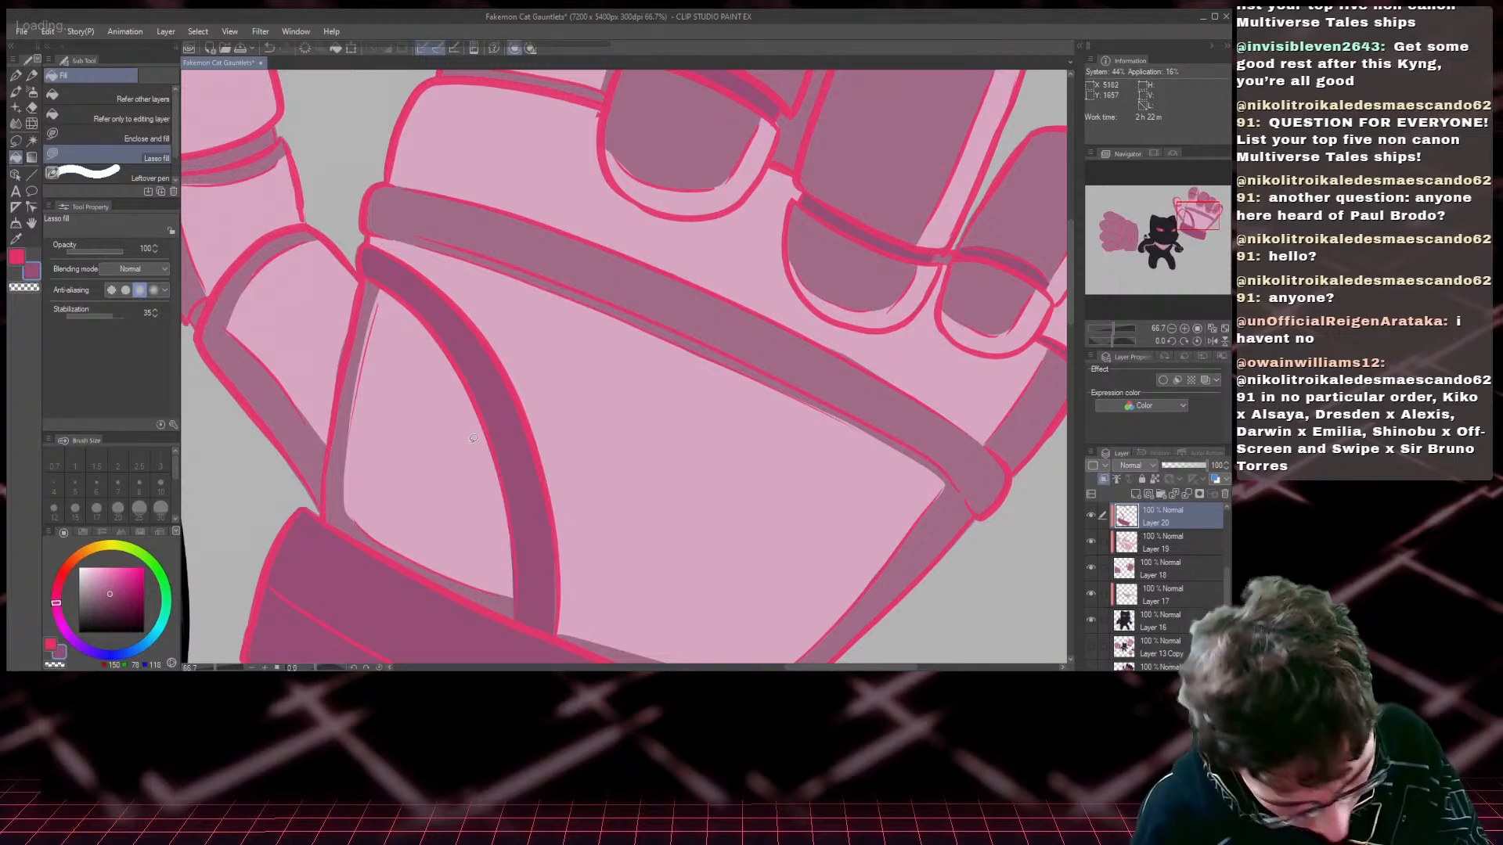
drag(1196, 223, 1197, 248)
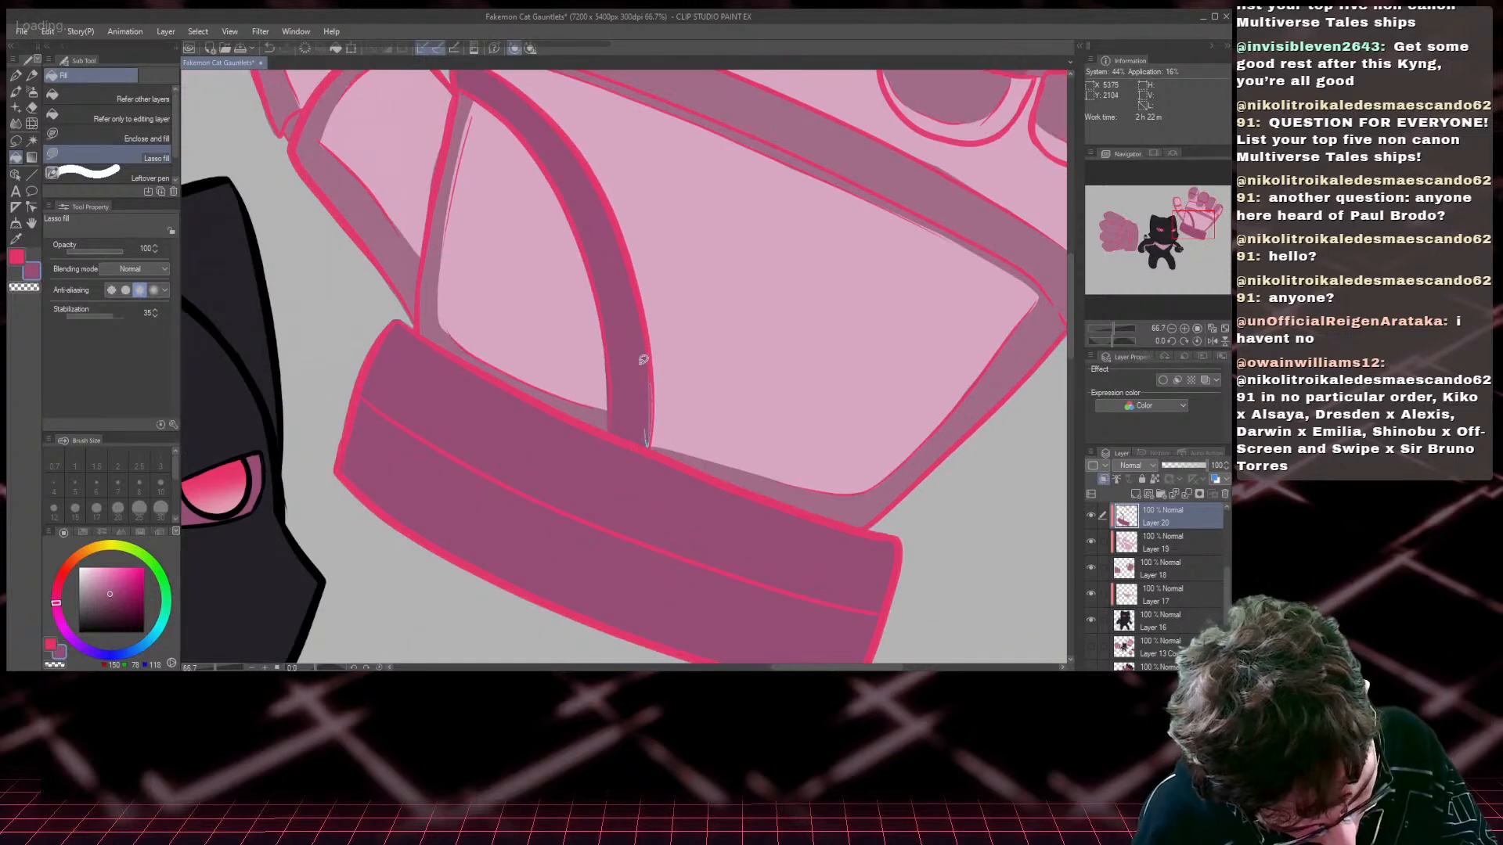
drag(644, 360, 650, 375)
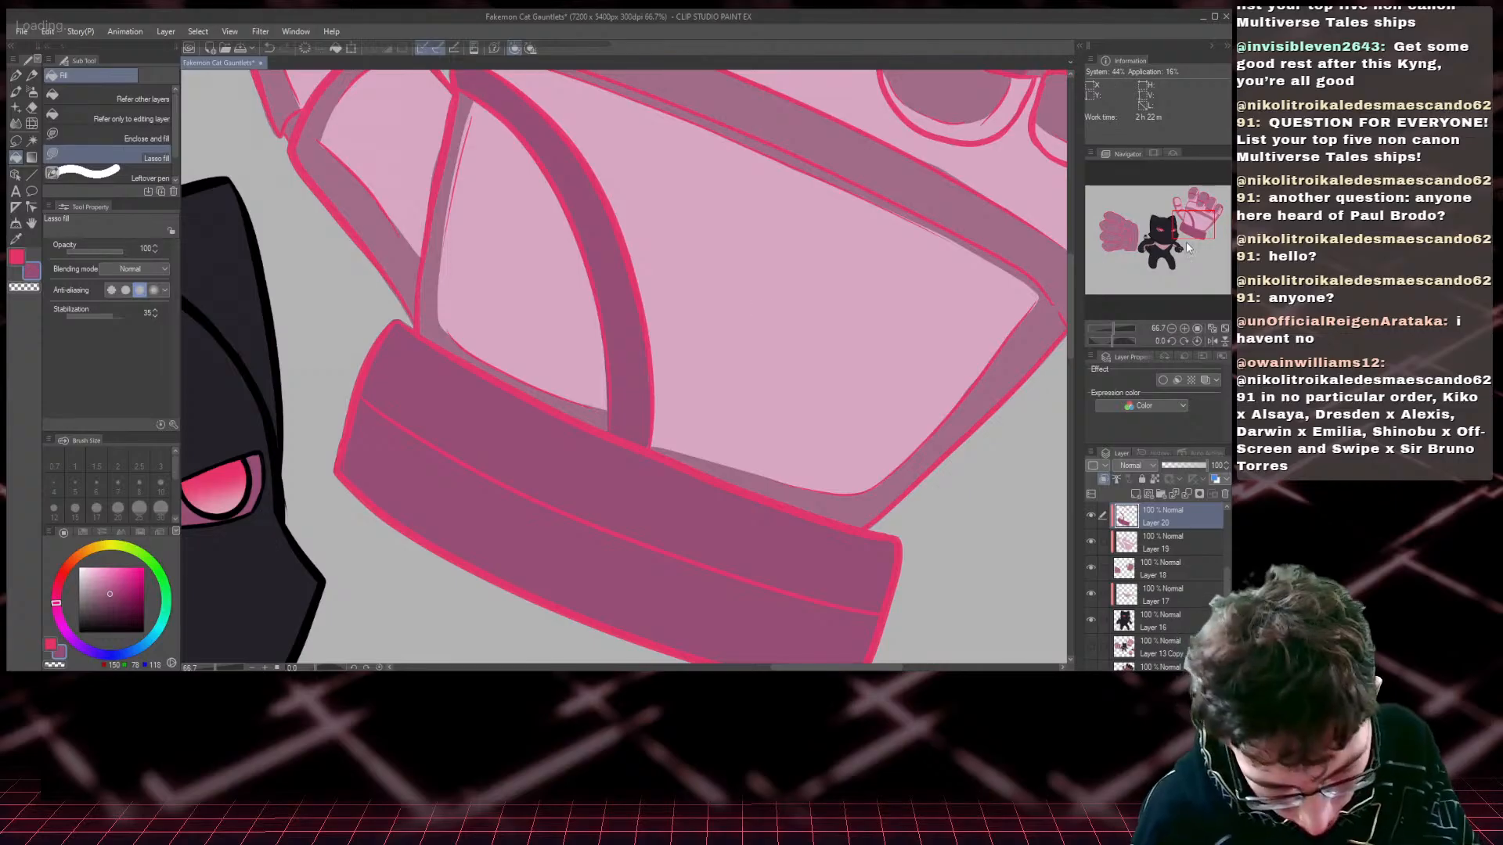
- Lasso-fill the joint strip below the thumb's tip and the small joint corner farther down the thumb with dark plum
drag(1188, 247, 1165, 233)
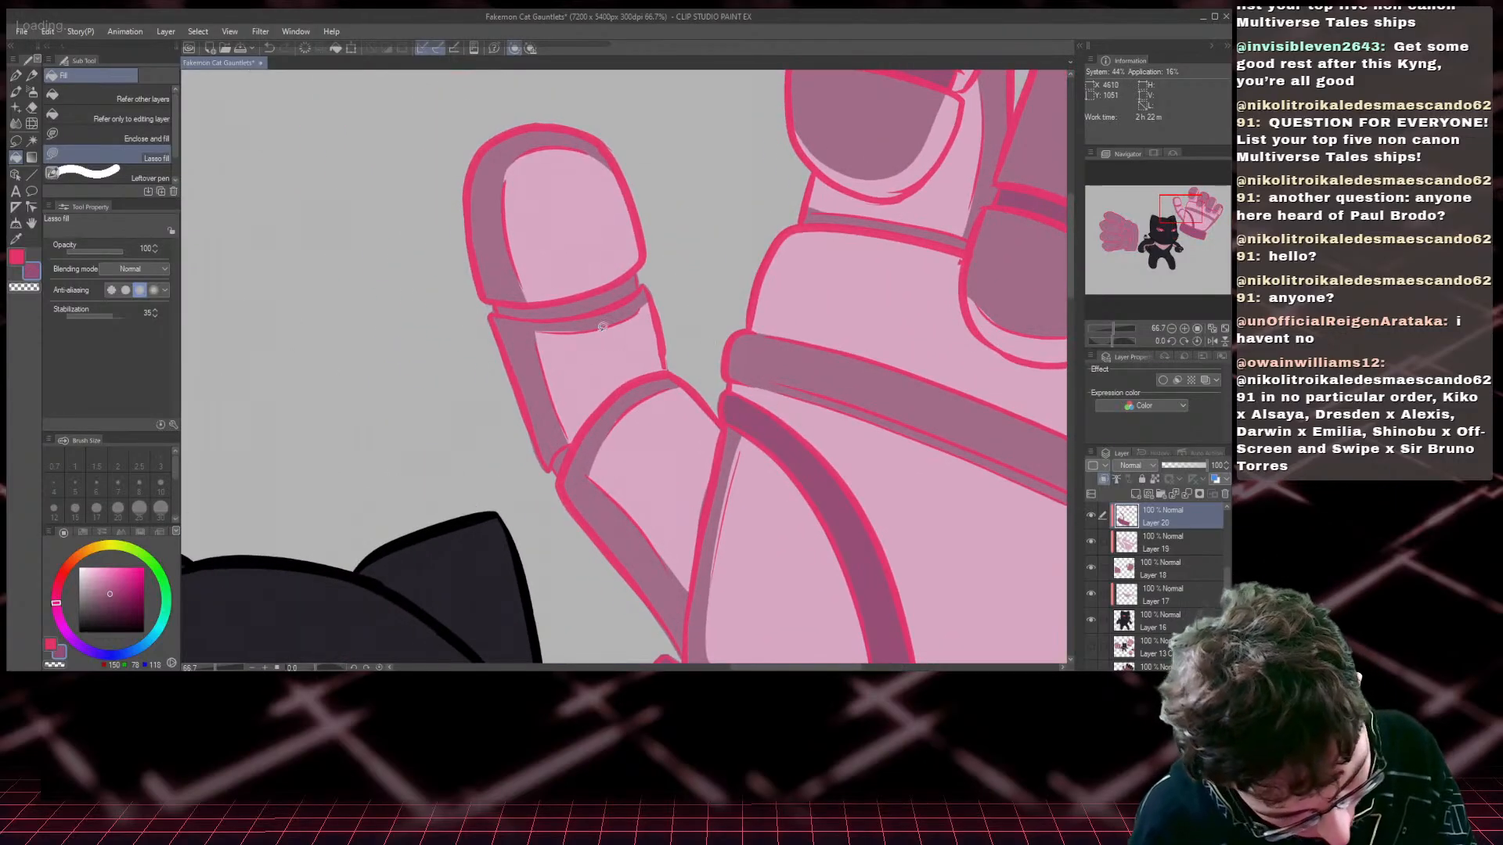
mouse_move(499, 302)
mouse_down()
mouse_move(616, 306)
mouse_move(643, 289)
mouse_move(636, 268)
mouse_move(574, 298)
mouse_move(504, 299)
mouse_move(568, 307)
mouse_move(619, 265)
mouse_up()
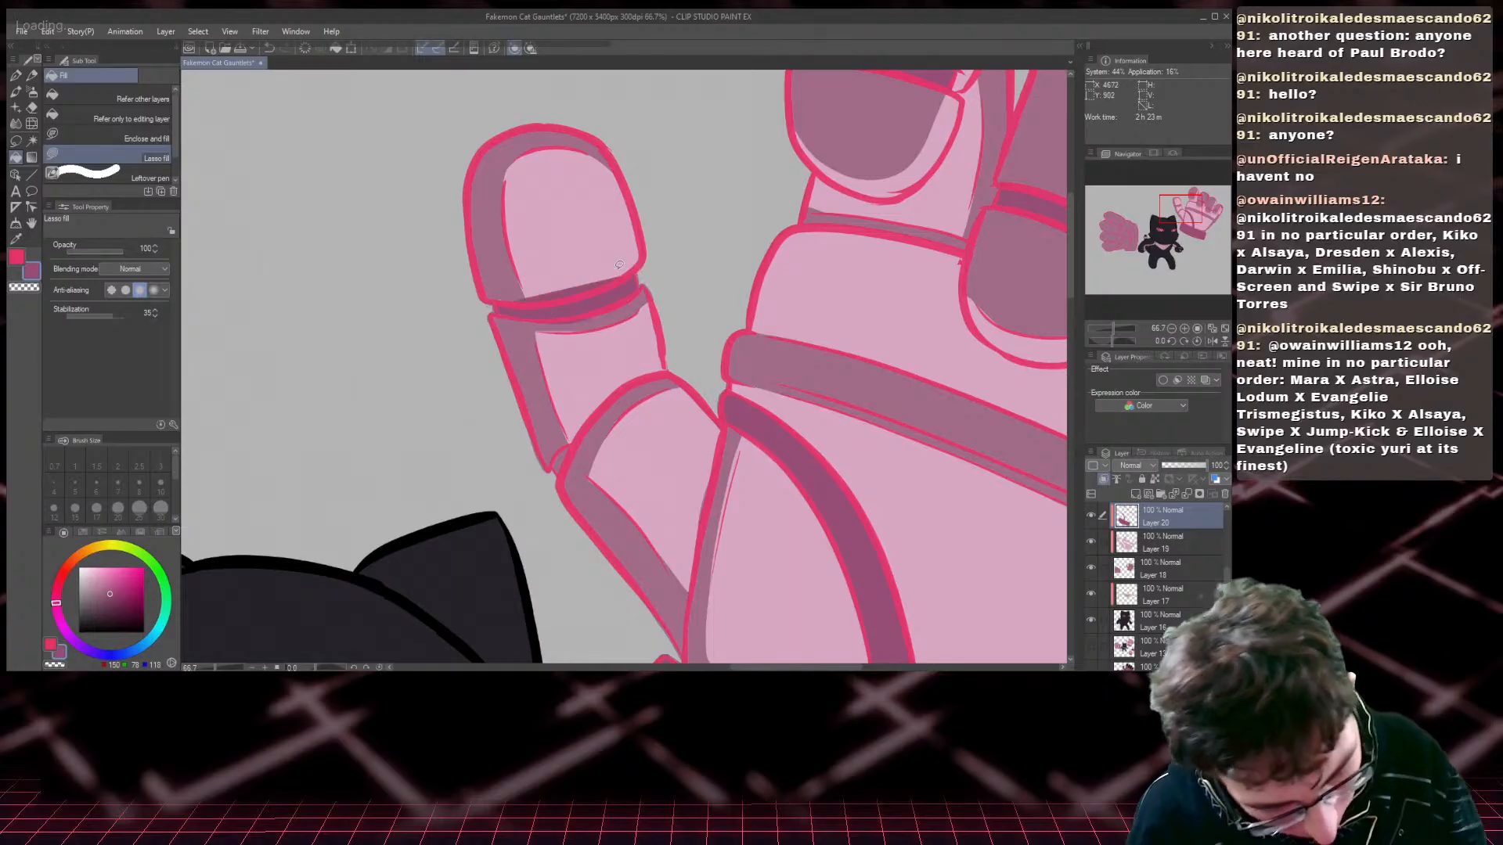
key(ctrl+z)
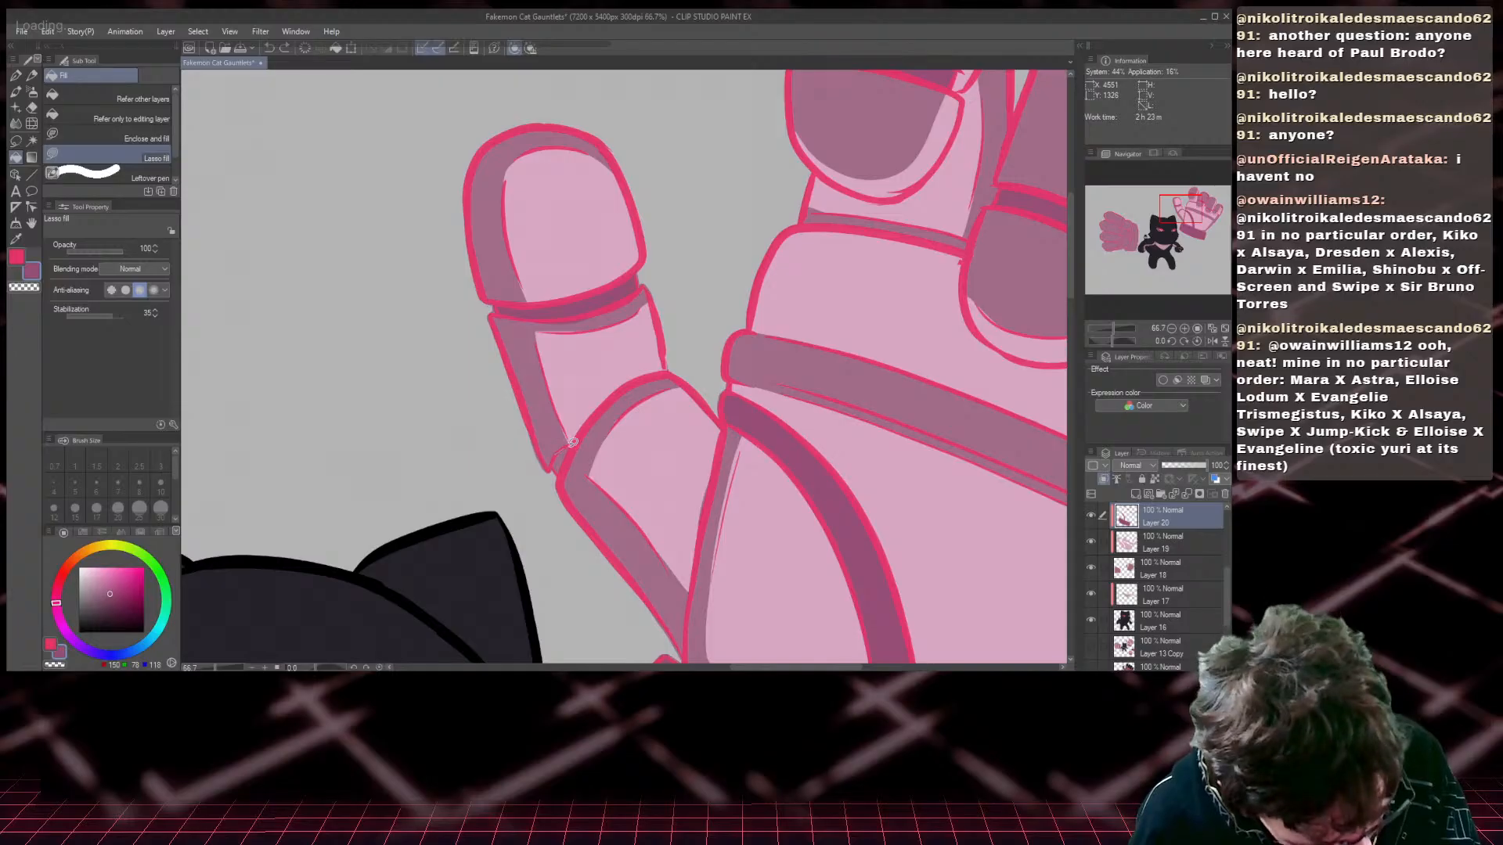
drag(562, 476, 571, 435)
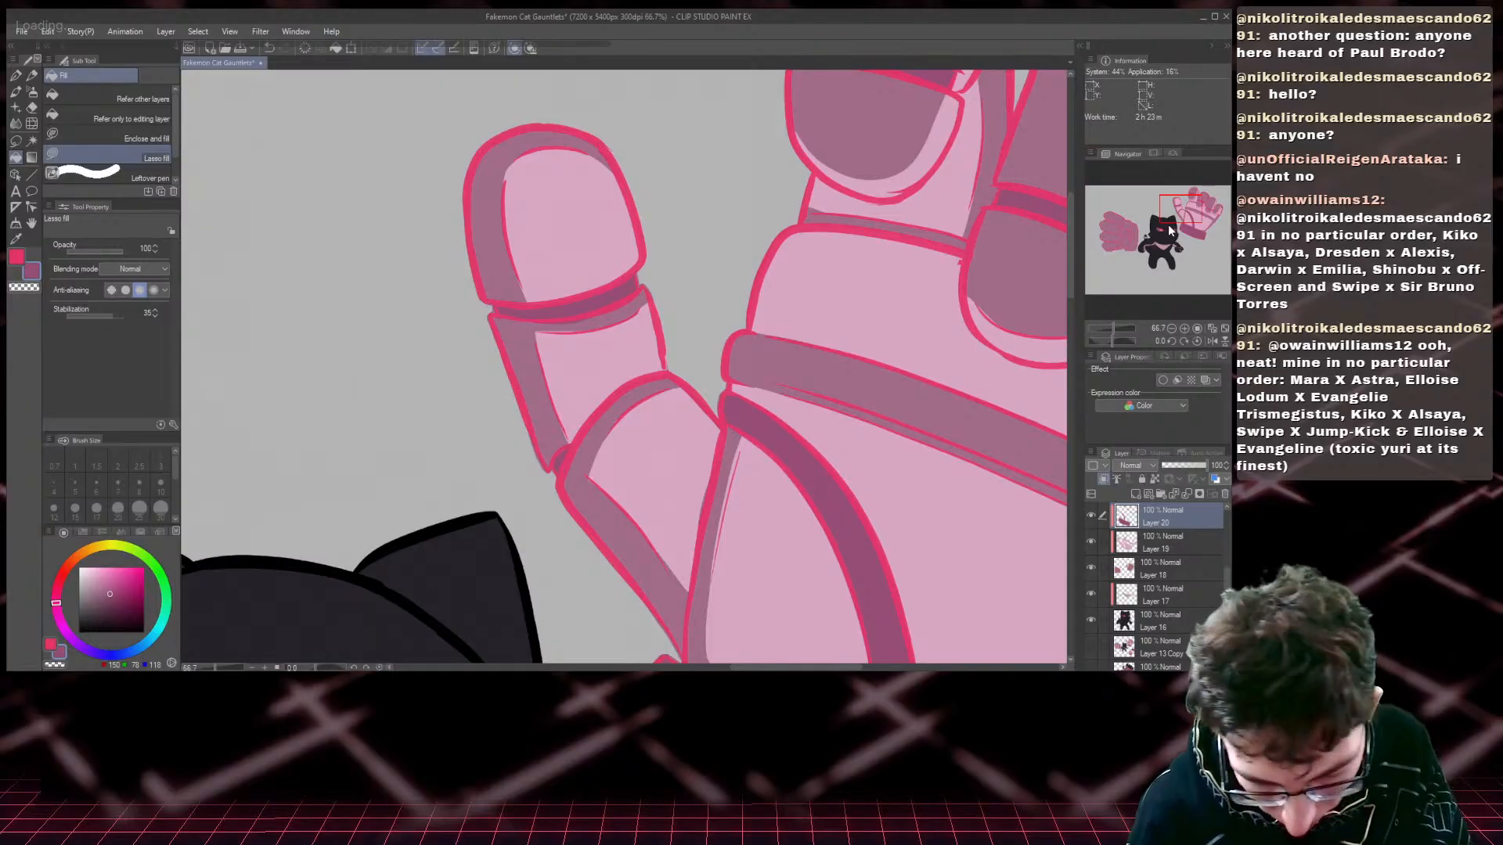
- Select the wide band across the upper palm with the Lasso, fill it with dark plum, deselect and save the file
drag(1170, 229, 1204, 219)
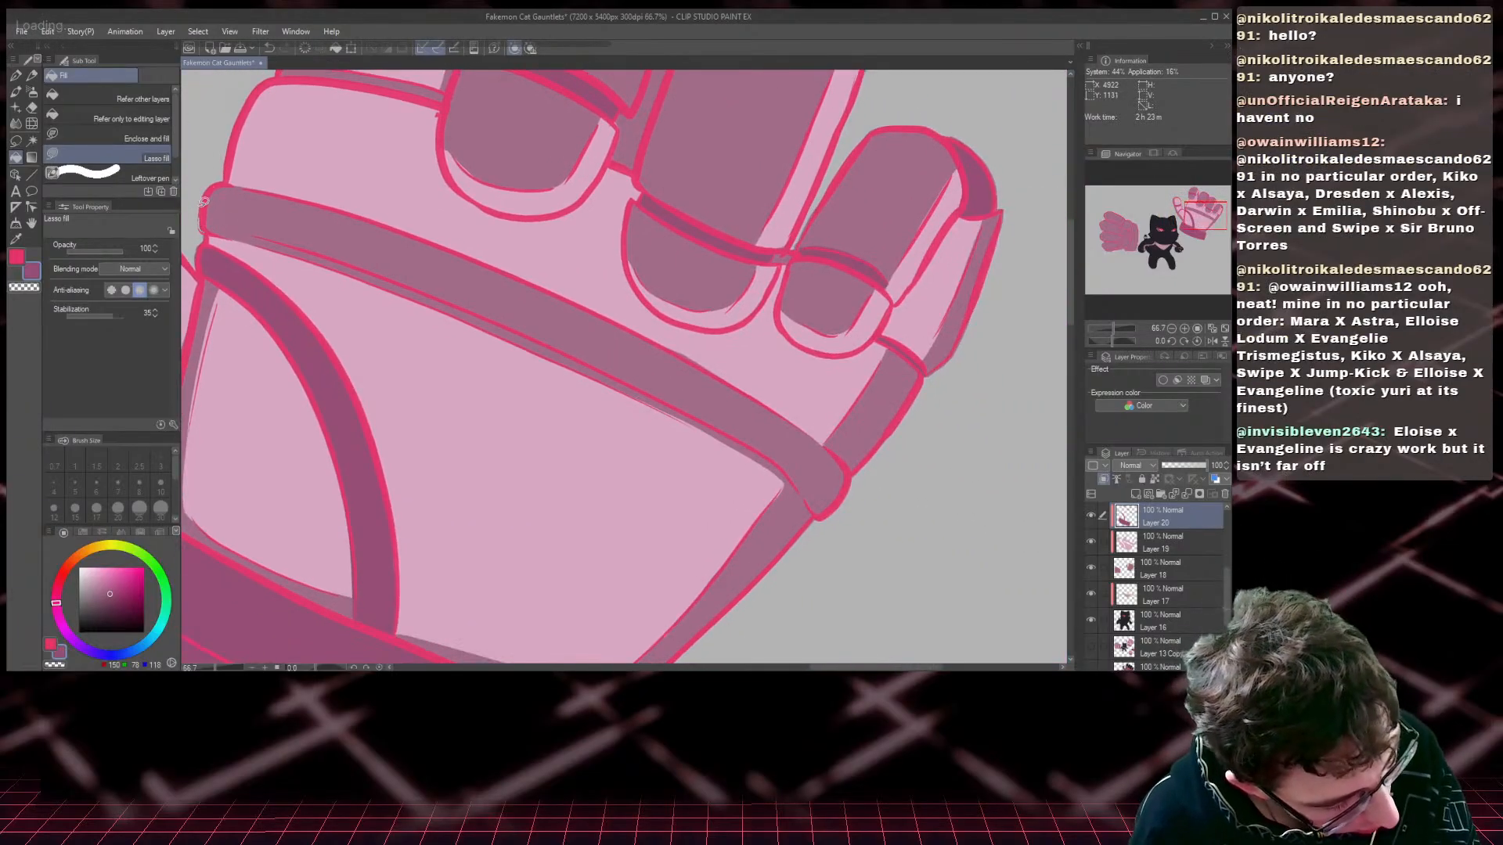
mouse_move(363, 211)
mouse_down()
mouse_move(531, 274)
mouse_move(791, 429)
mouse_up()
key(ctrl+z)
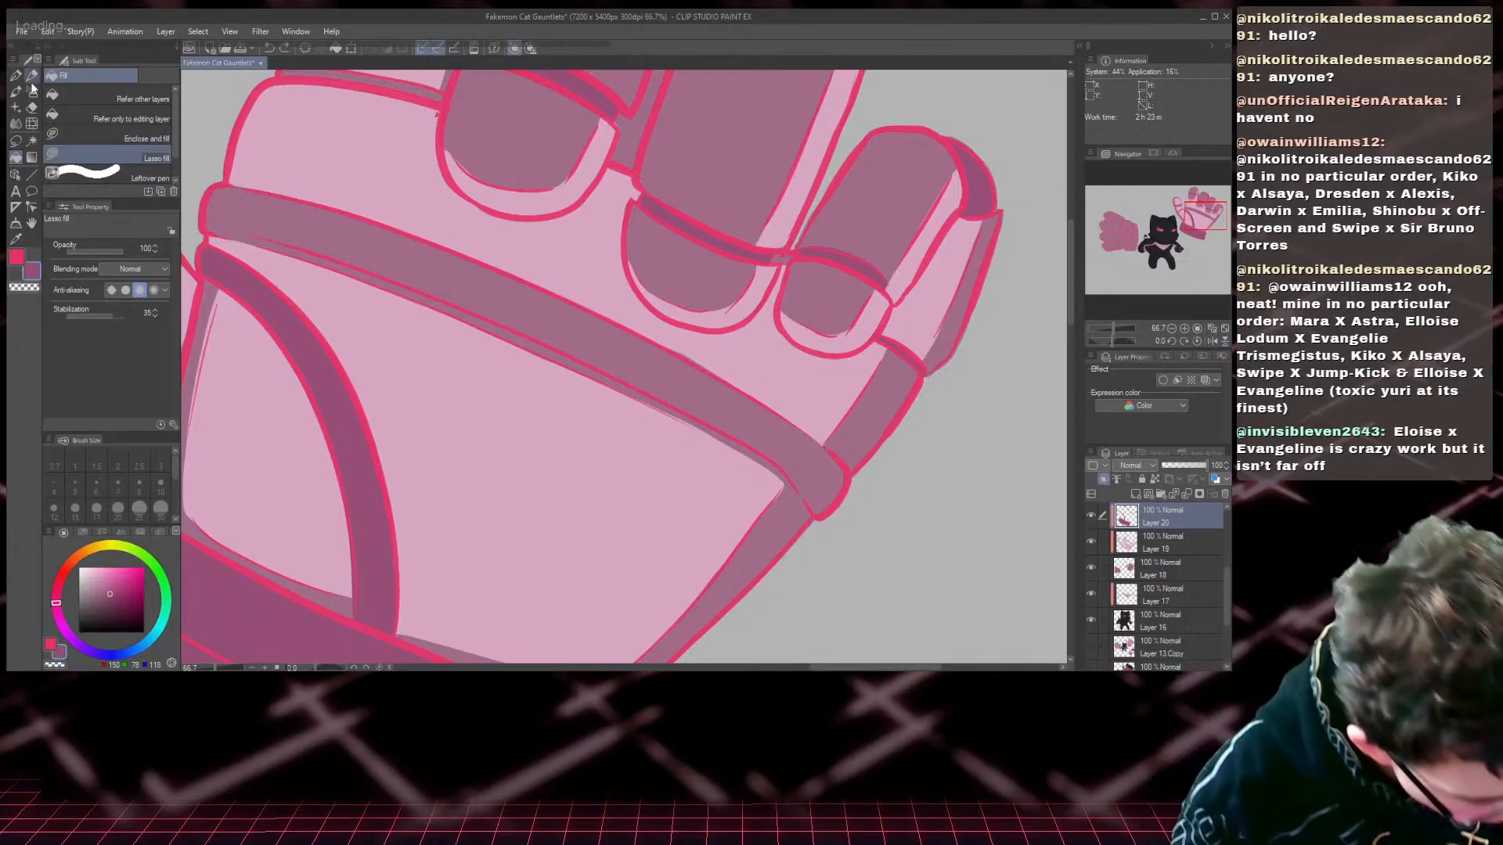
click(16, 141)
mouse_move(209, 186)
mouse_down()
mouse_move(396, 231)
mouse_move(424, 291)
mouse_move(205, 184)
mouse_up()
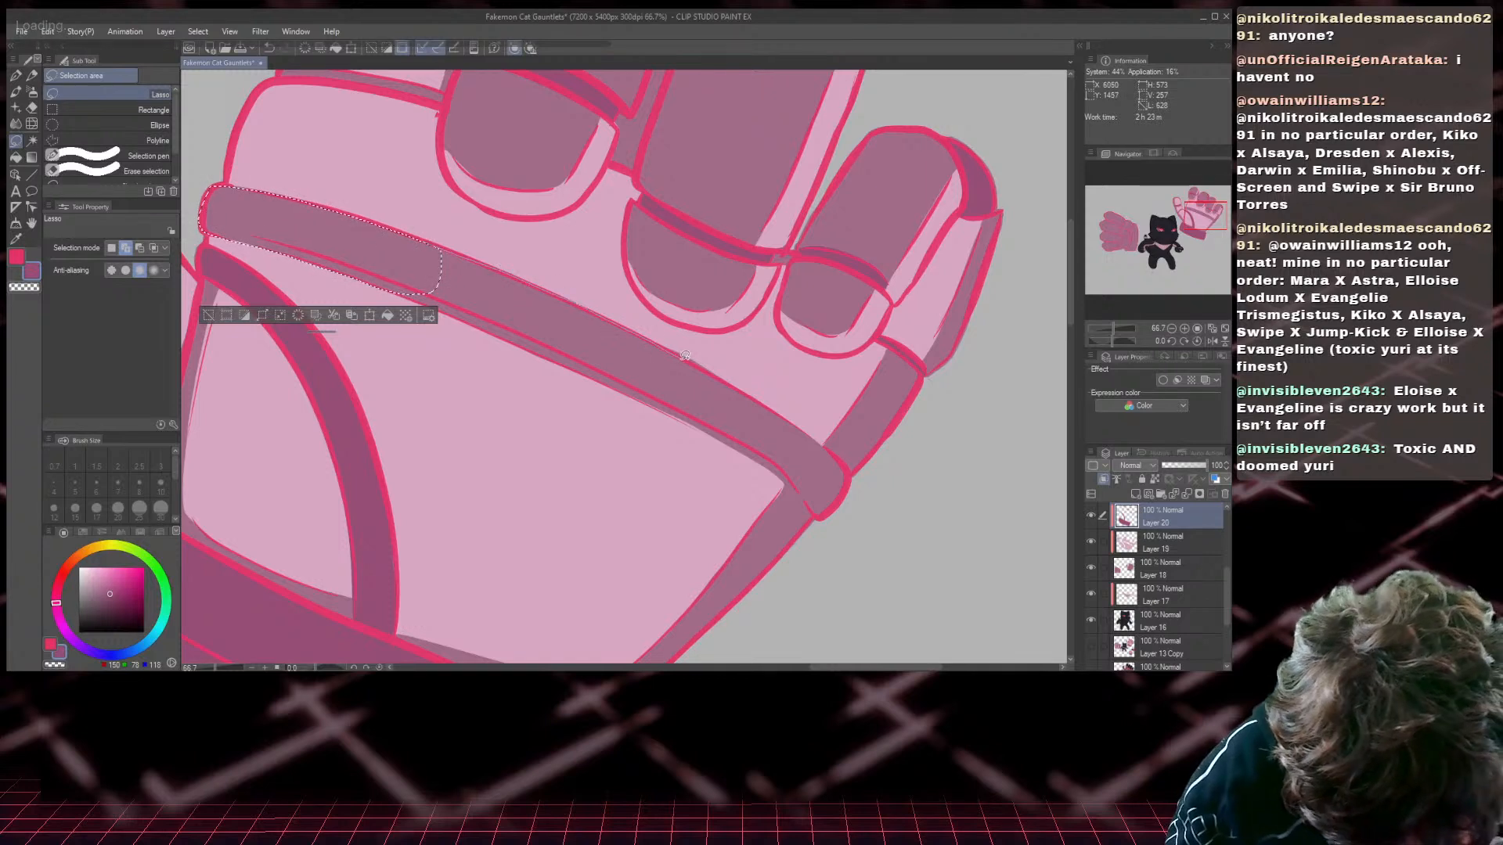
mouse_move(721, 392)
mouse_down()
mouse_move(684, 400)
mouse_move(437, 300)
mouse_move(330, 219)
mouse_move(400, 291)
mouse_move(667, 409)
mouse_move(723, 417)
mouse_move(619, 340)
mouse_move(677, 413)
mouse_move(776, 470)
mouse_move(813, 514)
mouse_move(850, 489)
mouse_move(845, 458)
mouse_move(764, 396)
mouse_move(654, 356)
mouse_up()
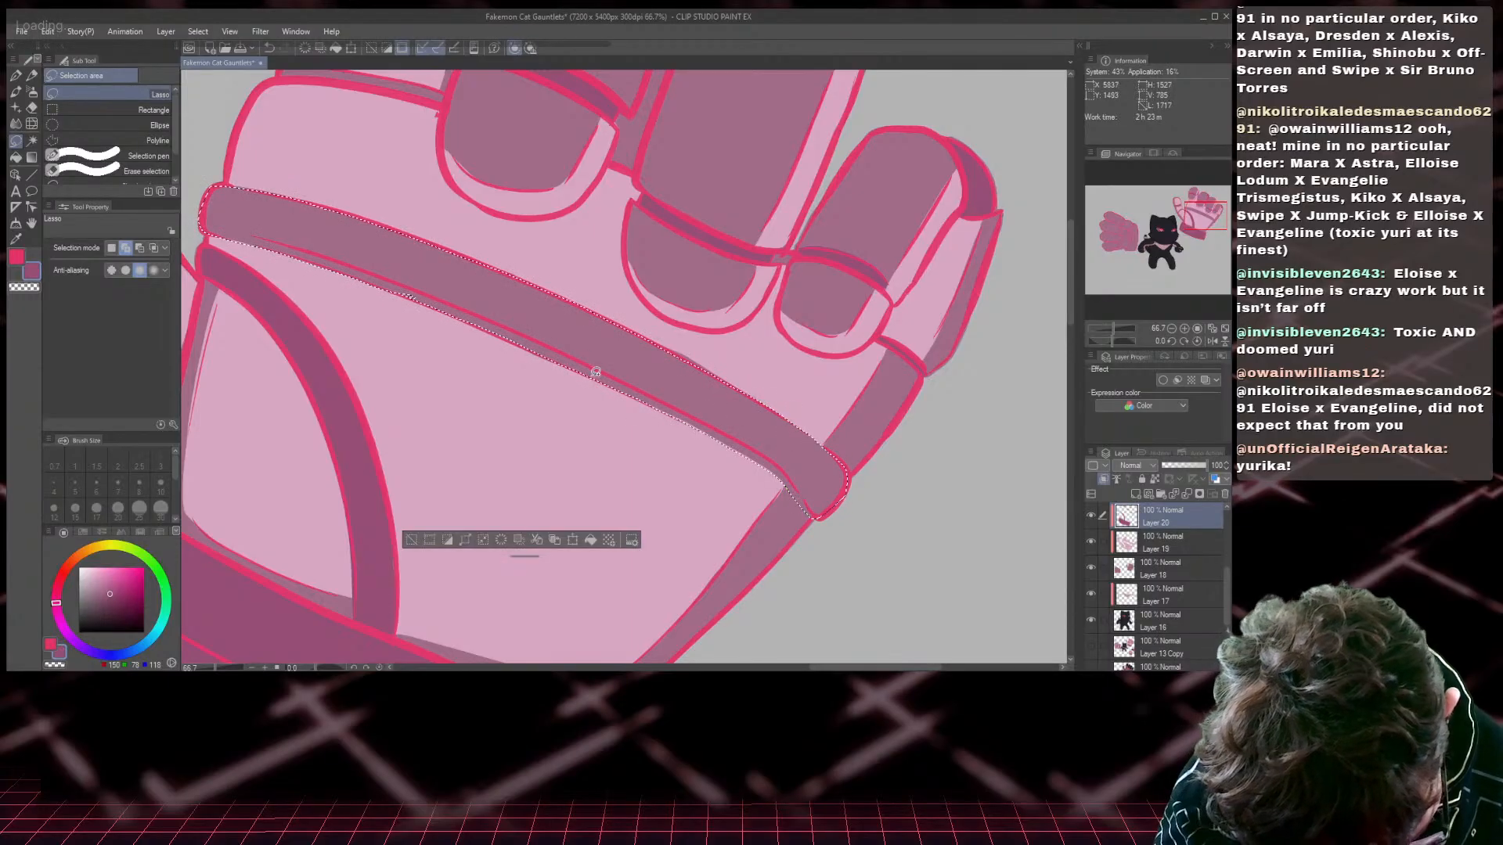
key(alt+BackSpace)
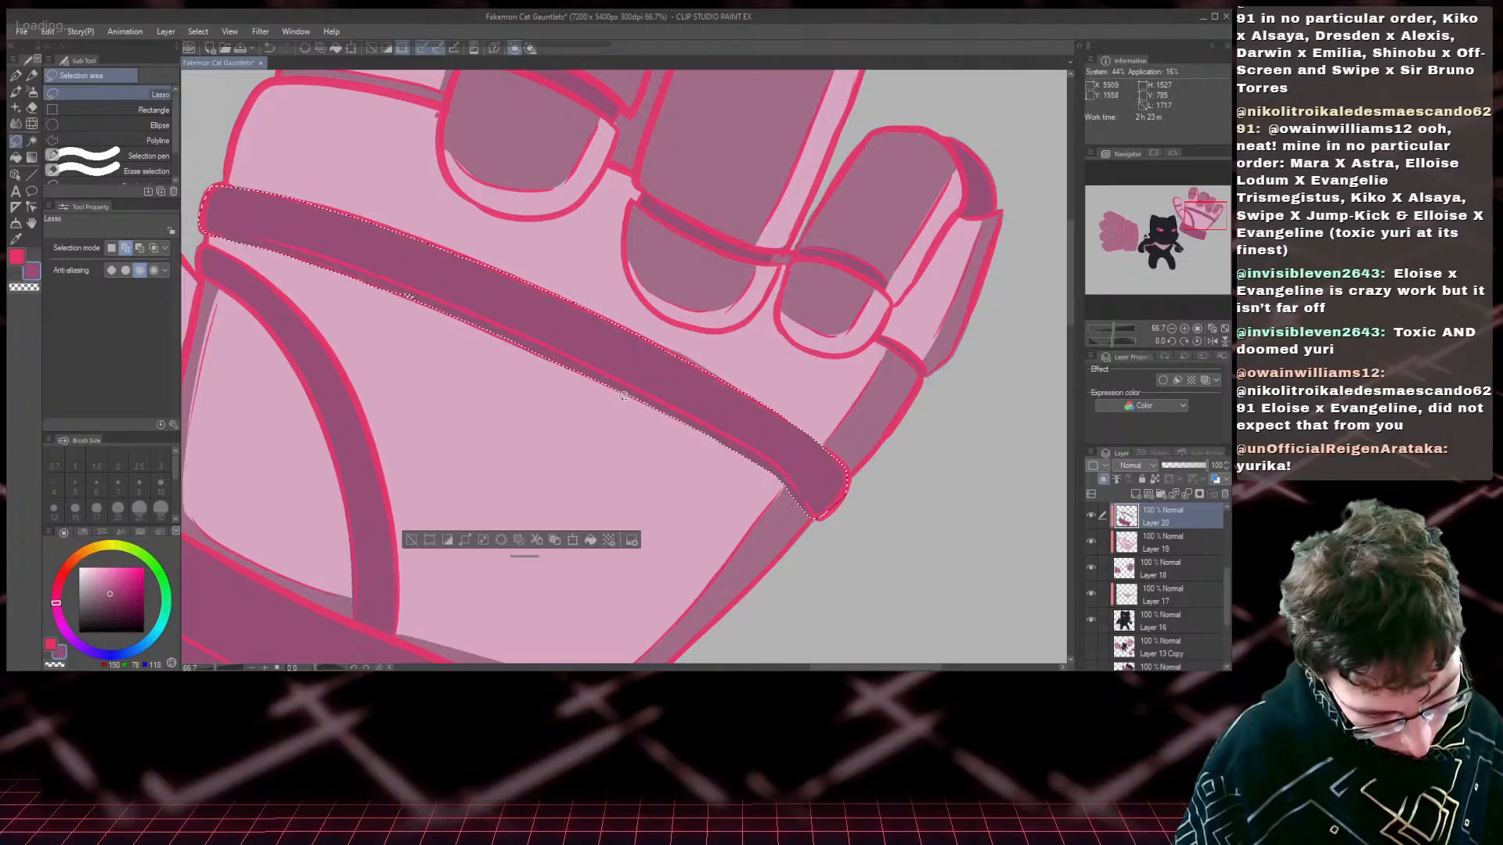
key(ctrl+d)
key(ctrl+s)
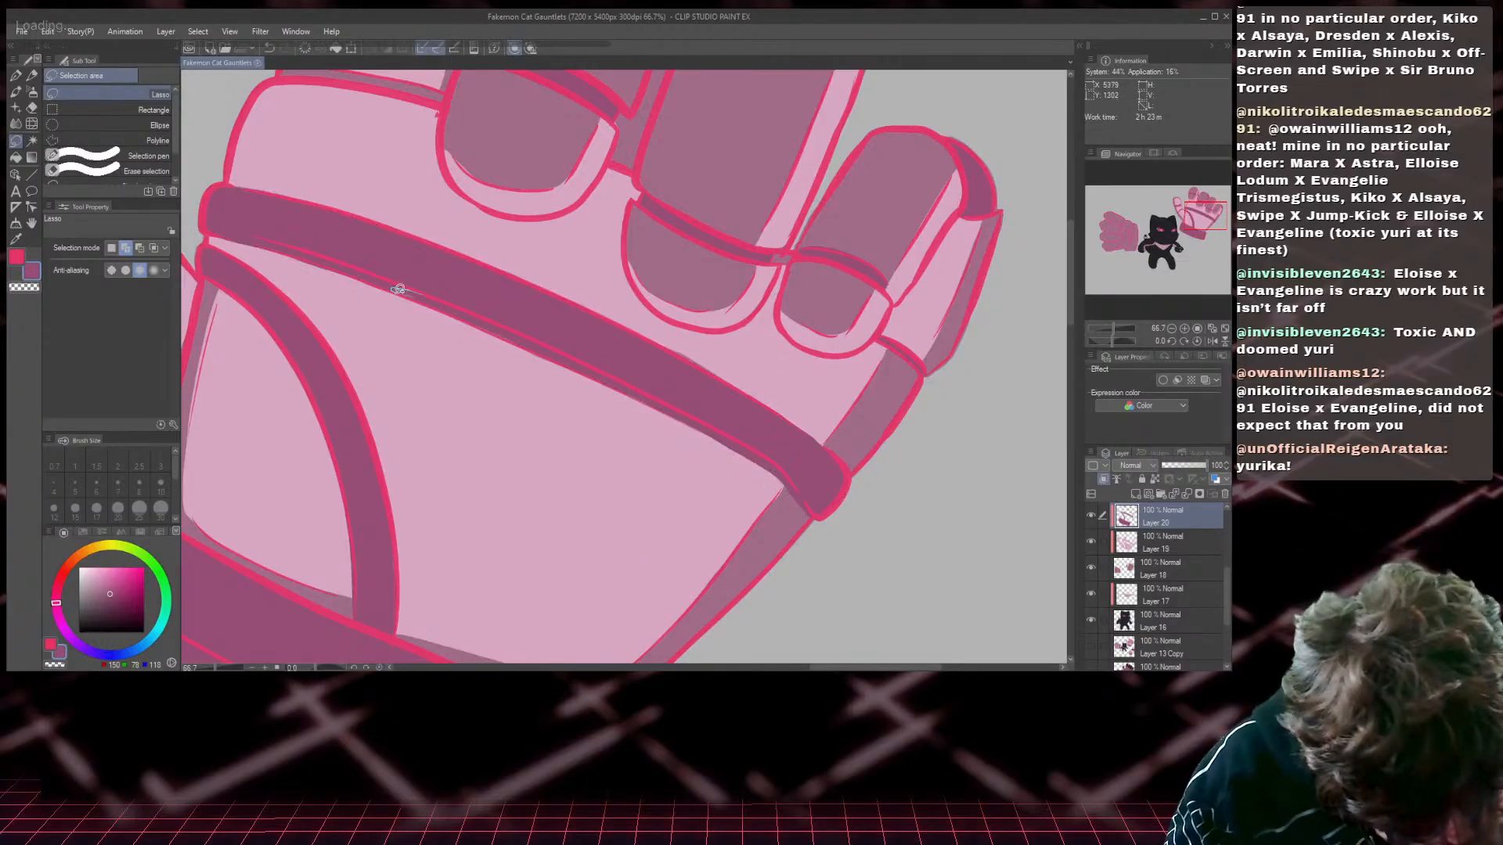
- Clear the overspill along the palm band's lower edge and patch above its upper edge with light pink on Layer 19
drag(398, 290, 394, 291)
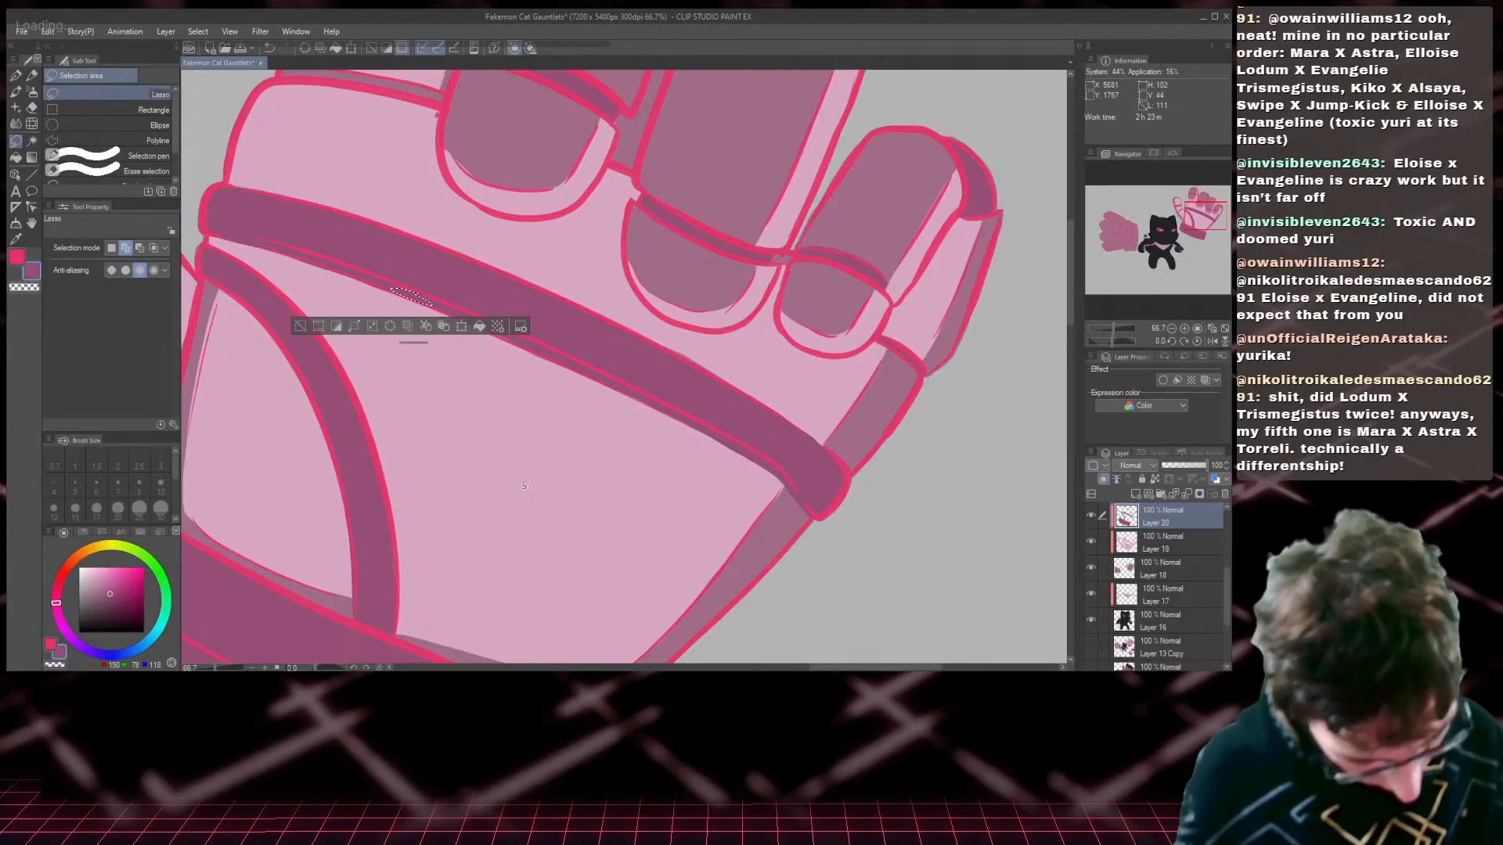
key(ctrl+d)
click(1132, 551)
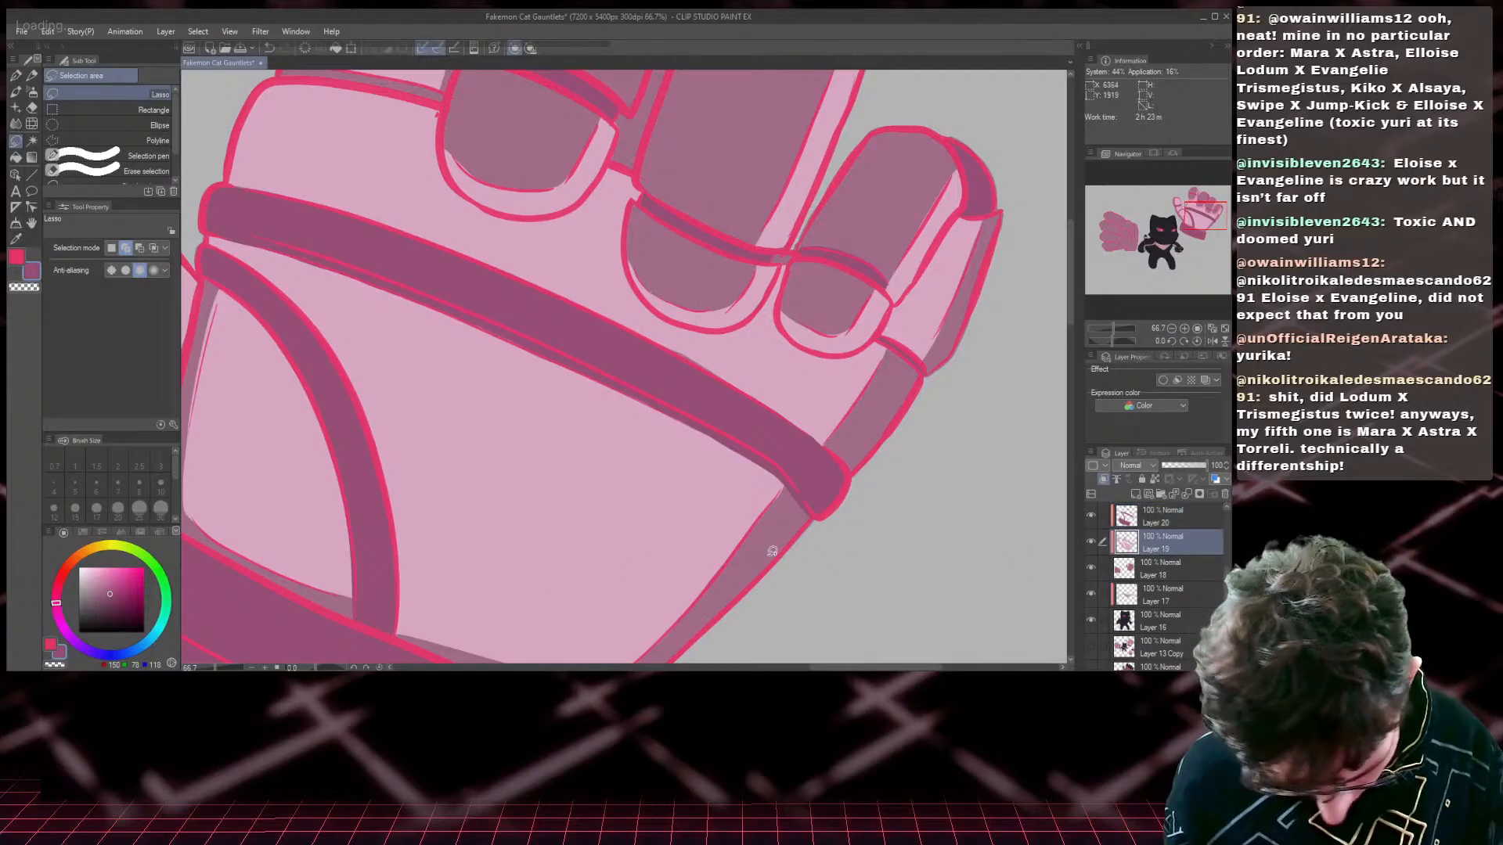
alt+click(559, 514)
drag(724, 376, 724, 376)
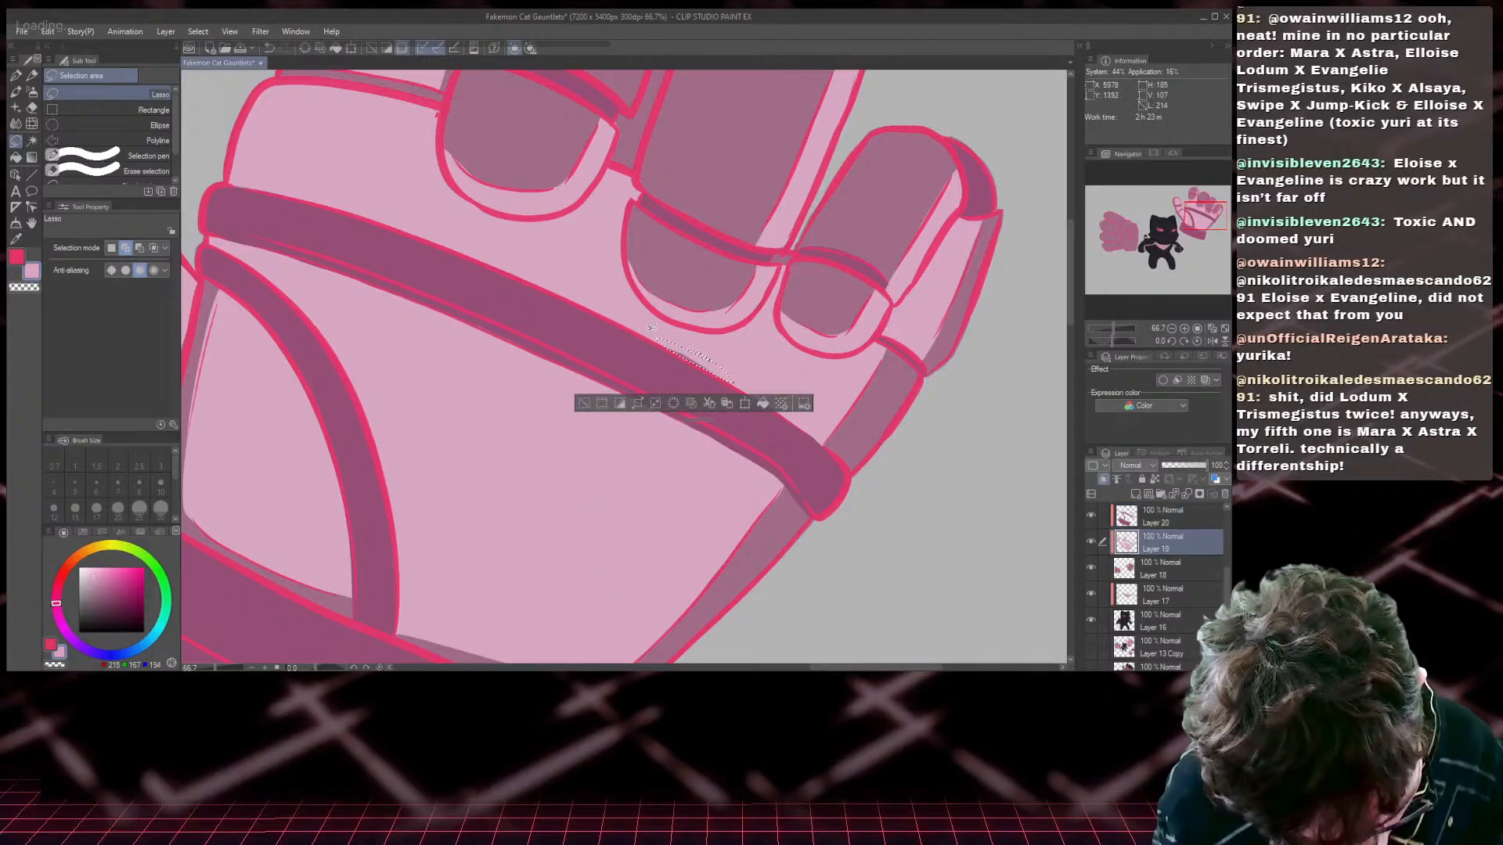
key(ctrl+d)
key(ctrl+0)
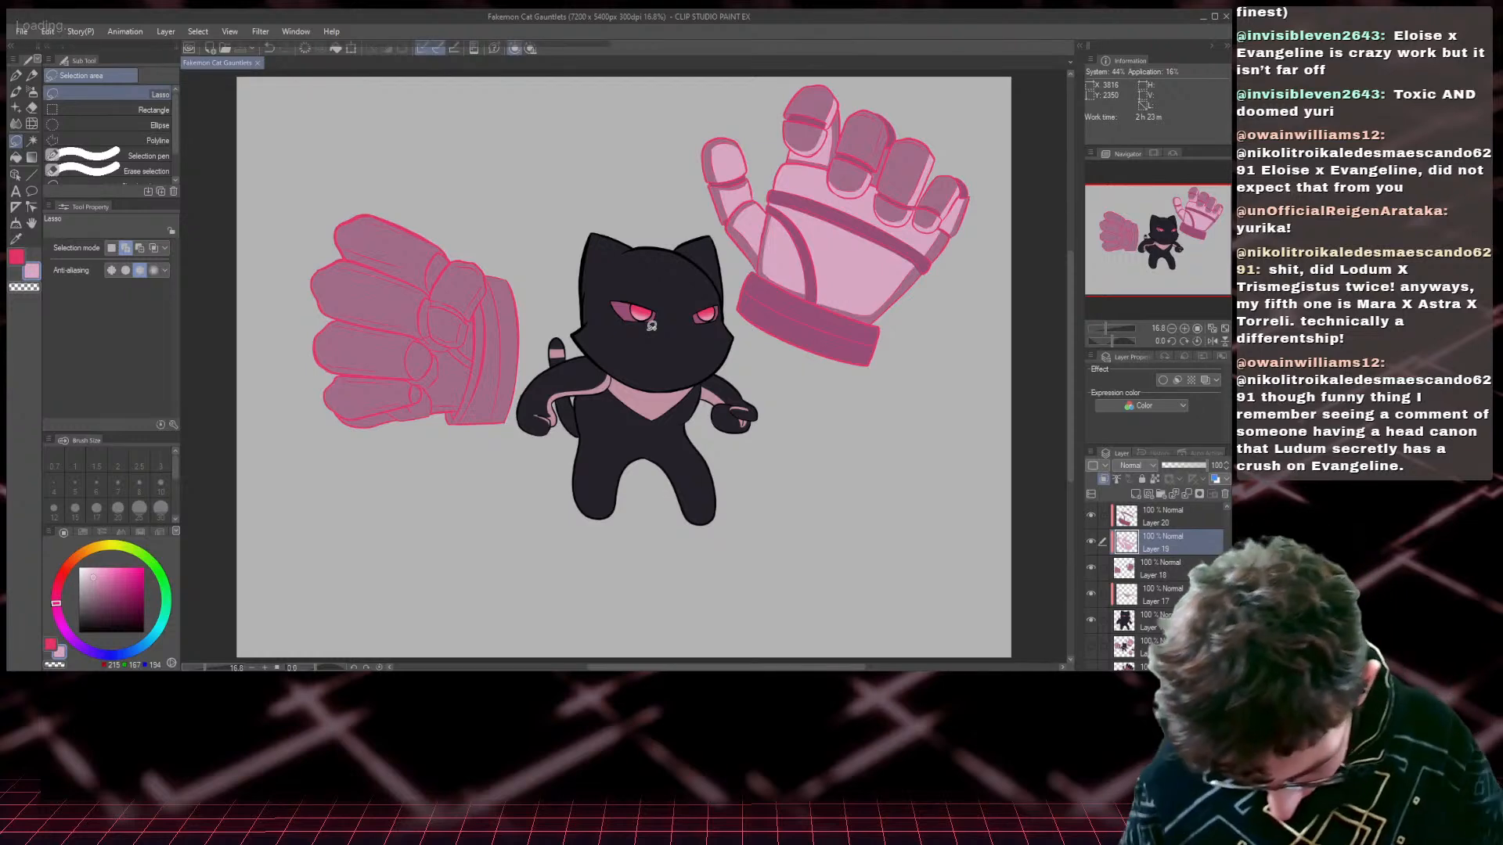
- Set dark plum as the drawing colour and switch to the Refer other layers fill for the left gauntlet
alt+click(861, 228)
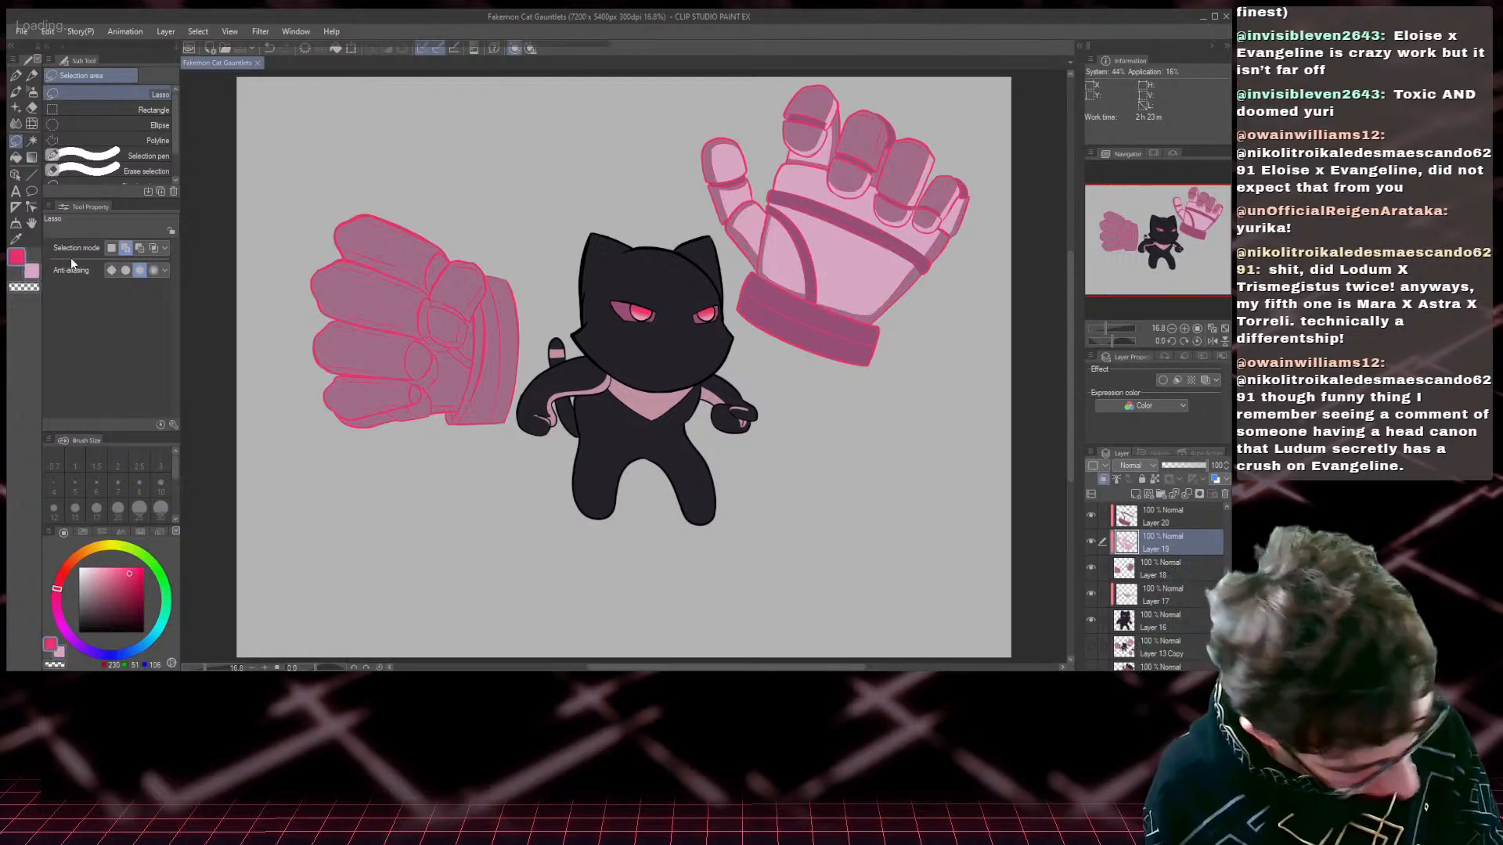
mouse_move(1157, 229)
mouse_down()
mouse_move(1105, 223)
mouse_move(1162, 238)
mouse_up()
key(ctrl+plus)
key(ctrl+plus)
click(16, 157)
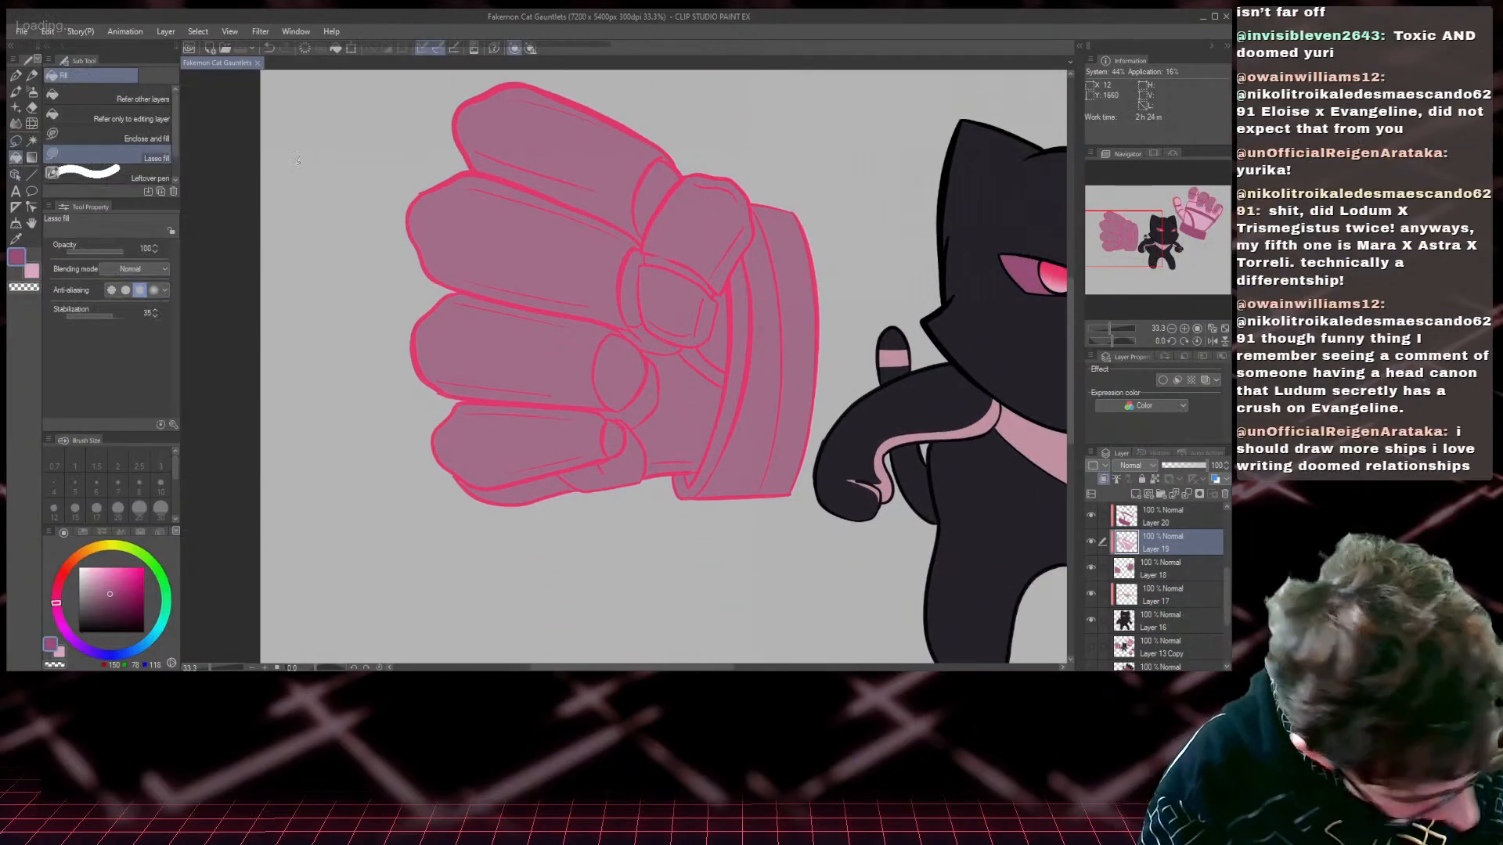
click(94, 96)
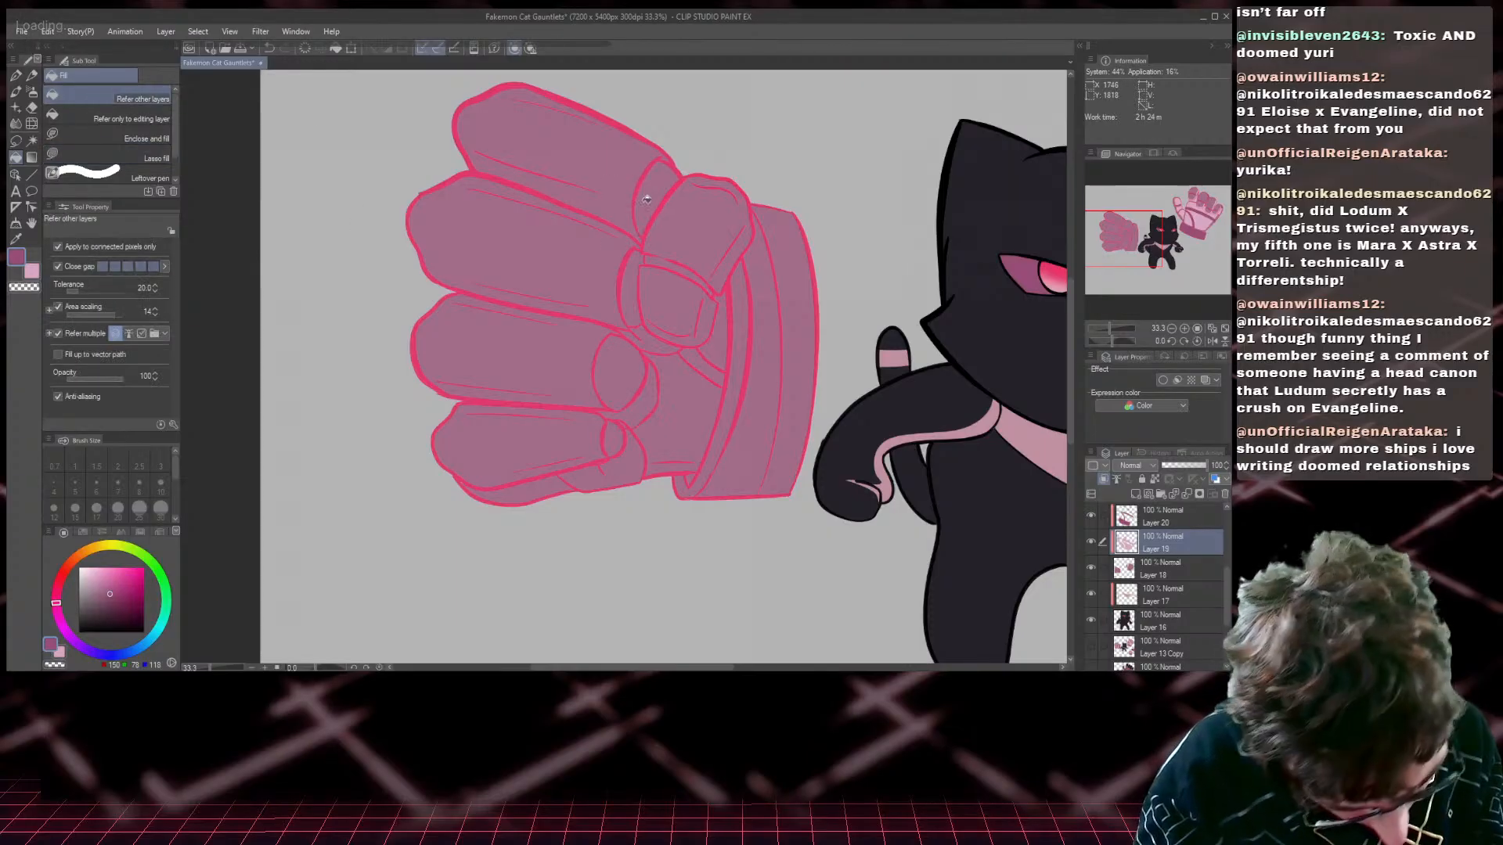
click(654, 196)
click(632, 293)
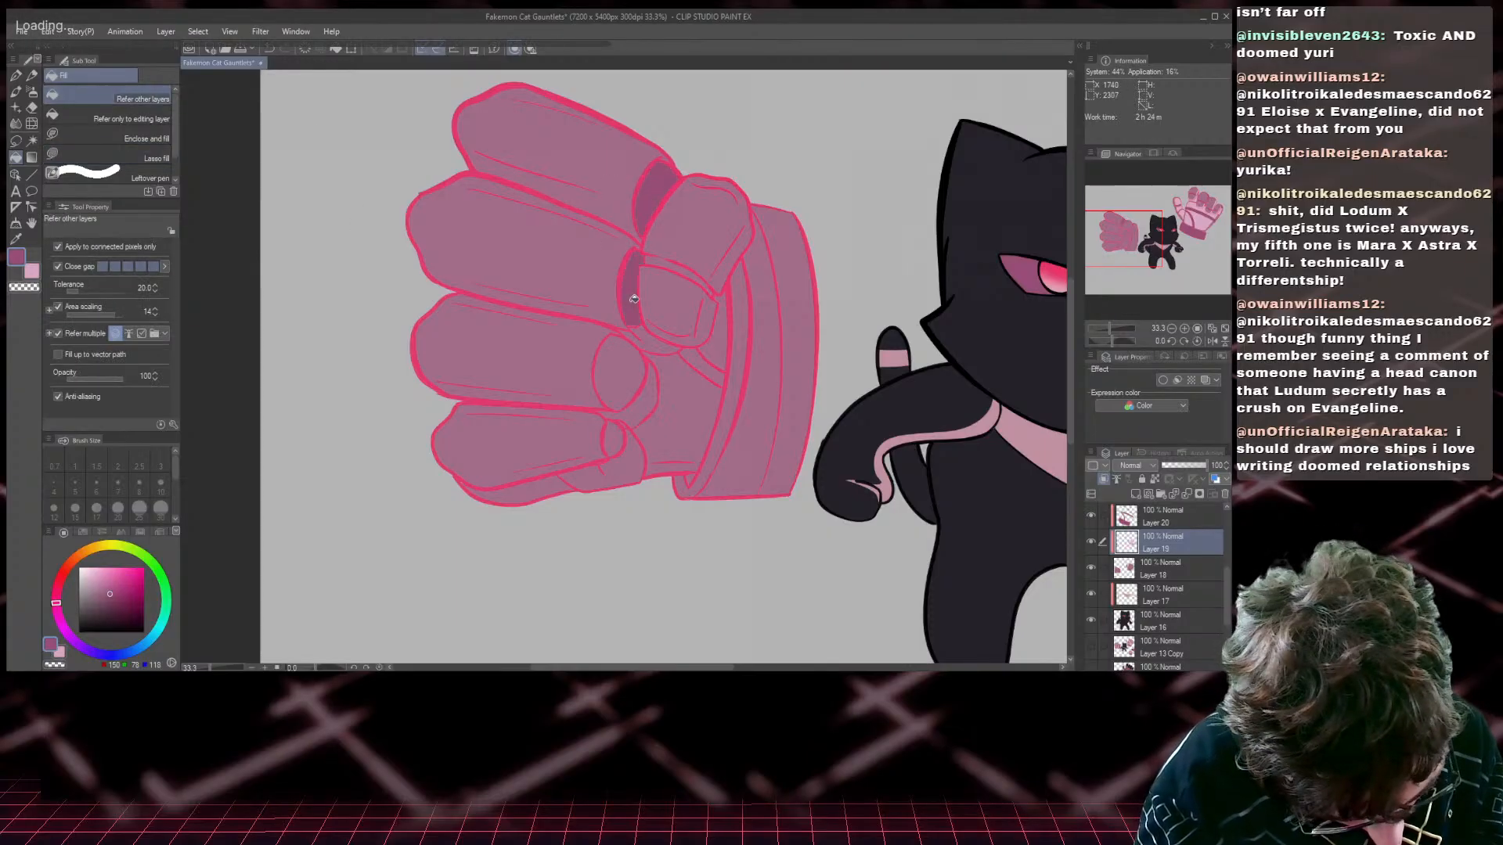
click(618, 369)
click(615, 443)
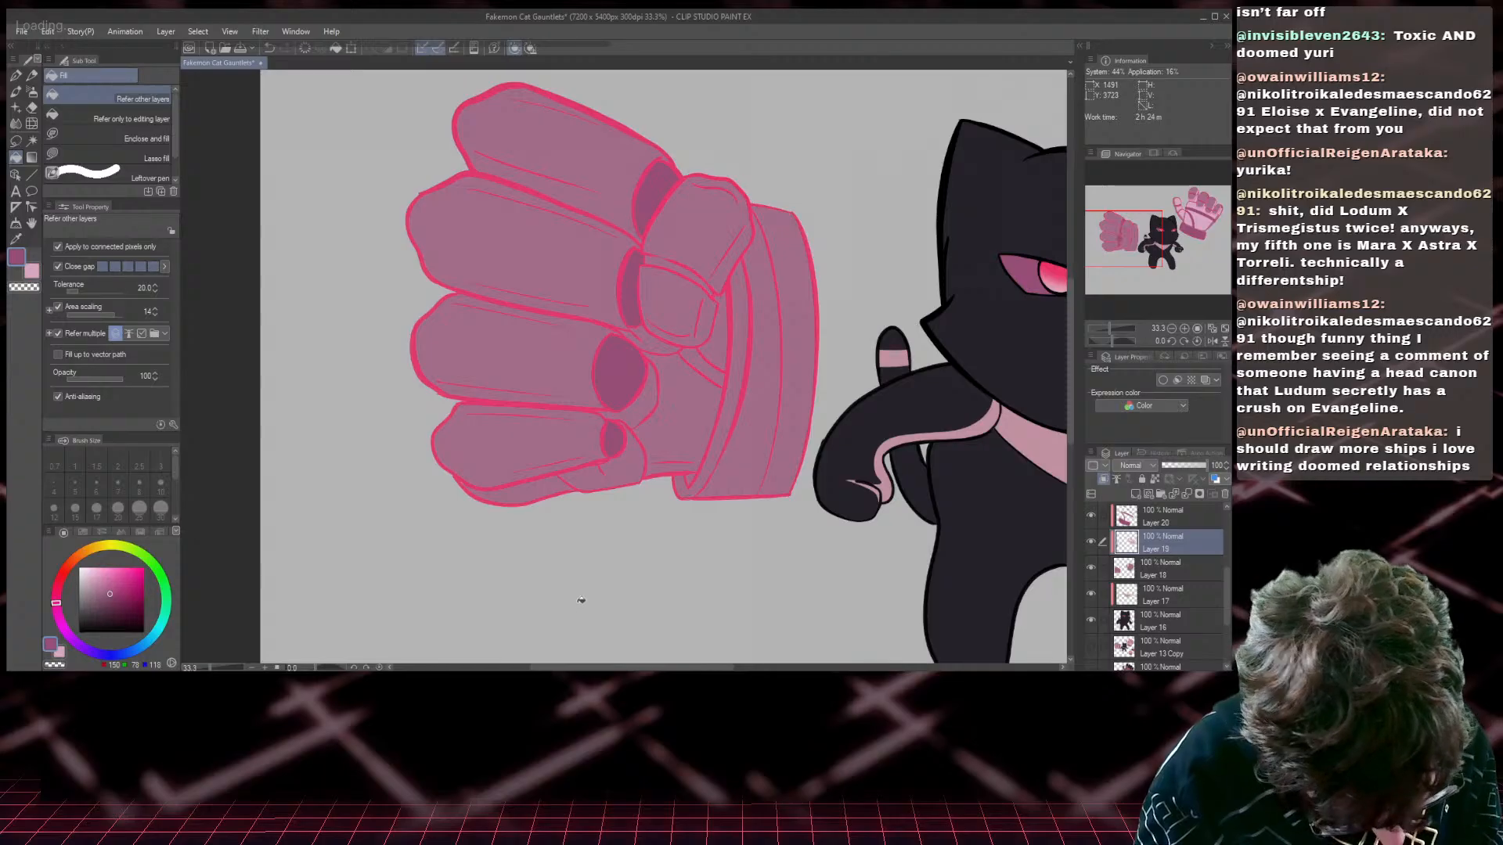
click(699, 370)
click(760, 430)
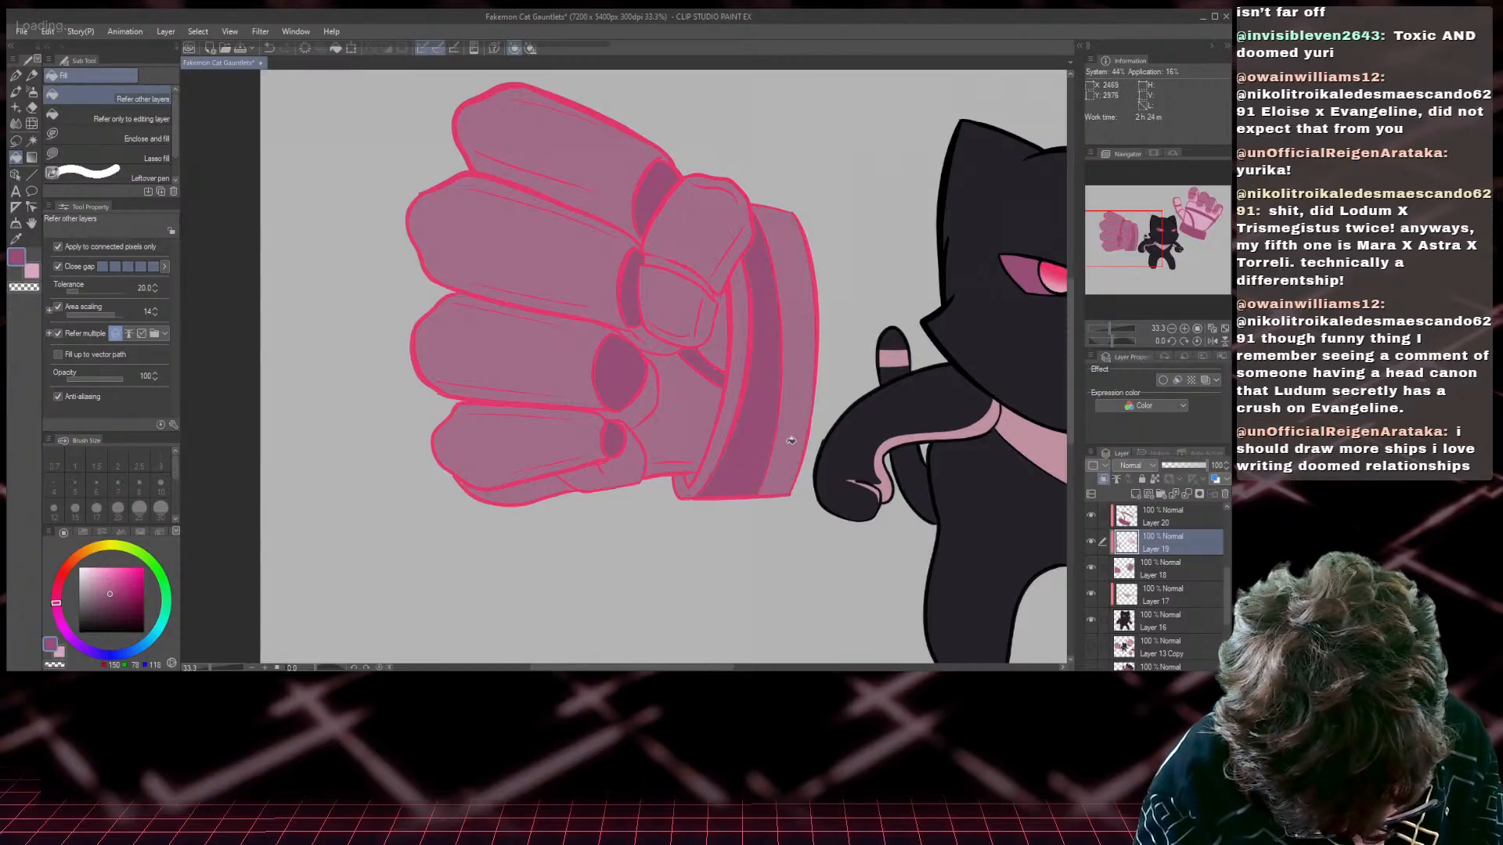
click(793, 439)
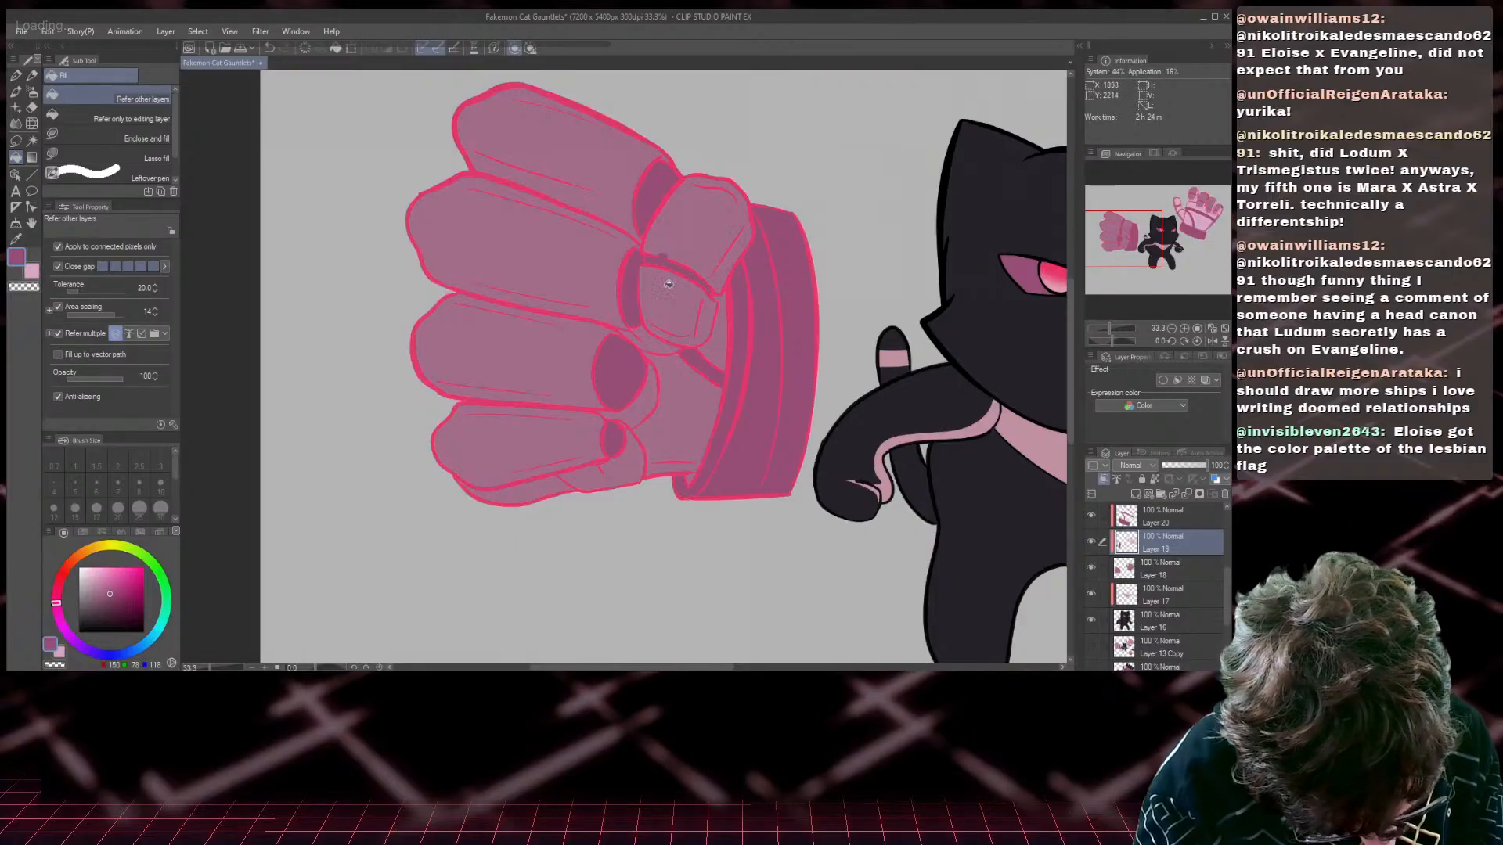
click(32, 107)
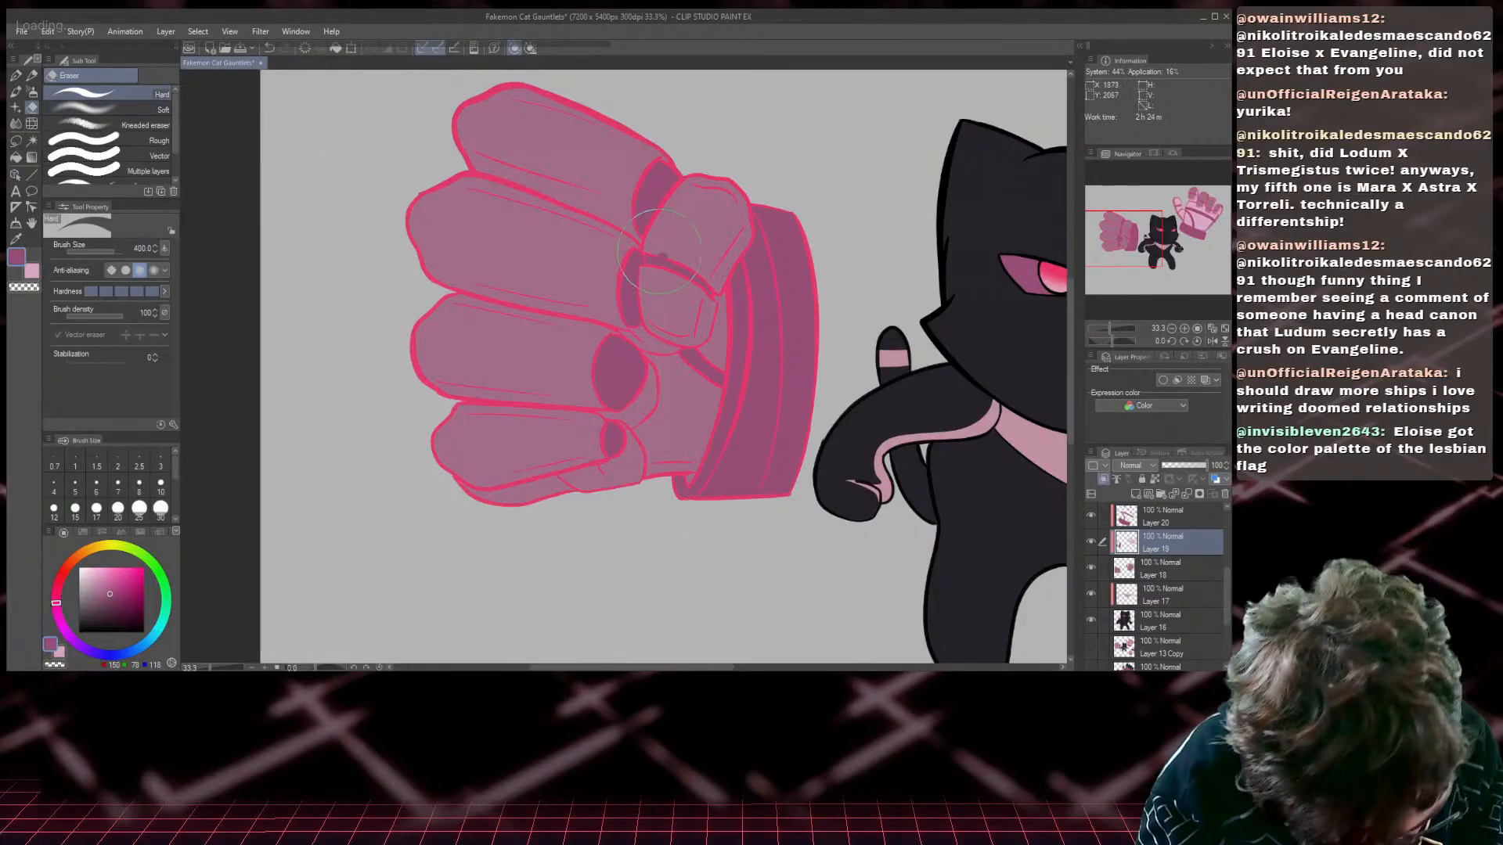
key(ctrl+z)
key(ctrl+z)
key(ctrl+z)
key(ctrl+z)
key(ctrl+z)
key(ctrl+z)
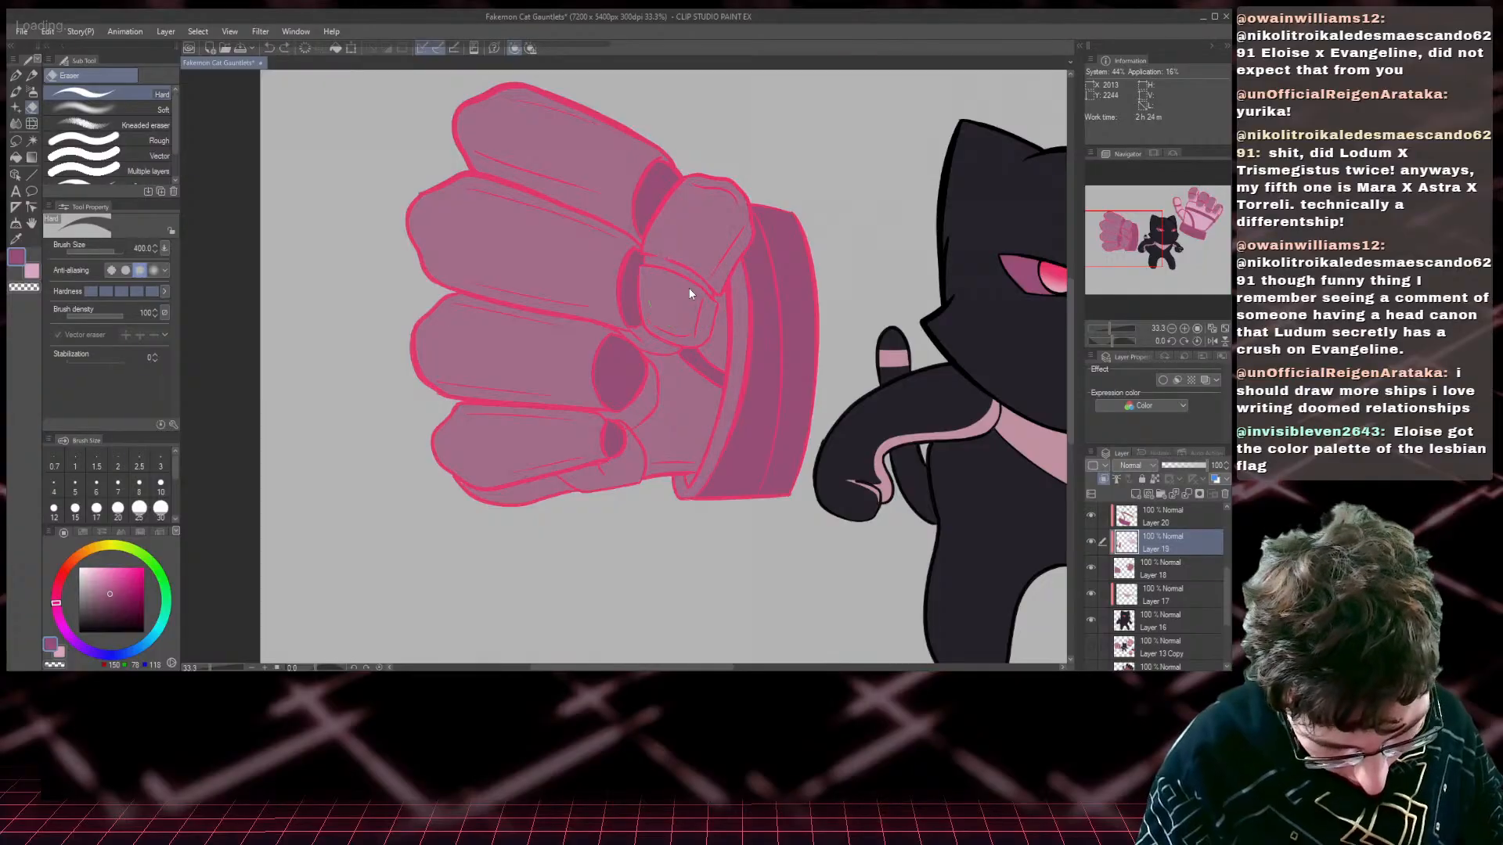
key(ctrl+z)
key(ctrl+z)
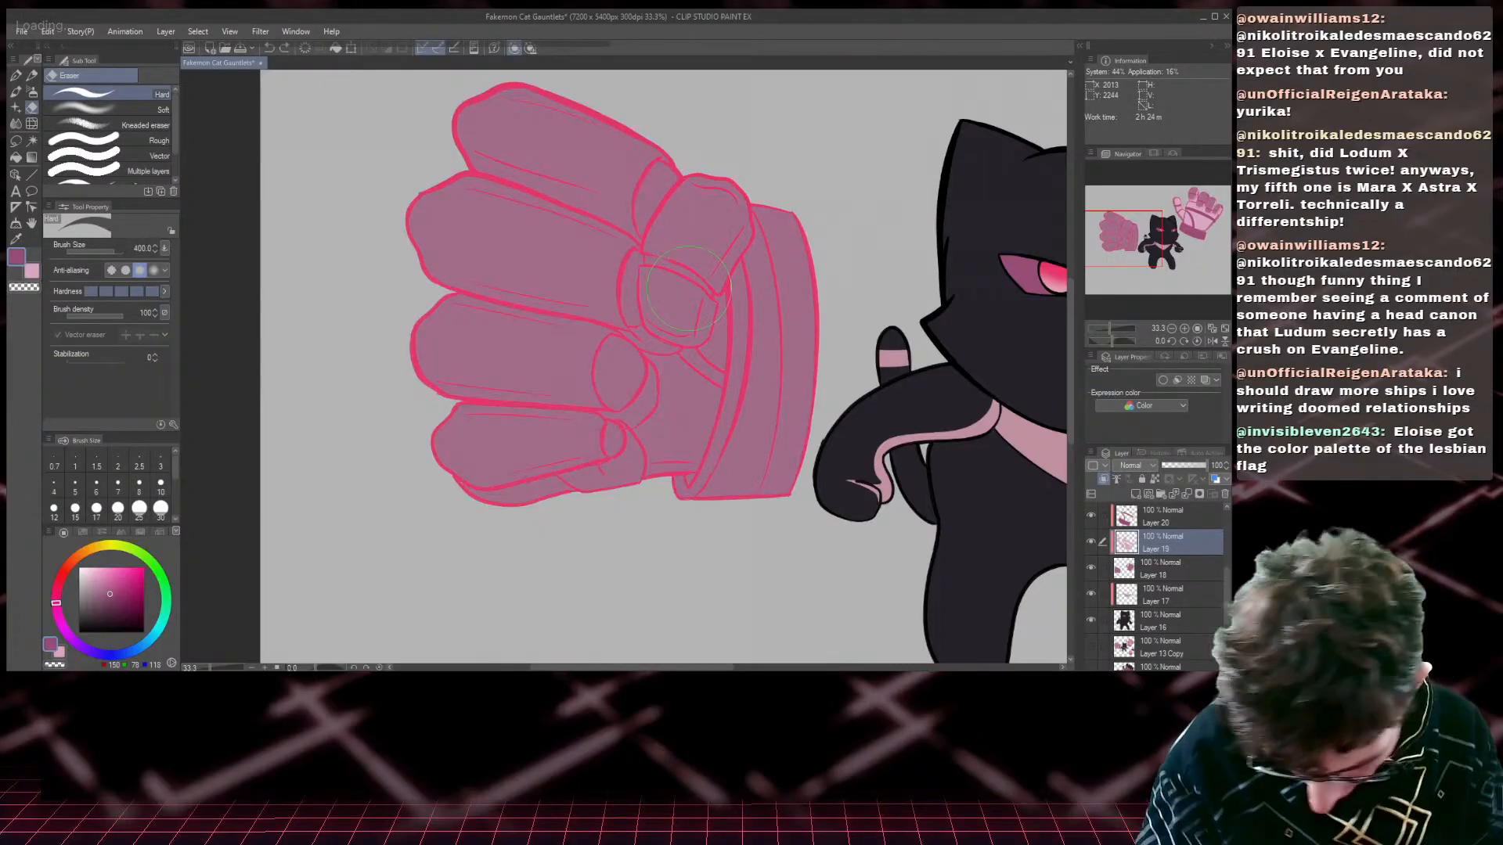
- On Layer 20, fill the left gauntlet's four finger joint areas and the thumb's joint strip with dark plum
click(1166, 517)
click(15, 157)
click(648, 202)
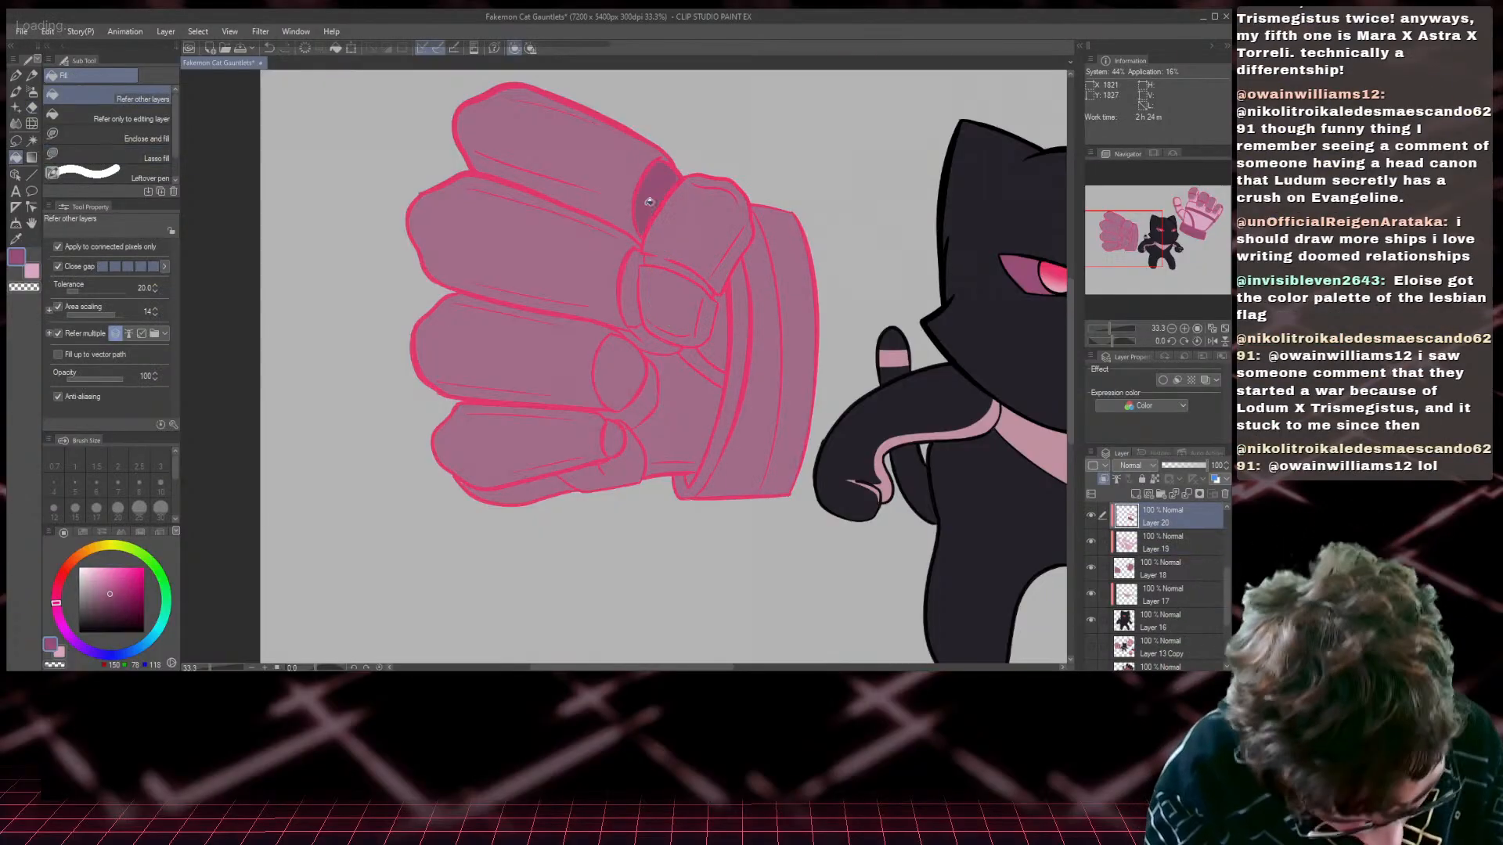
click(628, 296)
click(672, 263)
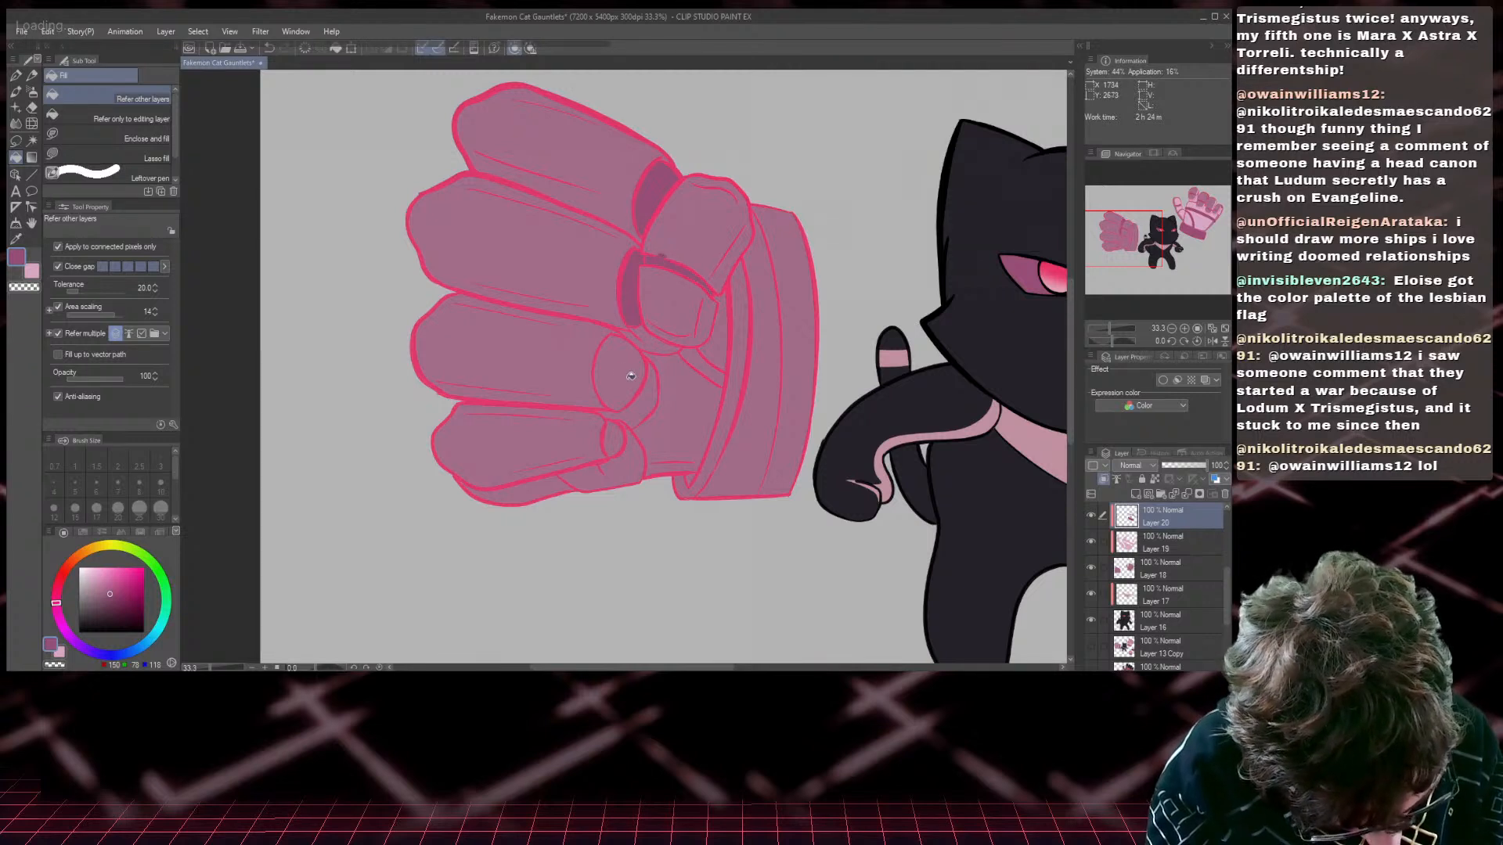
click(631, 377)
click(614, 436)
- Fill the left gauntlet's short palm strip and the sections of its wrist cuff with dark plum
click(705, 365)
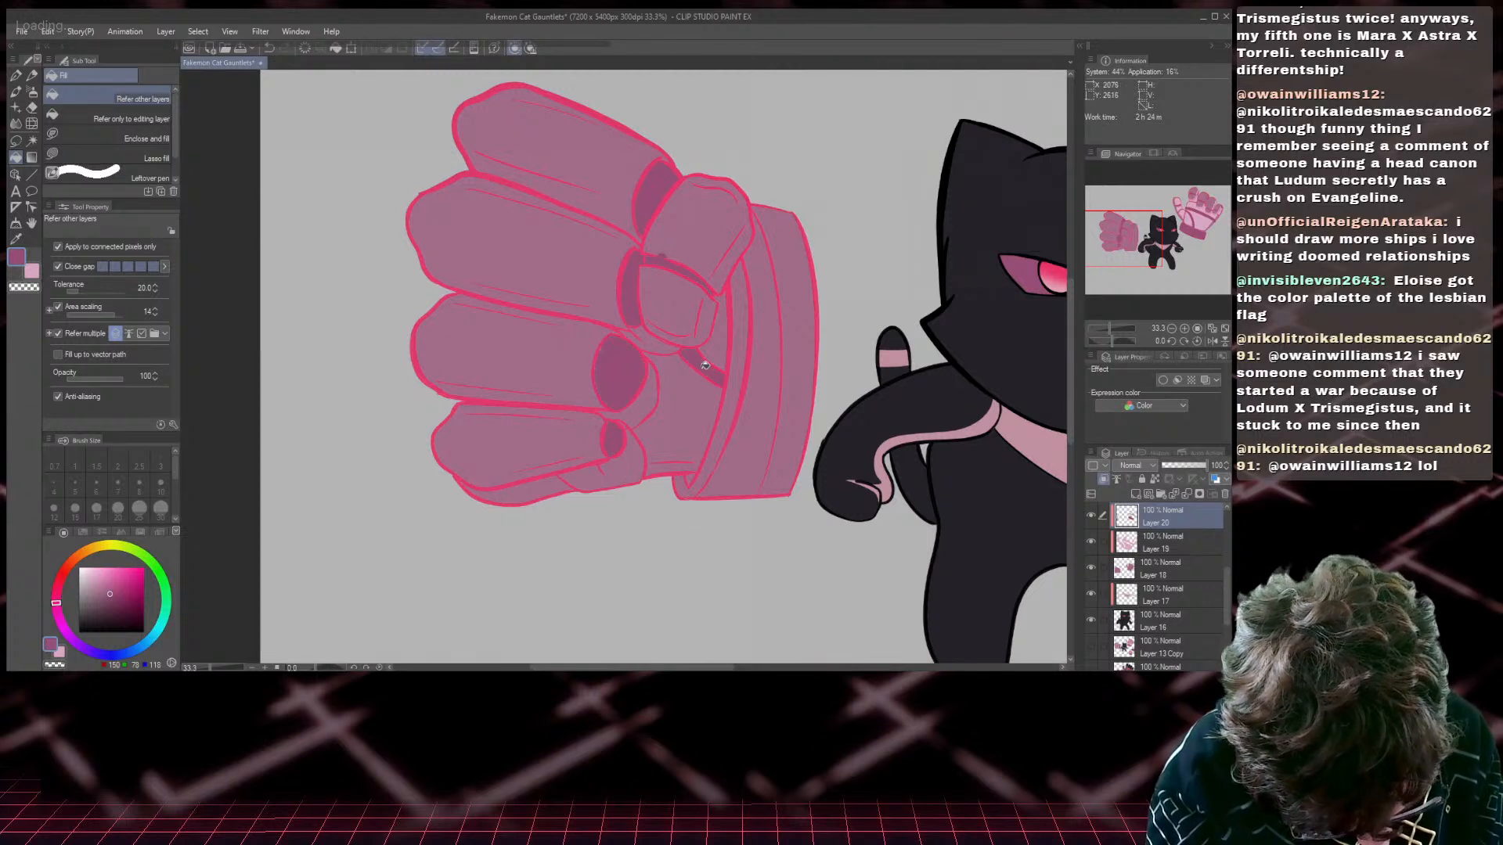
click(716, 455)
click(781, 485)
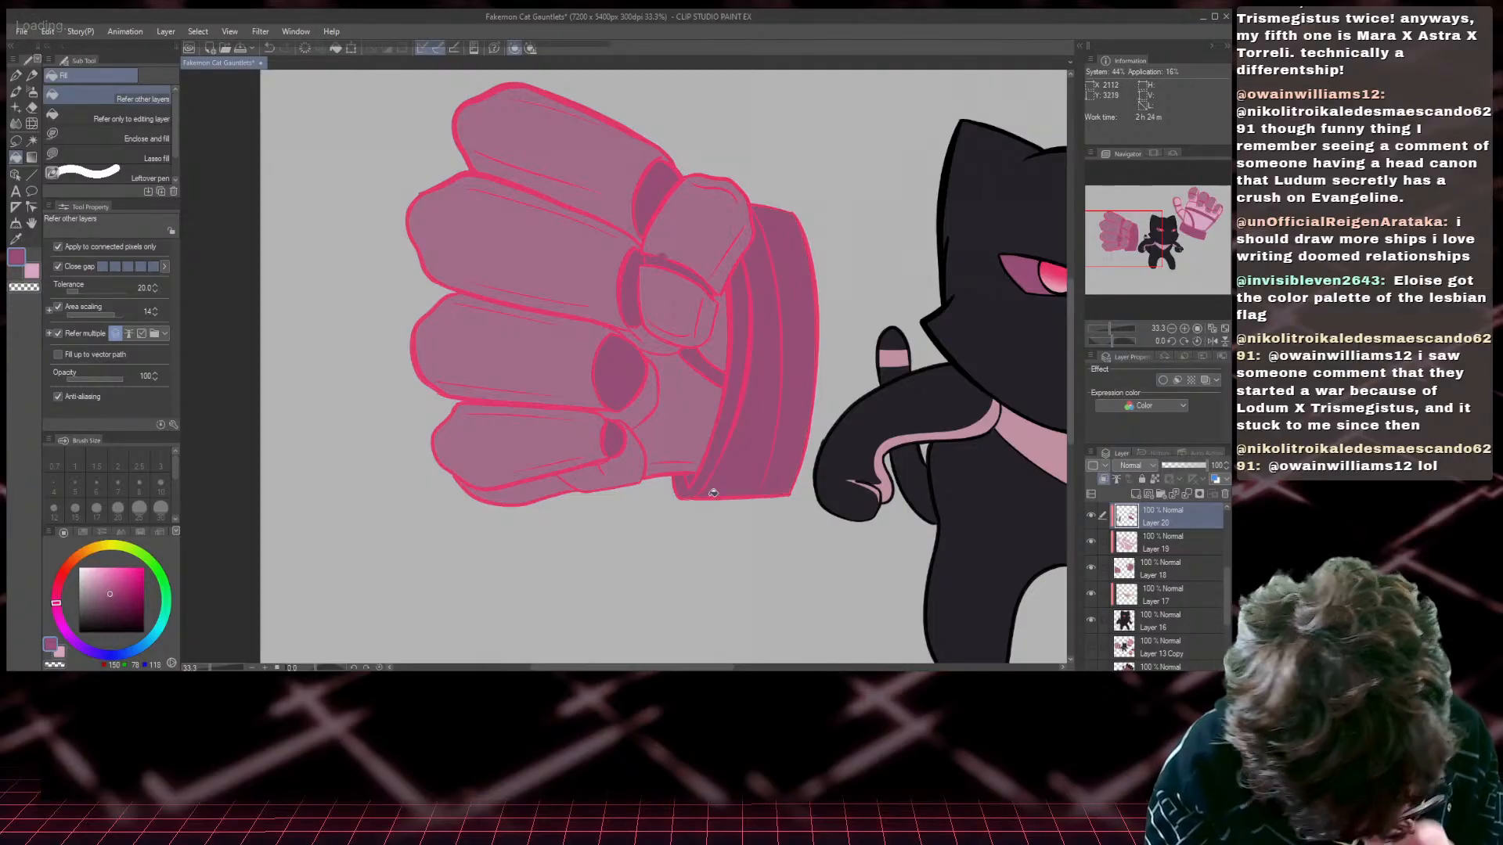
- On Layer 19, shade the lower edge of the left gauntlet's top finger light pink with the G-pen at size 40
key(e)
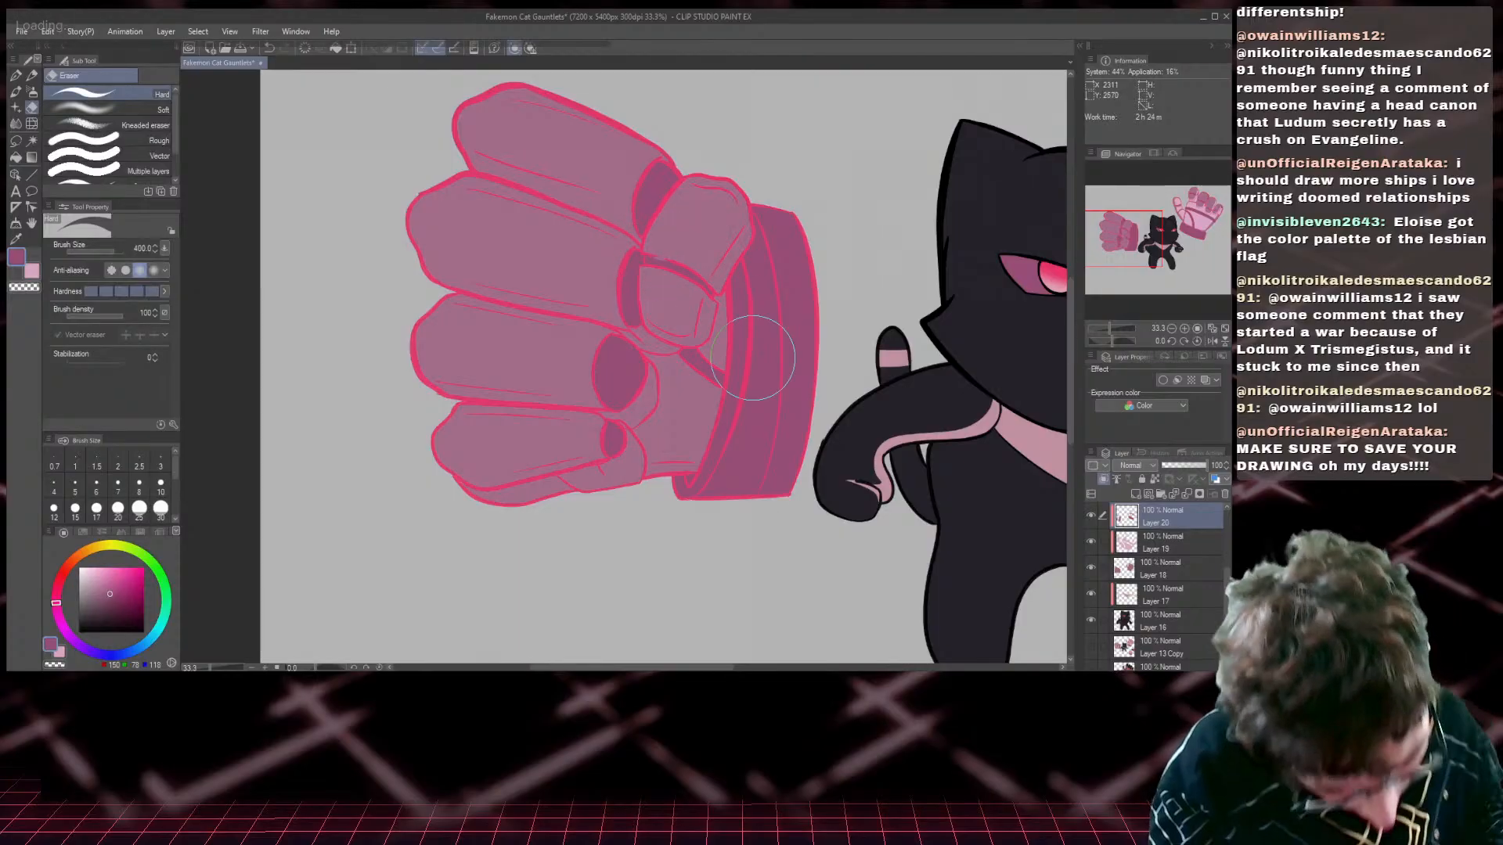
key(p)
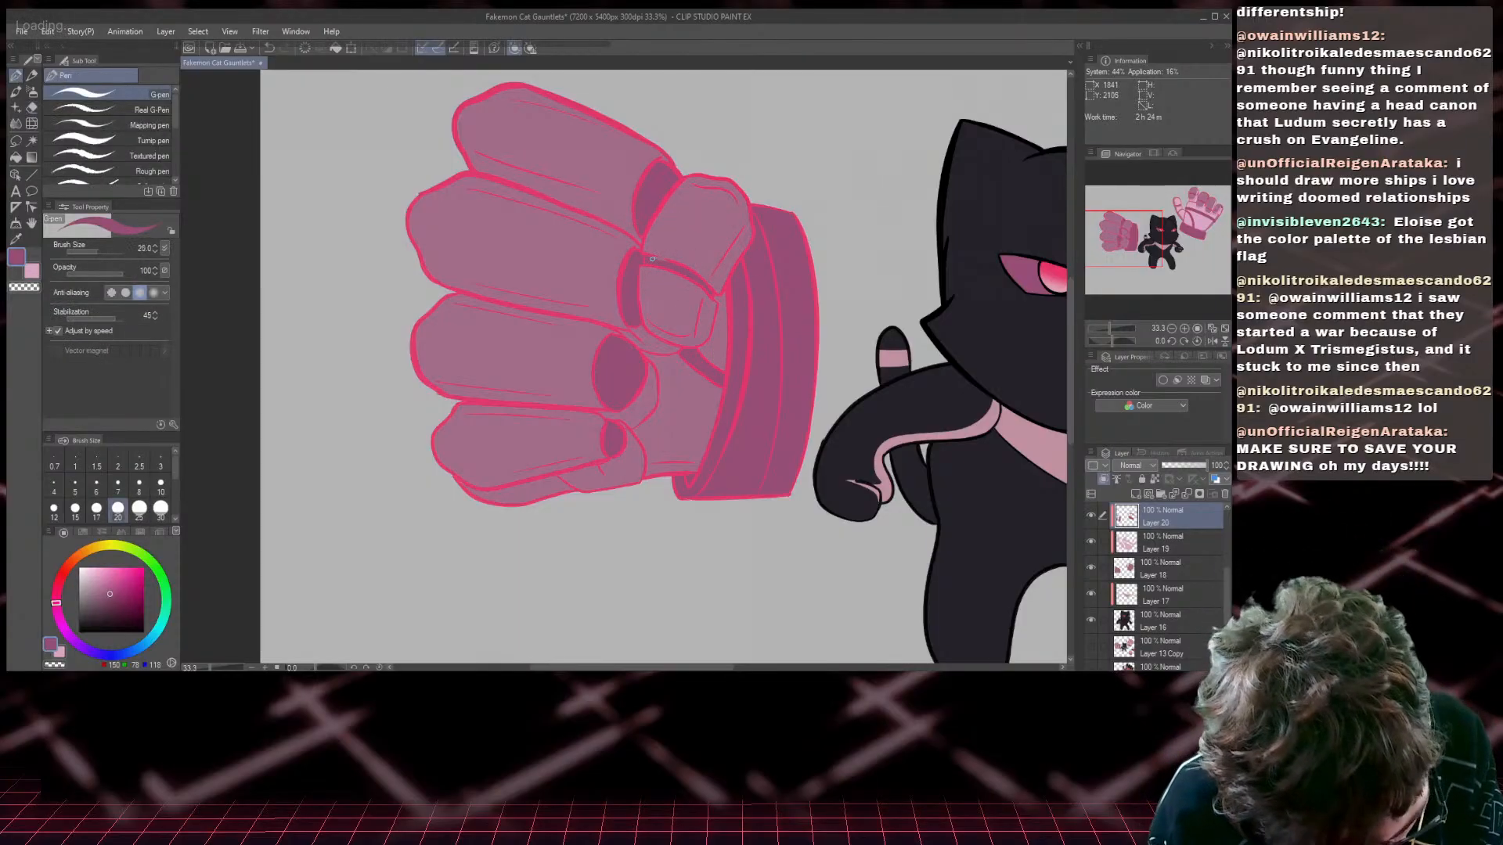
click(1143, 548)
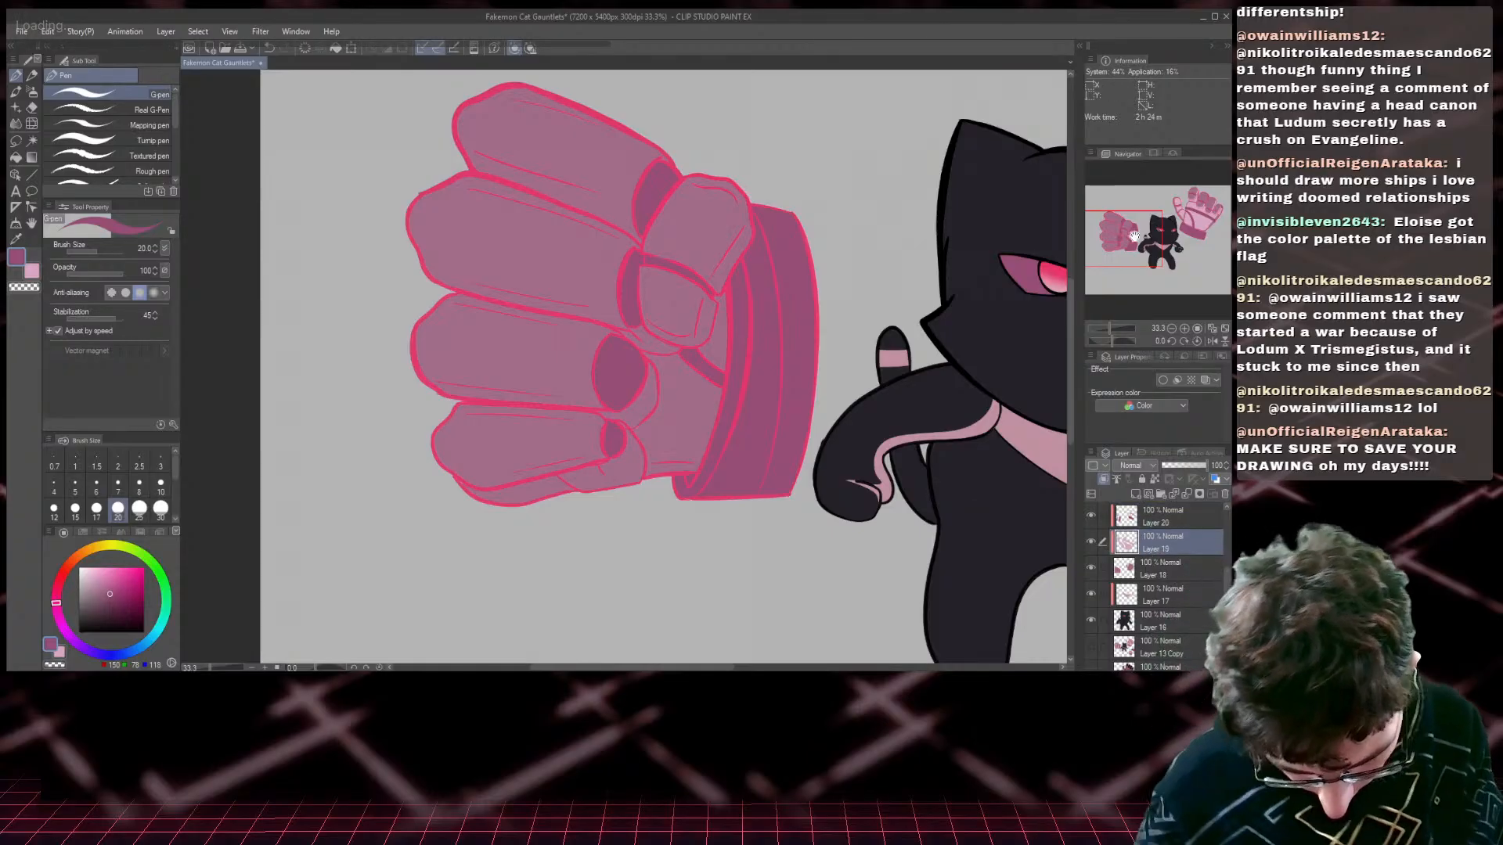
mouse_move(1134, 236)
mouse_down()
mouse_move(1145, 227)
mouse_move(1102, 233)
mouse_up()
alt+click(1009, 288)
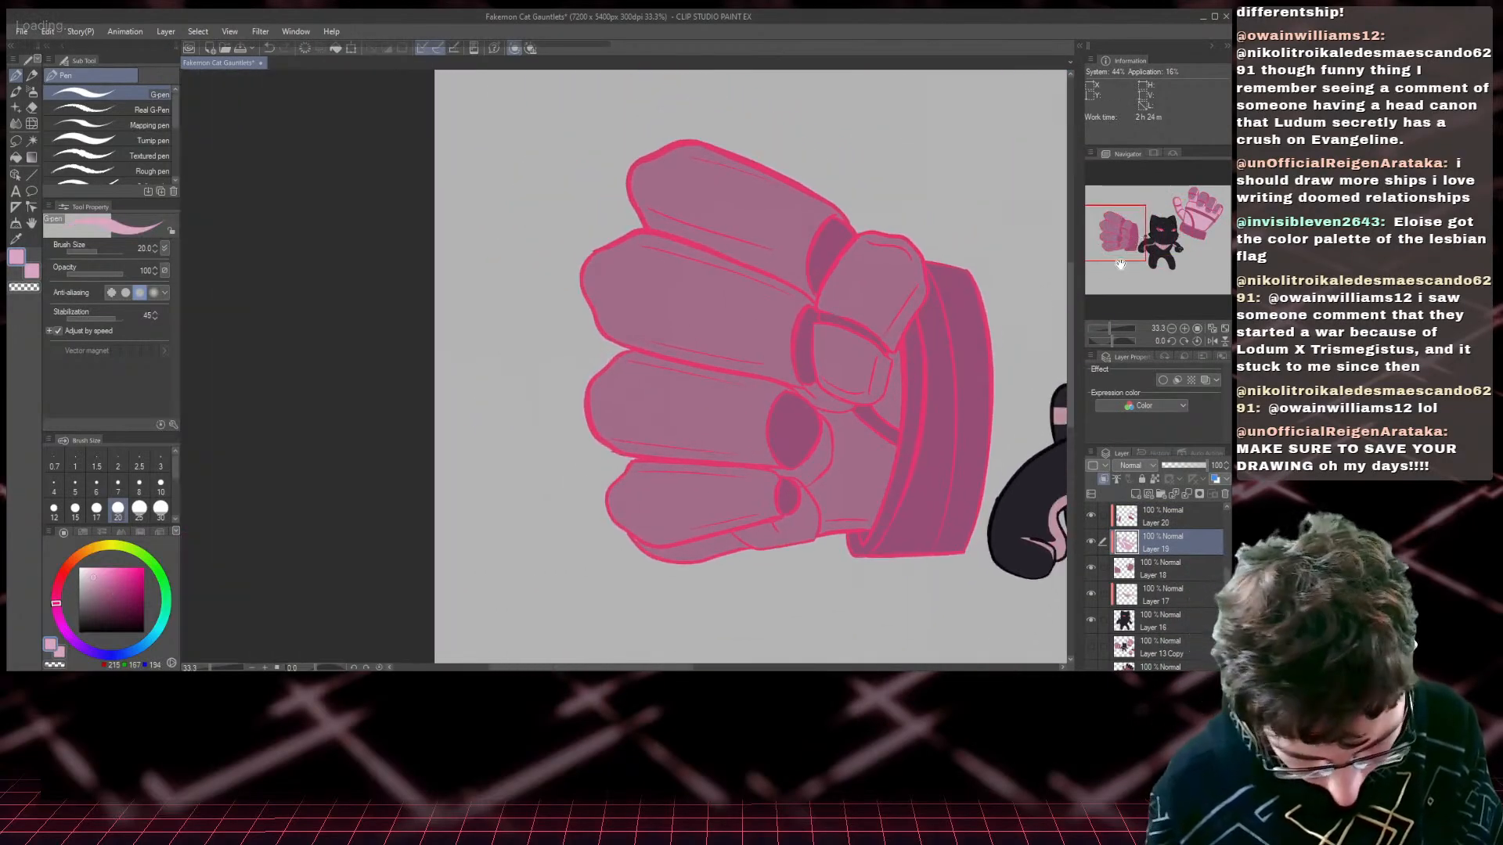
key(bracketright)
key(bracketright)
key(bracketright)
drag(638, 212, 778, 255)
key(ctrl+z)
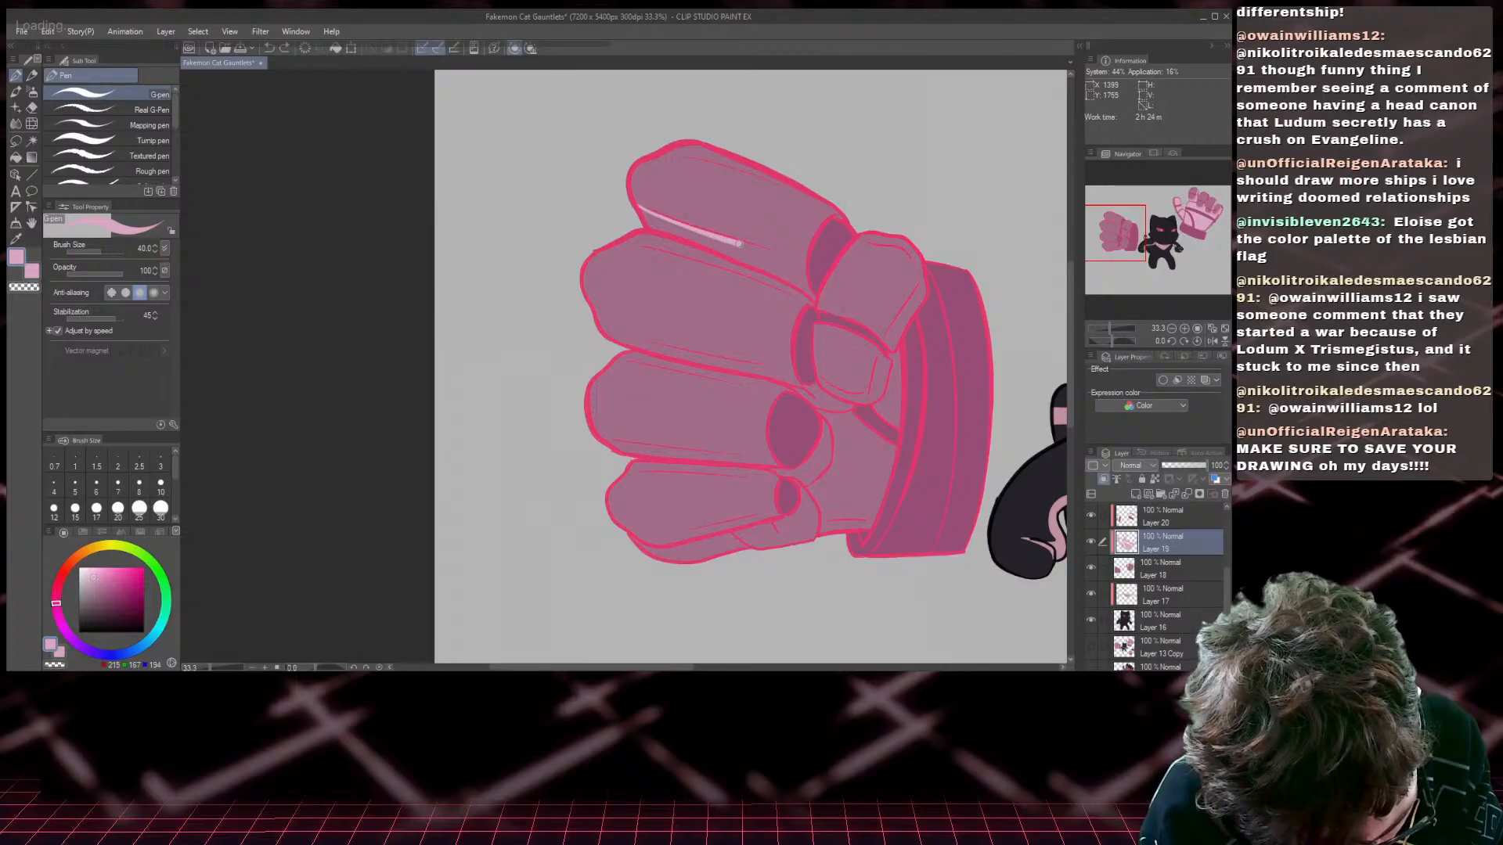
mouse_move(738, 244)
mouse_down()
mouse_move(802, 263)
mouse_move(814, 301)
mouse_move(631, 208)
mouse_up()
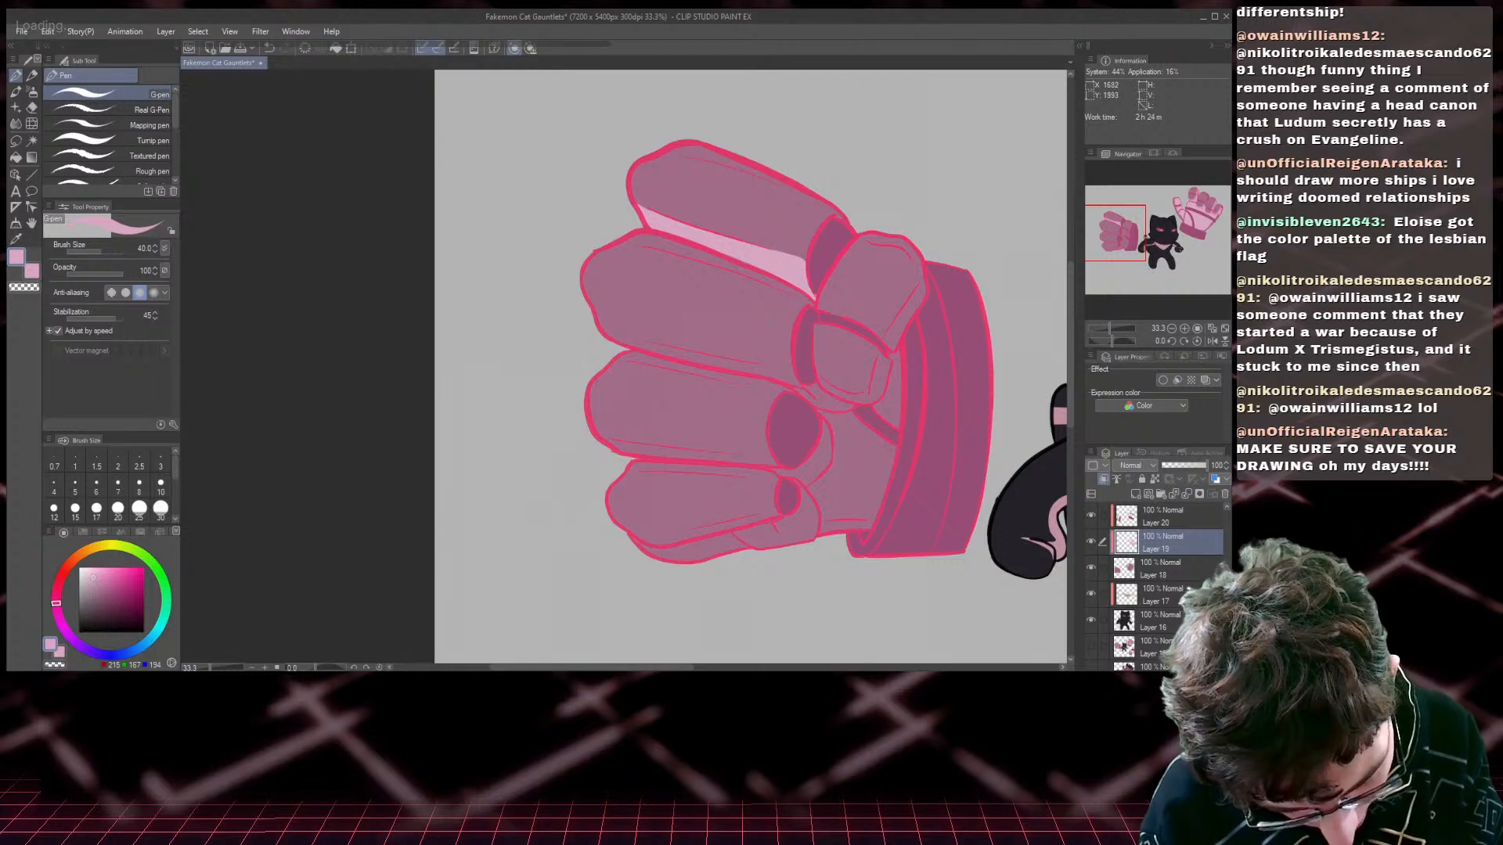
- Paint light pink shading along the lower edges of the second and third fingers with brush size 50
drag(796, 368, 586, 325)
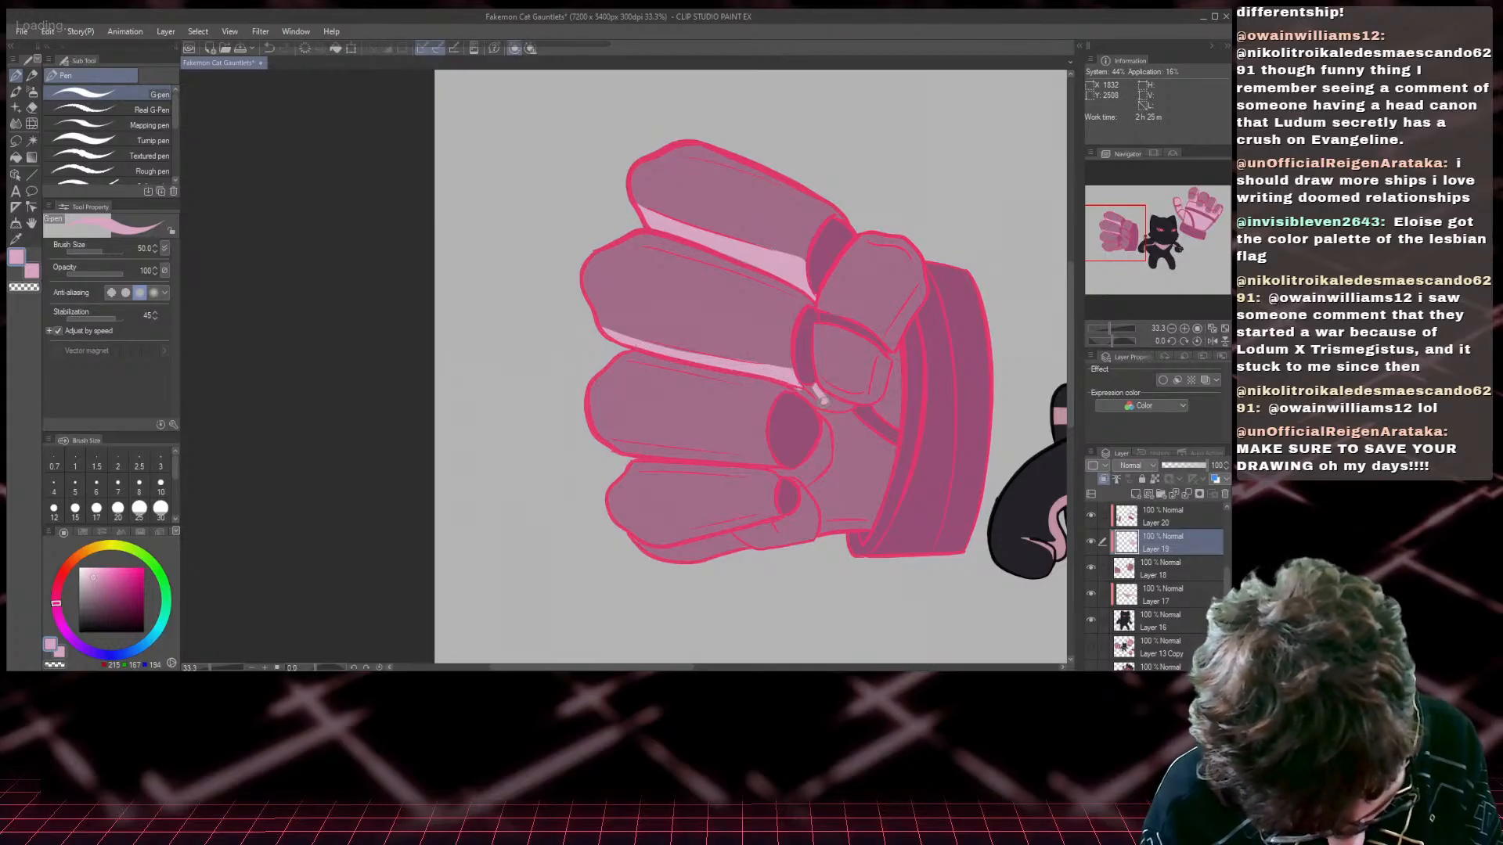
drag(824, 401, 785, 381)
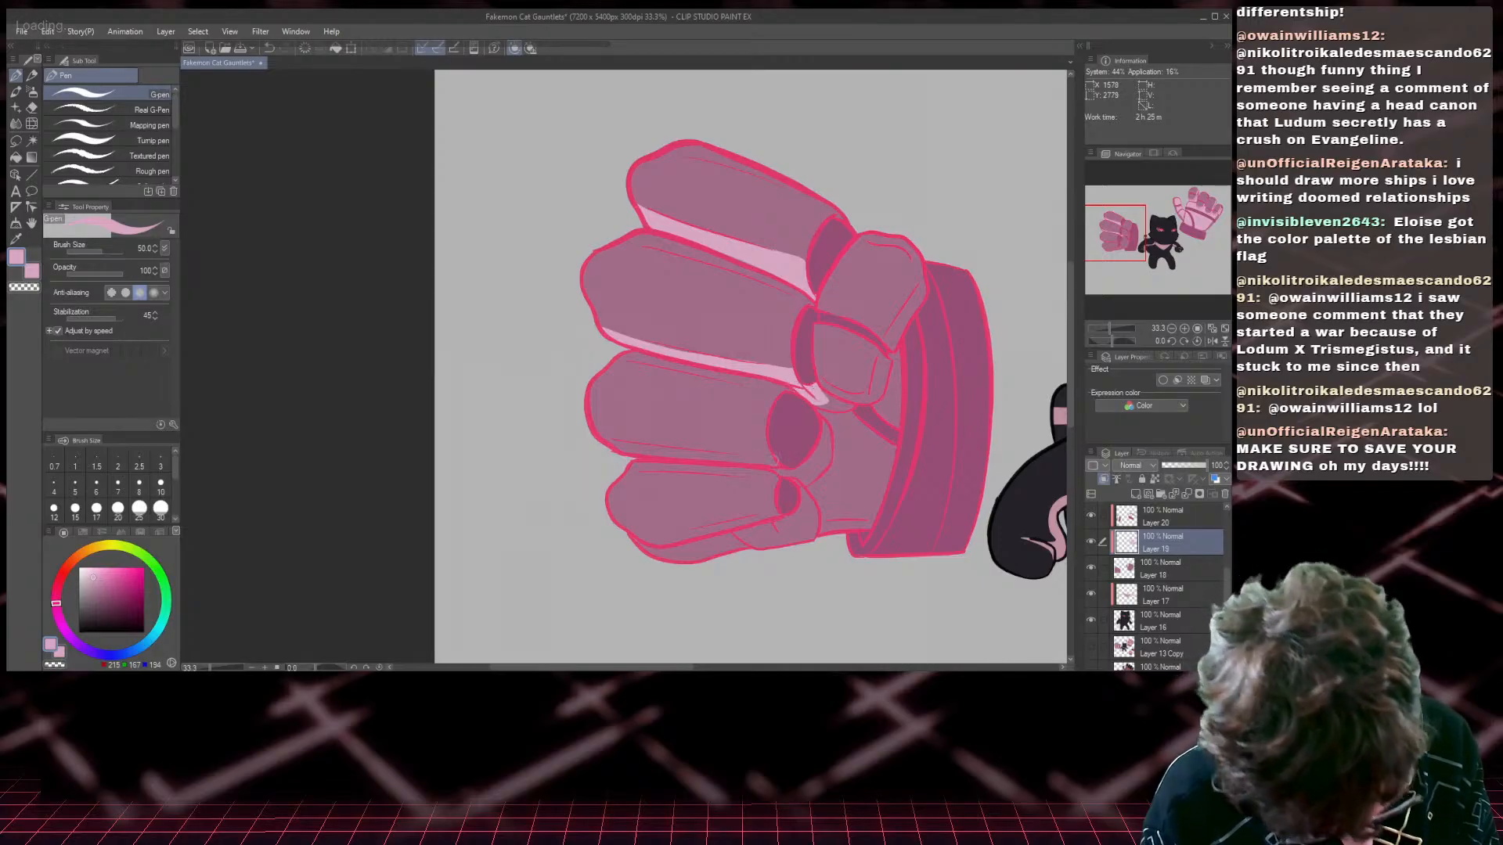
drag(786, 460, 615, 449)
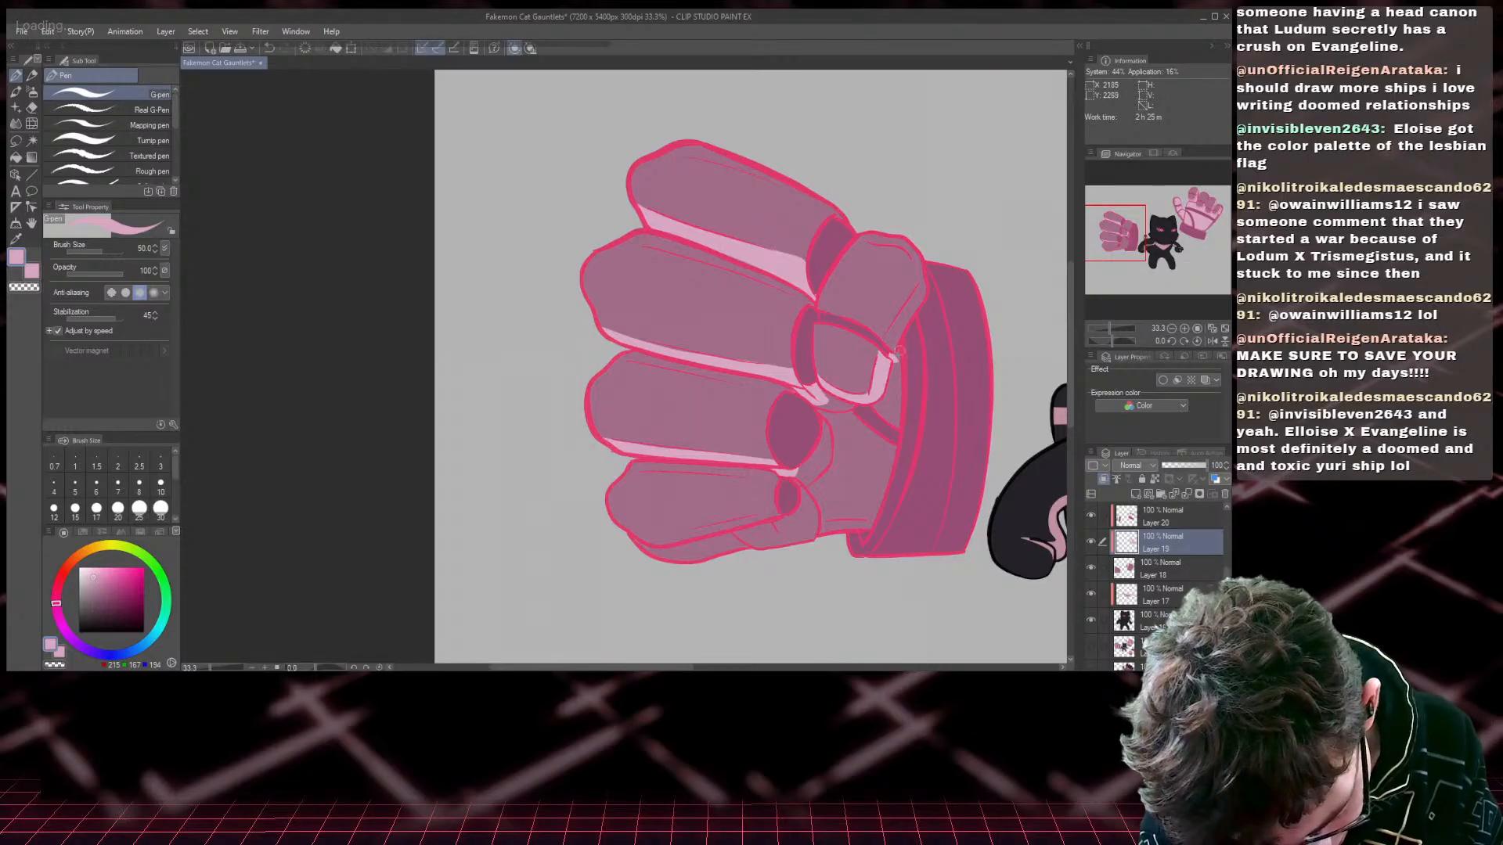
- Paint the edge of the left gauntlet's thumb and the palm area beside the cuff light pink, saving the file
drag(895, 379, 898, 424)
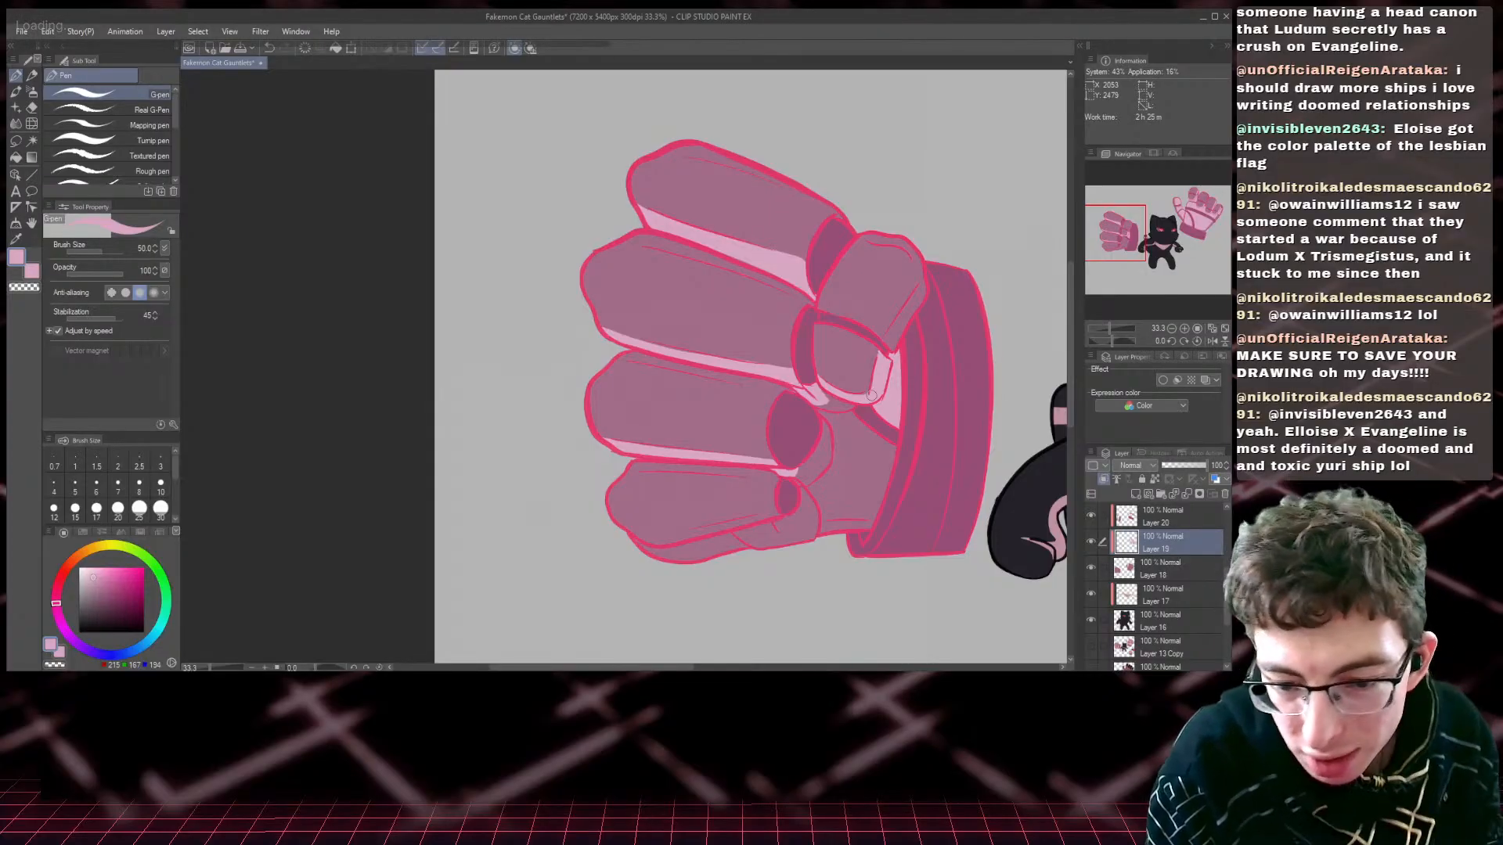
key(ctrl+s)
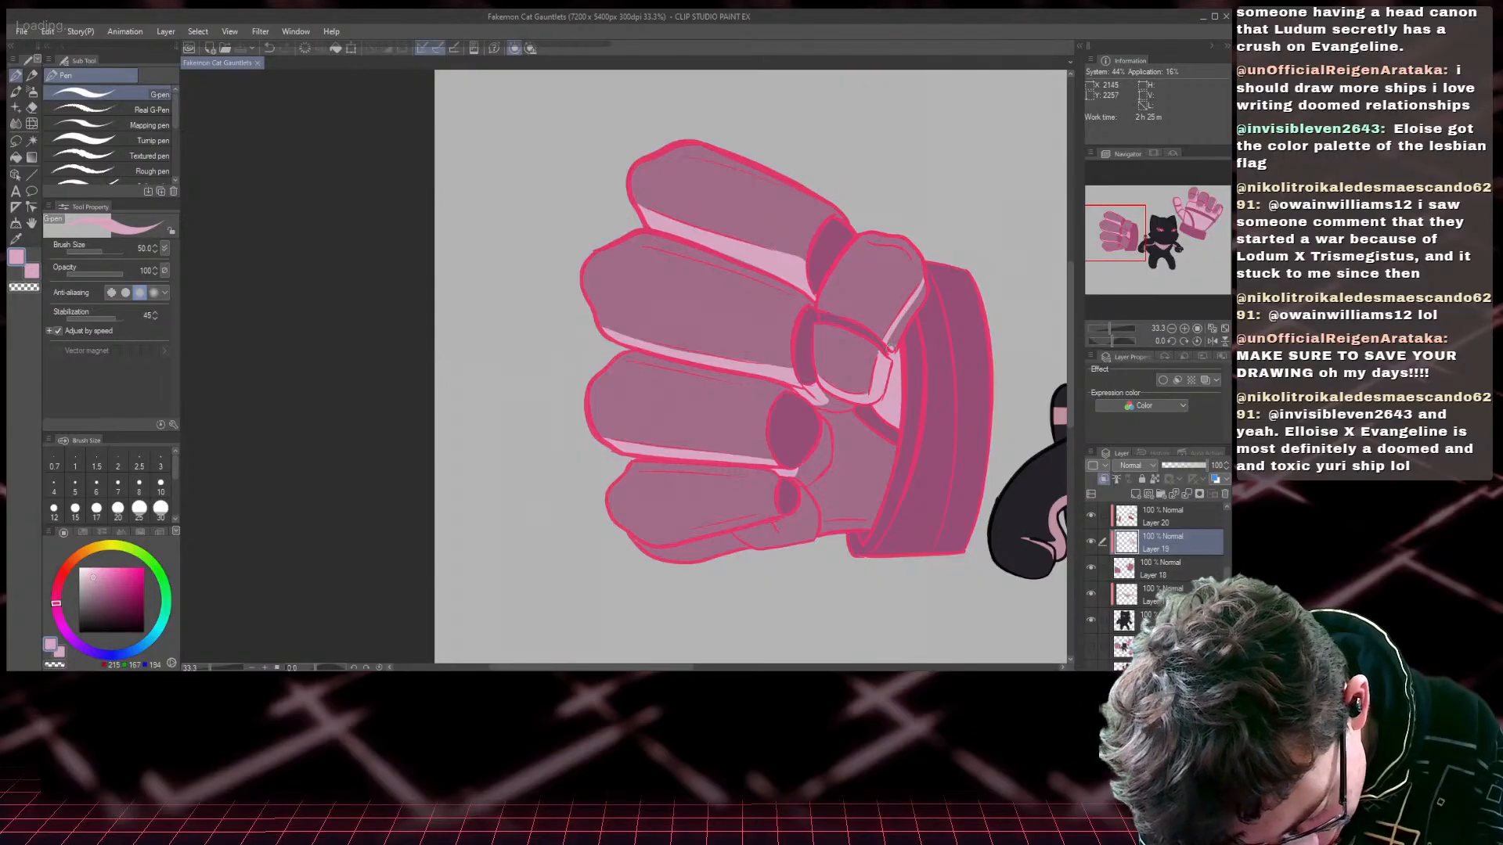
drag(923, 290, 912, 310)
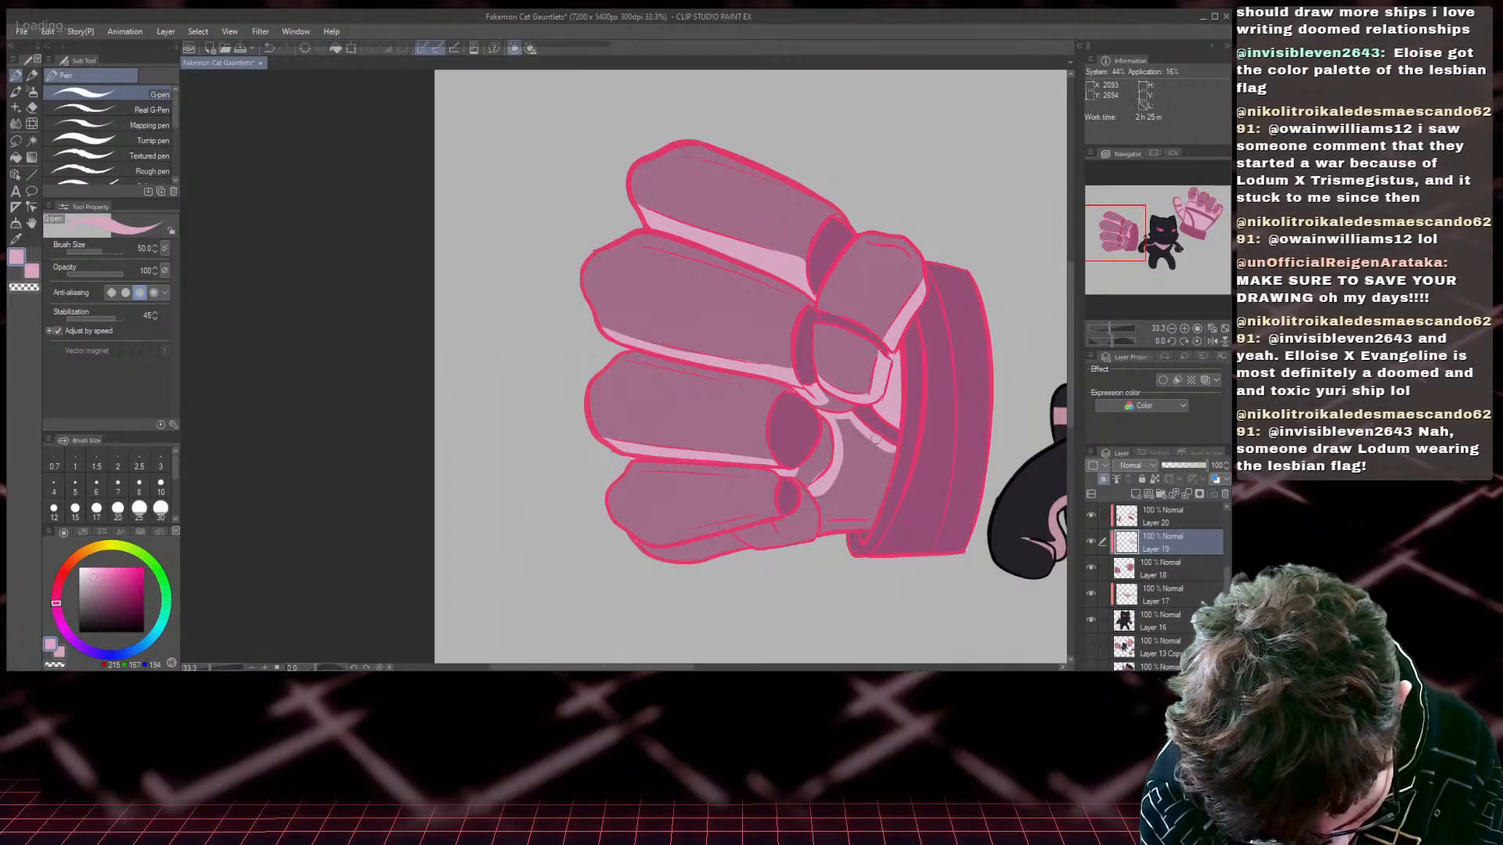
mouse_move(890, 454)
mouse_down()
mouse_move(868, 517)
mouse_move(820, 518)
mouse_move(817, 494)
mouse_move(858, 507)
mouse_move(885, 457)
mouse_move(848, 423)
mouse_move(828, 496)
mouse_move(850, 501)
mouse_move(869, 476)
mouse_move(870, 447)
mouse_move(843, 448)
mouse_move(834, 493)
mouse_move(858, 482)
mouse_move(851, 436)
mouse_move(847, 467)
mouse_up()
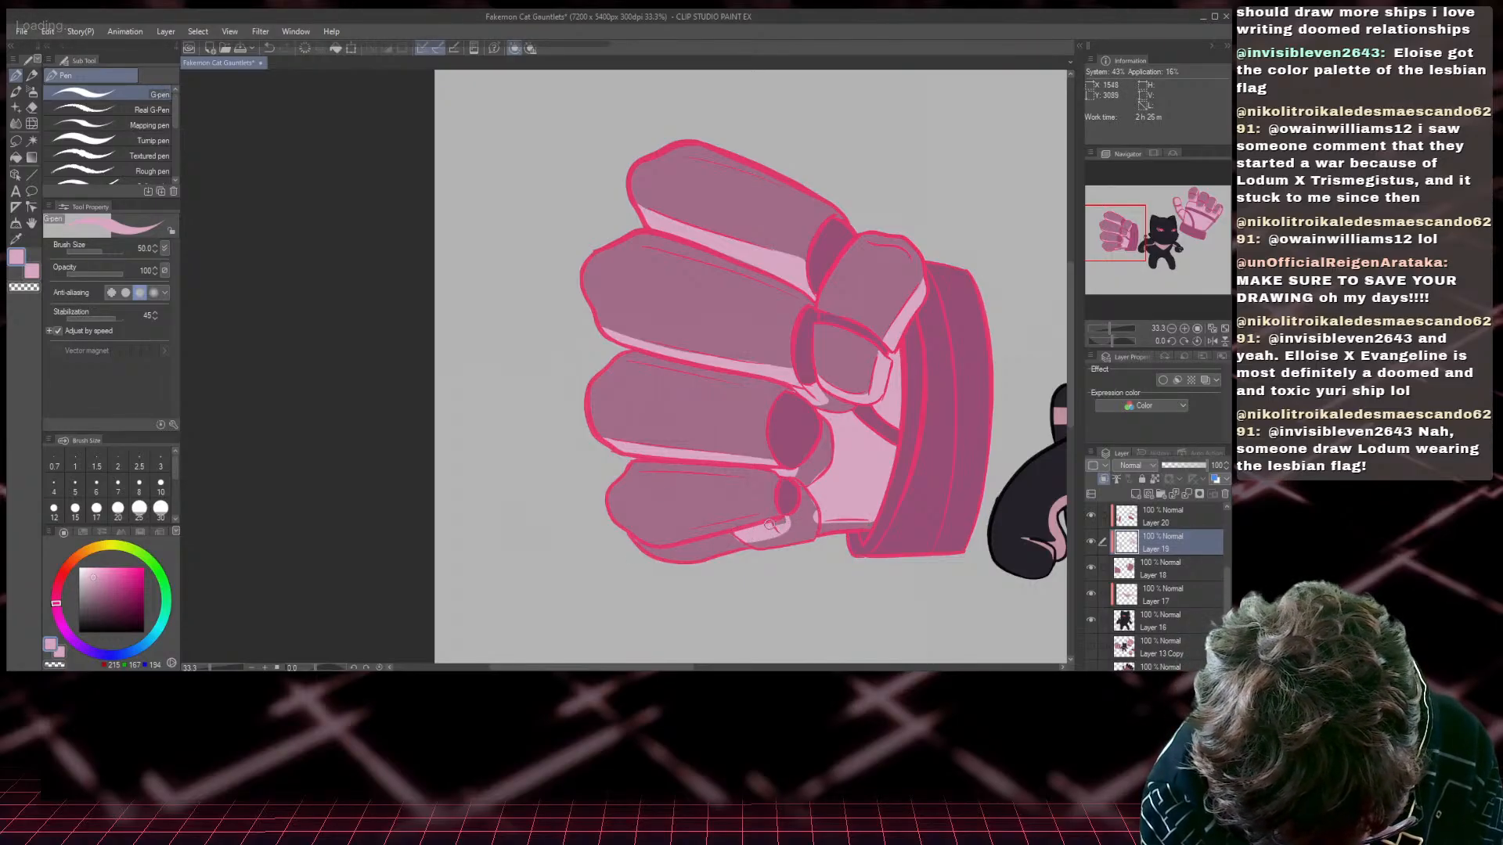
- Trim the light pink near the bottom finger's joint with transparent colour and shade that finger's lower edge light pink
click(23, 291)
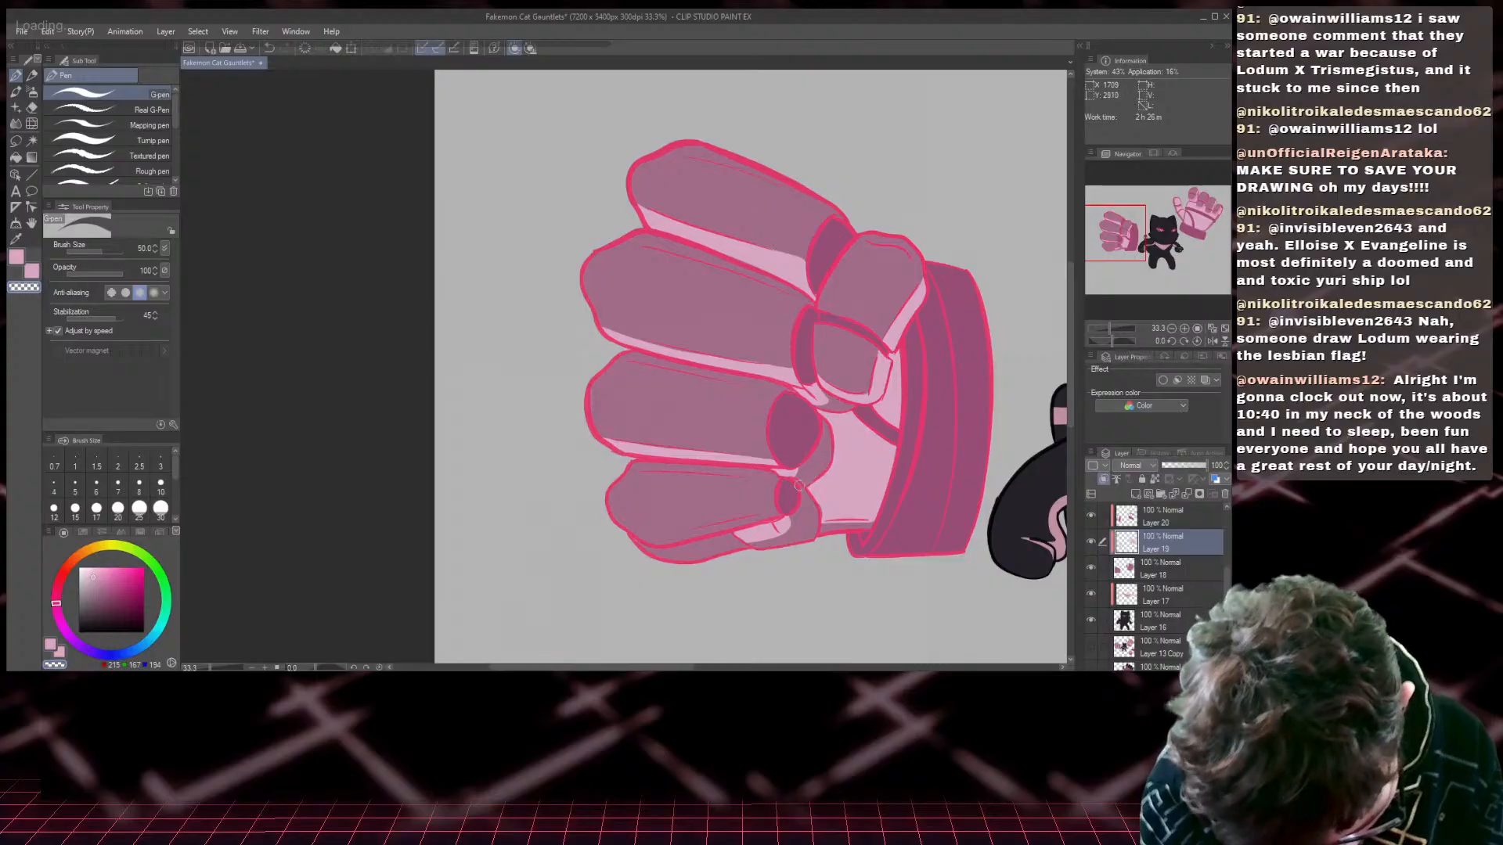
click(17, 256)
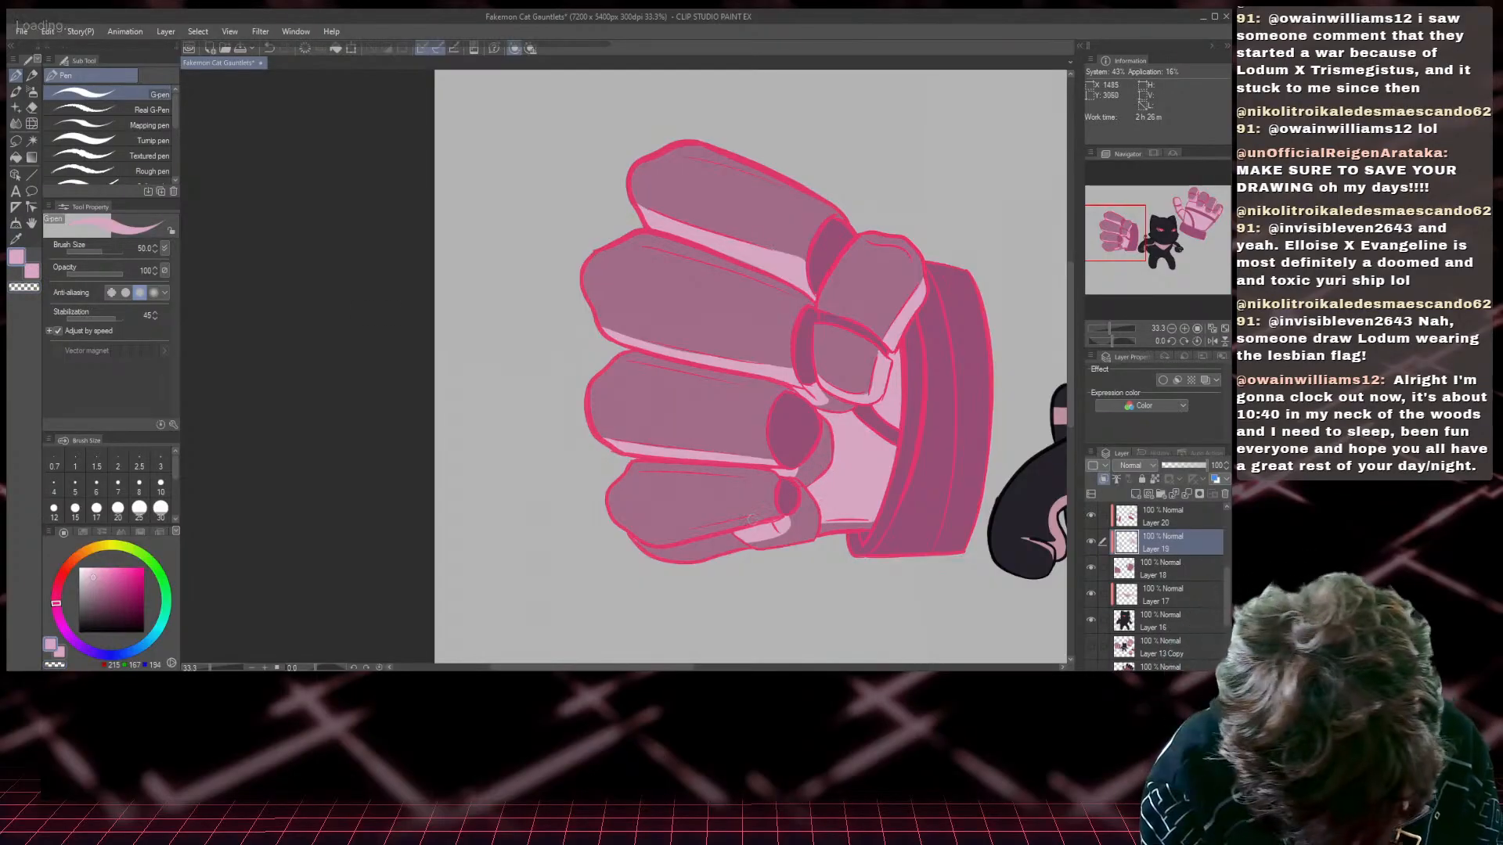
drag(734, 527, 675, 538)
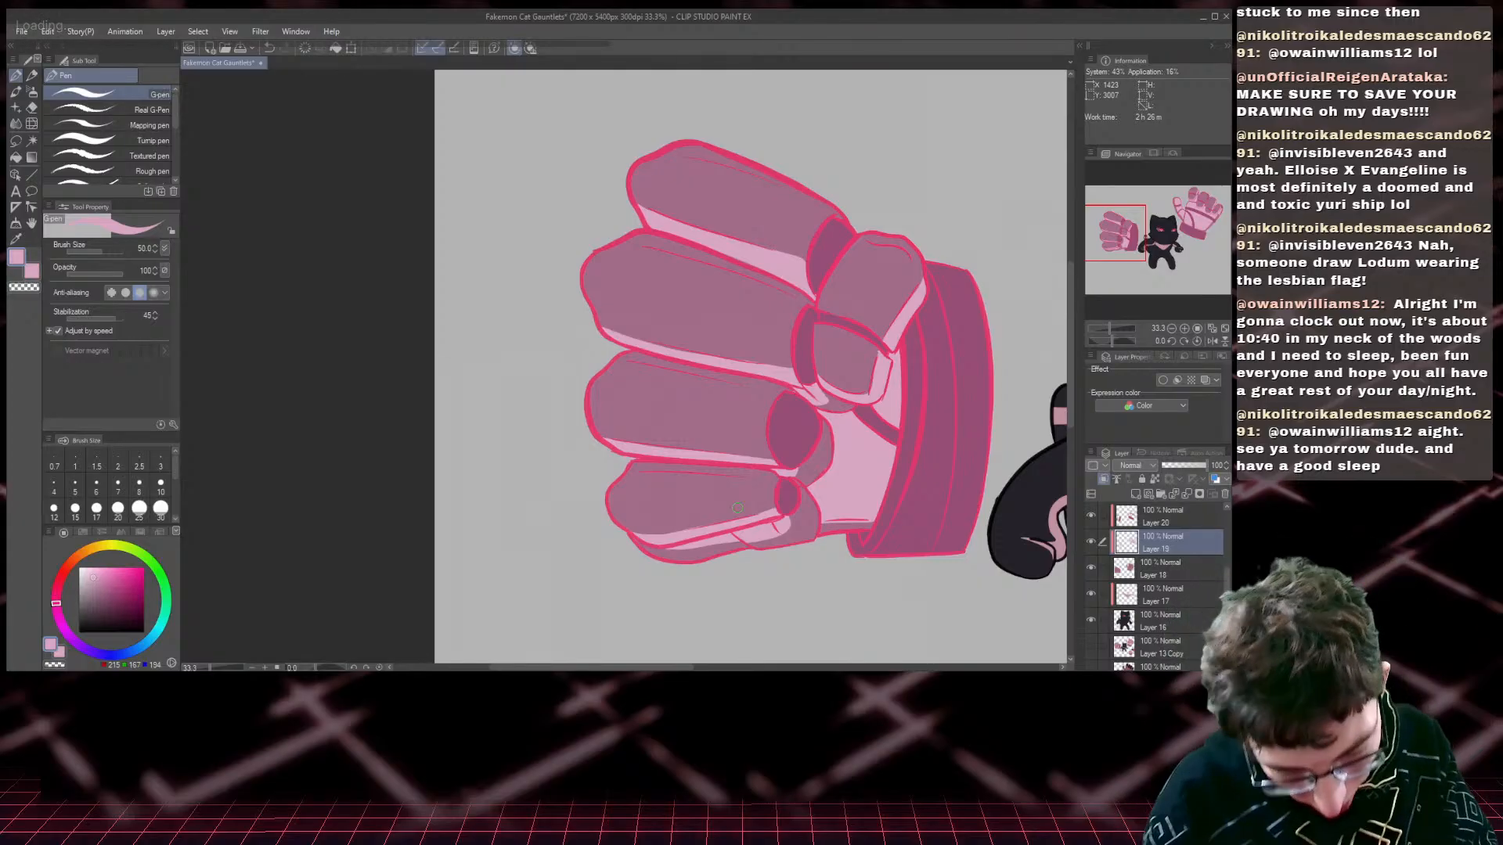
- Sample the dark plum from the second finger's joint and make Layer 20 active
alt+click(799, 353)
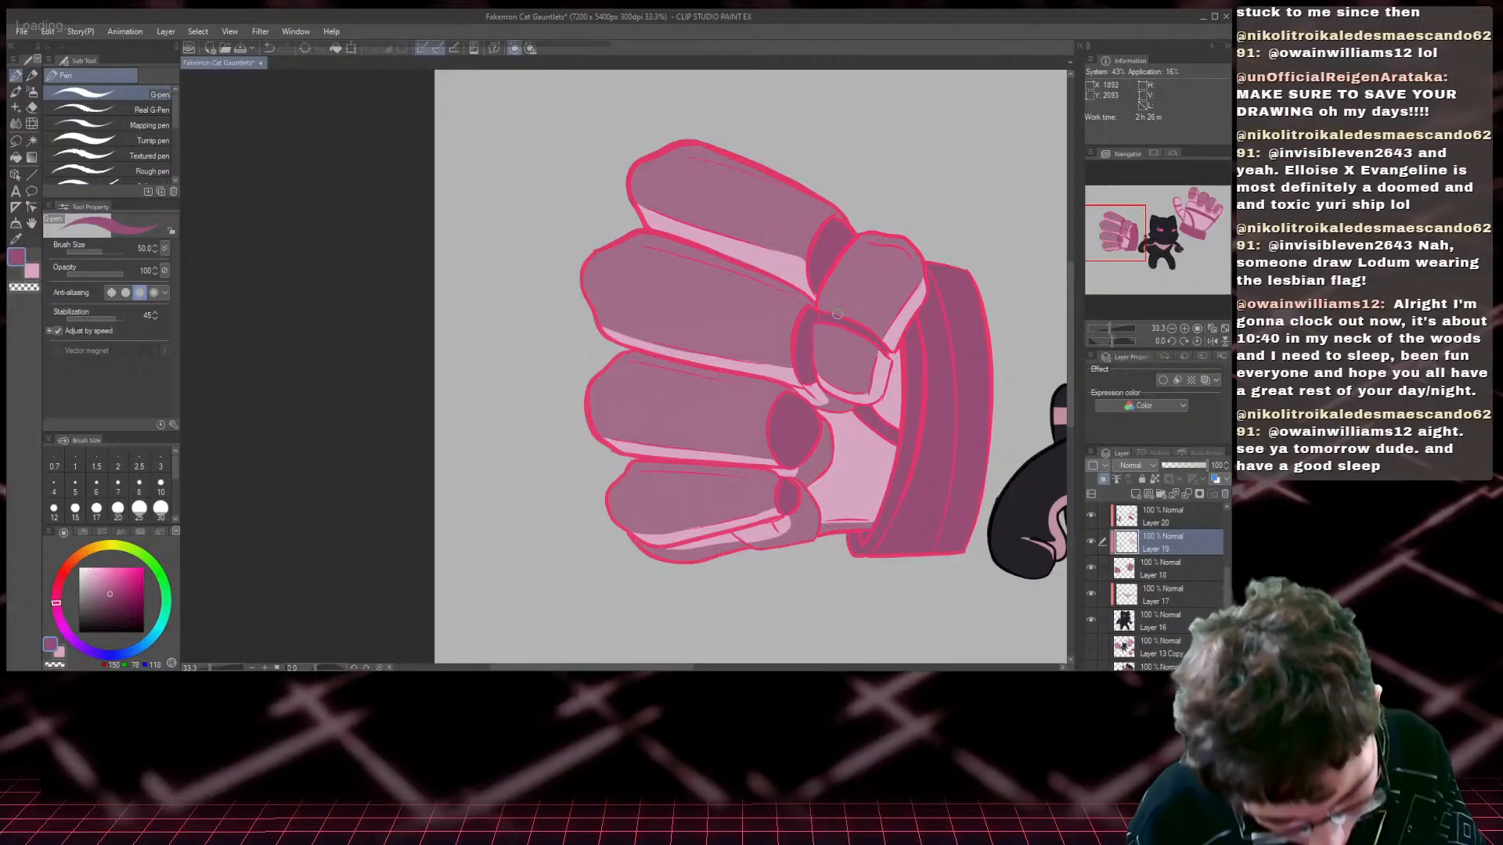
click(1166, 516)
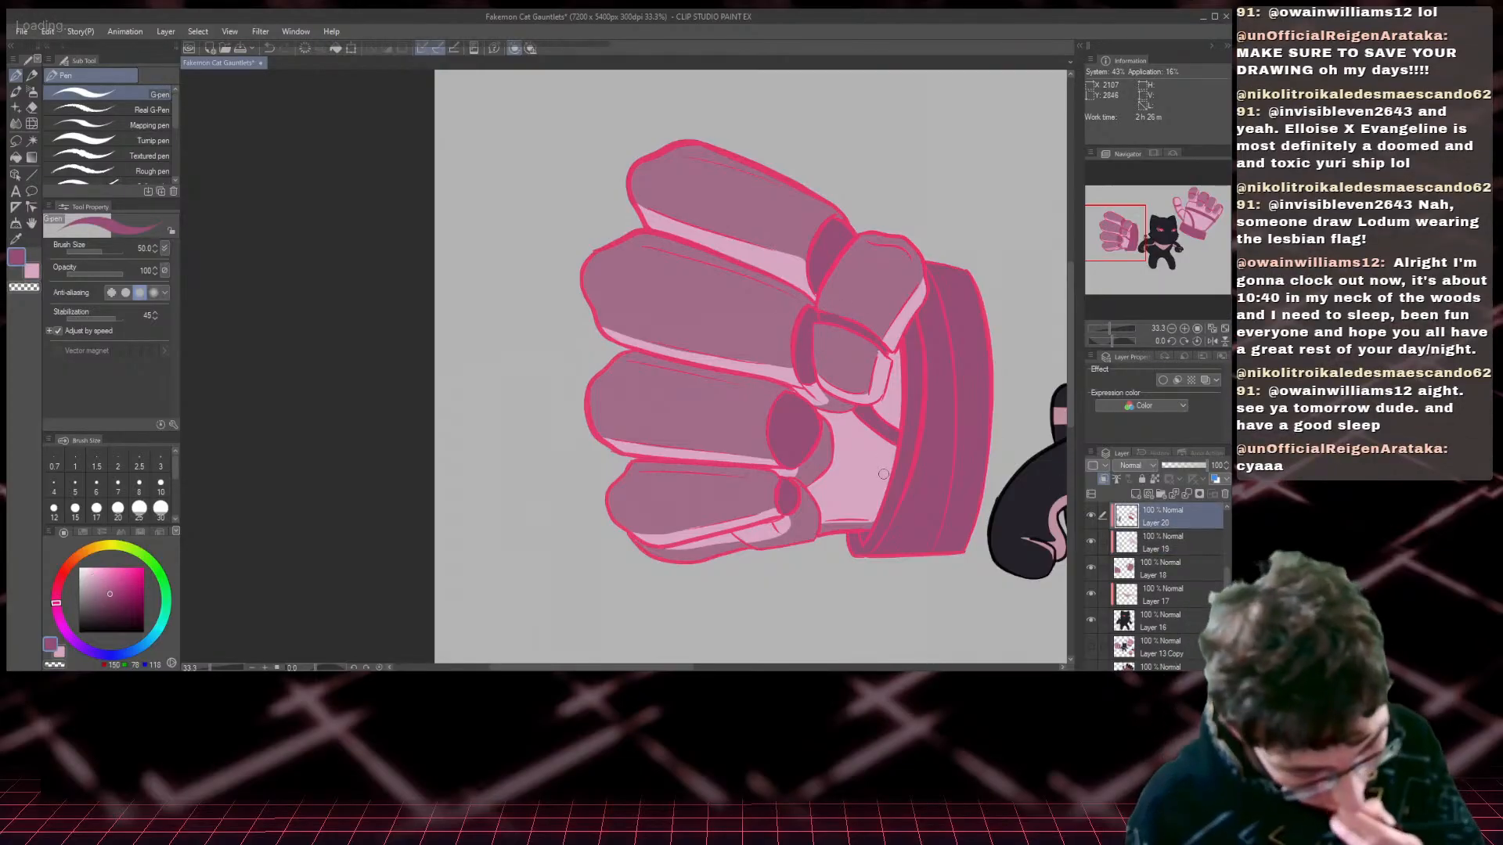
drag(1132, 232, 1173, 242)
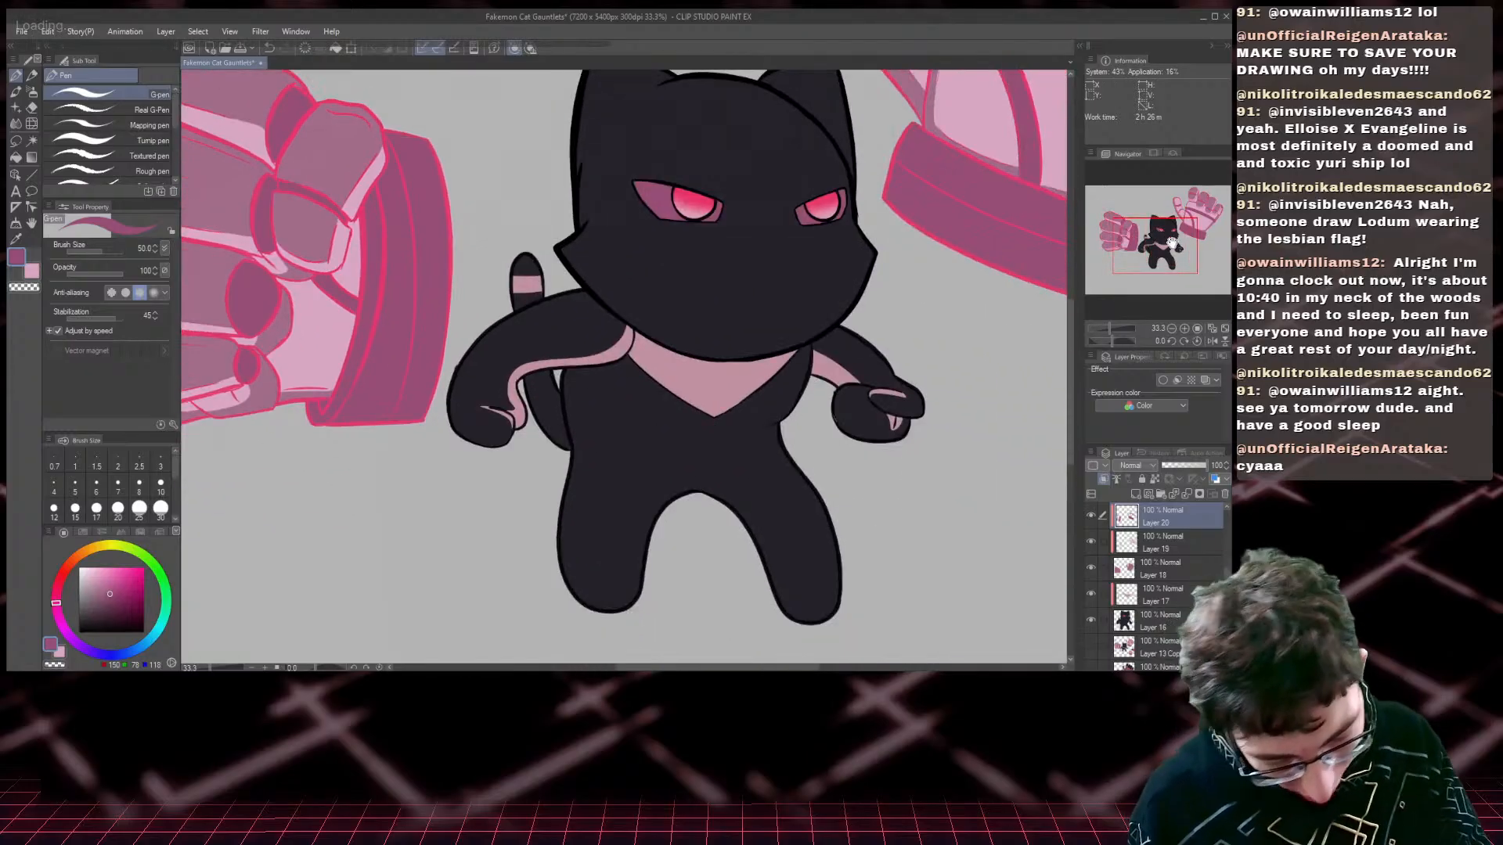
- Select the layers from Layer 16 up to Layer 14 and shift the cat and gauntlets slightly straight down with Transform
scroll(1172, 242, down, 3)
scroll(1173, 243, down, 2)
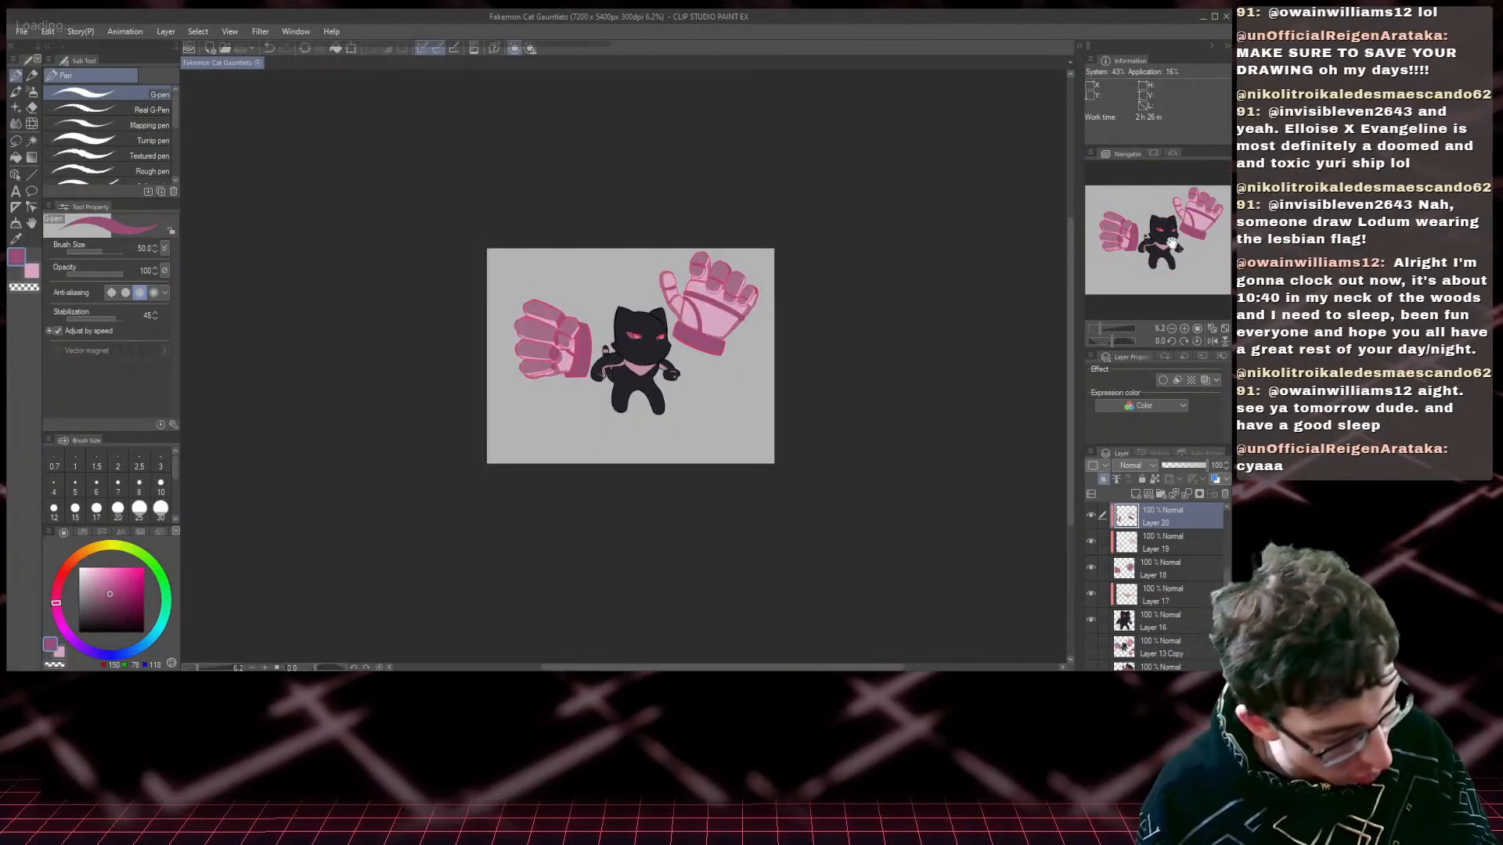
click(1178, 620)
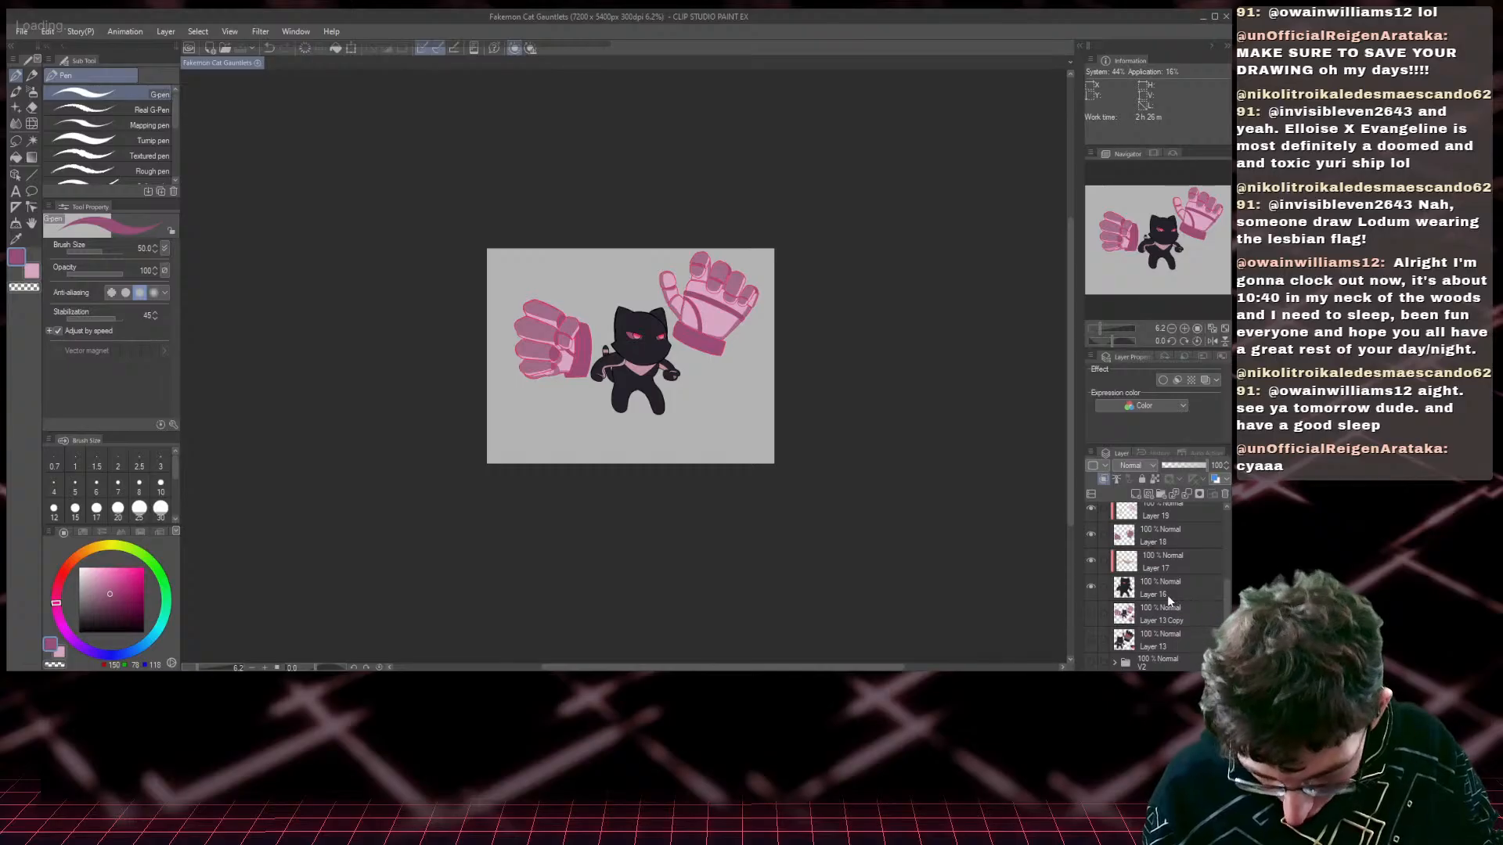
scroll(1182, 515, up, 2)
shift+click(1176, 548)
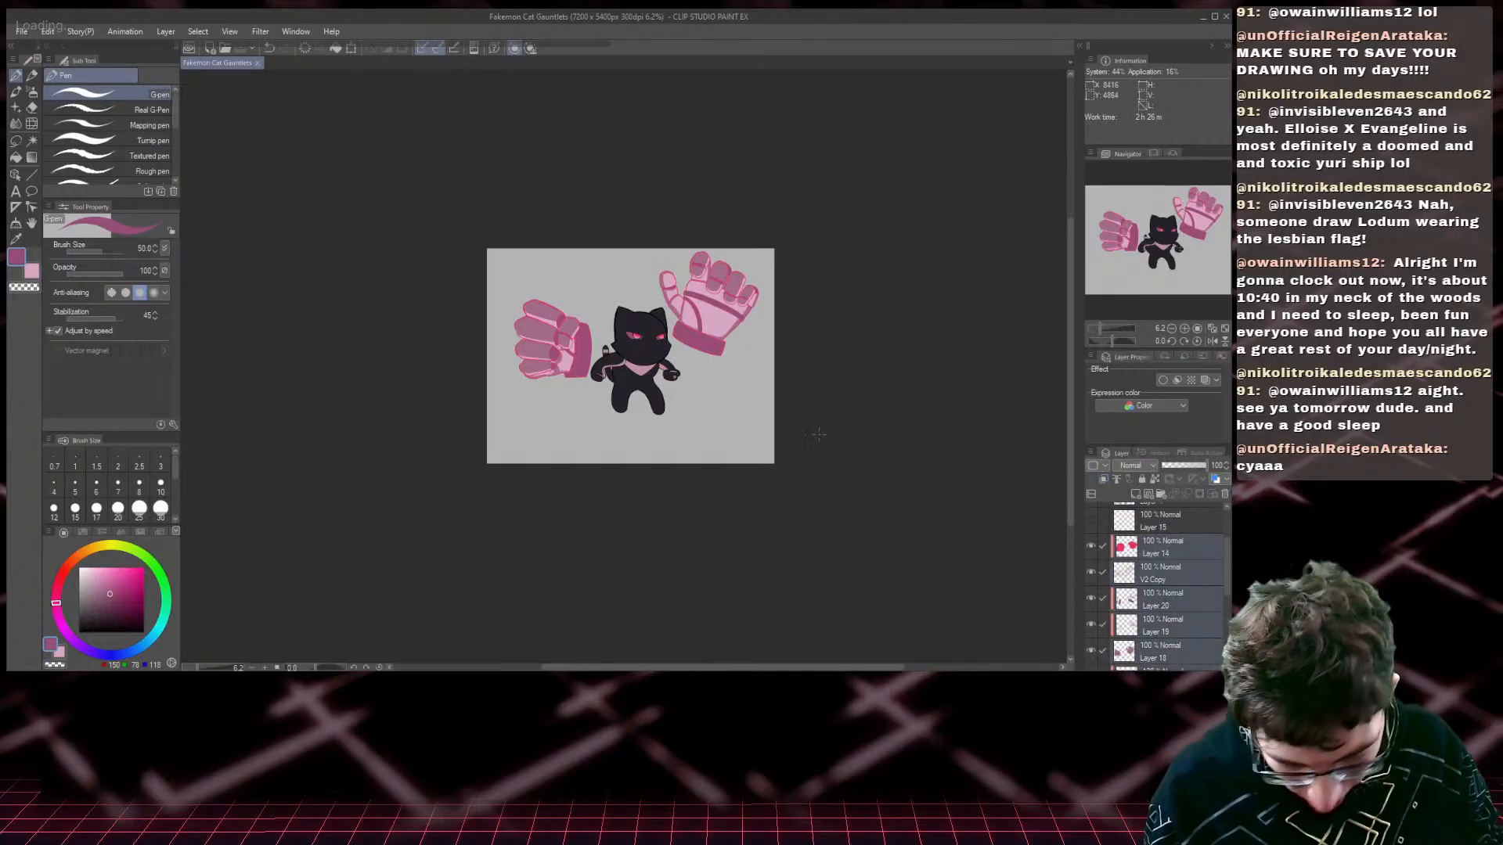
key(ctrl+t)
drag(707, 375, 690, 409)
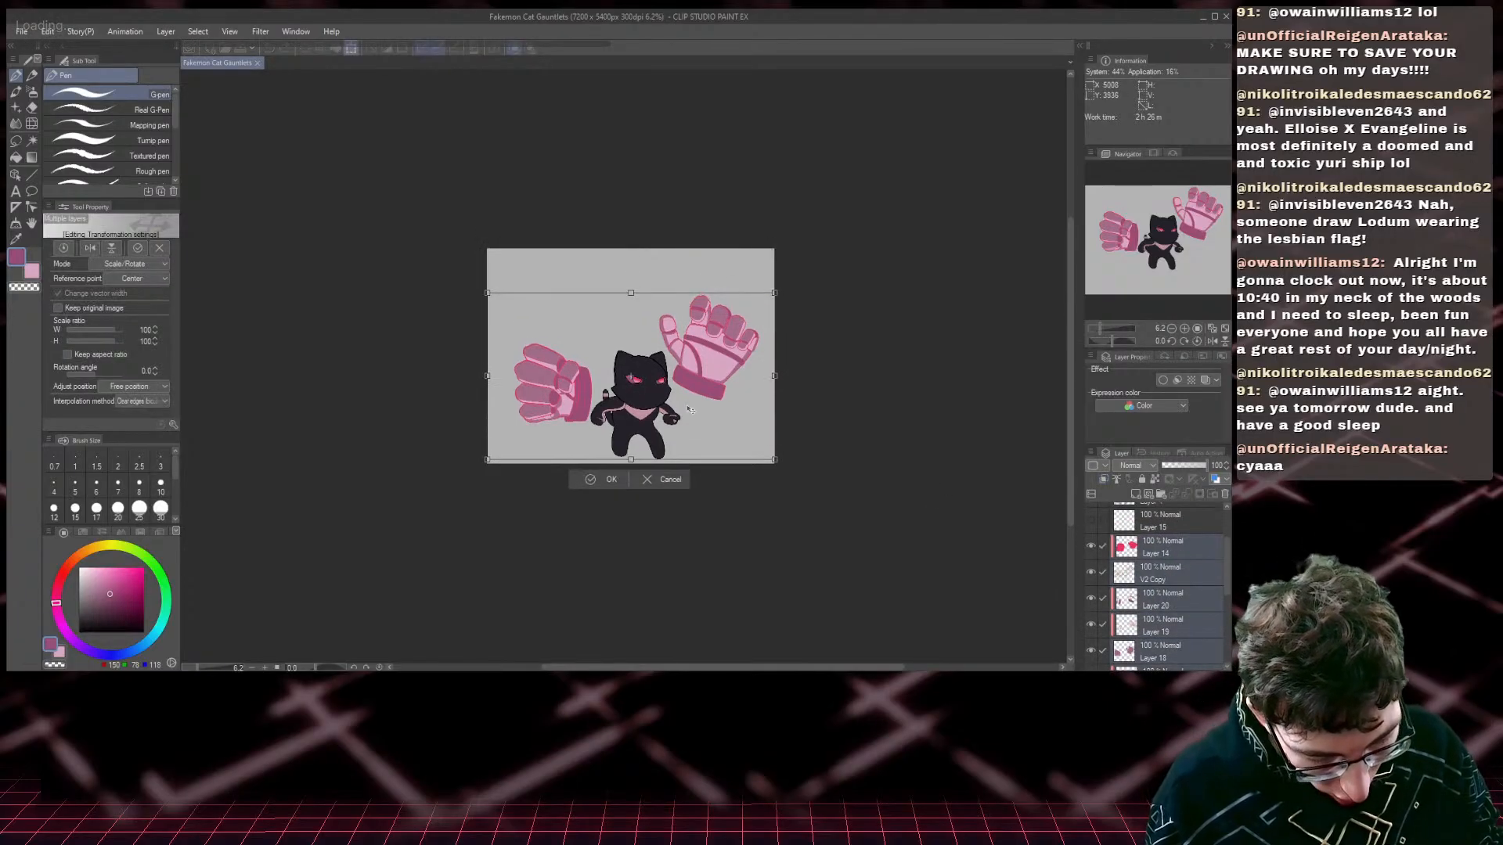
key(ctrl+z)
key(Down)
key(Down)
key(Down)
key(Down)
key(Down)
key(Down)
key(Down)
key(Down)
key(Down)
key(Down)
key(Down)
key(Down)
key(Down)
key(Down)
key(Down)
key(Down)
key(Down)
key(Down)
key(Down)
key(Down)
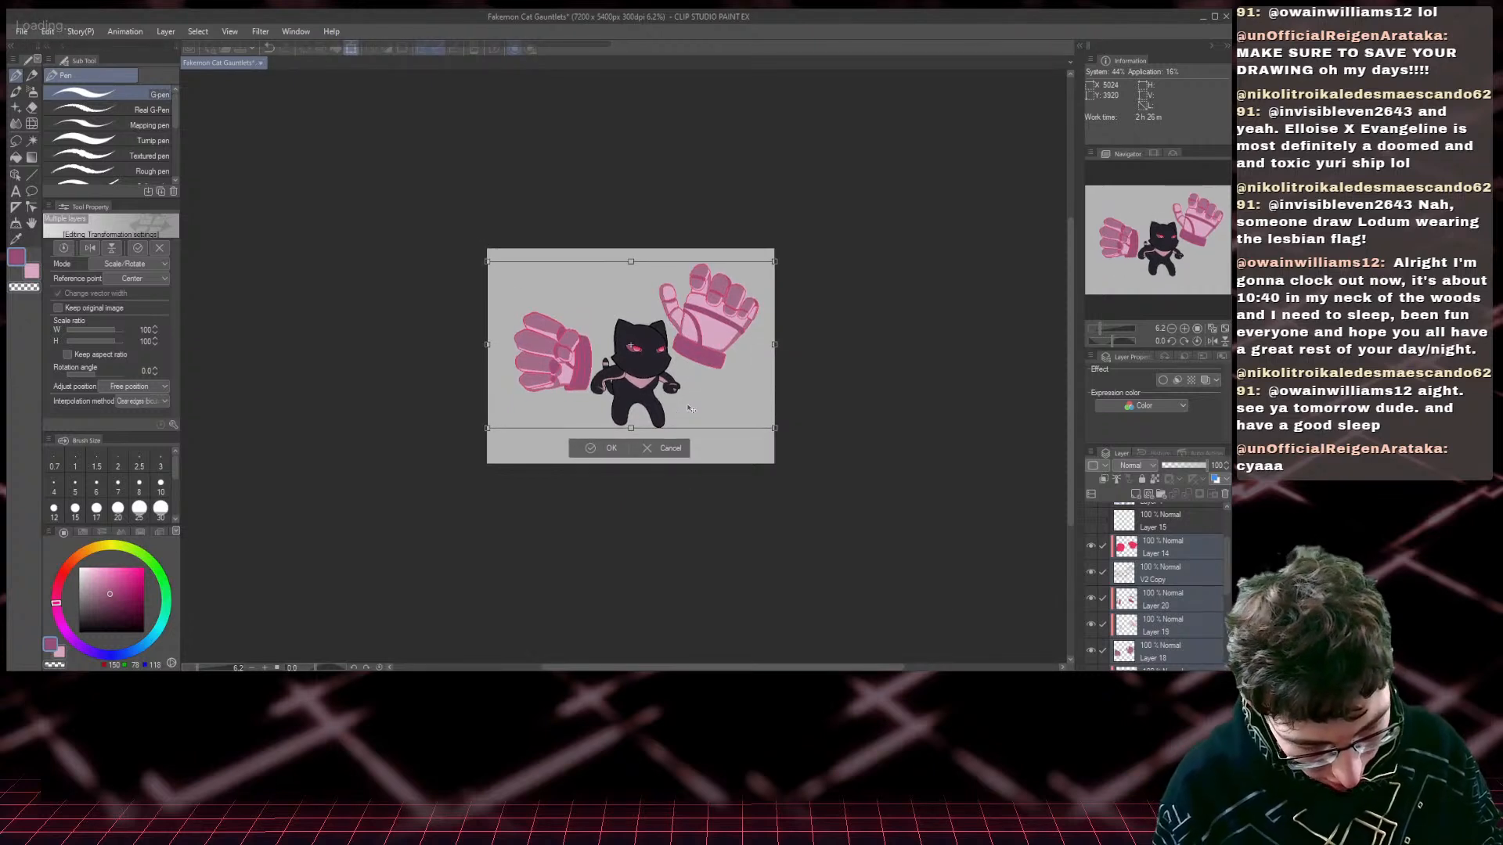
key(Return)
scroll(687, 403, up, 3)
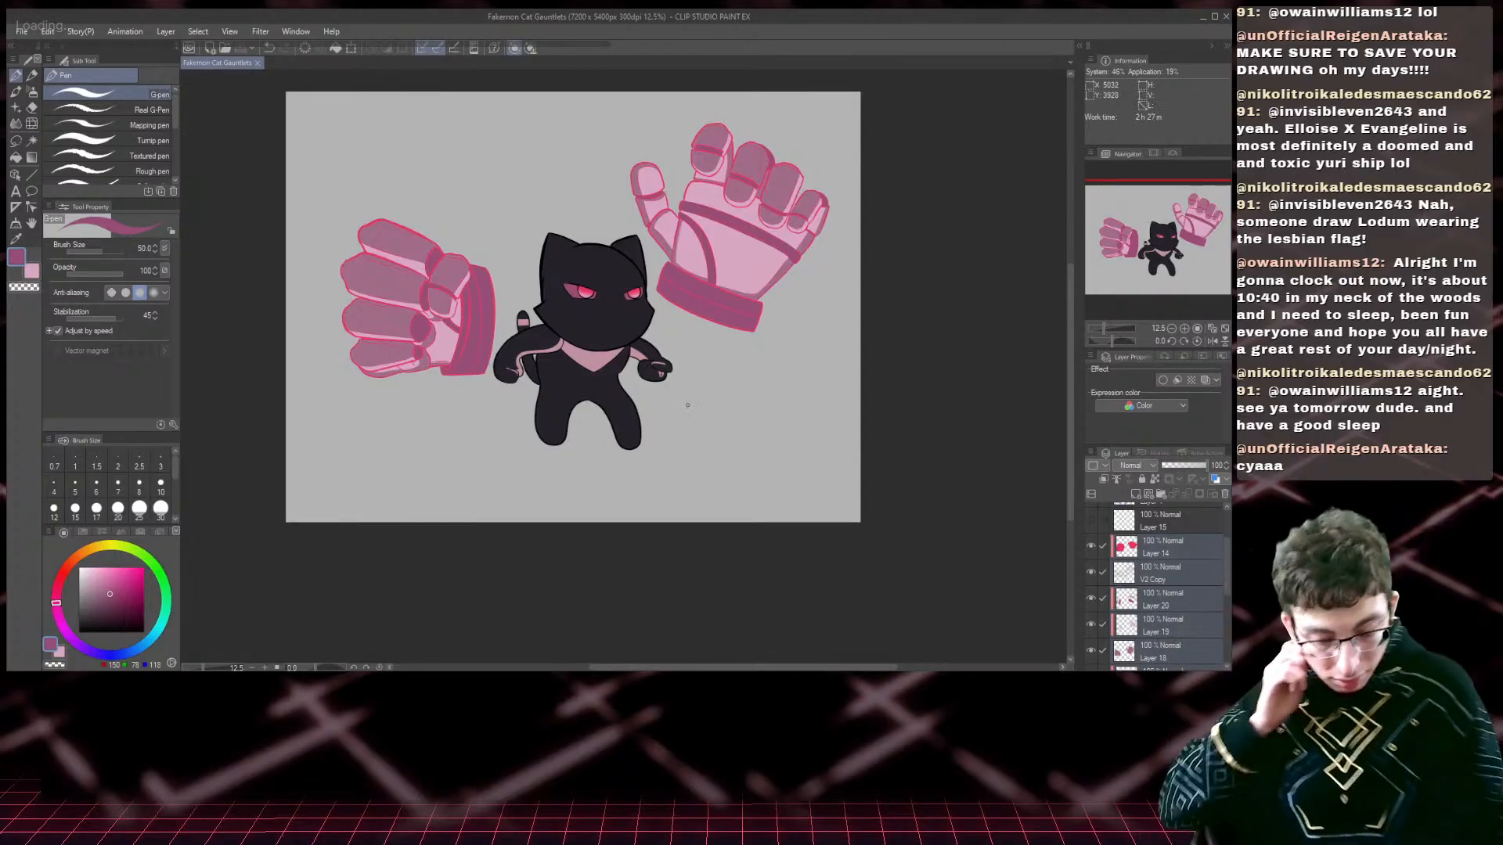
- Show the rough colour sketch on Layer 13 Copy behind the cat and gauntlets
click(1170, 547)
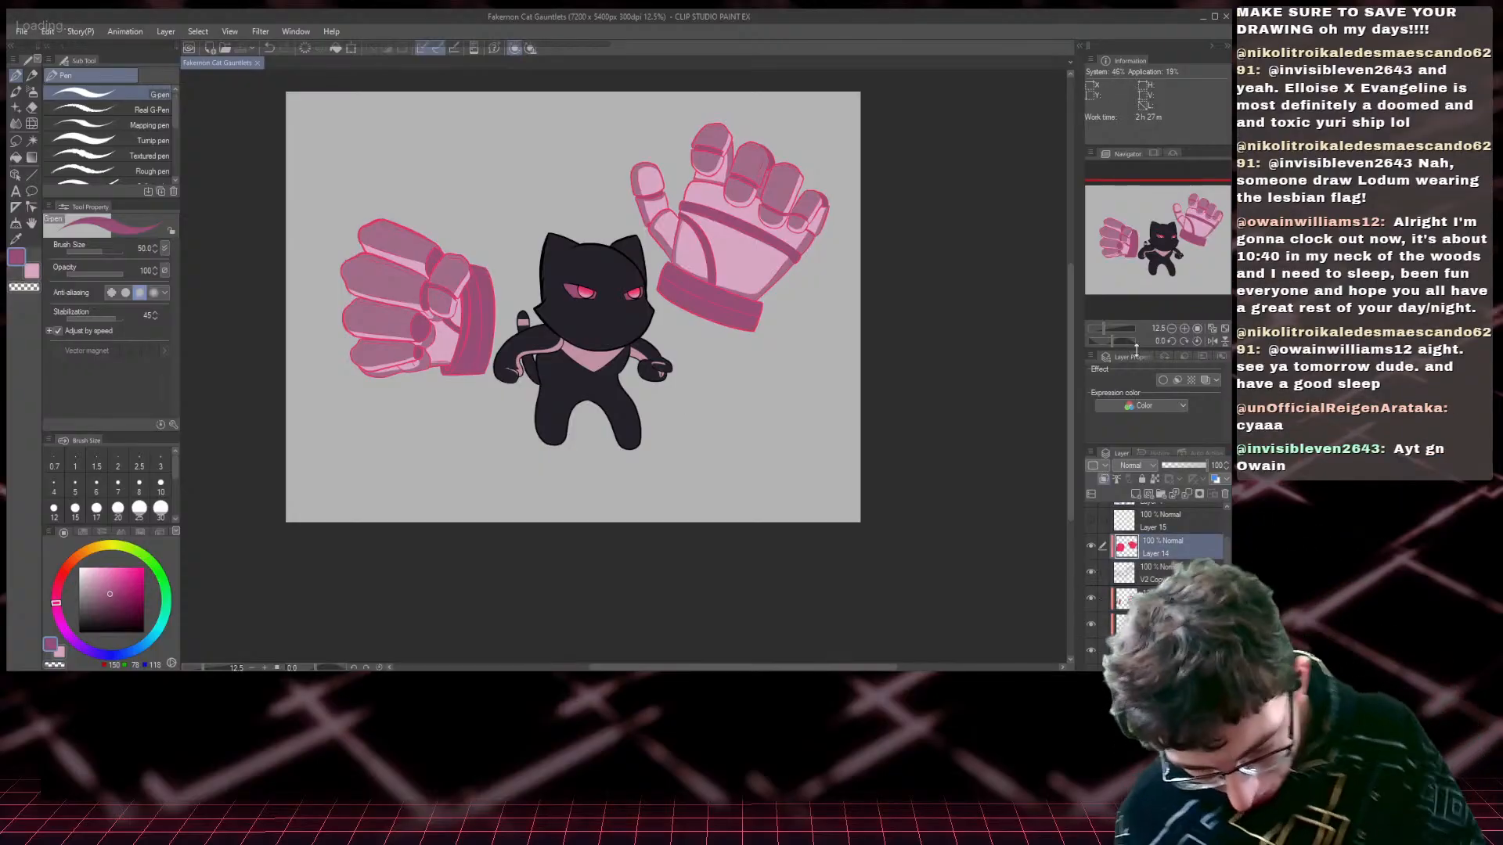
scroll(1093, 632, down, 3)
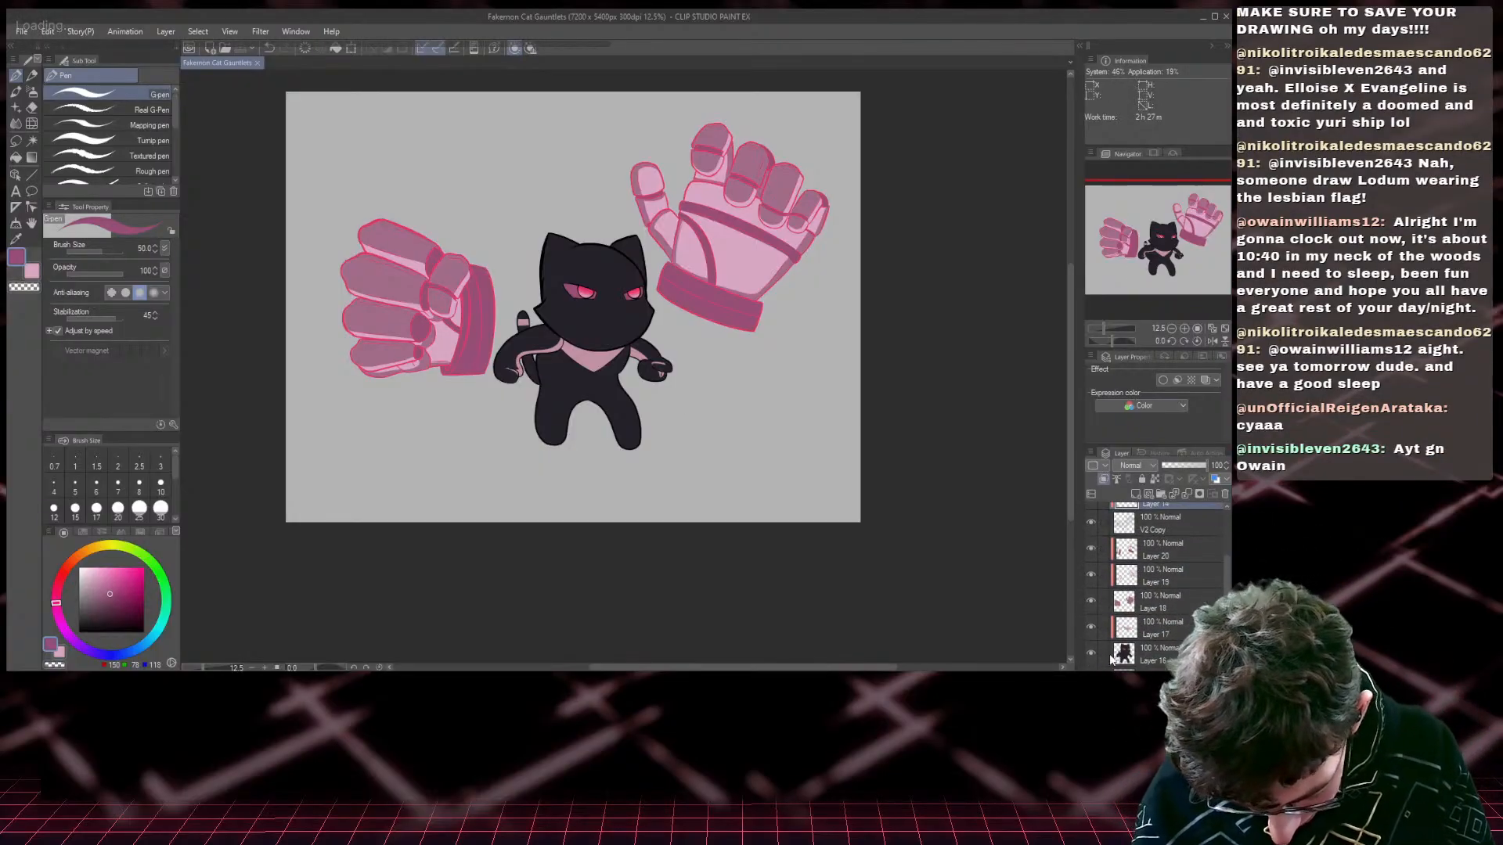
click(1091, 613)
drag(1156, 263, 1133, 231)
scroll(1048, 272, up, 3)
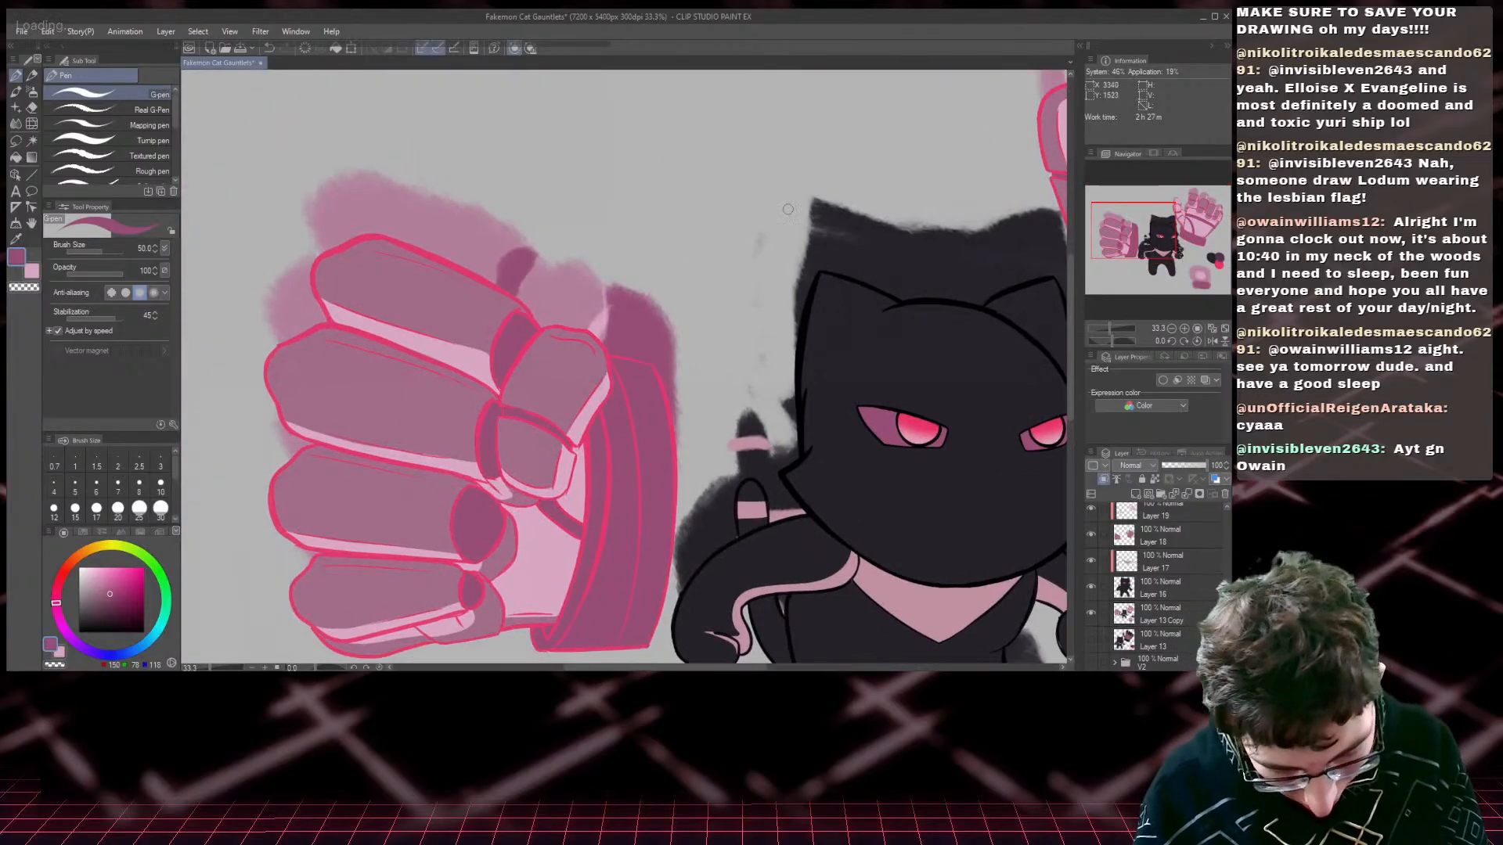
- Make Layer 16 active, sample the near-black from the rough cat sketch and shift its hue slightly towards blue
click(1141, 588)
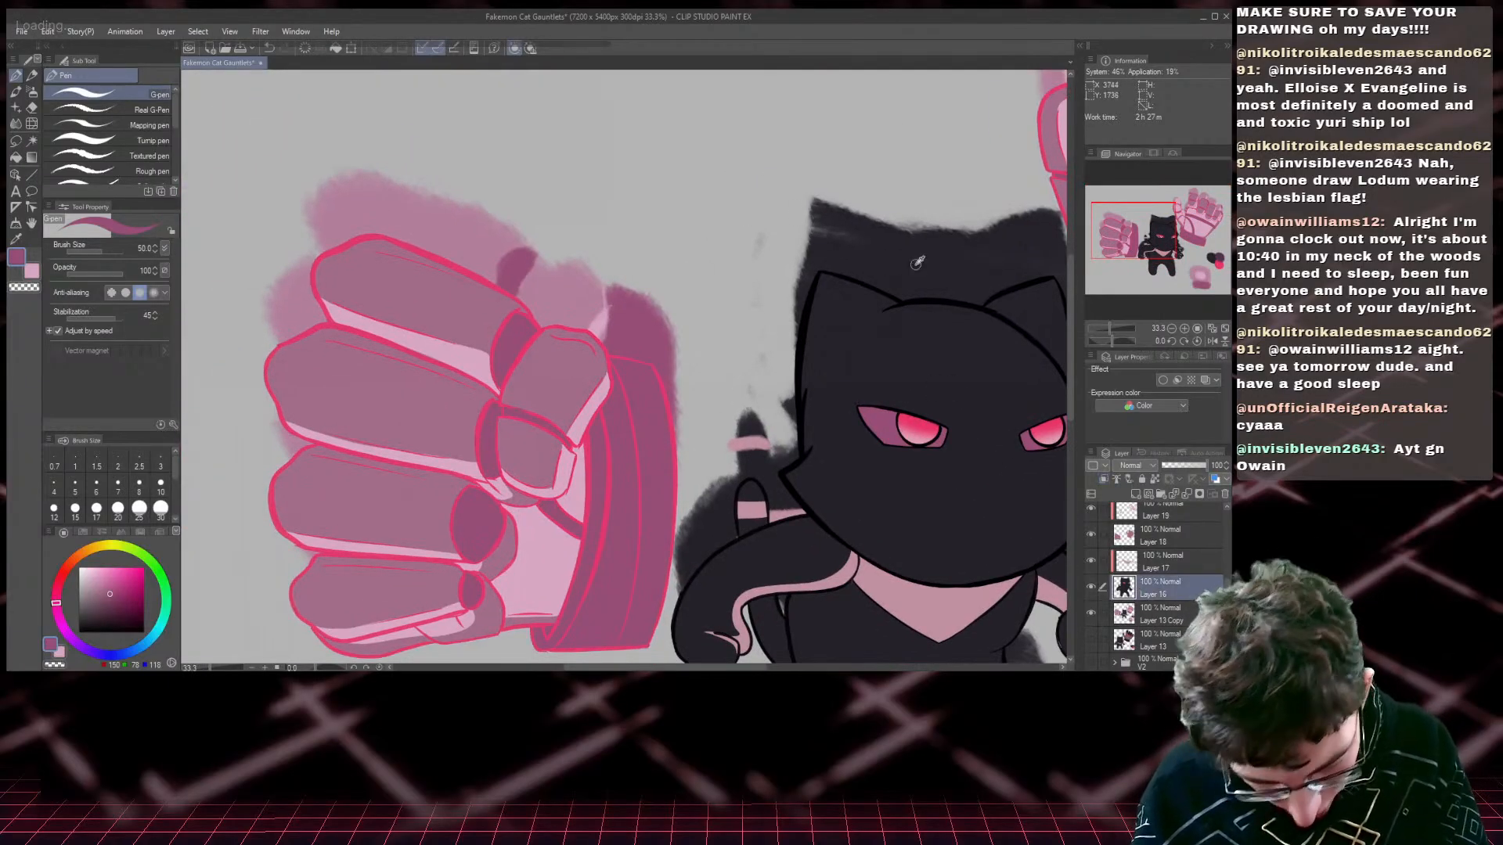
alt+click(914, 266)
click(92, 625)
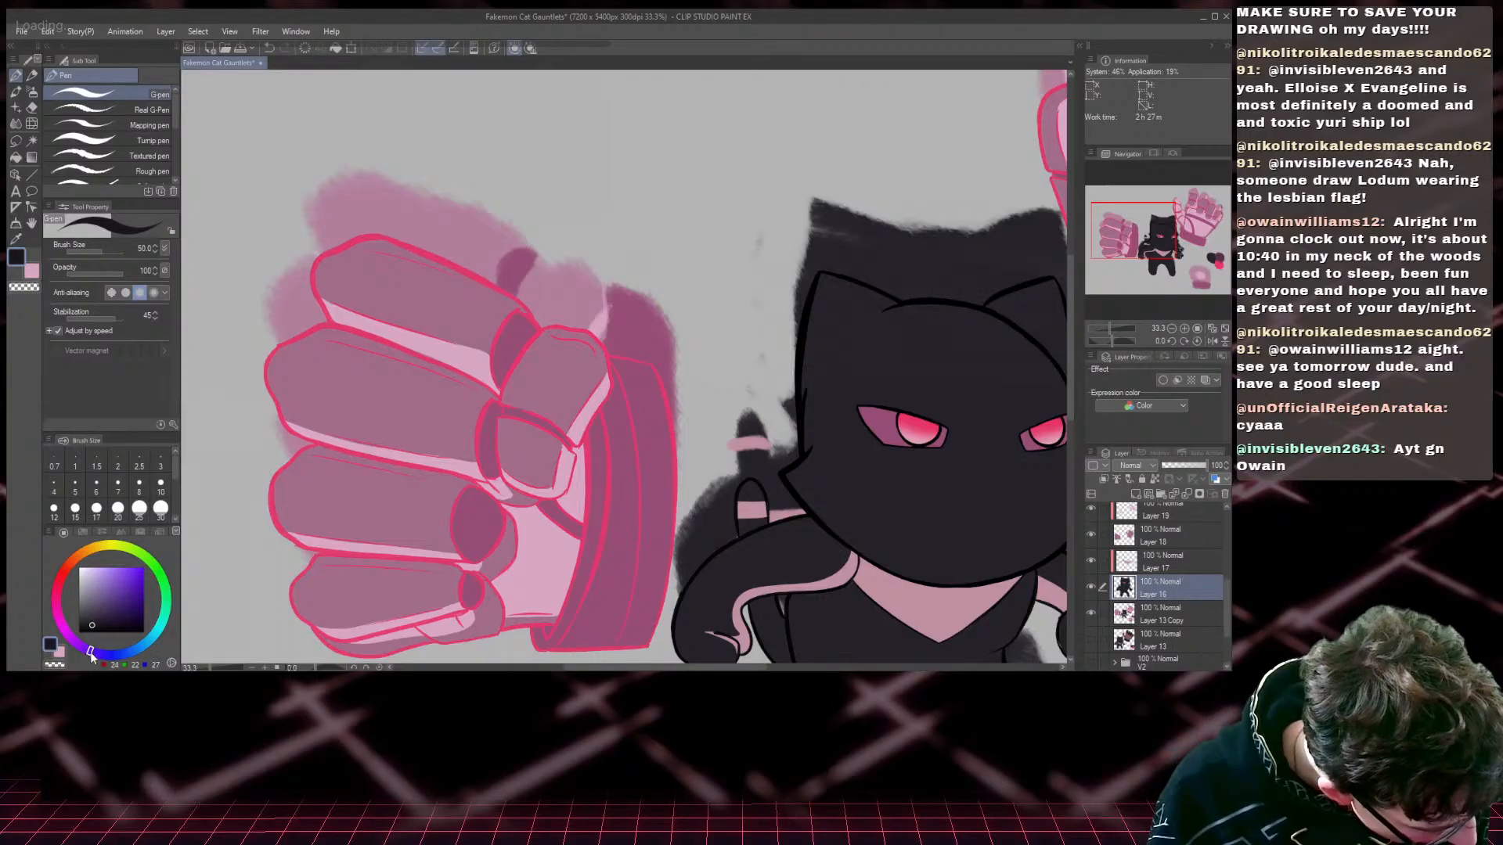
click(94, 649)
- Toggle Layer 16 off and back on, and hide the rough sketch on Layer 13 Copy
scroll(1159, 595, up, 2)
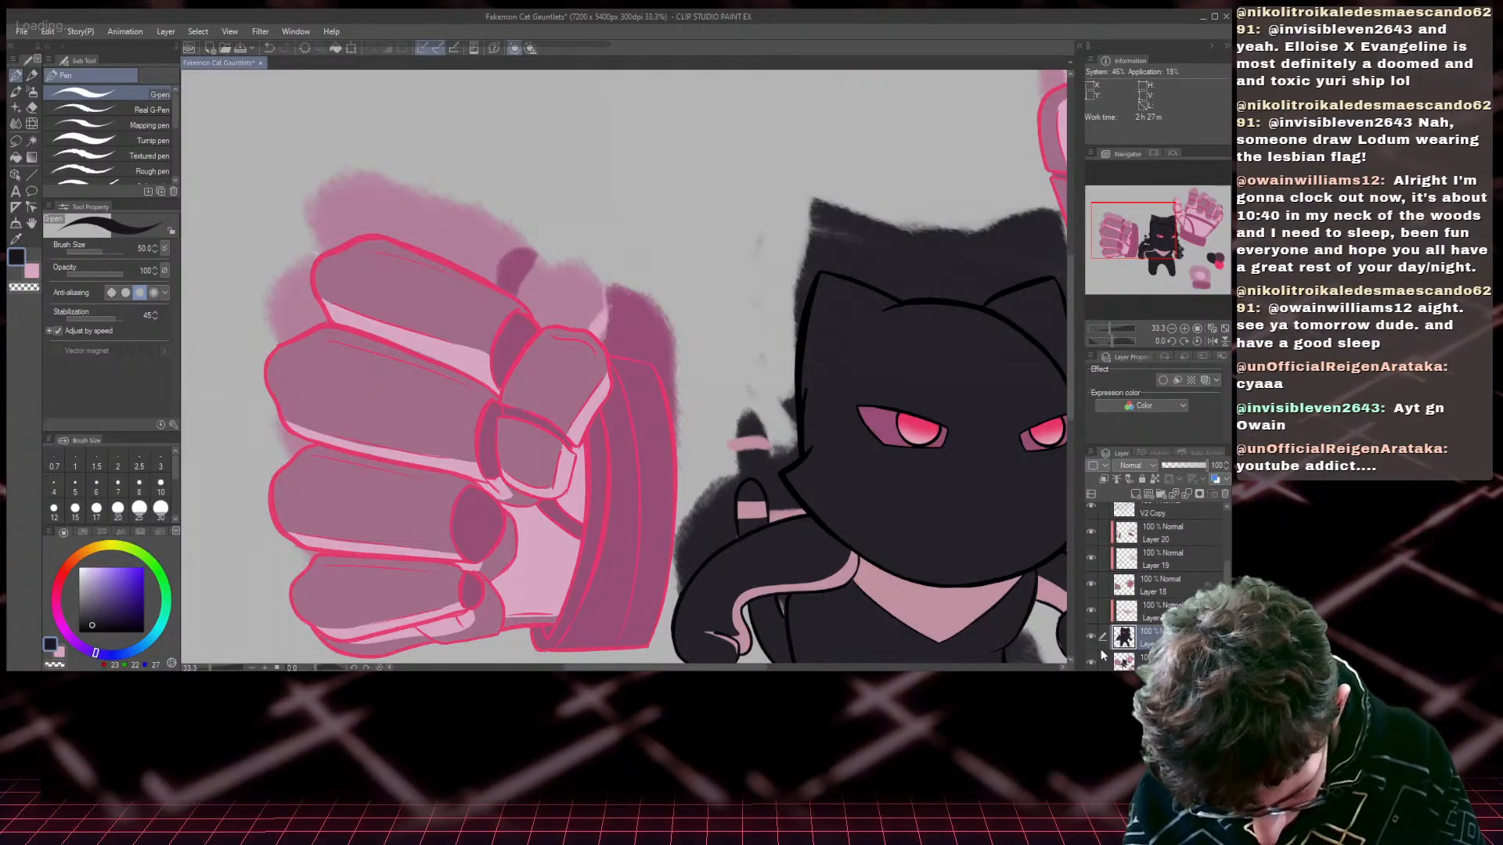
click(1091, 638)
click(1091, 638)
click(1091, 662)
- Add a new layer directly above Layer 14 and choose the Mechanical pencil for sketching on it
scroll(1149, 592, up, 3)
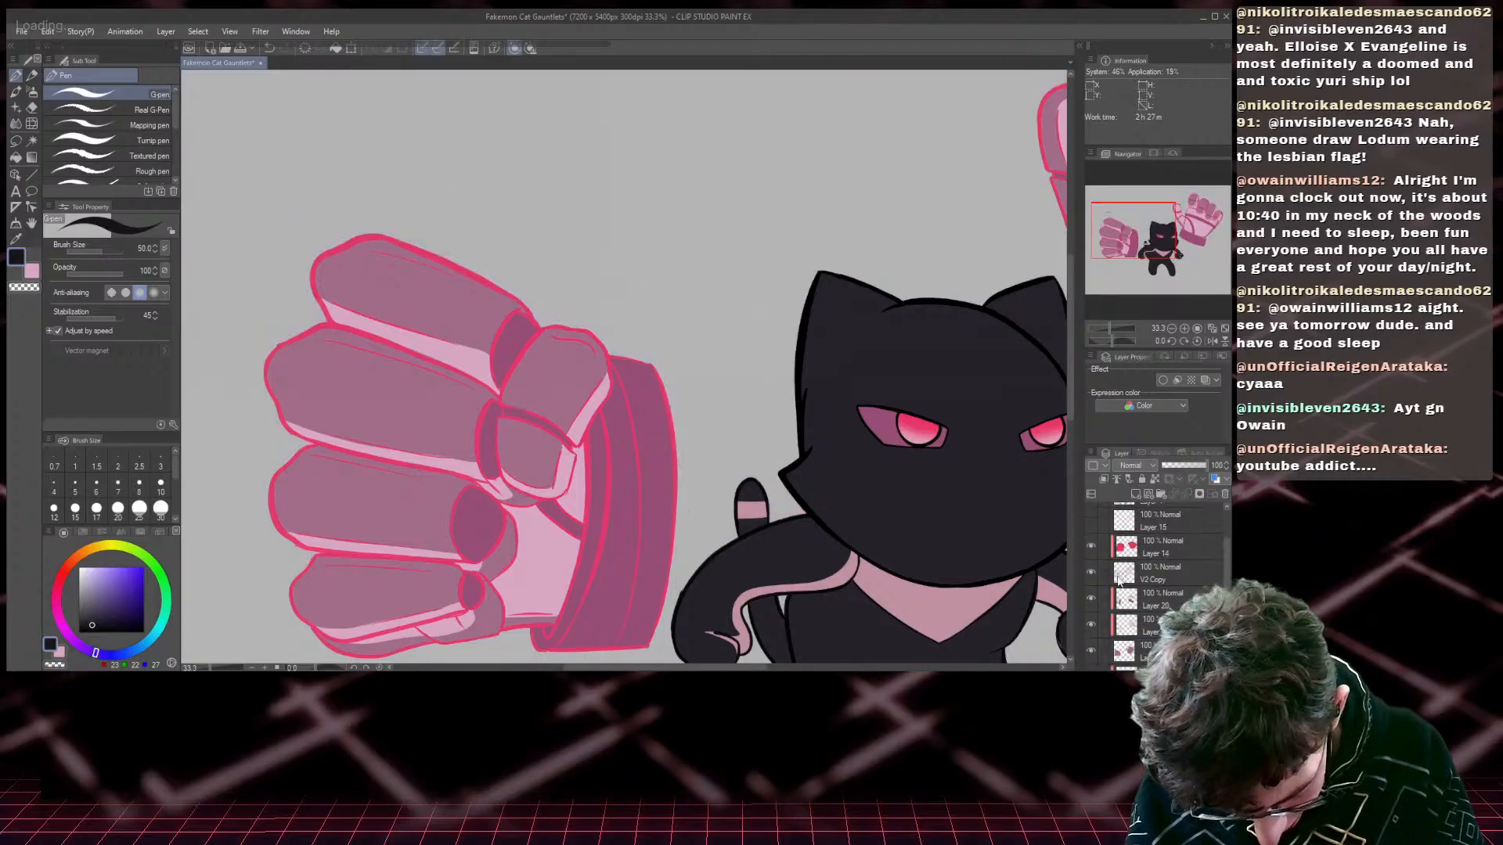
click(1150, 588)
click(1135, 494)
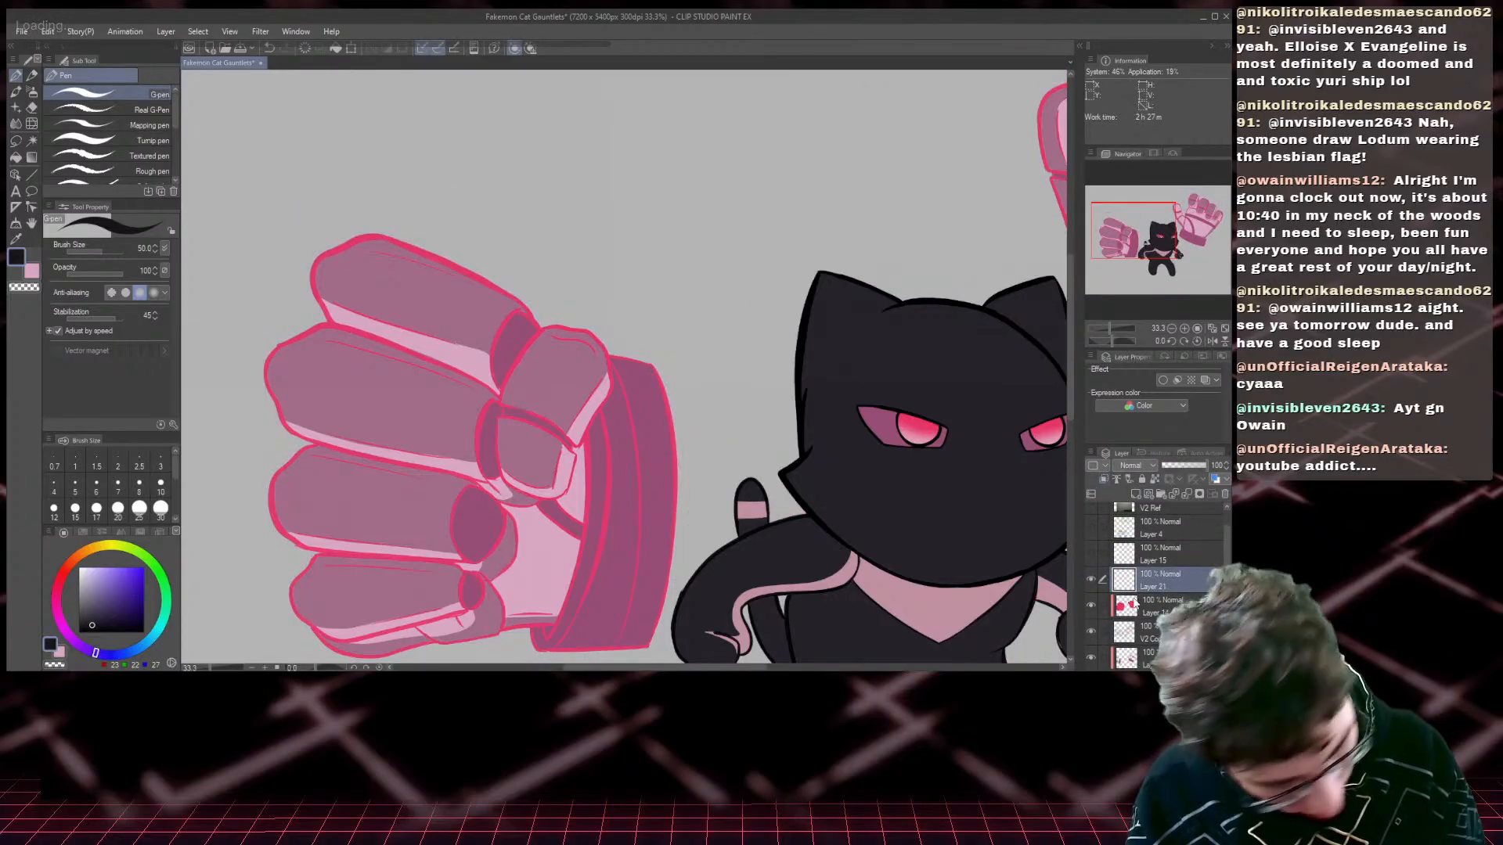
click(32, 75)
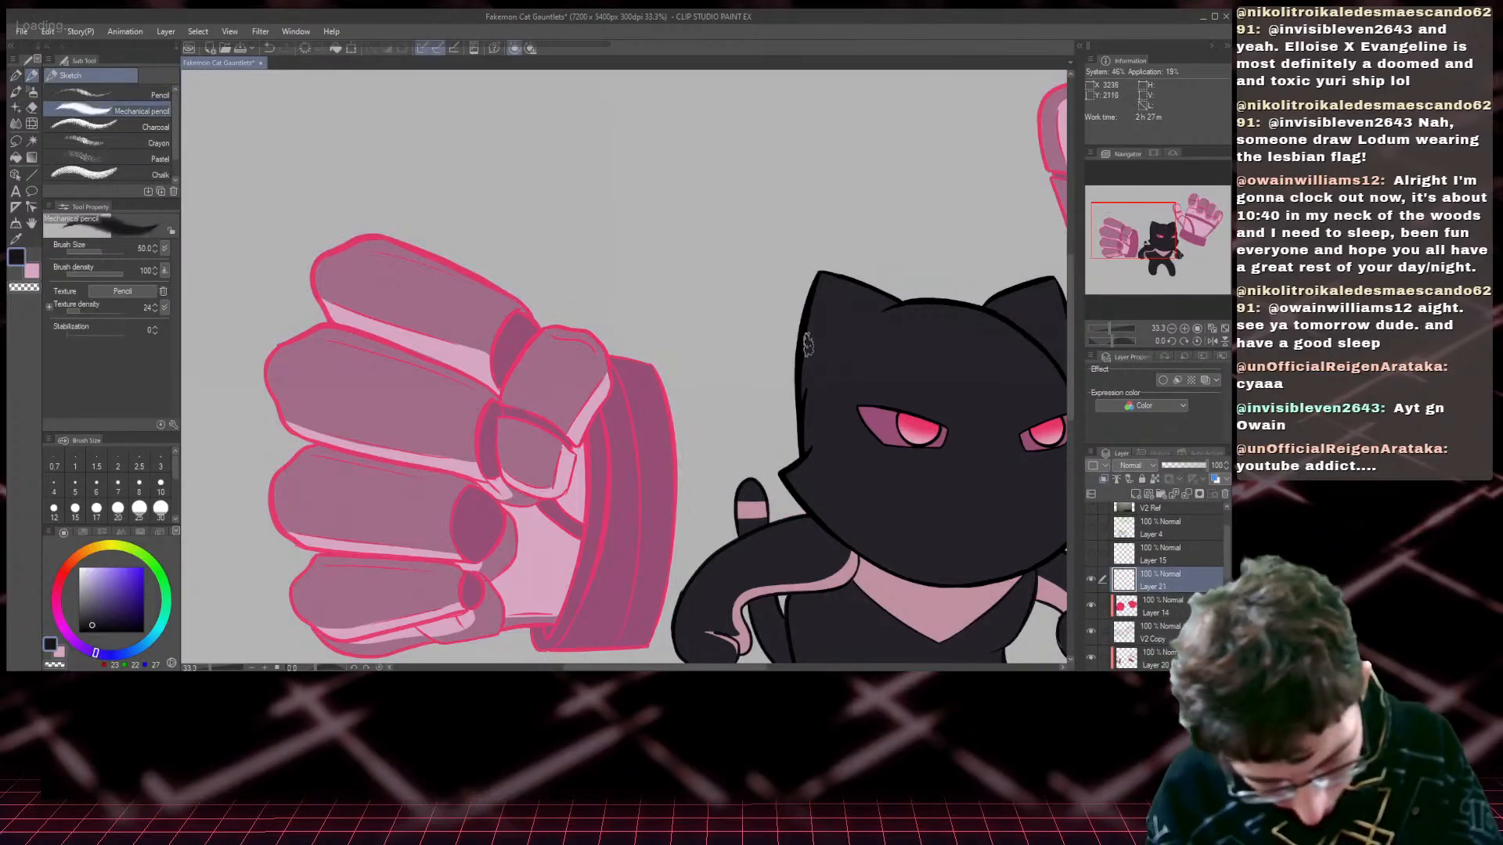
- Sketch smoky near-black wisps around the cat's left ear and cheek, enlarging the Mechanical pencil to 170 and 200
key(bracketright)
key(bracketright)
key(bracketright)
drag(821, 329, 815, 301)
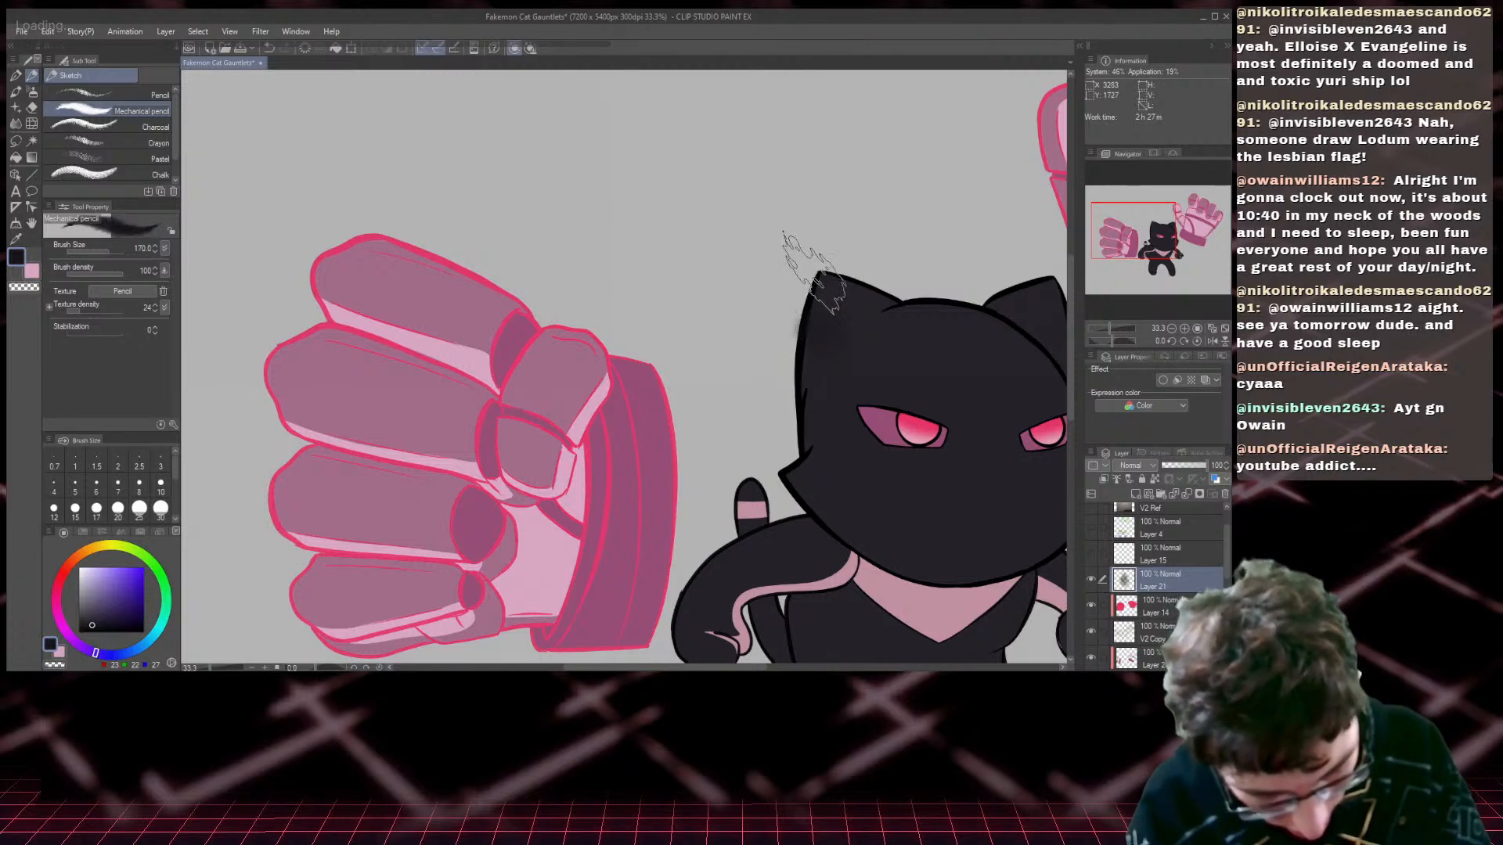
key(bracketright)
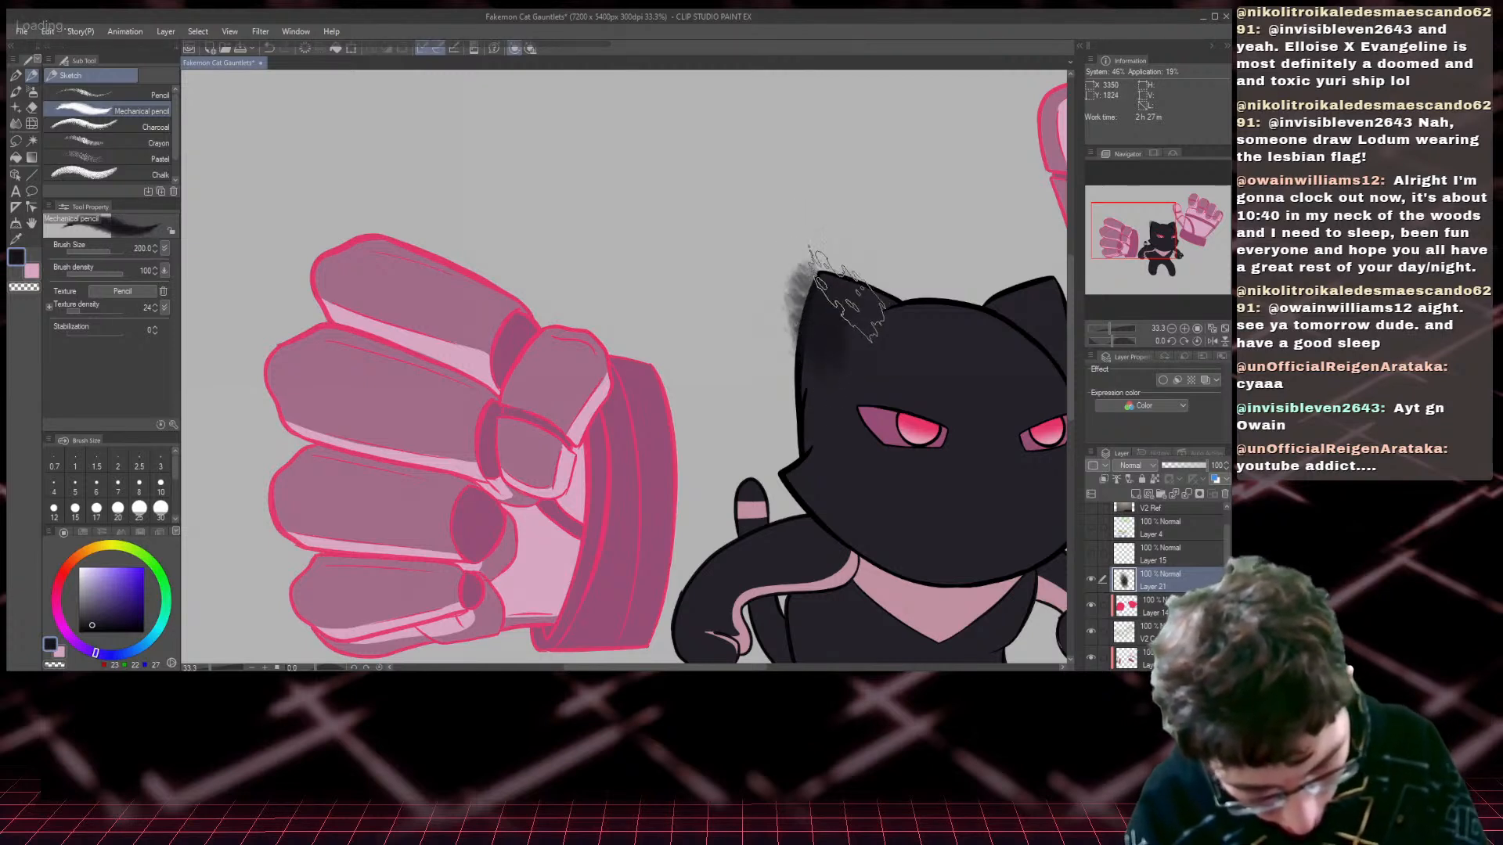
key(bracketleft)
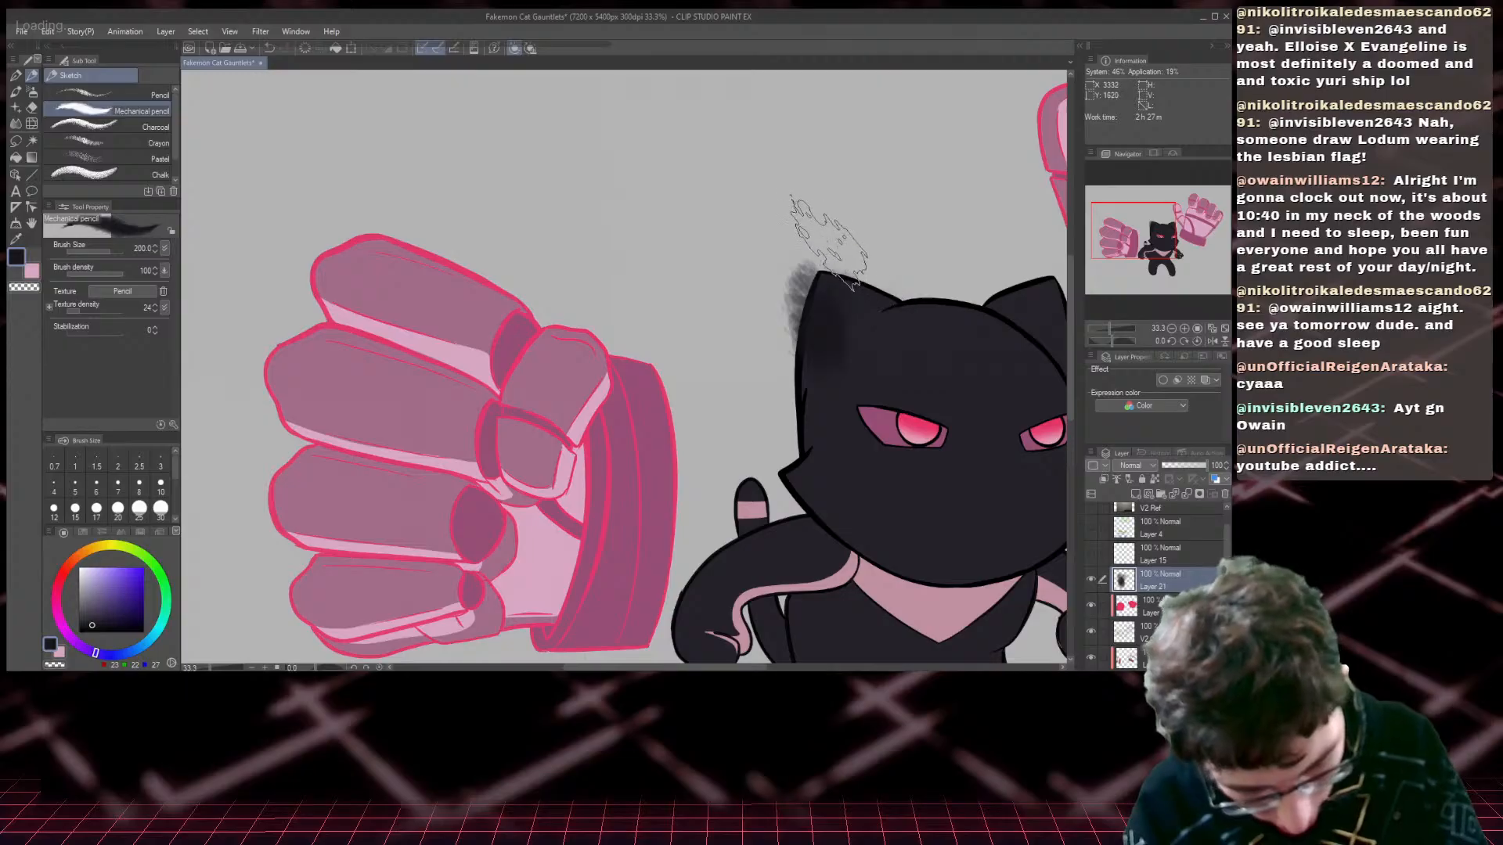
key(bracketright)
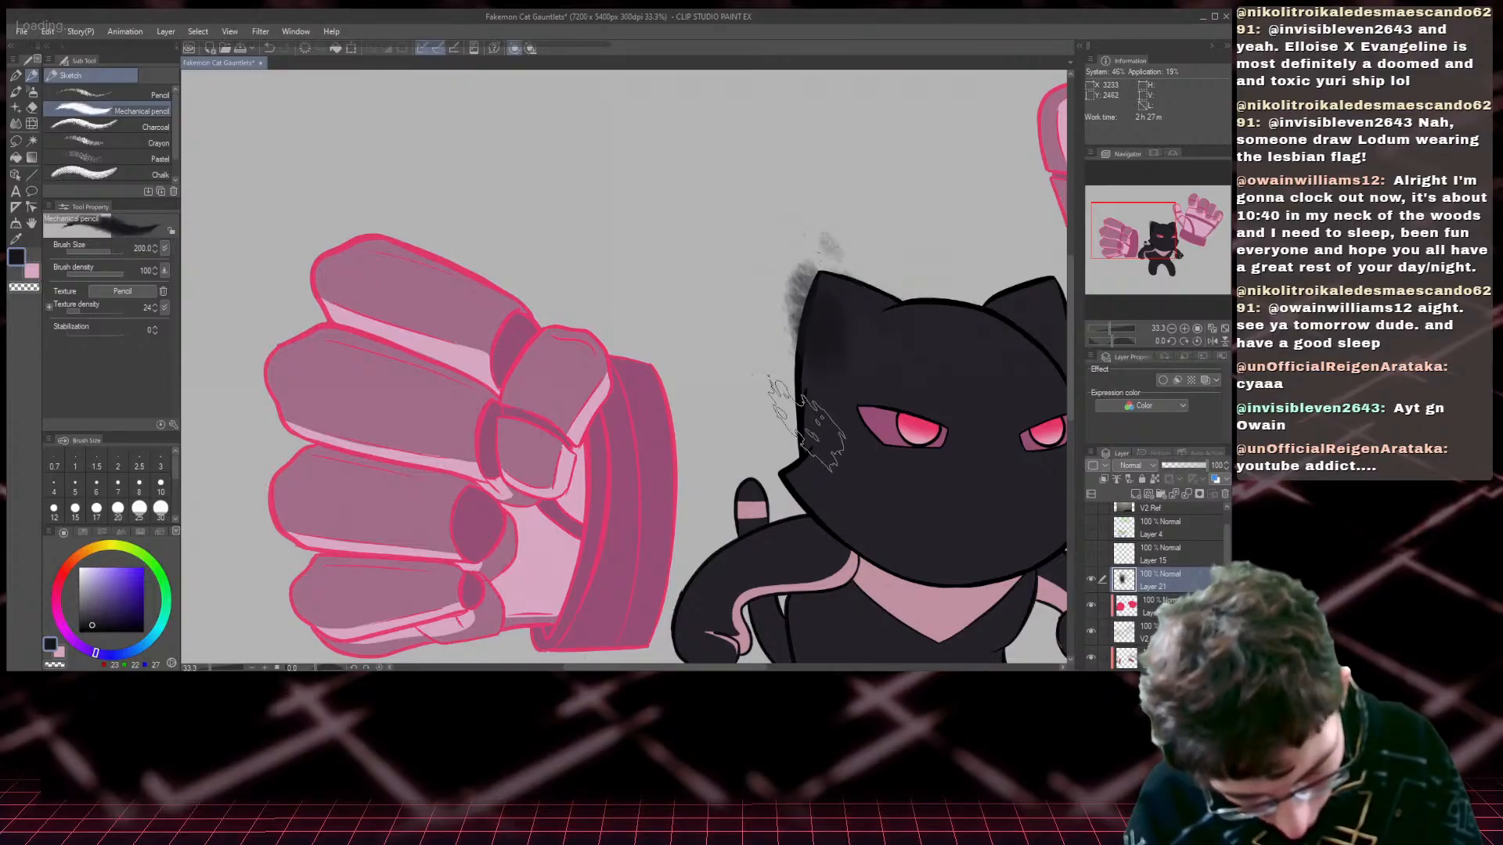
drag(793, 466, 801, 370)
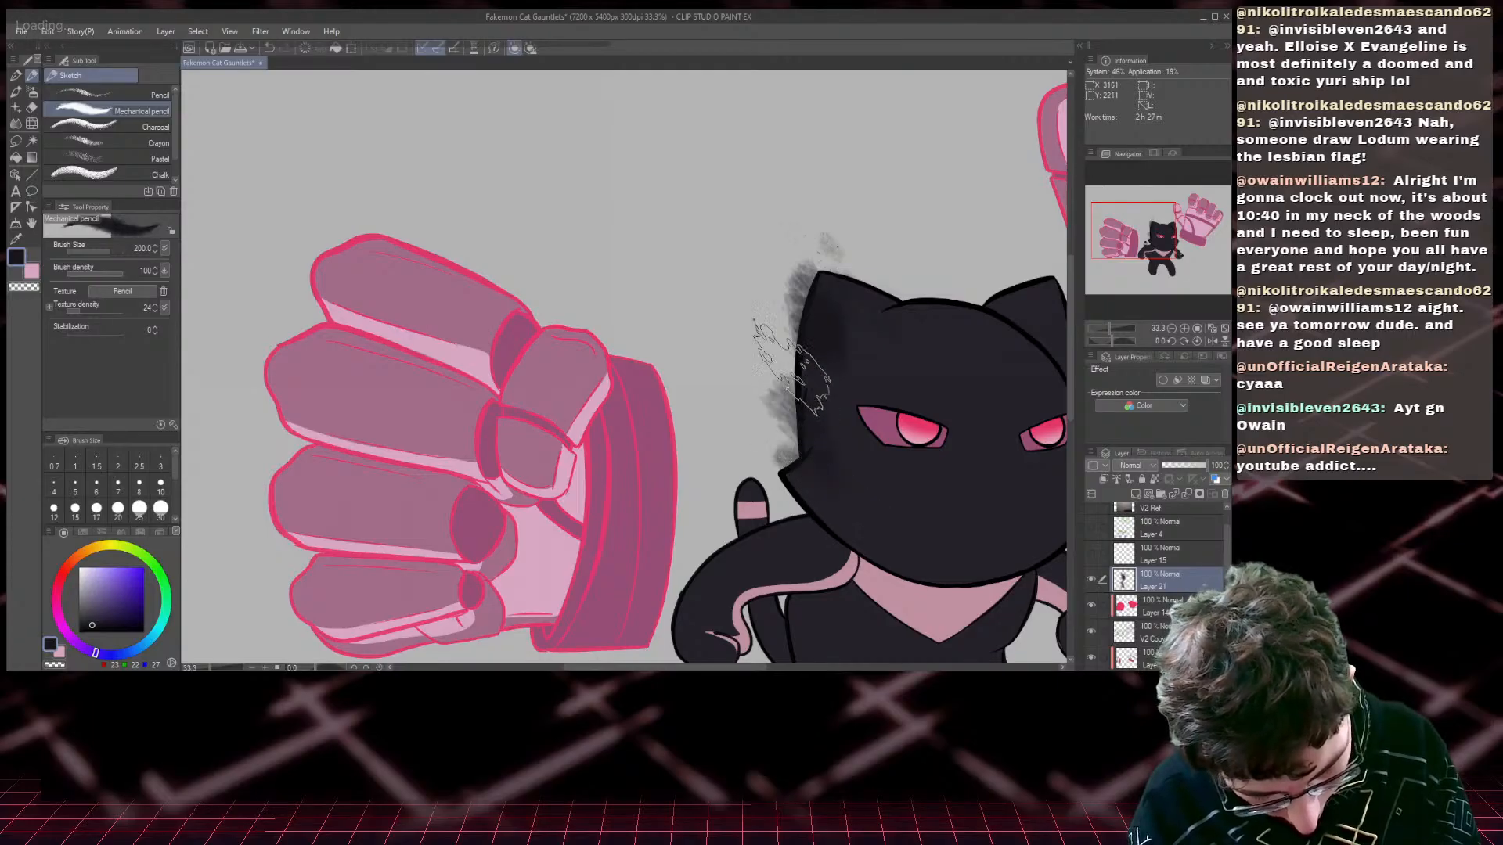
- Sketch matching dark smoky wisps around the tip and outer edge of the cat's right ear, varying the brush size
click(1158, 232)
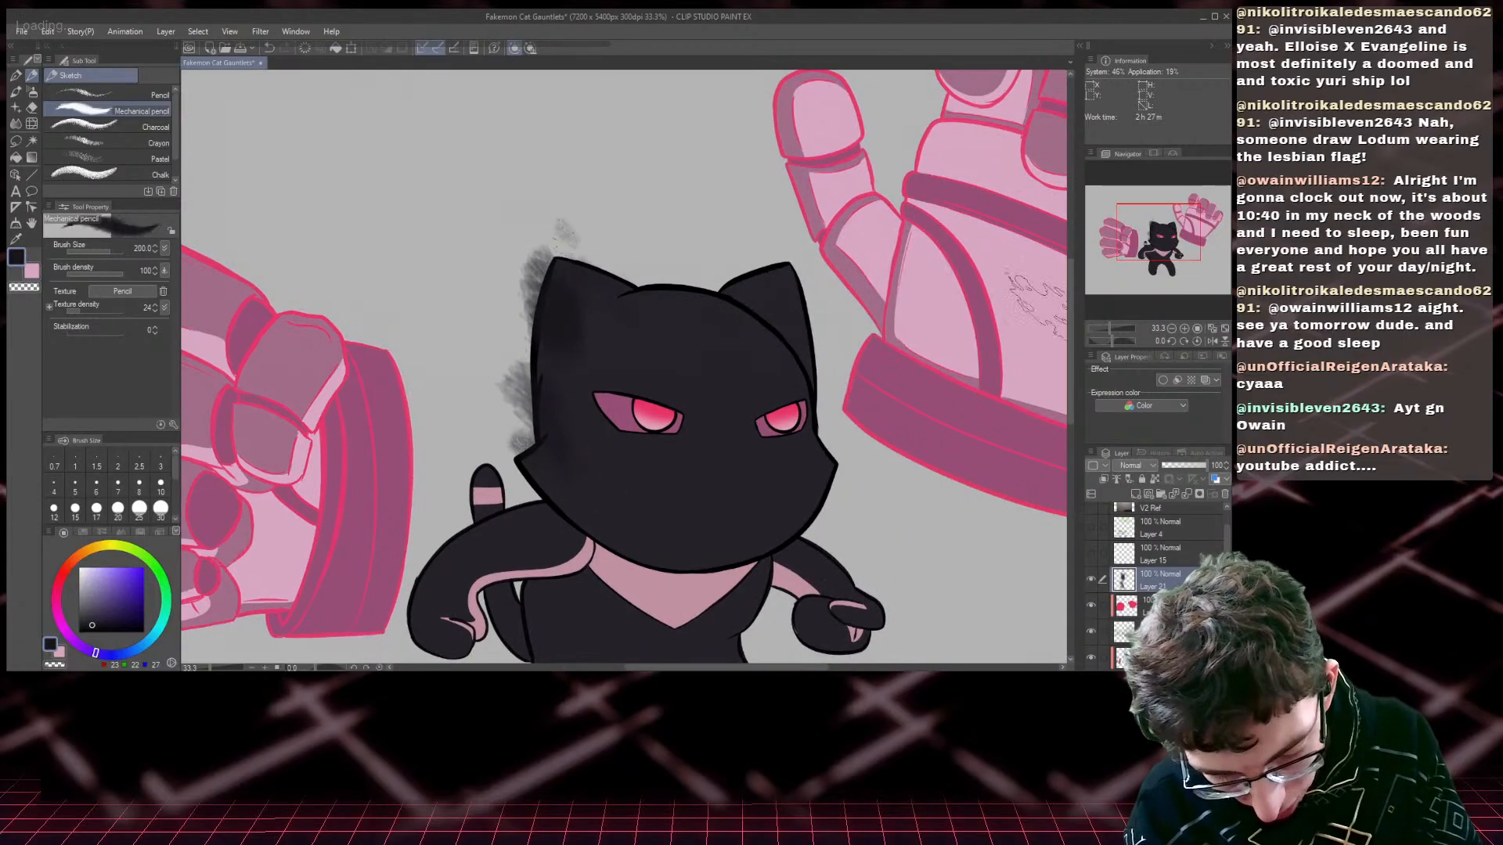
key(bracketright)
key(bracketright)
key(bracketleft)
key(bracketleft)
key(bracketleft)
key(bracketleft)
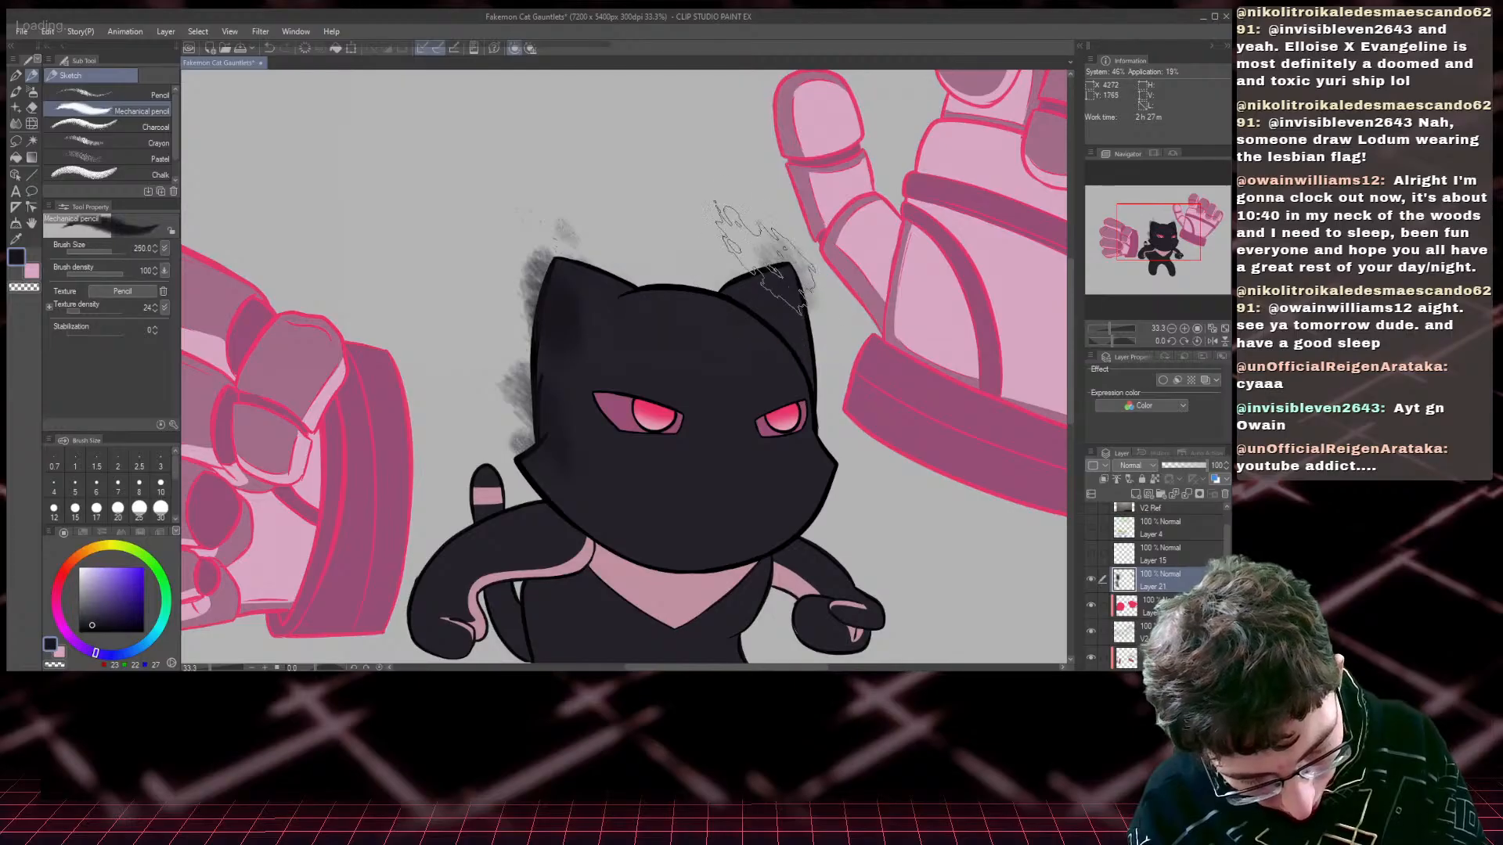
mouse_move(781, 244)
mouse_down()
mouse_move(760, 280)
mouse_move(785, 232)
mouse_move(774, 244)
mouse_up()
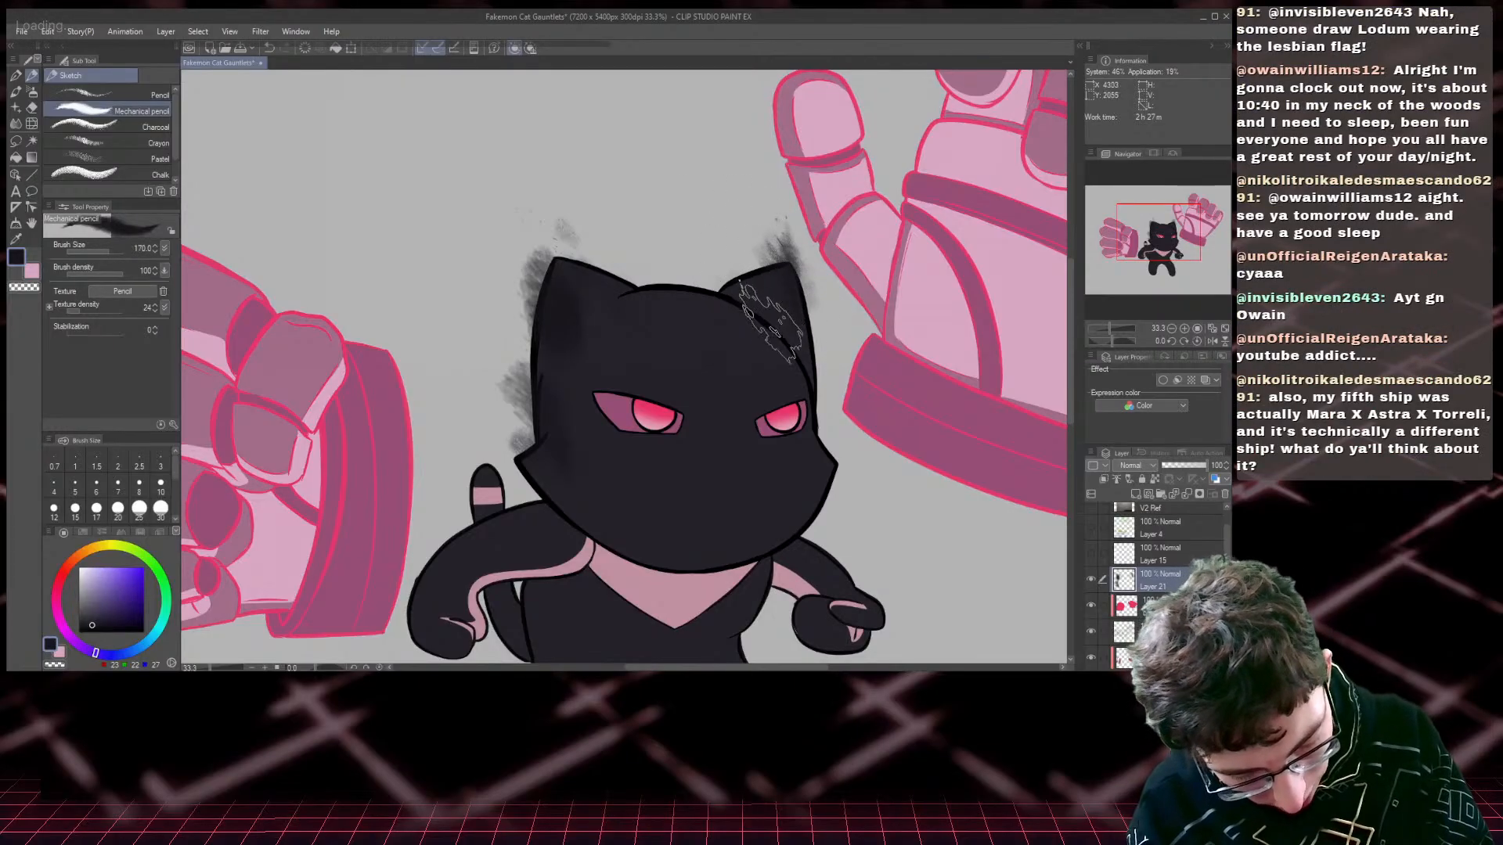
key(bracketleft)
key(bracketright)
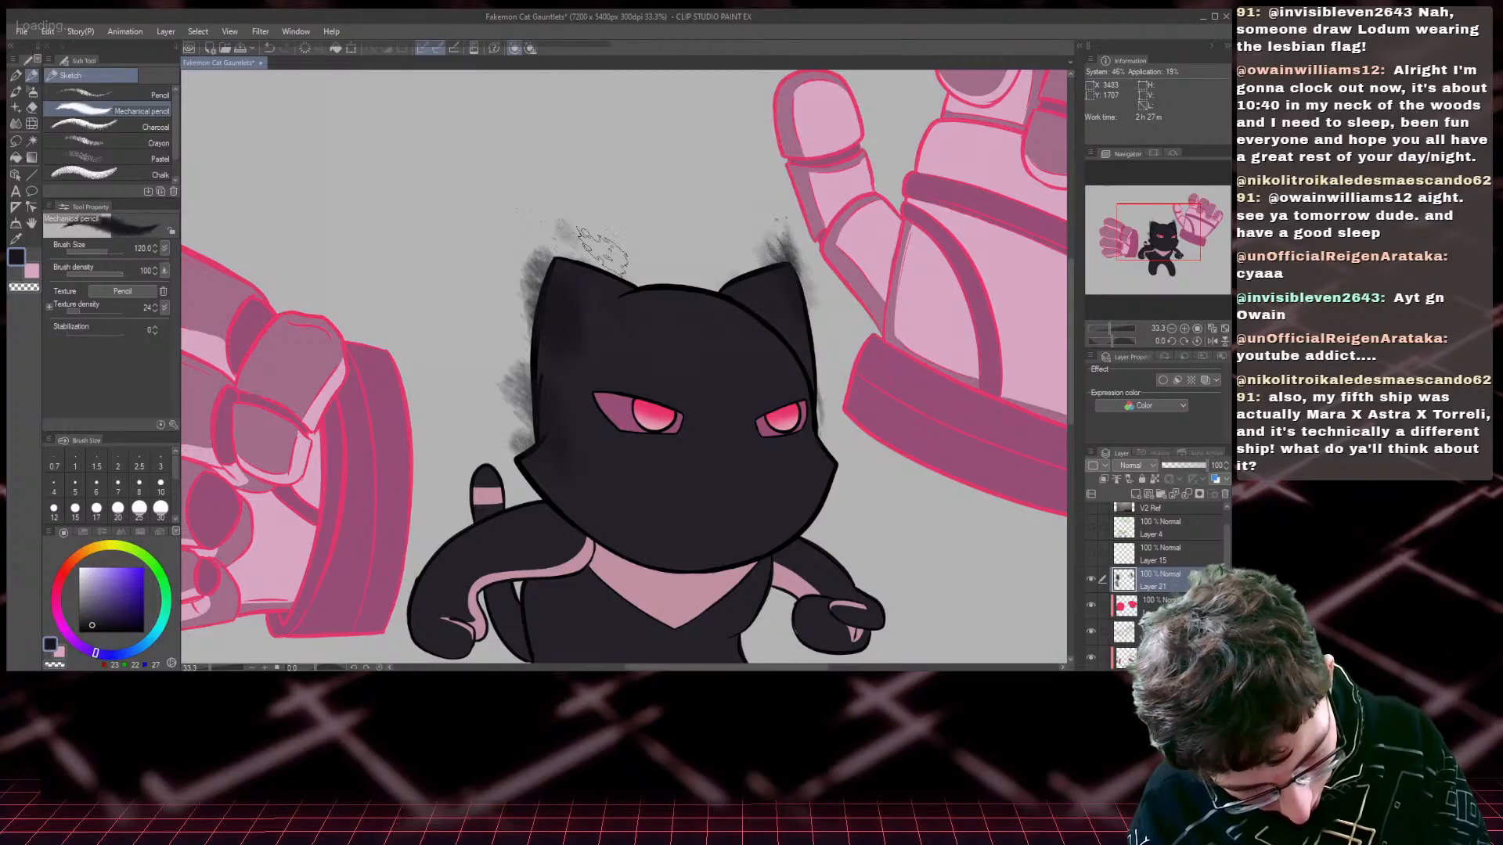
- Scatter small dark flecks above the cat's right ear with the Mechanical pencil at sizes 50 to 70
key(bracketleft)
key(bracketleft)
key(bracketleft)
key(bracketleft)
key(bracketleft)
key(bracketleft)
key(bracketleft)
key(bracketleft)
key(bracketleft)
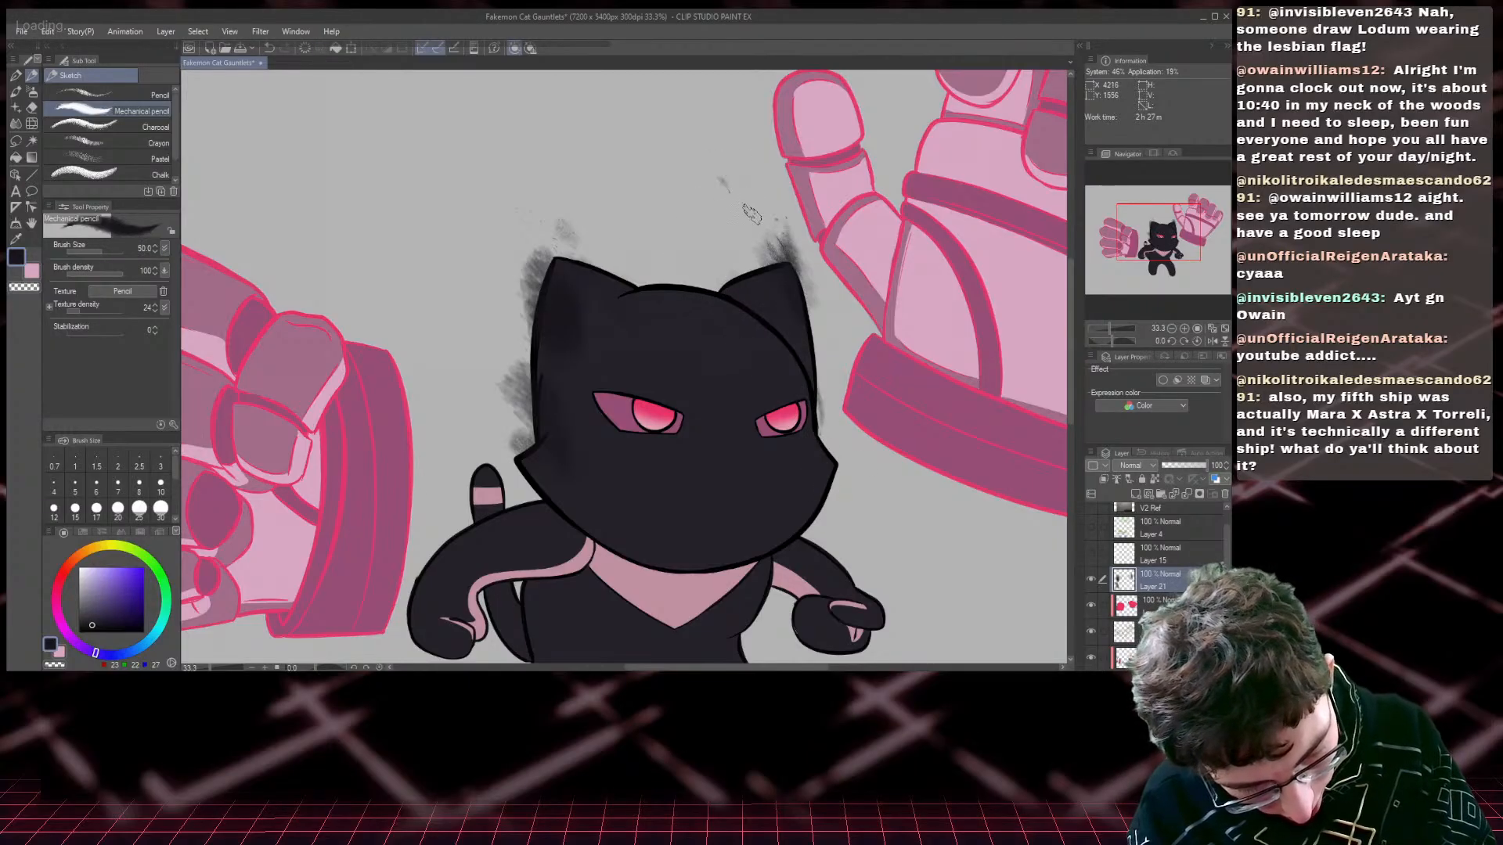
key(bracketright)
key(bracketright)
key(bracketright)
key(bracketright)
key(bracketright)
drag(731, 214, 736, 239)
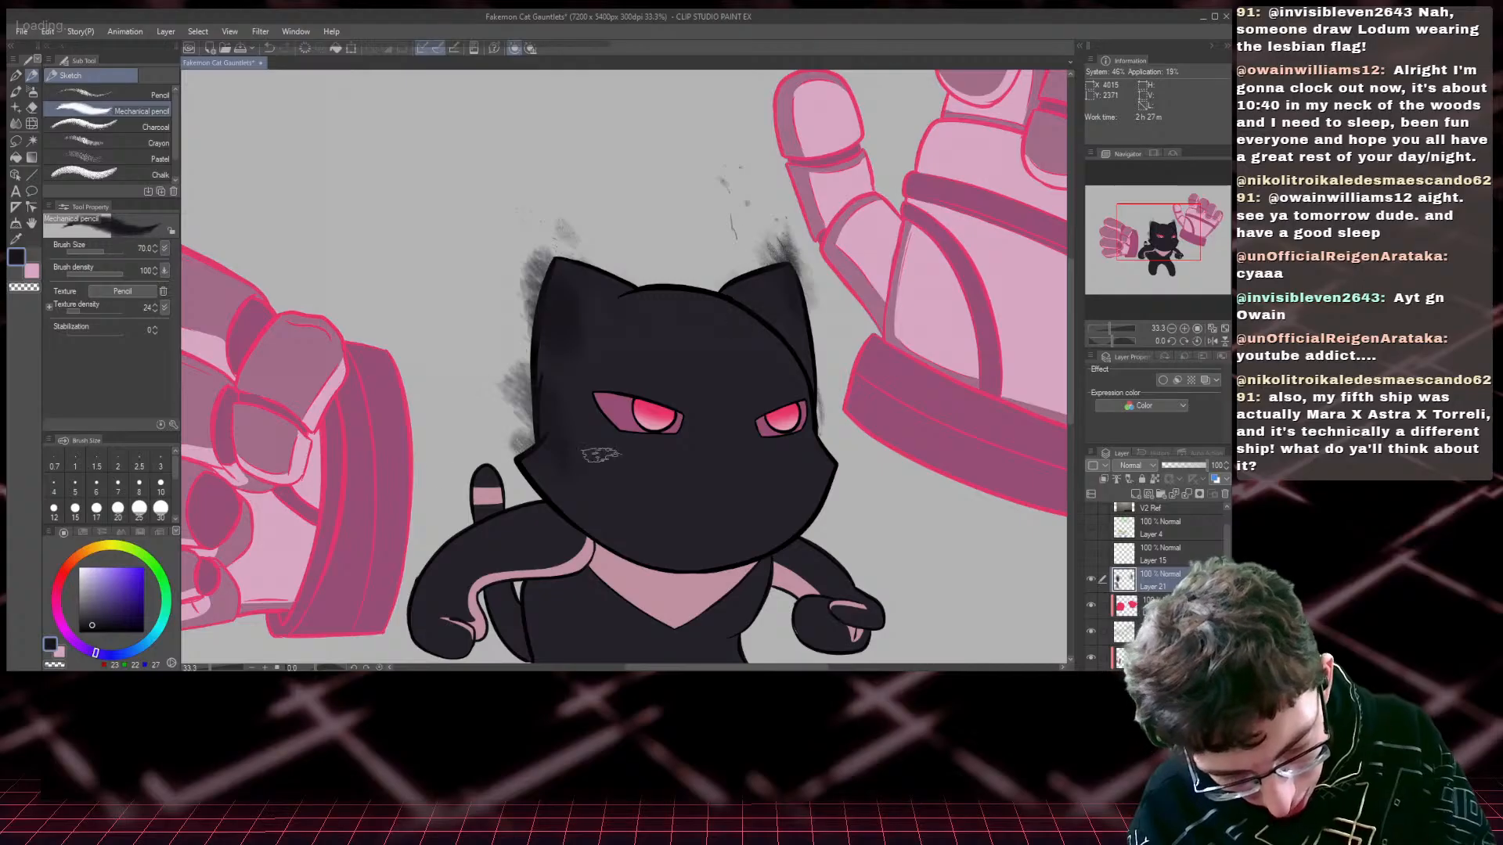
- Hide the smoky wisps on Layer 21 and check the whole cat and gauntlets artwork without them
key(ctrl+0)
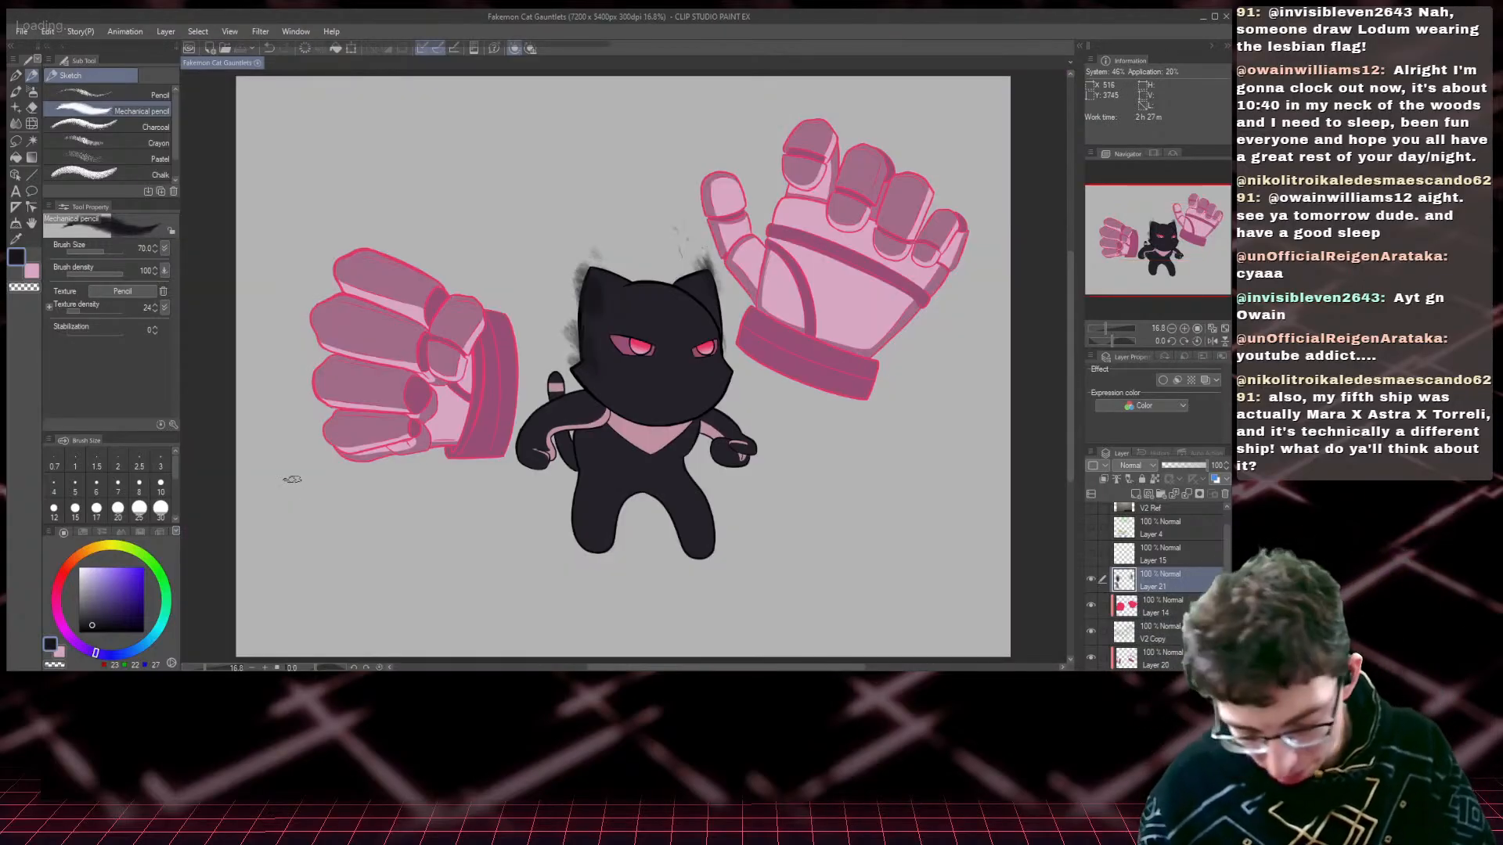
click(1091, 581)
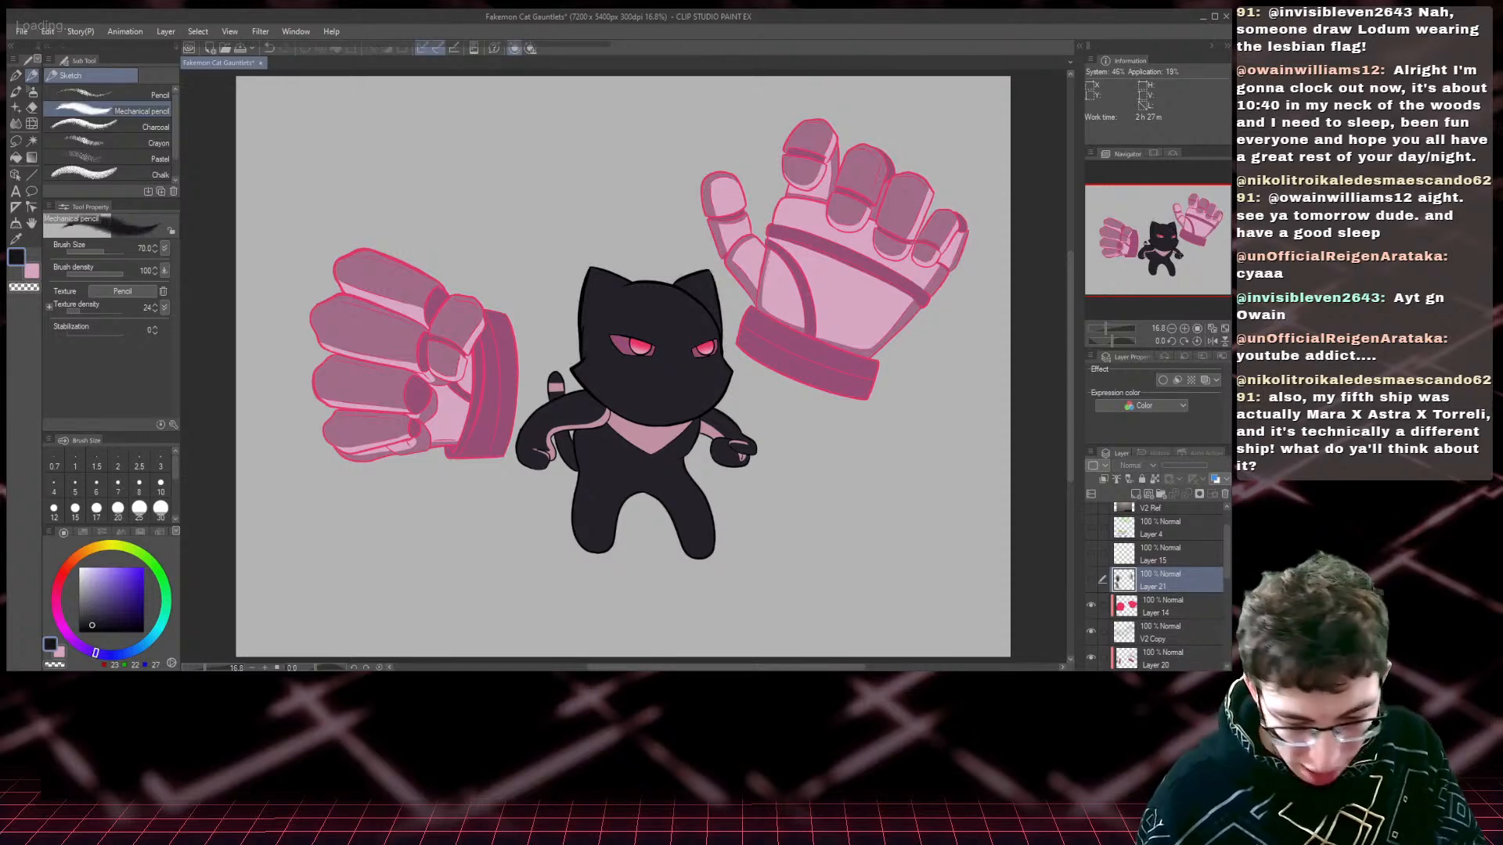
drag(1166, 249, 1169, 239)
scroll(1170, 241, up, 1)
scroll(1170, 242, down, 4)
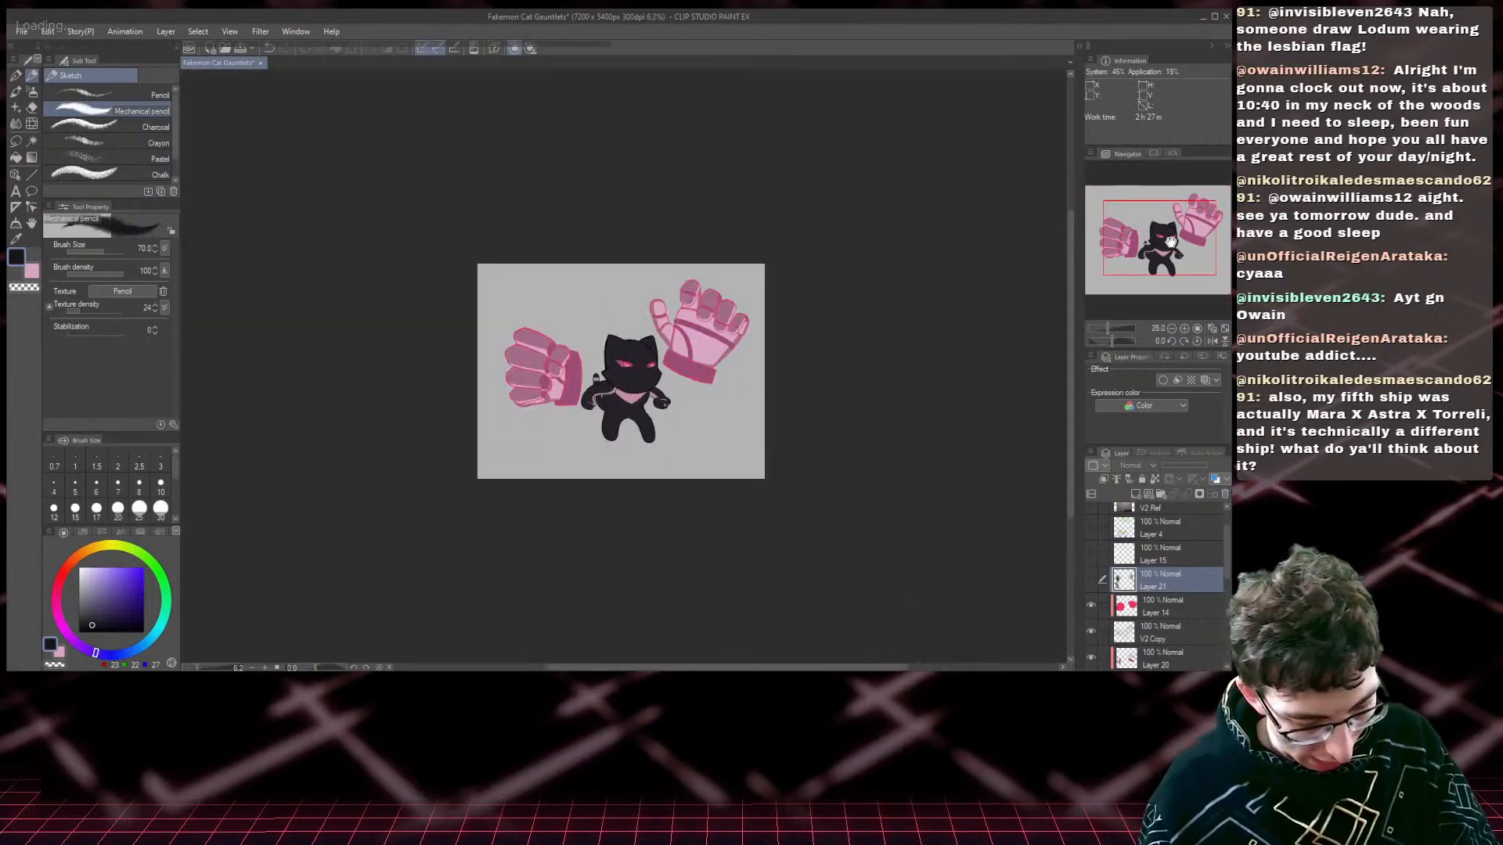
scroll(1170, 241, up, 2)
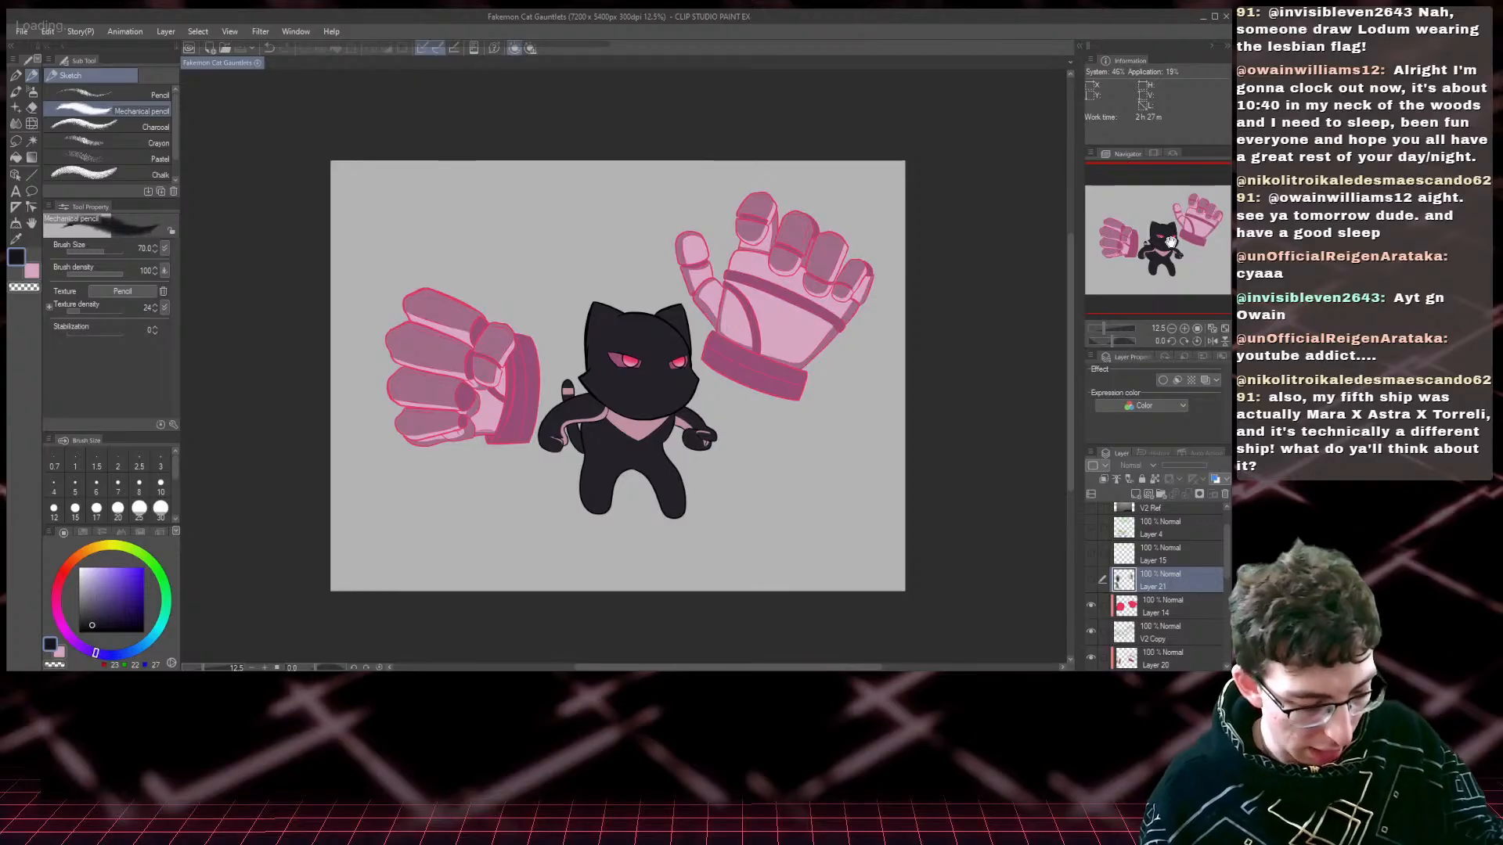